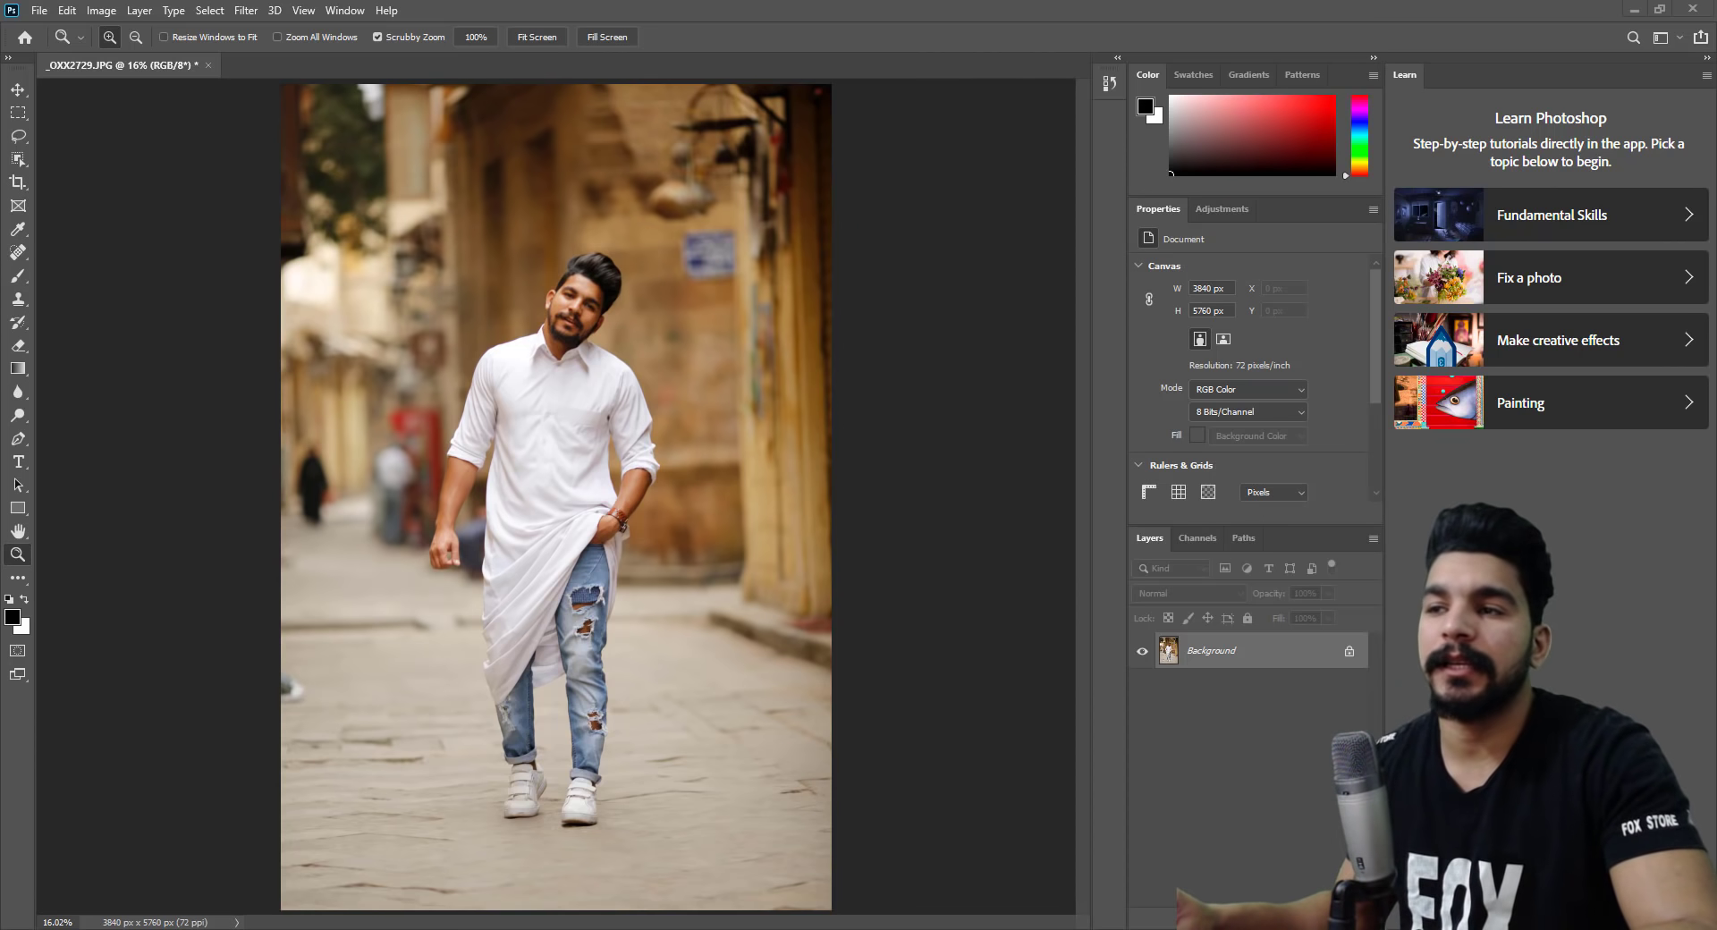
Browse the Pictures folder photos, including _OXX9719, _OXX9712 and the _OXX2729 street portrait.
{"action": "left_click", "coordinate": [326, 872]}
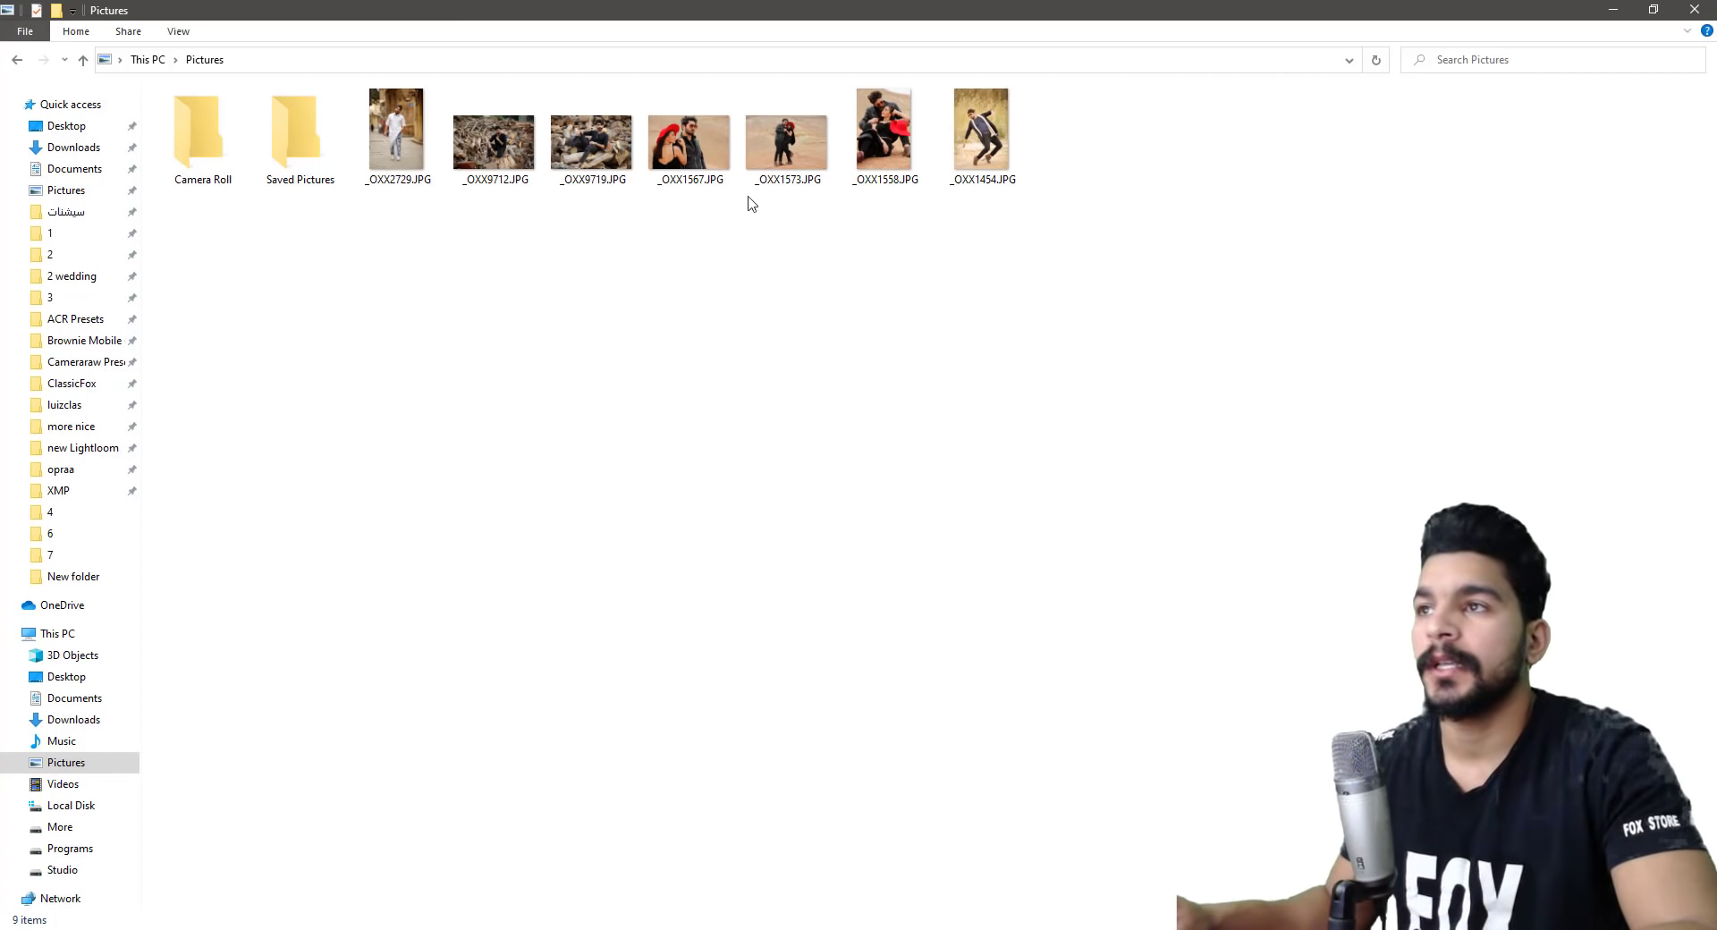
{"action": "left_click", "coordinate": [881, 129]}
{"action": "left_click", "coordinate": [769, 154]}
{"action": "left_click", "coordinate": [703, 154]}
{"action": "left_click", "coordinate": [590, 147]}
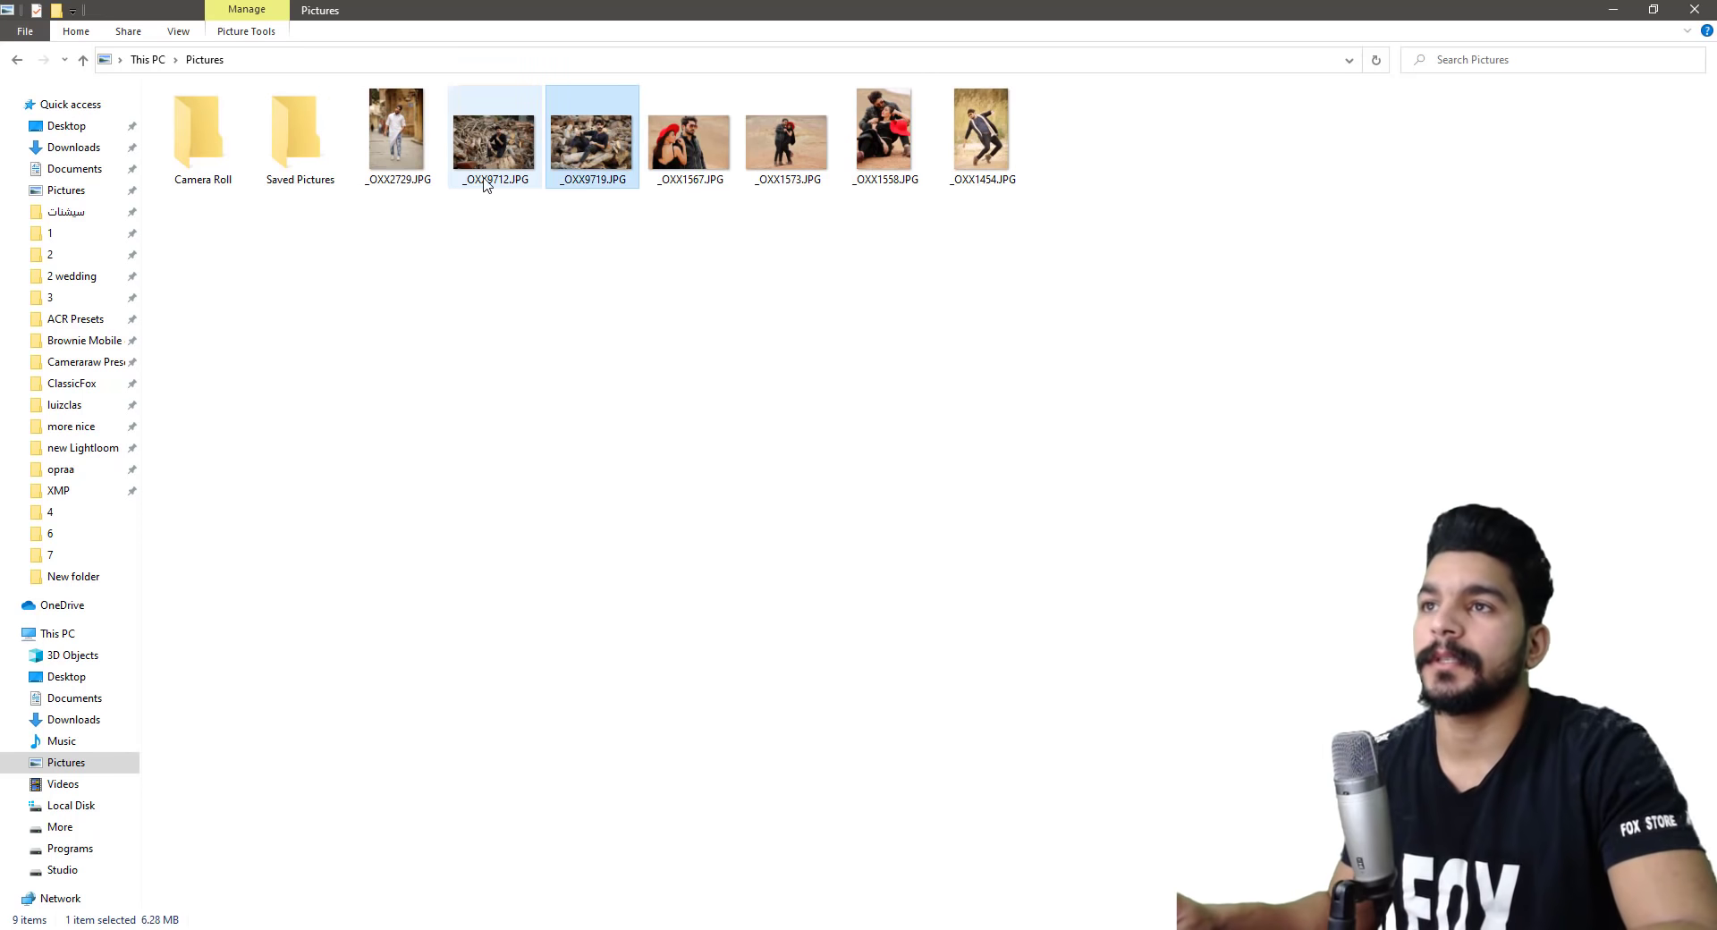
{"action": "left_click", "coordinate": [481, 181]}
{"action": "left_click", "coordinate": [394, 159]}
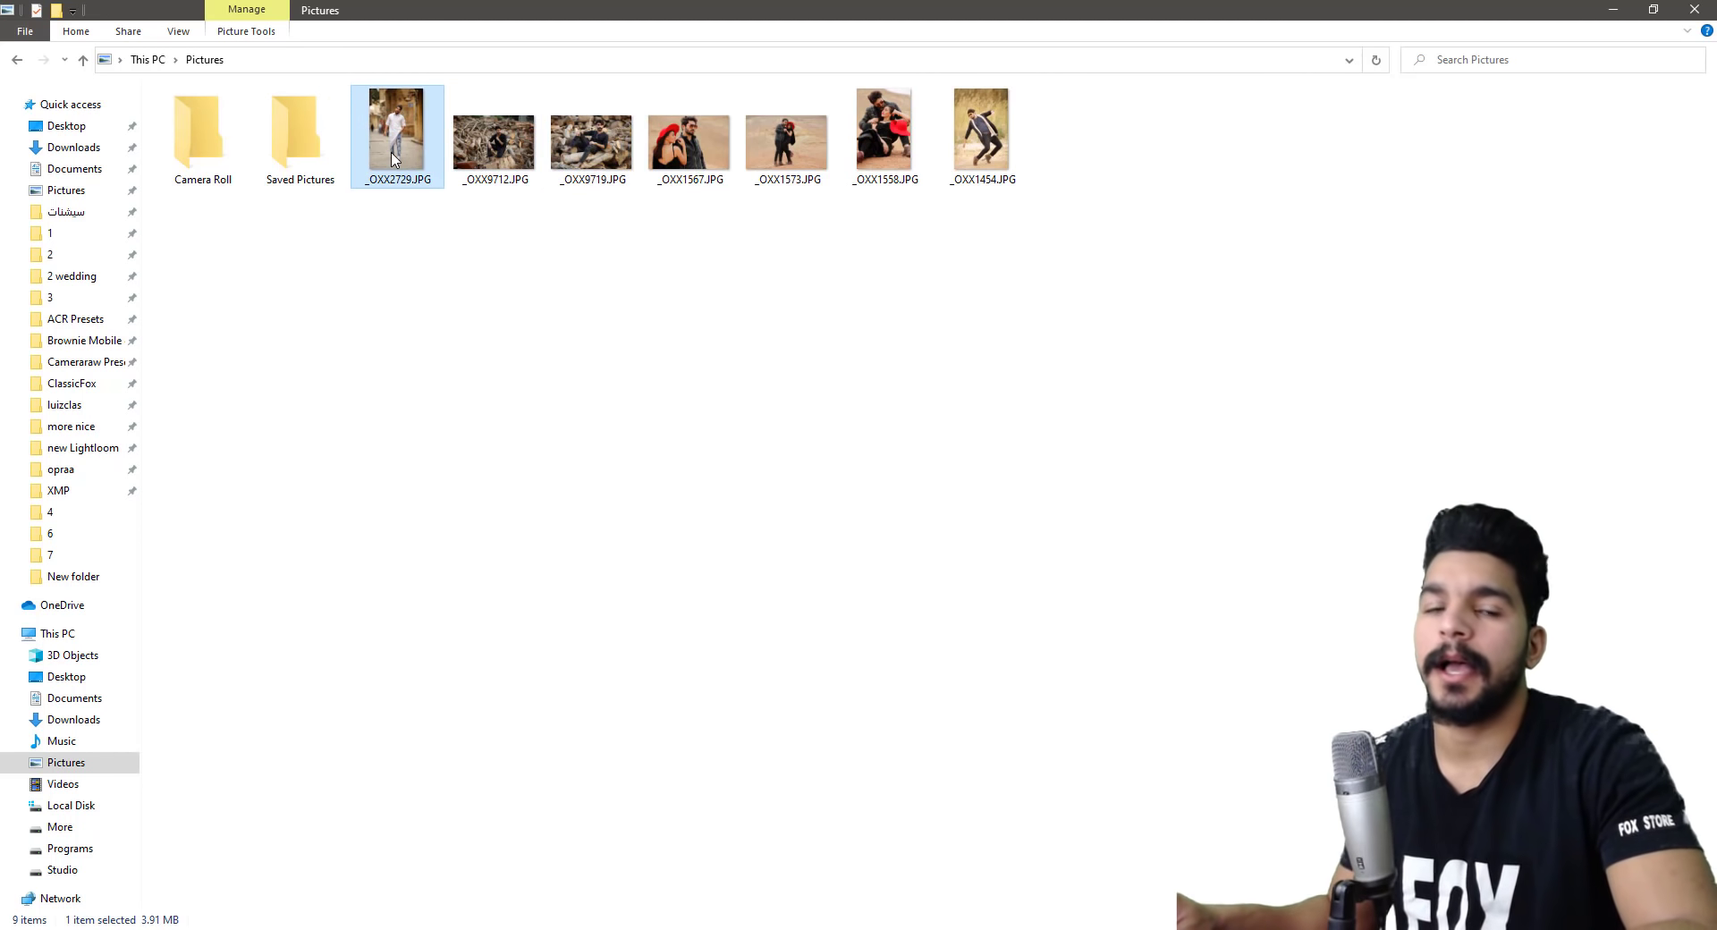
{"action": "left_click", "coordinate": [527, 481]}
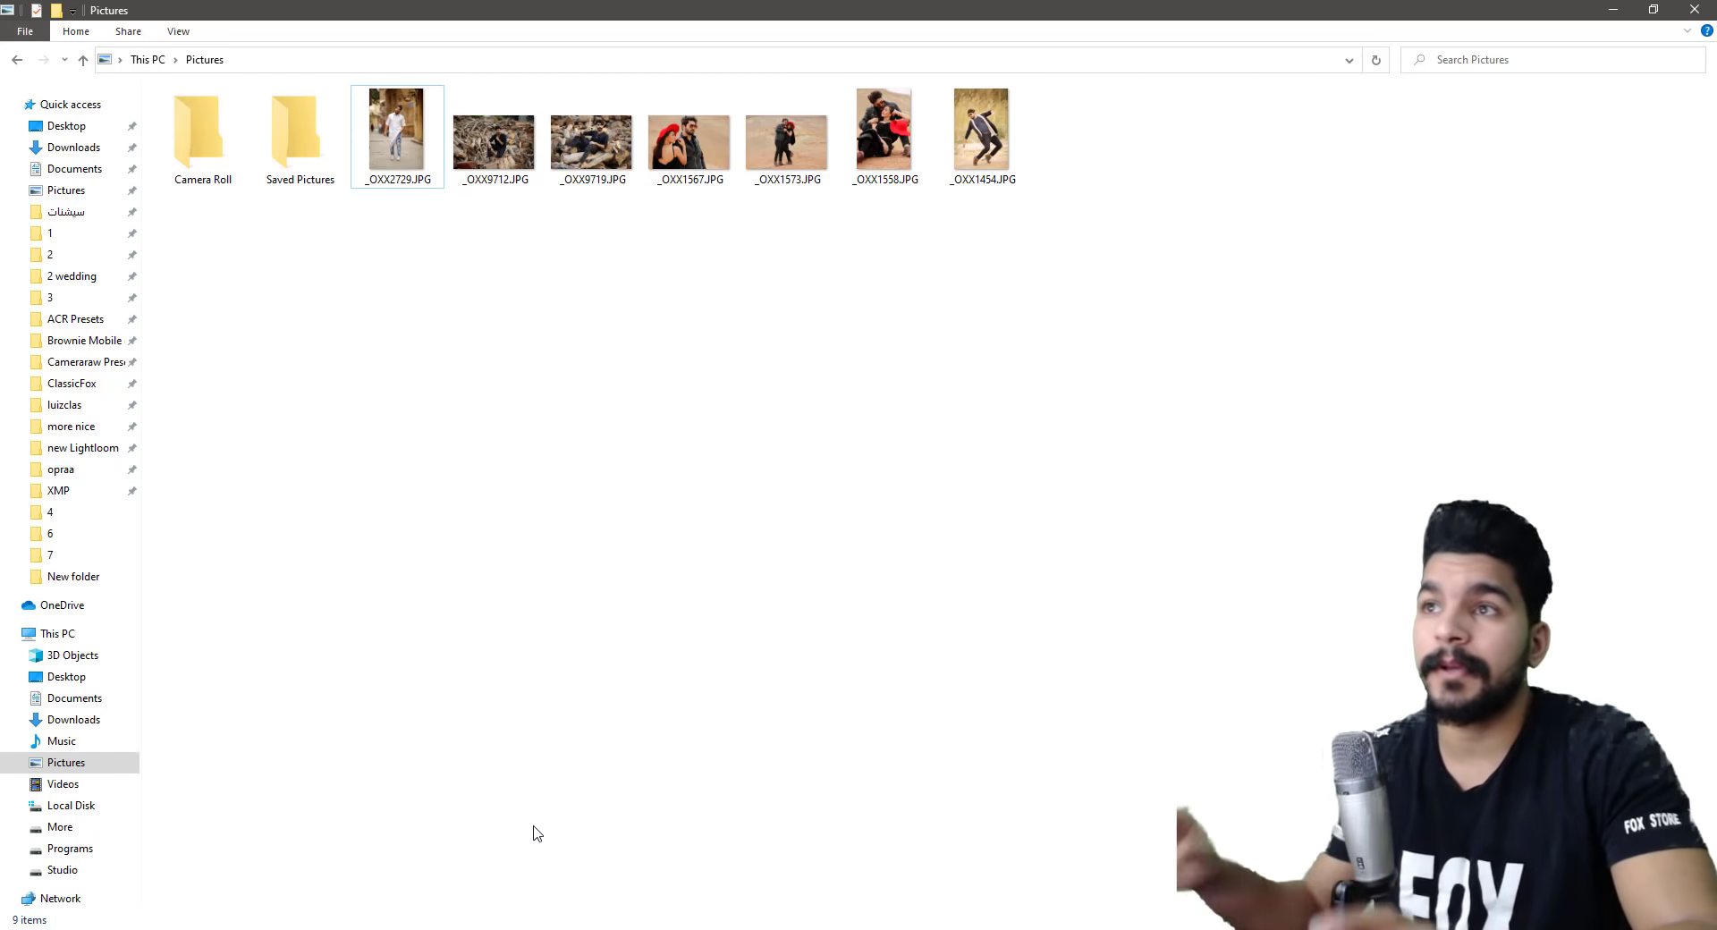
Show the Pictures folder as extra-large icons sorted by name, then refresh it.
{"action": "left_click", "coordinate": [190, 34]}
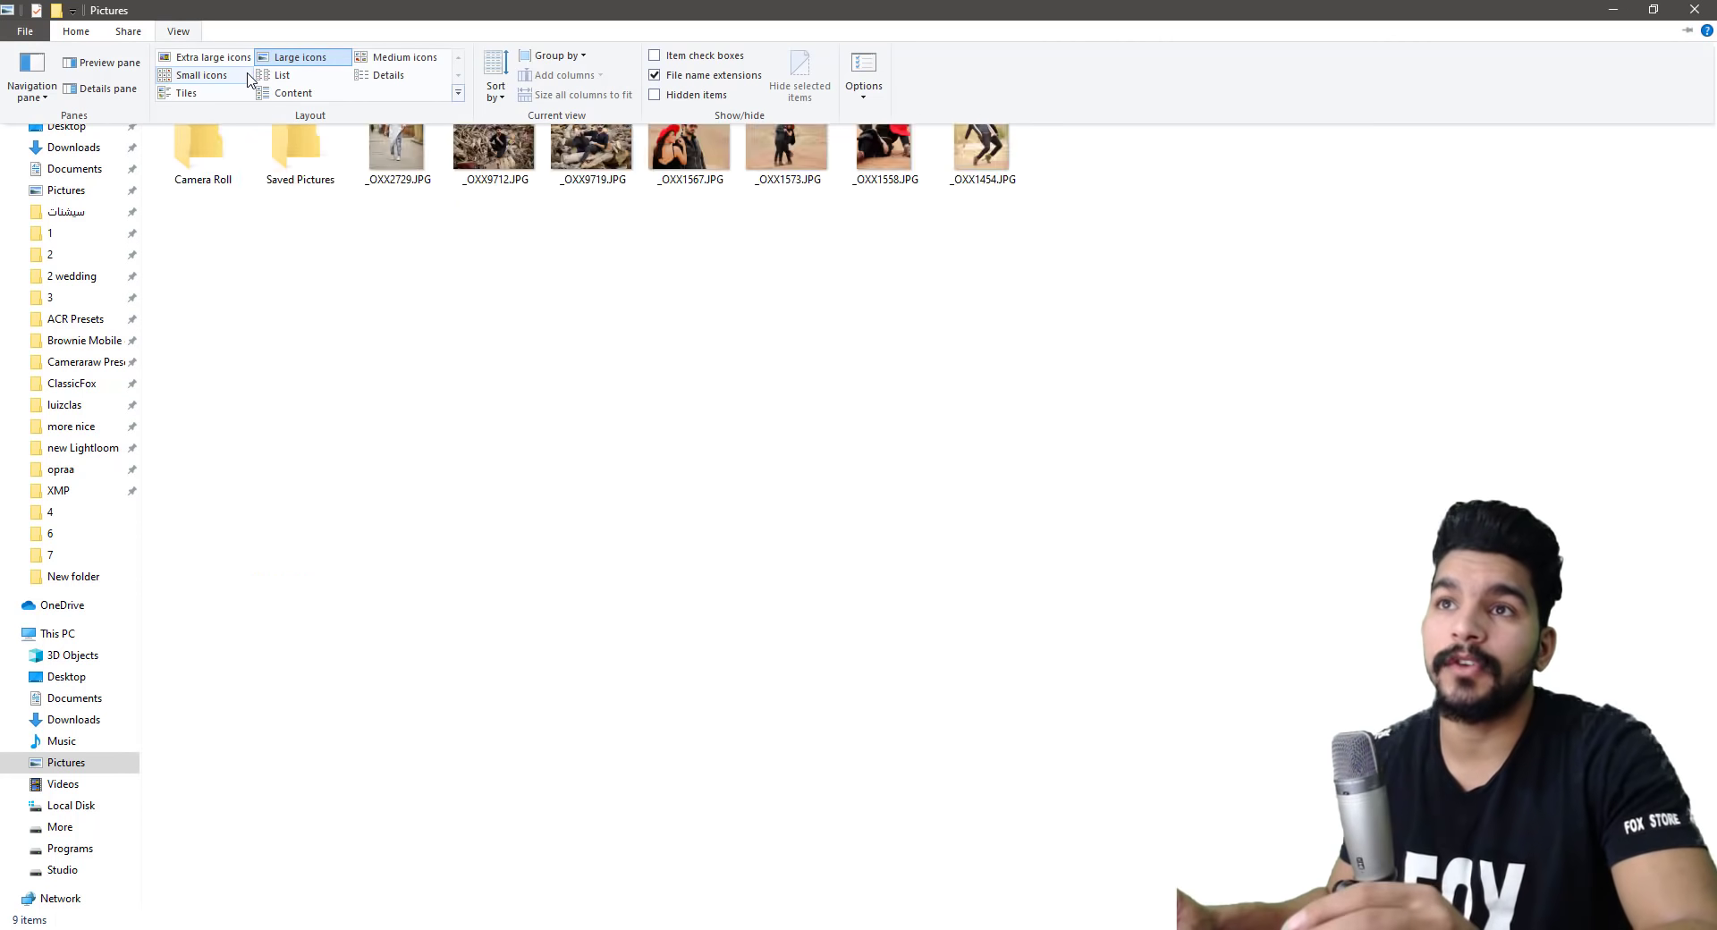
{"action": "left_click", "coordinate": [215, 57]}
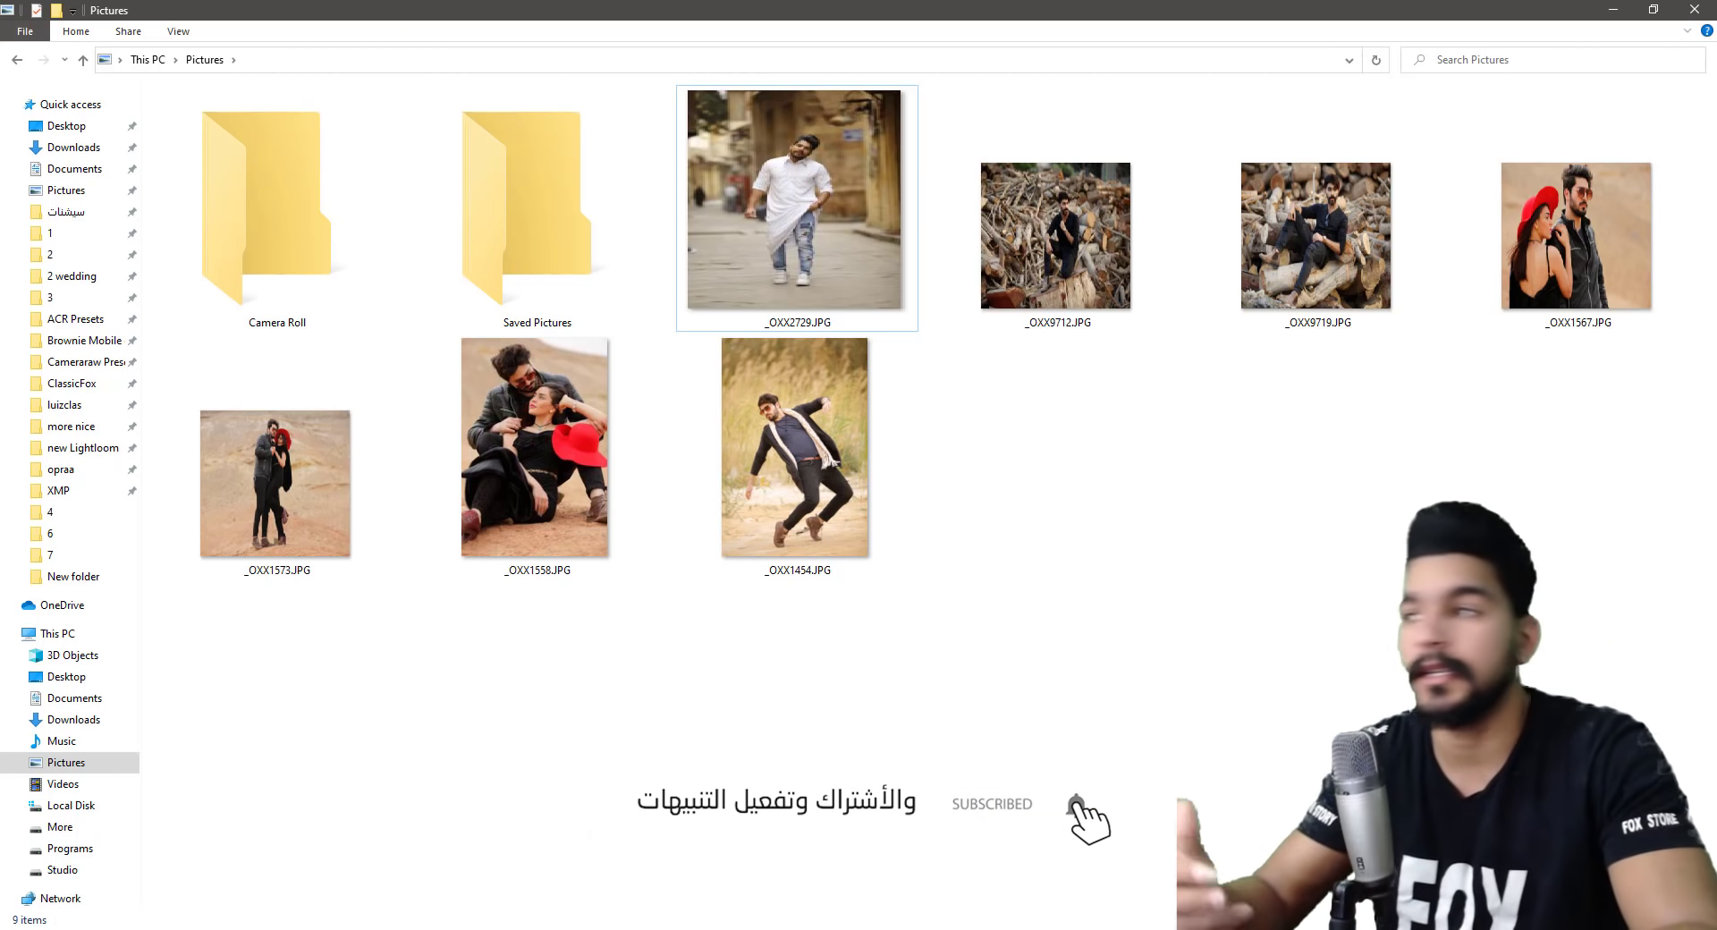
{"action": "right_click", "coordinate": [690, 663]}
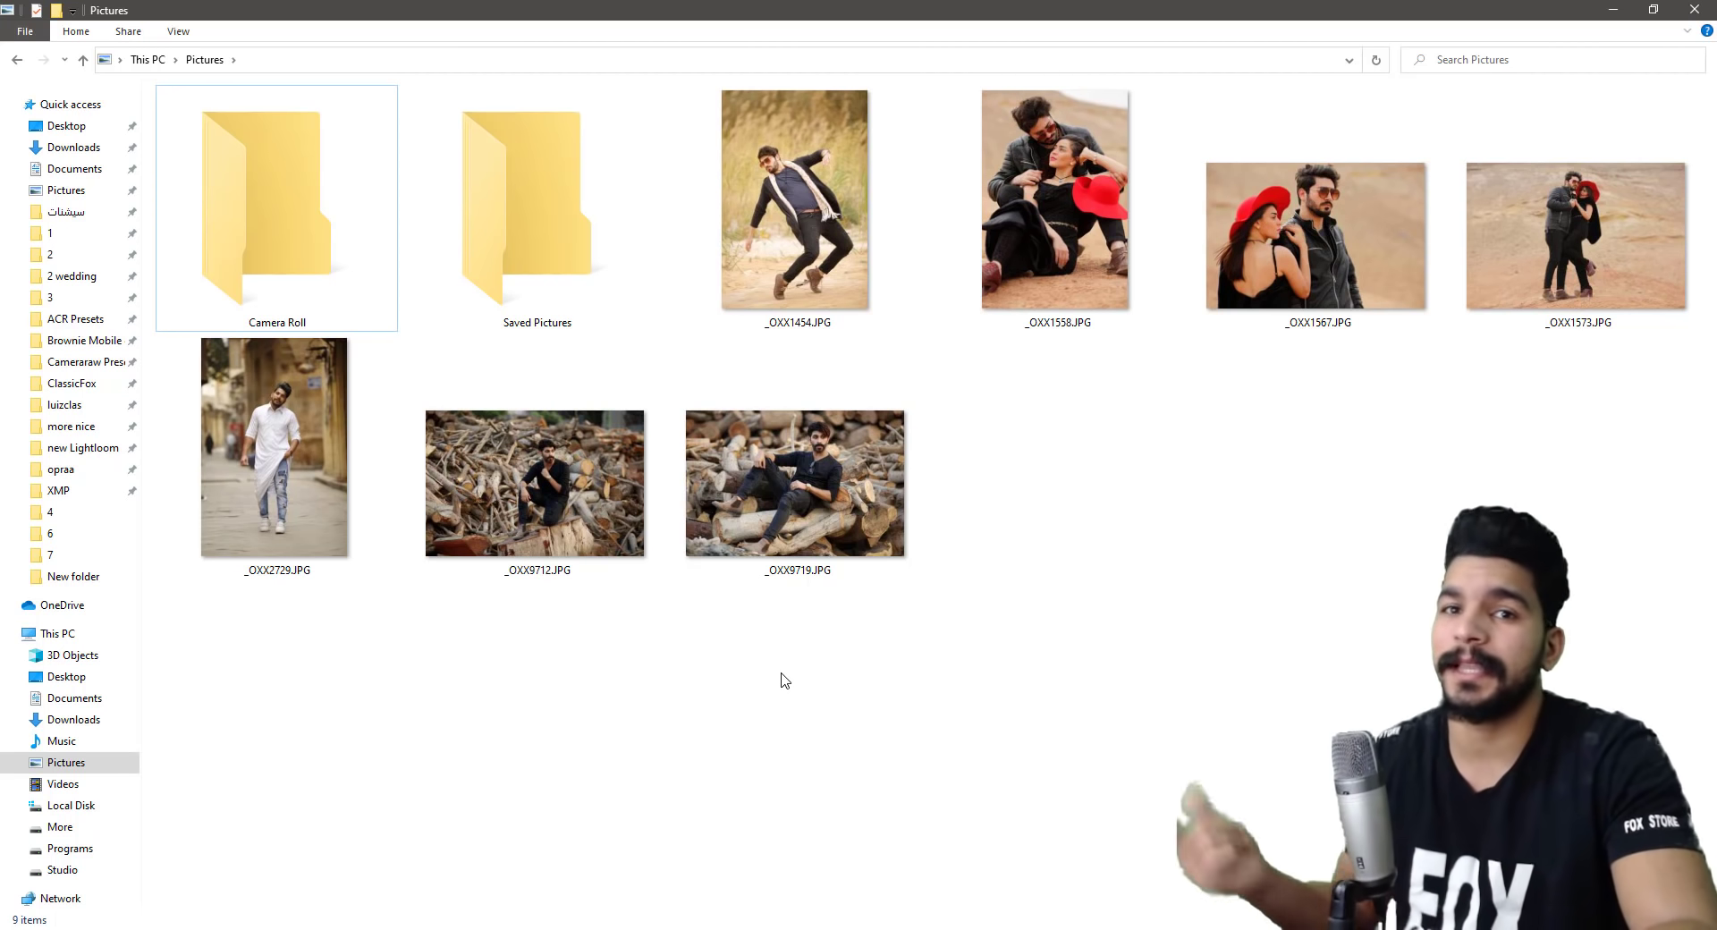
{"action": "right_click", "coordinate": [763, 677]}
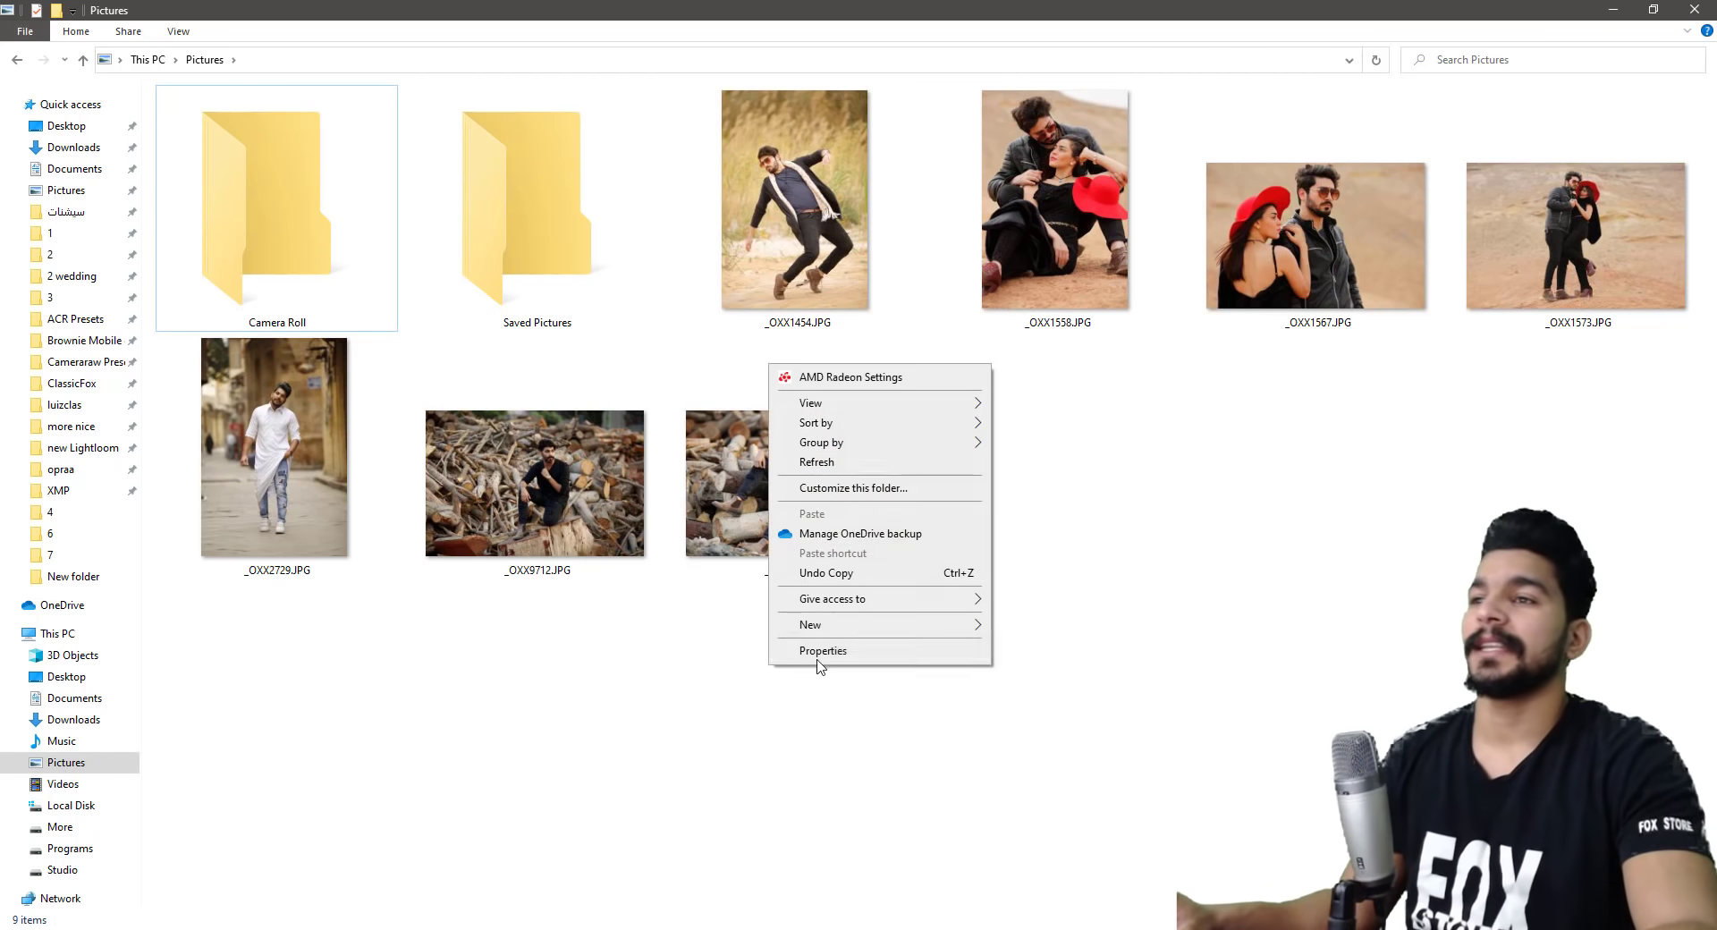
{"action": "left_click", "coordinate": [800, 454]}
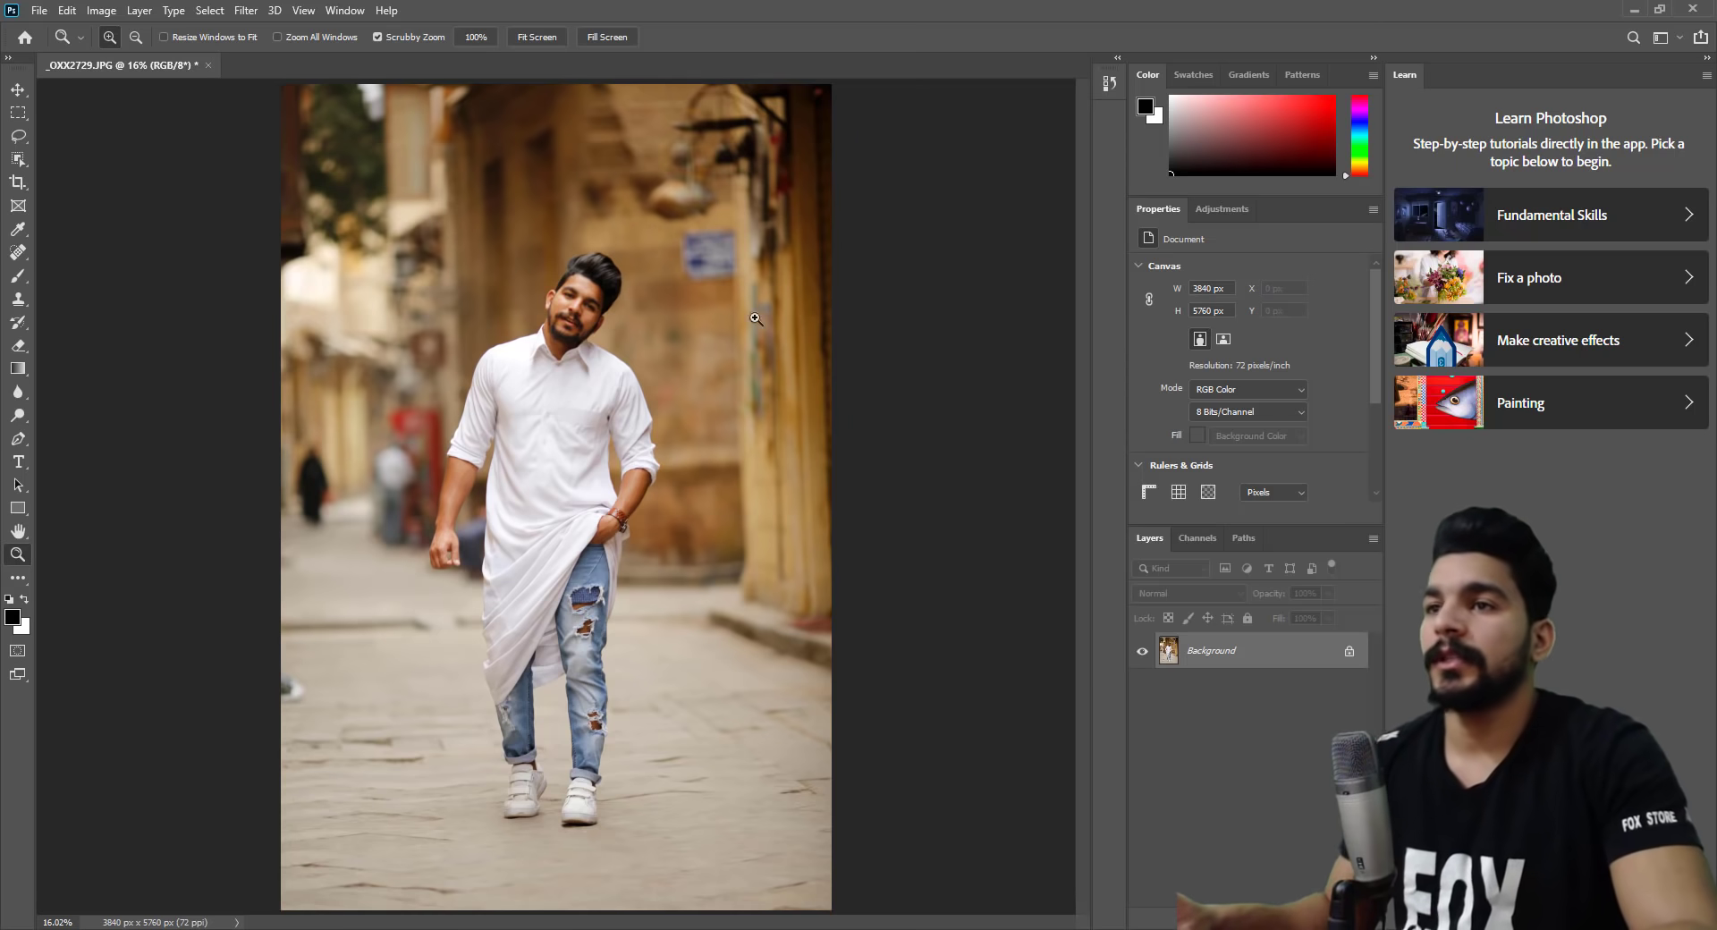
{"action": "right_click", "coordinate": [560, 307]}
{"action": "left_click", "coordinate": [611, 324]}
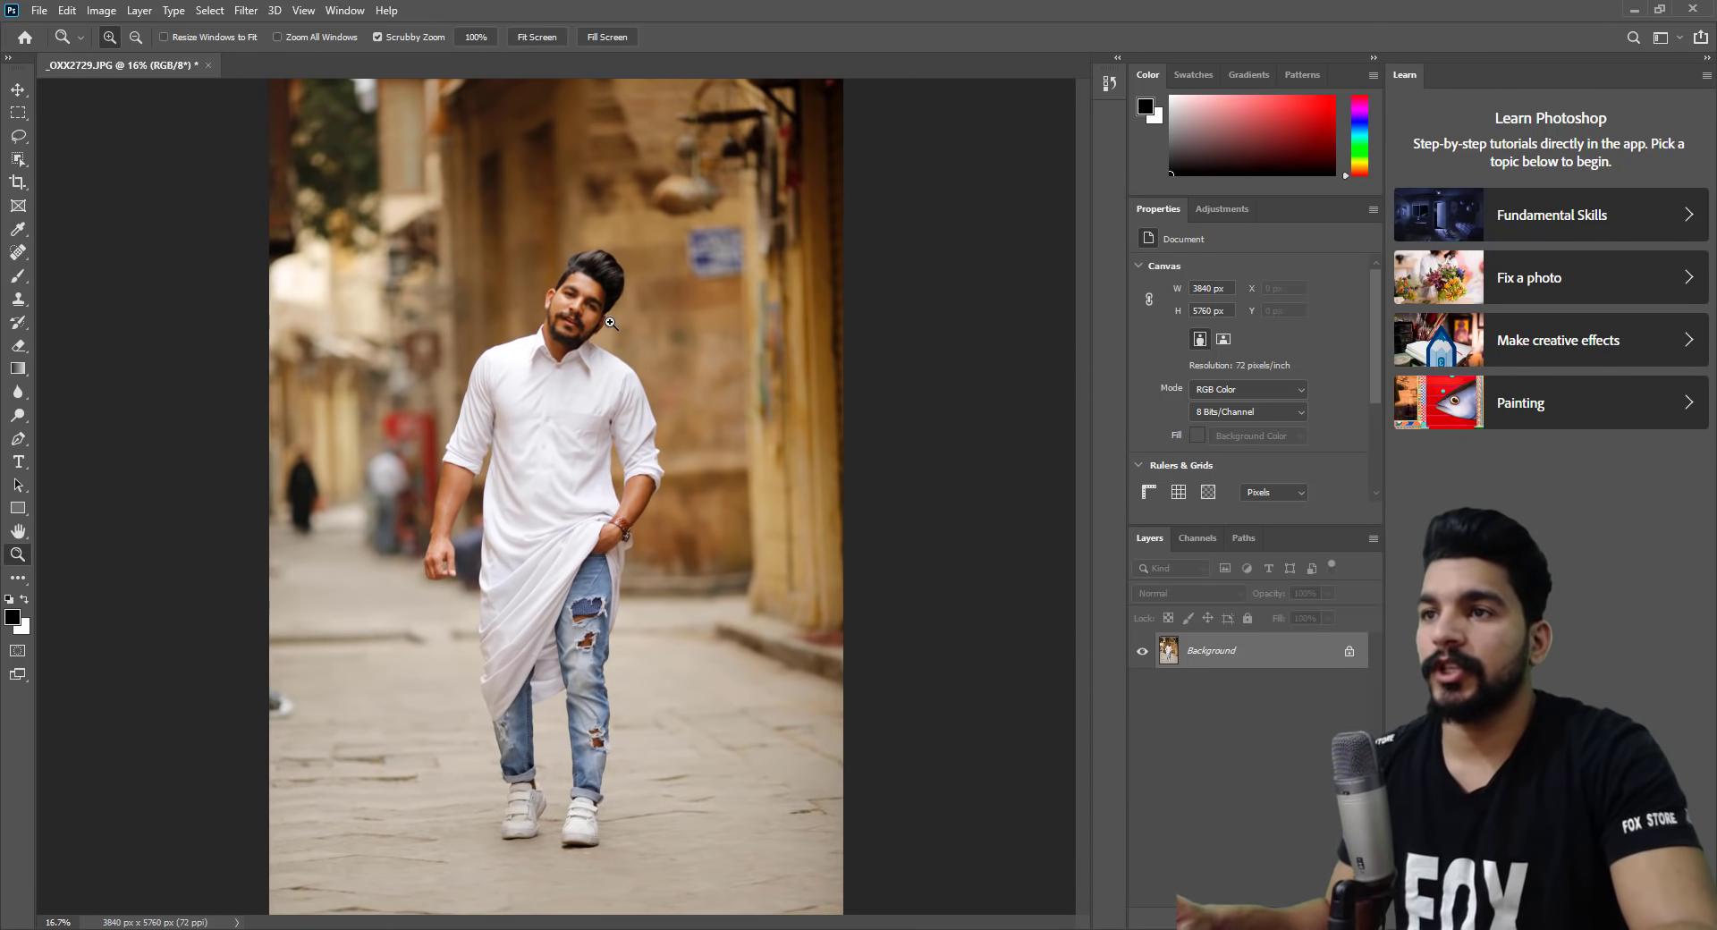
{"action": "right_click", "coordinate": [611, 324]}
{"action": "left_click", "coordinate": [653, 334]}
{"action": "right_click", "coordinate": [621, 317]}
{"action": "left_click", "coordinate": [656, 333]}
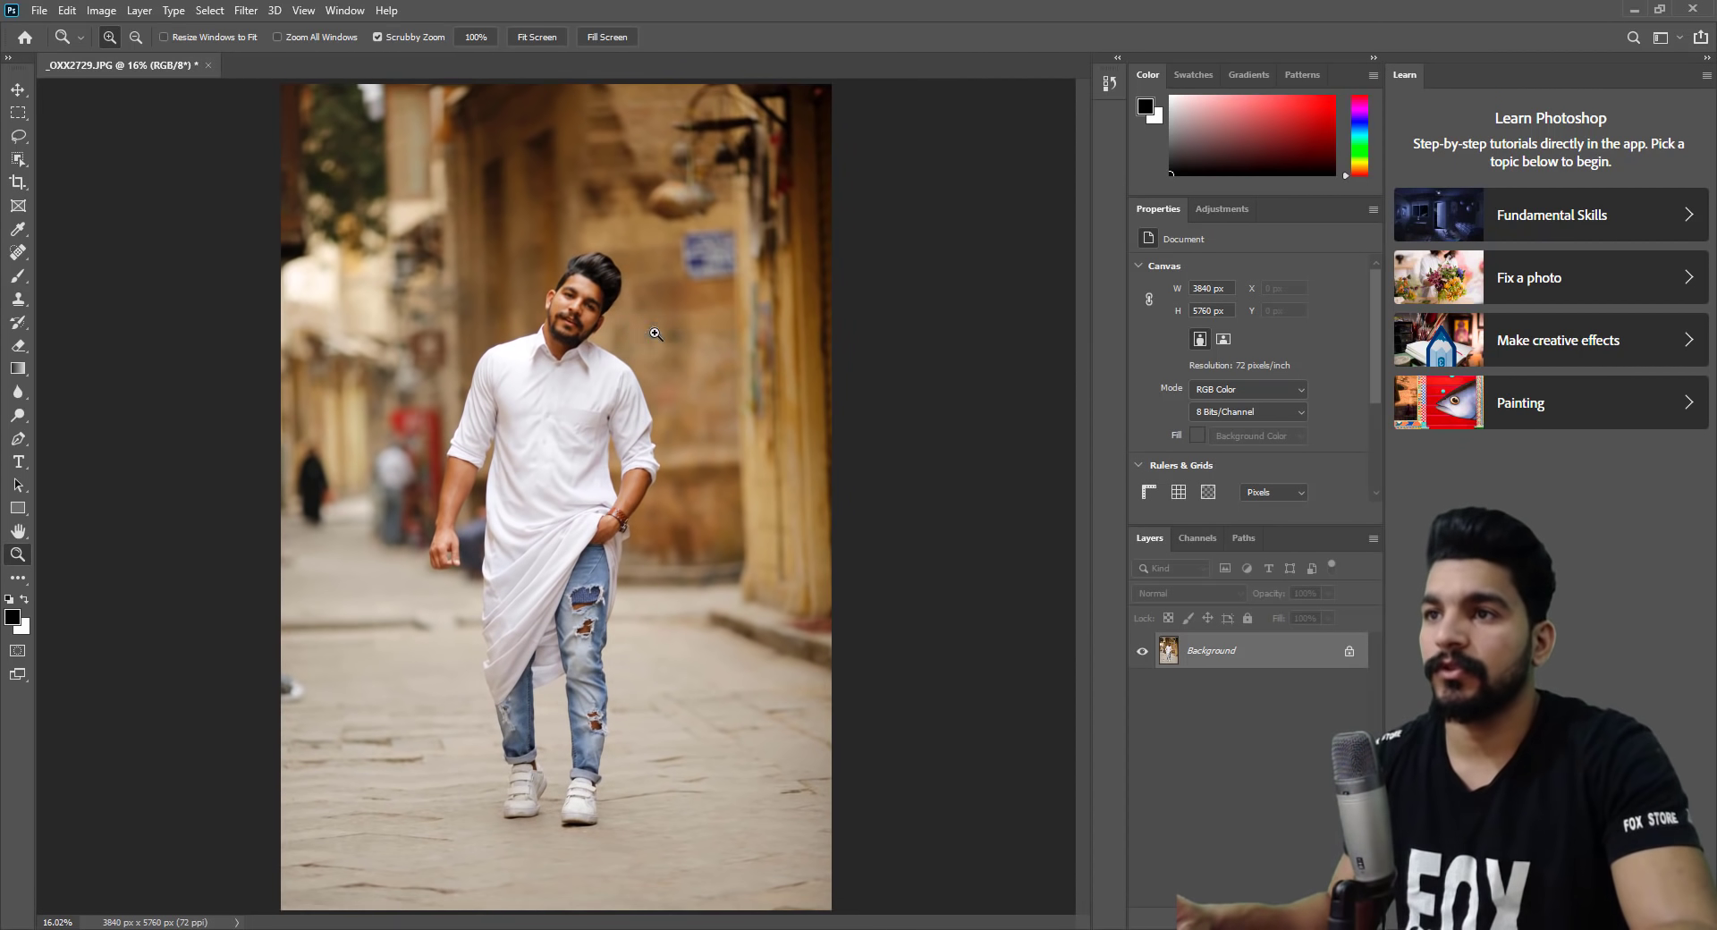
{"action": "left_click_drag", "start_coordinate": [638, 338], "coordinate": [599, 327]}
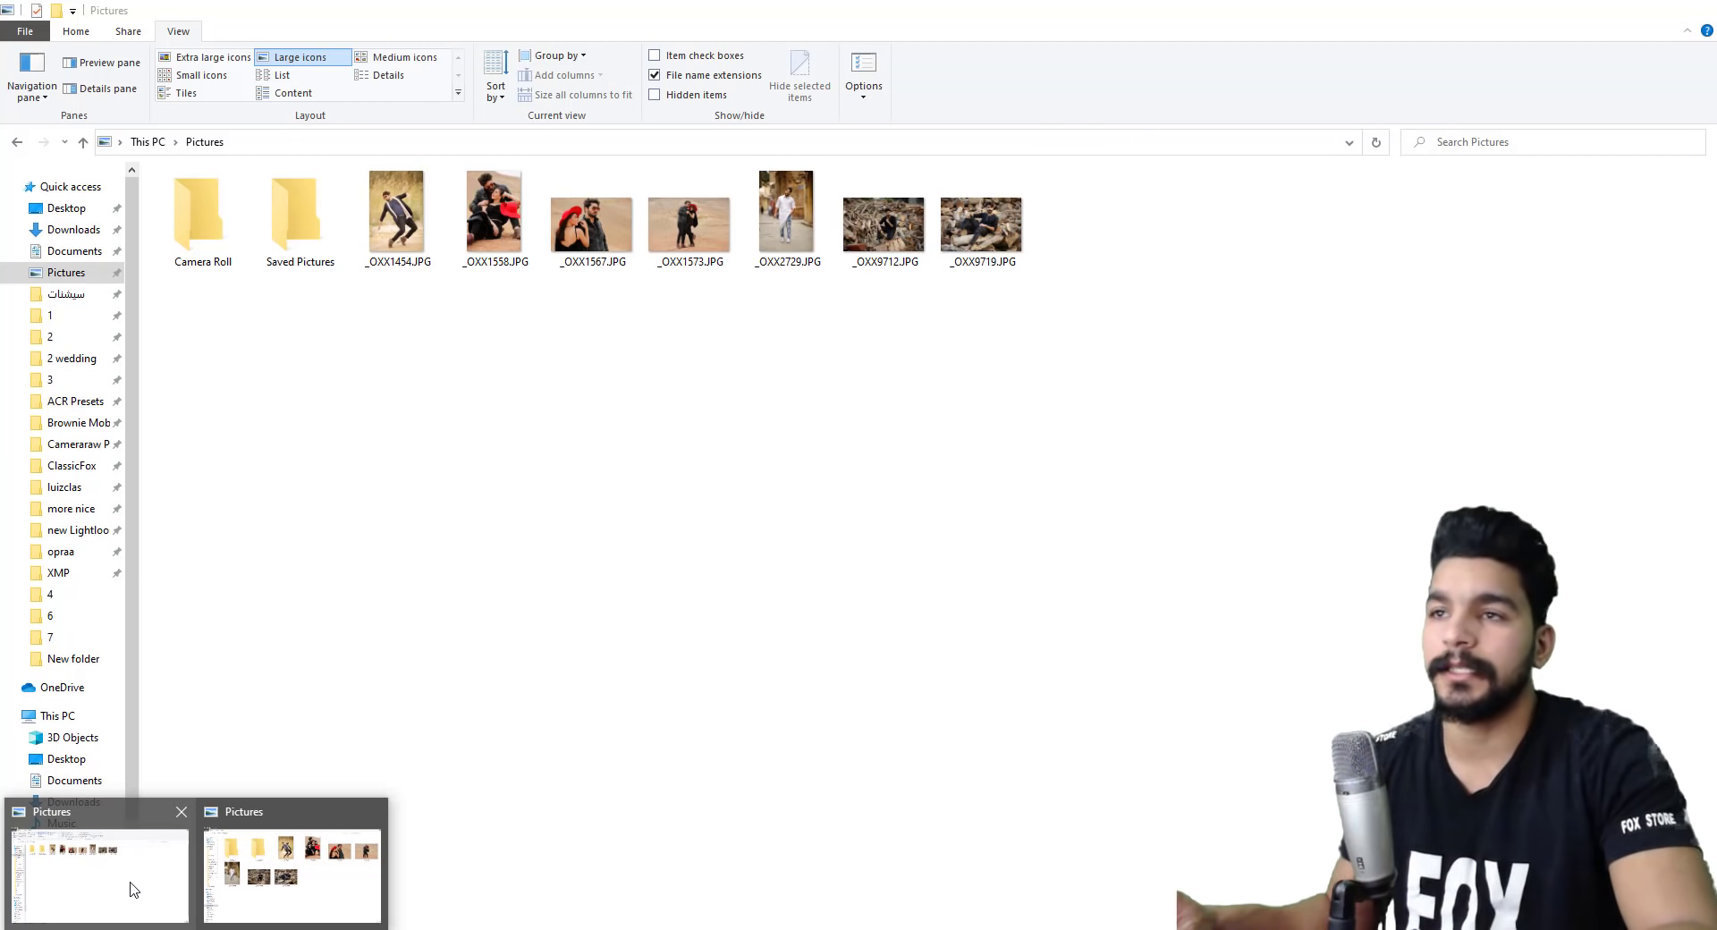
Select 0_cdf0d_761cd256_XL.png in the Downloads folder, then return to Photoshop.
{"action": "left_click", "coordinate": [133, 889]}
{"action": "left_click", "coordinate": [73, 230]}
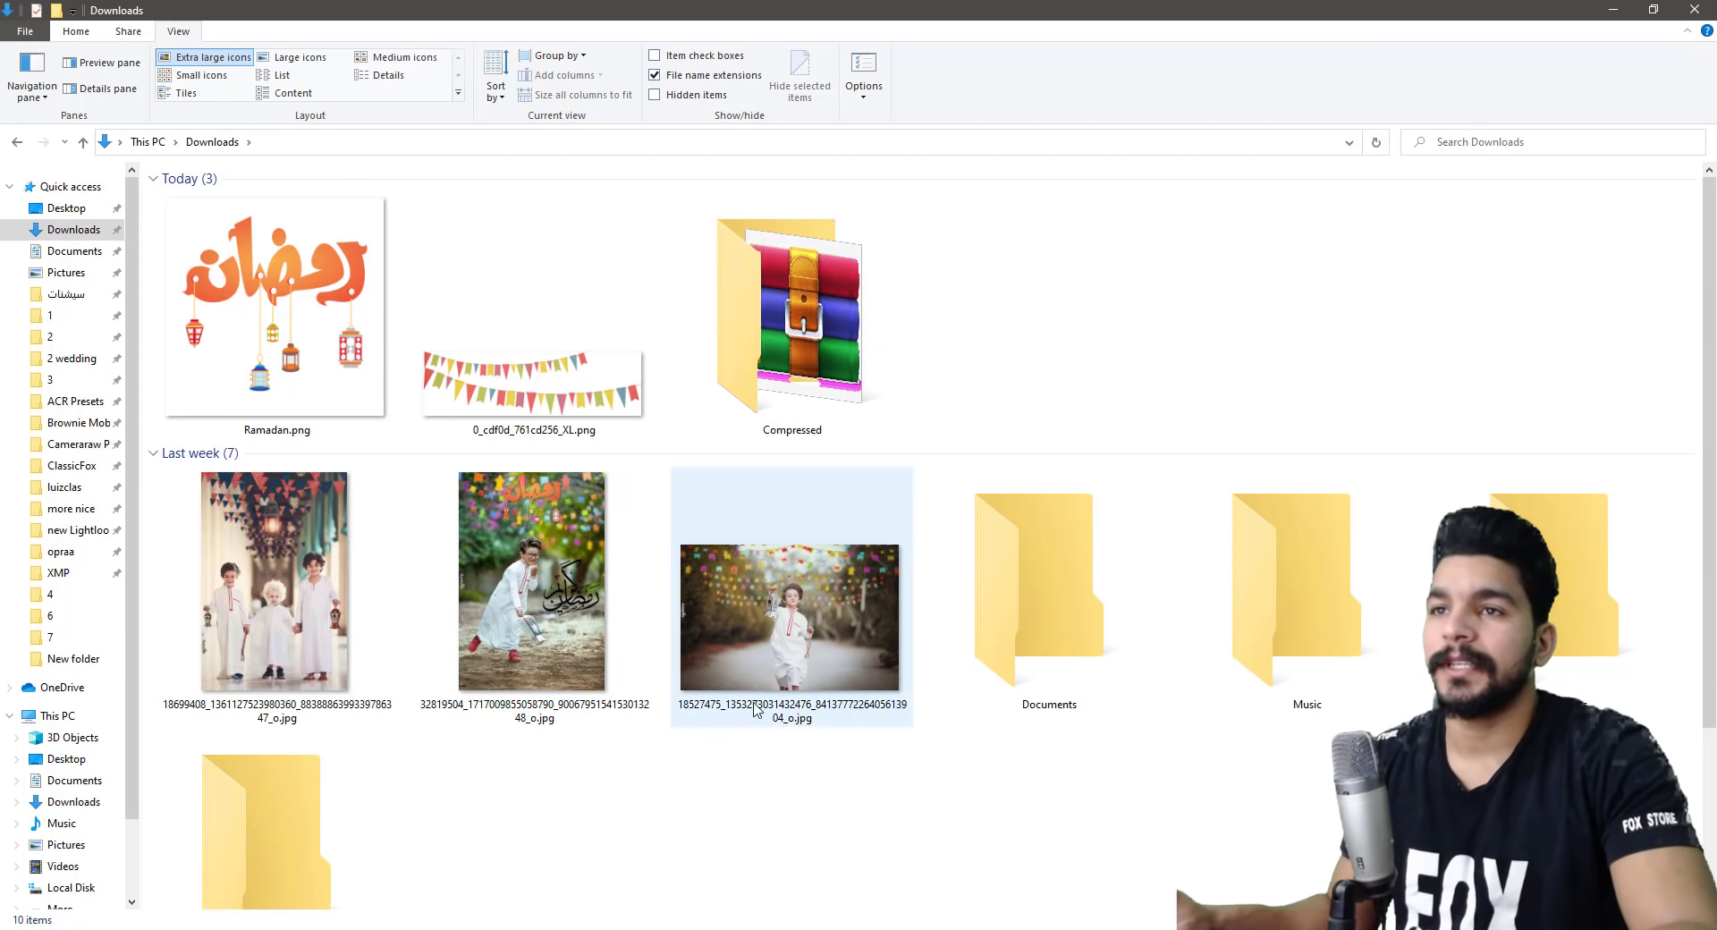
{"action": "left_click", "coordinate": [545, 414]}
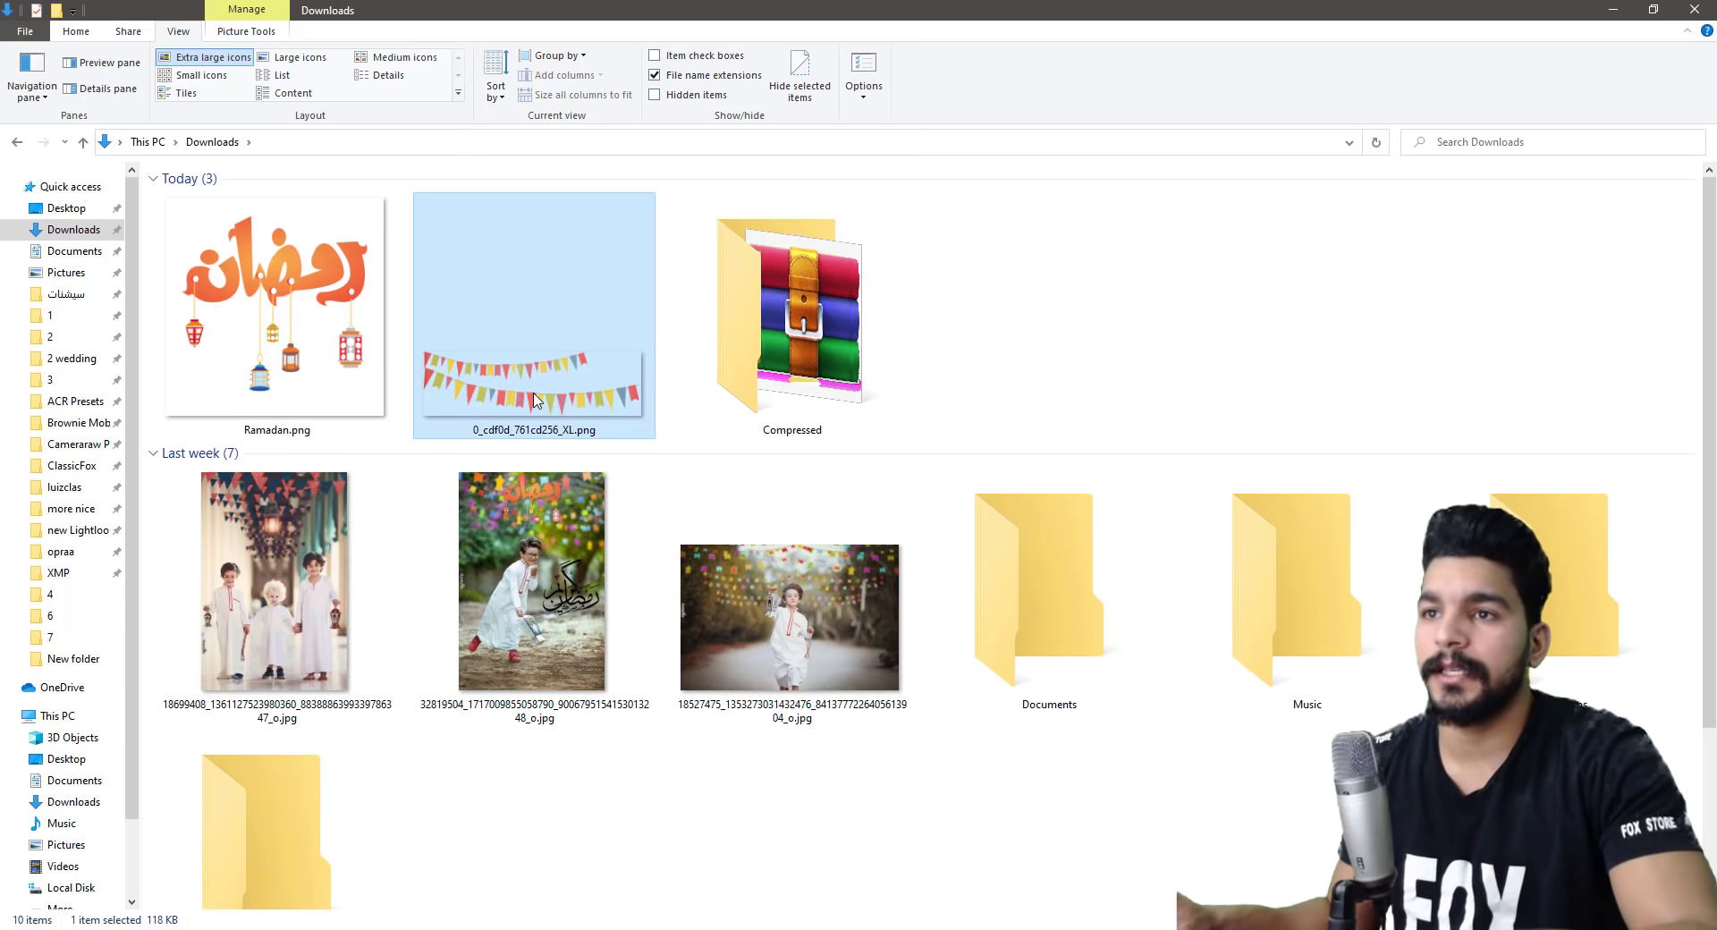
{"action": "key", "text": "alt+Tab"}
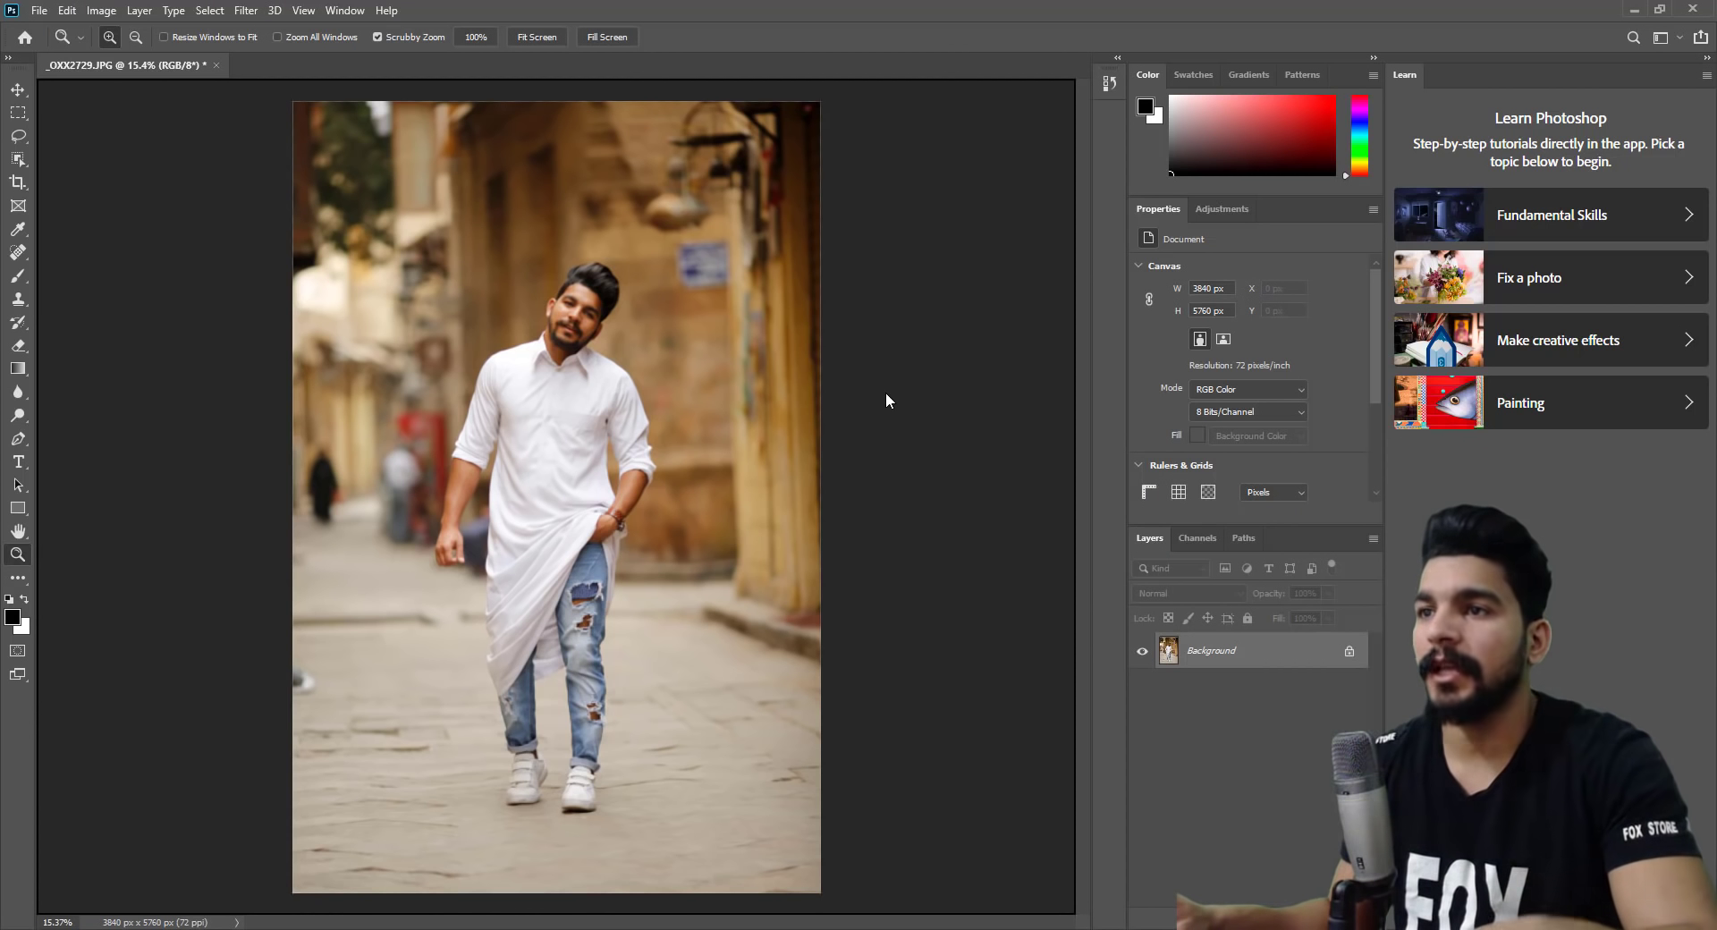
Place the bunting PNG into the portrait, enlarge it and move it to the top edge.
{"action": "left_click_drag", "start_coordinate": [885, 400], "coordinate": [583, 406]}
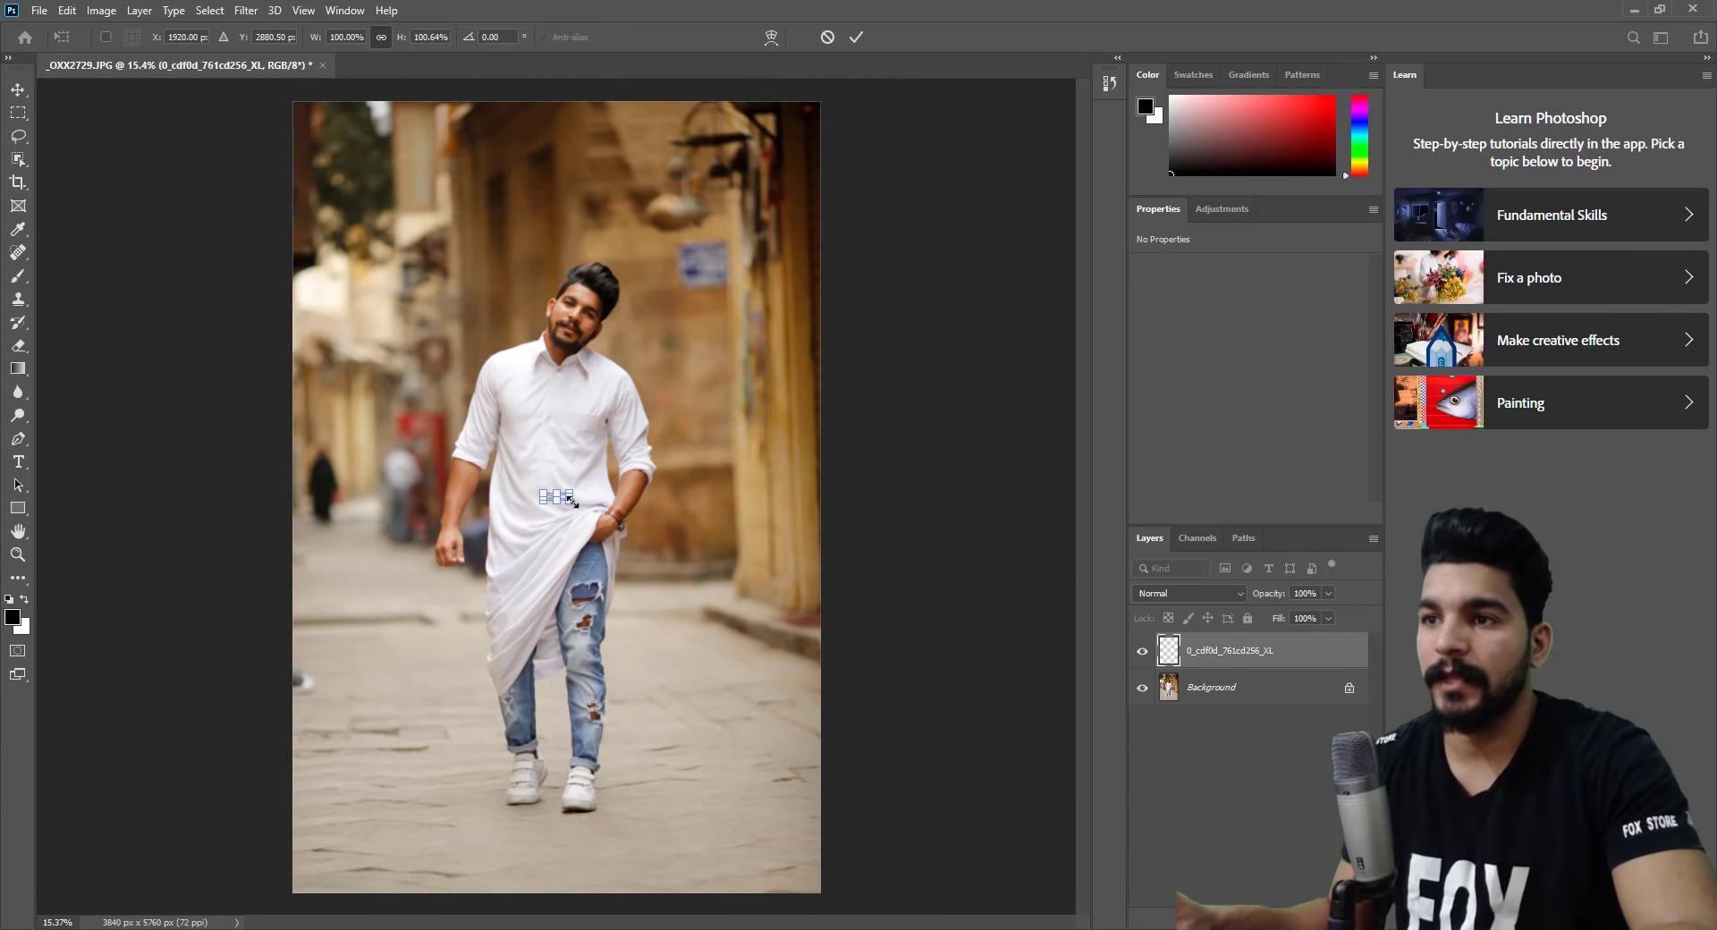
{"action": "mouse_move", "coordinate": [607, 516]}
{"action": "left_mouse_down"}
{"action": "mouse_move", "coordinate": [1008, 613]}
{"action": "mouse_move", "coordinate": [872, 582]}
{"action": "mouse_move", "coordinate": [711, 497]}
{"action": "mouse_move", "coordinate": [957, 575]}
{"action": "left_mouse_up"}
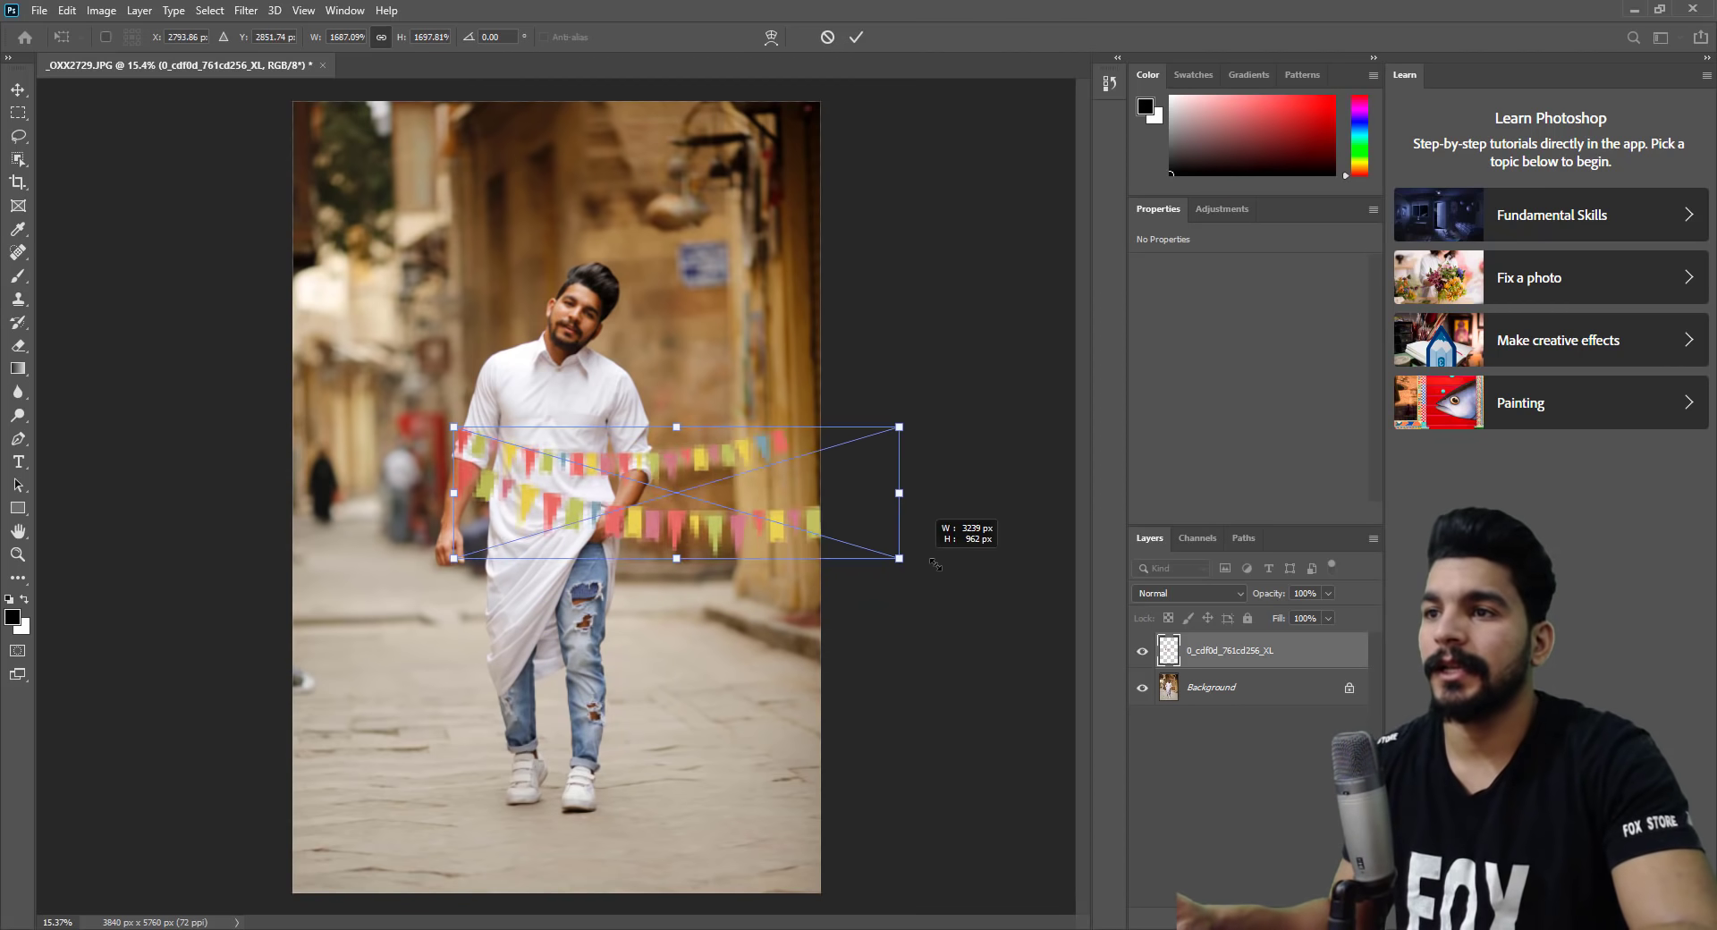
{"action": "mouse_move", "coordinate": [833, 508]}
{"action": "left_mouse_down"}
{"action": "mouse_move", "coordinate": [672, 198]}
{"action": "mouse_move", "coordinate": [680, 154]}
{"action": "left_mouse_up"}
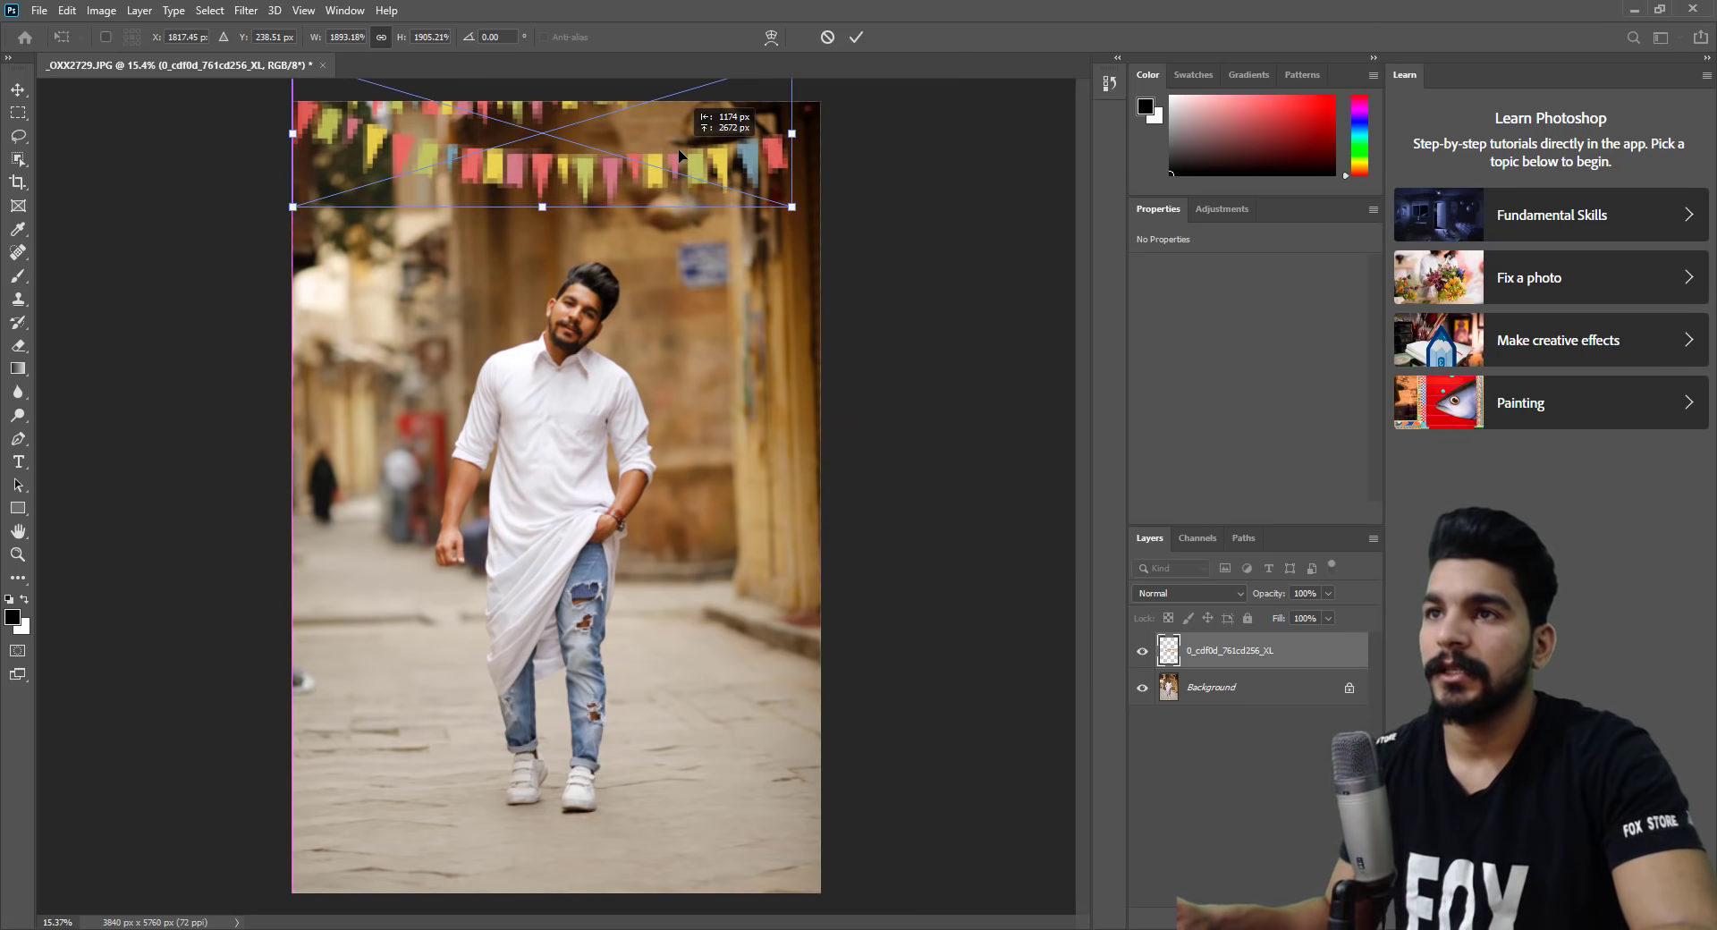
{"action": "key", "text": "Return"}
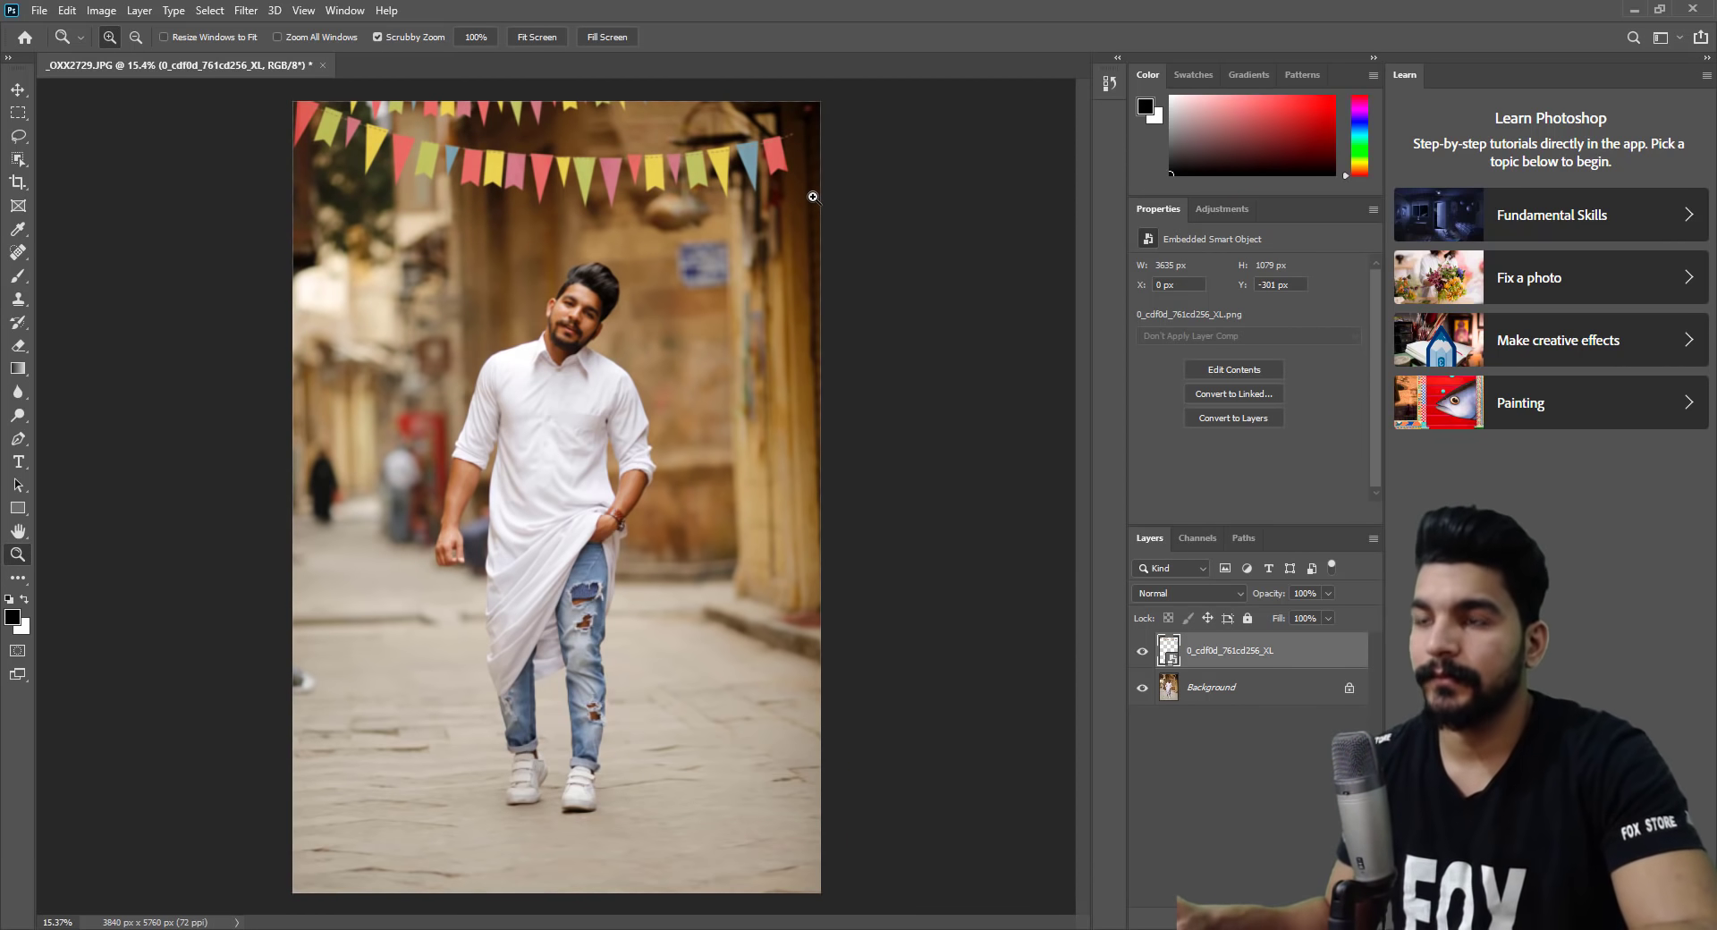
Skew the bunting layer so its right end tilts upward.
{"action": "key", "text": "ctrl+t"}
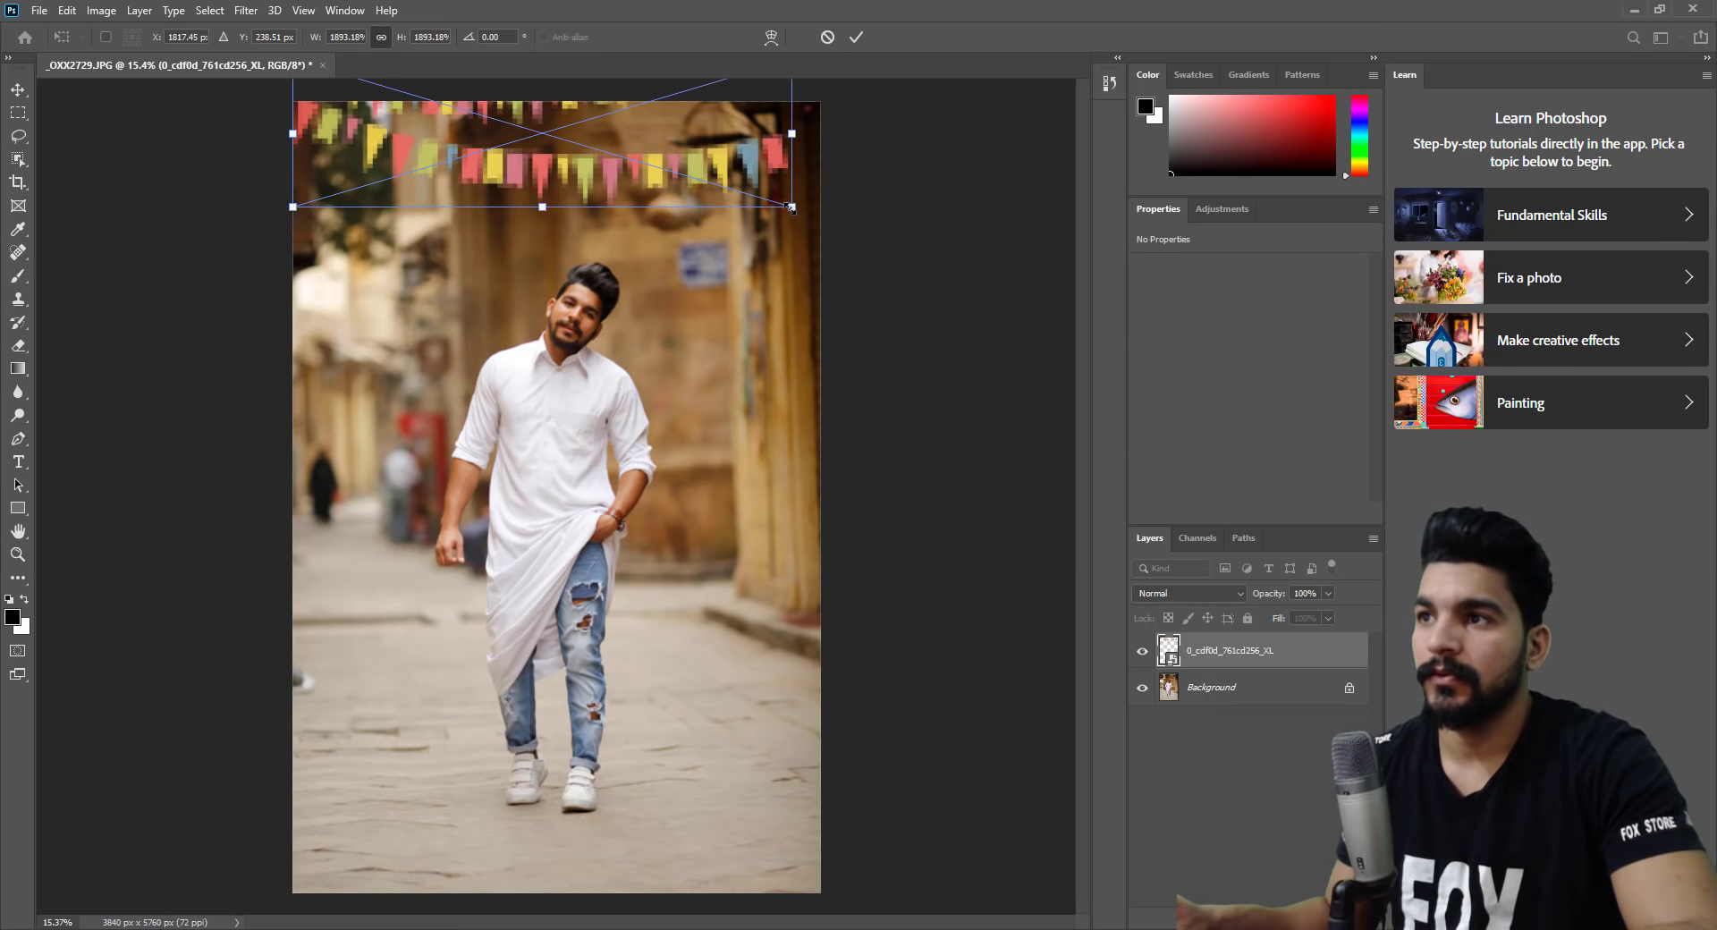
{"action": "left_click_drag", "start_coordinate": [795, 212], "coordinate": [810, 205]}
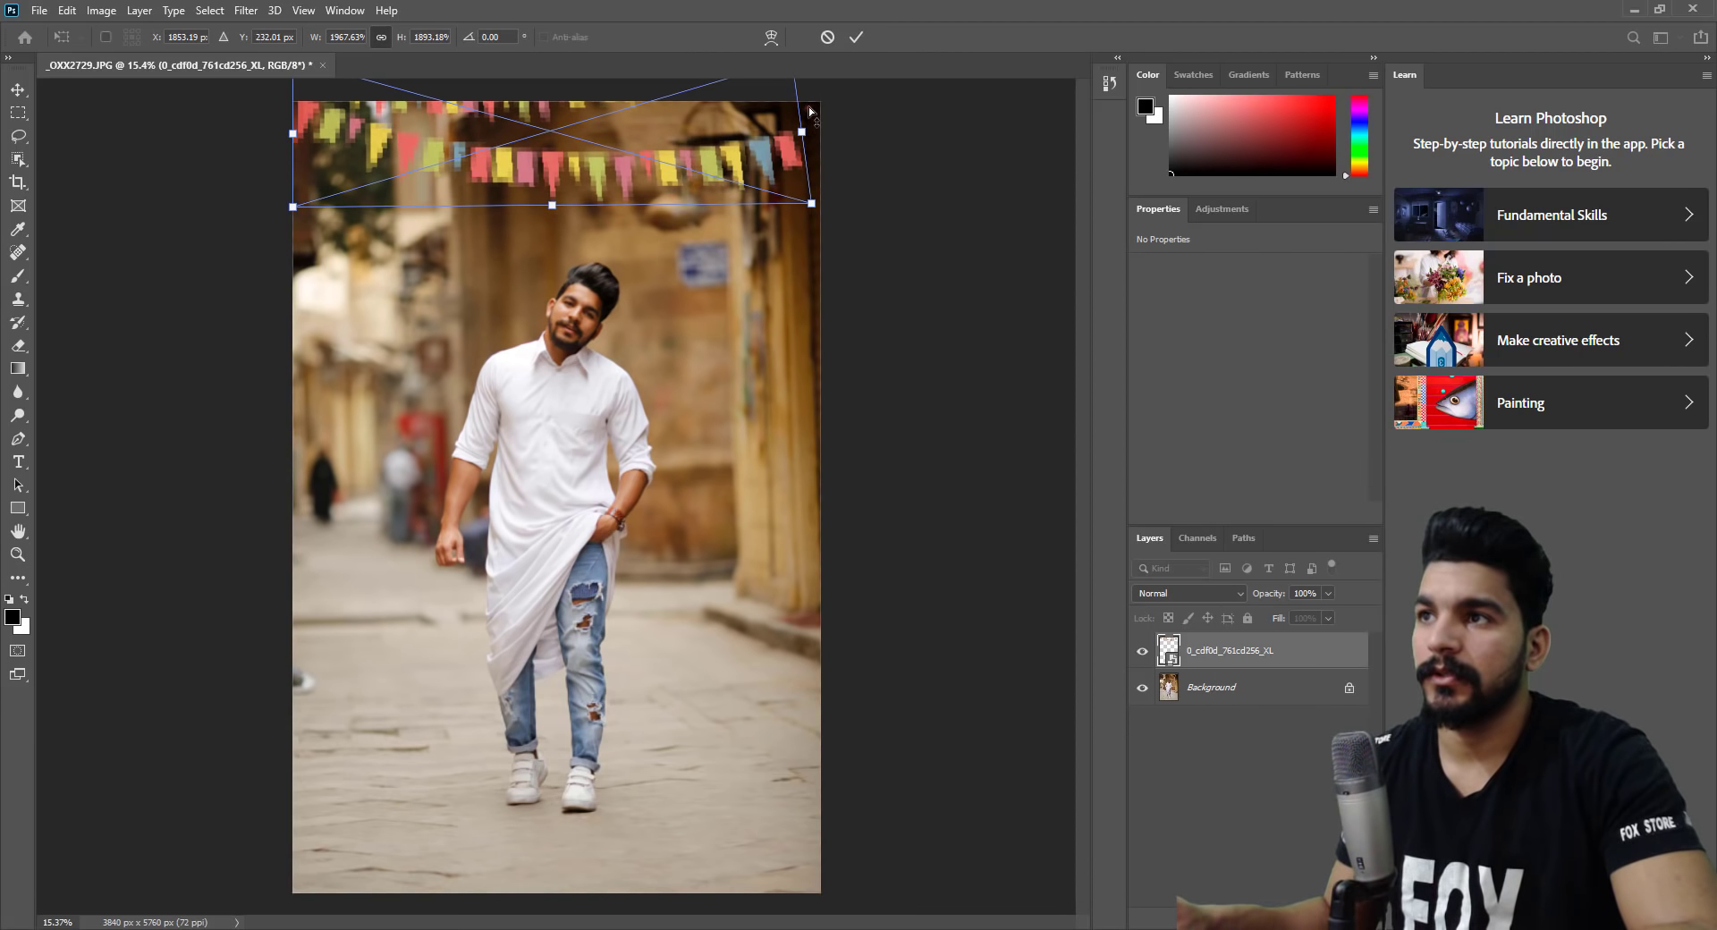
{"action": "left_click_drag", "start_coordinate": [803, 125], "coordinate": [817, 105]}
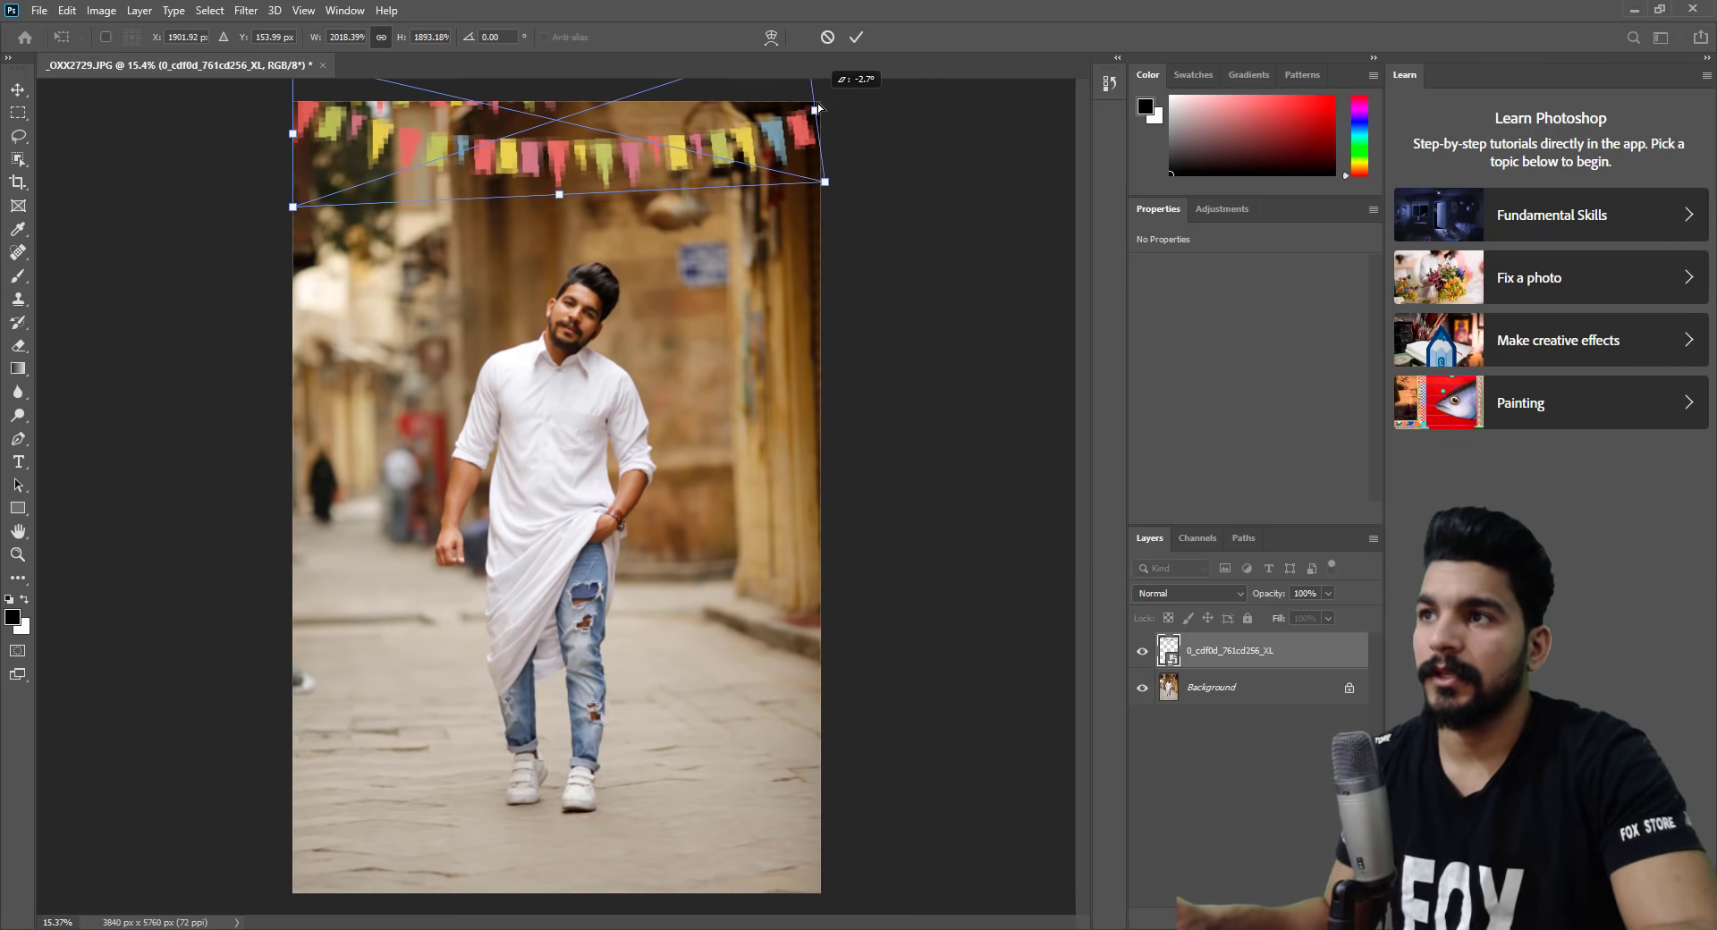
{"action": "key", "text": "Return"}
{"action": "key", "text": "z"}
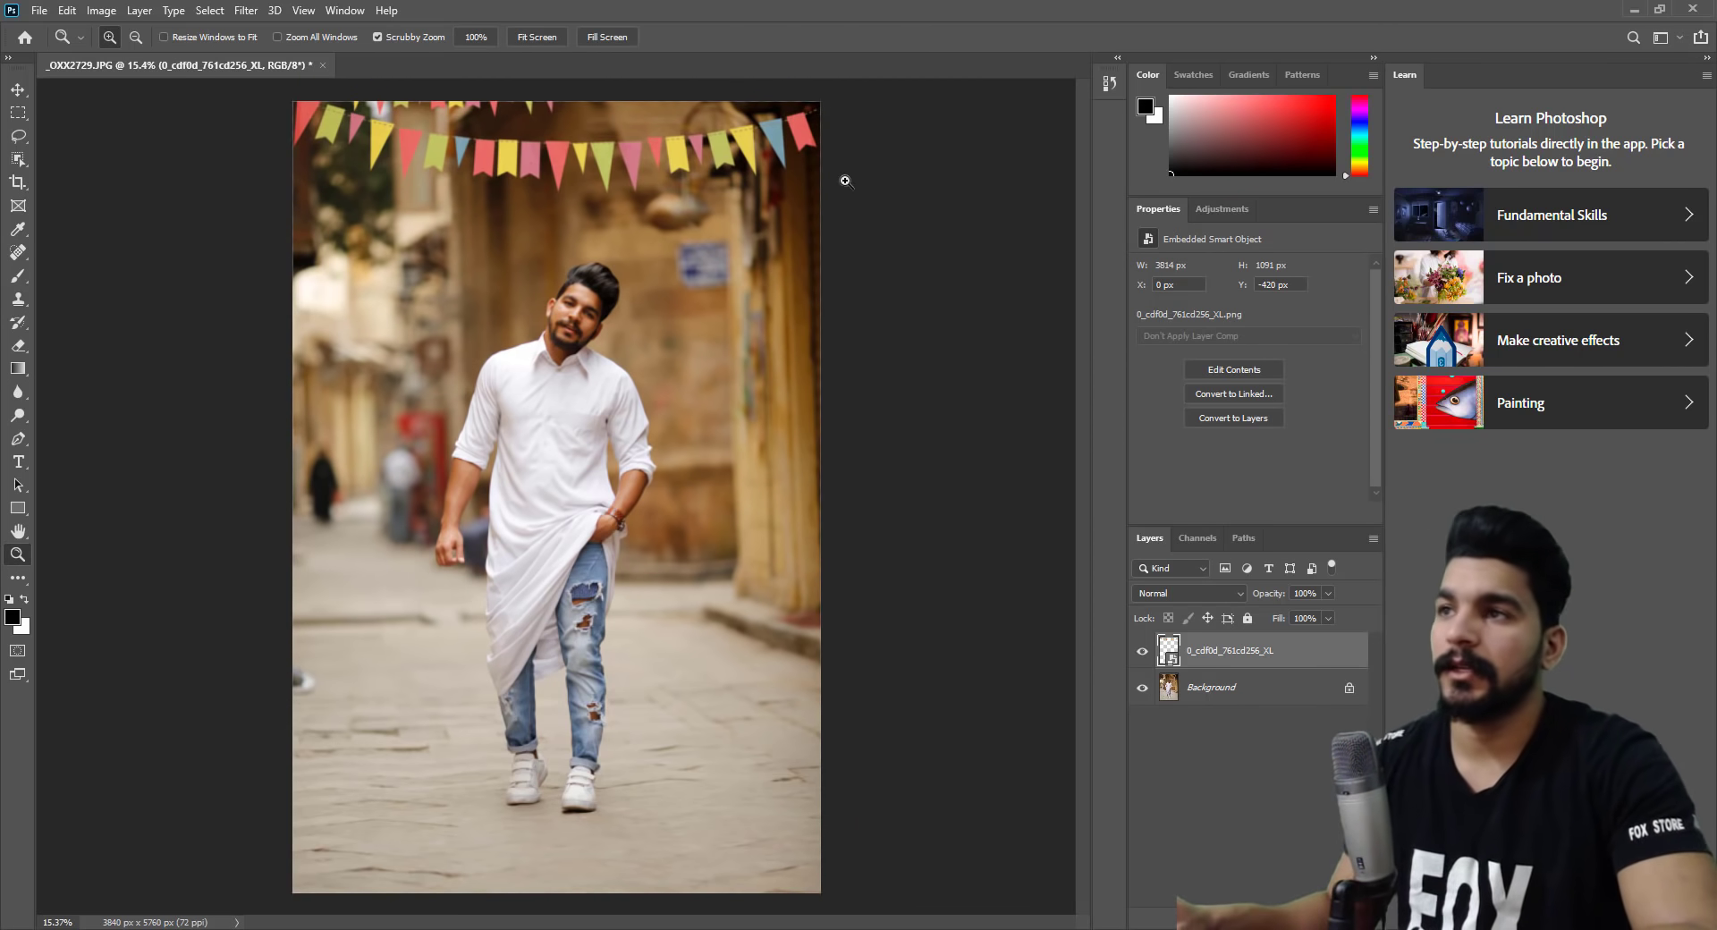
{"action": "key", "text": "v"}
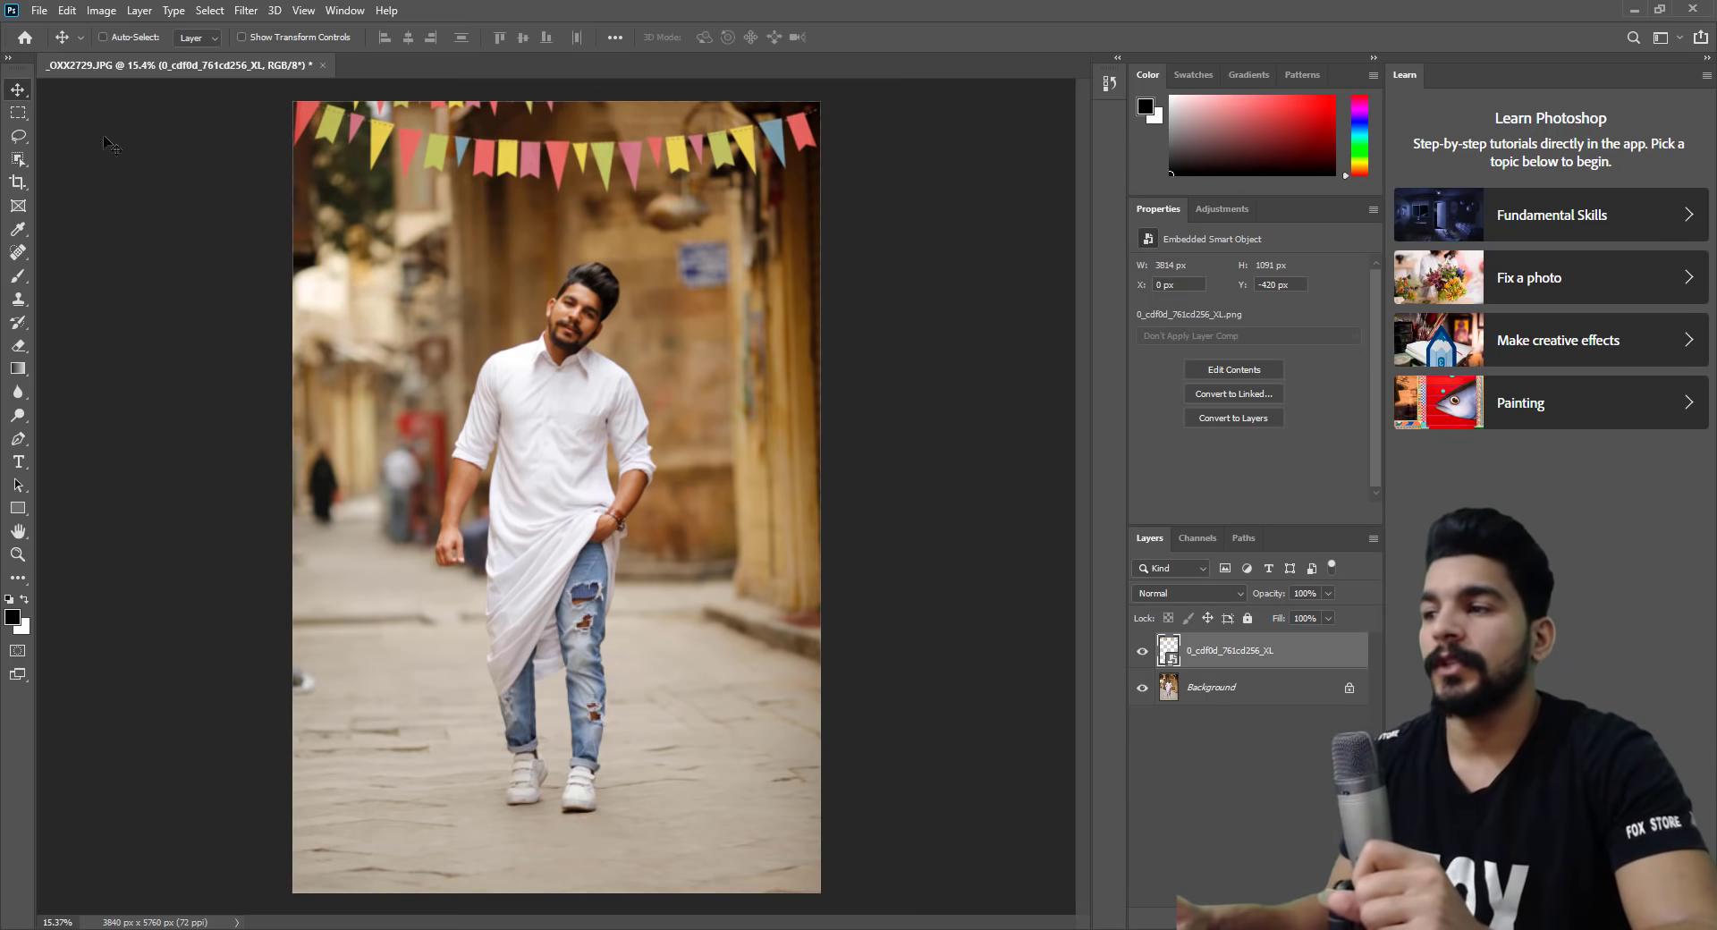
Duplicate the bunting into a smaller second row below the top string, then duplicate it again.
{"action": "right_click", "coordinate": [1229, 660]}
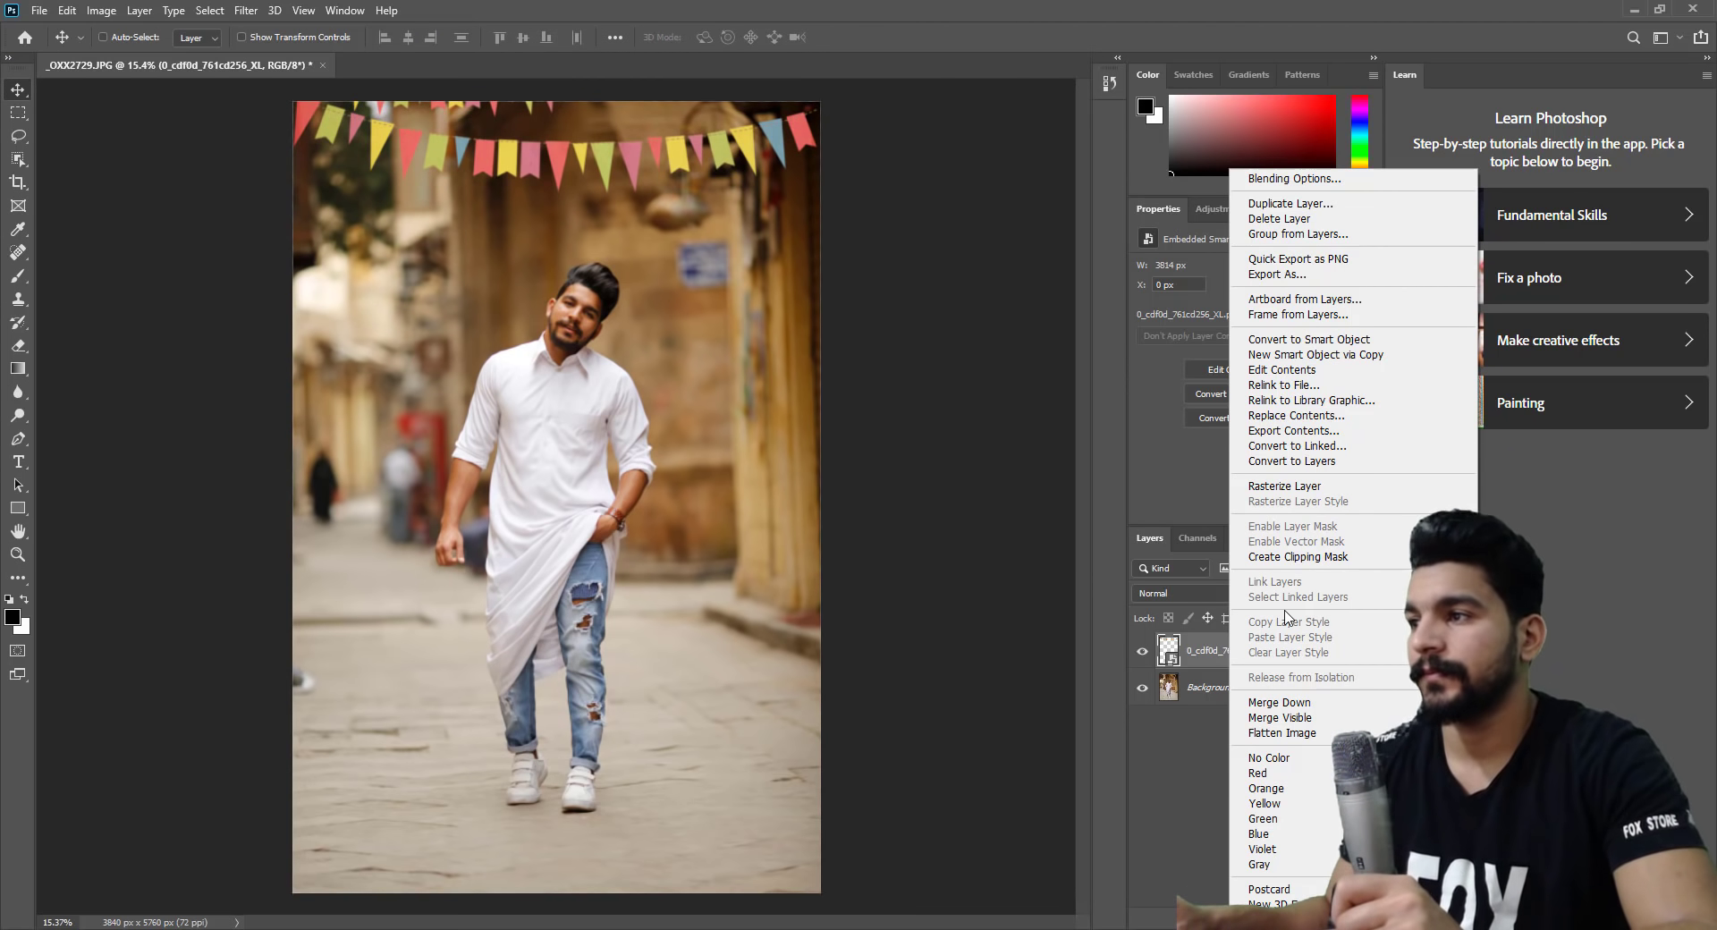
{"action": "left_click", "coordinate": [644, 330]}
{"action": "key", "text": "ctrl"}
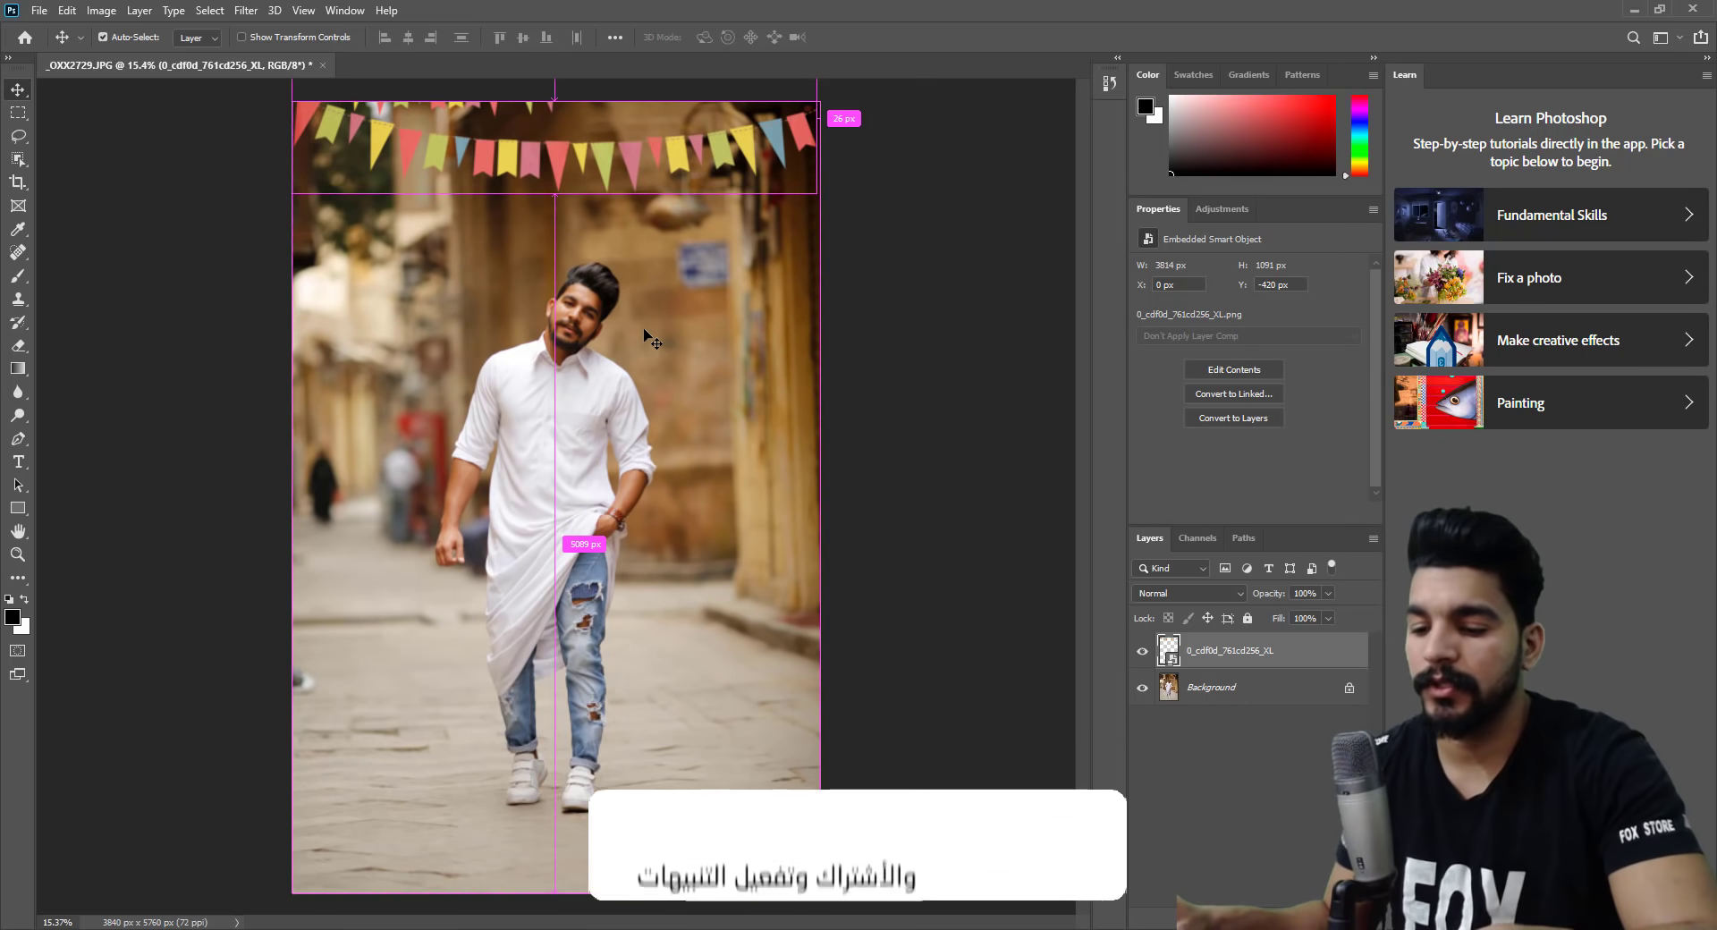
{"action": "key", "text": "ctrl+j"}
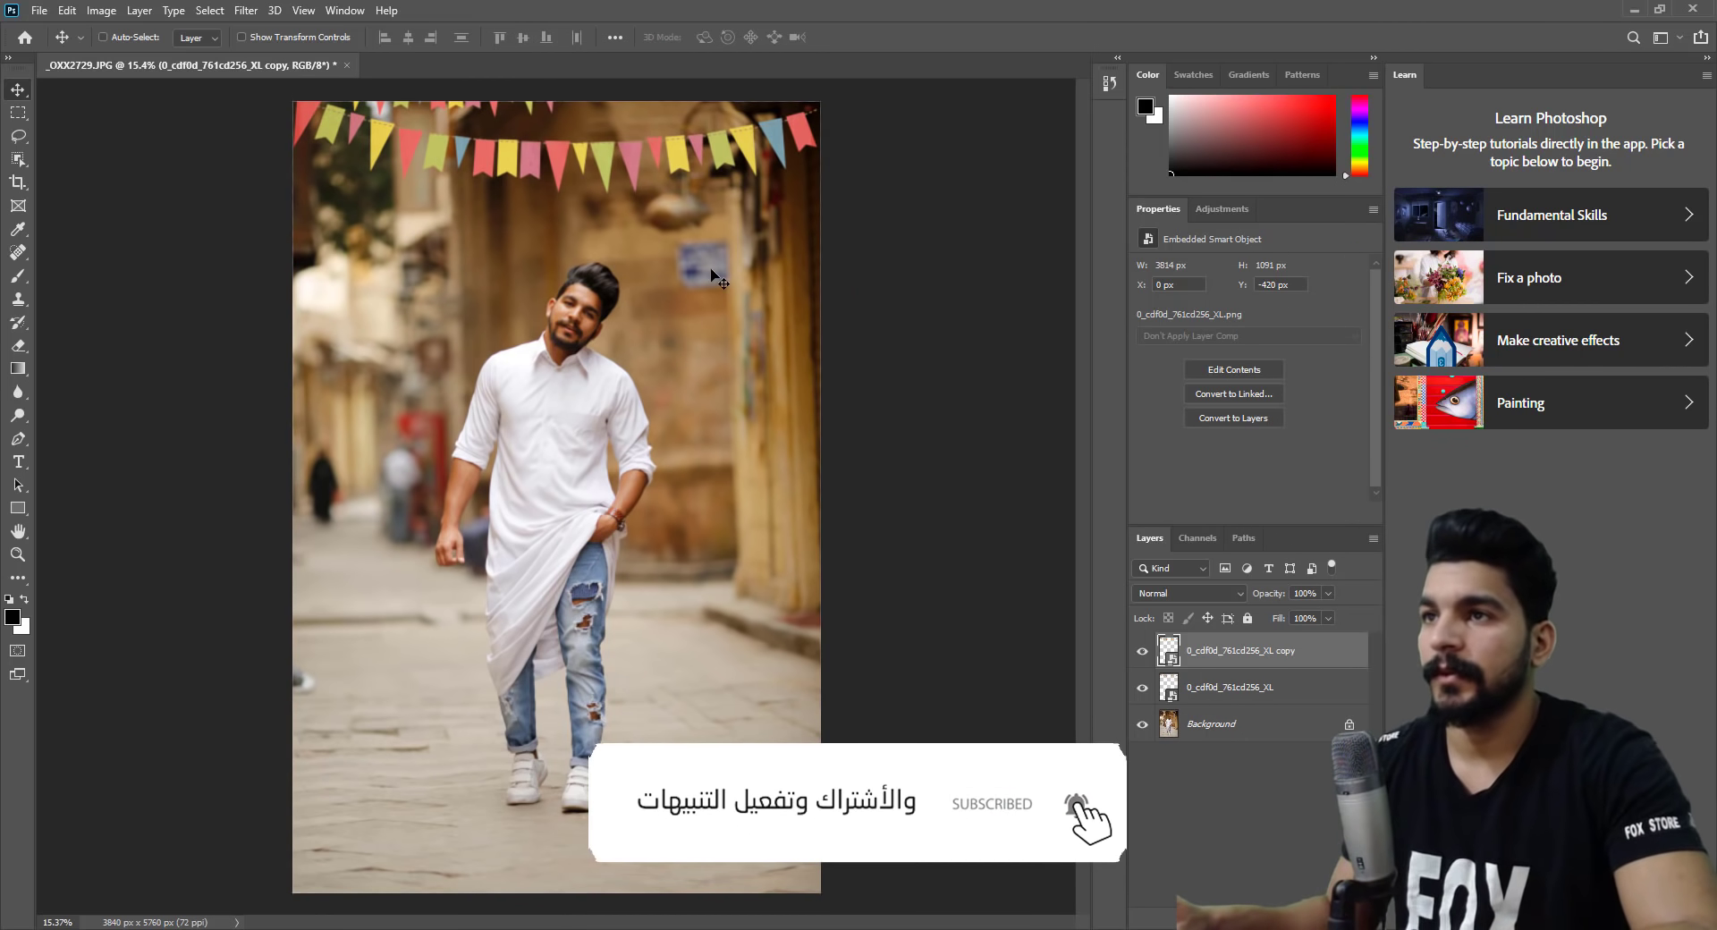
{"action": "left_click_drag", "start_coordinate": [683, 245], "coordinate": [703, 426]}
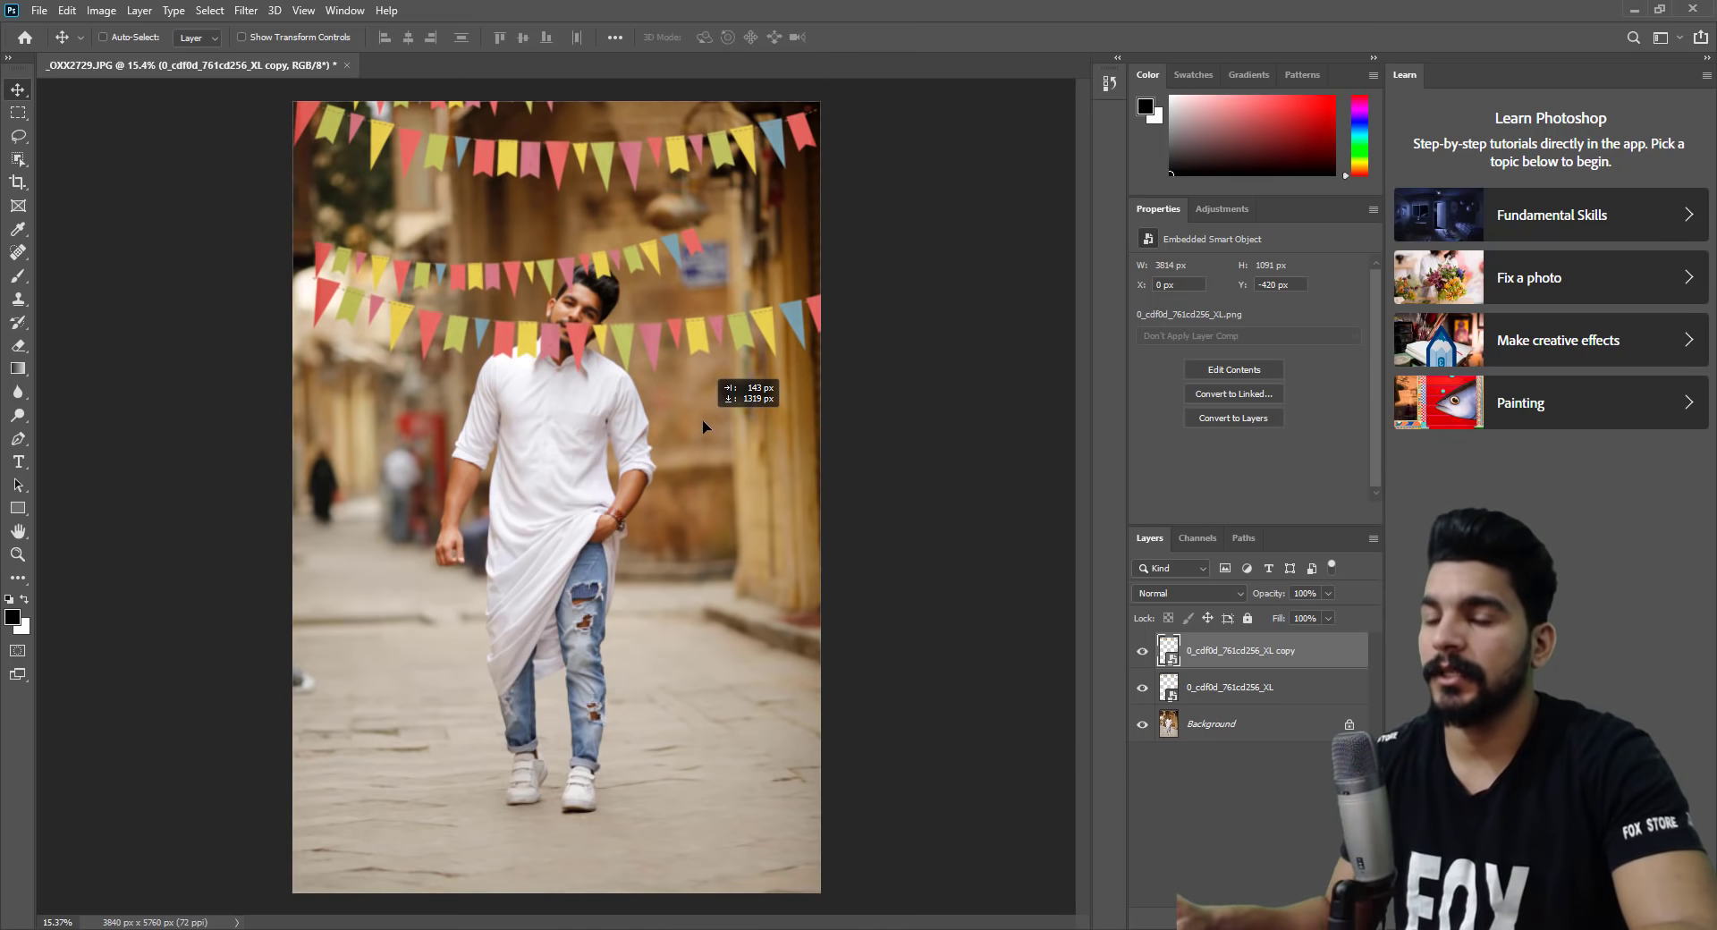
{"action": "key", "text": "ctrl+t"}
{"action": "mouse_move", "coordinate": [819, 388]}
{"action": "left_mouse_down"}
{"action": "mouse_move", "coordinate": [846, 363]}
{"action": "mouse_move", "coordinate": [691, 314]}
{"action": "left_mouse_up"}
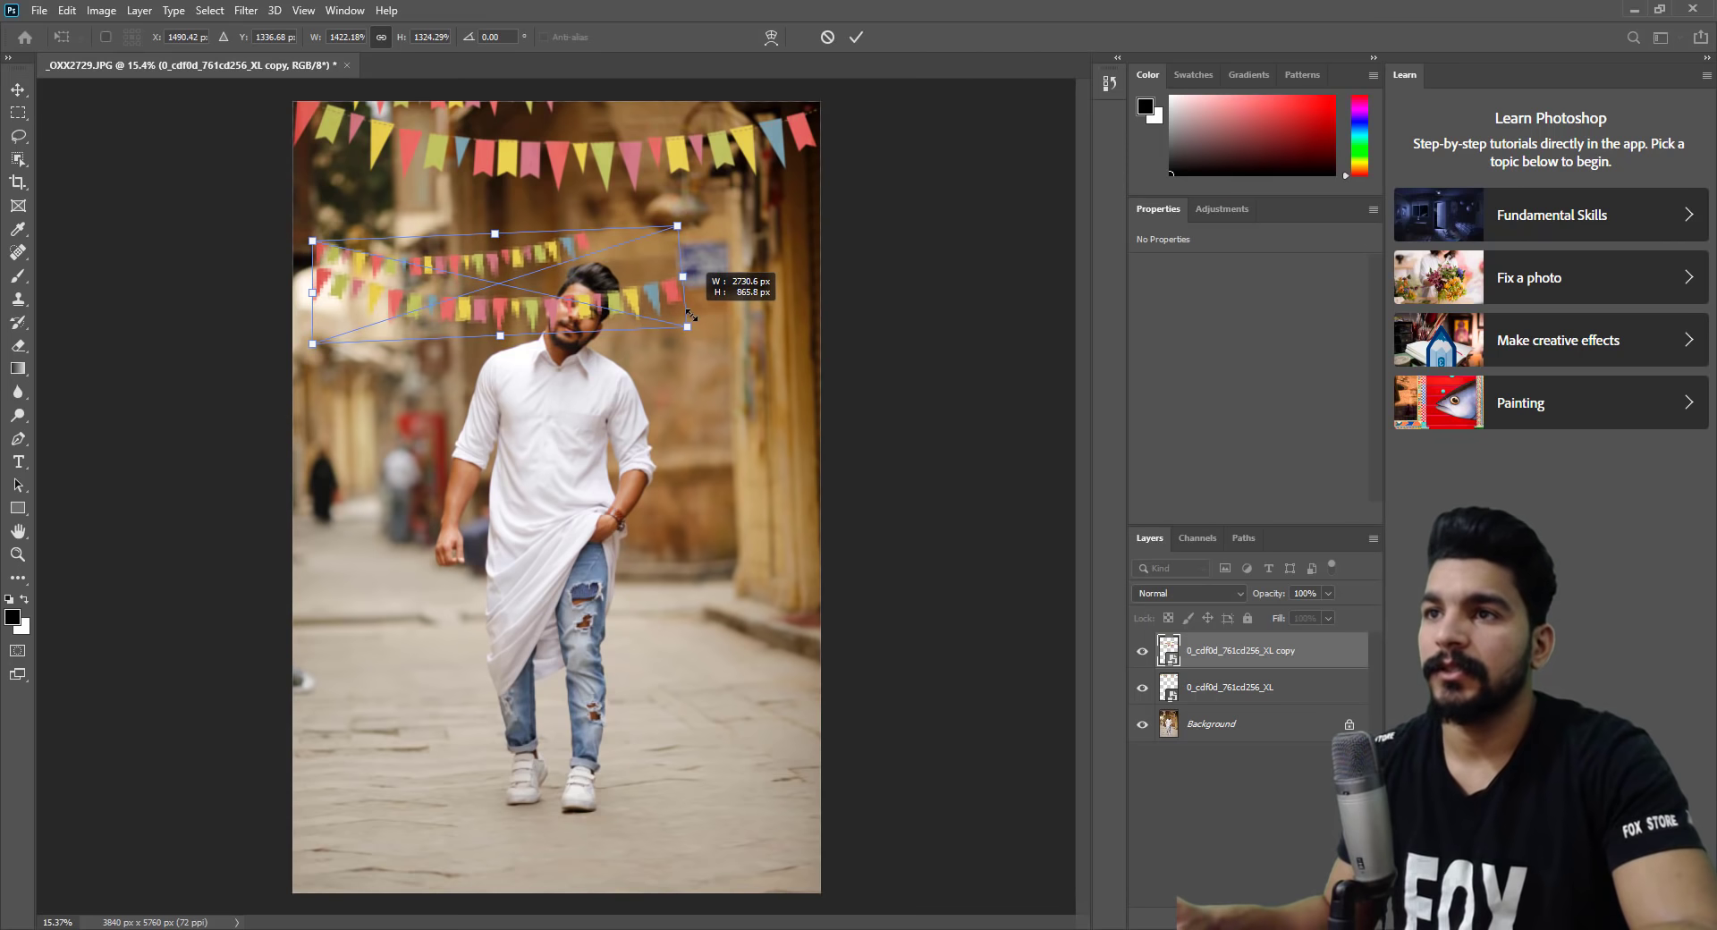
{"action": "left_click_drag", "start_coordinate": [657, 292], "coordinate": [643, 213]}
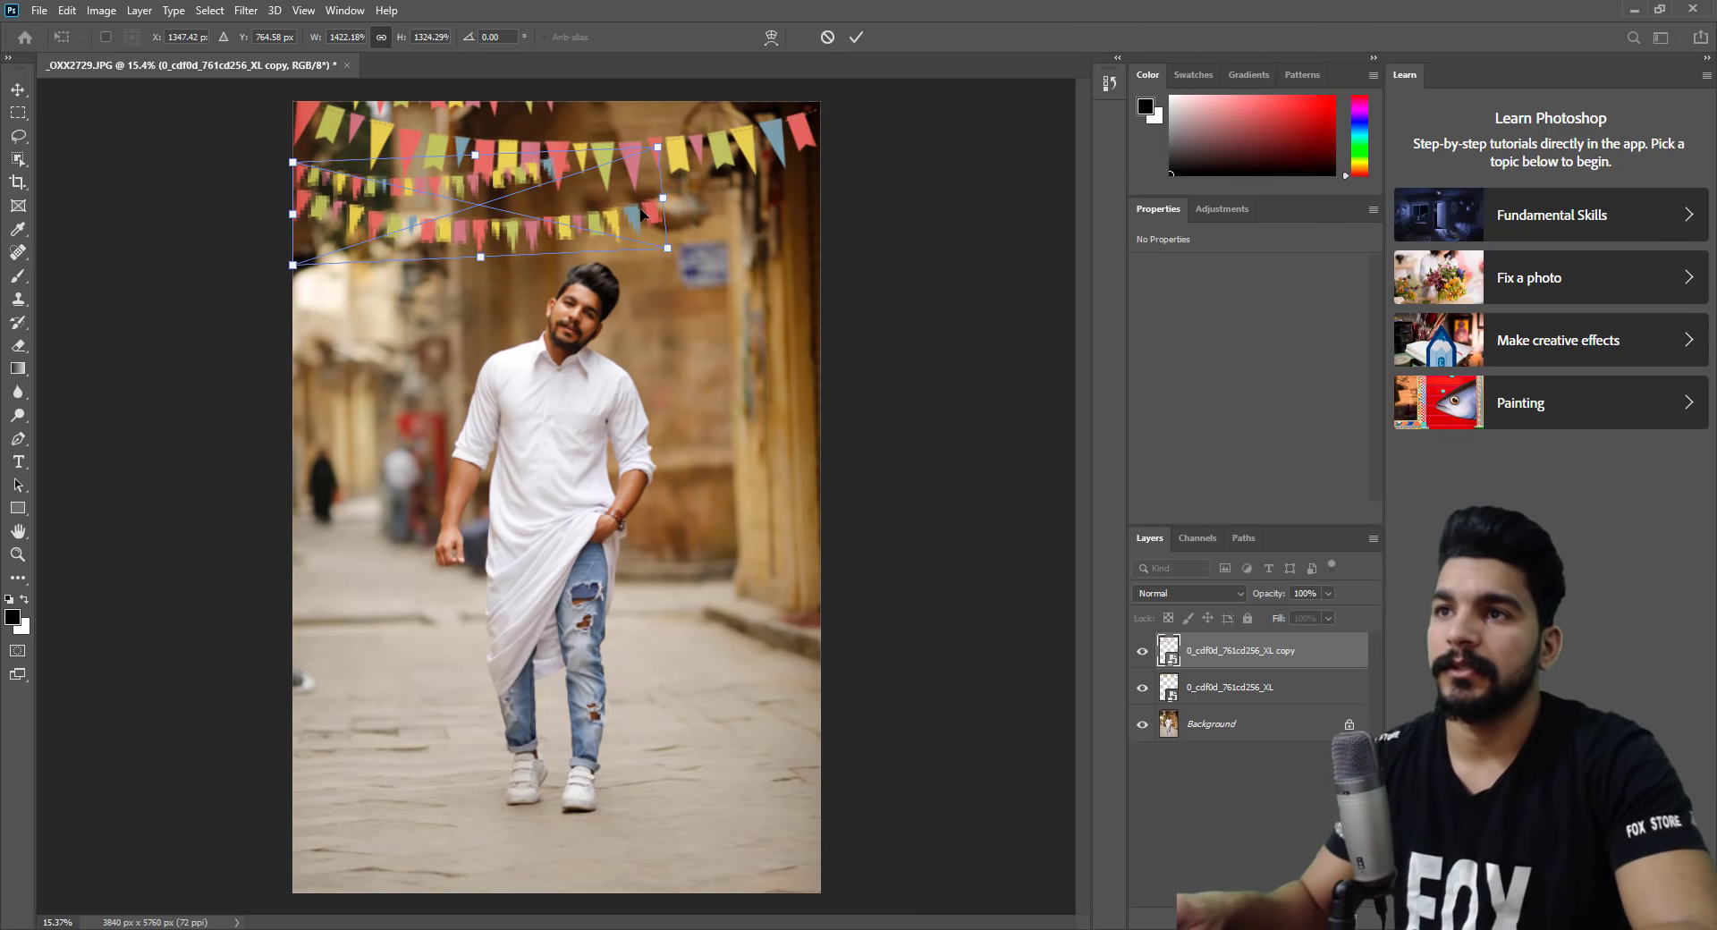
{"action": "key", "text": "Return"}
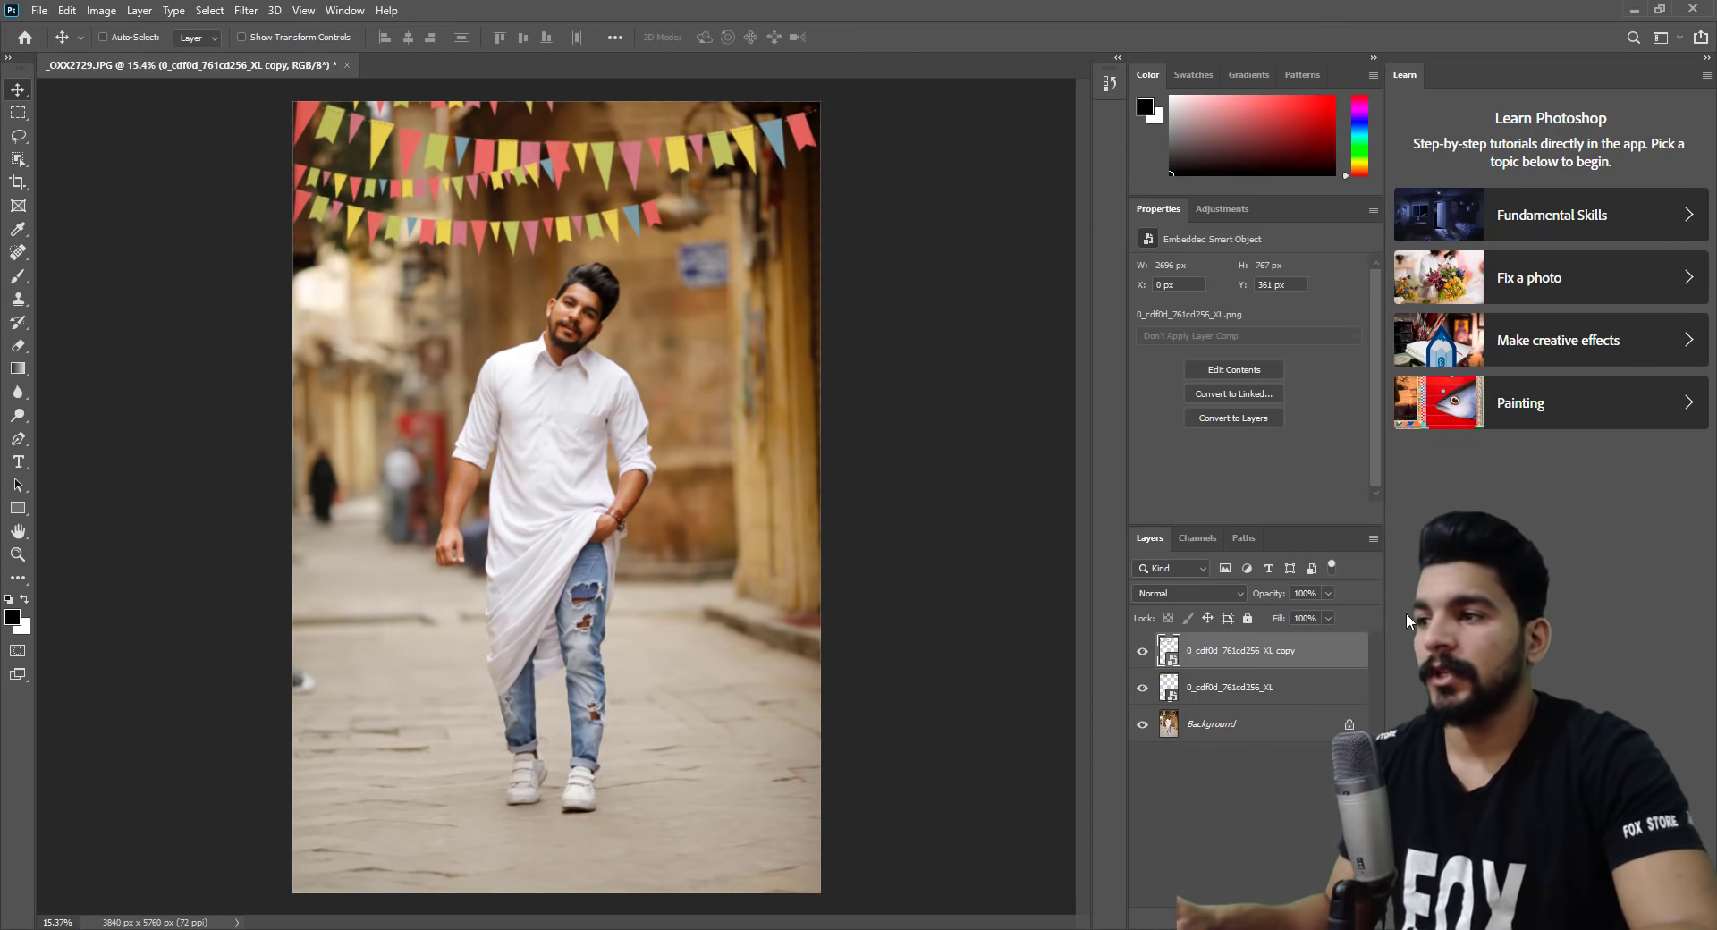
{"action": "key", "text": "ctrl+j"}
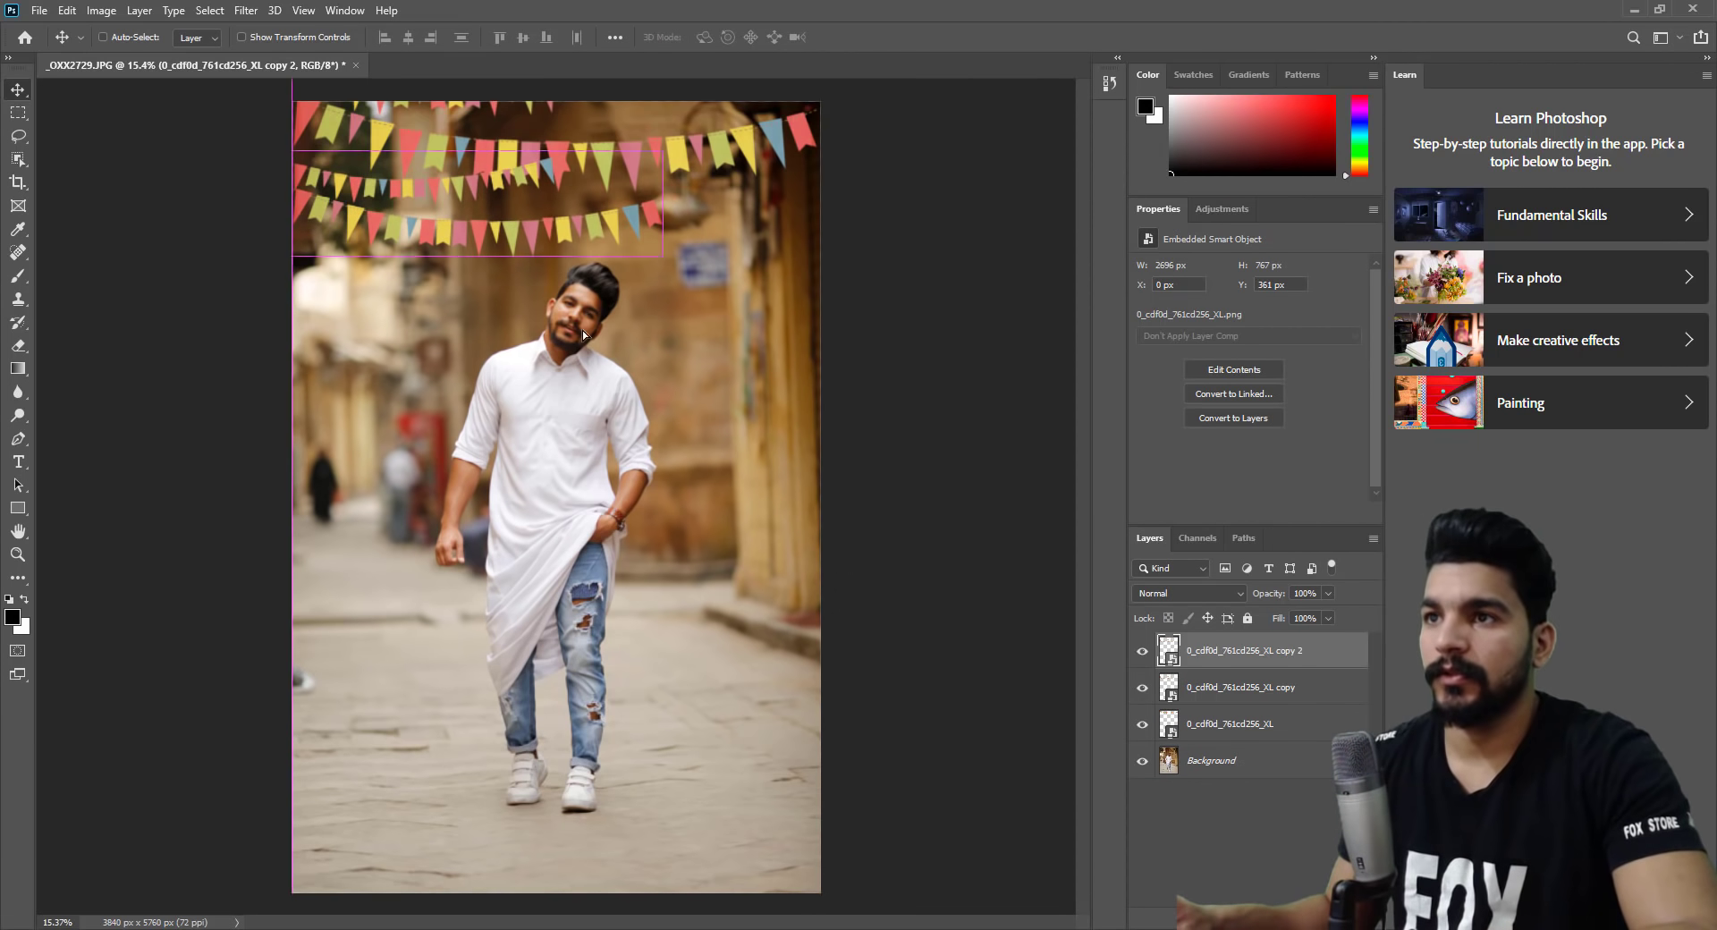
Shrink and horizontally flip the bunting copy as a third row under the second.
{"action": "left_click_drag", "start_coordinate": [582, 335], "coordinate": [595, 421]}
{"action": "key", "text": "ctrl+t"}
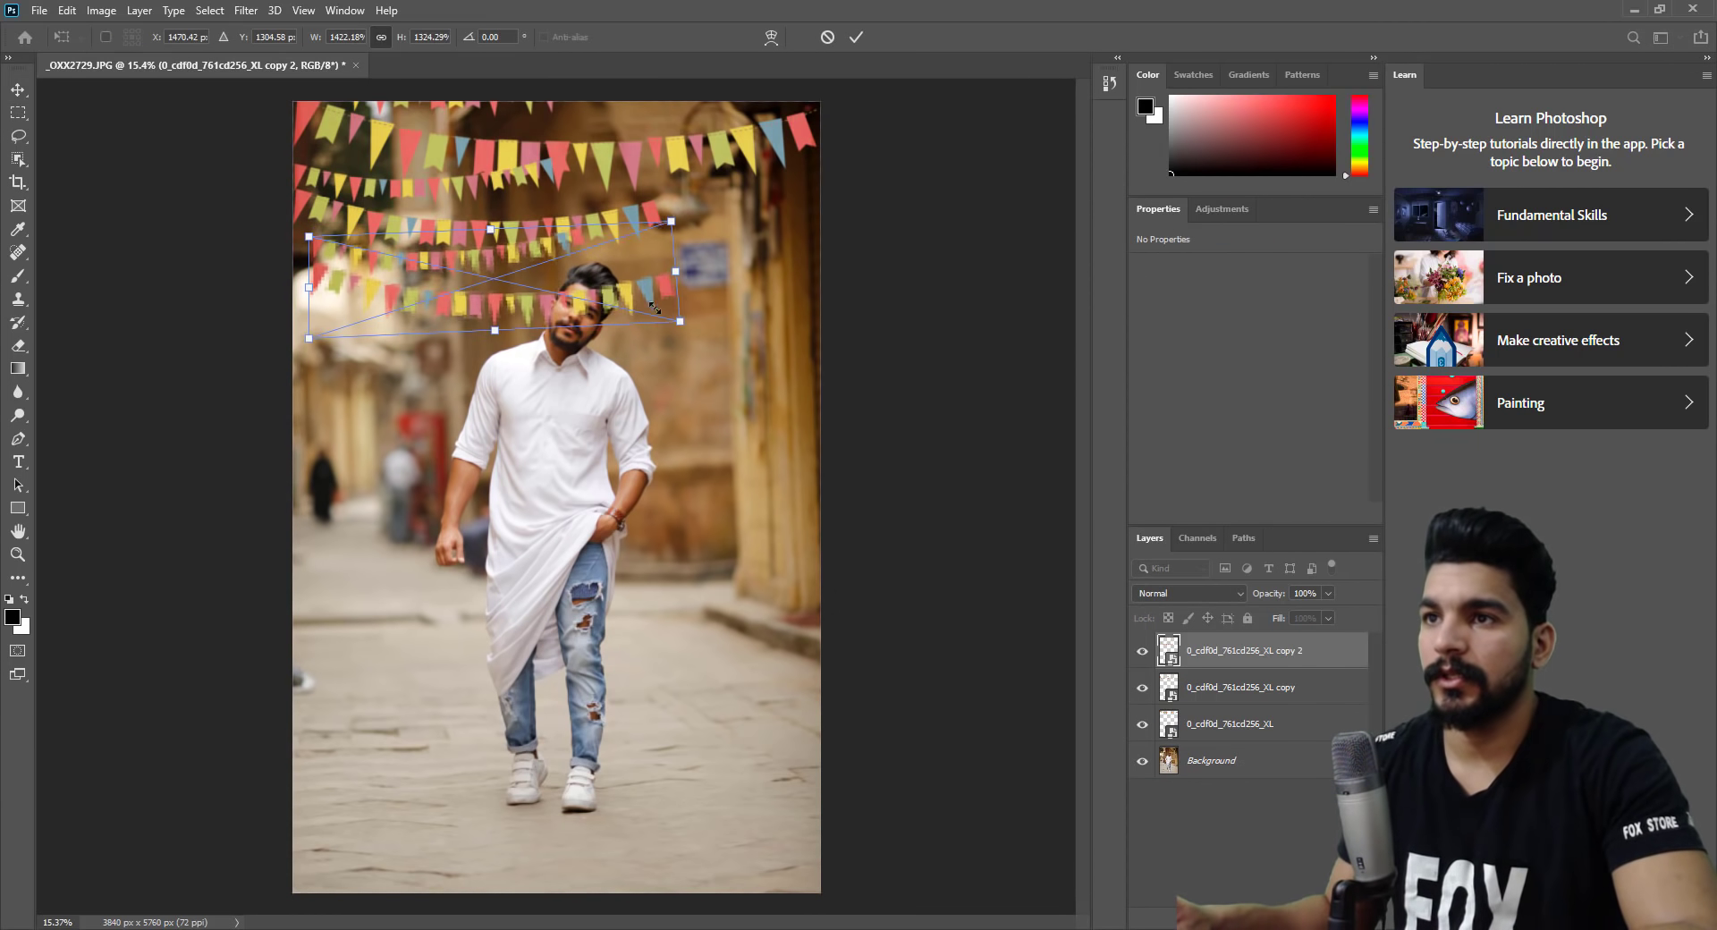
{"action": "left_click_drag", "start_coordinate": [654, 307], "coordinate": [543, 268]}
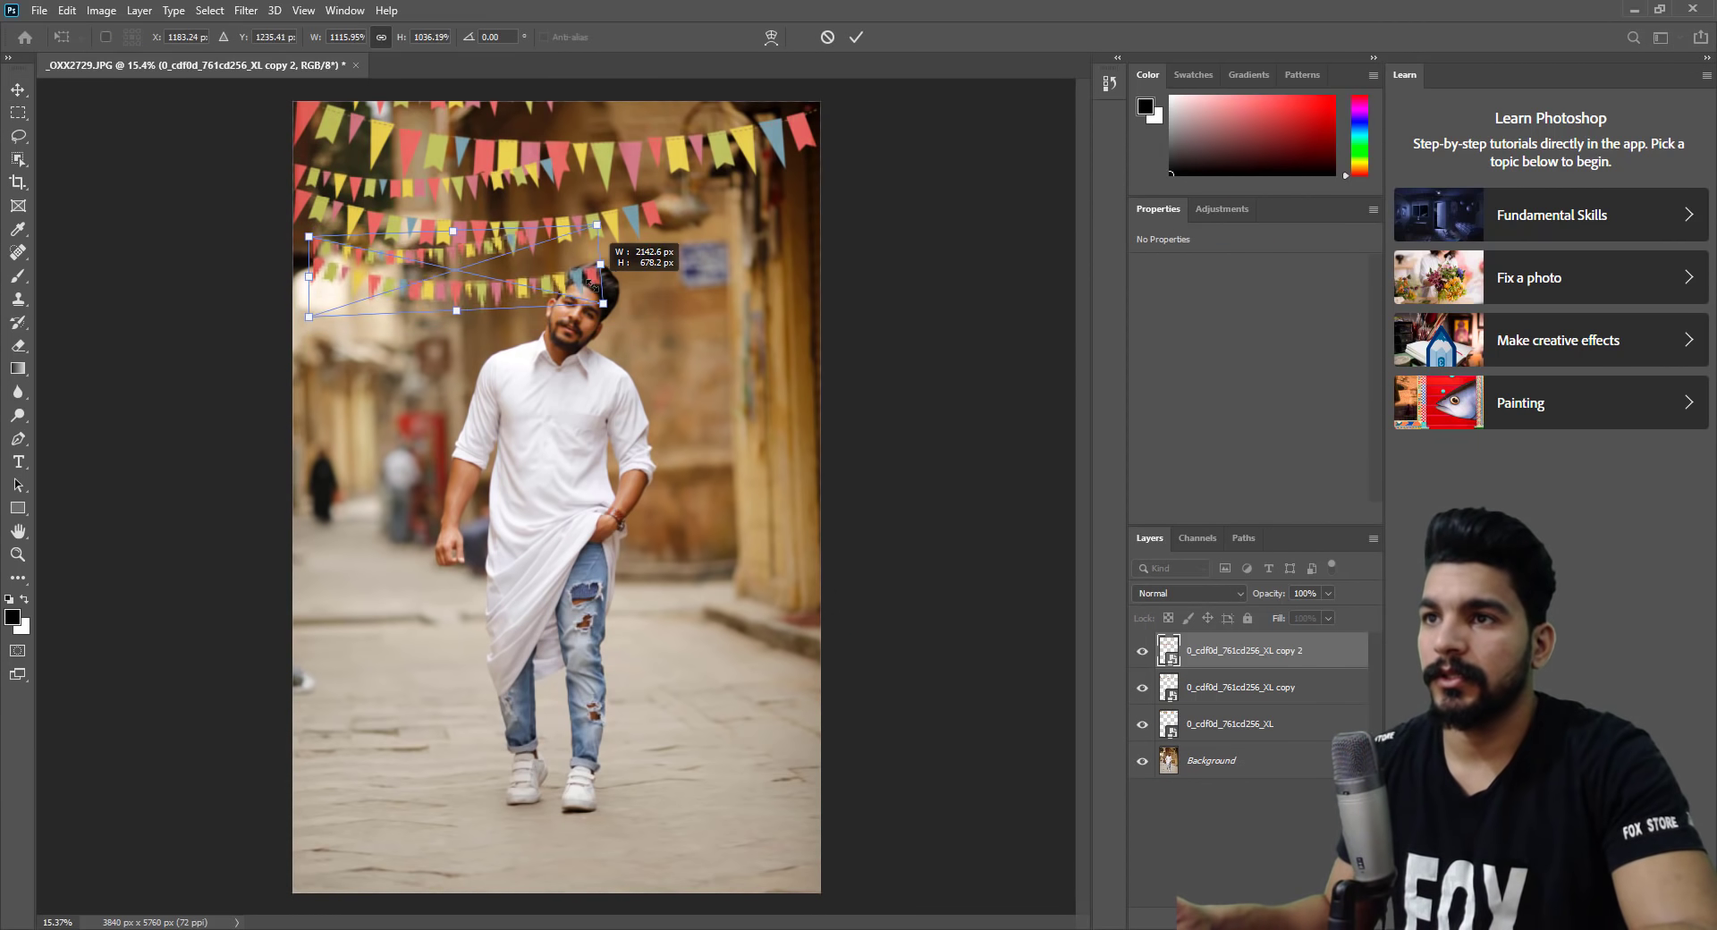
{"action": "right_click", "coordinate": [522, 262]}
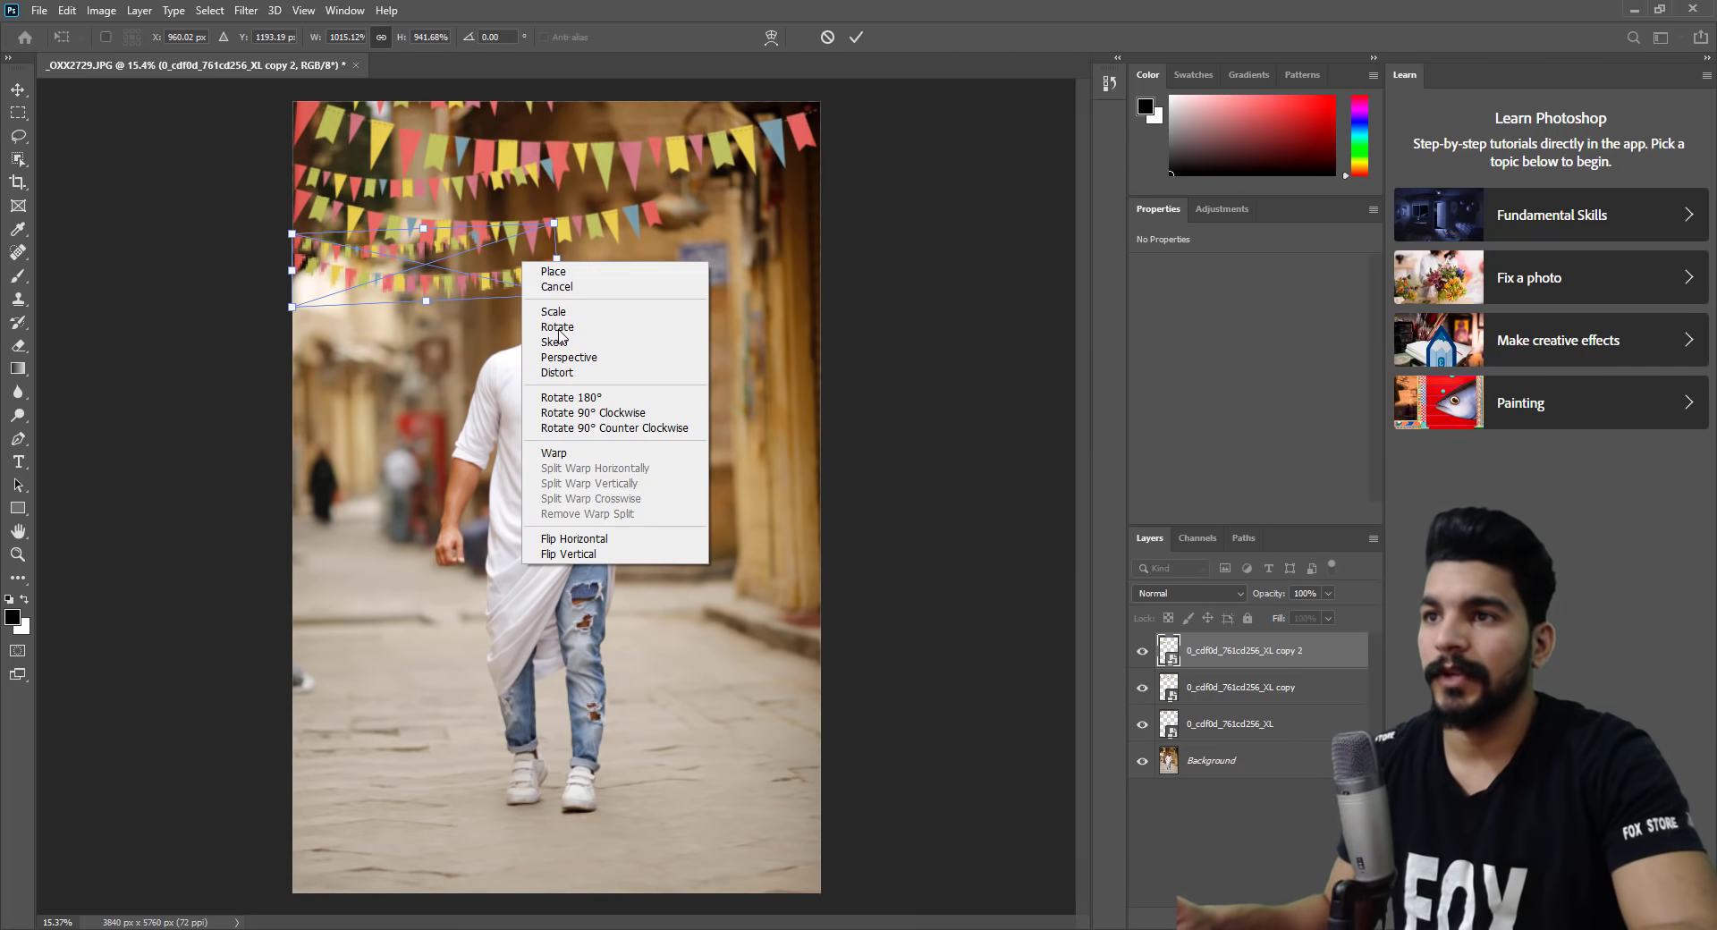
{"action": "left_click", "coordinate": [601, 539]}
{"action": "mouse_move", "coordinate": [508, 310]}
{"action": "left_mouse_down"}
{"action": "mouse_move", "coordinate": [507, 260]}
{"action": "mouse_move", "coordinate": [508, 291]}
{"action": "left_mouse_up"}
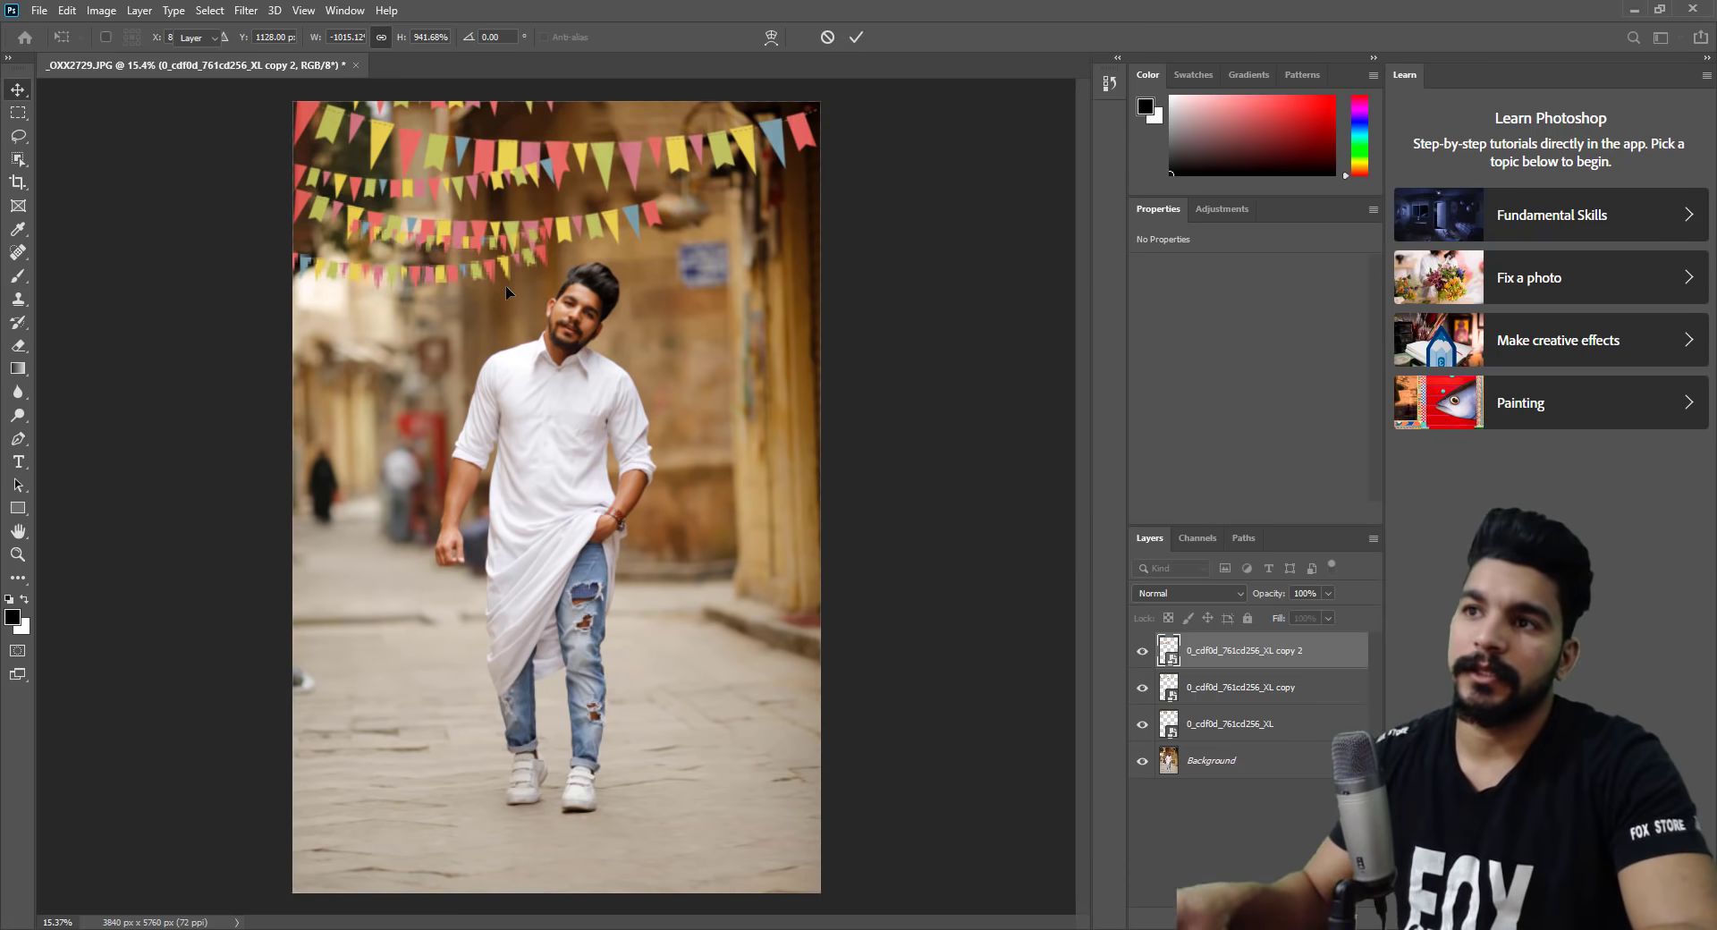
{"action": "key", "text": "Return"}
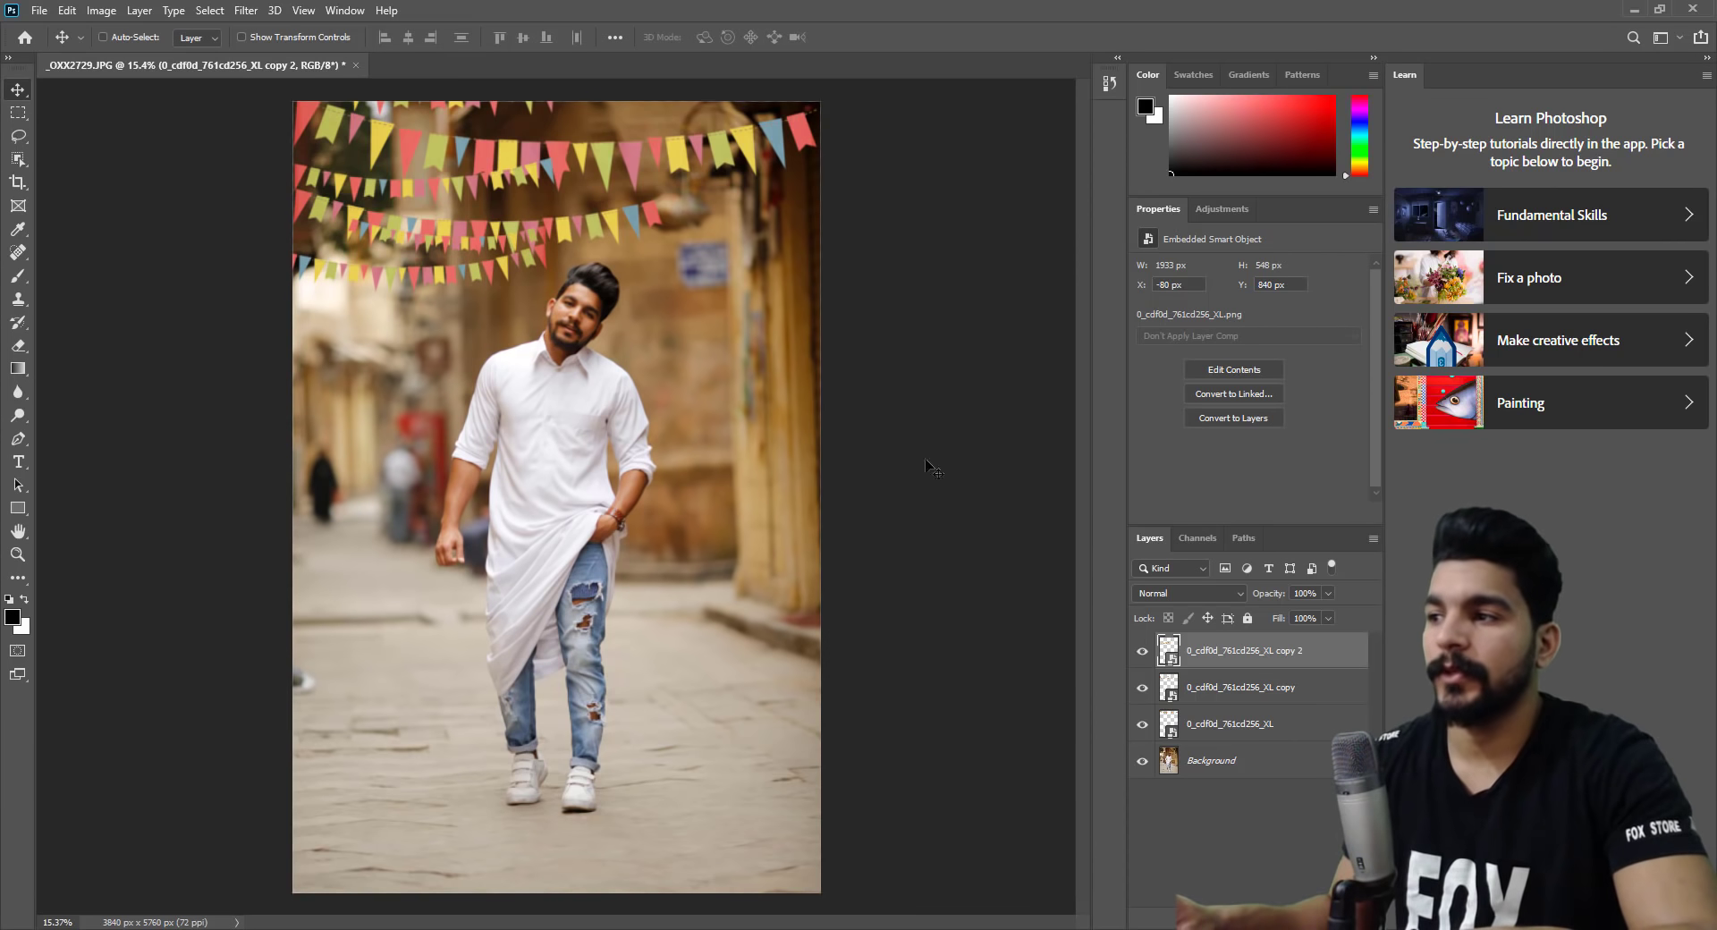
Add a fourth, horizontally flipped bunting row lower on the left.
{"action": "left_click_drag", "start_coordinate": [496, 285], "coordinate": [490, 320]}
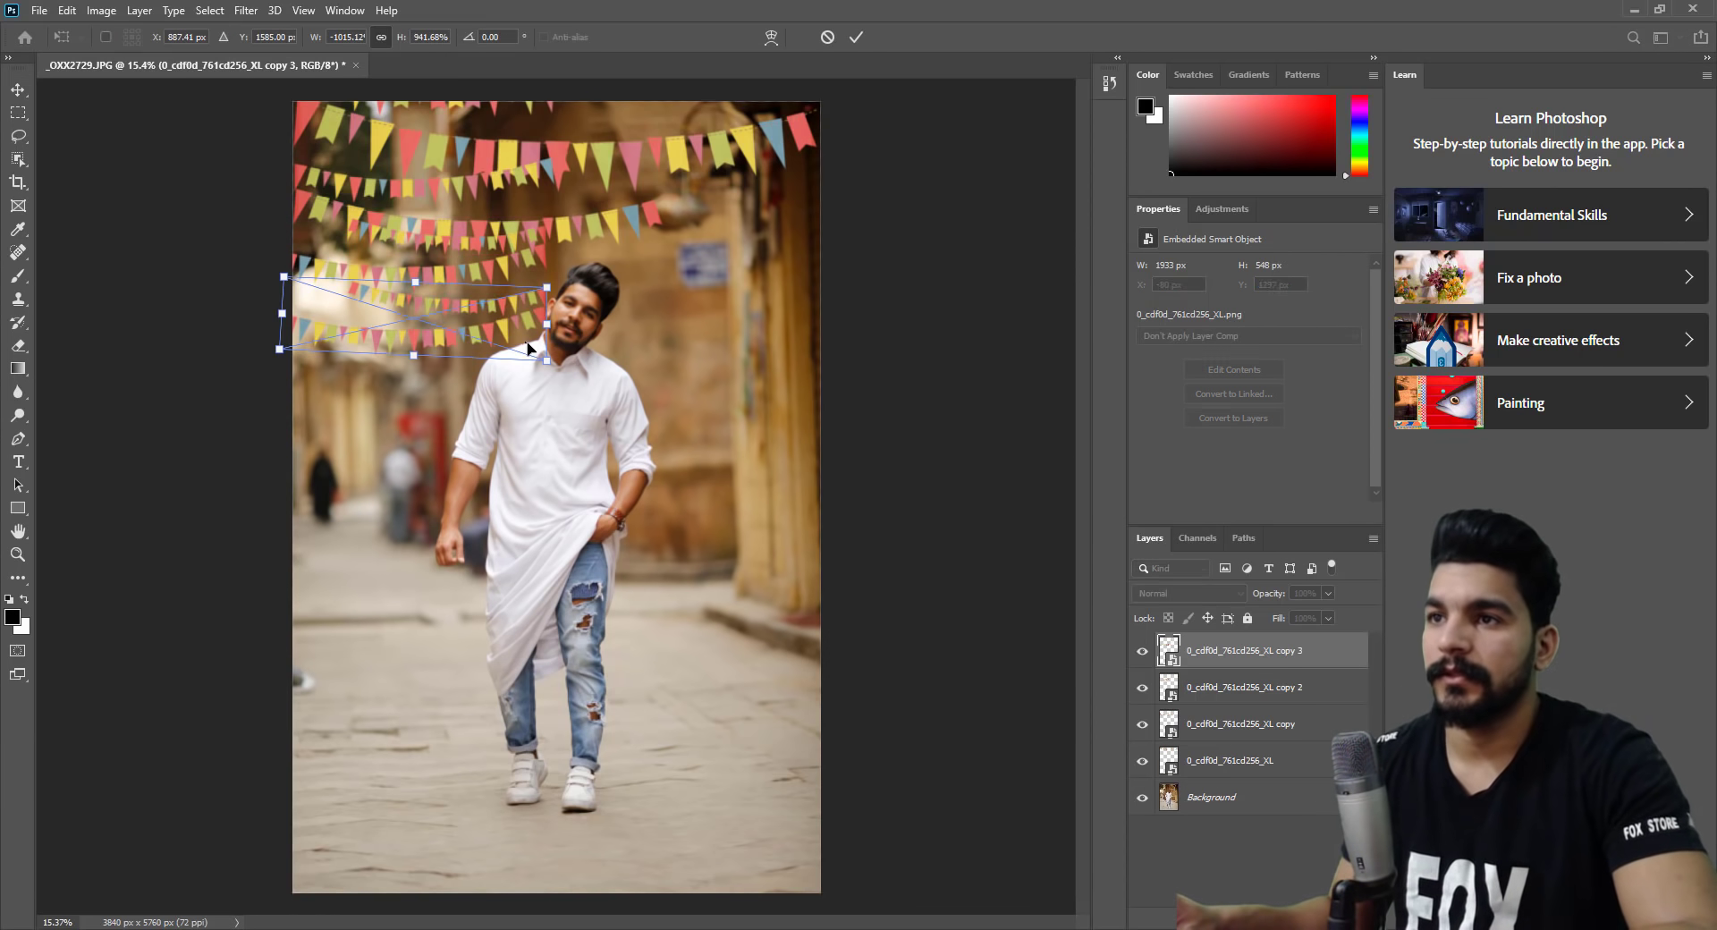
{"action": "key", "text": "ctrl+t"}
{"action": "right_click", "coordinate": [488, 317]}
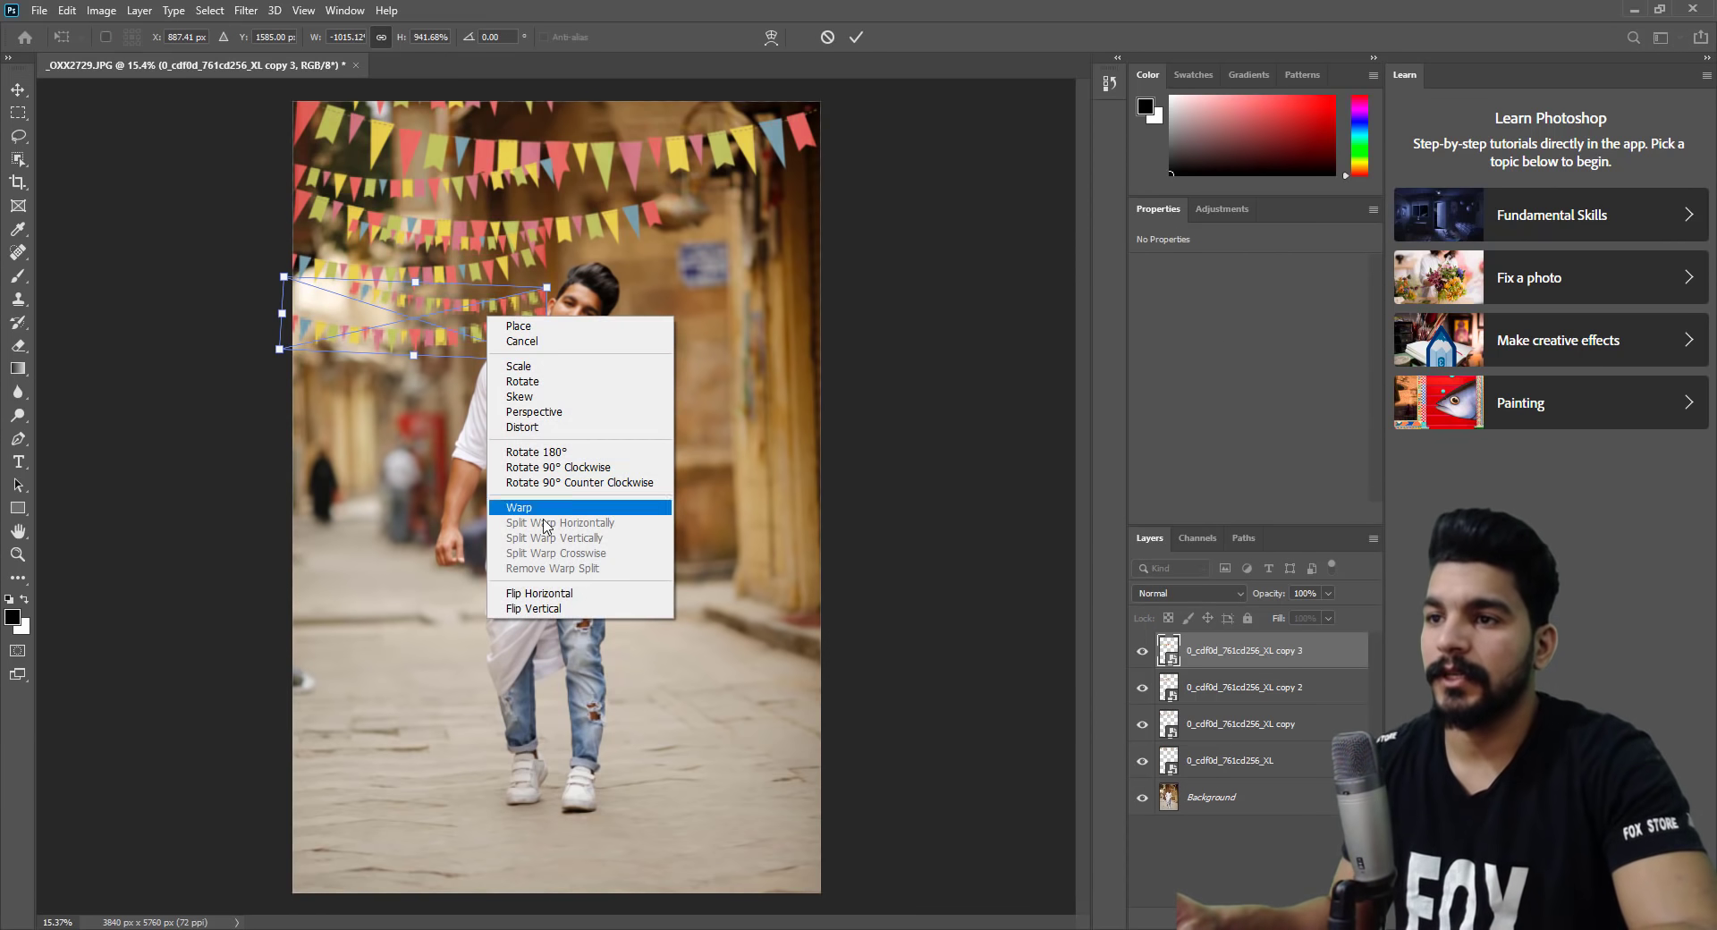
{"action": "left_click", "coordinate": [565, 594]}
{"action": "mouse_move", "coordinate": [490, 339]}
{"action": "left_mouse_down"}
{"action": "mouse_move", "coordinate": [467, 306]}
{"action": "mouse_move", "coordinate": [488, 301]}
{"action": "mouse_move", "coordinate": [483, 319]}
{"action": "left_mouse_up"}
{"action": "key", "text": "Return"}
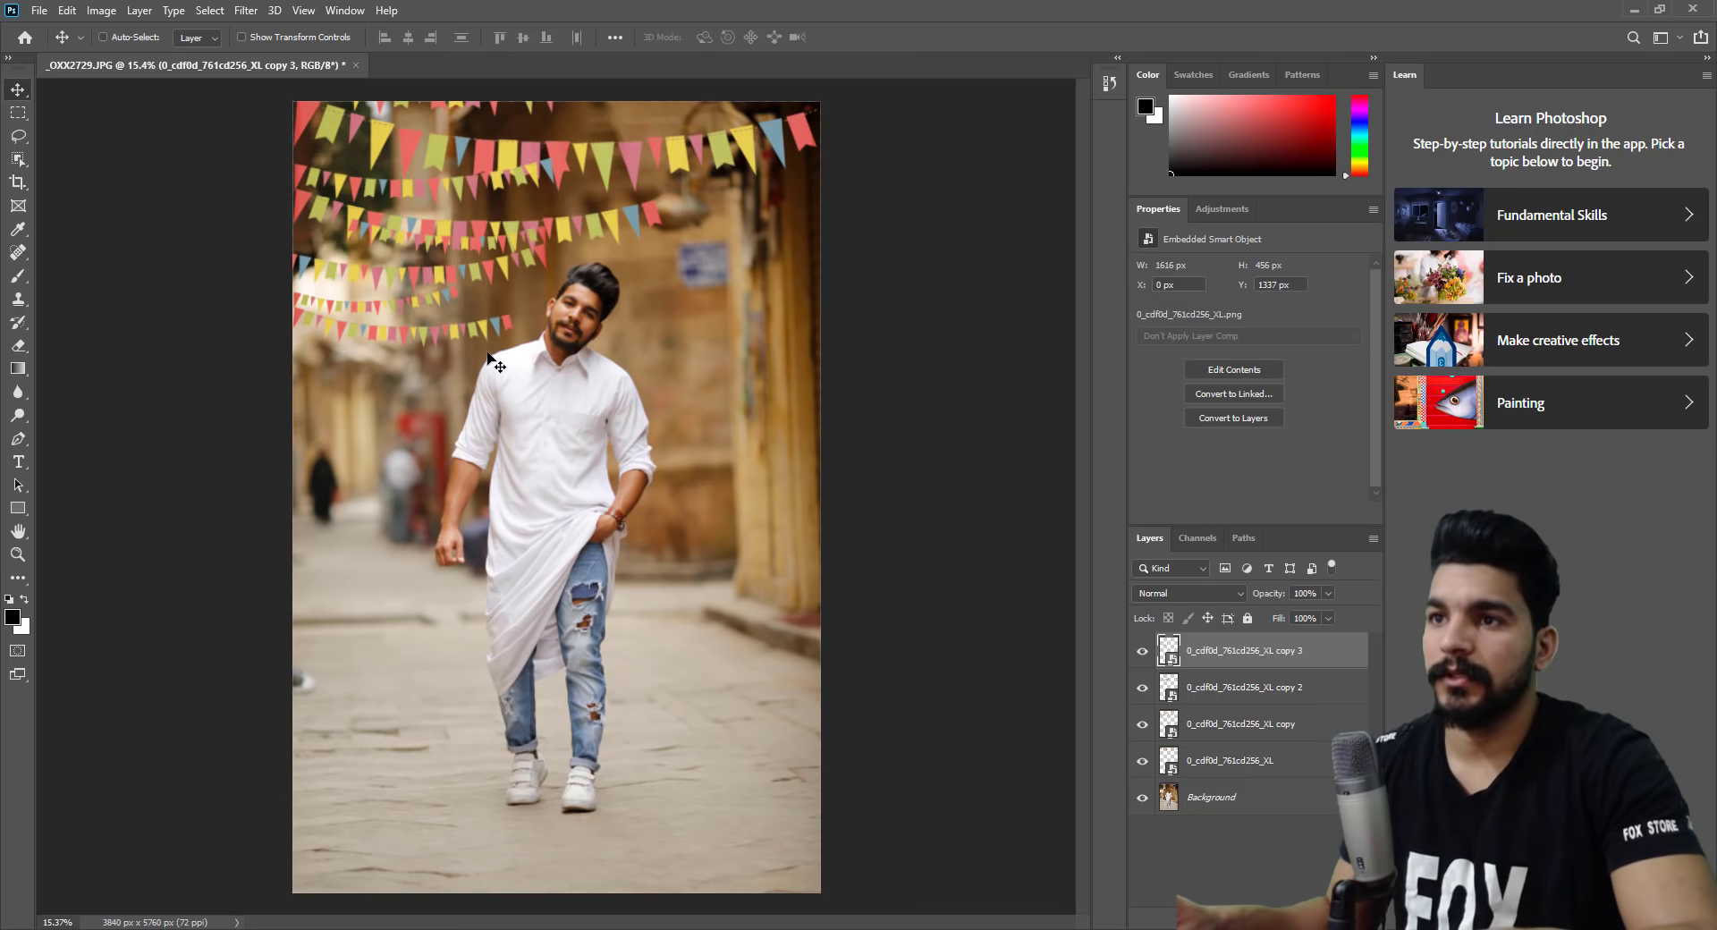
Add a fifth, smaller flipped bunting copy 4 lowest on the left at shoulder level.
{"action": "mouse_move", "coordinate": [483, 344]}
{"action": "left_mouse_down"}
{"action": "mouse_move", "coordinate": [483, 385]}
{"action": "mouse_move", "coordinate": [503, 386]}
{"action": "mouse_move", "coordinate": [448, 383]}
{"action": "left_mouse_up"}
{"action": "key", "text": "ctrl+t"}
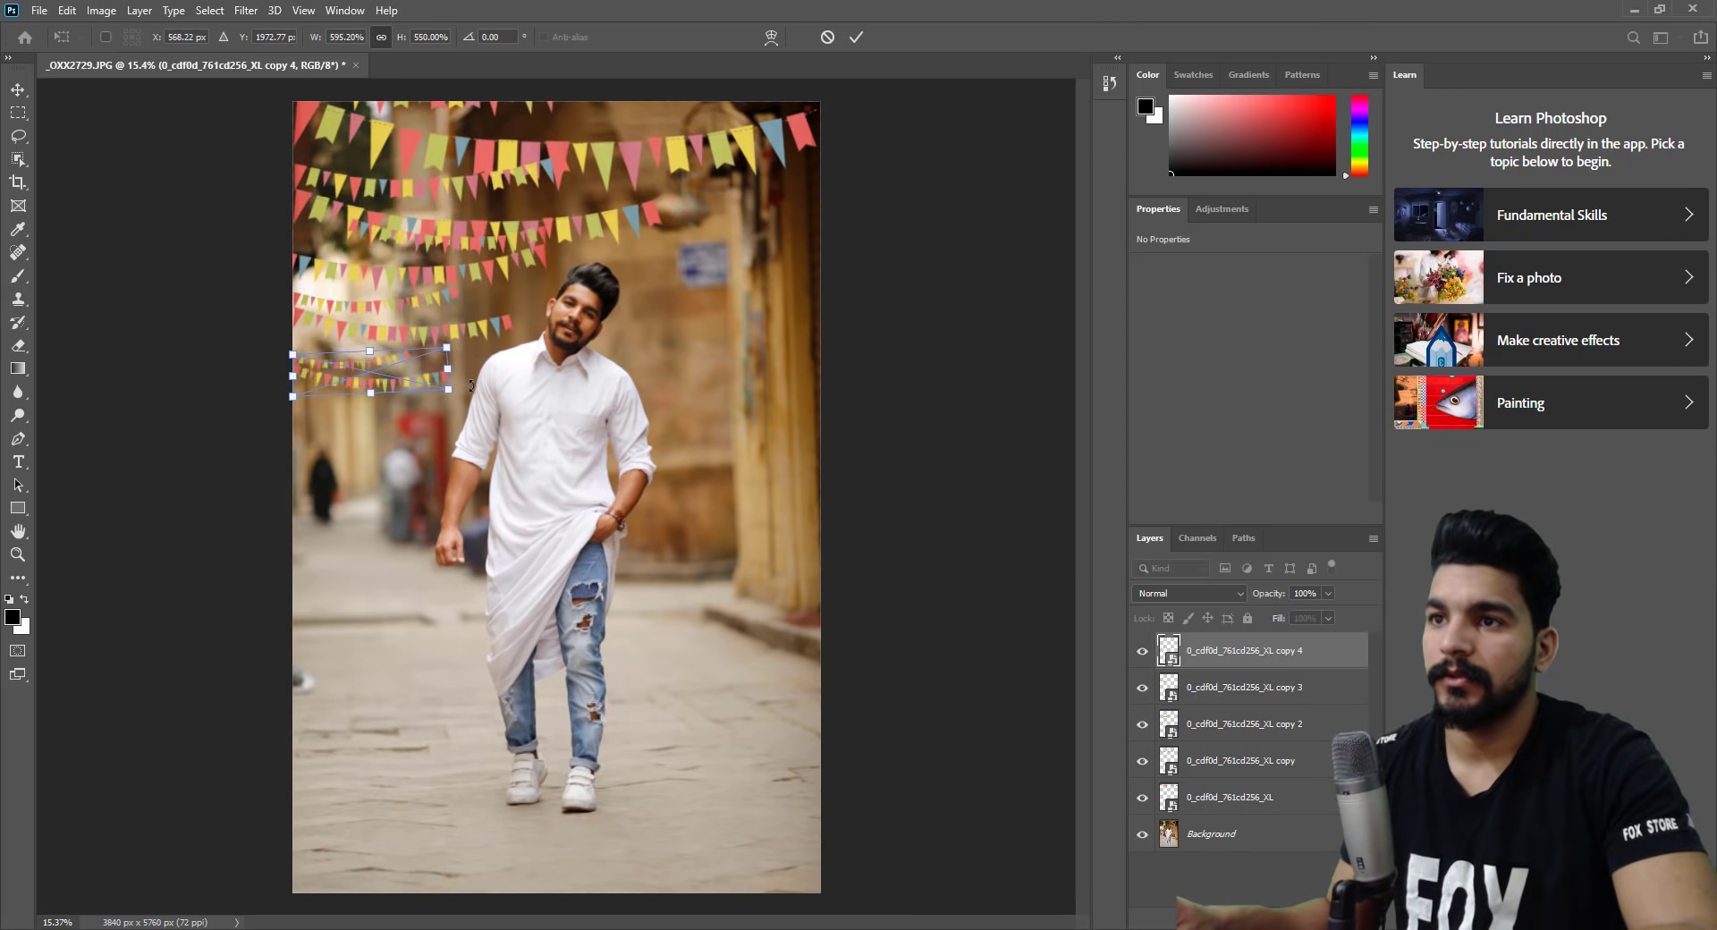
{"action": "right_click", "coordinate": [411, 372]}
{"action": "left_click", "coordinate": [503, 647]}
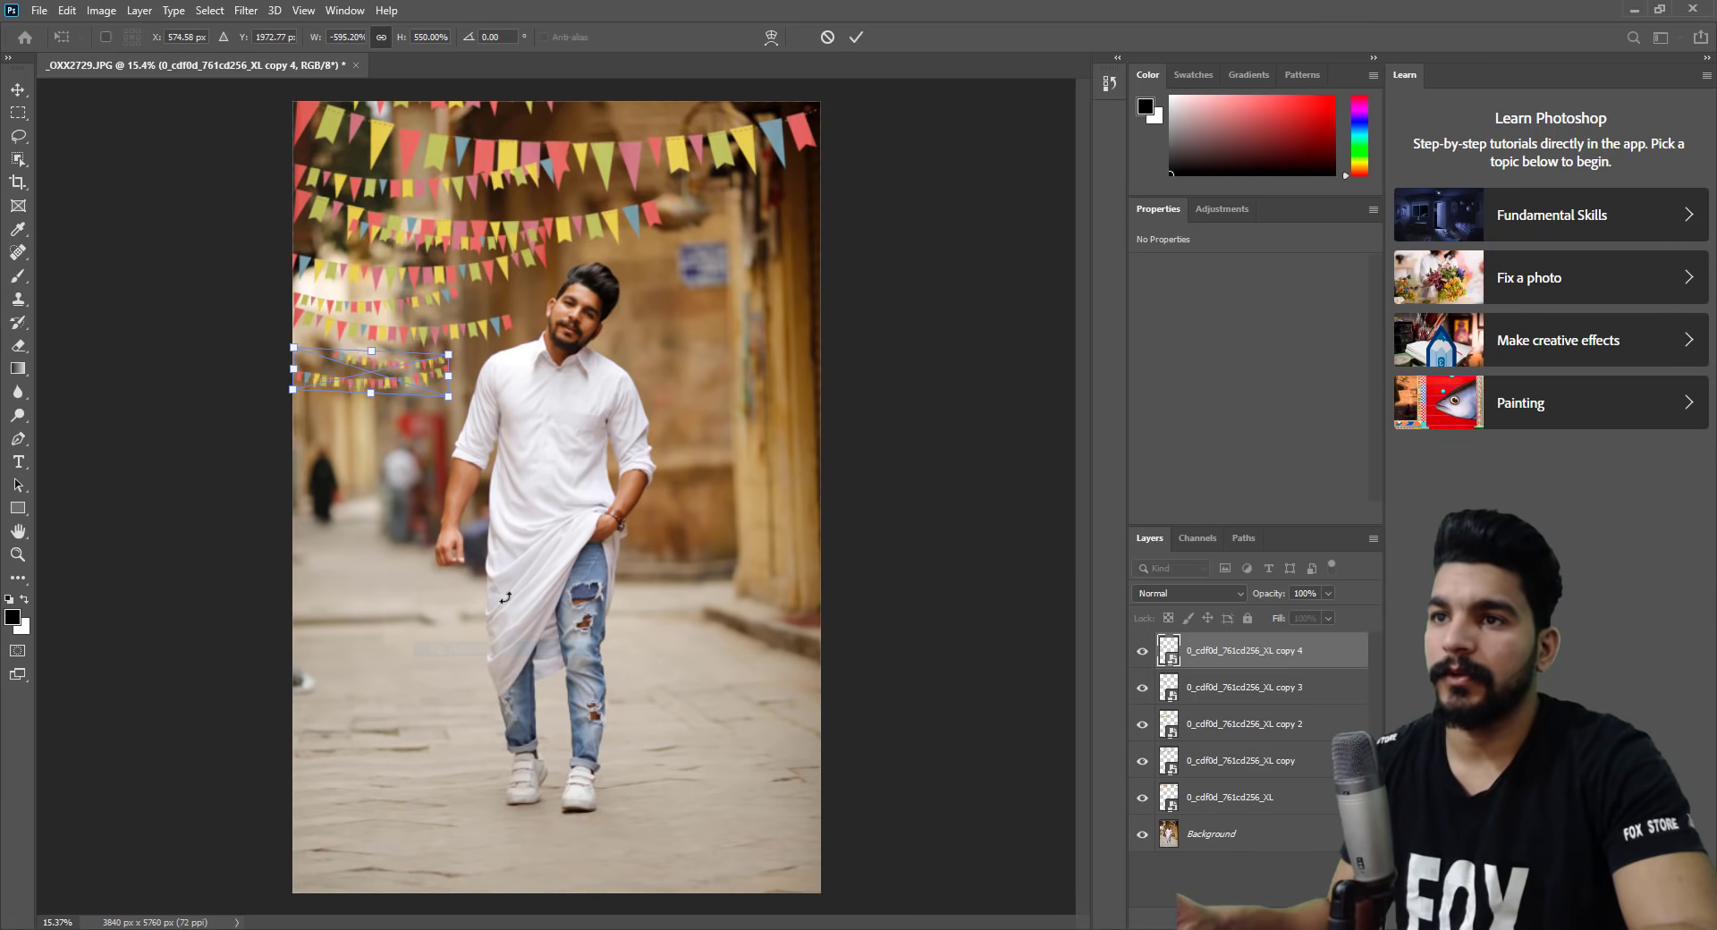
{"action": "key", "text": "Return"}
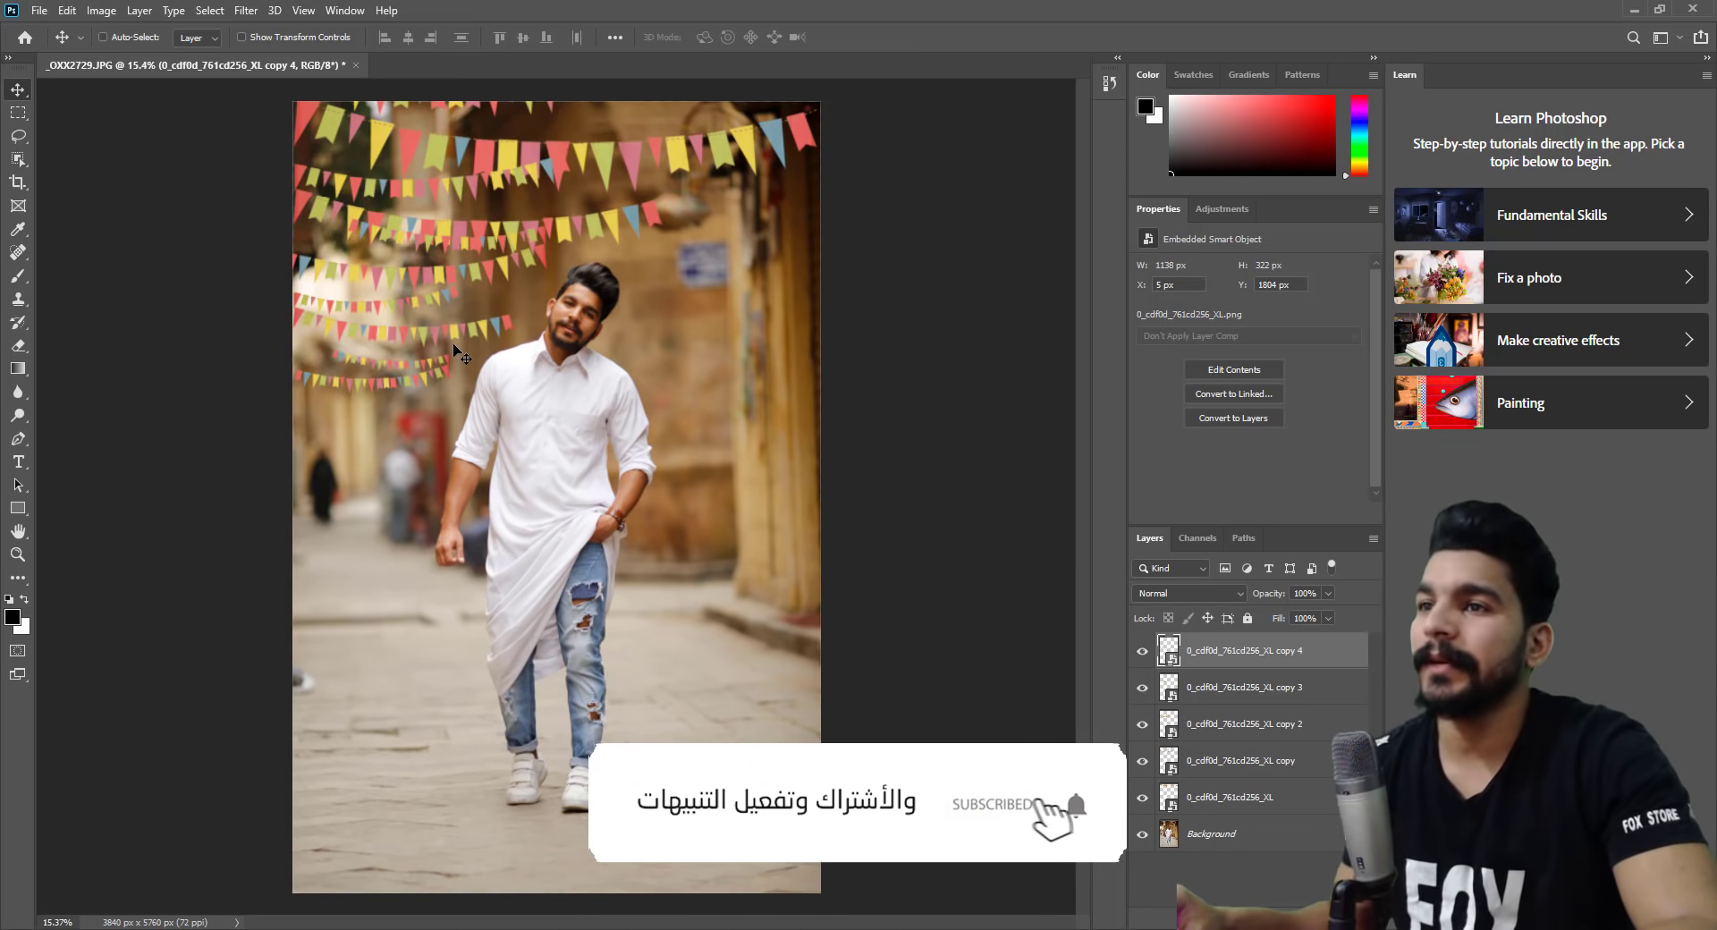
{"action": "key", "text": "z"}
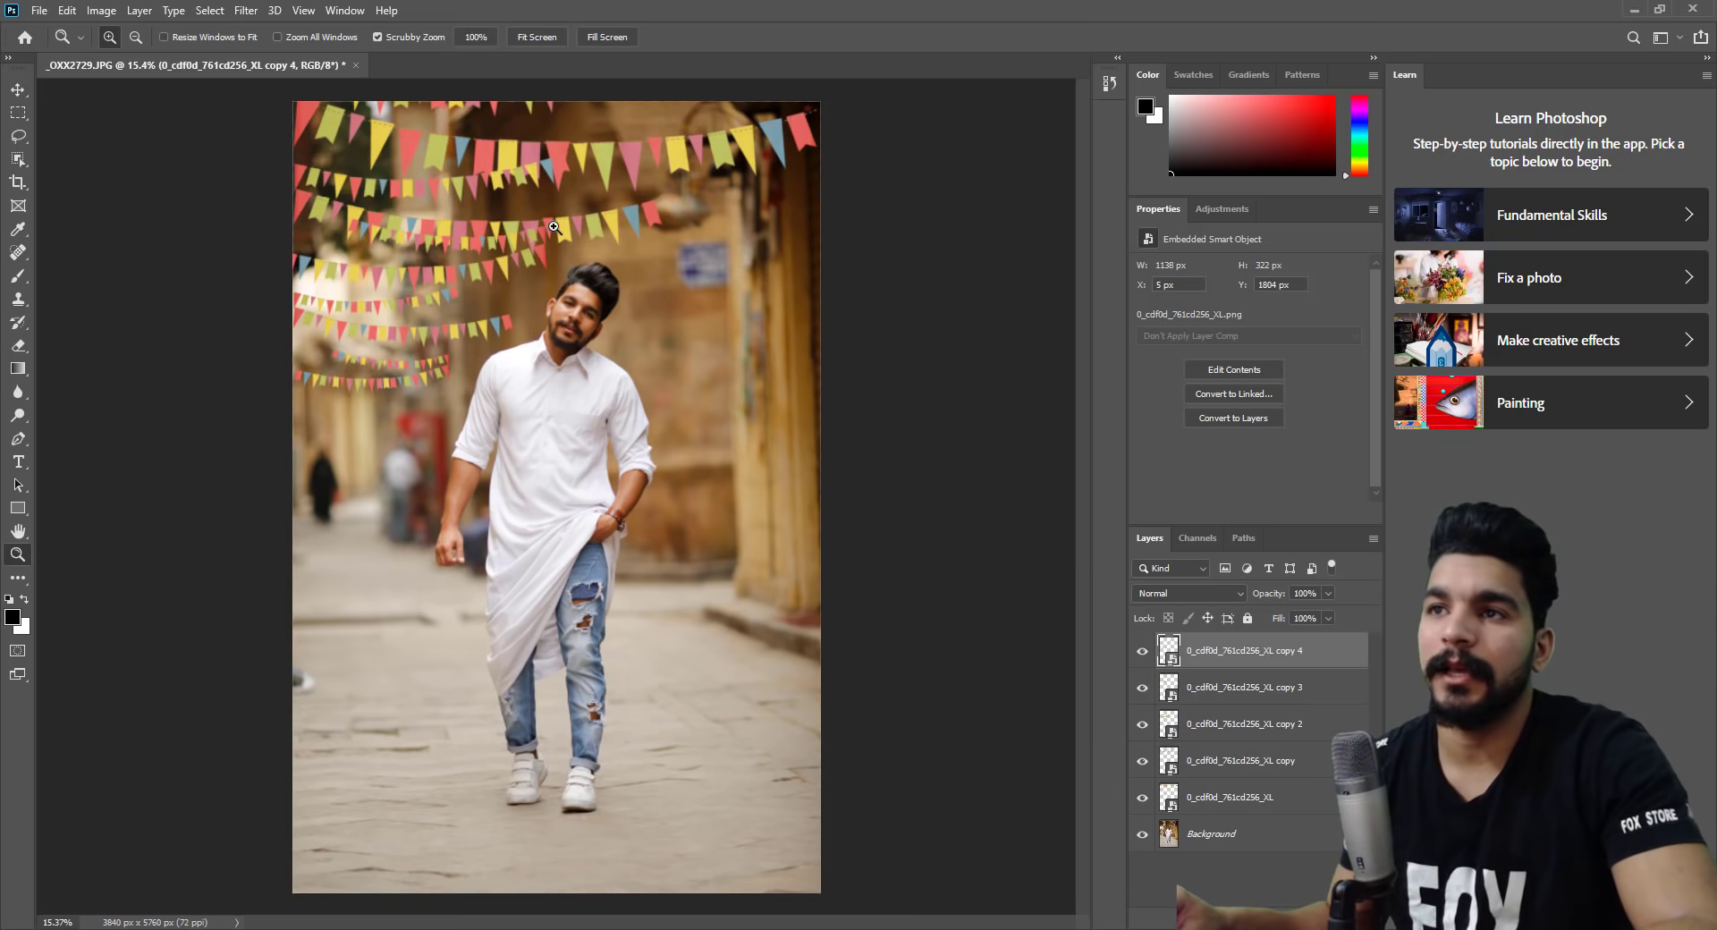
{"action": "mouse_move", "coordinate": [555, 224]}
{"action": "left_mouse_down"}
{"action": "mouse_move", "coordinate": [592, 264]}
{"action": "mouse_move", "coordinate": [642, 427]}
{"action": "left_mouse_up"}
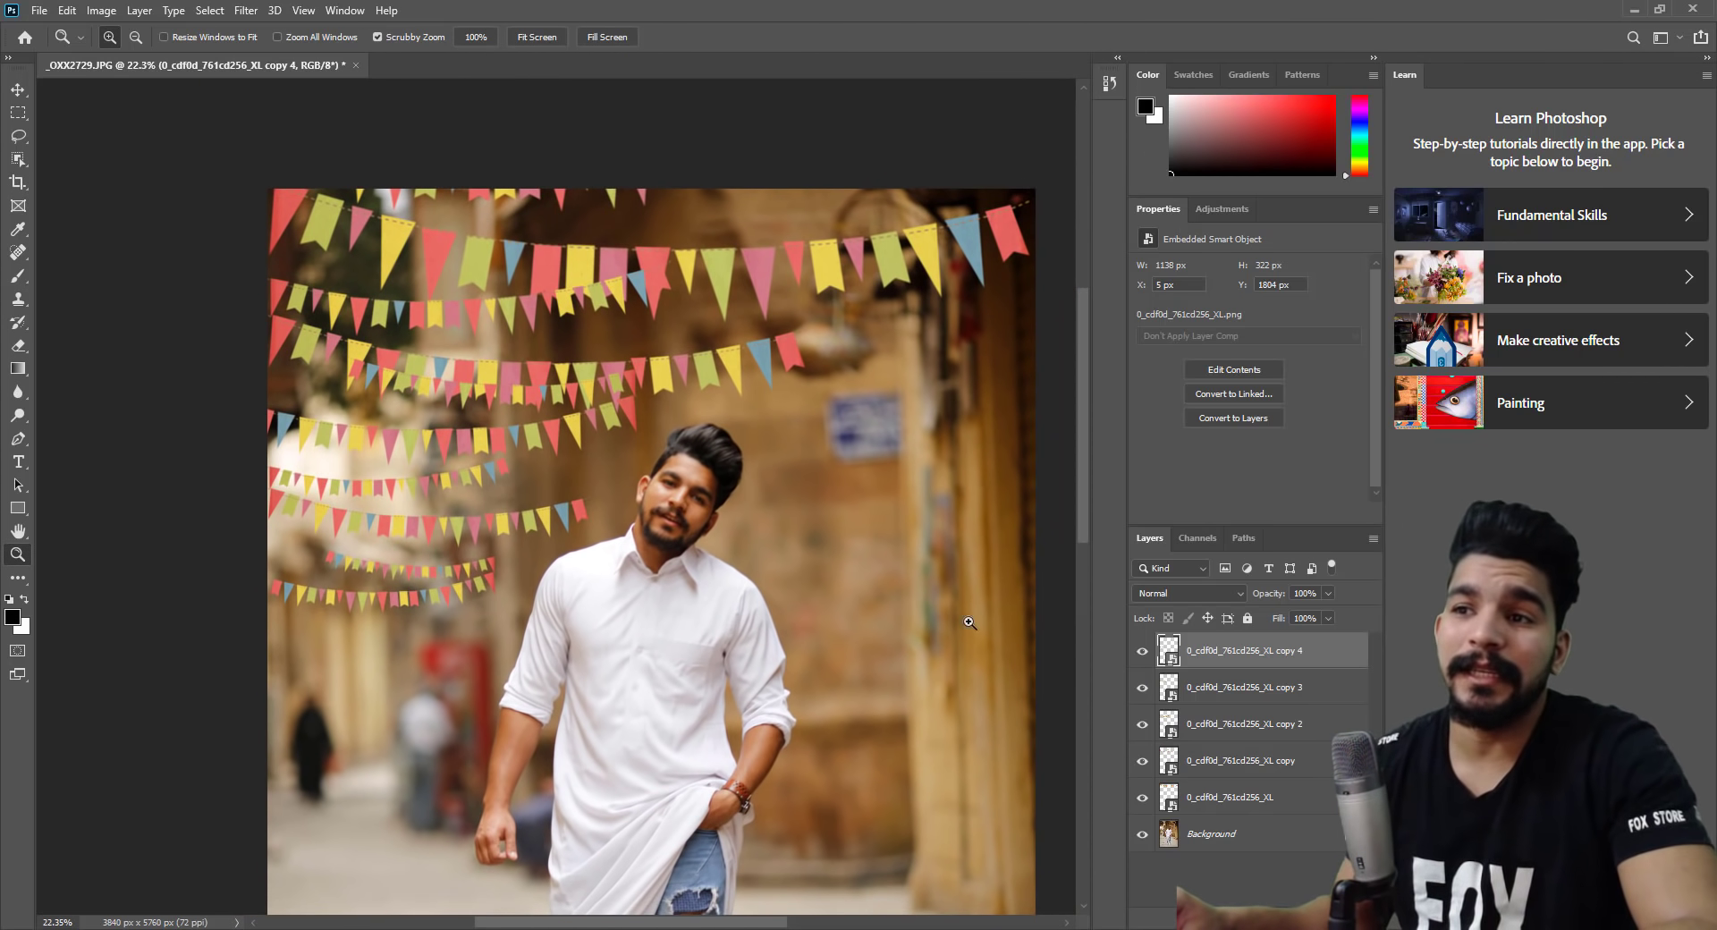
{"action": "left_click_drag", "start_coordinate": [791, 657], "coordinate": [823, 569]}
{"action": "left_click_drag", "start_coordinate": [699, 546], "coordinate": [651, 564]}
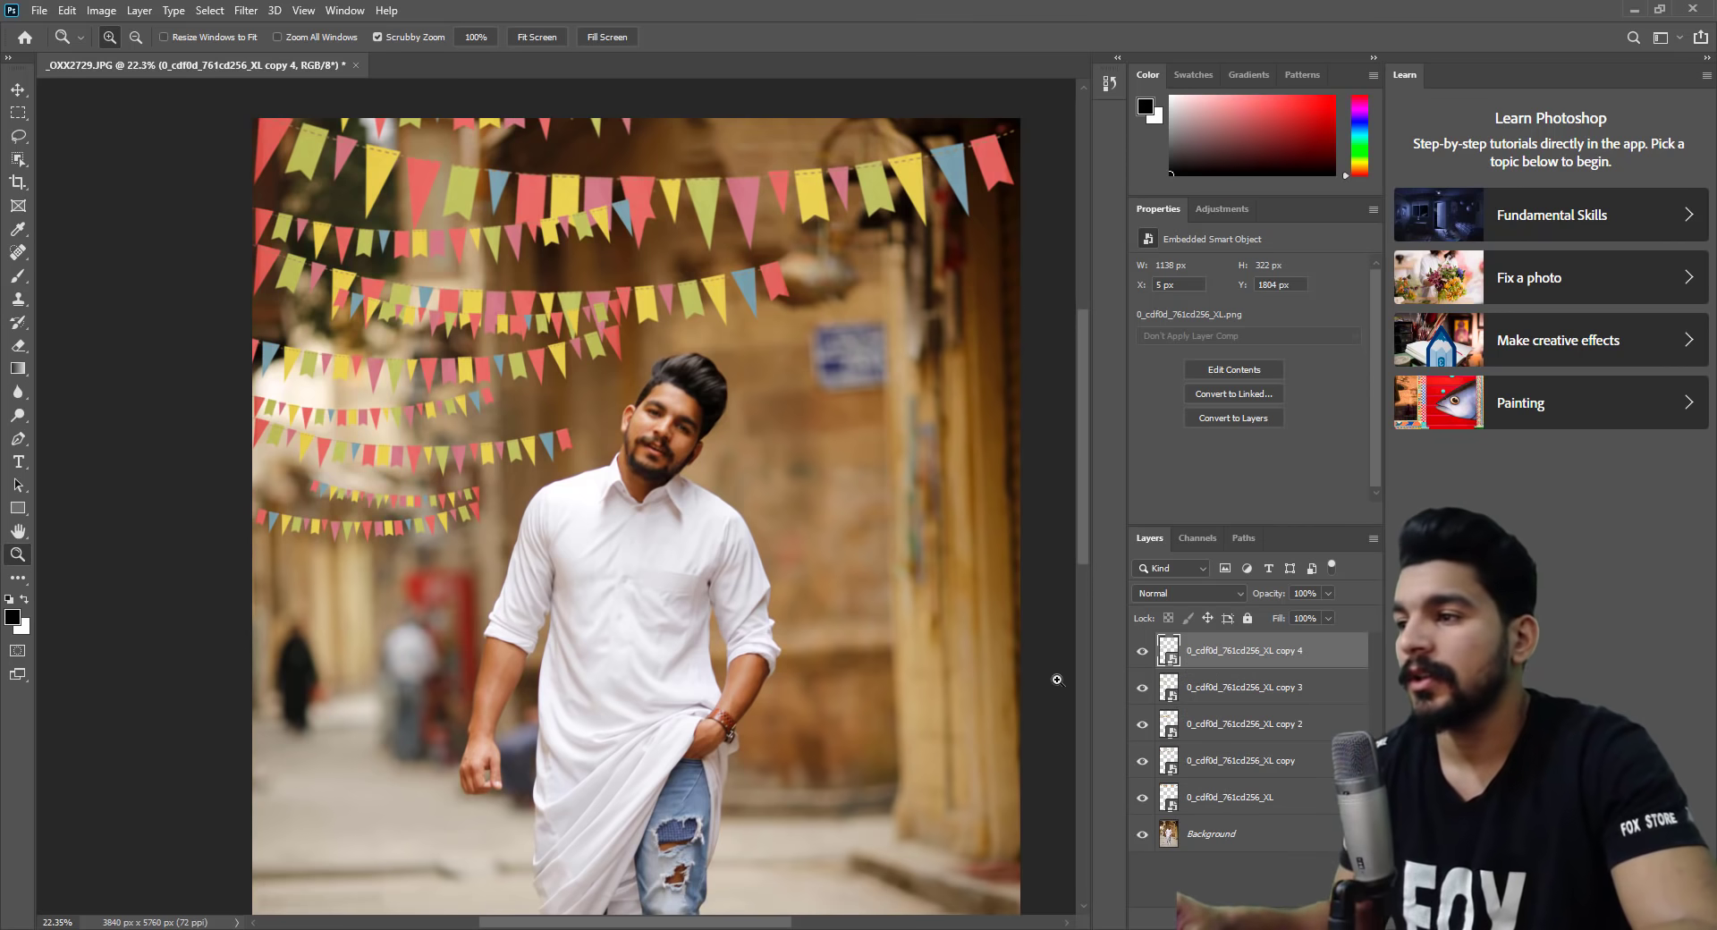
{"action": "left_click", "coordinate": [1144, 652]}
{"action": "left_click", "coordinate": [1144, 652]}
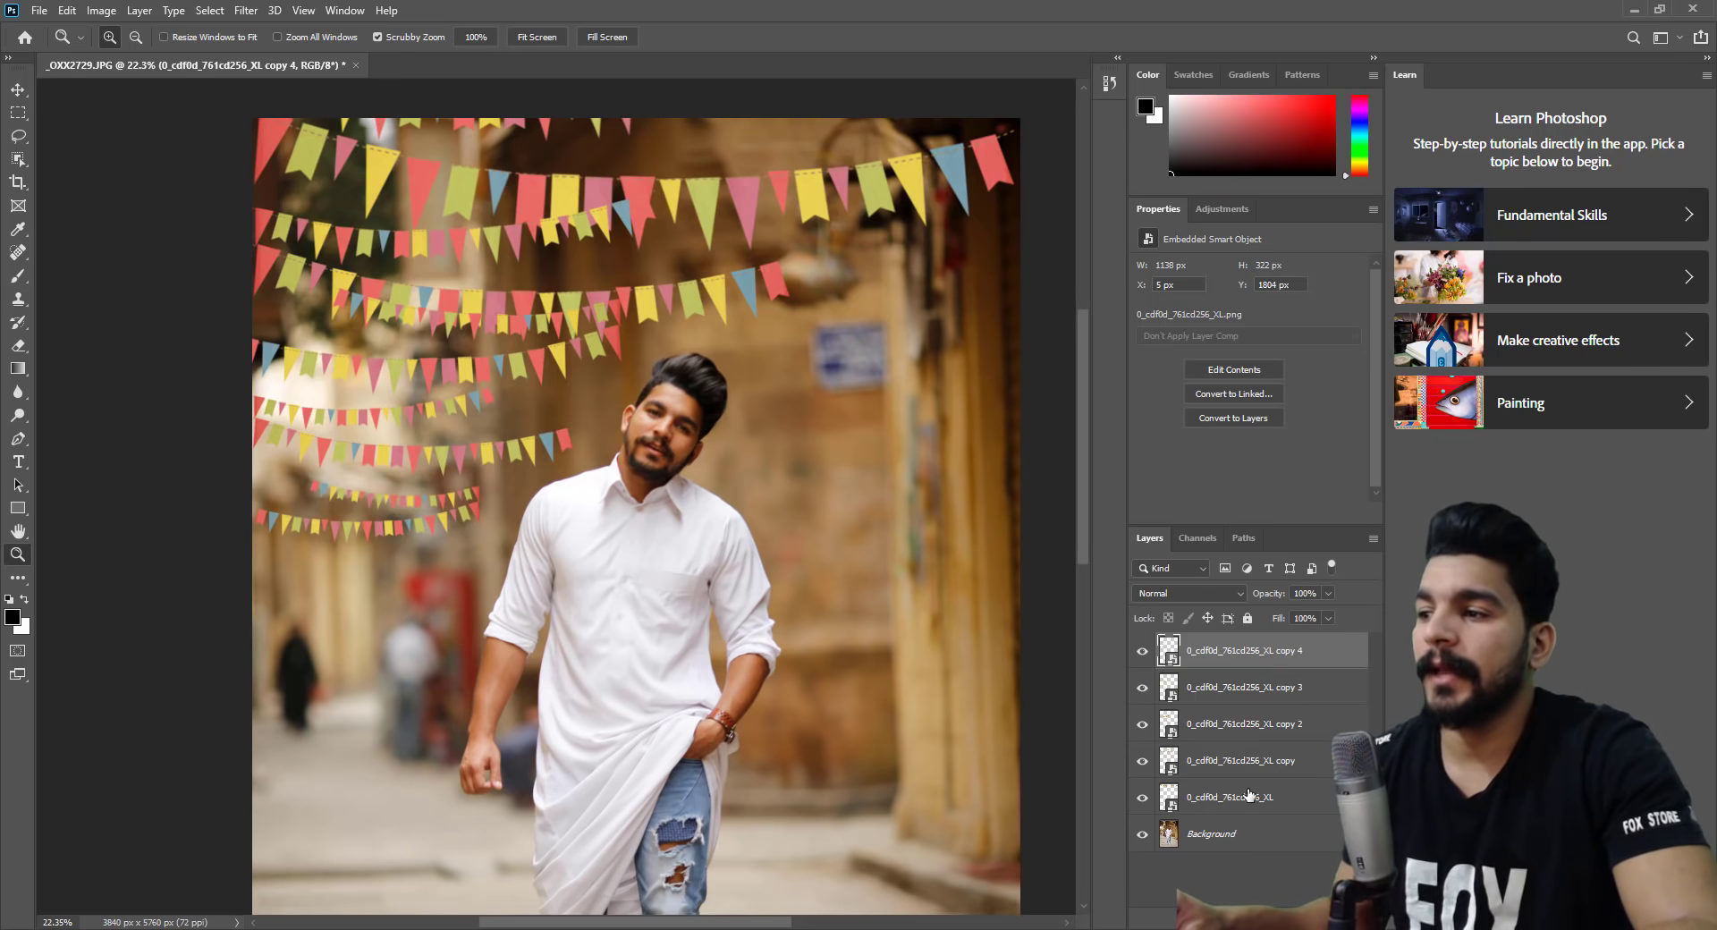
Apply a Box Blur smart filter to the original top bunting layer.
{"action": "left_click", "coordinate": [1213, 799]}
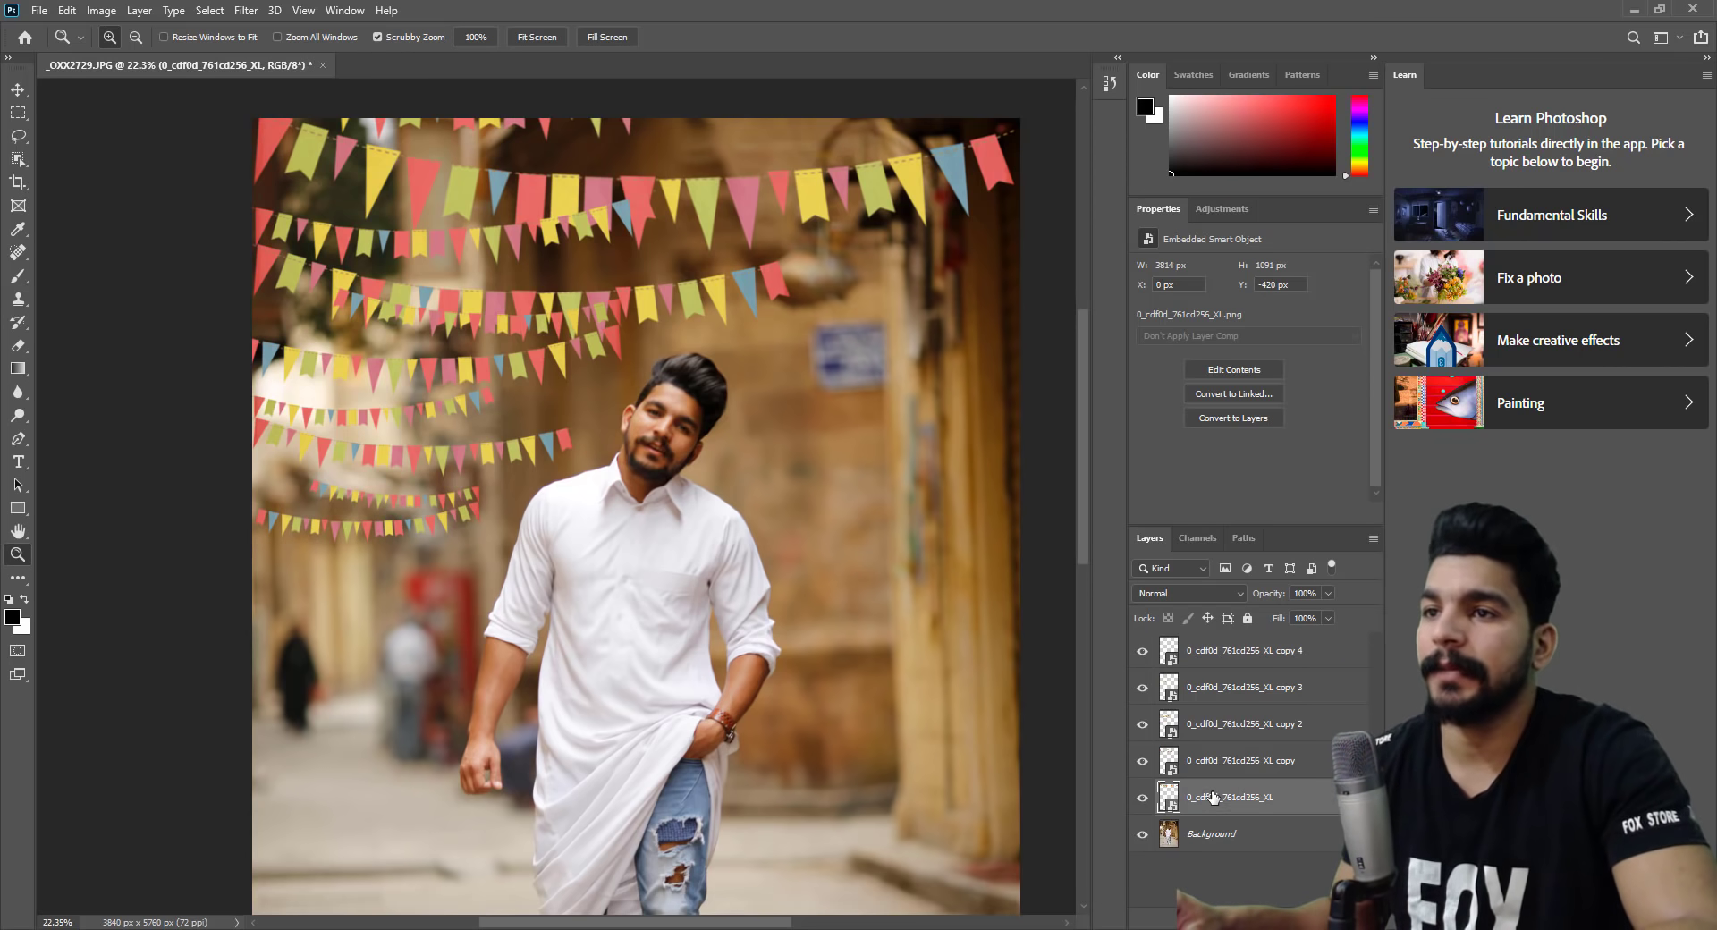
{"action": "left_click", "coordinate": [1144, 797]}
{"action": "left_click", "coordinate": [1144, 797]}
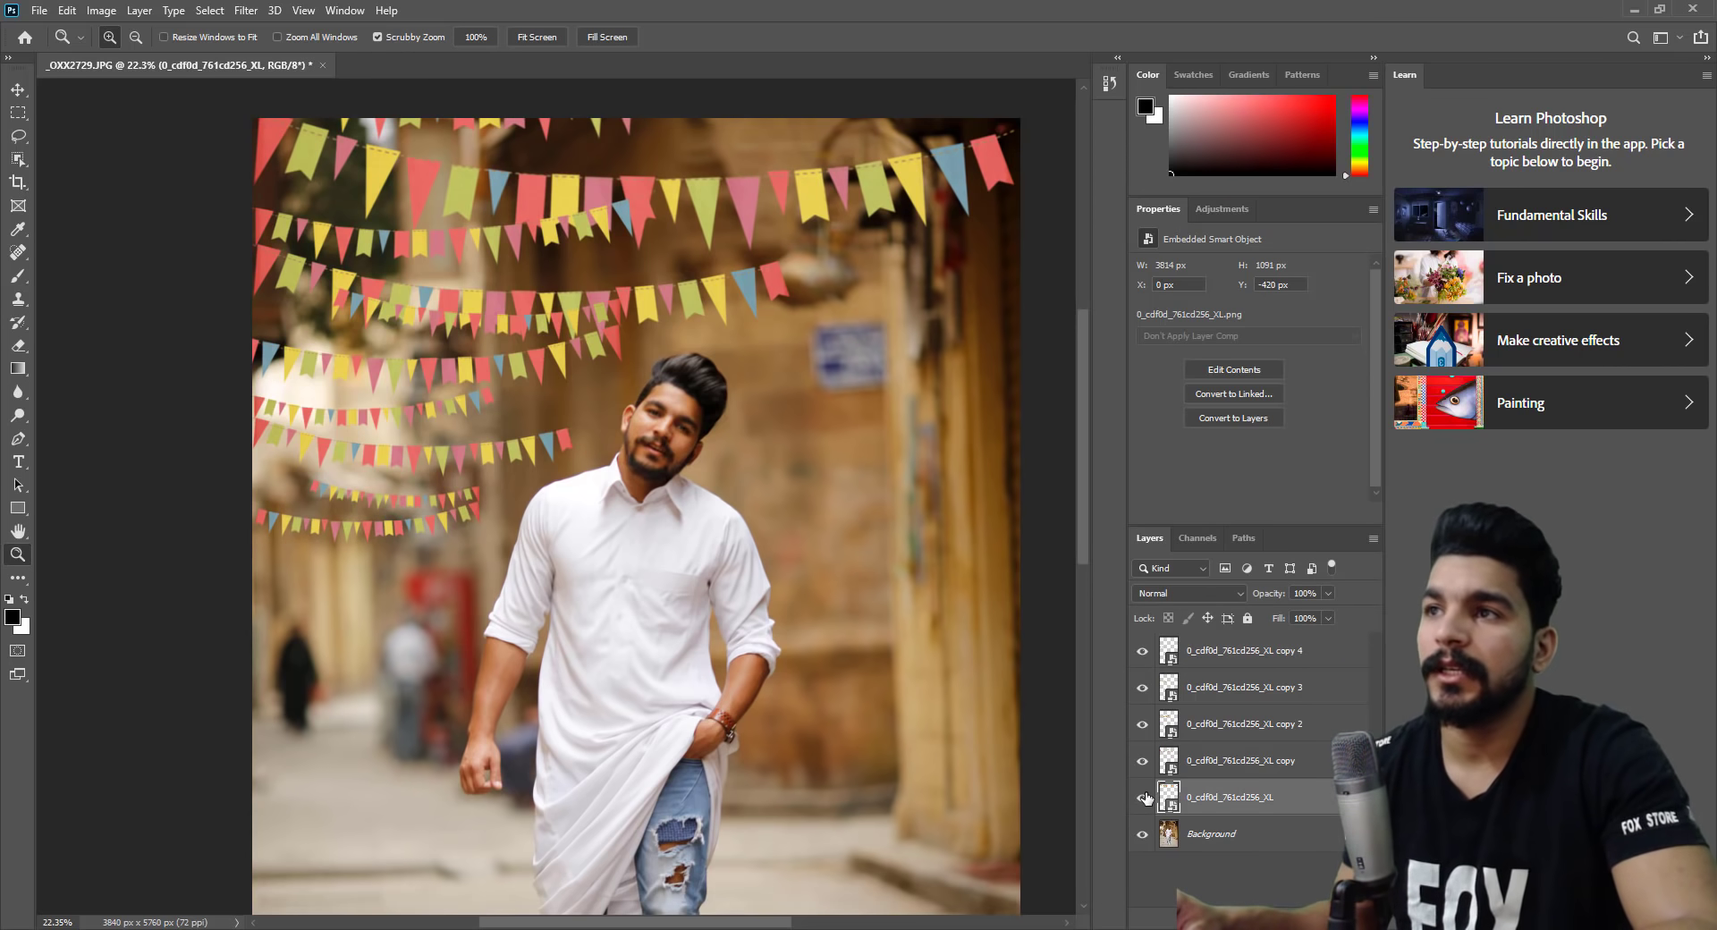
{"action": "left_click", "coordinate": [244, 10]}
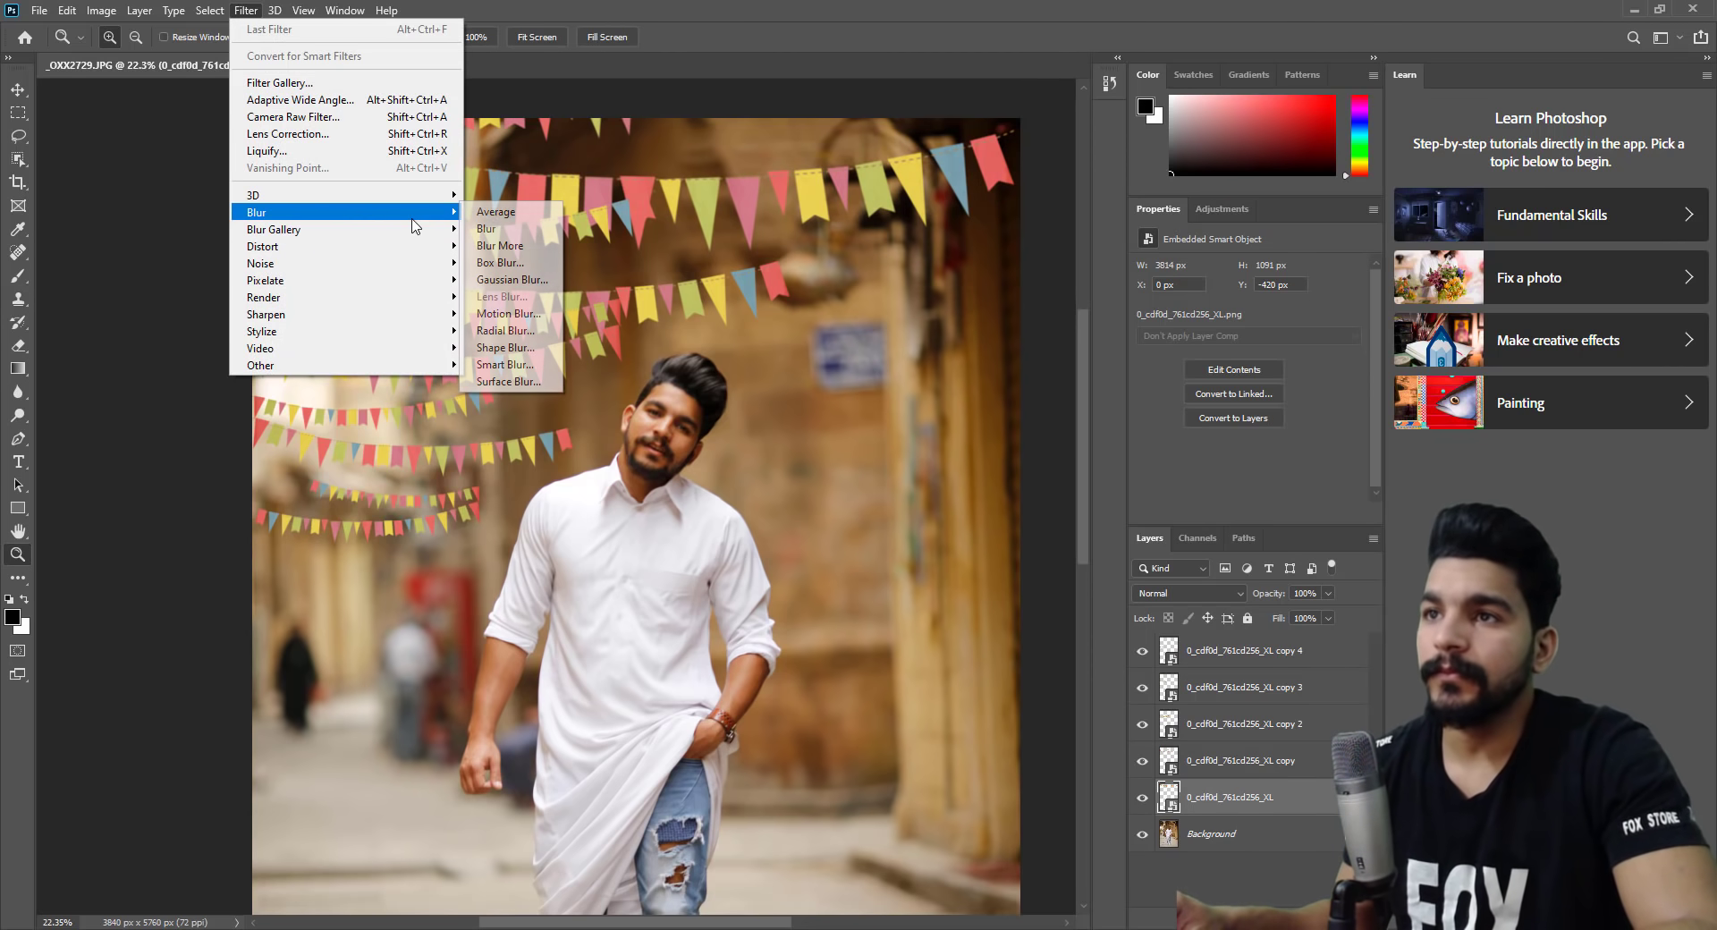
{"action": "mouse_move", "coordinate": [343, 212]}
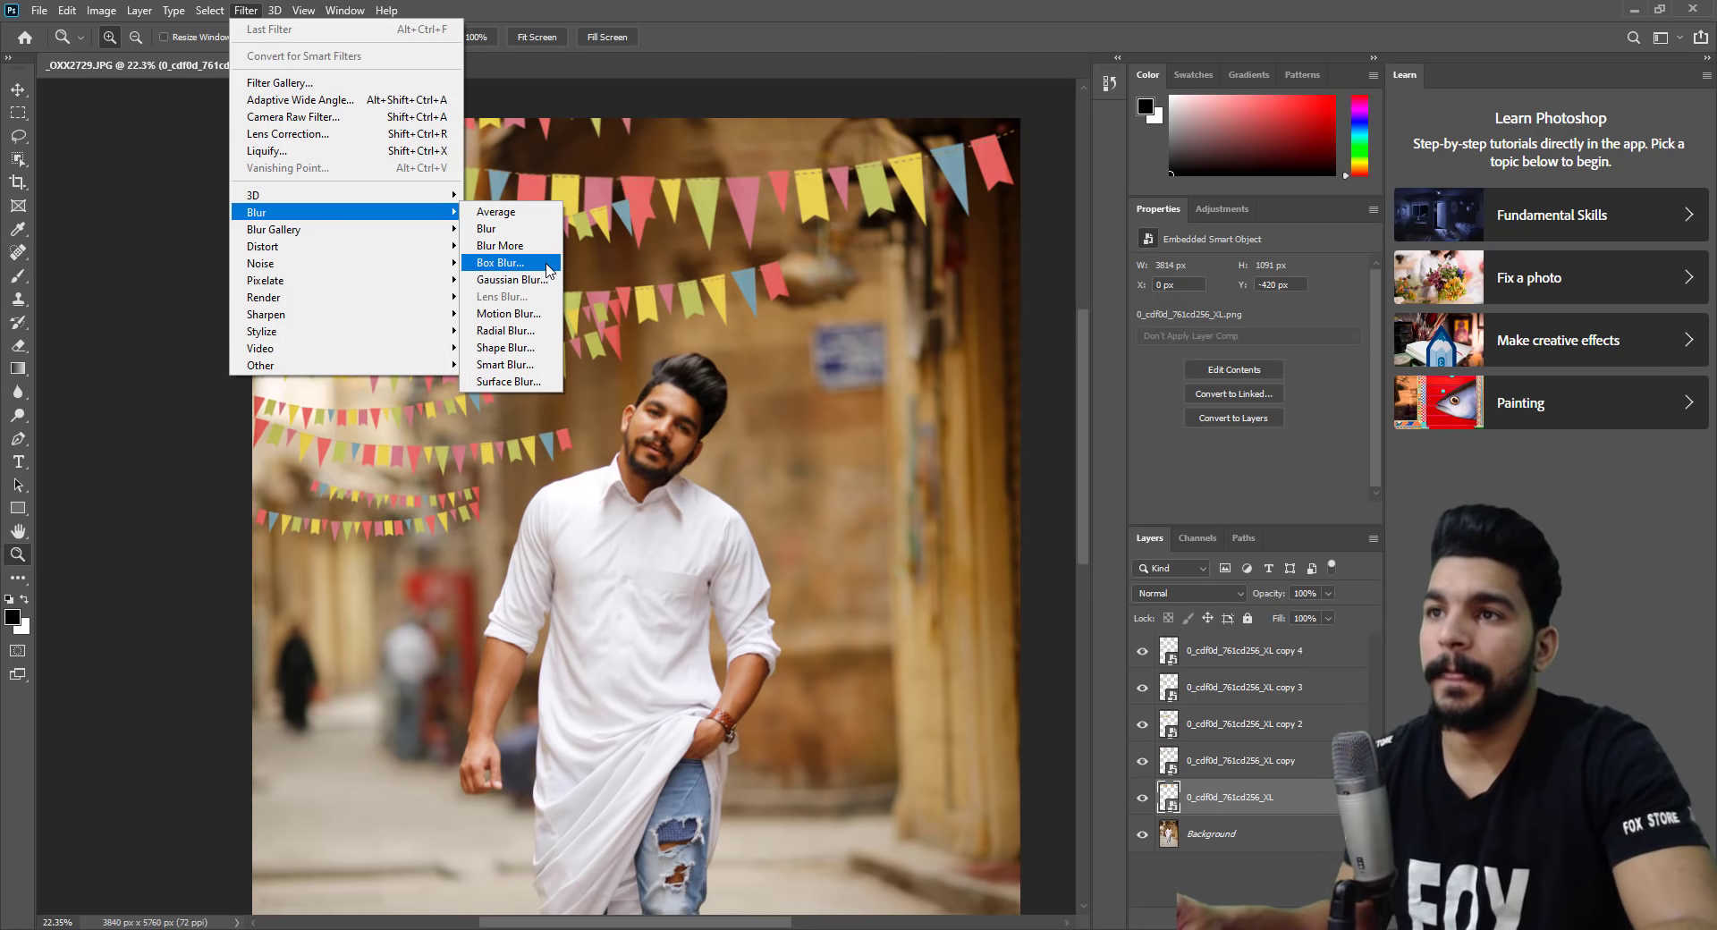
{"action": "left_click", "coordinate": [547, 270]}
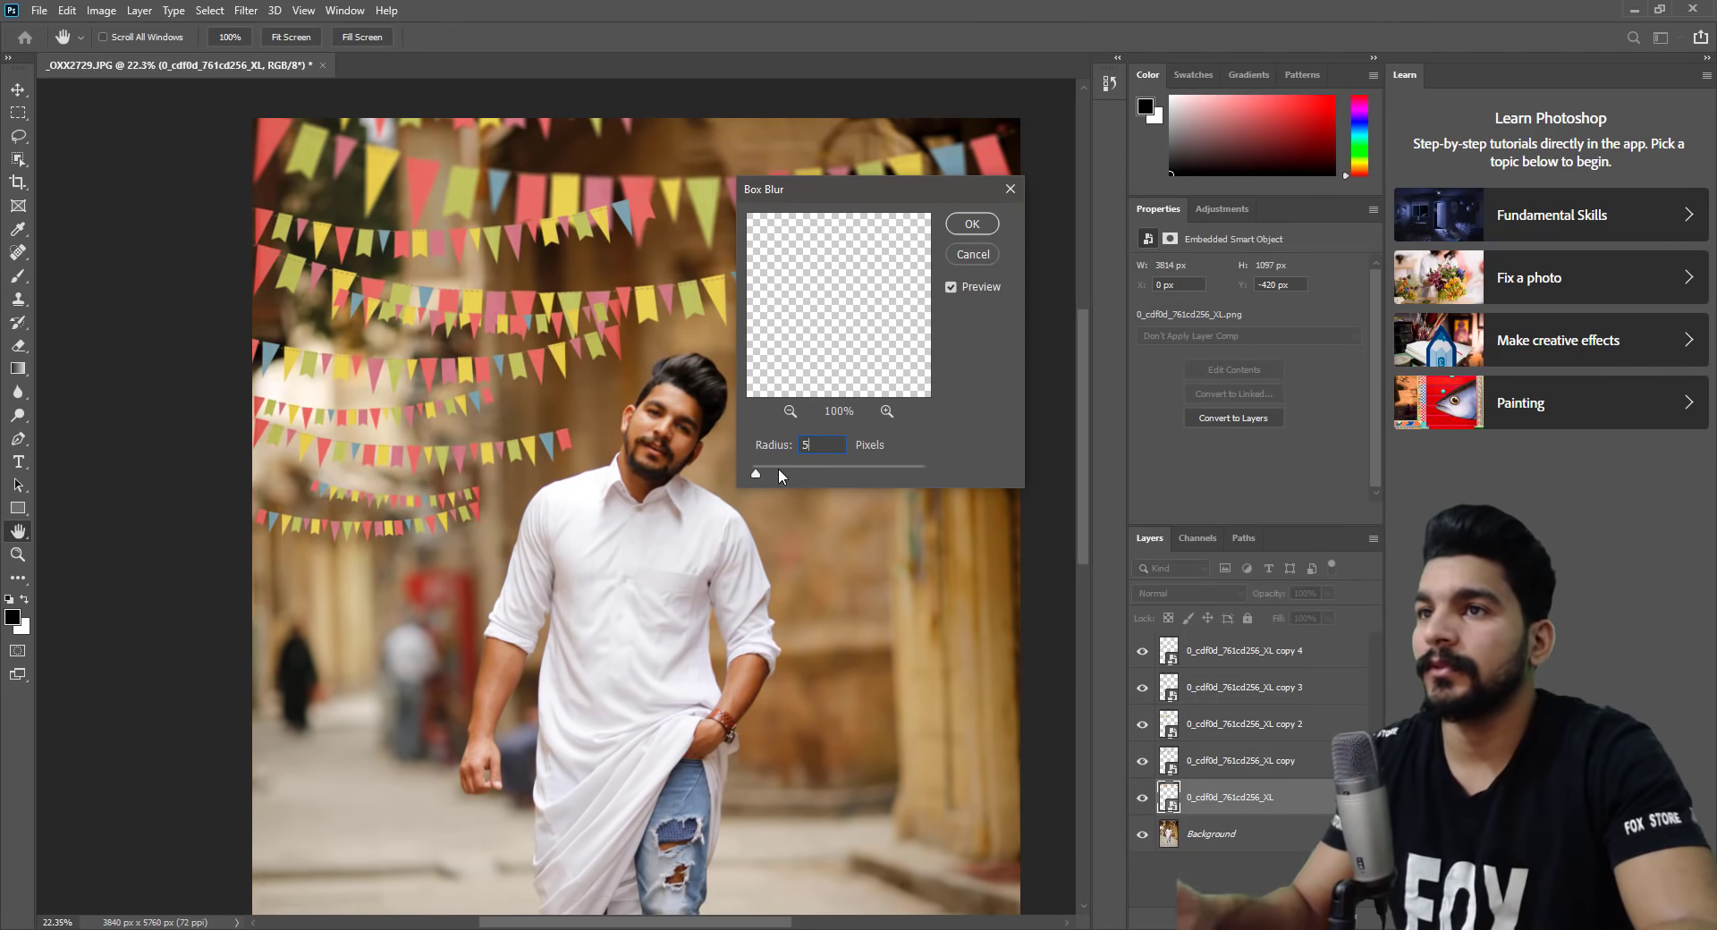
{"action": "type", "text": "5"}
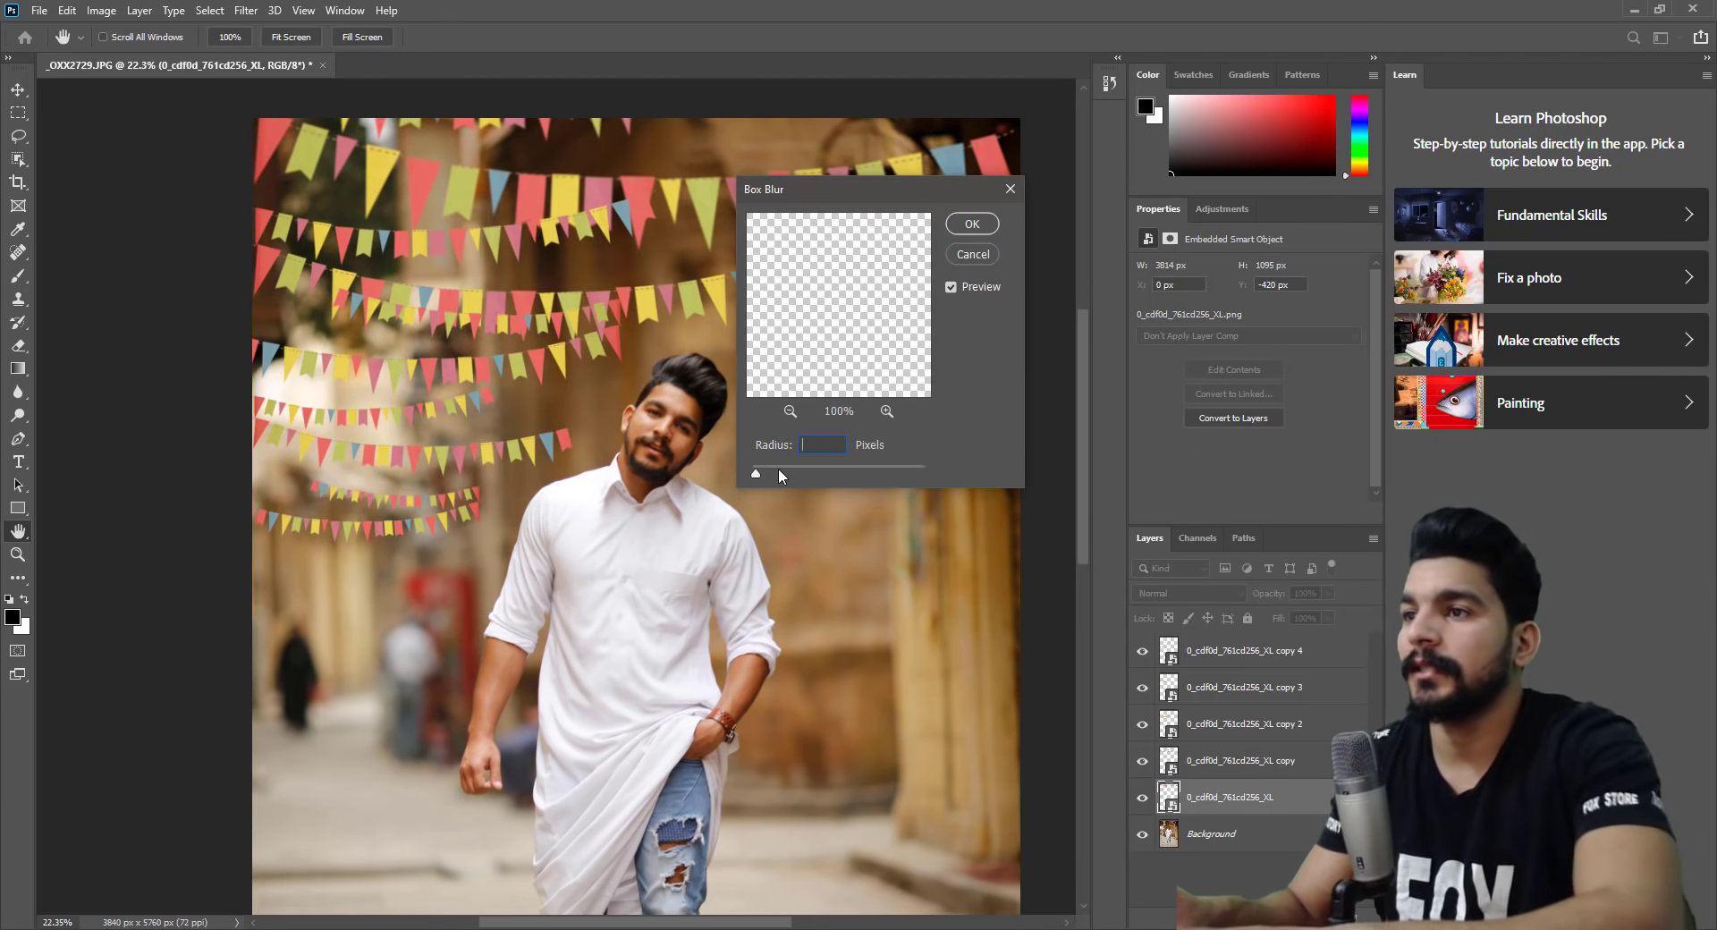
{"action": "key", "text": "BackSpace"}
{"action": "type", "text": "7"}
{"action": "key", "text": "Return"}
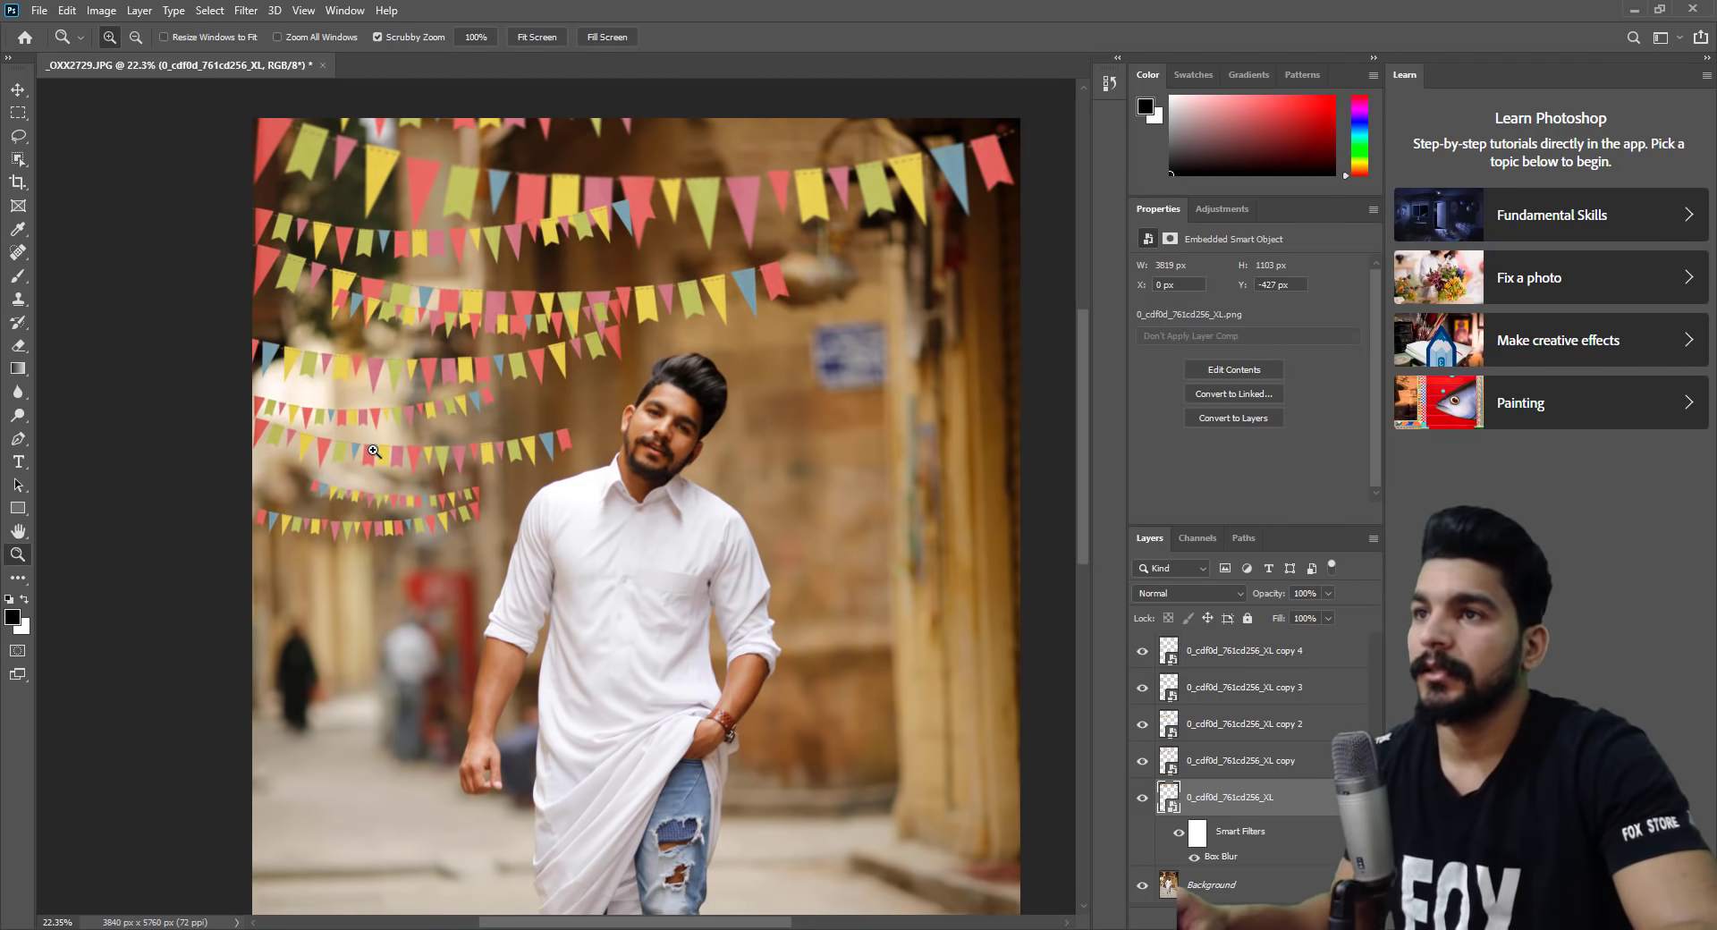
Apply a radius 16 Box Blur to the first bunting copy layer.
{"action": "left_click", "coordinate": [1158, 763]}
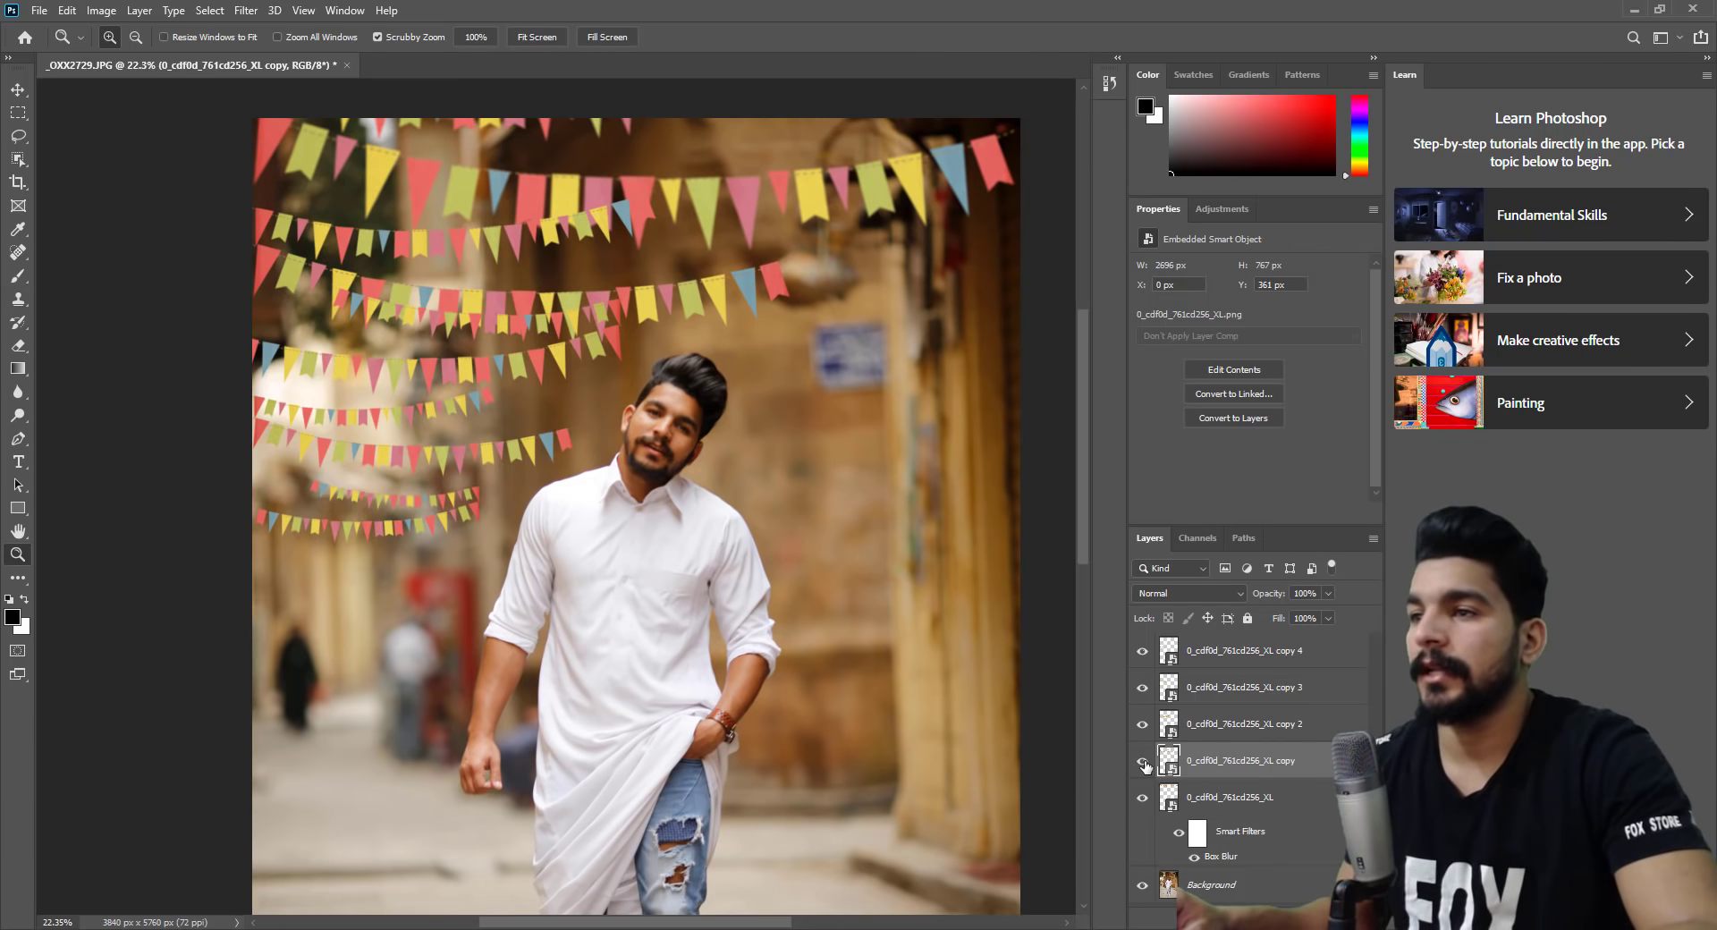
{"action": "left_click", "coordinate": [1142, 762]}
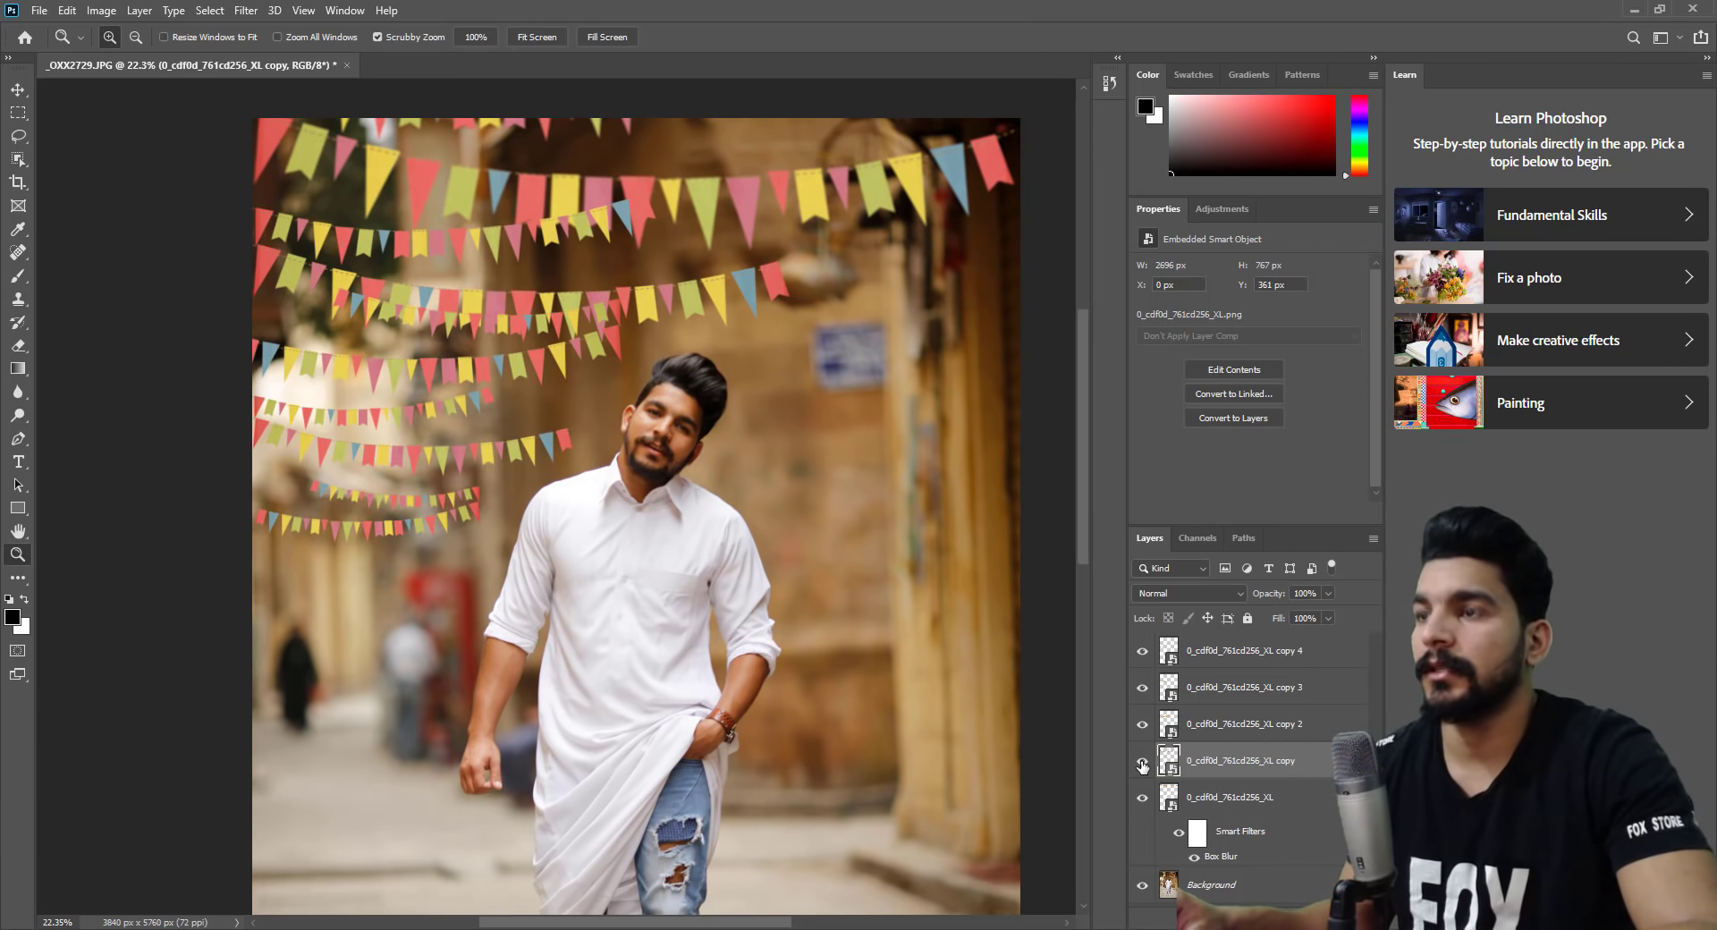
{"action": "left_click", "coordinate": [248, 11]}
{"action": "left_click", "coordinate": [265, 34]}
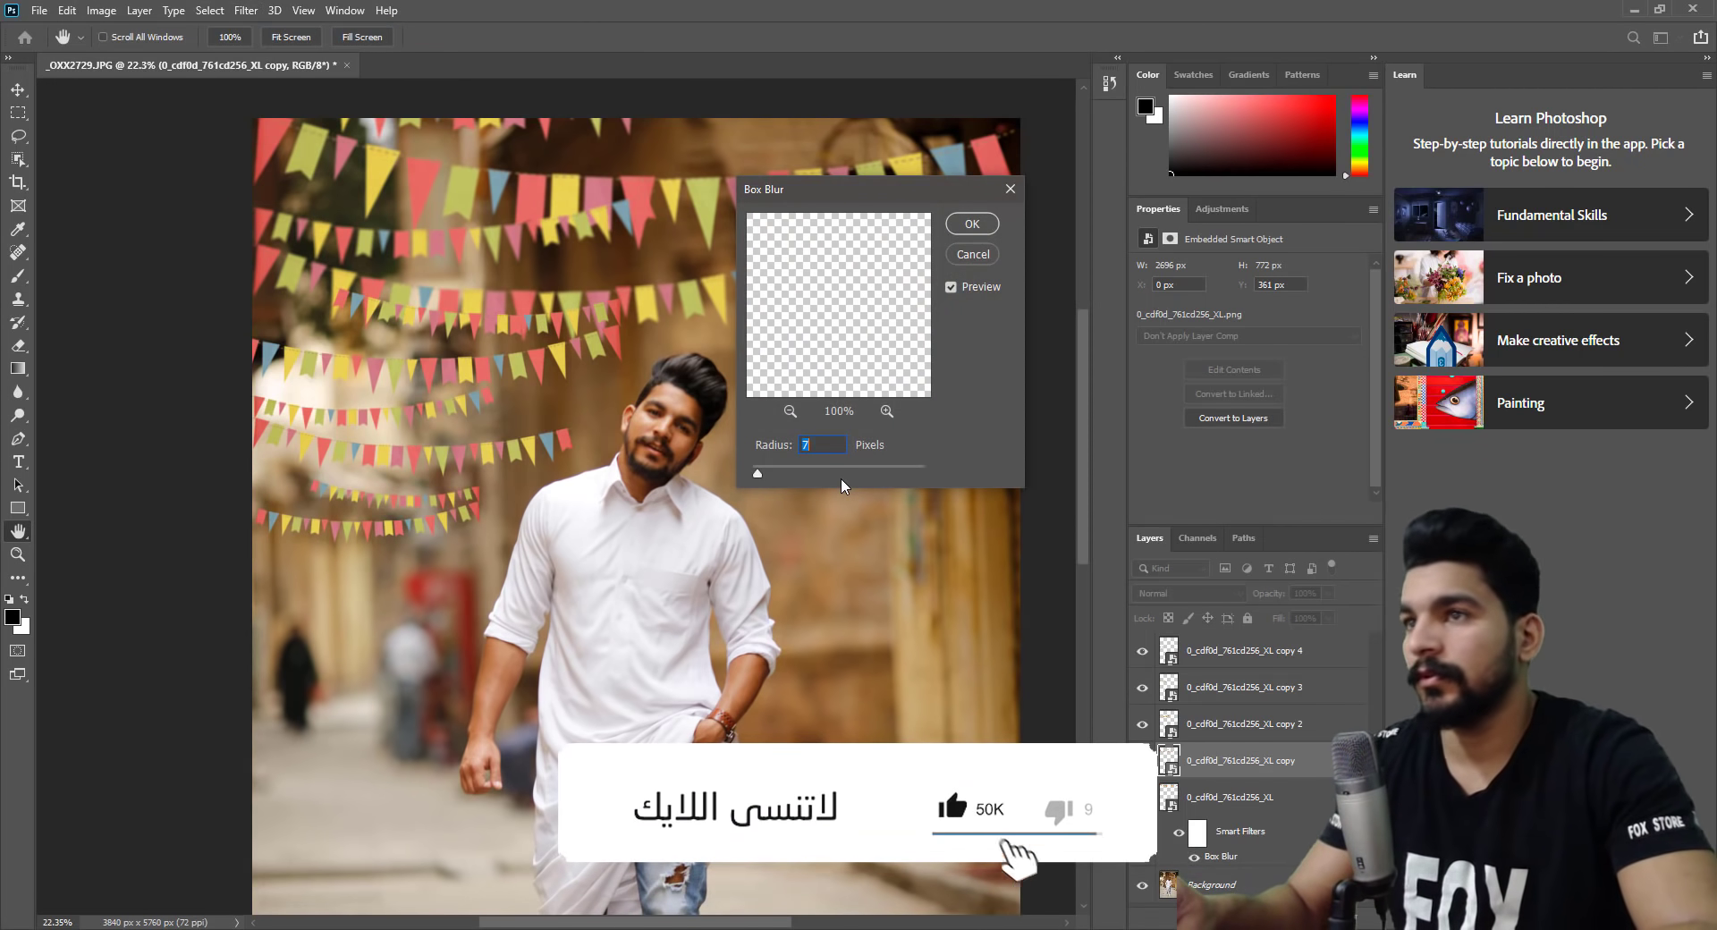
{"action": "type", "text": "12"}
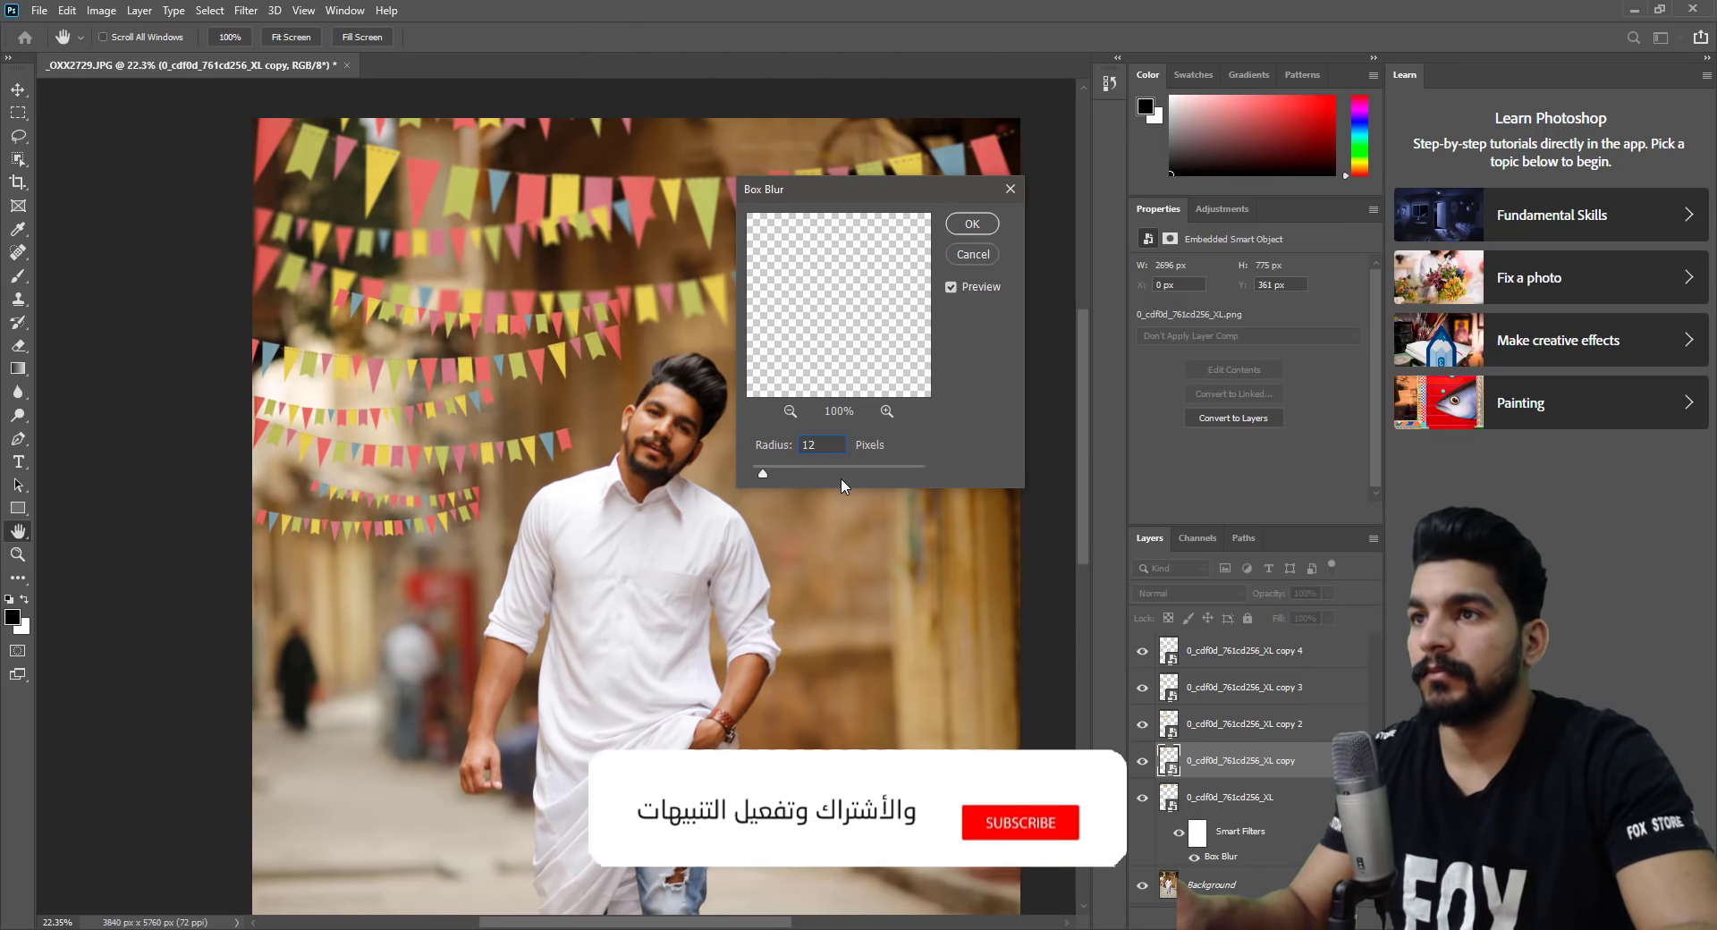
{"action": "key", "text": "BackSpace"}
{"action": "type", "text": "16"}
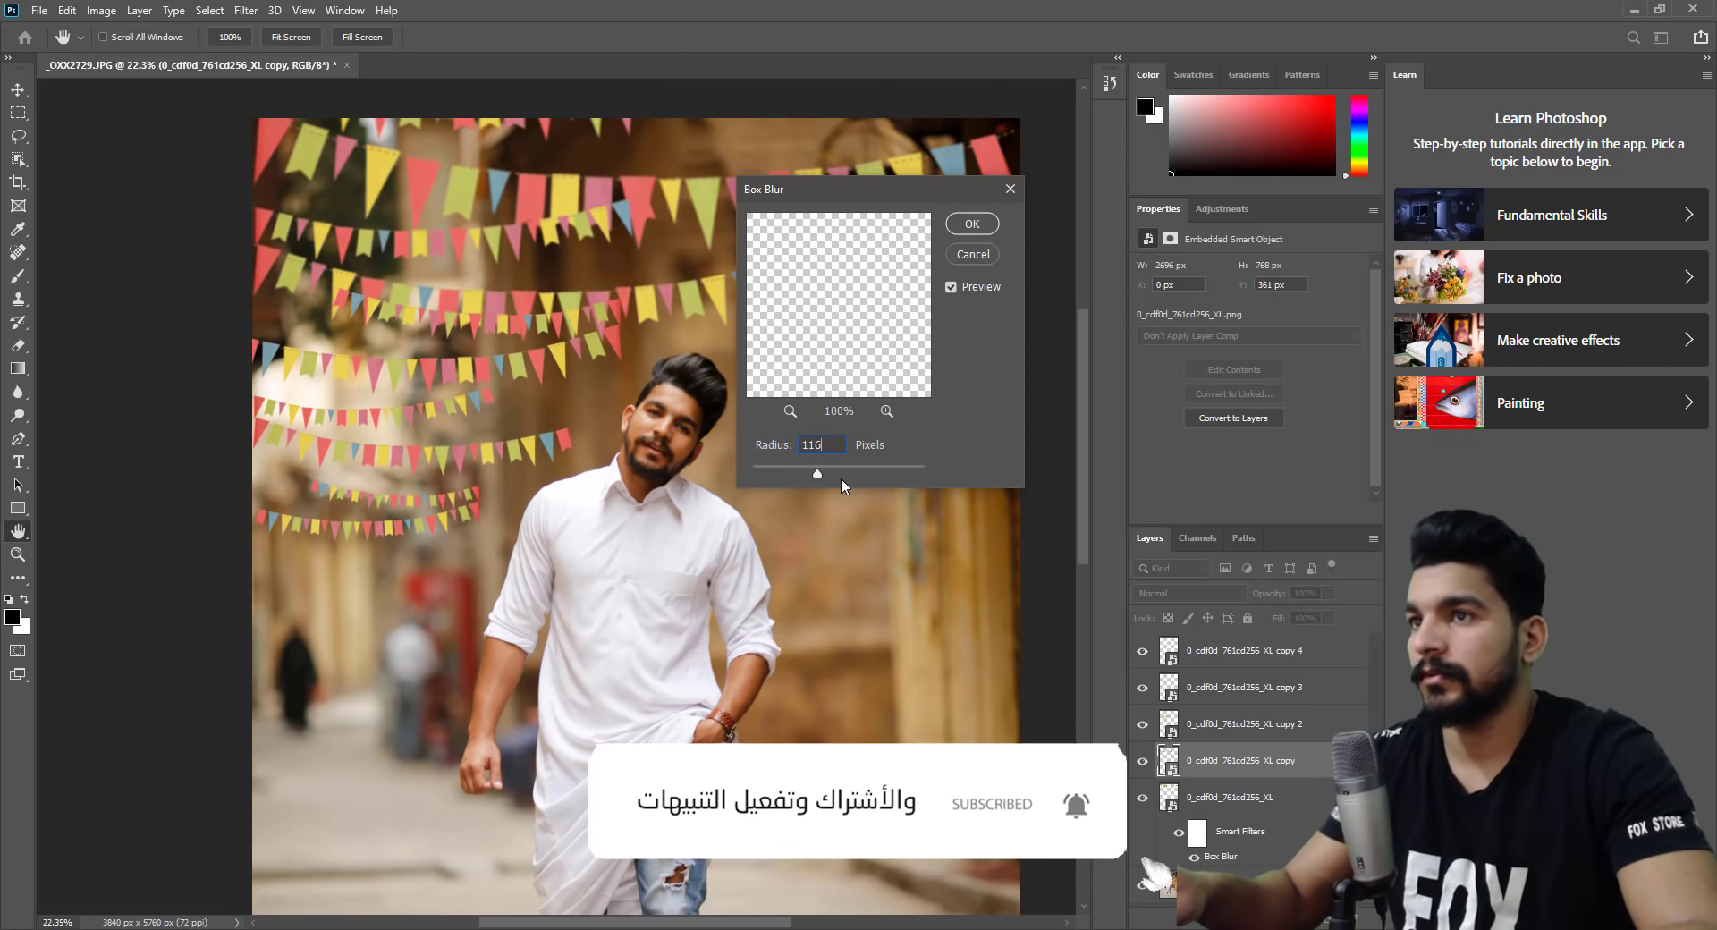
{"action": "type", "text": "1"}
{"action": "key", "text": "BackSpace"}
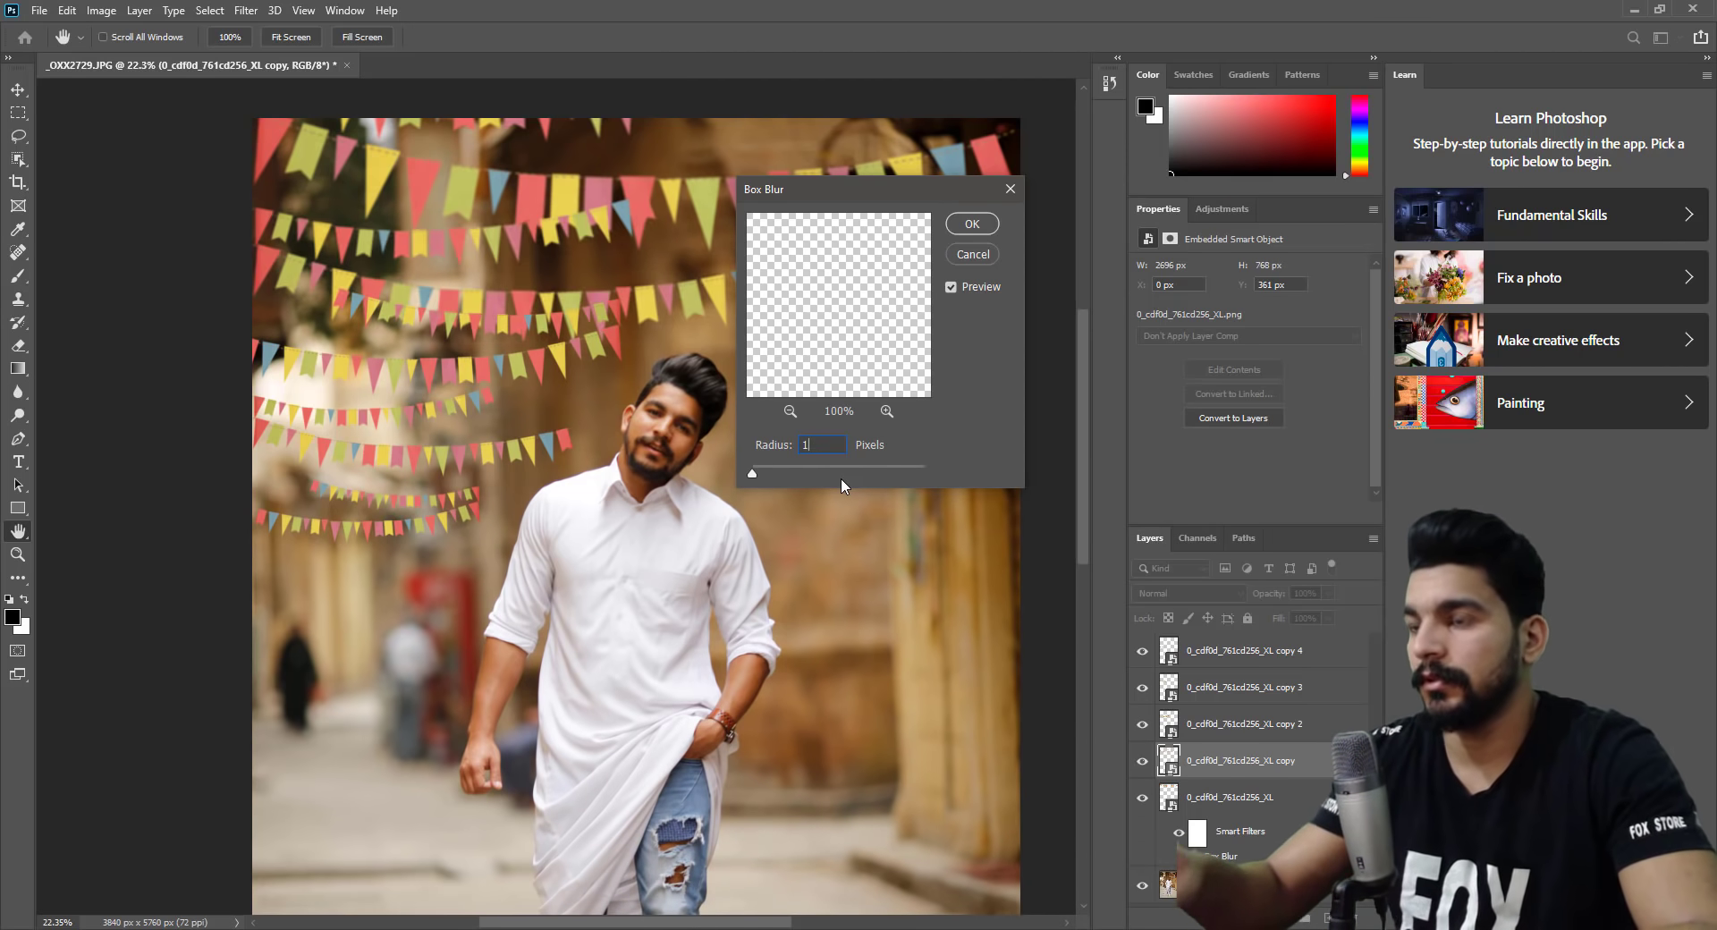
{"action": "type", "text": "6"}
{"action": "key", "text": "Return"}
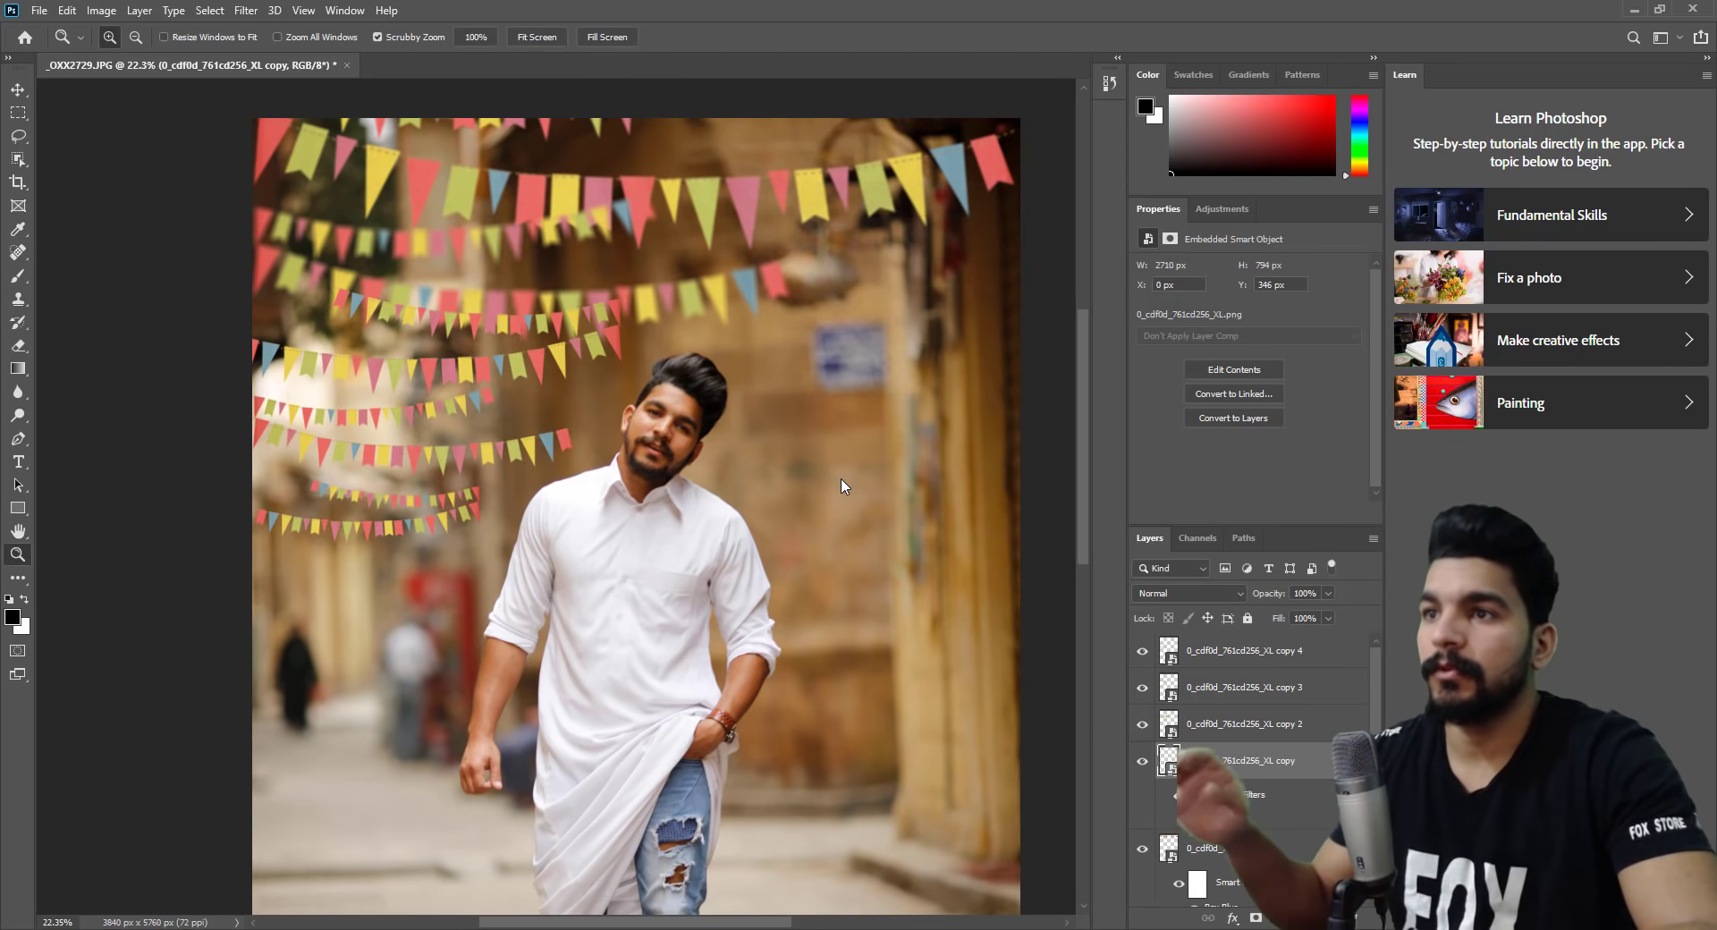
{"action": "left_click", "coordinate": [1244, 726]}
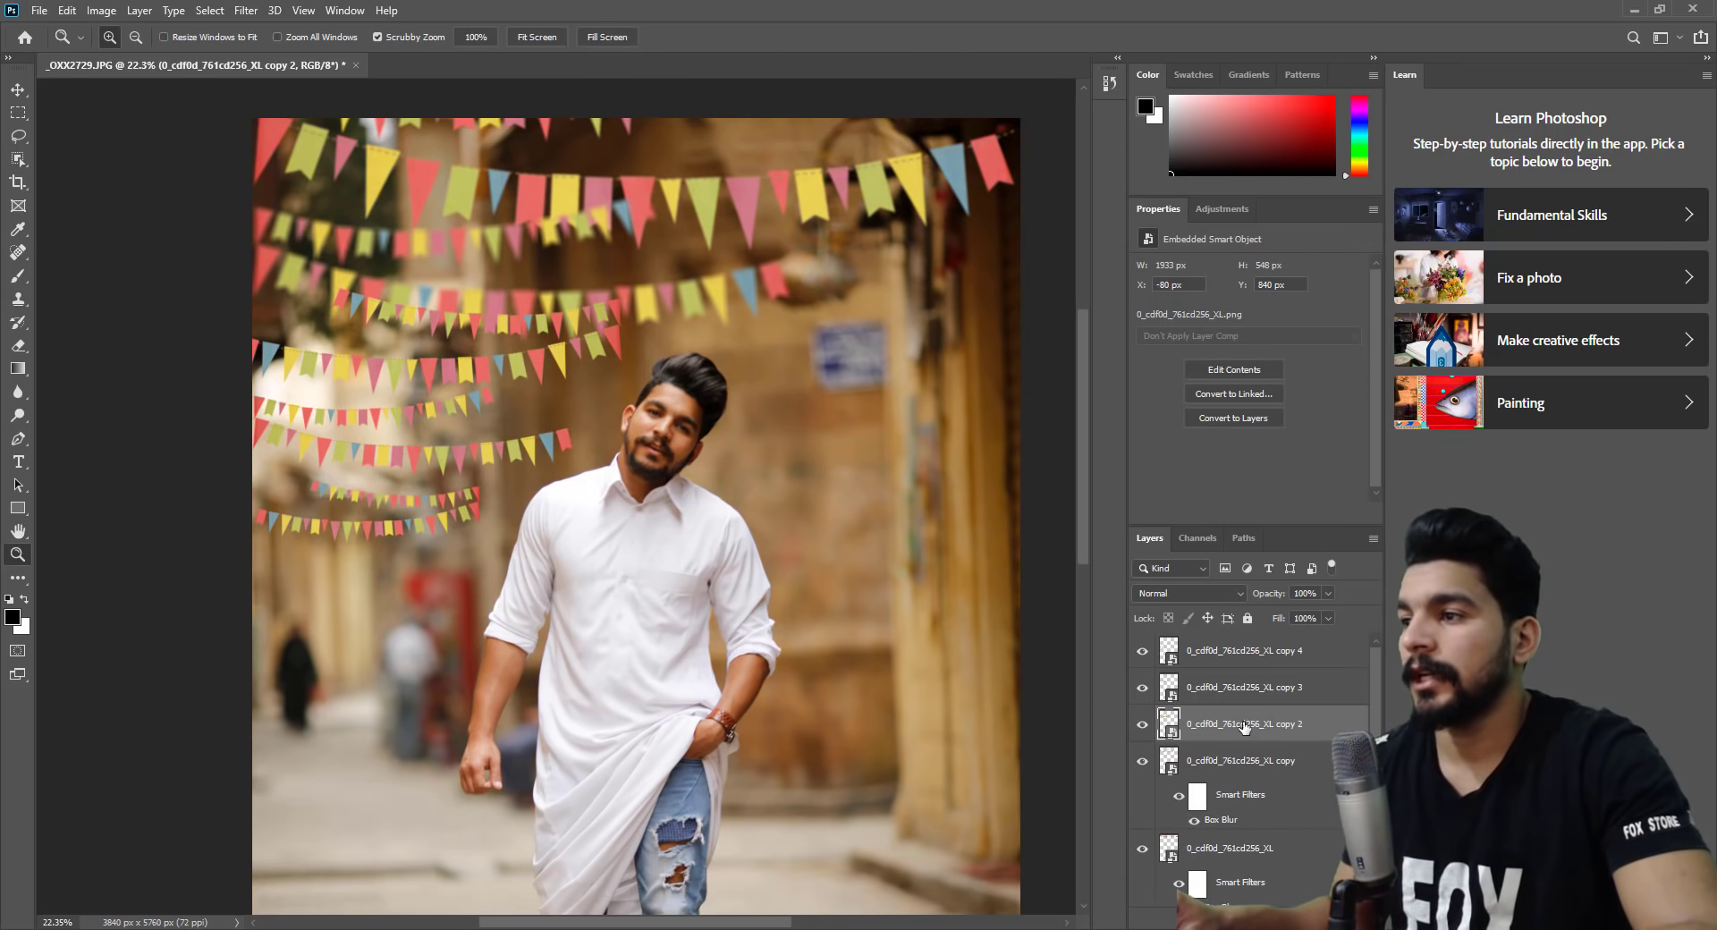
Apply a radius 20 Box Blur to the bunting copy 2 layer.
{"action": "left_click", "coordinate": [1148, 725]}
{"action": "left_click", "coordinate": [1149, 726]}
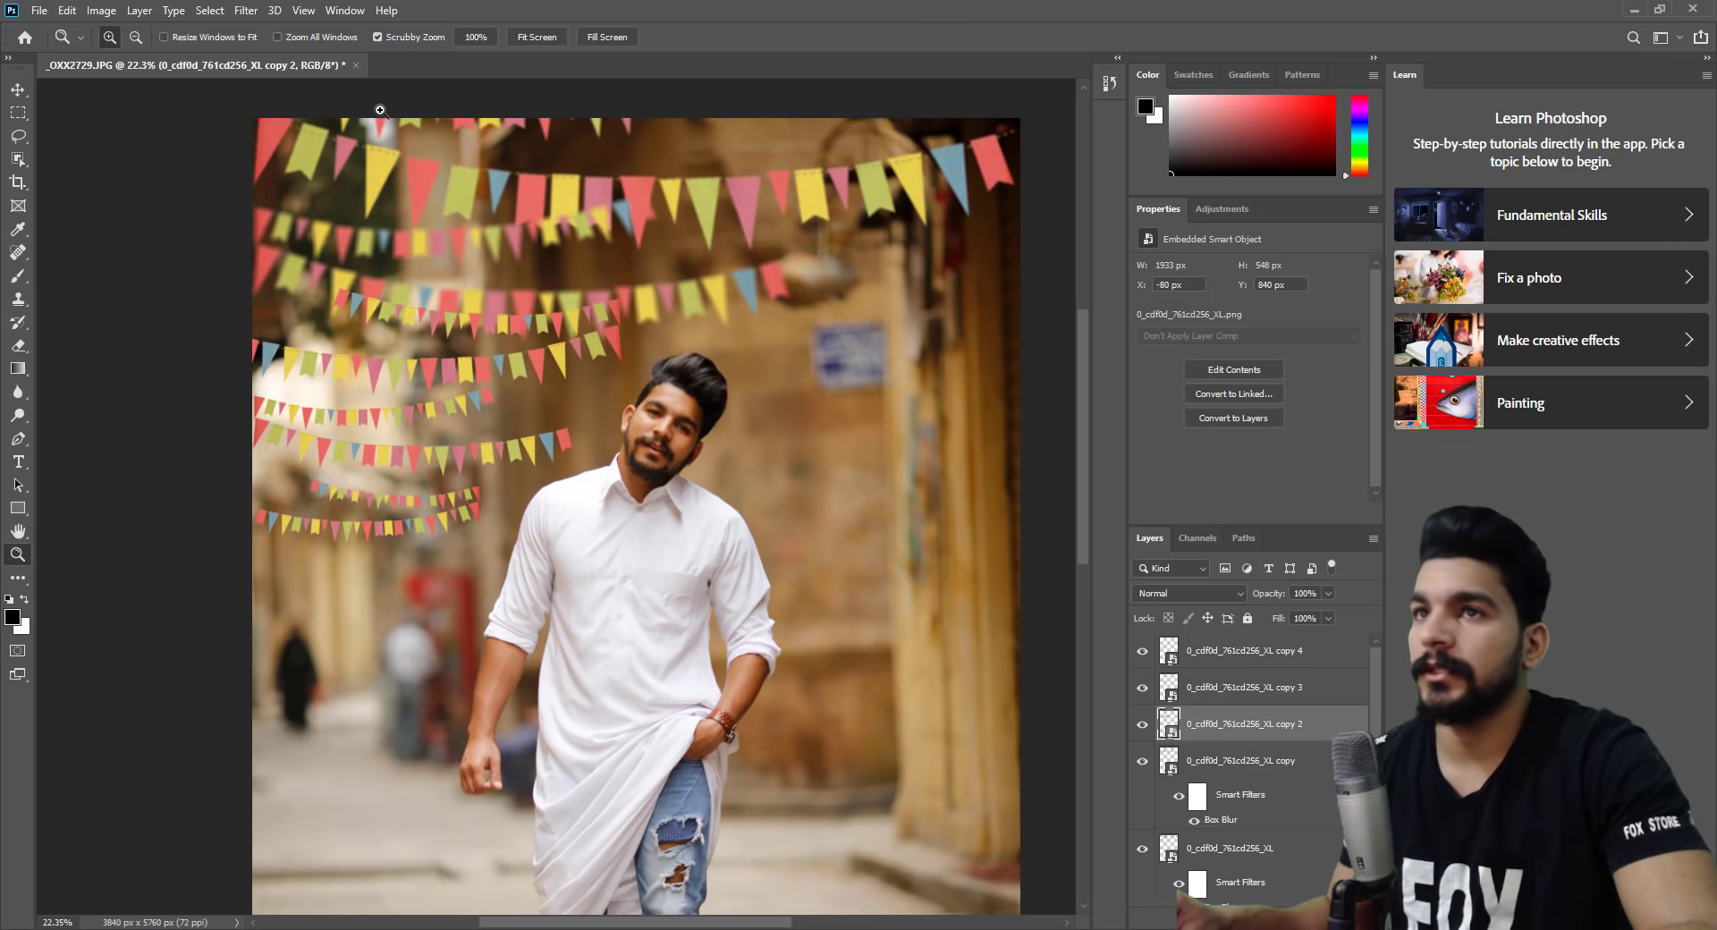
{"action": "left_click", "coordinate": [246, 10]}
{"action": "left_click", "coordinate": [268, 20]}
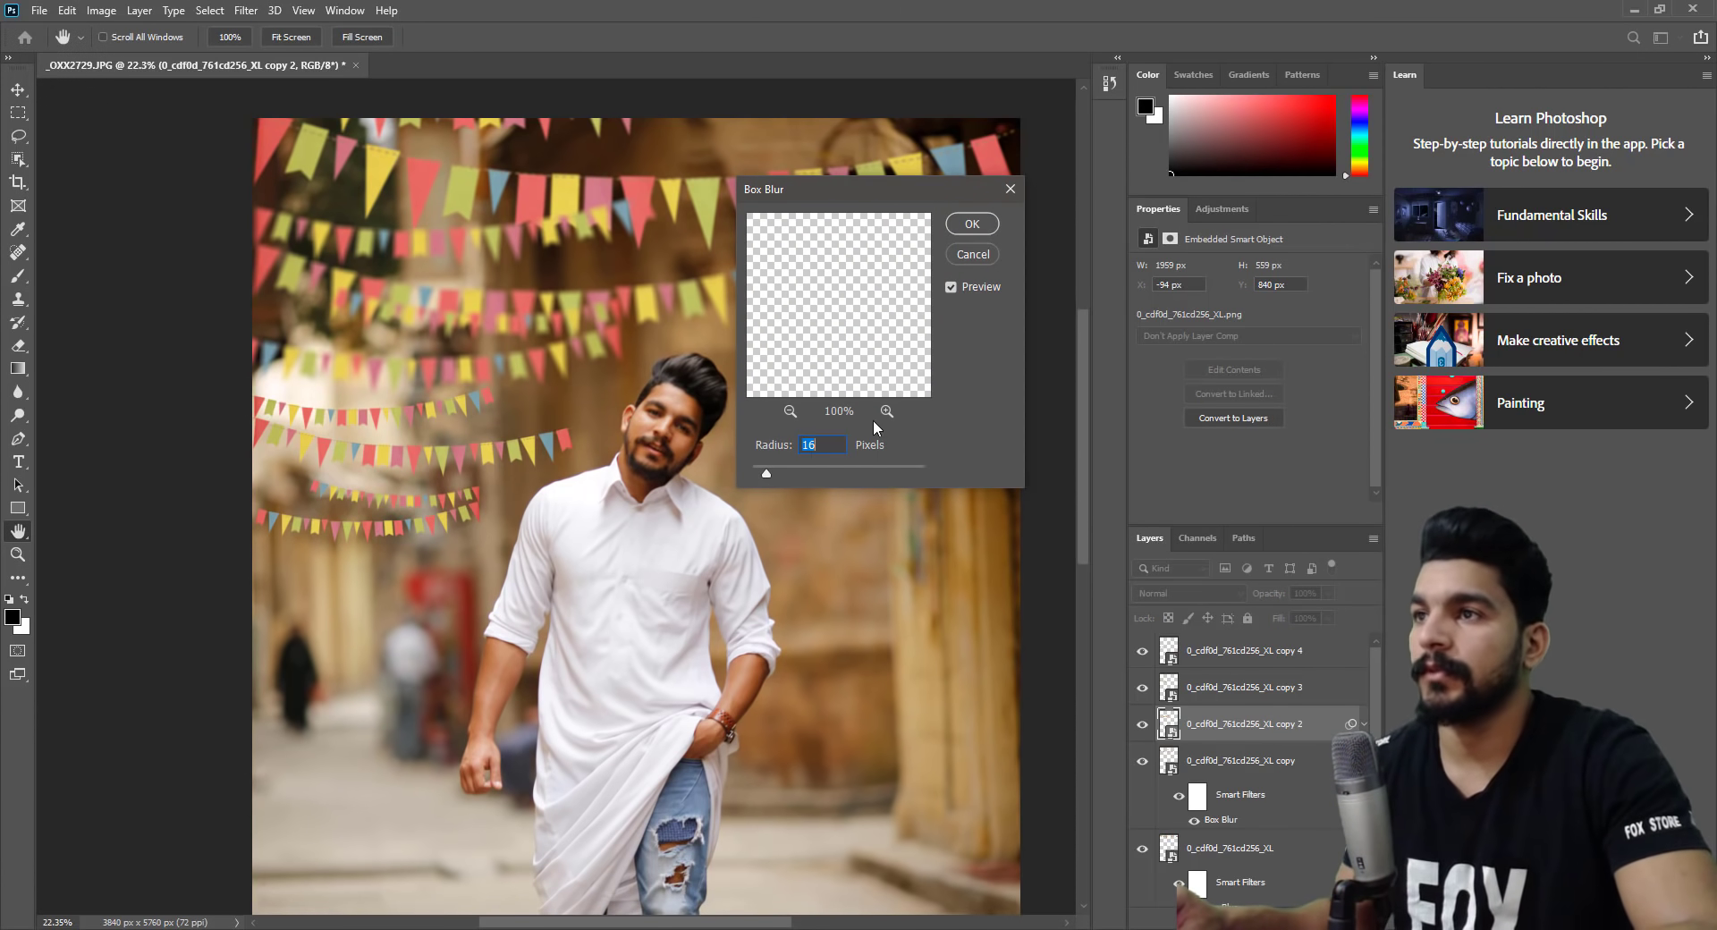
{"action": "type", "text": "20"}
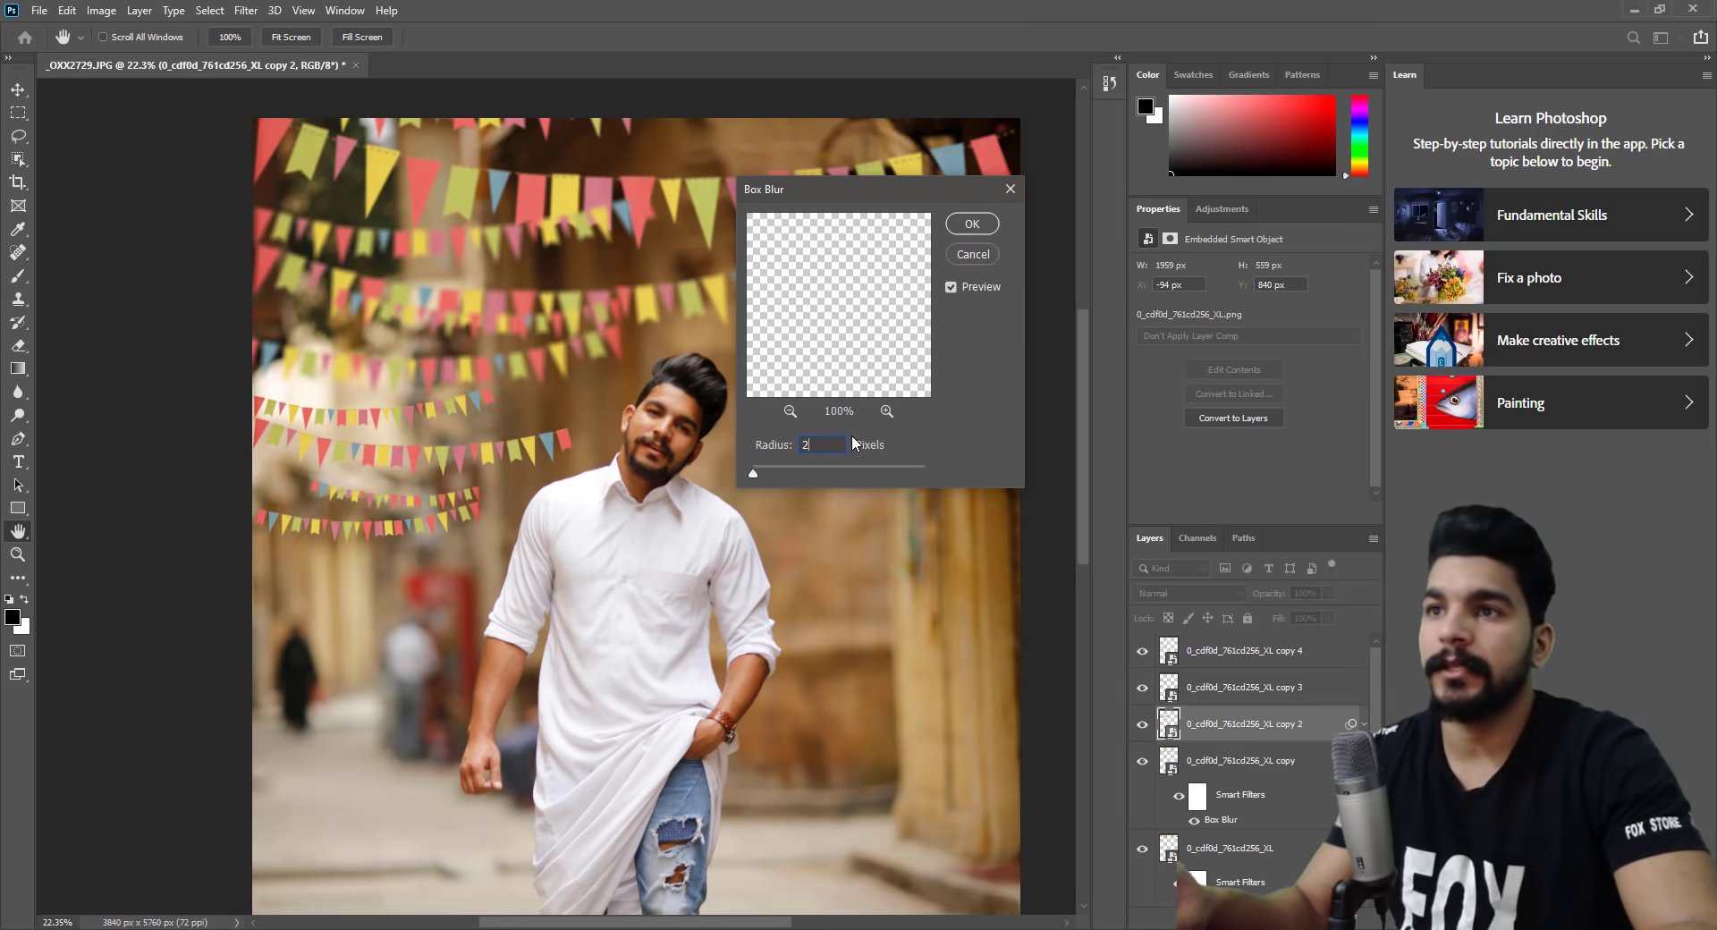
{"action": "key", "text": "Return"}
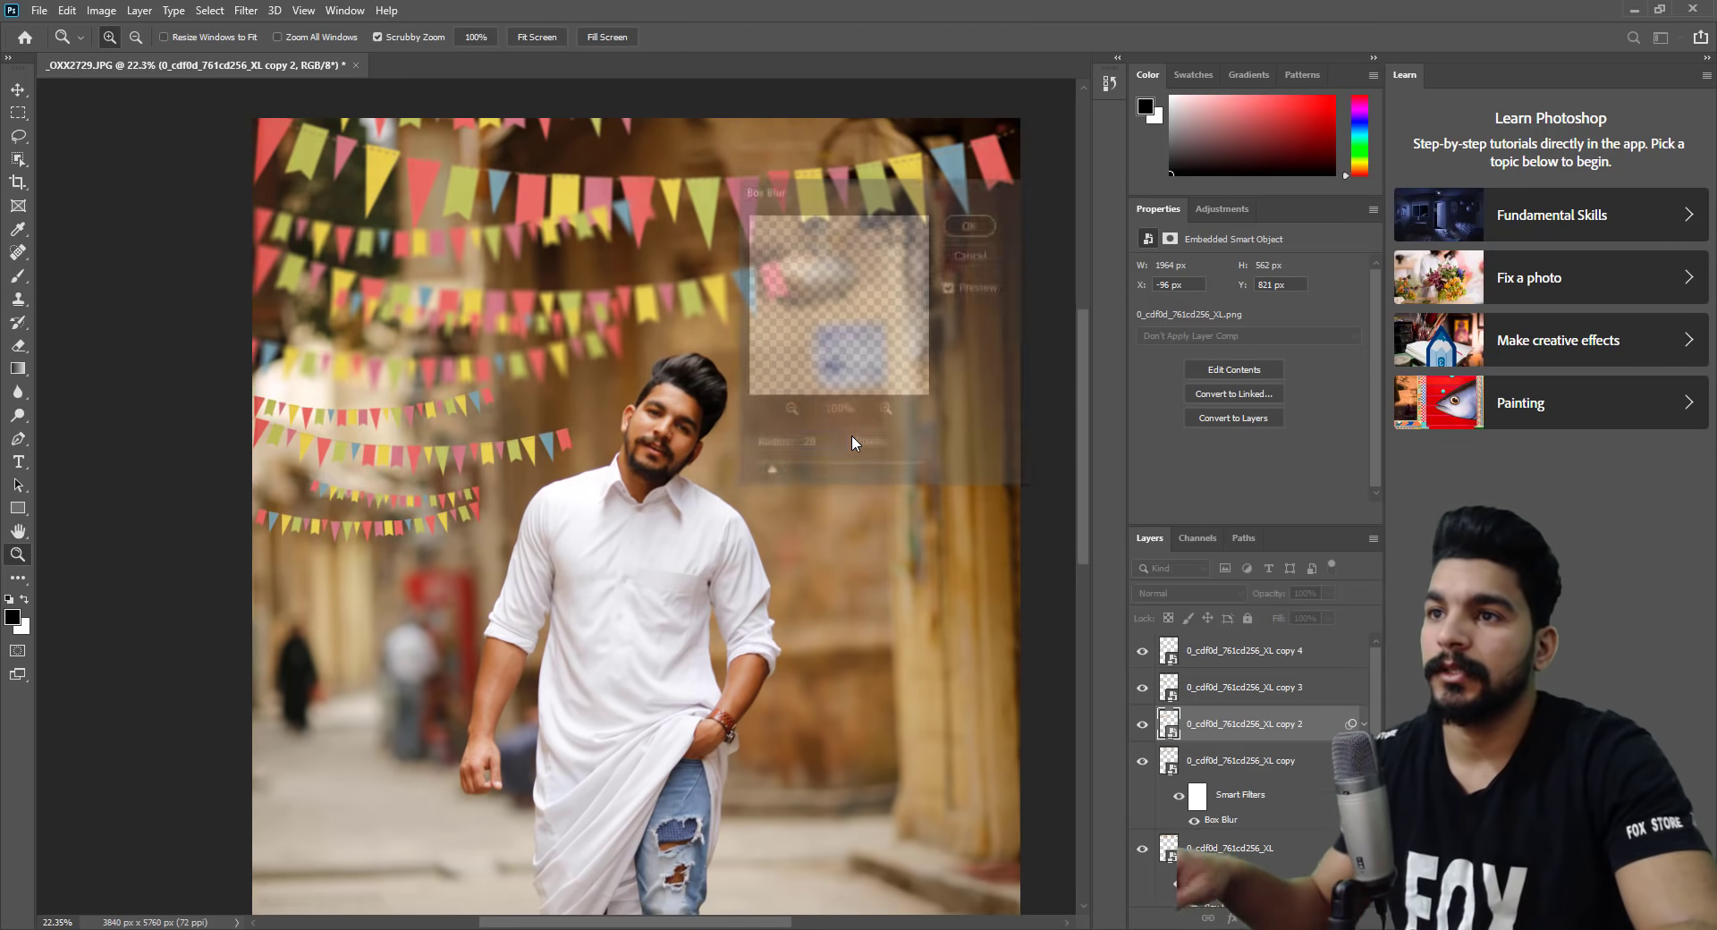
Apply a radius 25 Box Blur to the bunting copy 3 layer.
{"action": "left_click", "coordinate": [1218, 700]}
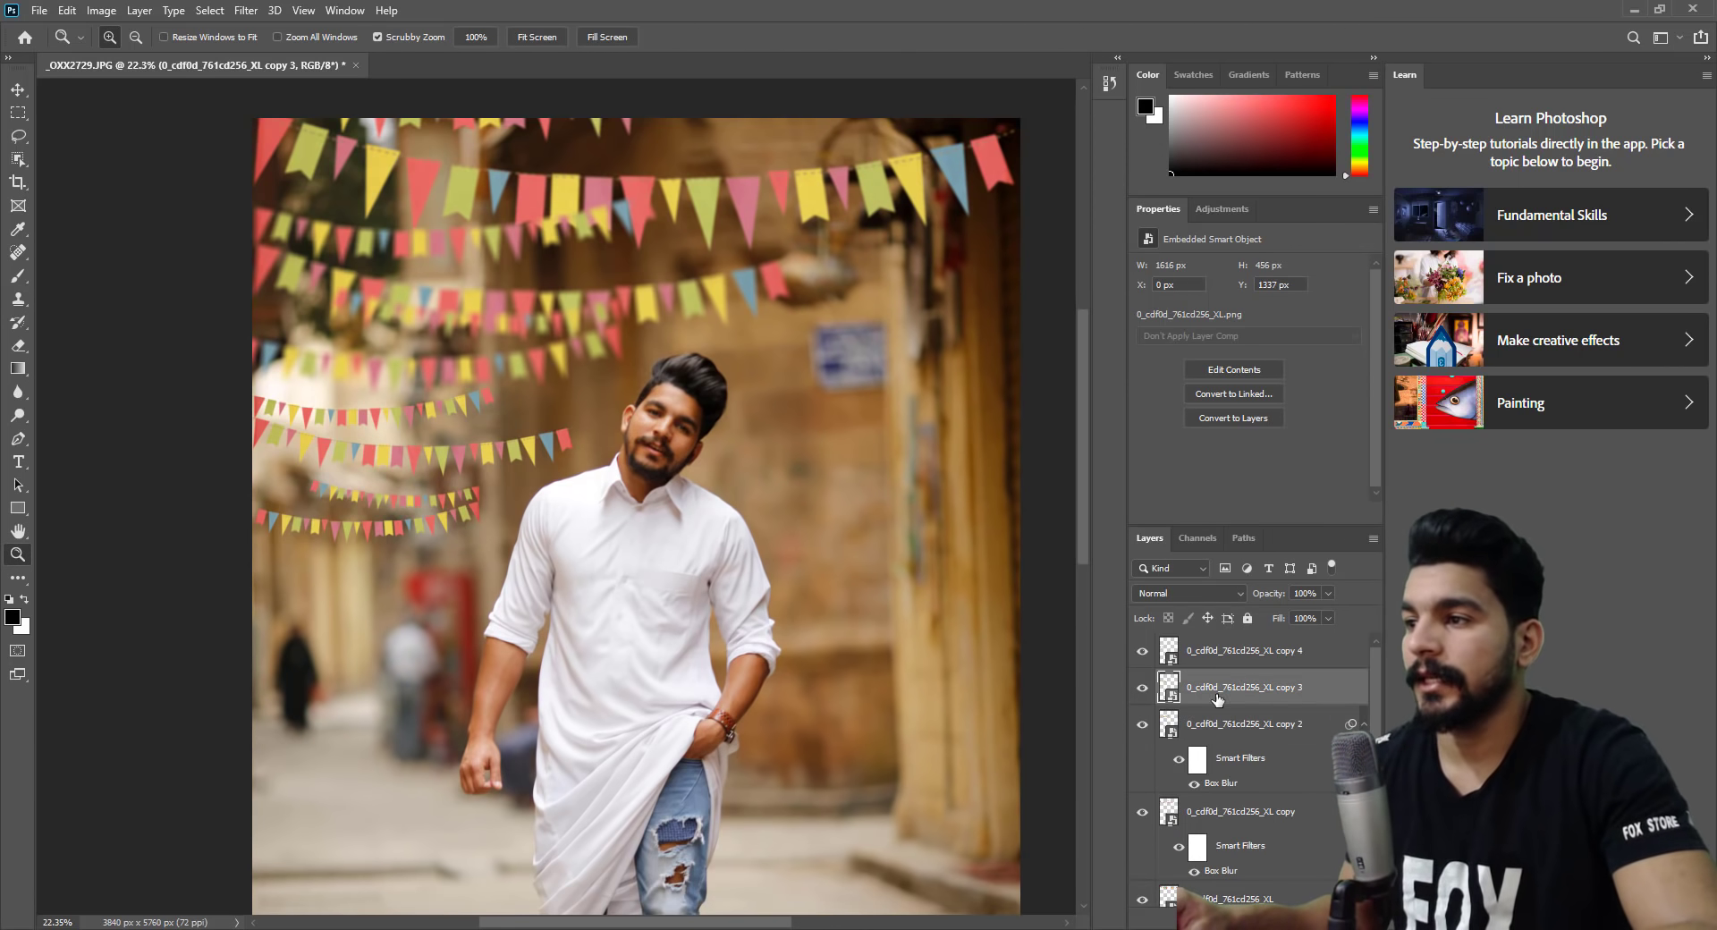
{"action": "left_click", "coordinate": [1146, 689]}
{"action": "left_click", "coordinate": [1145, 689]}
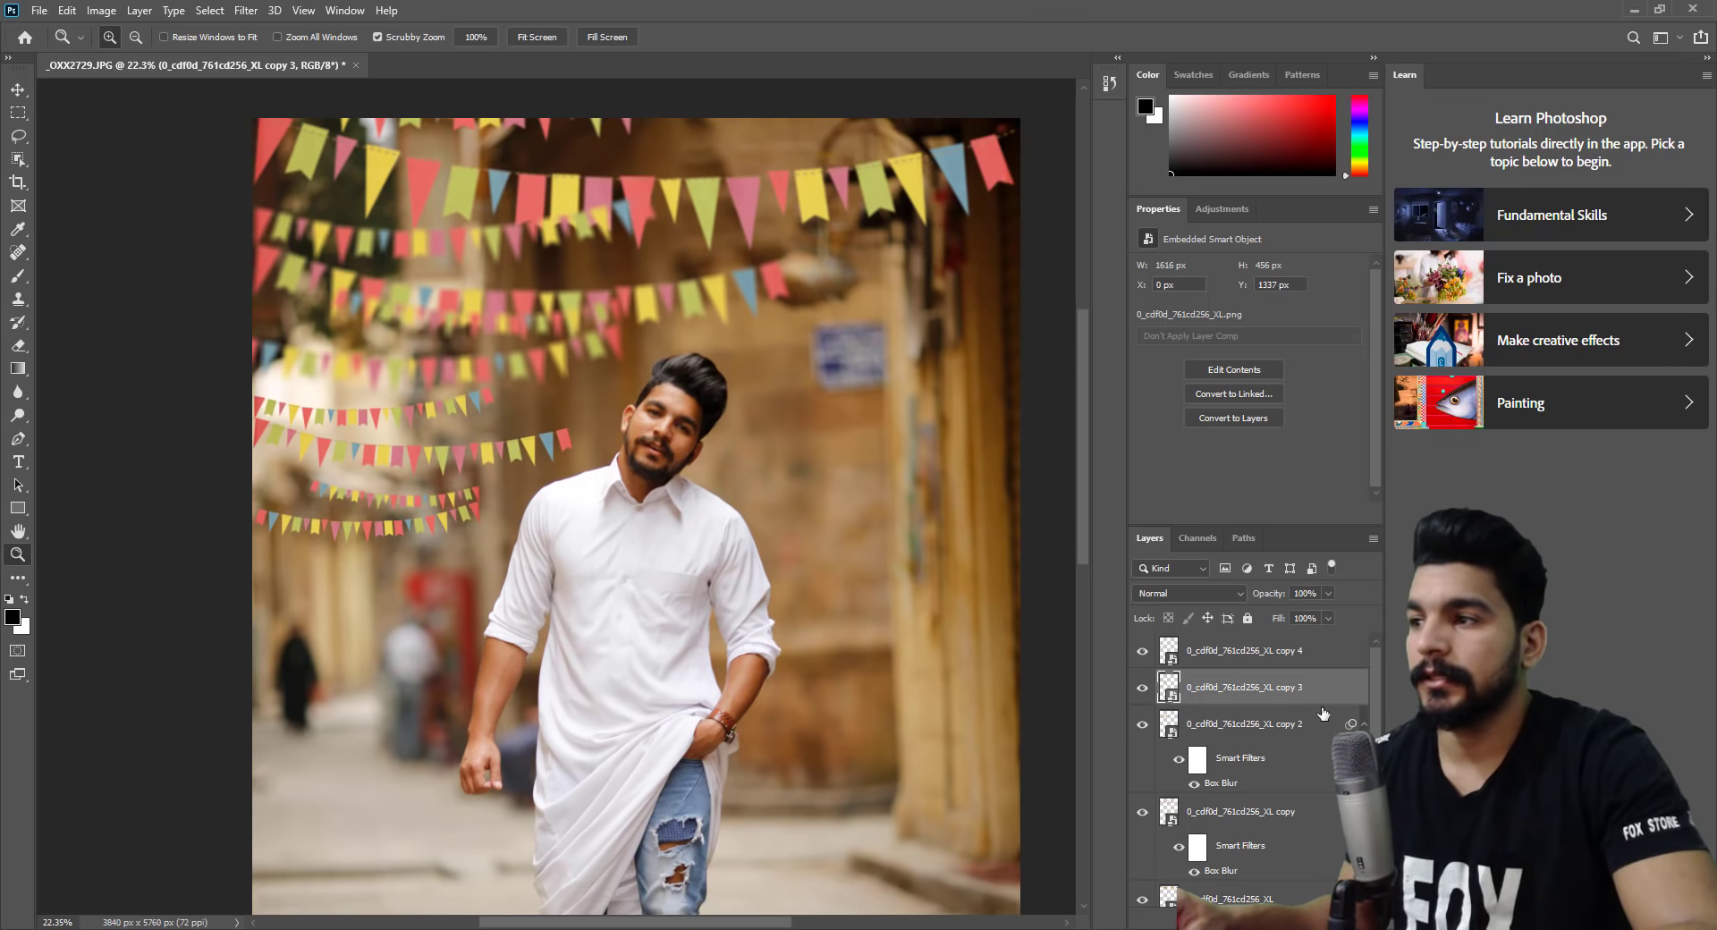
{"action": "left_click", "coordinate": [246, 10]}
{"action": "left_click", "coordinate": [255, 27]}
{"action": "type", "text": "25"}
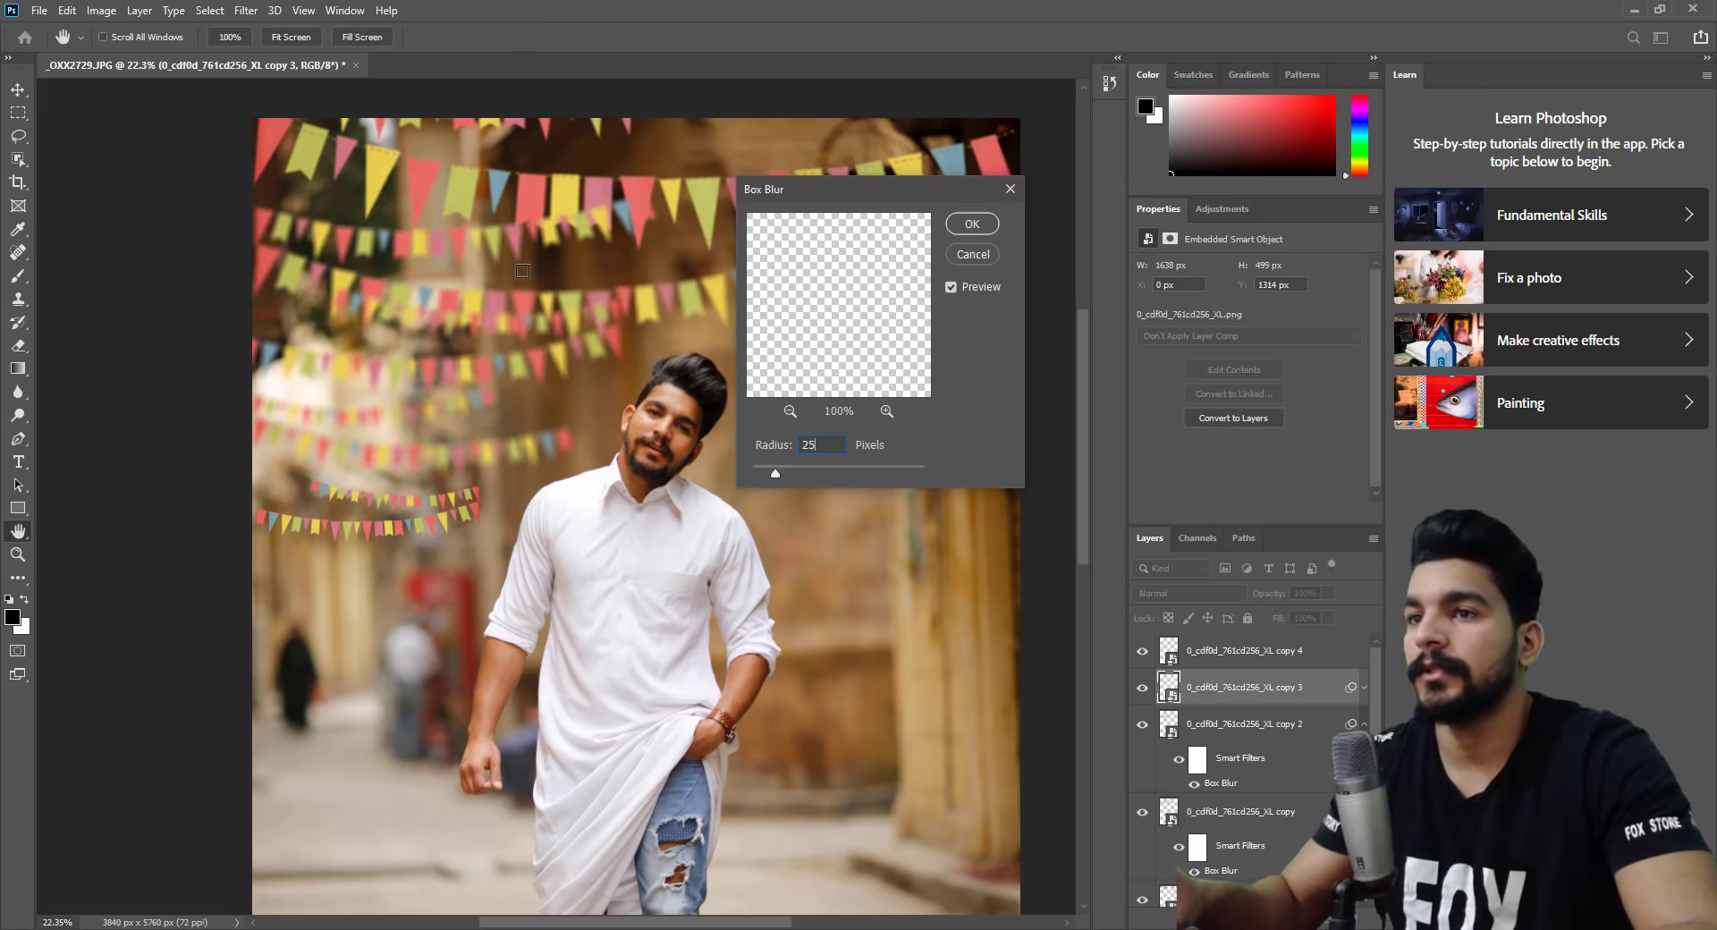
{"action": "key", "text": "Return"}
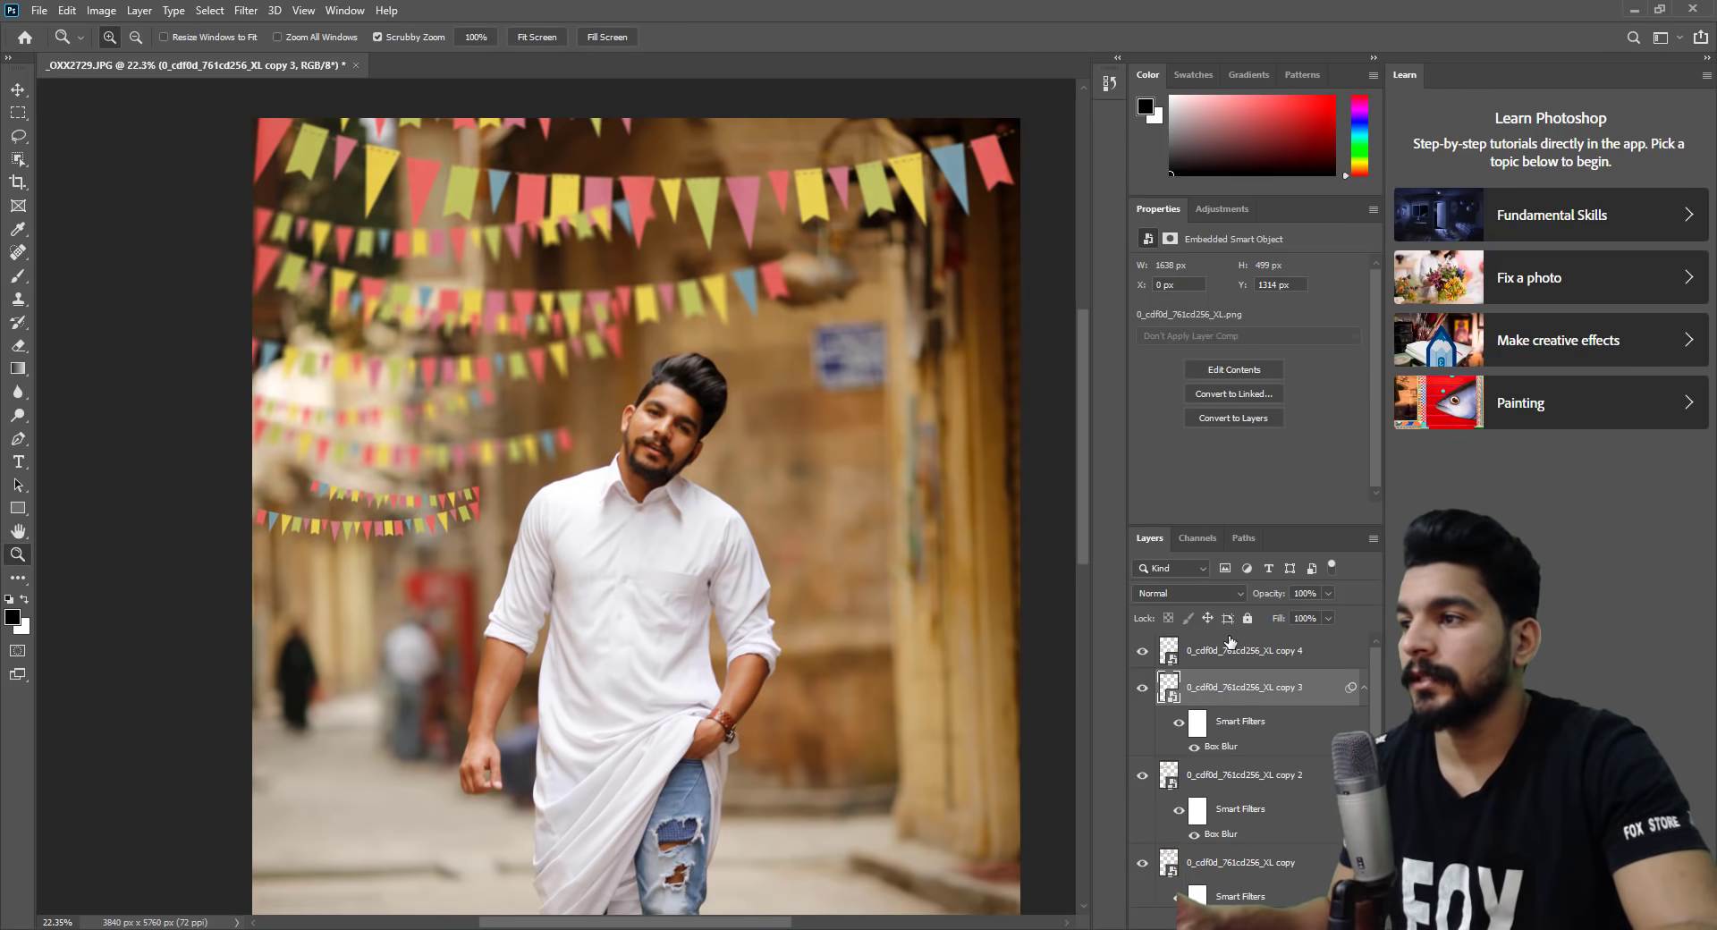
Apply a radius 28 Box Blur to the bunting copy 4 layer.
{"action": "left_click", "coordinate": [1229, 641]}
{"action": "left_click", "coordinate": [246, 11]}
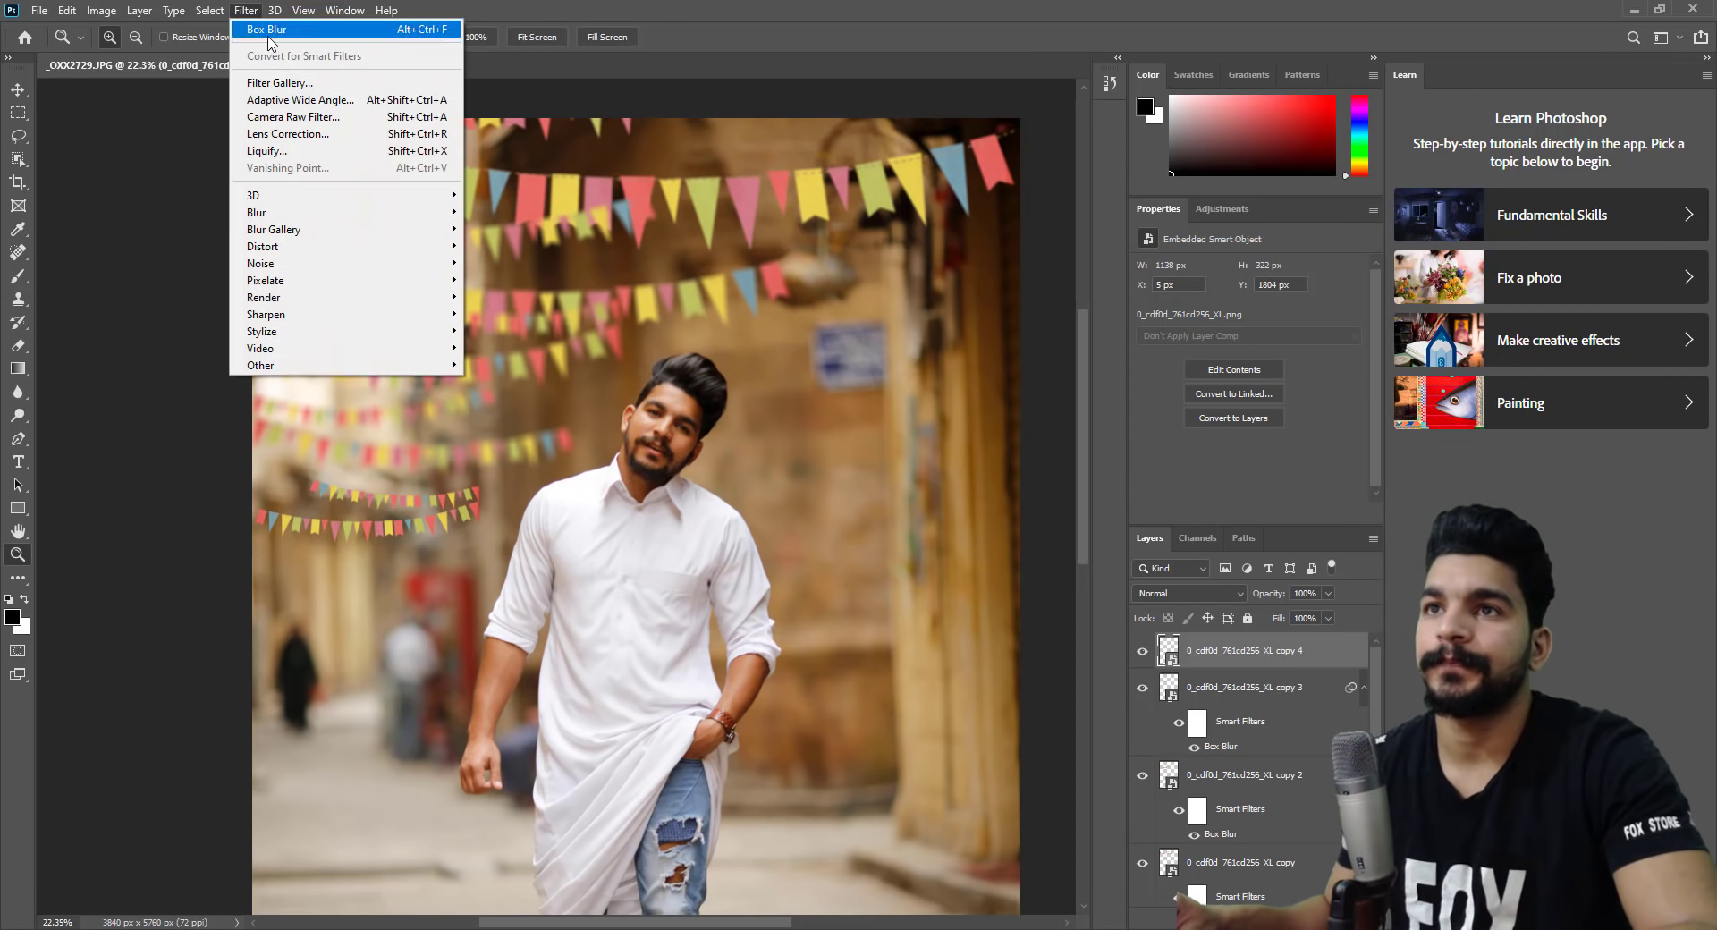
{"action": "left_click", "coordinate": [268, 26]}
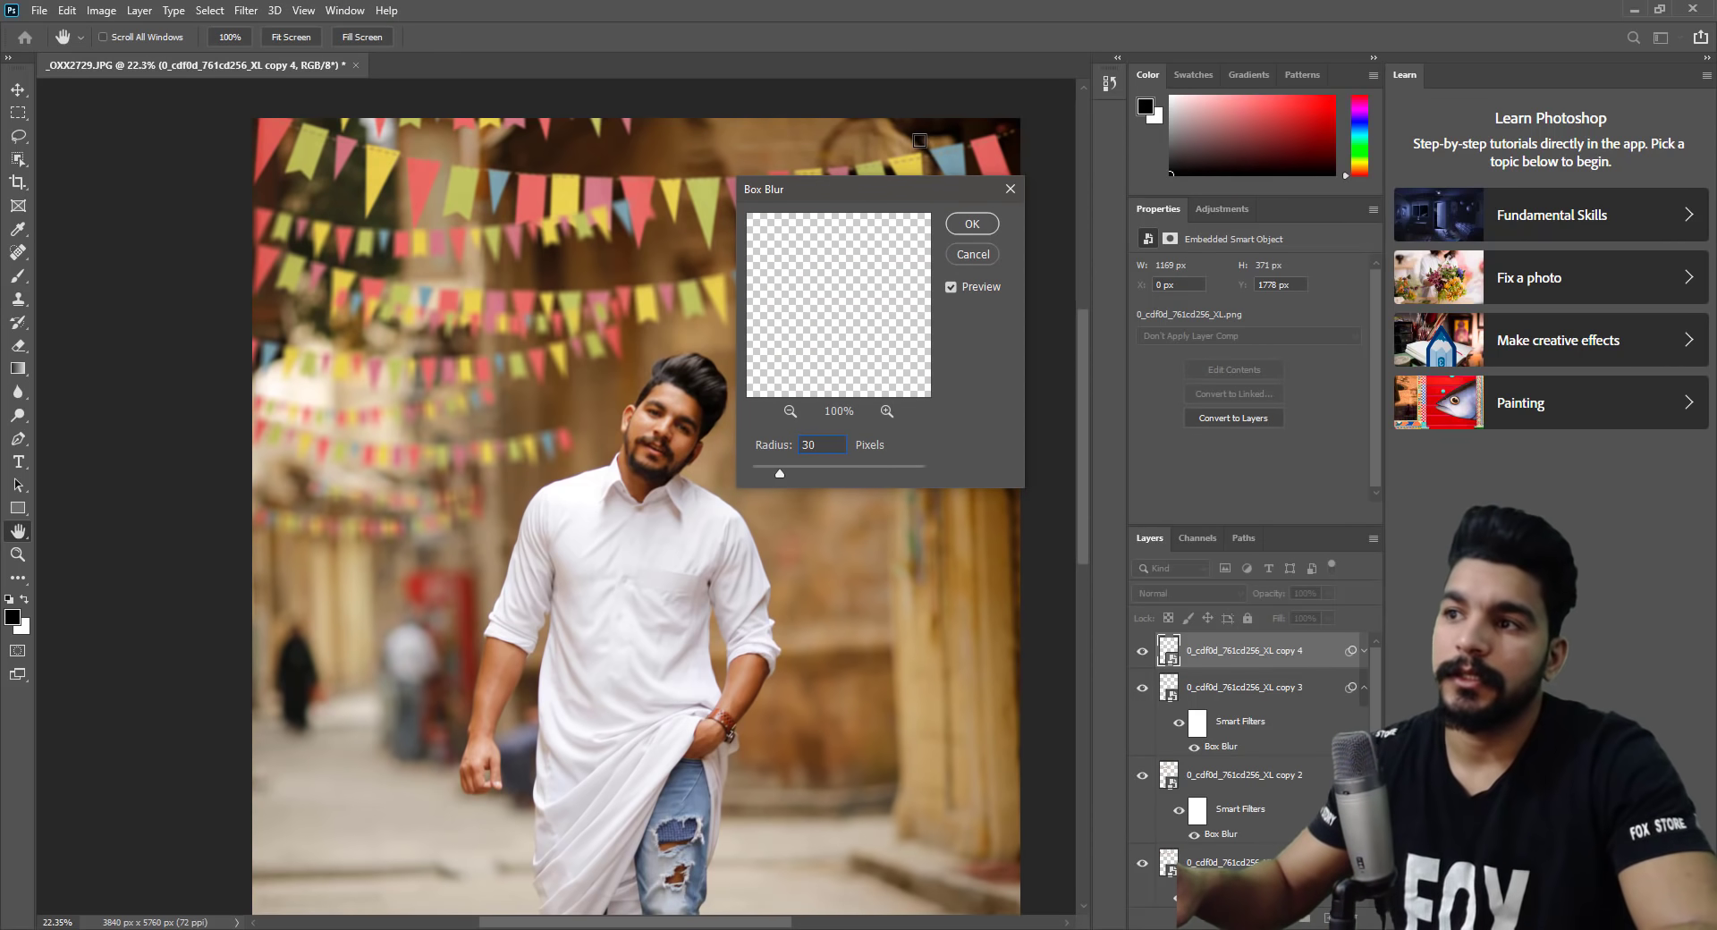
{"action": "type", "text": "2"}
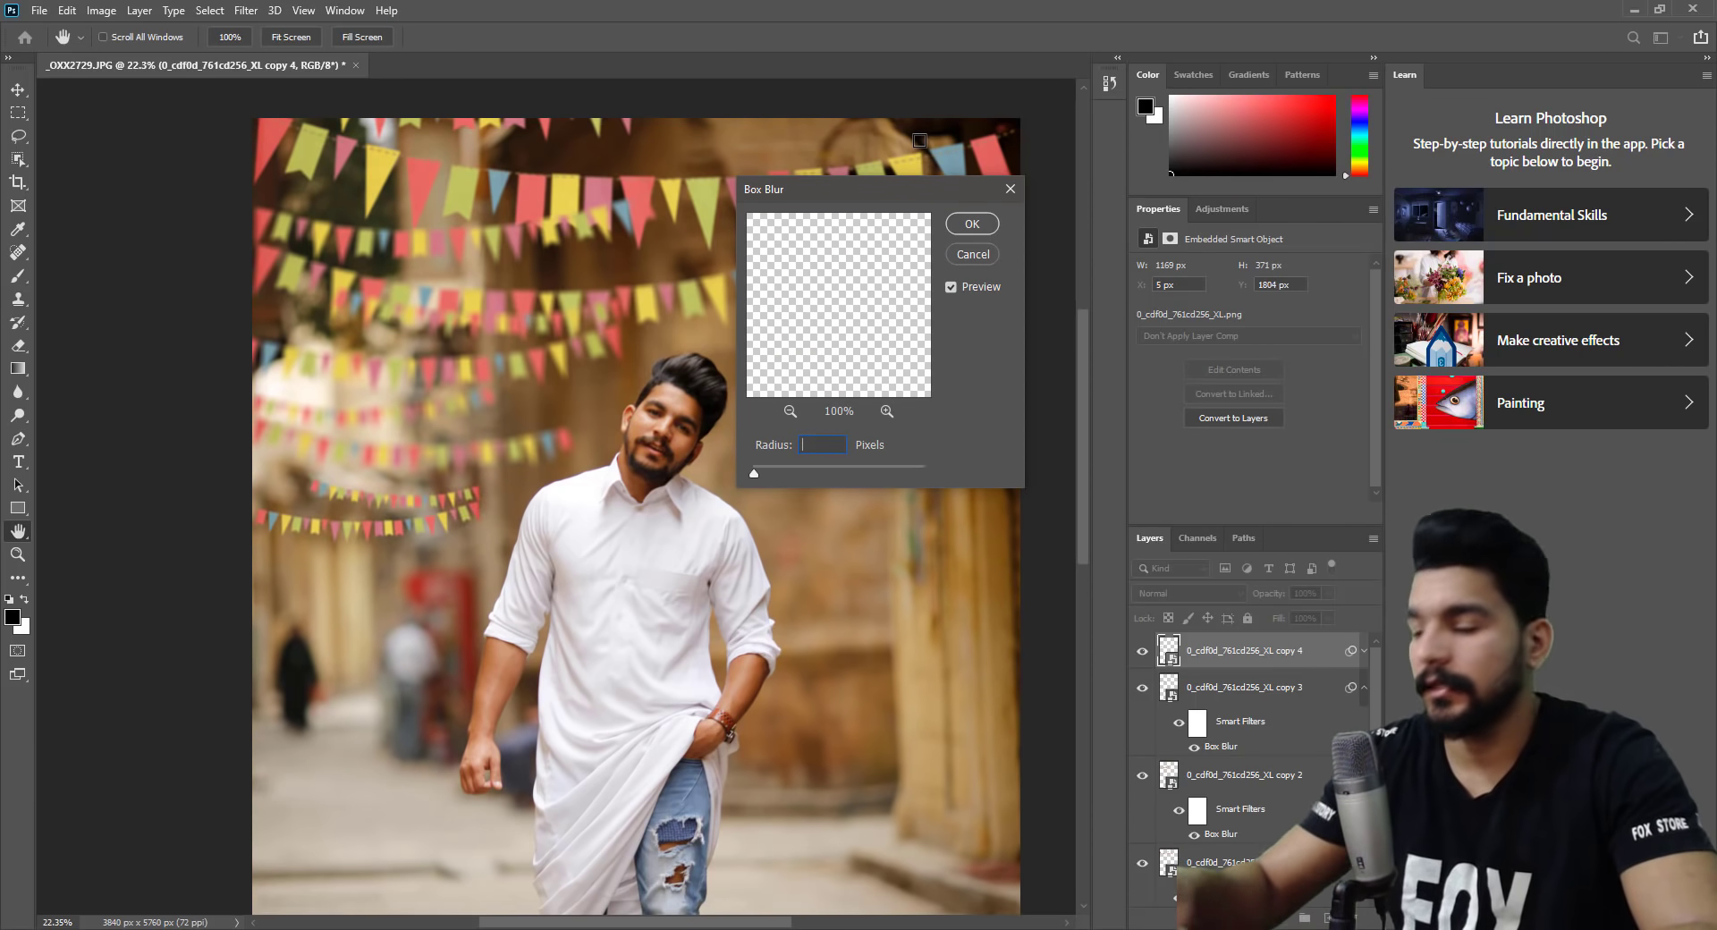
{"action": "type", "text": "8"}
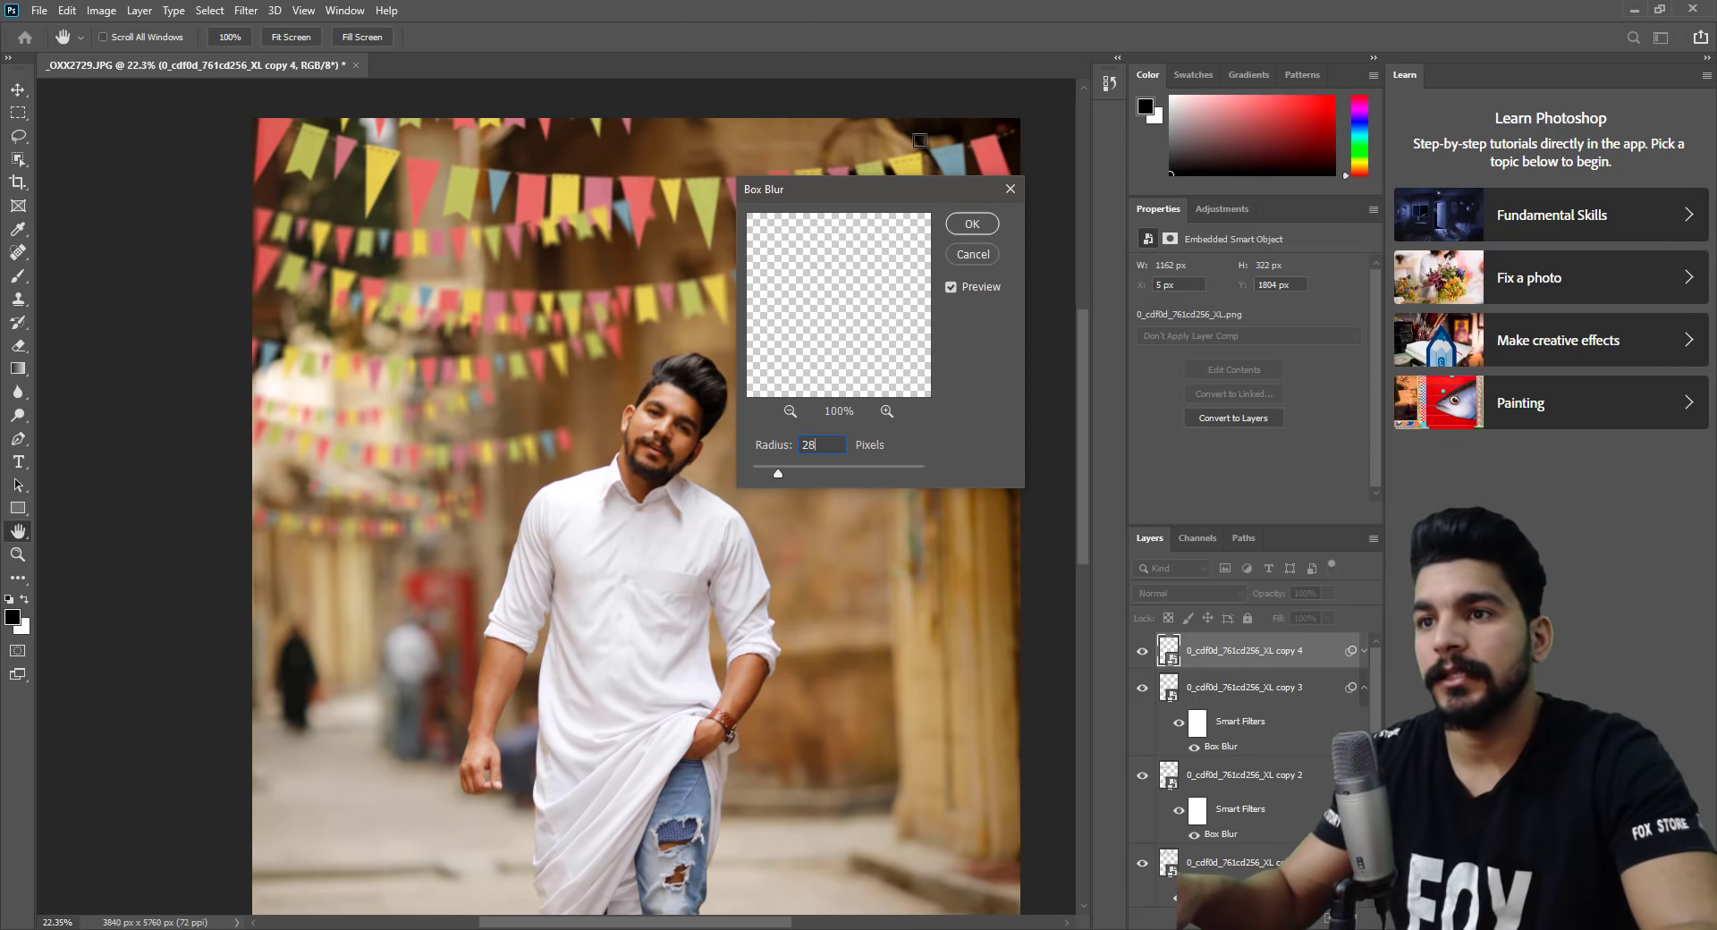
{"action": "key", "text": "Return"}
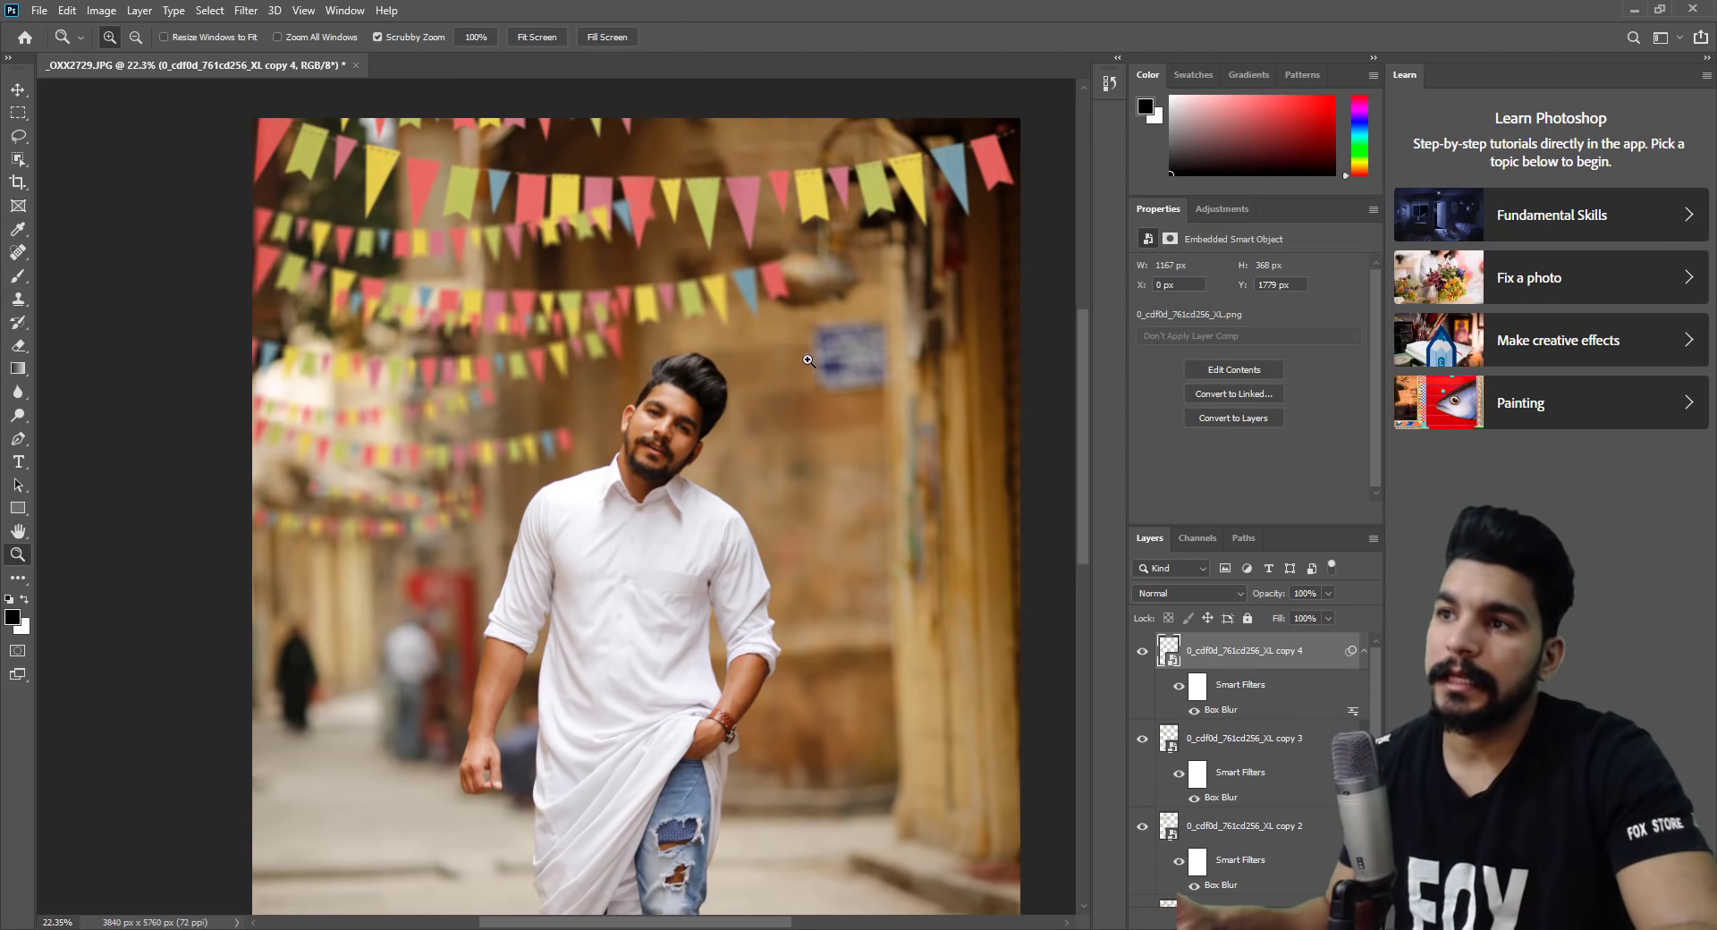
{"action": "left_click_drag", "start_coordinate": [808, 360], "coordinate": [537, 304]}
{"action": "right_click", "coordinate": [536, 304]}
{"action": "left_click", "coordinate": [572, 315]}
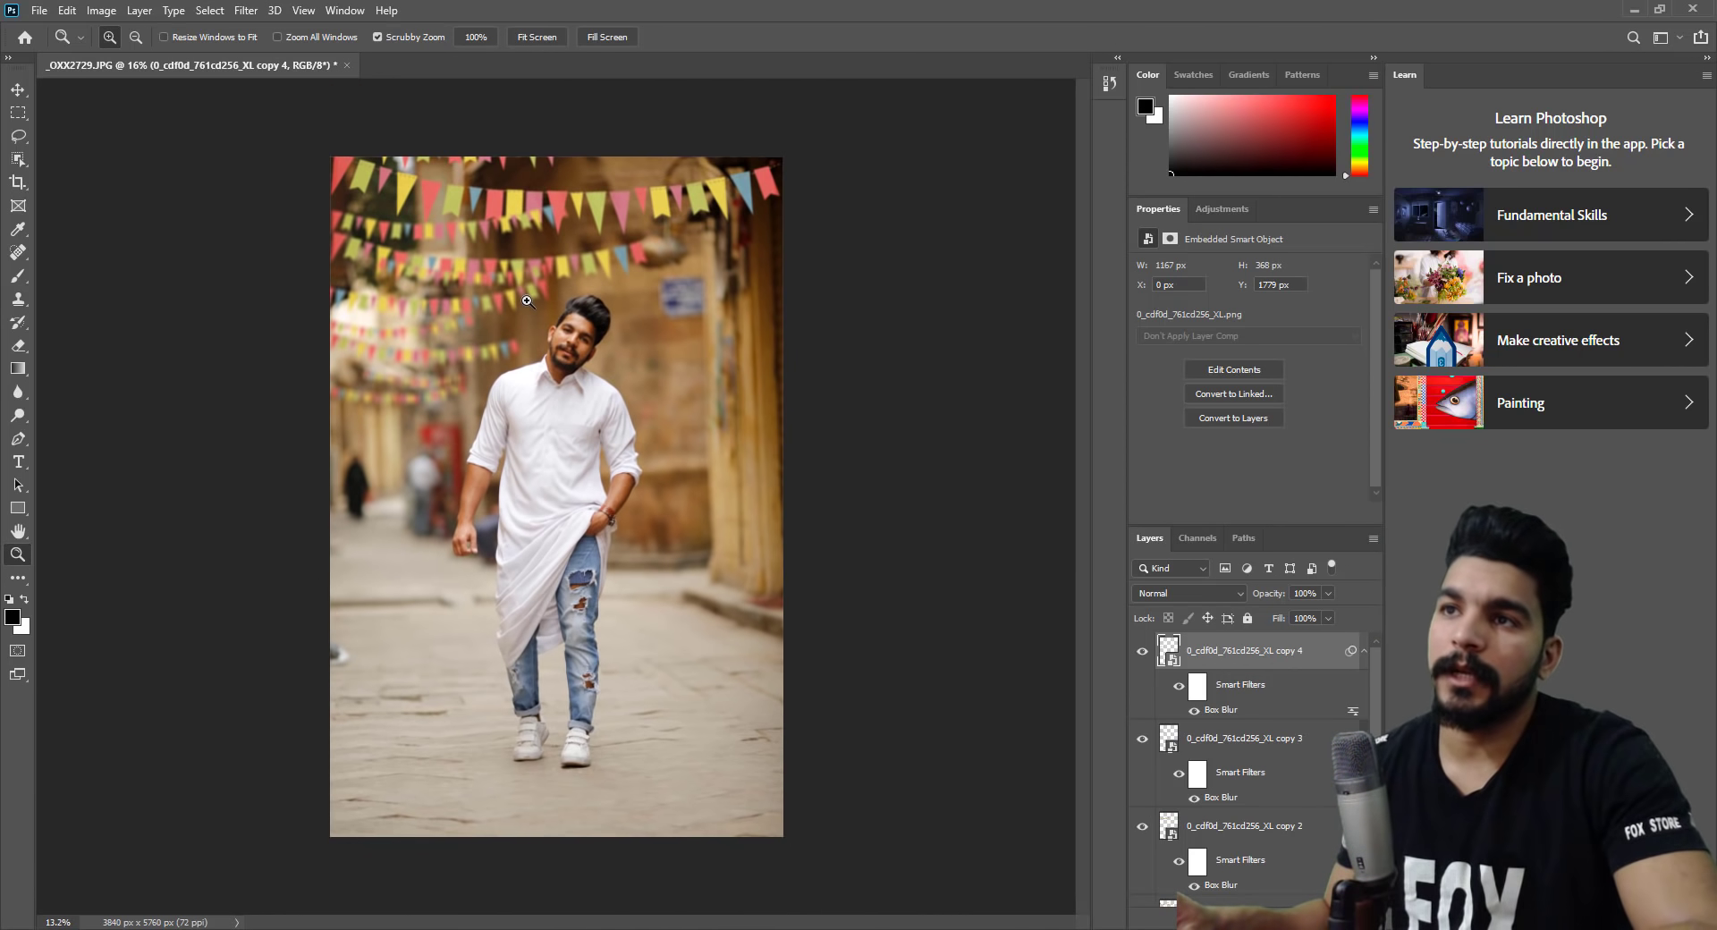
{"action": "right_click", "coordinate": [585, 342]}
{"action": "left_click", "coordinate": [609, 350]}
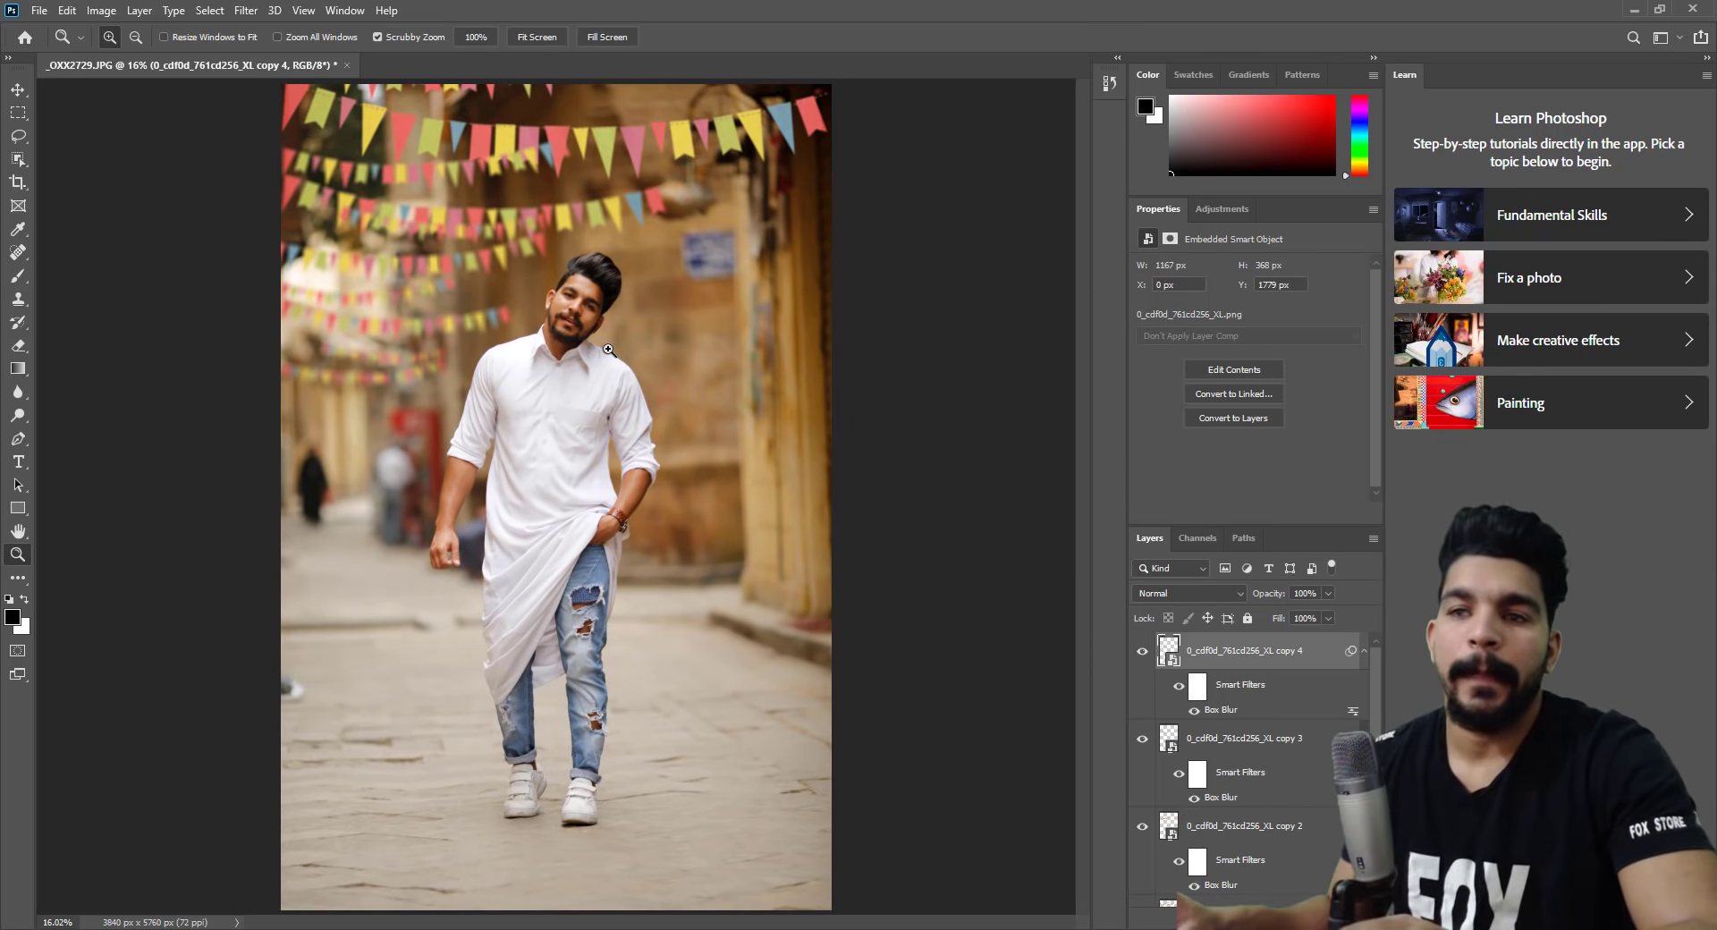
{"action": "right_click", "coordinate": [609, 350]}
{"action": "left_click", "coordinate": [617, 352]}
{"action": "left_click_drag", "start_coordinate": [609, 350], "coordinate": [578, 345]}
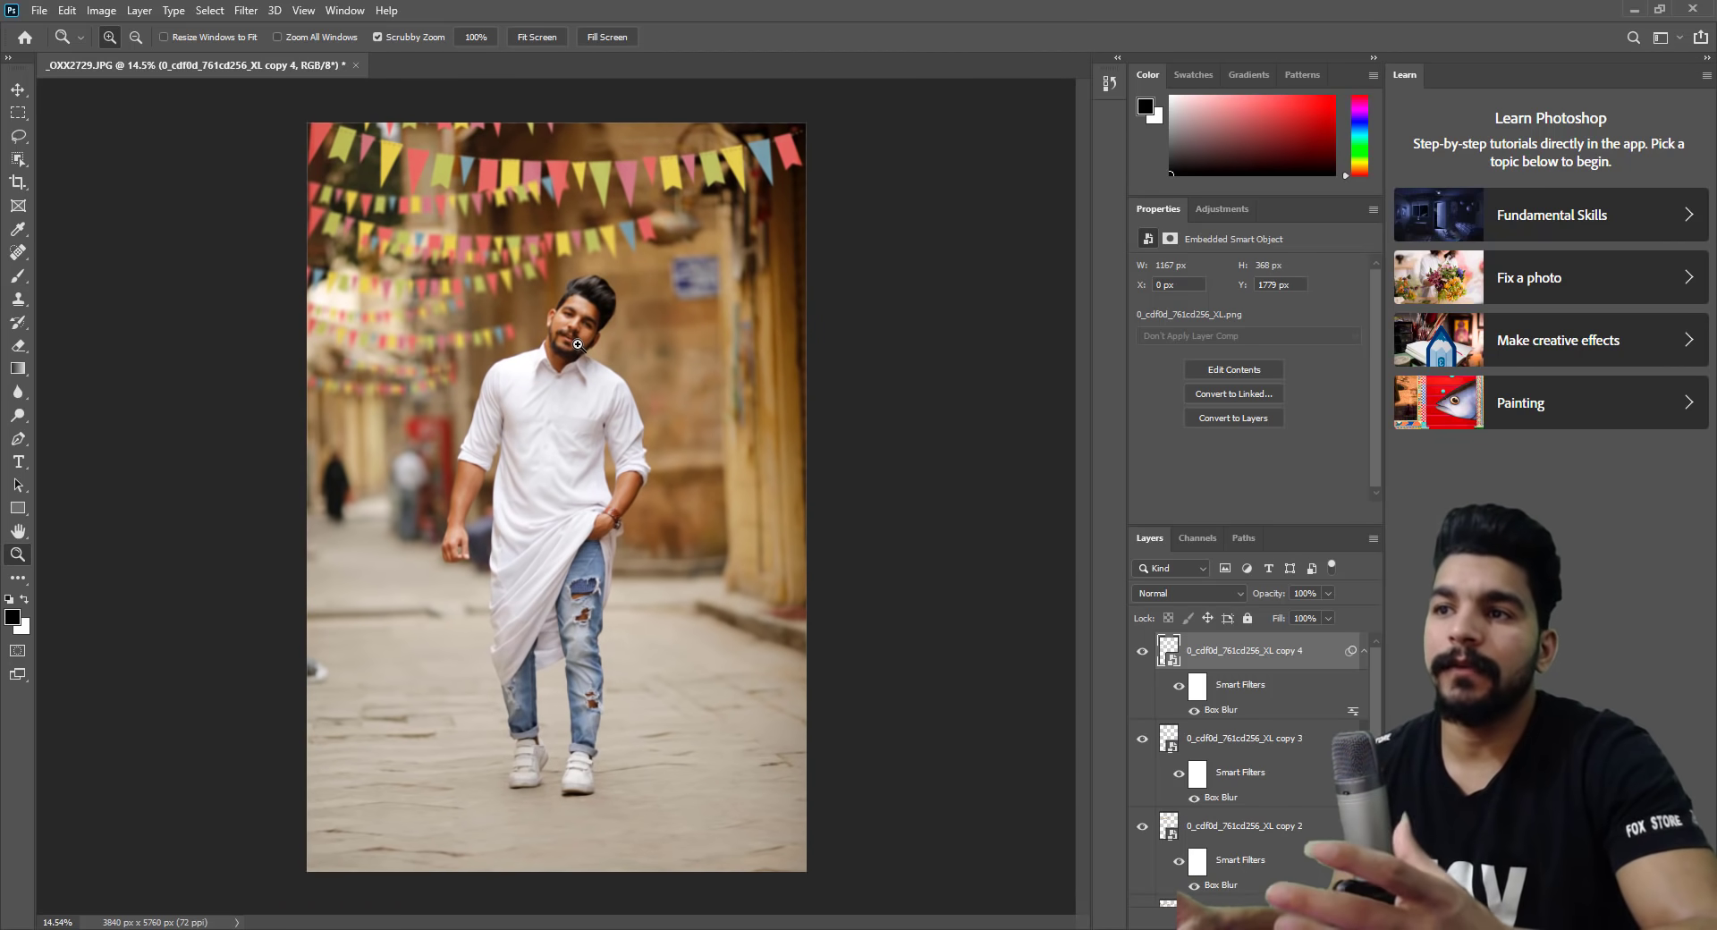
{"action": "right_click", "coordinate": [488, 385]}
{"action": "left_click", "coordinate": [530, 390]}
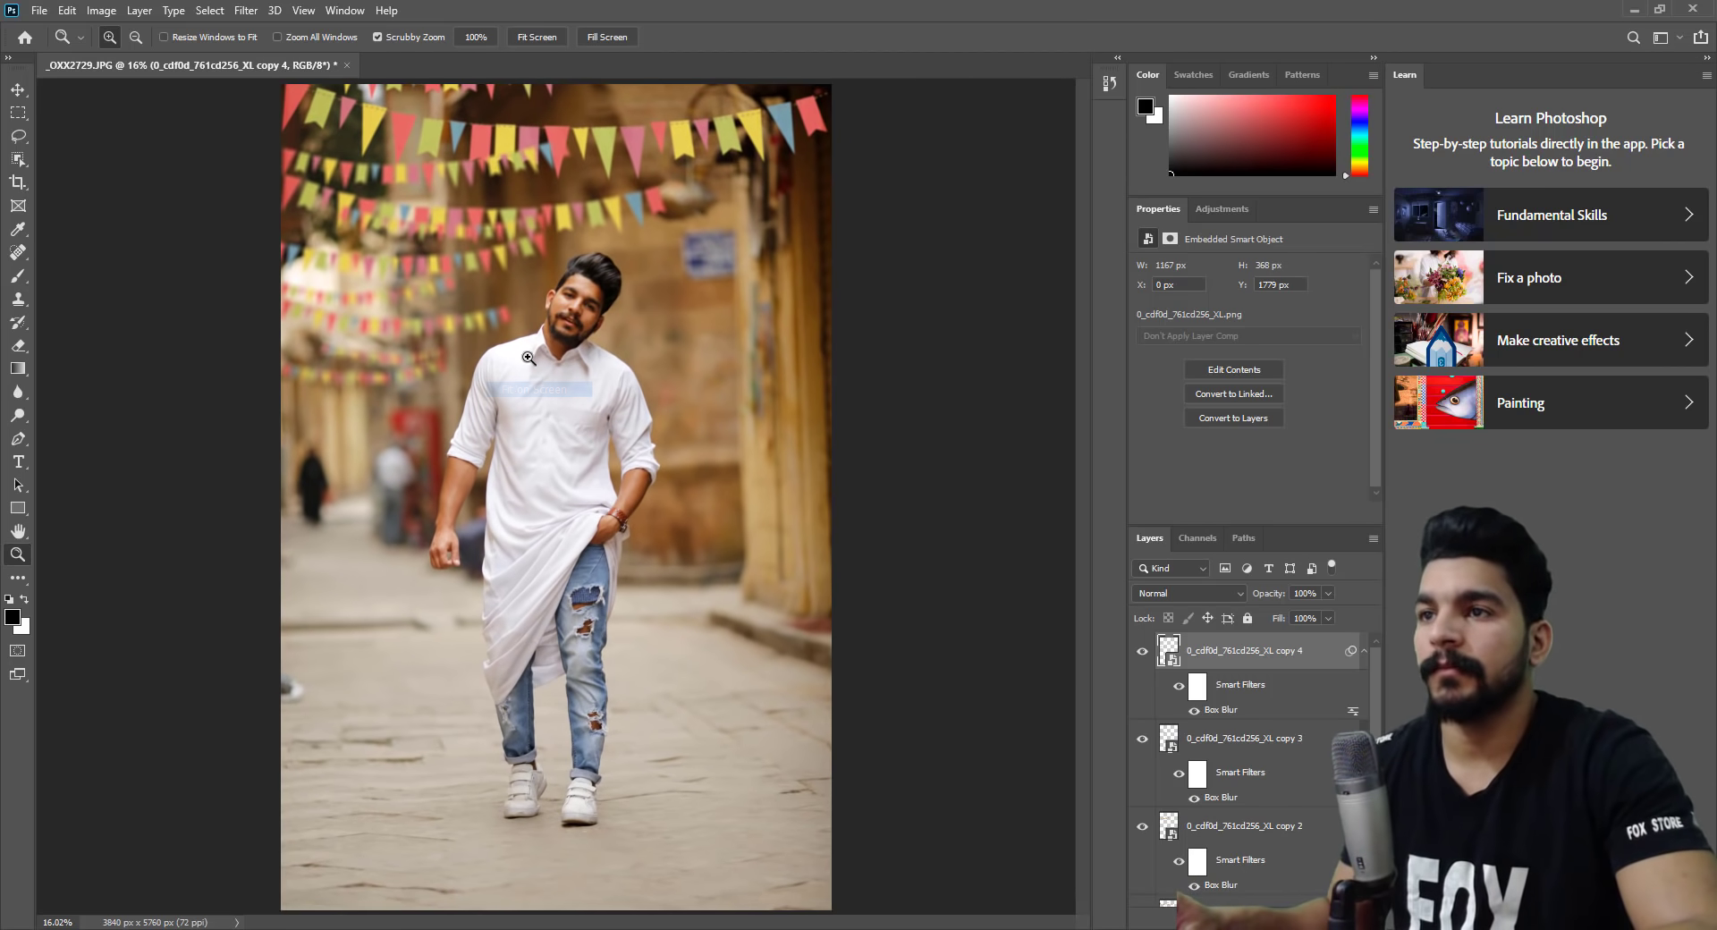
{"action": "left_click", "coordinate": [529, 357]}
{"action": "right_click", "coordinate": [642, 308]}
{"action": "left_click", "coordinate": [666, 315]}
{"action": "left_click", "coordinate": [633, 333], "text": "alt"}
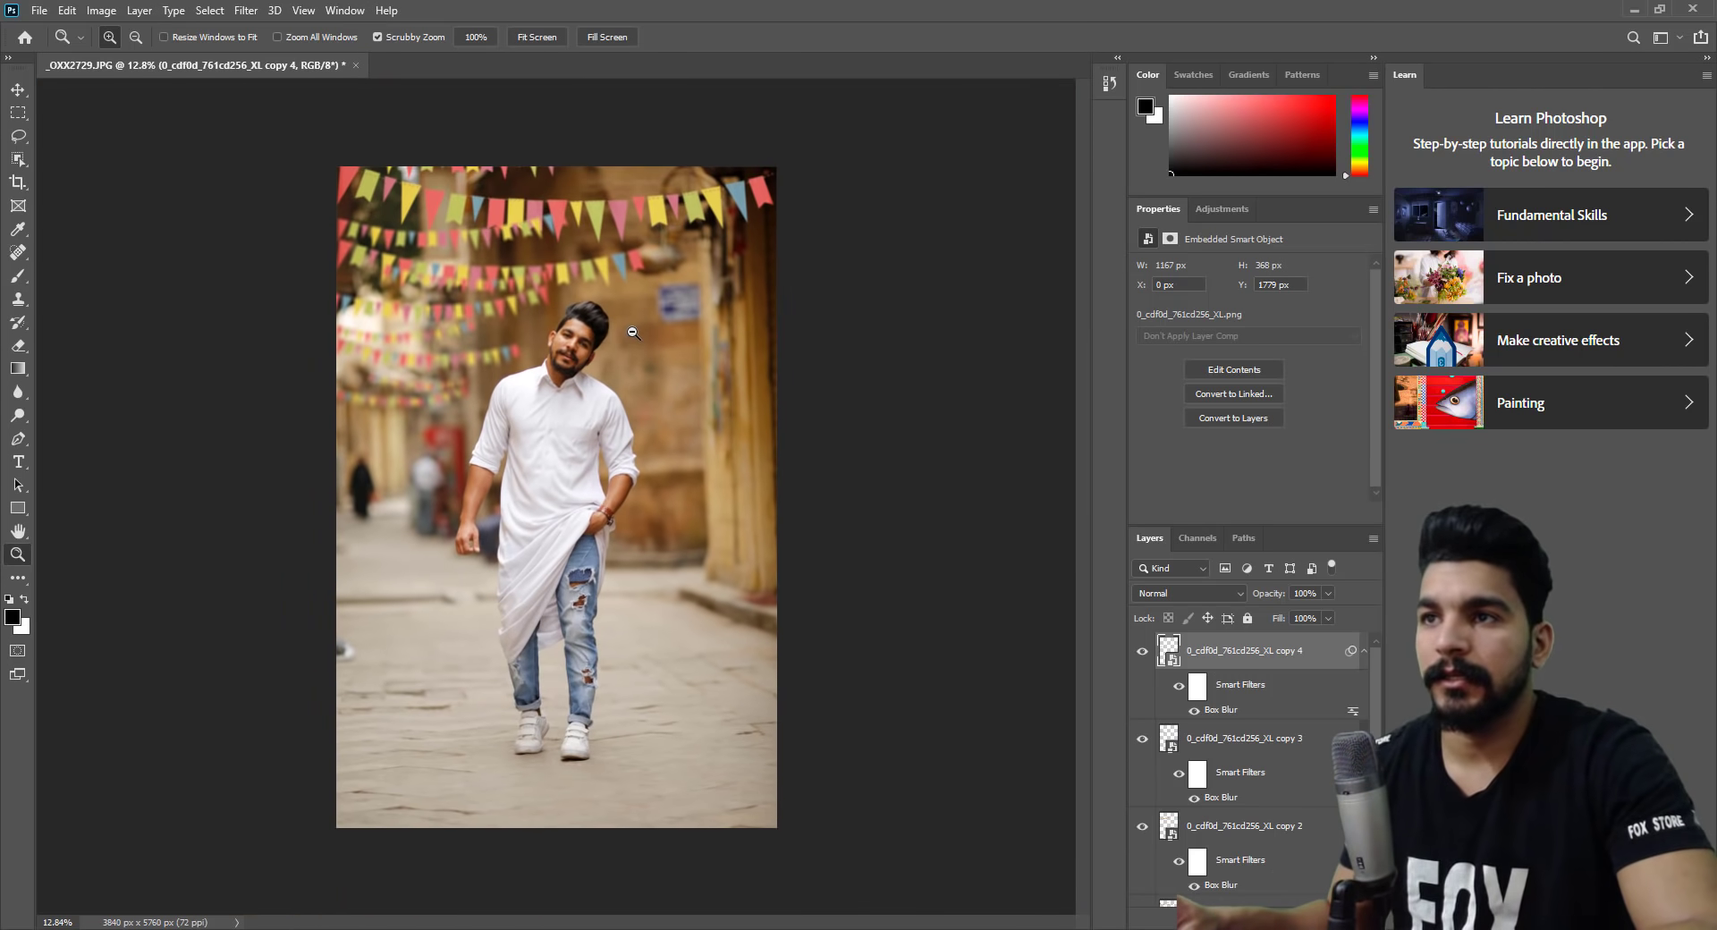
{"action": "right_click", "coordinate": [633, 332]}
{"action": "left_click", "coordinate": [658, 338]}
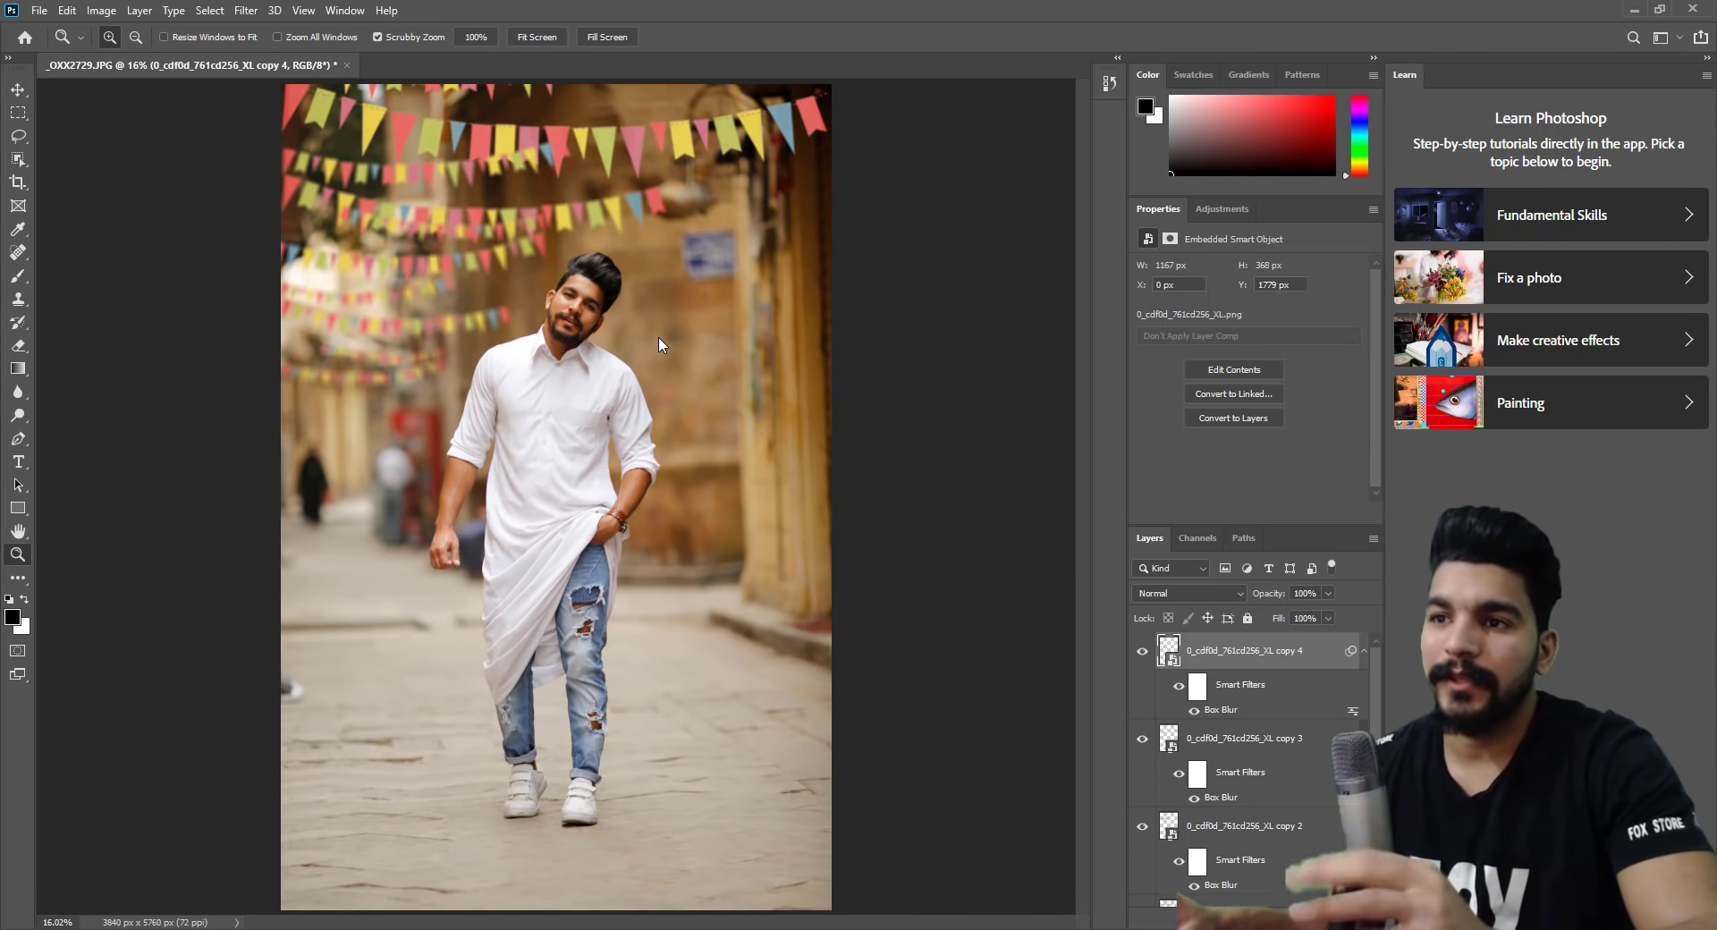
{"action": "left_click", "coordinate": [445, 585]}
{"action": "right_click", "coordinate": [521, 577]}
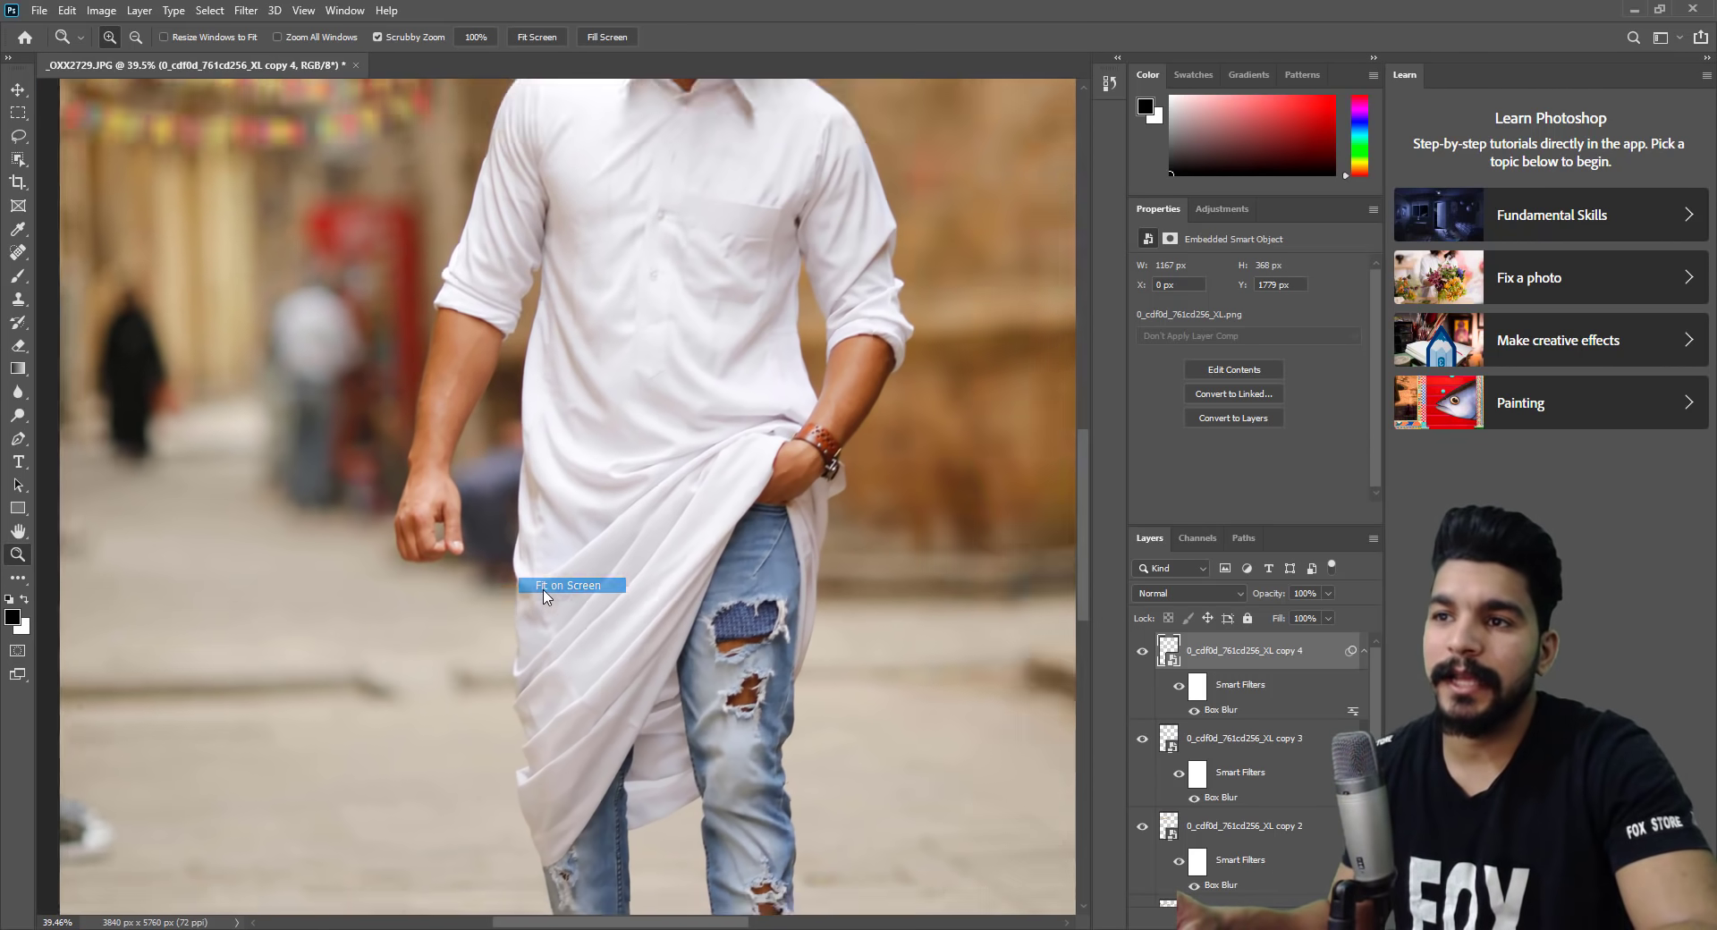
{"action": "left_click", "coordinate": [541, 583]}
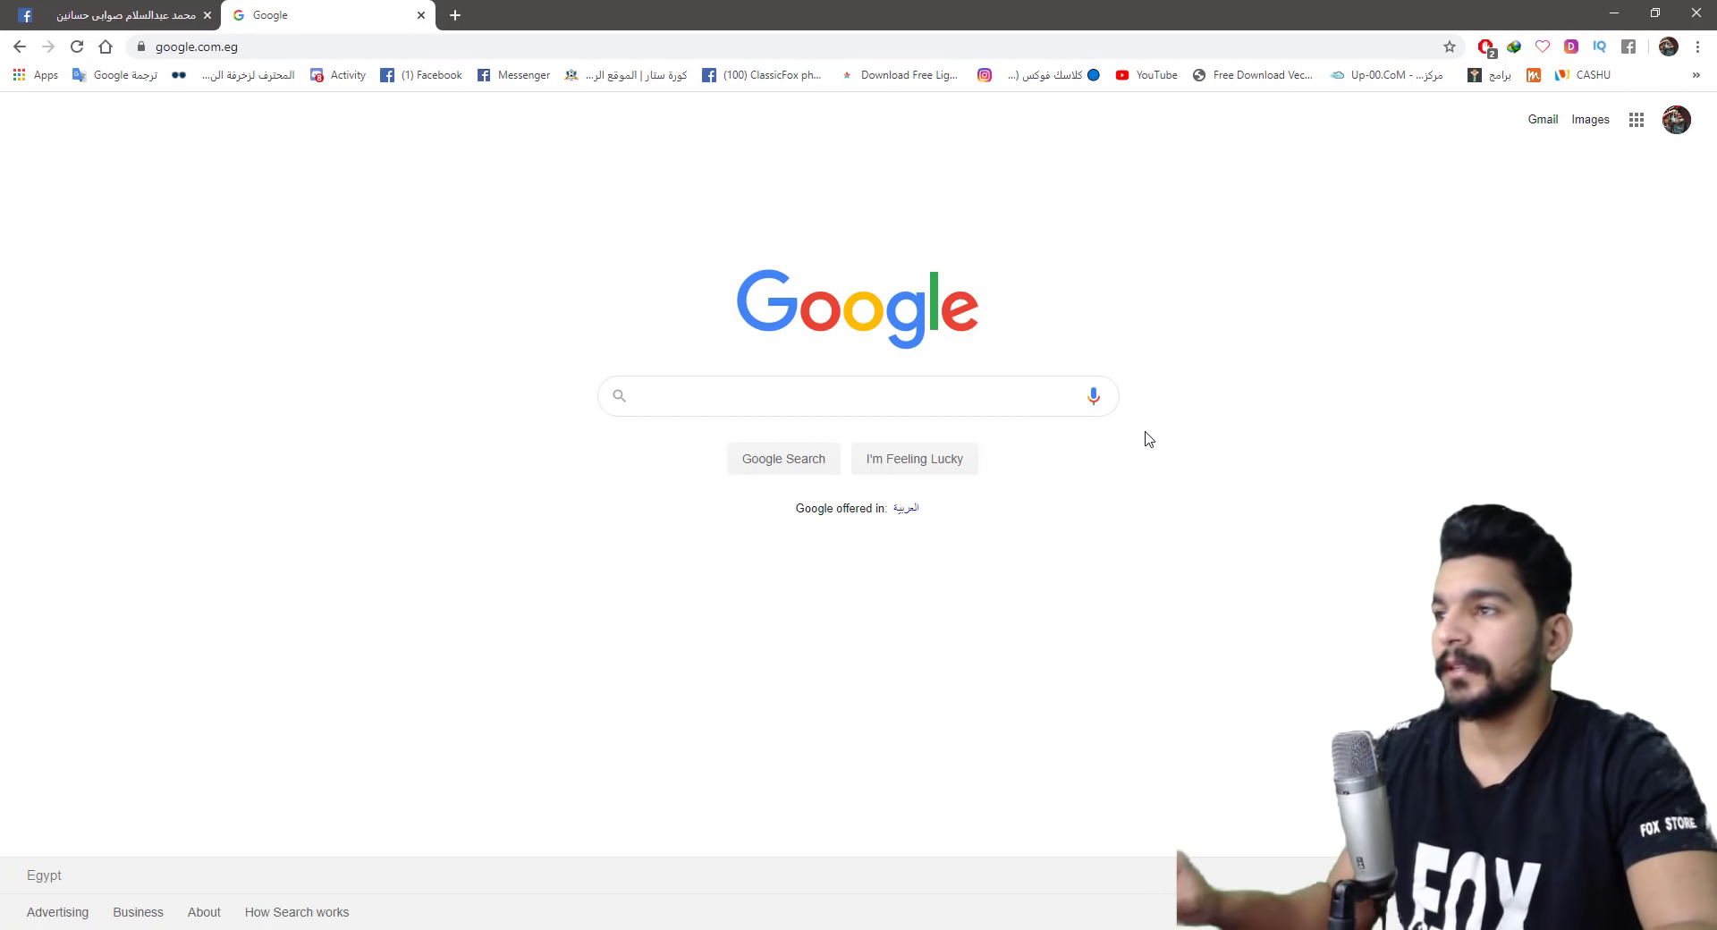
Search Google Images for 'فانوس رمضان'.
{"action": "left_click", "coordinate": [1044, 399]}
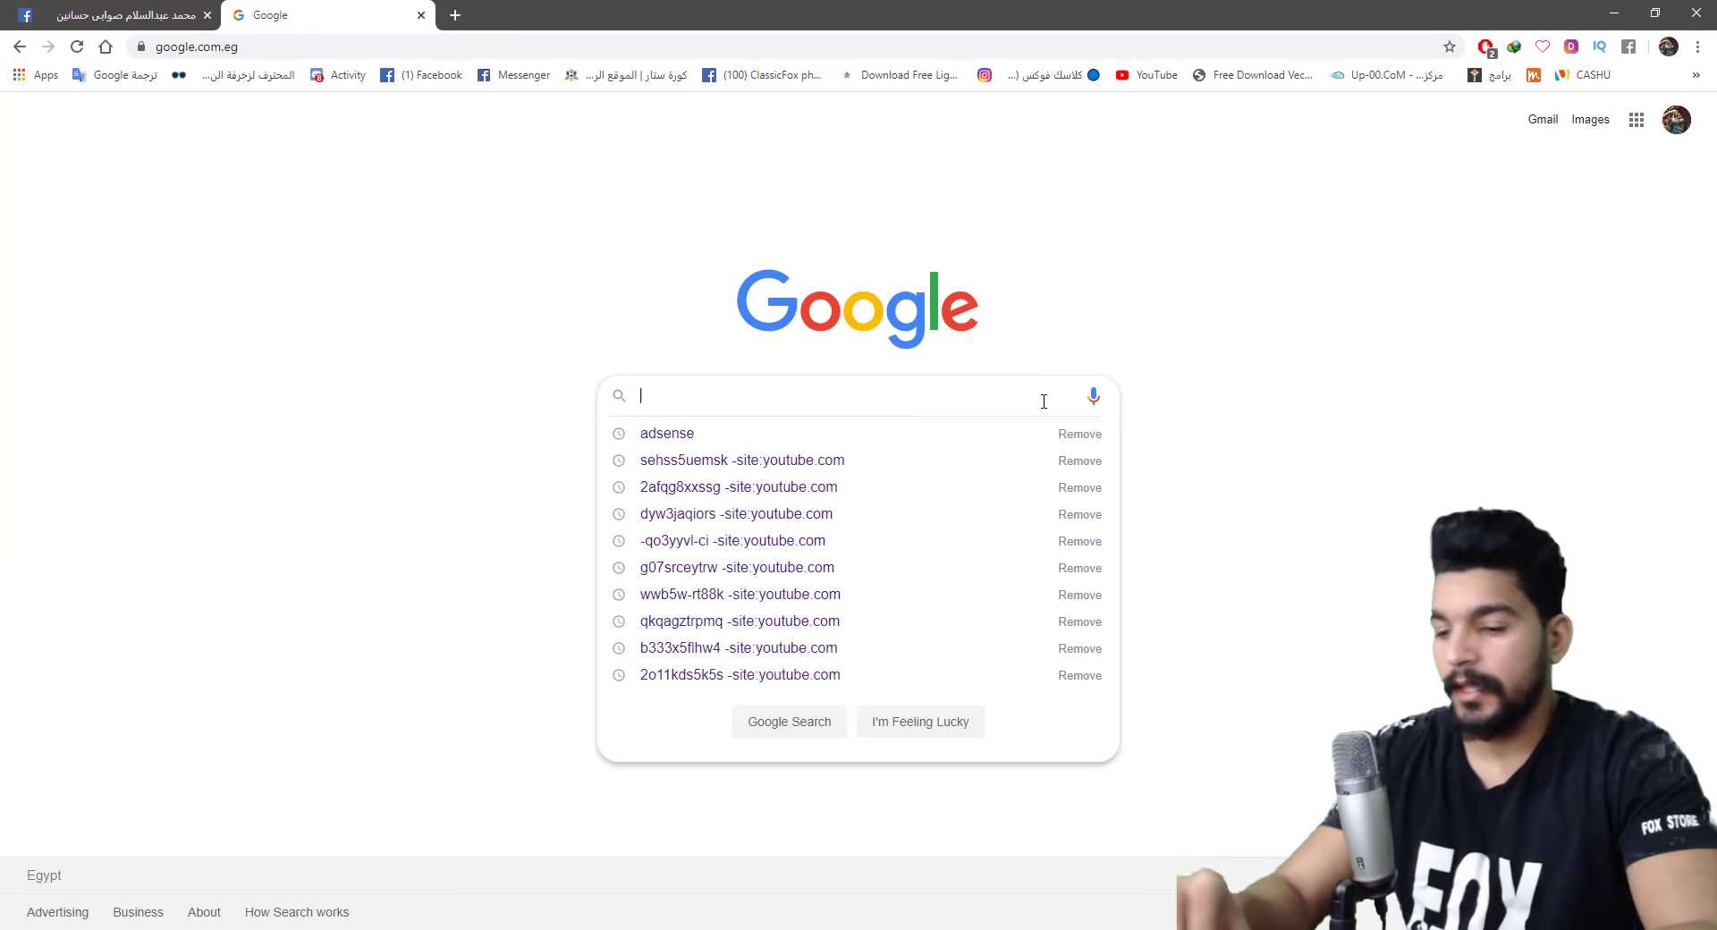
{"action": "type", "text": "ف"}
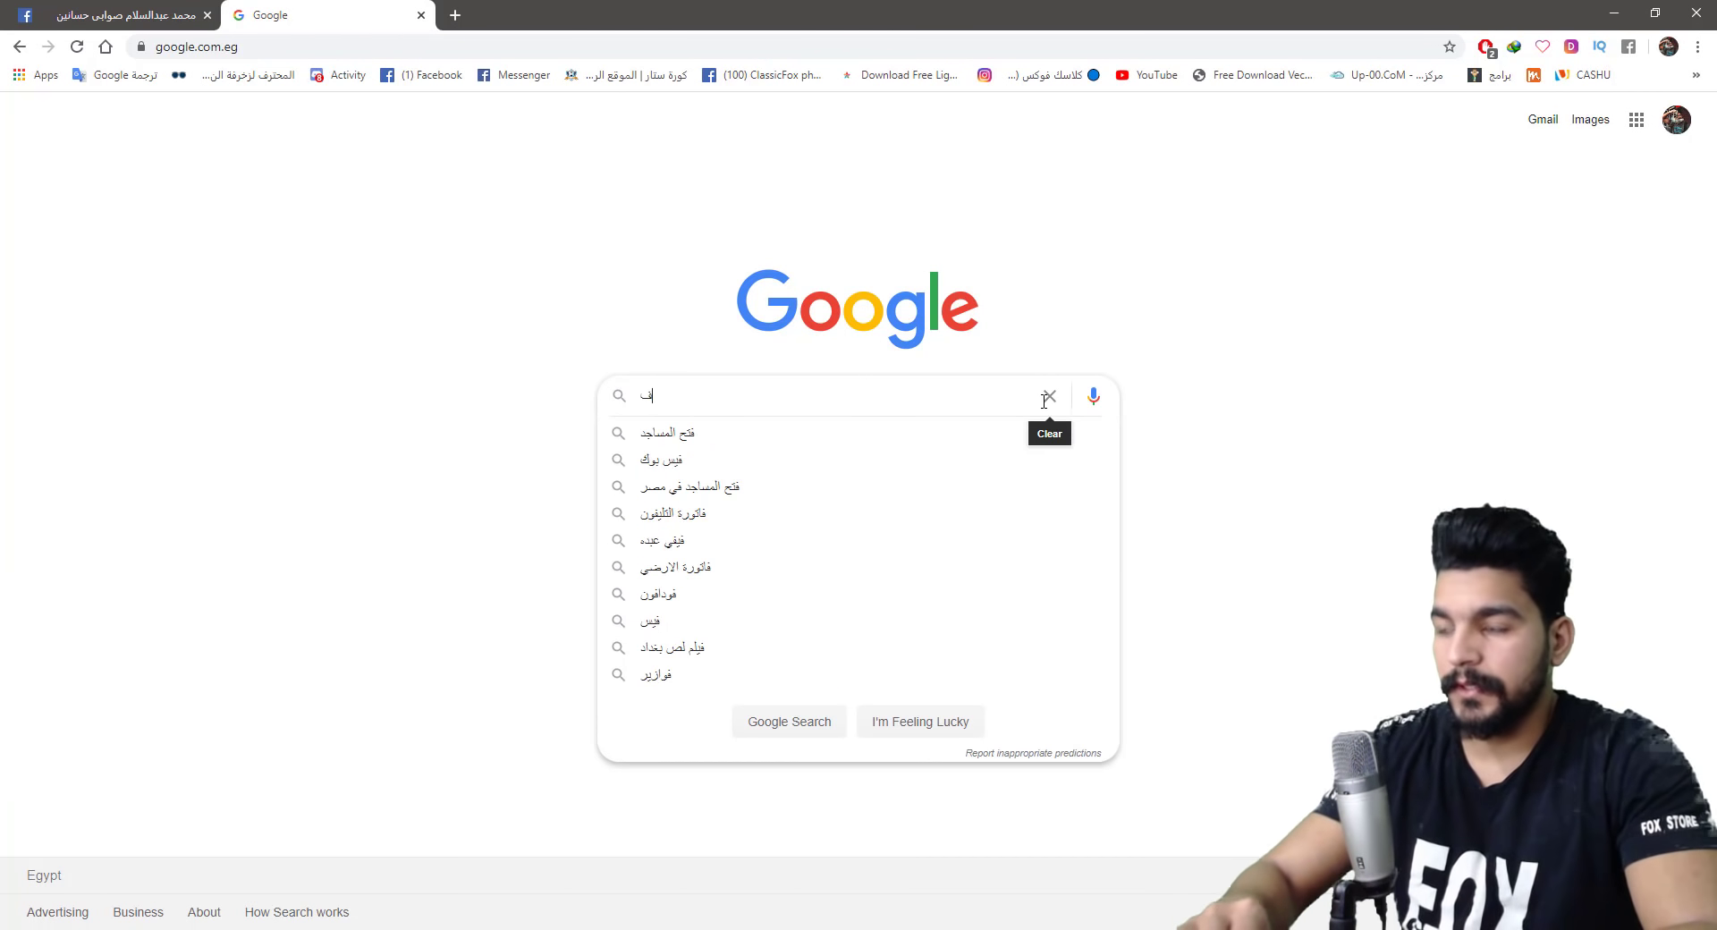
{"action": "type", "text": "انوس"}
{"action": "key", "text": "Down"}
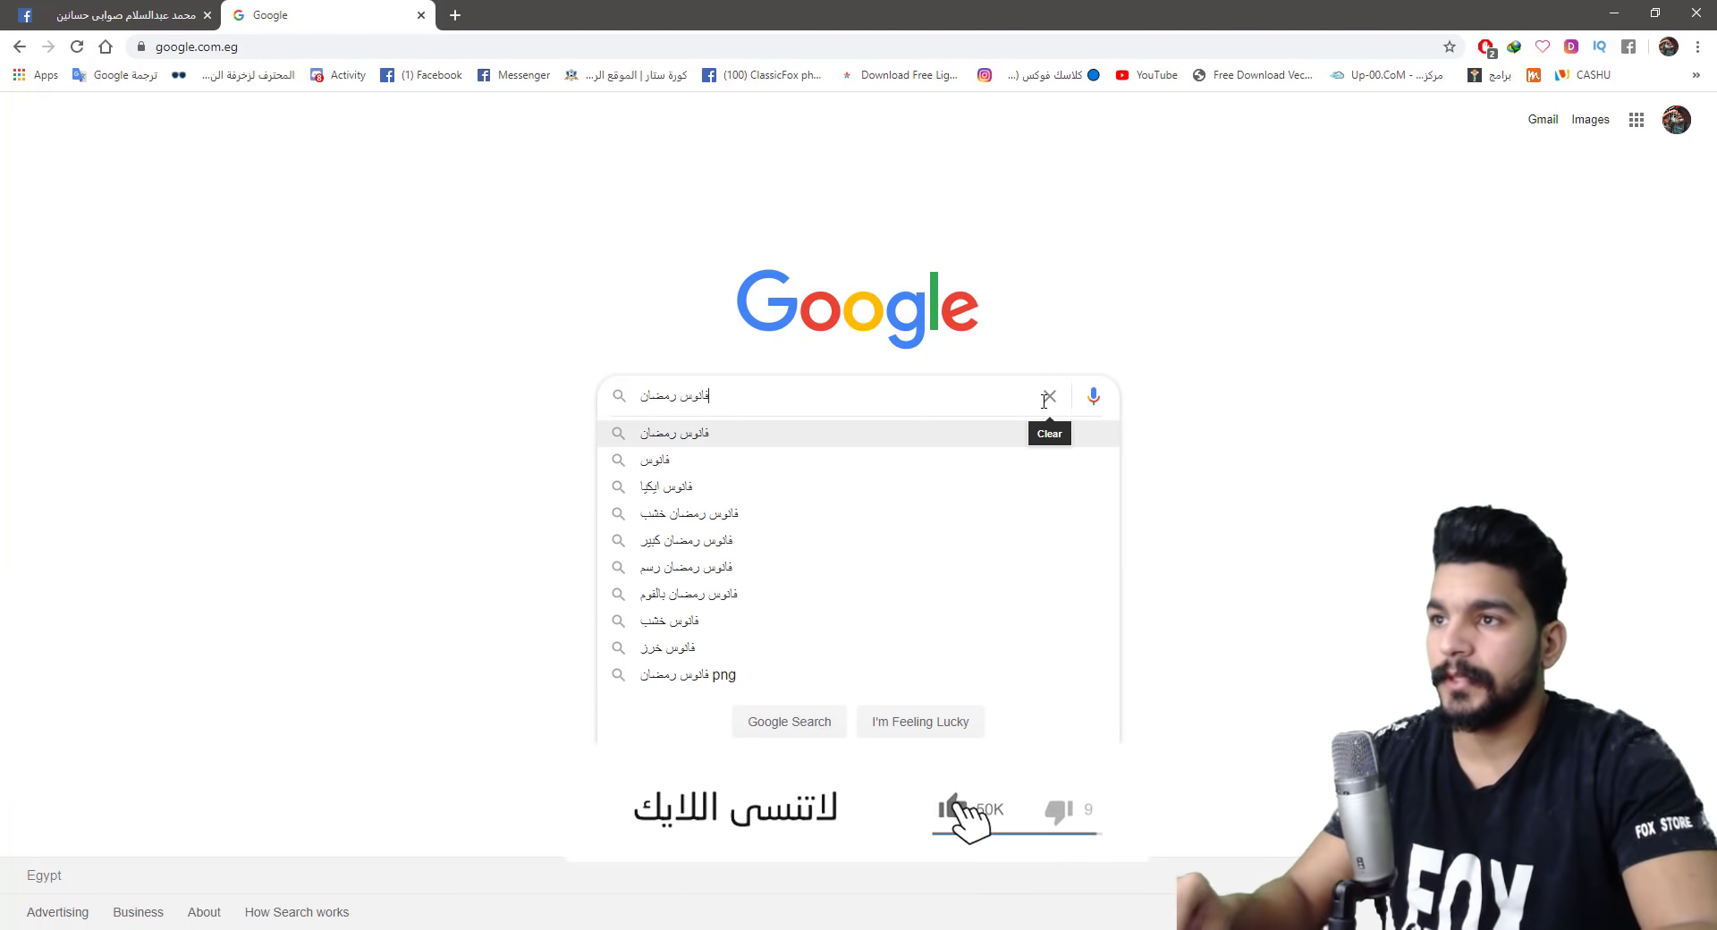
{"action": "key", "text": "Return"}
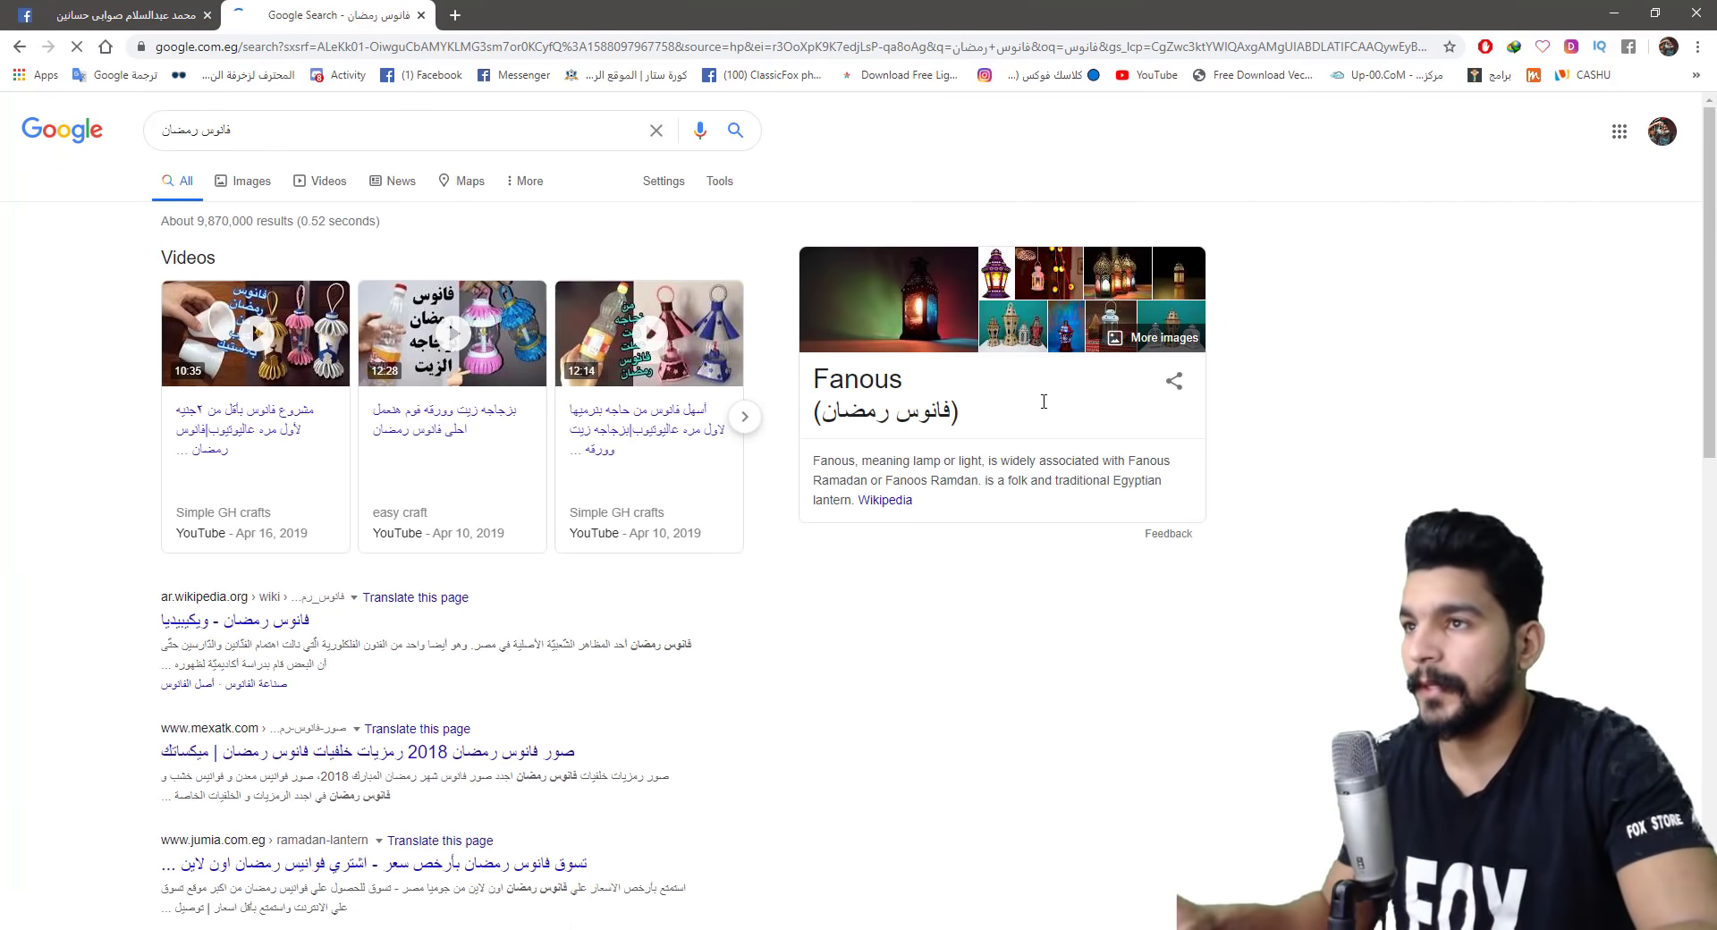
{"action": "left_click", "coordinate": [239, 181]}
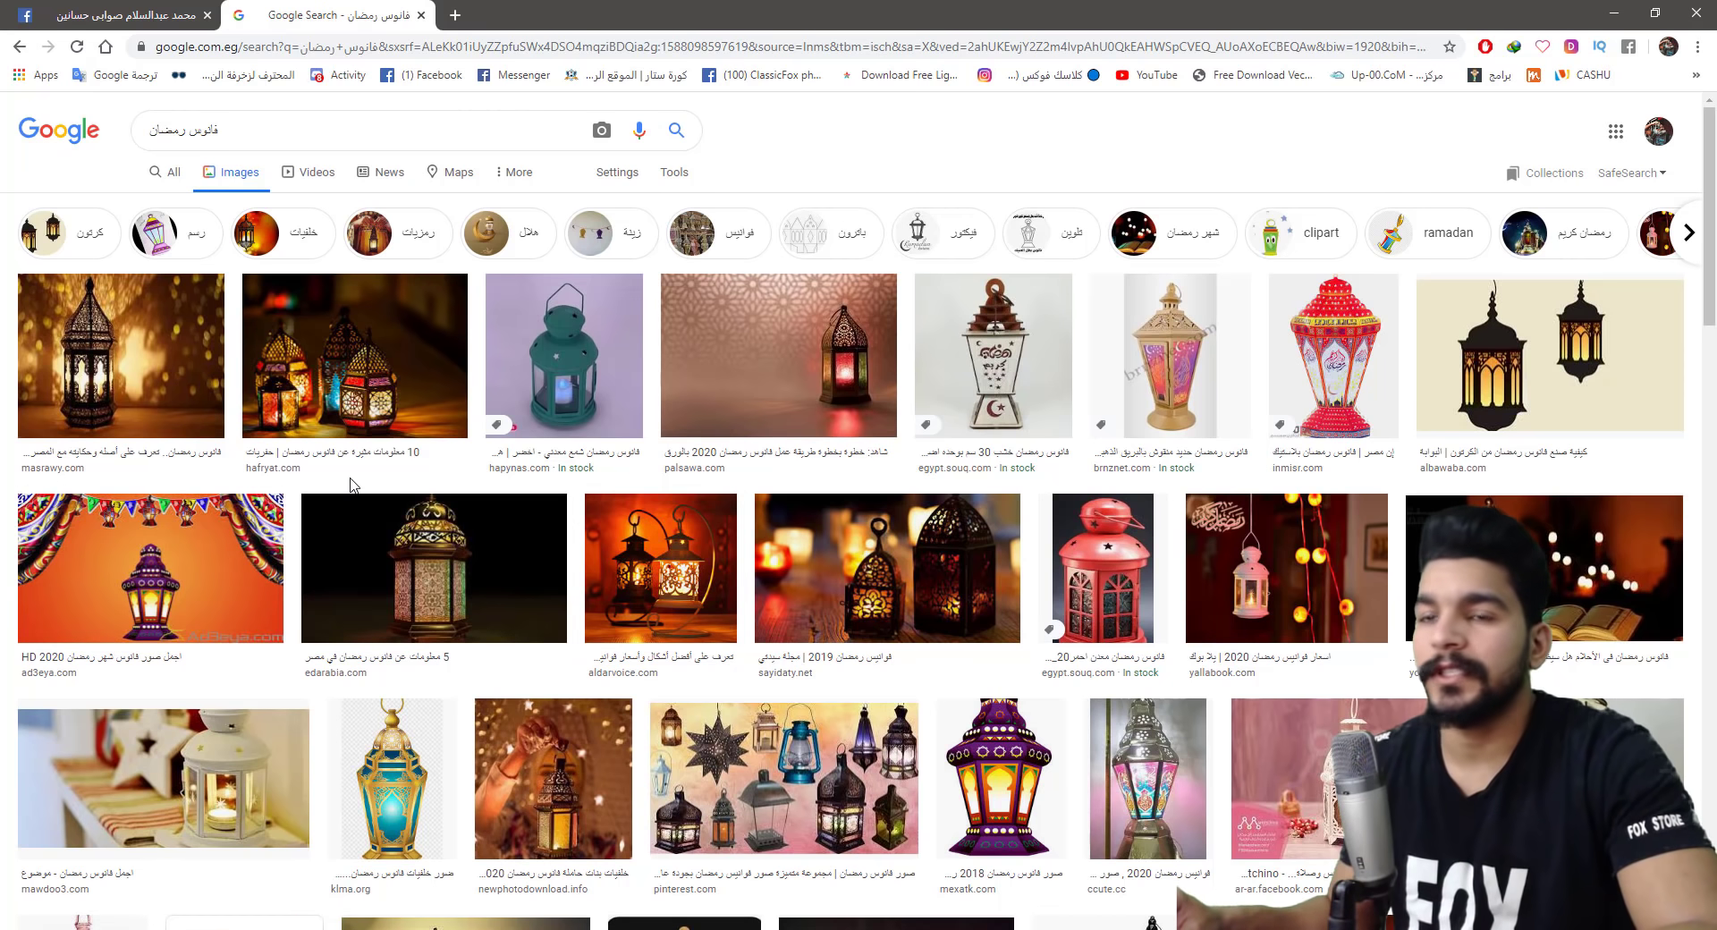
Scroll far down the lantern image results until a plain red lantern appears.
{"action": "scroll", "coordinate": [346, 483], "scroll_direction": "down", "scroll_amount": 2}
{"action": "scroll", "coordinate": [1084, 474], "scroll_direction": "down", "scroll_amount": 3}
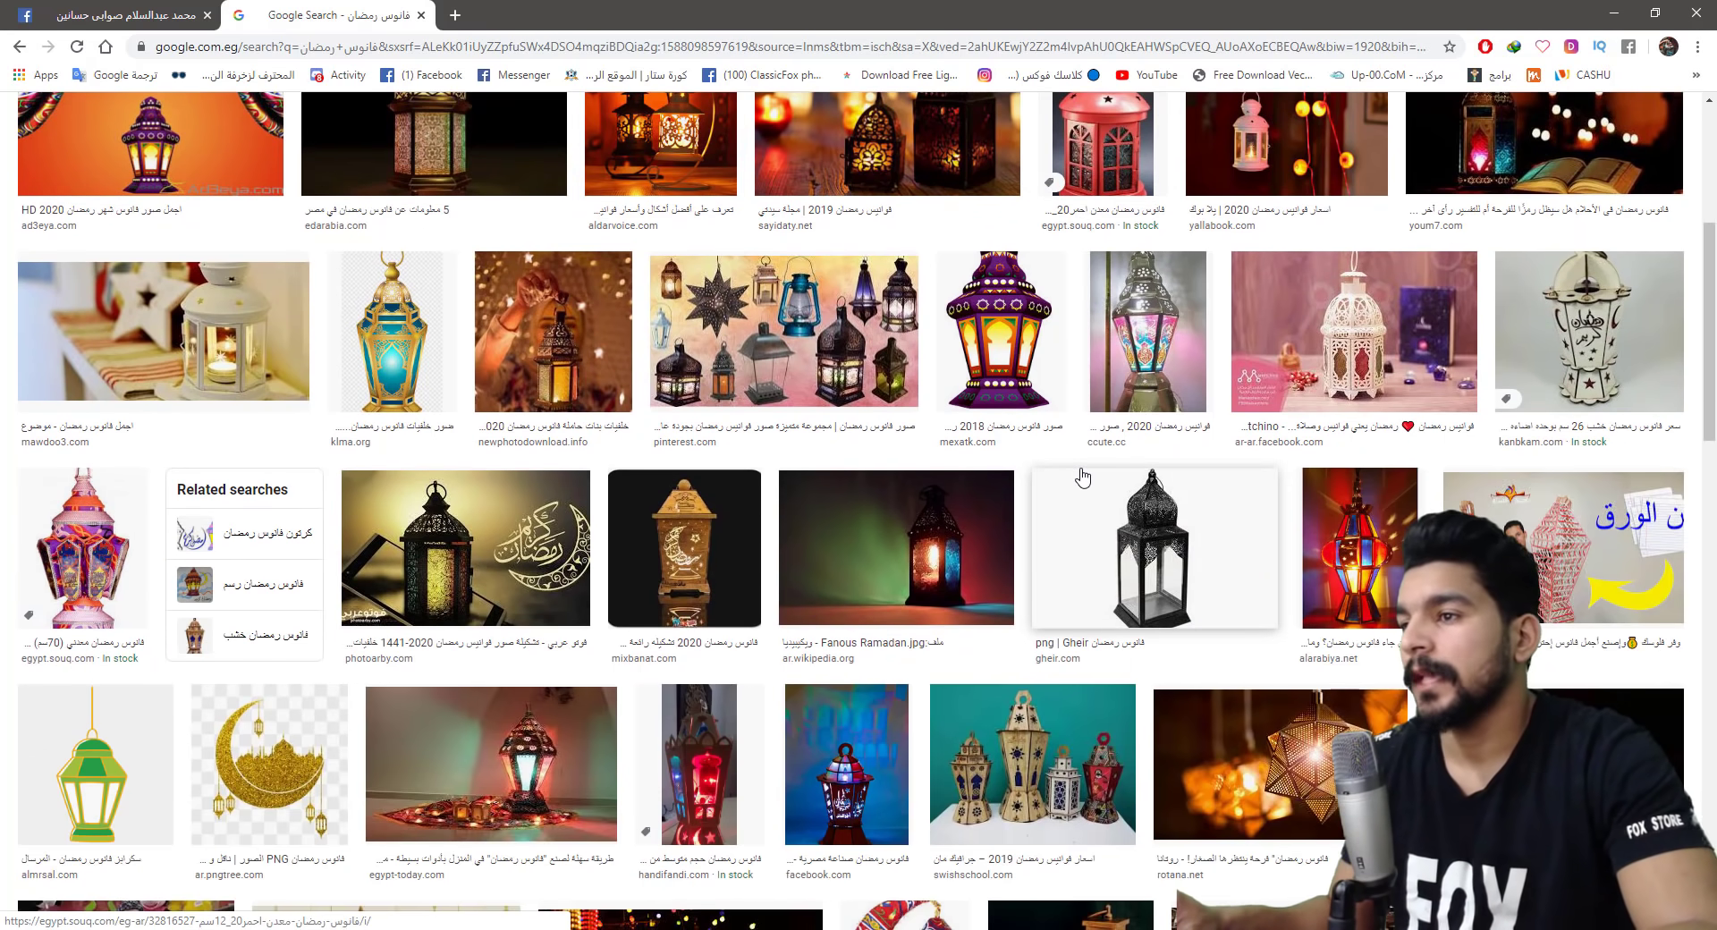
{"action": "scroll", "coordinate": [1084, 474], "scroll_direction": "down", "scroll_amount": 3}
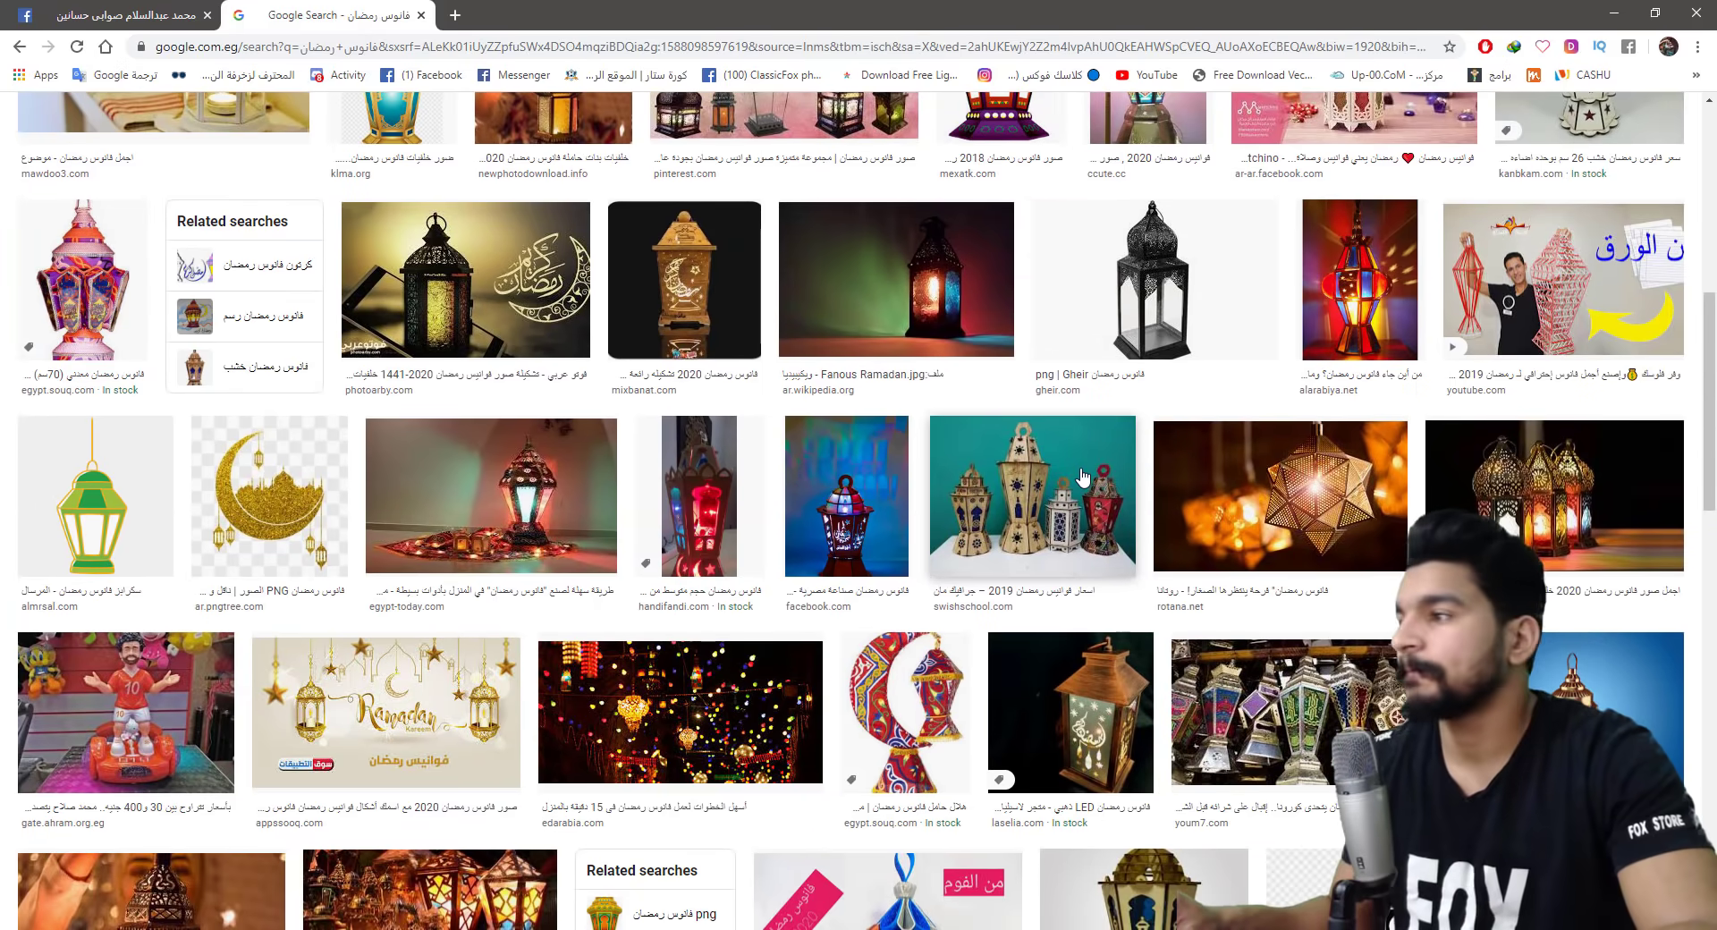
{"action": "scroll", "coordinate": [1082, 478], "scroll_direction": "down", "scroll_amount": 3}
{"action": "scroll", "coordinate": [1072, 445], "scroll_direction": "down", "scroll_amount": 2}
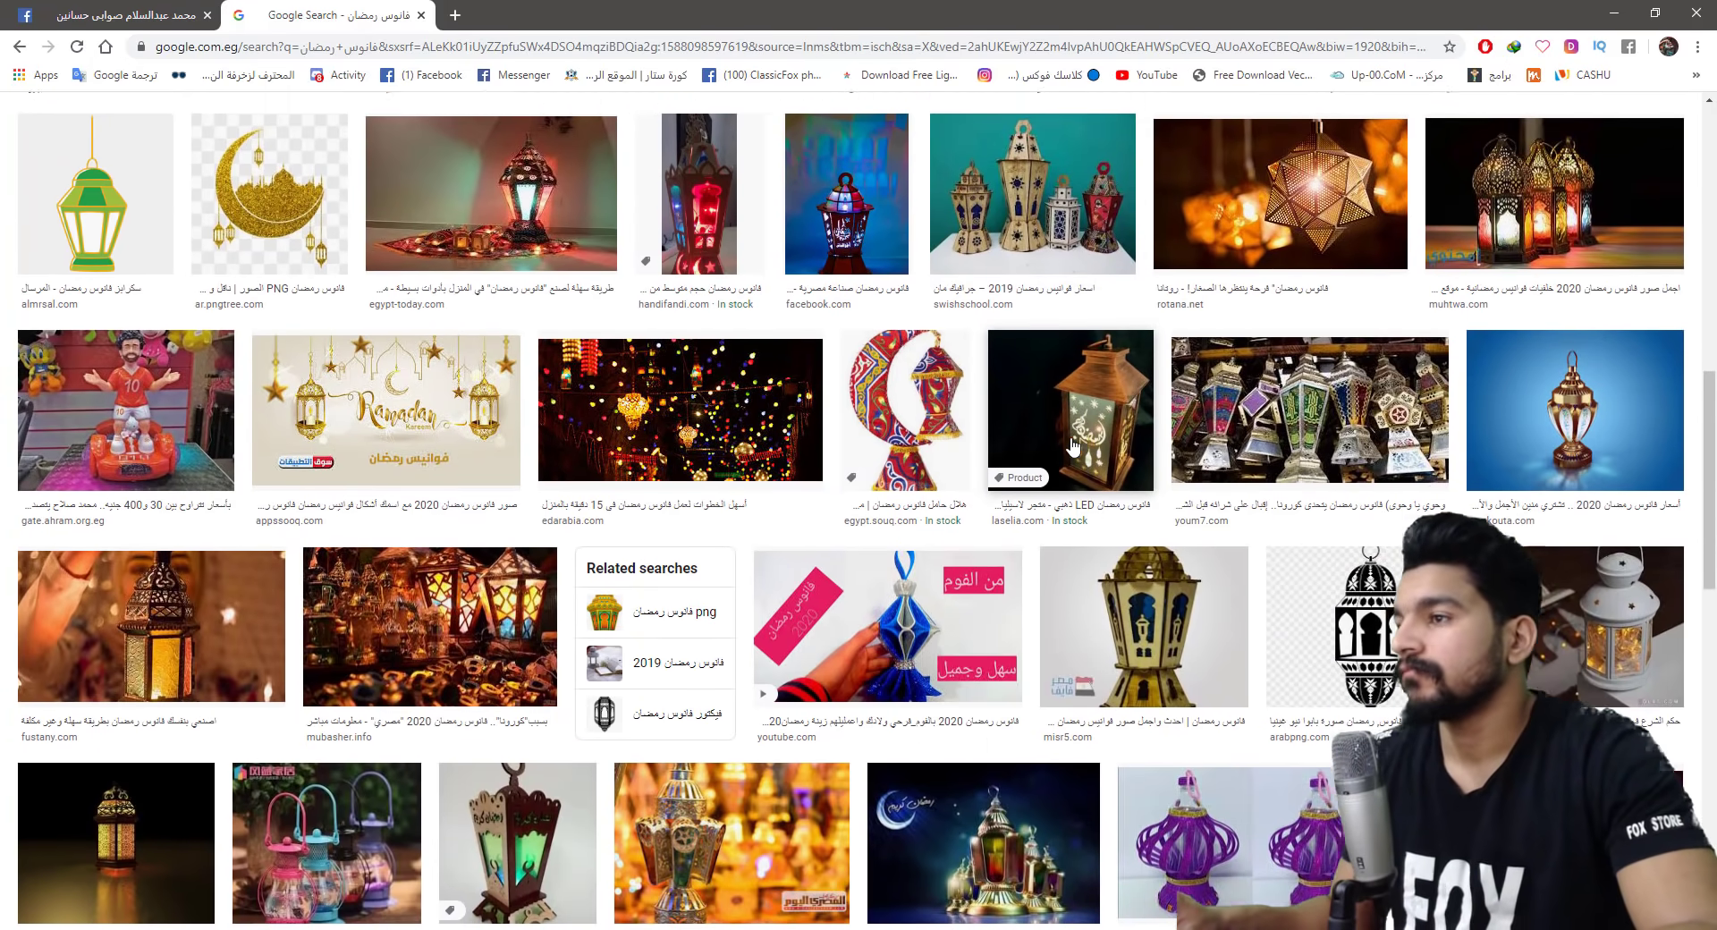
{"action": "scroll", "coordinate": [1072, 446], "scroll_direction": "down", "scroll_amount": 3}
{"action": "scroll", "coordinate": [1072, 445], "scroll_direction": "down", "scroll_amount": 3}
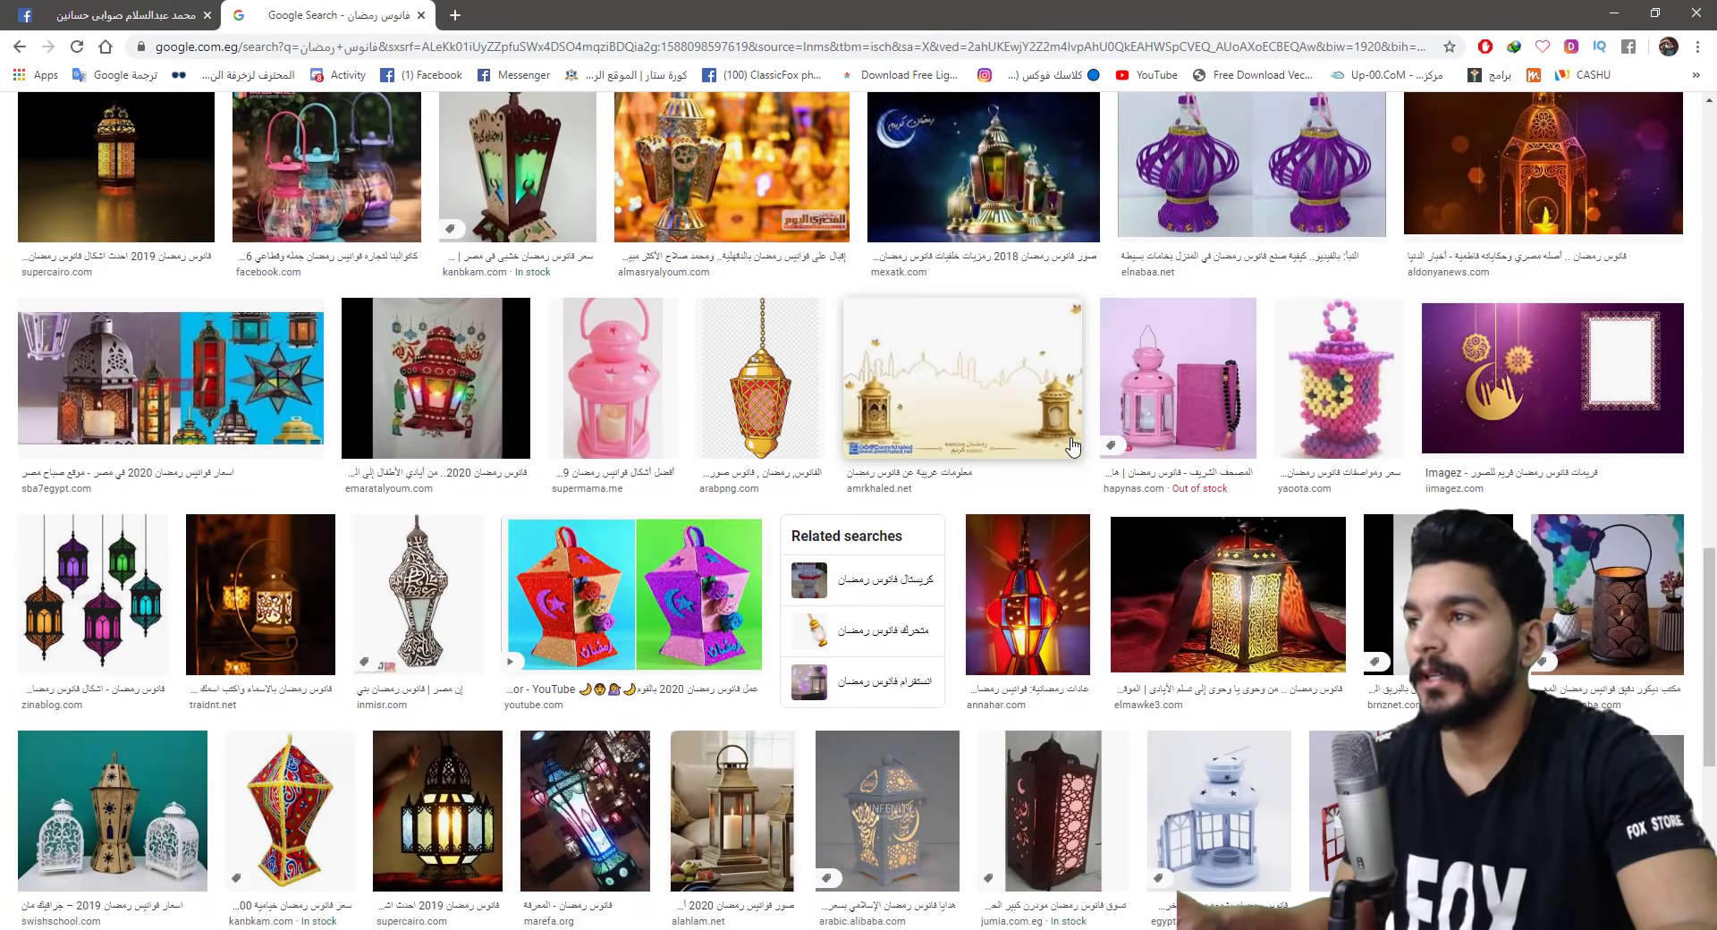
{"action": "scroll", "coordinate": [1073, 446], "scroll_direction": "down", "scroll_amount": 3}
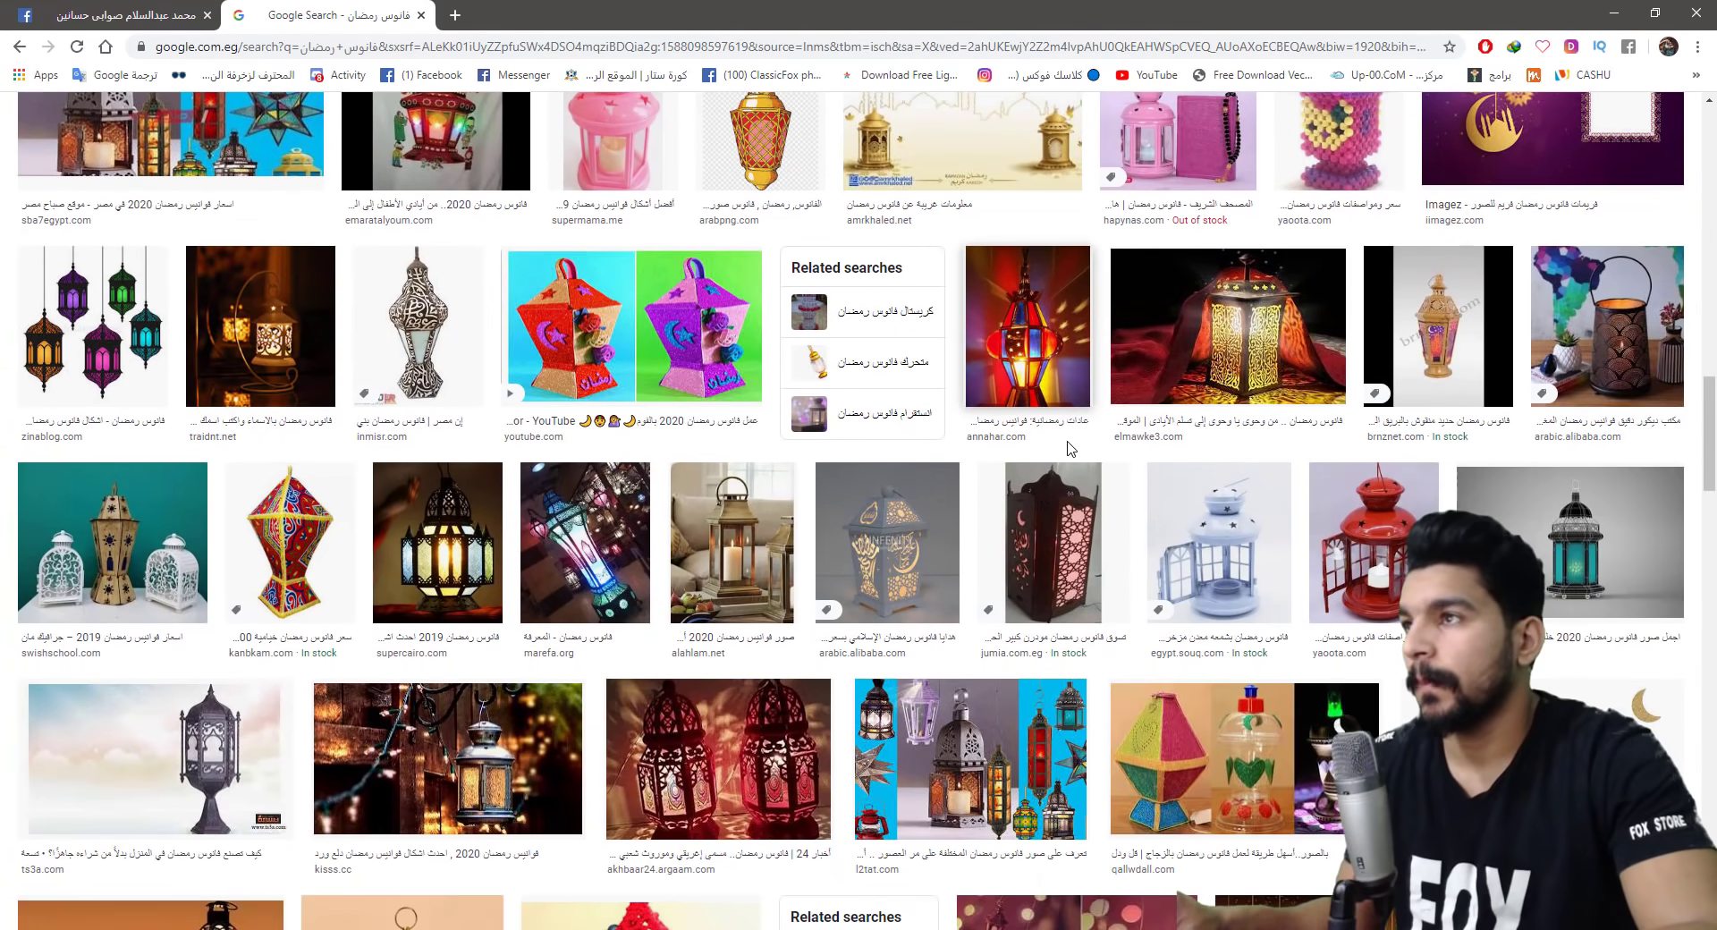
{"action": "scroll", "coordinate": [1070, 449], "scroll_direction": "up", "scroll_amount": 3}
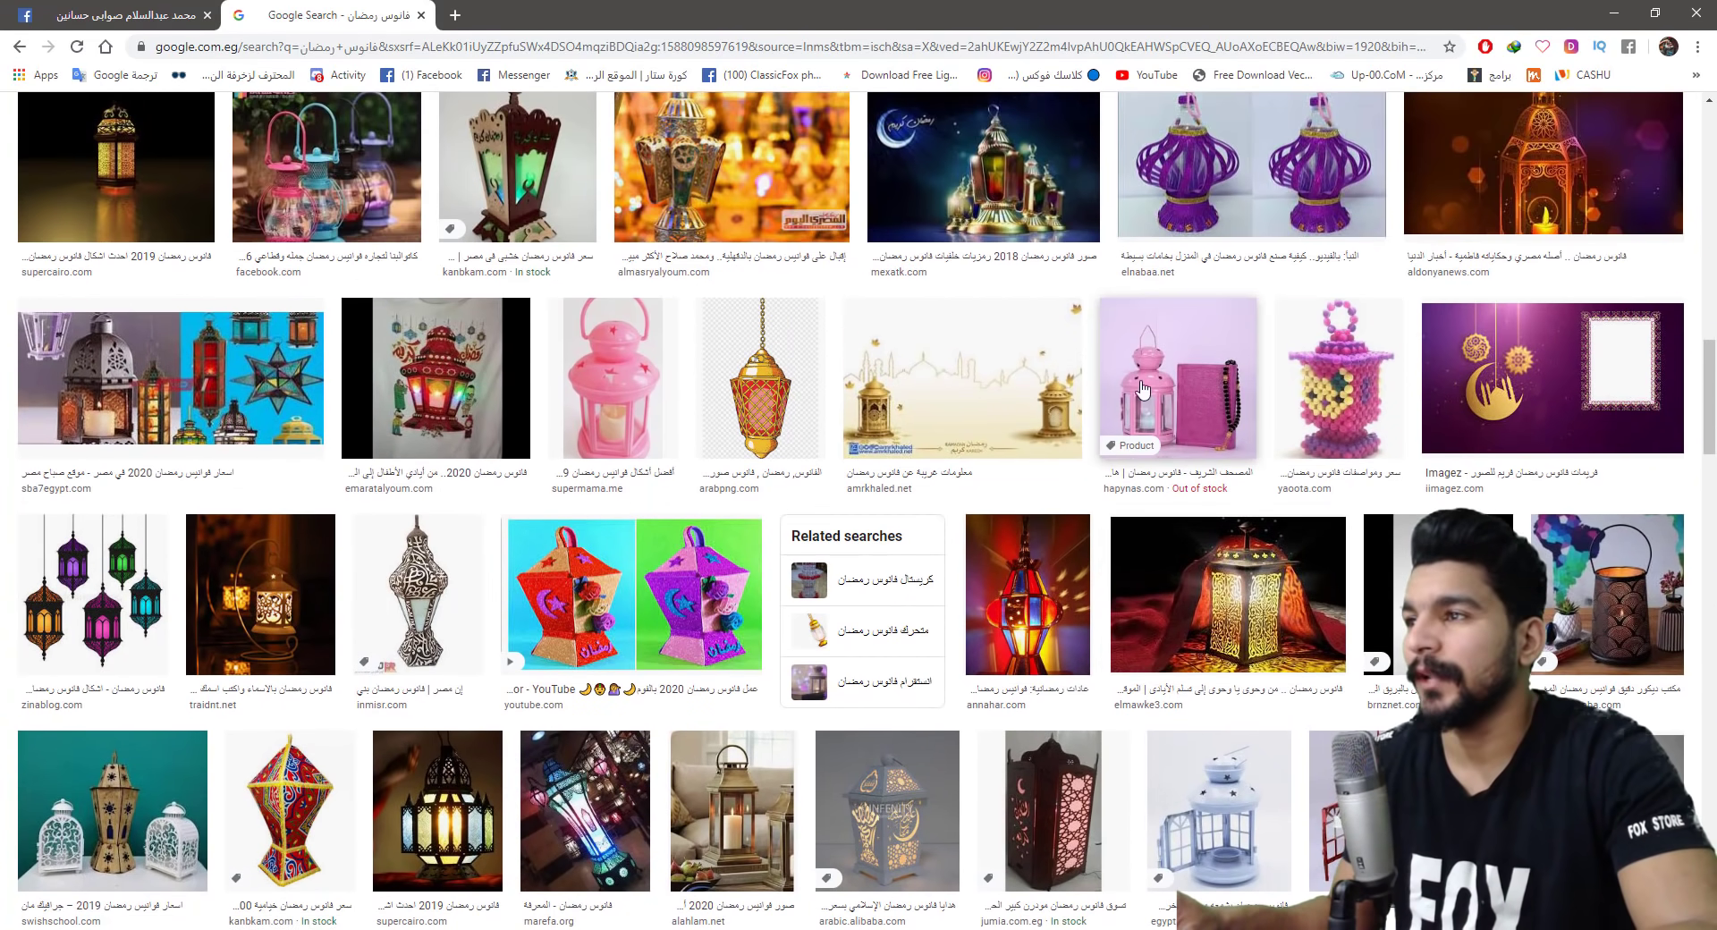
{"action": "scroll", "coordinate": [1147, 386], "scroll_direction": "down", "scroll_amount": 4}
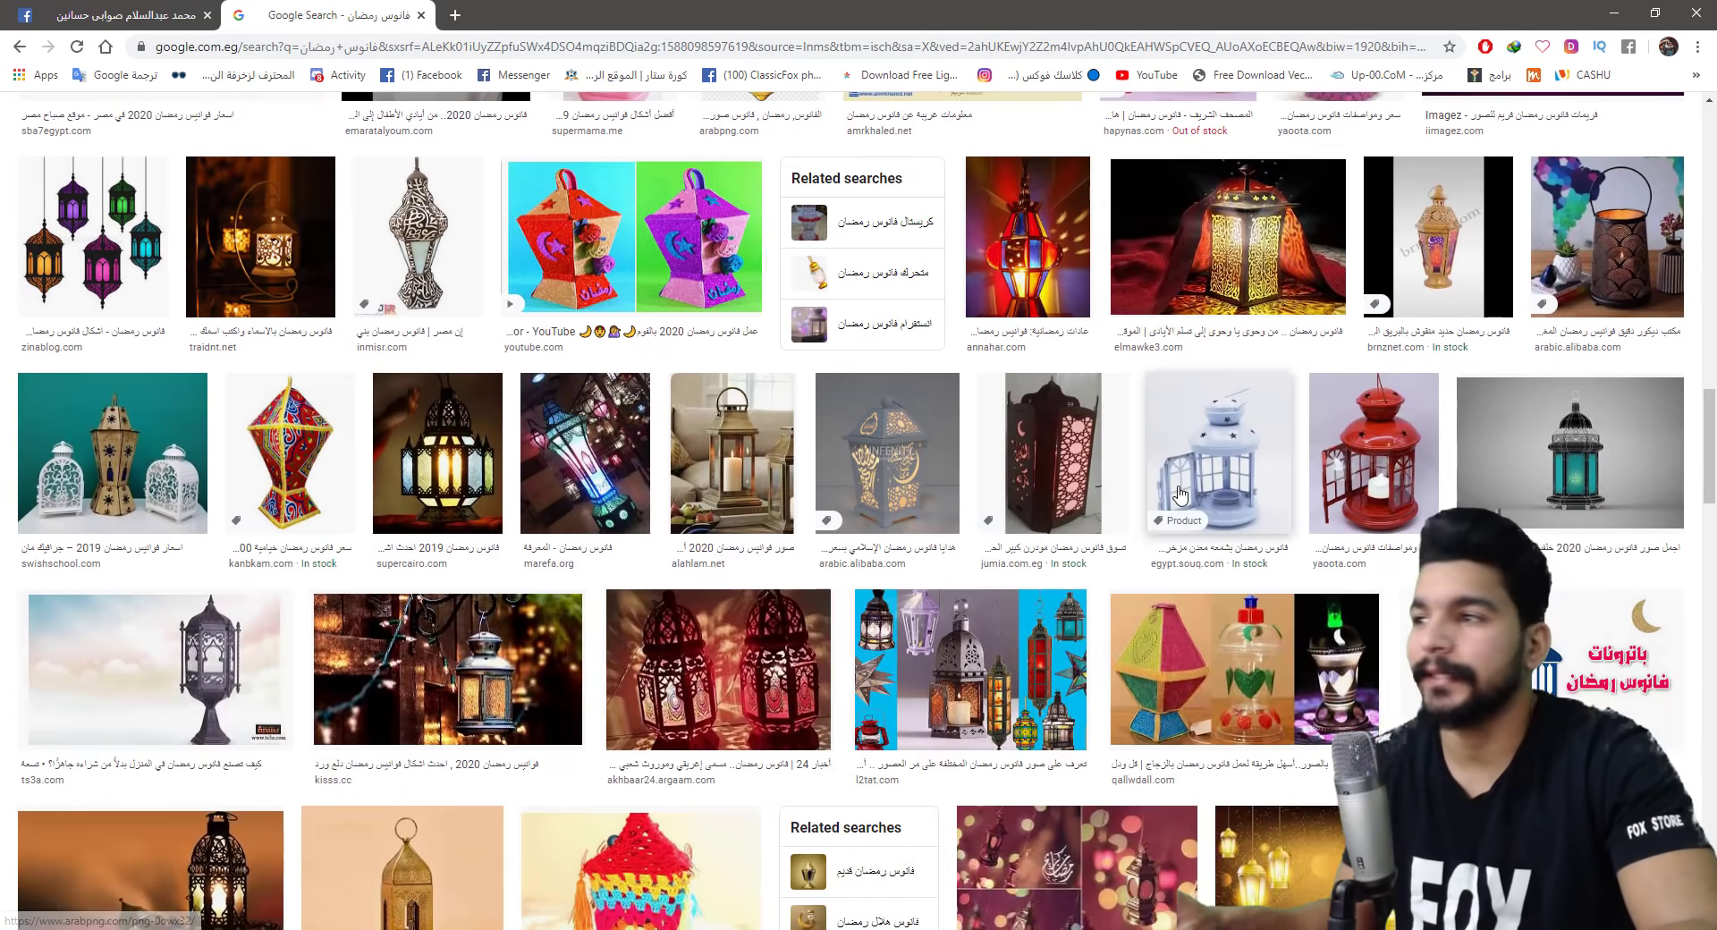
{"action": "scroll", "coordinate": [1023, 498], "scroll_direction": "down", "scroll_amount": 4}
{"action": "scroll", "coordinate": [1205, 514], "scroll_direction": "up", "scroll_amount": 2}
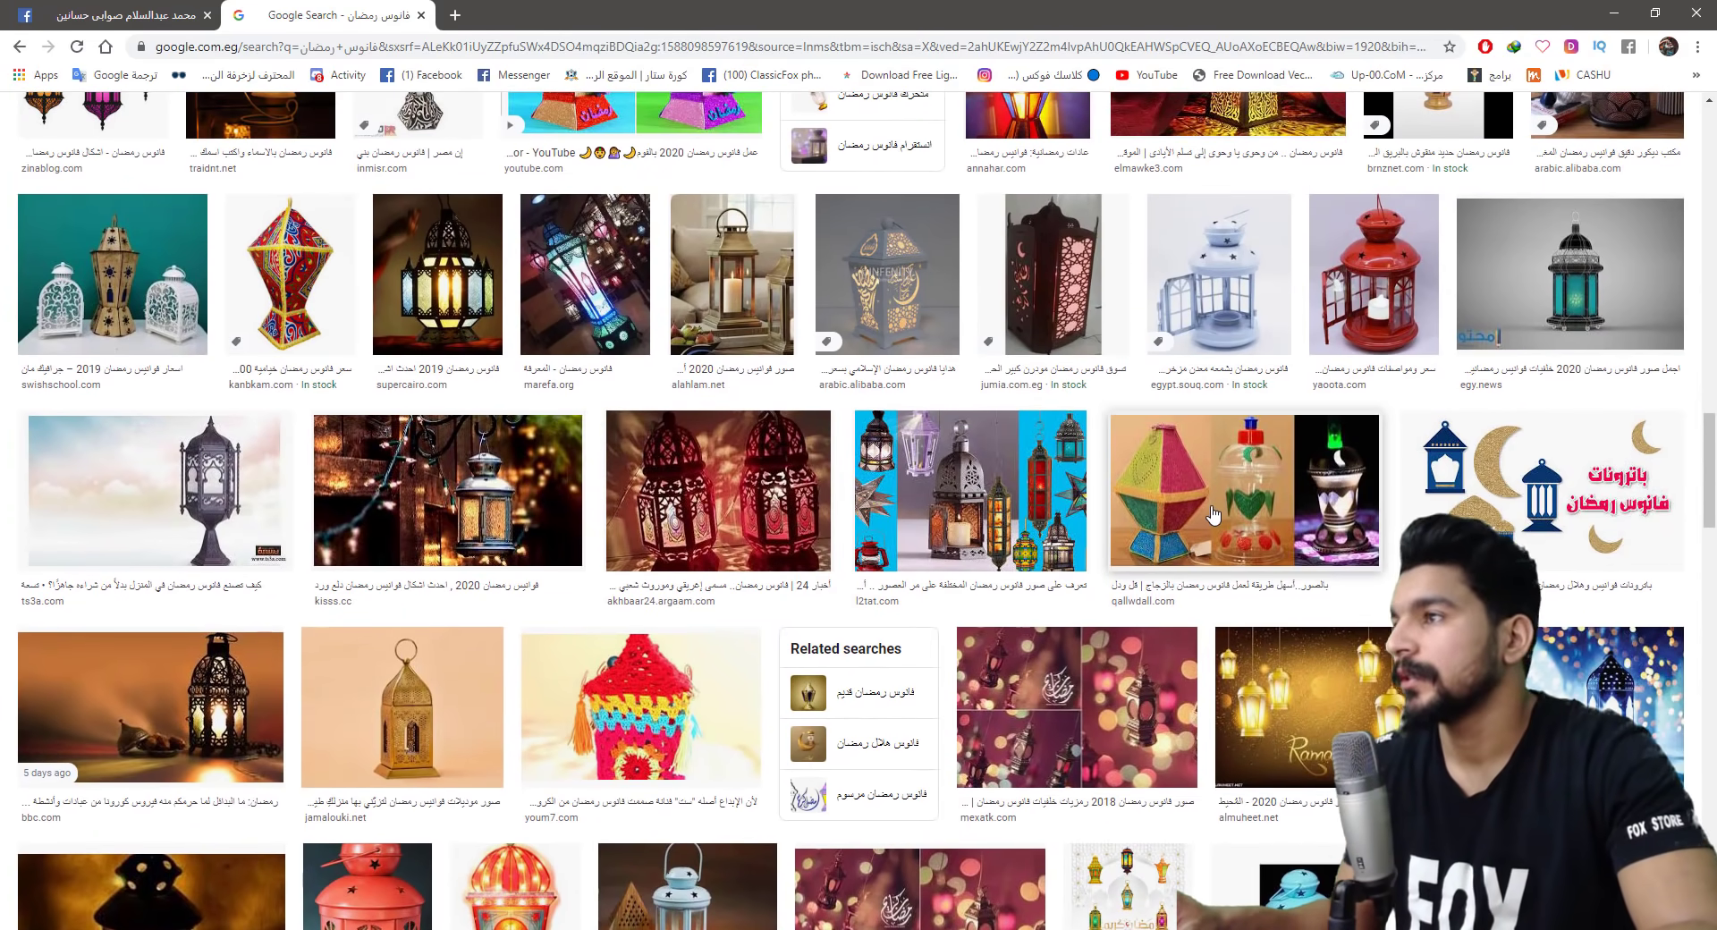
{"action": "scroll", "coordinate": [1213, 515], "scroll_direction": "down", "scroll_amount": 4}
{"action": "scroll", "coordinate": [1198, 513], "scroll_direction": "down", "scroll_amount": 2}
{"action": "scroll", "coordinate": [1200, 523], "scroll_direction": "down", "scroll_amount": 2}
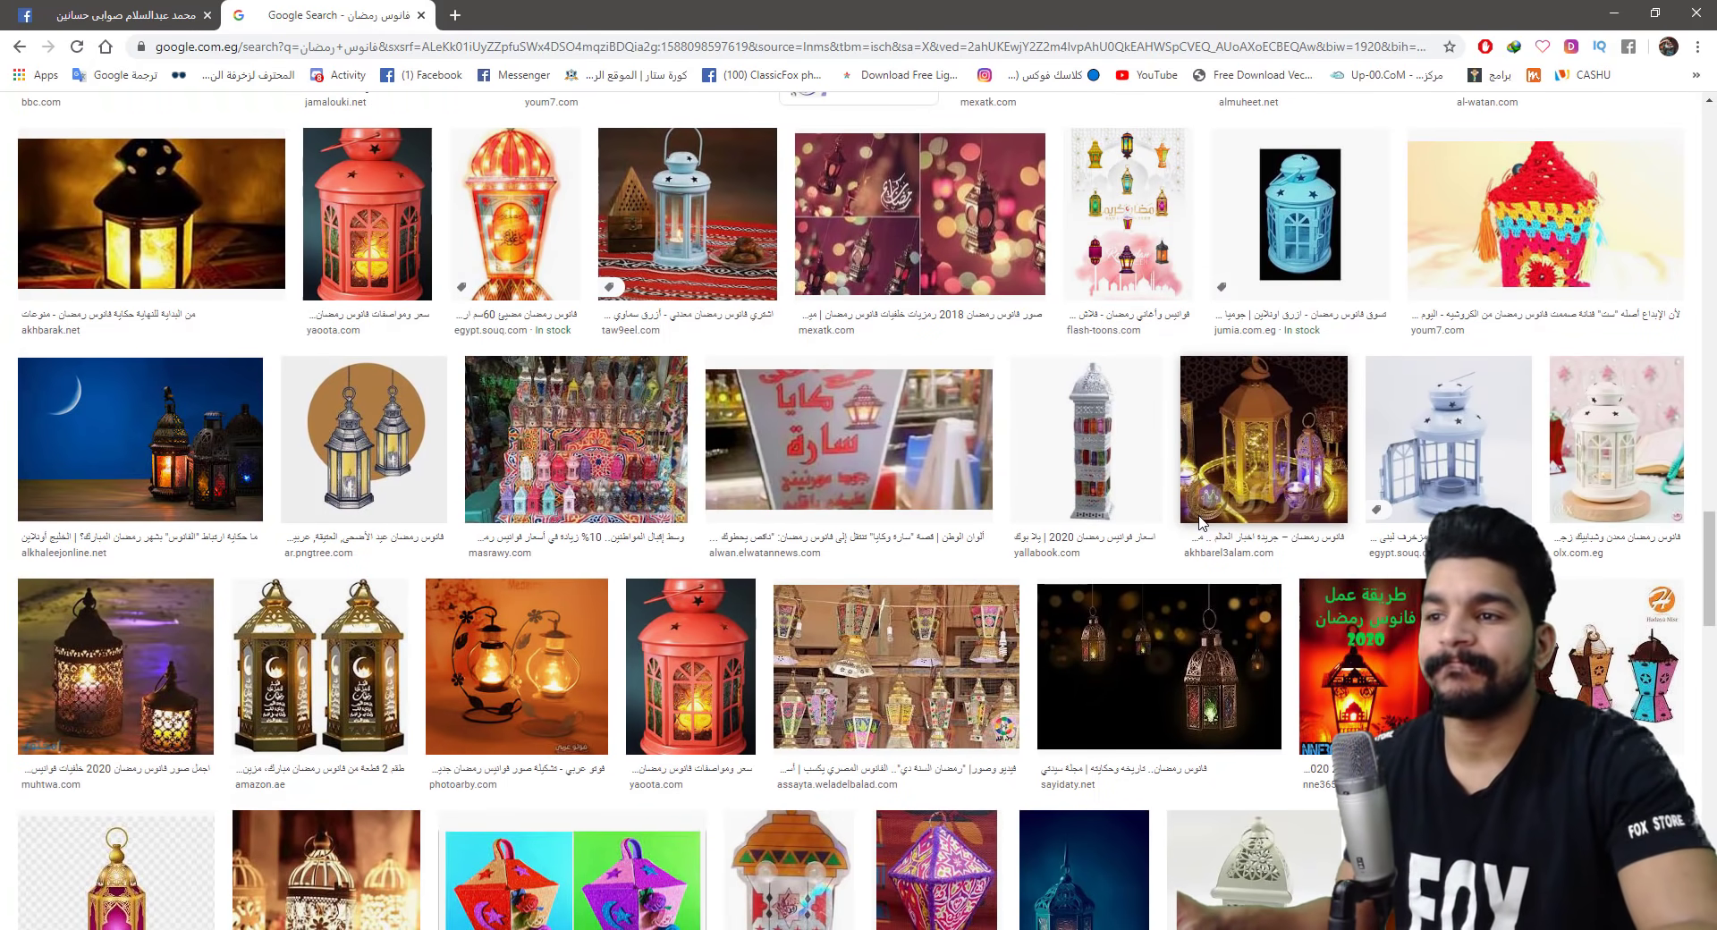
{"action": "scroll", "coordinate": [1198, 523], "scroll_direction": "down", "scroll_amount": 3}
{"action": "scroll", "coordinate": [1199, 523], "scroll_direction": "down", "scroll_amount": 3}
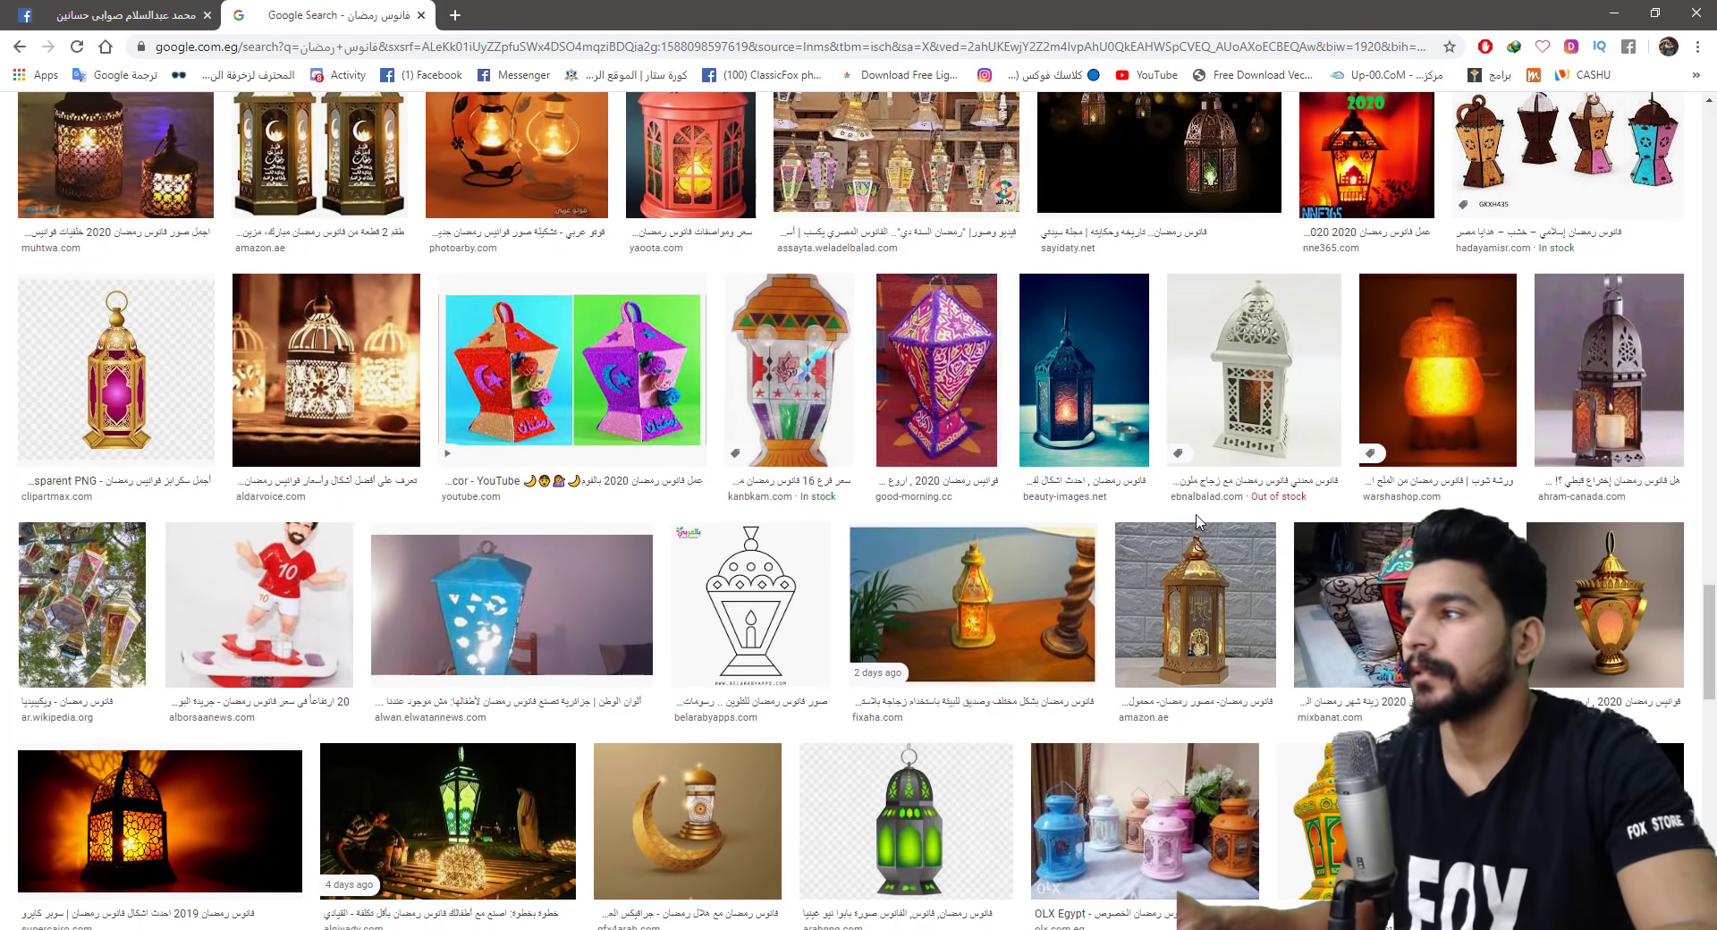
{"action": "scroll", "coordinate": [1198, 521], "scroll_direction": "down", "scroll_amount": 2}
{"action": "scroll", "coordinate": [1198, 522], "scroll_direction": "down", "scroll_amount": 3}
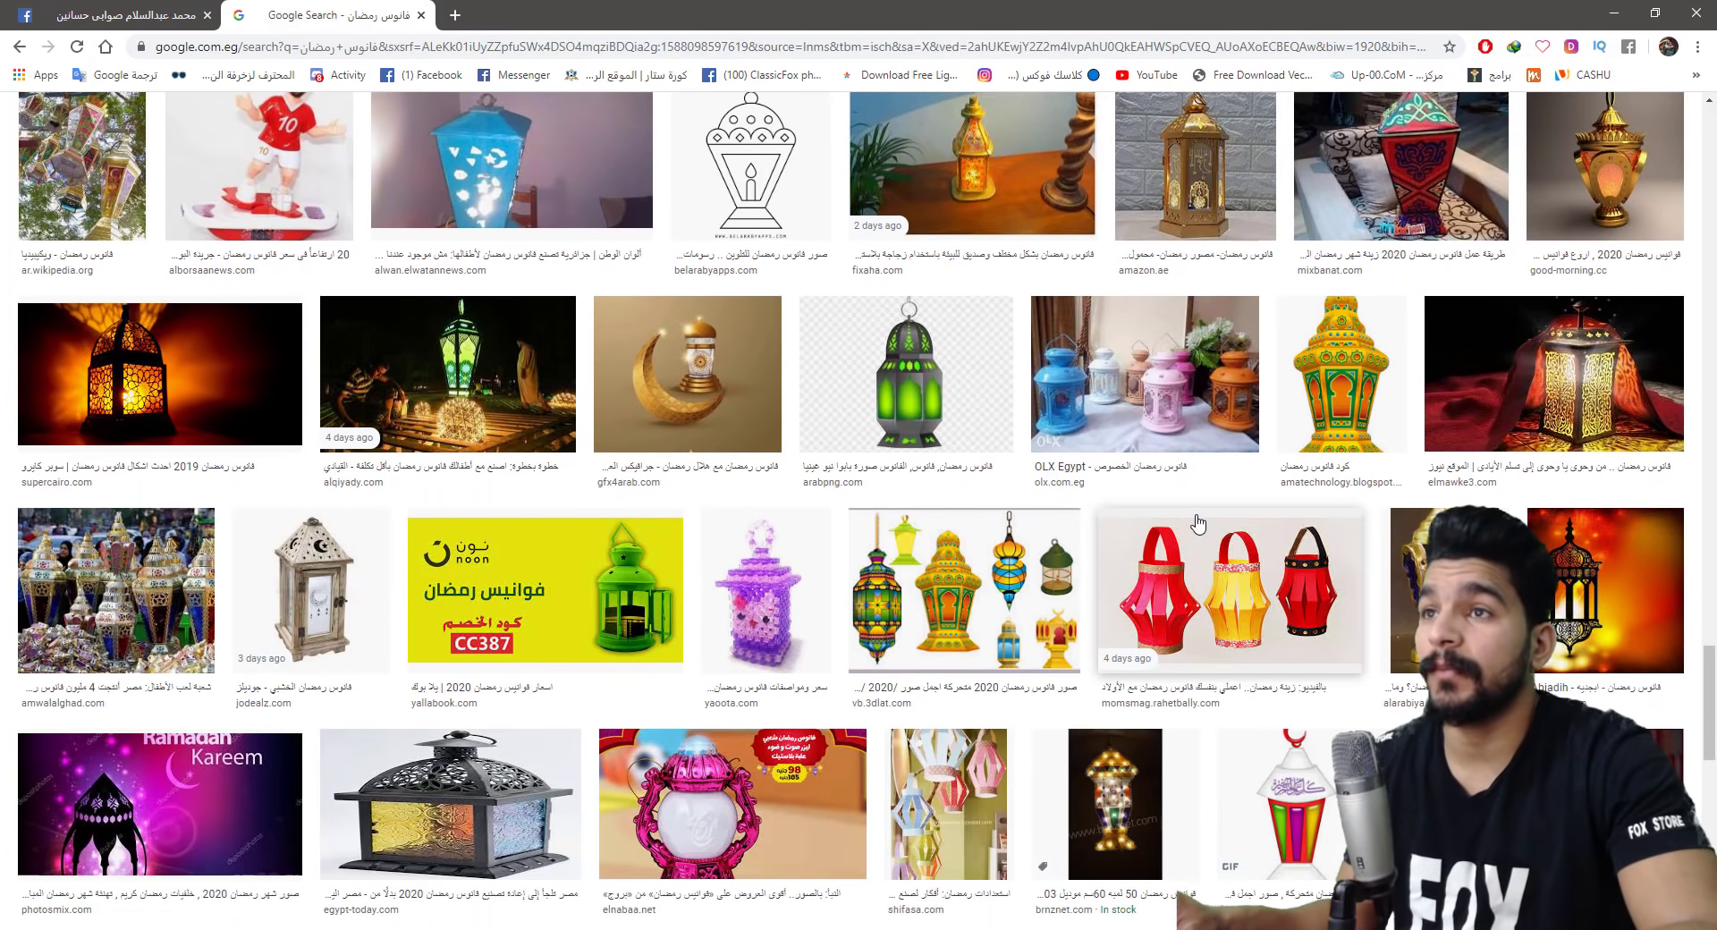
{"action": "scroll", "coordinate": [1198, 521], "scroll_direction": "down", "scroll_amount": 3}
{"action": "scroll", "coordinate": [1199, 522], "scroll_direction": "down", "scroll_amount": 1}
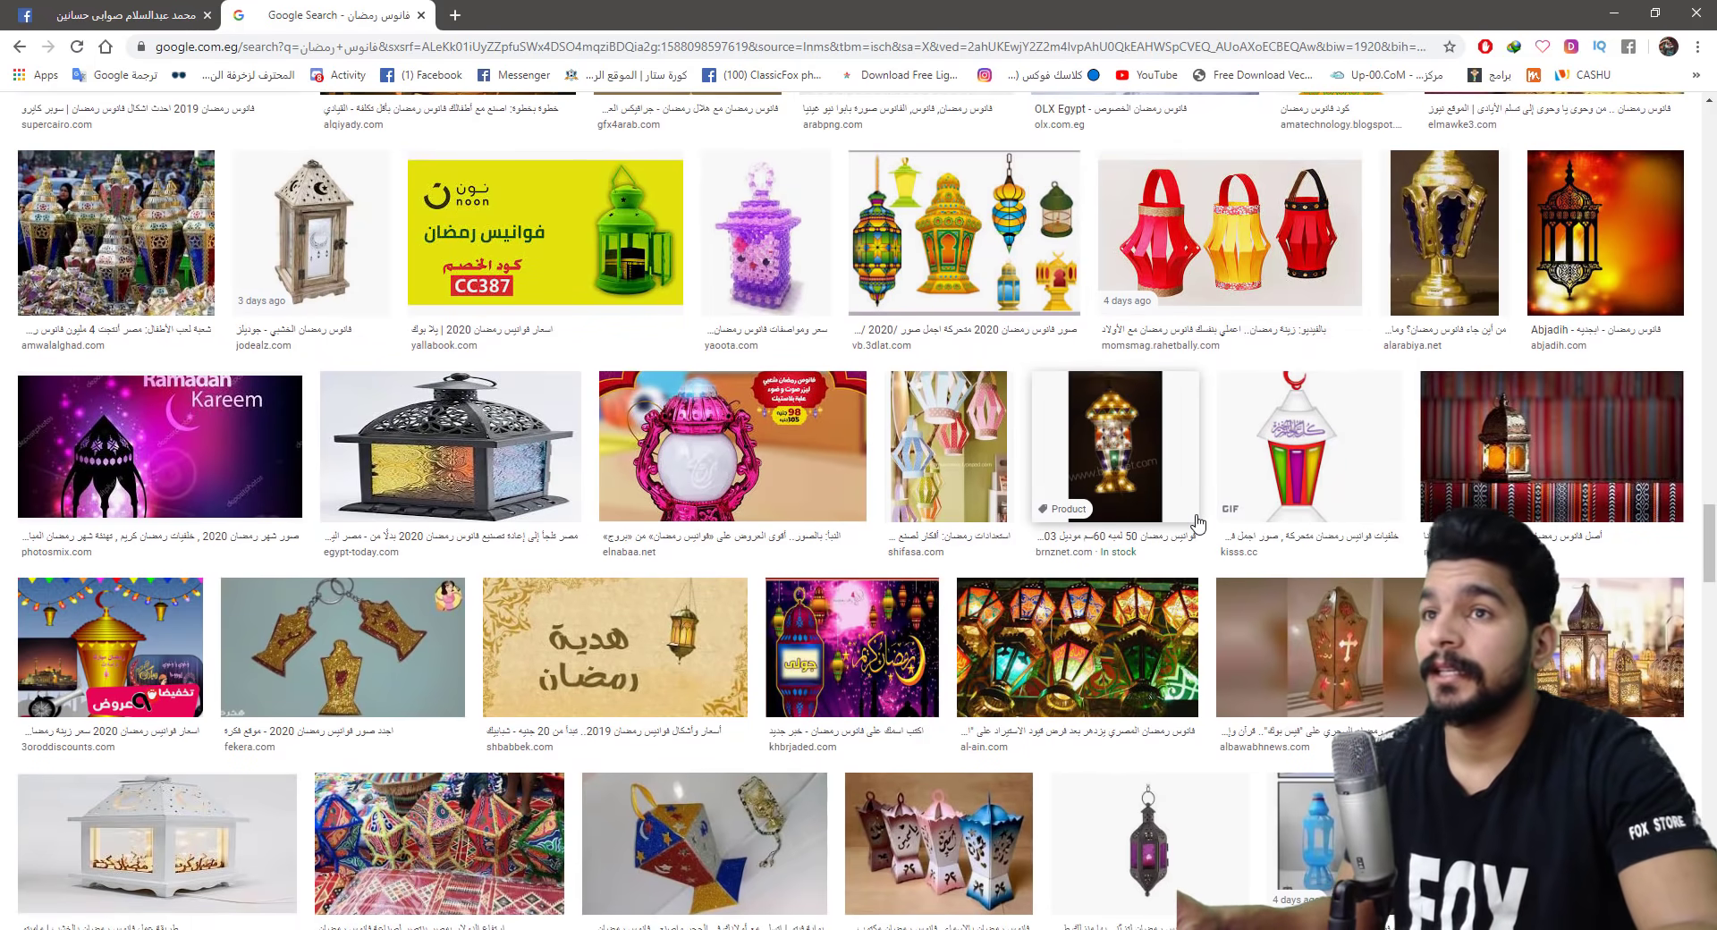
{"action": "scroll", "coordinate": [1198, 523], "scroll_direction": "down", "scroll_amount": 2}
{"action": "scroll", "coordinate": [1198, 523], "scroll_direction": "down", "scroll_amount": 3}
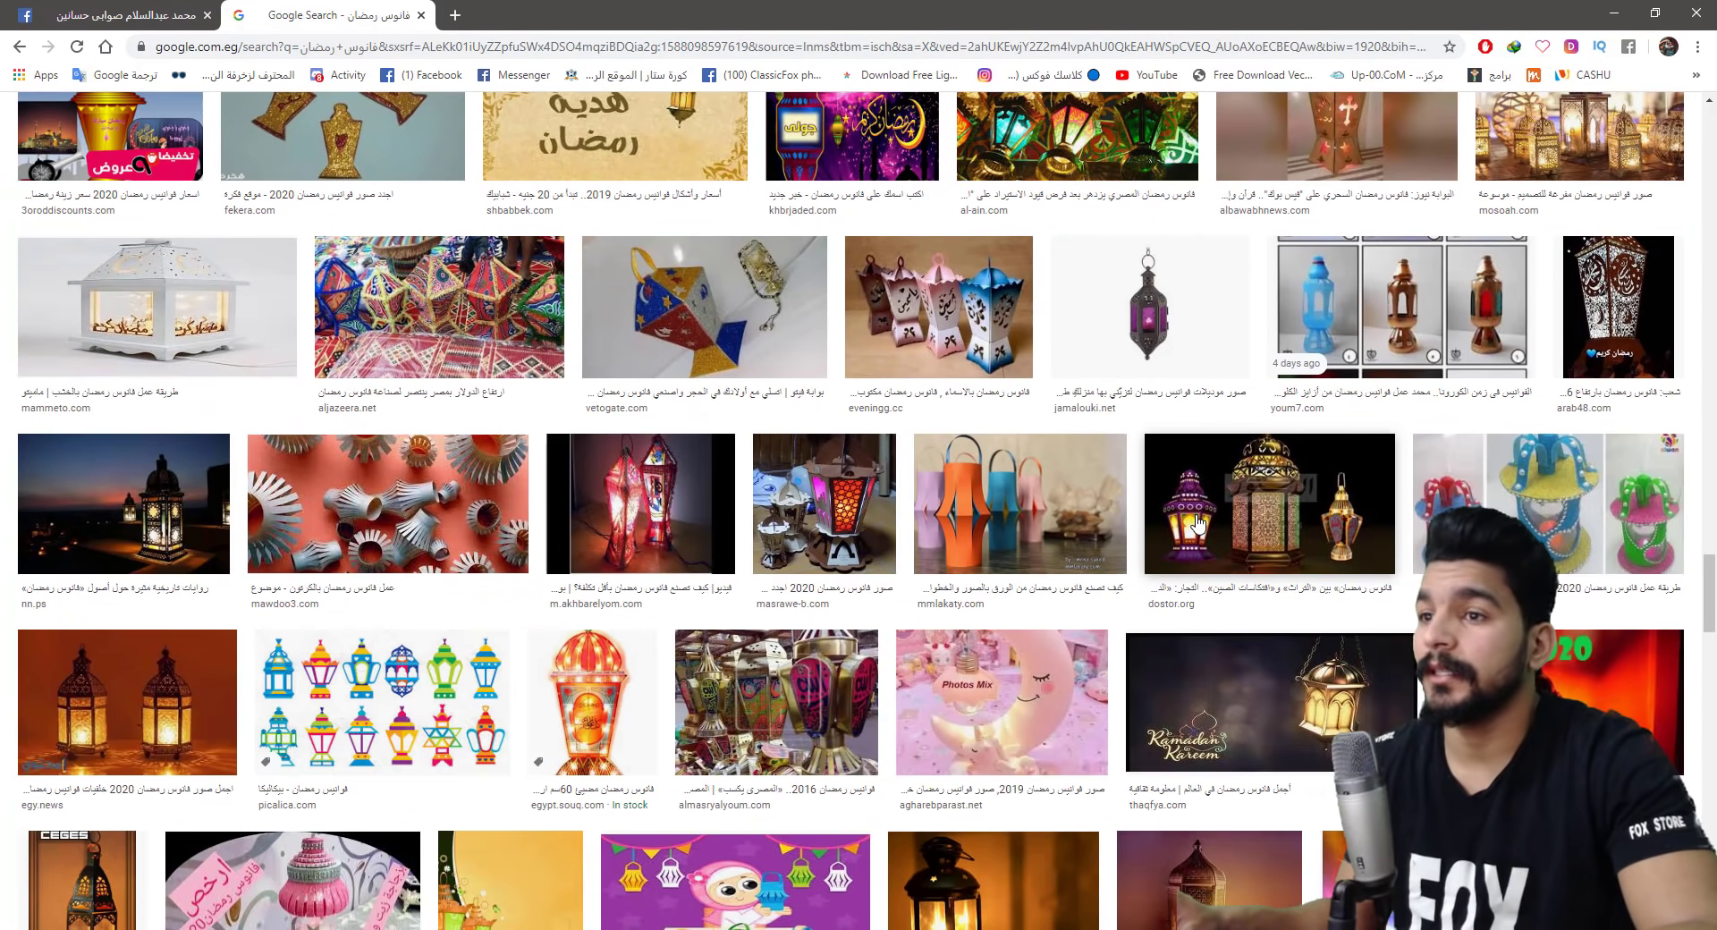
{"action": "scroll", "coordinate": [1198, 523], "scroll_direction": "down", "scroll_amount": 4}
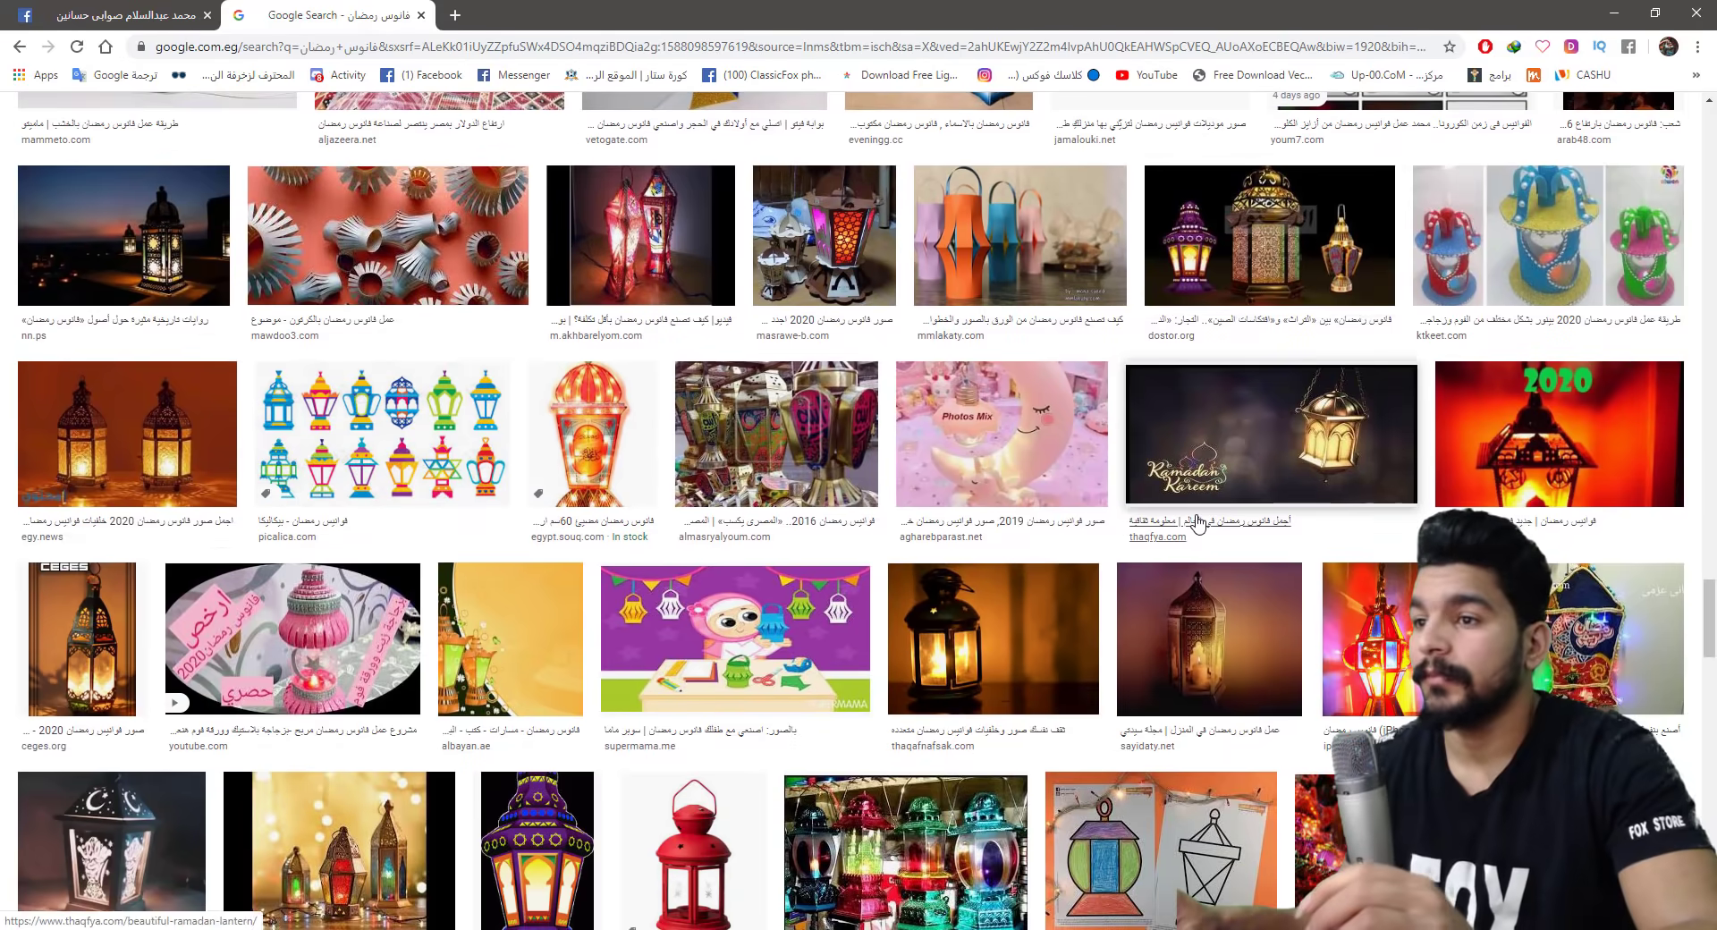
{"action": "scroll", "coordinate": [1198, 523], "scroll_direction": "up", "scroll_amount": 4}
{"action": "scroll", "coordinate": [1196, 508], "scroll_direction": "down", "scroll_amount": 4}
{"action": "scroll", "coordinate": [1195, 508], "scroll_direction": "down", "scroll_amount": 1}
{"action": "scroll", "coordinate": [1196, 508], "scroll_direction": "down", "scroll_amount": 2}
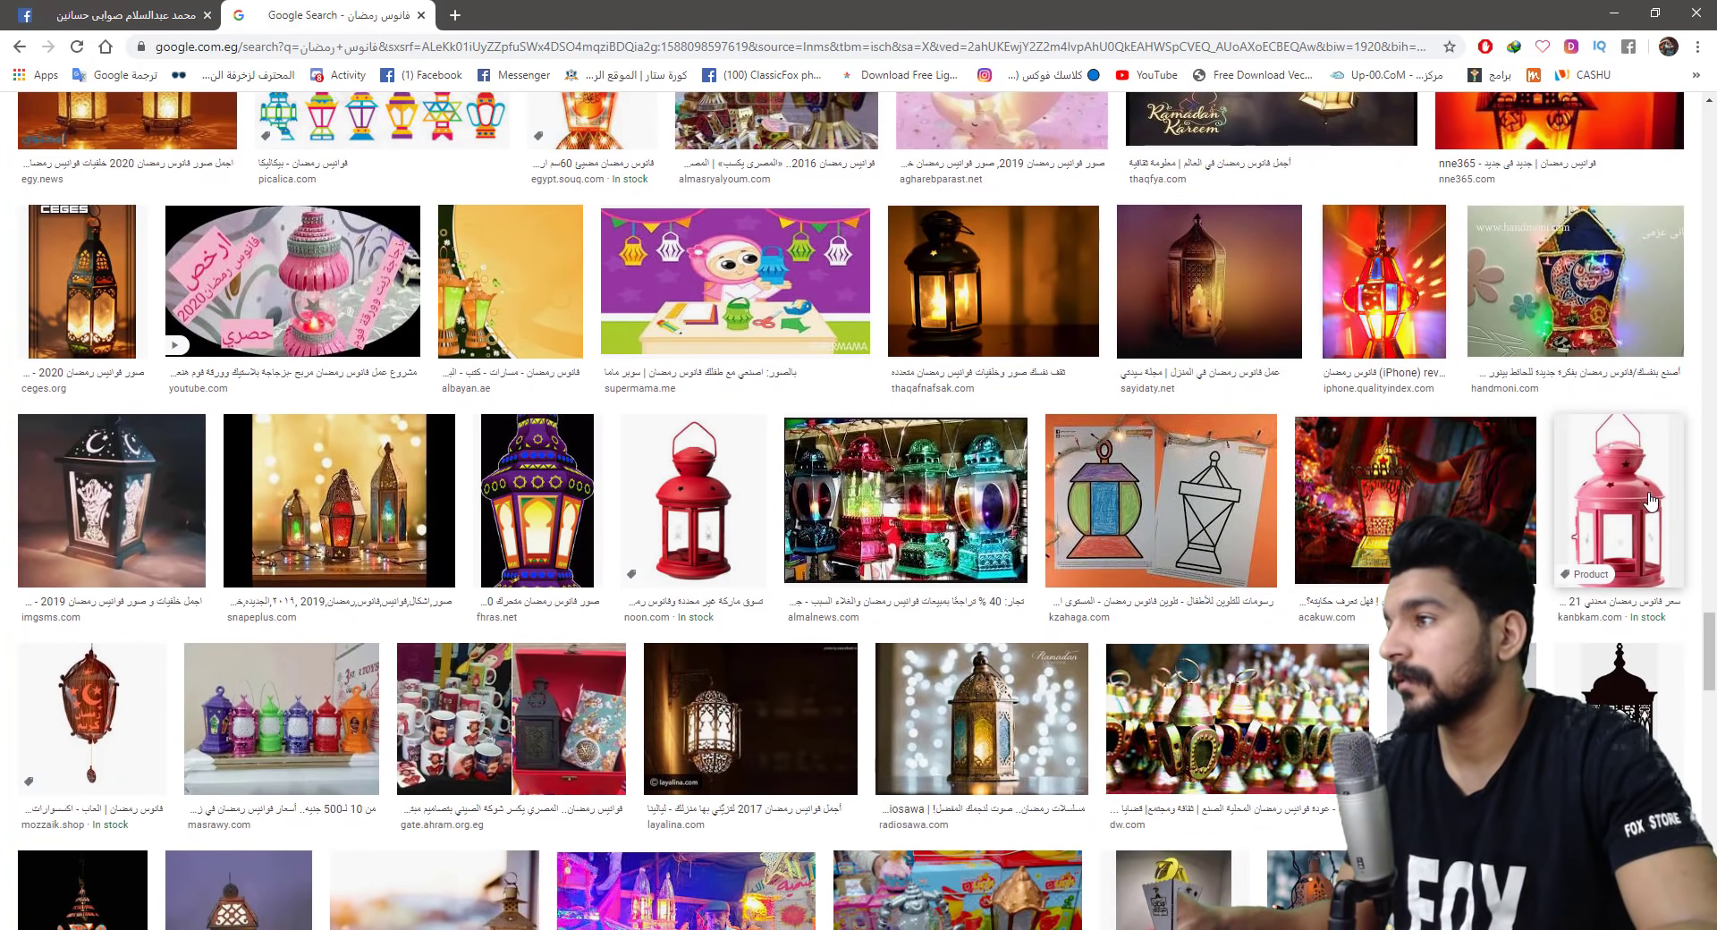
Preview the plain red lantern on white and copy the image to the clipboard.
{"action": "left_click", "coordinate": [739, 510]}
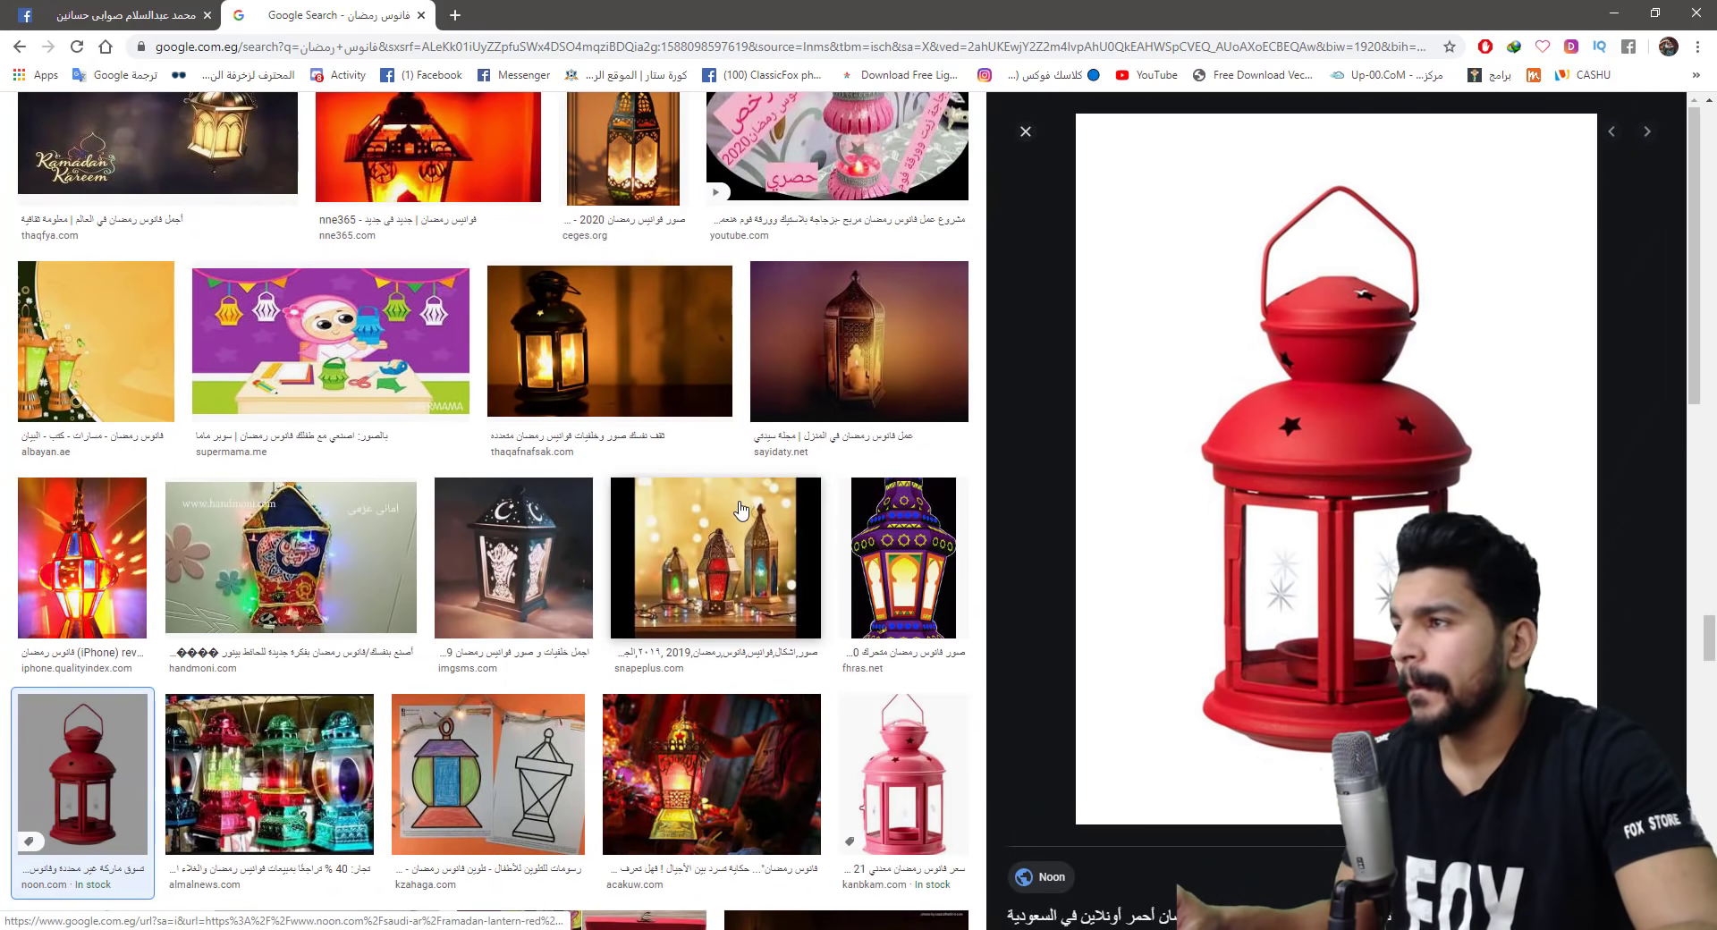
{"action": "scroll", "coordinate": [740, 510], "scroll_direction": "down", "scroll_amount": 4}
{"action": "scroll", "coordinate": [1180, 586], "scroll_direction": "down", "scroll_amount": 8}
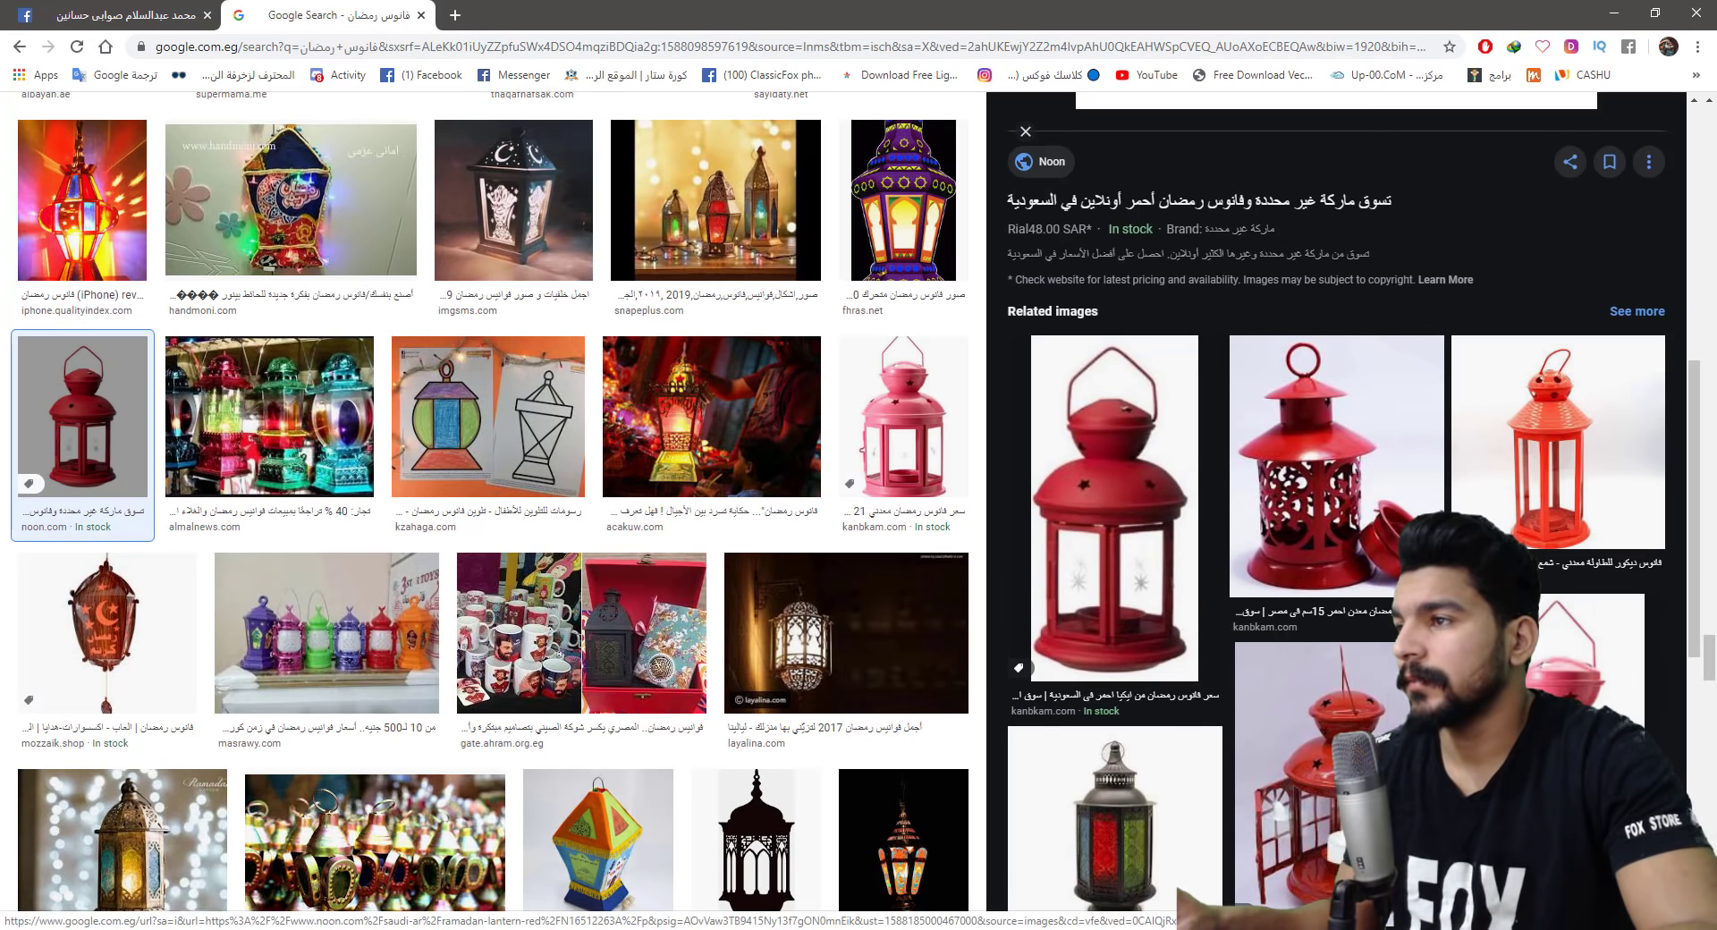
{"action": "left_click", "coordinate": [1145, 556]}
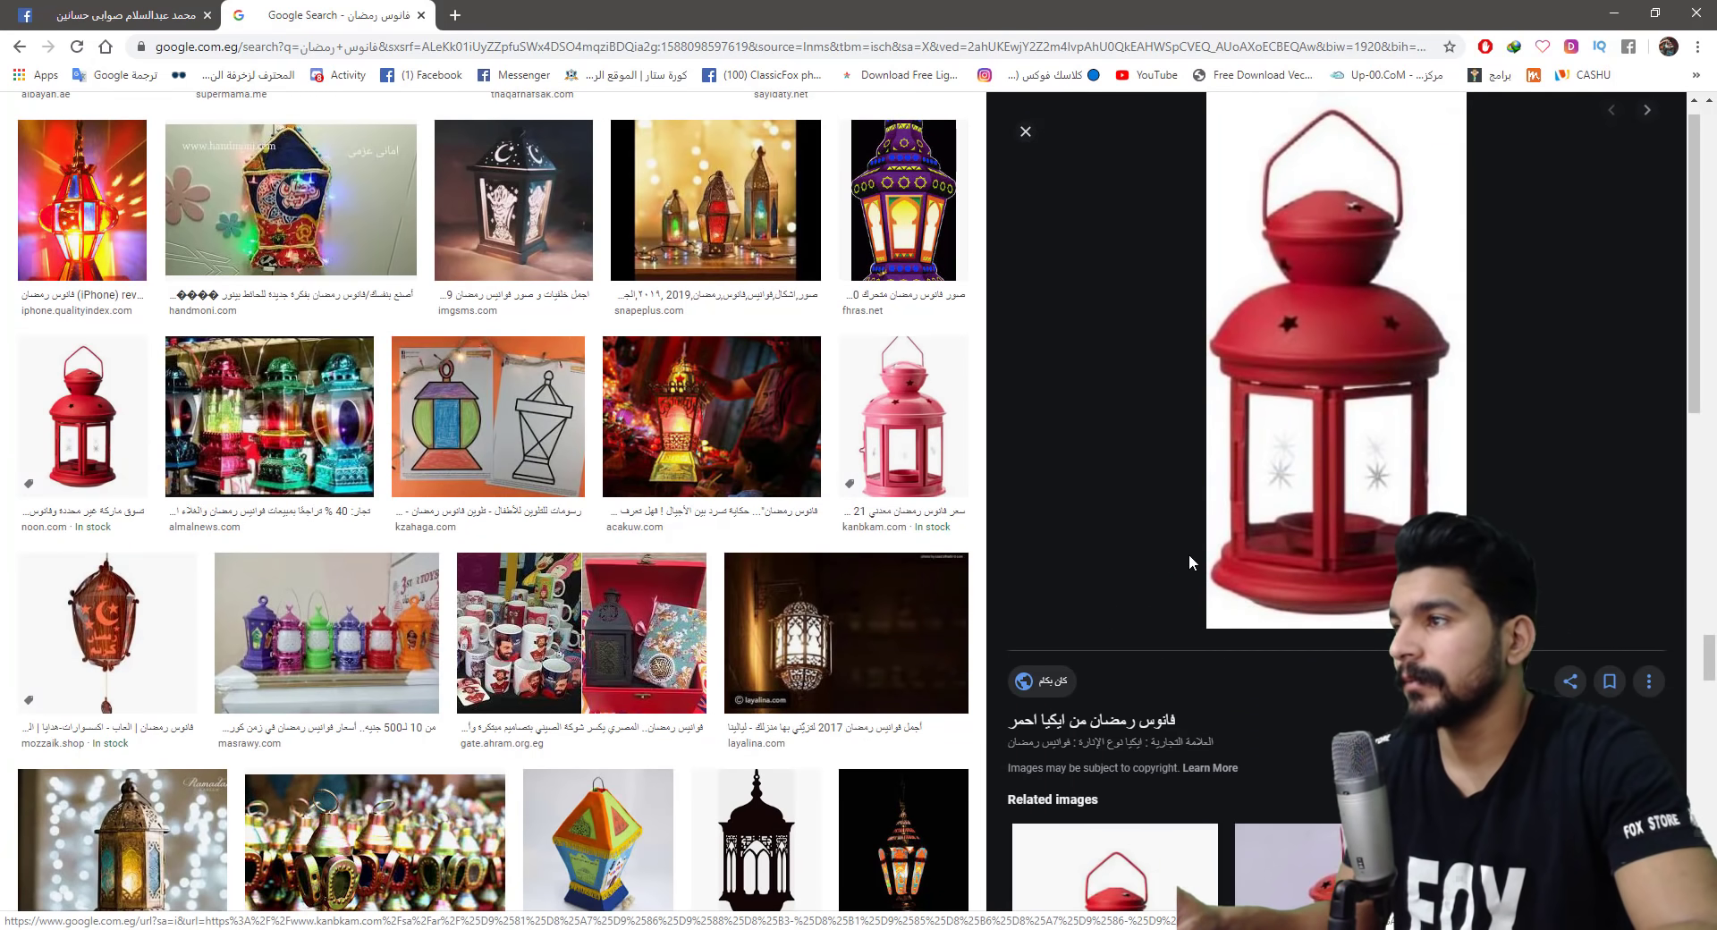
{"action": "scroll", "coordinate": [1194, 555], "scroll_direction": "down", "scroll_amount": 5}
{"action": "scroll", "coordinate": [1167, 599], "scroll_direction": "down", "scroll_amount": 3}
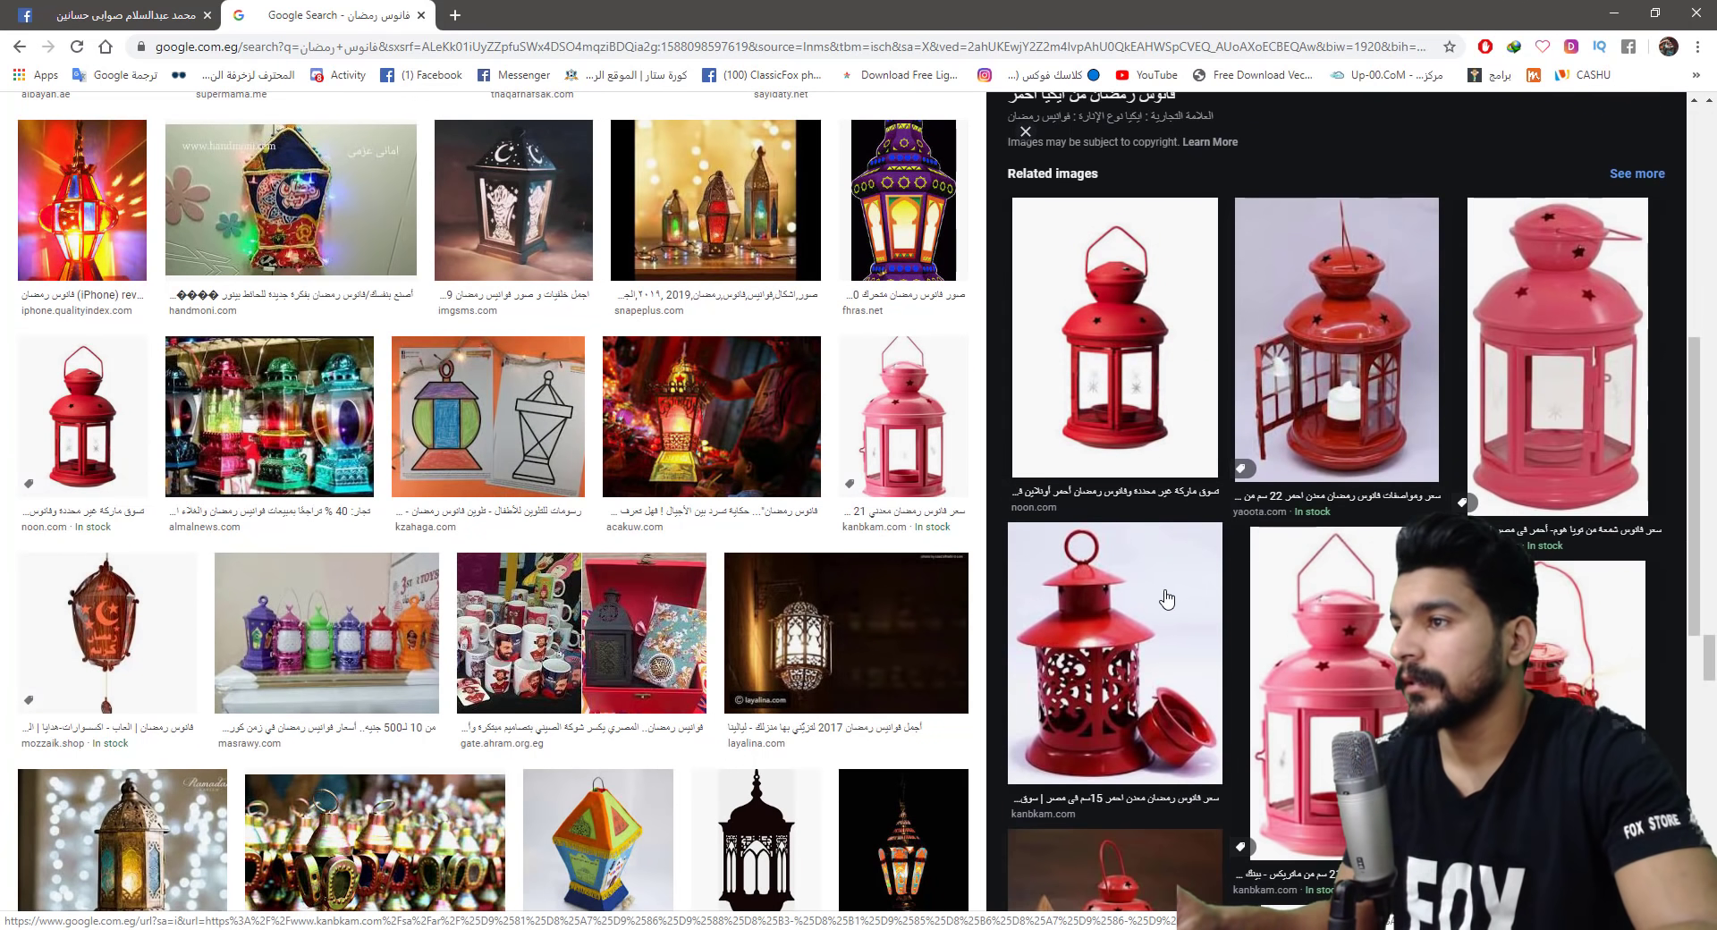
{"action": "left_click", "coordinate": [1148, 399]}
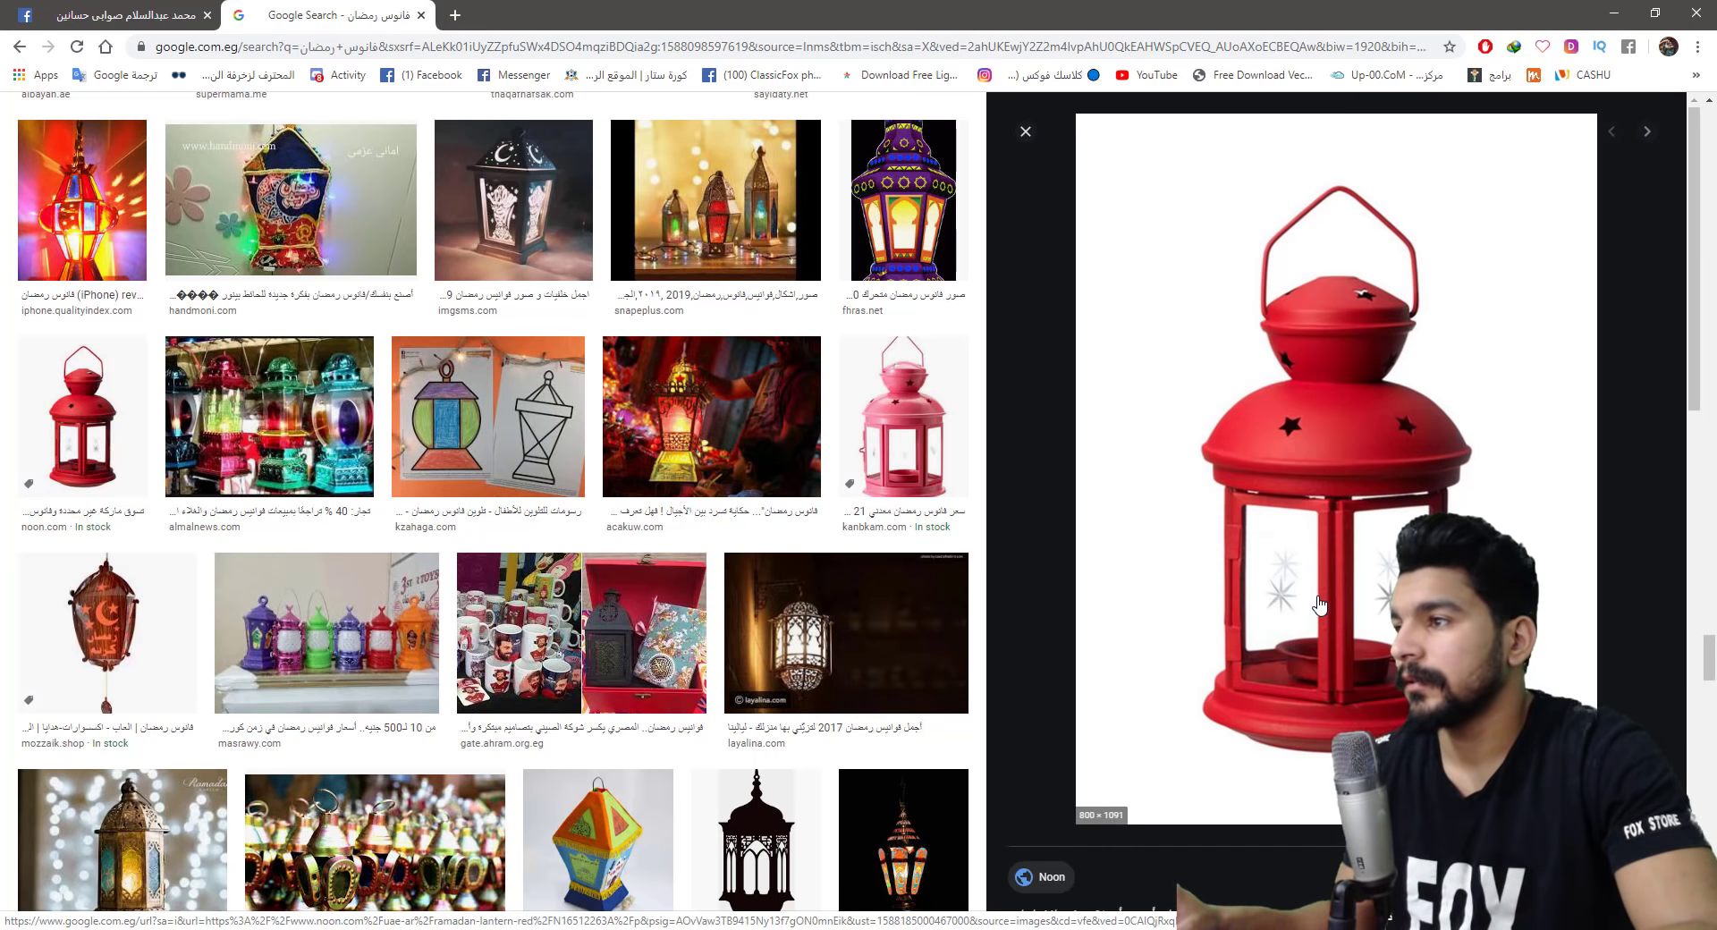
{"action": "right_click", "coordinate": [1237, 456]}
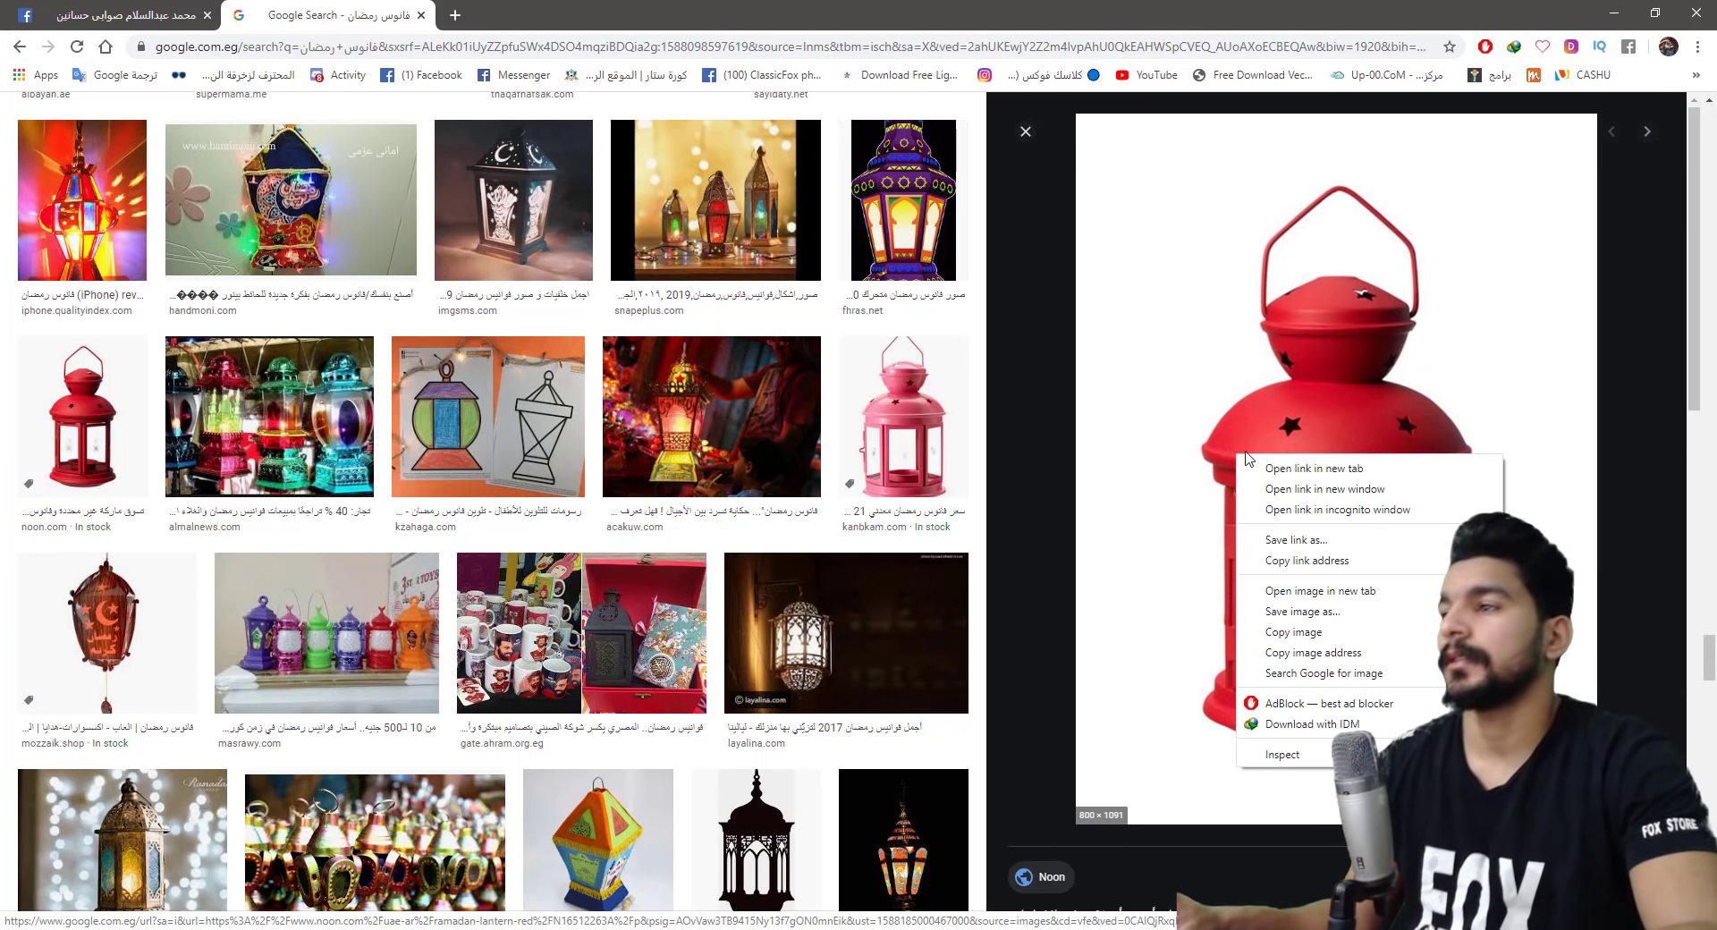
{"action": "left_click", "coordinate": [1302, 632]}
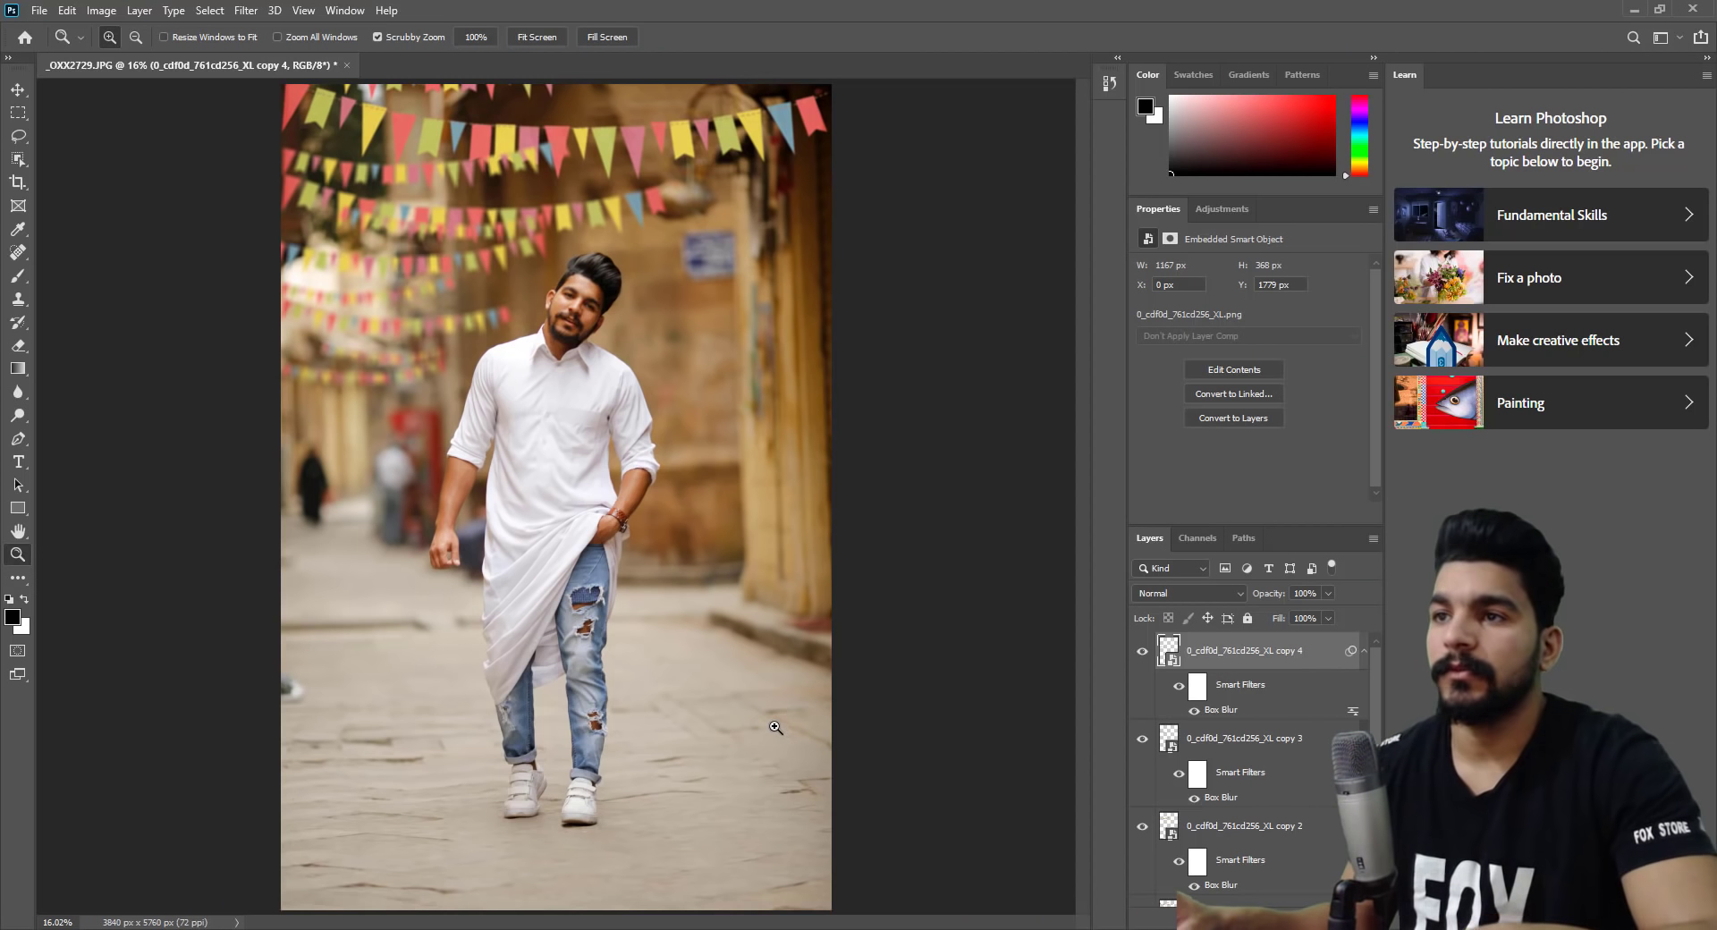
Paste the red lantern as Layer 1 and Magic-Erase its white background and glass.
{"action": "key", "text": "ctrl+v"}
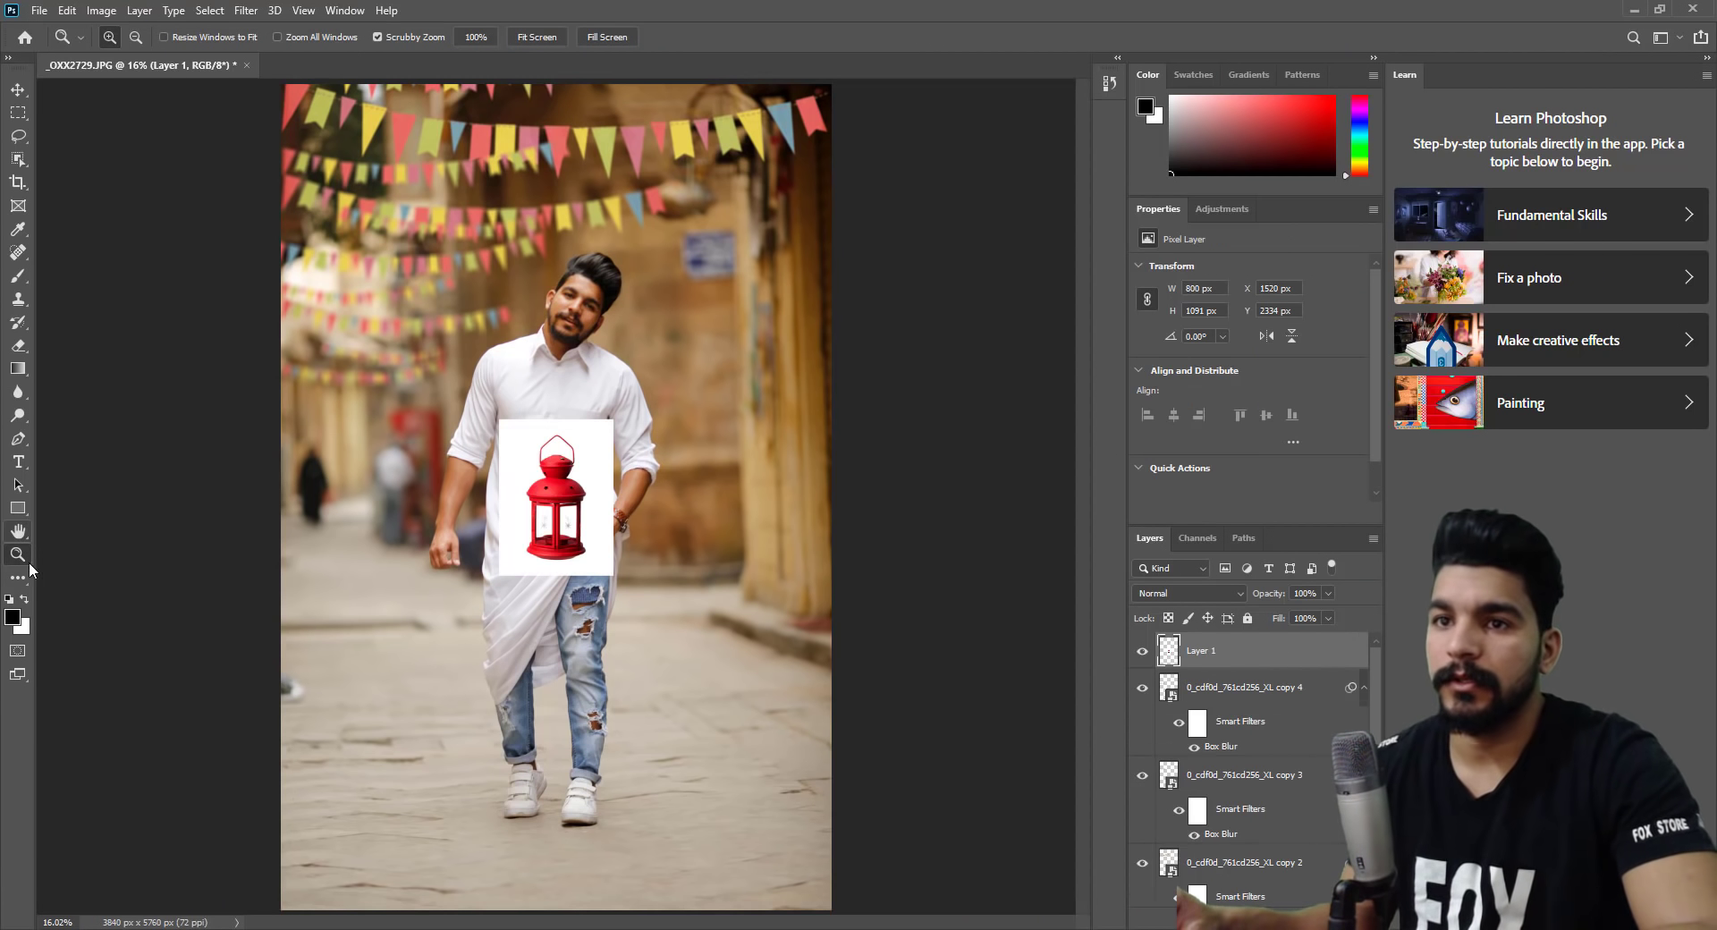
{"action": "scroll", "coordinate": [550, 514], "scroll_direction": "up", "scroll_amount": 5}
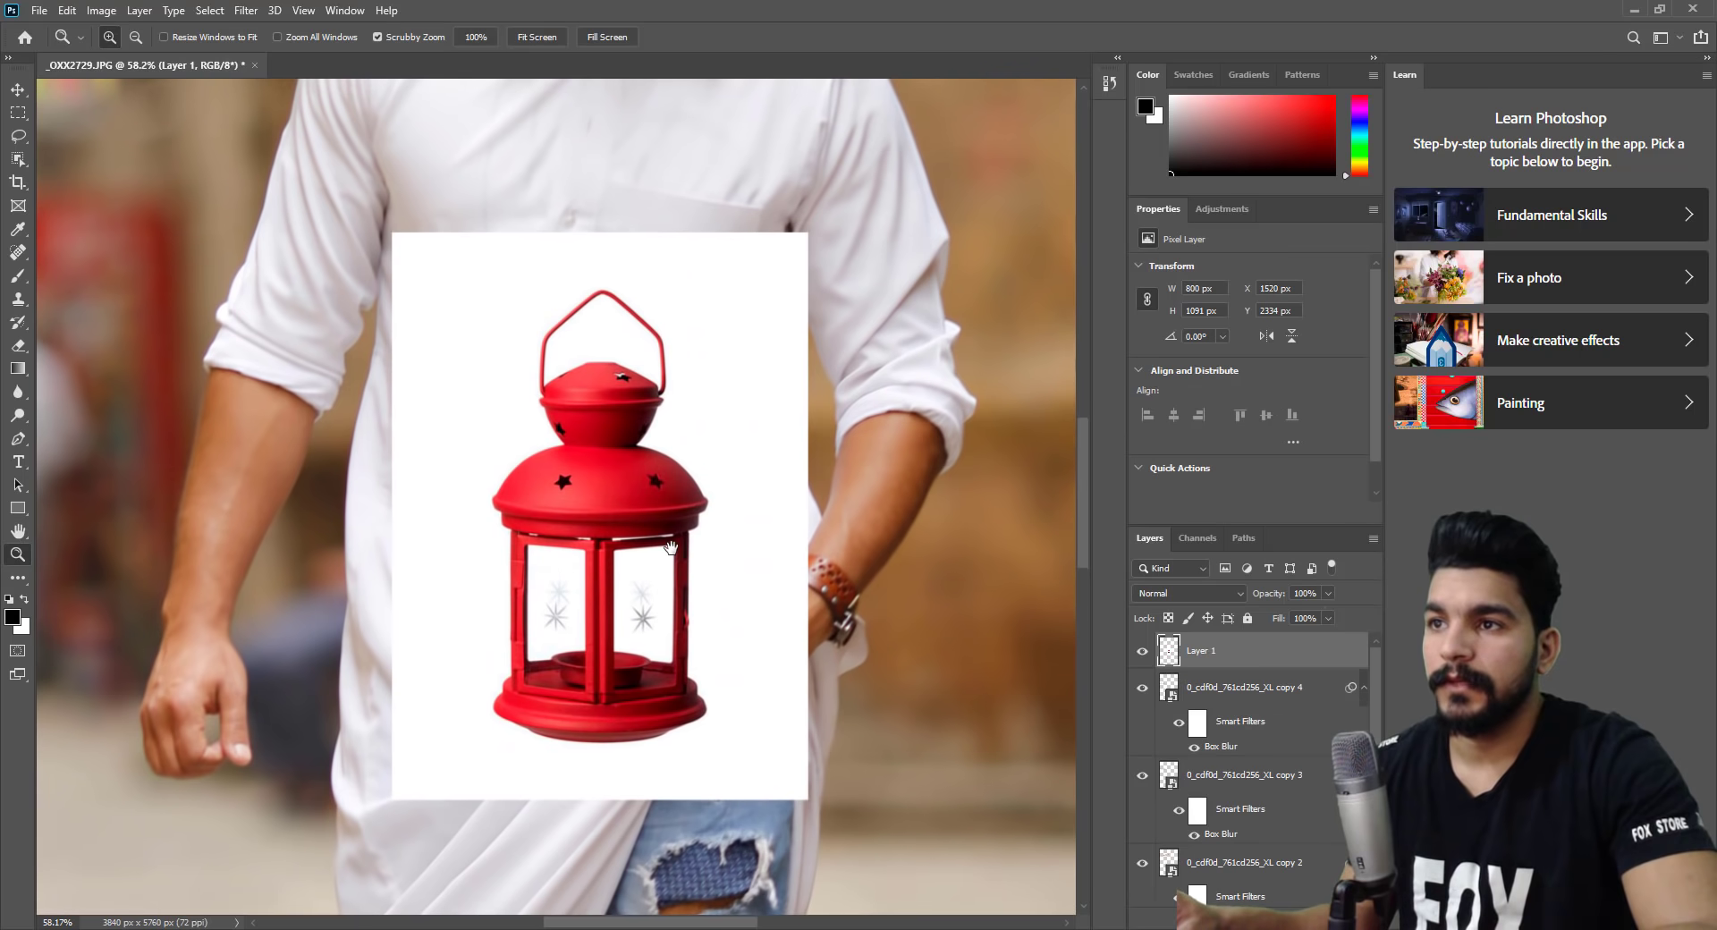
{"action": "left_click", "coordinate": [18, 299]}
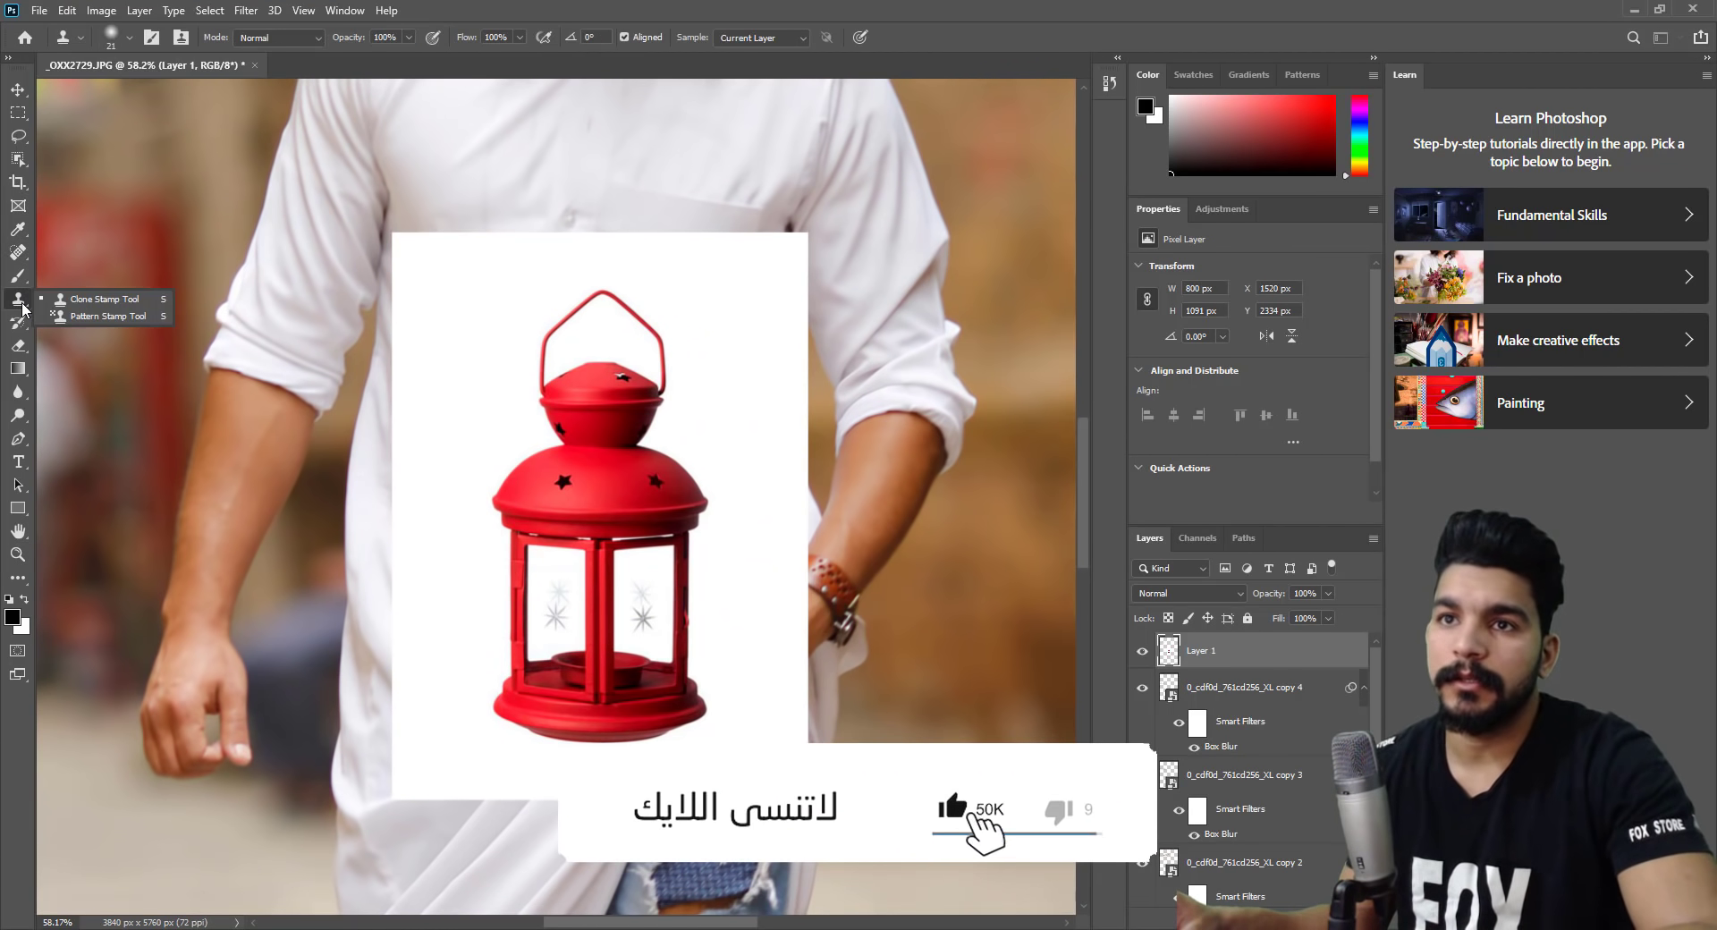
{"action": "right_click", "coordinate": [18, 349]}
{"action": "left_click", "coordinate": [90, 381]}
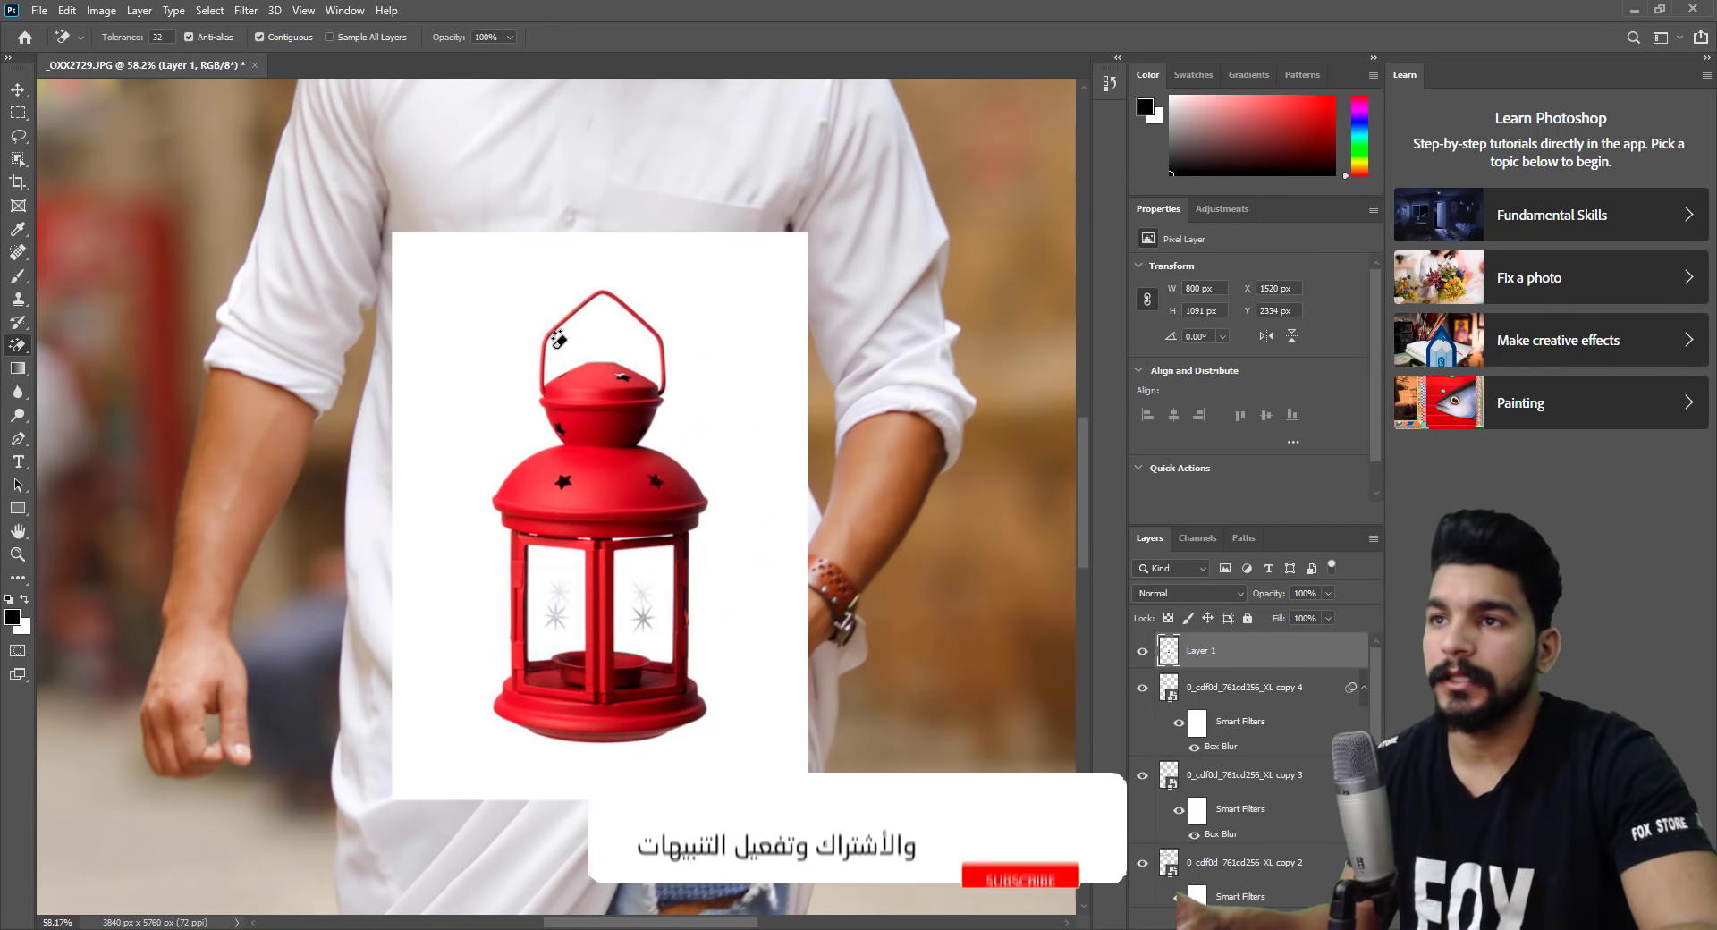
{"action": "left_click", "coordinate": [491, 339]}
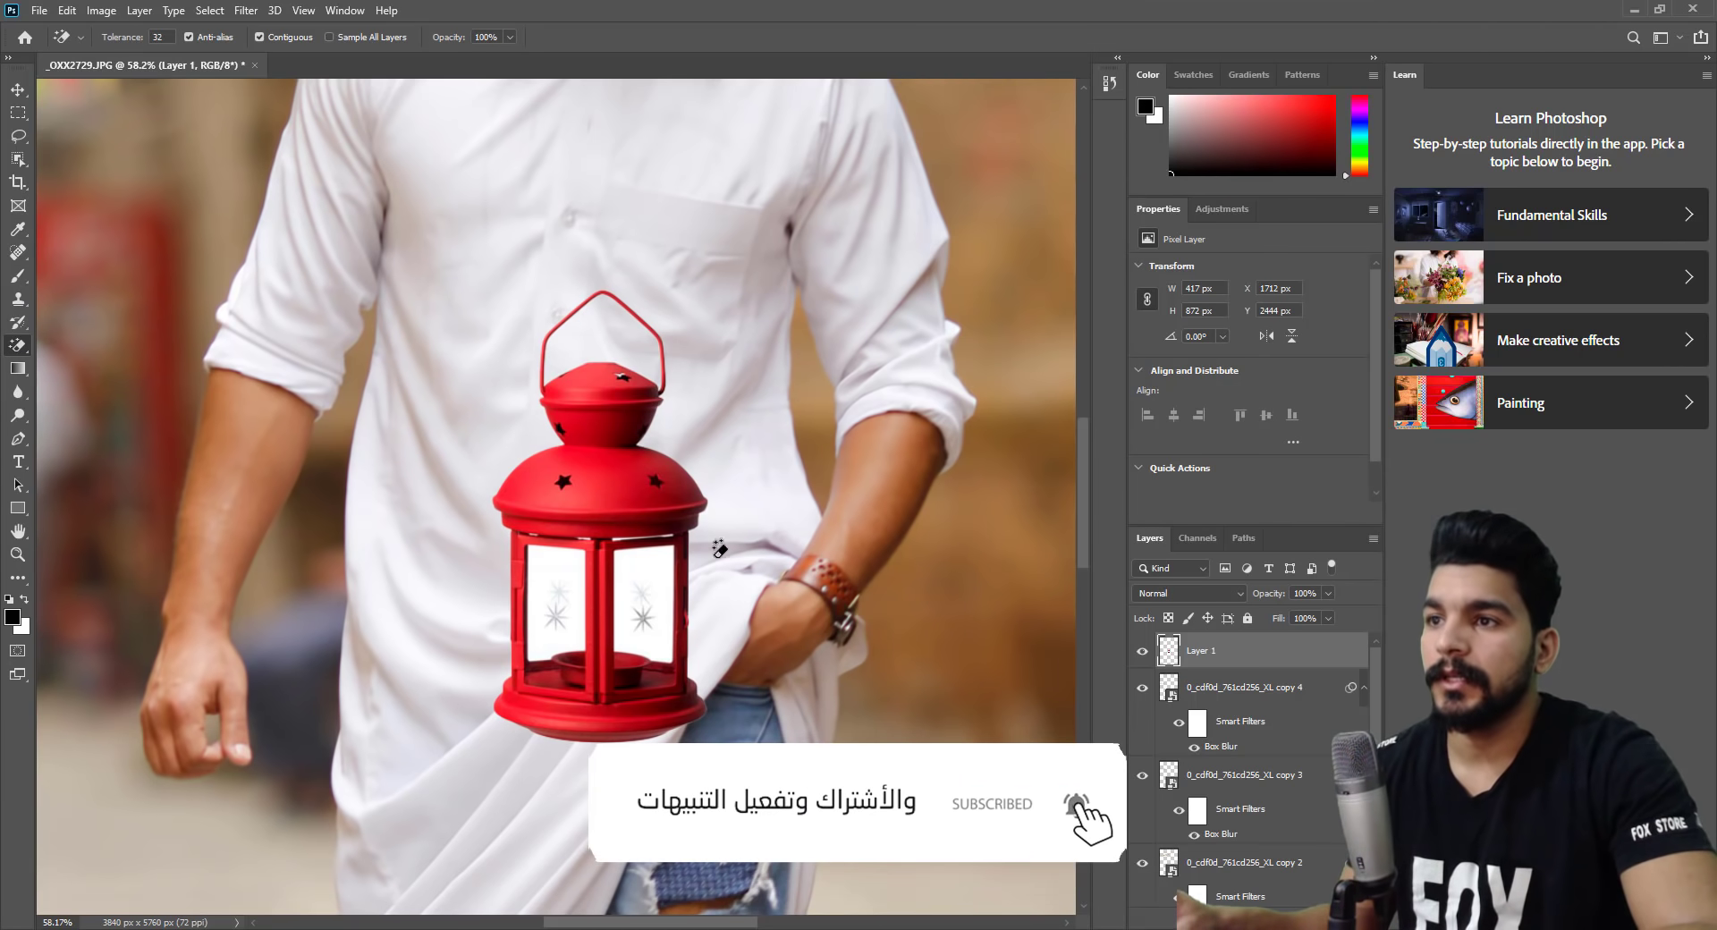
{"action": "left_click", "coordinate": [660, 567]}
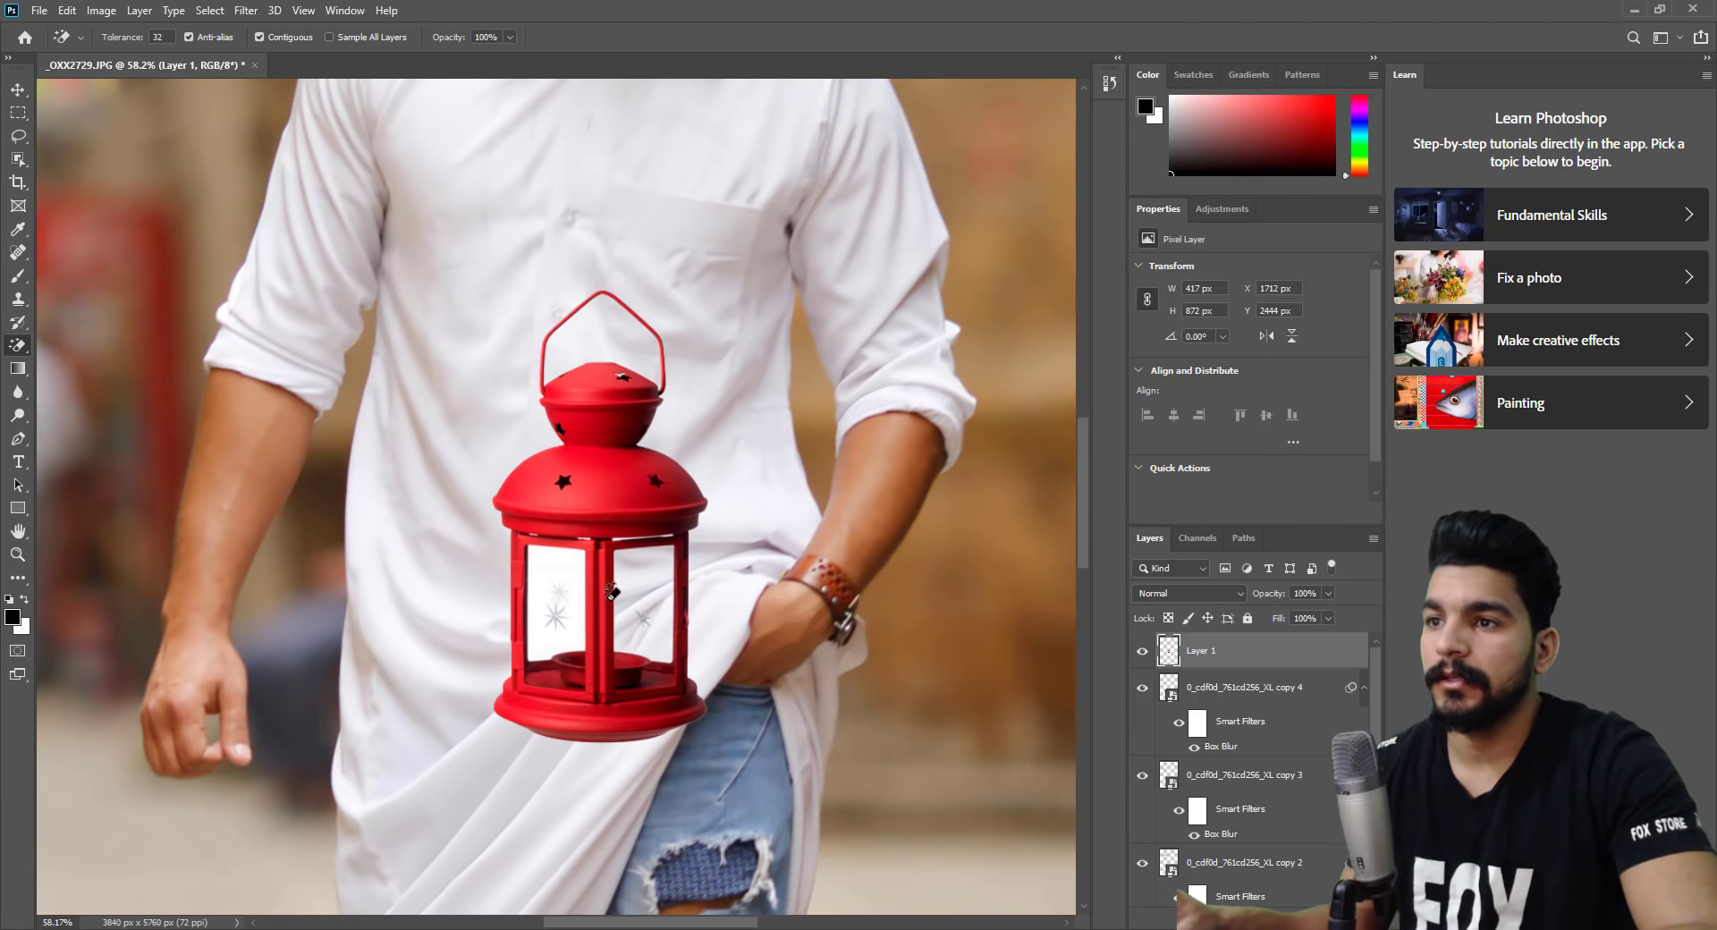
Move the lantern down beside the man's hanging left hand.
{"action": "left_click", "coordinate": [18, 554]}
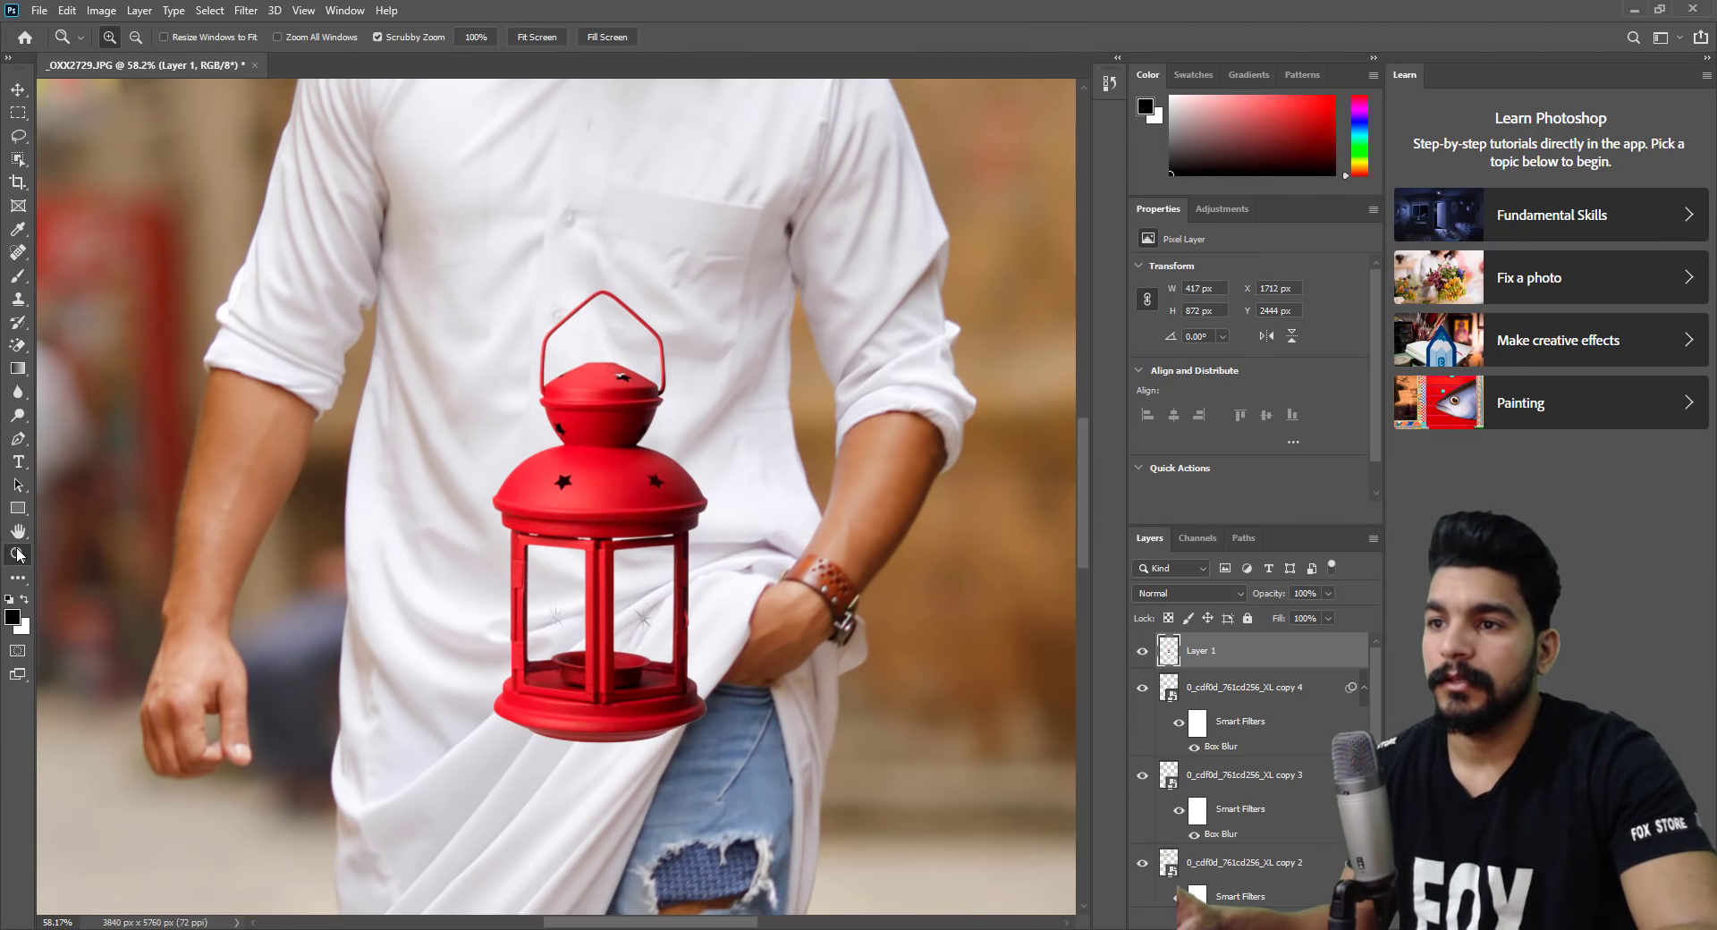
{"action": "mouse_move", "coordinate": [683, 513]}
{"action": "left_mouse_down"}
{"action": "mouse_move", "coordinate": [701, 406]}
{"action": "mouse_move", "coordinate": [402, 595]}
{"action": "mouse_move", "coordinate": [606, 342]}
{"action": "mouse_move", "coordinate": [577, 509]}
{"action": "left_mouse_up"}
{"action": "key", "text": "v"}
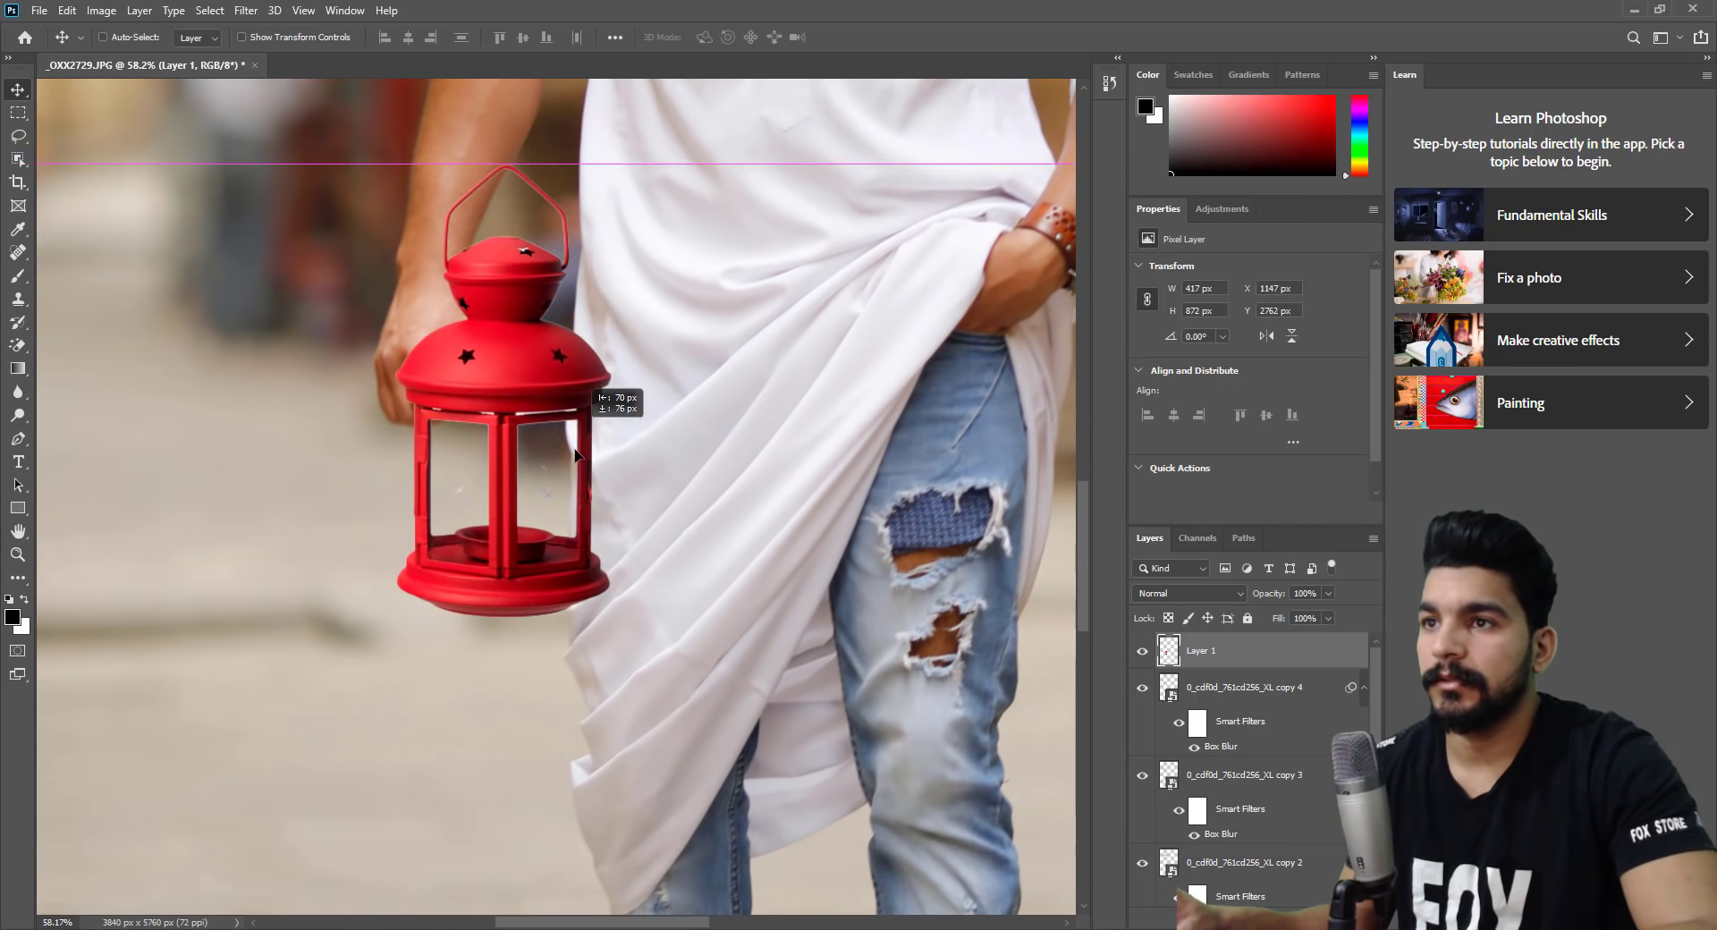
{"action": "key", "text": "e"}
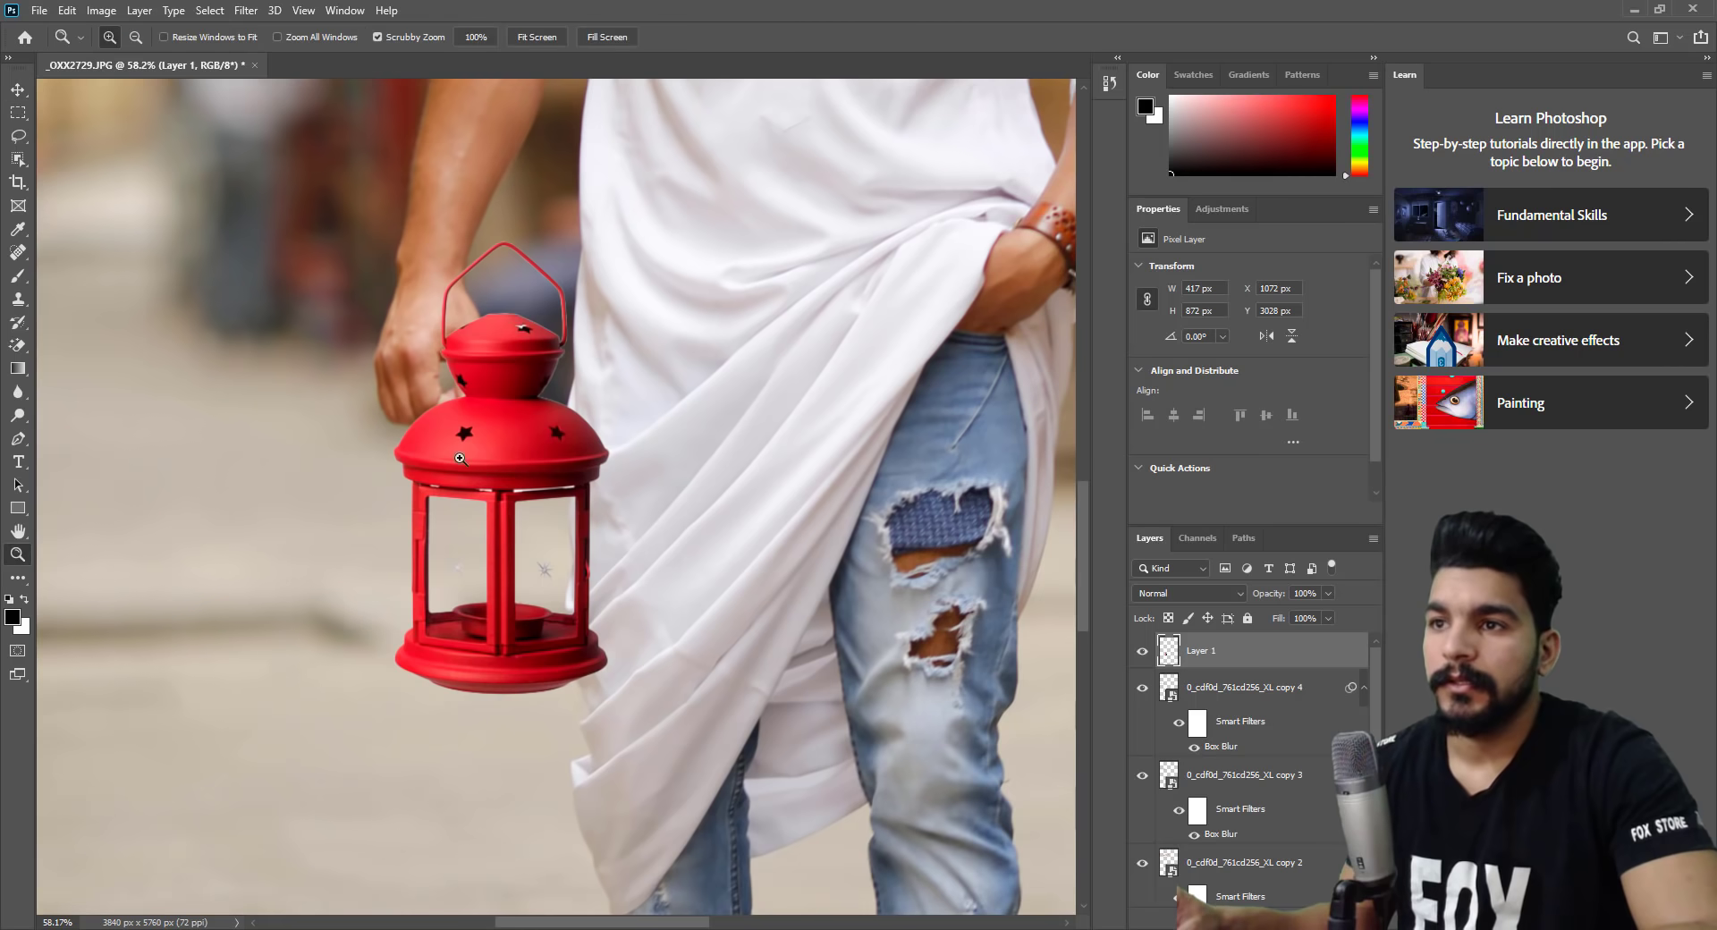
Zoom out from 145% to view the whole figure with the lantern.
{"action": "scroll", "coordinate": [511, 445], "scroll_direction": "up", "scroll_amount": 5}
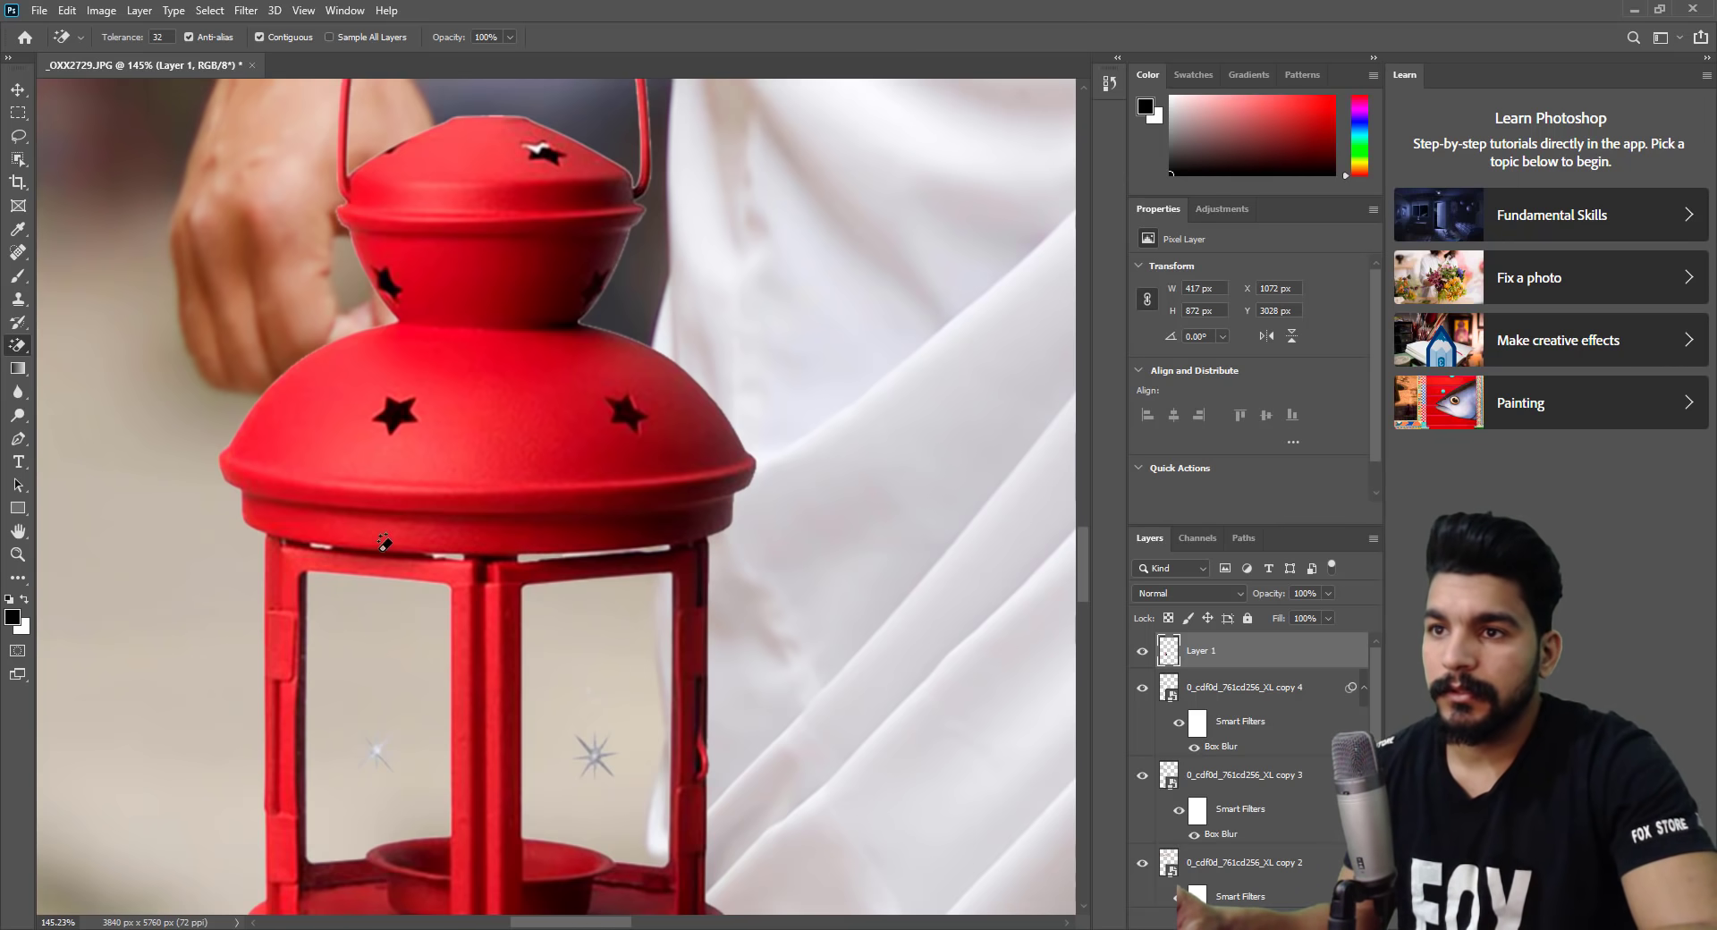
{"action": "scroll", "coordinate": [447, 447], "scroll_direction": "down", "scroll_amount": 3}
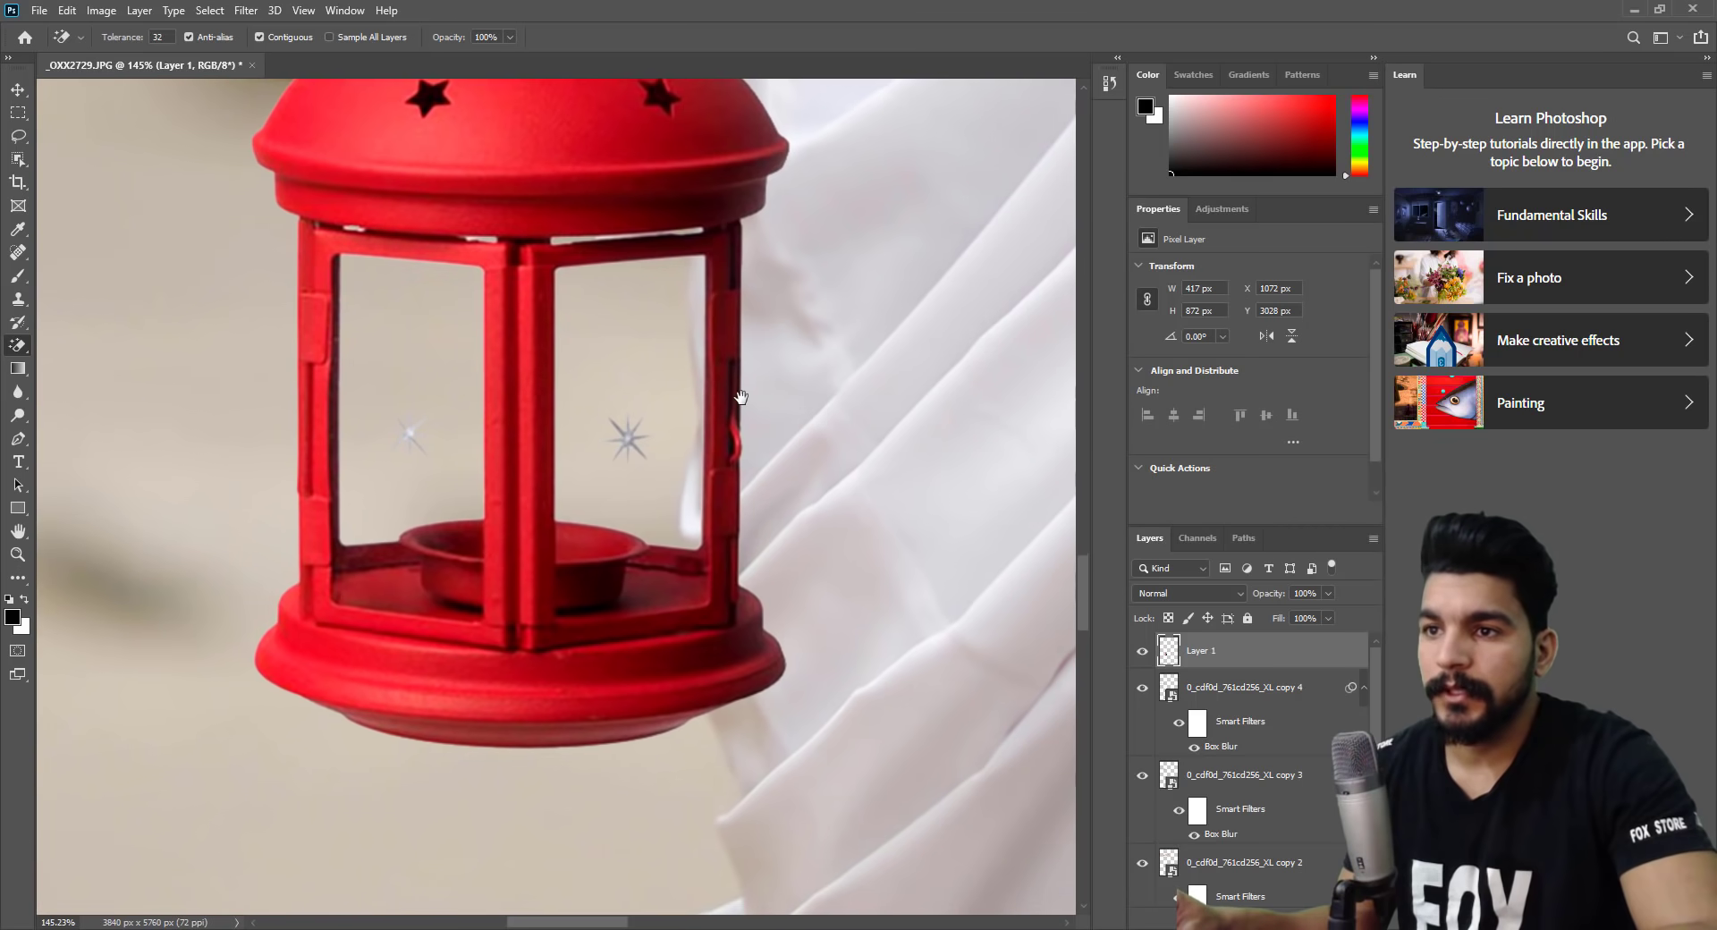
{"action": "scroll", "coordinate": [626, 403], "scroll_direction": "up", "scroll_amount": 5}
{"action": "scroll", "coordinate": [626, 402], "scroll_direction": "left", "scroll_amount": 3}
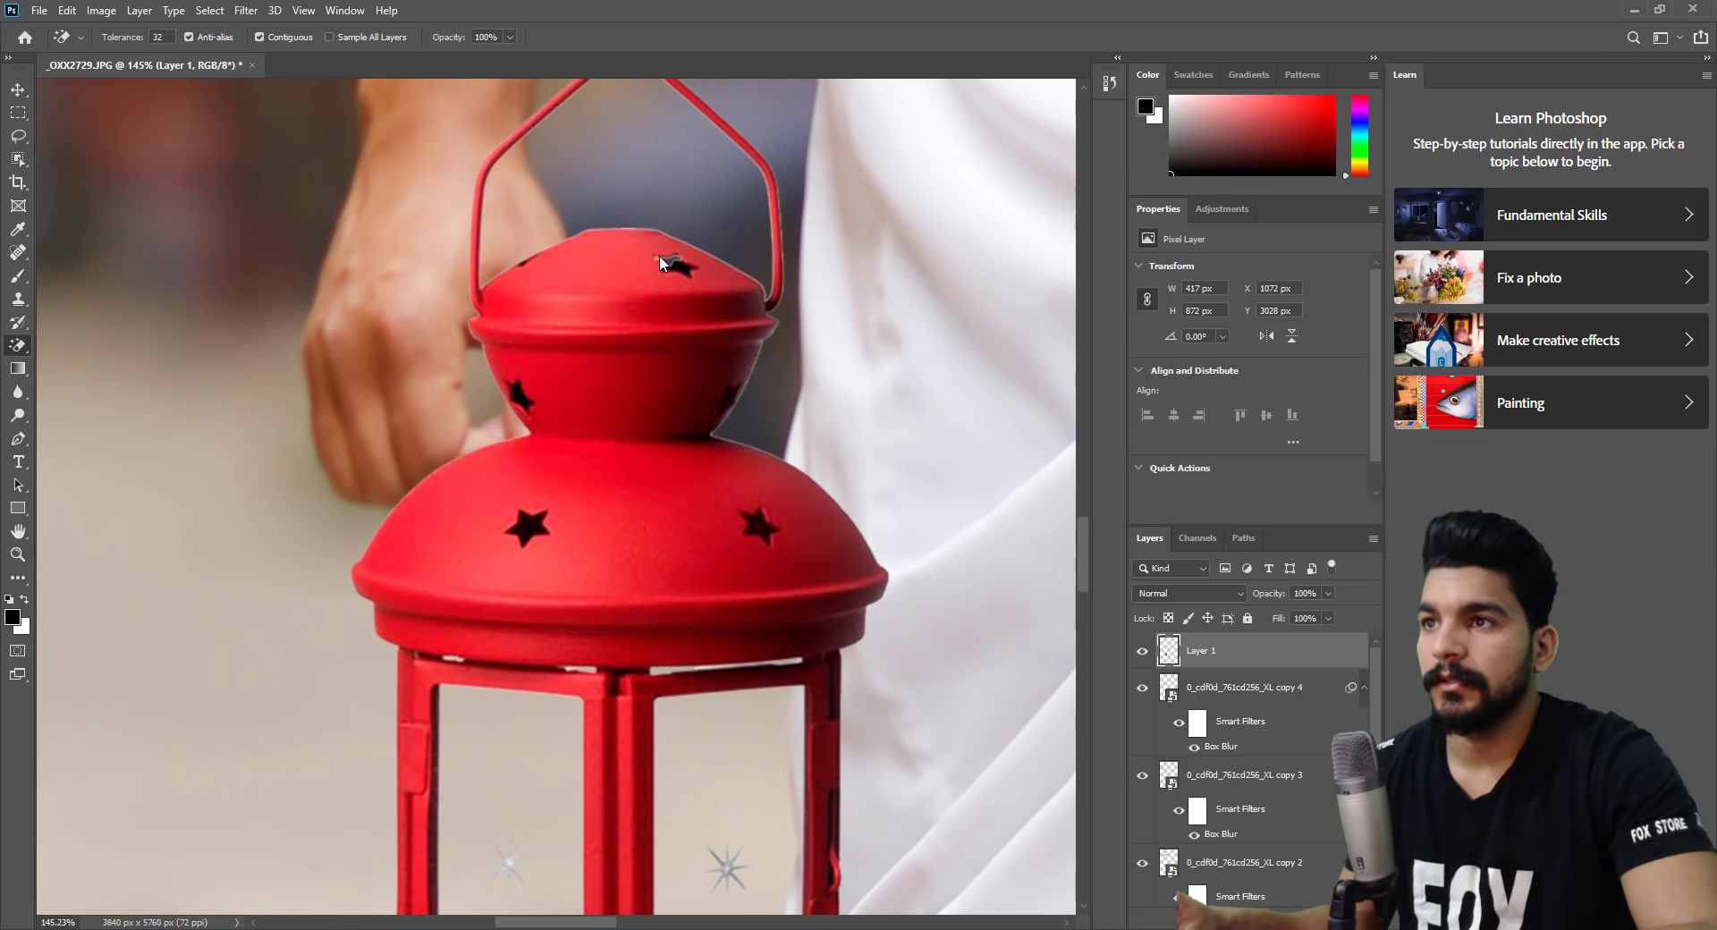
{"action": "scroll", "coordinate": [742, 410], "scroll_direction": "up", "scroll_amount": 3}
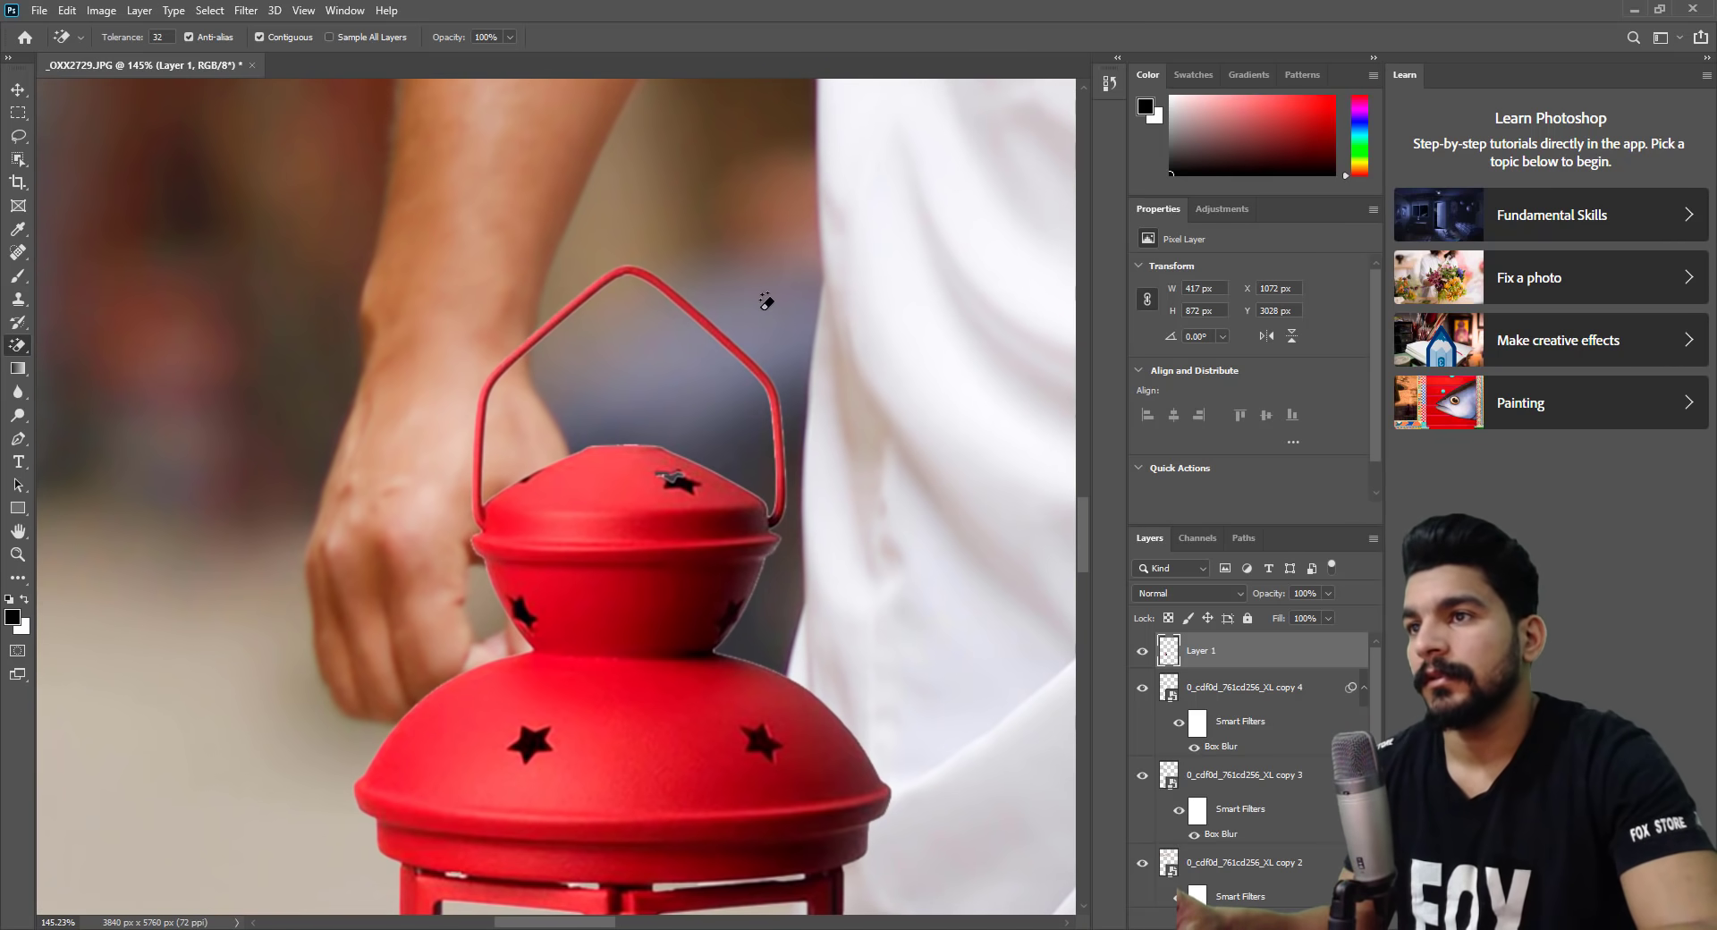
{"action": "left_click", "coordinate": [18, 554]}
{"action": "scroll", "coordinate": [498, 552], "scroll_direction": "down", "scroll_amount": 5}
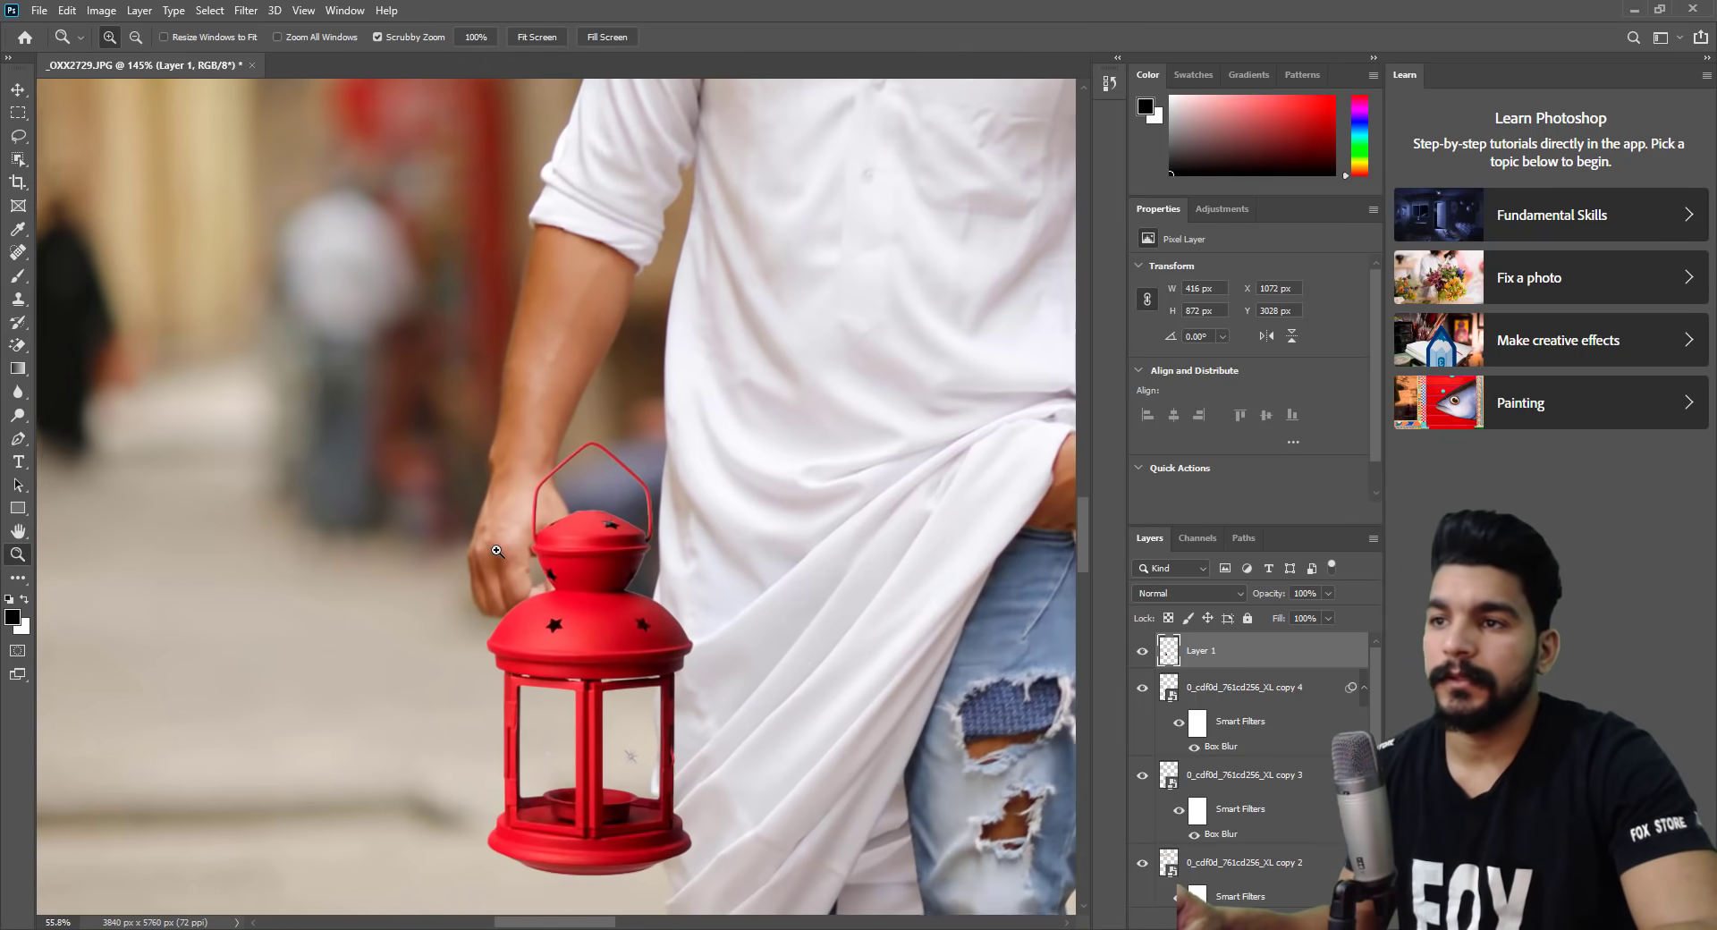
{"action": "scroll", "coordinate": [497, 552], "scroll_direction": "down", "scroll_amount": 3}
{"action": "scroll", "coordinate": [514, 533], "scroll_direction": "up", "scroll_amount": 2}
Scale the lantern to about 66% (274 × 573 px) with its handle in the man's hand.
{"action": "key", "text": "ctrl+t"}
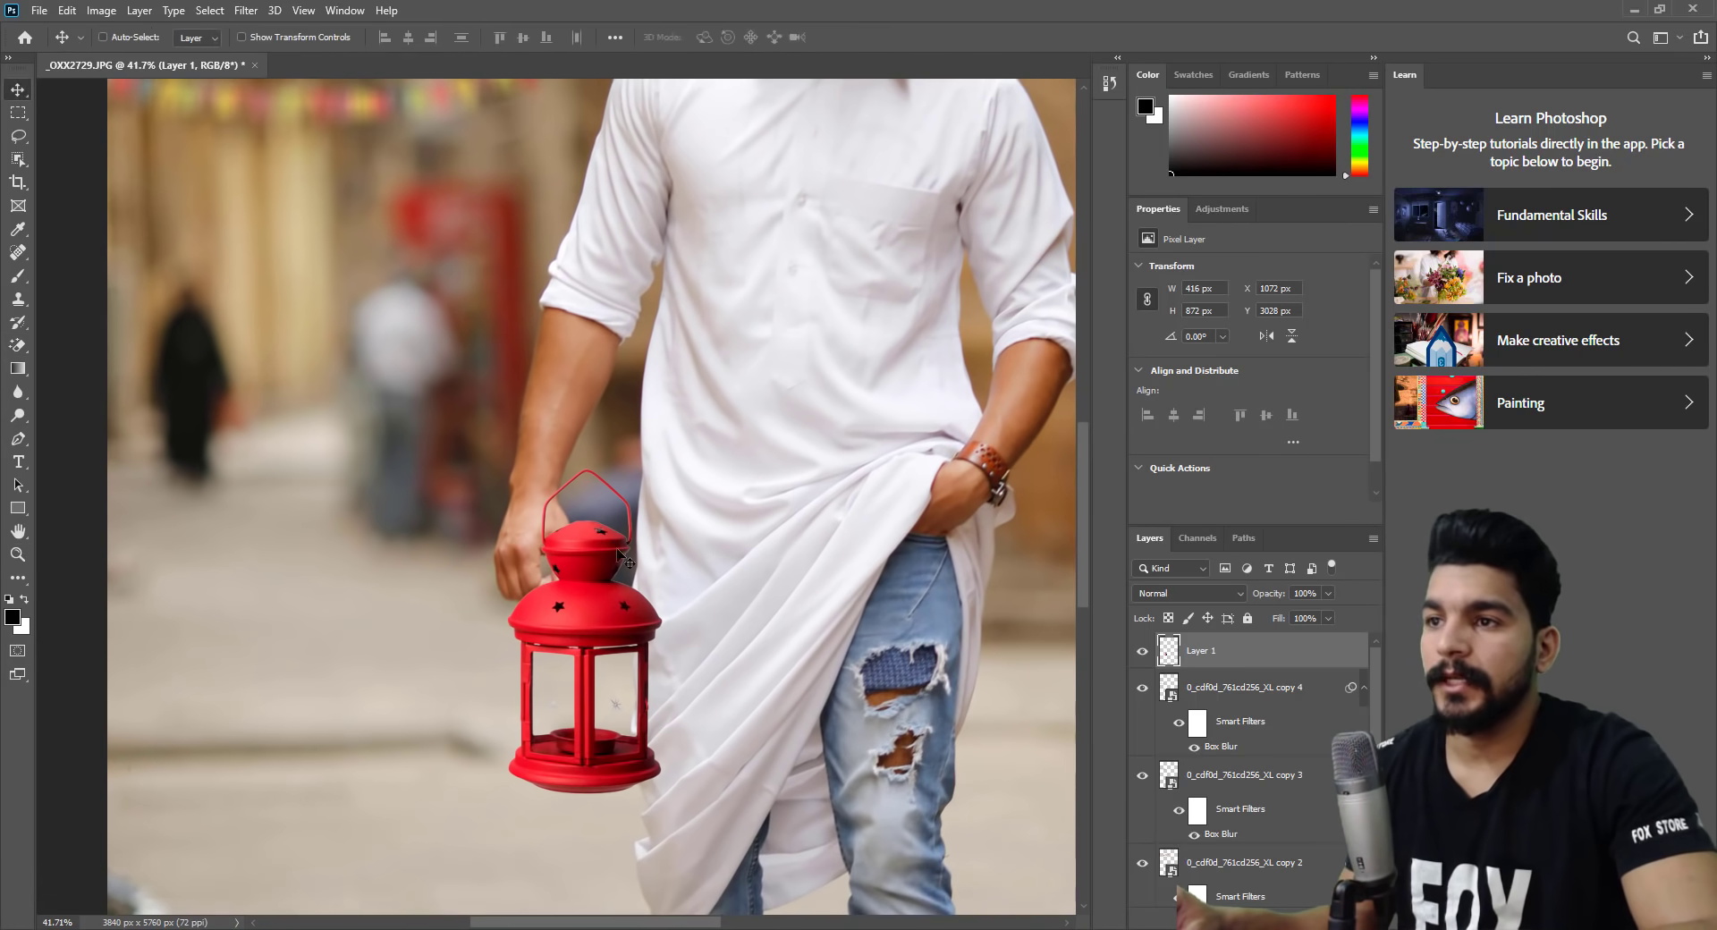
{"action": "left_click_drag", "start_coordinate": [615, 587], "coordinate": [581, 589]}
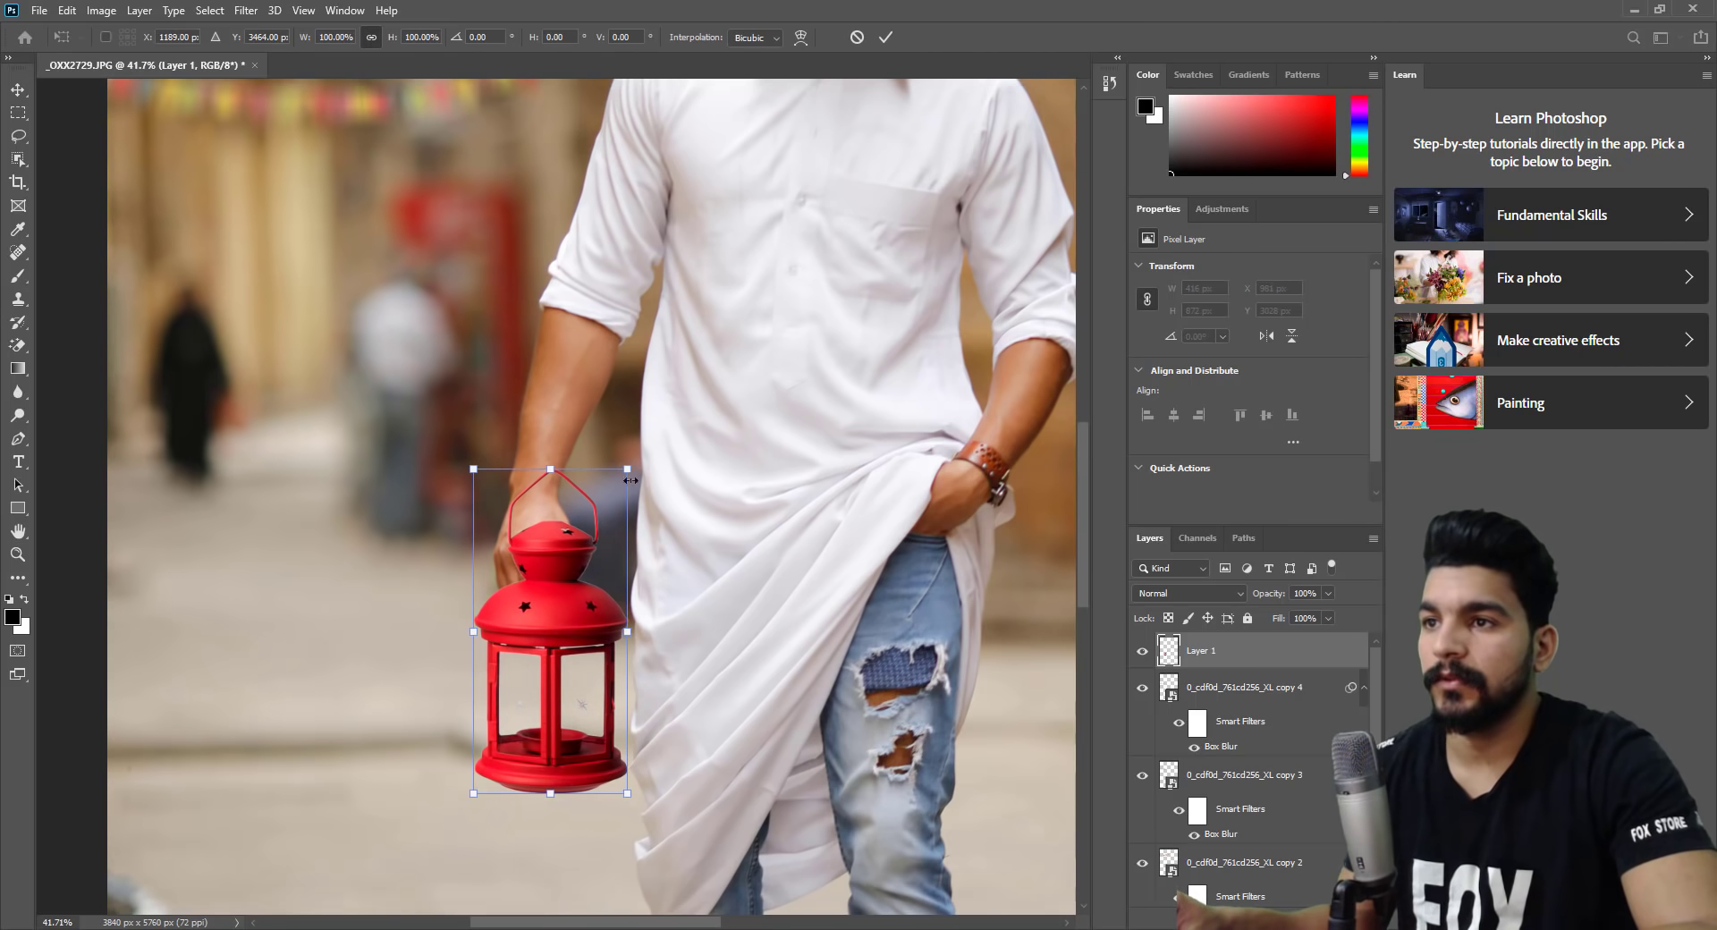
{"action": "left_click_drag", "start_coordinate": [627, 467], "coordinate": [570, 579]}
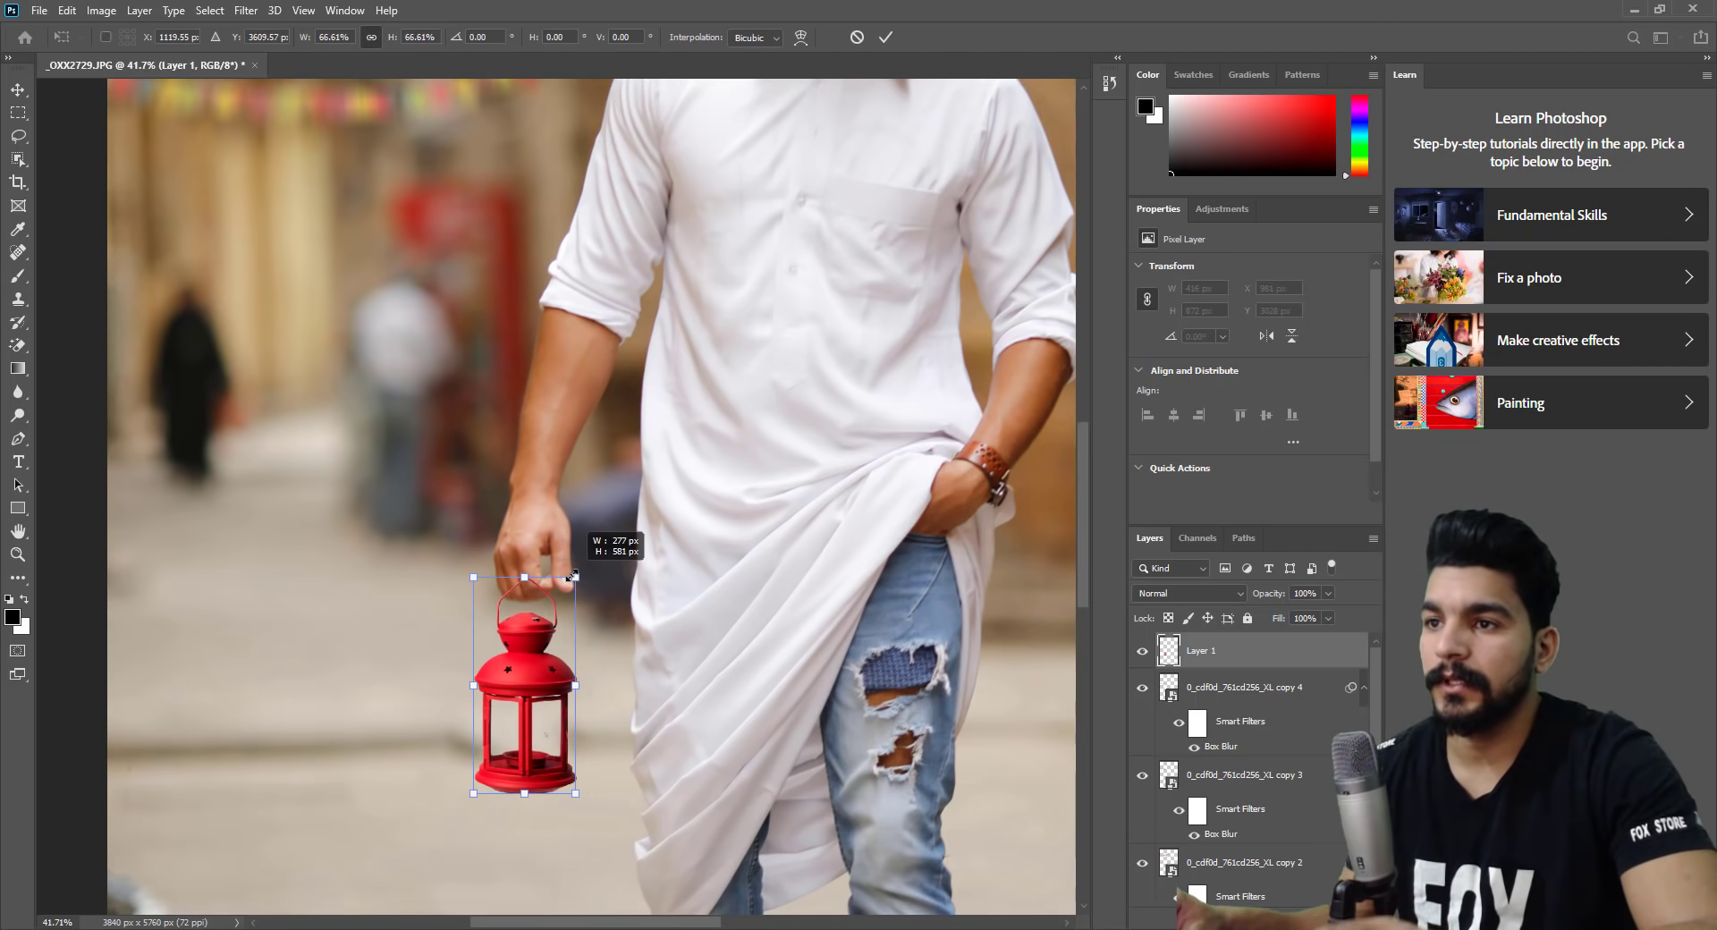
{"action": "left_click_drag", "start_coordinate": [536, 635], "coordinate": [555, 629]}
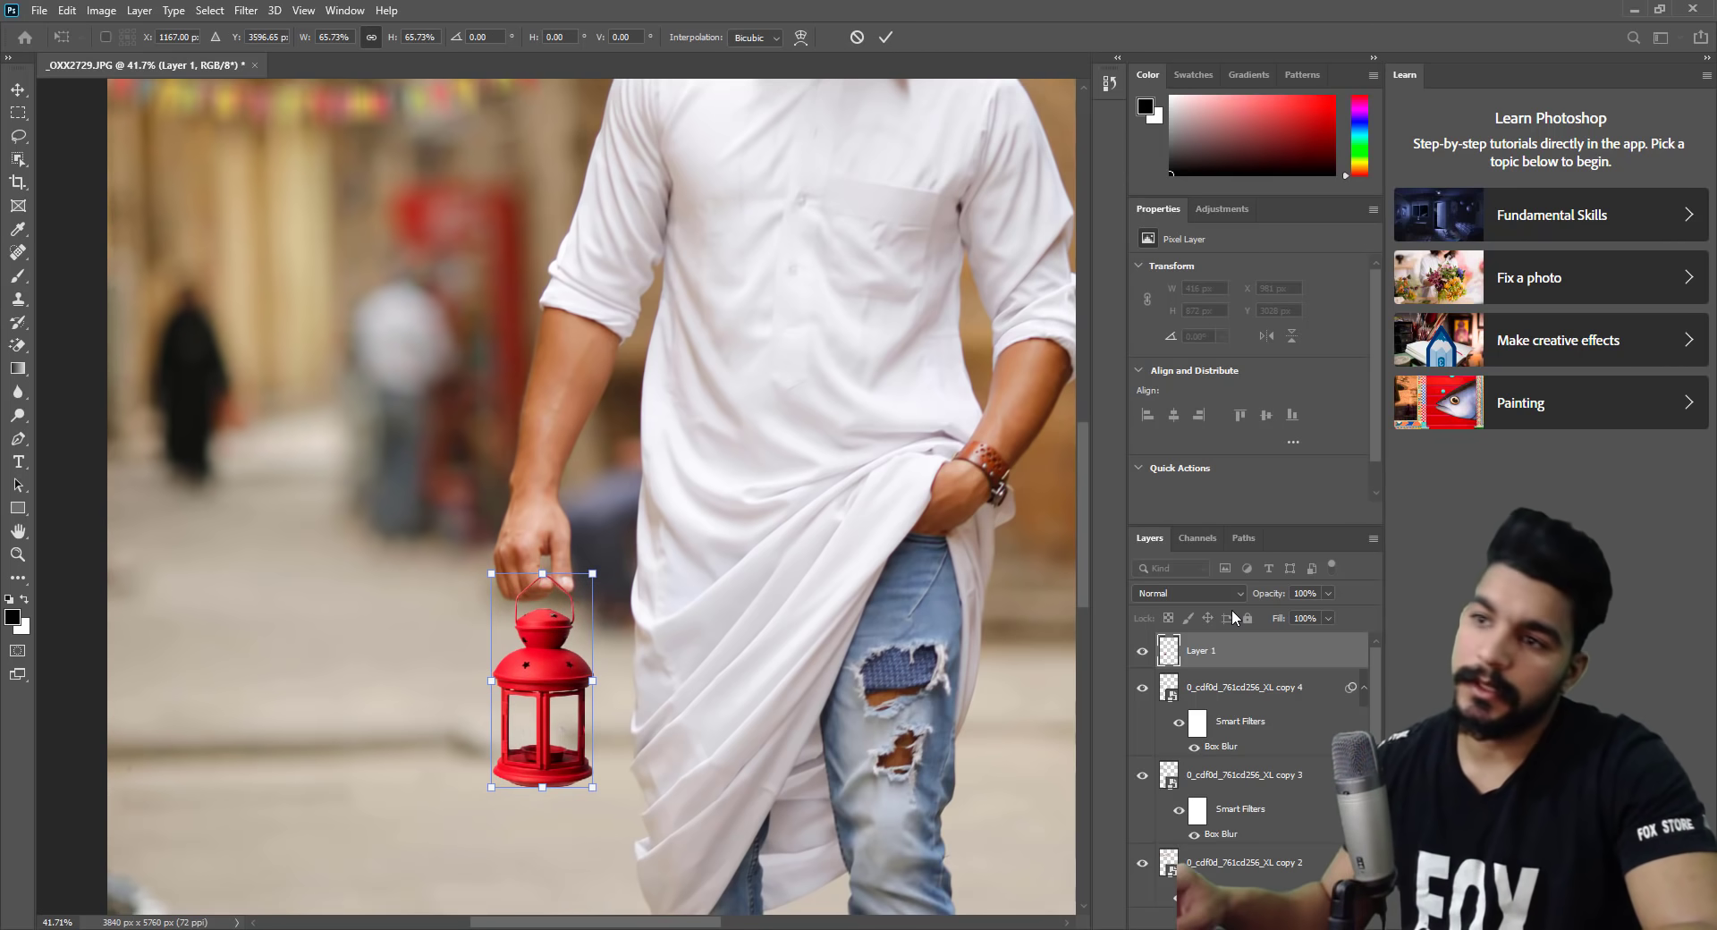
{"action": "left_click_drag", "start_coordinate": [586, 626], "coordinate": [537, 643]}
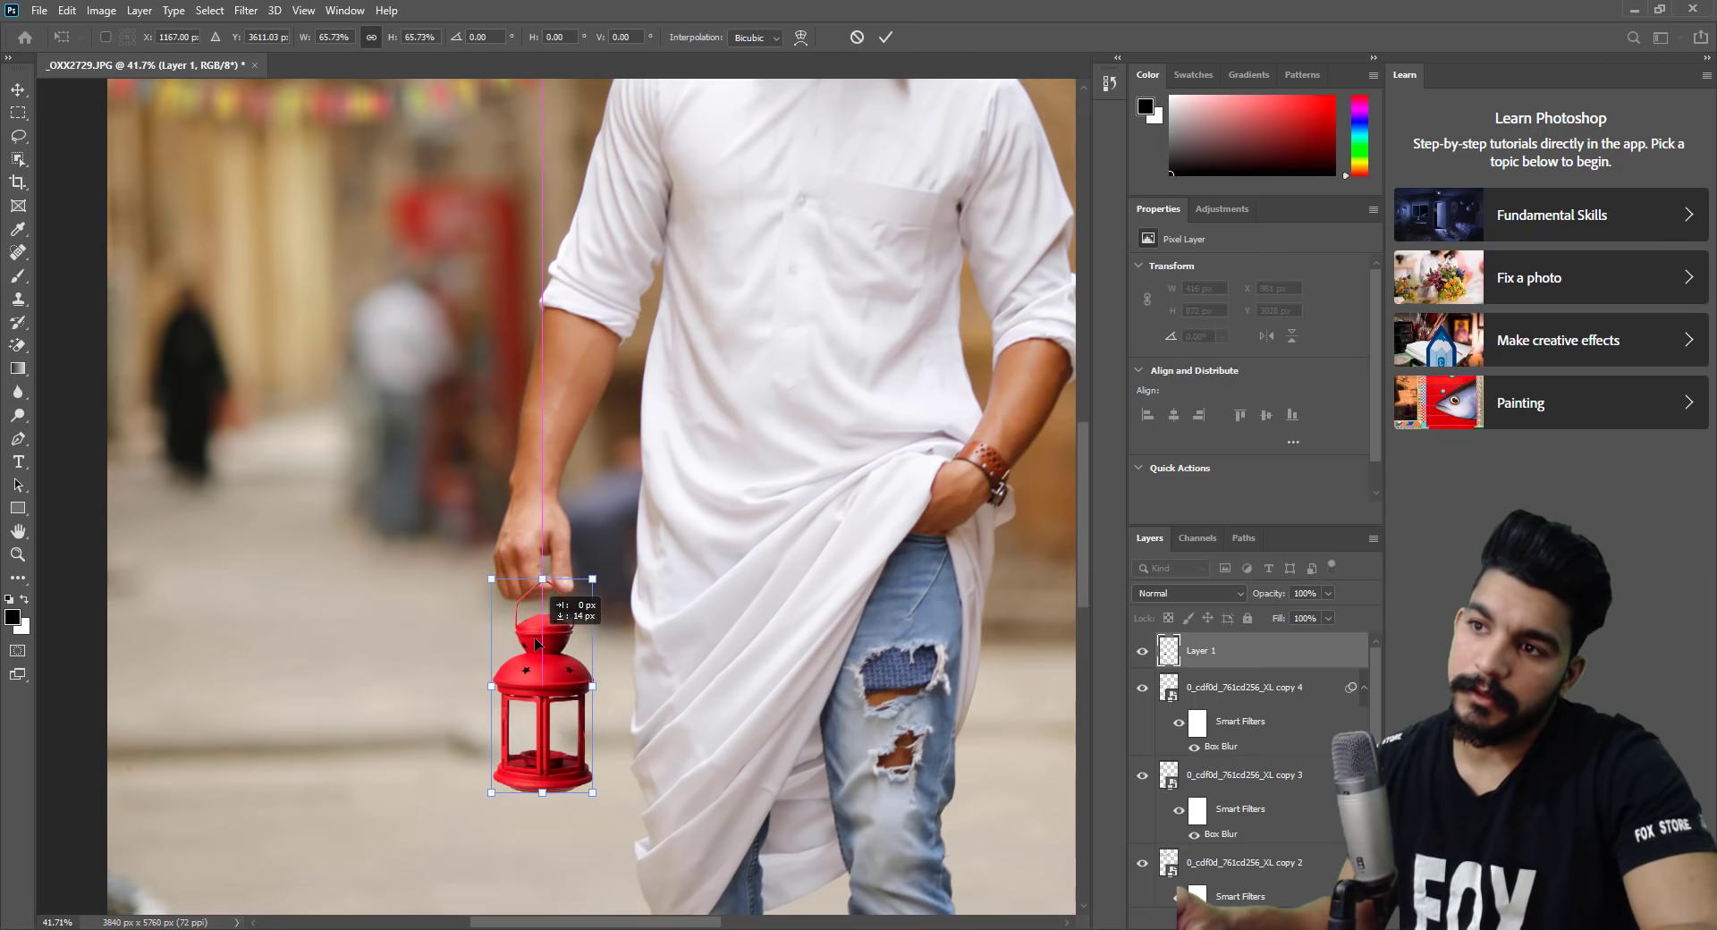
{"action": "mouse_move", "coordinate": [536, 643]}
{"action": "left_mouse_down"}
{"action": "mouse_move", "coordinate": [531, 630]}
{"action": "mouse_move", "coordinate": [551, 636]}
{"action": "mouse_move", "coordinate": [535, 630]}
{"action": "left_mouse_up"}
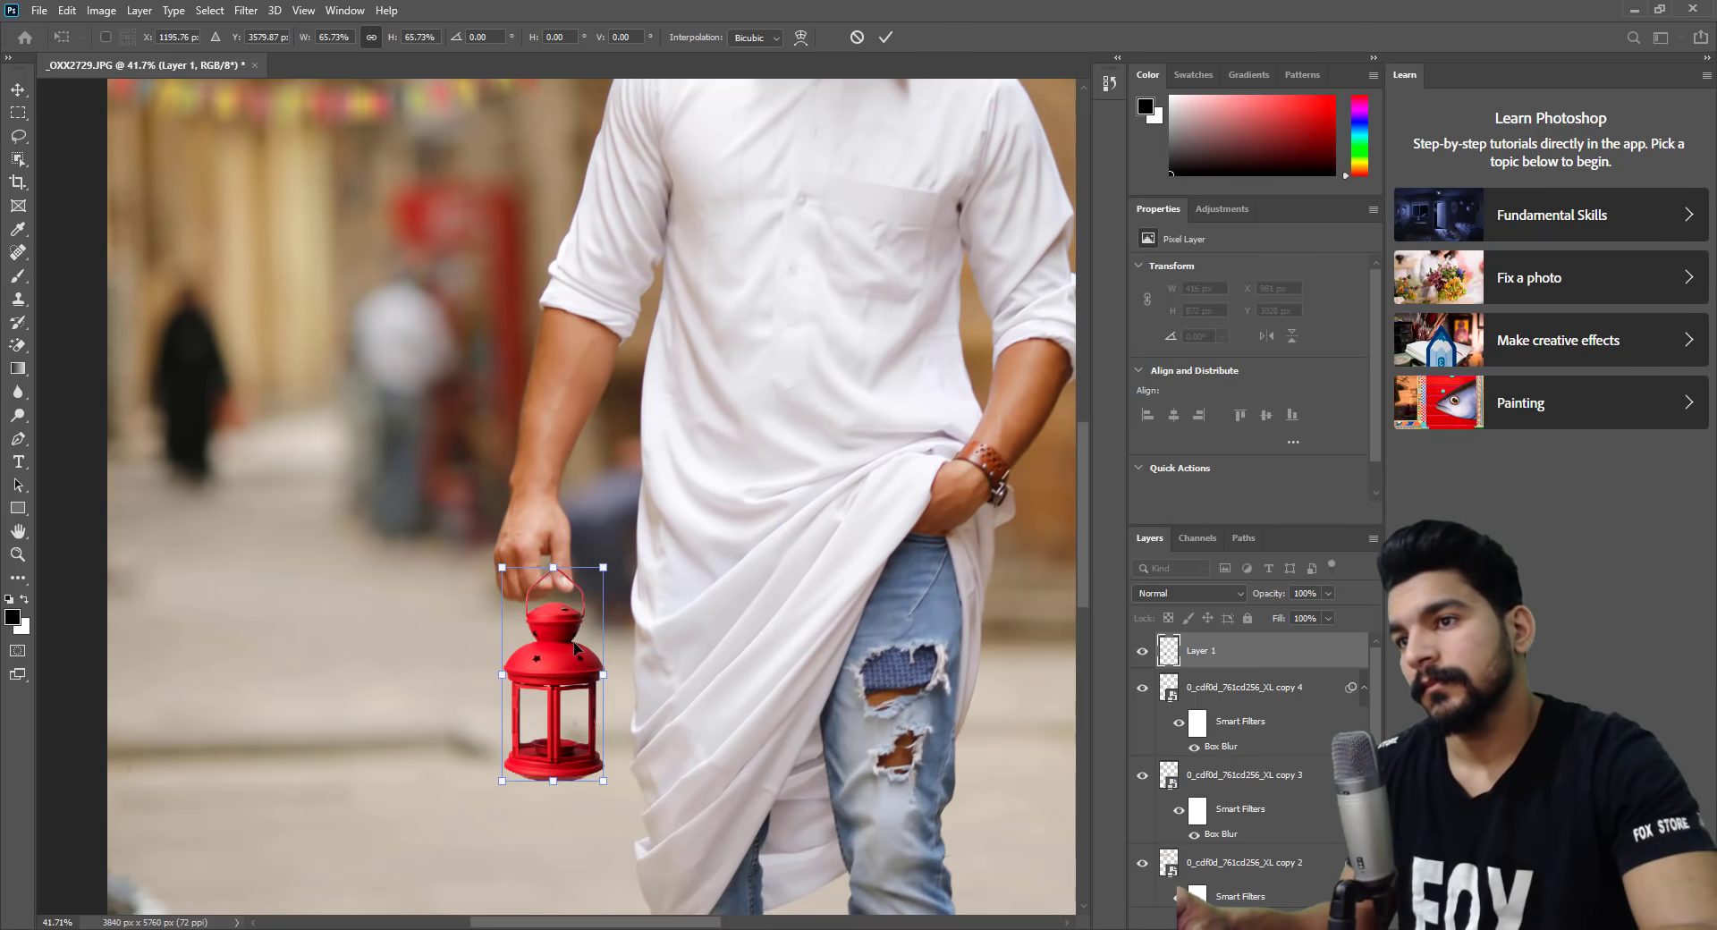
{"action": "left_click_drag", "start_coordinate": [555, 632], "coordinate": [545, 623]}
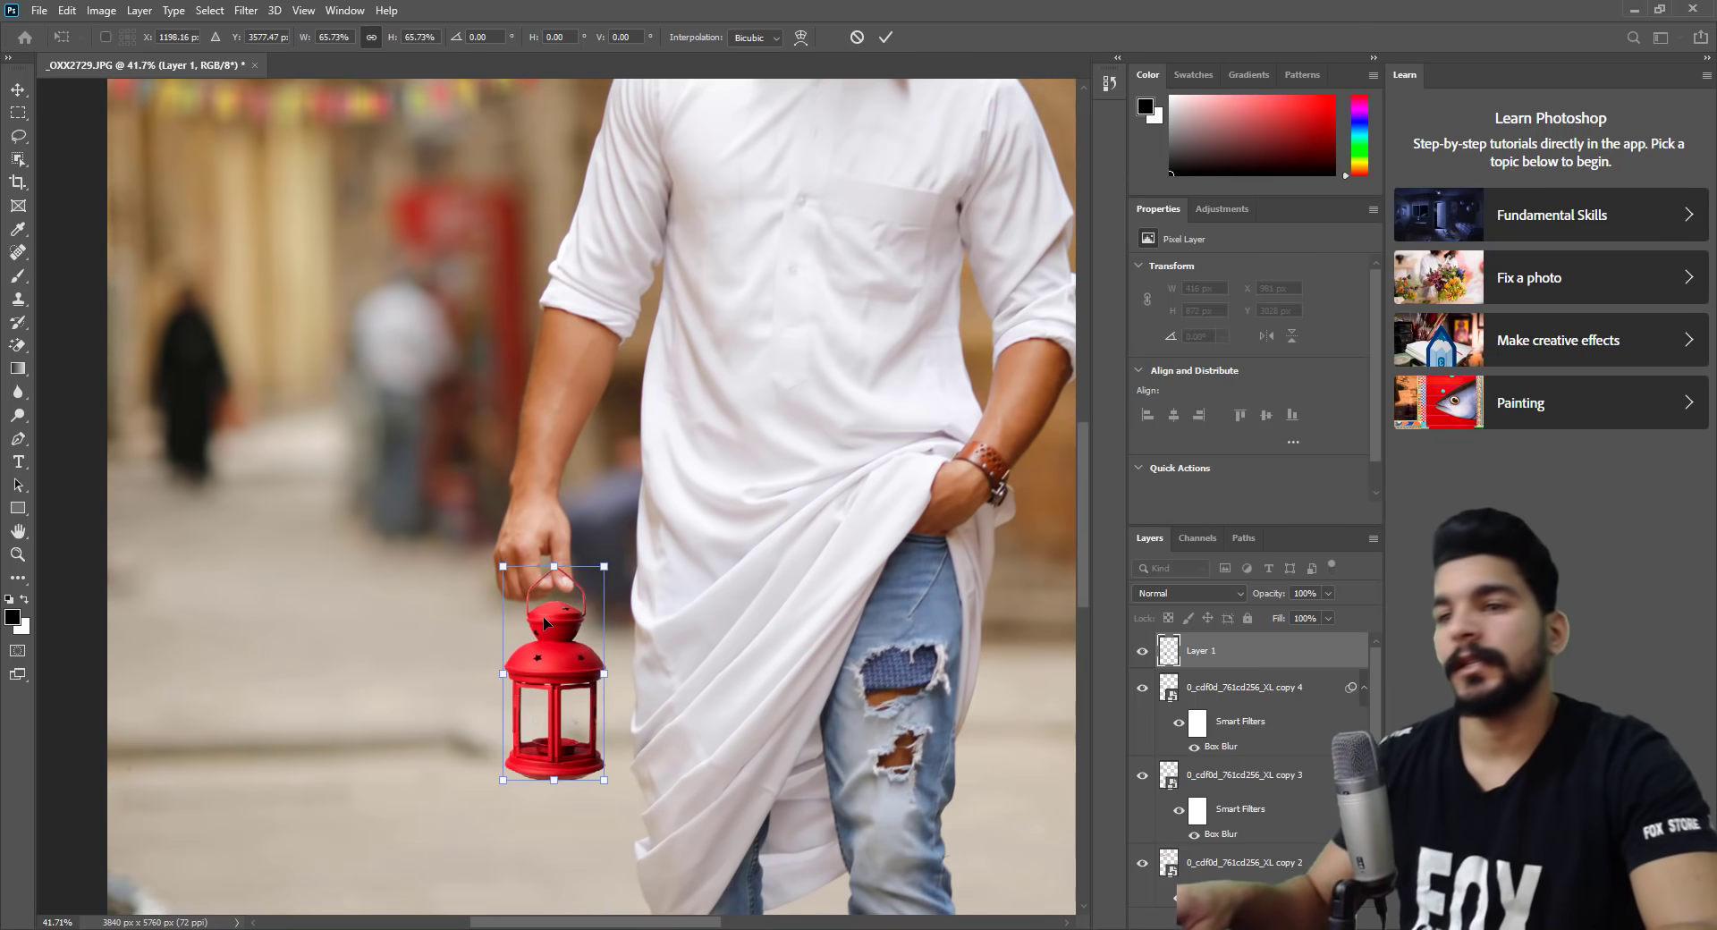
{"action": "key", "text": "Return"}
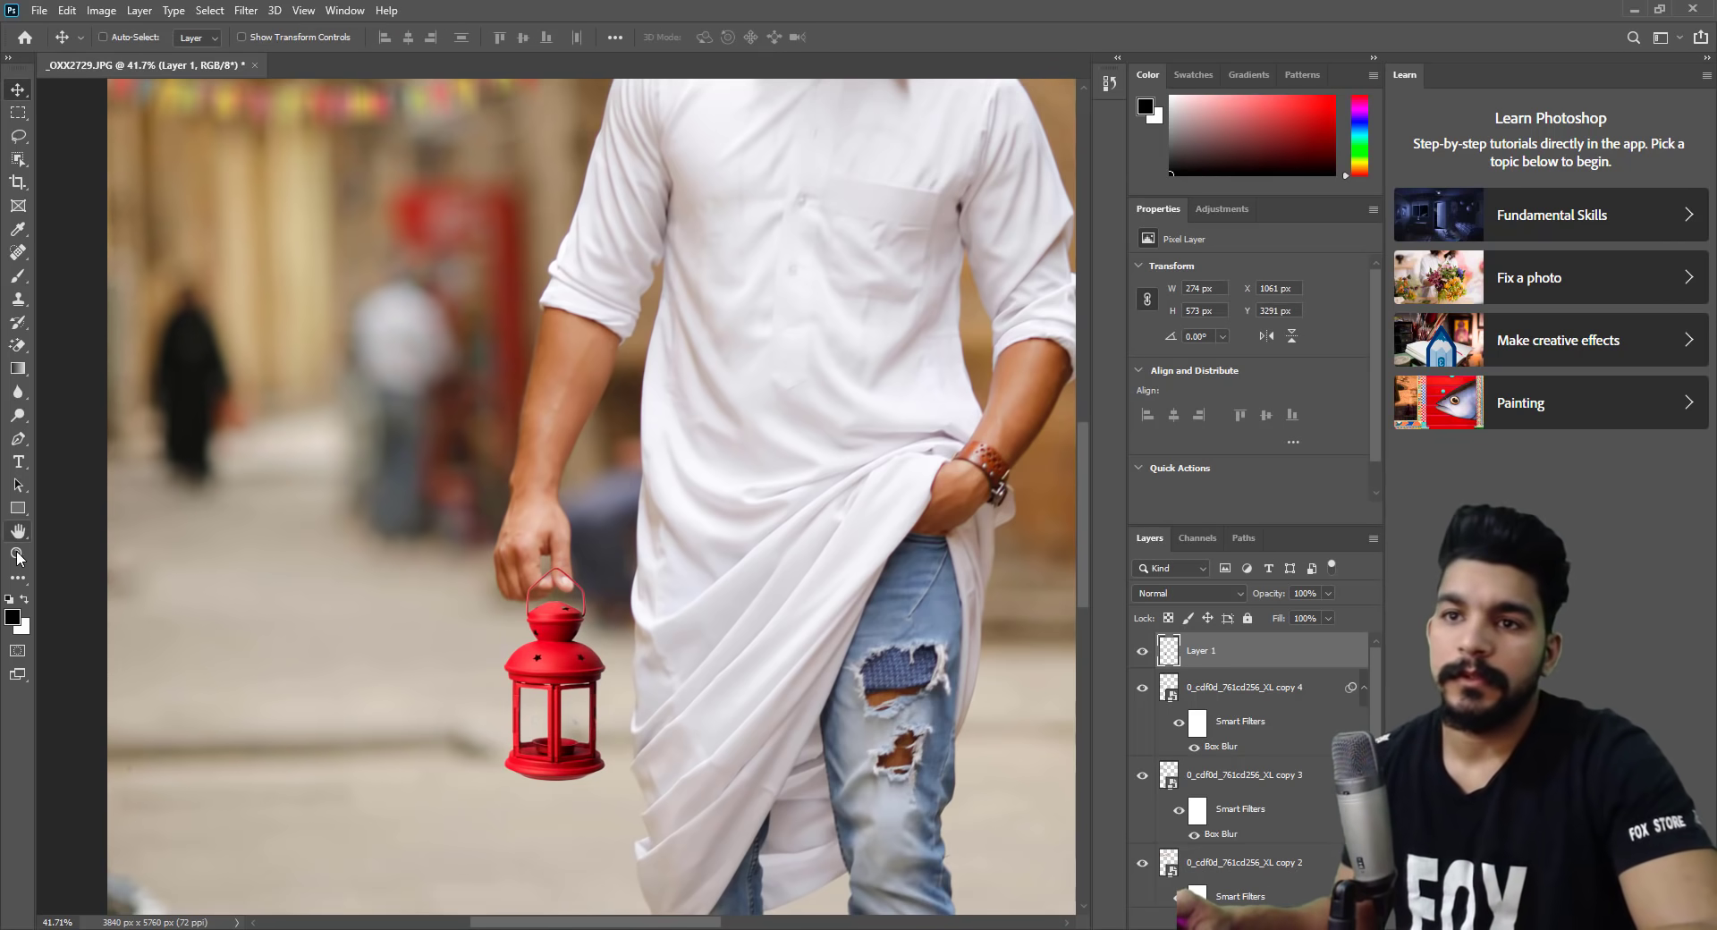
Zoom in on the hand and lower the lantern layer's opacity to 23%.
{"action": "left_click", "coordinate": [18, 555]}
{"action": "mouse_move", "coordinate": [326, 593]}
{"action": "left_mouse_down"}
{"action": "mouse_move", "coordinate": [409, 598]}
{"action": "mouse_move", "coordinate": [529, 225]}
{"action": "left_mouse_up"}
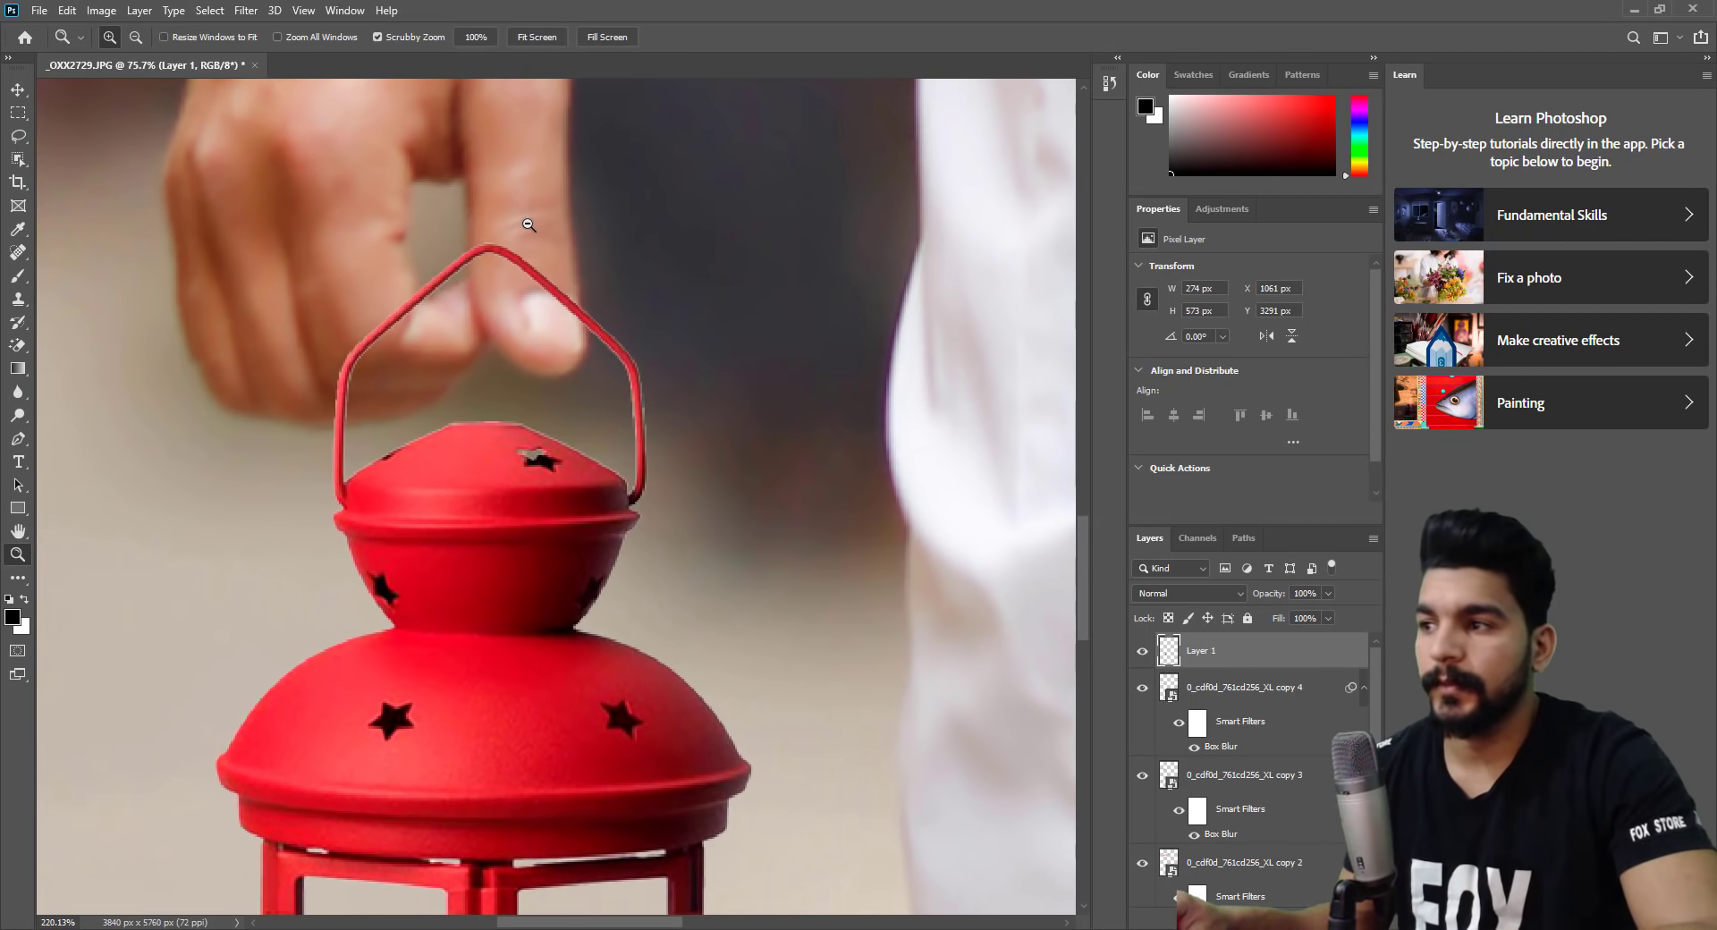
{"action": "mouse_move", "coordinate": [602, 326]}
{"action": "left_mouse_down"}
{"action": "mouse_move", "coordinate": [594, 461]}
{"action": "mouse_move", "coordinate": [536, 535]}
{"action": "left_mouse_up"}
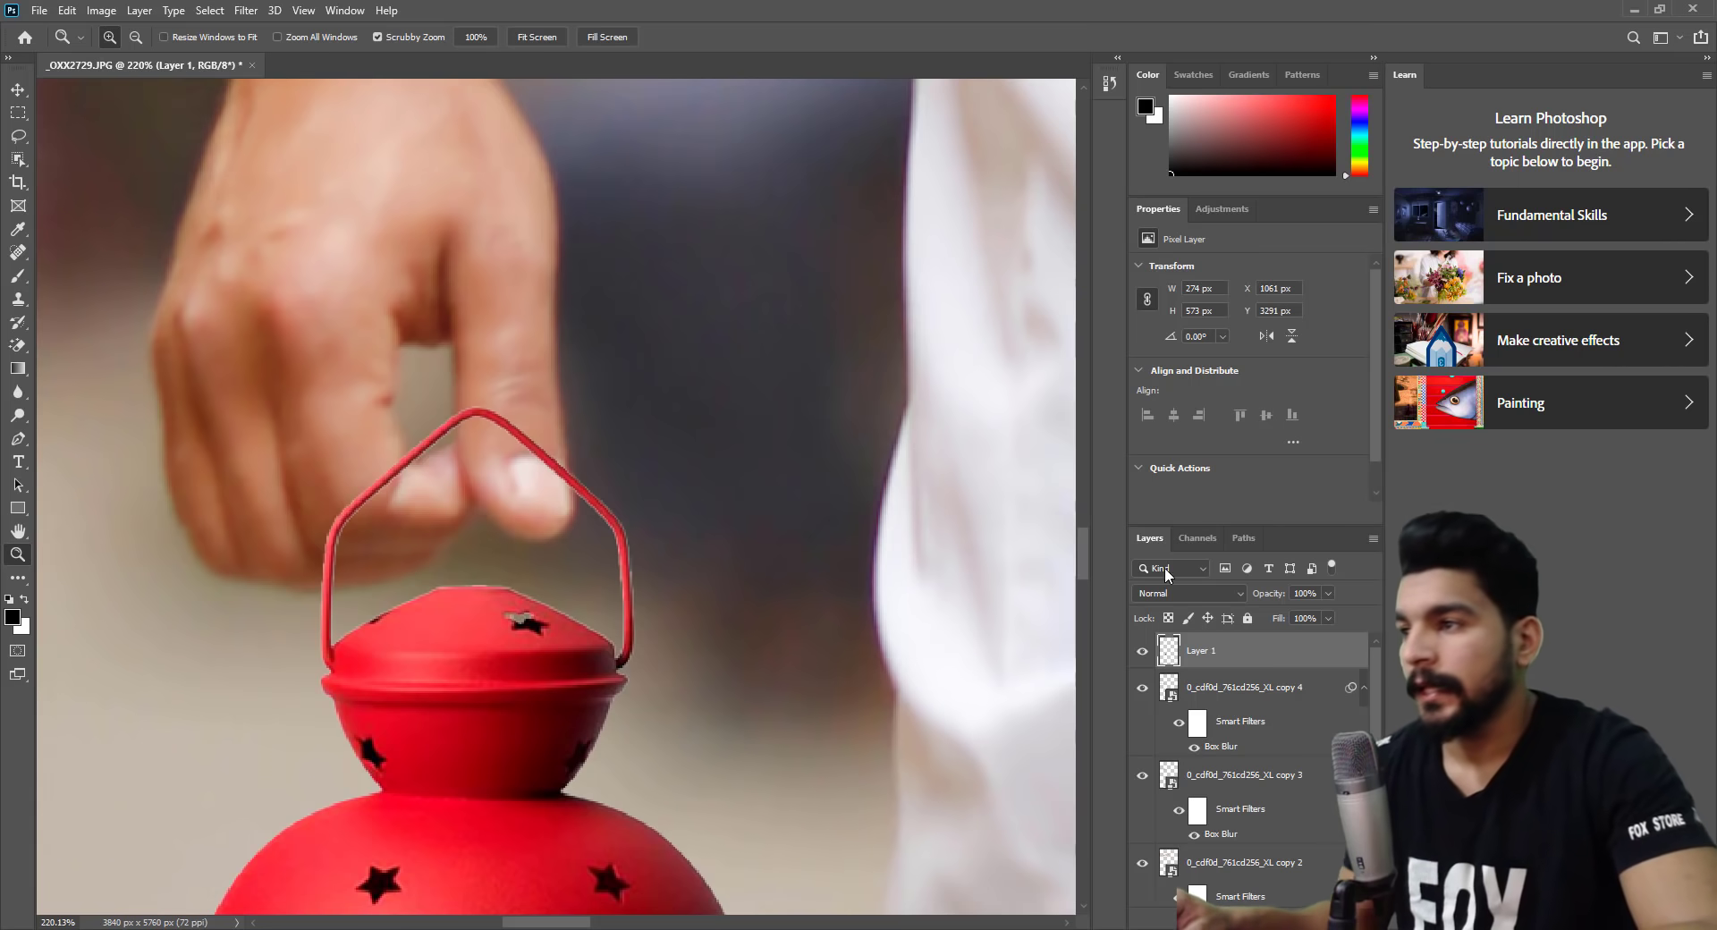
{"action": "left_click_drag", "start_coordinate": [1327, 594], "coordinate": [1265, 608]}
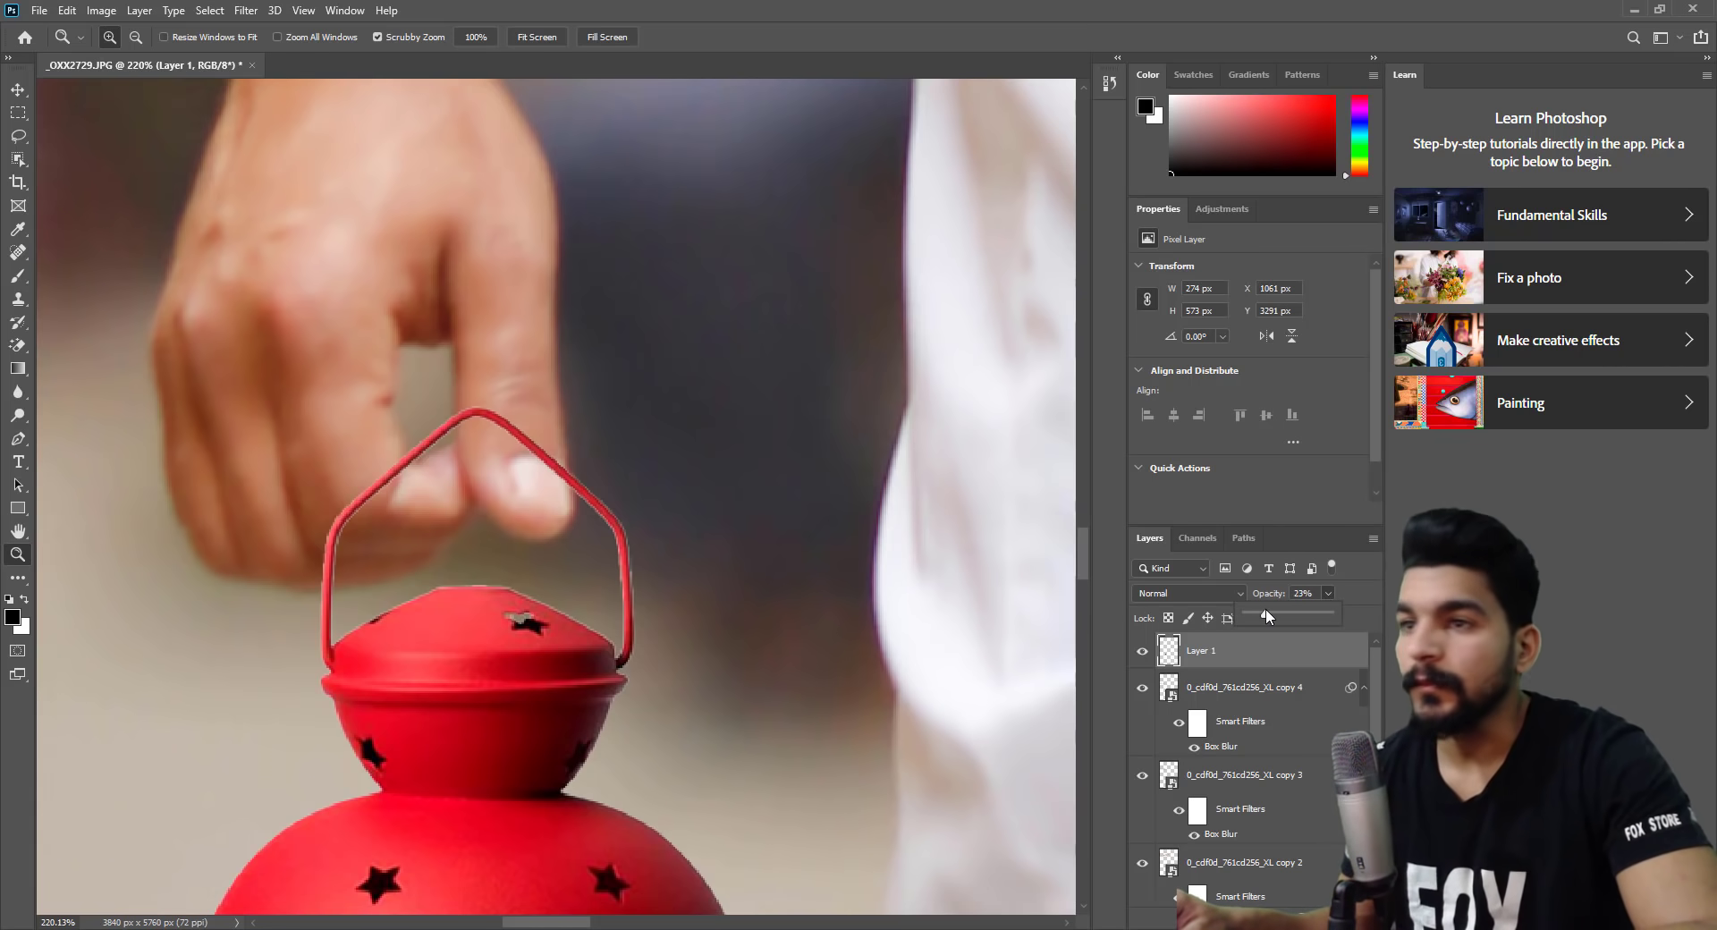
{"action": "left_click", "coordinate": [1327, 598]}
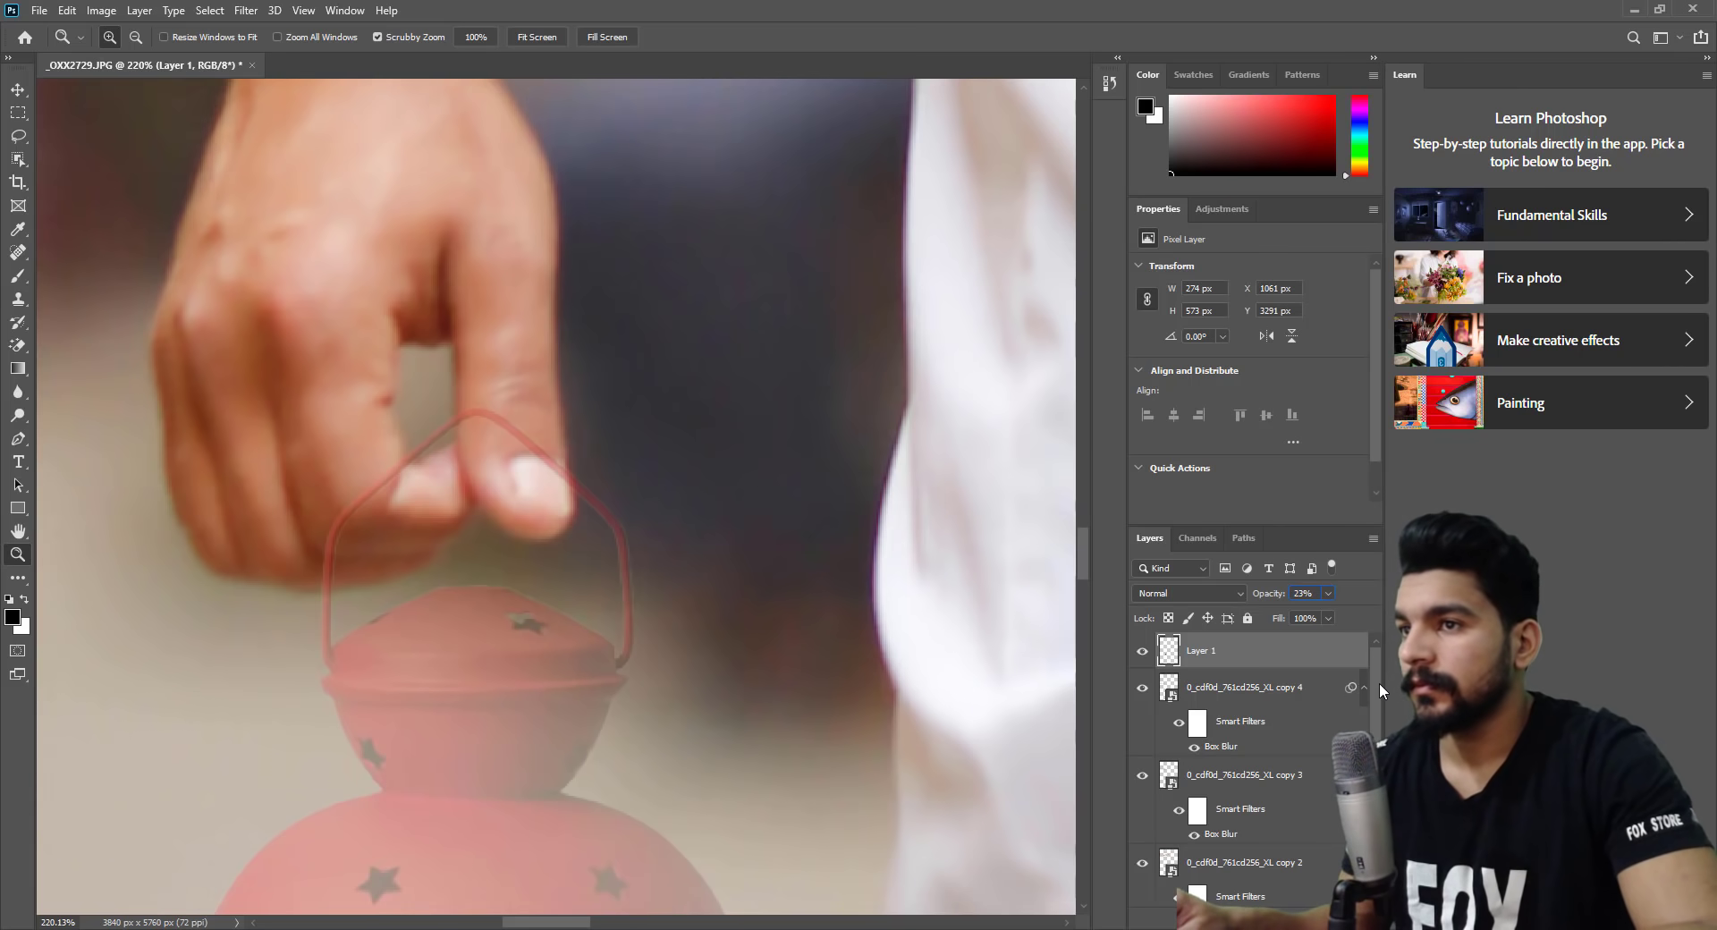
Outline the fingertip with the Polygonal Lasso and copy it onto its own layer.
{"action": "scroll", "coordinate": [1379, 683], "scroll_direction": "down", "scroll_amount": 1}
{"action": "scroll", "coordinate": [1341, 707], "scroll_direction": "down", "scroll_amount": 1}
{"action": "scroll", "coordinate": [1333, 710], "scroll_direction": "down", "scroll_amount": 1}
{"action": "scroll", "coordinate": [1319, 718], "scroll_direction": "down", "scroll_amount": 1}
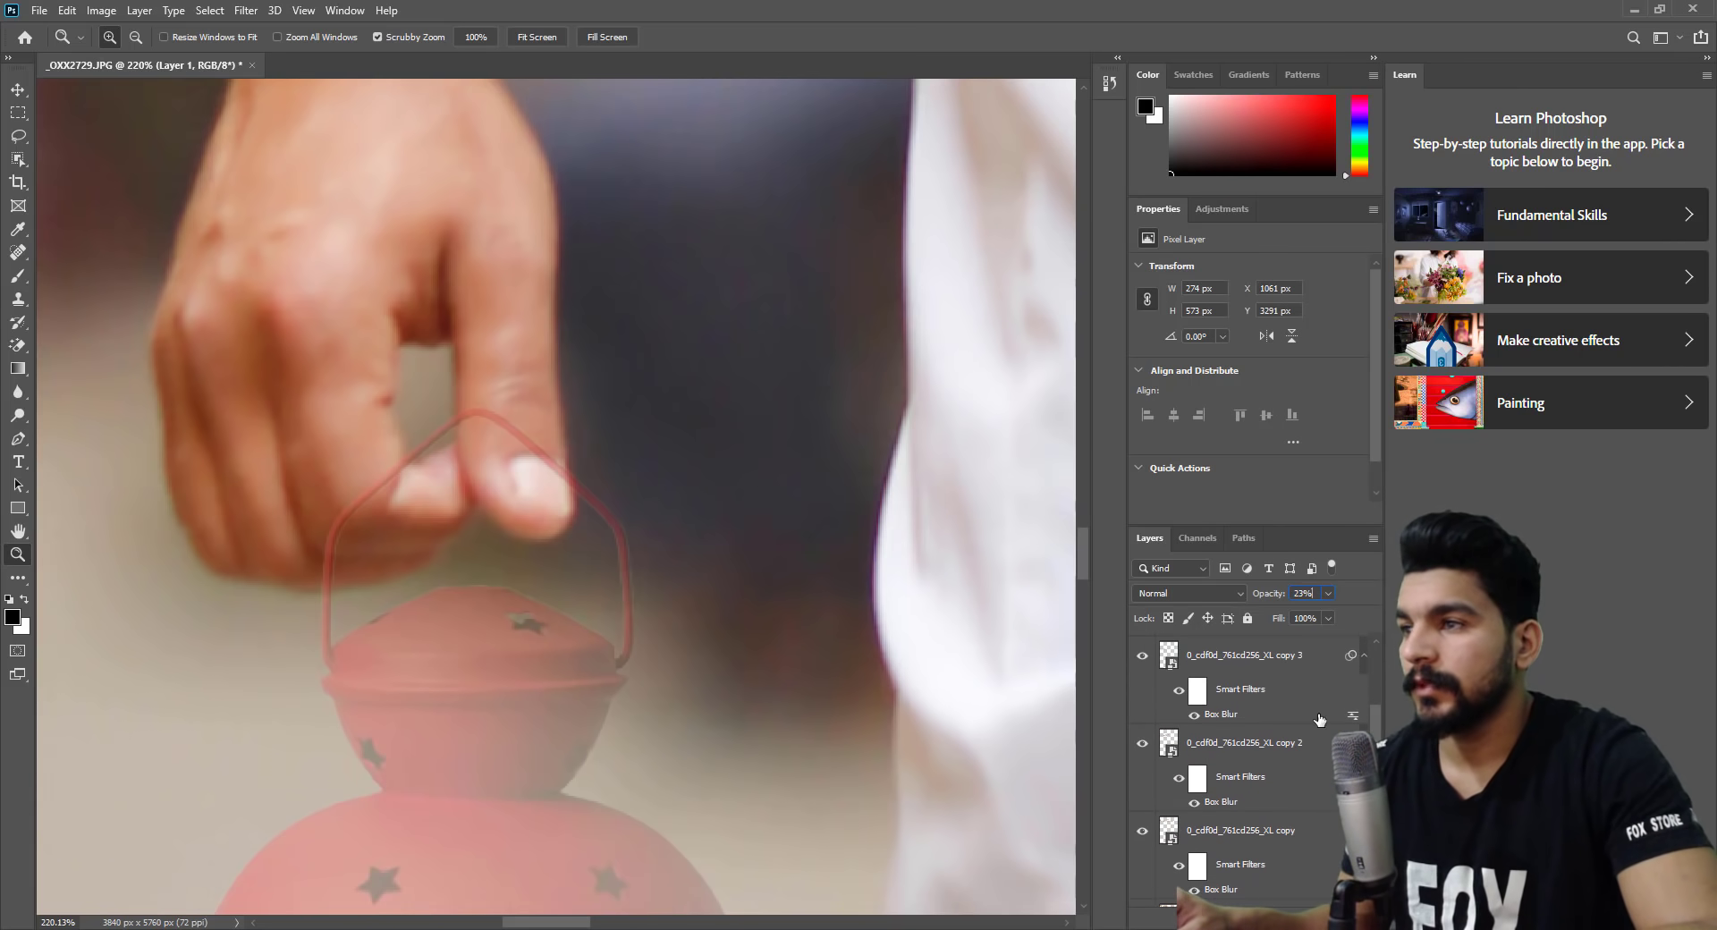
{"action": "left_click", "coordinate": [19, 137]}
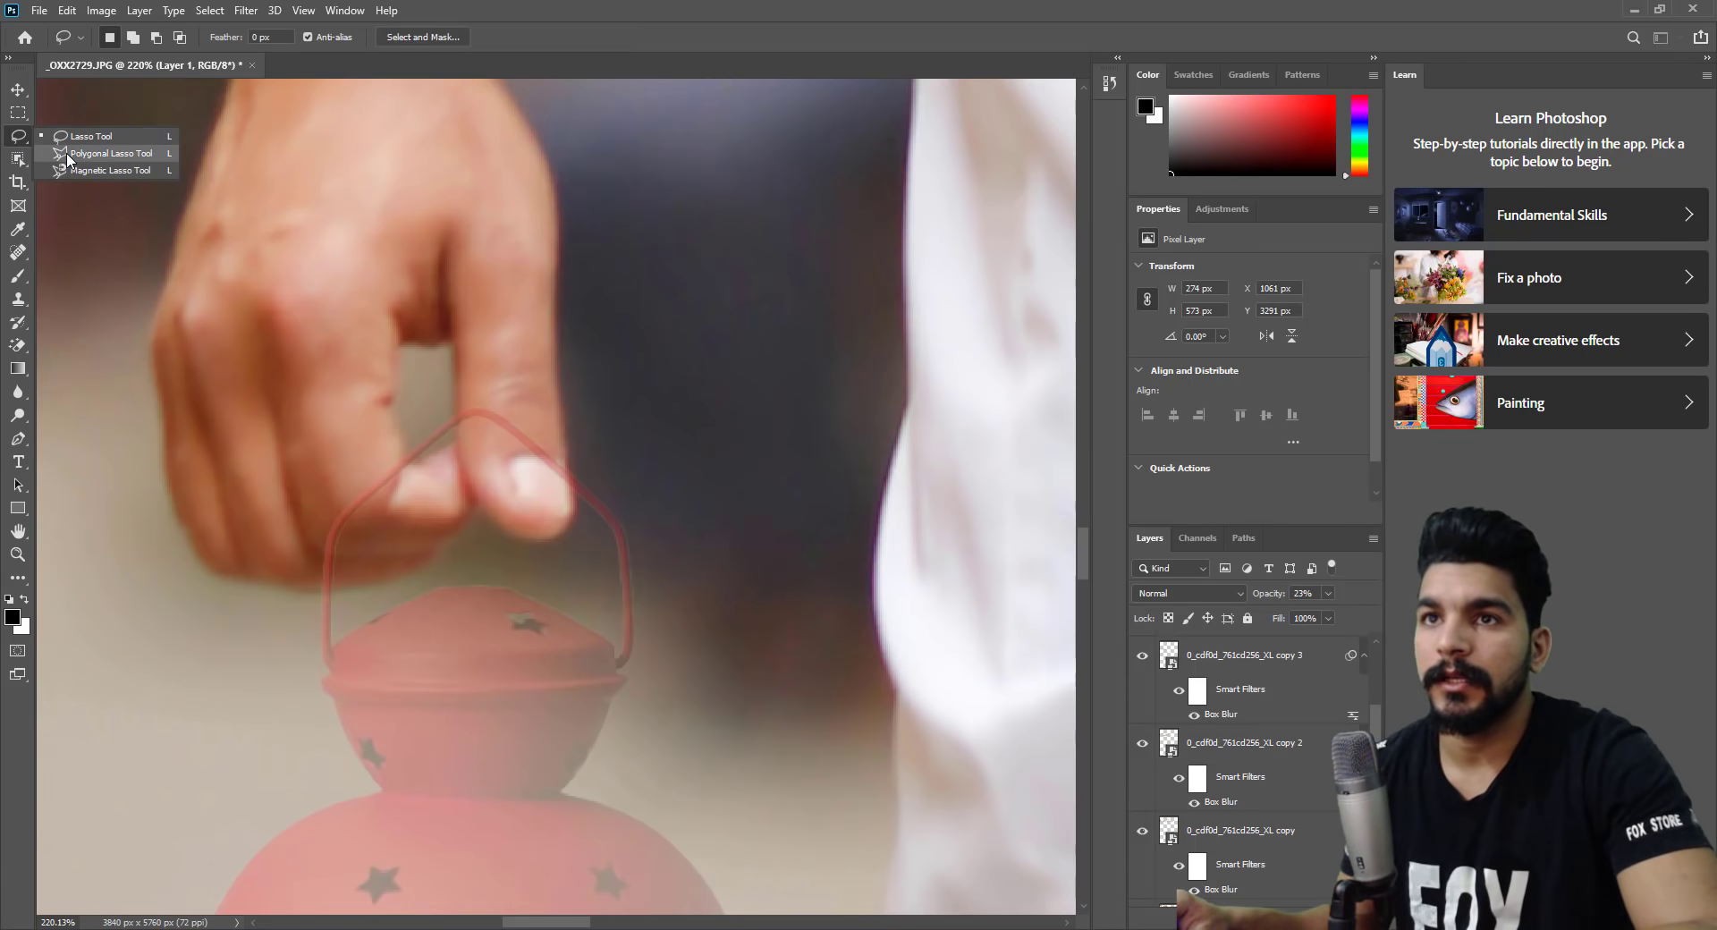
{"action": "left_click", "coordinate": [50, 153]}
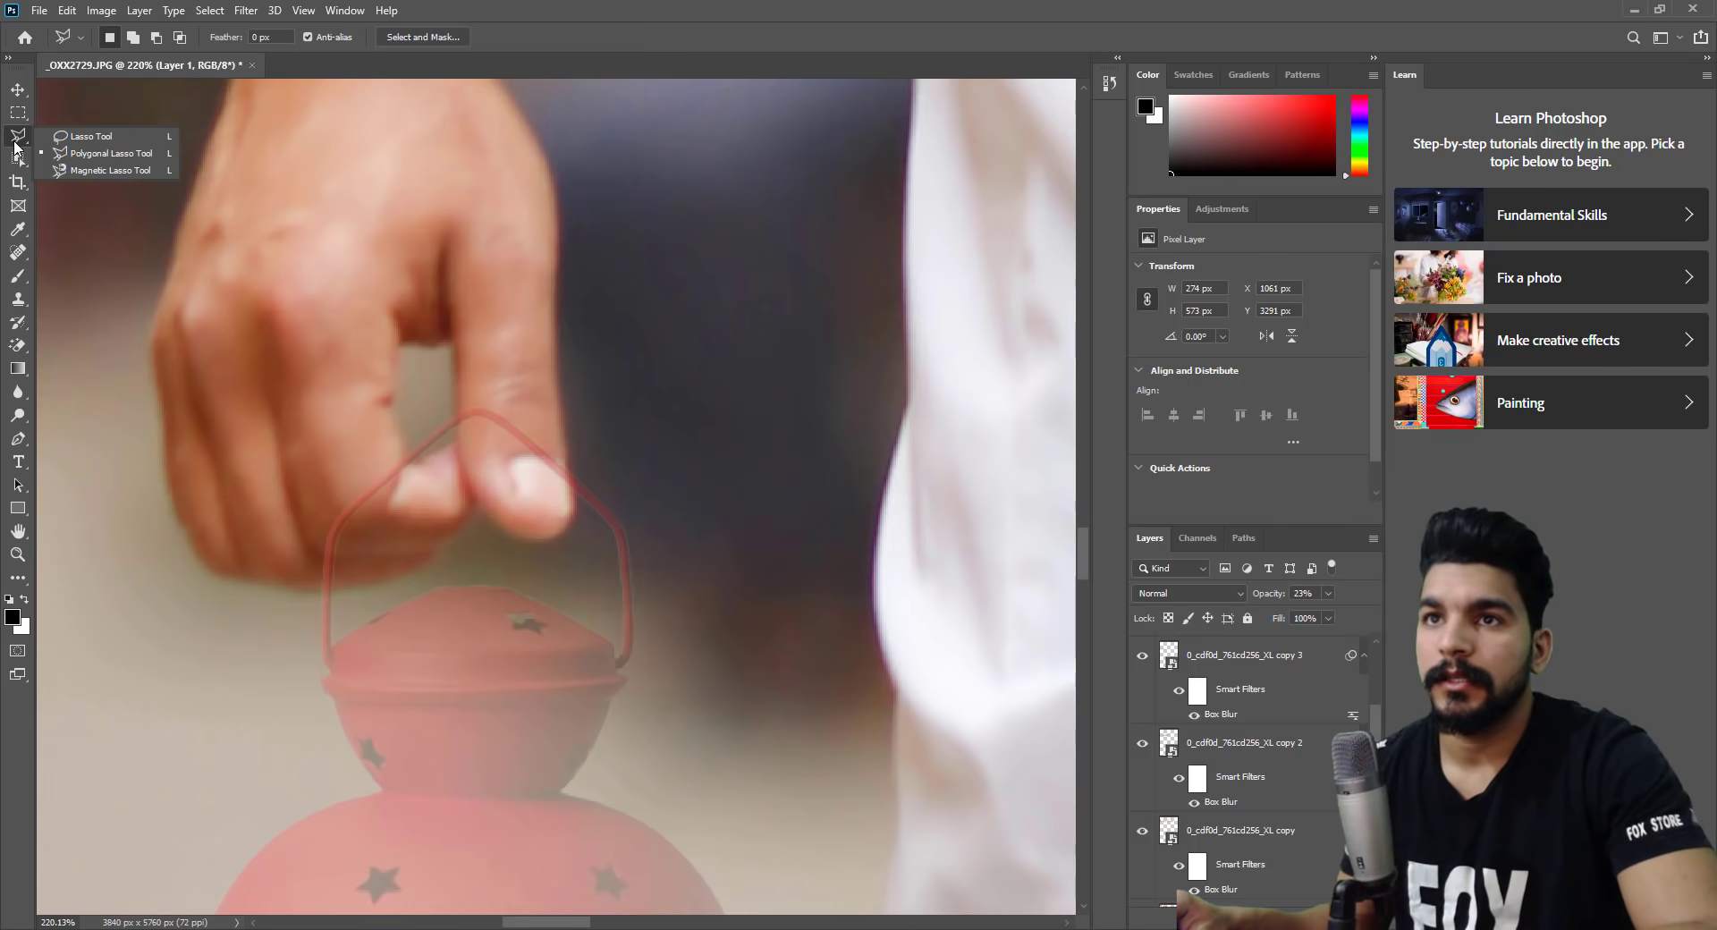
{"action": "left_click", "coordinate": [159, 153]}
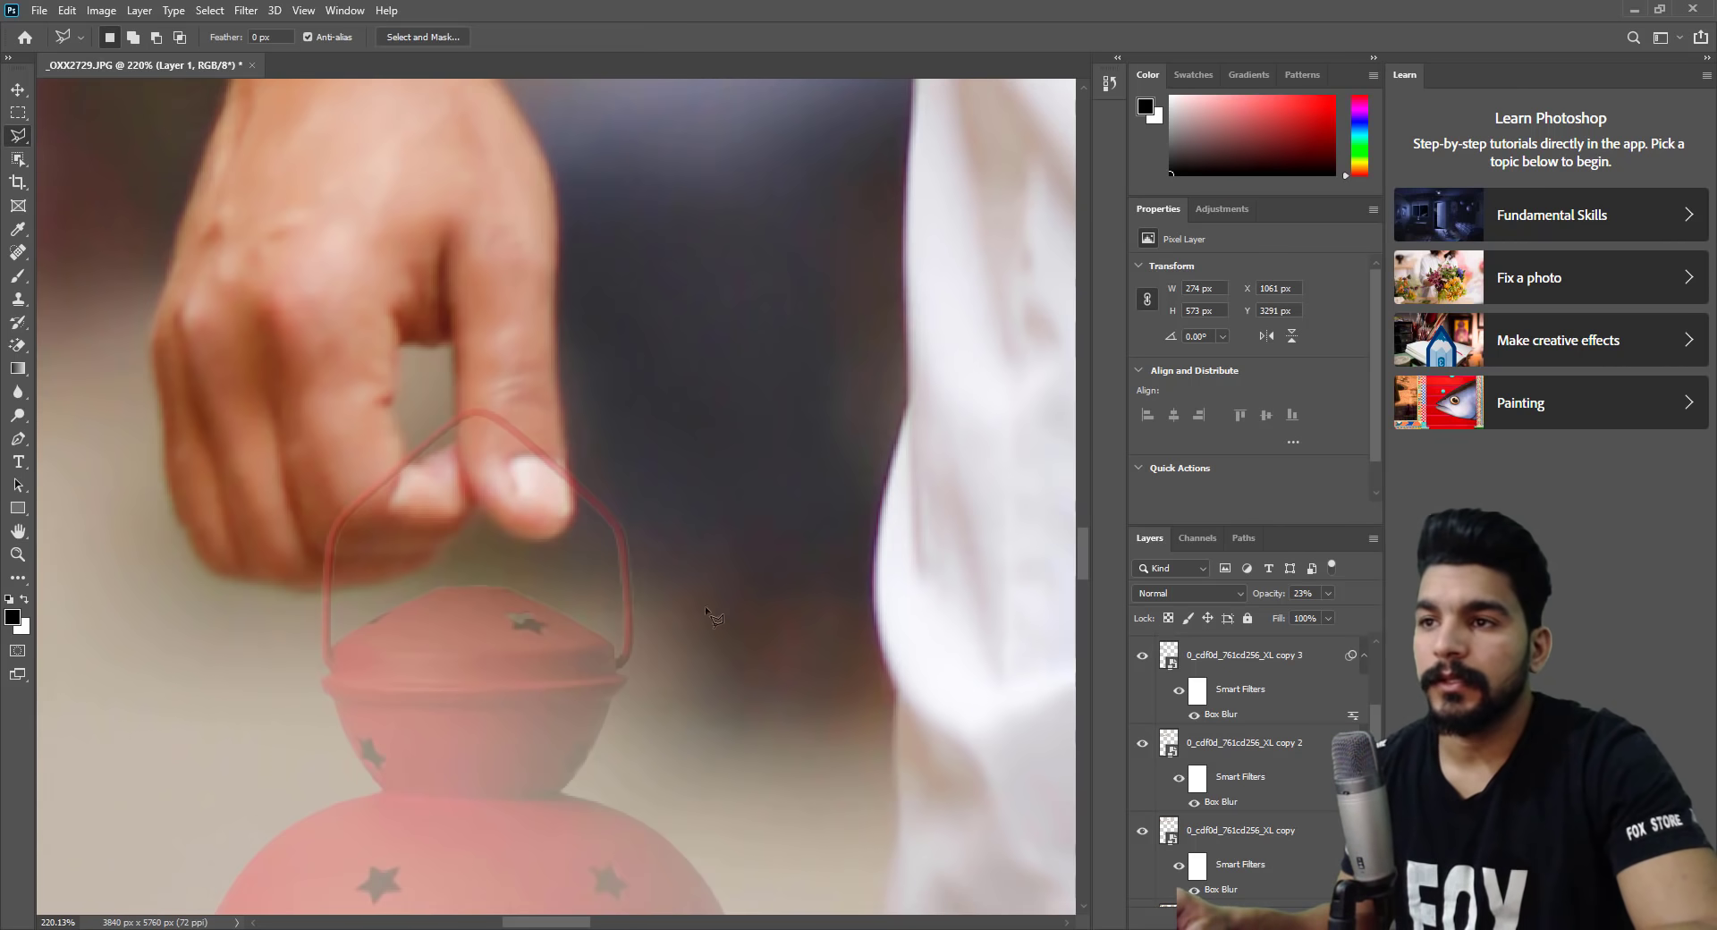
{"action": "left_click", "coordinate": [574, 499]}
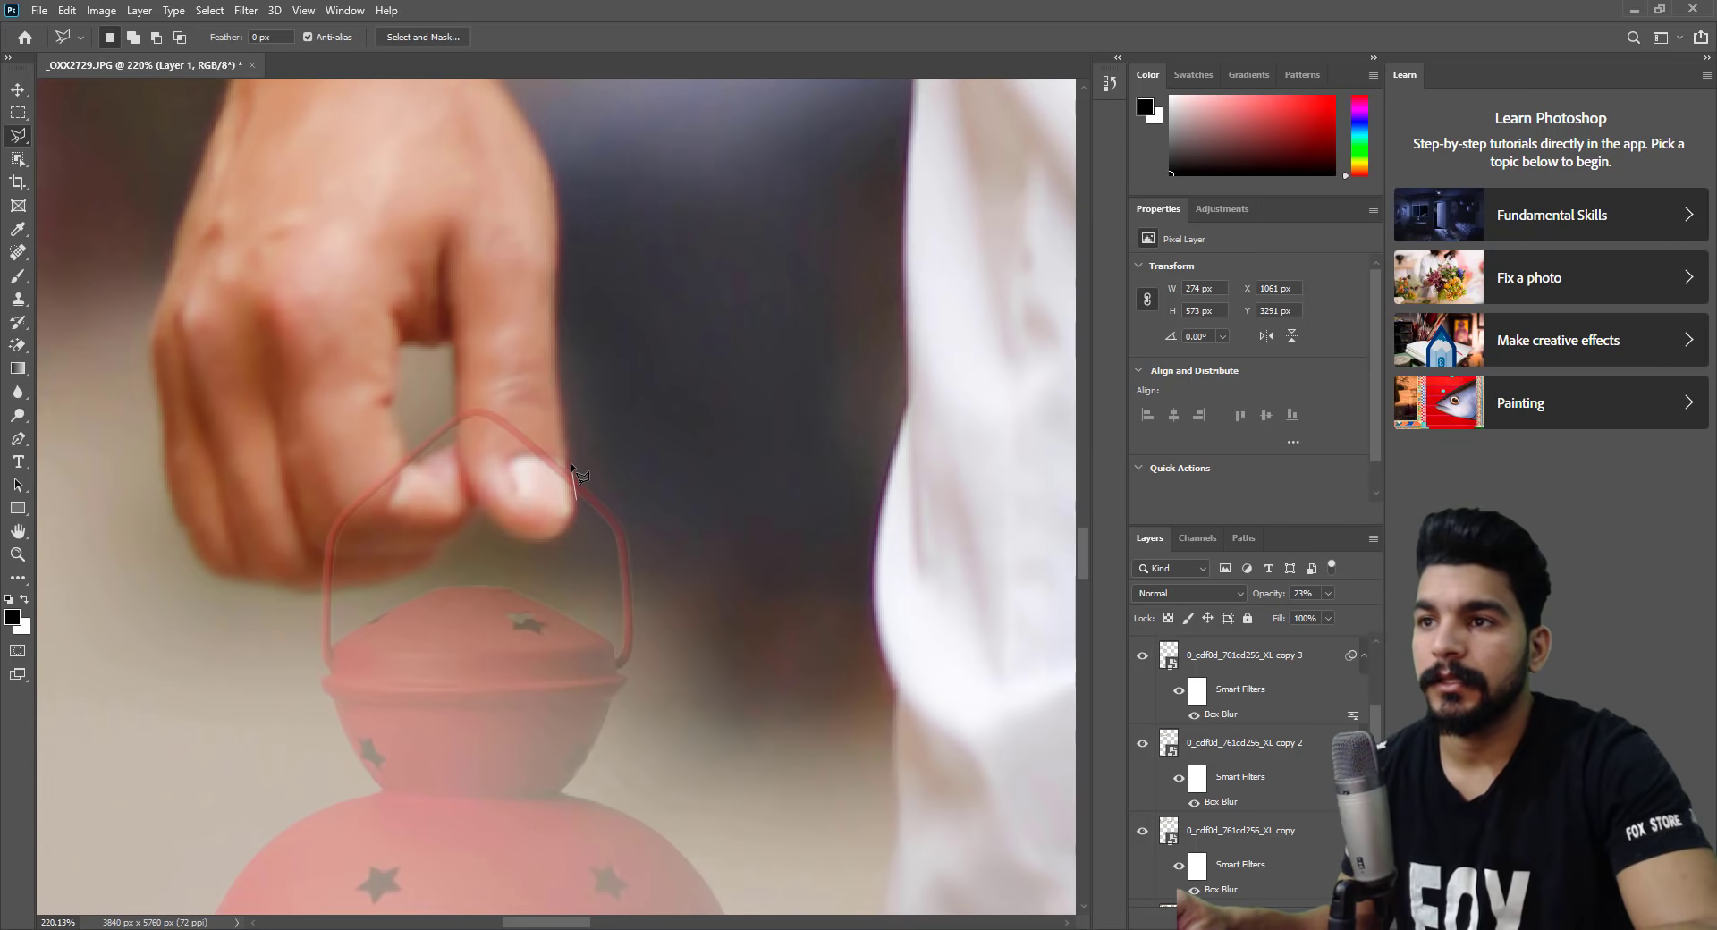
{"action": "left_click", "coordinate": [447, 361]}
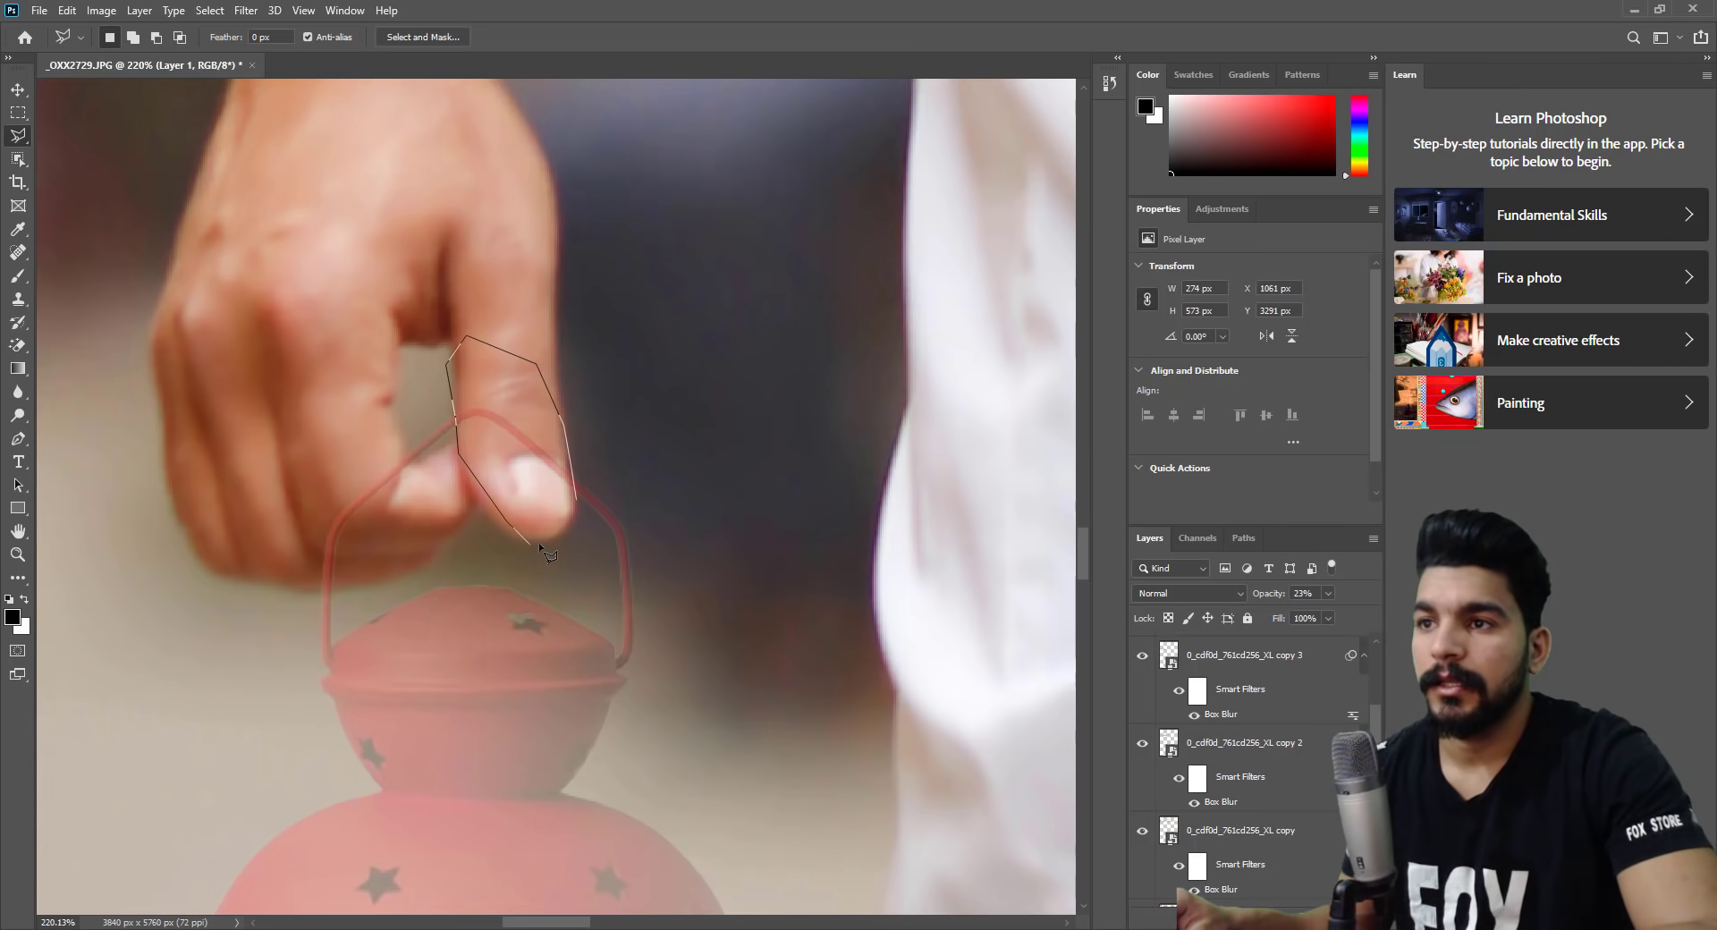
{"action": "double_click", "coordinate": [578, 515]}
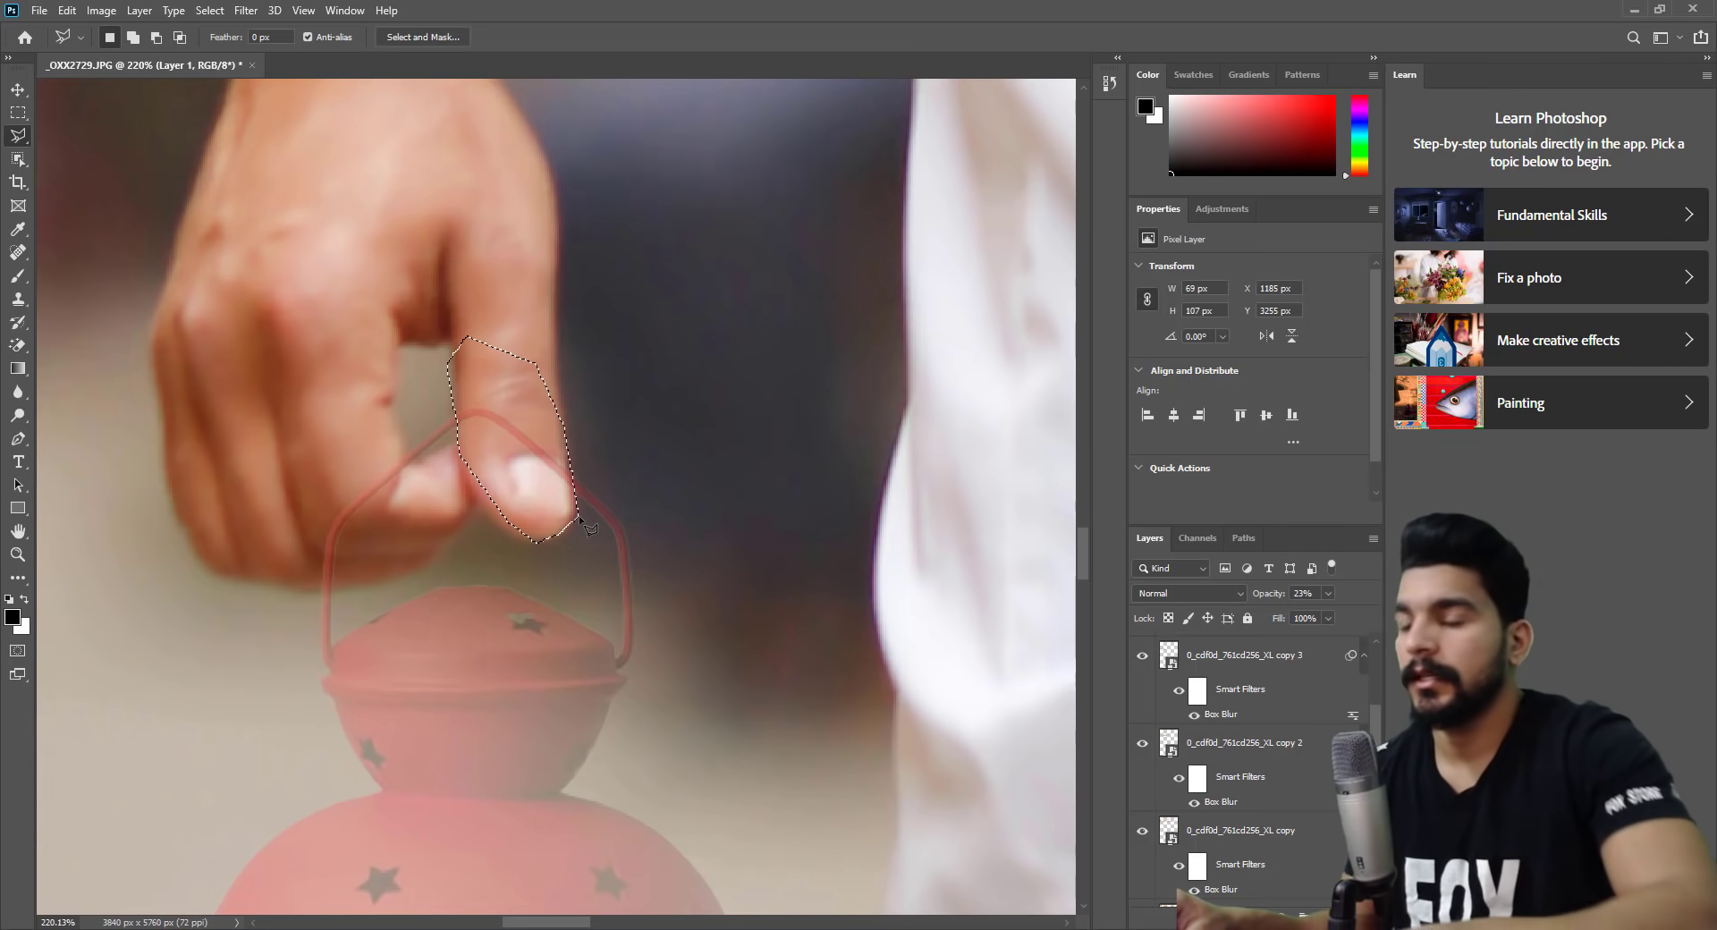
{"action": "key", "text": "ctrl+j"}
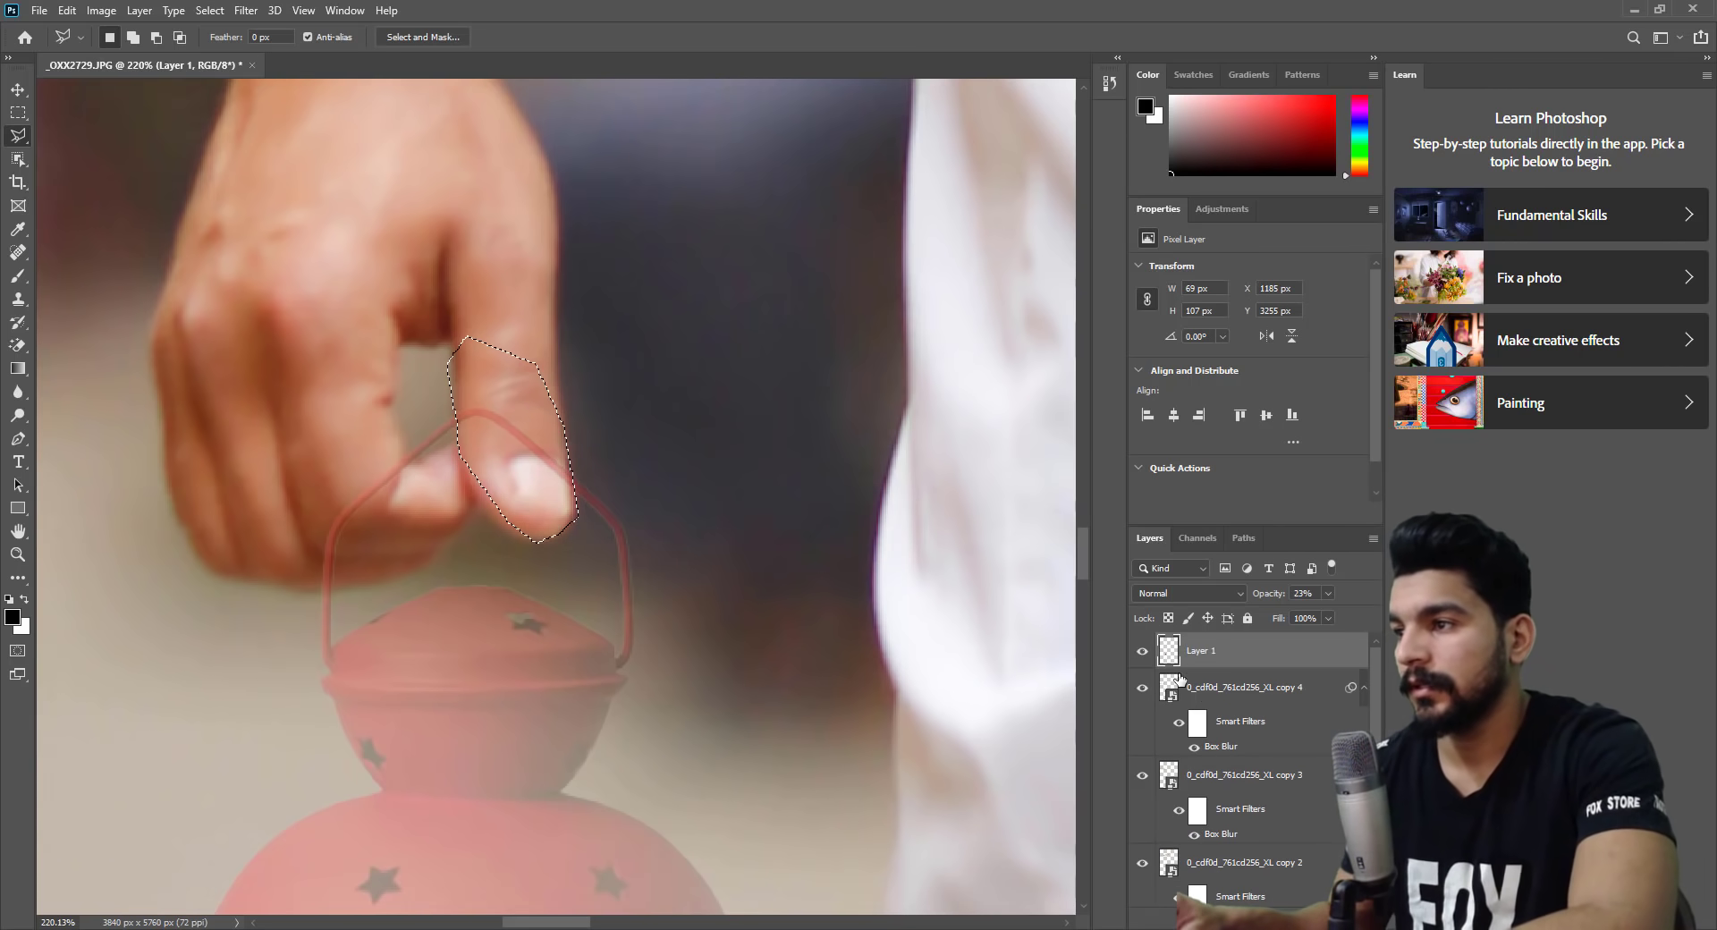
Deselect the finger, restore the lantern to 100% opacity, and zoom back out.
{"action": "double_click", "coordinate": [1218, 653]}
{"action": "key", "text": "Return"}
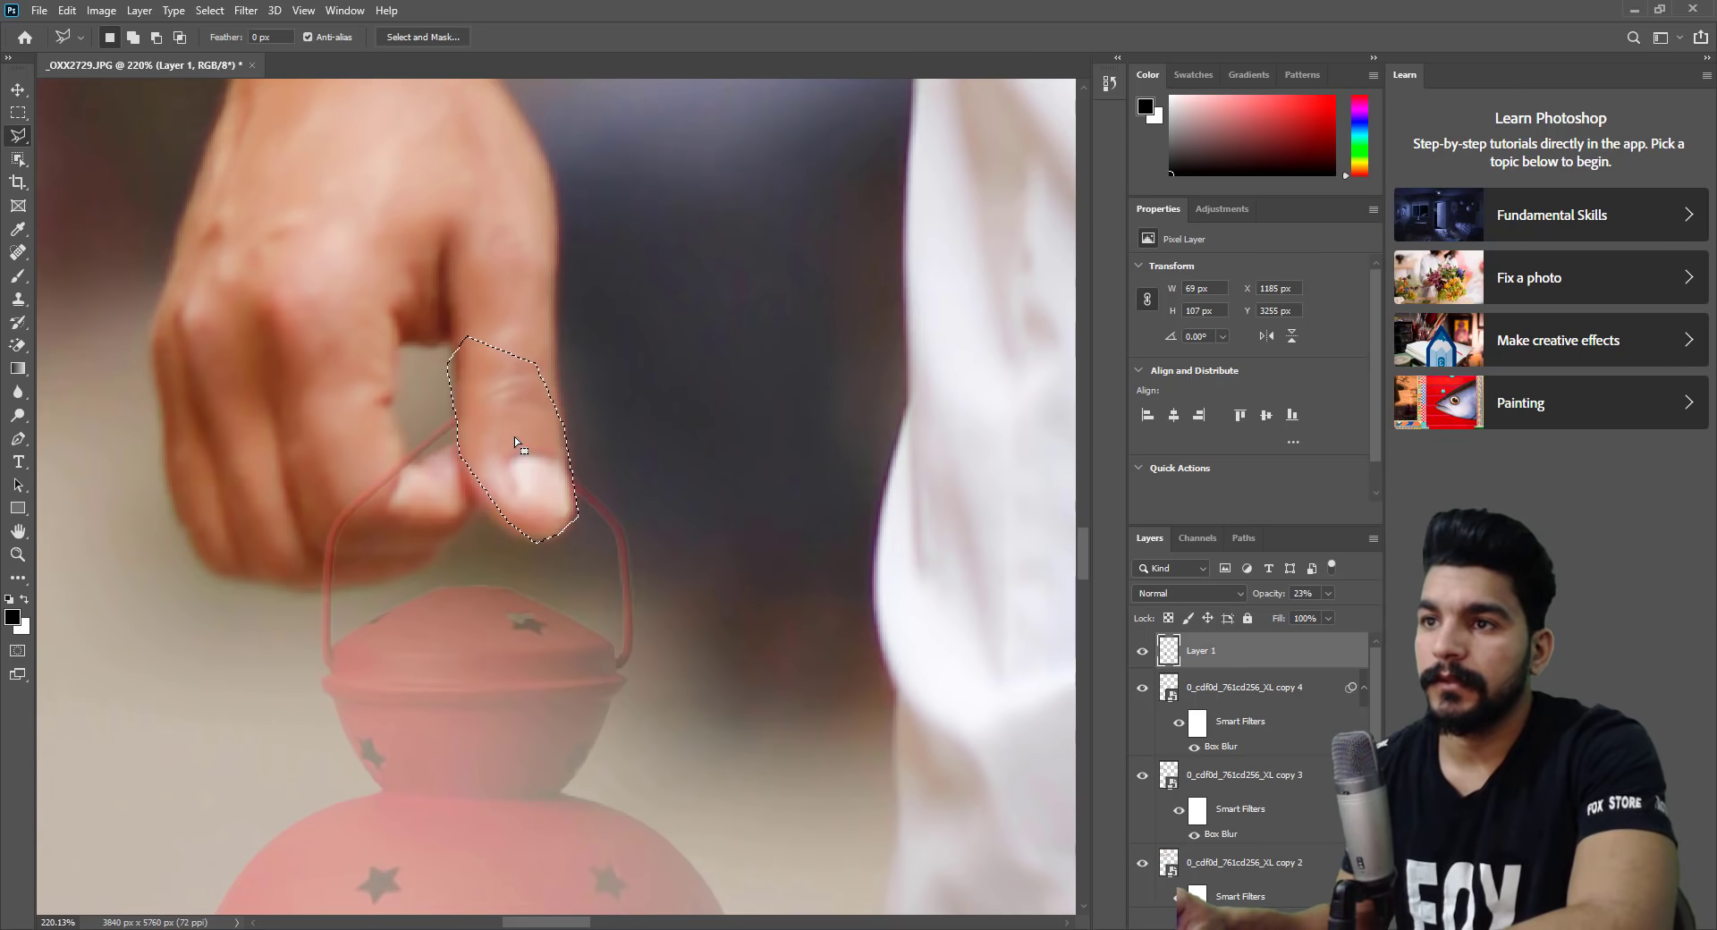
{"action": "right_click", "coordinate": [575, 397]}
{"action": "left_click", "coordinate": [595, 406]}
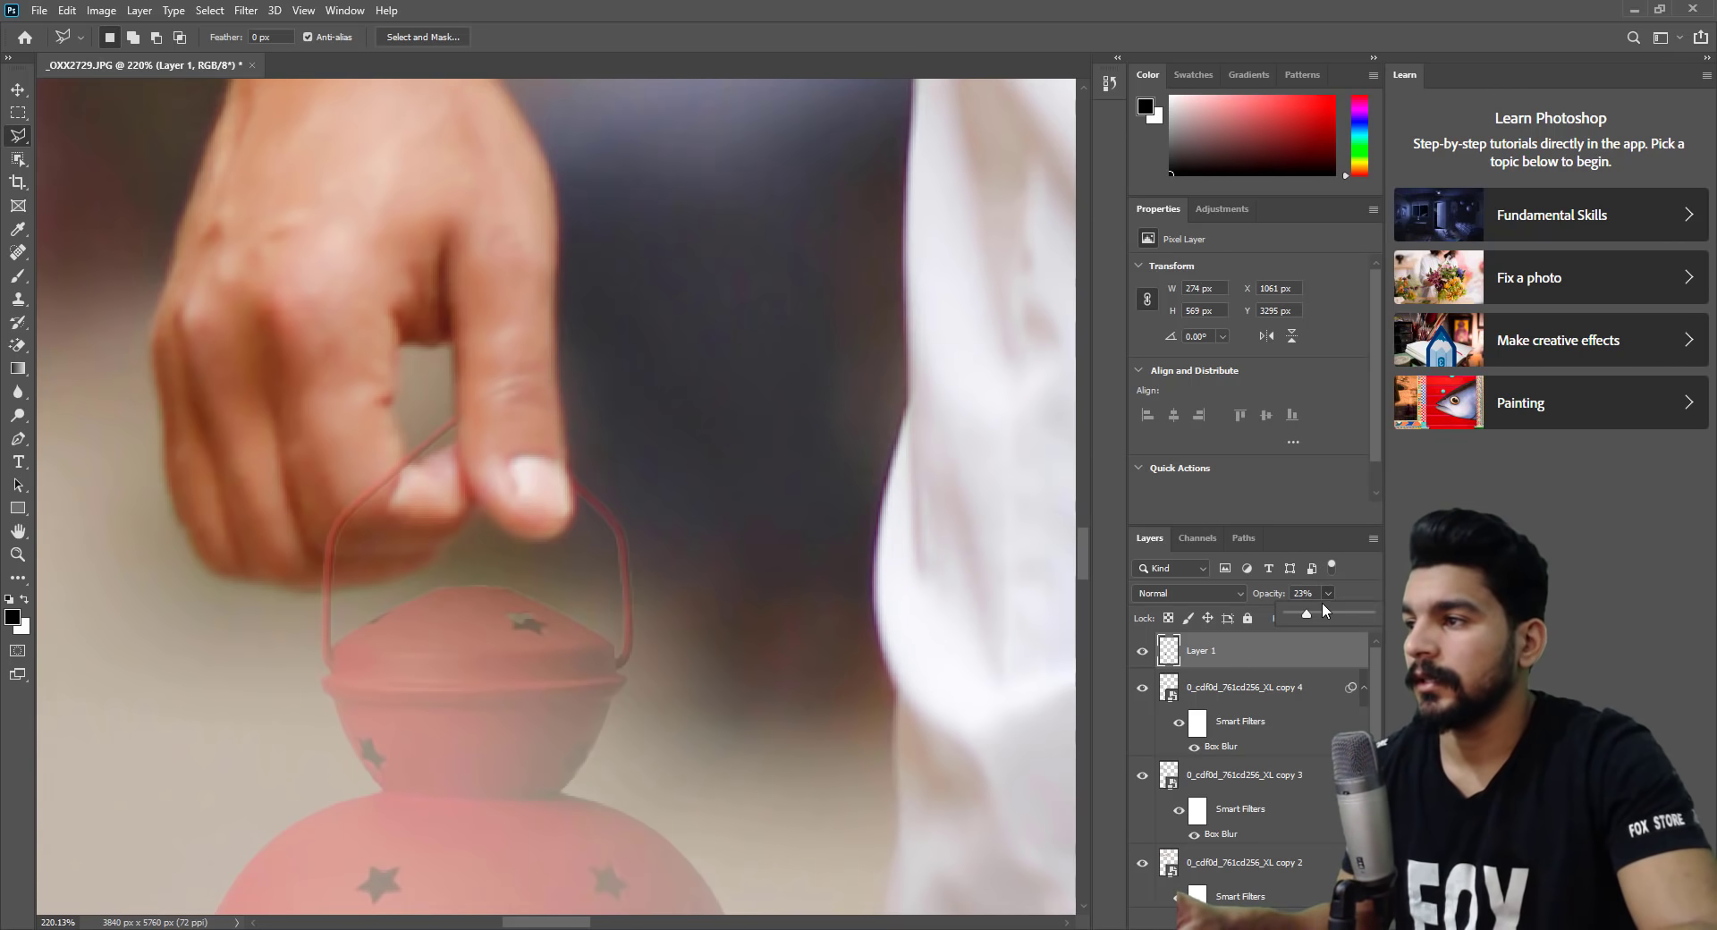
{"action": "left_click_drag", "start_coordinate": [1328, 594], "coordinate": [1369, 614]}
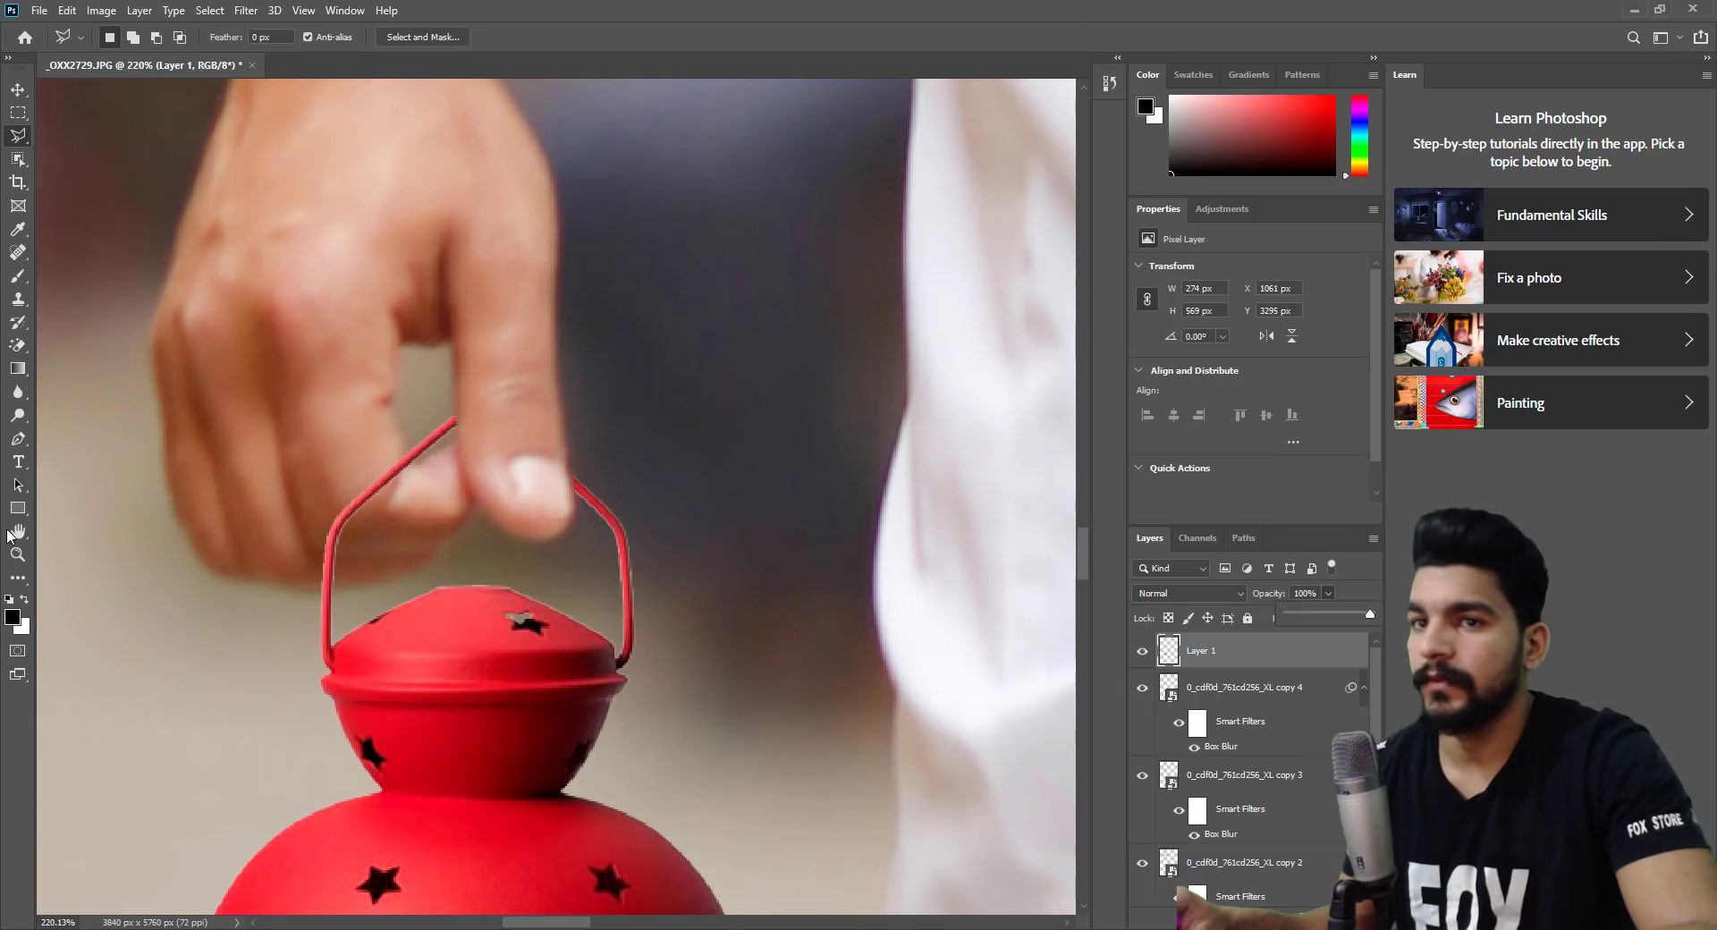
{"action": "key", "text": "z"}
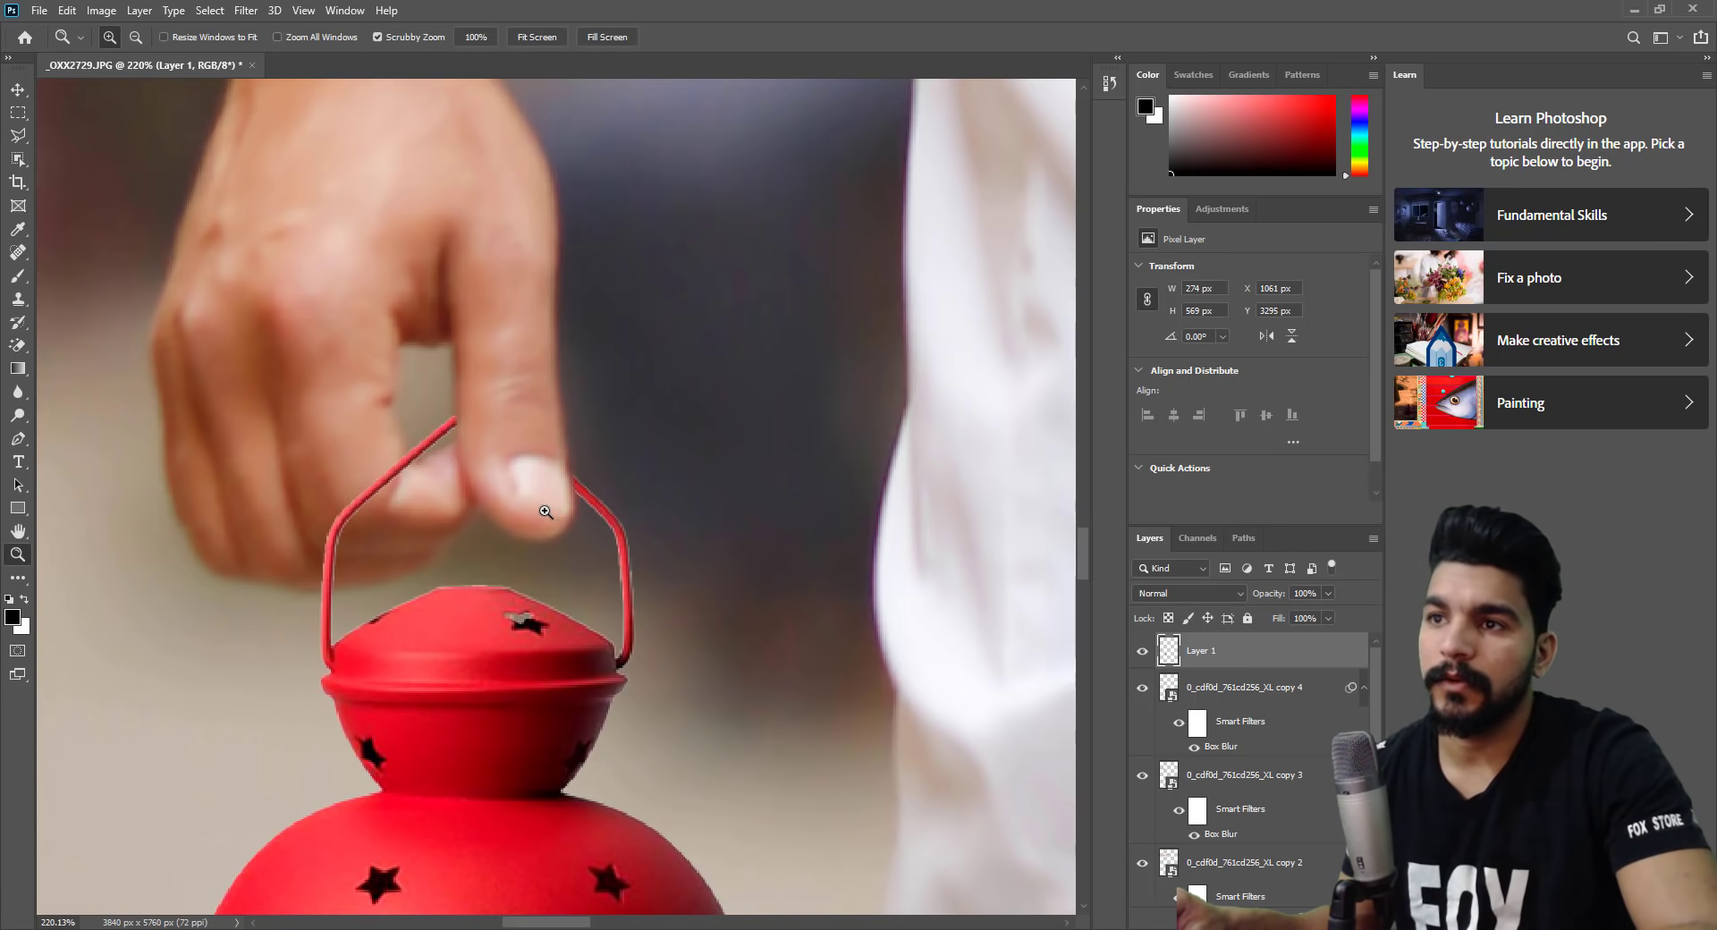
{"action": "mouse_move", "coordinate": [555, 511]}
{"action": "left_mouse_down"}
{"action": "mouse_move", "coordinate": [408, 525]}
{"action": "mouse_move", "coordinate": [593, 487]}
{"action": "left_mouse_up"}
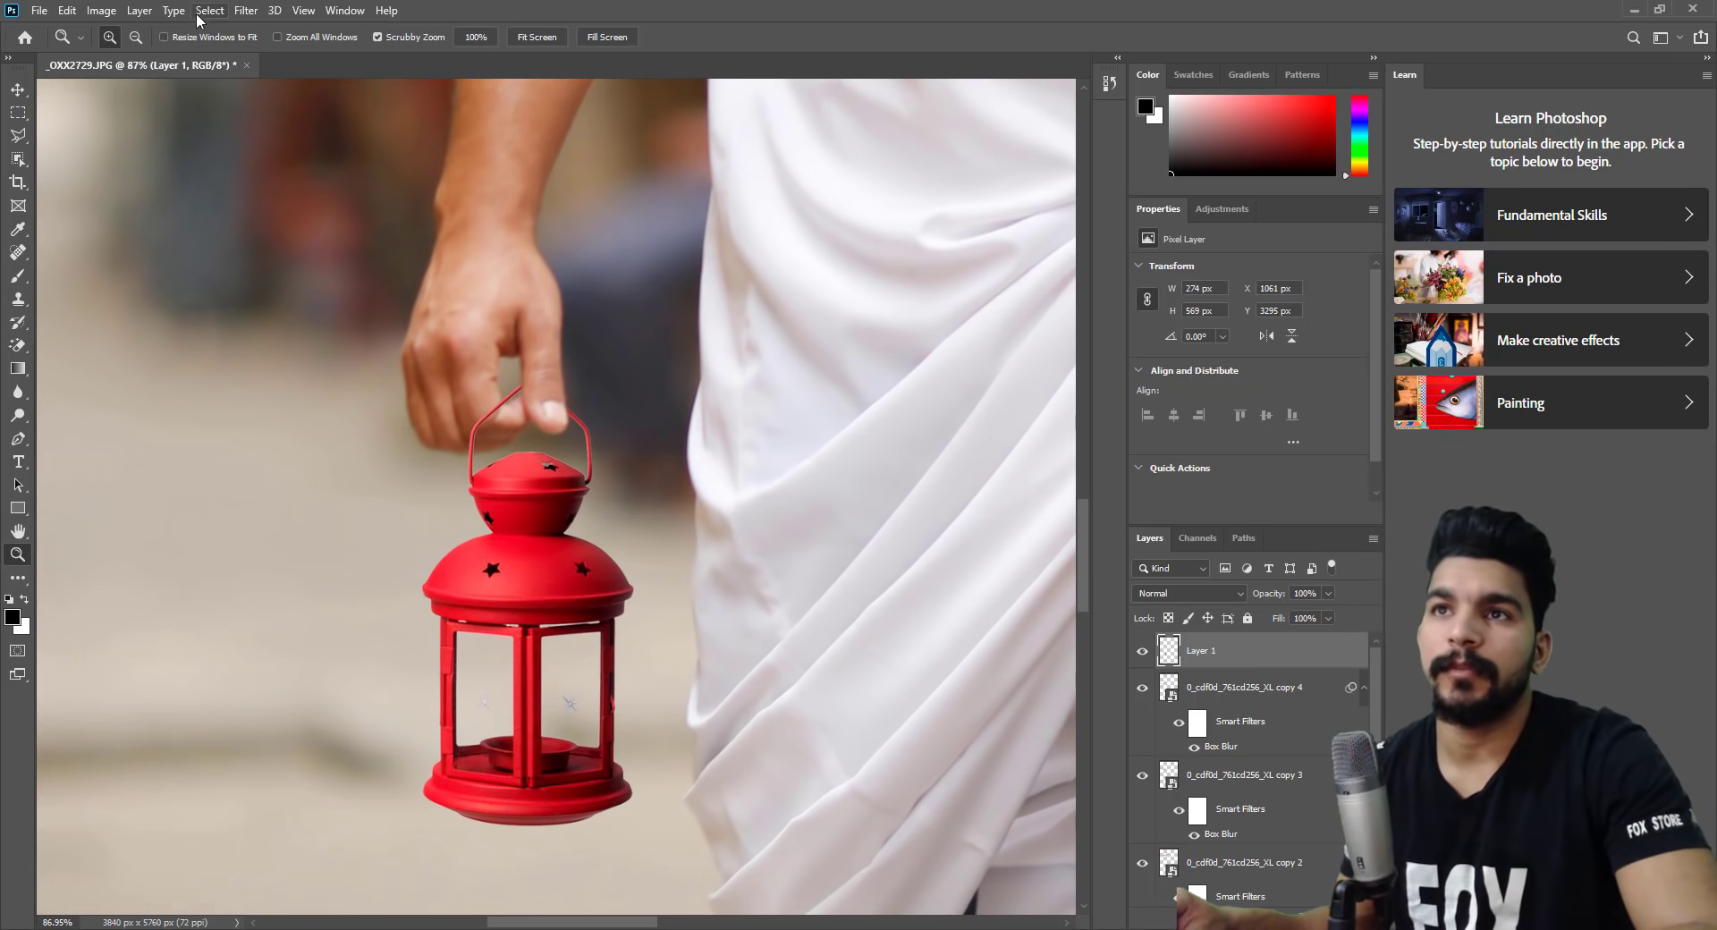
Apply a blur filter to the lantern, then undo the too-heavy result.
{"action": "left_click", "coordinate": [245, 10]}
{"action": "left_click", "coordinate": [266, 29]}
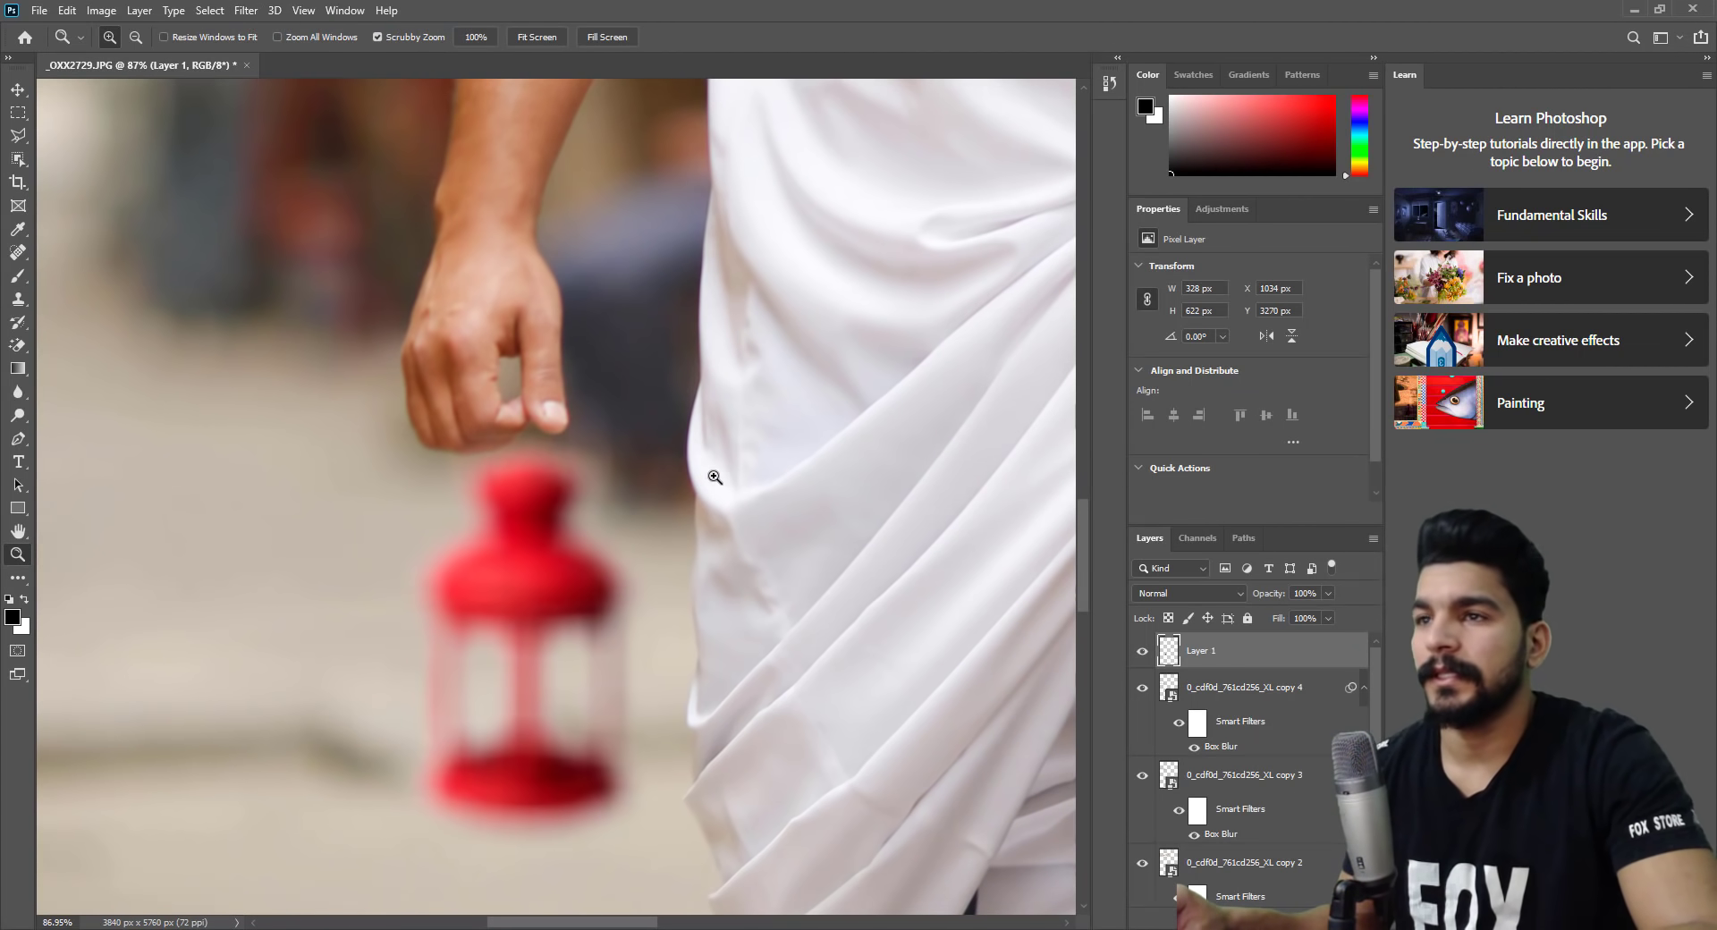
{"action": "scroll", "coordinate": [713, 469], "scroll_direction": "up", "scroll_amount": 1}
{"action": "key", "text": "ctrl+z"}
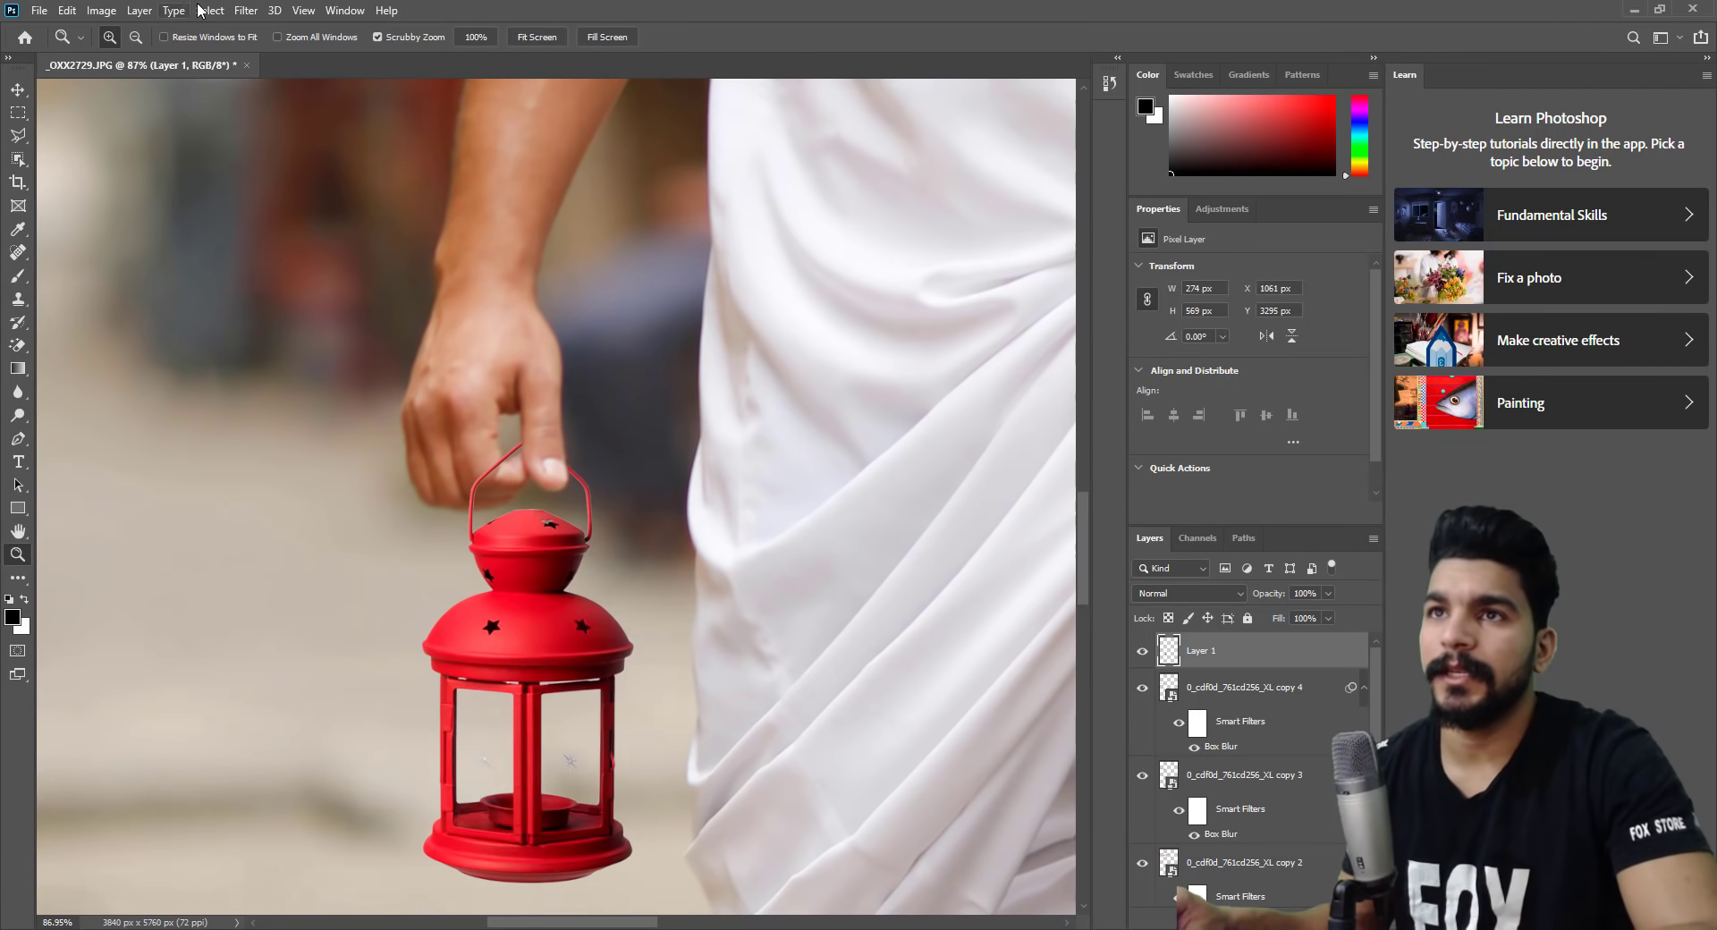
Apply Box Blur at radius 4 to the lantern layer.
{"action": "left_click", "coordinate": [246, 10]}
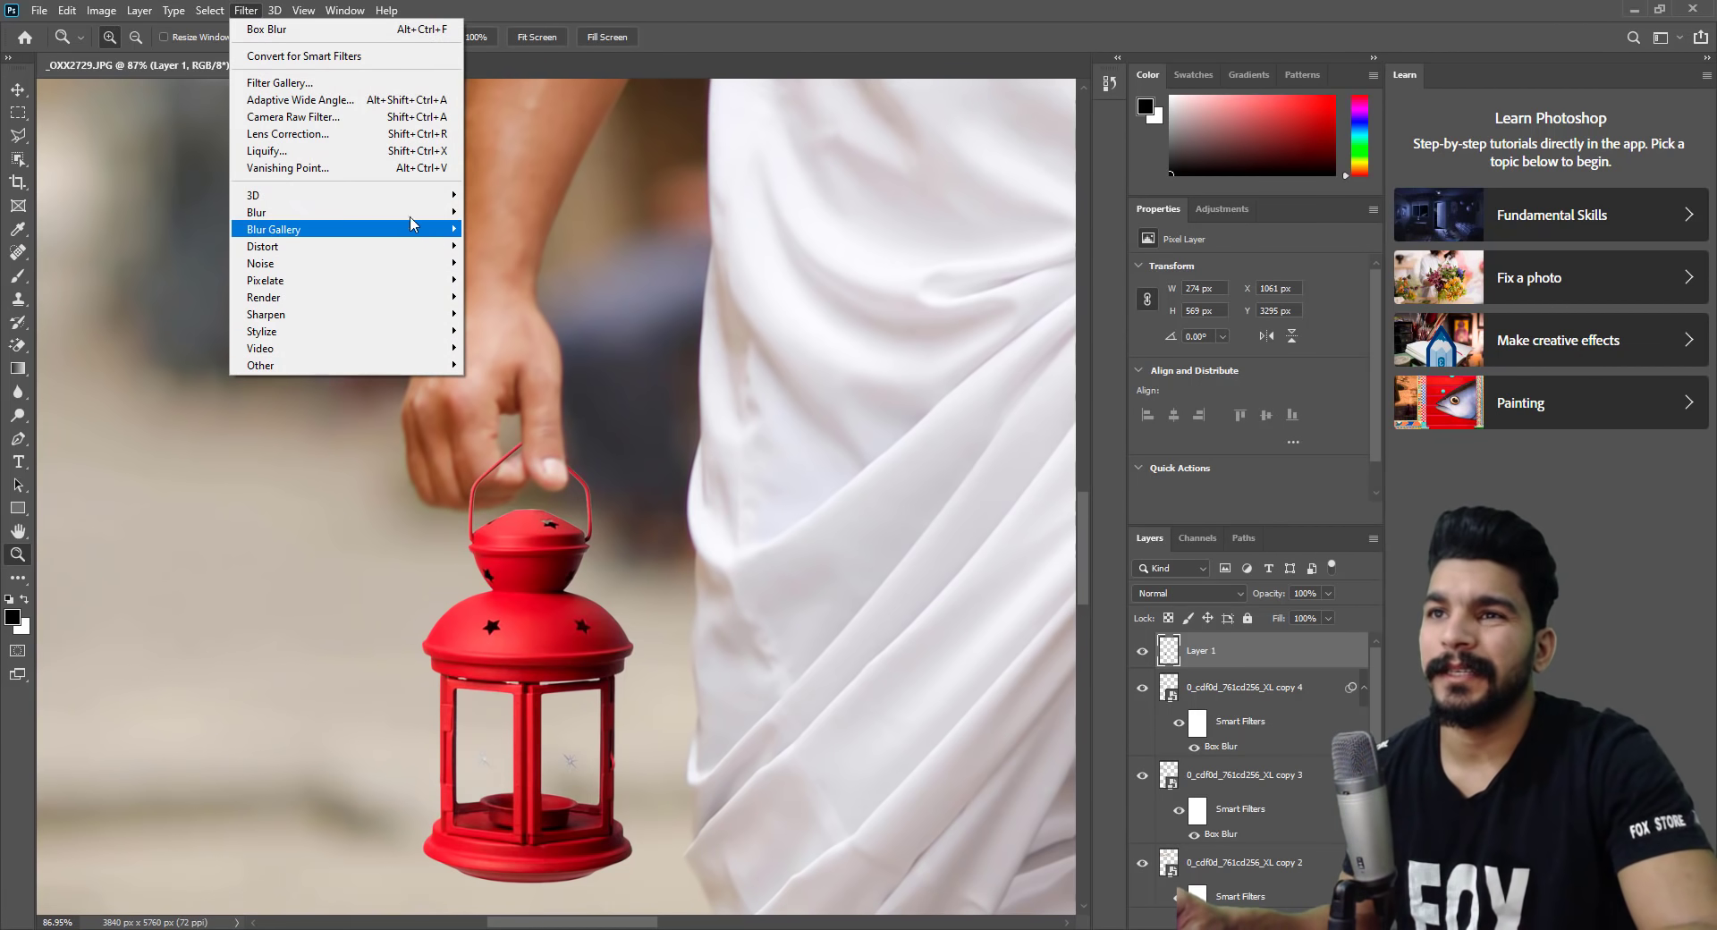
{"action": "mouse_move", "coordinate": [344, 212]}
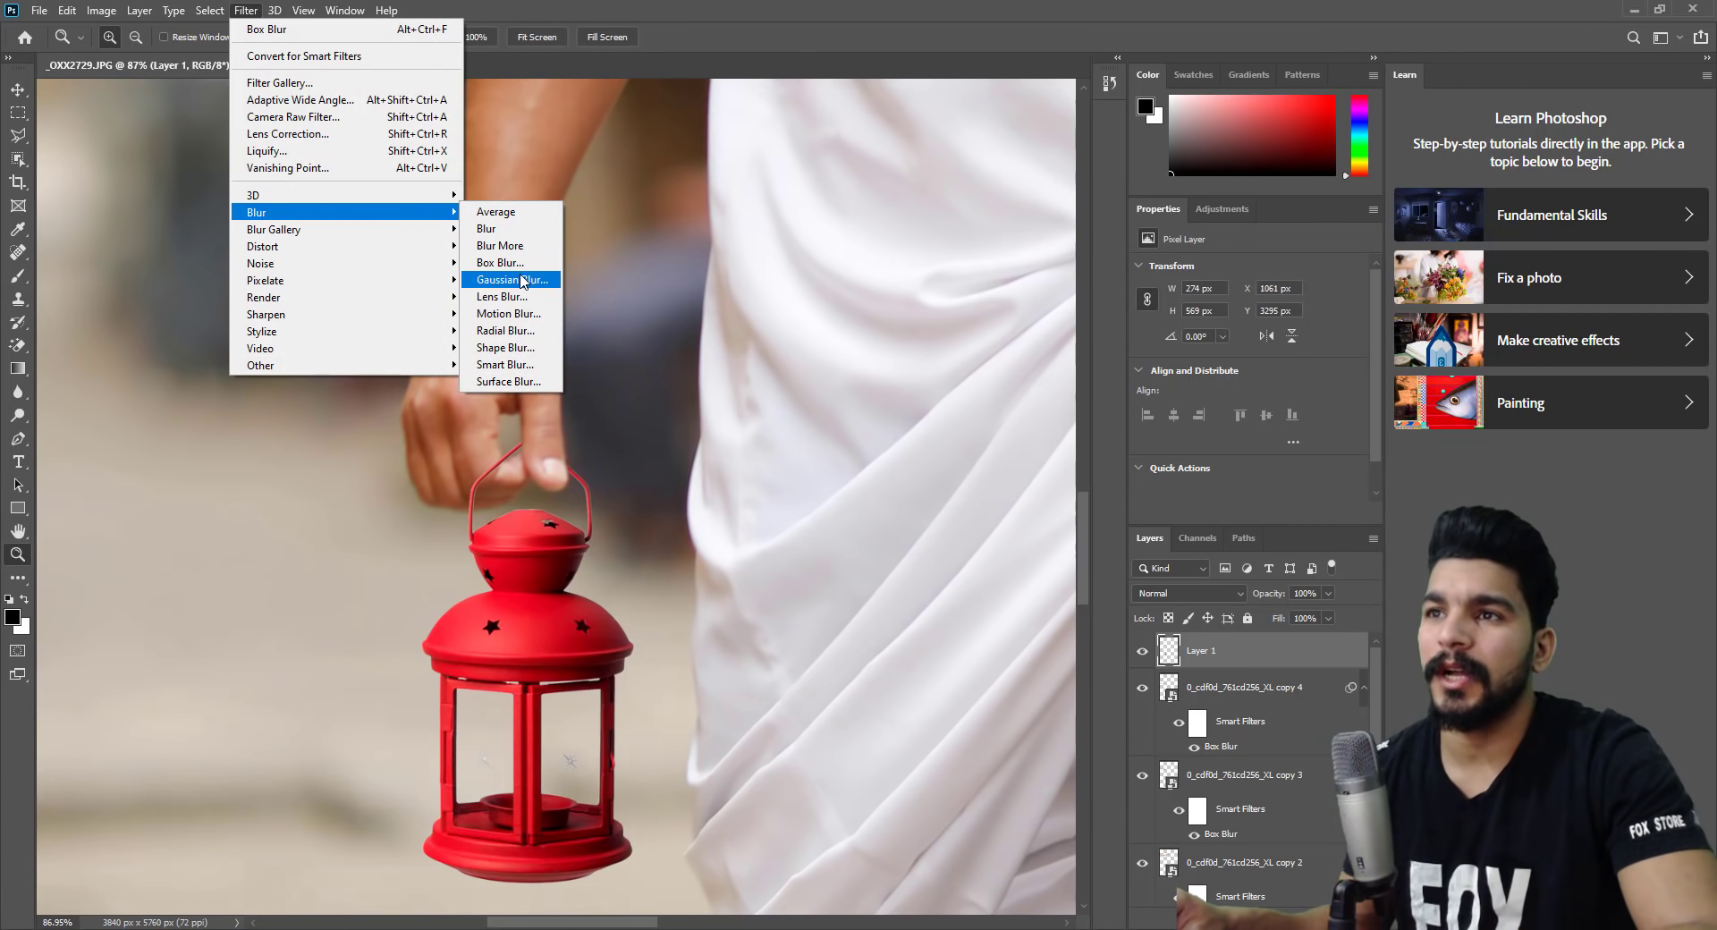
{"action": "left_click", "coordinate": [505, 262]}
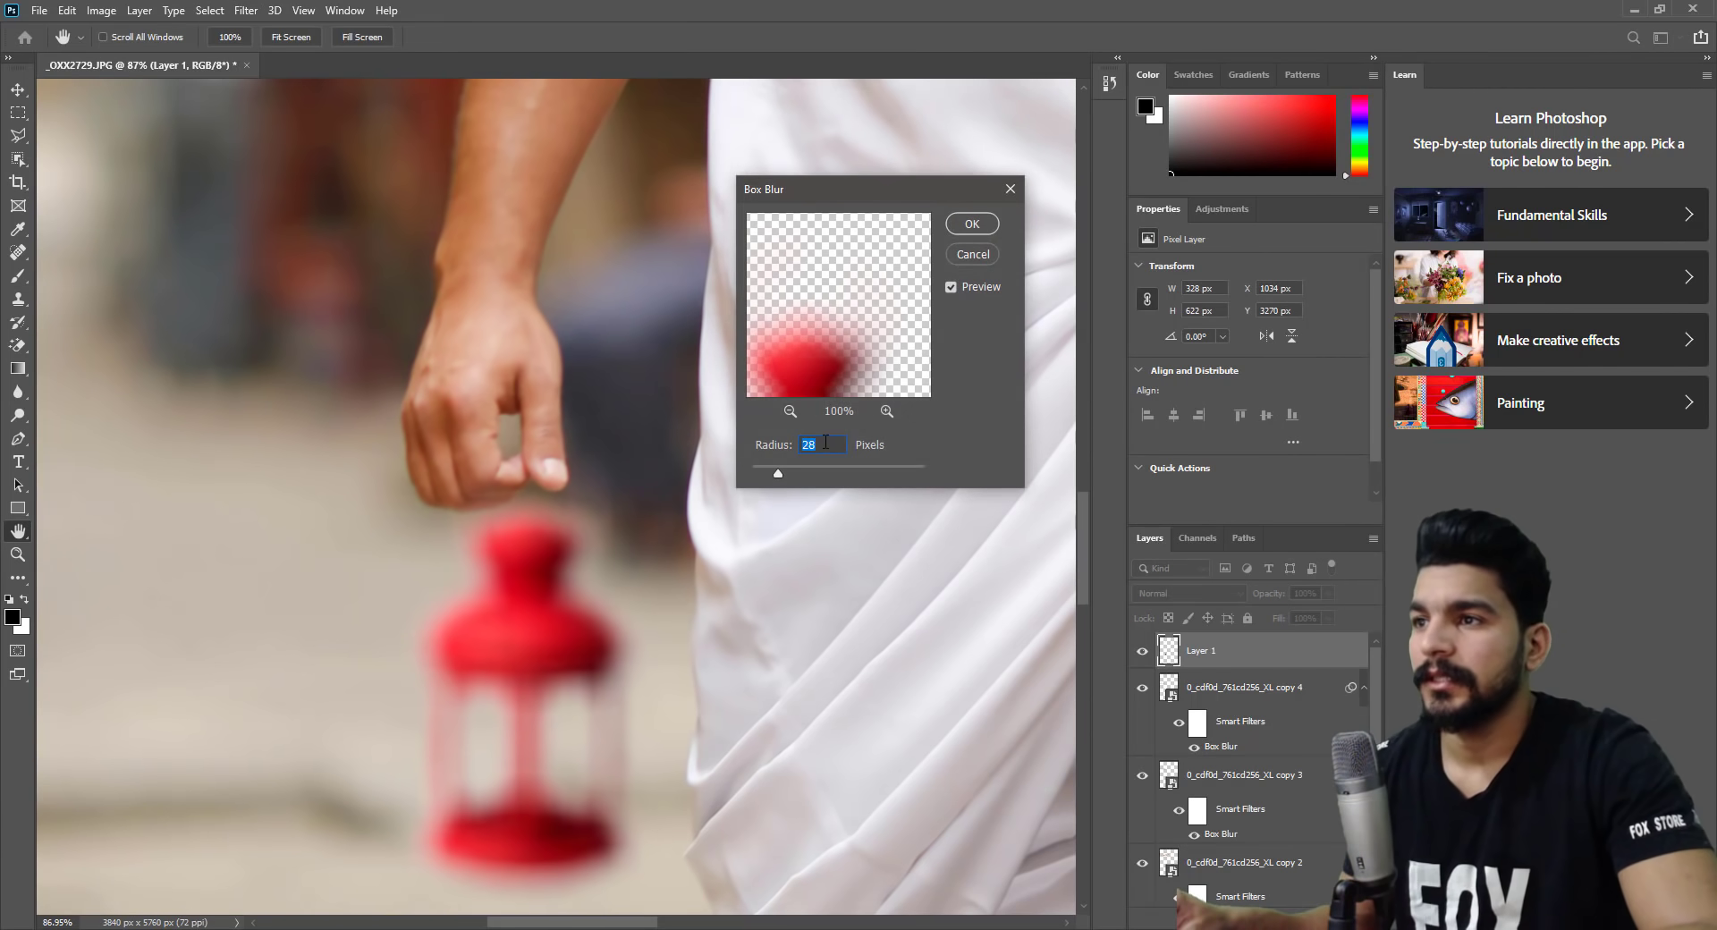
{"action": "type", "text": "7"}
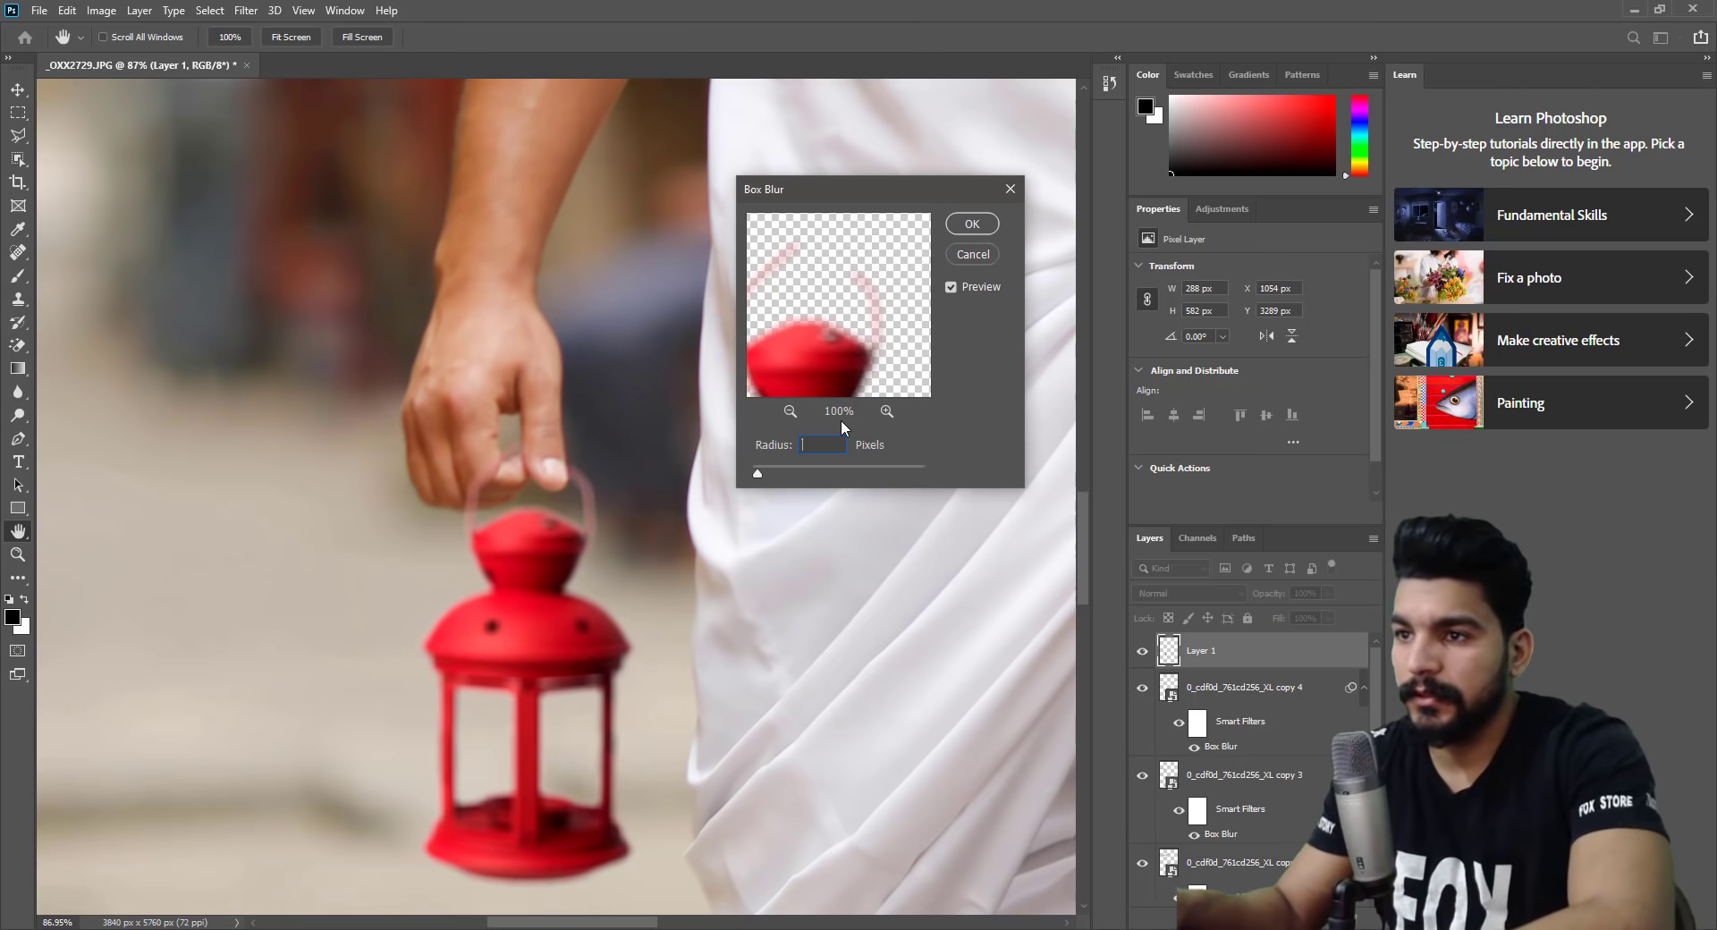
{"action": "key", "text": "BackSpace"}
{"action": "type", "text": "3"}
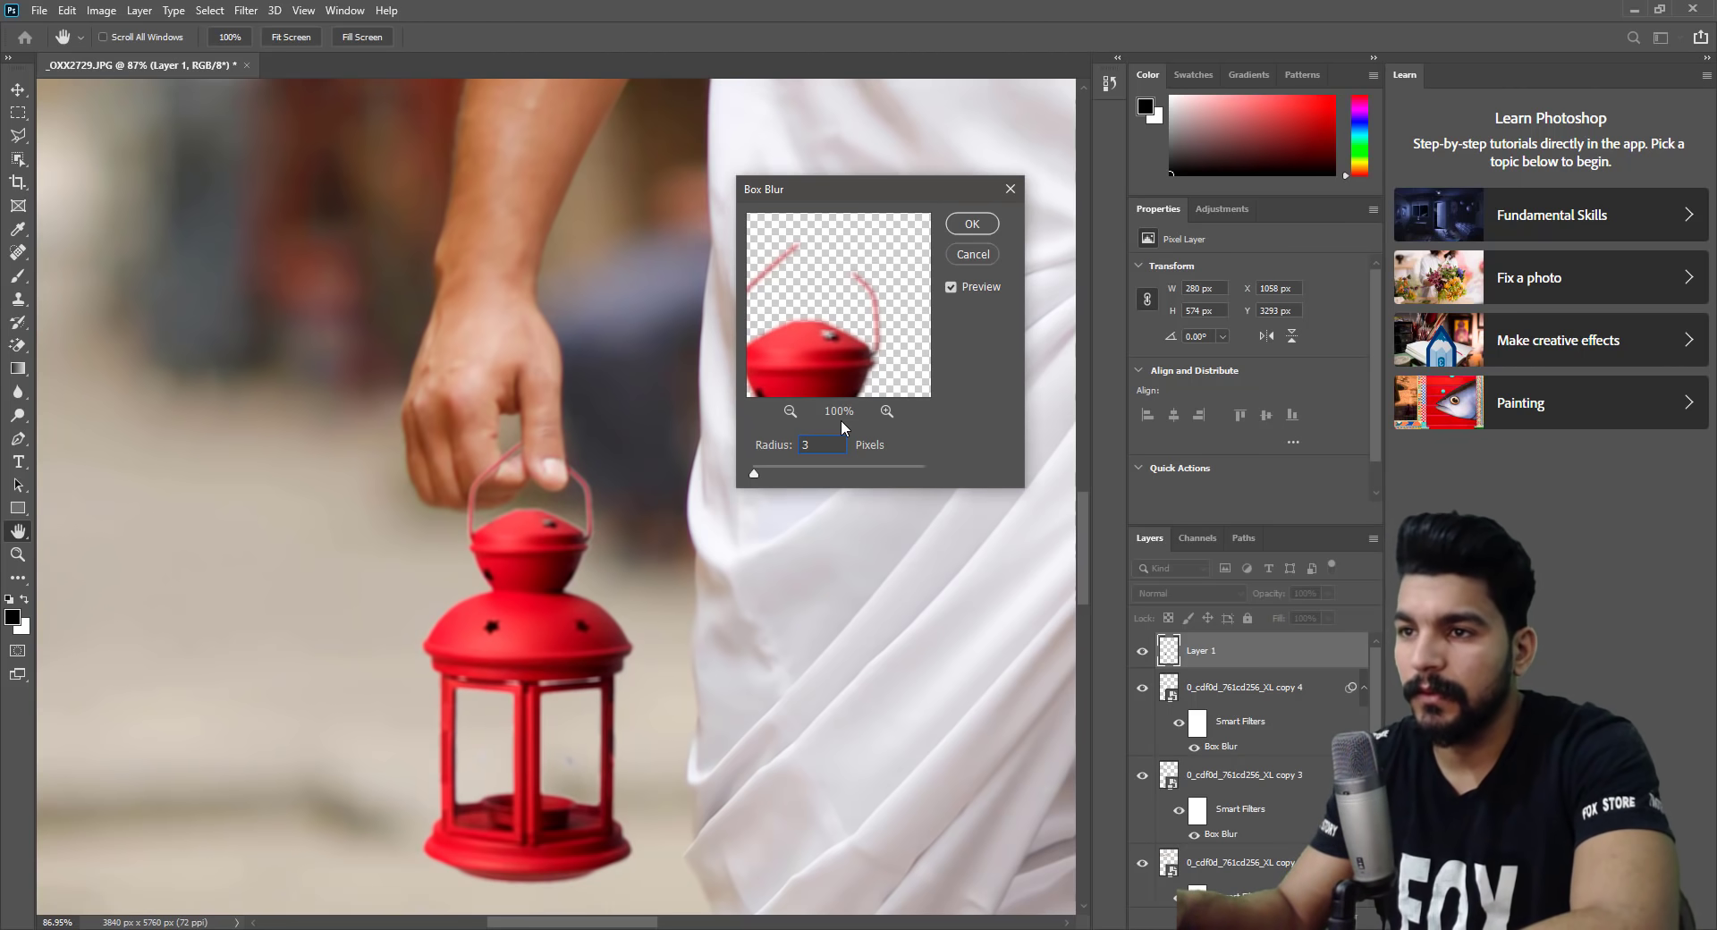
{"action": "key", "text": "BackSpace"}
{"action": "type", "text": "4"}
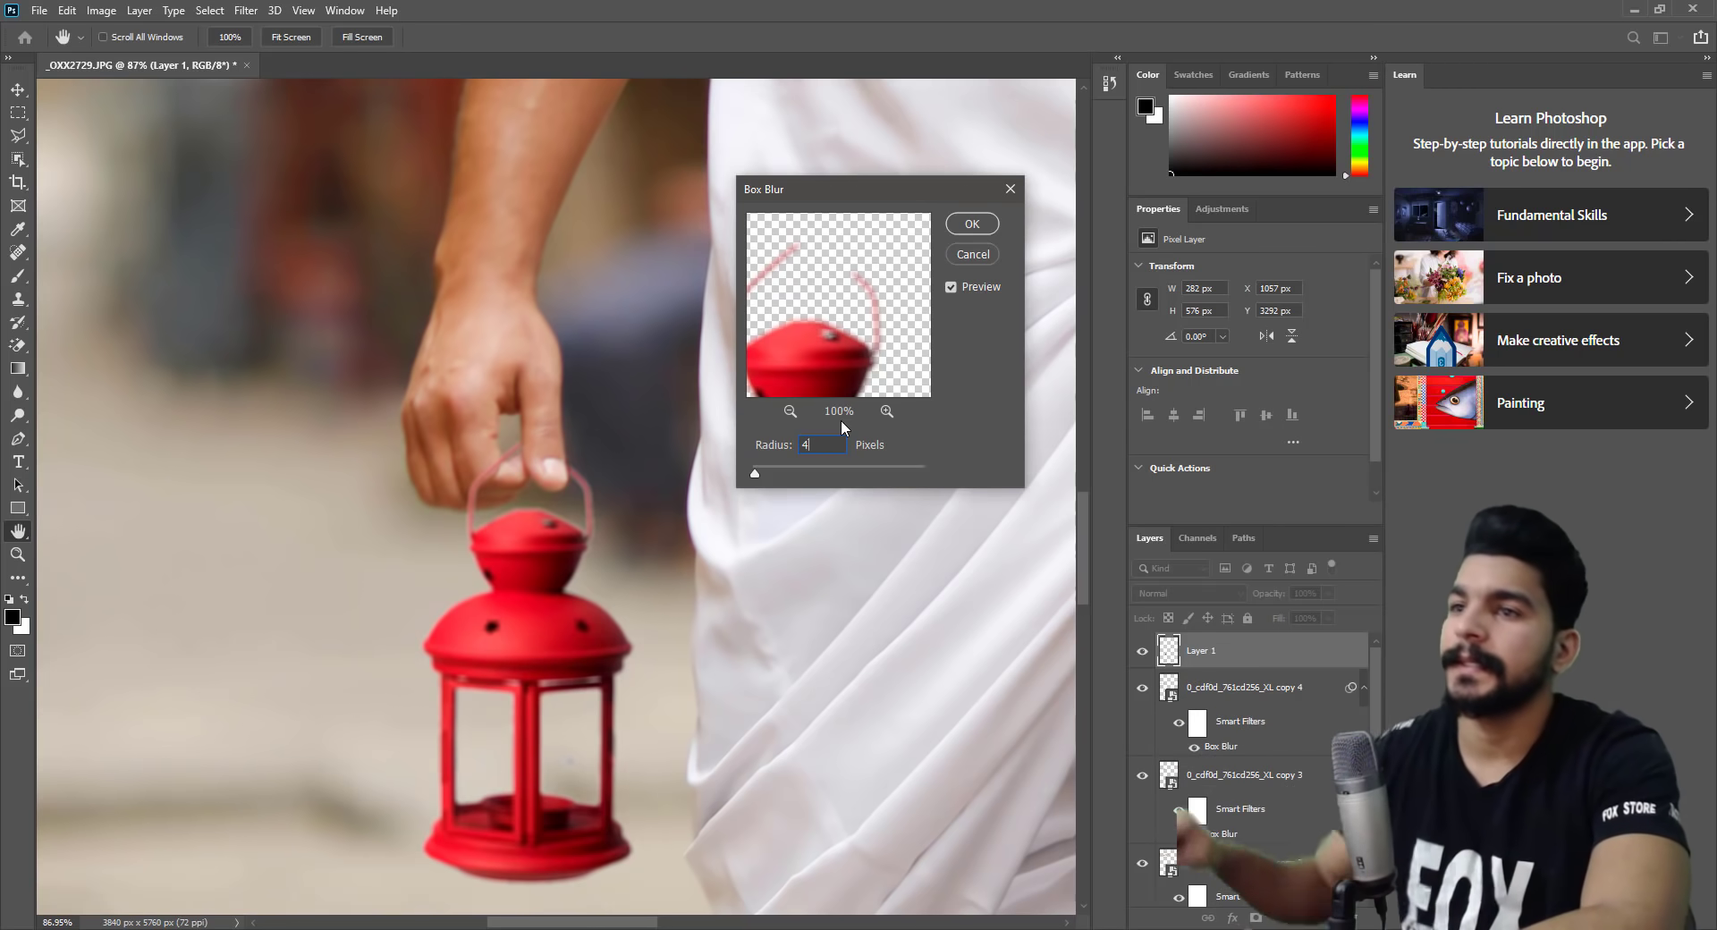
{"action": "key", "text": "Return"}
Recolour the lantern with Hue/Saturation: Hue +12, Saturation -3, Lightness 0.
{"action": "key", "text": "z"}
{"action": "left_click_drag", "start_coordinate": [818, 478], "coordinate": [696, 559]}
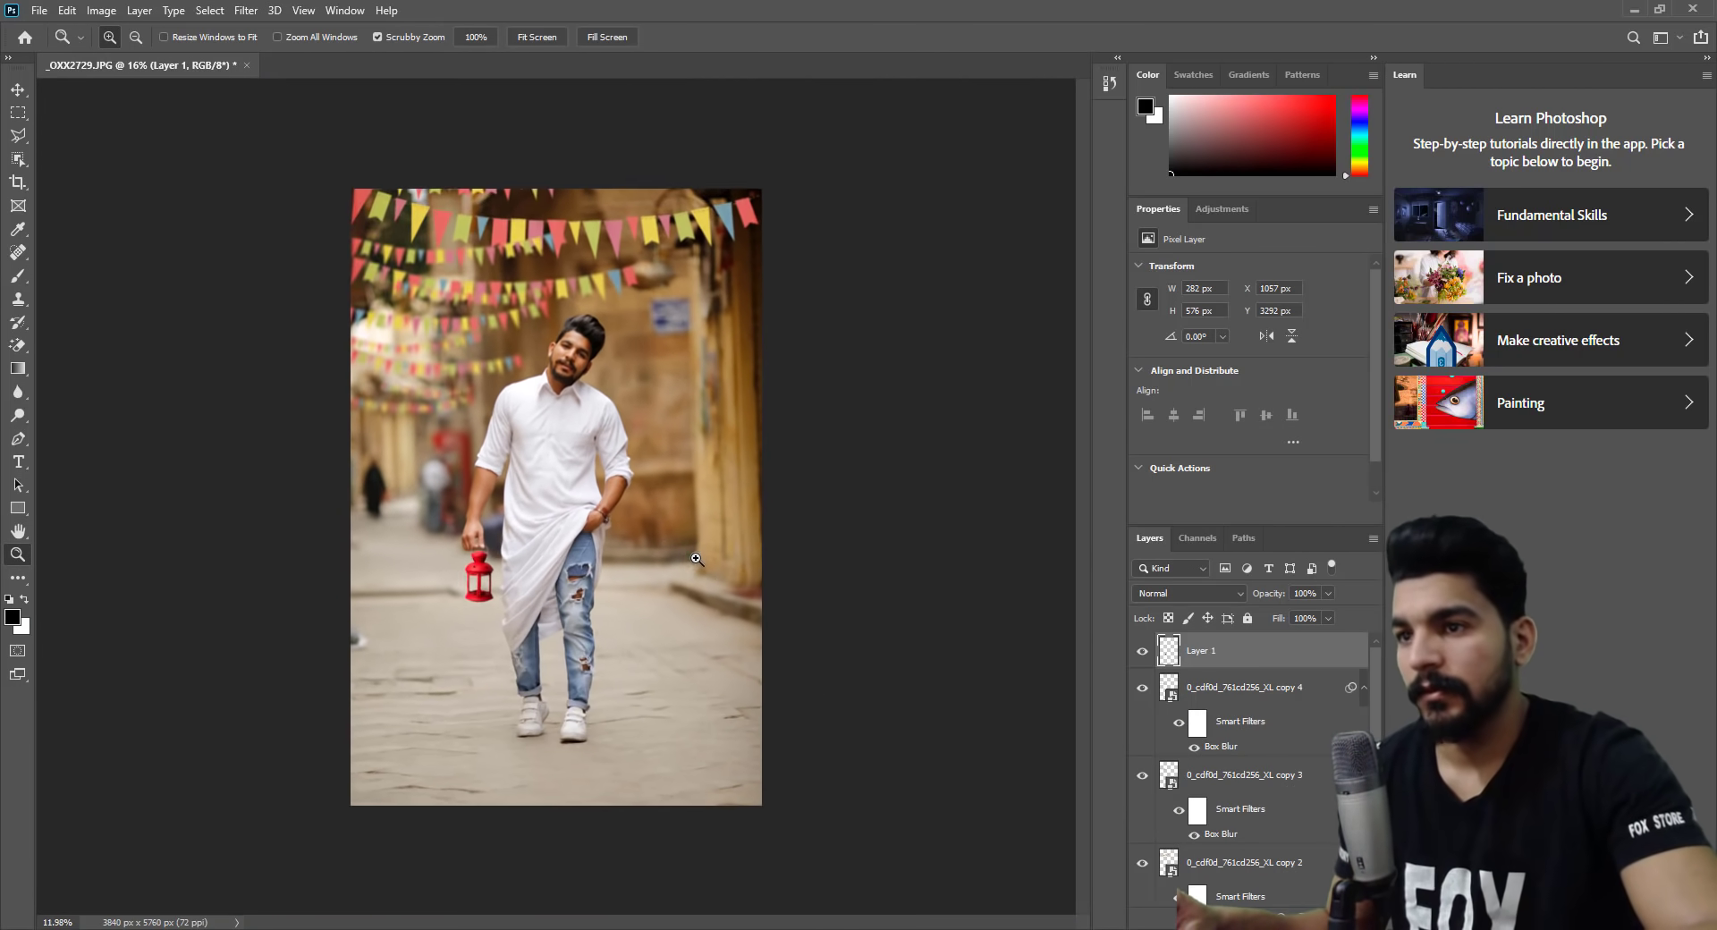
{"action": "mouse_move", "coordinate": [474, 554]}
{"action": "left_mouse_down"}
{"action": "mouse_move", "coordinate": [542, 619]}
{"action": "mouse_move", "coordinate": [564, 615]}
{"action": "left_mouse_up"}
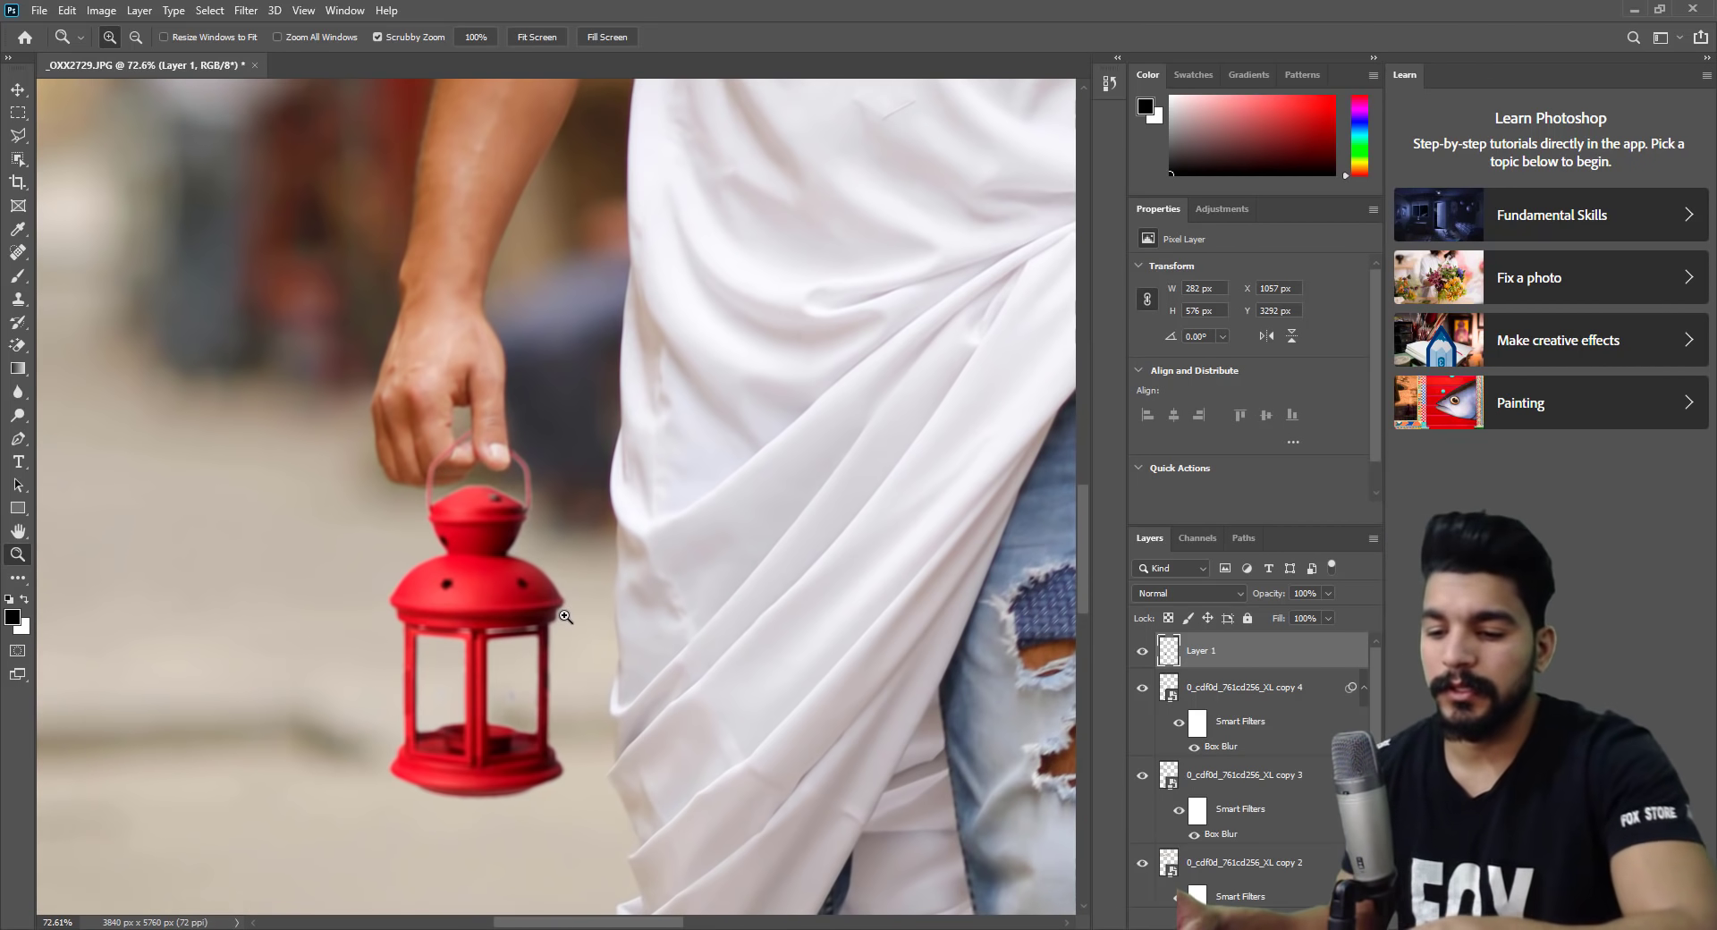
{"action": "key", "text": "ctrl+u"}
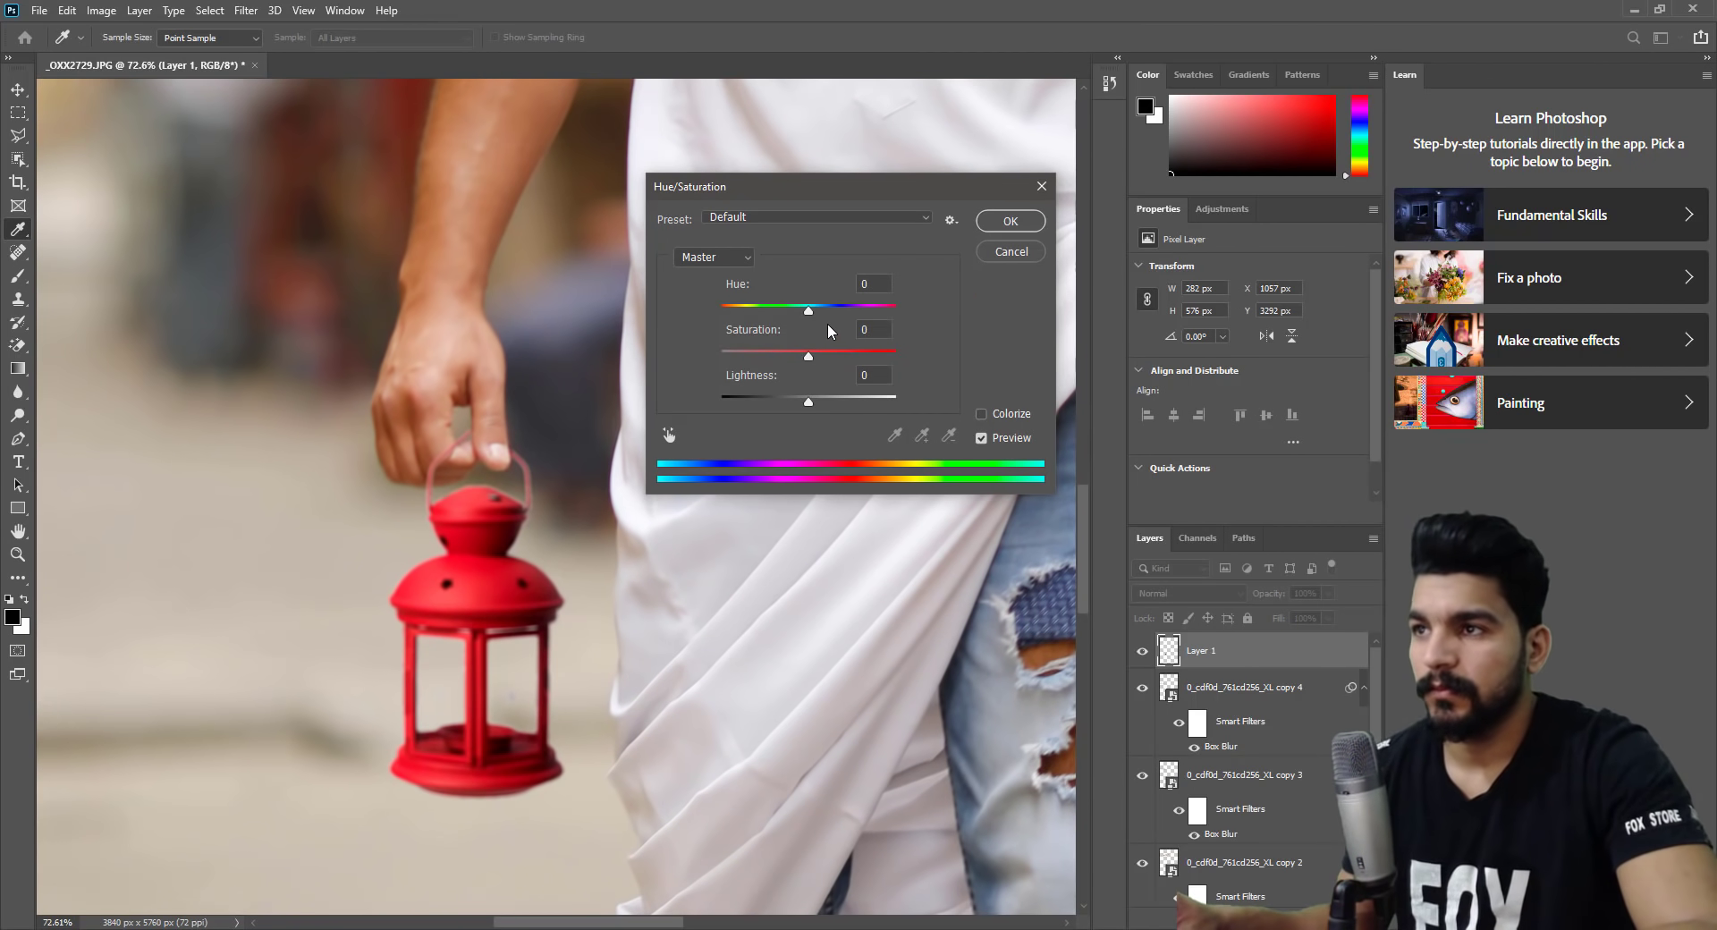
{"action": "left_click_drag", "start_coordinate": [808, 356], "coordinate": [797, 360]}
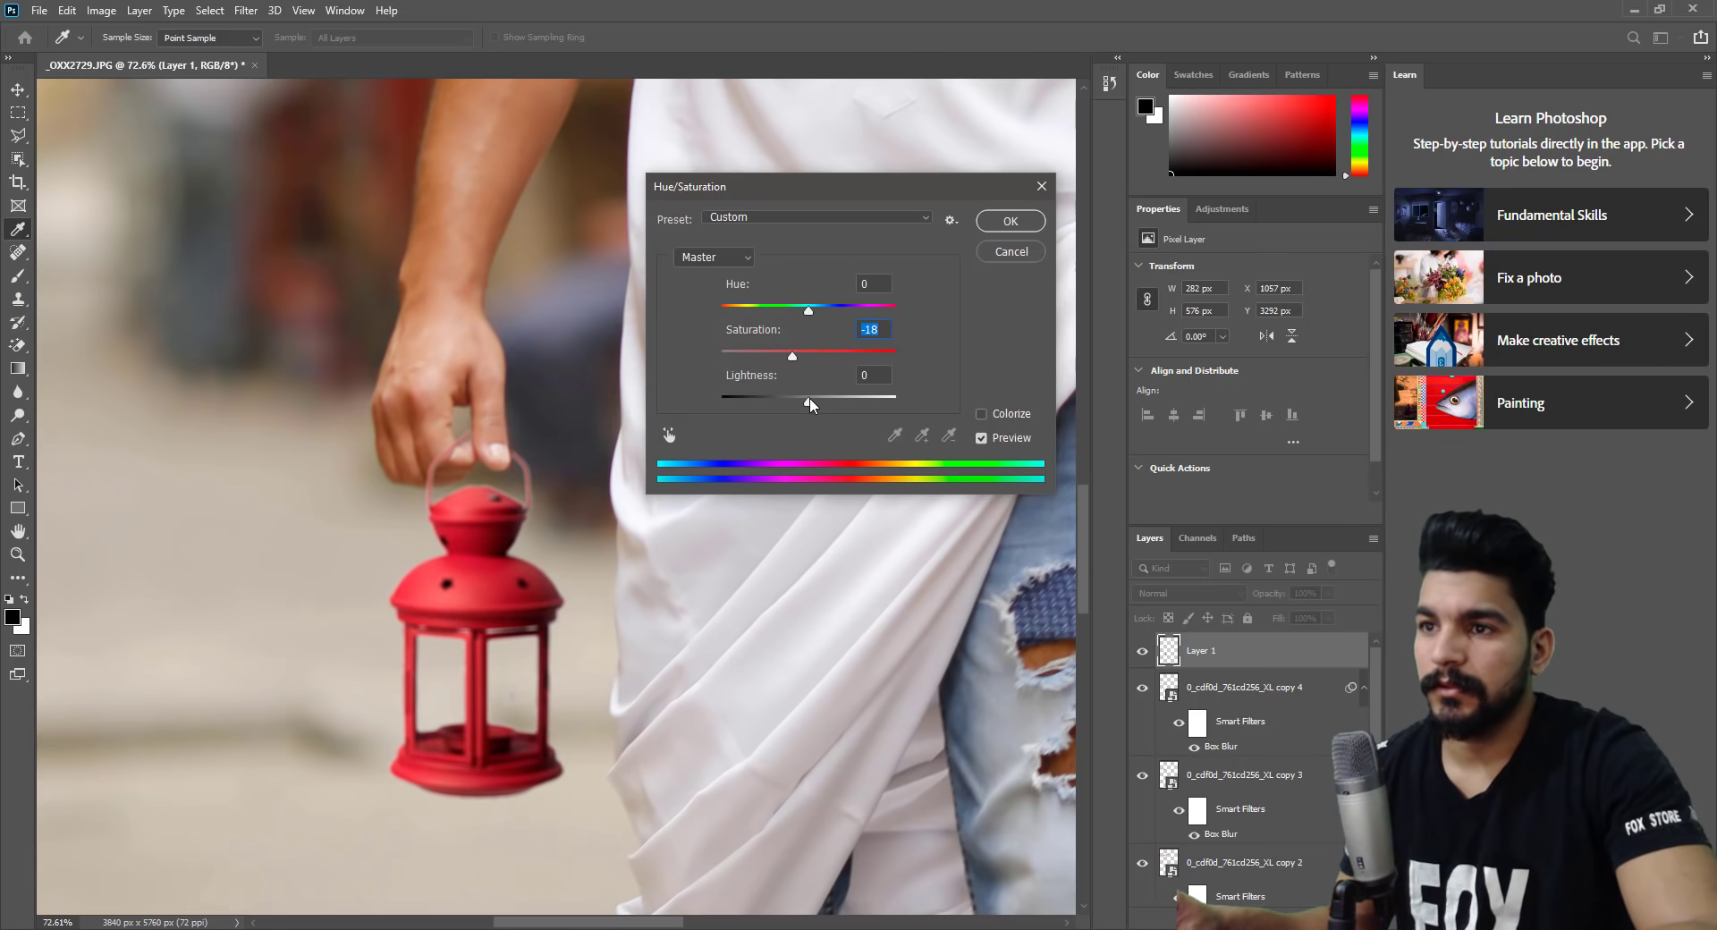
{"action": "left_click_drag", "start_coordinate": [808, 402], "coordinate": [824, 407]}
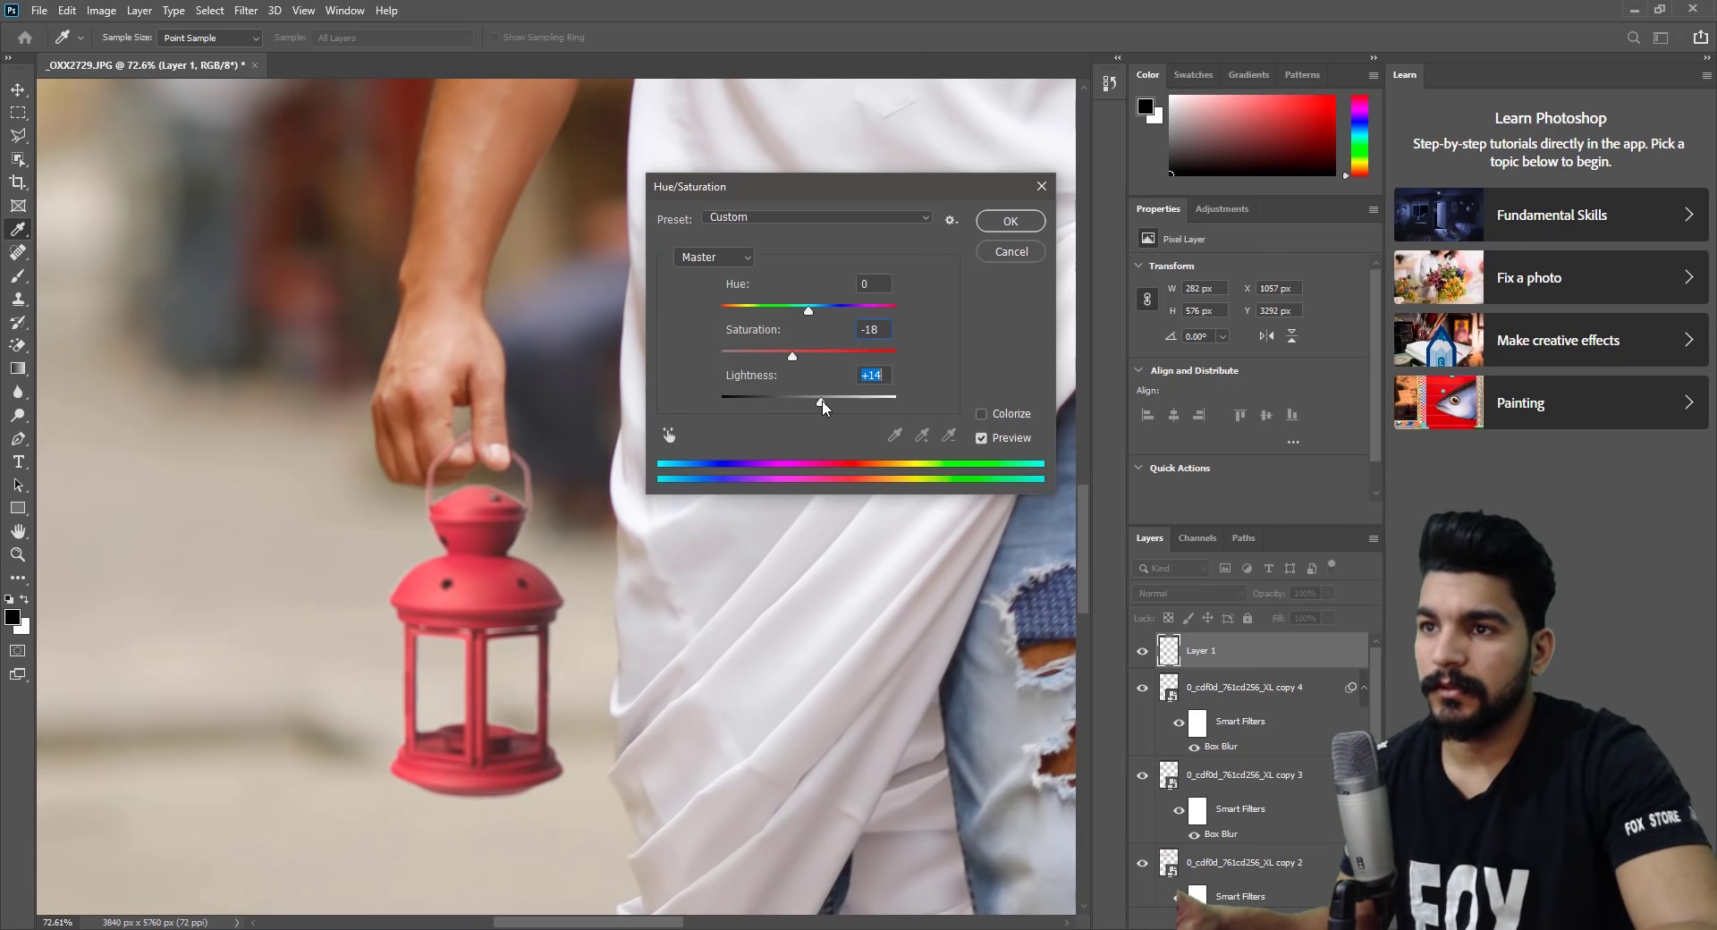
{"action": "type", "text": "0"}
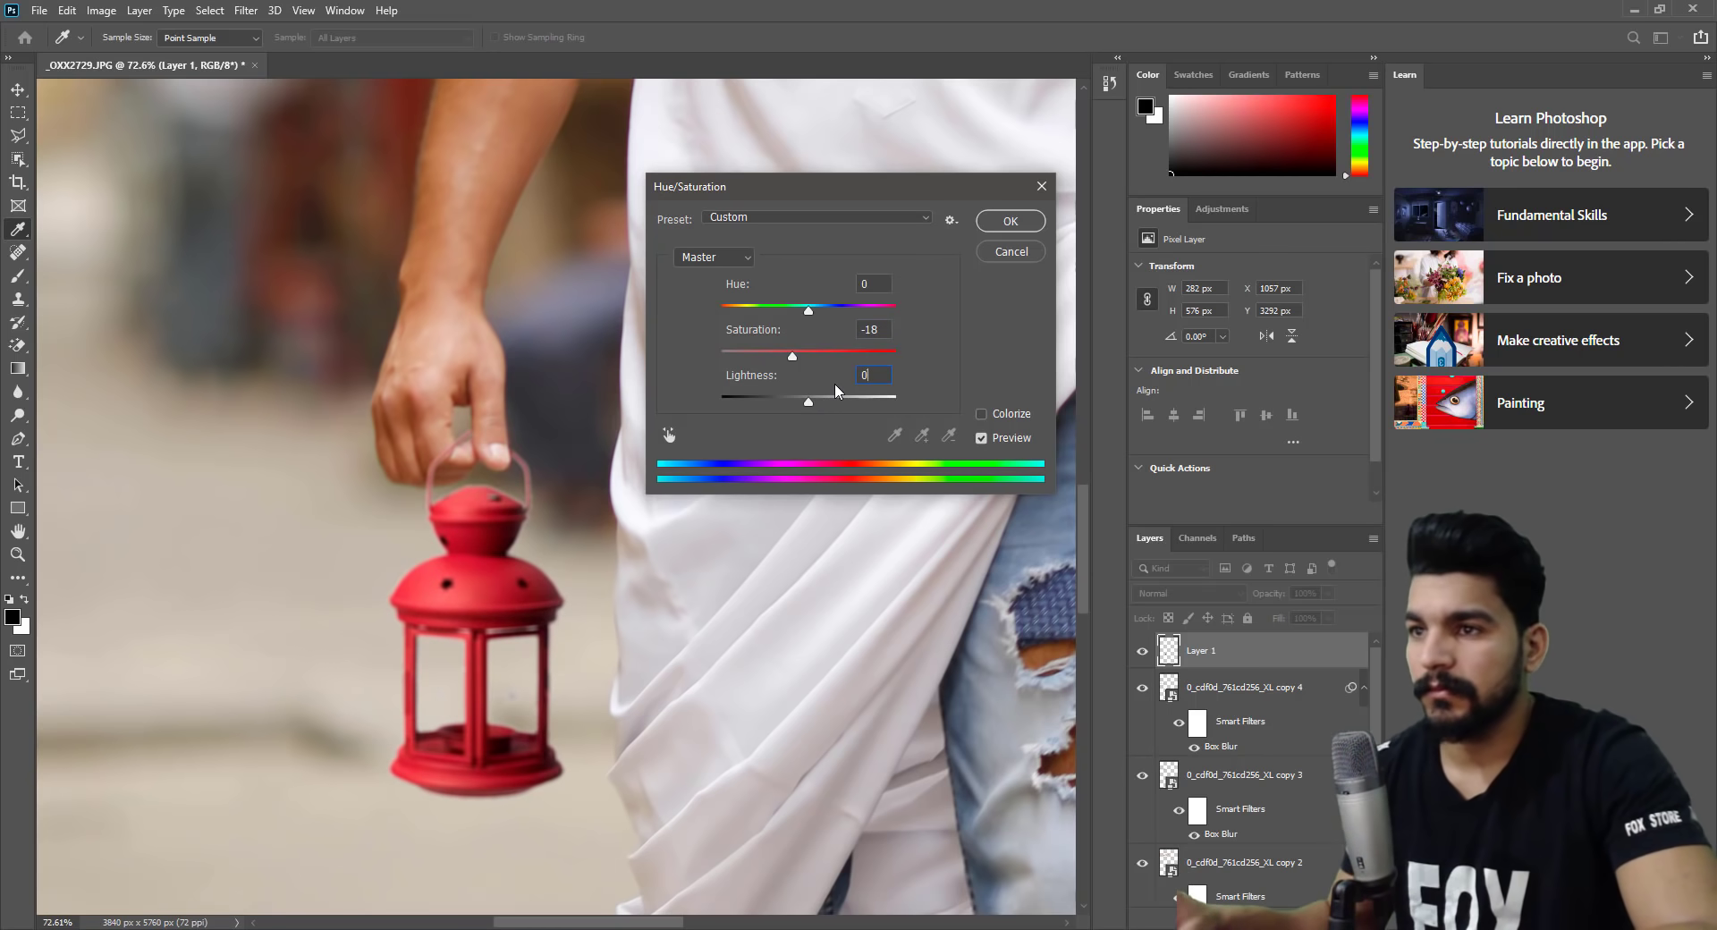
{"action": "mouse_move", "coordinate": [808, 309]}
{"action": "left_mouse_down"}
{"action": "mouse_move", "coordinate": [778, 311]}
{"action": "mouse_move", "coordinate": [834, 308]}
{"action": "mouse_move", "coordinate": [820, 308]}
{"action": "left_mouse_up"}
{"action": "left_click", "coordinate": [807, 354]}
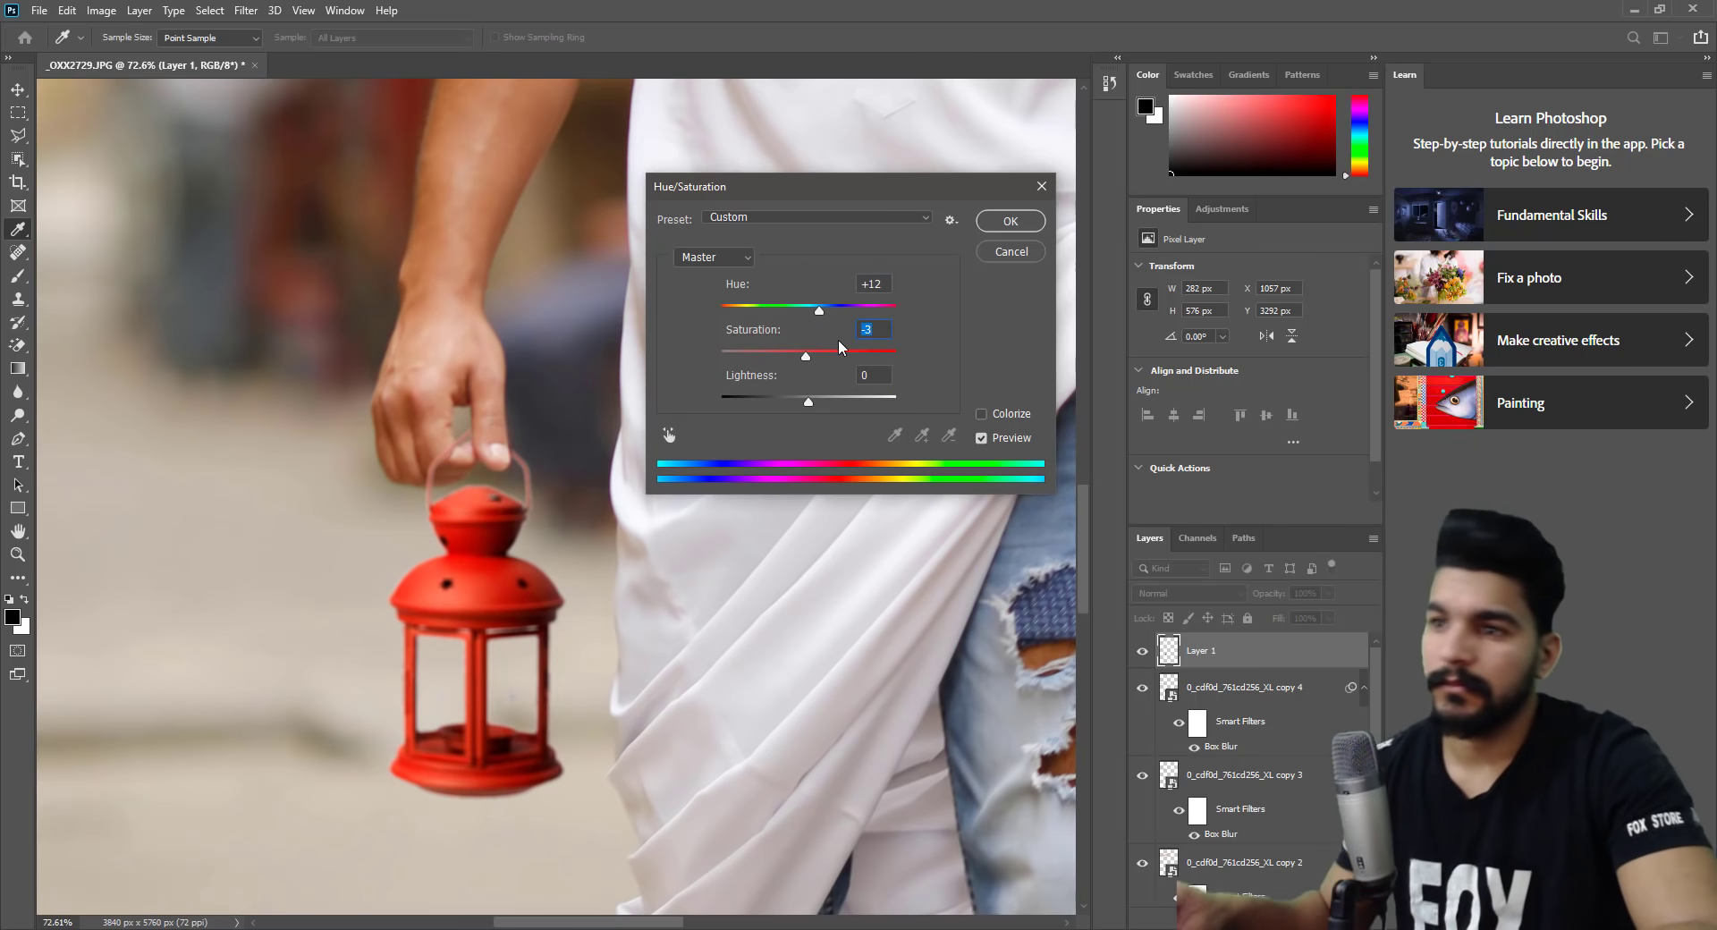
{"action": "key", "text": "Return"}
{"action": "key", "text": "z"}
{"action": "mouse_move", "coordinate": [839, 339]}
{"action": "left_mouse_down"}
{"action": "mouse_move", "coordinate": [708, 446]}
{"action": "mouse_move", "coordinate": [733, 460]}
{"action": "left_mouse_up"}
Zoom in to check the man's face, then fit the whole portrait on screen.
{"action": "right_click", "coordinate": [623, 483]}
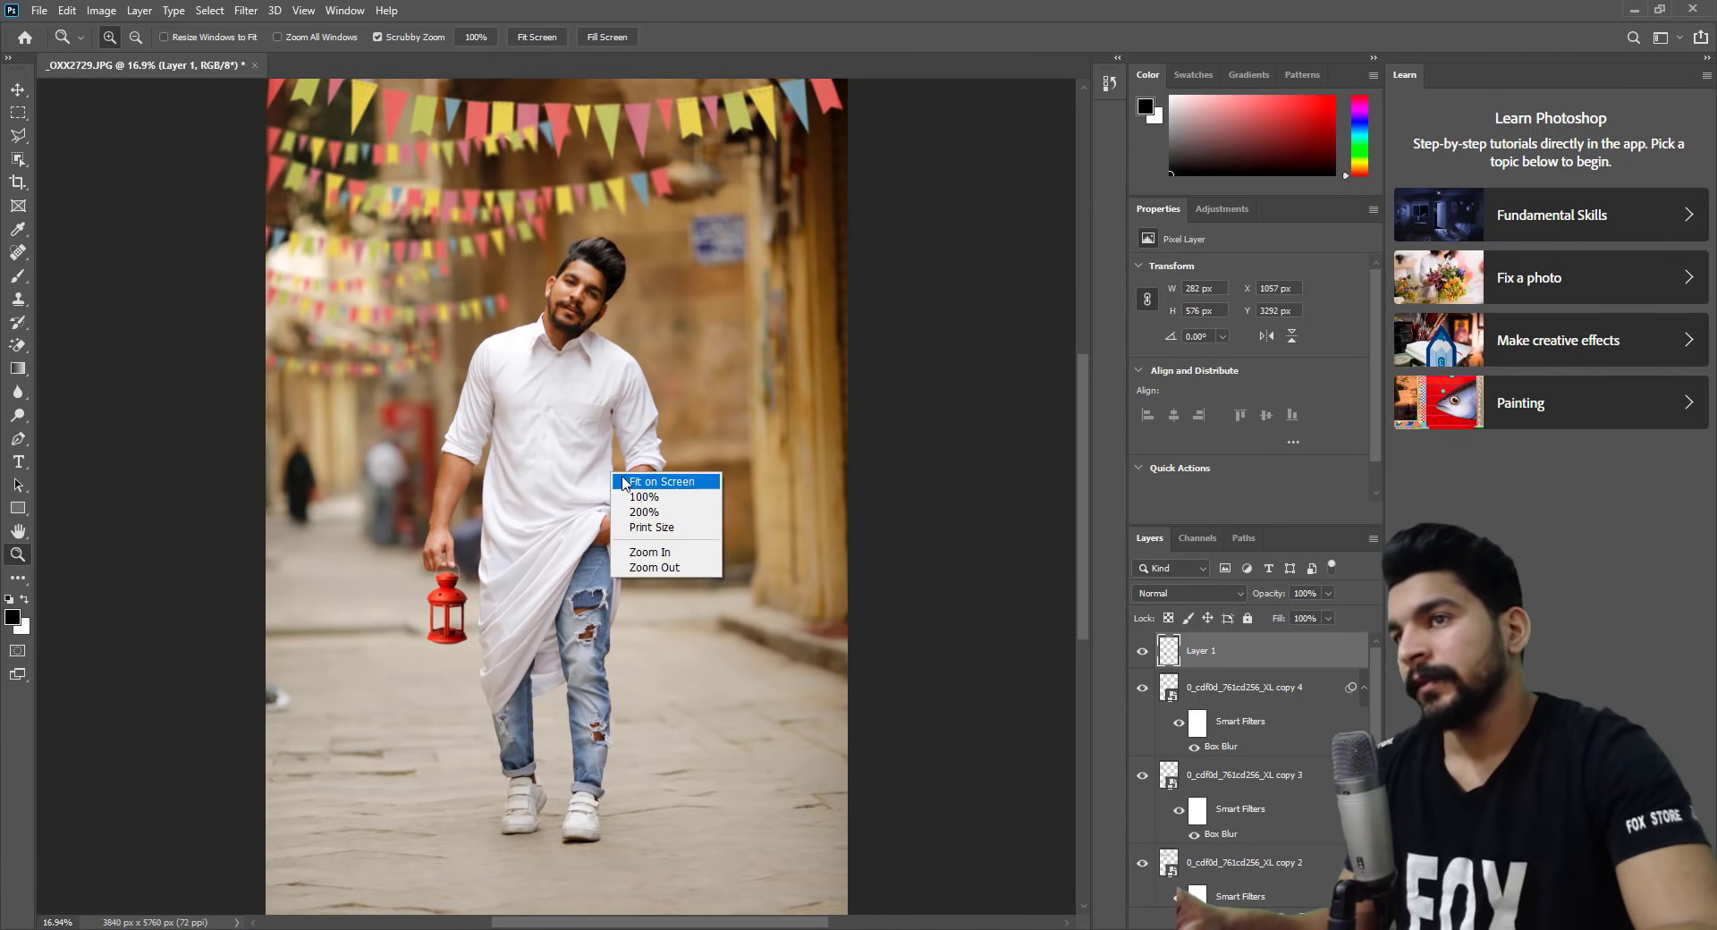
{"action": "left_click", "coordinate": [588, 371]}
{"action": "left_click_drag", "start_coordinate": [611, 392], "coordinate": [679, 393]}
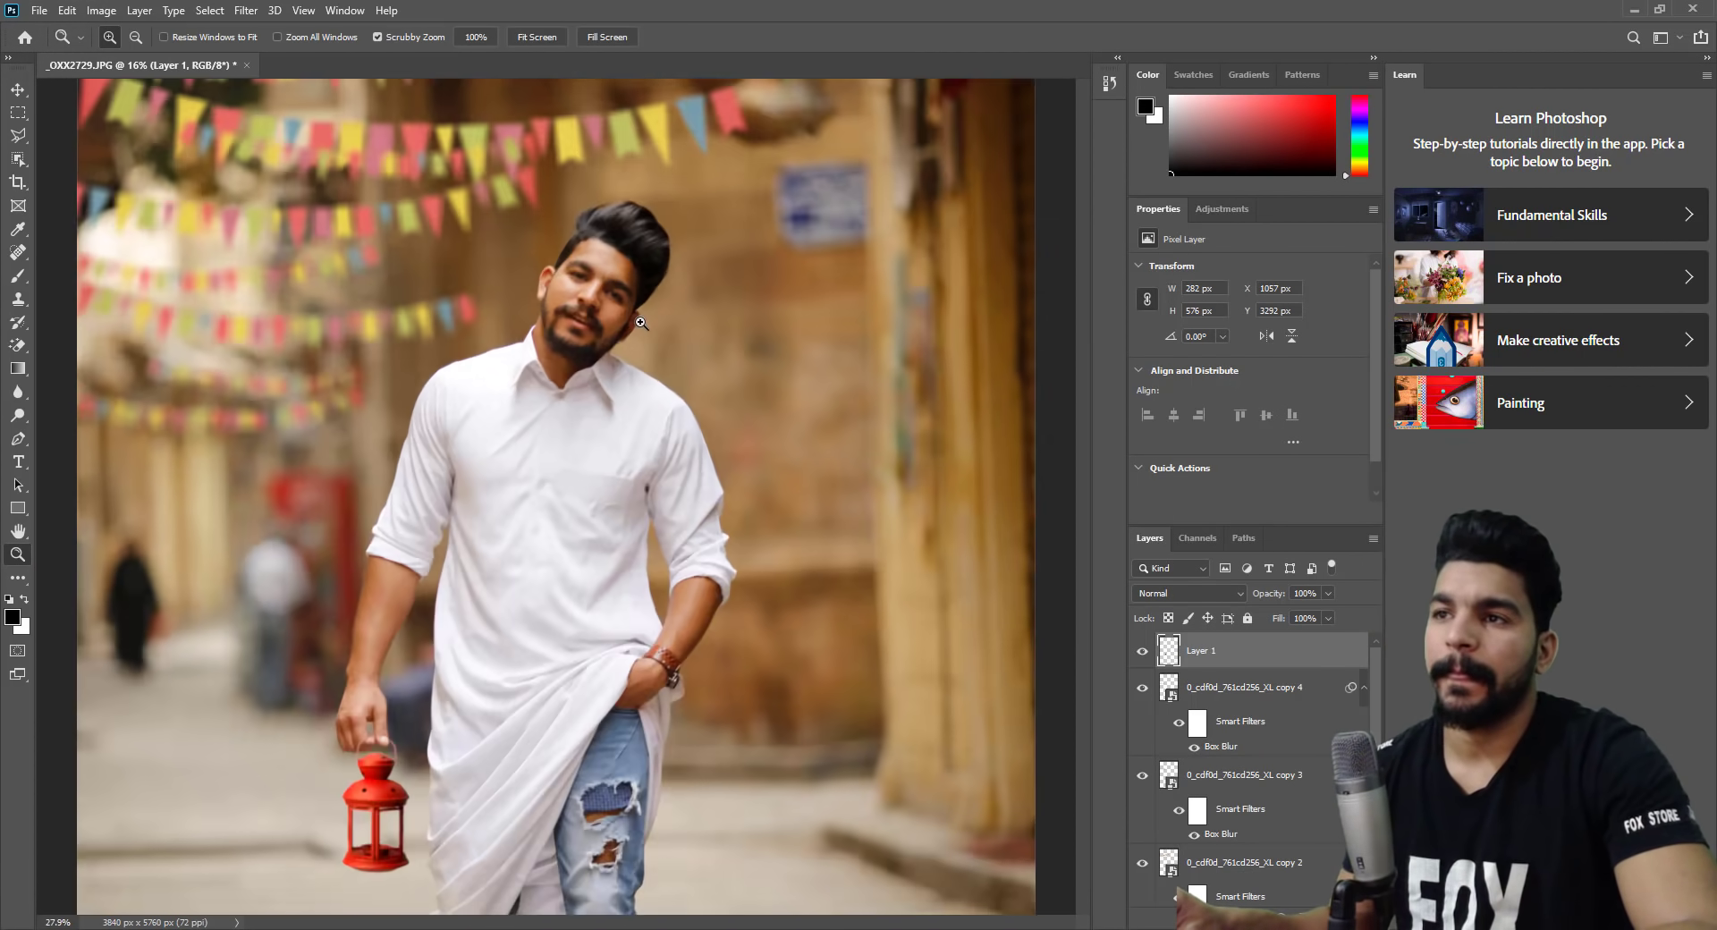
{"action": "right_click", "coordinate": [651, 328]}
{"action": "left_click", "coordinate": [664, 331]}
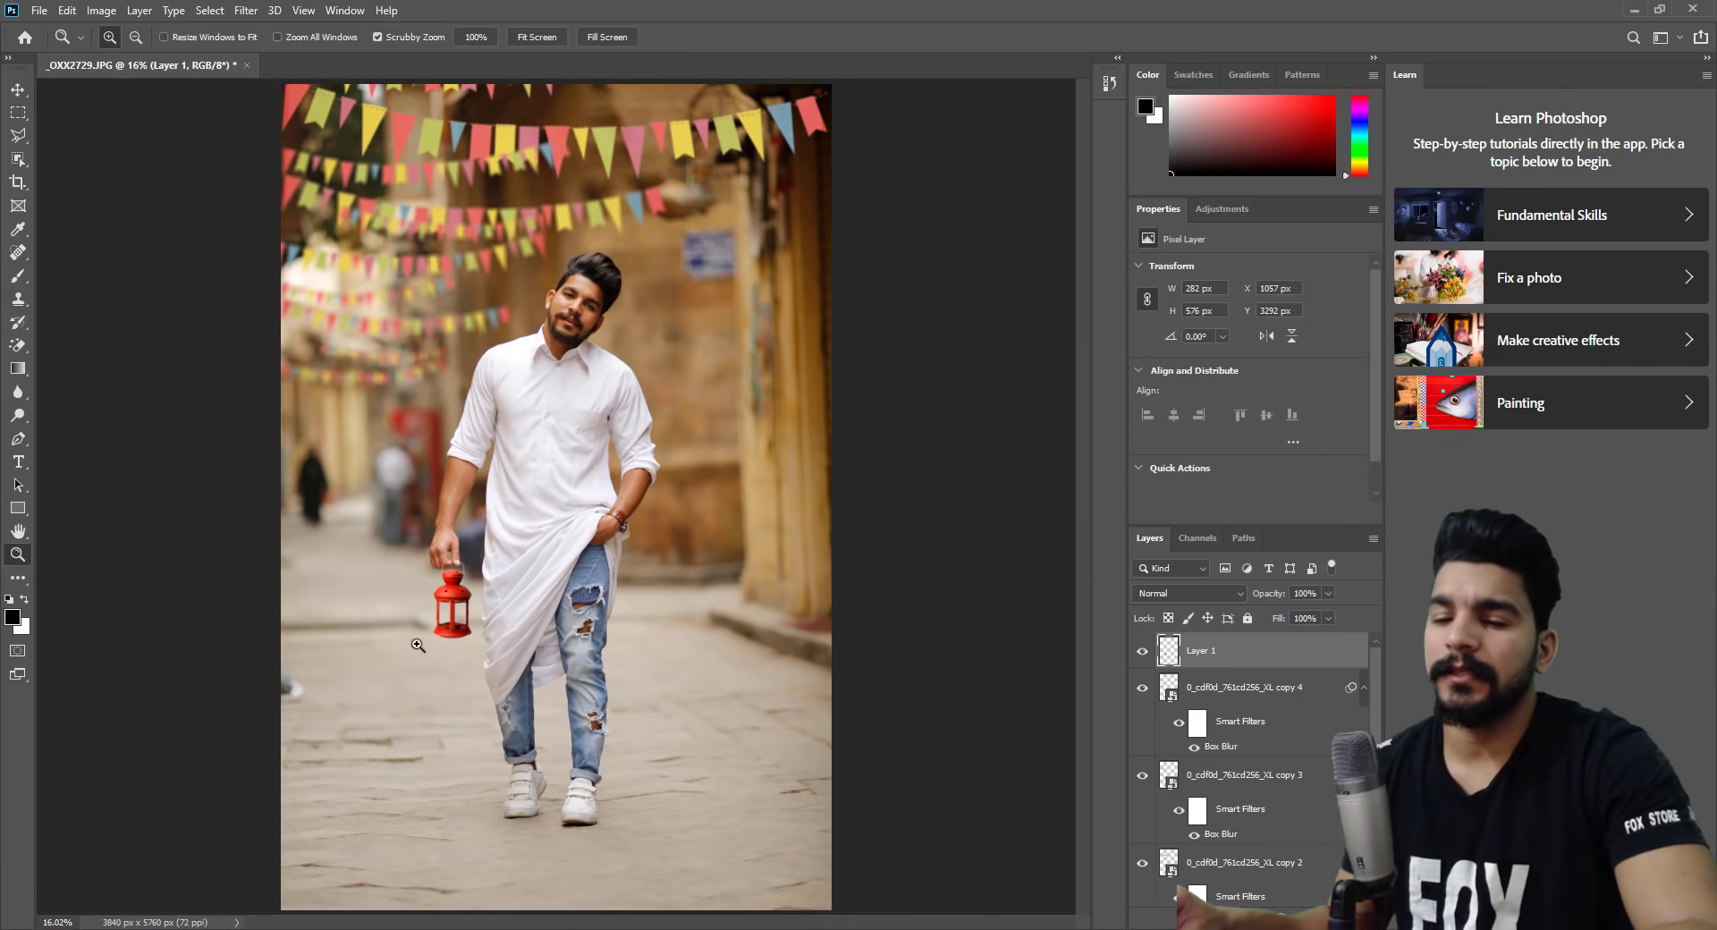
{"action": "left_click_drag", "start_coordinate": [564, 347], "coordinate": [706, 303]}
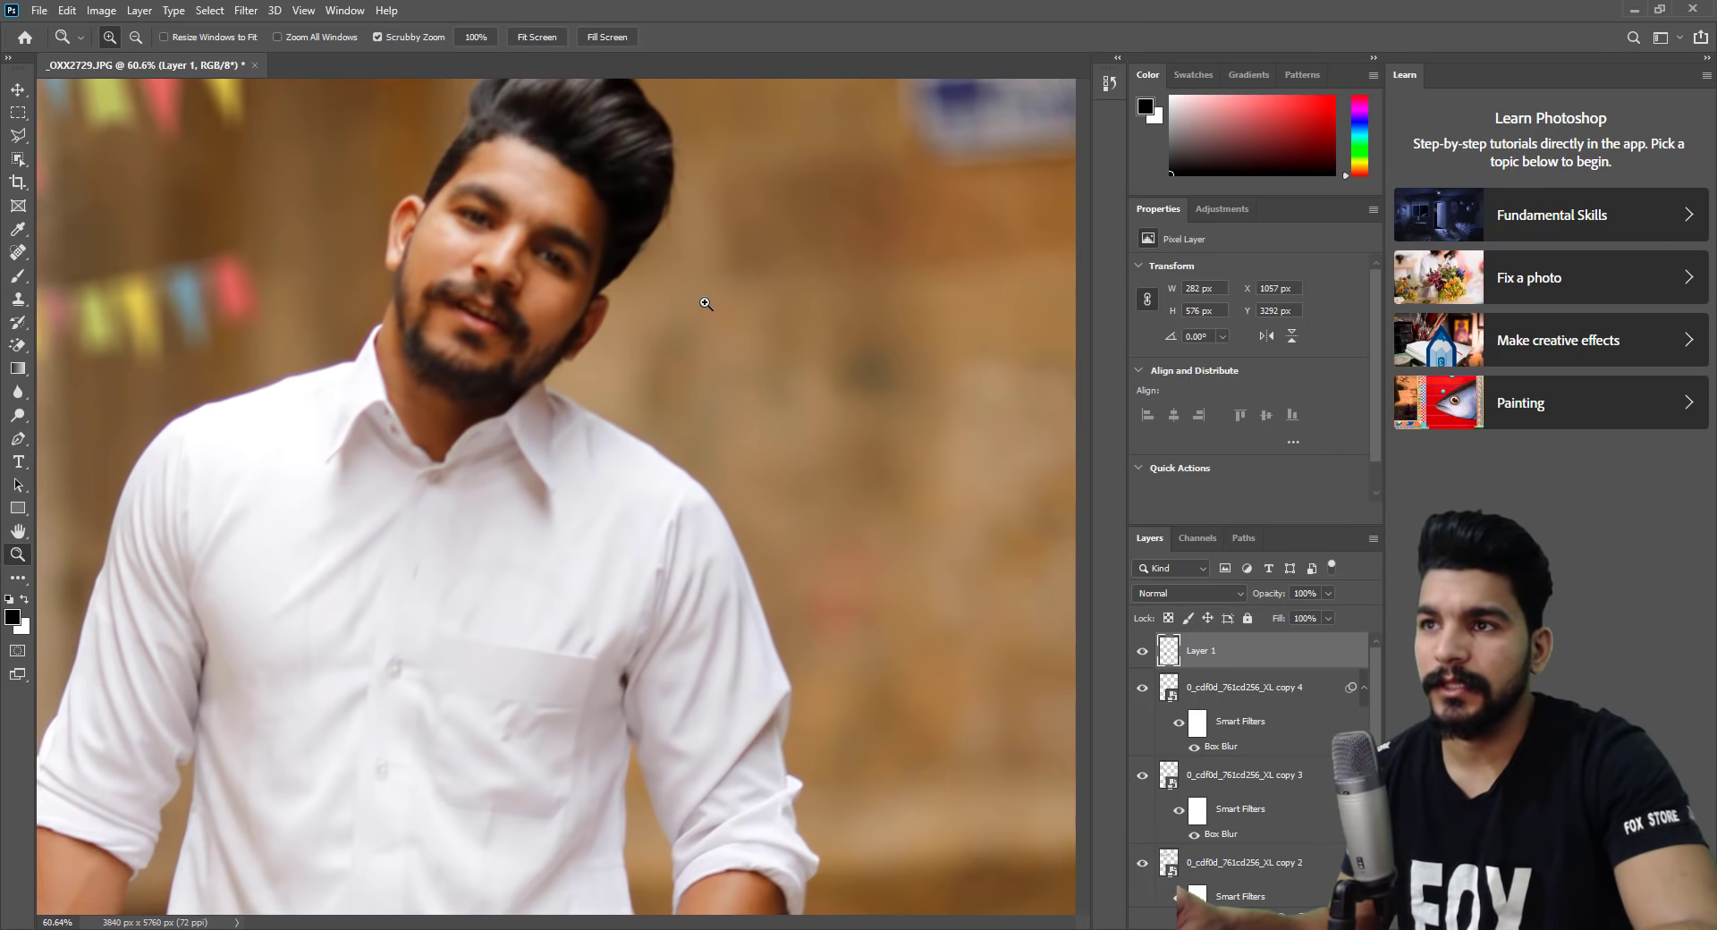
{"action": "right_click", "coordinate": [705, 303]}
{"action": "left_click", "coordinate": [722, 314]}
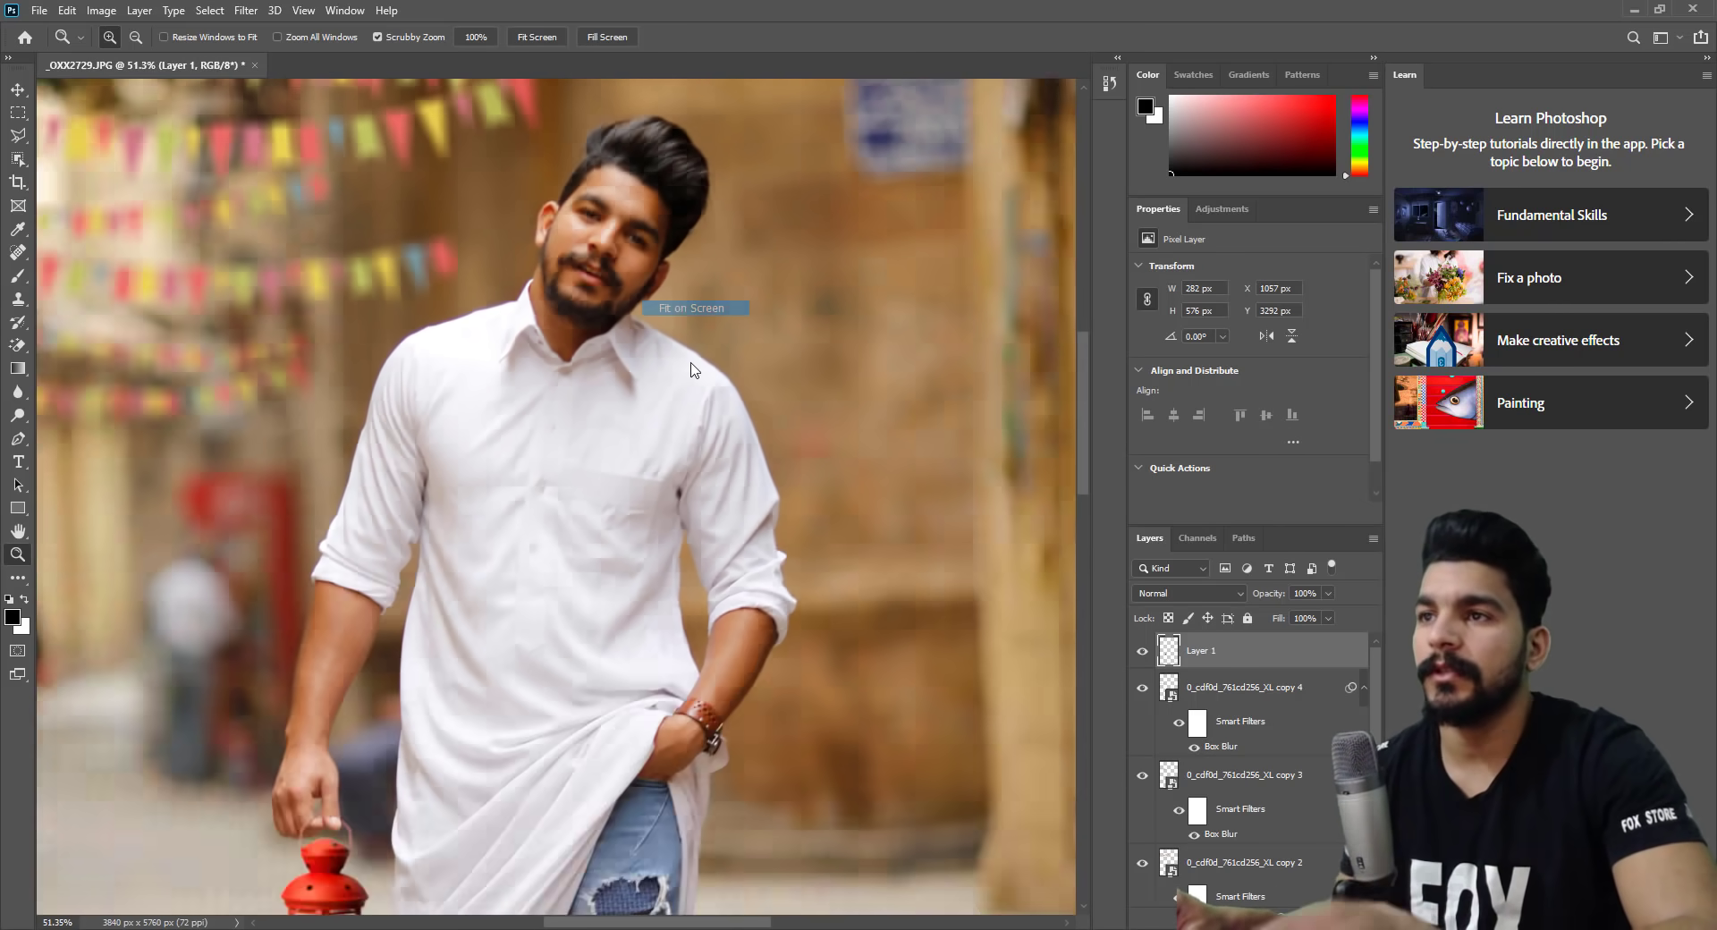
{"action": "left_click_drag", "start_coordinate": [556, 304], "coordinate": [564, 313]}
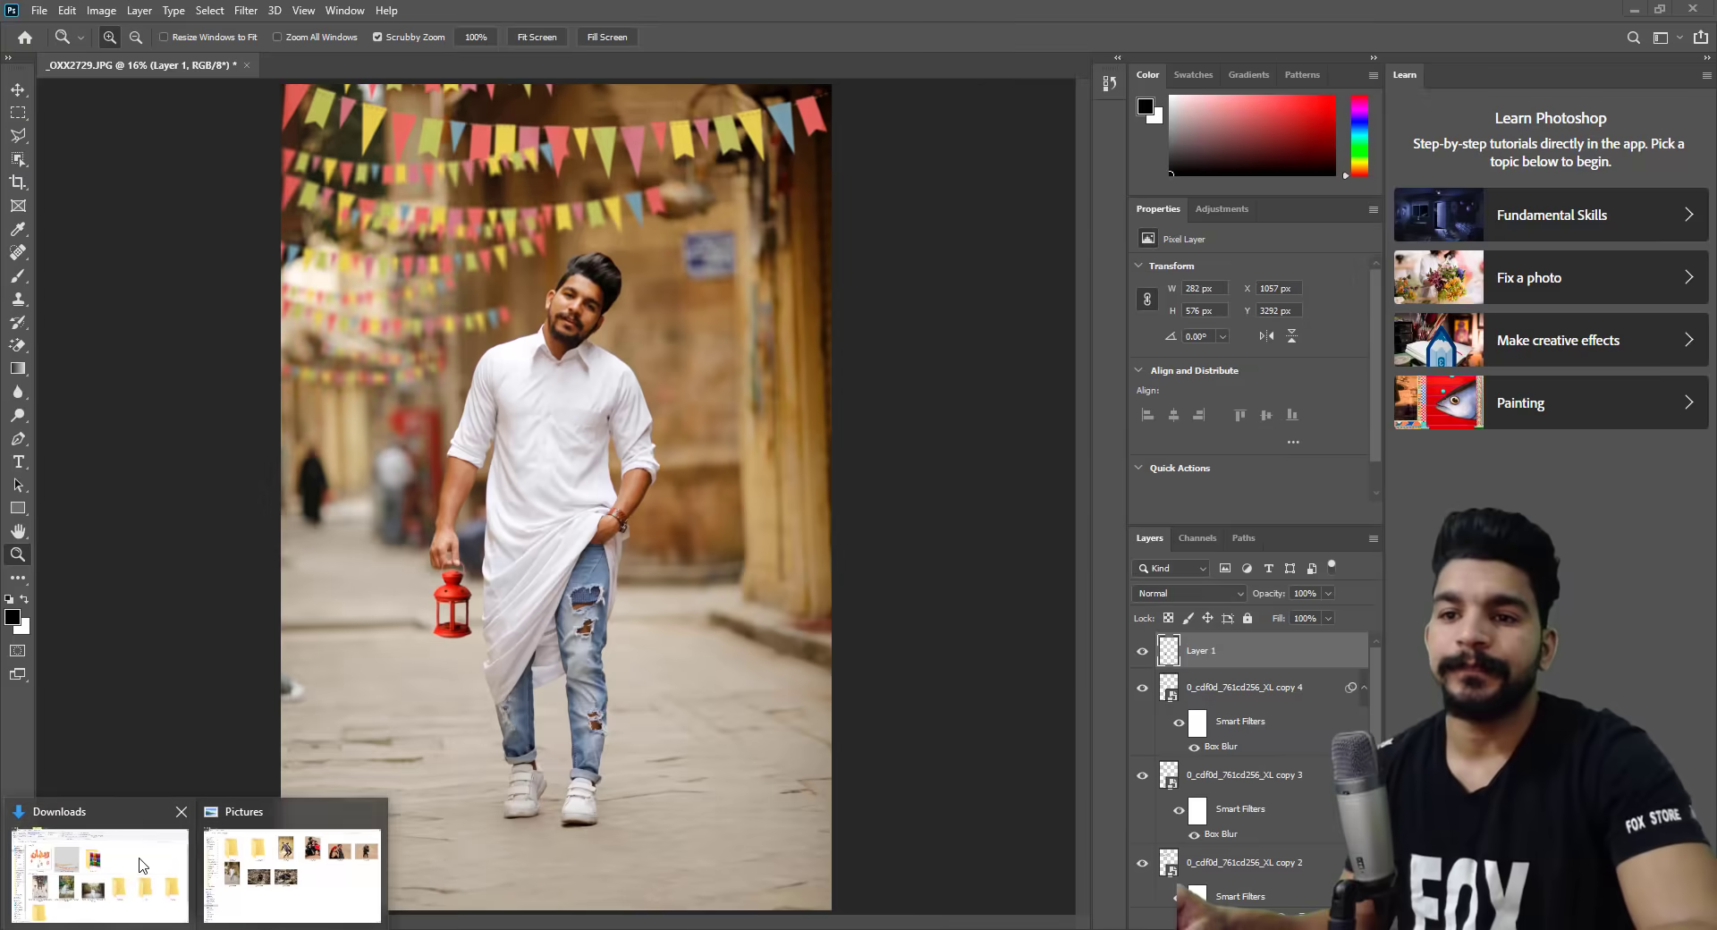
Drag Ramadan.png from the Downloads folder into the Photoshop document.
{"action": "left_click", "coordinate": [139, 864]}
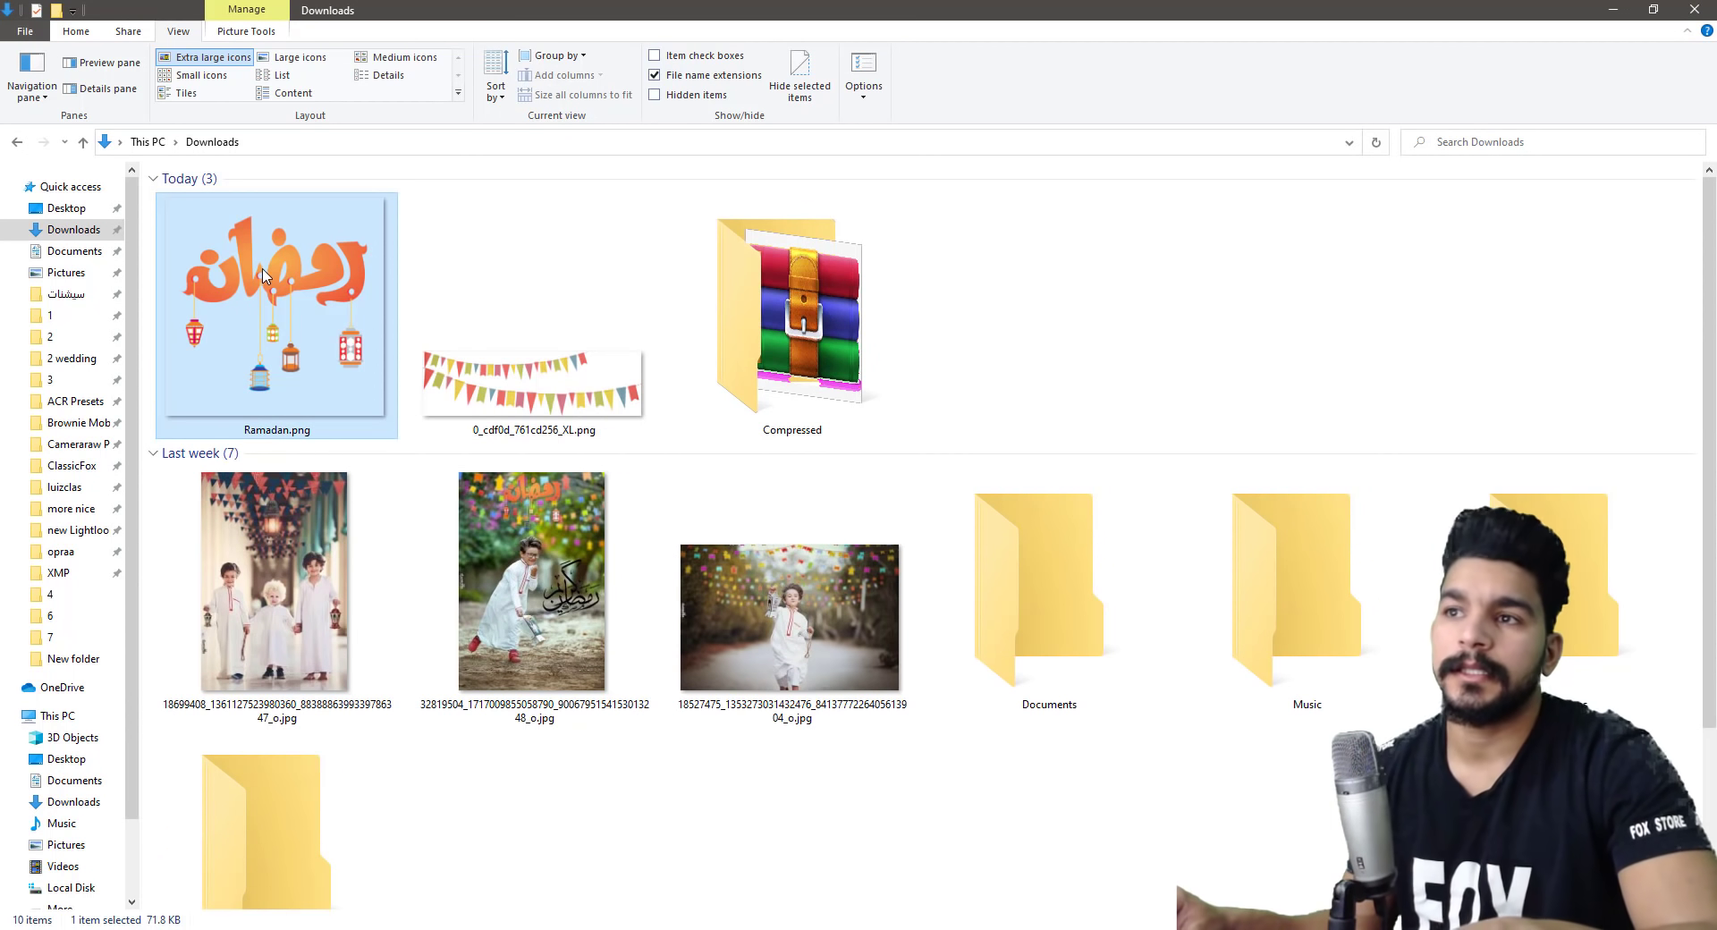
{"action": "mouse_move", "coordinate": [349, 336]}
{"action": "left_mouse_down"}
{"action": "mouse_move", "coordinate": [891, 435]}
{"action": "mouse_move", "coordinate": [683, 571]}
{"action": "left_mouse_up"}
{"action": "key", "text": "alt+Tab"}
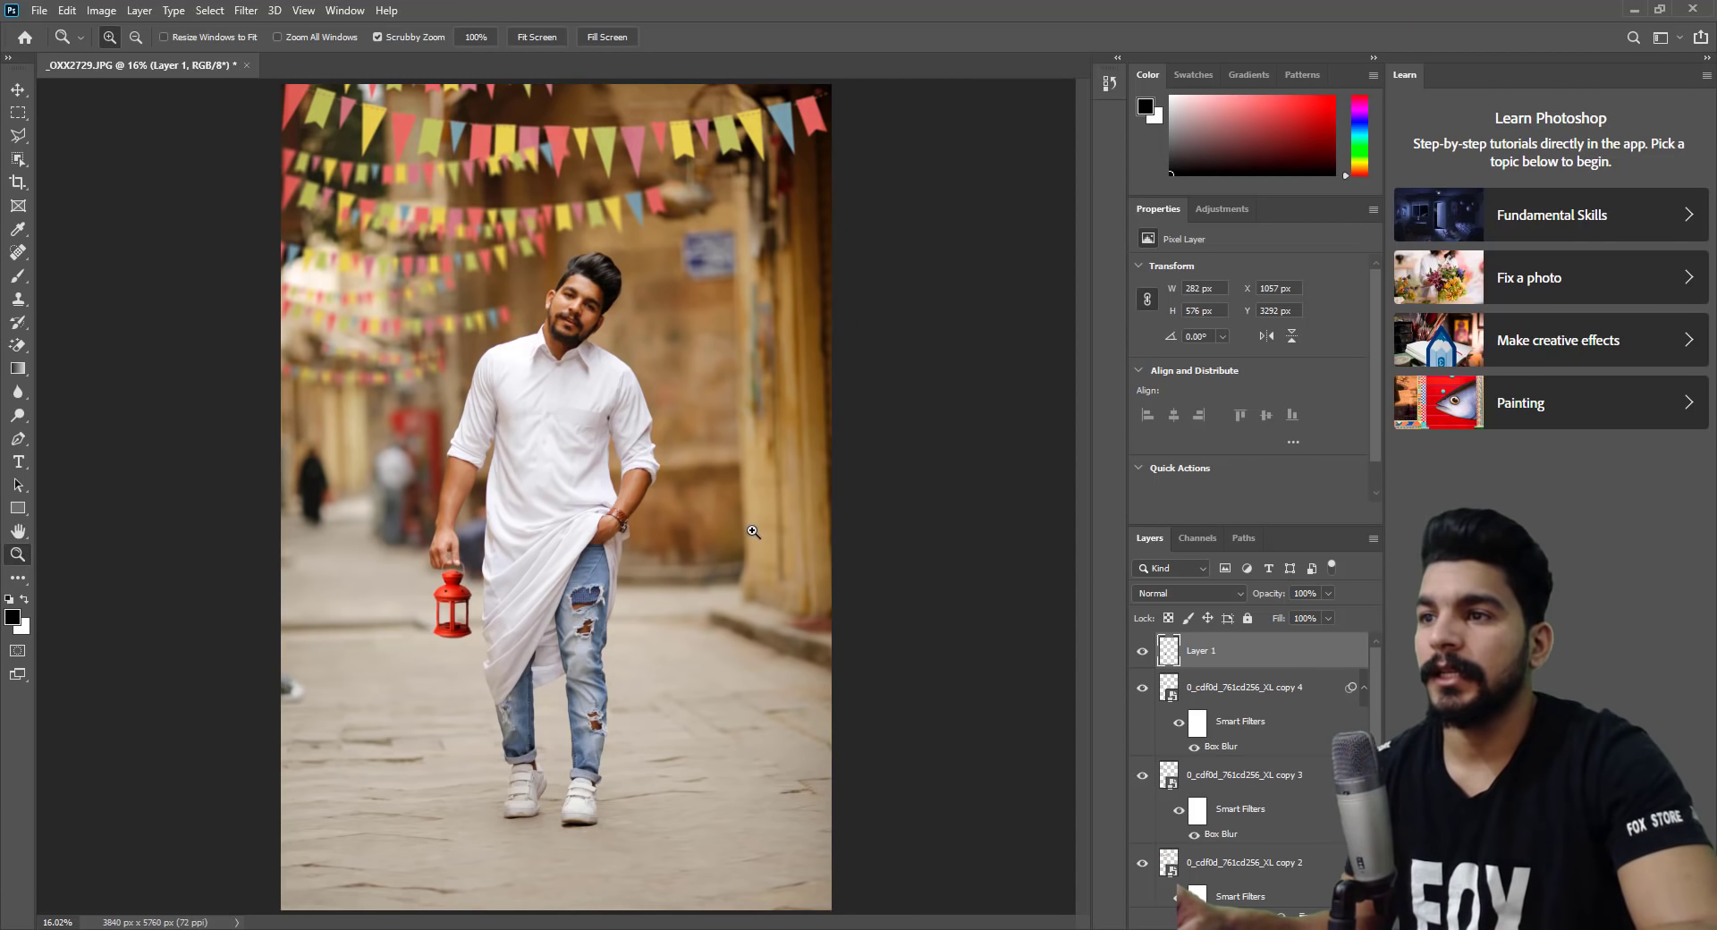
Place the Ramadan graphic beside the man's head, commit it, and zoom to check it.
{"action": "mouse_move", "coordinate": [590, 519]}
{"action": "left_mouse_down"}
{"action": "mouse_move", "coordinate": [744, 481]}
{"action": "mouse_move", "coordinate": [746, 553]}
{"action": "mouse_move", "coordinate": [832, 639]}
{"action": "mouse_move", "coordinate": [750, 438]}
{"action": "mouse_move", "coordinate": [756, 399]}
{"action": "left_mouse_up"}
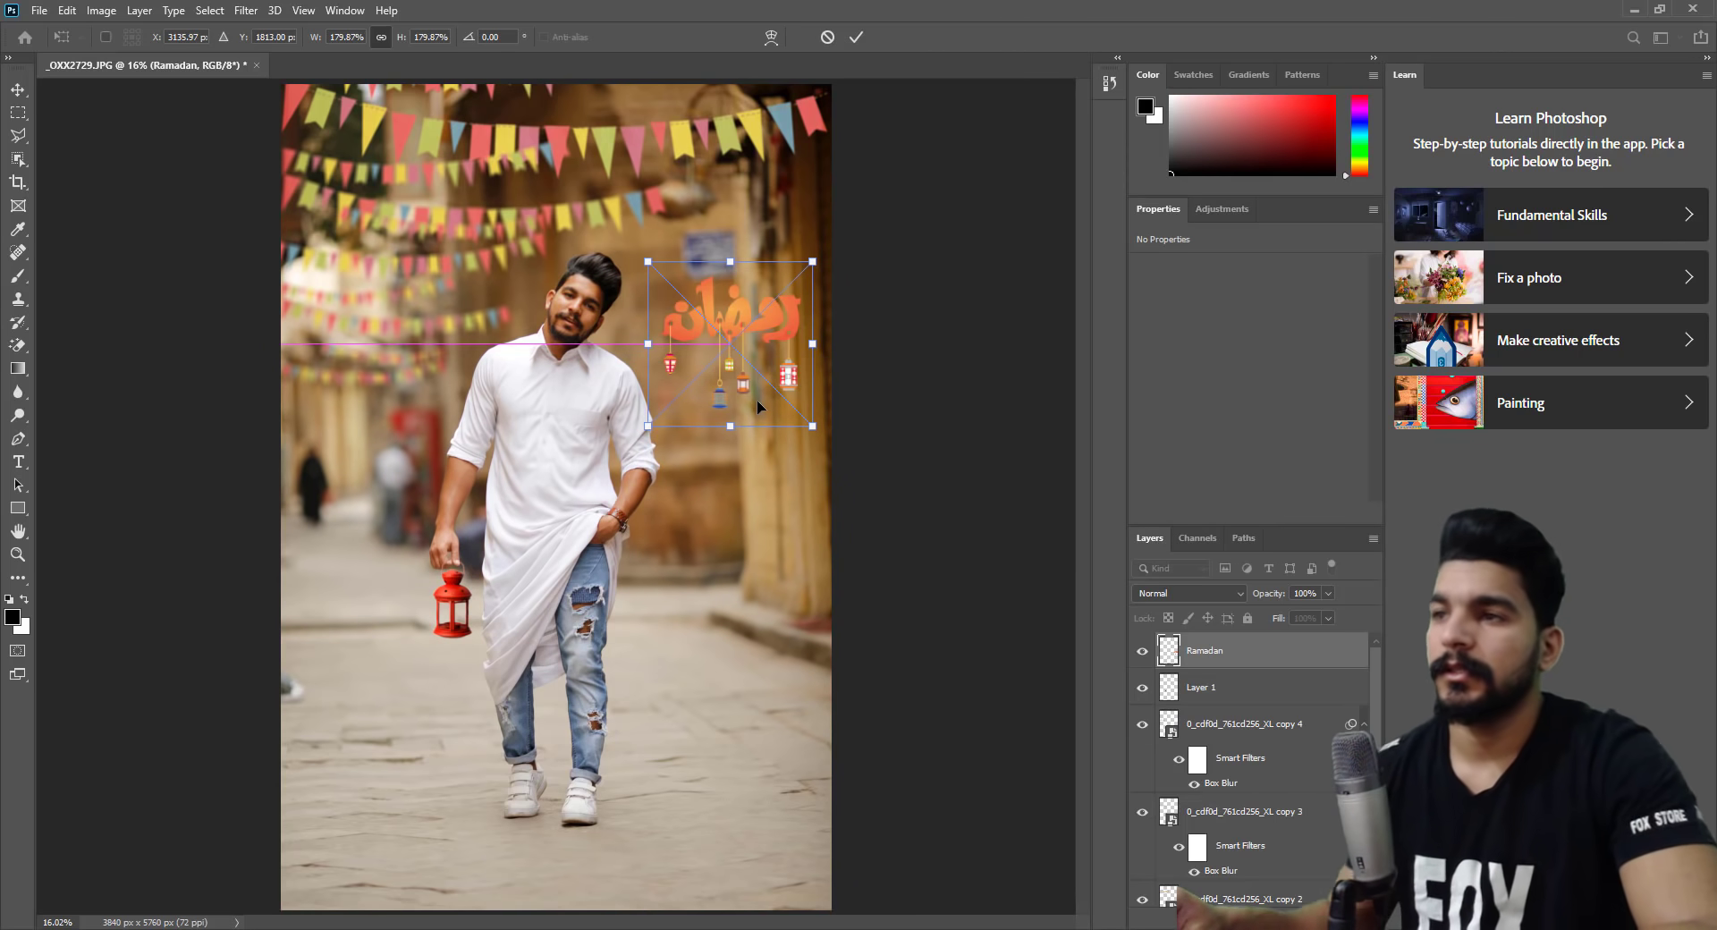
{"action": "key", "text": "Return"}
{"action": "key", "text": "z"}
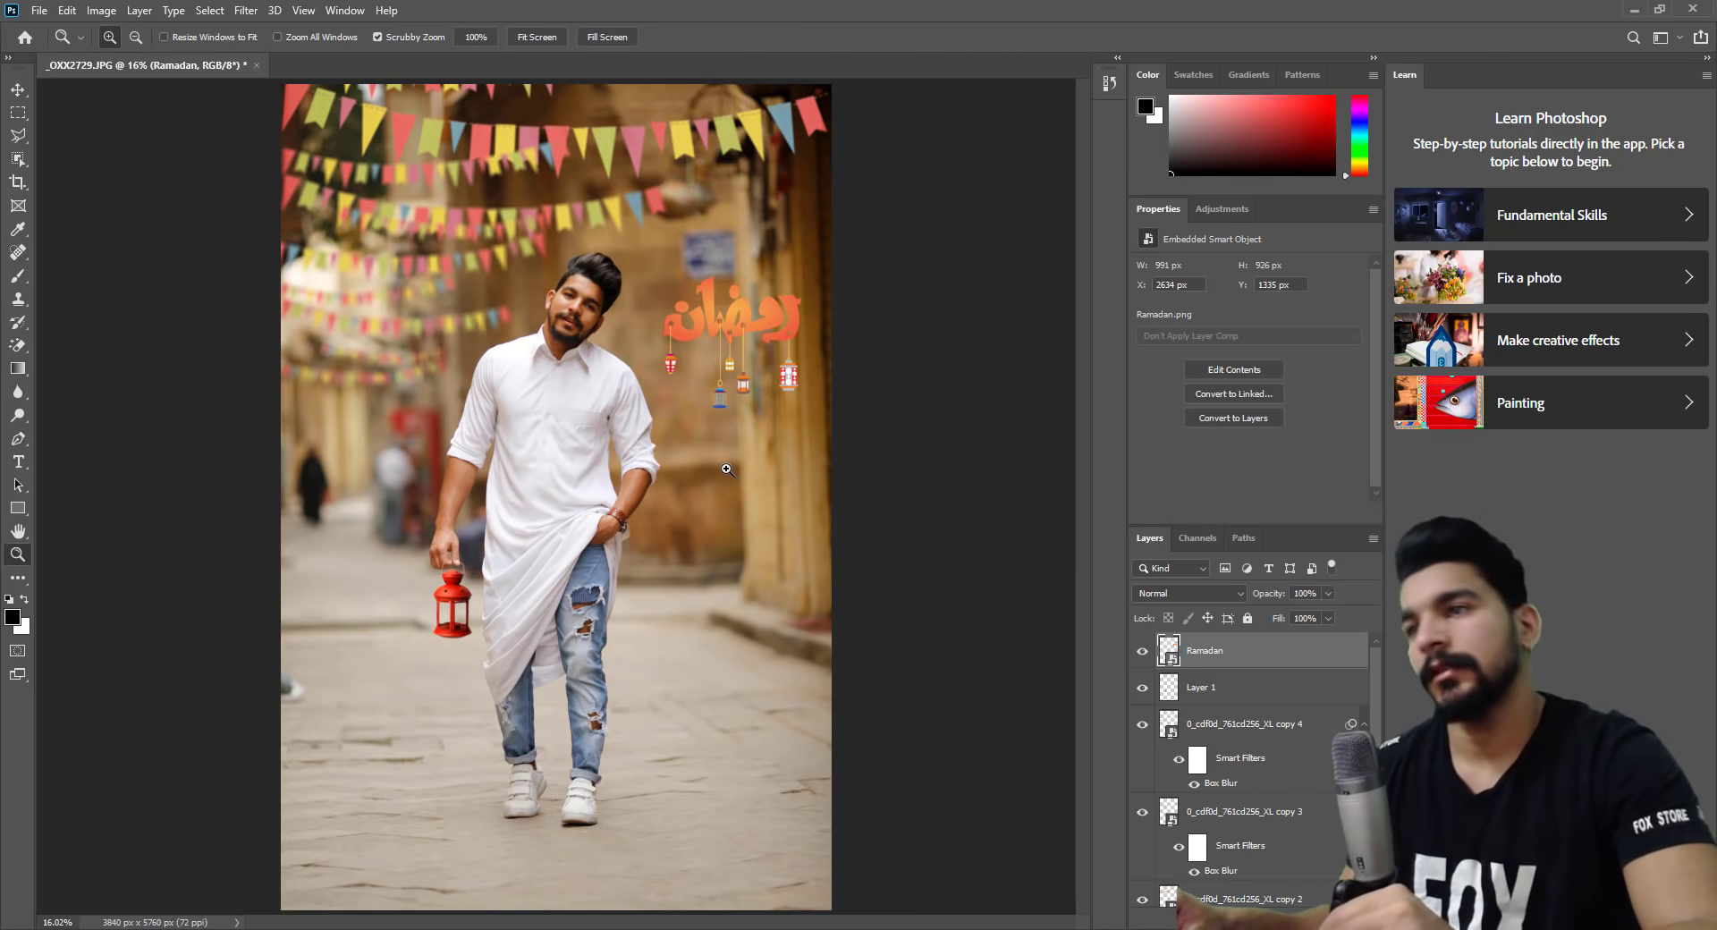
{"action": "left_click", "coordinate": [588, 333]}
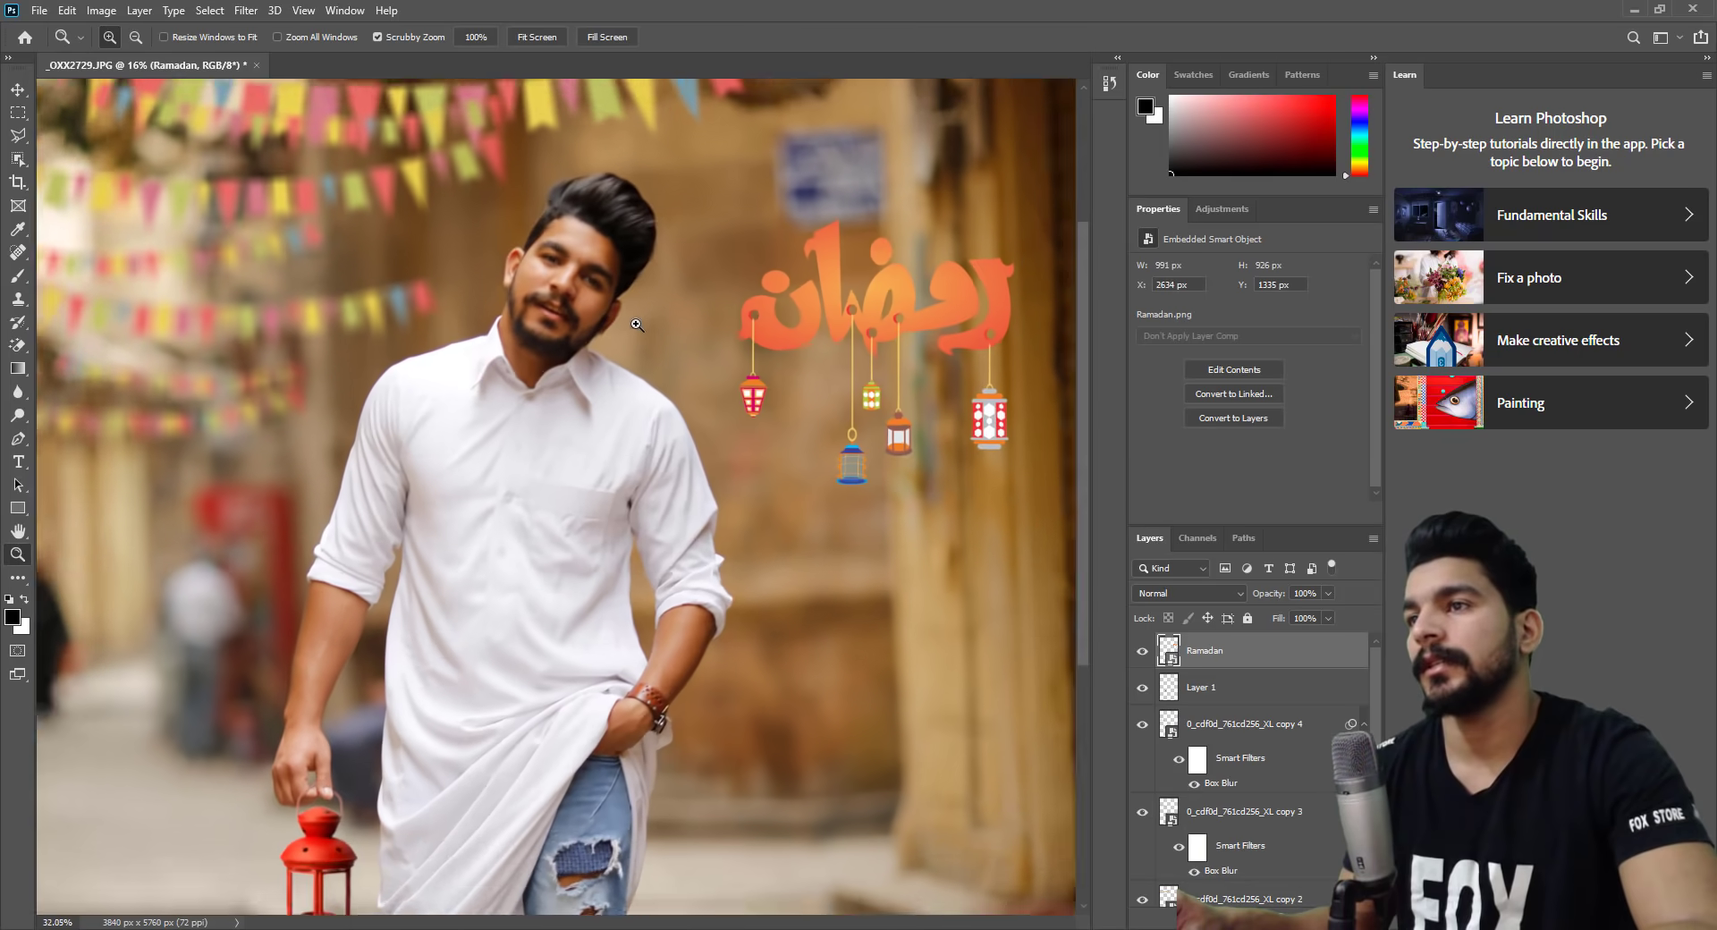
{"action": "key", "text": "ctrl+0"}
{"action": "left_click_drag", "start_coordinate": [633, 325], "coordinate": [746, 432]}
{"action": "key", "text": "ctrl+0"}
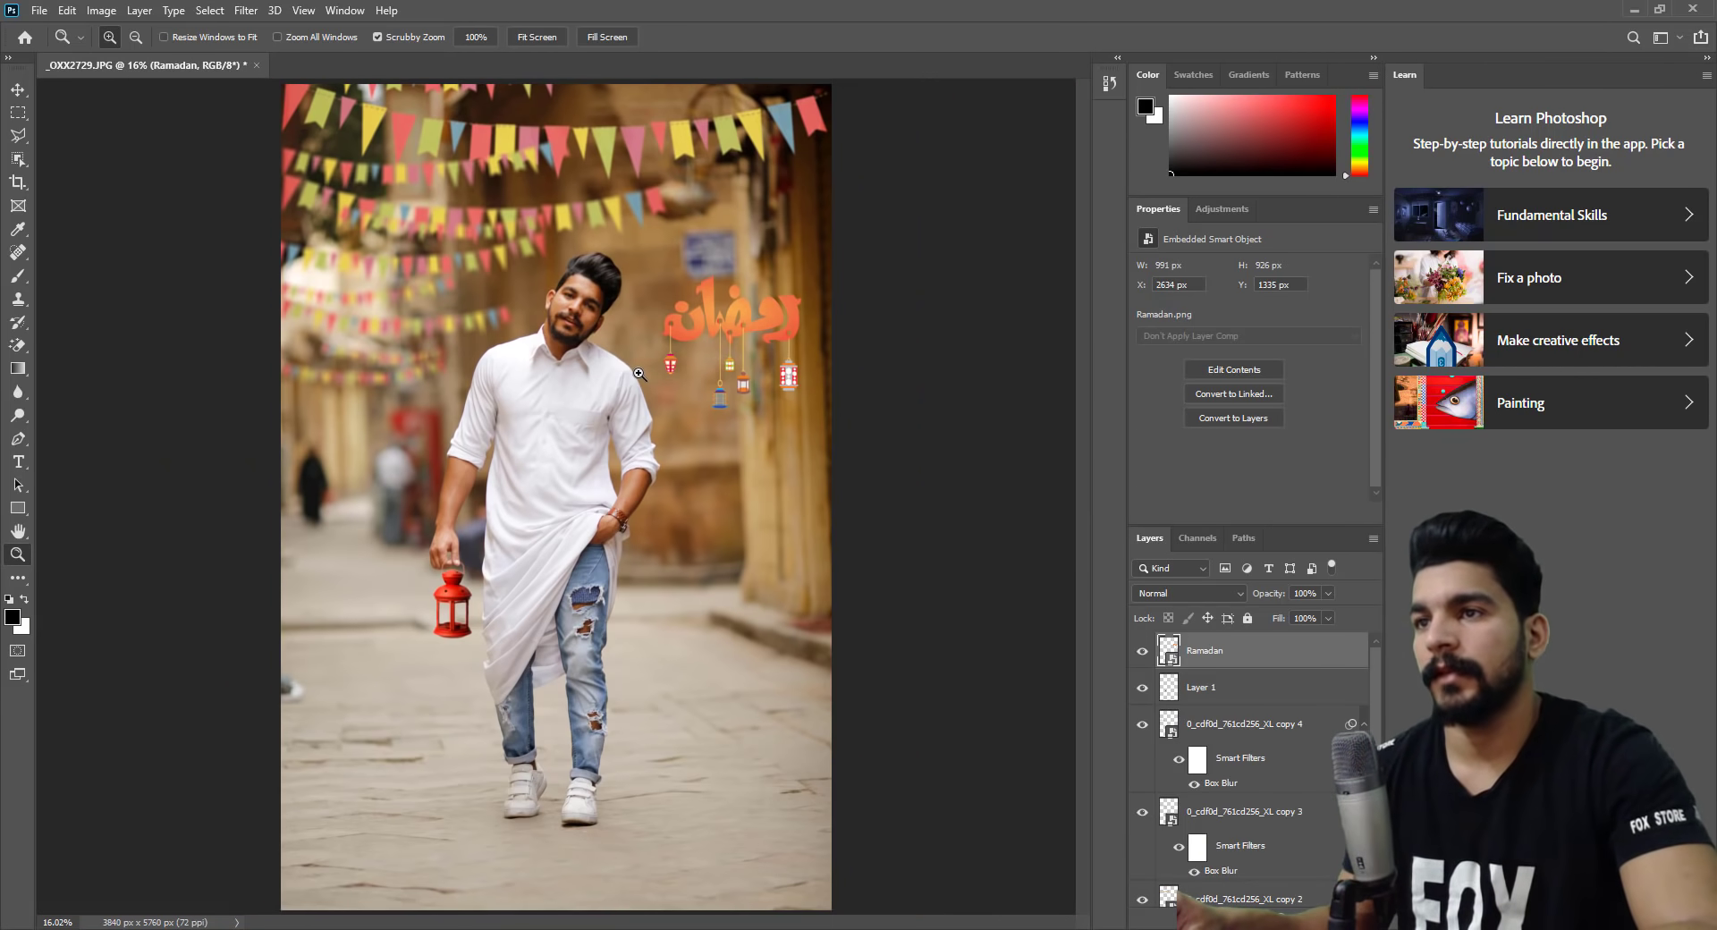
{"action": "key", "text": "ctrl+plus"}
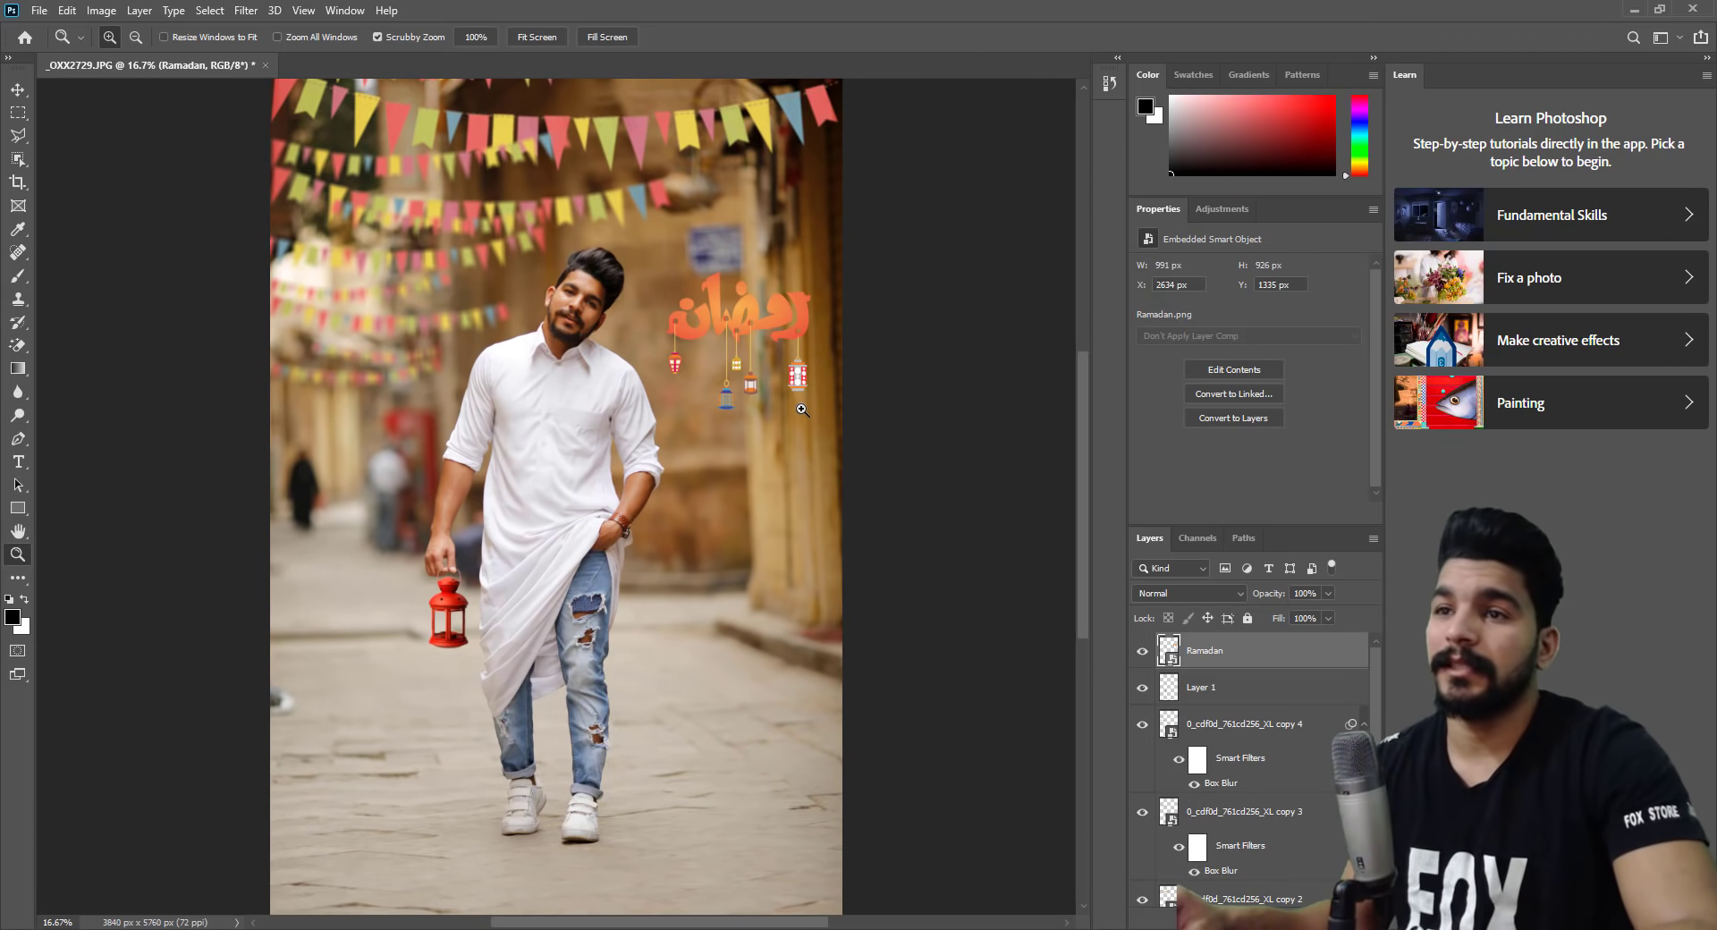
{"action": "scroll", "coordinate": [1190, 760], "scroll_direction": "down", "scroll_amount": 3}
Select the Background layer and set up an enlarged Spot Healing Brush.
{"action": "scroll", "coordinate": [1197, 798], "scroll_direction": "down", "scroll_amount": 2}
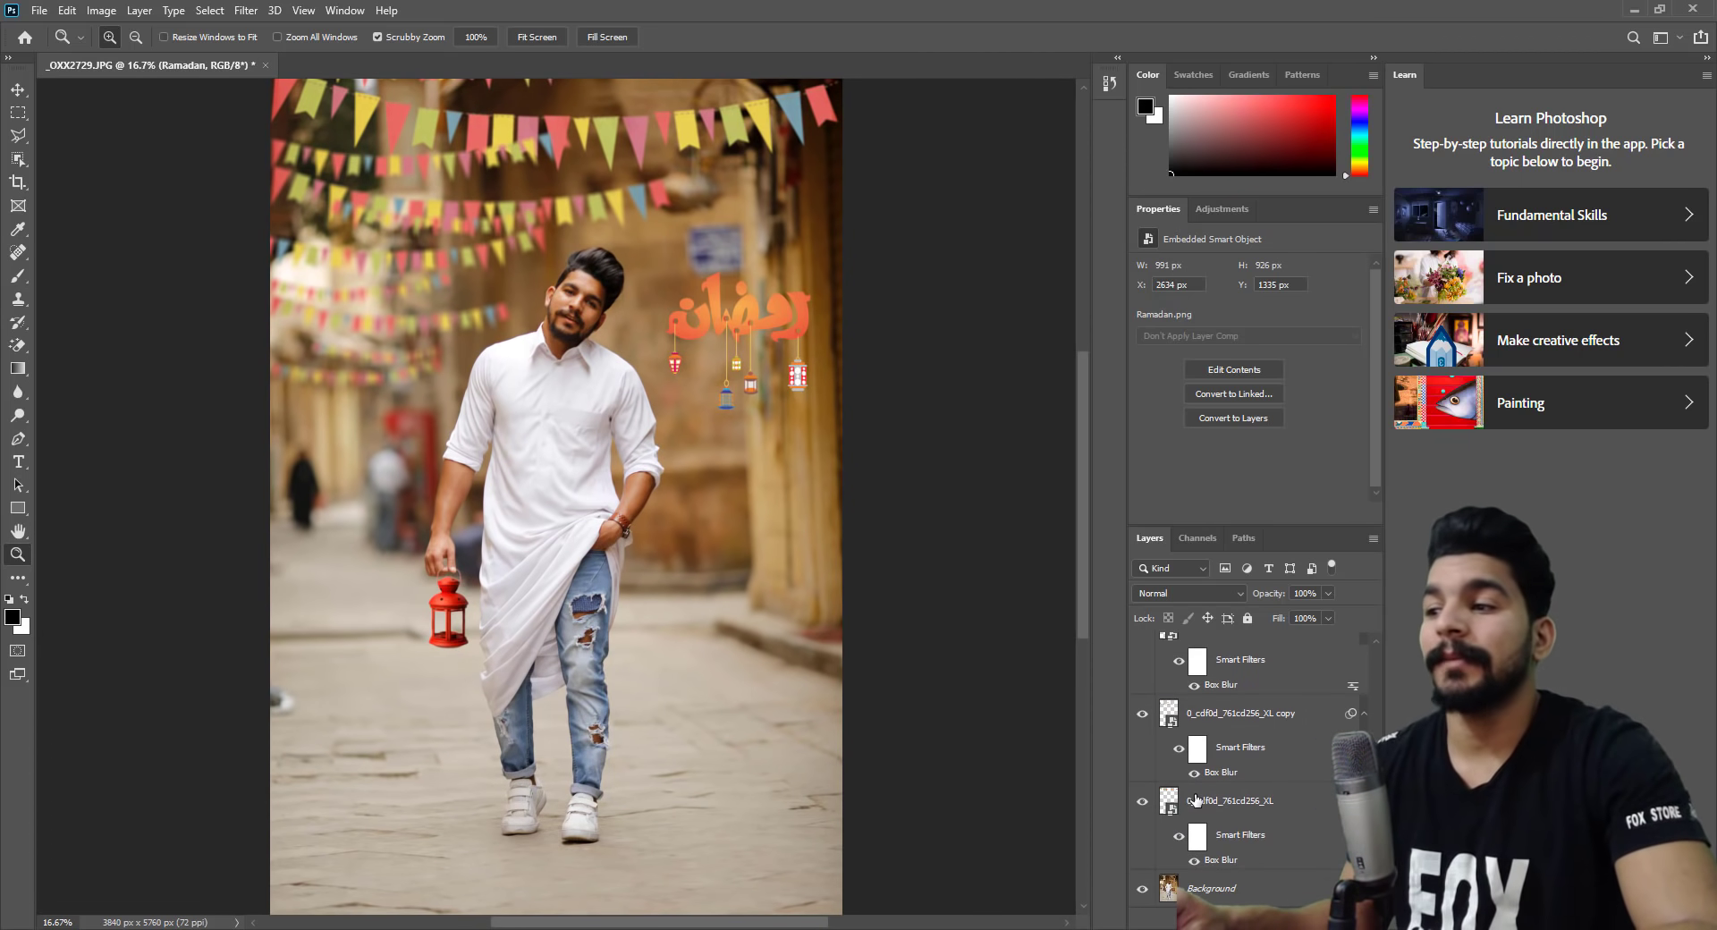
{"action": "left_click", "coordinate": [1216, 888]}
{"action": "left_click_drag", "start_coordinate": [302, 497], "coordinate": [324, 447]}
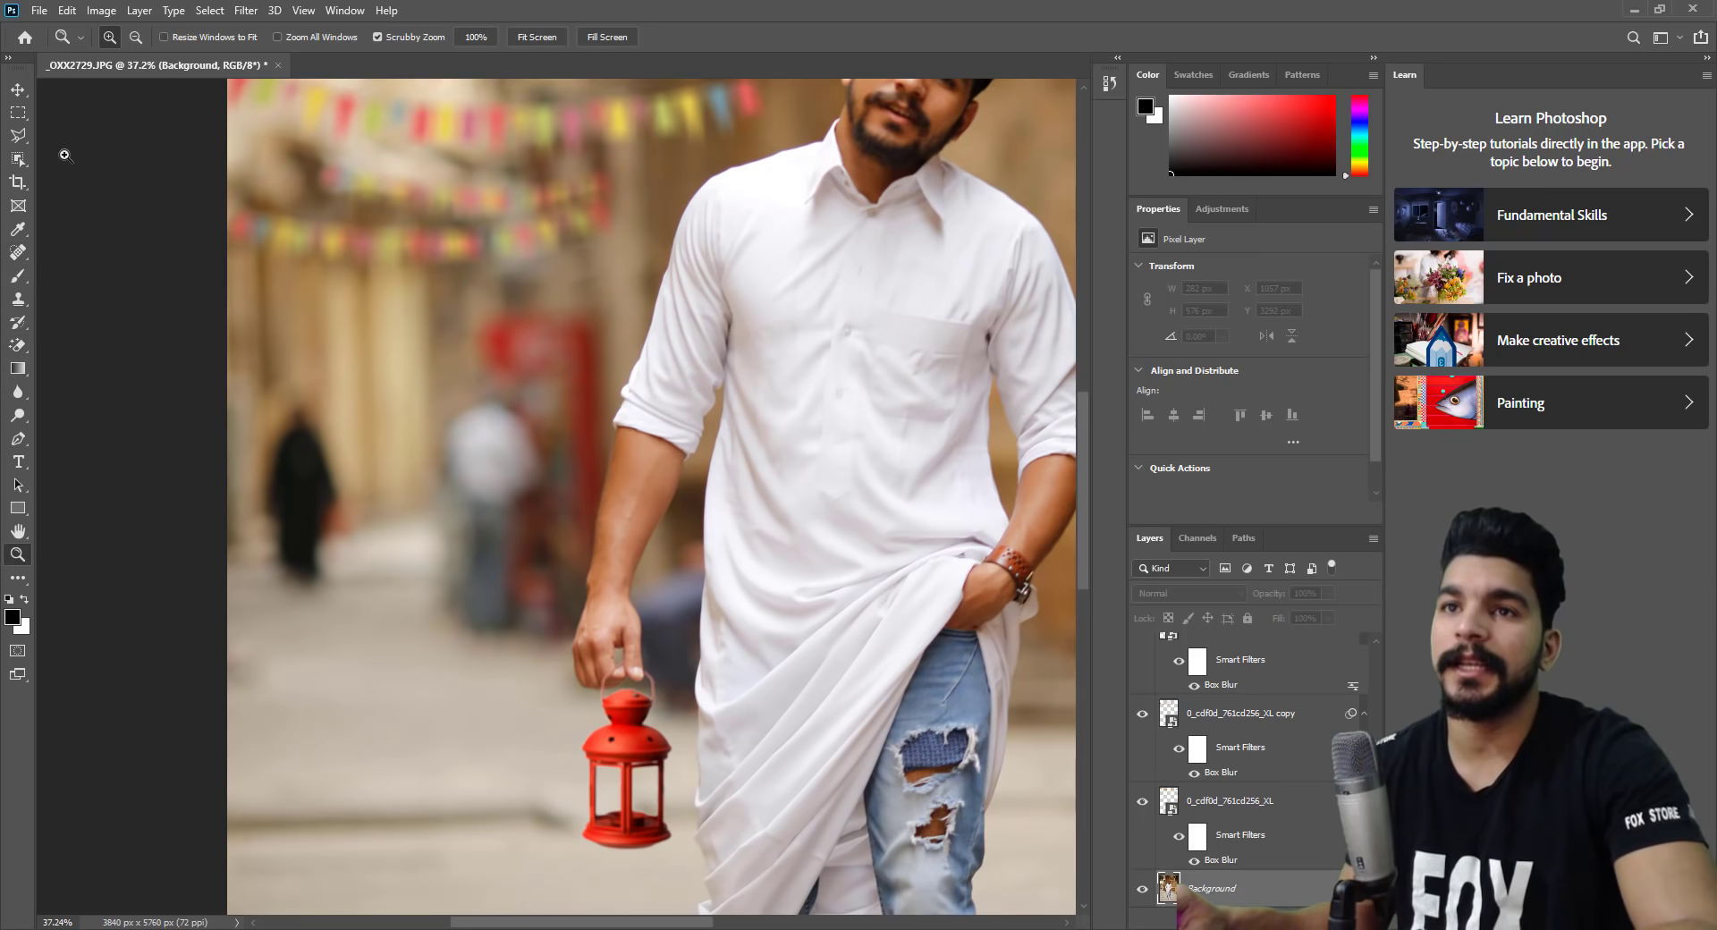
{"action": "left_click", "coordinate": [22, 257]}
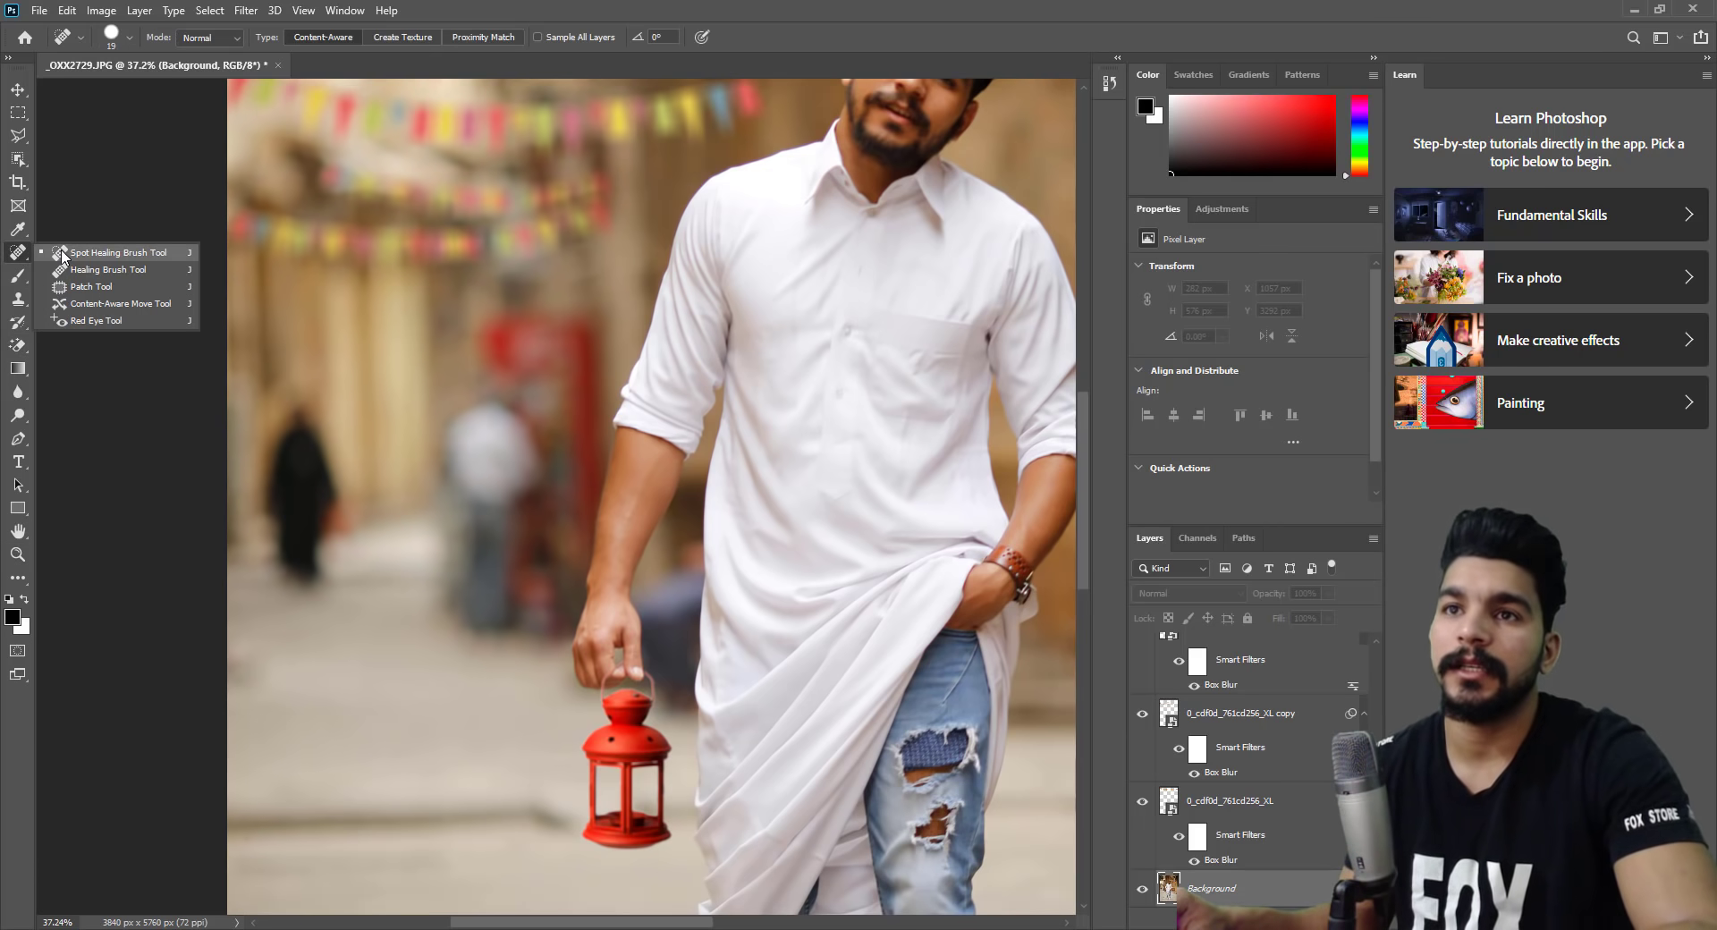
{"action": "left_click", "coordinate": [63, 255]}
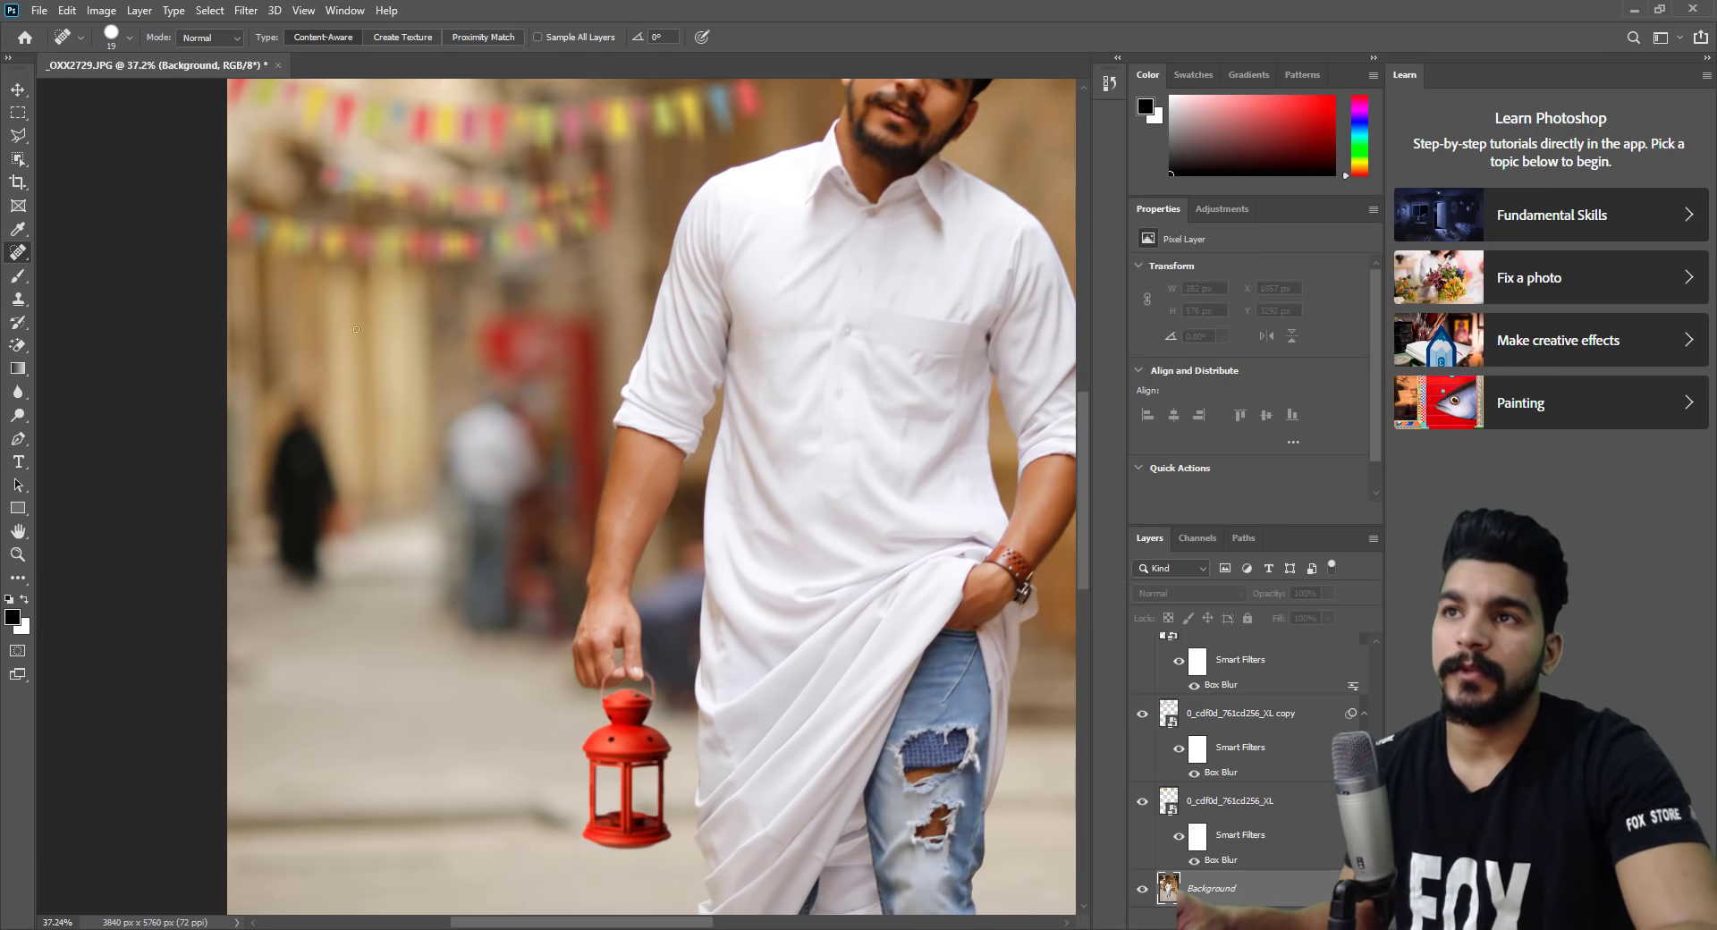
{"action": "right_click", "coordinate": [347, 364]}
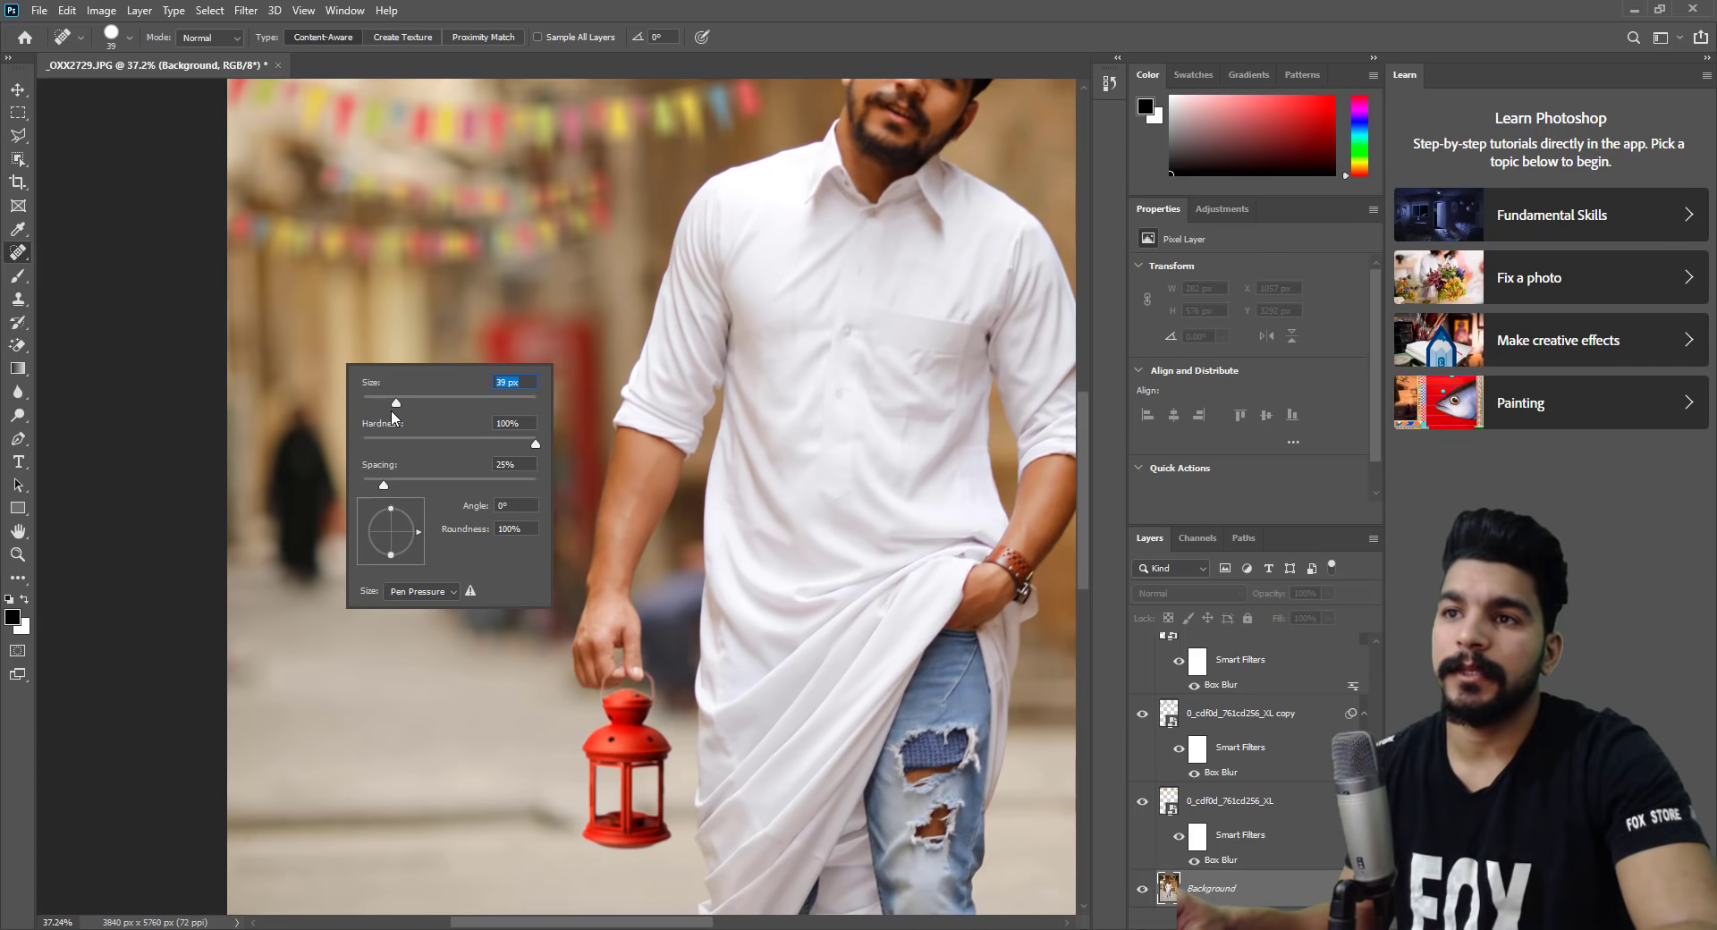
{"action": "left_click_drag", "start_coordinate": [396, 404], "coordinate": [436, 402]}
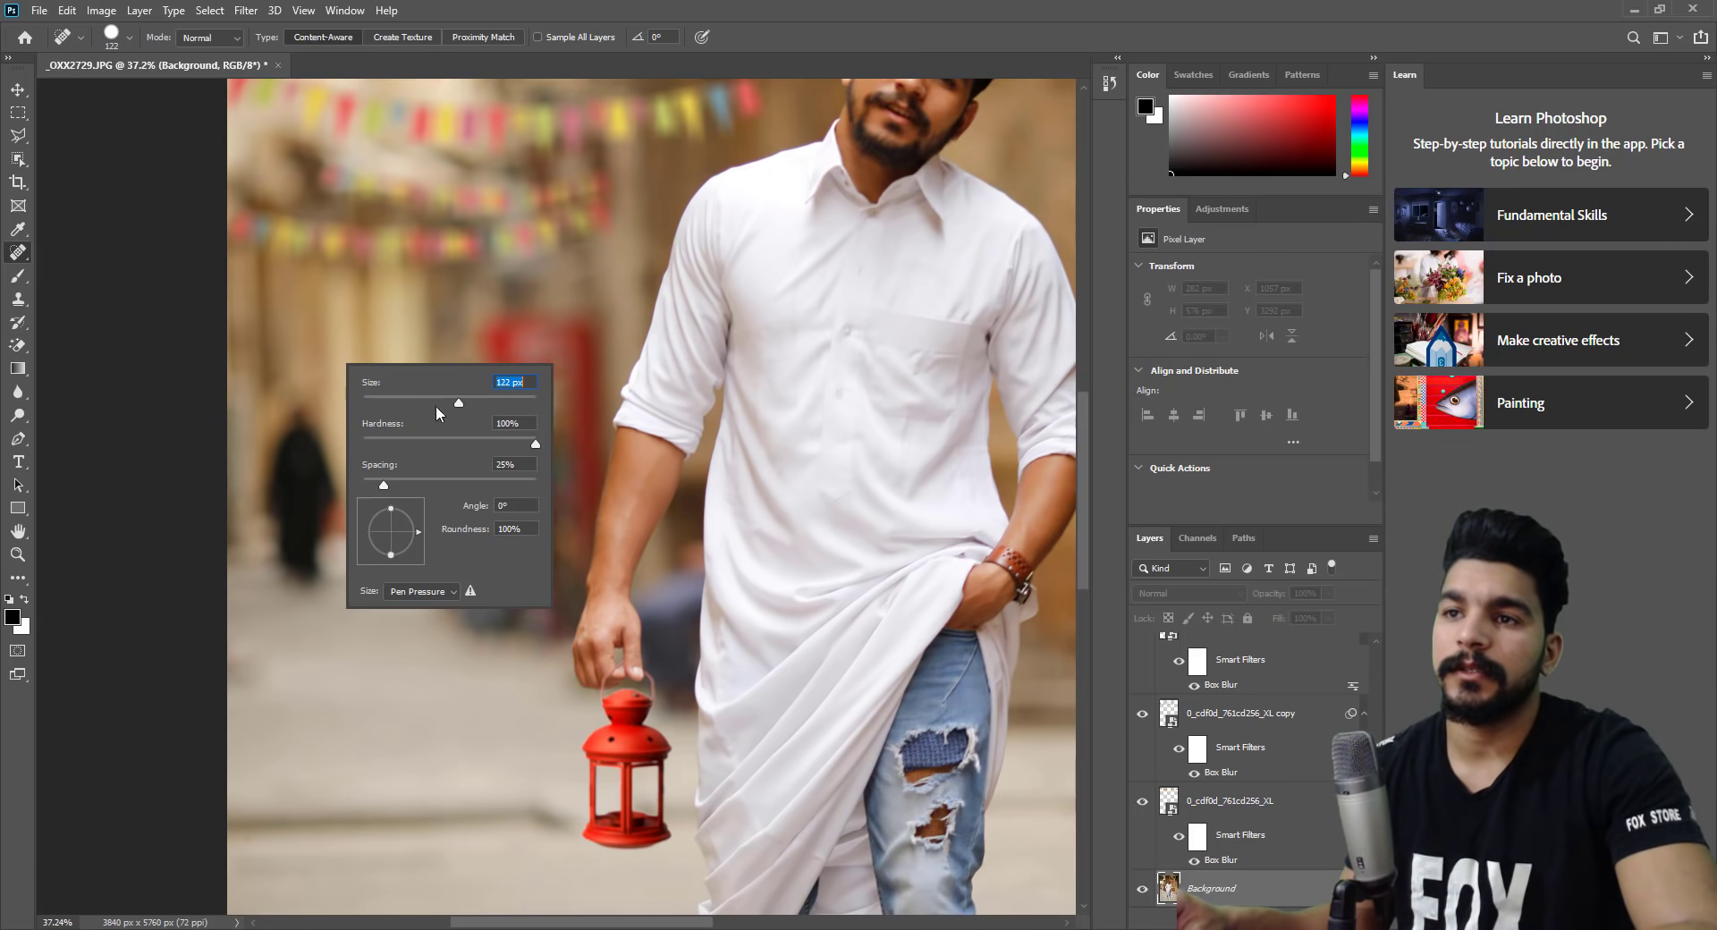
{"action": "key", "text": "Return"}
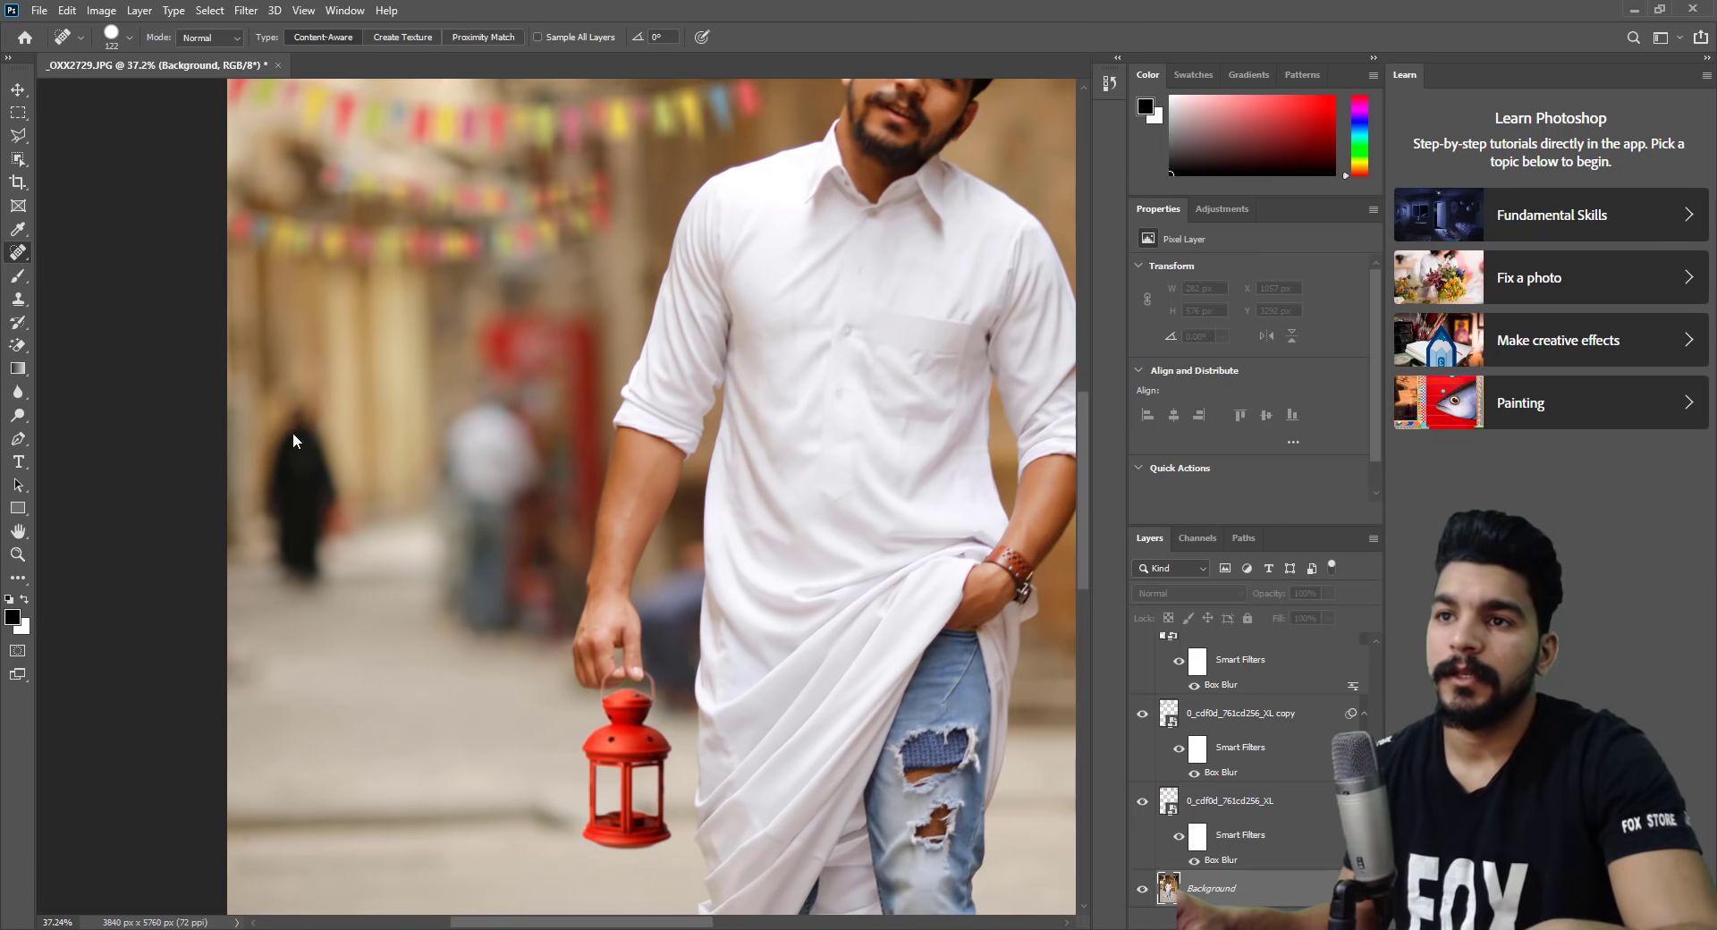
Heal away the dark figure and leftover spots on the left street.
{"action": "mouse_move", "coordinate": [297, 427]}
{"action": "left_mouse_down"}
{"action": "mouse_move", "coordinate": [287, 537]}
{"action": "mouse_move", "coordinate": [310, 414]}
{"action": "left_mouse_up"}
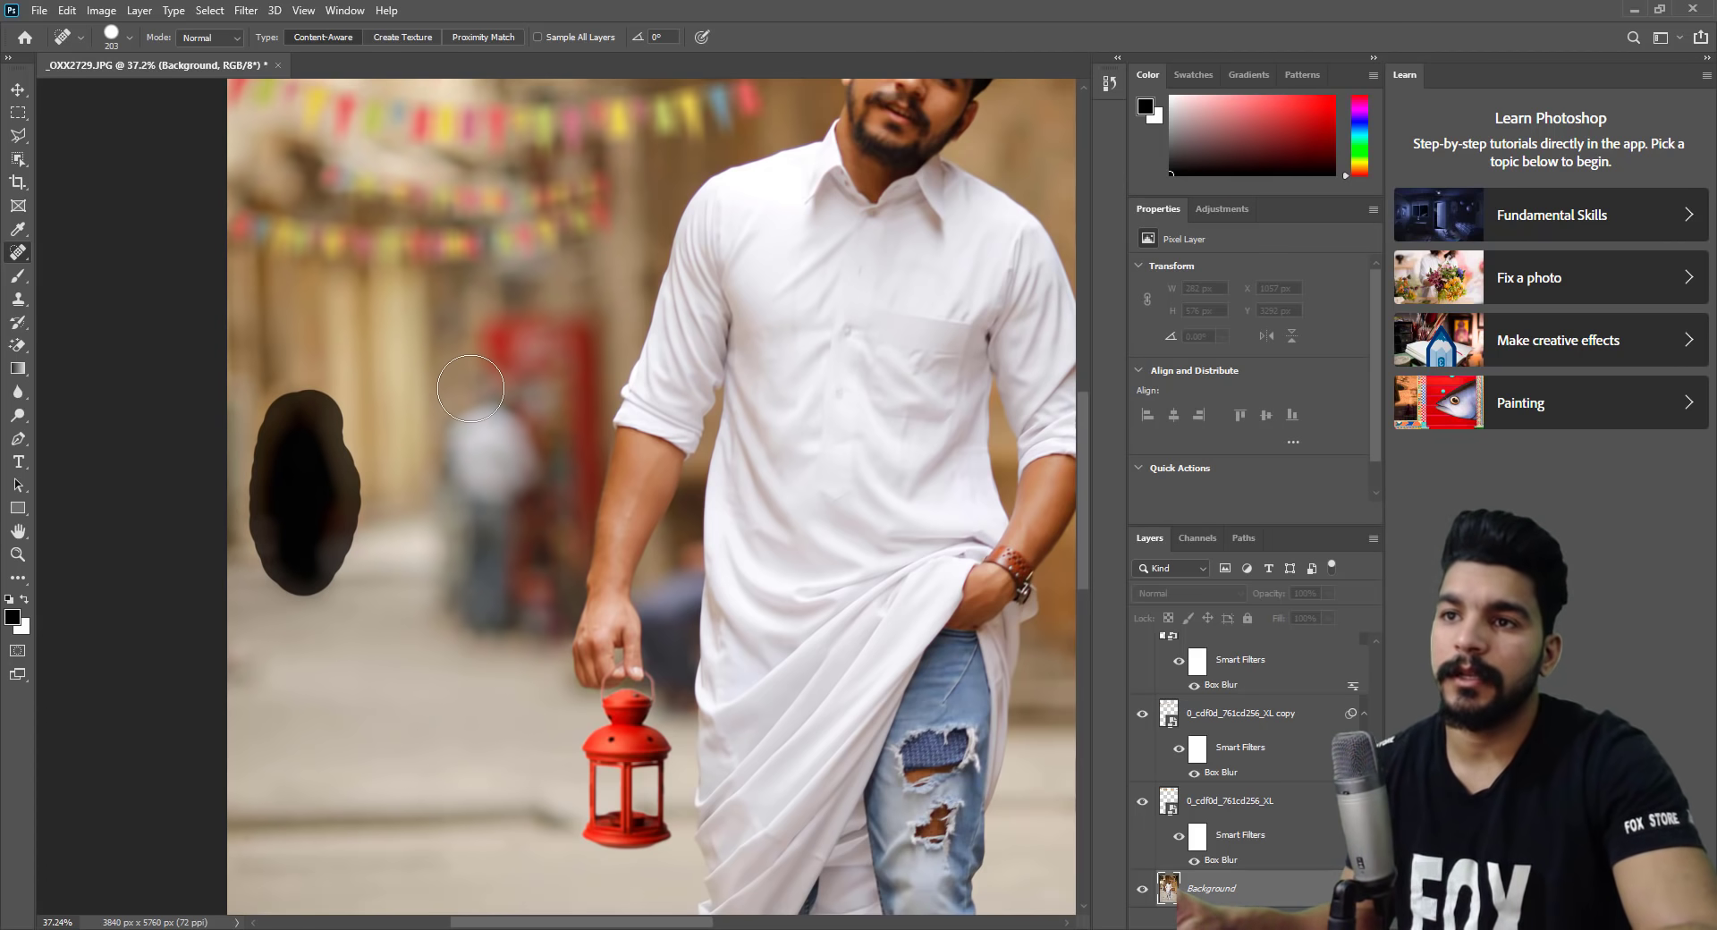
{"action": "left_click_drag", "start_coordinate": [273, 552], "coordinate": [288, 573]}
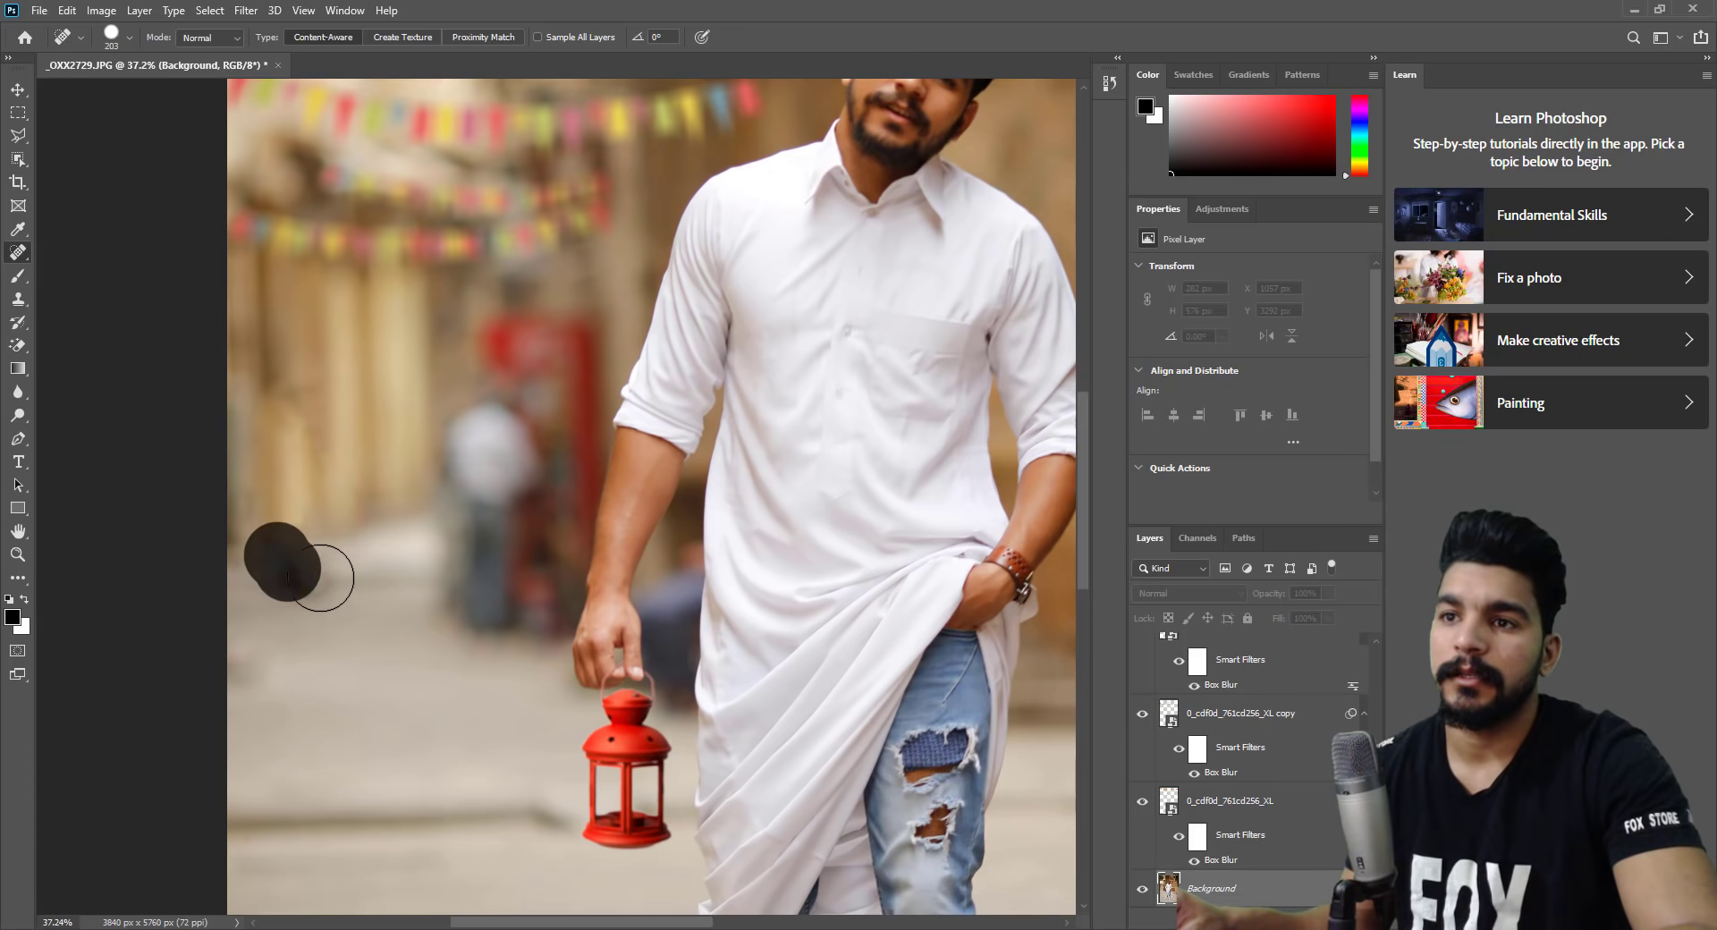
{"action": "left_click", "coordinate": [313, 572]}
{"action": "left_click", "coordinate": [316, 486]}
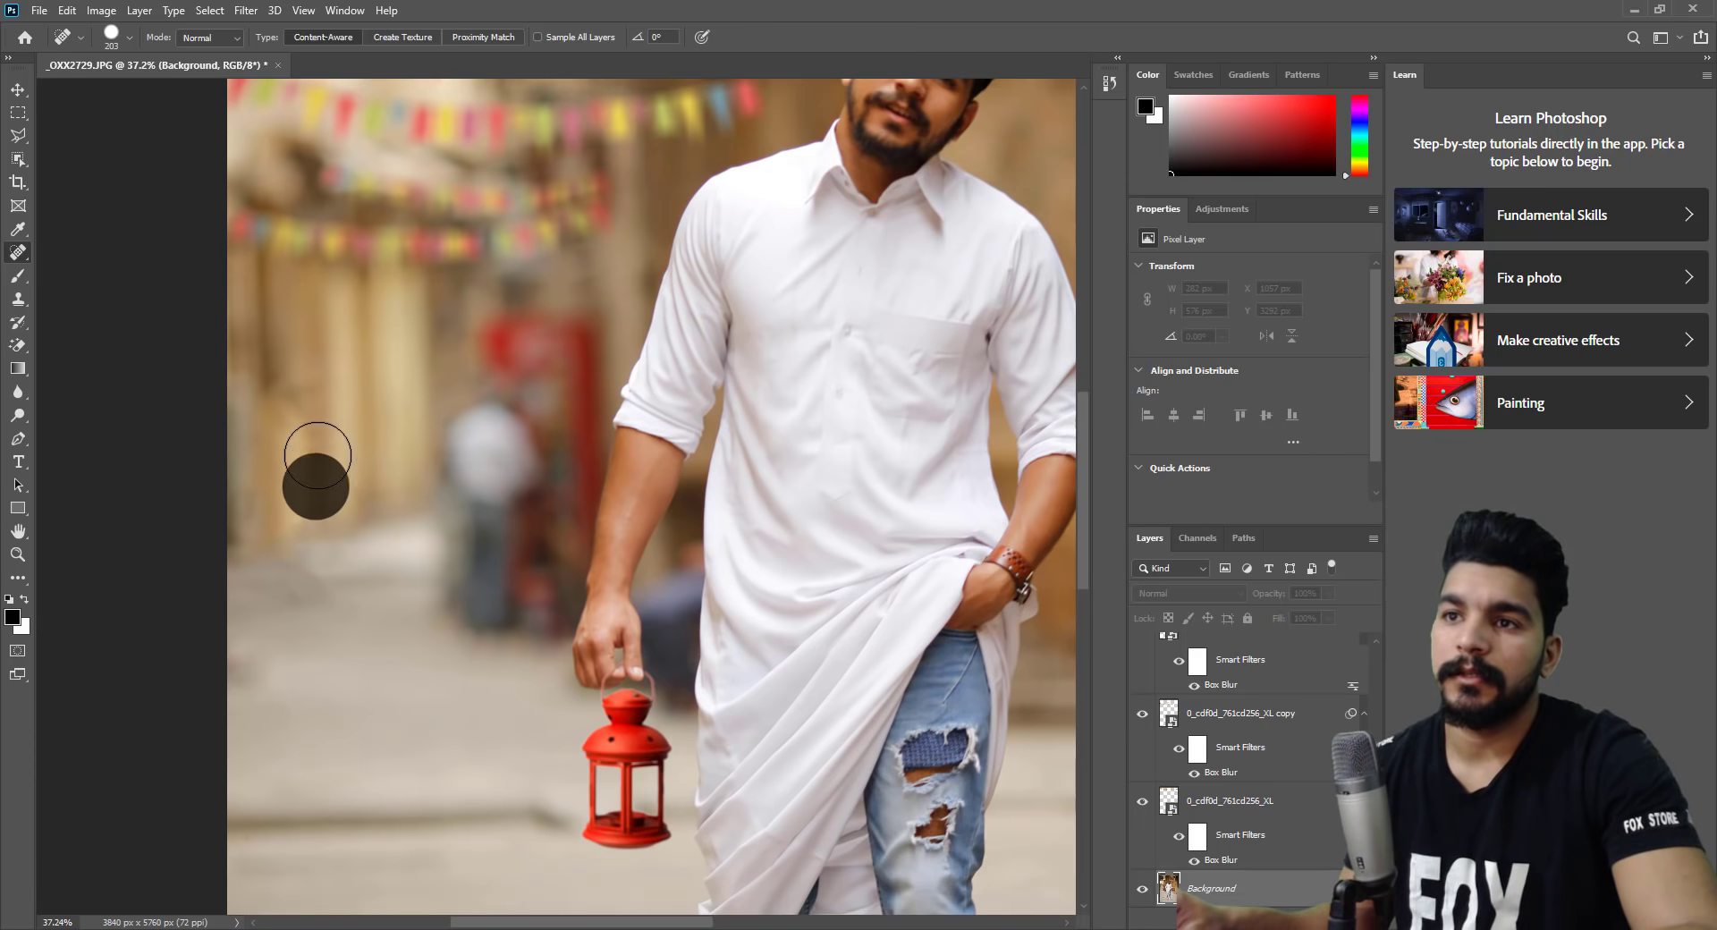
{"action": "left_click", "coordinate": [295, 406]}
Heal away the grey object at the portrait's left edge near the lantern.
{"action": "left_click", "coordinate": [18, 555]}
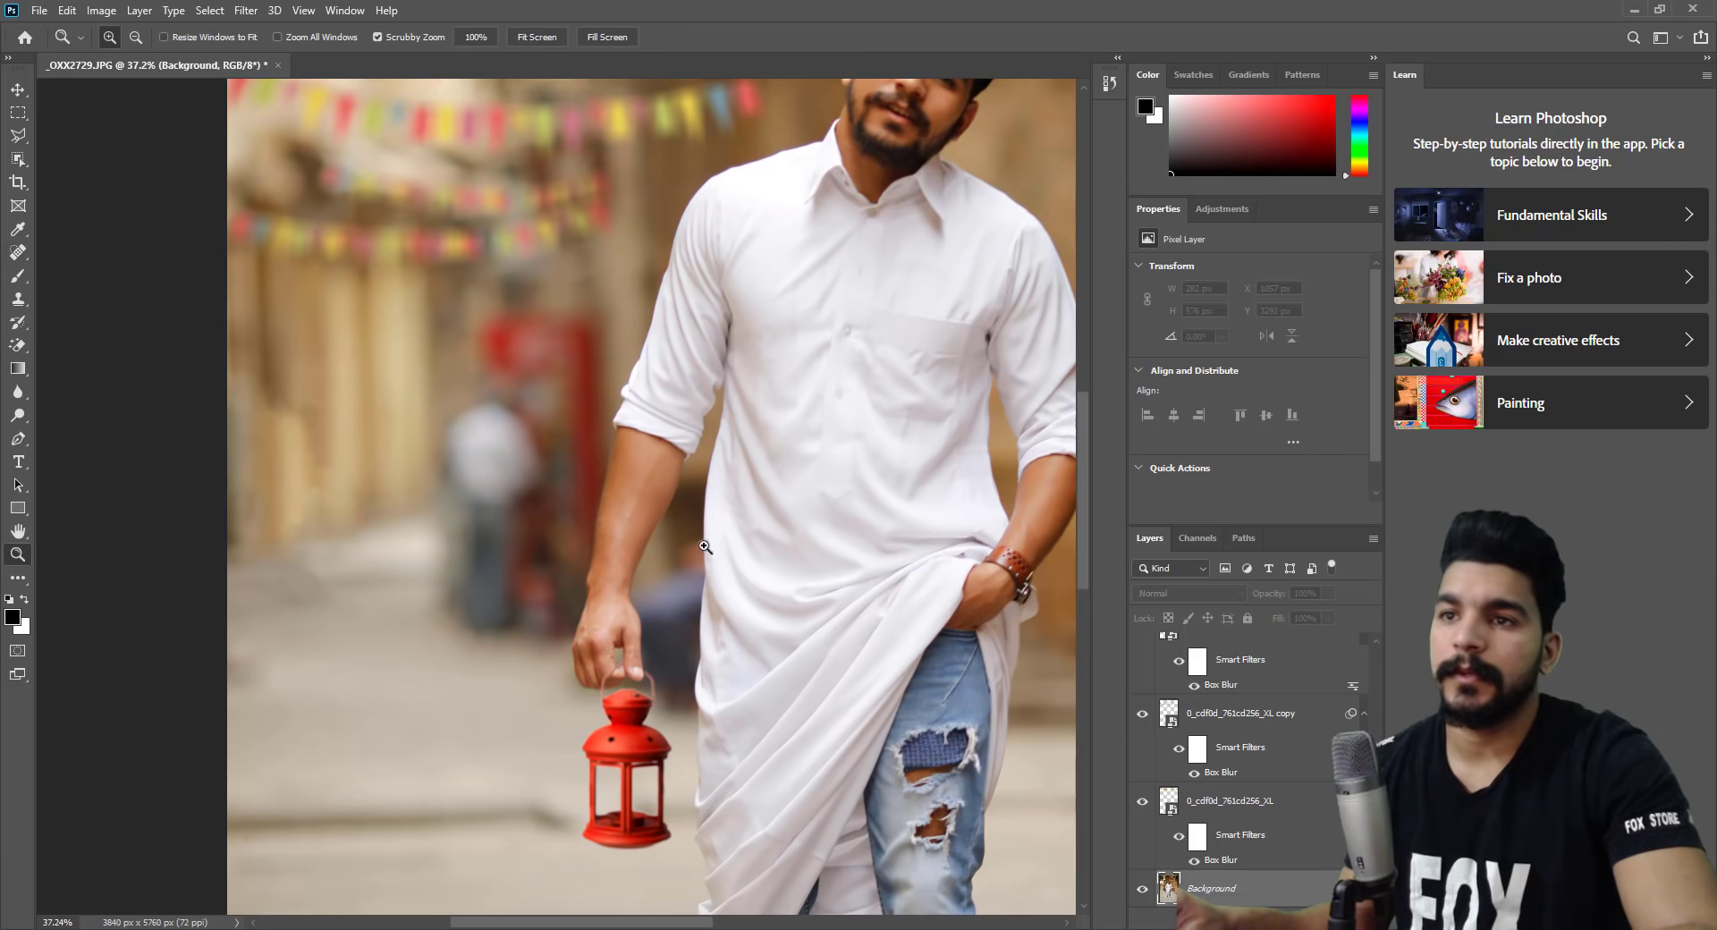
{"action": "mouse_move", "coordinate": [705, 546]}
{"action": "left_mouse_down"}
{"action": "mouse_move", "coordinate": [583, 543]}
{"action": "mouse_move", "coordinate": [626, 542]}
{"action": "left_mouse_up"}
{"action": "right_click", "coordinate": [639, 544]}
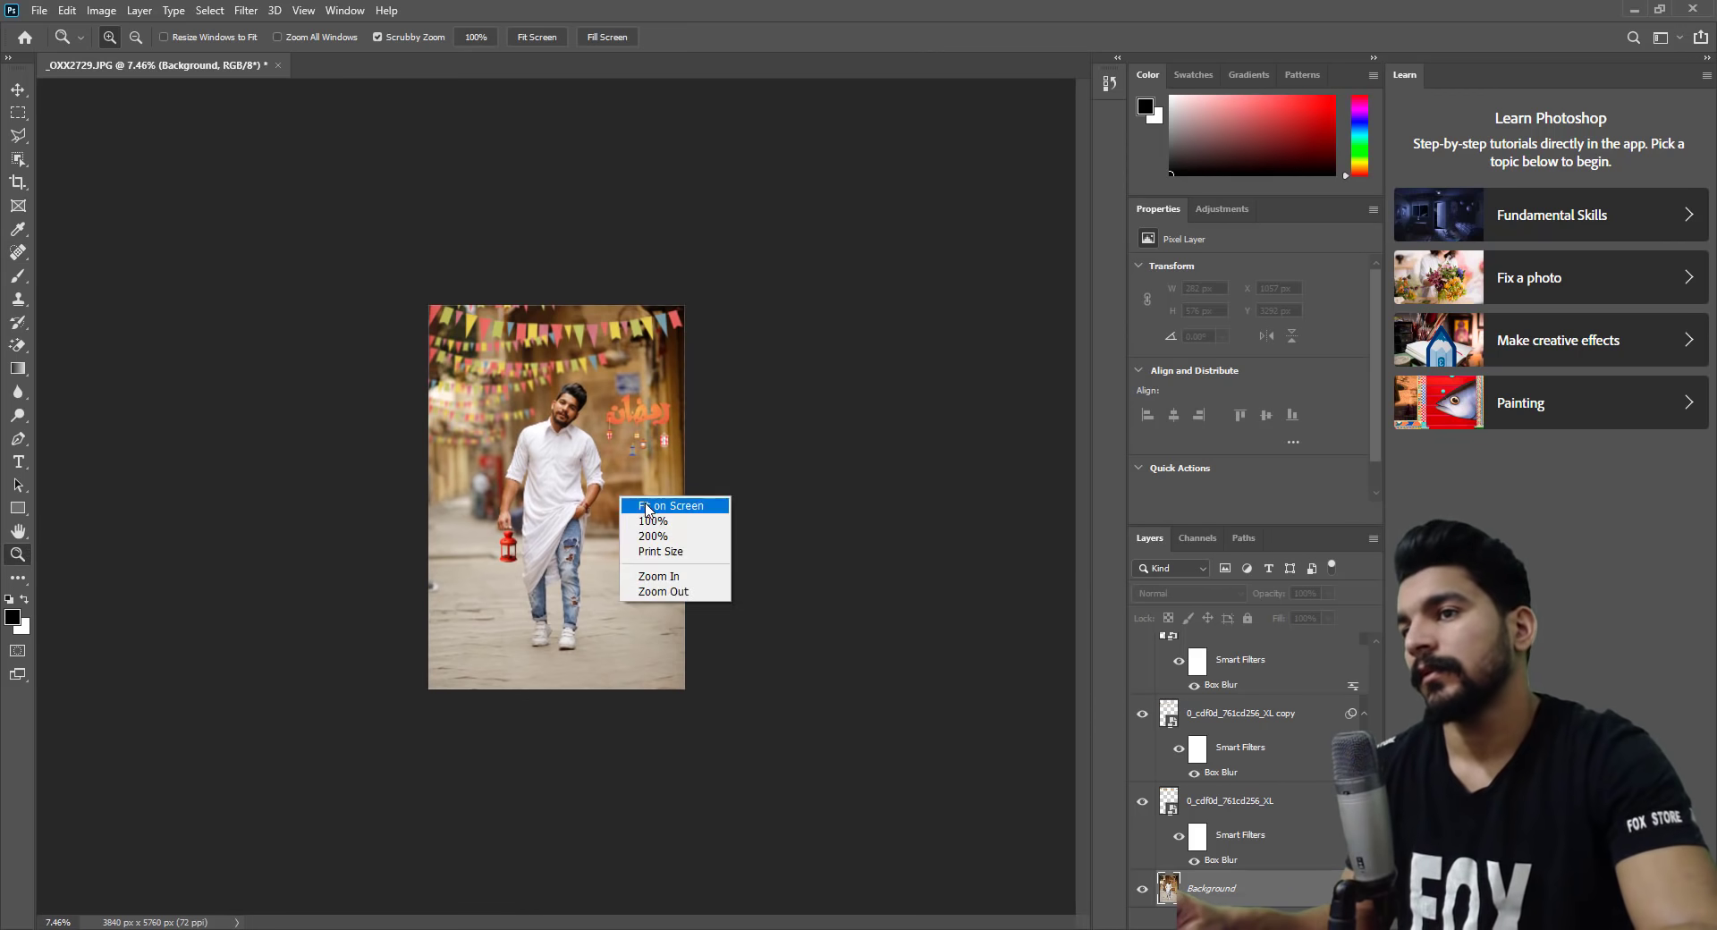
{"action": "left_click", "coordinate": [630, 503]}
{"action": "right_click", "coordinate": [559, 351]}
{"action": "left_click", "coordinate": [586, 359]}
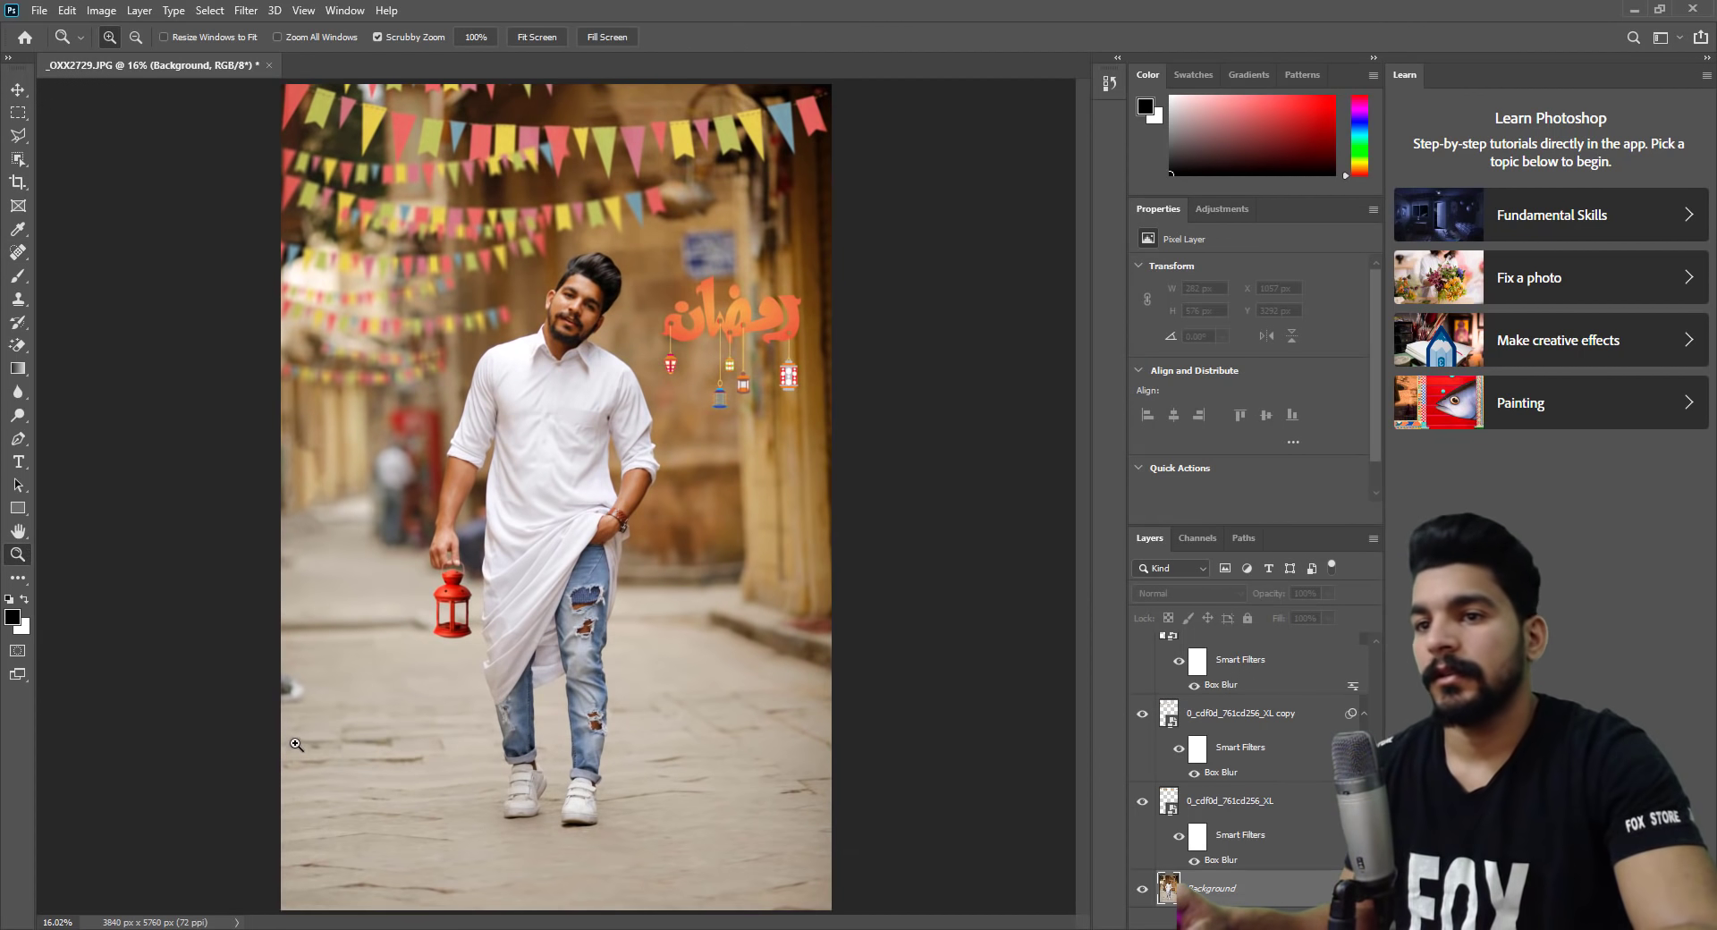
{"action": "left_click_drag", "start_coordinate": [295, 716], "coordinate": [402, 617]}
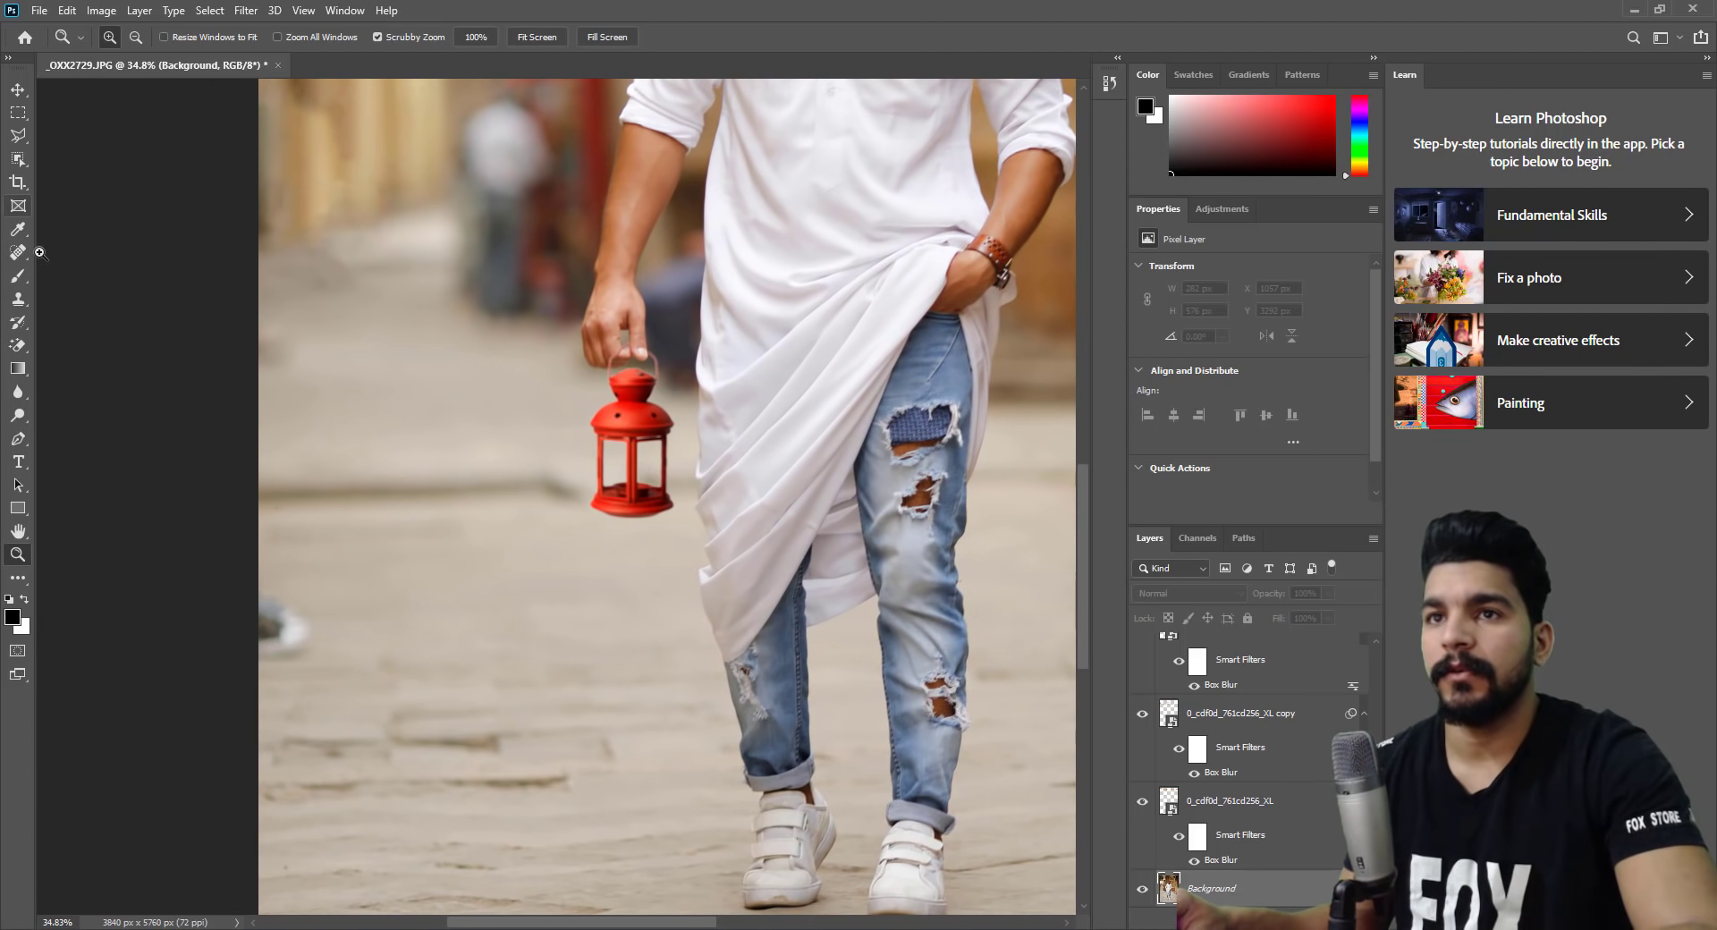
{"action": "left_click", "coordinate": [18, 252]}
{"action": "left_click_drag", "start_coordinate": [273, 595], "coordinate": [278, 635]}
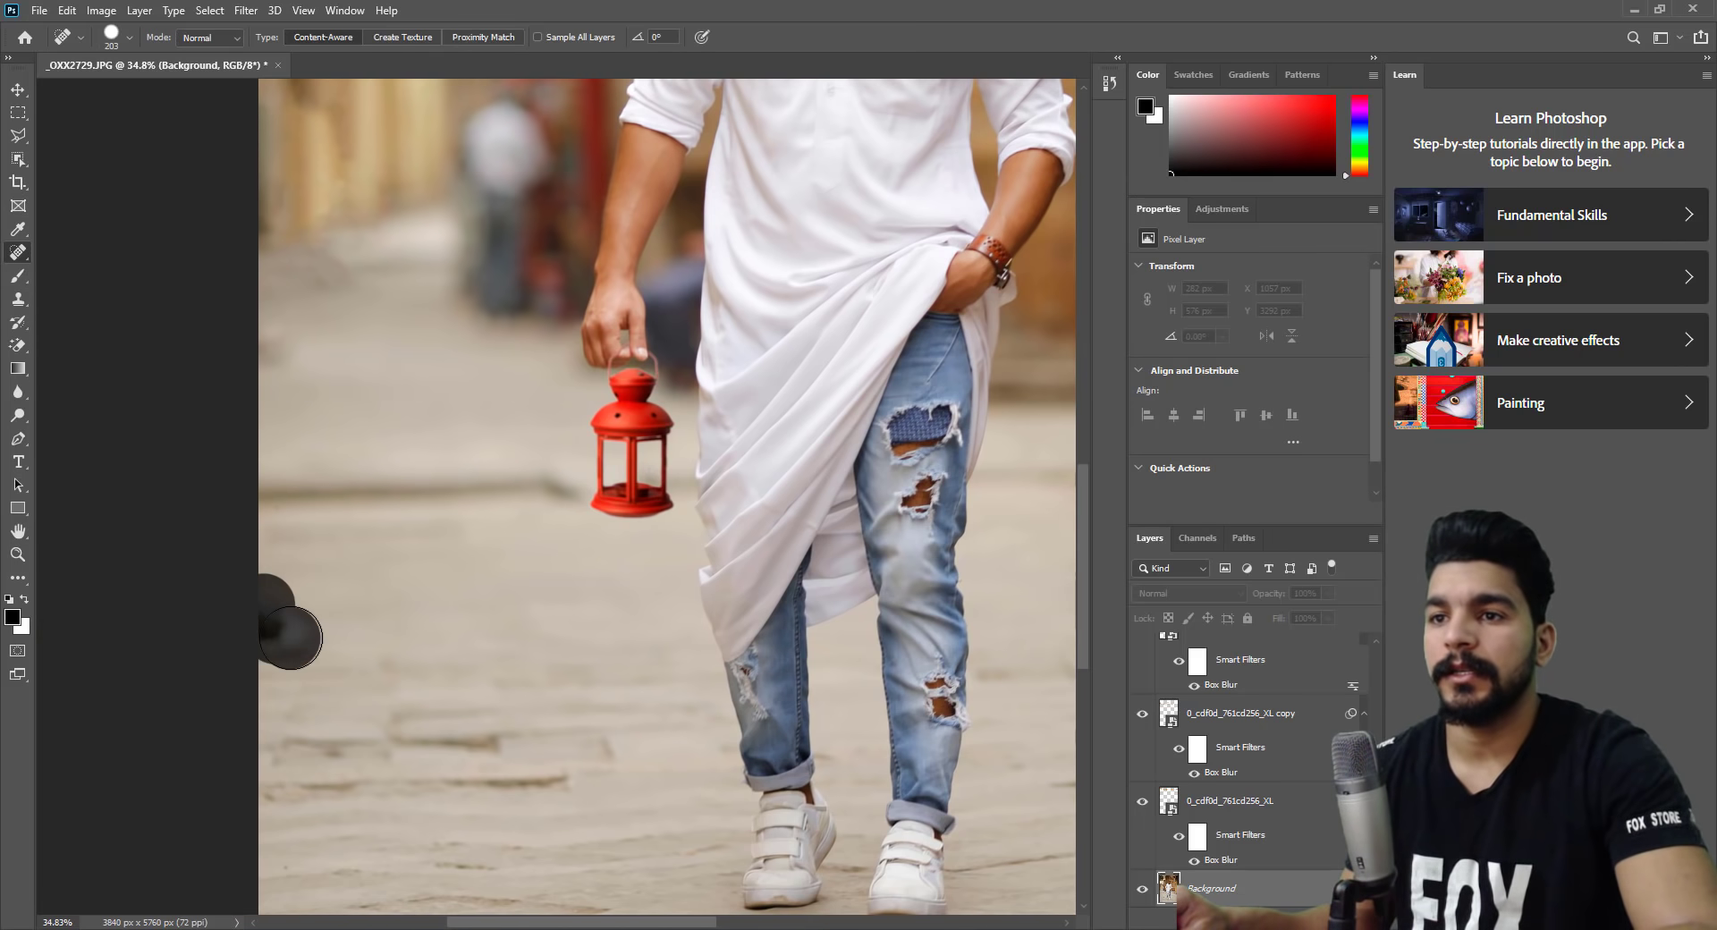
Zoom out to check the cleaned background, then zoom in close on the man's face.
{"action": "left_click", "coordinate": [18, 554]}
{"action": "left_click_drag", "start_coordinate": [621, 474], "coordinate": [554, 490]}
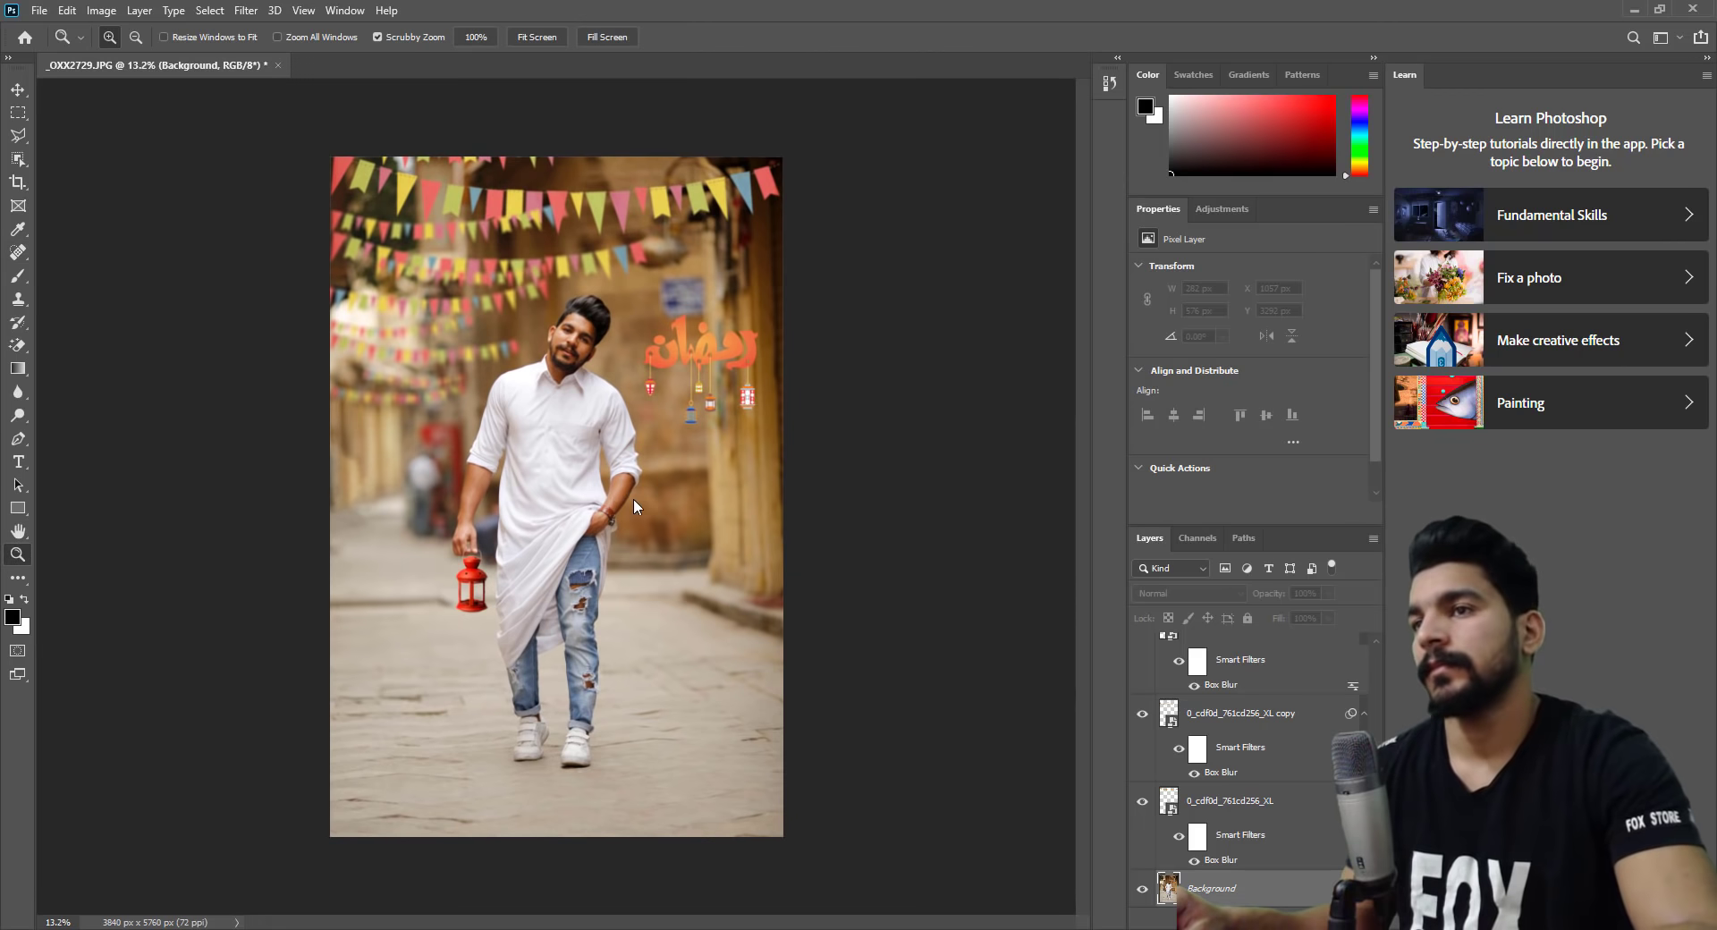
{"action": "right_click", "coordinate": [632, 499]}
{"action": "left_click", "coordinate": [754, 413]}
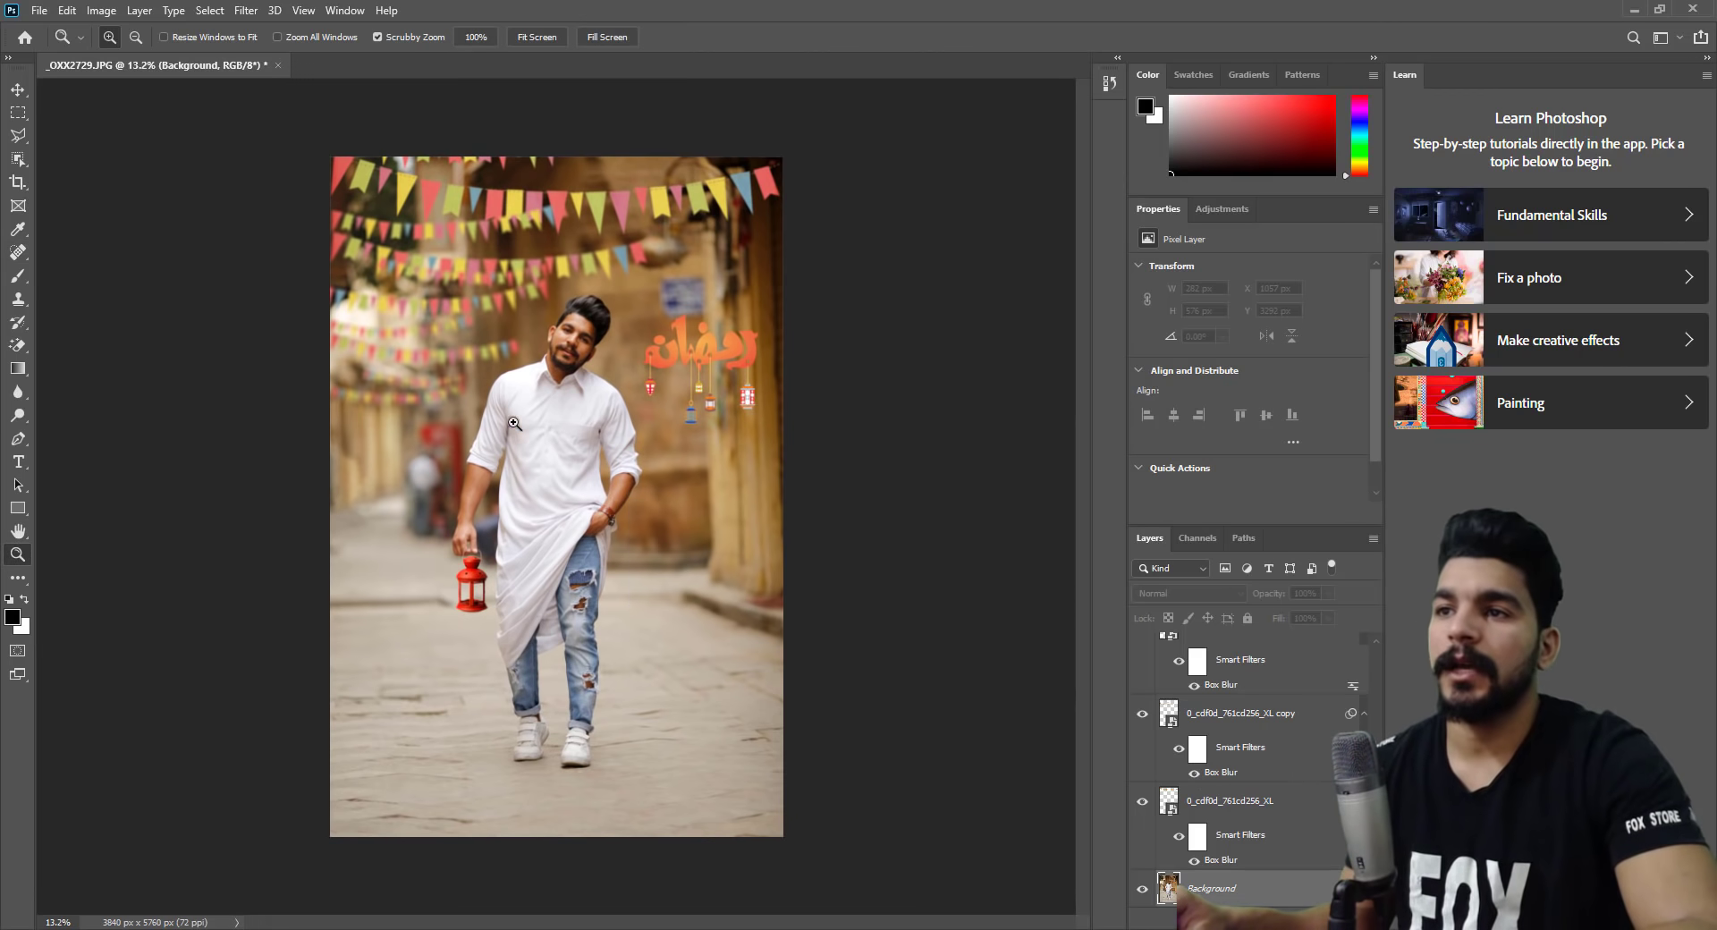
{"action": "left_click_drag", "start_coordinate": [754, 414], "coordinate": [756, 448]}
{"action": "scroll", "coordinate": [756, 447], "scroll_direction": "down", "scroll_amount": 5}
{"action": "scroll", "coordinate": [728, 332], "scroll_direction": "down", "scroll_amount": 1}
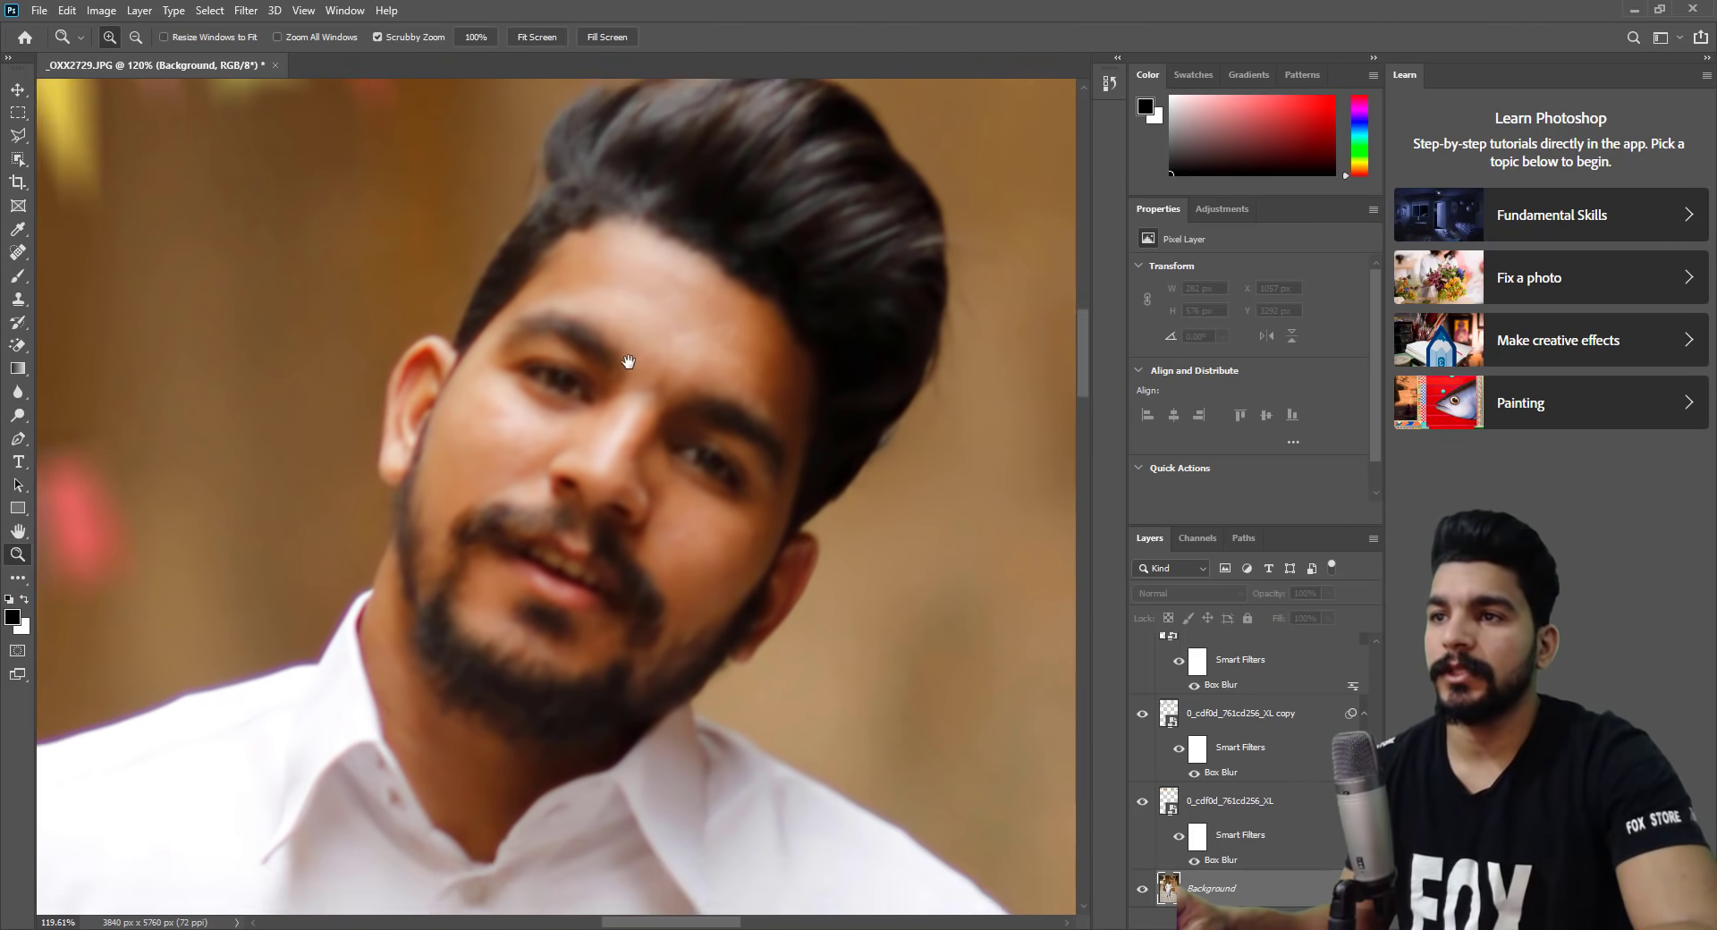
{"action": "scroll", "coordinate": [728, 368], "scroll_direction": "down", "scroll_amount": 1}
{"action": "left_click", "coordinate": [23, 273]}
Switch to the Mixer Brush, cleaning after each stroke, with Wet, Load, Mix, Flow and Smoothing at 30%.
{"action": "right_click", "coordinate": [23, 272]}
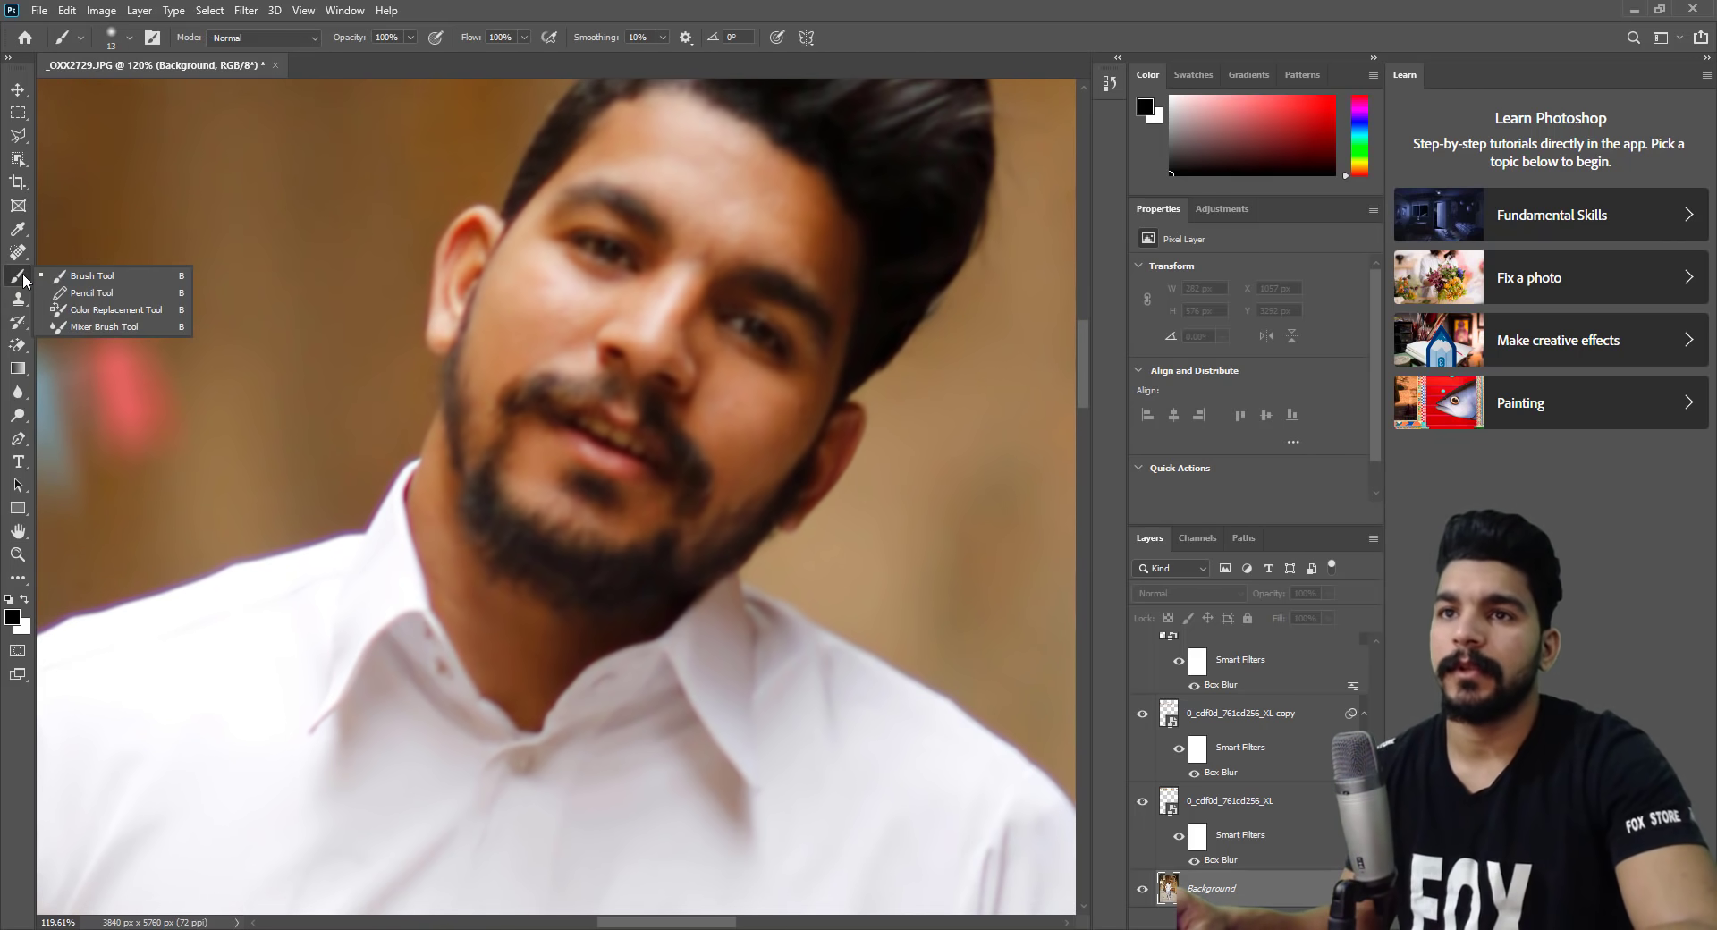
{"action": "left_click", "coordinate": [118, 327]}
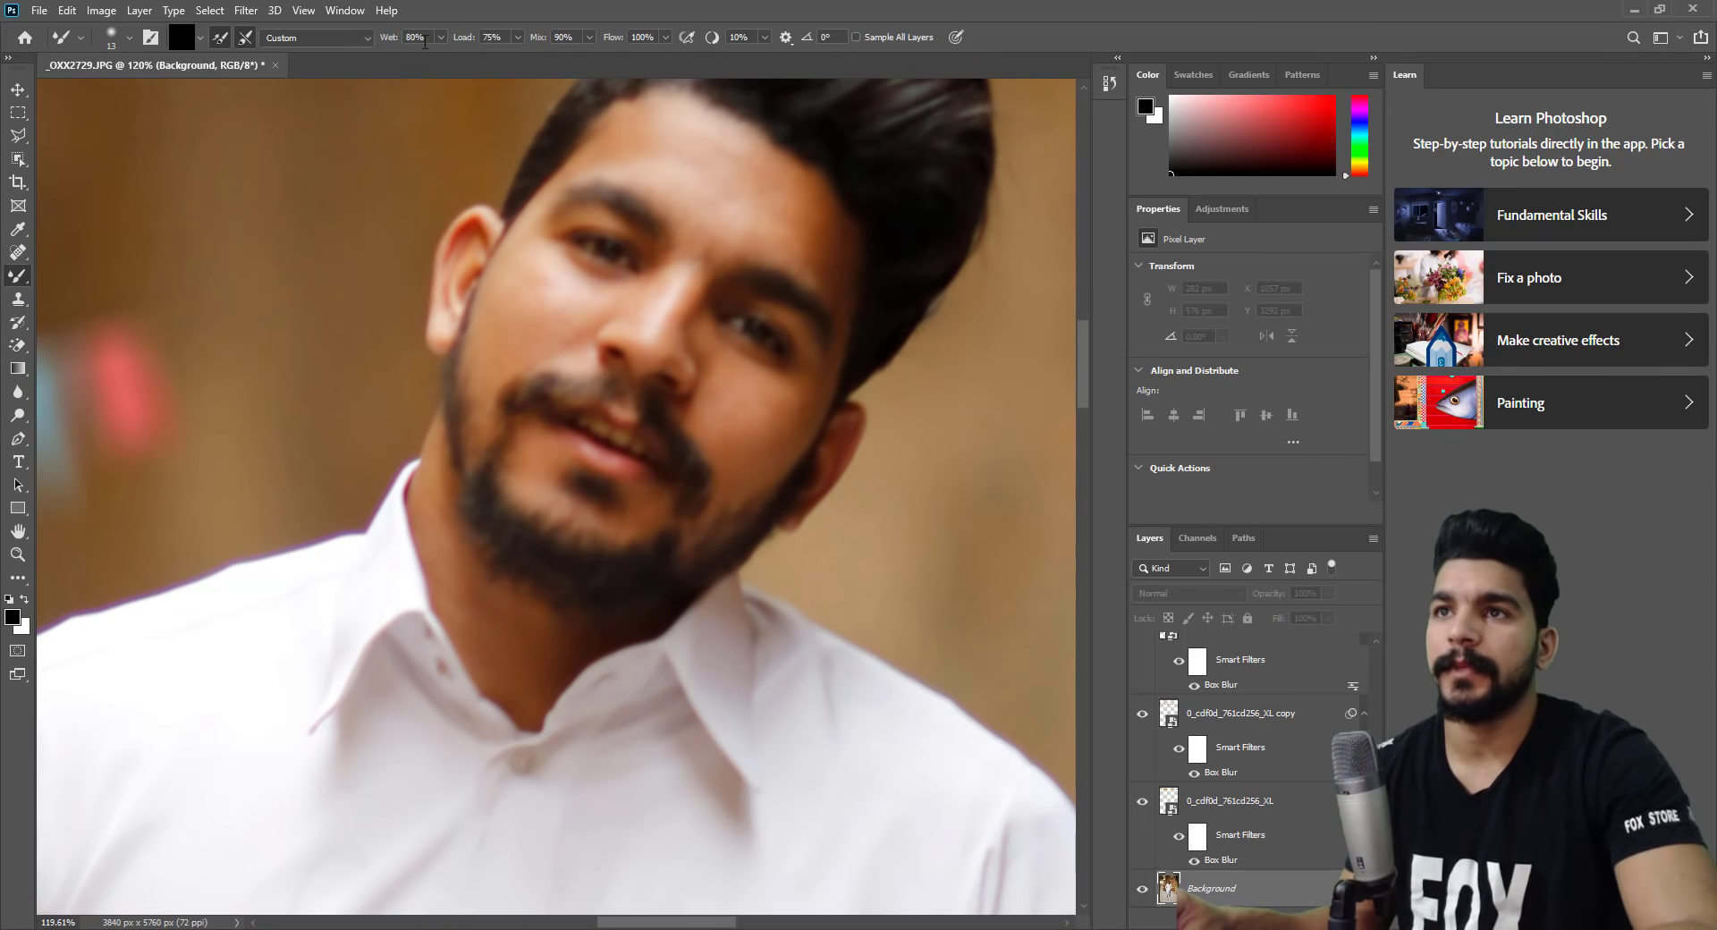
{"action": "left_click", "coordinate": [247, 41]}
{"action": "left_click", "coordinate": [431, 36]}
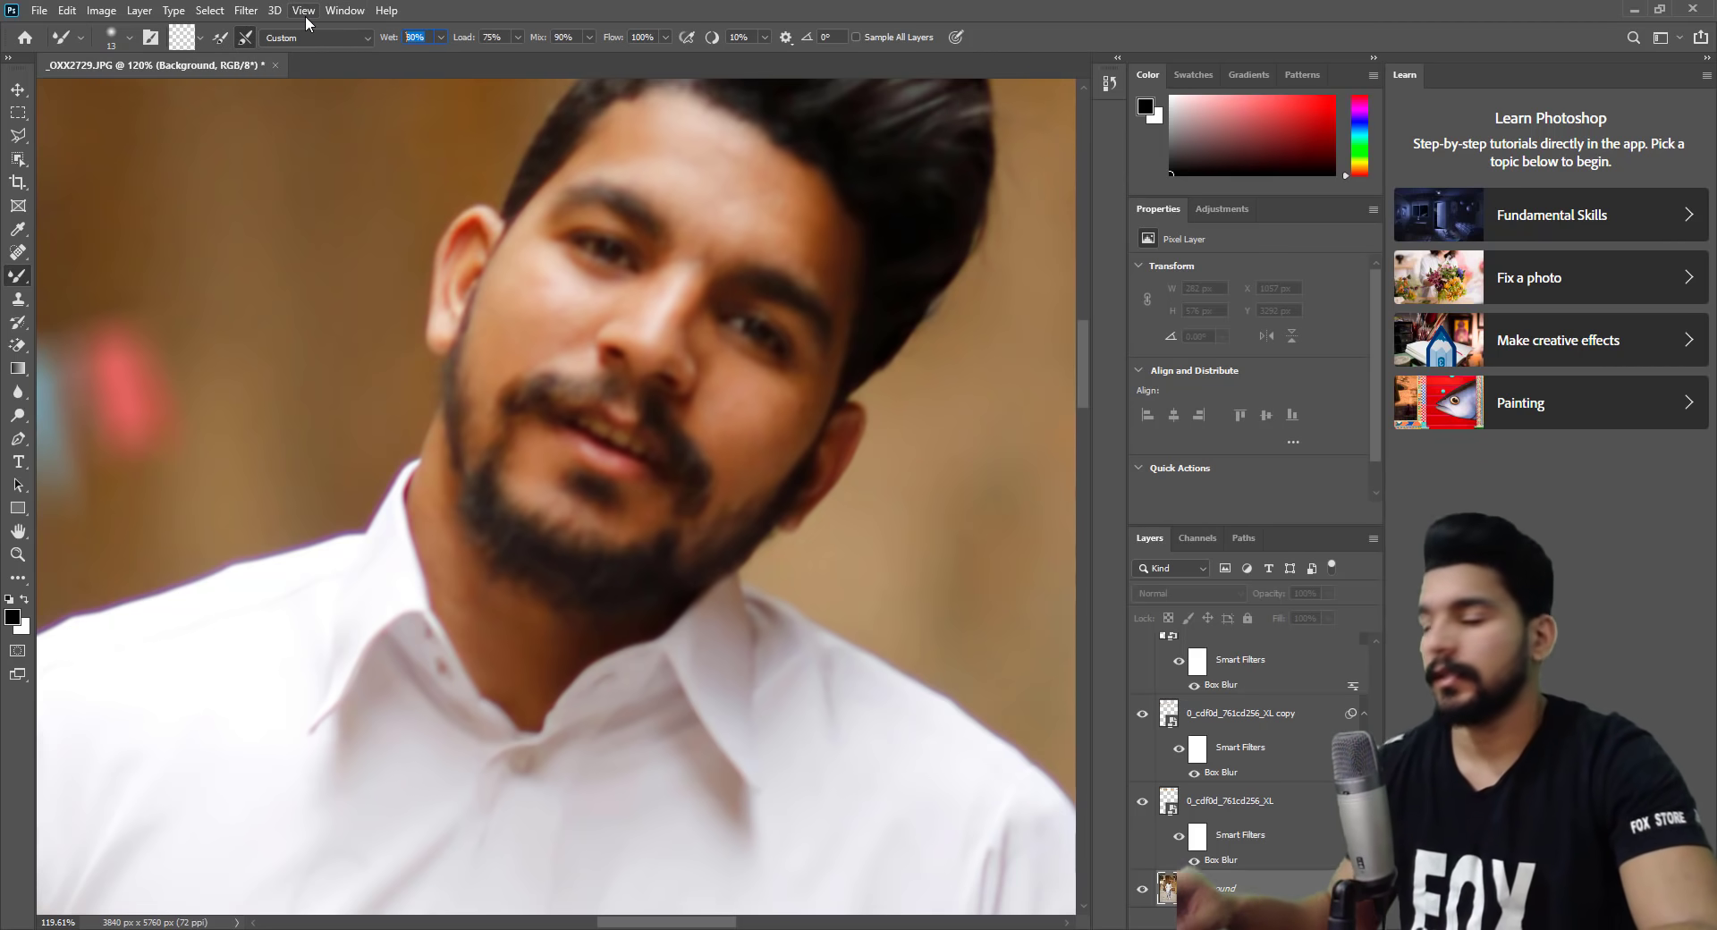
{"action": "type", "text": "30"}
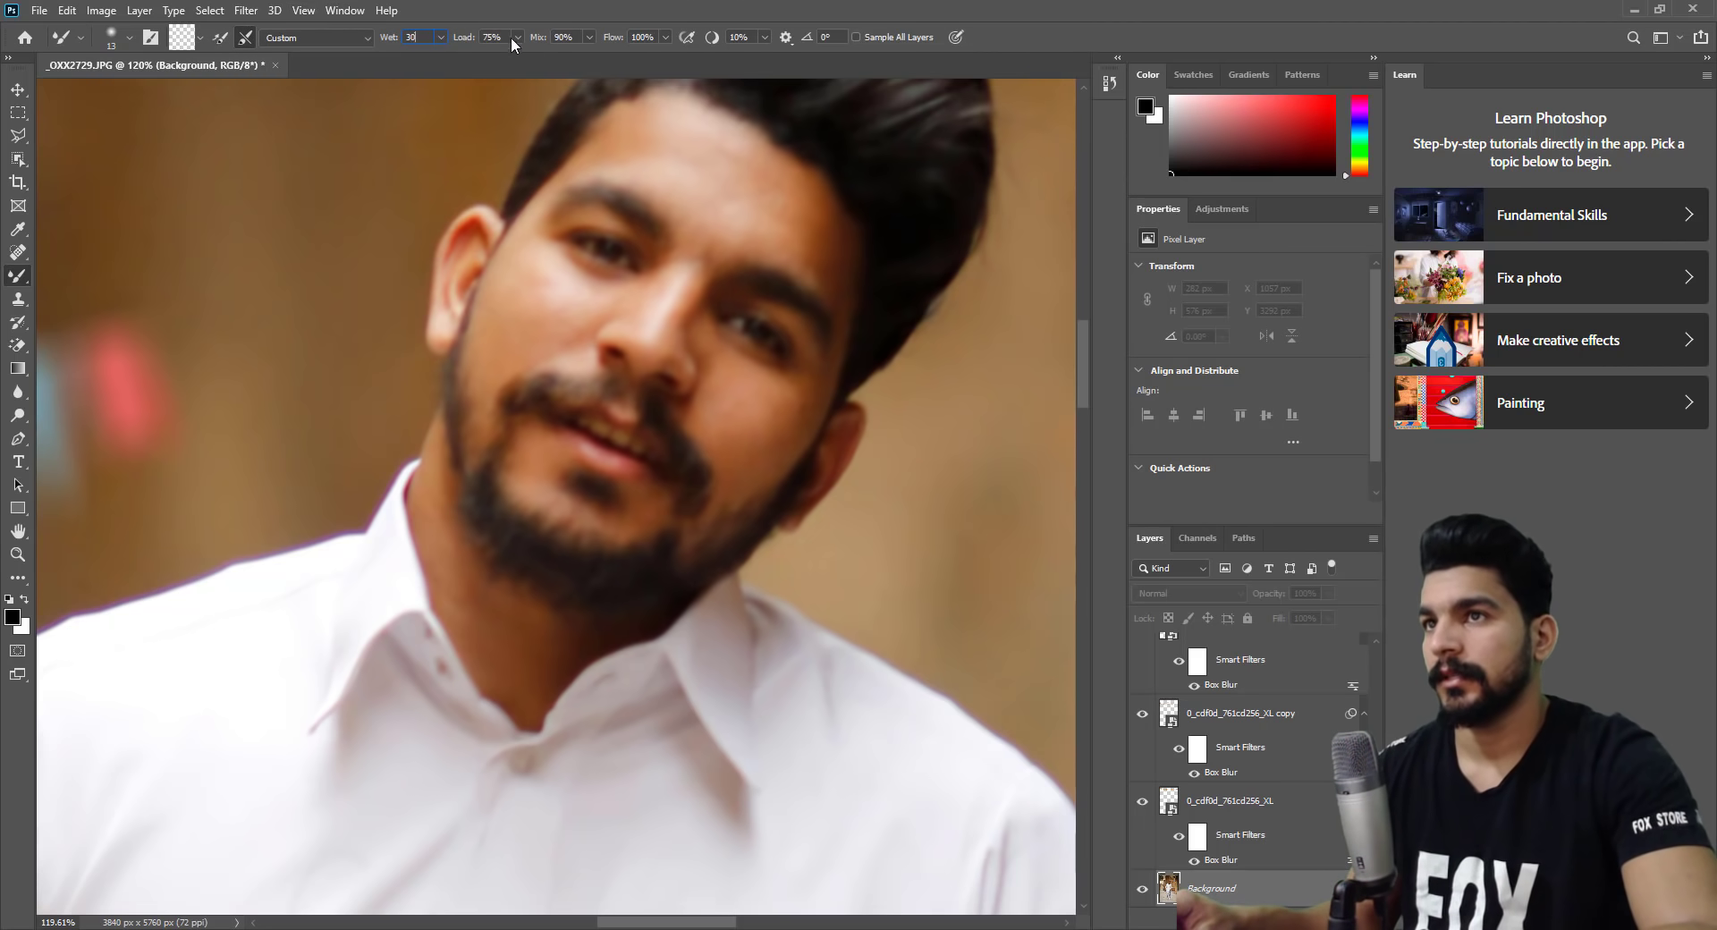
{"action": "left_click", "coordinate": [492, 37]}
{"action": "type", "text": "30"}
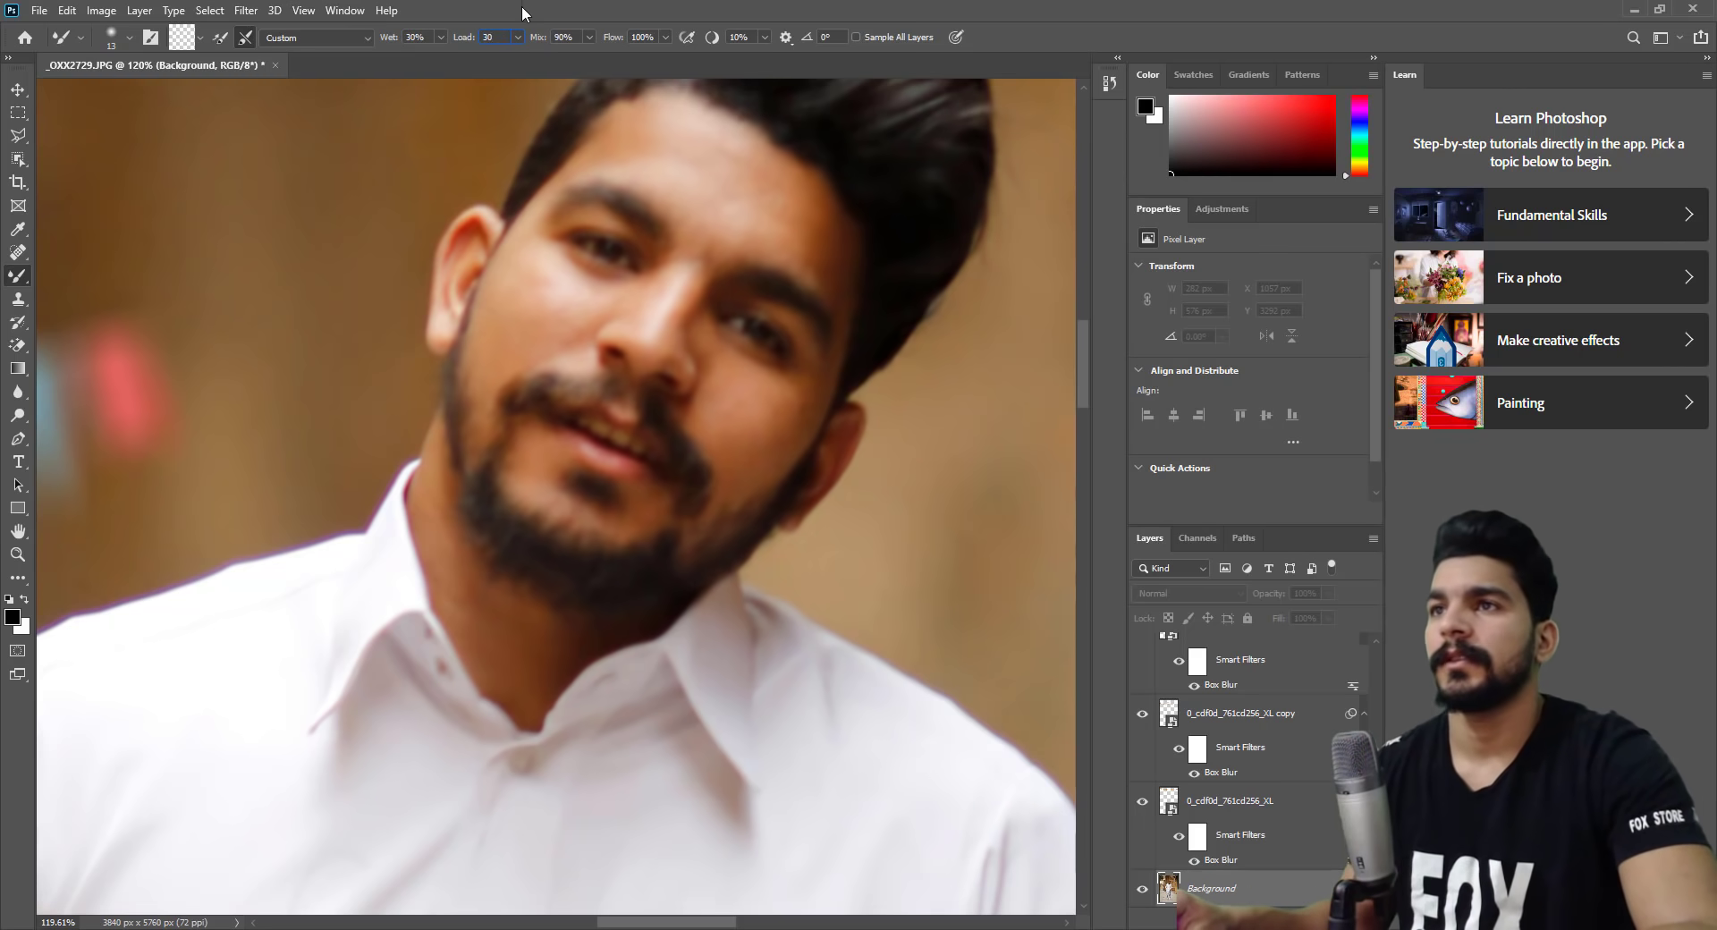
{"action": "left_click", "coordinate": [573, 37]}
{"action": "type", "text": "30"}
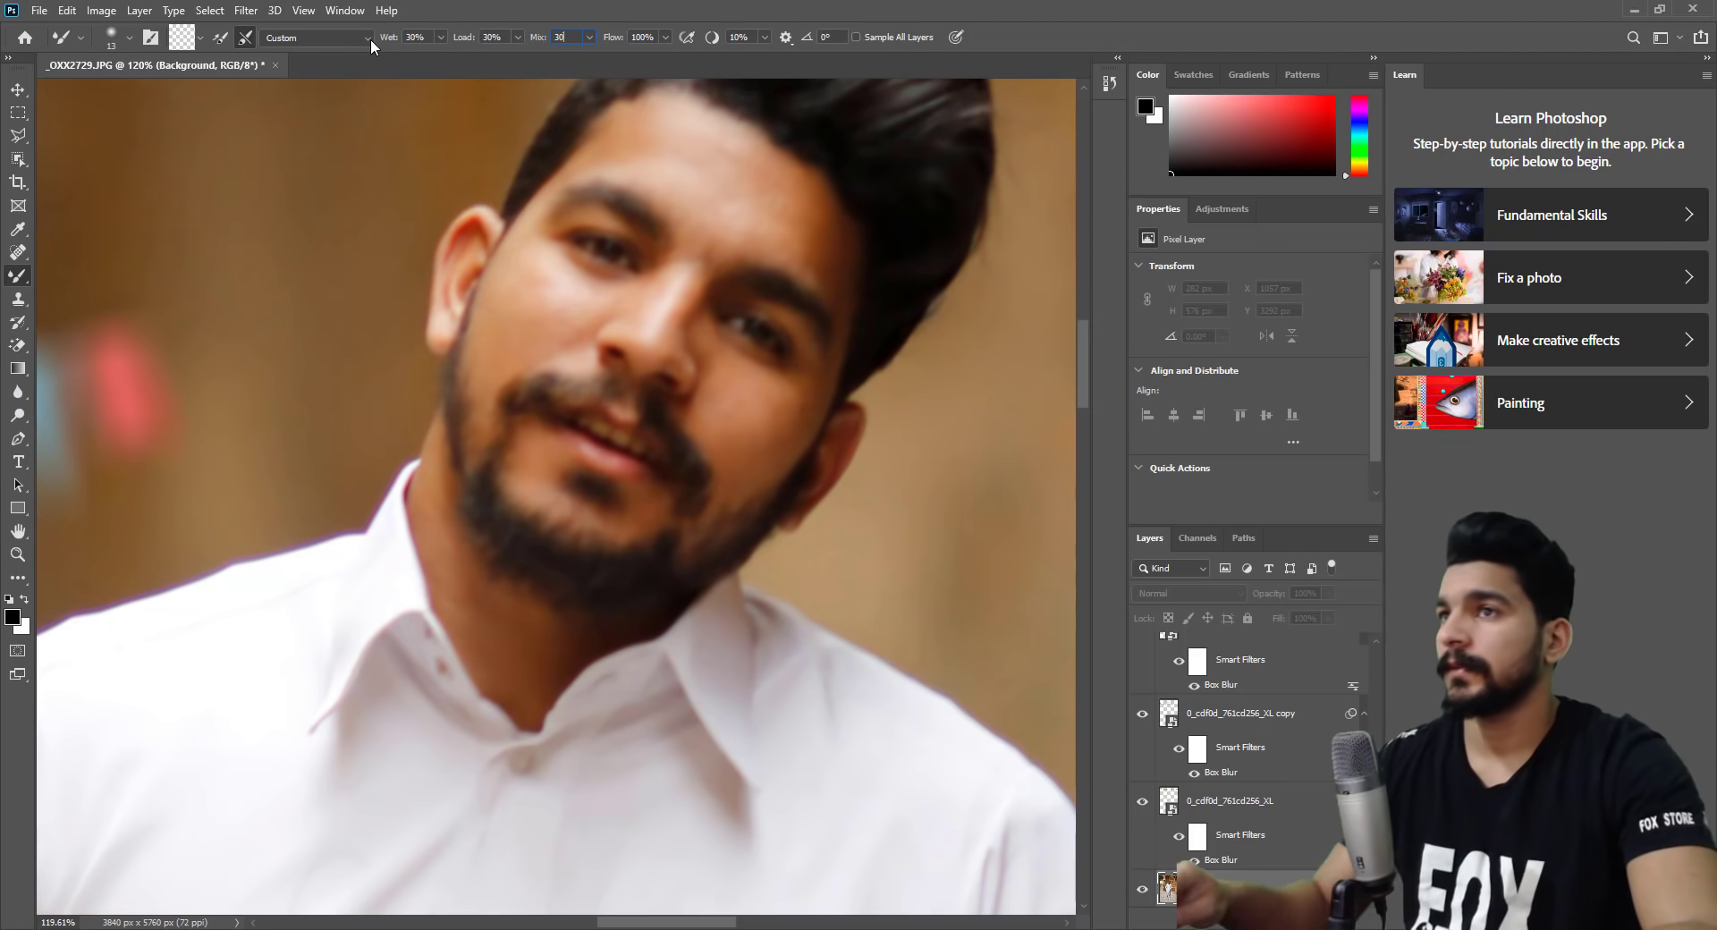
{"action": "left_click", "coordinate": [642, 36]}
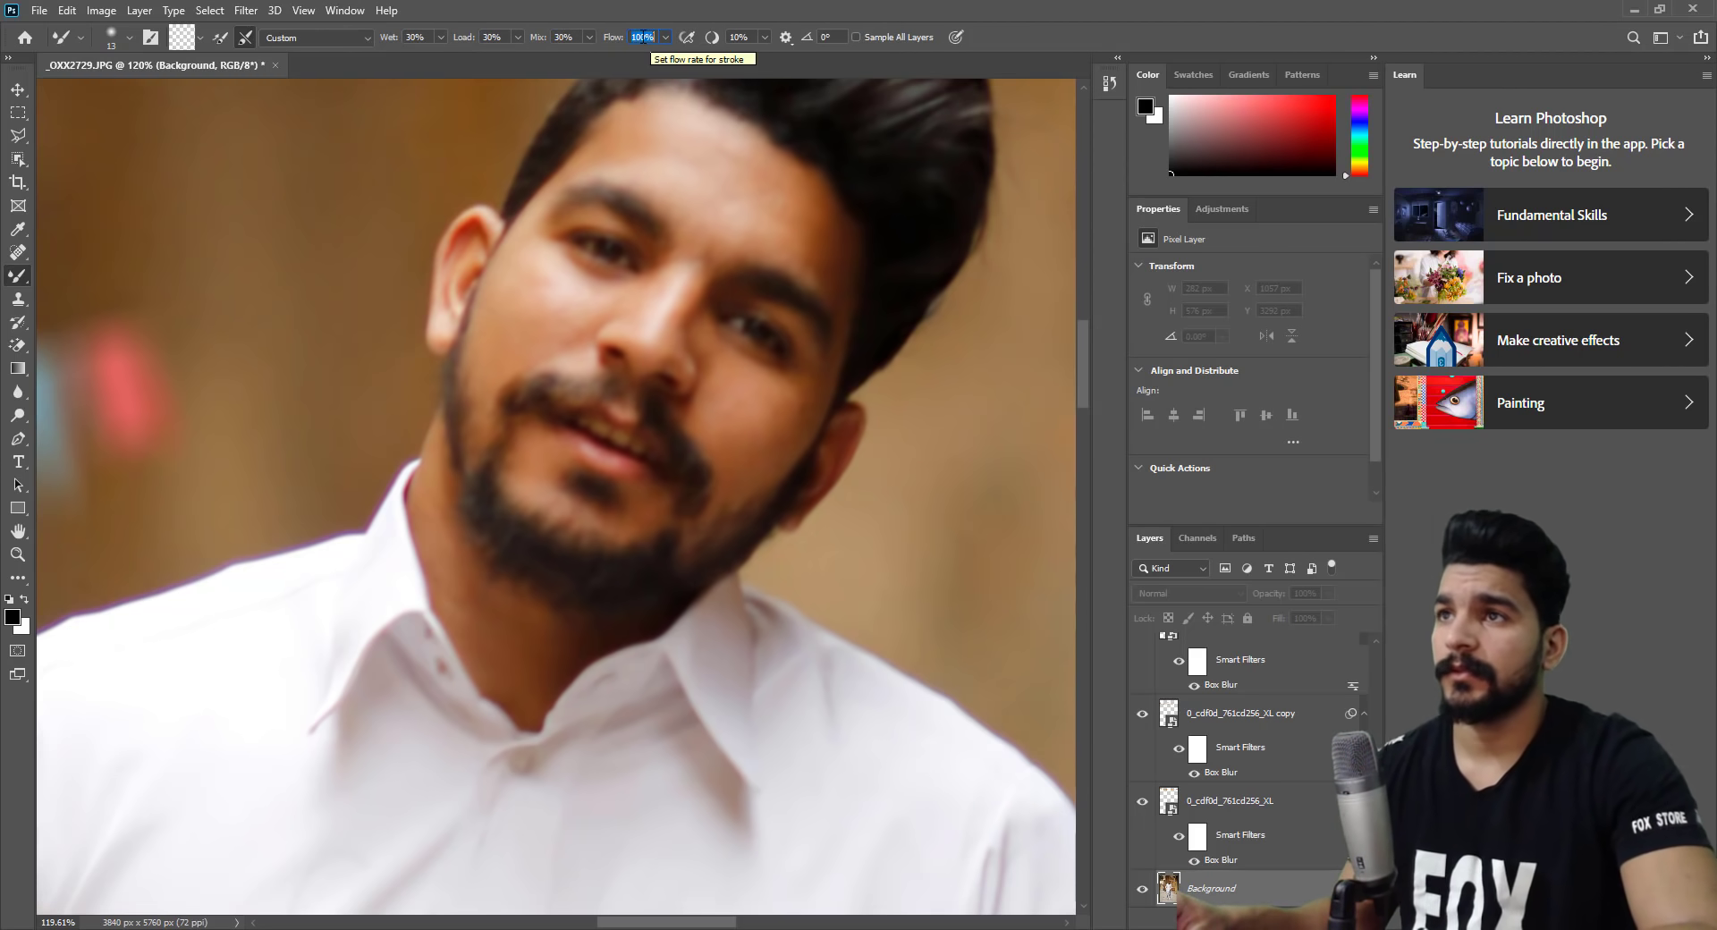
{"action": "type", "text": "30"}
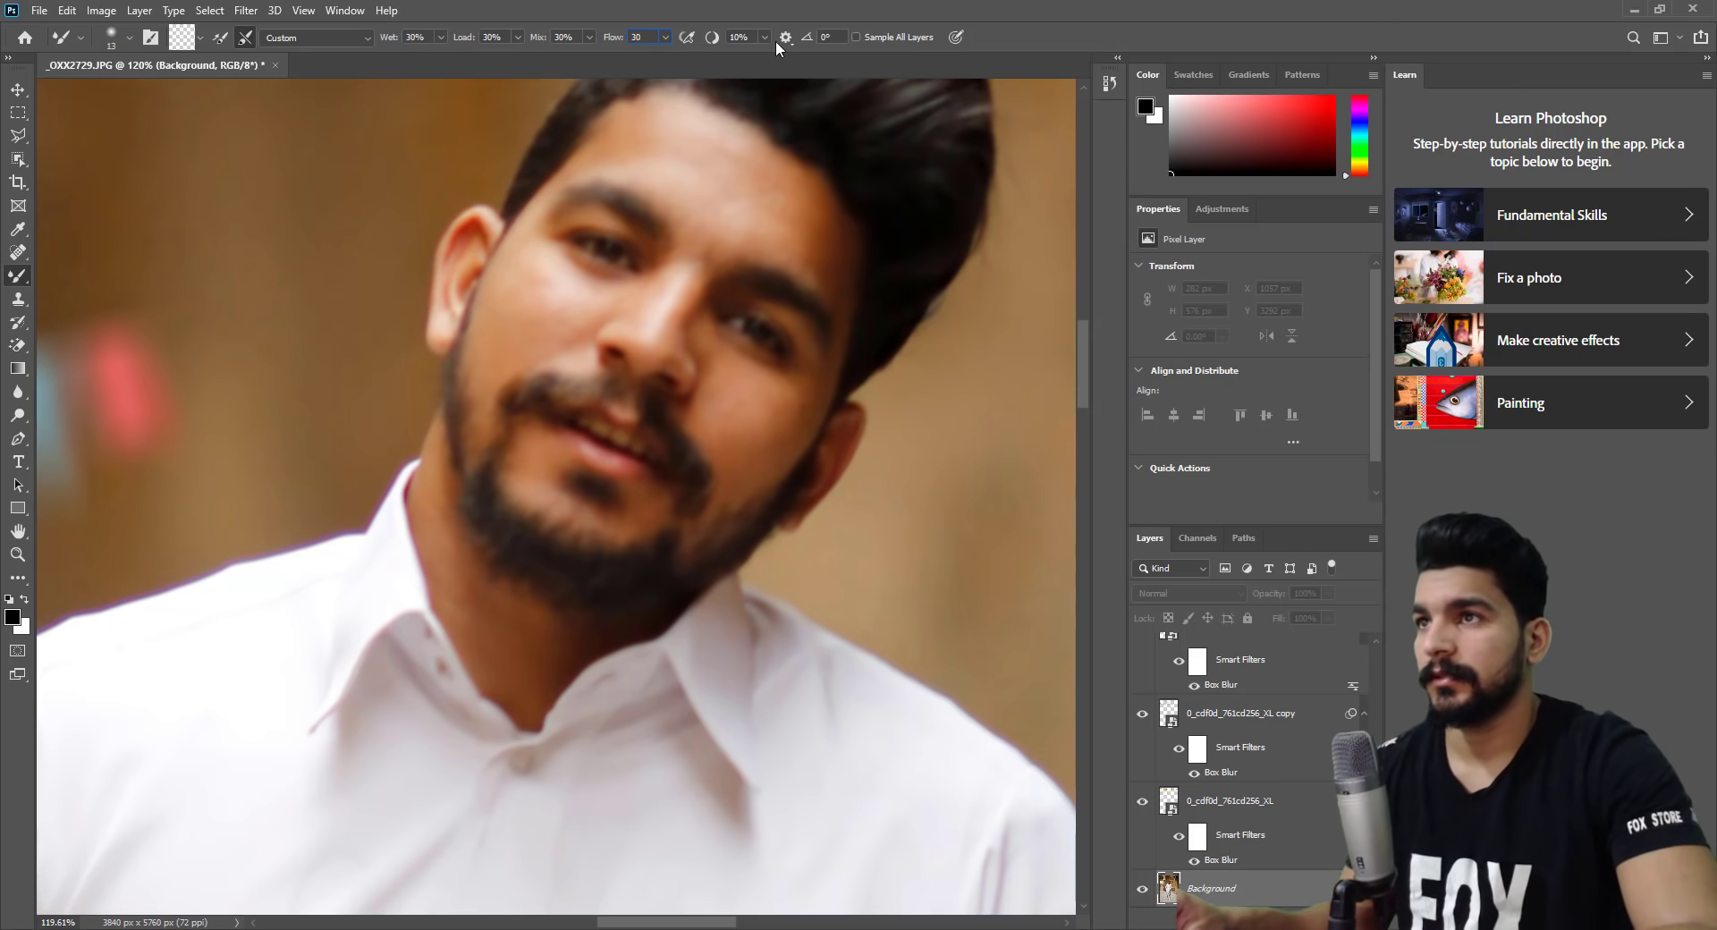
{"action": "key", "text": "Tab"}
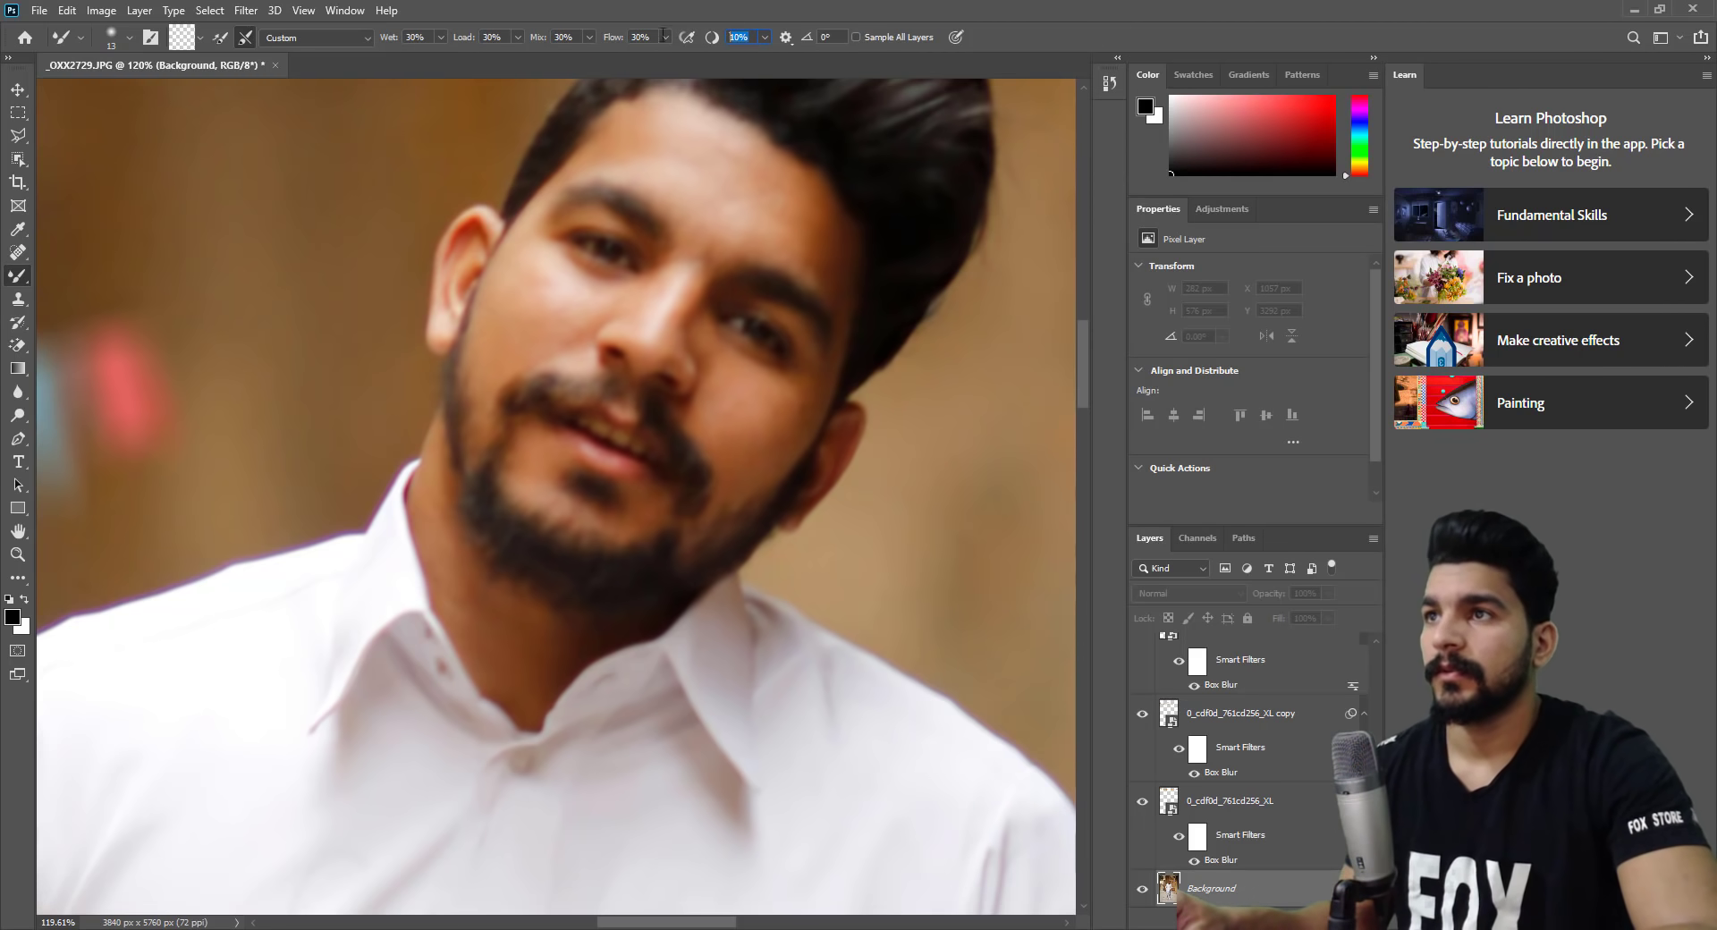
{"action": "type", "text": "30"}
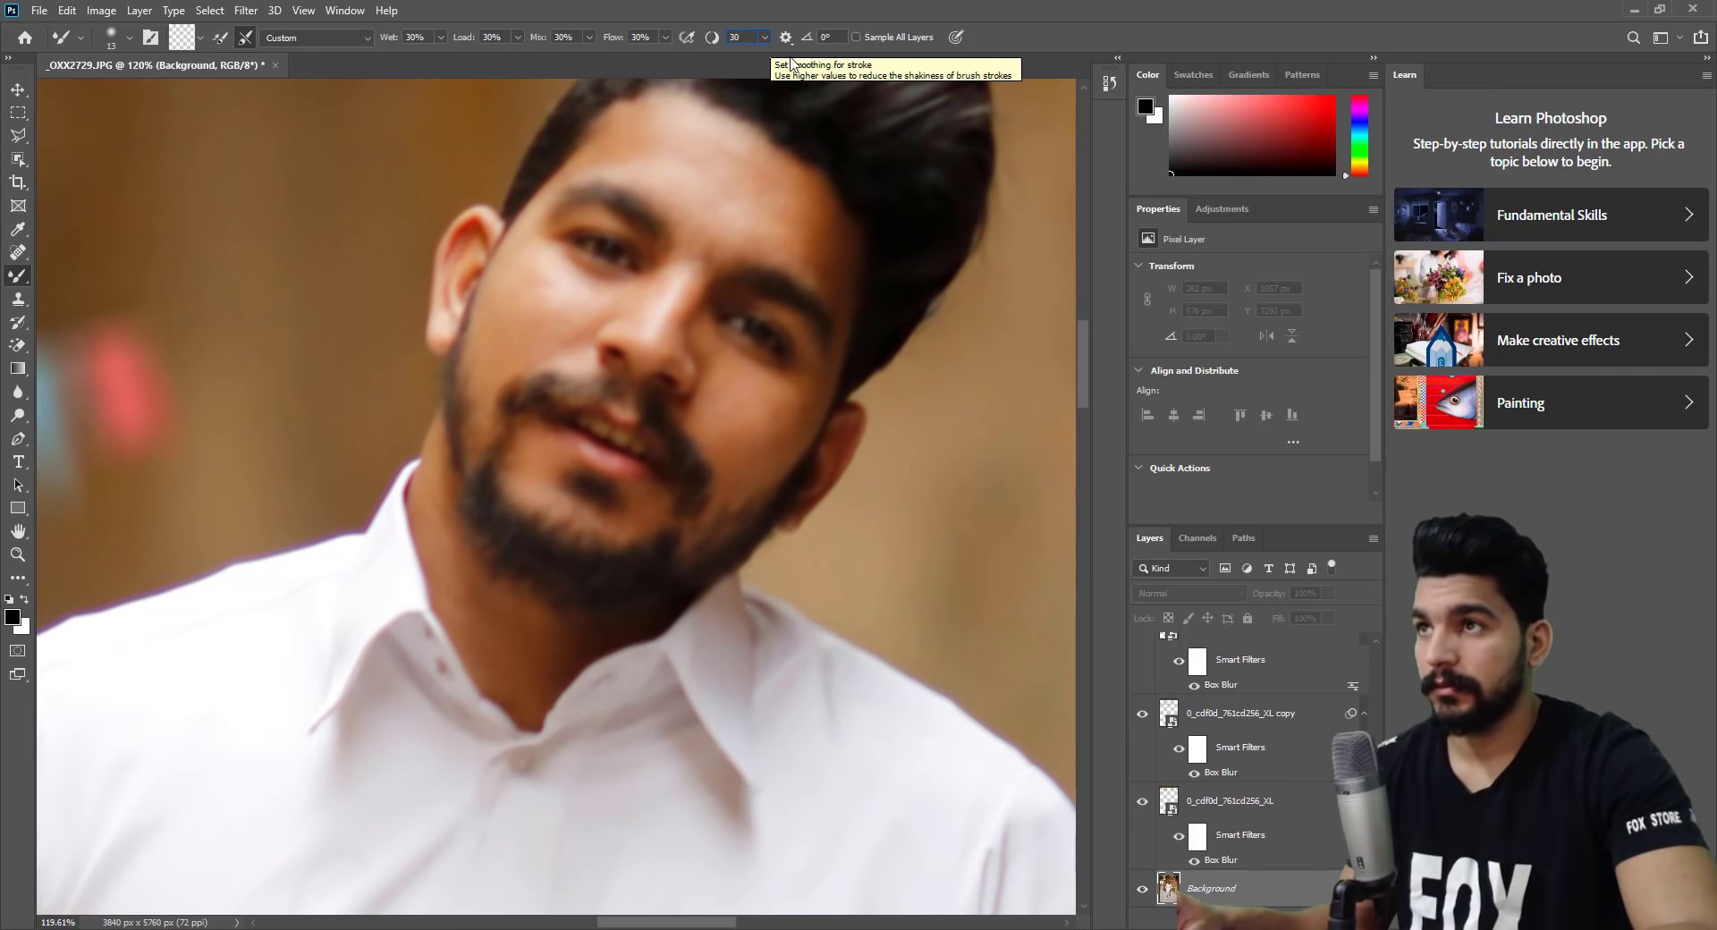
{"action": "key", "text": "Return"}
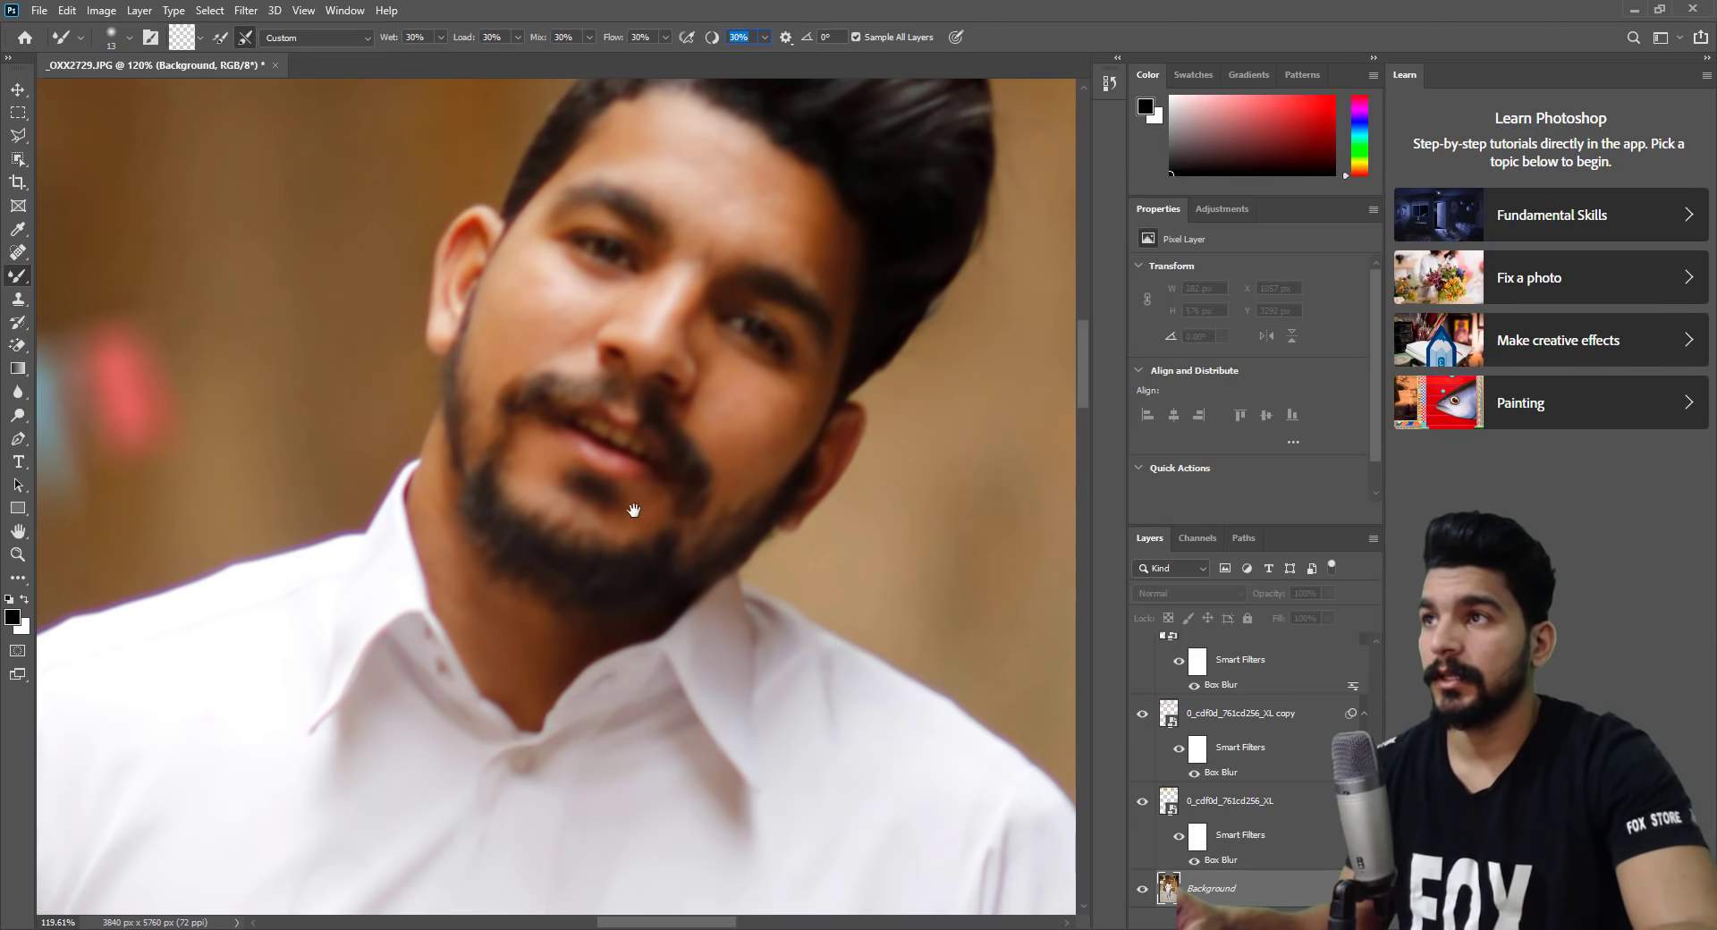
Blend the man's face and neck skin, resizing the brush as needed.
{"action": "left_click_drag", "start_coordinate": [633, 510], "coordinate": [555, 480]}
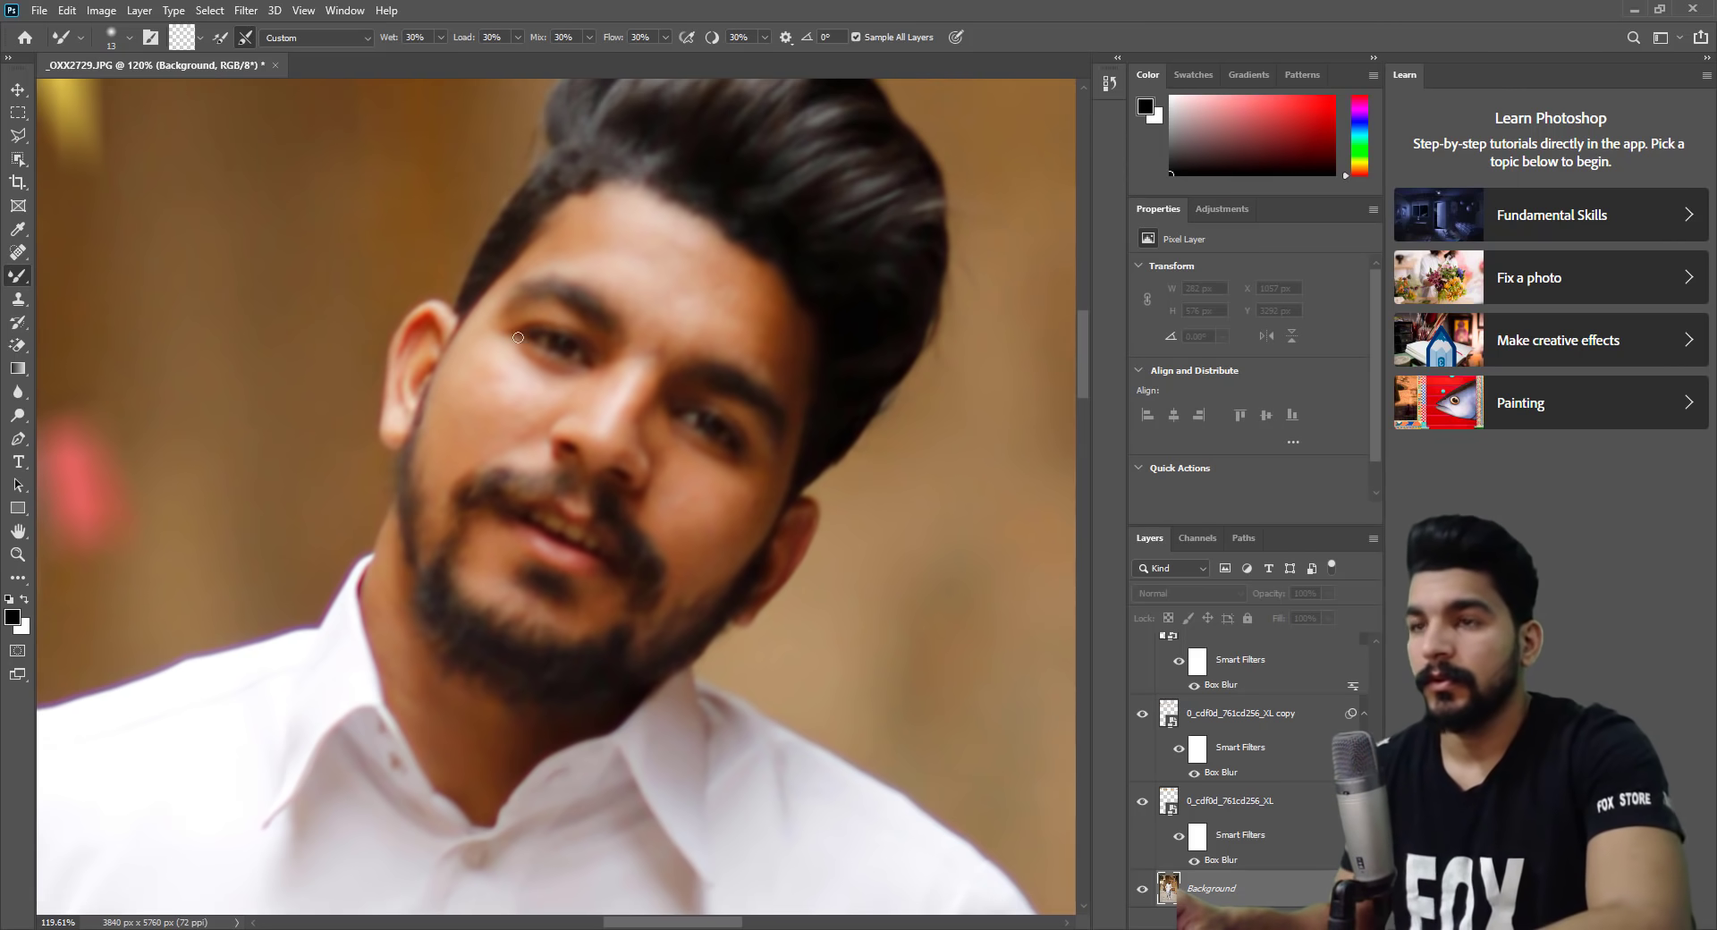
{"action": "key", "text": "bracketright"}
{"action": "key", "text": "bracketright"}
{"action": "key", "text": "bracketright"}
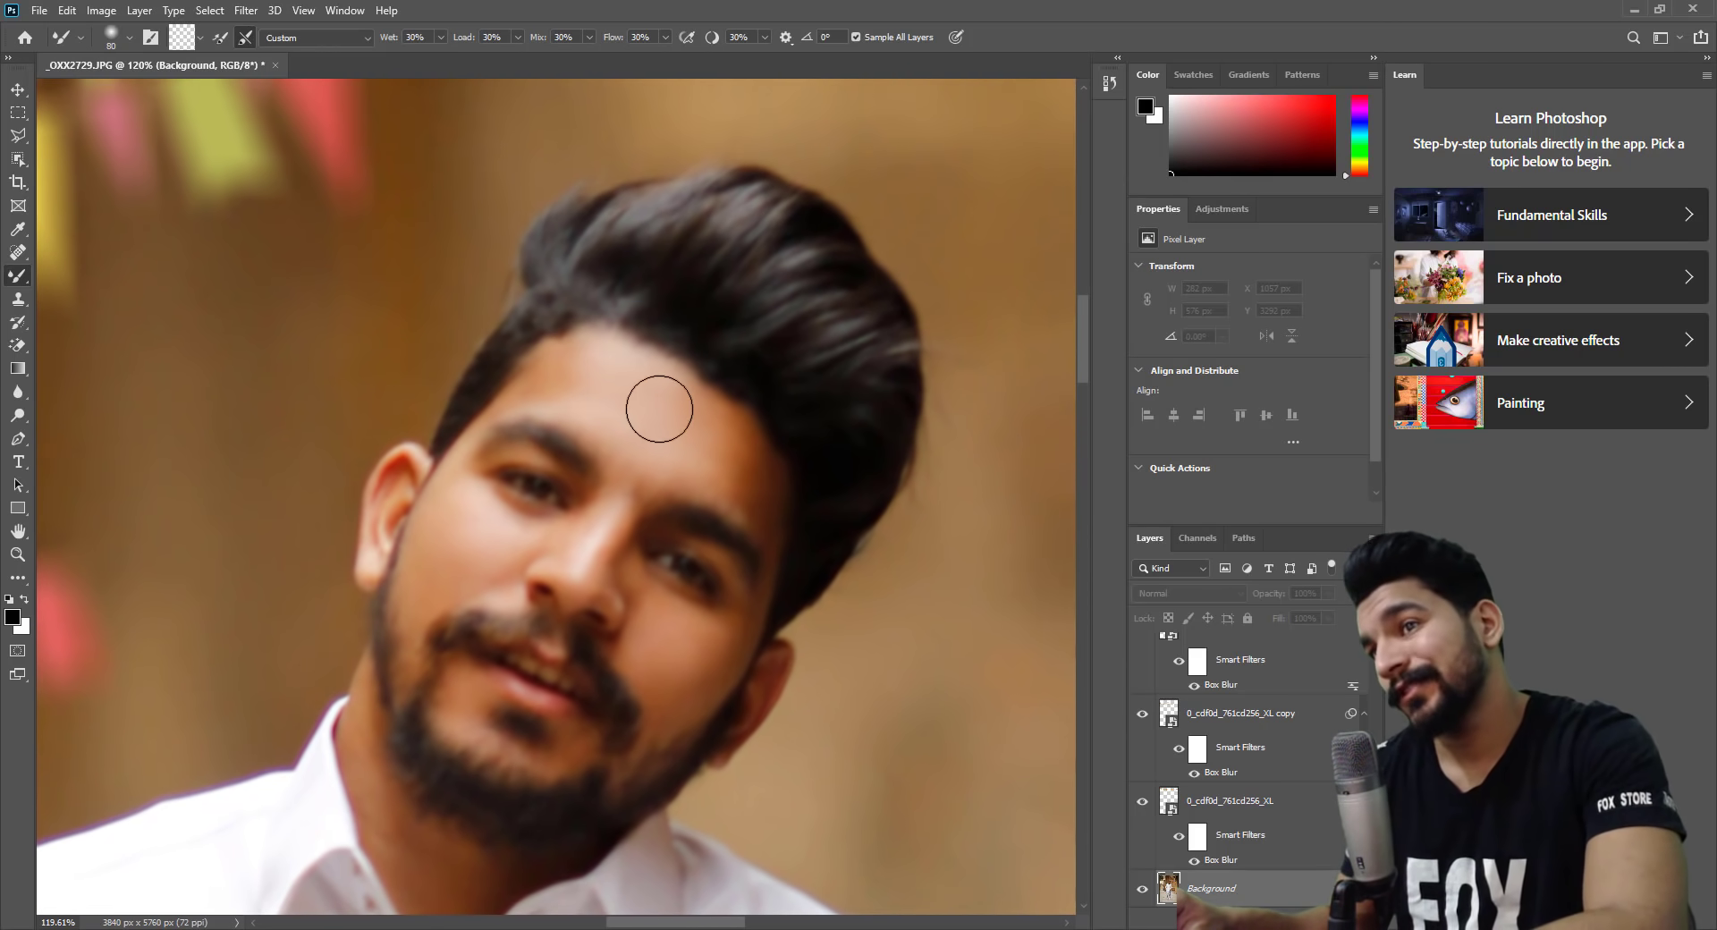
{"action": "key", "text": "bracketleft"}
{"action": "scroll", "coordinate": [706, 429], "scroll_direction": "down", "scroll_amount": 5}
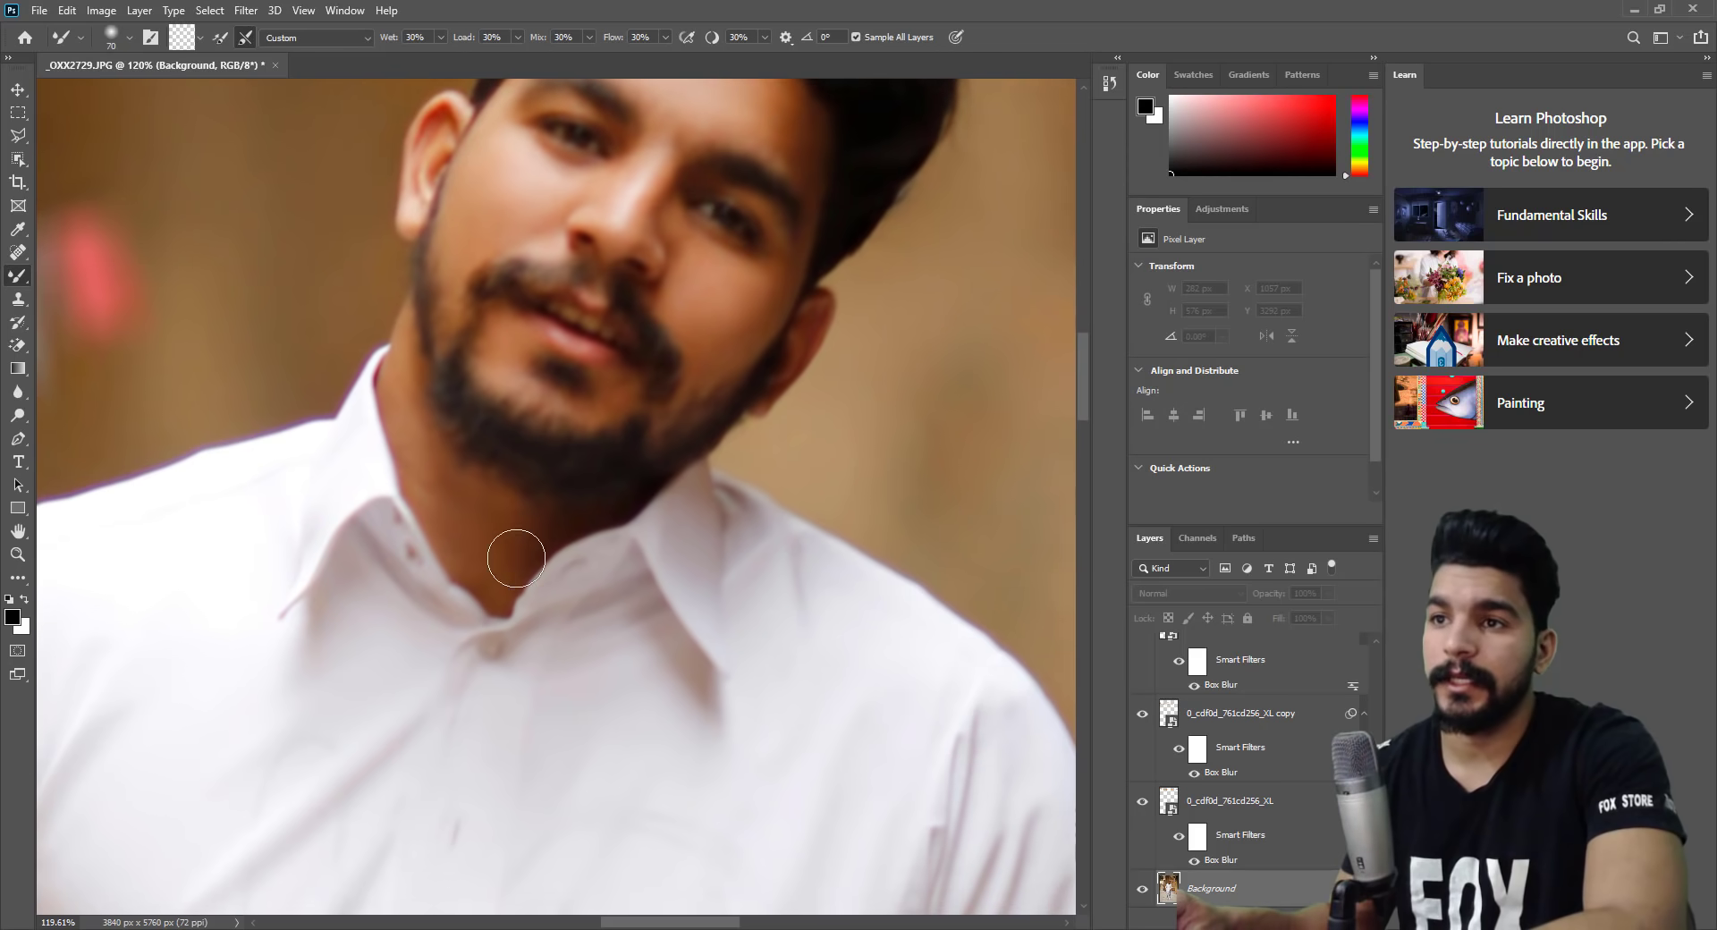
{"action": "key", "text": "bracketleft"}
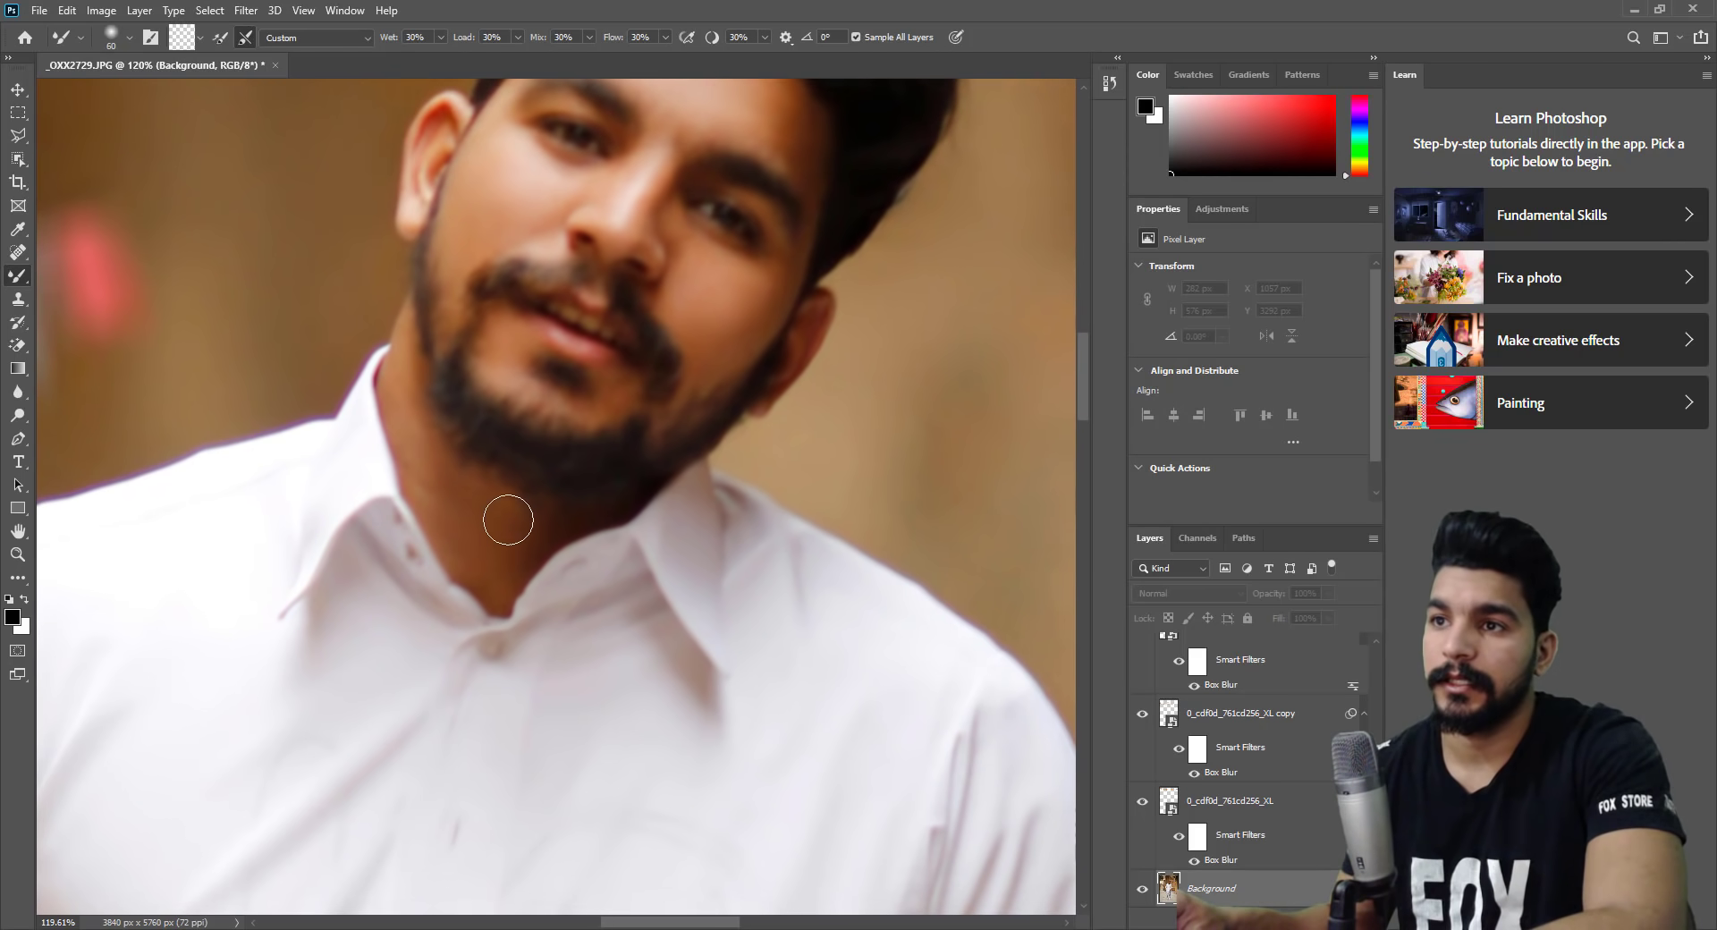
{"action": "scroll", "coordinate": [508, 519], "scroll_direction": "up", "scroll_amount": 3}
{"action": "scroll", "coordinate": [508, 520], "scroll_direction": "up", "scroll_amount": 3}
{"action": "key", "text": "z"}
{"action": "mouse_move", "coordinate": [508, 644]}
{"action": "left_mouse_down"}
{"action": "mouse_move", "coordinate": [459, 644]}
{"action": "mouse_move", "coordinate": [1030, 635]}
{"action": "left_mouse_up"}
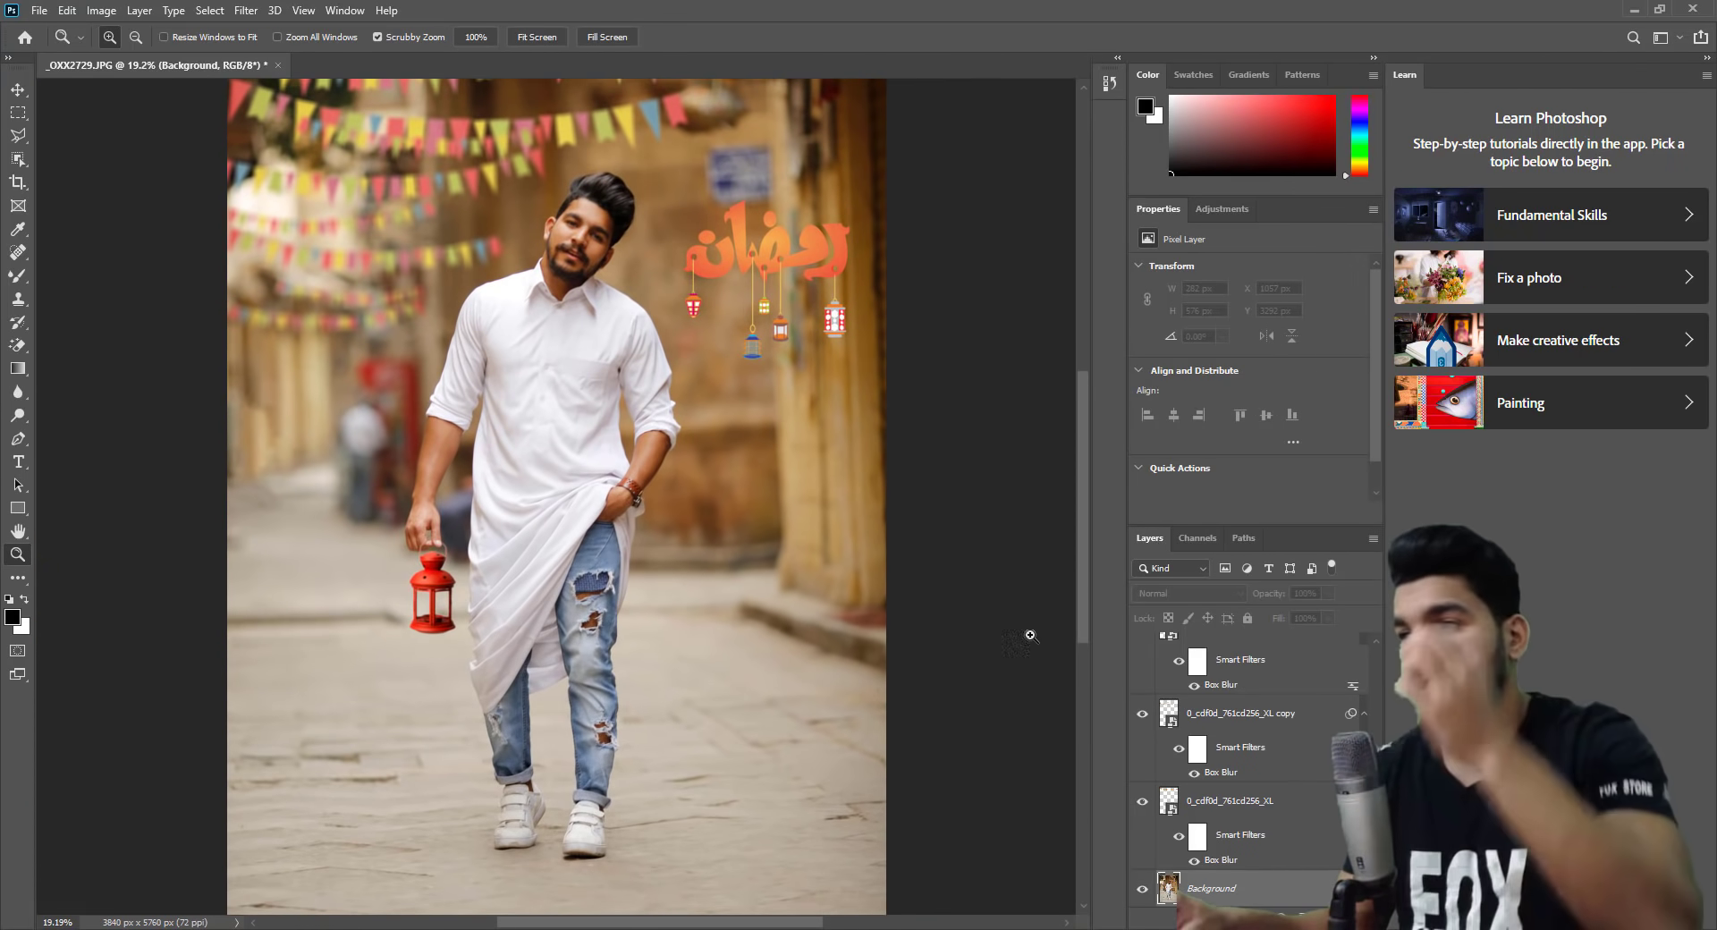
Group the layers from 0_cdf0d_761cd256_XL up to Ramadan into Group 1, then toggle its visibility to compare.
{"action": "scroll", "coordinate": [1269, 680], "scroll_direction": "up", "scroll_amount": 5}
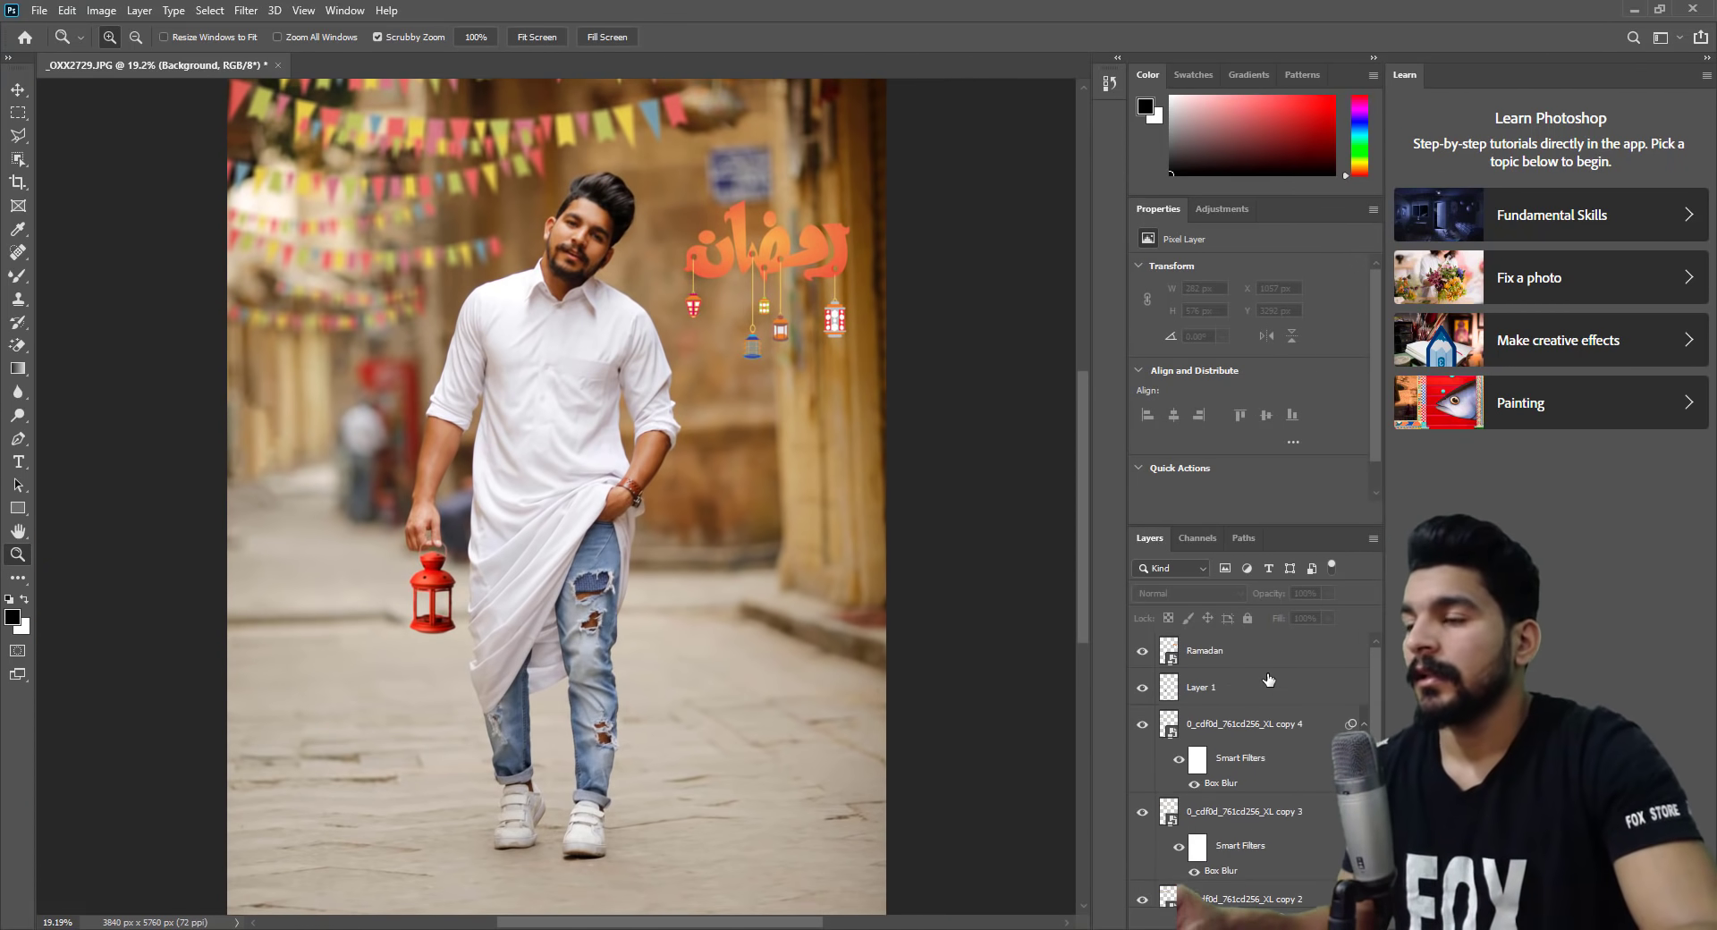
{"action": "scroll", "coordinate": [1269, 680], "scroll_direction": "down", "scroll_amount": 3}
{"action": "scroll", "coordinate": [1294, 804], "scroll_direction": "down", "scroll_amount": 2}
{"action": "left_click", "coordinate": [1265, 819]}
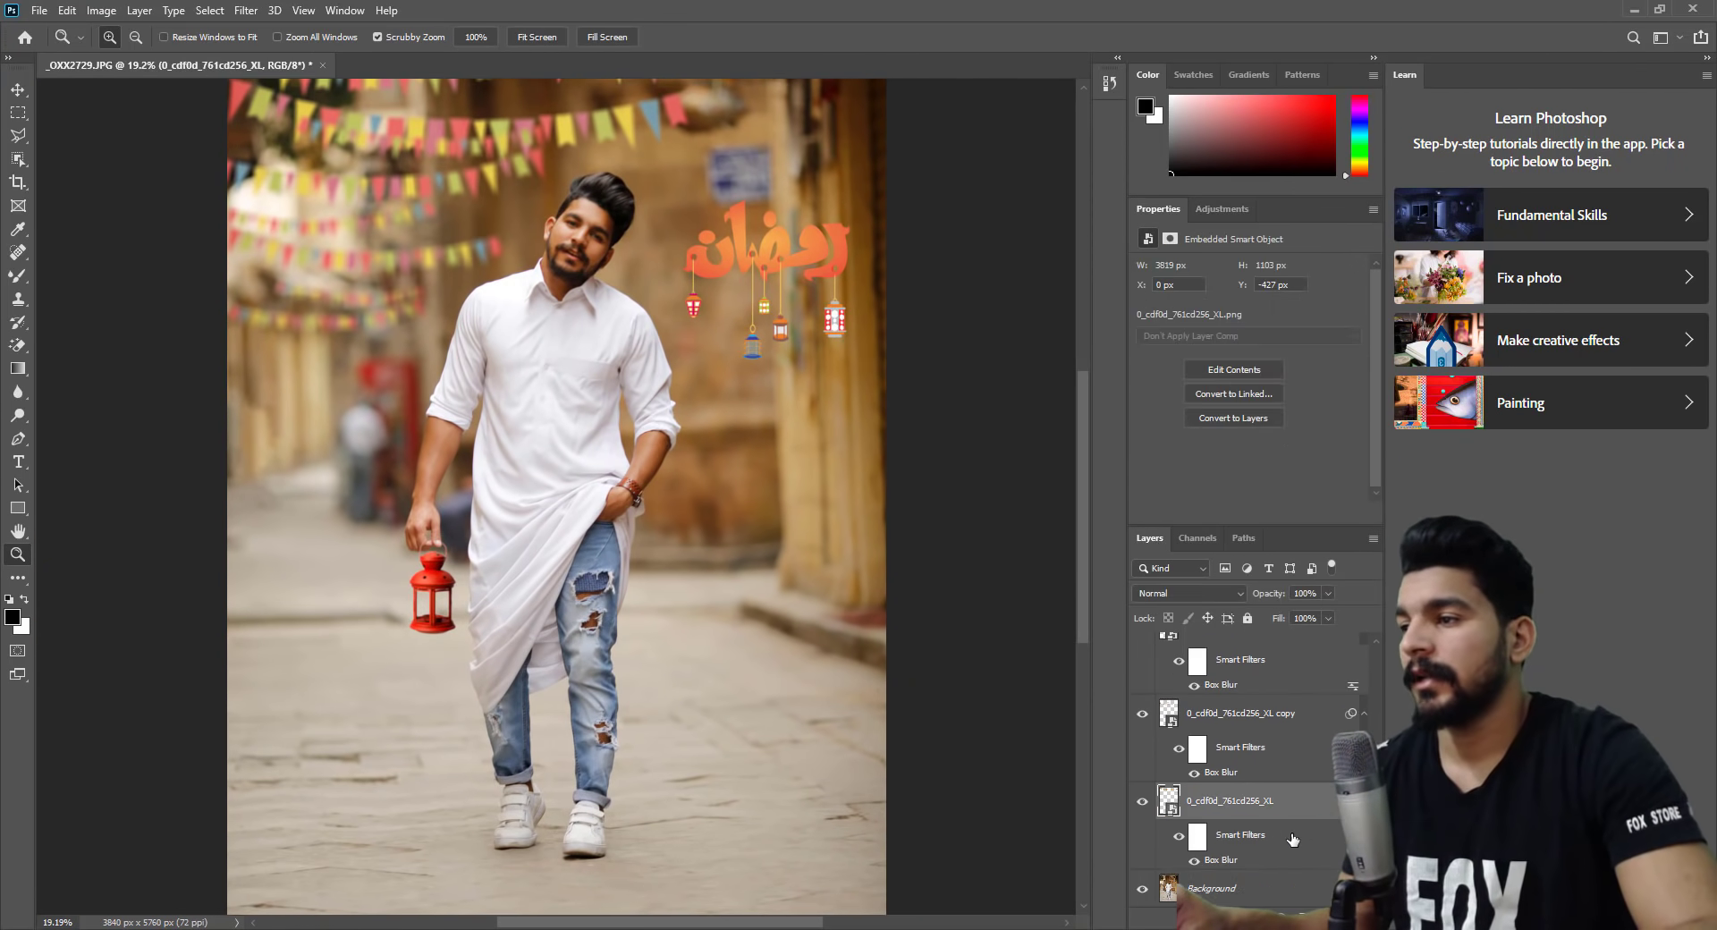
{"action": "scroll", "coordinate": [1288, 805], "scroll_direction": "up", "scroll_amount": 5}
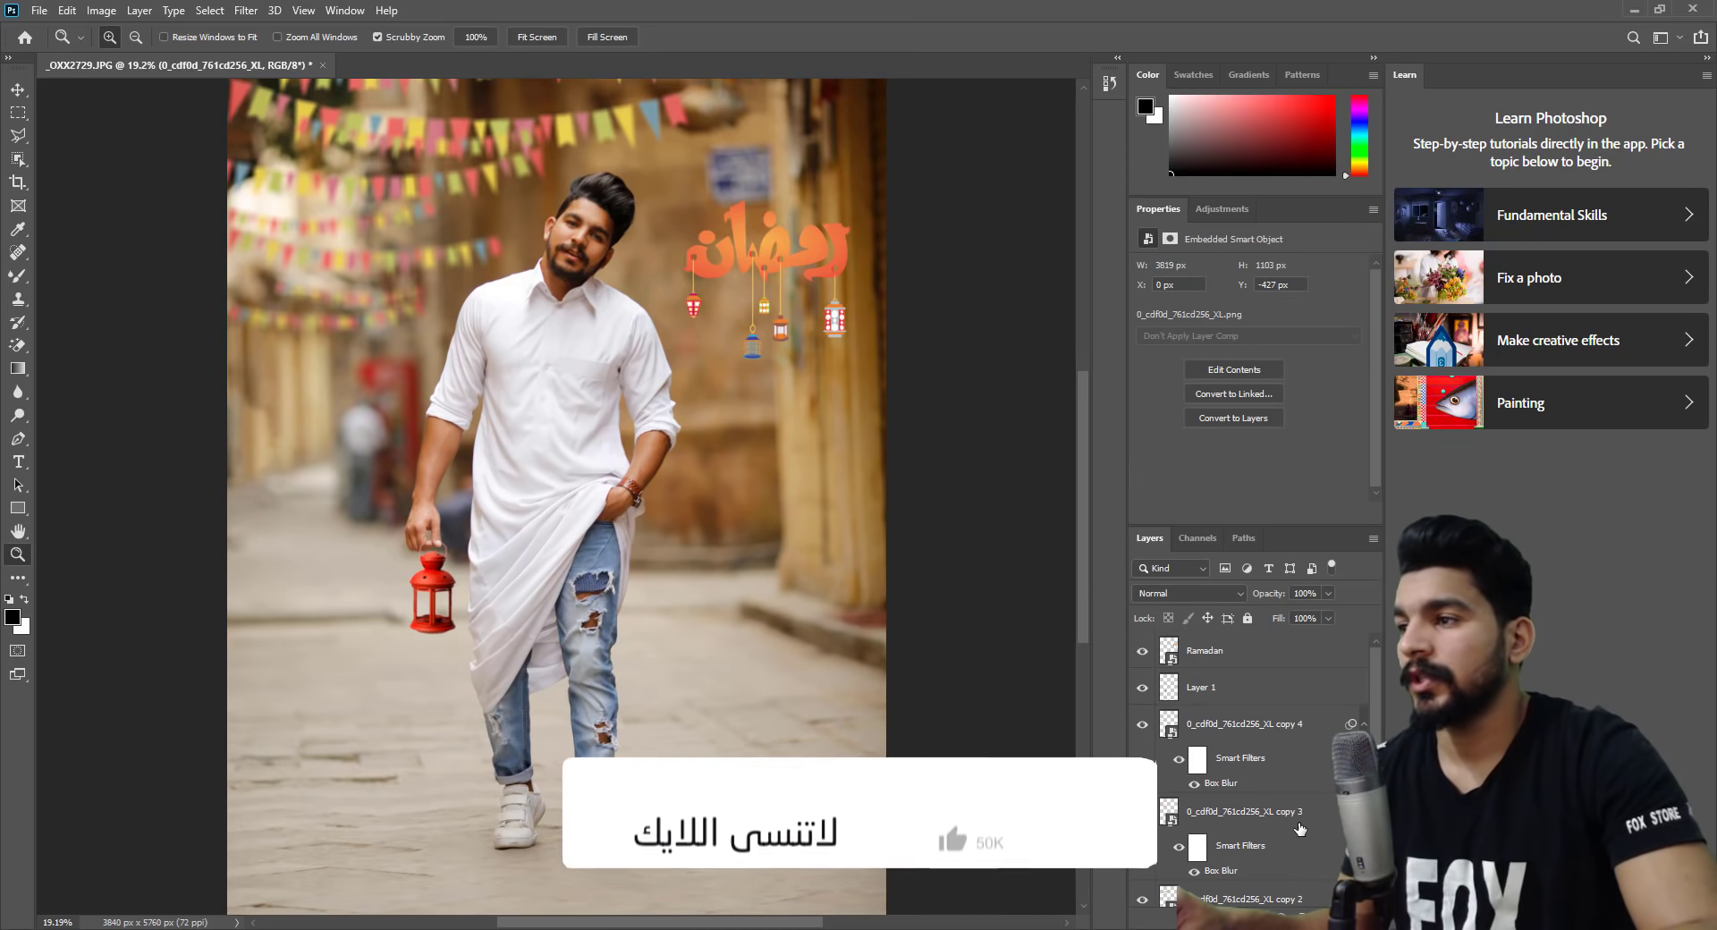
{"action": "left_click", "coordinate": [1239, 664], "text": "shift"}
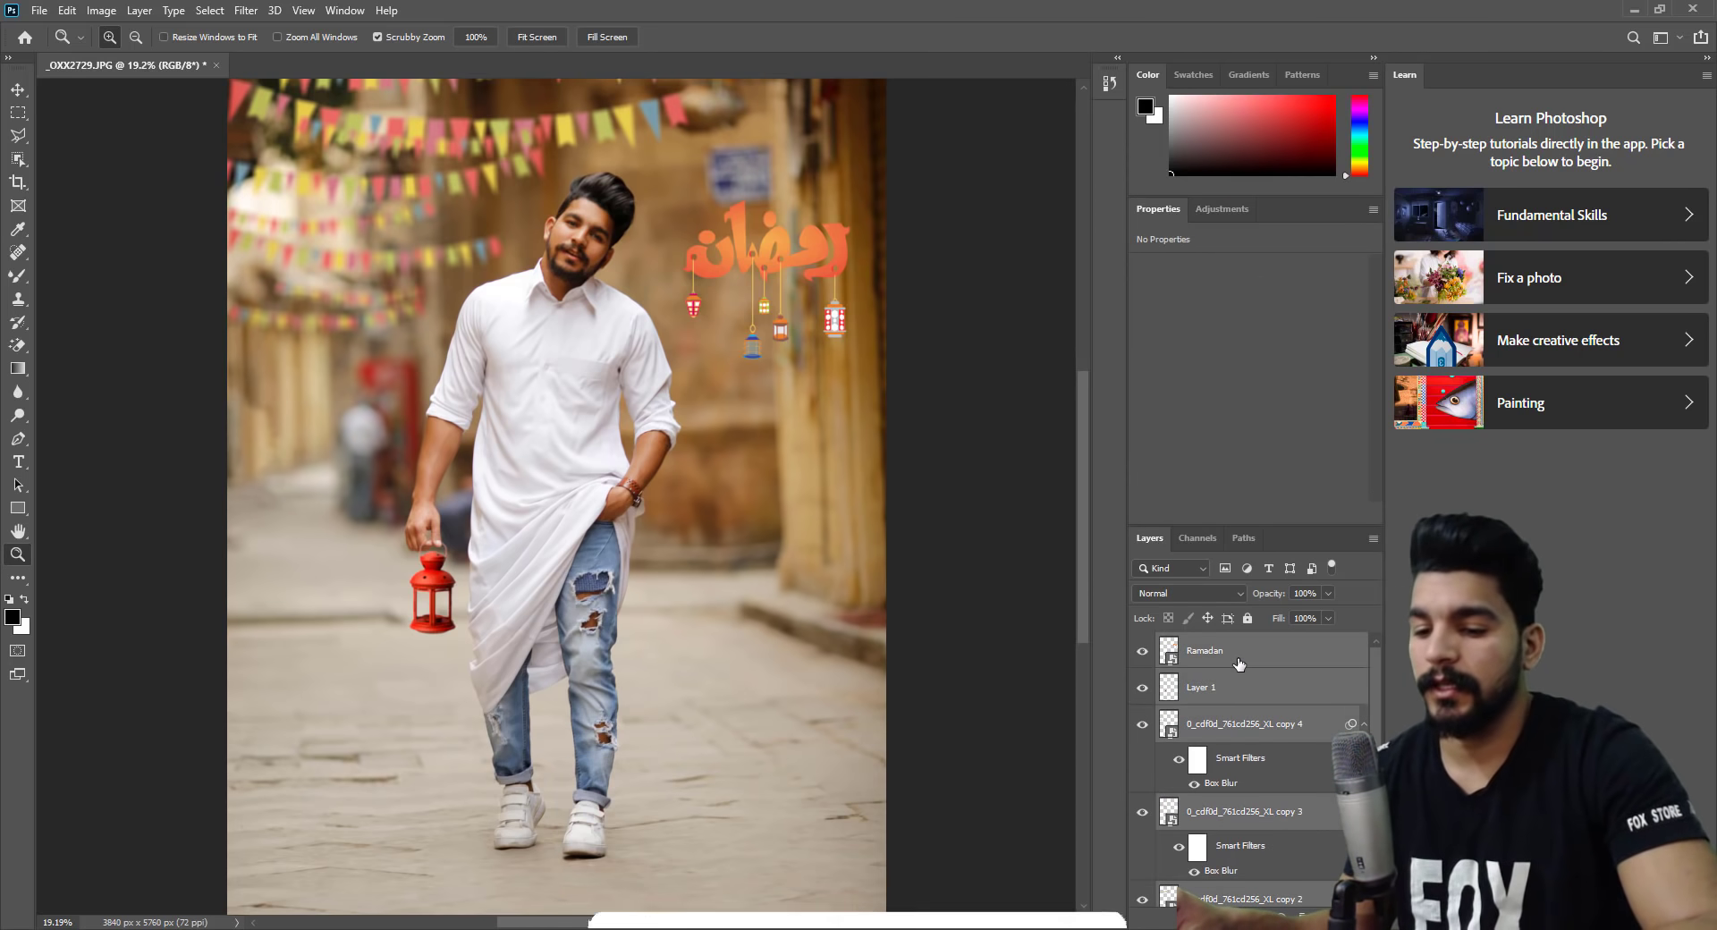
{"action": "key", "text": "ctrl+g"}
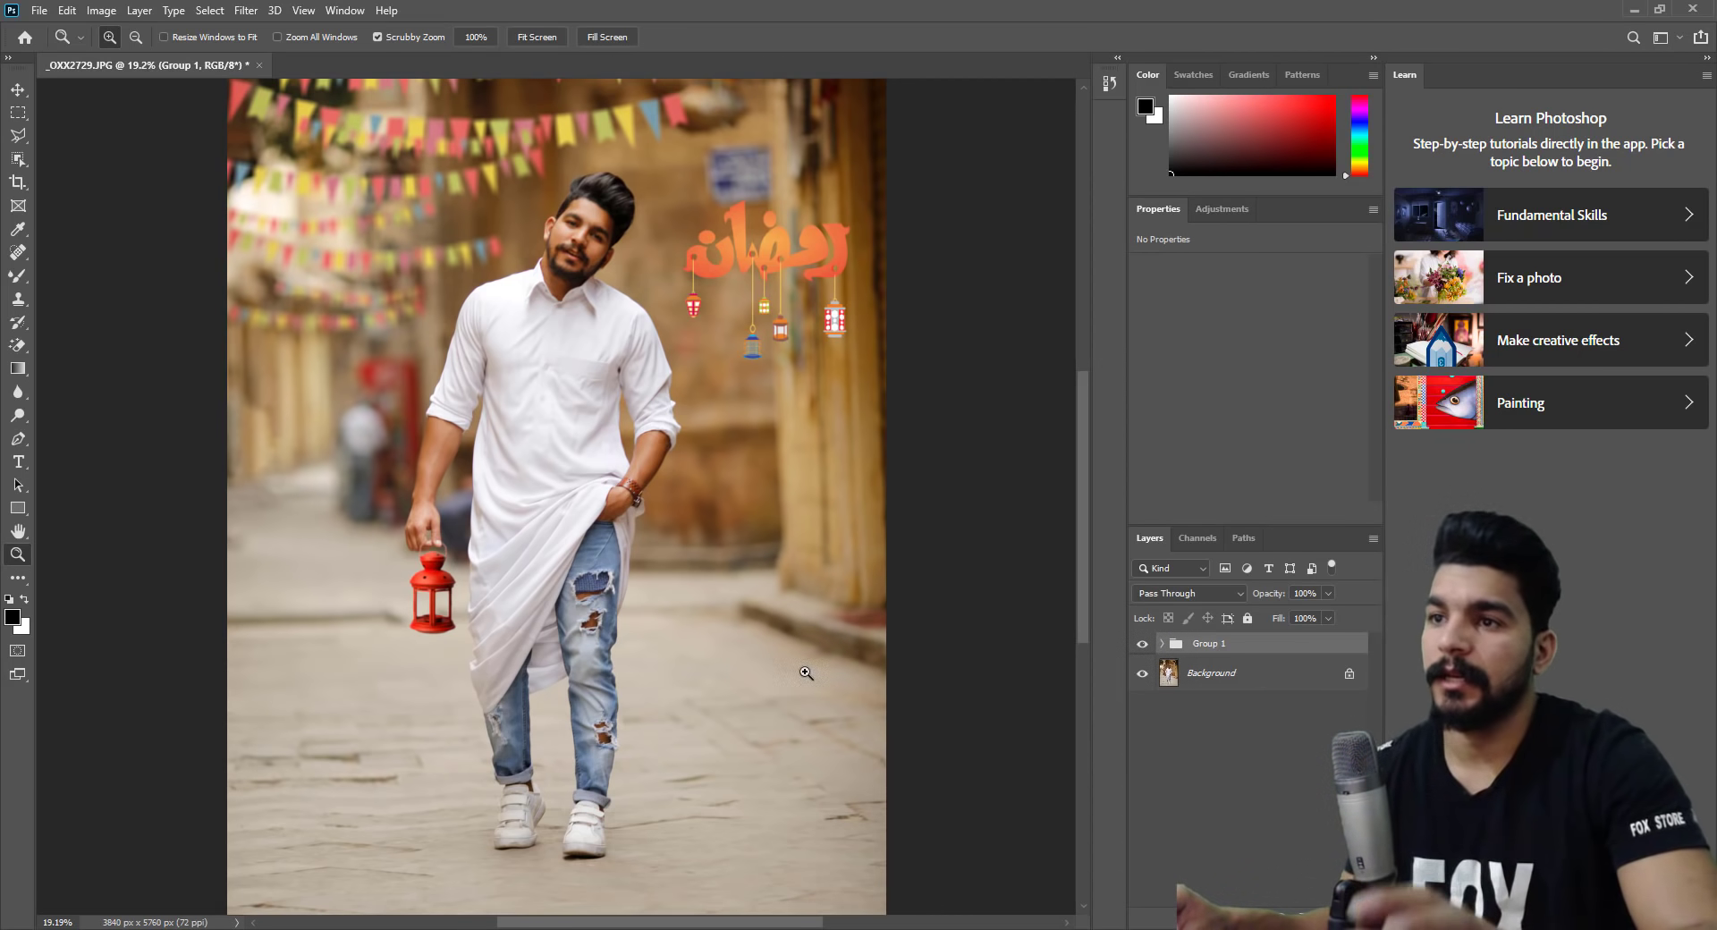
{"action": "scroll", "coordinate": [1162, 671], "scroll_direction": "up", "scroll_amount": 1}
{"action": "left_click", "coordinate": [1143, 645]}
{"action": "left_click", "coordinate": [1143, 645]}
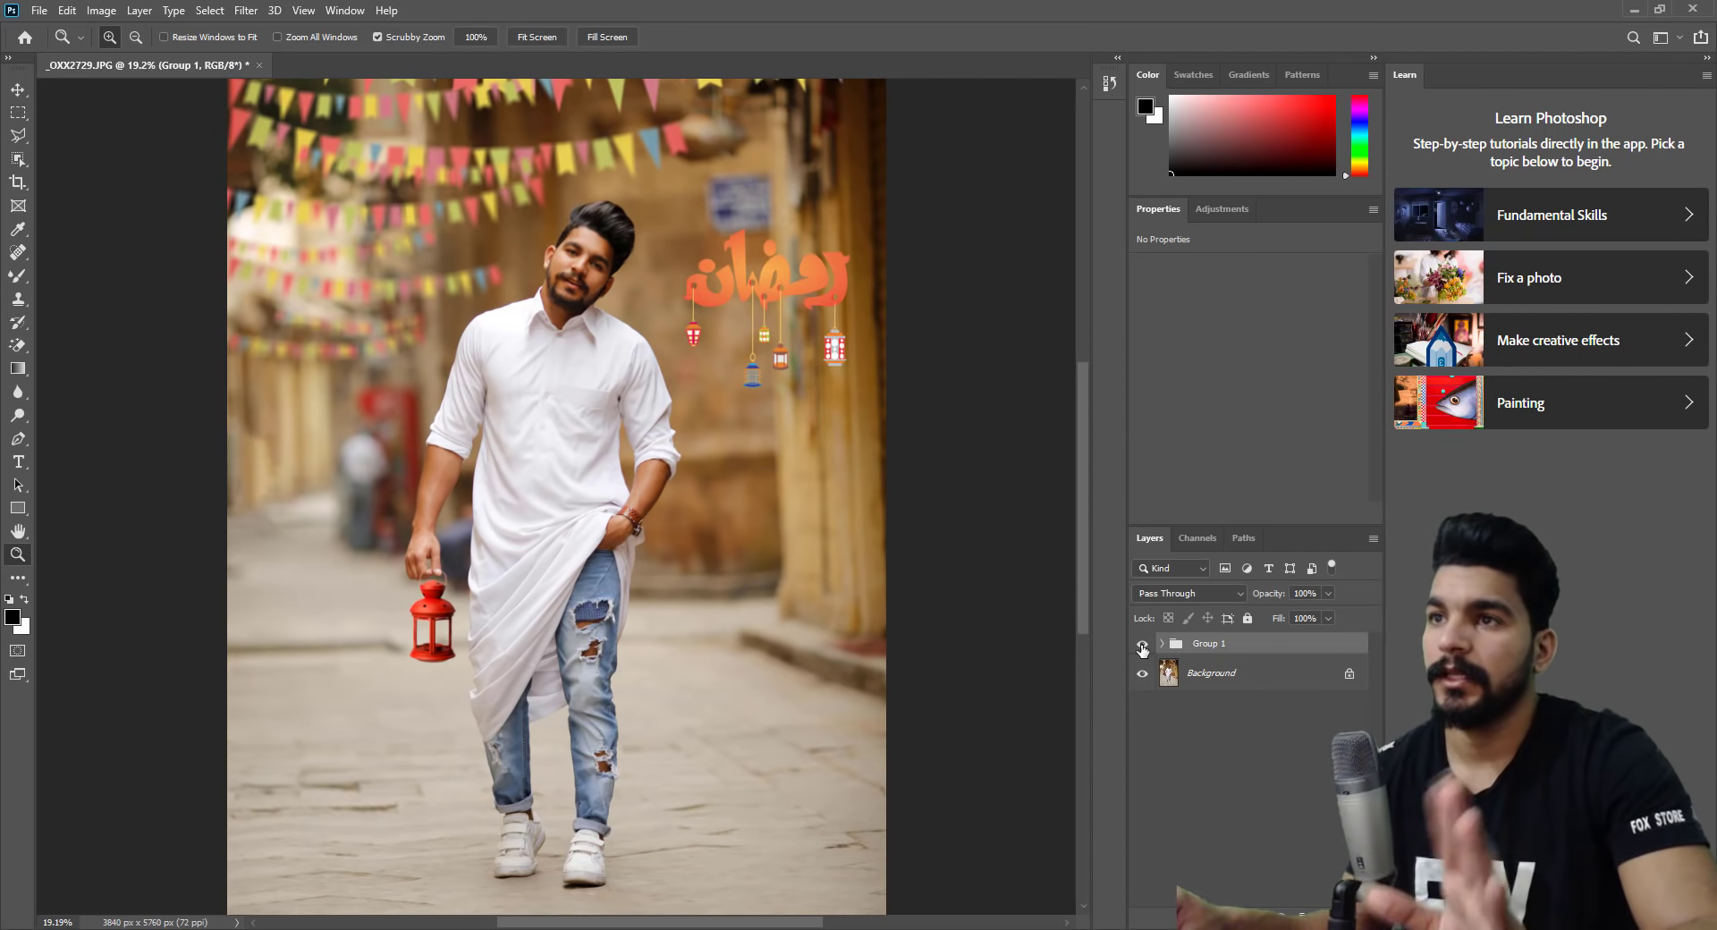
Export Group 1 as a transparent PNG, Group 1.png, to the Documents folder.
{"action": "right_click", "coordinate": [1213, 646]}
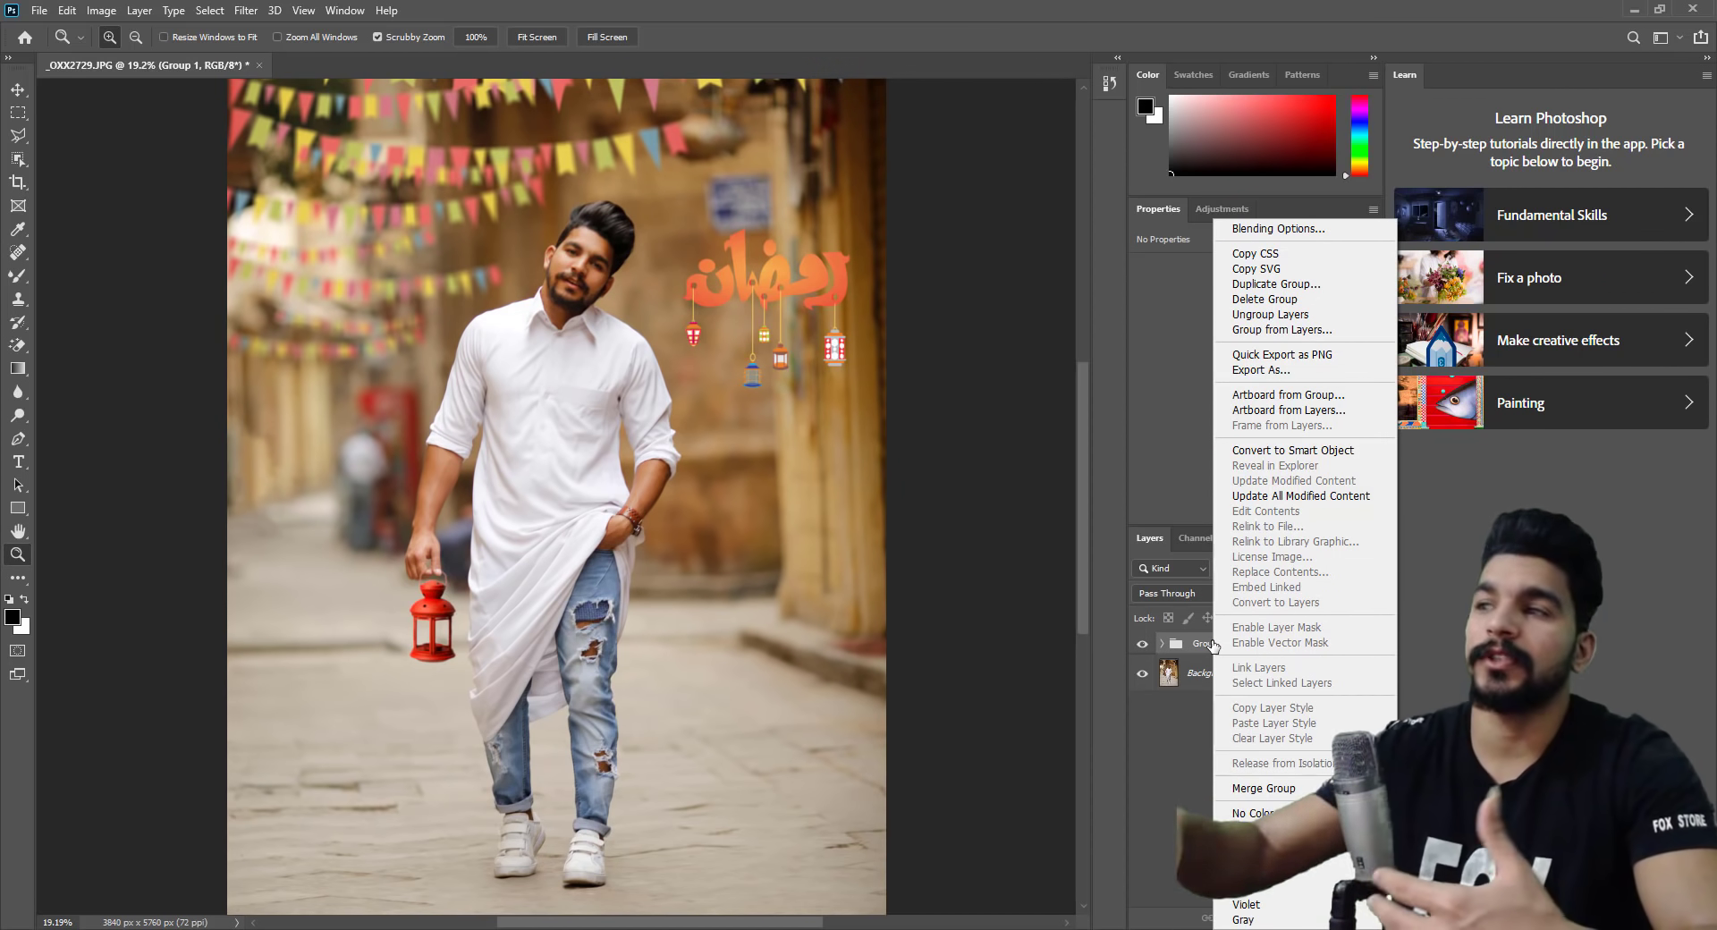
{"action": "left_click", "coordinate": [1296, 369]}
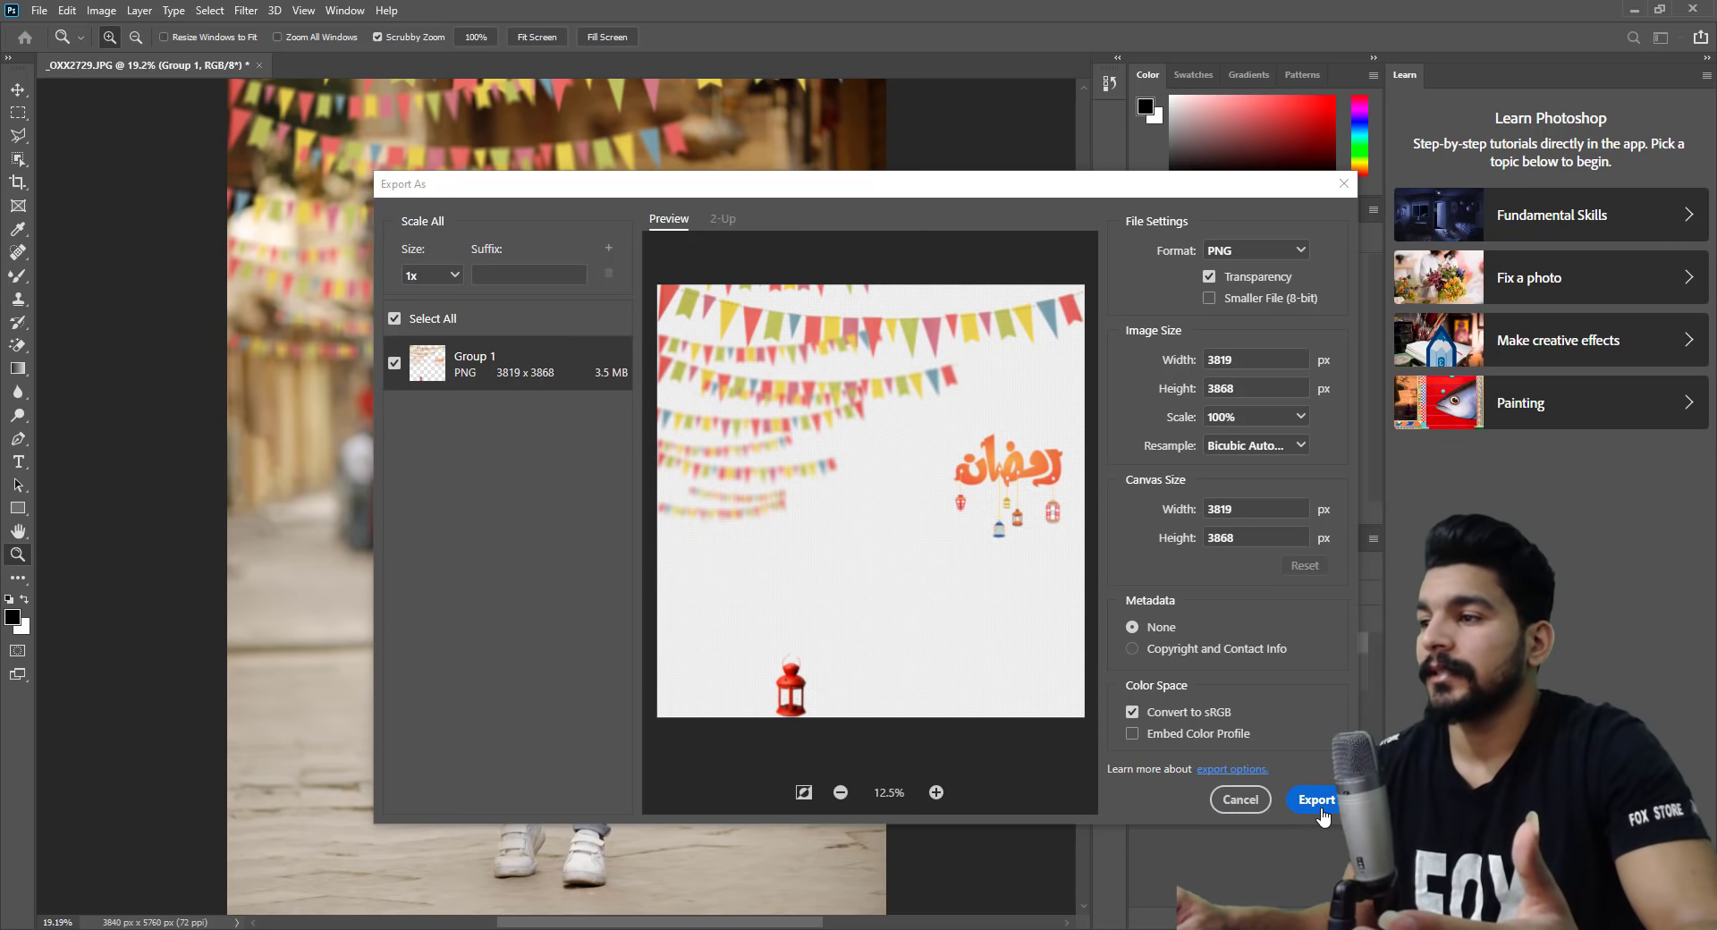
{"action": "left_click", "coordinate": [1316, 800]}
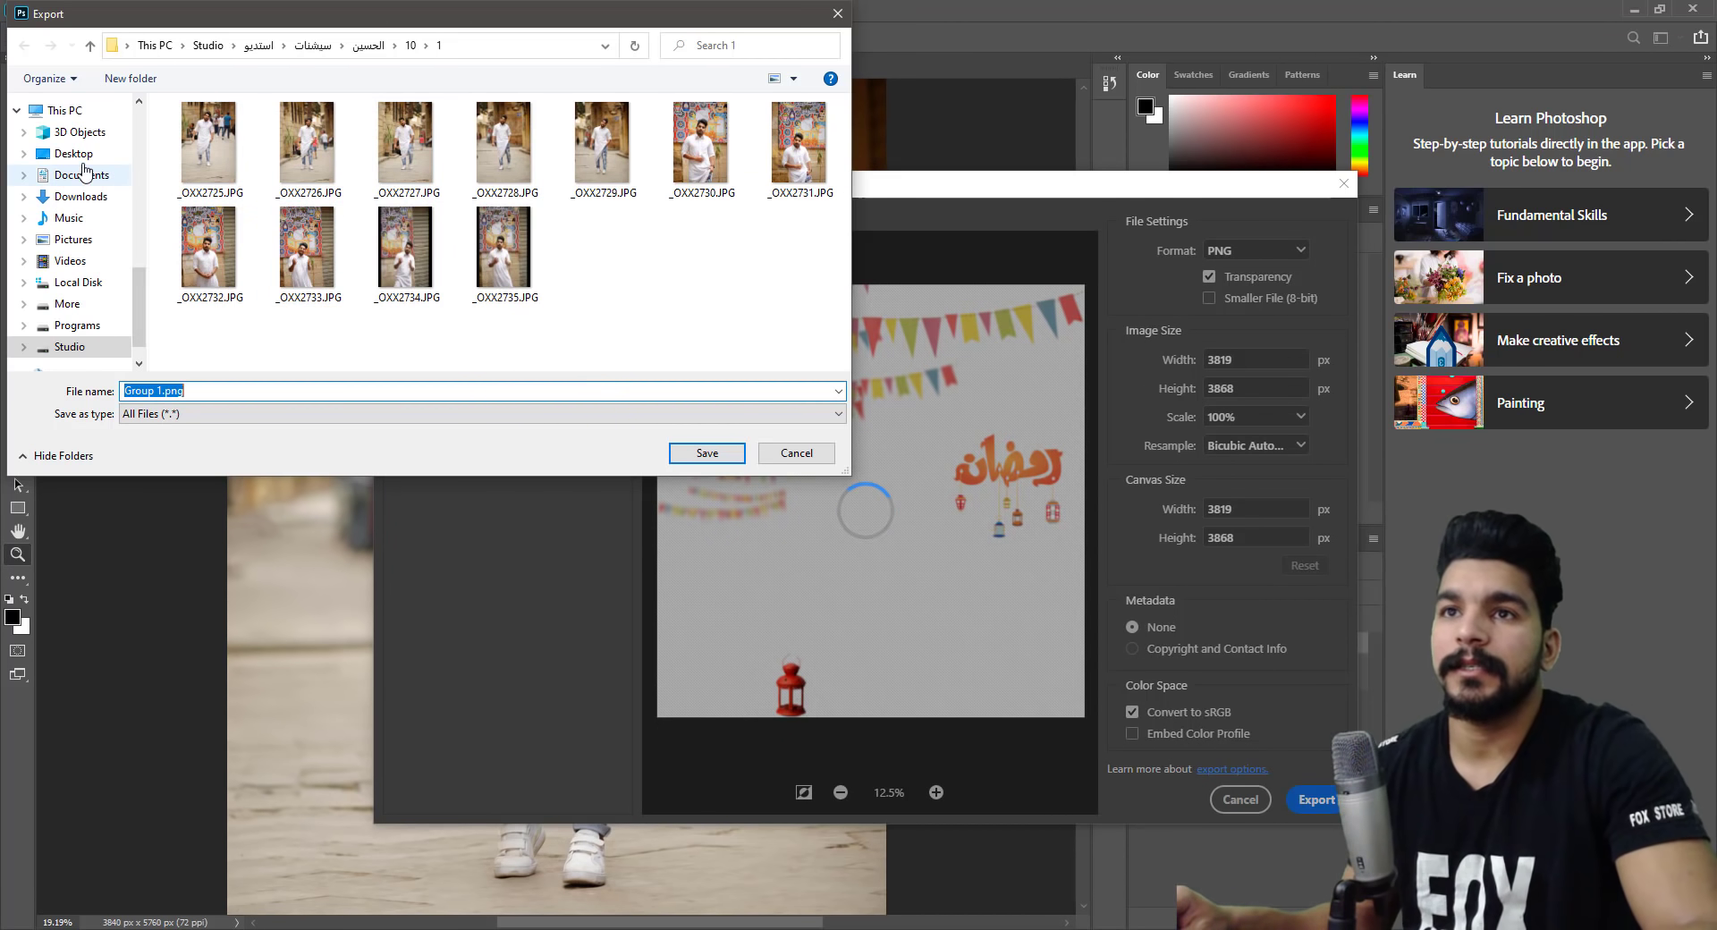
{"action": "left_click", "coordinate": [82, 175]}
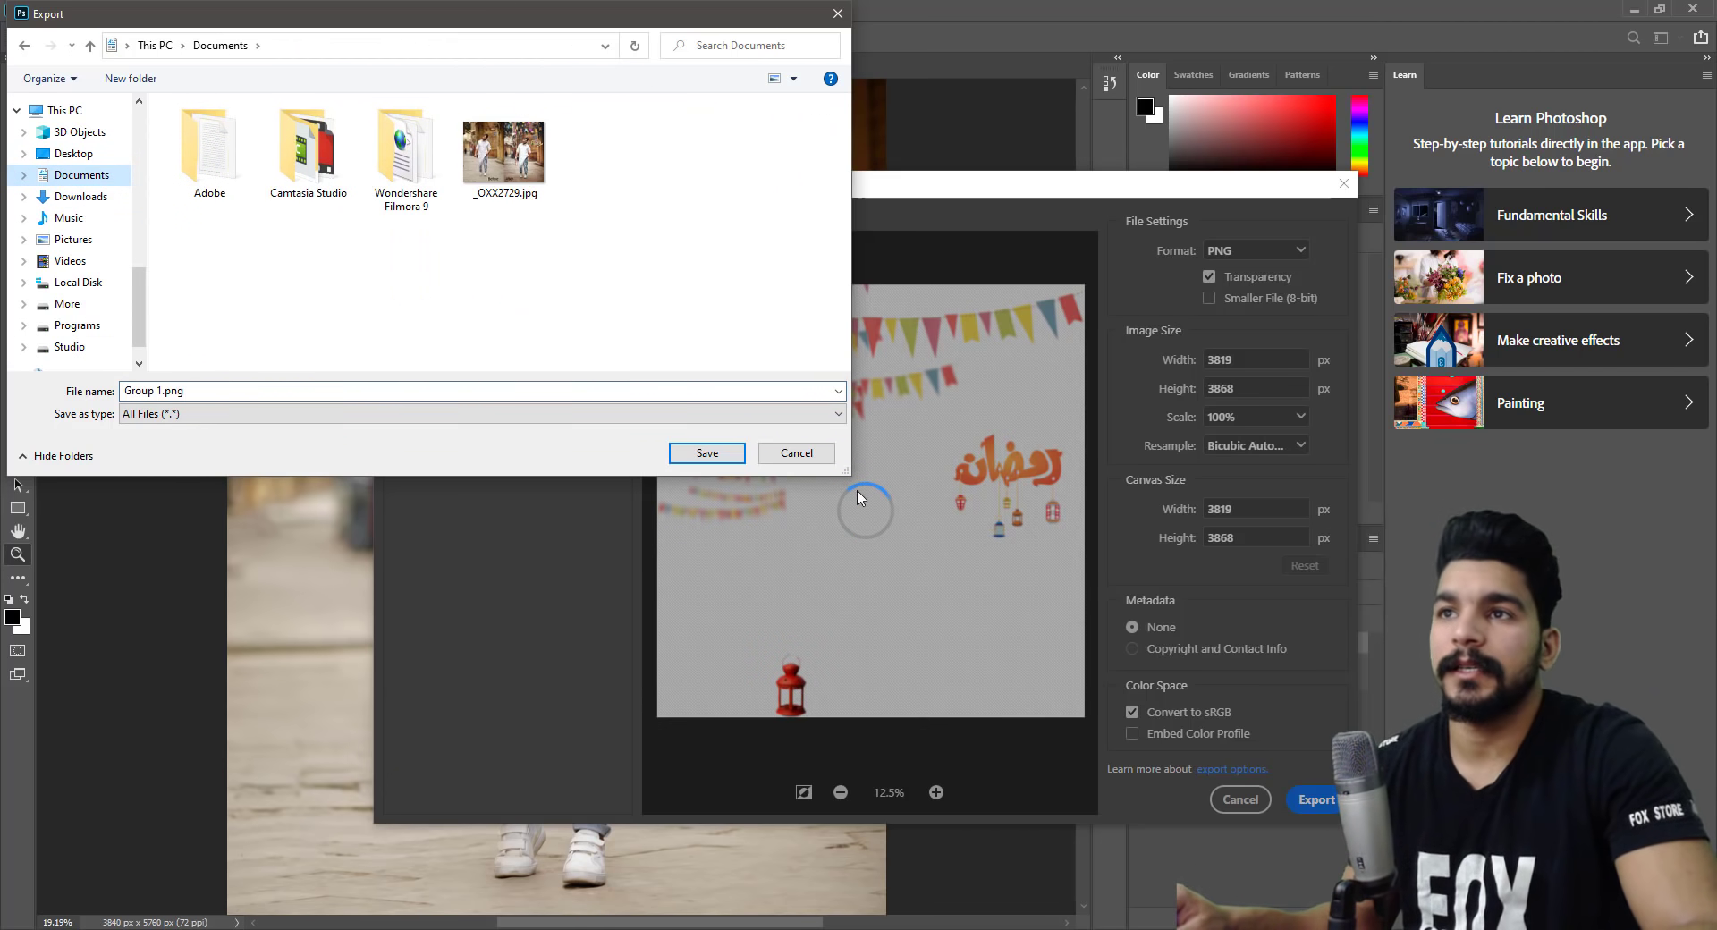
{"action": "left_click", "coordinate": [728, 453]}
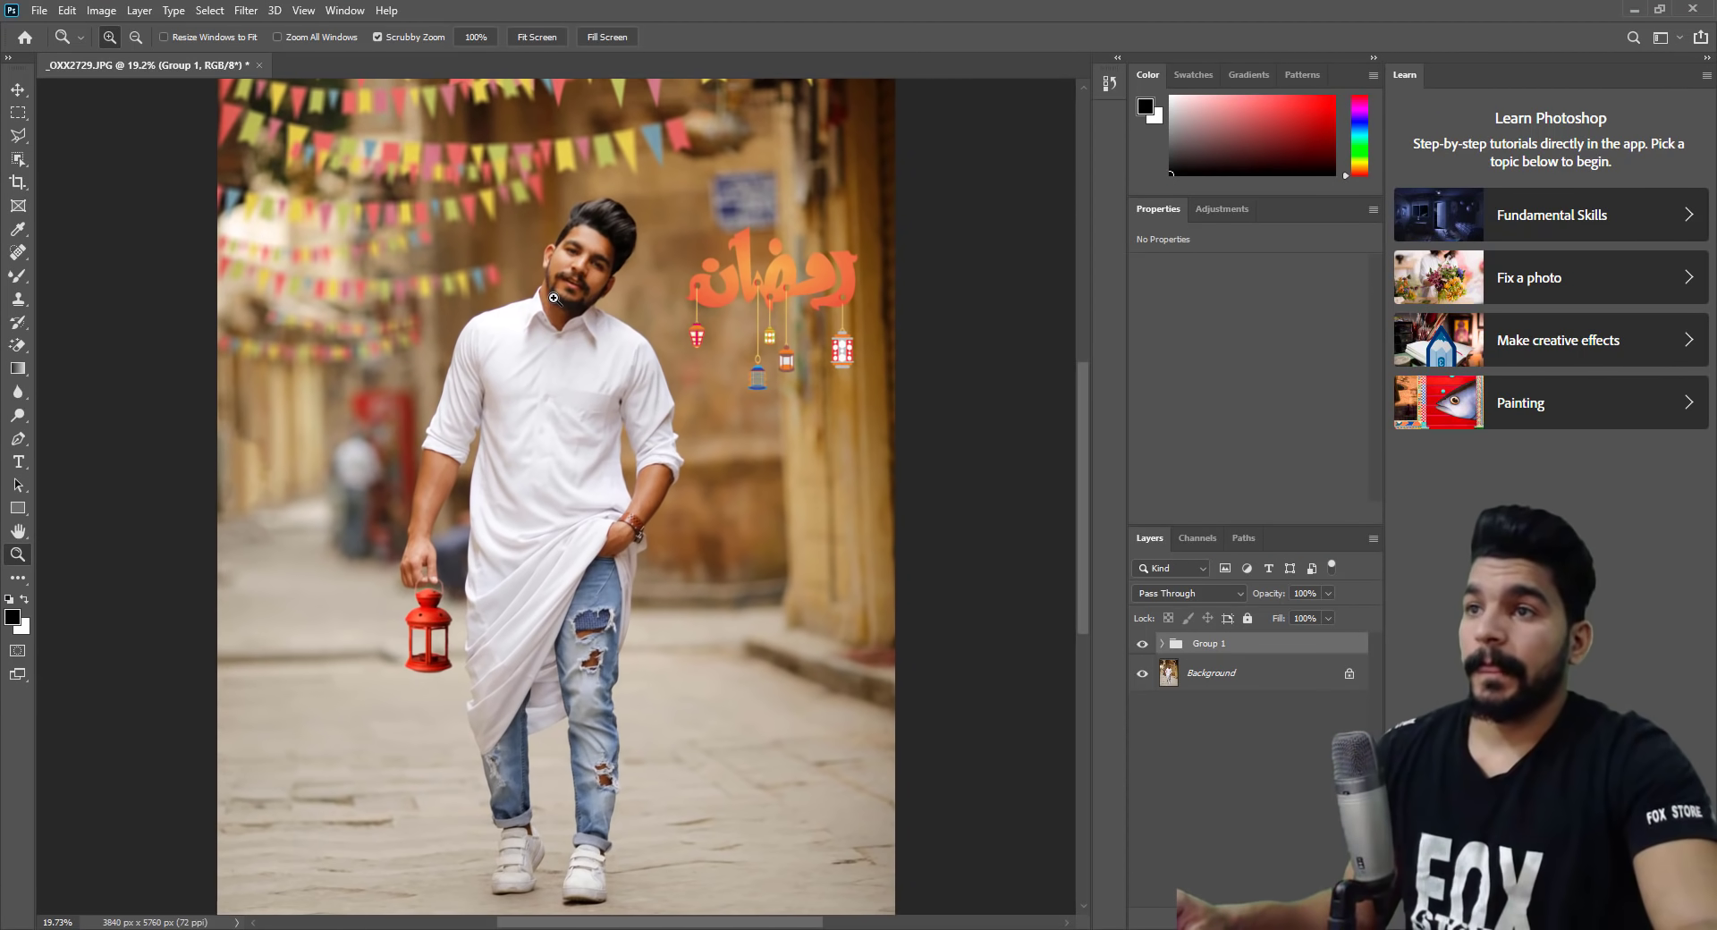
{"action": "scroll", "coordinate": [564, 304], "scroll_direction": "down", "scroll_amount": 2}
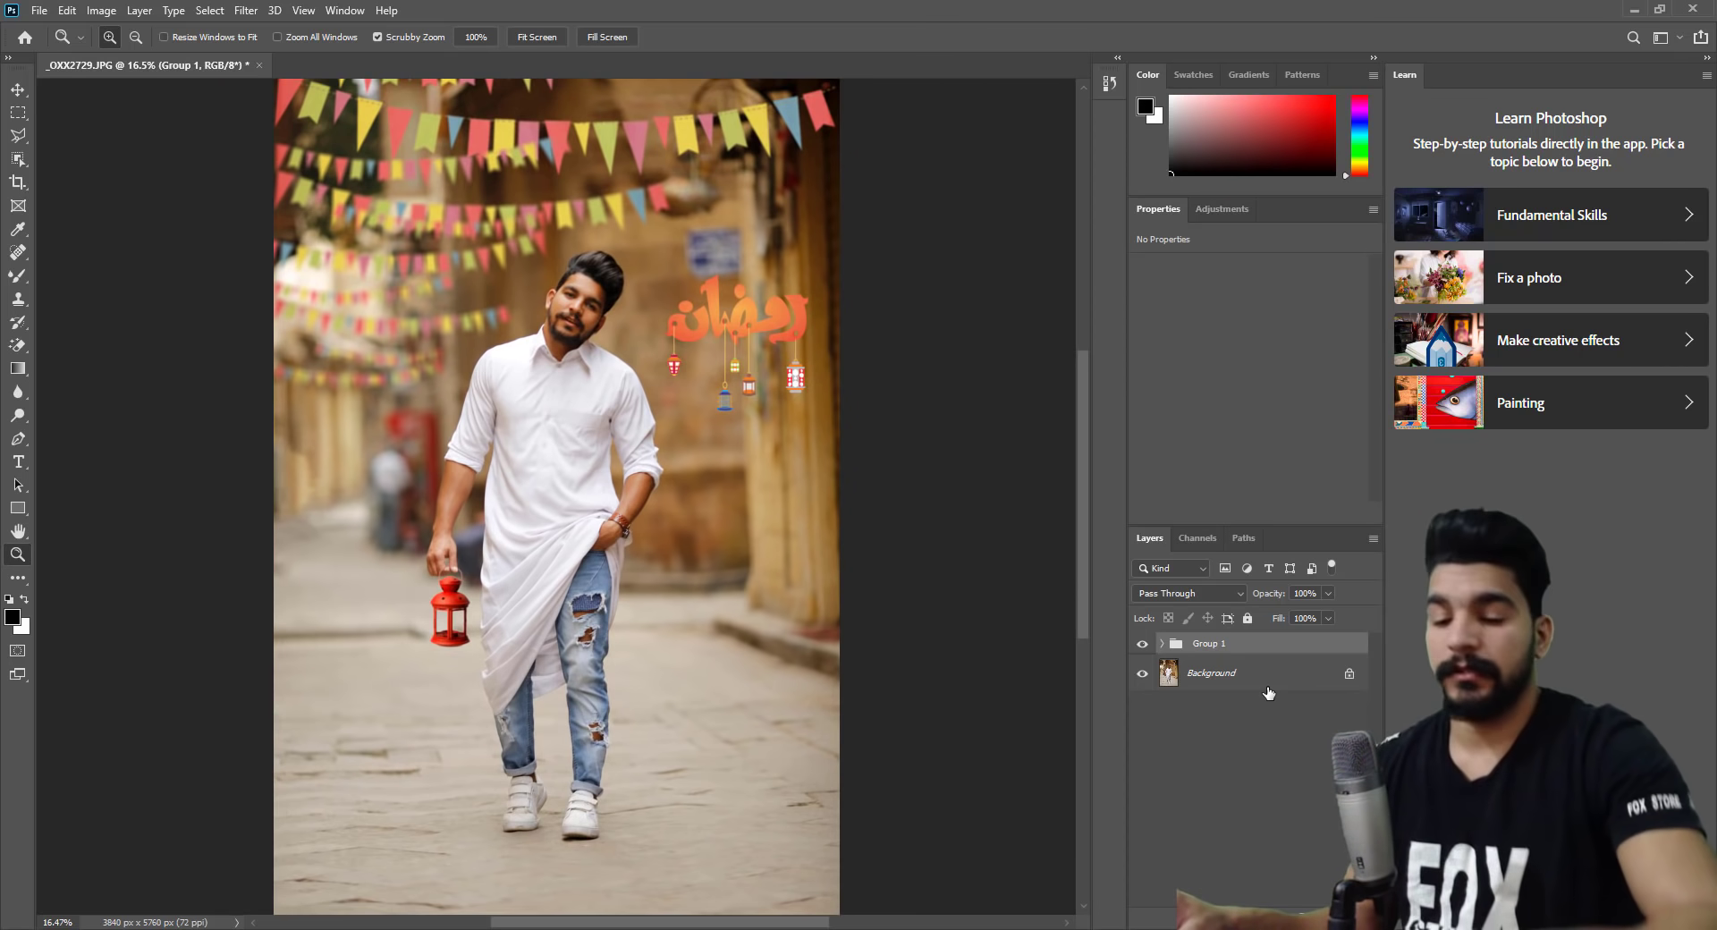
Stamp all visible layers into a new Layer 2 and open the Camera Raw Filter.
{"action": "key", "text": "ctrl+shift+alt+e"}
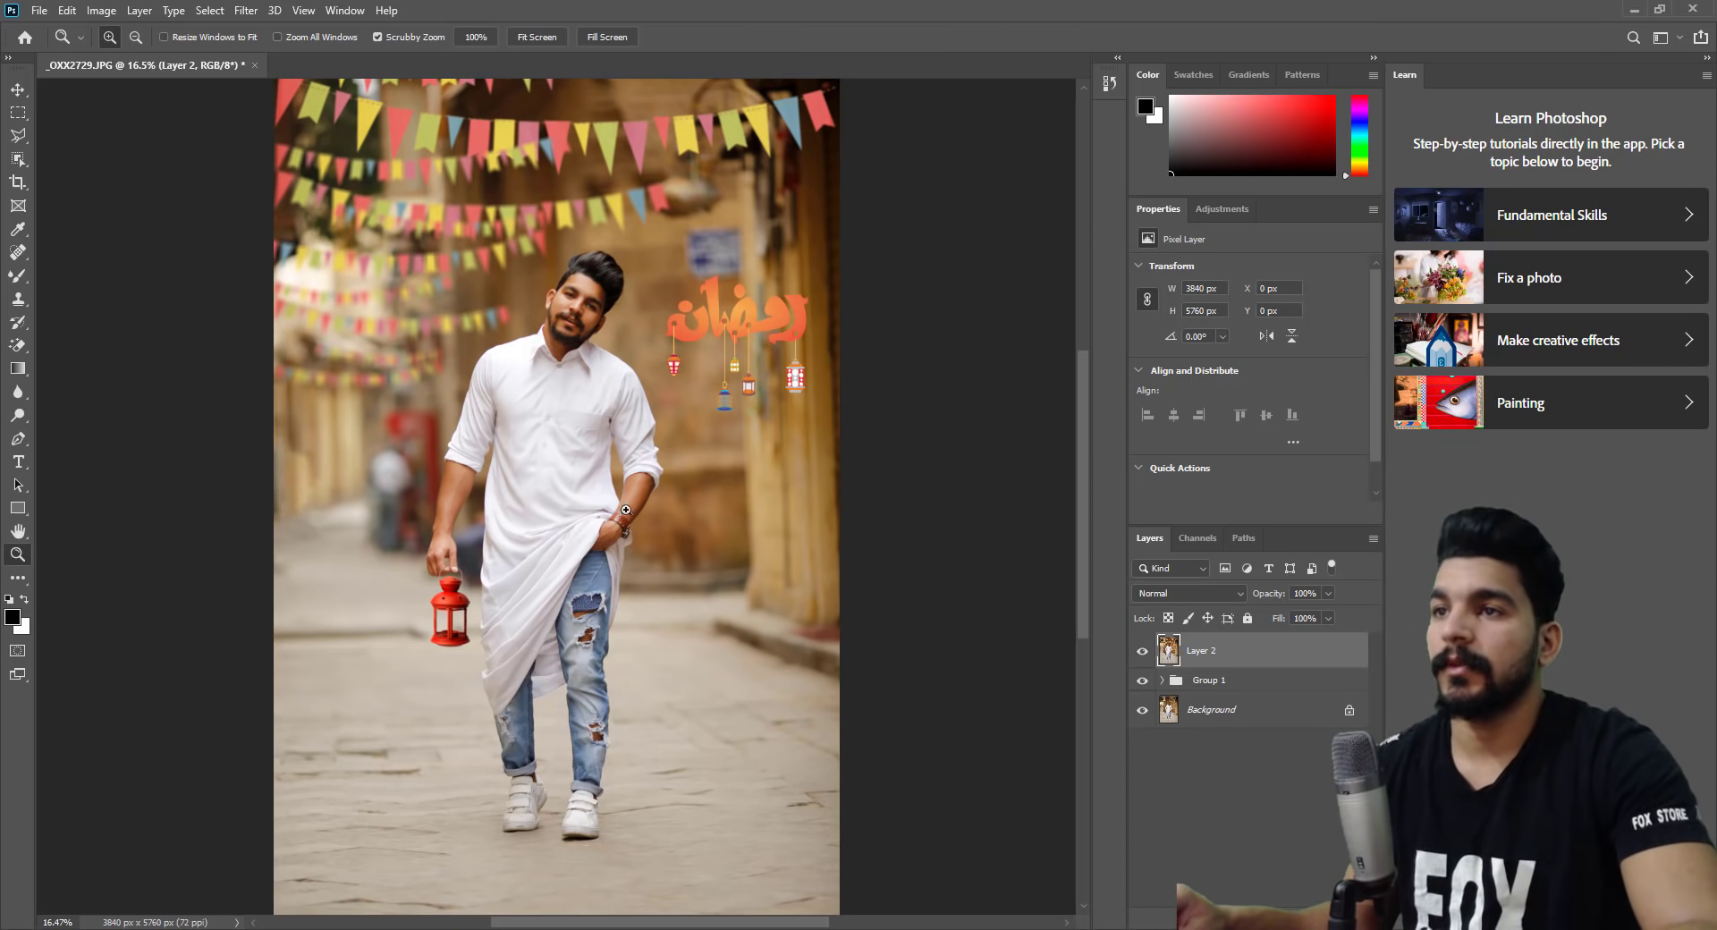
{"action": "left_click", "coordinate": [246, 10]}
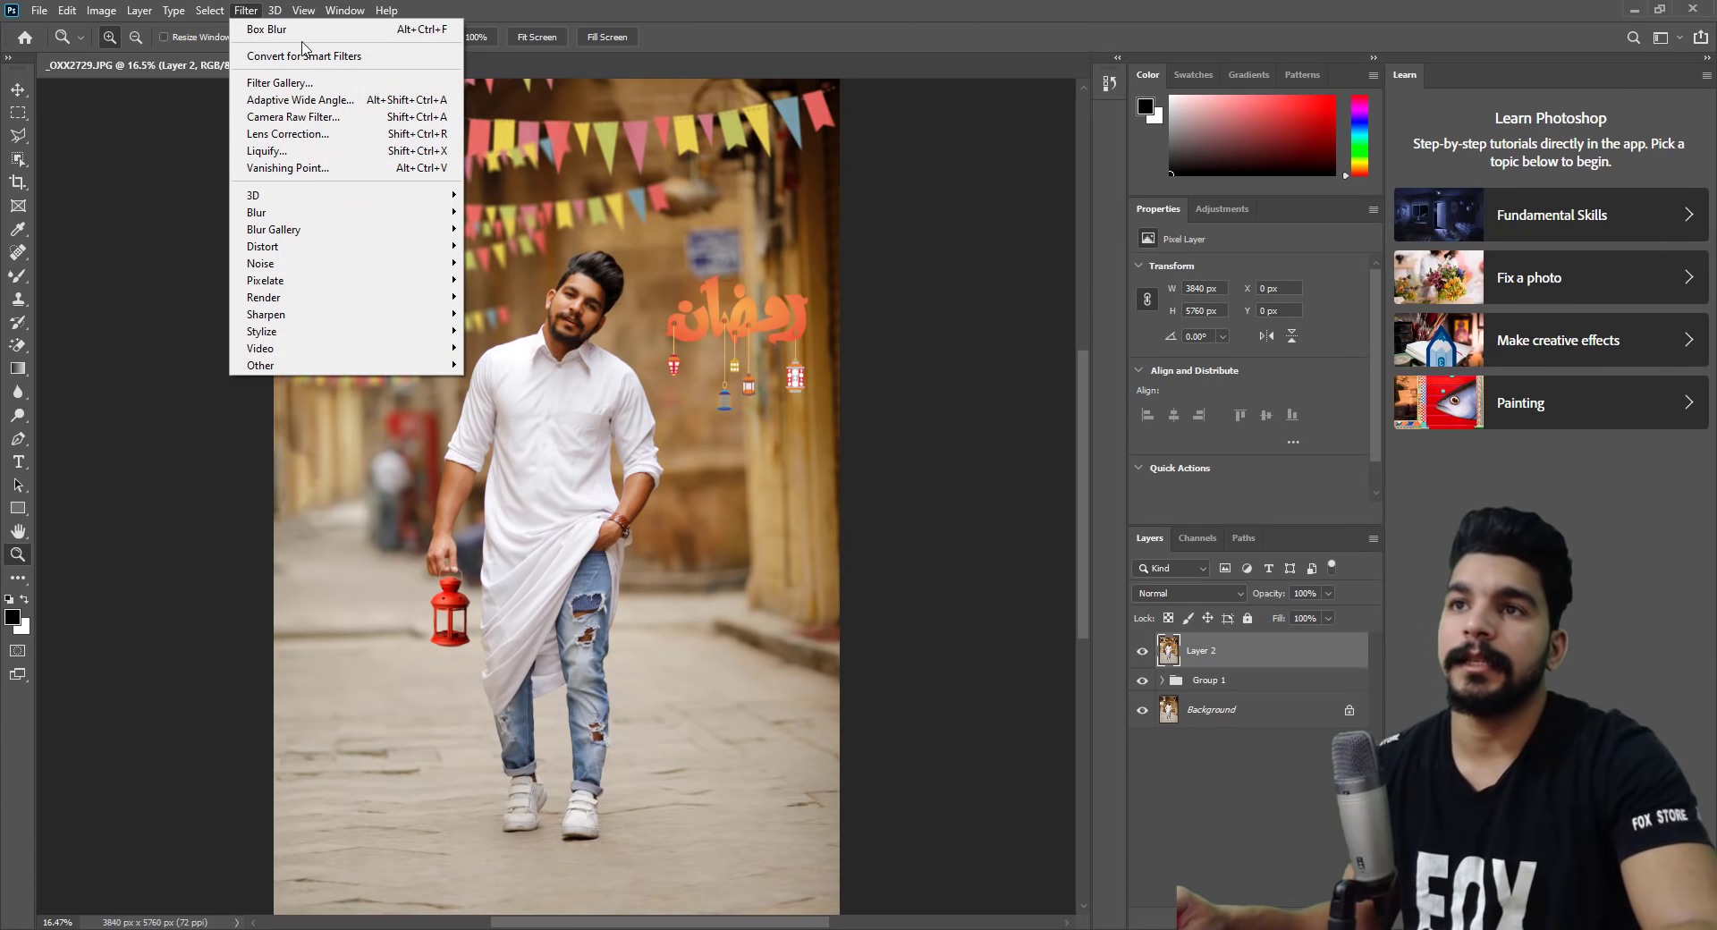
{"action": "left_click", "coordinate": [335, 120]}
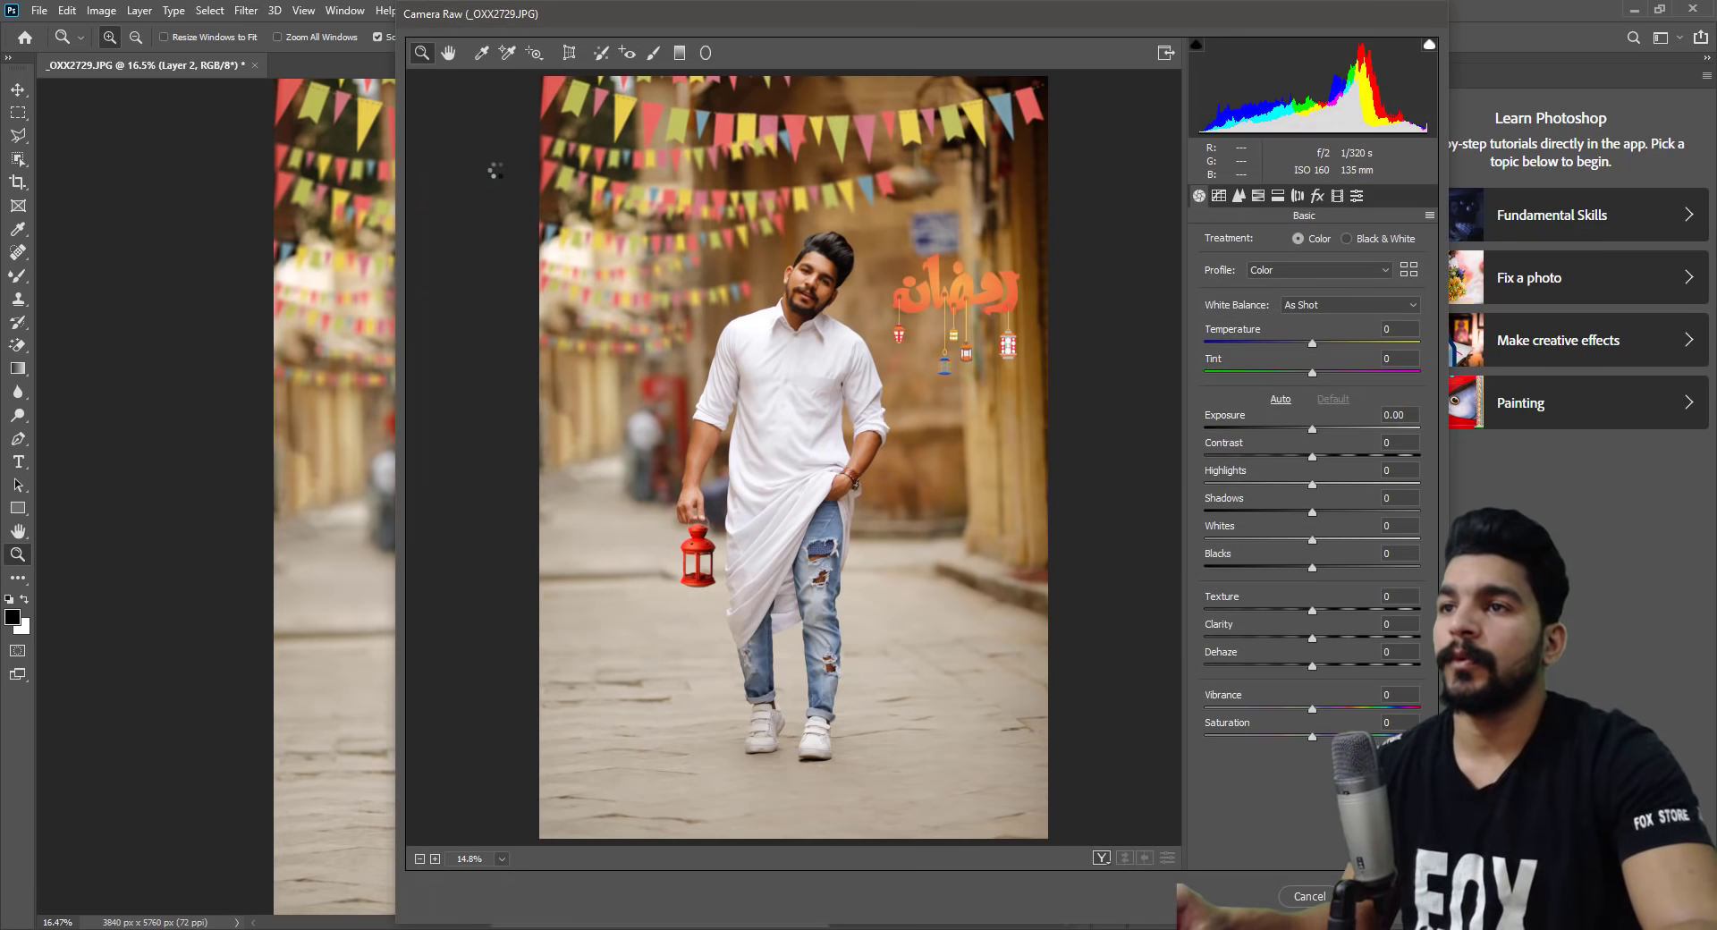
Try two ClassicFox presets, then apply a warm Damar preset to the photo.
{"action": "left_click", "coordinate": [1361, 198]}
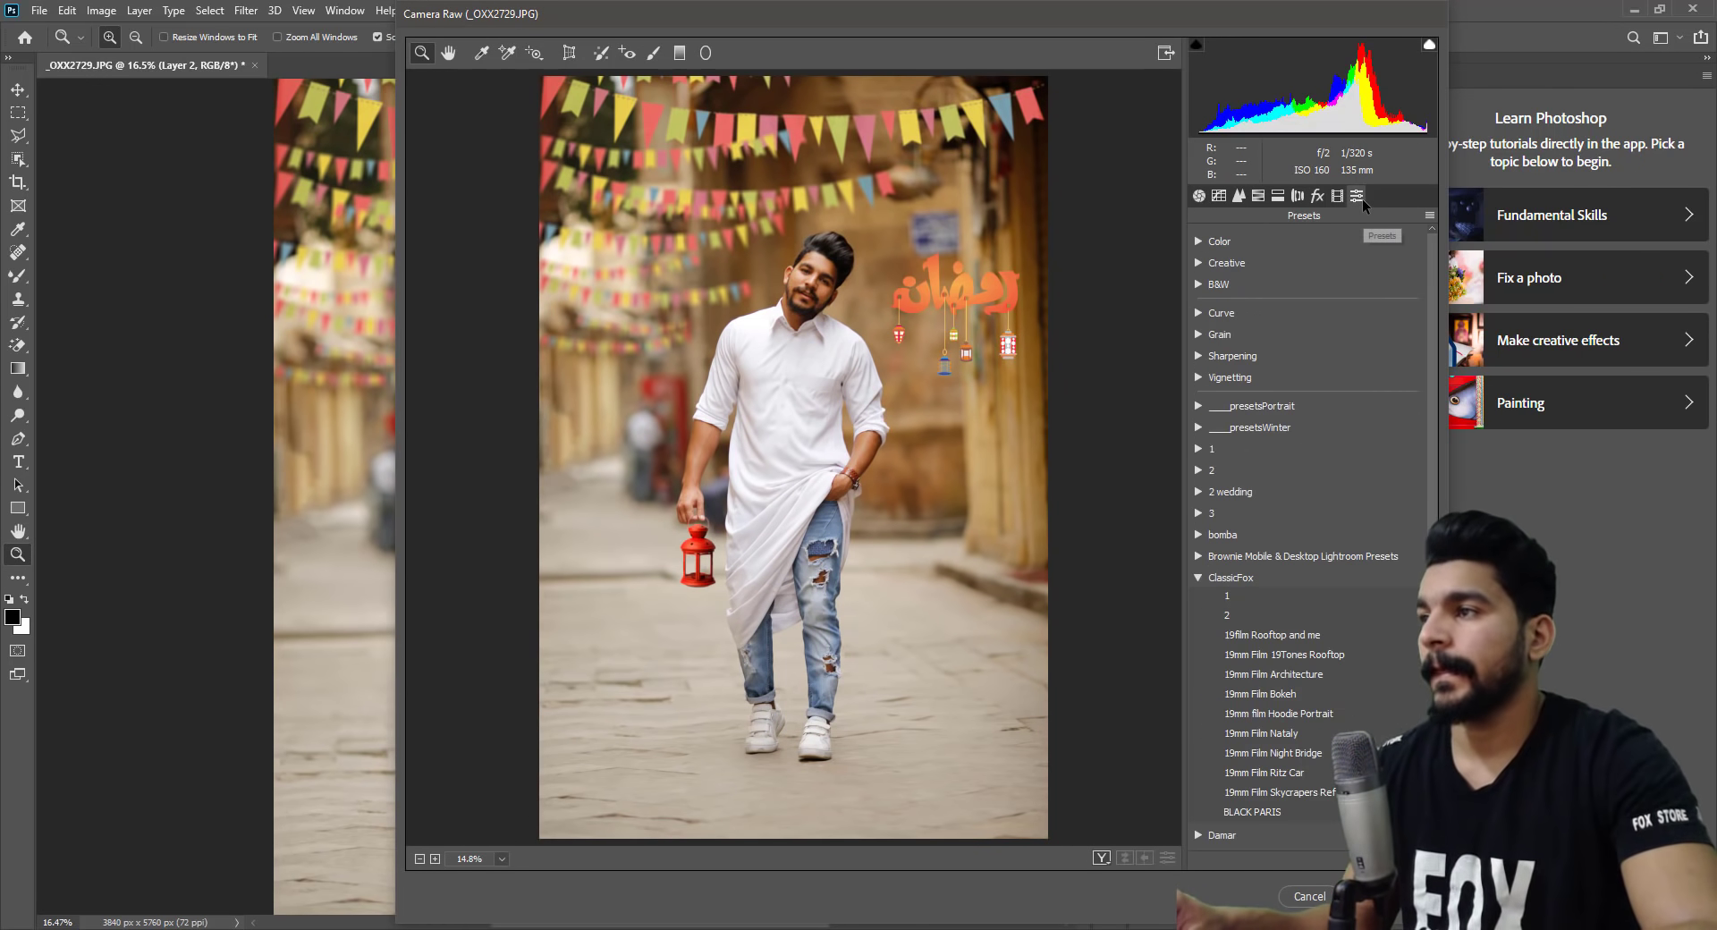
{"action": "scroll", "coordinate": [1368, 304], "scroll_direction": "down", "scroll_amount": 2}
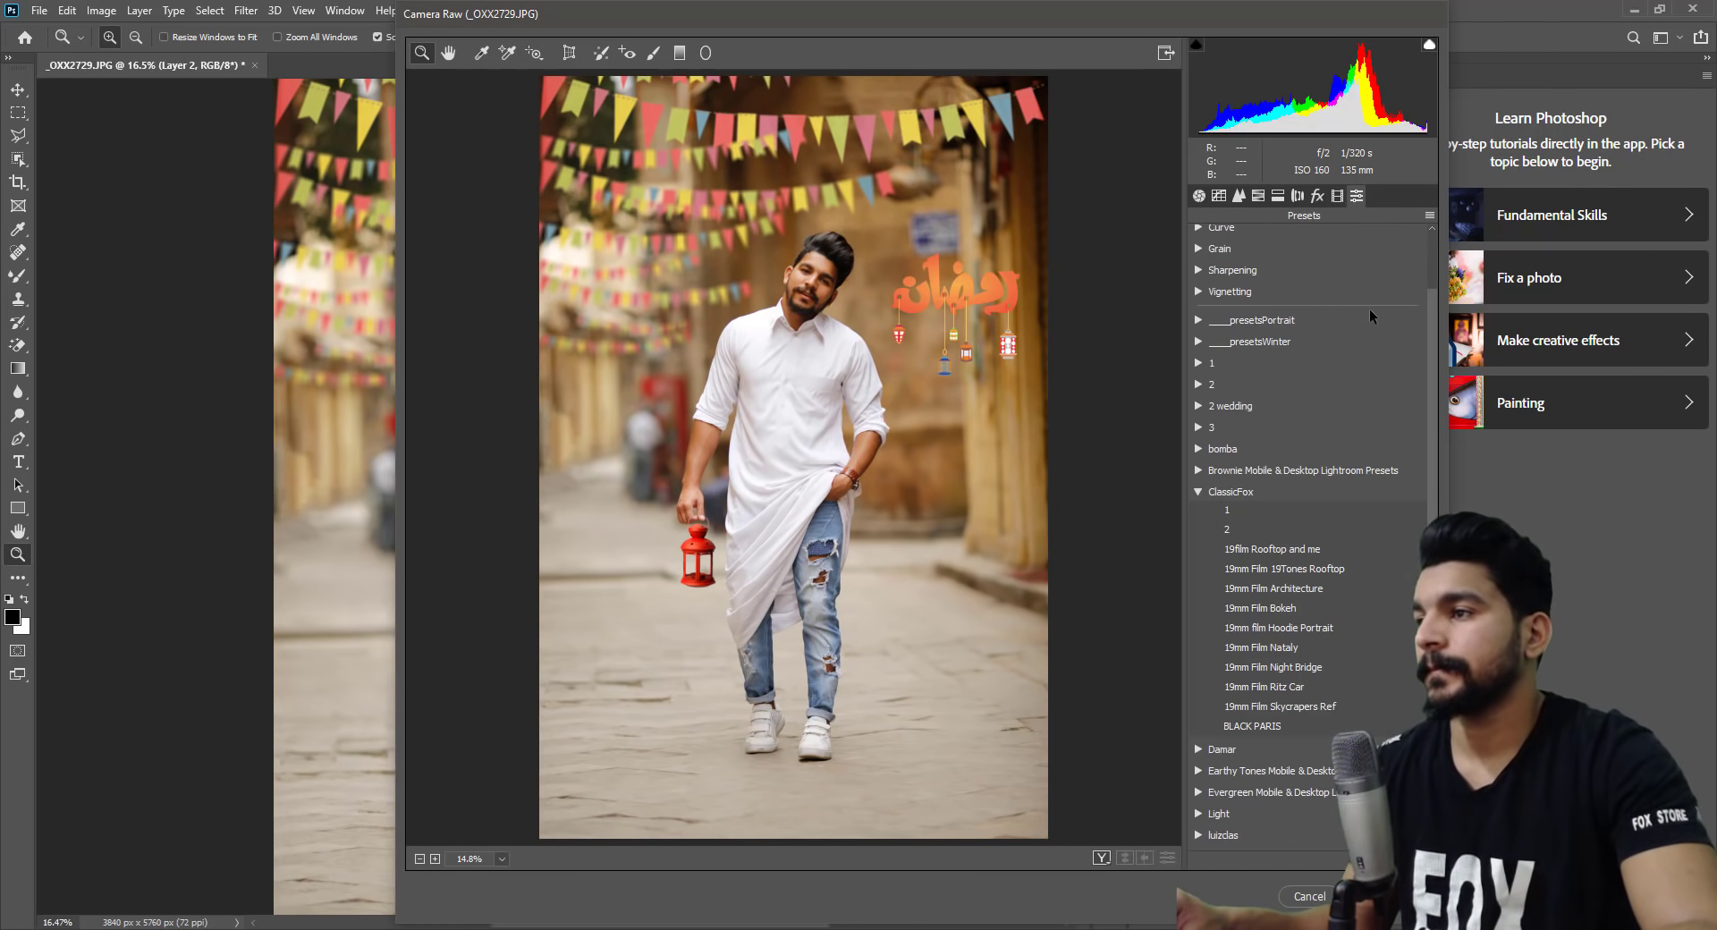
{"action": "left_click", "coordinate": [1231, 507]}
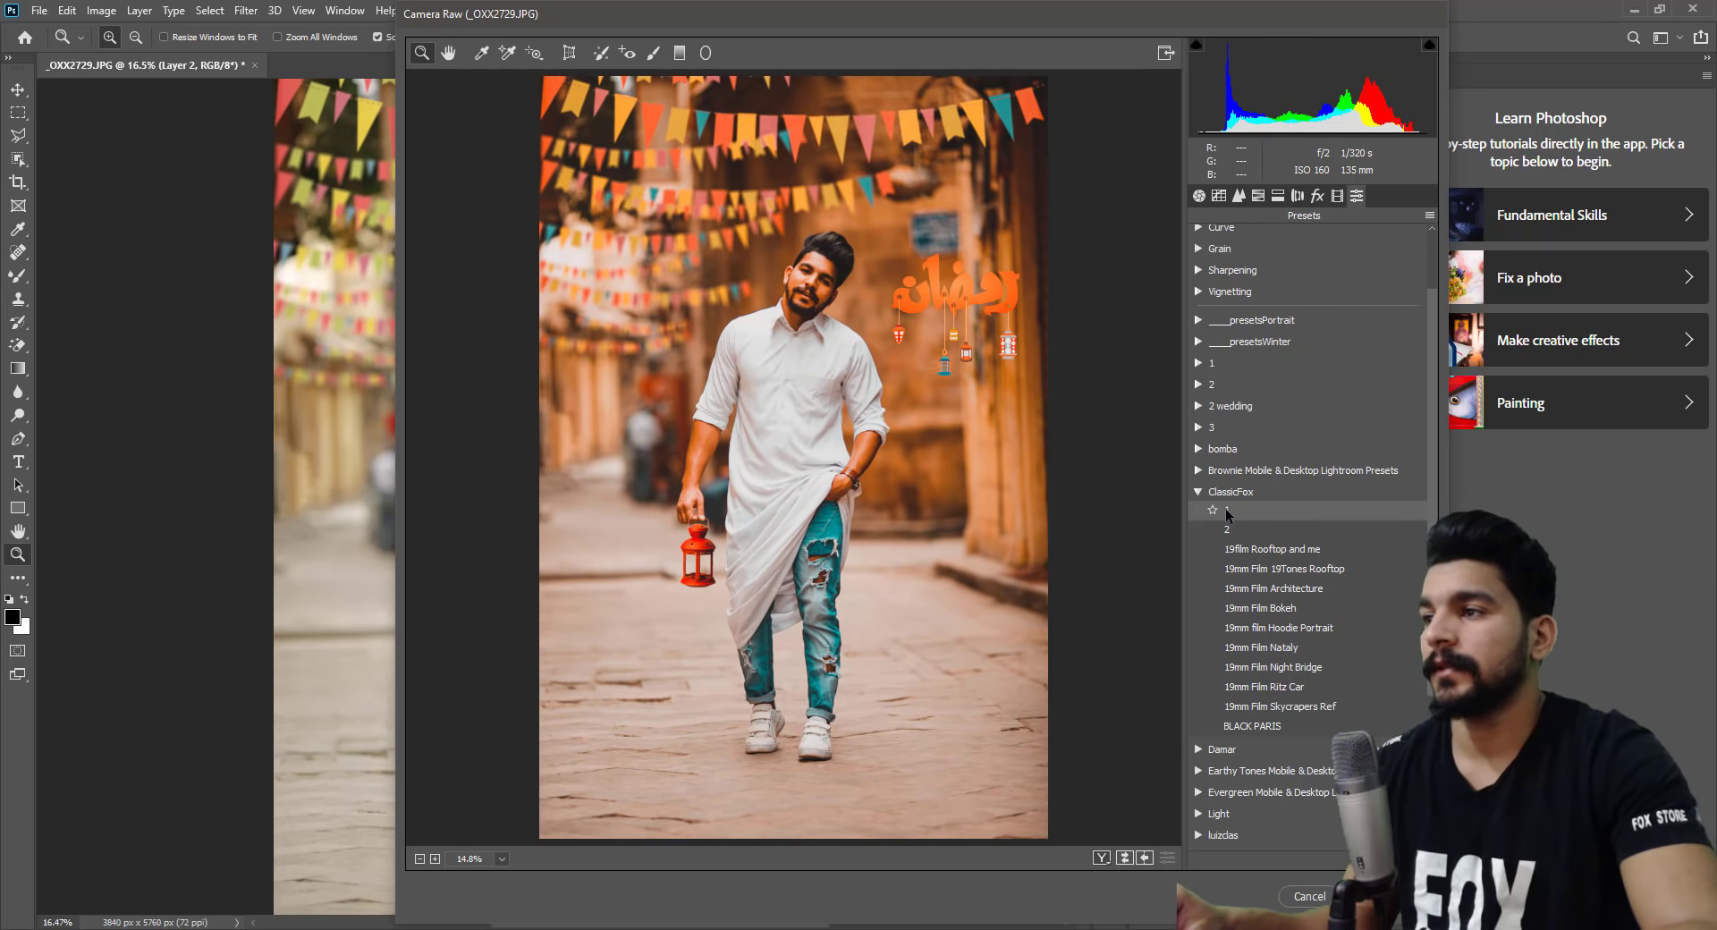
{"action": "left_click", "coordinate": [1227, 527]}
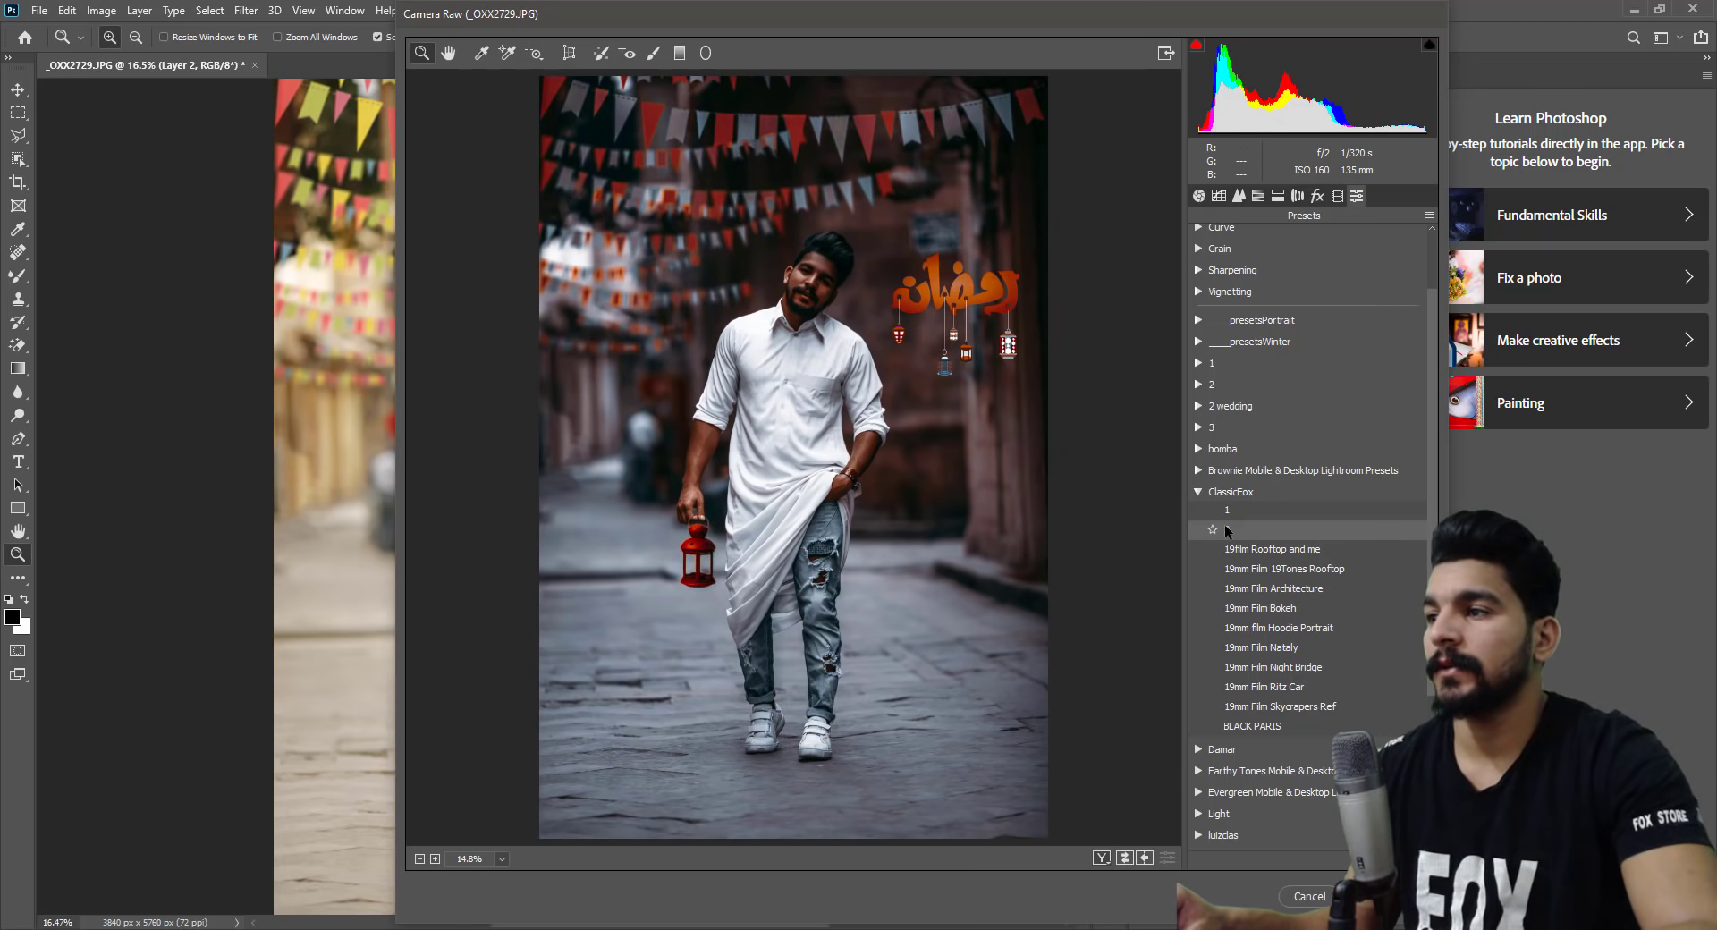
{"action": "left_click", "coordinate": [1198, 491]}
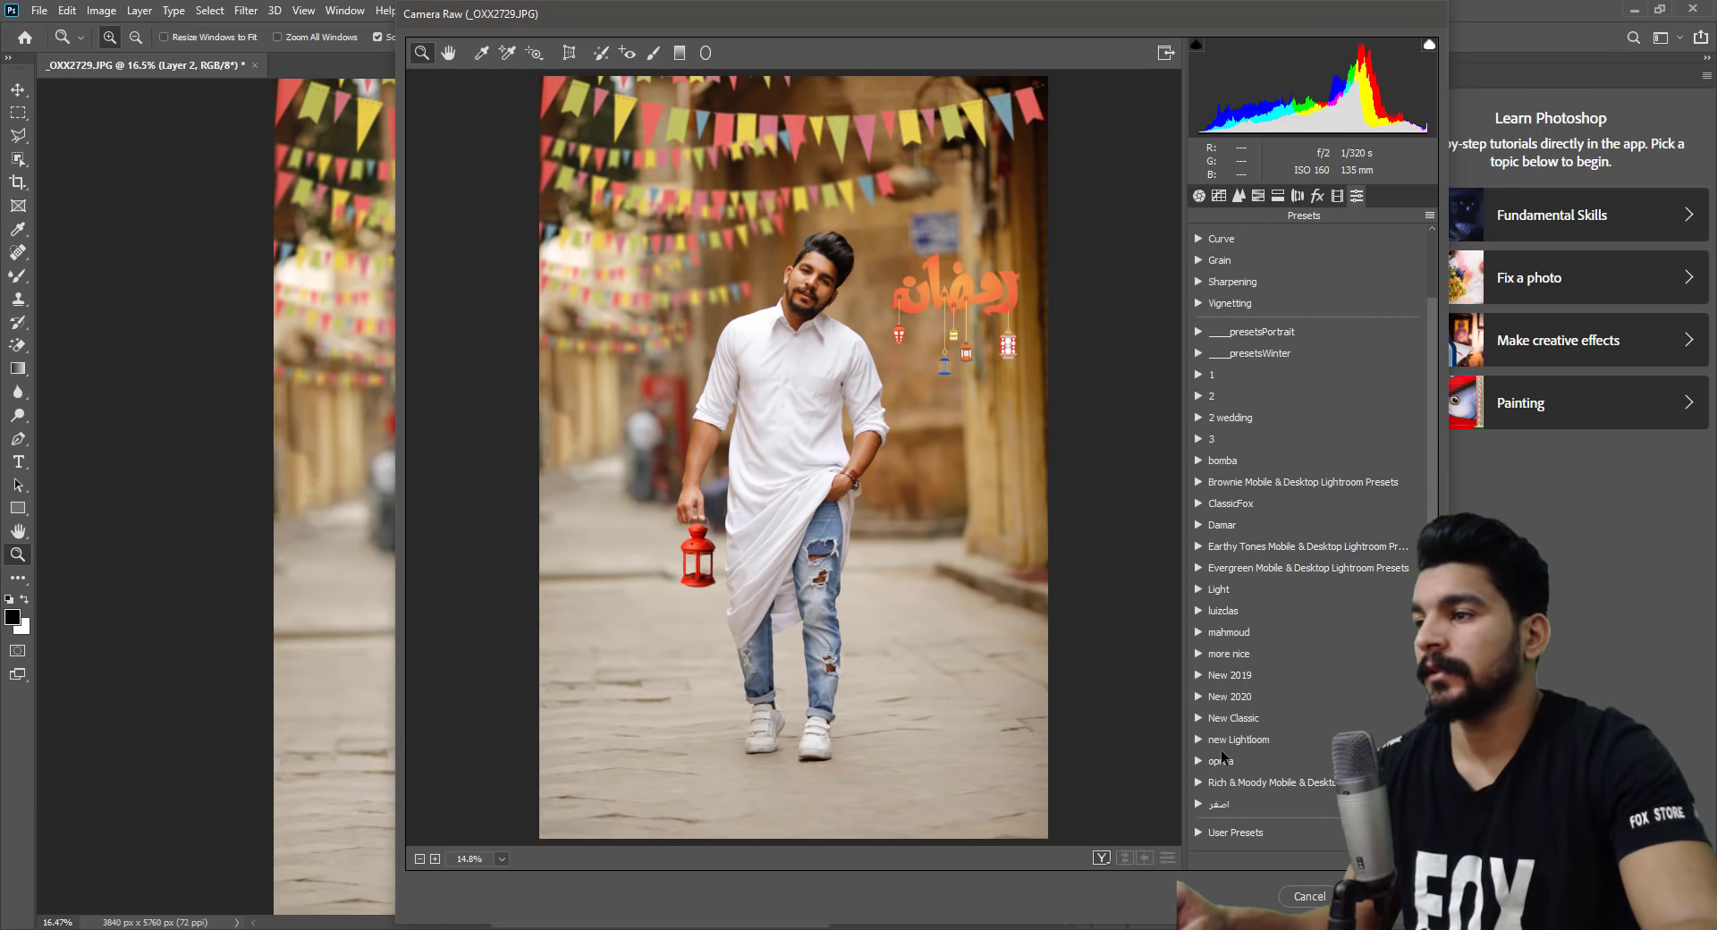
{"action": "left_click", "coordinate": [1199, 526]}
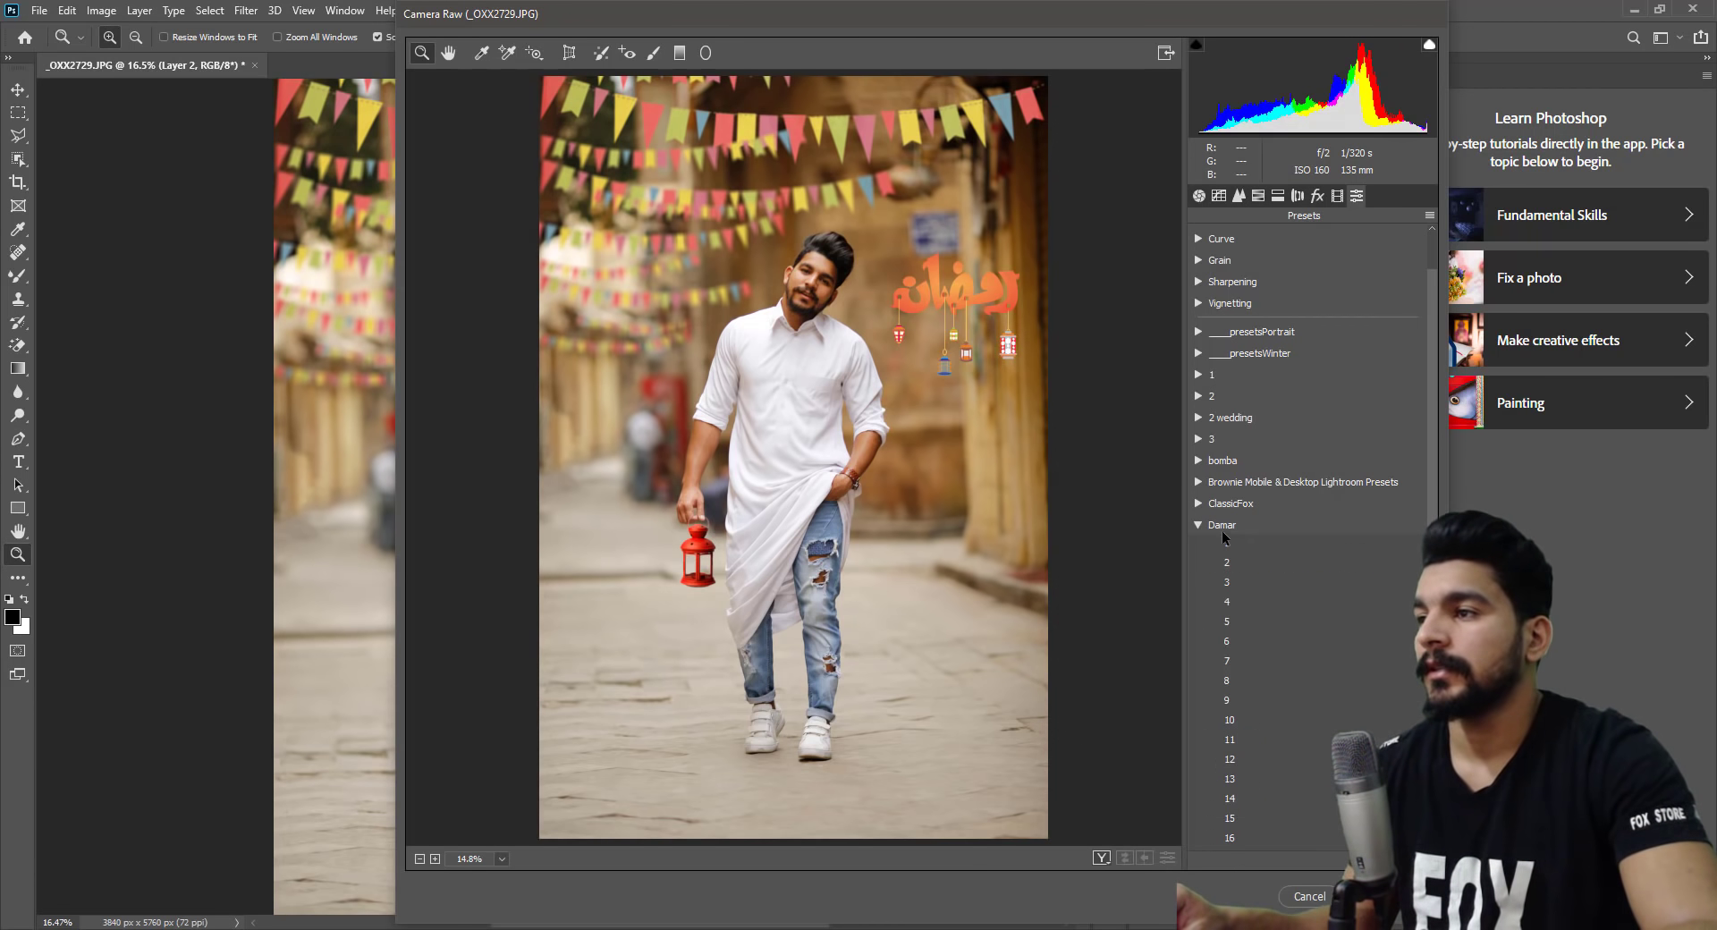
{"action": "left_click", "coordinate": [1229, 541]}
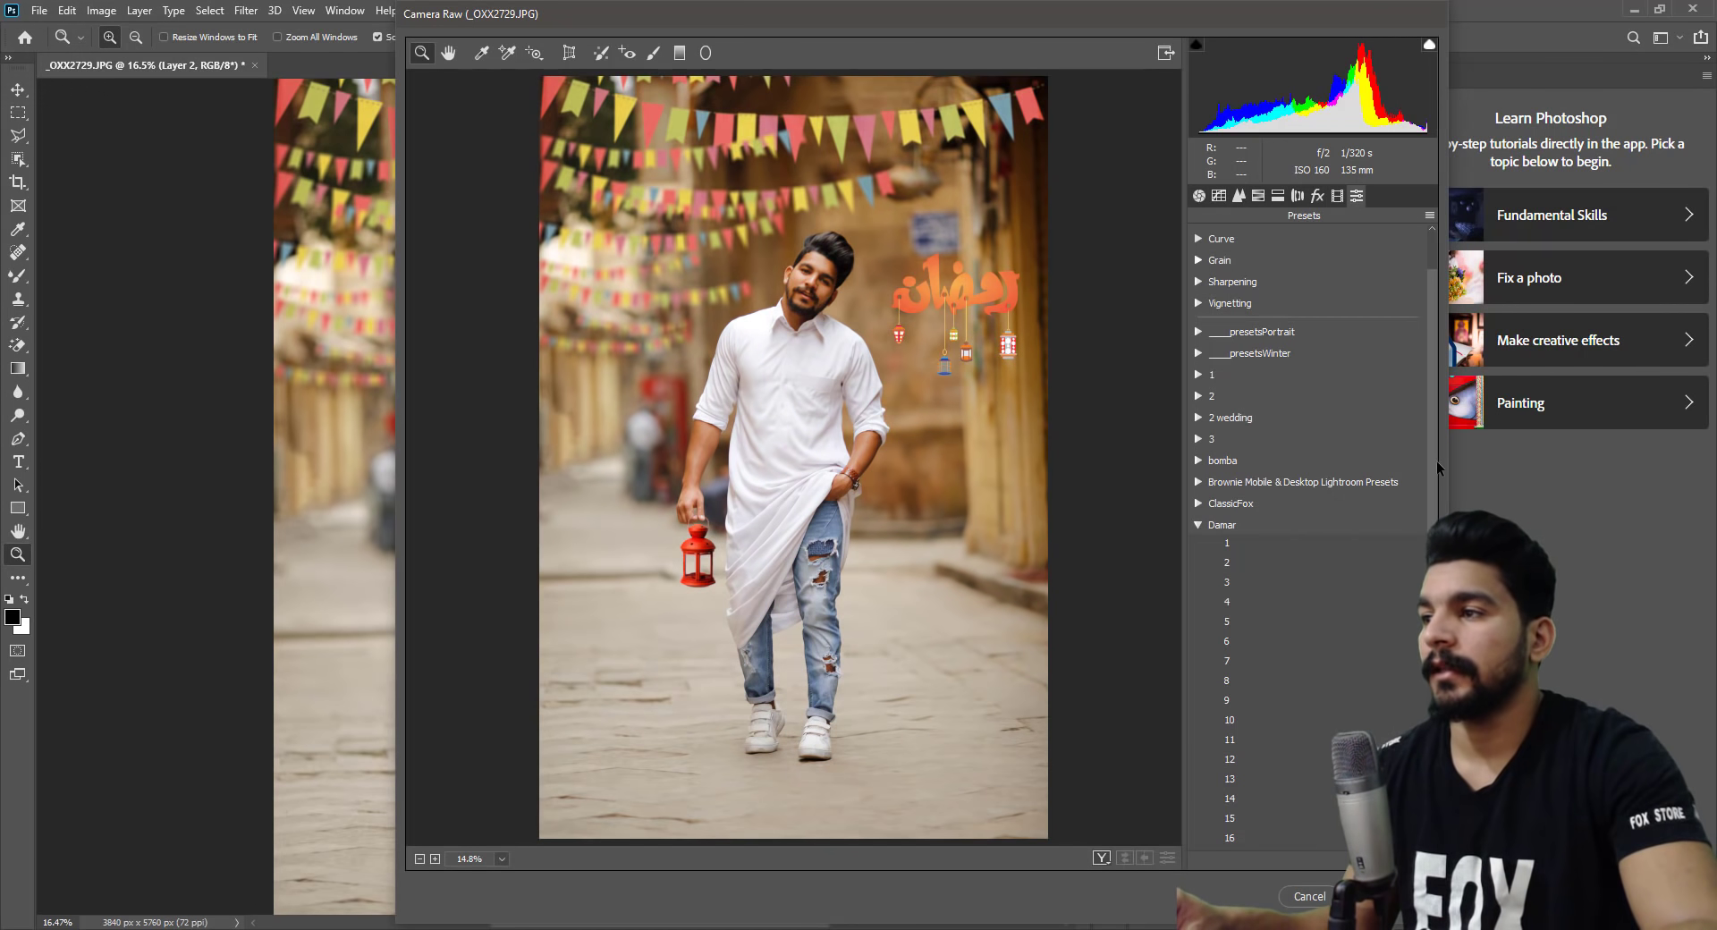
{"action": "scroll", "coordinate": [1437, 460], "scroll_direction": "down", "scroll_amount": 4}
{"action": "scroll", "coordinate": [1310, 536], "scroll_direction": "down", "scroll_amount": 3}
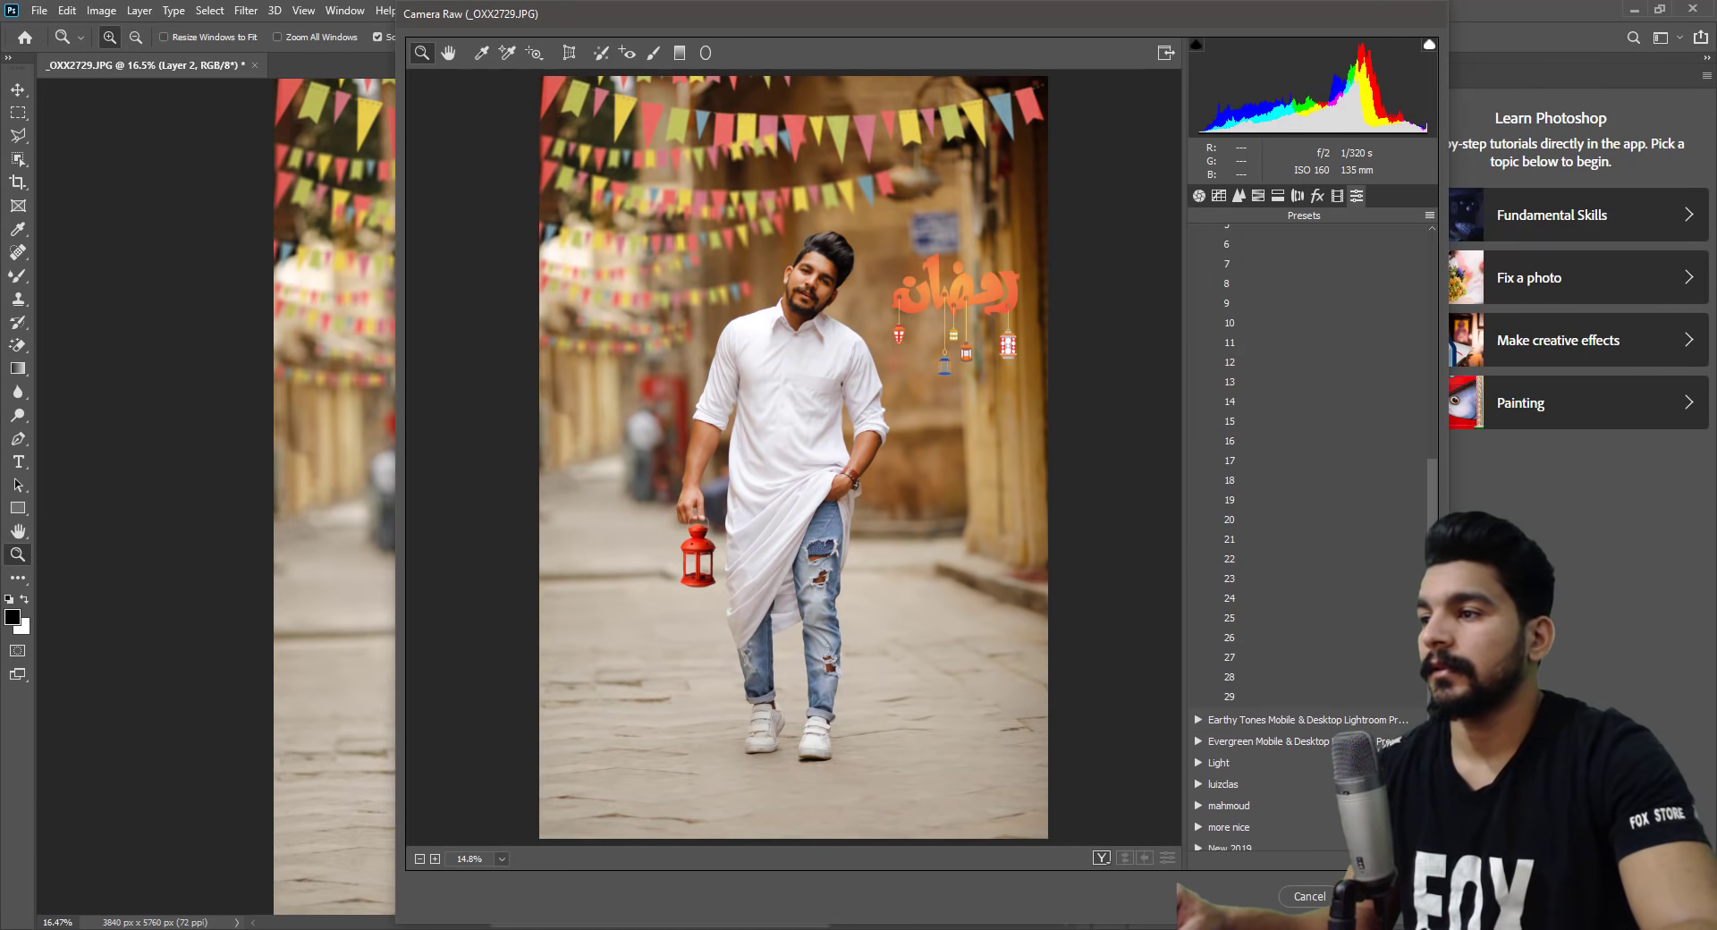
{"action": "scroll", "coordinate": [1310, 491], "scroll_direction": "up", "scroll_amount": 1}
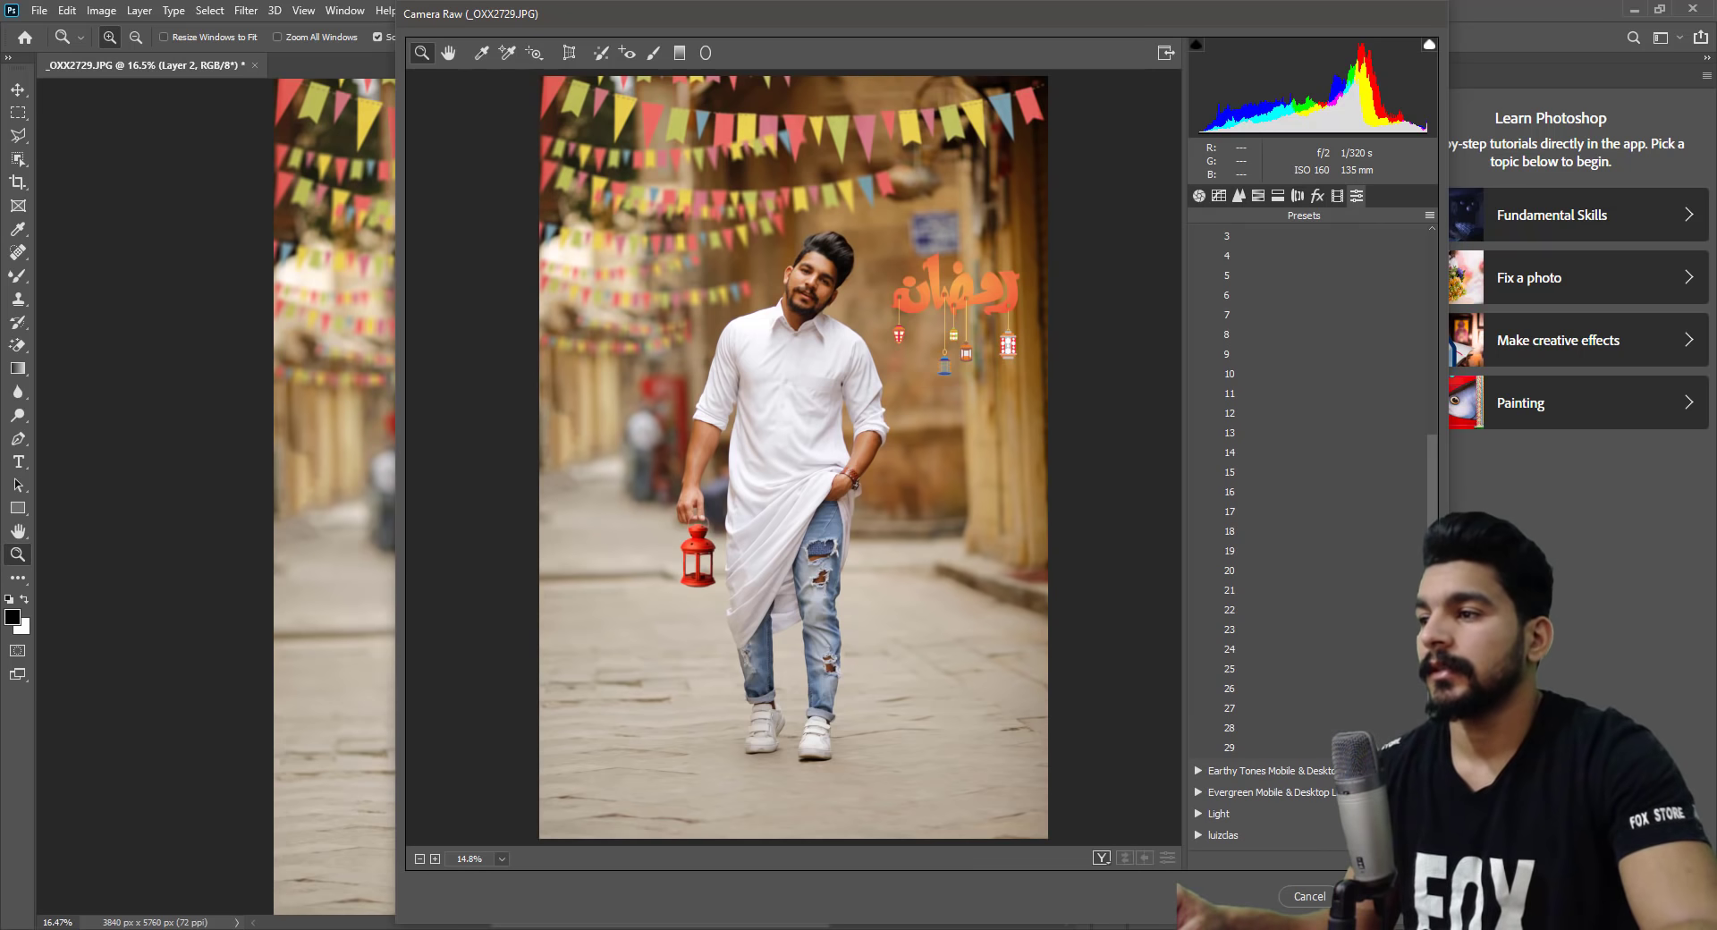
{"action": "scroll", "coordinate": [1311, 537], "scroll_direction": "up", "scroll_amount": 3}
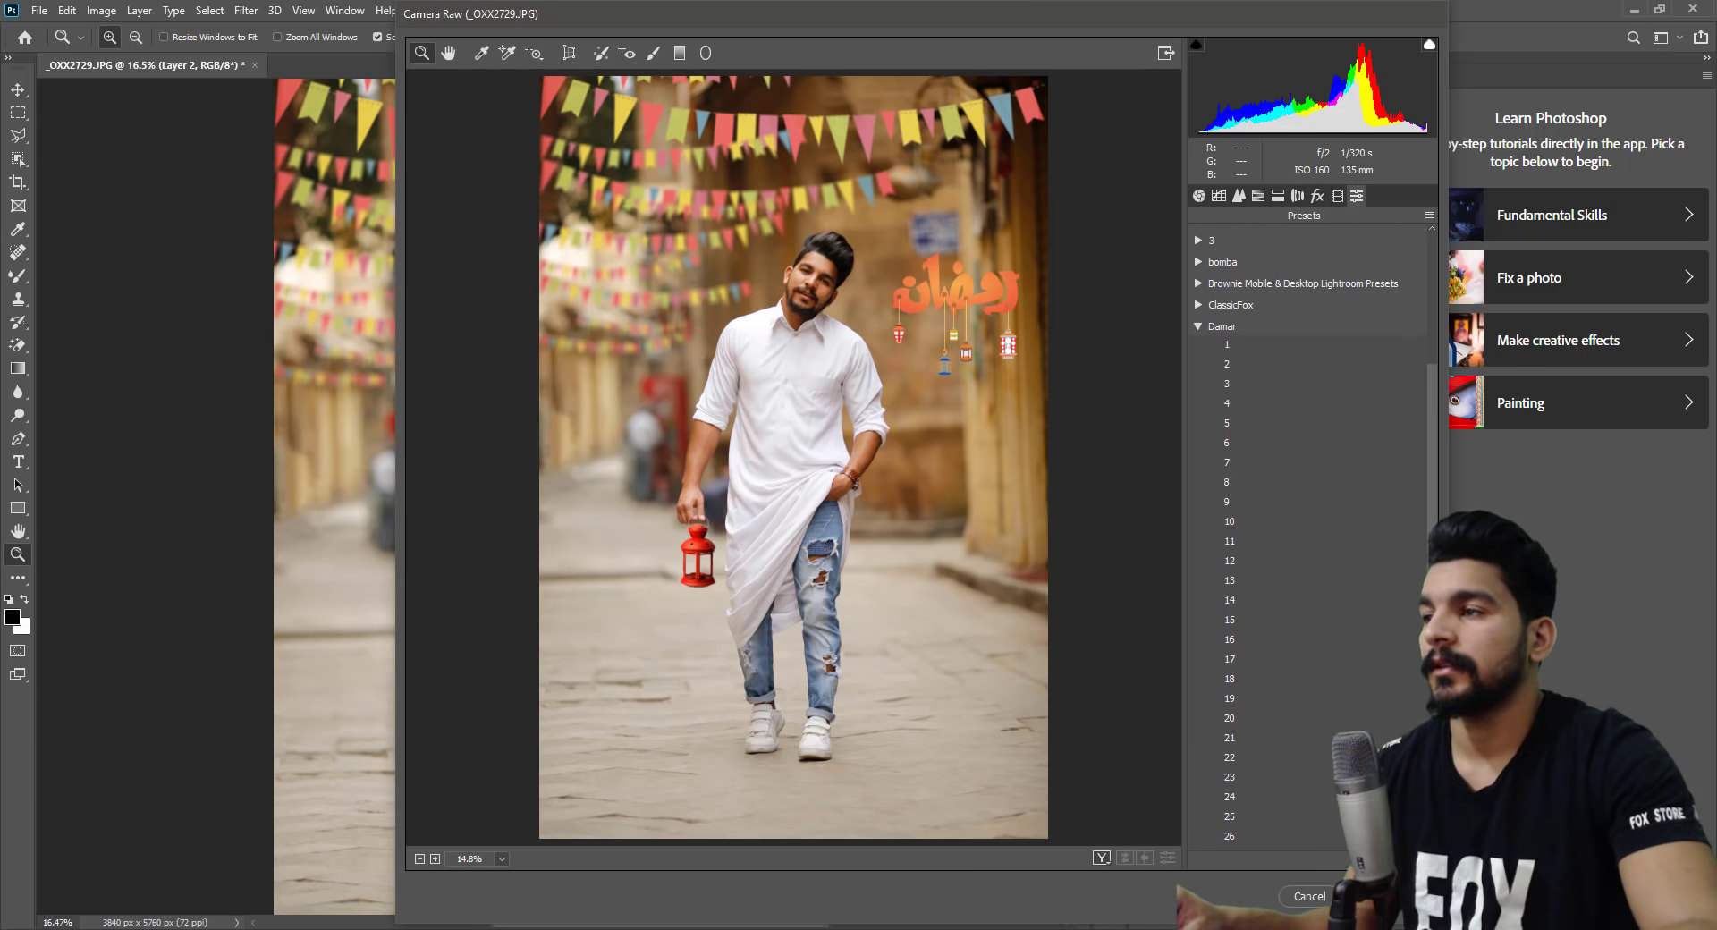
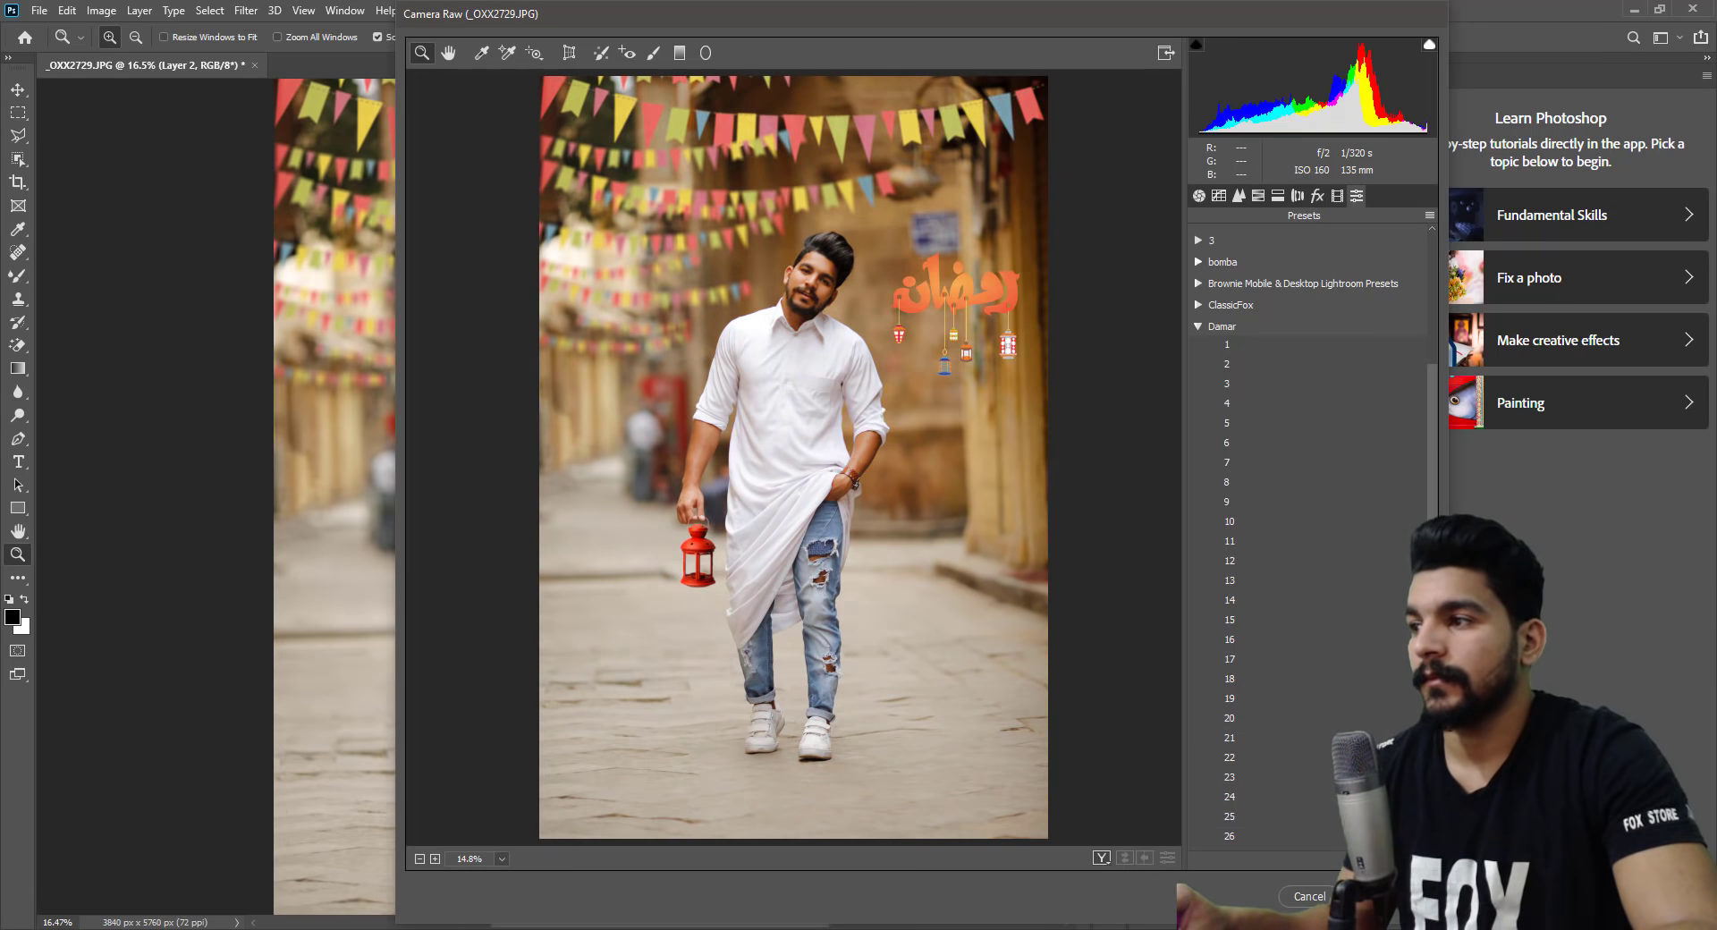
Apply Damar preset 26 to the portrait and zoom in to inspect the man's face.
{"action": "scroll", "coordinate": [1305, 537], "scroll_direction": "down", "scroll_amount": 3}
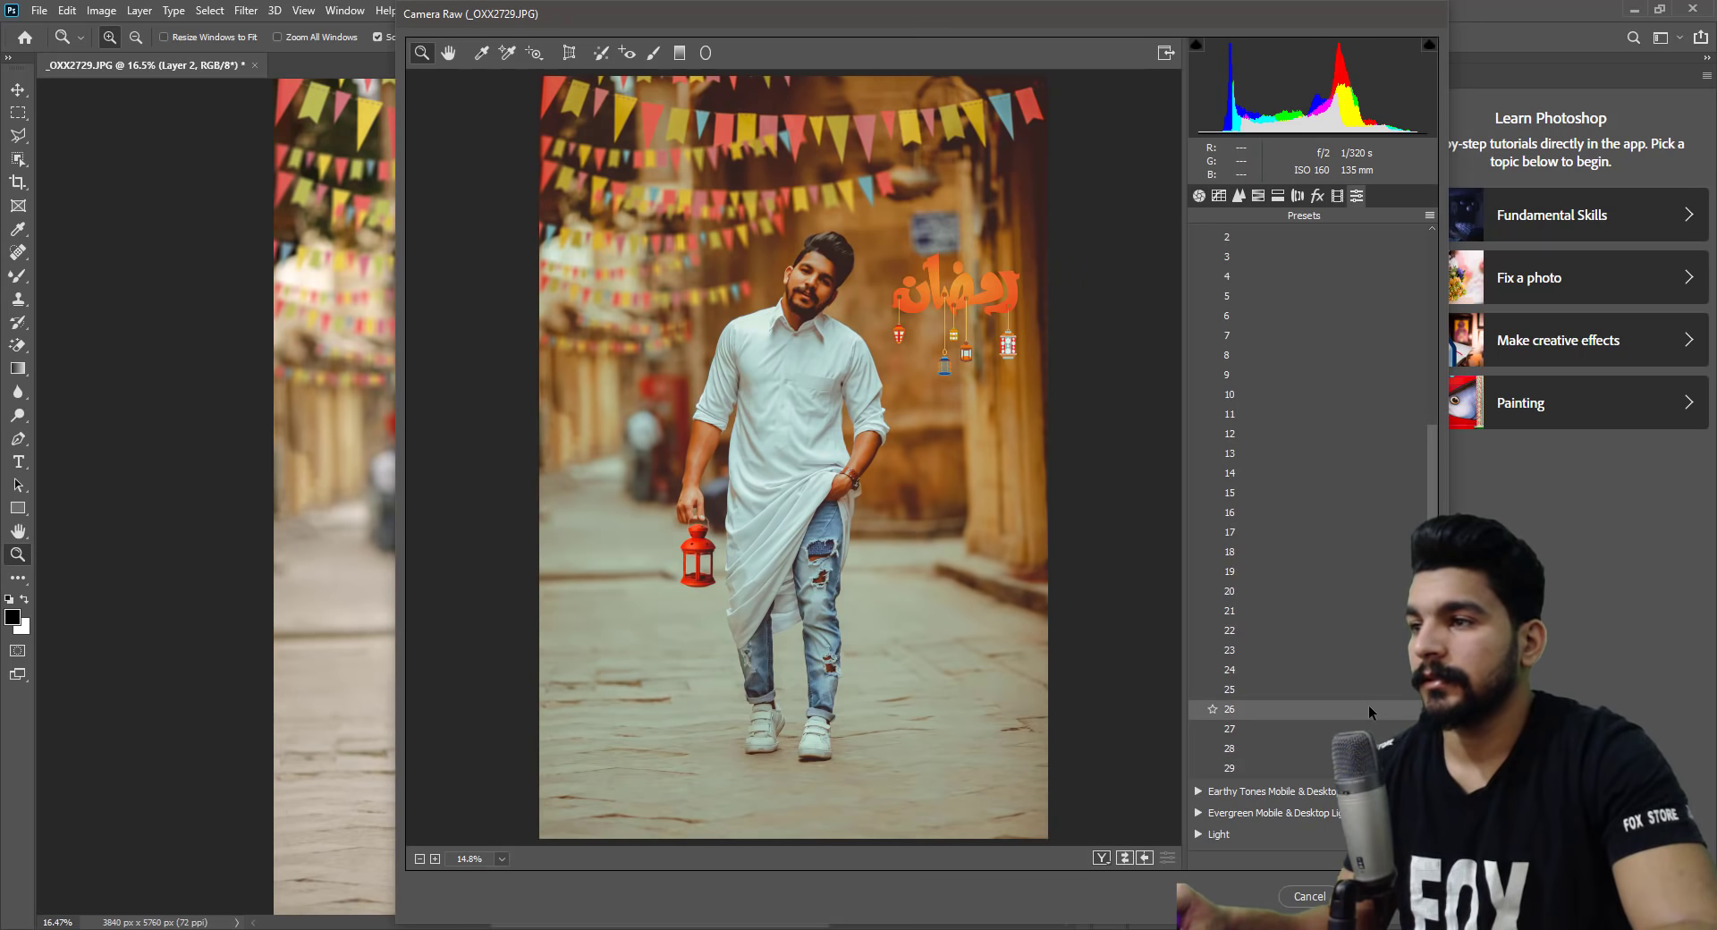
{"action": "left_click", "coordinate": [1368, 707]}
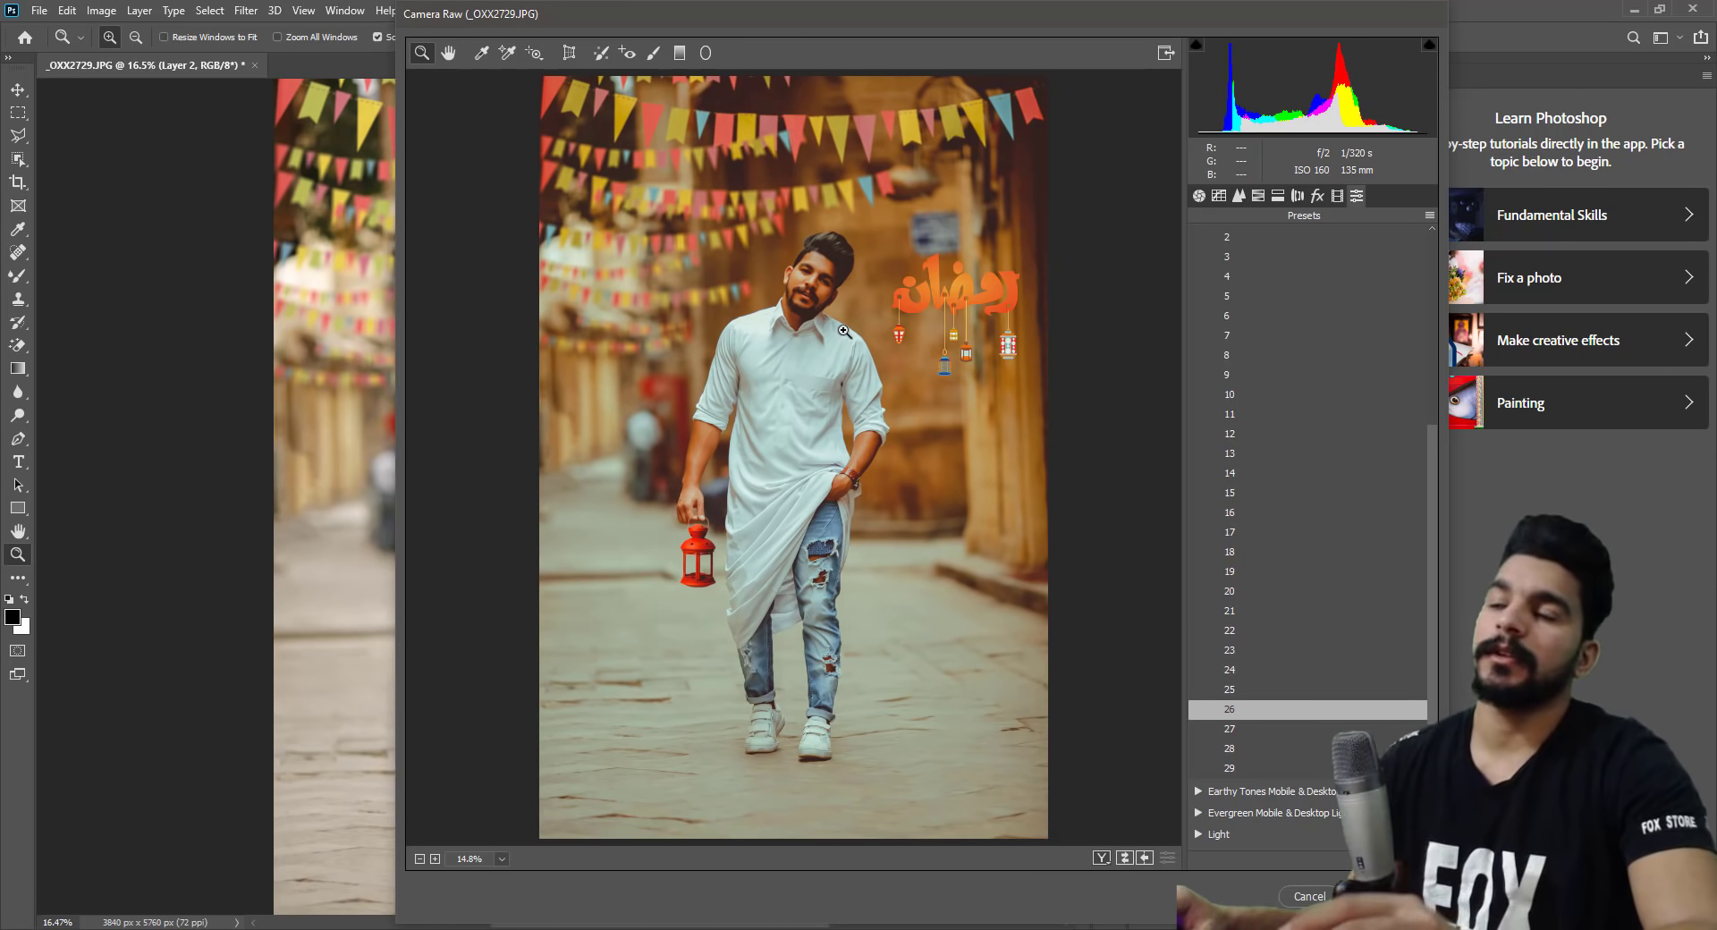
{"action": "left_click_drag", "start_coordinate": [800, 315], "coordinate": [782, 315]}
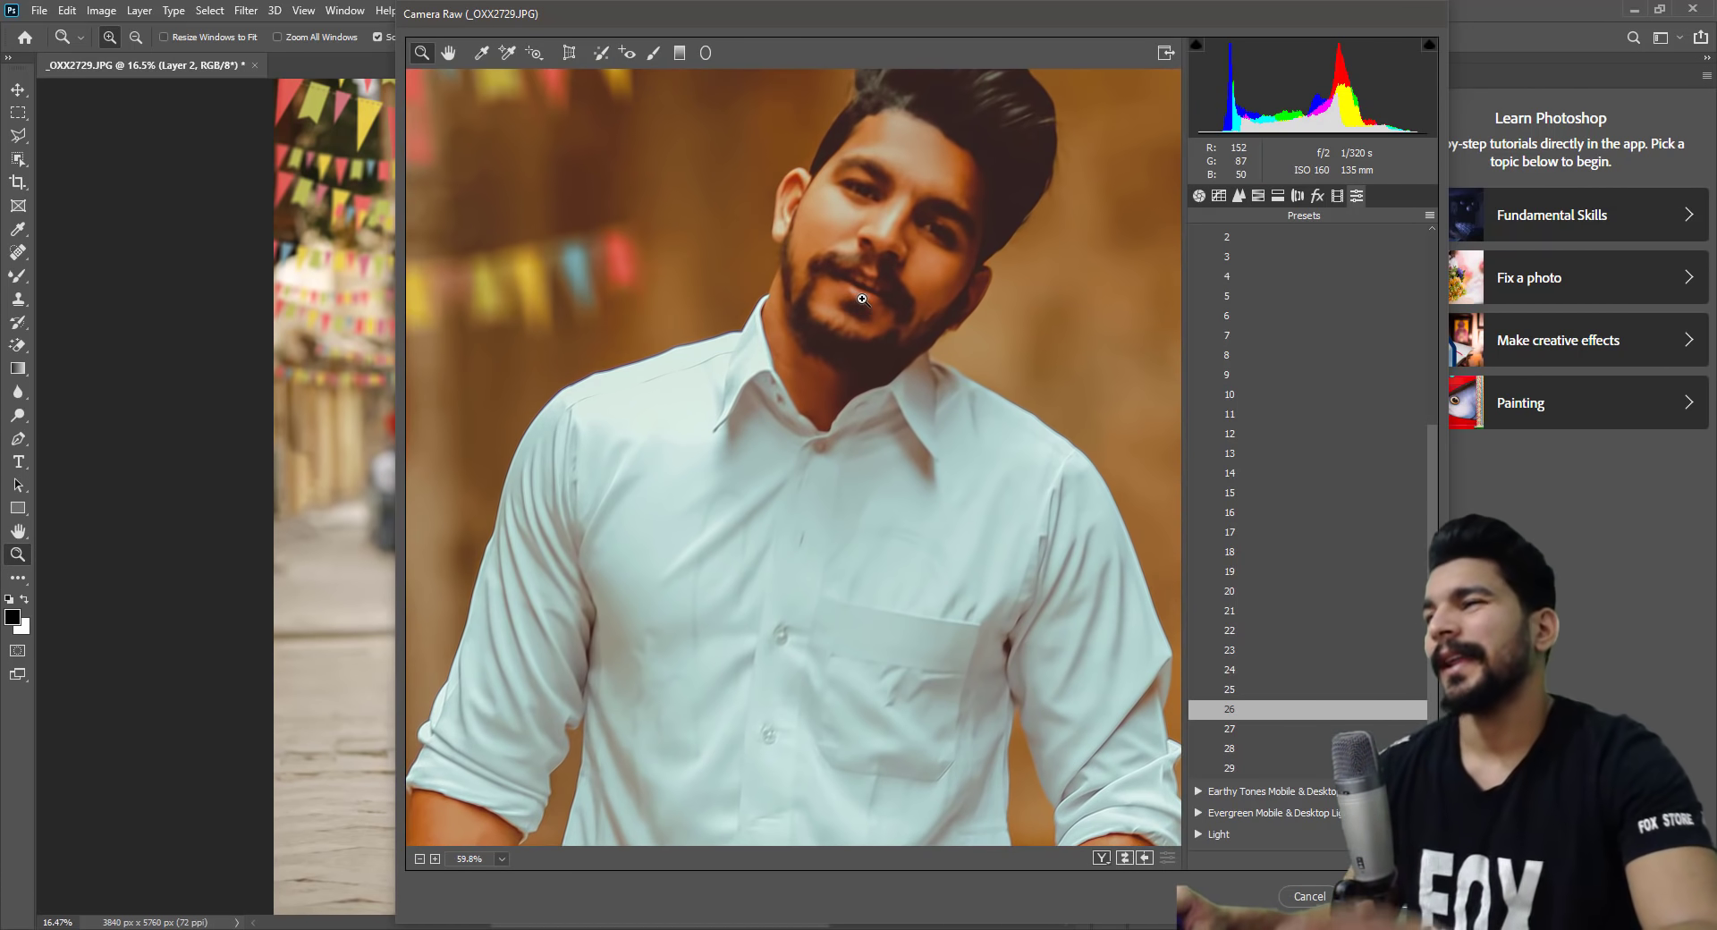
{"action": "scroll", "coordinate": [782, 315], "scroll_direction": "down", "scroll_amount": 3}
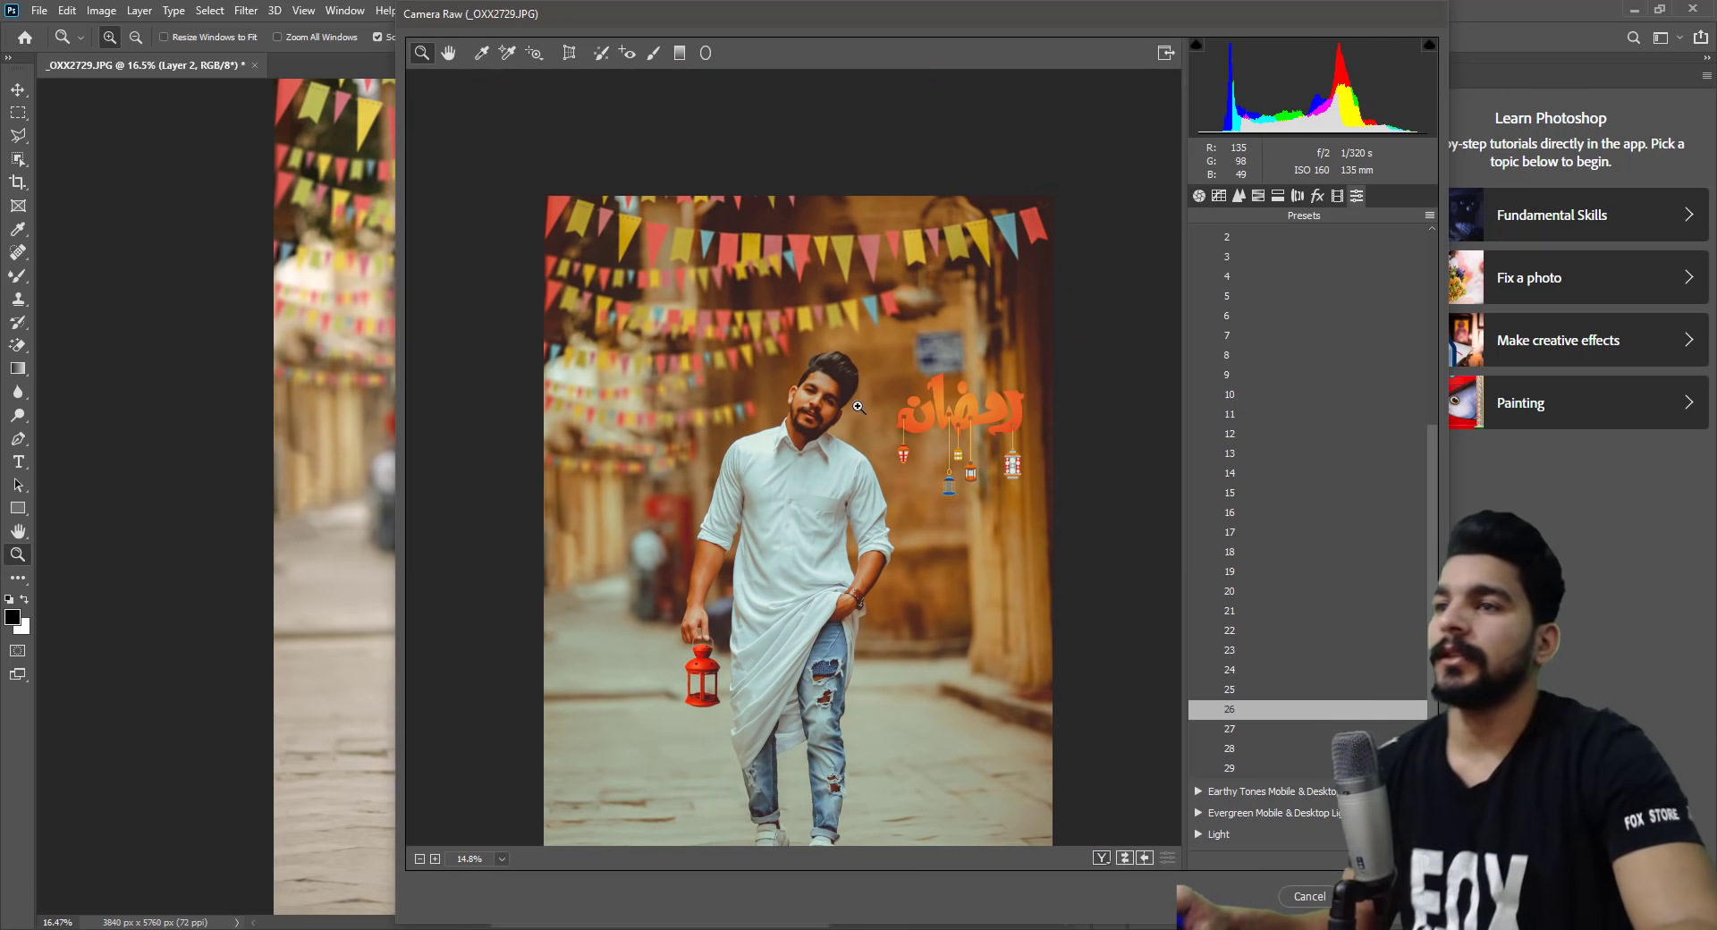
{"action": "scroll", "coordinate": [849, 413], "scroll_direction": "up", "scroll_amount": 2}
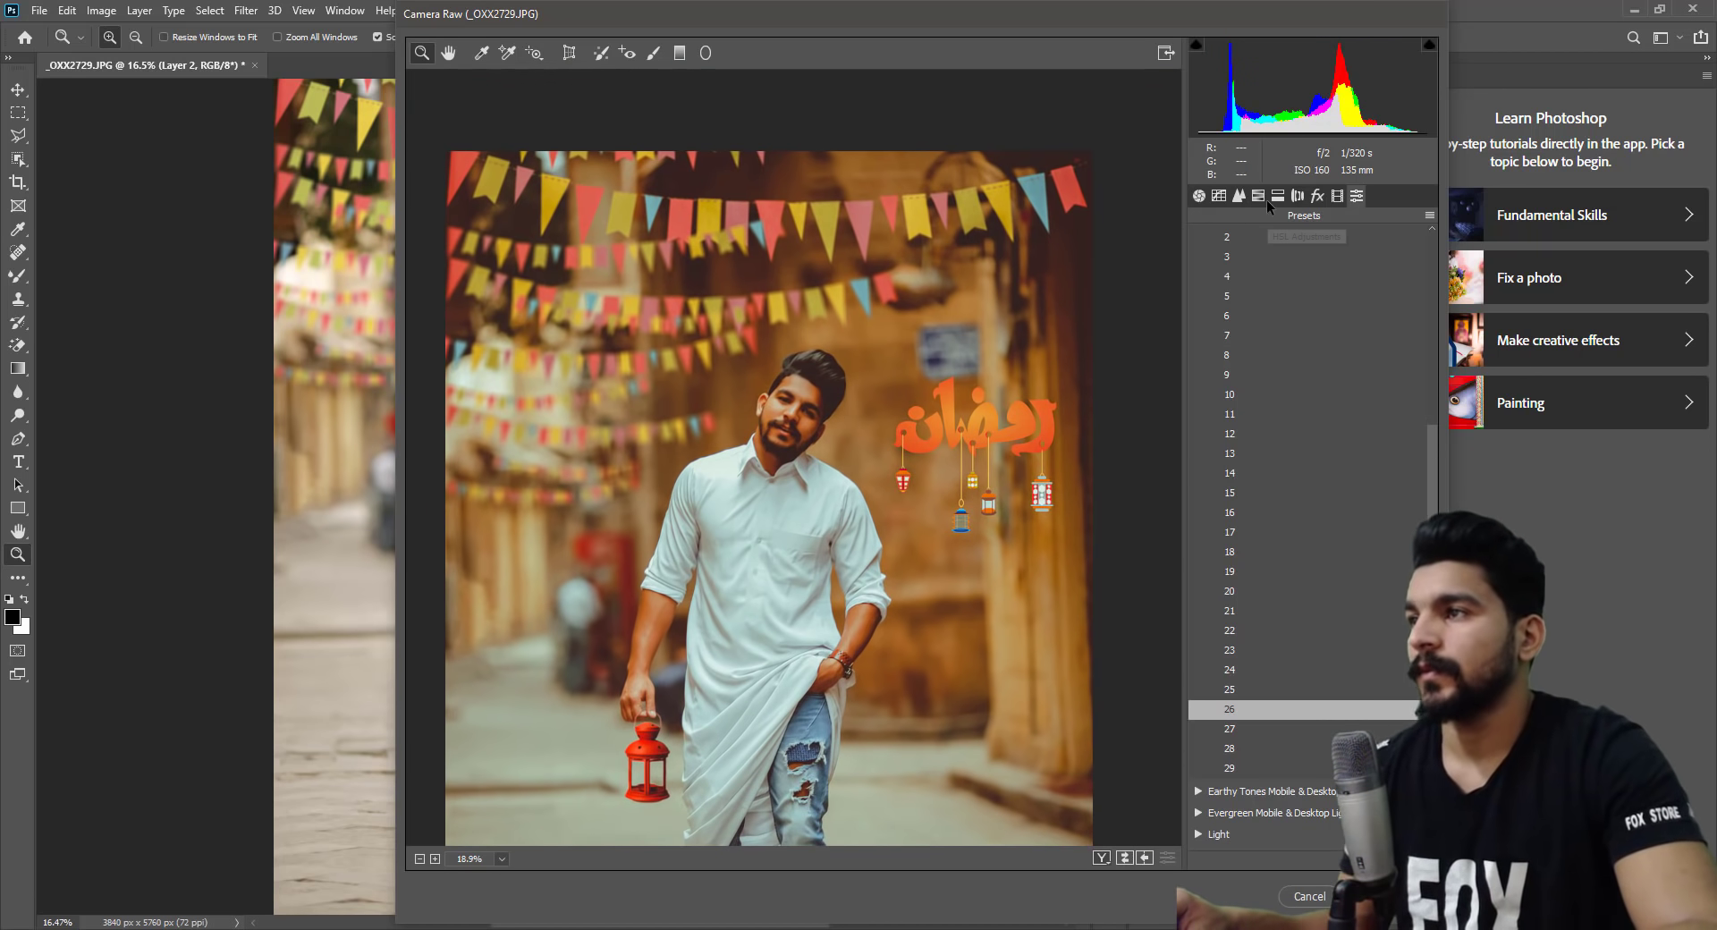
{"action": "left_click", "coordinate": [1219, 196]}
Lift the curve's black point, add a midtone point, and set Shadows +18, Darks +5, Lights +3.
{"action": "left_click", "coordinate": [1288, 244]}
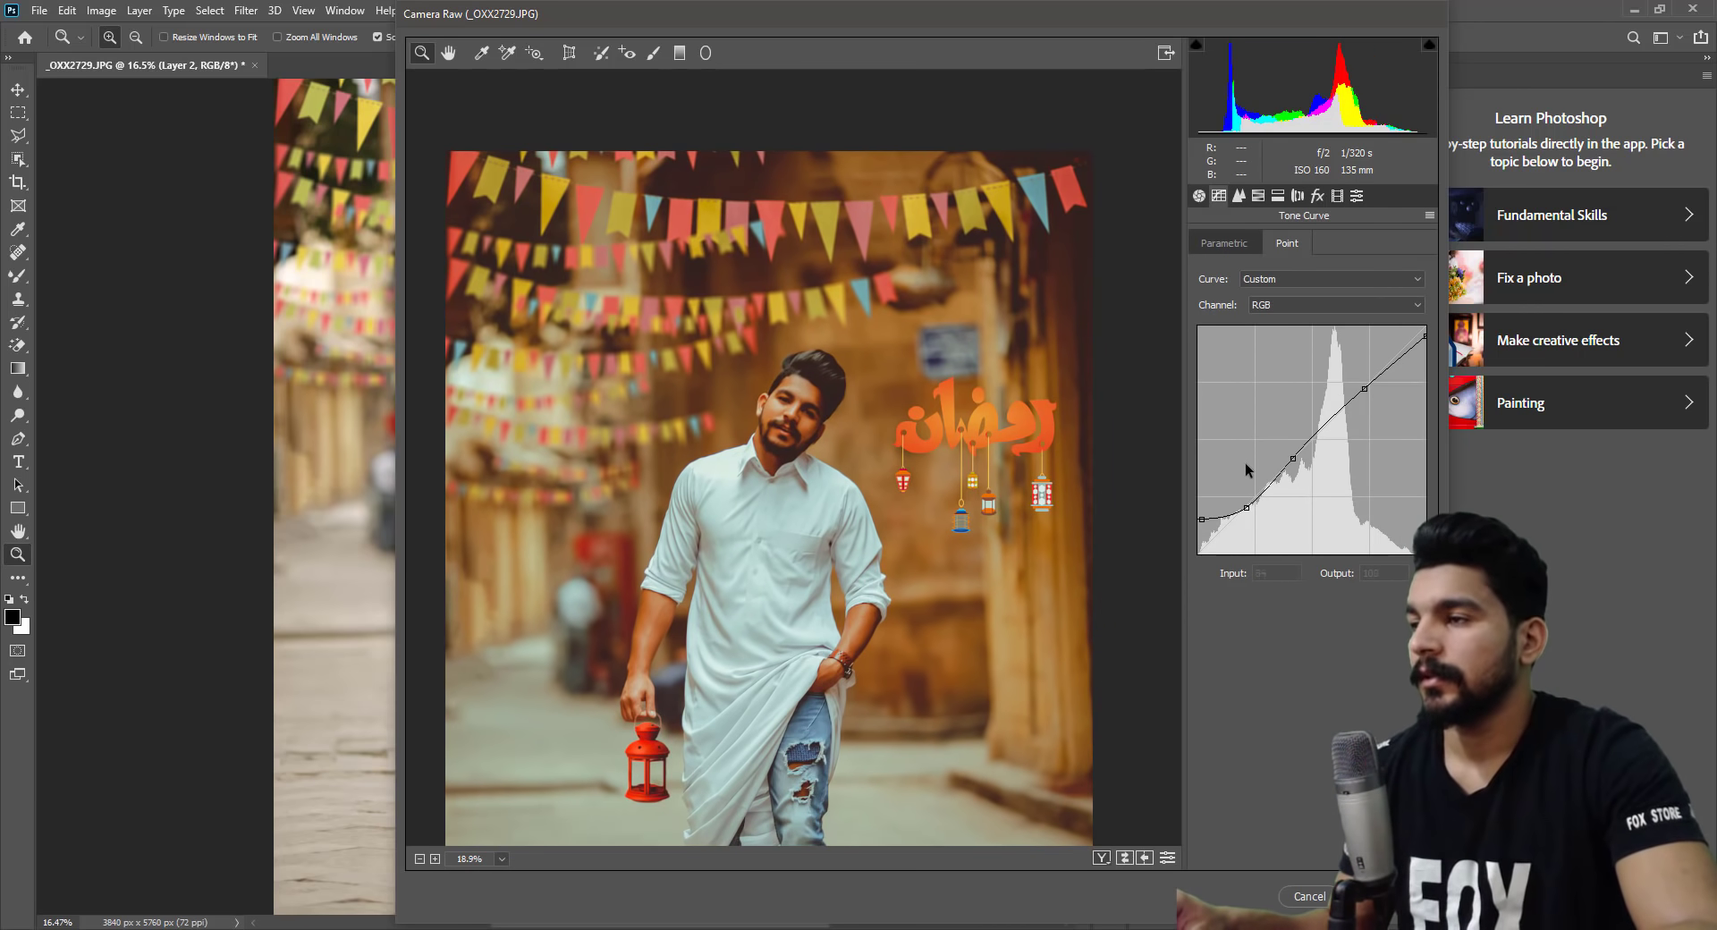
{"action": "left_click_drag", "start_coordinate": [1202, 520], "coordinate": [1193, 523]}
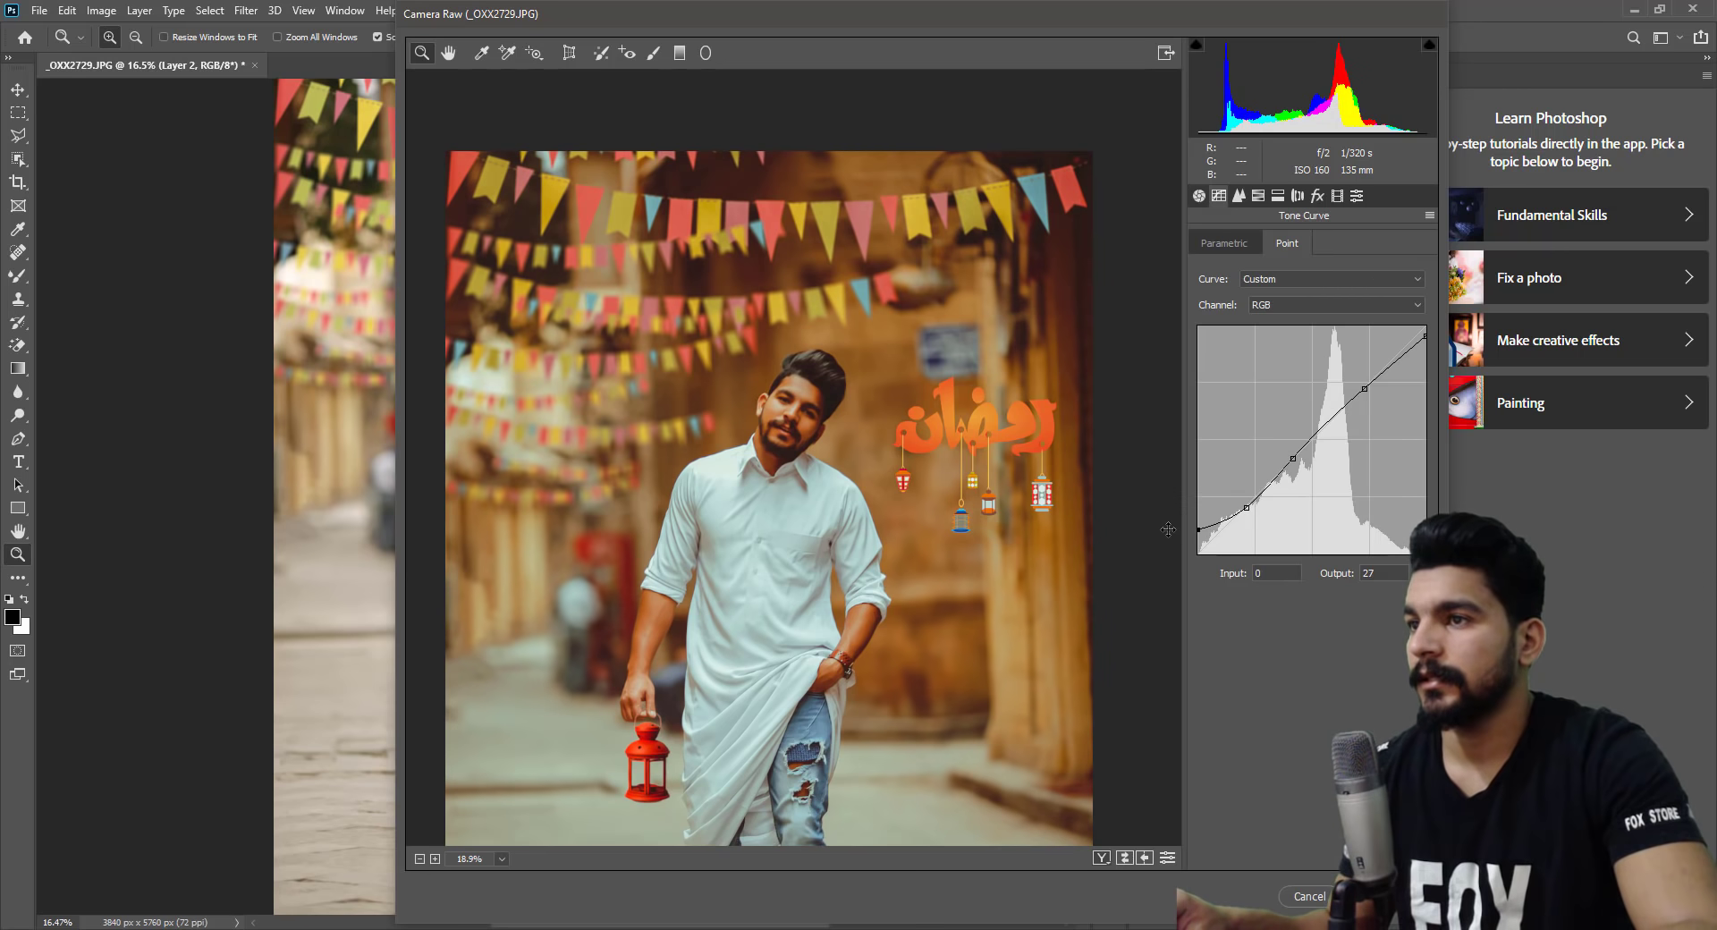
{"action": "left_click", "coordinate": [1243, 506]}
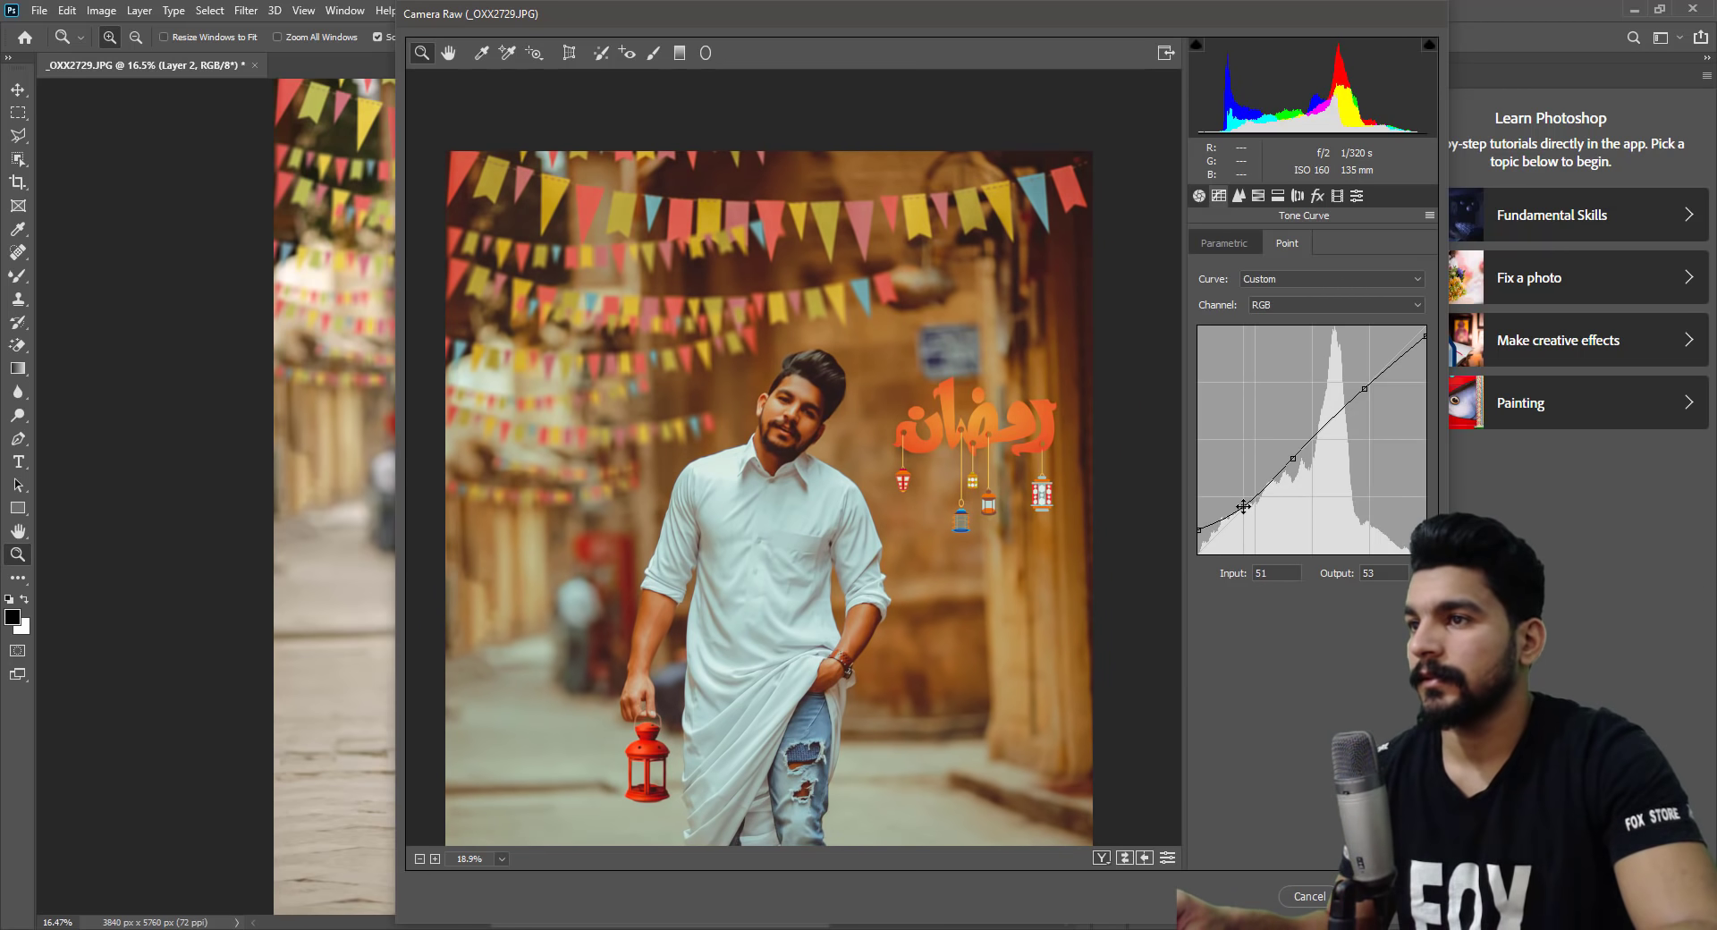
{"action": "left_click", "coordinate": [1239, 240]}
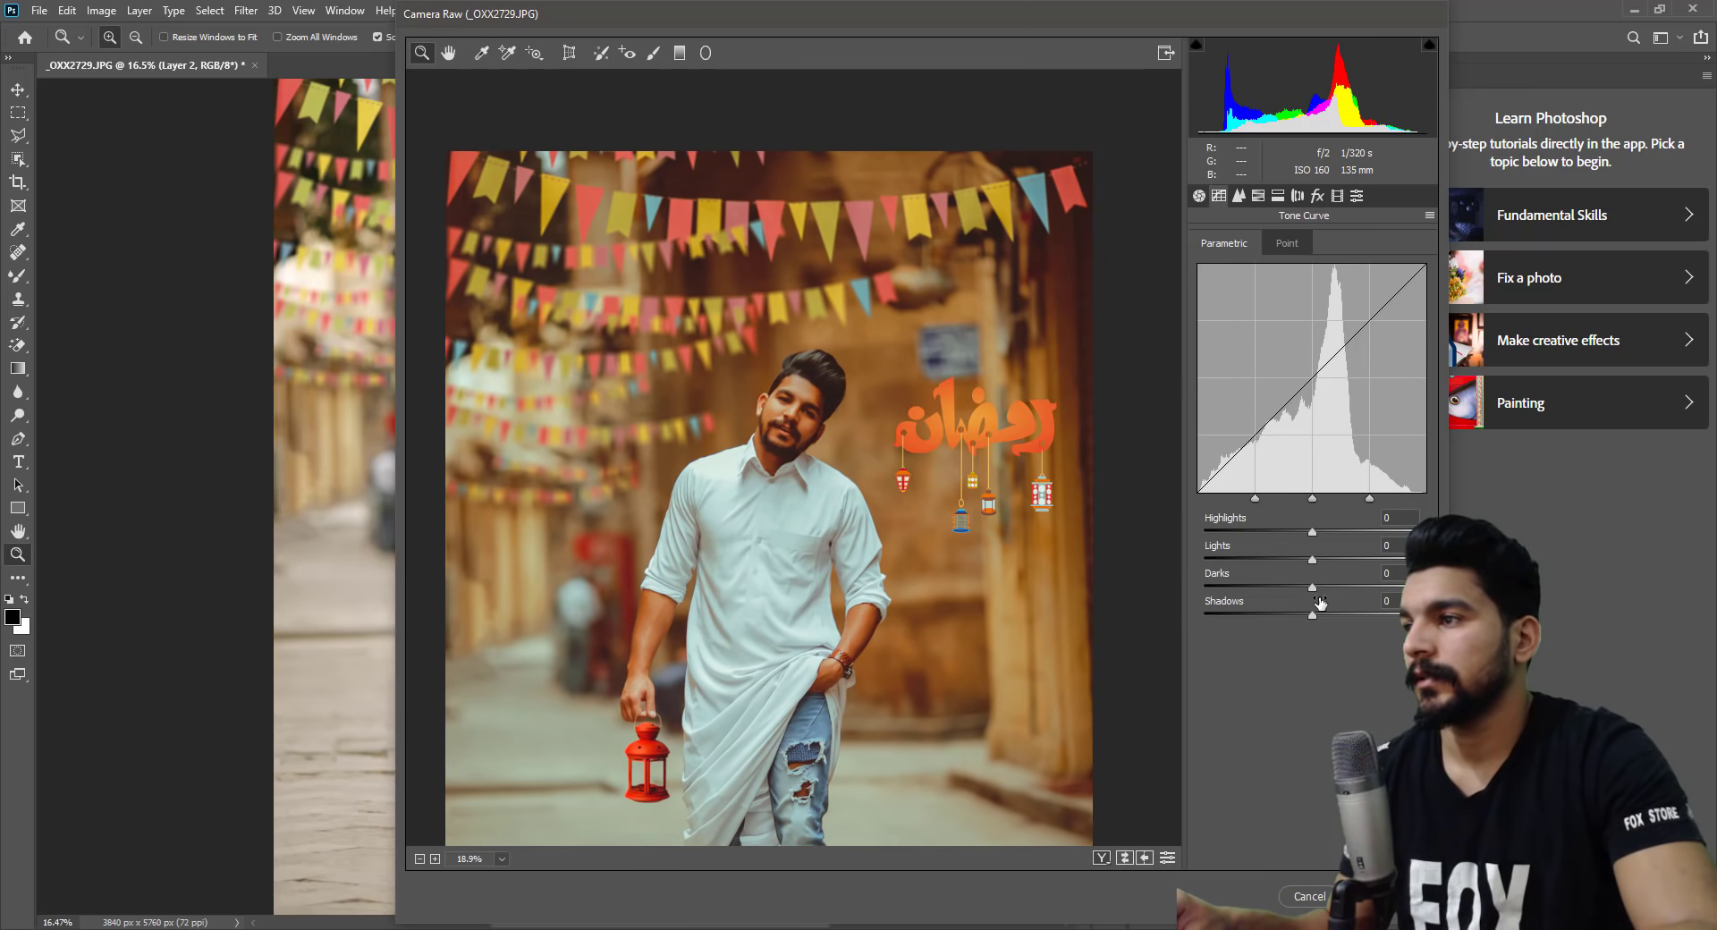
{"action": "left_click_drag", "start_coordinate": [1328, 616], "coordinate": [1320, 587]}
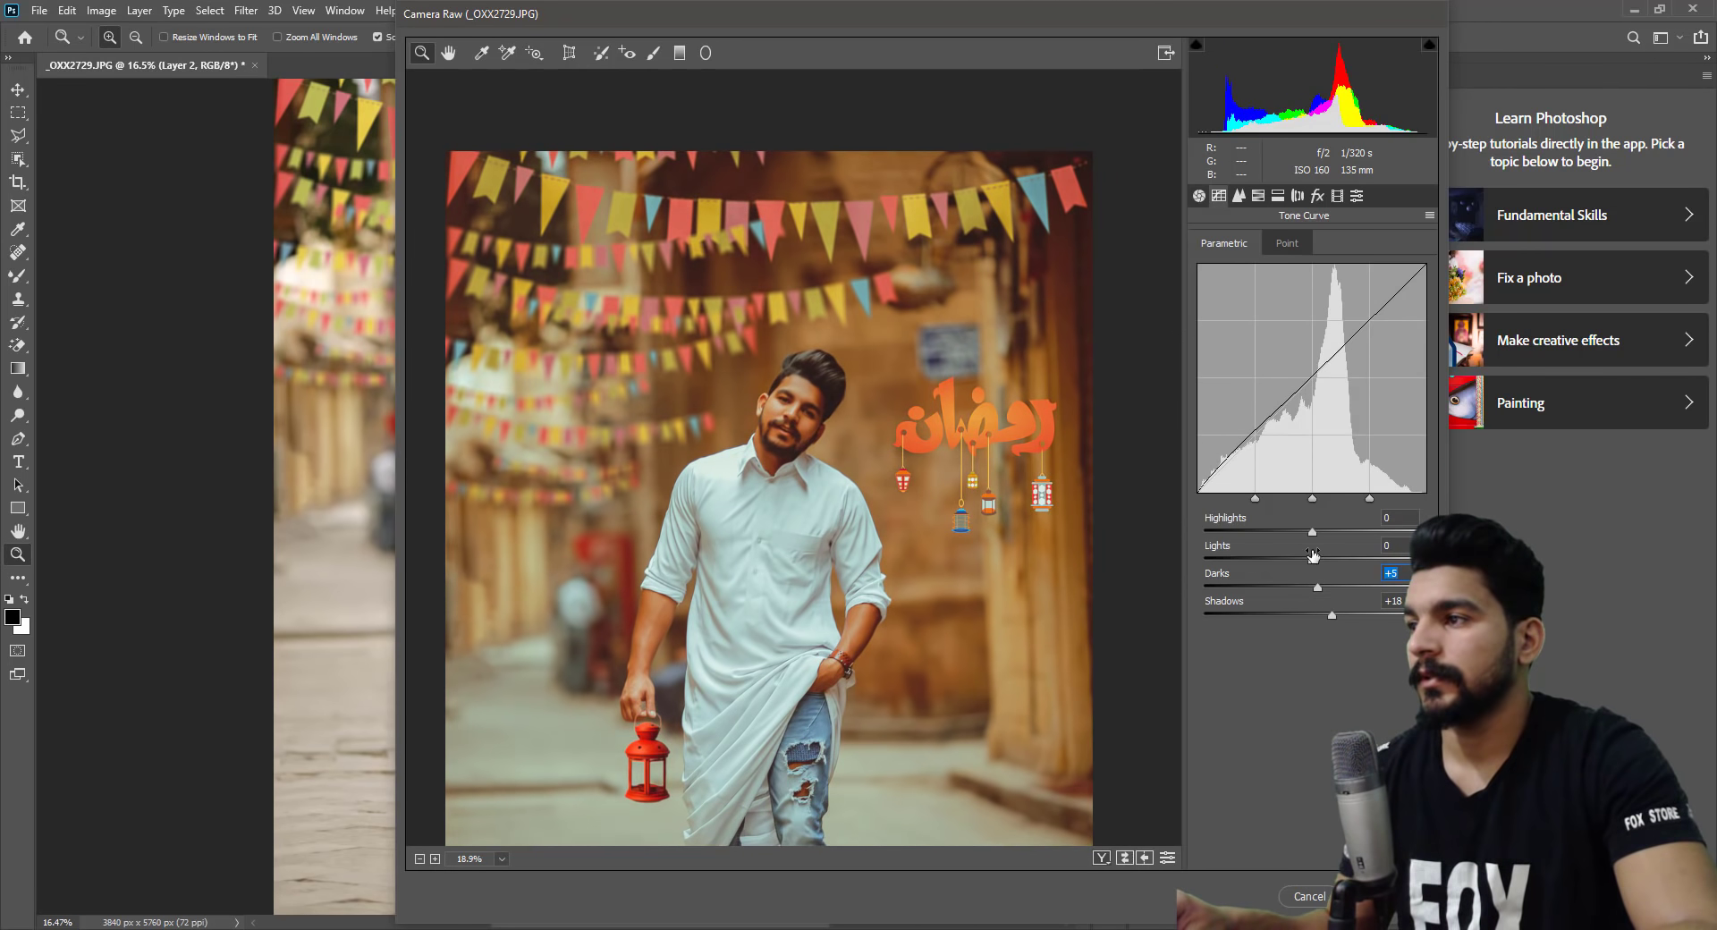
{"action": "left_click_drag", "start_coordinate": [1312, 557], "coordinate": [1317, 558]}
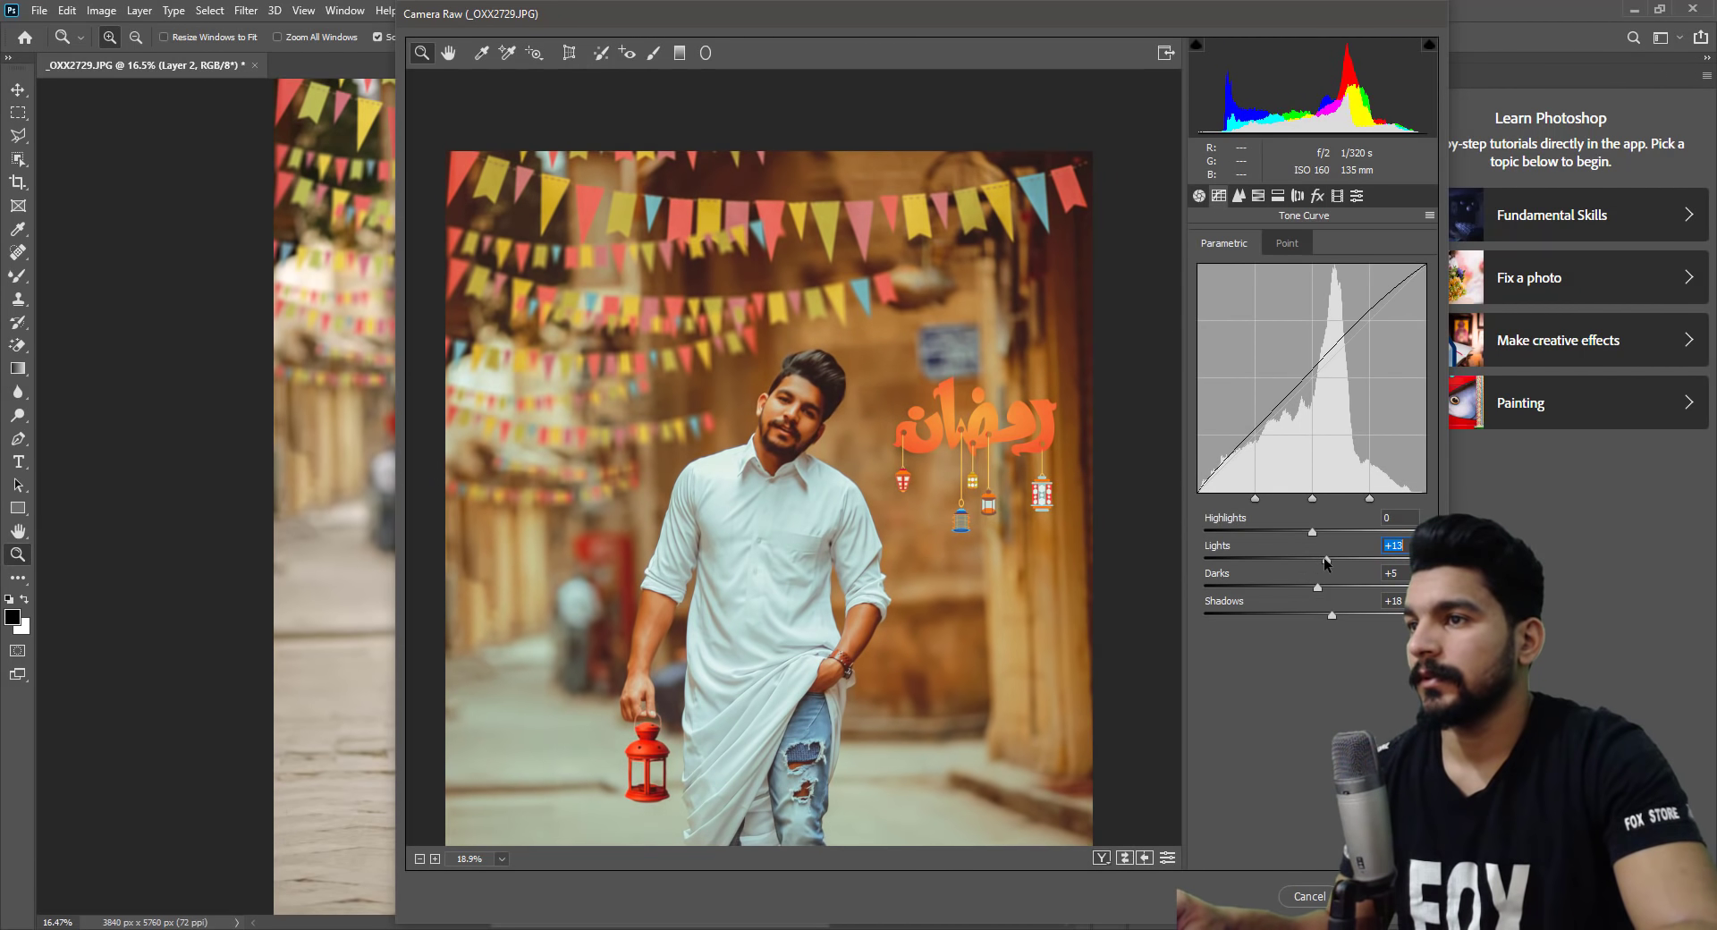
Reframe the preview on the man, zoom in and out, and set preview zoom to 33.3%.
{"action": "left_click_drag", "start_coordinate": [871, 604], "coordinate": [863, 540]}
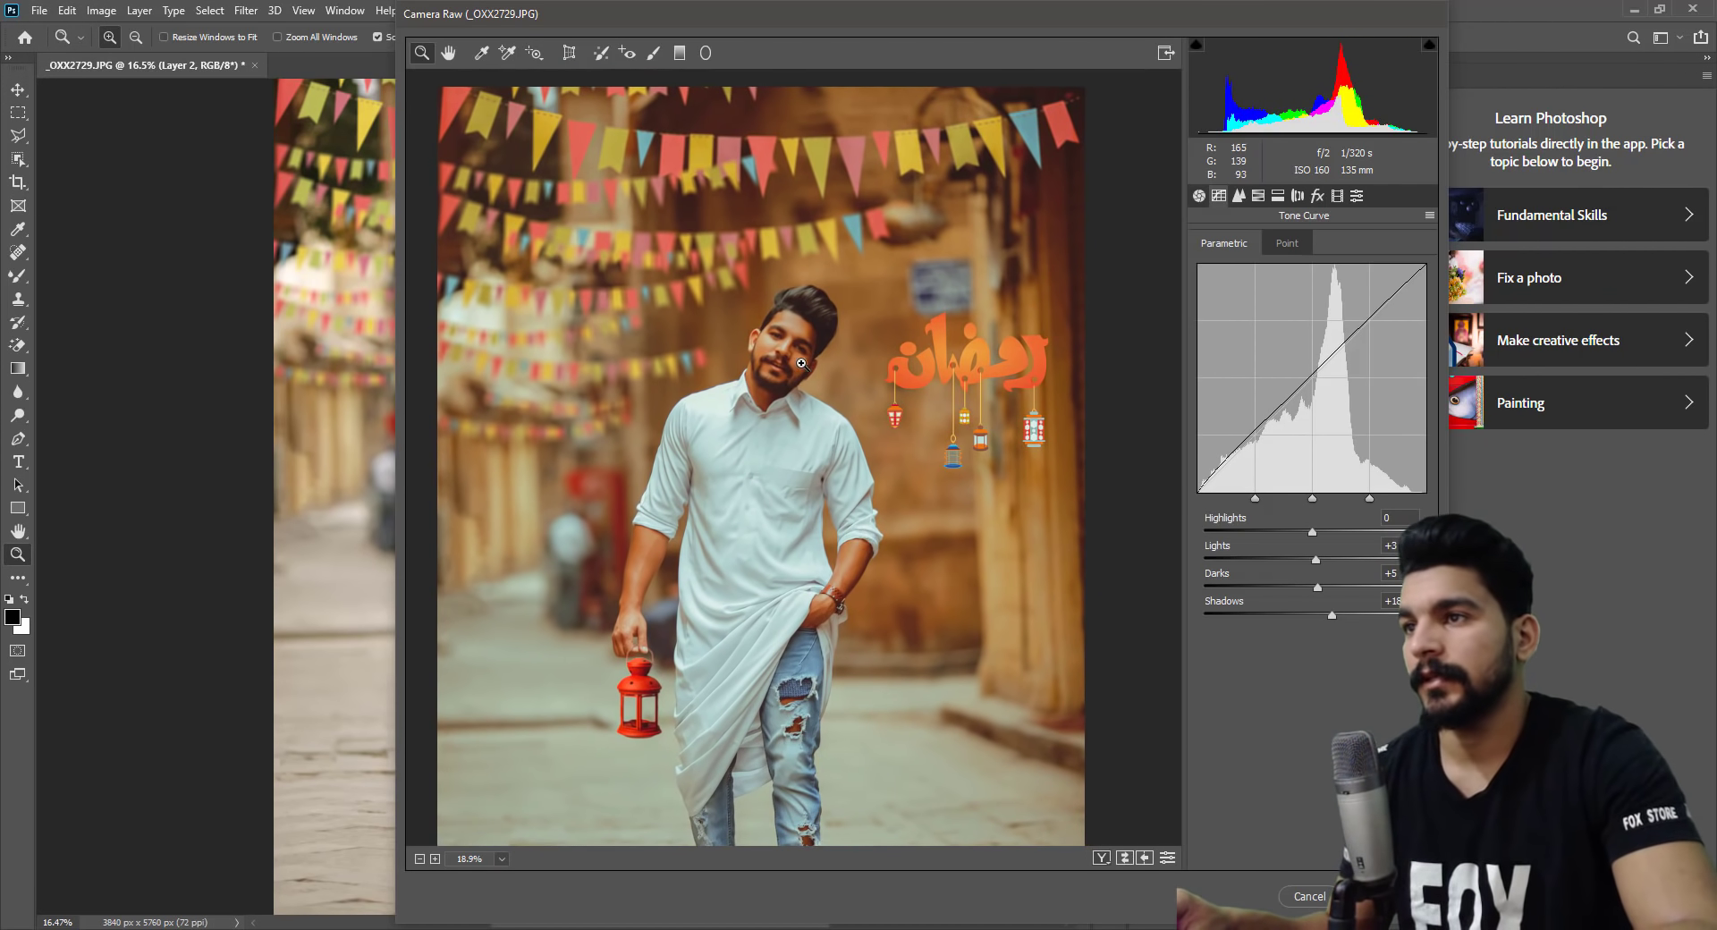
{"action": "left_click", "coordinate": [827, 340]}
{"action": "mouse_move", "coordinate": [976, 429]}
{"action": "left_mouse_down"}
{"action": "mouse_move", "coordinate": [876, 493]}
{"action": "mouse_move", "coordinate": [1029, 447]}
{"action": "left_mouse_up"}
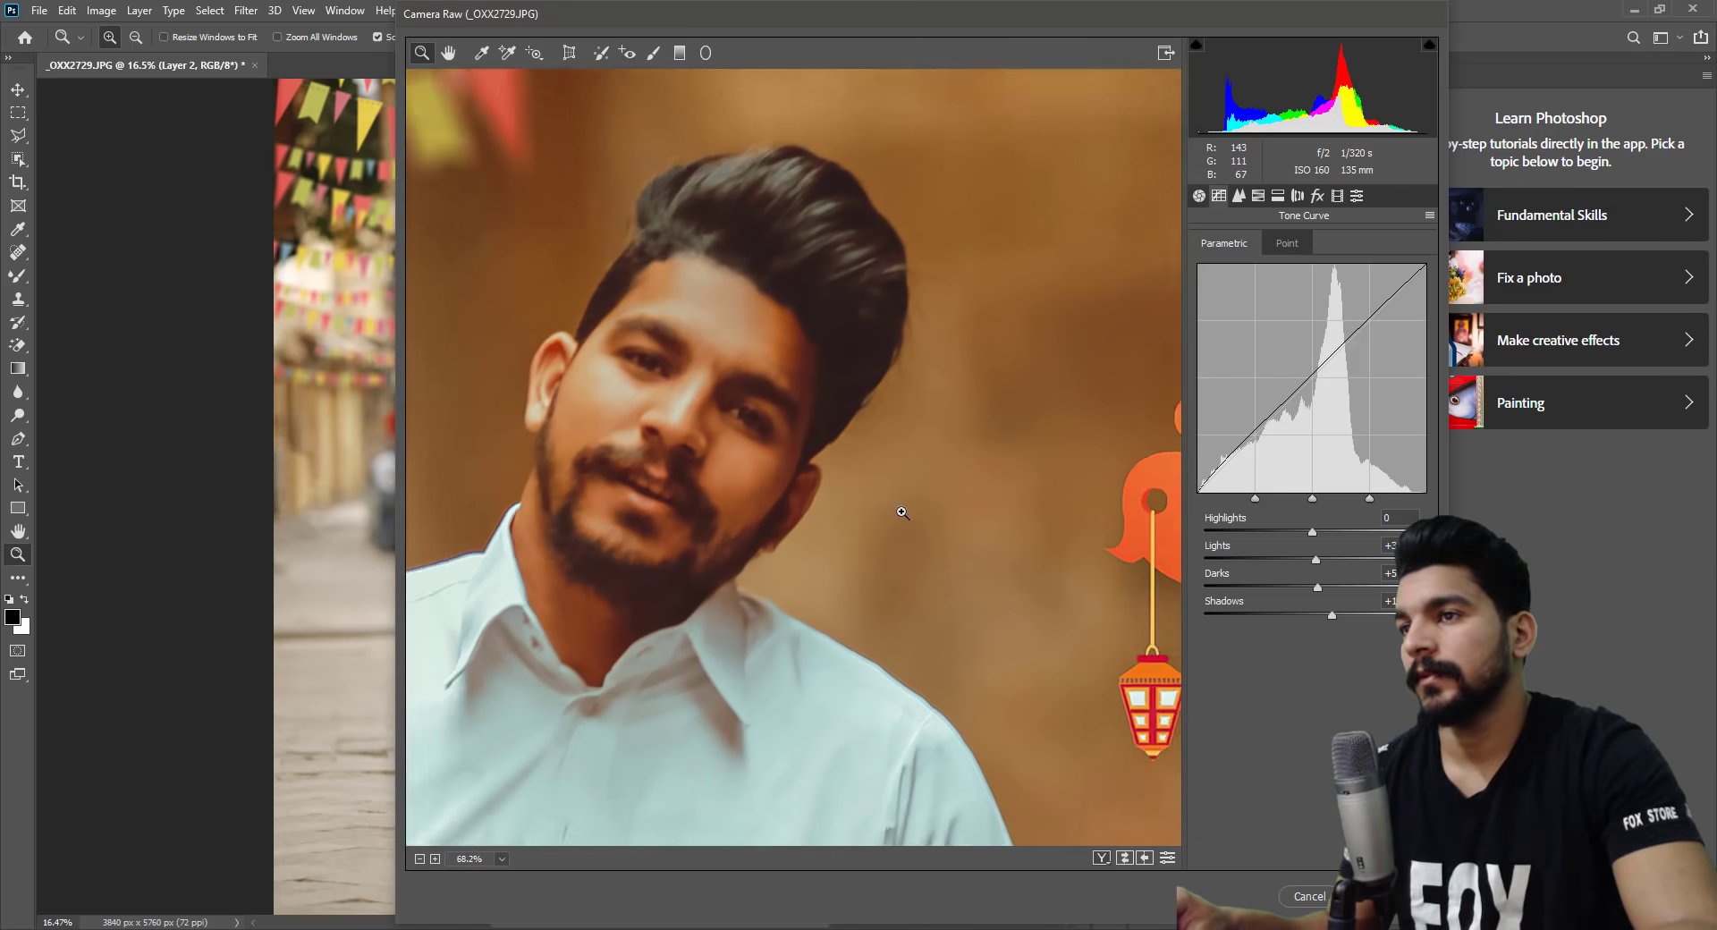
{"action": "left_click_drag", "start_coordinate": [859, 447], "coordinate": [816, 447]}
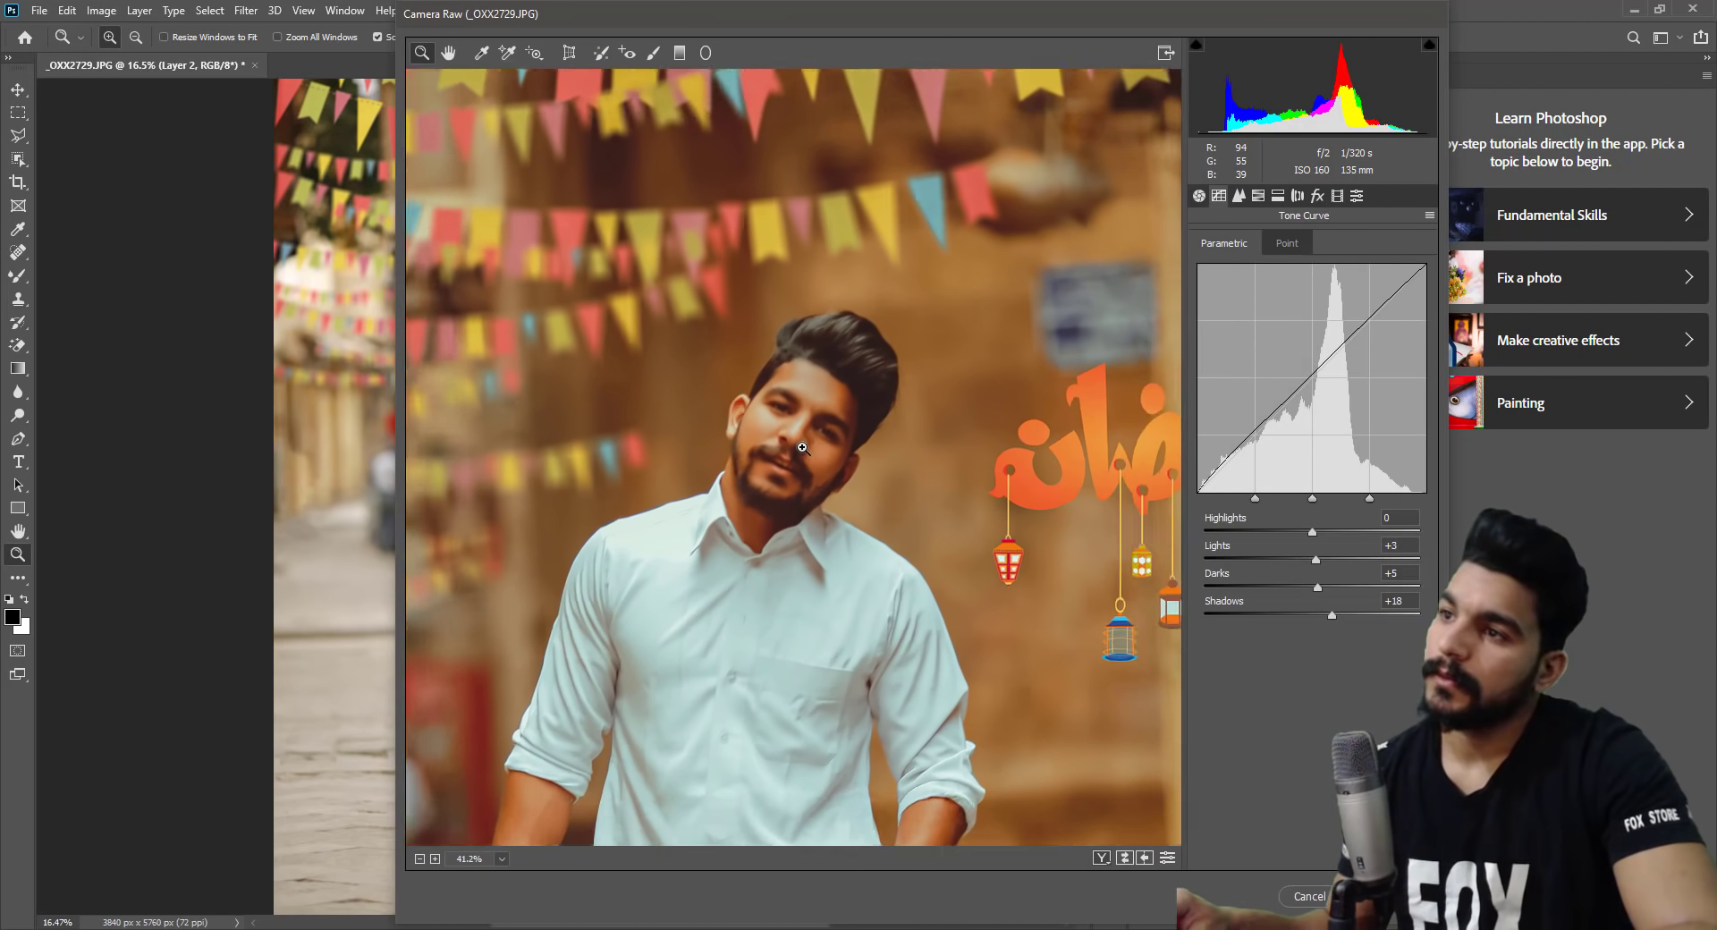
{"action": "right_click", "coordinate": [794, 297]}
{"action": "left_click", "coordinate": [872, 460]}
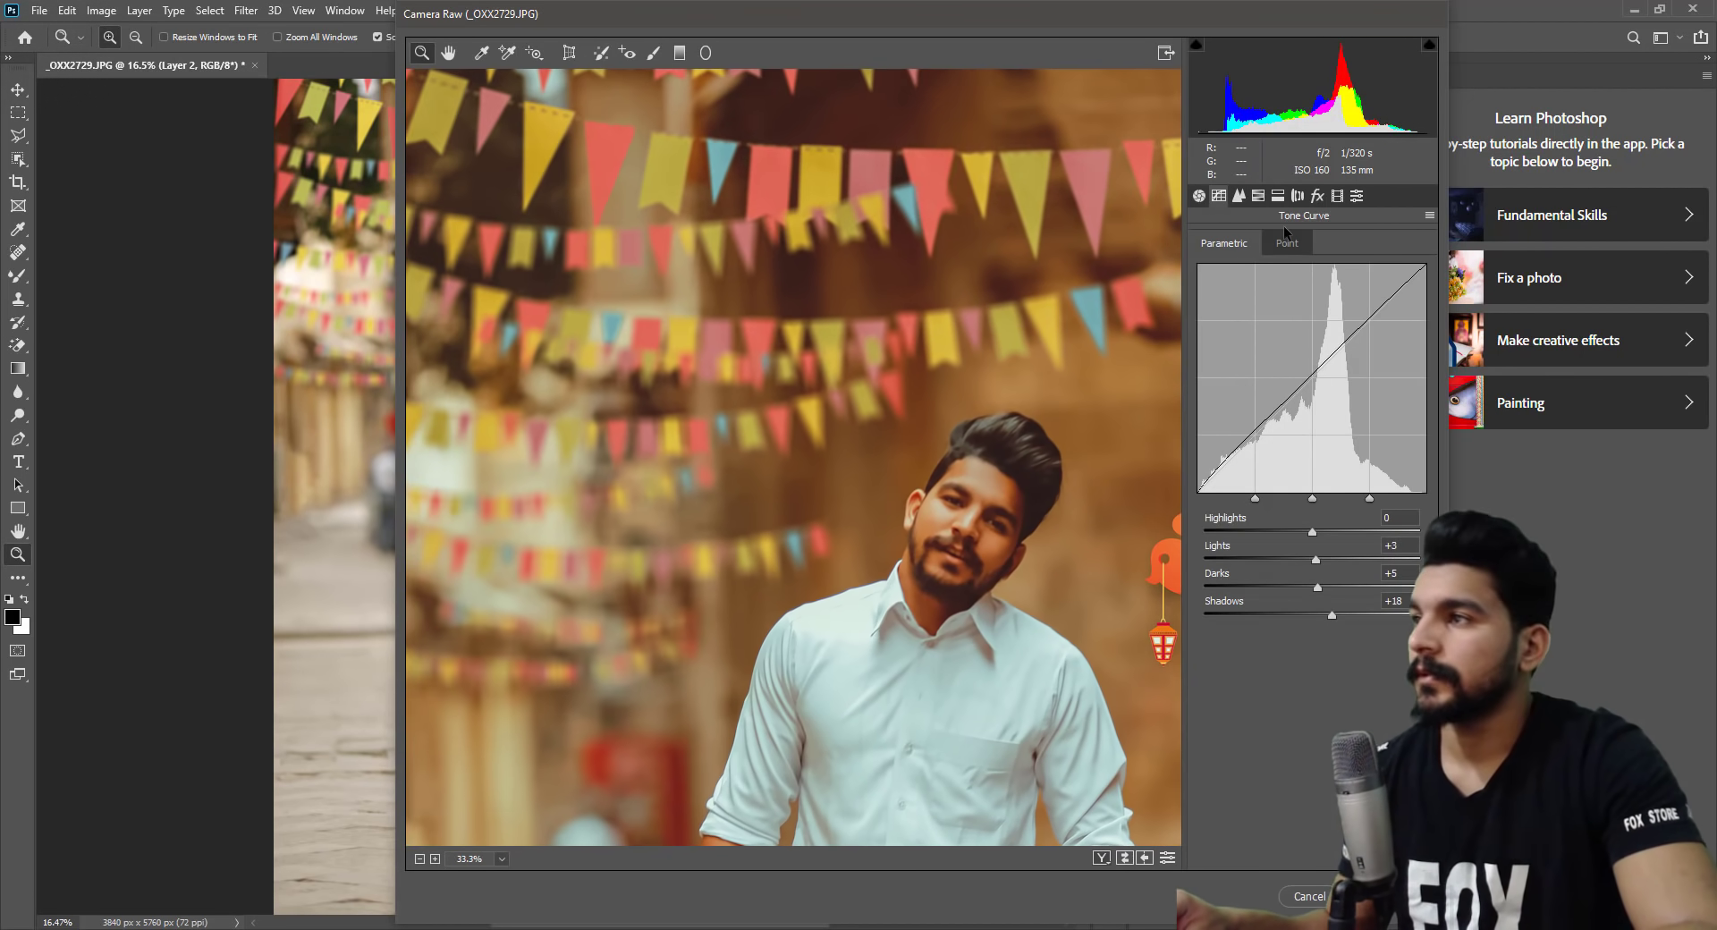
{"action": "left_click", "coordinate": [1318, 196]}
{"action": "left_click", "coordinate": [1219, 196]}
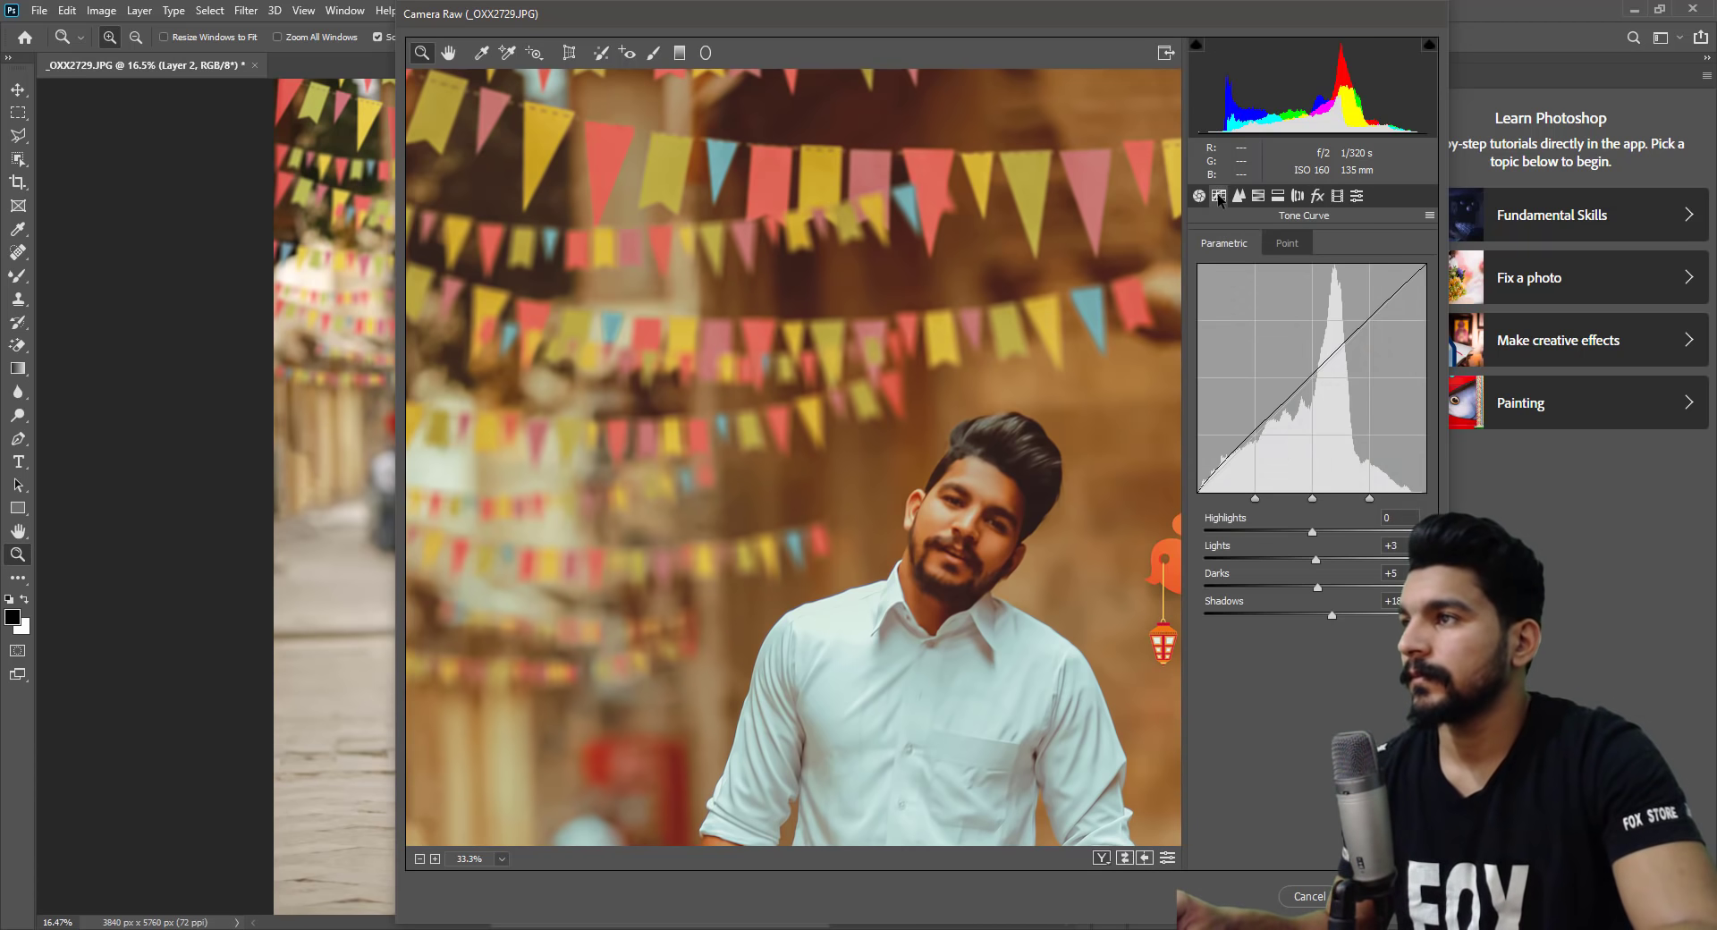
{"action": "left_click", "coordinate": [1238, 196]}
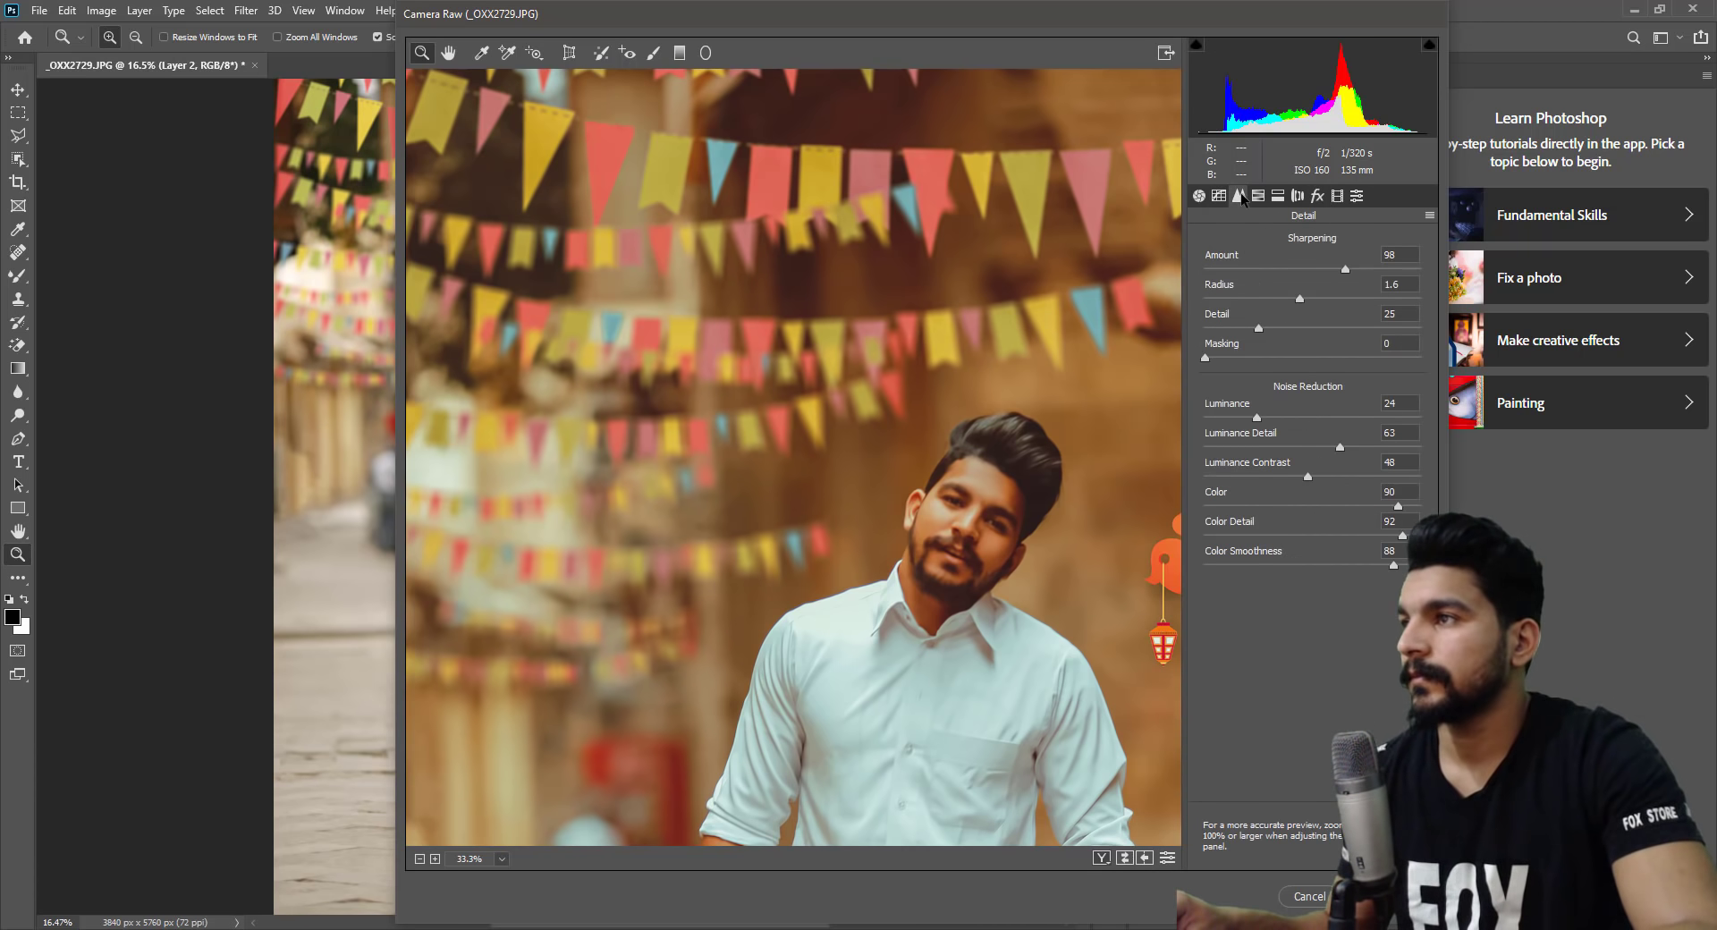
Raise sharpening Detail to 49 and fit the whole photo in the preview.
{"action": "left_click", "coordinate": [1309, 329]}
{"action": "key", "text": "ctrl+0"}
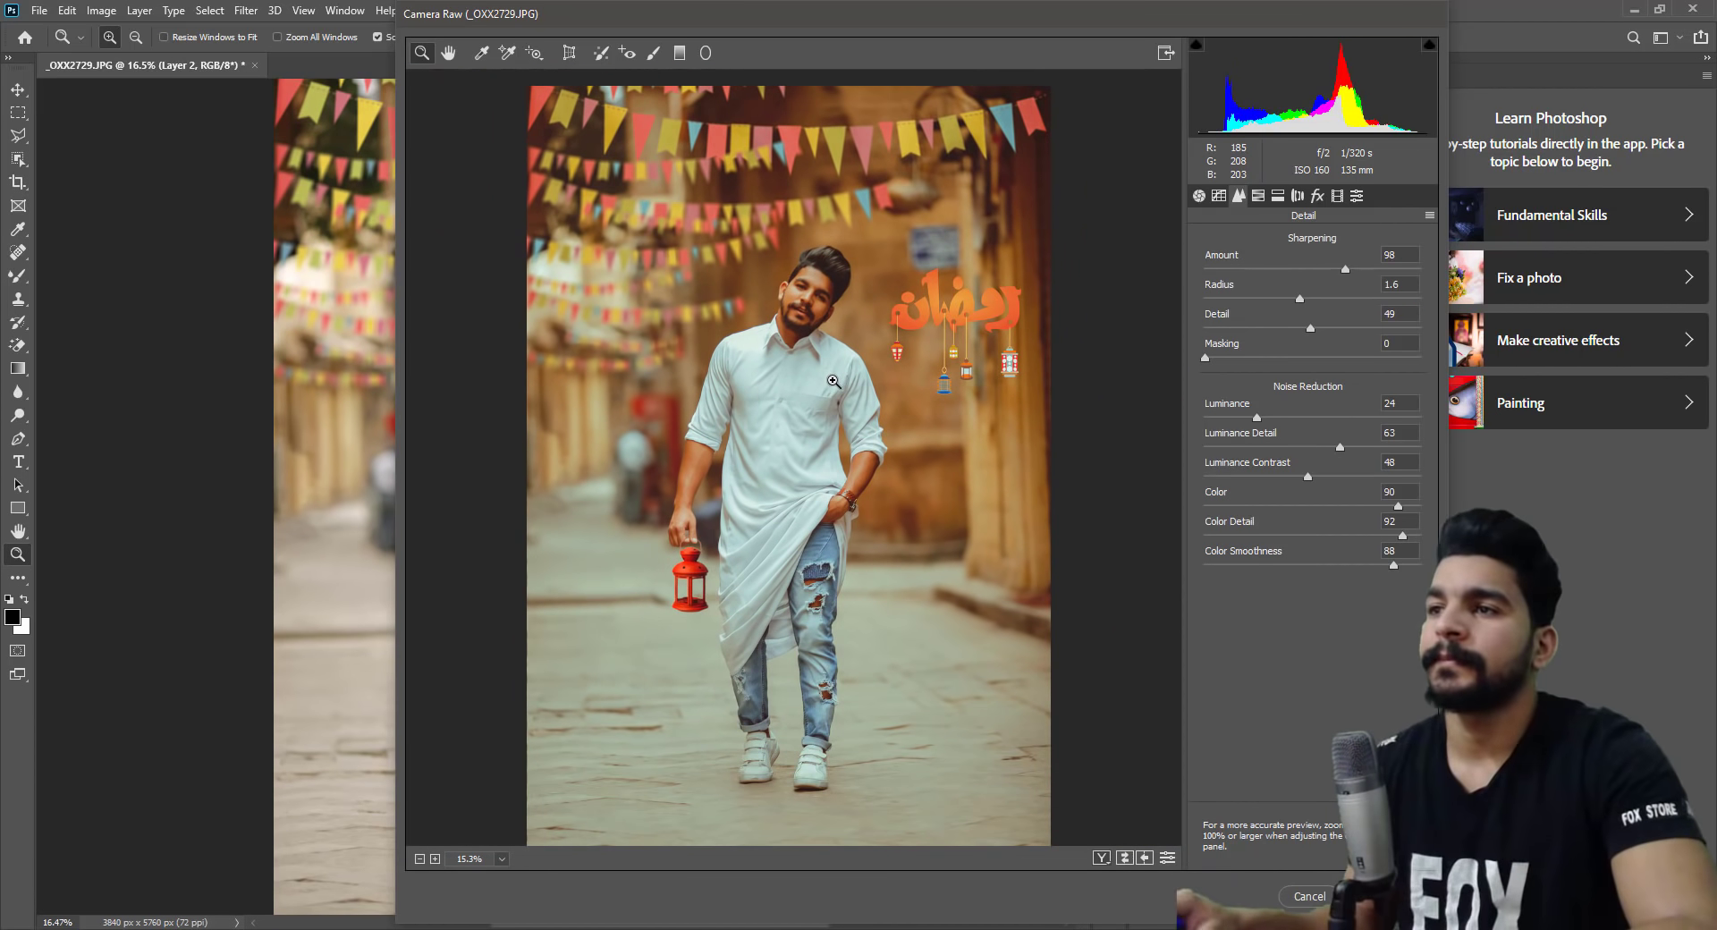
{"action": "left_click", "coordinate": [774, 354], "text": "alt"}
{"action": "left_click_drag", "start_coordinate": [805, 354], "coordinate": [819, 374]}
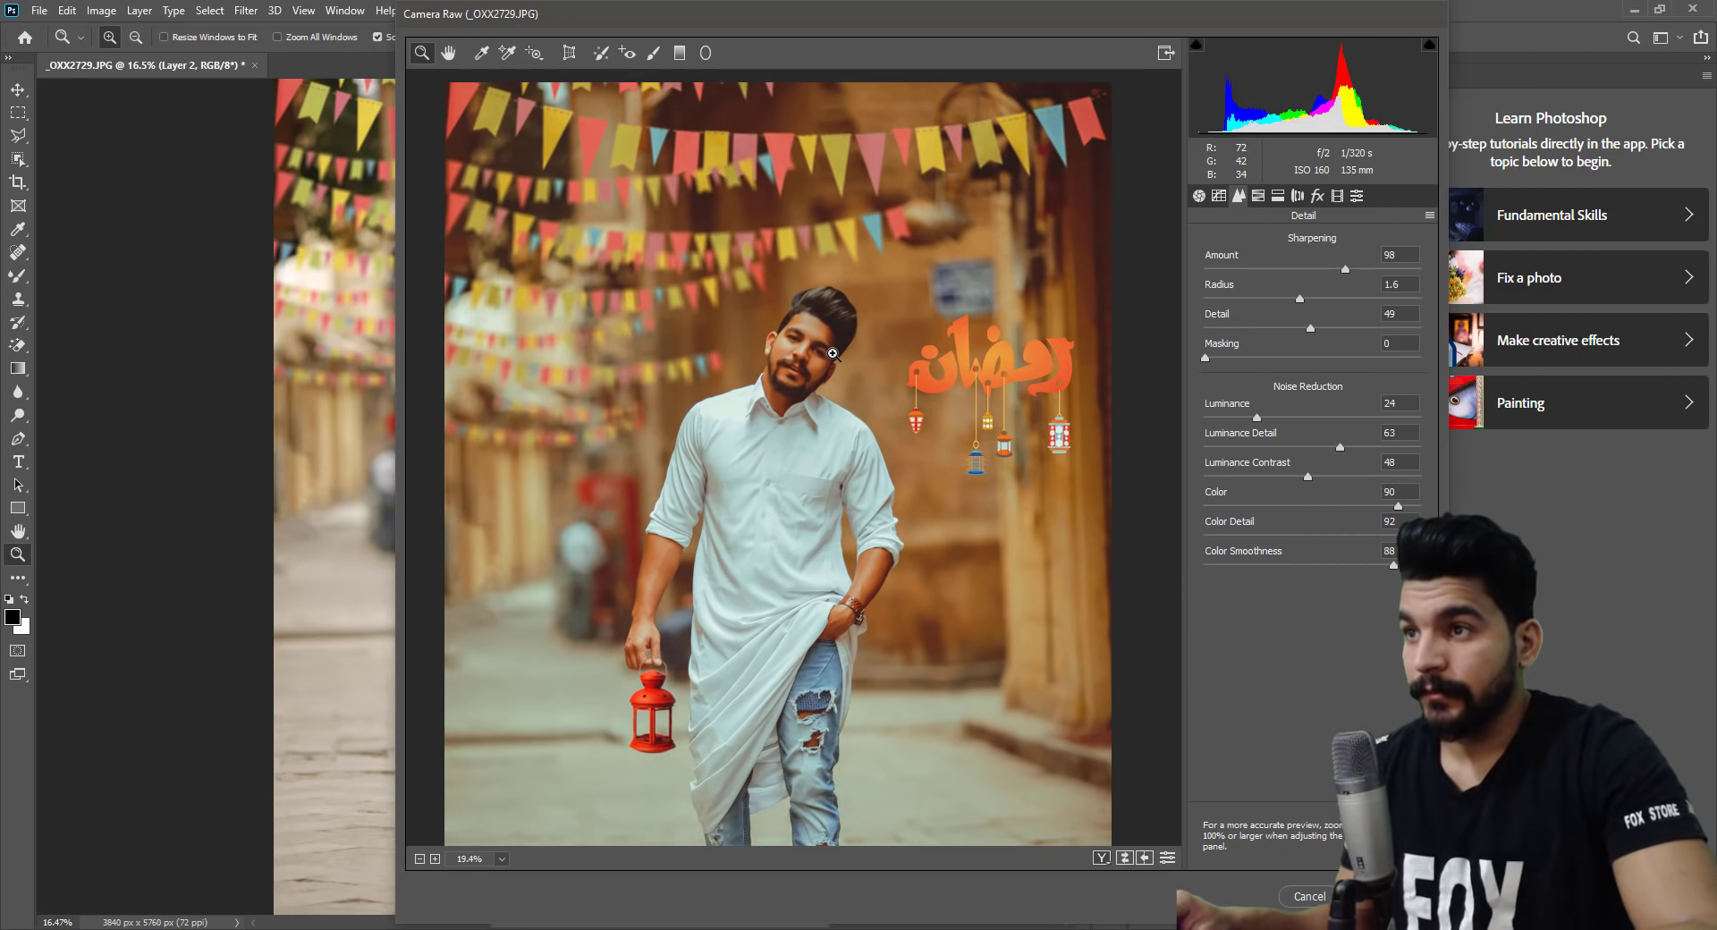
{"action": "right_click", "coordinate": [819, 374]}
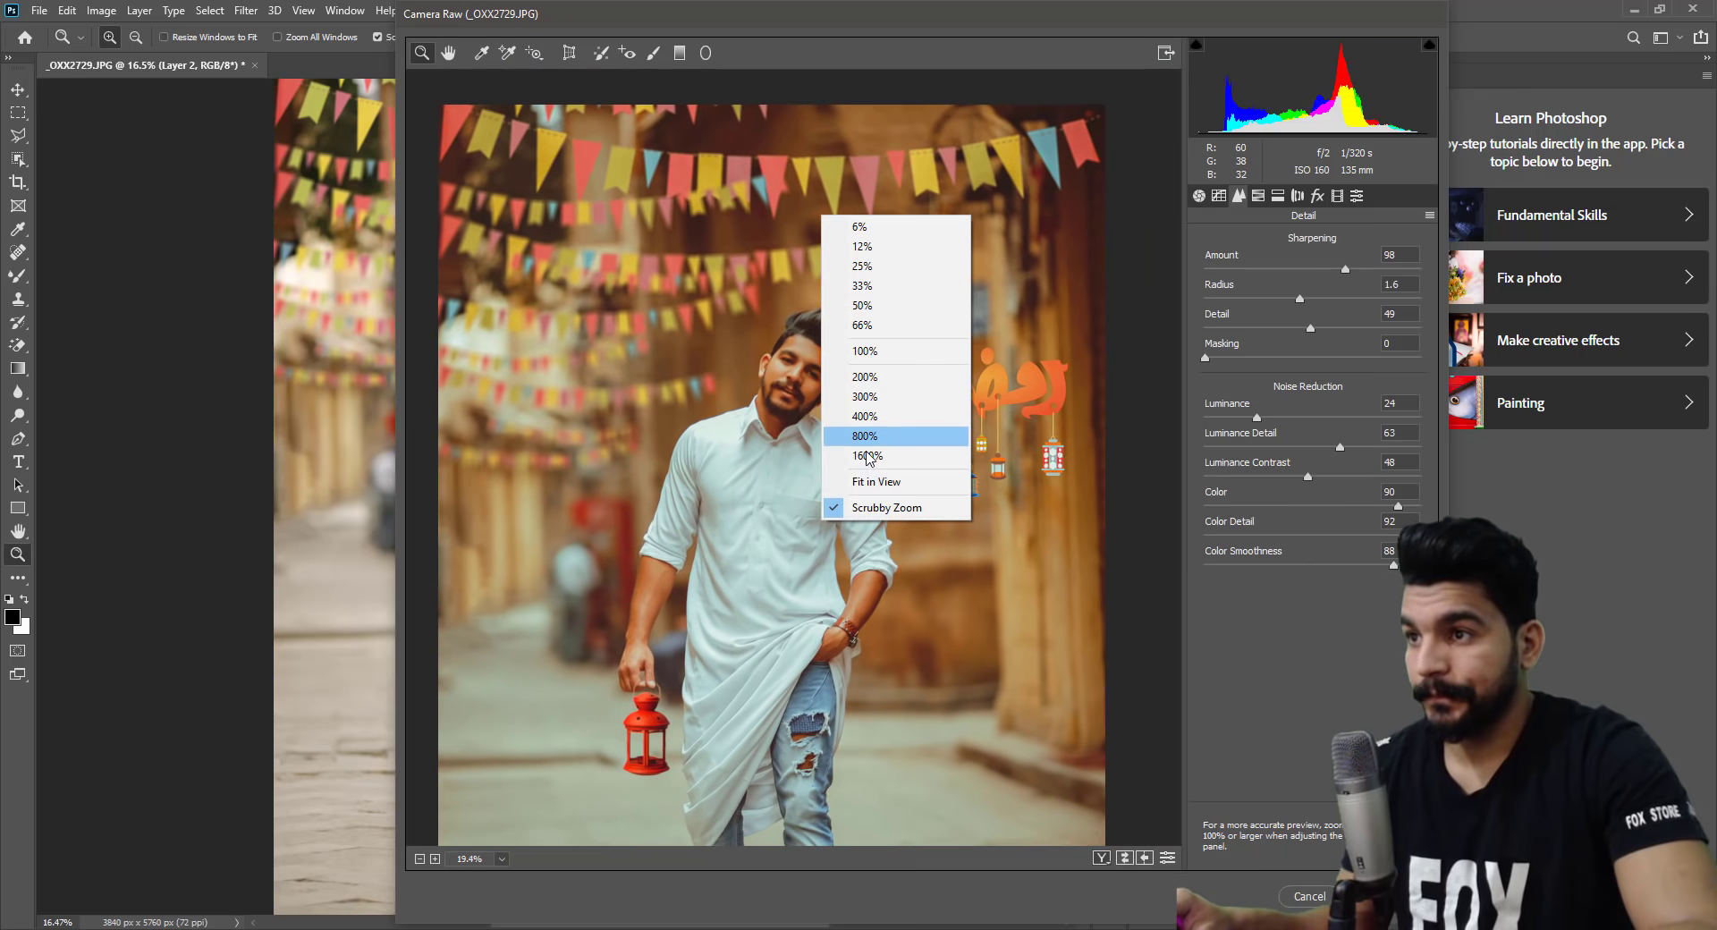
{"action": "left_click", "coordinate": [881, 481]}
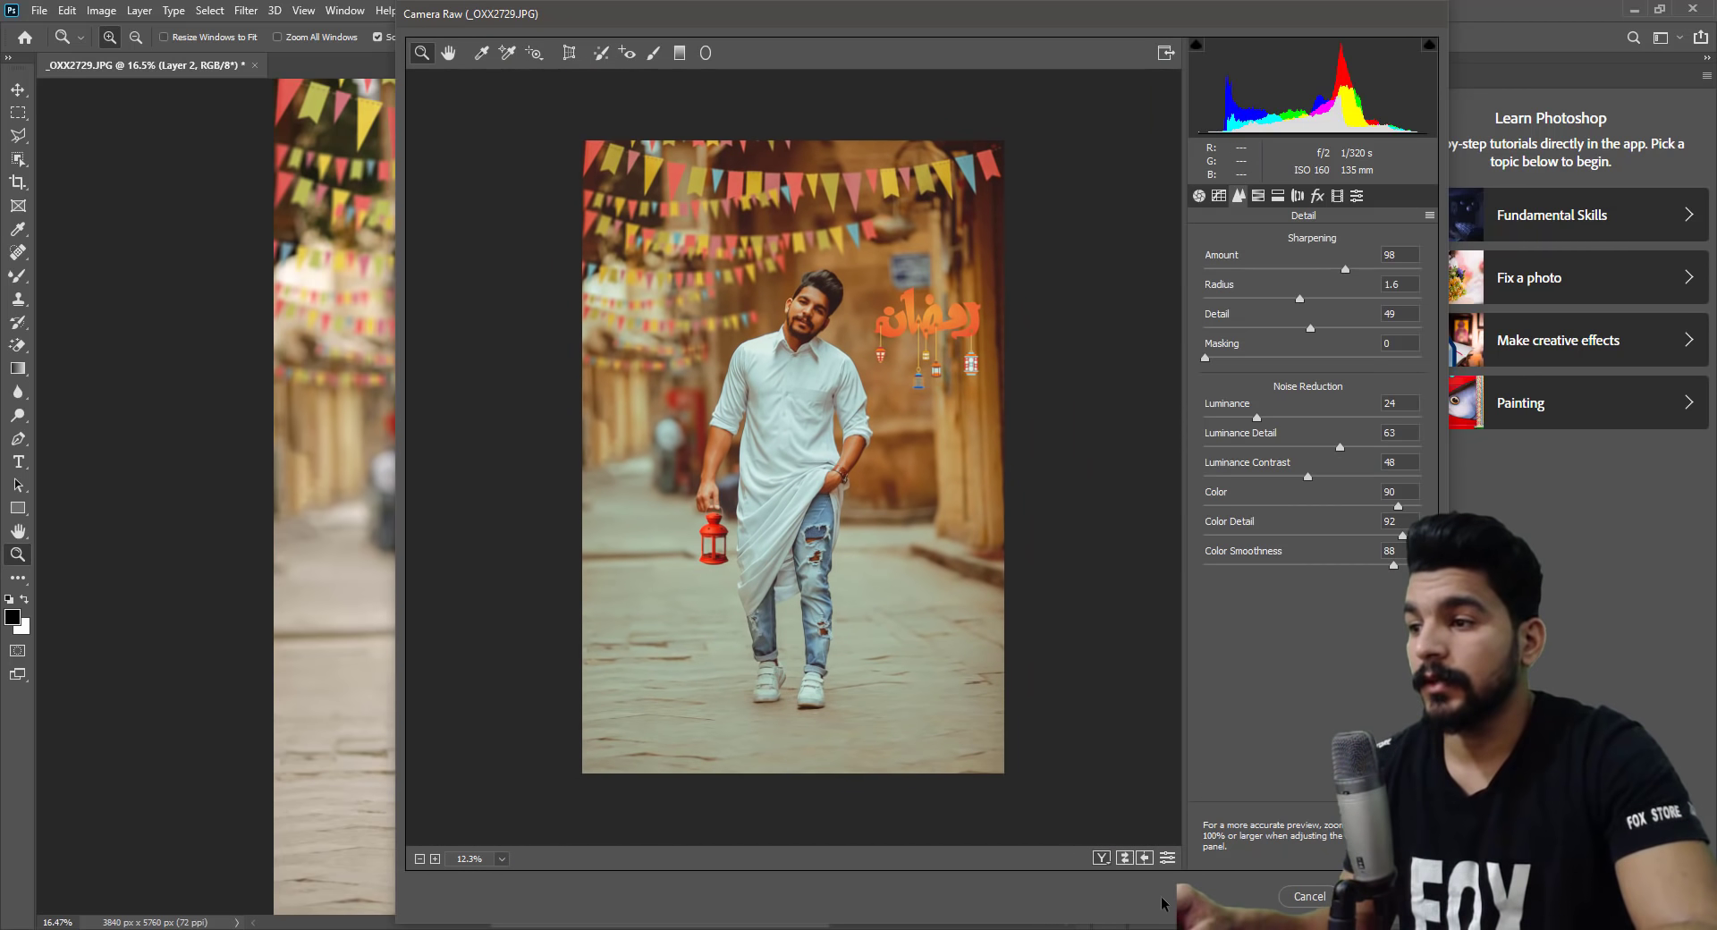
Toggle the before/after comparison to review the edit against the original settings.
{"action": "left_click", "coordinate": [1124, 859]}
{"action": "left_click", "coordinate": [1124, 858]}
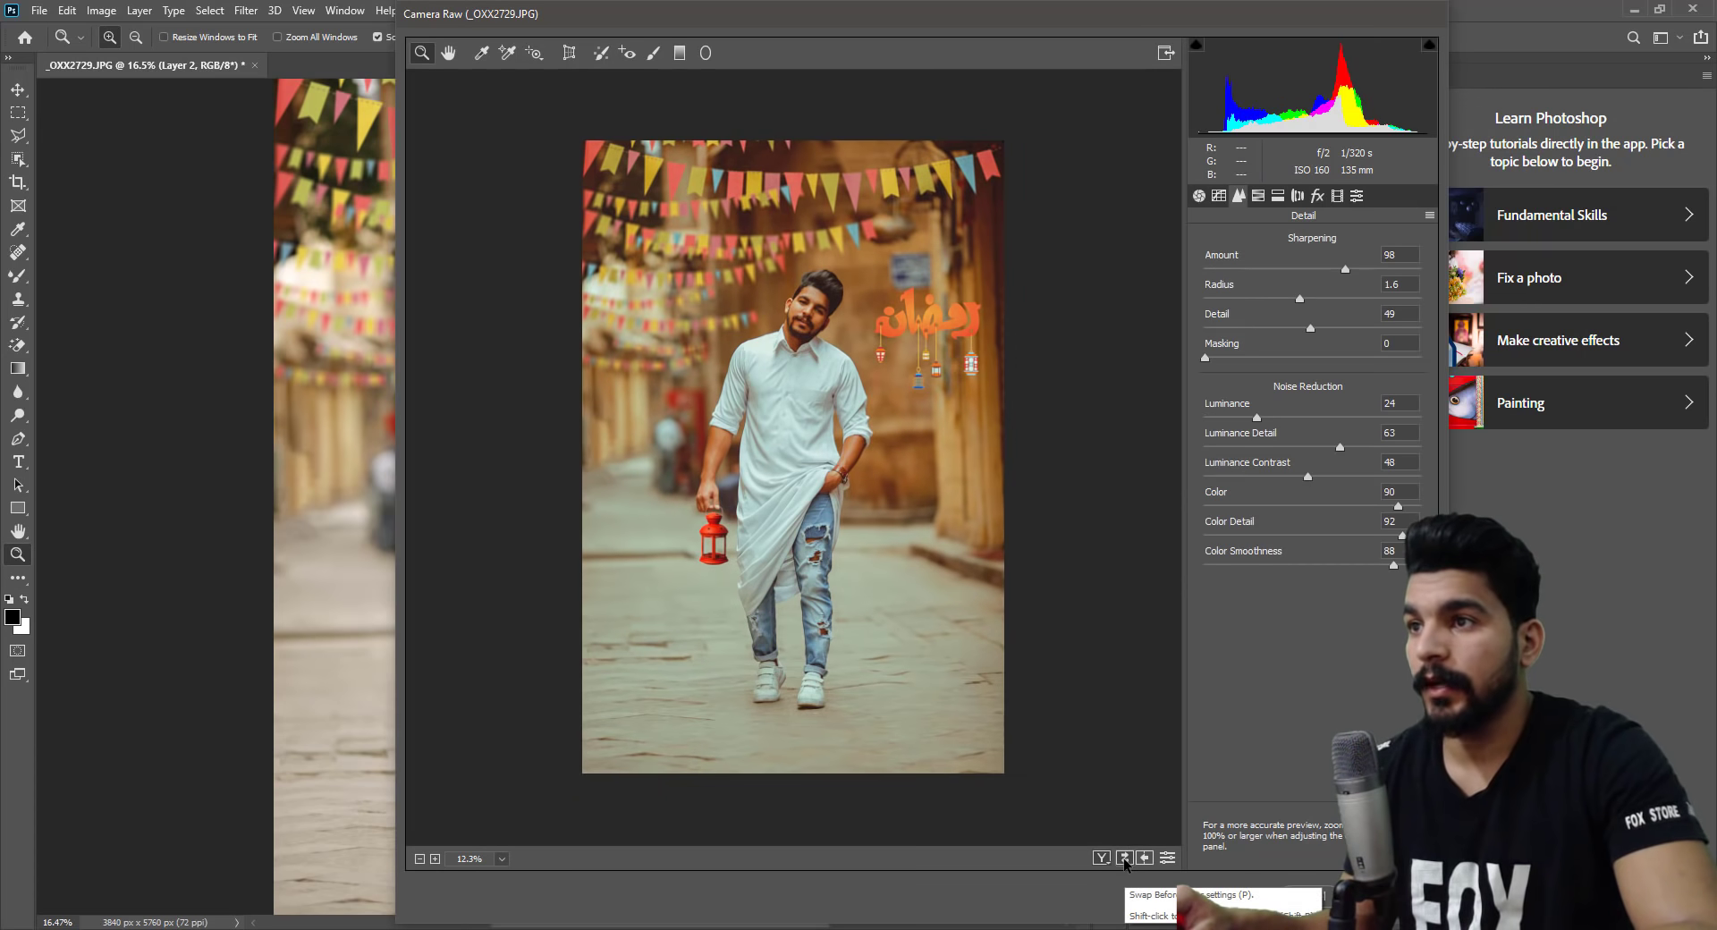
{"action": "left_click", "coordinate": [1124, 859]}
{"action": "left_click", "coordinate": [1124, 858]}
{"action": "scroll", "coordinate": [776, 356], "scroll_direction": "up", "scroll_amount": 5}
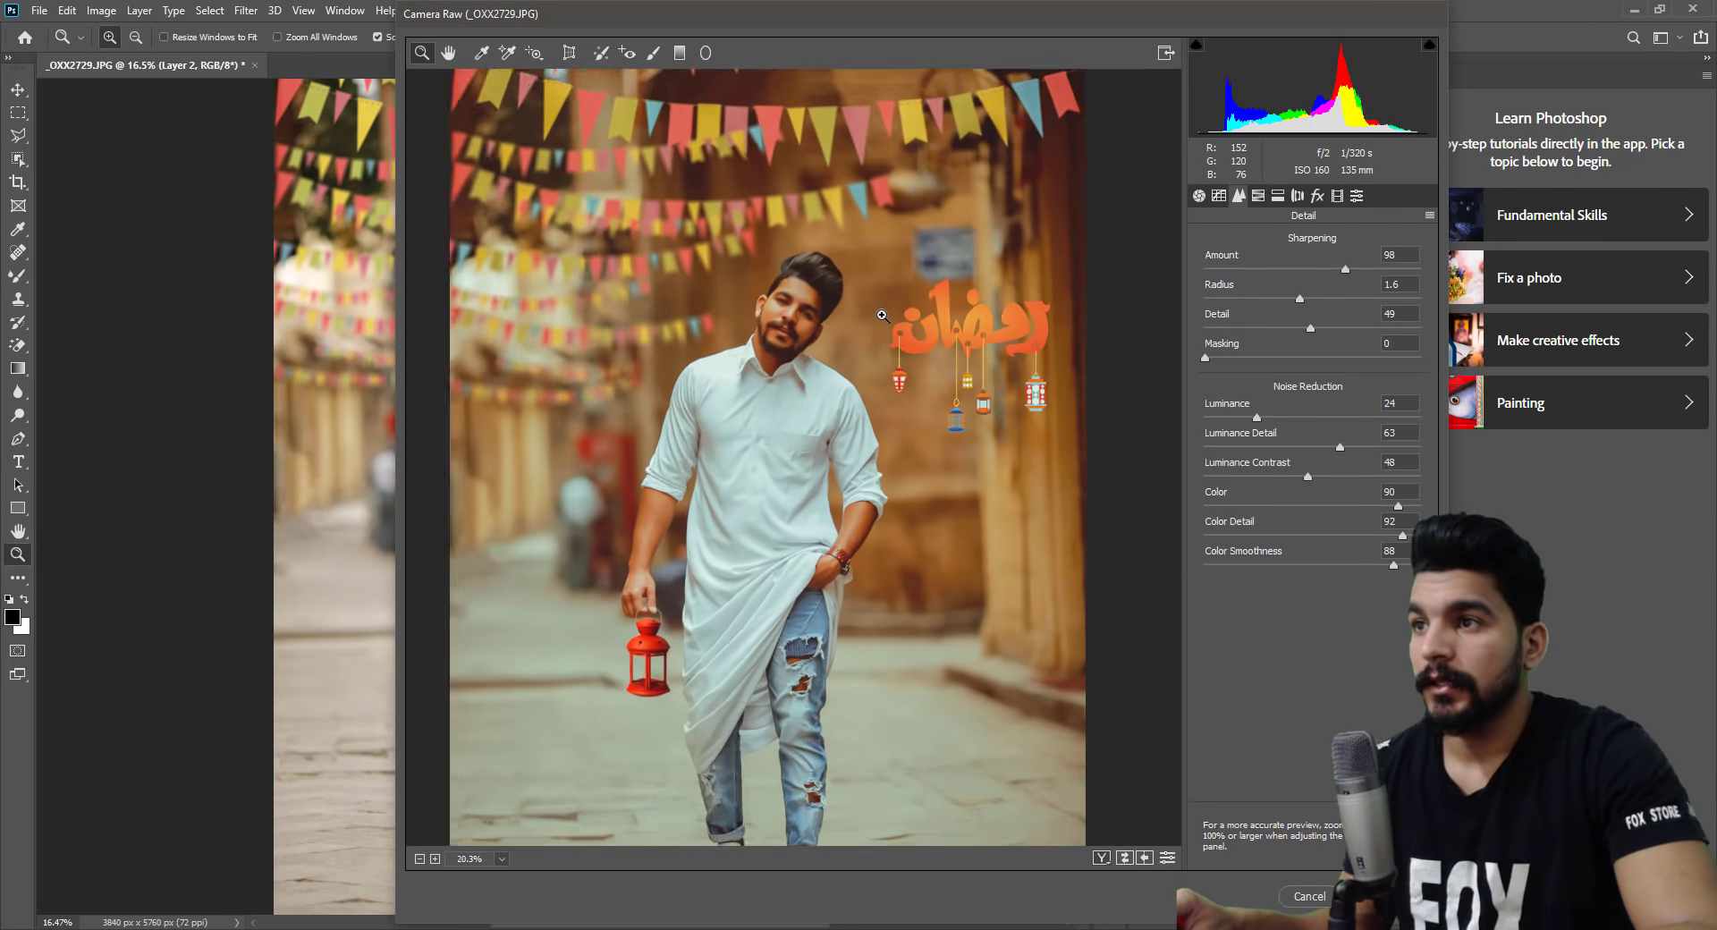
Raise Oranges luminance to +28 in HSL and apply the Camera Raw grade to Layer 2.
{"action": "left_click", "coordinate": [1277, 197]}
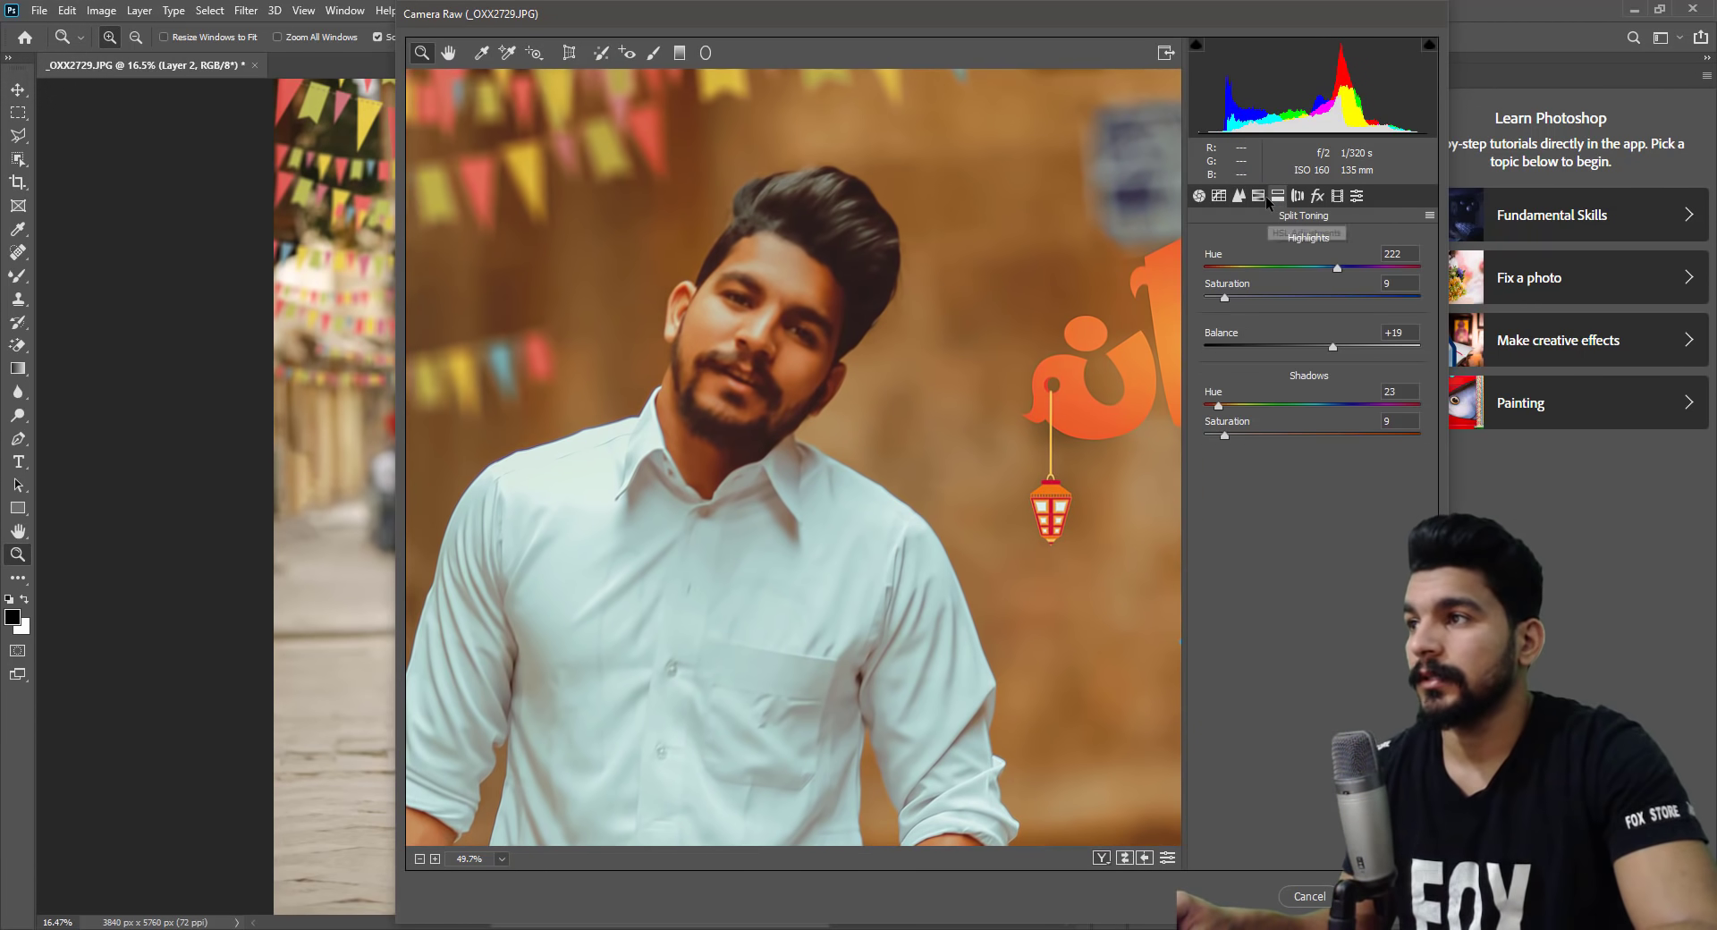
{"action": "left_click", "coordinate": [1346, 243]}
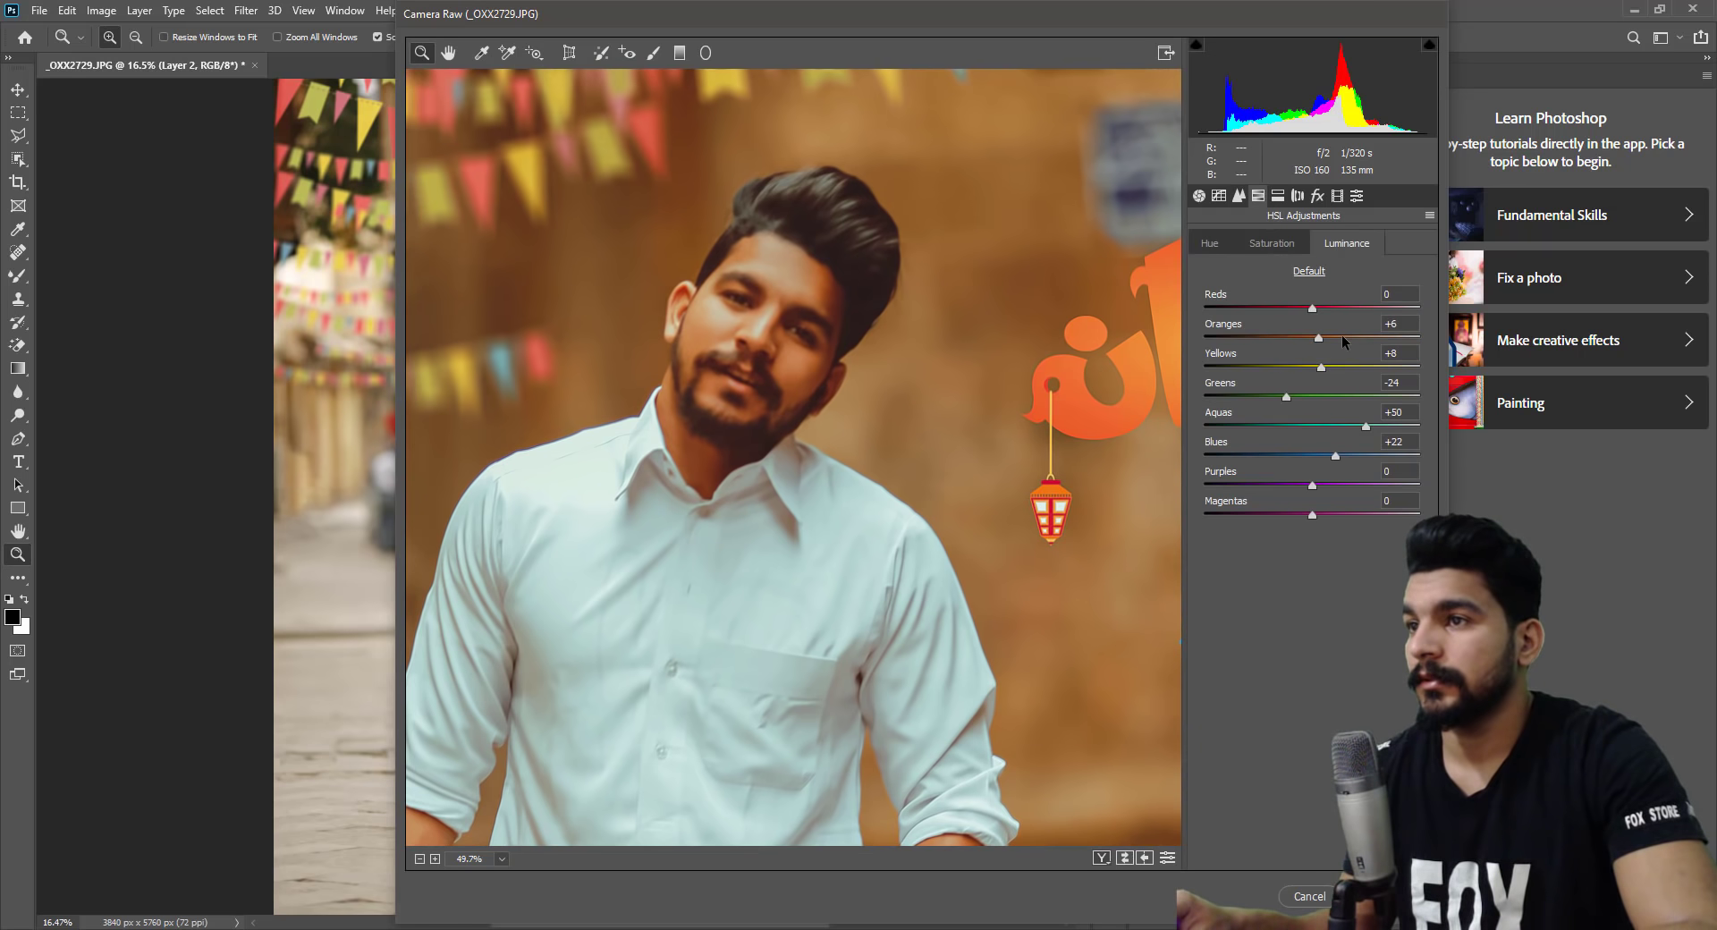
{"action": "left_click", "coordinate": [1342, 338]}
{"action": "key", "text": "ctrl+0"}
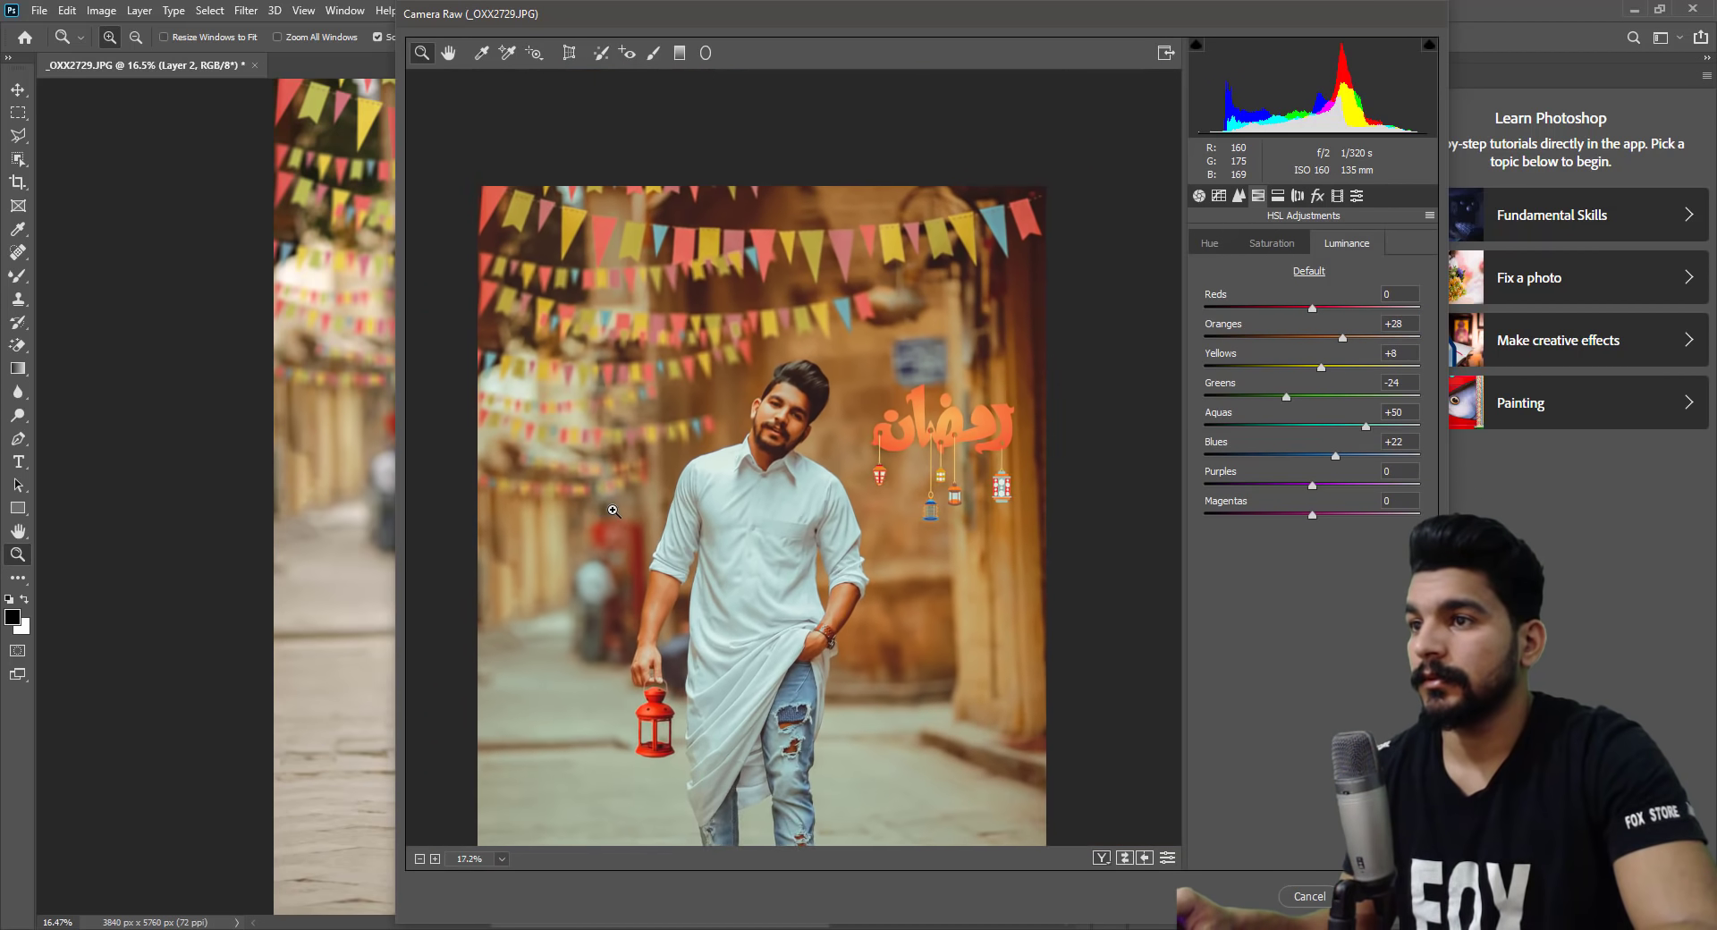
{"action": "left_click_drag", "start_coordinate": [614, 510], "coordinate": [738, 452]}
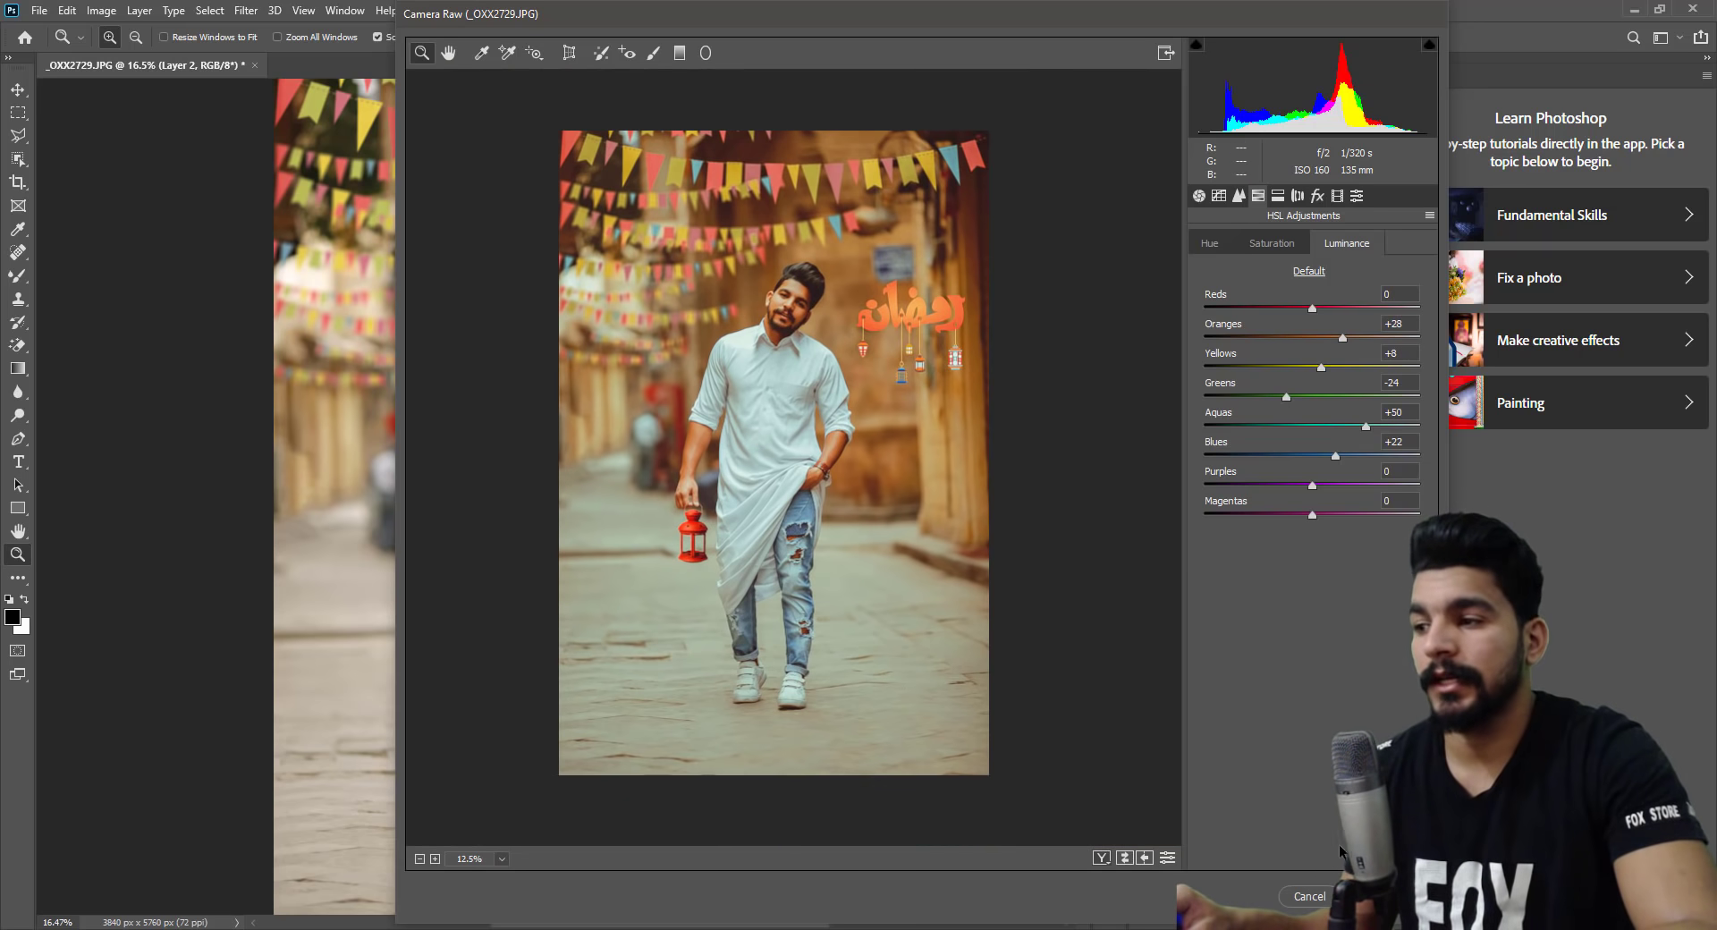
{"action": "key", "text": "Return"}
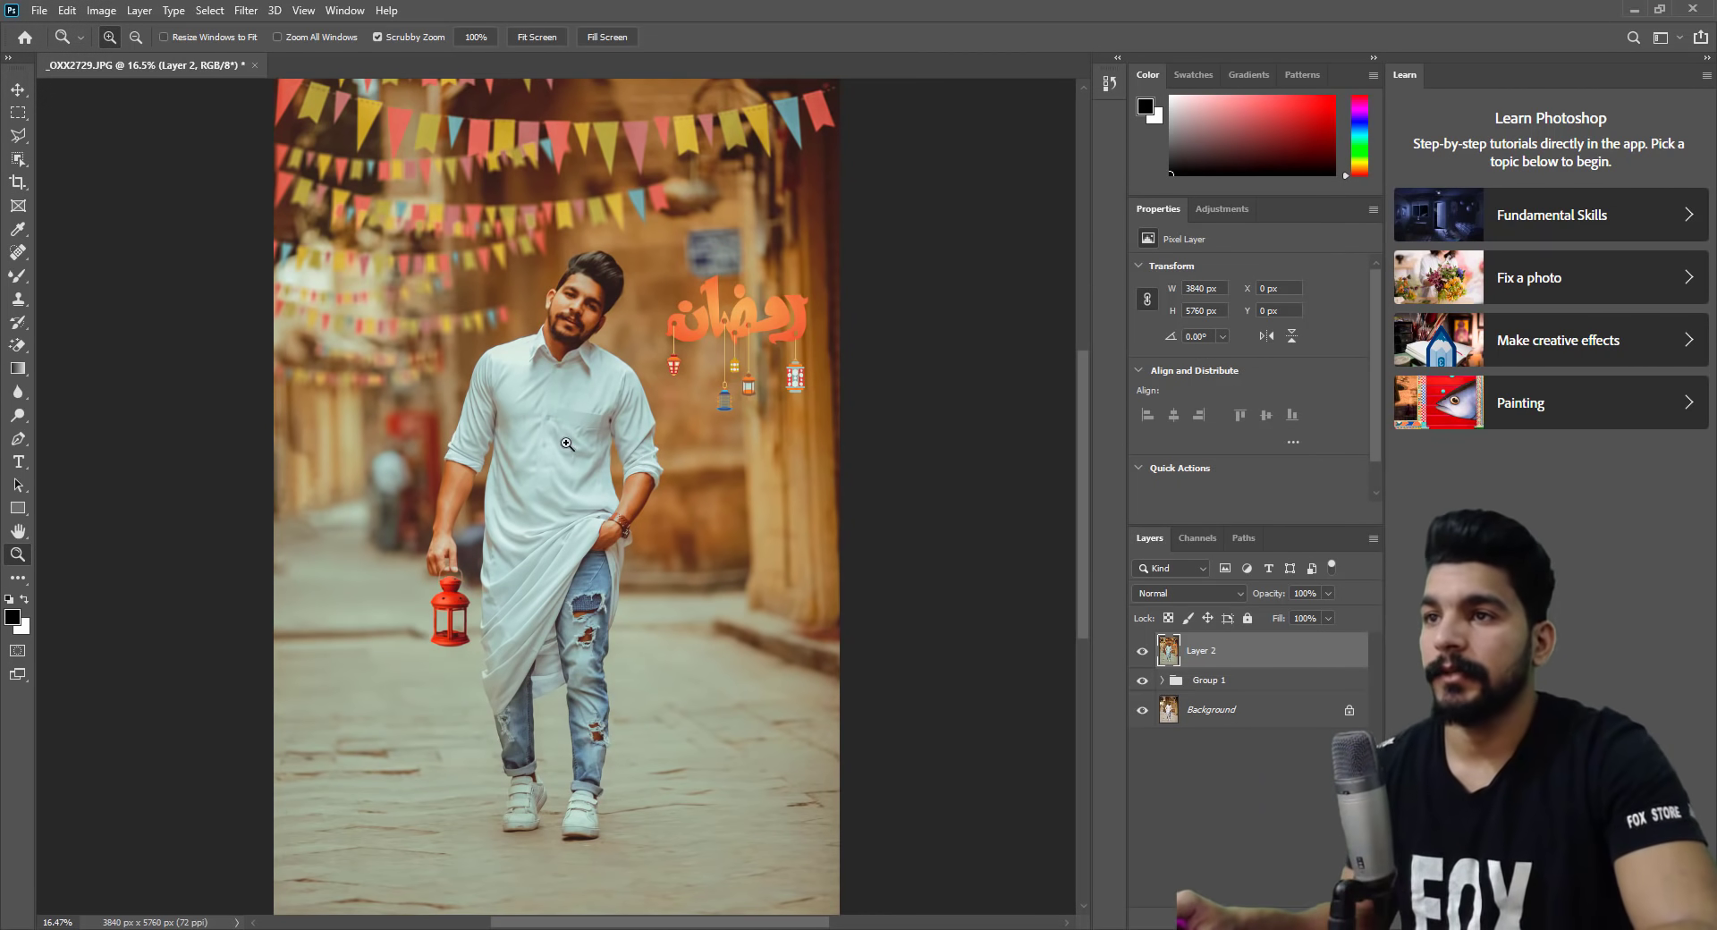
Zoom the canvas in around the man's face.
{"action": "scroll", "coordinate": [604, 308], "scroll_direction": "up", "scroll_amount": 1}
{"action": "scroll", "coordinate": [605, 307], "scroll_direction": "up", "scroll_amount": 4}
{"action": "scroll", "coordinate": [653, 361], "scroll_direction": "down", "scroll_amount": 5}
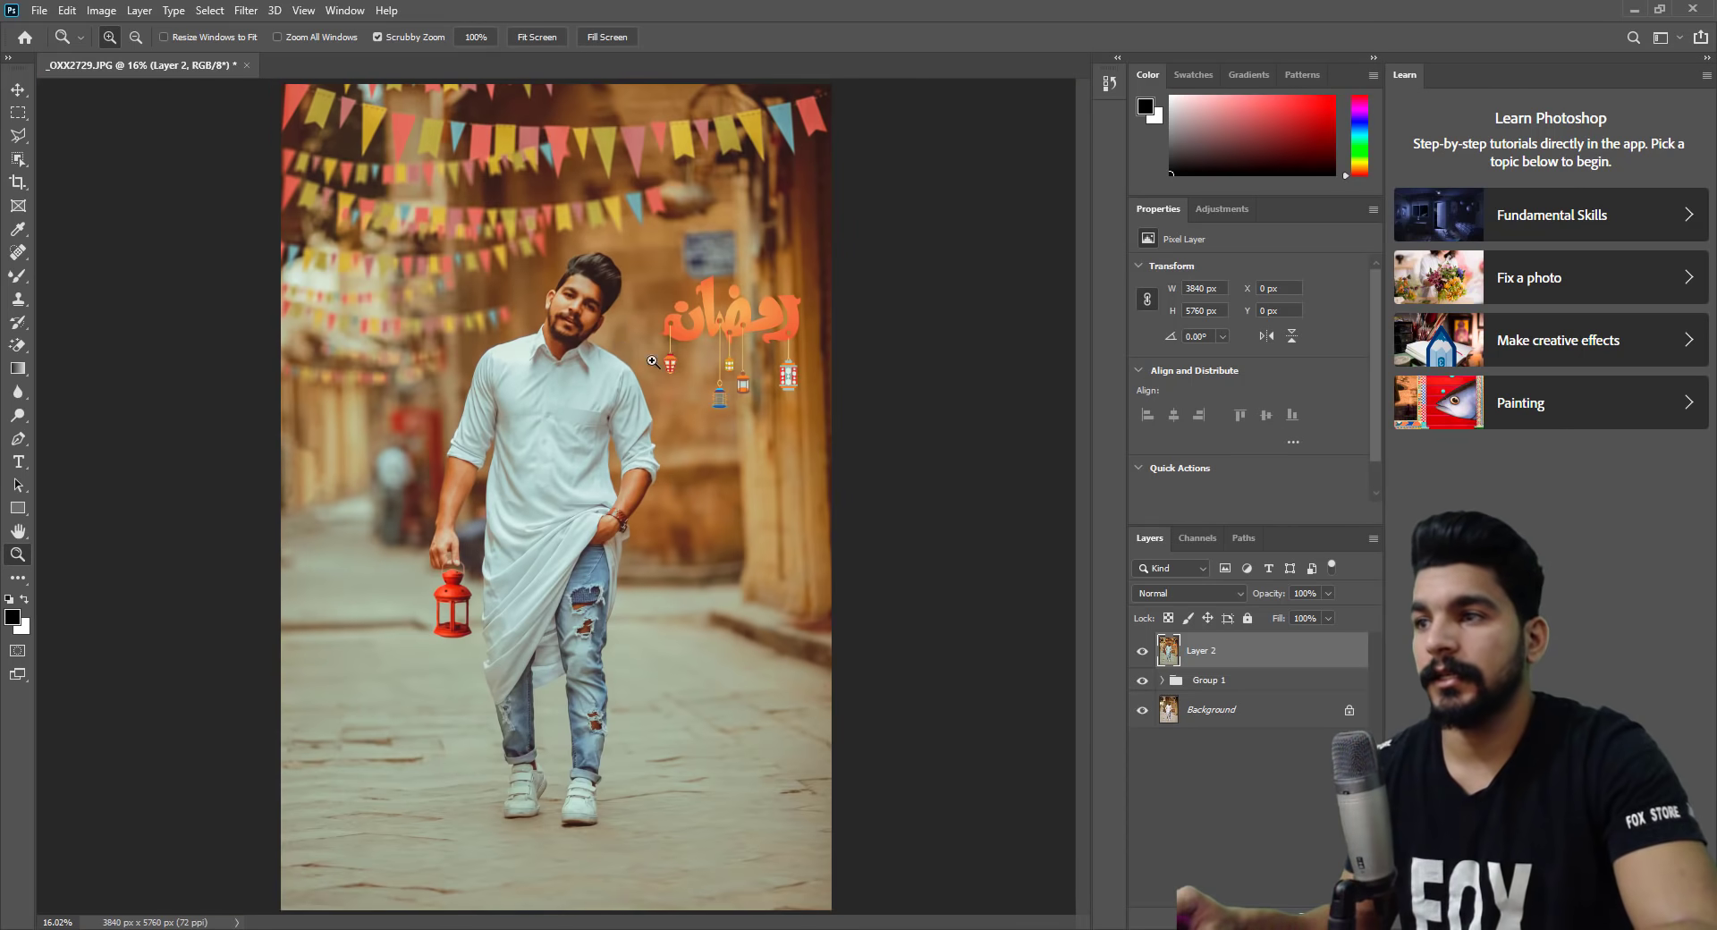
{"action": "scroll", "coordinate": [682, 279], "scroll_direction": "up", "scroll_amount": 8}
{"action": "scroll", "coordinate": [701, 279], "scroll_direction": "up", "scroll_amount": 4}
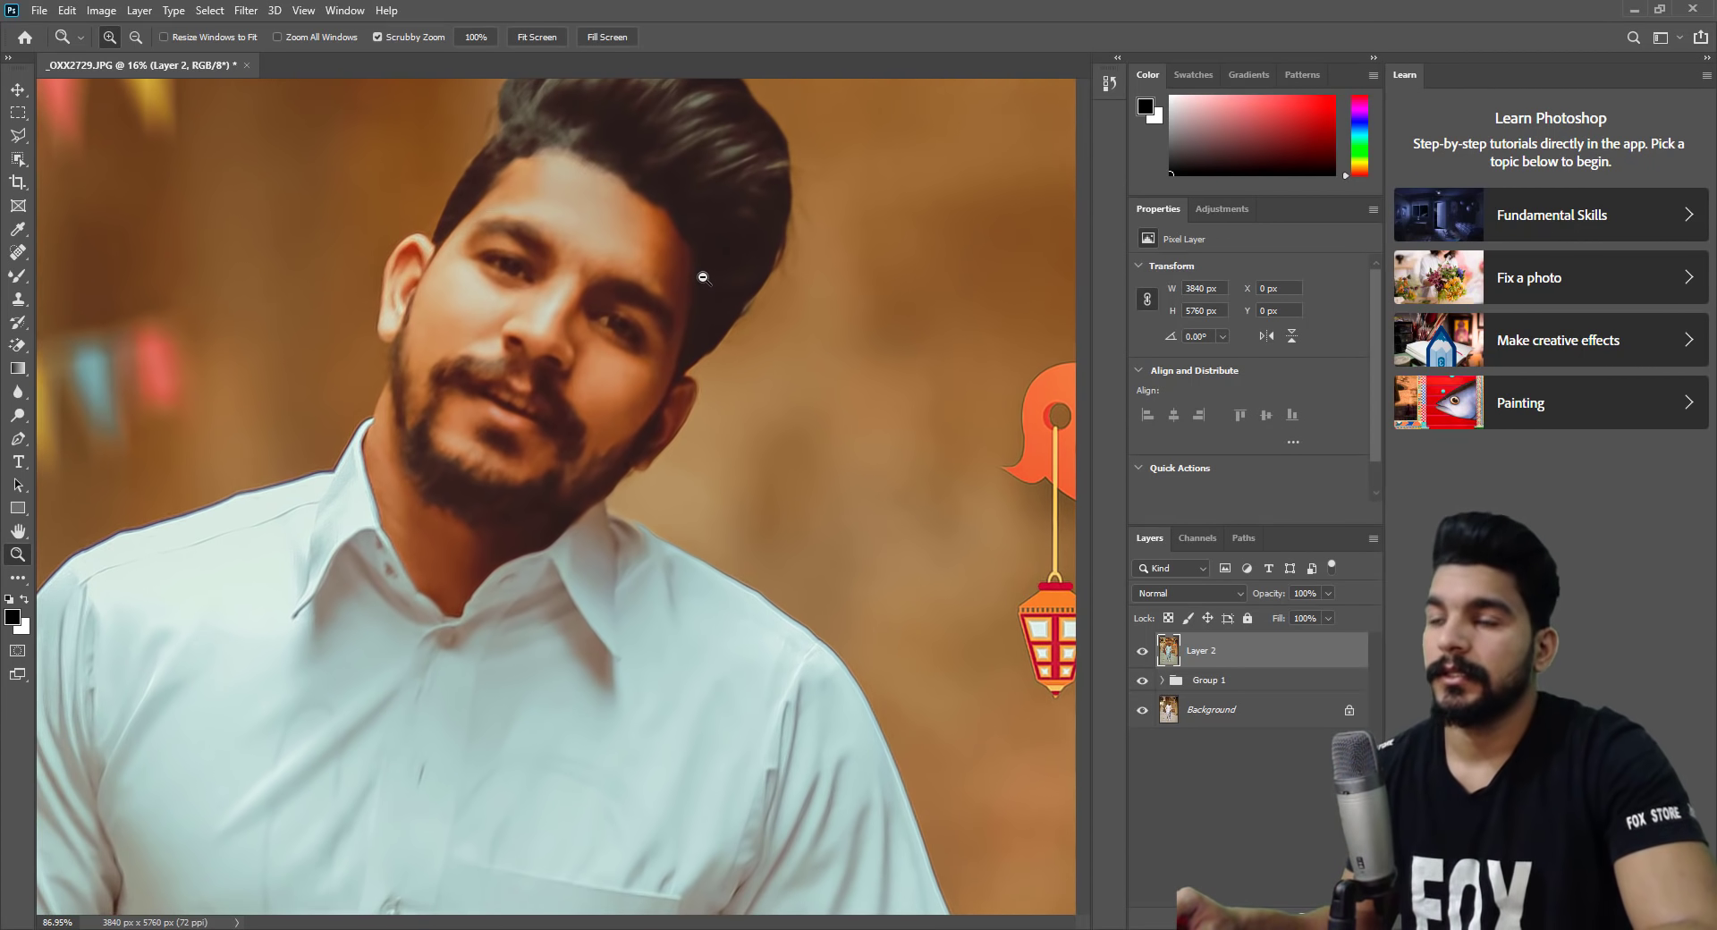
{"action": "scroll", "coordinate": [689, 280], "scroll_direction": "down", "scroll_amount": 1}
{"action": "left_click_drag", "start_coordinate": [663, 349], "coordinate": [760, 365]}
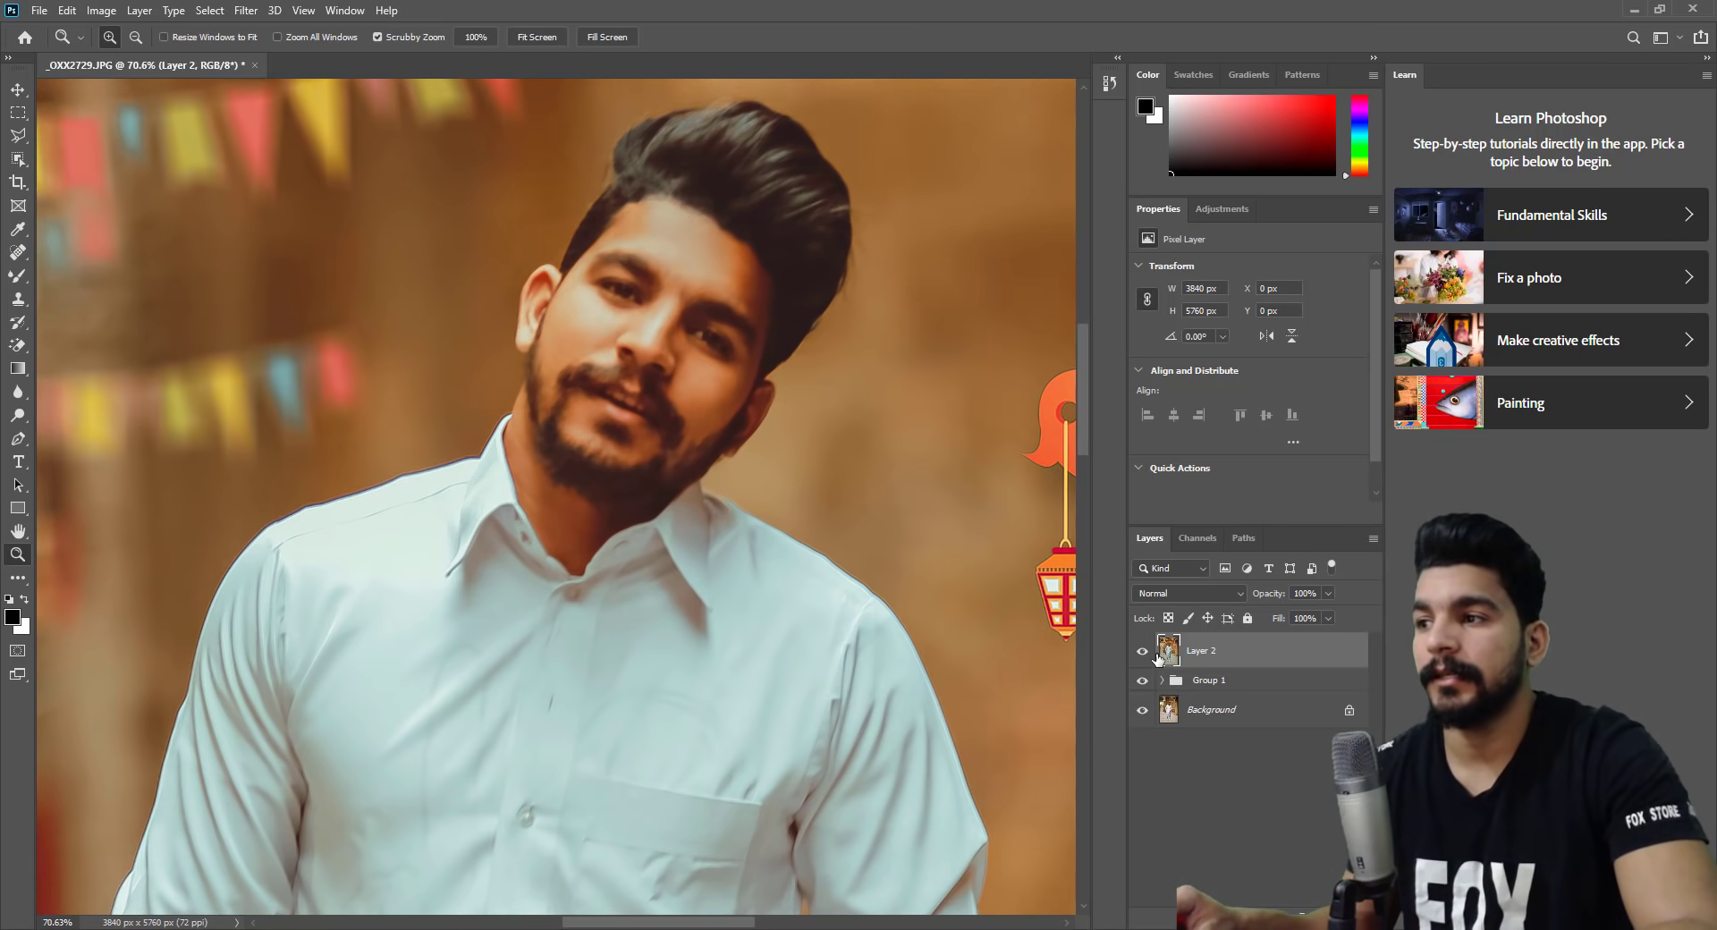
Toggle Layer 2's visibility to compare with the original, leaving it visible.
{"action": "left_click", "coordinate": [1143, 651]}
{"action": "left_click", "coordinate": [1143, 651]}
{"action": "left_click", "coordinate": [1143, 651]}
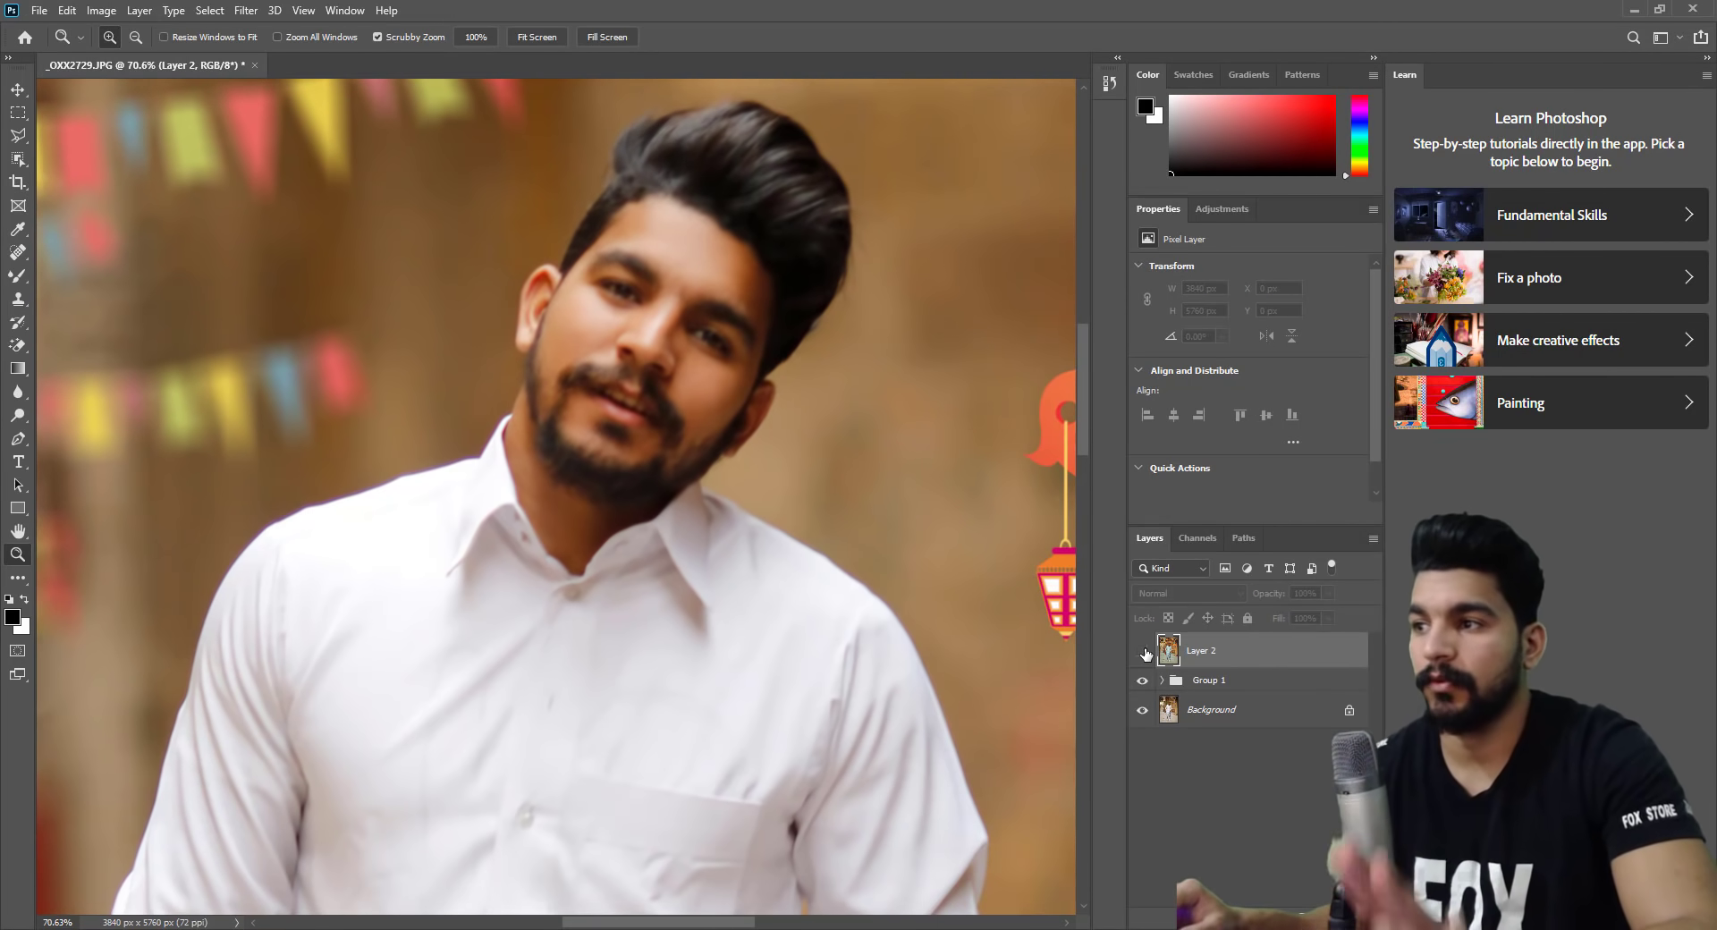
{"action": "left_click", "coordinate": [1143, 651]}
{"action": "left_click", "coordinate": [1143, 651]}
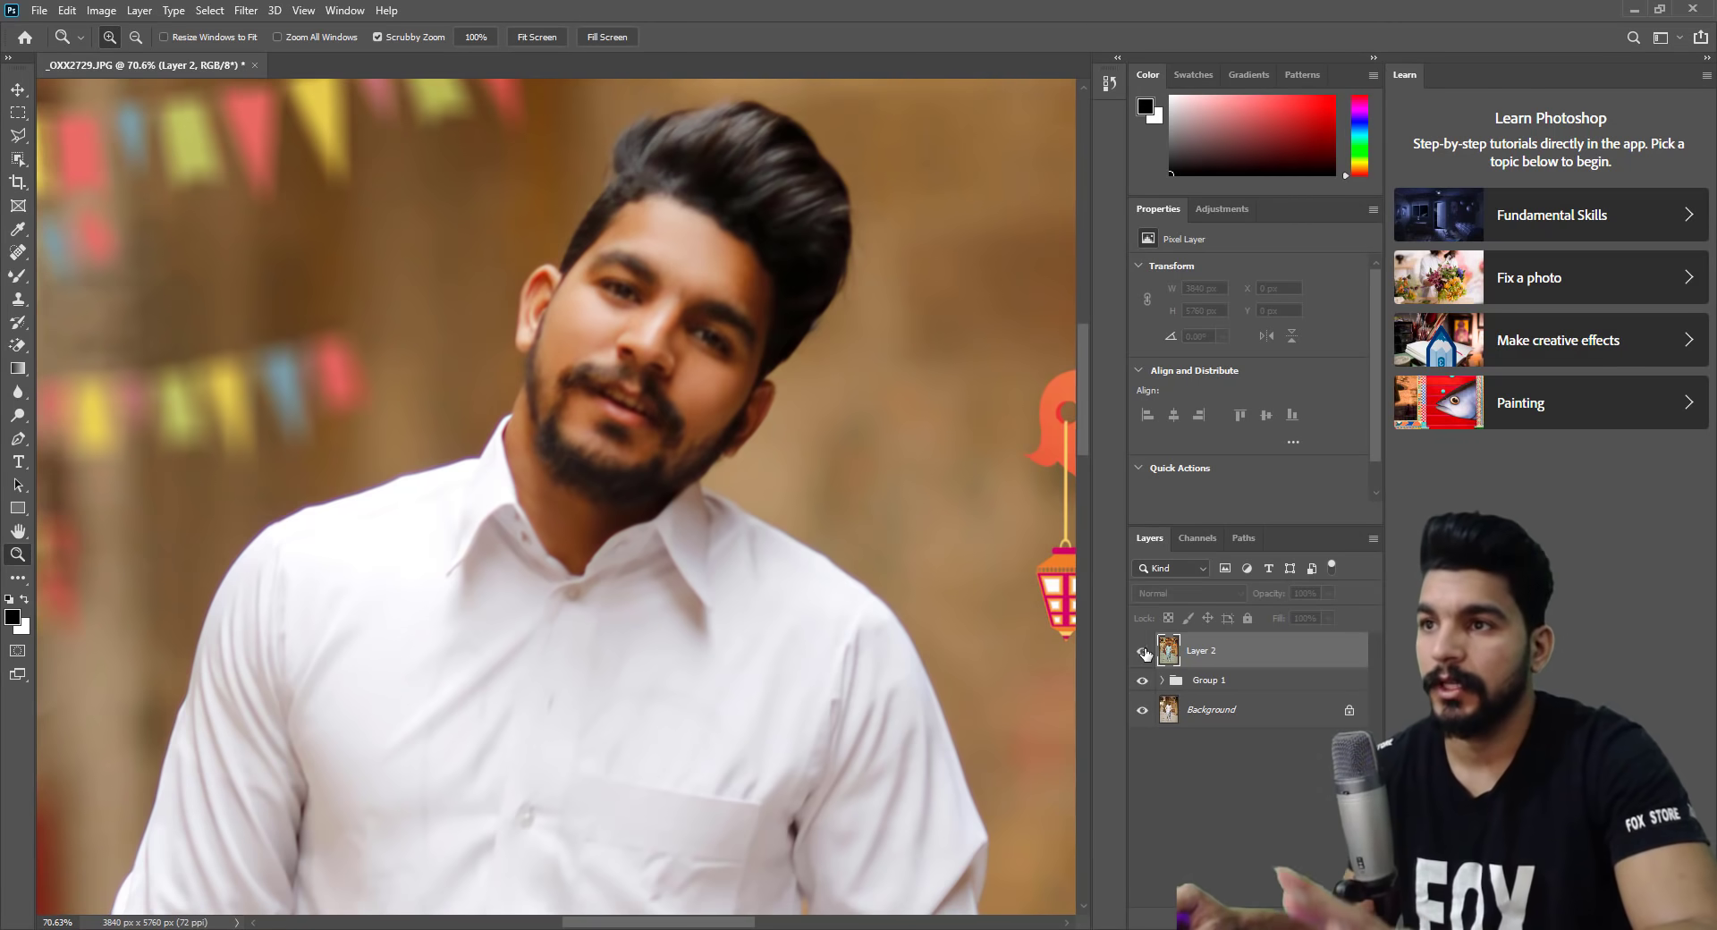
{"action": "left_click", "coordinate": [1142, 651]}
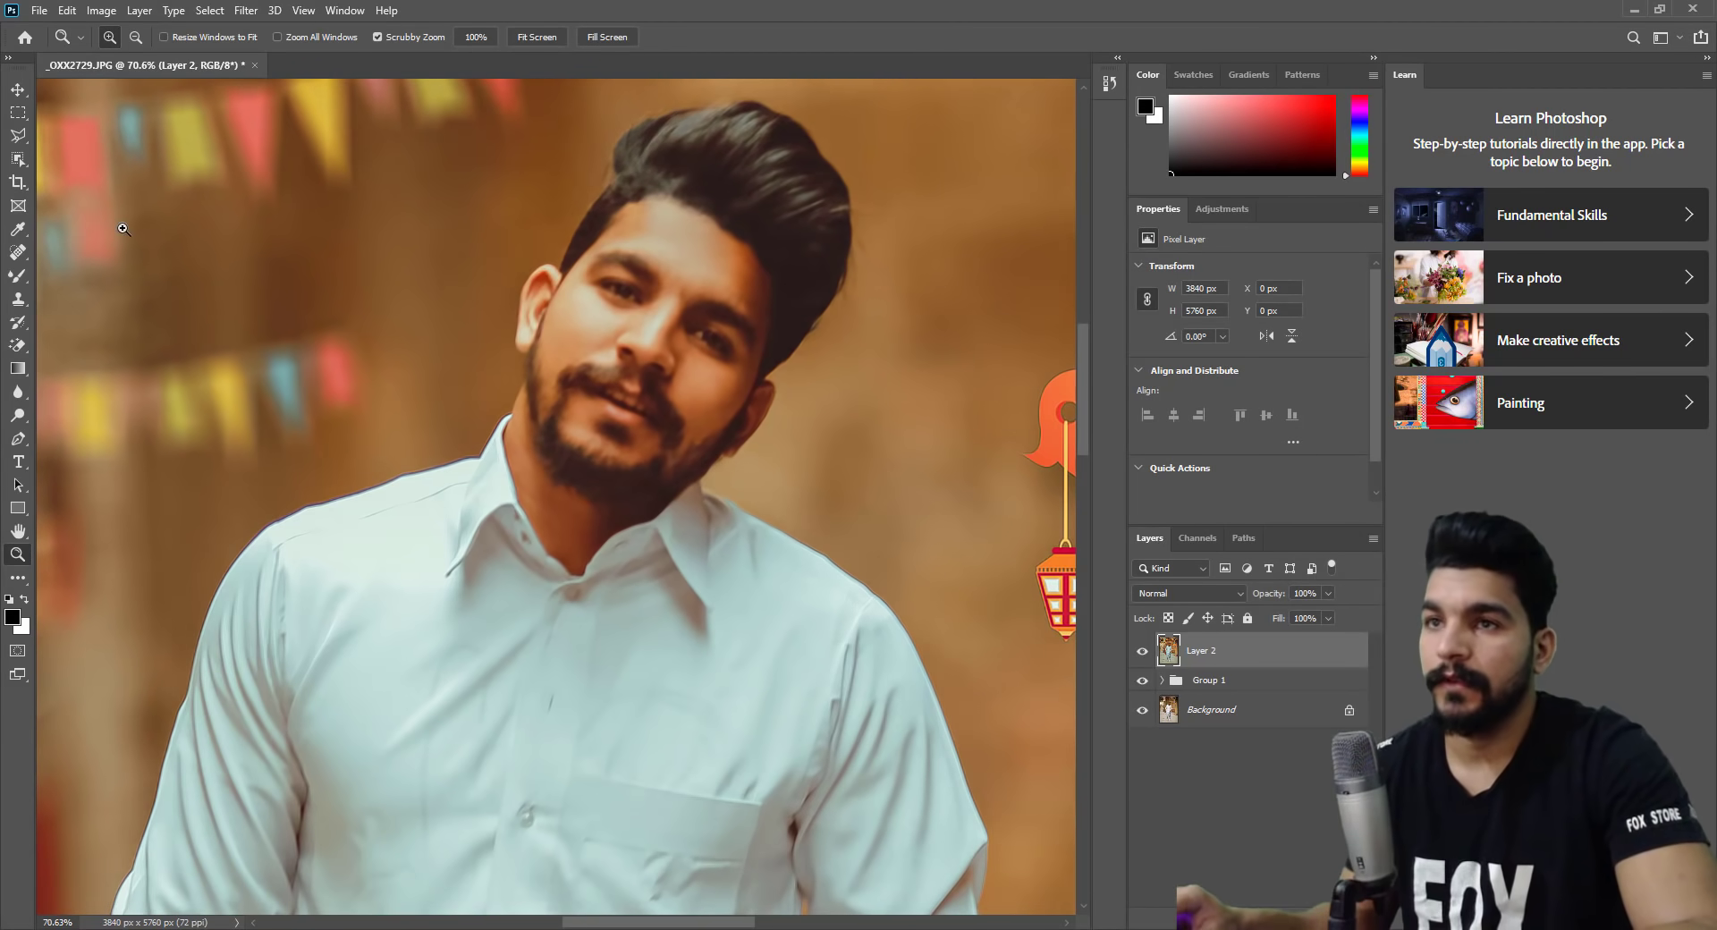
{"action": "left_click", "coordinate": [18, 345]}
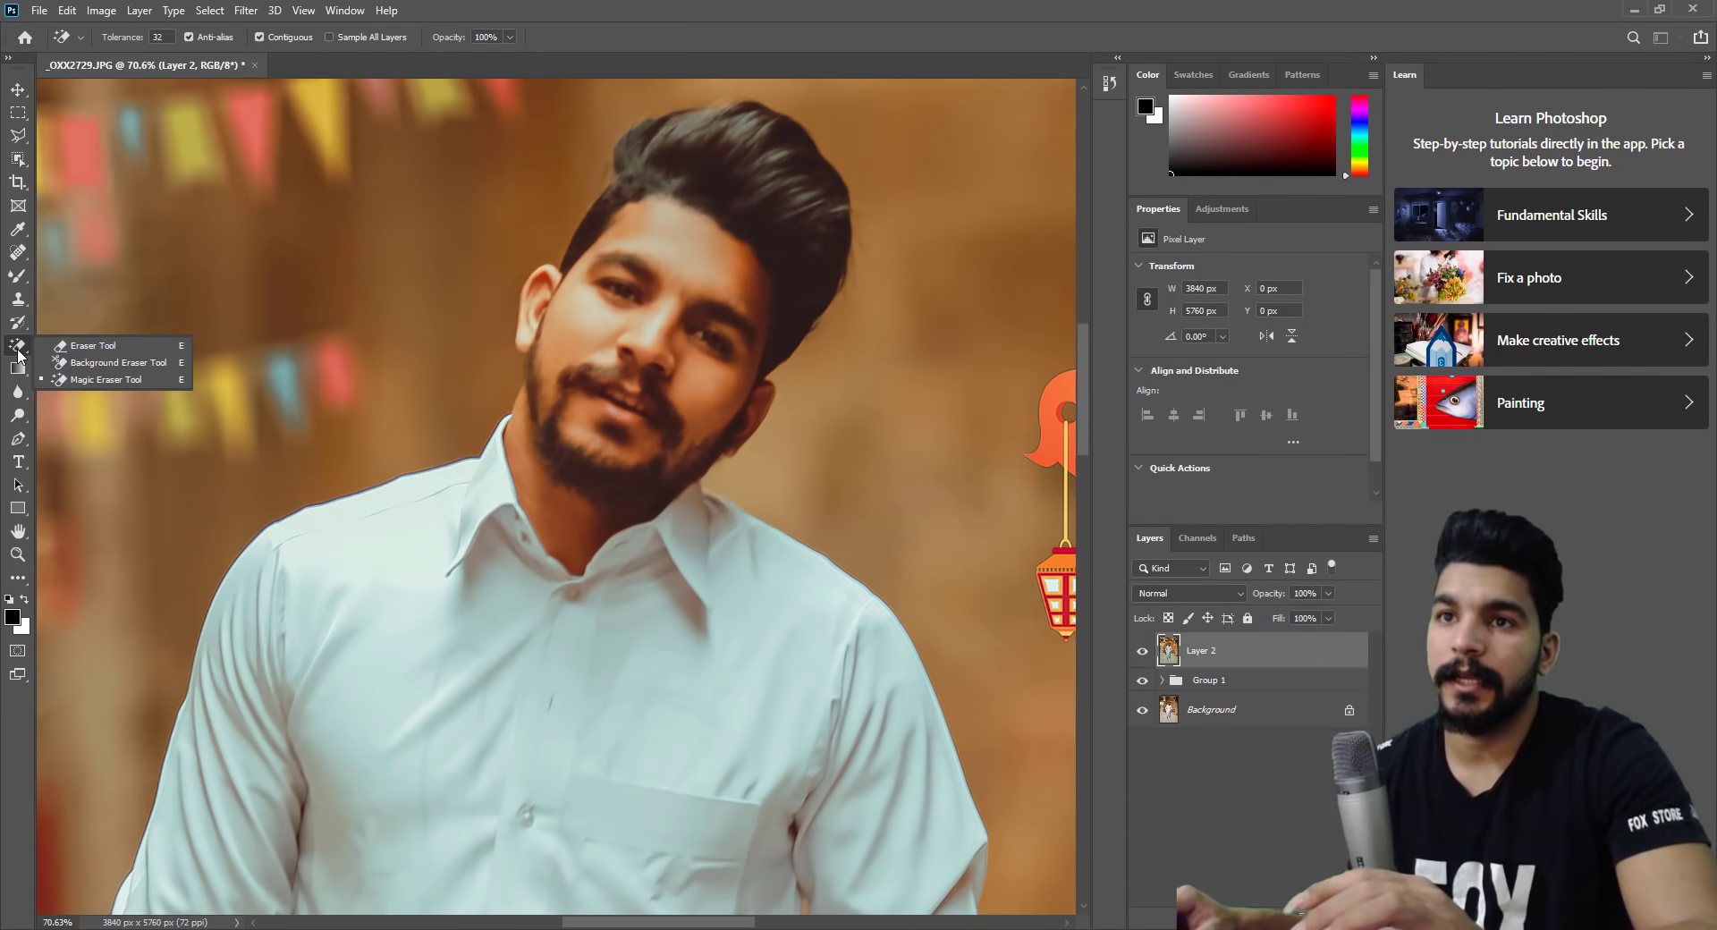
Erase over the beard with a size-150 standard Eraser, then choose the Soft Round brush.
{"action": "left_click", "coordinate": [94, 346]}
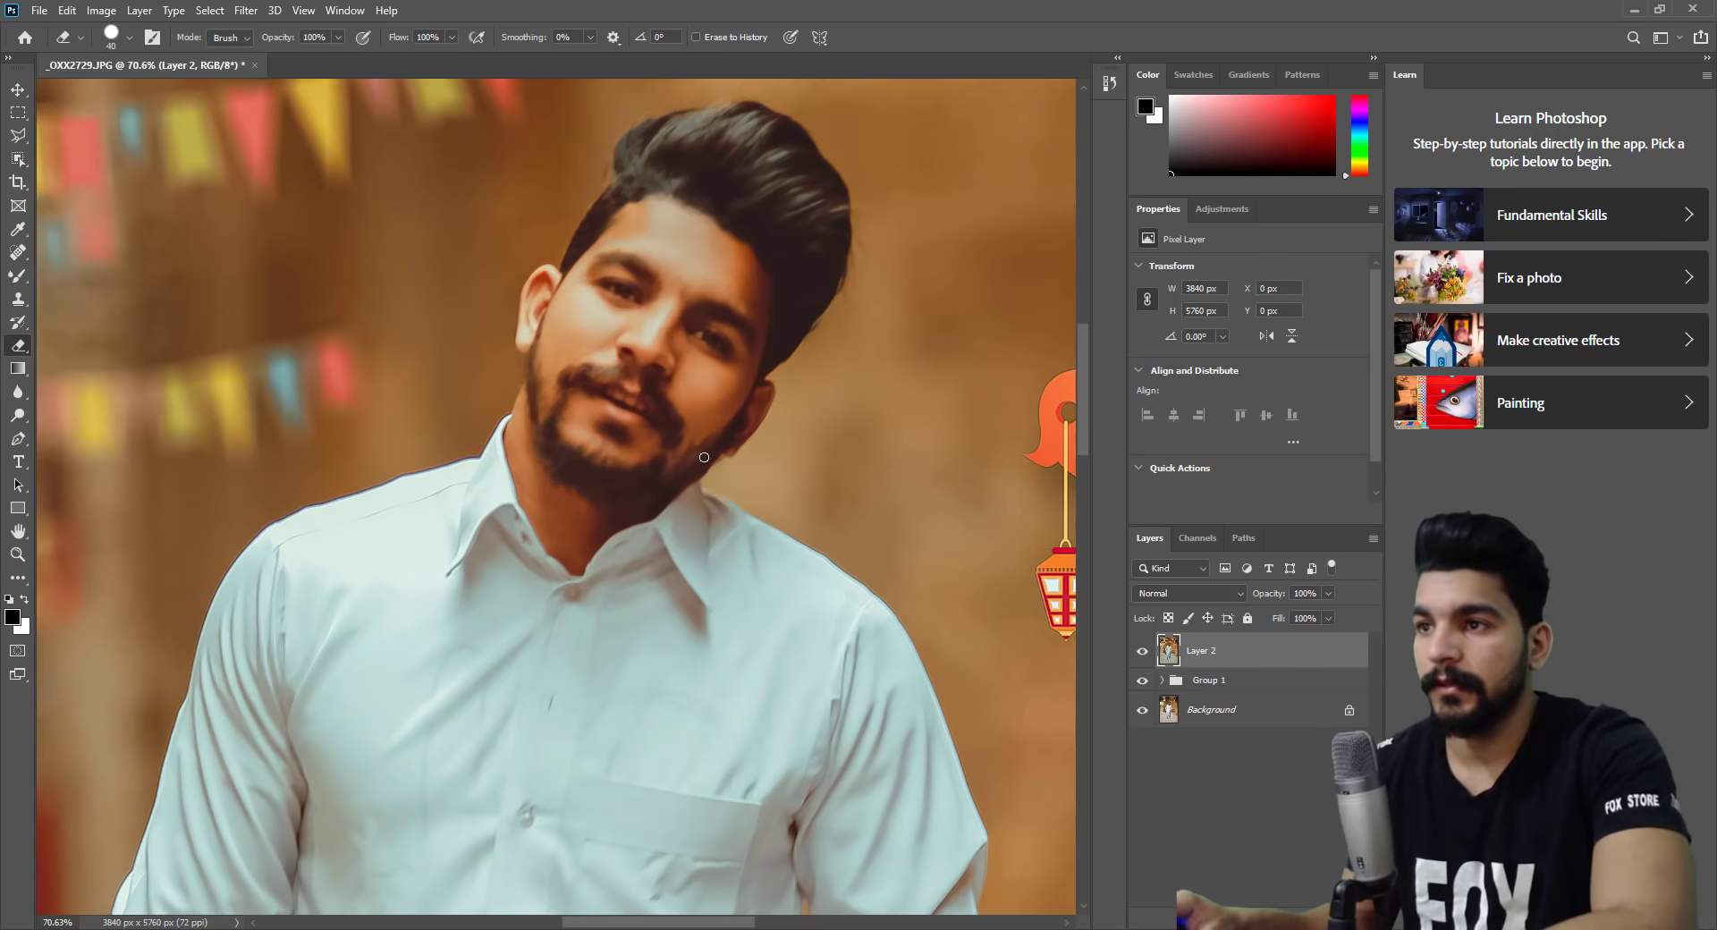
{"action": "key", "text": "bracketright"}
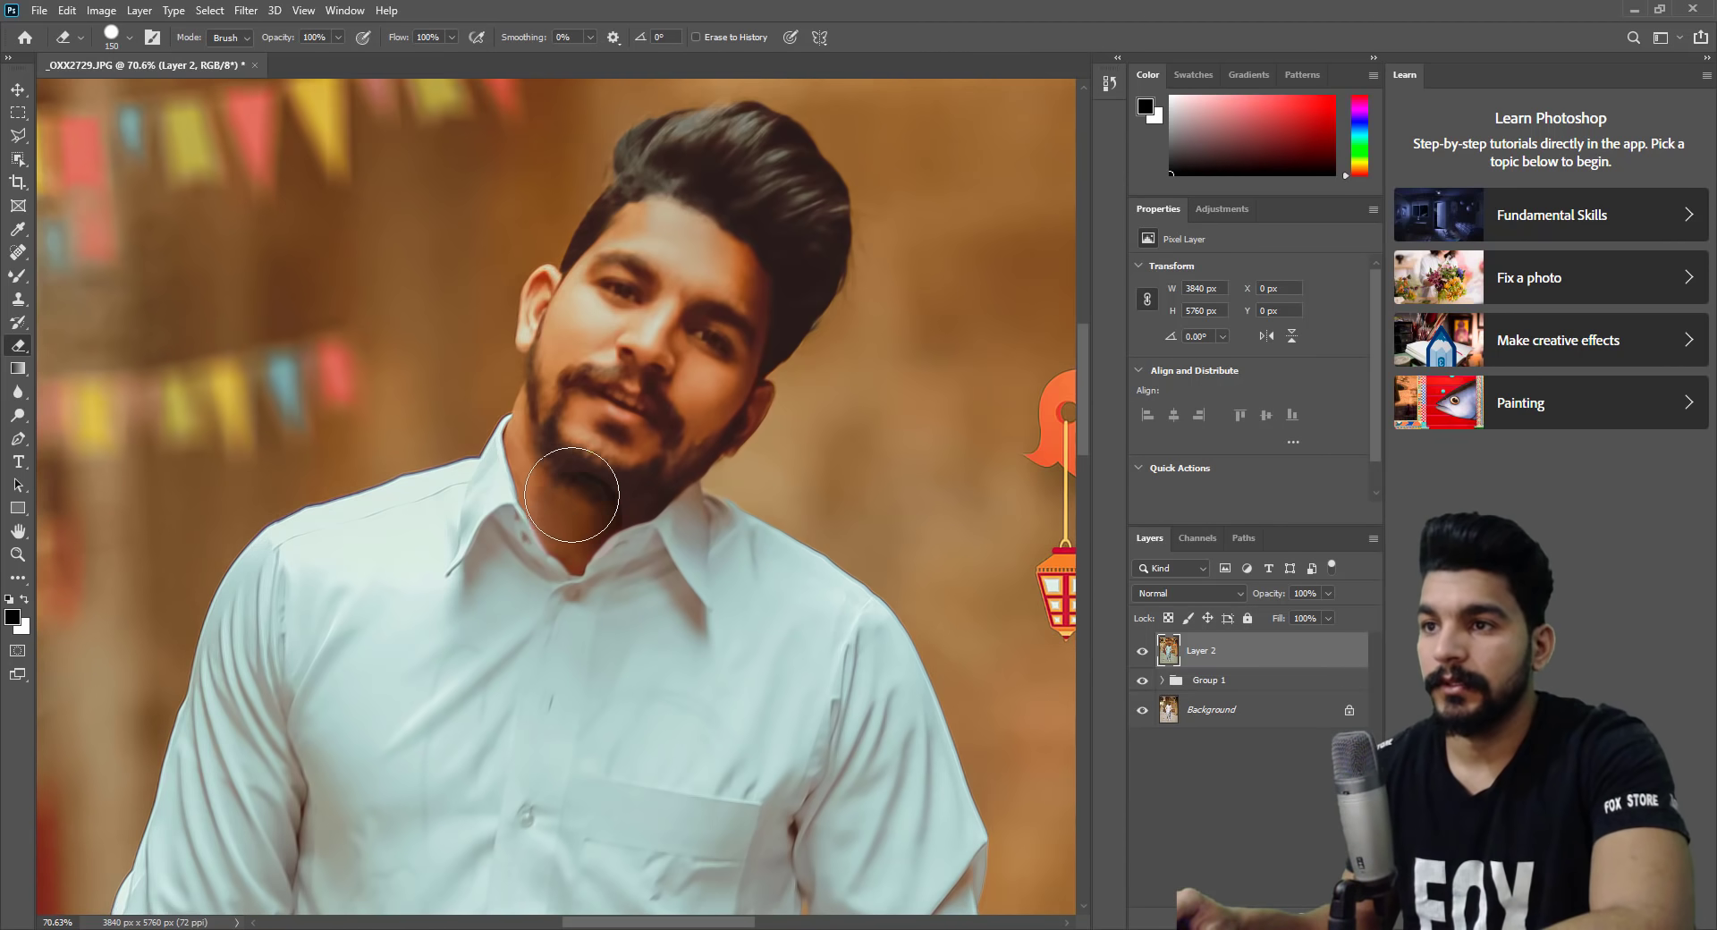
{"action": "left_click_drag", "start_coordinate": [575, 459], "coordinate": [590, 451]}
{"action": "key", "text": "b"}
{"action": "right_click", "coordinate": [630, 333]}
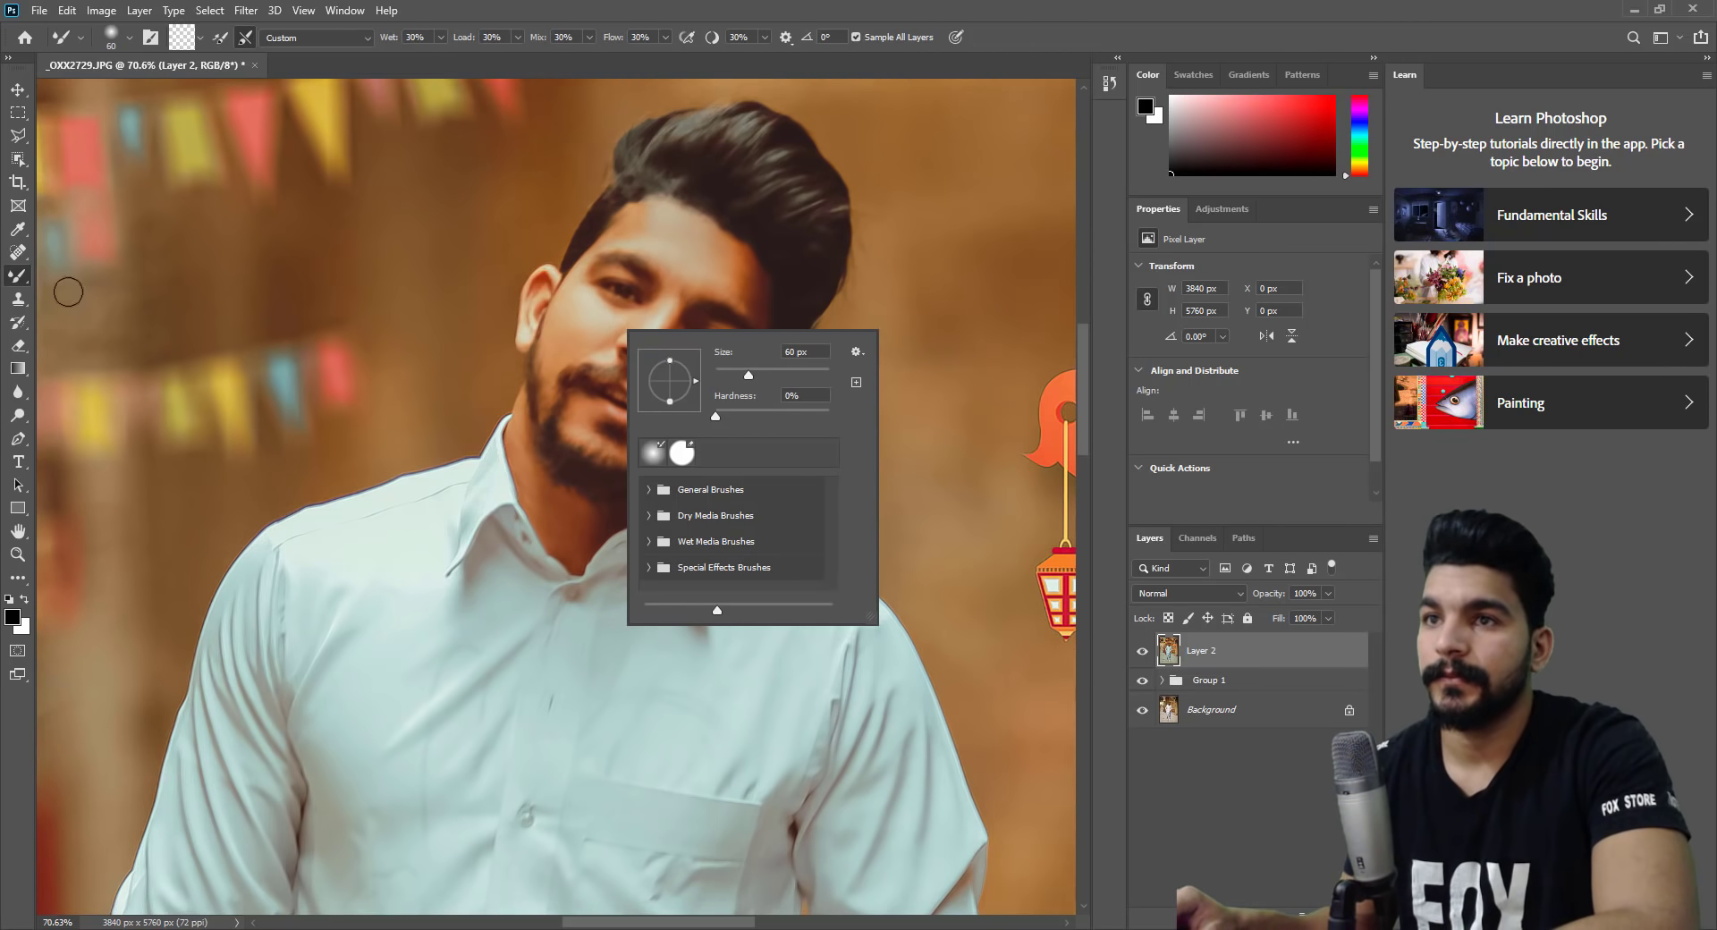
{"action": "left_click", "coordinate": [651, 490]}
{"action": "left_click", "coordinate": [697, 521]}
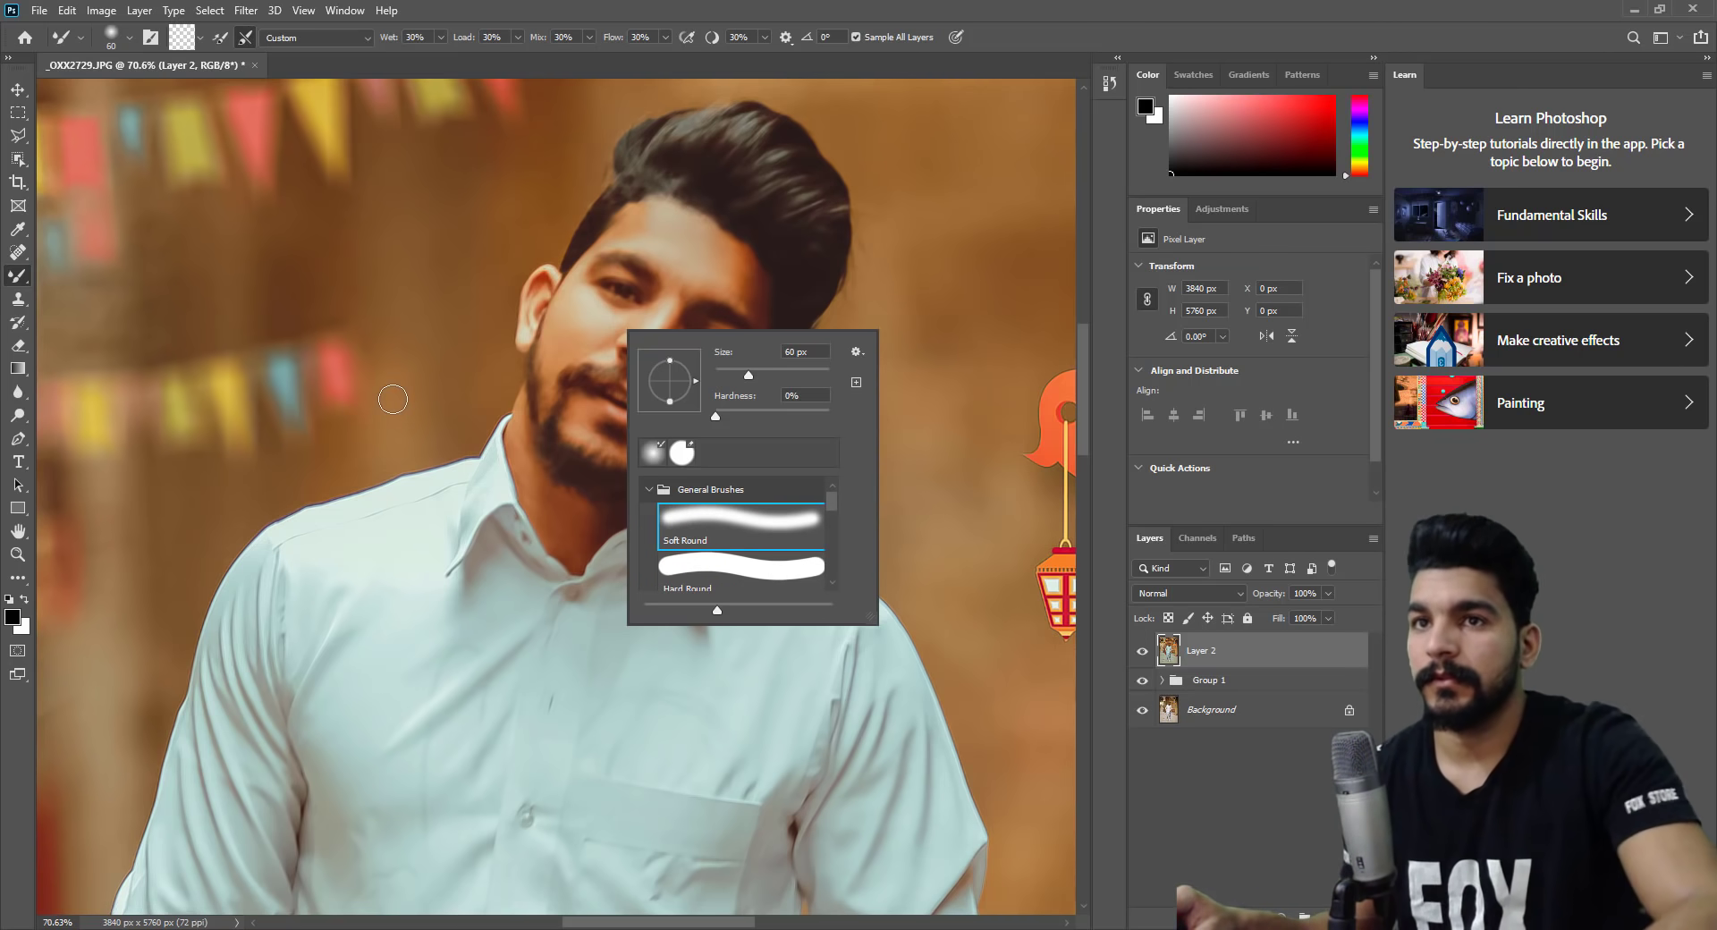
Set the Eraser's Flow to 50% and reselect Layer 2.
{"action": "key", "text": "e"}
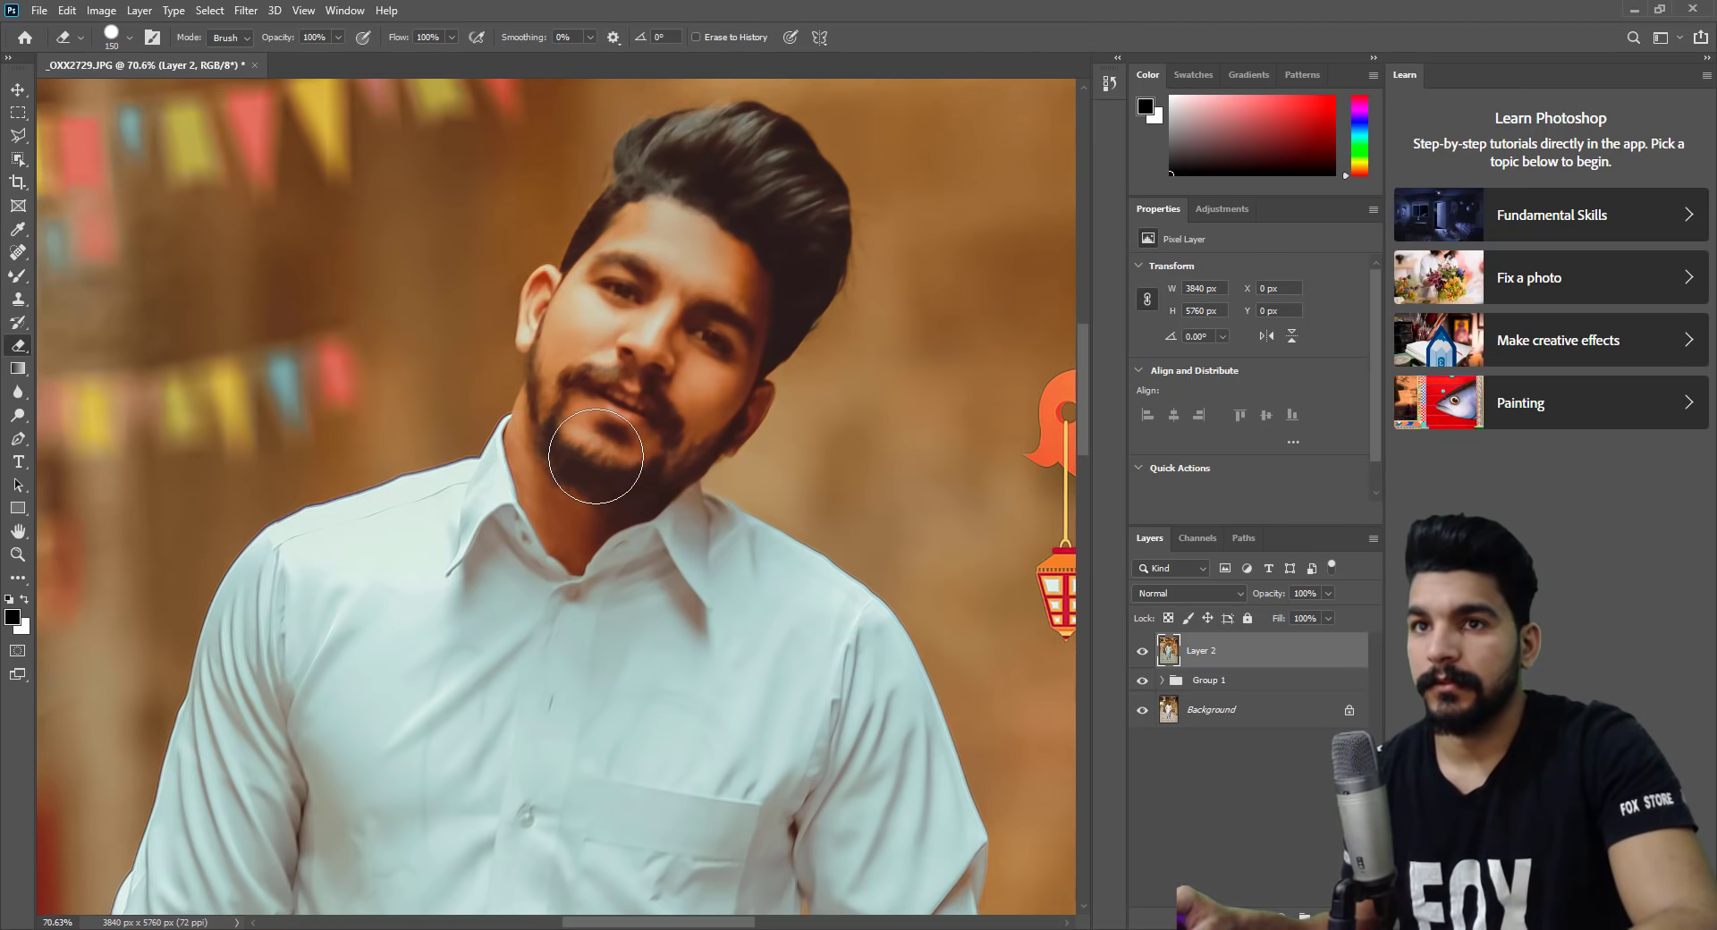
{"action": "right_click", "coordinate": [596, 456]}
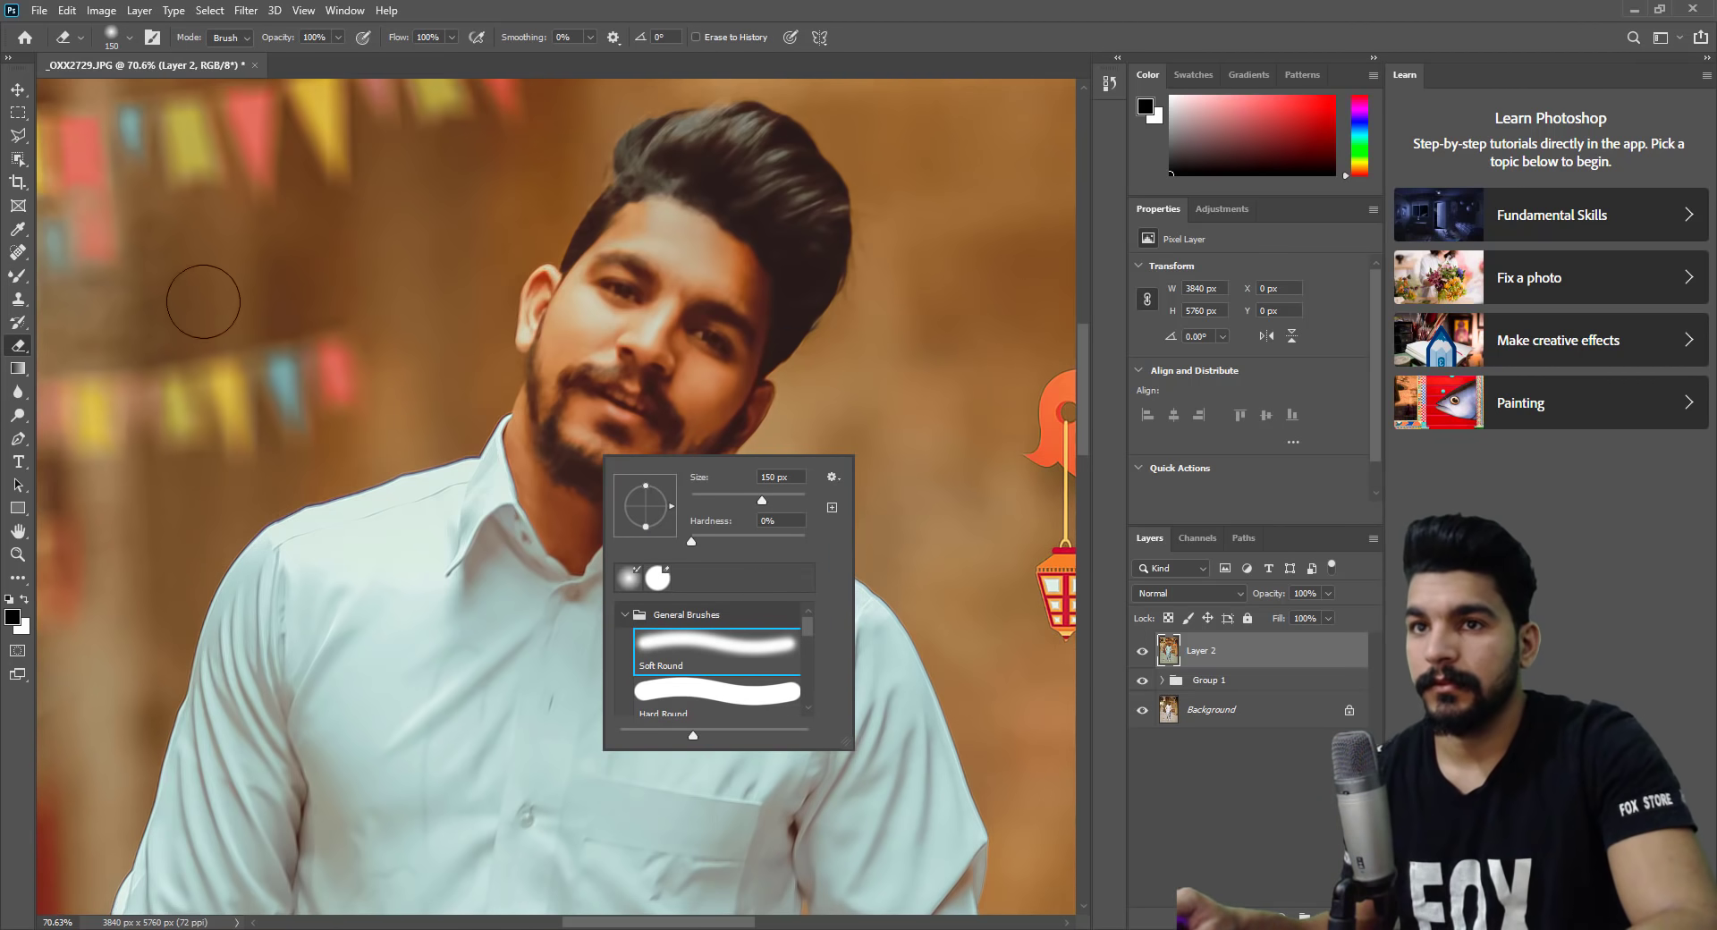
{"action": "left_click", "coordinate": [427, 32]}
{"action": "type", "text": "50"}
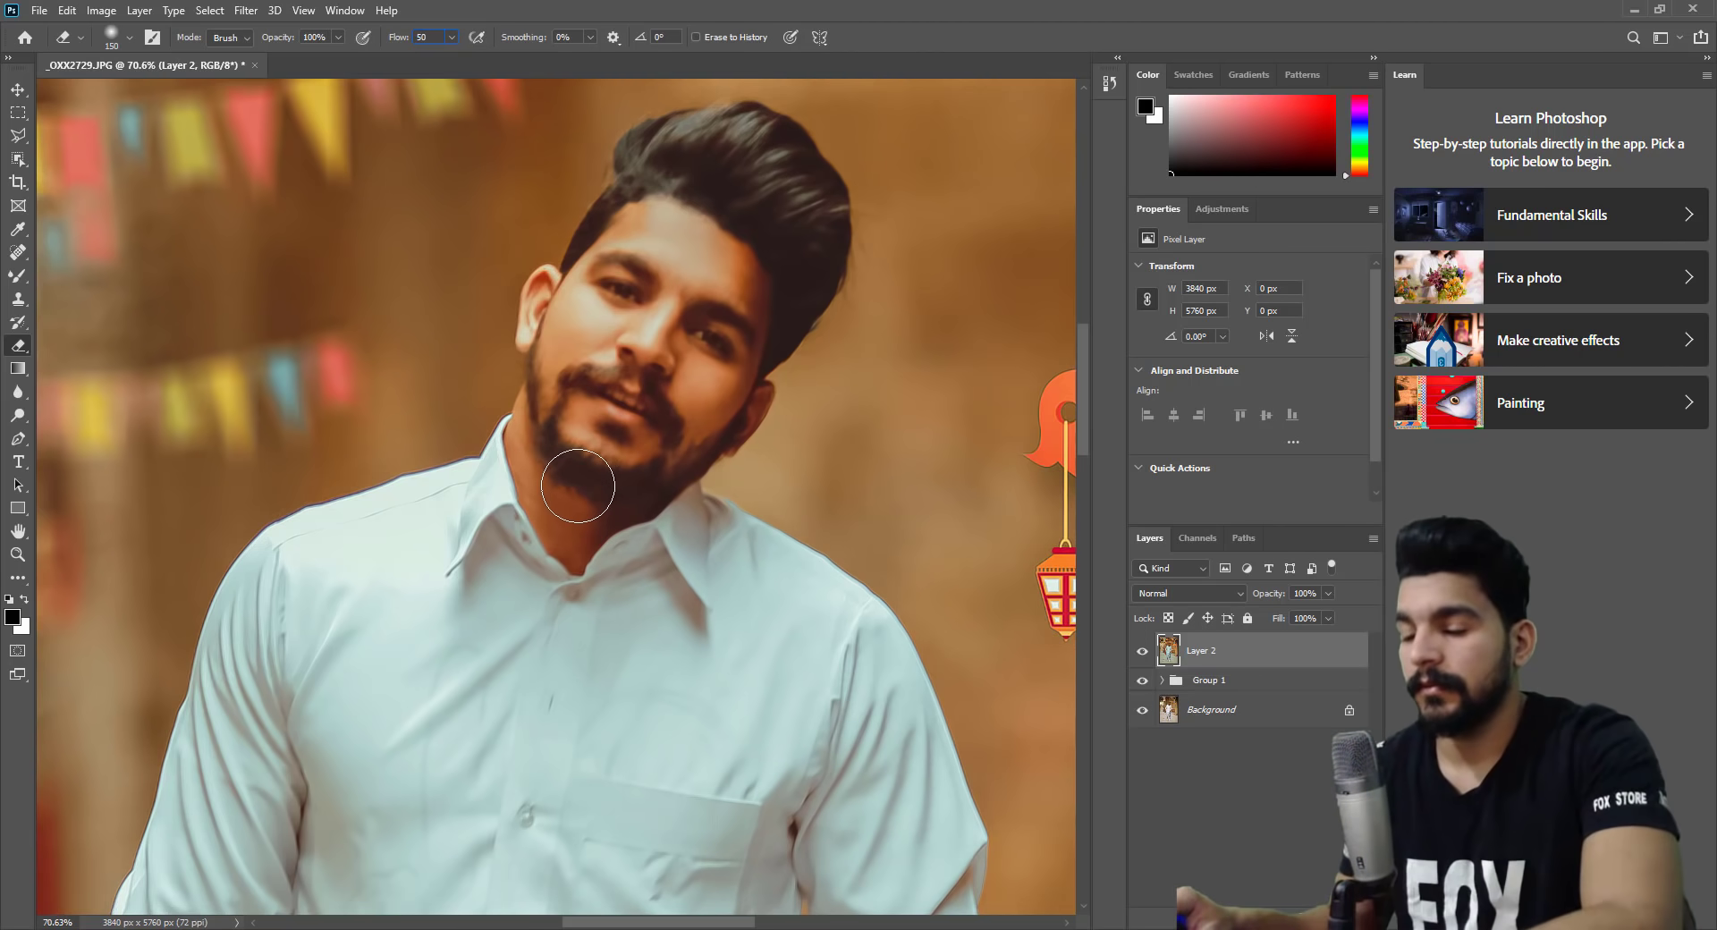
{"action": "right_click", "coordinate": [930, 573]}
{"action": "key", "text": "Escape"}
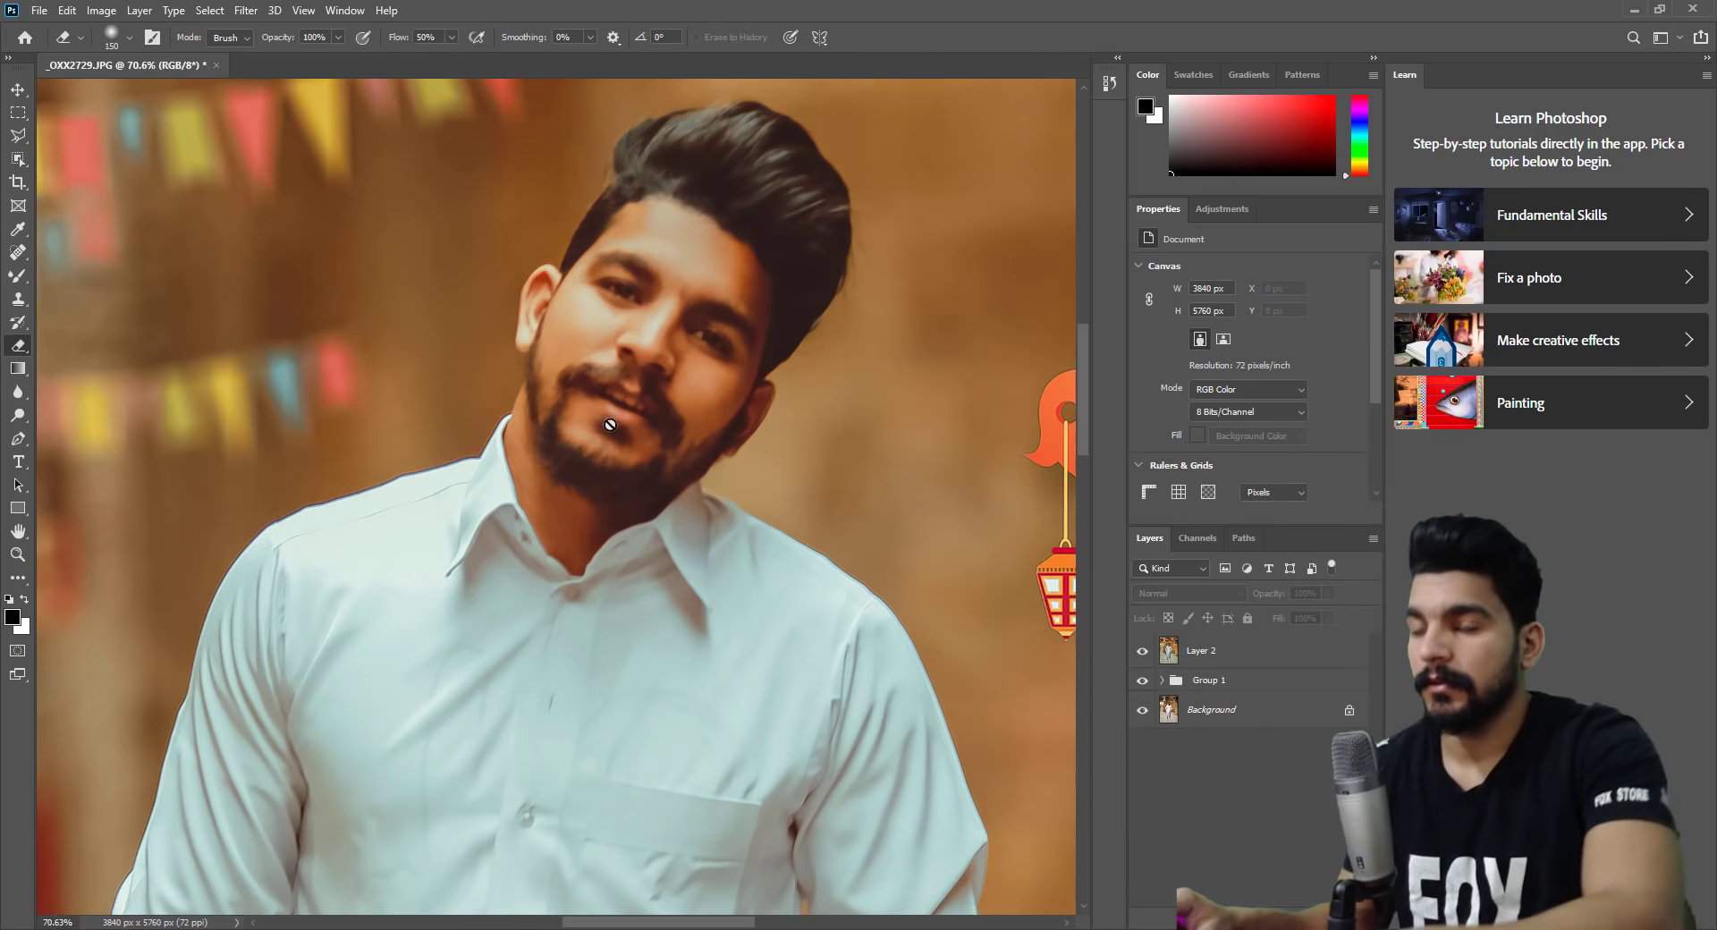
{"action": "left_click", "coordinate": [1252, 650]}
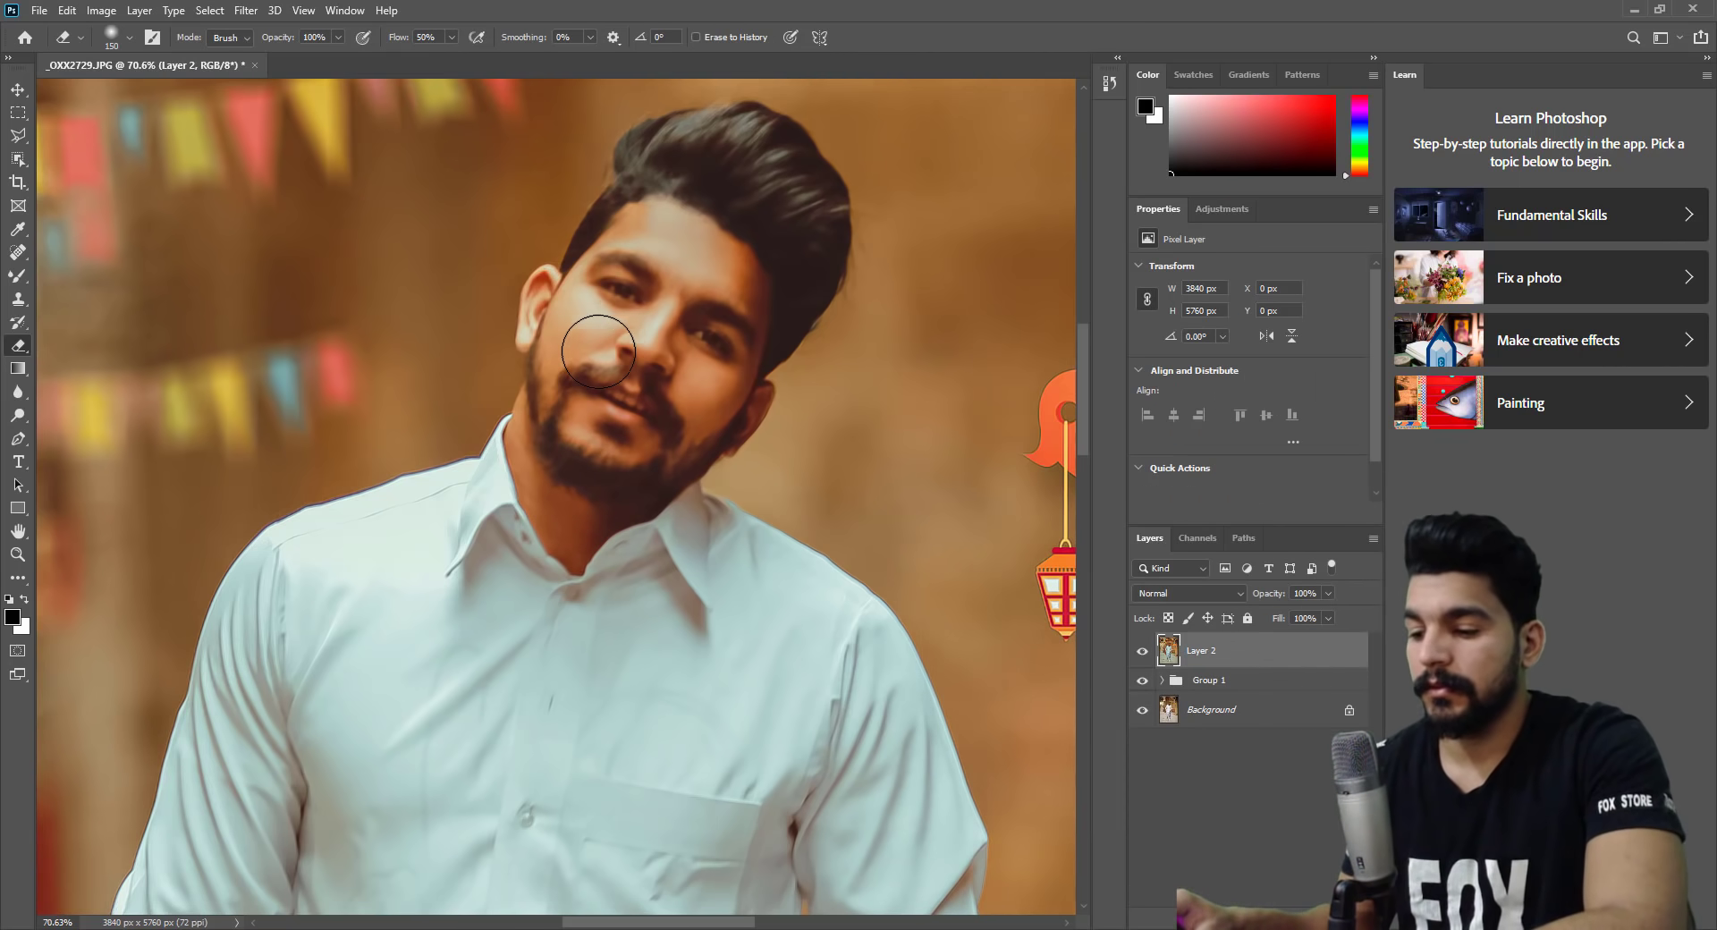
Erase Layer 2 over the wrist and lantern hand with a 175–200 brush, then zoom out.
{"action": "key", "text": "bracketright"}
{"action": "key", "text": "bracketright"}
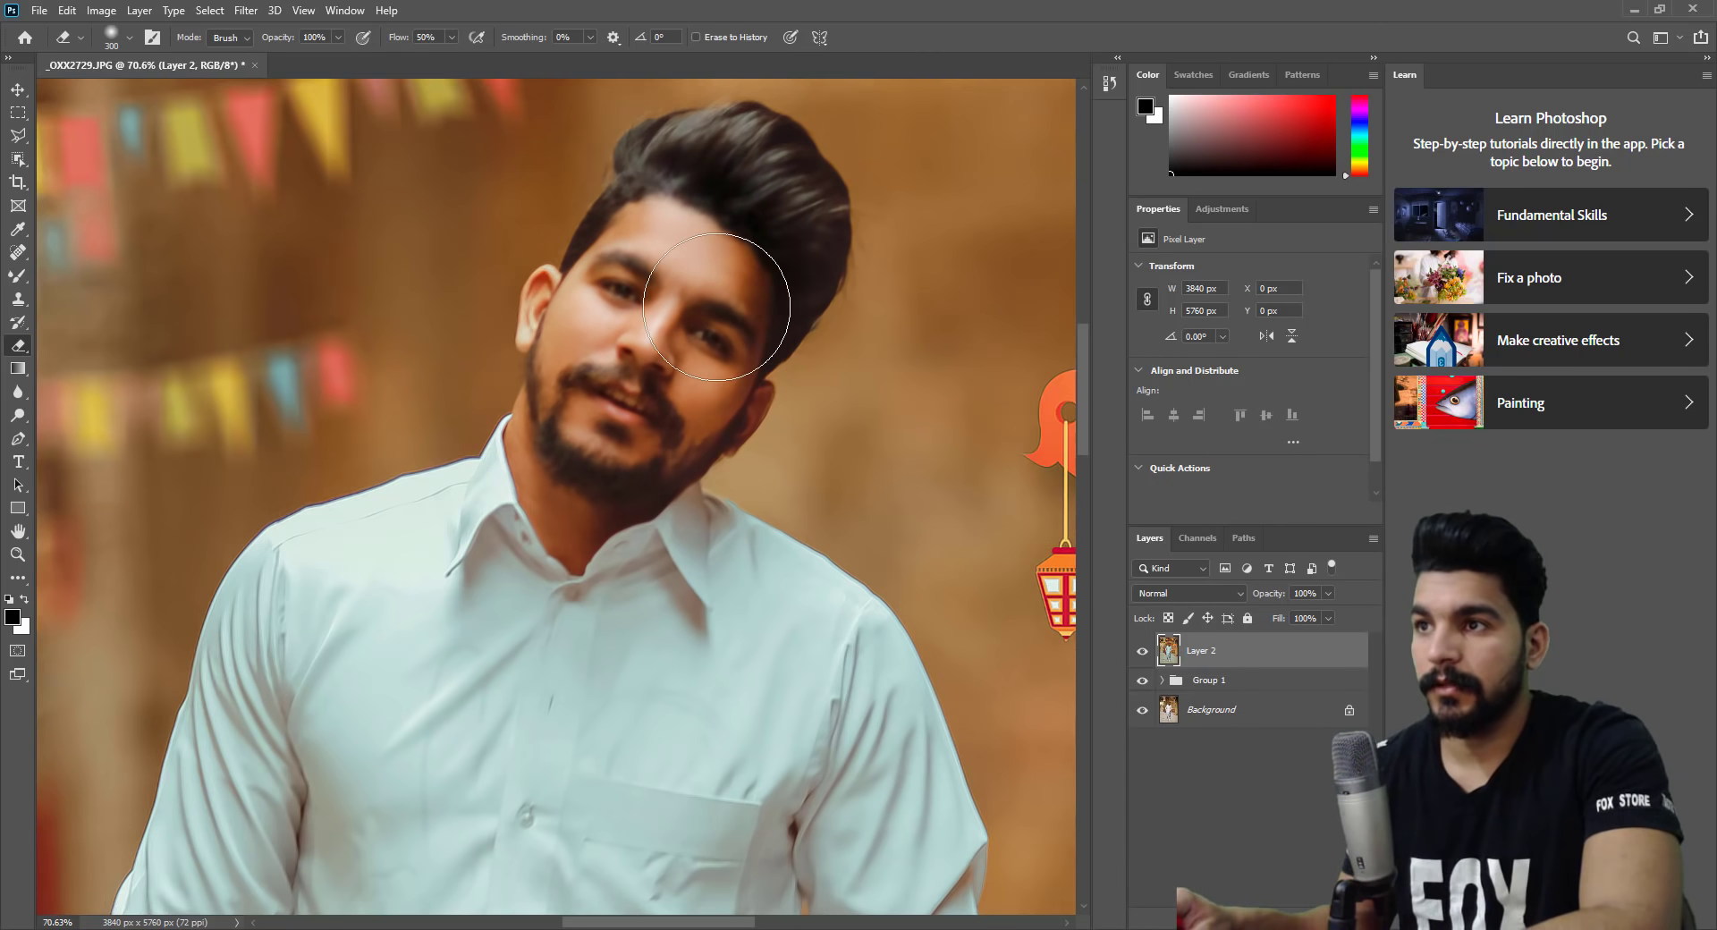
{"action": "mouse_move", "coordinate": [625, 709]}
{"action": "left_mouse_down"}
{"action": "mouse_move", "coordinate": [645, 505]}
{"action": "mouse_move", "coordinate": [630, 597]}
{"action": "left_mouse_up"}
{"action": "key", "text": "bracketleft"}
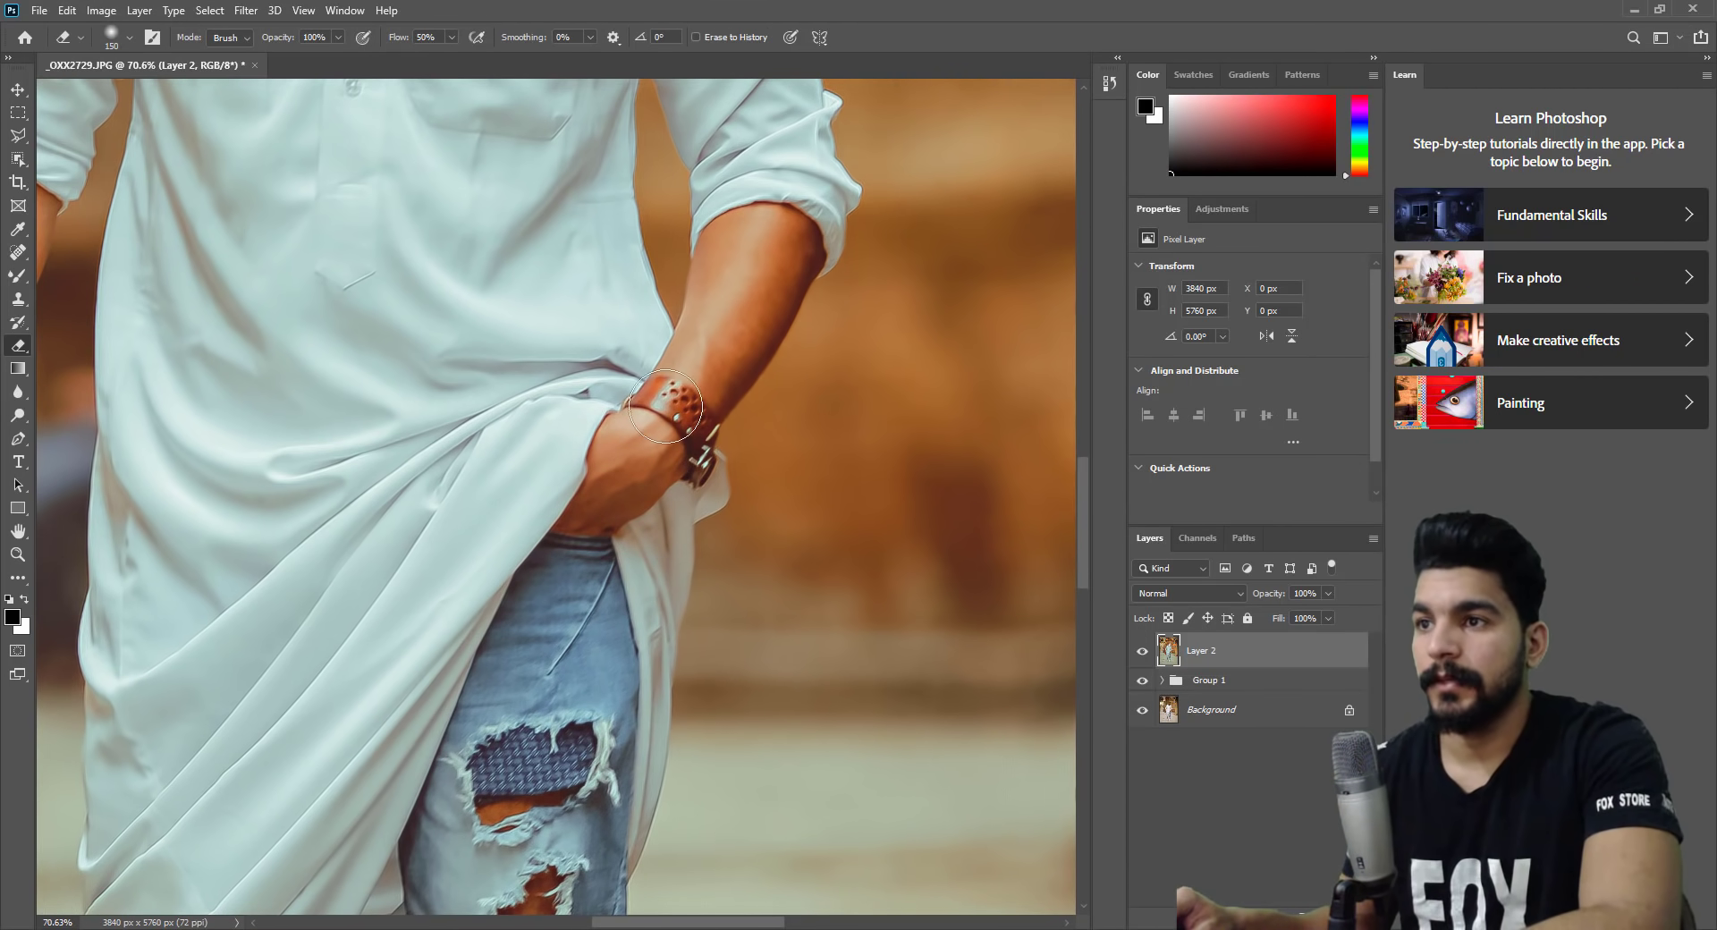
{"action": "left_click_drag", "start_coordinate": [487, 488], "coordinate": [1171, 490]}
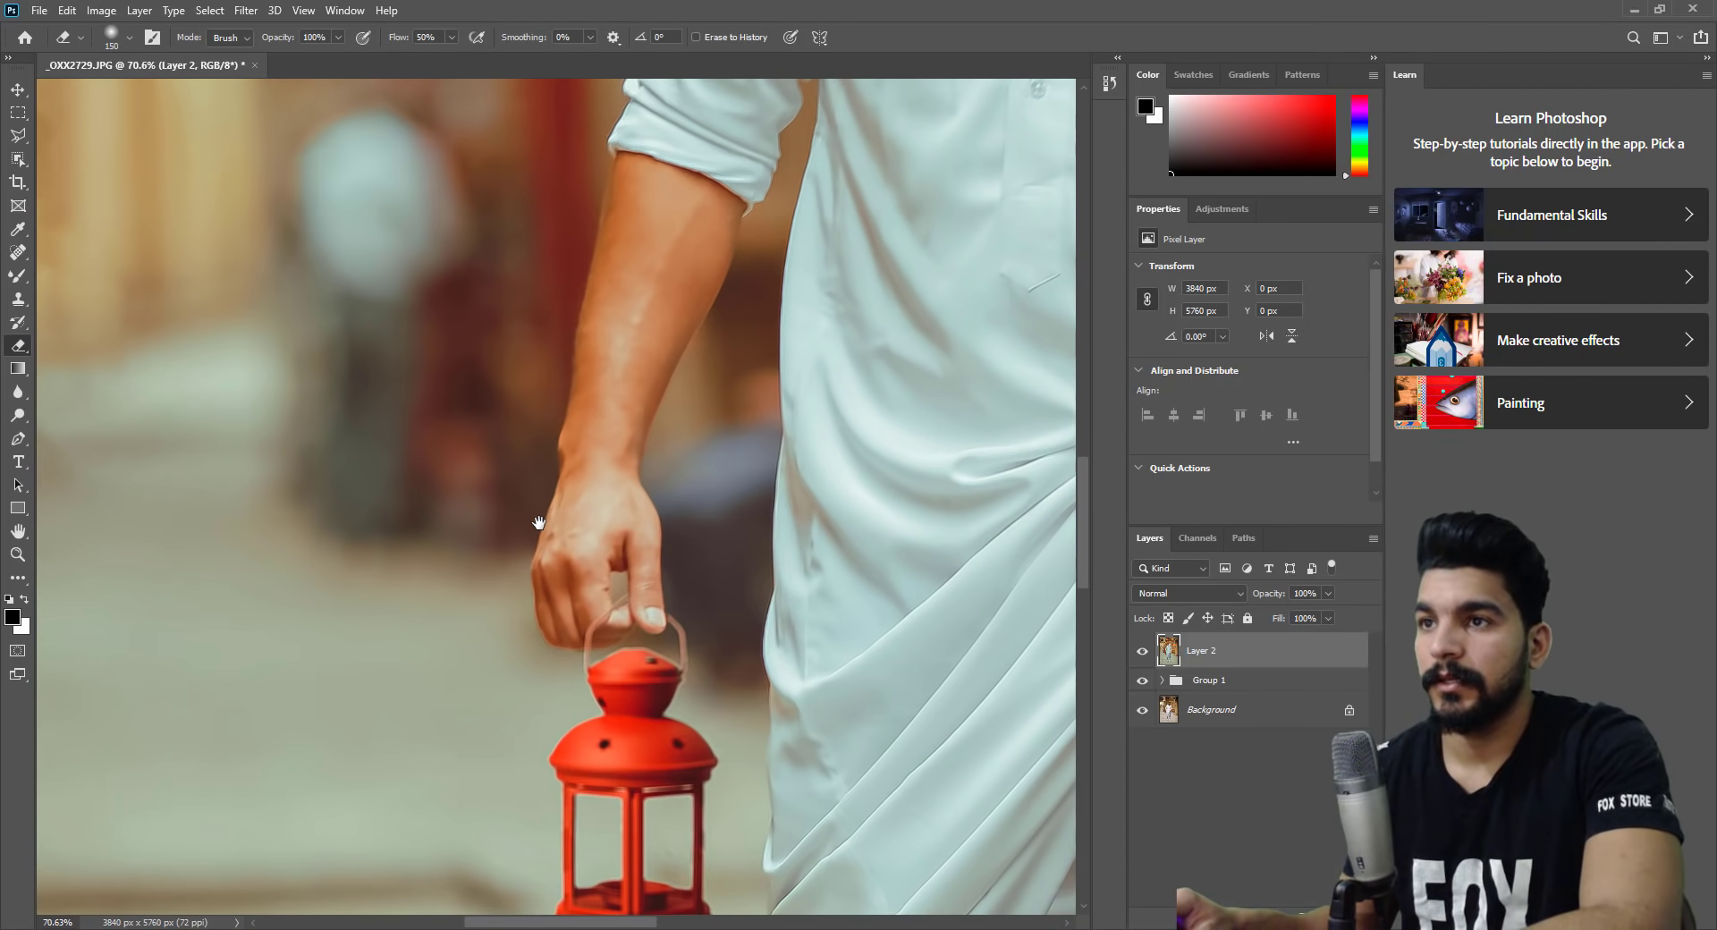
{"action": "key", "text": "bracketright"}
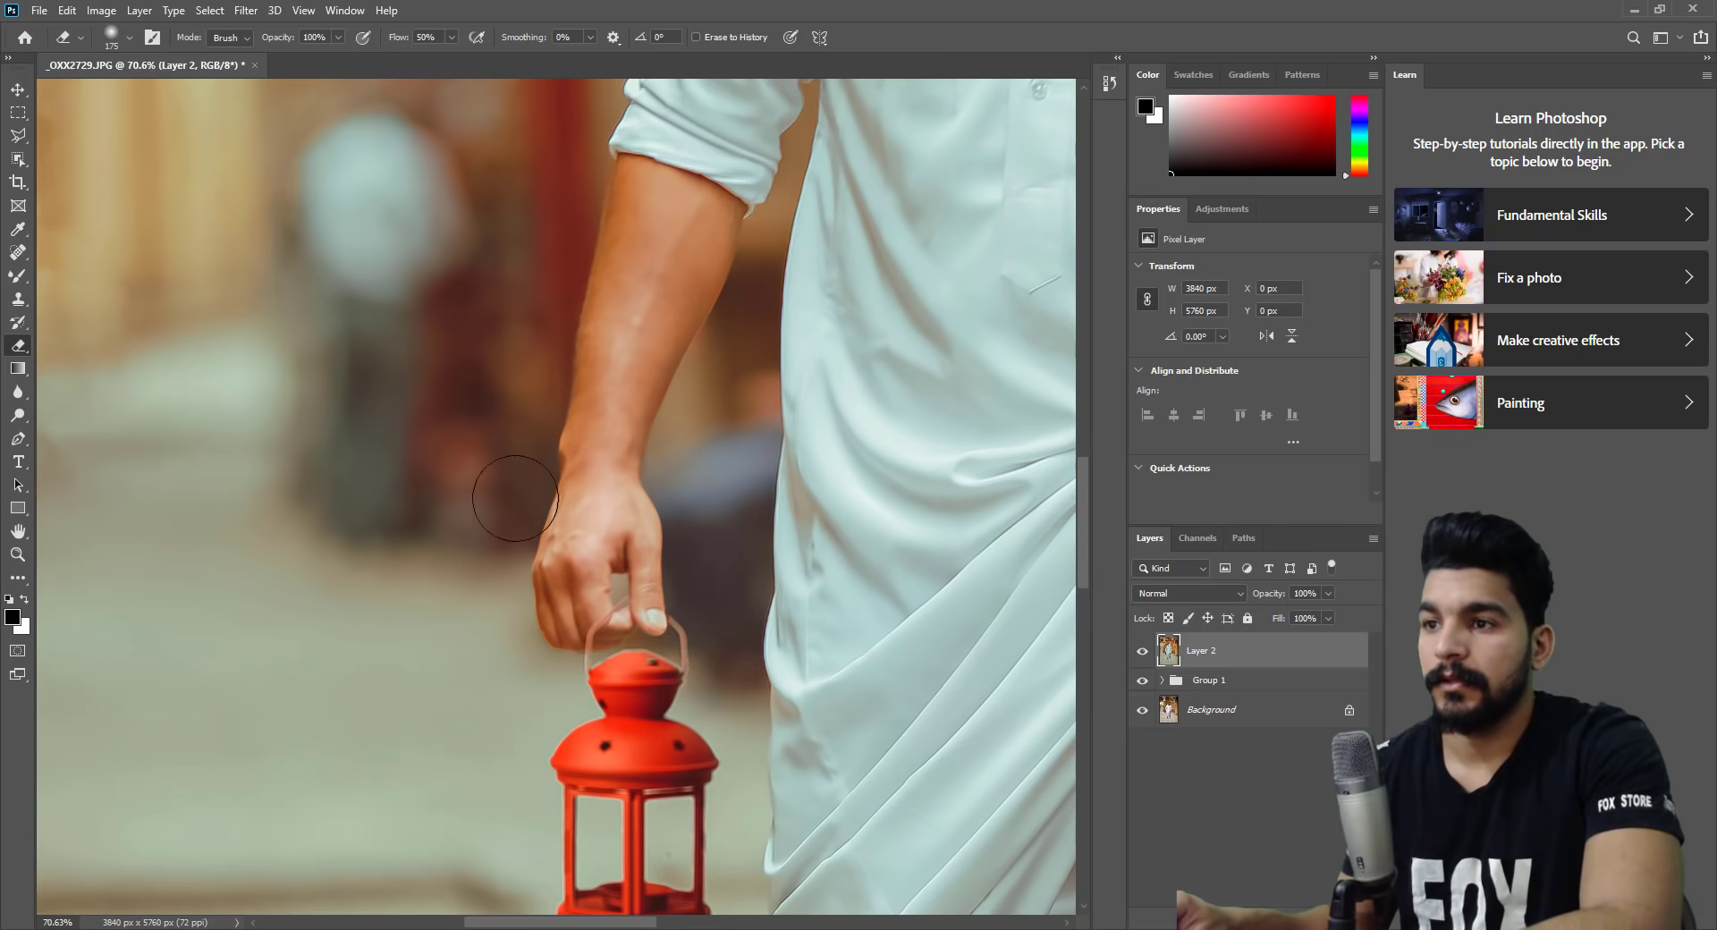
{"action": "left_click", "coordinate": [18, 554]}
{"action": "left_click_drag", "start_coordinate": [693, 555], "coordinate": [576, 517]}
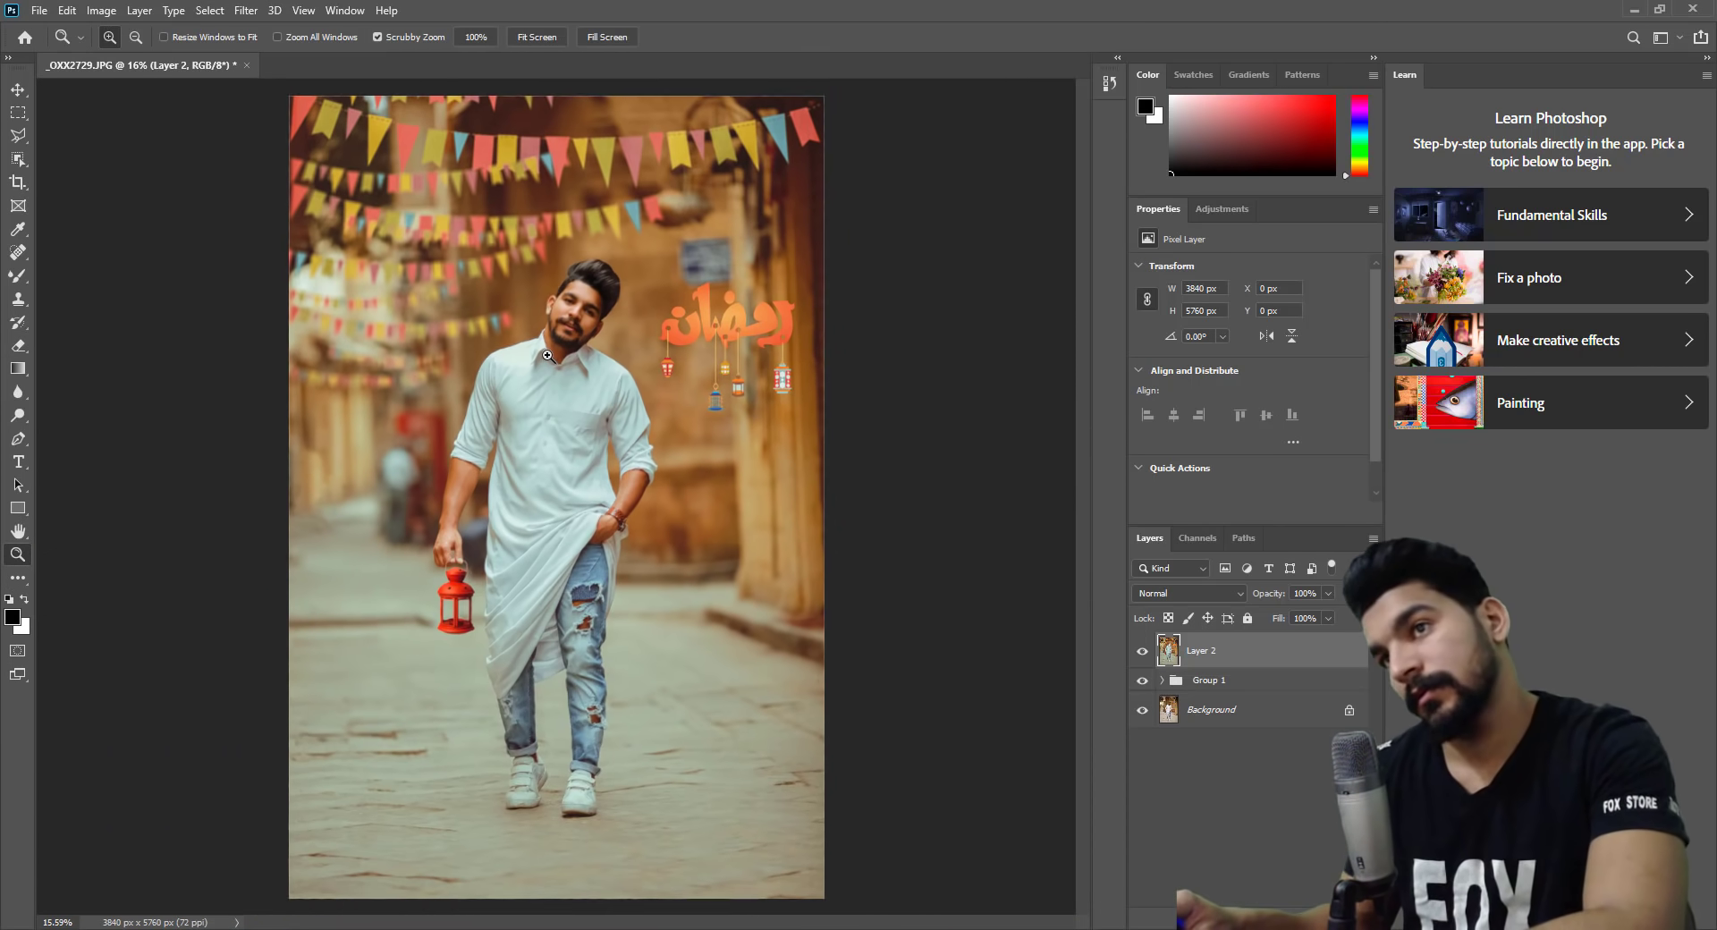
Zoom out, open and close Layer 2's style options, and compare it with the original.
{"action": "right_click", "coordinate": [560, 364]}
{"action": "key", "text": "Escape"}
{"action": "mouse_move", "coordinate": [626, 368]}
{"action": "left_mouse_down"}
{"action": "mouse_move", "coordinate": [580, 368]}
{"action": "mouse_move", "coordinate": [696, 318]}
{"action": "left_mouse_up"}
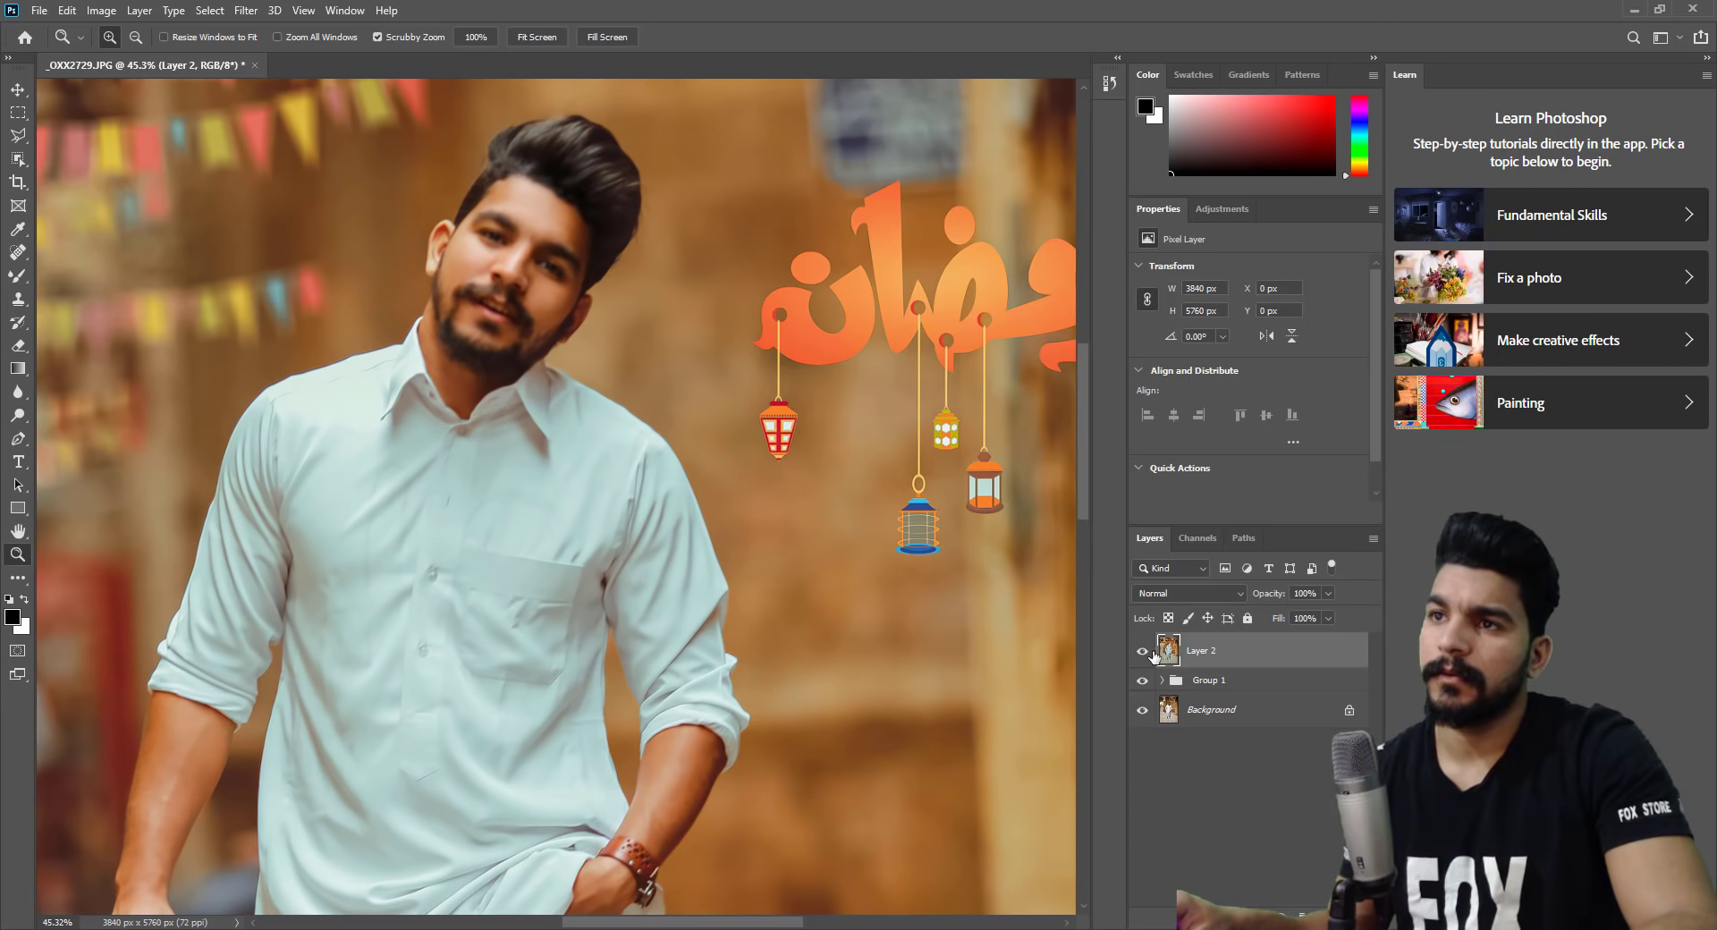
{"action": "double_click", "coordinate": [1155, 657]}
{"action": "left_click", "coordinate": [1171, 214]}
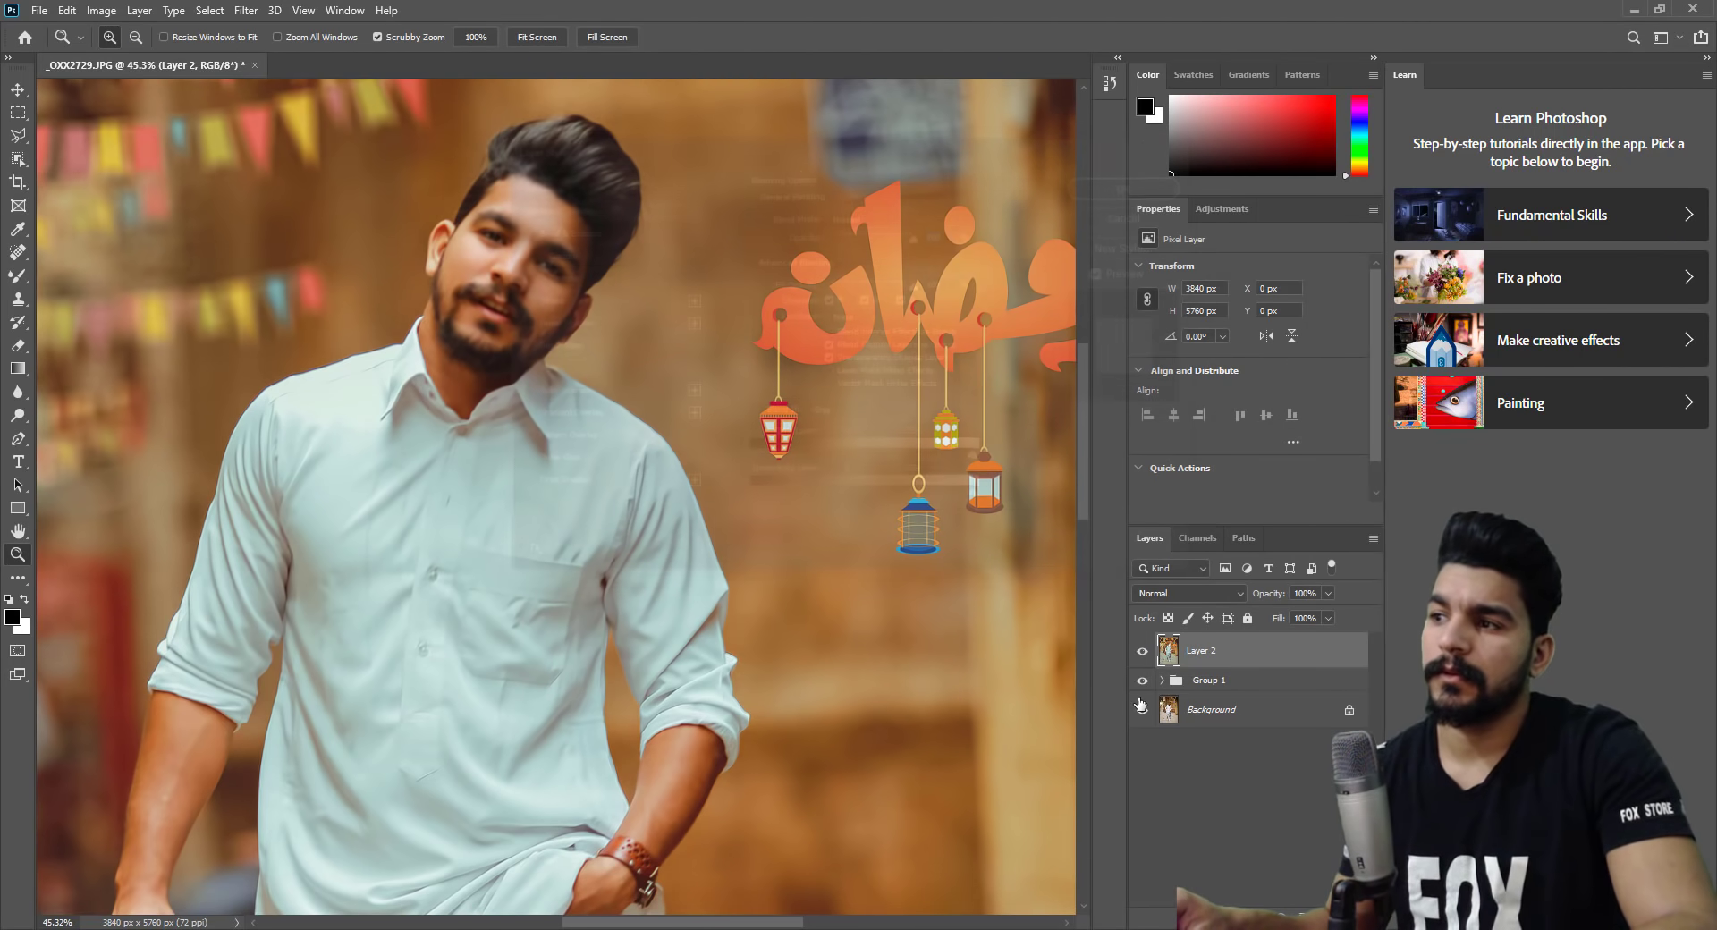
{"action": "left_click", "coordinate": [1142, 651]}
{"action": "left_click", "coordinate": [1143, 651]}
{"action": "left_click", "coordinate": [1143, 651]}
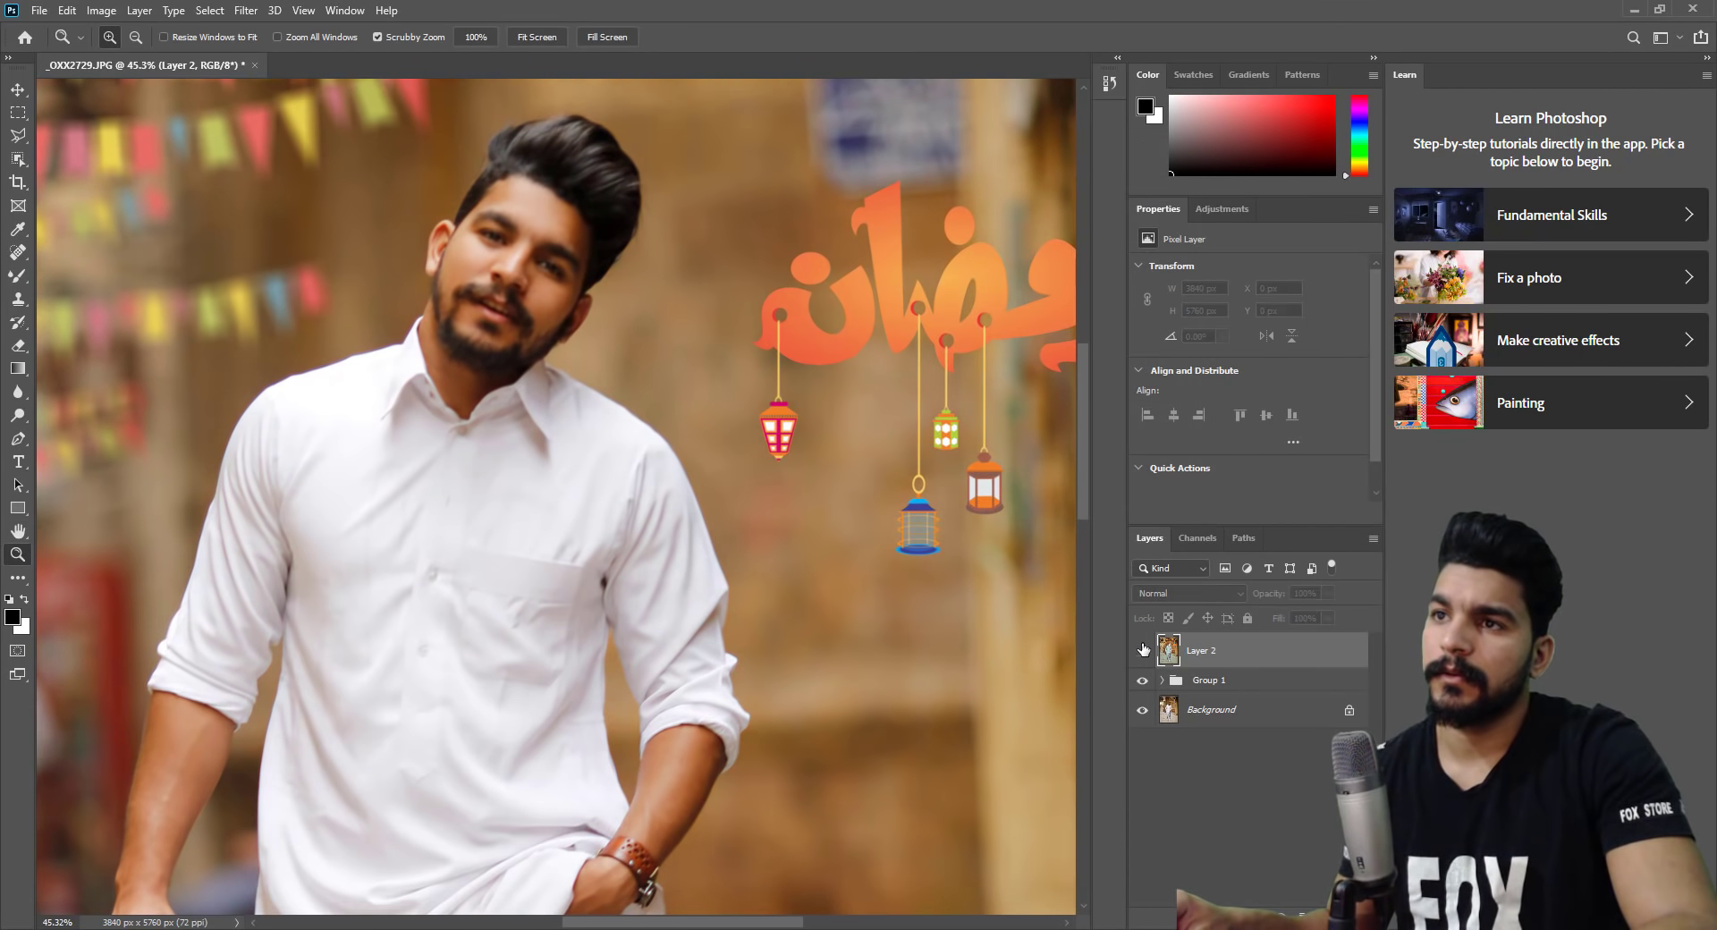
{"action": "left_click", "coordinate": [1143, 651]}
{"action": "left_click_drag", "start_coordinate": [881, 593], "coordinate": [659, 537]}
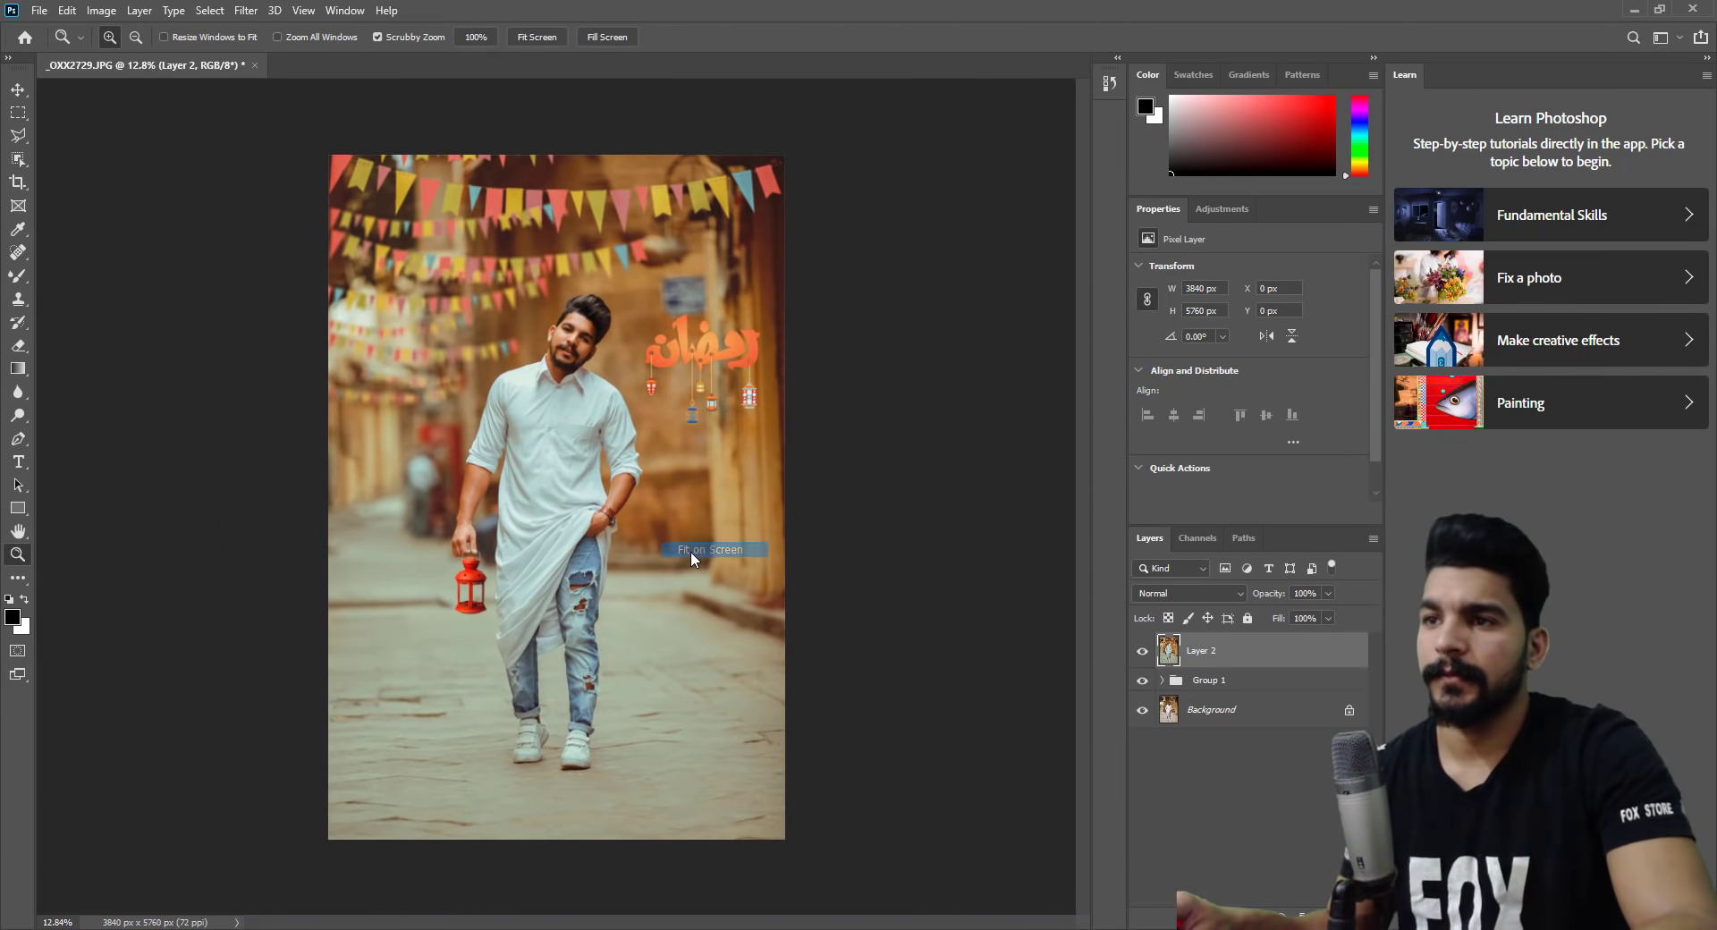
Fit the photo on screen, zoom on the man's chest, and toggle Layer 2 to compare.
{"action": "right_click", "coordinate": [672, 565]}
{"action": "left_click", "coordinate": [706, 576]}
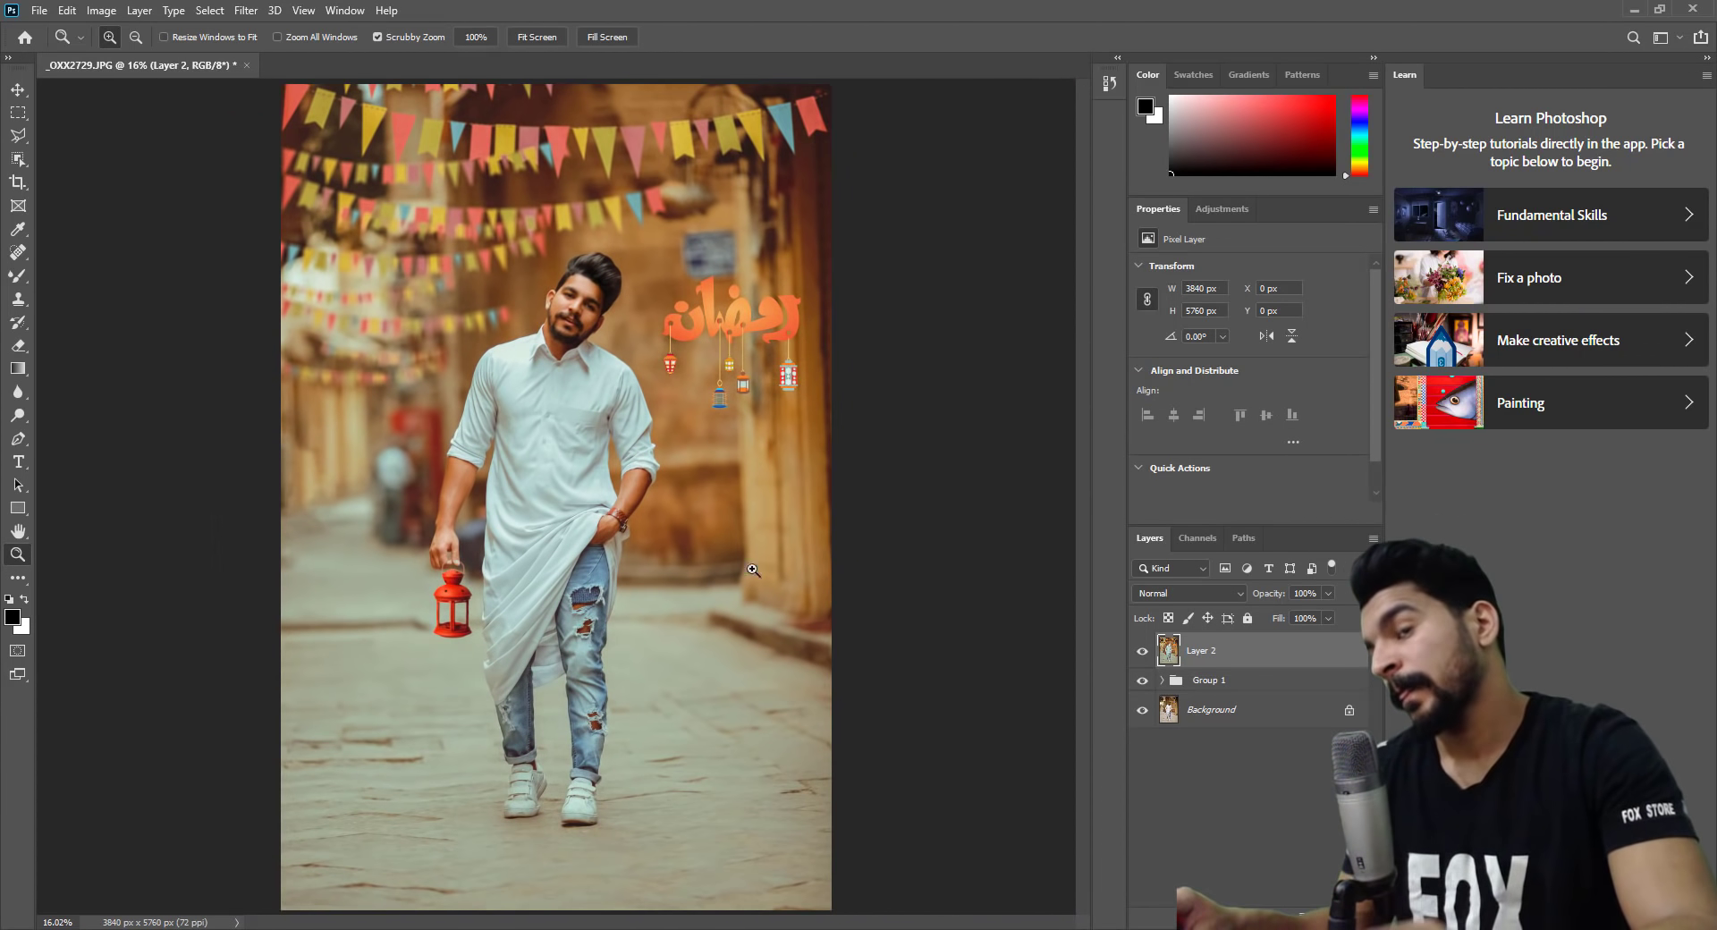
{"action": "left_click_drag", "start_coordinate": [545, 421], "coordinate": [662, 403]}
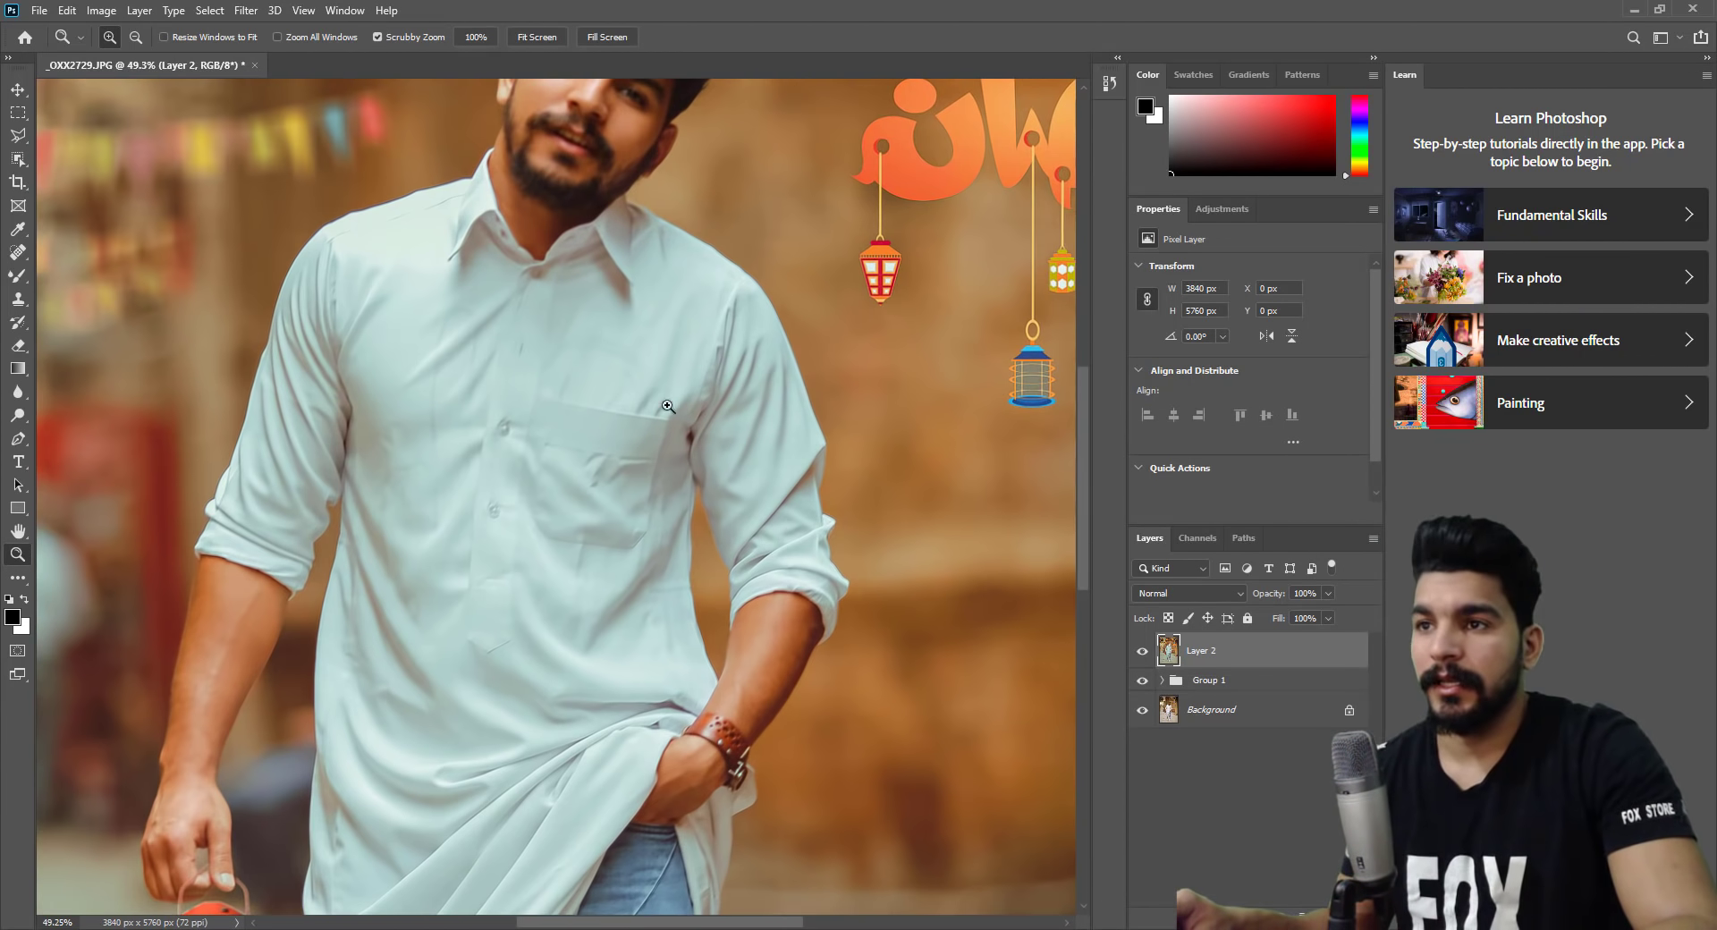
{"action": "left_click", "coordinate": [1142, 653]}
{"action": "left_click", "coordinate": [1142, 654]}
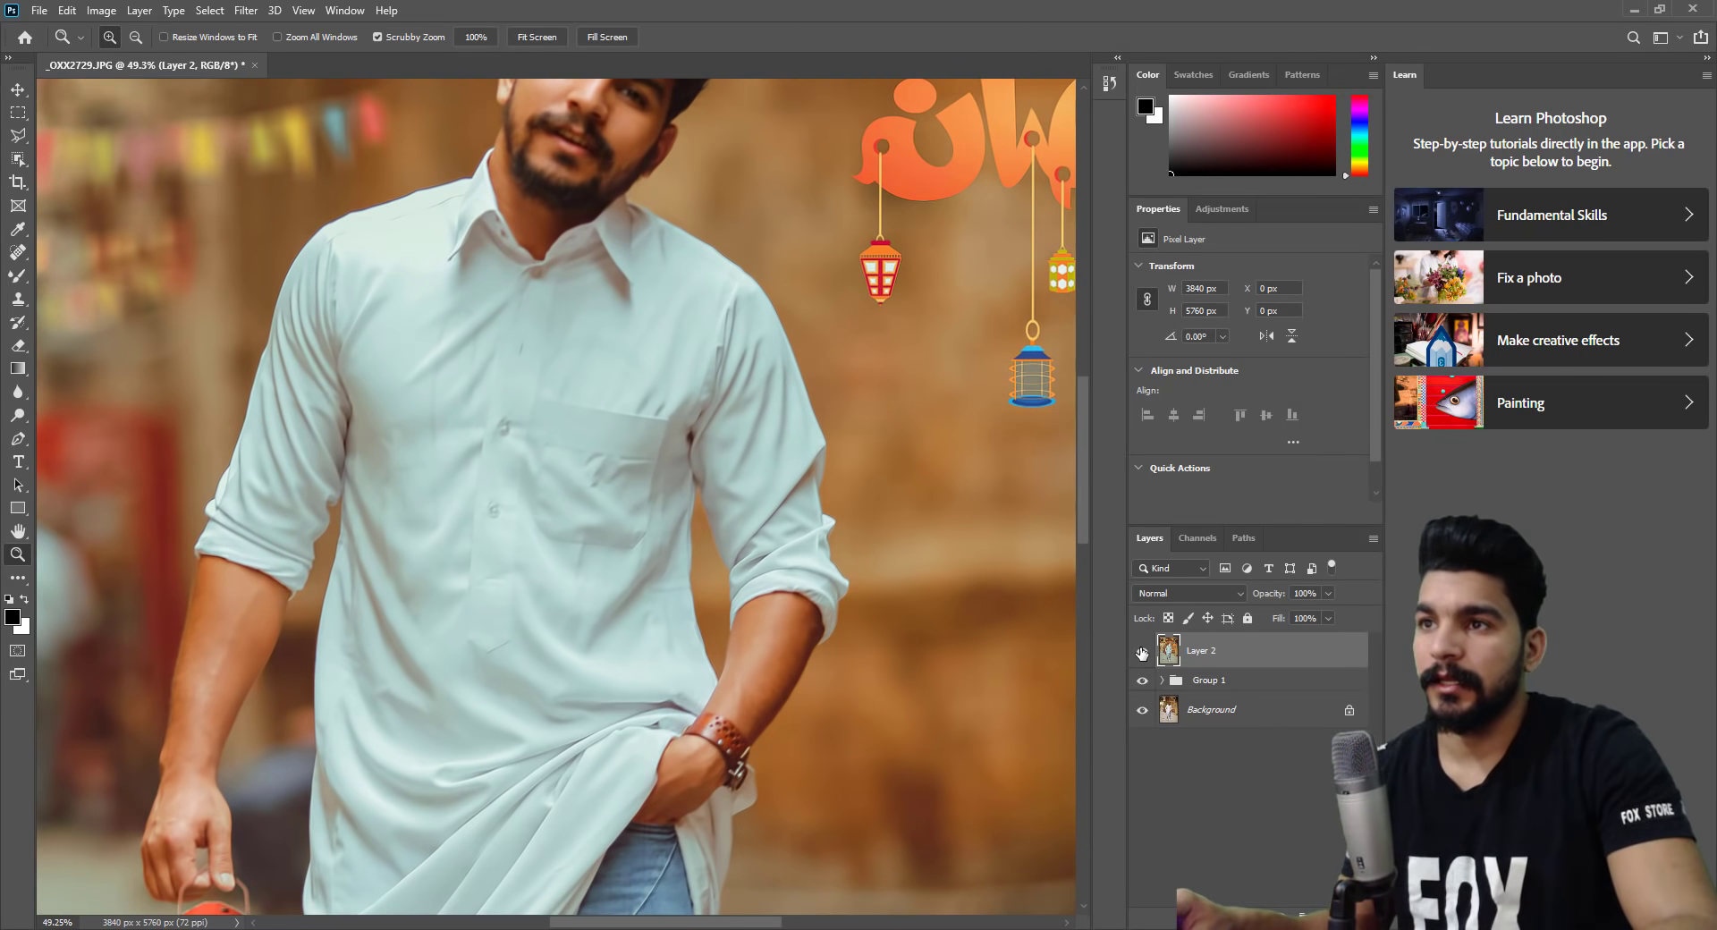
{"action": "left_click", "coordinate": [1142, 654]}
{"action": "left_click", "coordinate": [1142, 654]}
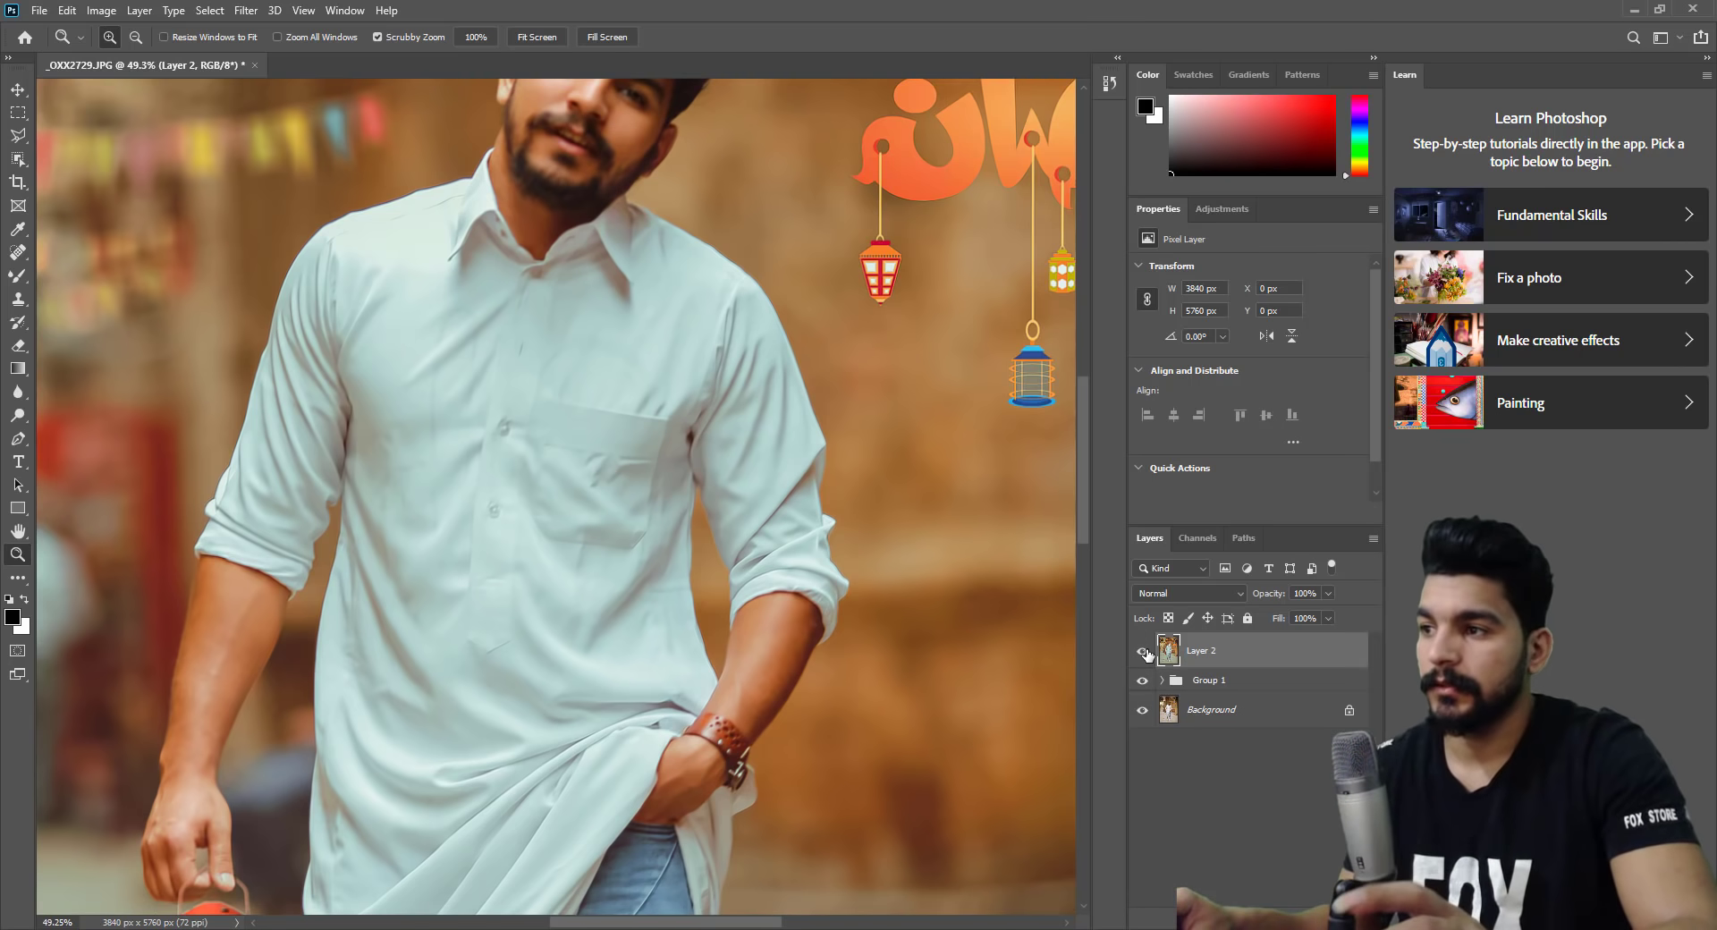
{"action": "left_click", "coordinate": [1143, 652]}
{"action": "left_click", "coordinate": [1143, 652]}
{"action": "left_click", "coordinate": [1143, 652]}
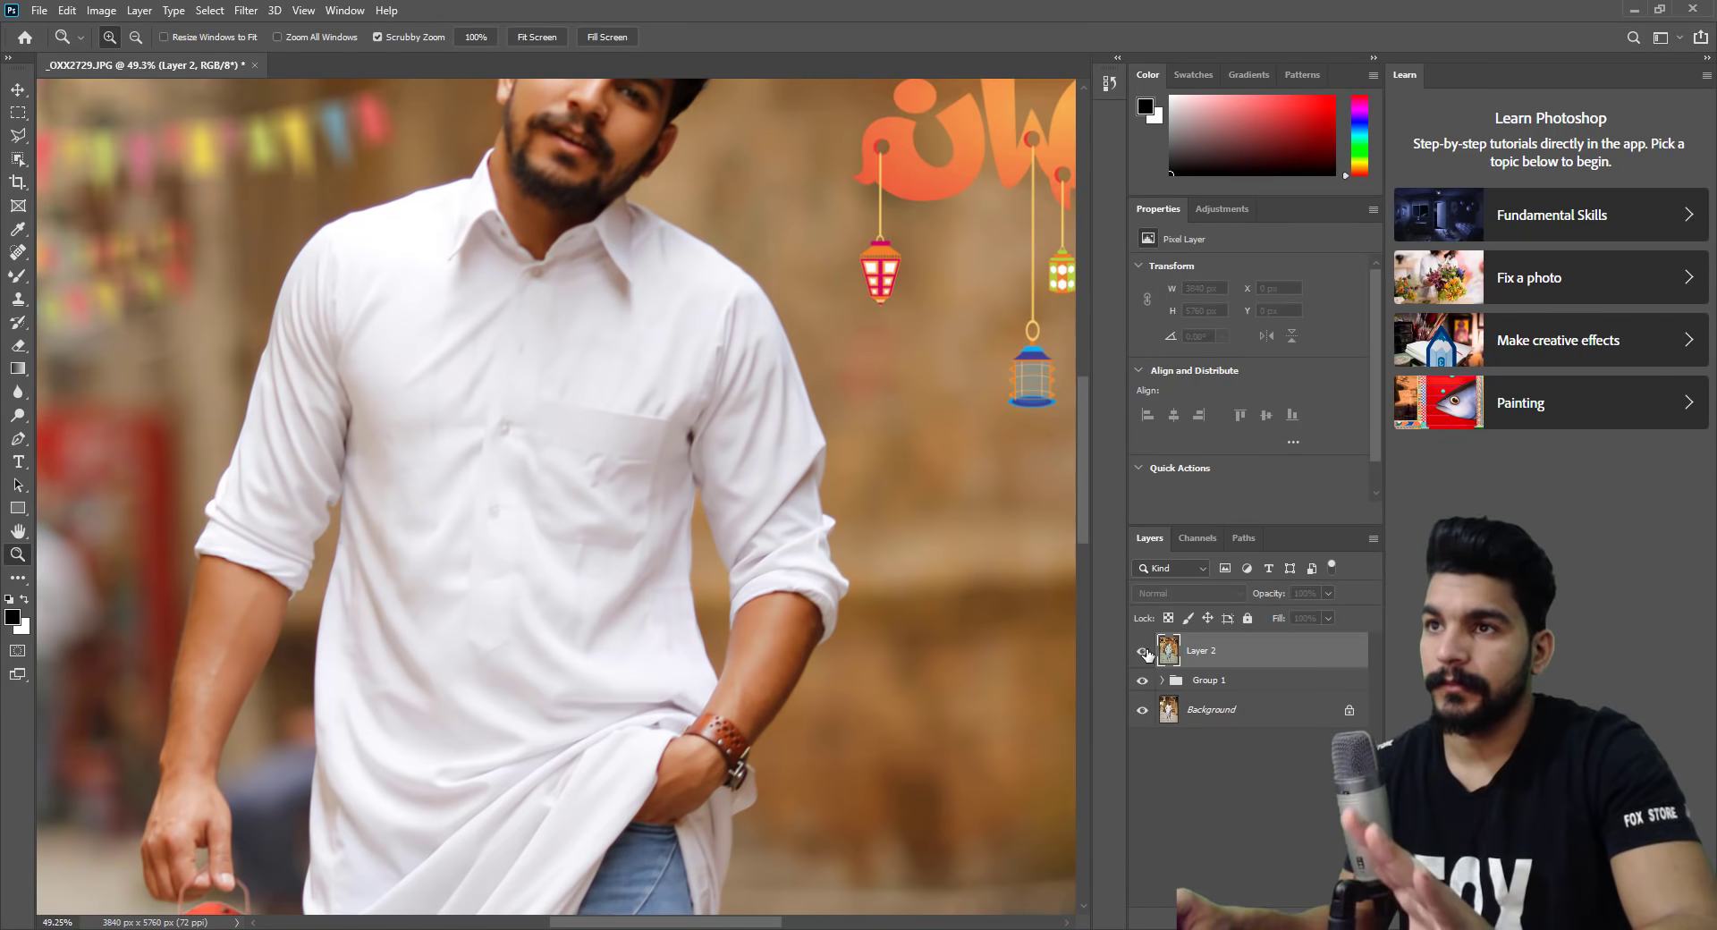
{"action": "left_click", "coordinate": [1143, 652]}
Zoom to the face, refit the photo in the window, and select Layer 2, Group 1 and Background.
{"action": "key", "text": "ctrl+0"}
{"action": "left_click_drag", "start_coordinate": [669, 522], "coordinate": [694, 529]}
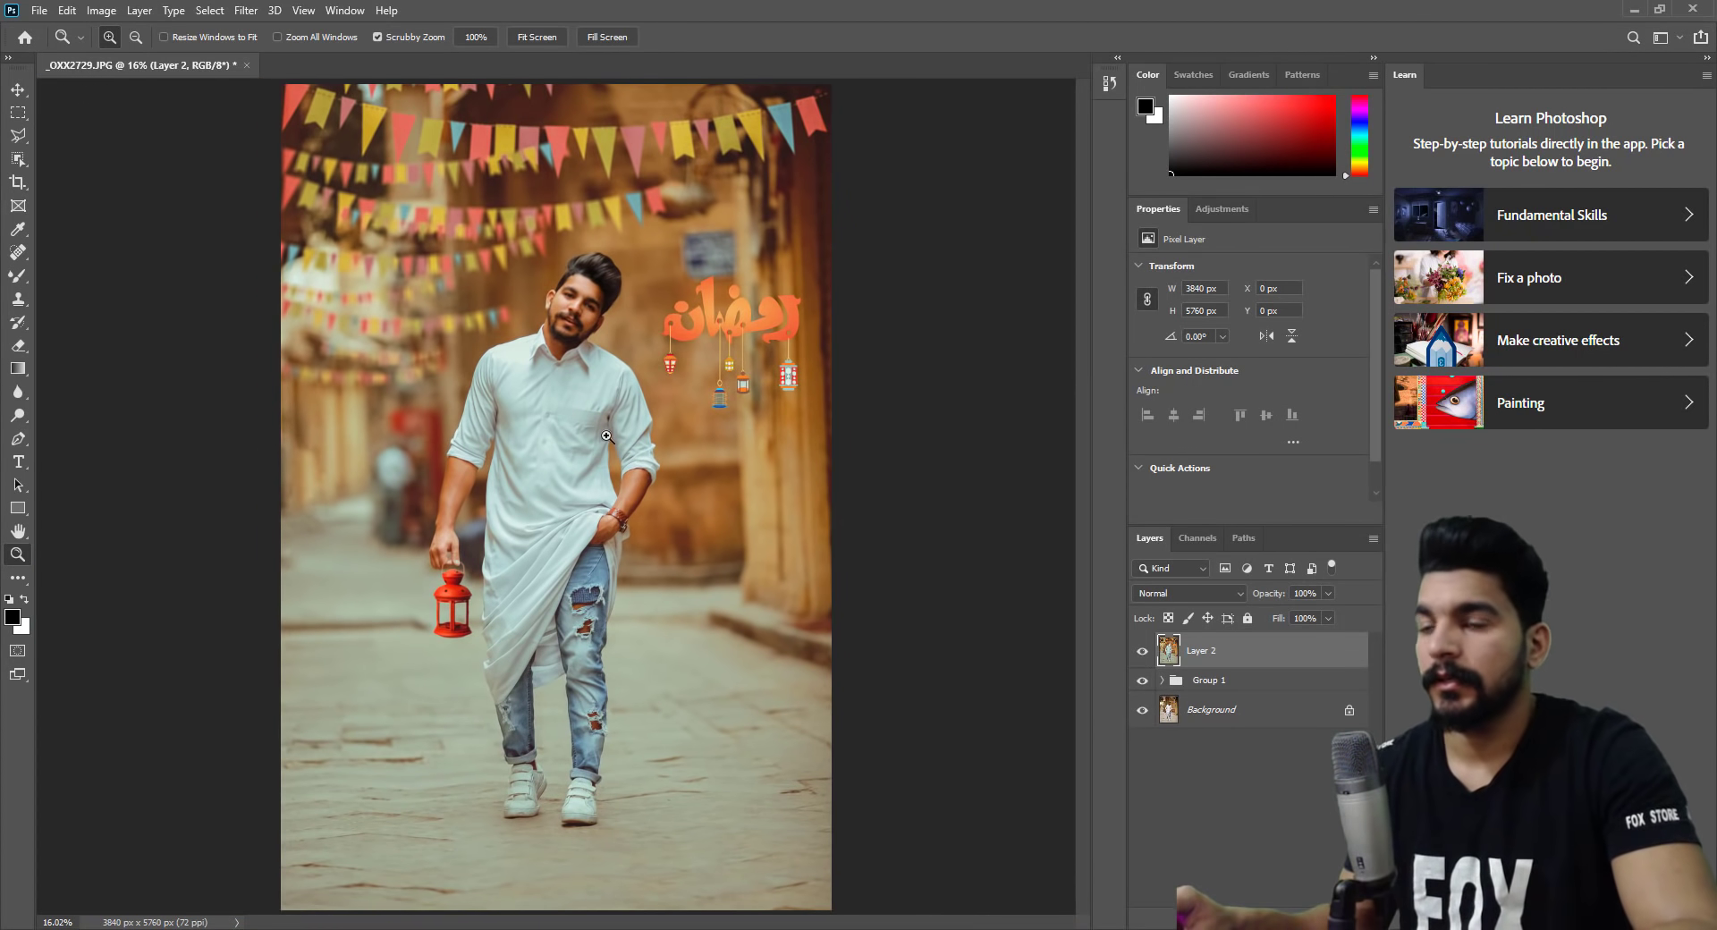
{"action": "left_click_drag", "start_coordinate": [555, 310], "coordinate": [929, 585]}
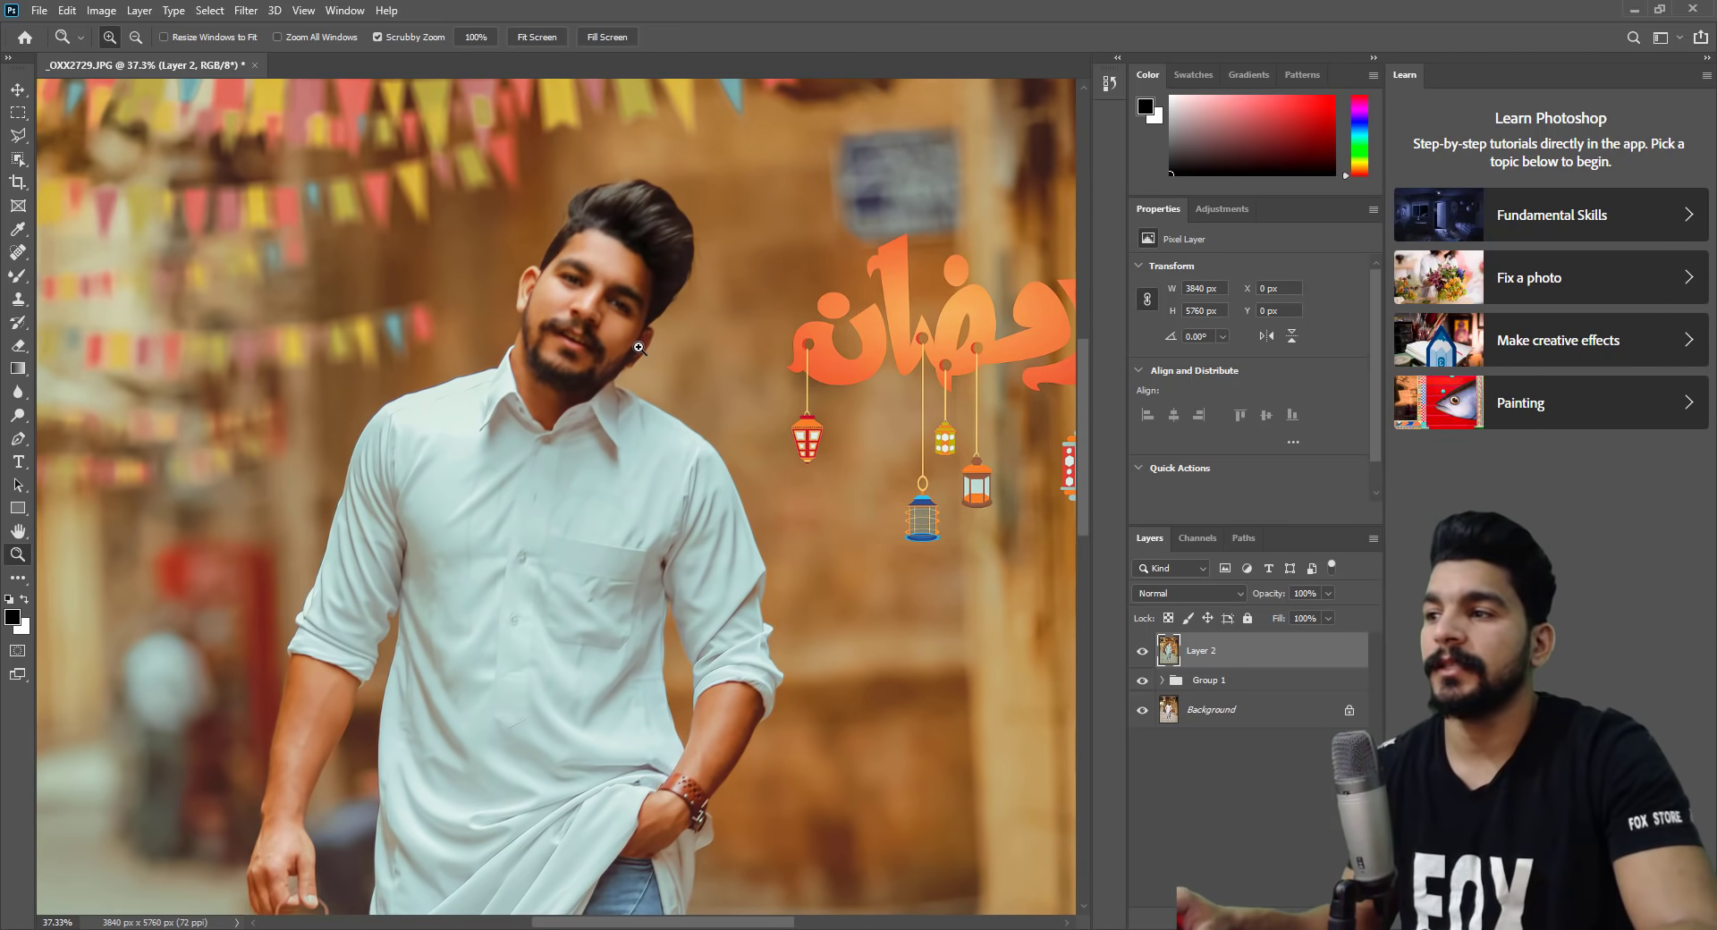
{"action": "mouse_move", "coordinate": [766, 455]}
{"action": "left_mouse_down"}
{"action": "mouse_move", "coordinate": [595, 327]}
{"action": "mouse_move", "coordinate": [647, 322]}
{"action": "left_mouse_up"}
{"action": "right_click", "coordinate": [651, 329]}
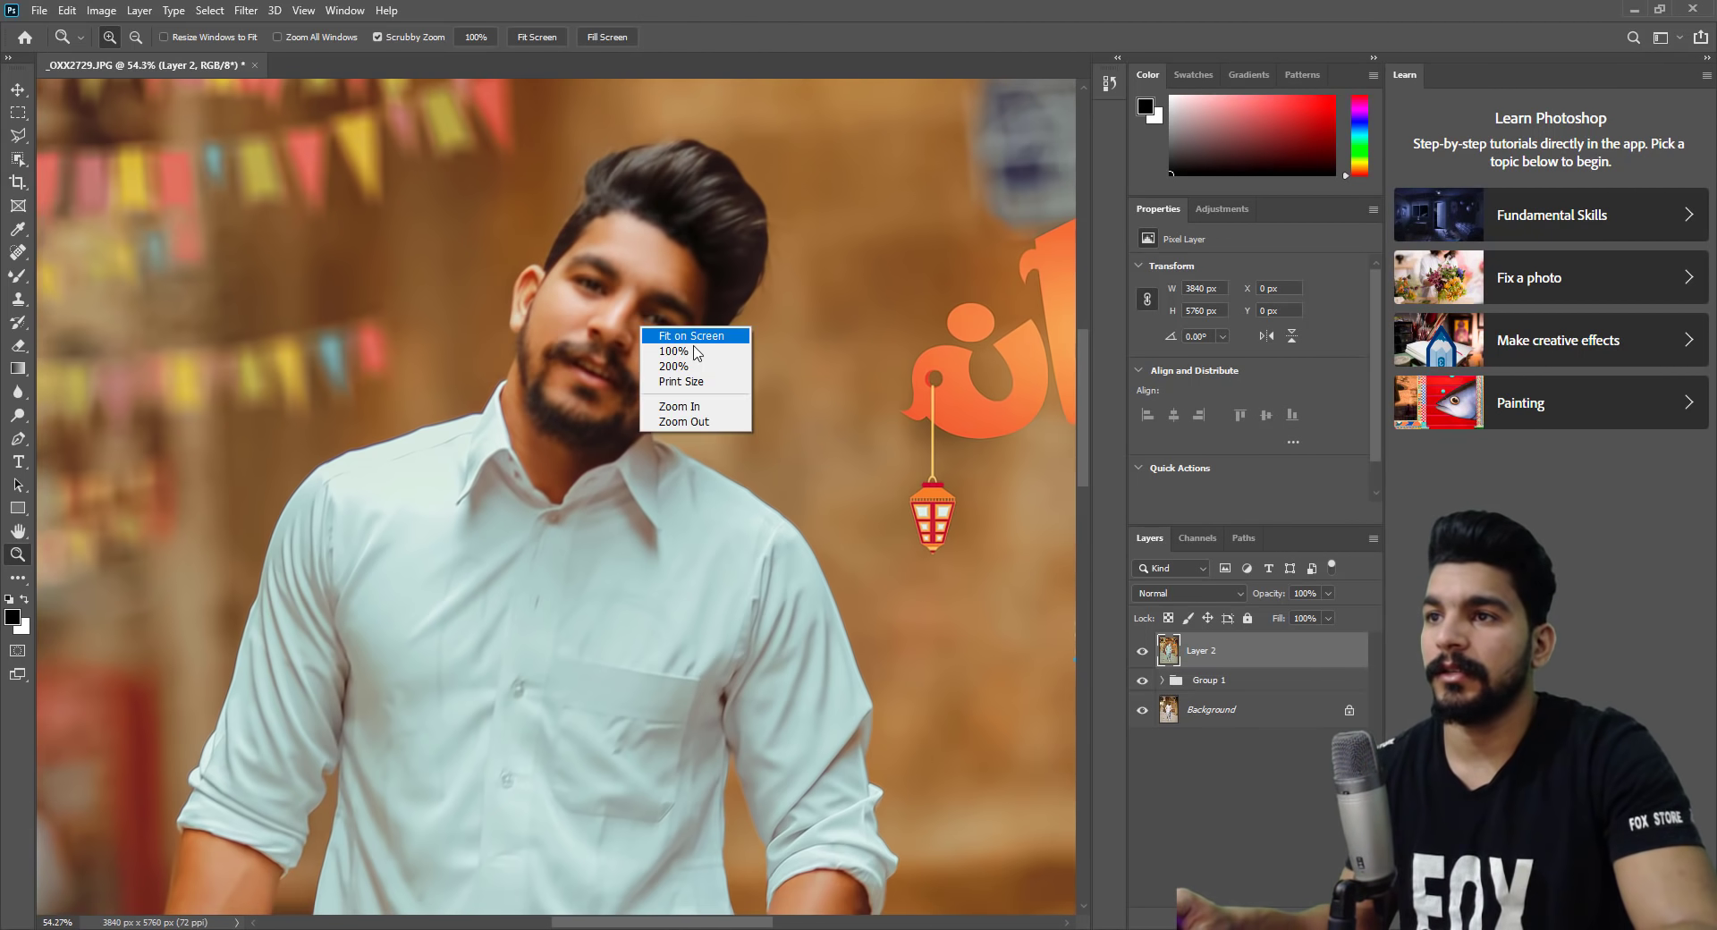
{"action": "left_click", "coordinate": [679, 407]}
{"action": "right_click", "coordinate": [717, 353]}
{"action": "left_click", "coordinate": [738, 364]}
{"action": "left_click", "coordinate": [784, 449], "text": "alt"}
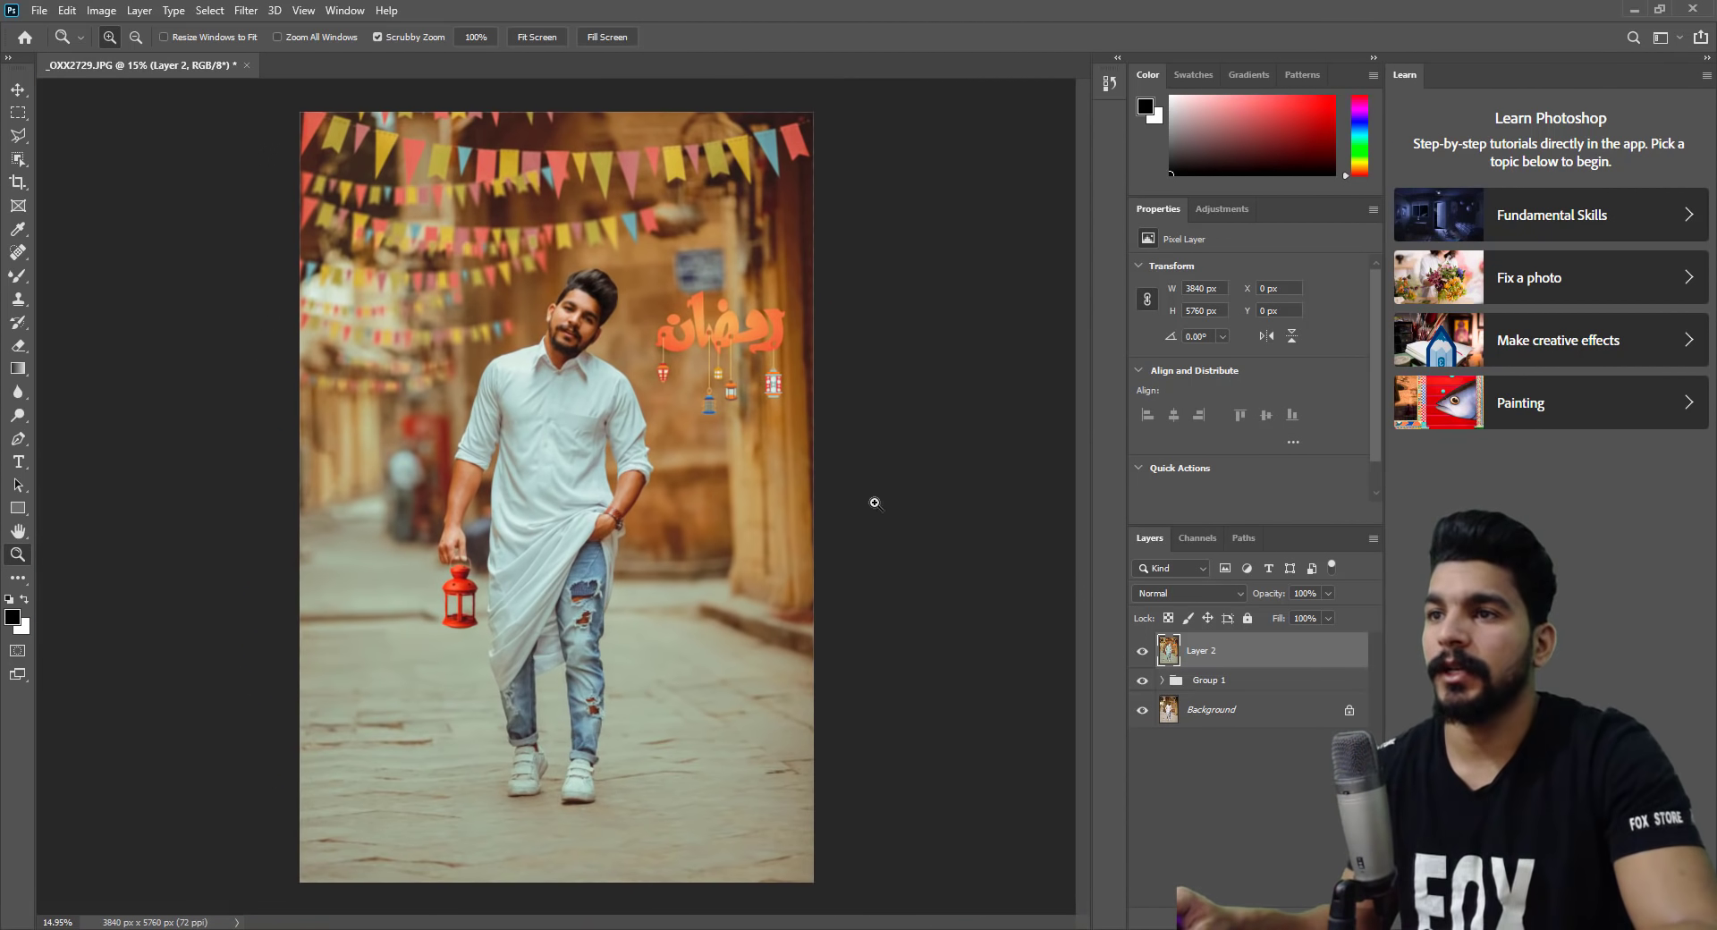
{"action": "left_click", "coordinate": [1256, 711], "text": "shift"}
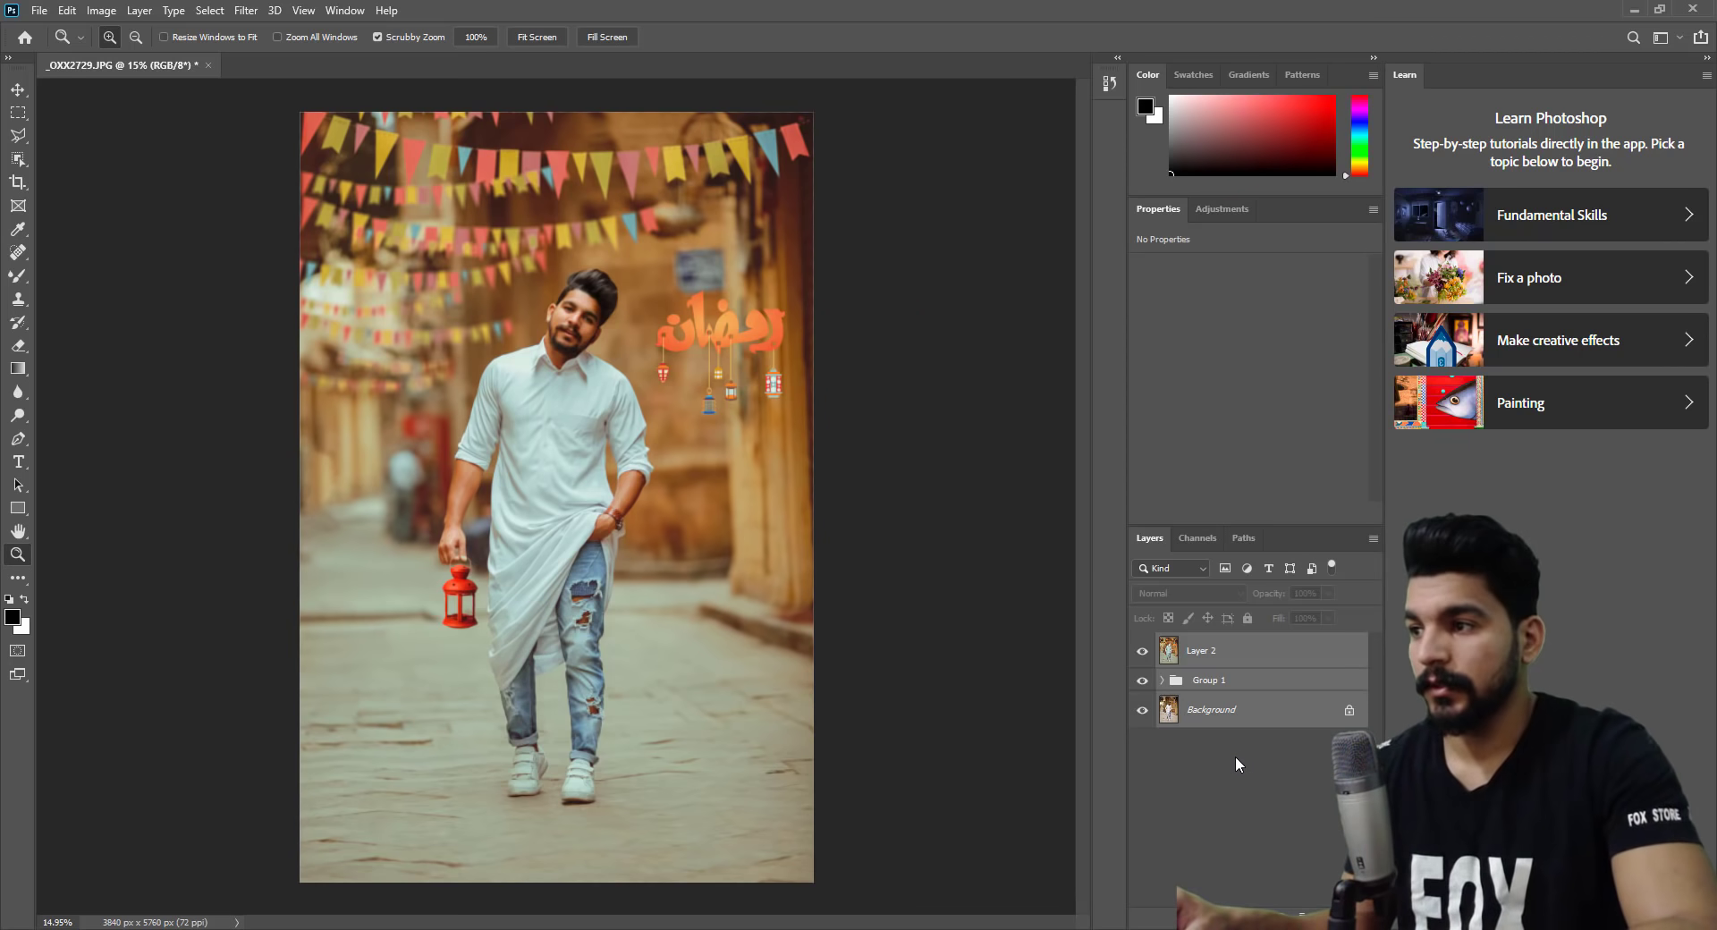
Merge all layers into one Background layer and open Filter > Sharpen > Unsharp Mask.
{"action": "key", "text": "ctrl+e"}
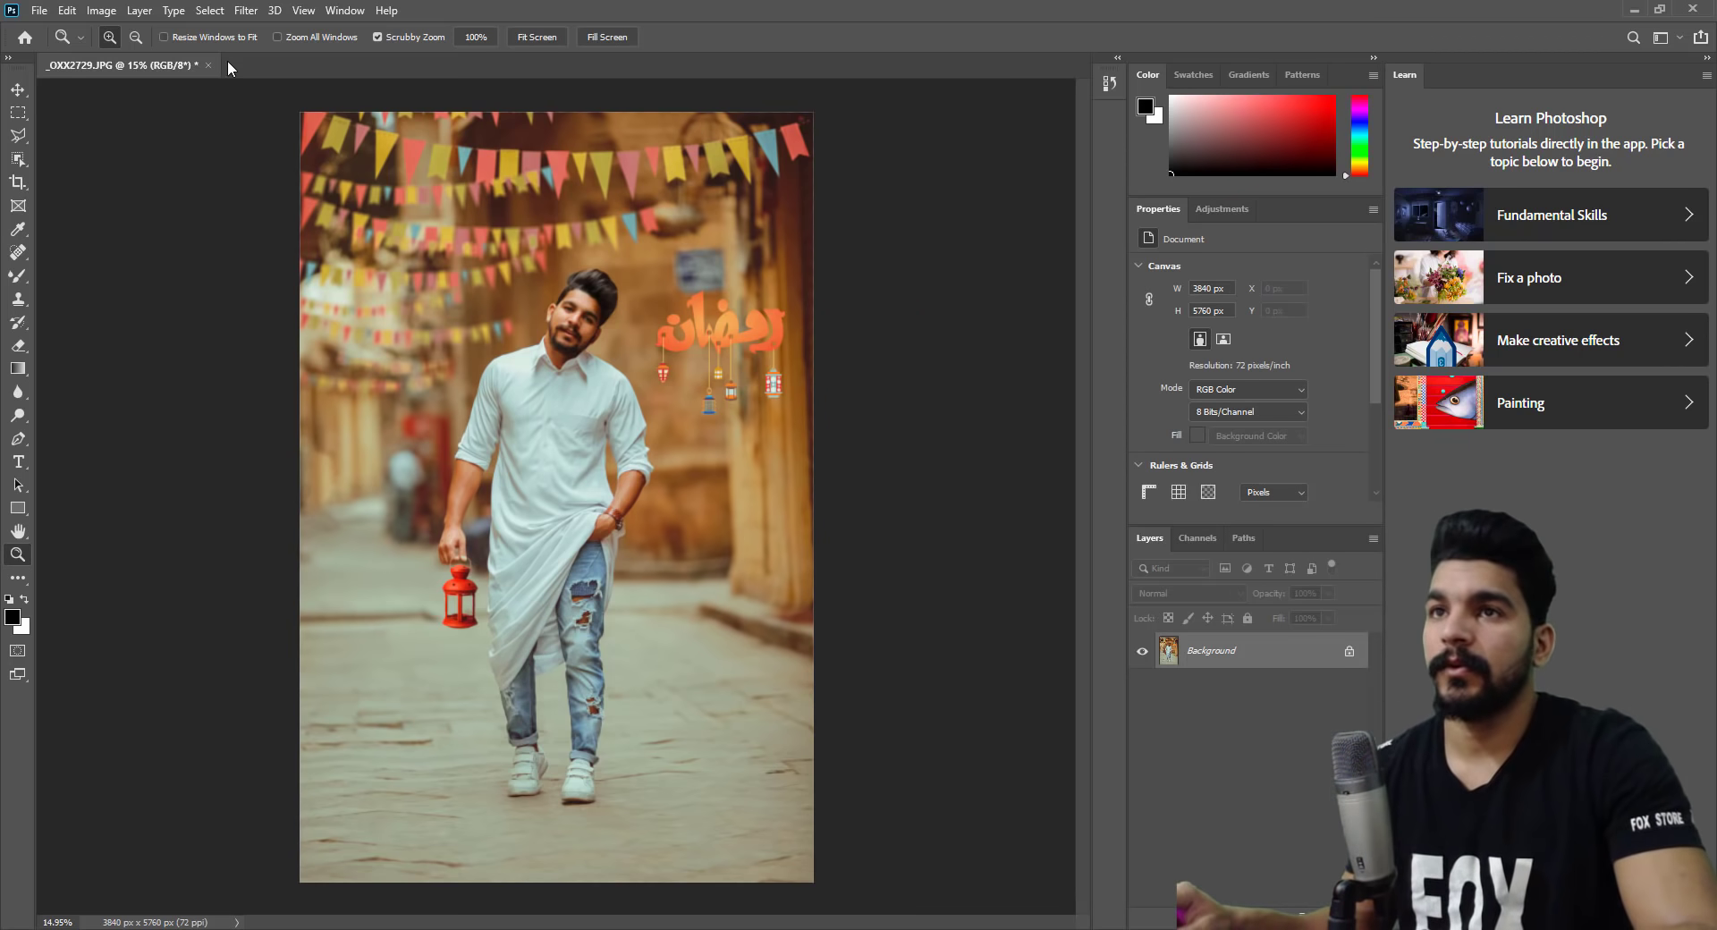
{"action": "left_click", "coordinate": [245, 10]}
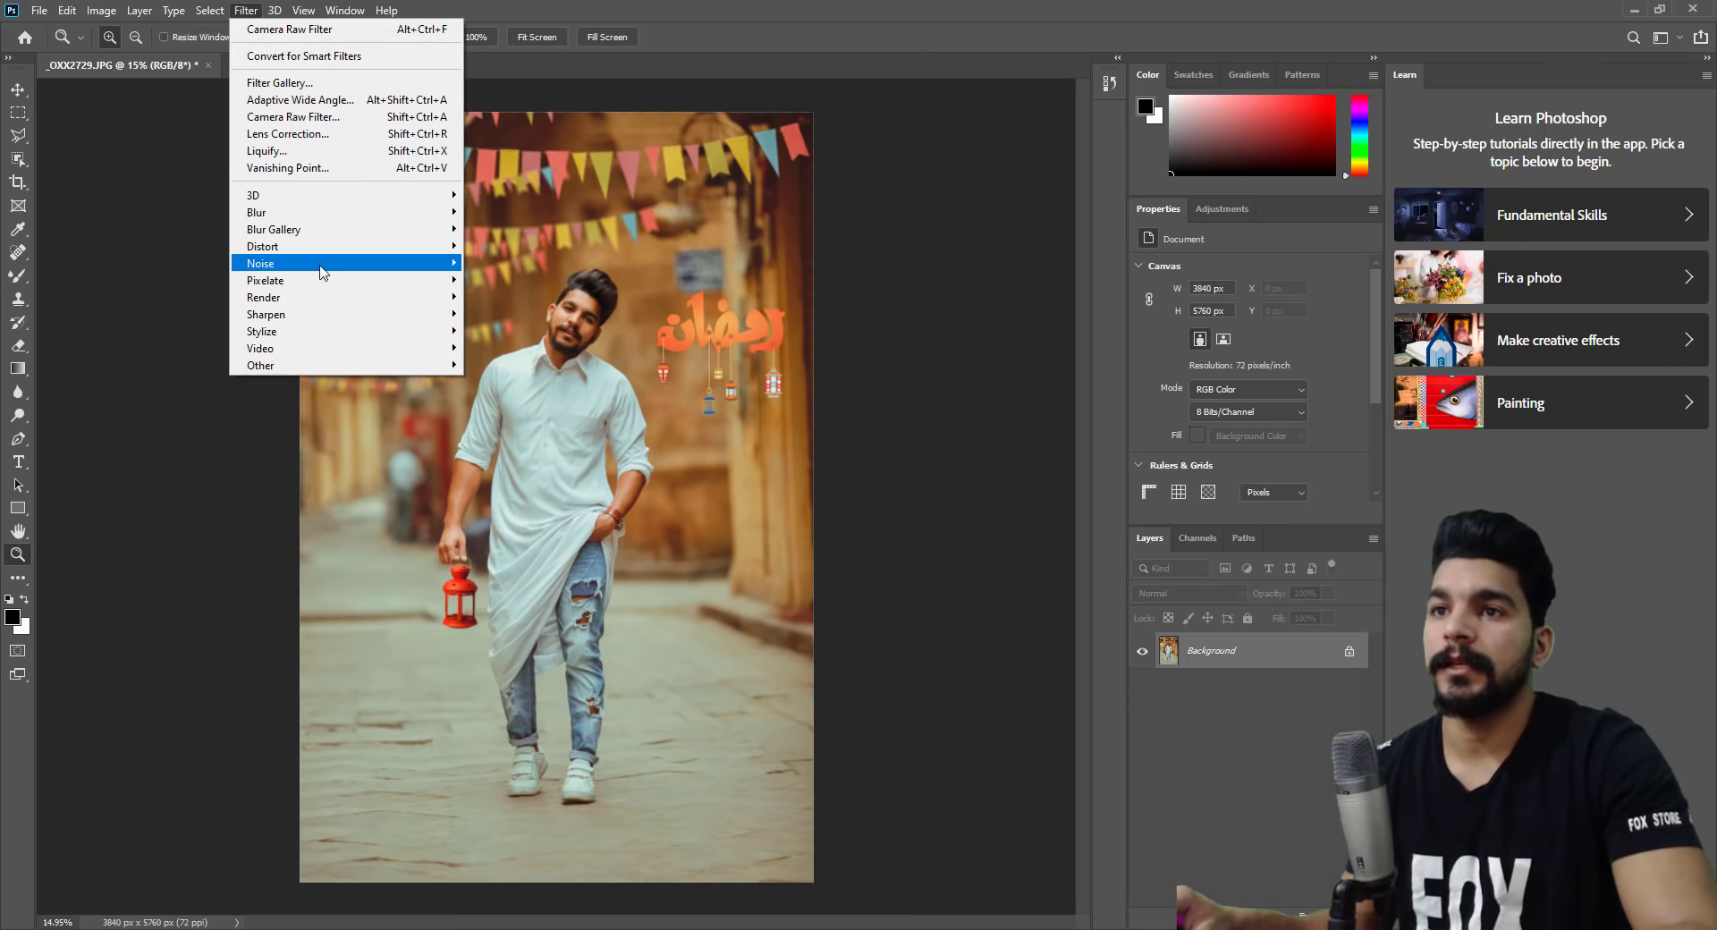
{"action": "mouse_move", "coordinate": [266, 314]}
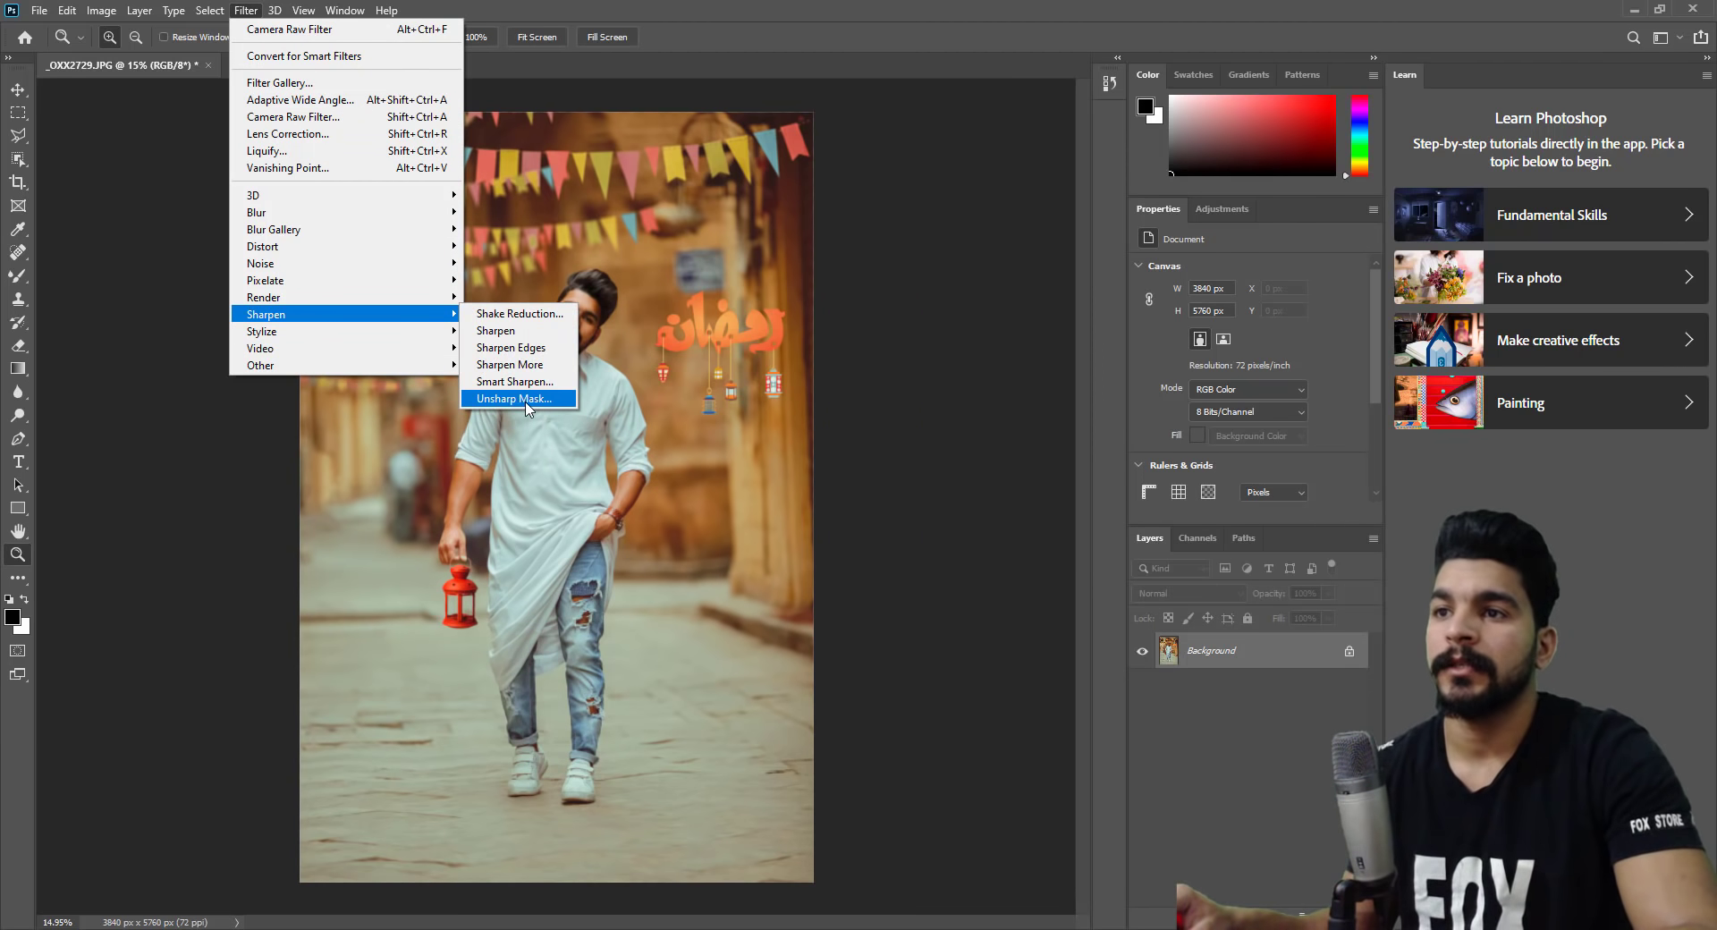
{"action": "left_click", "coordinate": [528, 405]}
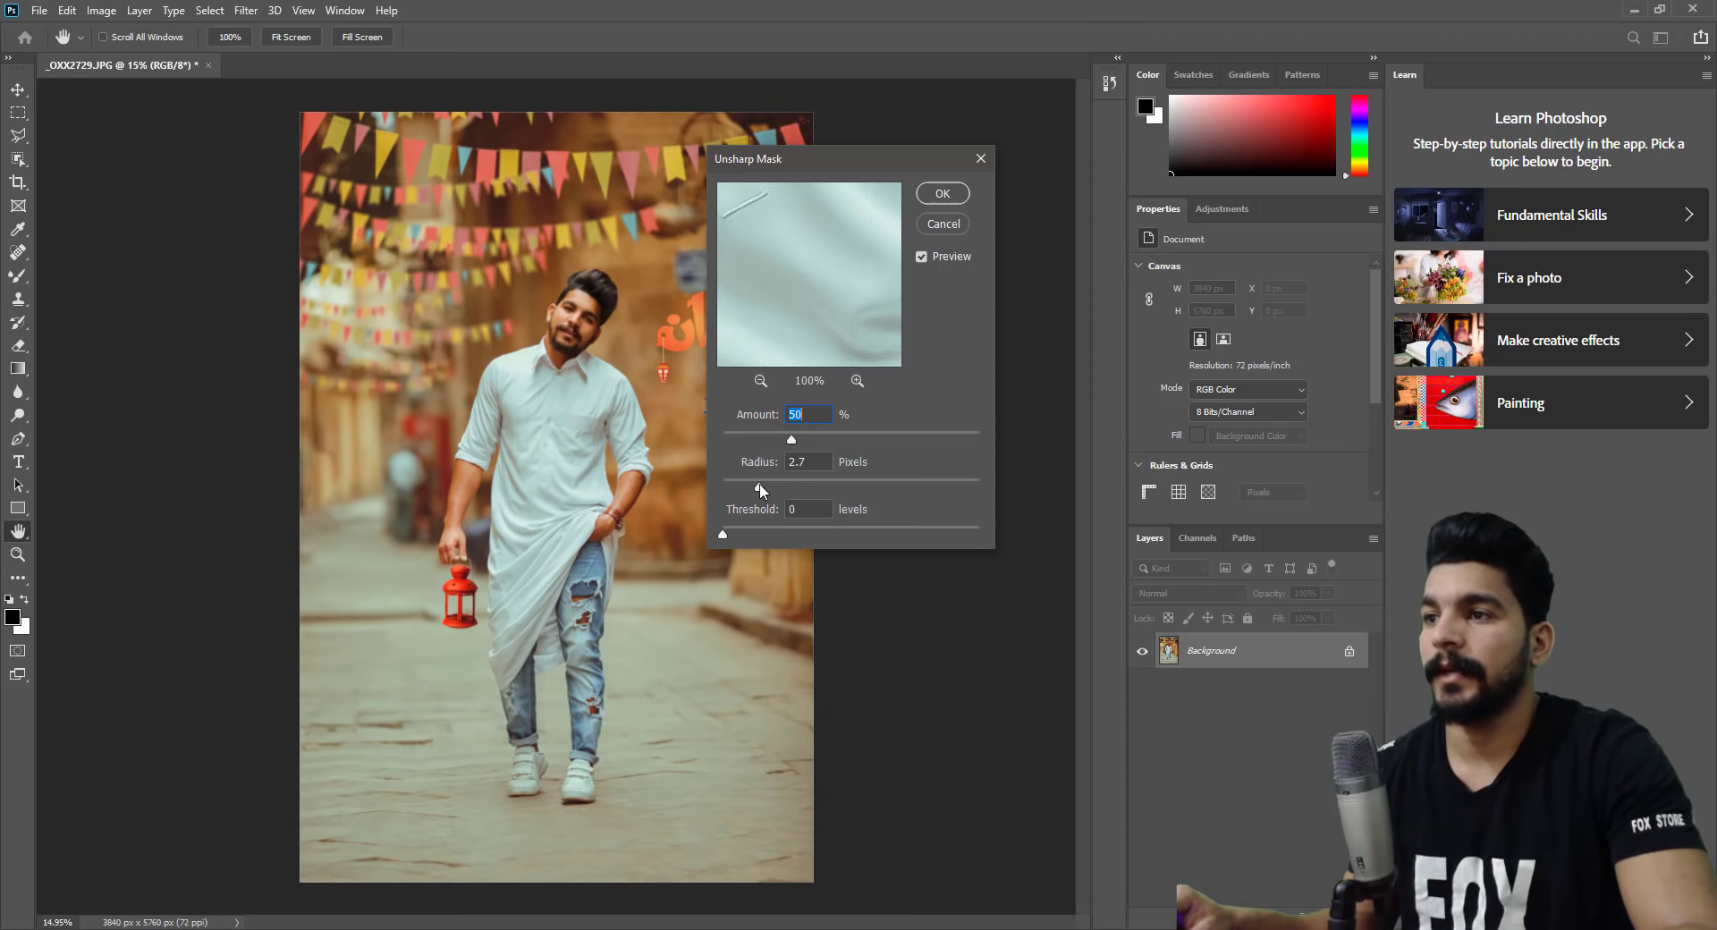
Set Unsharp Mask to Amount 98%, Radius 2.4 px, Threshold 0, previewing the face.
{"action": "left_click_drag", "start_coordinate": [757, 488], "coordinate": [755, 483]}
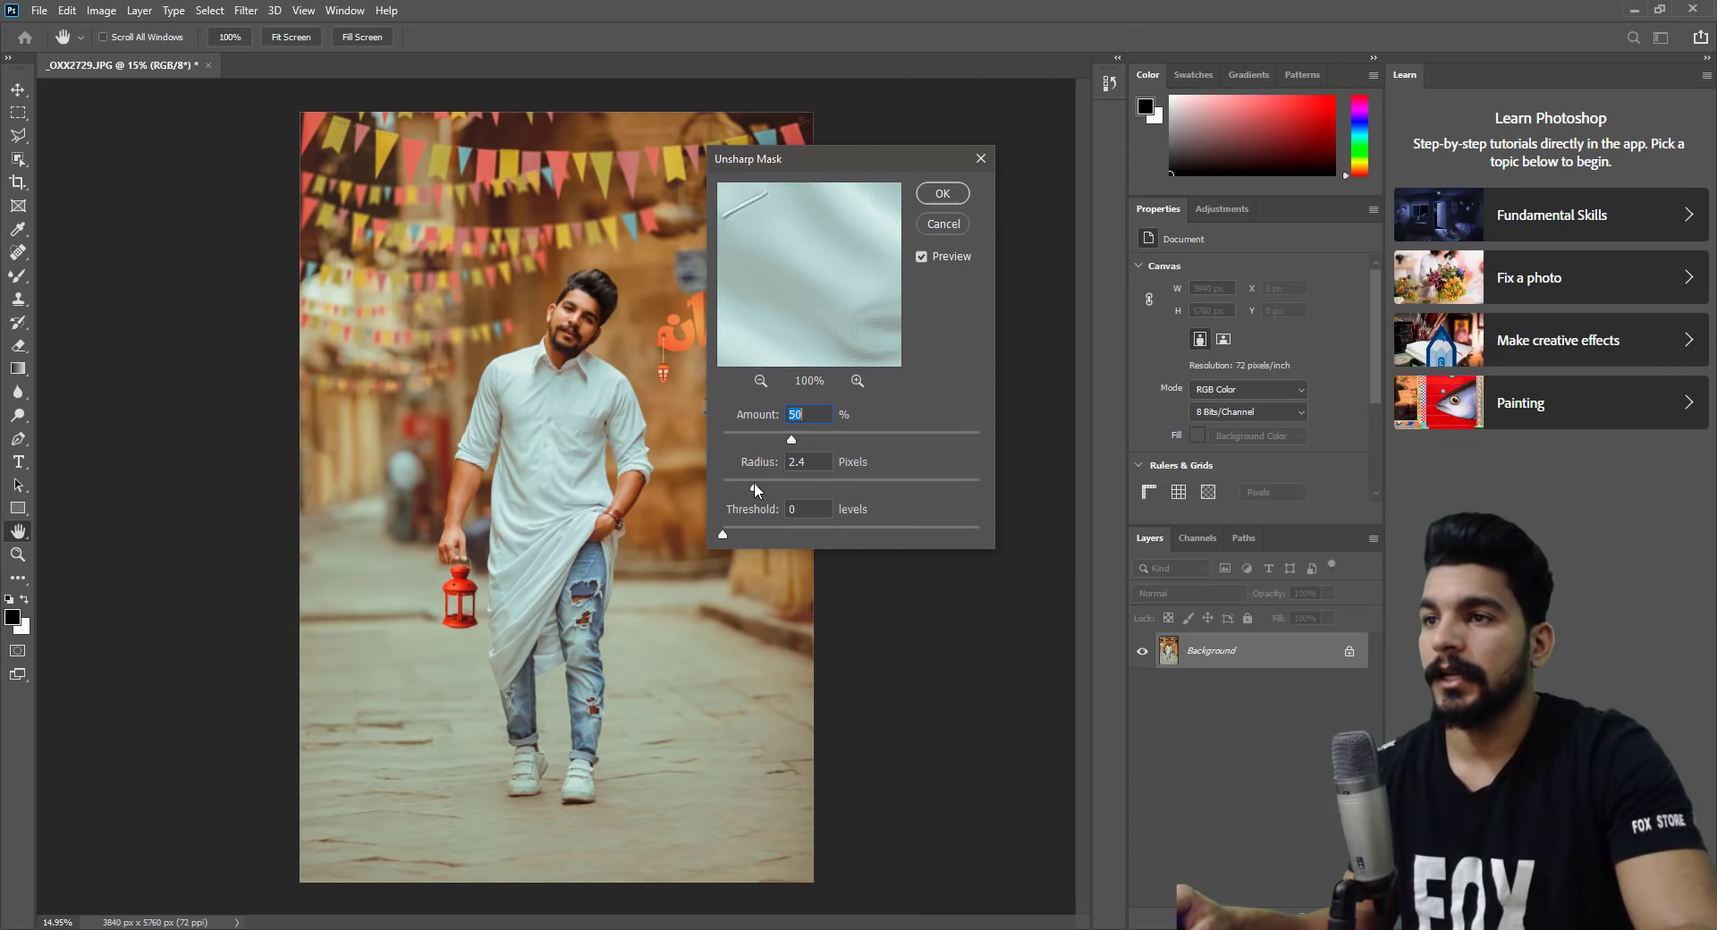
{"action": "left_click", "coordinate": [570, 333]}
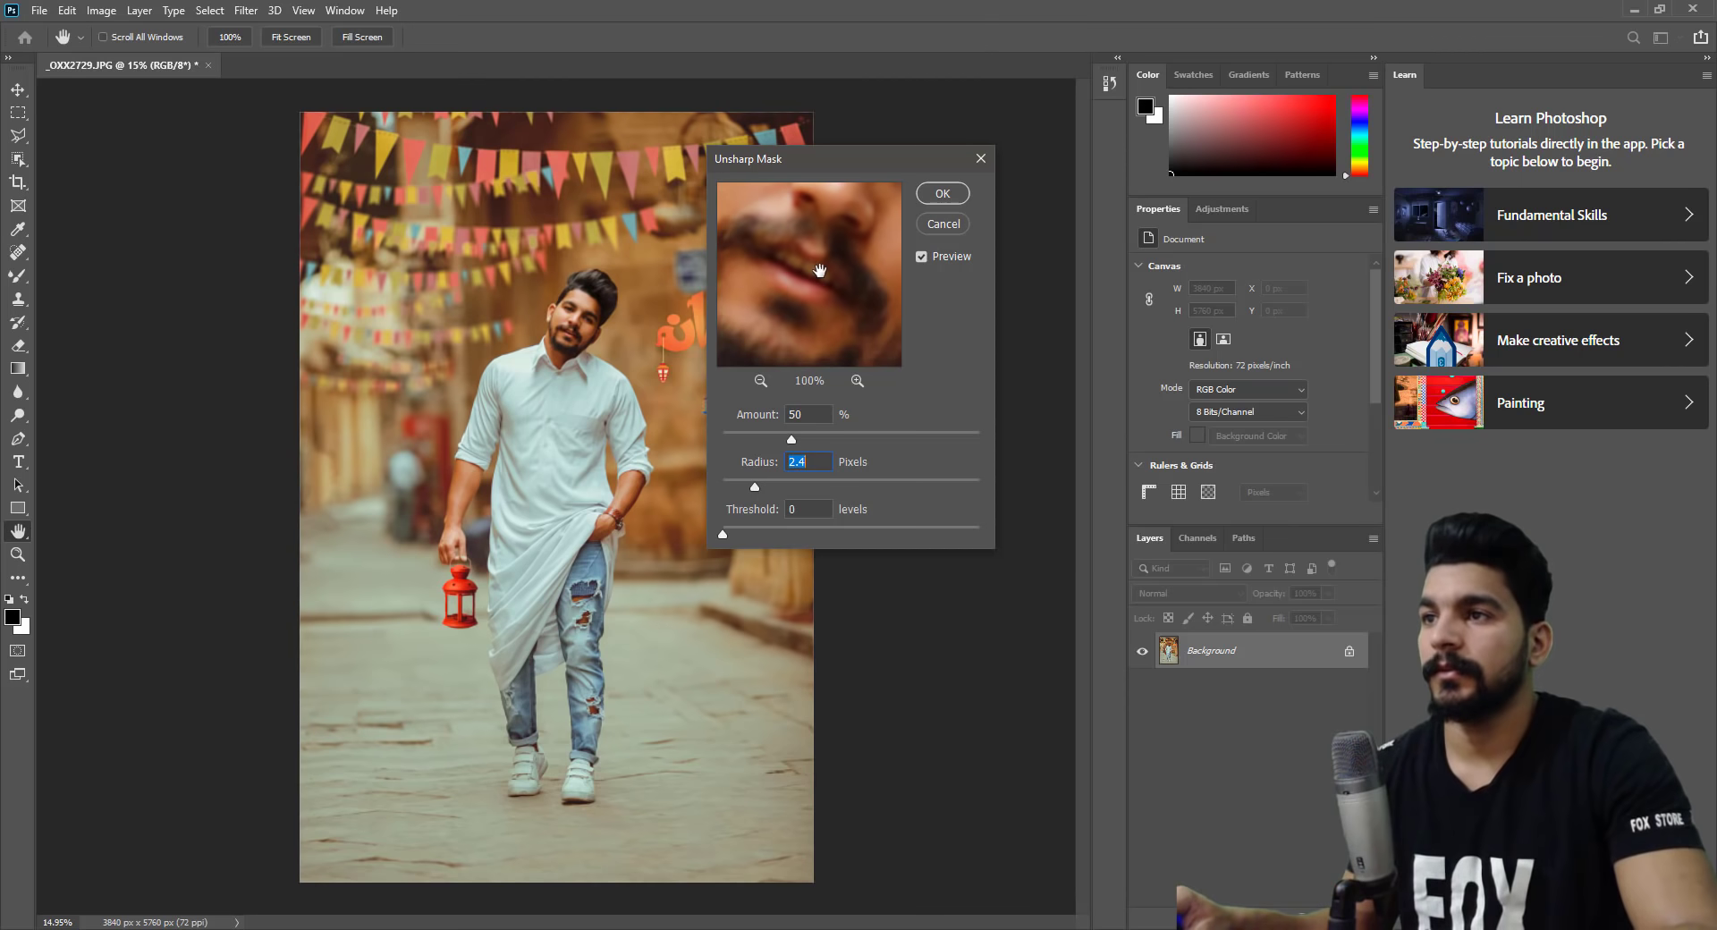
{"action": "left_click_drag", "start_coordinate": [837, 243], "coordinate": [862, 332]}
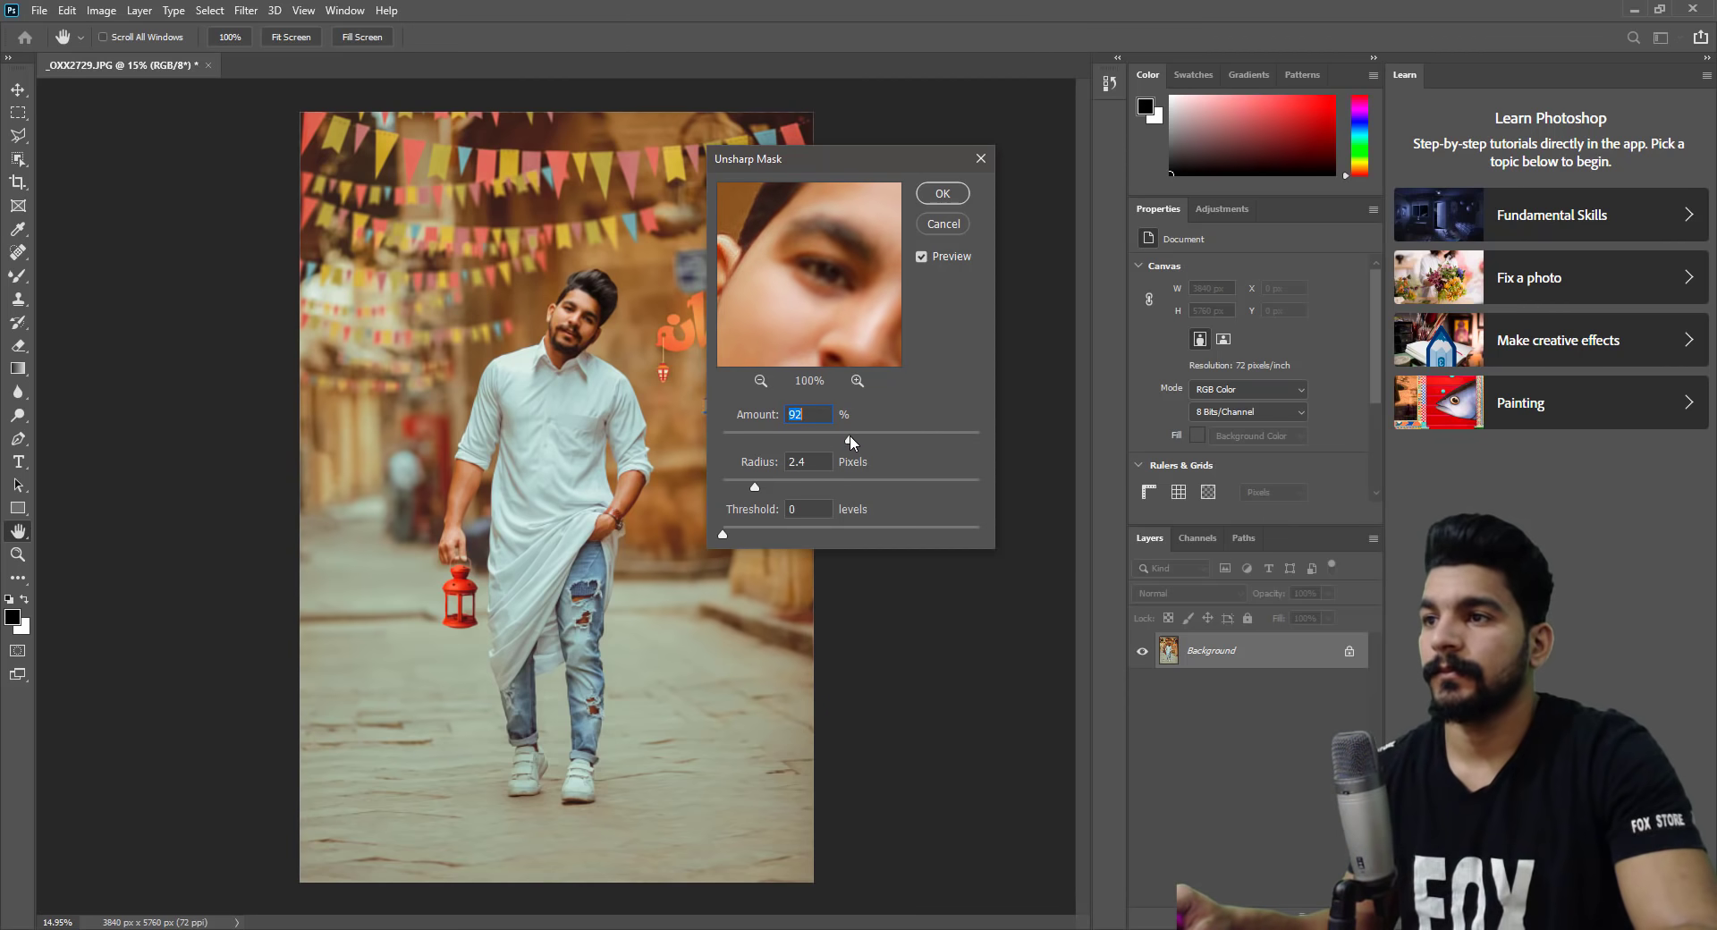
{"action": "left_click_drag", "start_coordinate": [855, 438], "coordinate": [858, 438]}
{"action": "left_click_drag", "start_coordinate": [838, 345], "coordinate": [864, 223]}
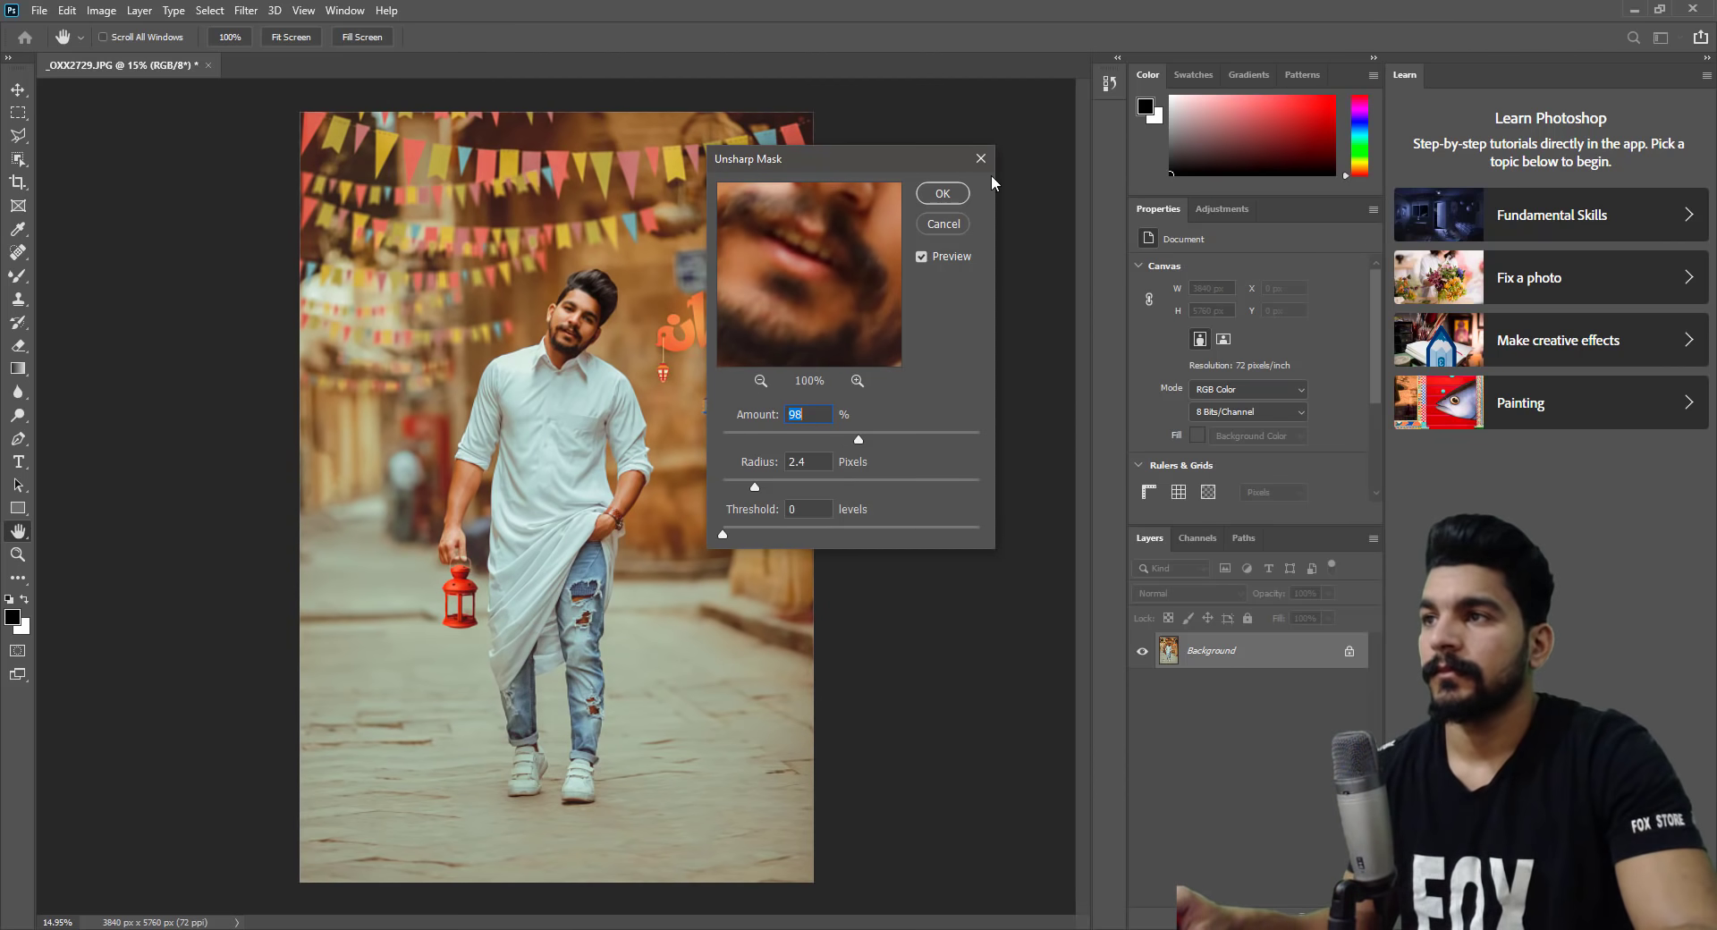
Apply the Unsharp Mask and zoom in on the face and shirt to check the sharpening.
{"action": "left_click", "coordinate": [943, 193]}
{"action": "key", "text": "z"}
{"action": "left_click_drag", "start_coordinate": [583, 331], "coordinate": [663, 308]}
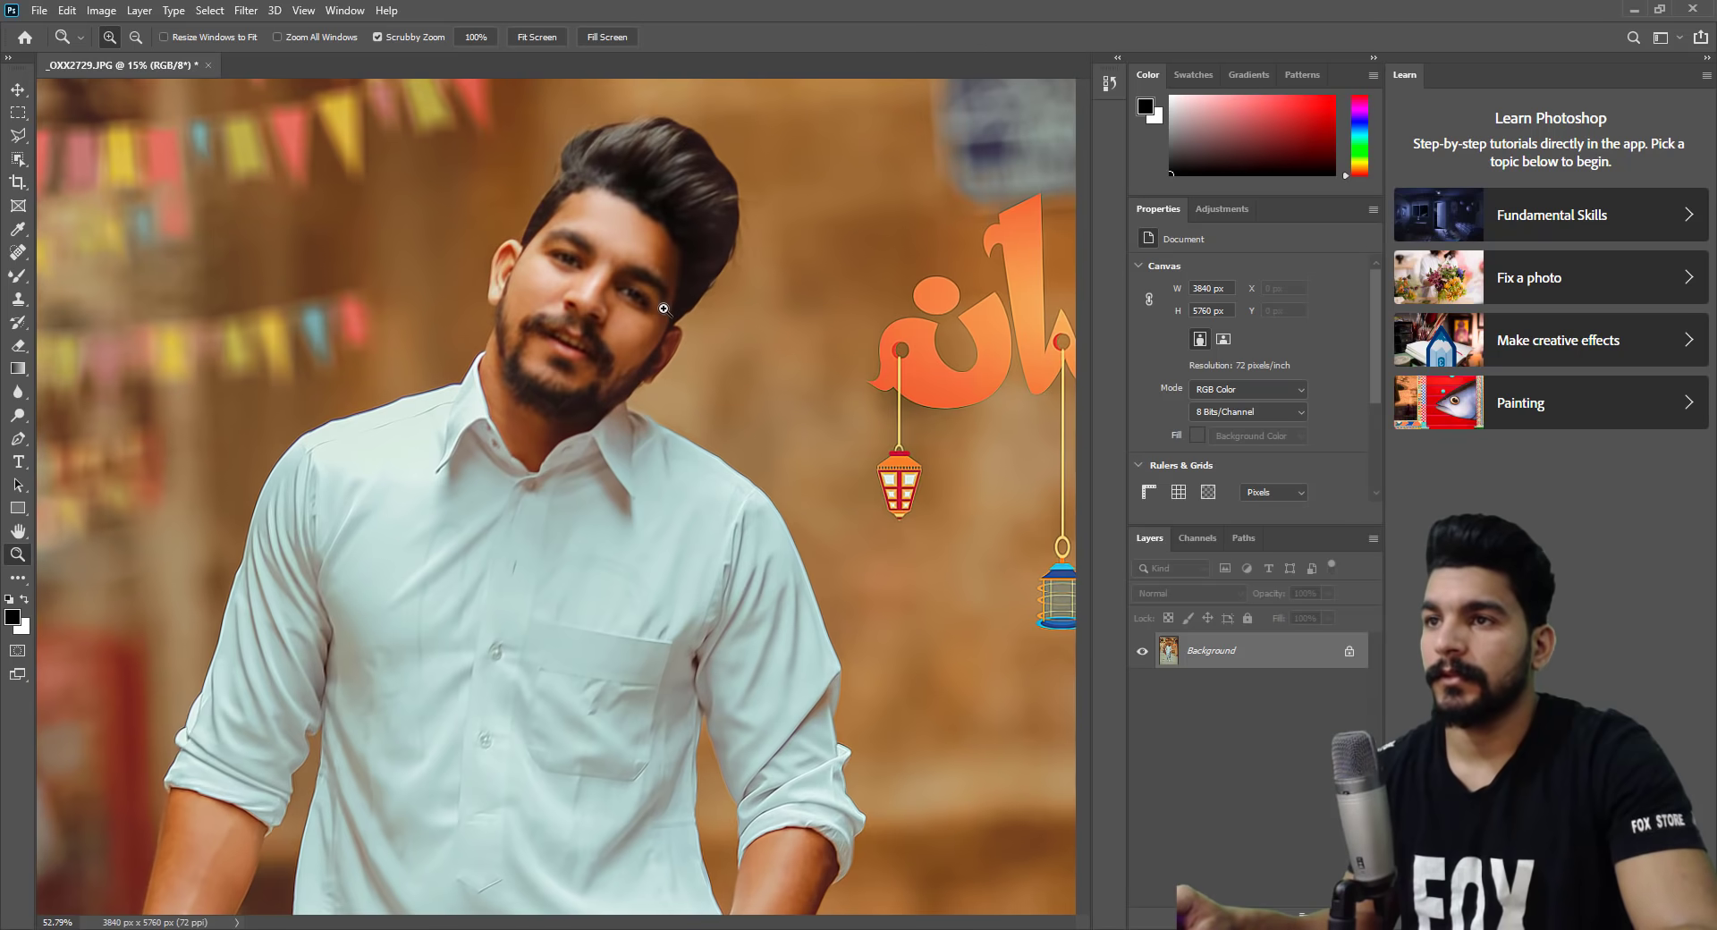
{"action": "right_click", "coordinate": [669, 309]}
{"action": "left_click", "coordinate": [725, 319]}
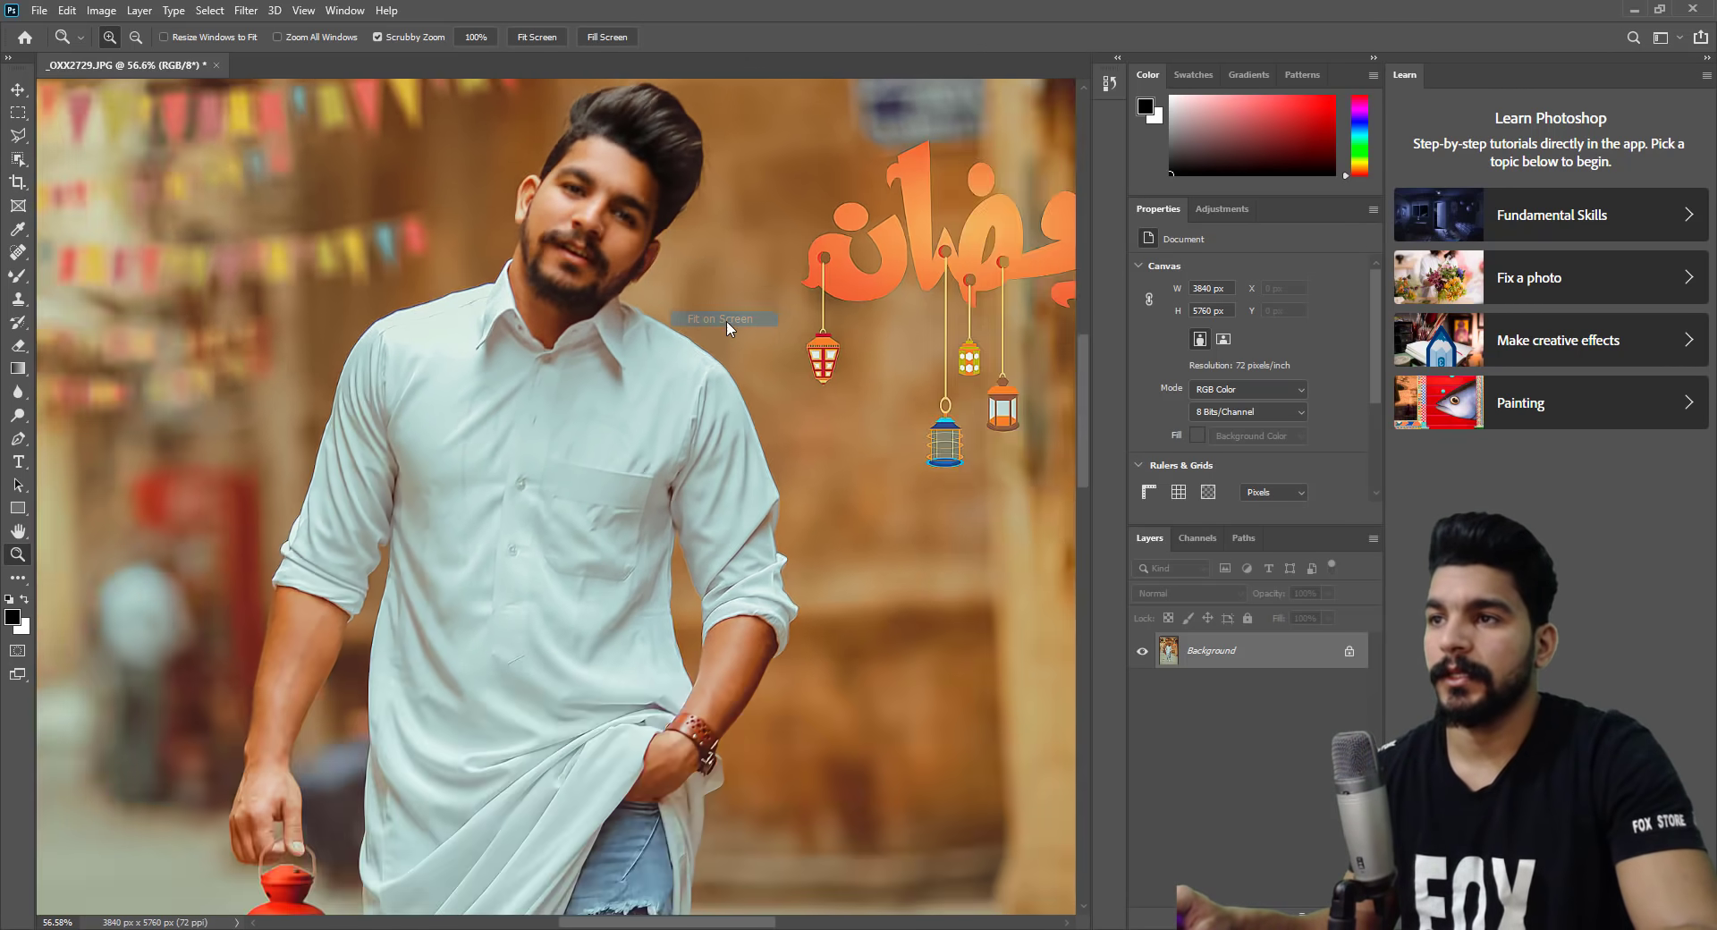
{"action": "left_click_drag", "start_coordinate": [554, 419], "coordinate": [615, 411]}
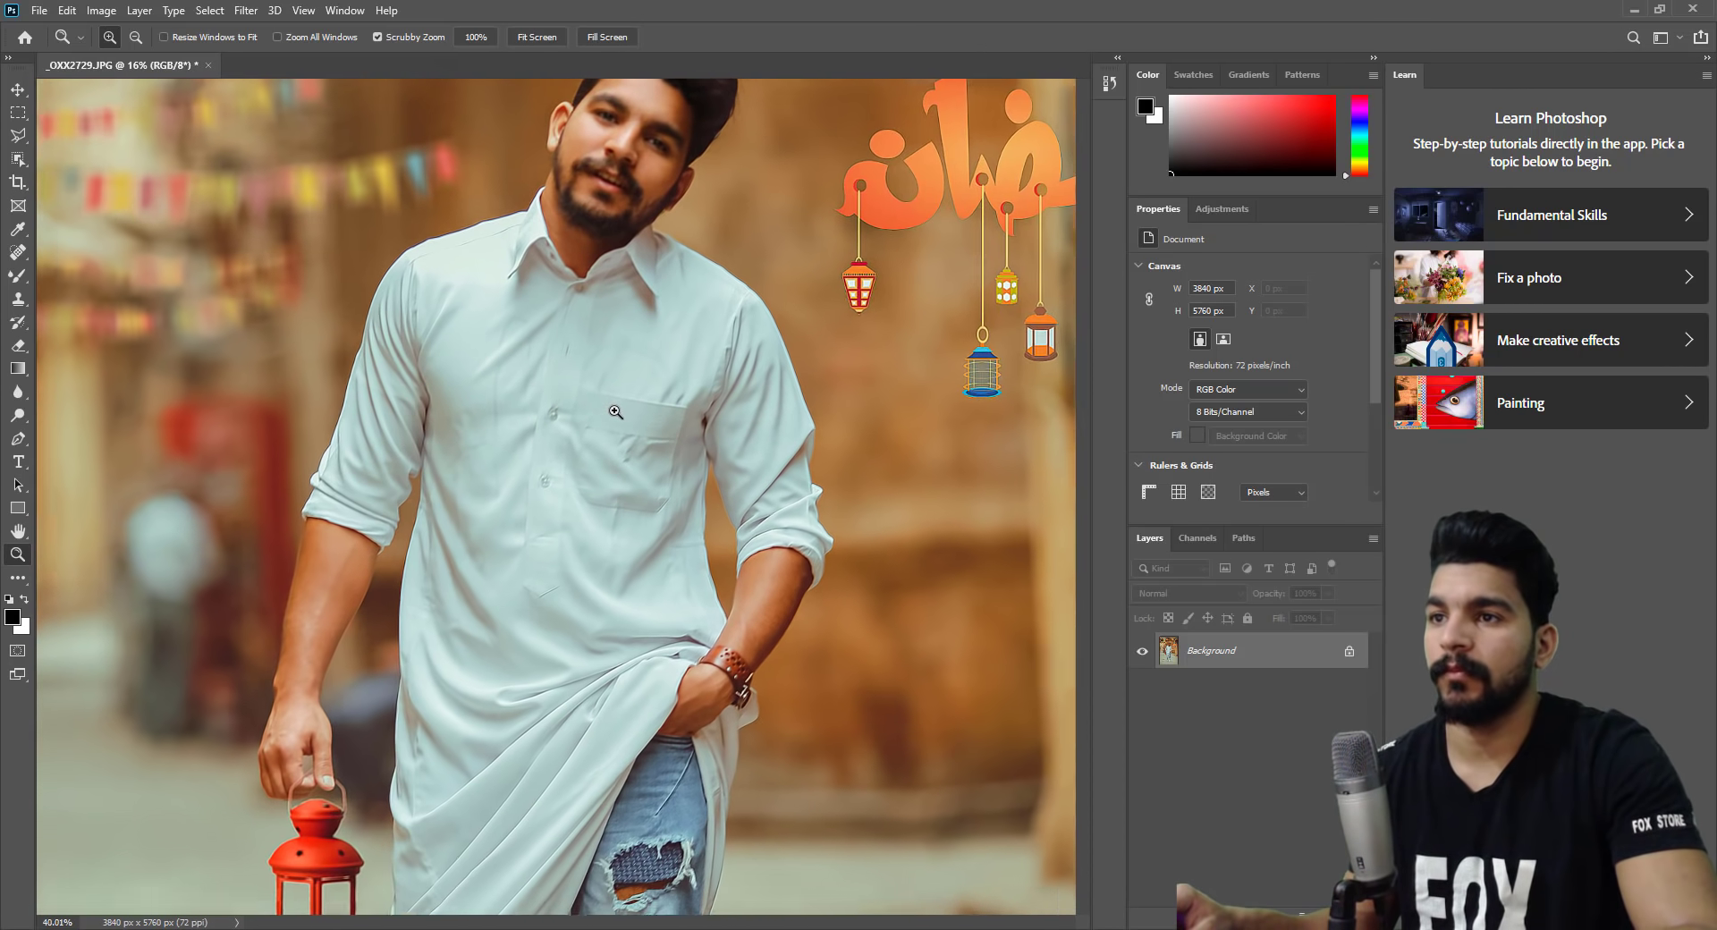
{"action": "right_click", "coordinate": [615, 411]}
{"action": "left_click", "coordinate": [638, 420]}
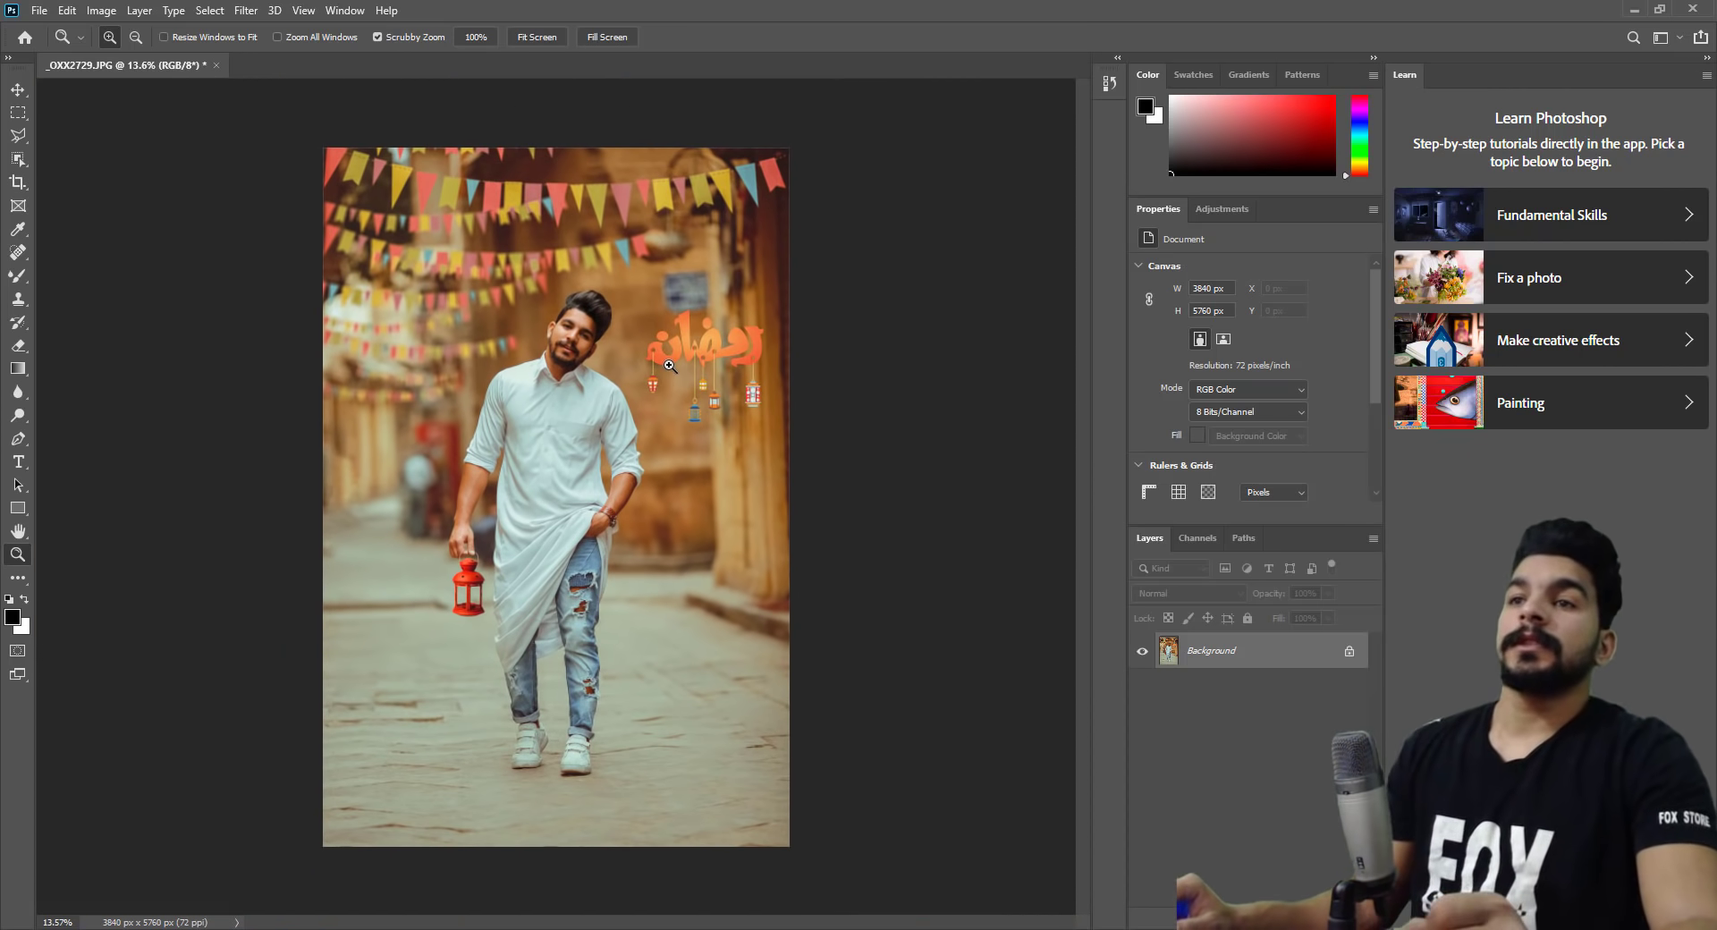
{"action": "left_click", "coordinate": [568, 353]}
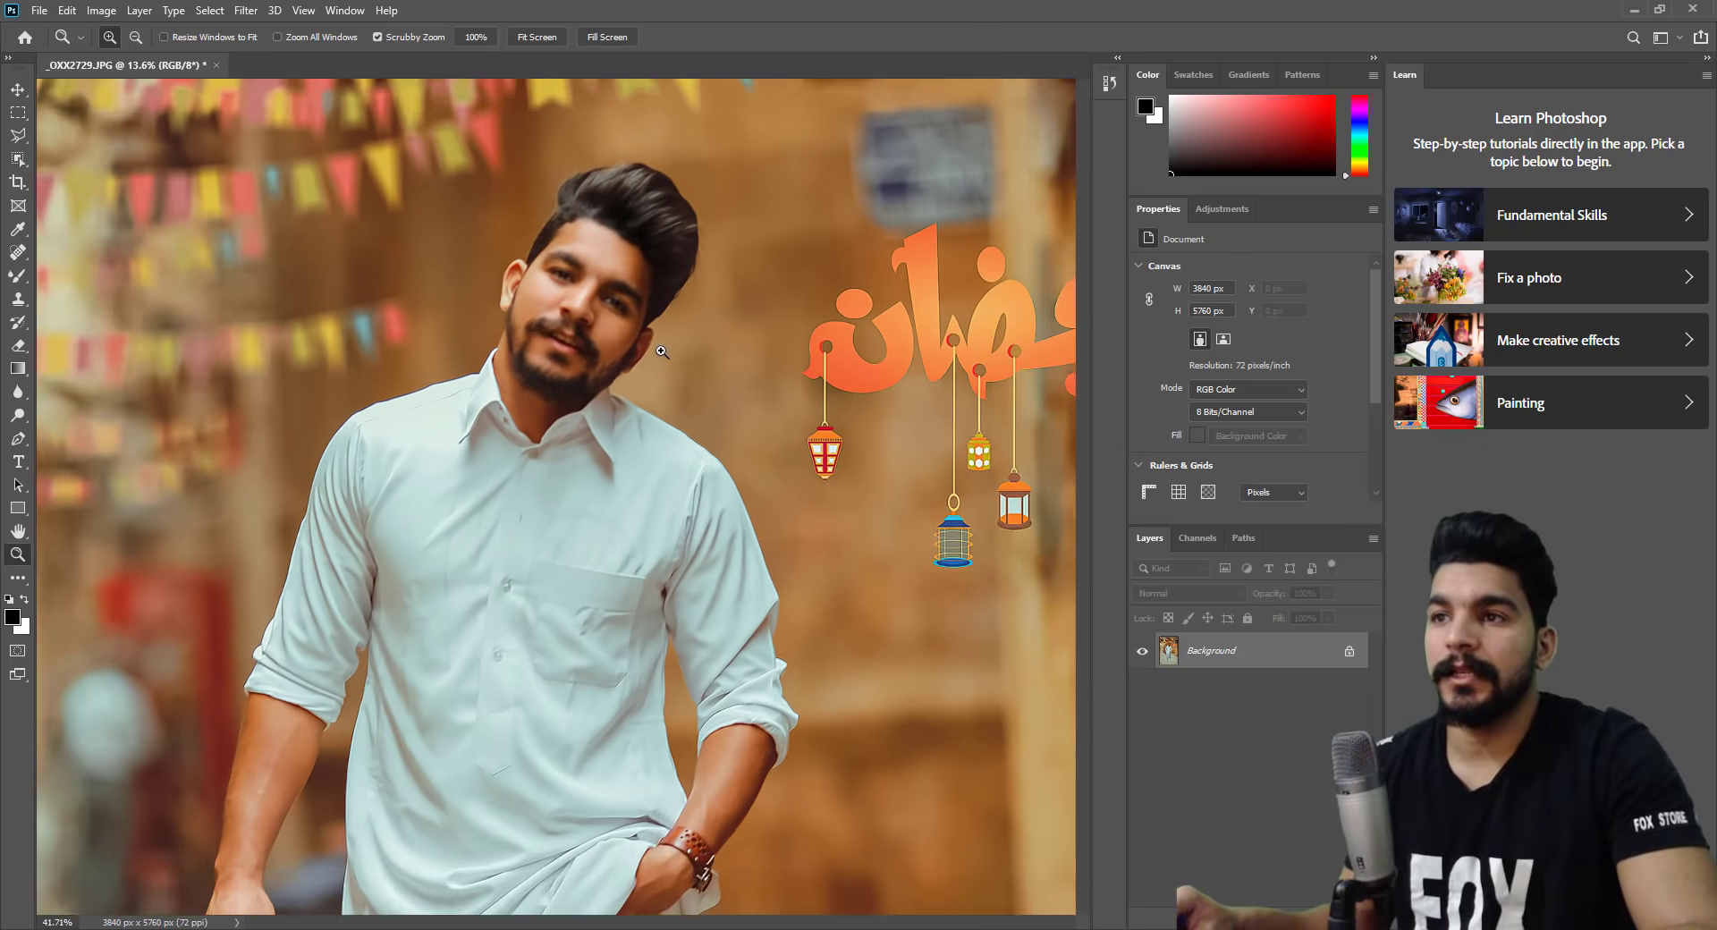
{"action": "right_click", "coordinate": [666, 362]}
{"action": "left_click", "coordinate": [684, 372]}
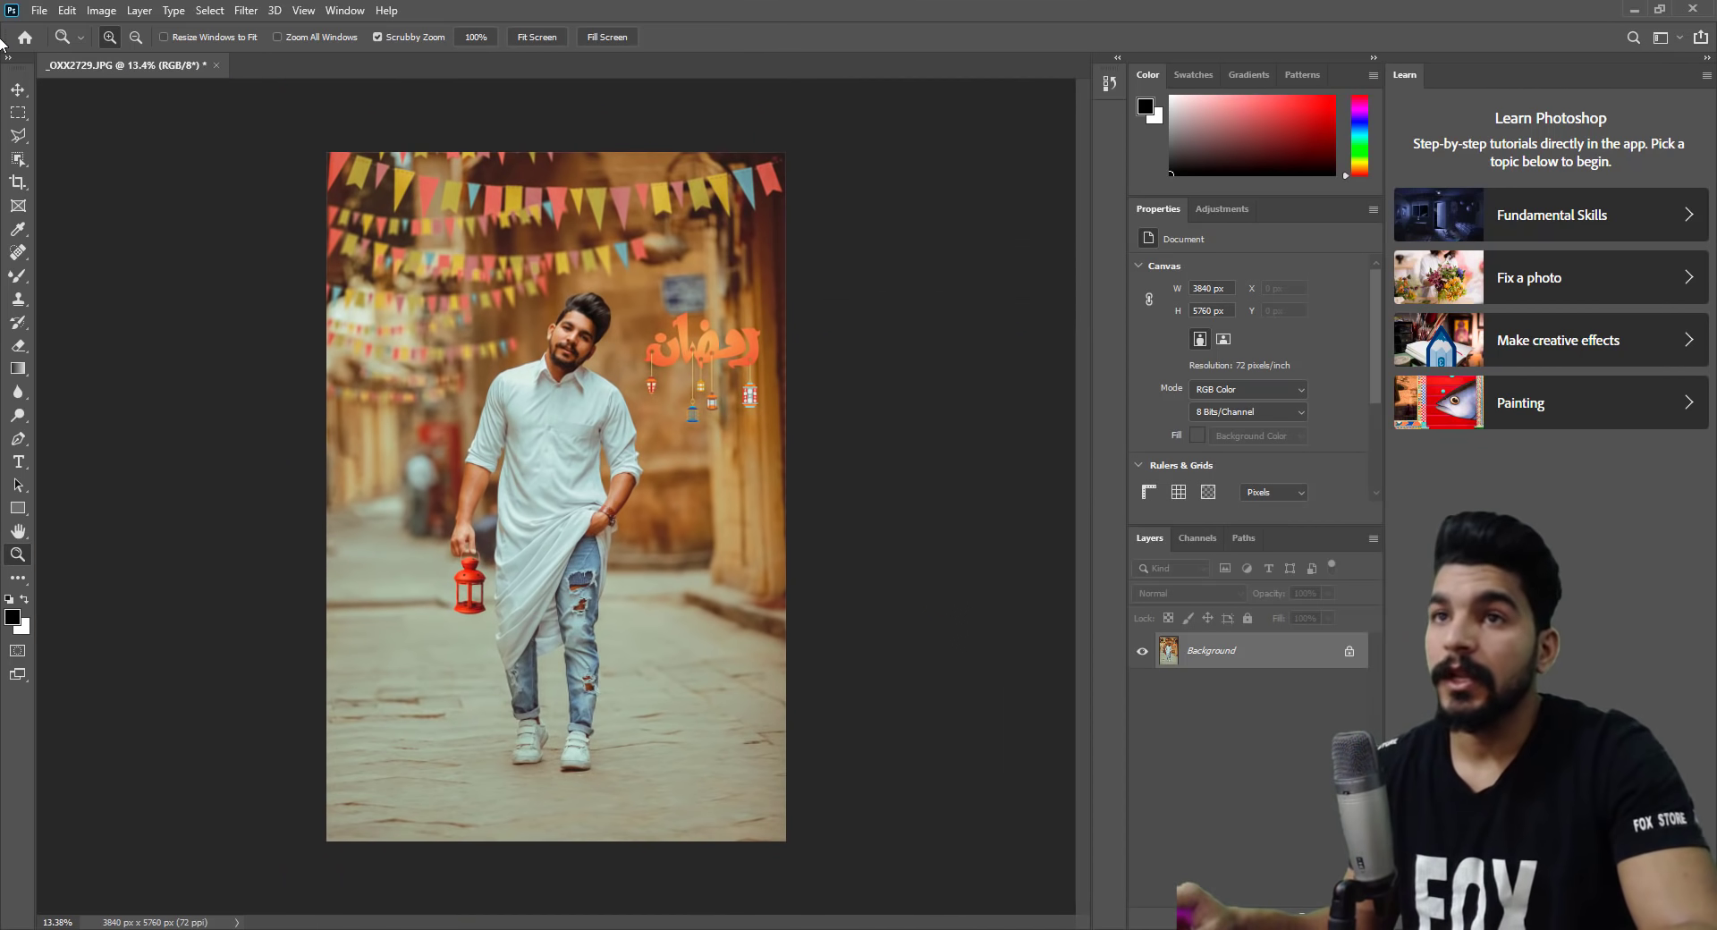
{"action": "left_click", "coordinate": [67, 9]}
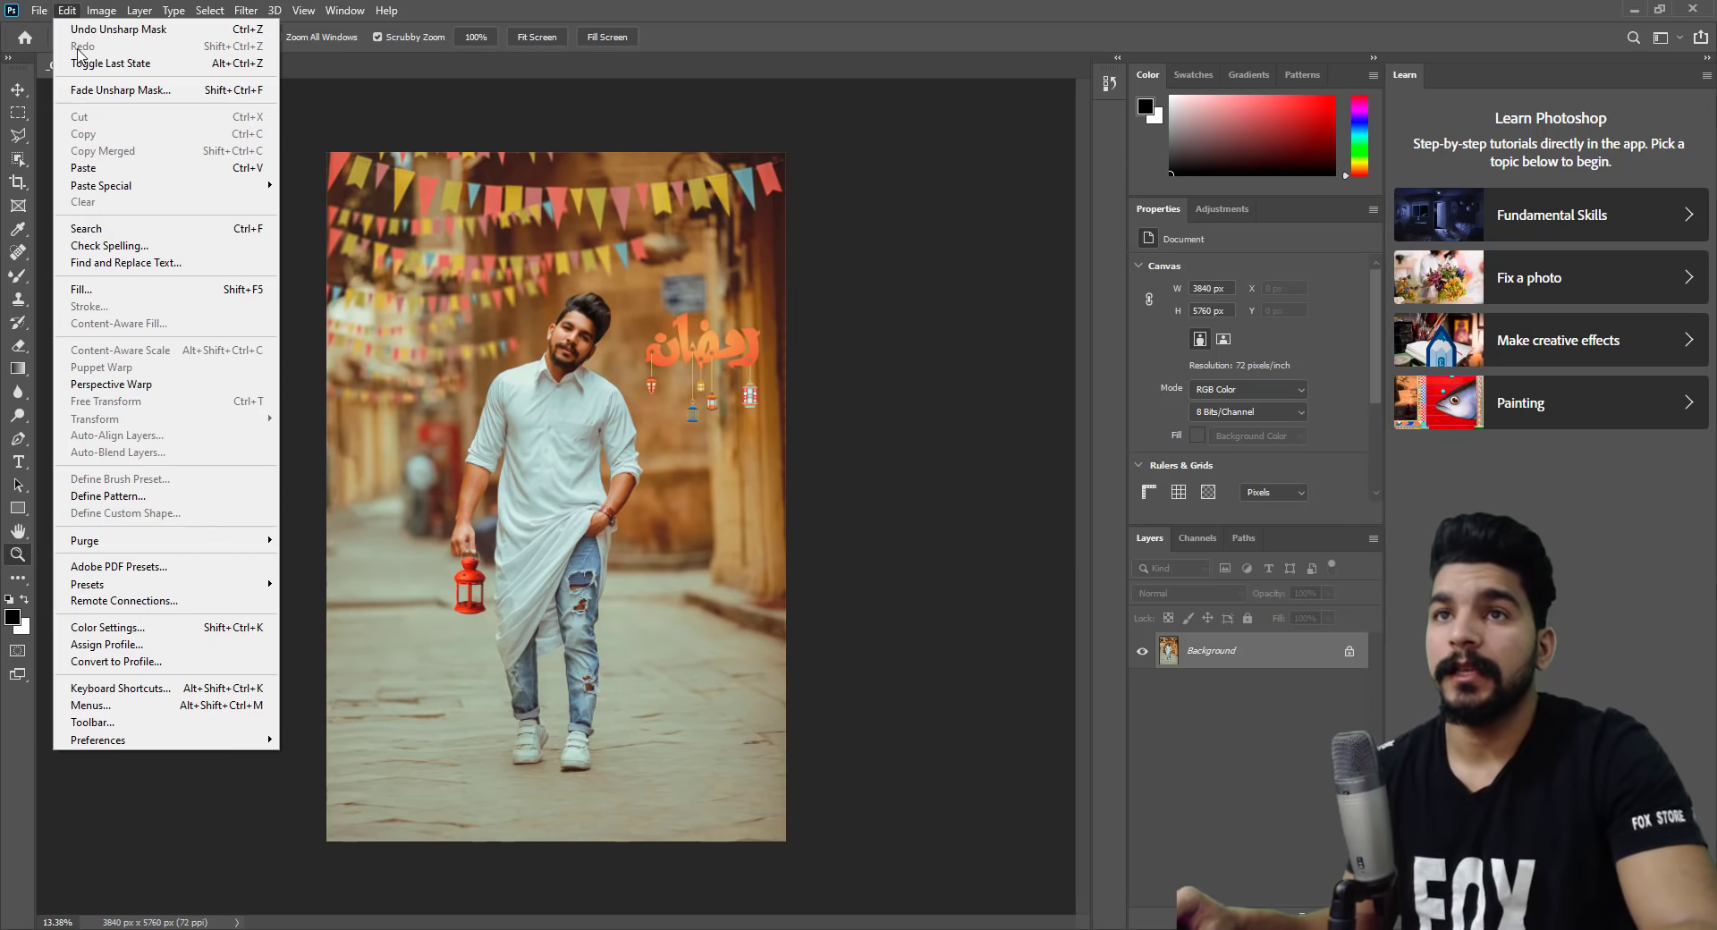
Save As to this computer in the Pictures folder, with Save as Copy turned off.
{"action": "left_click", "coordinate": [67, 225]}
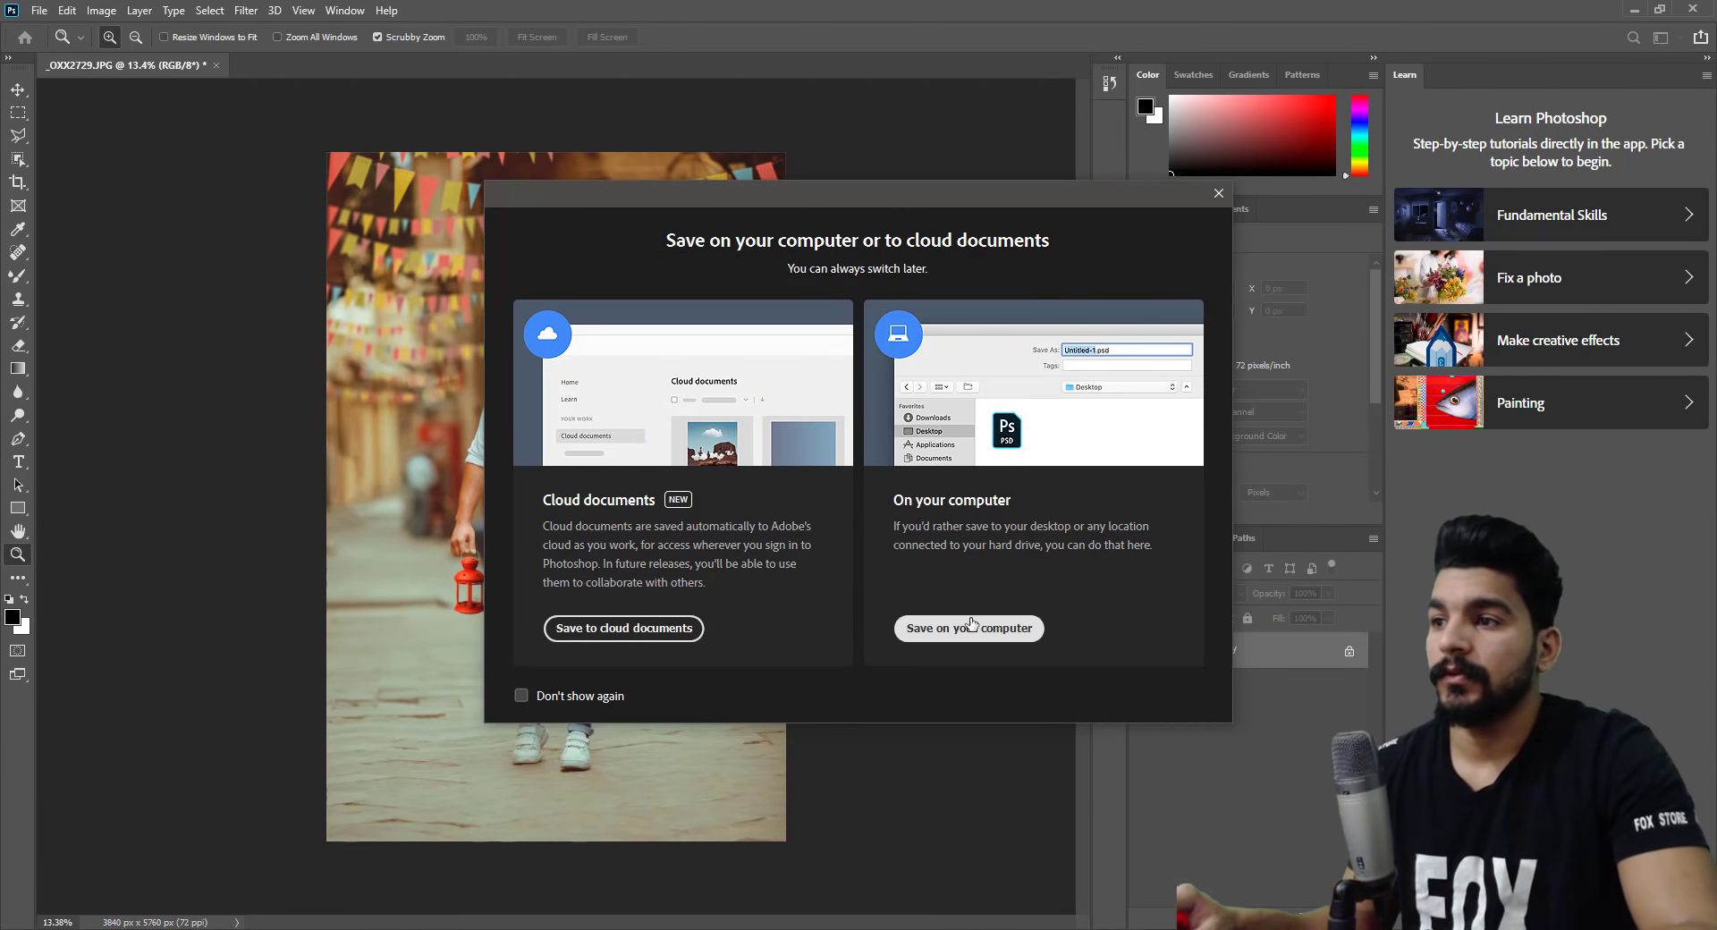
{"action": "left_click", "coordinate": [972, 627]}
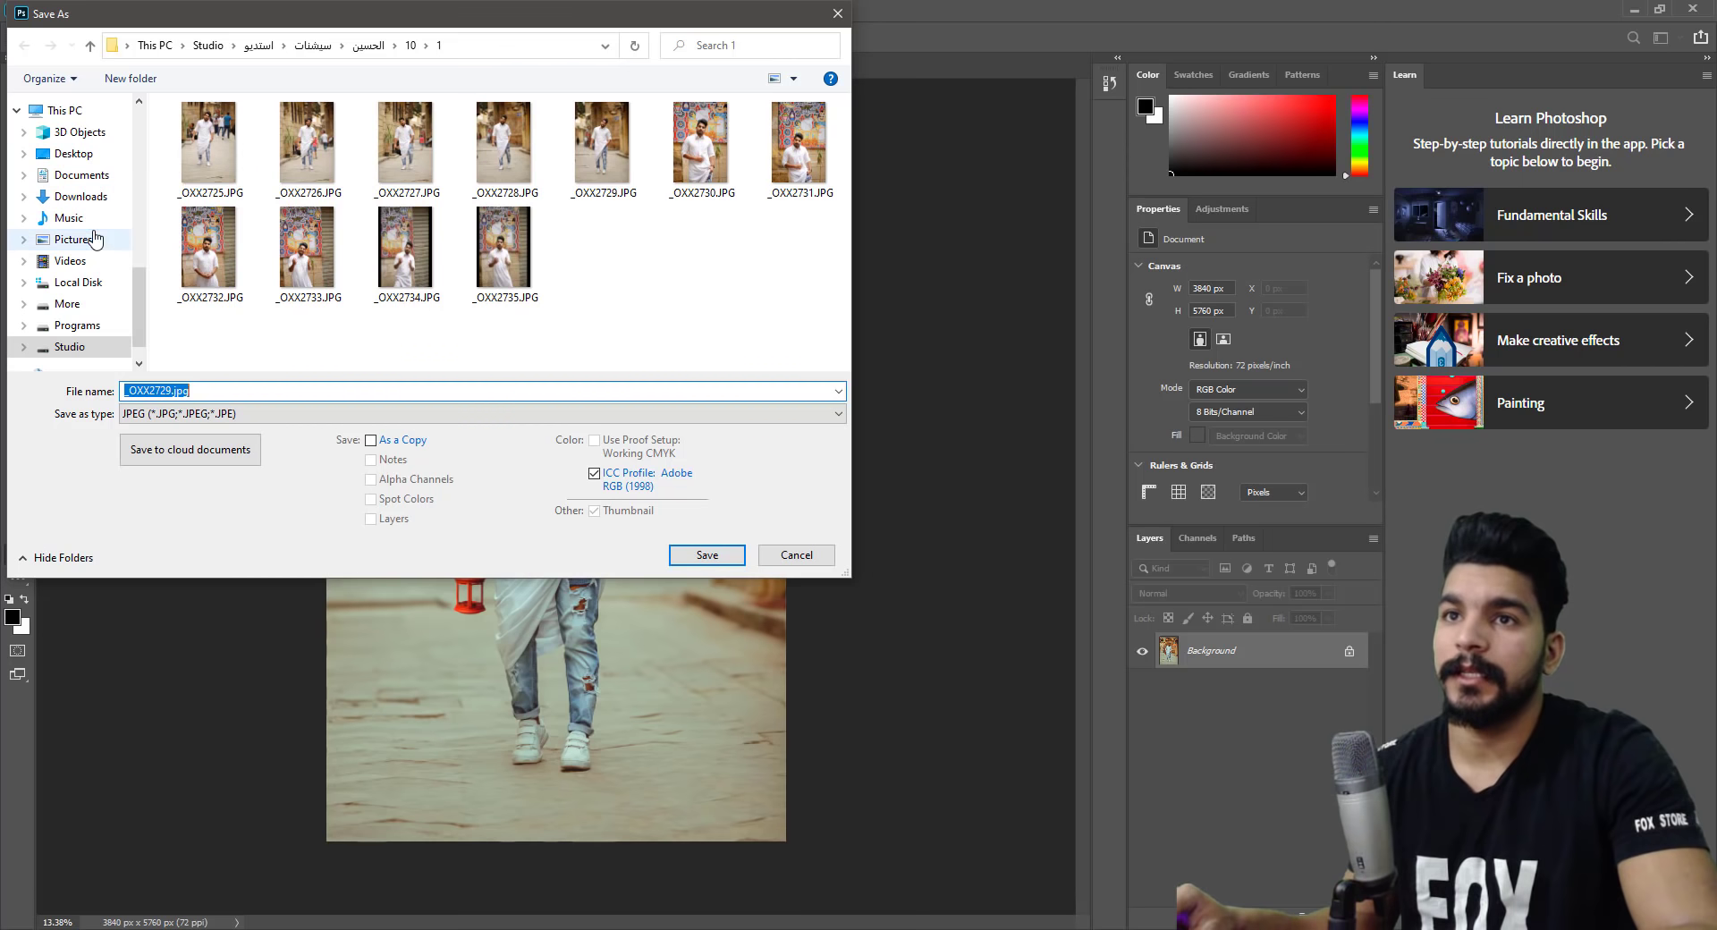
{"action": "left_click", "coordinate": [74, 239]}
{"action": "left_click", "coordinate": [395, 443]}
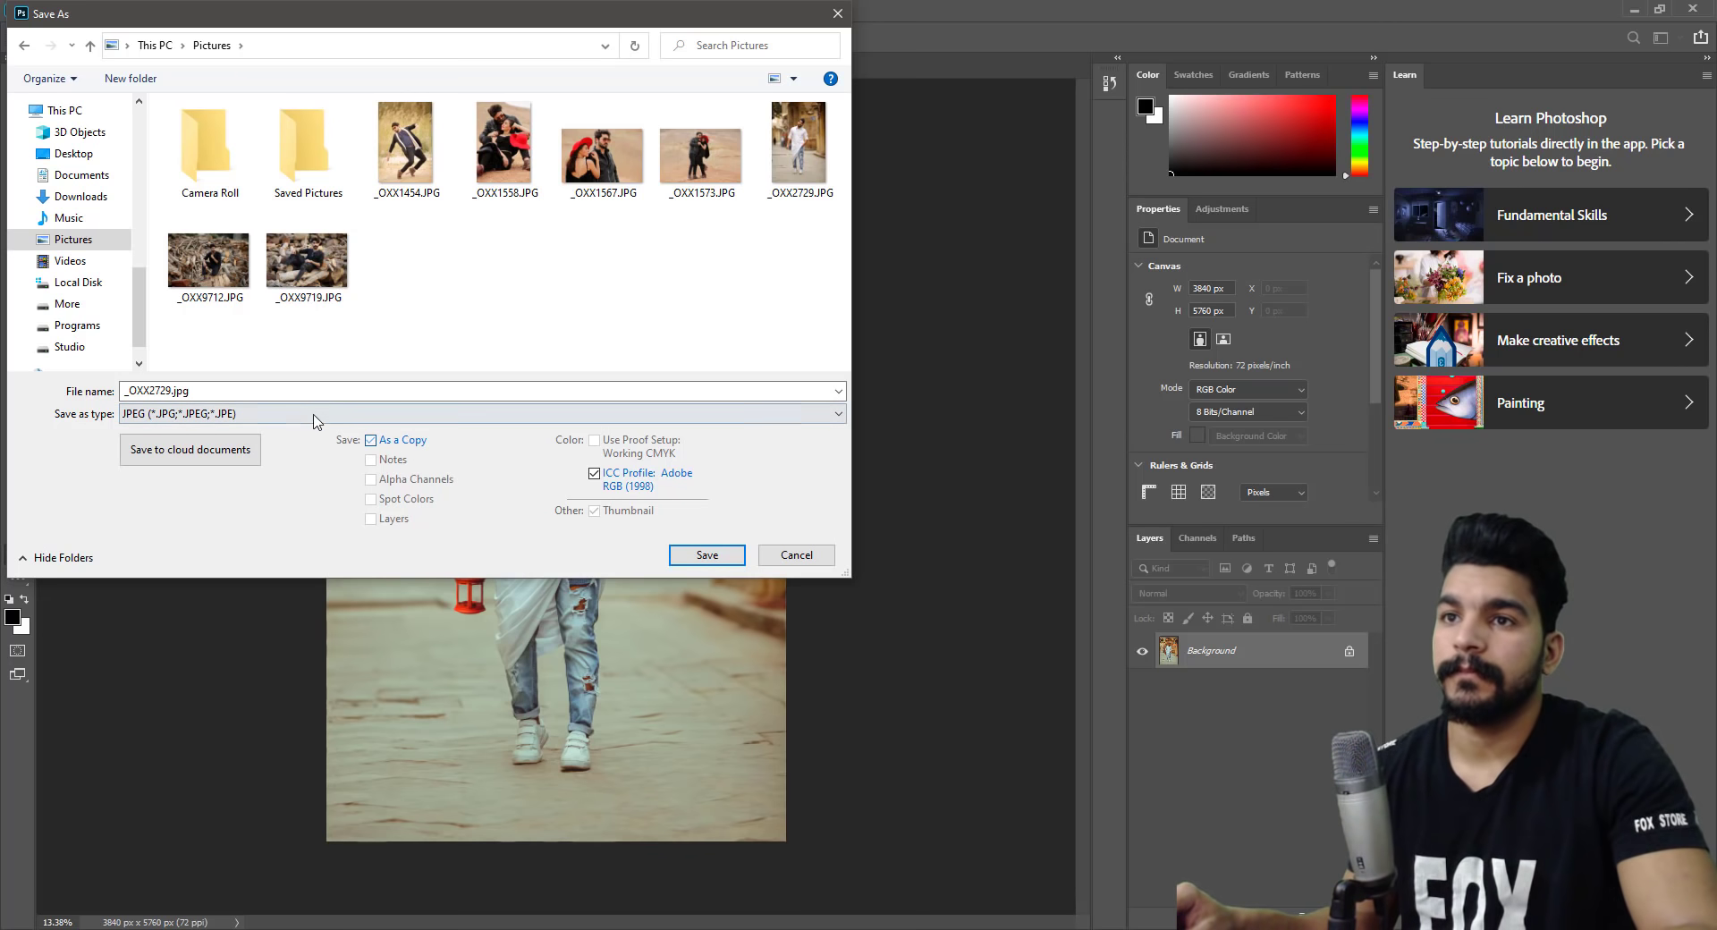
{"action": "left_click", "coordinate": [313, 420]}
{"action": "left_click", "coordinate": [371, 440]}
{"action": "left_click", "coordinate": [371, 440]}
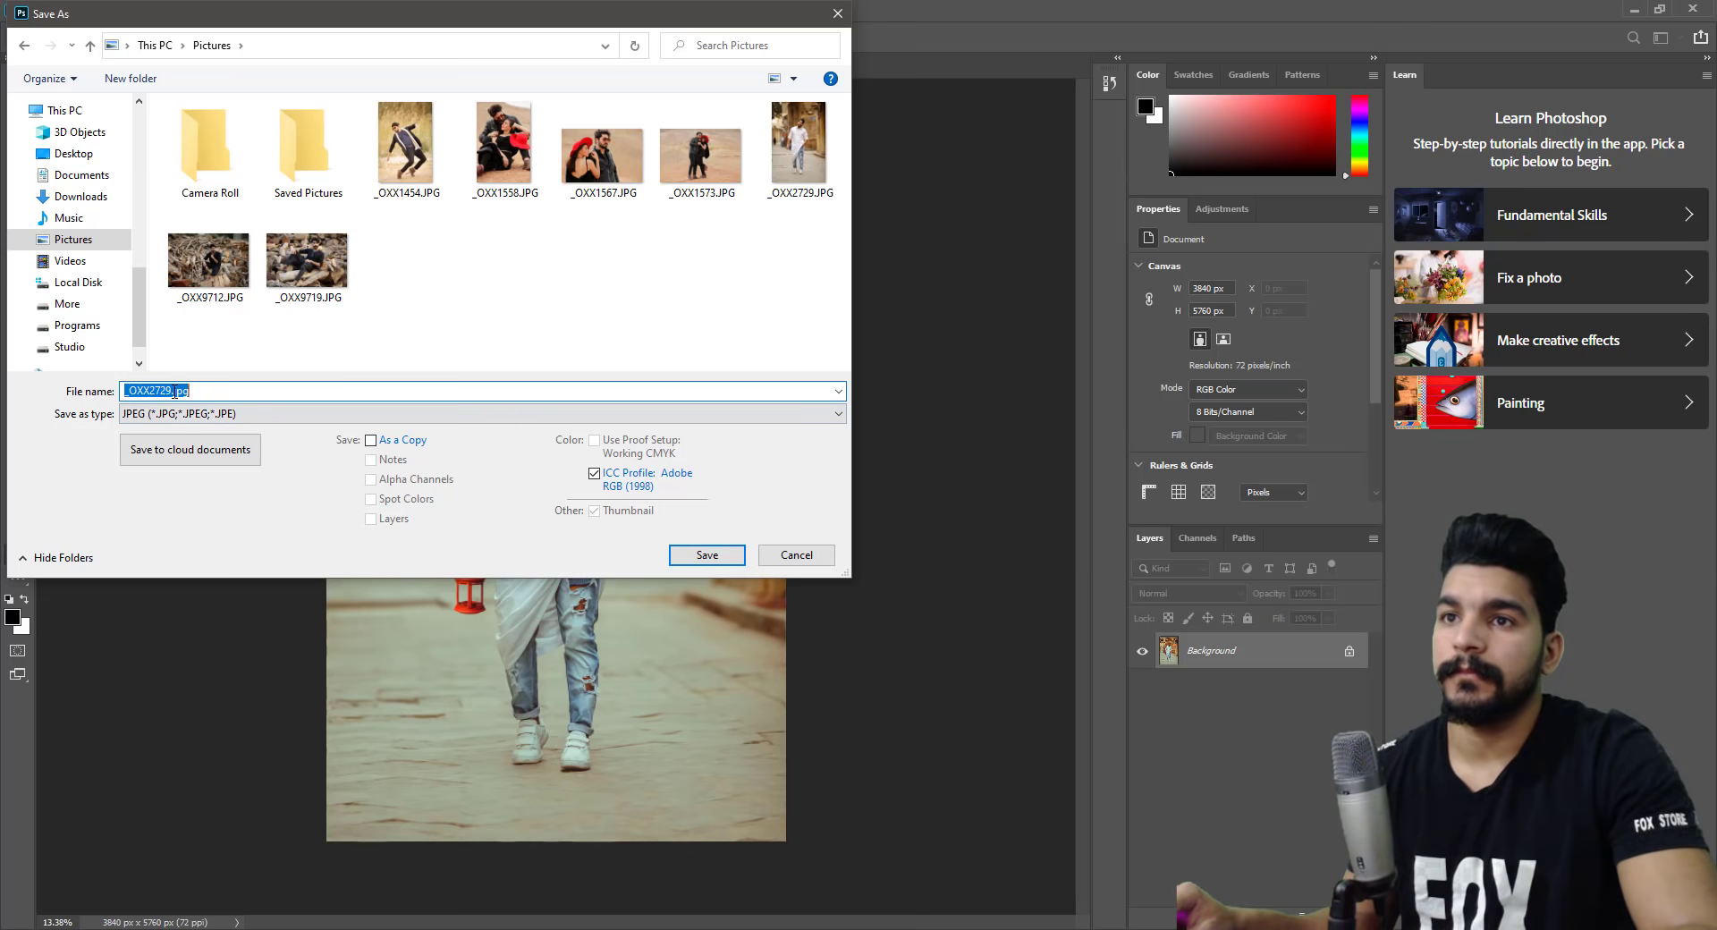
Name the file _OXX2730.jpg, save at JPEG quality 8, and close the document.
{"action": "left_click", "coordinate": [168, 390]}
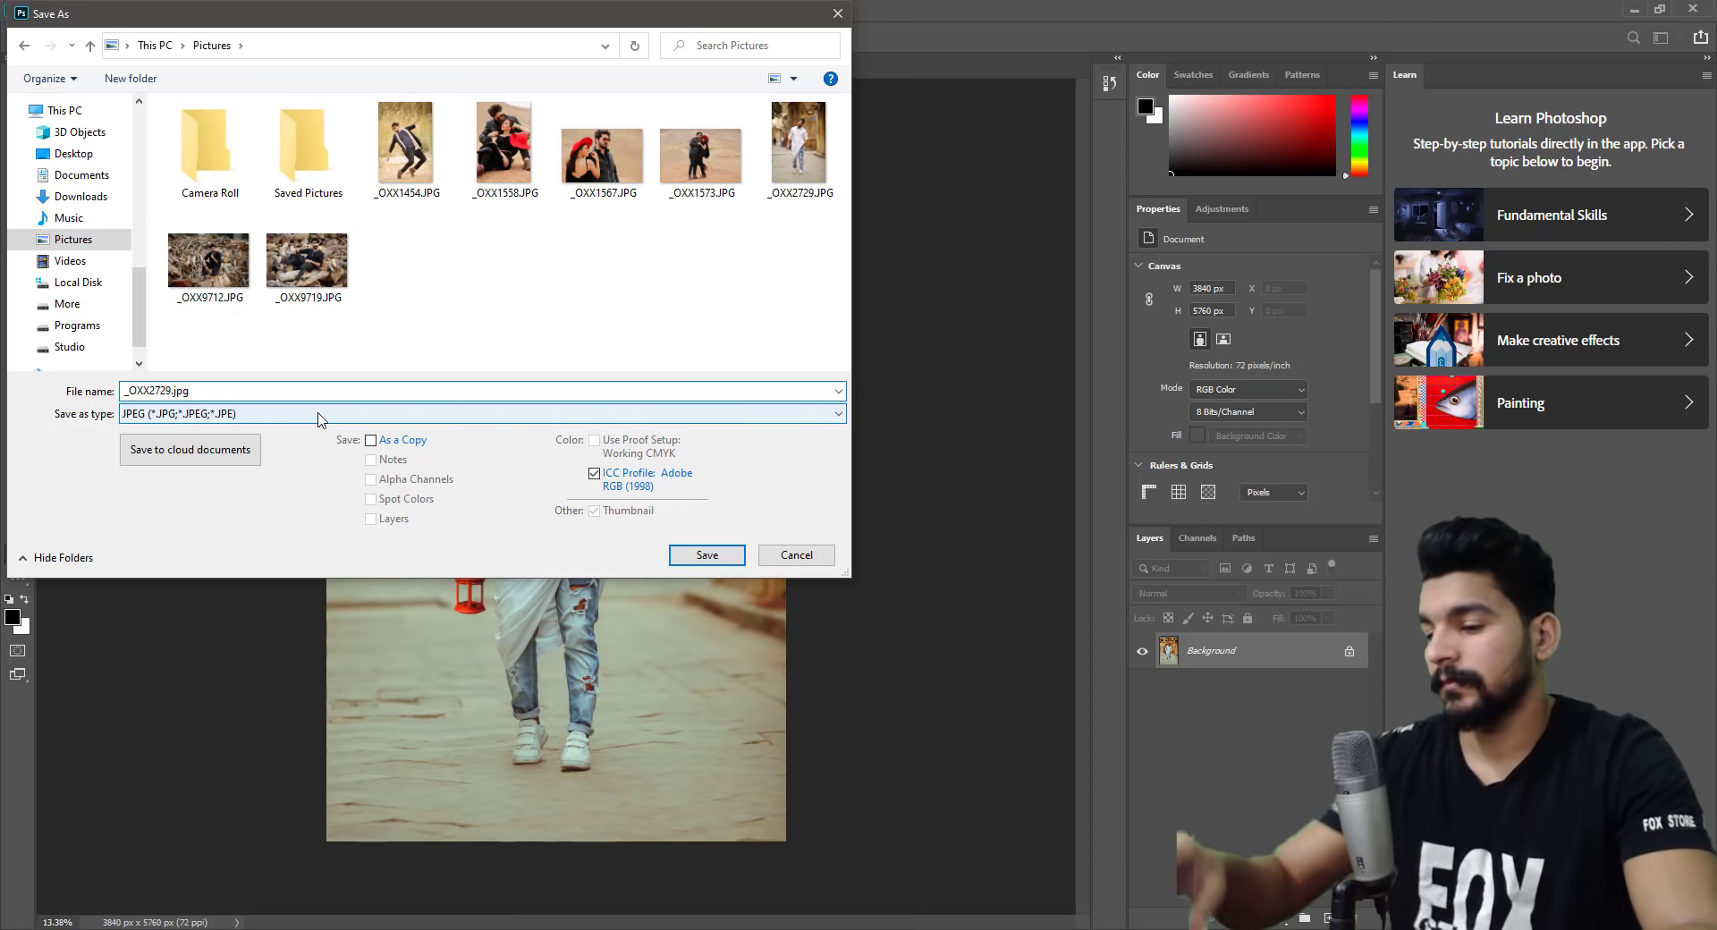
{"action": "key", "text": "BackSpace"}
{"action": "type", "text": "3"}
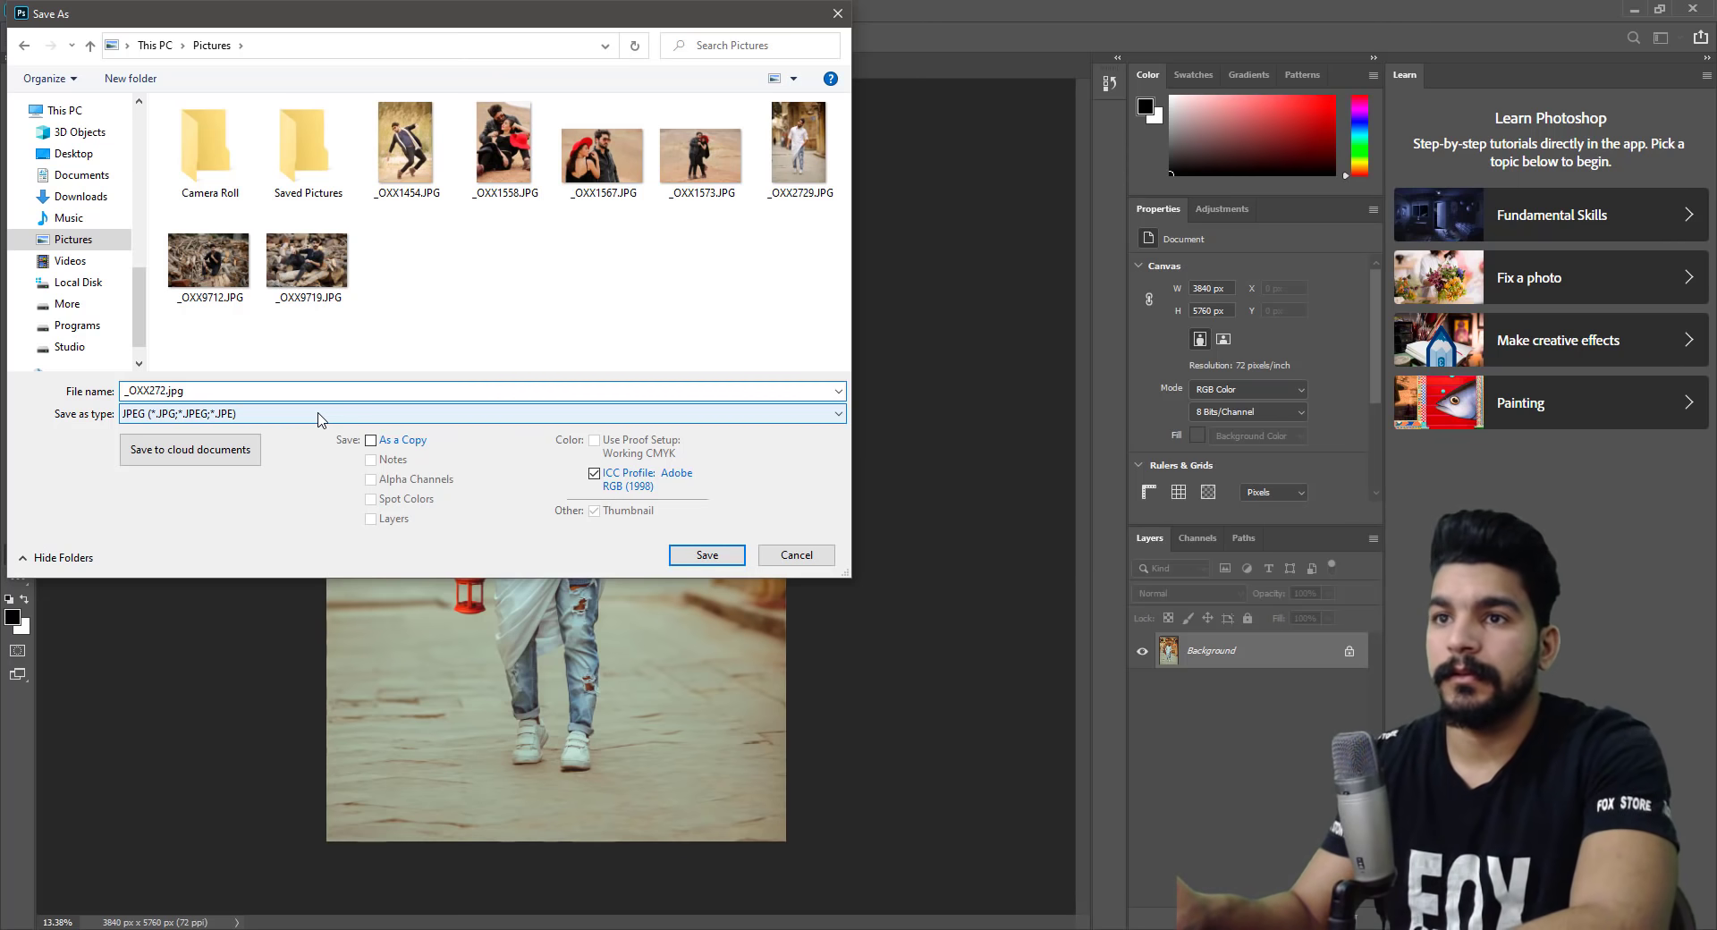
{"action": "type", "text": "30"}
{"action": "key", "text": "Return"}
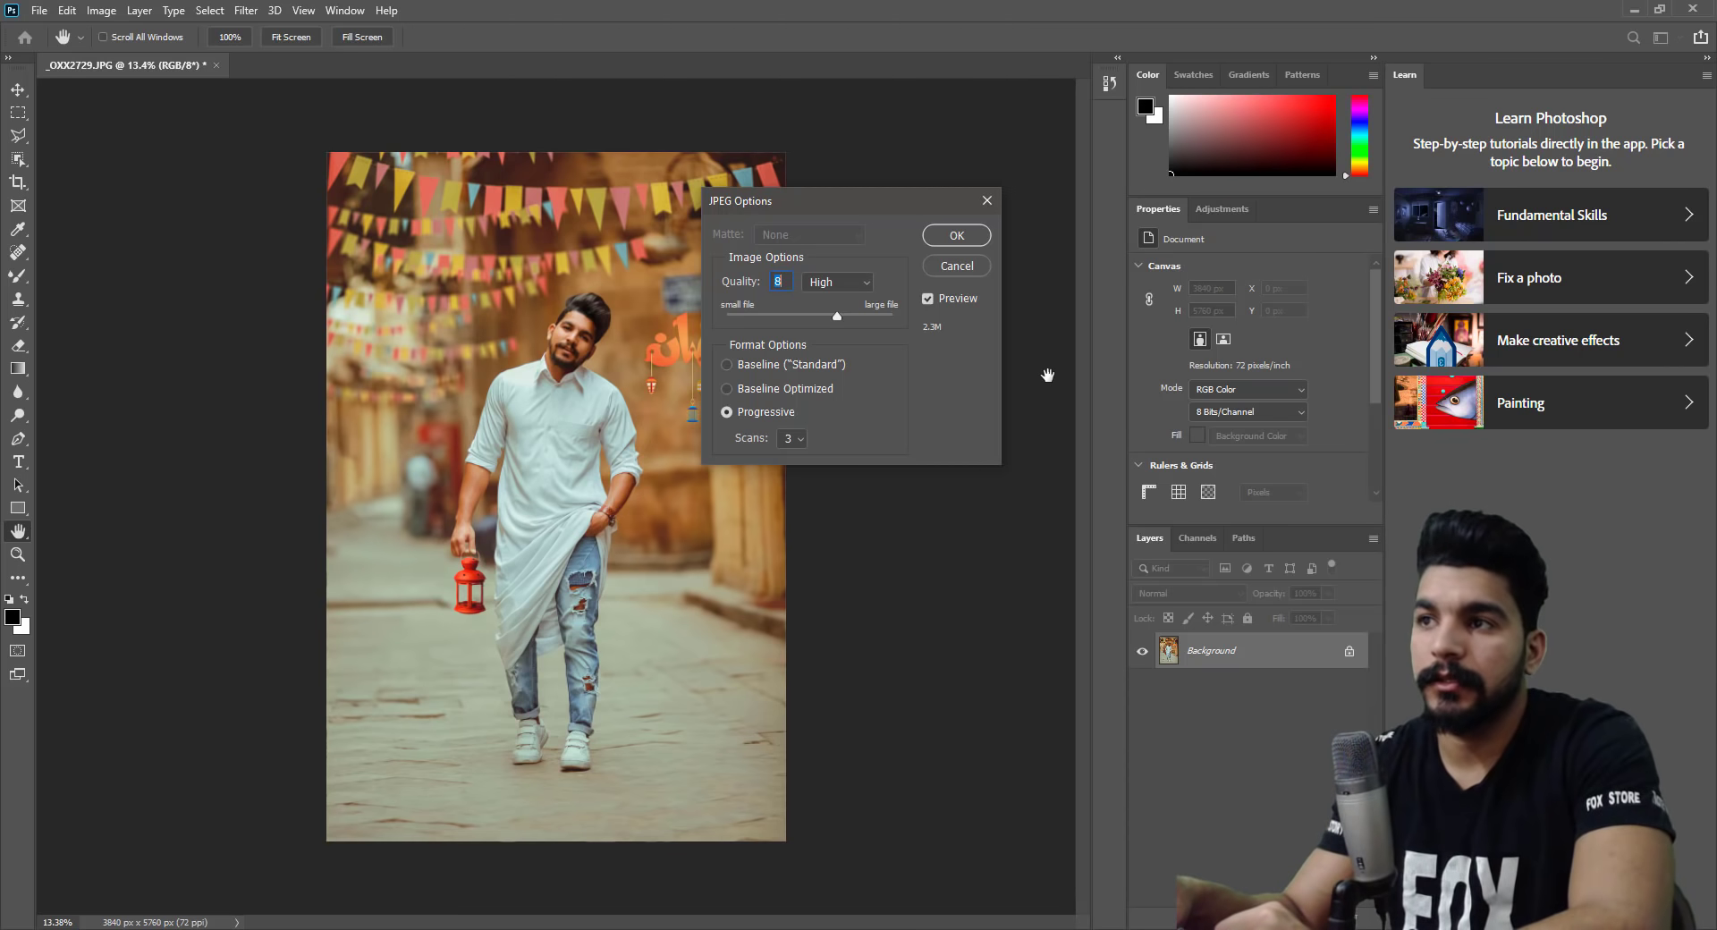
{"action": "key", "text": "ctrl"}
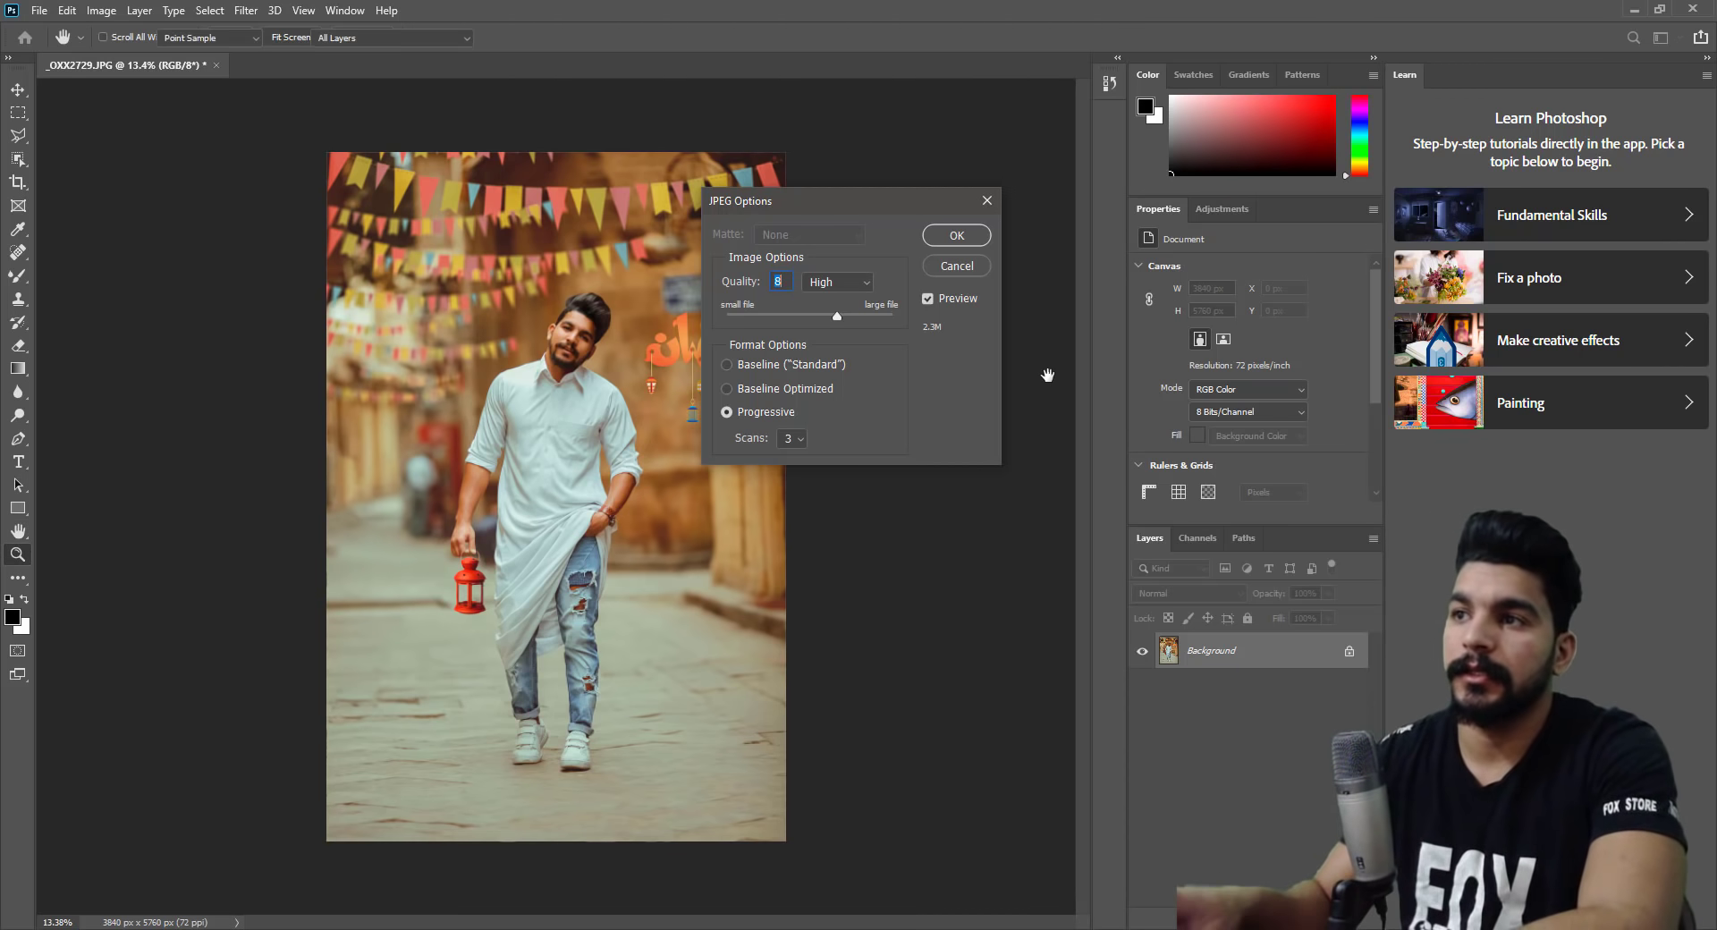
{"action": "key", "text": "Return"}
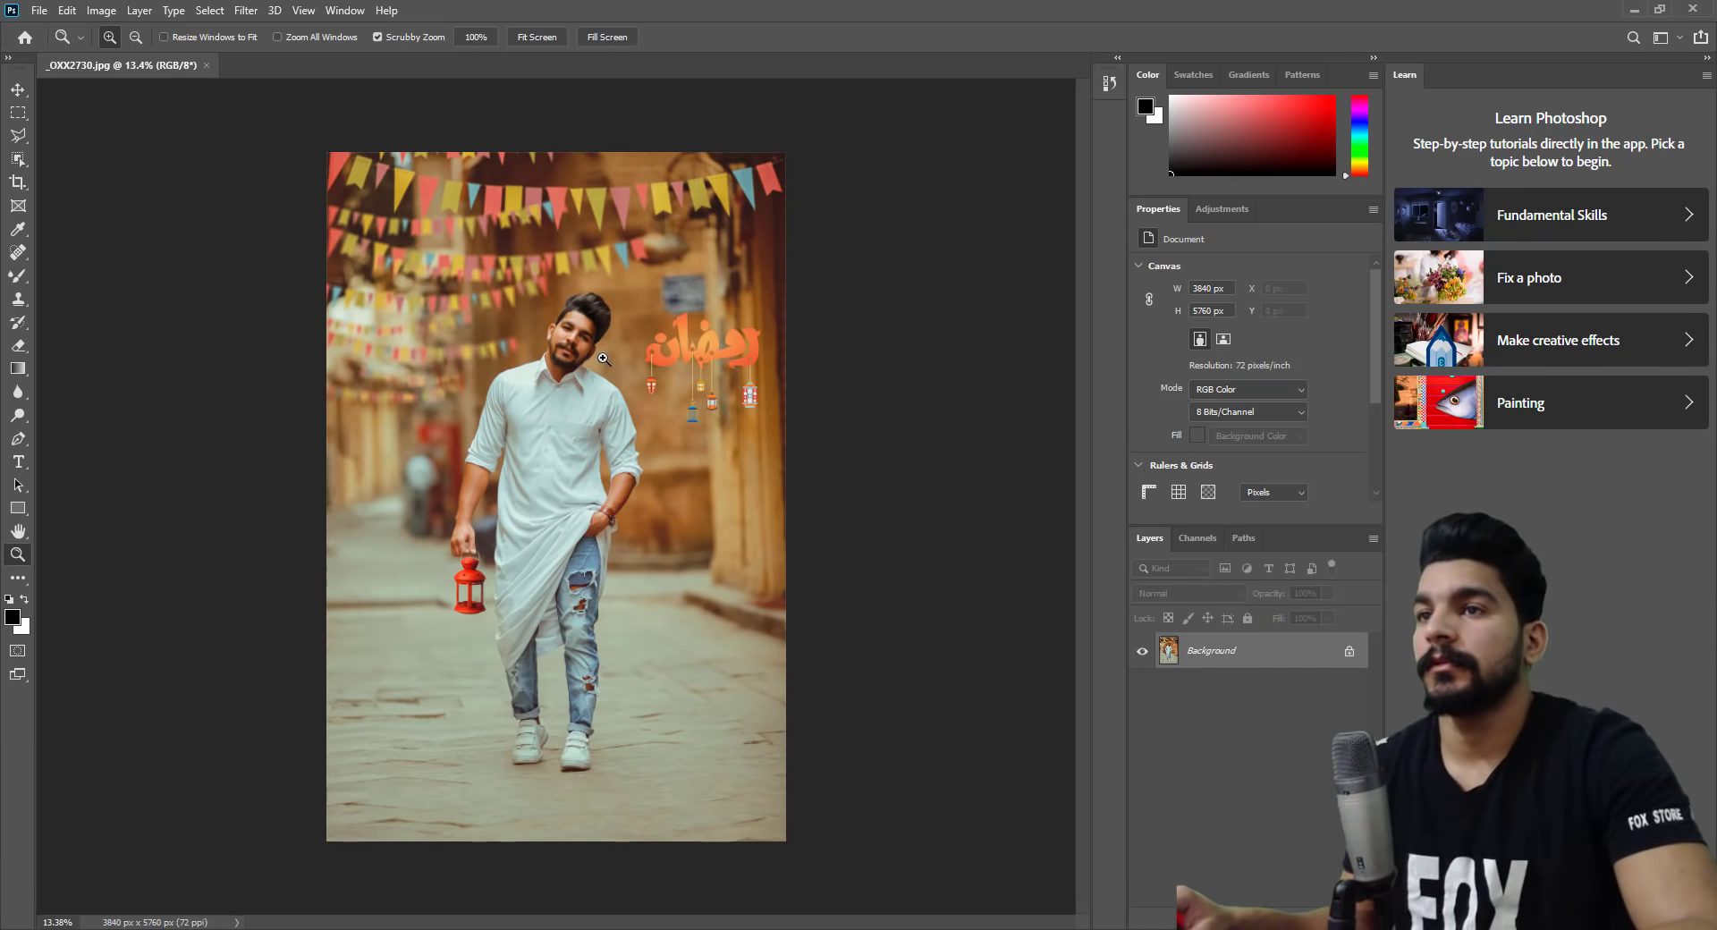
{"action": "key", "text": "ctrl+w"}
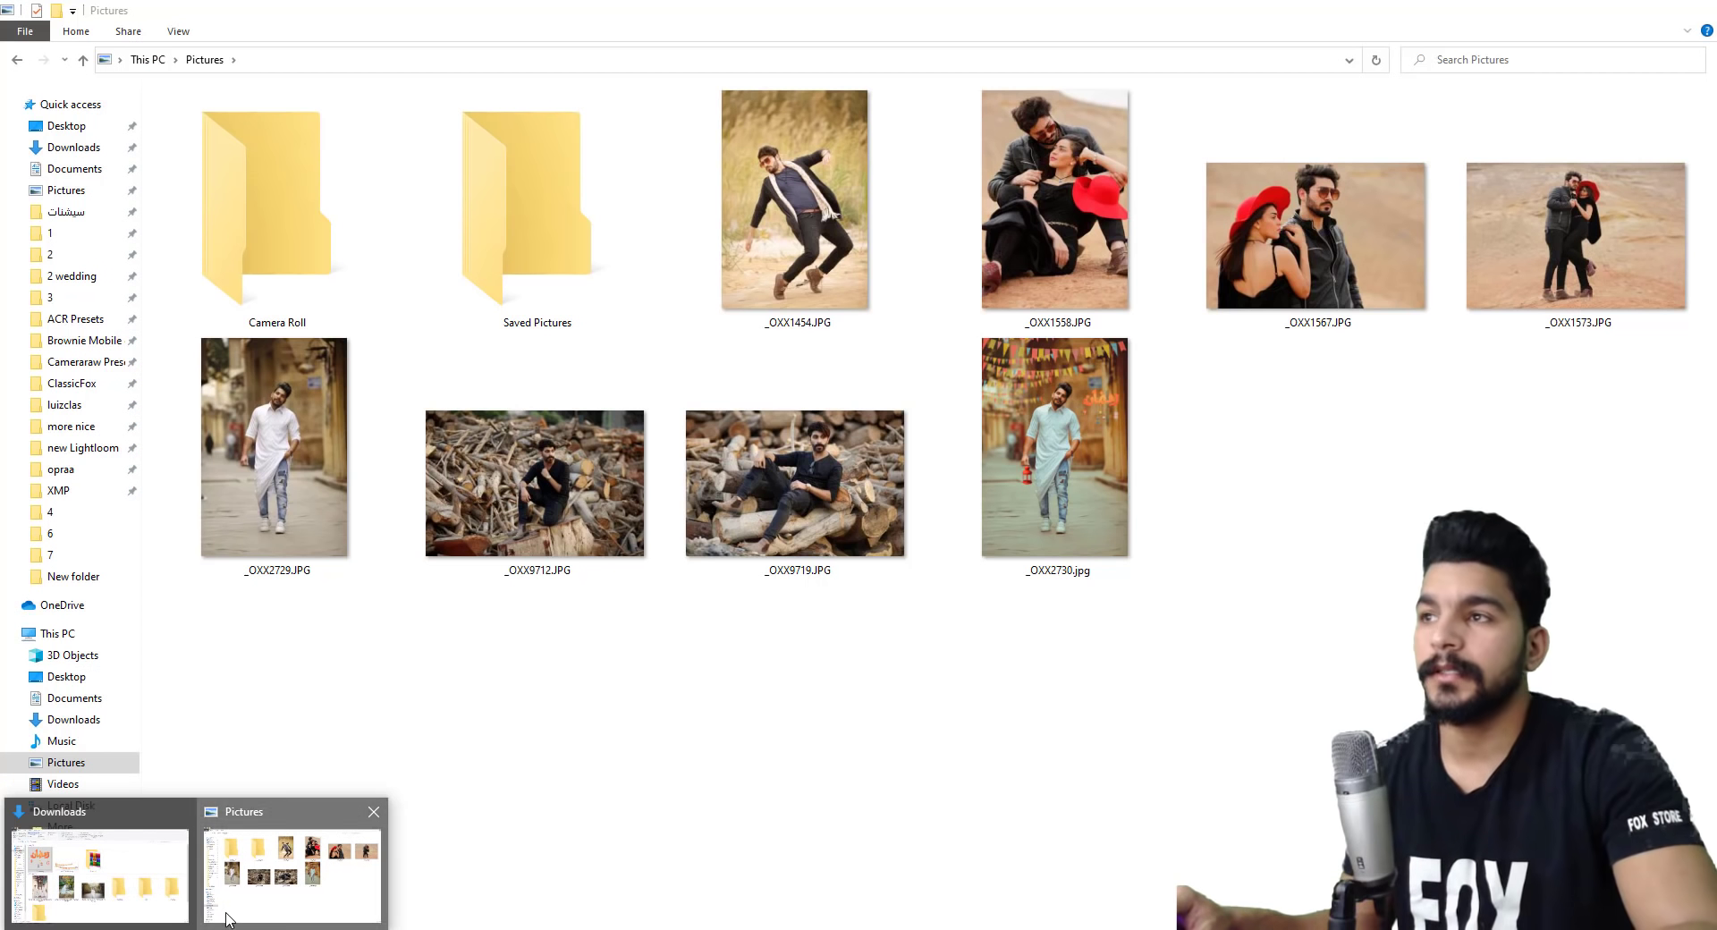
Drag _OXX9719.JPG from the Explorer Pictures folder into Photoshop to open it at 5760 × 3840 px.
{"action": "left_click", "coordinate": [223, 914]}
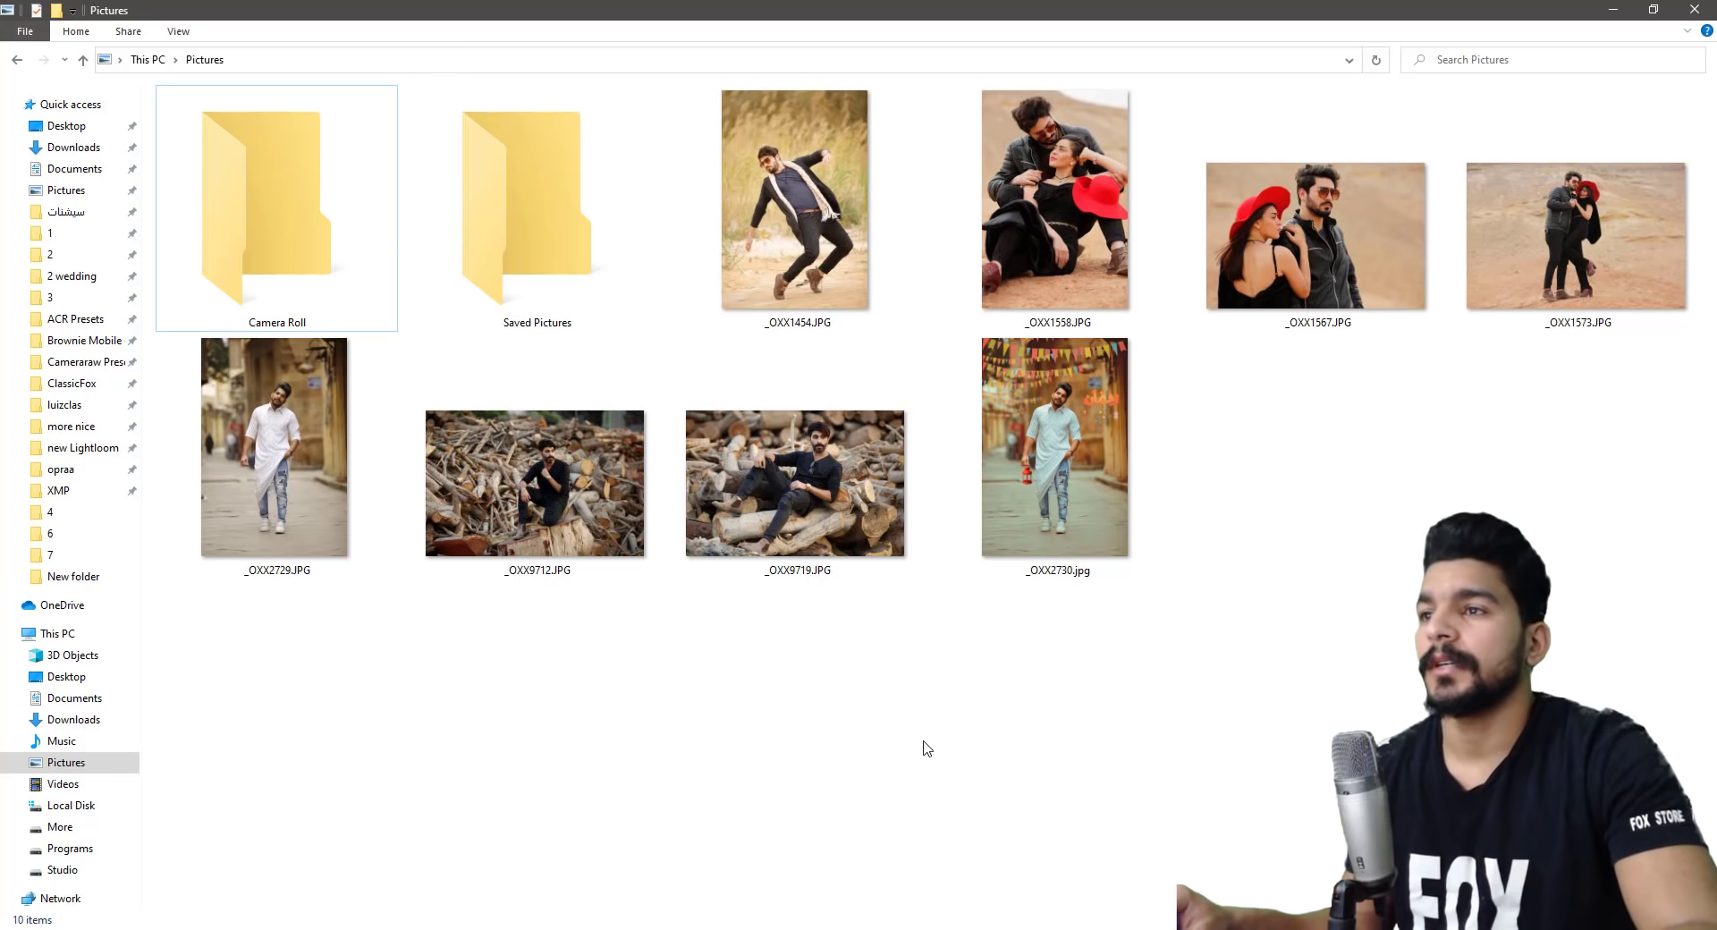
{"action": "left_click", "coordinate": [818, 519]}
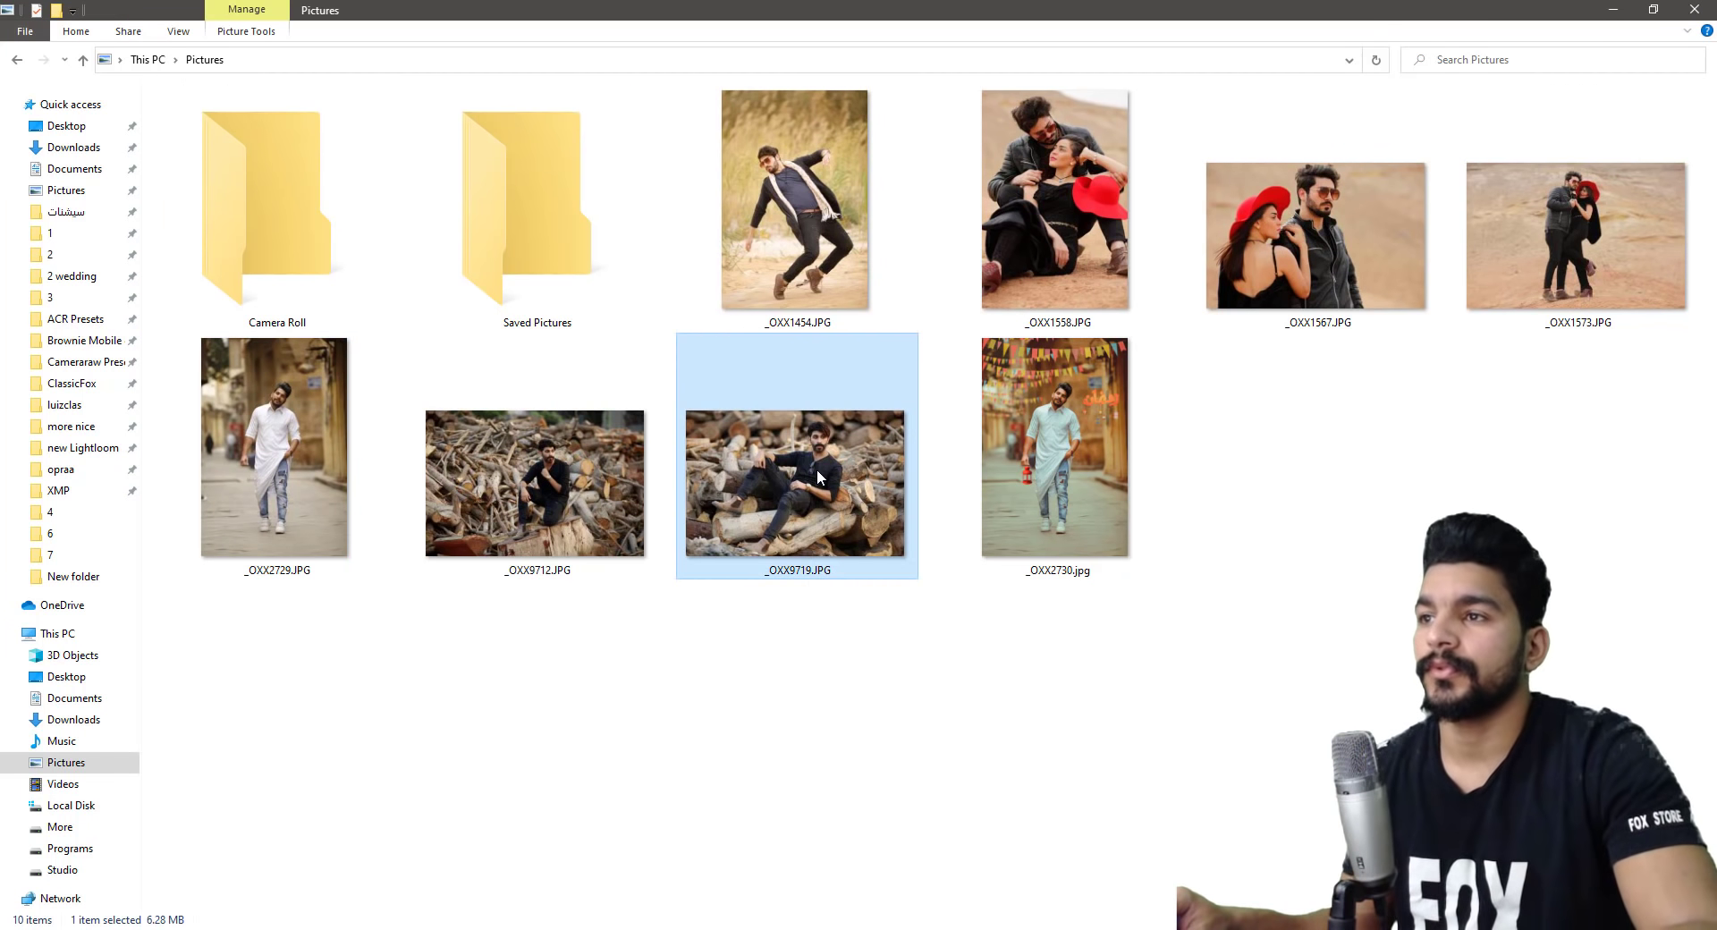
{"action": "left_click_drag", "start_coordinate": [824, 450], "coordinate": [855, 508]}
{"action": "key", "text": "alt+Tab"}
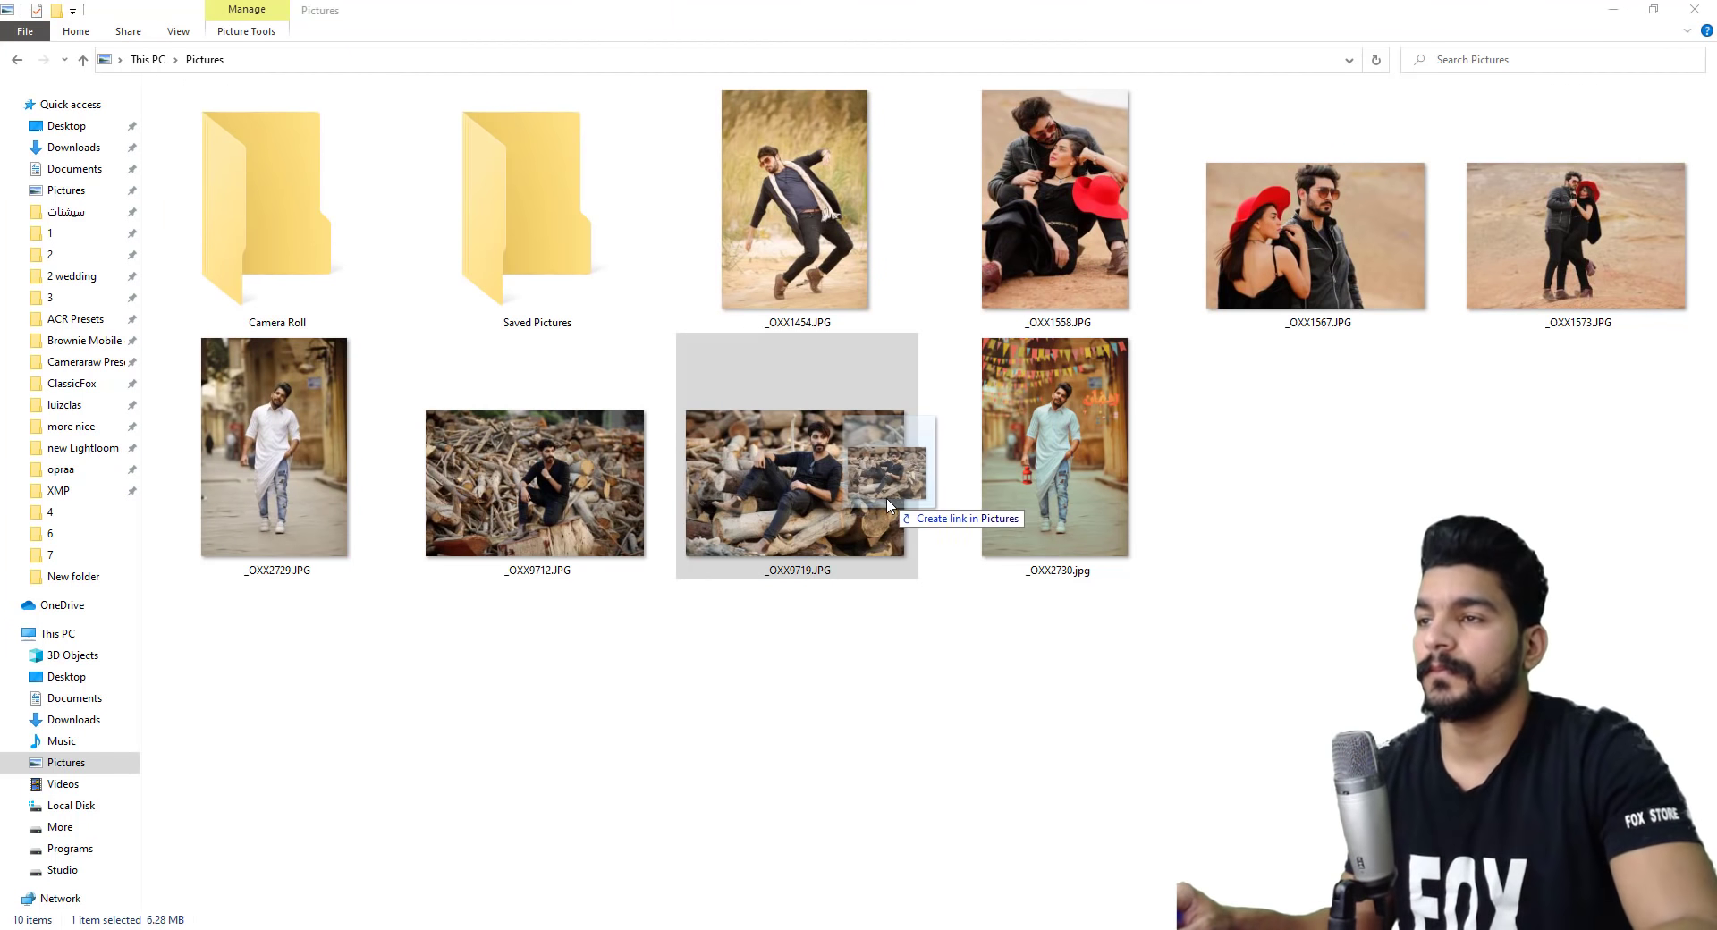
{"action": "key", "text": "alt+Tab"}
{"action": "key", "text": "alt+Tab"}
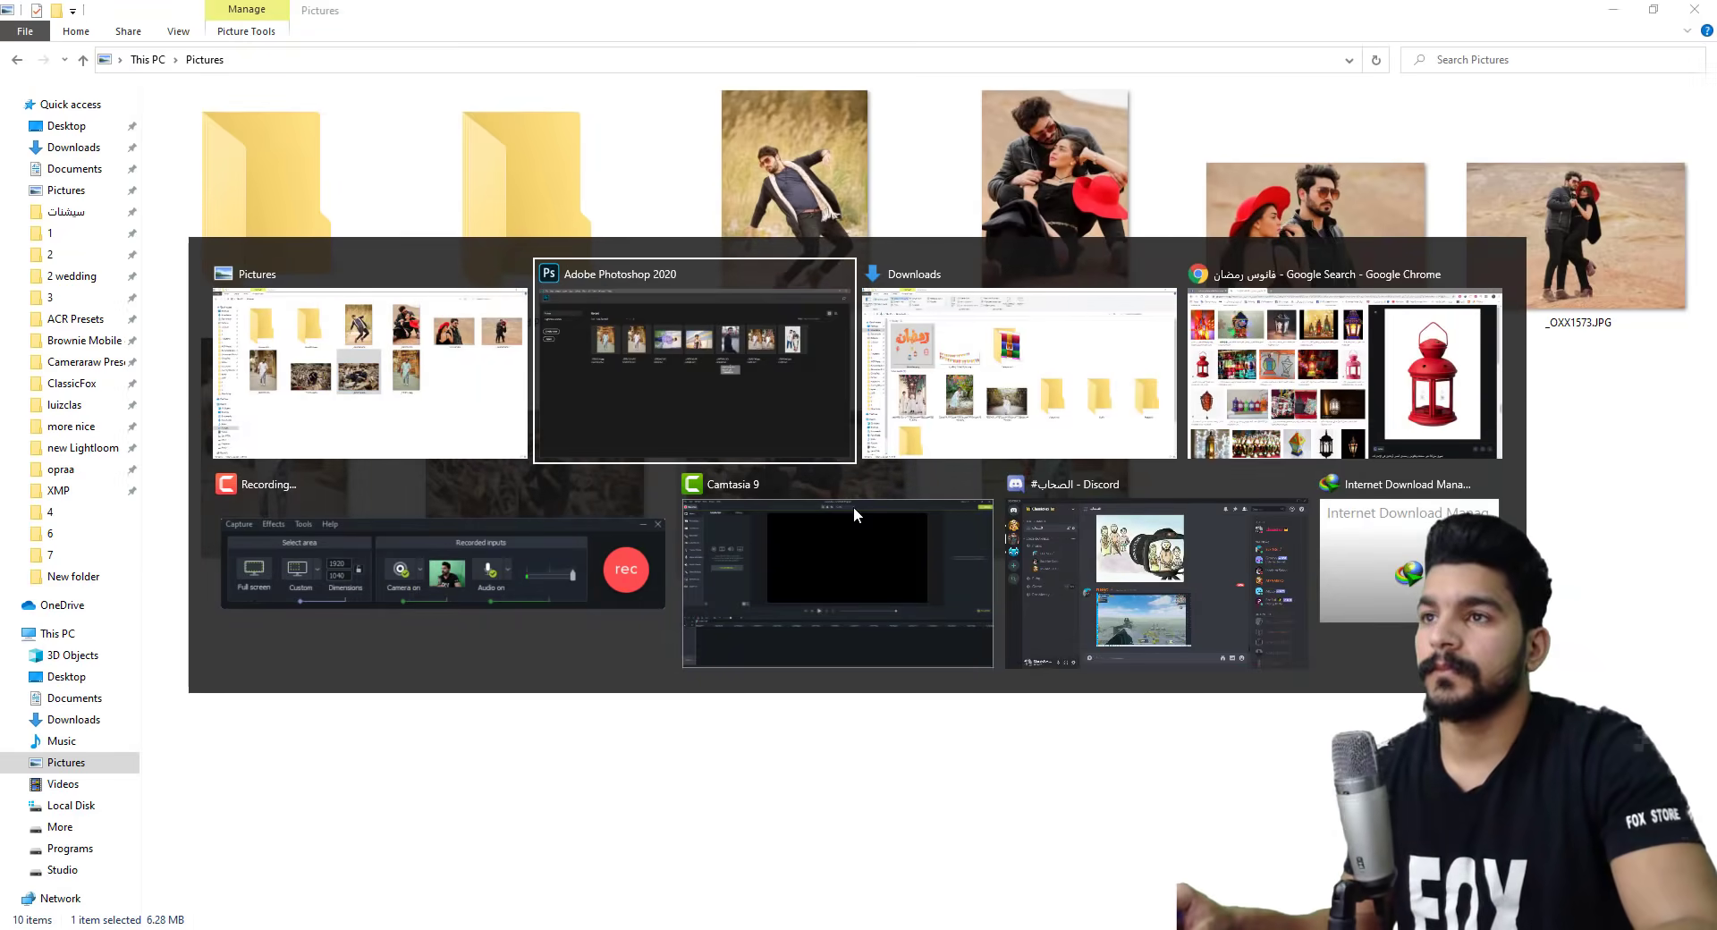
{"action": "left_click_drag", "start_coordinate": [855, 506], "coordinate": [771, 68]}
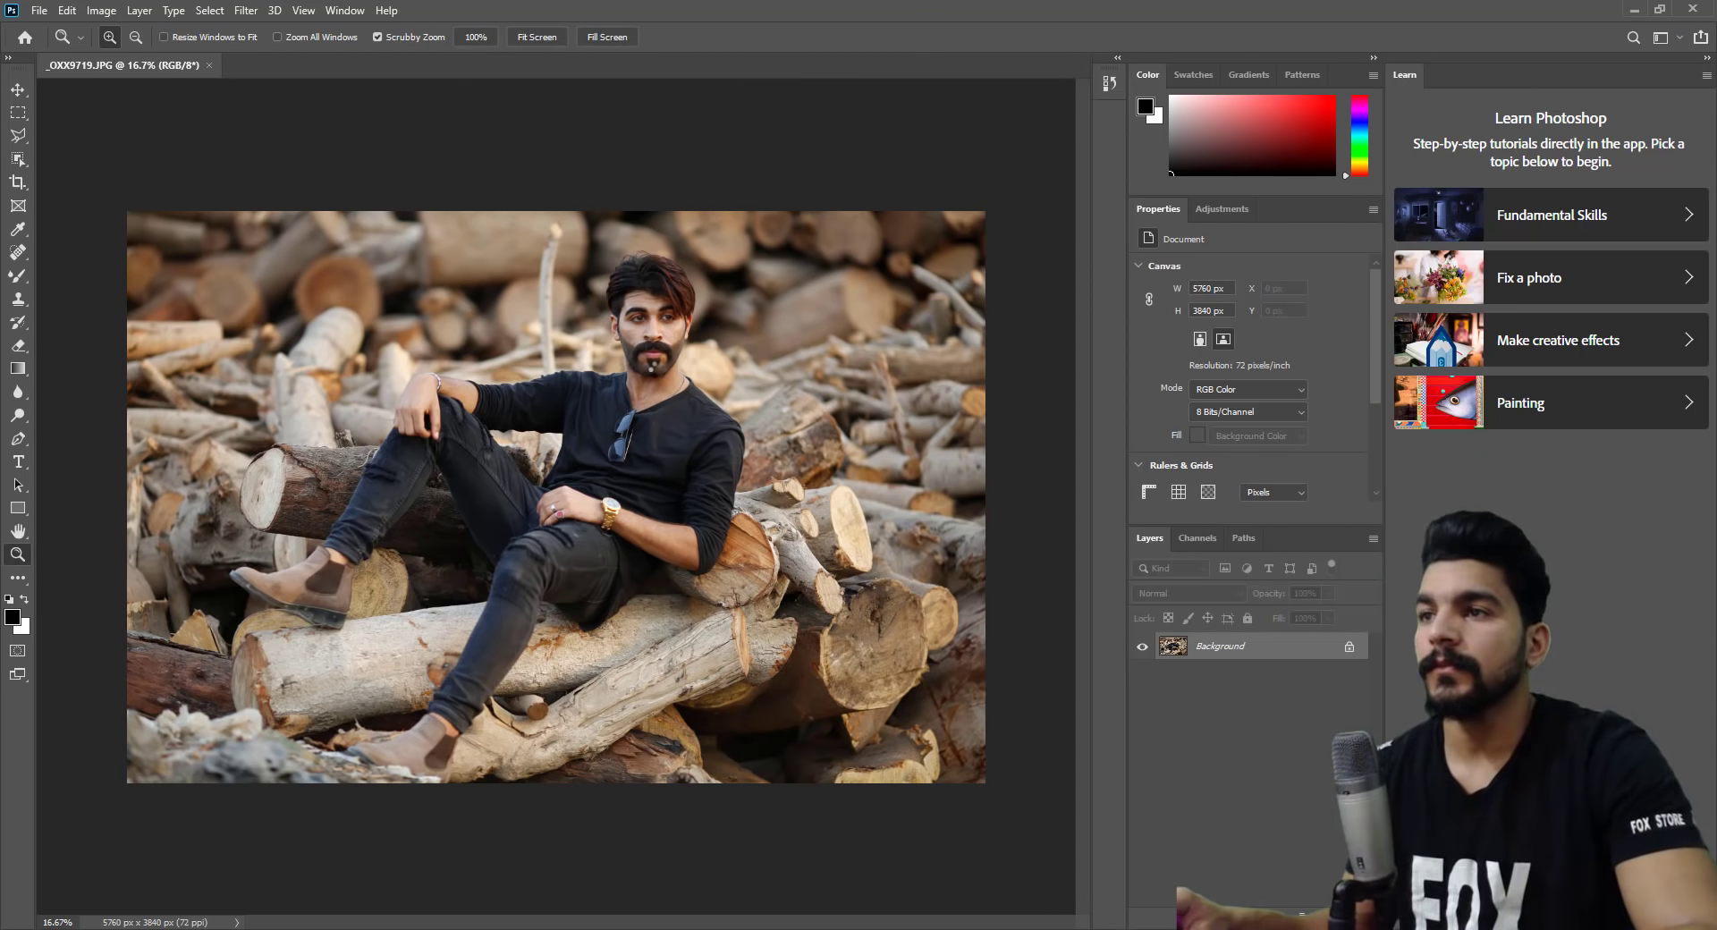
{"action": "left_click", "coordinate": [246, 11]}
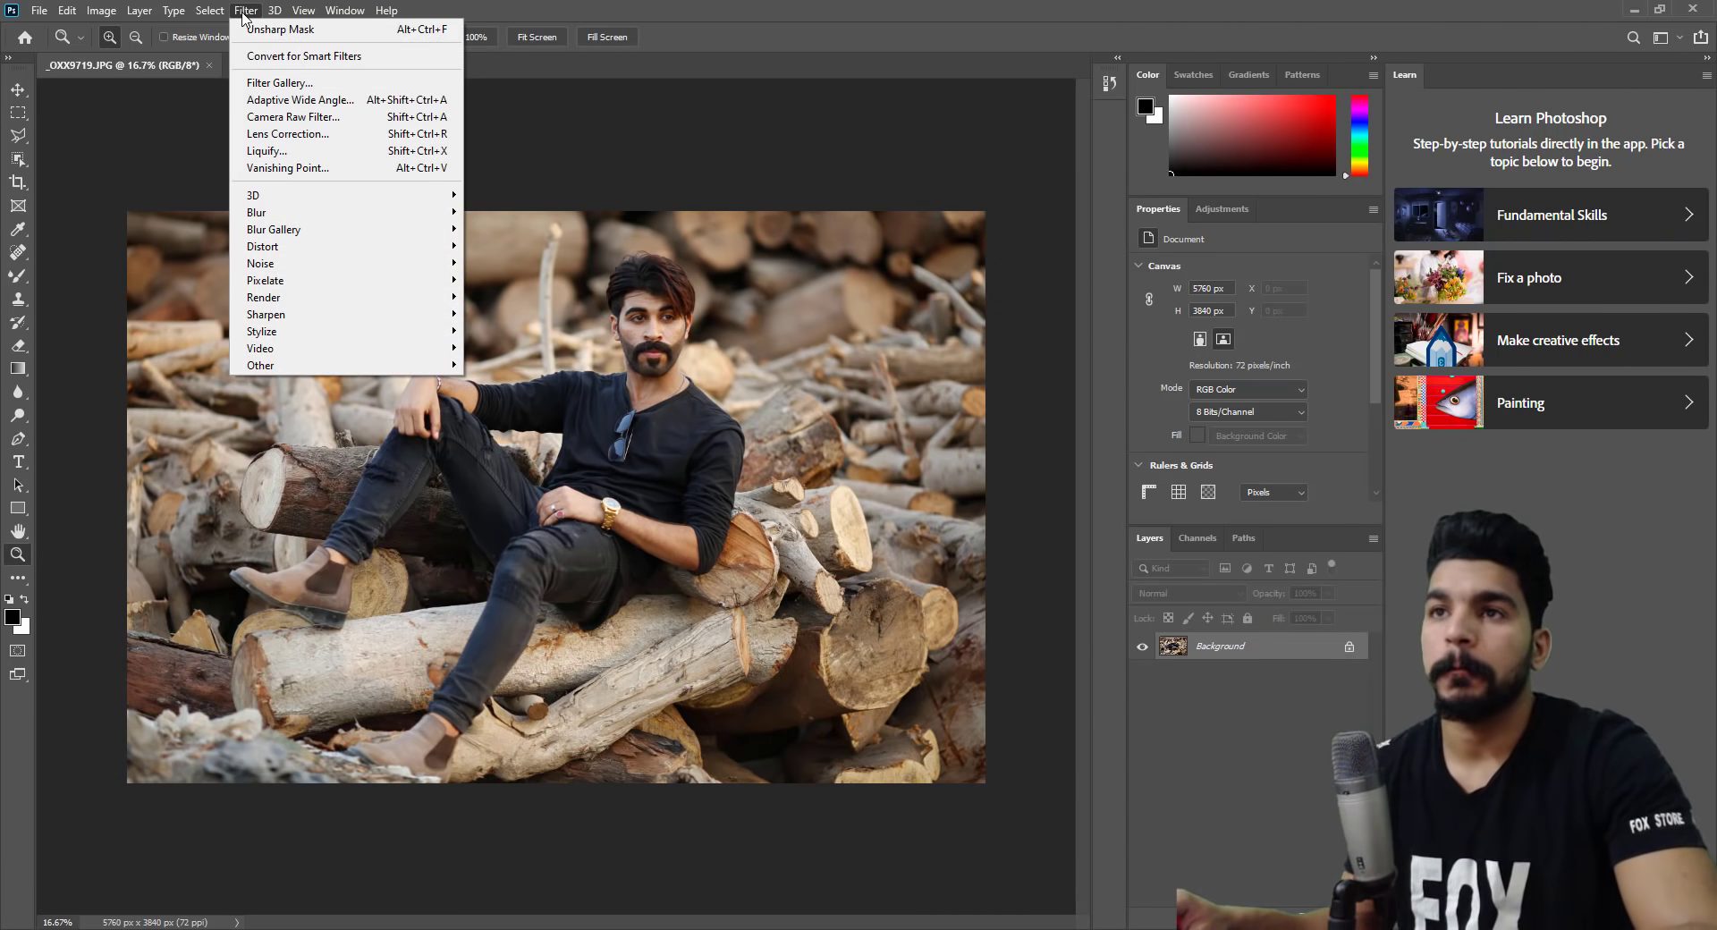
{"action": "left_click", "coordinate": [672, 323]}
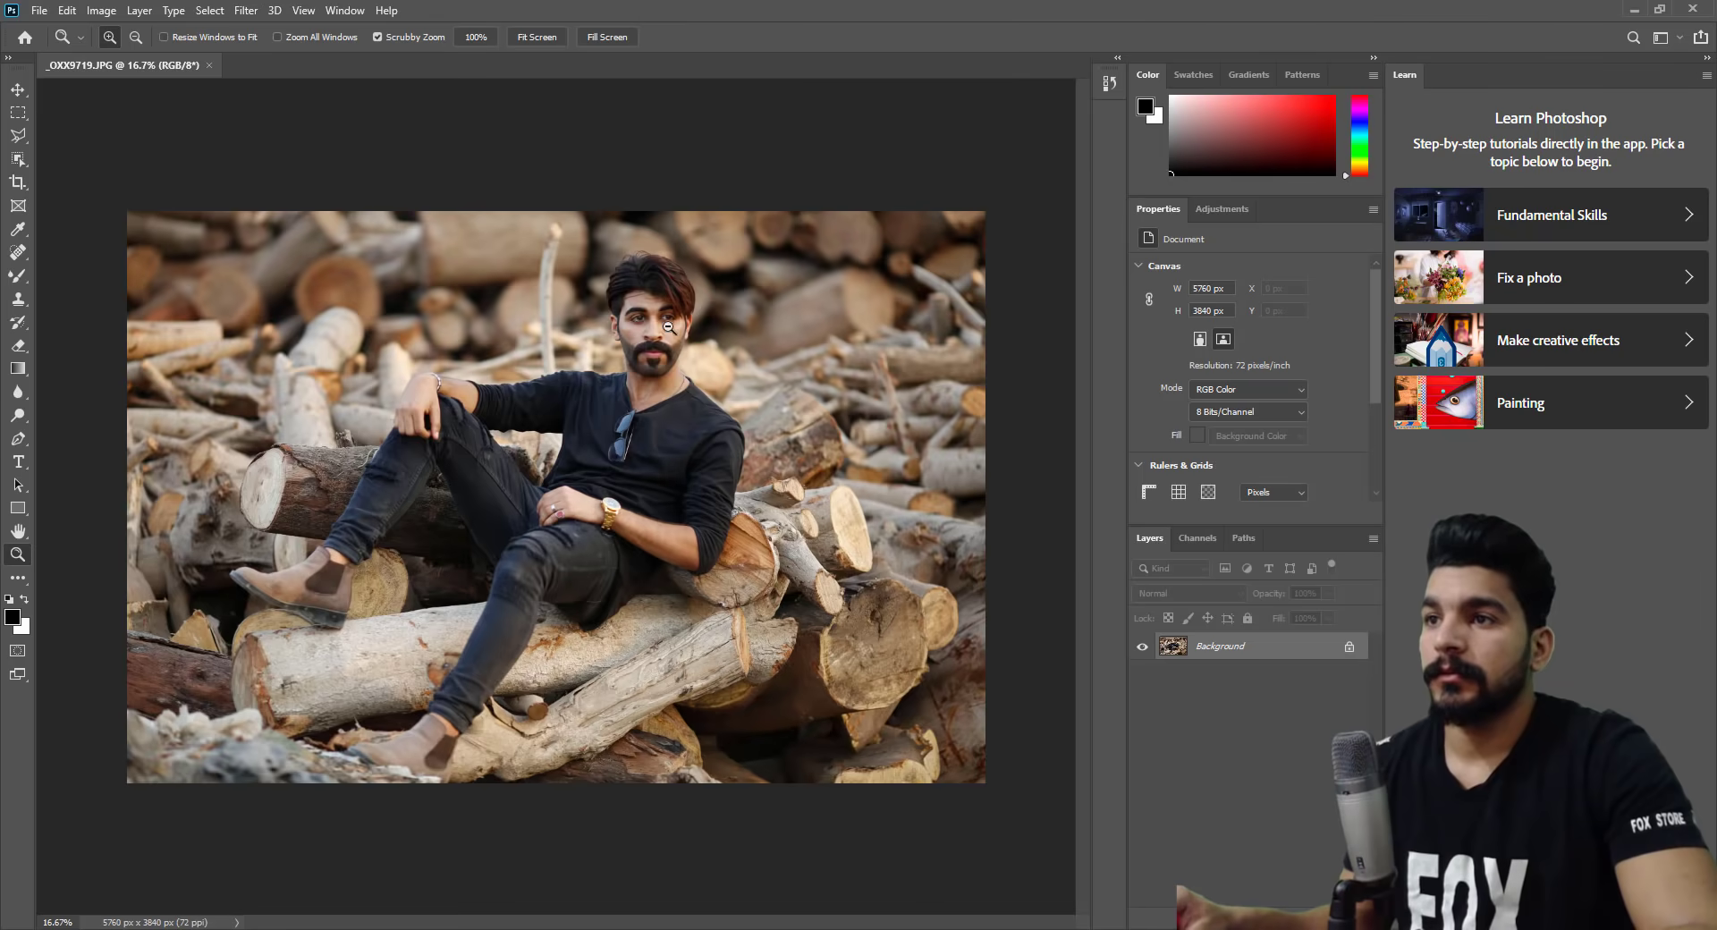
{"action": "left_click_drag", "start_coordinate": [669, 326], "coordinate": [683, 316]}
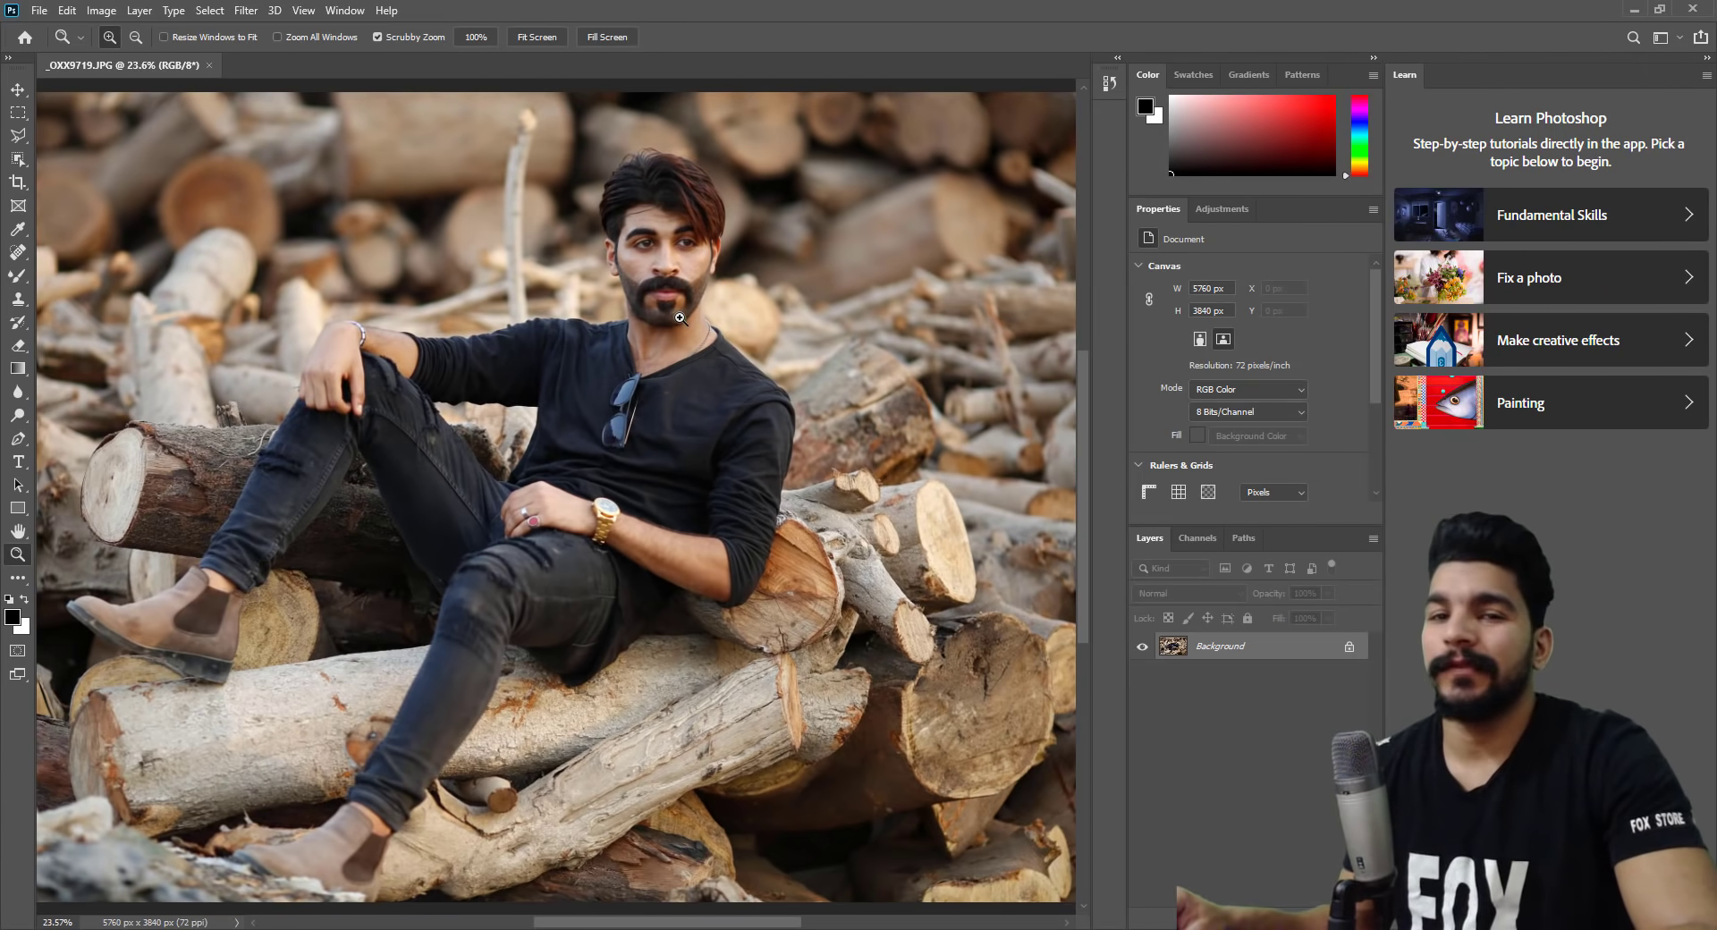
{"action": "left_click", "coordinate": [680, 318], "text": "alt"}
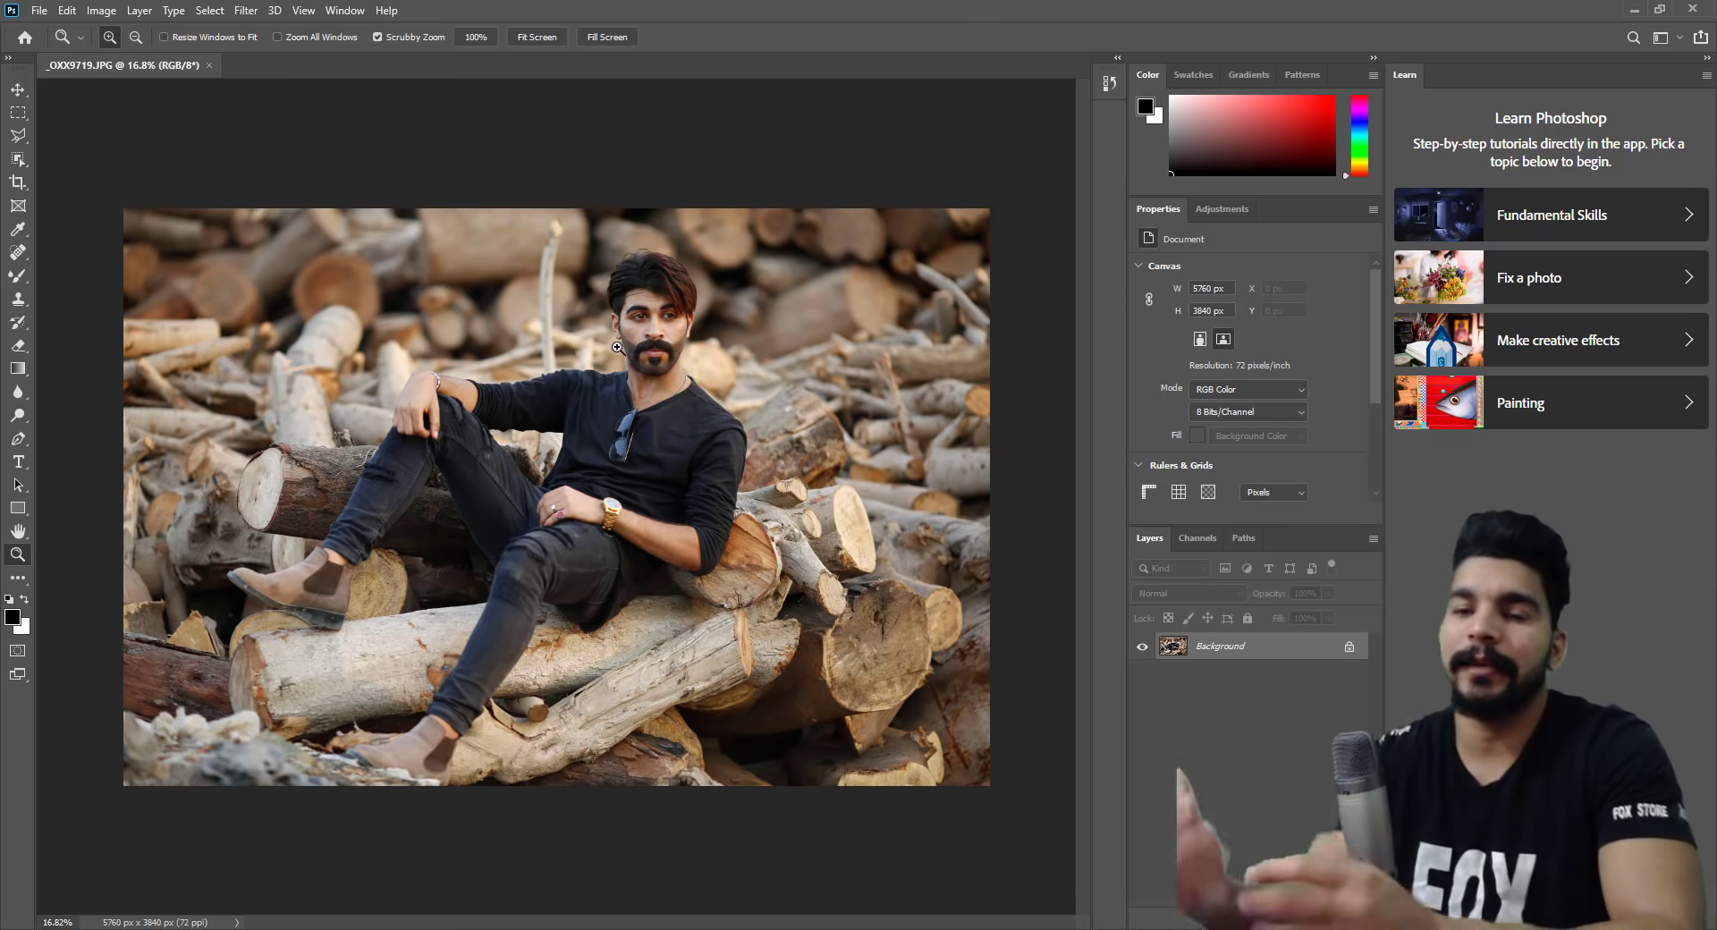
Apply the Previous Conversion settings in the Camera Raw Filter (Highlights -80, Whites -87, Clarity +10).
{"action": "left_click", "coordinate": [253, 15]}
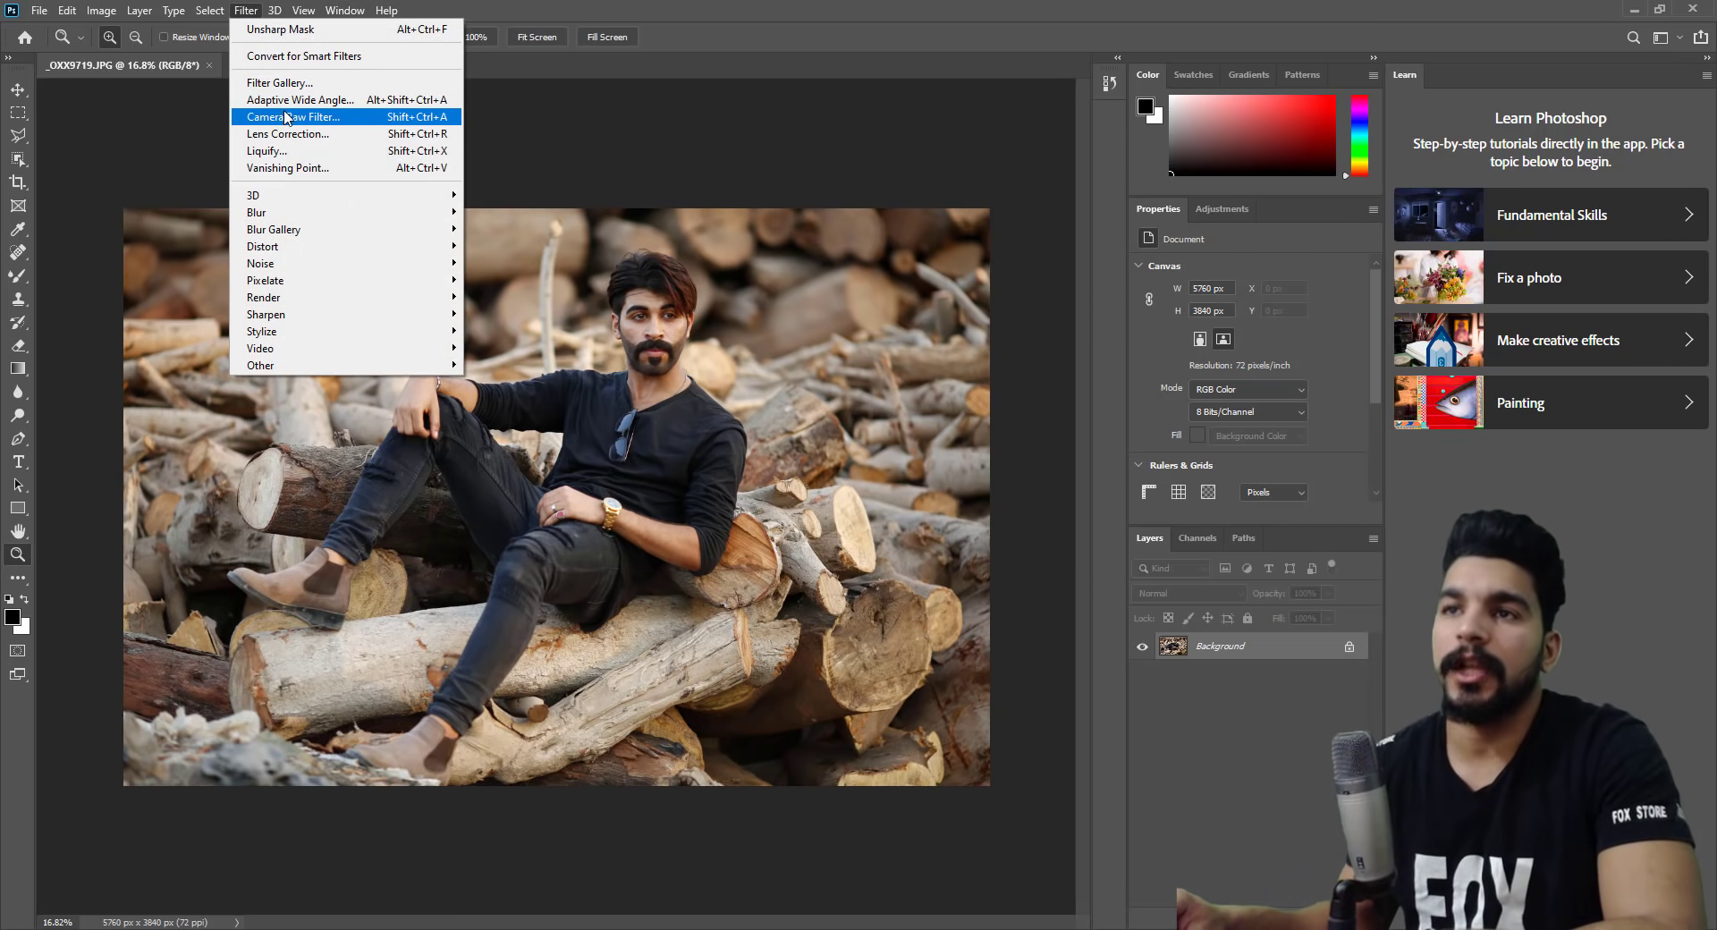
{"action": "left_click", "coordinate": [284, 119]}
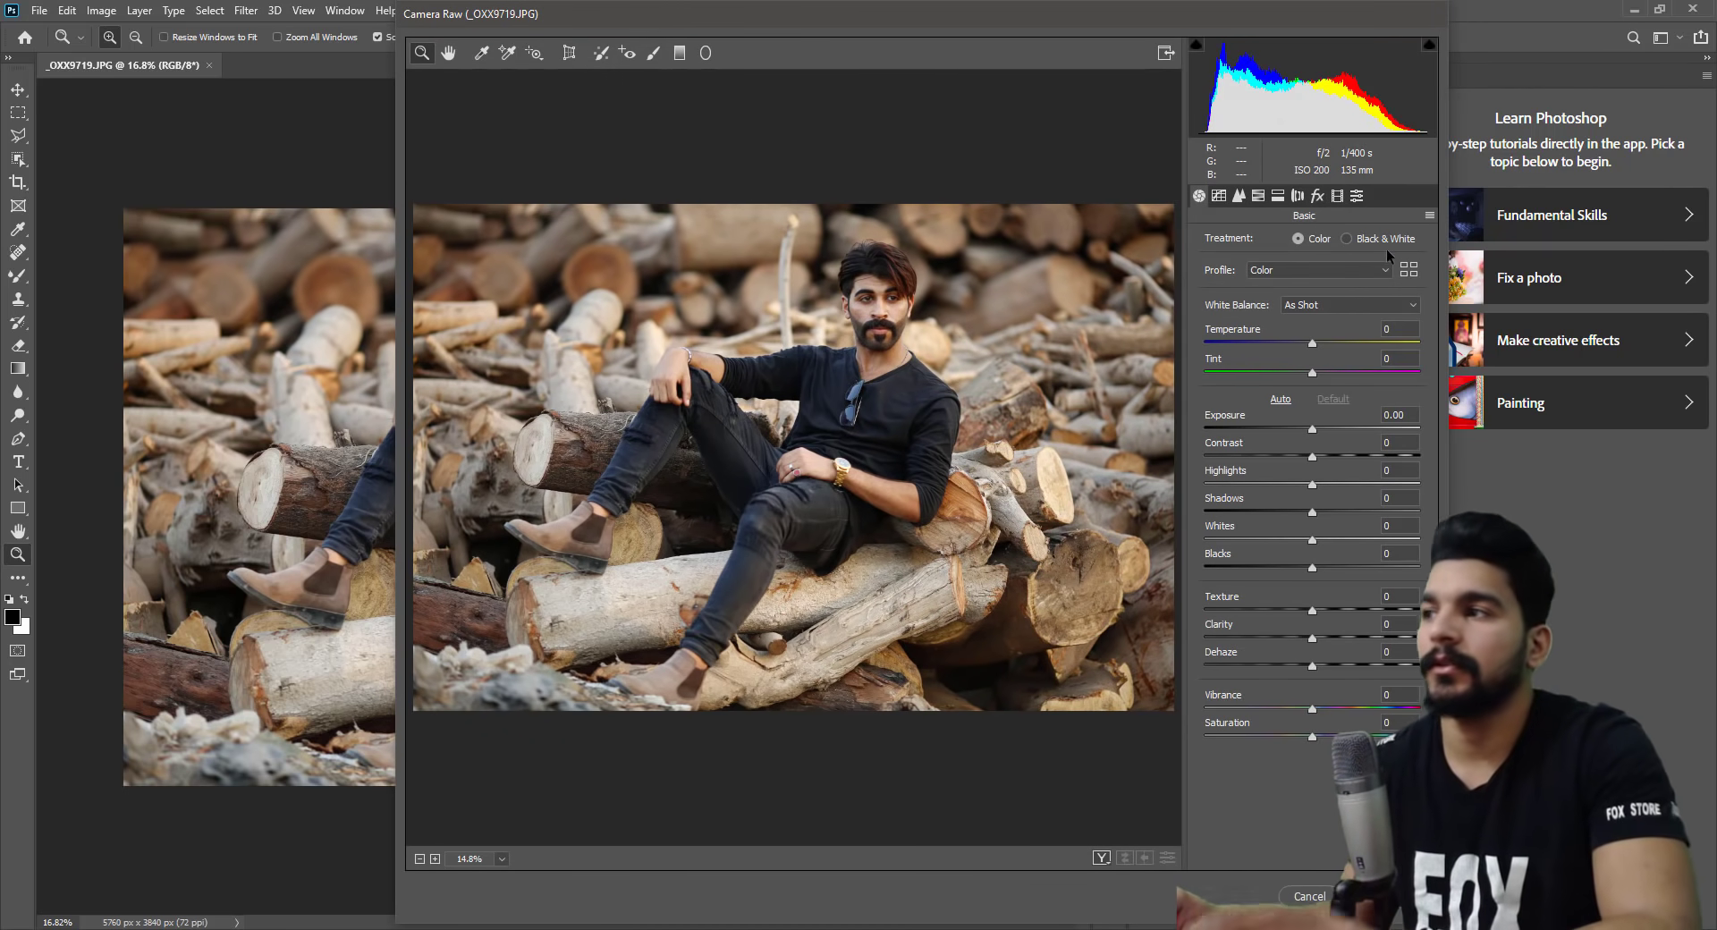
{"action": "left_click", "coordinate": [1429, 216]}
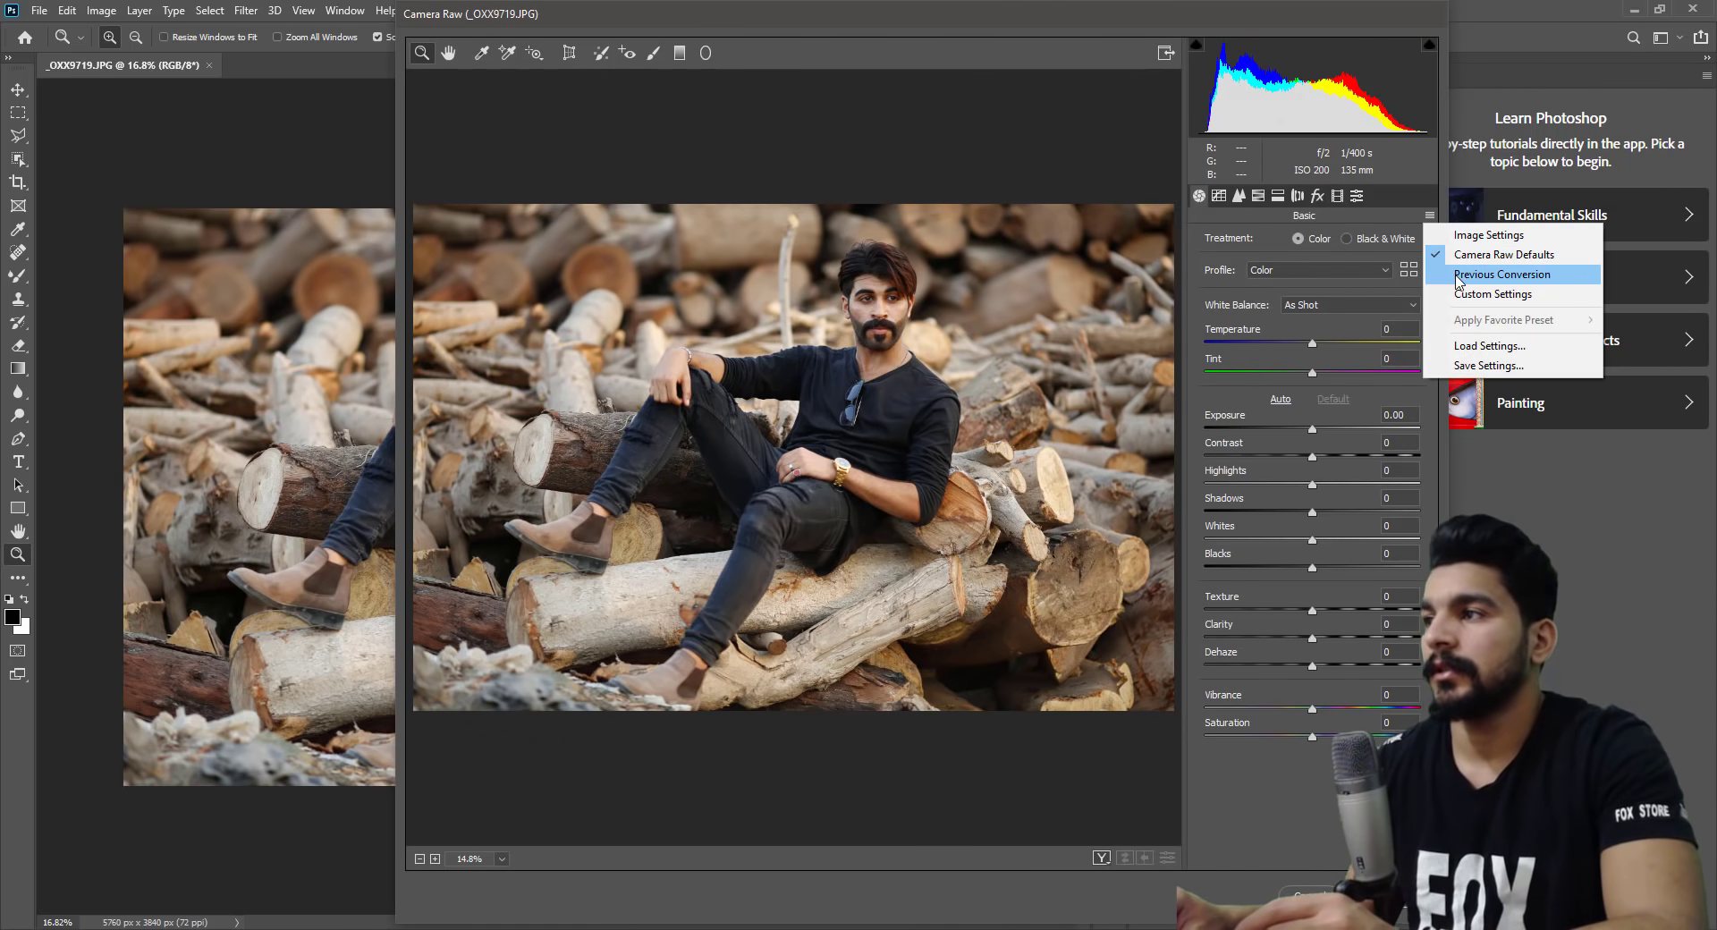
{"action": "left_click", "coordinate": [1457, 277]}
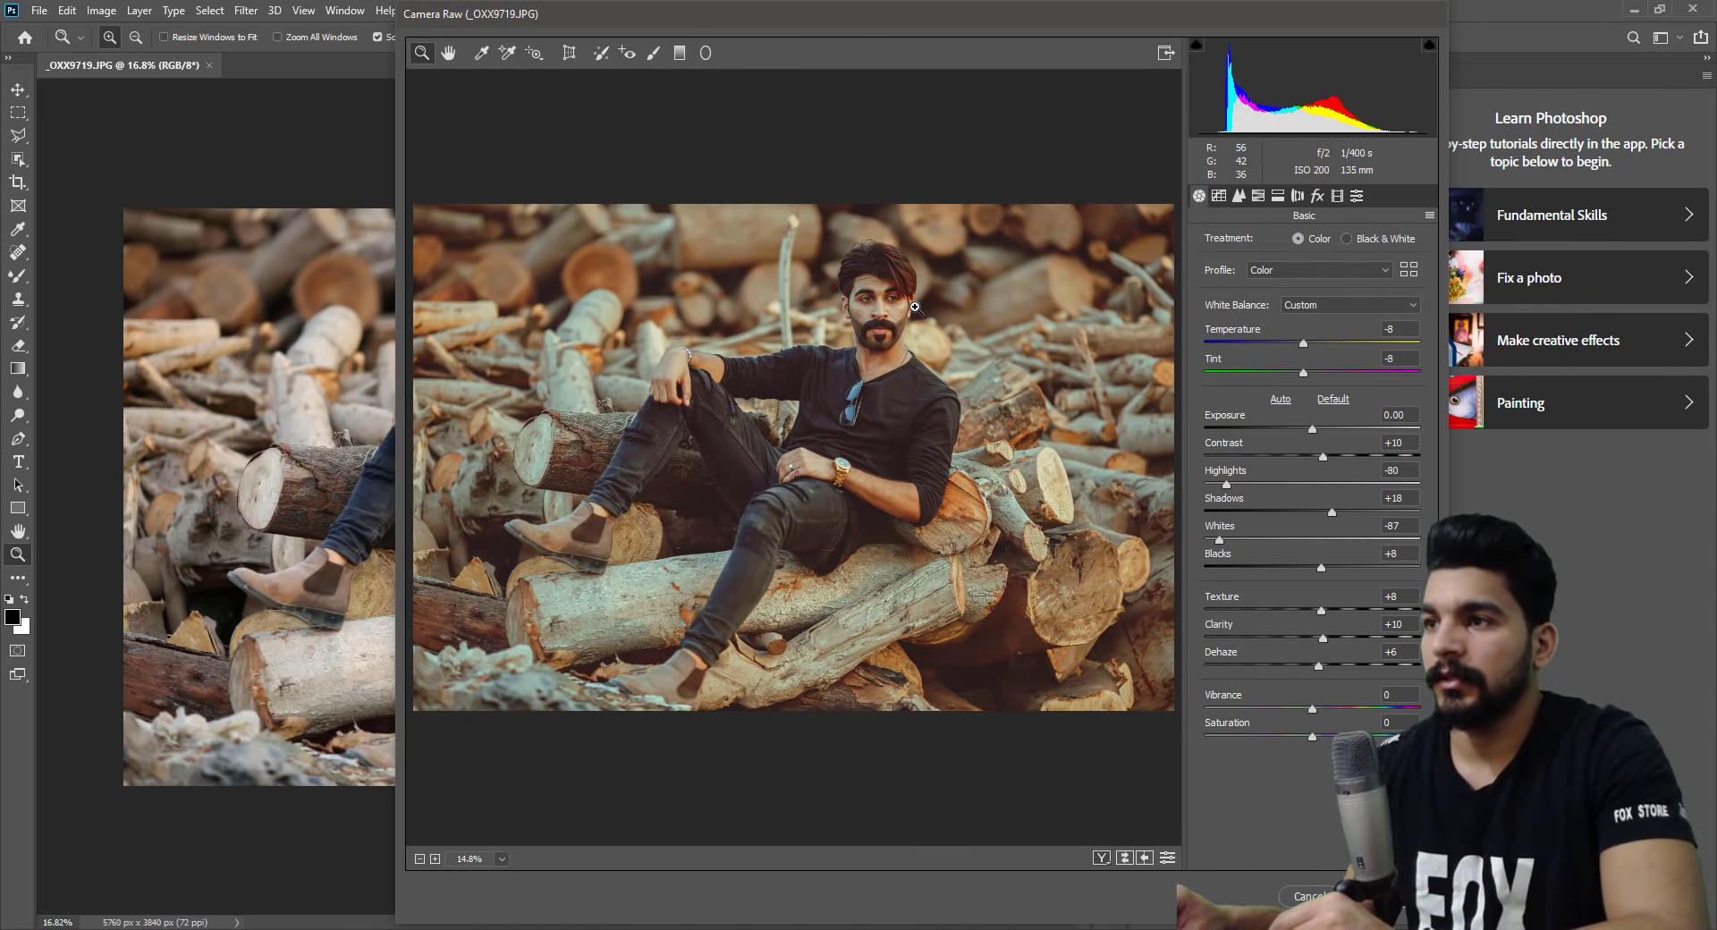
{"action": "mouse_move", "coordinate": [915, 306]}
{"action": "left_mouse_down"}
{"action": "mouse_move", "coordinate": [737, 437]}
{"action": "mouse_move", "coordinate": [800, 360]}
{"action": "mouse_move", "coordinate": [828, 364]}
{"action": "left_mouse_up"}
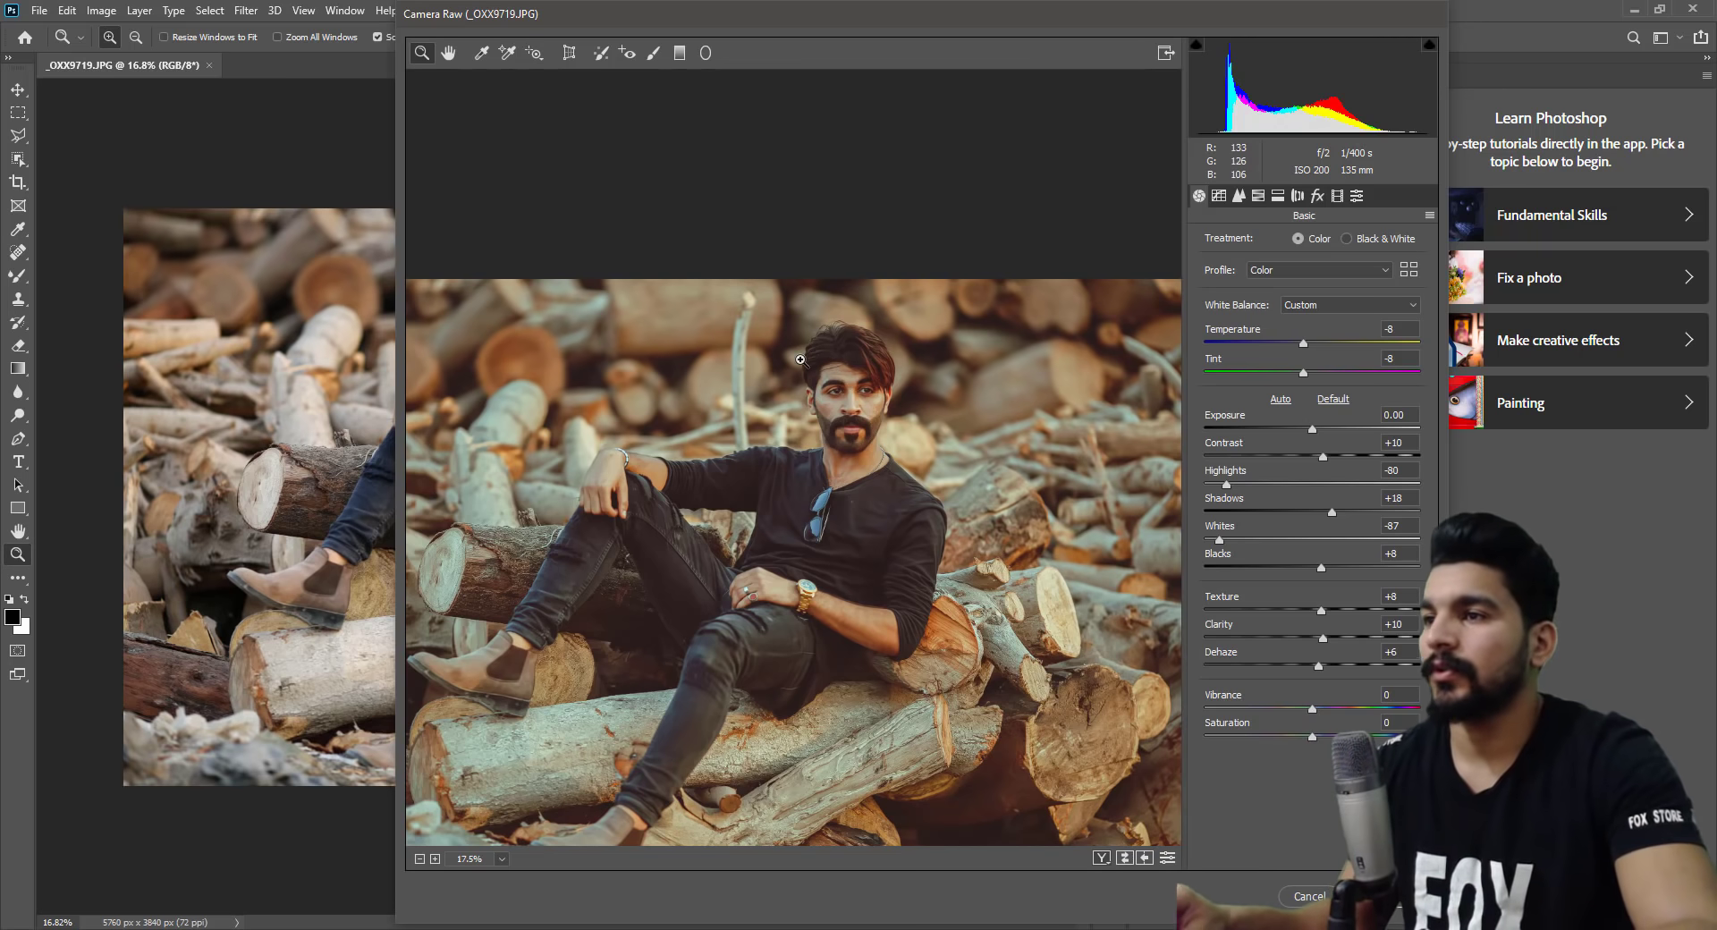
Set split toning to highlights hue 212, saturation 33, shadows hue 24, balance -18.
{"action": "left_click", "coordinate": [1279, 196]}
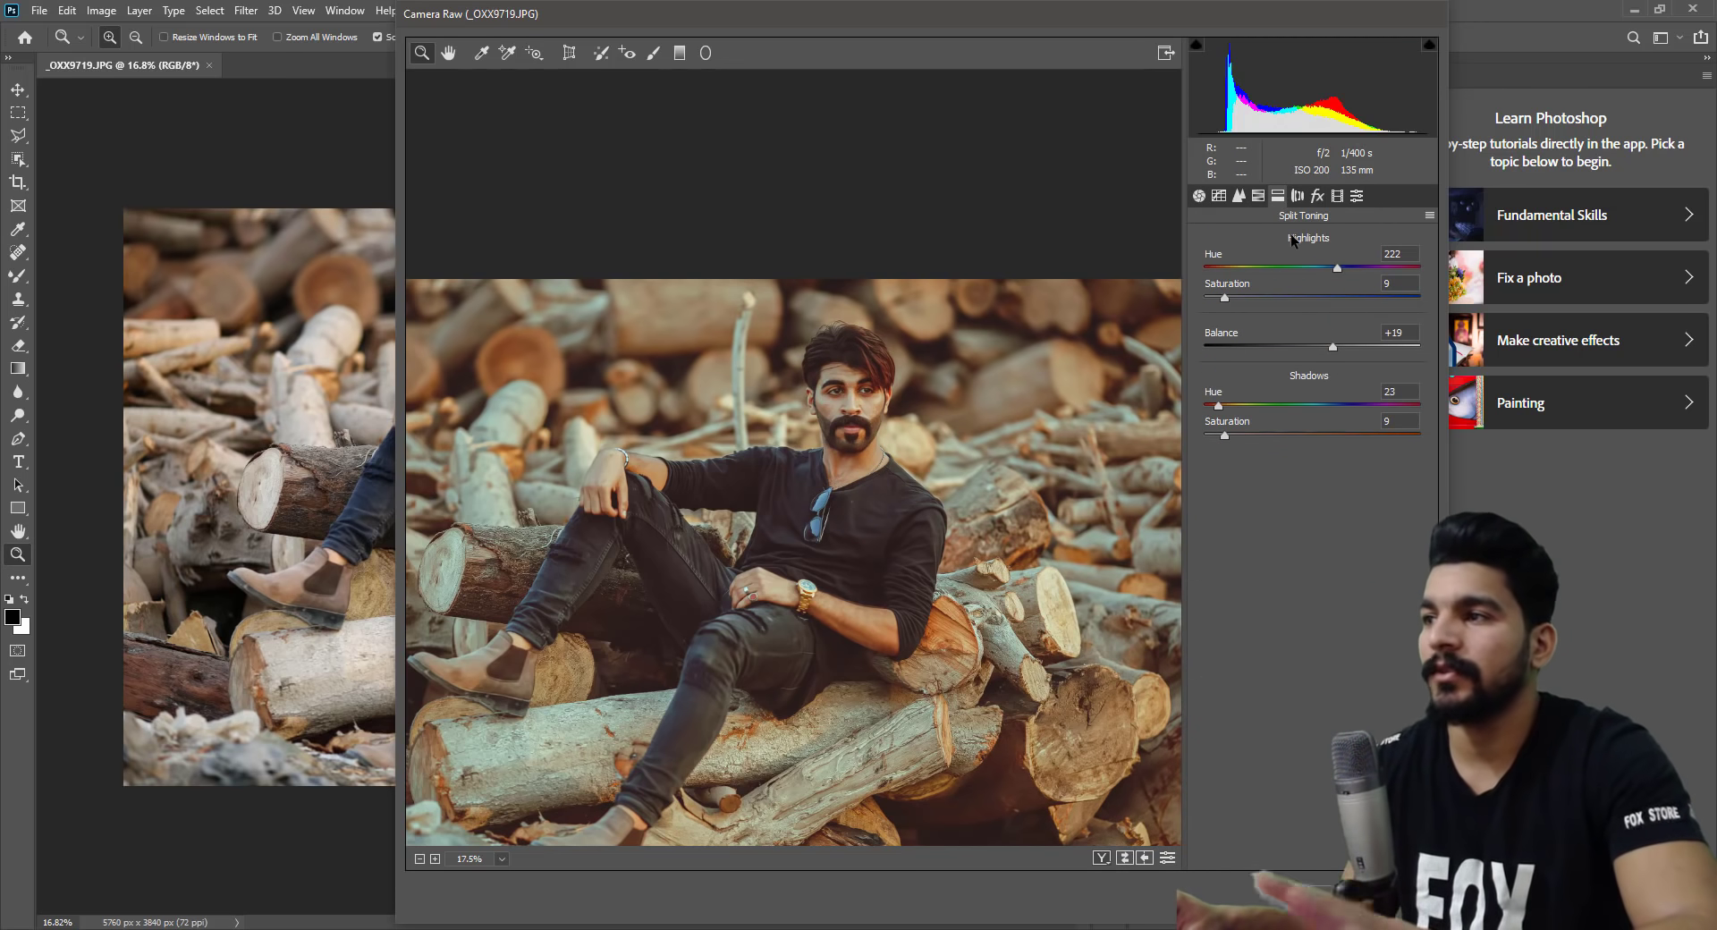
{"action": "left_click", "coordinate": [1274, 268]}
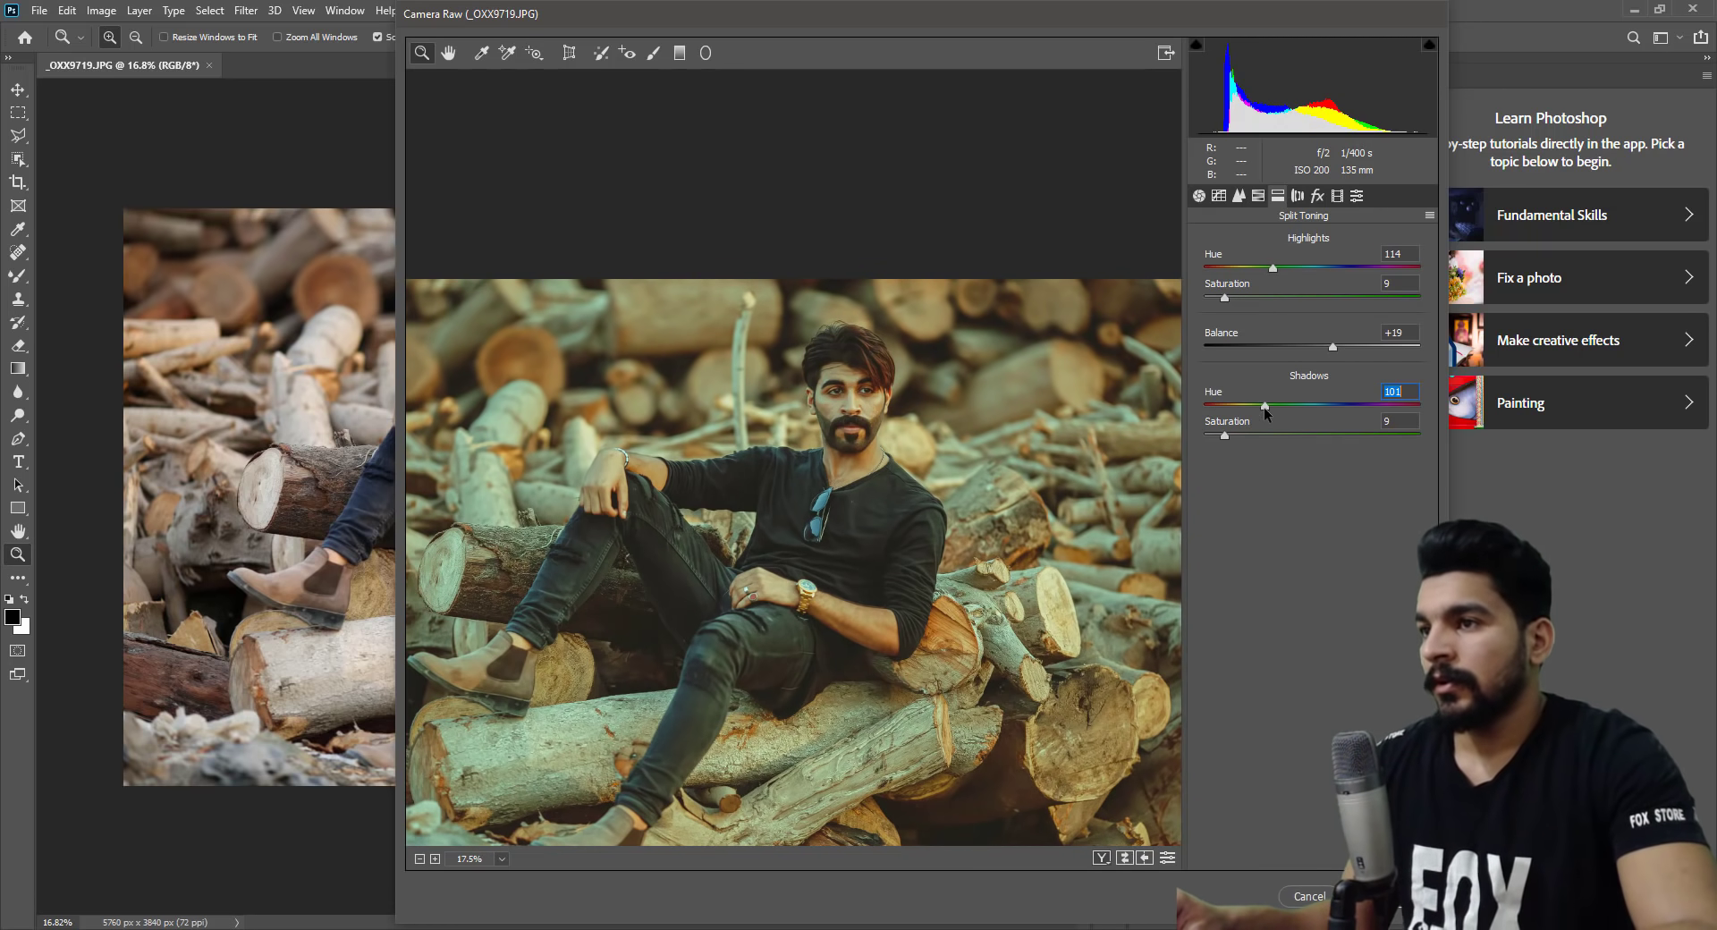
{"action": "mouse_move", "coordinate": [1264, 406]}
{"action": "left_mouse_down"}
{"action": "mouse_move", "coordinate": [1336, 409]}
{"action": "mouse_move", "coordinate": [1221, 424]}
{"action": "left_mouse_up"}
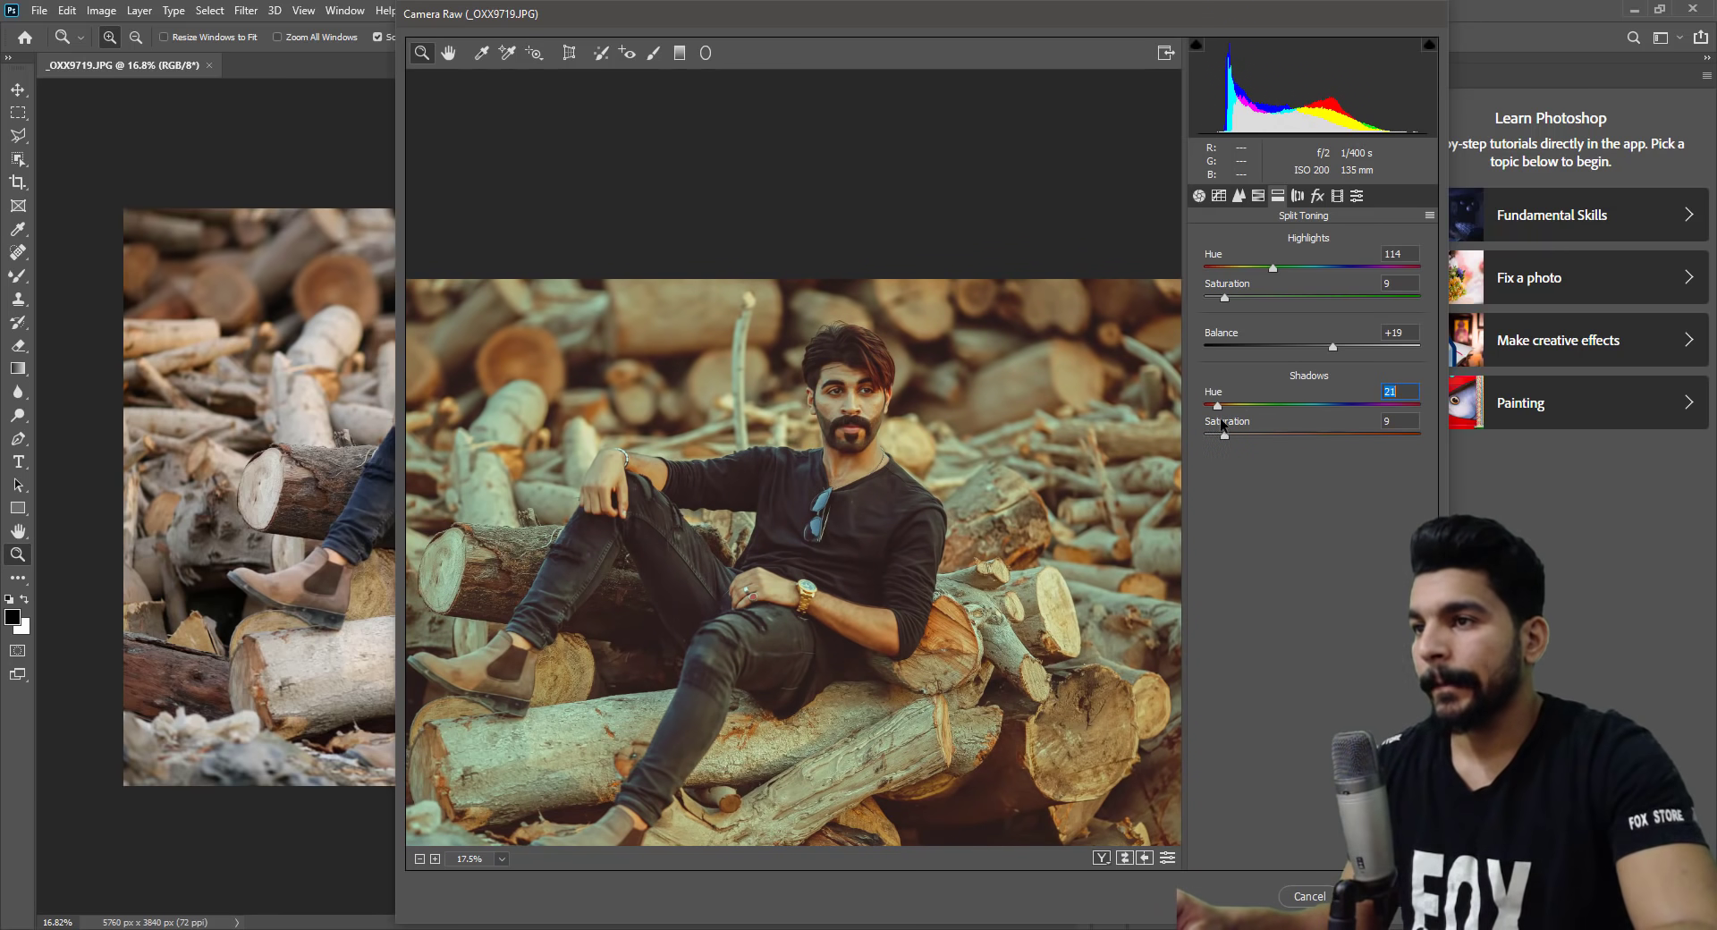
{"action": "left_click_drag", "start_coordinate": [1263, 299], "coordinate": [1242, 297]}
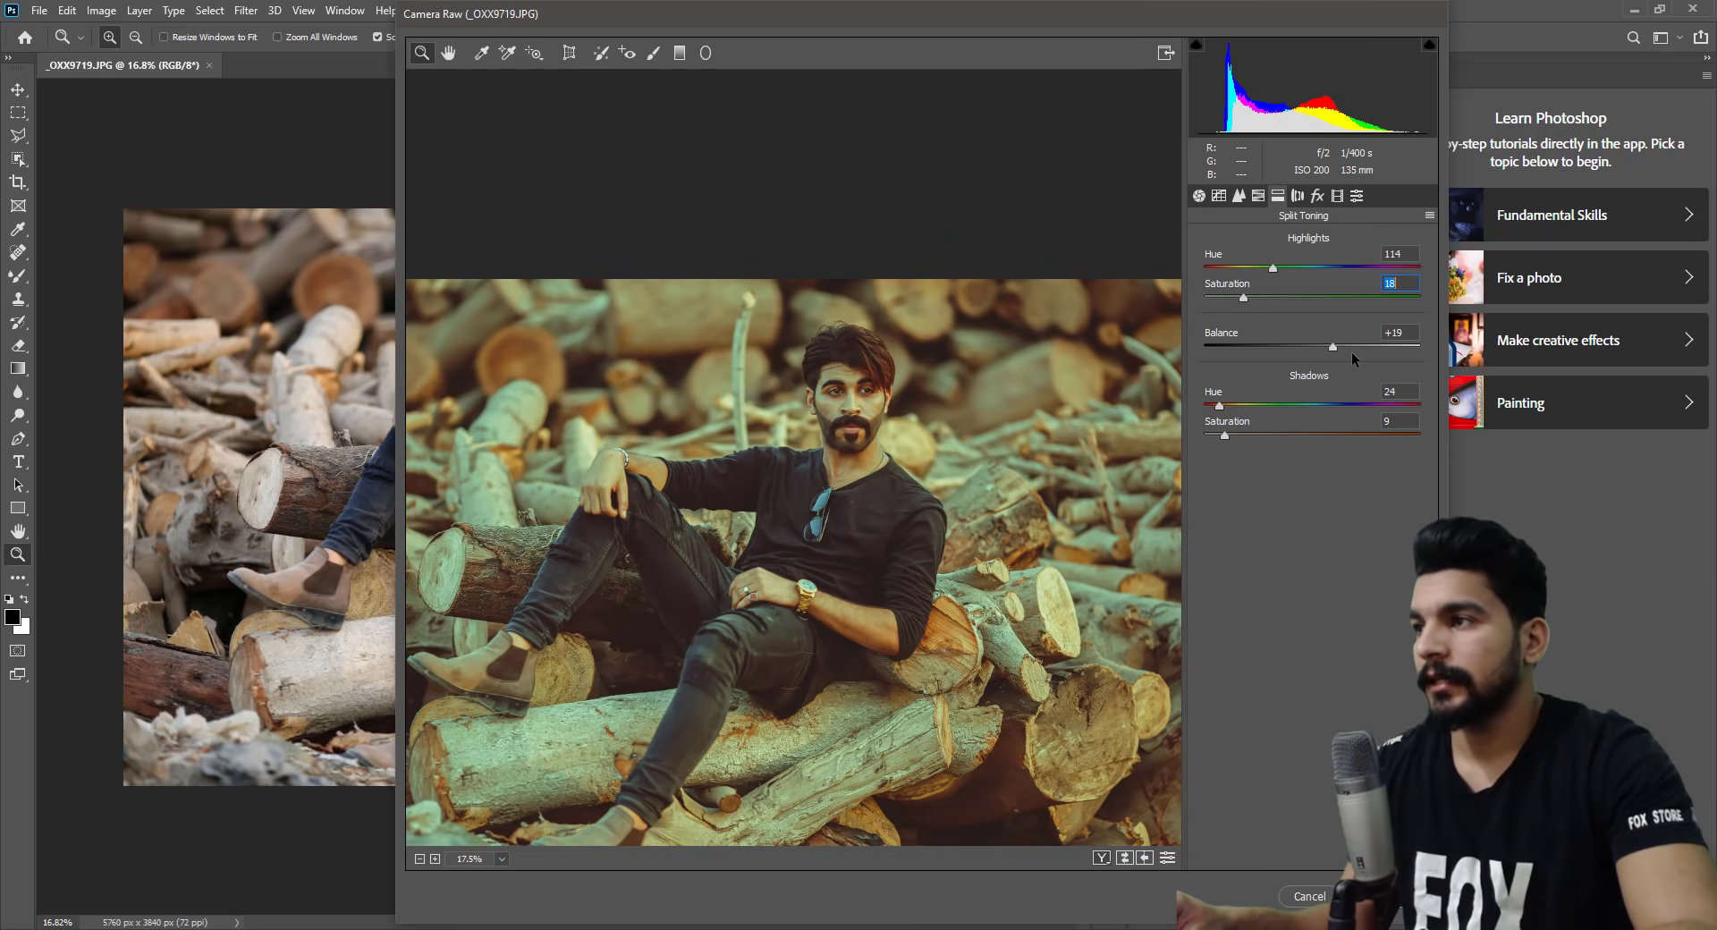
{"action": "left_click_drag", "start_coordinate": [1327, 347], "coordinate": [1291, 362]}
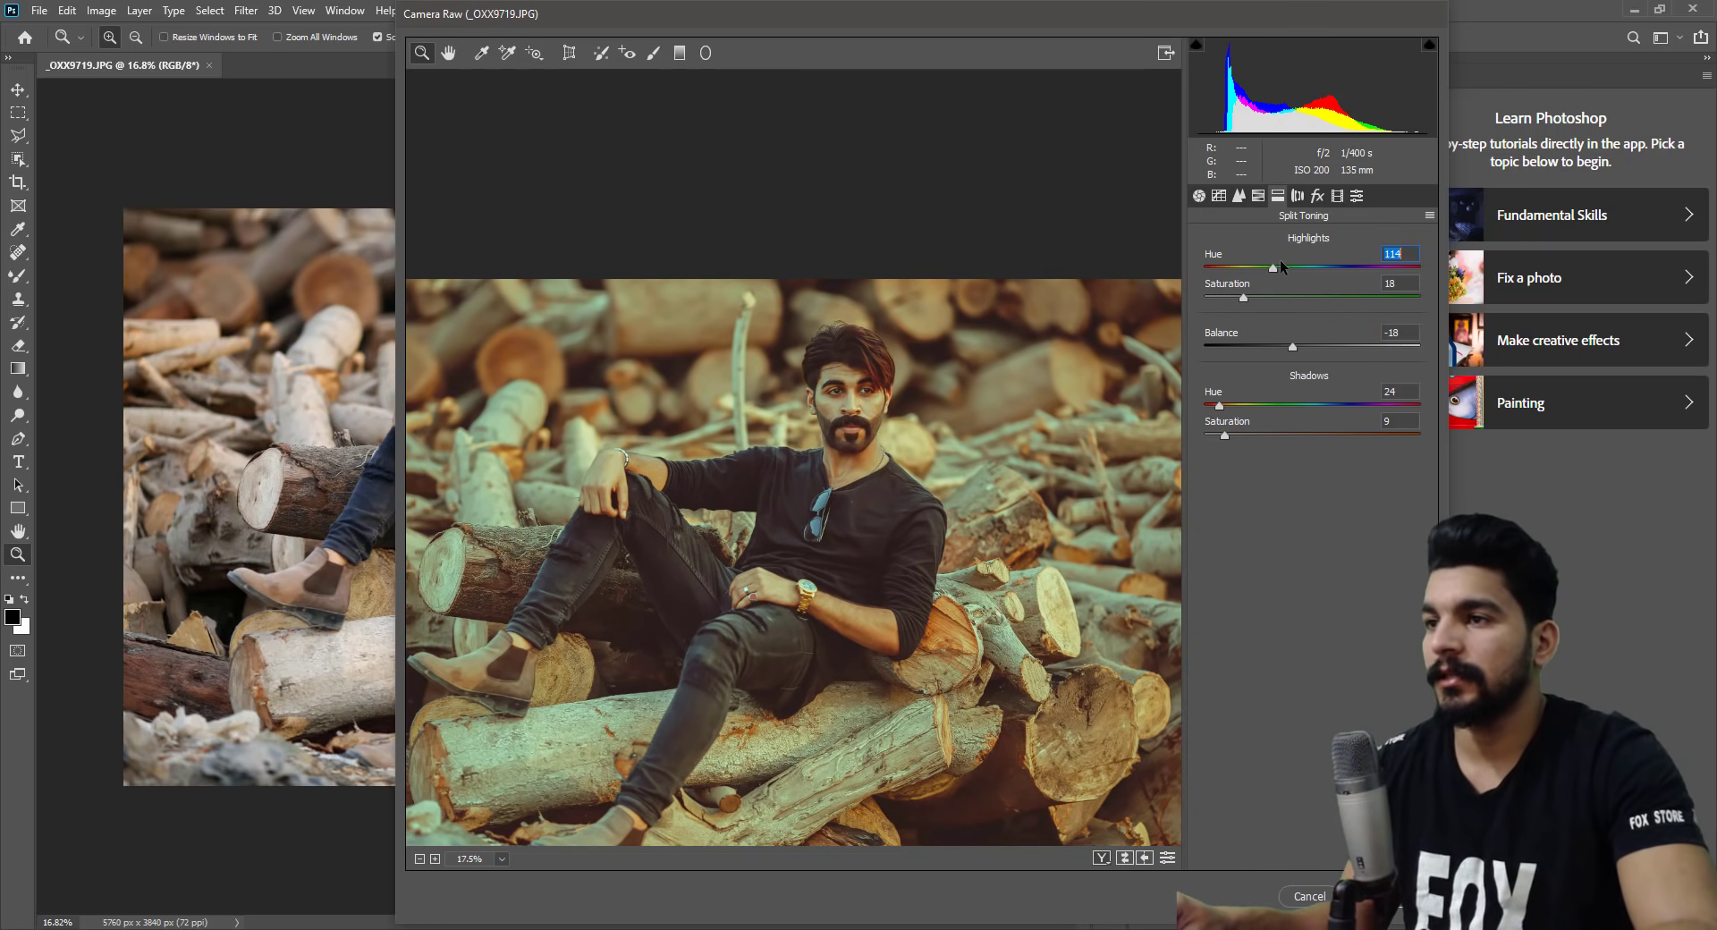
{"action": "left_click_drag", "start_coordinate": [1273, 267], "coordinate": [1333, 263]}
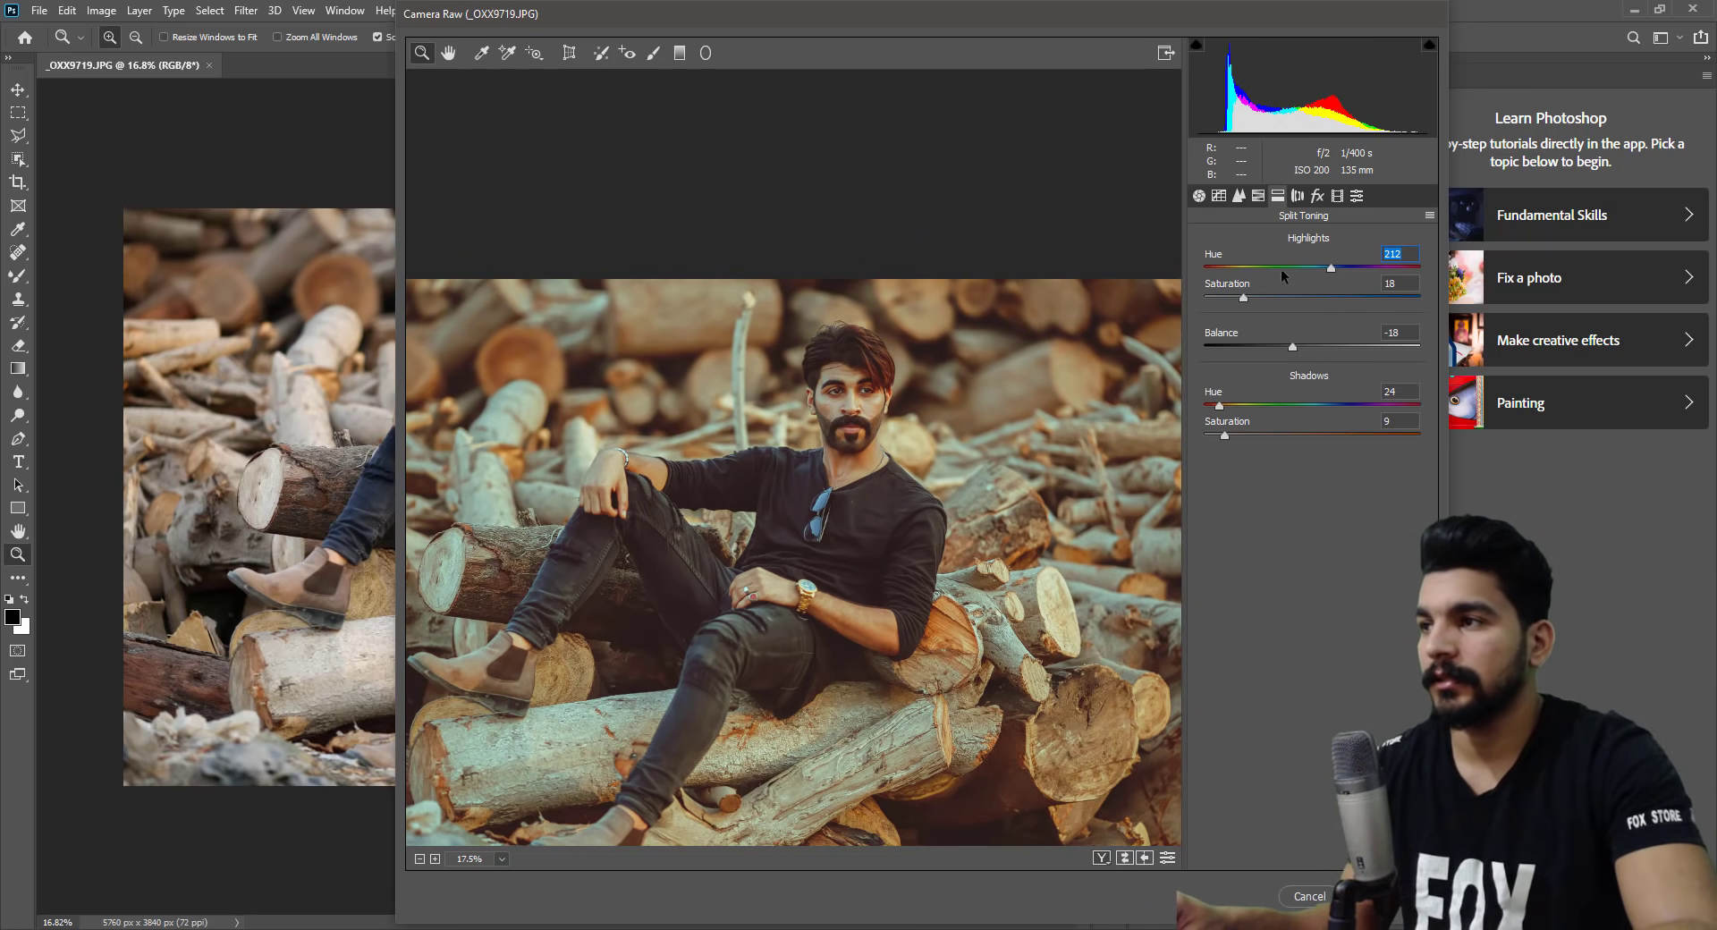
{"action": "left_click_drag", "start_coordinate": [1249, 298], "coordinate": [1275, 298]}
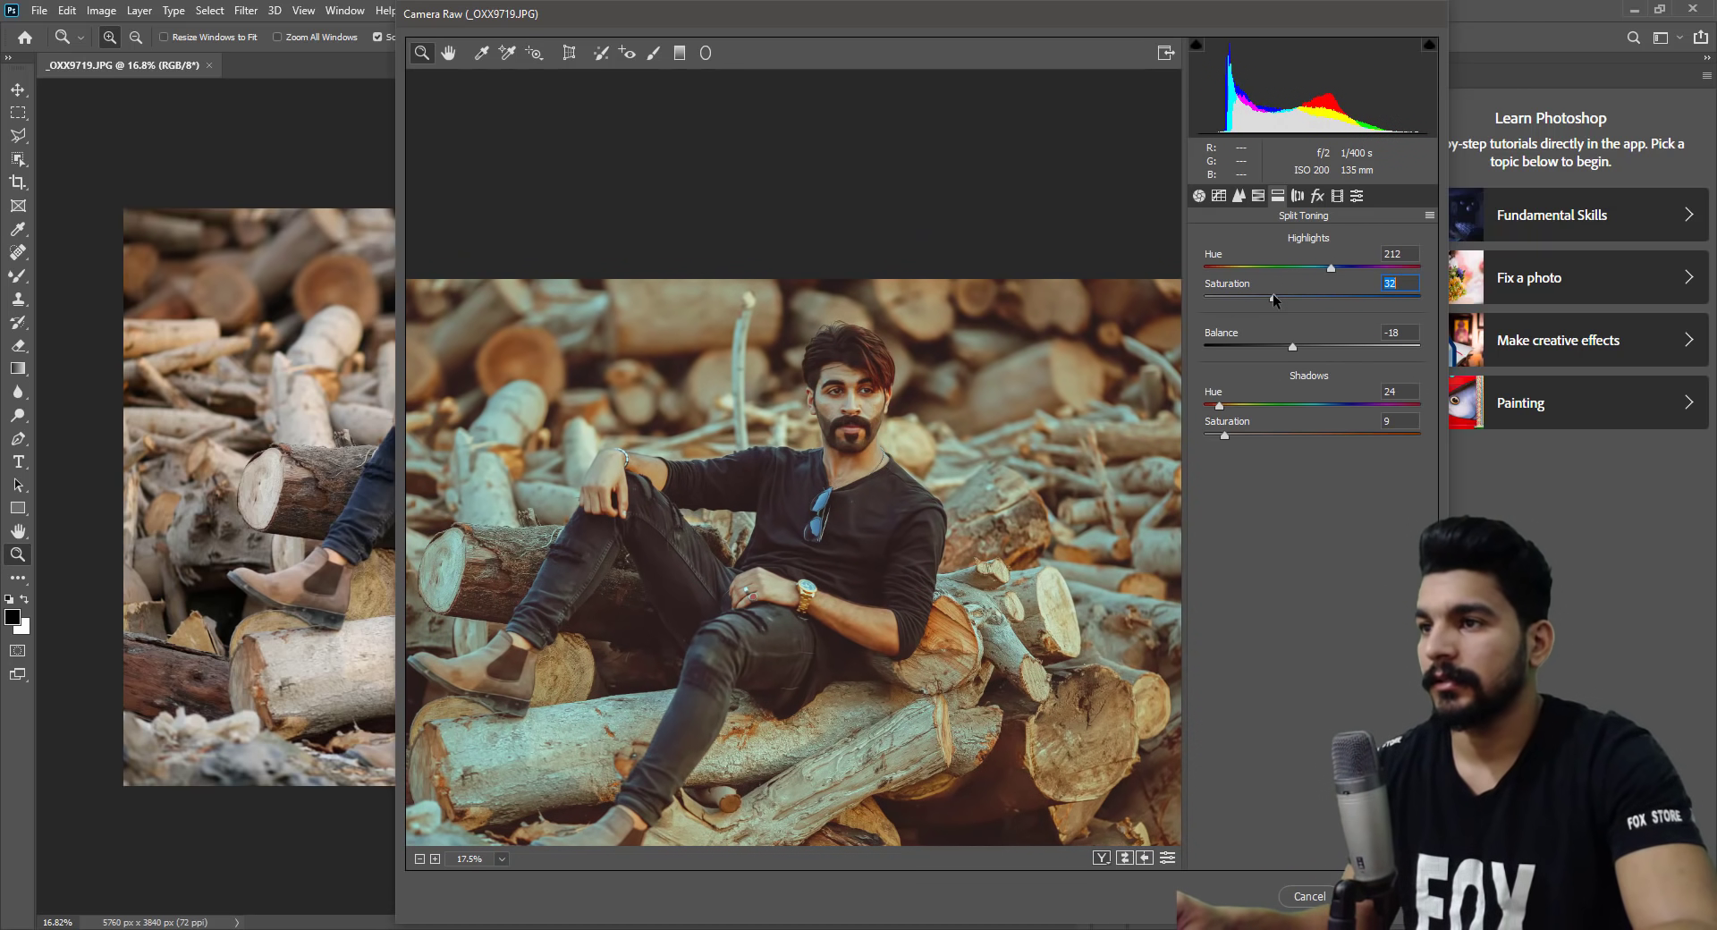
Raise the point curve's black point to output 38 for faded blacks.
{"action": "left_click", "coordinate": [1219, 195]}
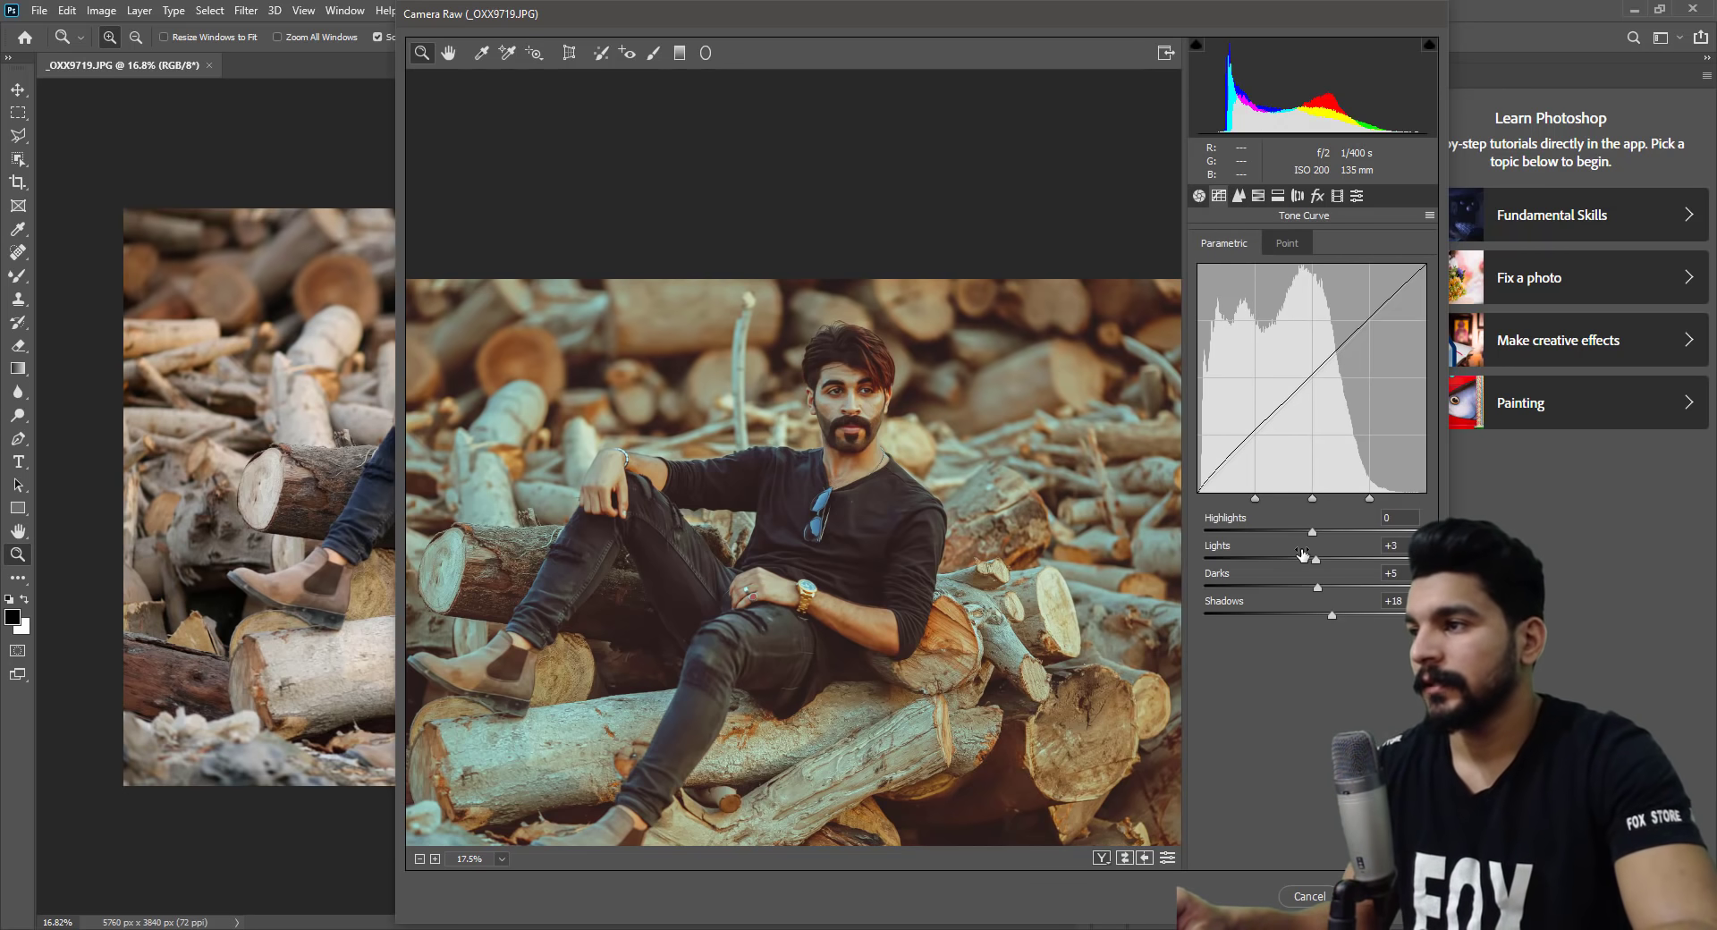
{"action": "left_click", "coordinate": [1287, 243]}
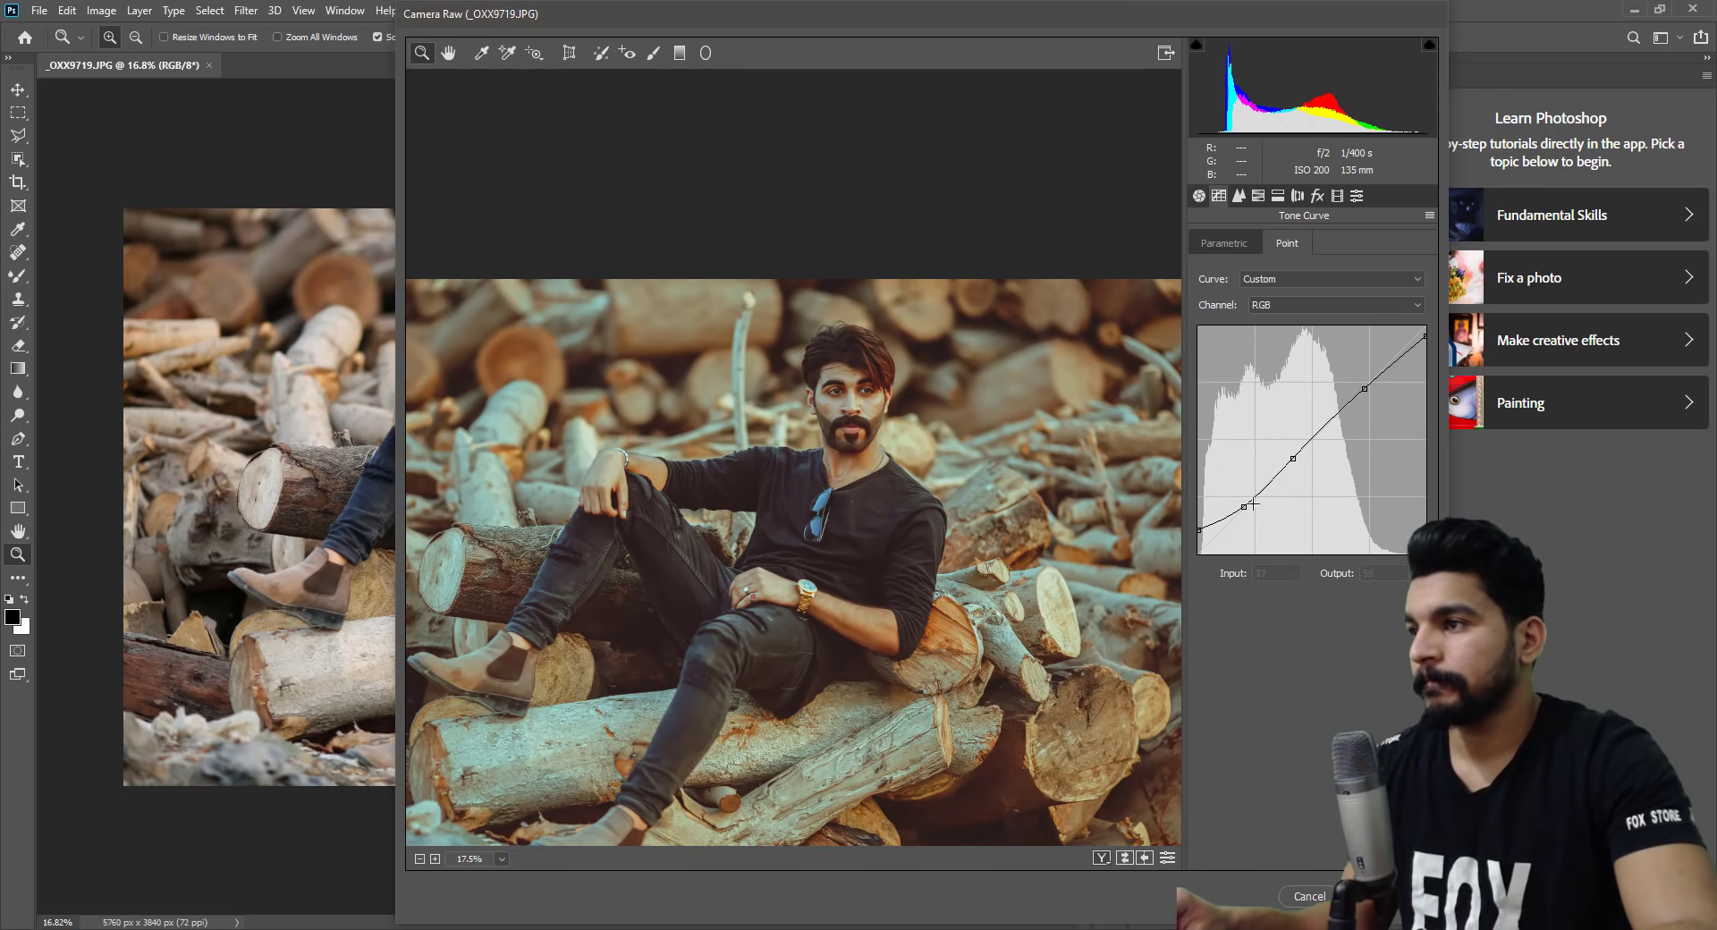
{"action": "left_click_drag", "start_coordinate": [1200, 527], "coordinate": [1141, 516]}
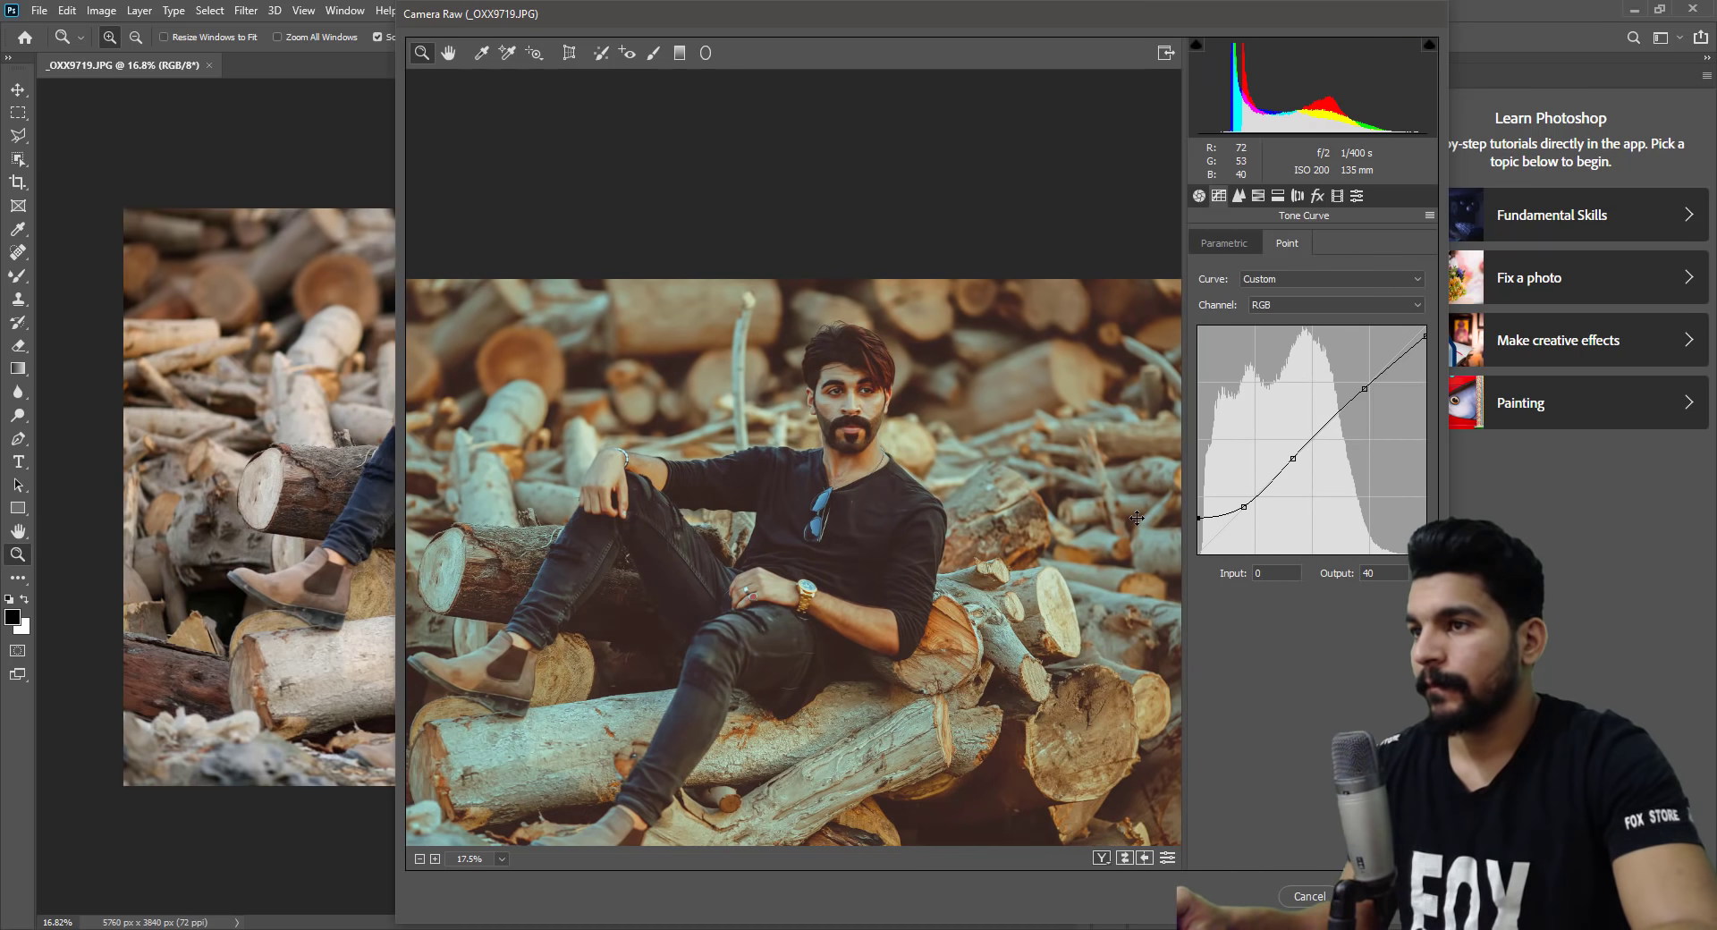
{"action": "scroll", "coordinate": [1111, 524], "scroll_direction": "down", "scroll_amount": 2}
{"action": "scroll", "coordinate": [1112, 524], "scroll_direction": "down", "scroll_amount": 1}
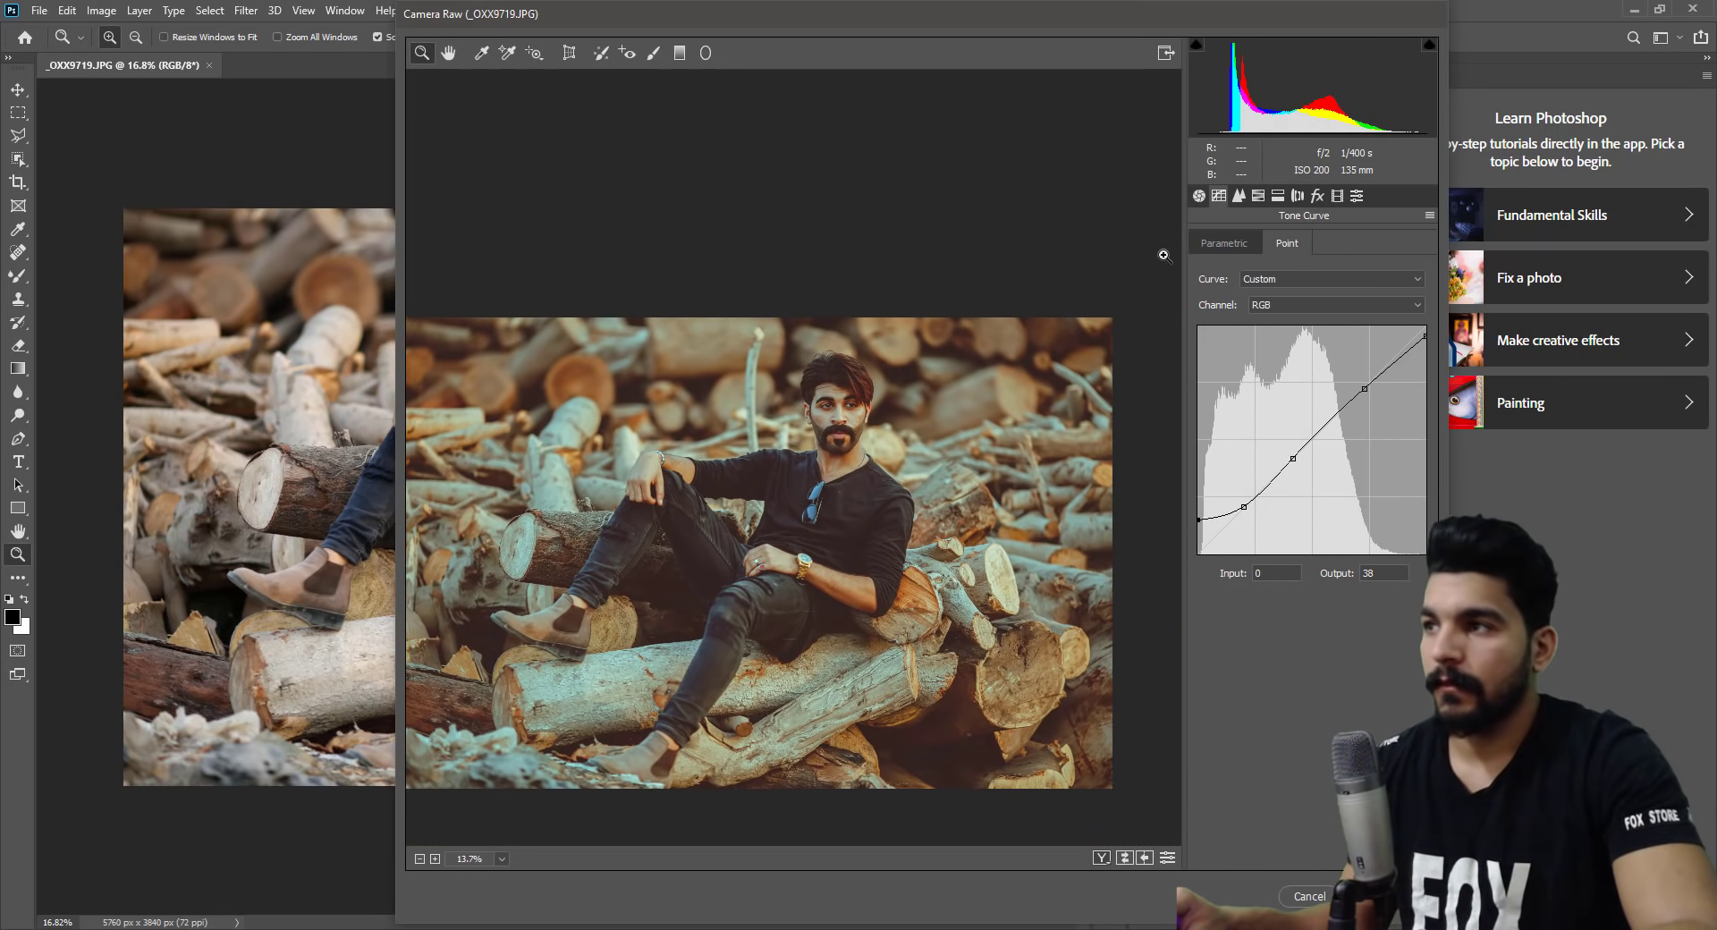
{"action": "left_click", "coordinate": [1199, 196]}
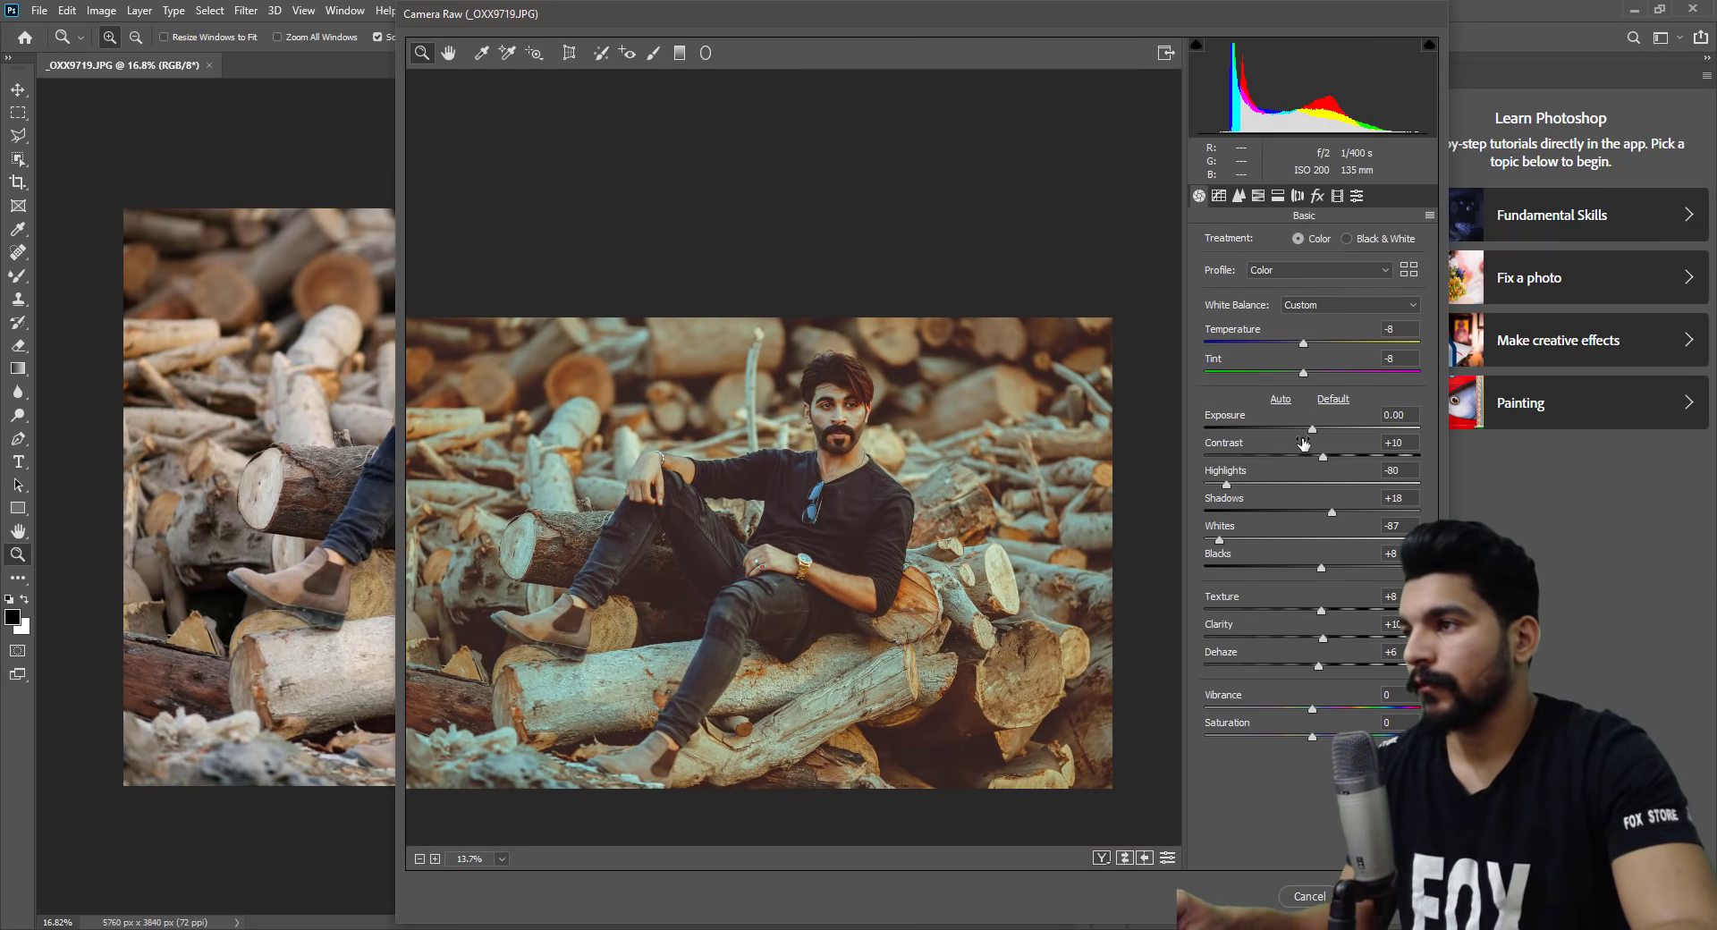
Lower the exposure to -0.25 and pull the highlights down further.
{"action": "left_click_drag", "start_coordinate": [1309, 428], "coordinate": [1304, 431]}
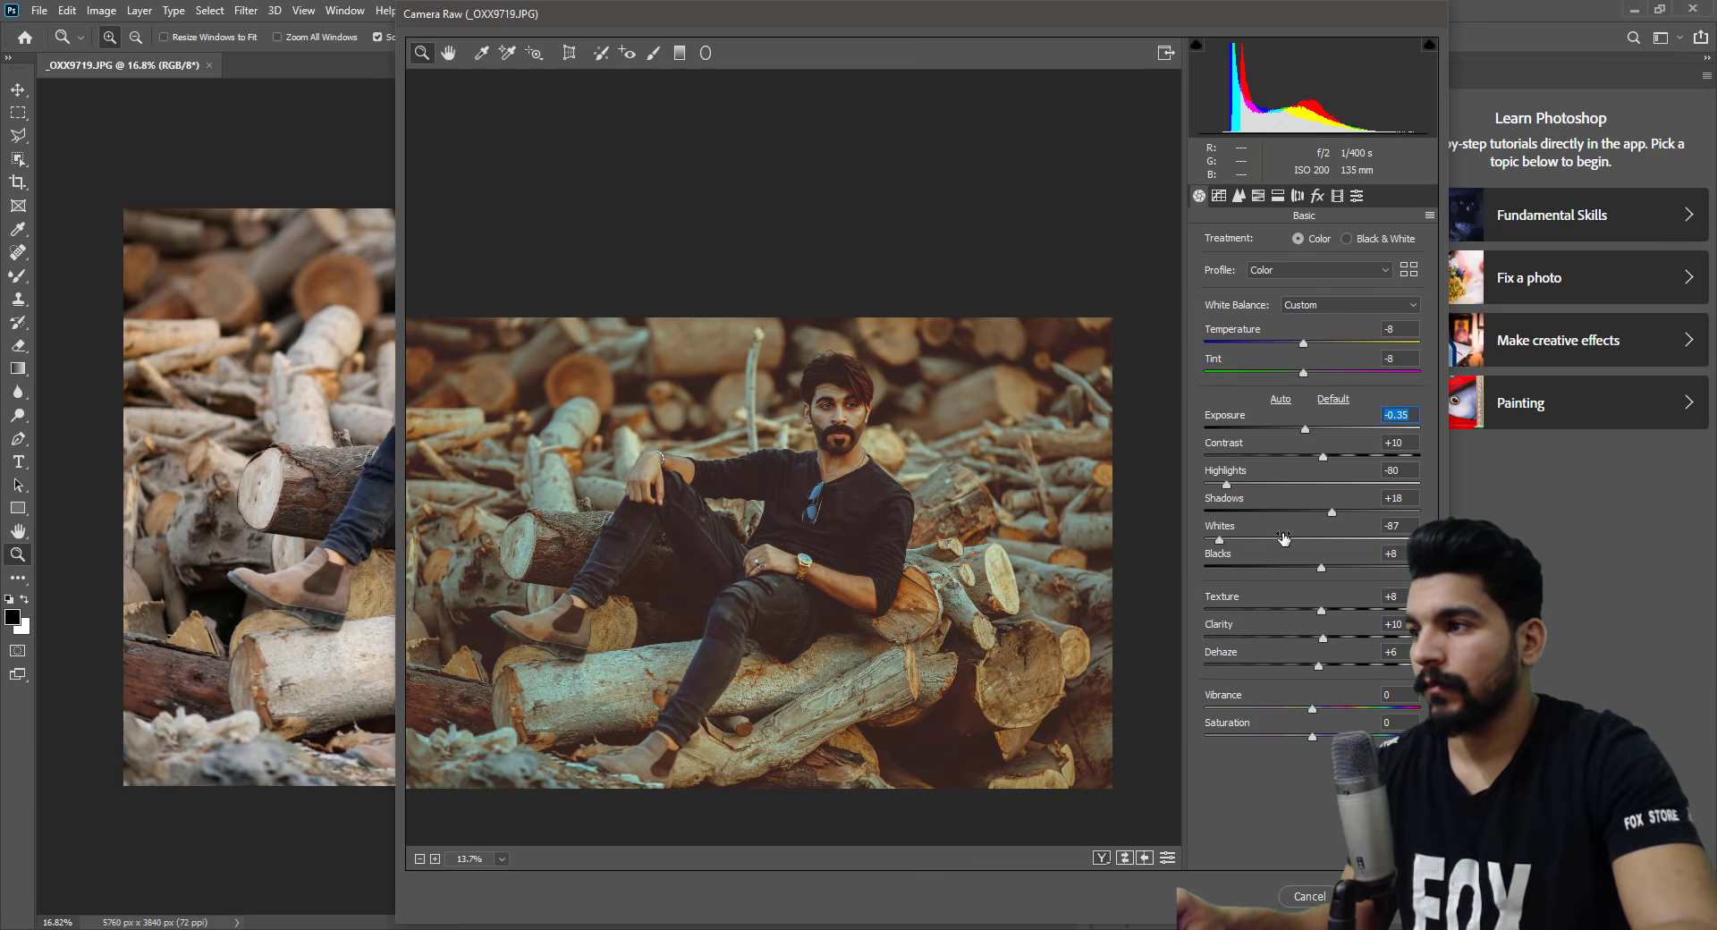
{"action": "left_click_drag", "start_coordinate": [1228, 487], "coordinate": [1209, 492]}
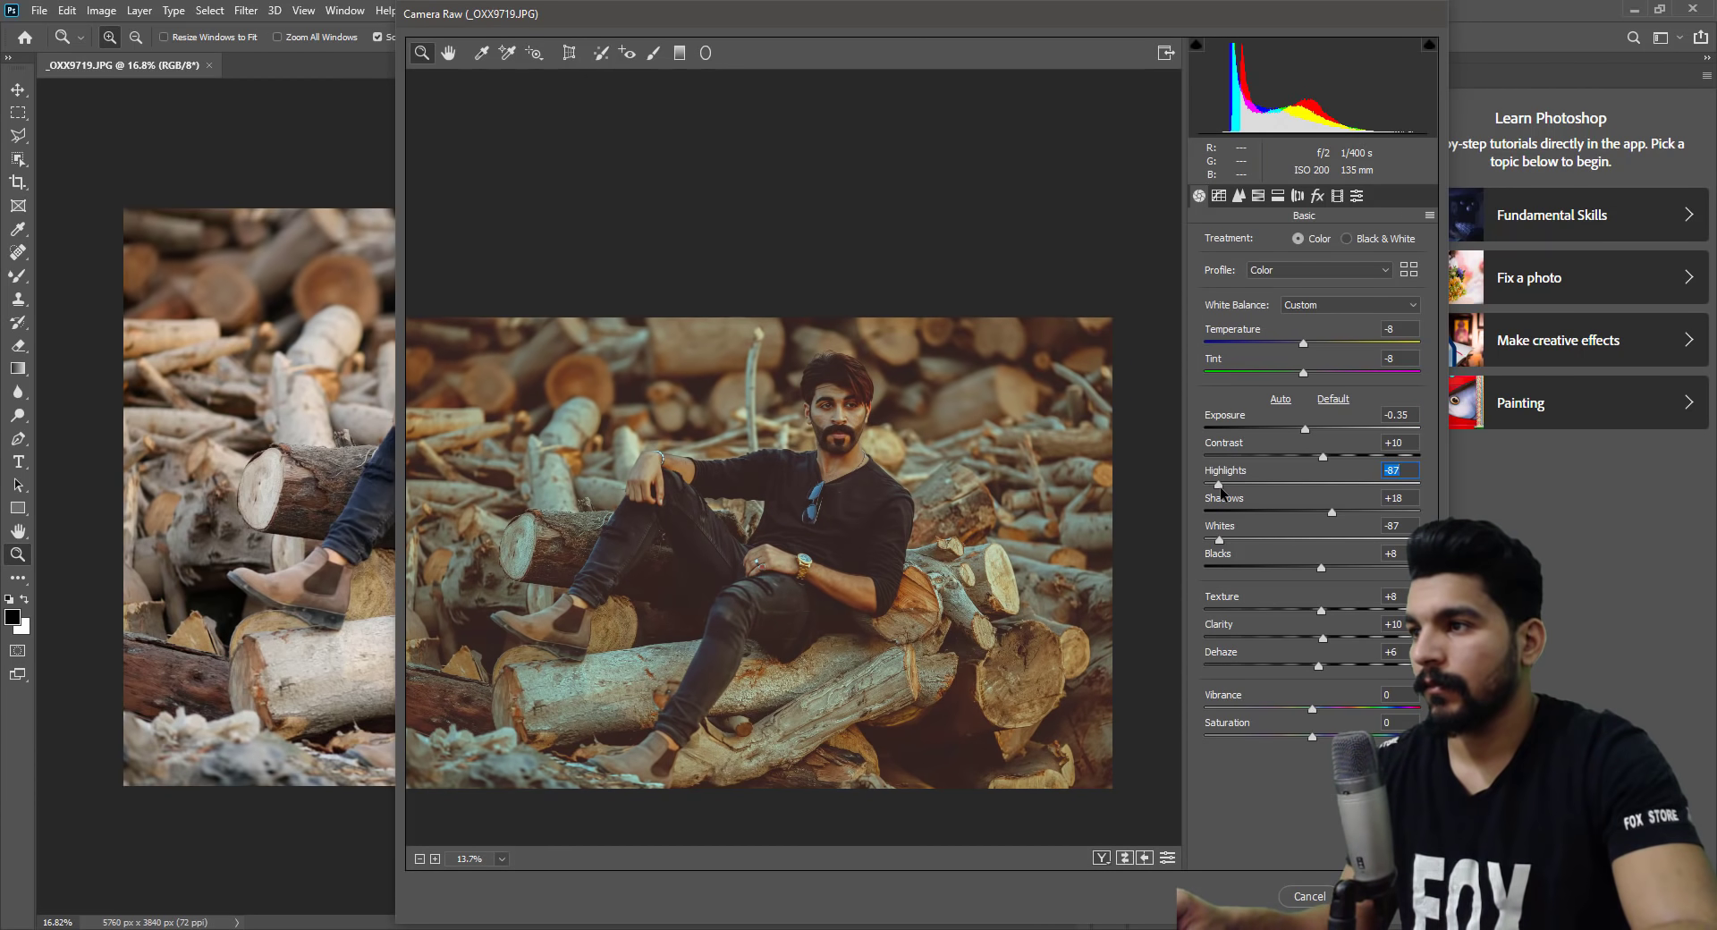
{"action": "scroll", "coordinate": [954, 373], "scroll_direction": "up", "scroll_amount": 2}
{"action": "scroll", "coordinate": [954, 373], "scroll_direction": "up", "scroll_amount": 2}
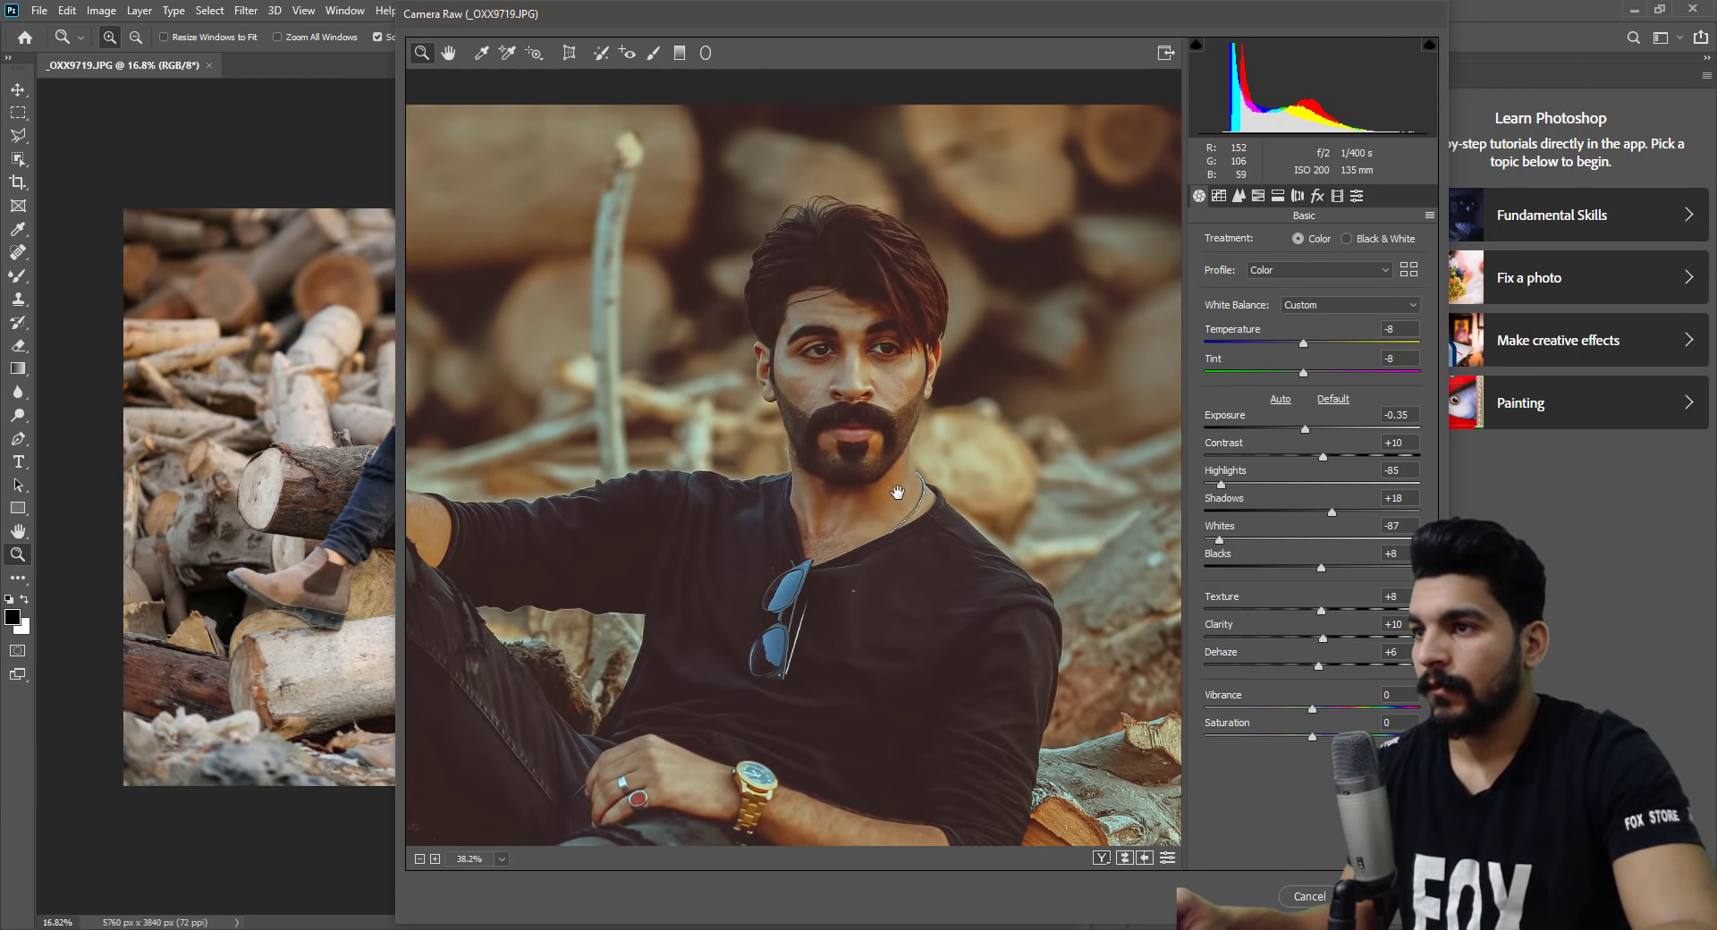
{"action": "scroll", "coordinate": [954, 373], "scroll_direction": "up", "scroll_amount": 2}
{"action": "left_click", "coordinate": [1301, 426]}
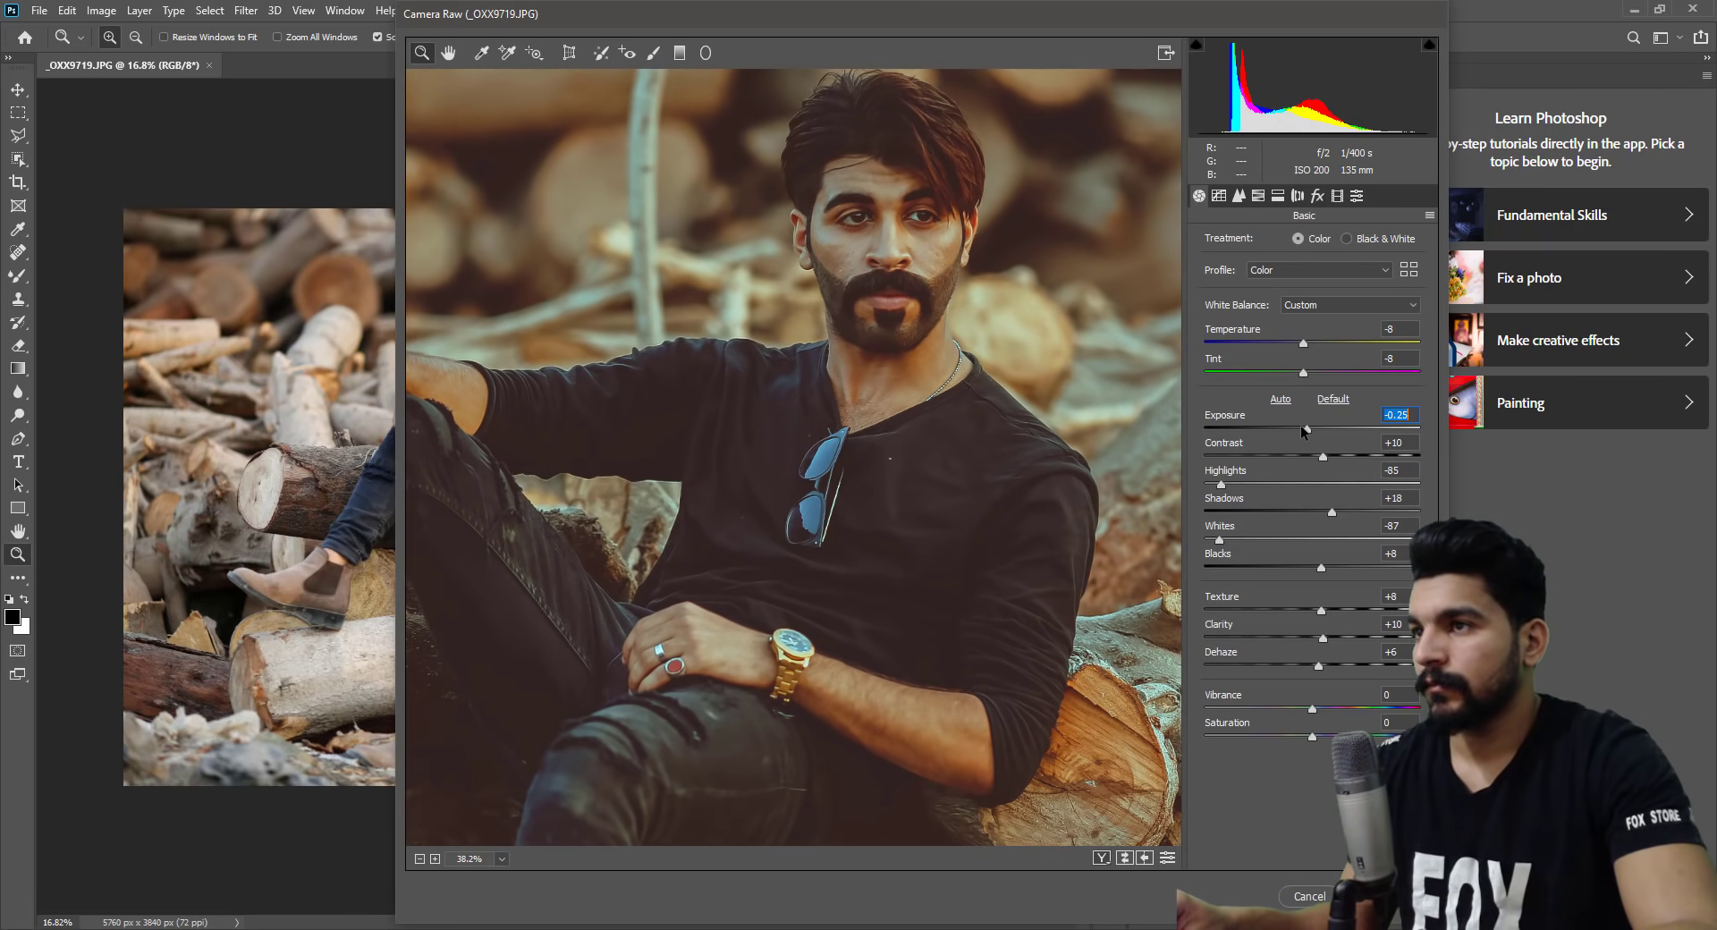
Fit the preview, zoom onto the face, and toggle before/after to compare with the original.
{"action": "key", "text": "ctrl+0"}
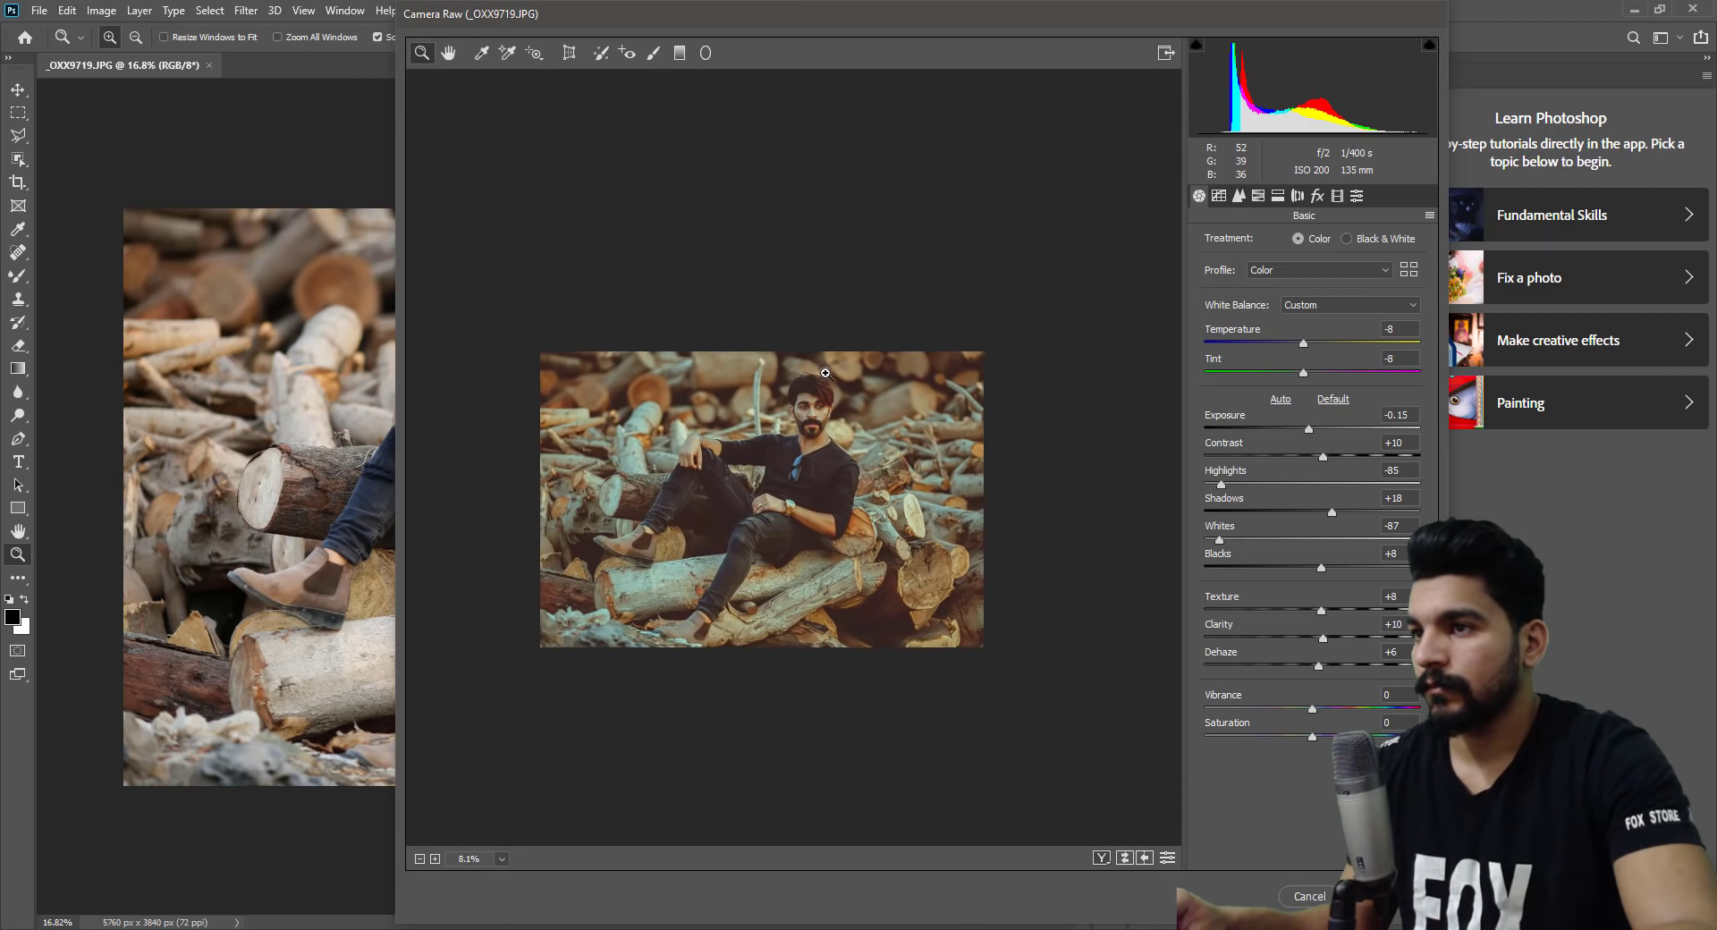
{"action": "left_click", "coordinate": [859, 331]}
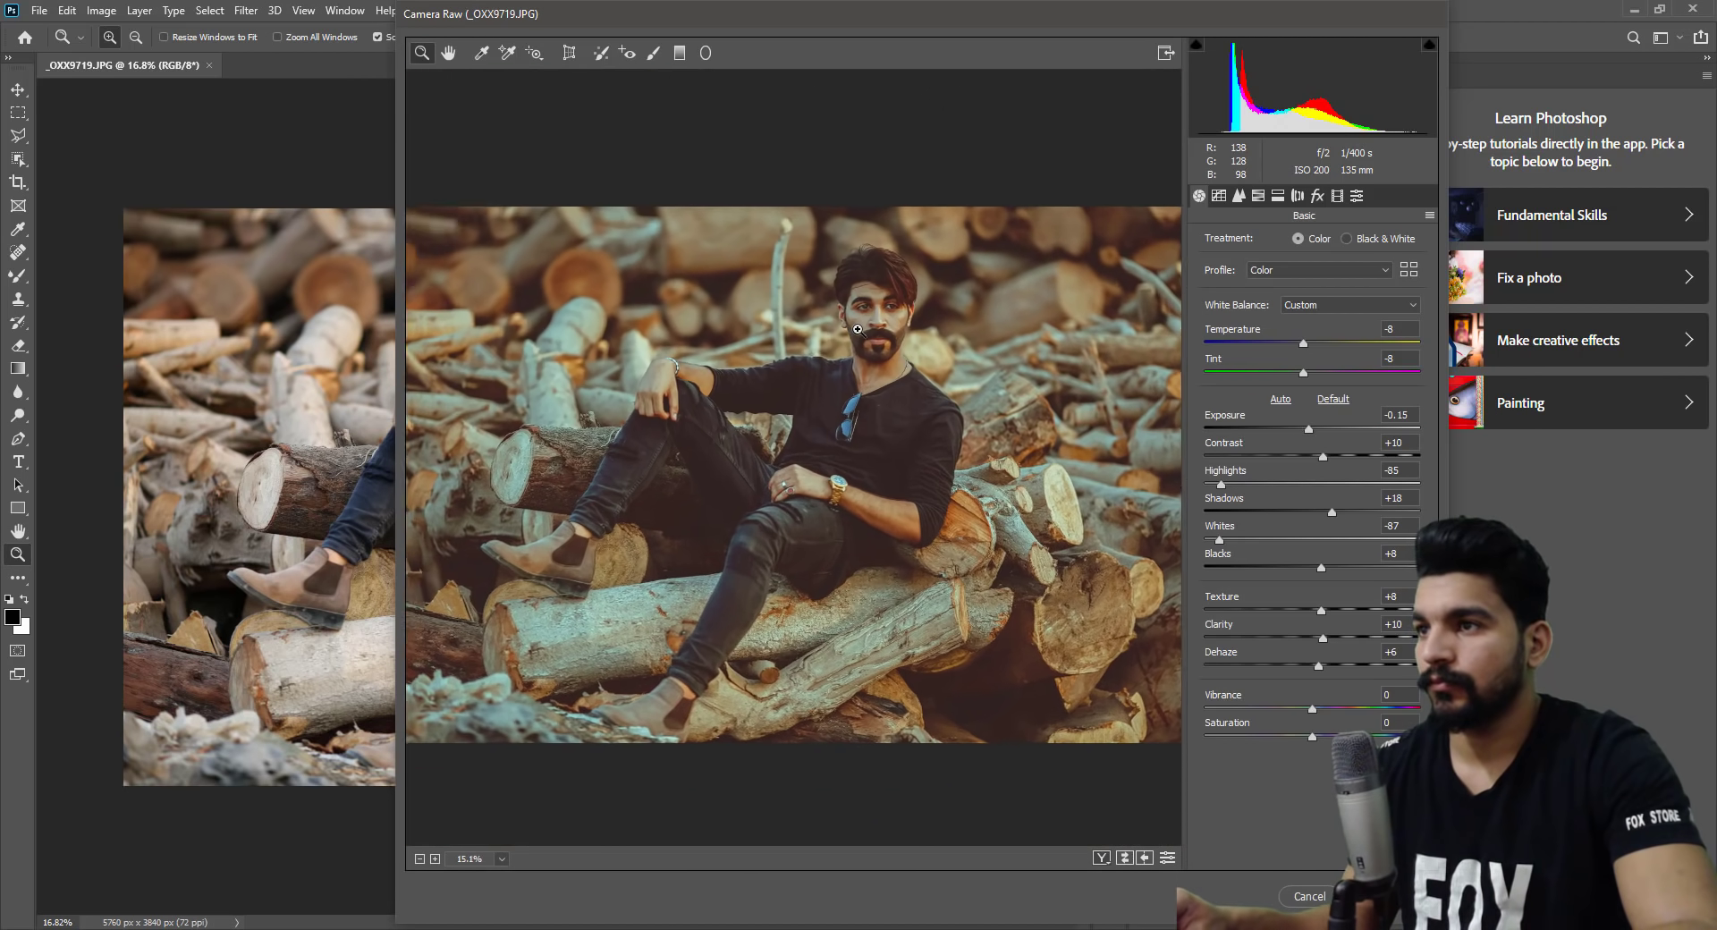
{"action": "left_click", "coordinate": [1130, 857]}
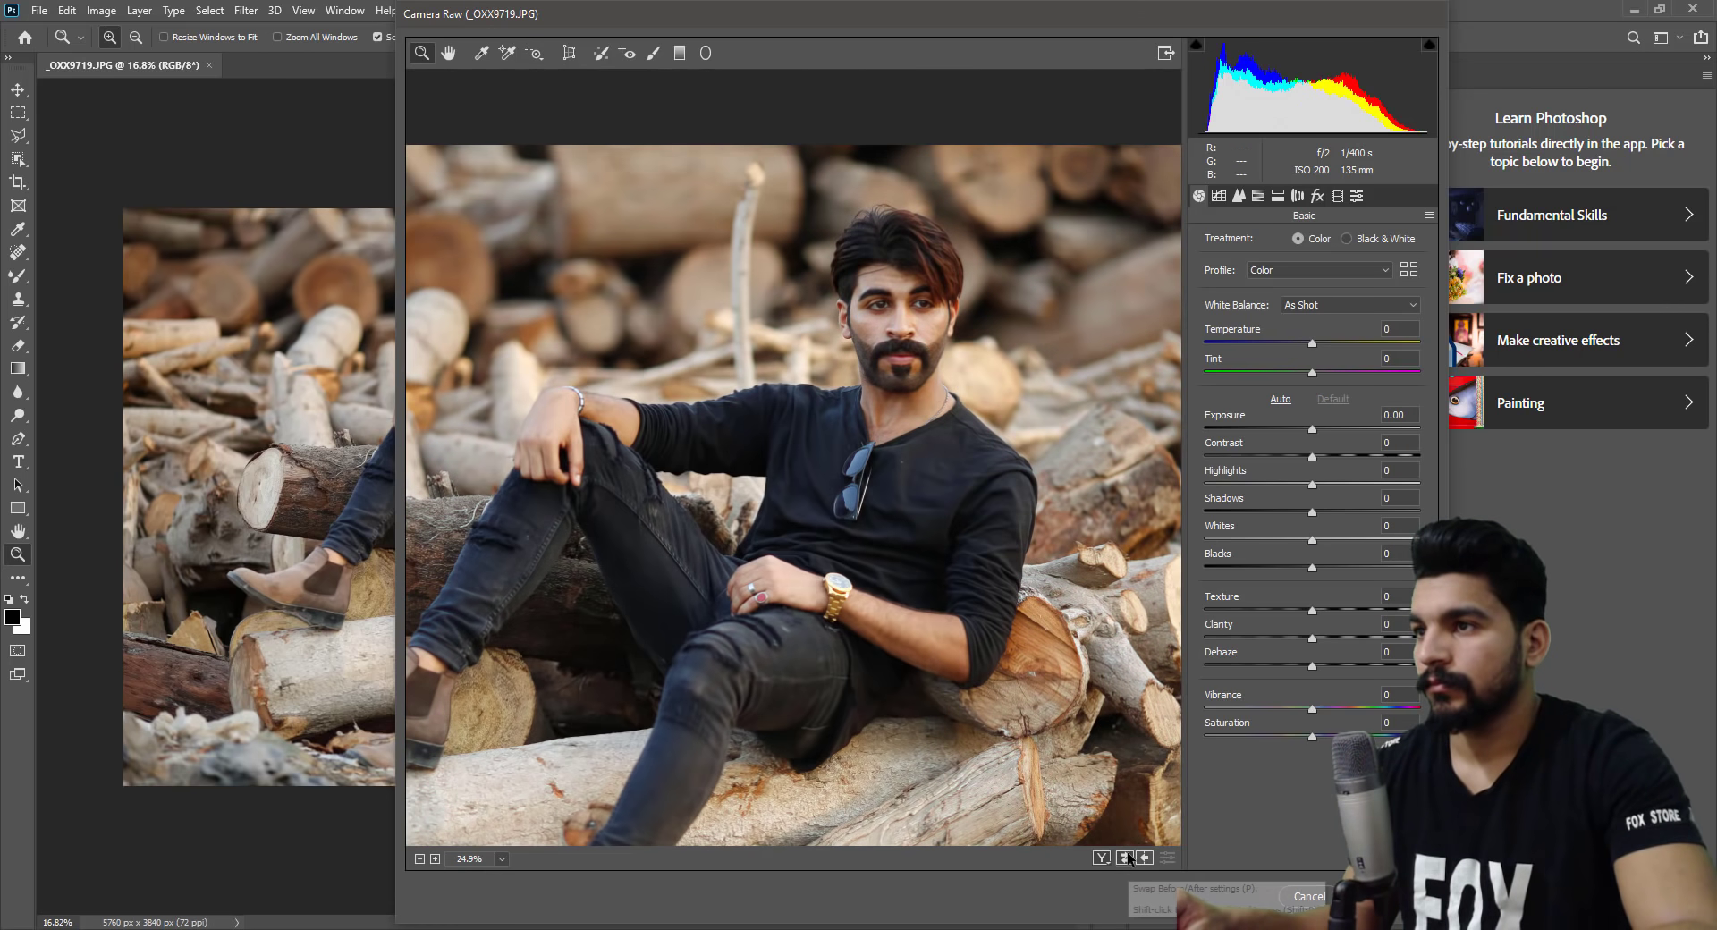
{"action": "left_click", "coordinate": [1129, 858]}
{"action": "left_click", "coordinate": [1130, 858]}
{"action": "left_click", "coordinate": [1129, 858]}
Zoom the preview in and out, then leave Camera Raw for the main workspace.
{"action": "scroll", "coordinate": [892, 434], "scroll_direction": "down", "scroll_amount": 3}
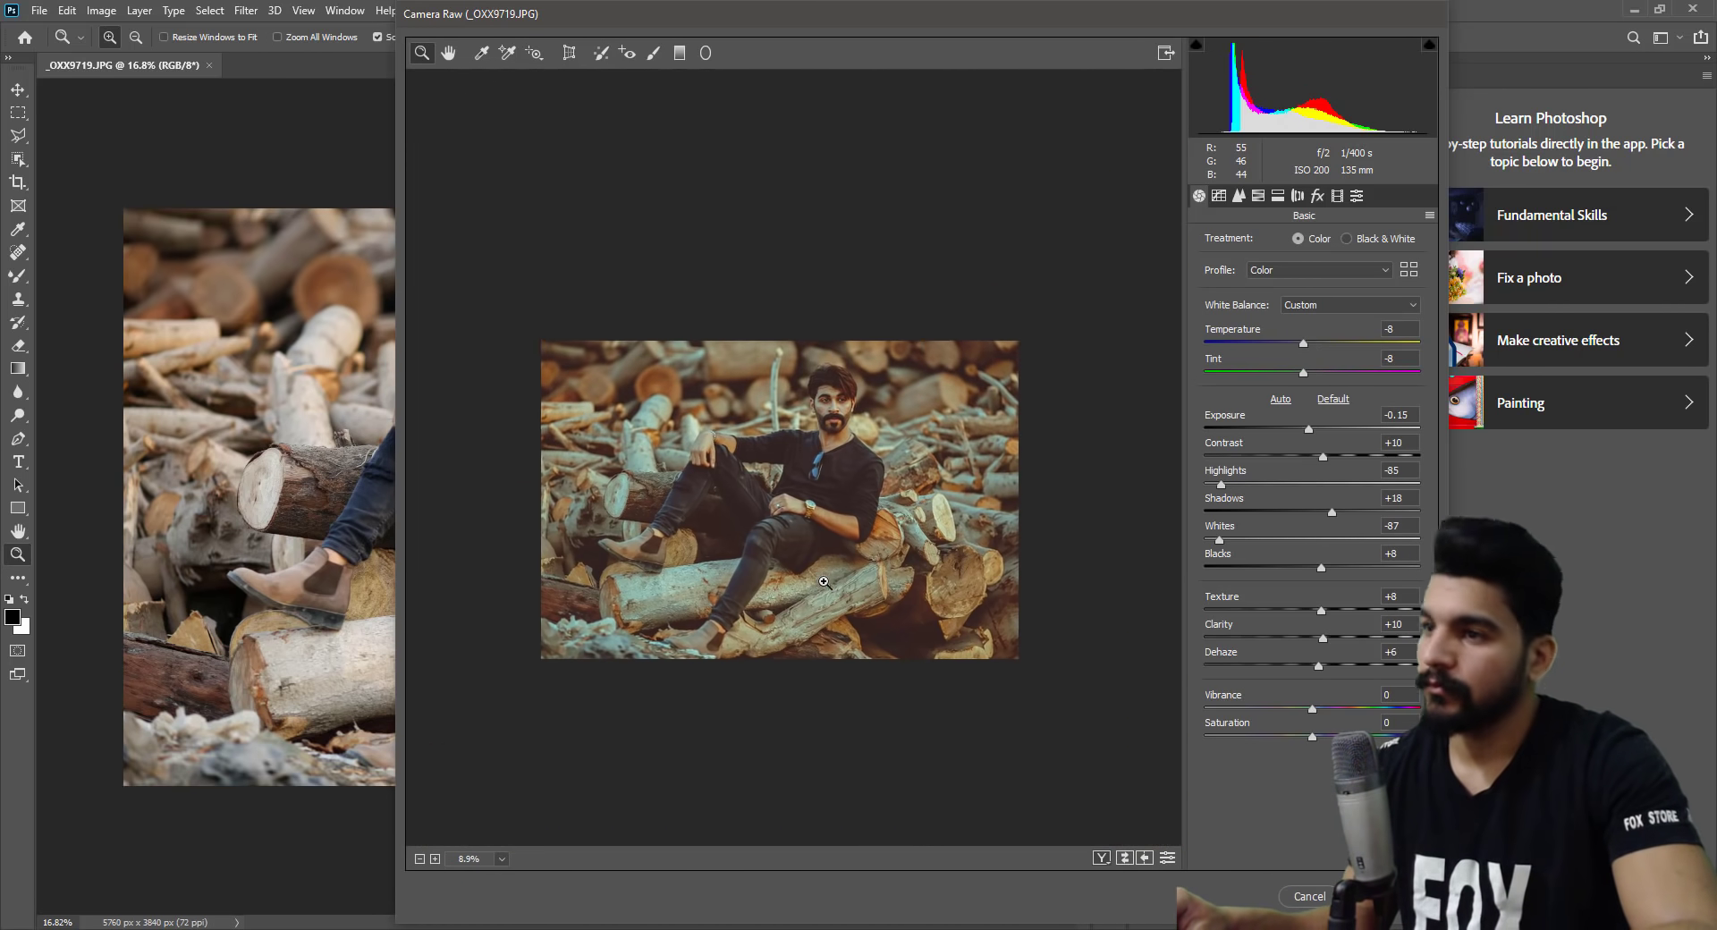
{"action": "scroll", "coordinate": [892, 433], "scroll_direction": "up", "scroll_amount": 1}
{"action": "scroll", "coordinate": [892, 433], "scroll_direction": "up", "scroll_amount": 2}
{"action": "scroll", "coordinate": [892, 434], "scroll_direction": "up", "scroll_amount": 2}
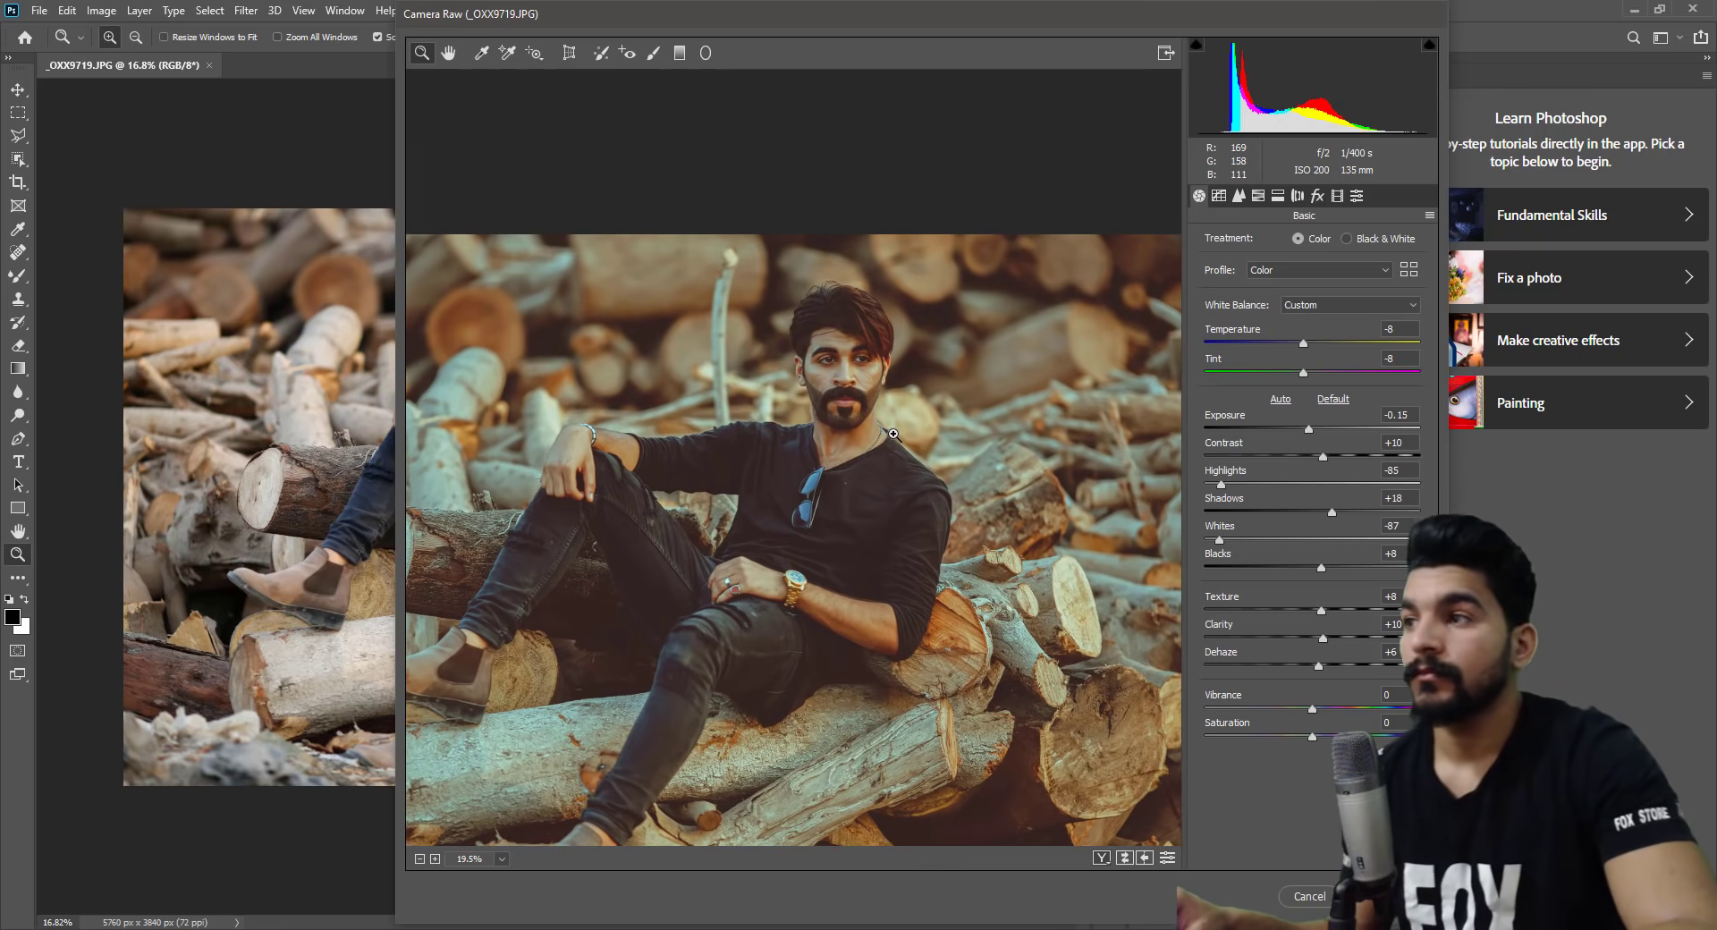
{"action": "scroll", "coordinate": [867, 435], "scroll_direction": "down", "scroll_amount": 1}
{"action": "scroll", "coordinate": [849, 437], "scroll_direction": "down", "scroll_amount": 1}
{"action": "scroll", "coordinate": [828, 439], "scroll_direction": "down", "scroll_amount": 1}
{"action": "scroll", "coordinate": [828, 439], "scroll_direction": "up", "scroll_amount": 1}
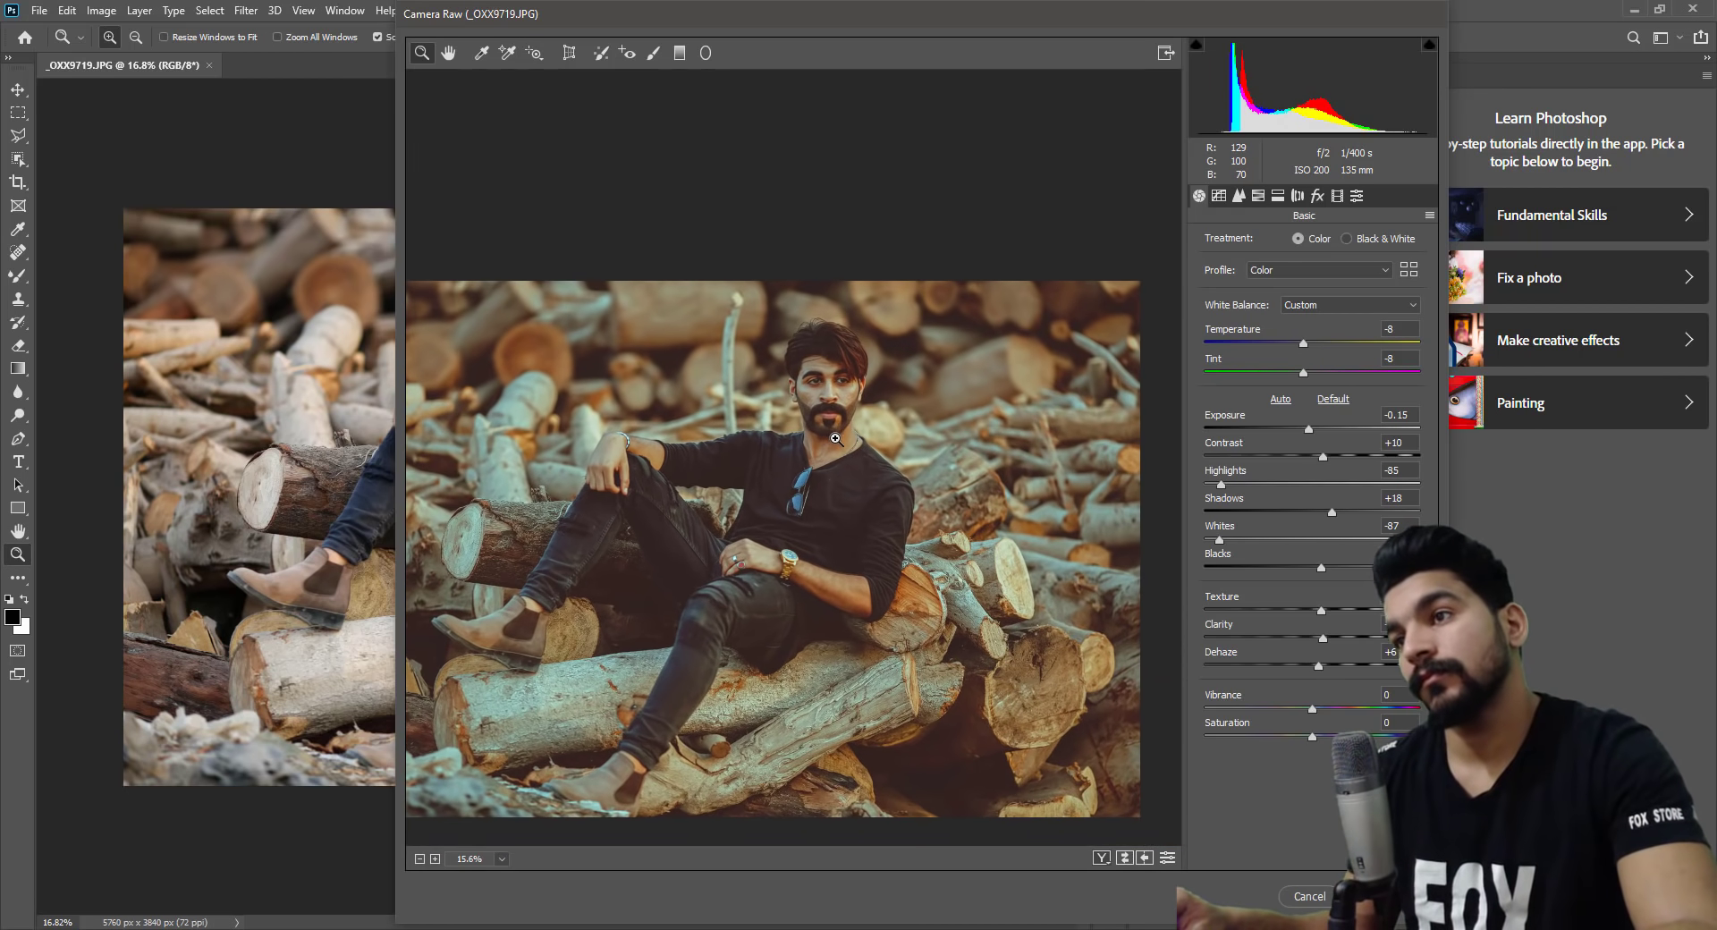
{"action": "scroll", "coordinate": [830, 442], "scroll_direction": "up", "scroll_amount": 3}
{"action": "scroll", "coordinate": [831, 444], "scroll_direction": "up", "scroll_amount": 1}
{"action": "scroll", "coordinate": [831, 445], "scroll_direction": "down", "scroll_amount": 2}
{"action": "scroll", "coordinate": [831, 446], "scroll_direction": "down", "scroll_amount": 1}
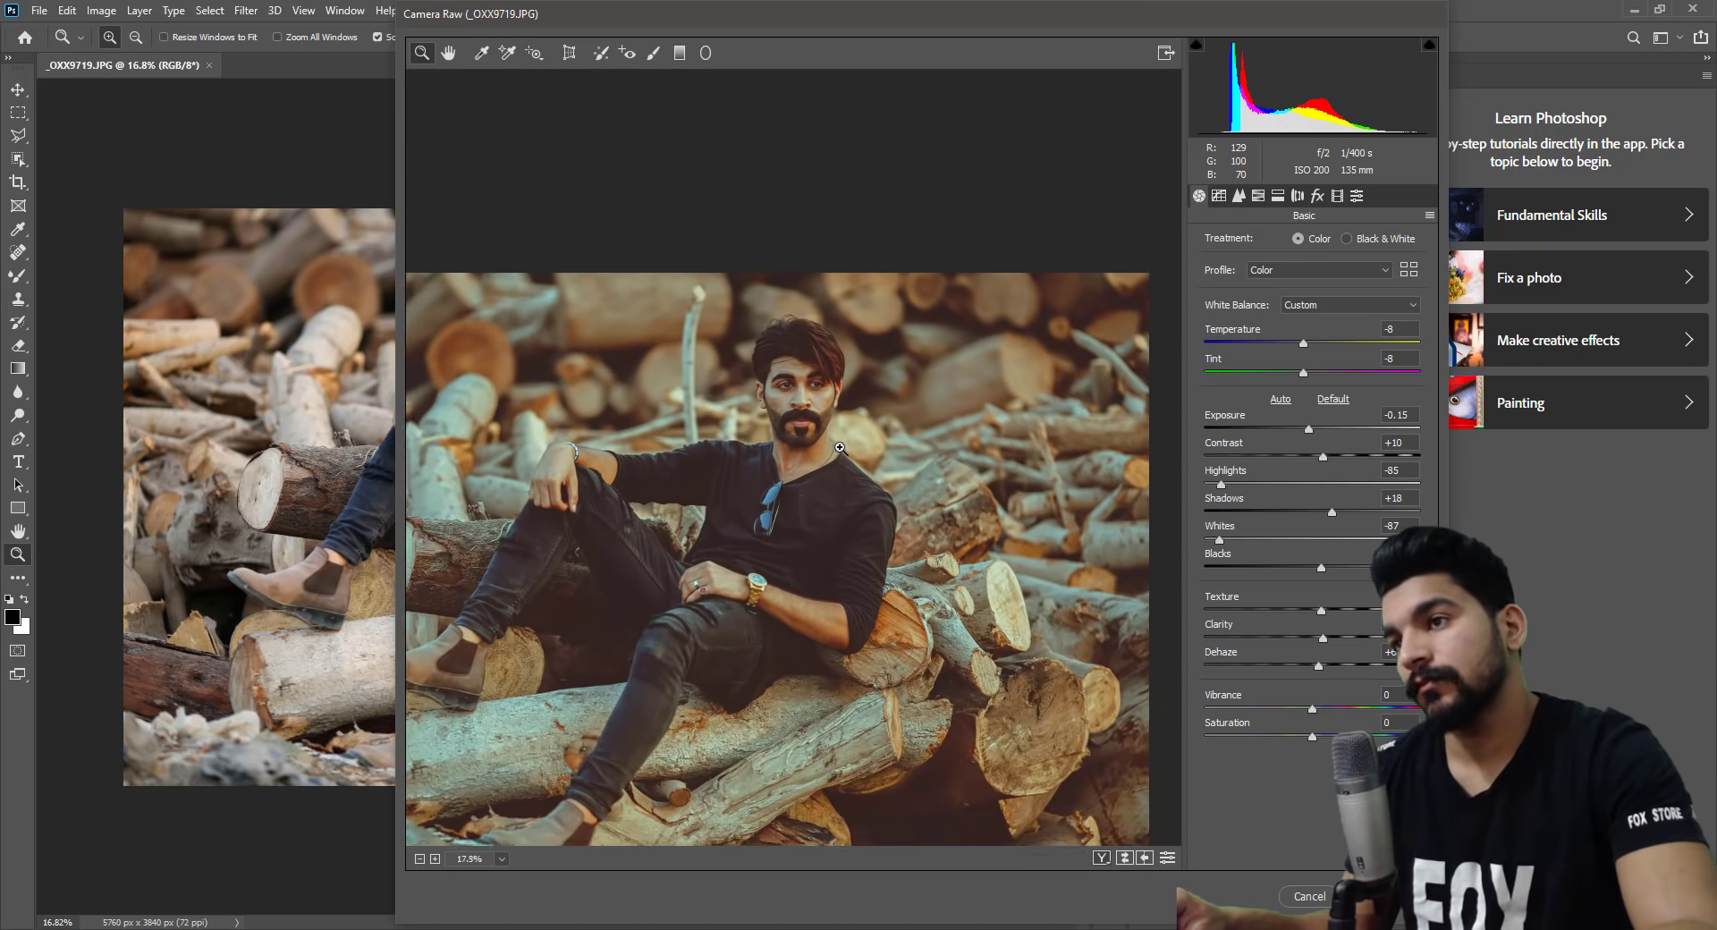
{"action": "scroll", "coordinate": [823, 450], "scroll_direction": "down", "scroll_amount": 1}
{"action": "scroll", "coordinate": [812, 455], "scroll_direction": "down", "scroll_amount": 1}
{"action": "scroll", "coordinate": [812, 454], "scroll_direction": "up", "scroll_amount": 1}
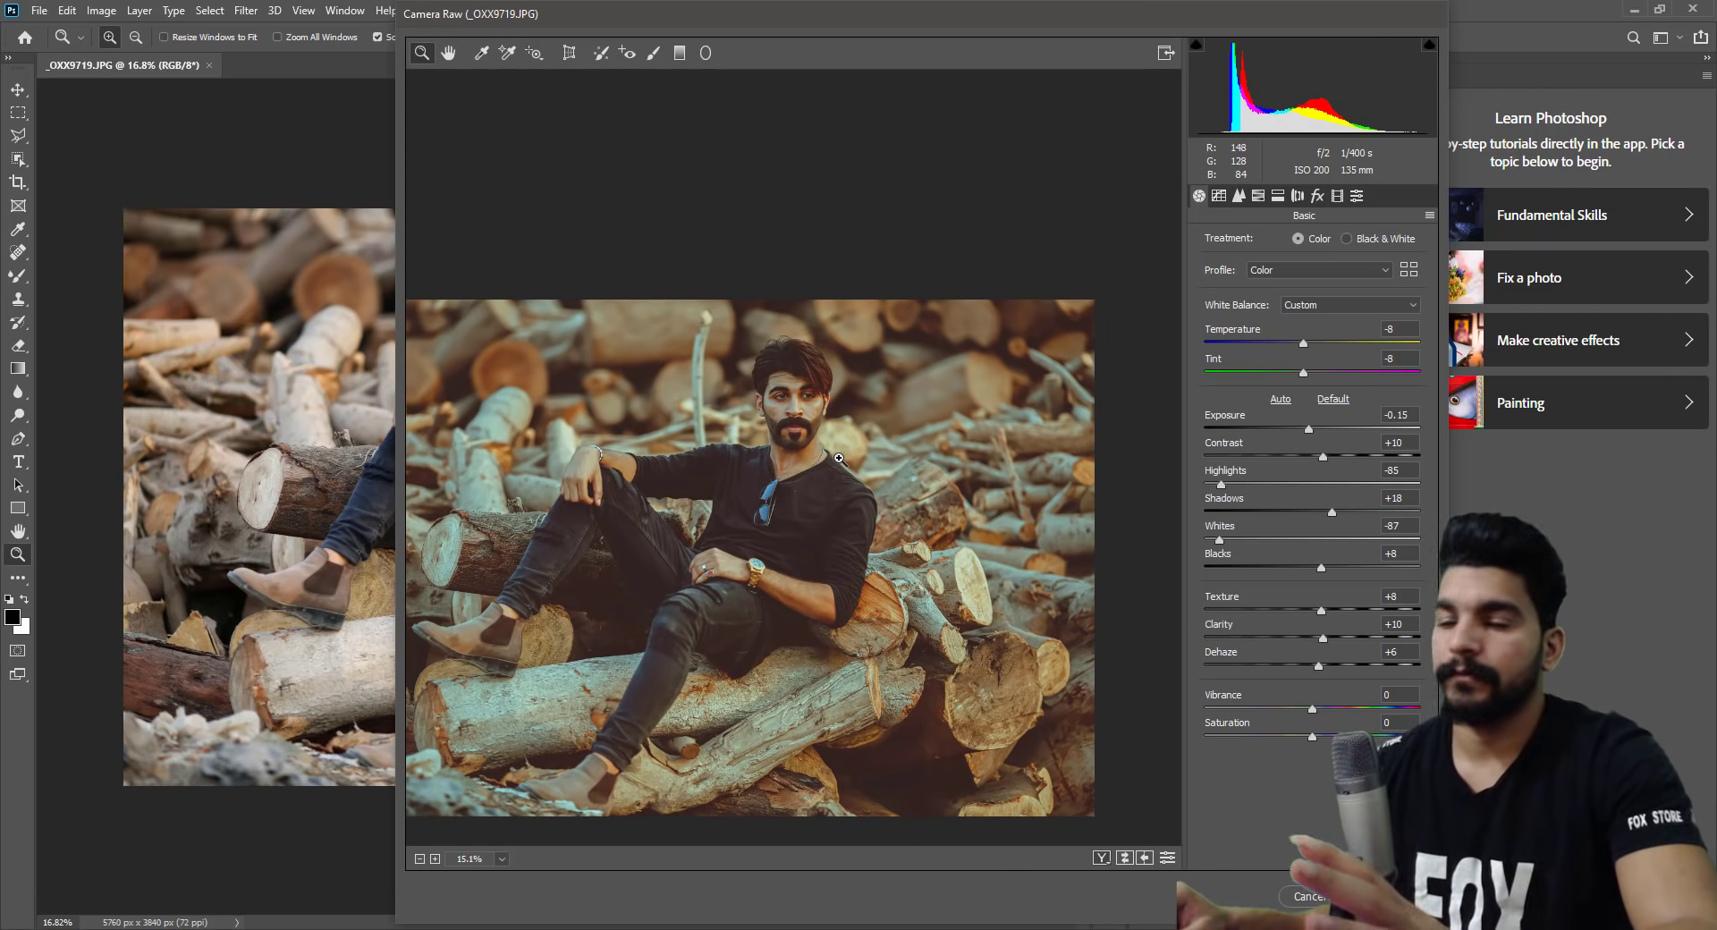
{"action": "scroll", "coordinate": [823, 458], "scroll_direction": "down", "scroll_amount": 1}
{"action": "scroll", "coordinate": [808, 458], "scroll_direction": "down", "scroll_amount": 1}
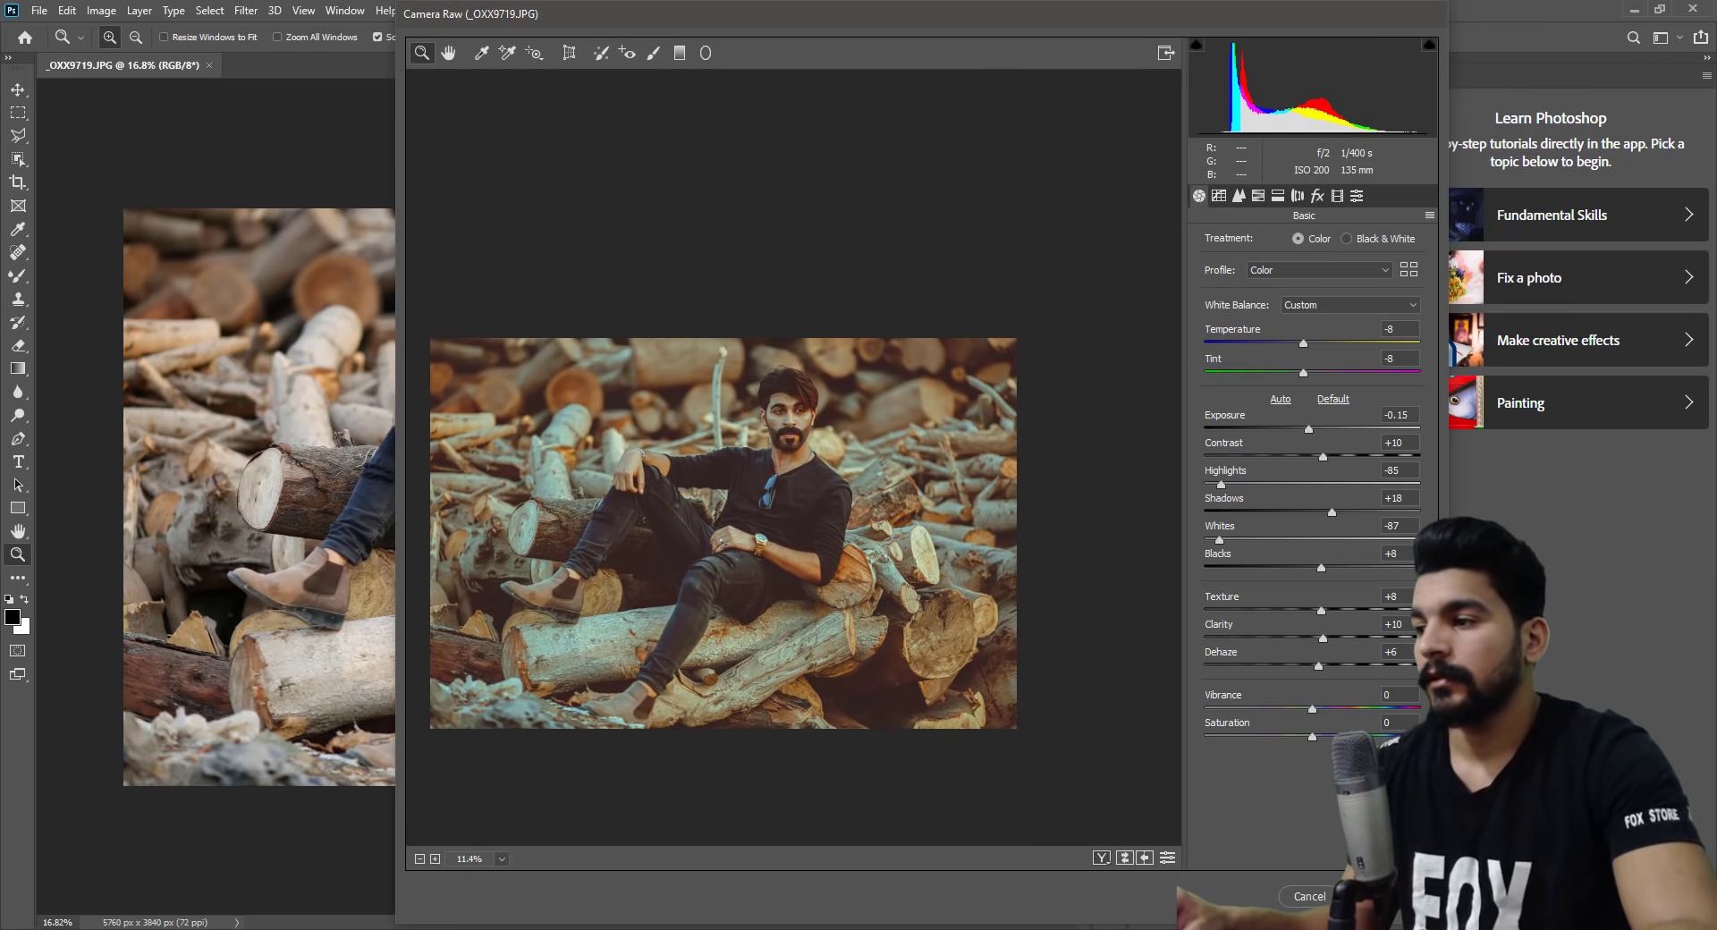
{"action": "key", "text": "Escape"}
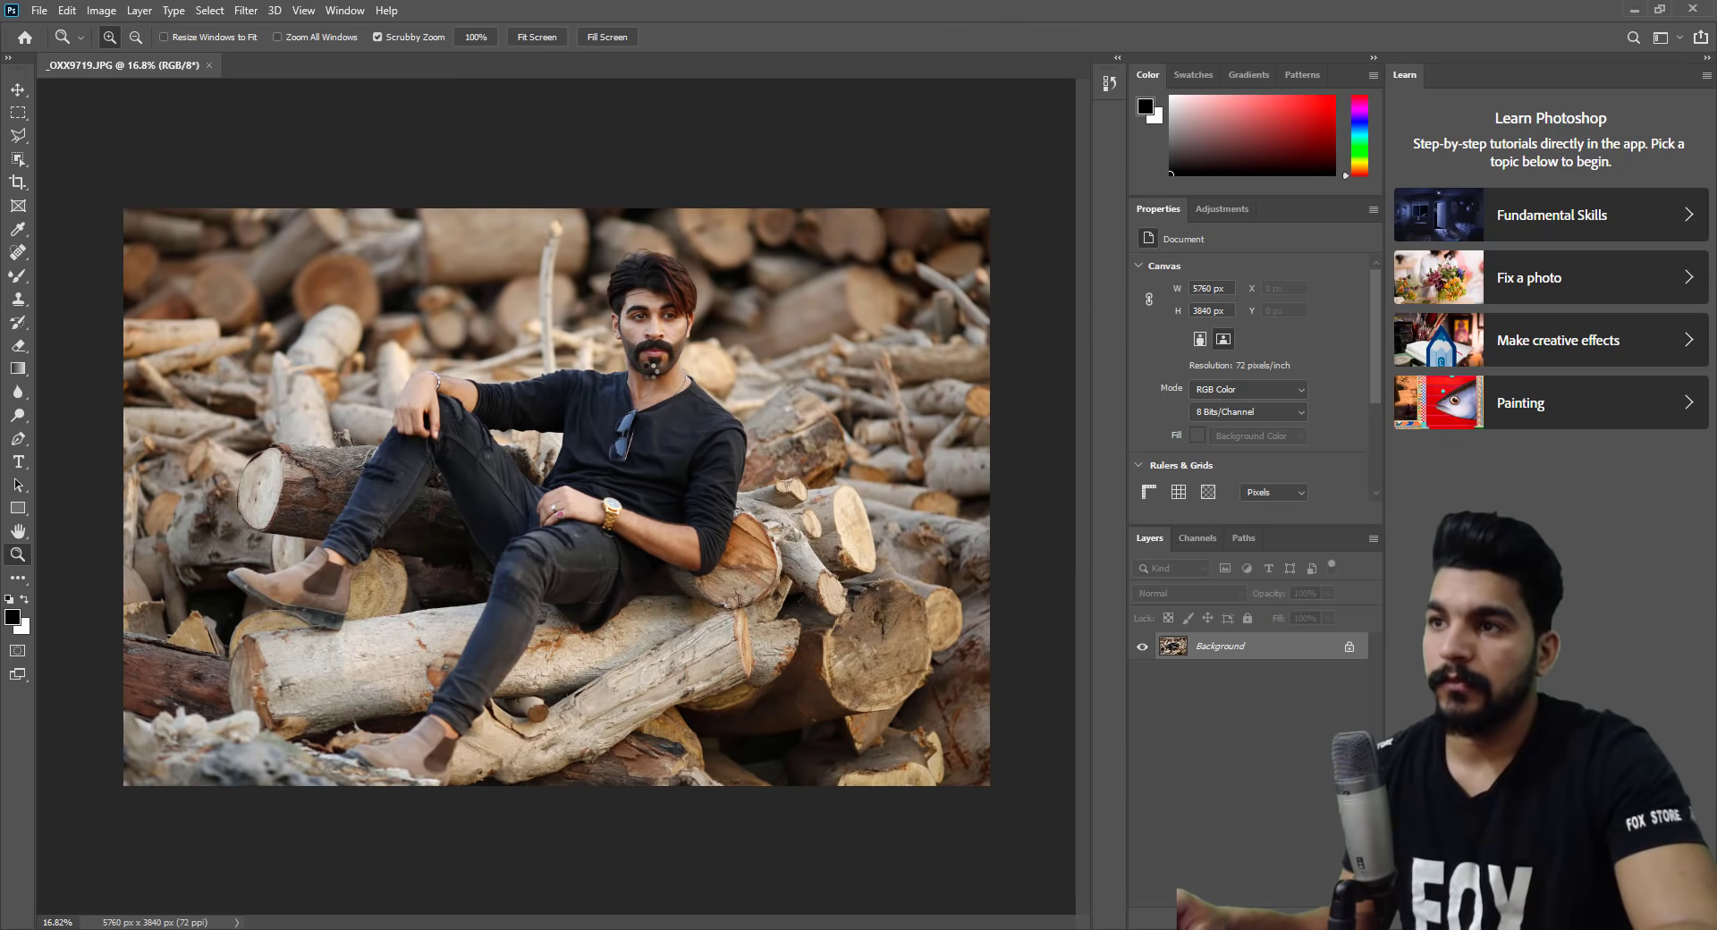
Zoom into the face and spot-heal six dark spots and moles on both cheeks and beside the nose.
{"action": "mouse_move", "coordinate": [666, 327]}
{"action": "left_mouse_down"}
{"action": "mouse_move", "coordinate": [786, 329]}
{"action": "mouse_move", "coordinate": [770, 337]}
{"action": "mouse_move", "coordinate": [734, 548]}
{"action": "left_mouse_up"}
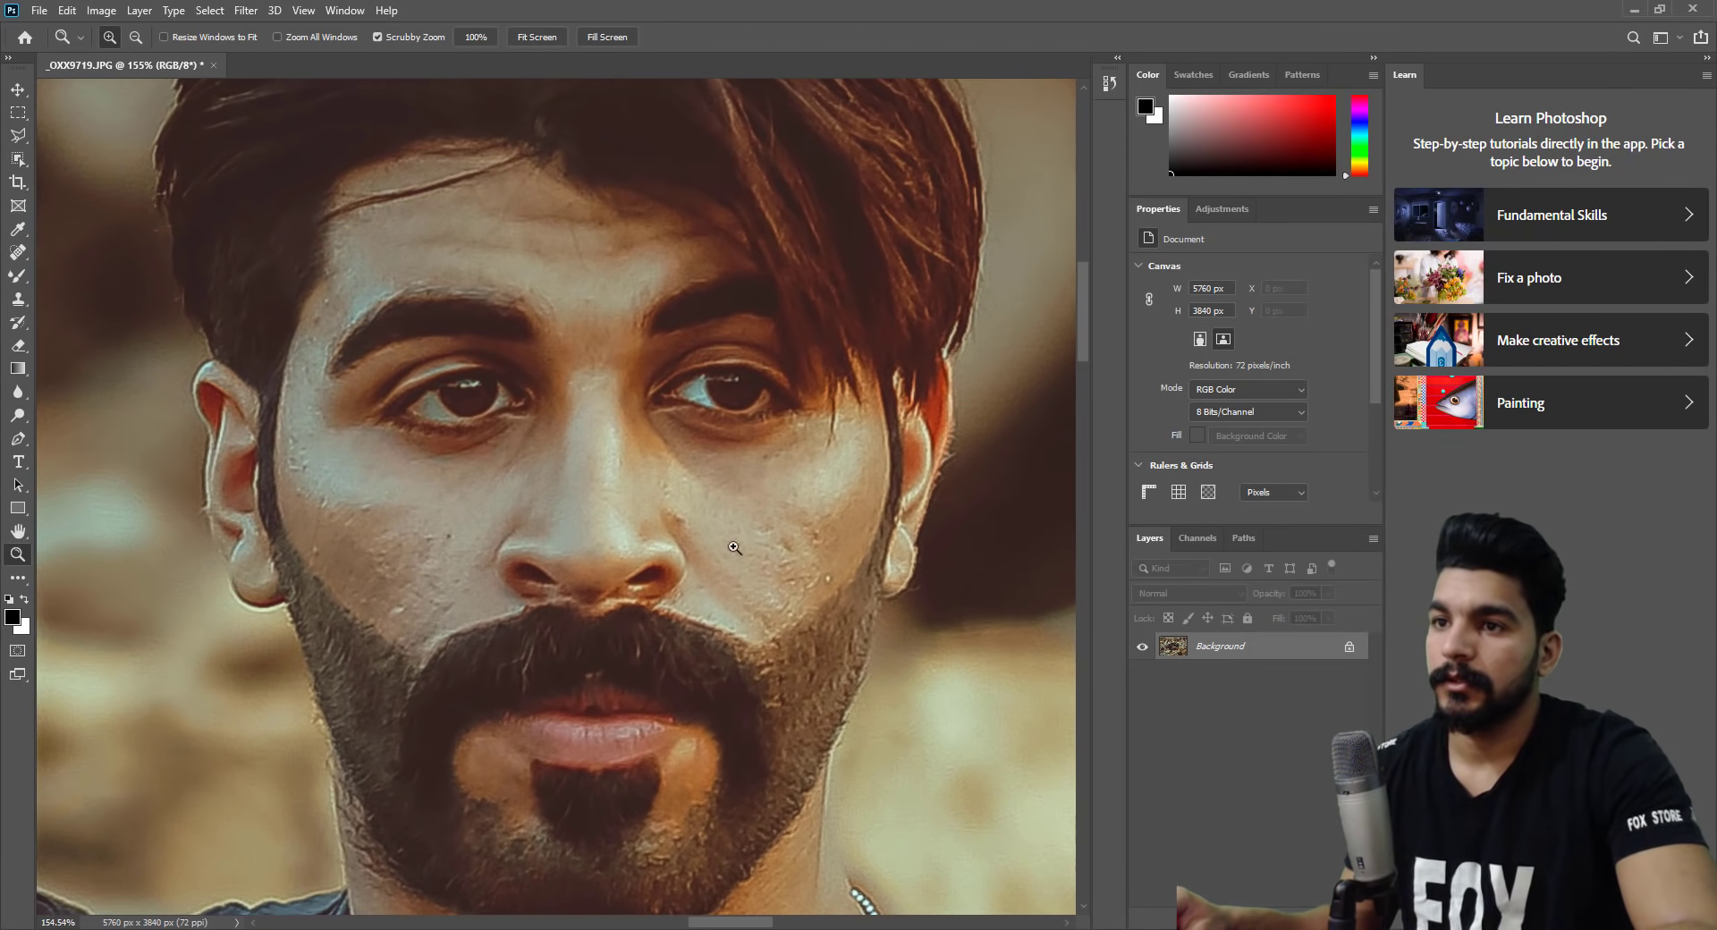
{"action": "left_click", "coordinate": [20, 259]}
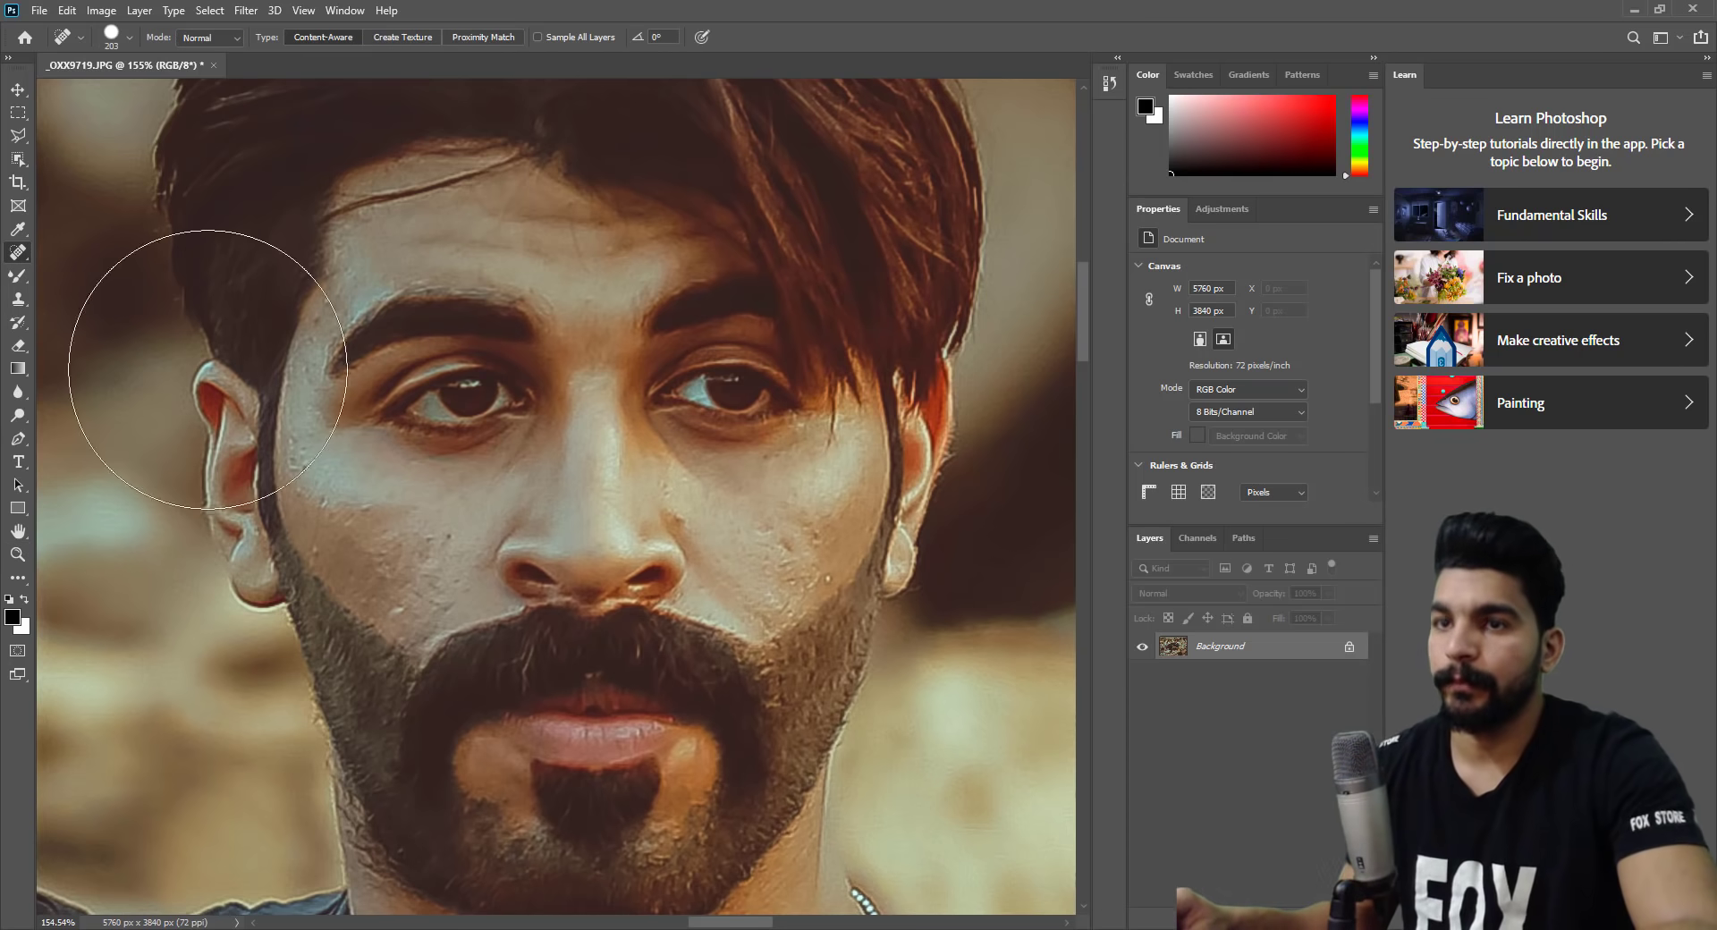
{"action": "key", "text": "bracketleft"}
{"action": "key", "text": "bracketleft"}
{"action": "key", "text": "bracketleft"}
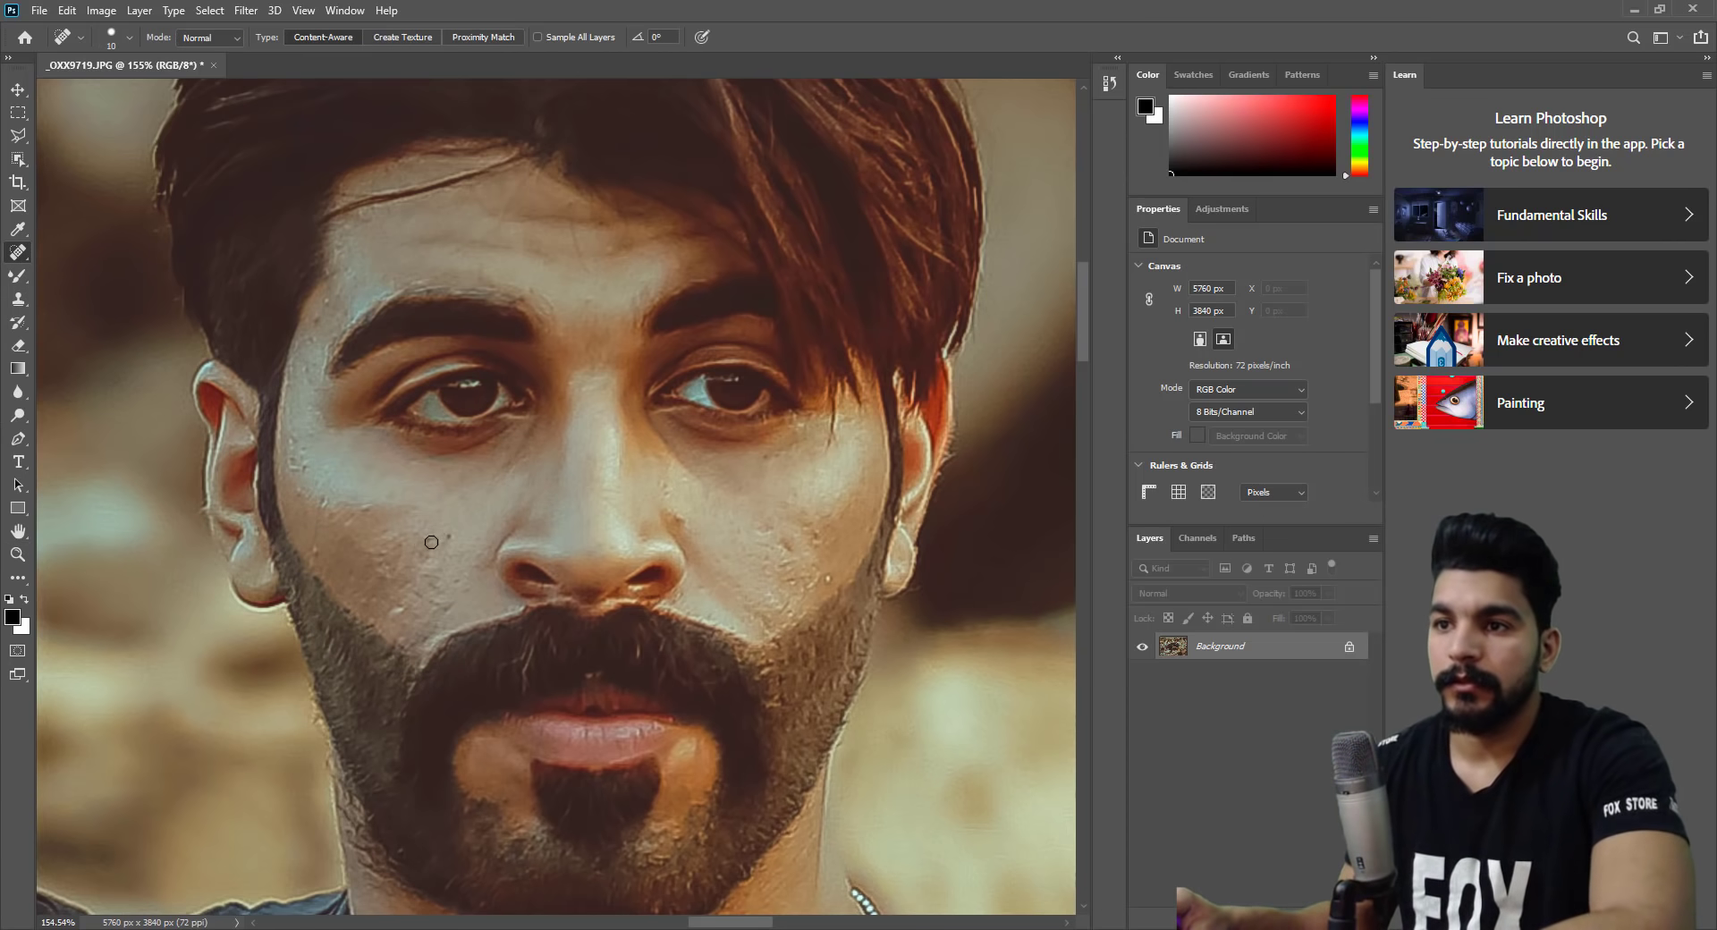
{"action": "left_click", "coordinate": [445, 533]}
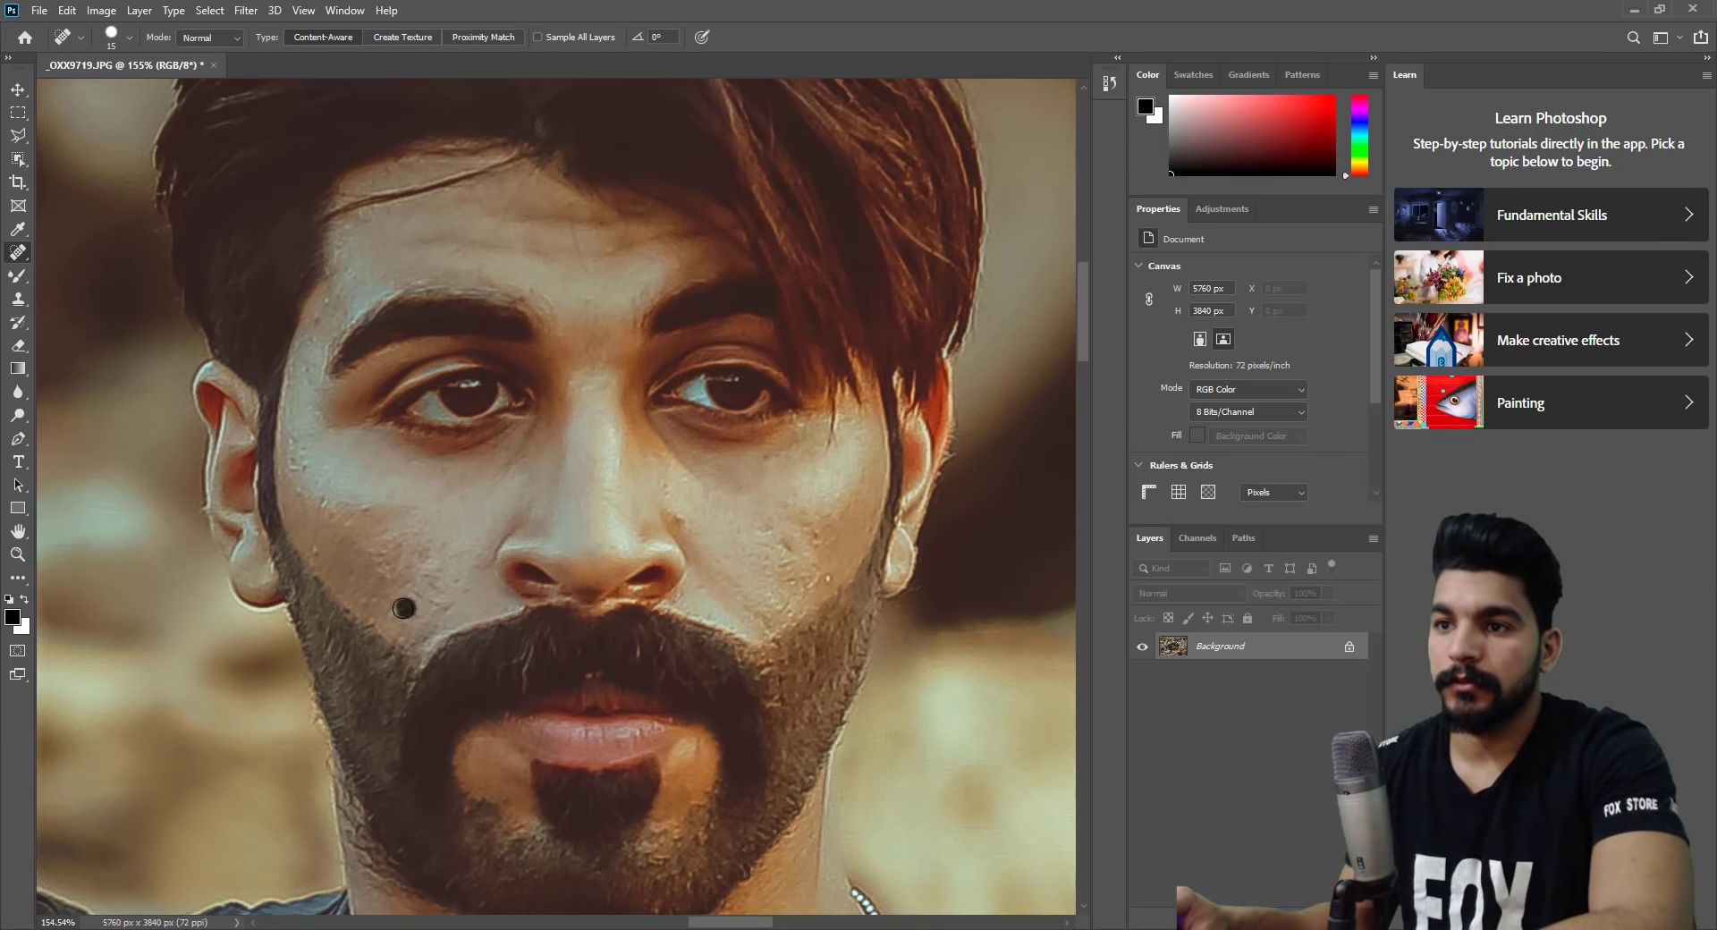
{"action": "left_click", "coordinate": [458, 592]}
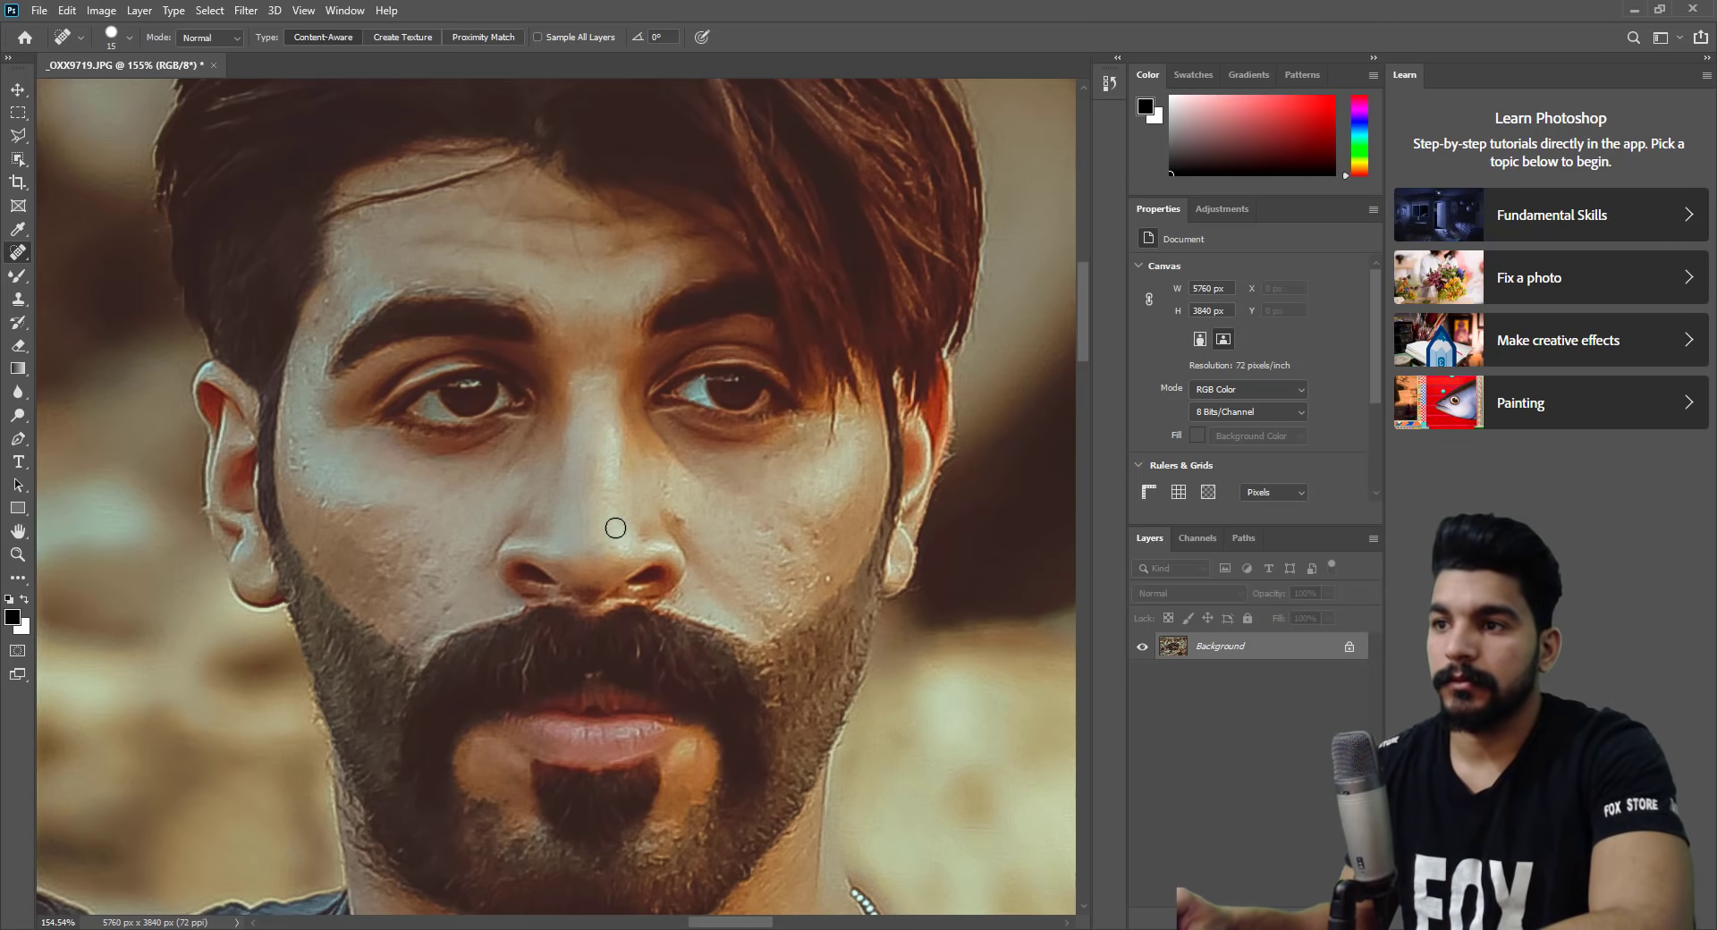
{"action": "left_click", "coordinate": [792, 554]}
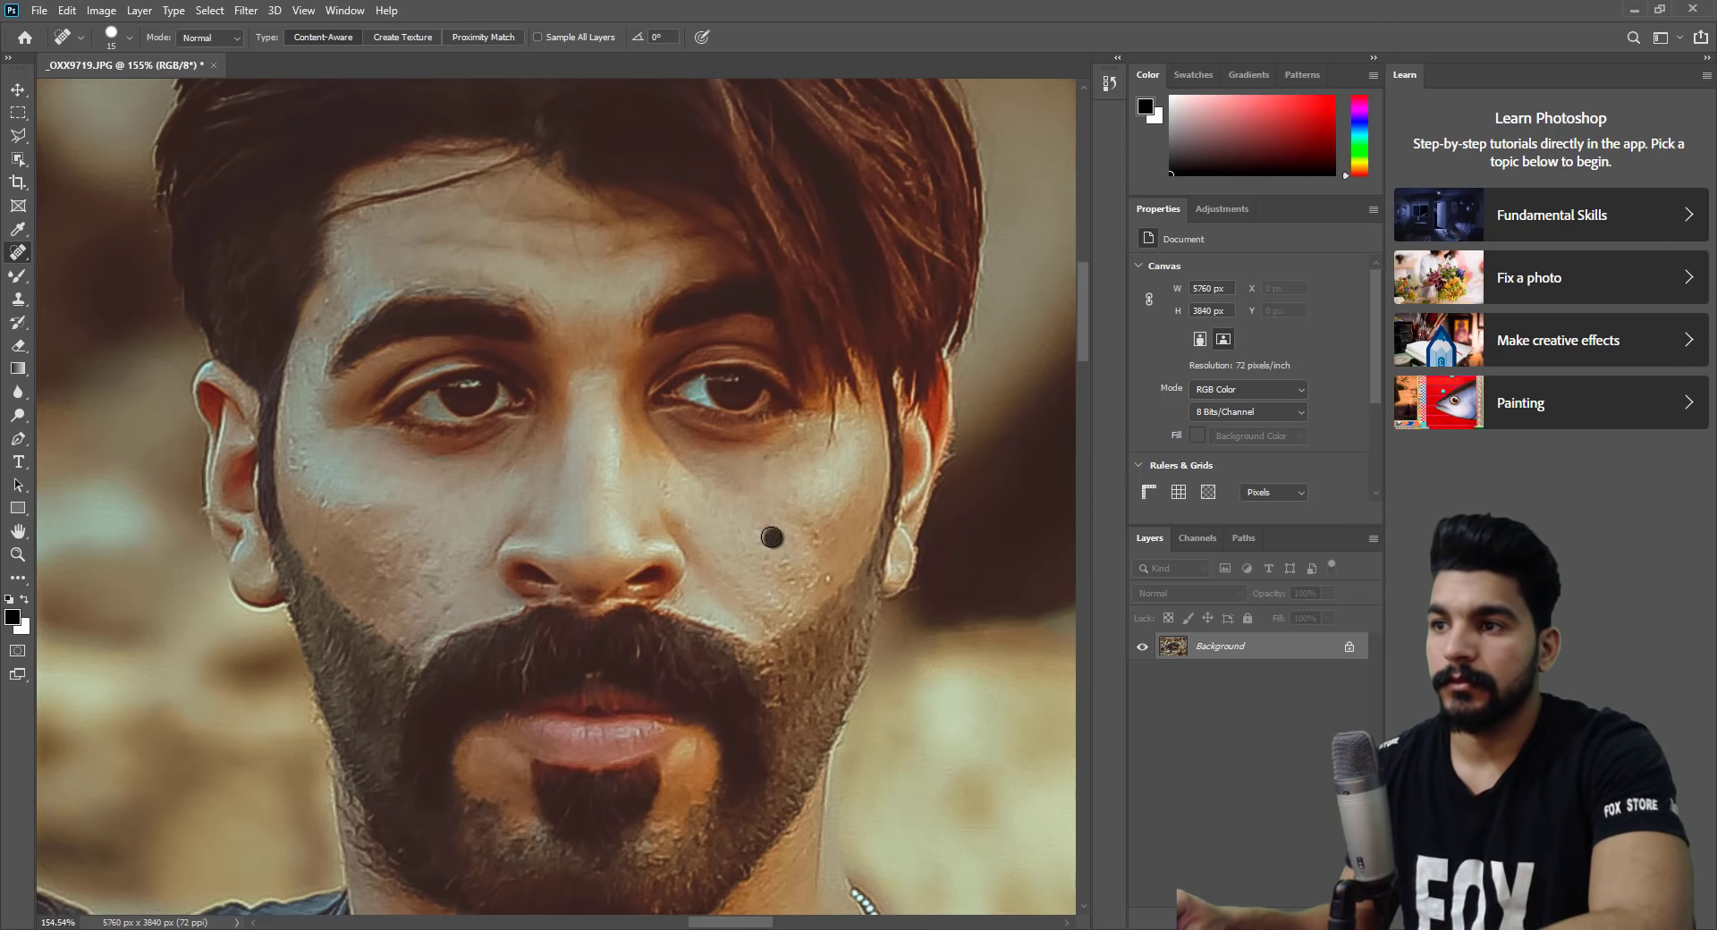
{"action": "left_click", "coordinate": [825, 580]}
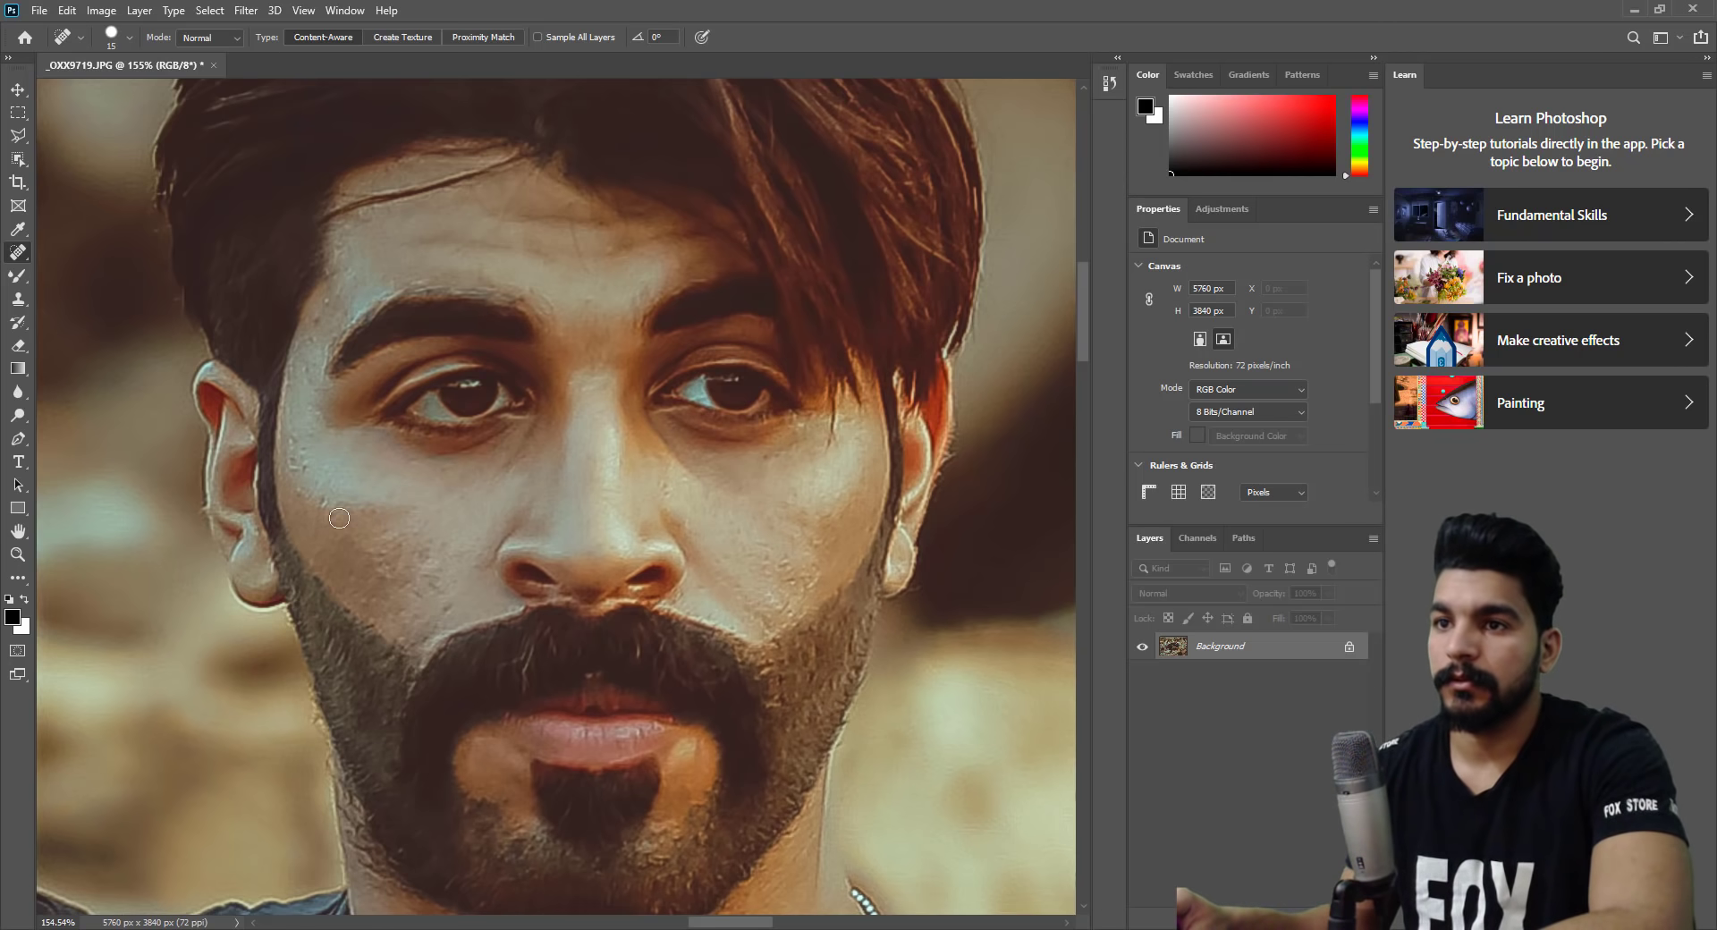
{"action": "left_click", "coordinate": [298, 453]}
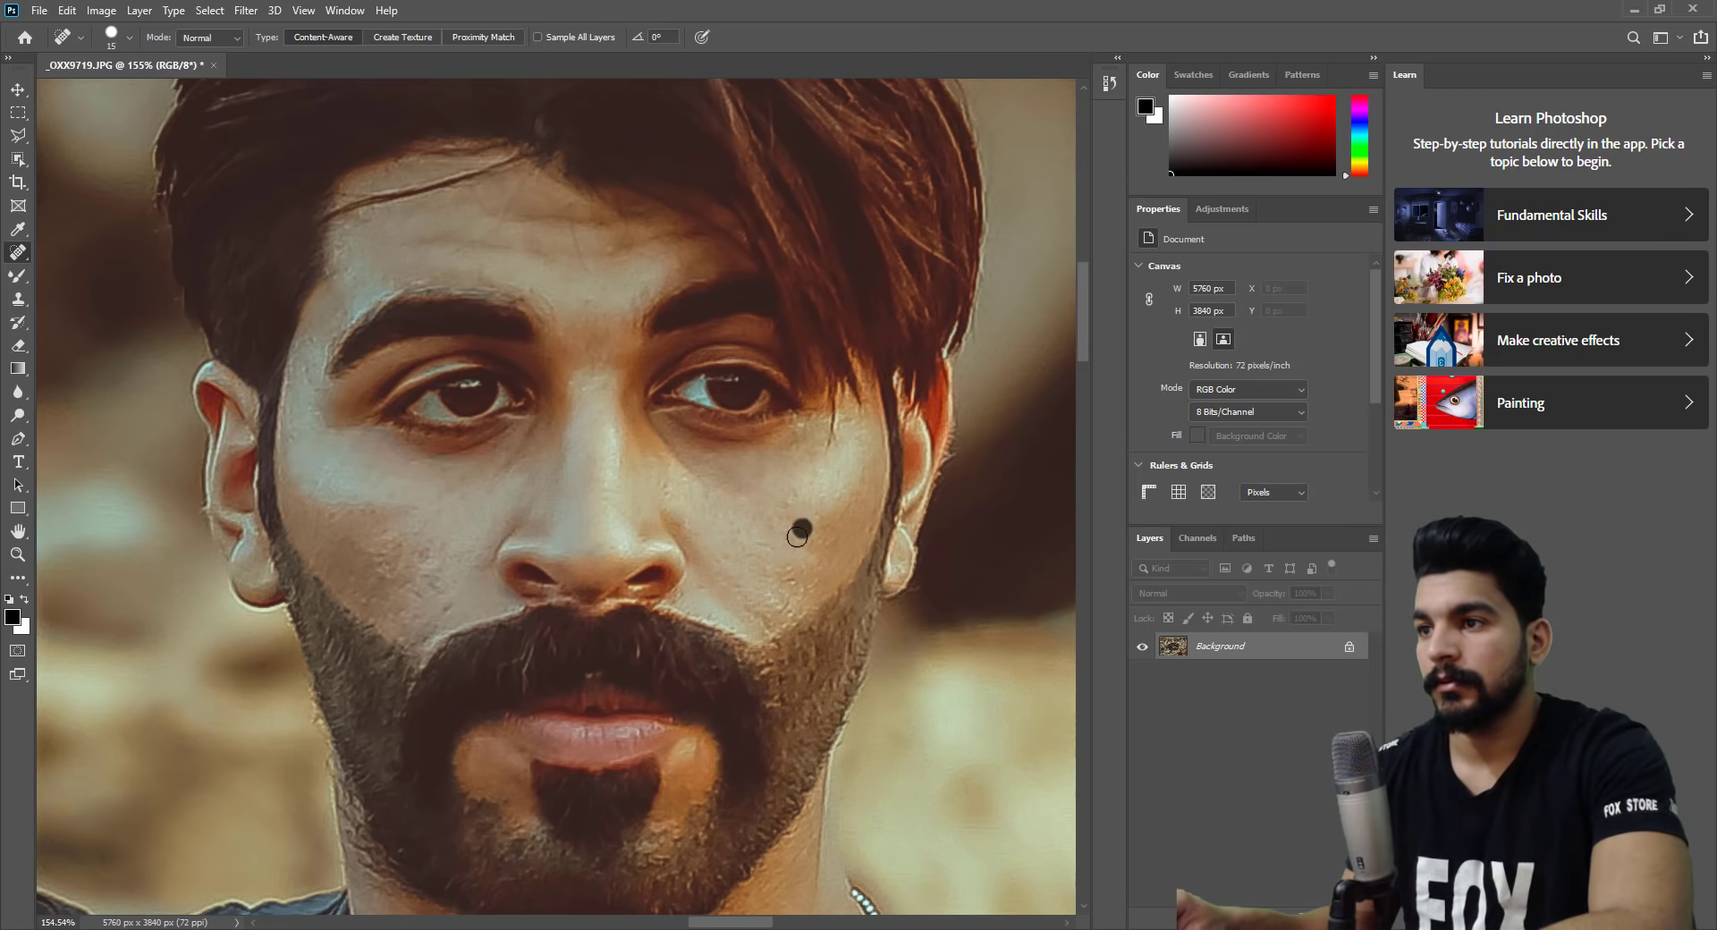
{"action": "left_click", "coordinate": [781, 502]}
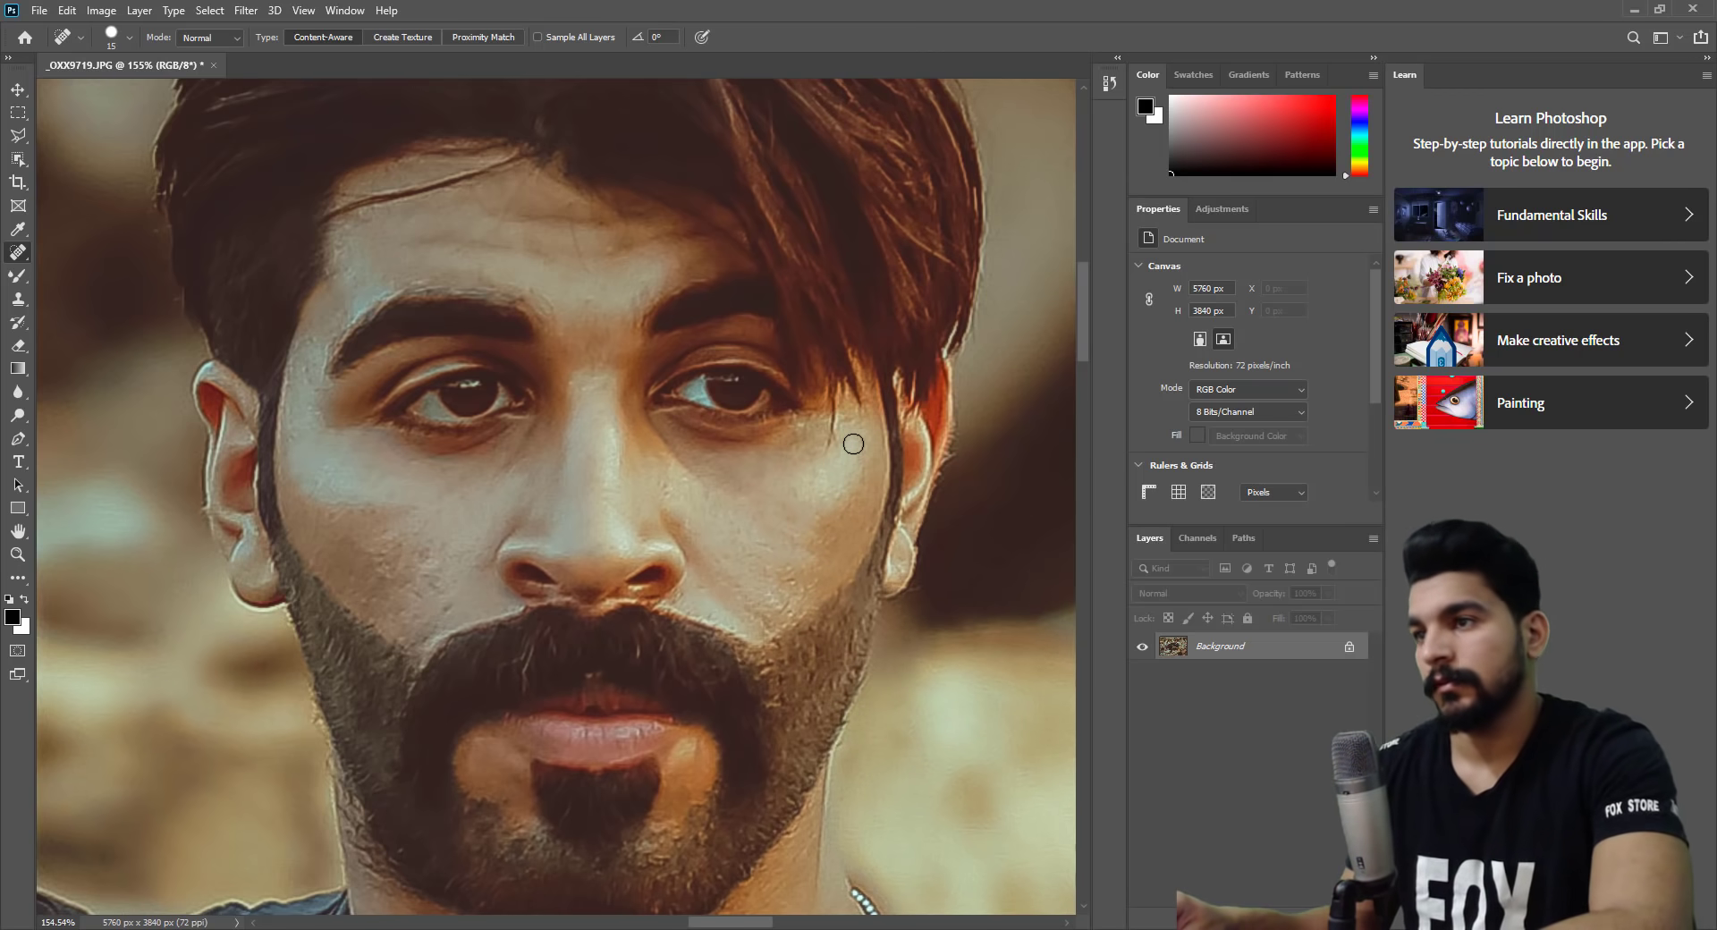
Heal the remaining left-cheek moles and the forehead spot, then fit the photo on screen.
{"action": "left_click_drag", "start_coordinate": [837, 591], "coordinate": [859, 438]}
{"action": "key", "text": "bracketleft"}
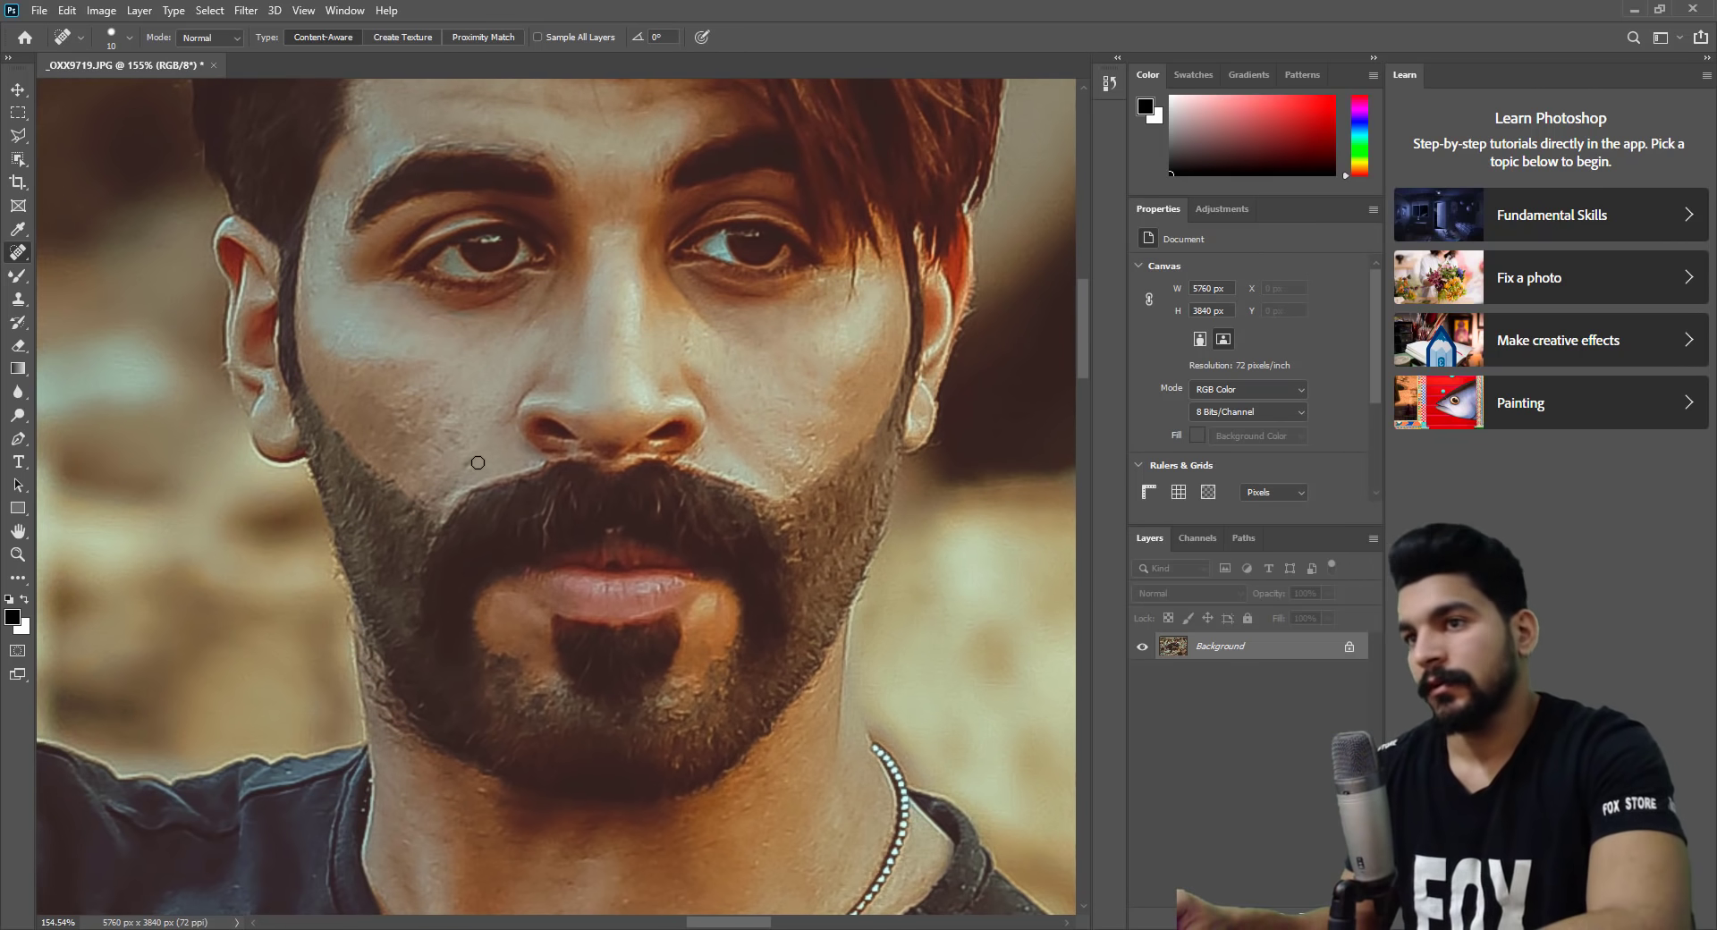
{"action": "key", "text": "bracketright"}
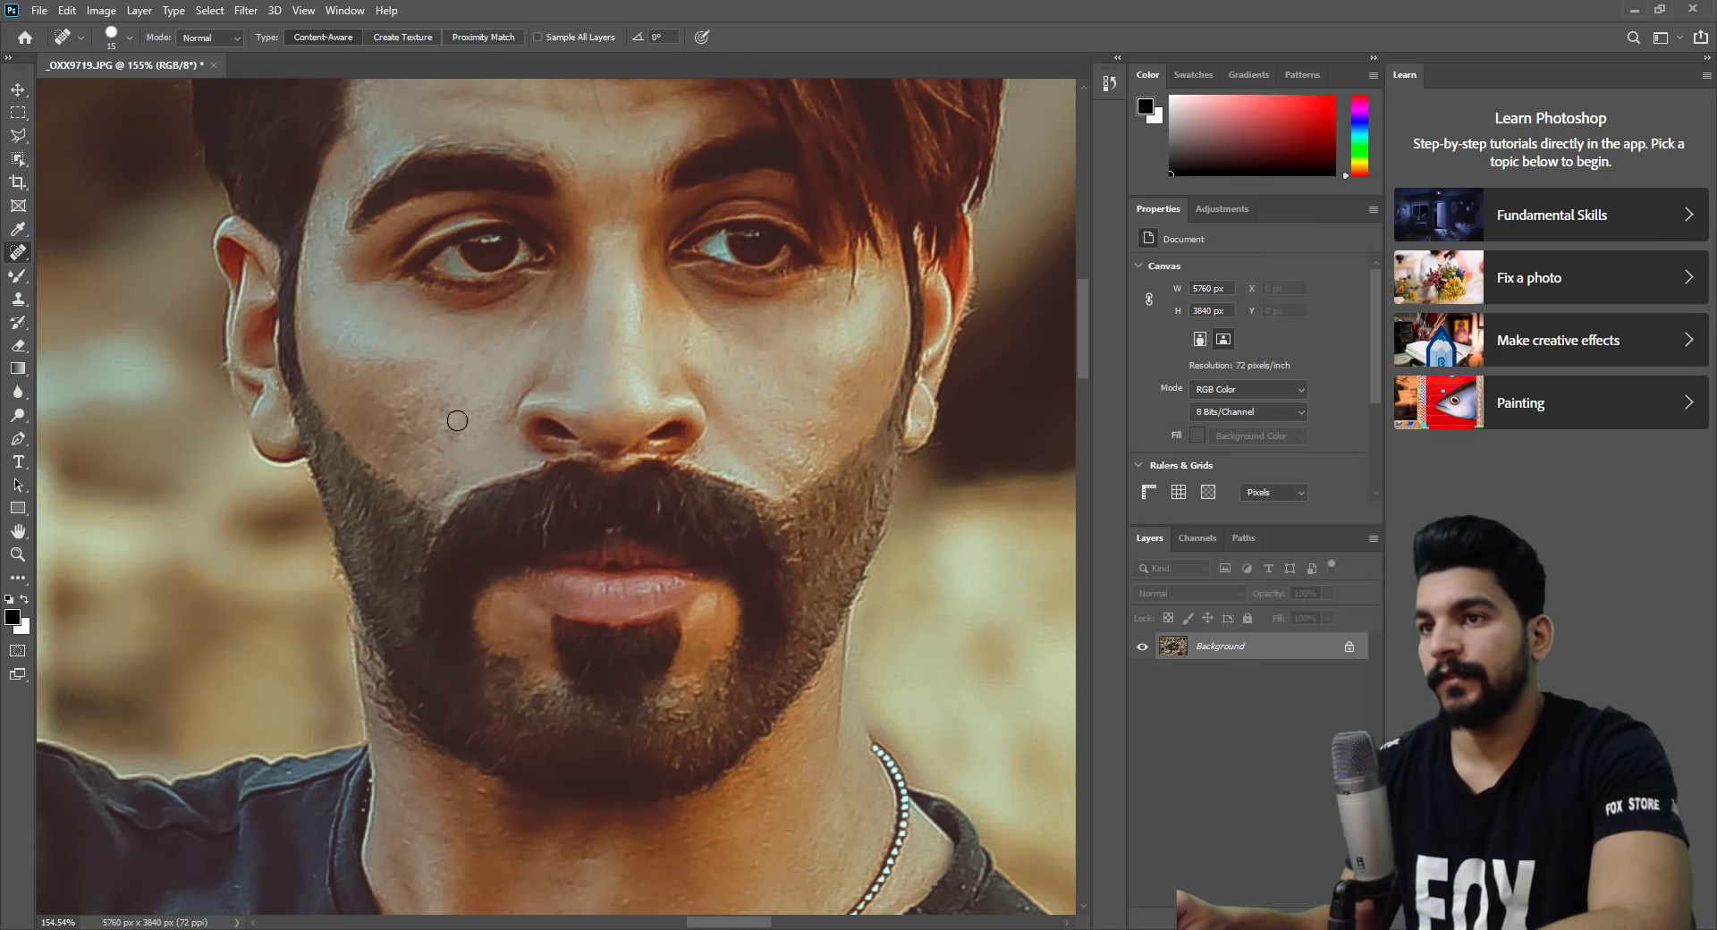
{"action": "left_click", "coordinate": [406, 430]}
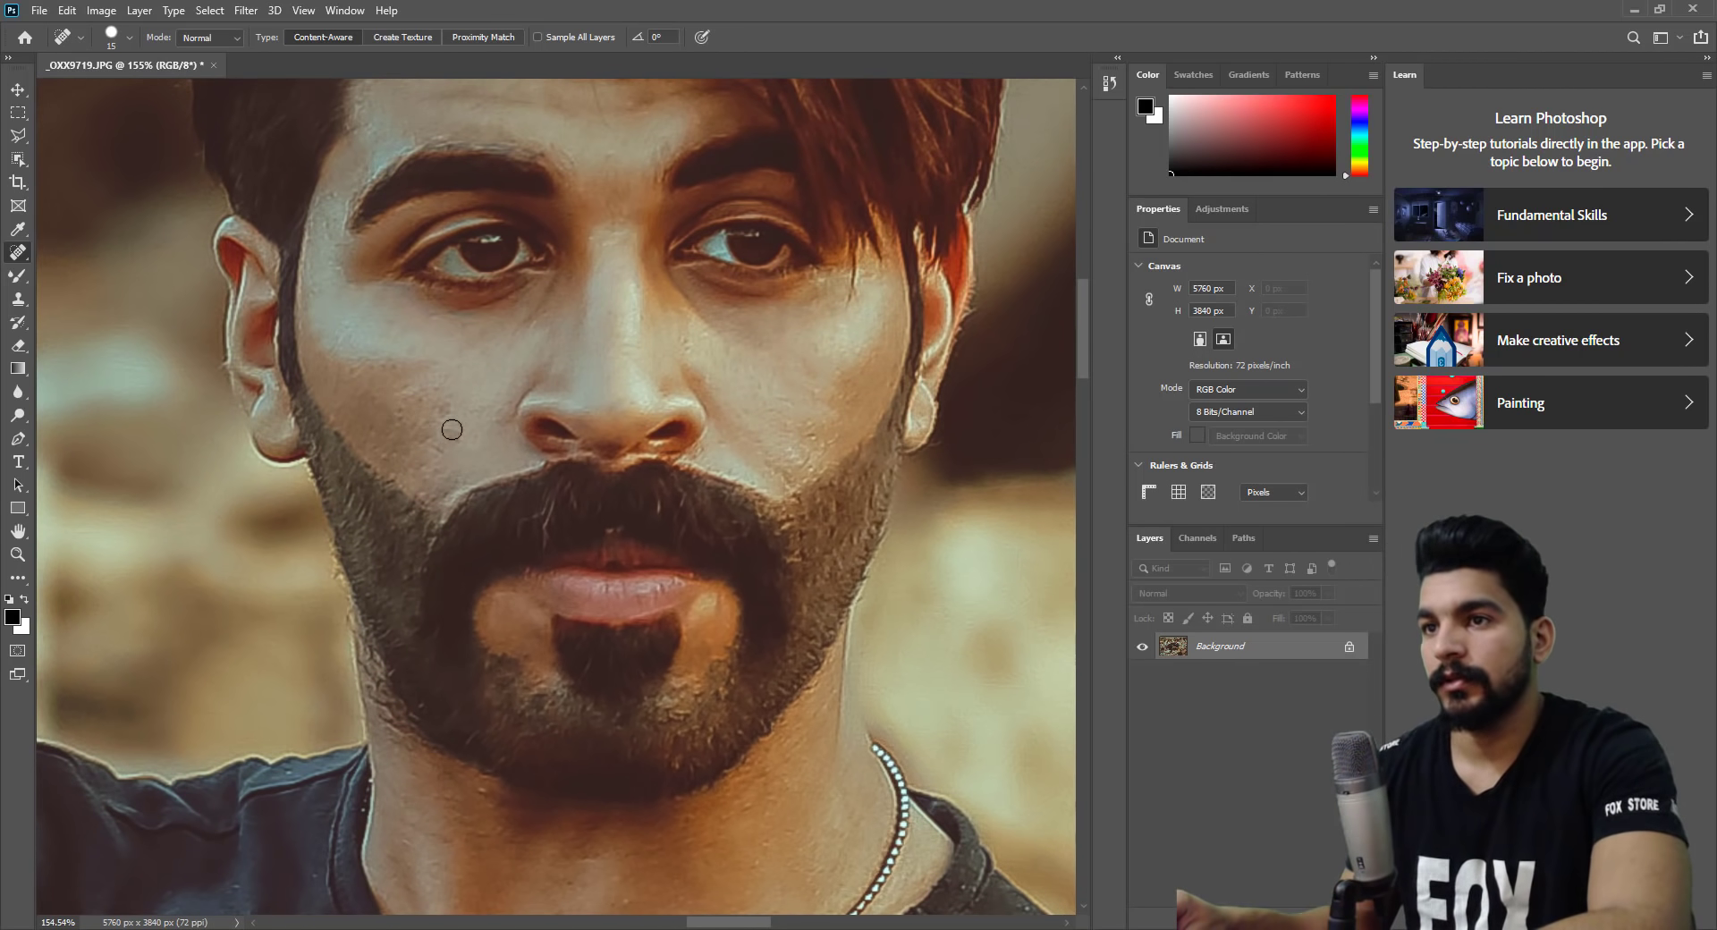
{"action": "left_click", "coordinate": [448, 433]}
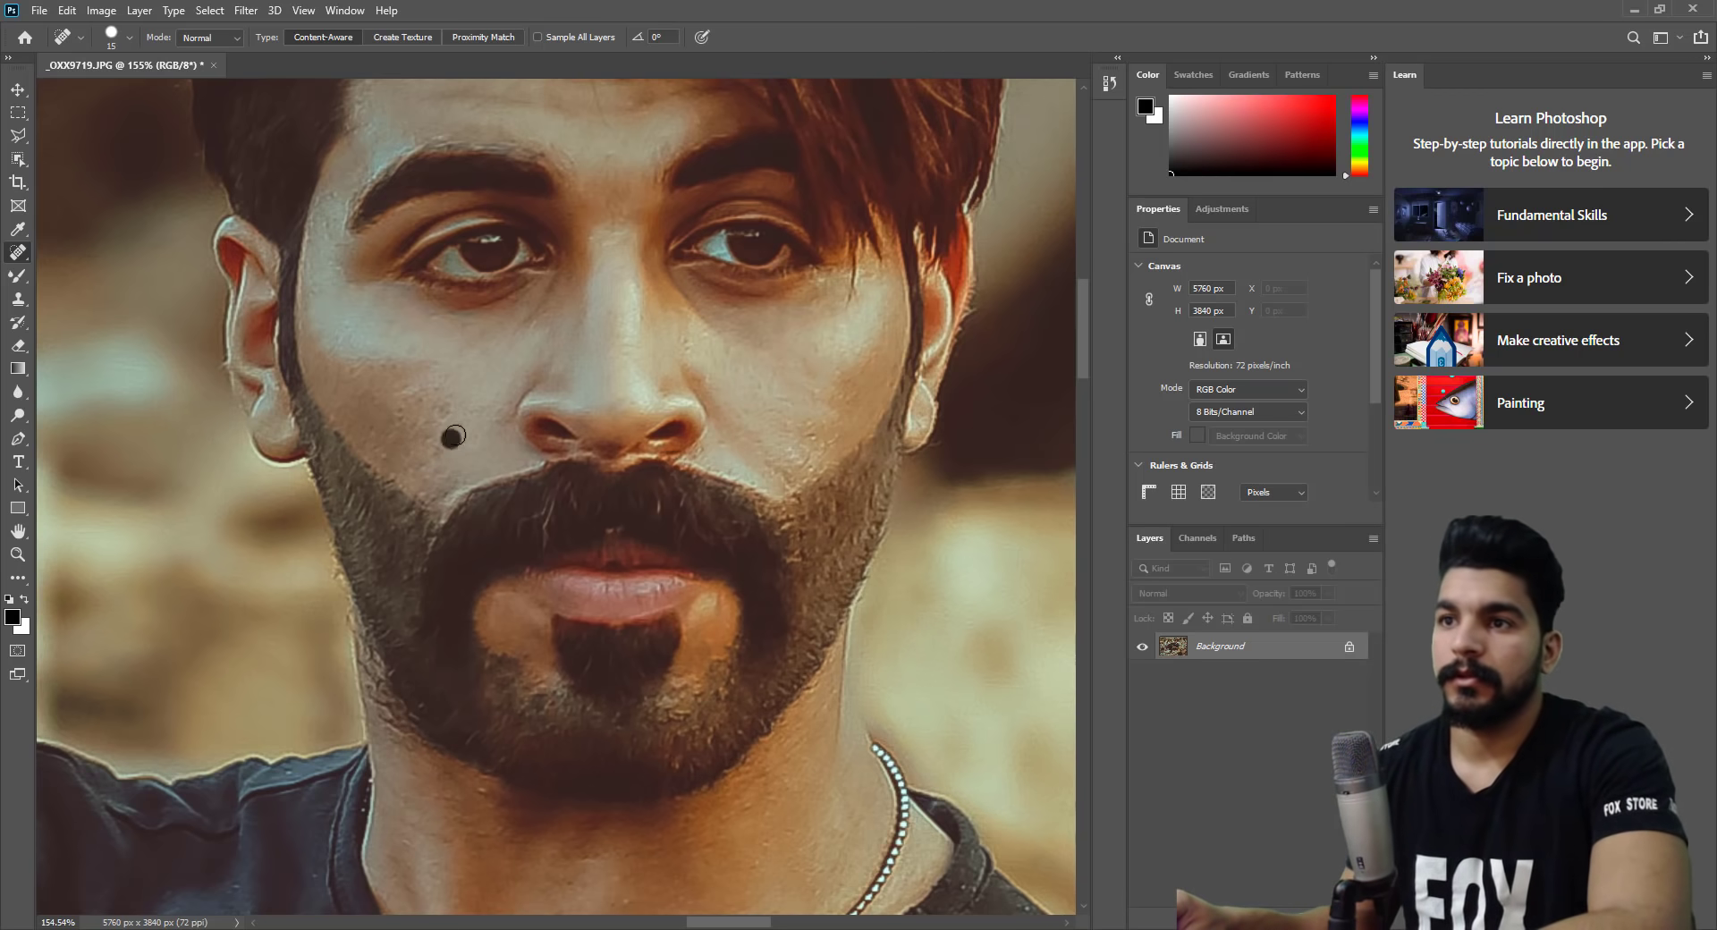
{"action": "left_click", "coordinate": [445, 414]}
{"action": "left_click", "coordinate": [459, 429]}
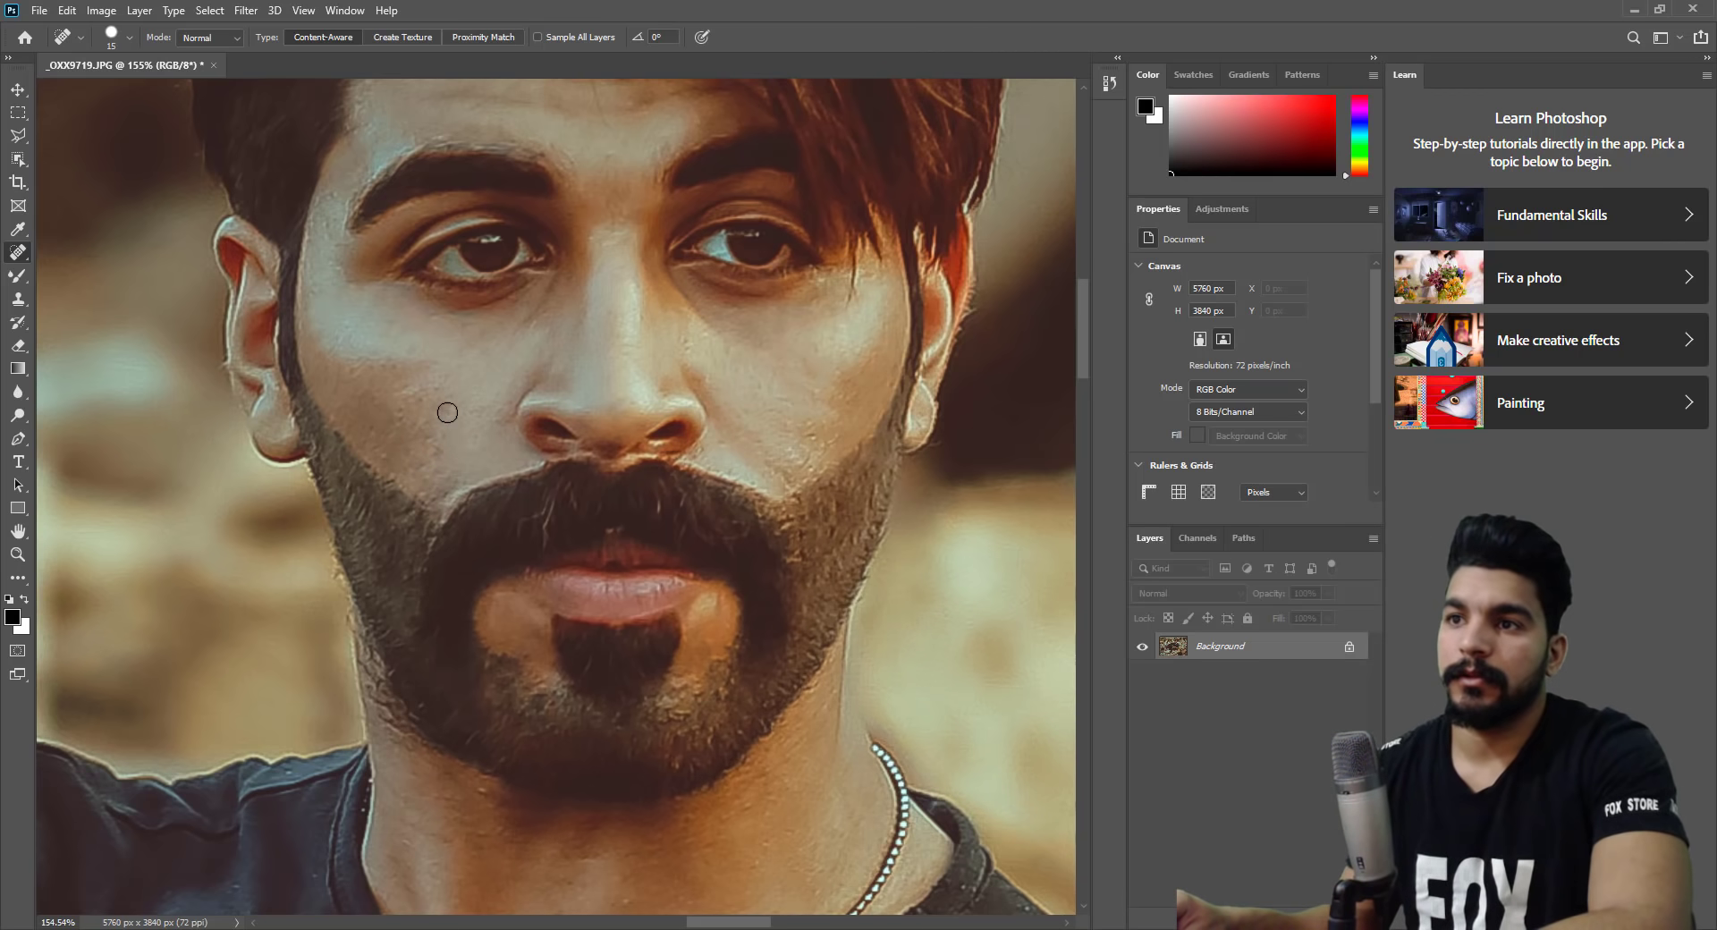
{"action": "key", "text": "bracketleft"}
{"action": "scroll", "coordinate": [497, 474], "scroll_direction": "up", "scroll_amount": 5}
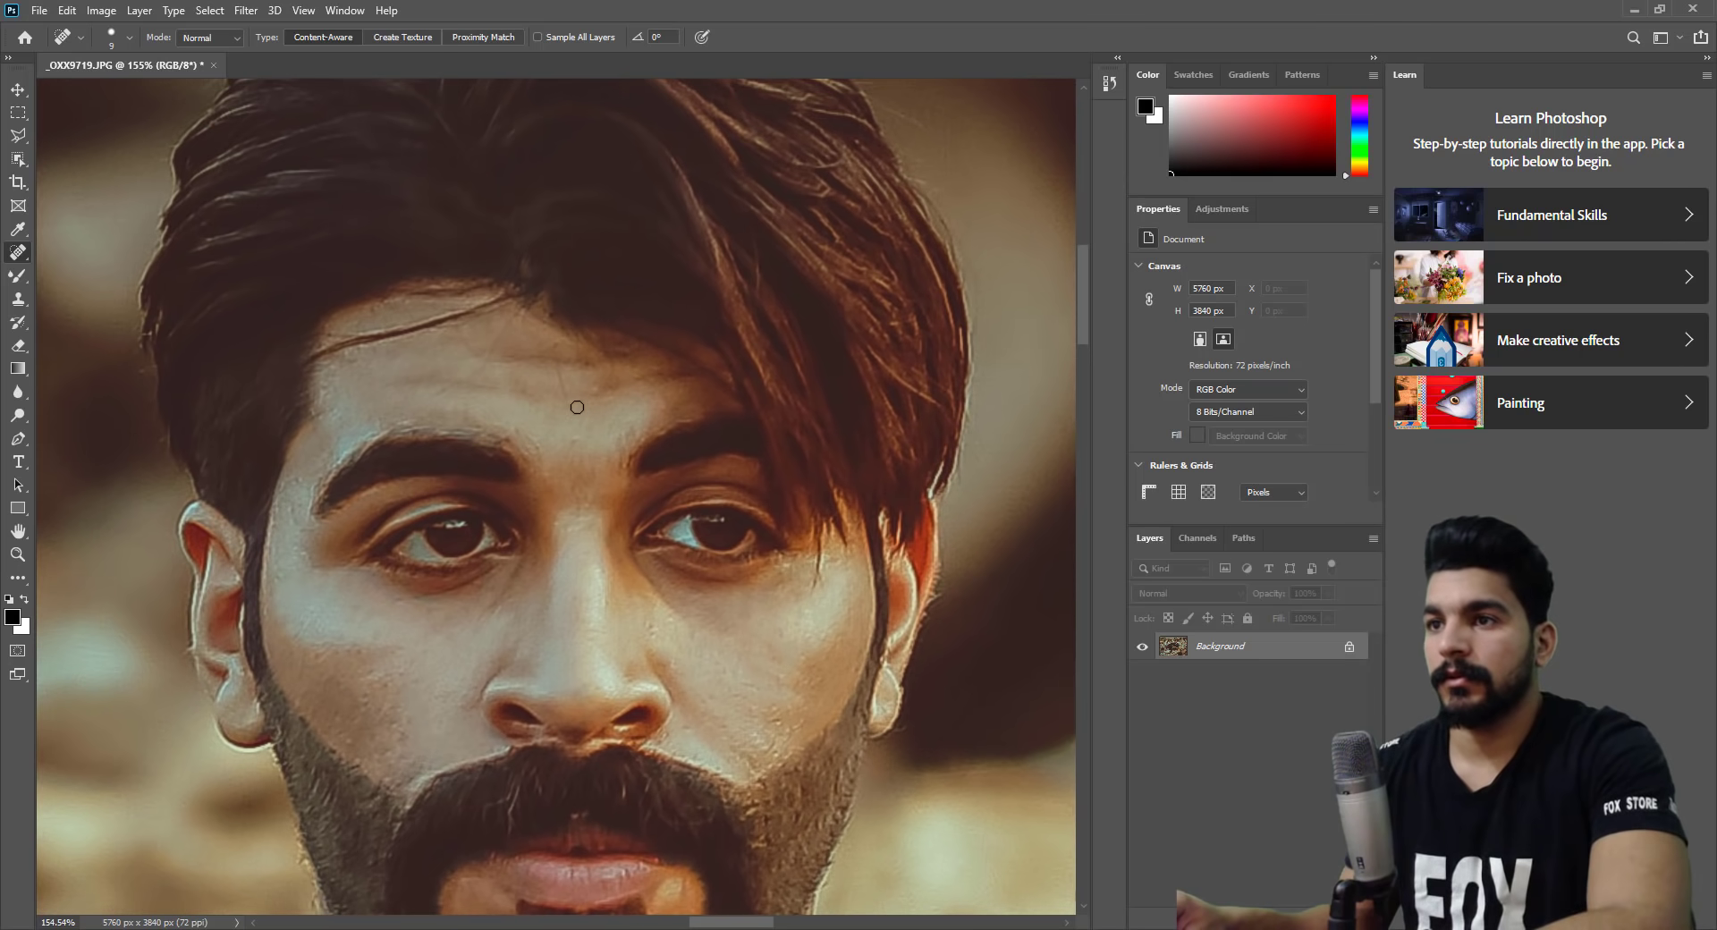
{"action": "left_click_drag", "start_coordinate": [559, 362], "coordinate": [559, 349]}
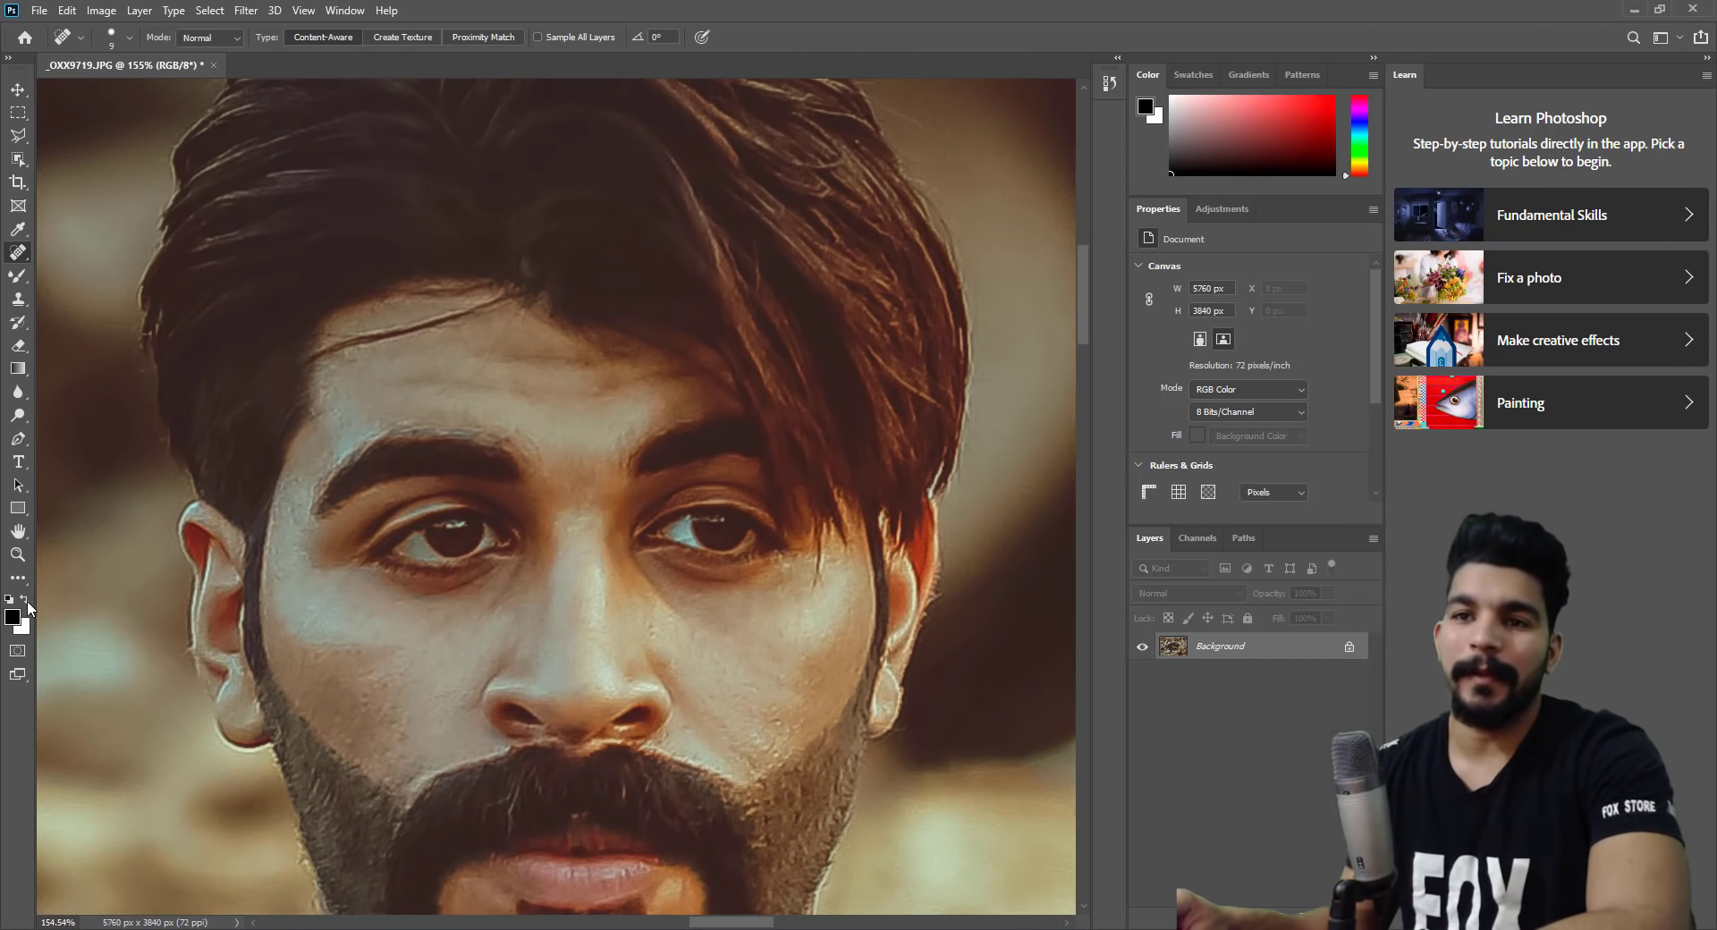
{"action": "key", "text": "z"}
{"action": "left_click_drag", "start_coordinate": [546, 639], "coordinate": [486, 657]}
{"action": "key", "text": "ctrl+0"}
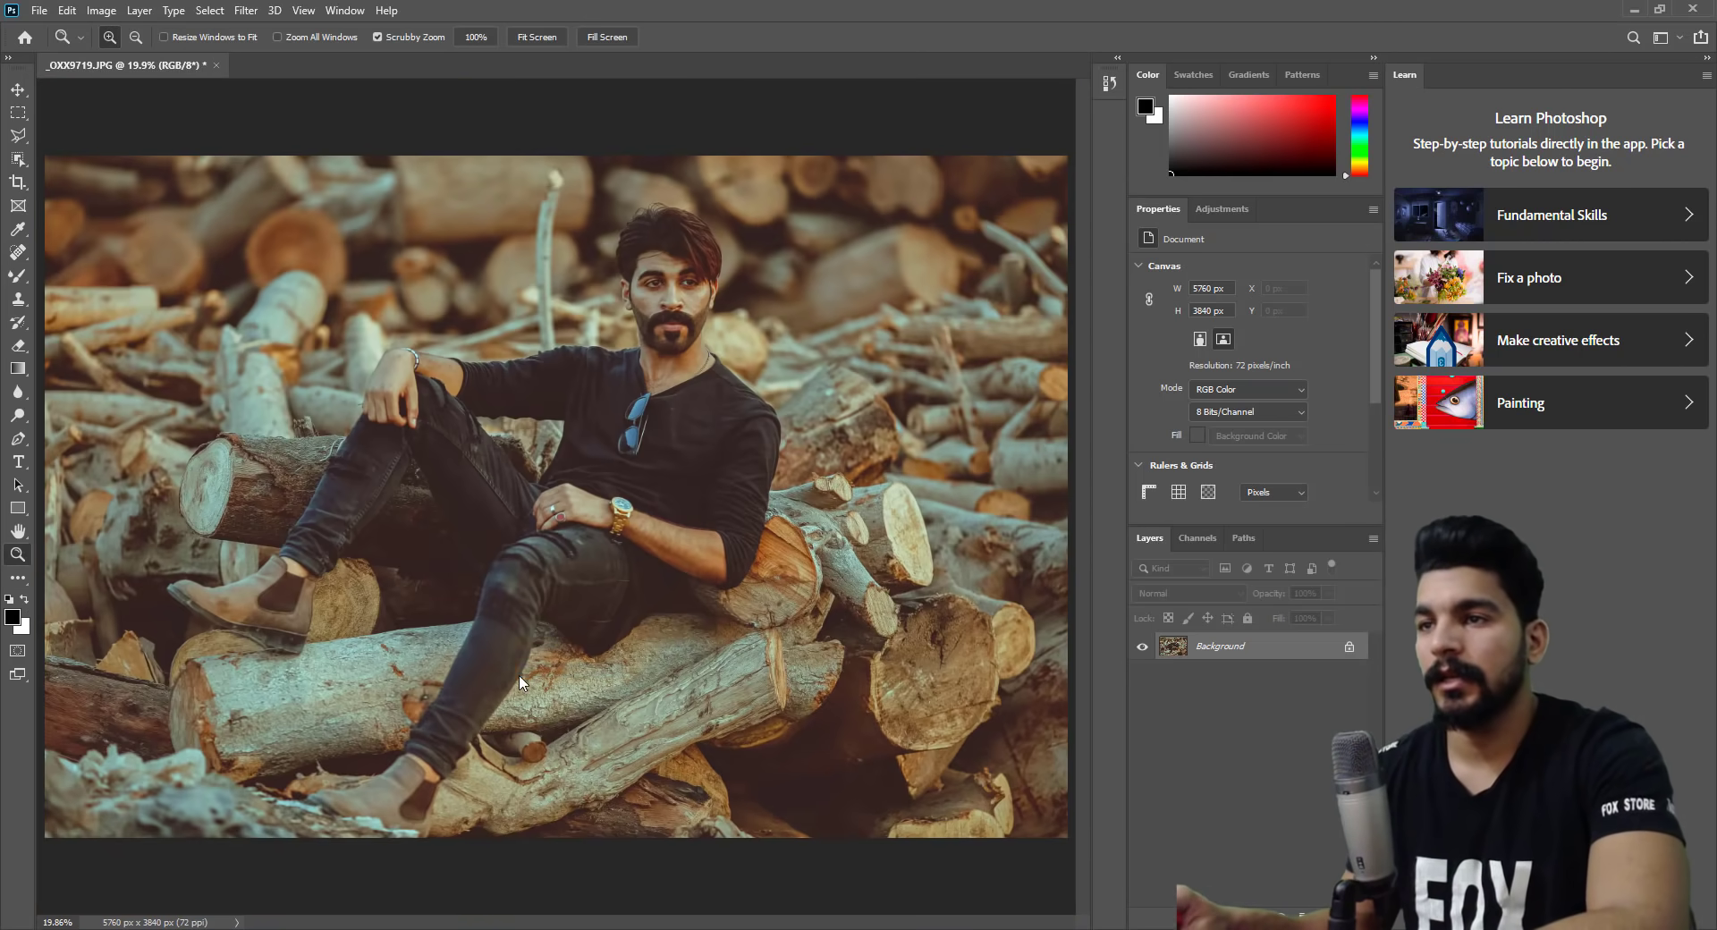
Zoom in on the eyes and nose and set a small Eraser at 30% opacity.
{"action": "left_click_drag", "start_coordinate": [664, 262], "coordinate": [821, 257]}
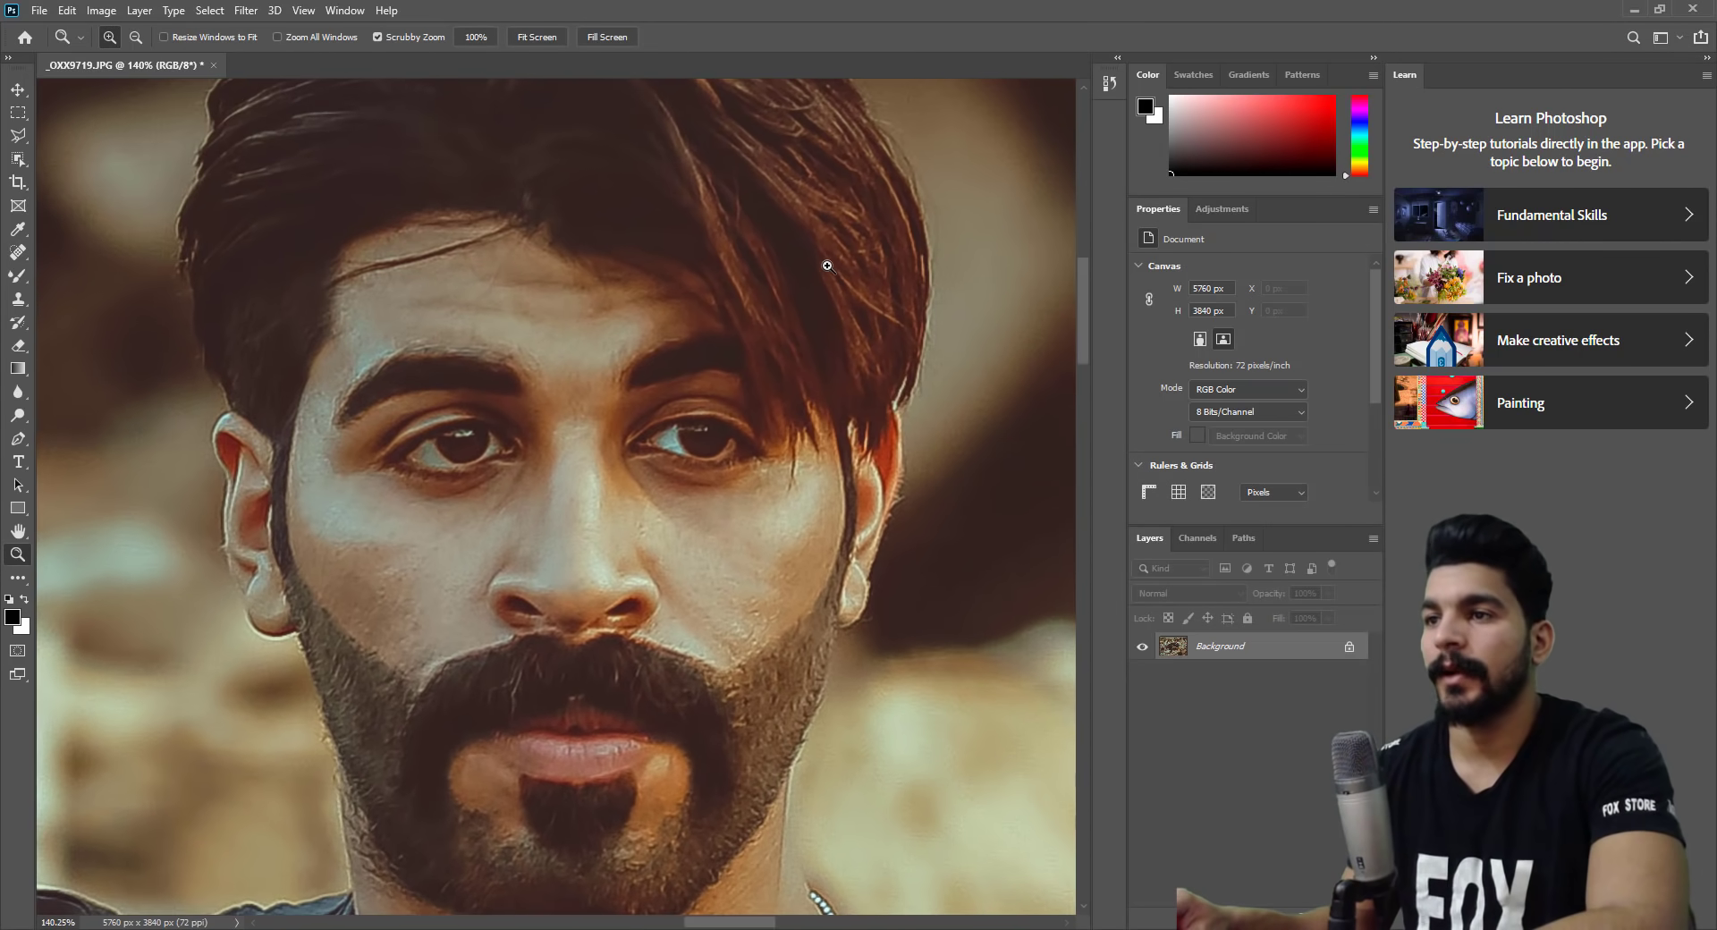
{"action": "left_click_drag", "start_coordinate": [809, 439], "coordinate": [869, 414]}
{"action": "left_click", "coordinate": [508, 434]}
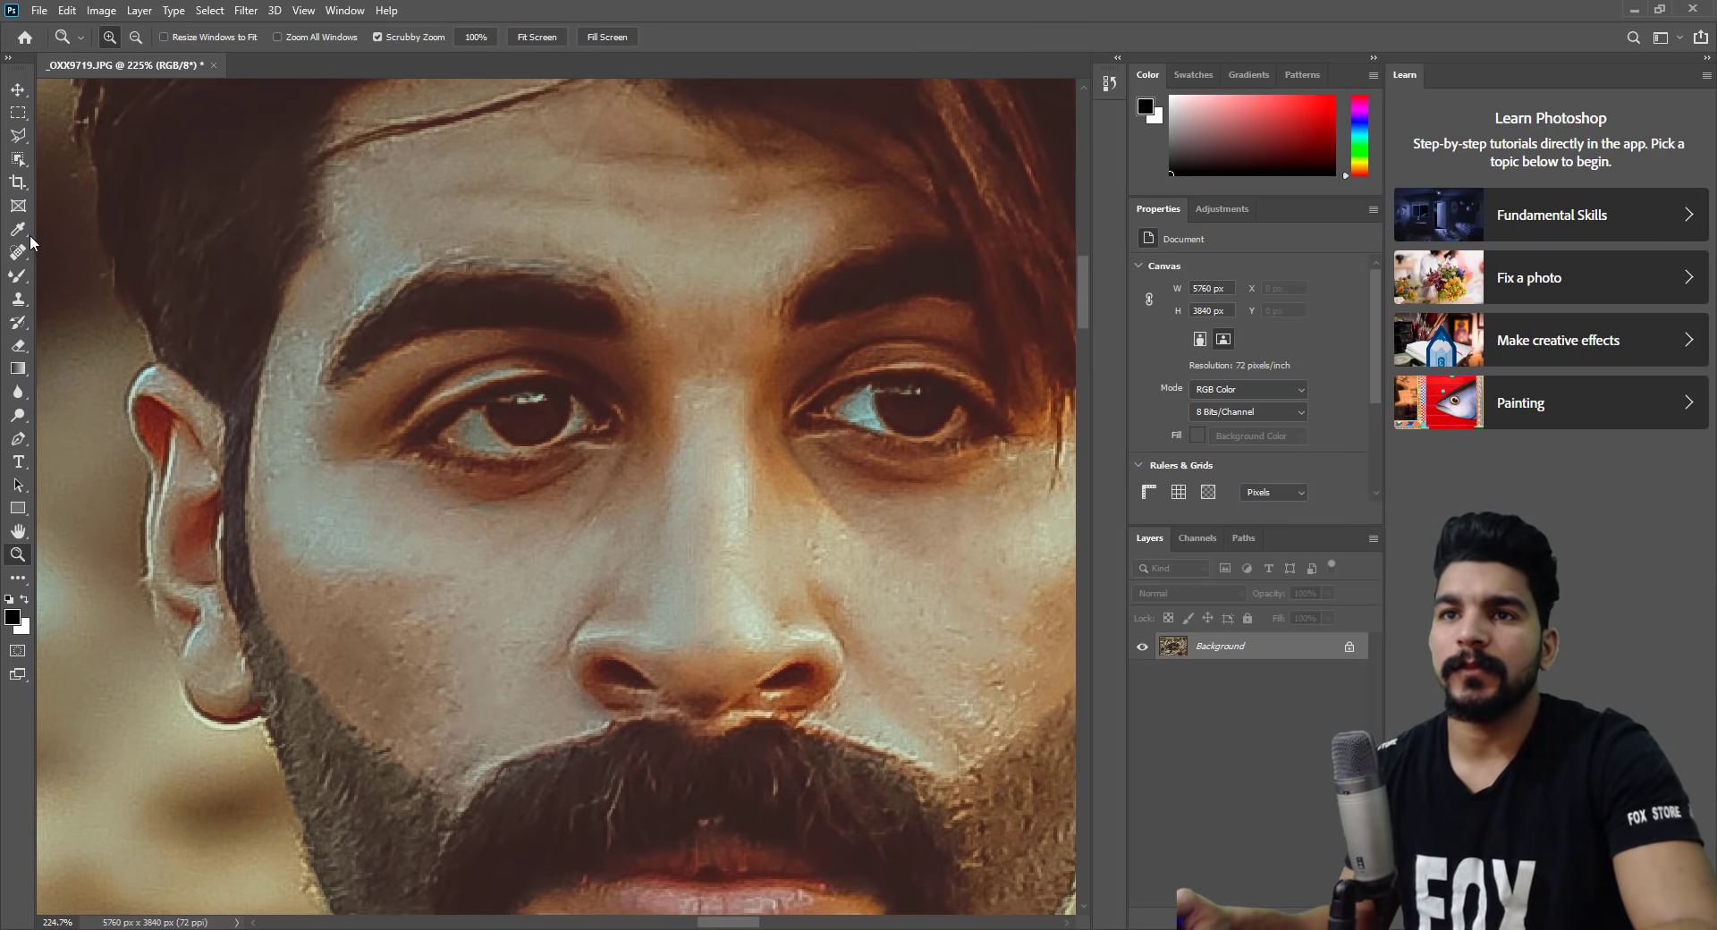
{"action": "left_click", "coordinate": [18, 347]}
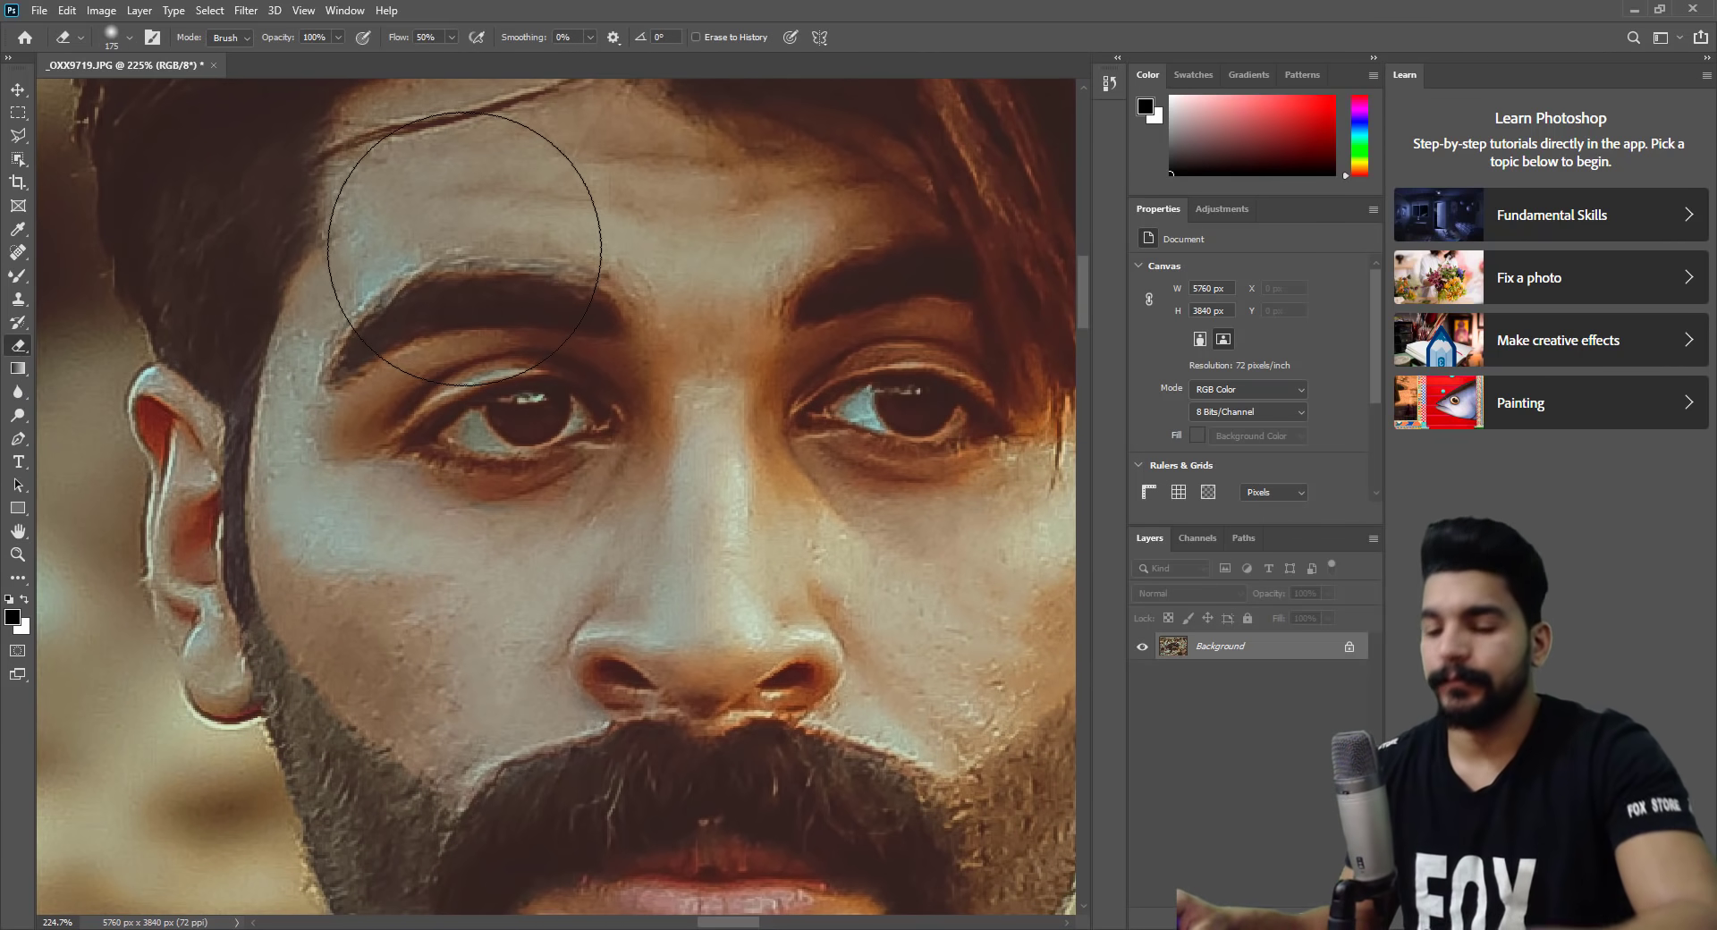
{"action": "key", "text": "bracketleft"}
{"action": "key", "text": "bracketleft"}
{"action": "key", "text": "bracketleft"}
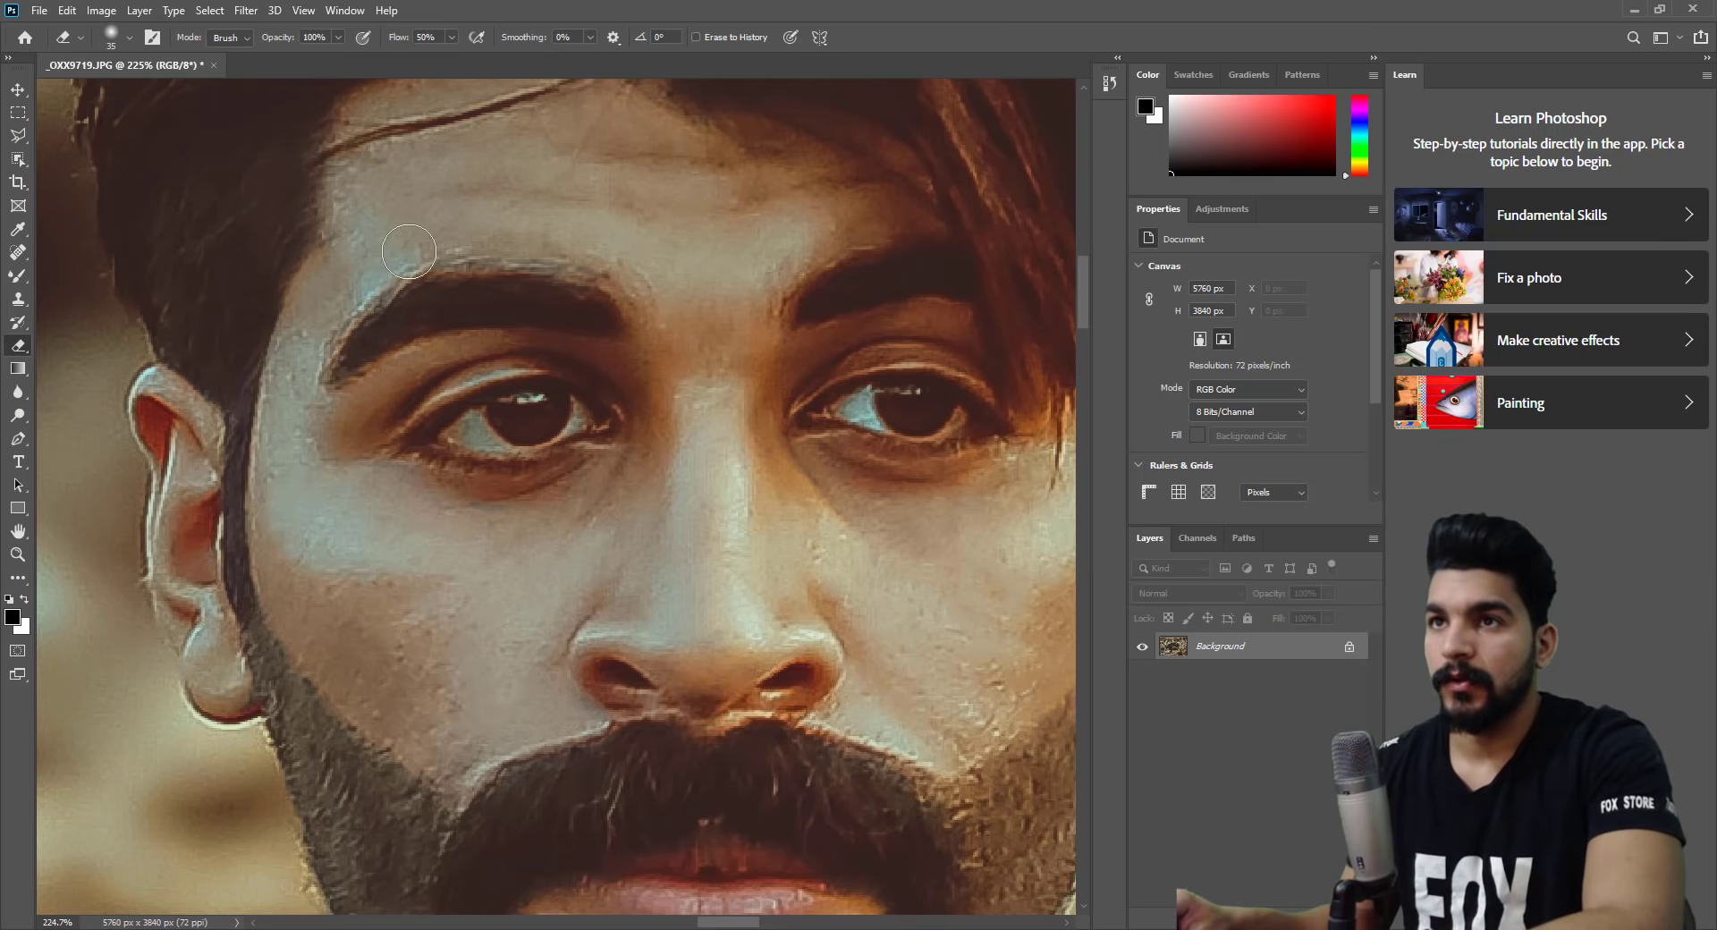
{"action": "left_click", "coordinate": [329, 36]}
{"action": "type", "text": "30"}
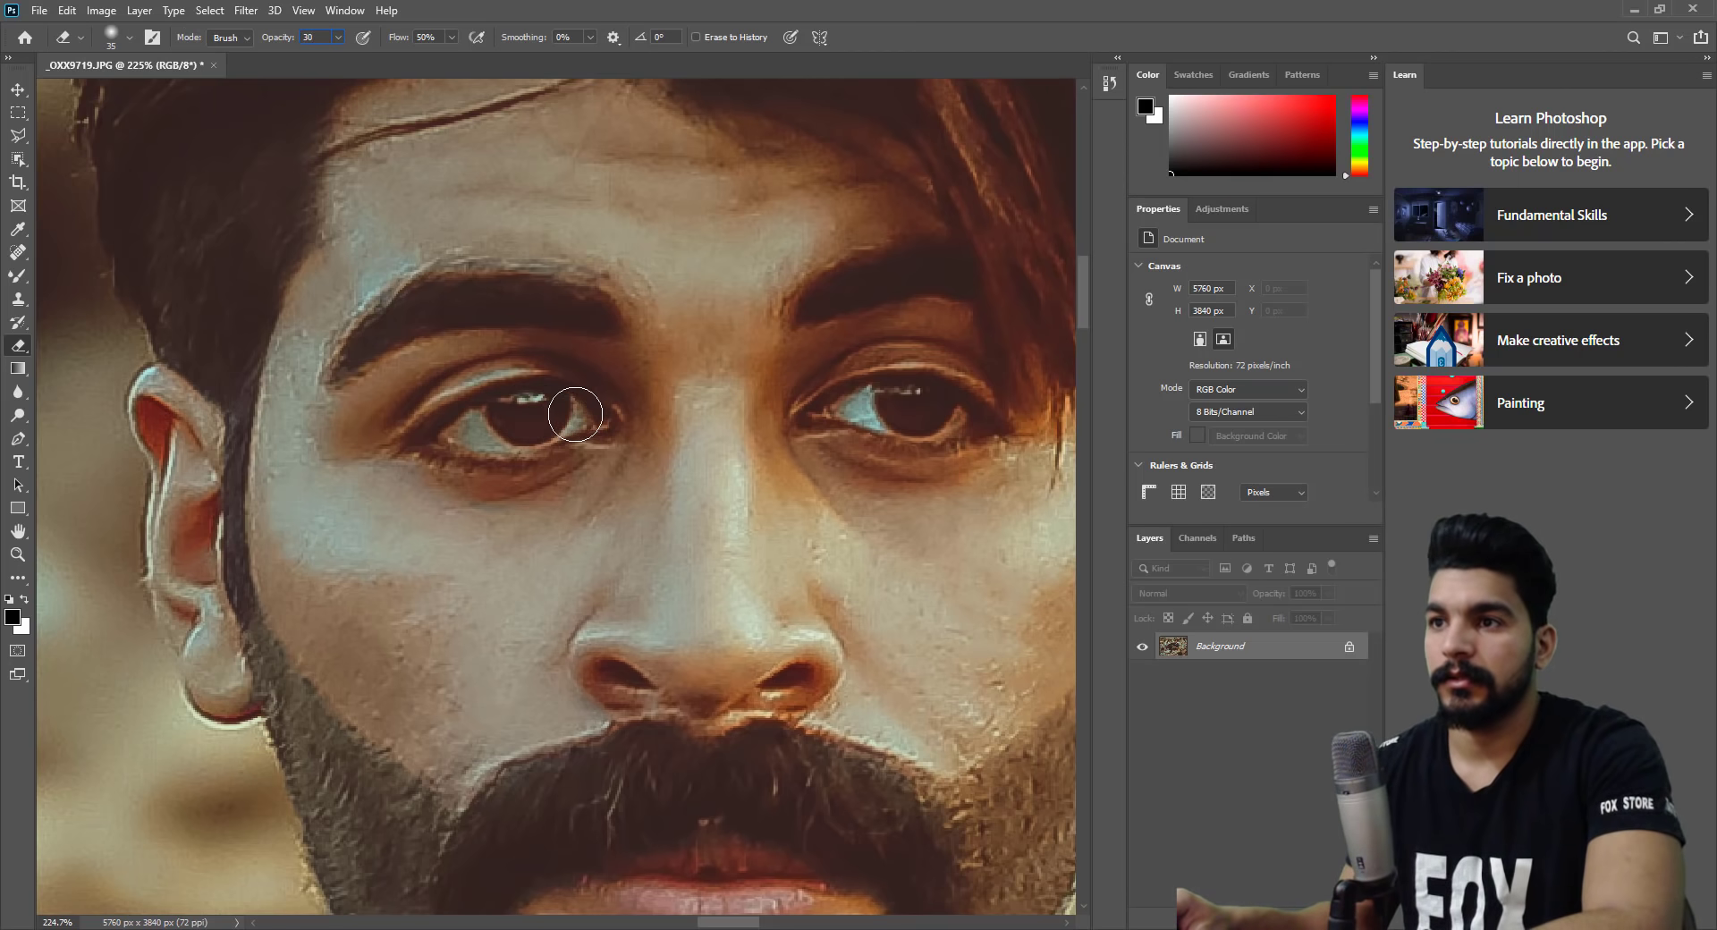
{"action": "left_click", "coordinate": [575, 414]}
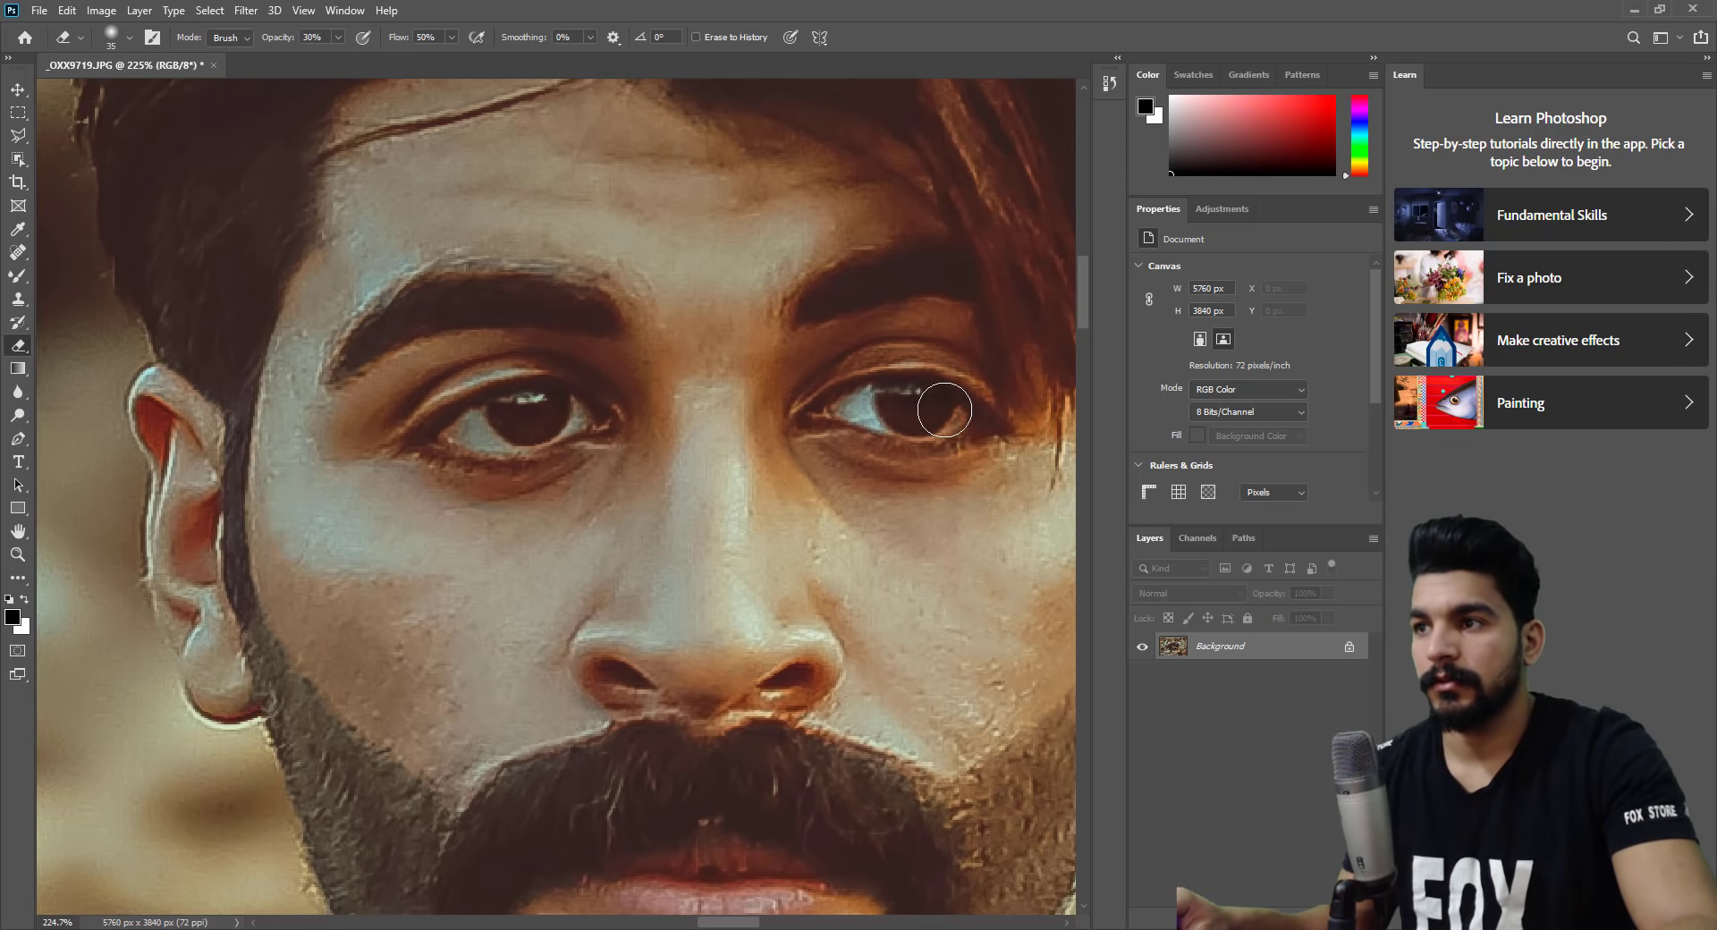
Zoom back out with the Zoom tool to show the whole photo.
{"action": "left_click", "coordinate": [30, 555]}
{"action": "left_click_drag", "start_coordinate": [715, 526], "coordinate": [626, 526]}
{"action": "right_click", "coordinate": [715, 526]}
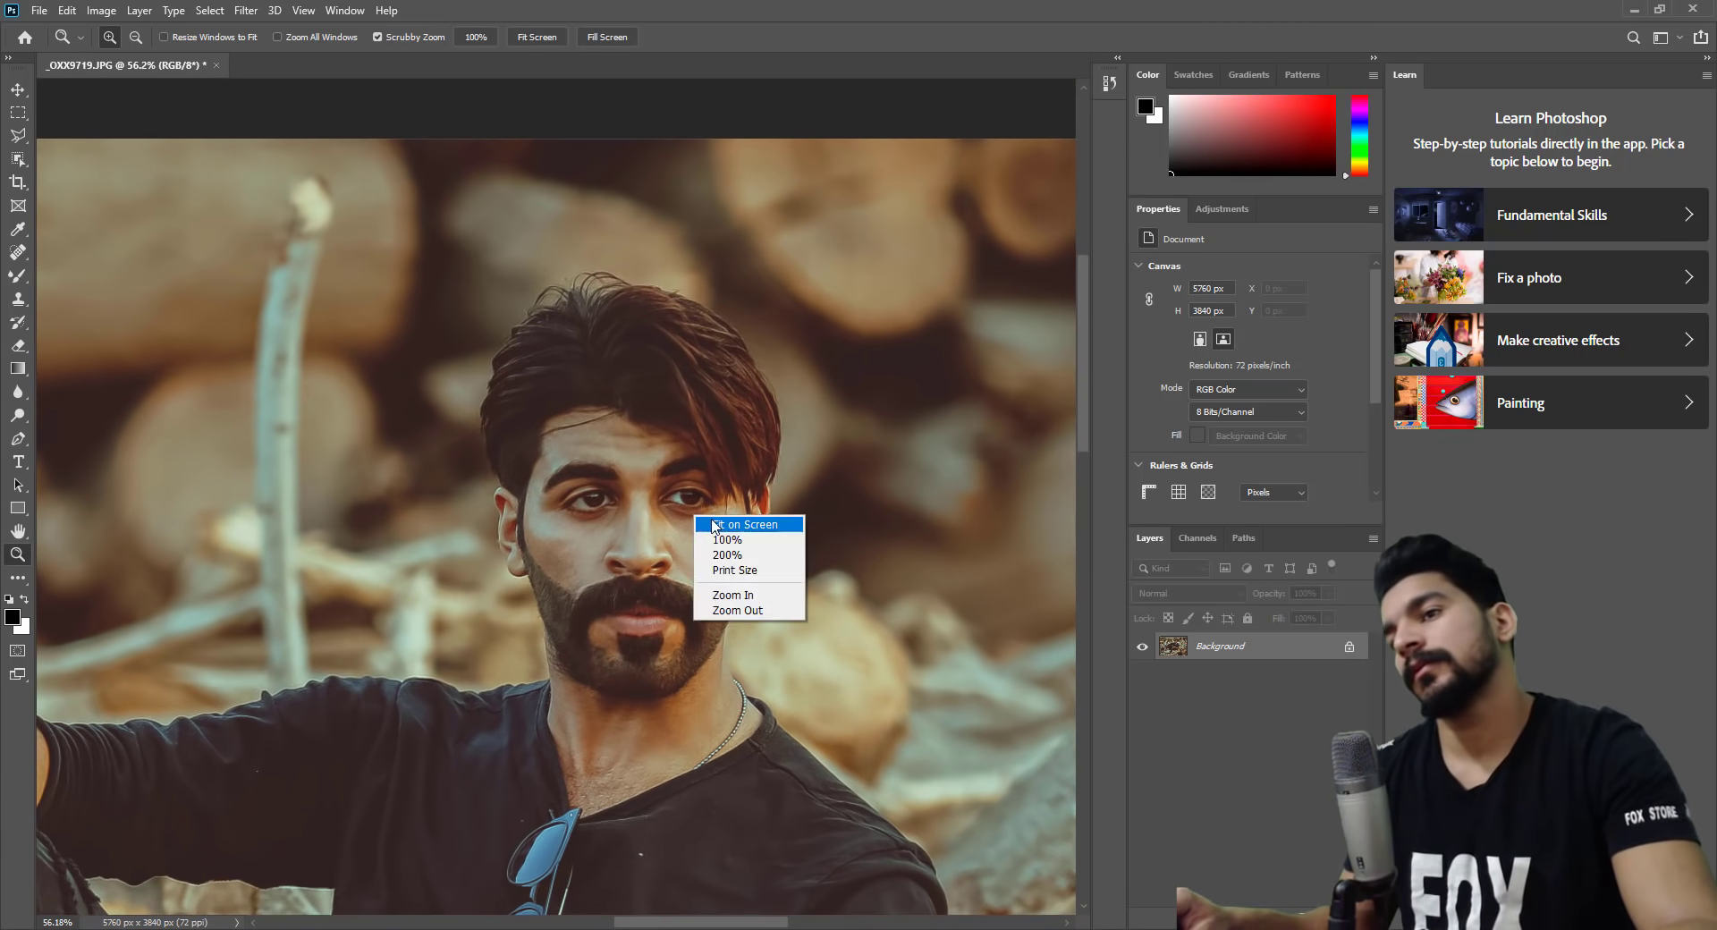
{"action": "key", "text": "Escape"}
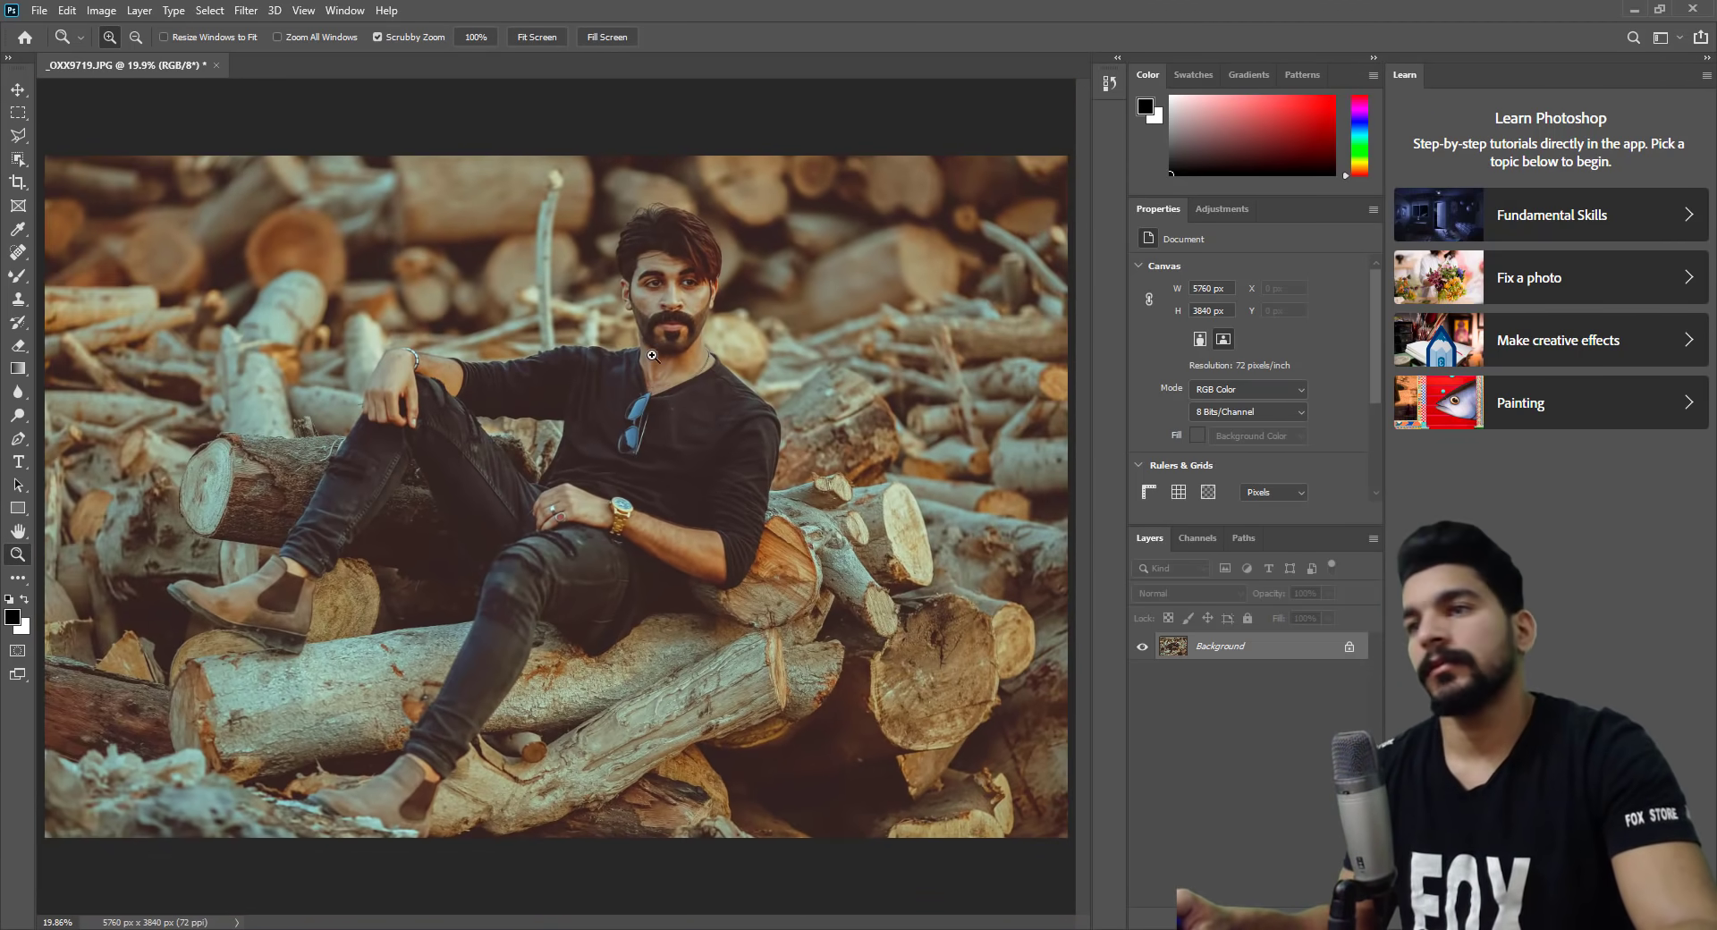
Blend the forehead skin smooth with the Mixer Brush at sizes 40–60.
{"action": "mouse_move", "coordinate": [714, 525]}
{"action": "left_mouse_down"}
{"action": "mouse_move", "coordinate": [723, 480]}
{"action": "mouse_move", "coordinate": [701, 510]}
{"action": "left_mouse_up"}
{"action": "left_click", "coordinate": [18, 279]}
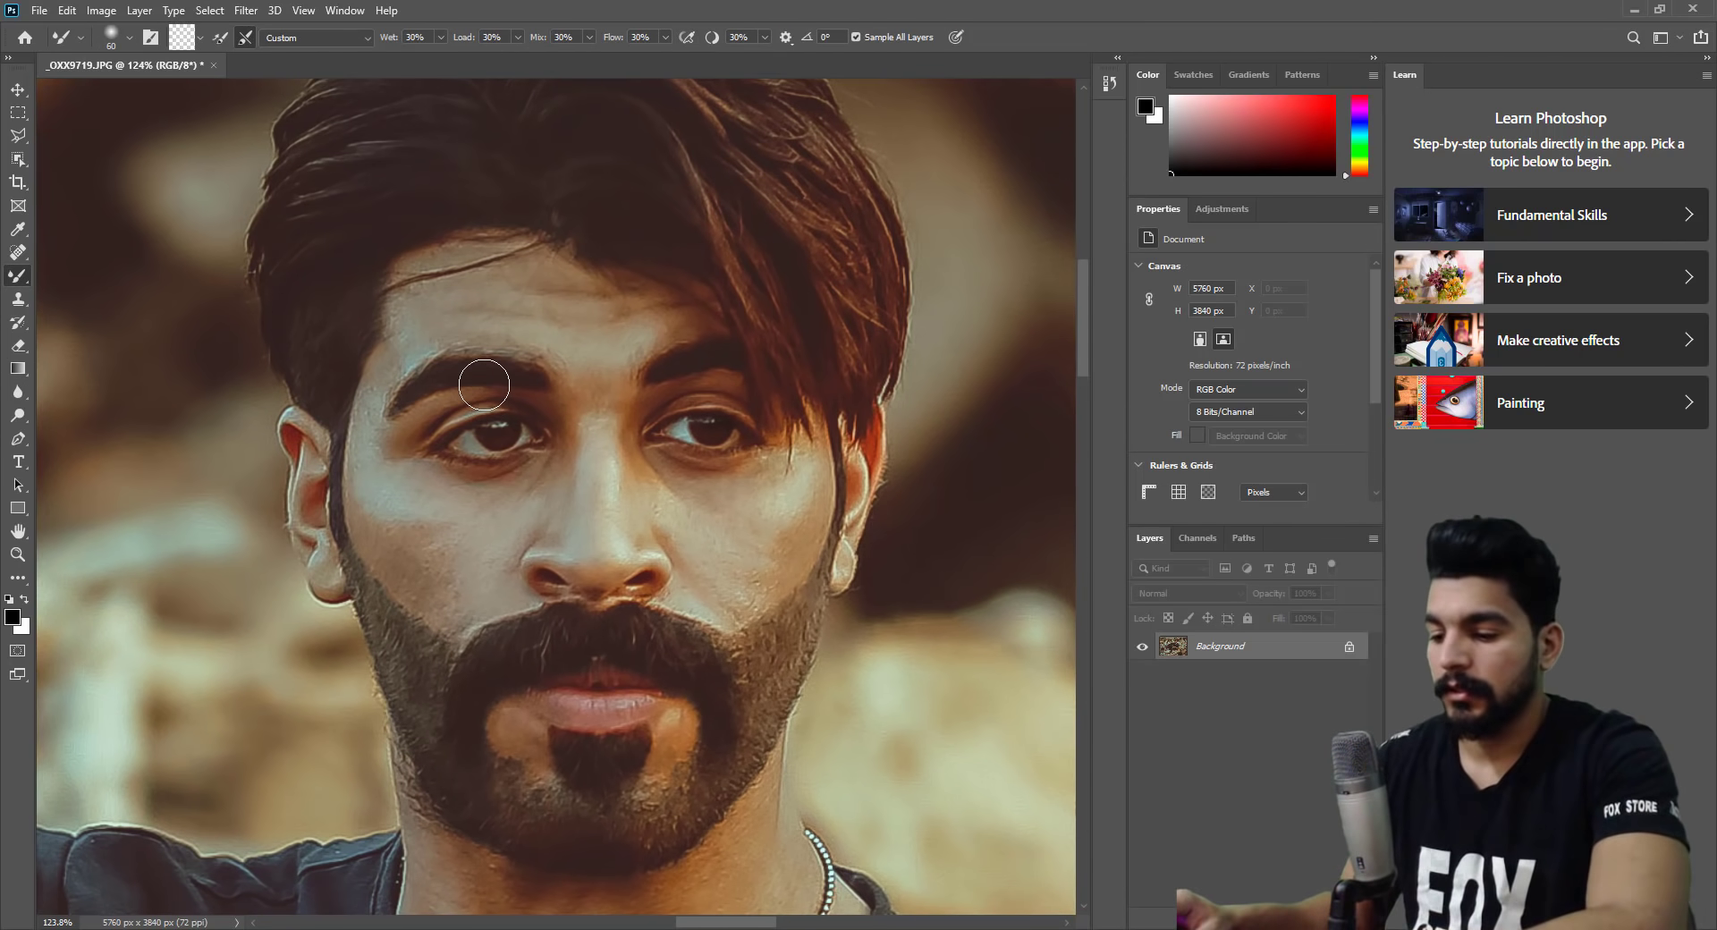
{"action": "key", "text": "bracketleft"}
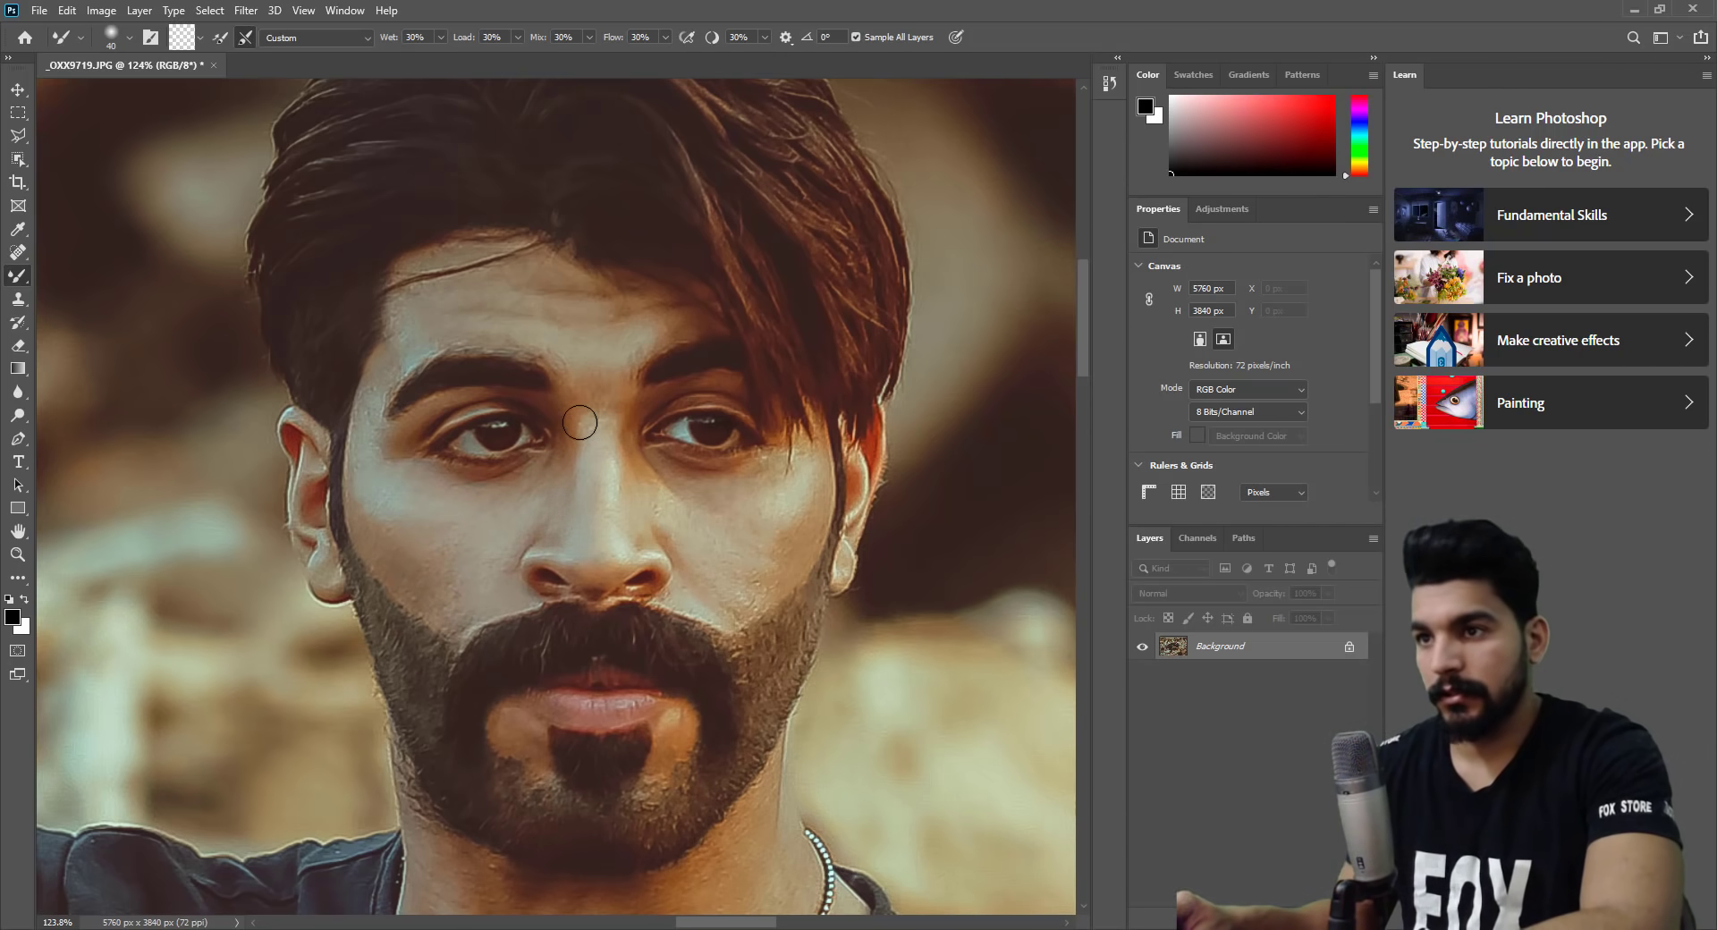
{"action": "key", "text": "bracketright"}
{"action": "key", "text": "bracketright"}
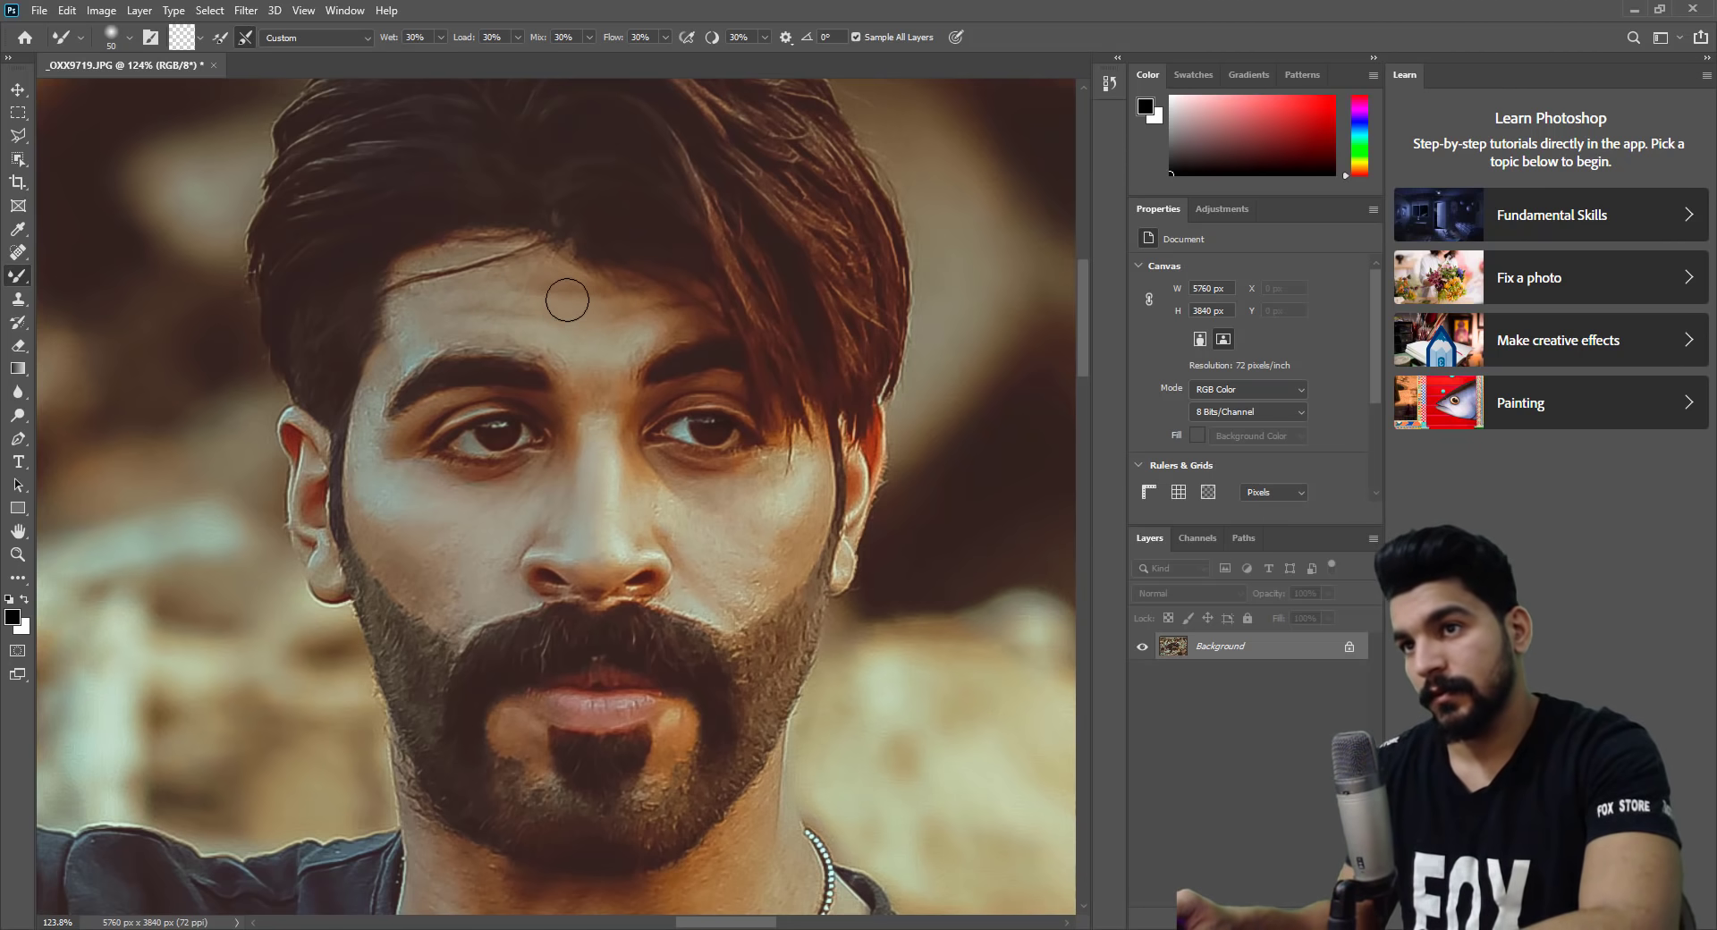
{"action": "key", "text": "bracketleft"}
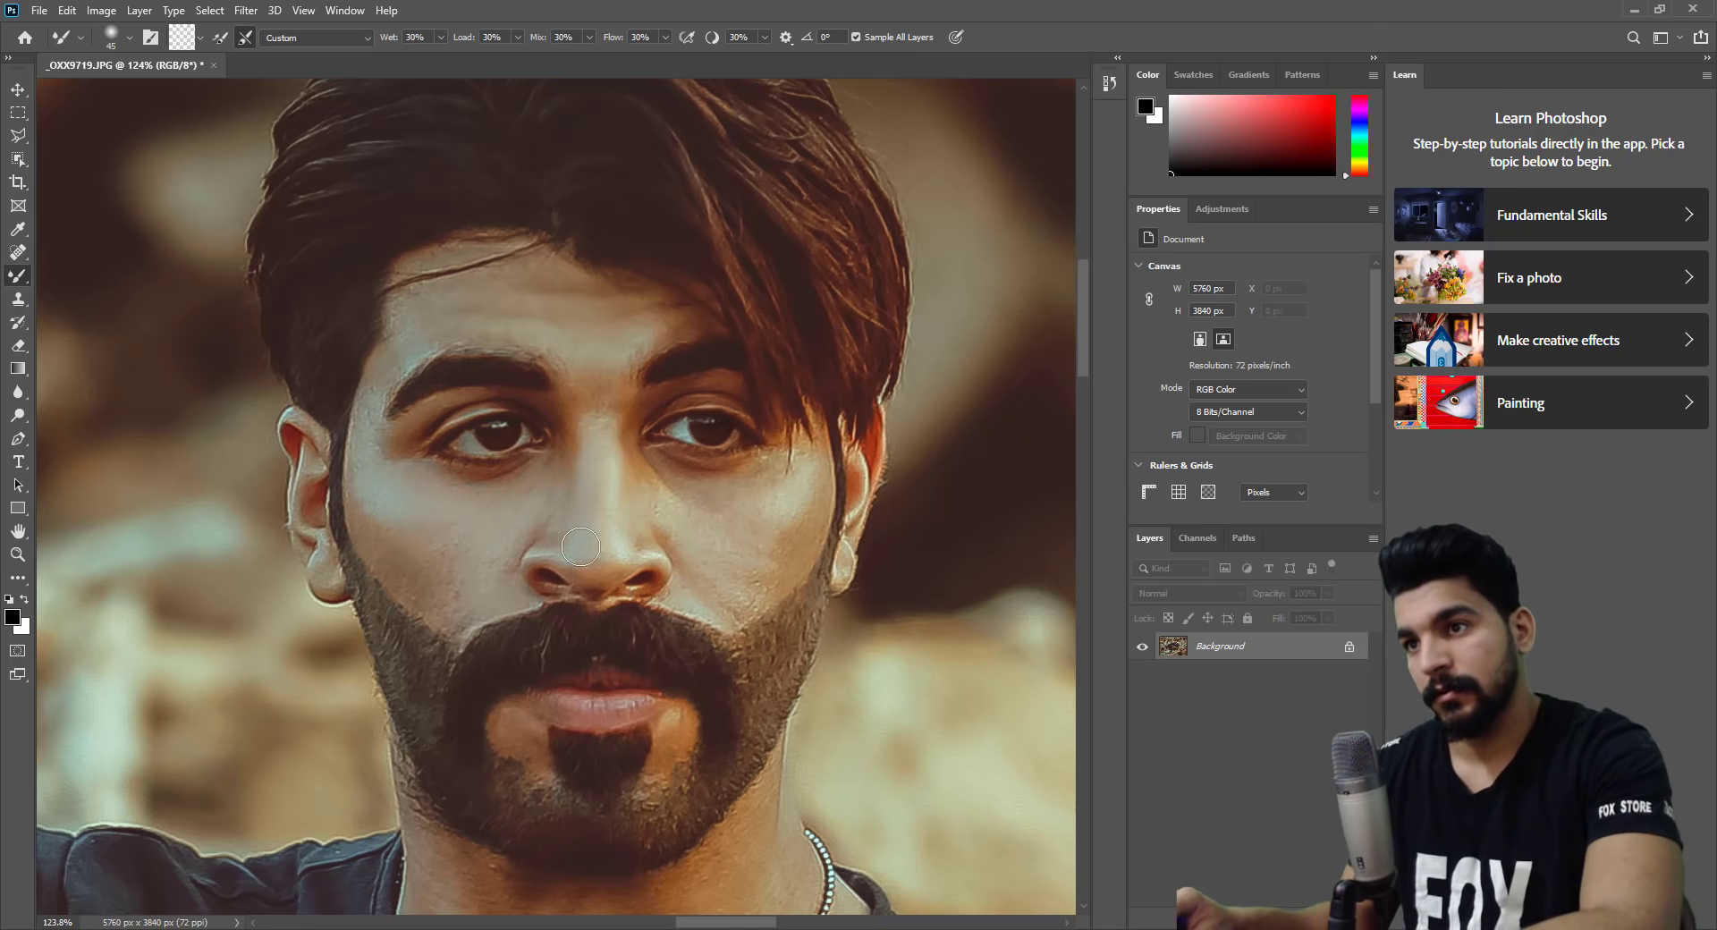
{"action": "key", "text": "bracketleft"}
{"action": "key", "text": "bracketright"}
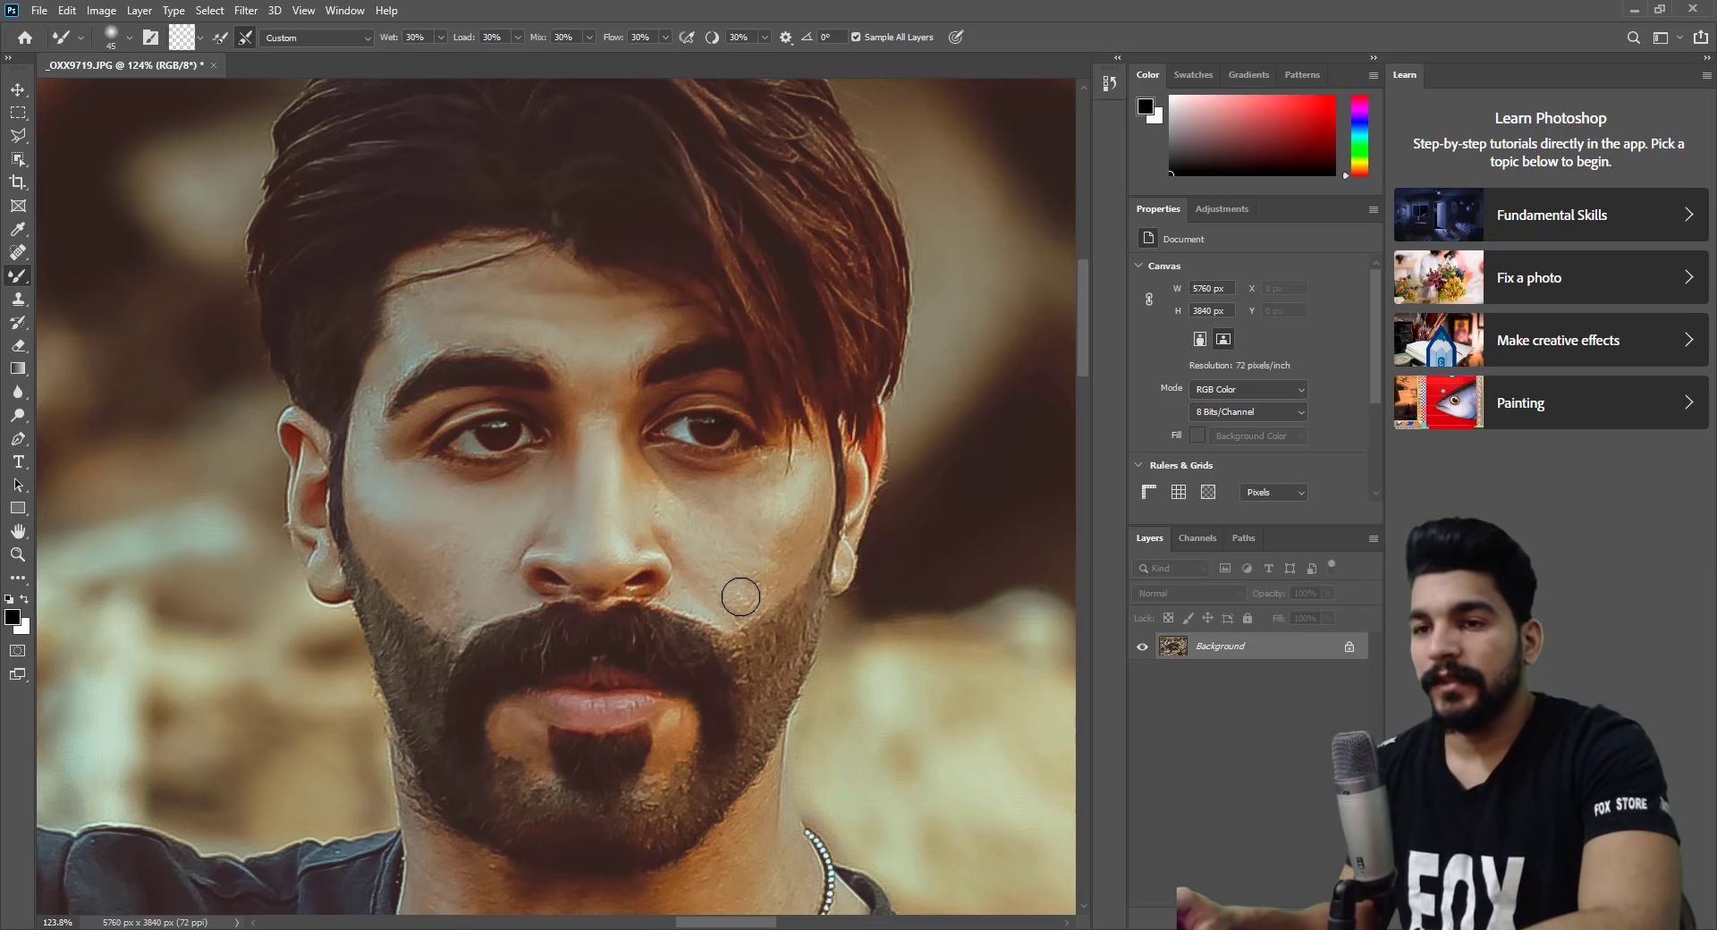
{"action": "key", "text": "bracketright"}
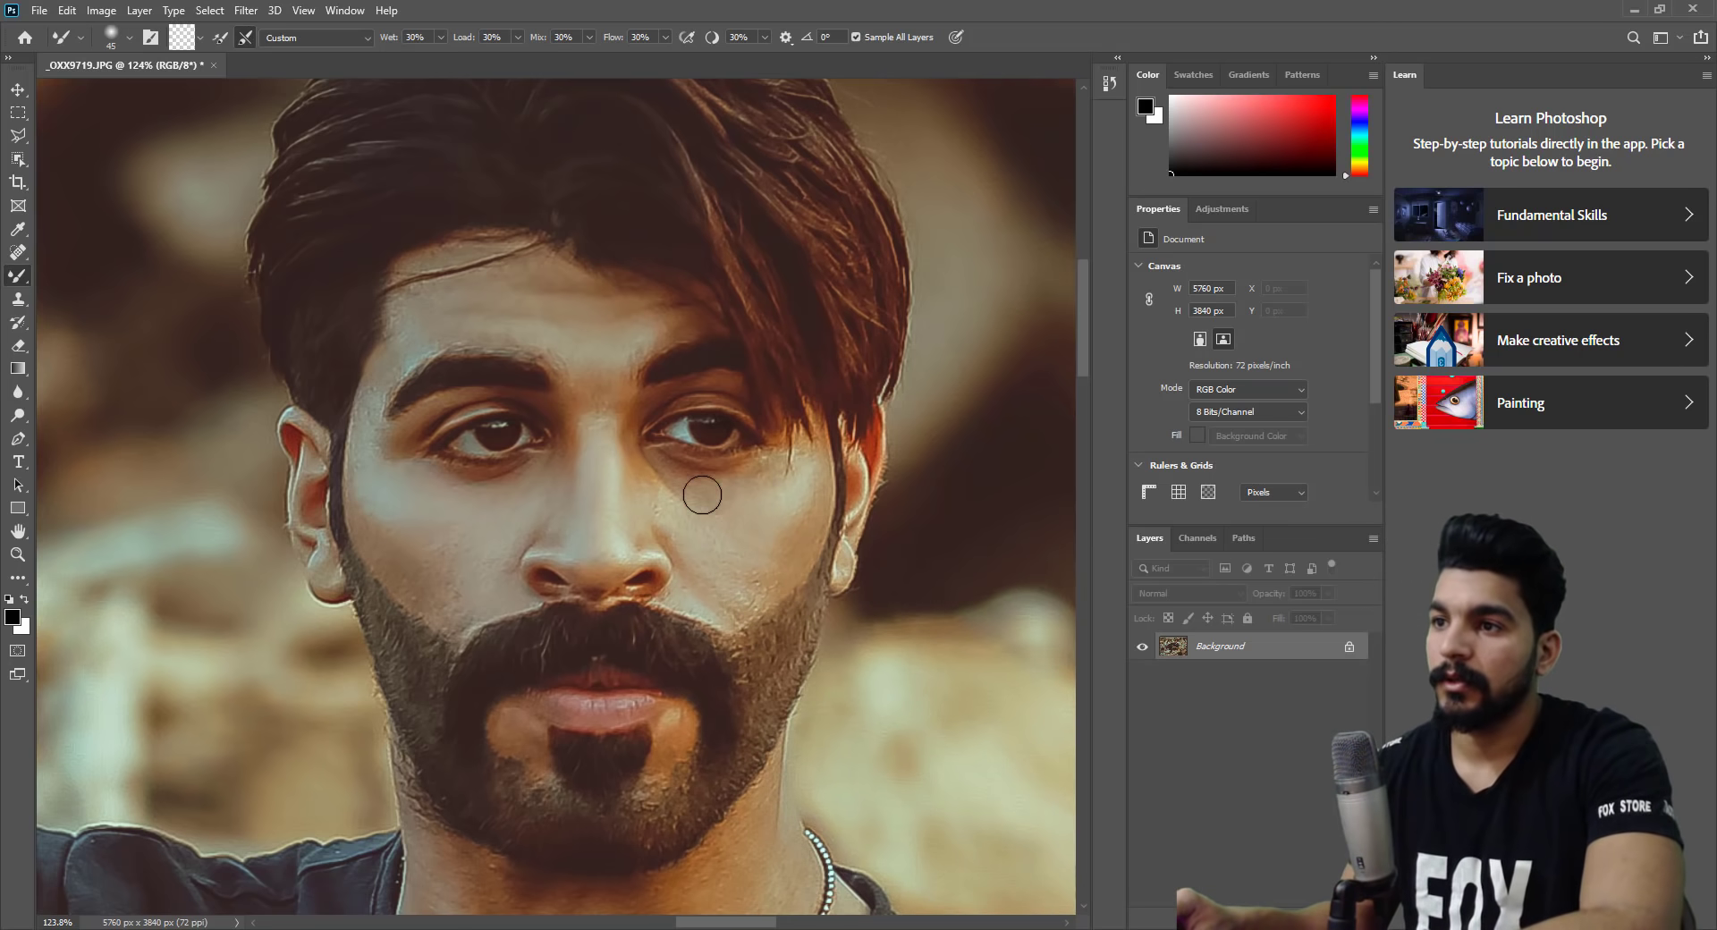
Smooth the skin beside the nostril and on the right cheek at brush sizes 35–45.
{"action": "key", "text": "bracketleft"}
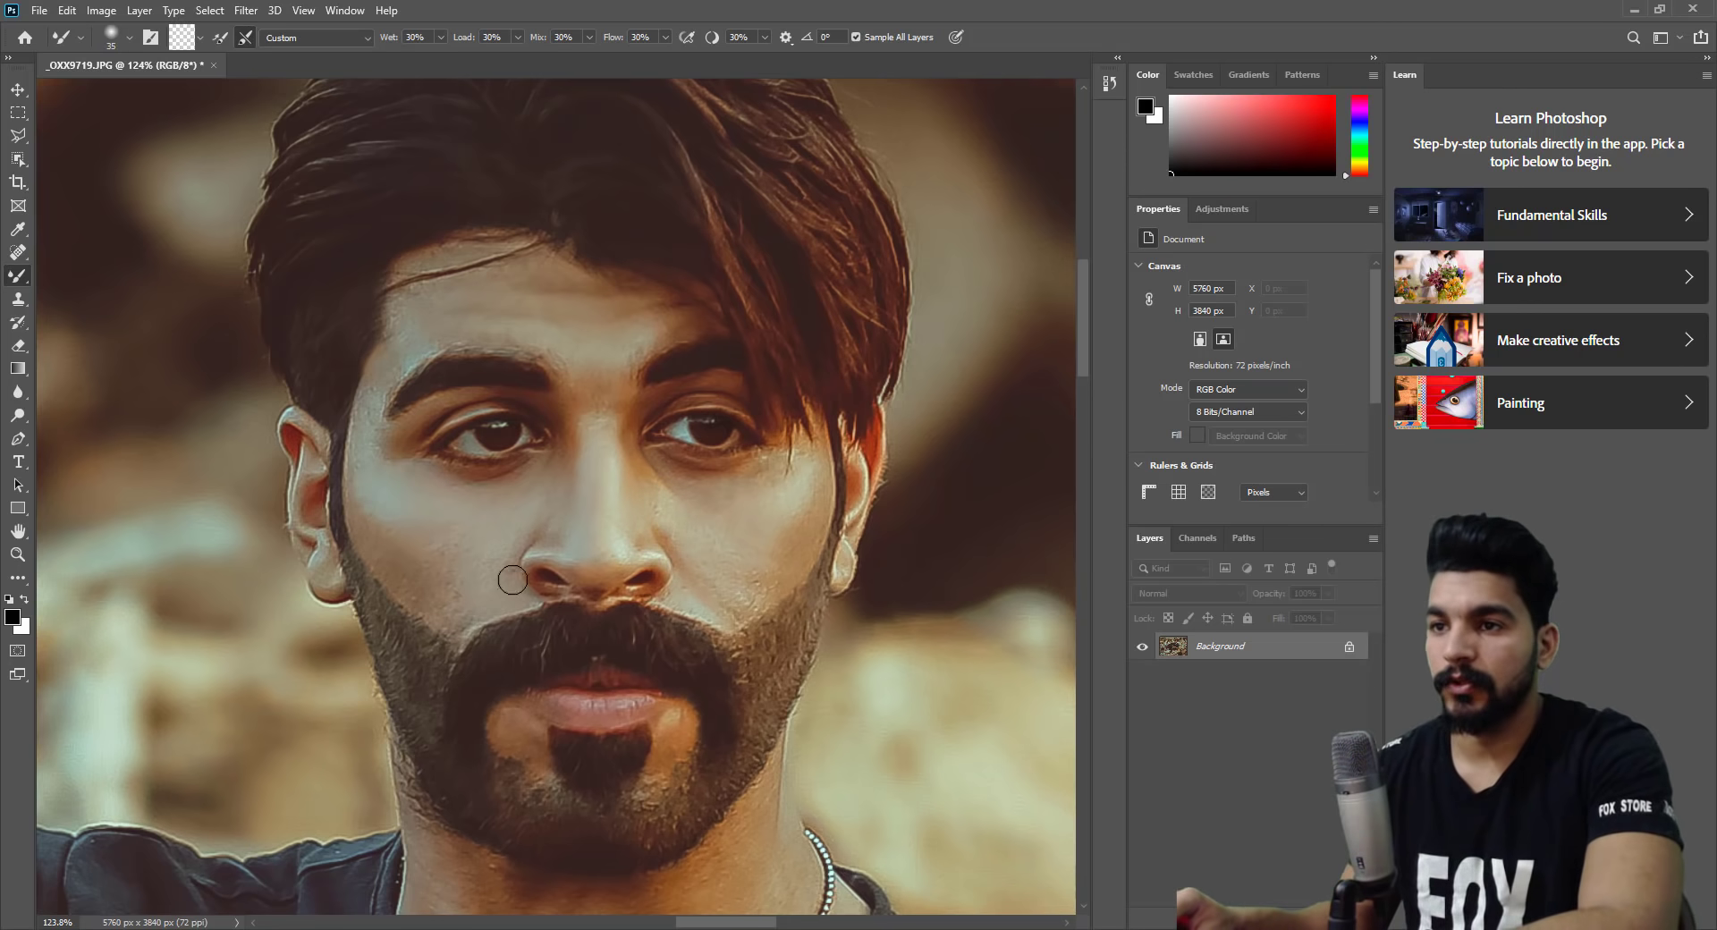
{"action": "key", "text": "bracketright"}
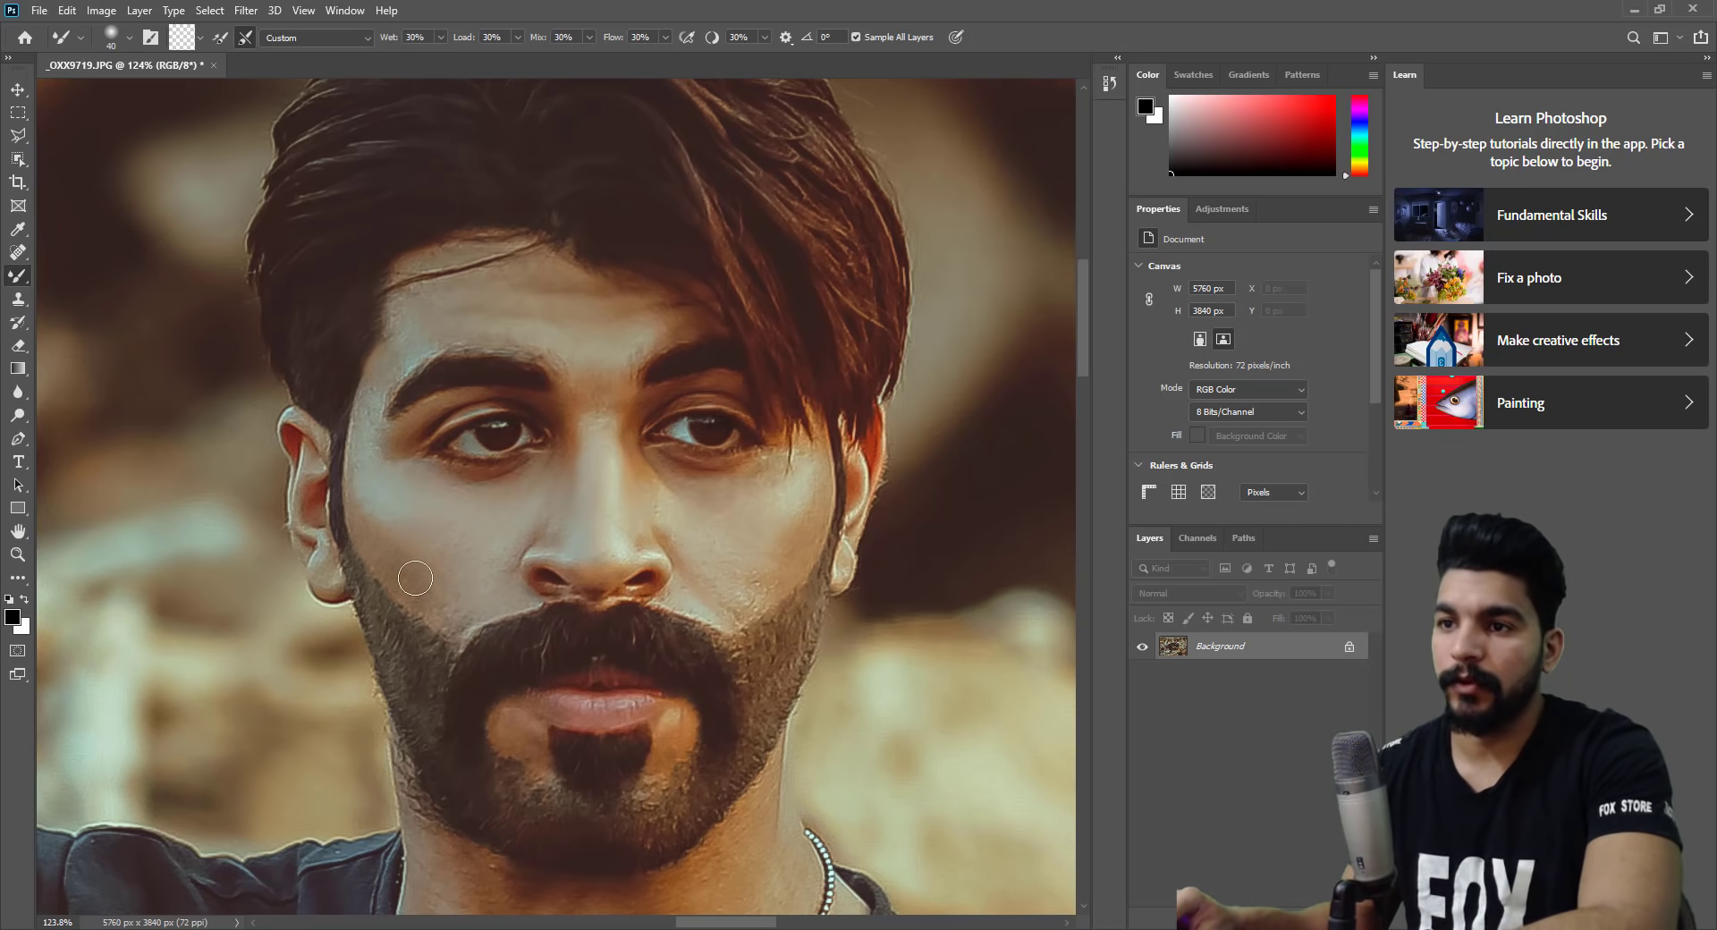
{"action": "key", "text": "bracketright"}
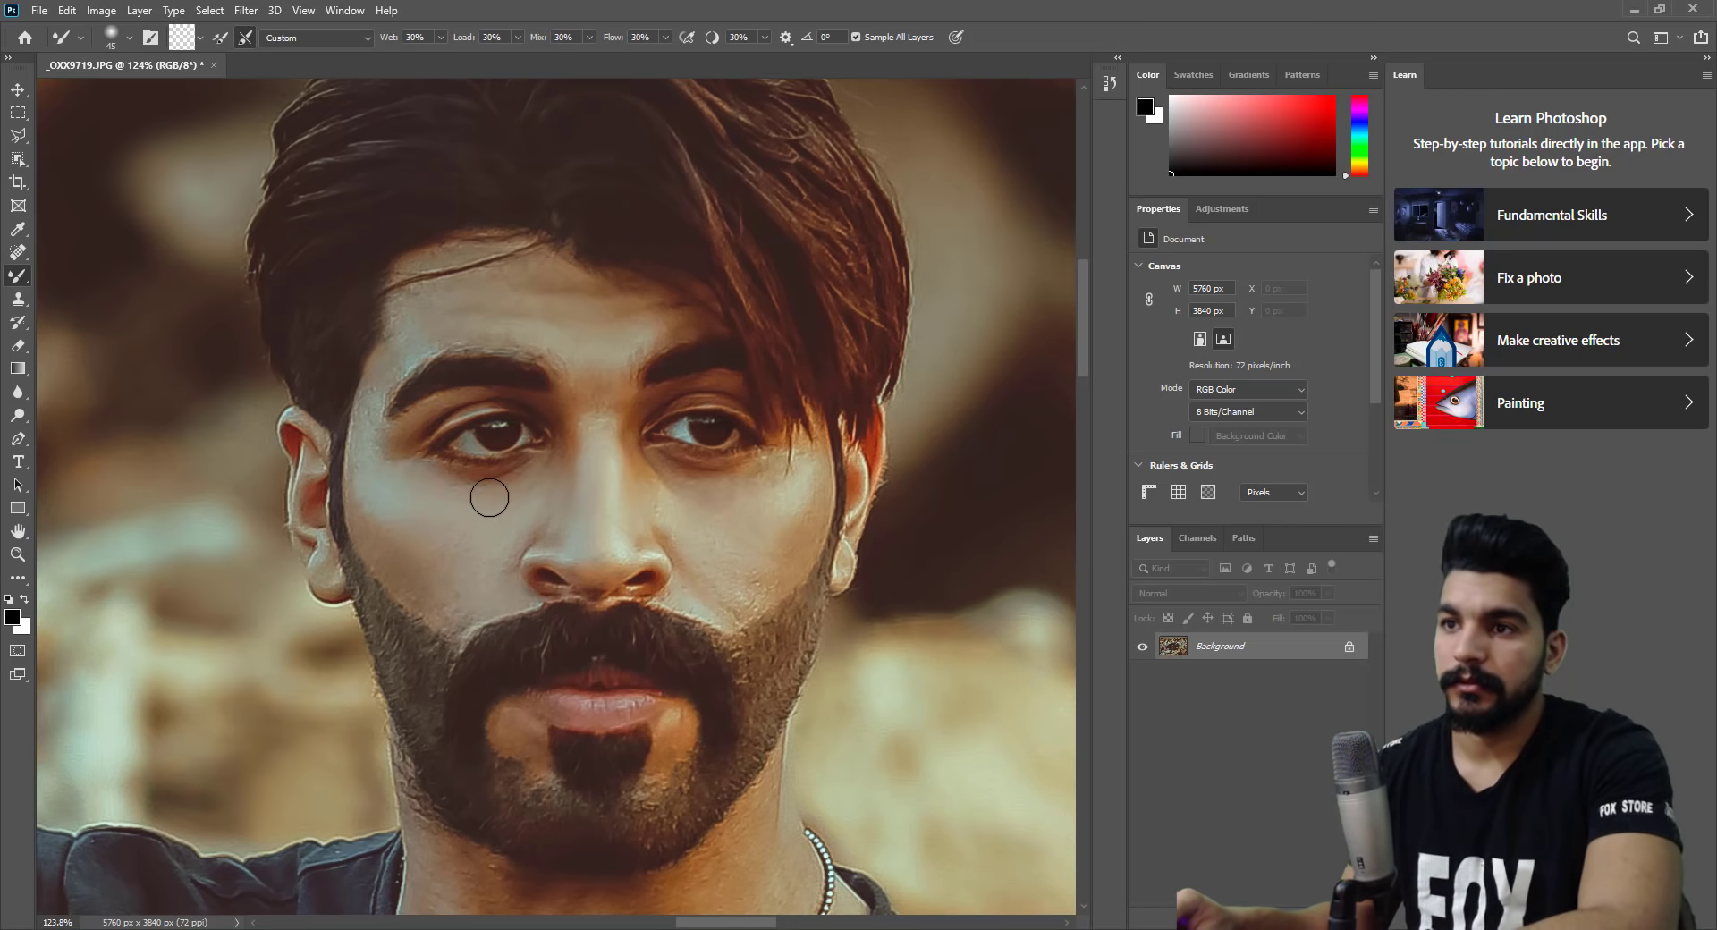
{"action": "left_click_drag", "start_coordinate": [724, 551], "coordinate": [703, 572]}
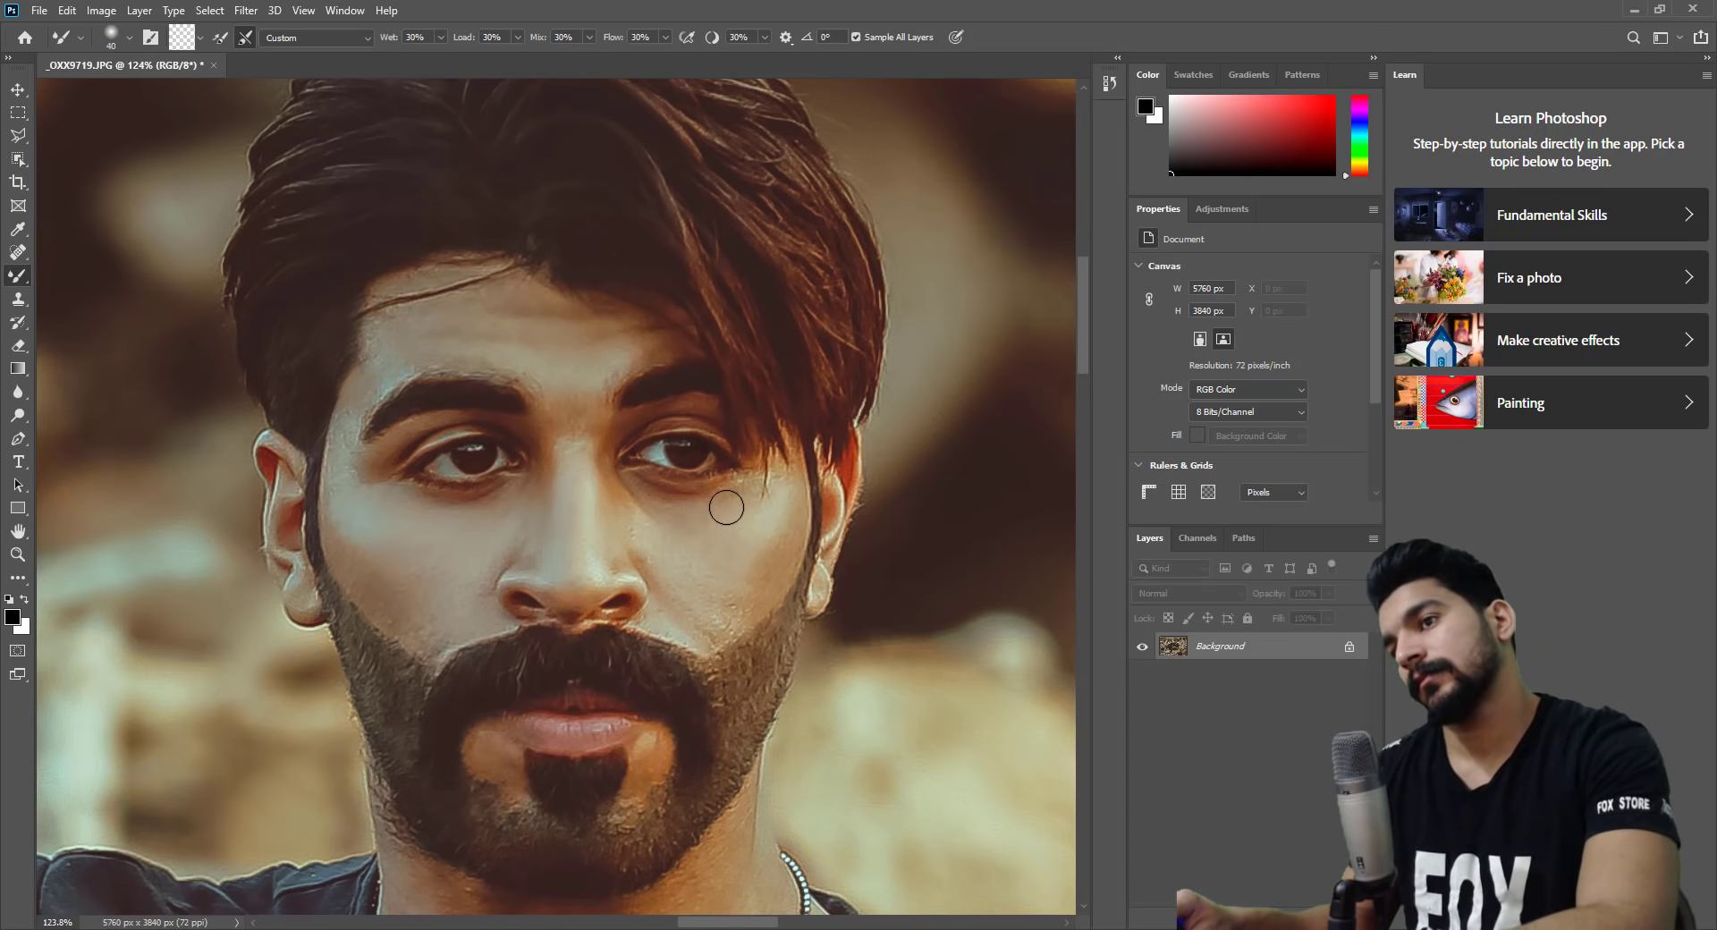
{"action": "key", "text": "bracketleft"}
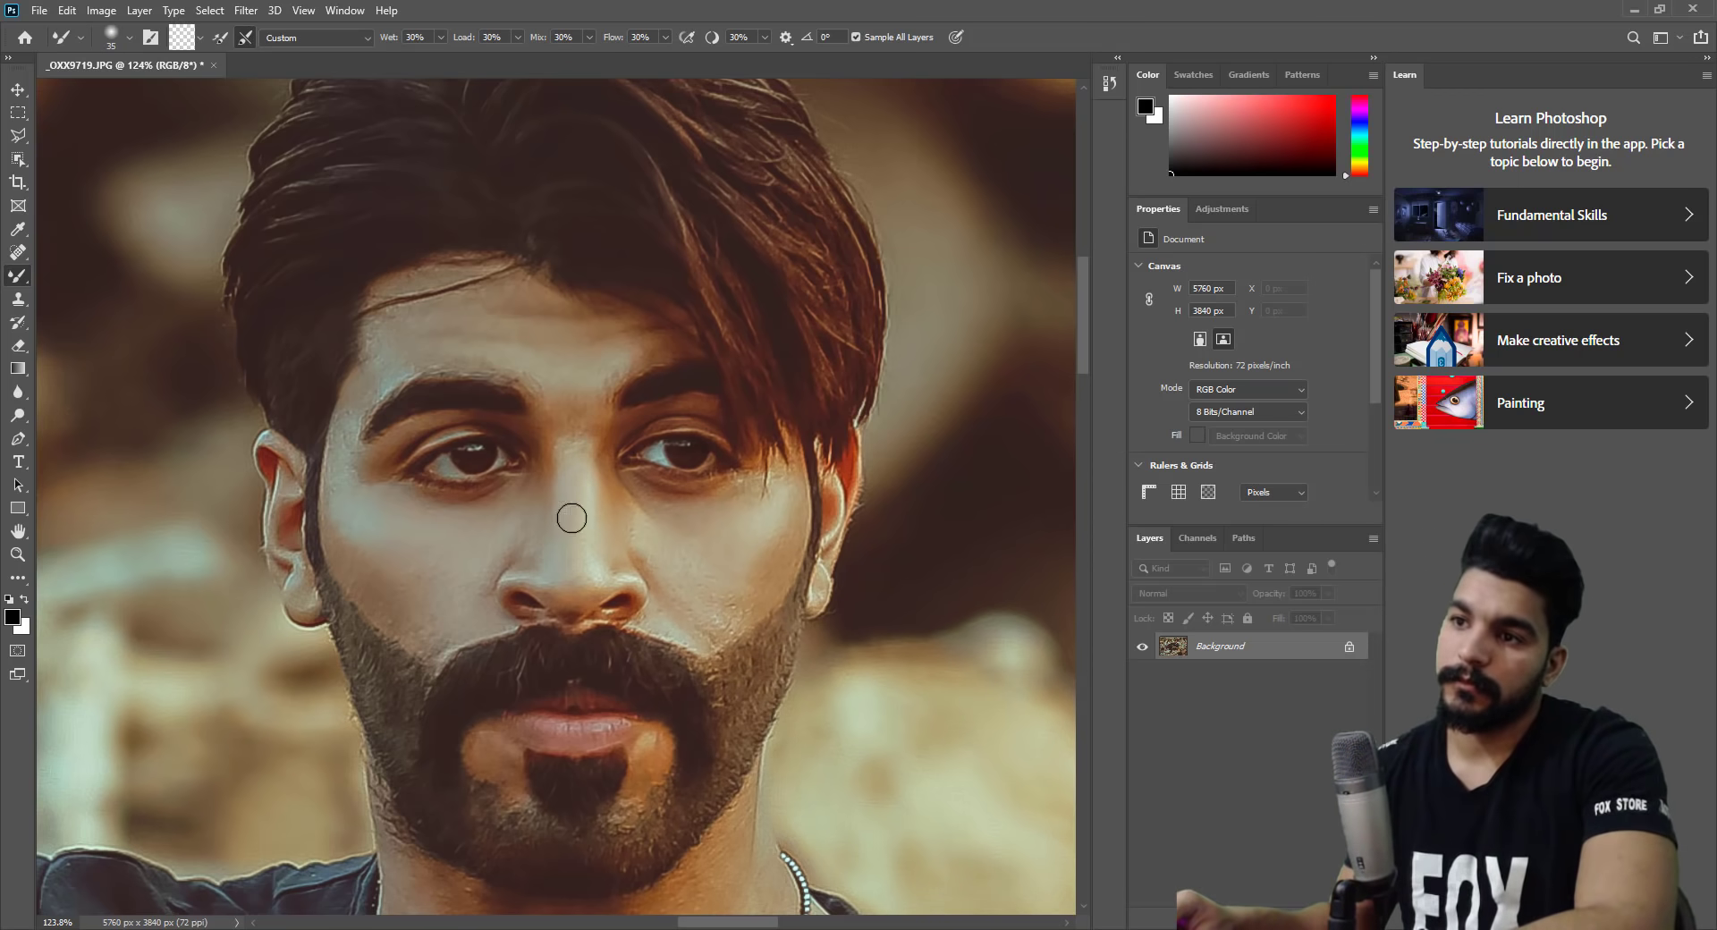
{"action": "left_click", "coordinate": [17, 554]}
Apply Unsharp Mask with Amount 98%, Radius 1.7 pixels and Threshold 0.
{"action": "key", "text": "ctrl+0"}
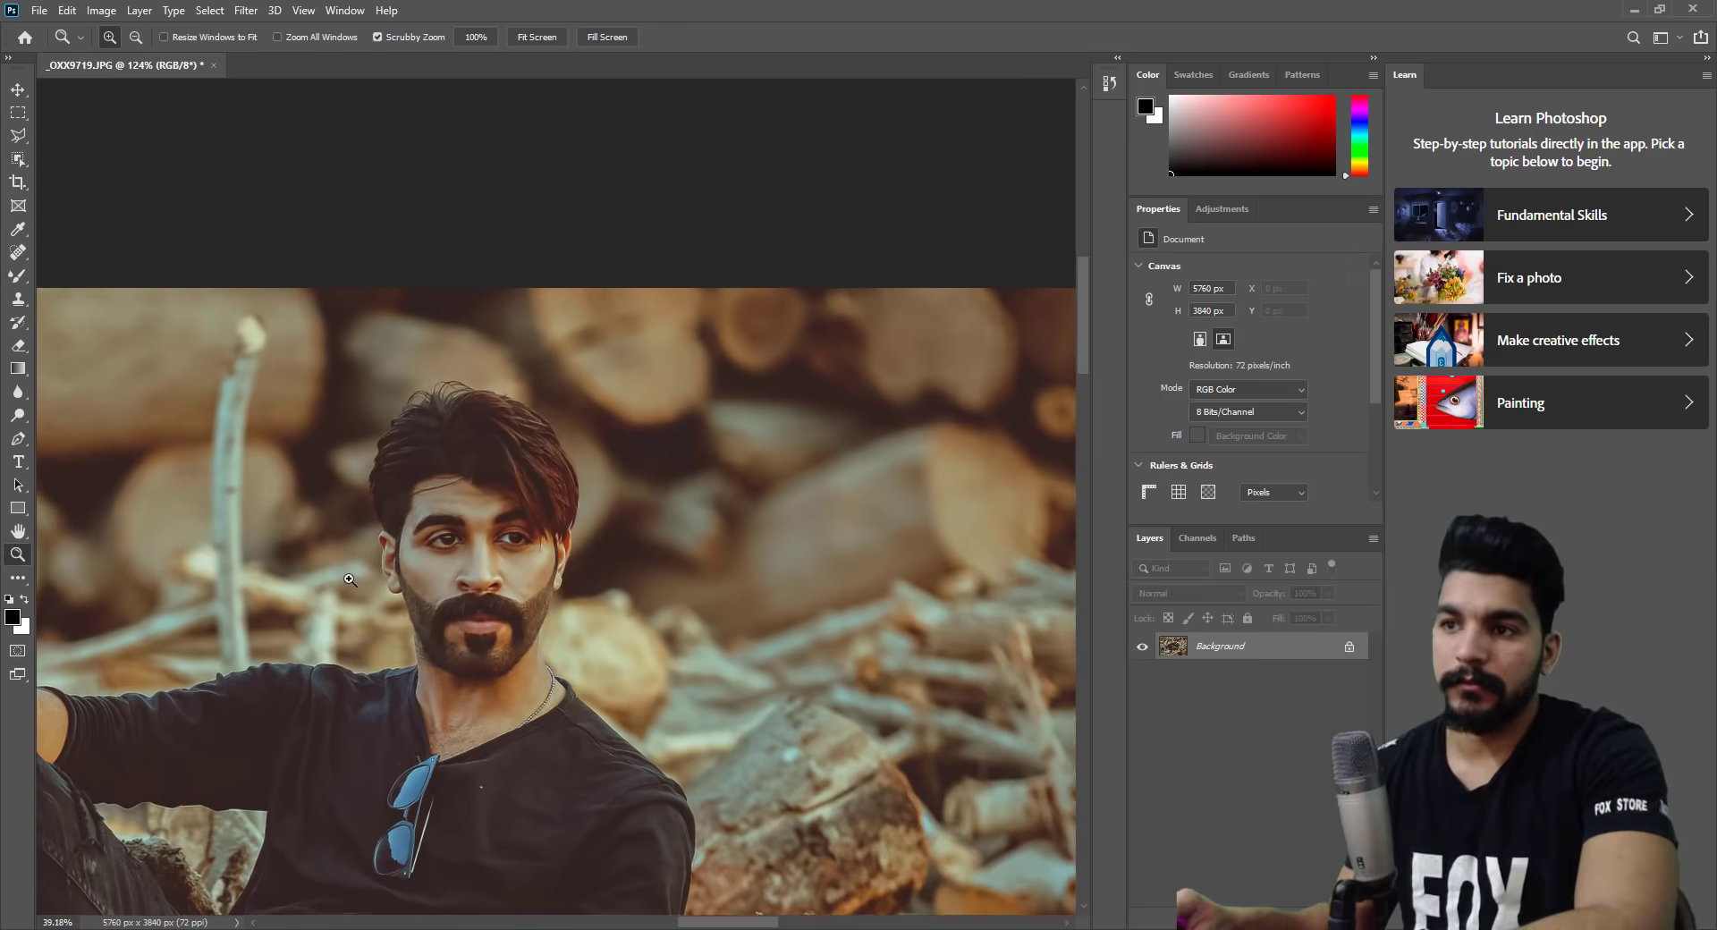
{"action": "left_click_drag", "start_coordinate": [475, 655], "coordinate": [662, 388]}
{"action": "scroll", "coordinate": [664, 358], "scroll_direction": "down", "scroll_amount": 5}
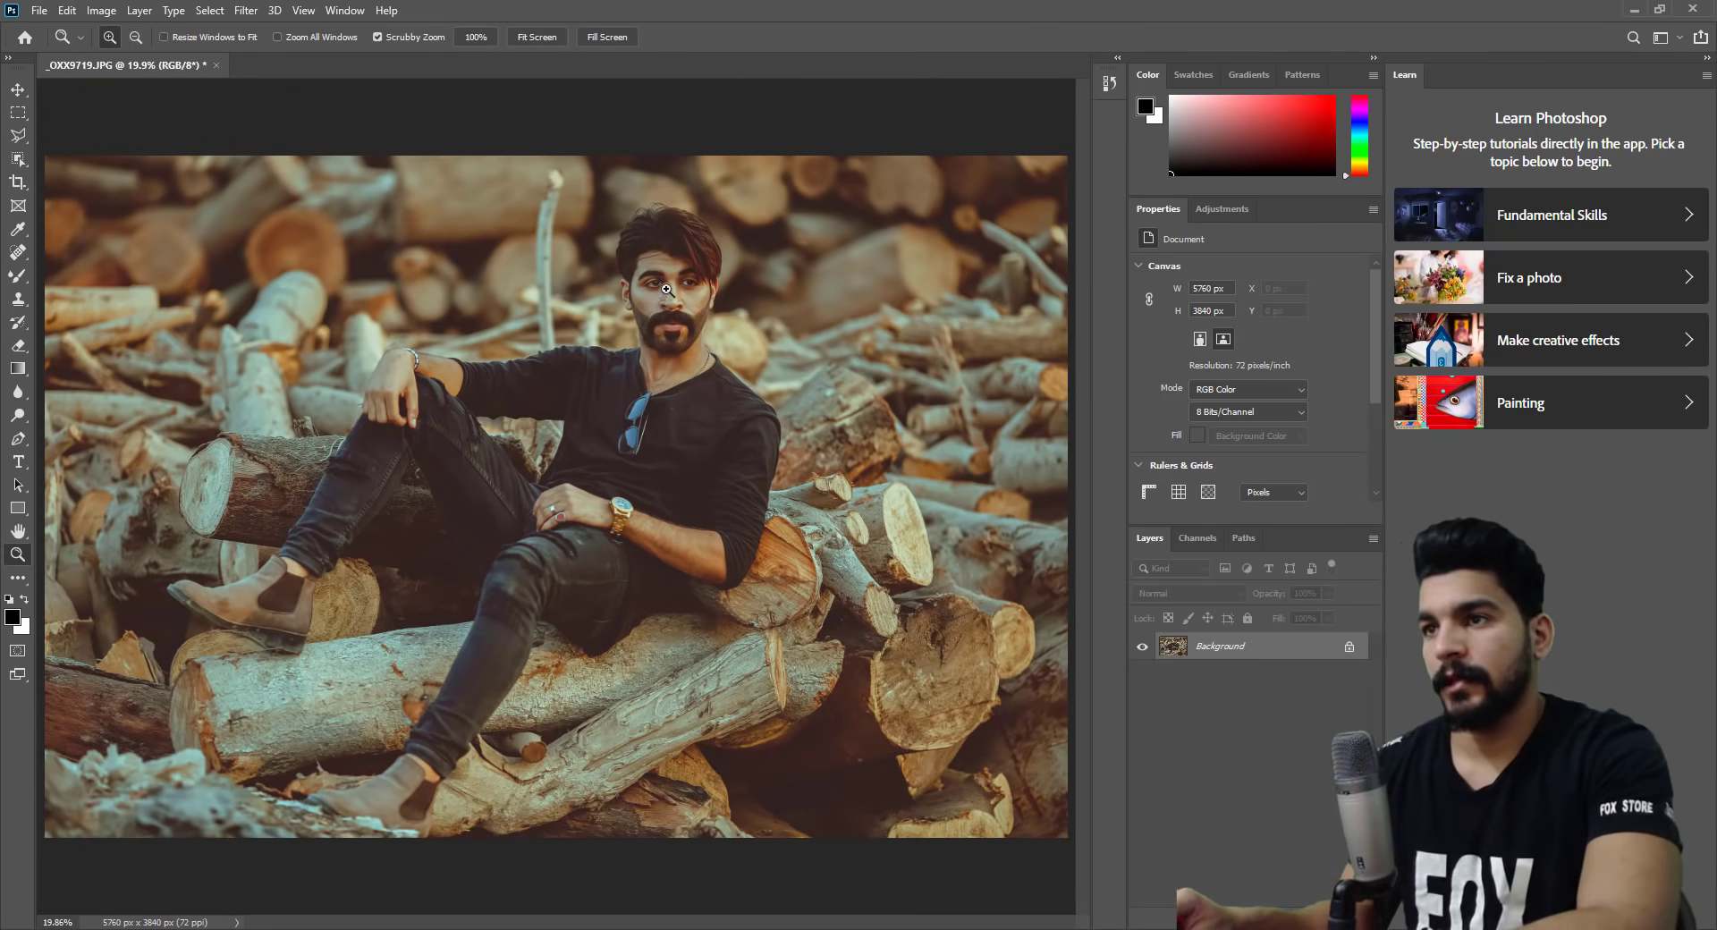
{"action": "left_click_drag", "start_coordinate": [666, 289], "coordinate": [805, 292]}
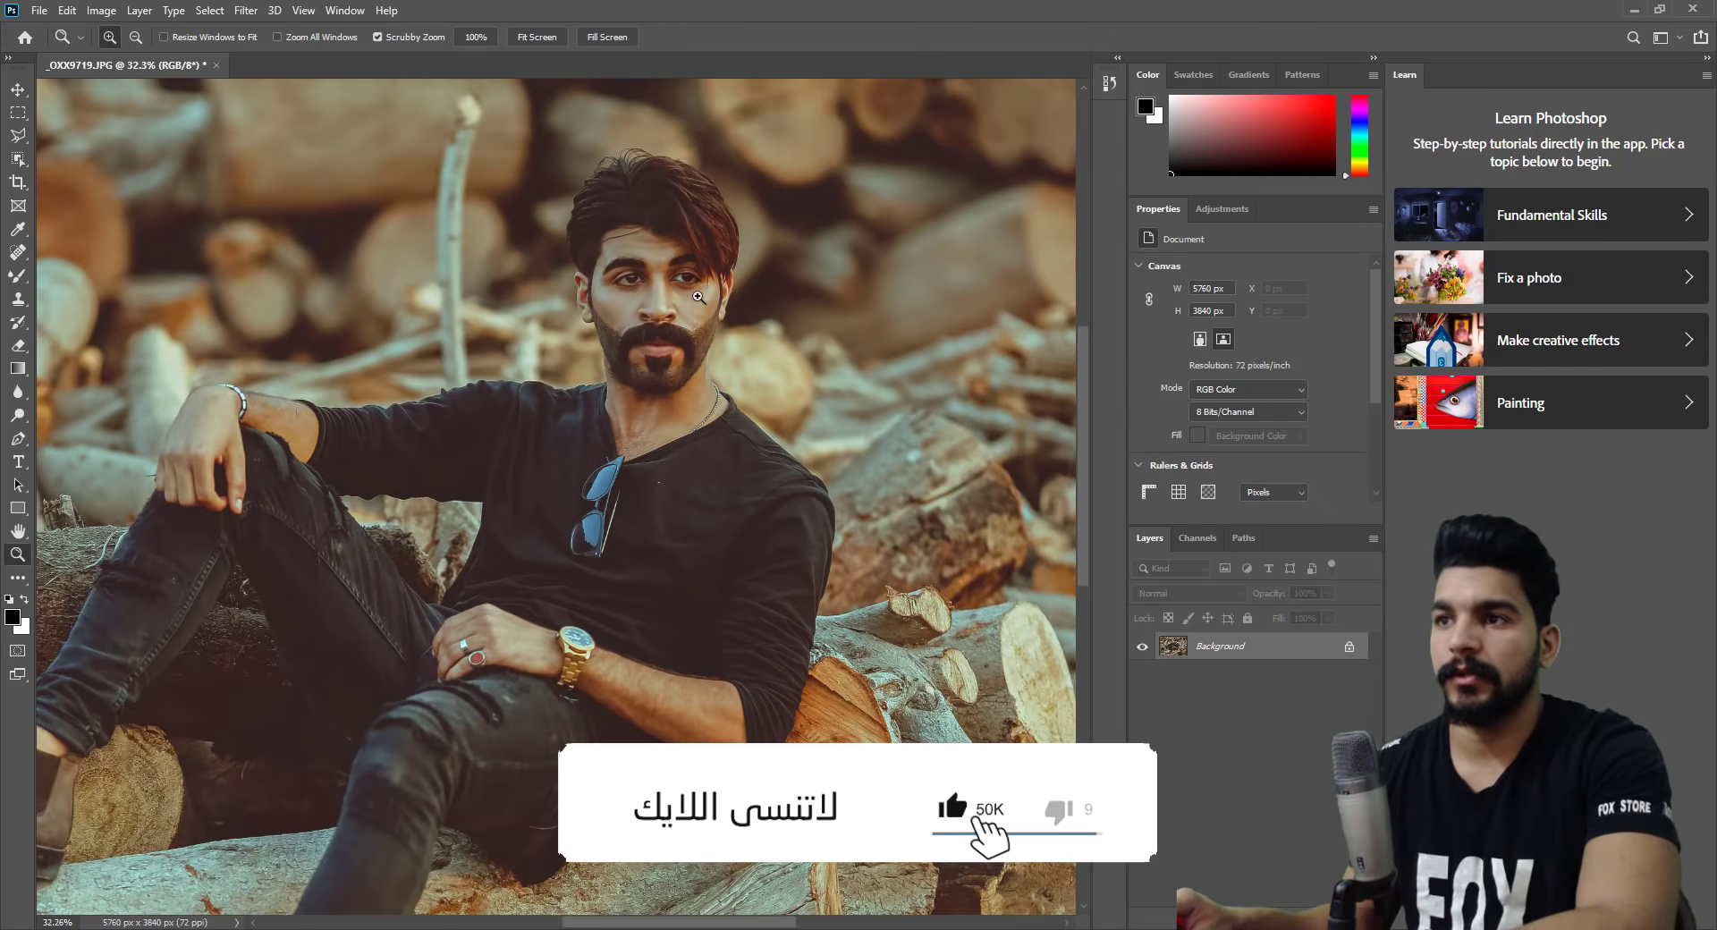
{"action": "left_click", "coordinate": [246, 9]}
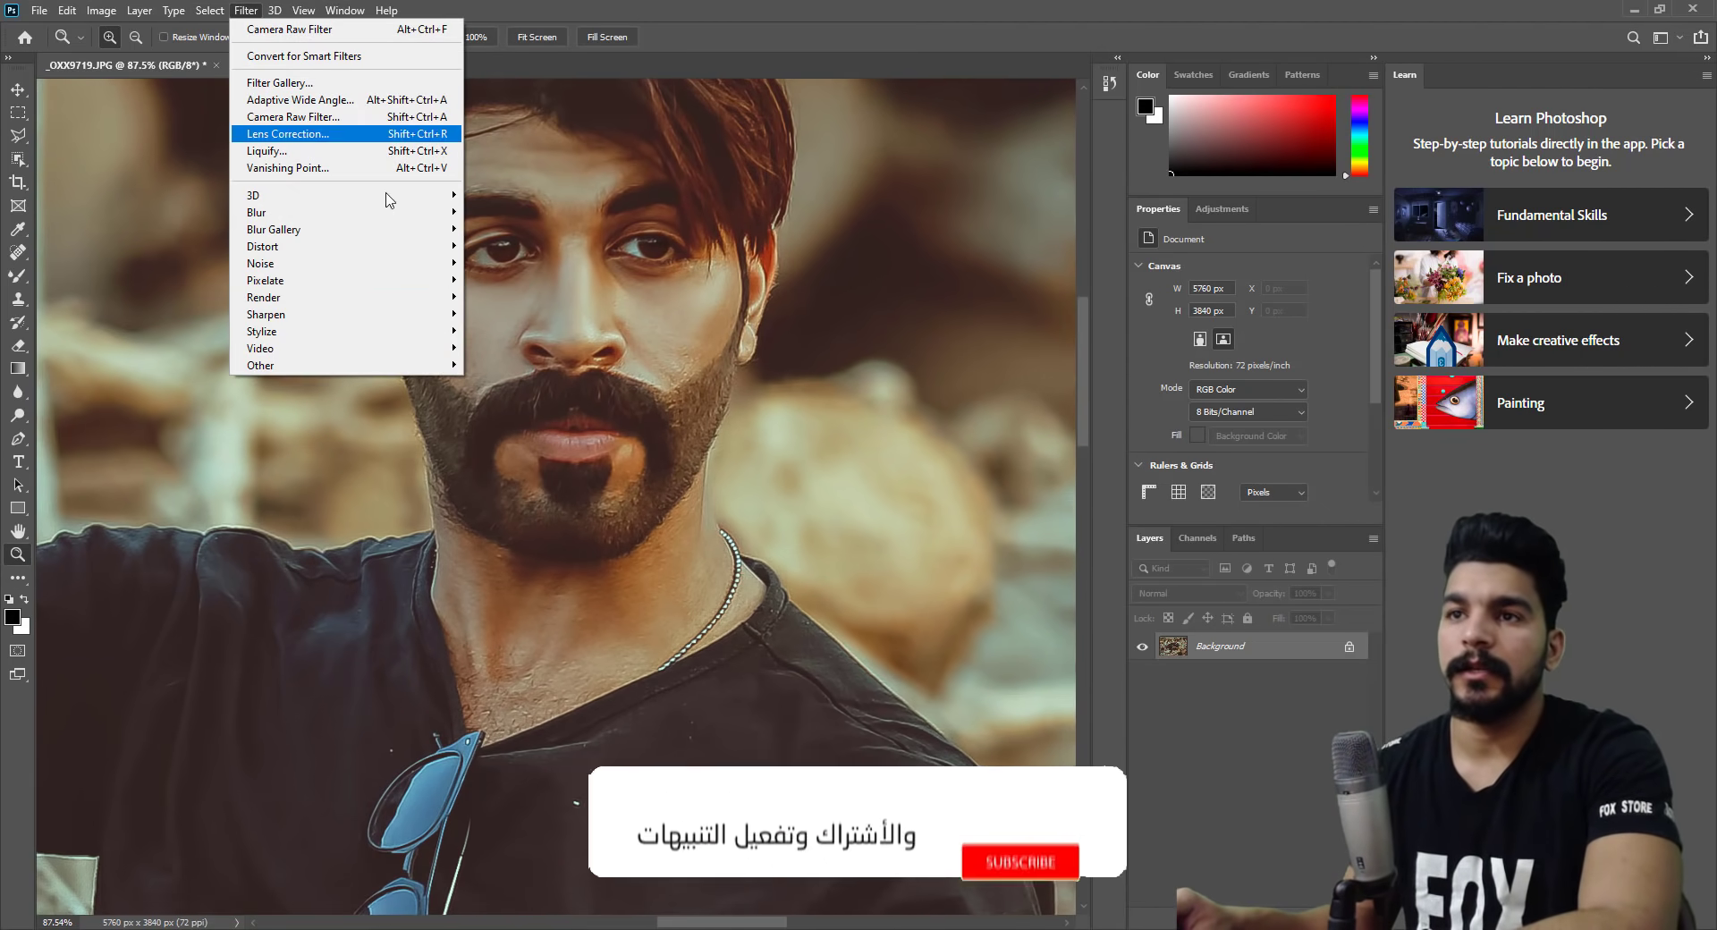
{"action": "mouse_move", "coordinate": [346, 314]}
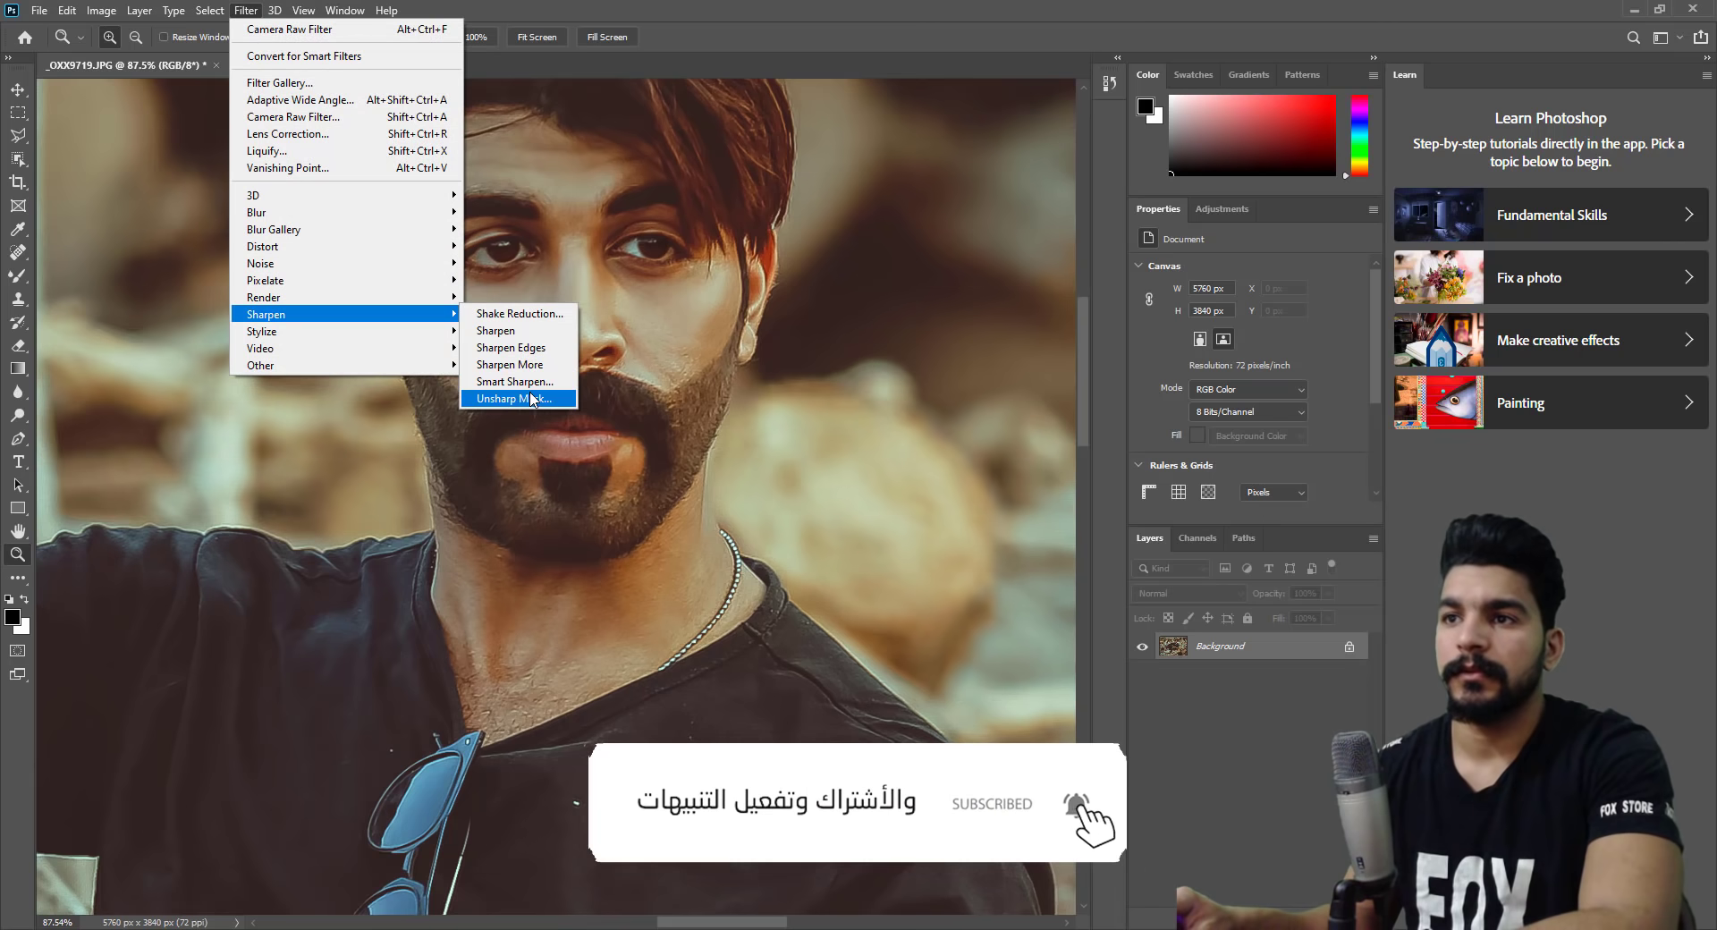
{"action": "left_click", "coordinate": [510, 397]}
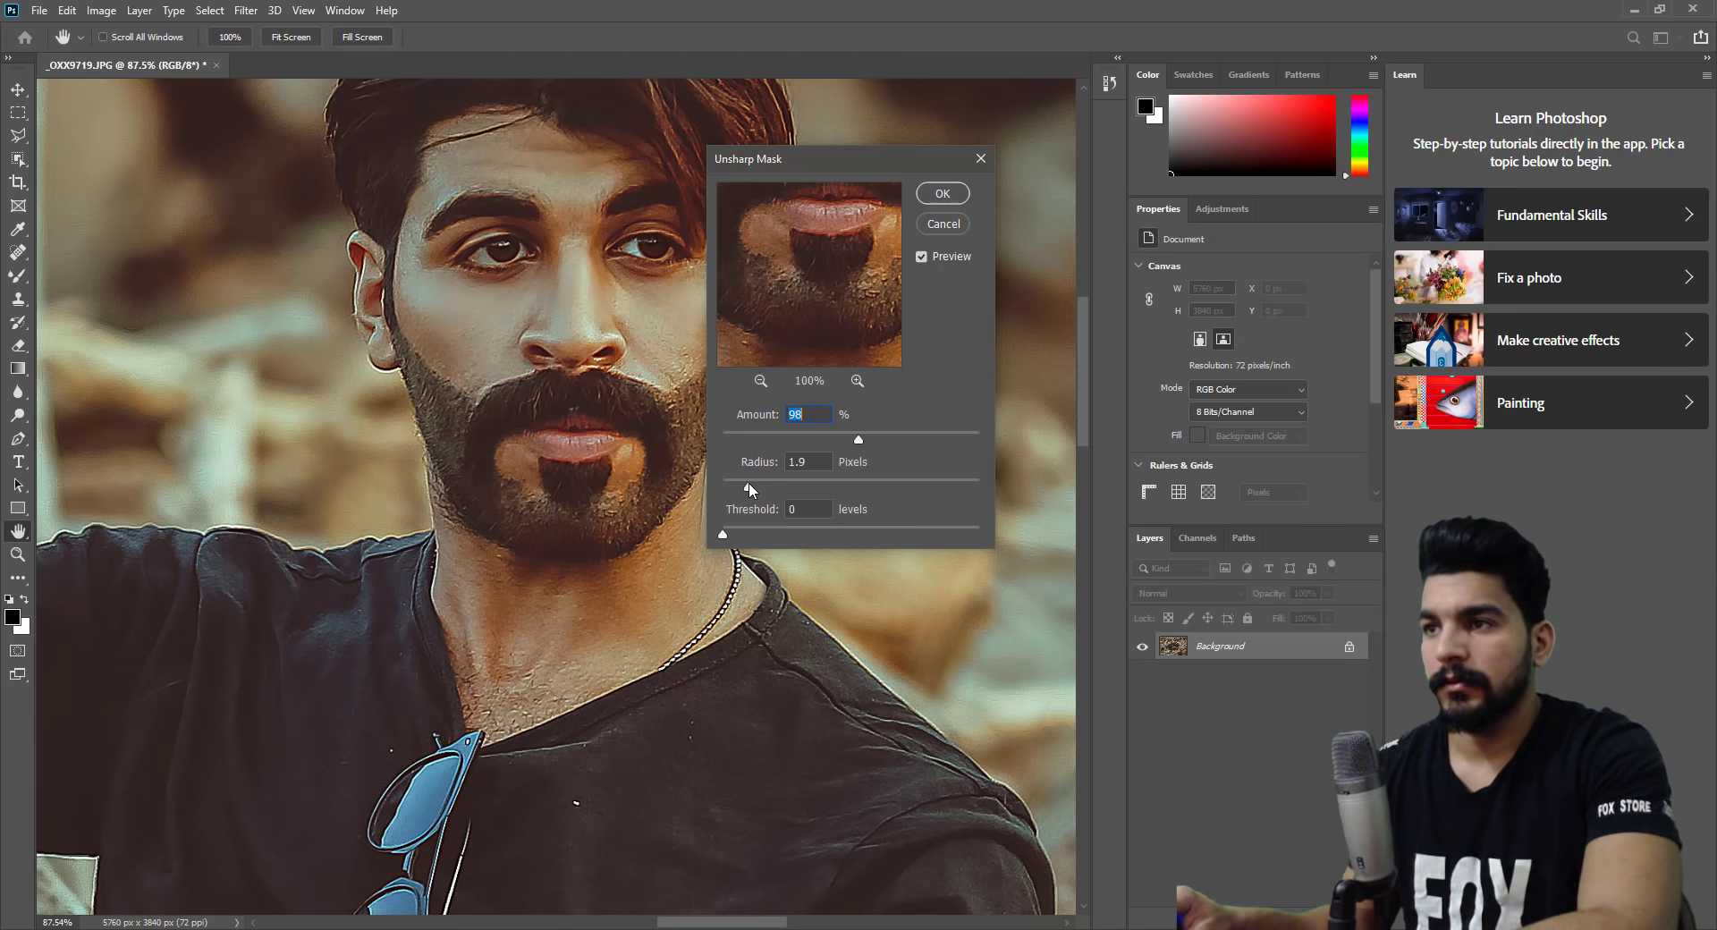
{"action": "left_click", "coordinate": [748, 484]}
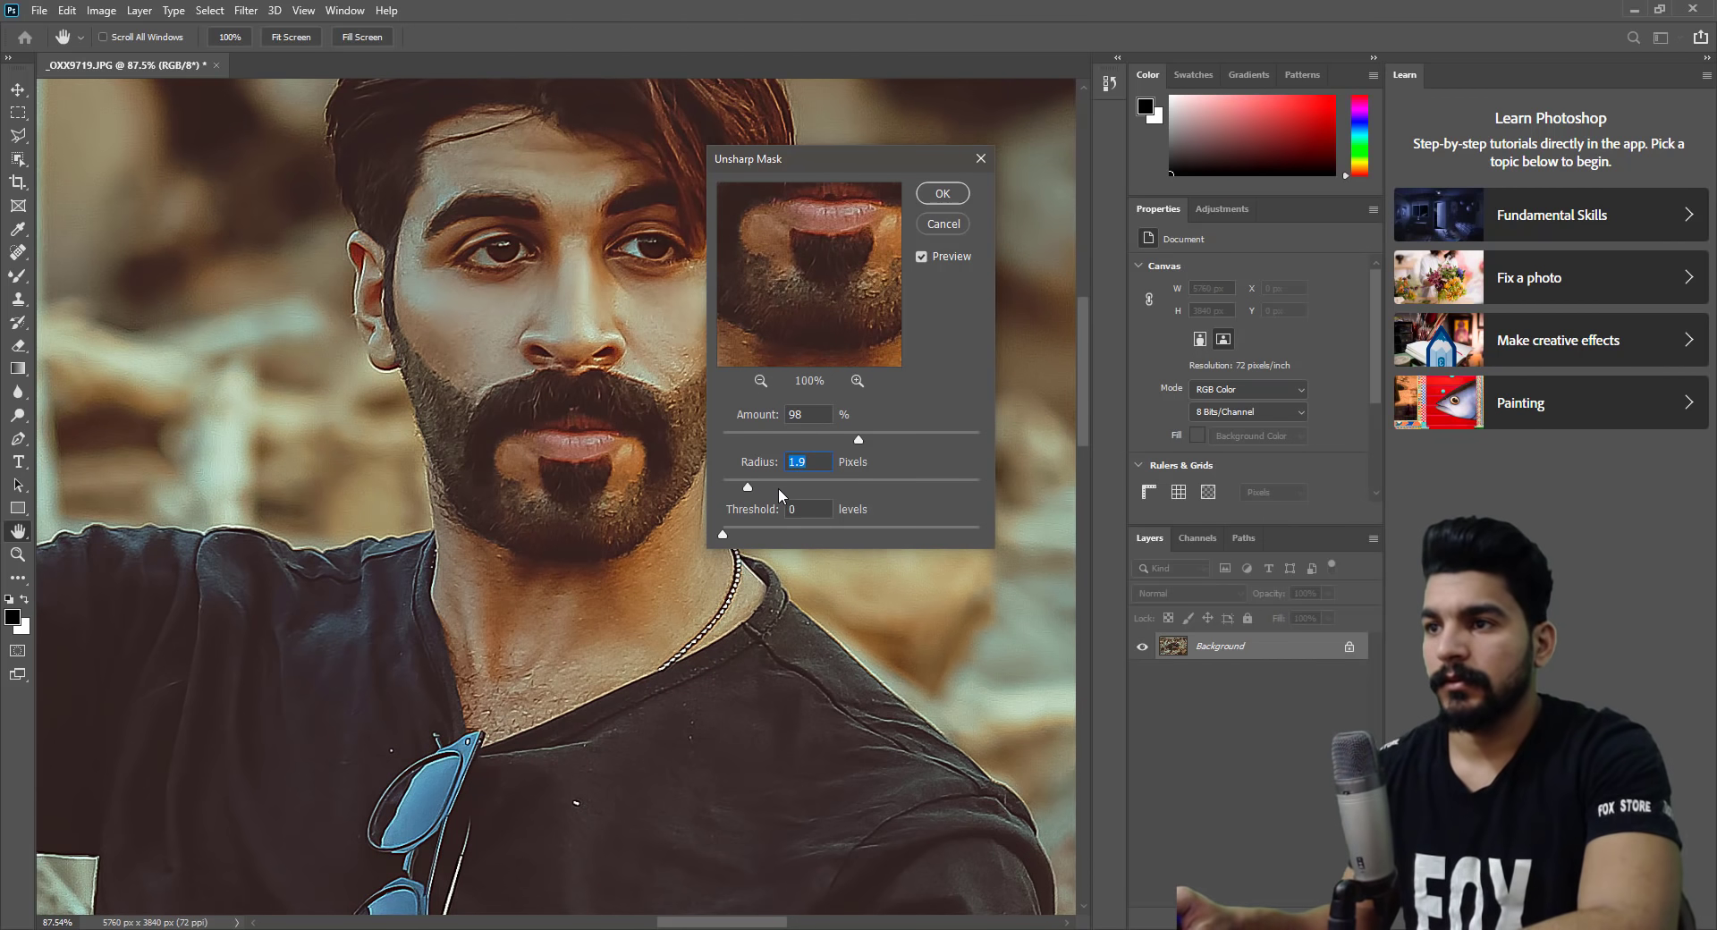
{"action": "left_click_drag", "start_coordinate": [748, 485], "coordinate": [745, 486]}
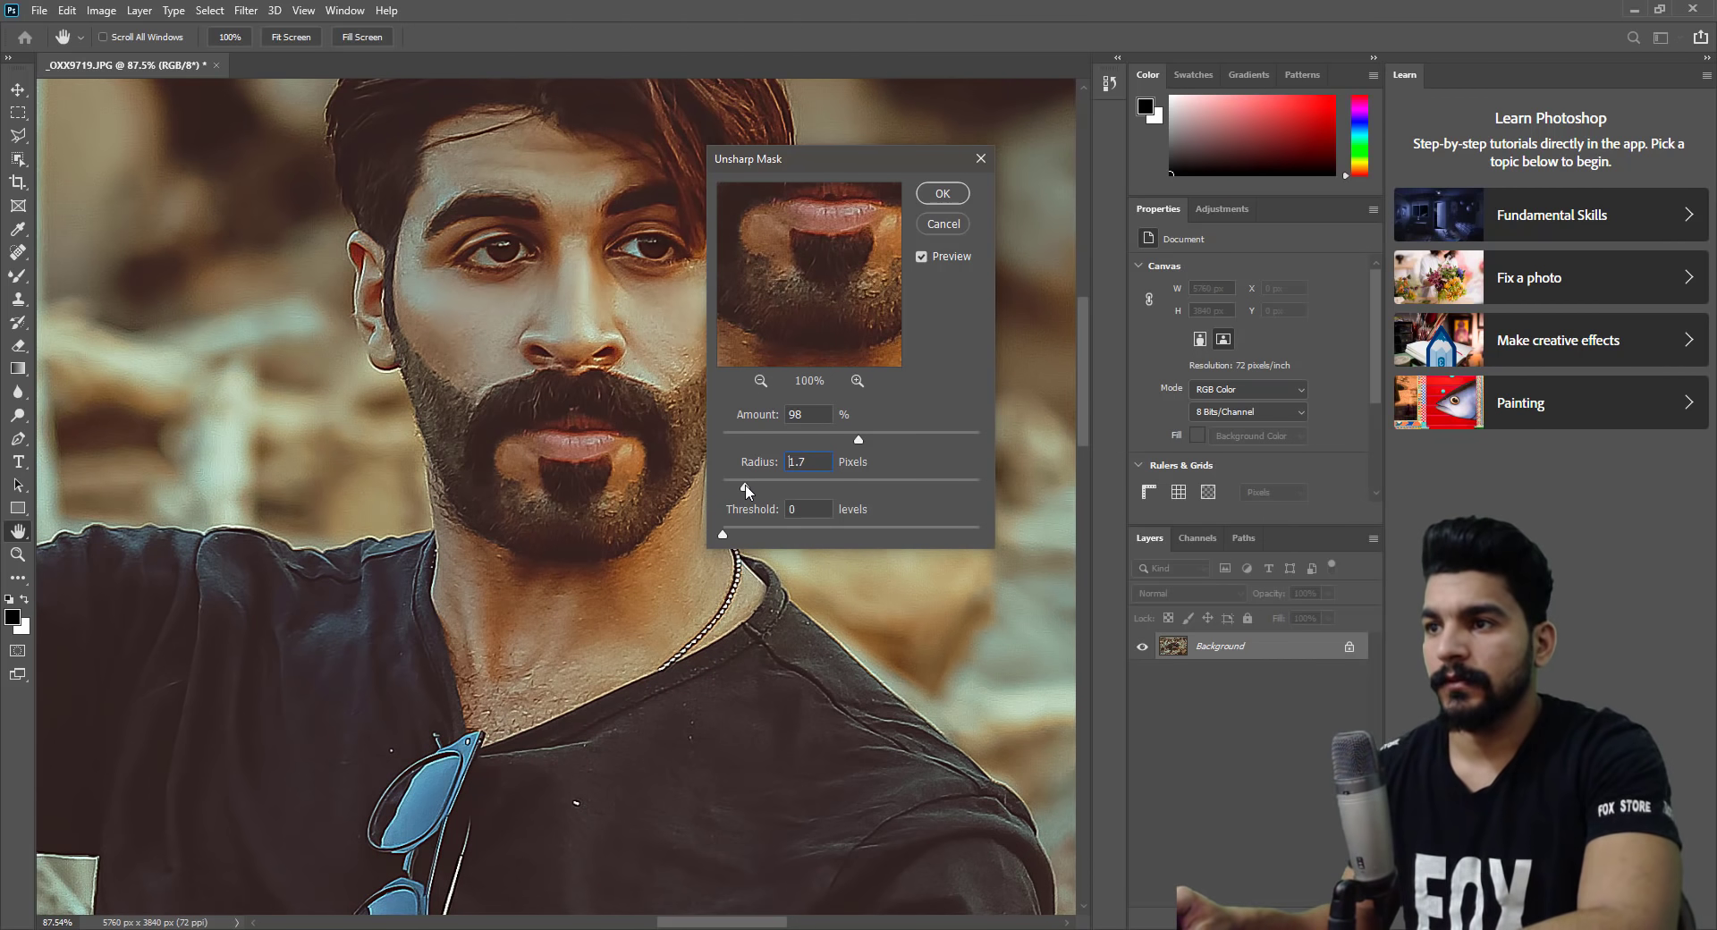
{"action": "left_click", "coordinate": [943, 193]}
Zoom out on the sharpened portrait with the Zoom tool.
{"action": "key", "text": "z"}
{"action": "left_click_drag", "start_coordinate": [760, 365], "coordinate": [709, 378]}
{"action": "right_click", "coordinate": [709, 377]}
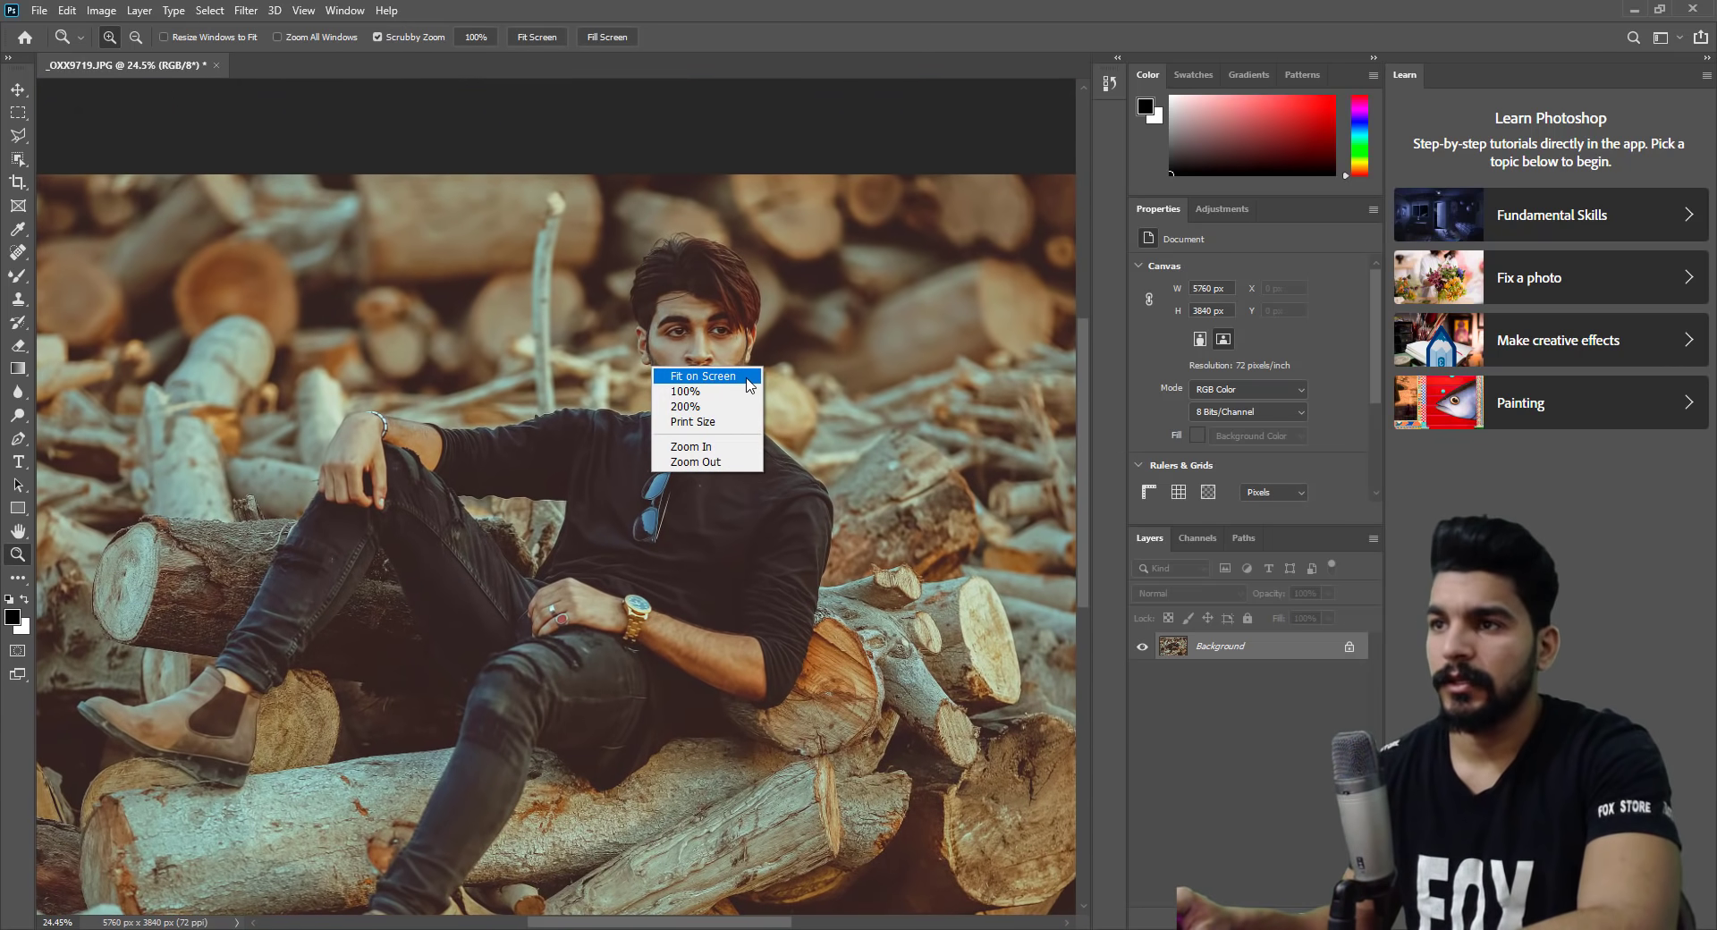
Zoom in on the man, then fit the whole photo on screen.
{"action": "left_click", "coordinate": [748, 384]}
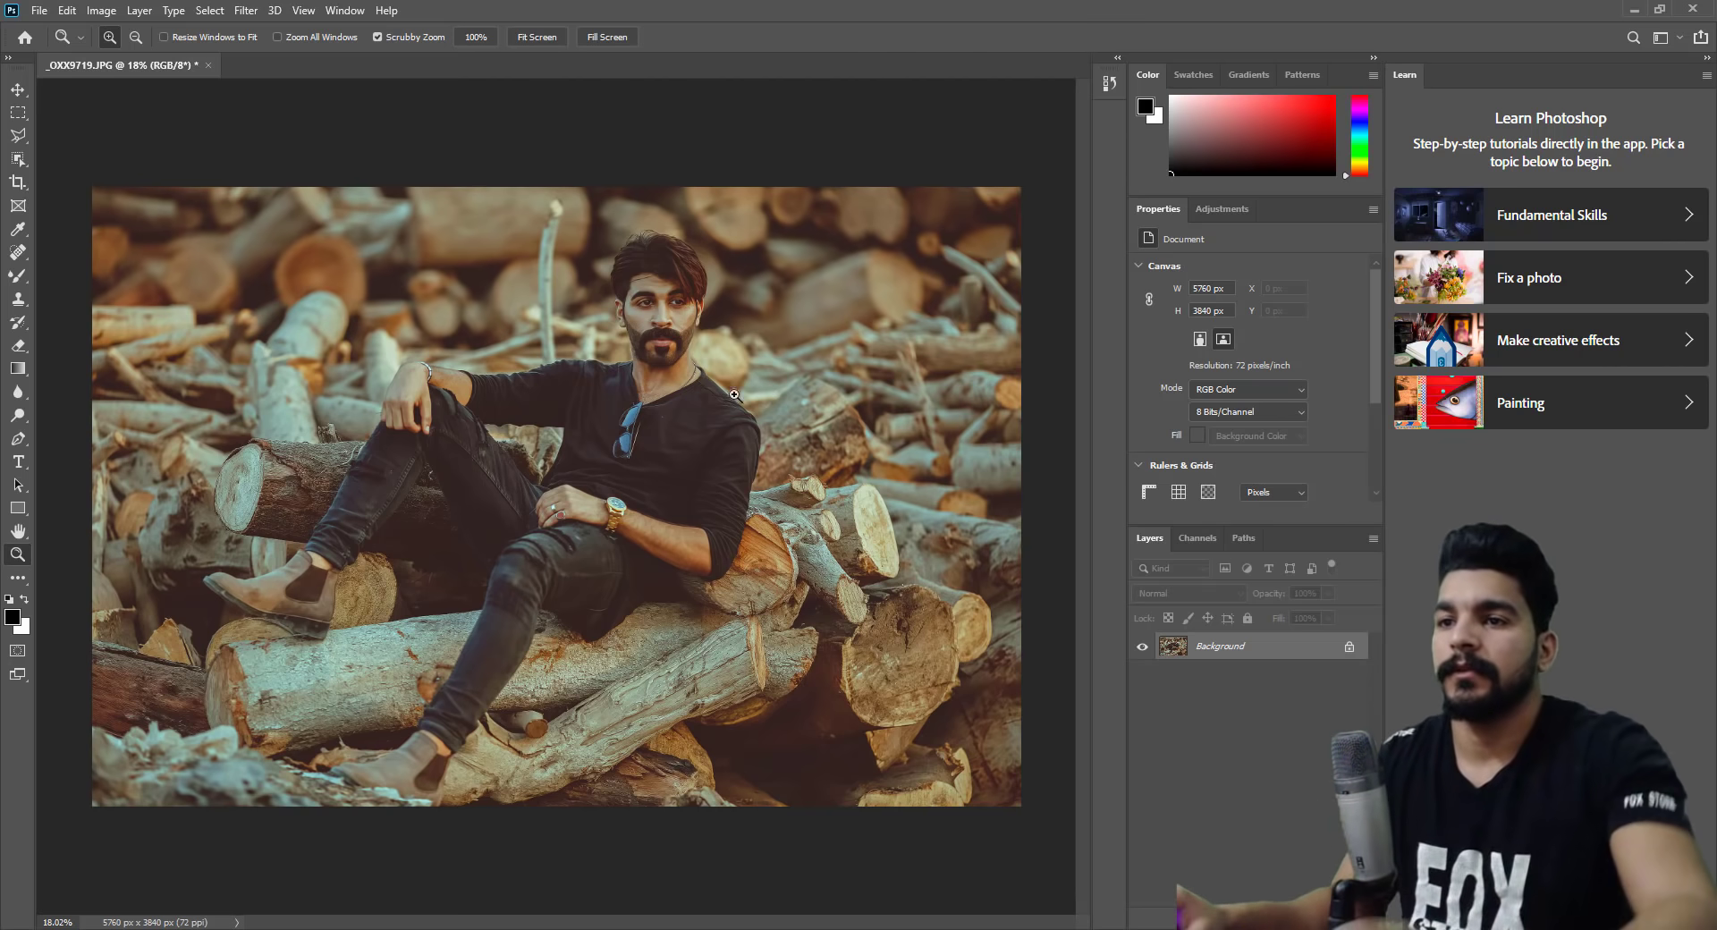
{"action": "left_click", "coordinate": [566, 427]}
{"action": "left_click", "coordinate": [566, 428]}
{"action": "right_click", "coordinate": [718, 426]}
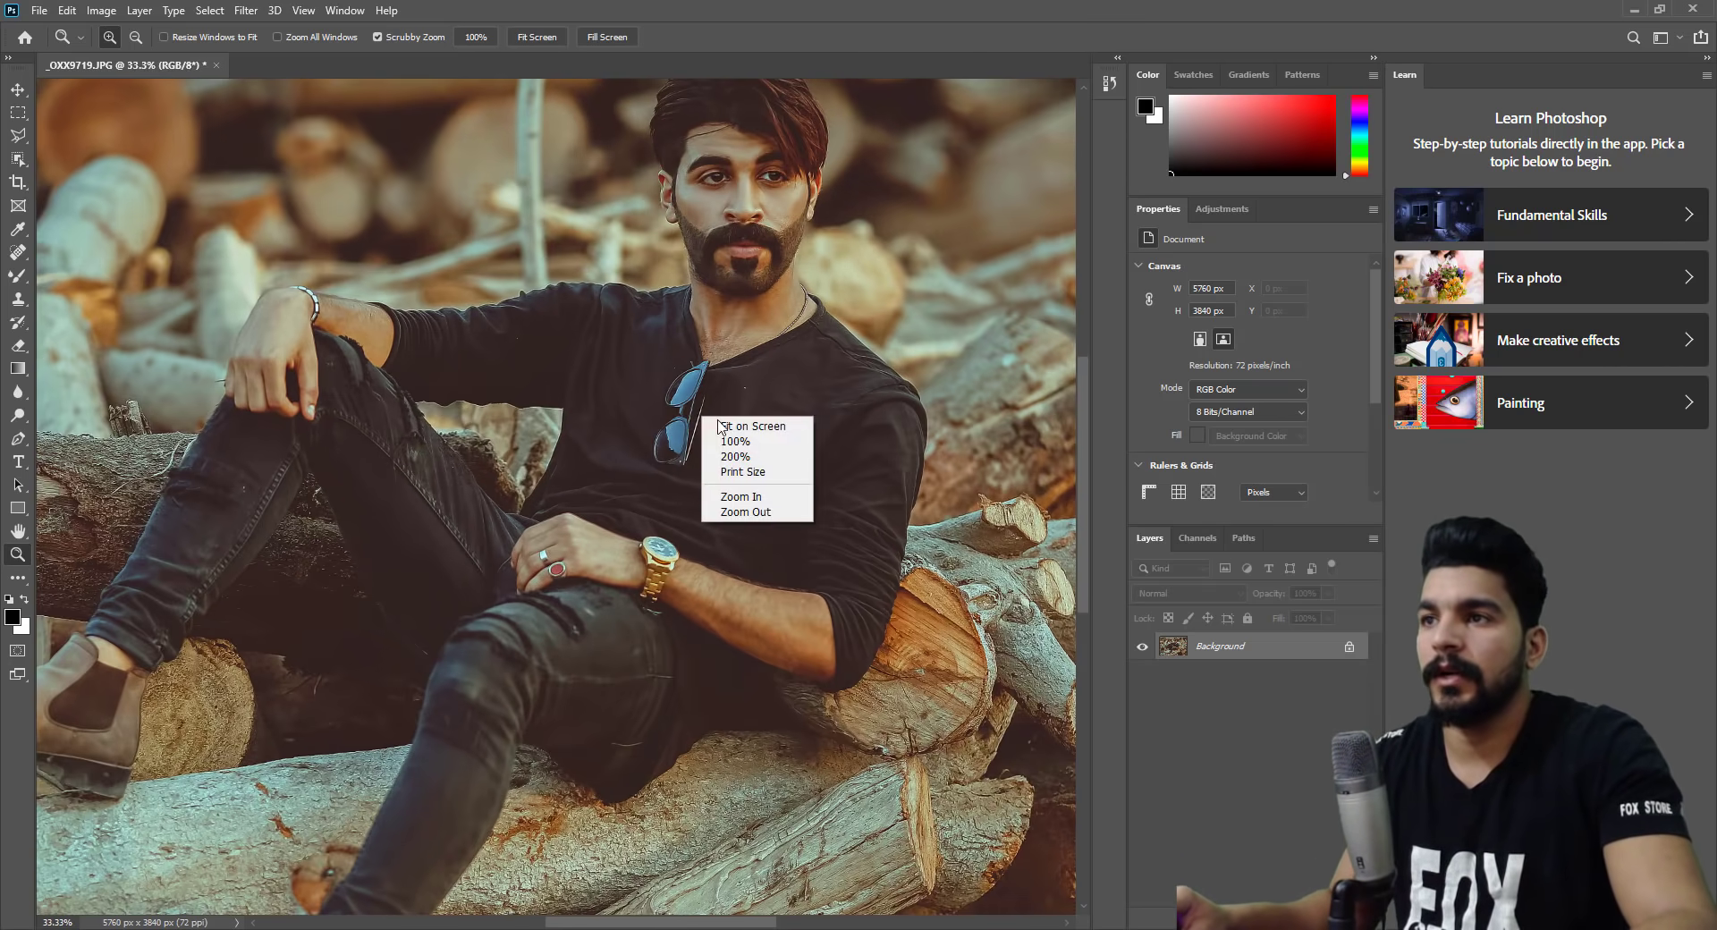
{"action": "left_click", "coordinate": [720, 426]}
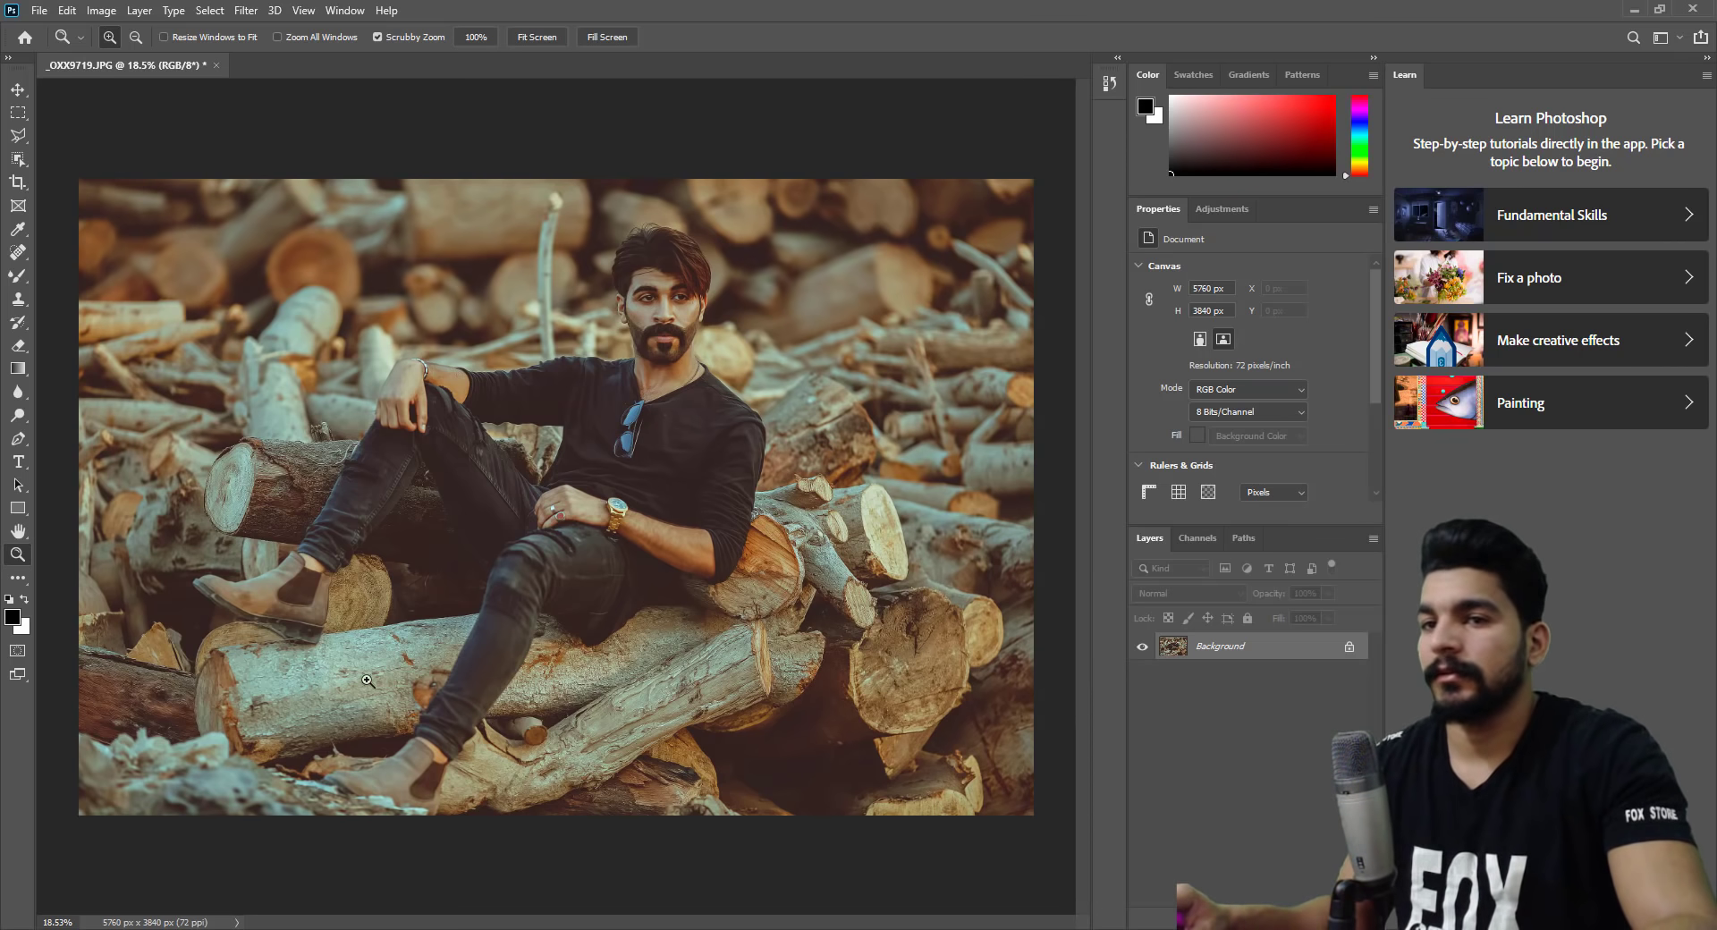
Set the foreground colour to a warm brown, #8a5f1f, sampled from the woodpile.
{"action": "left_click", "coordinate": [13, 618]}
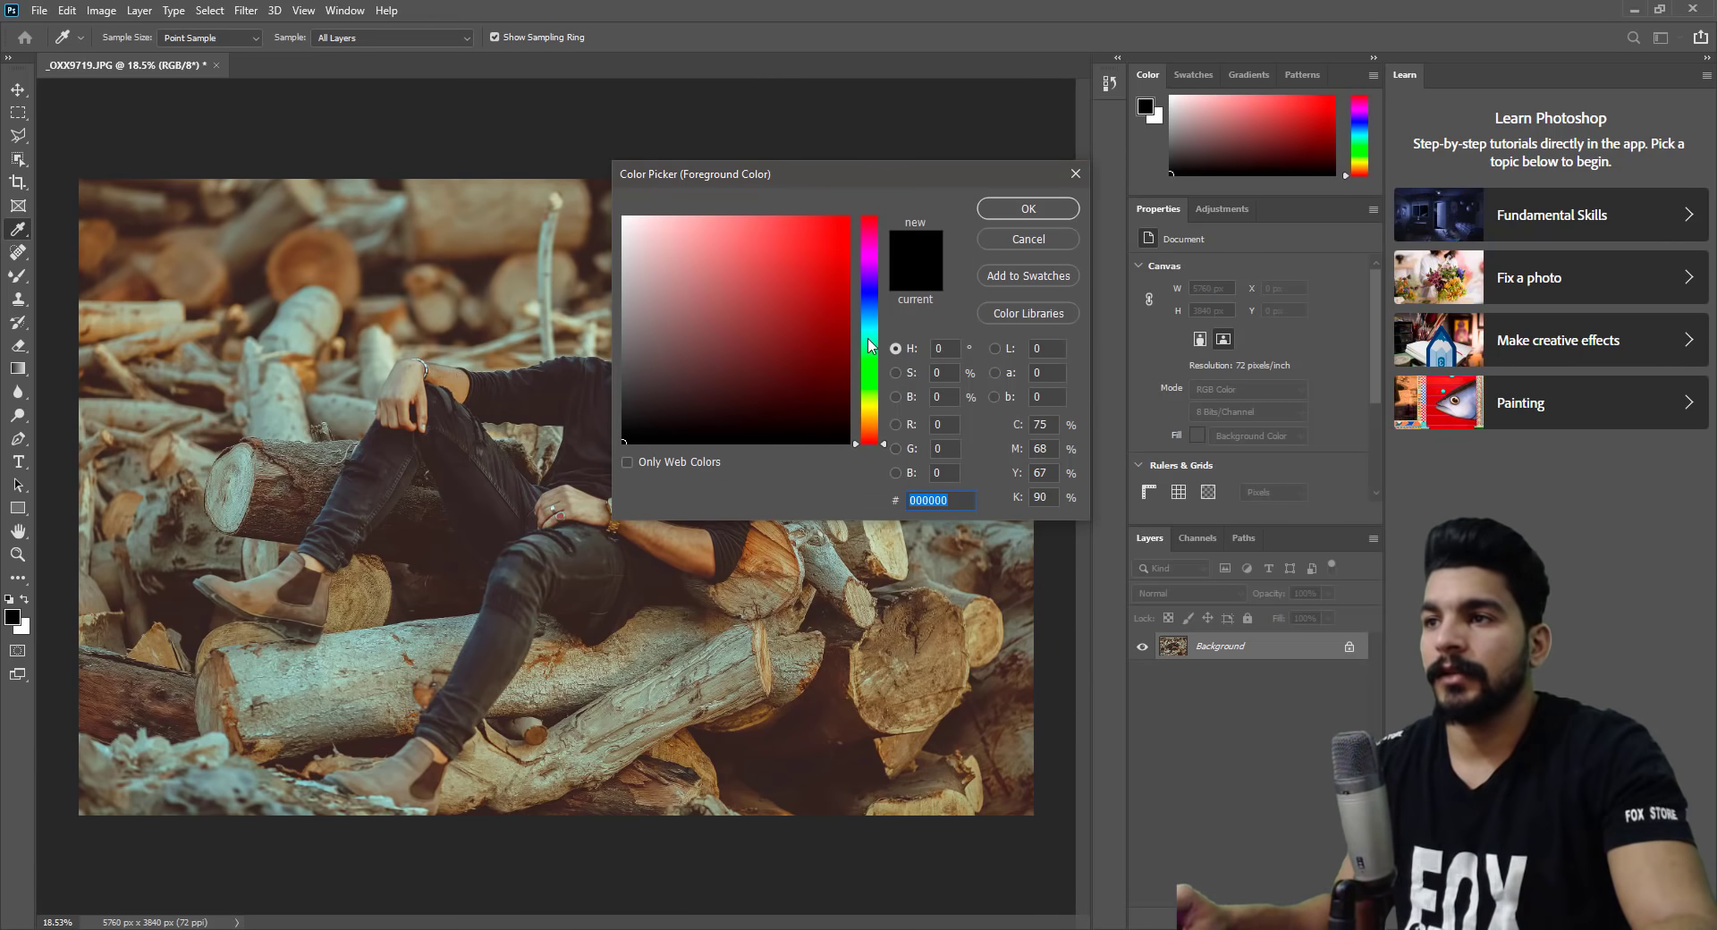
{"action": "left_click", "coordinate": [721, 536]}
{"action": "left_click", "coordinate": [799, 320]}
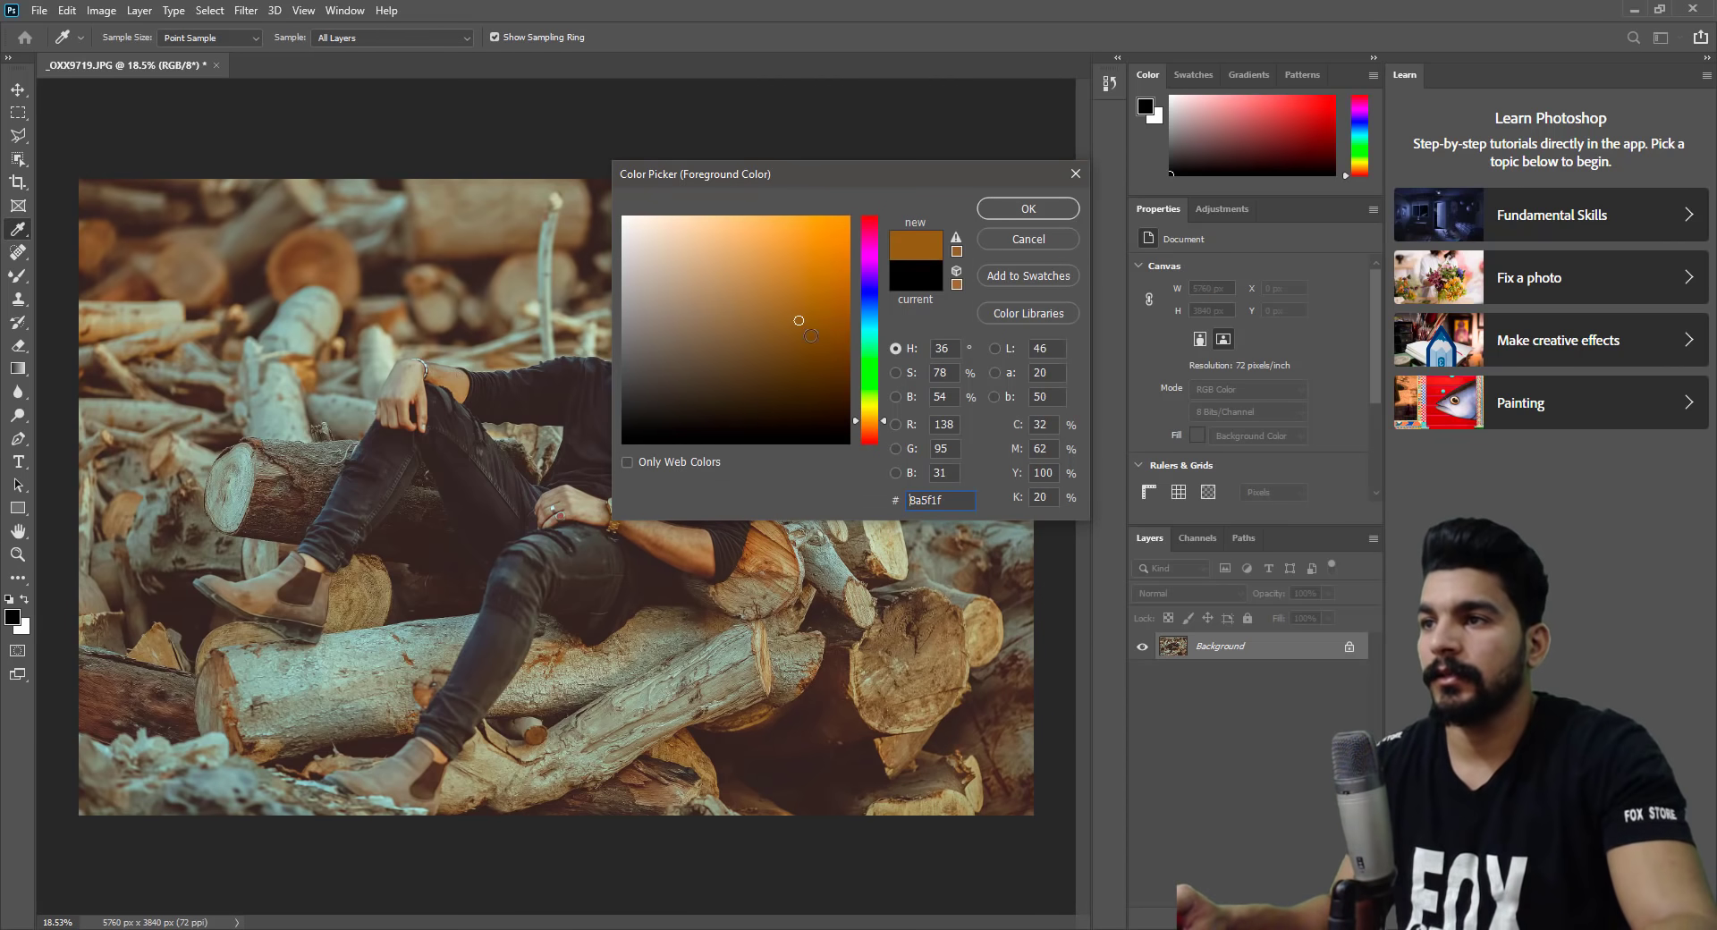
{"action": "left_click", "coordinate": [1005, 207]}
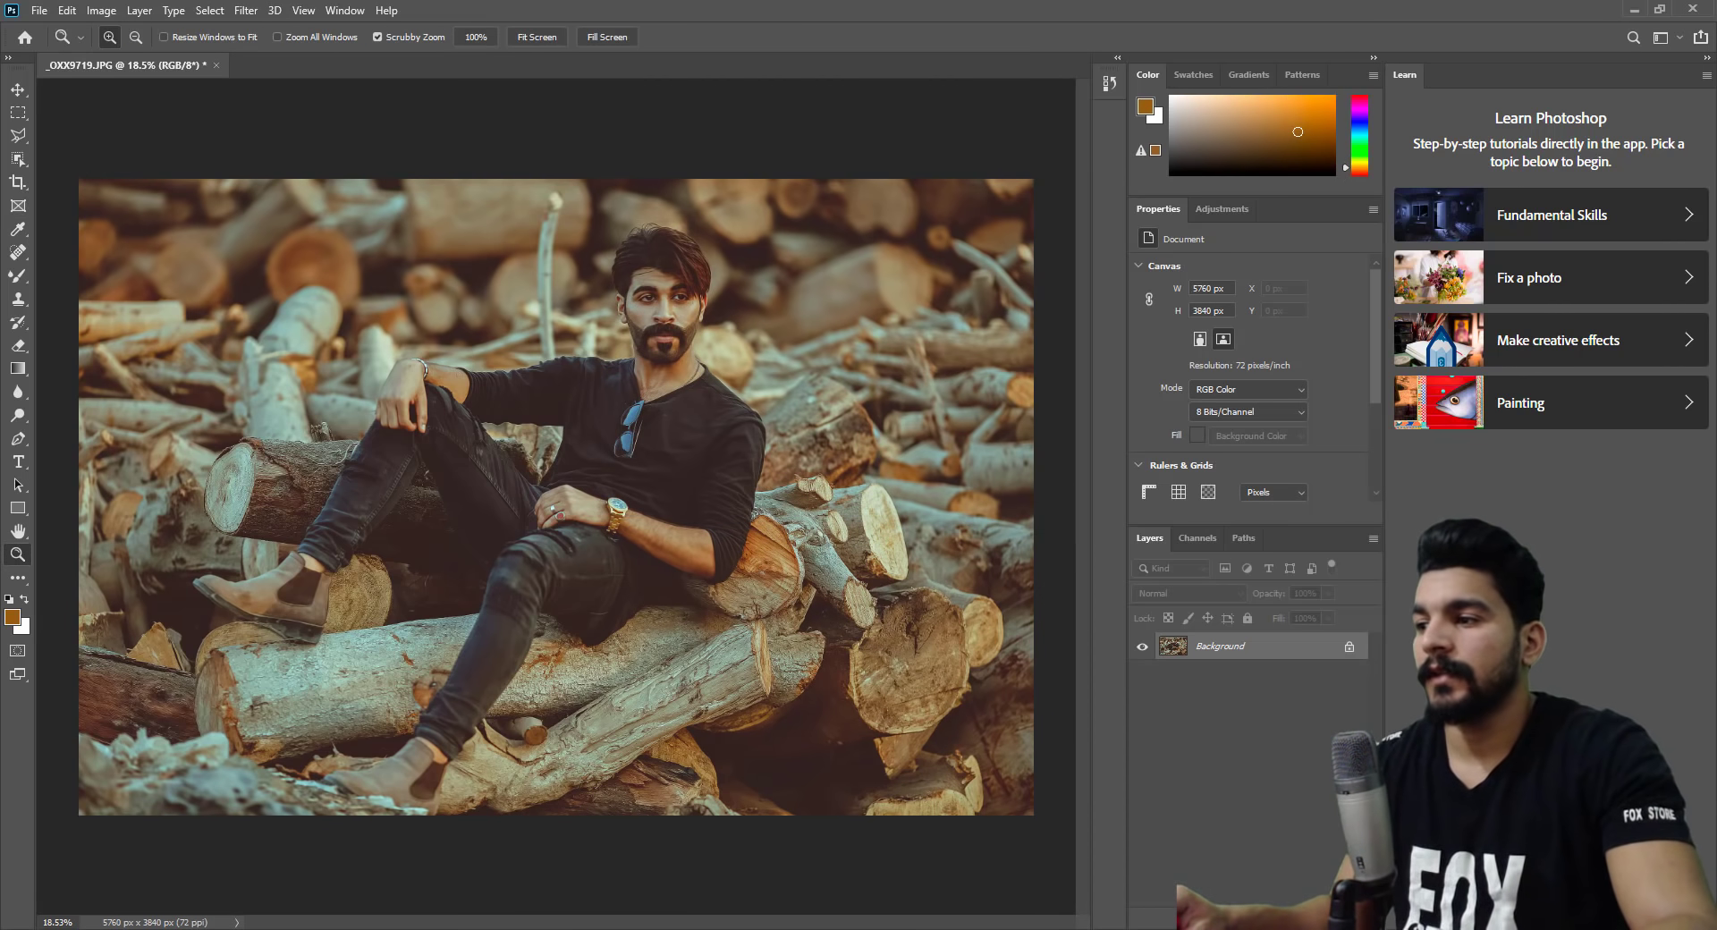
Add an empty Layer 1 above Background and select the Gradient tool.
{"action": "key", "text": "ctrl+shift+alt+n"}
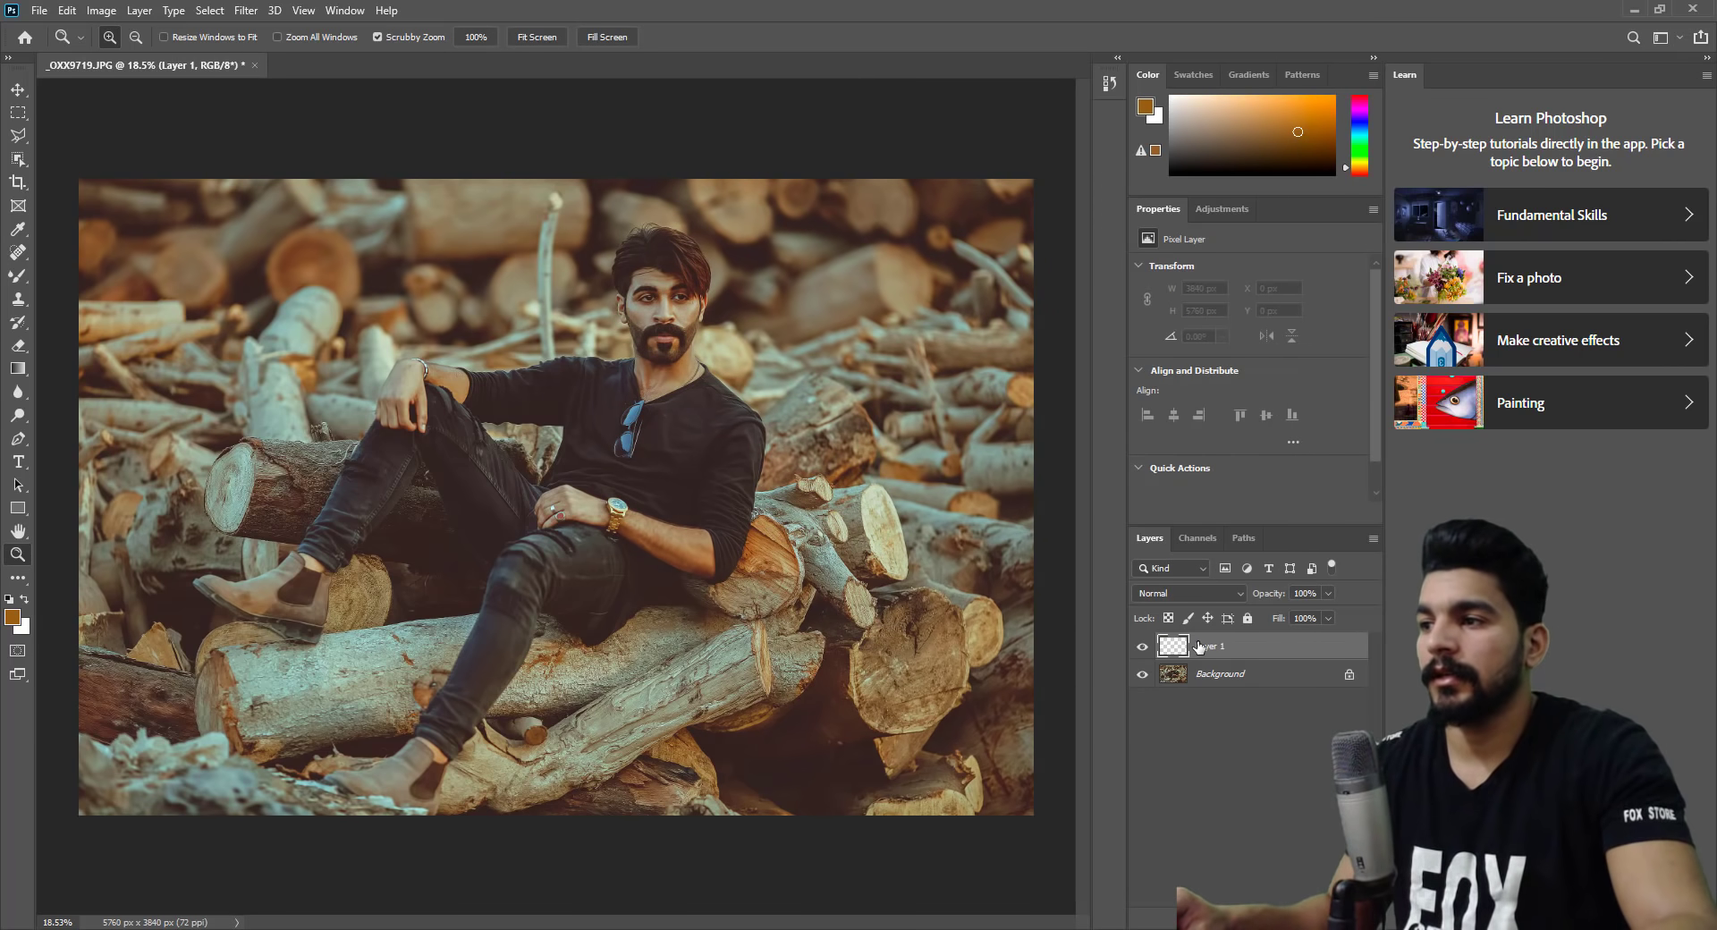
{"action": "left_click", "coordinate": [18, 369]}
{"action": "left_click", "coordinate": [143, 37]}
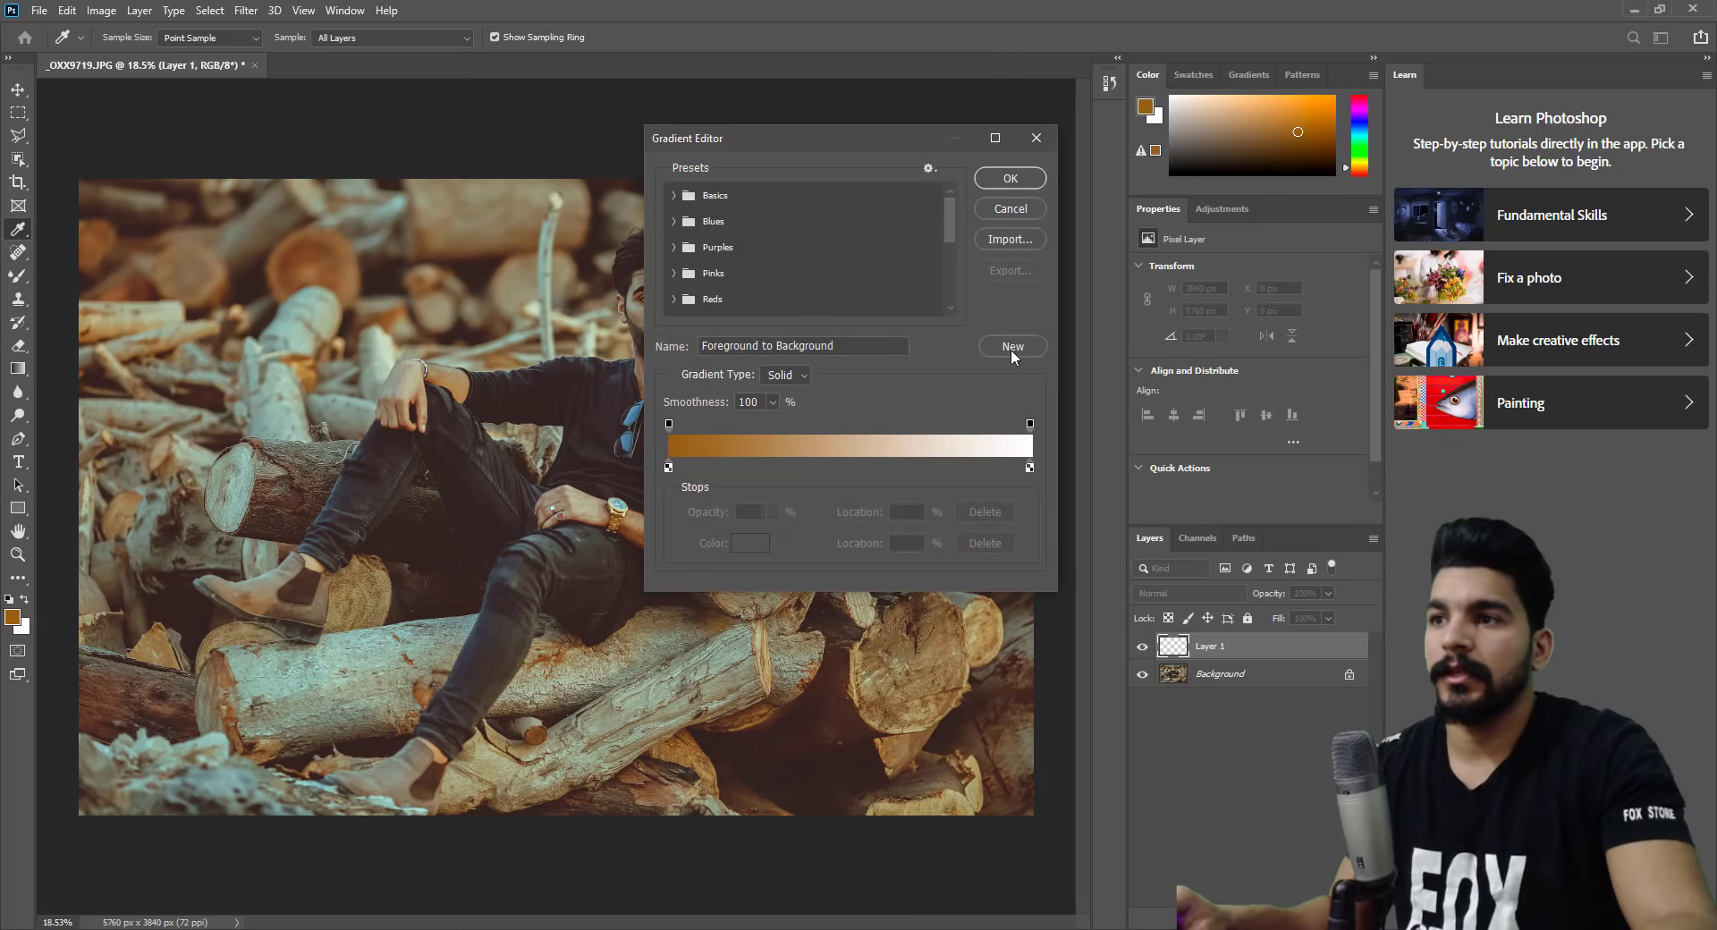
{"action": "left_click", "coordinate": [1026, 176]}
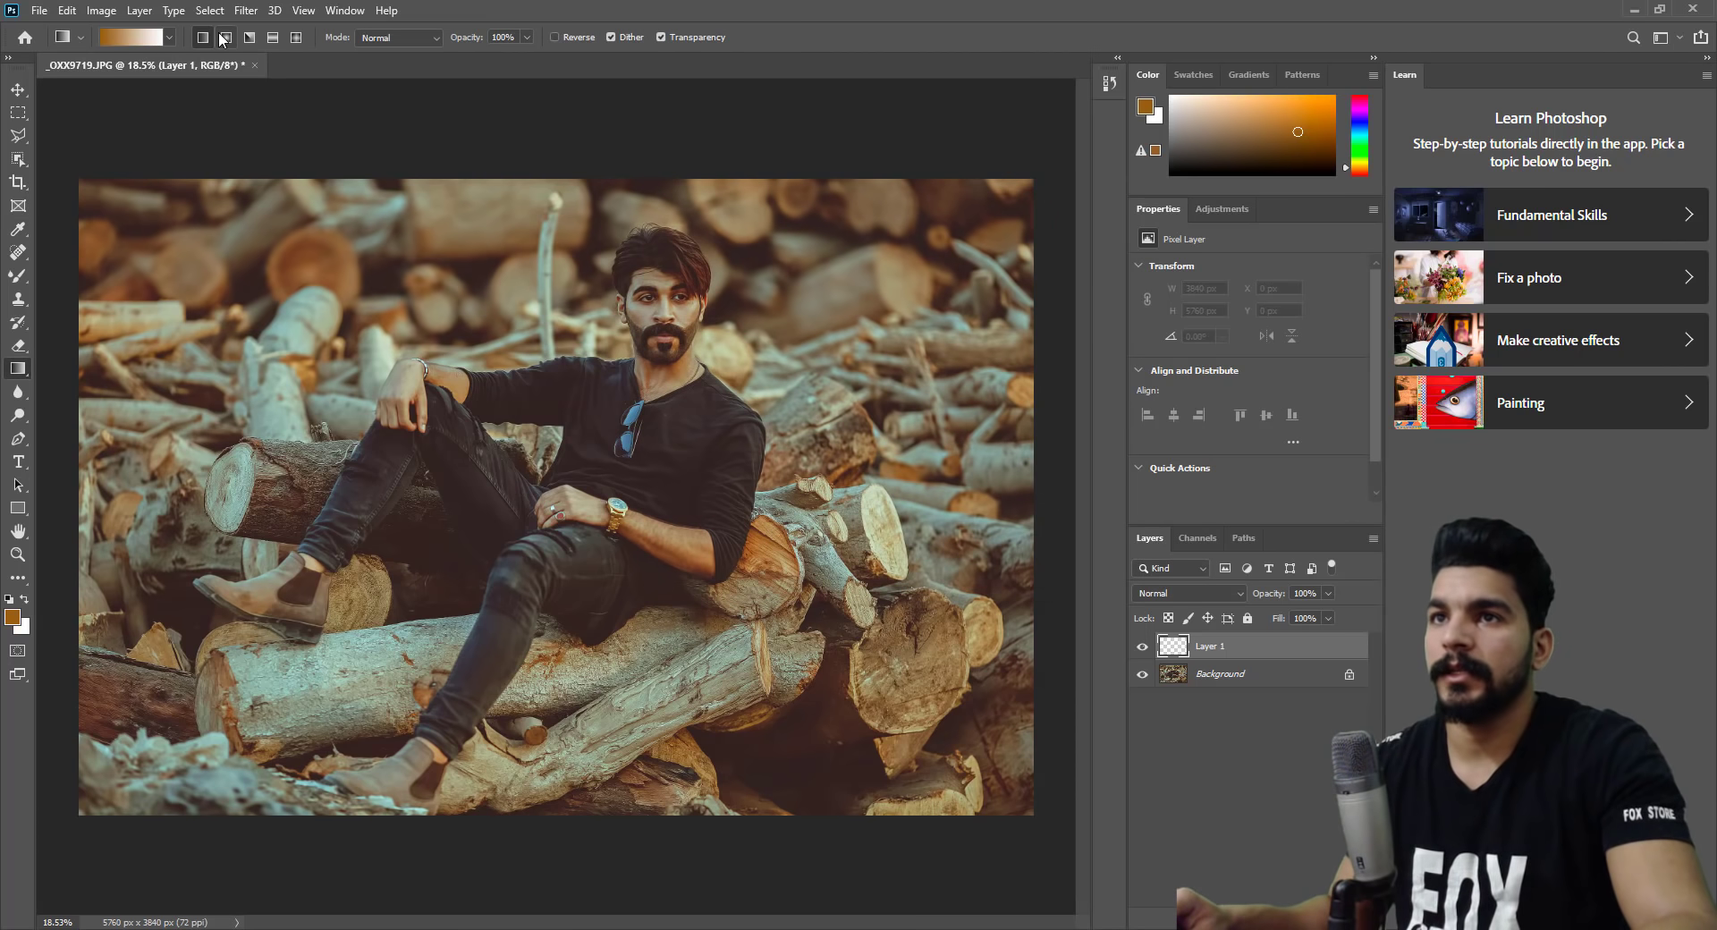
Load the solid Foreground to Transparent preset from Basics in the Gradient Editor.
{"action": "left_click", "coordinate": [147, 40]}
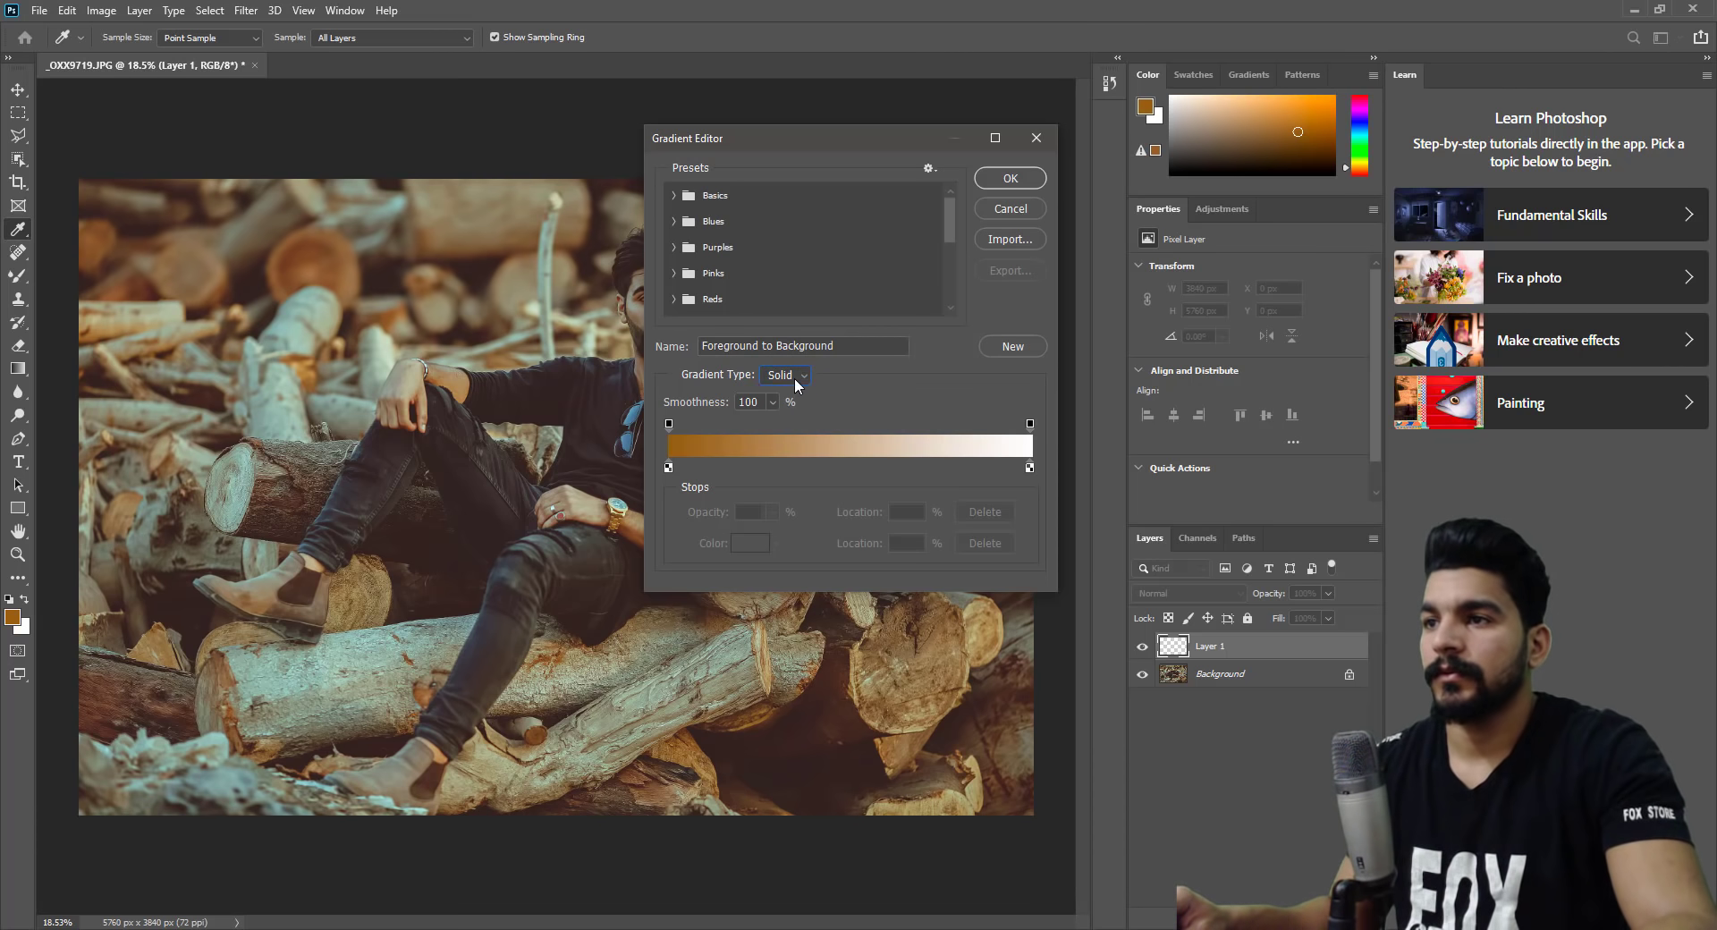
{"action": "left_click", "coordinate": [798, 386]}
{"action": "left_click", "coordinate": [802, 392]}
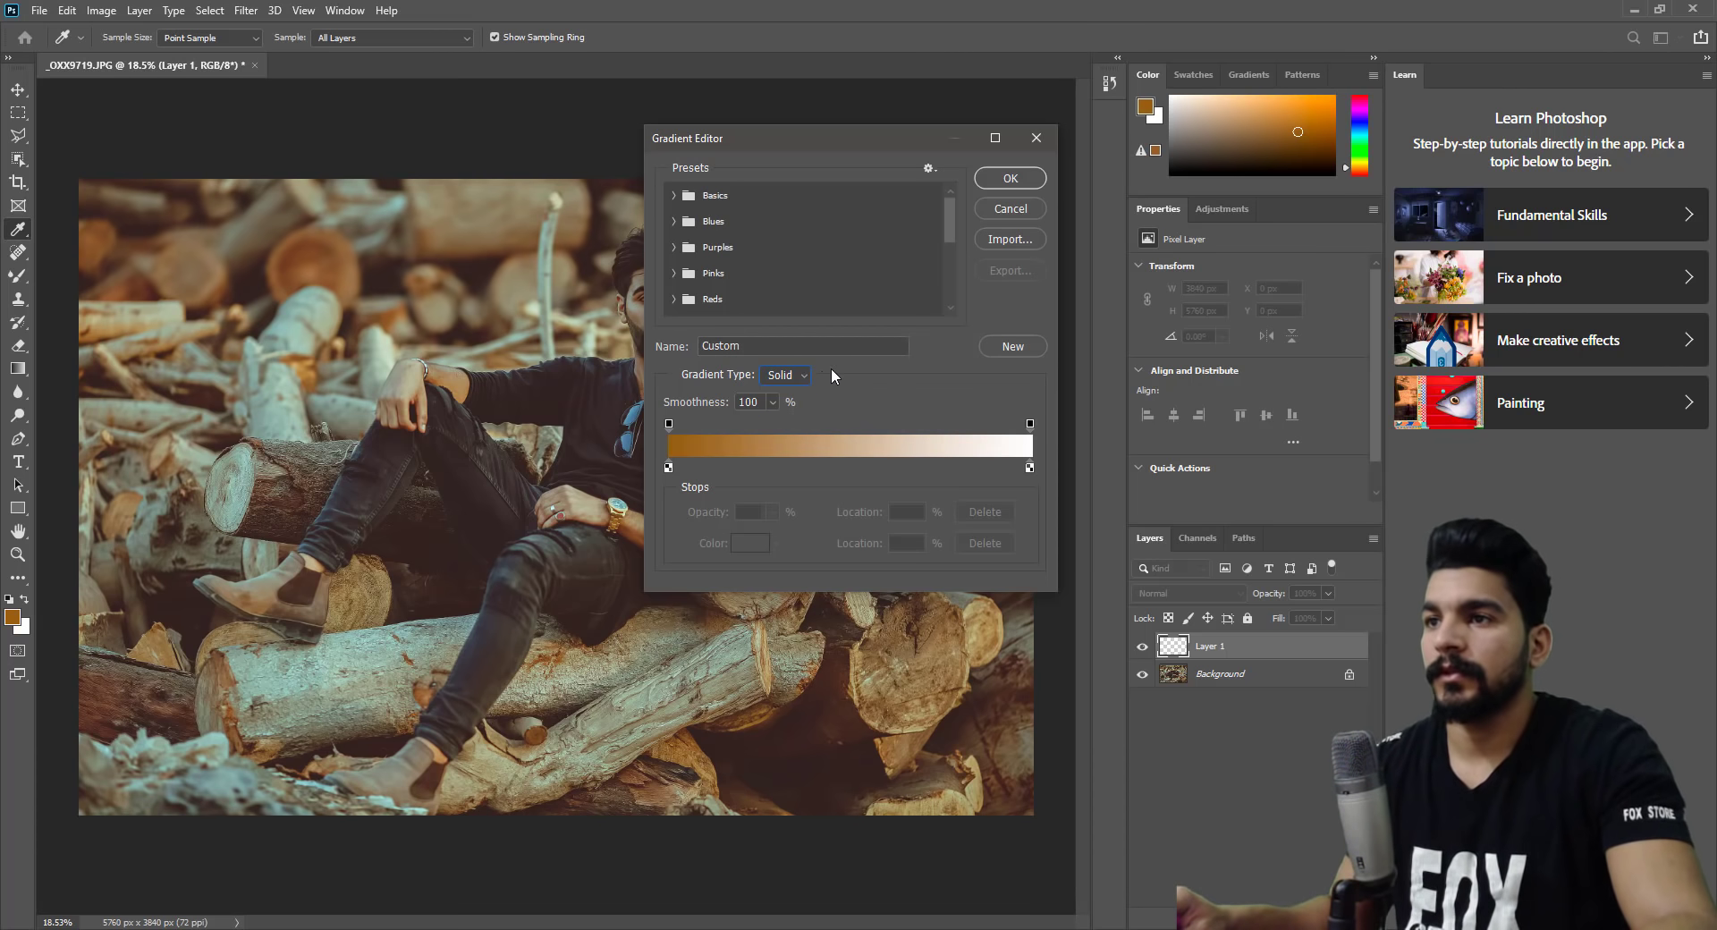
{"action": "left_click", "coordinate": [676, 194]}
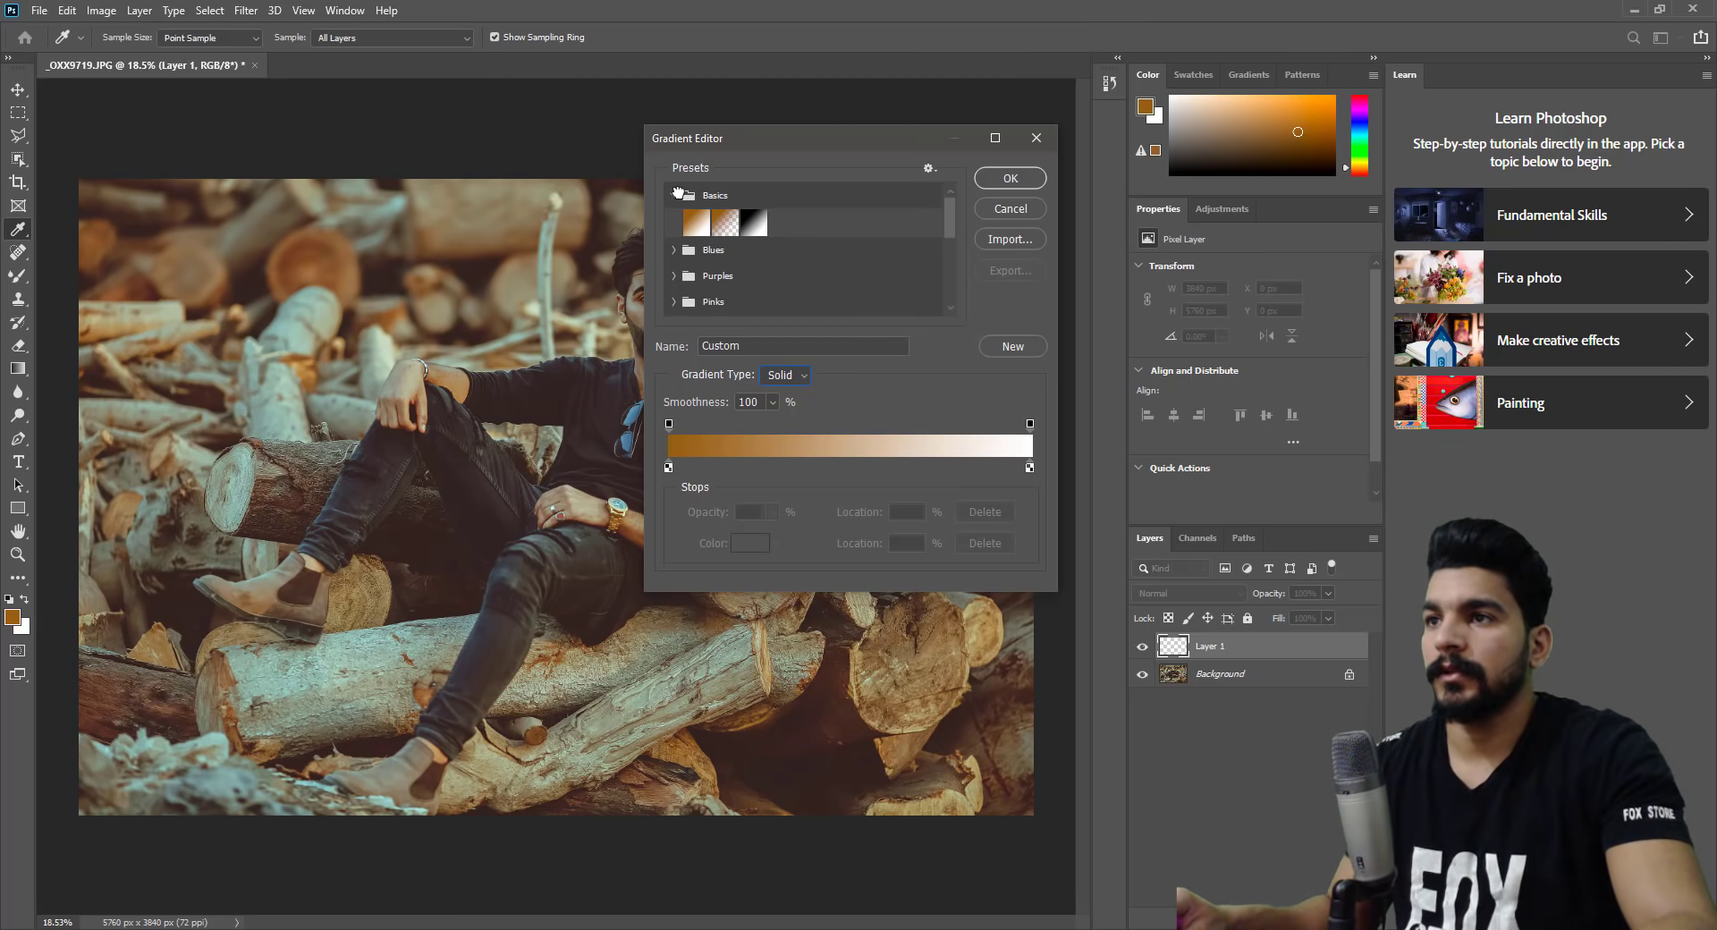
{"action": "left_click", "coordinate": [723, 223]}
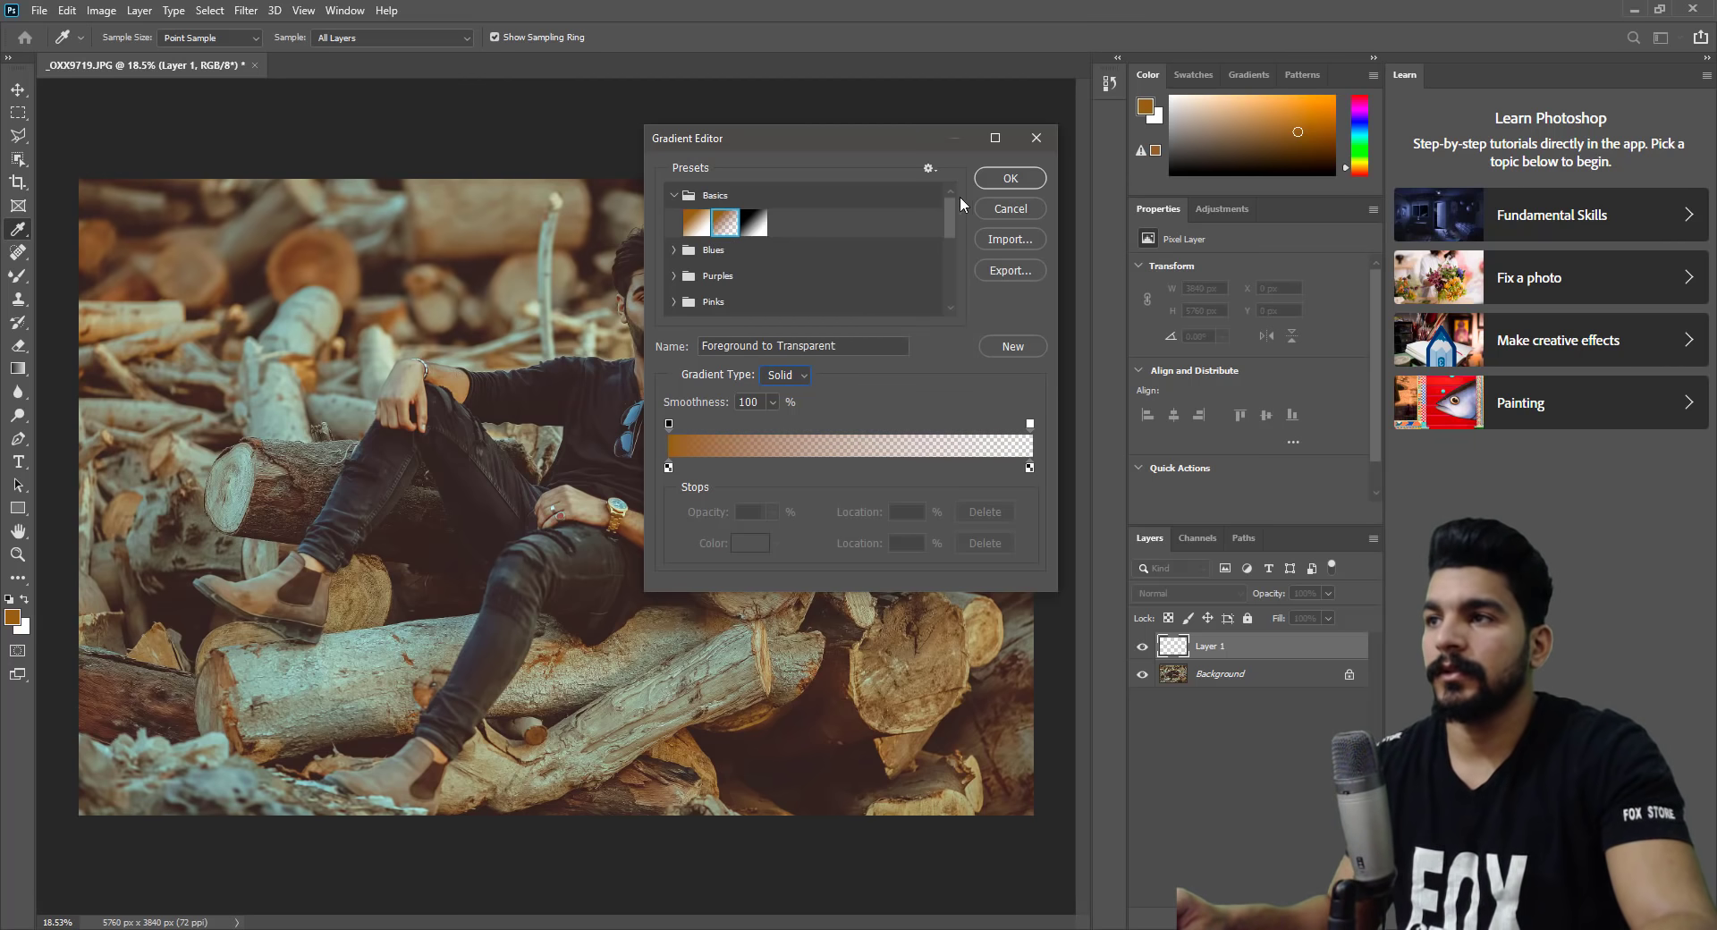
{"action": "left_click", "coordinate": [1011, 180]}
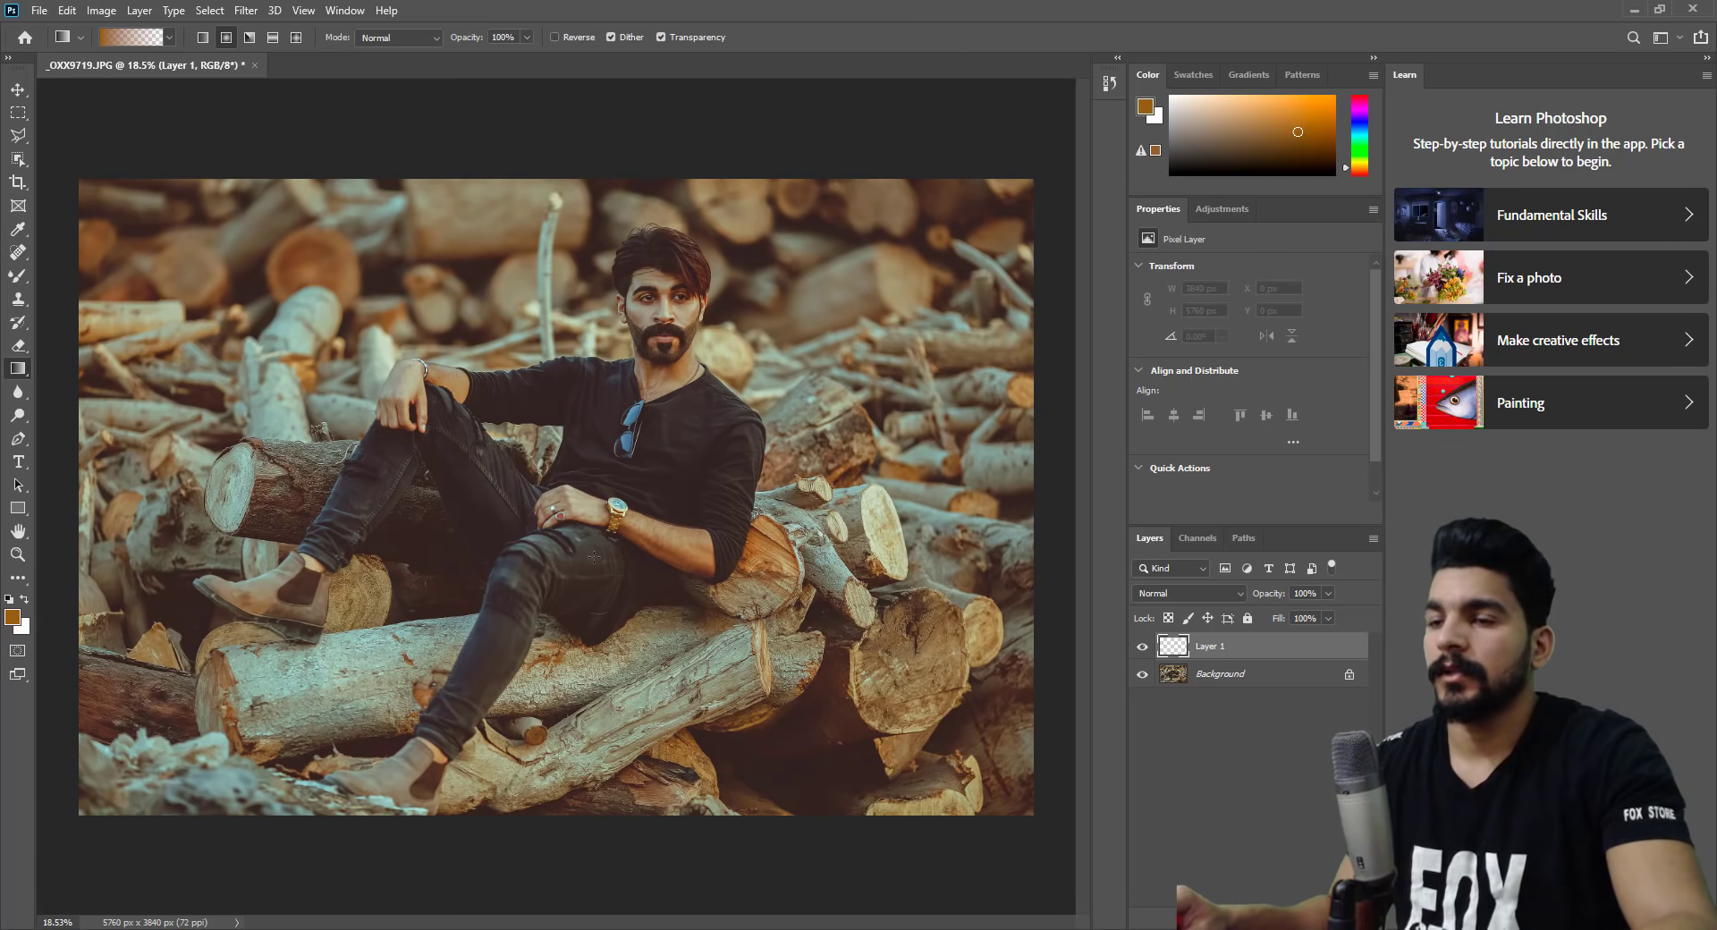
Draw an orange radial glow on Layer 1 and move it up and right.
{"action": "left_click_drag", "start_coordinate": [590, 353], "coordinate": [590, 338]}
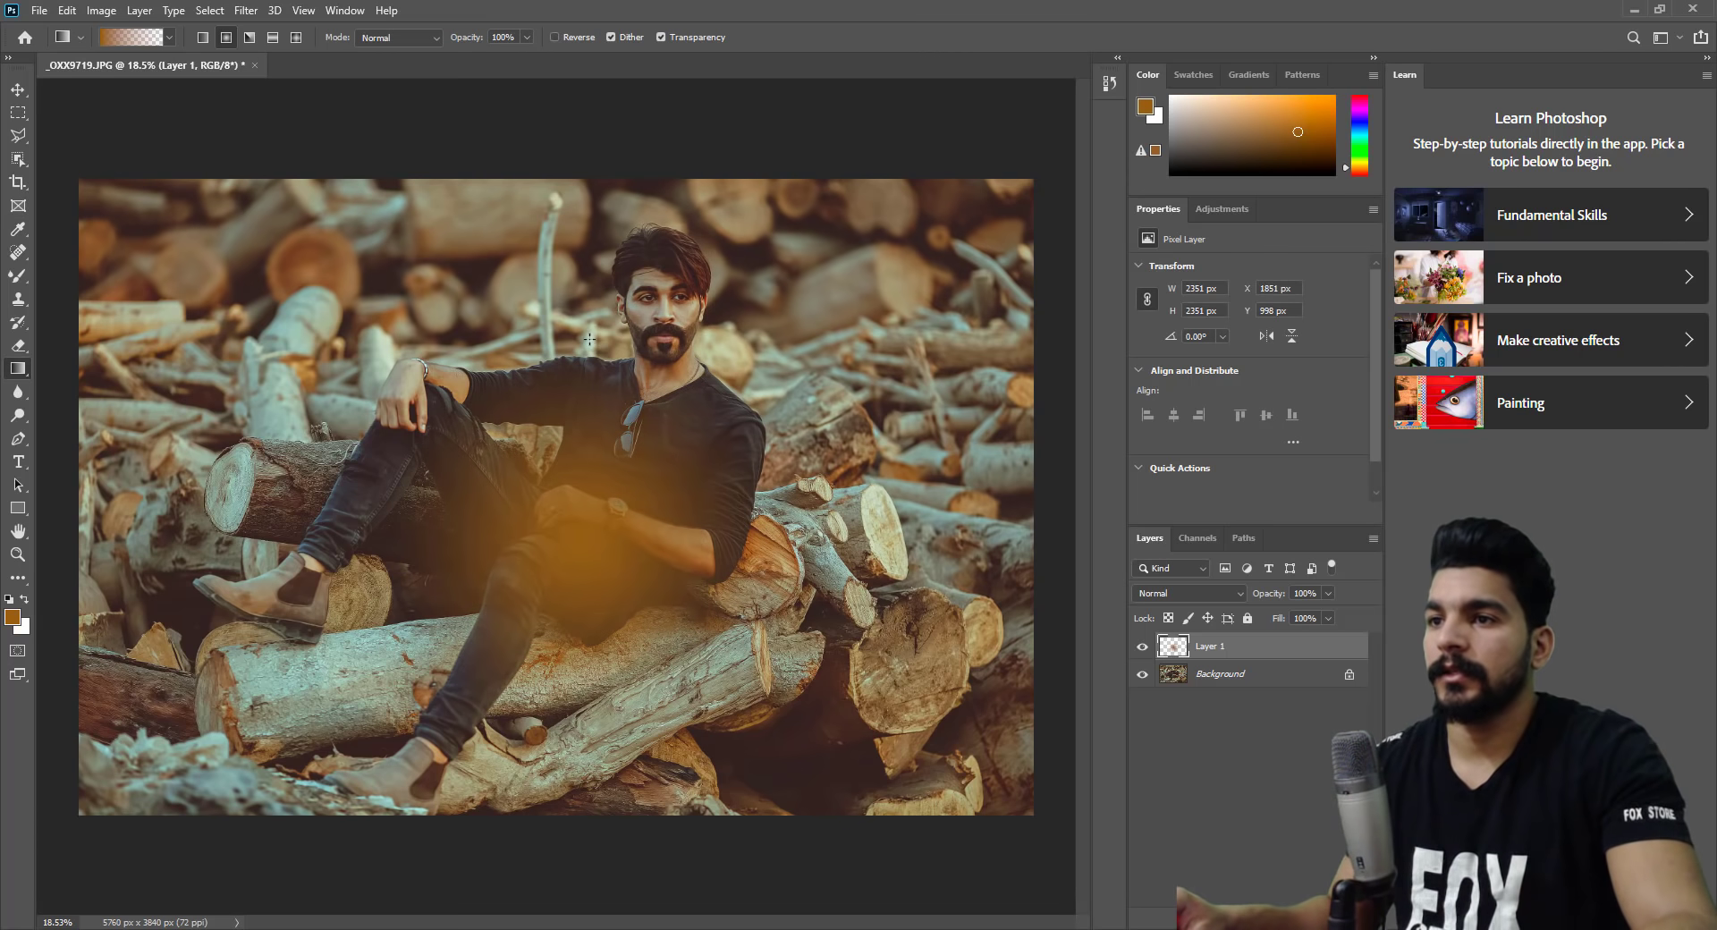
{"action": "key", "text": "v"}
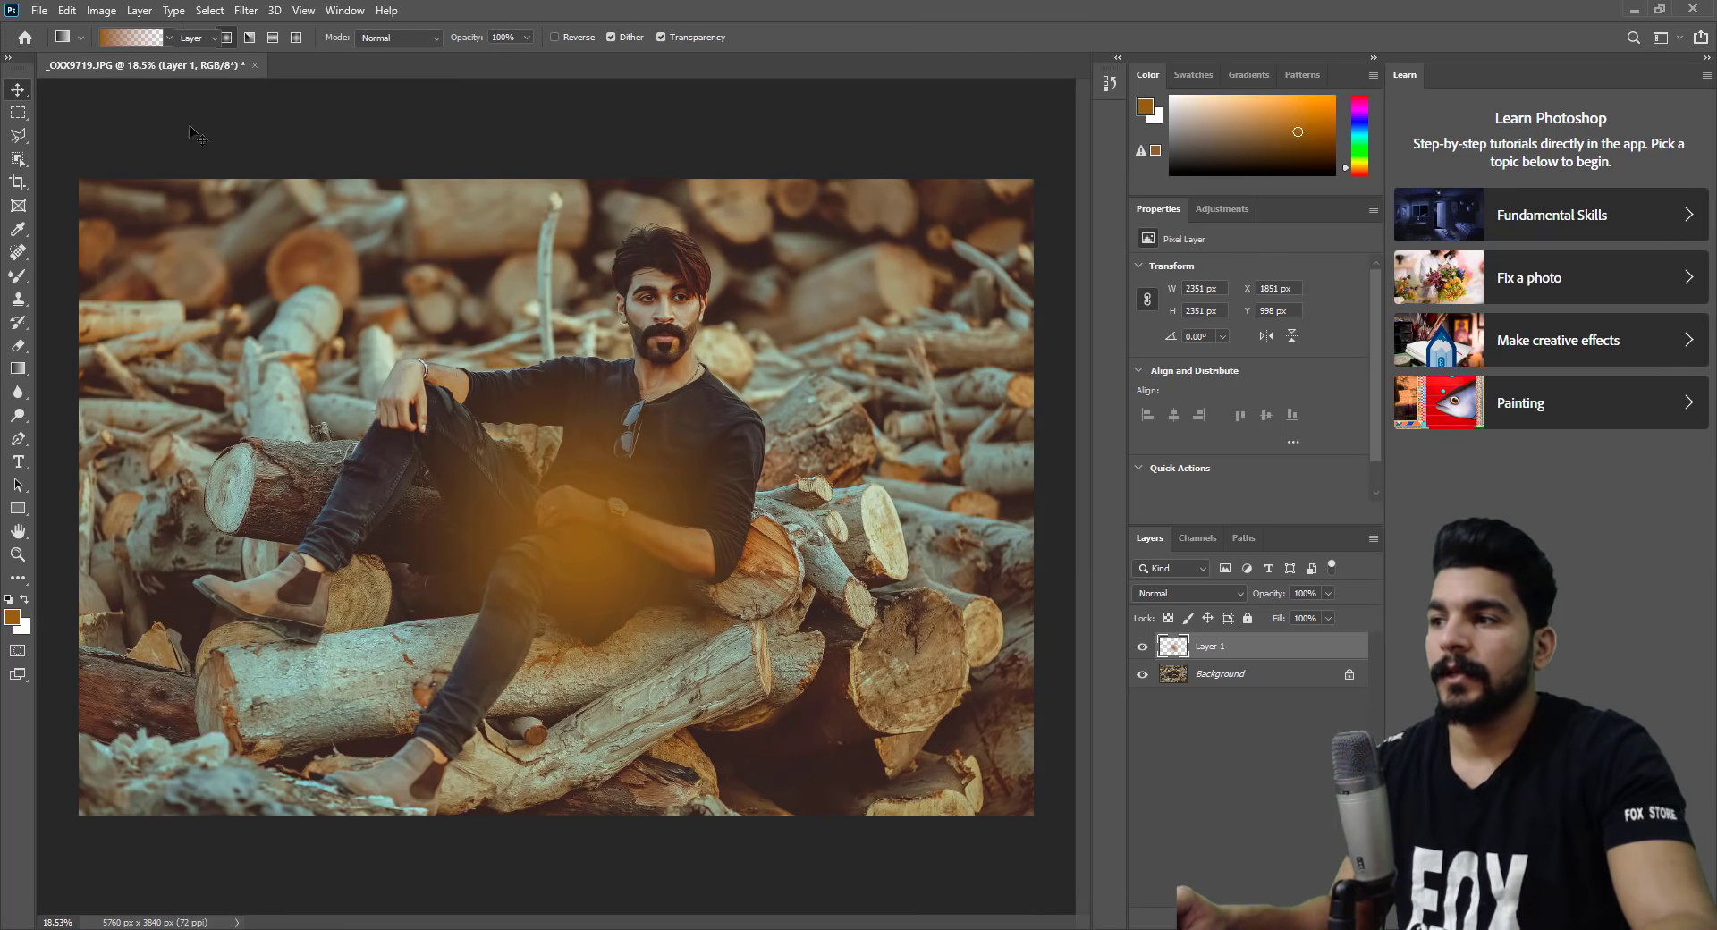
{"action": "left_click", "coordinate": [1142, 646]}
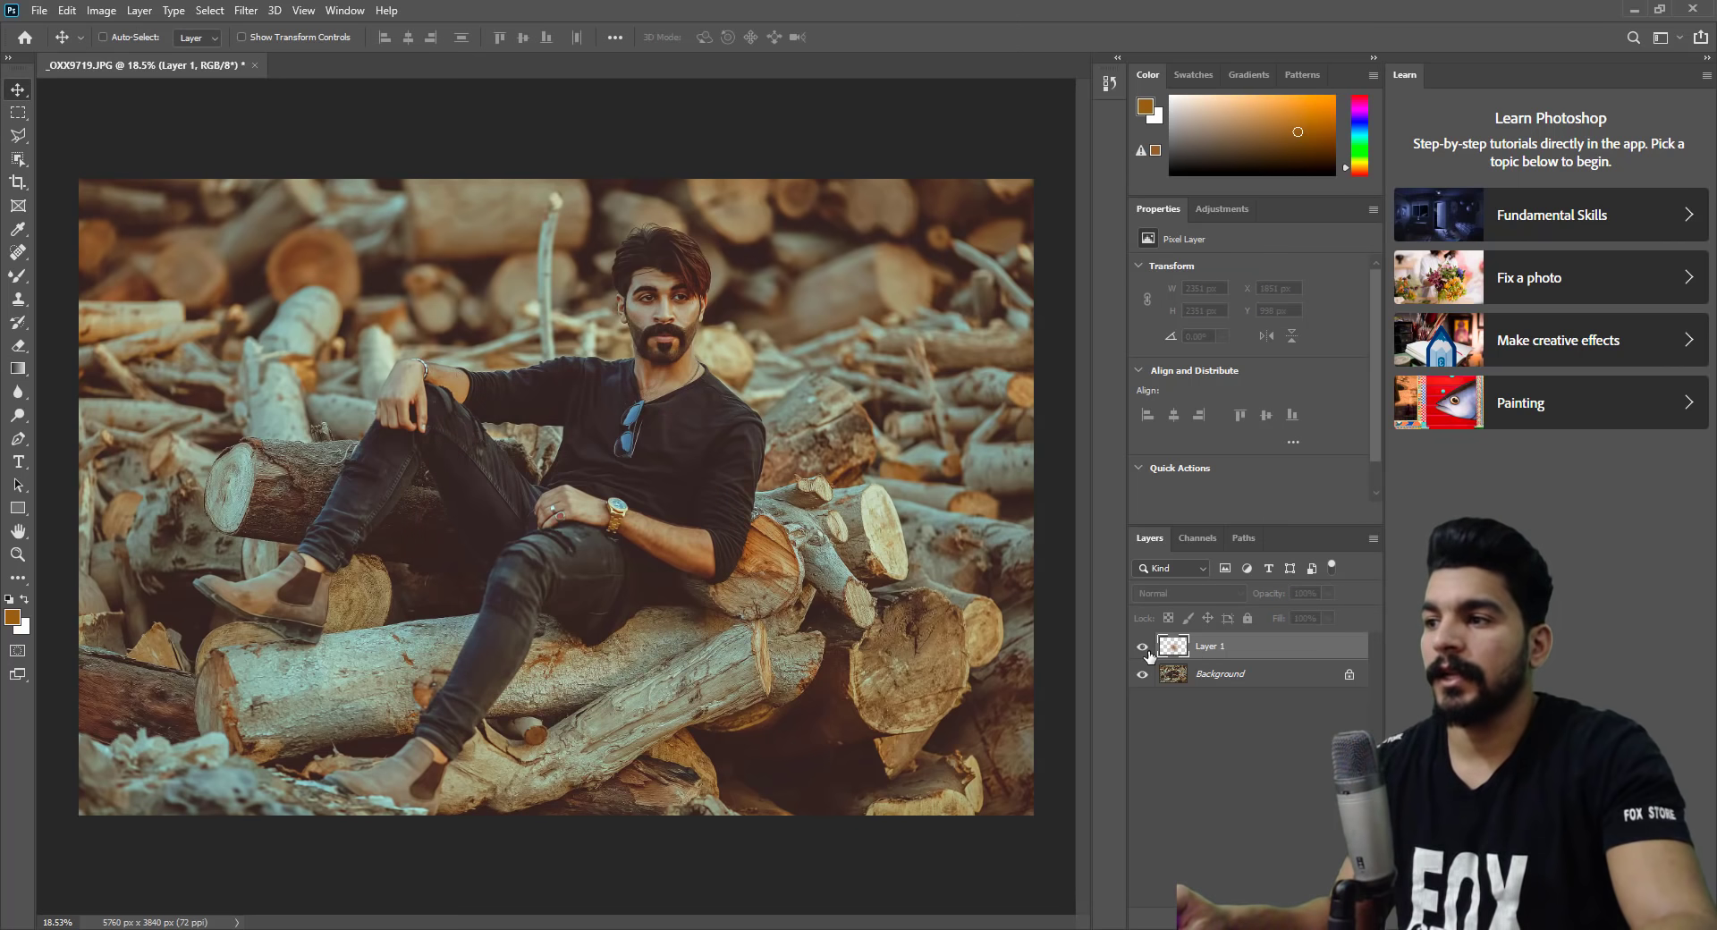
{"action": "left_click", "coordinate": [1142, 646]}
{"action": "left_click", "coordinate": [1142, 646]}
{"action": "left_click", "coordinate": [1142, 645]}
{"action": "mouse_move", "coordinate": [752, 490]}
{"action": "left_mouse_down"}
{"action": "mouse_move", "coordinate": [777, 409]}
{"action": "mouse_move", "coordinate": [744, 488]}
{"action": "left_mouse_up"}
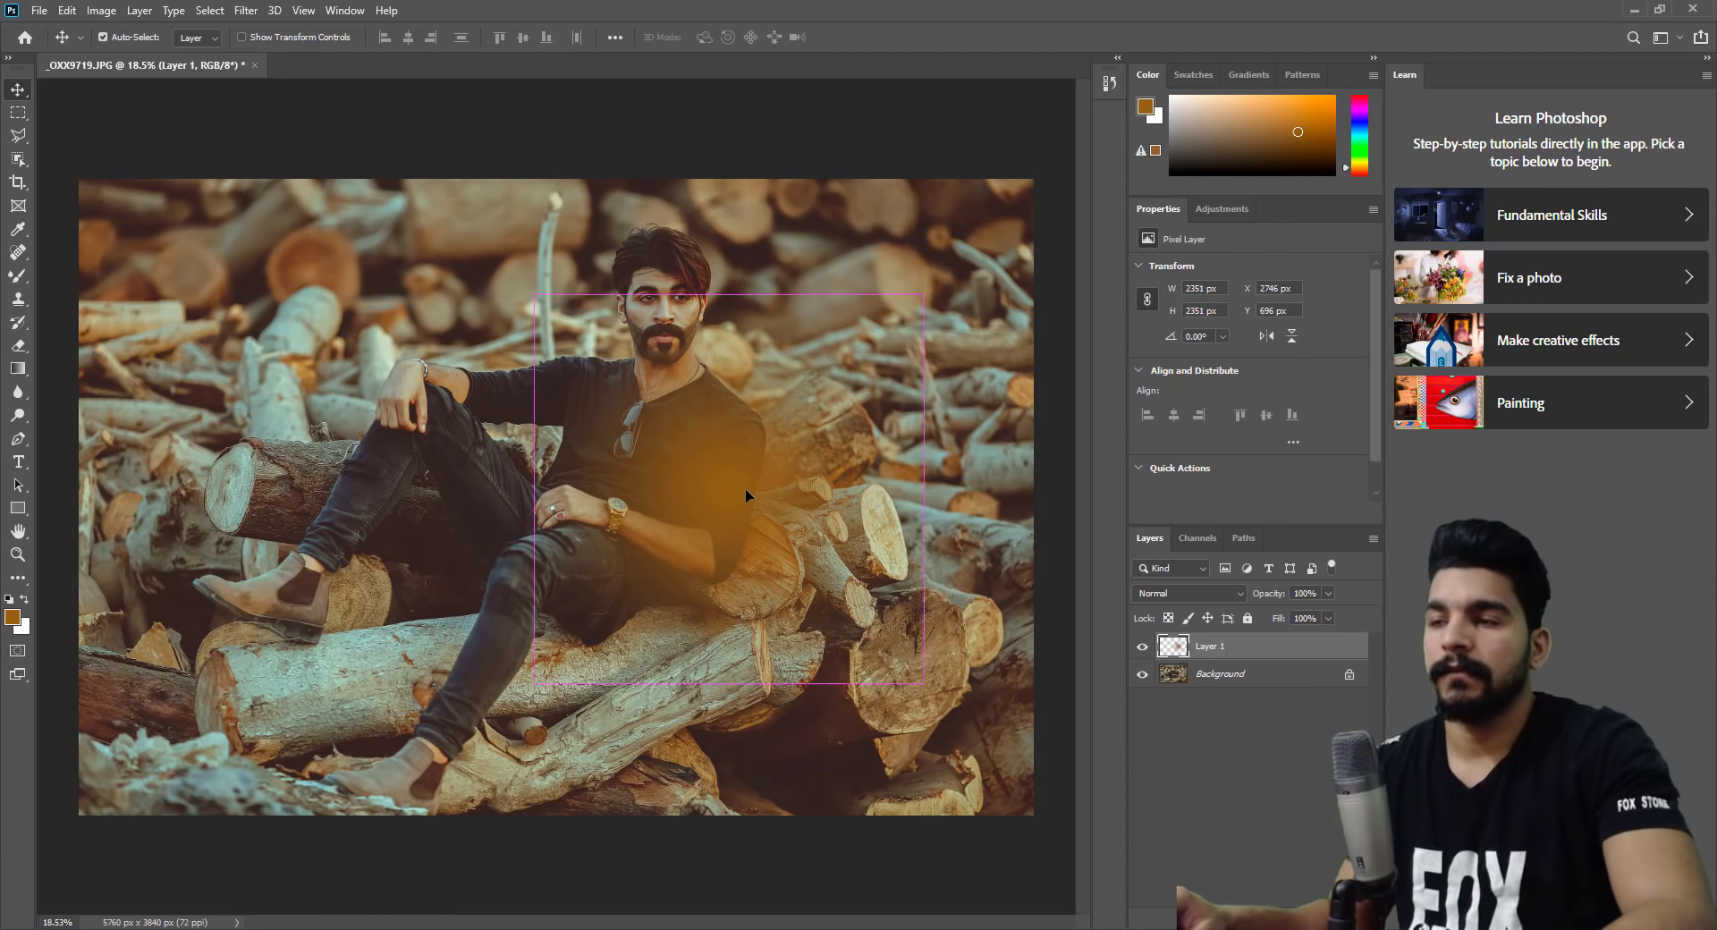
Scale the glow larger toward the upper-right corner and commit the transform.
{"action": "key", "text": "ctrl+t"}
{"action": "left_click_drag", "start_coordinate": [935, 302], "coordinate": [1239, 286]}
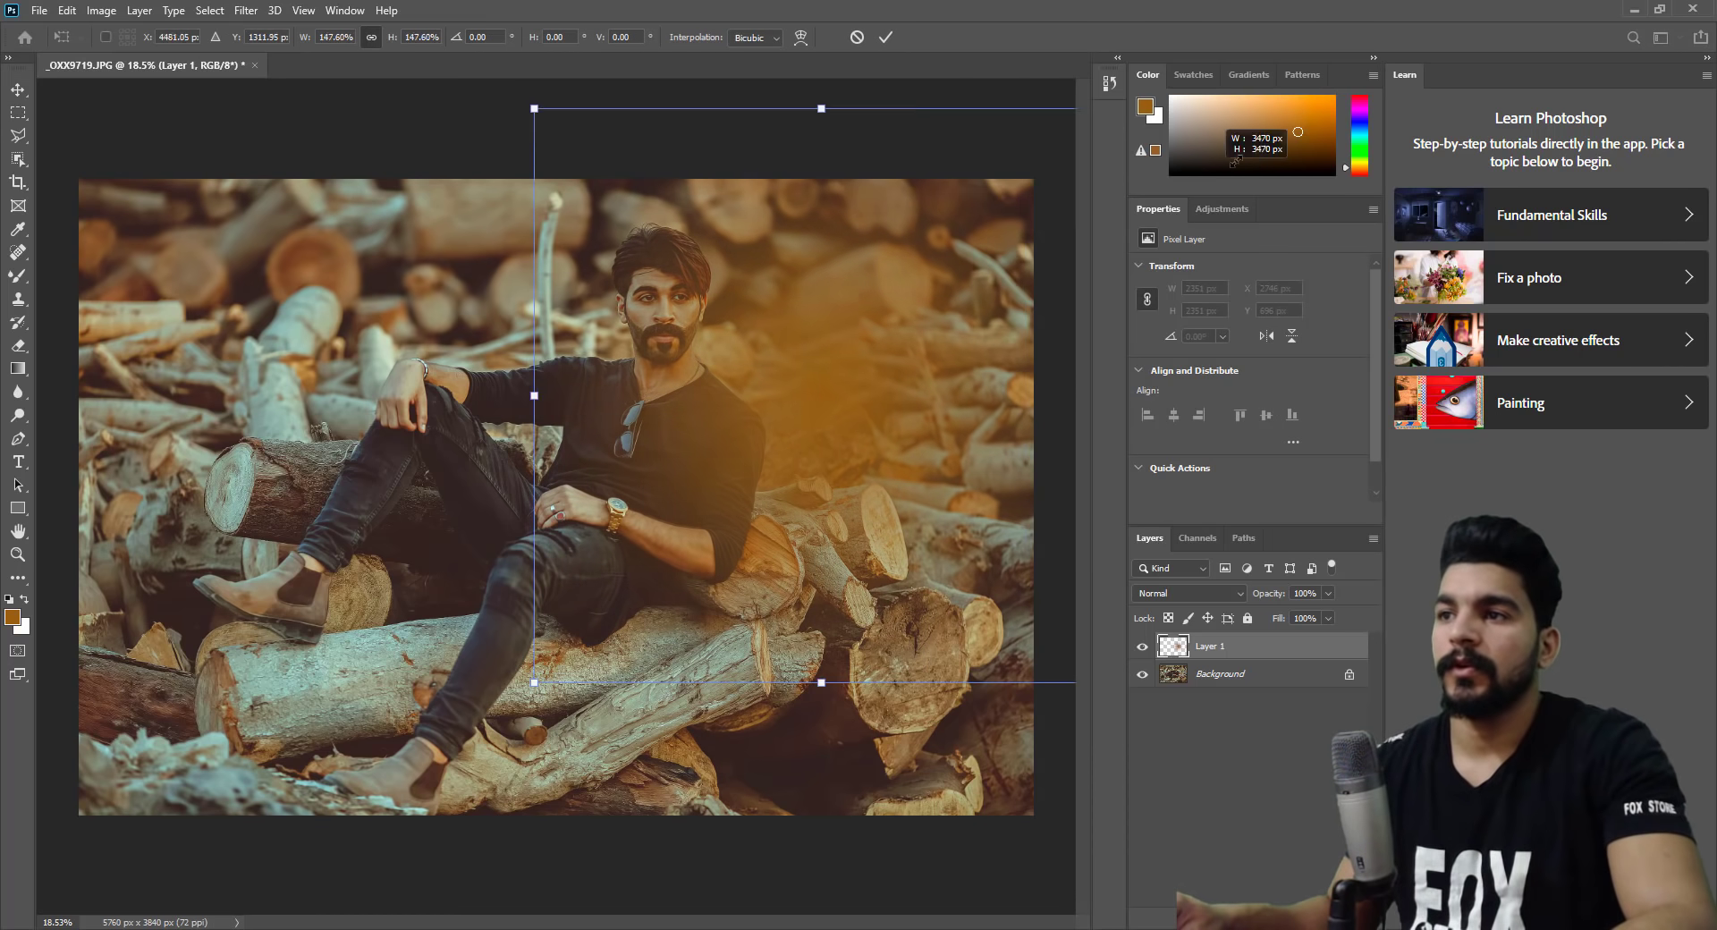
{"action": "left_click_drag", "start_coordinate": [1025, 401], "coordinate": [1177, 325]}
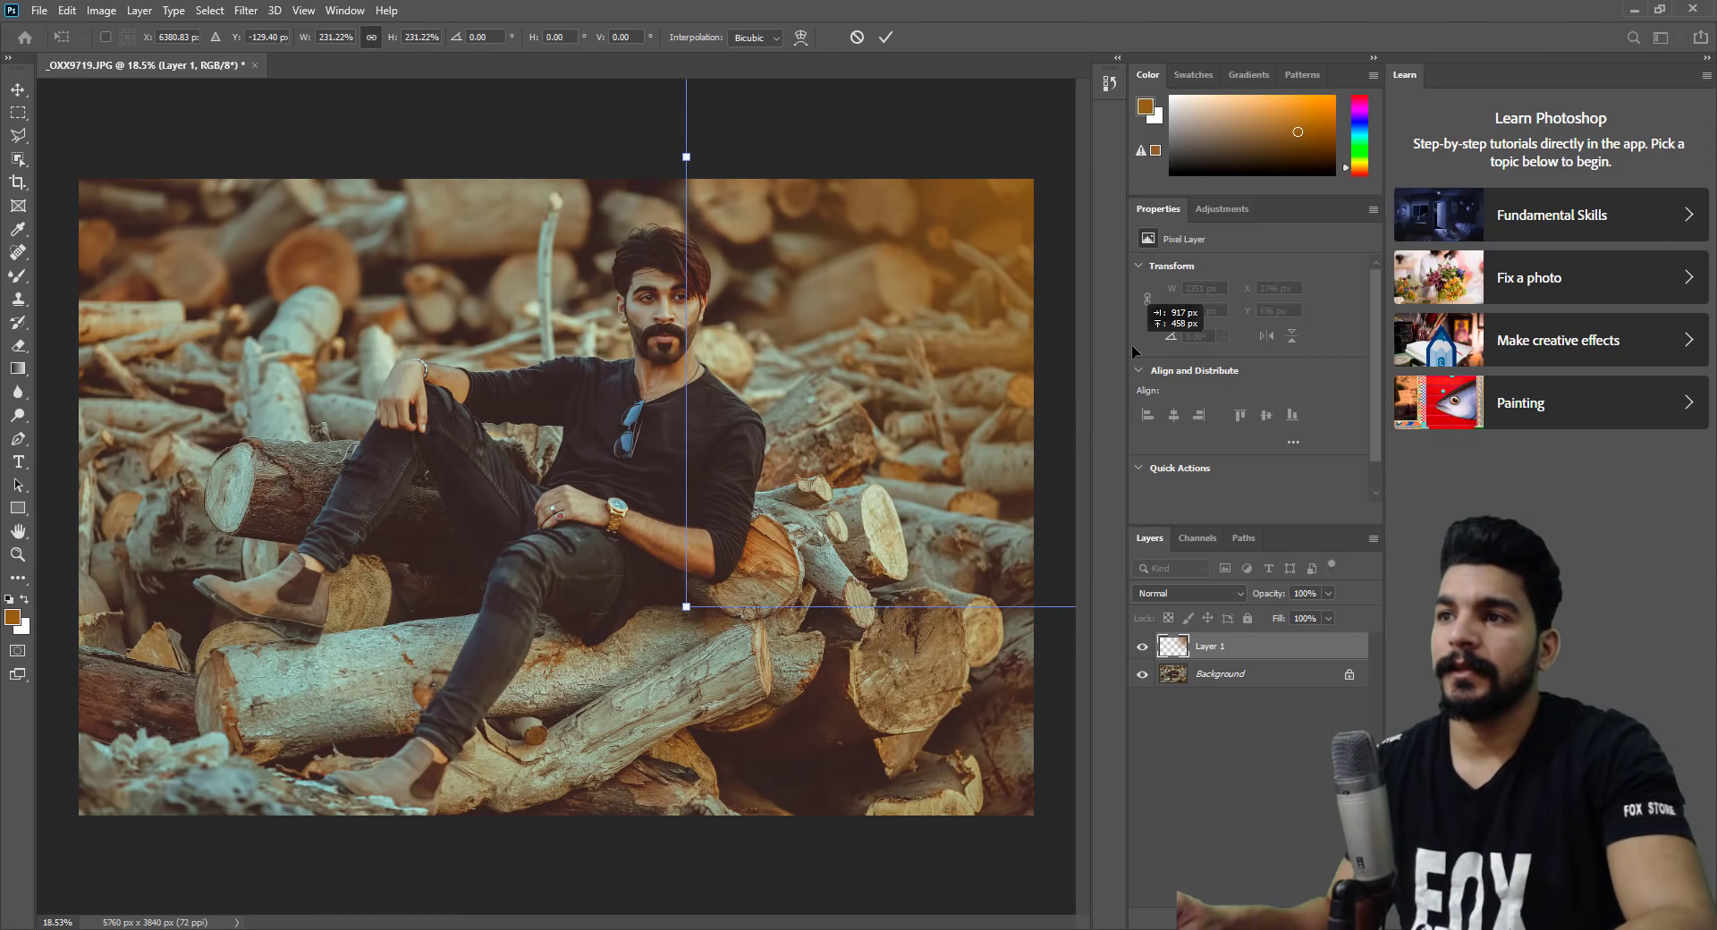
{"action": "key", "text": "Return"}
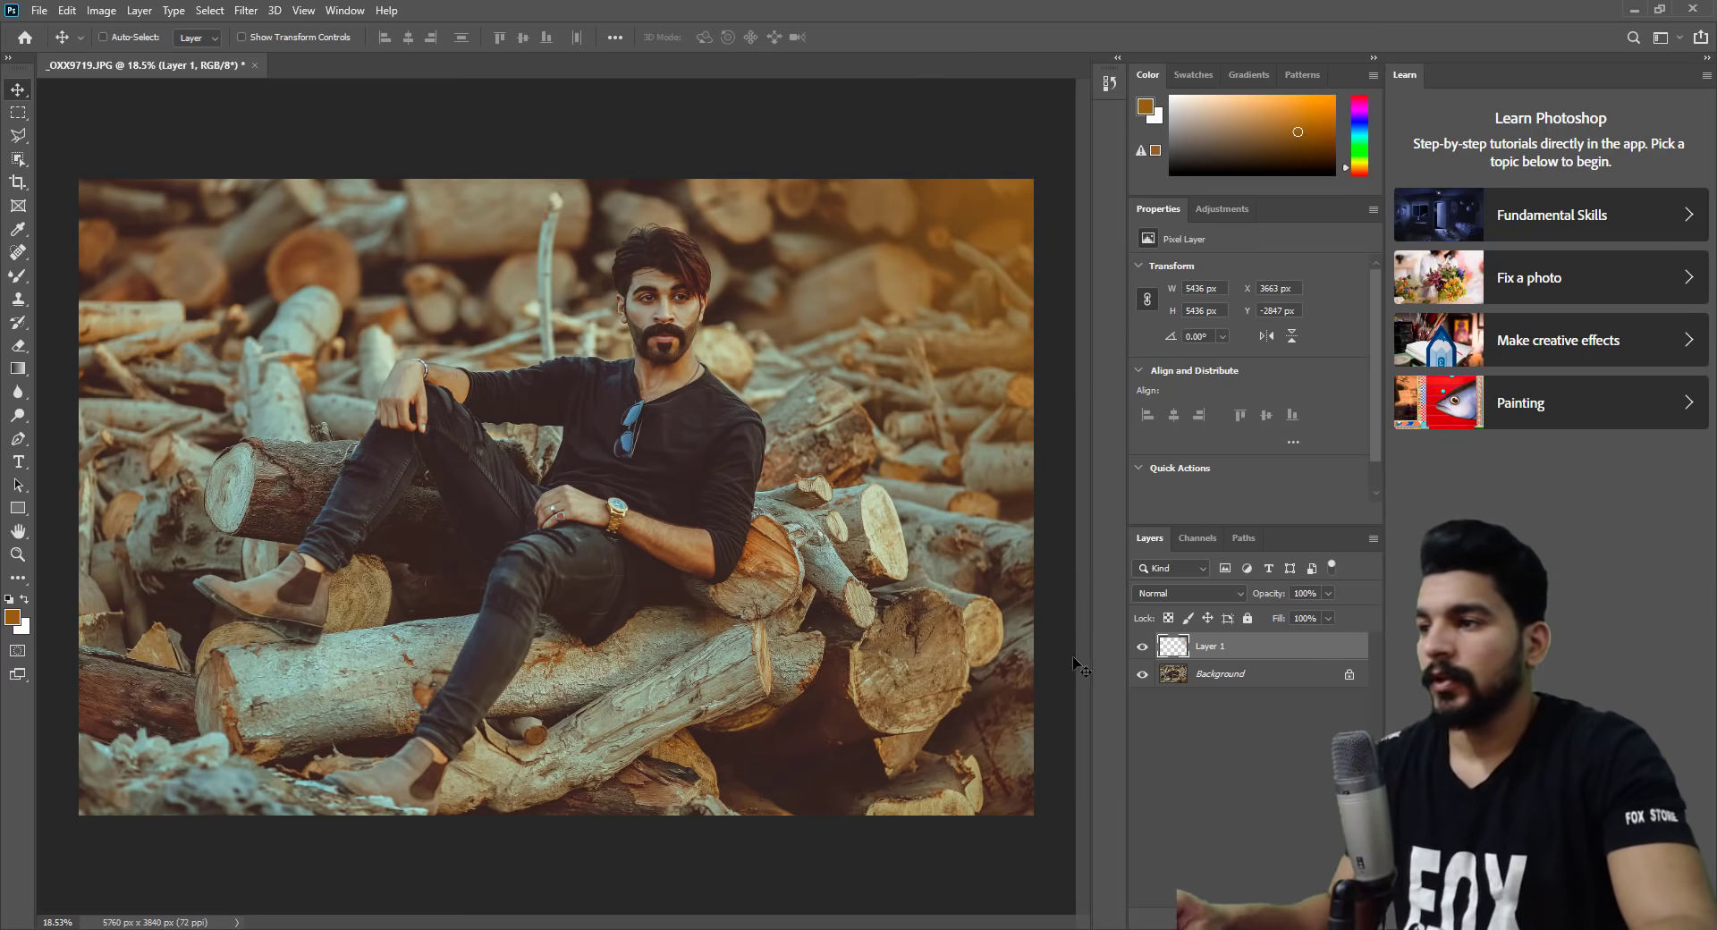
Set Layer 1's blend mode to Screen and move the glow toward the upper left.
{"action": "left_click", "coordinate": [1212, 593]}
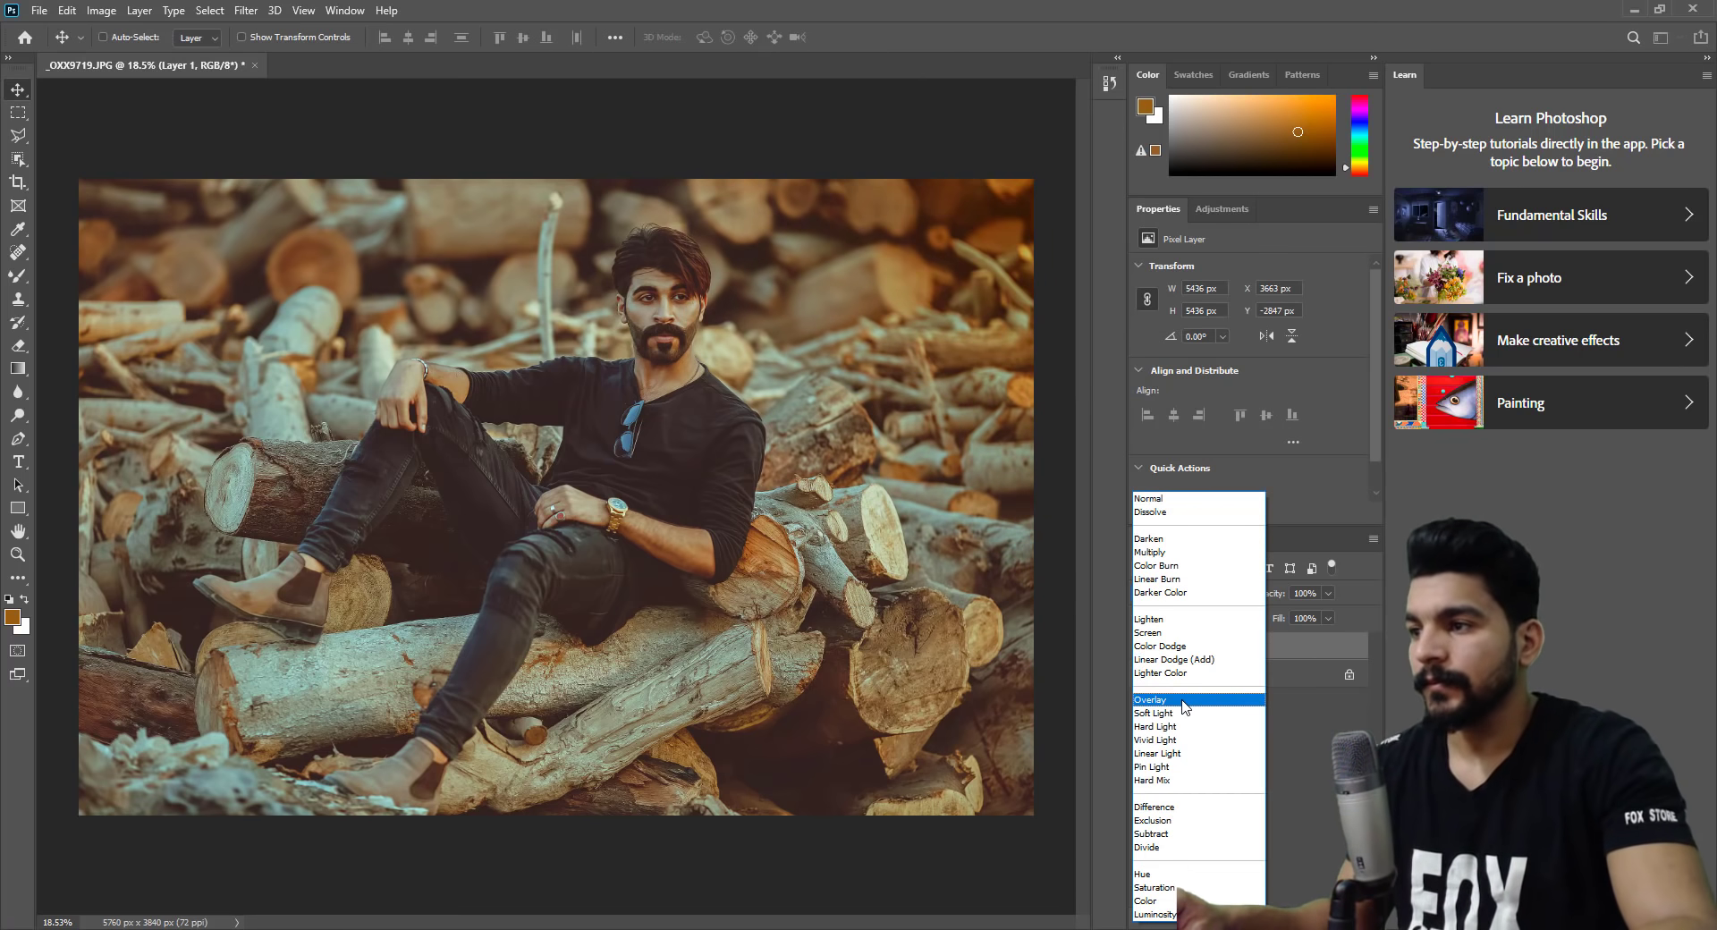
{"action": "left_click", "coordinate": [1179, 635]}
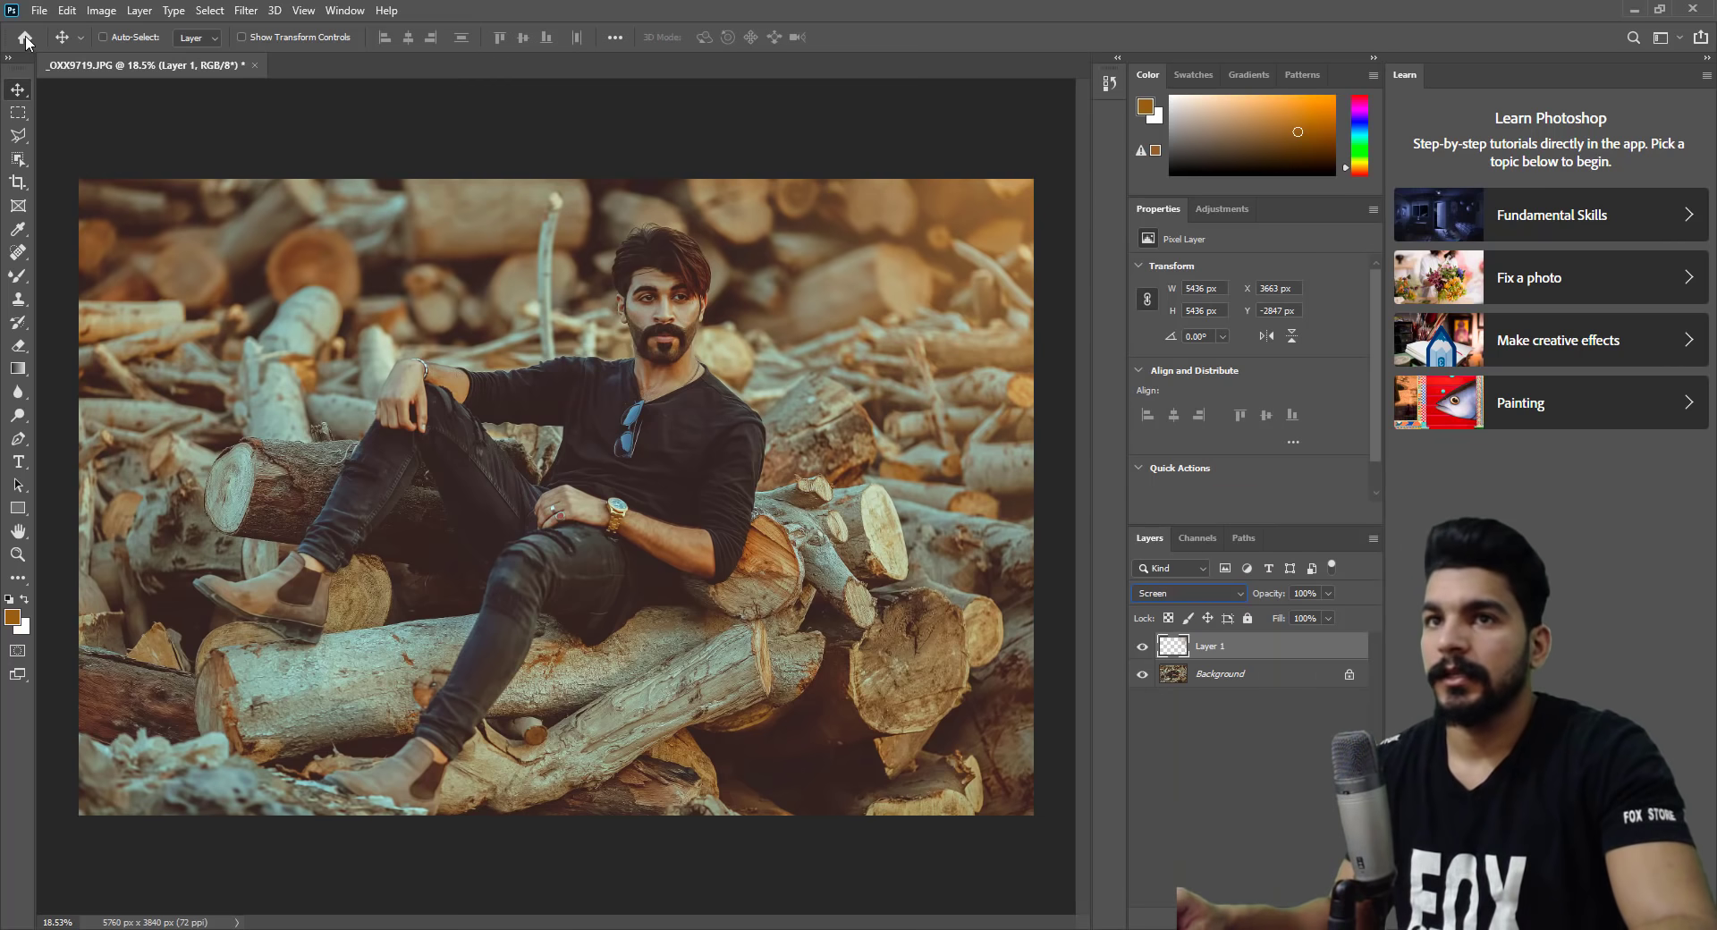
{"action": "left_click_drag", "start_coordinate": [898, 413], "coordinate": [165, 370]}
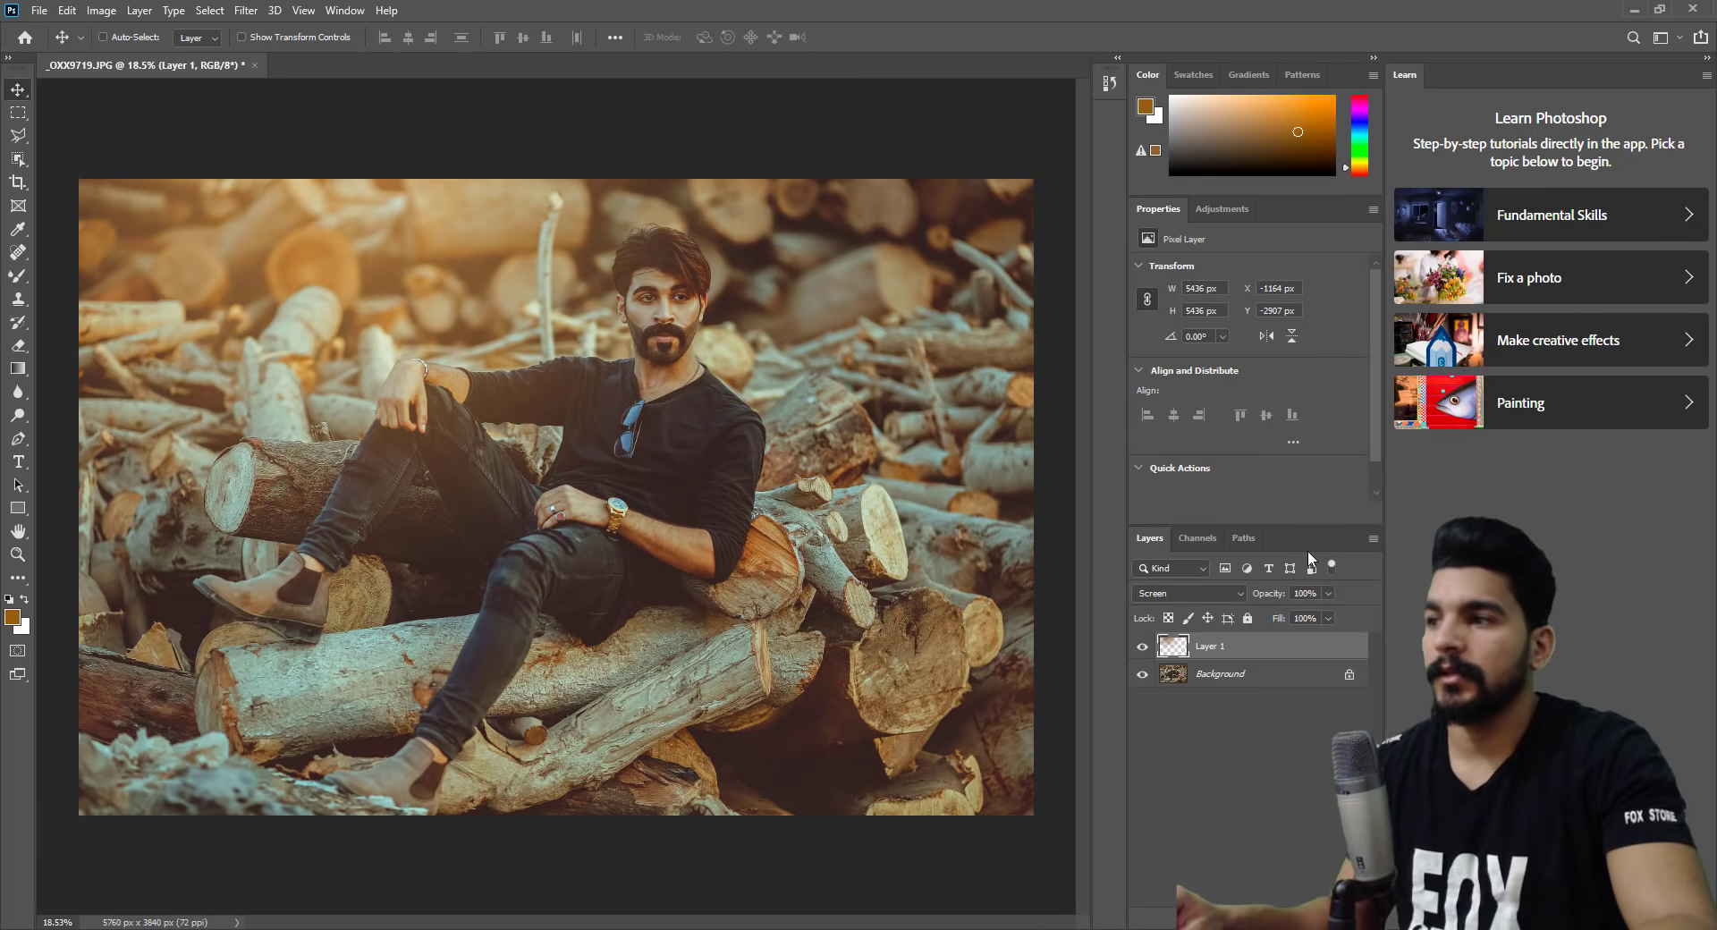
Lower the glow layer's opacity to 22% and reposition it toward the right.
{"action": "left_click", "coordinate": [1326, 596]}
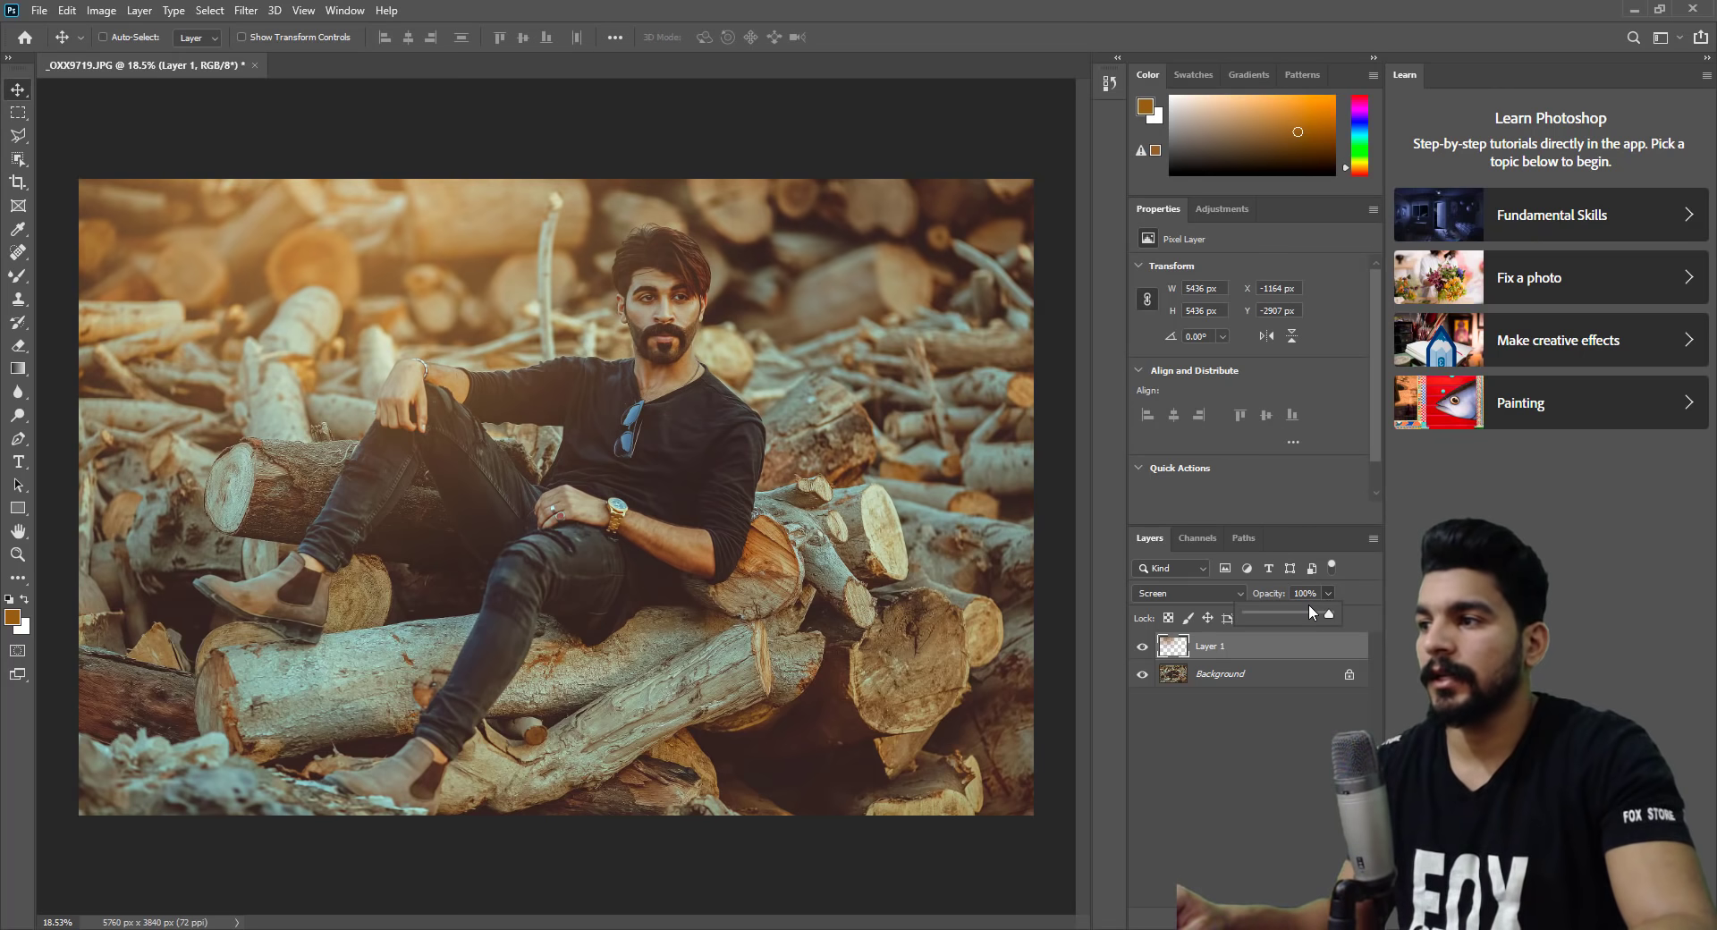
{"action": "left_click_drag", "start_coordinate": [1289, 611], "coordinate": [1270, 616]}
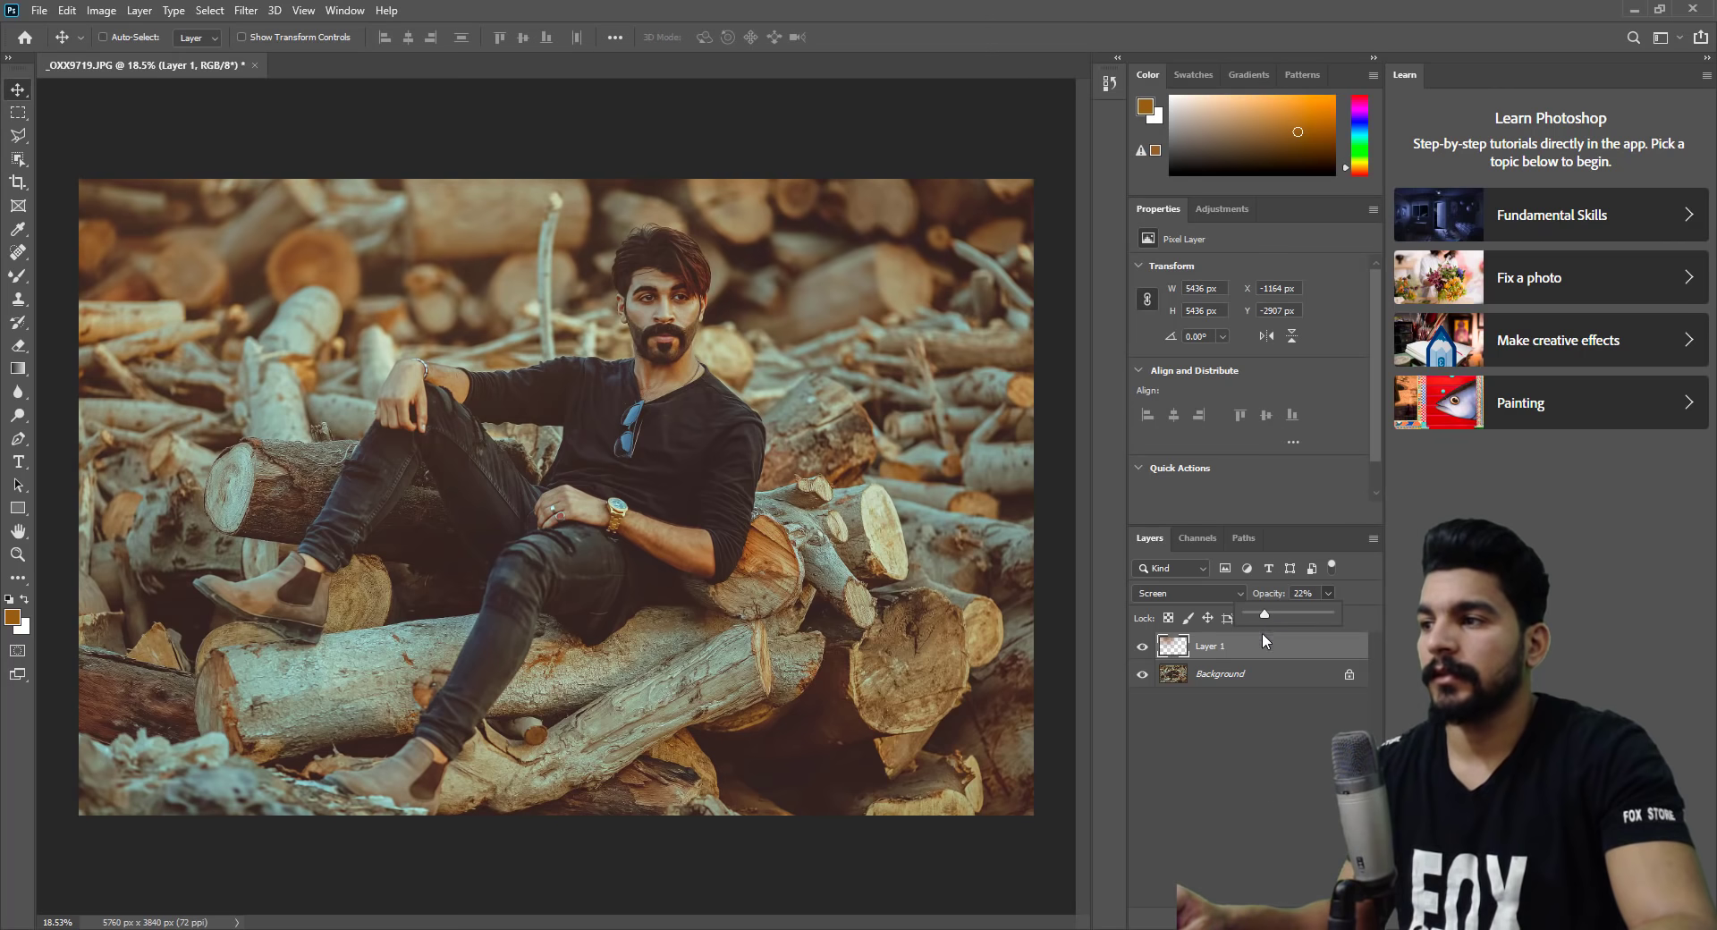
{"action": "left_click", "coordinate": [1261, 715]}
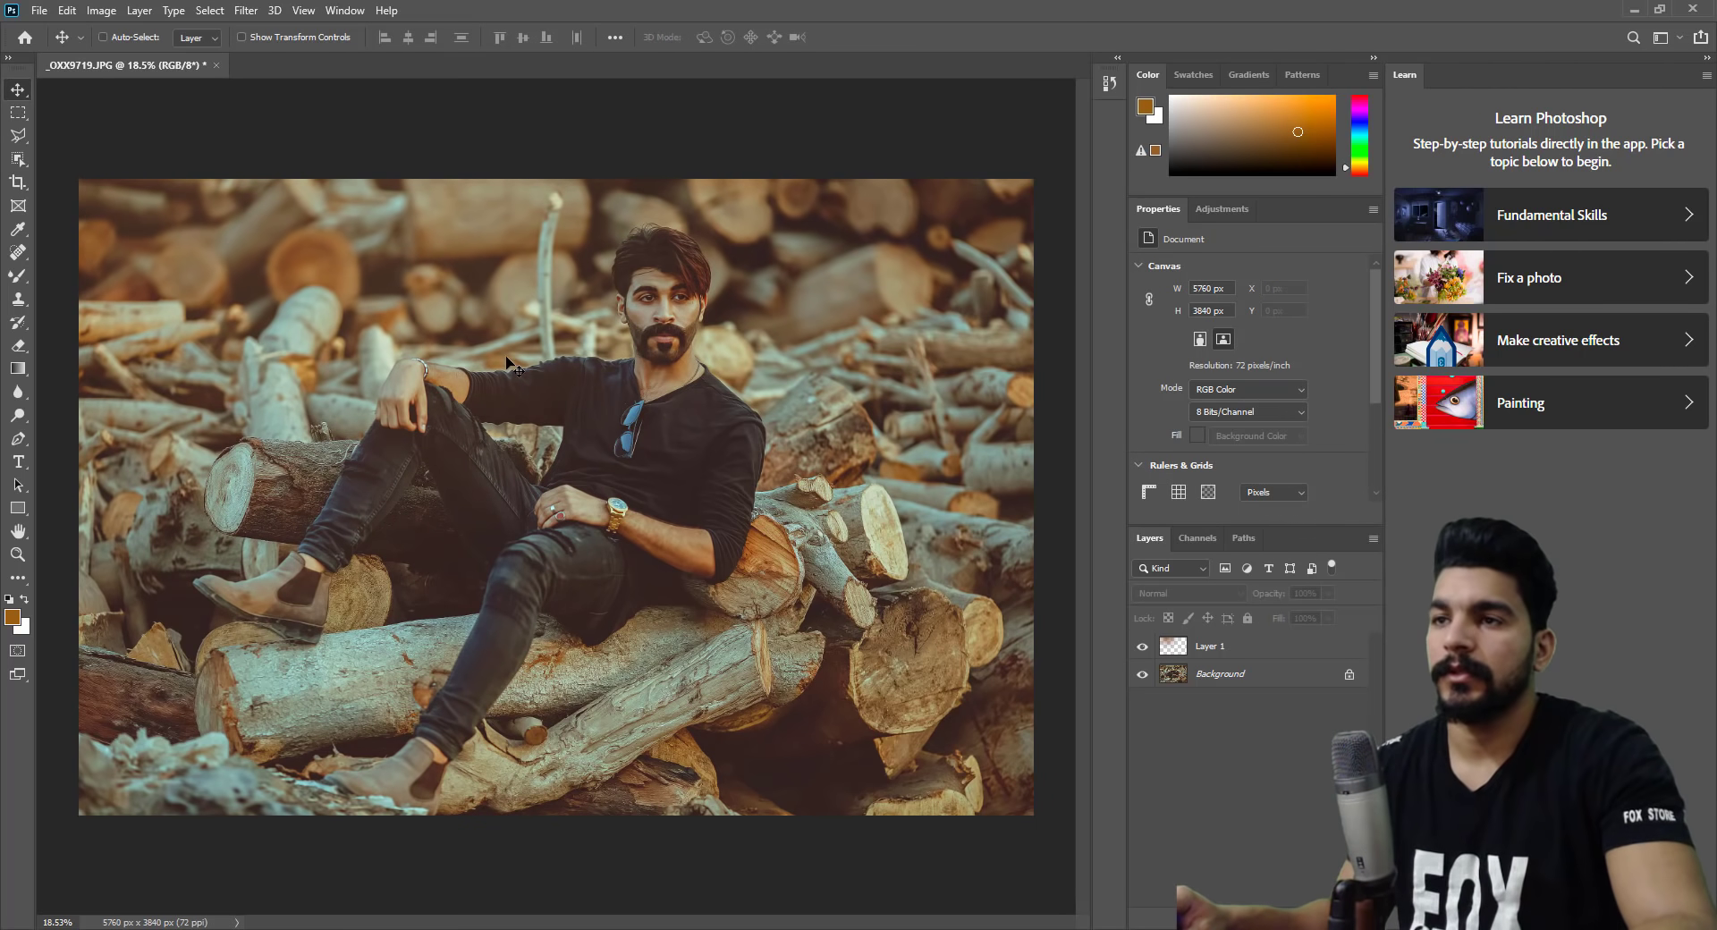
{"action": "left_click", "coordinate": [414, 328]}
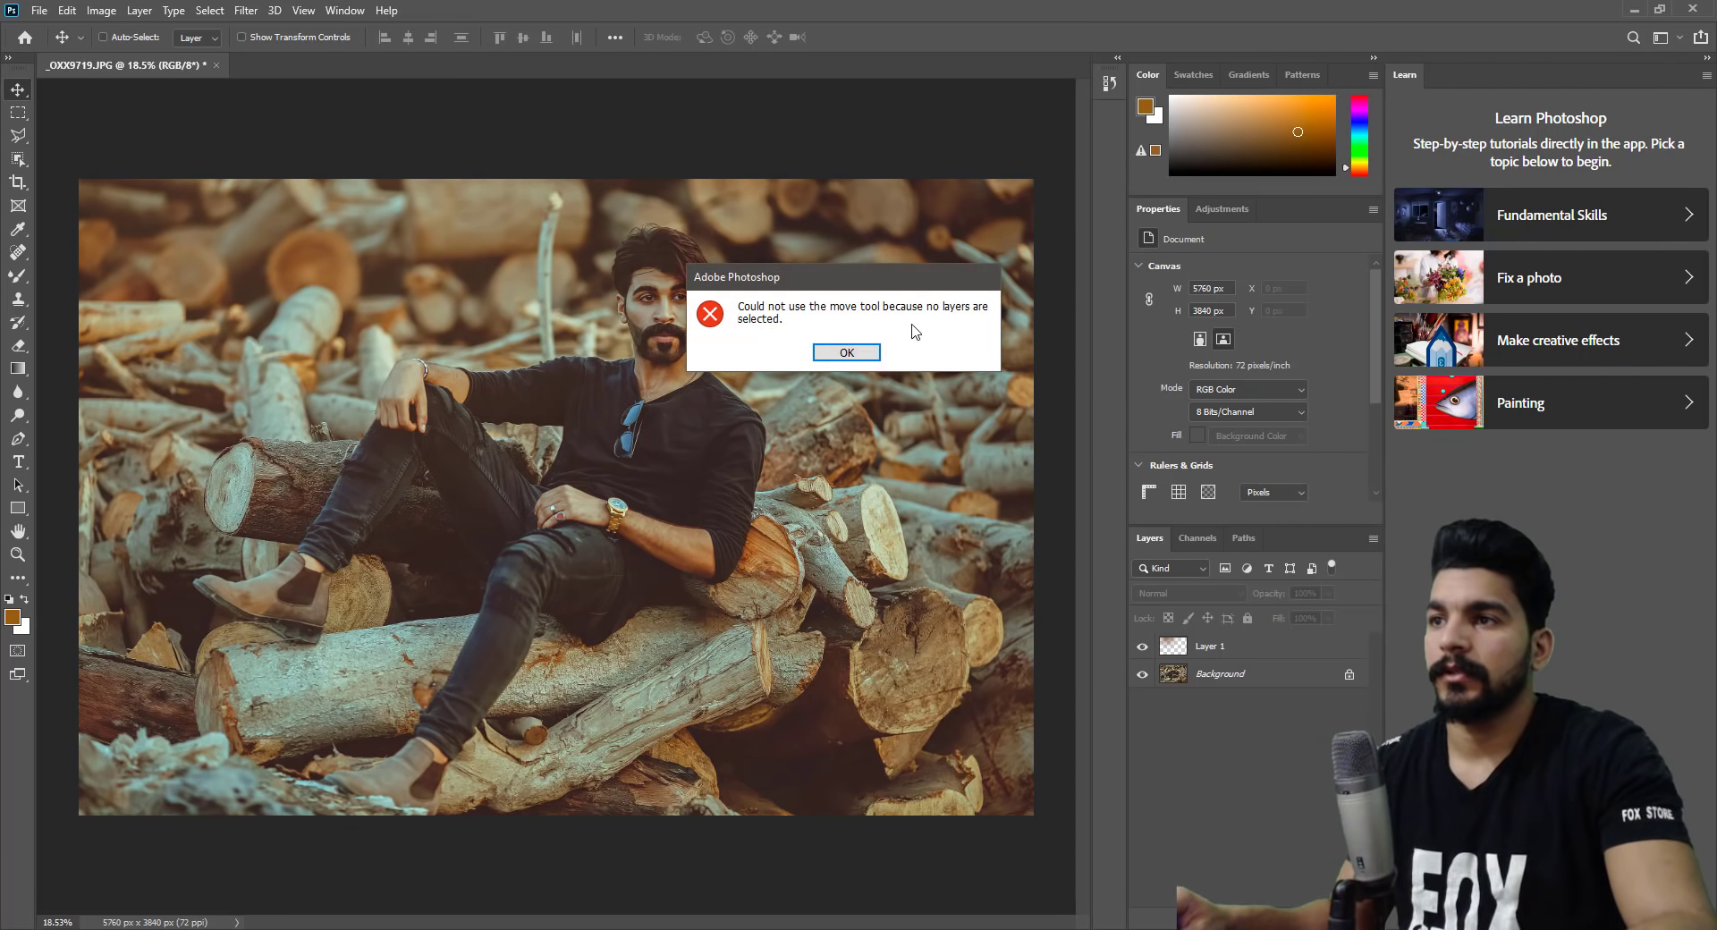
{"action": "left_click", "coordinate": [848, 352]}
{"action": "left_click", "coordinate": [1210, 646]}
{"action": "mouse_move", "coordinate": [272, 523]}
{"action": "left_mouse_down"}
{"action": "mouse_move", "coordinate": [805, 531]}
{"action": "mouse_move", "coordinate": [828, 515]}
{"action": "left_mouse_up"}
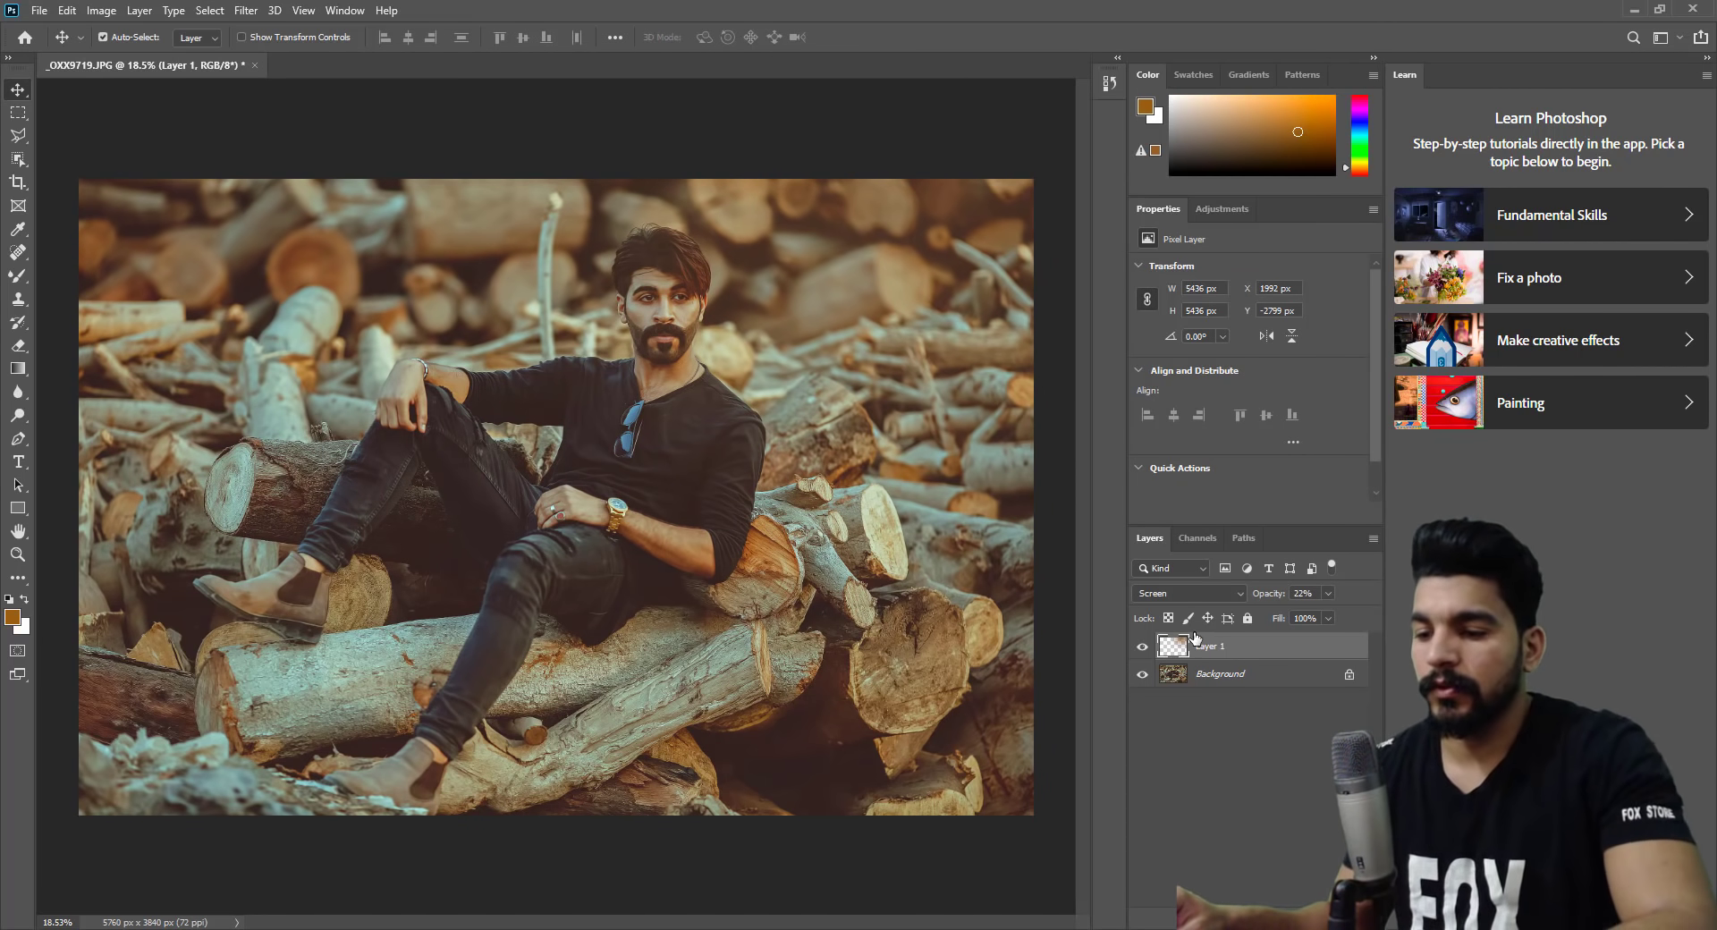
Duplicate Layer 1, desaturate the copy to Saturation -100, and shift it into place.
{"action": "key", "text": "ctrl+j"}
{"action": "mouse_move", "coordinate": [759, 657]}
{"action": "left_mouse_down"}
{"action": "mouse_move", "coordinate": [333, 805]}
{"action": "mouse_move", "coordinate": [179, 809]}
{"action": "left_mouse_up"}
{"action": "key", "text": "i"}
{"action": "key", "text": "ctrl+u"}
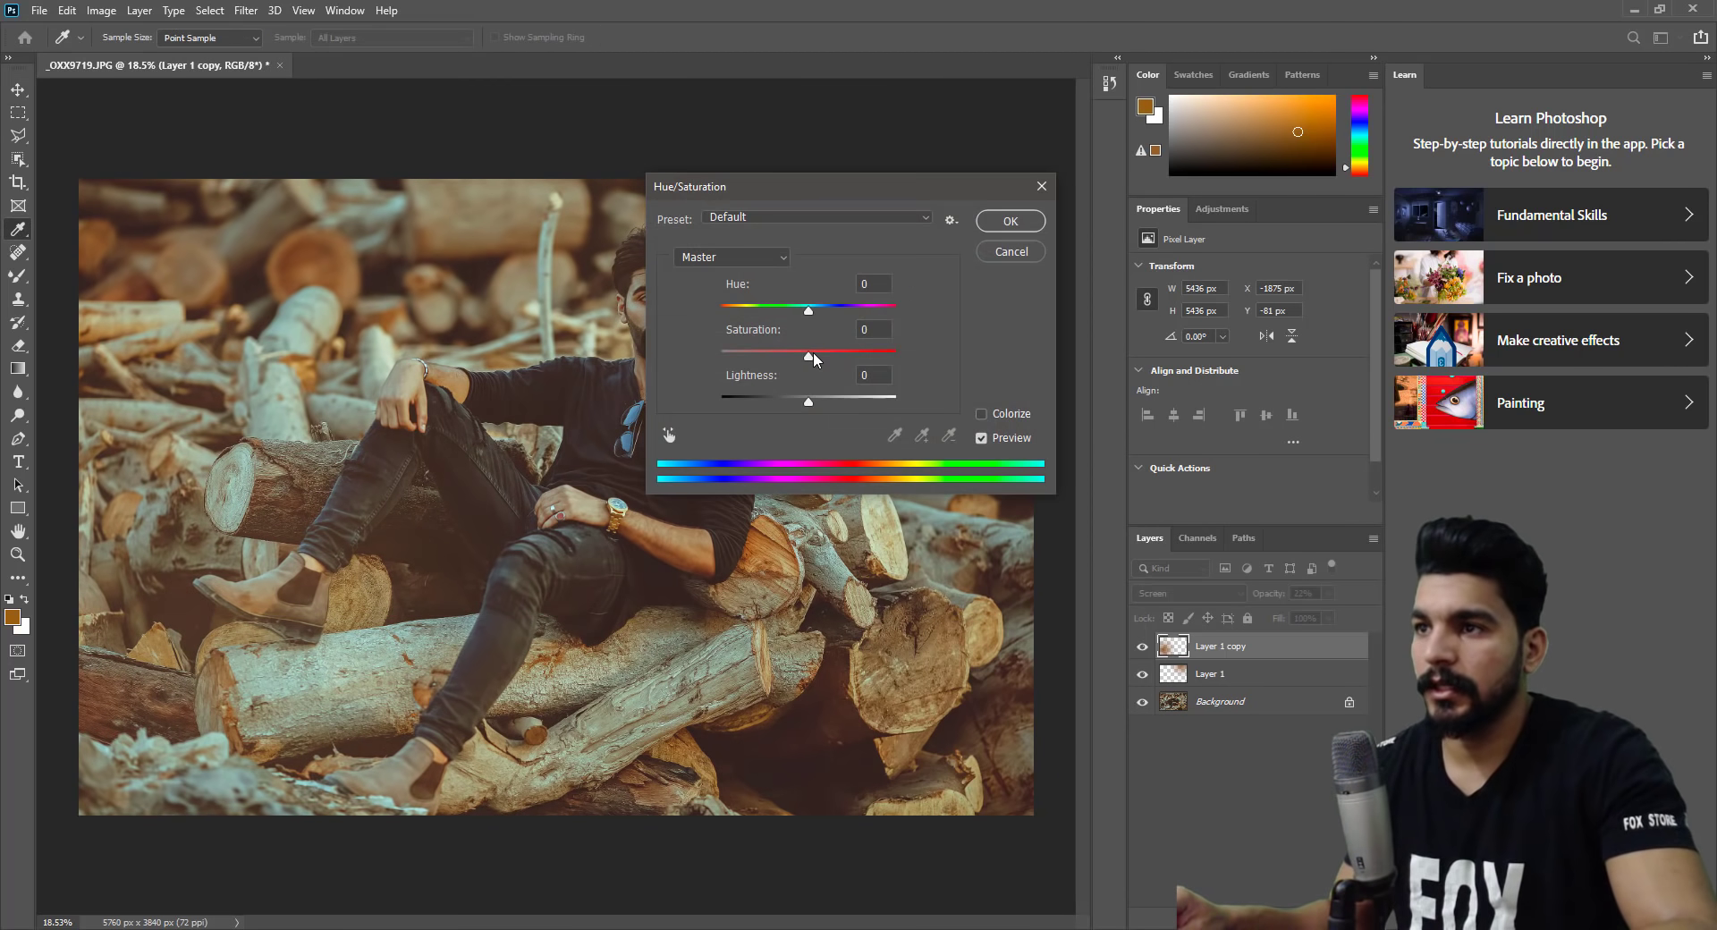
{"action": "left_click_drag", "start_coordinate": [813, 351], "coordinate": [685, 361]}
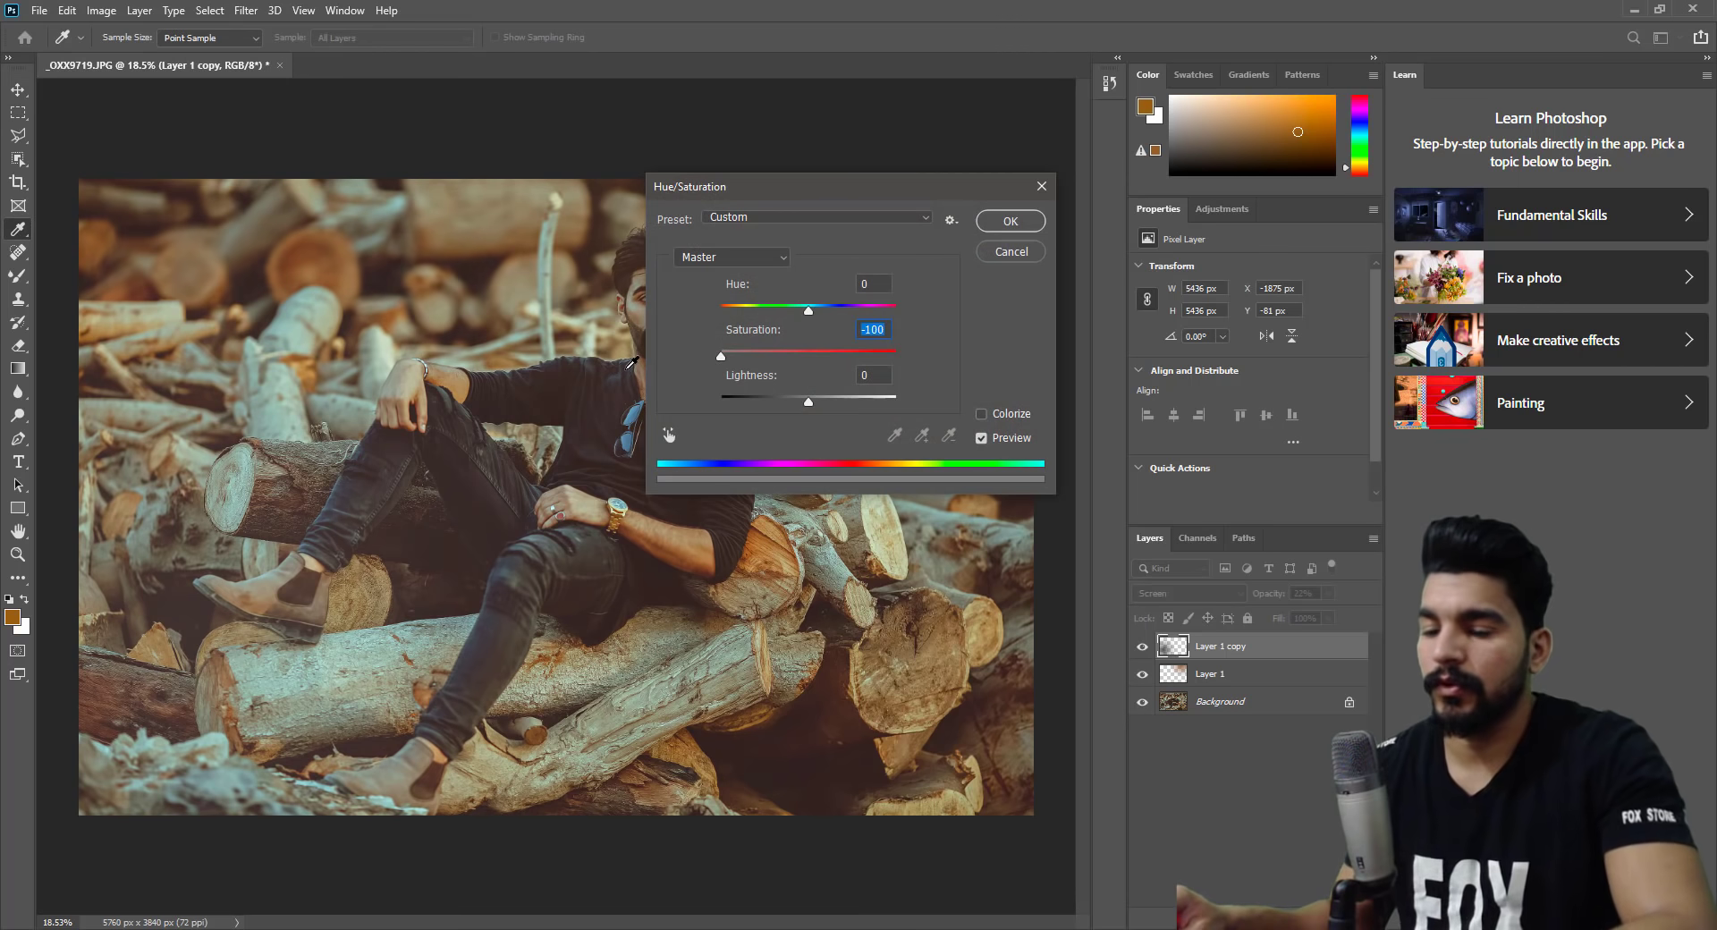
{"action": "left_click", "coordinate": [981, 226]}
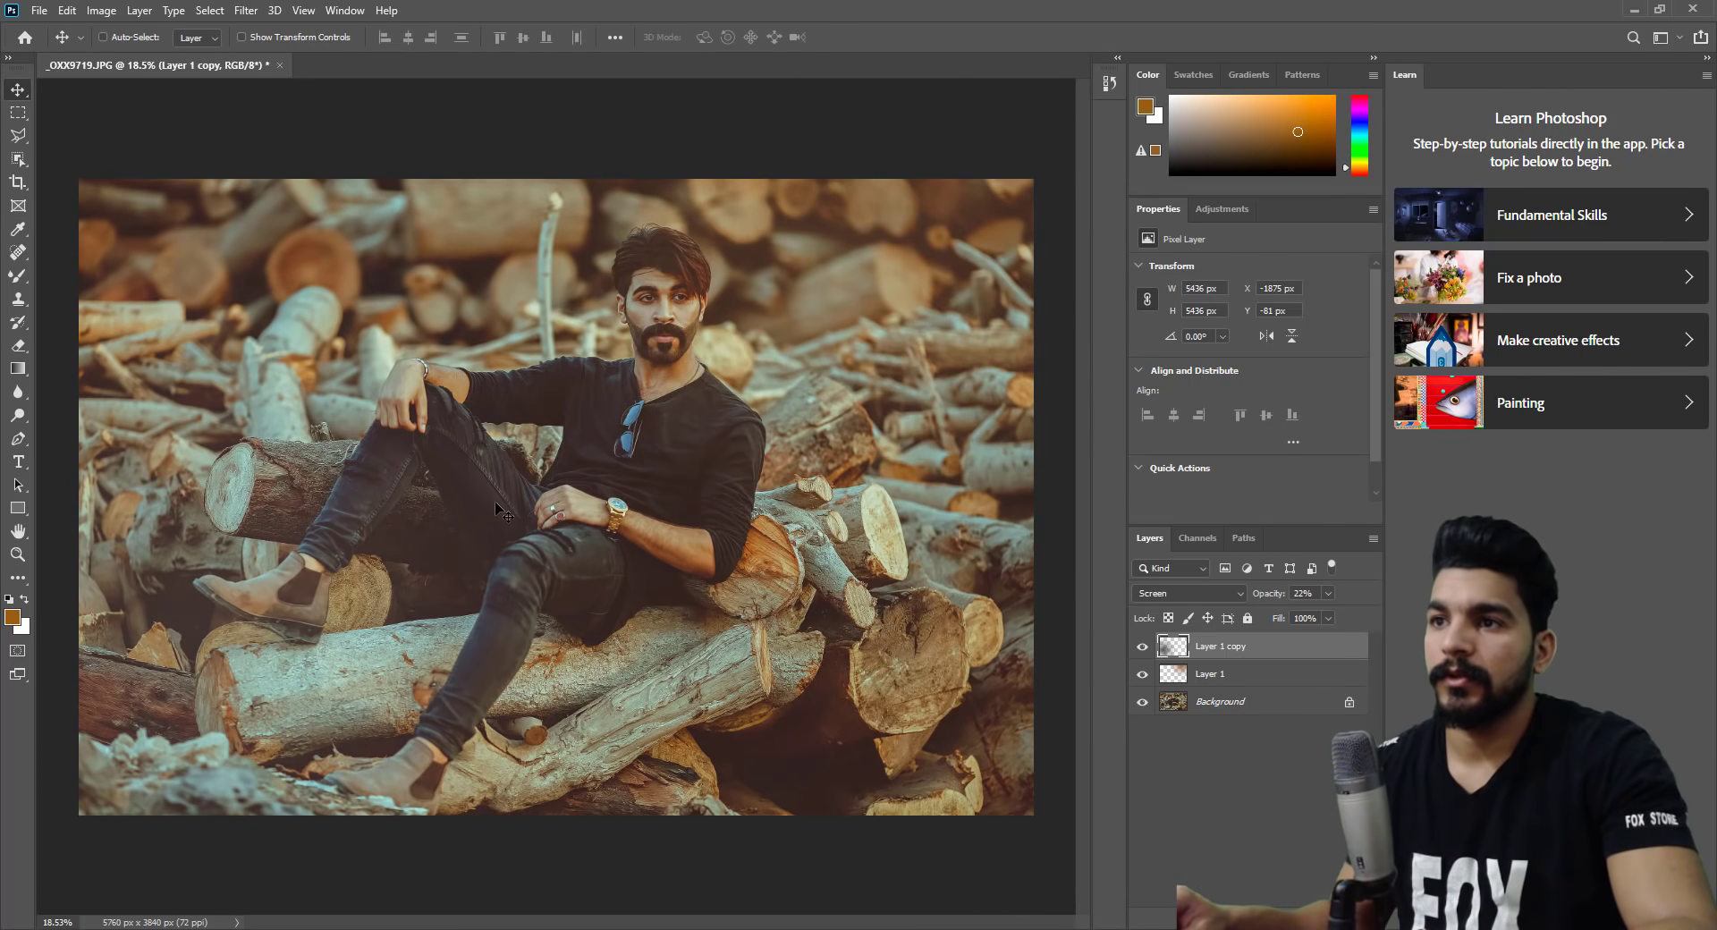
{"action": "key", "text": "v"}
{"action": "left_click_drag", "start_coordinate": [689, 528], "coordinate": [694, 726]}
Fit the image on screen, select Layer 1 copy, Layer 1 and Background, and merge them.
{"action": "left_click", "coordinate": [18, 555]}
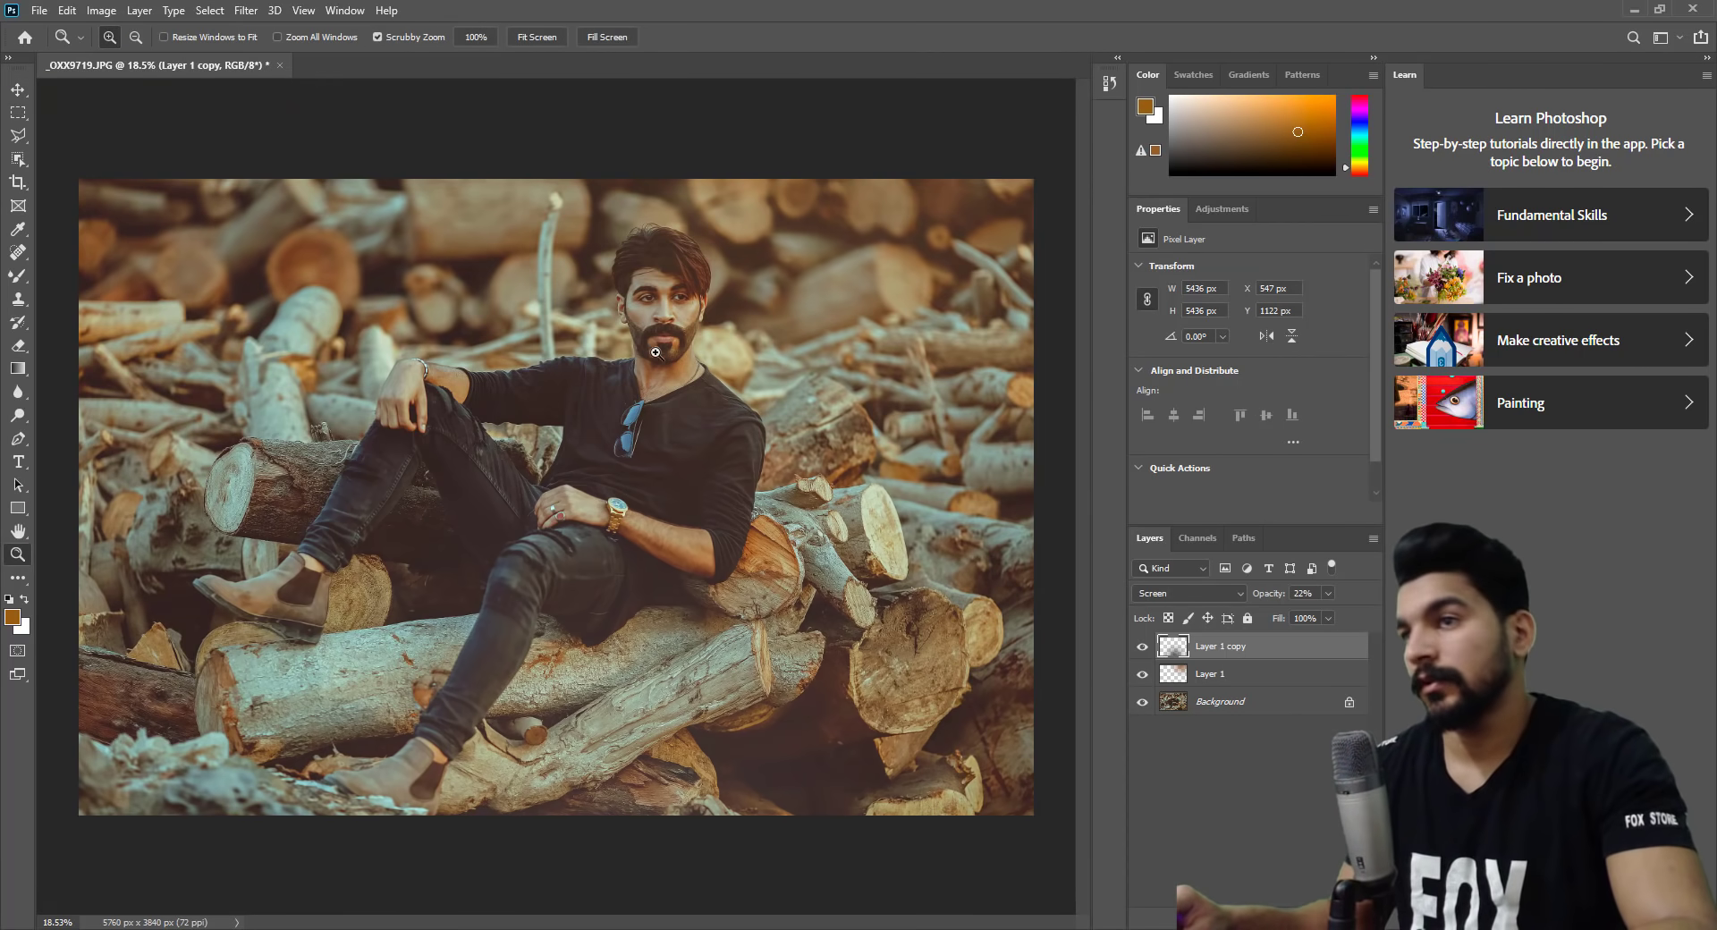
{"action": "left_click_drag", "start_coordinate": [637, 358], "coordinate": [691, 357]}
{"action": "right_click", "coordinate": [691, 358]}
{"action": "left_click", "coordinate": [729, 357]}
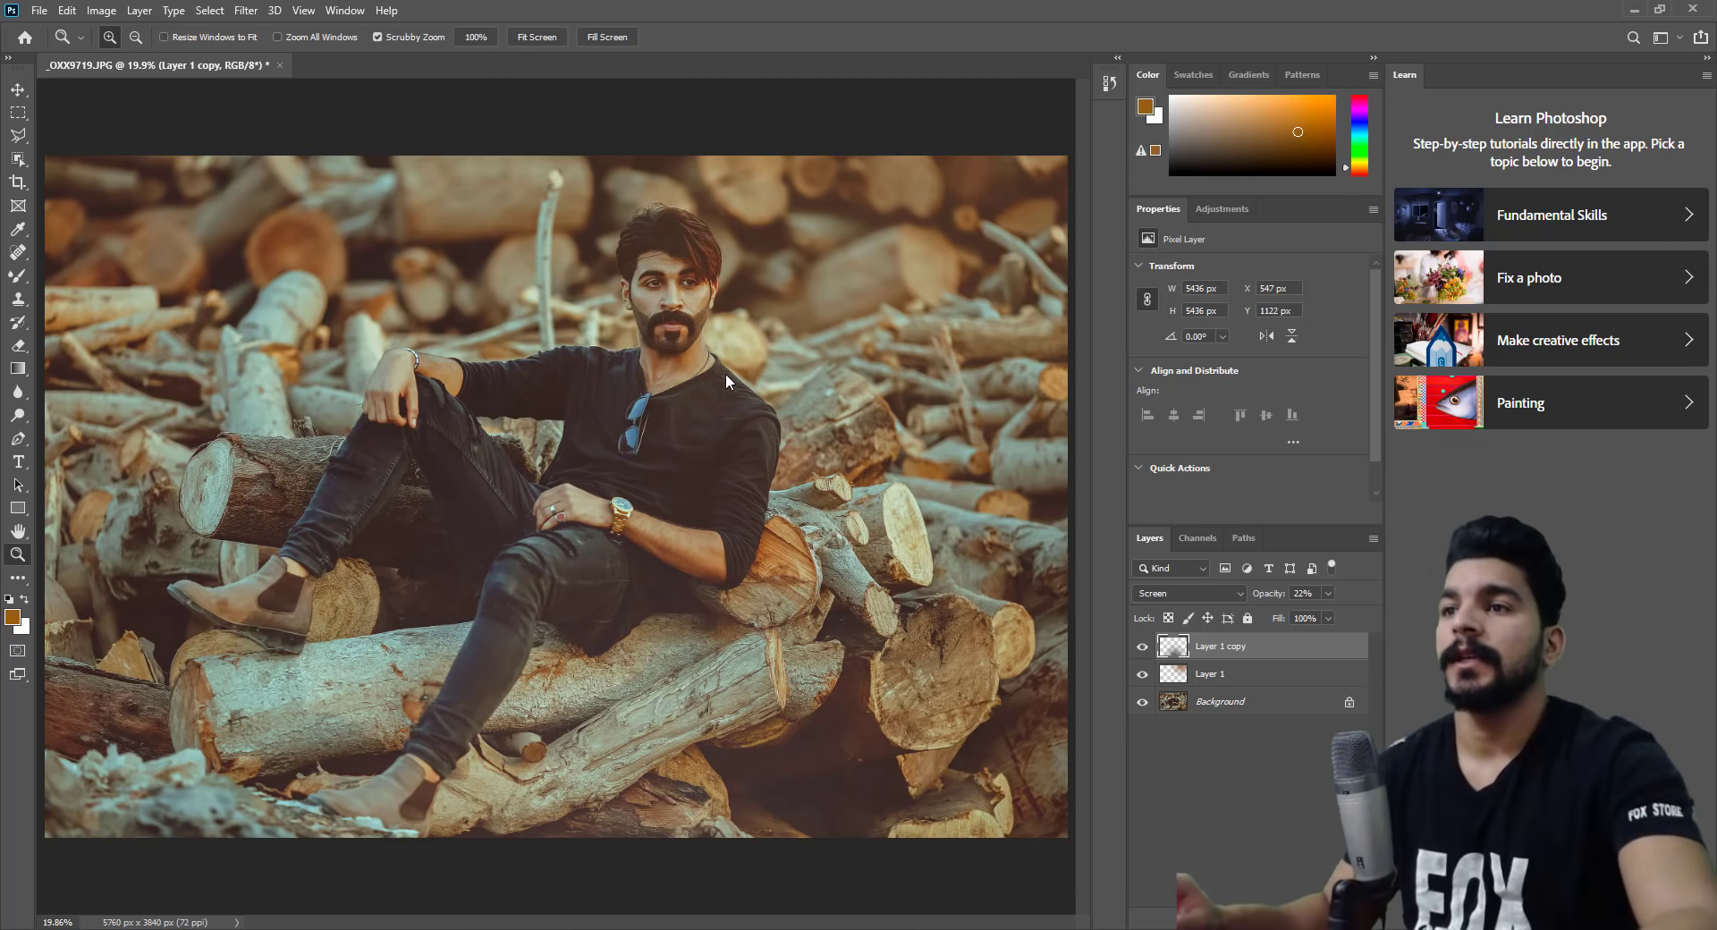
{"action": "right_click", "coordinate": [726, 373]}
{"action": "left_click", "coordinate": [744, 377]}
{"action": "right_click", "coordinate": [724, 399]}
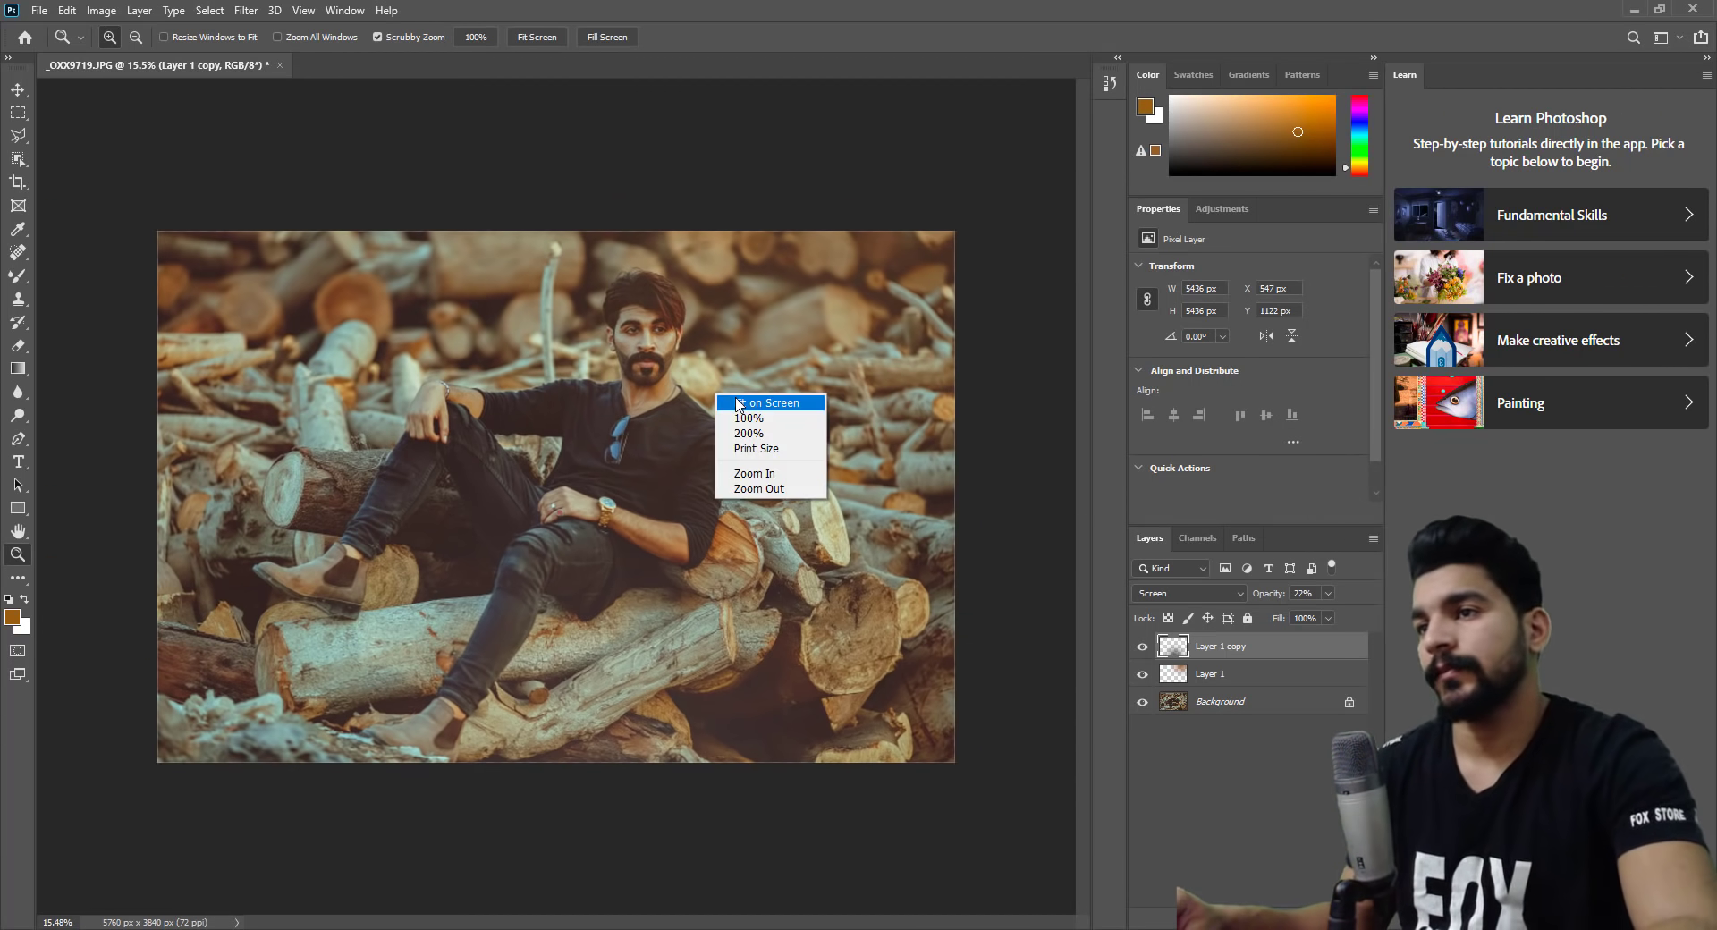
{"action": "left_click", "coordinate": [739, 403]}
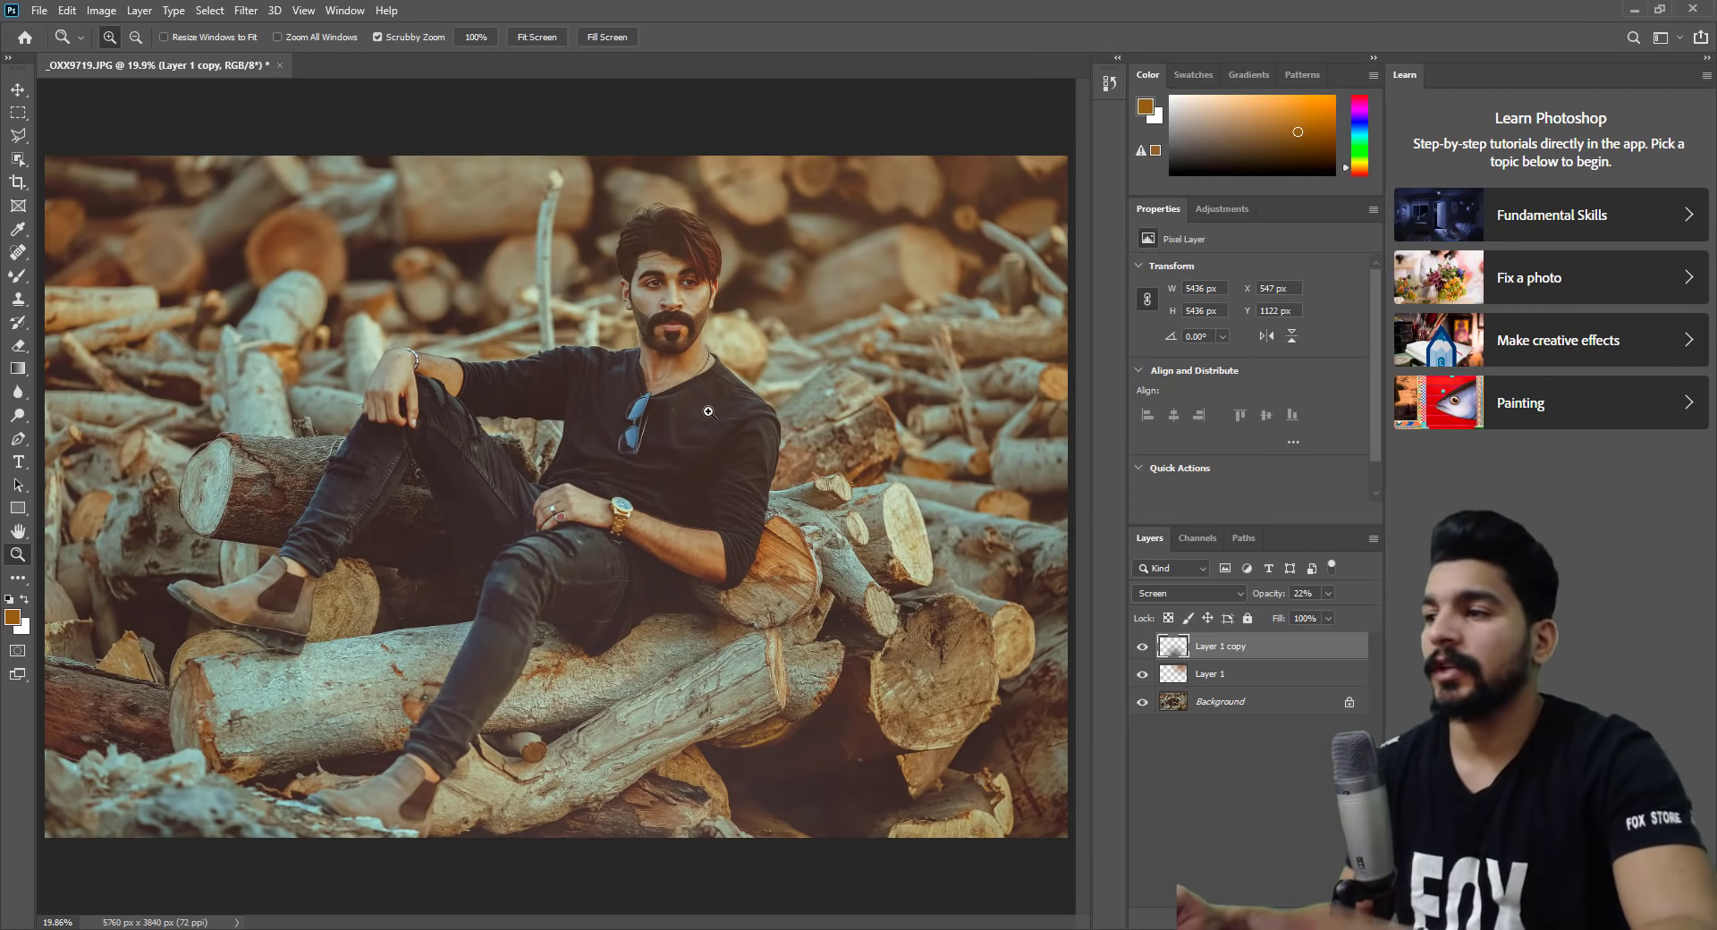
{"action": "left_click", "coordinate": [1224, 702], "text": "shift"}
{"action": "key", "text": "ctrl+e"}
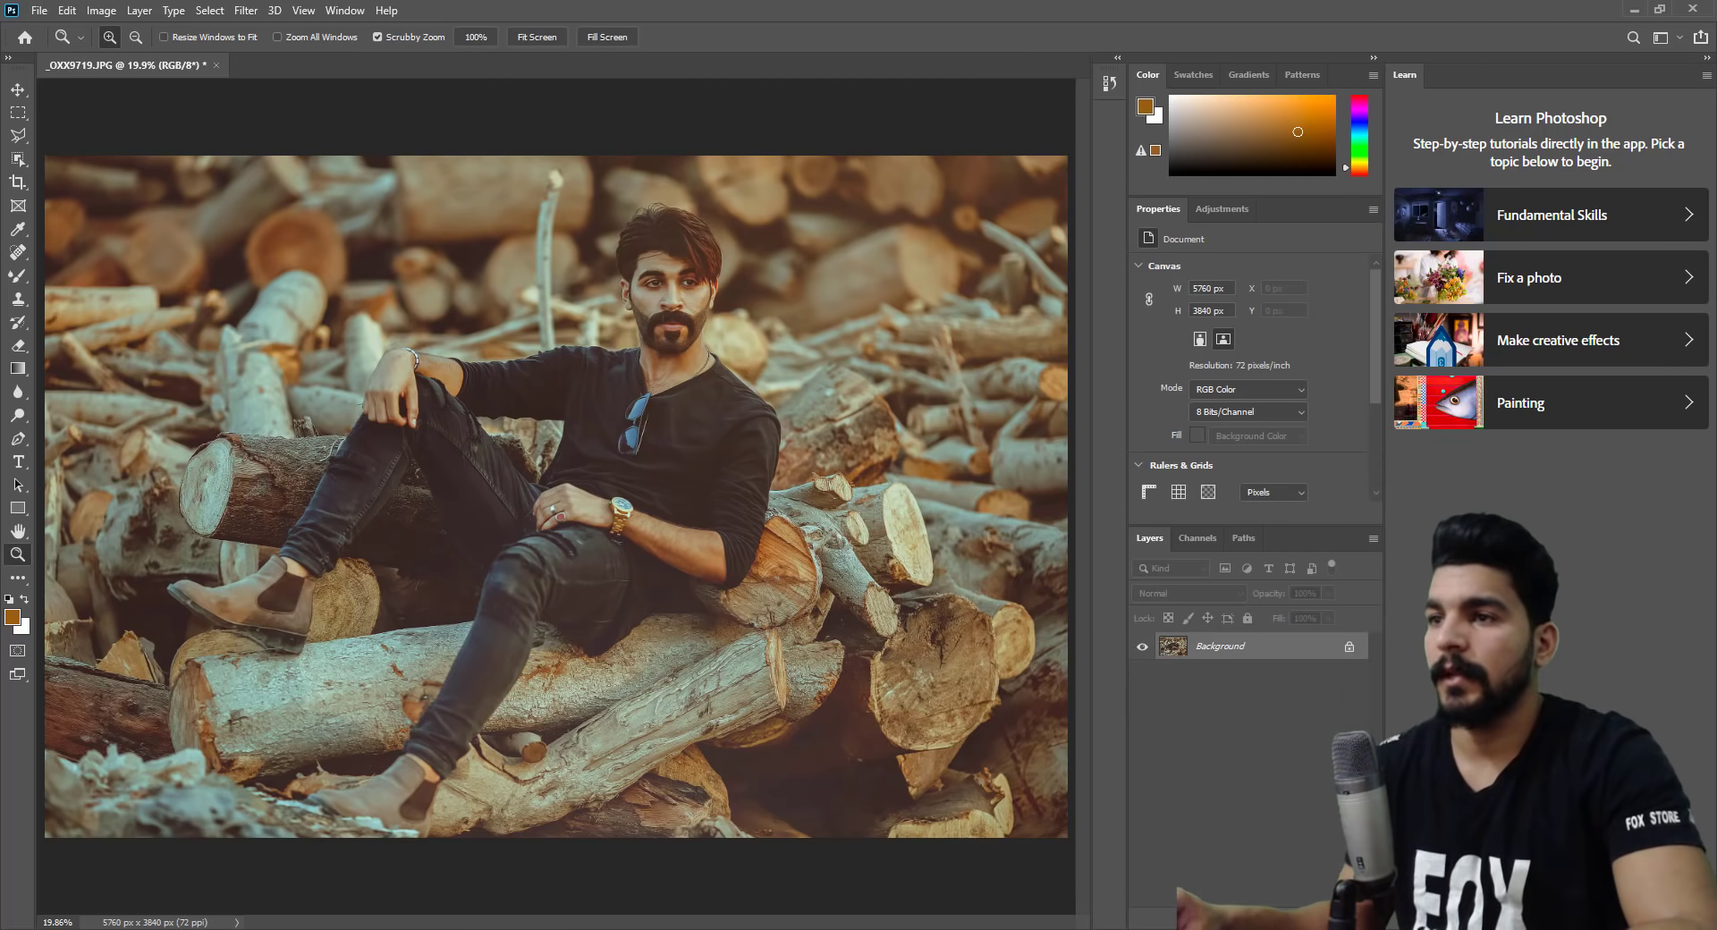
Save the image to Pictures as a JPEG copy named _OXX9719 copy.jpg.
{"action": "left_click", "coordinate": [39, 10]}
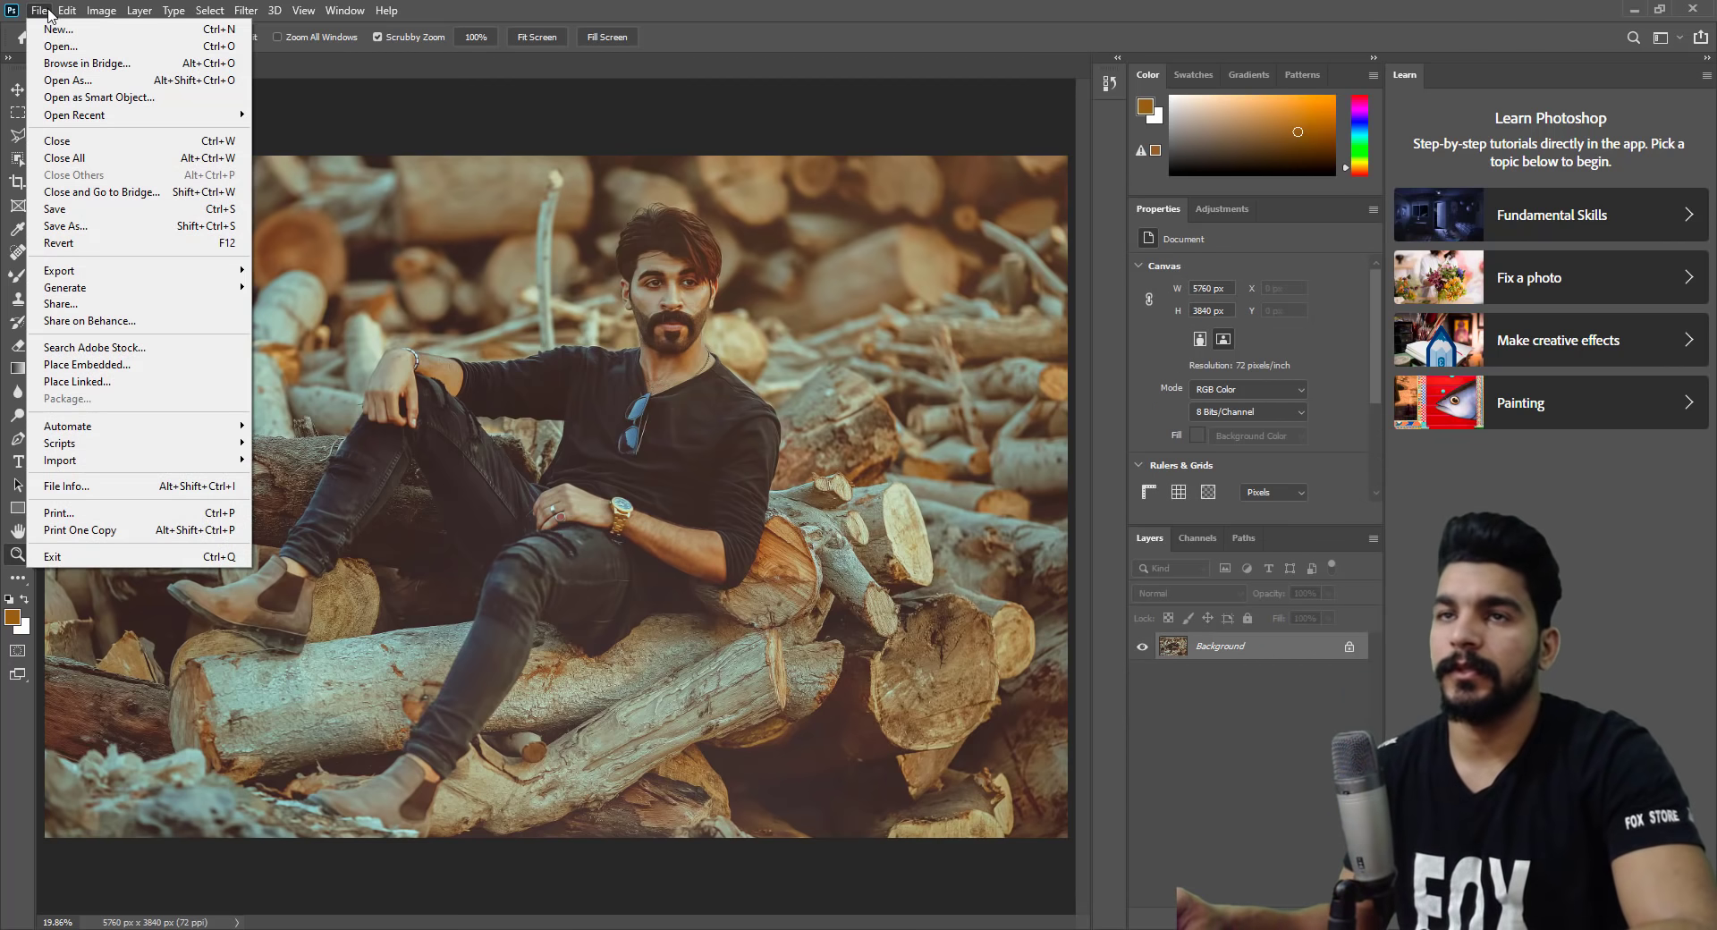
{"action": "left_click", "coordinate": [89, 237]}
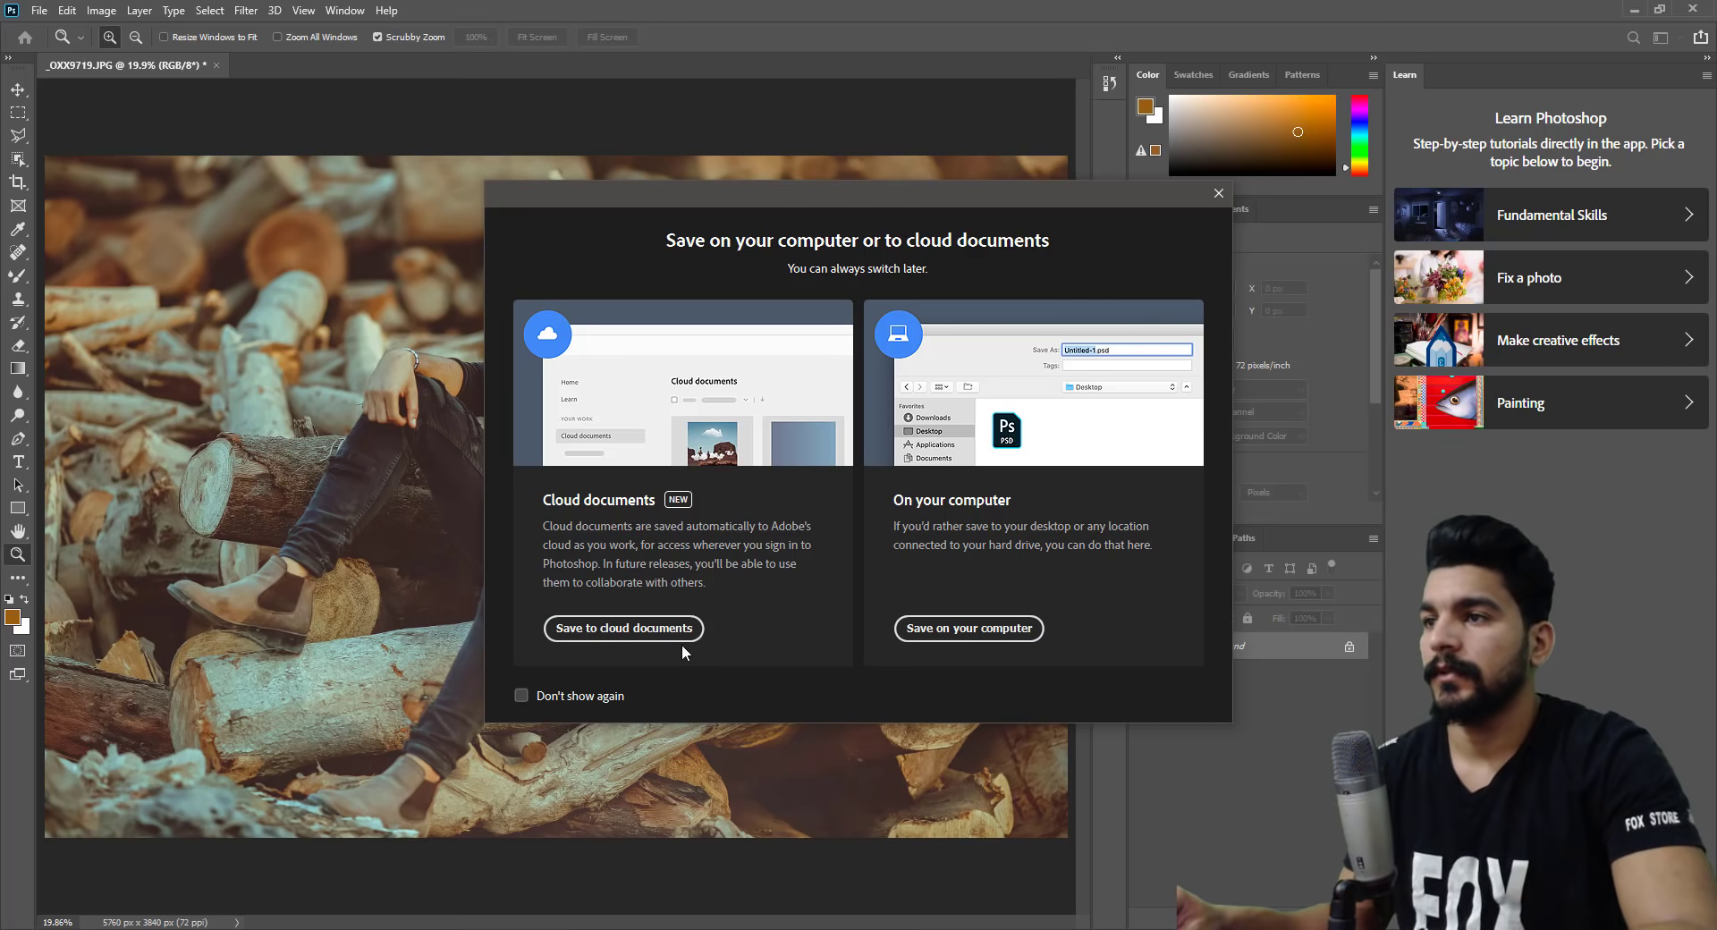
{"action": "left_click", "coordinate": [992, 629]}
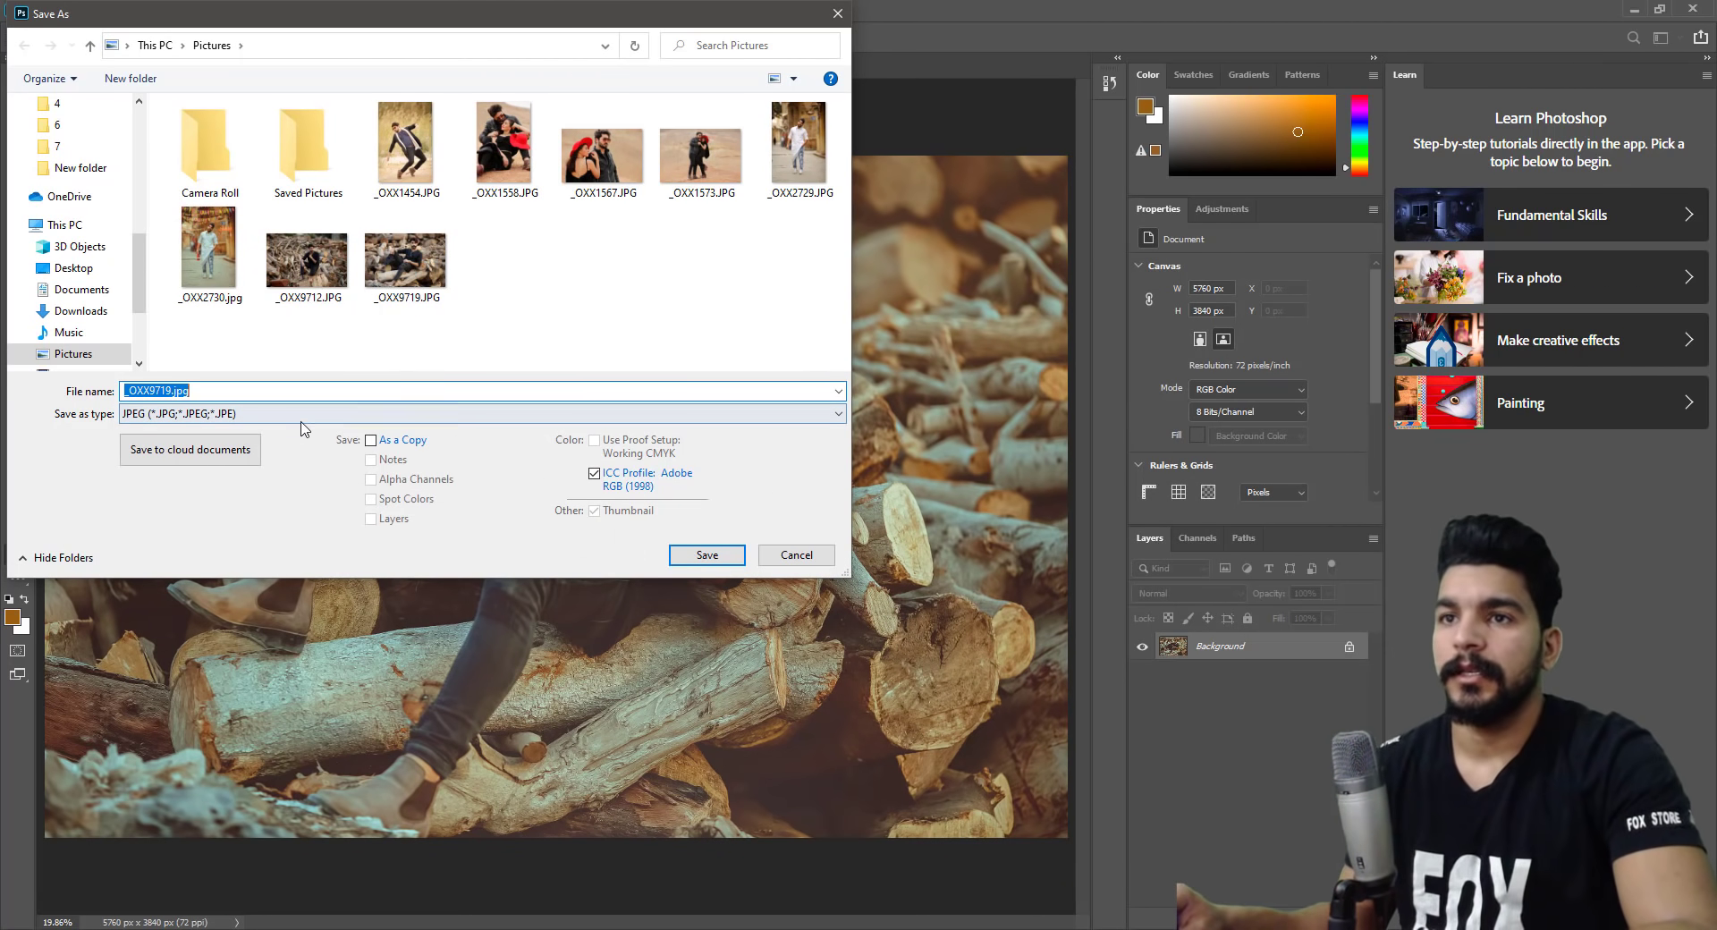
{"action": "left_click", "coordinate": [370, 440]}
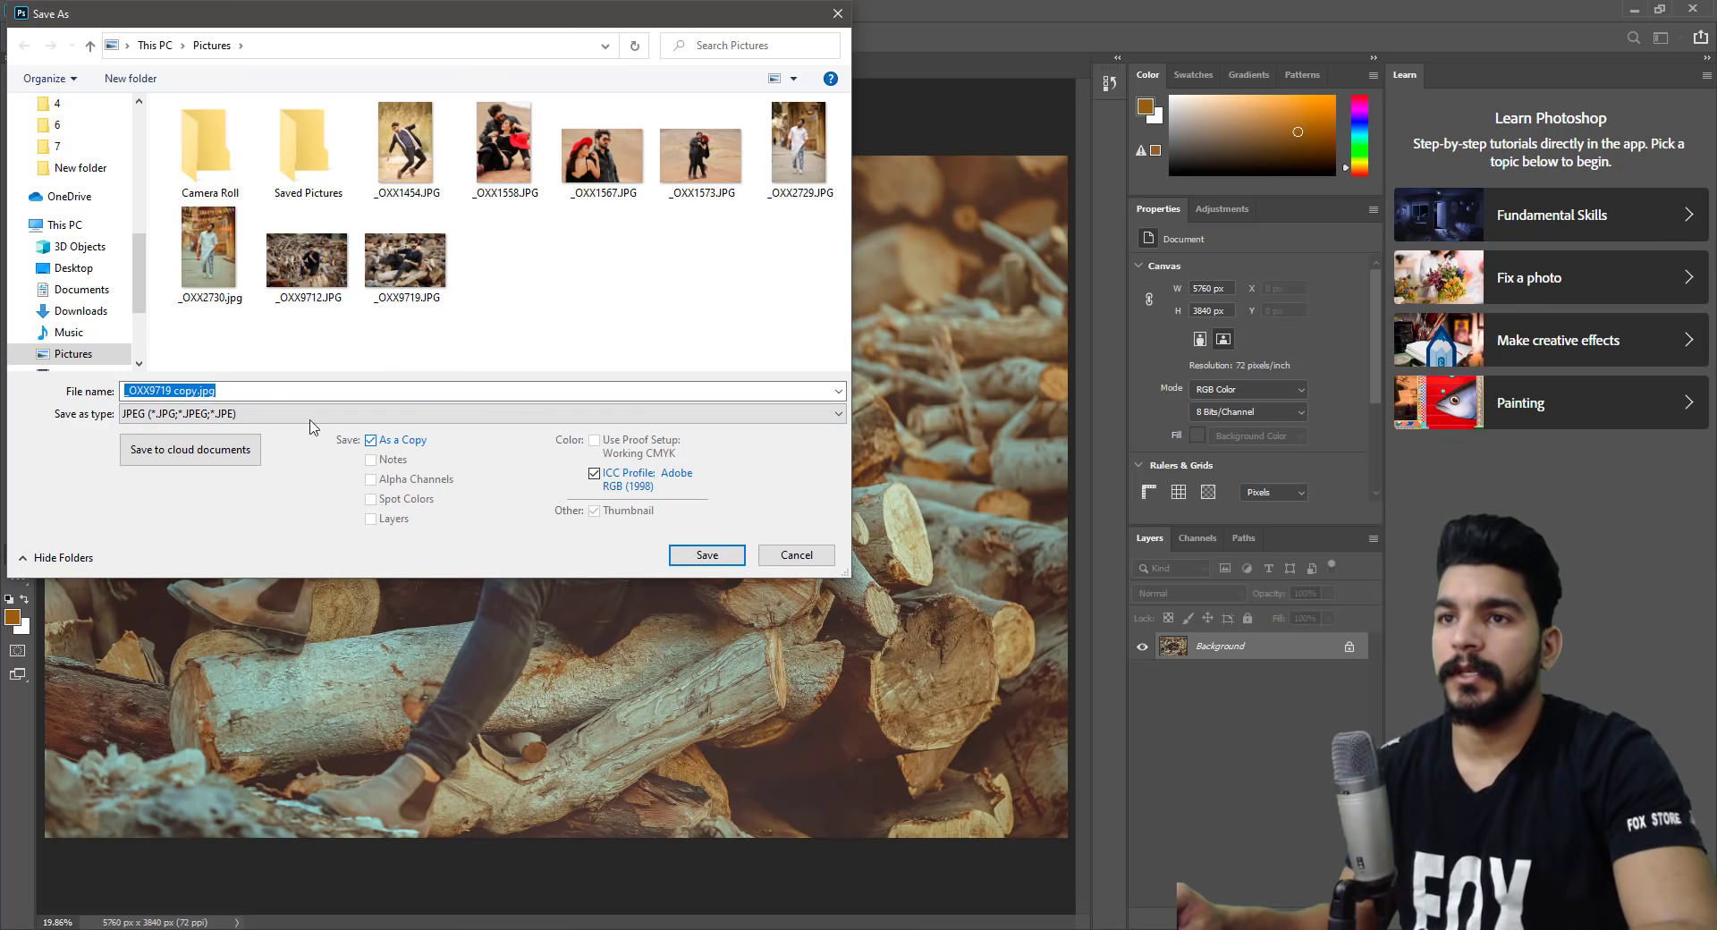
{"action": "left_click", "coordinate": [708, 553]}
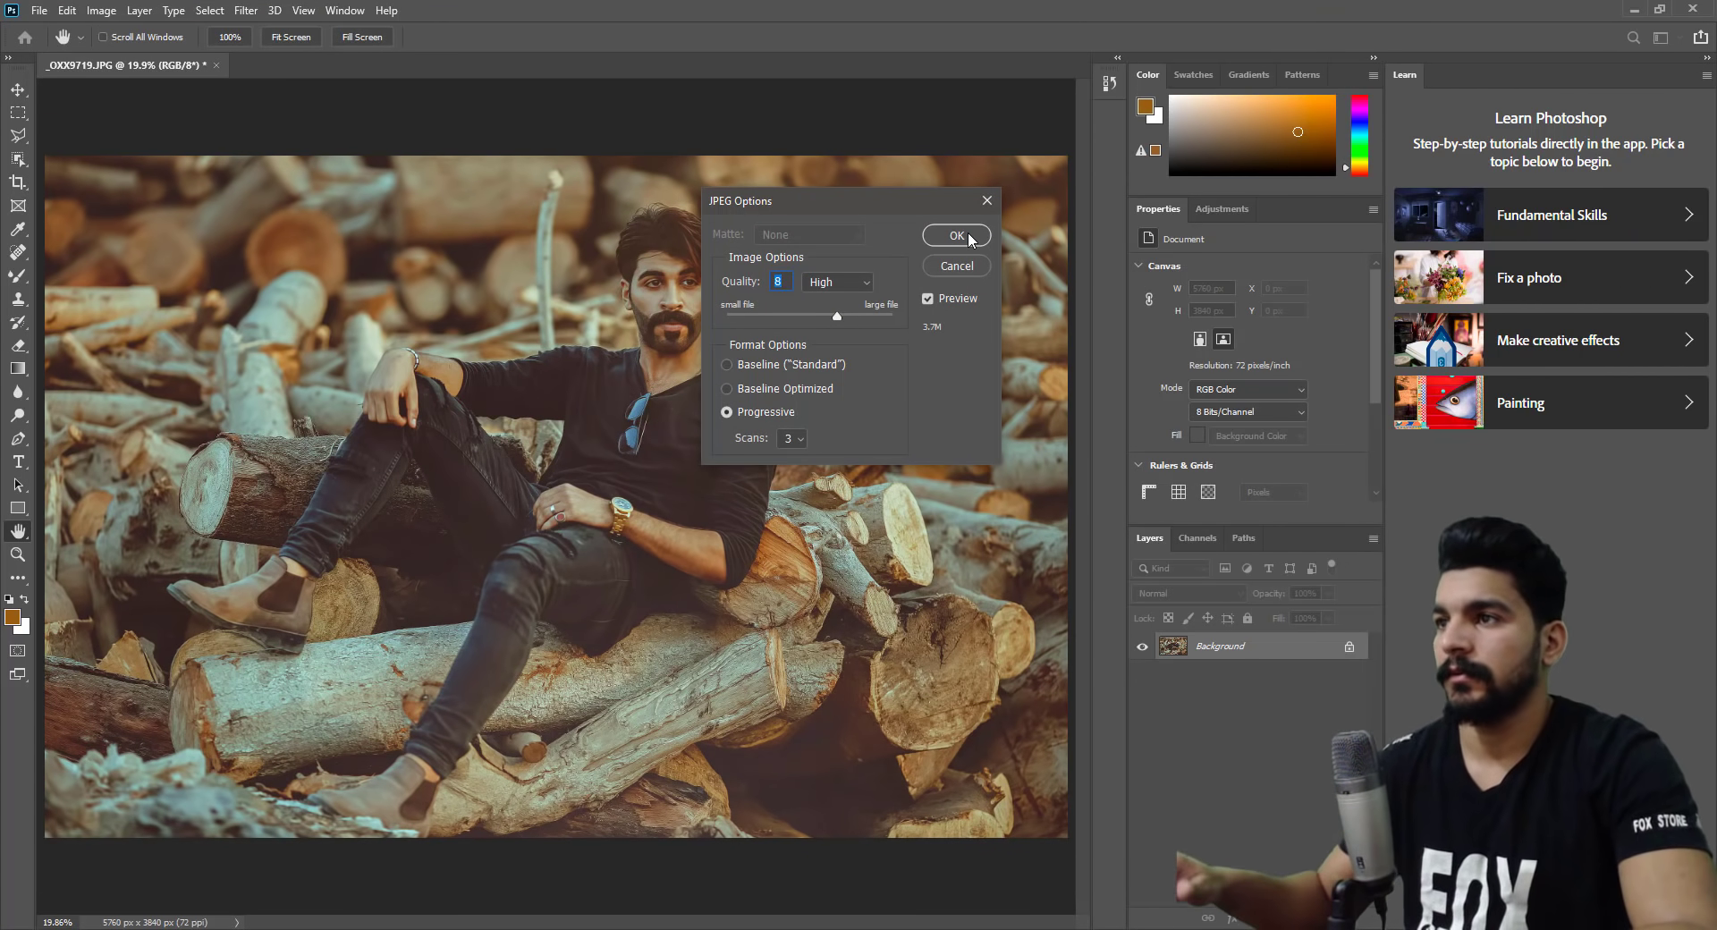
{"action": "left_click", "coordinate": [969, 236]}
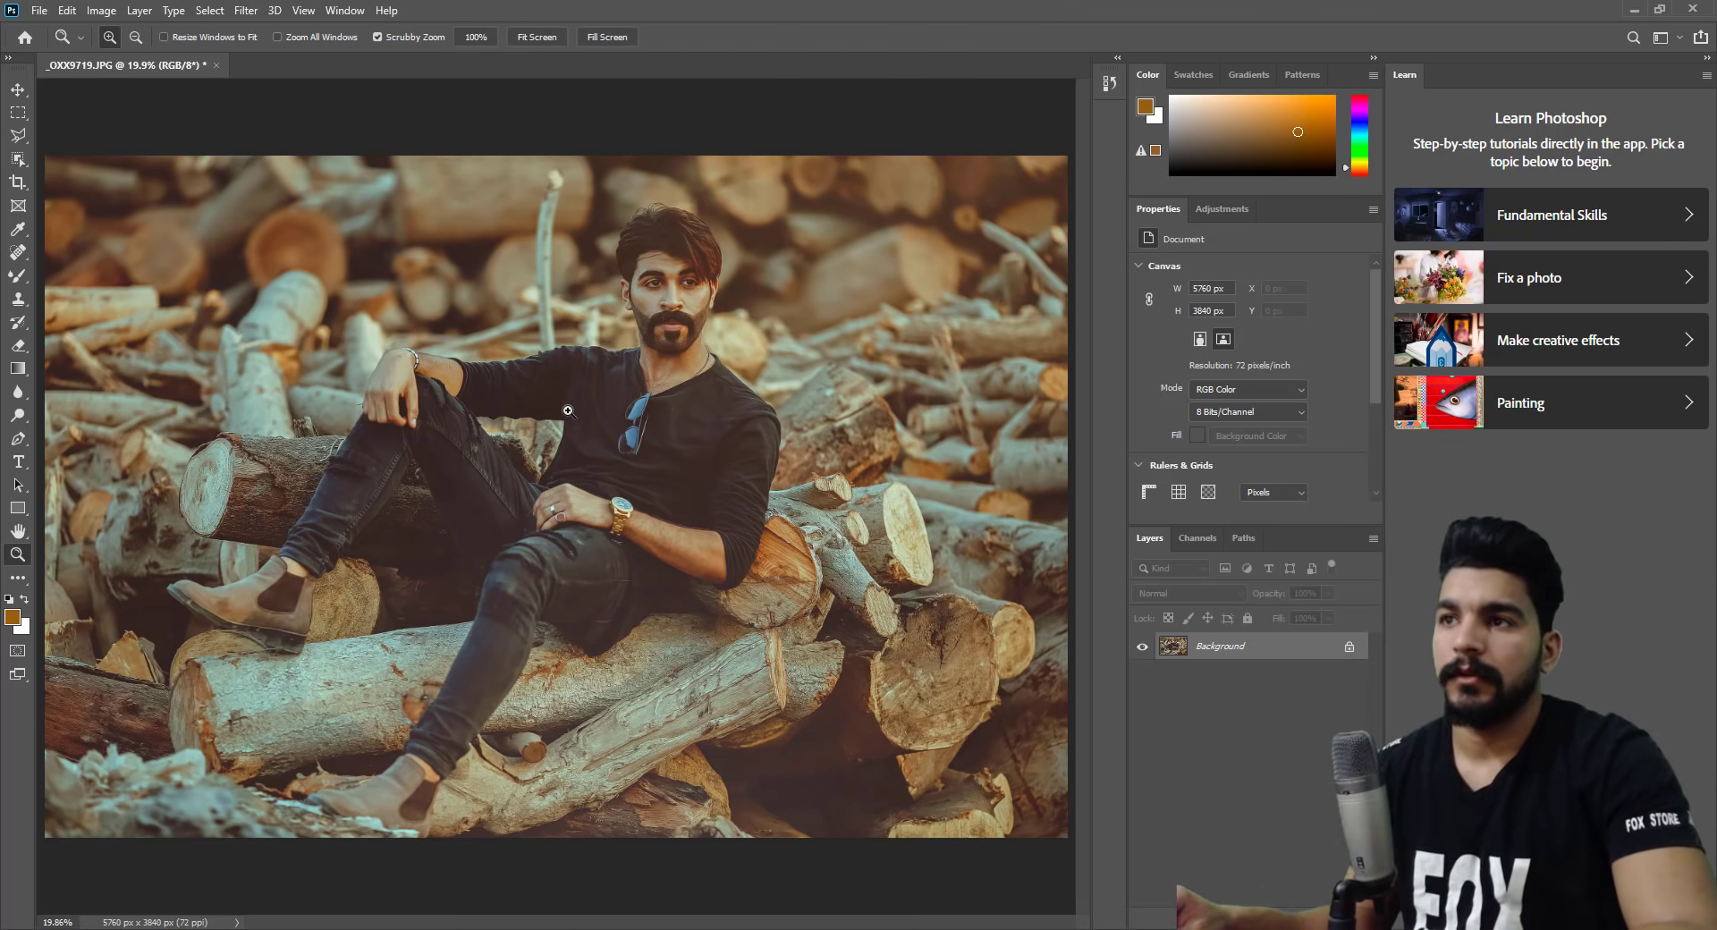
Fit the photo on screen and close the document.
{"action": "scroll", "coordinate": [668, 331], "scroll_direction": "down", "scroll_amount": 1}
{"action": "right_click", "coordinate": [671, 338]}
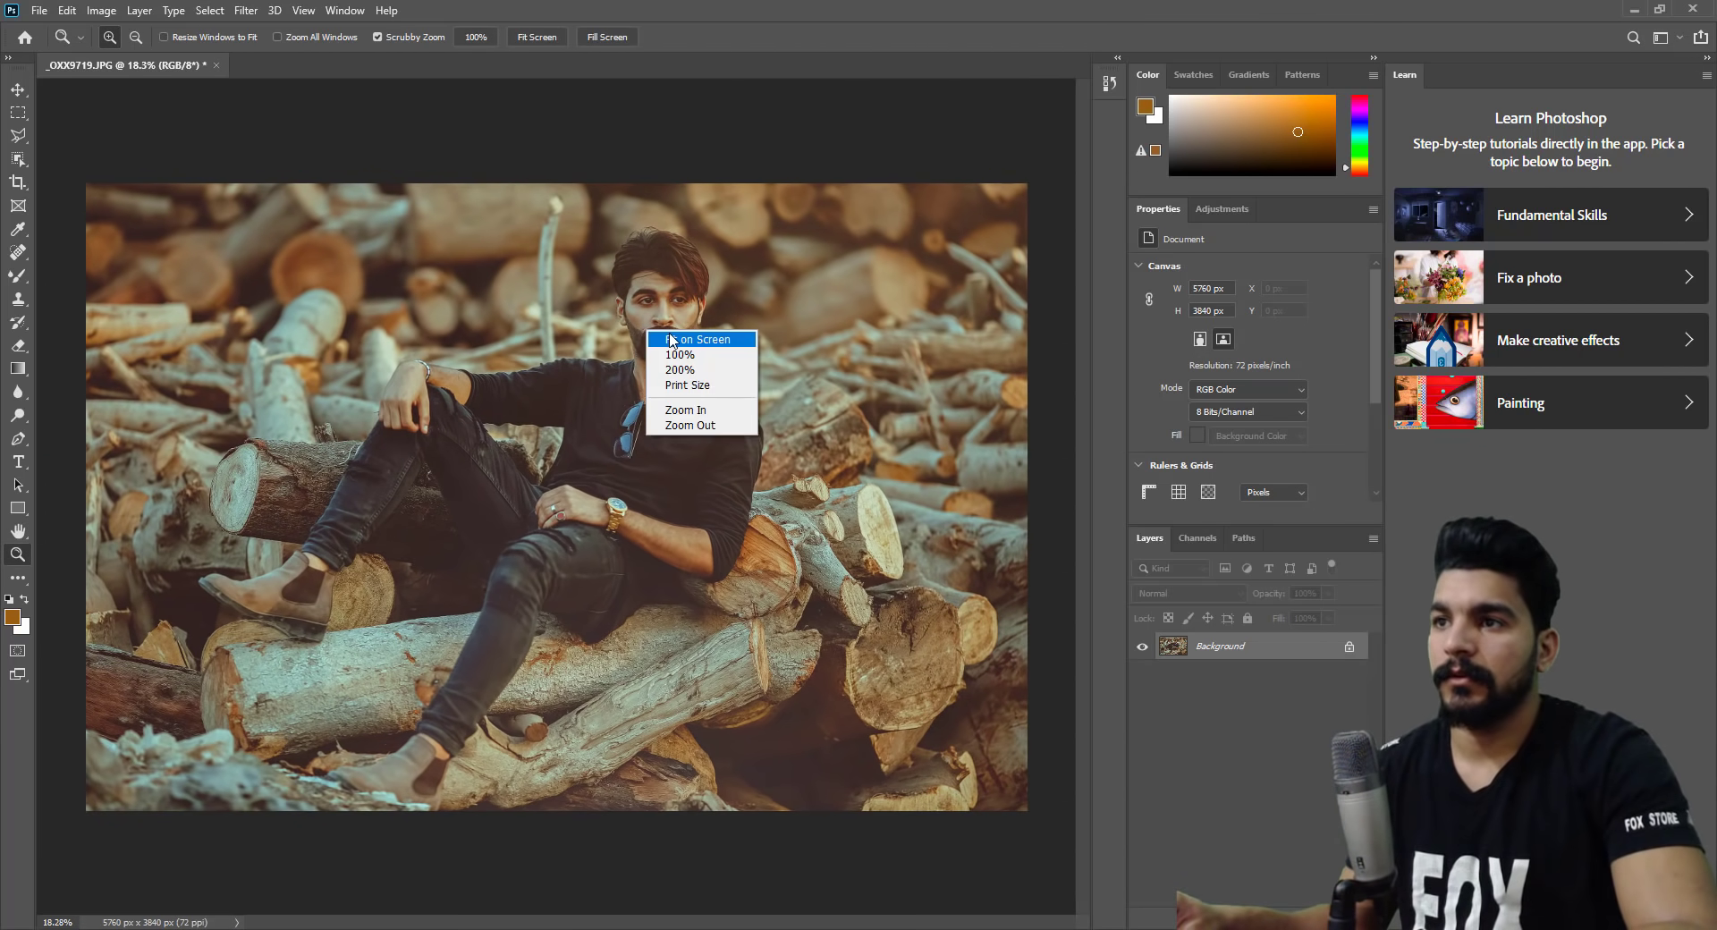
{"action": "left_click", "coordinate": [671, 339]}
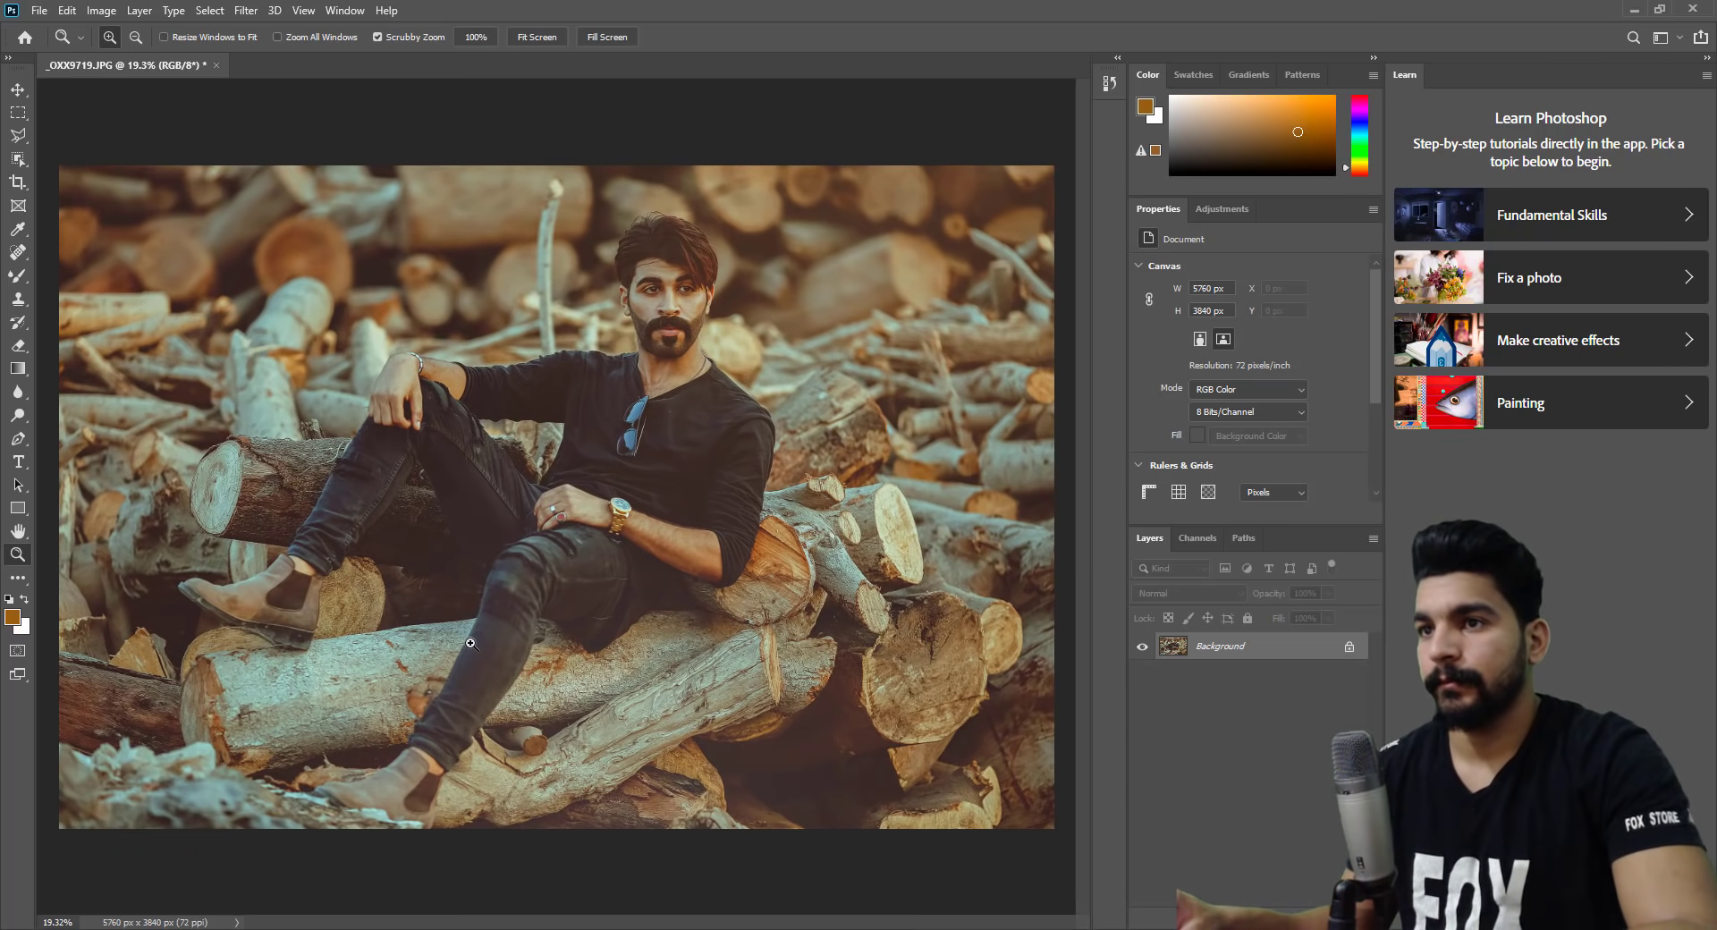
{"action": "key", "text": "ctrl+w"}
Close without saving, then drag _OXX9712.JPG from Pictures into Photoshop to open it.
{"action": "left_click", "coordinate": [851, 352]}
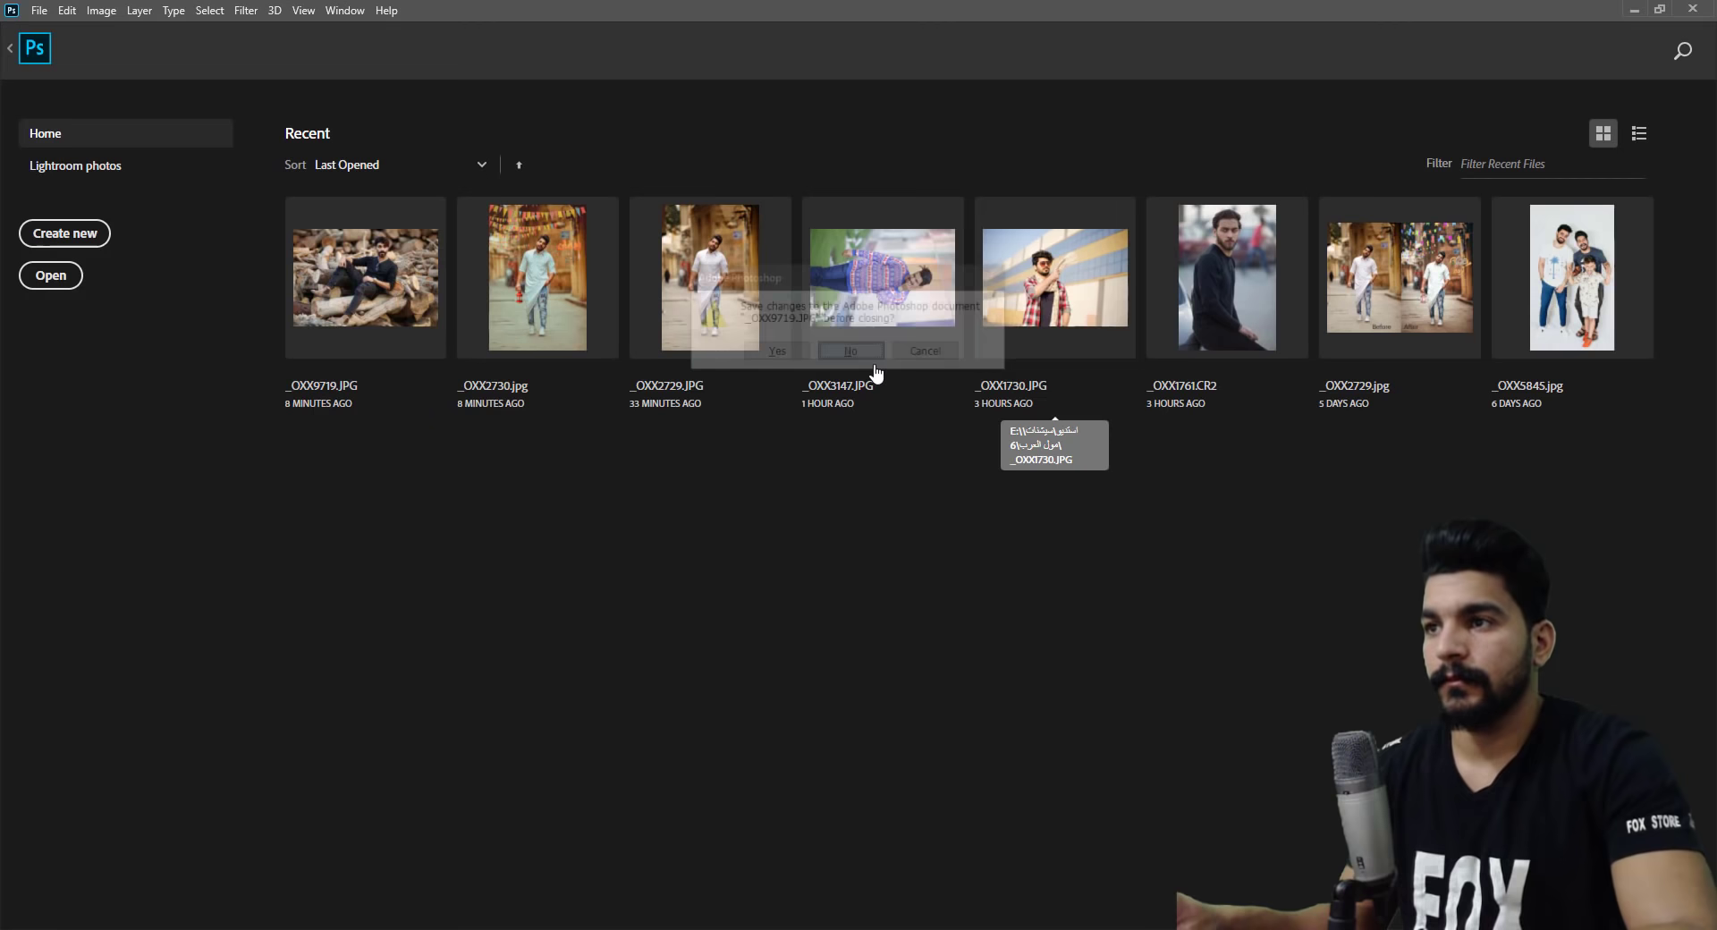
{"action": "key", "text": "alt+Tab"}
{"action": "left_click", "coordinate": [1156, 732]}
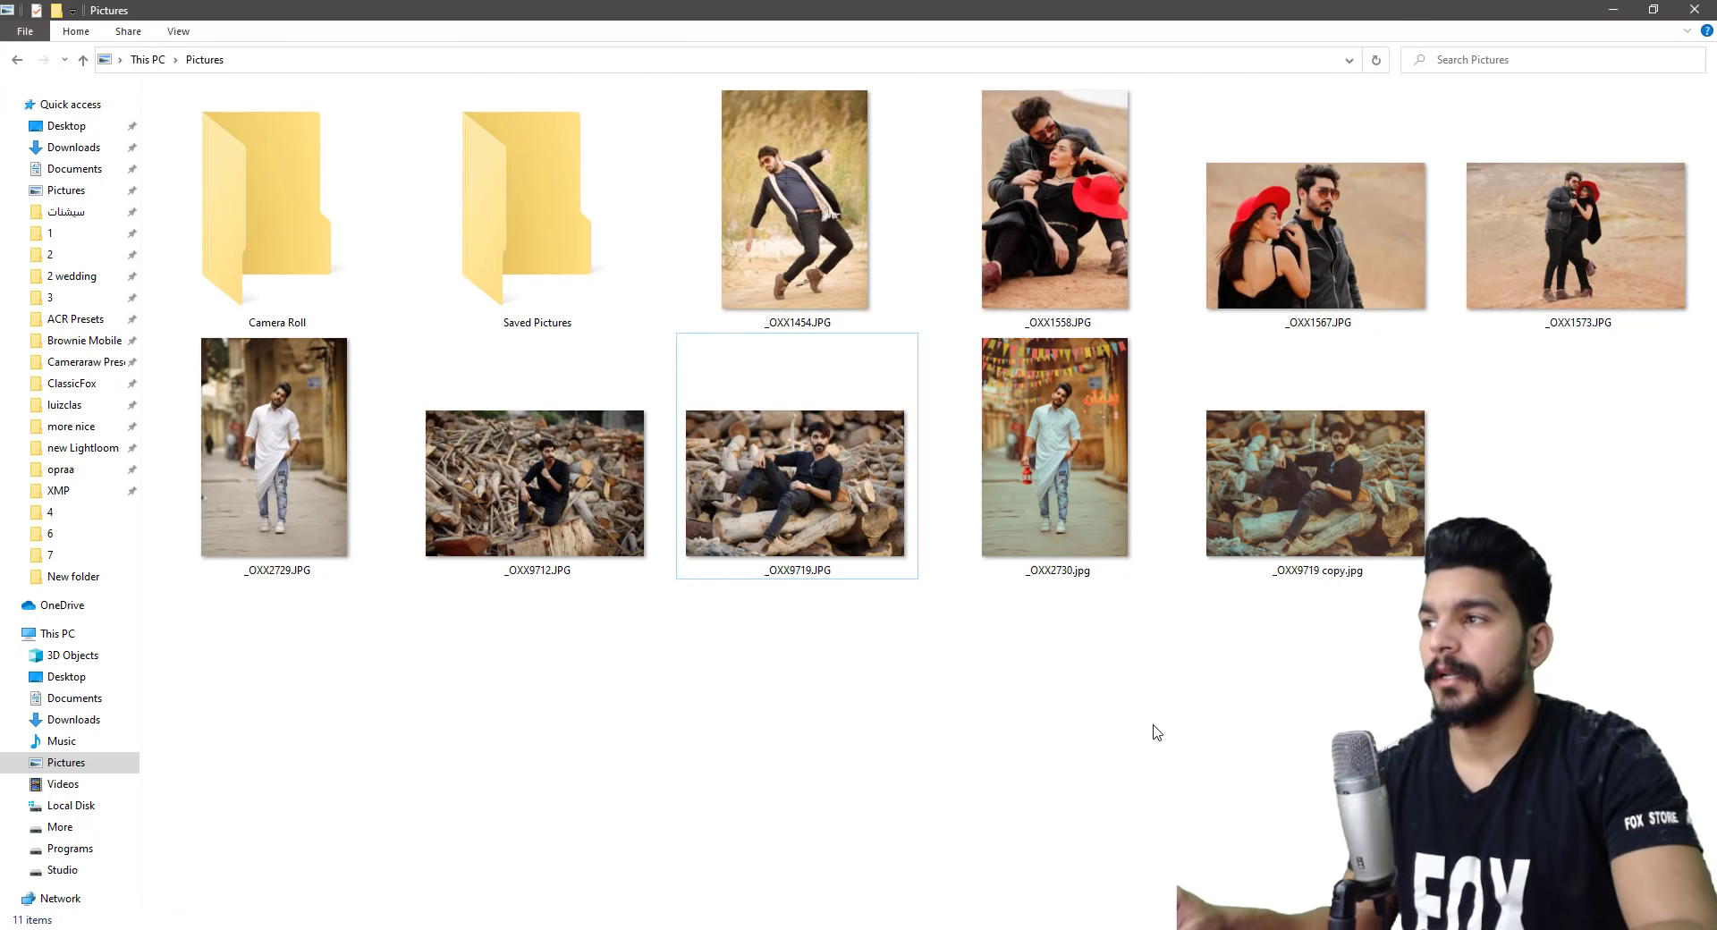
{"action": "mouse_move", "coordinate": [608, 506]}
{"action": "left_mouse_down"}
{"action": "mouse_move", "coordinate": [736, 501]}
{"action": "mouse_move", "coordinate": [501, 20]}
{"action": "mouse_move", "coordinate": [513, 40]}
{"action": "left_mouse_up"}
{"action": "key", "text": "alt+Tab"}
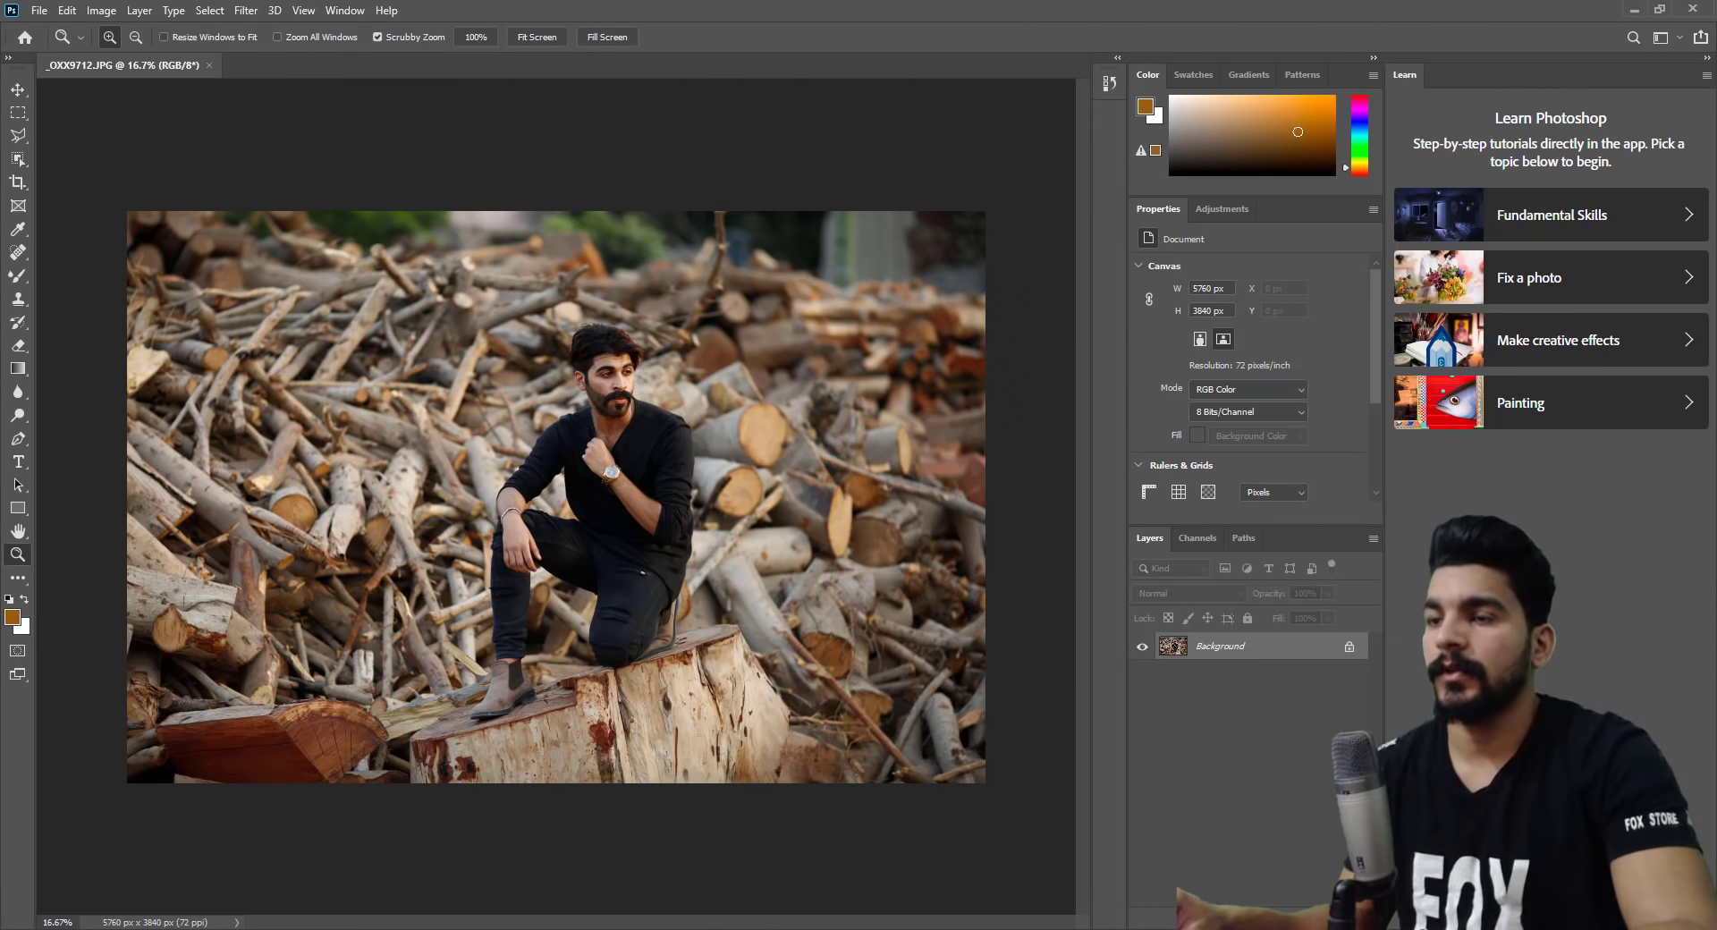
Open the Camera Raw Filter and apply the Previous Conversion teal-orange settings.
{"action": "left_click", "coordinate": [244, 16]}
{"action": "left_click", "coordinate": [300, 120]}
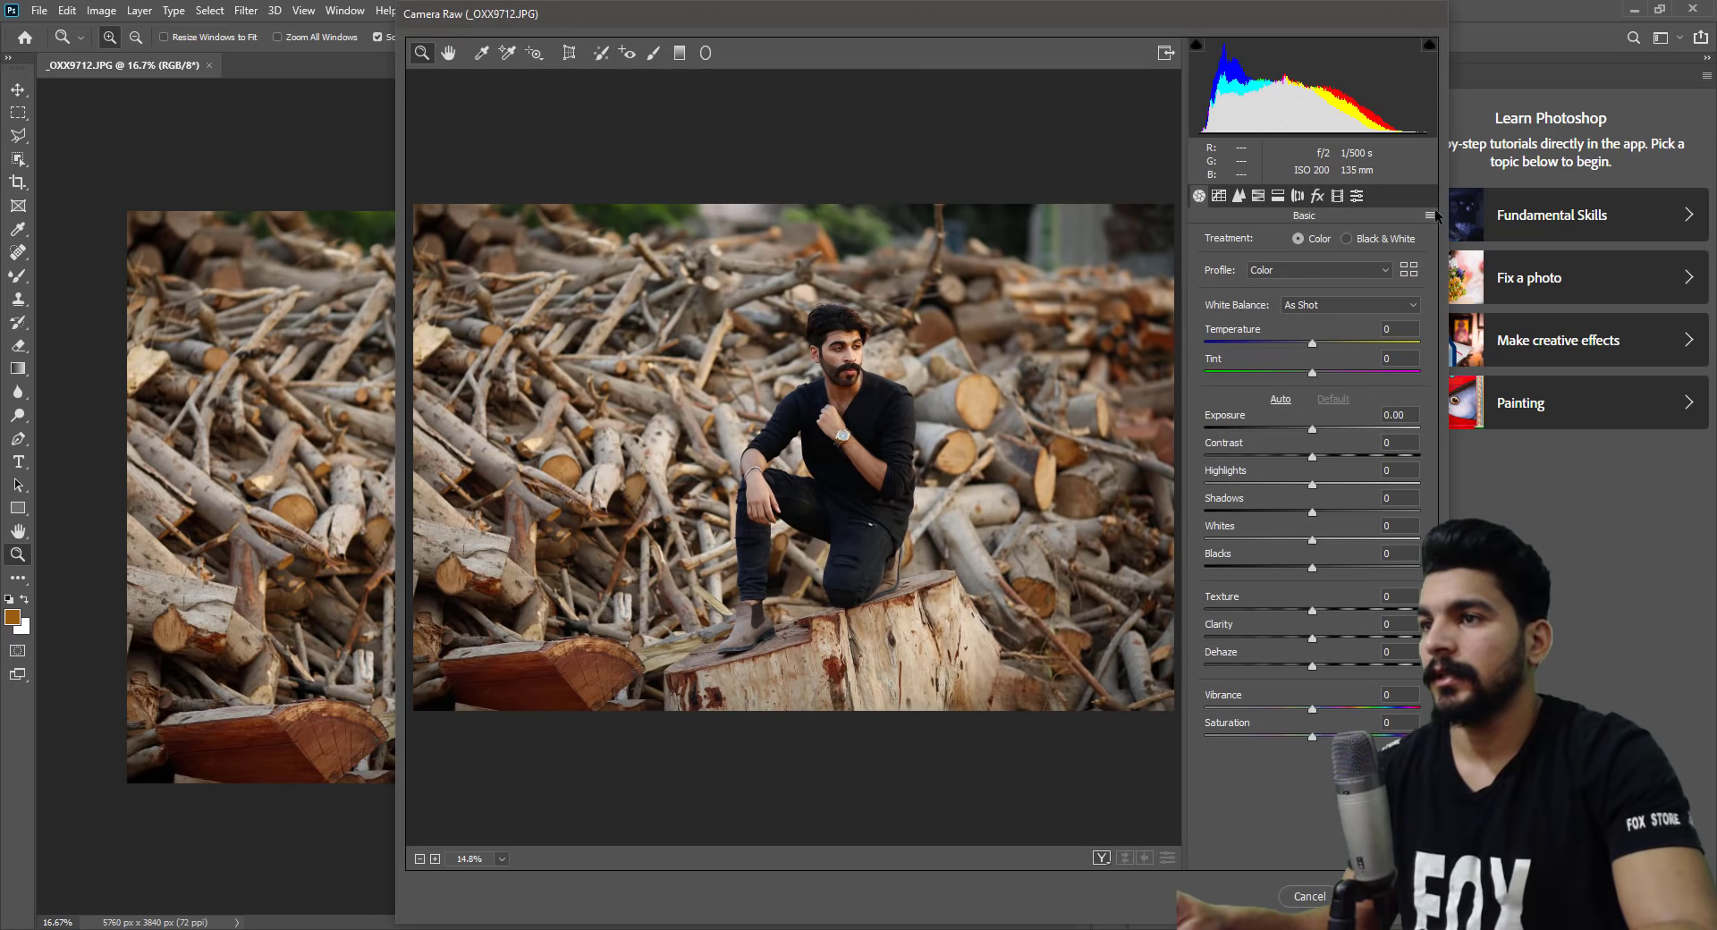
{"action": "left_click", "coordinate": [1429, 216]}
{"action": "left_click", "coordinate": [1480, 274]}
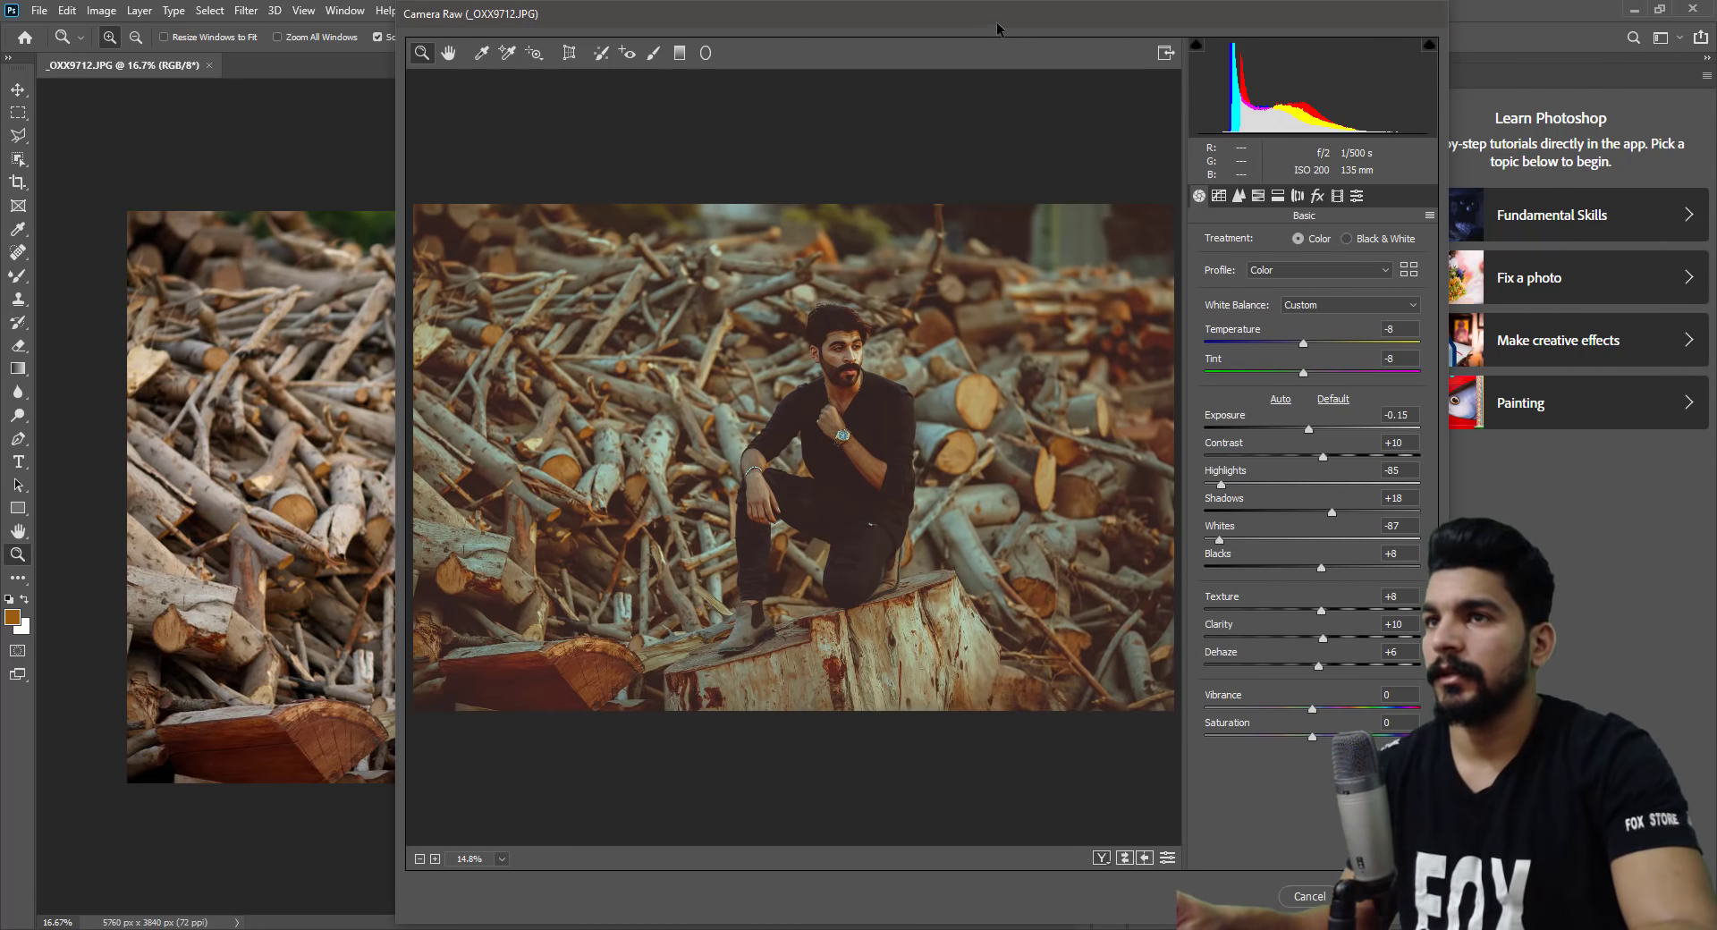
{"action": "left_click_drag", "start_coordinate": [971, 16], "coordinate": [755, 16]}
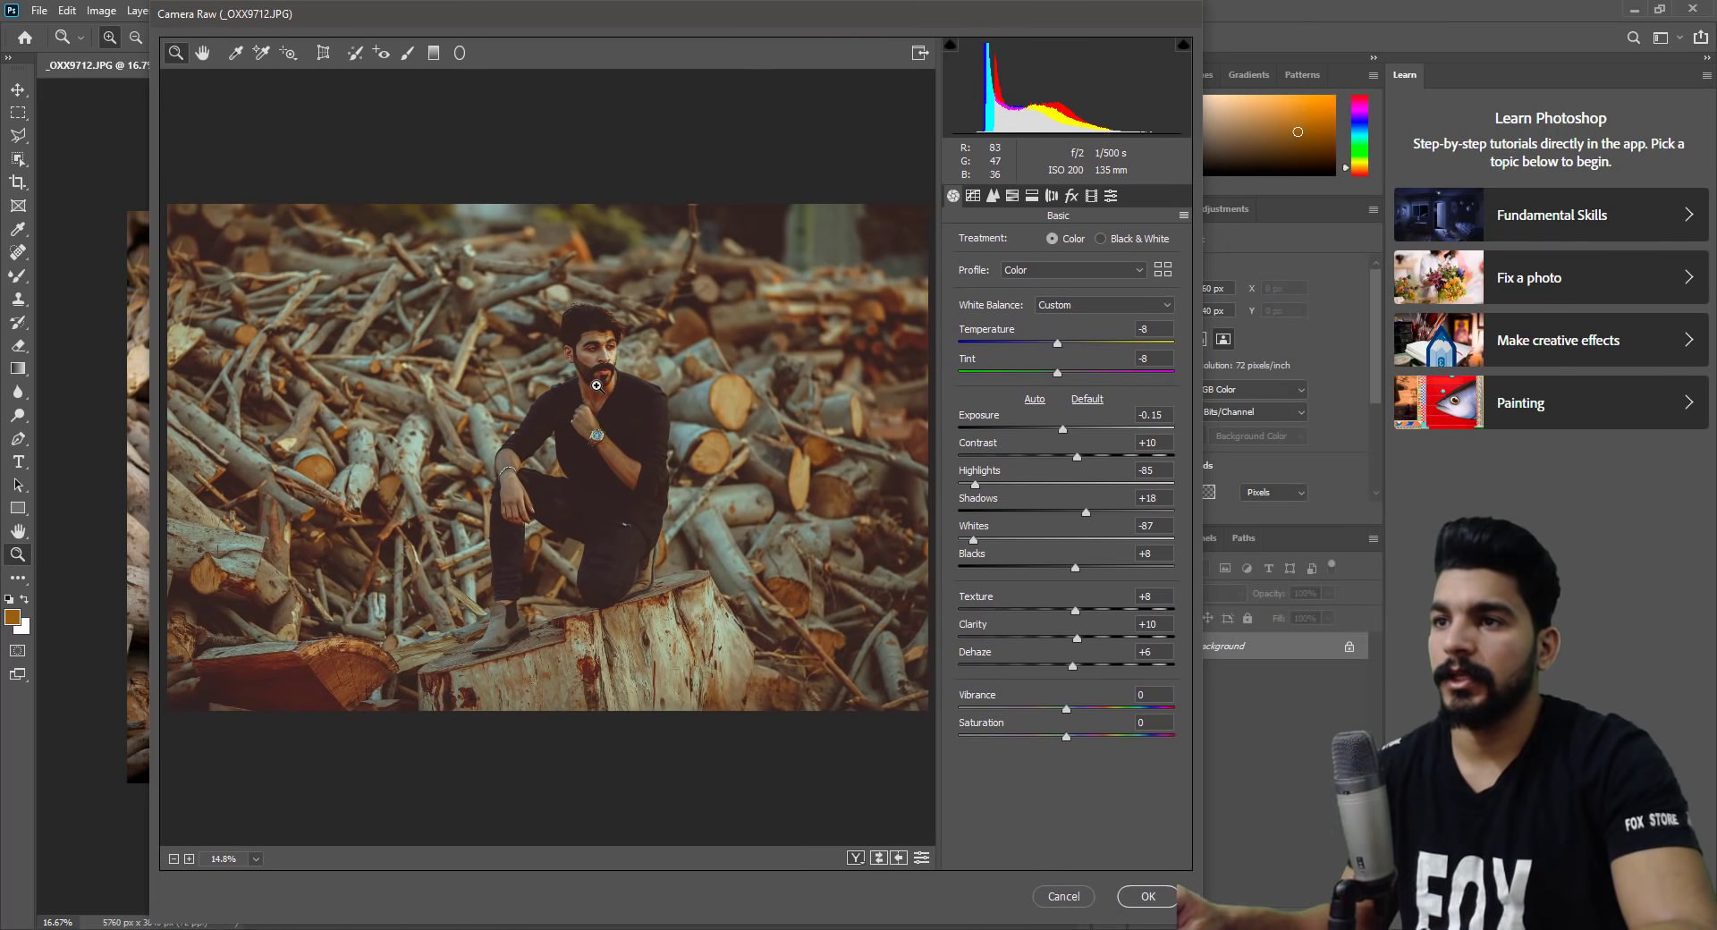
{"action": "scroll", "coordinate": [591, 385], "scroll_direction": "up", "scroll_amount": 3}
{"action": "scroll", "coordinate": [548, 449], "scroll_direction": "down", "scroll_amount": 5}
{"action": "scroll", "coordinate": [548, 449], "scroll_direction": "up", "scroll_amount": 2}
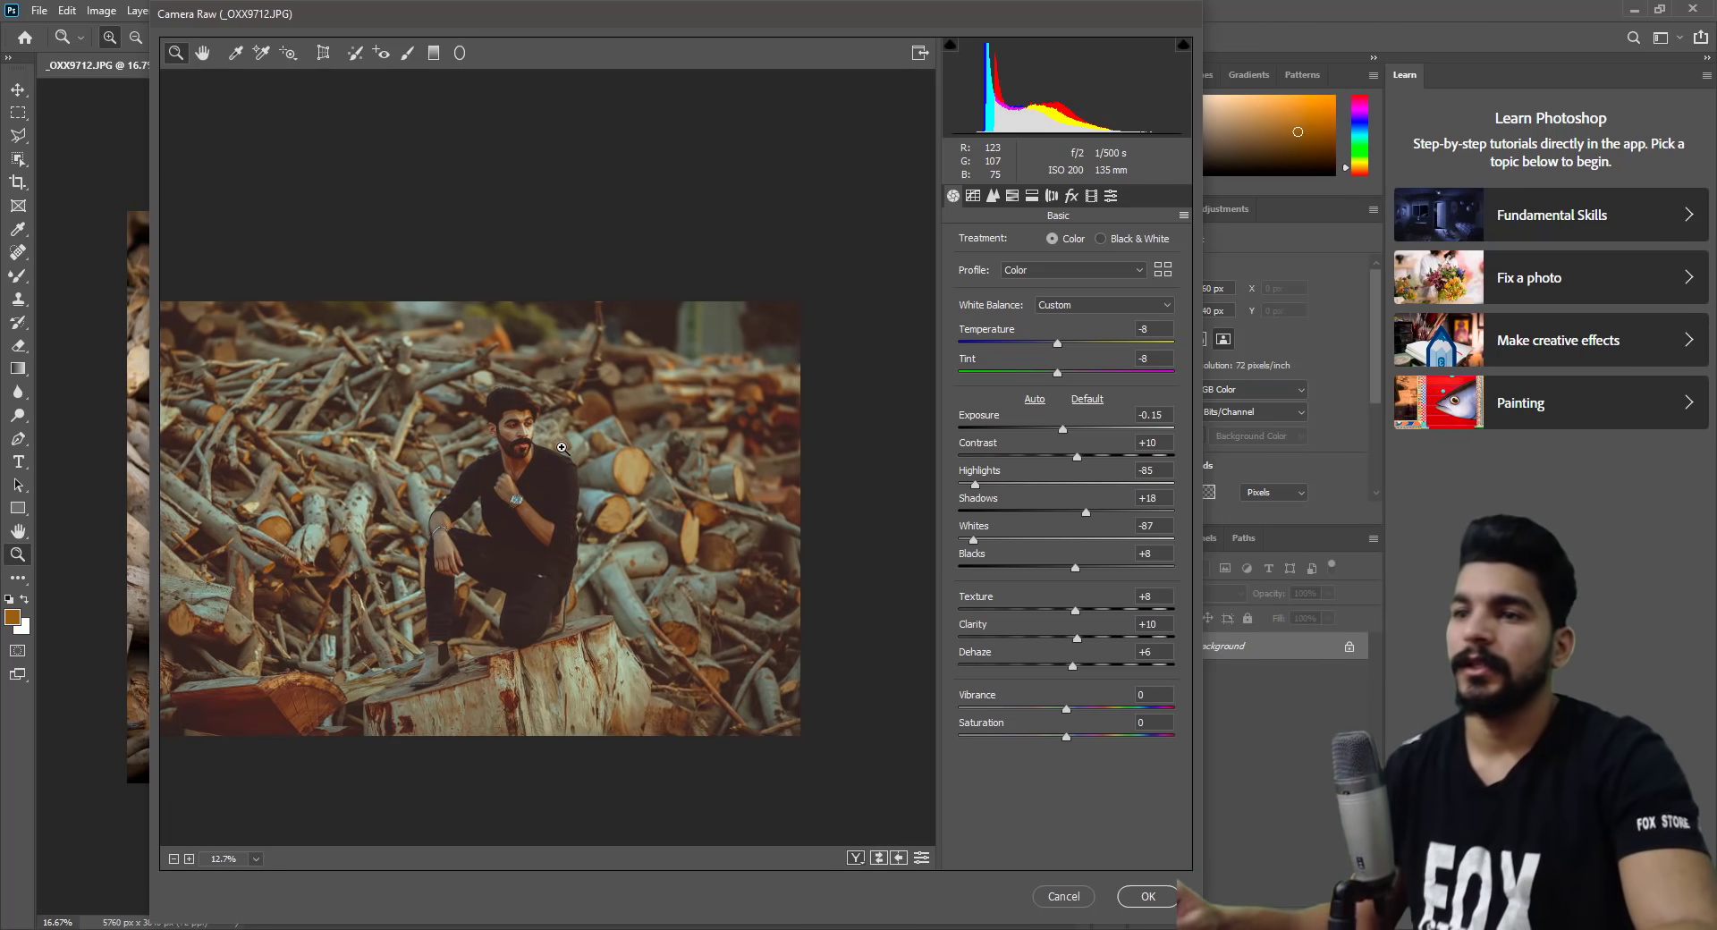
{"action": "scroll", "coordinate": [580, 464], "scroll_direction": "up", "scroll_amount": 1}
{"action": "scroll", "coordinate": [580, 463], "scroll_direction": "up", "scroll_amount": 2}
{"action": "scroll", "coordinate": [670, 451], "scroll_direction": "up", "scroll_amount": 1}
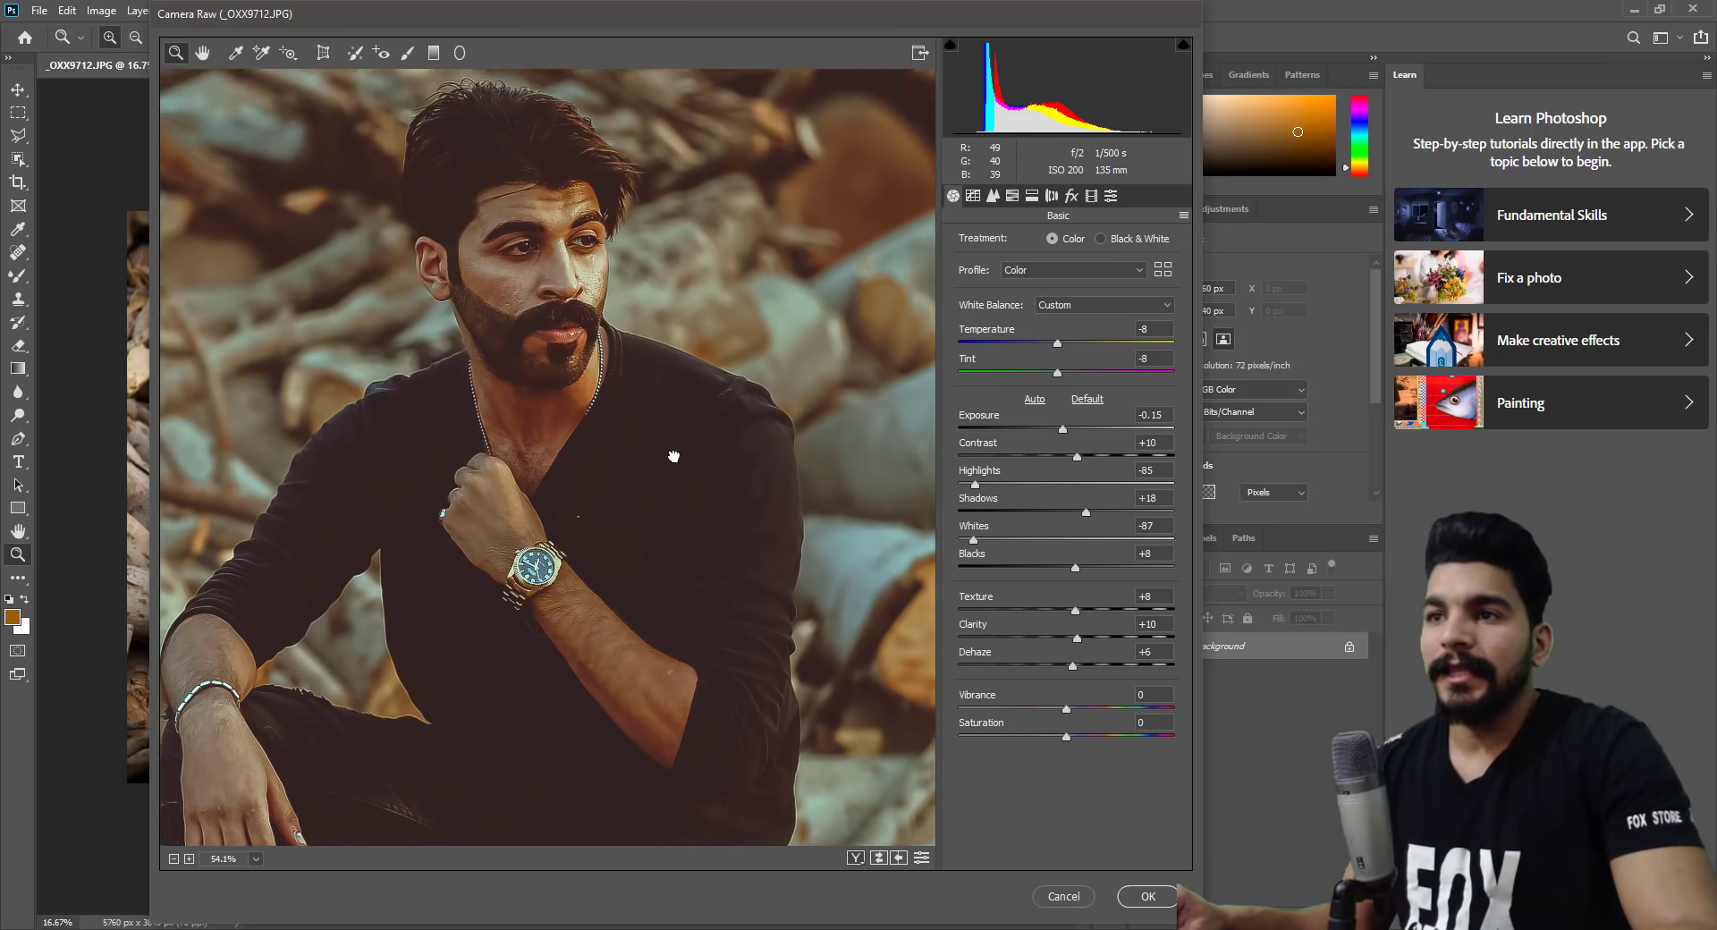
{"action": "scroll", "coordinate": [671, 450], "scroll_direction": "up", "scroll_amount": 1}
{"action": "scroll", "coordinate": [704, 433], "scroll_direction": "up", "scroll_amount": 1}
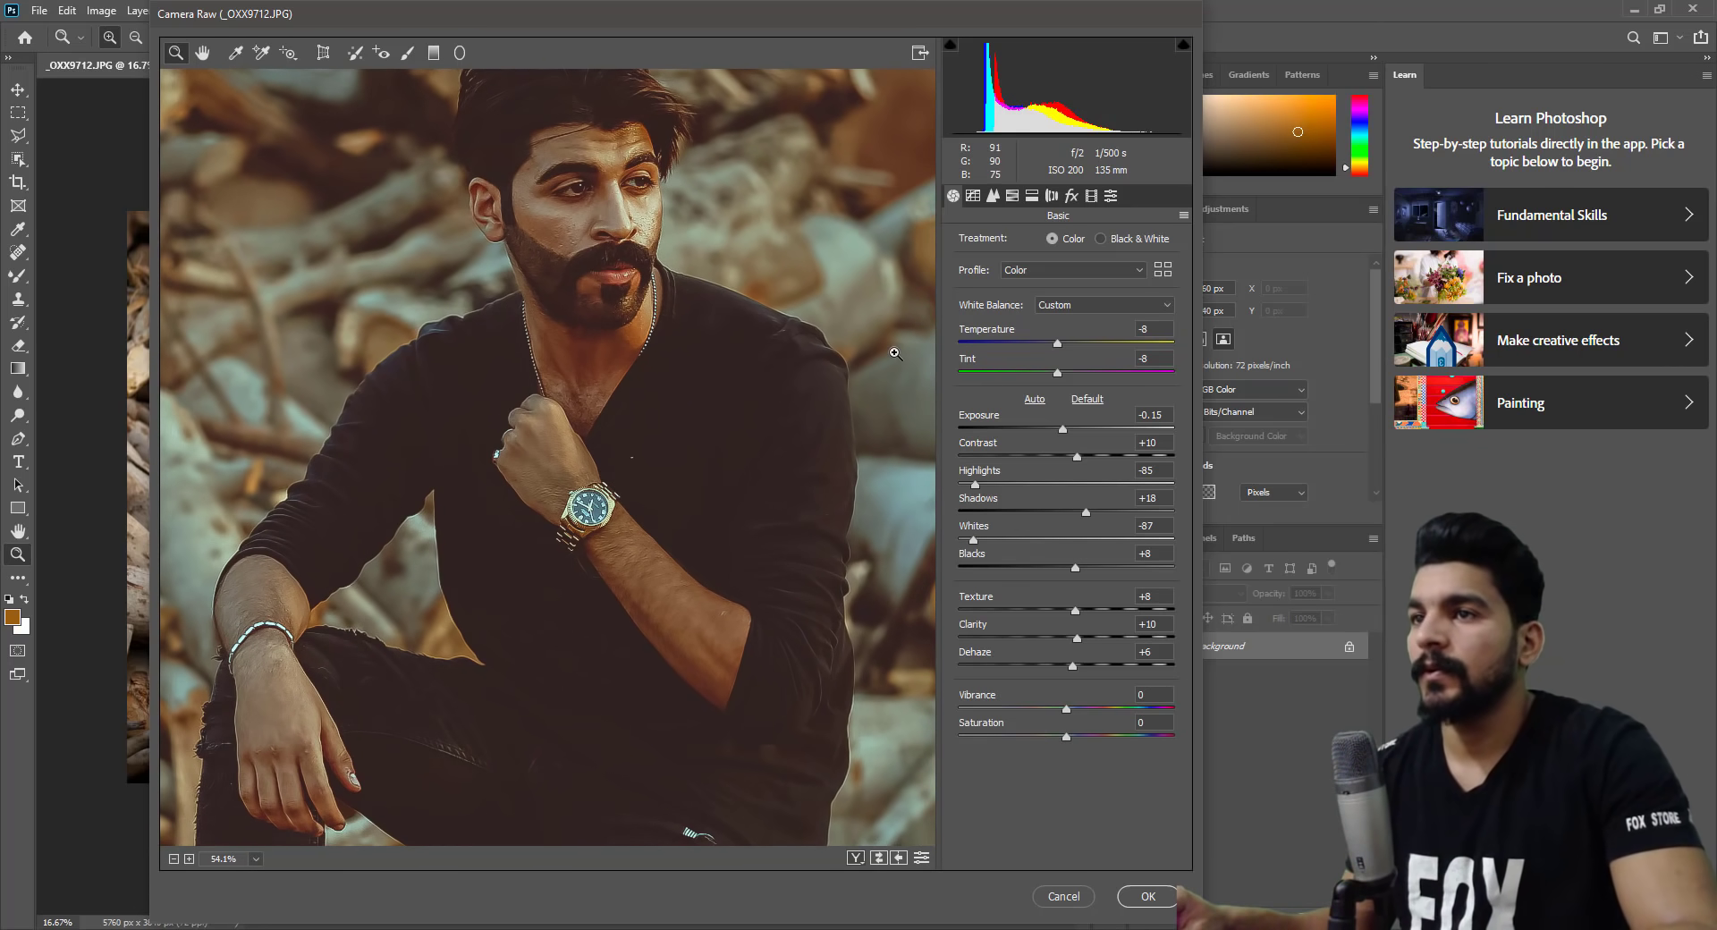
Set Highlights to -63, brighten Oranges luminance, set Whites to -27, and apply.
{"action": "left_click", "coordinate": [1004, 485]}
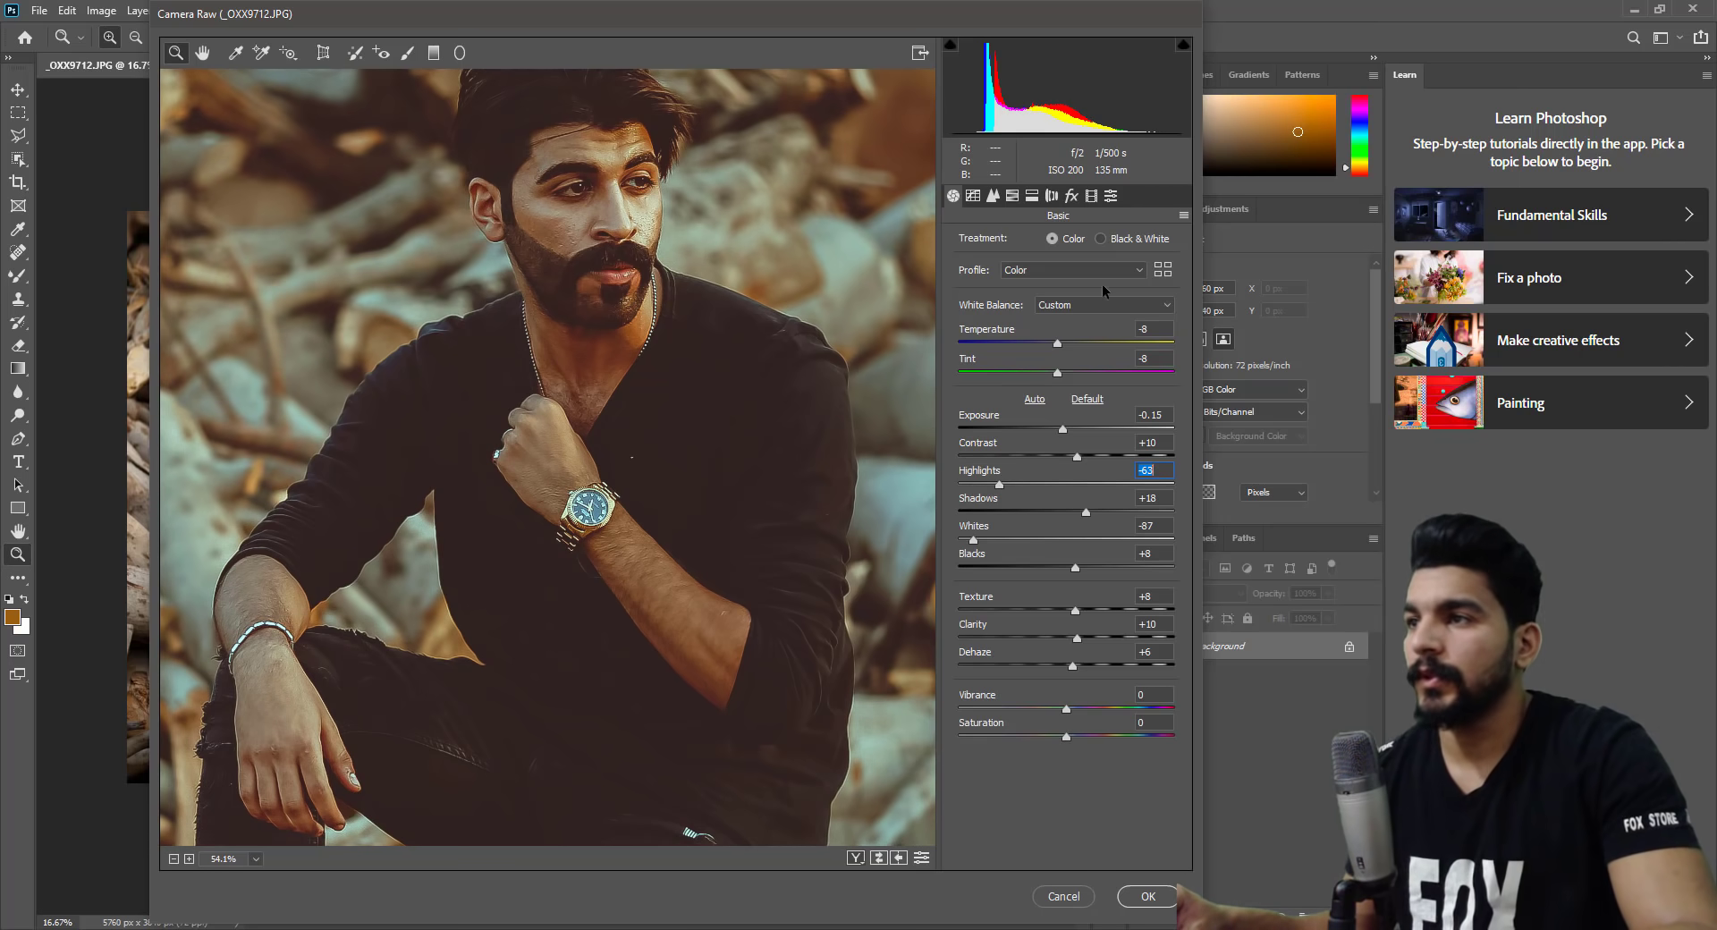
{"action": "left_click", "coordinate": [1014, 199]}
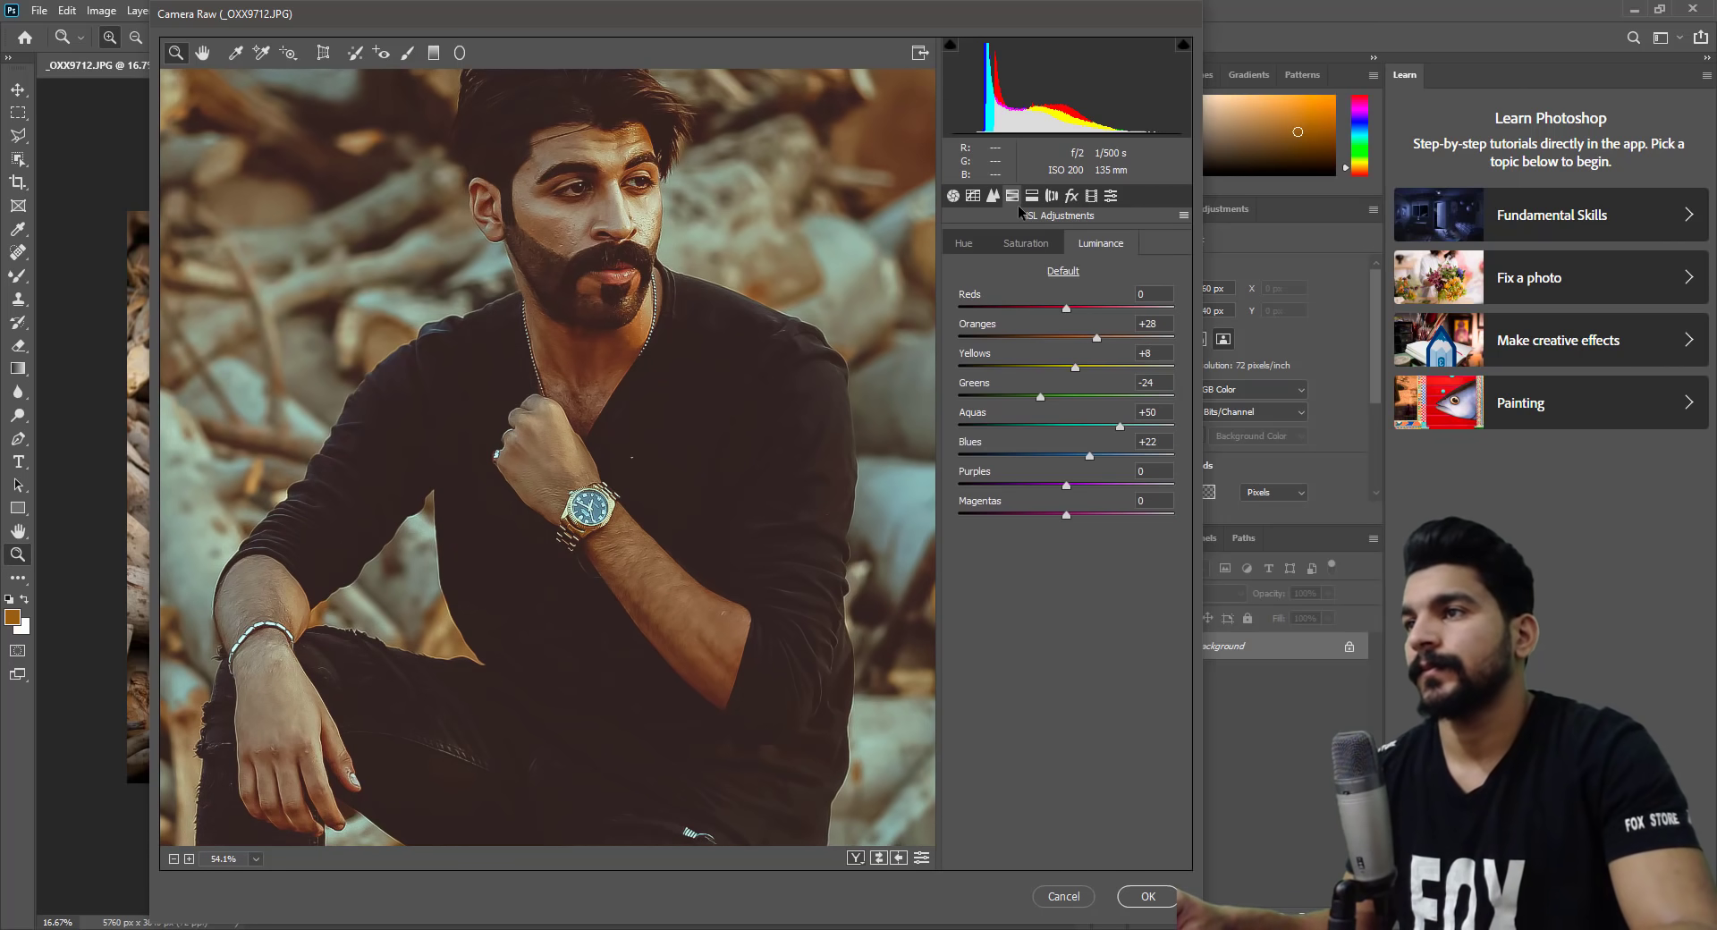
{"action": "left_click_drag", "start_coordinate": [1098, 337], "coordinate": [1111, 336]}
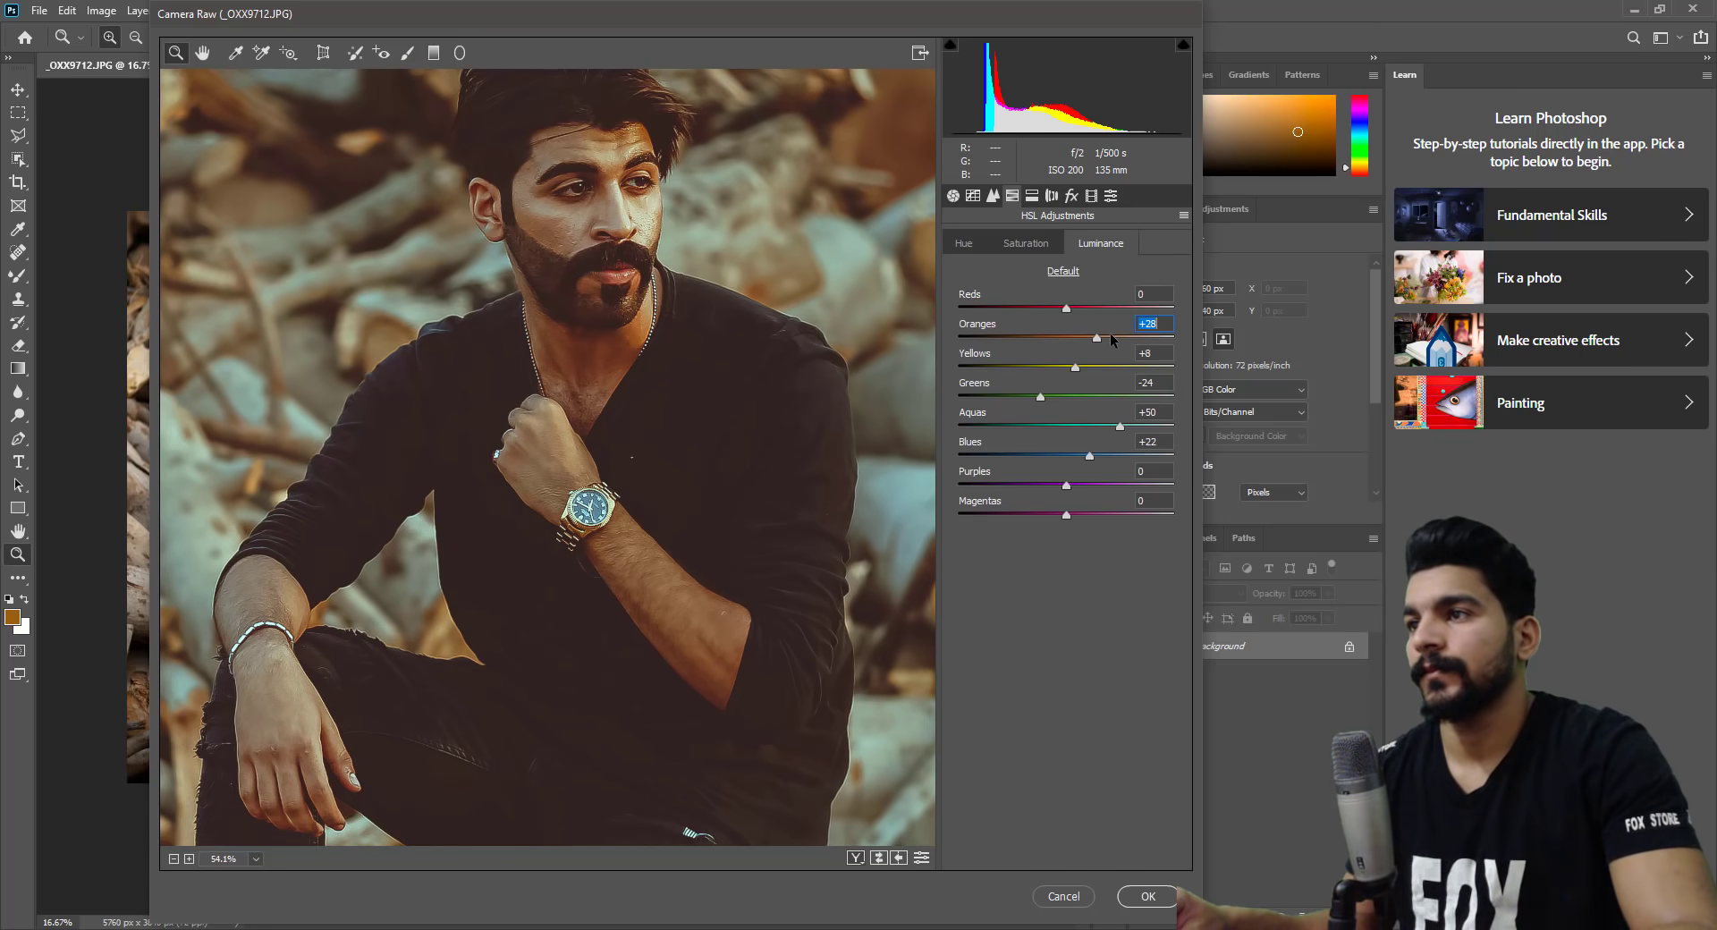
{"action": "left_click", "coordinate": [953, 197]}
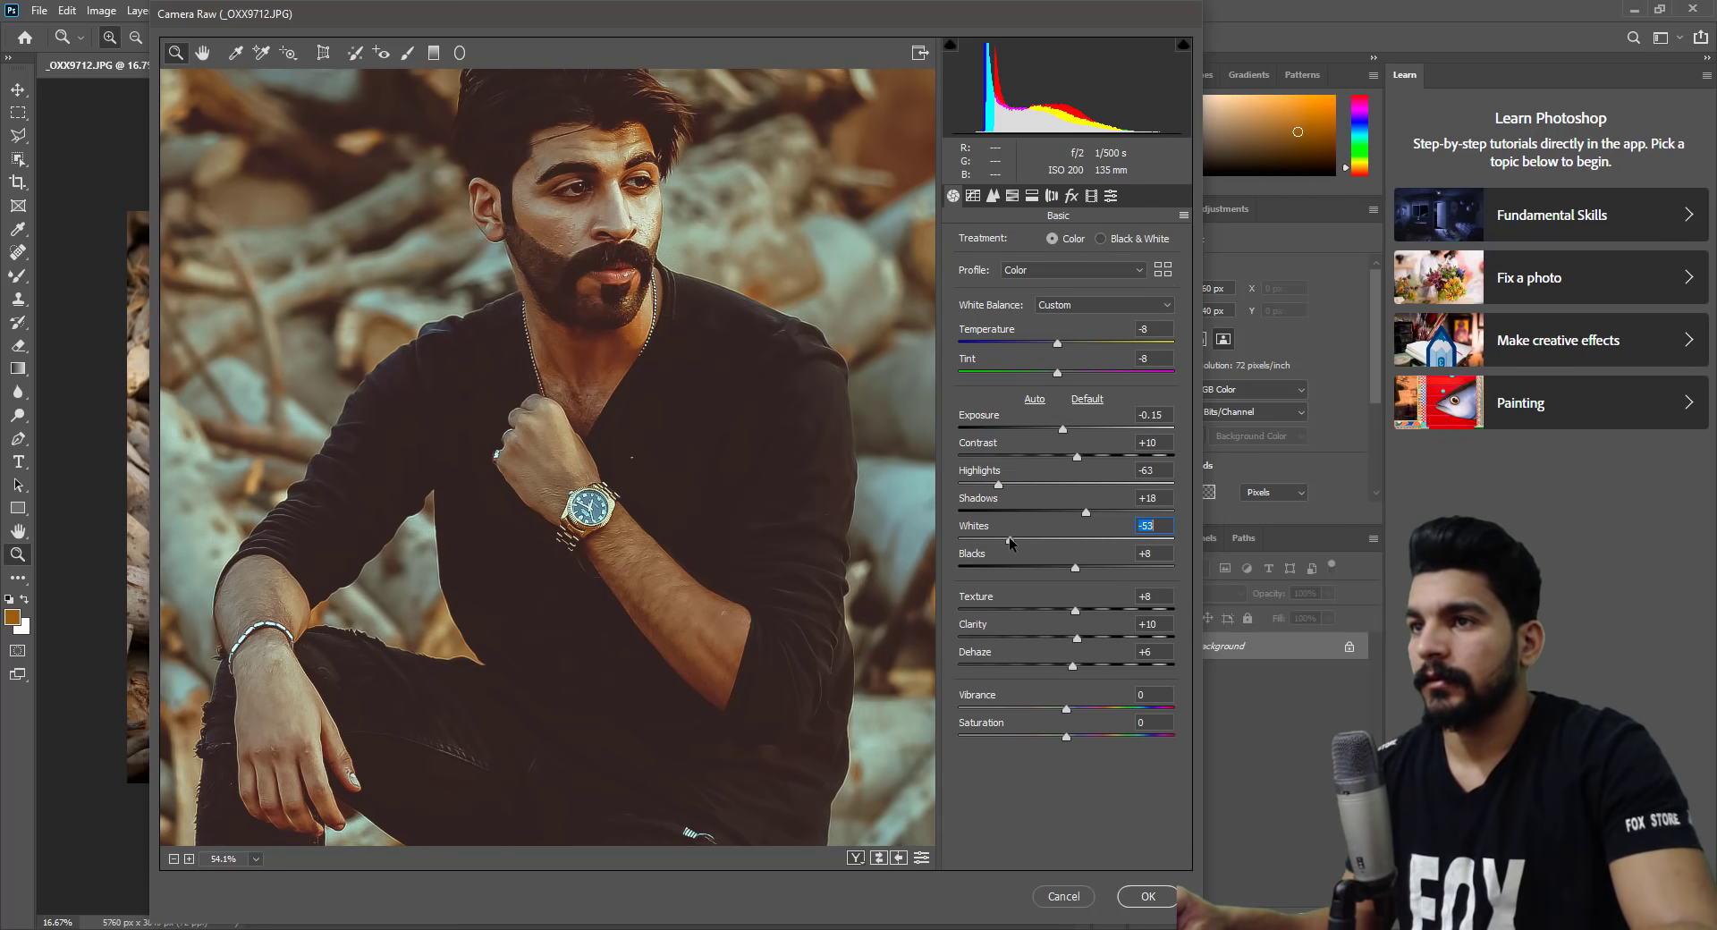
{"action": "type", "text": "0"}
{"action": "key", "text": "Return"}
{"action": "key", "text": "ctrl+0"}
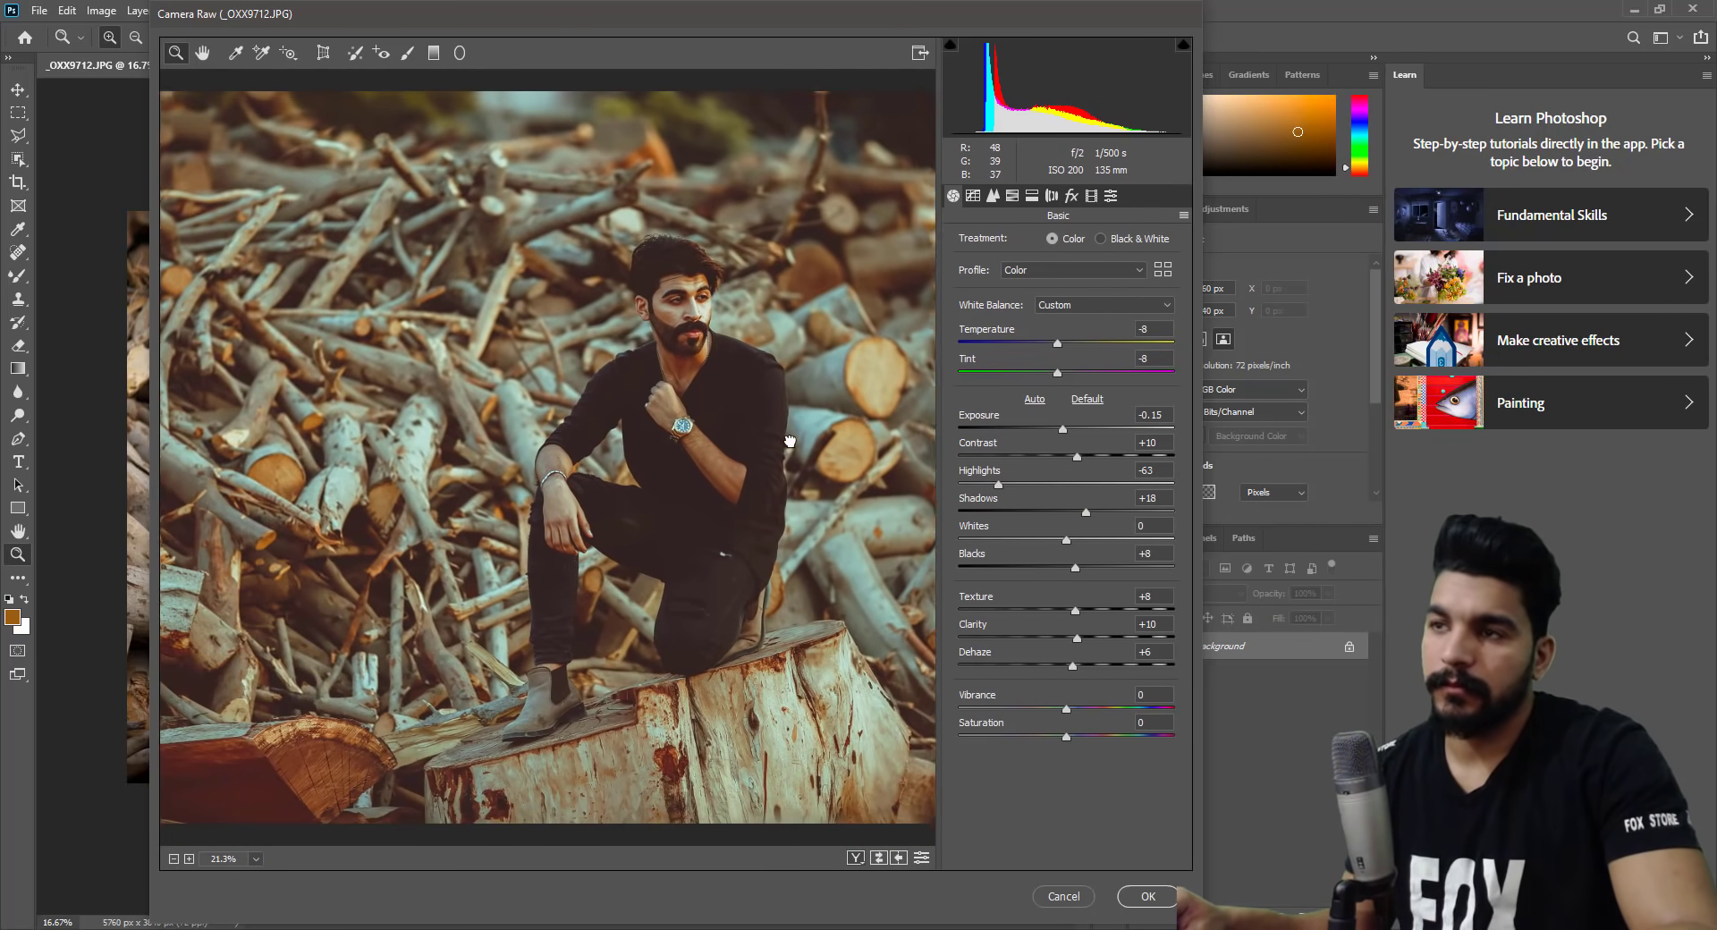
{"action": "left_click", "coordinate": [756, 445], "text": "alt"}
{"action": "left_click", "coordinate": [756, 445]}
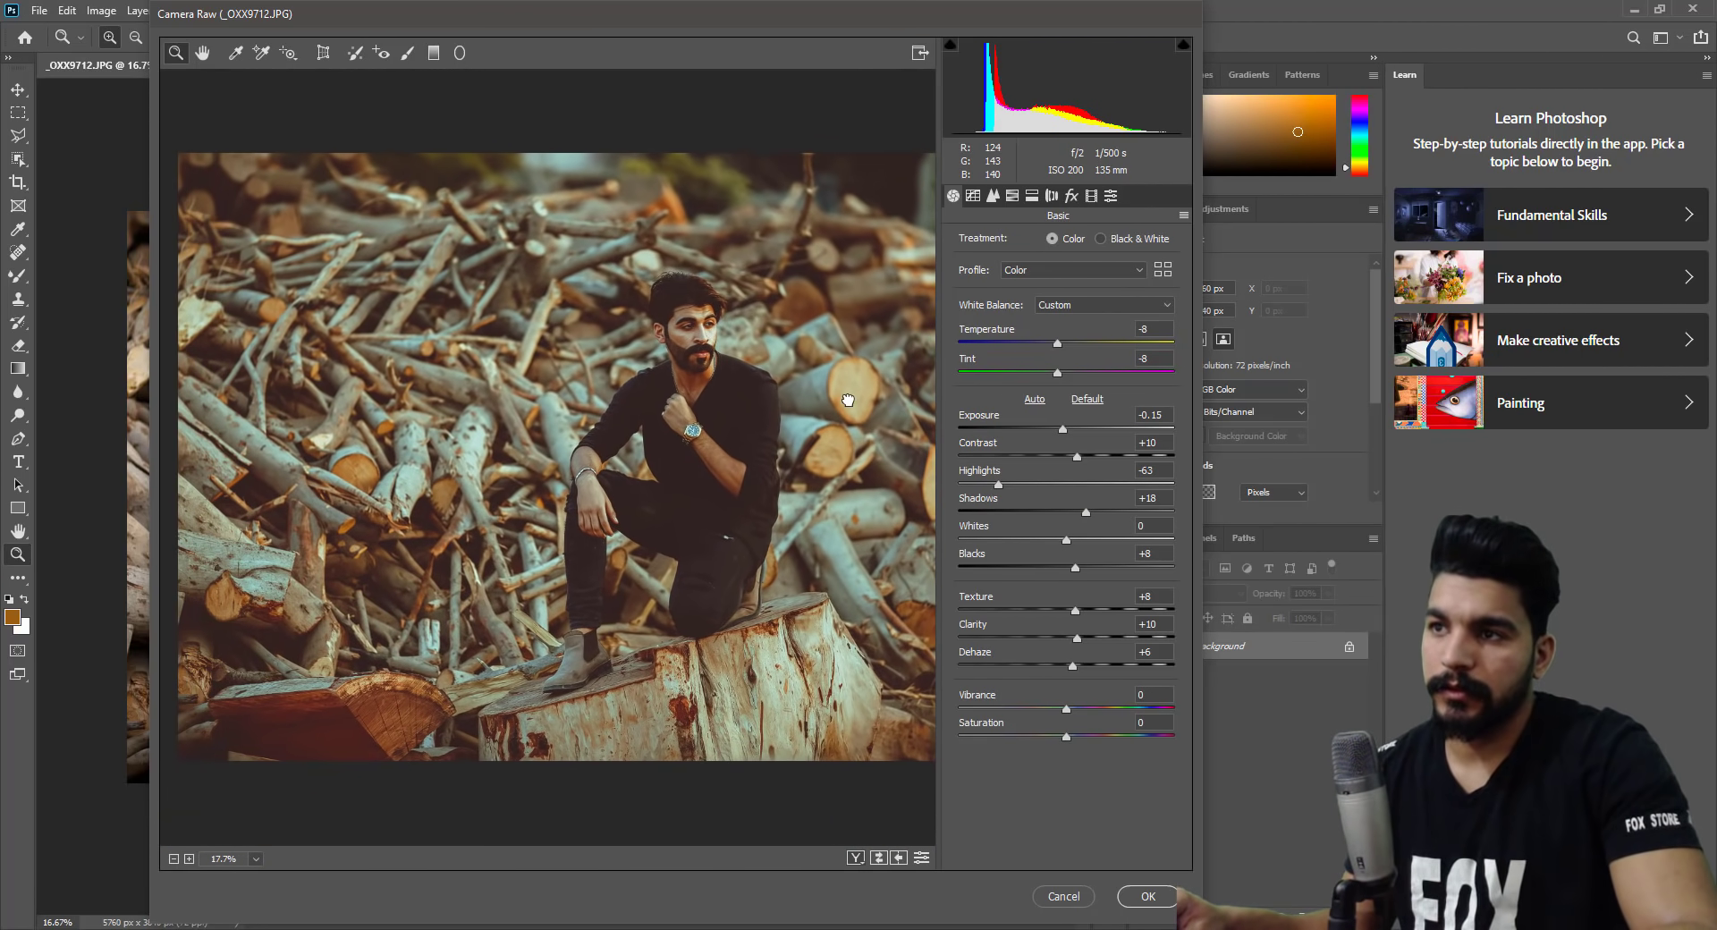
{"action": "left_click_drag", "start_coordinate": [752, 409], "coordinate": [805, 409]}
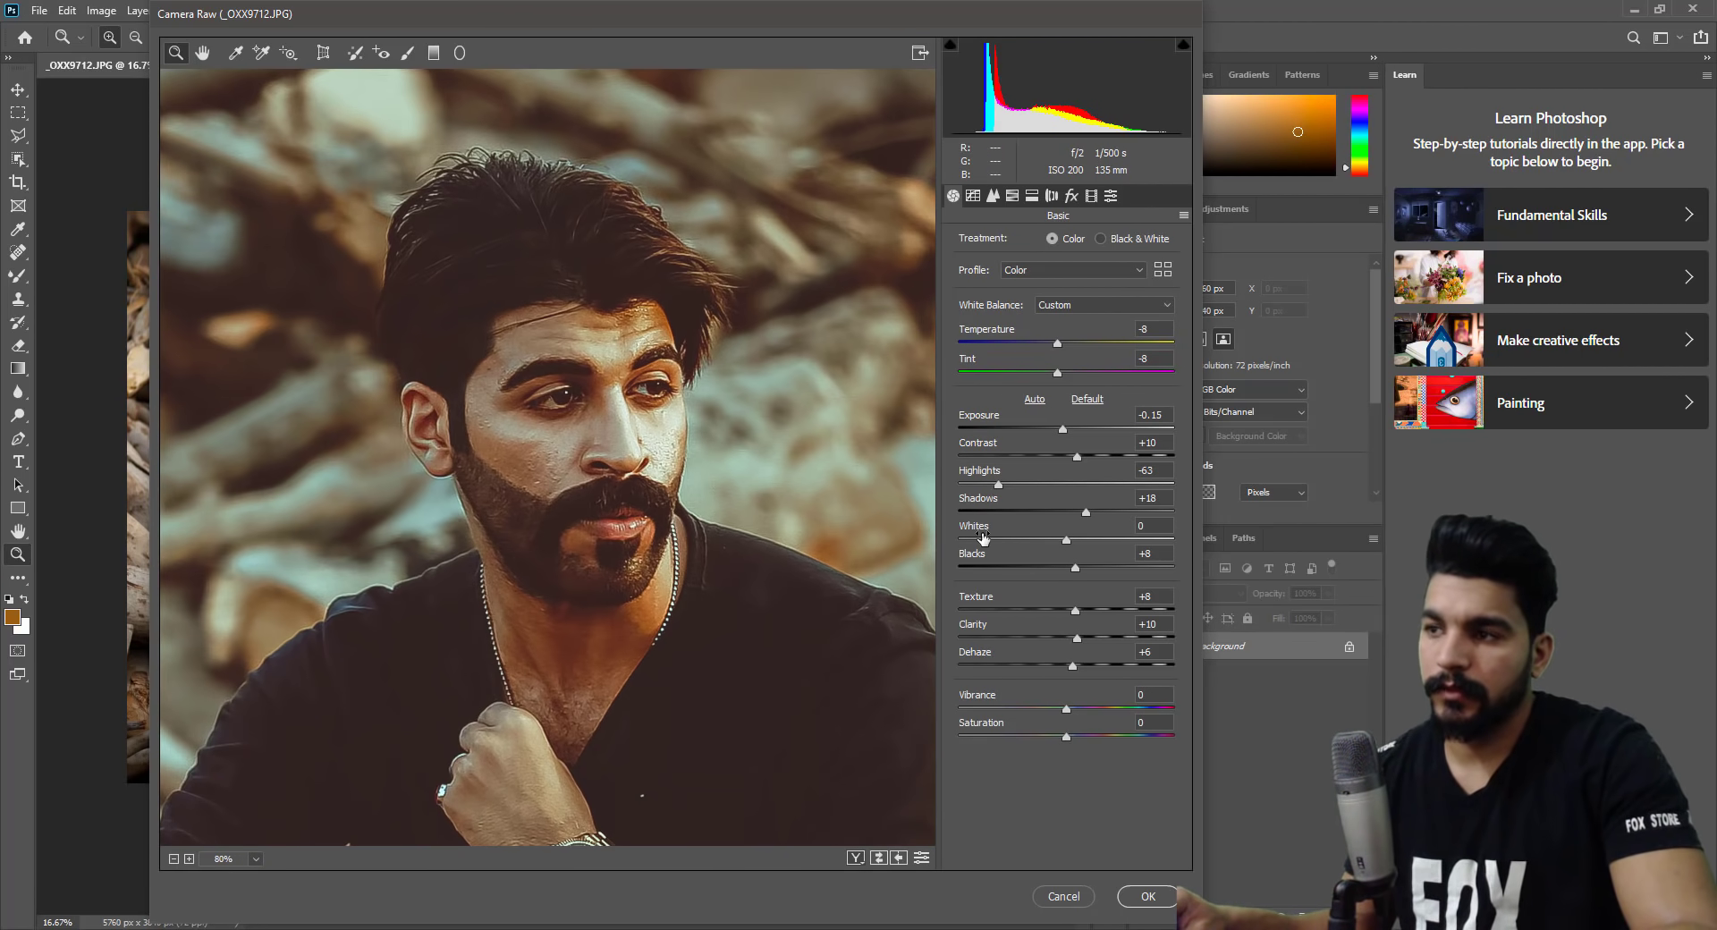
{"action": "left_click_drag", "start_coordinate": [626, 528], "coordinate": [541, 536]}
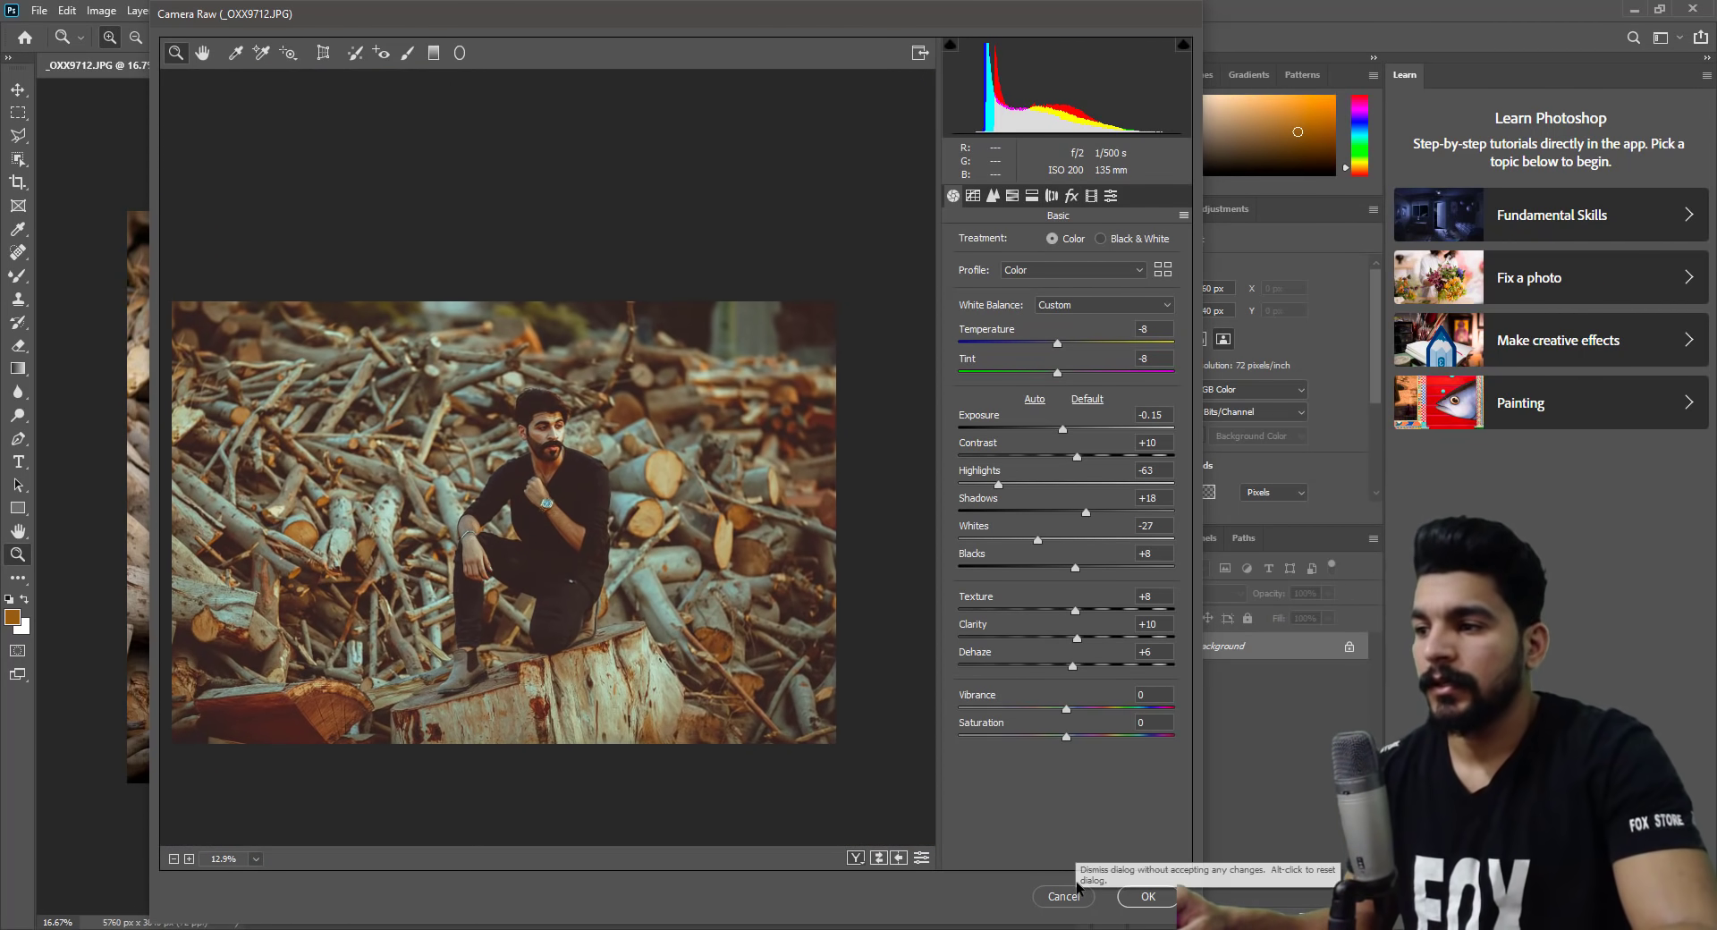
{"action": "left_click", "coordinate": [1149, 896]}
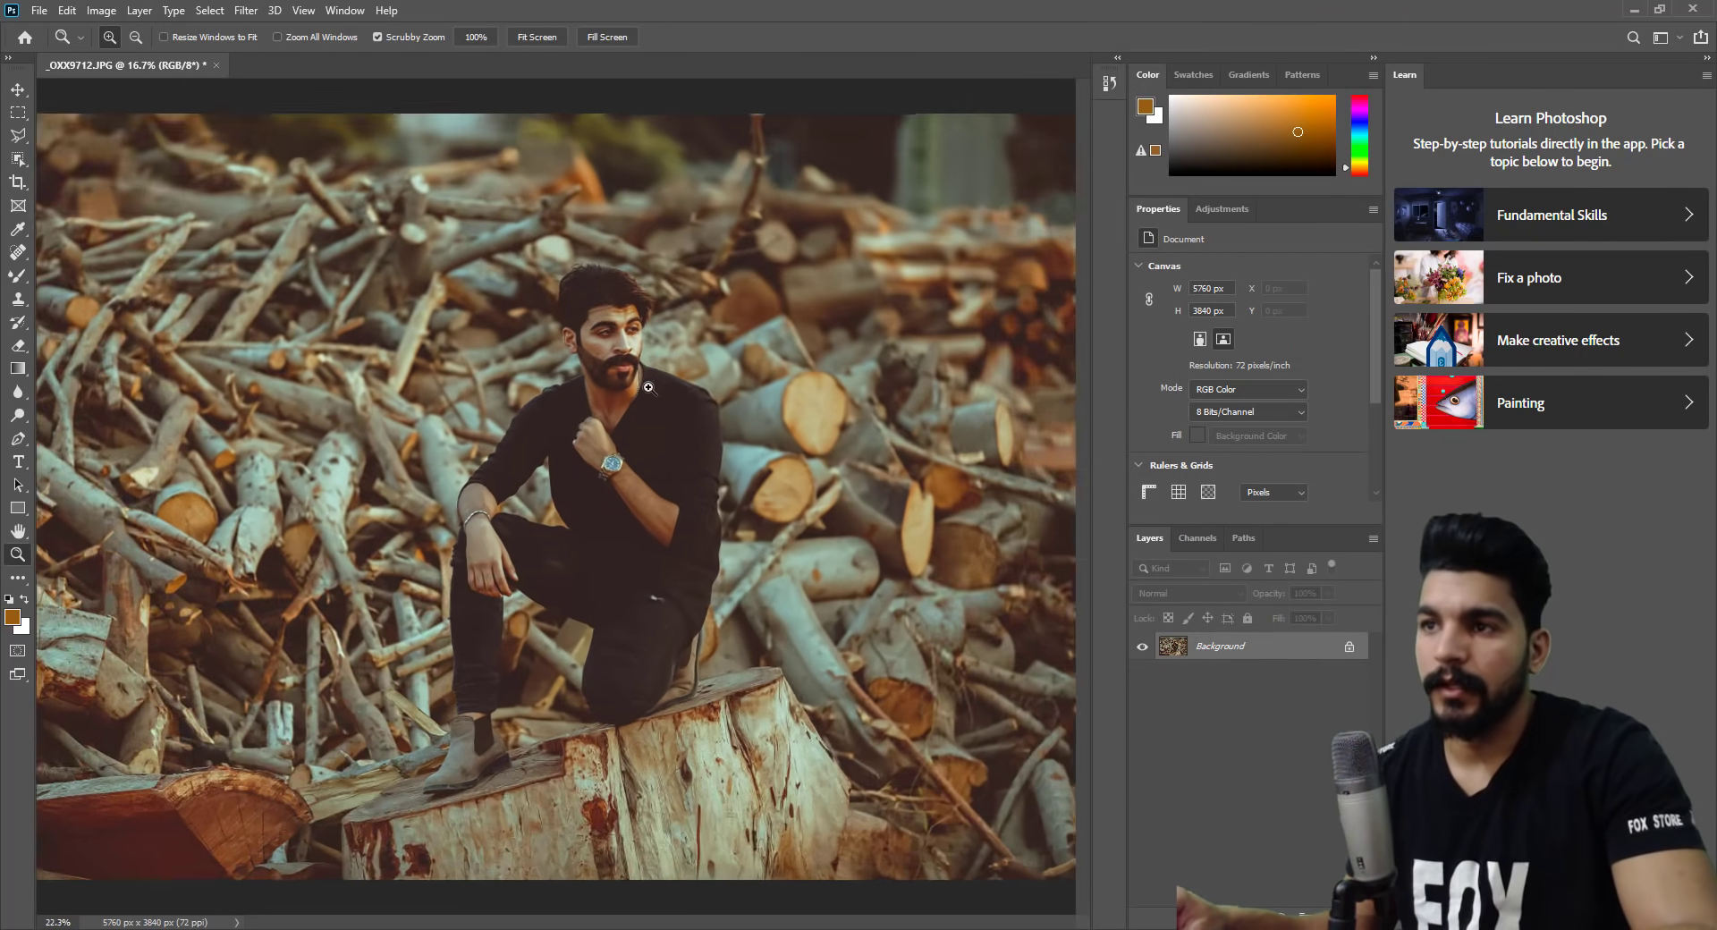
Open Liquify on the portrait and zoom the preview in on the top of the hair.
{"action": "left_click_drag", "start_coordinate": [601, 383], "coordinate": [709, 372]}
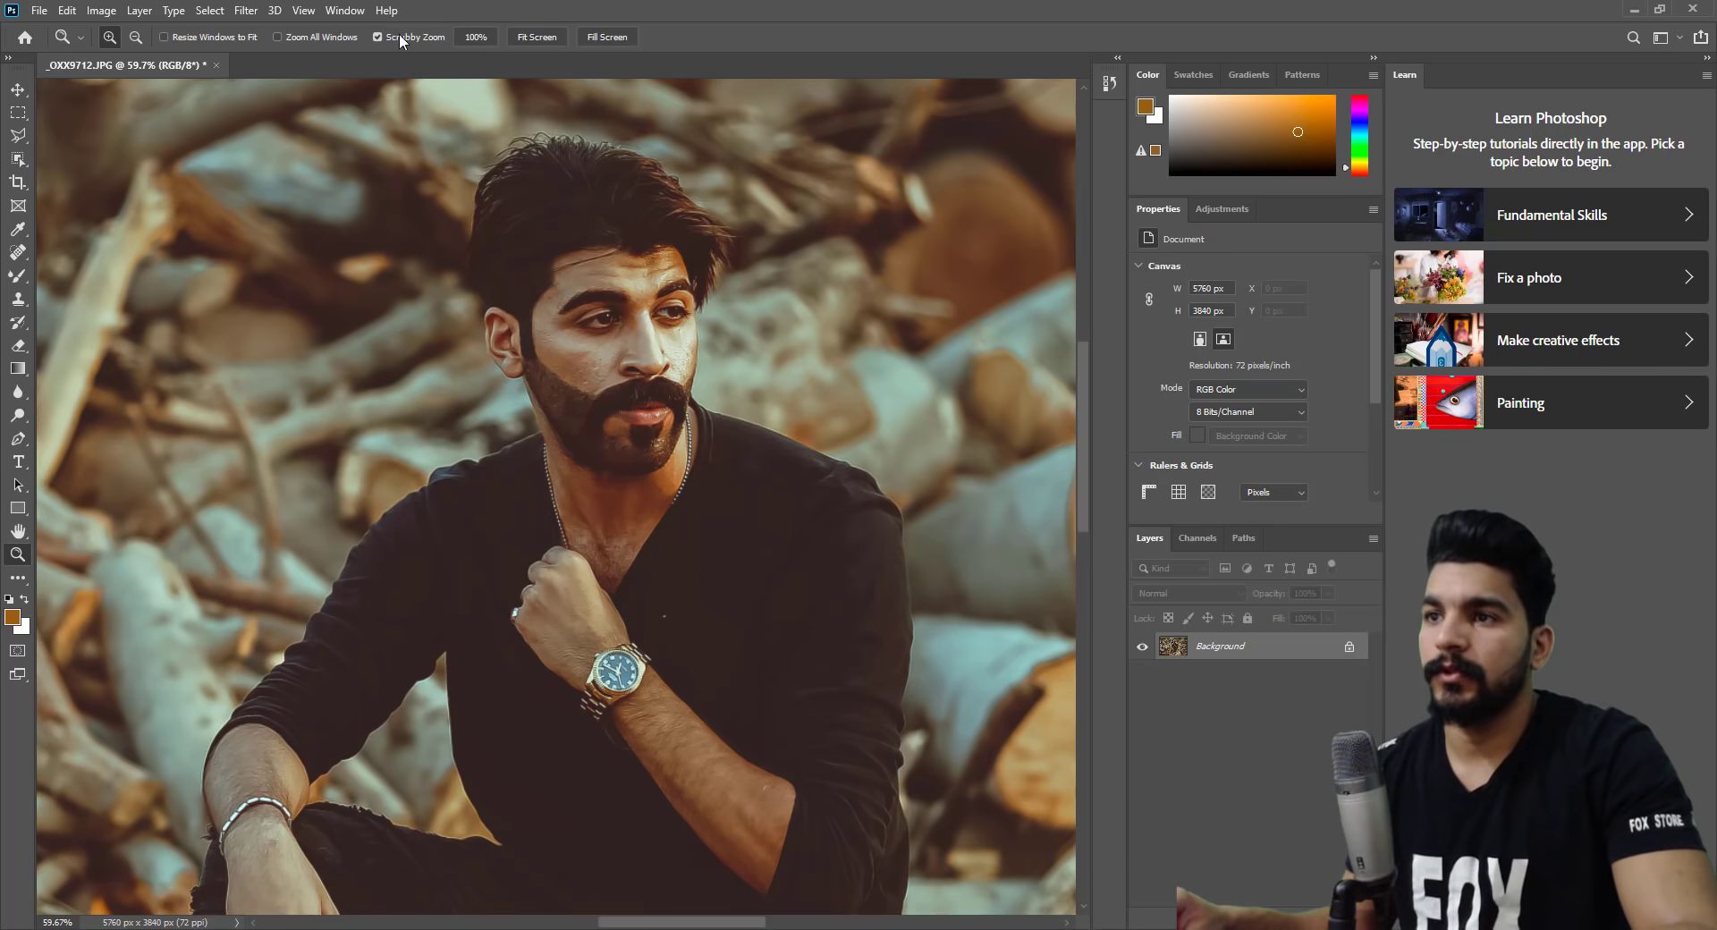
{"action": "left_click", "coordinate": [245, 10]}
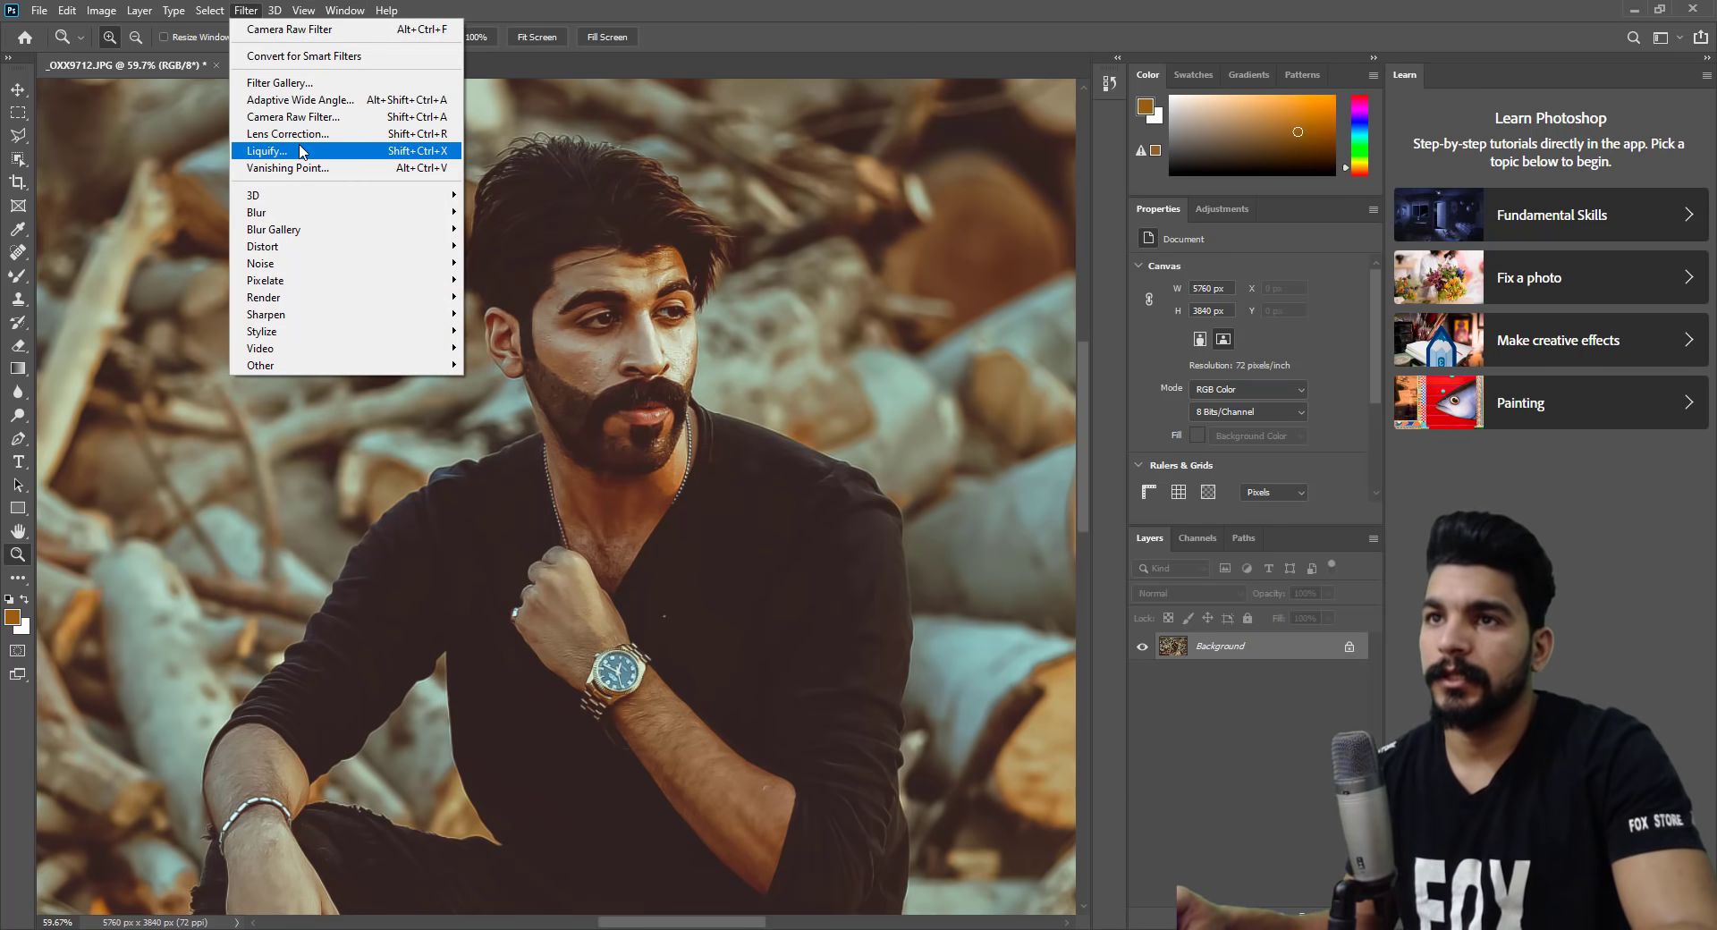
{"action": "left_click", "coordinate": [300, 150]}
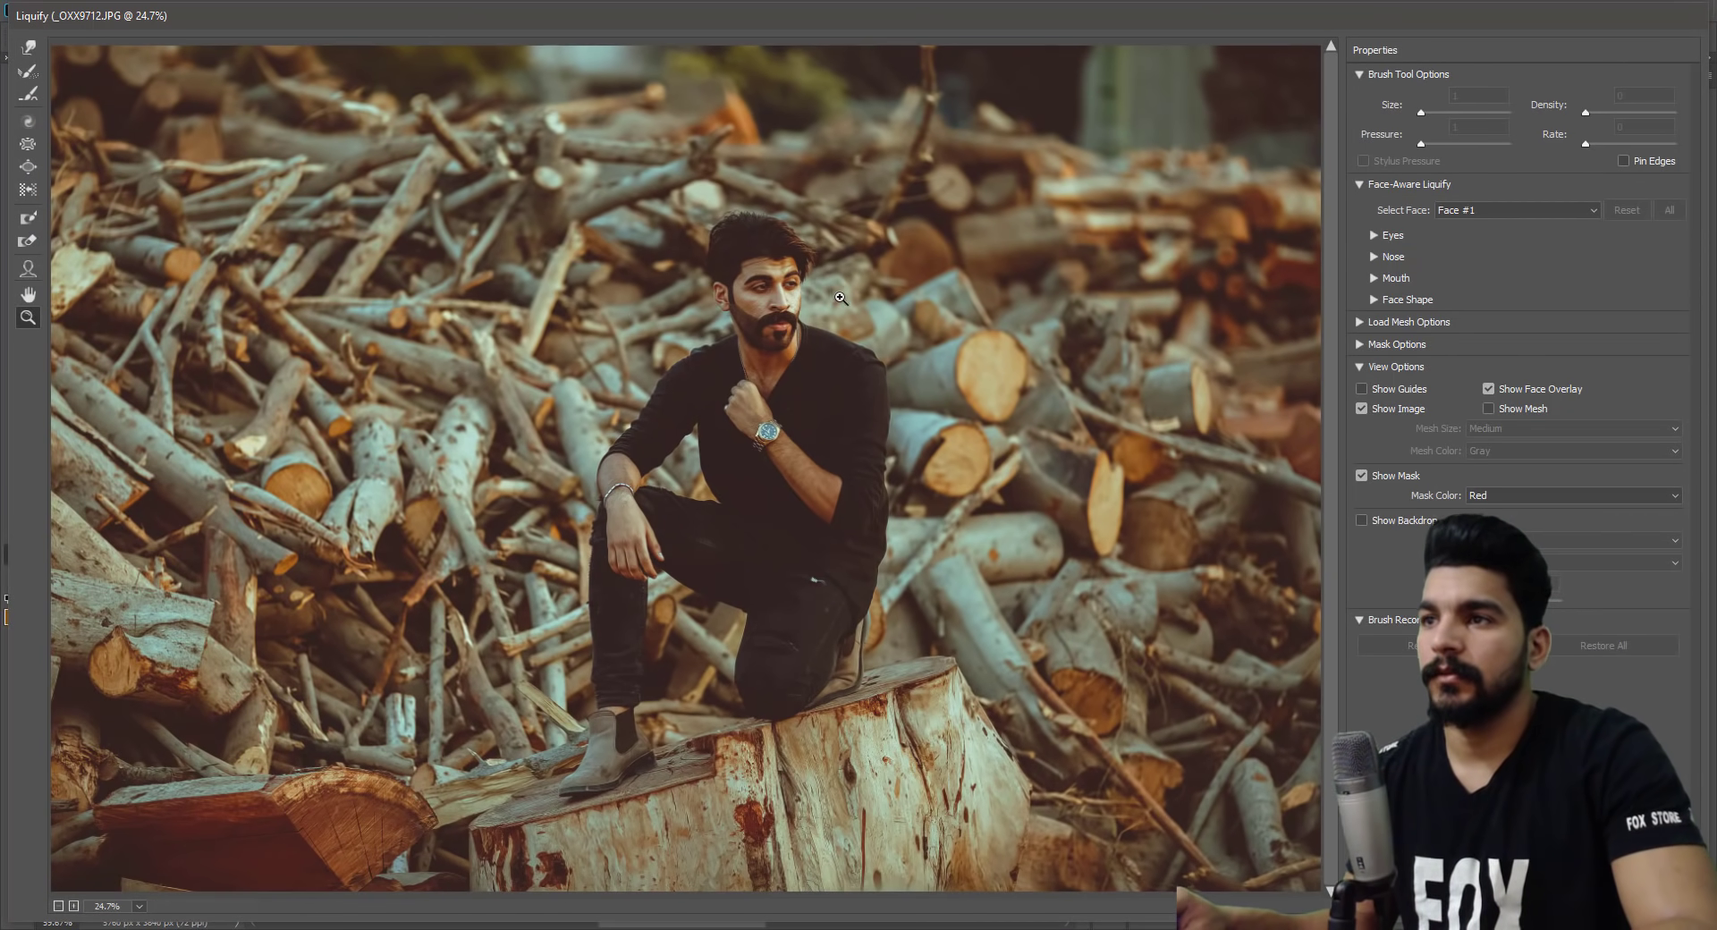
{"action": "left_click_drag", "start_coordinate": [841, 297], "coordinate": [943, 328]}
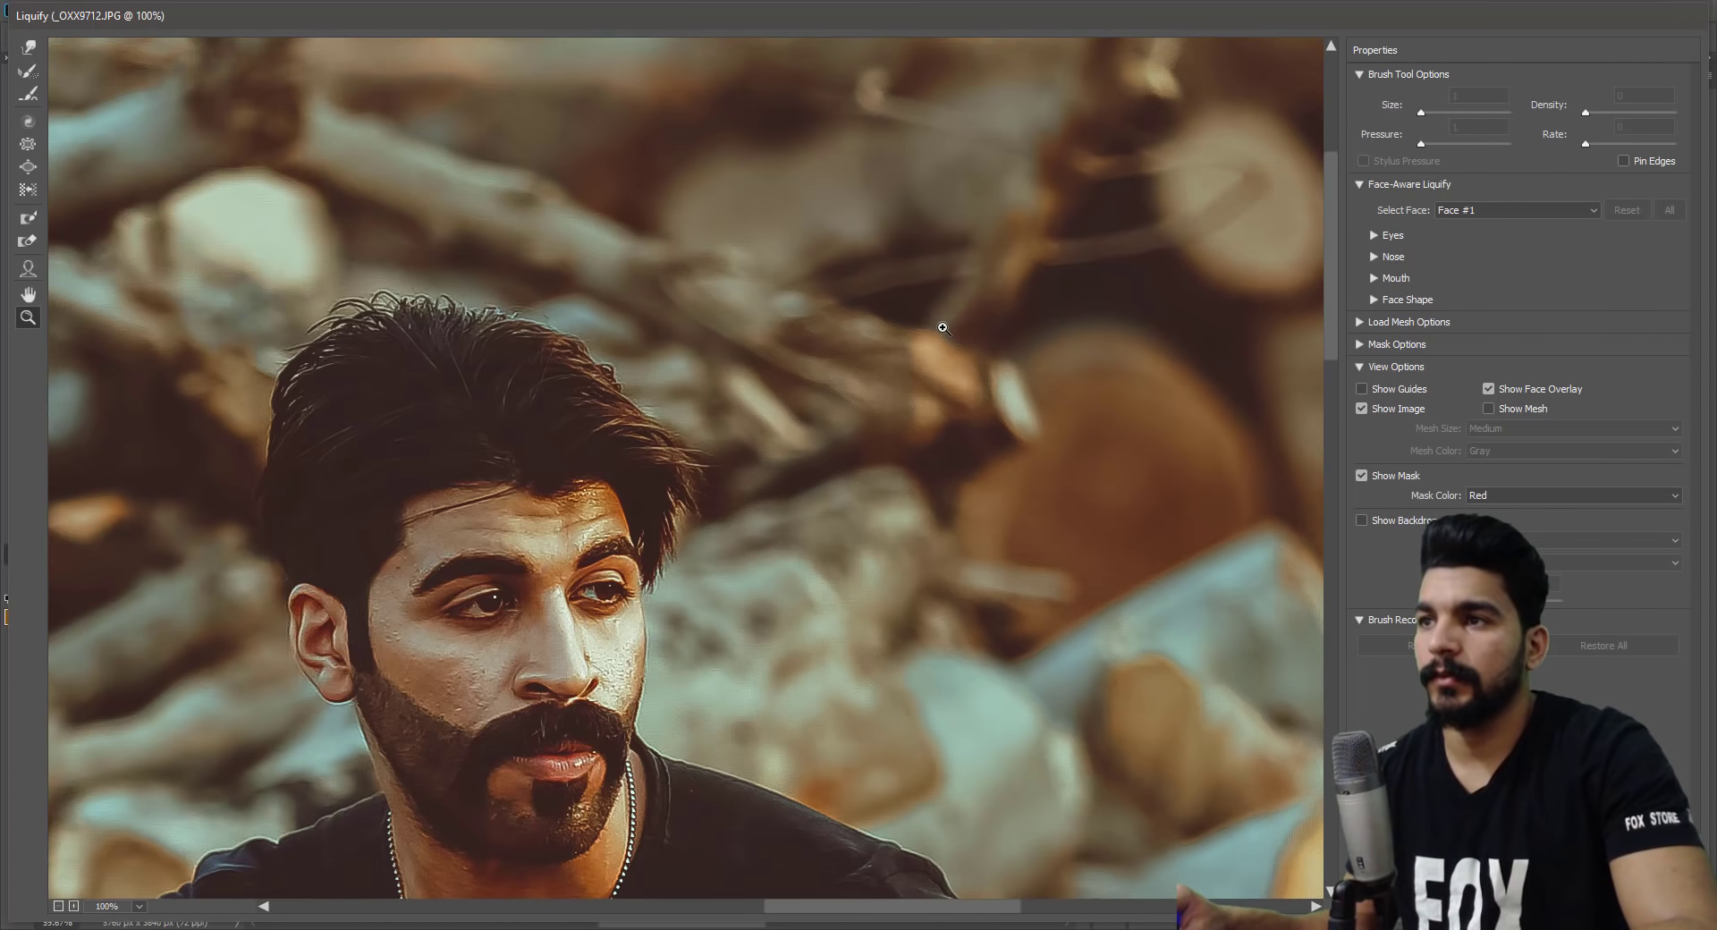
{"action": "left_click", "coordinate": [817, 237], "text": "alt"}
{"action": "left_click", "coordinate": [787, 259]}
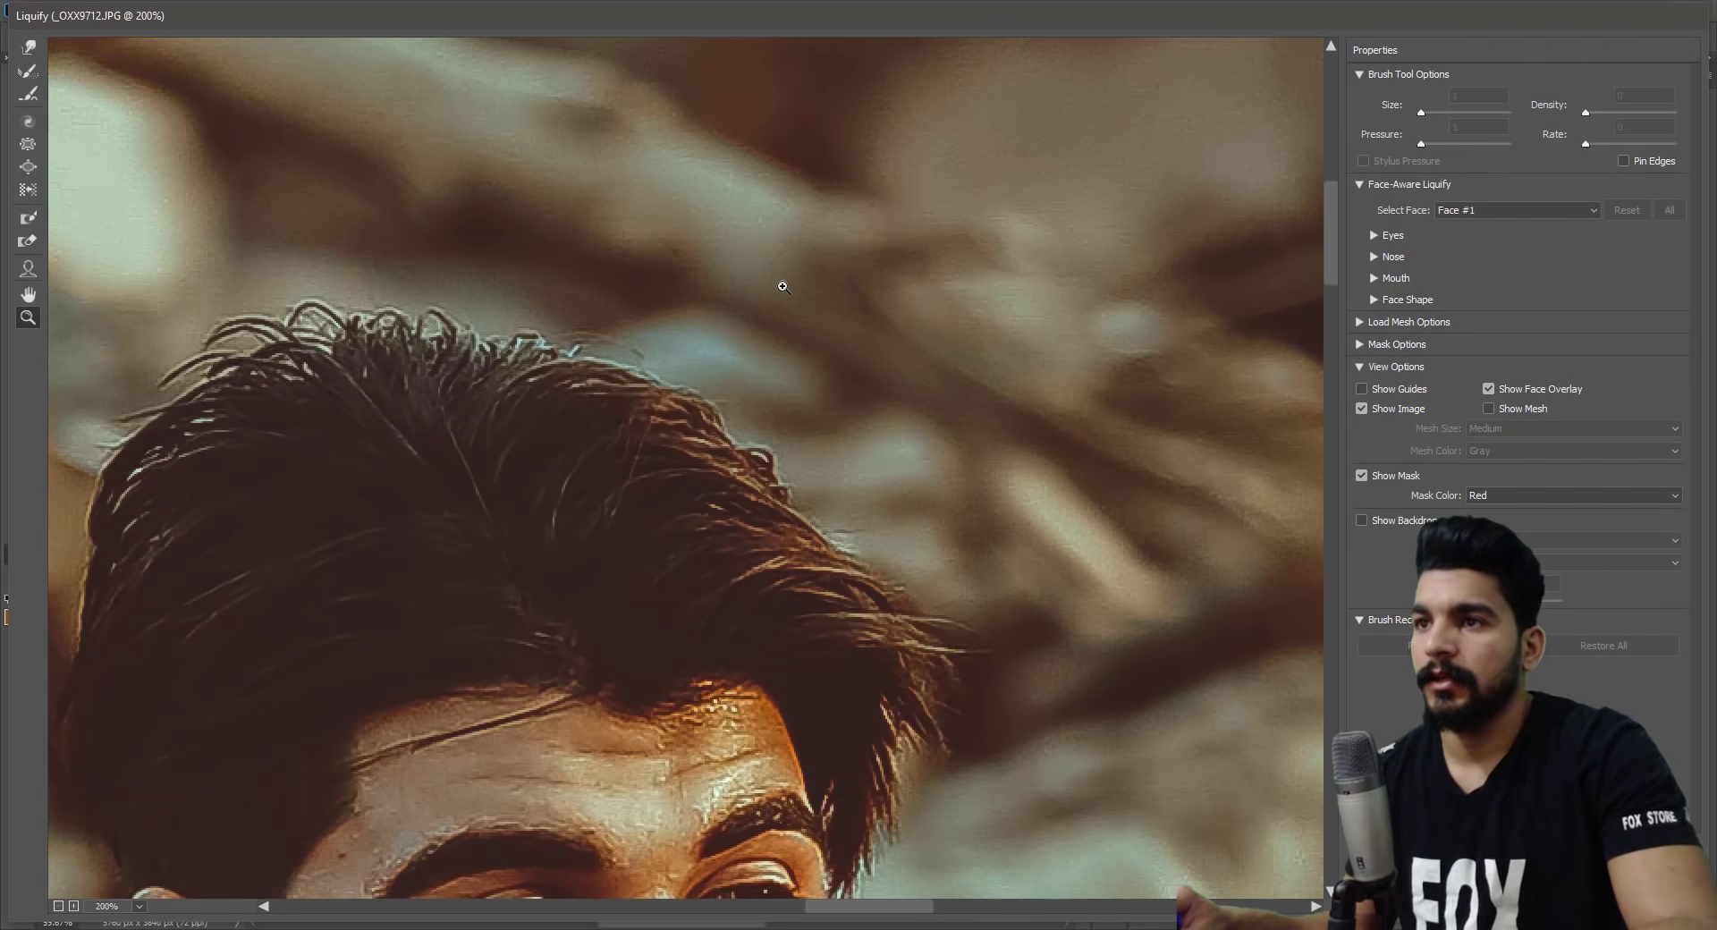
With an enlarged Forward Warp brush, push the hair at the crown upward.
{"action": "left_click", "coordinate": [36, 44]}
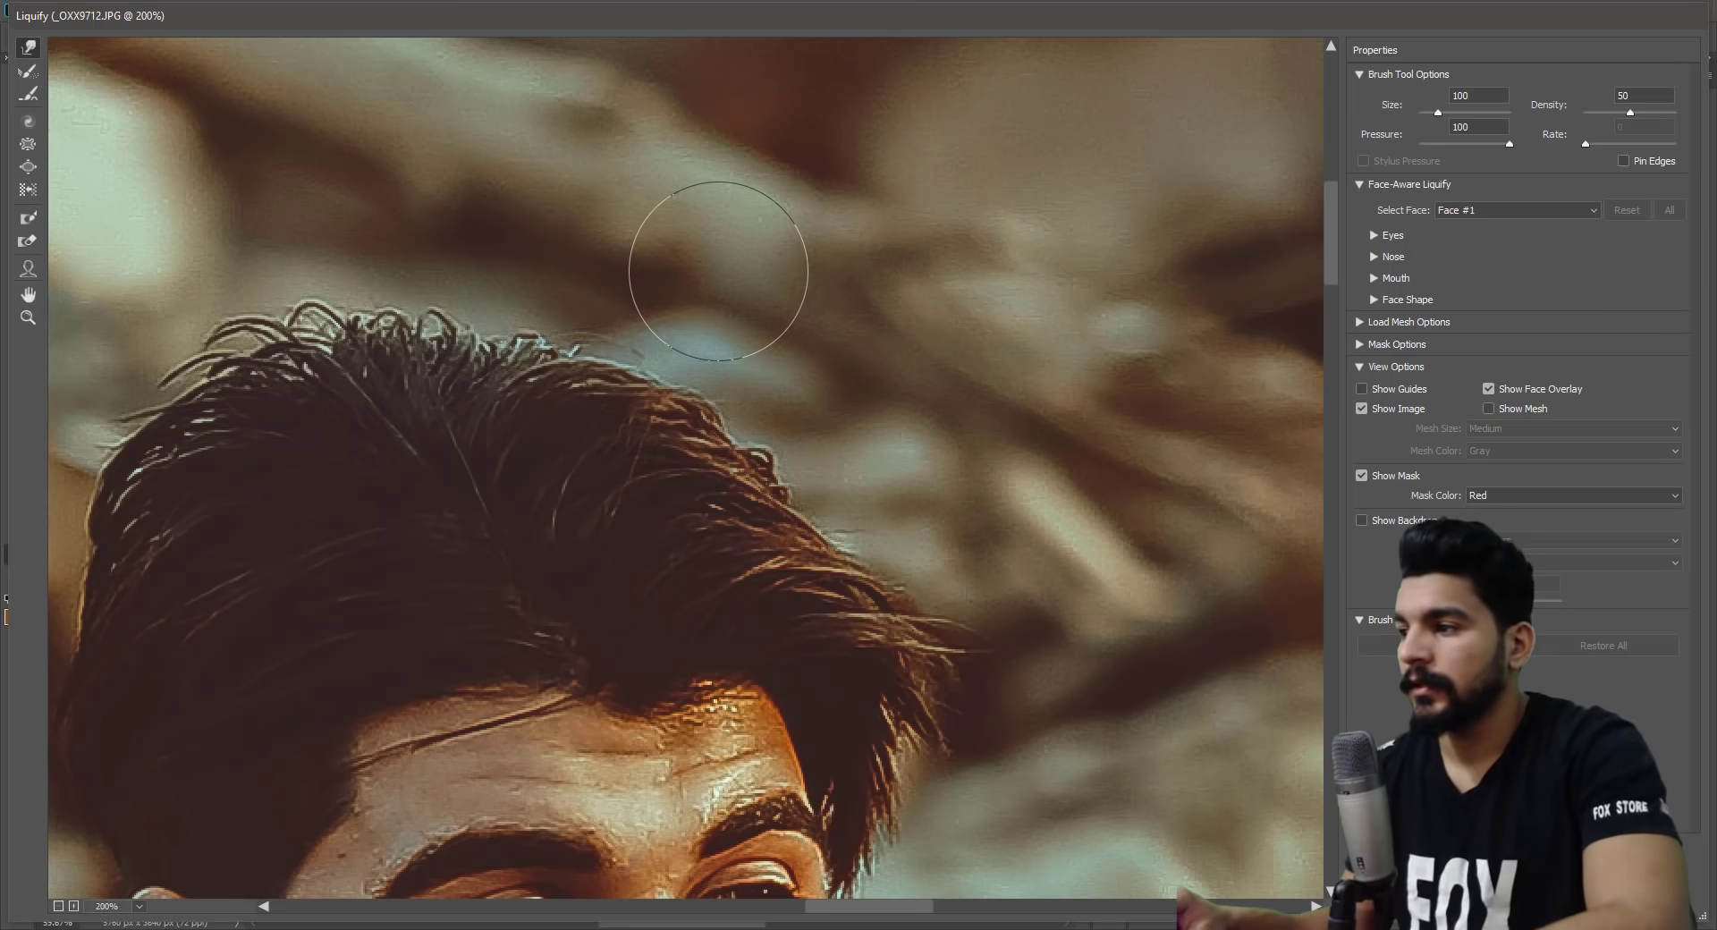
{"action": "key", "text": "bracketright"}
{"action": "key", "text": "bracketright"}
{"action": "key", "text": "bracketright"}
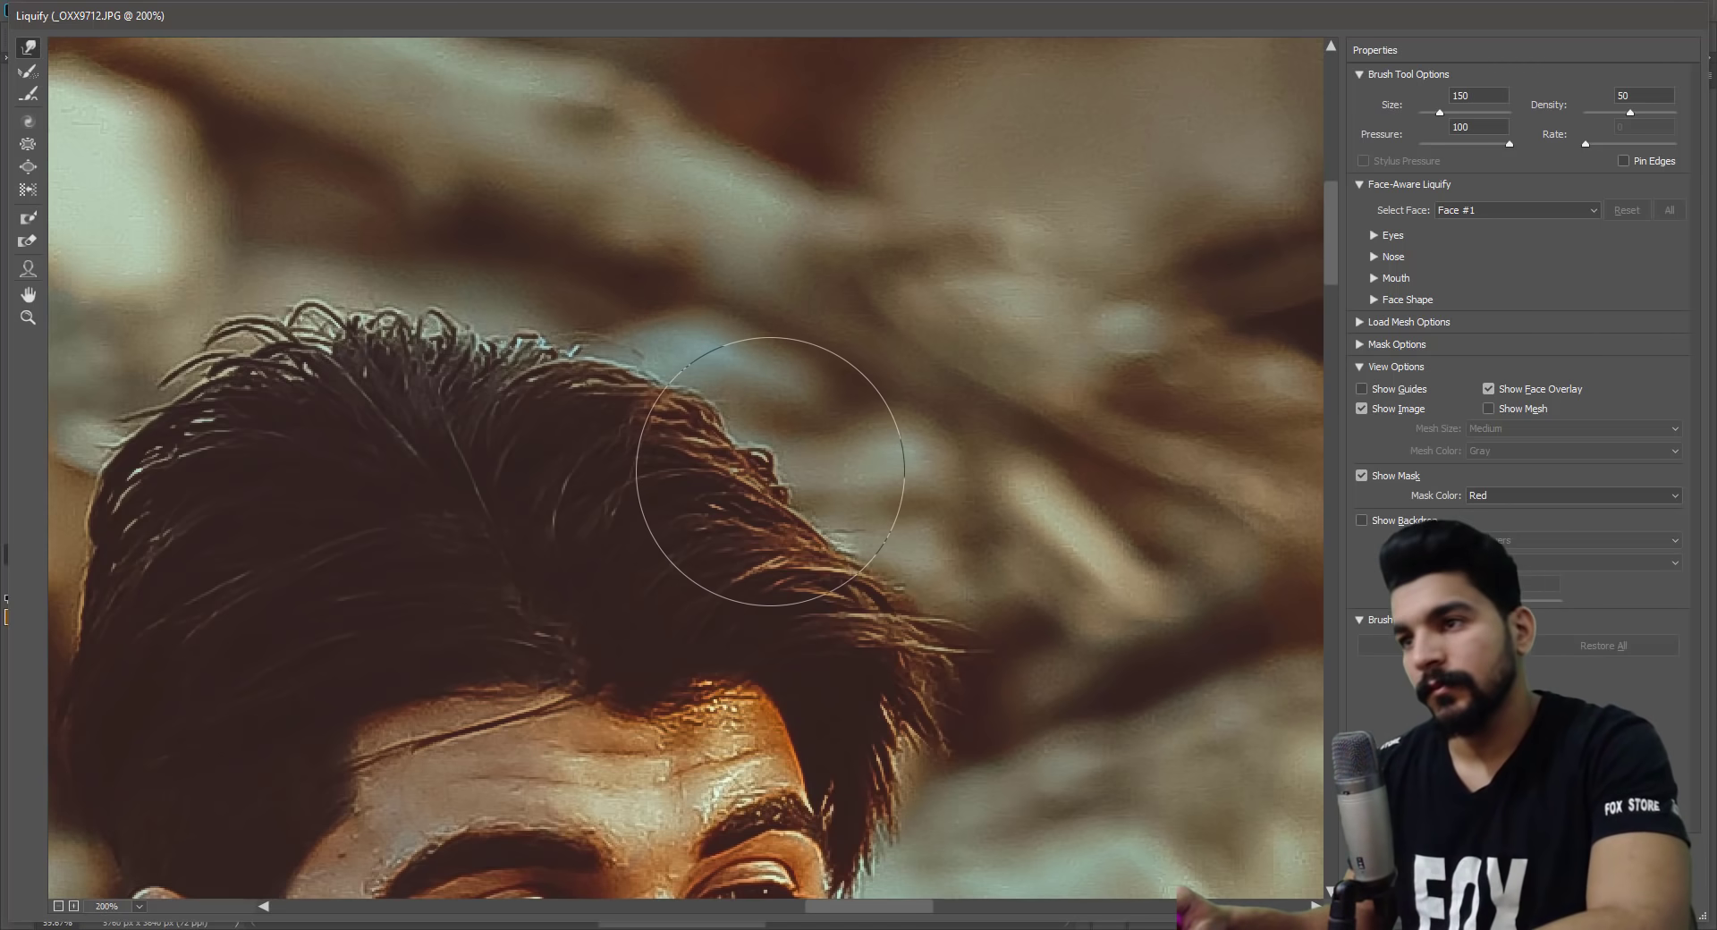
{"action": "left_click_drag", "start_coordinate": [780, 467], "coordinate": [791, 442]}
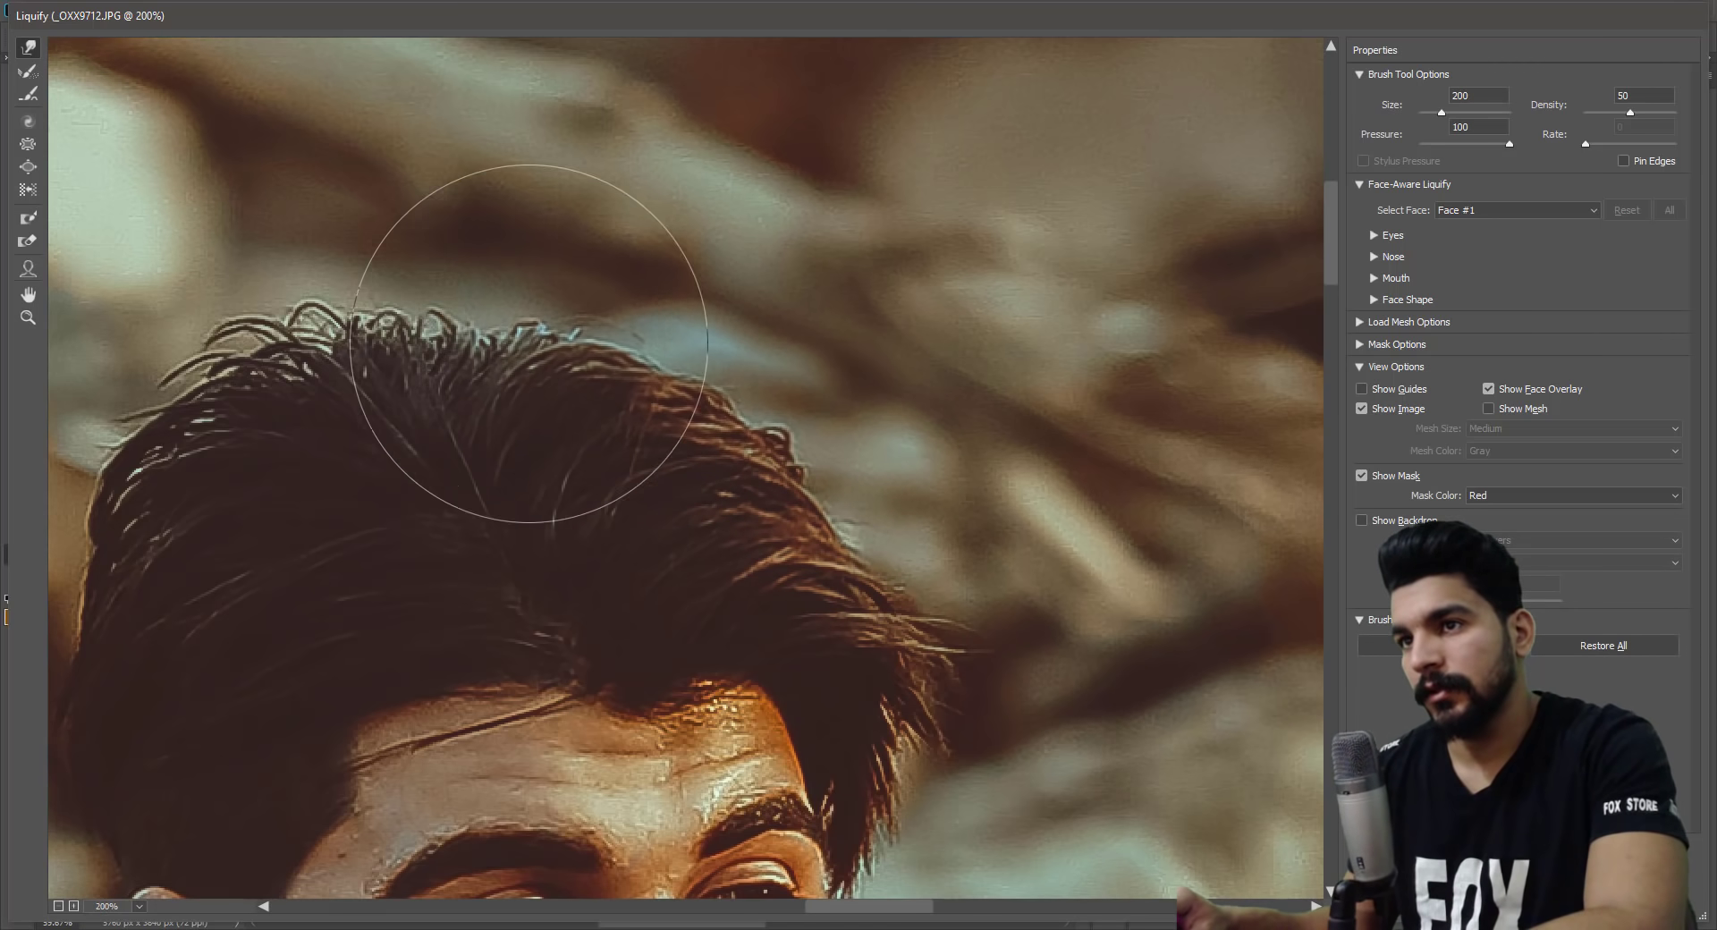
{"action": "left_click_drag", "start_coordinate": [484, 346], "coordinate": [492, 180]}
{"action": "key", "text": "bracketleft"}
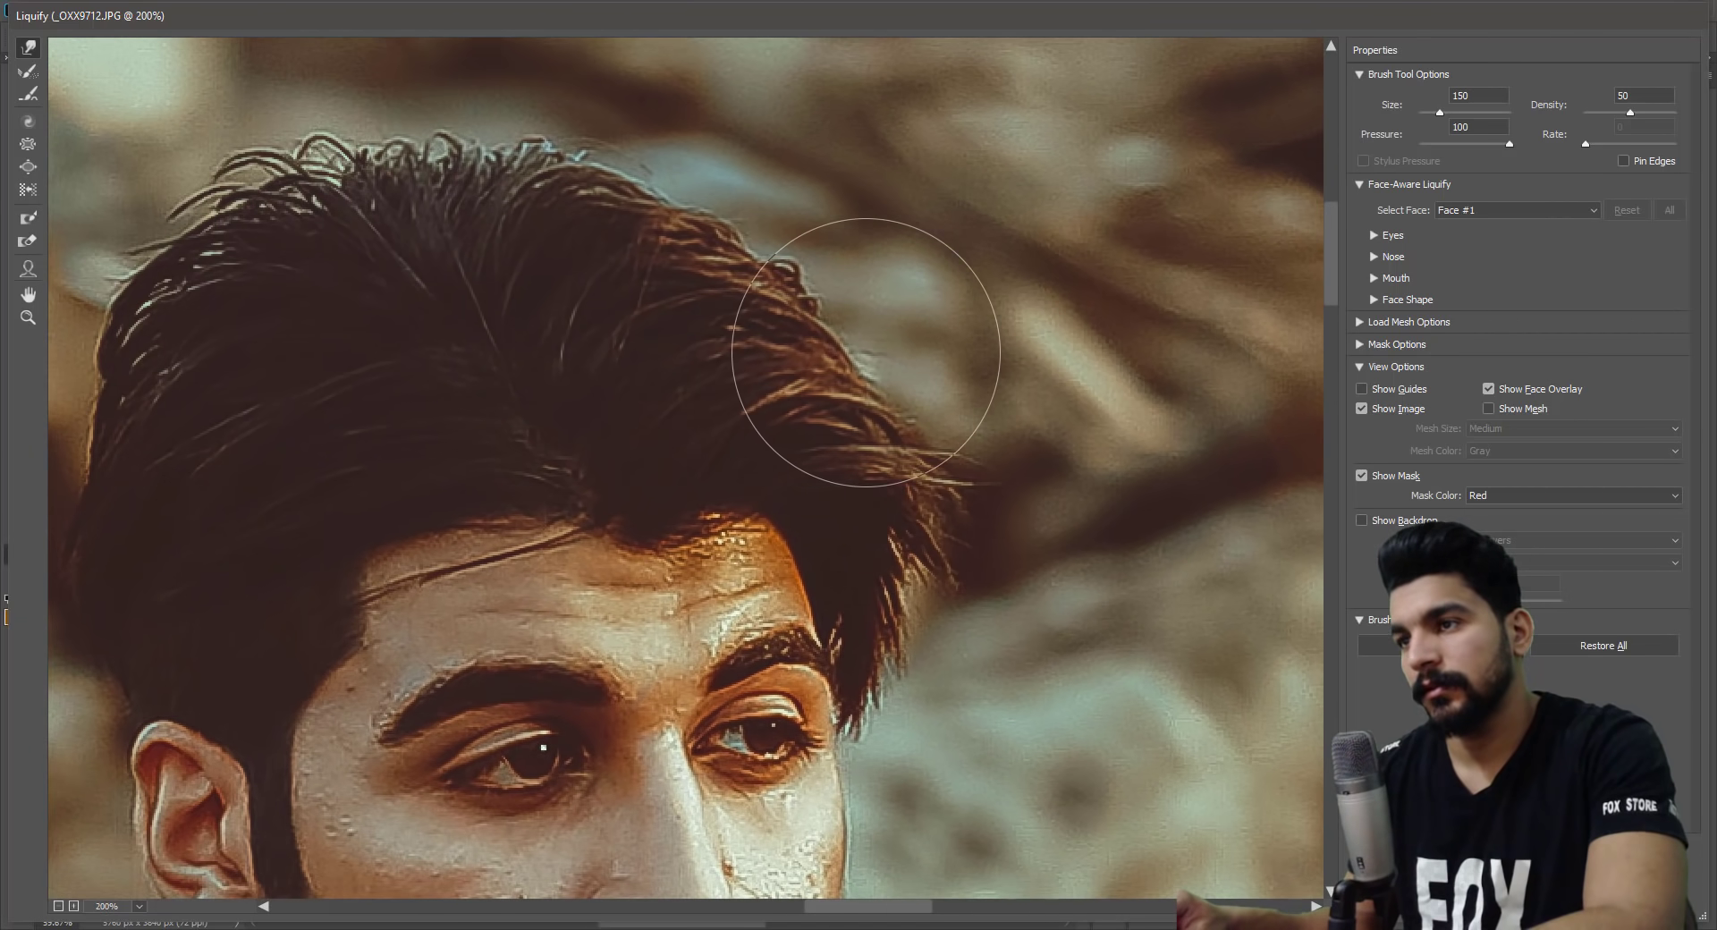
{"action": "key", "text": "bracketleft"}
{"action": "key", "text": "bracketright"}
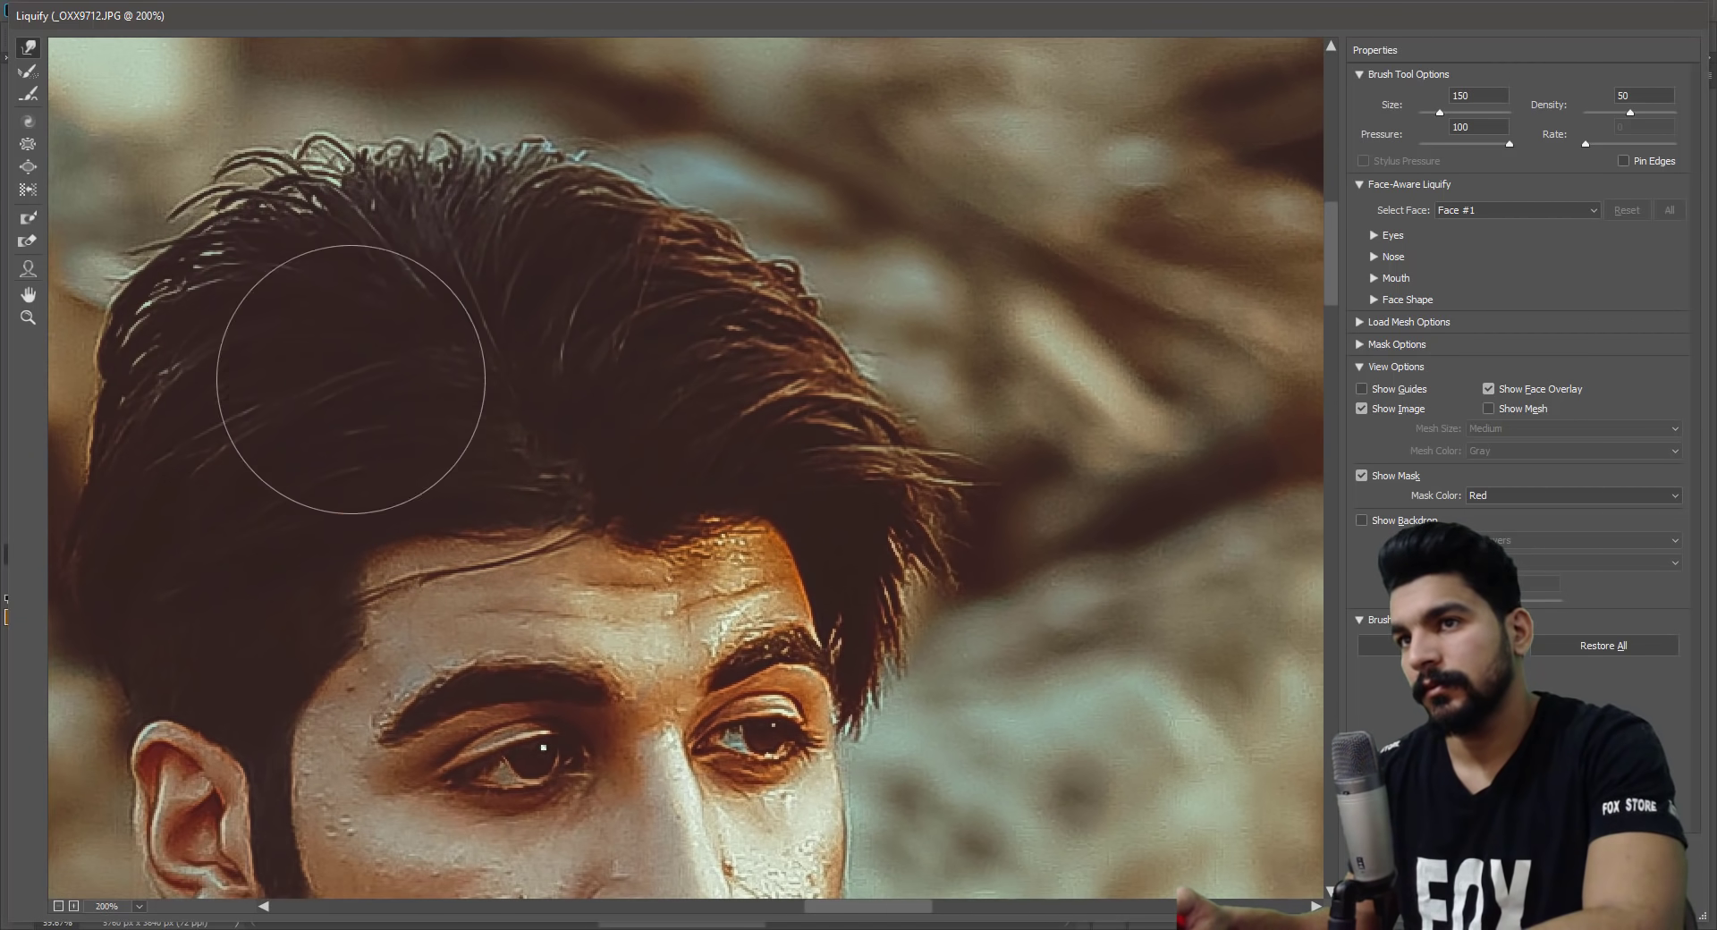
{"action": "left_click_drag", "start_coordinate": [319, 392], "coordinate": [663, 367]}
Continue reshaping the hair outline while resizing the brush, then center the face.
{"action": "key", "text": "bracketleft"}
{"action": "key", "text": "bracketleft"}
{"action": "key", "text": "bracketleft"}
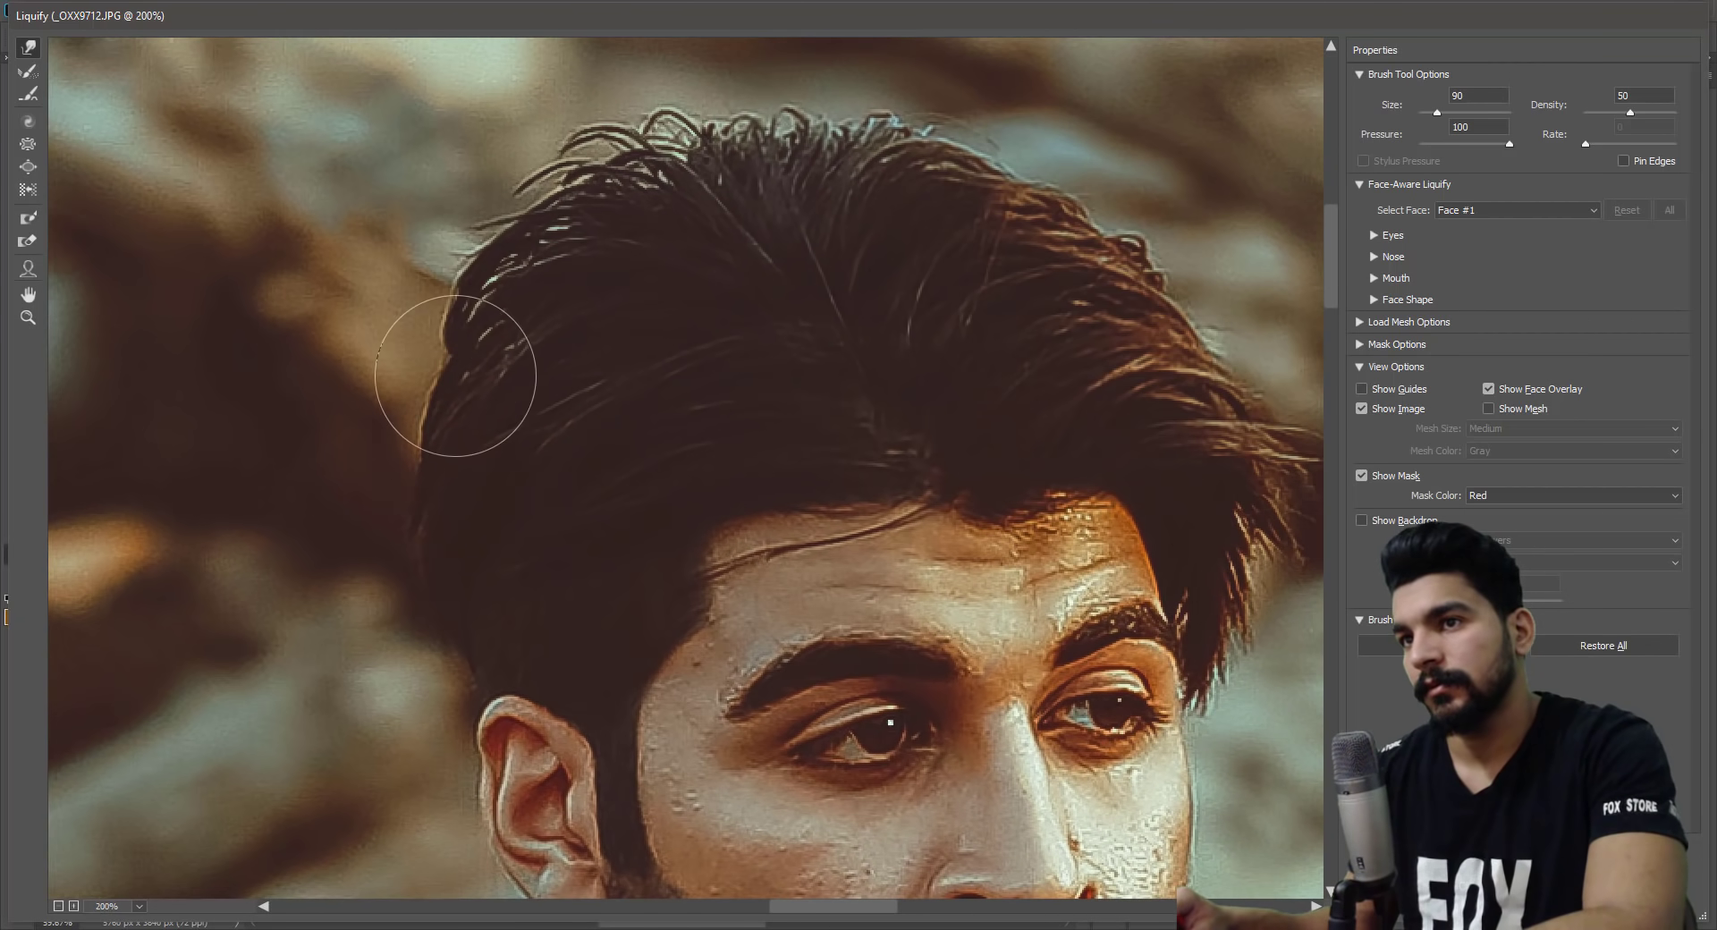
{"action": "left_click_drag", "start_coordinate": [596, 463], "coordinate": [644, 353]}
{"action": "key", "text": "bracketleft"}
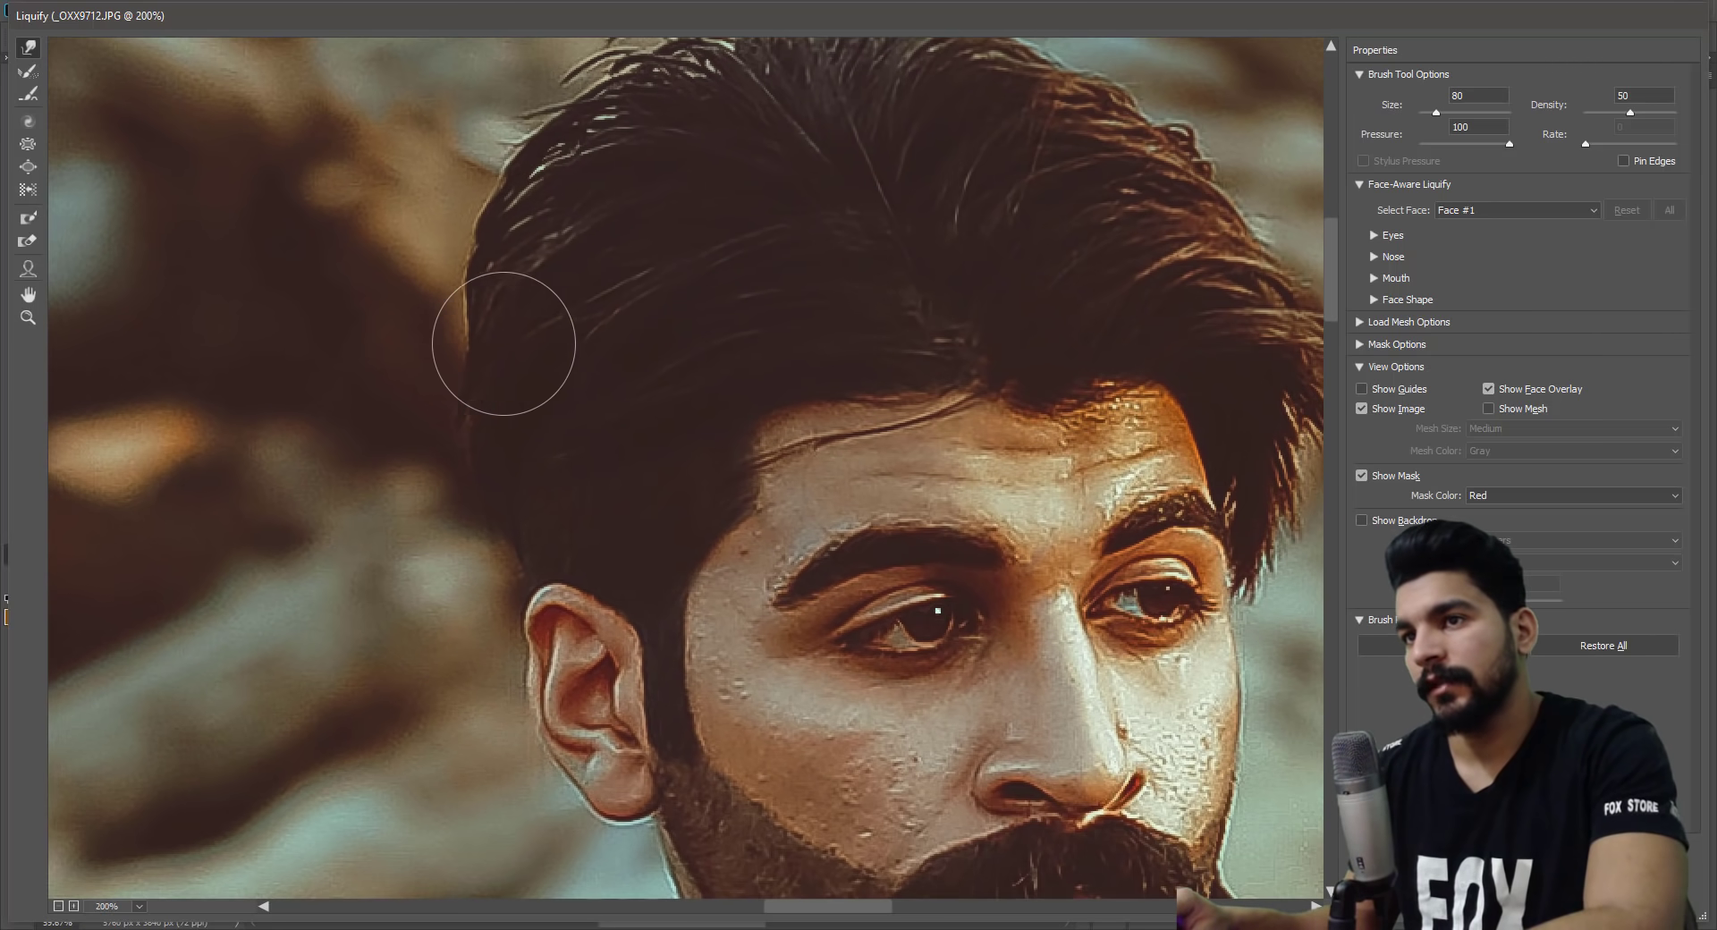
{"action": "left_click_drag", "start_coordinate": [482, 344], "coordinate": [389, 295]}
{"action": "key", "text": "bracketright"}
{"action": "key", "text": "bracketright"}
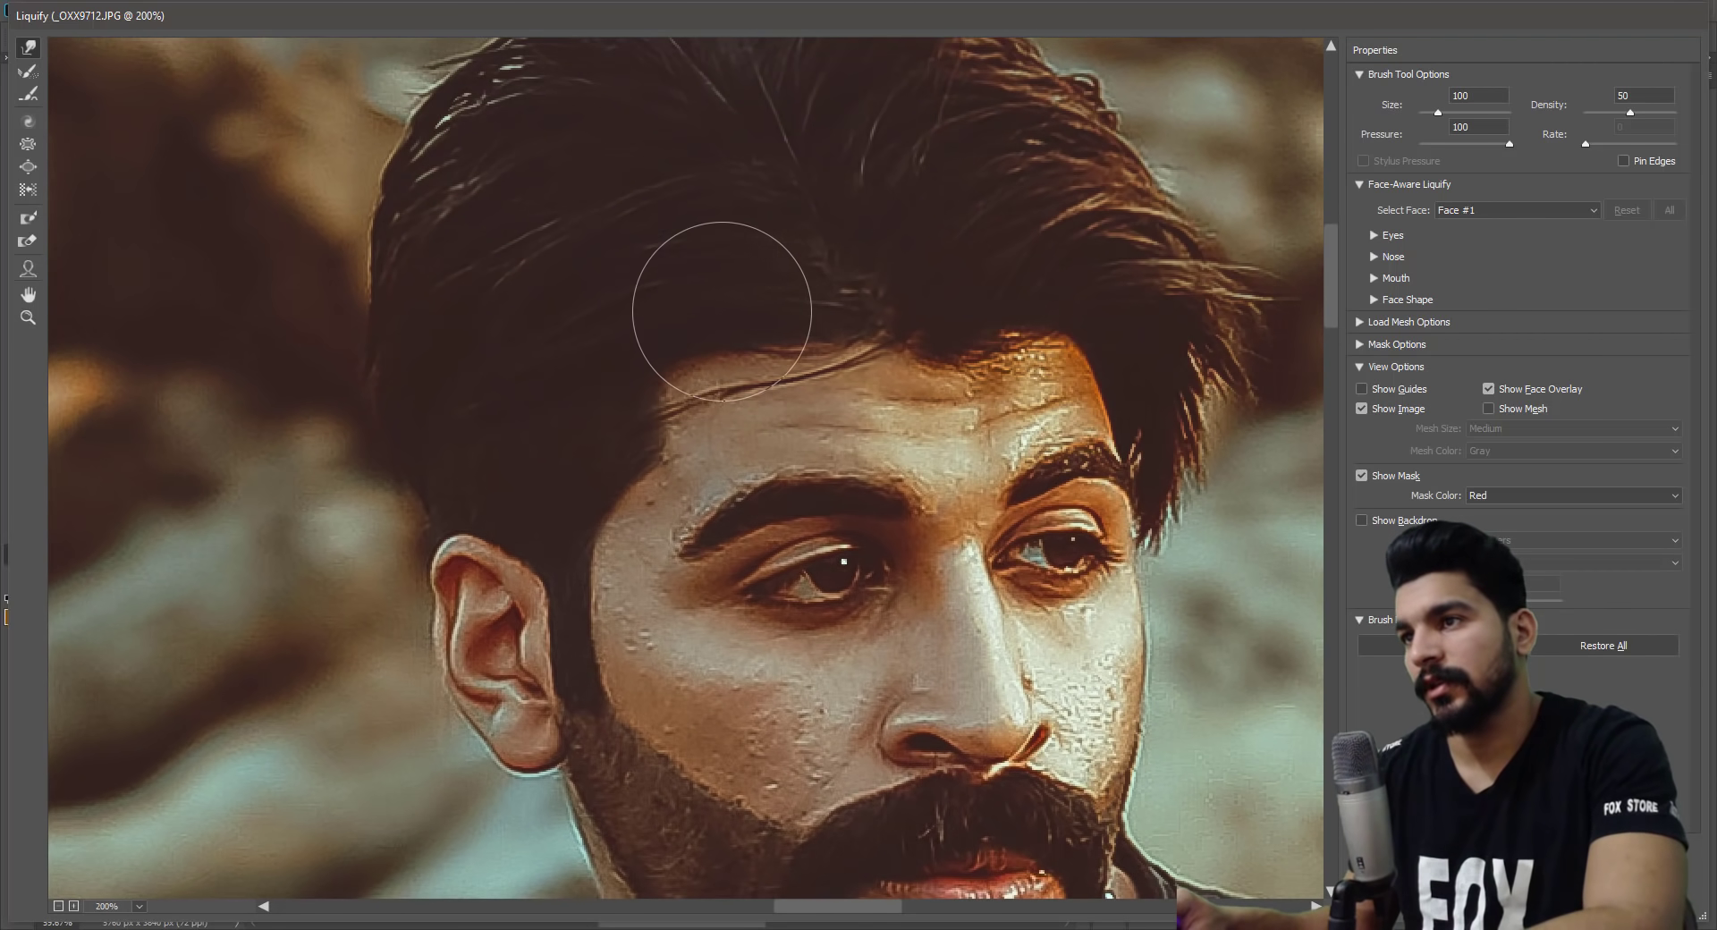
{"action": "key", "text": "bracketright"}
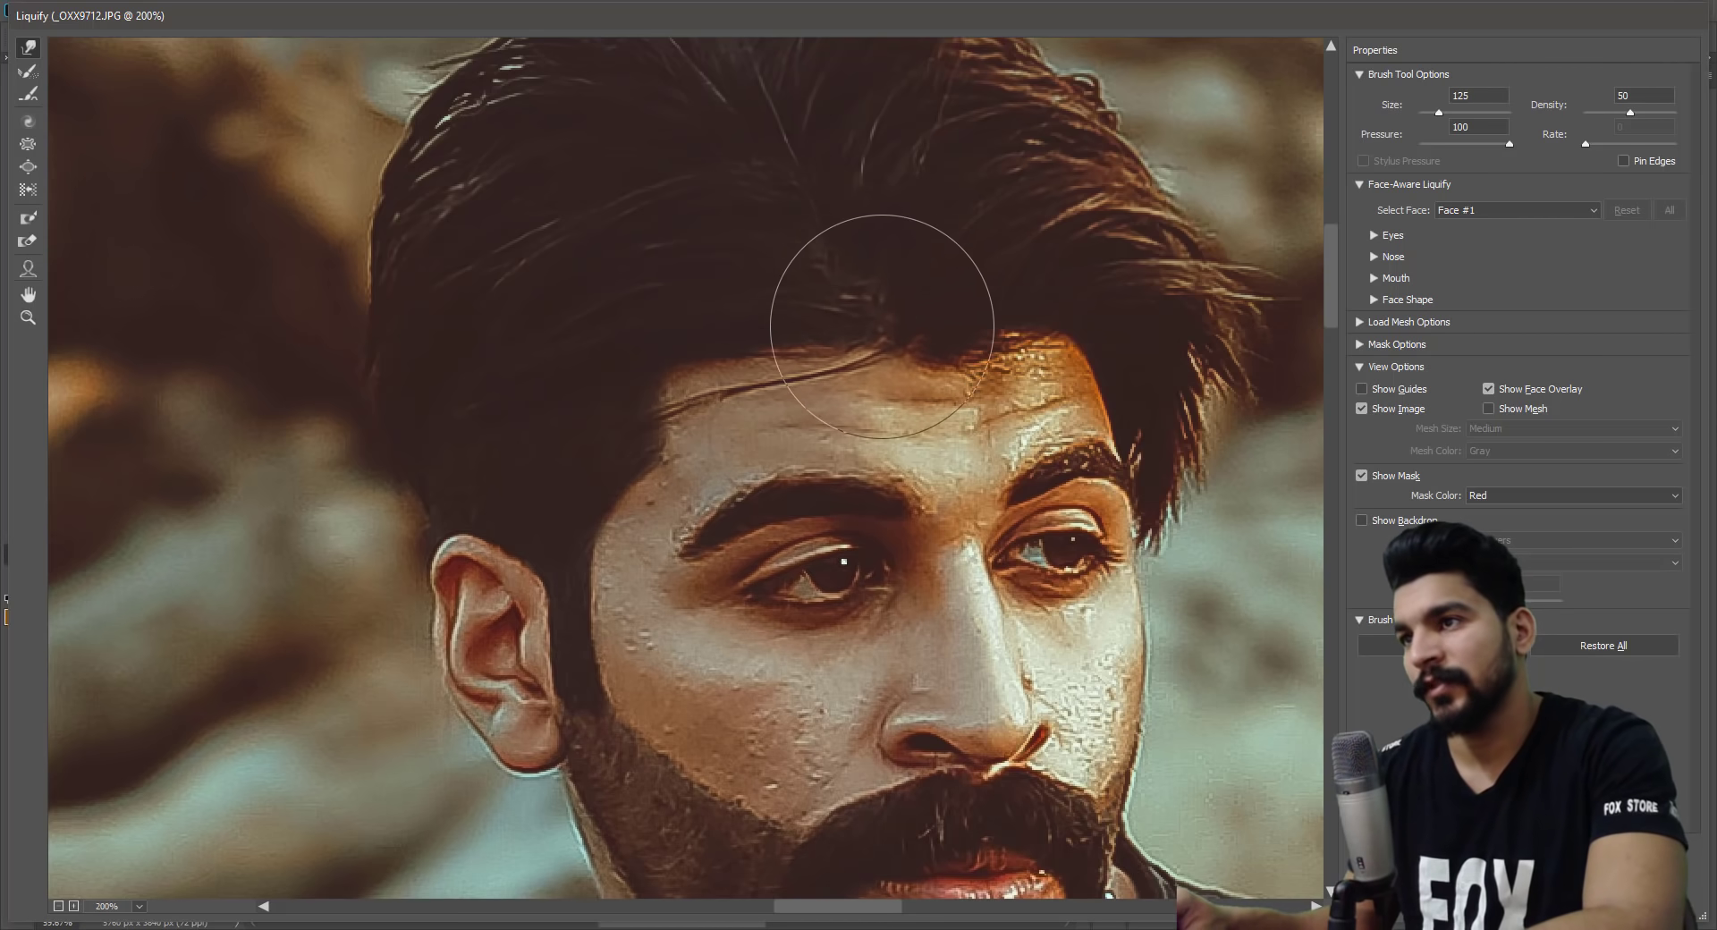
{"action": "left_click_drag", "start_coordinate": [977, 376], "coordinate": [918, 509]}
{"action": "left_click_drag", "start_coordinate": [1050, 467], "coordinate": [1170, 590]}
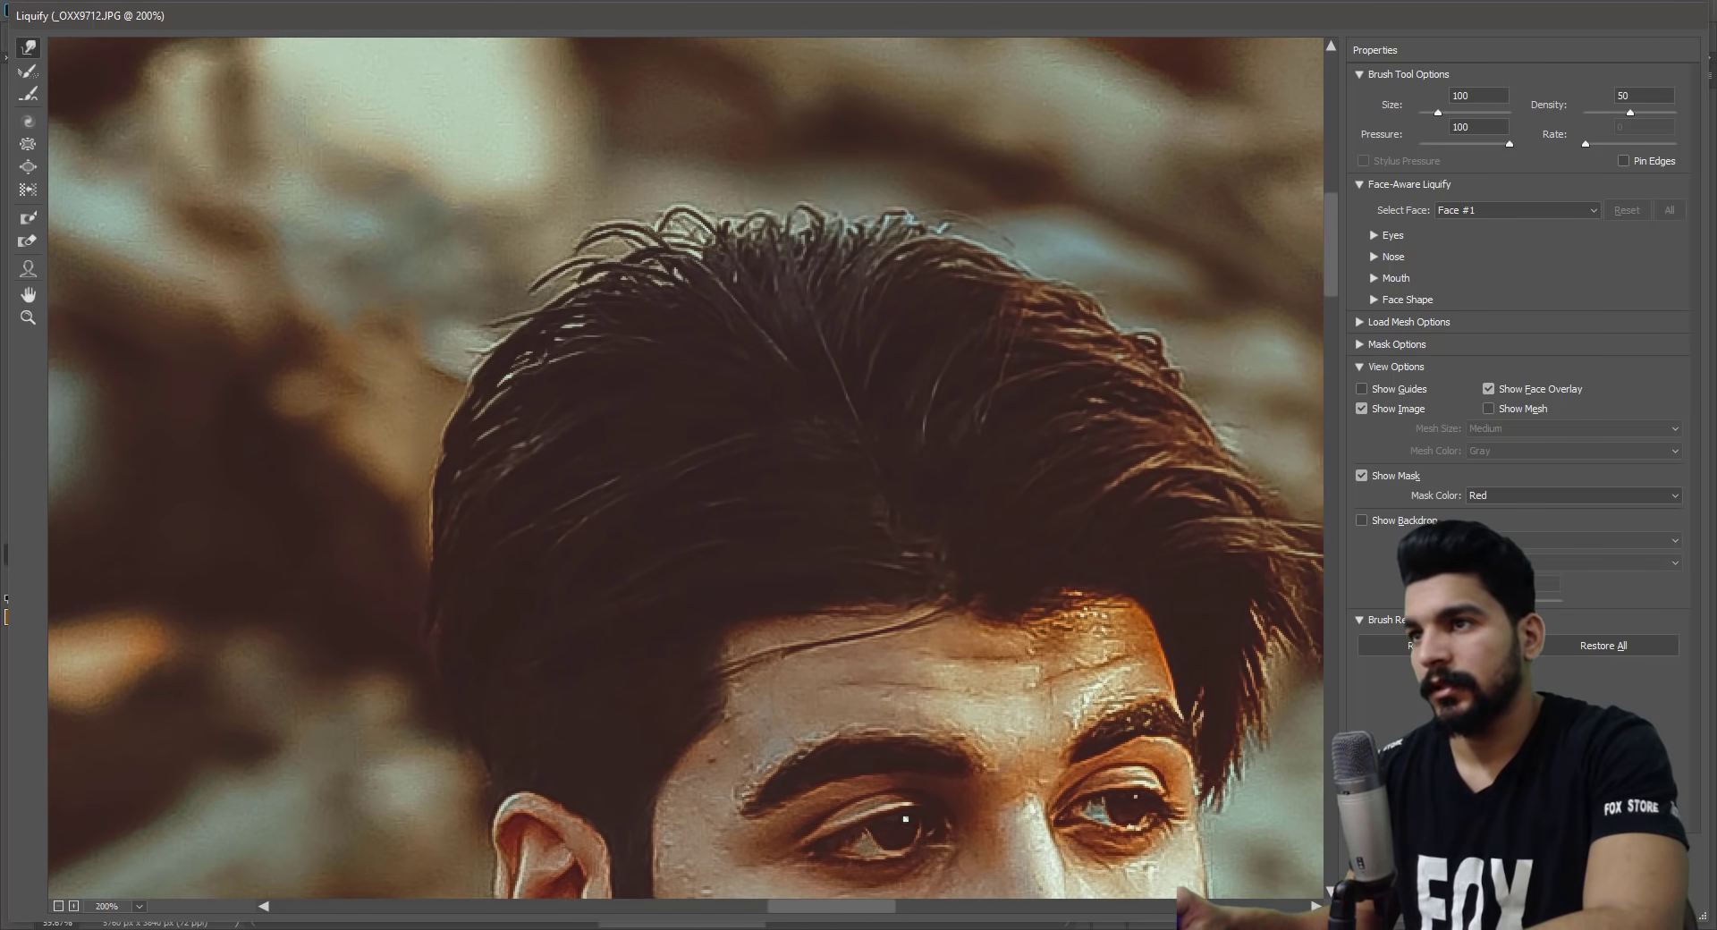
{"action": "key", "text": "bracketleft"}
{"action": "mouse_move", "coordinate": [952, 376]}
{"action": "left_mouse_down"}
{"action": "mouse_move", "coordinate": [783, 230]}
{"action": "mouse_move", "coordinate": [694, 284]}
{"action": "left_mouse_up"}
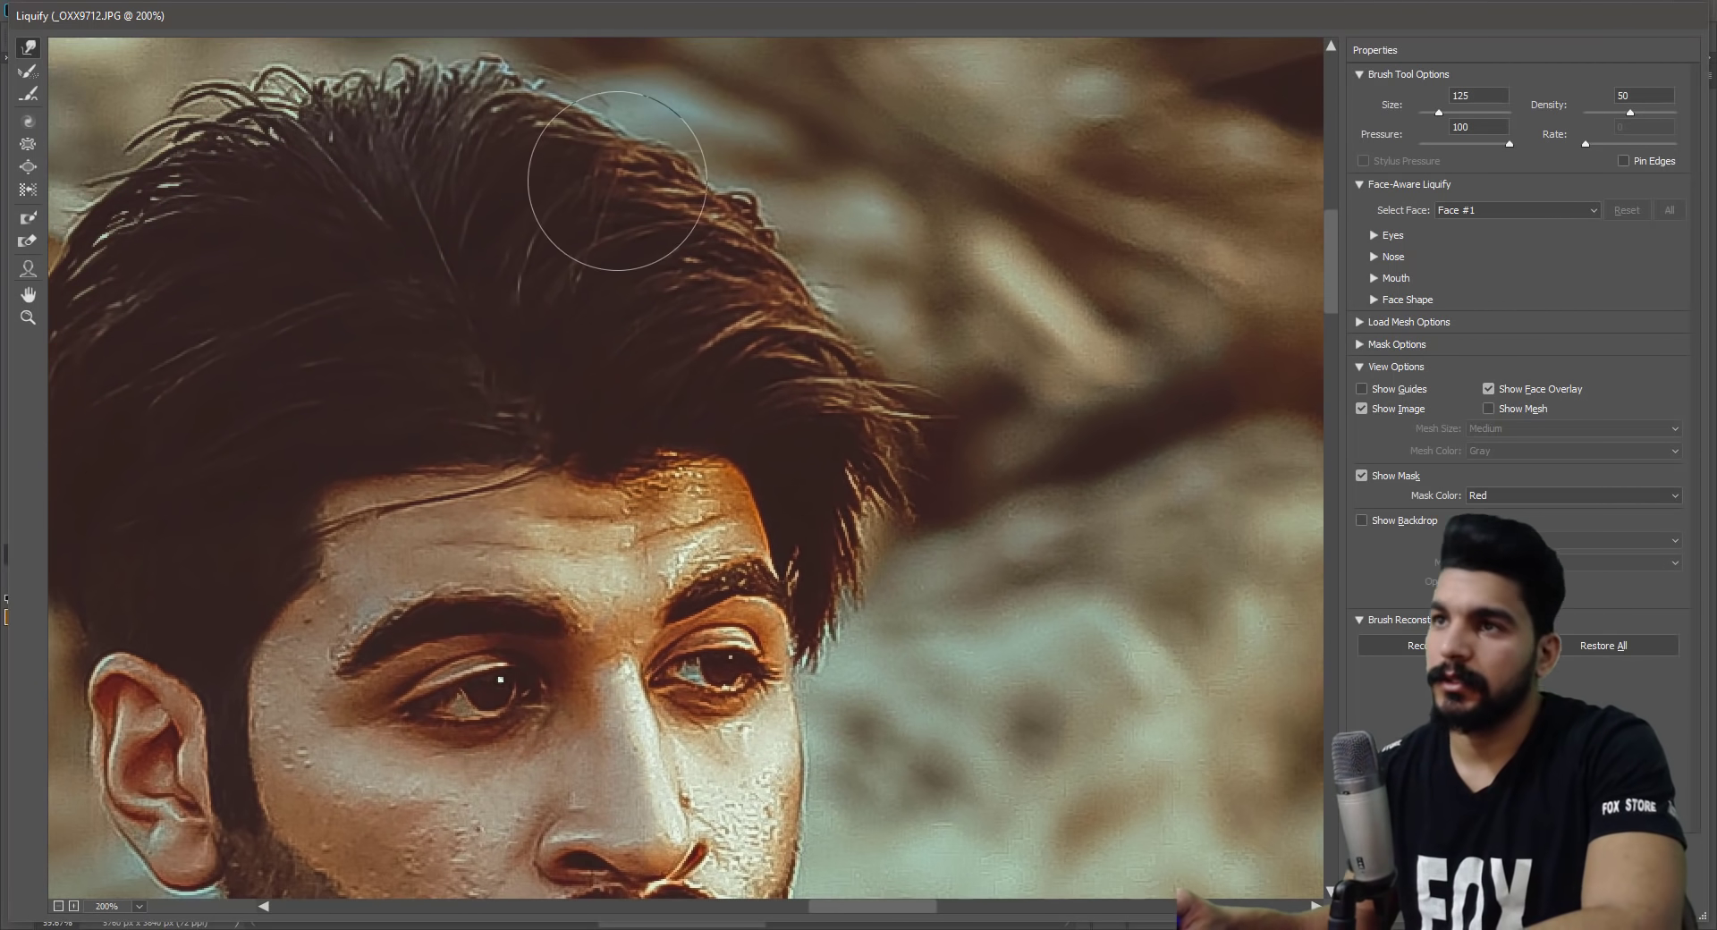
{"action": "left_click_drag", "start_coordinate": [752, 562], "coordinate": [824, 325]}
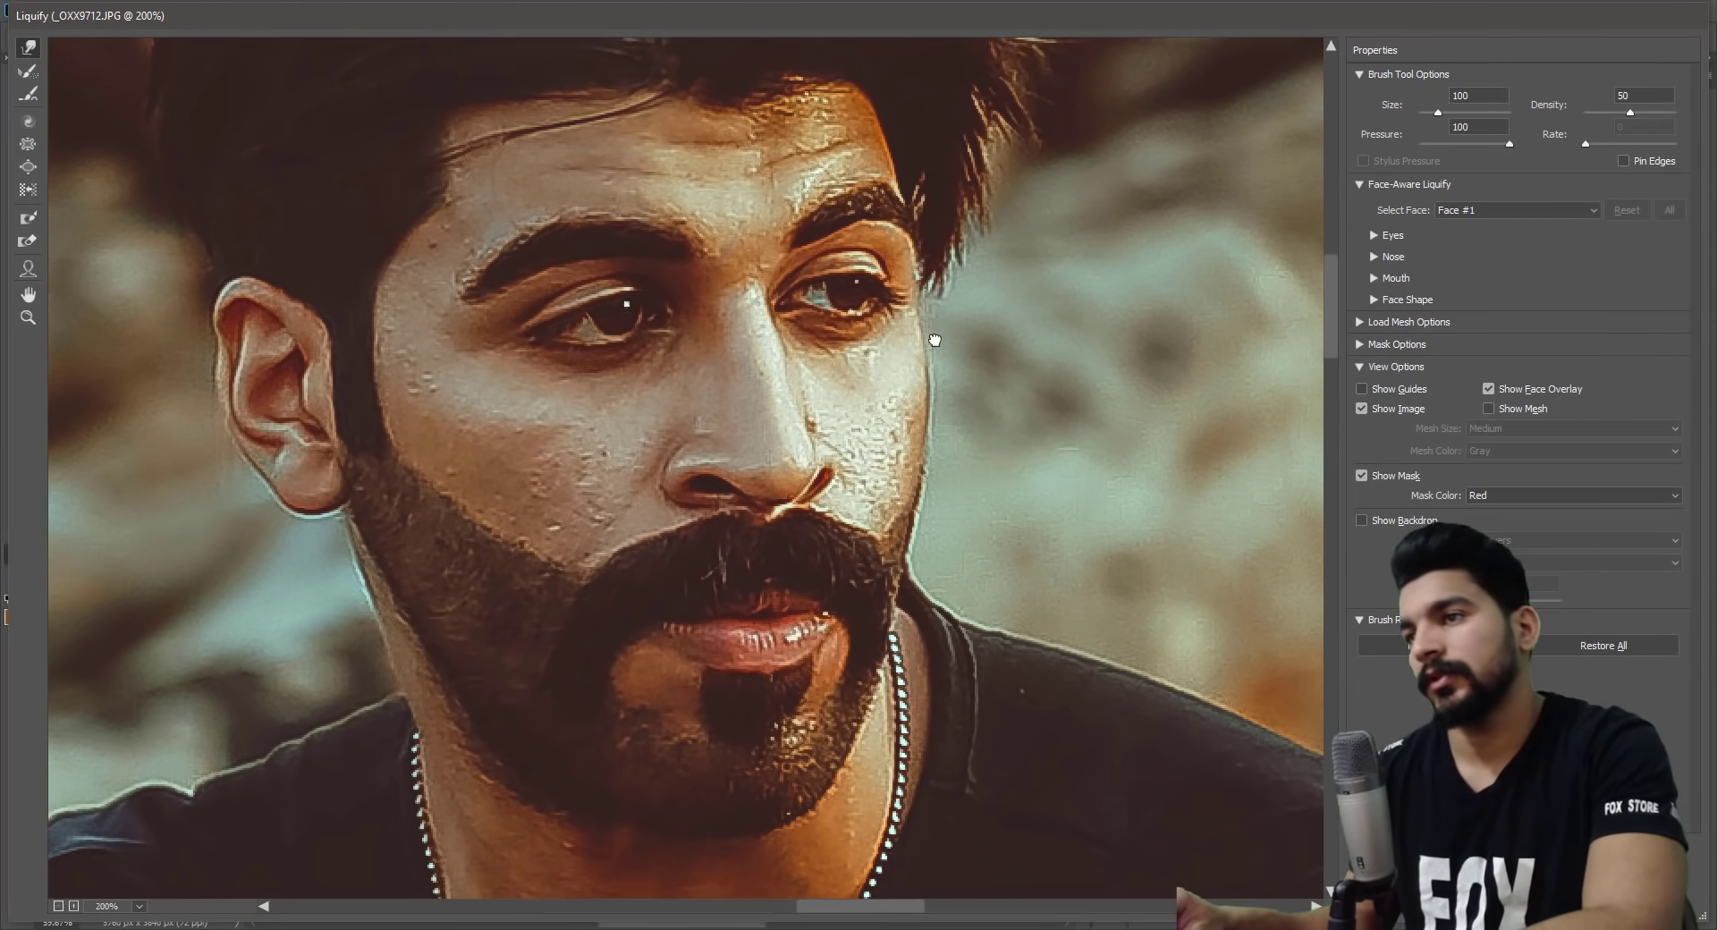
{"action": "mouse_move", "coordinate": [869, 522]}
{"action": "left_mouse_down"}
{"action": "mouse_move", "coordinate": [907, 481]}
{"action": "mouse_move", "coordinate": [899, 508]}
{"action": "left_mouse_up"}
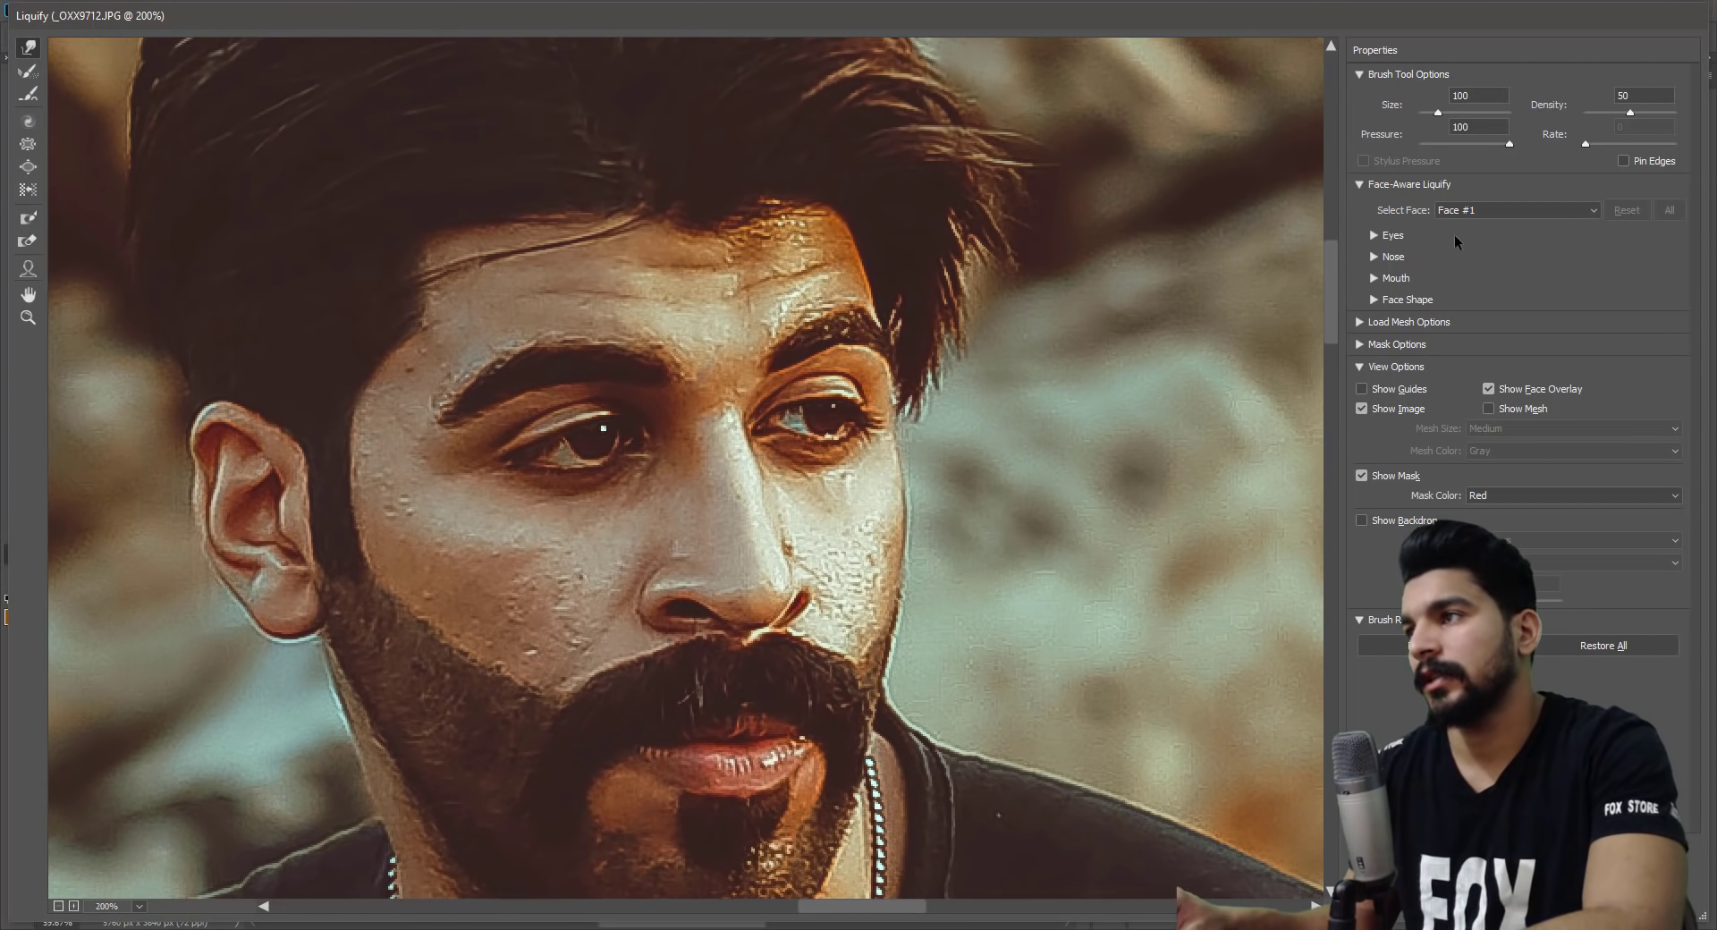
In Face-Aware Liquify, set Nose Width to -50 and Forehead to -40.
{"action": "left_click", "coordinate": [1373, 257]}
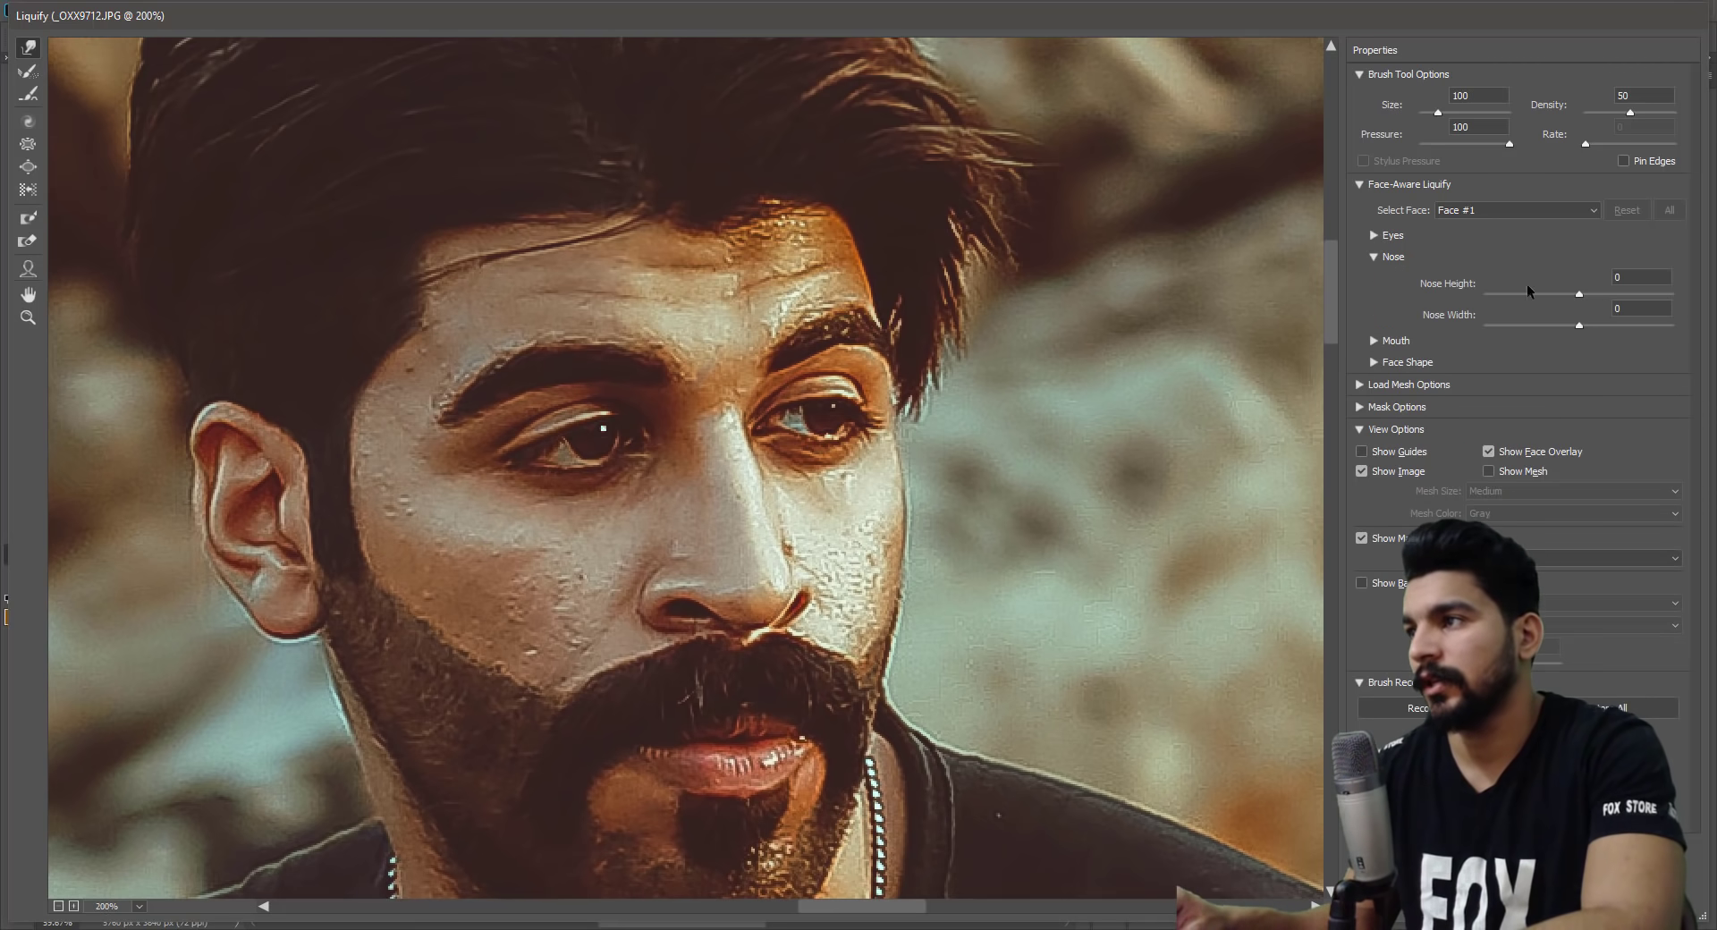
{"action": "left_click_drag", "start_coordinate": [1579, 328], "coordinate": [1533, 327]}
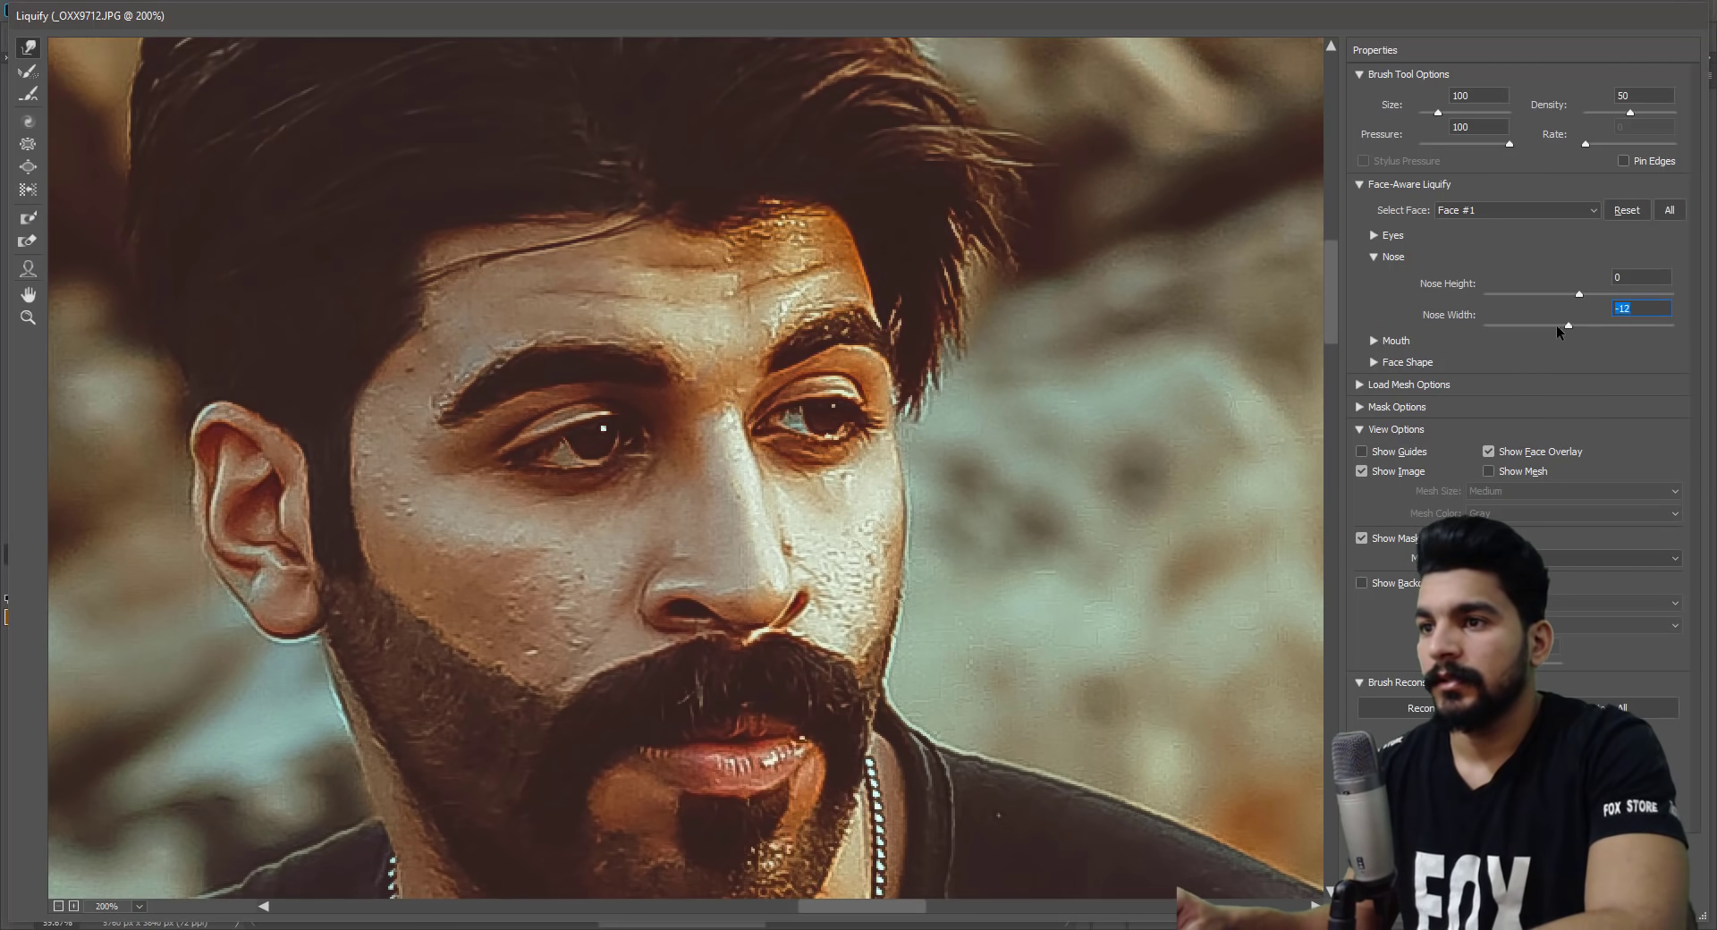
{"action": "left_click_drag", "start_coordinate": [919, 523], "coordinate": [876, 388]}
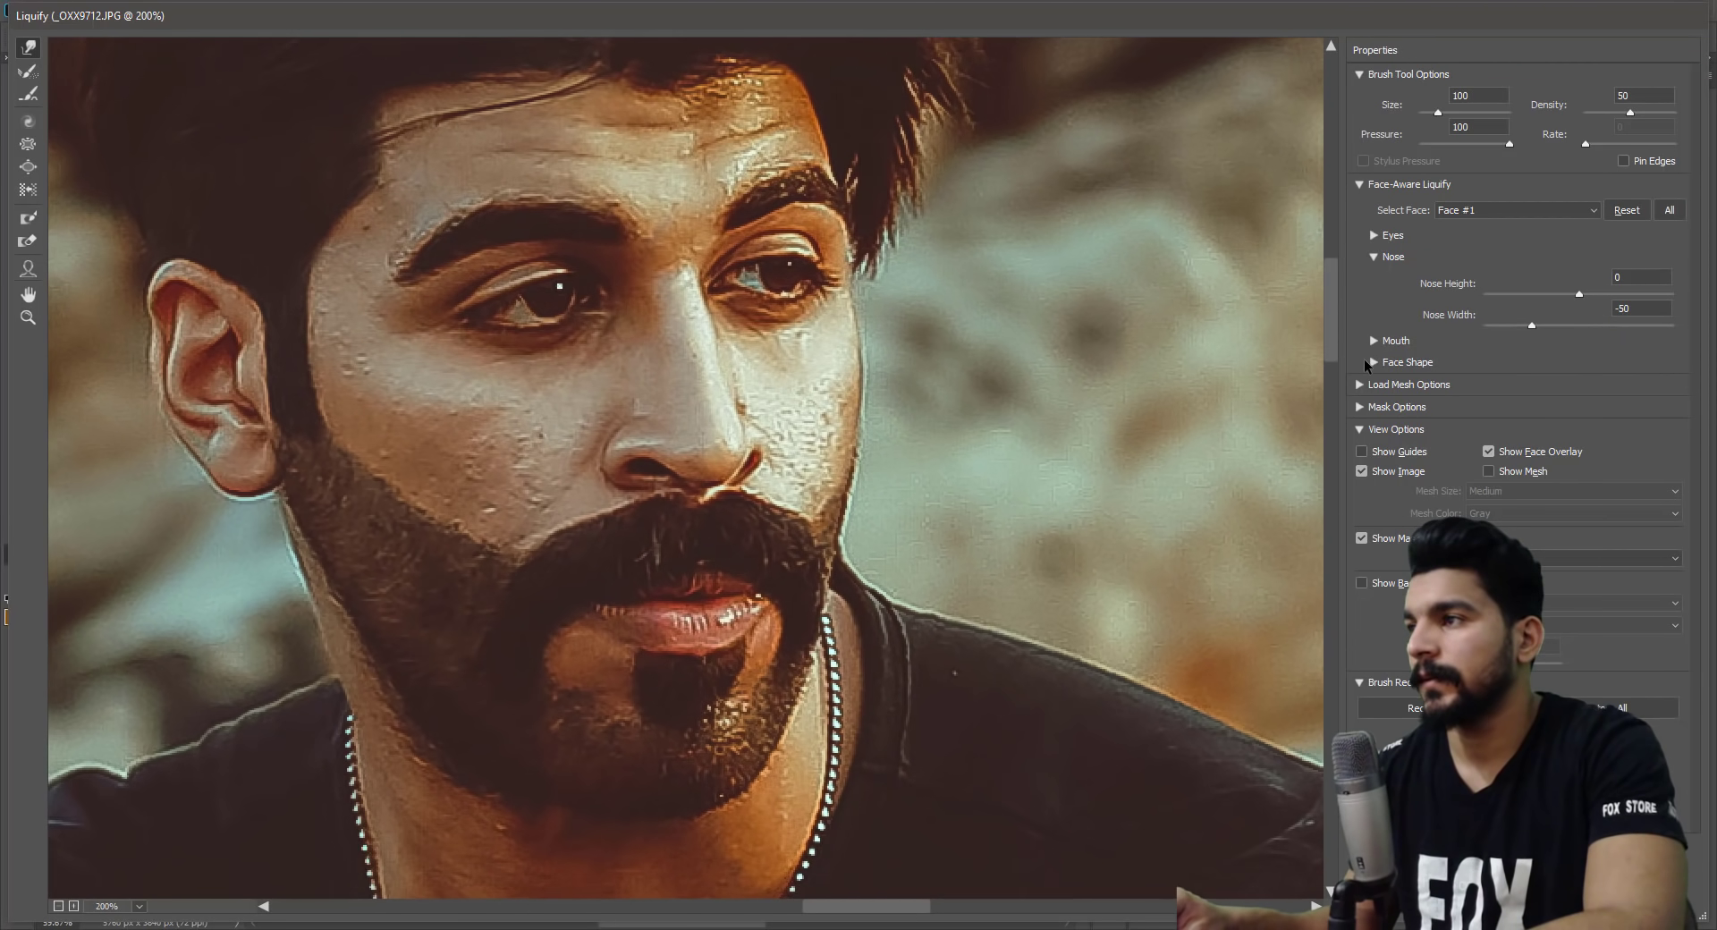
{"action": "left_click", "coordinate": [1374, 361]}
{"action": "left_click_drag", "start_coordinate": [984, 284], "coordinate": [1025, 709]}
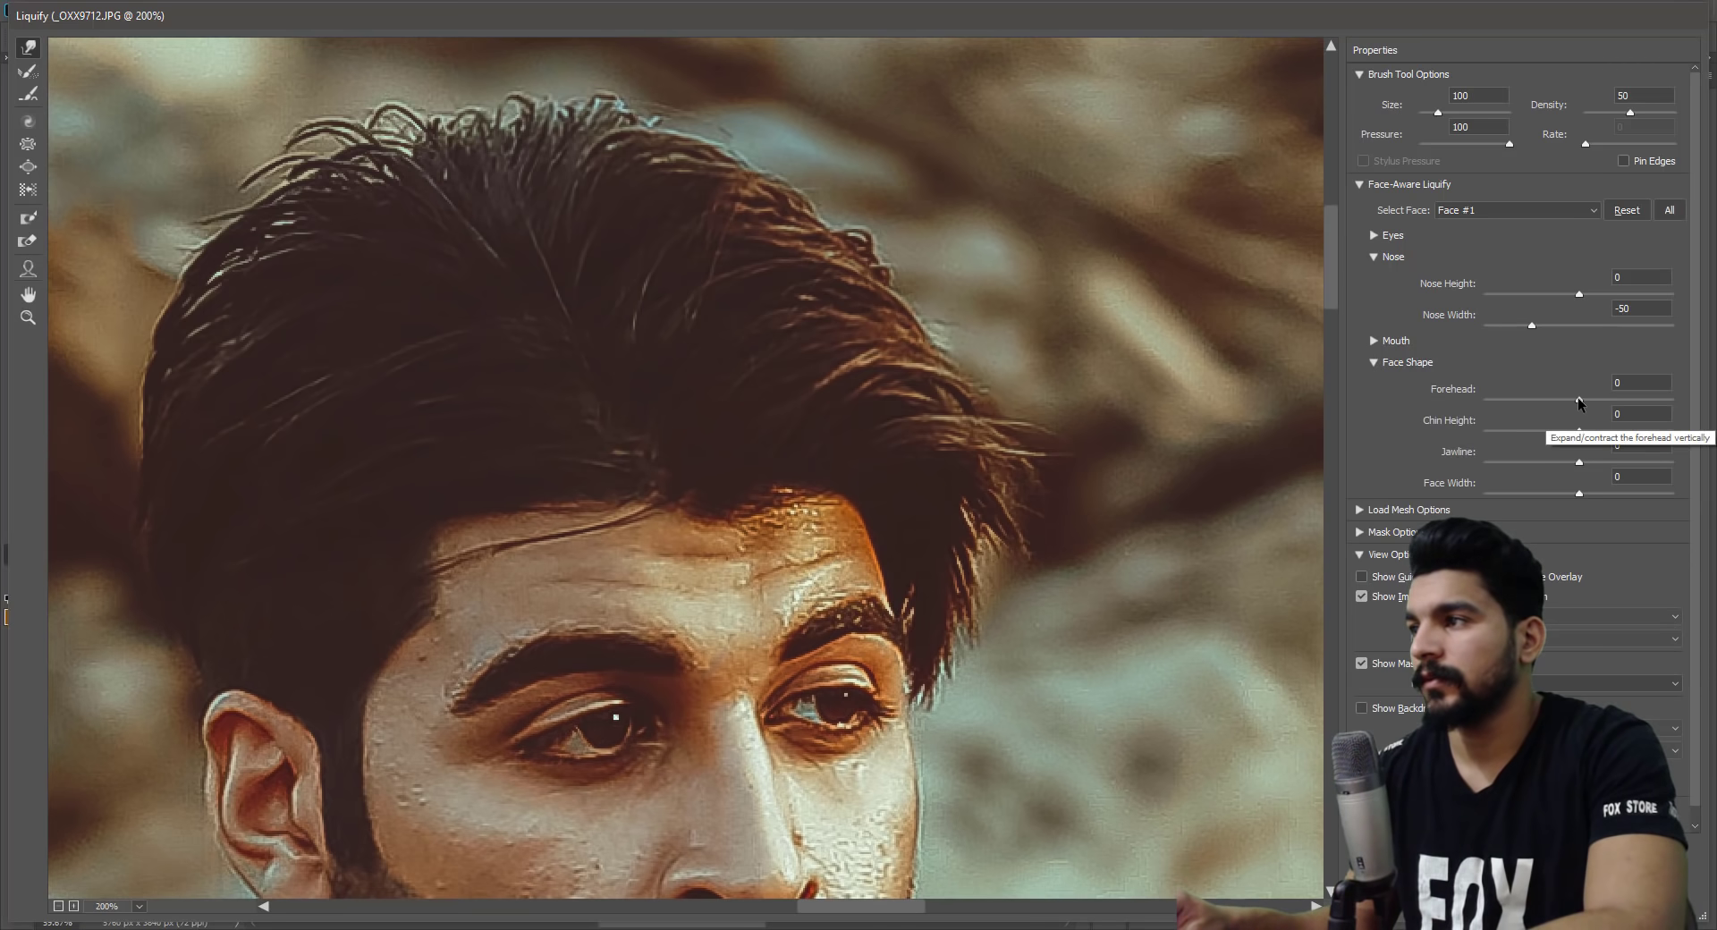
{"action": "left_click_drag", "start_coordinate": [1579, 400], "coordinate": [1540, 400]}
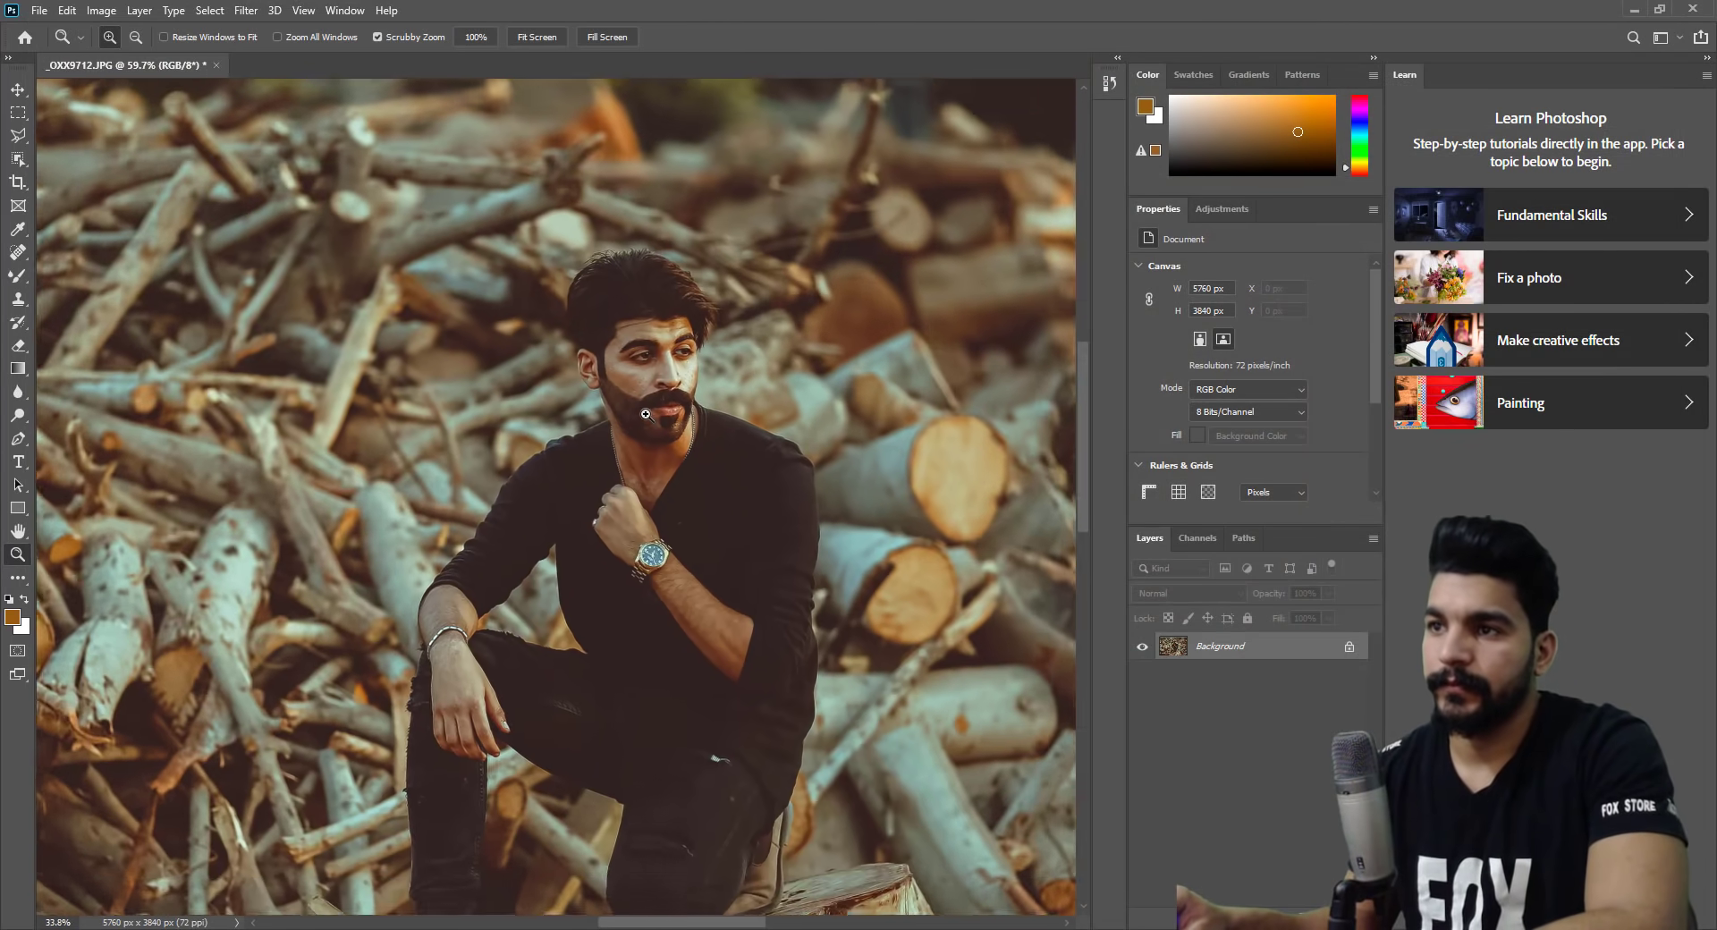
Fit and zoom into the face, then spot-heal the dark cheek spot beside the nose.
{"action": "right_click", "coordinate": [646, 414]}
{"action": "left_click", "coordinate": [689, 435]}
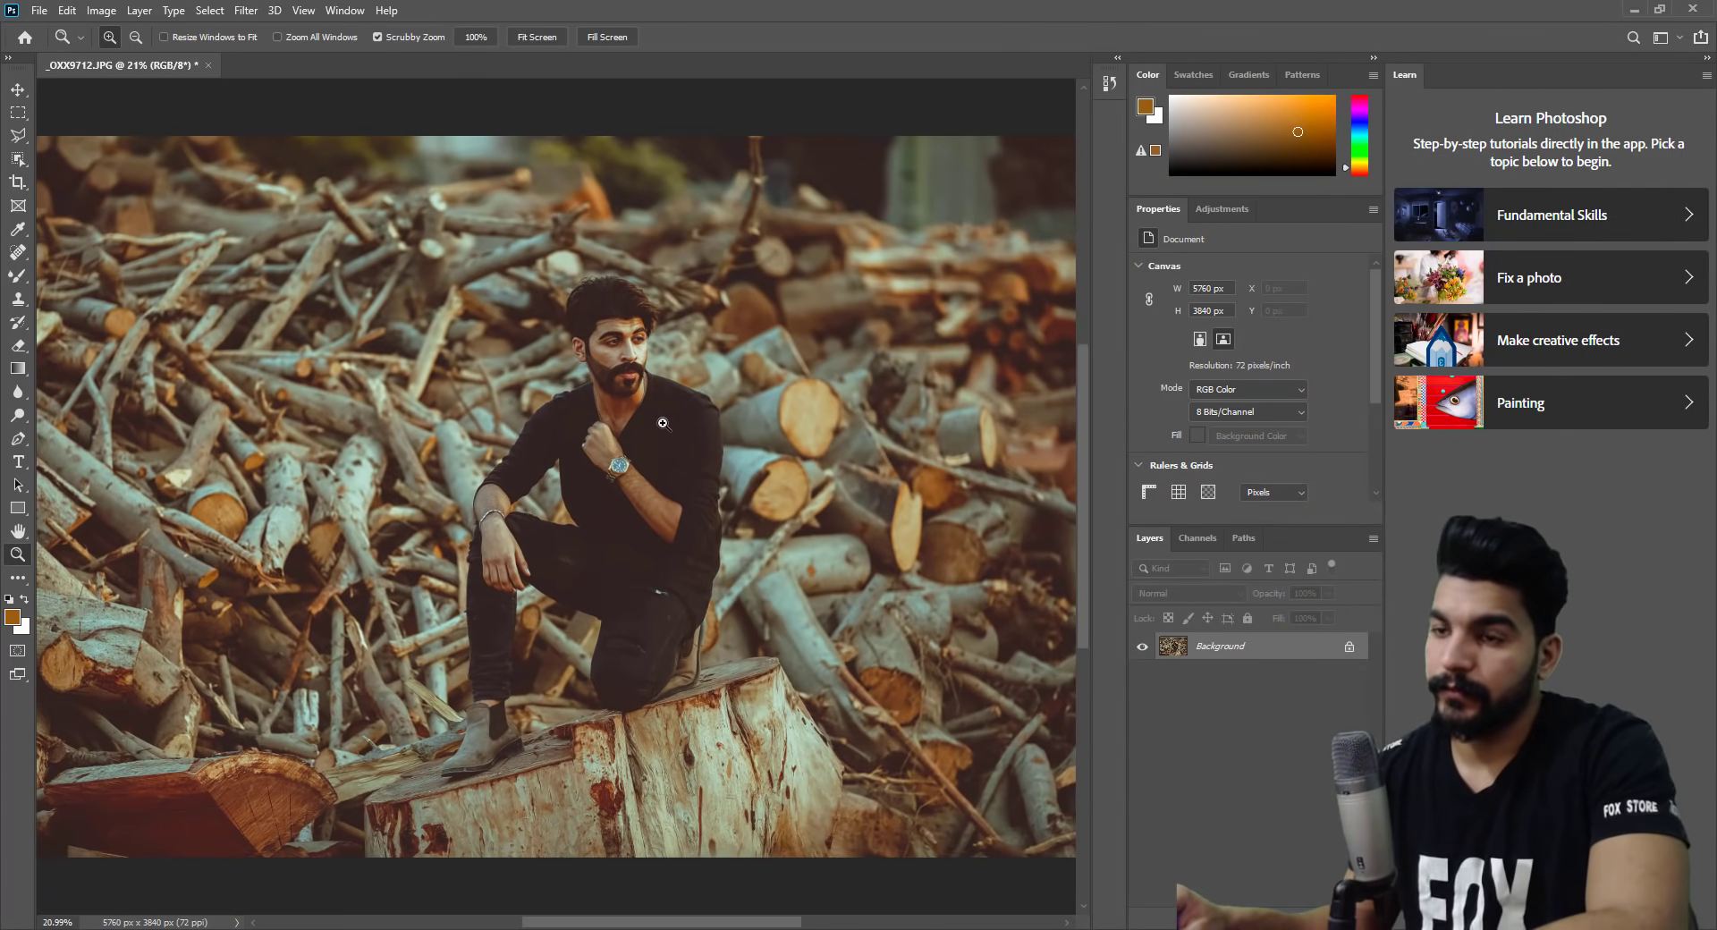
{"action": "scroll", "coordinate": [716, 376], "scroll_direction": "up", "scroll_amount": 10}
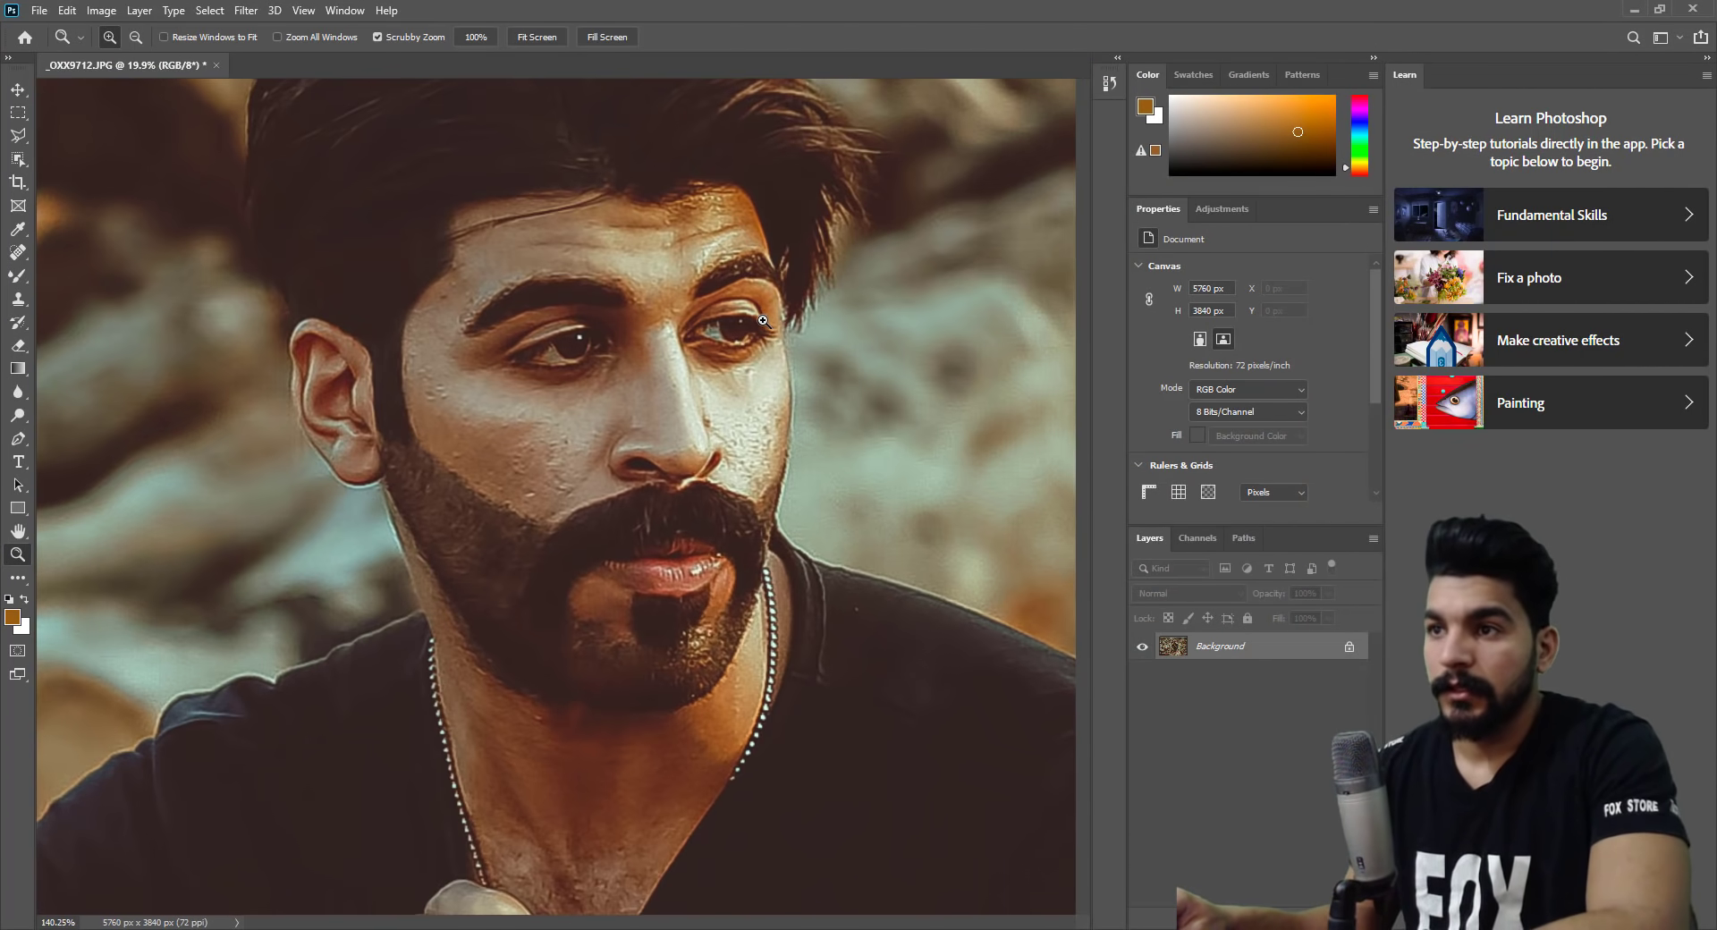
{"action": "scroll", "coordinate": [823, 443], "scroll_direction": "up", "scroll_amount": 6}
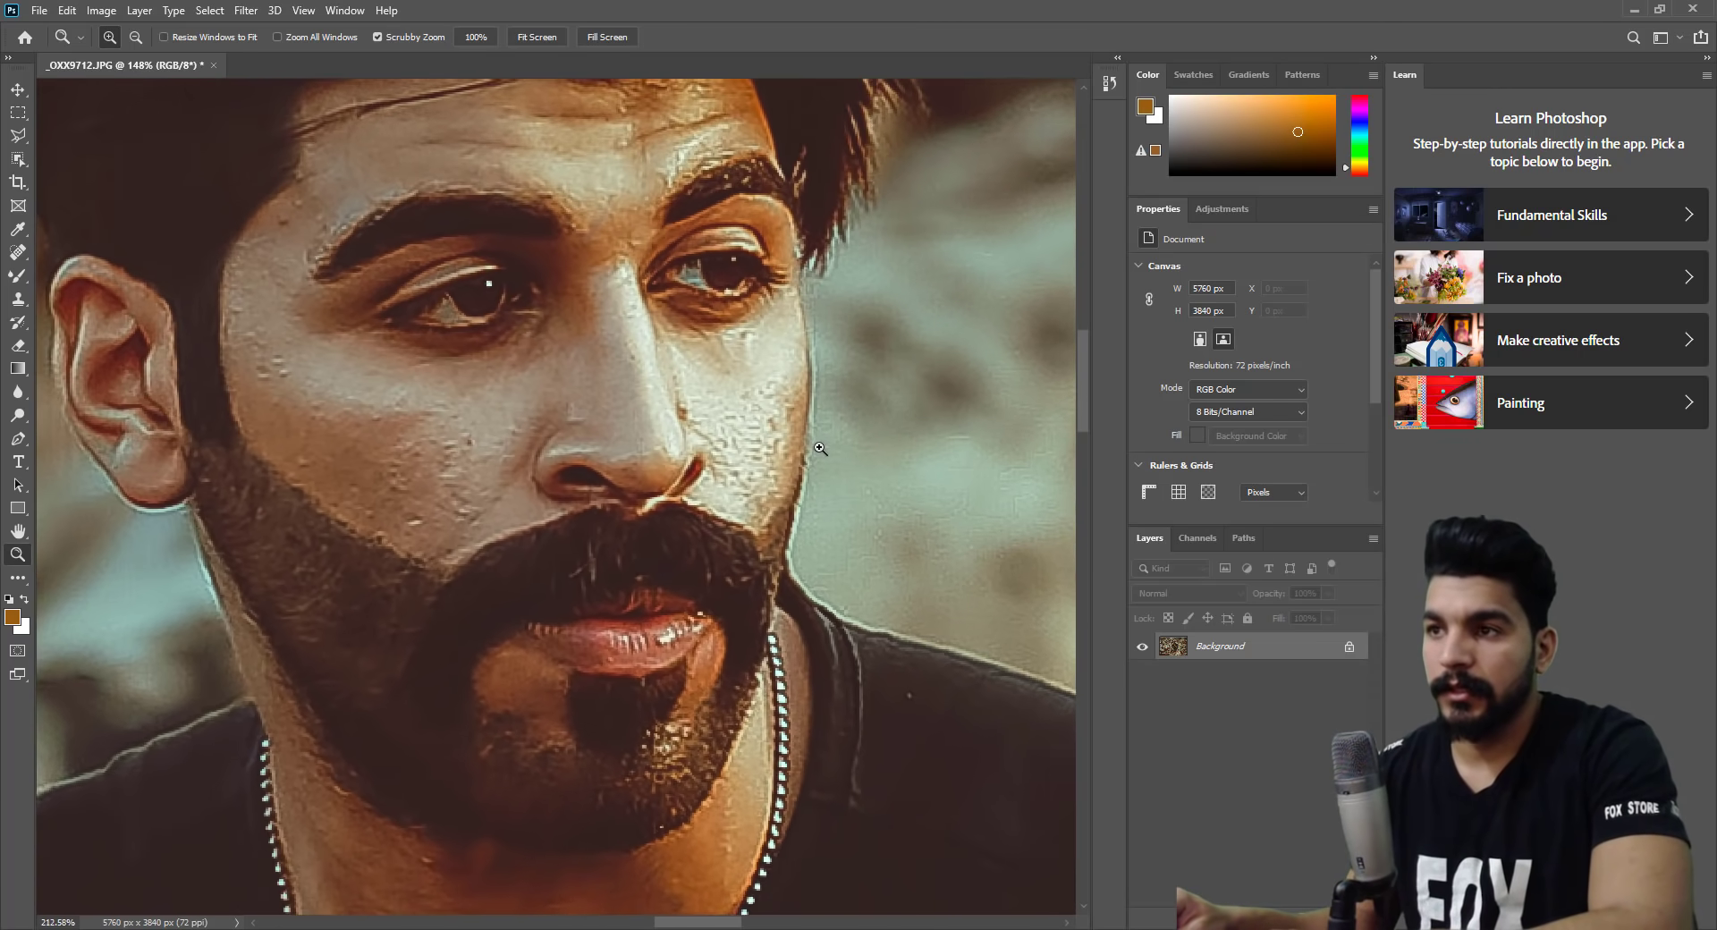
{"action": "left_click", "coordinate": [19, 252]}
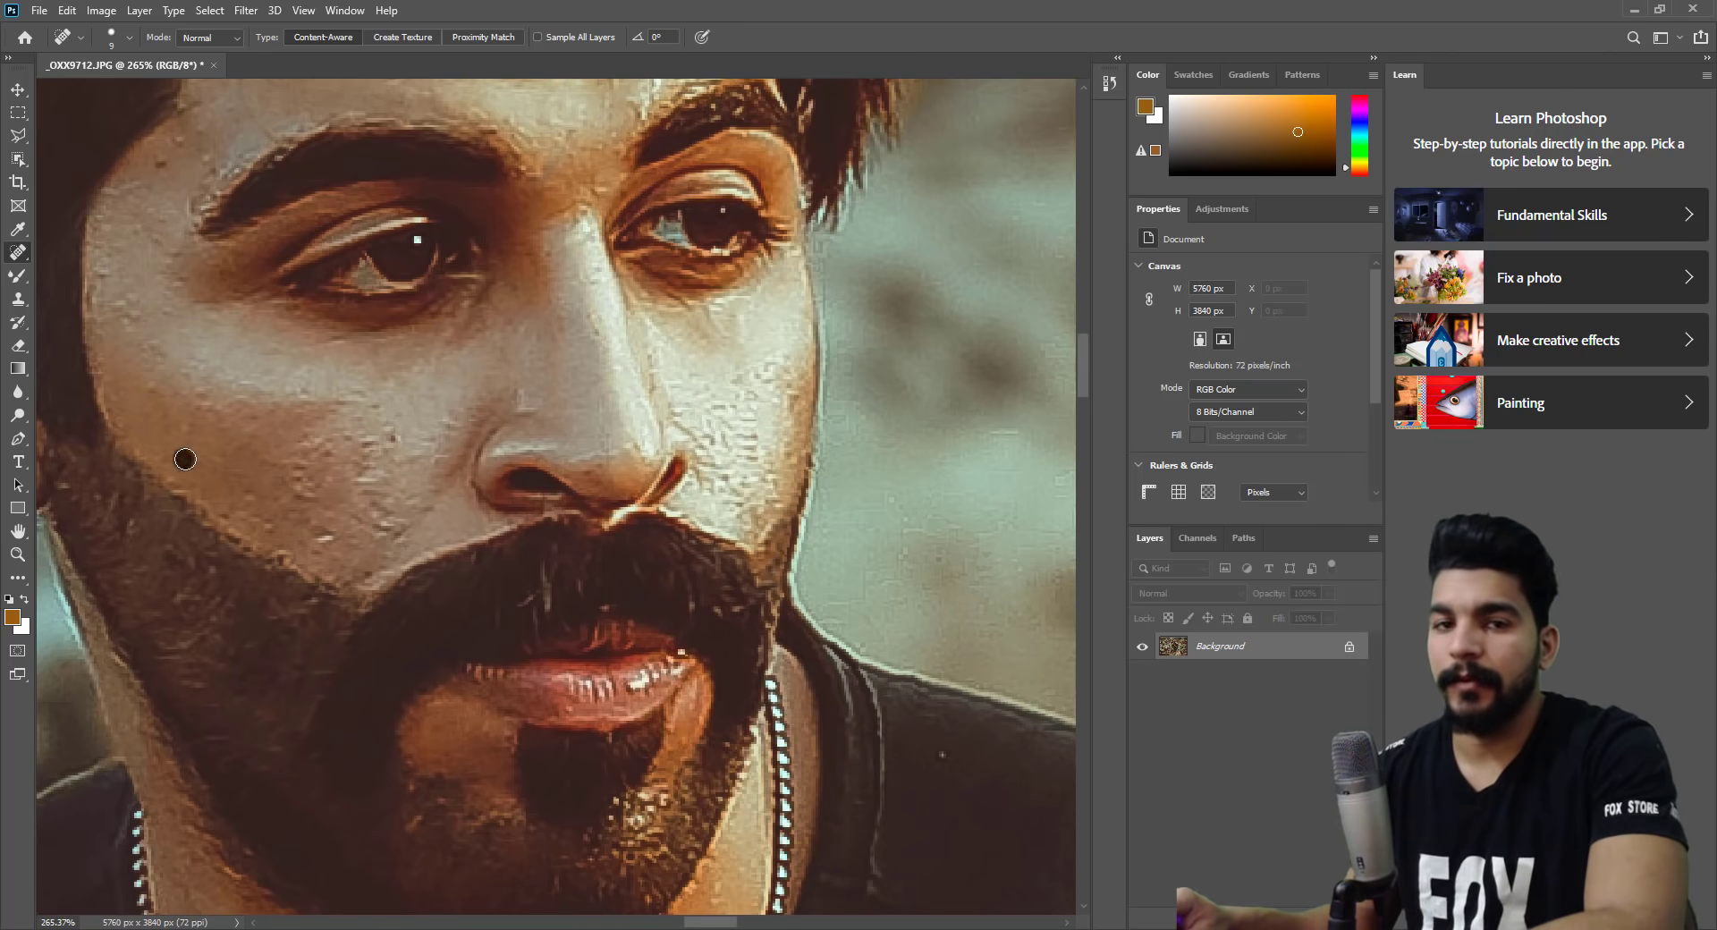
{"action": "left_click", "coordinate": [319, 534]}
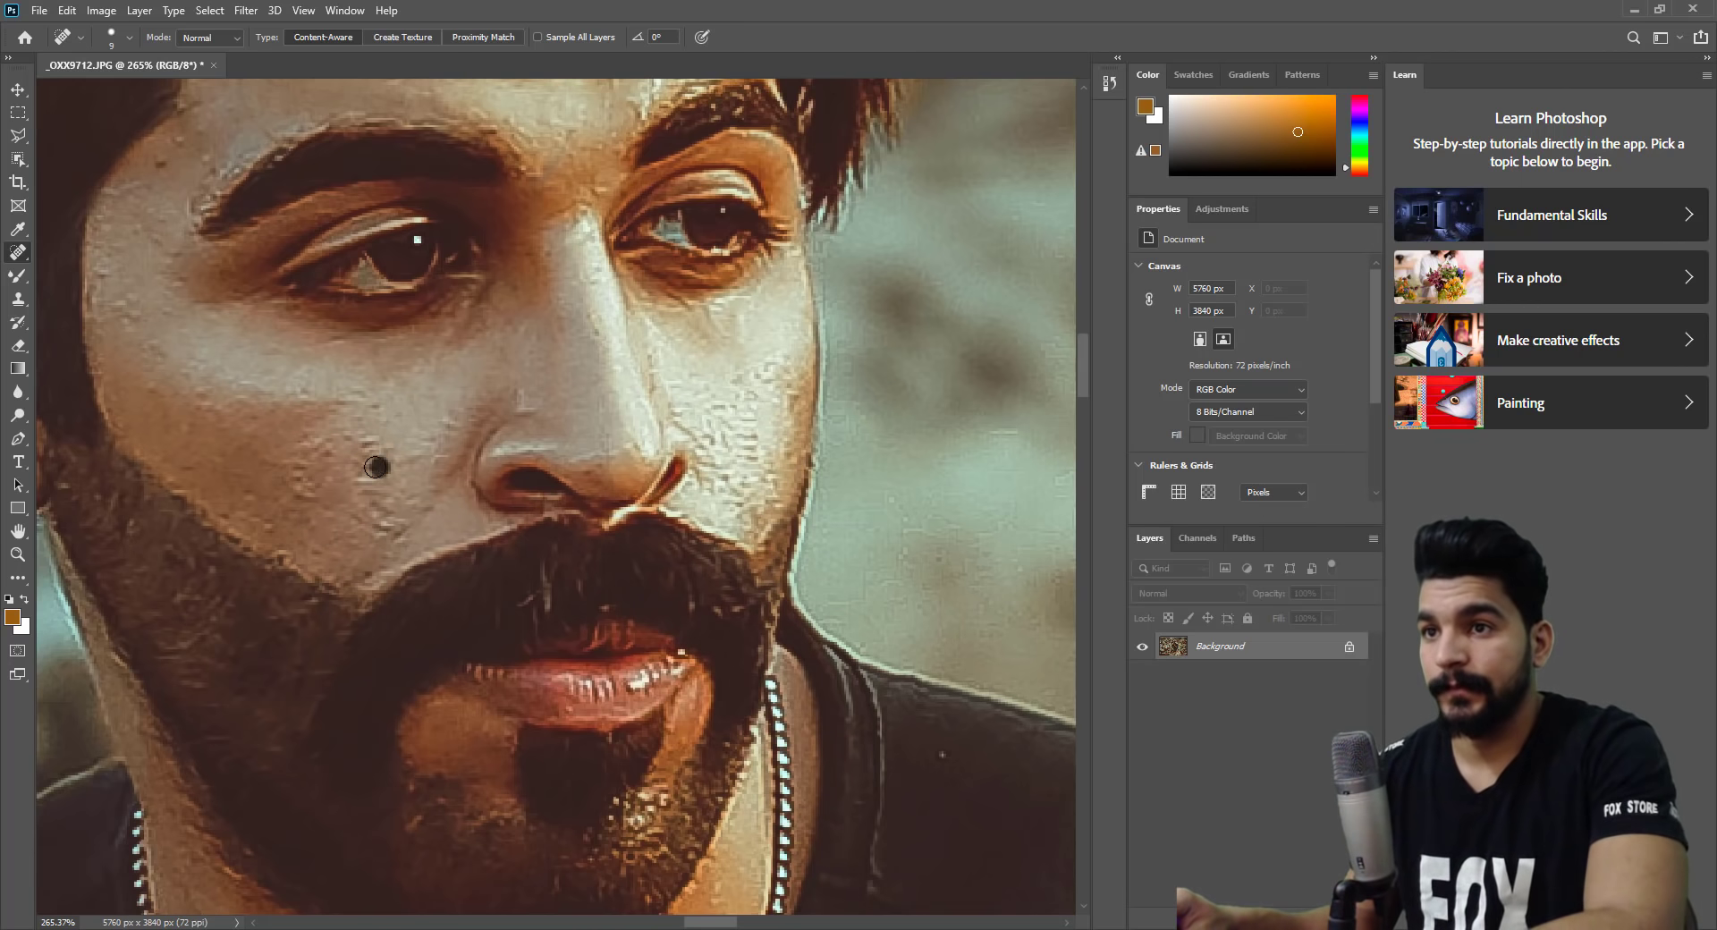
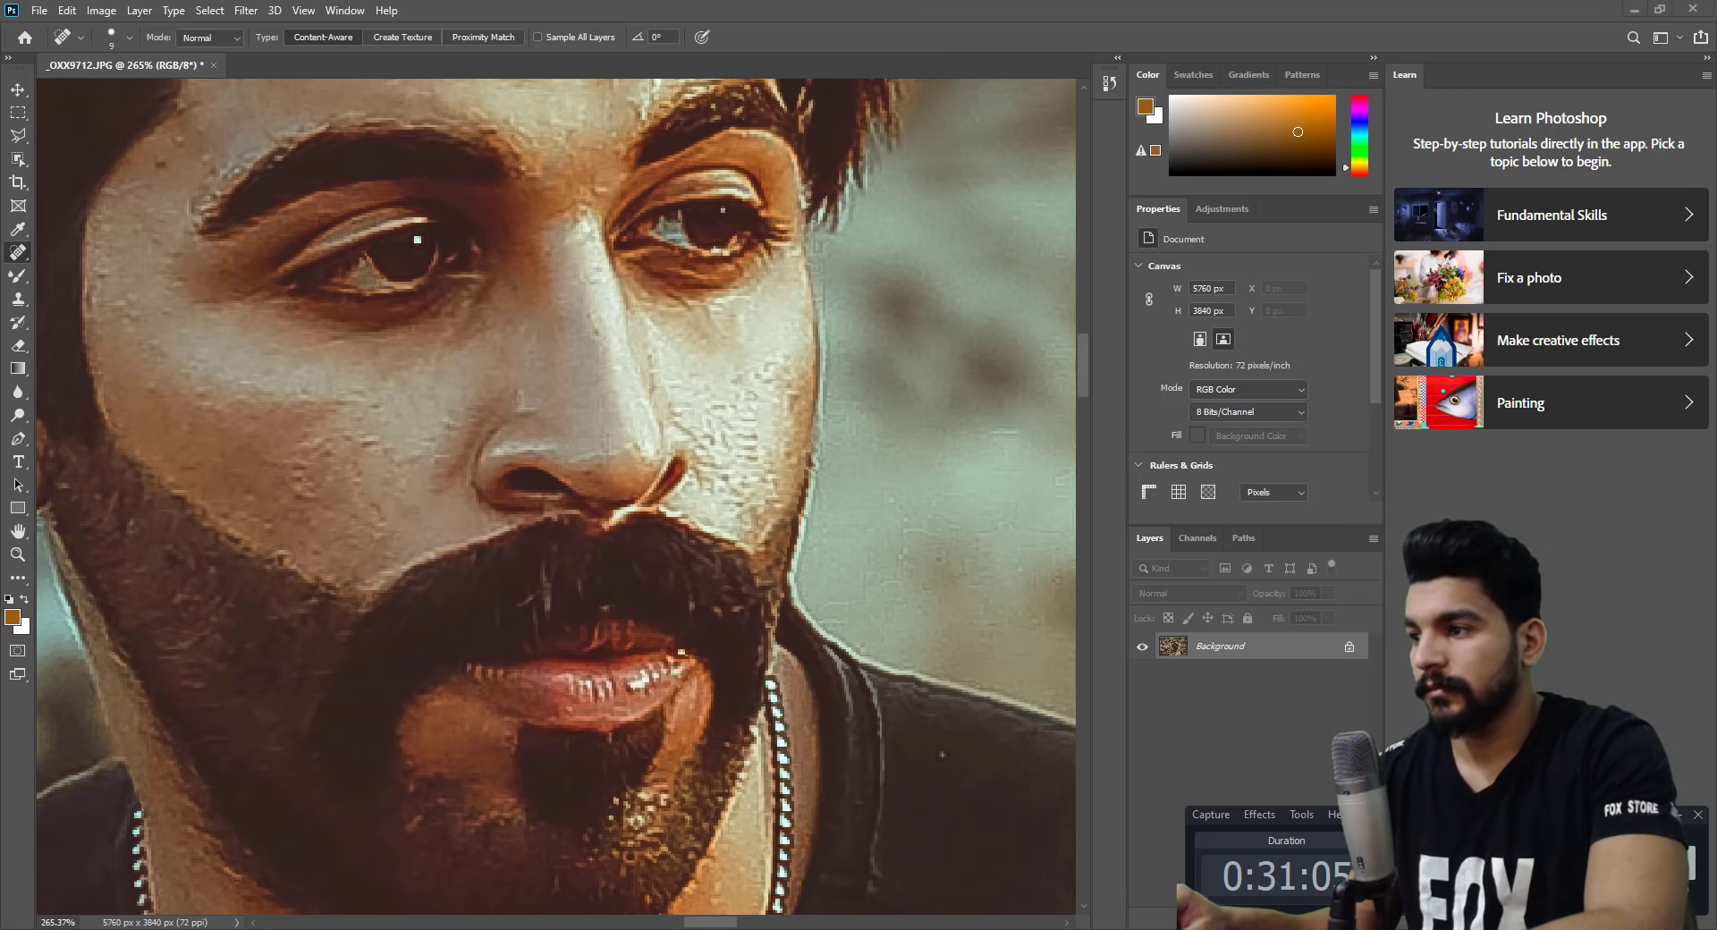
Zoom in on the man's face to prepare it for skin retouching.
{"action": "left_click_drag", "start_coordinate": [328, 397], "coordinate": [385, 593]}
{"action": "key", "text": "bracketright"}
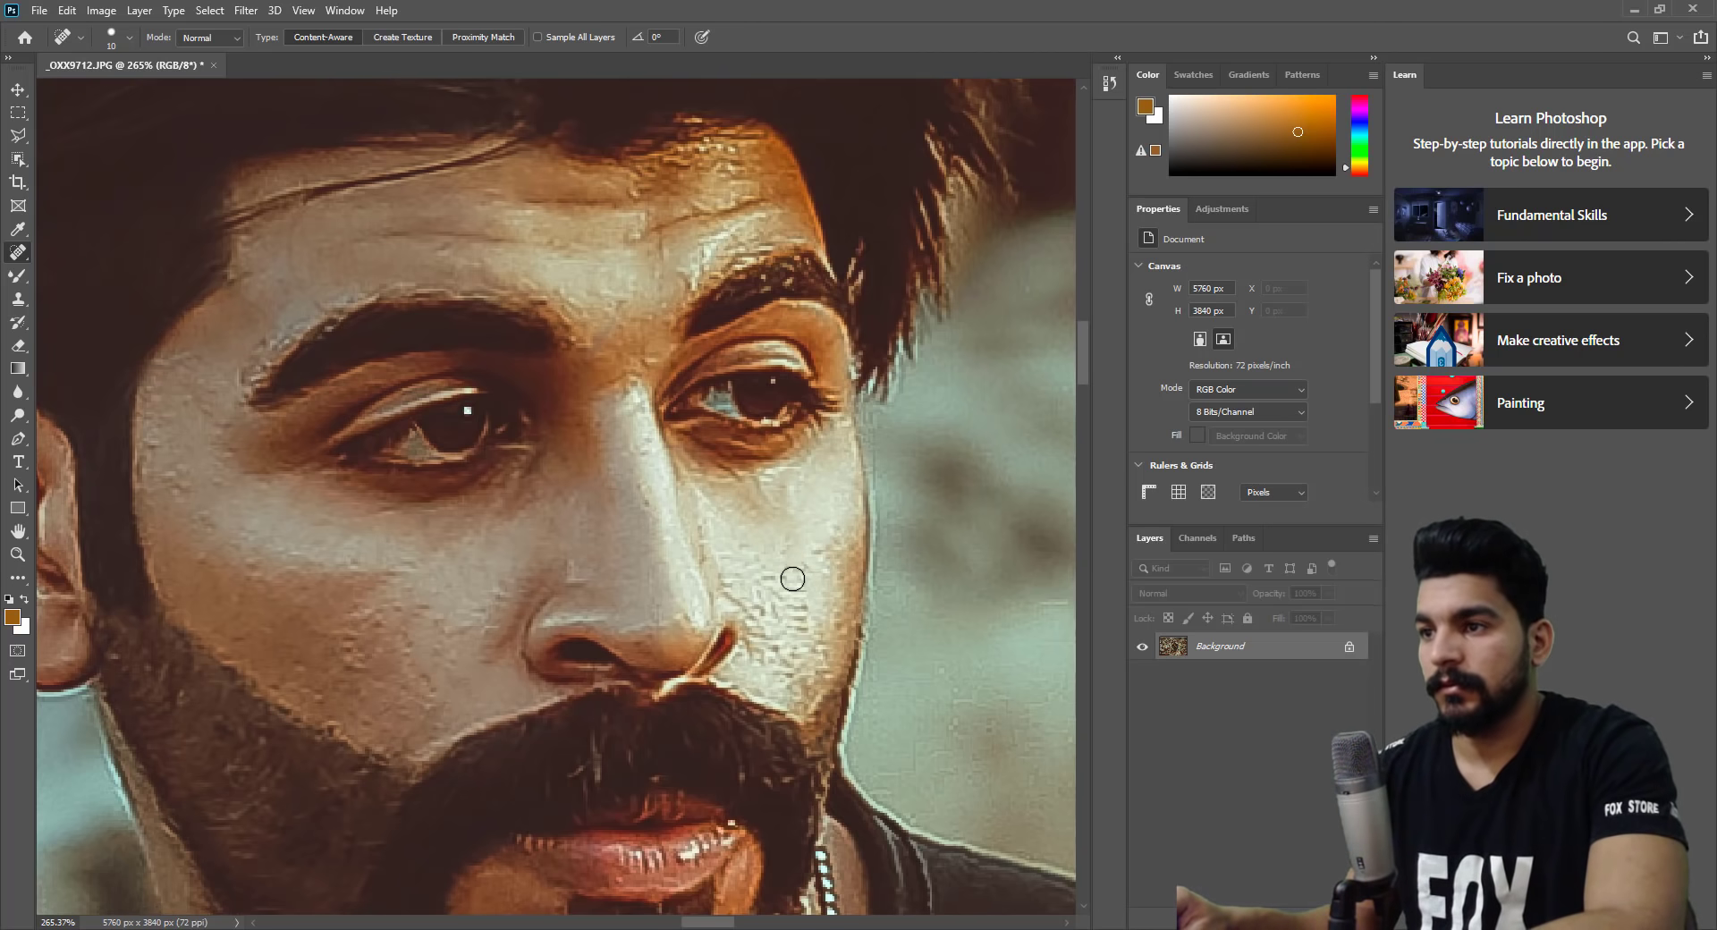
{"action": "key", "text": "z"}
{"action": "mouse_move", "coordinate": [805, 626]}
{"action": "left_mouse_down"}
{"action": "mouse_move", "coordinate": [588, 553]}
{"action": "mouse_move", "coordinate": [619, 545]}
{"action": "left_mouse_up"}
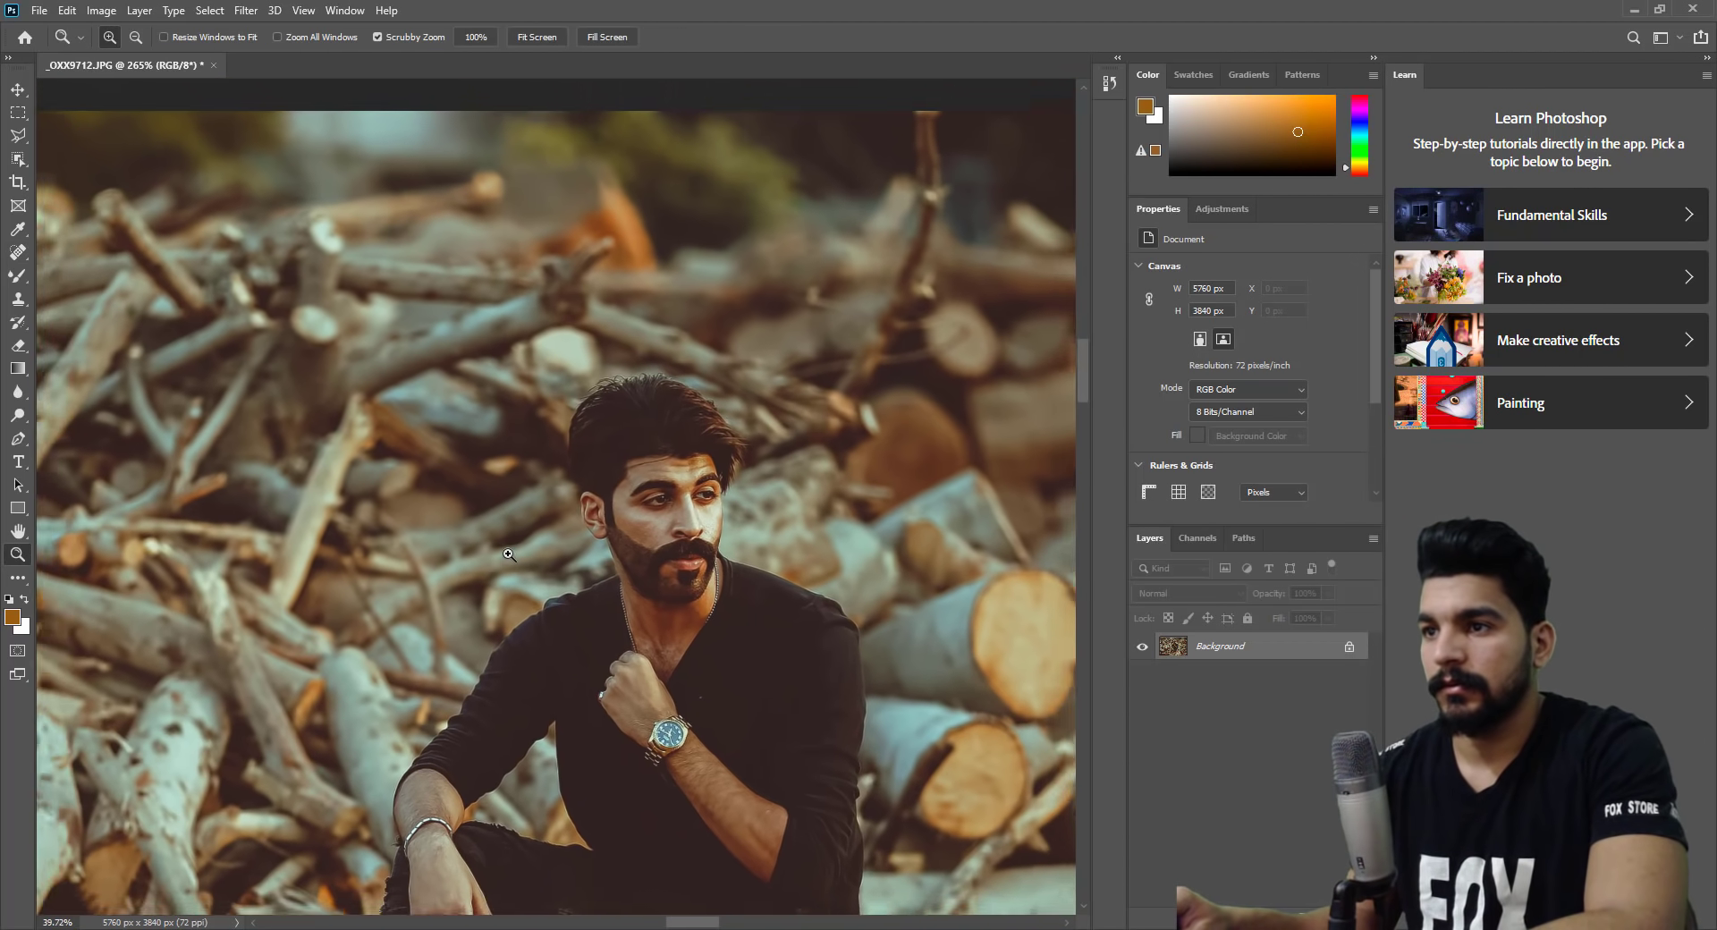
{"action": "key", "text": "ctrl+0"}
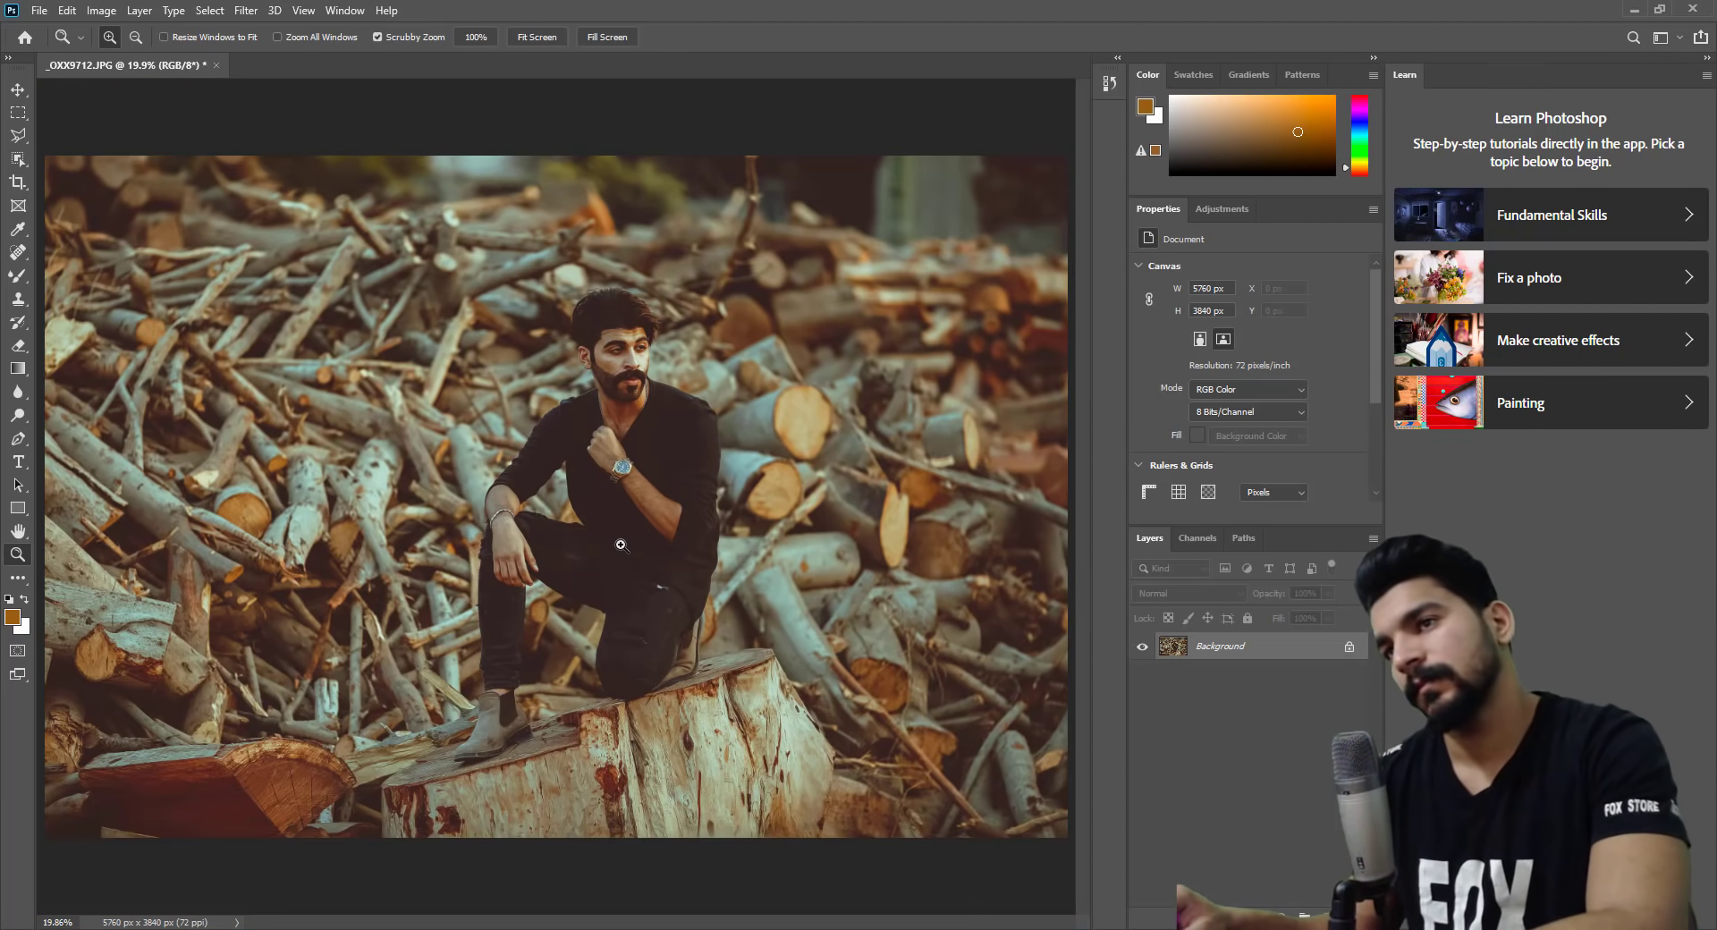
{"action": "left_click_drag", "start_coordinate": [626, 357], "coordinate": [787, 348]}
{"action": "left_click_drag", "start_coordinate": [582, 461], "coordinate": [534, 441]}
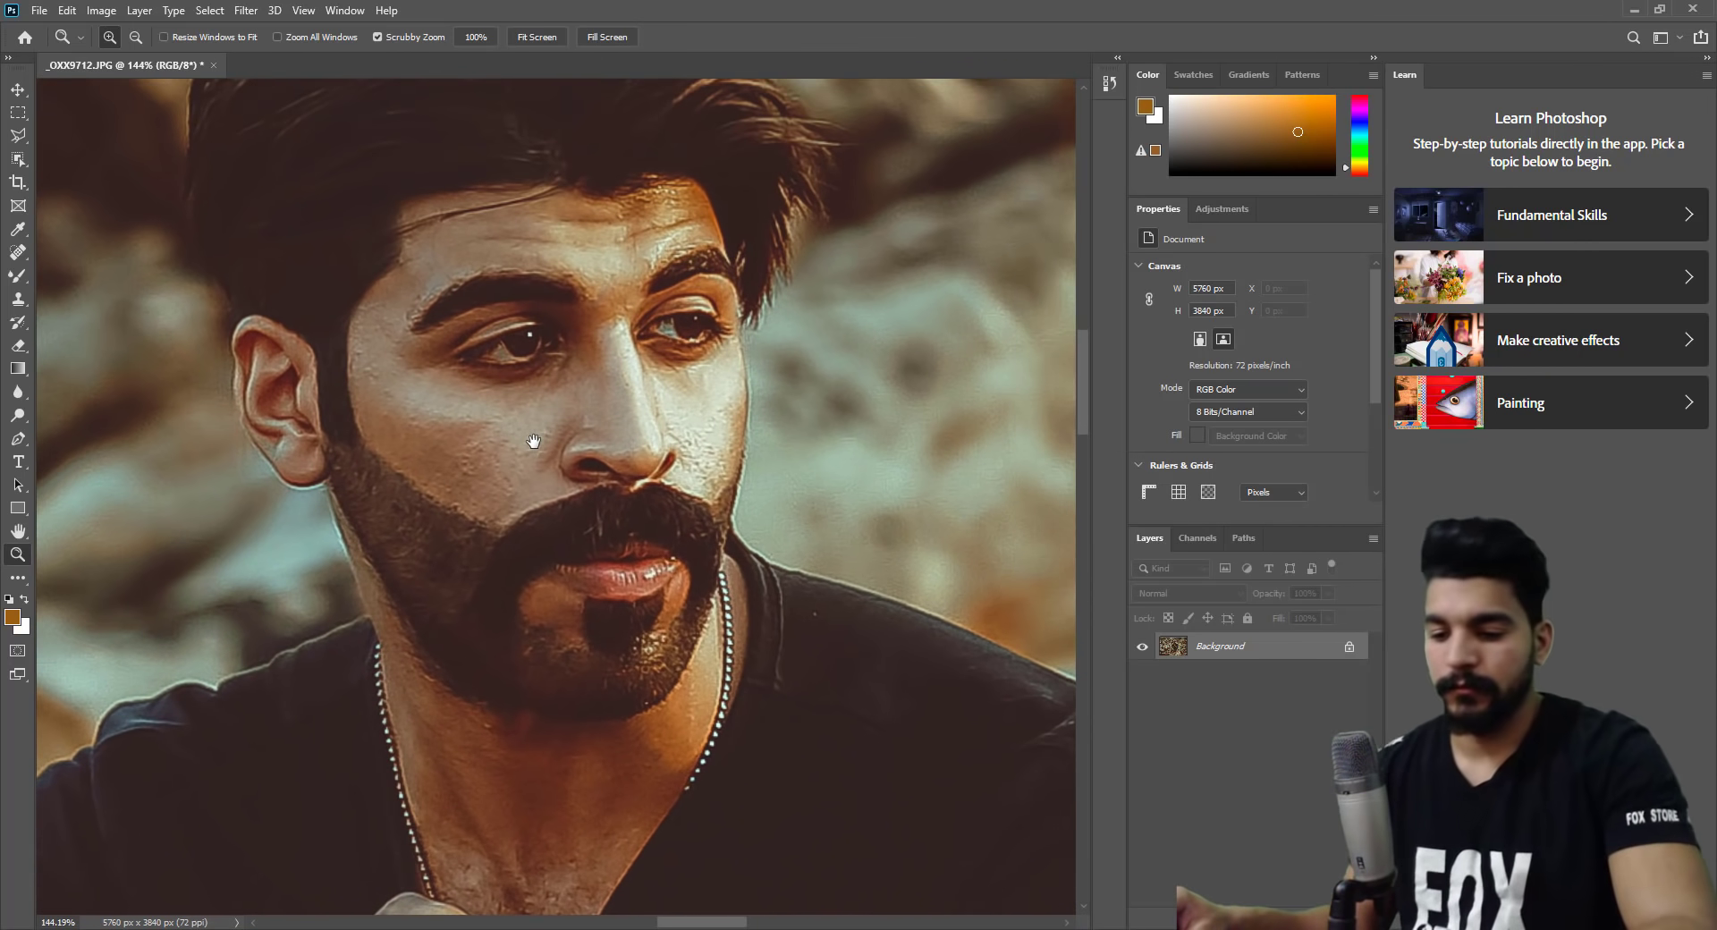
Blend the forehead, cheek, nose and neck skin smooth with a progressively enlarged Mixer Brush.
{"action": "key", "text": "b"}
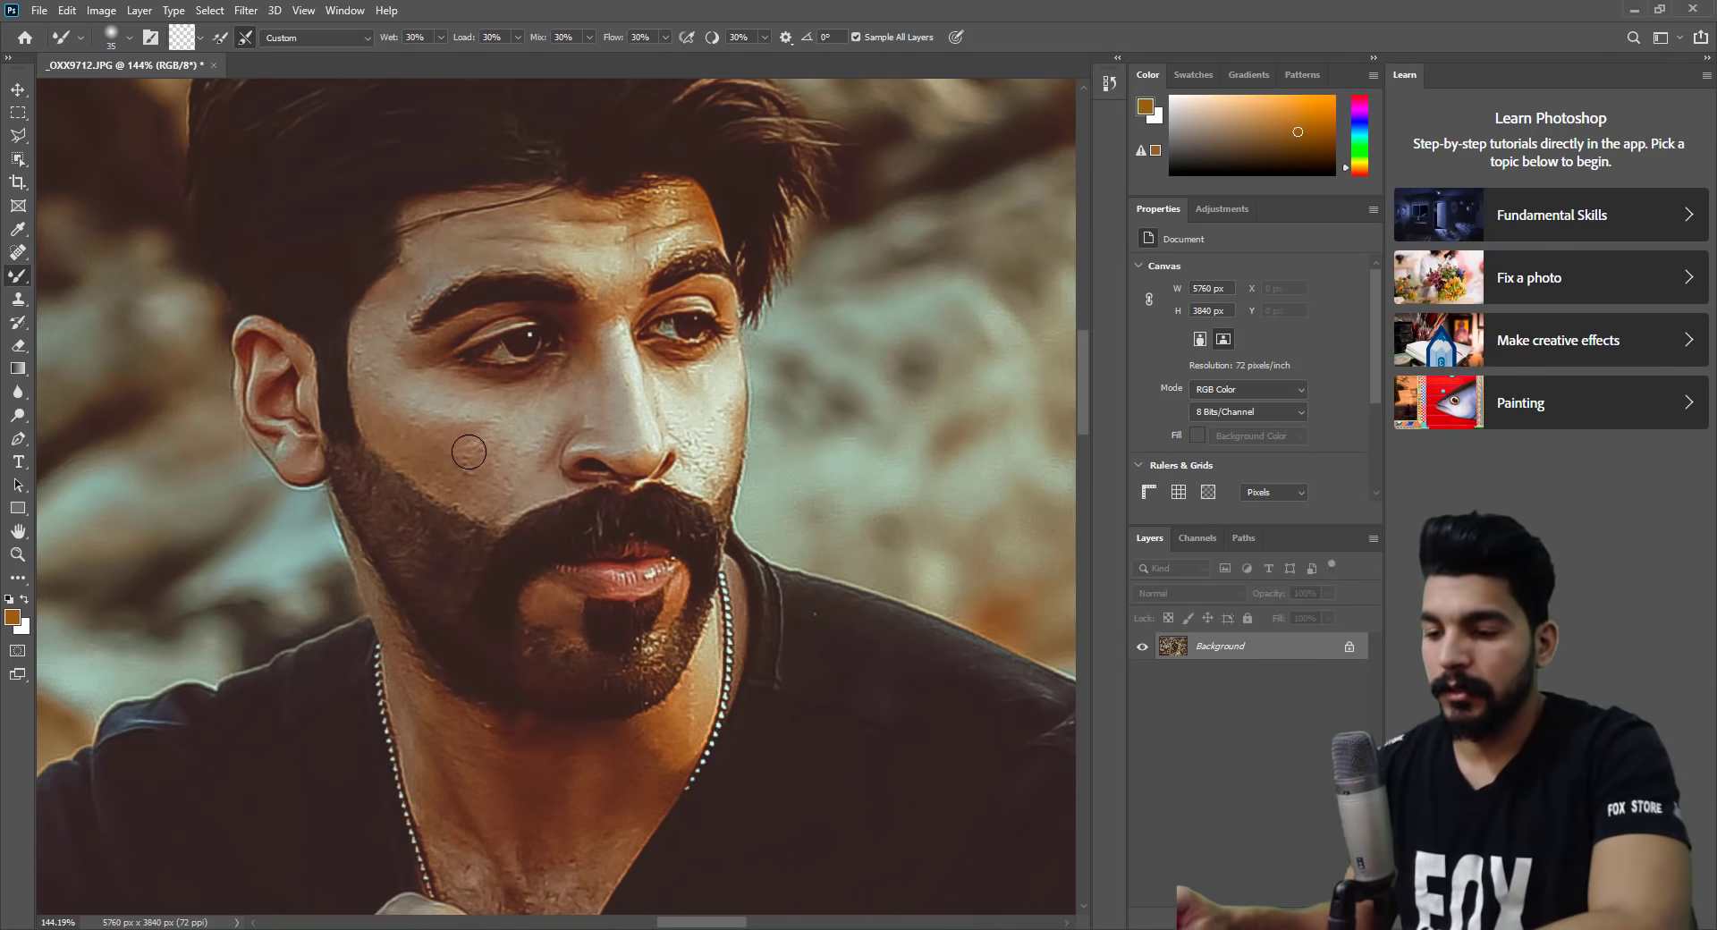
{"action": "key", "text": "bracketright"}
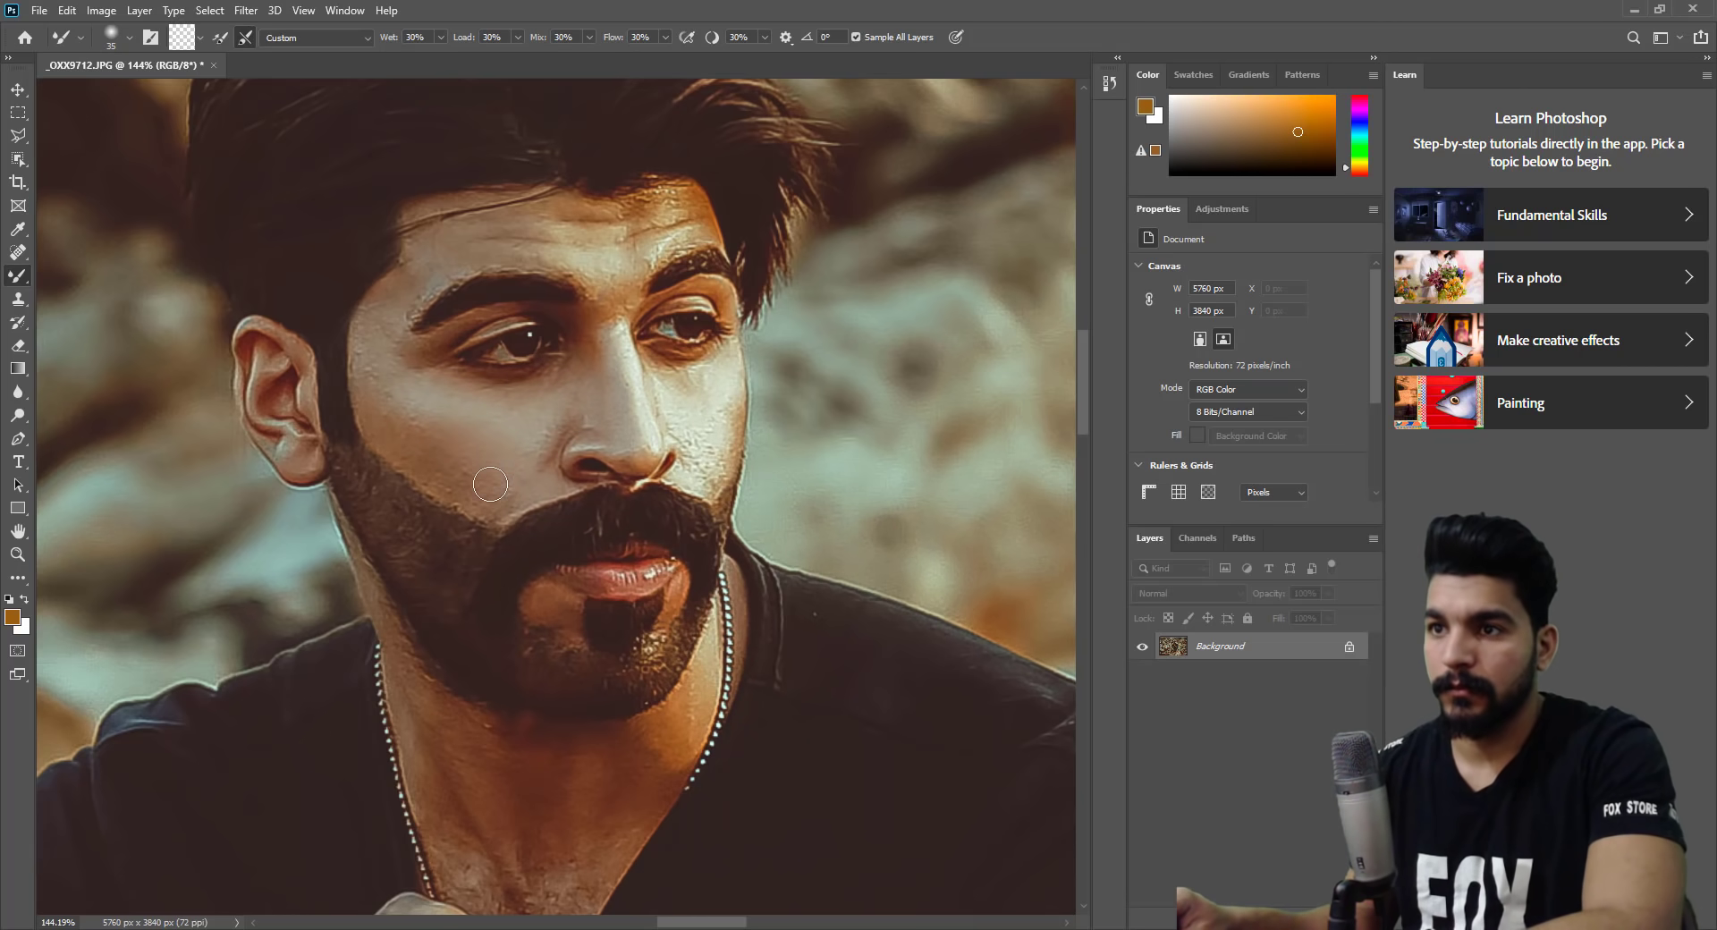
{"action": "key", "text": "bracketright"}
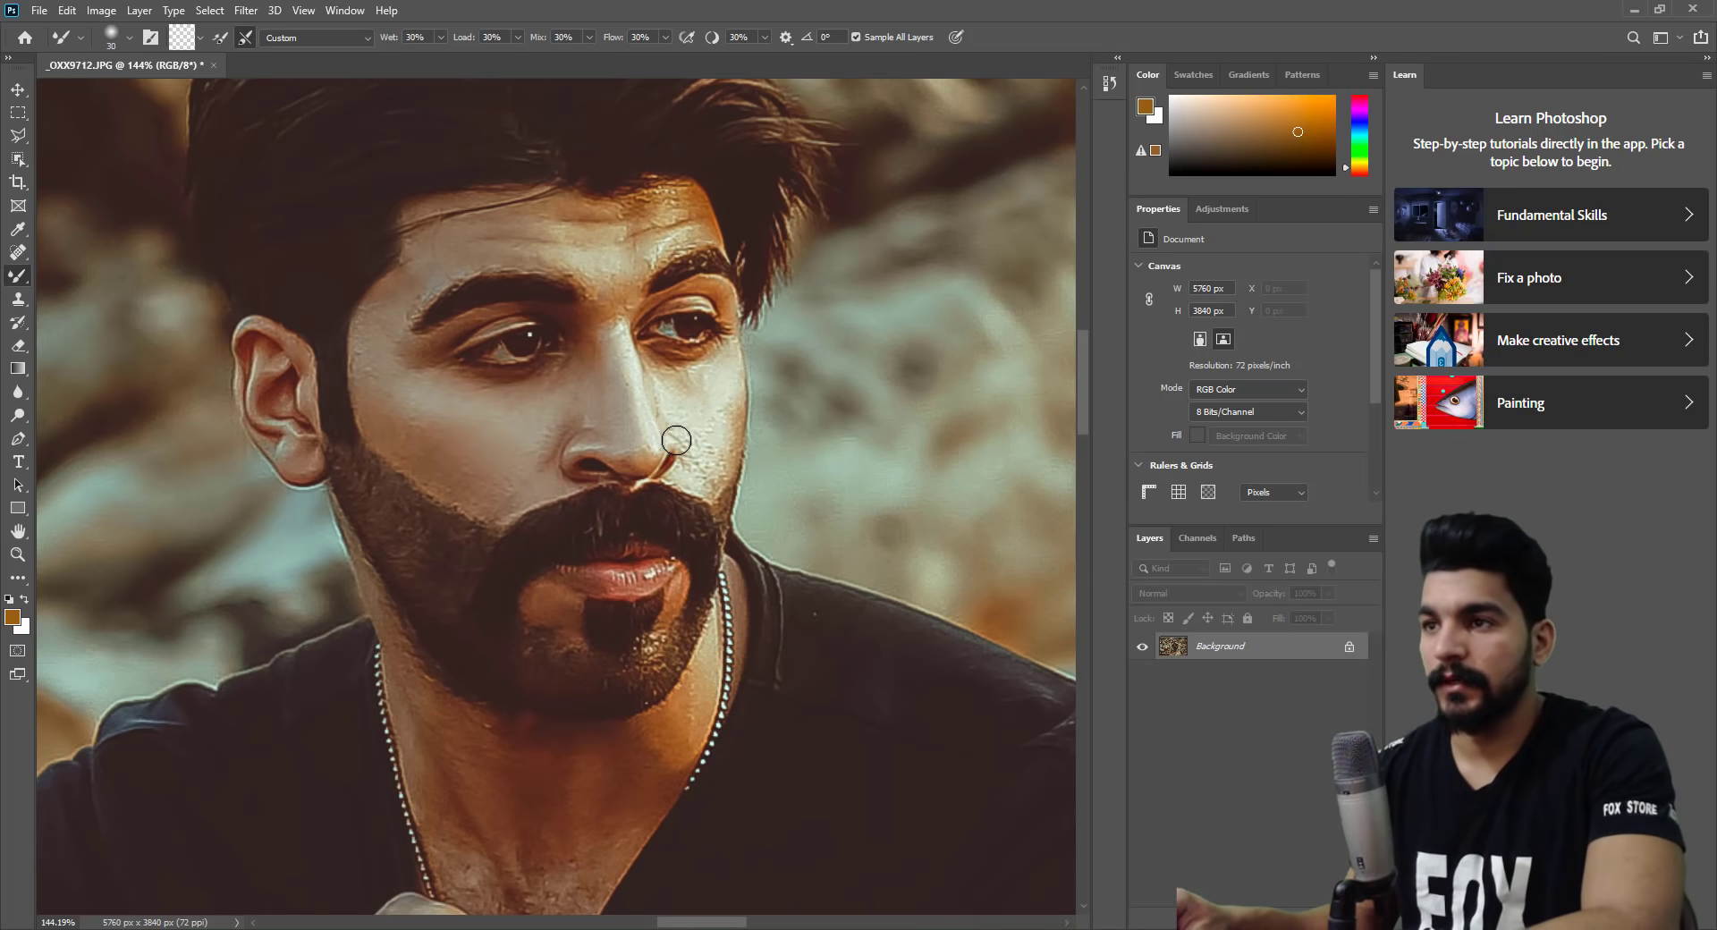
{"action": "key", "text": "bracketright"}
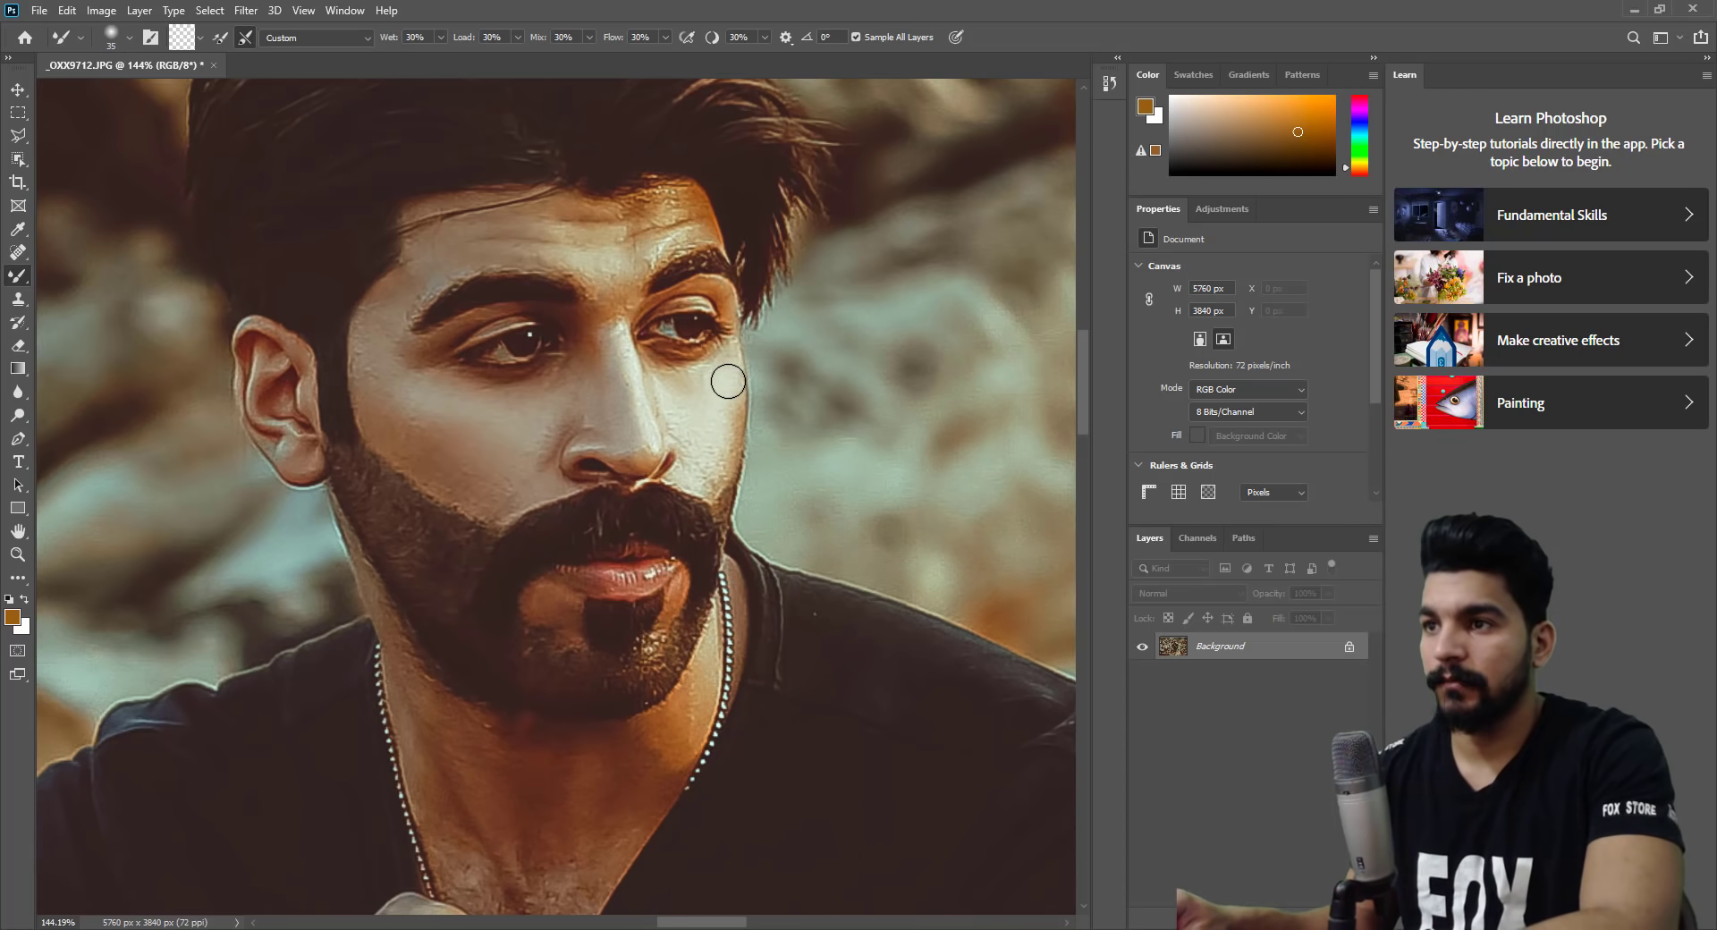
{"action": "left_click_drag", "start_coordinate": [617, 276], "coordinate": [636, 363]}
{"action": "key", "text": "bracketright"}
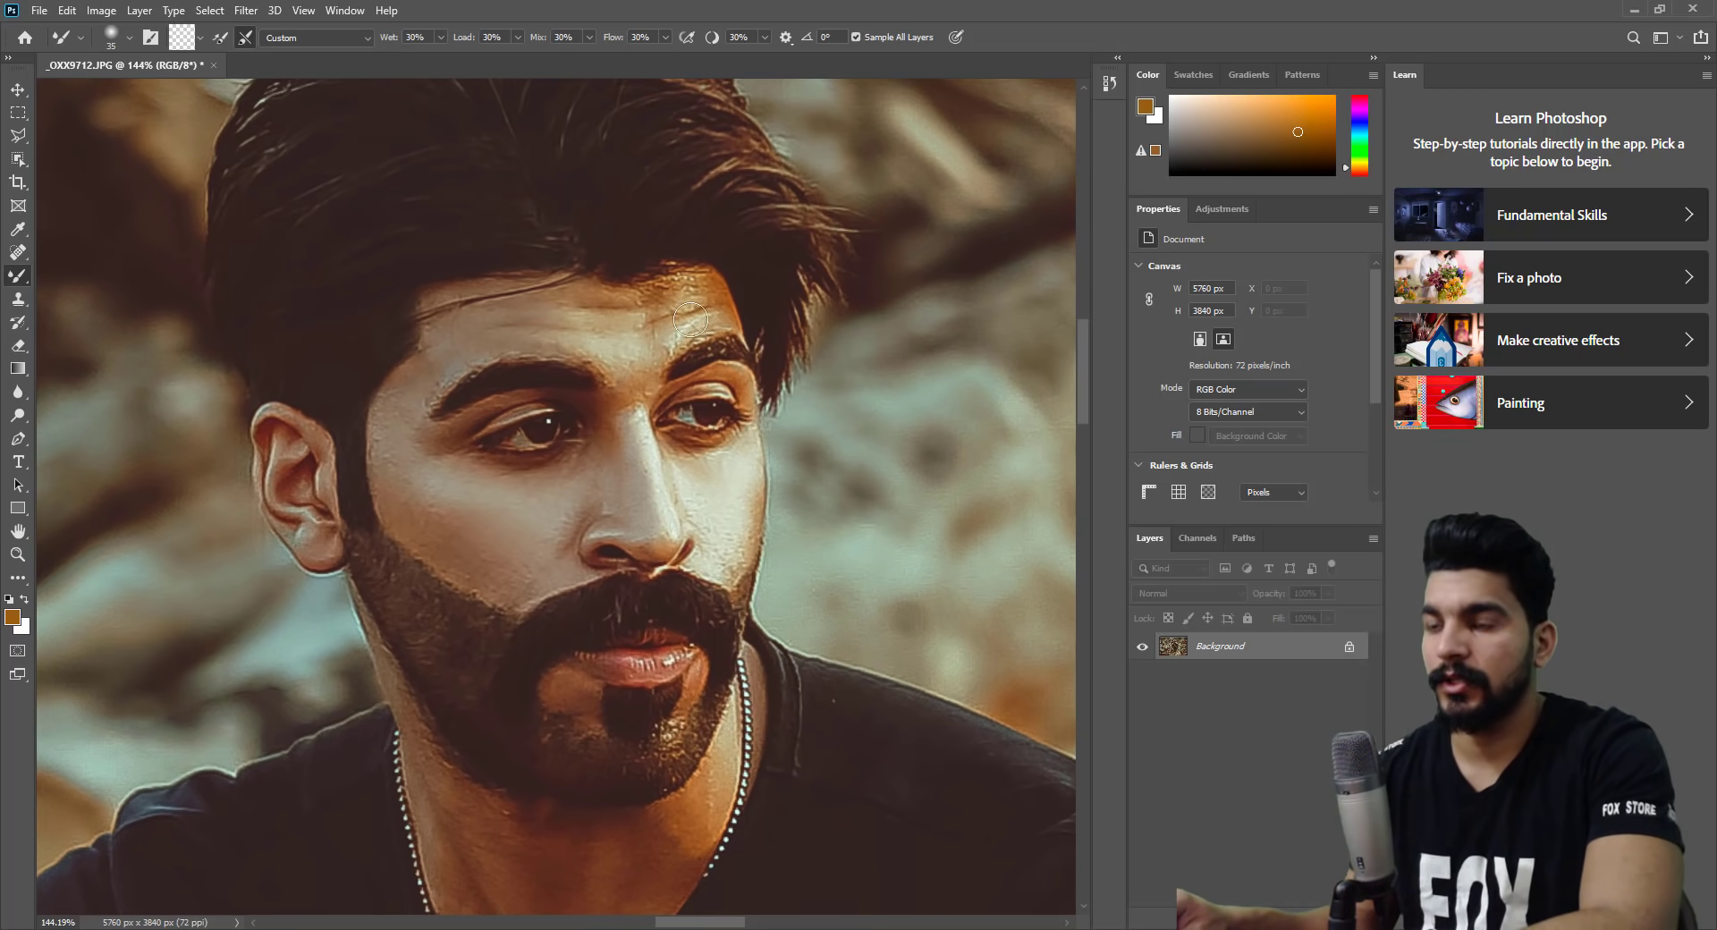
{"action": "left_click_drag", "start_coordinate": [583, 778], "coordinate": [653, 501]}
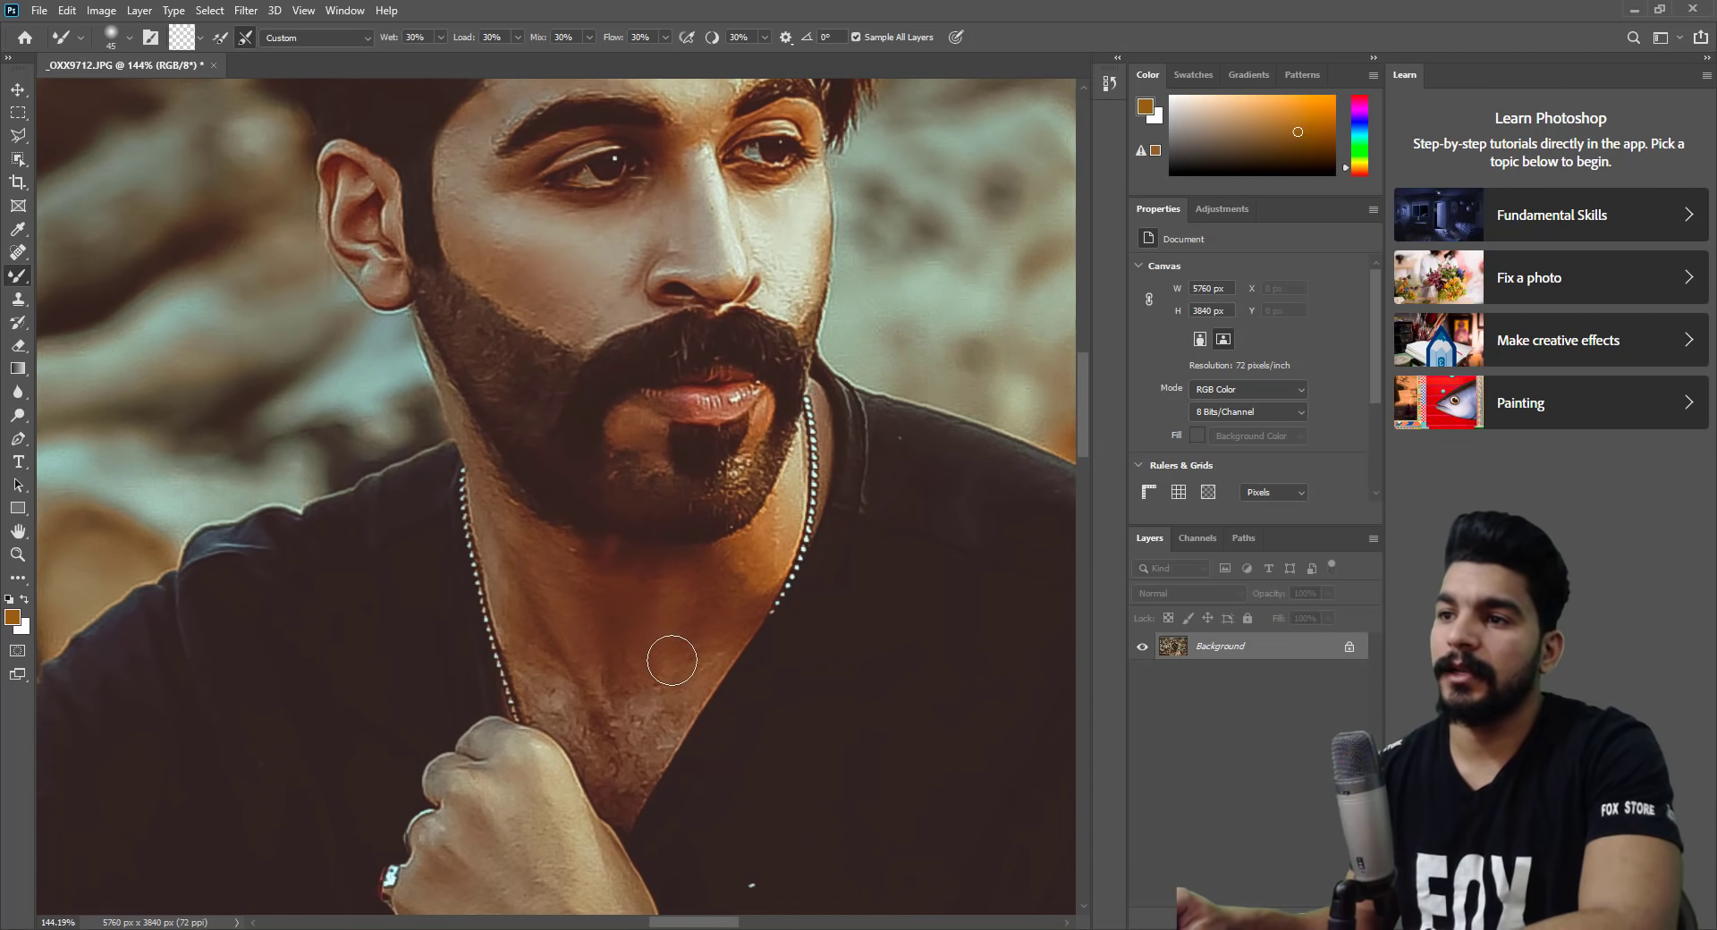
{"action": "key", "text": "bracketright"}
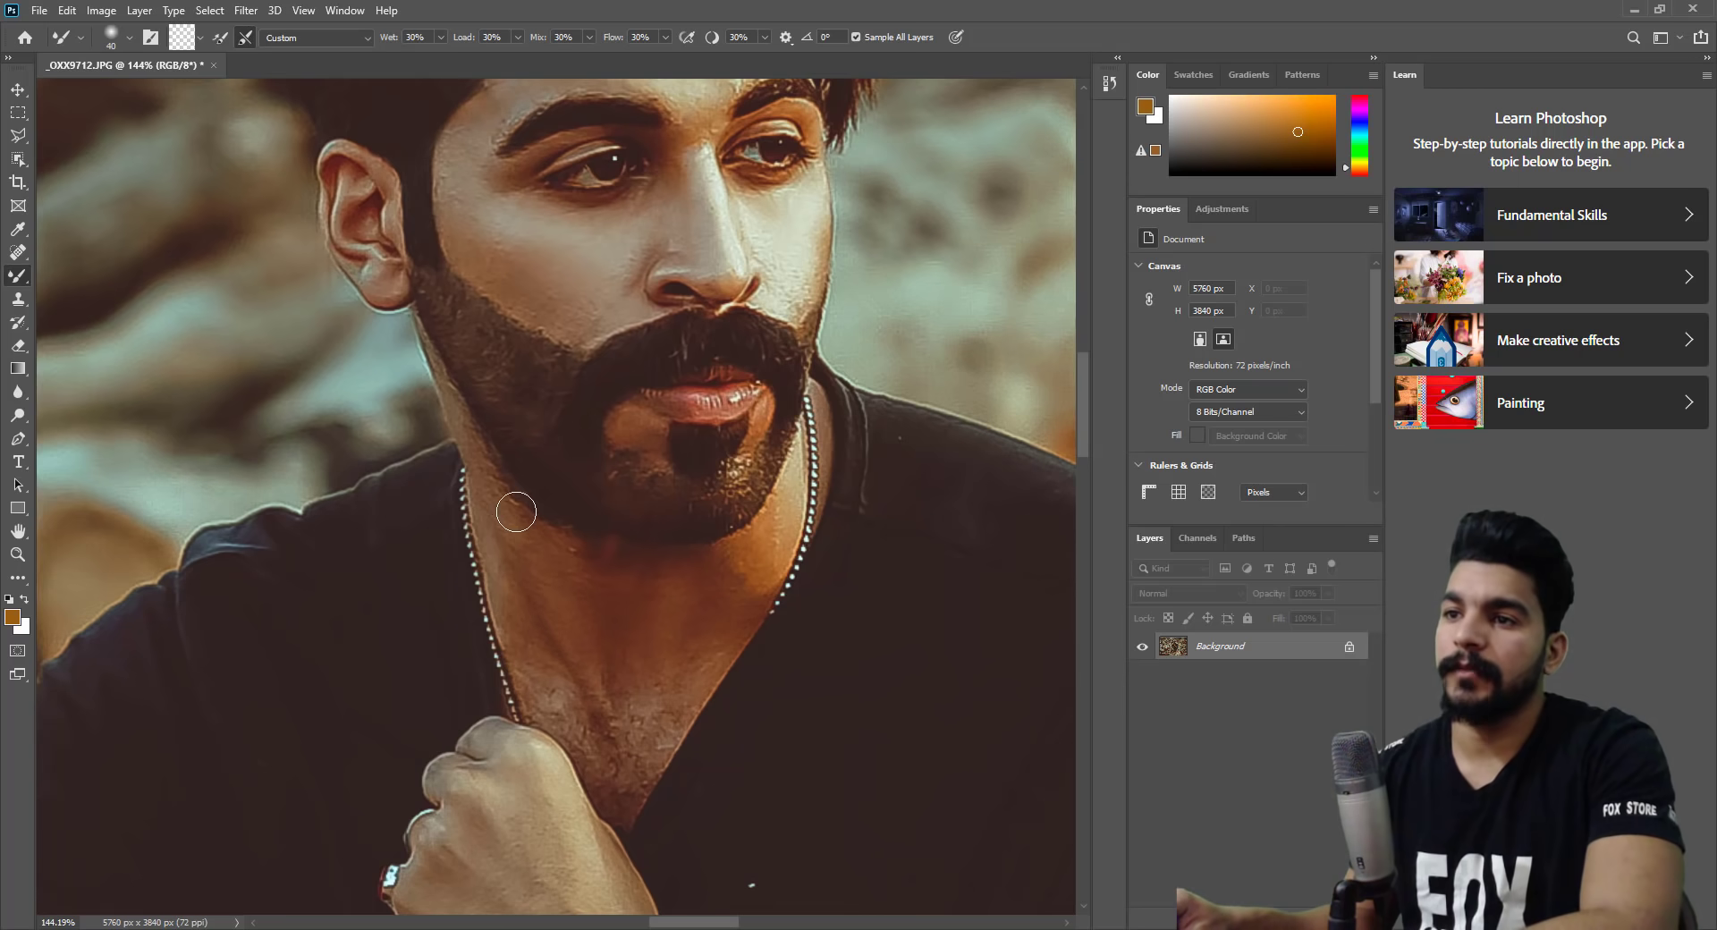
{"action": "left_click", "coordinate": [17, 555]}
{"action": "scroll", "coordinate": [497, 618], "scroll_direction": "down", "scroll_amount": 3}
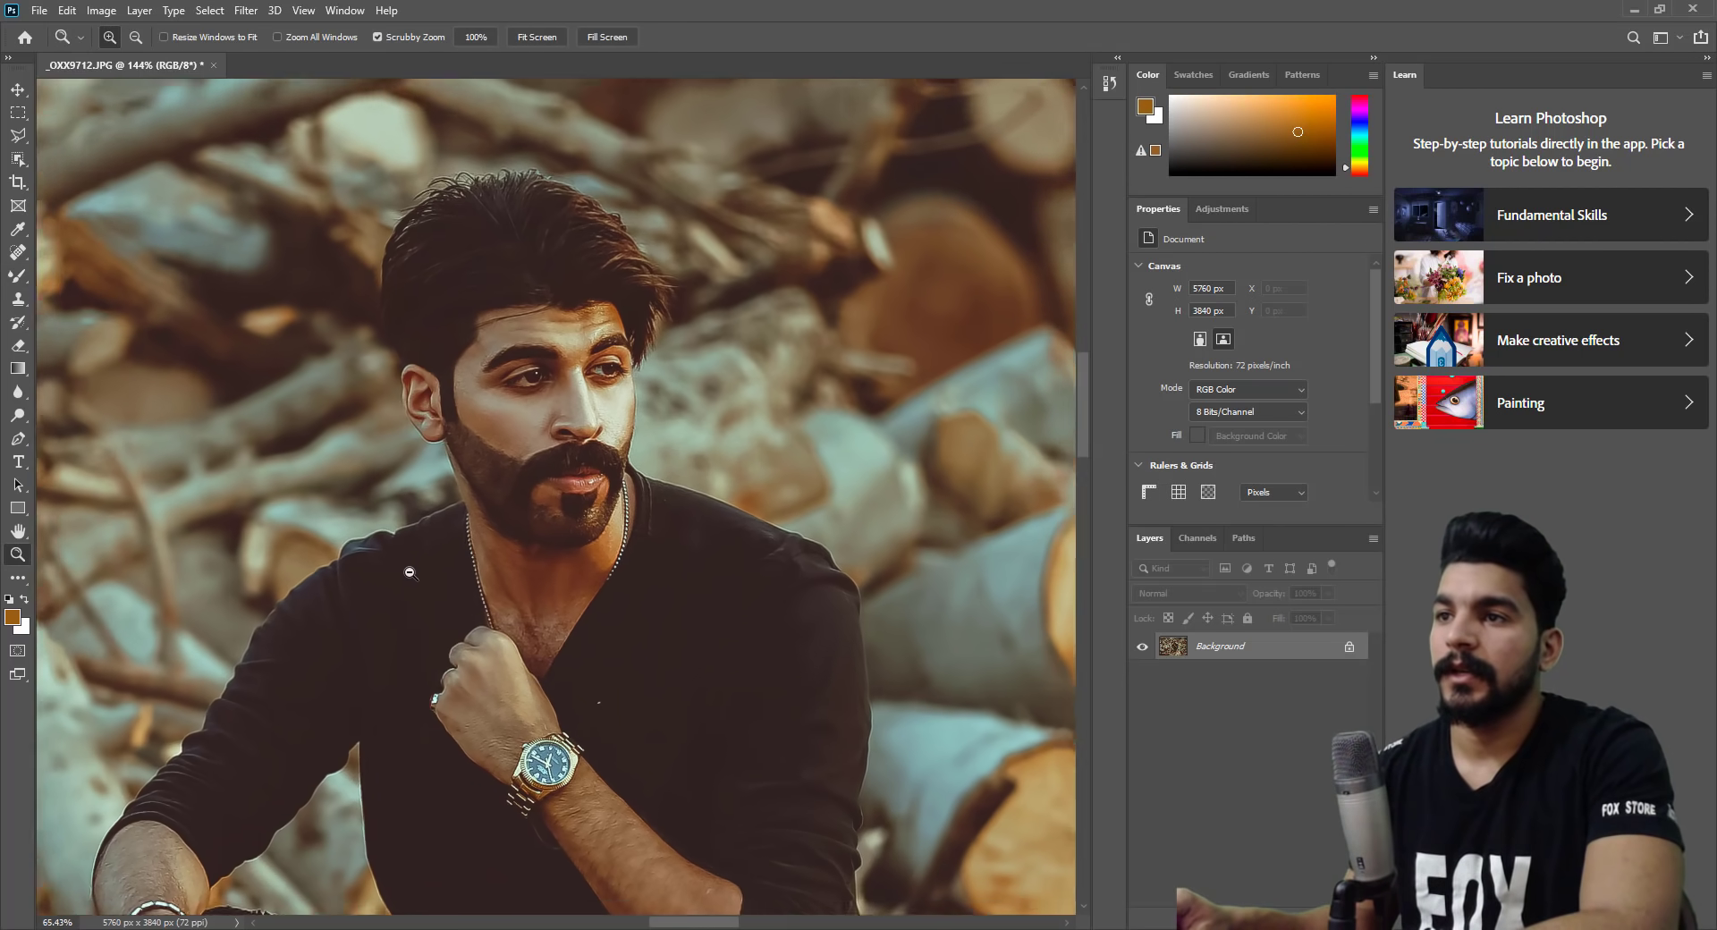
{"action": "scroll", "coordinate": [497, 617], "scroll_direction": "down", "scroll_amount": 2}
{"action": "scroll", "coordinate": [626, 496], "scroll_direction": "down", "scroll_amount": 1}
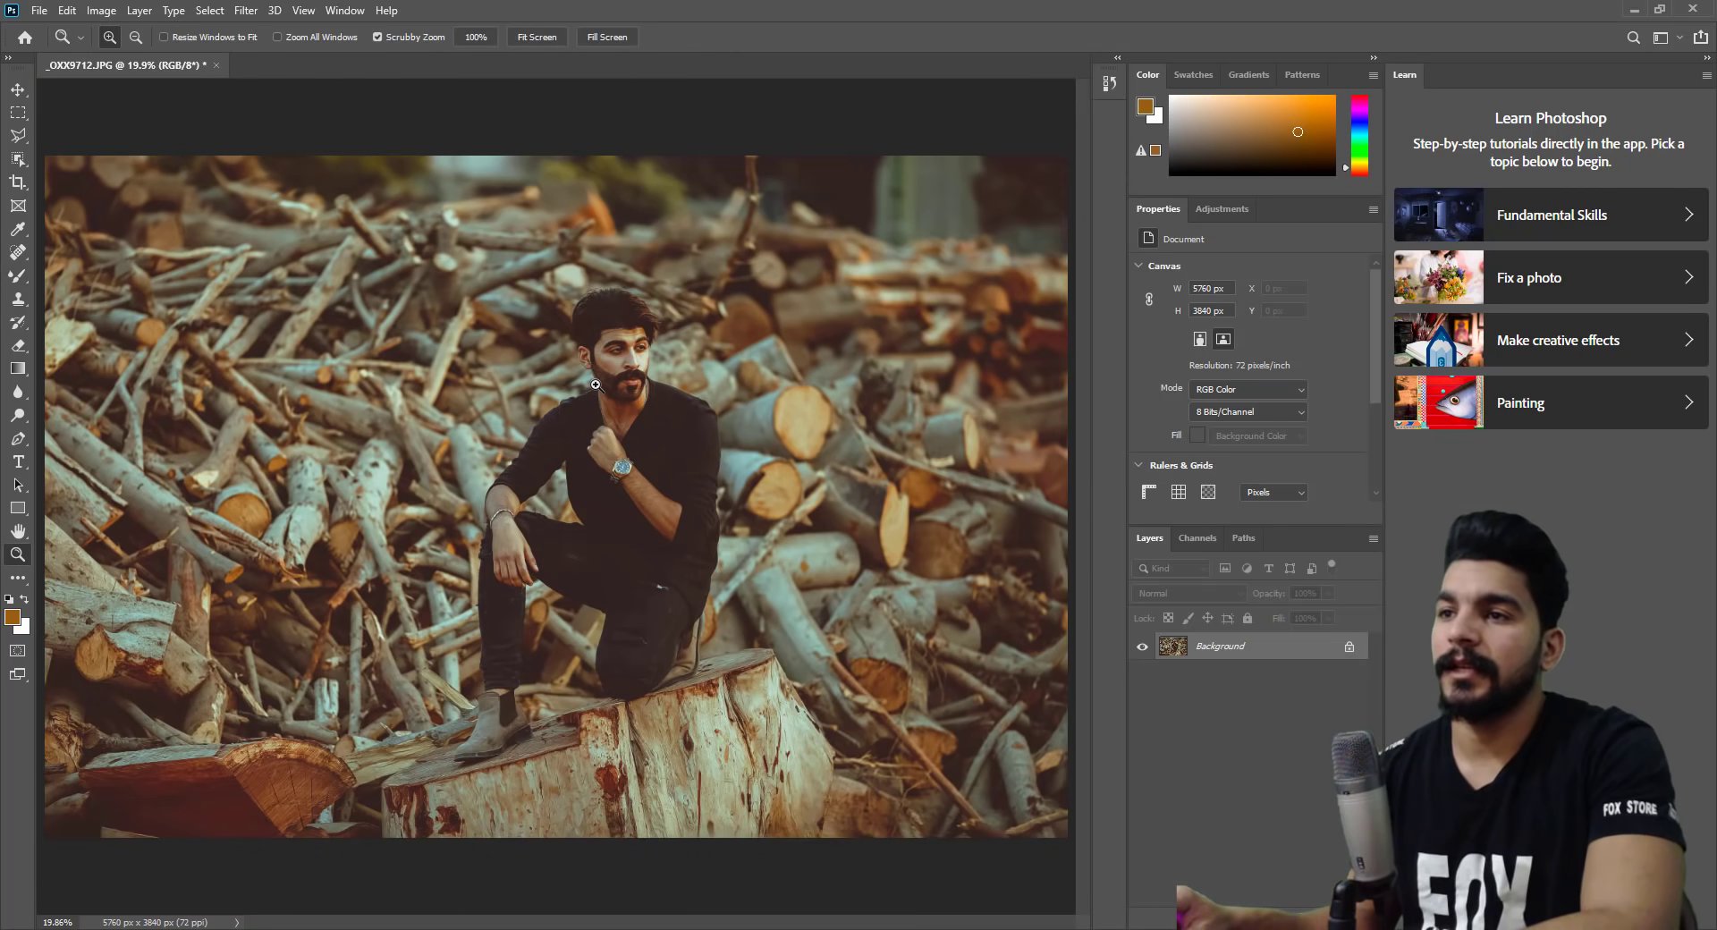
{"action": "left_click_drag", "start_coordinate": [595, 384], "coordinate": [759, 386]}
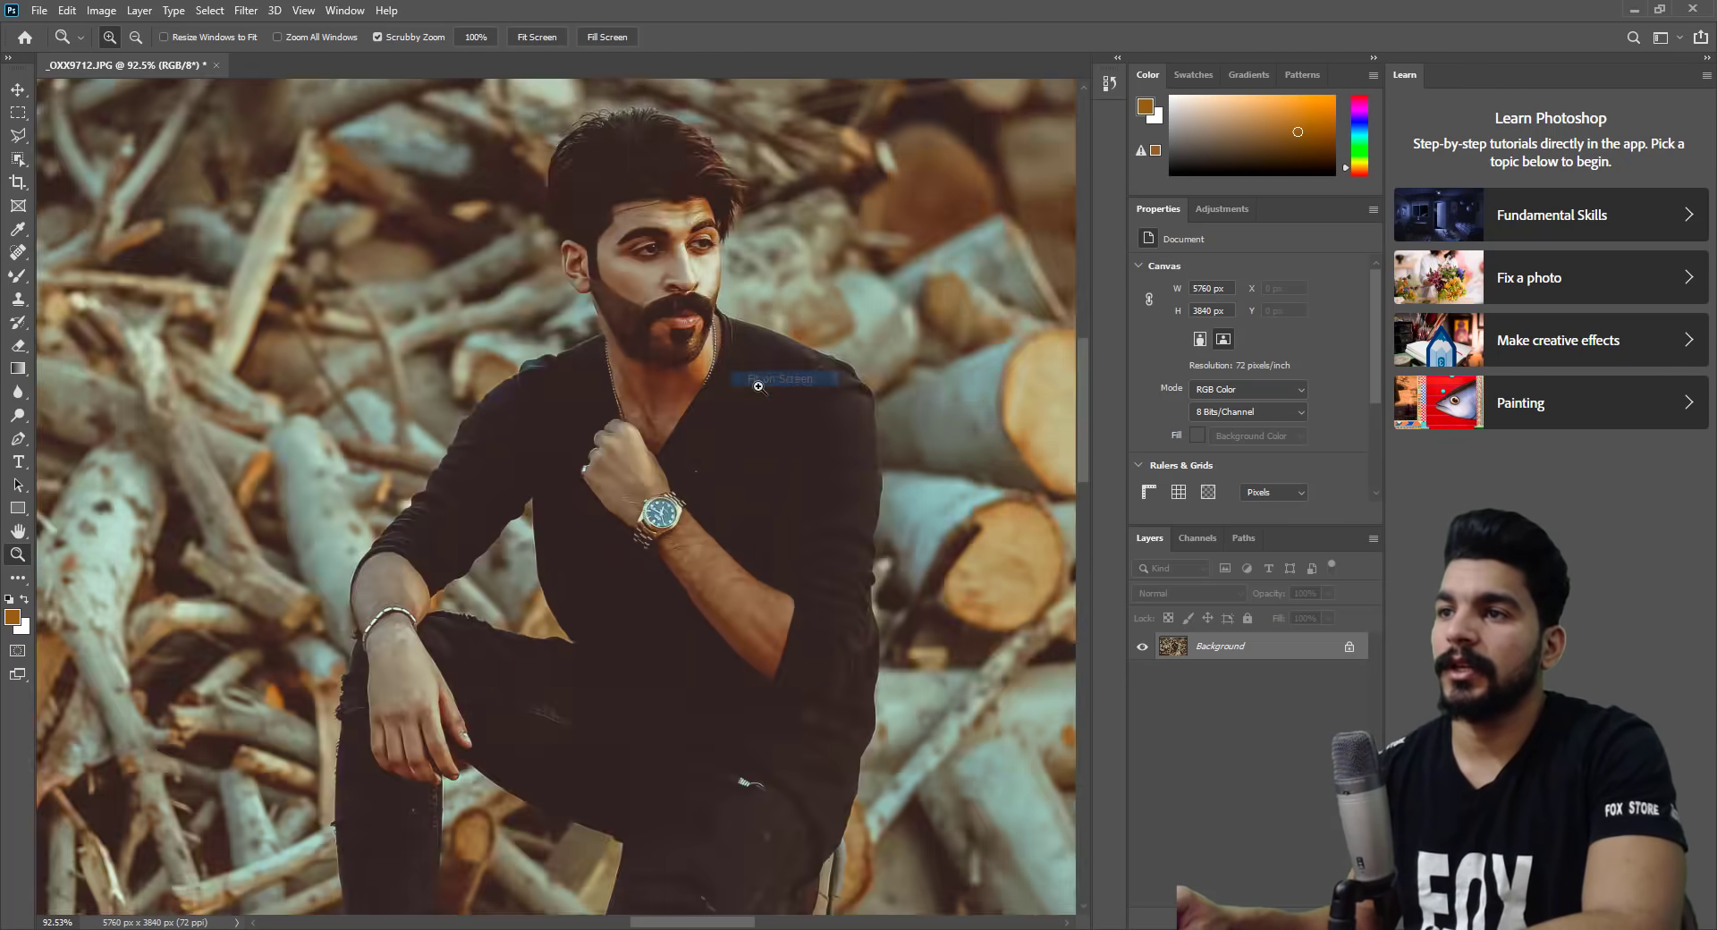
{"action": "key", "text": "ctrl+1"}
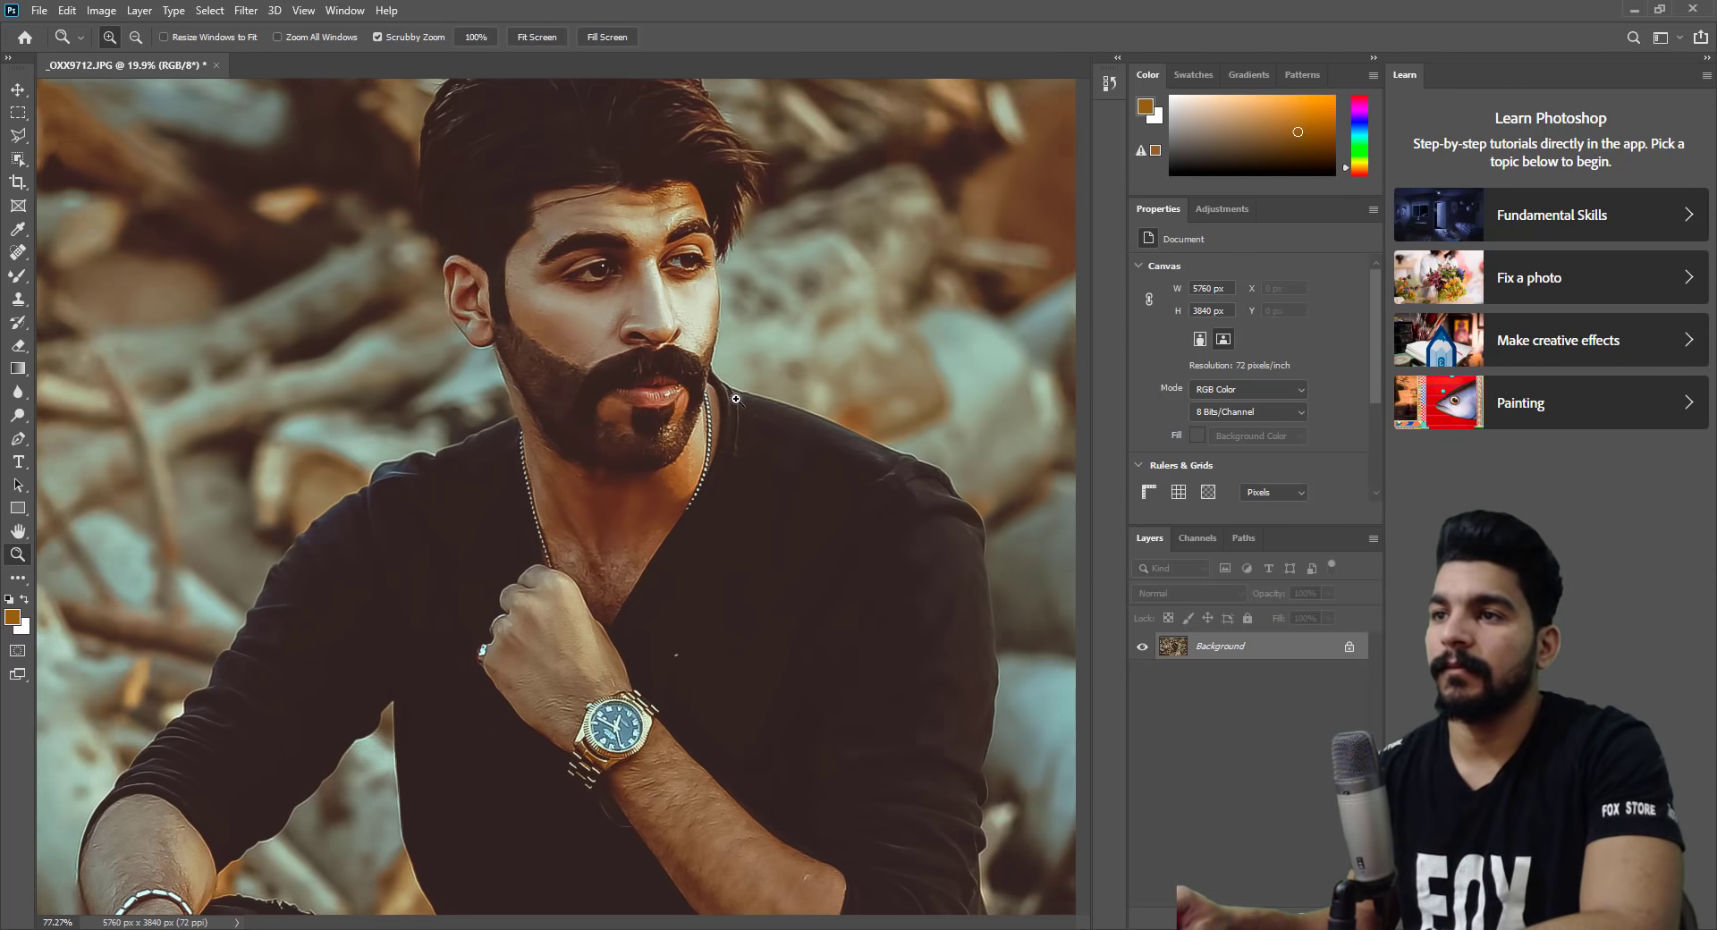
{"action": "mouse_move", "coordinate": [713, 462]}
{"action": "left_mouse_down"}
{"action": "mouse_move", "coordinate": [593, 366]}
{"action": "mouse_move", "coordinate": [697, 362]}
{"action": "left_mouse_up"}
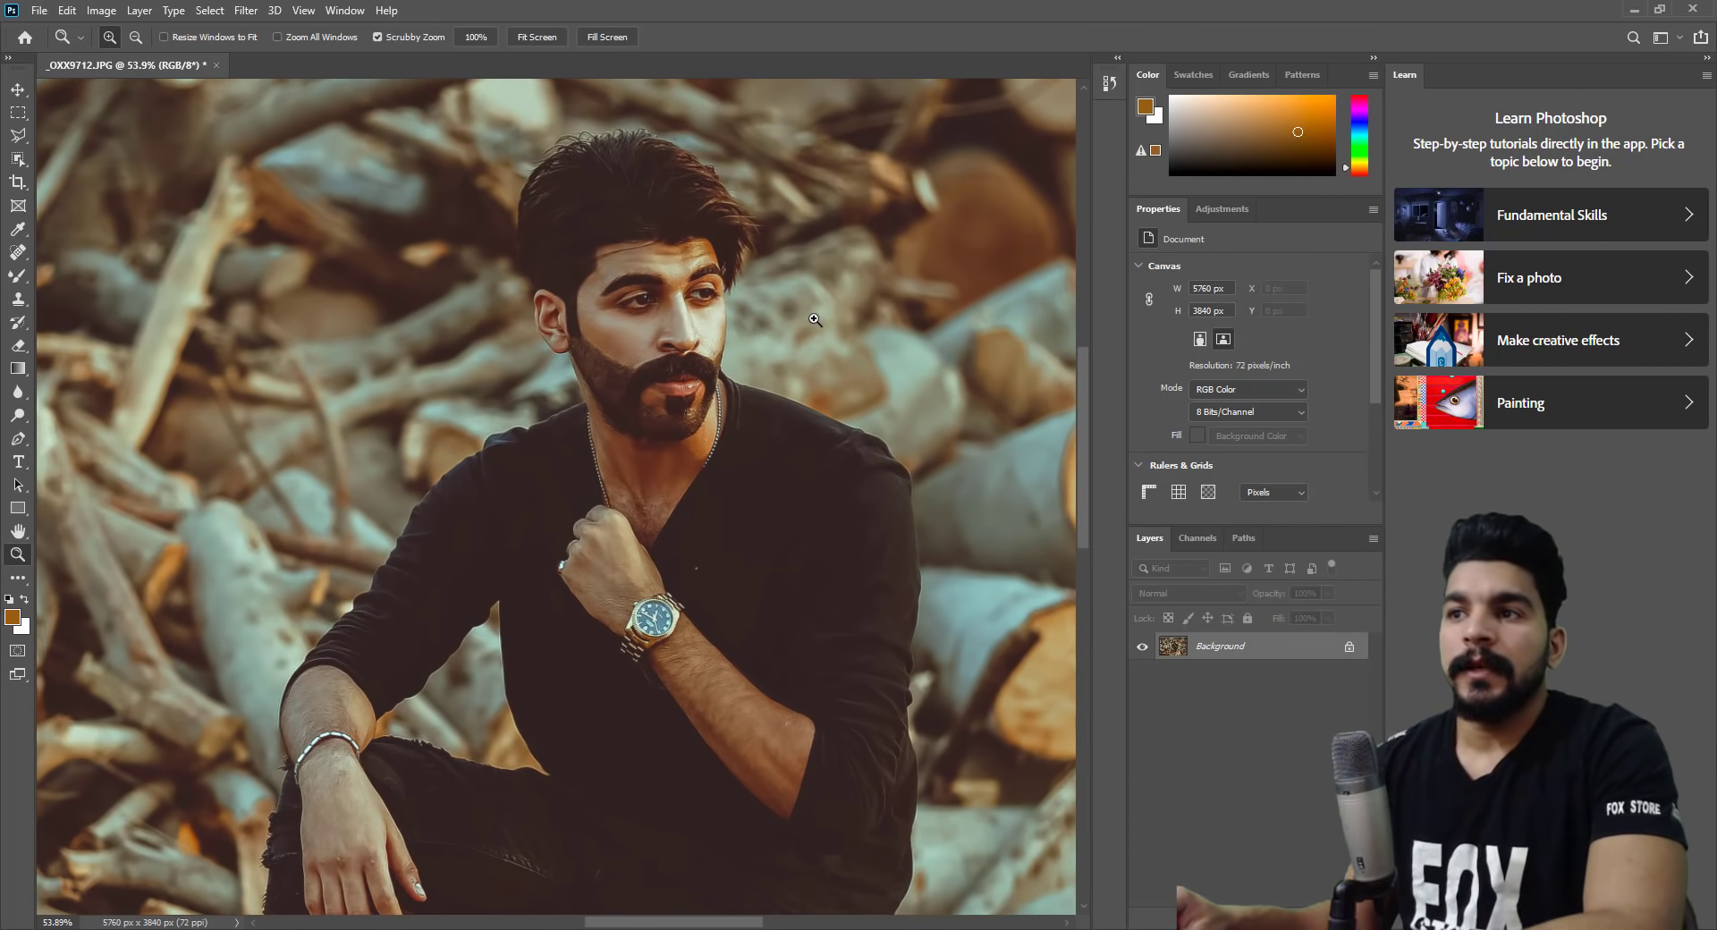
{"action": "left_click_drag", "start_coordinate": [583, 312], "coordinate": [550, 309]}
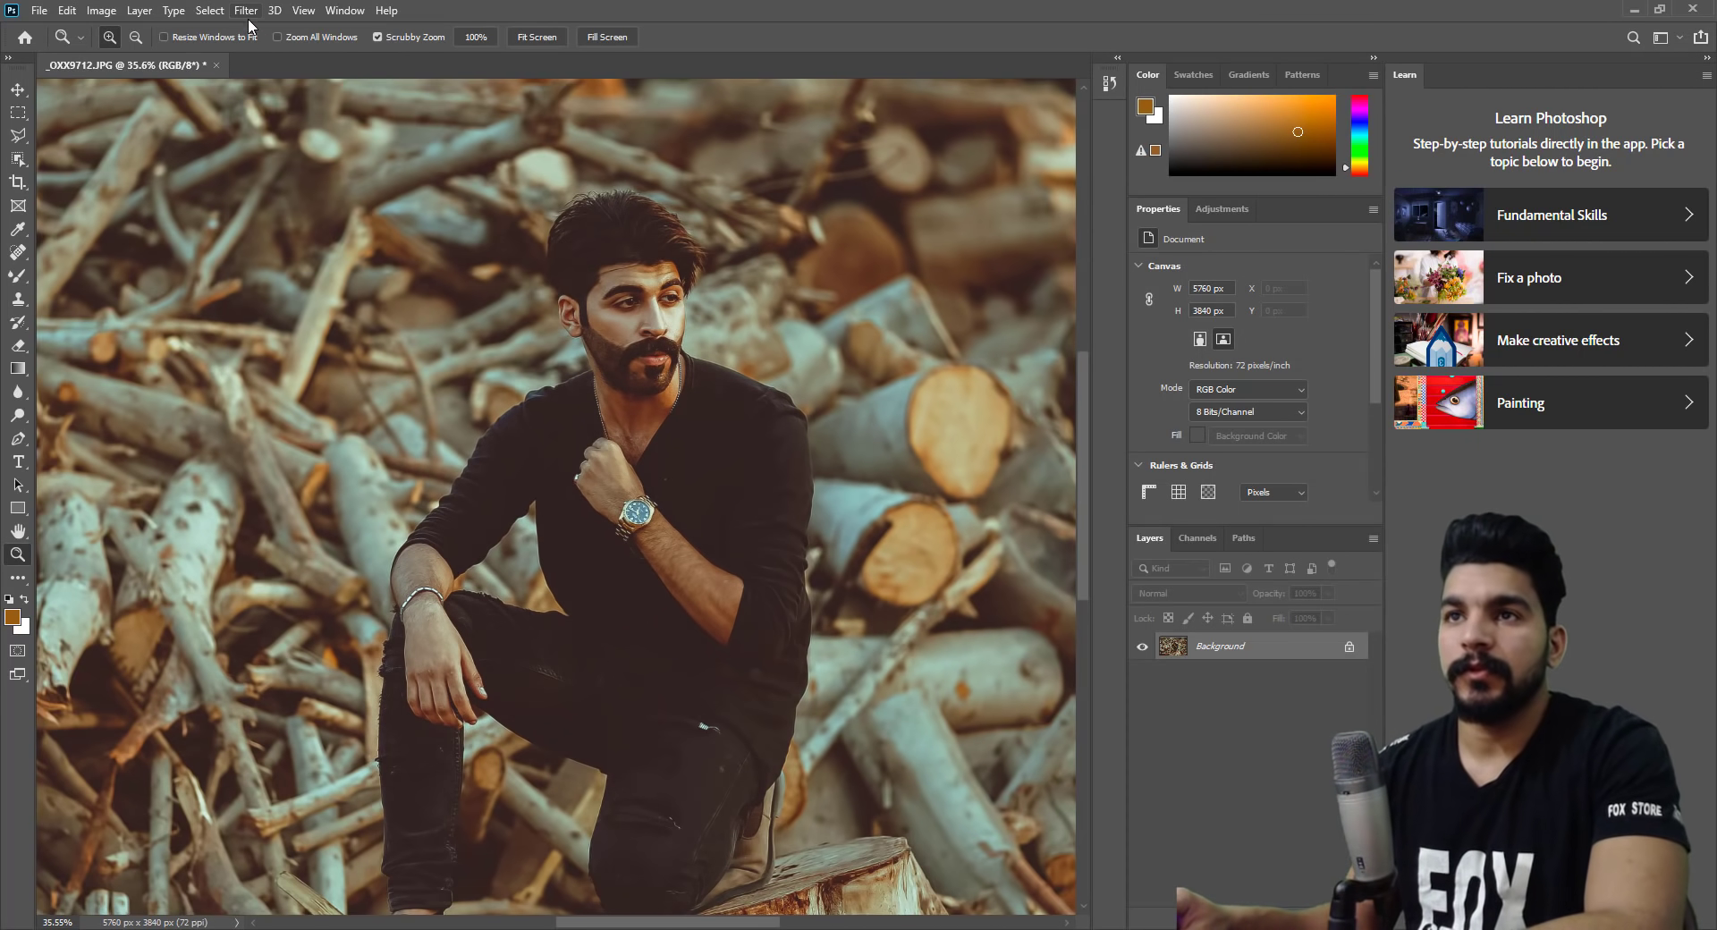
{"action": "left_click", "coordinate": [247, 12]}
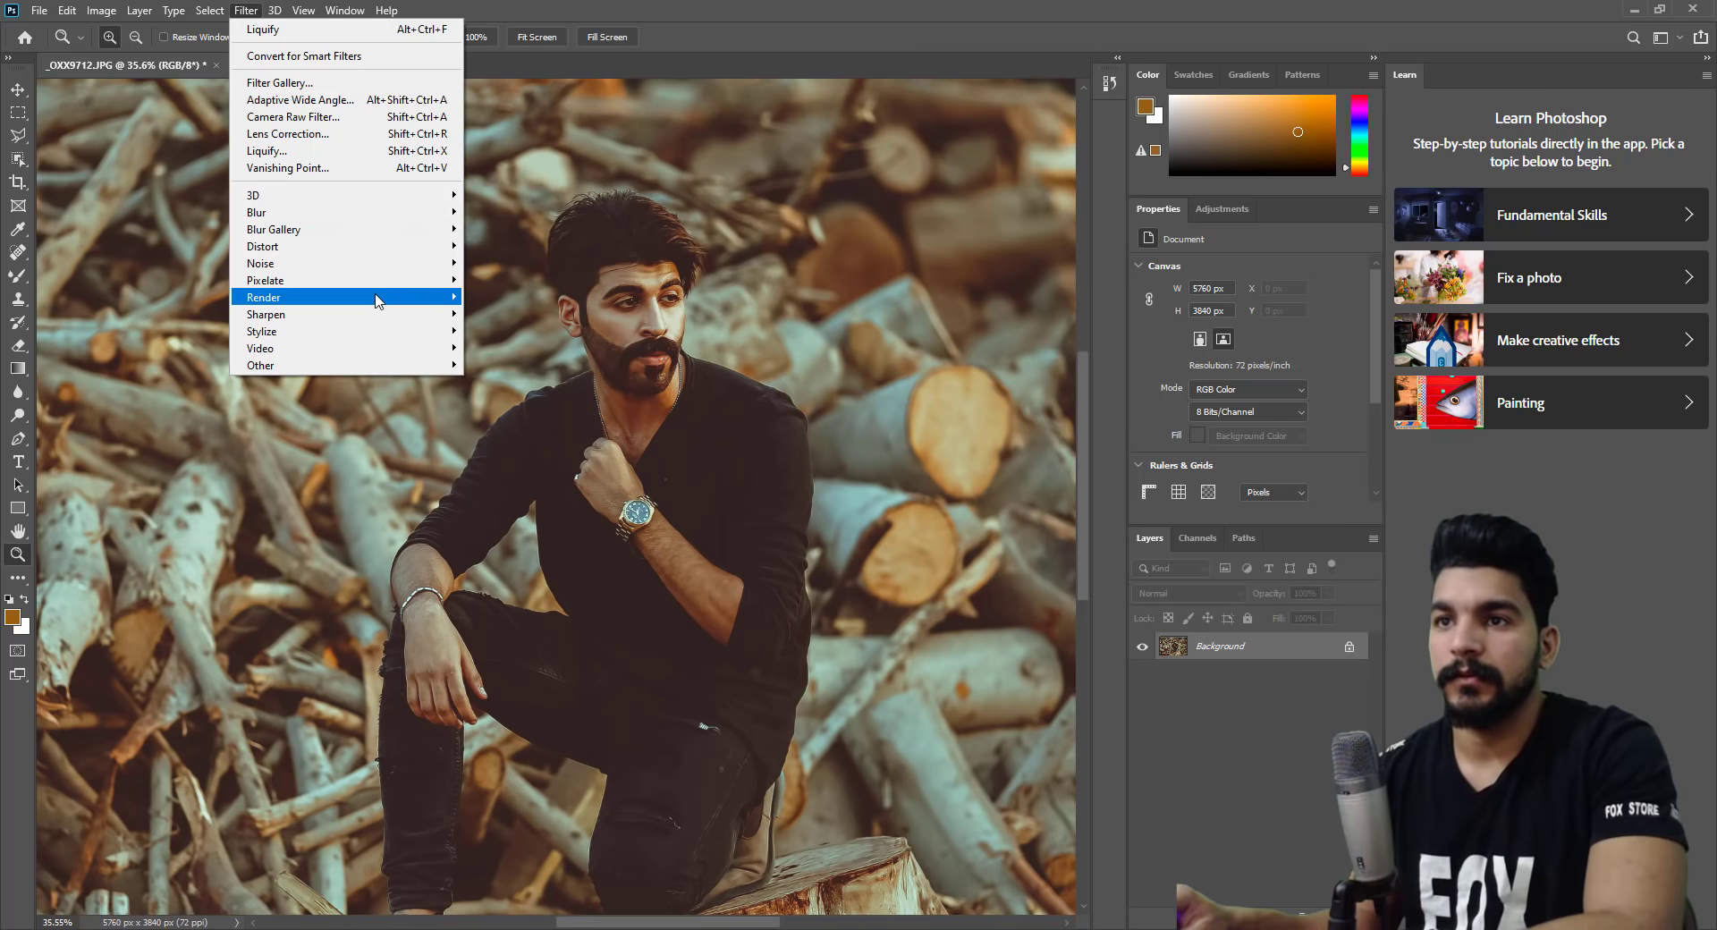
{"action": "left_click", "coordinate": [646, 394]}
{"action": "left_click_drag", "start_coordinate": [967, 638], "coordinate": [967, 639]}
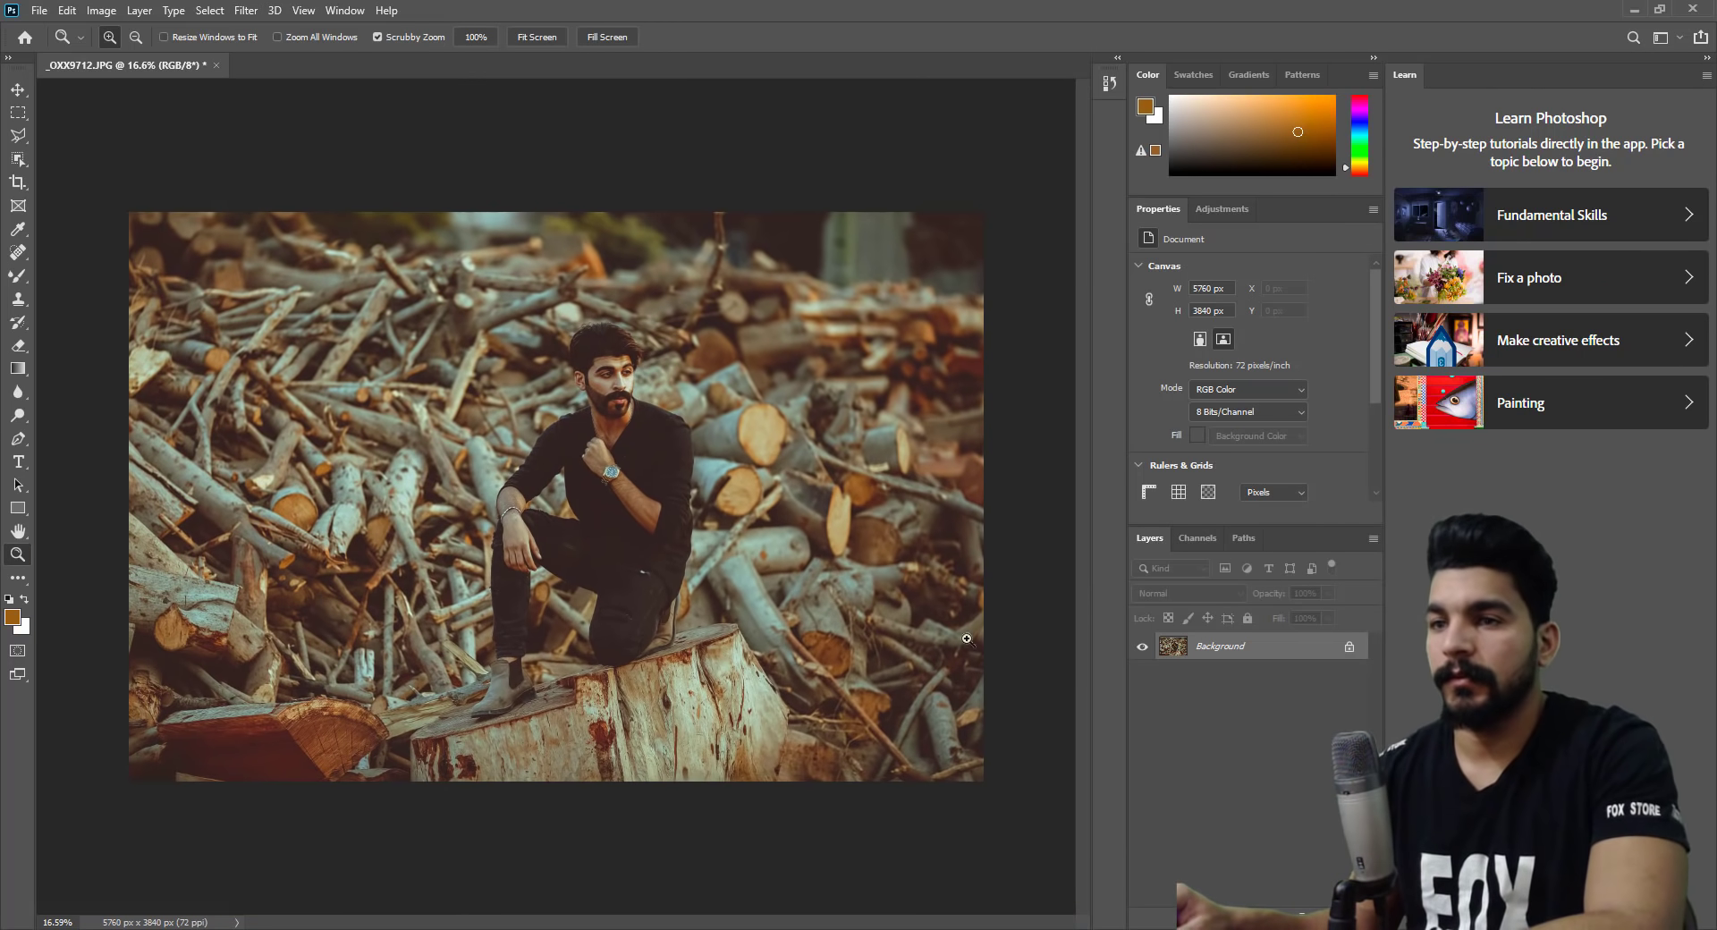
Paint an orange gradient glow on a new layer and enlarge it toward the top-right.
{"action": "left_click", "coordinate": [17, 367]}
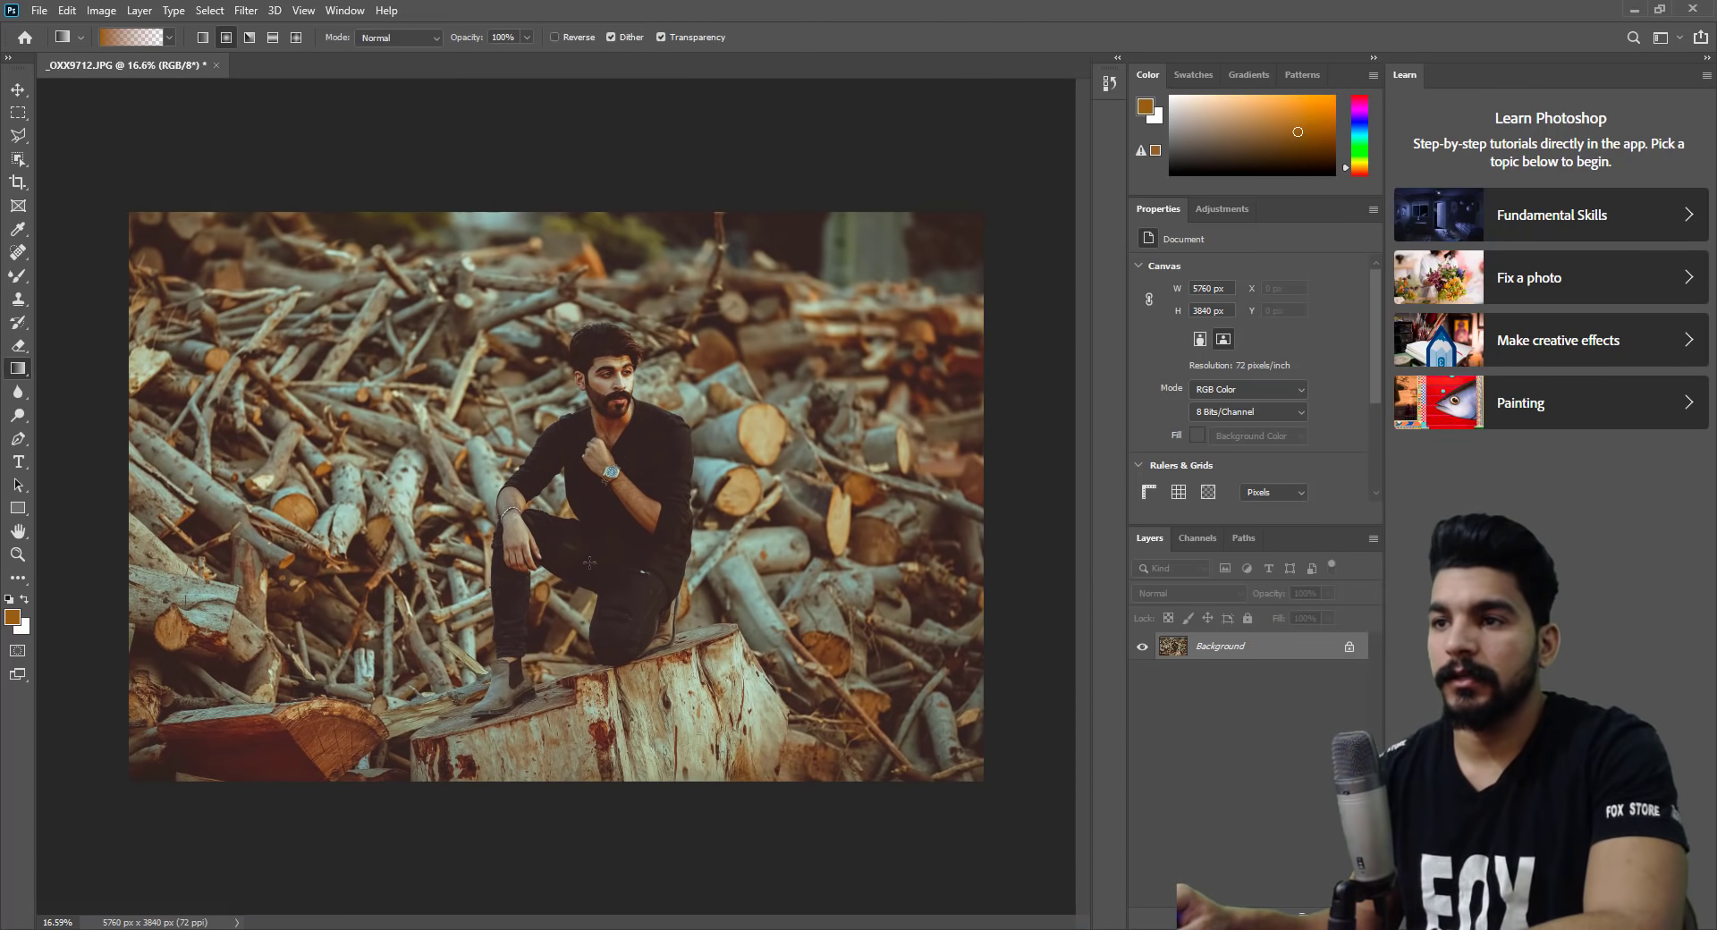
{"action": "key", "text": "ctrl+shift+alt+n"}
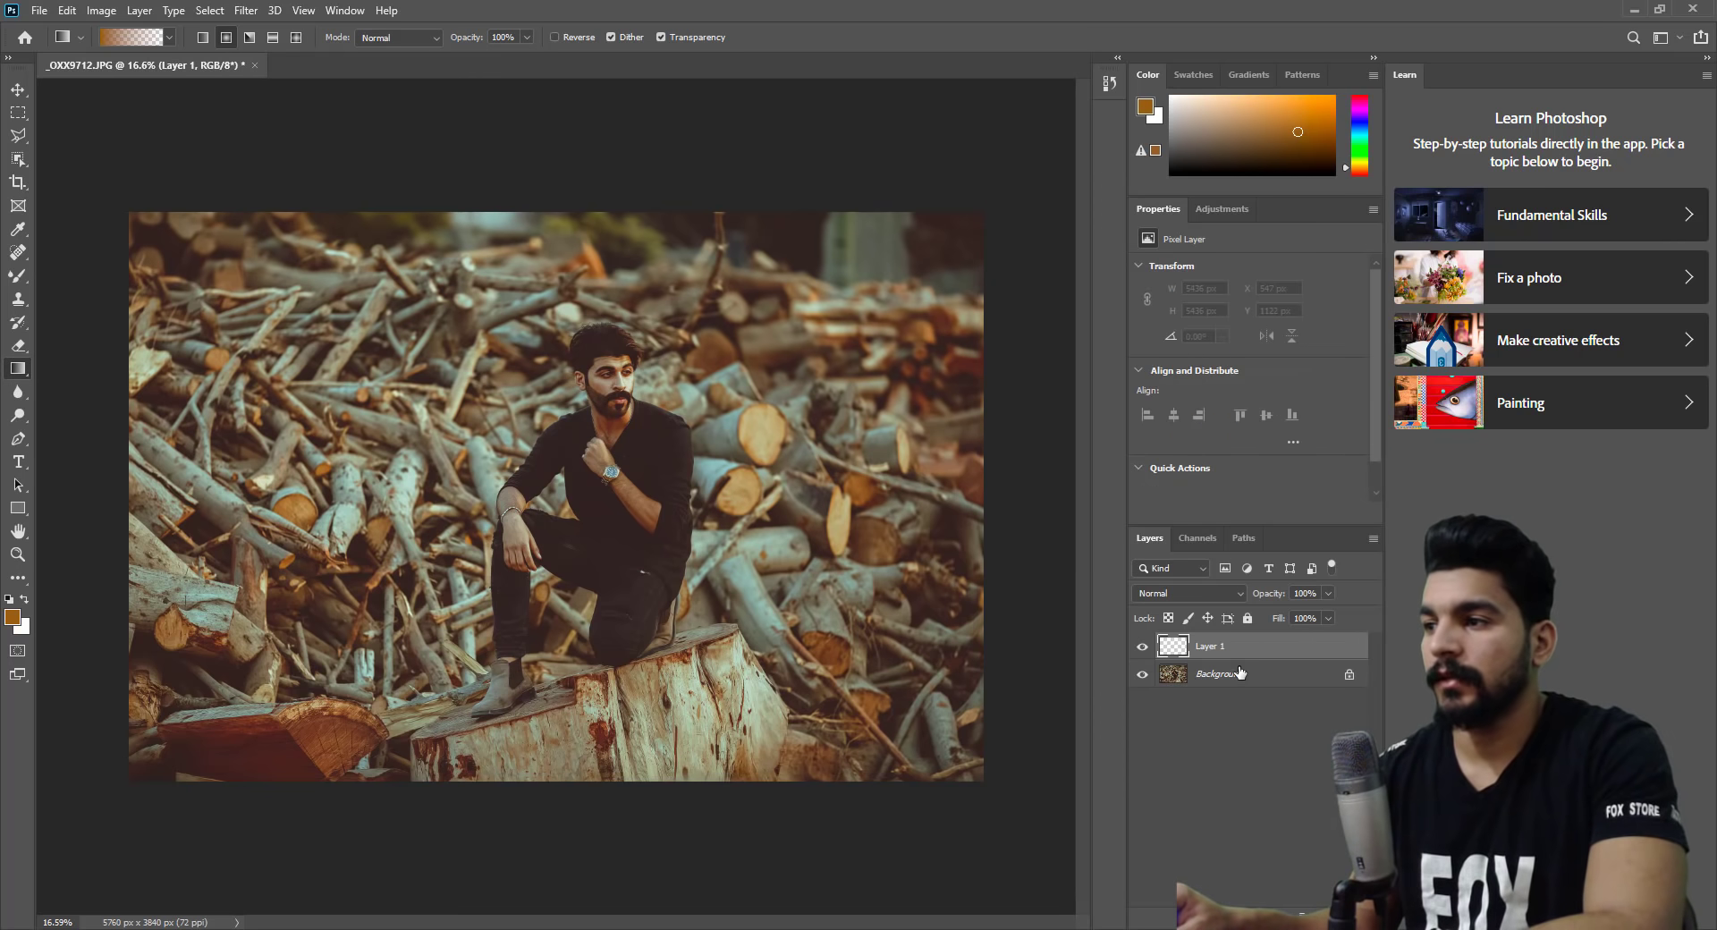
{"action": "left_click_drag", "start_coordinate": [530, 499], "coordinate": [529, 390]}
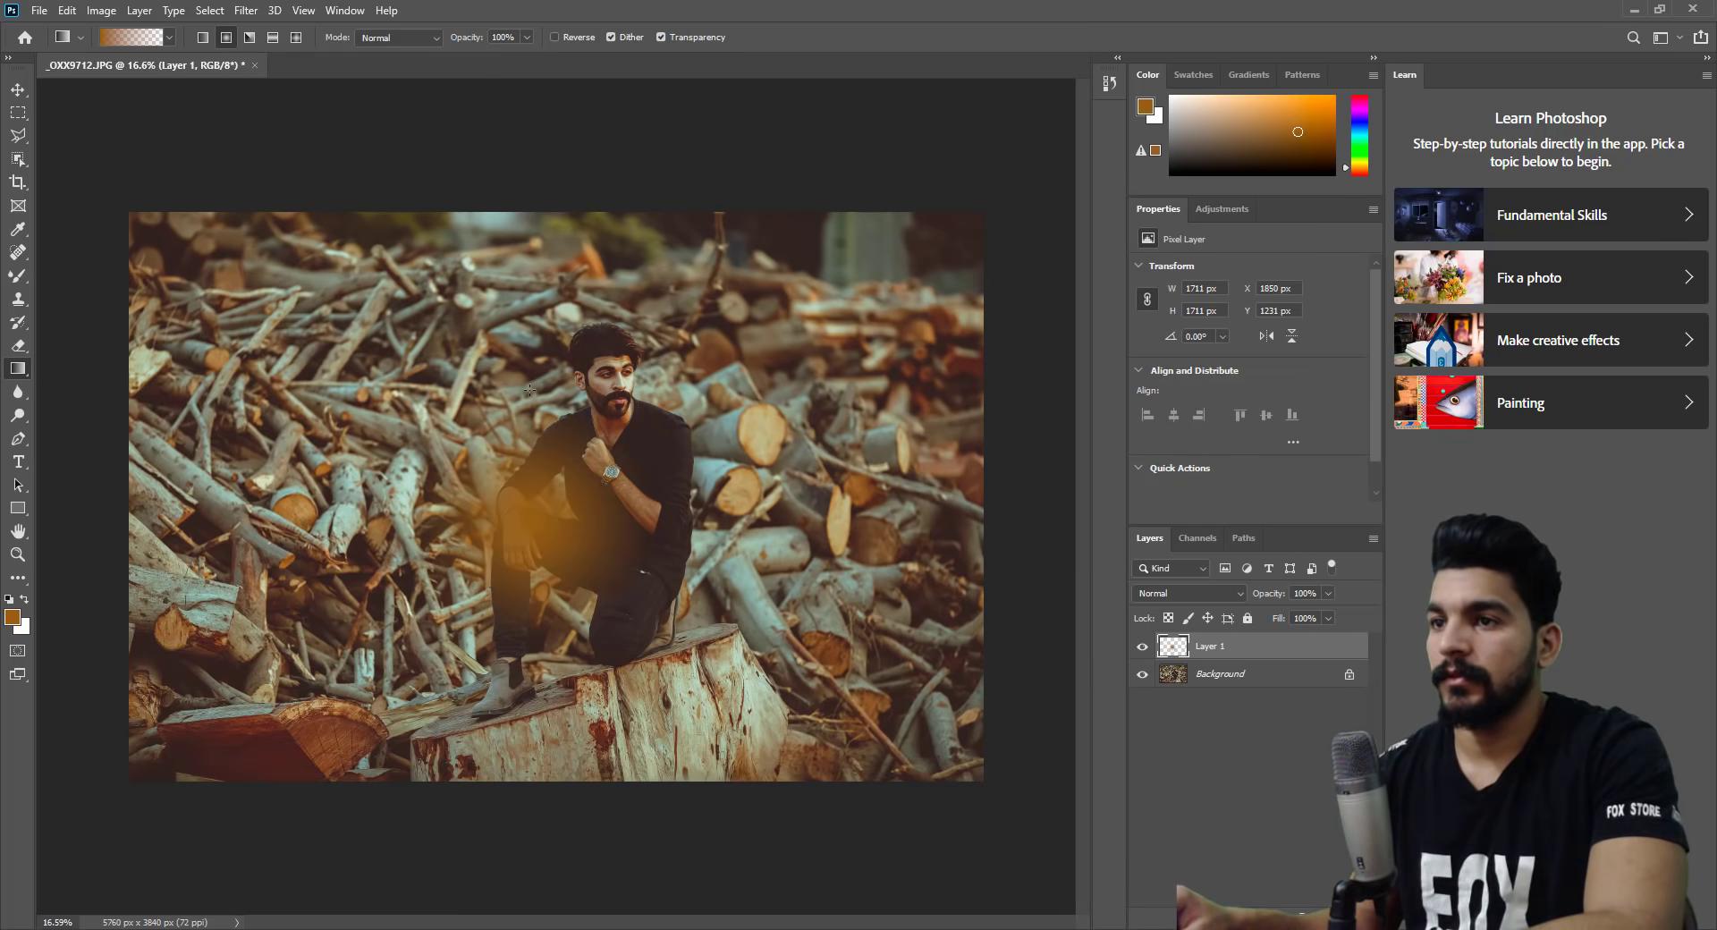
{"action": "key", "text": "ctrl+t"}
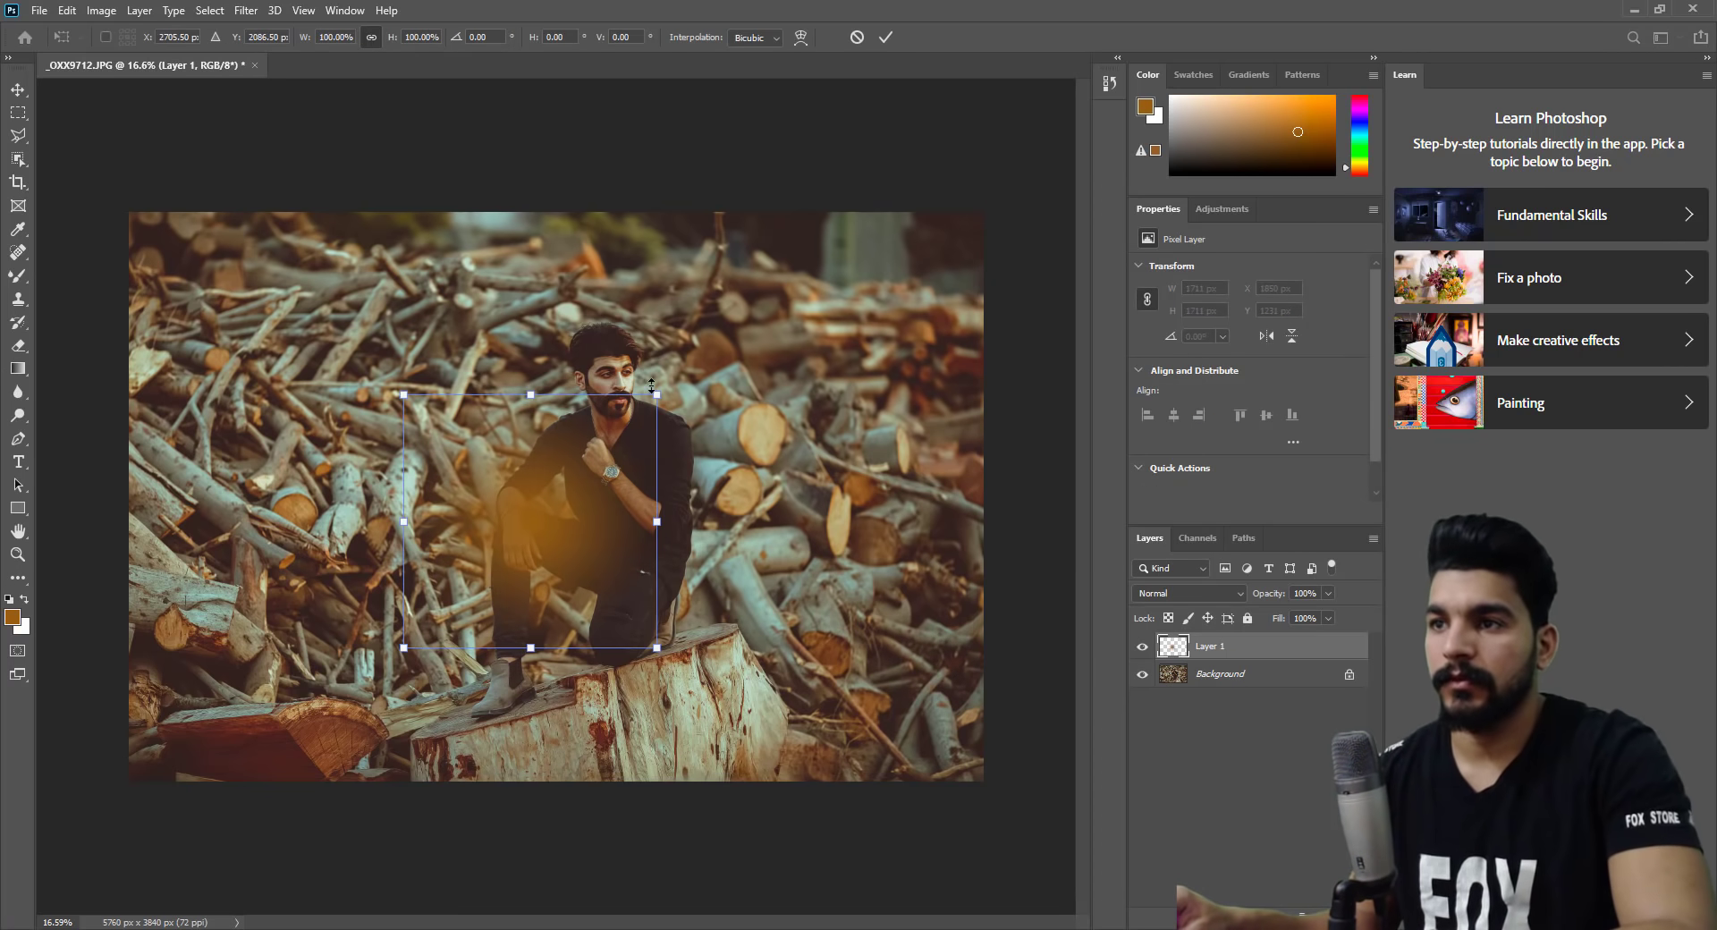
{"action": "left_click_drag", "start_coordinate": [673, 390], "coordinate": [898, 325]}
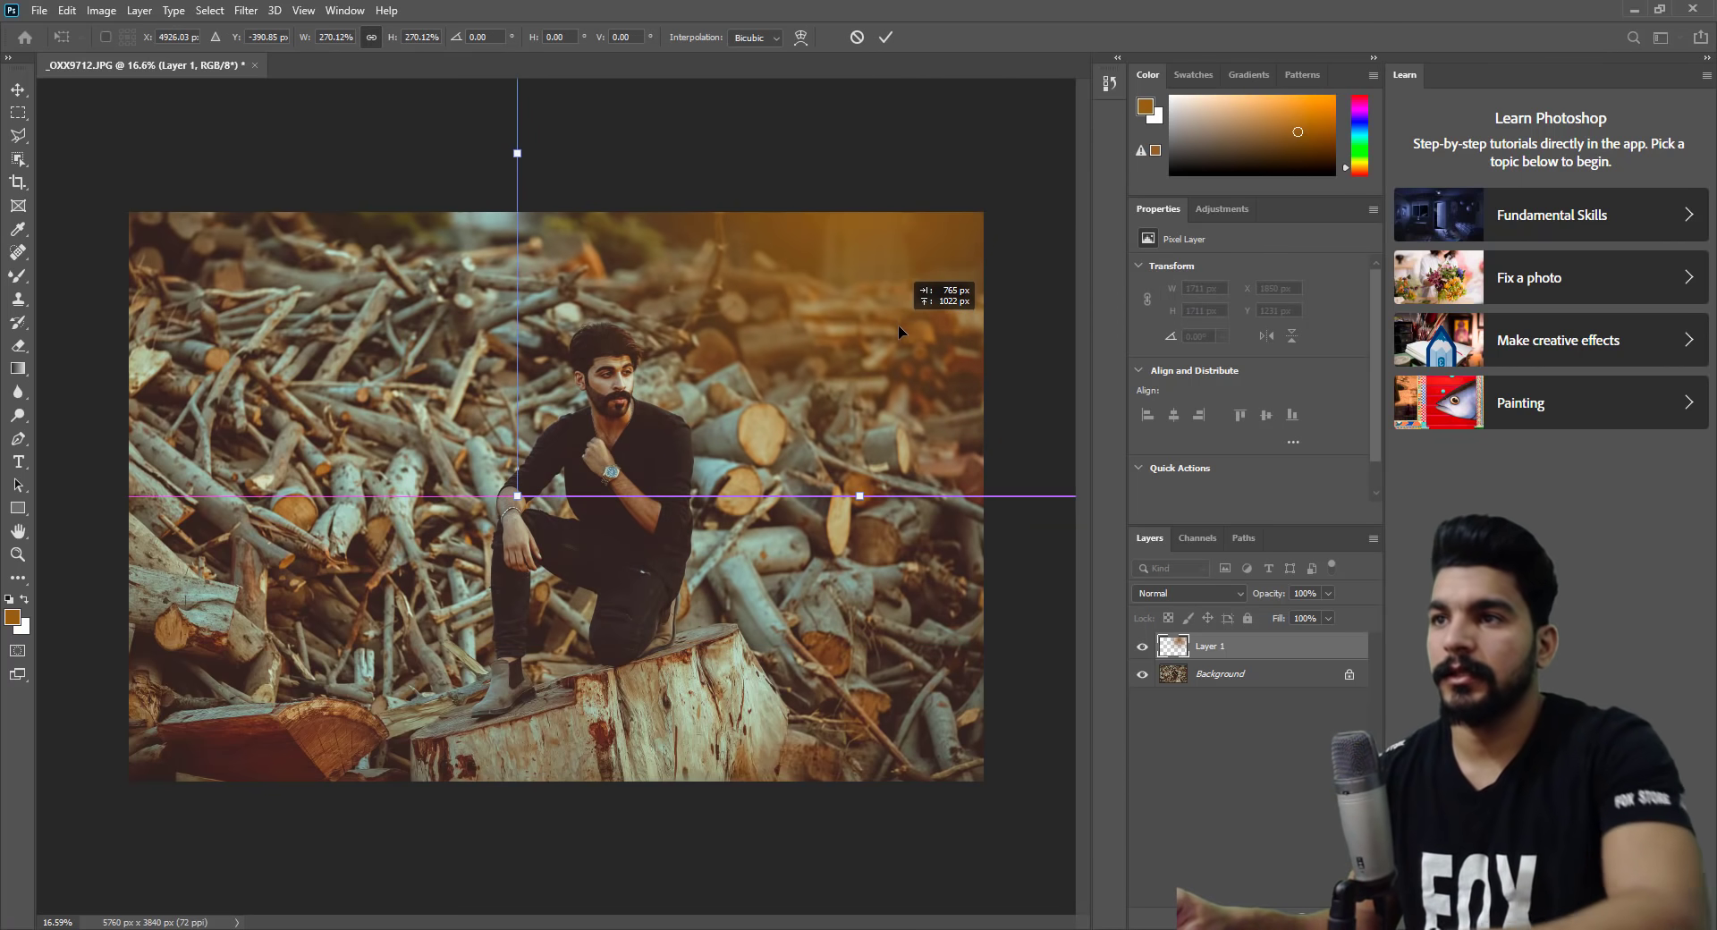
{"action": "key", "text": "Return"}
Set the glow layer to Screen blend mode, move it top-left, and lower opacity to 30%.
{"action": "left_click", "coordinate": [1190, 592]}
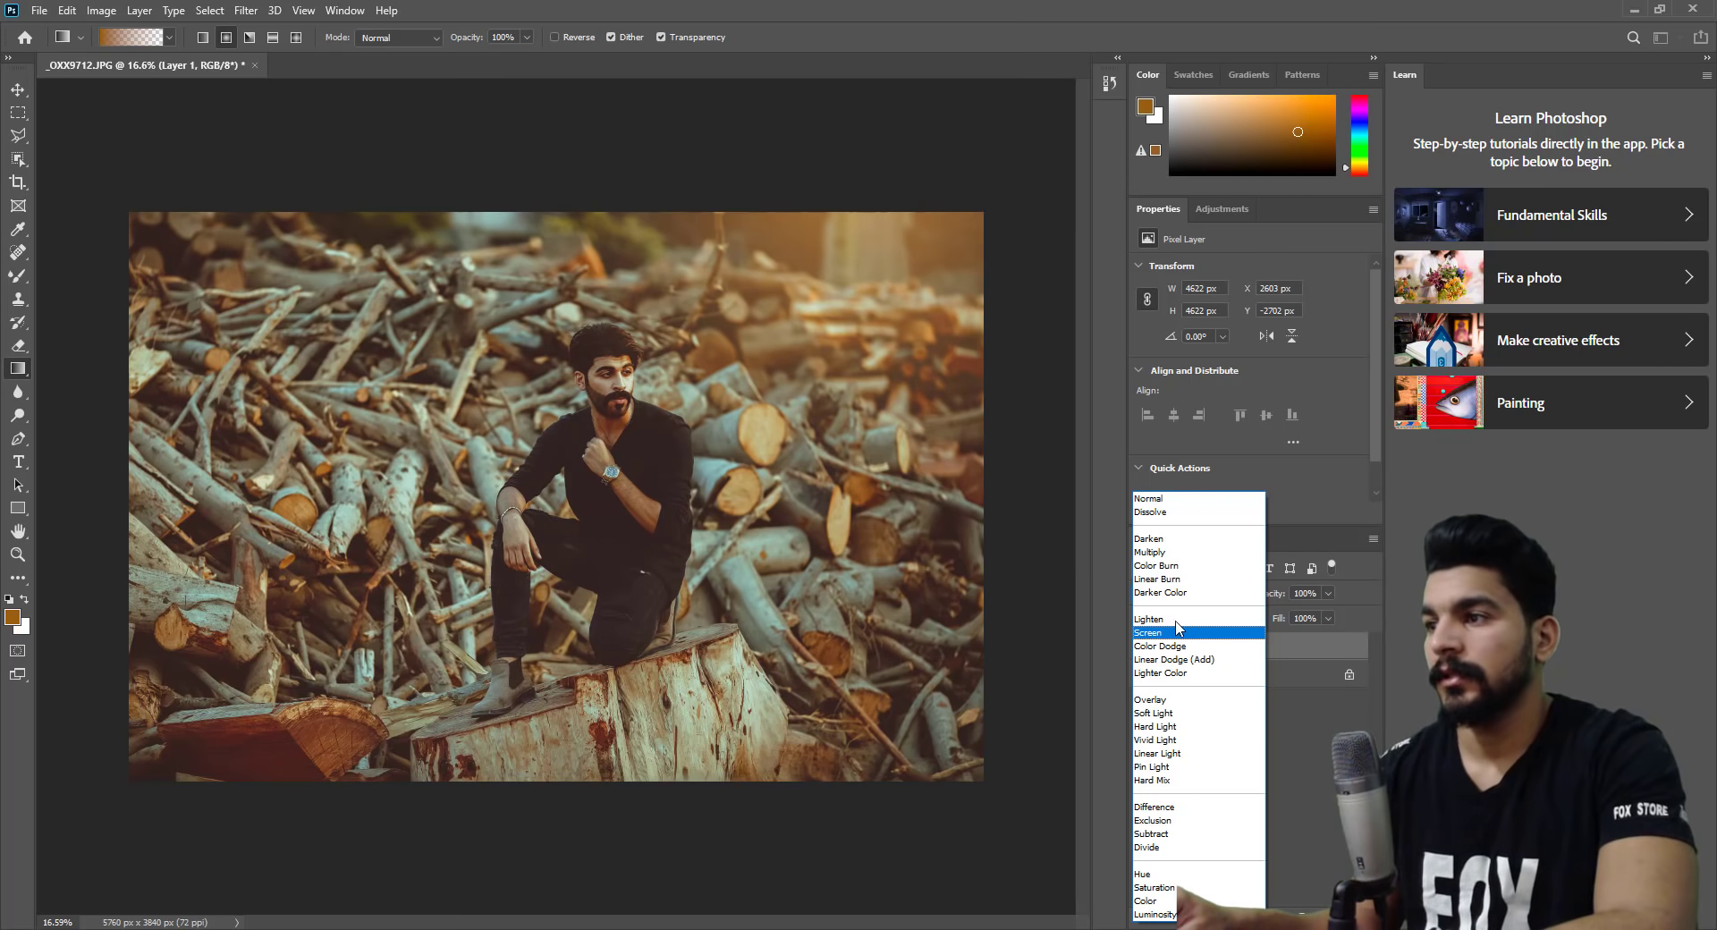
{"action": "left_click", "coordinate": [1176, 632]}
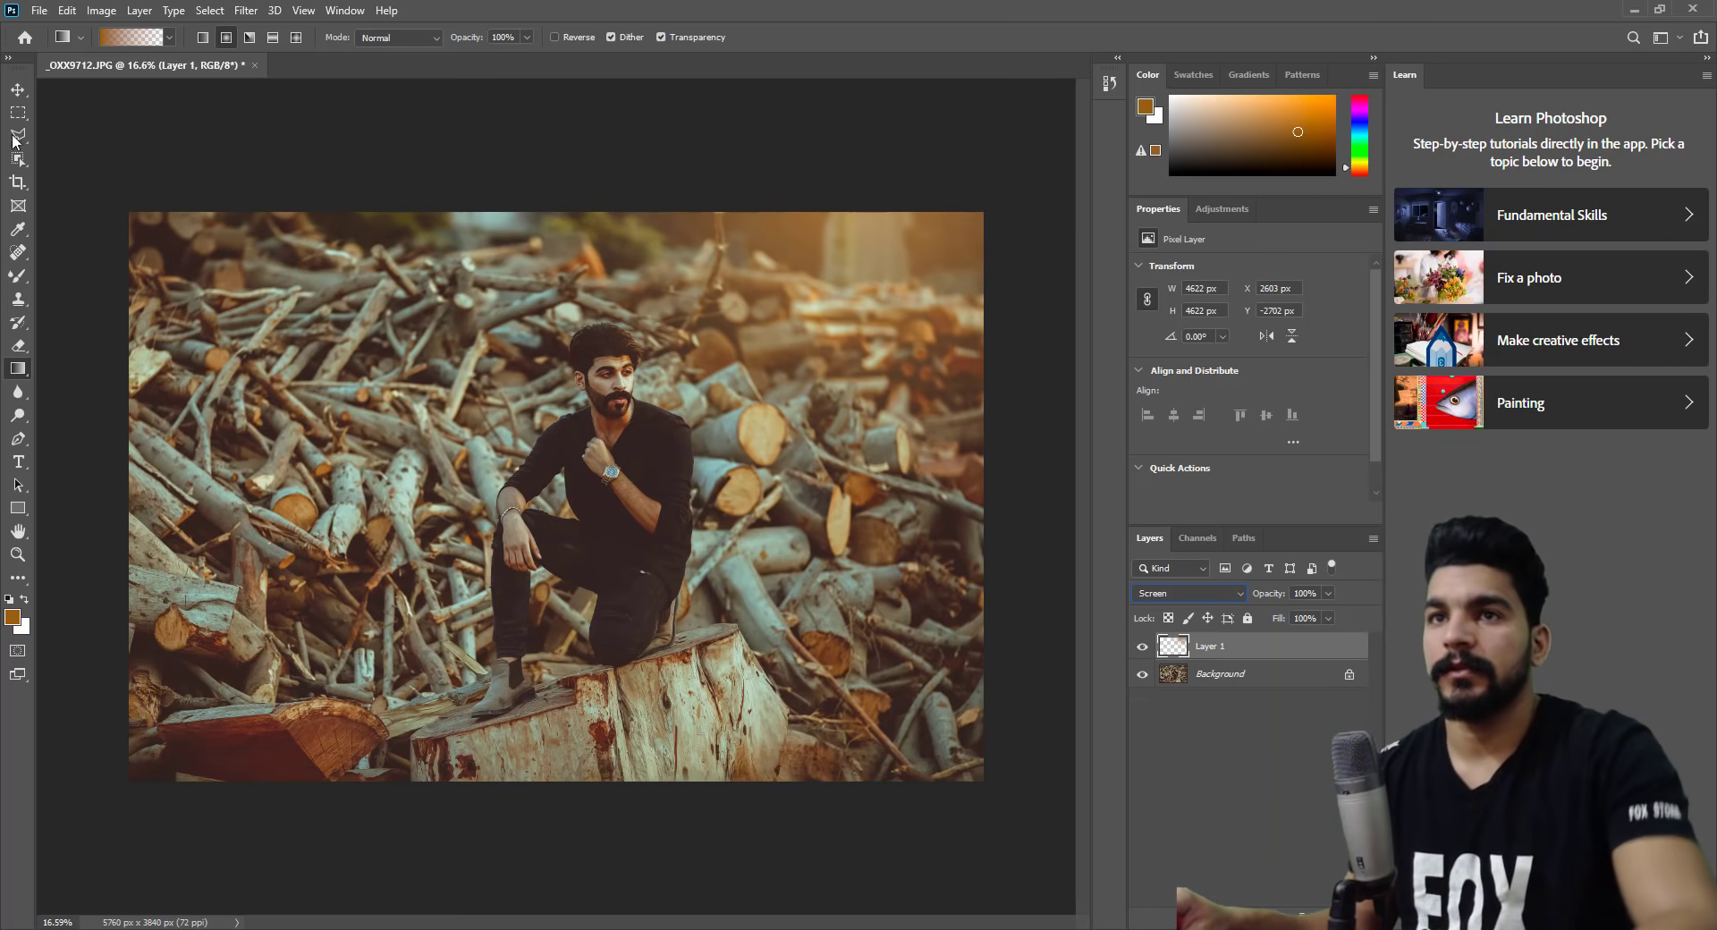
{"action": "left_click", "coordinate": [18, 90]}
{"action": "left_click_drag", "start_coordinate": [912, 429], "coordinate": [429, 437]}
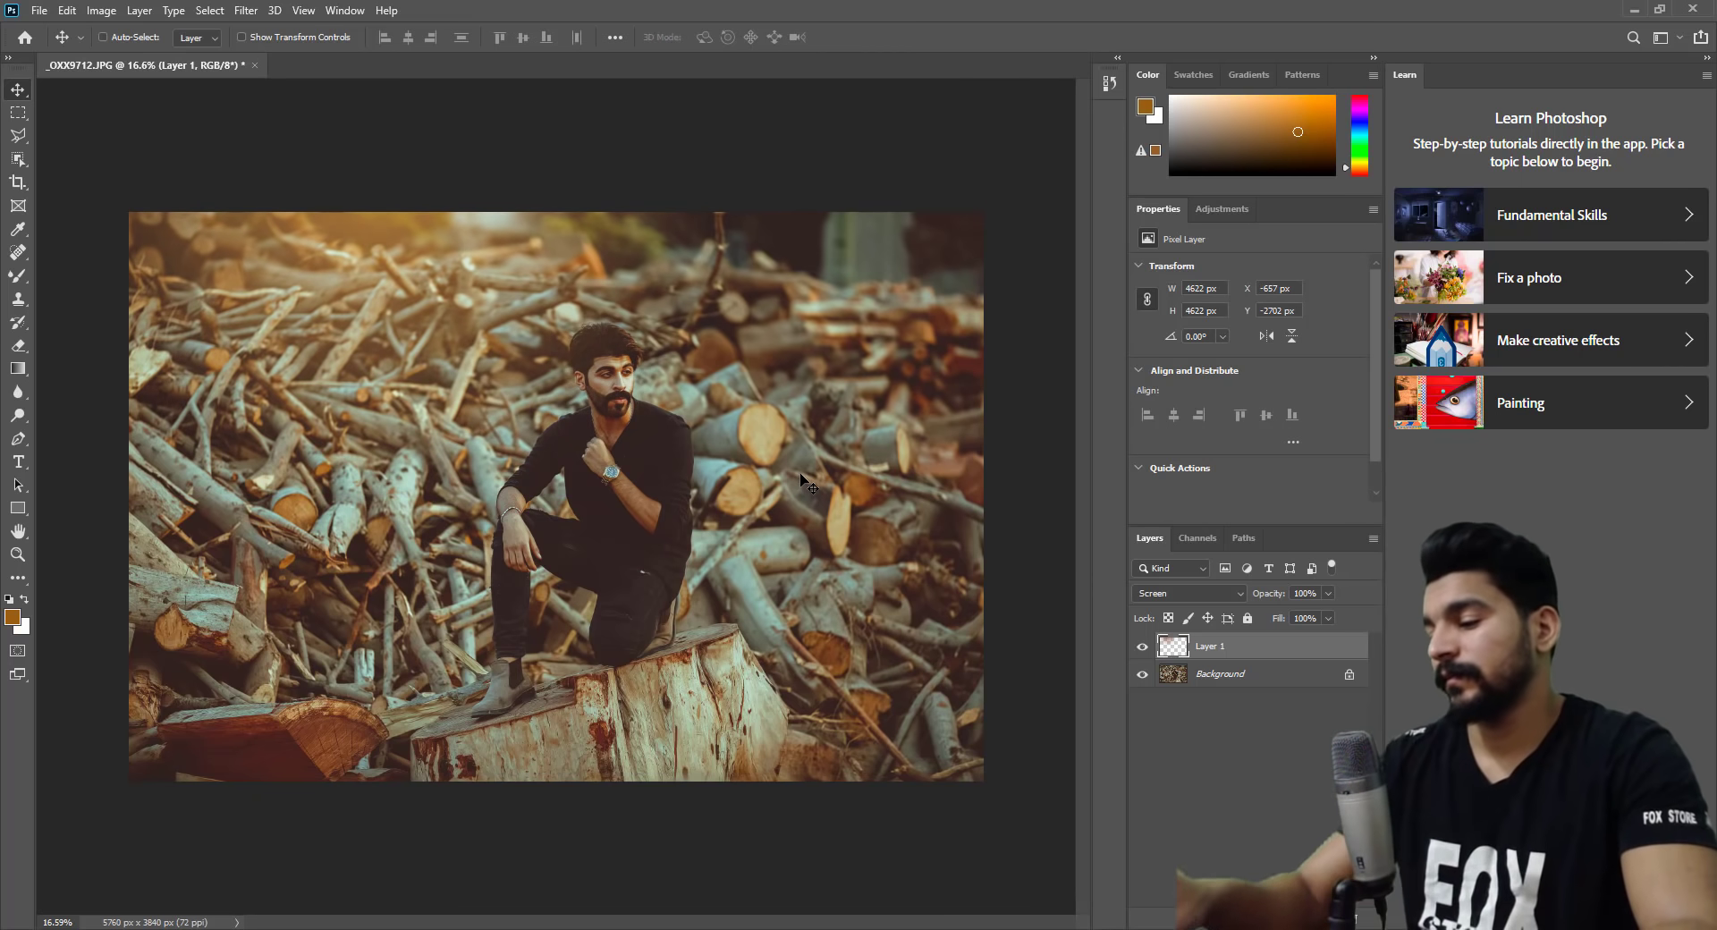
{"action": "key", "text": "3"}
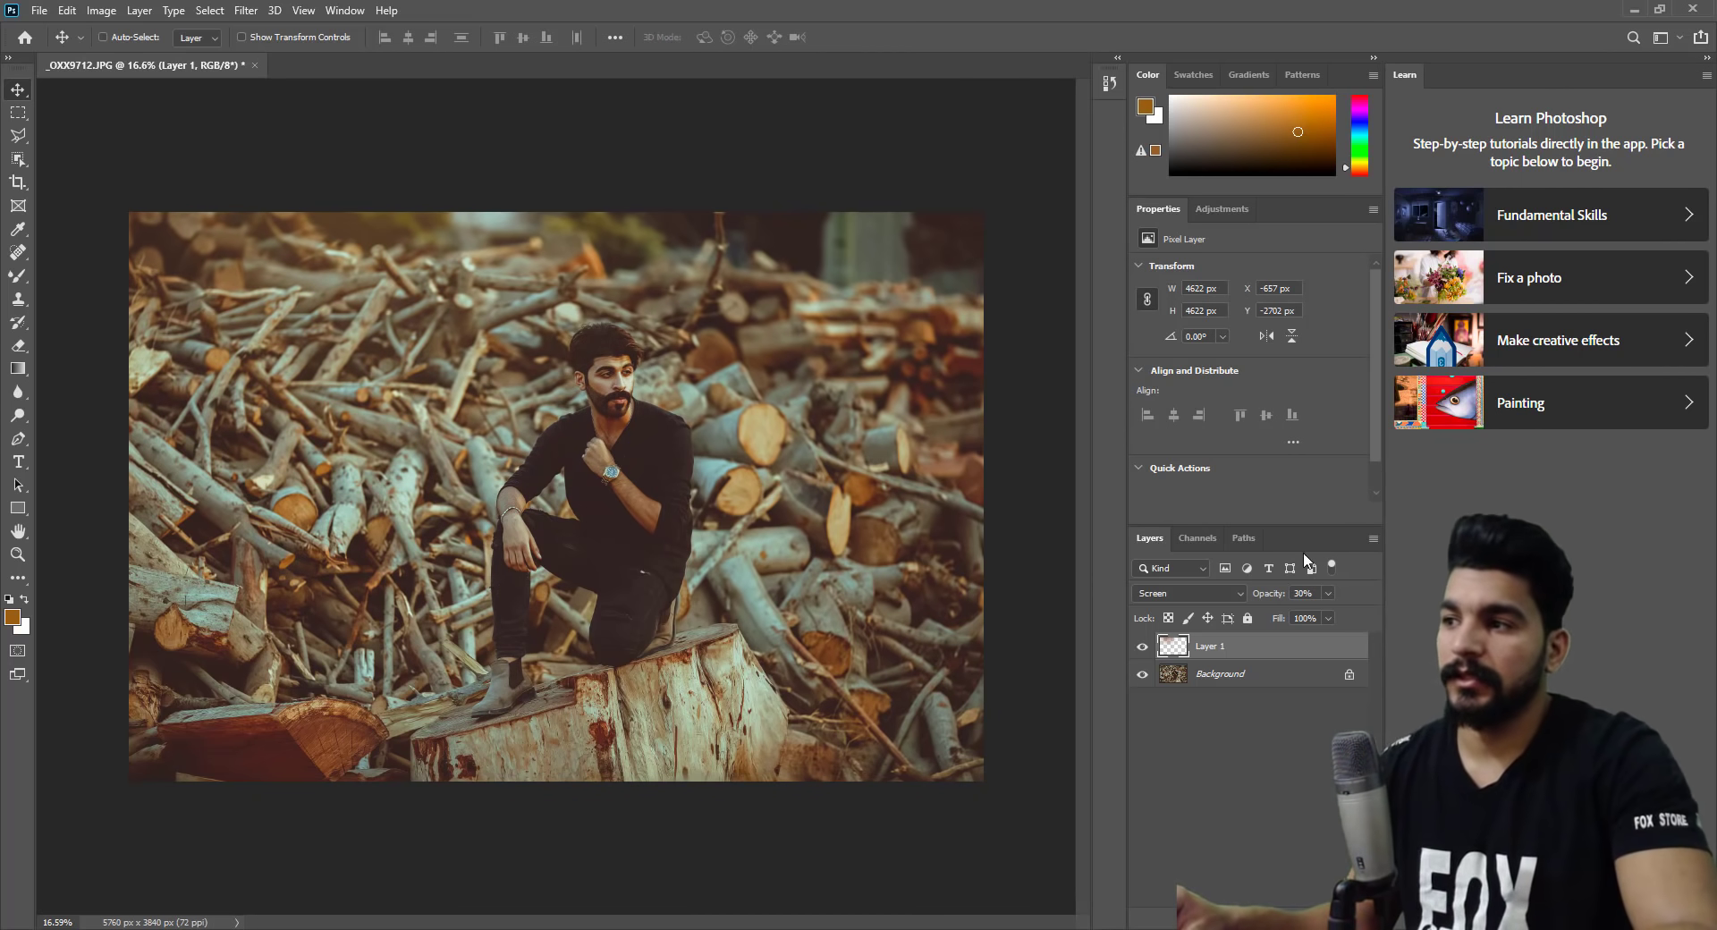
Duplicate the glow toward the lower right, then zoom in around the man's head.
{"action": "left_click_drag", "start_coordinate": [631, 500], "coordinate": [1024, 729]}
{"action": "key", "text": "i"}
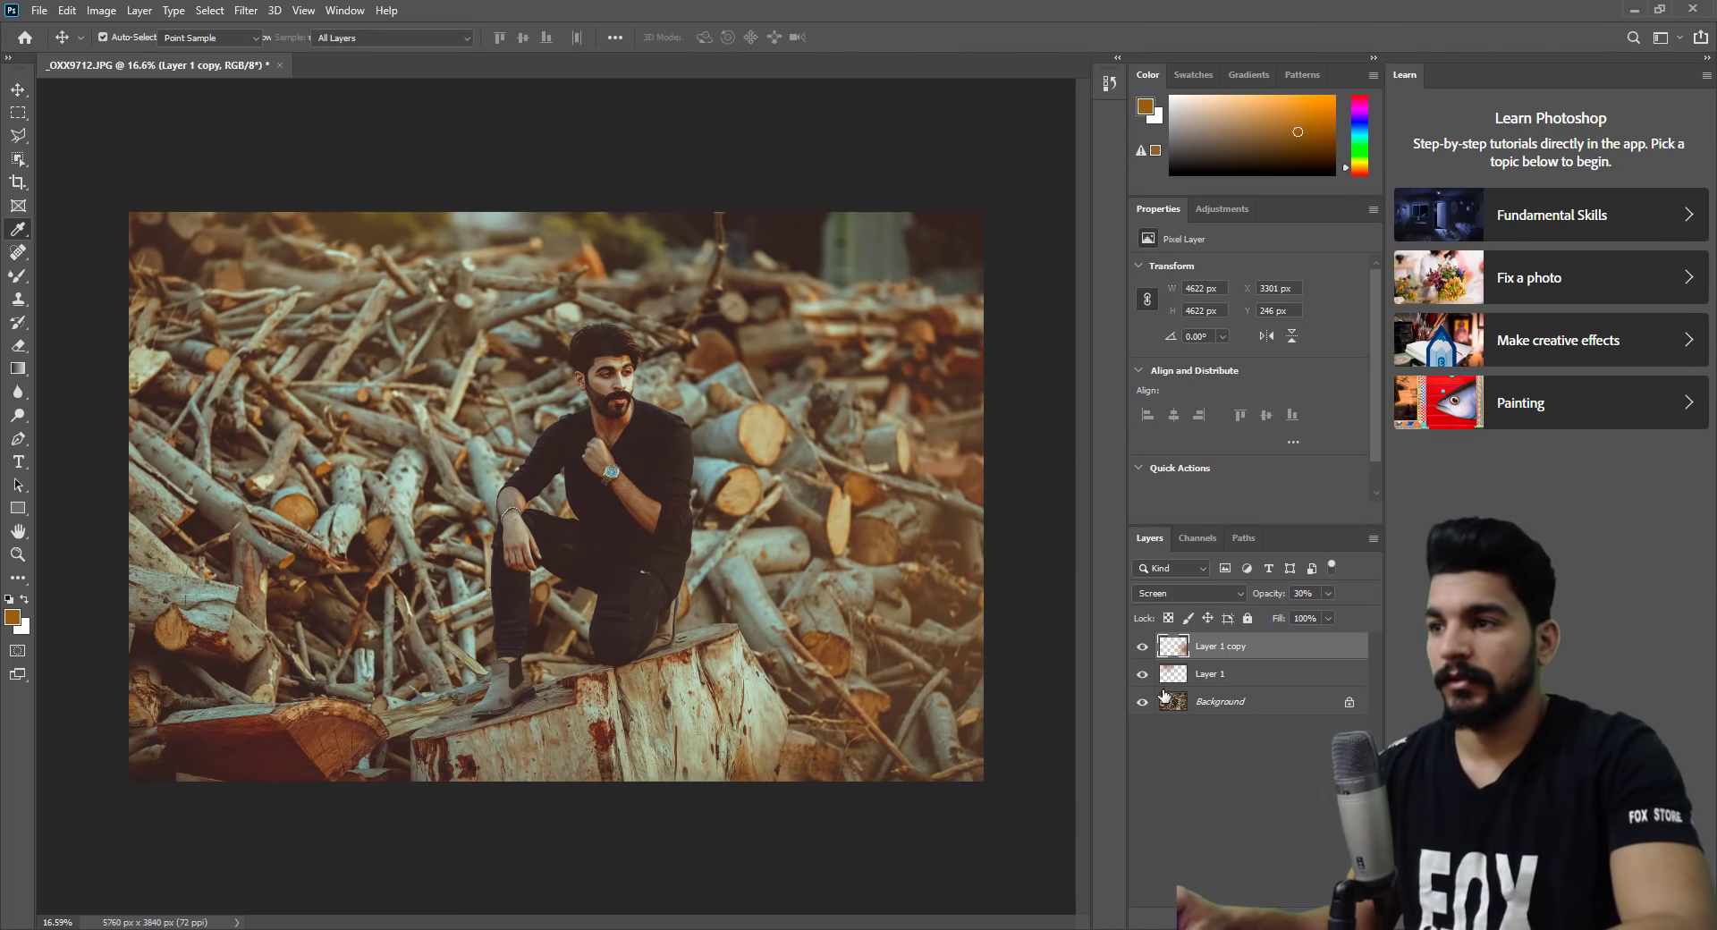
{"action": "key", "text": "ctrl+u"}
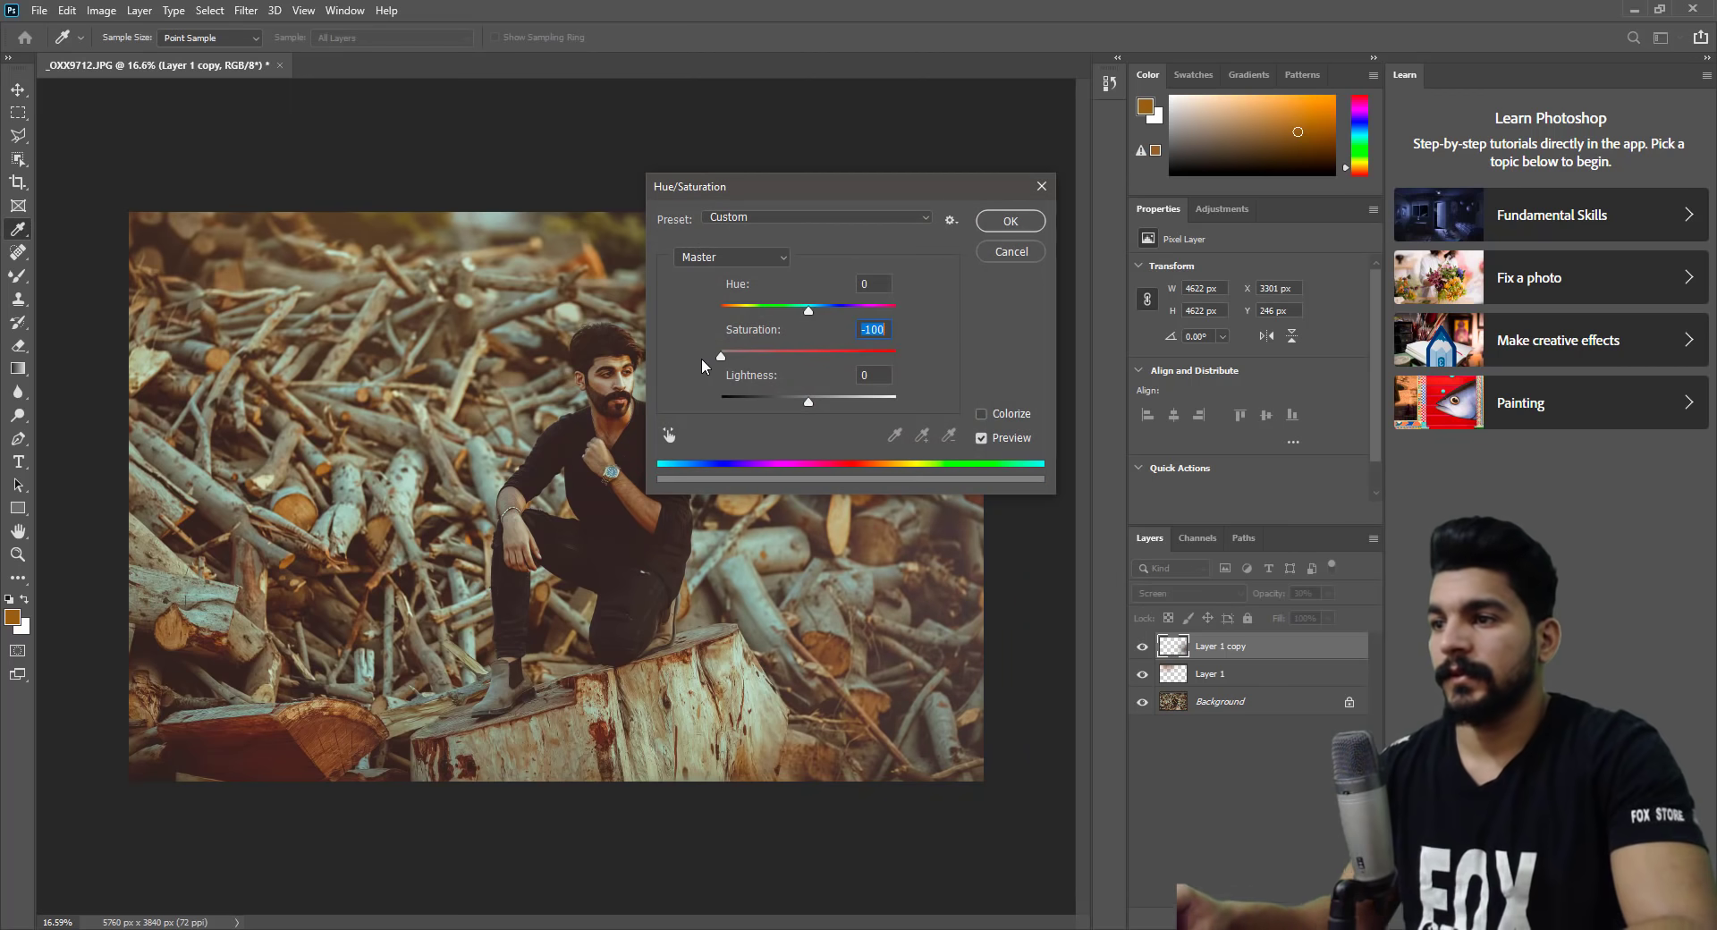
{"action": "key", "text": "Escape"}
{"action": "key", "text": "v"}
{"action": "key", "text": "z"}
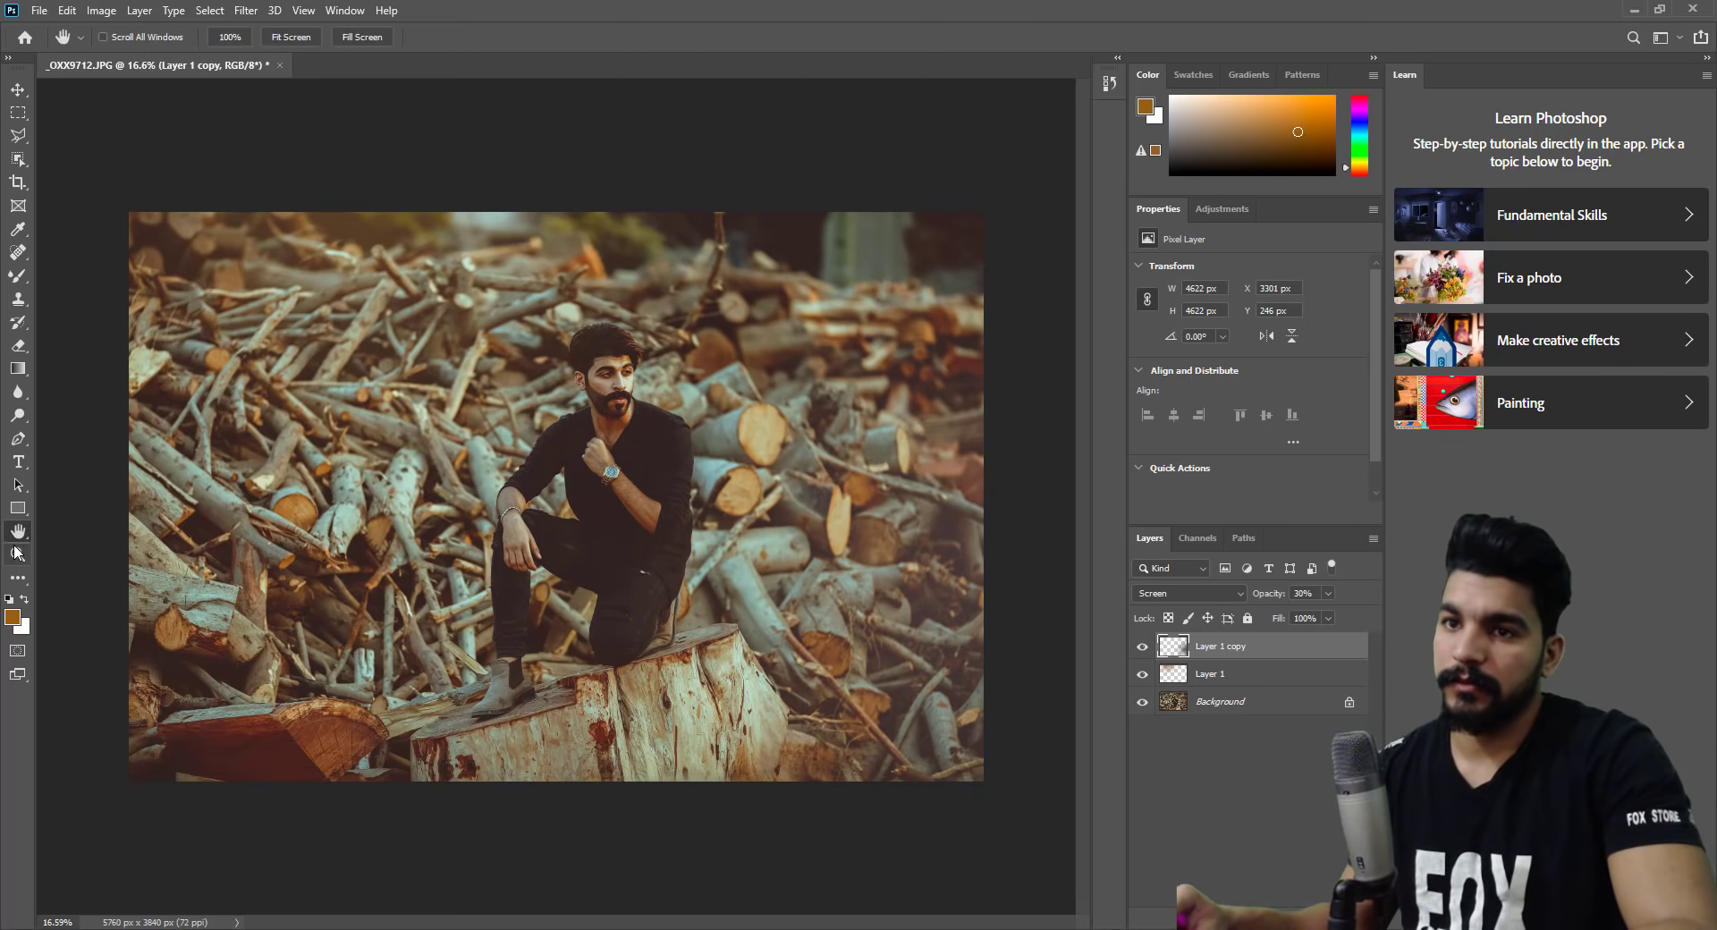
{"action": "mouse_move", "coordinate": [743, 360]}
{"action": "left_mouse_down"}
{"action": "mouse_move", "coordinate": [829, 367]}
{"action": "mouse_move", "coordinate": [771, 321]}
{"action": "left_mouse_up"}
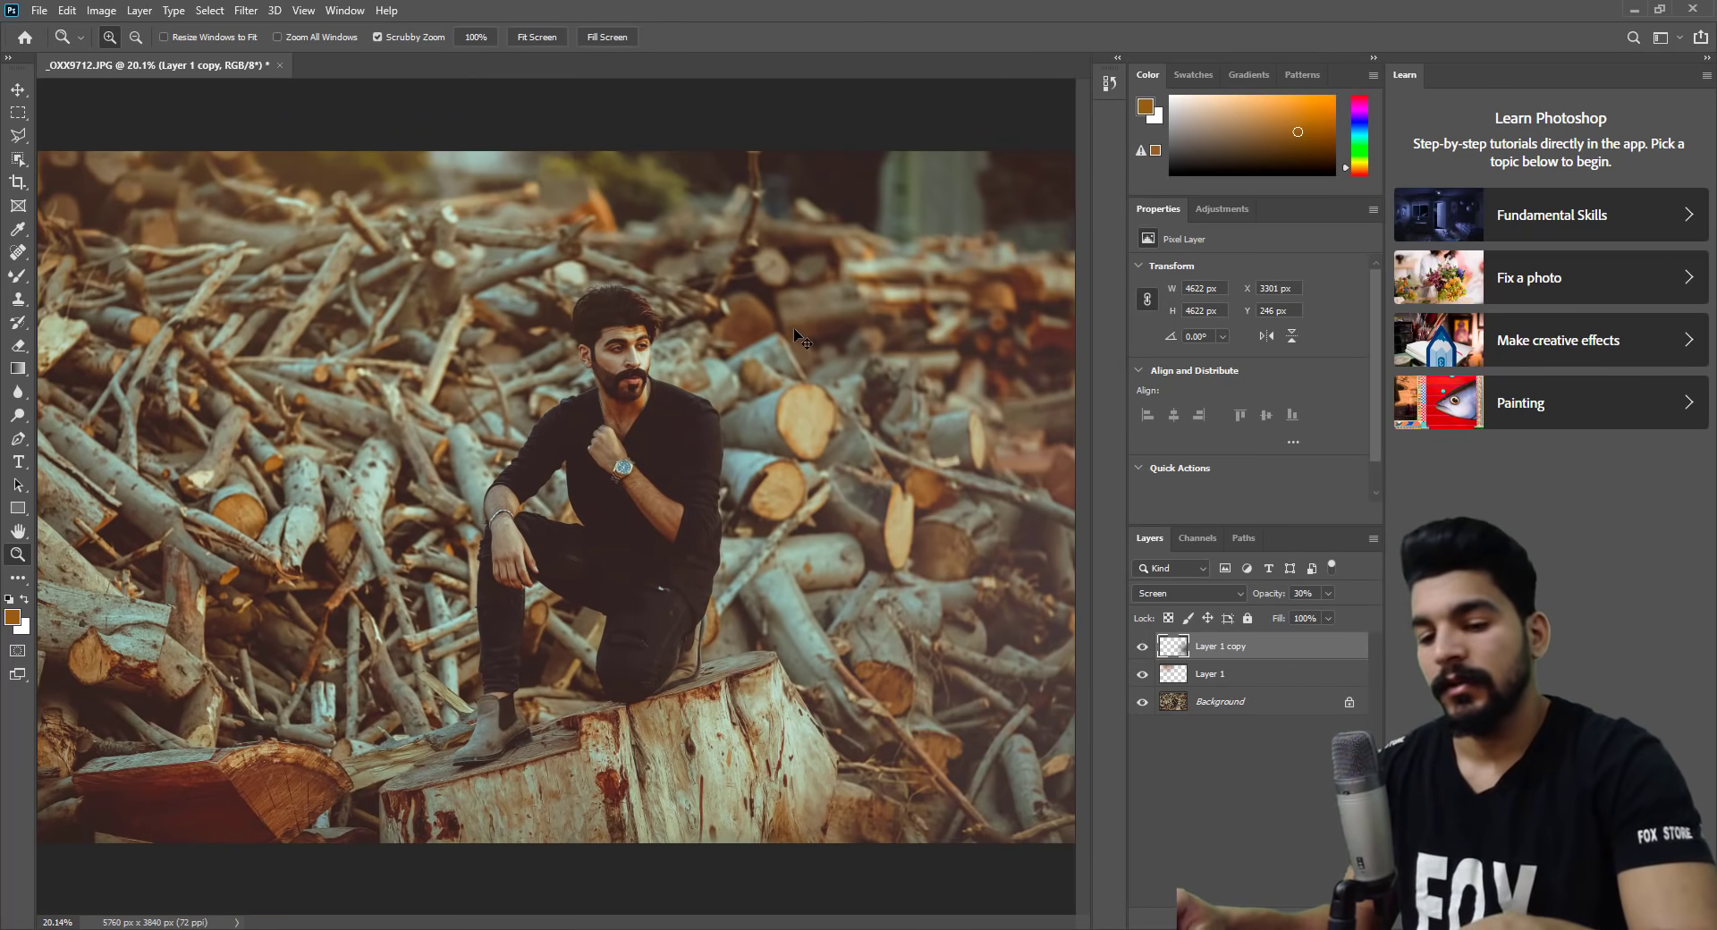
Flatten the image and sharpen it with Unsharp Mask at amount 98, radius 1.7.
{"action": "left_click", "coordinate": [1374, 538]}
{"action": "left_click", "coordinate": [1431, 821]}
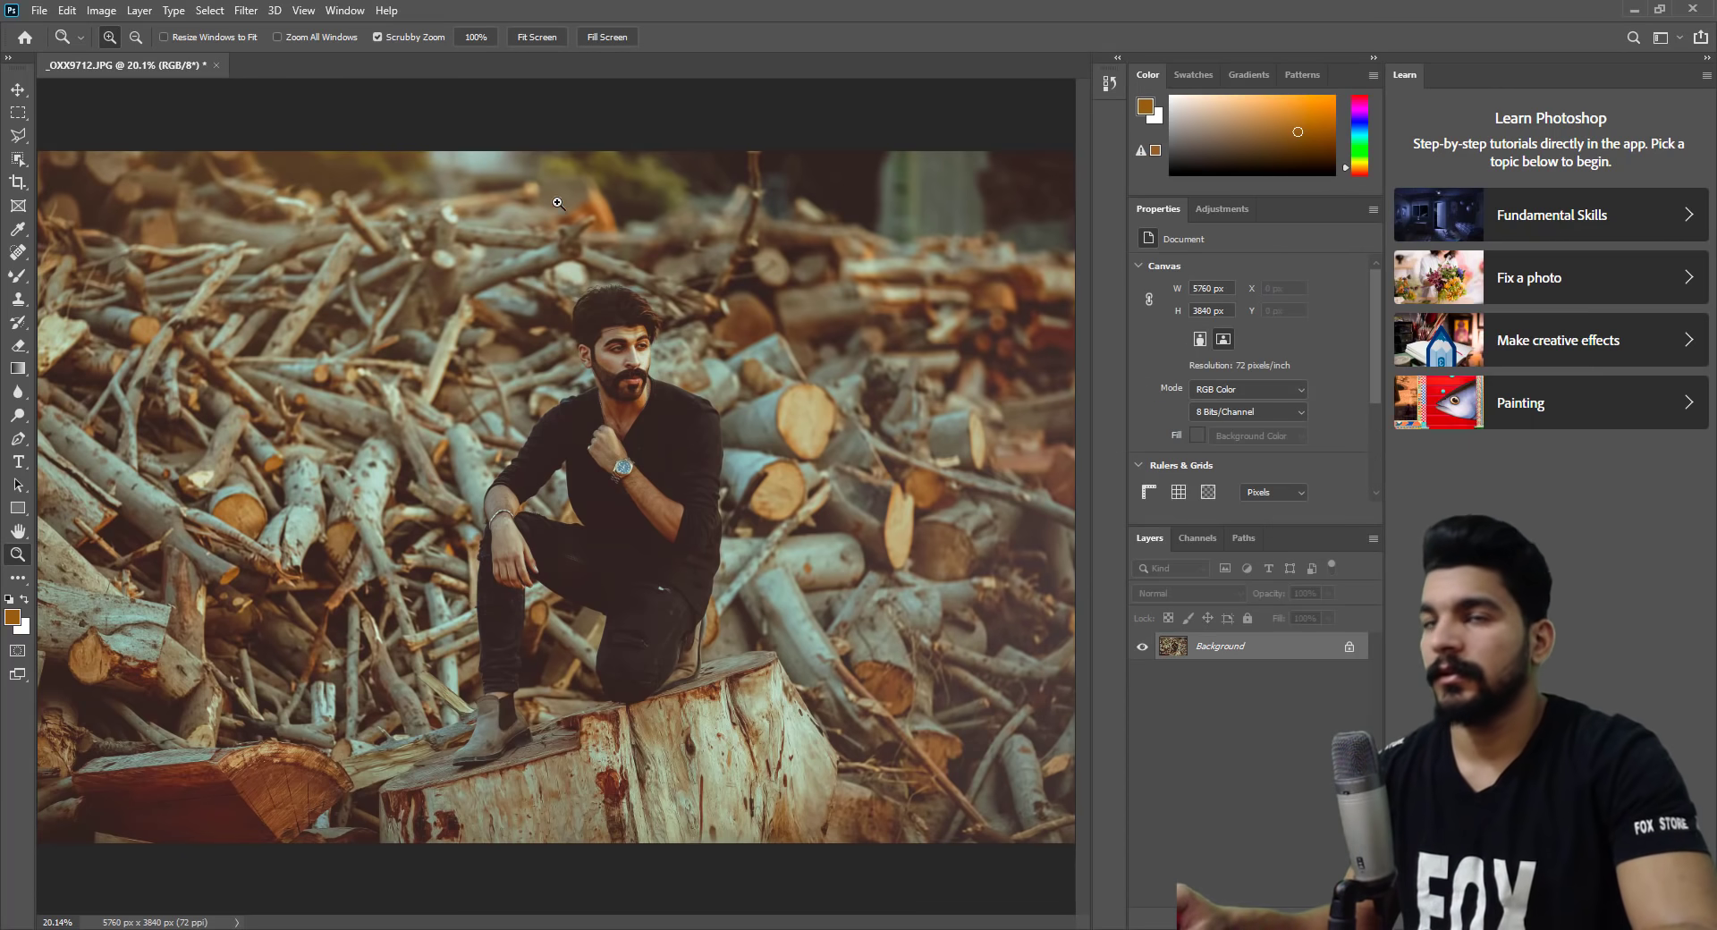
{"action": "left_click", "coordinate": [245, 10]}
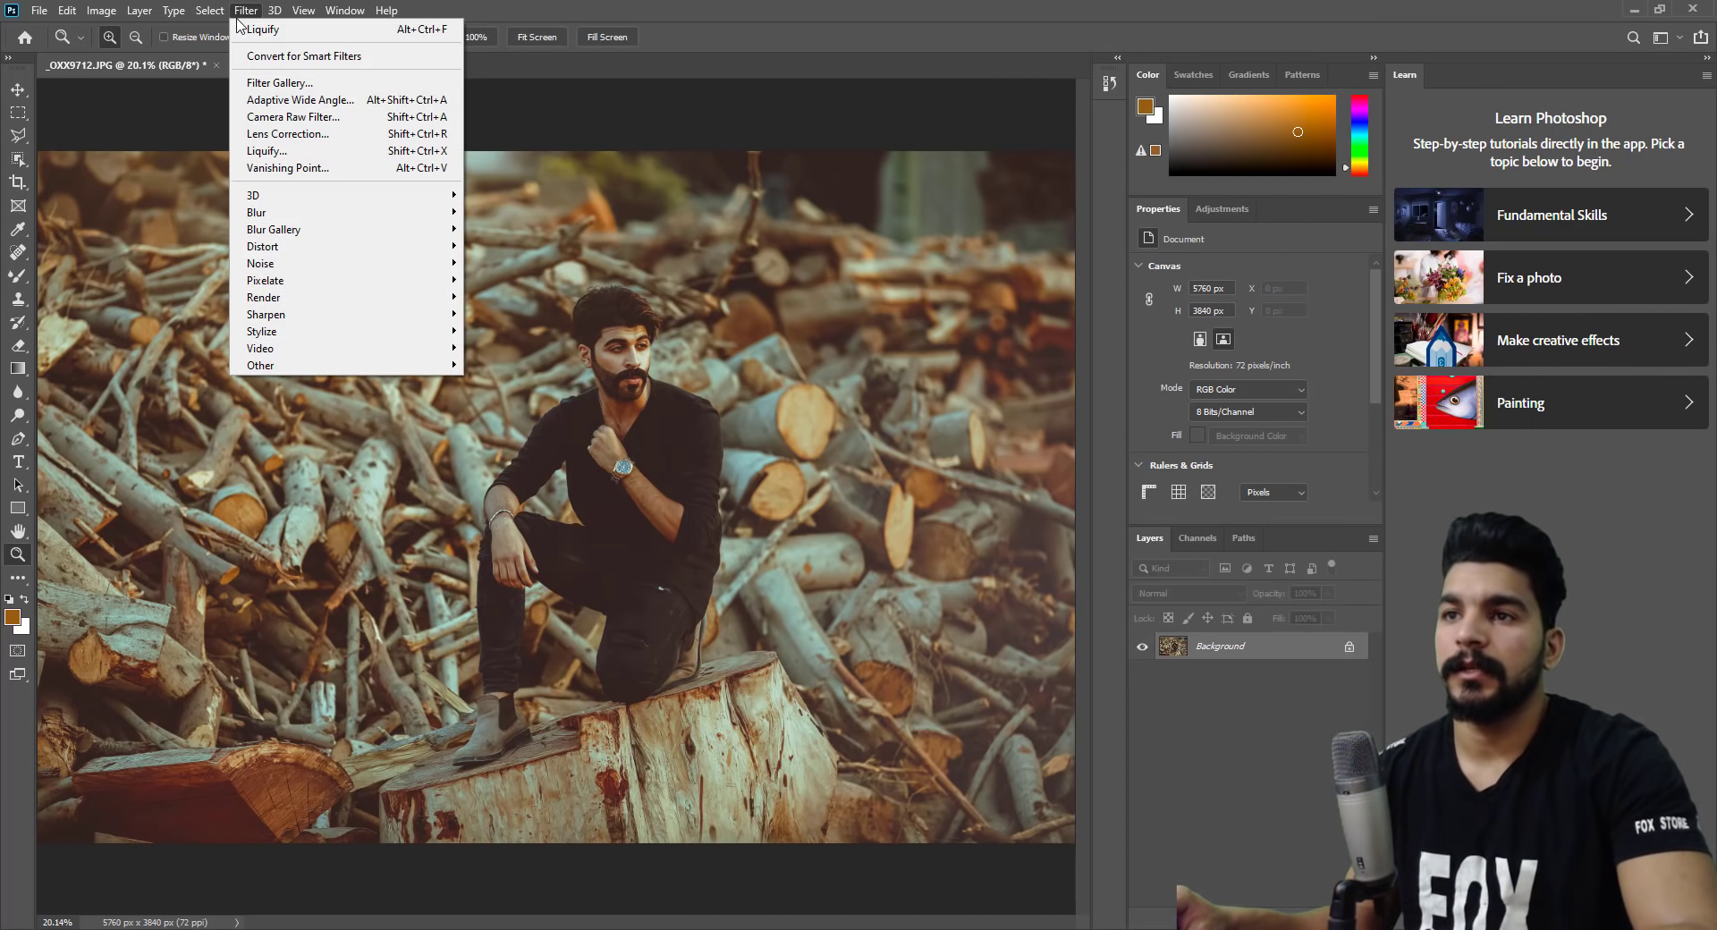
{"action": "mouse_move", "coordinate": [341, 314]}
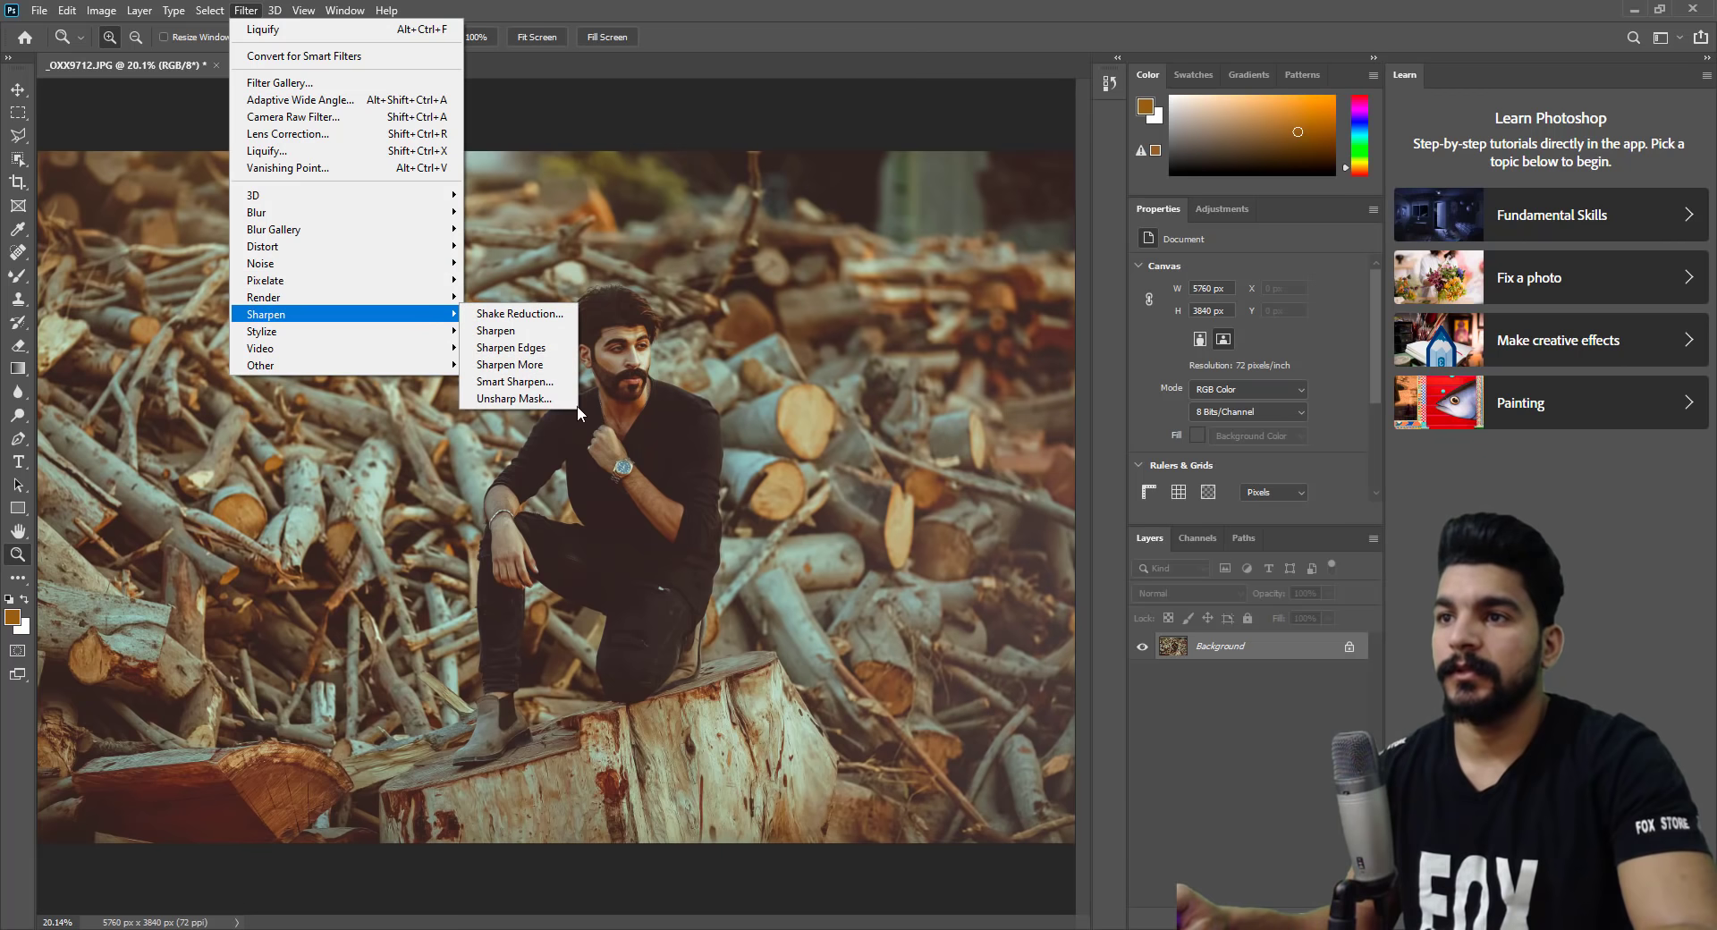
{"action": "left_click", "coordinate": [570, 400]}
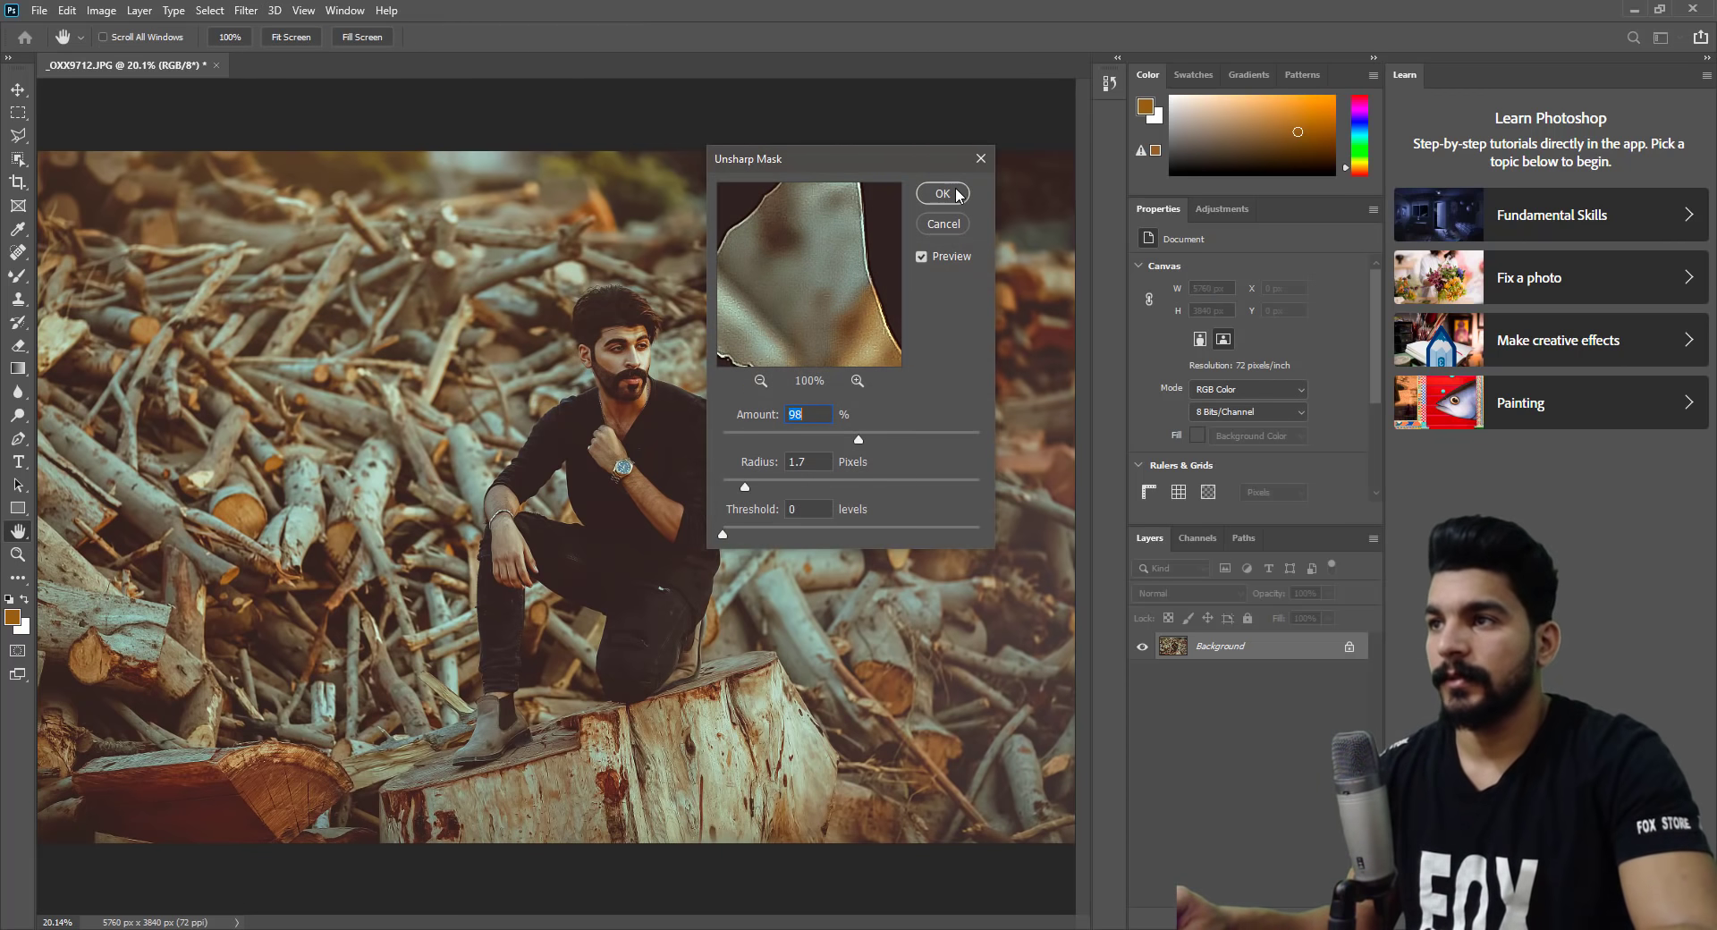
{"action": "left_click", "coordinate": [942, 193]}
Zoom in to inspect the sharpening, then fit the whole photo back on screen.
{"action": "key", "text": "z"}
{"action": "left_click", "coordinate": [681, 353]}
{"action": "right_click", "coordinate": [681, 353]}
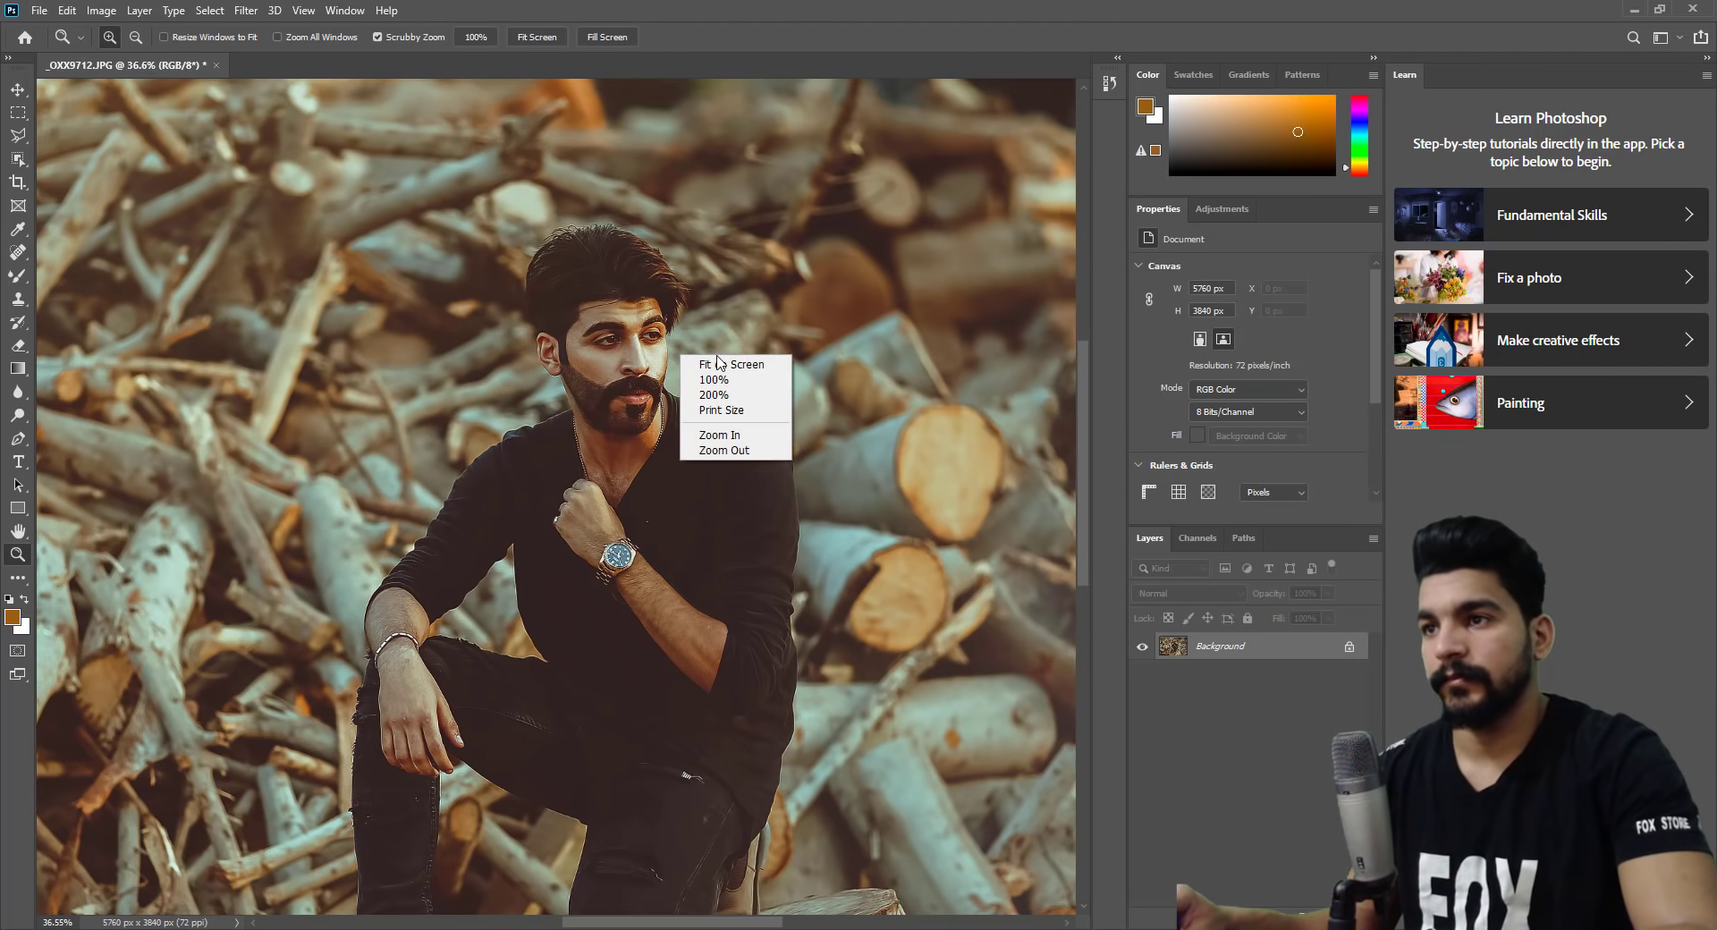
{"action": "left_click", "coordinate": [715, 369]}
{"action": "scroll", "coordinate": [696, 393], "scroll_direction": "down", "scroll_amount": 2}
{"action": "scroll", "coordinate": [697, 394], "scroll_direction": "up", "scroll_amount": 1}
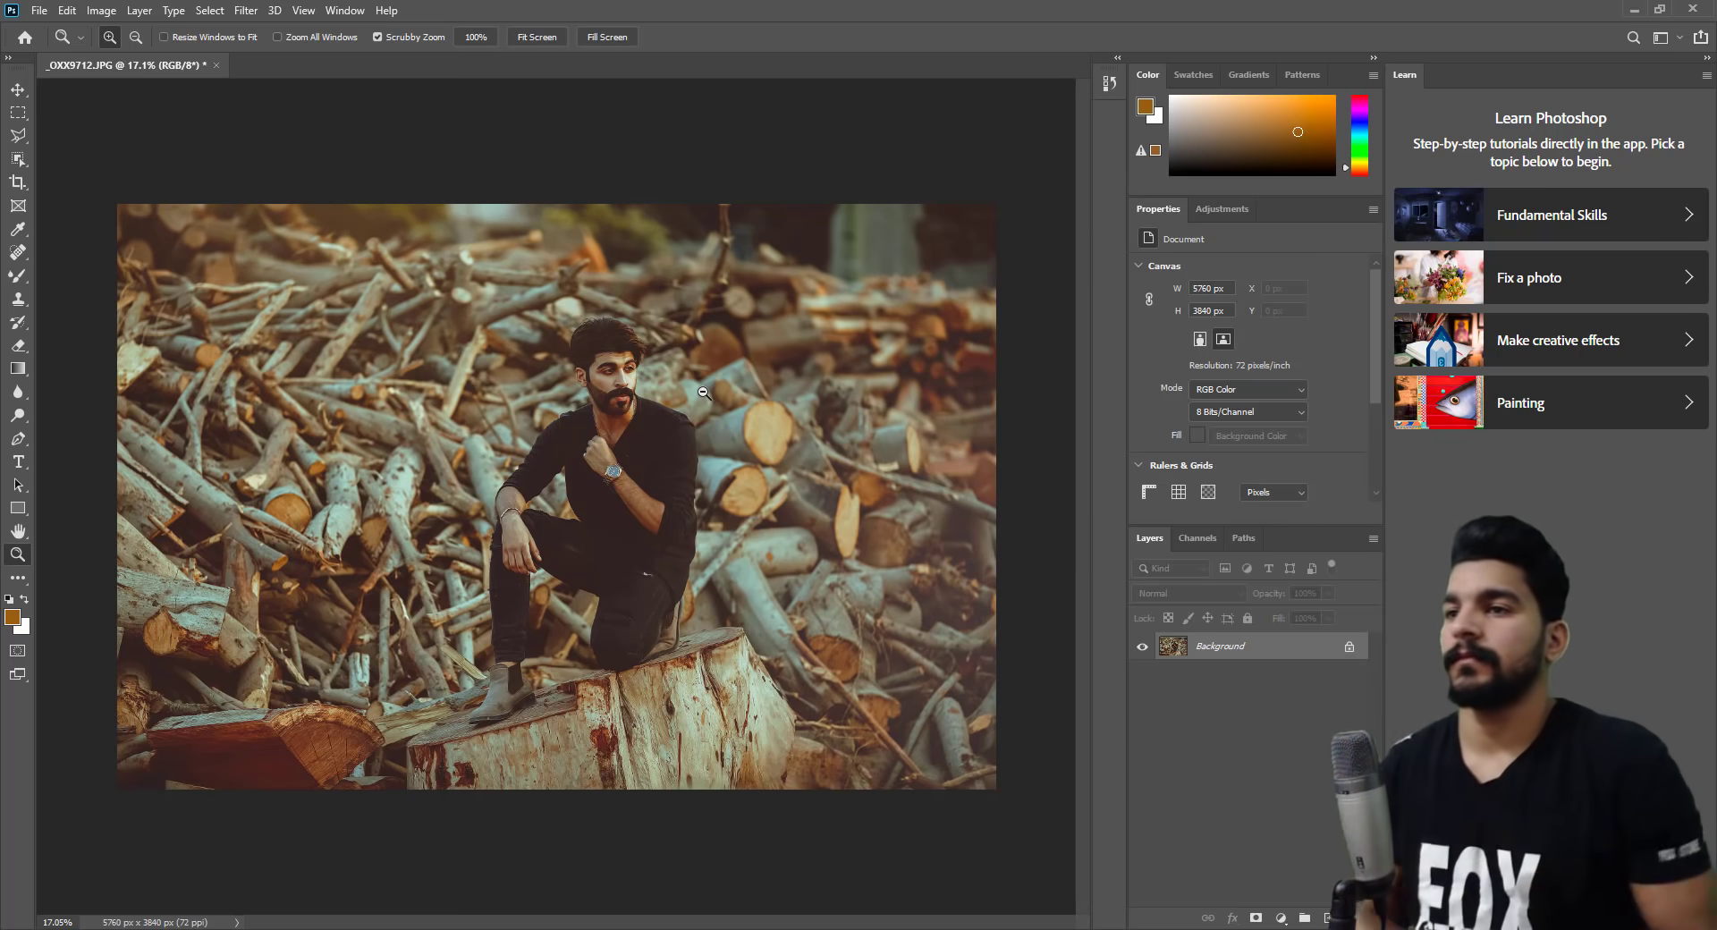
Save a JPEG copy named _OXX9712 copy.jpg at quality 8.
{"action": "left_click", "coordinate": [39, 10]}
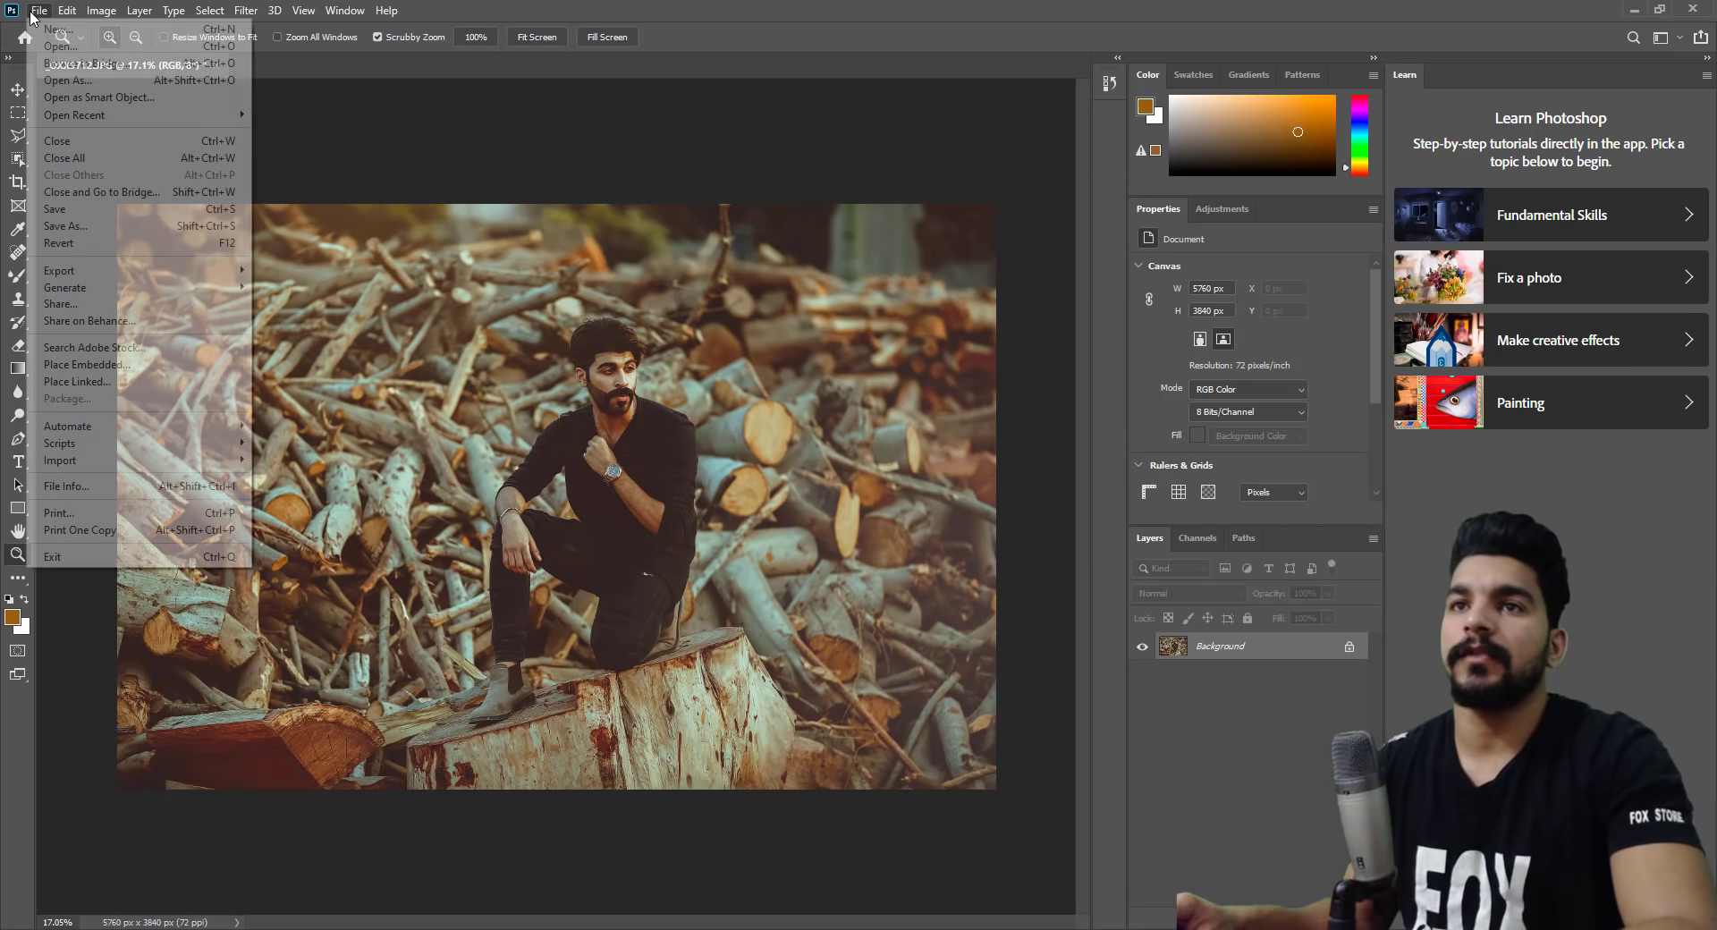
{"action": "left_click", "coordinate": [104, 229]}
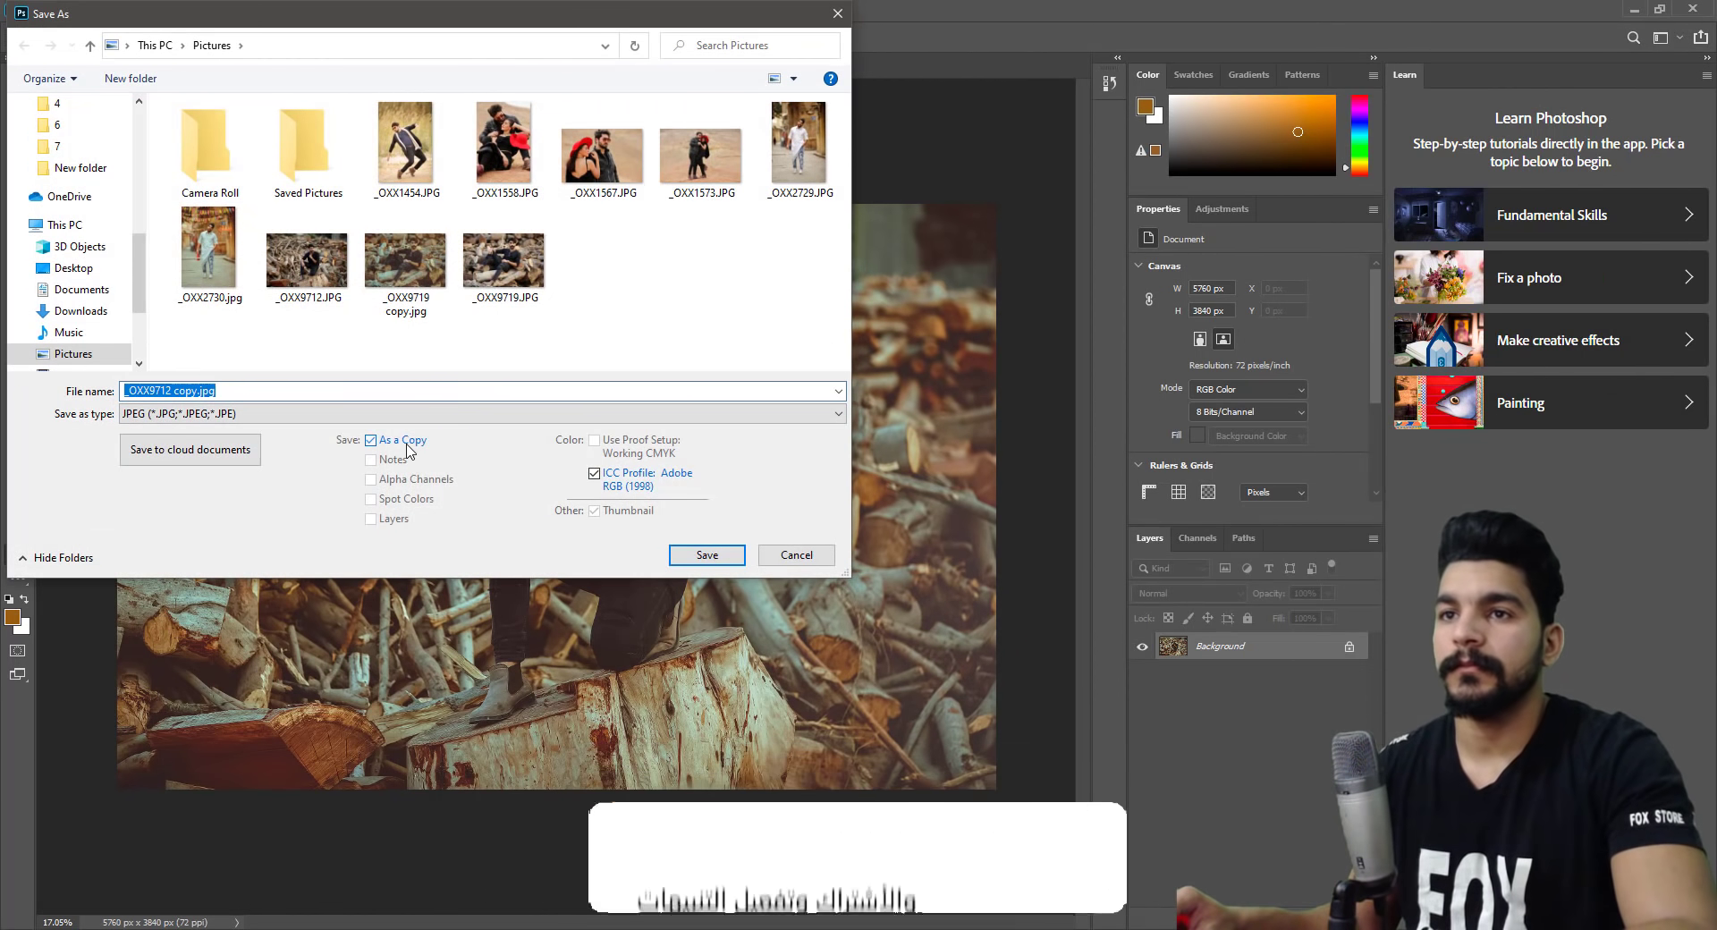
{"action": "left_click", "coordinate": [706, 555]}
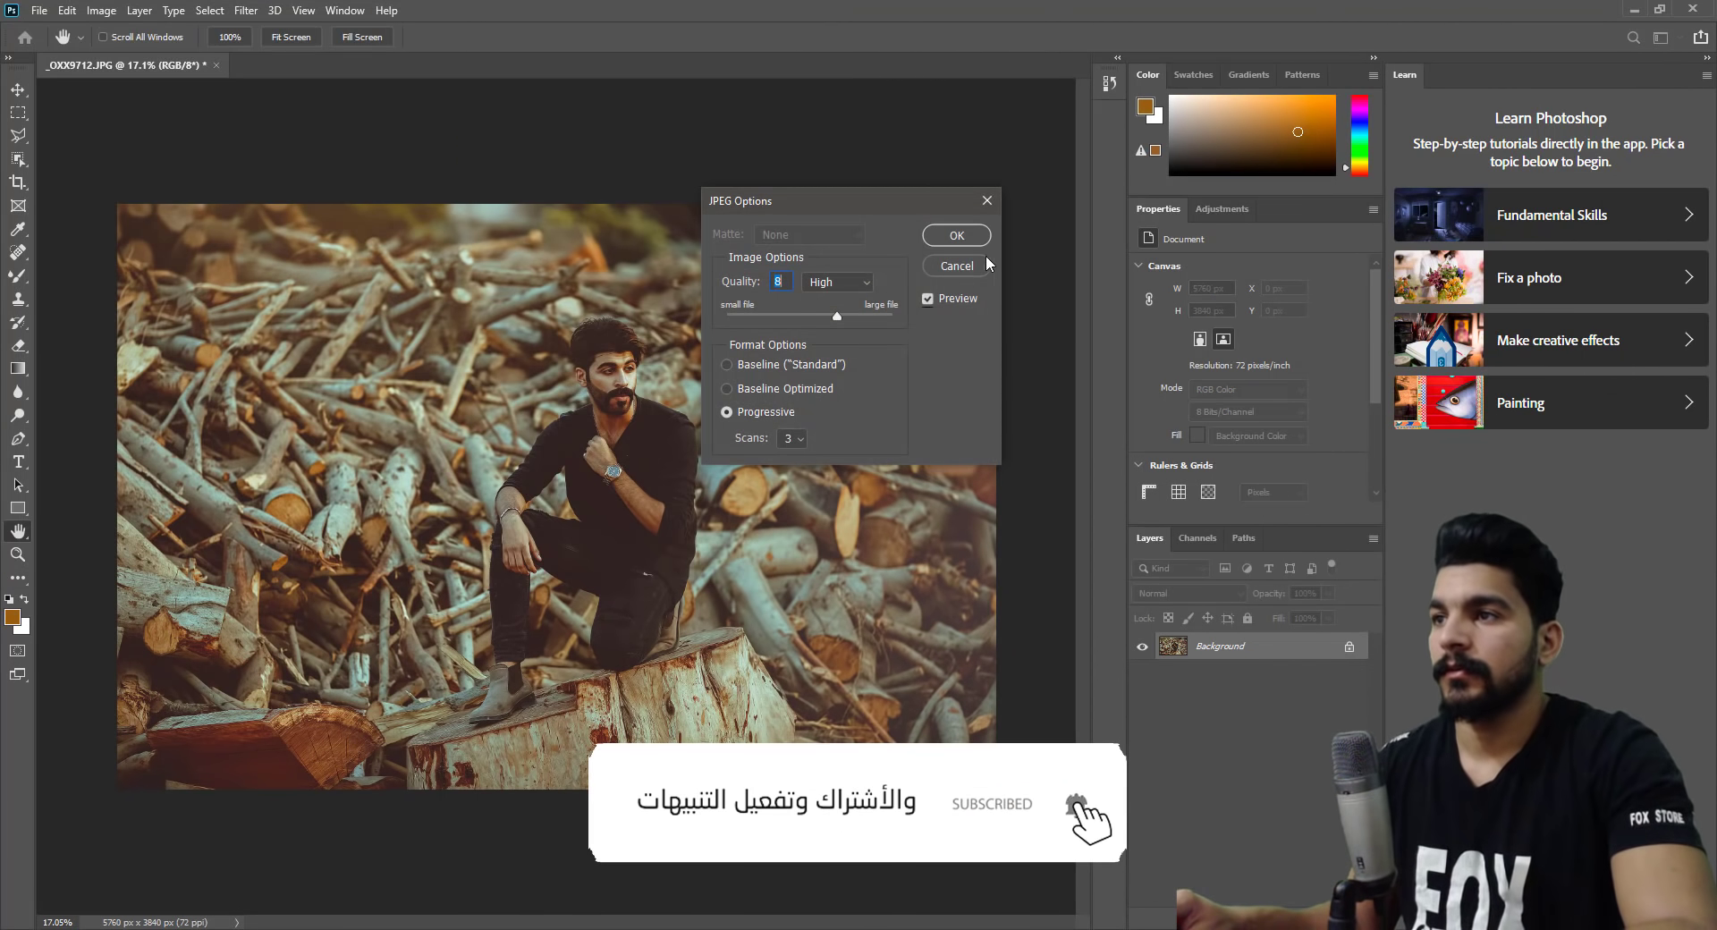
{"action": "left_click", "coordinate": [960, 237]}
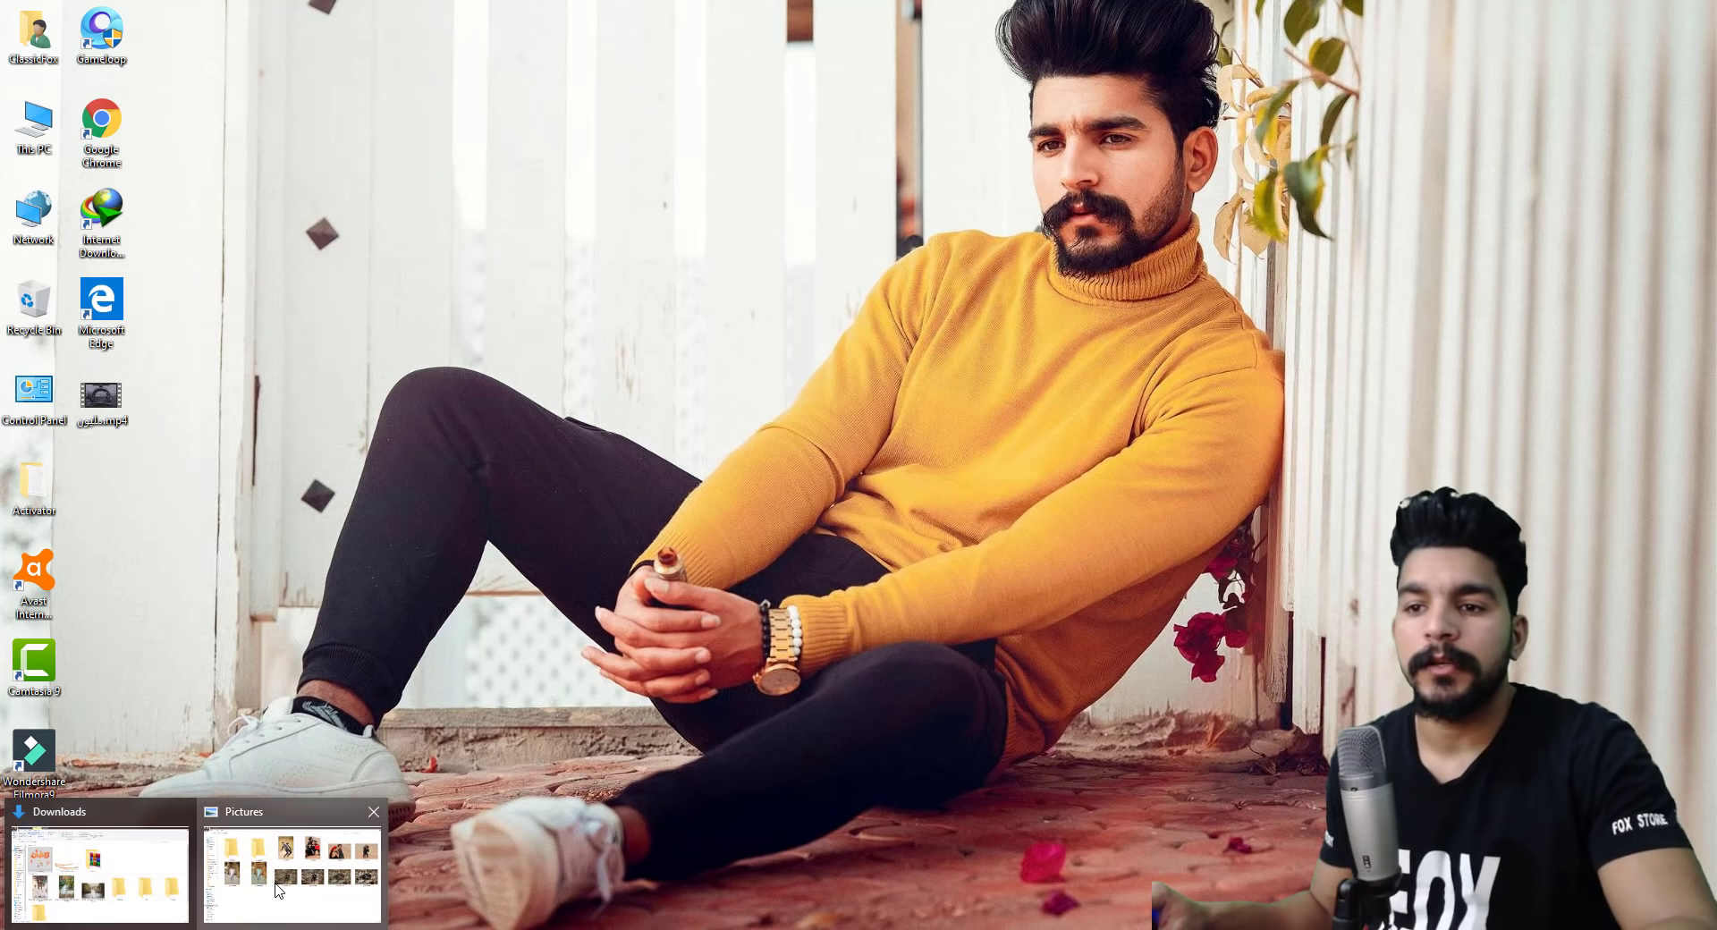
Drag _OXX1454.JPG from the Pictures folder into Photoshop to open it.
{"action": "left_click", "coordinate": [293, 867]}
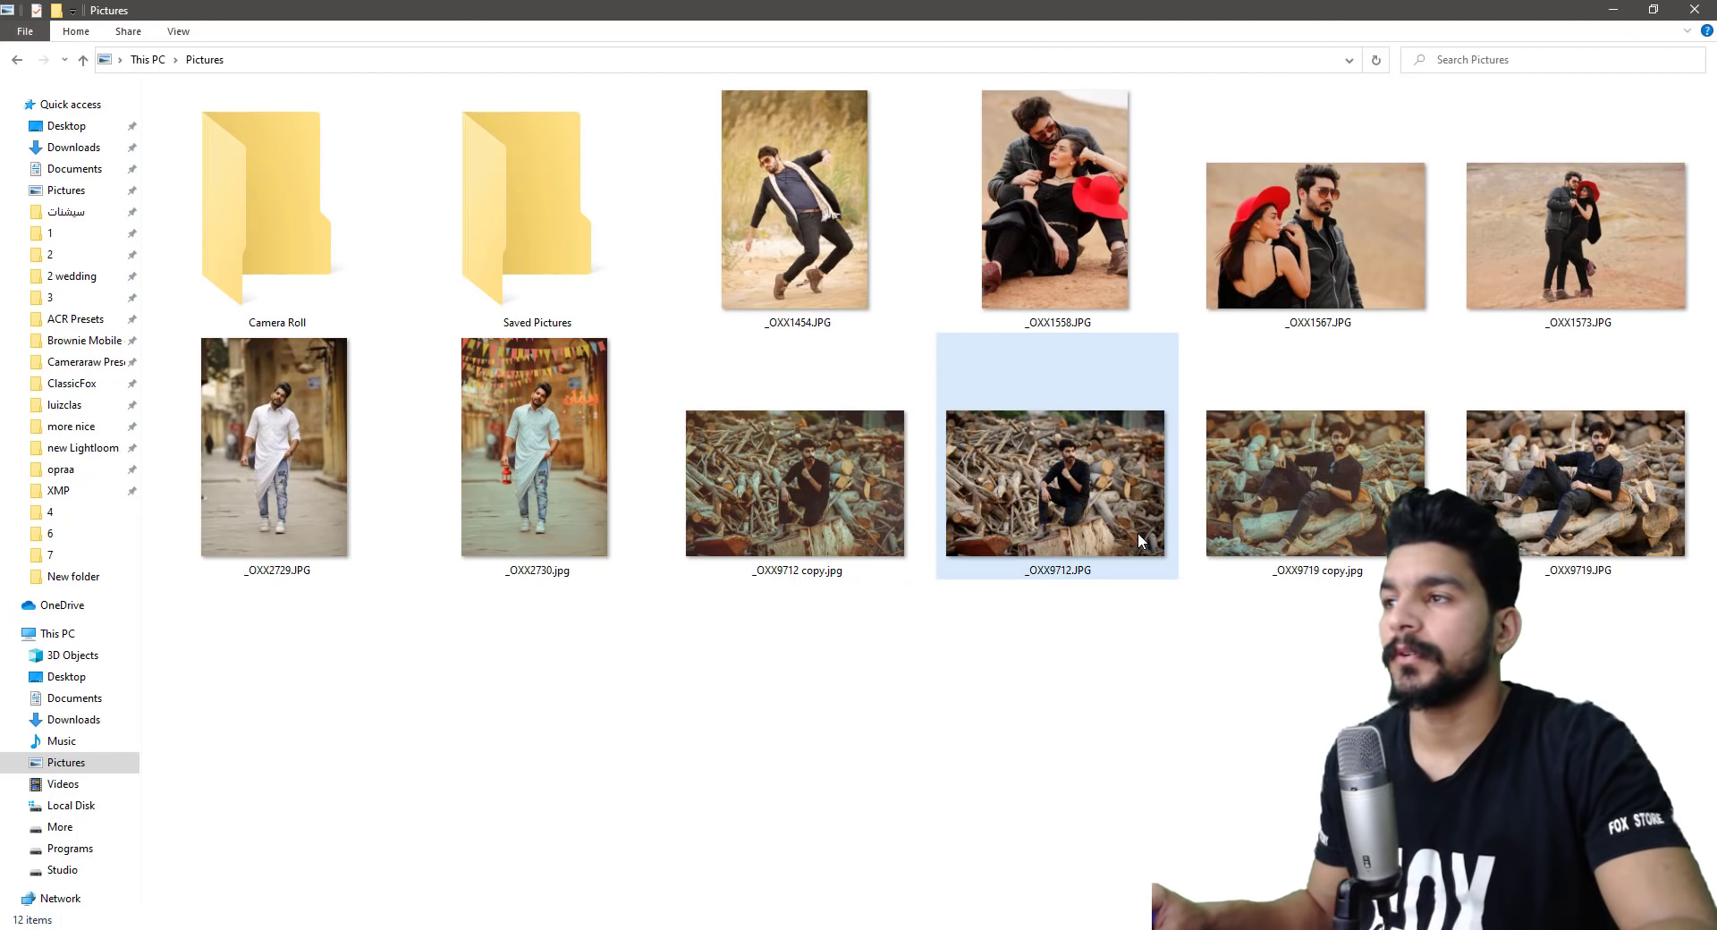
{"action": "left_click", "coordinate": [1060, 619]}
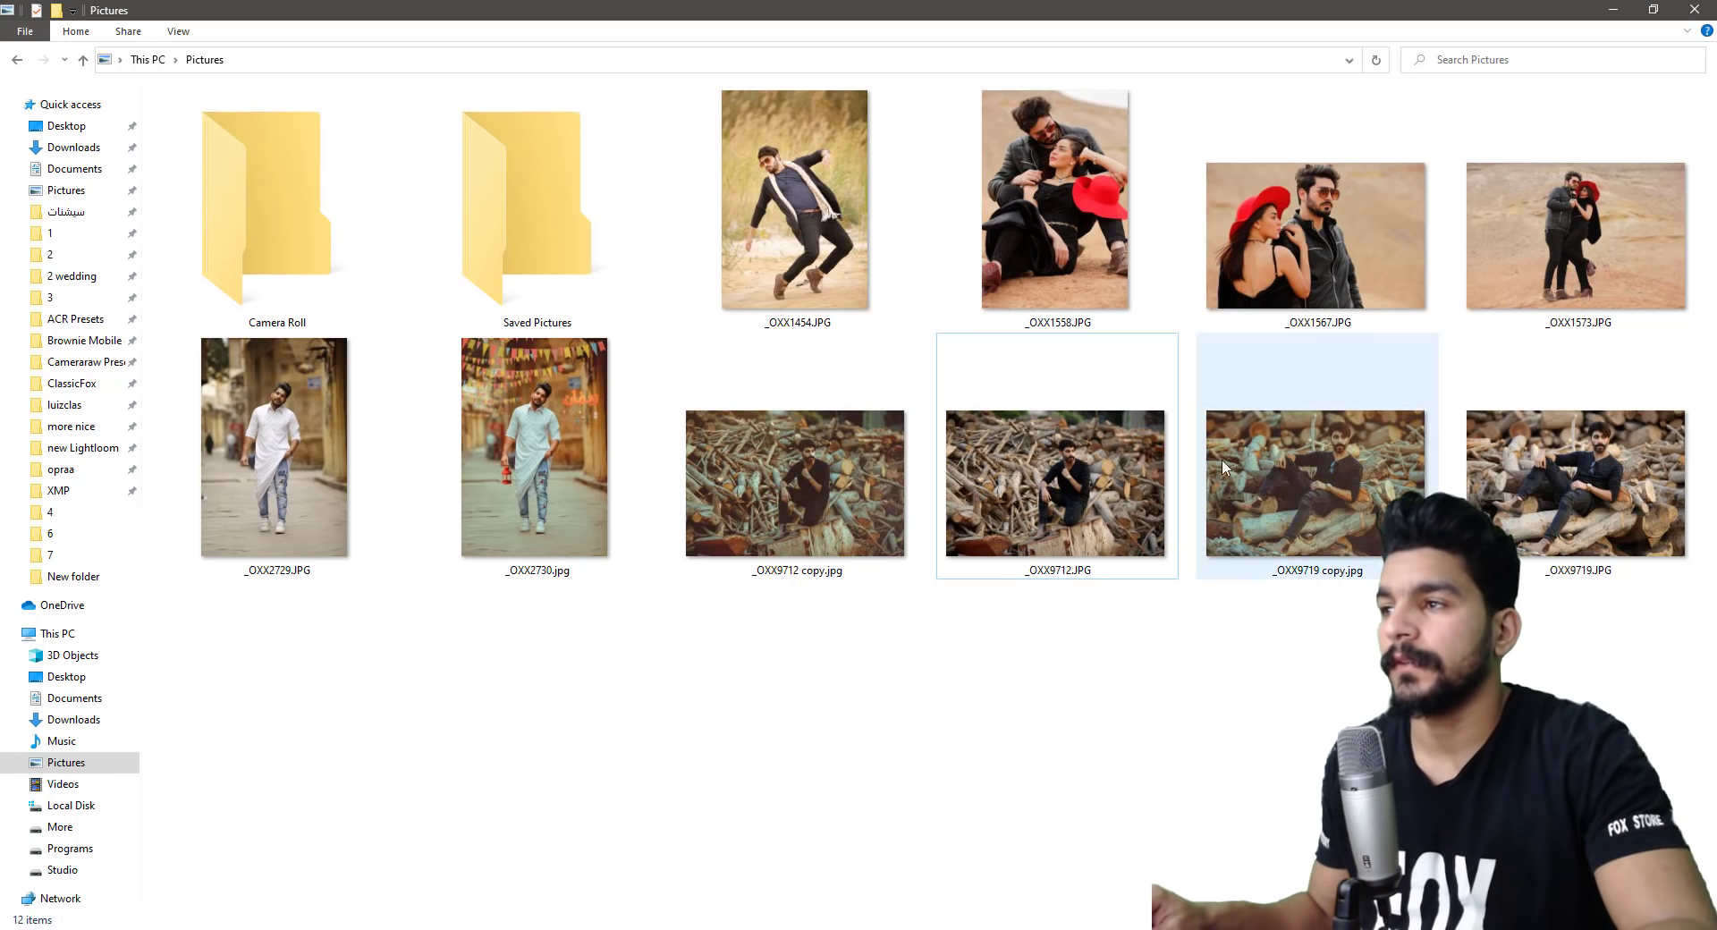
{"action": "left_click", "coordinate": [884, 292]}
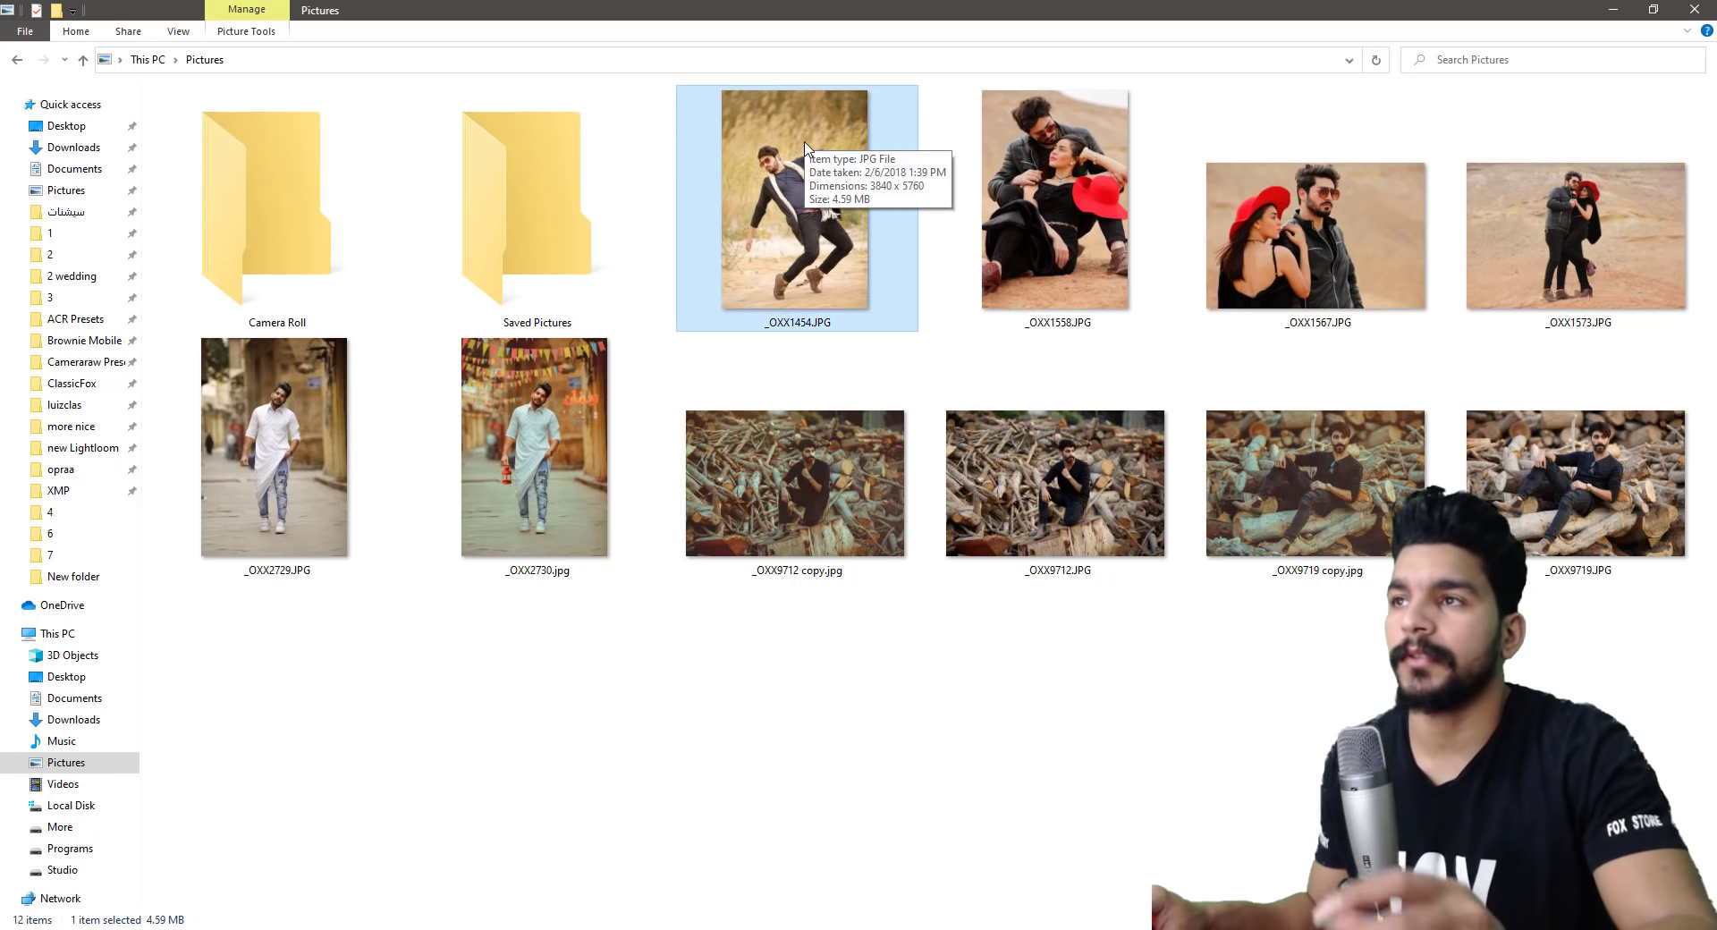
{"action": "mouse_move", "coordinate": [805, 148]}
{"action": "left_mouse_down"}
{"action": "mouse_move", "coordinate": [835, 366]}
{"action": "mouse_move", "coordinate": [775, 54]}
{"action": "left_mouse_up"}
{"action": "key", "text": "alt+Tab"}
{"action": "key", "text": "Tab"}
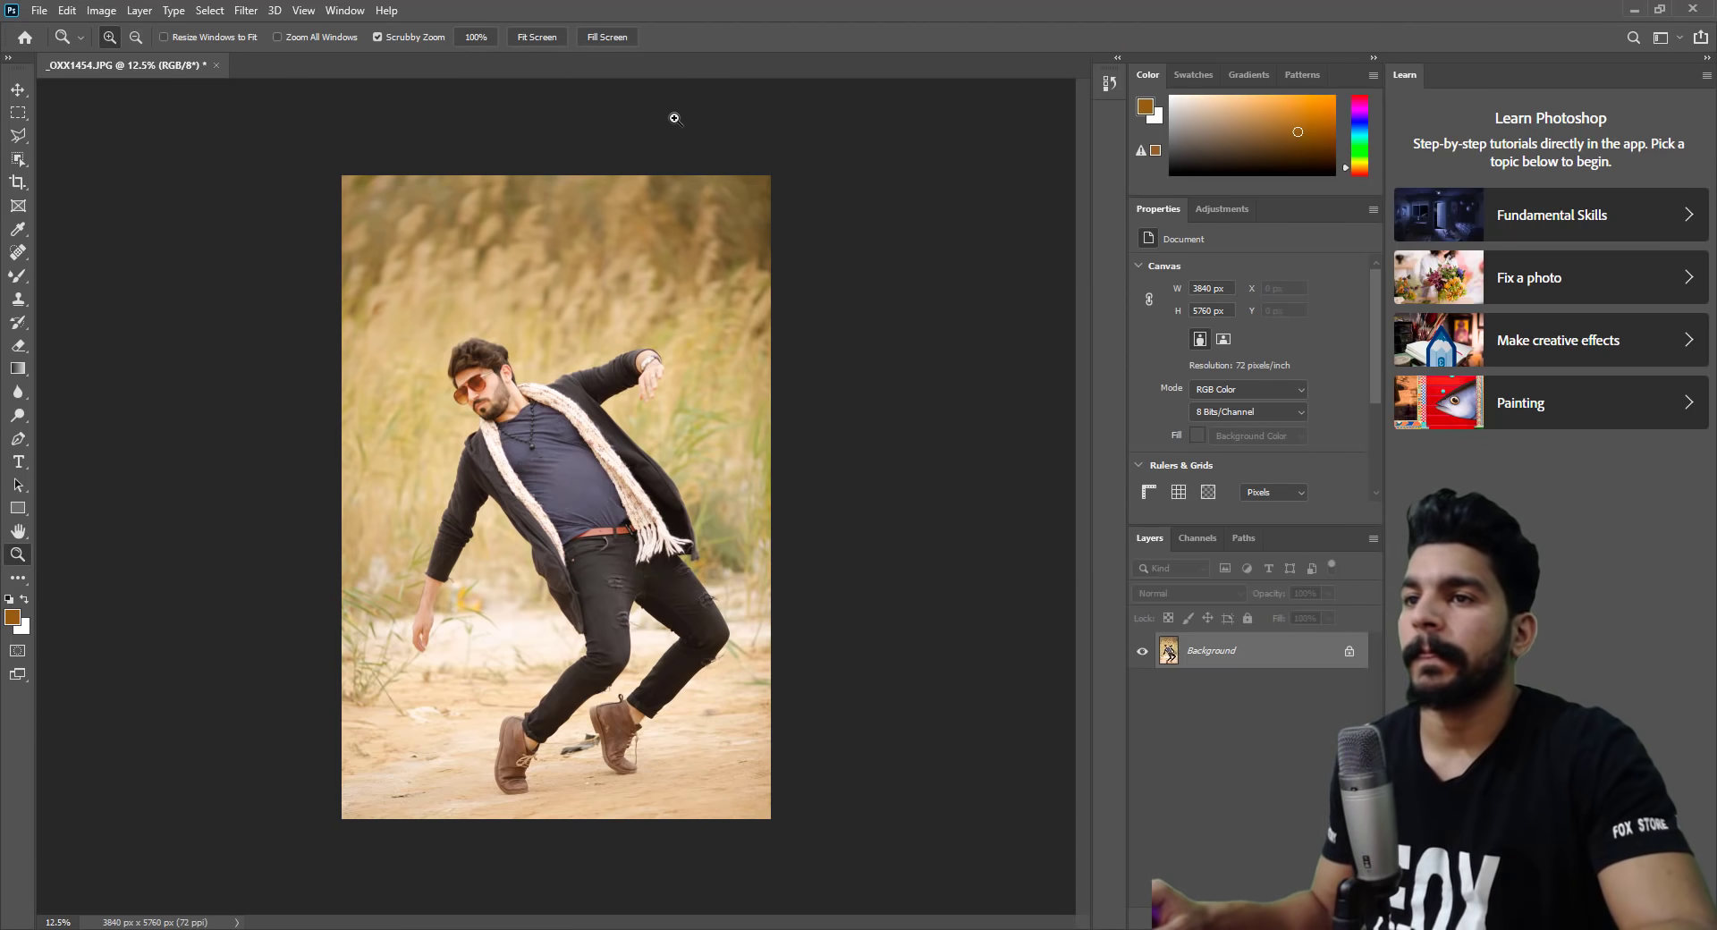
Fit _OXX1454.JPG on screen and open it in the Camera Raw Filter.
{"action": "left_click_drag", "start_coordinate": [488, 395], "coordinate": [563, 381]}
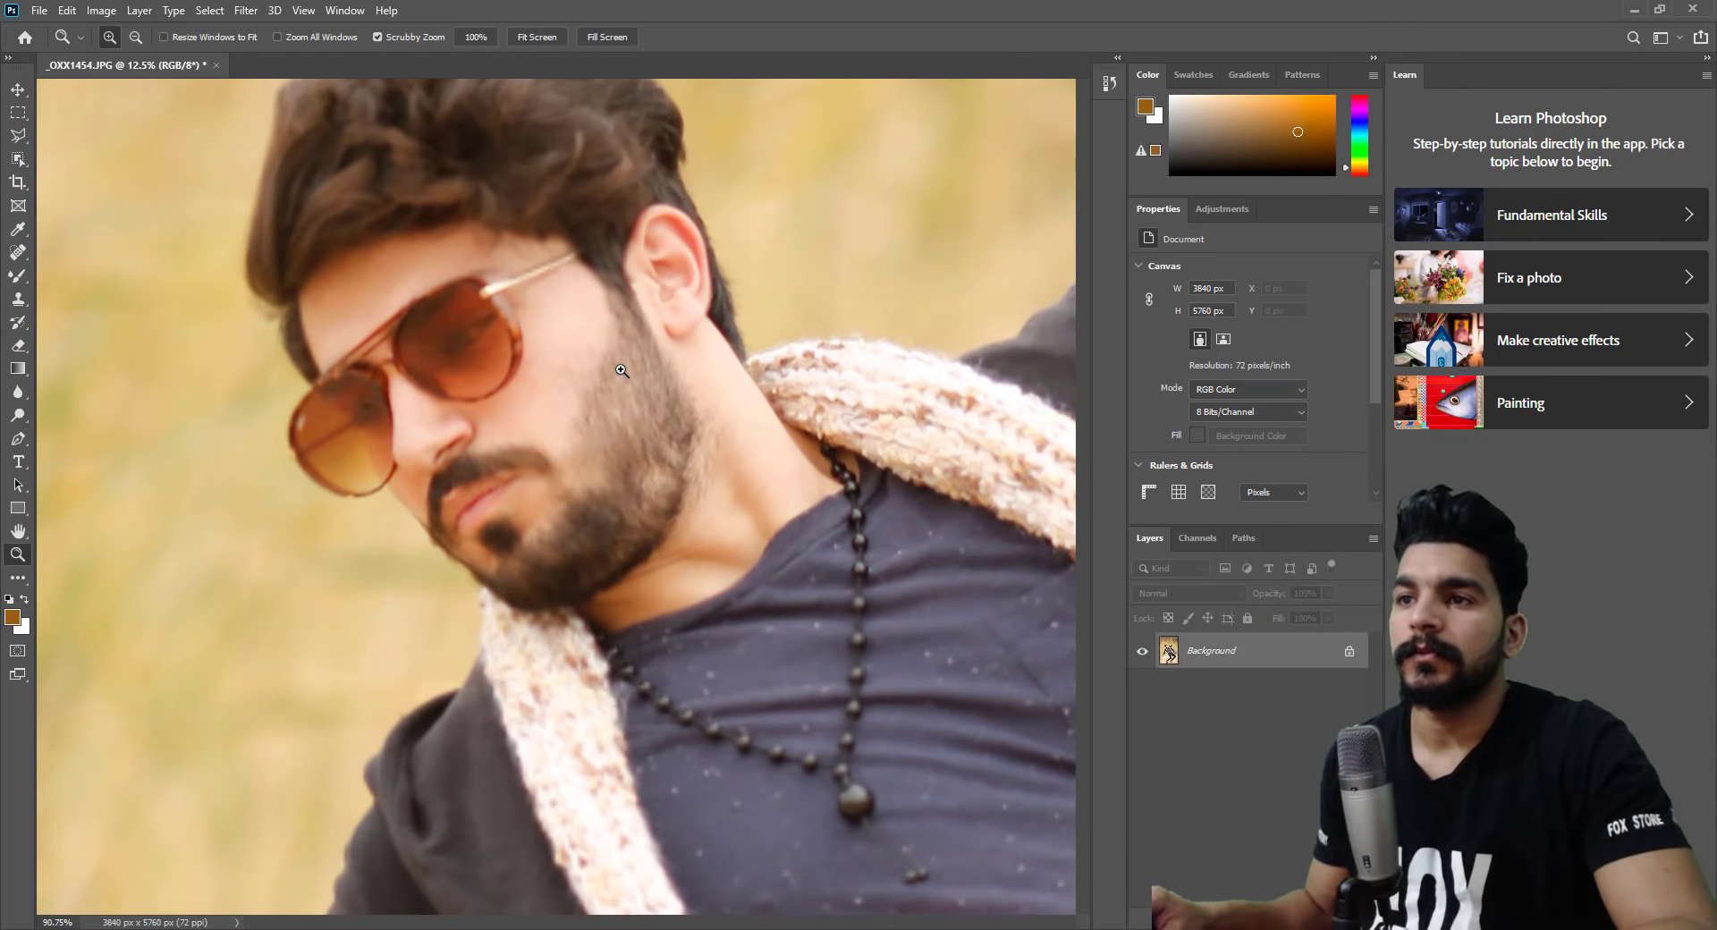
{"action": "right_click", "coordinate": [563, 381]}
{"action": "left_click", "coordinate": [592, 388]}
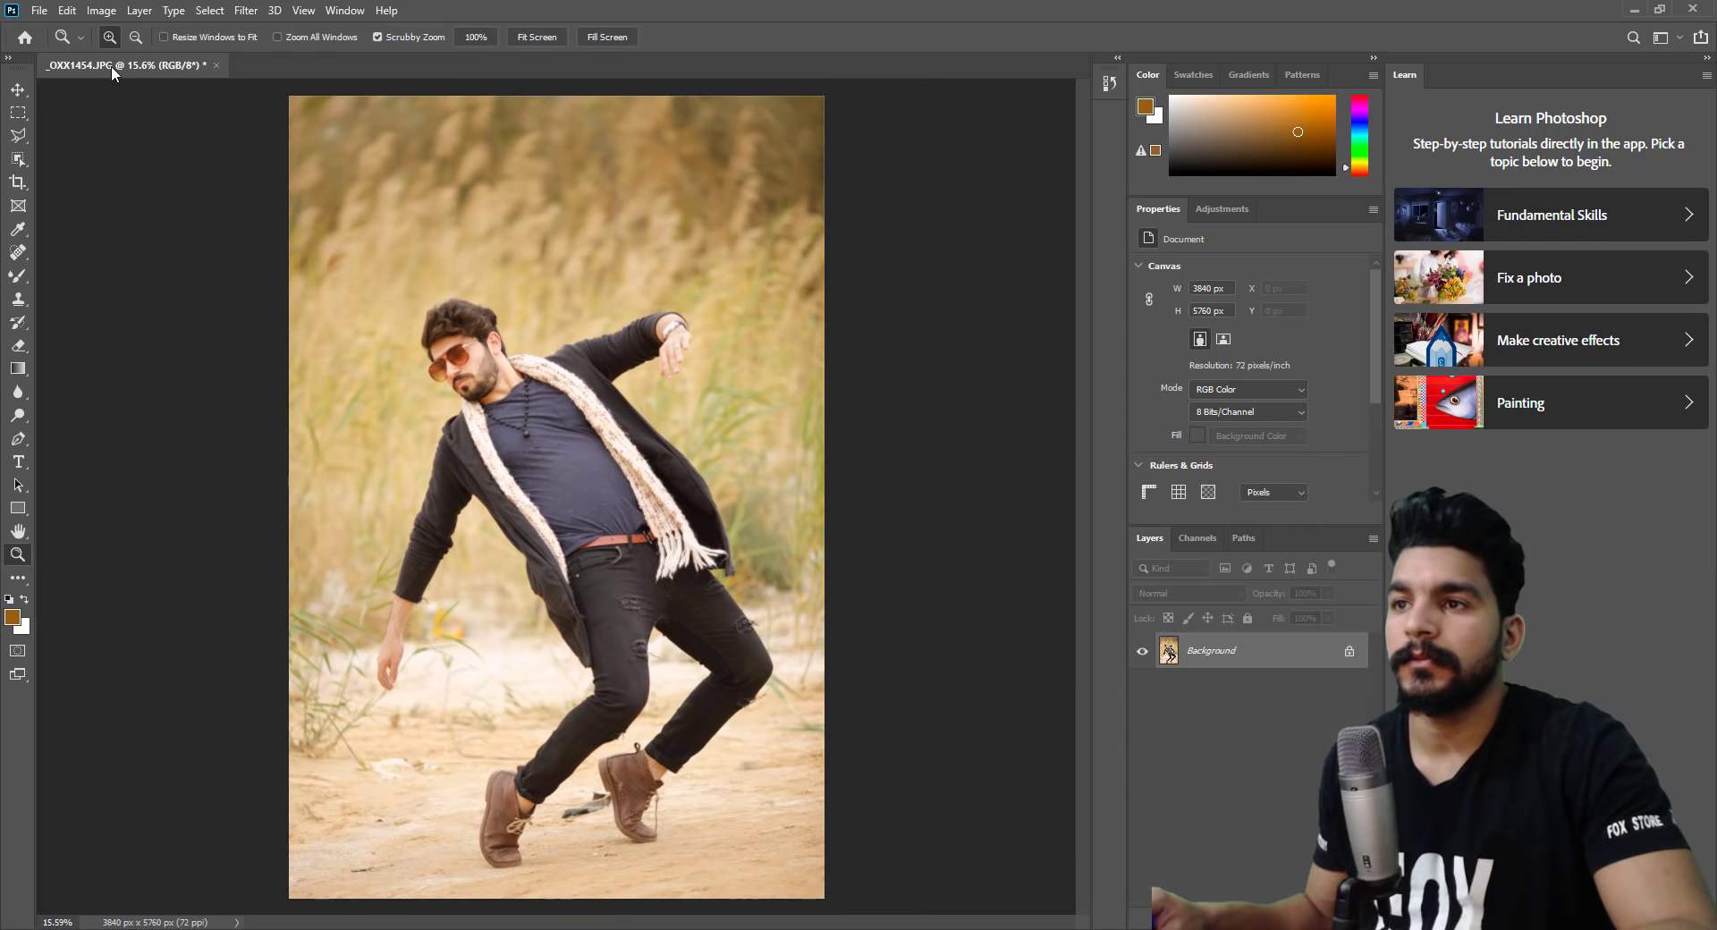
{"action": "left_click", "coordinate": [246, 11]}
{"action": "left_click", "coordinate": [295, 115]}
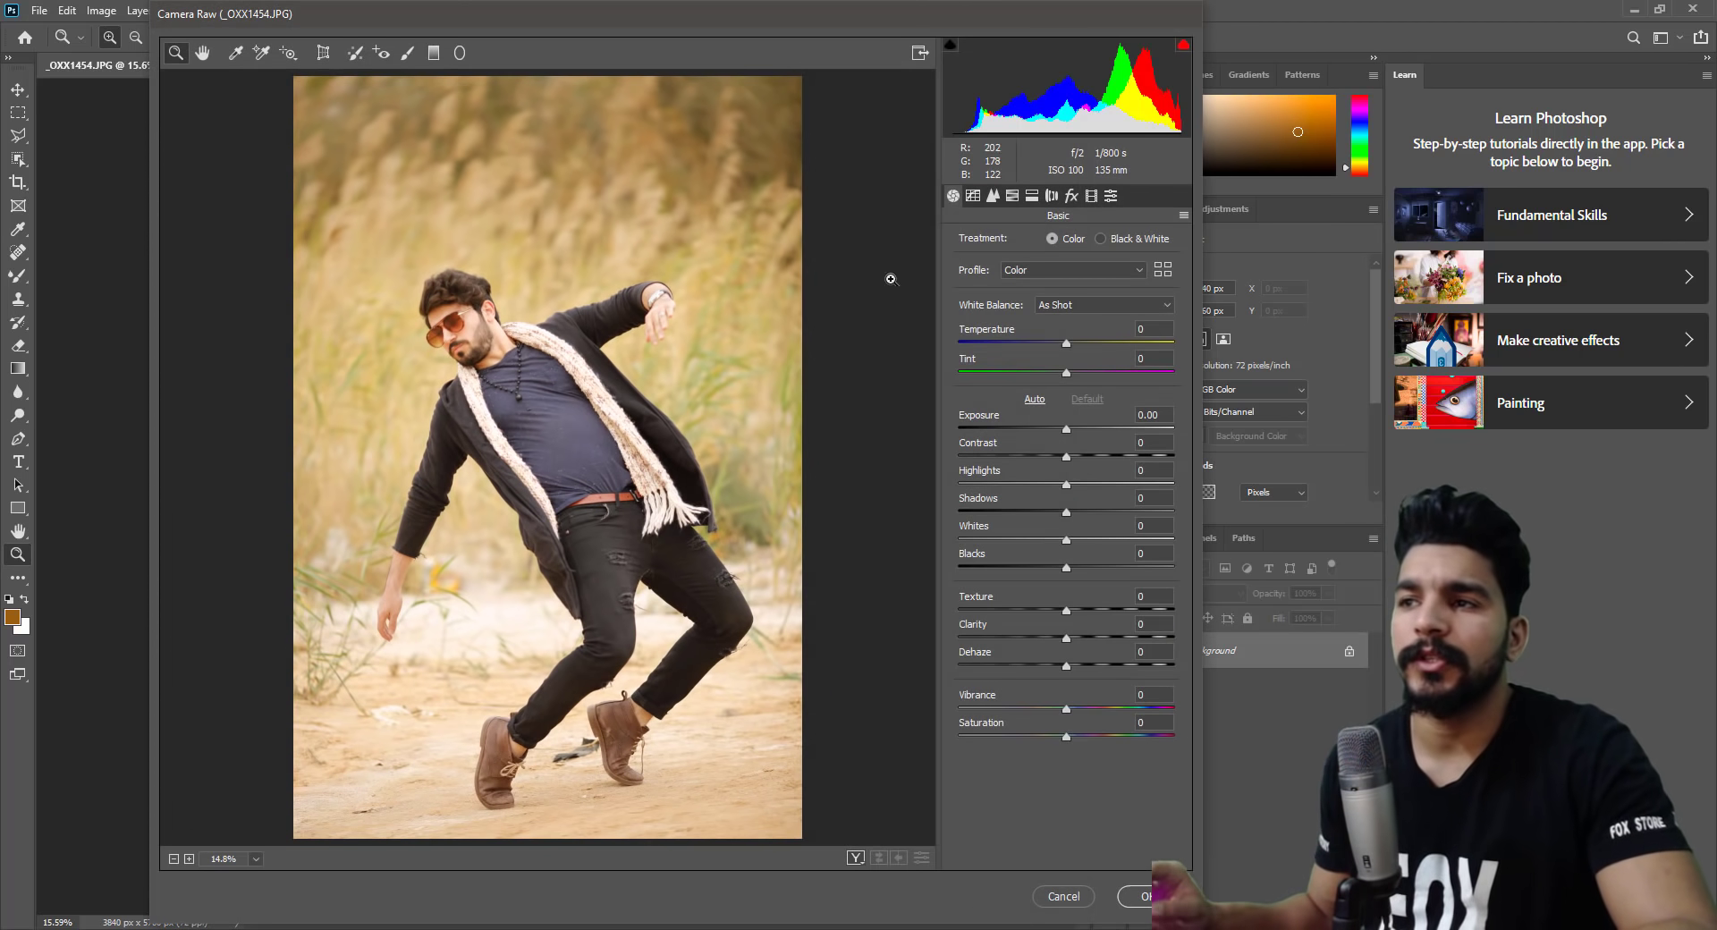
Apply the previous Camera Raw conversion, then set Exposure -0.50, Whites -73 and Contrast +9.
{"action": "left_click", "coordinate": [1182, 216]}
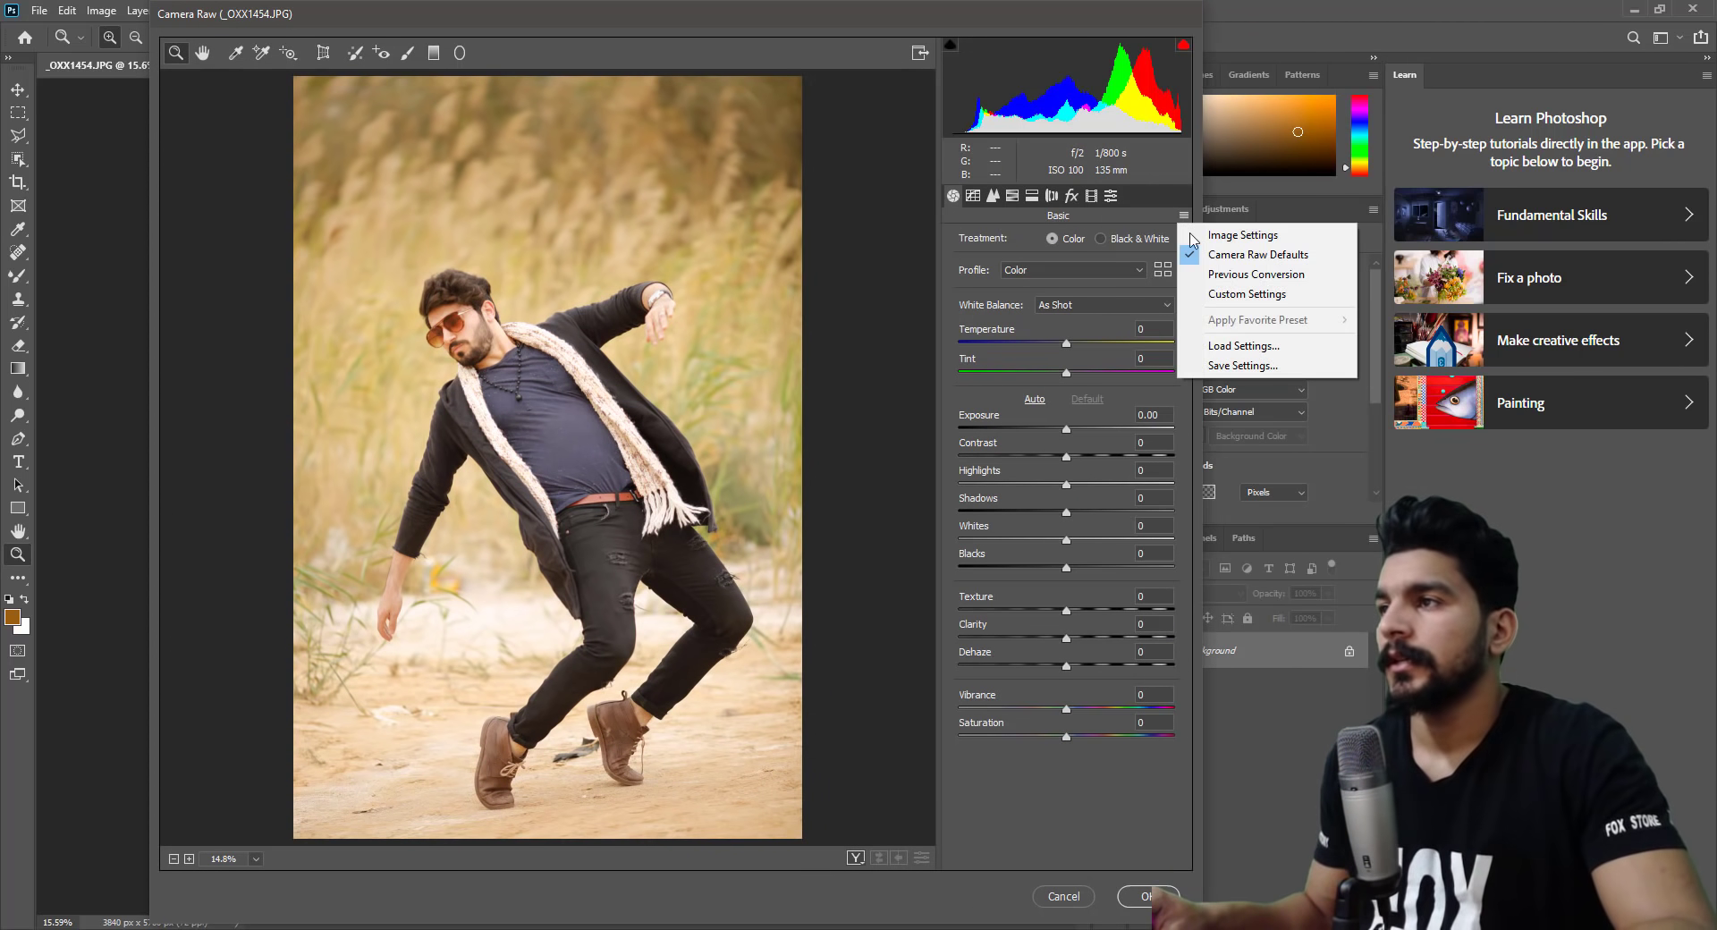
{"action": "left_click", "coordinate": [1214, 277]}
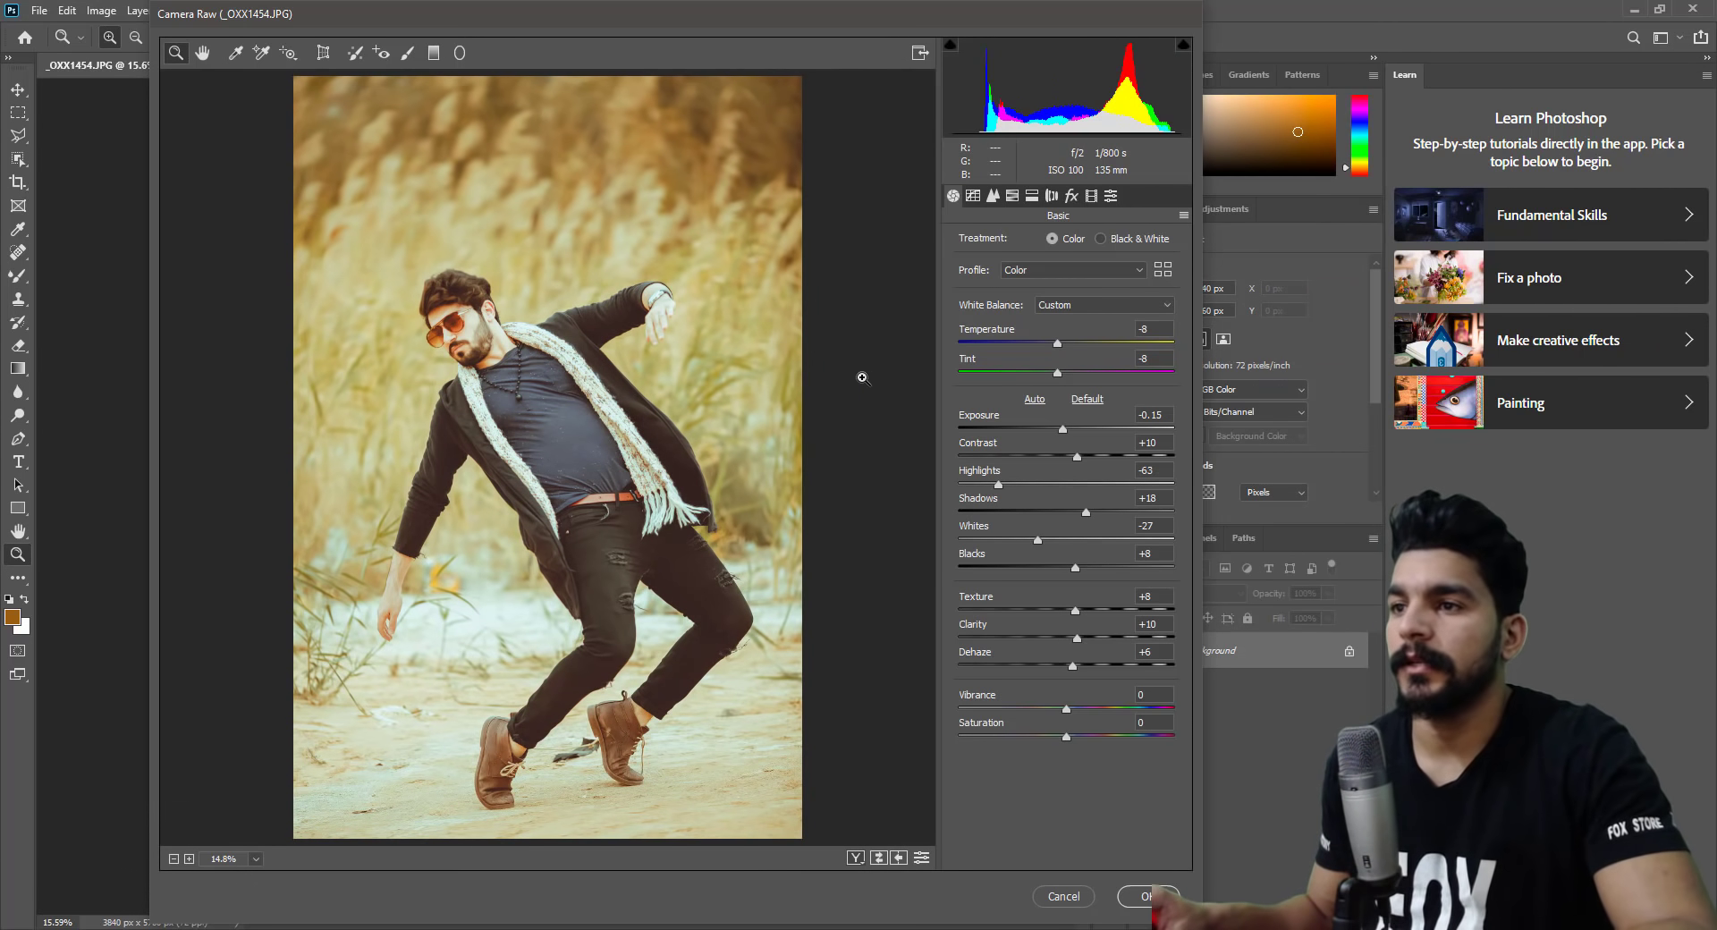
{"action": "left_click_drag", "start_coordinate": [1060, 427], "coordinate": [1055, 427]}
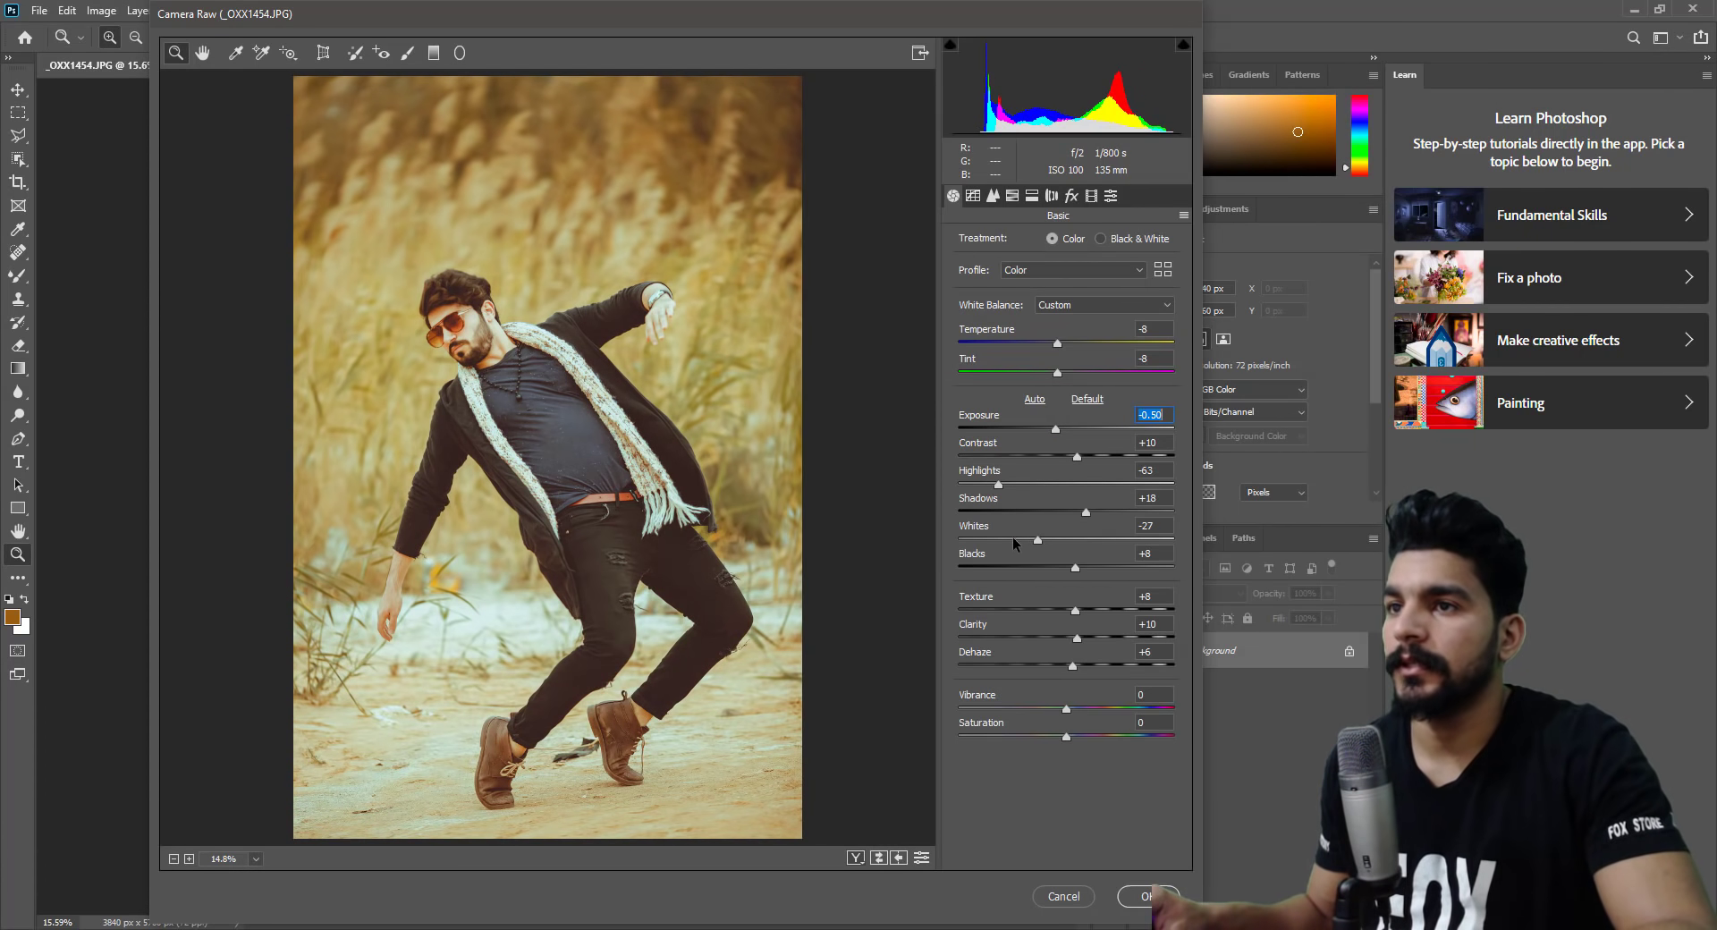
{"action": "left_click_drag", "start_coordinate": [1017, 540], "coordinate": [1003, 540]}
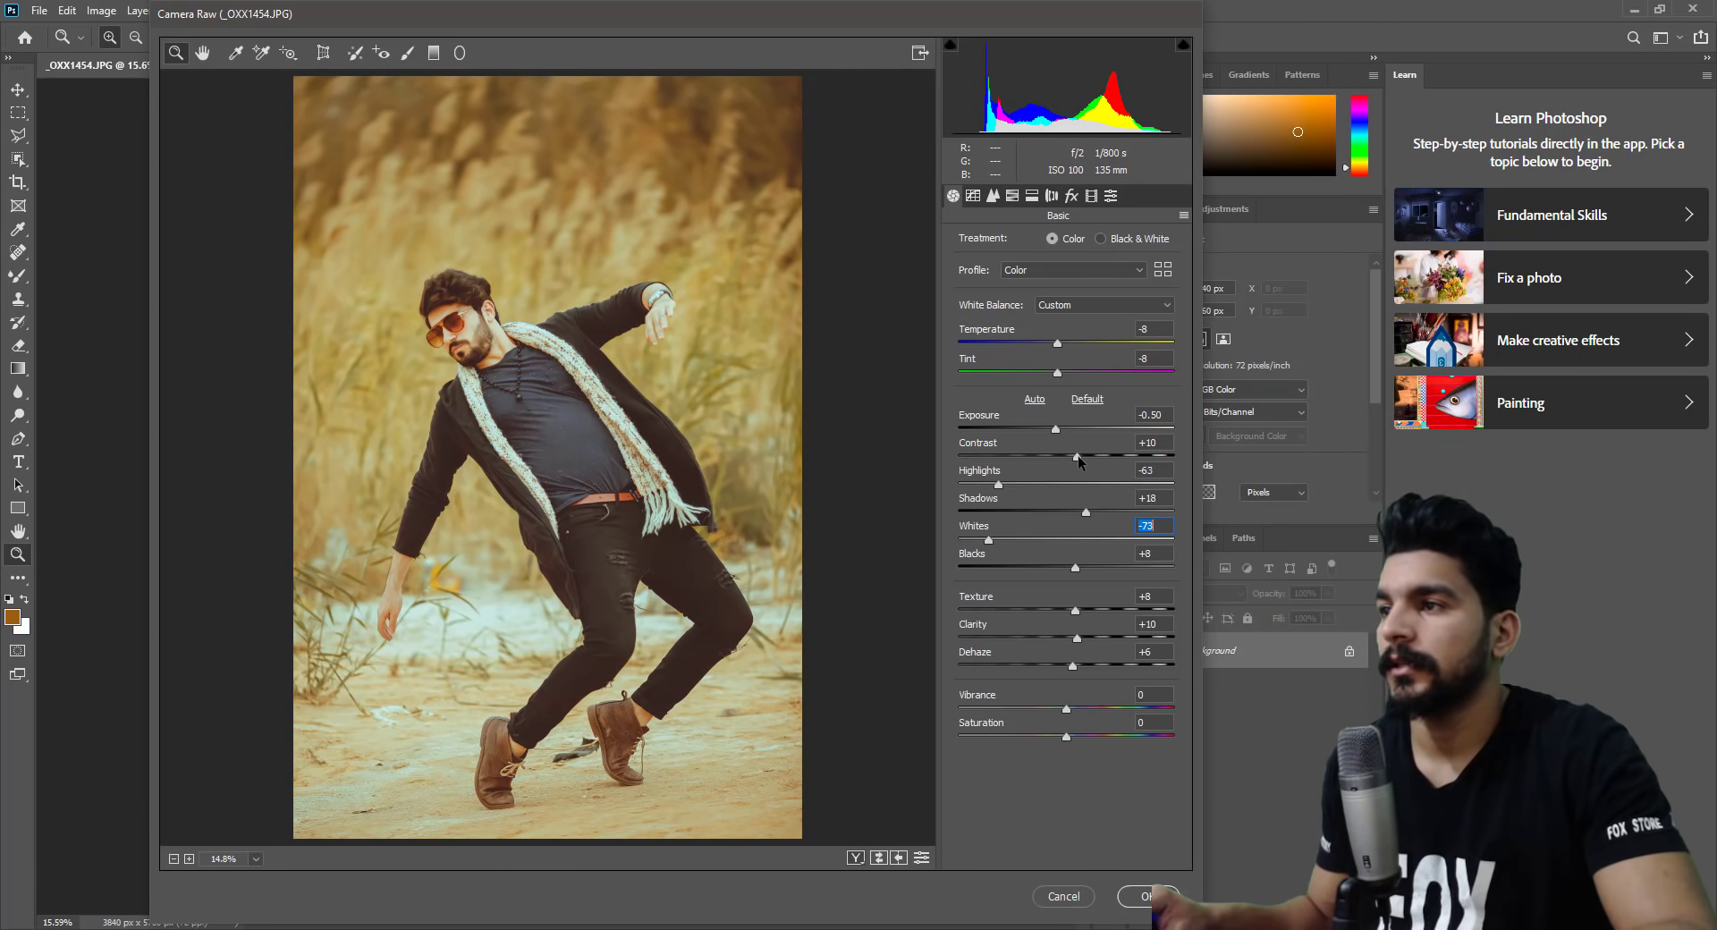
{"action": "left_click_drag", "start_coordinate": [1077, 457], "coordinate": [1076, 457]}
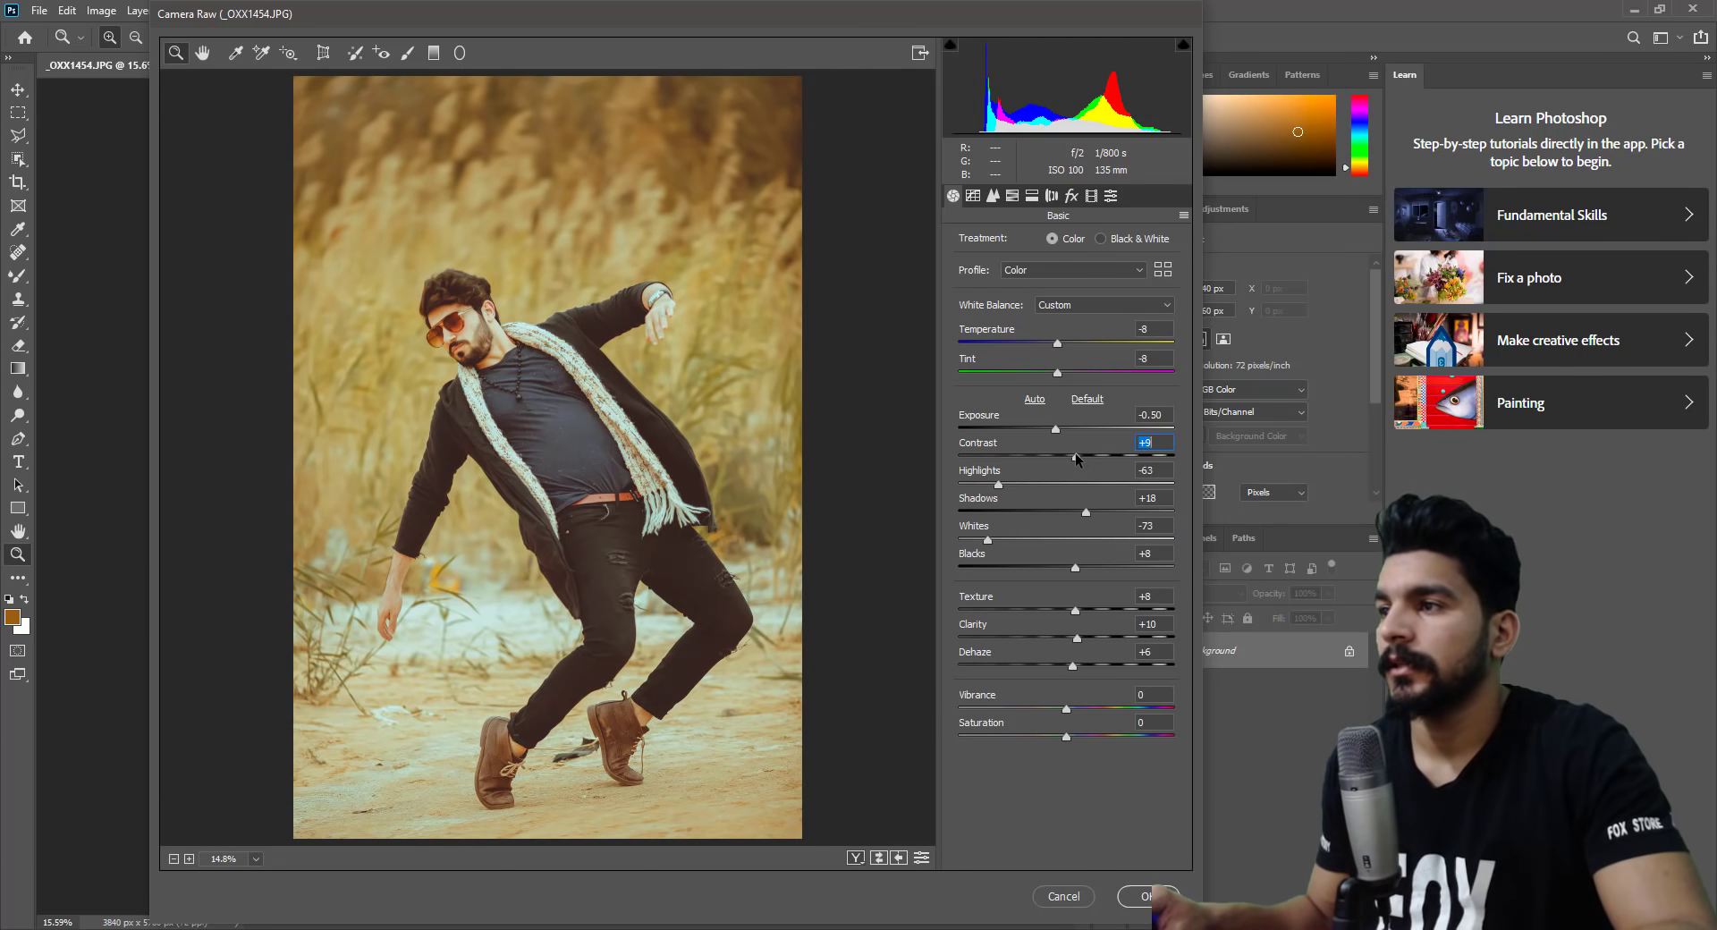
{"action": "left_click", "coordinate": [973, 196]}
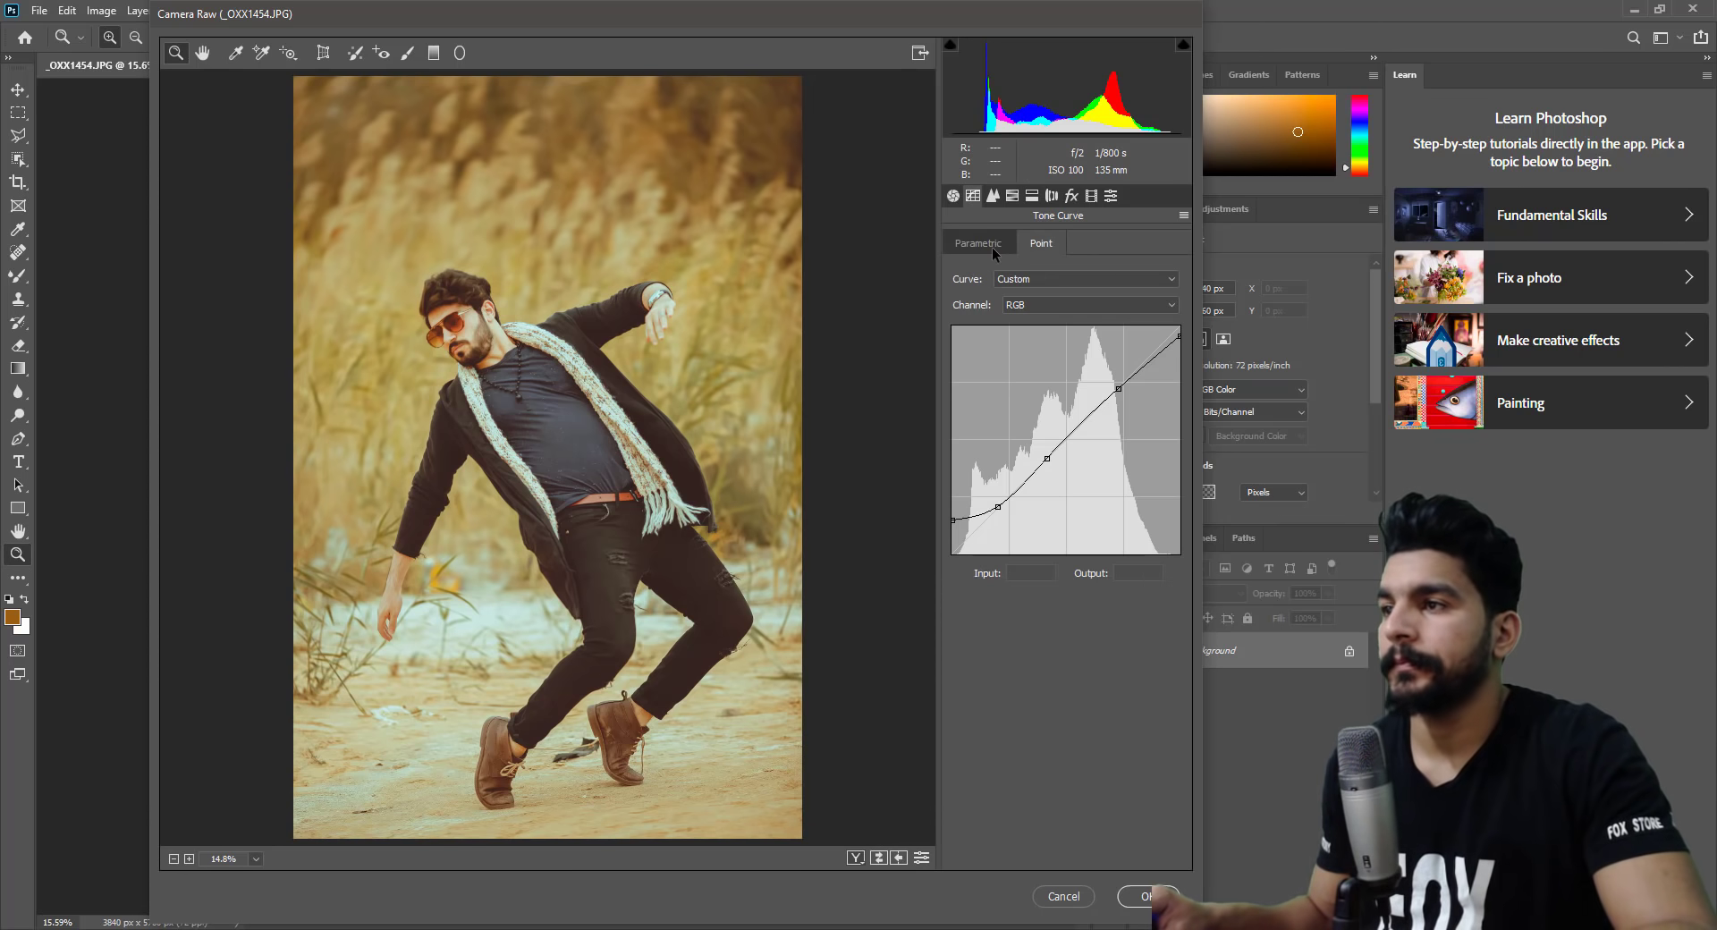
Set the parametric tone curve to Highlights +35, Lights -11 and Darks -3, checking it zoomed in.
{"action": "left_click", "coordinate": [984, 244]}
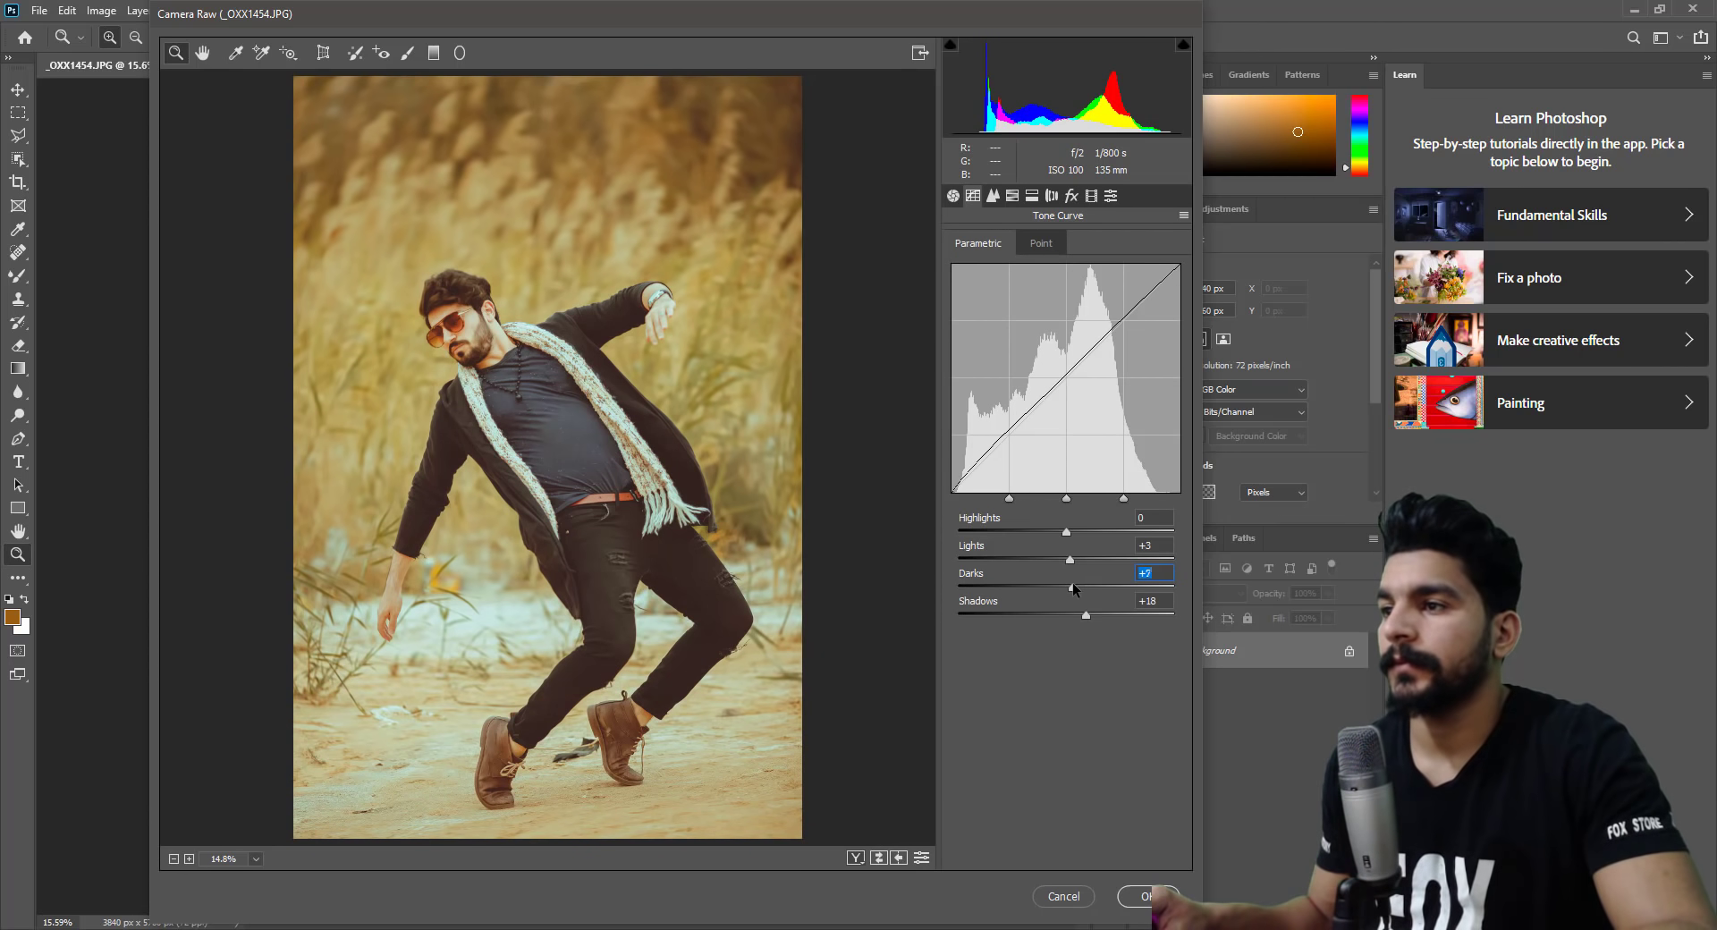
{"action": "left_click_drag", "start_coordinate": [1074, 588], "coordinate": [1063, 587]}
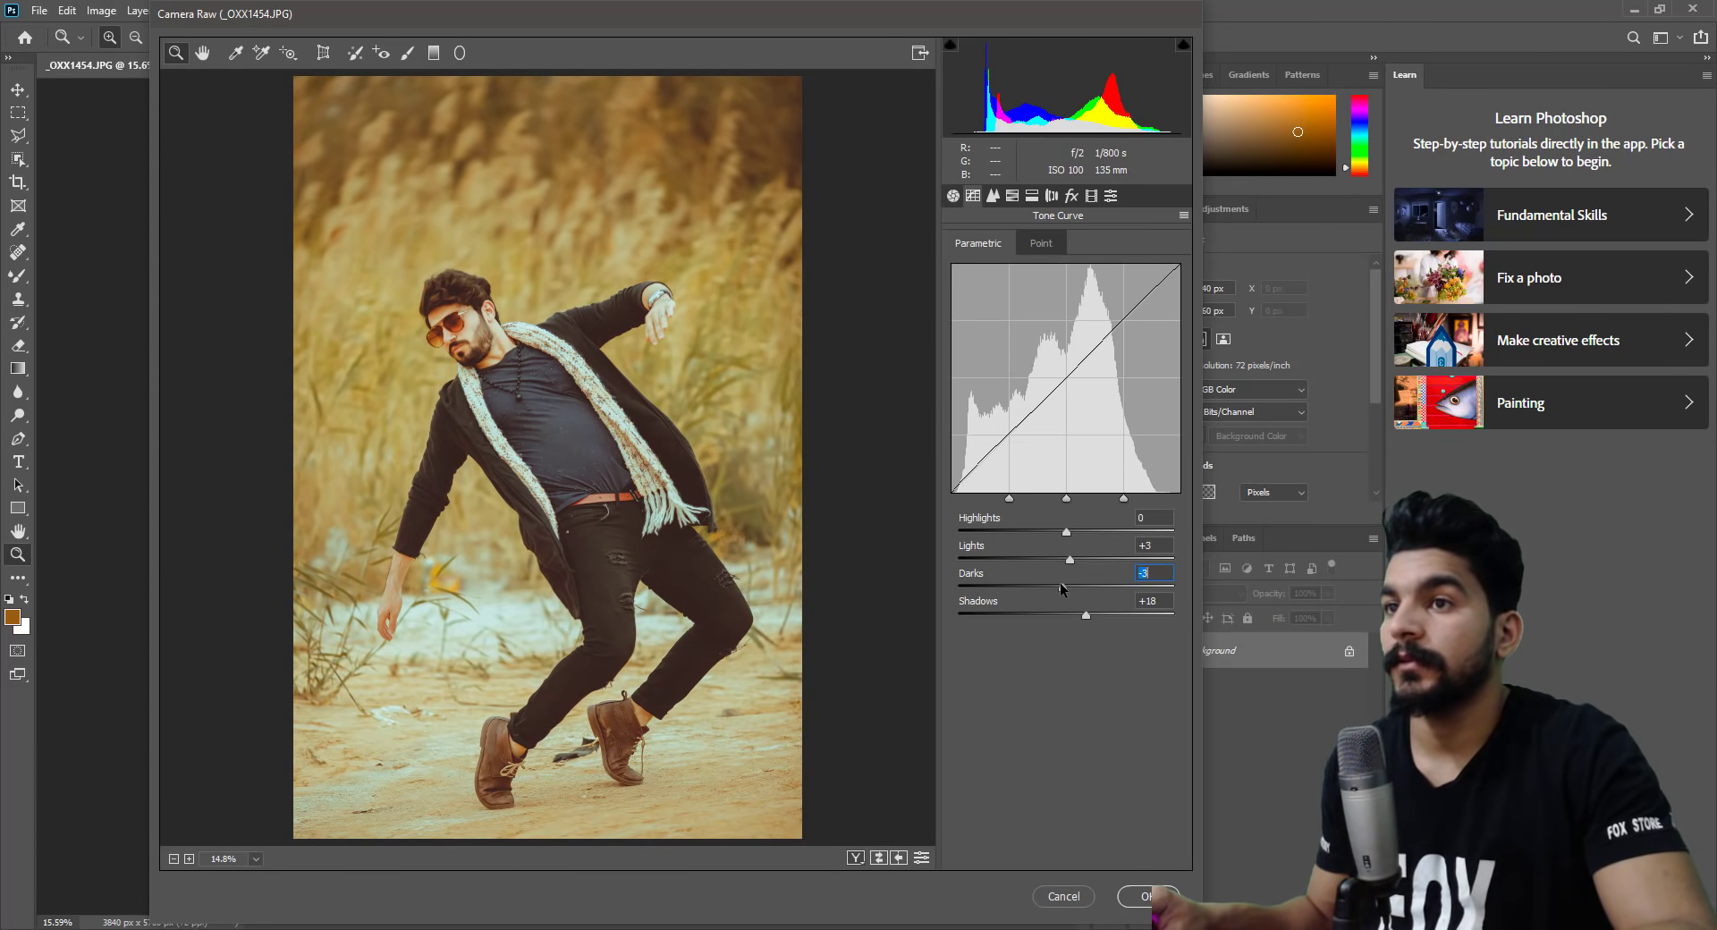
{"action": "left_click", "coordinate": [1075, 559]}
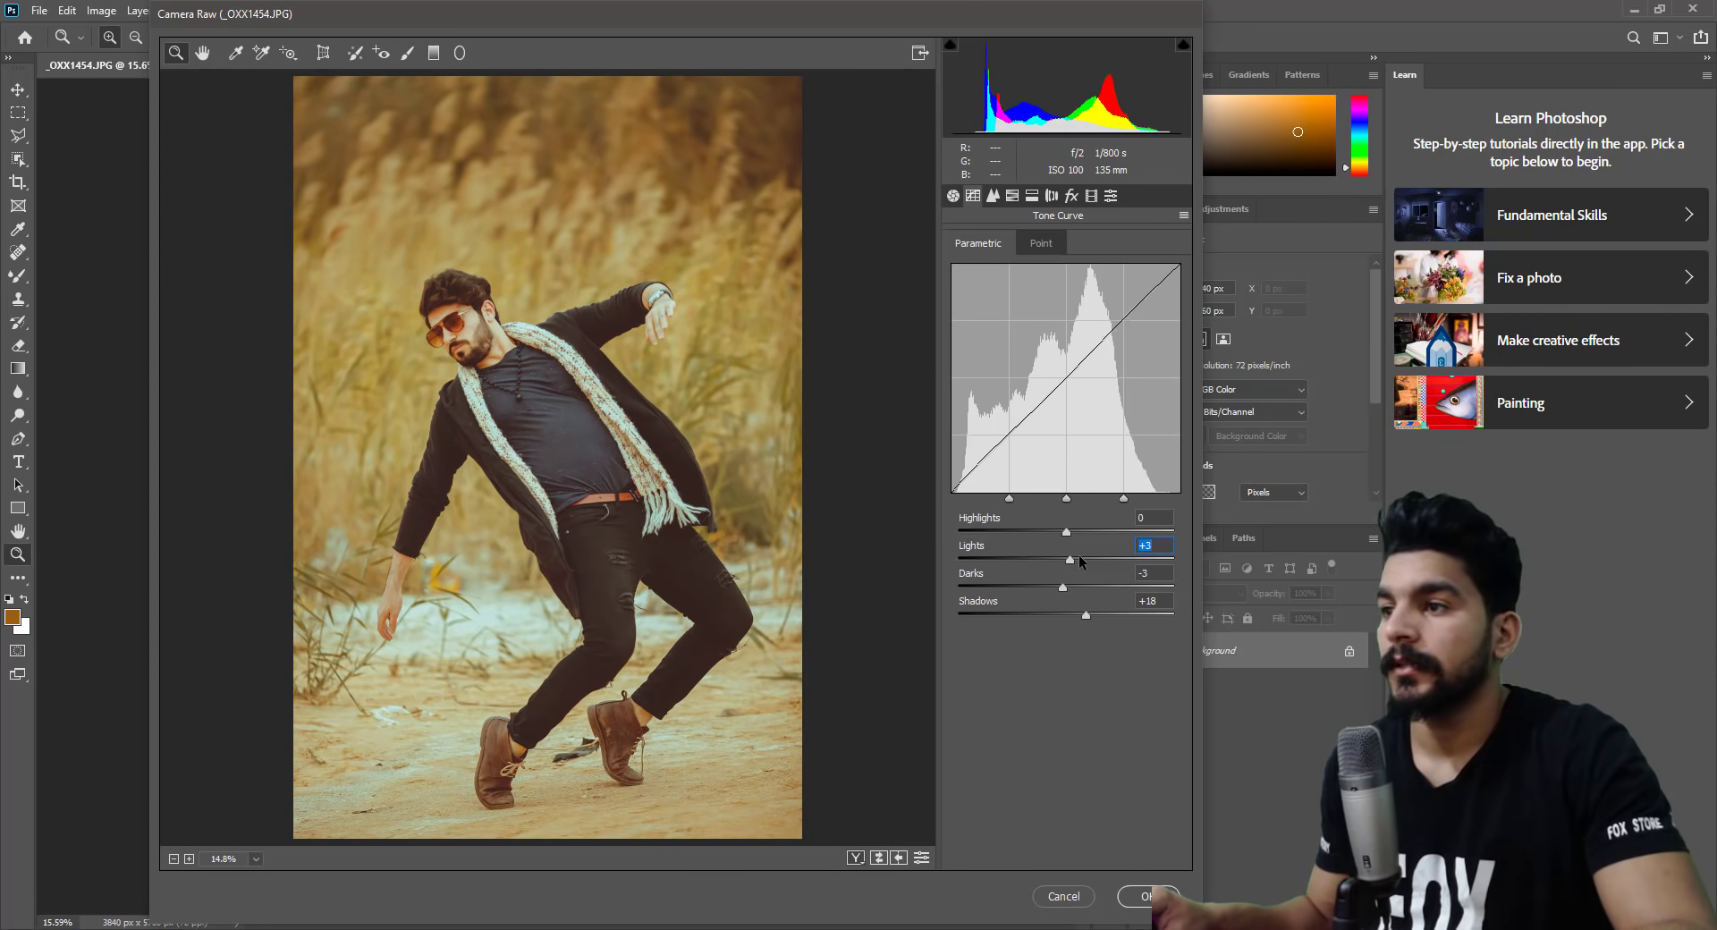
{"action": "mouse_move", "coordinate": [1080, 558]}
{"action": "left_mouse_down"}
{"action": "mouse_move", "coordinate": [1053, 559]}
{"action": "mouse_move", "coordinate": [1107, 535]}
{"action": "left_mouse_up"}
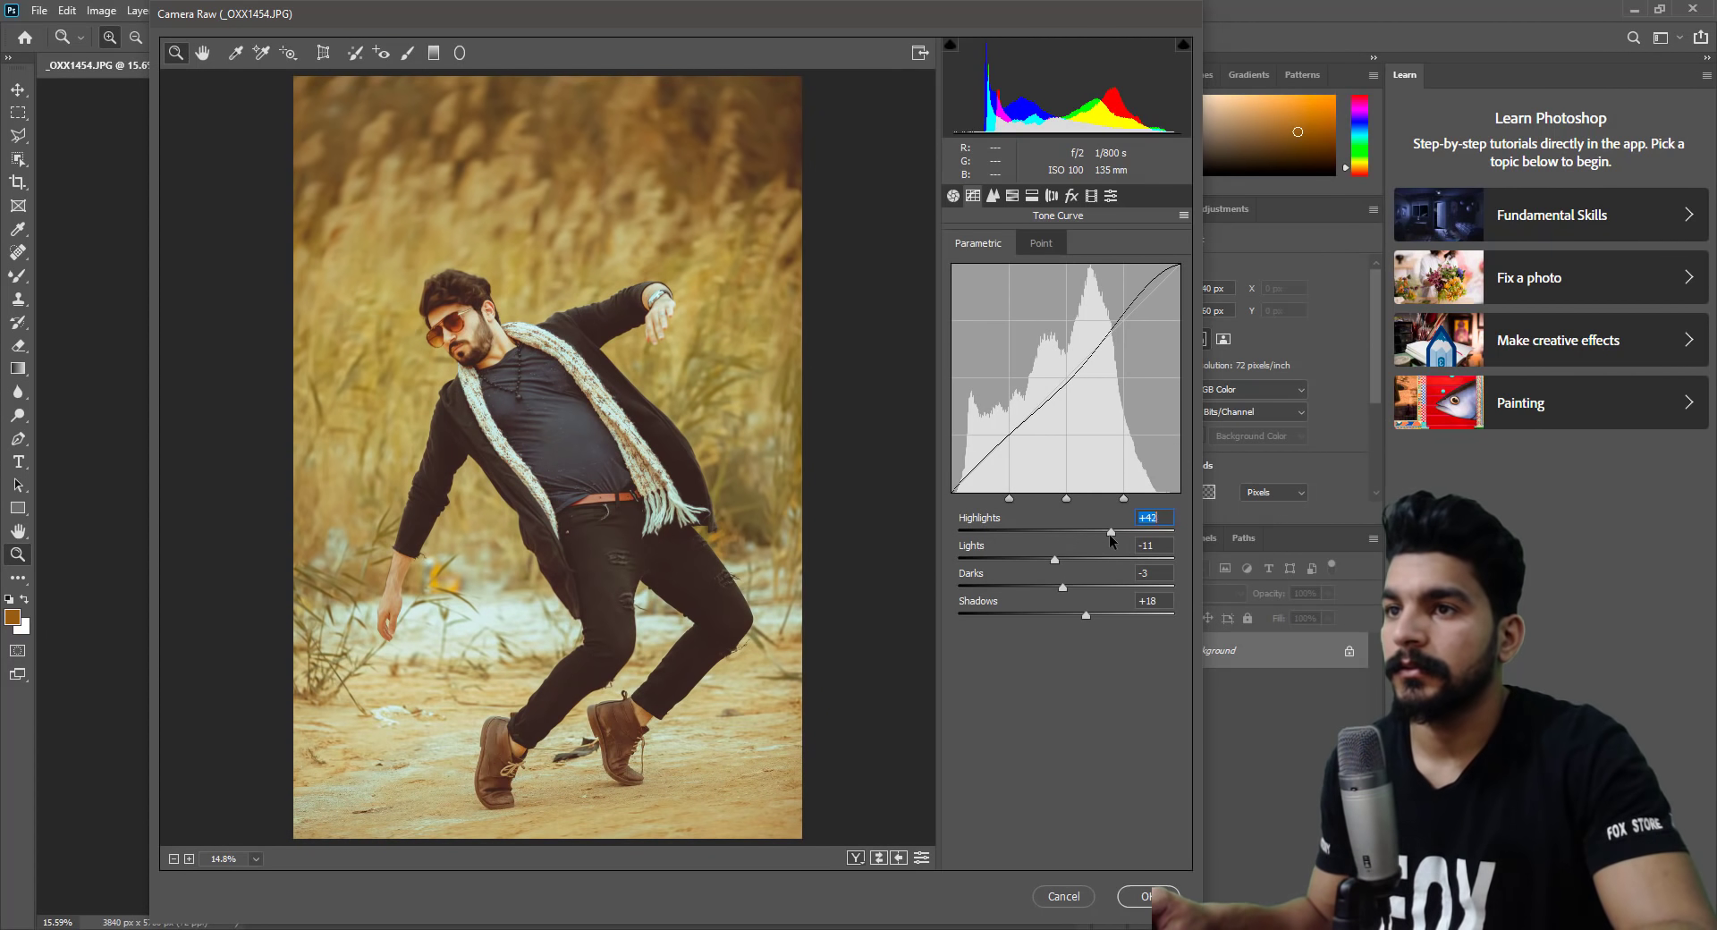
{"action": "left_click", "coordinate": [499, 333]}
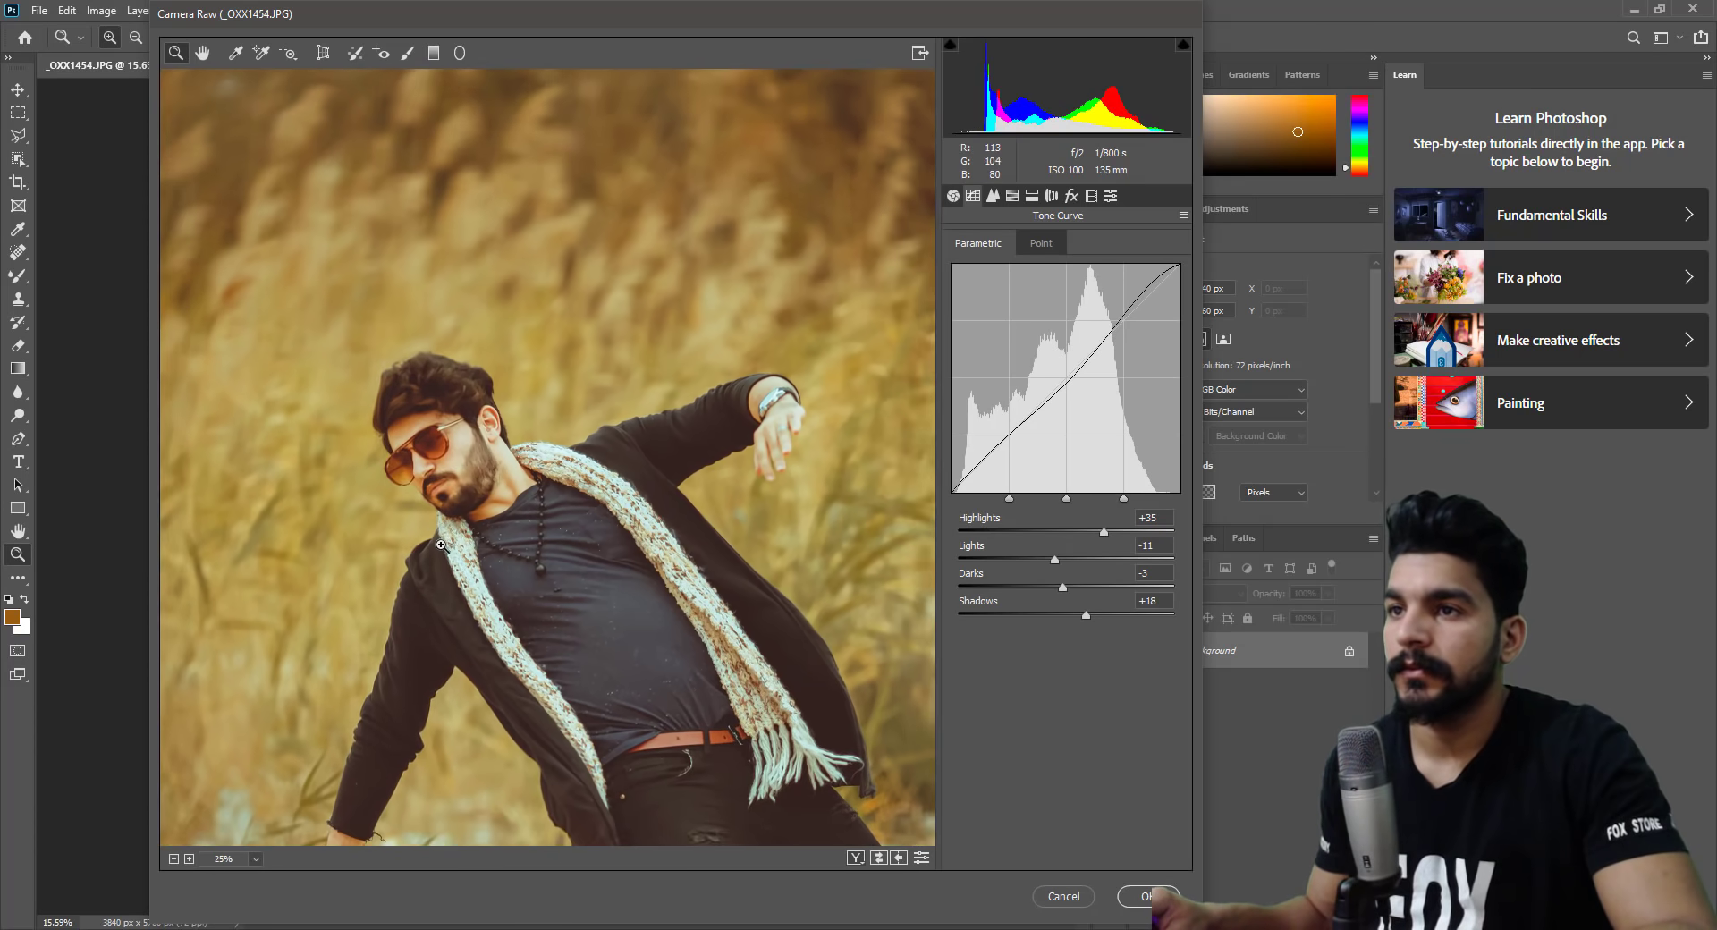
{"action": "key", "text": "ctrl+0"}
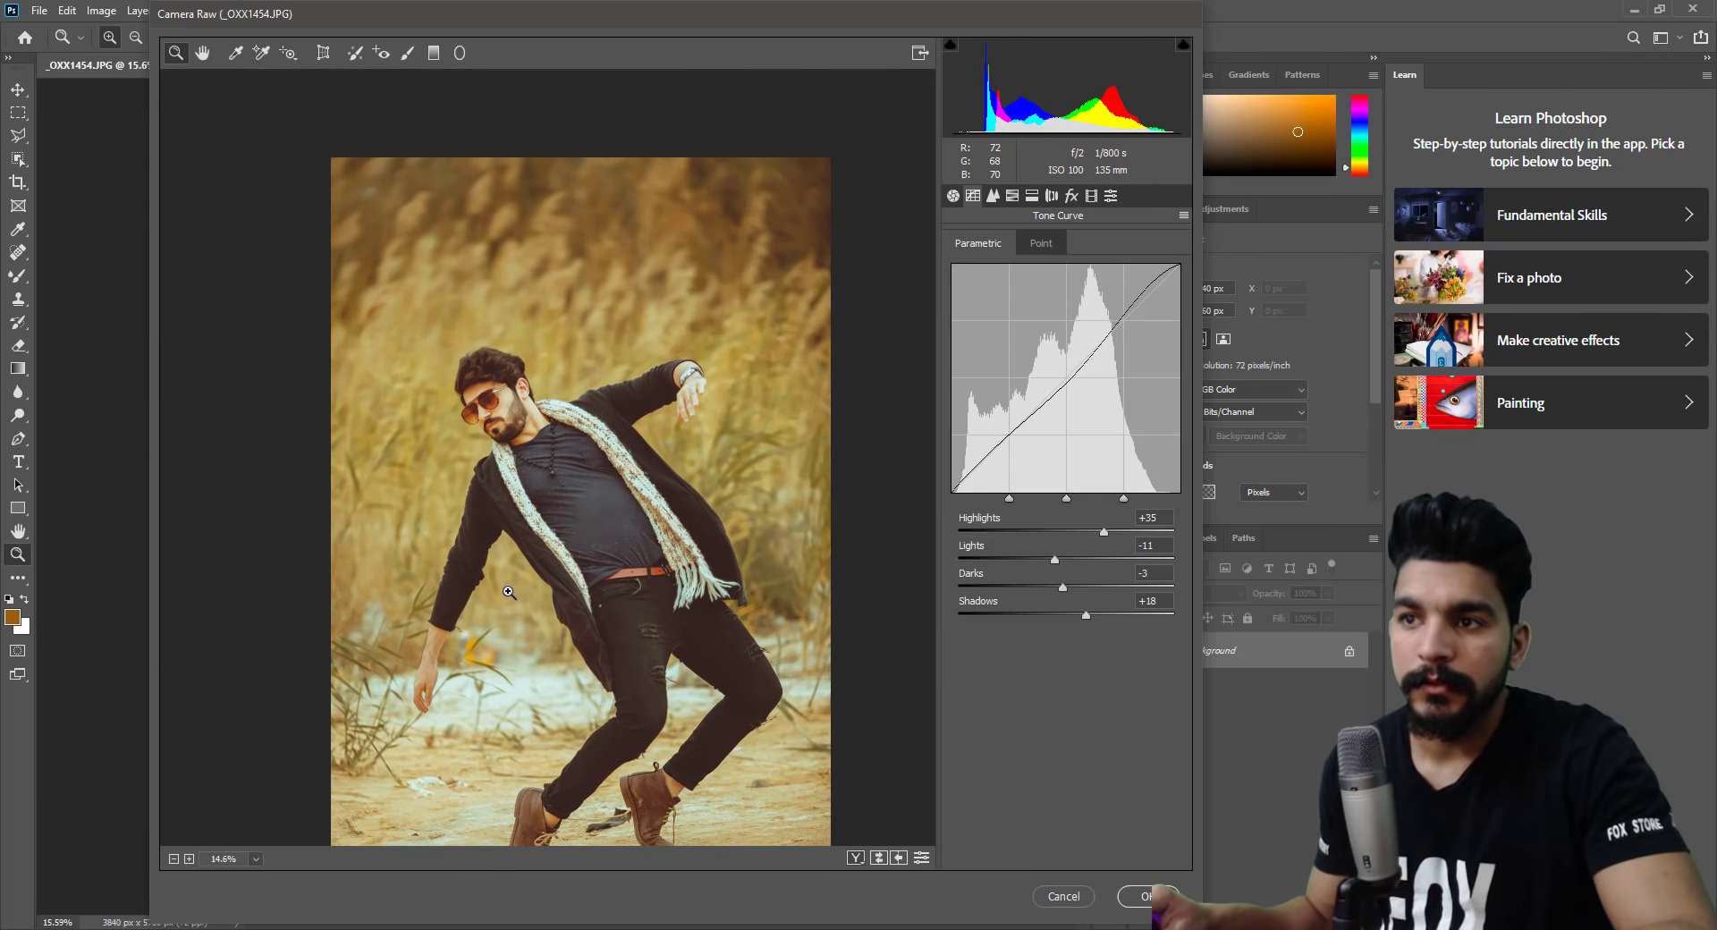
{"action": "left_click", "coordinate": [1014, 196]}
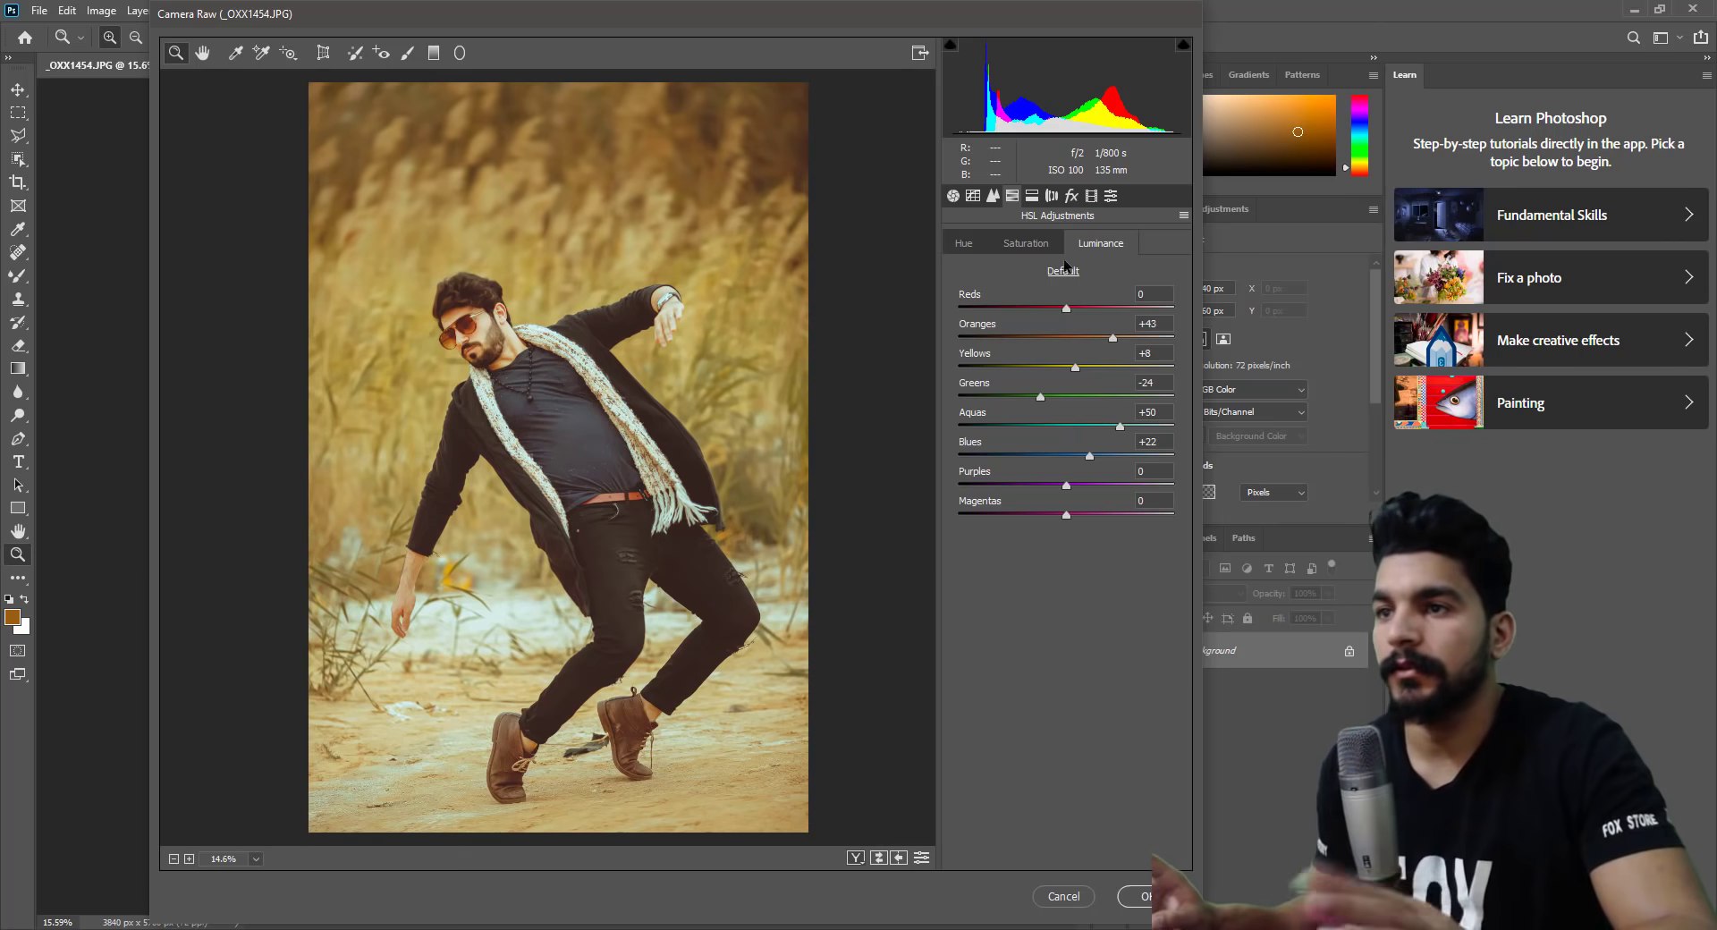
Set HSL luminance to Oranges +30, Yellows -14, Purples -16, with darker Blues and Aquas.
{"action": "left_click", "coordinate": [1097, 336]}
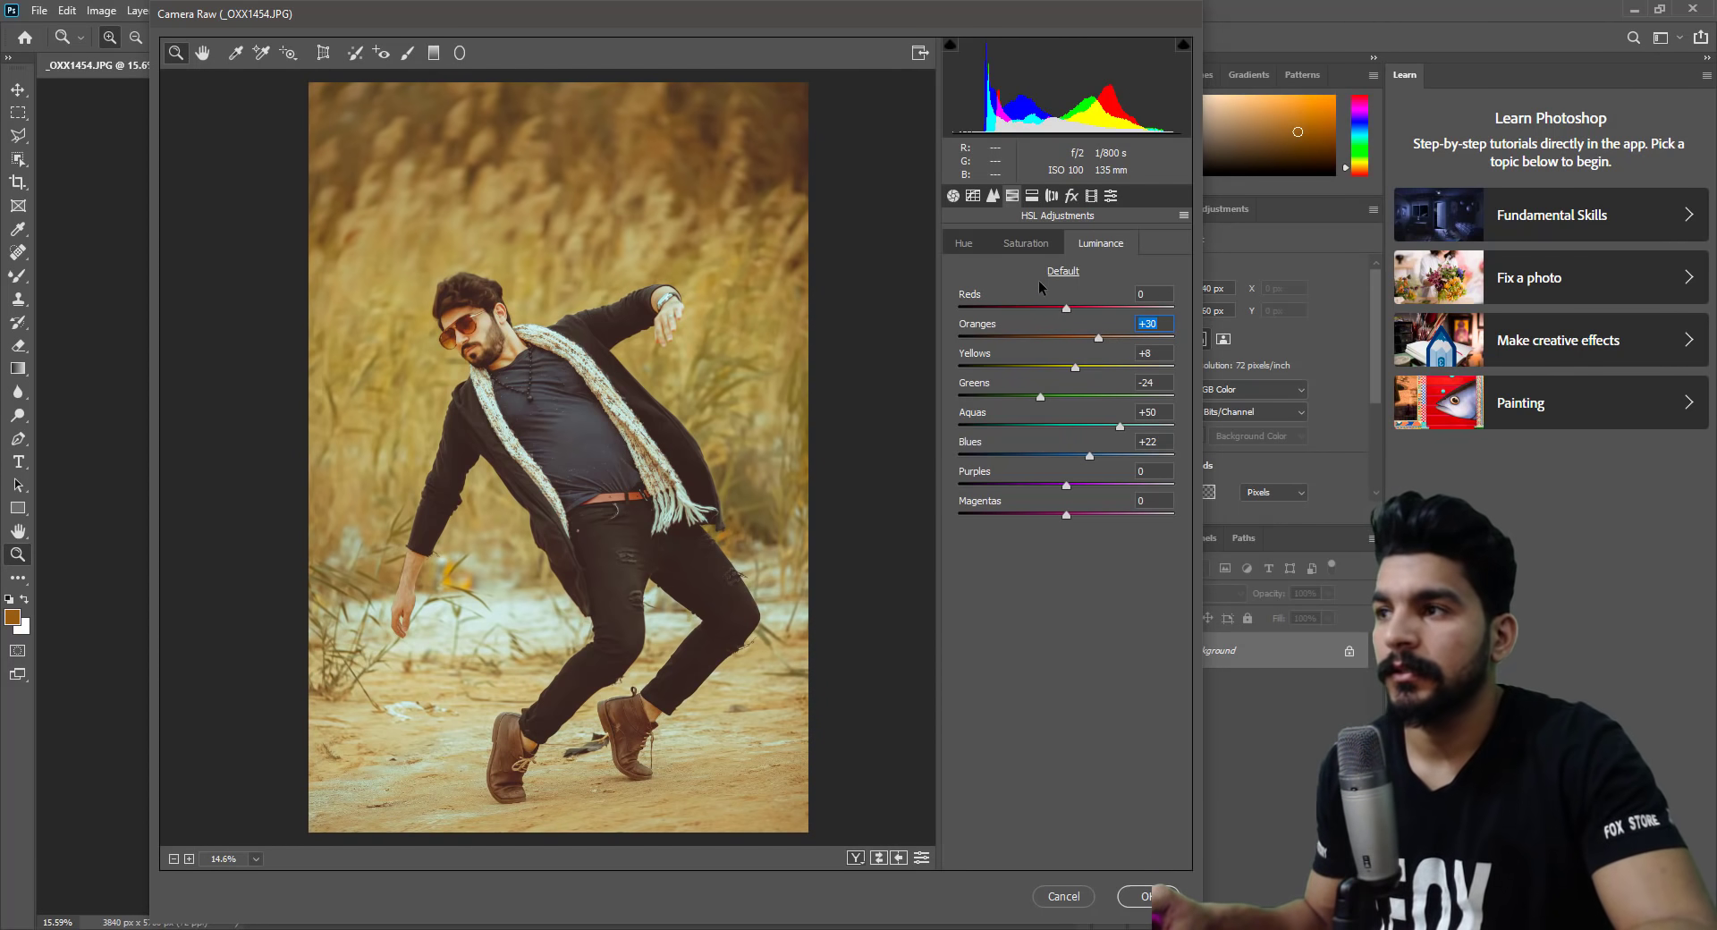
{"action": "left_click", "coordinate": [1050, 455]}
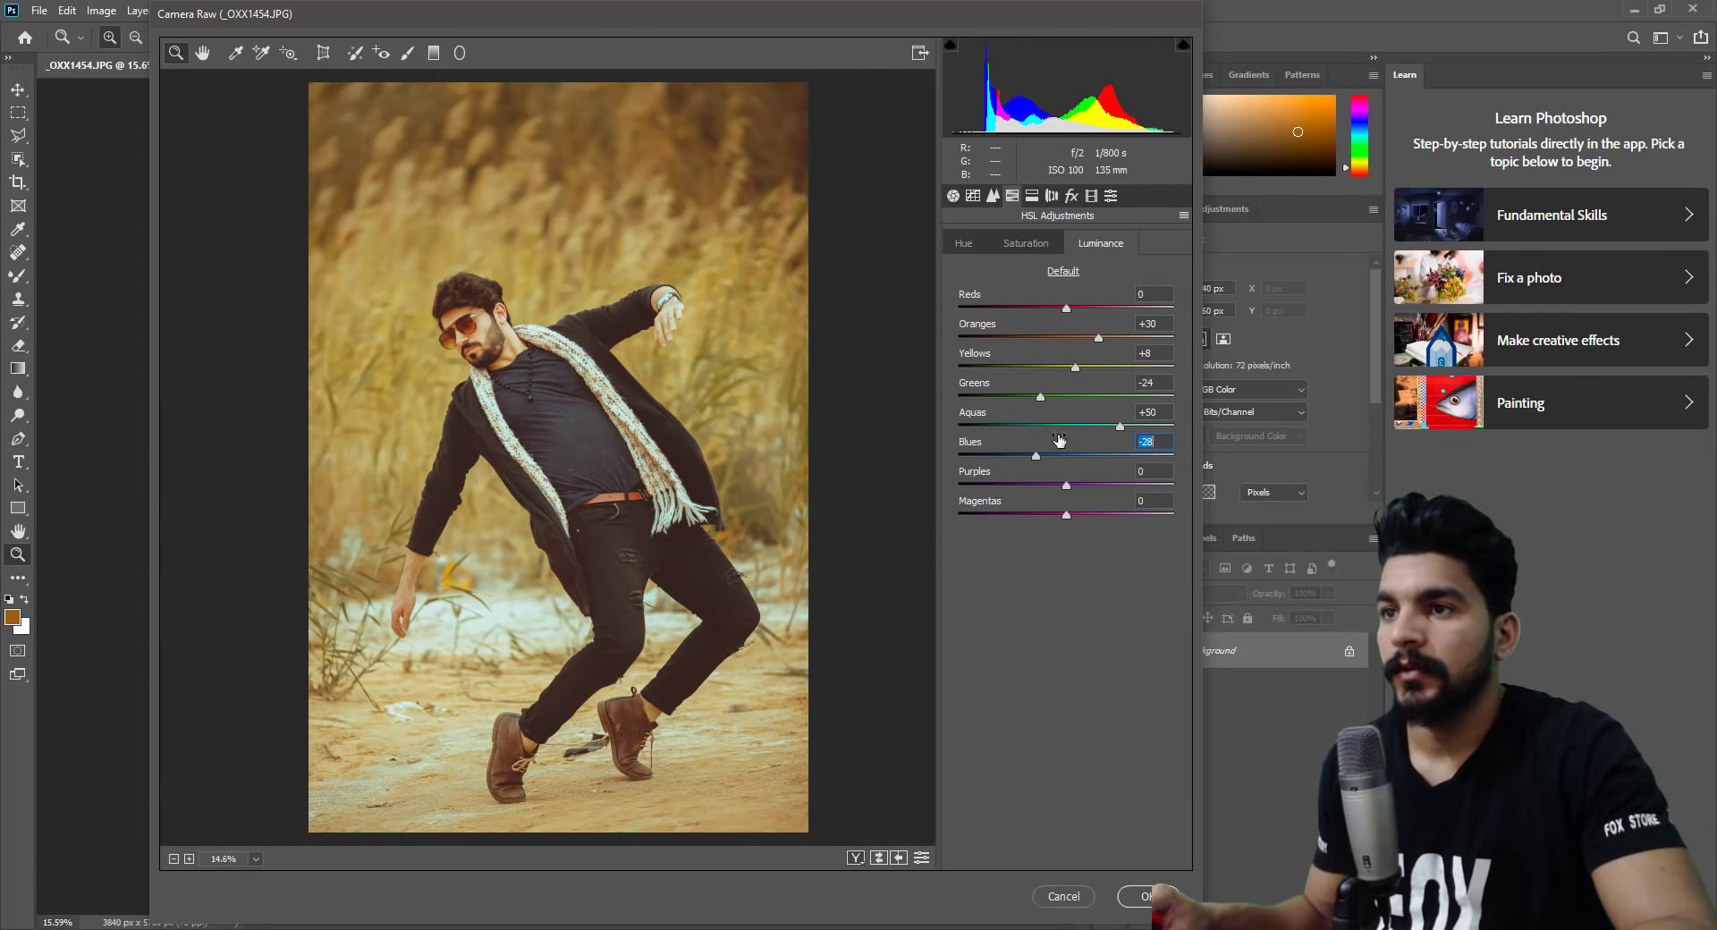
{"action": "left_click", "coordinate": [1049, 514]}
{"action": "left_click_drag", "start_coordinate": [1054, 426], "coordinate": [1059, 424]}
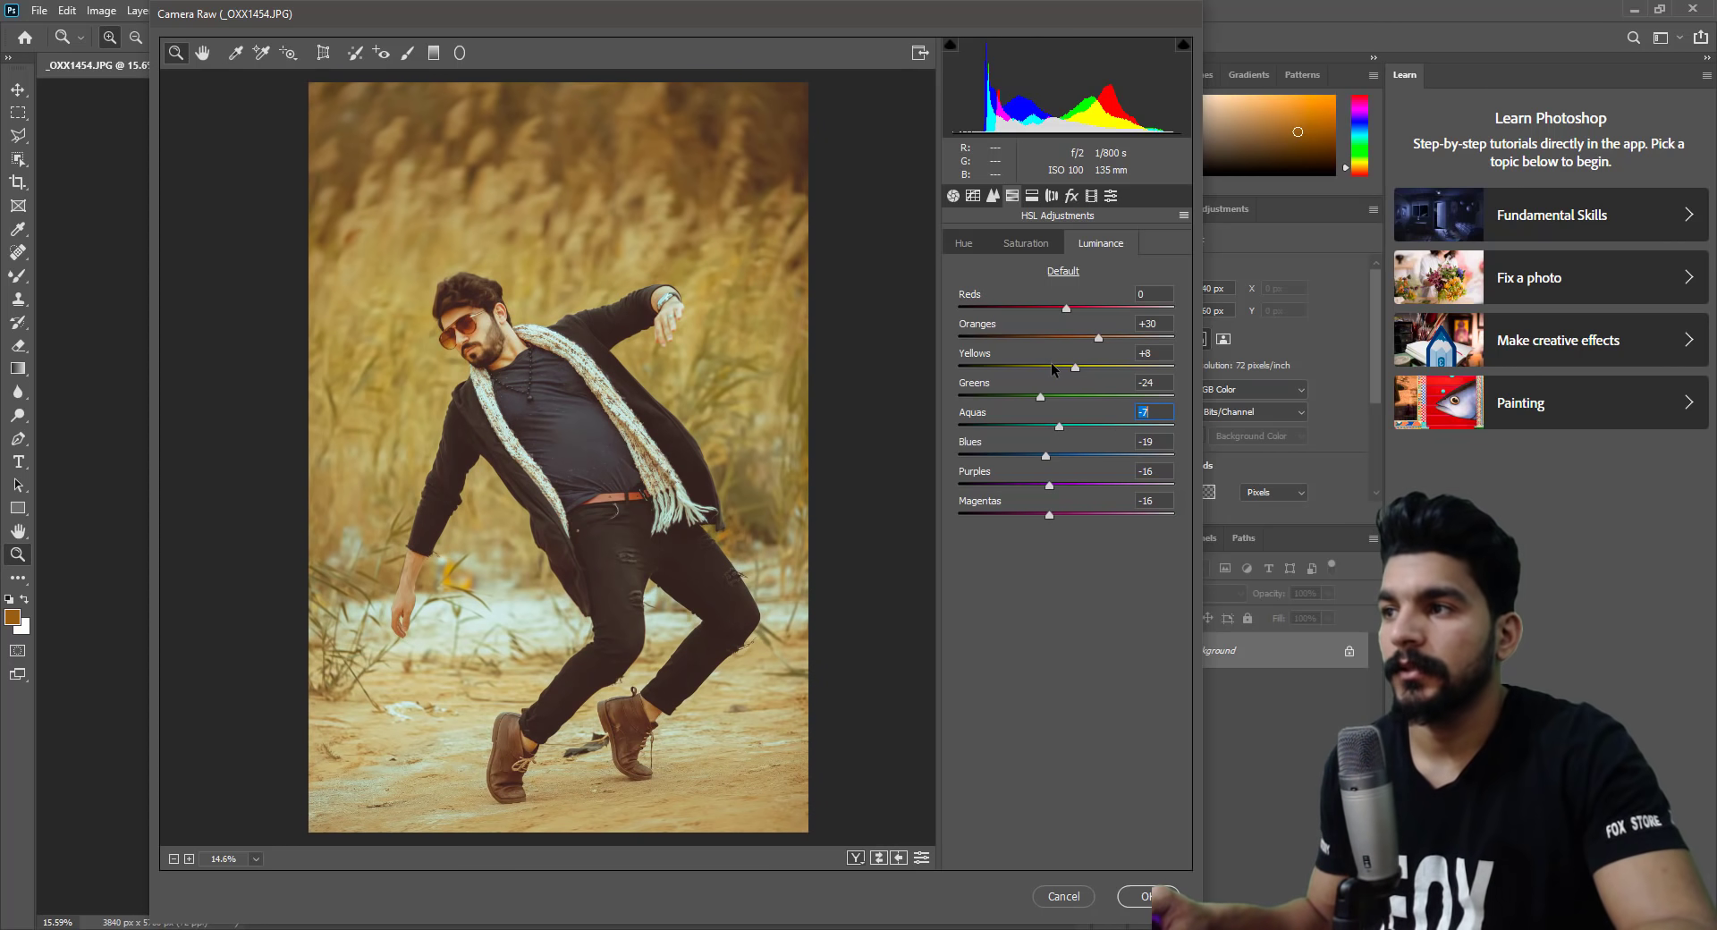
{"action": "left_click", "coordinate": [1044, 367]}
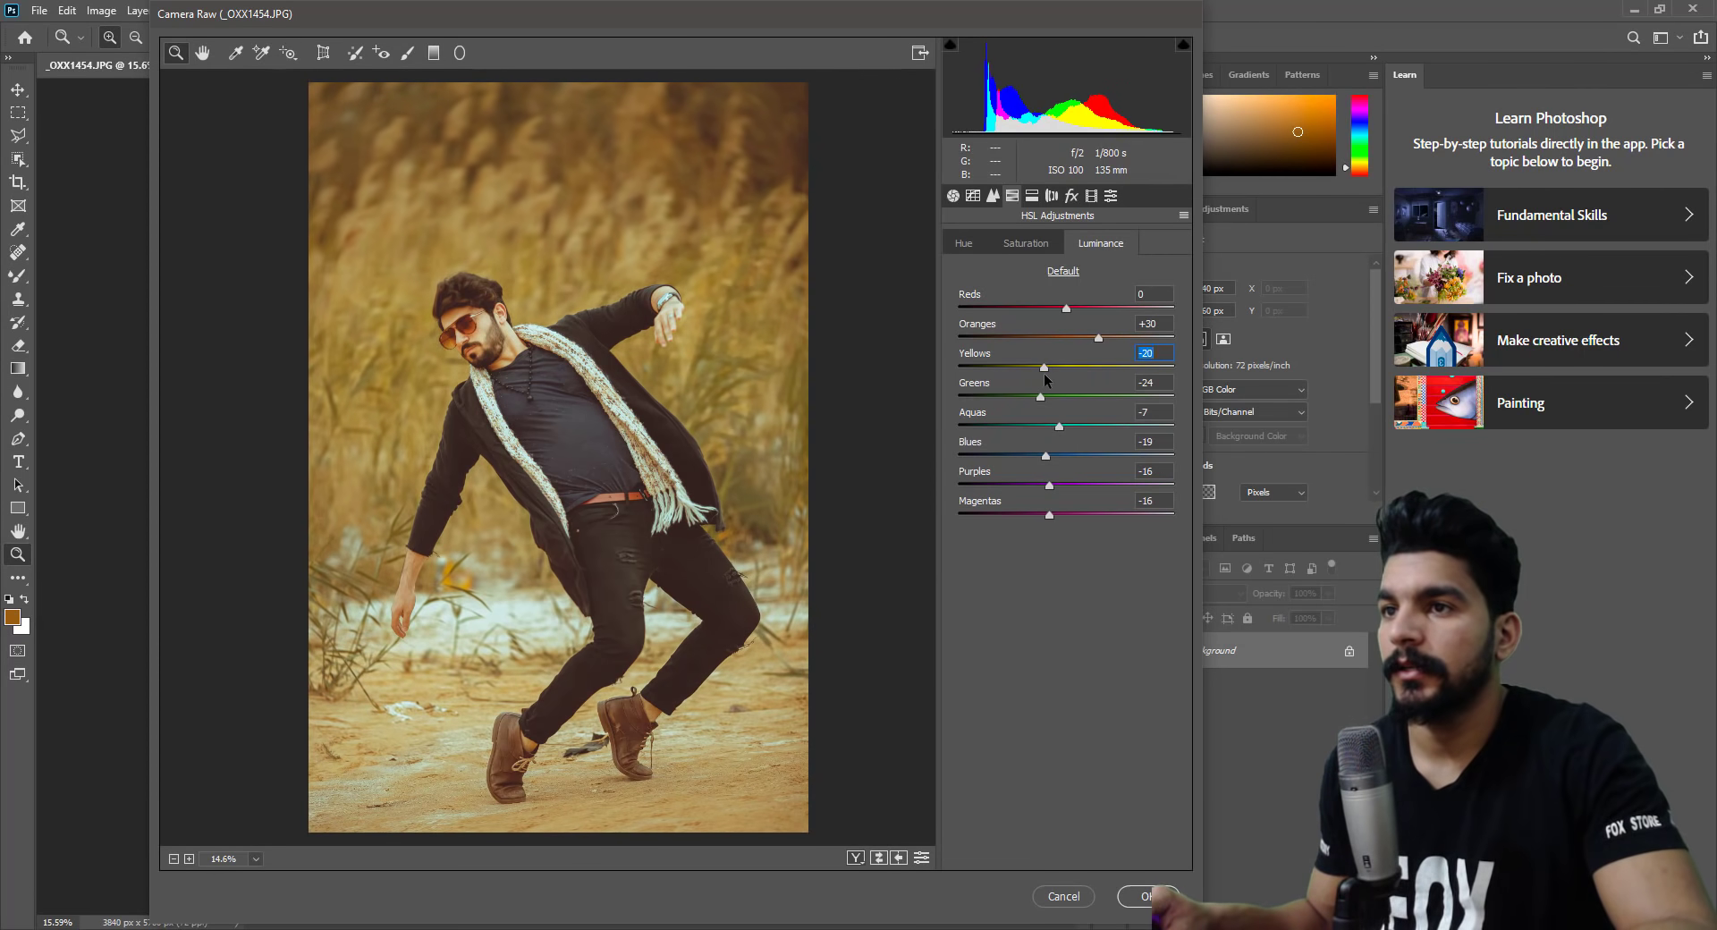
{"action": "left_click_drag", "start_coordinate": [1044, 376], "coordinate": [1051, 376]}
{"action": "left_click", "coordinate": [513, 414]}
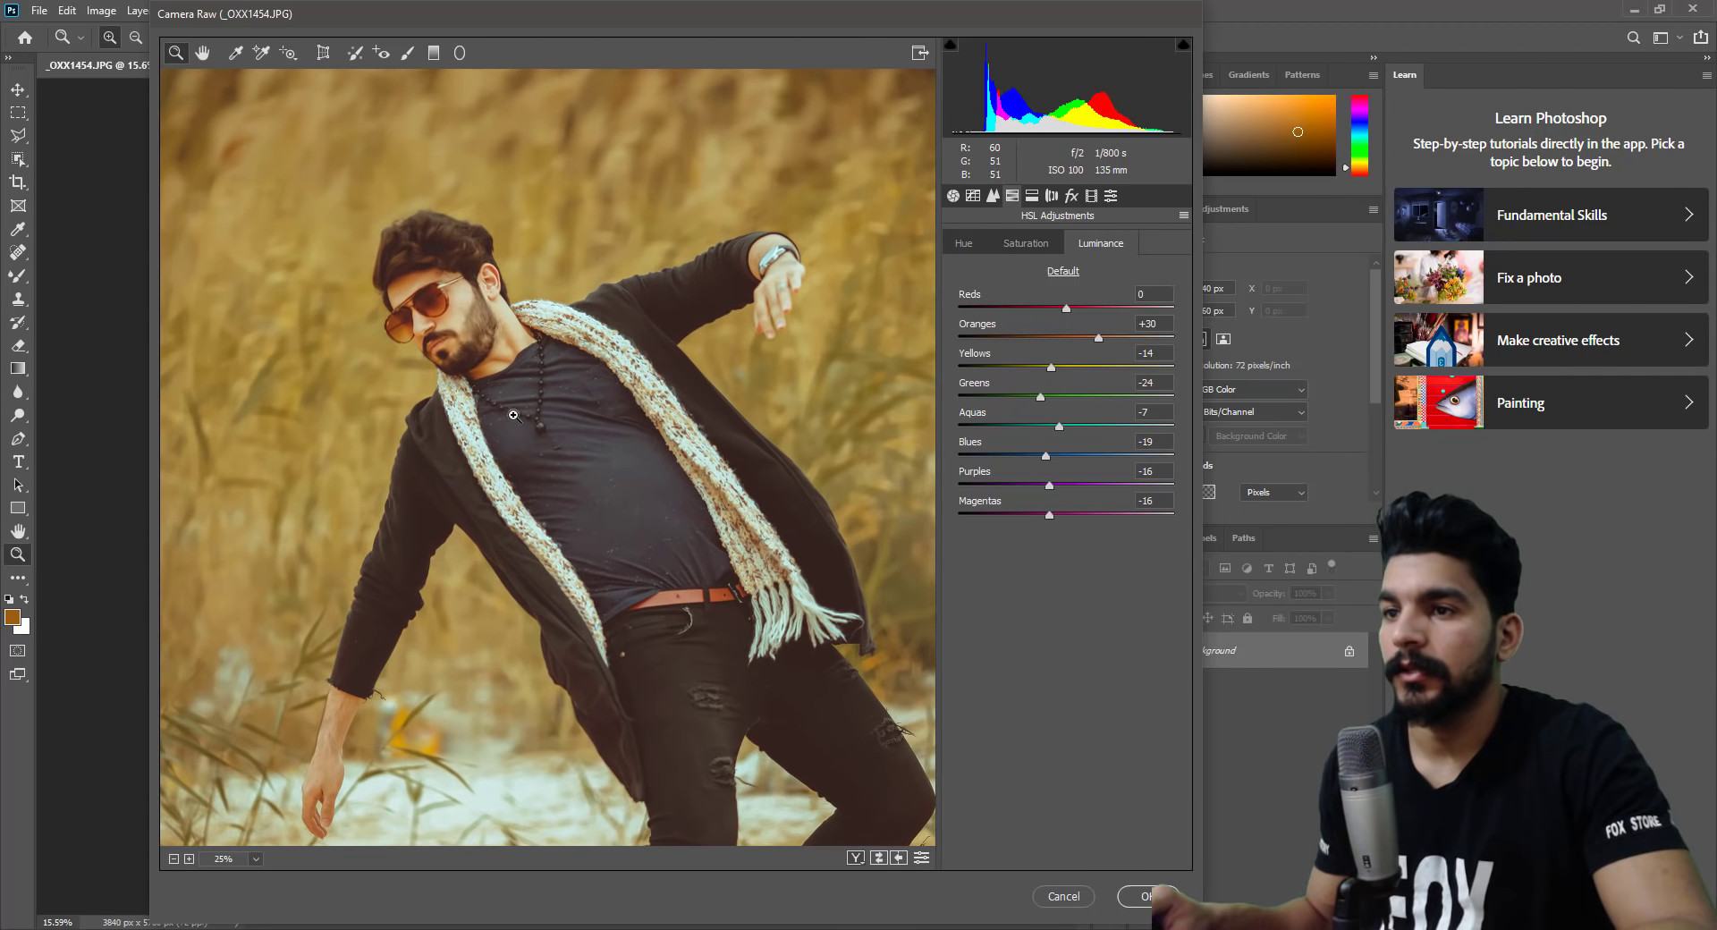
{"action": "left_click_drag", "start_coordinate": [626, 268], "coordinate": [703, 529]}
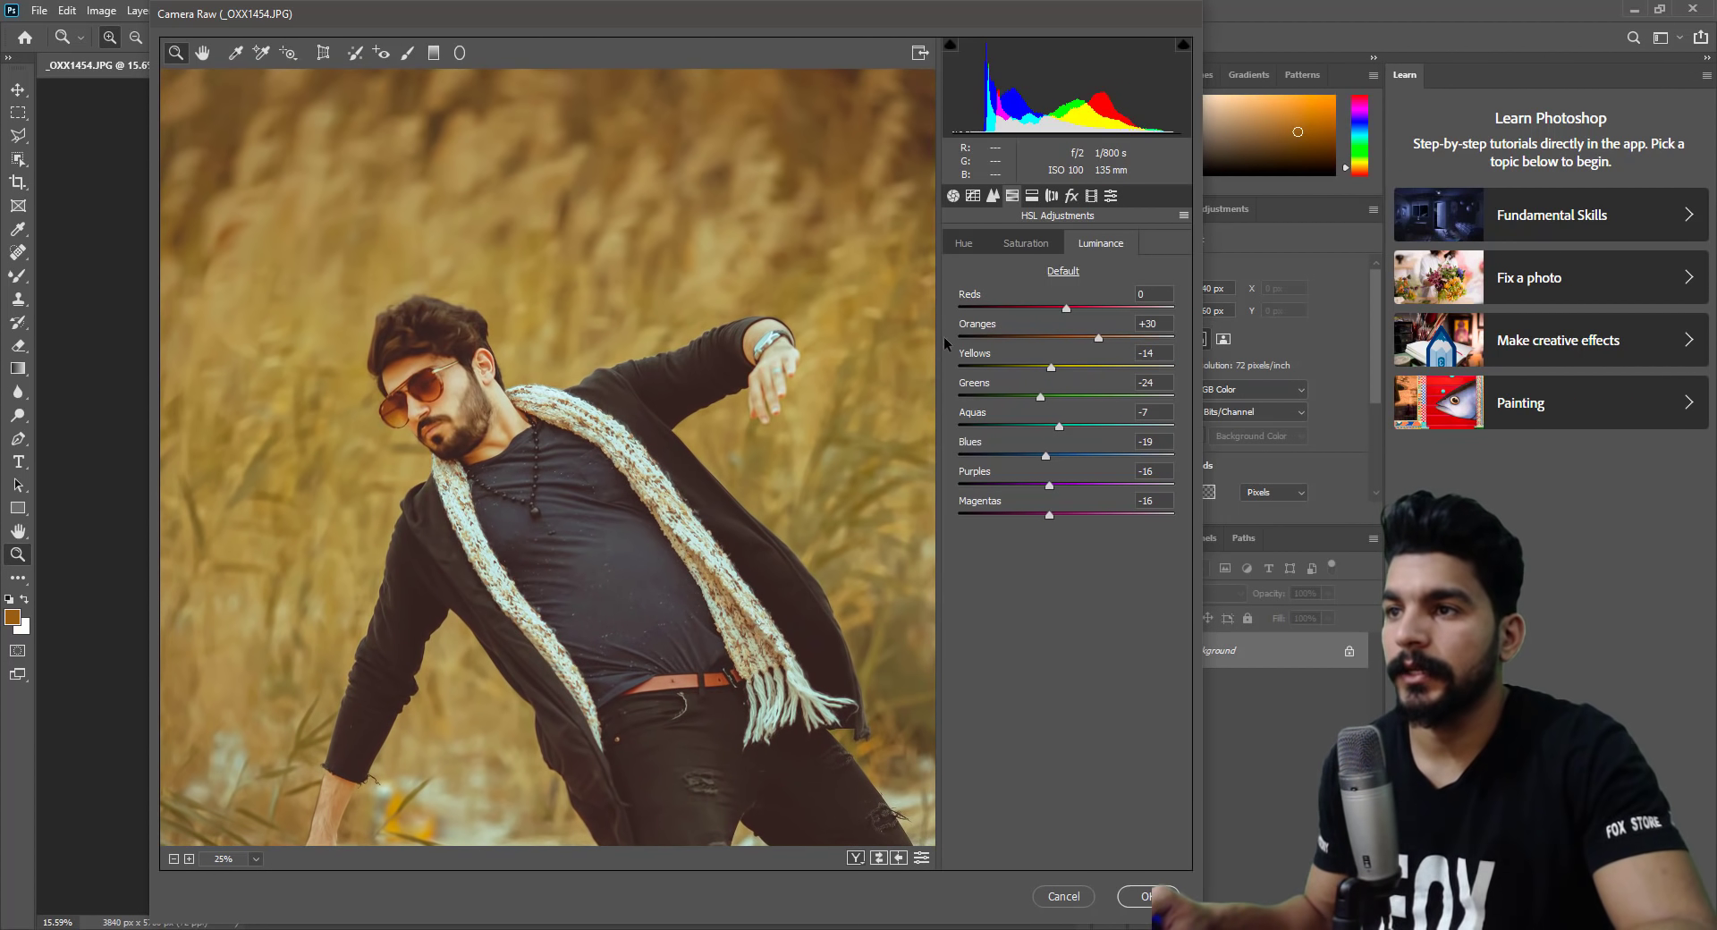
{"action": "left_click", "coordinate": [971, 251]}
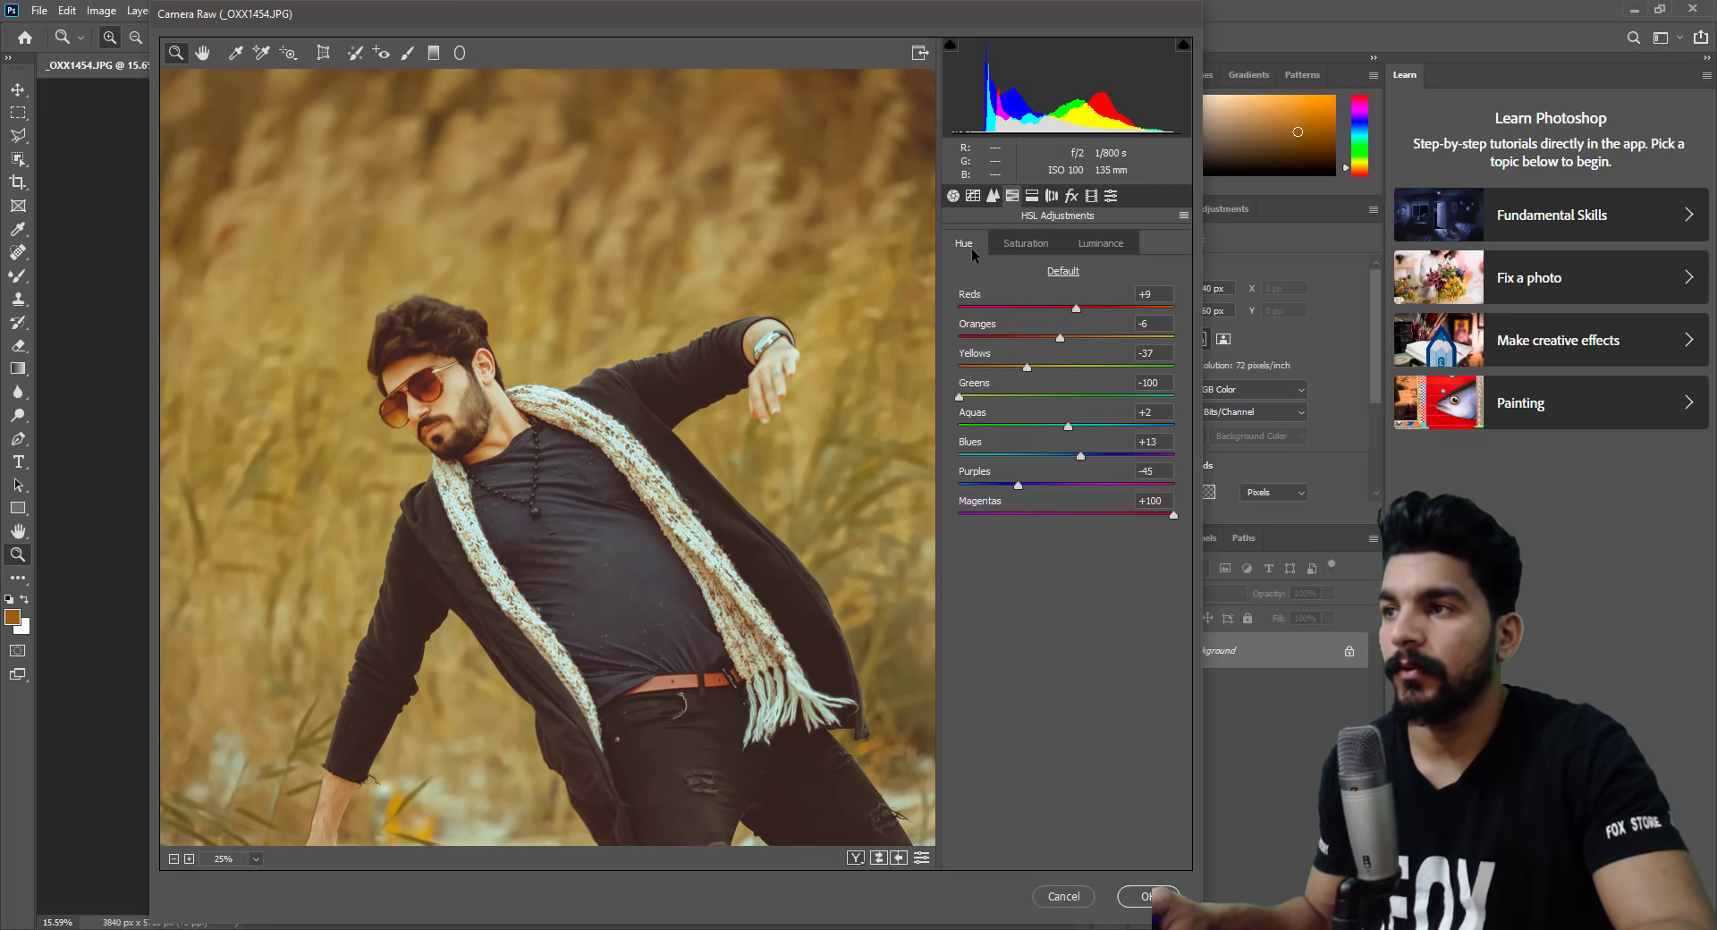
Shift the Yellows hue to -44 to warm the grass.
{"action": "scroll", "coordinate": [644, 422], "scroll_direction": "down", "scroll_amount": 2}
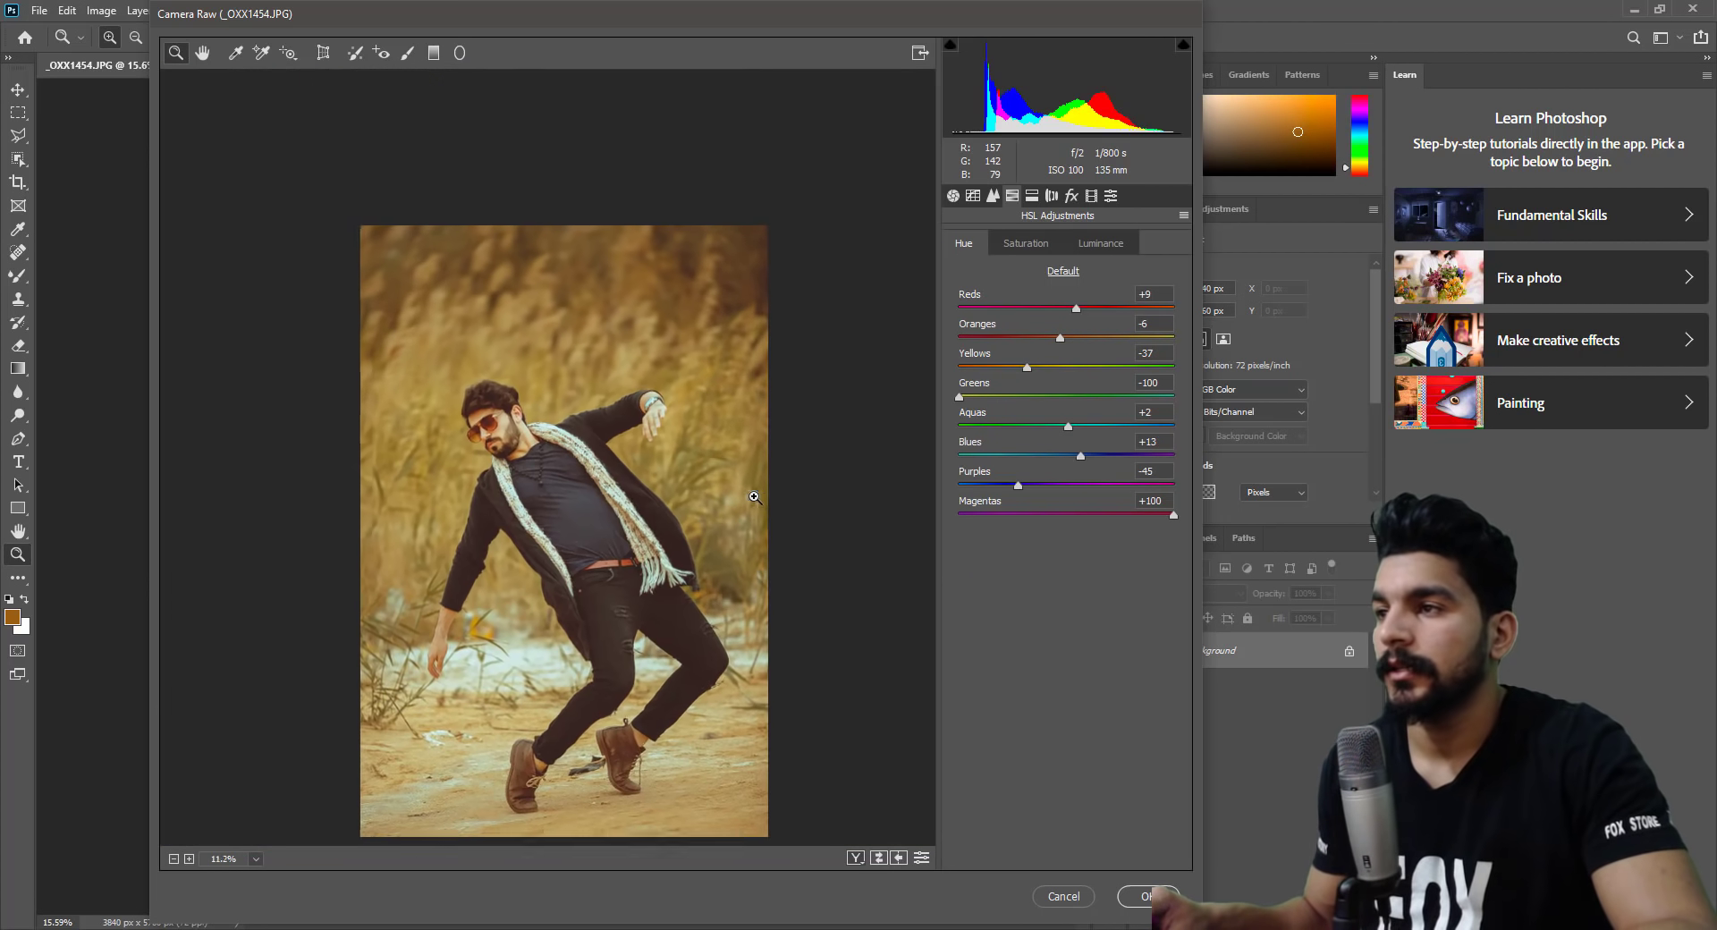
{"action": "scroll", "coordinate": [644, 423], "scroll_direction": "down", "scroll_amount": 2}
{"action": "scroll", "coordinate": [644, 422], "scroll_direction": "up", "scroll_amount": 1}
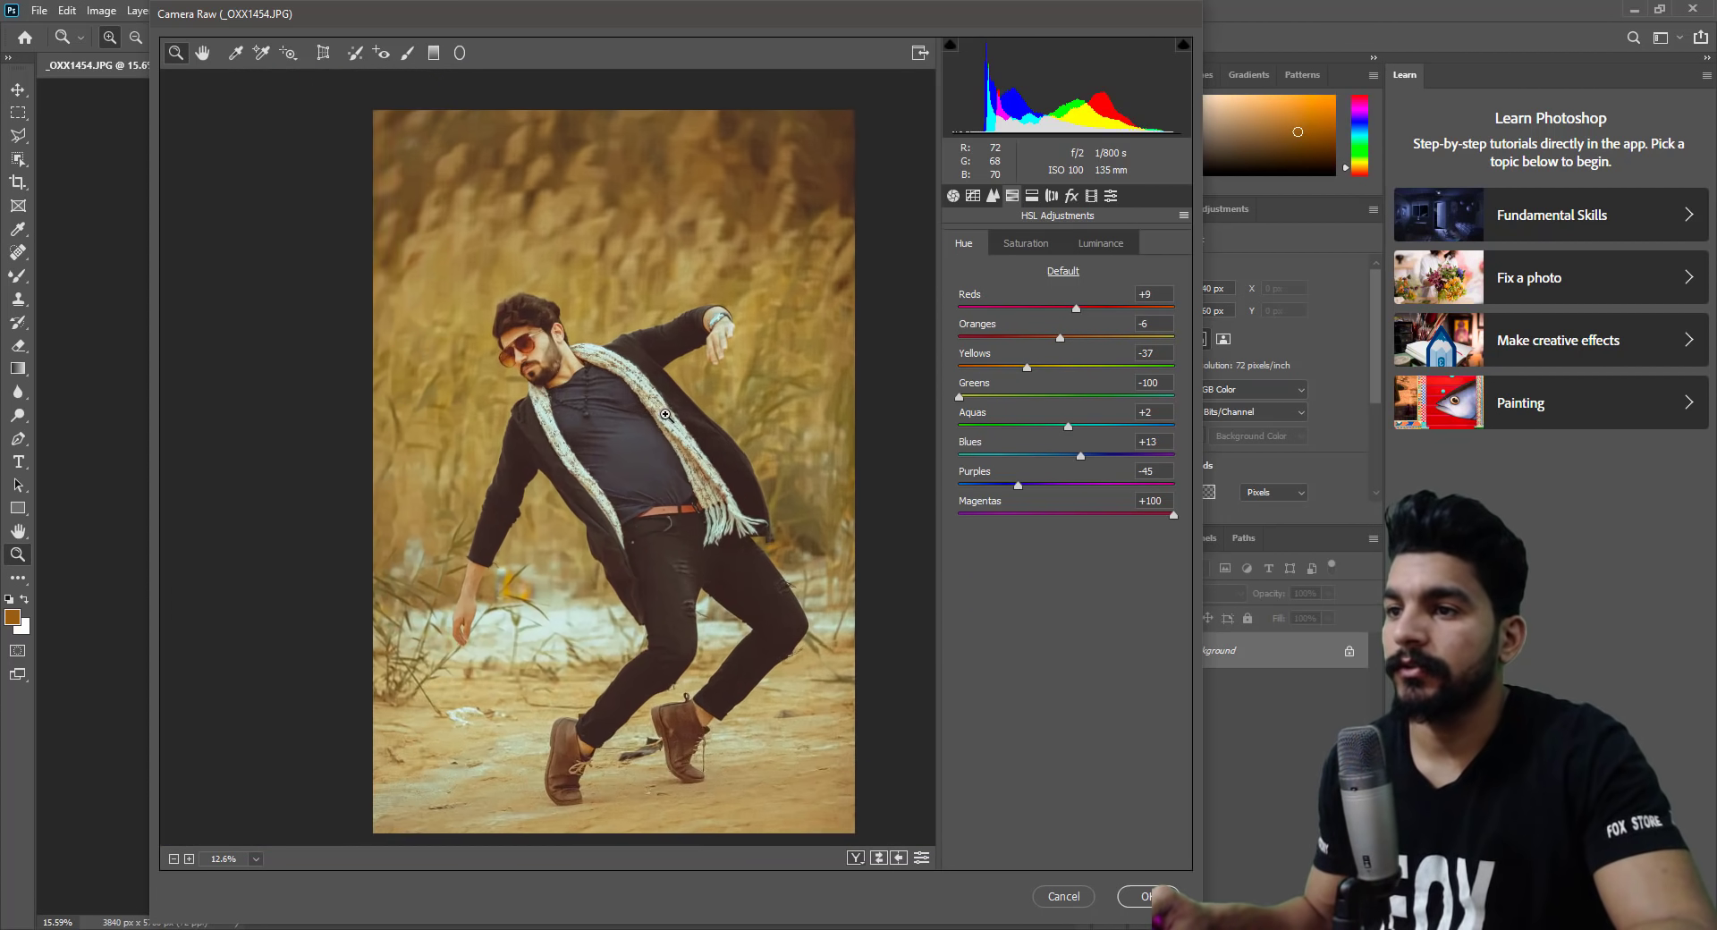
{"action": "scroll", "coordinate": [639, 434], "scroll_direction": "up", "scroll_amount": 1}
{"action": "scroll", "coordinate": [631, 456], "scroll_direction": "up", "scroll_amount": 2}
{"action": "scroll", "coordinate": [621, 483], "scroll_direction": "up", "scroll_amount": 1}
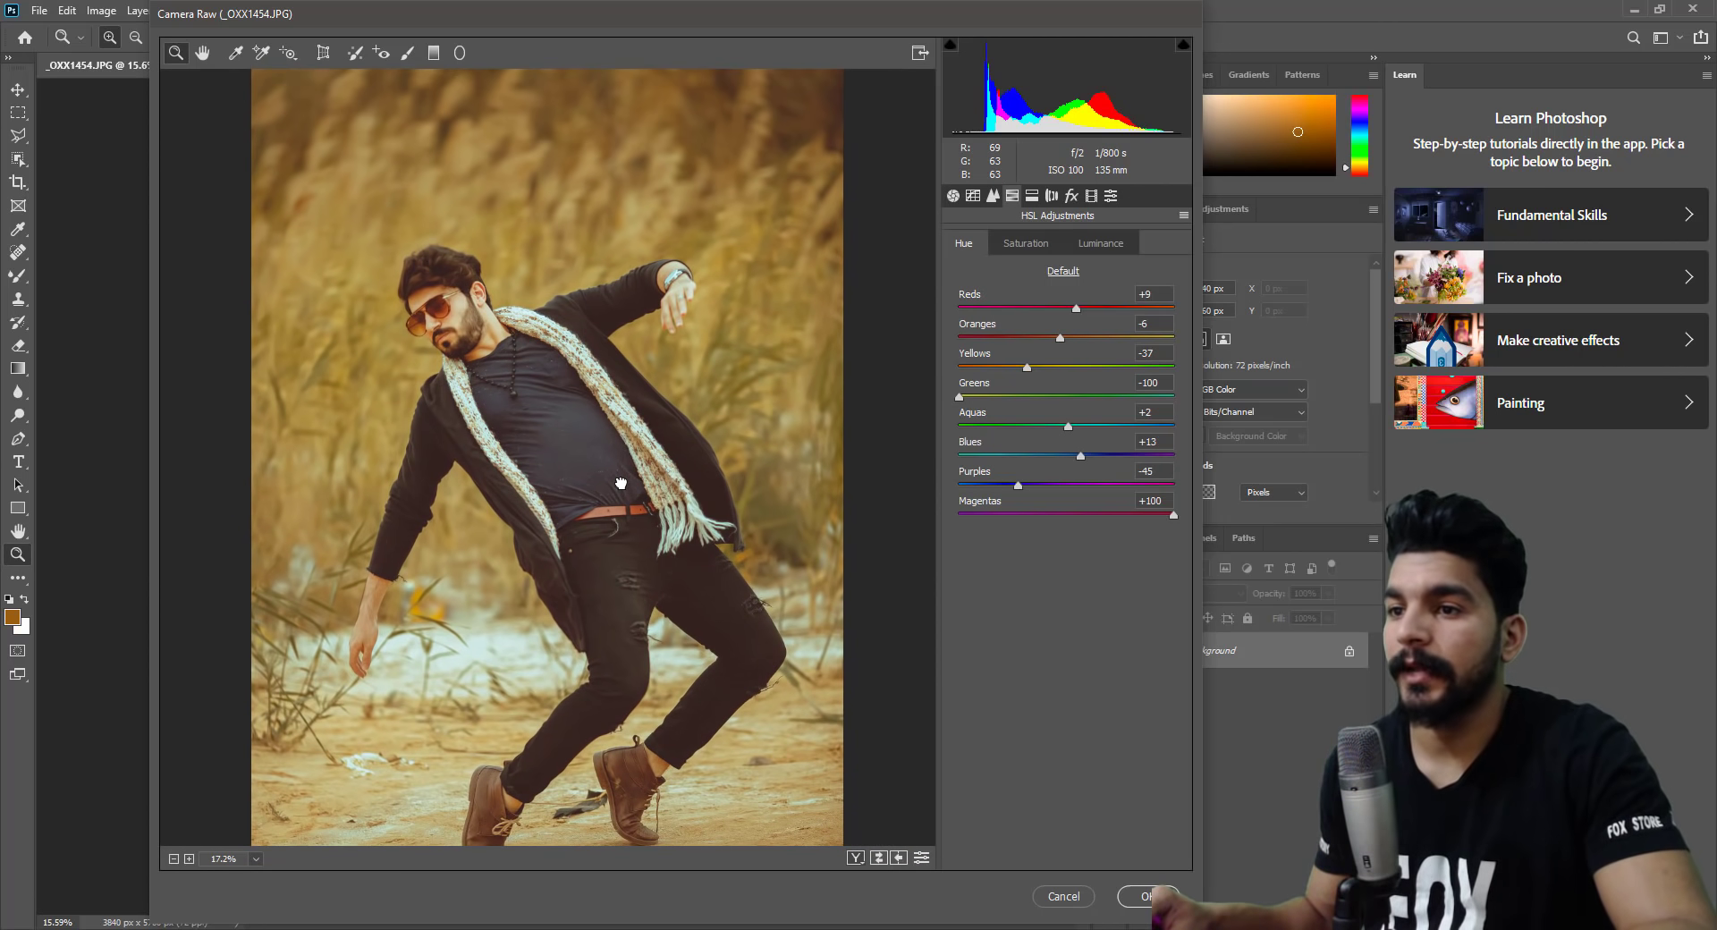
{"action": "scroll", "coordinate": [625, 471], "scroll_direction": "down", "scroll_amount": 1}
{"action": "scroll", "coordinate": [612, 461], "scroll_direction": "up", "scroll_amount": 2}
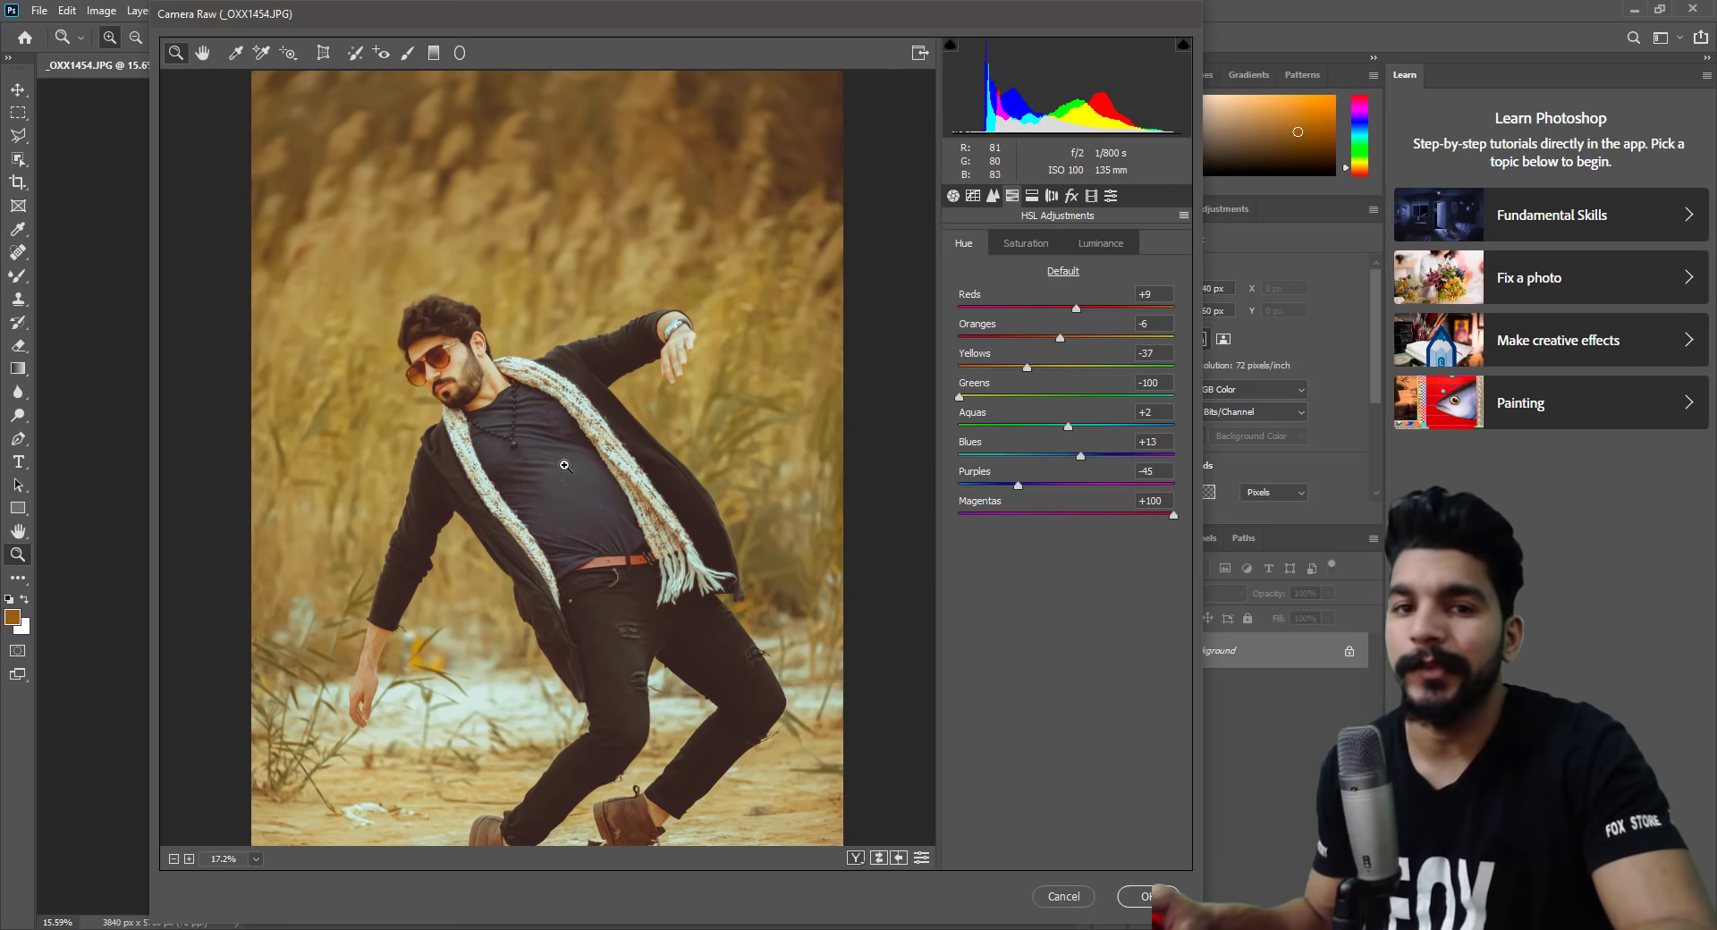
{"action": "scroll", "coordinate": [565, 465], "scroll_direction": "down", "scroll_amount": 2}
{"action": "scroll", "coordinate": [572, 448], "scroll_direction": "up", "scroll_amount": 3}
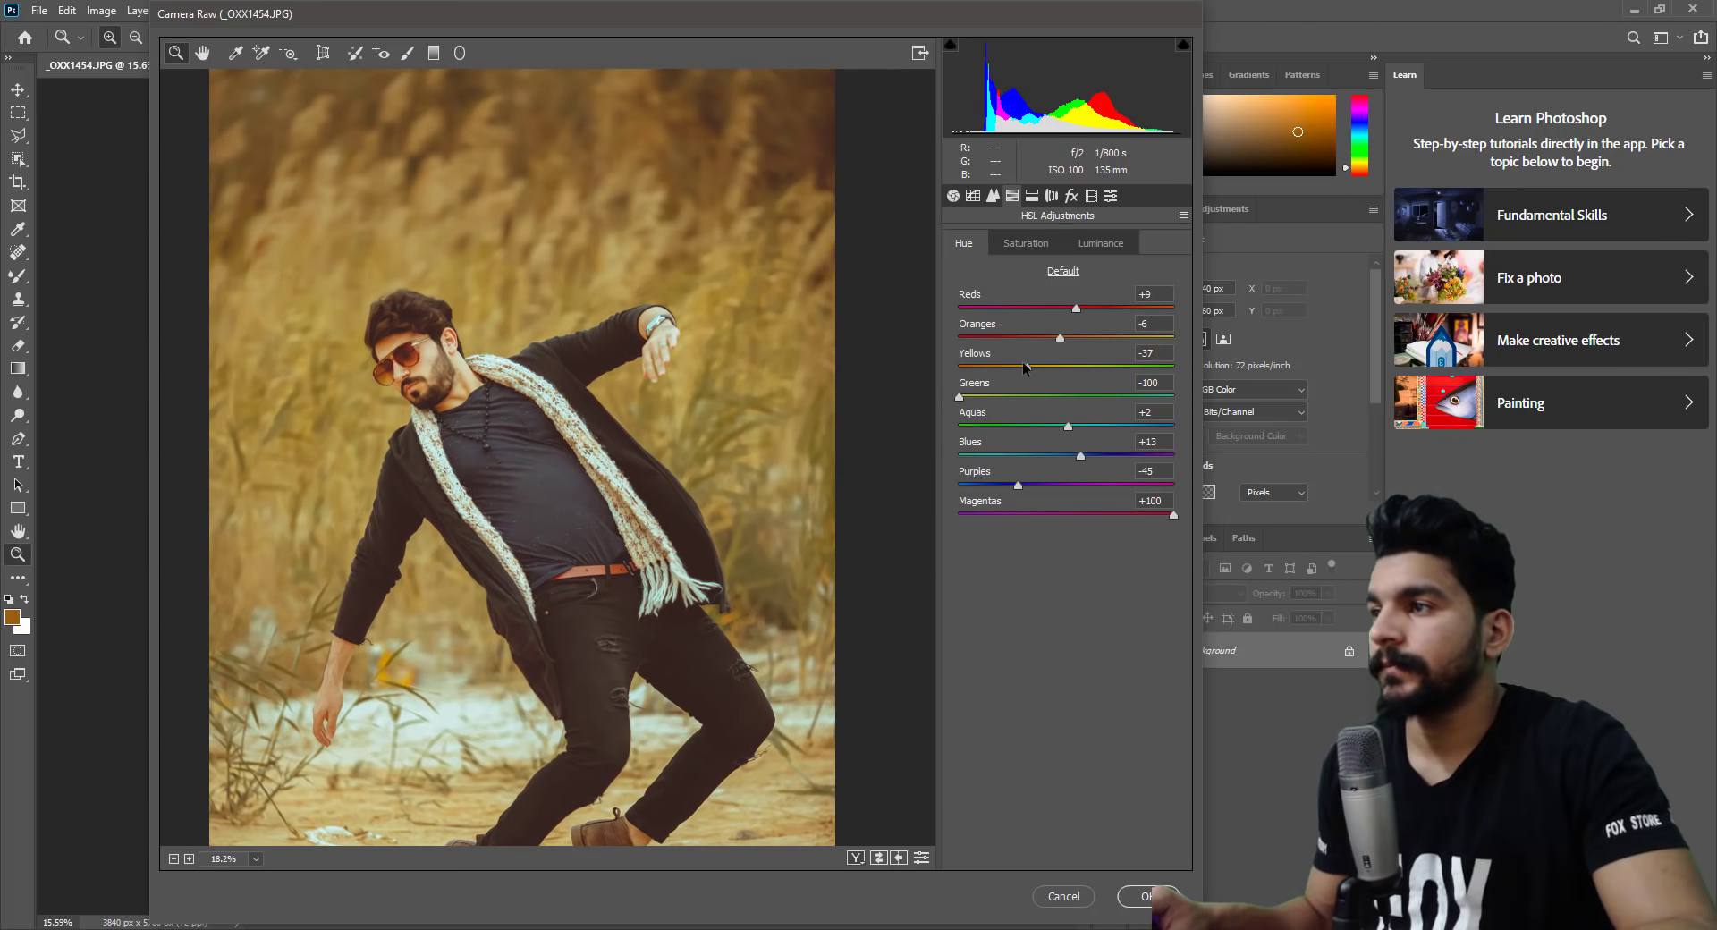
{"action": "mouse_move", "coordinate": [1025, 370]}
{"action": "left_mouse_down"}
{"action": "mouse_move", "coordinate": [1055, 374]}
{"action": "mouse_move", "coordinate": [971, 401]}
{"action": "left_mouse_up"}
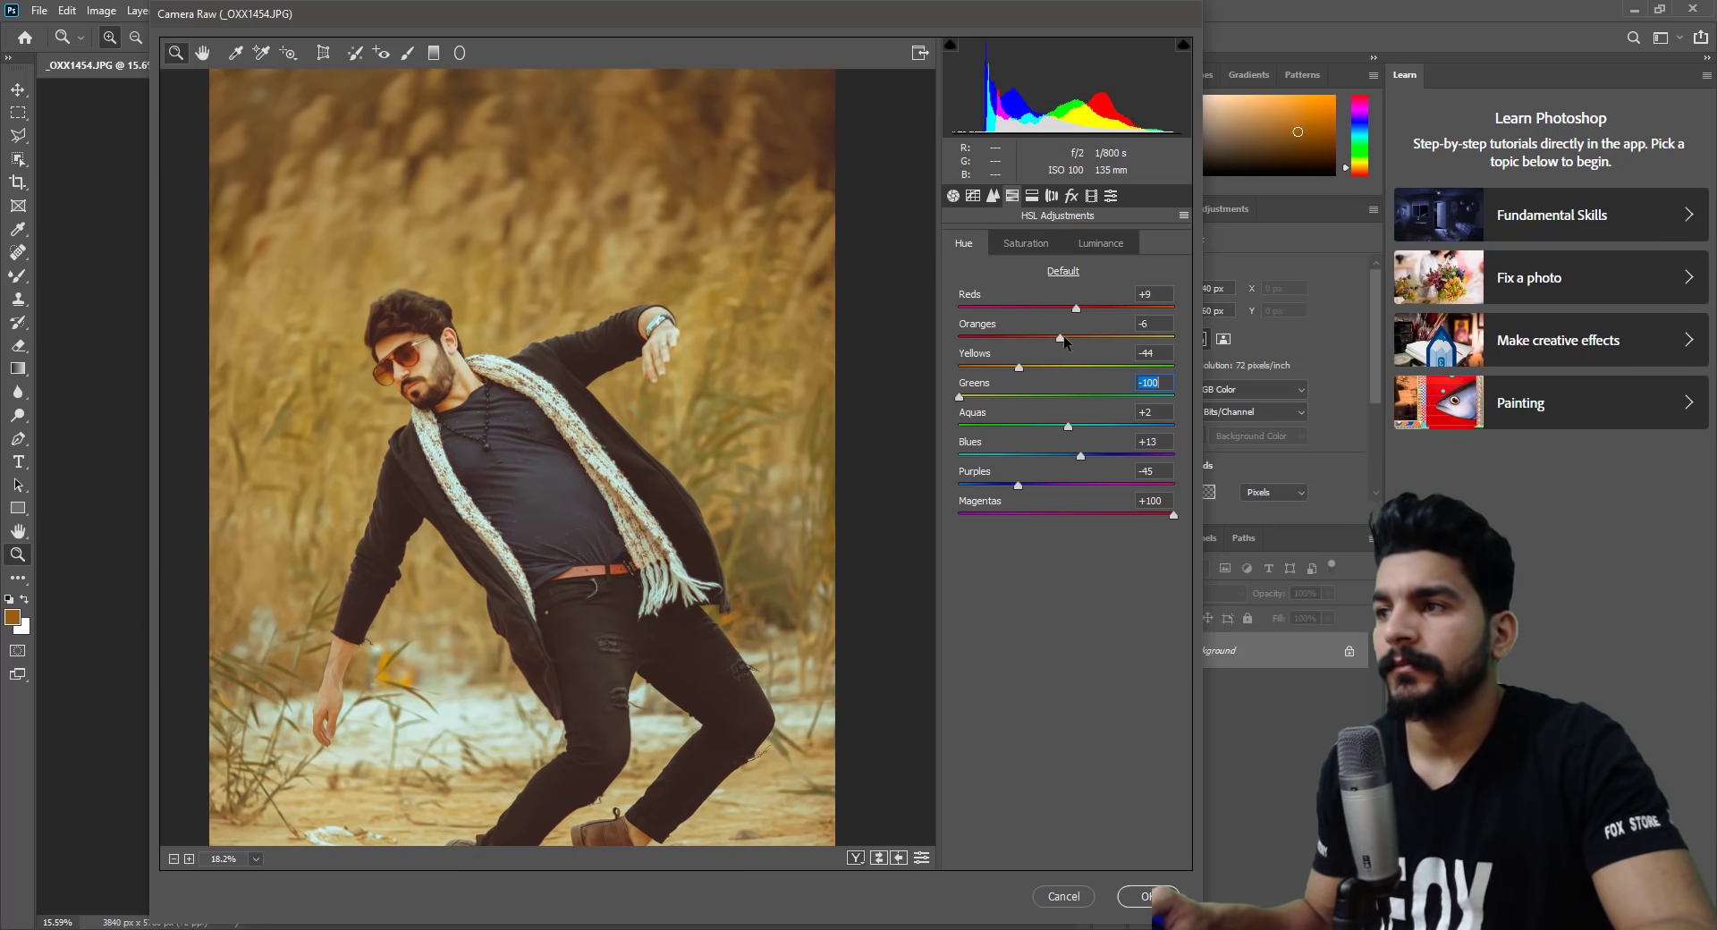
Fine-tune the Oranges hue to -8 and Reds to -3 while zoomed on the face.
{"action": "left_click_drag", "start_coordinate": [1064, 335], "coordinate": [1065, 333]}
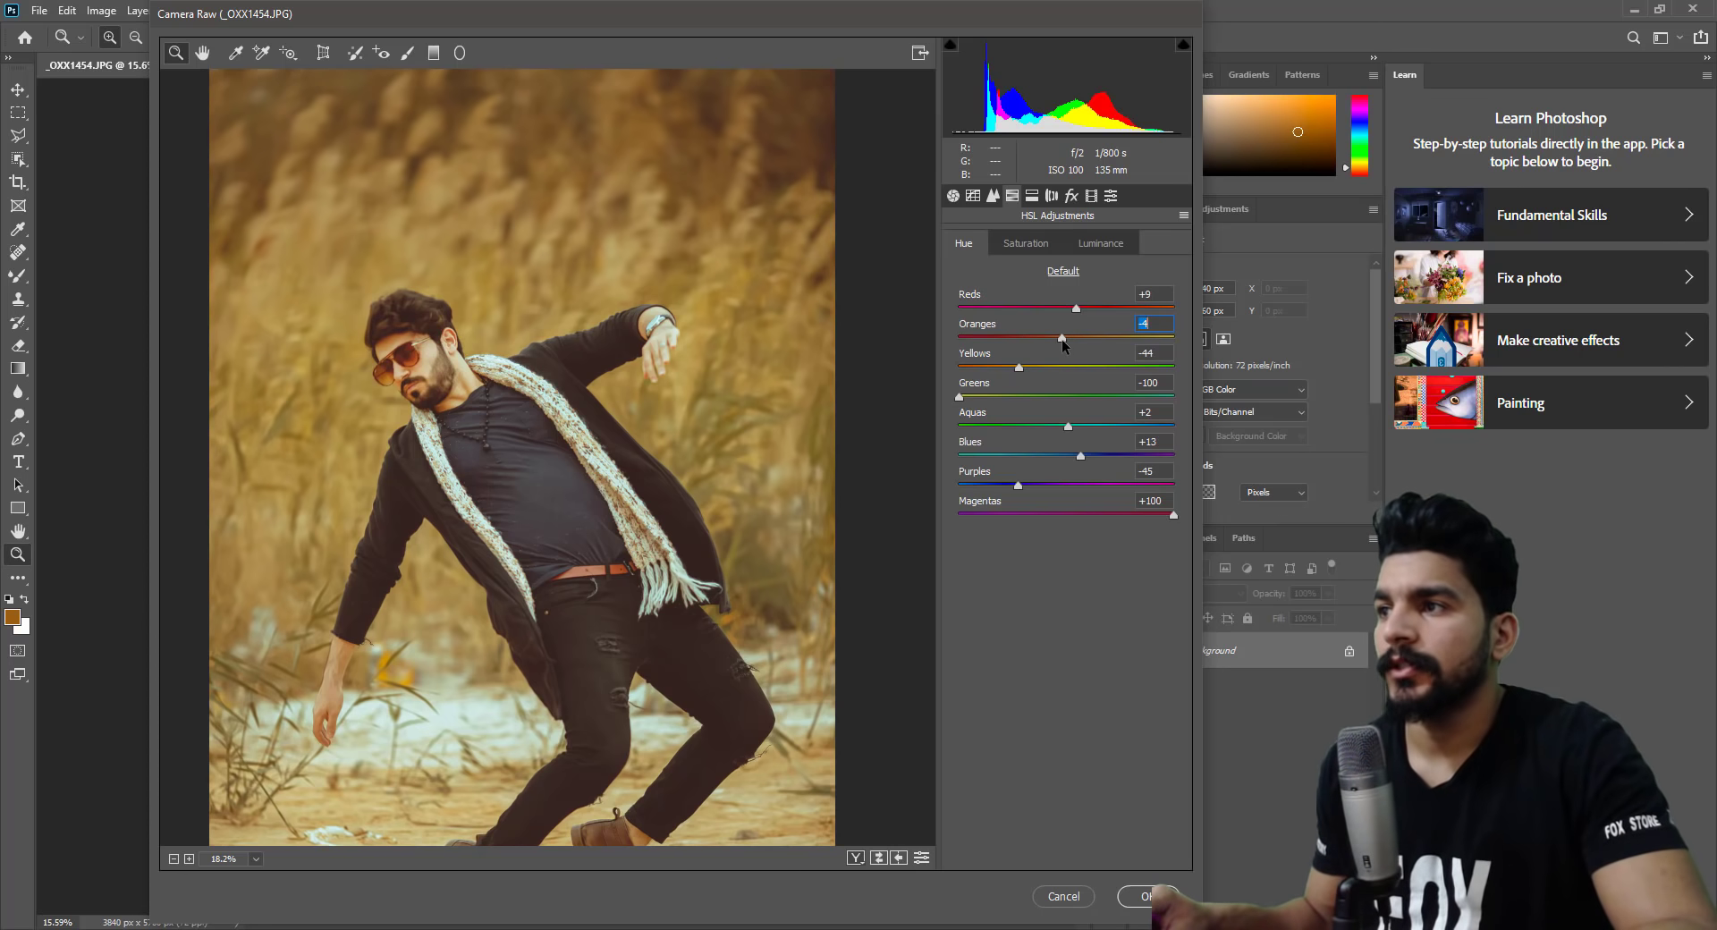
{"action": "left_click_drag", "start_coordinate": [1065, 339], "coordinate": [1072, 344]}
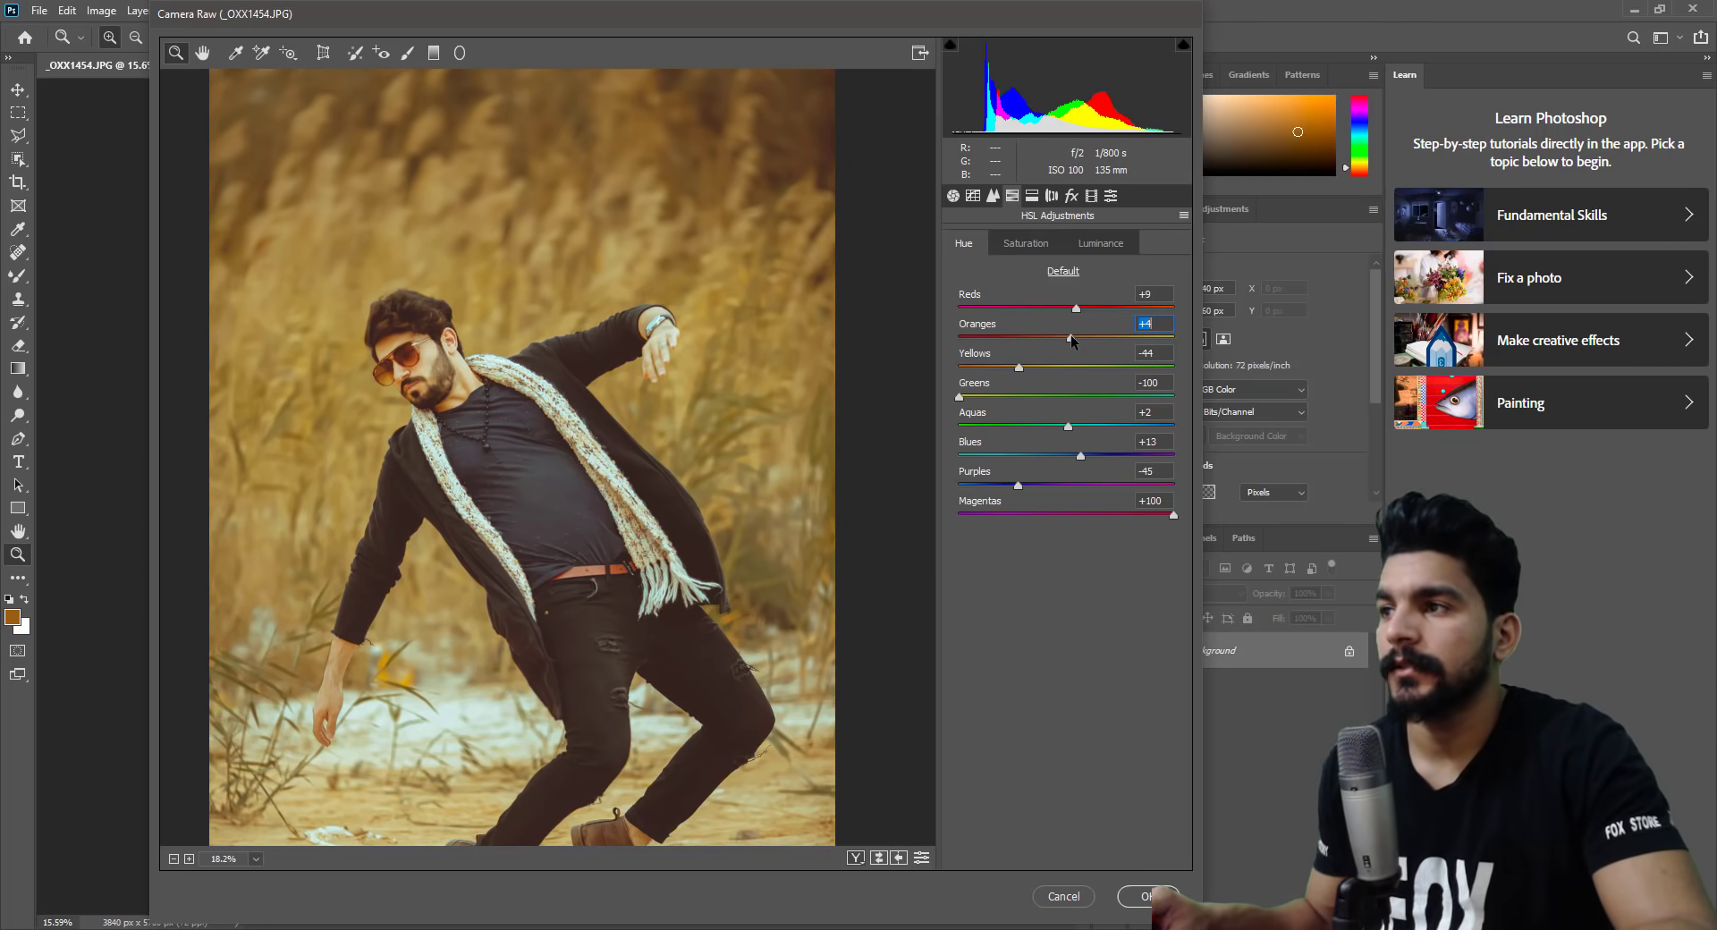
{"action": "left_click_drag", "start_coordinate": [1070, 336], "coordinate": [1062, 340]}
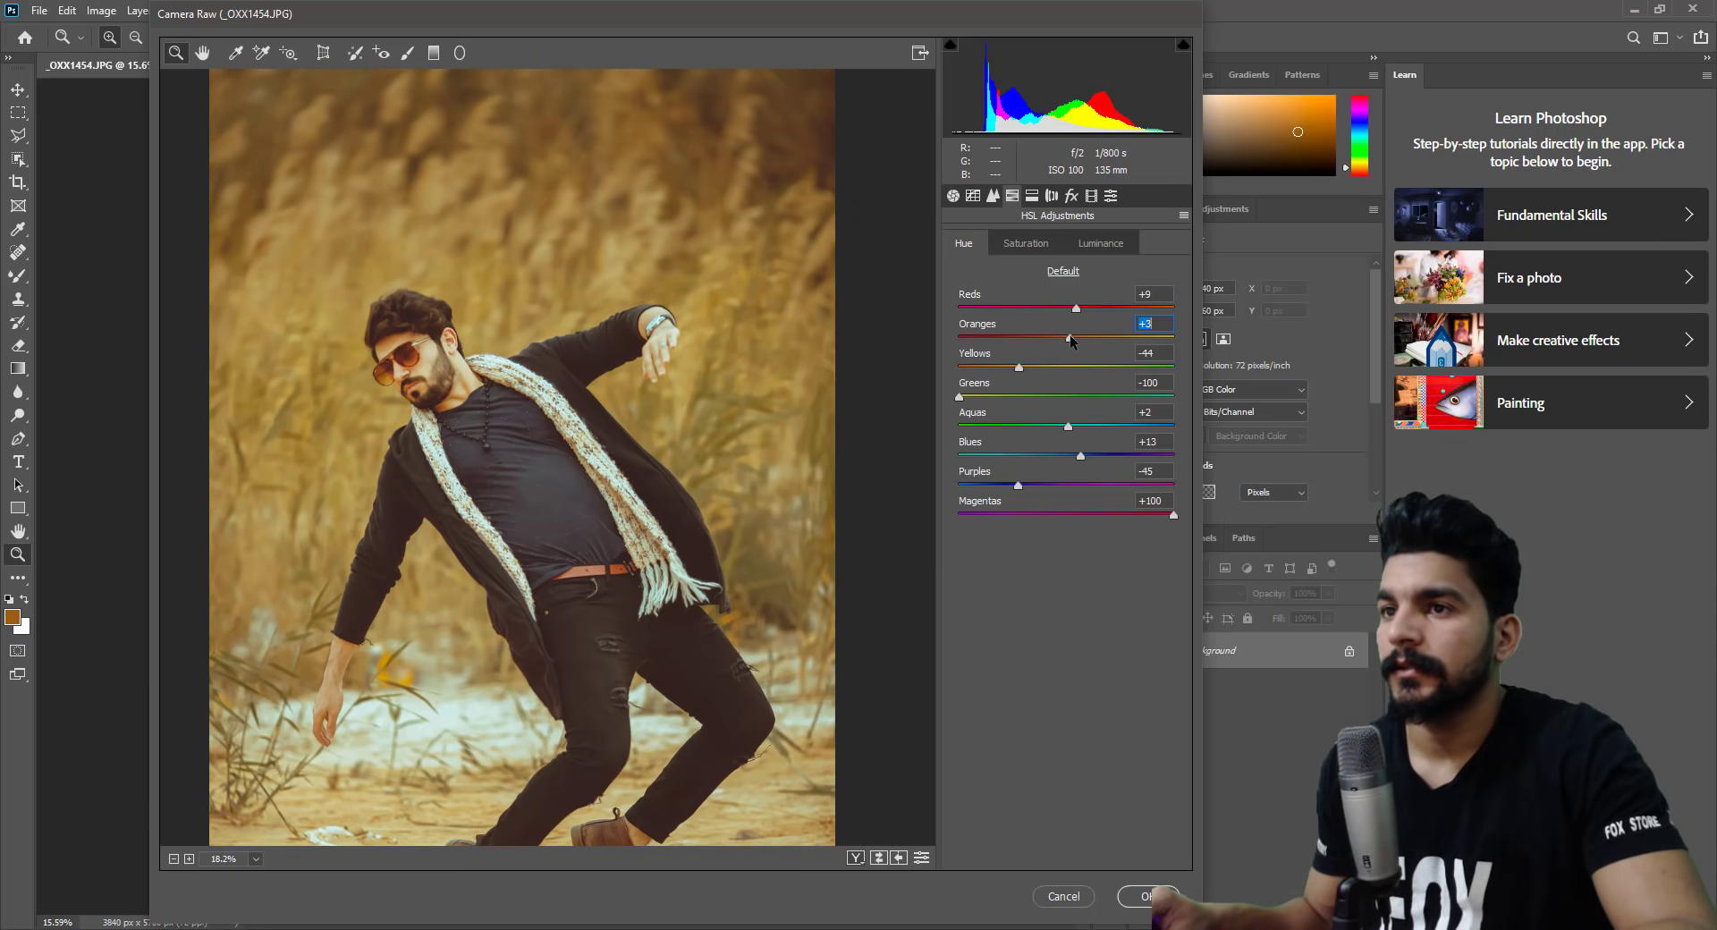
{"action": "mouse_move", "coordinate": [500, 358]}
{"action": "left_mouse_down"}
{"action": "mouse_move", "coordinate": [551, 351]}
{"action": "mouse_move", "coordinate": [587, 164]}
{"action": "left_mouse_up"}
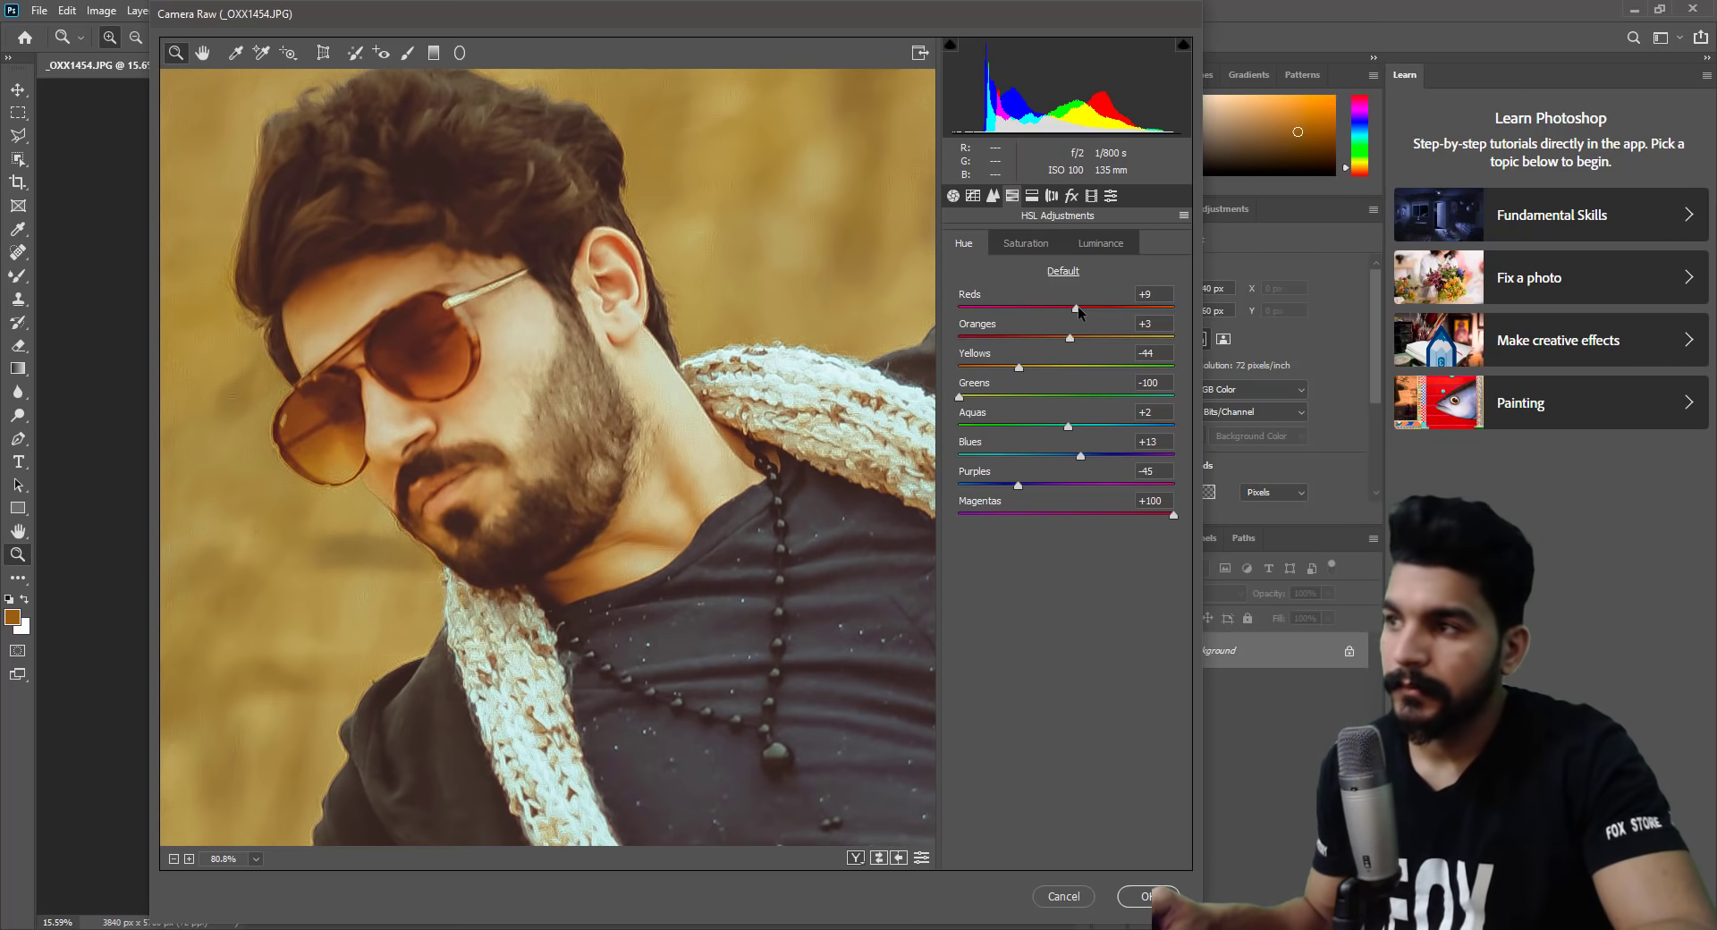
{"action": "left_click_drag", "start_coordinate": [1079, 309], "coordinate": [1109, 309]}
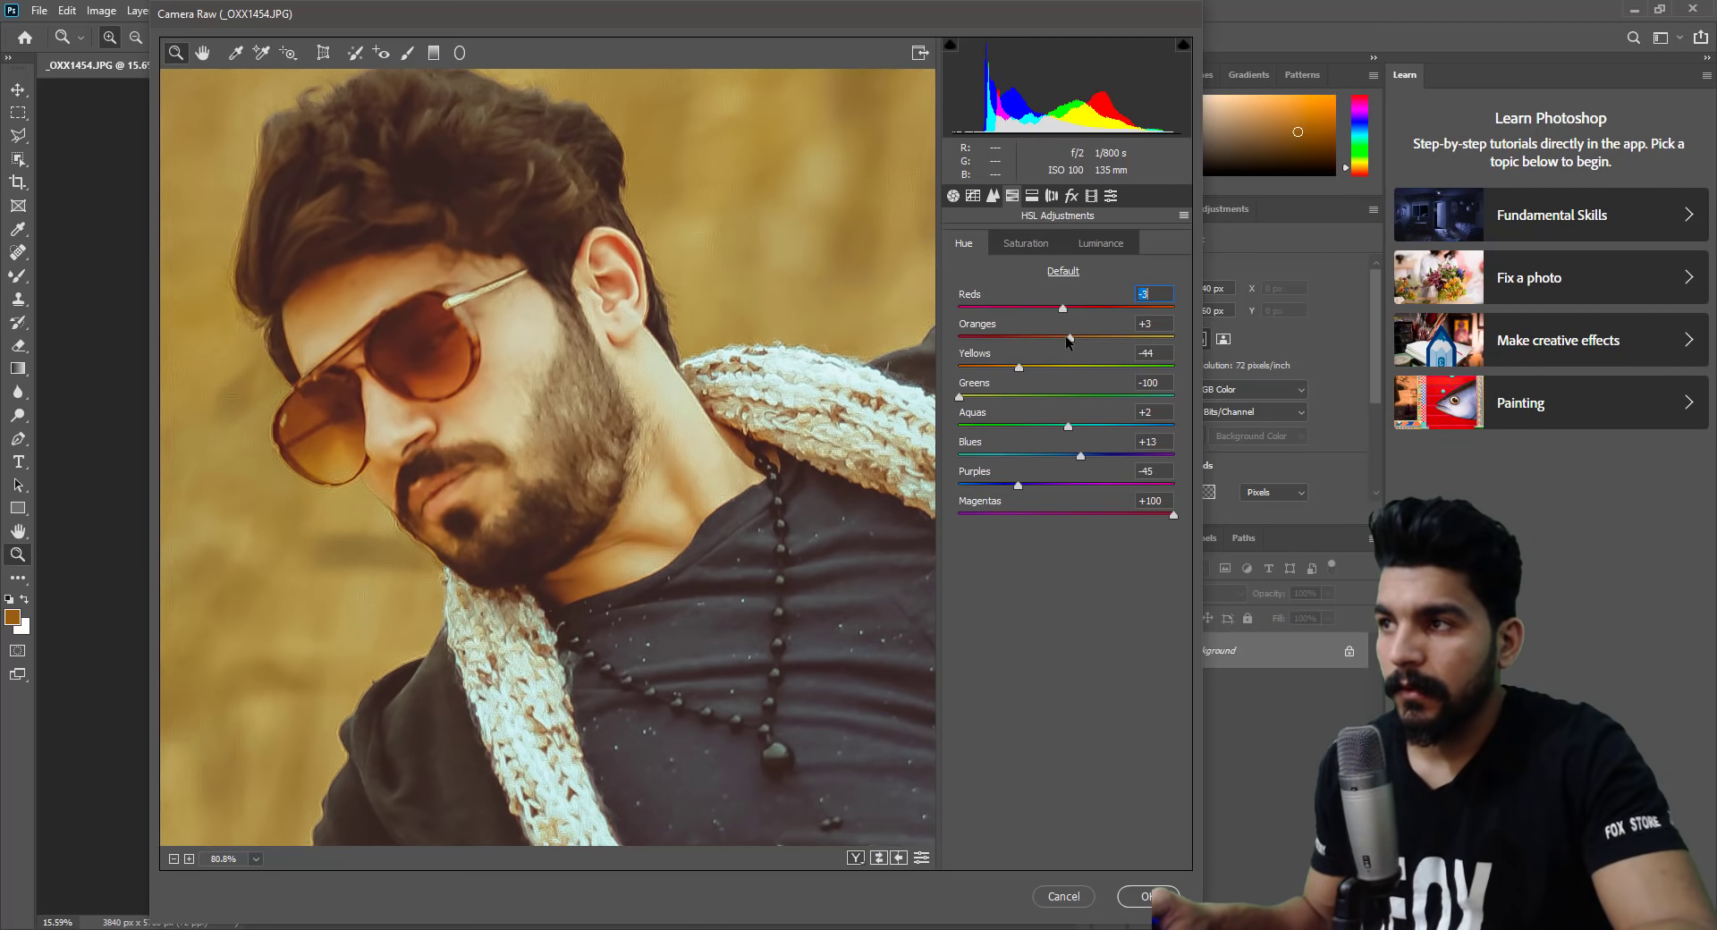
{"action": "left_click_drag", "start_coordinate": [1085, 337], "coordinate": [1062, 343]}
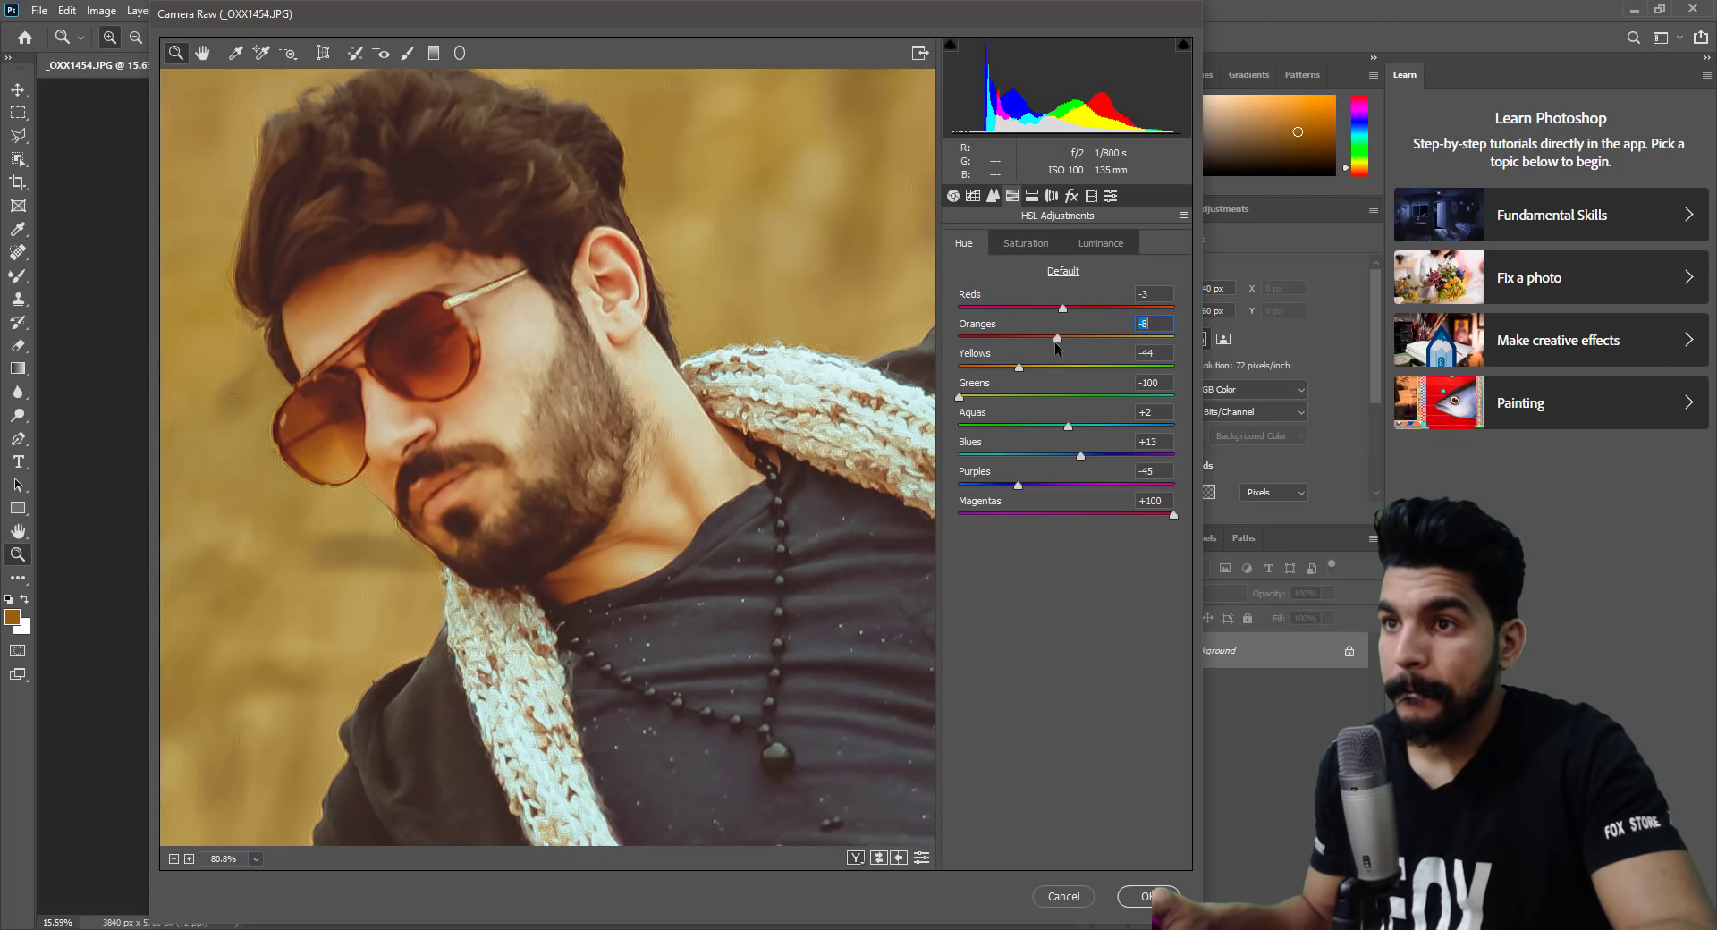
{"action": "scroll", "coordinate": [425, 559], "scroll_direction": "down", "scroll_amount": 5}
{"action": "scroll", "coordinate": [501, 537], "scroll_direction": "up", "scroll_amount": 1}
{"action": "scroll", "coordinate": [537, 510], "scroll_direction": "up", "scroll_amount": 1}
Toggle before/after to compare the HSL-edited photo with the original, keeping the edits.
{"action": "scroll", "coordinate": [552, 498], "scroll_direction": "up", "scroll_amount": 1}
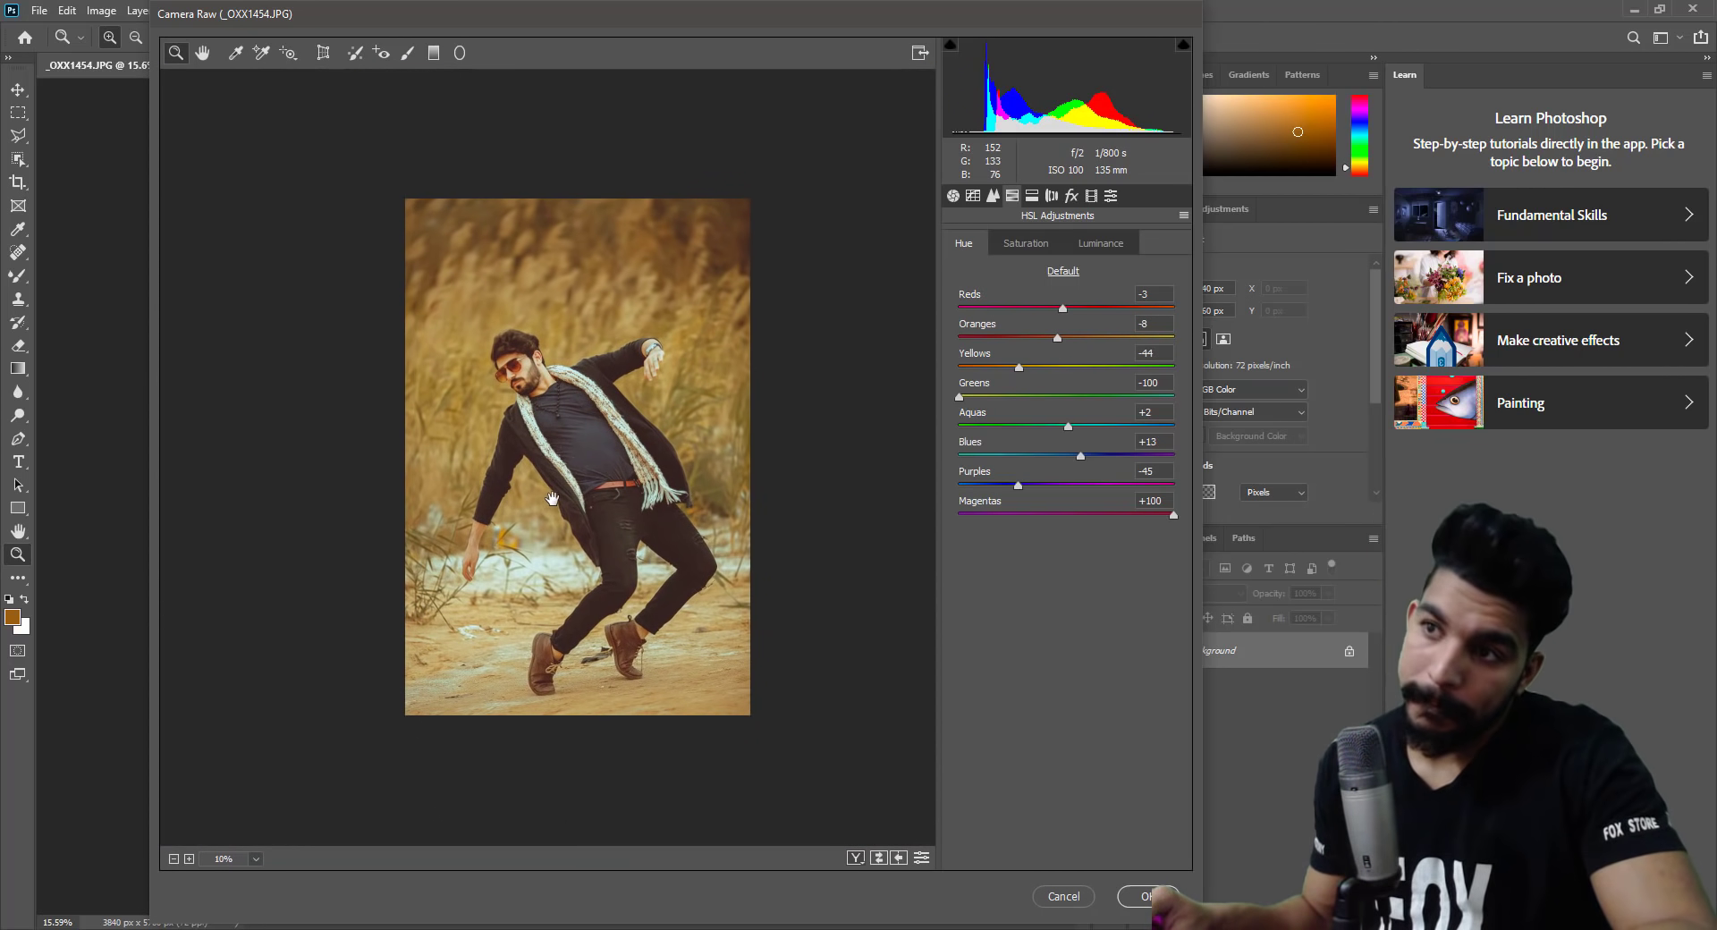
{"action": "scroll", "coordinate": [551, 498], "scroll_direction": "up", "scroll_amount": 2}
{"action": "scroll", "coordinate": [552, 498], "scroll_direction": "down", "scroll_amount": 1}
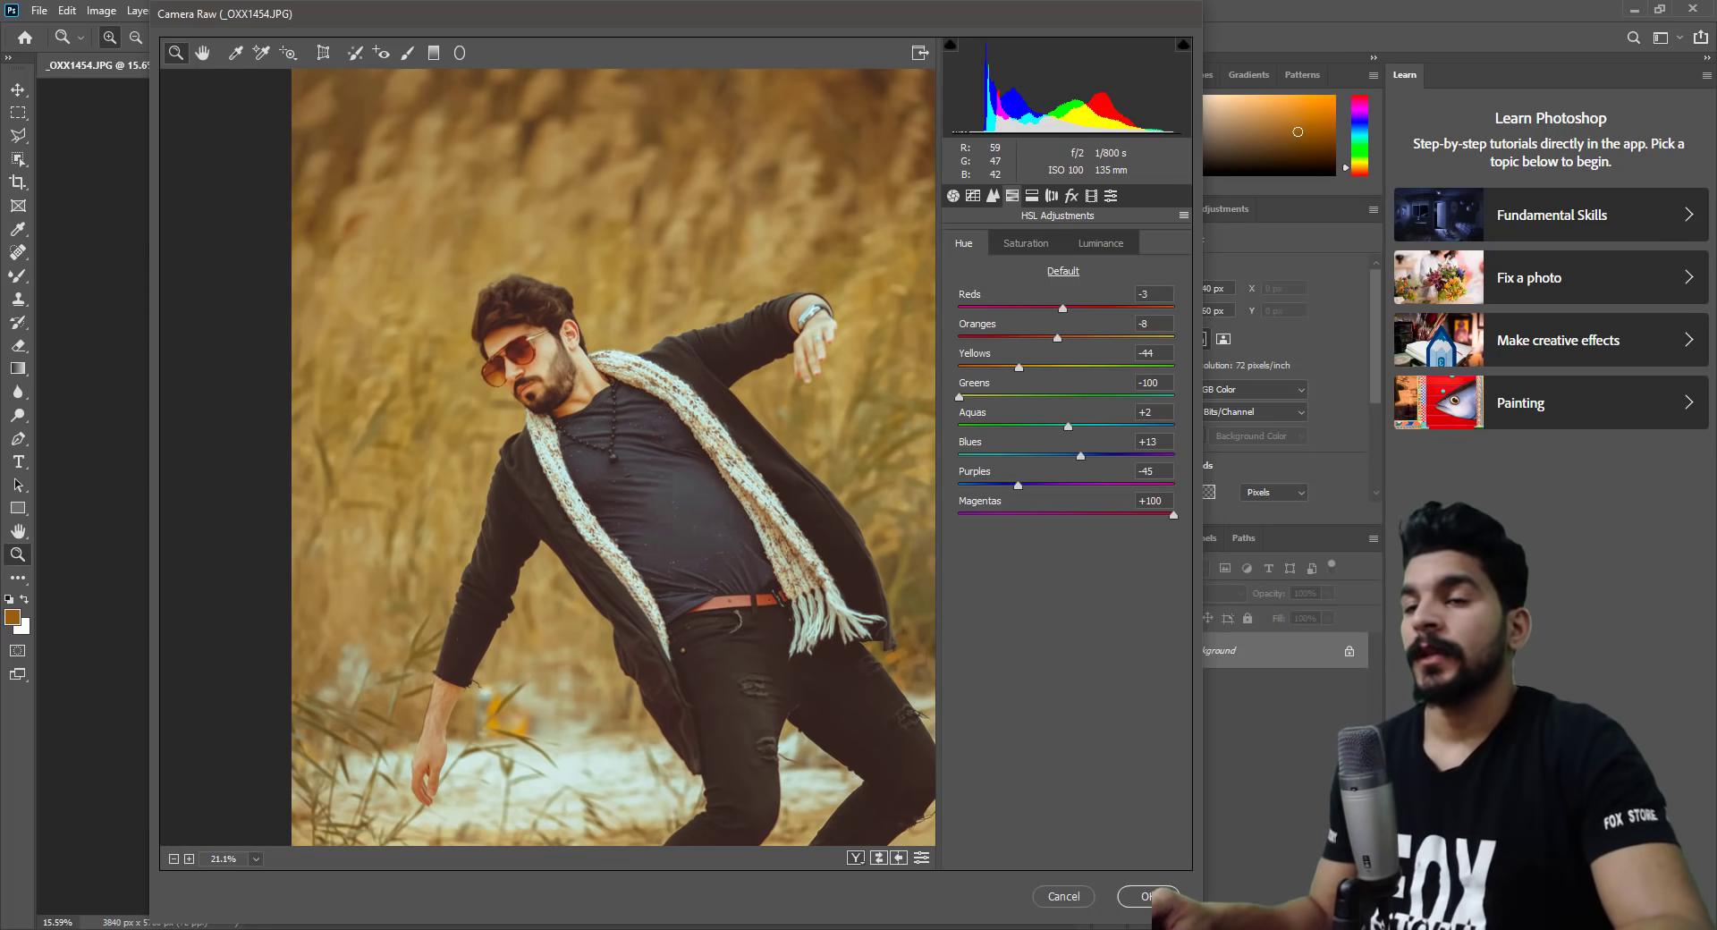
{"action": "left_click", "coordinate": [878, 859]}
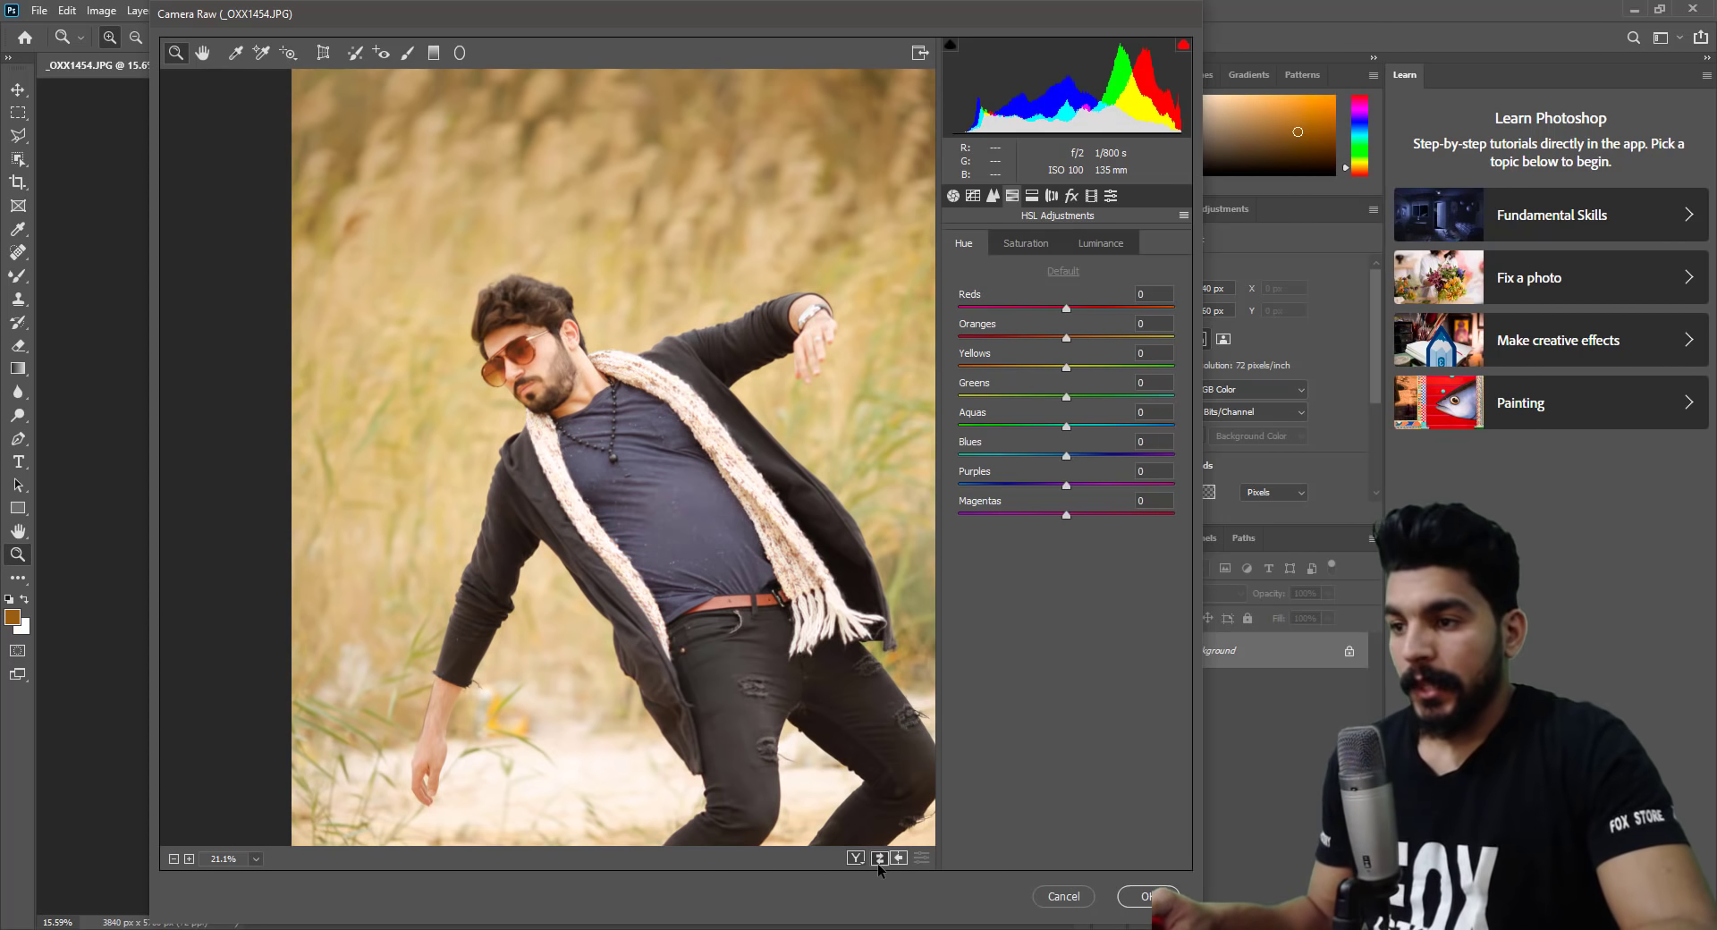
{"action": "left_click", "coordinate": [878, 859]}
{"action": "scroll", "coordinate": [816, 714], "scroll_direction": "down", "scroll_amount": 3}
{"action": "scroll", "coordinate": [786, 710], "scroll_direction": "up", "scroll_amount": 2}
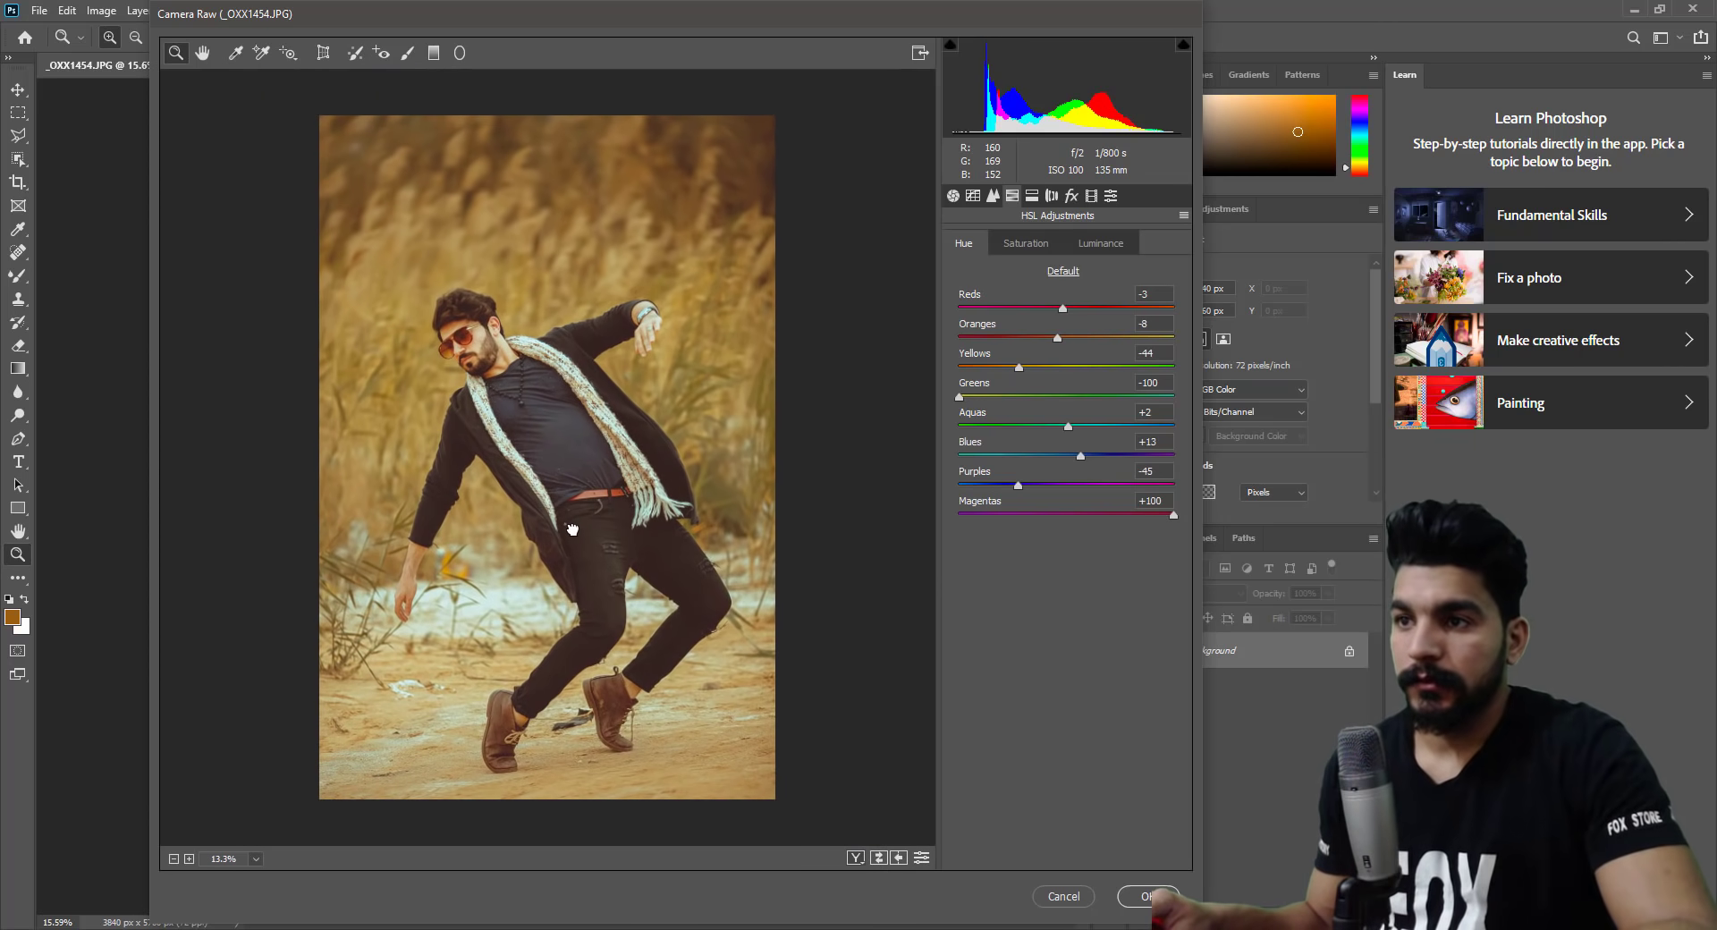
Compare original and edited once more, then bring up the Split Toning settings.
{"action": "left_click", "coordinate": [884, 857]}
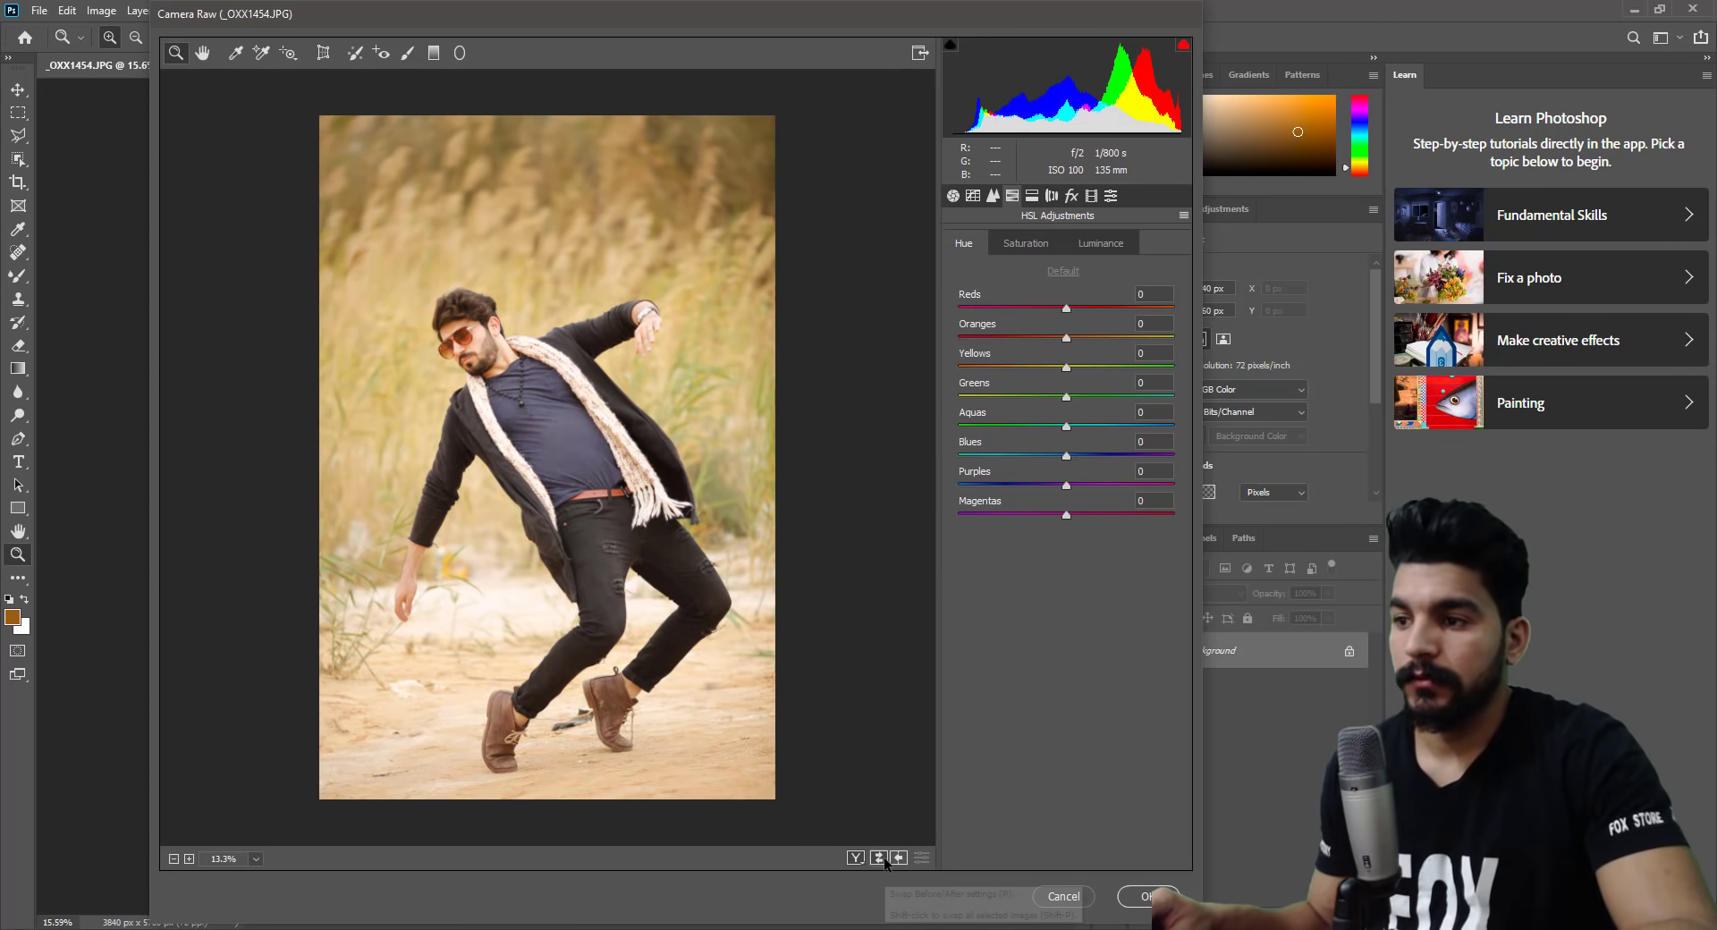
{"action": "left_click", "coordinate": [881, 858]}
{"action": "left_click", "coordinate": [882, 858]}
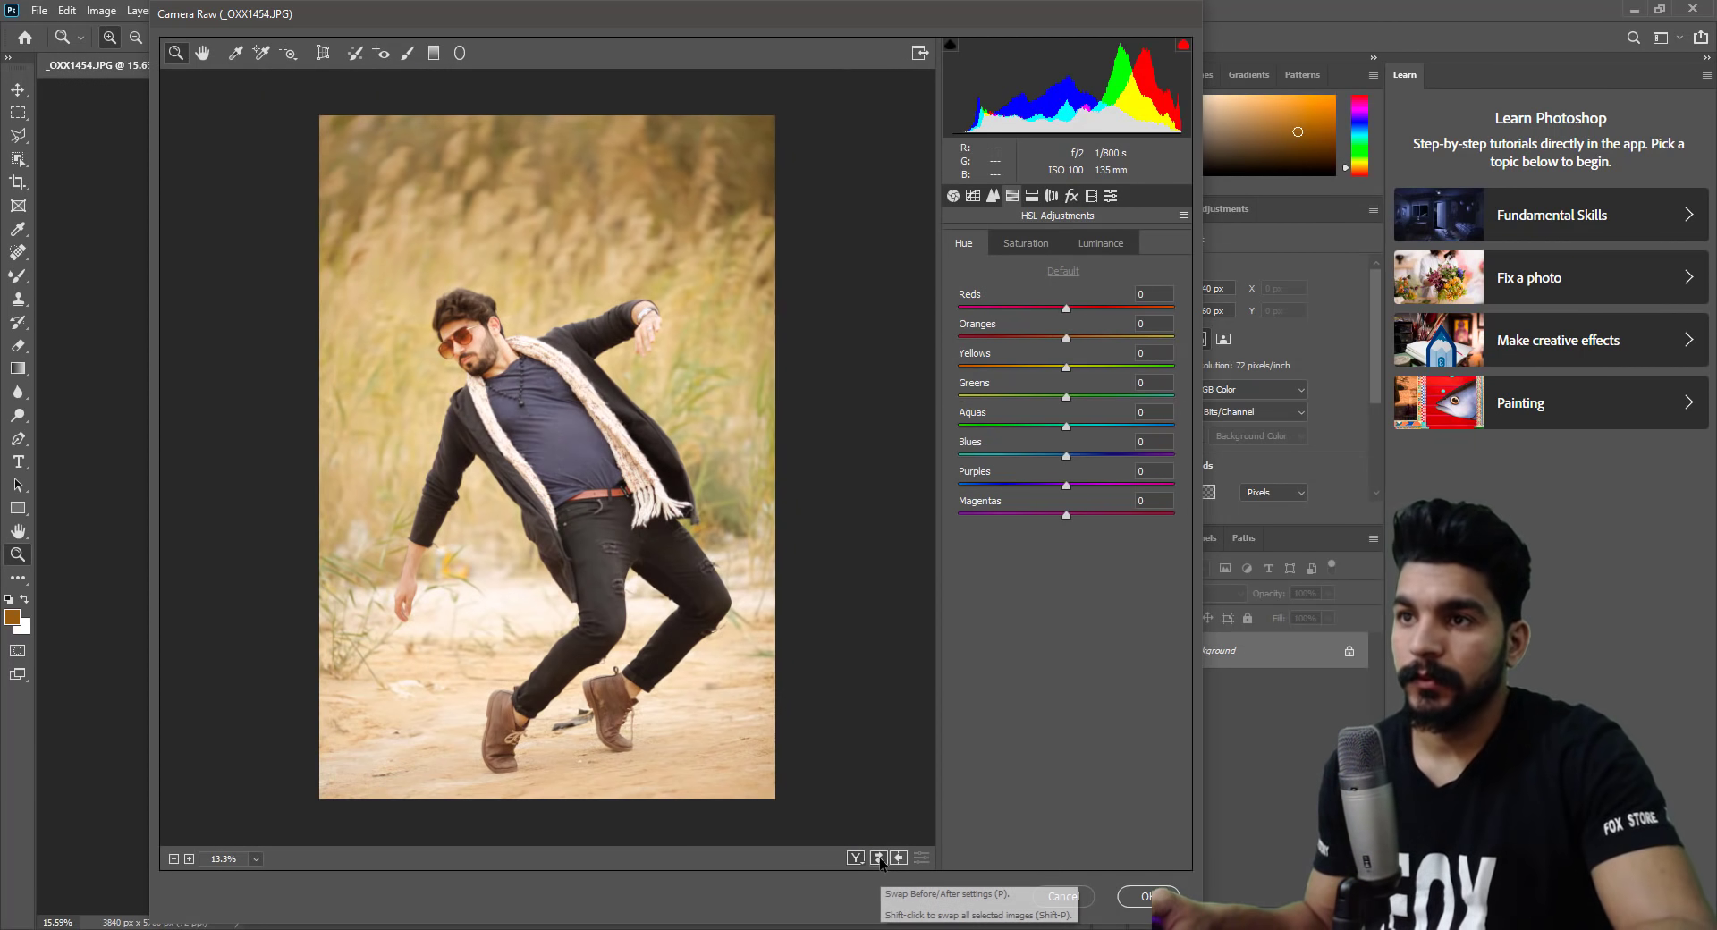
{"action": "left_click", "coordinate": [881, 859]}
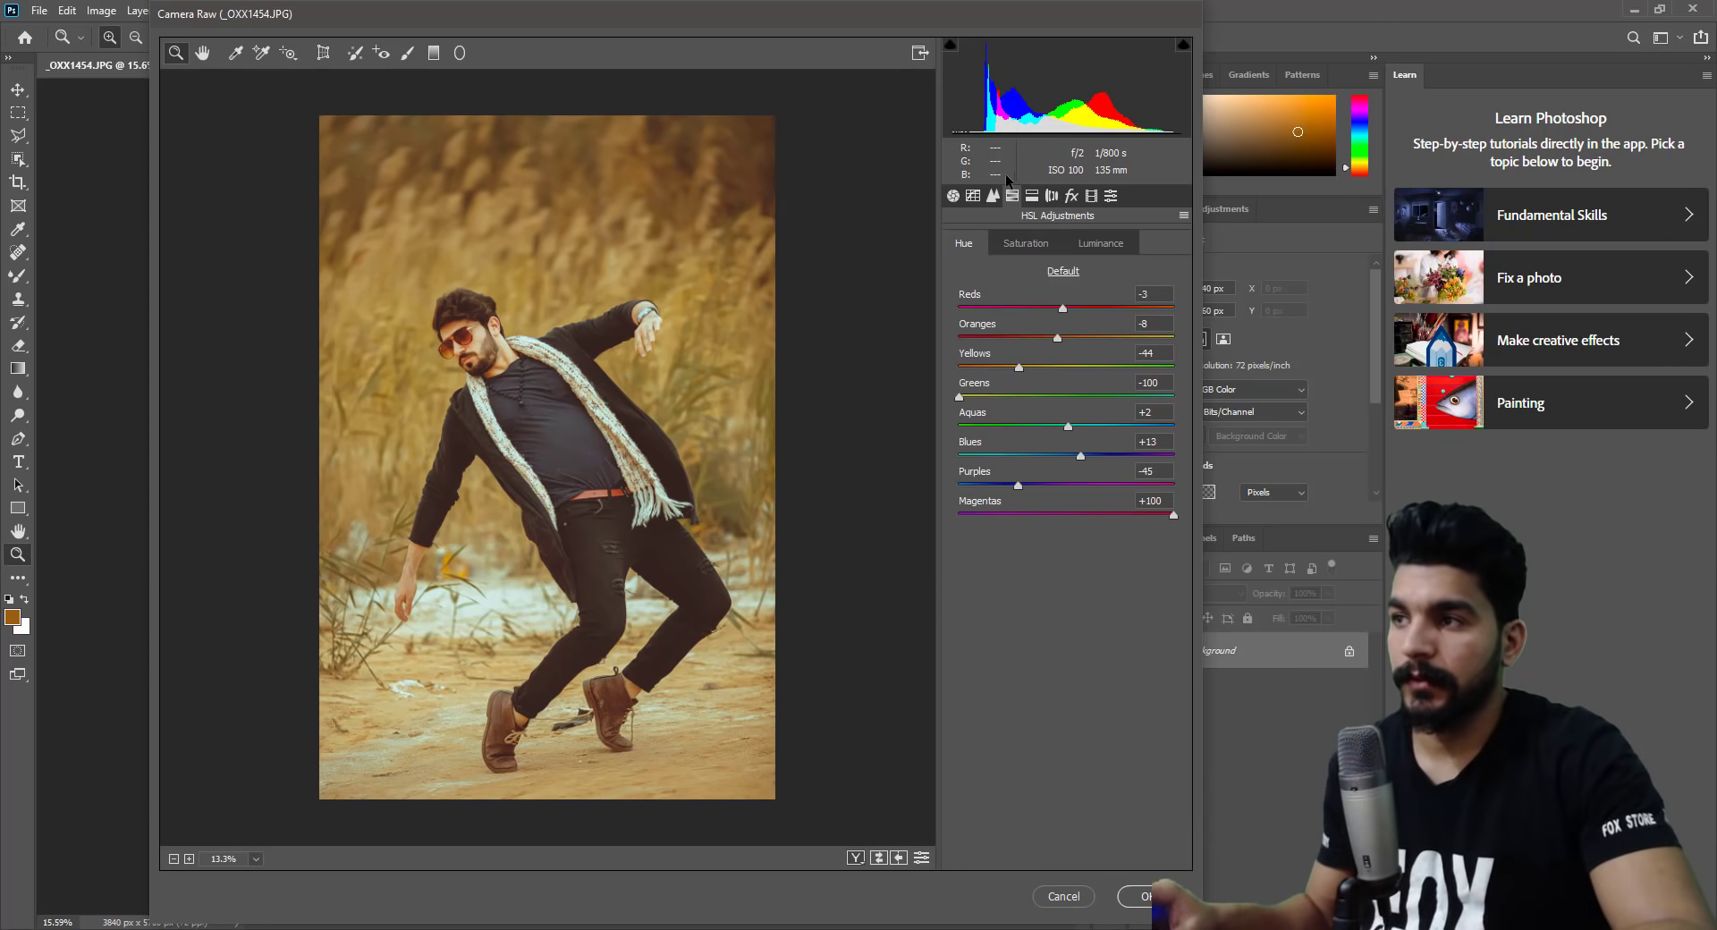
{"action": "left_click", "coordinate": [1031, 195]}
{"action": "left_click", "coordinate": [547, 408]}
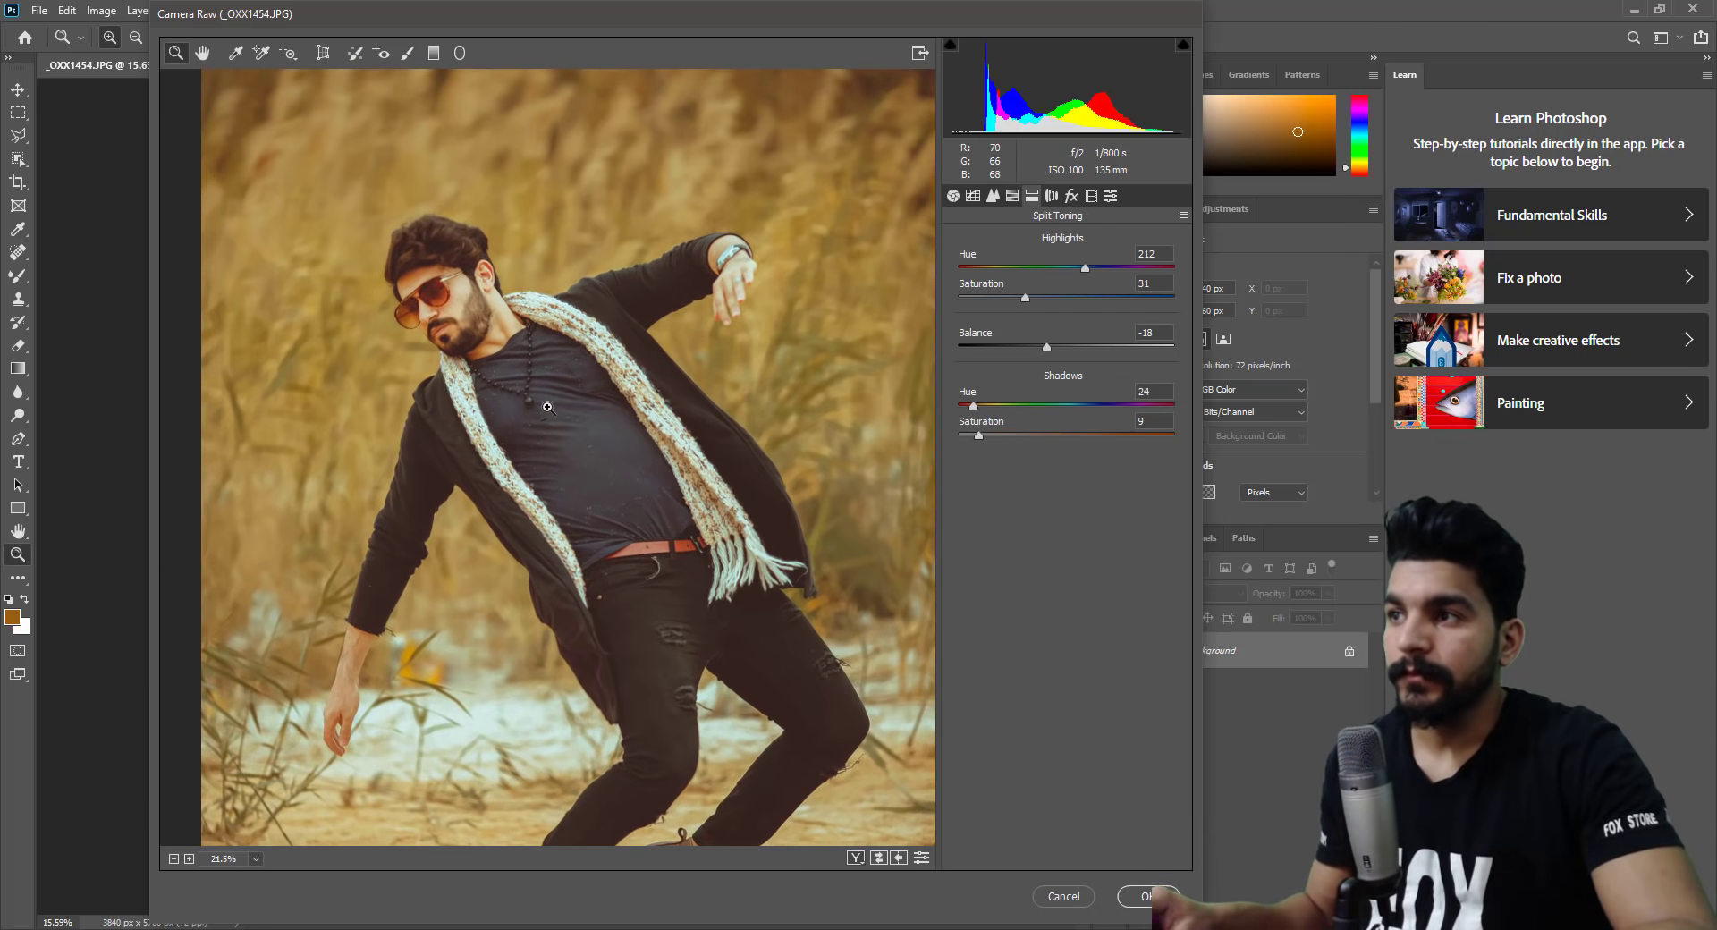
Set the highlights tint hue around 210 and the shadows tint to hue 69, saturation 12.
{"action": "left_click", "coordinate": [980, 268]}
{"action": "left_click_drag", "start_coordinate": [979, 265], "coordinate": [1085, 268]}
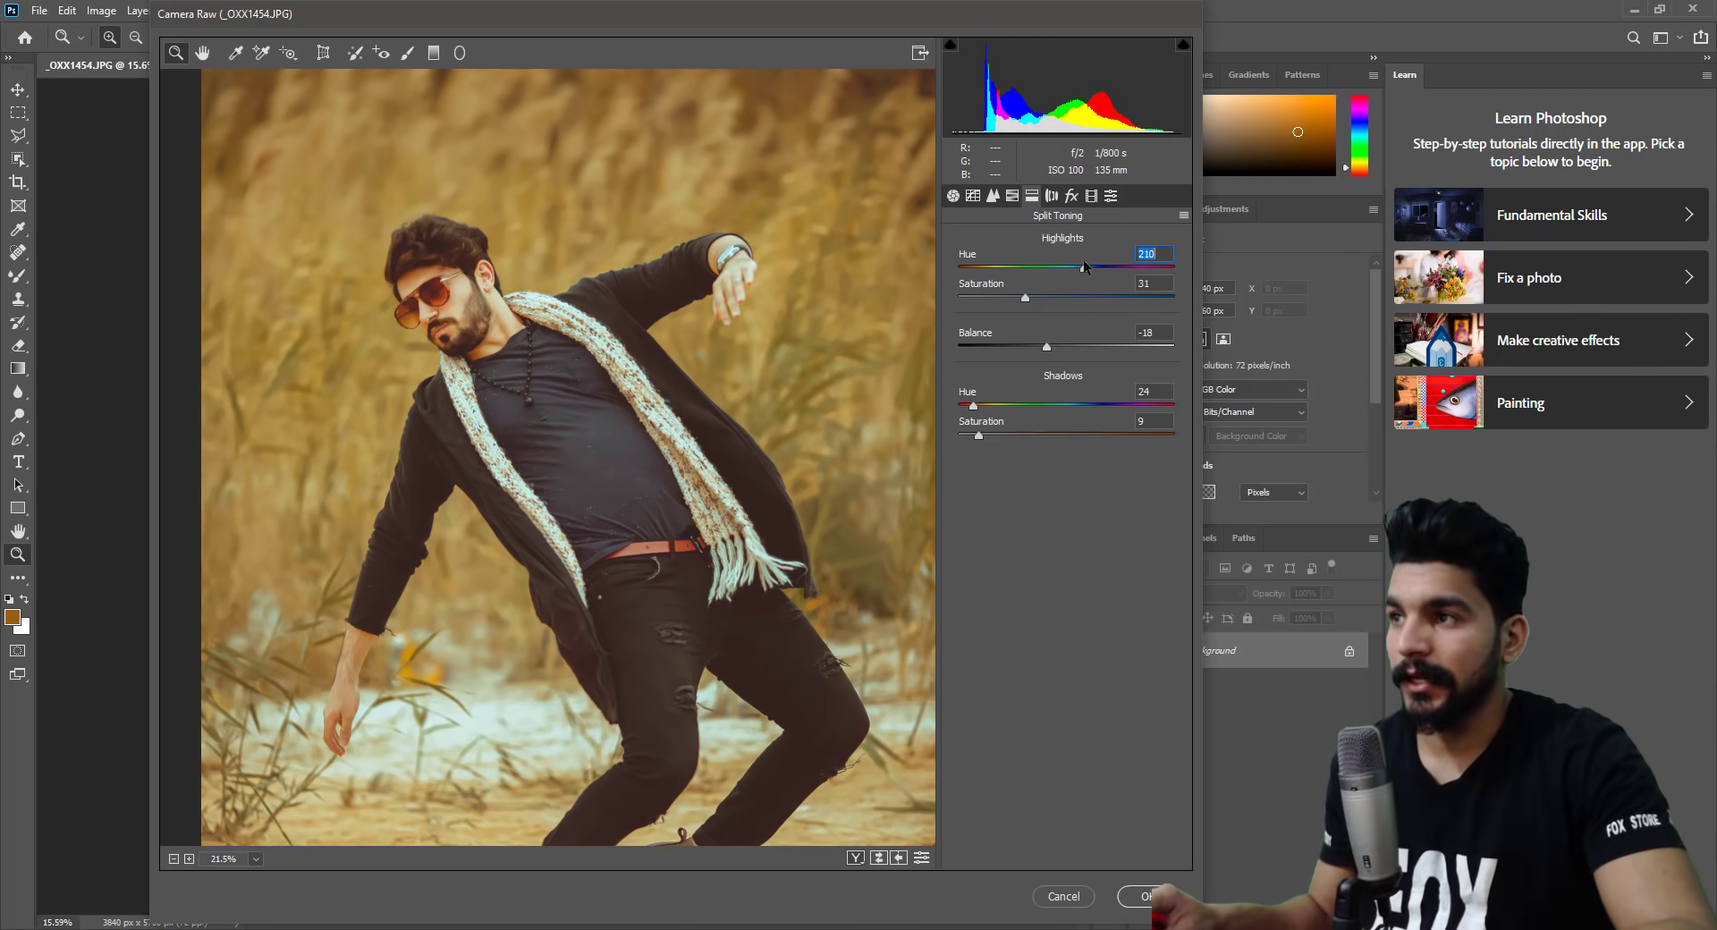
{"action": "left_click_drag", "start_coordinate": [1082, 269], "coordinate": [990, 298]}
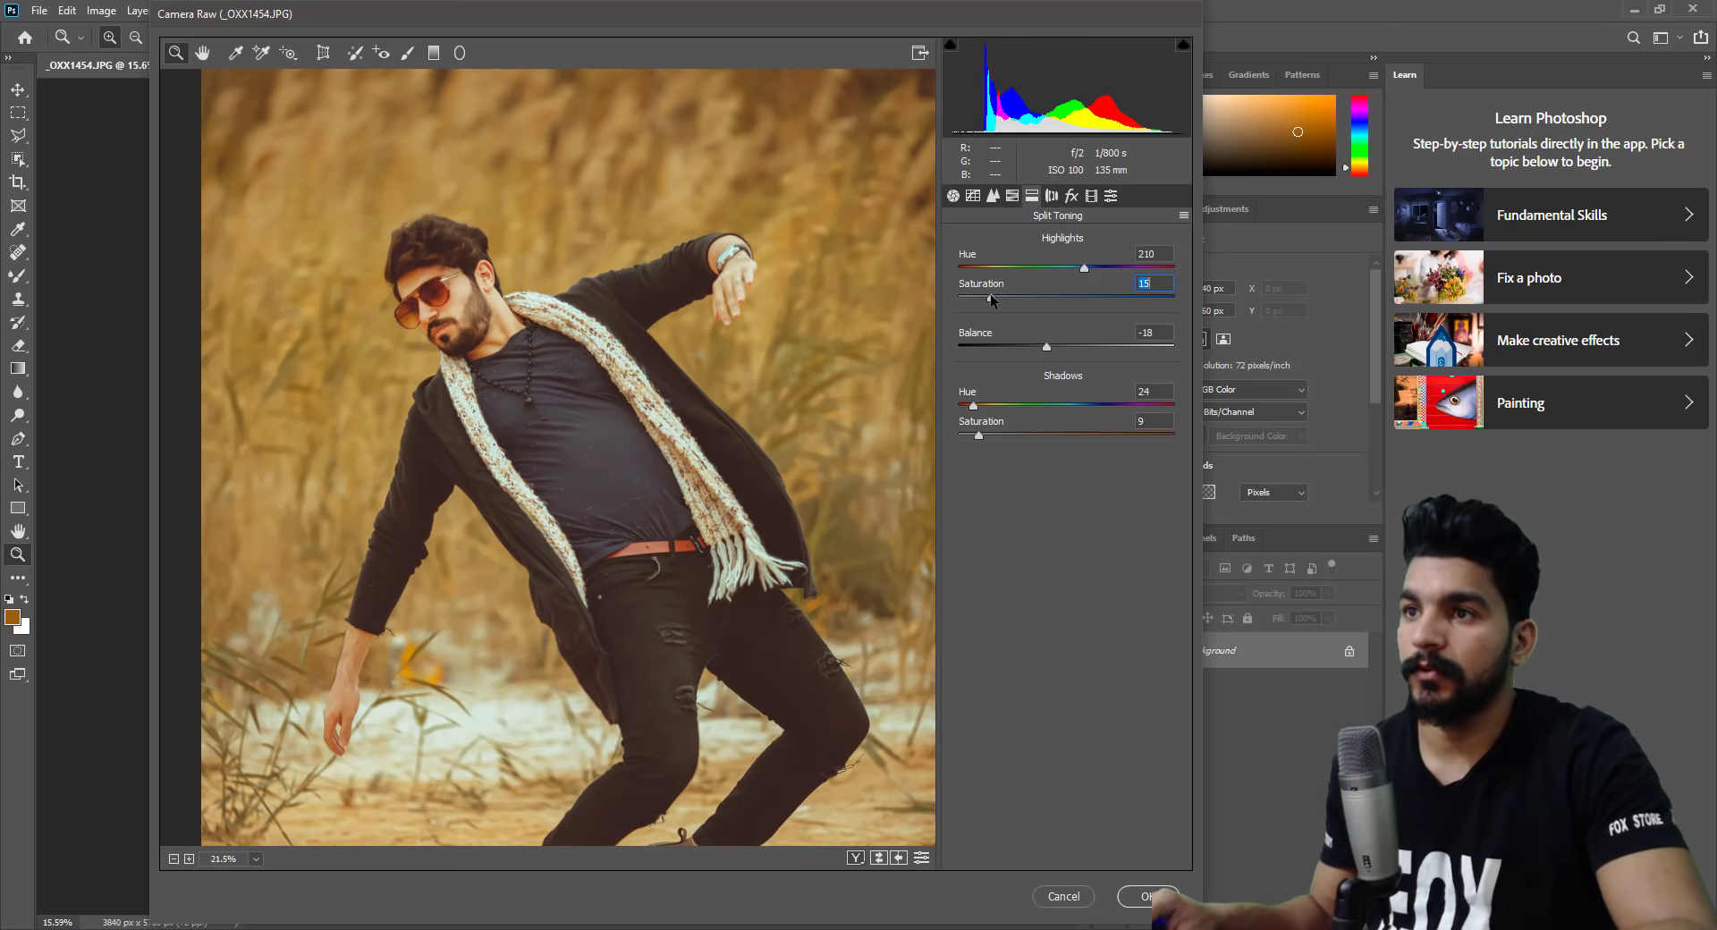
{"action": "left_click", "coordinate": [974, 404]}
{"action": "mouse_move", "coordinate": [974, 404]}
{"action": "left_mouse_down"}
{"action": "mouse_move", "coordinate": [1207, 391]}
{"action": "mouse_move", "coordinate": [990, 397]}
{"action": "mouse_move", "coordinate": [1010, 433]}
{"action": "mouse_move", "coordinate": [984, 435]}
{"action": "left_mouse_up"}
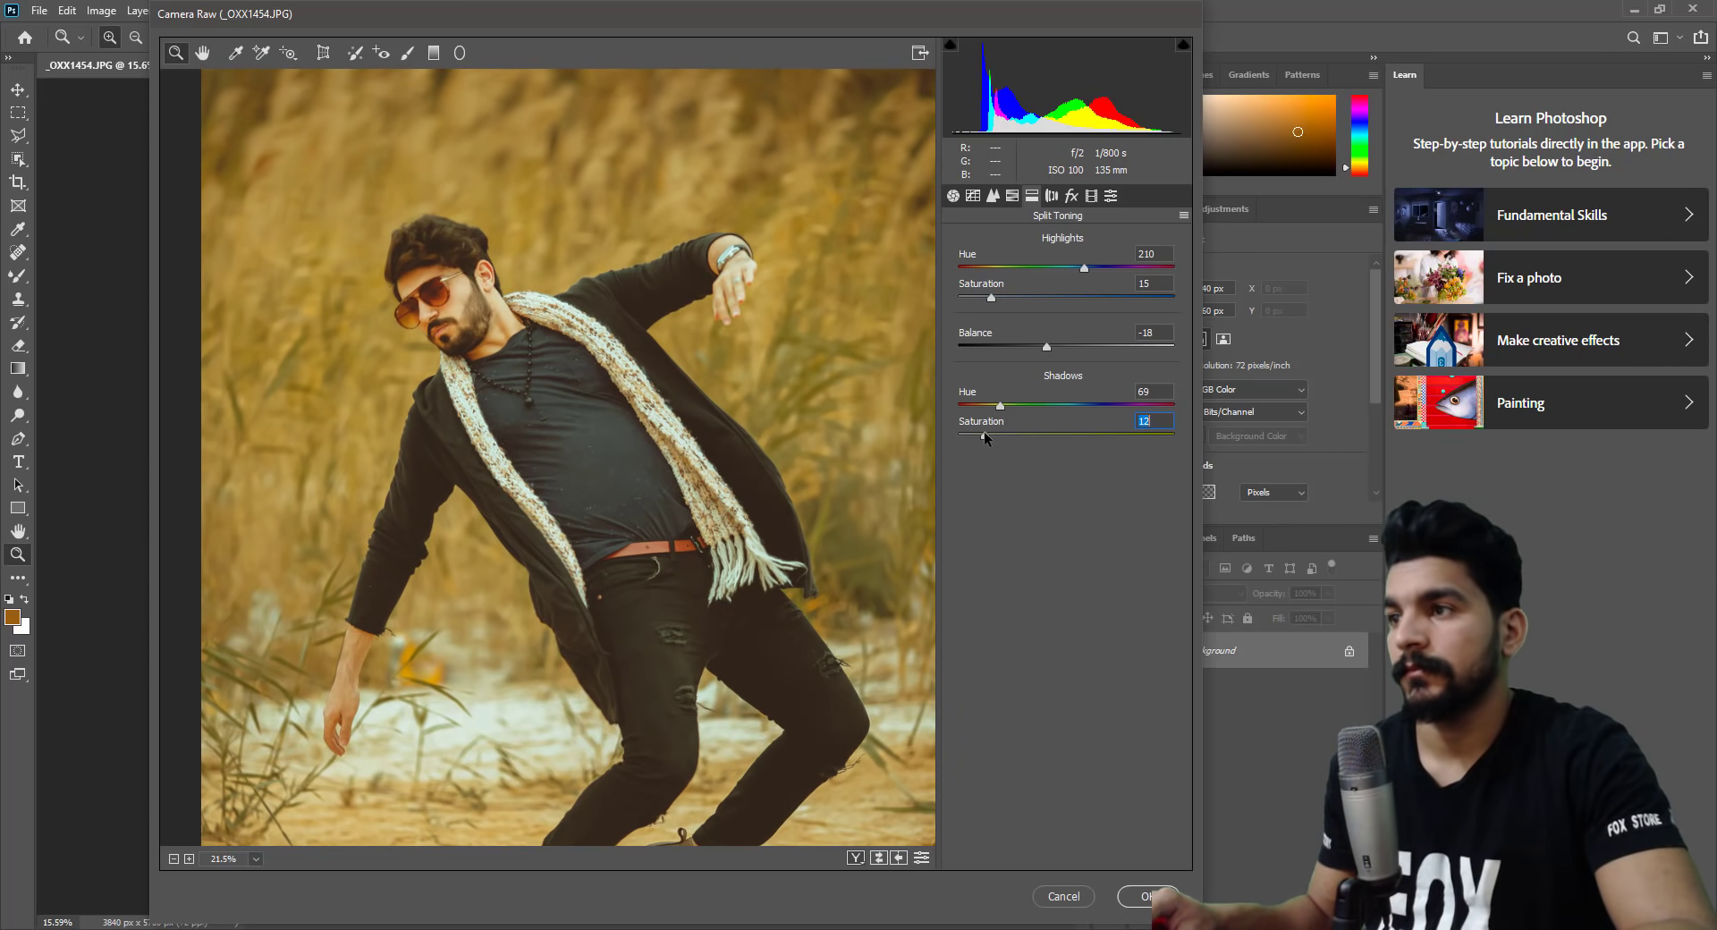
{"action": "key", "text": "ctrl+0"}
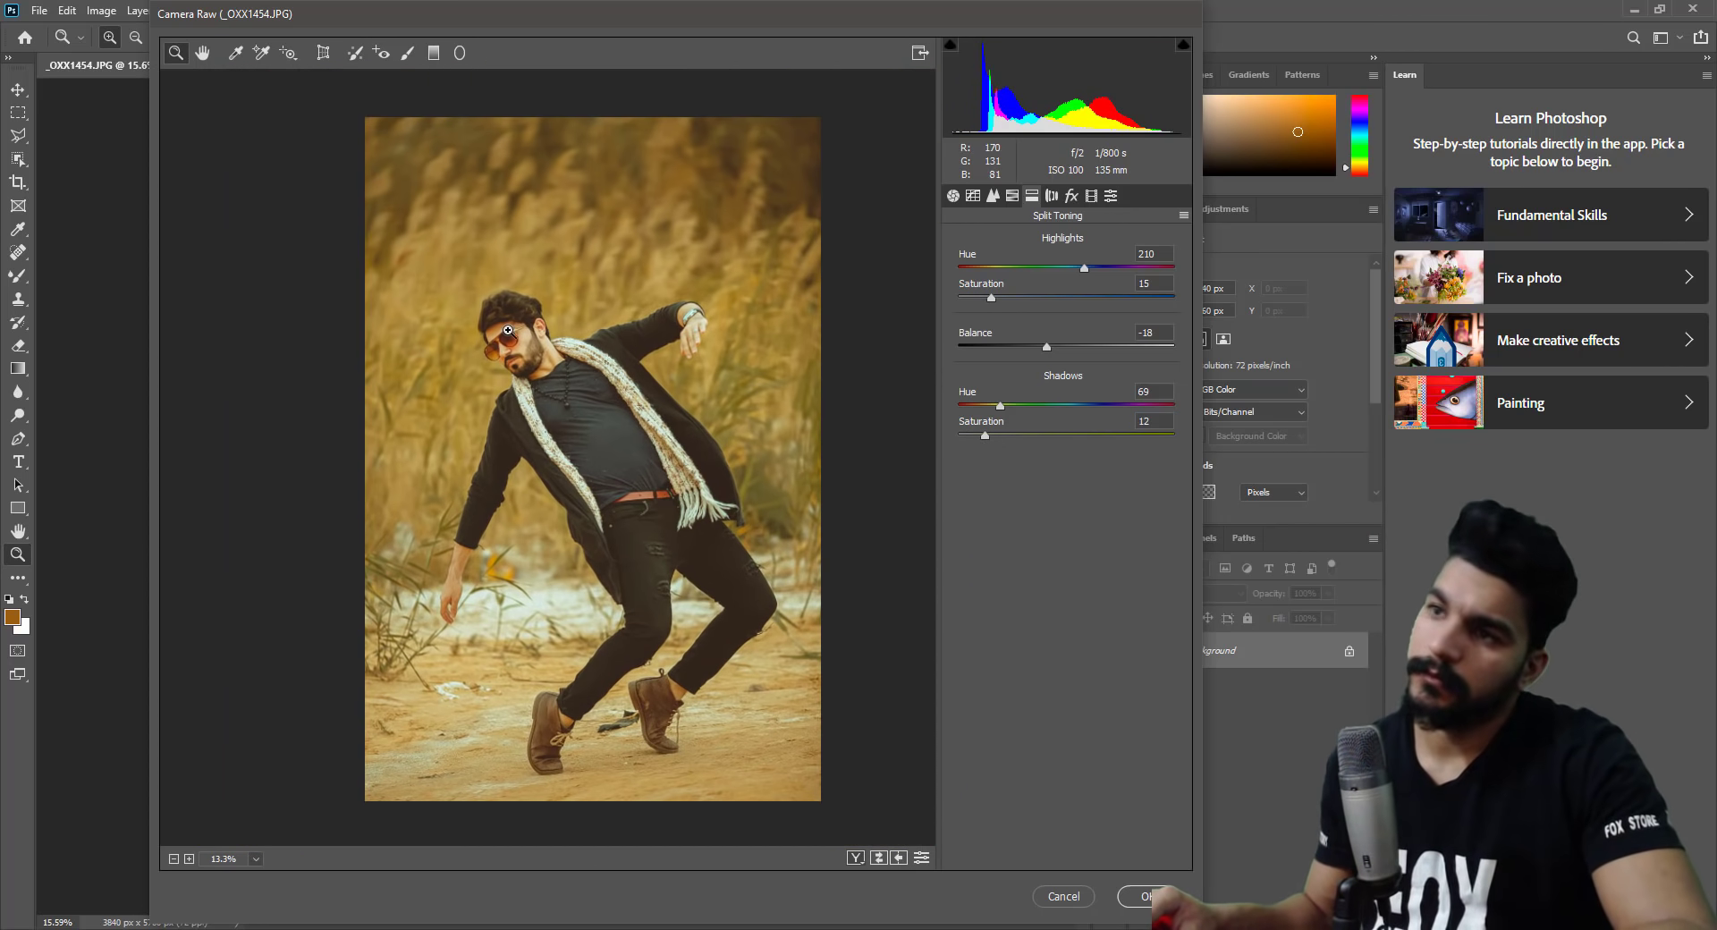
Zoom onto the man's upper body and raise the highlights tint hue to 231.
{"action": "left_click", "coordinate": [505, 367]}
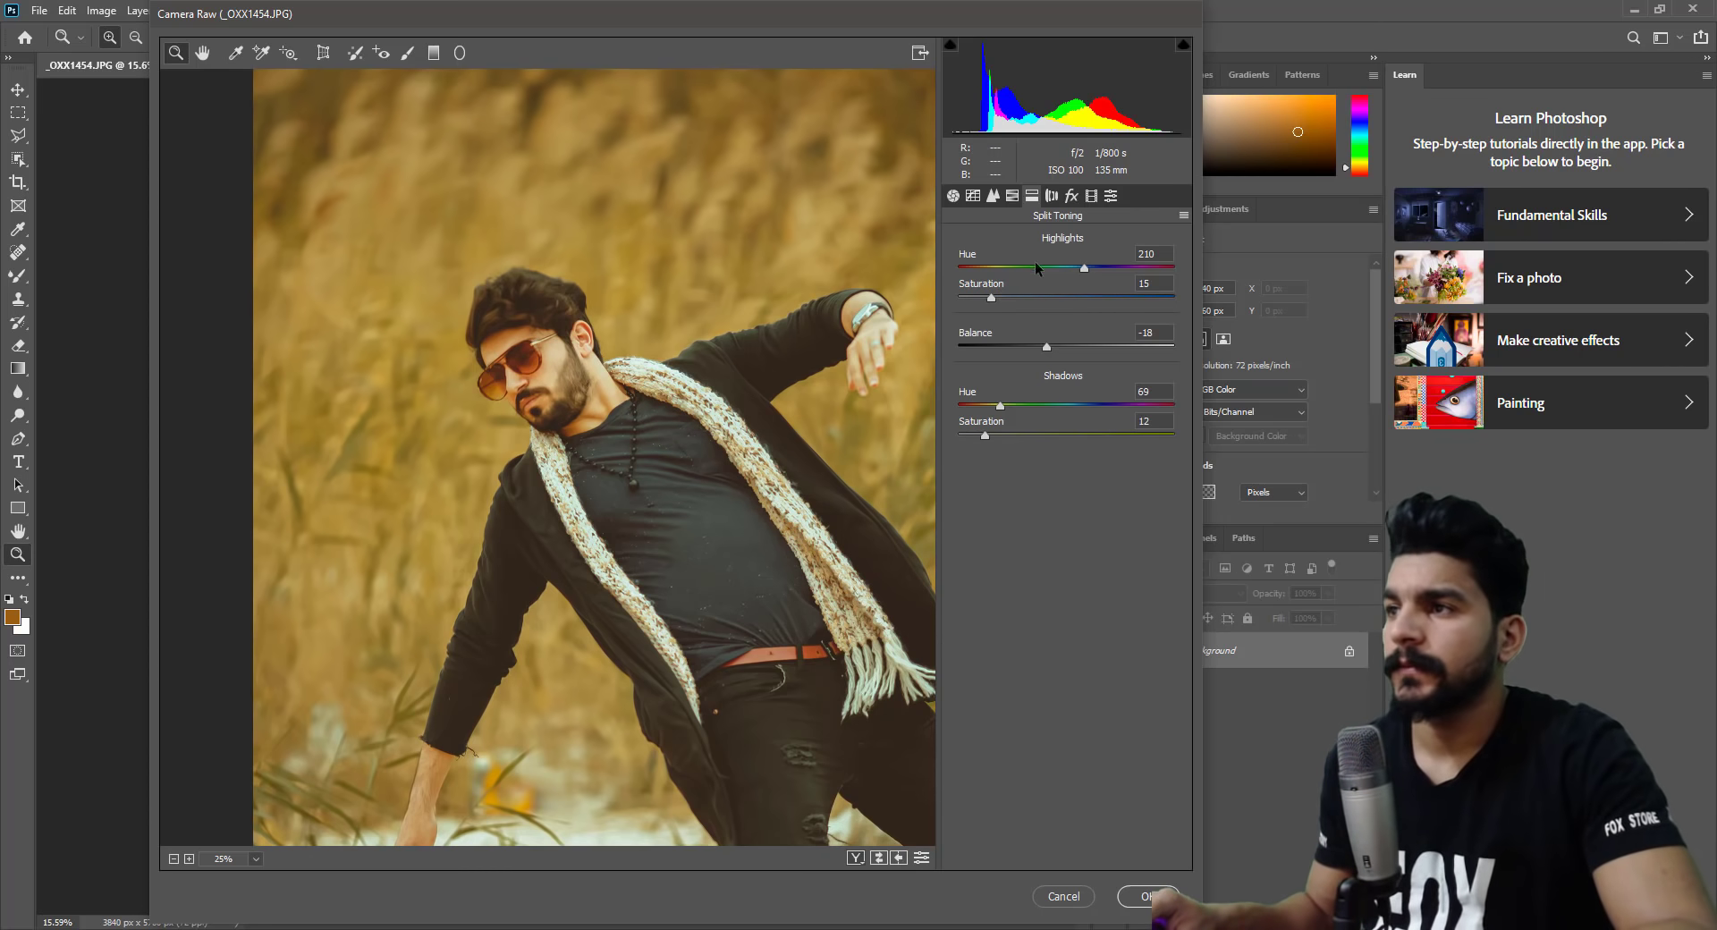
{"action": "left_click", "coordinate": [1088, 267]}
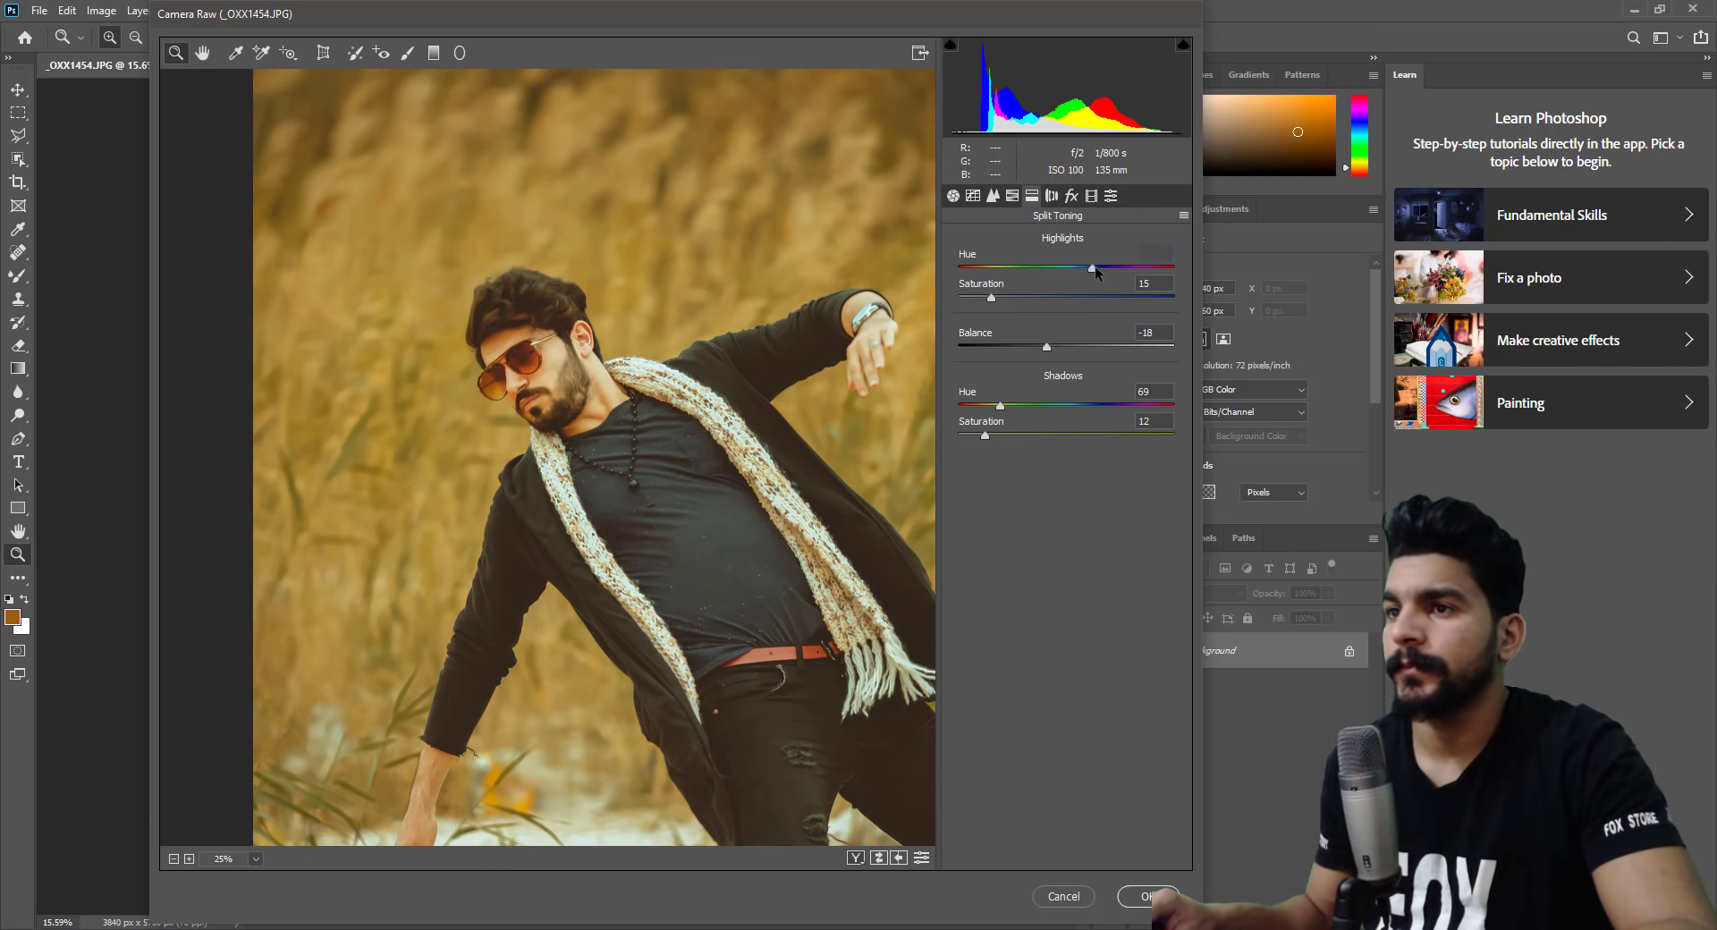
{"action": "mouse_move", "coordinate": [1088, 267]}
{"action": "left_mouse_down"}
{"action": "mouse_move", "coordinate": [1050, 270]}
{"action": "mouse_move", "coordinate": [1100, 273]}
{"action": "left_mouse_up"}
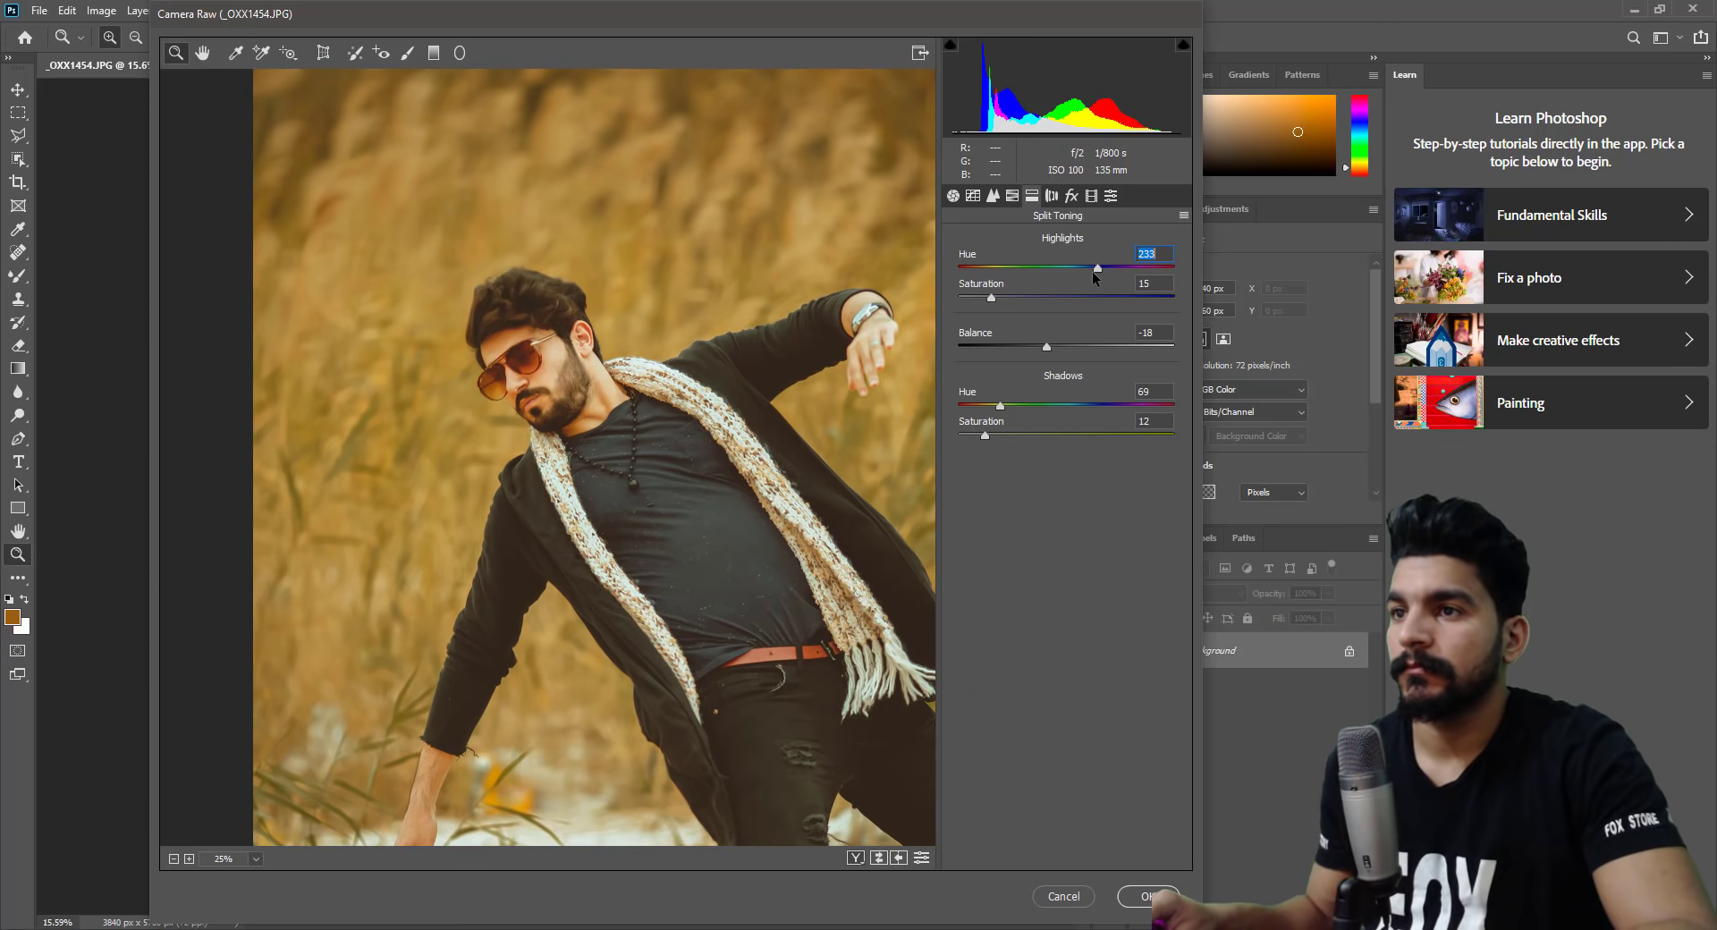
{"action": "scroll", "coordinate": [684, 560], "scroll_direction": "down", "scroll_amount": 2}
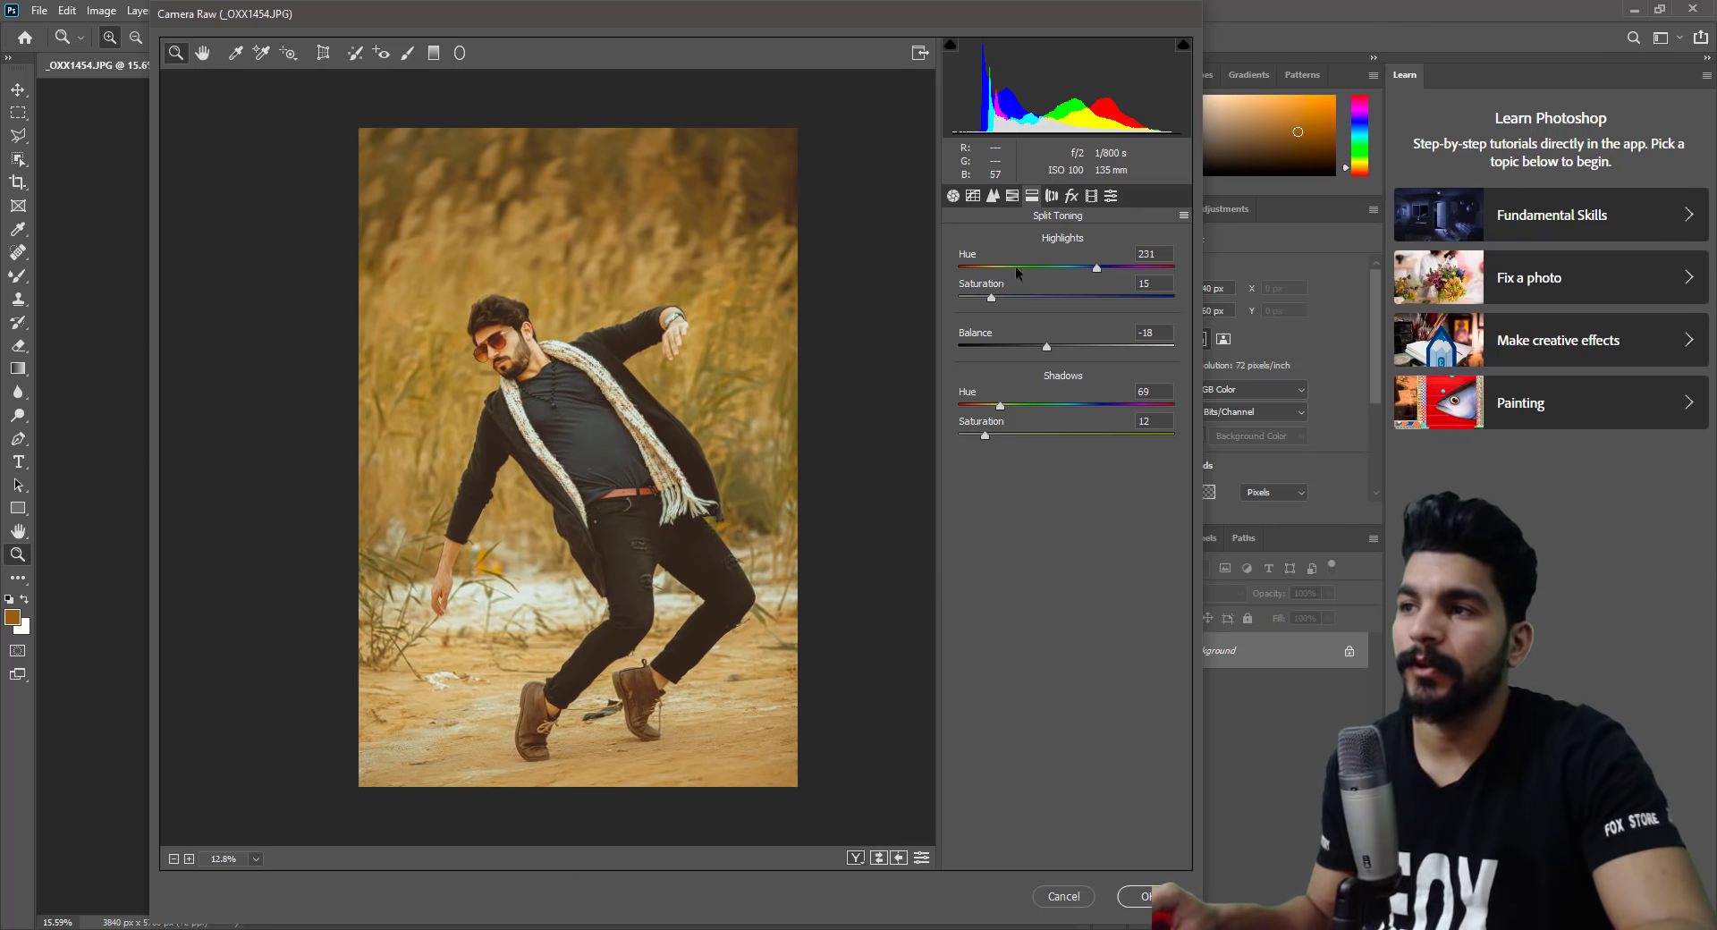
{"action": "left_click", "coordinate": [1014, 195]}
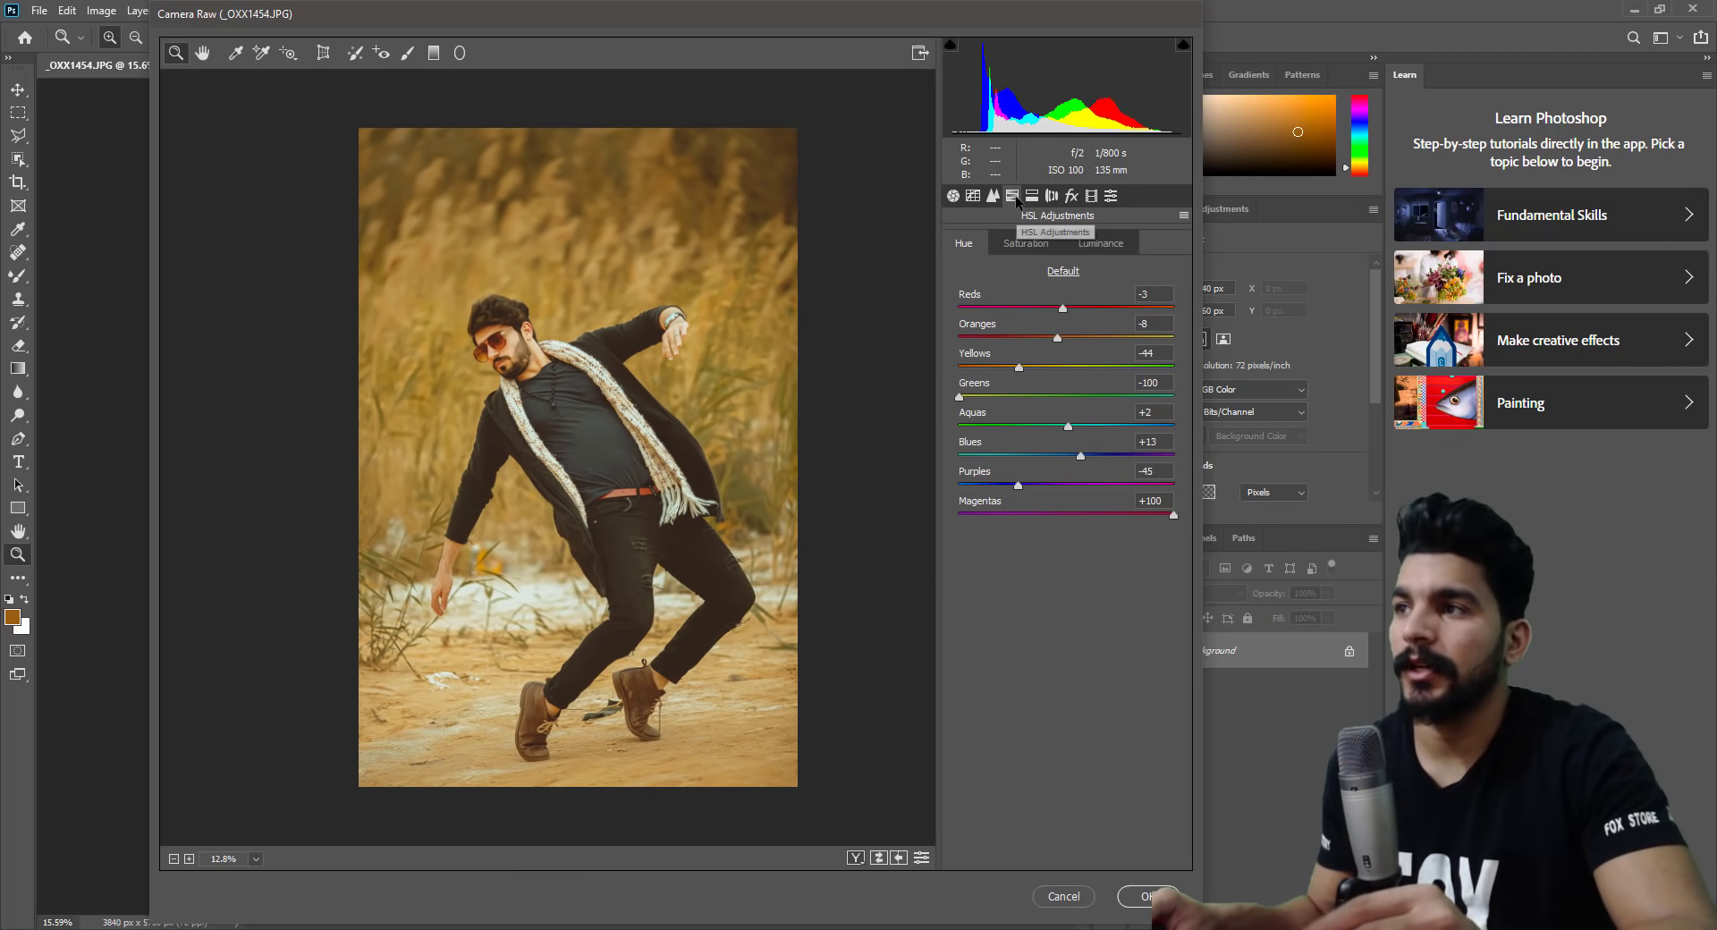
Shift the Blues hue to +63 for a deeper navy shirt, checking it zoomed in and out.
{"action": "left_click", "coordinate": [1120, 244]}
{"action": "left_click", "coordinate": [966, 244]}
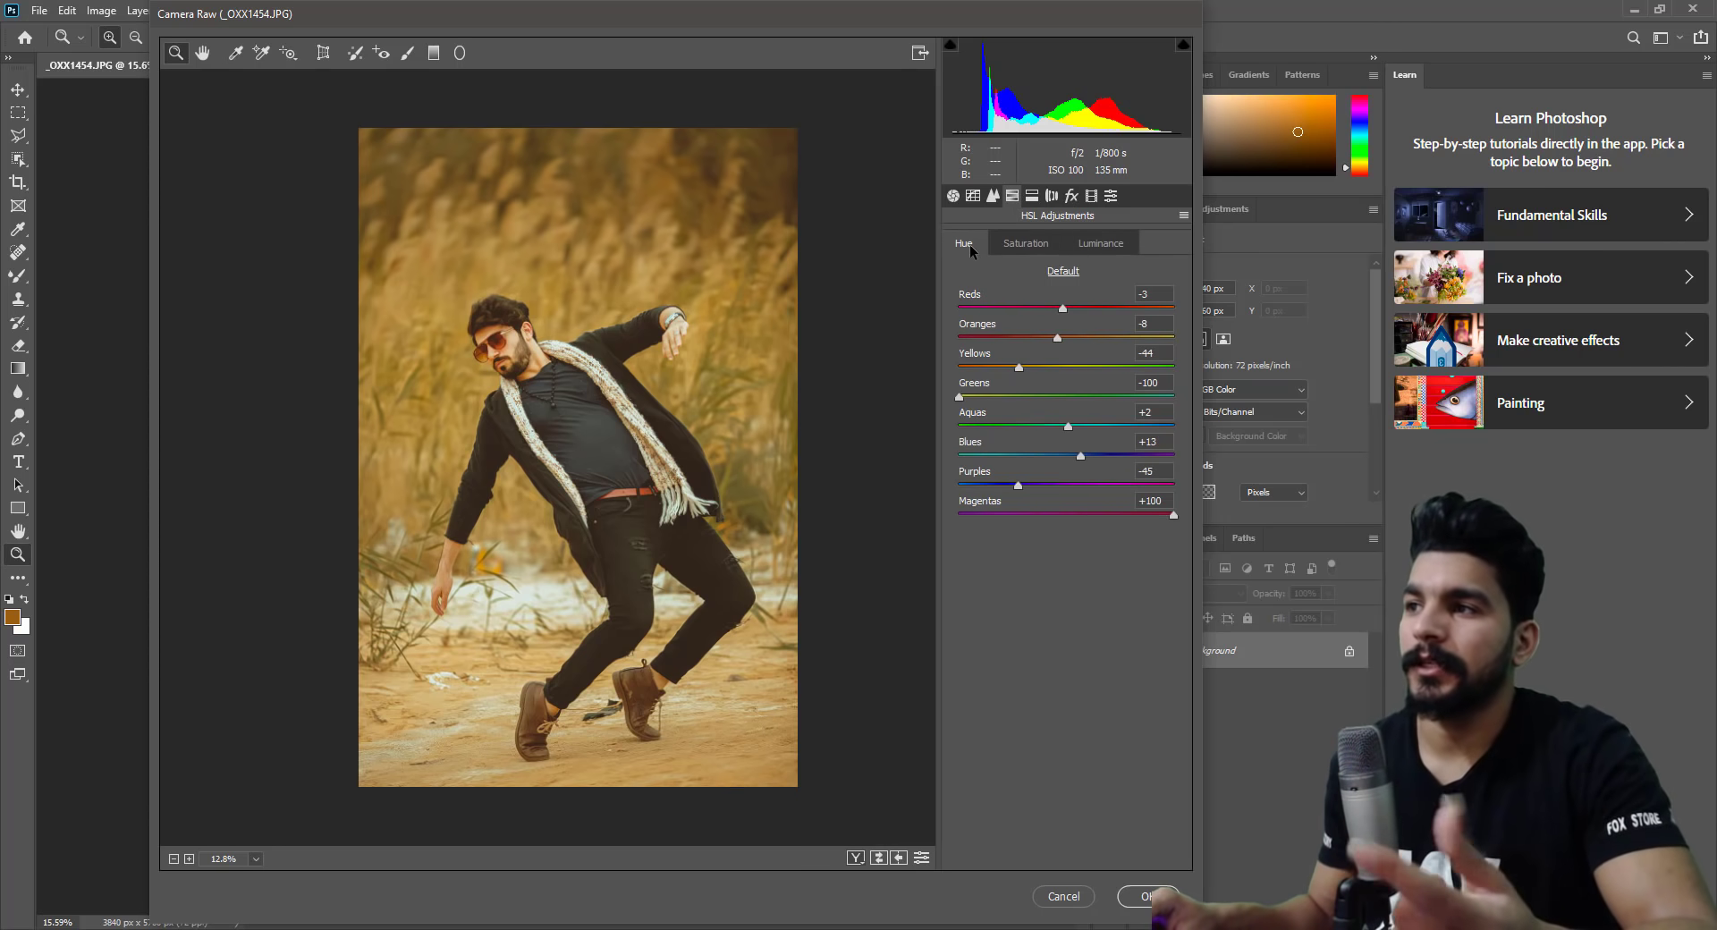
{"action": "key", "text": "ctrl+0"}
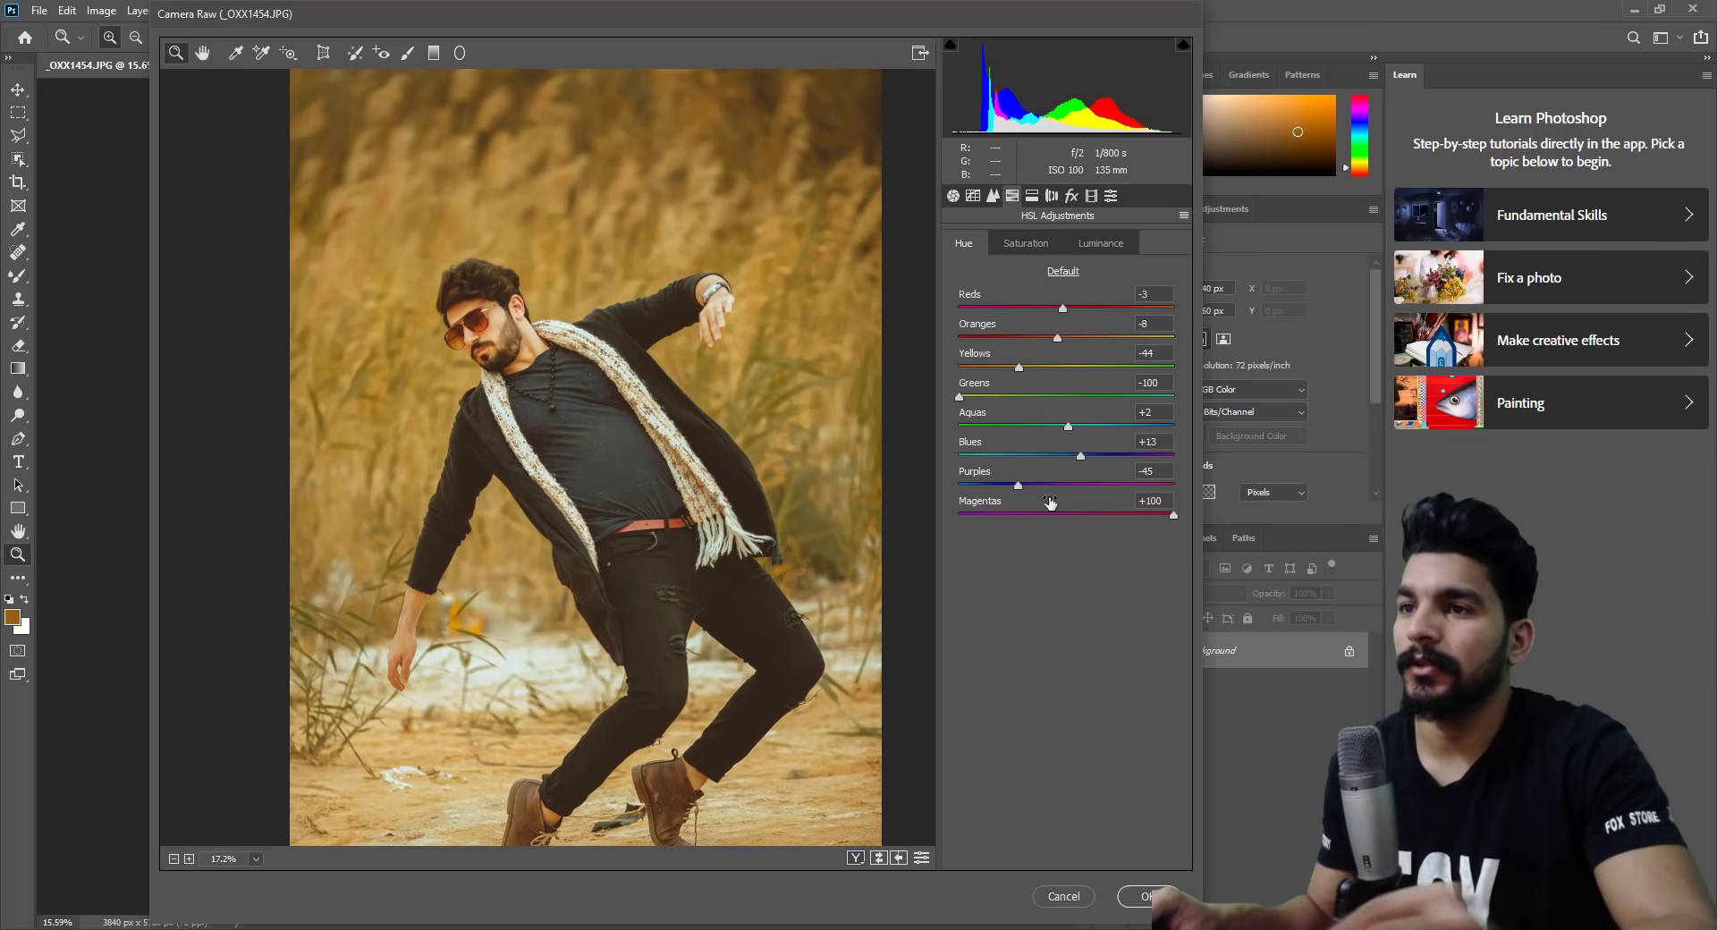
{"action": "left_click_drag", "start_coordinate": [1081, 455], "coordinate": [1121, 455]}
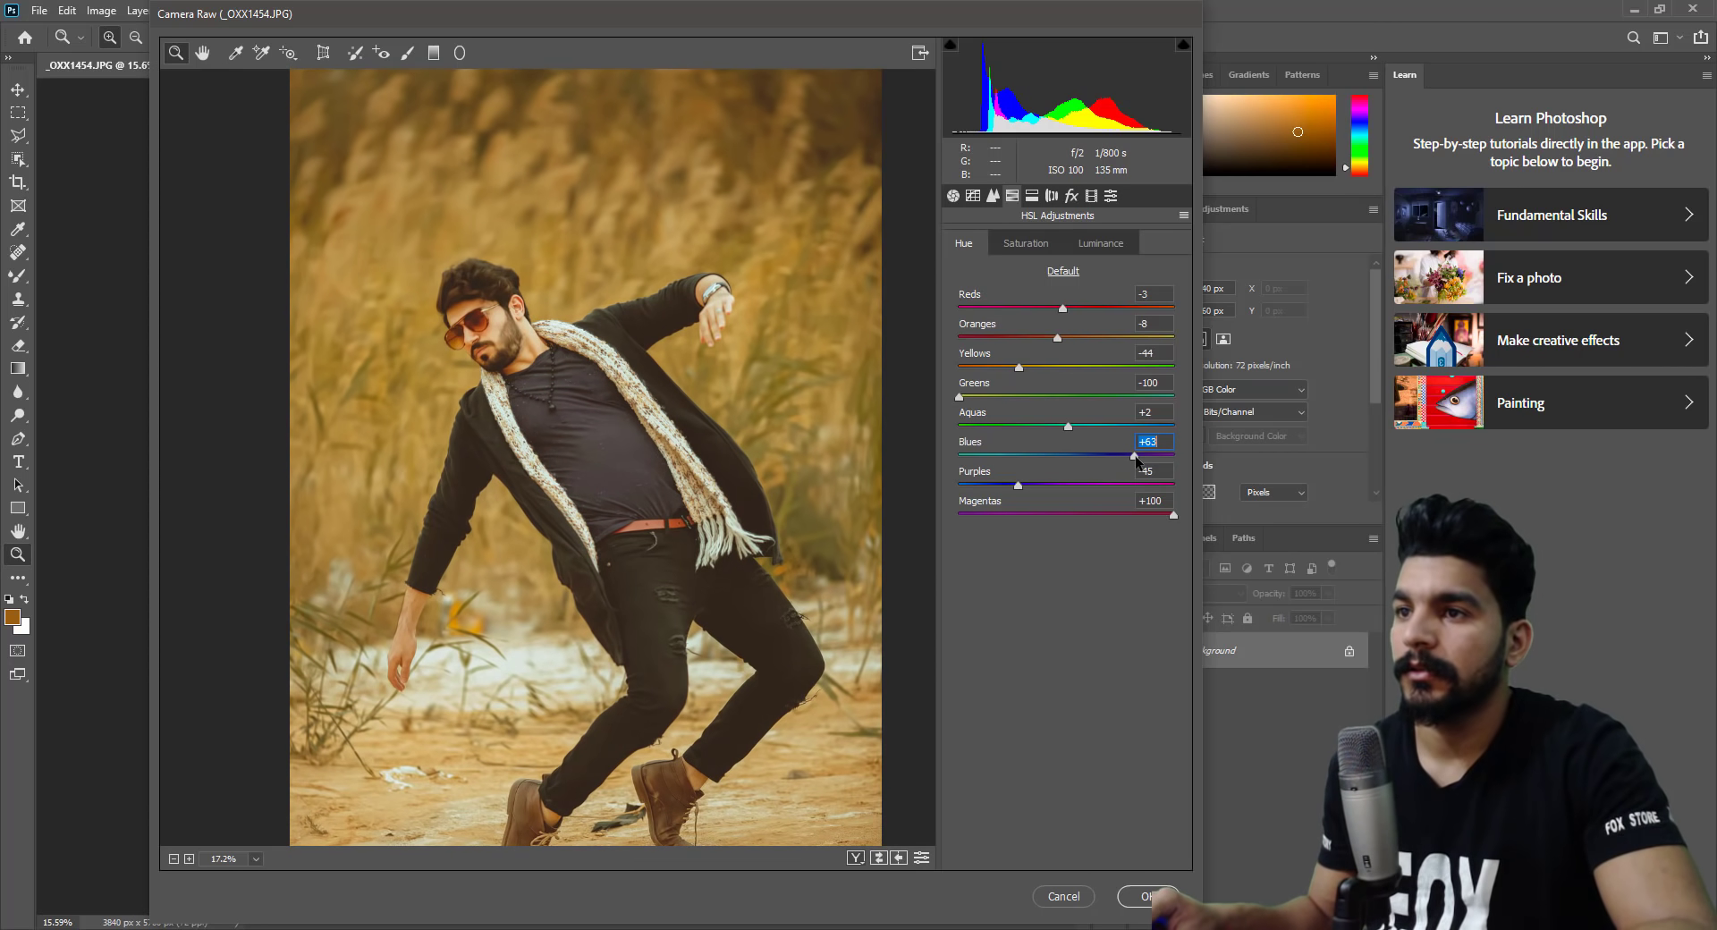
{"action": "left_click_drag", "start_coordinate": [639, 457], "coordinate": [686, 454]}
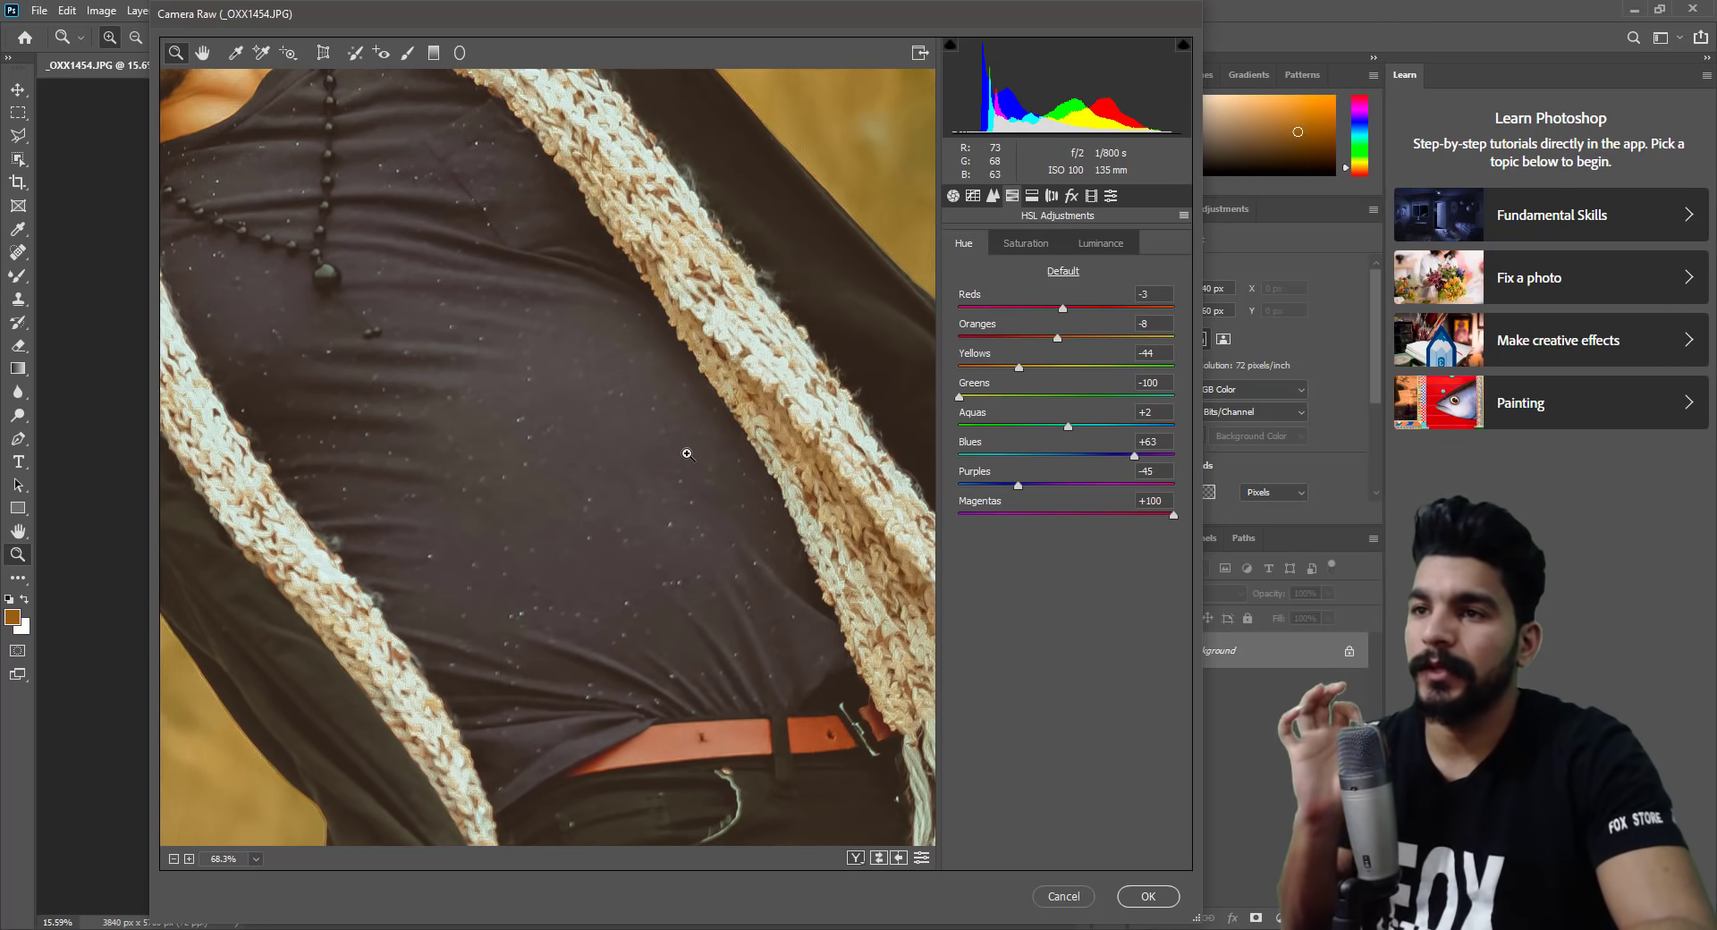
{"action": "mouse_move", "coordinate": [687, 453]}
{"action": "left_mouse_down"}
{"action": "mouse_move", "coordinate": [624, 469]}
{"action": "mouse_move", "coordinate": [602, 332]}
{"action": "left_mouse_up"}
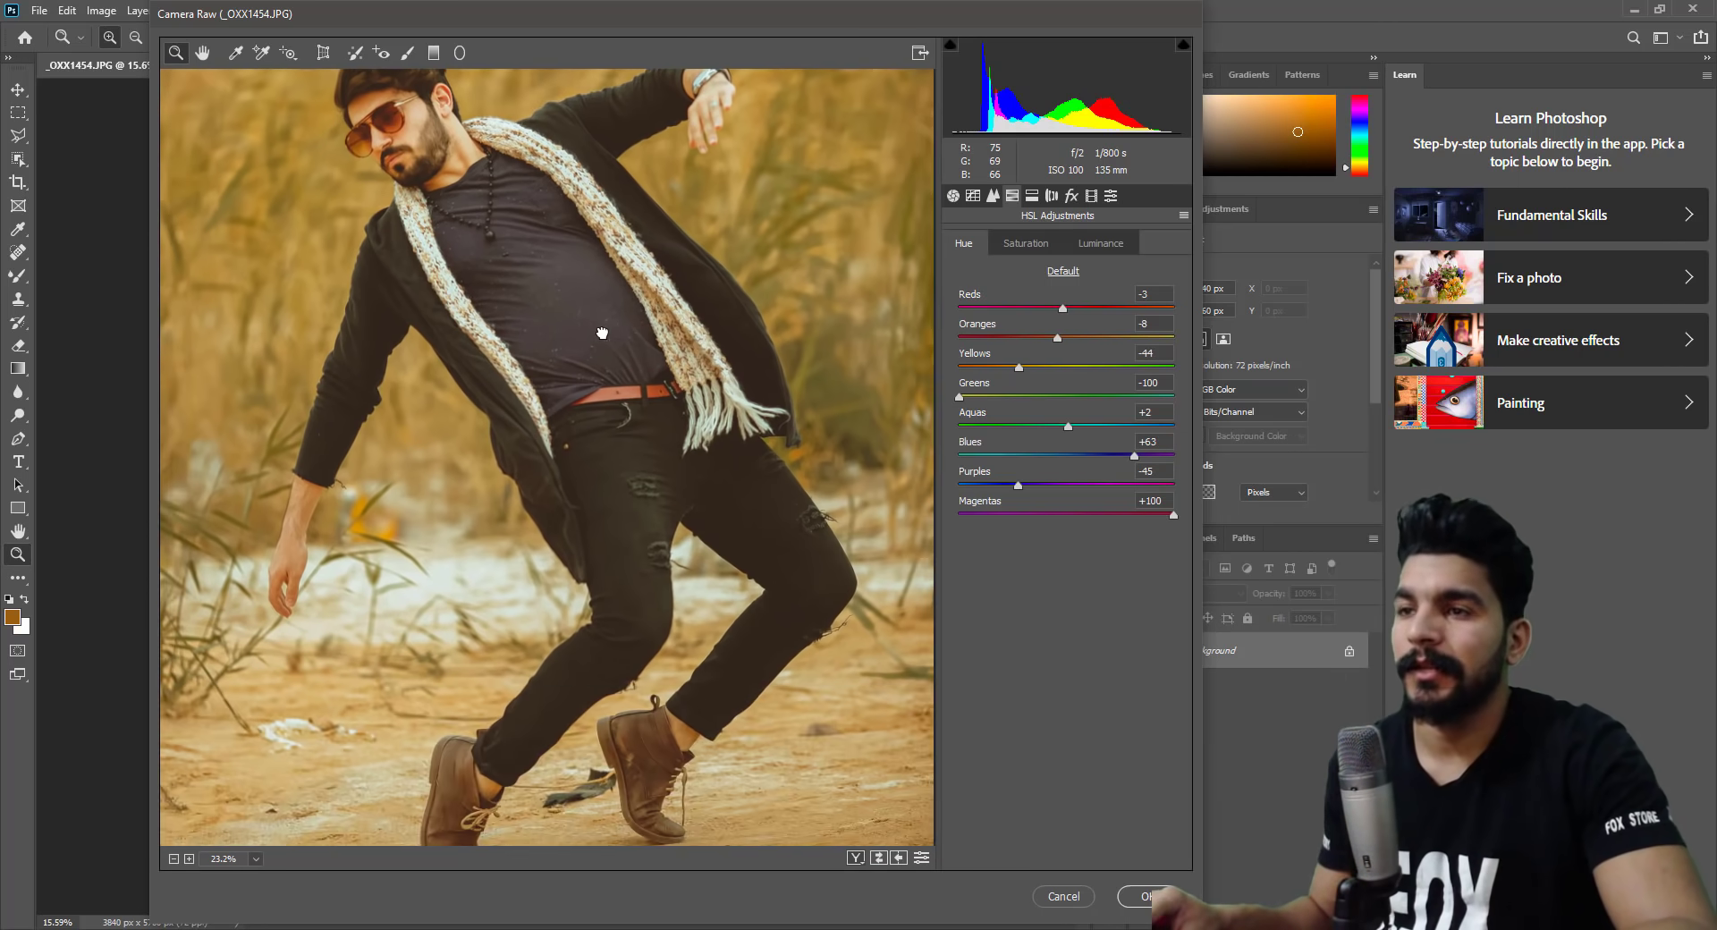
{"action": "left_click_drag", "start_coordinate": [733, 400], "coordinate": [611, 378]}
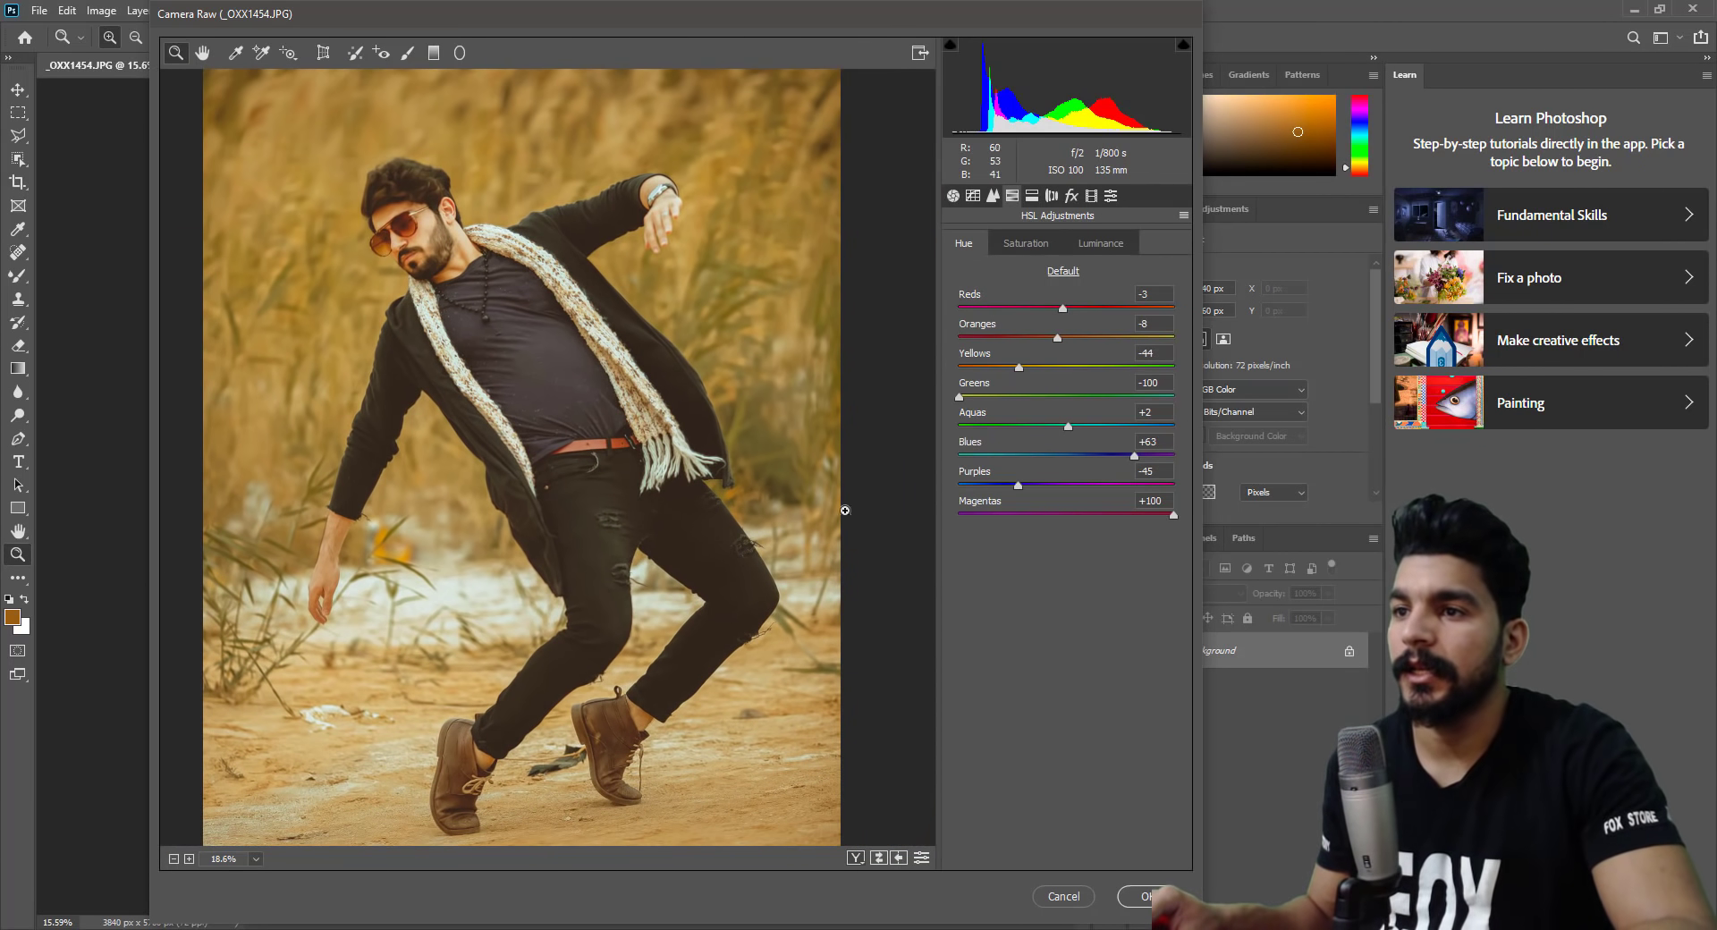
{"action": "left_click", "coordinate": [1034, 247]}
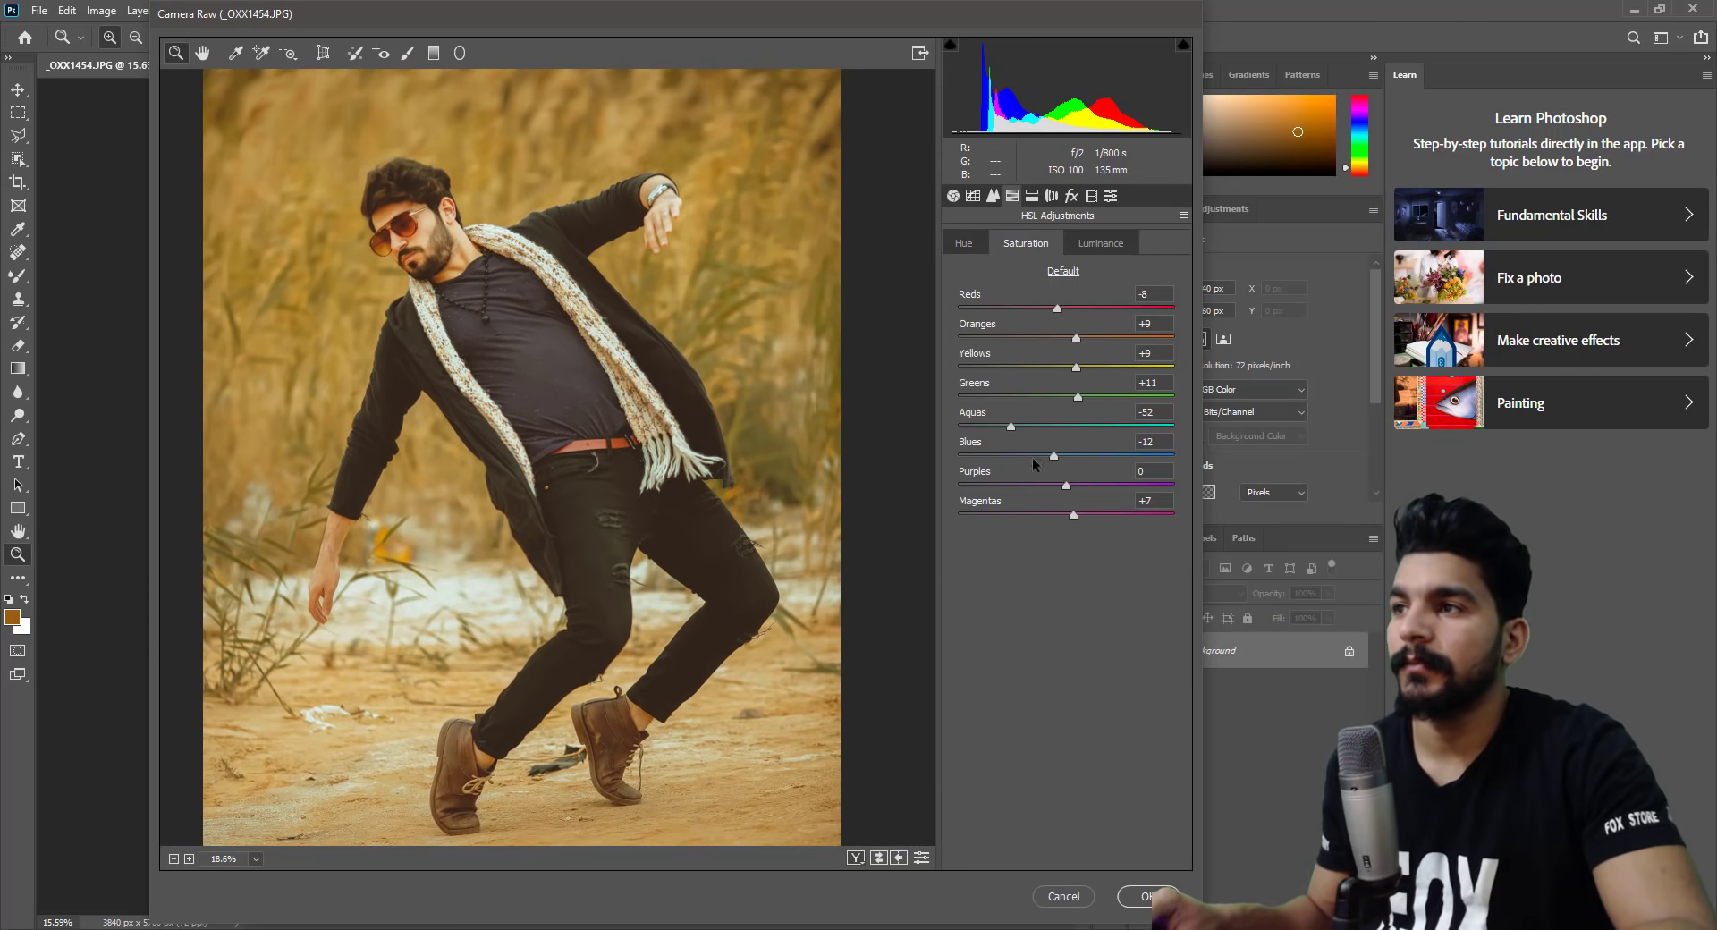
Set HSL saturation to Greens -68, Yellows +24 and Blues +8.
{"action": "left_click_drag", "start_coordinate": [1078, 396], "coordinate": [1157, 396]}
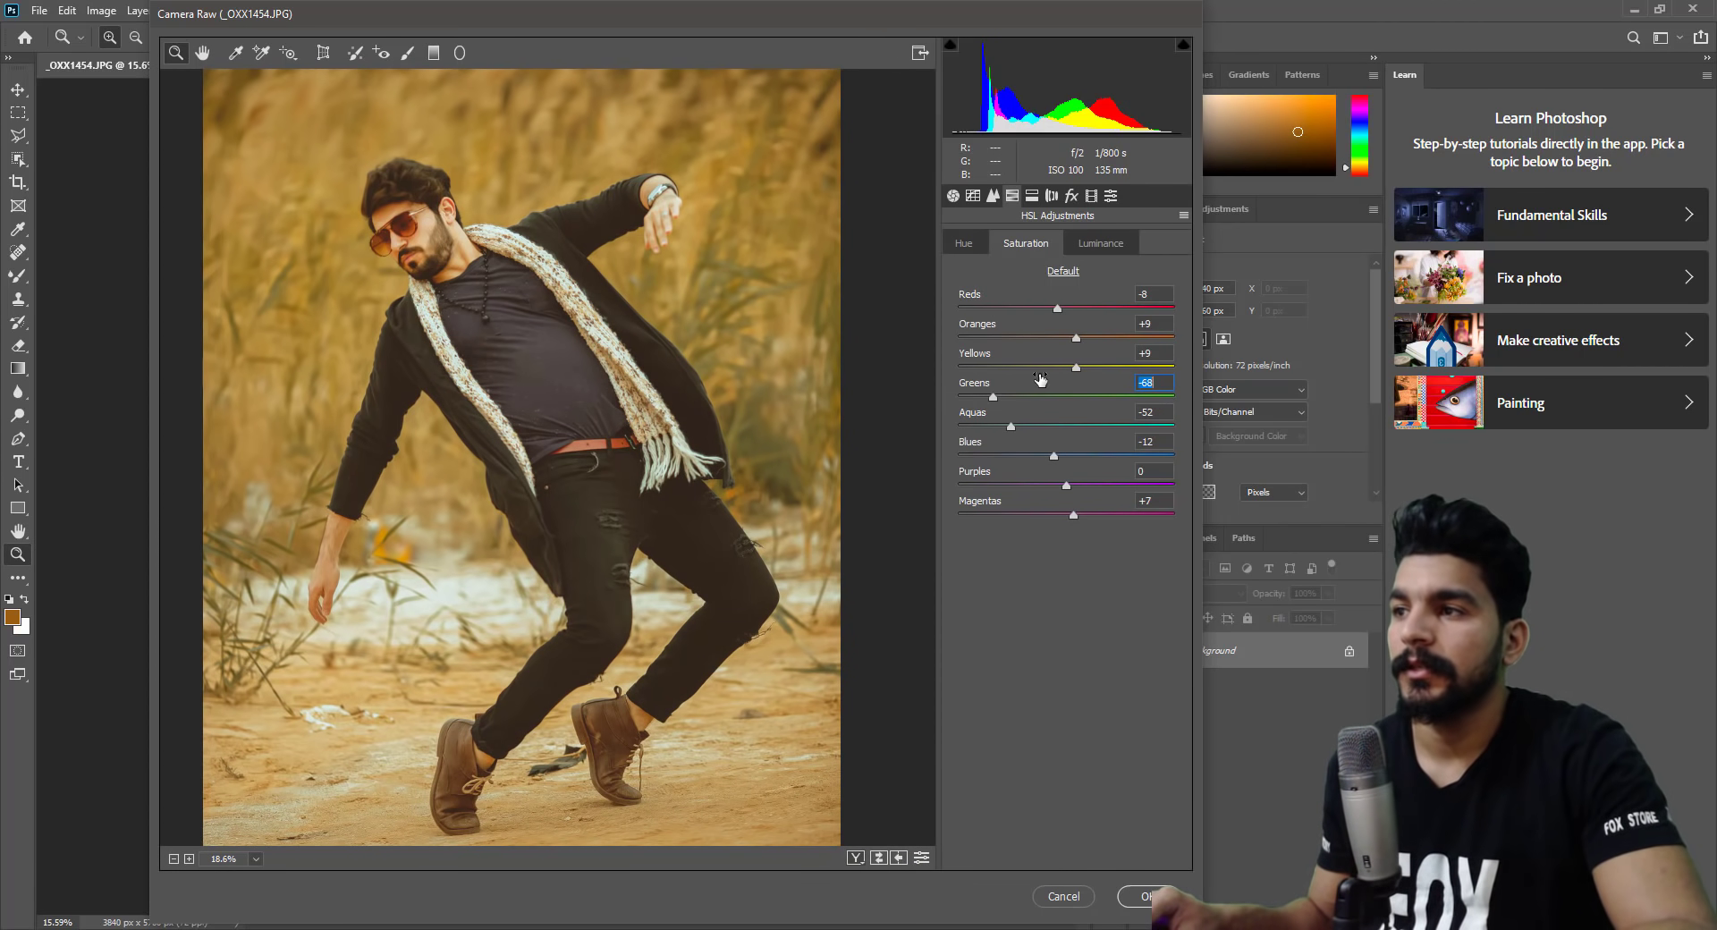
{"action": "left_click_drag", "start_coordinate": [1076, 366], "coordinate": [1221, 391]}
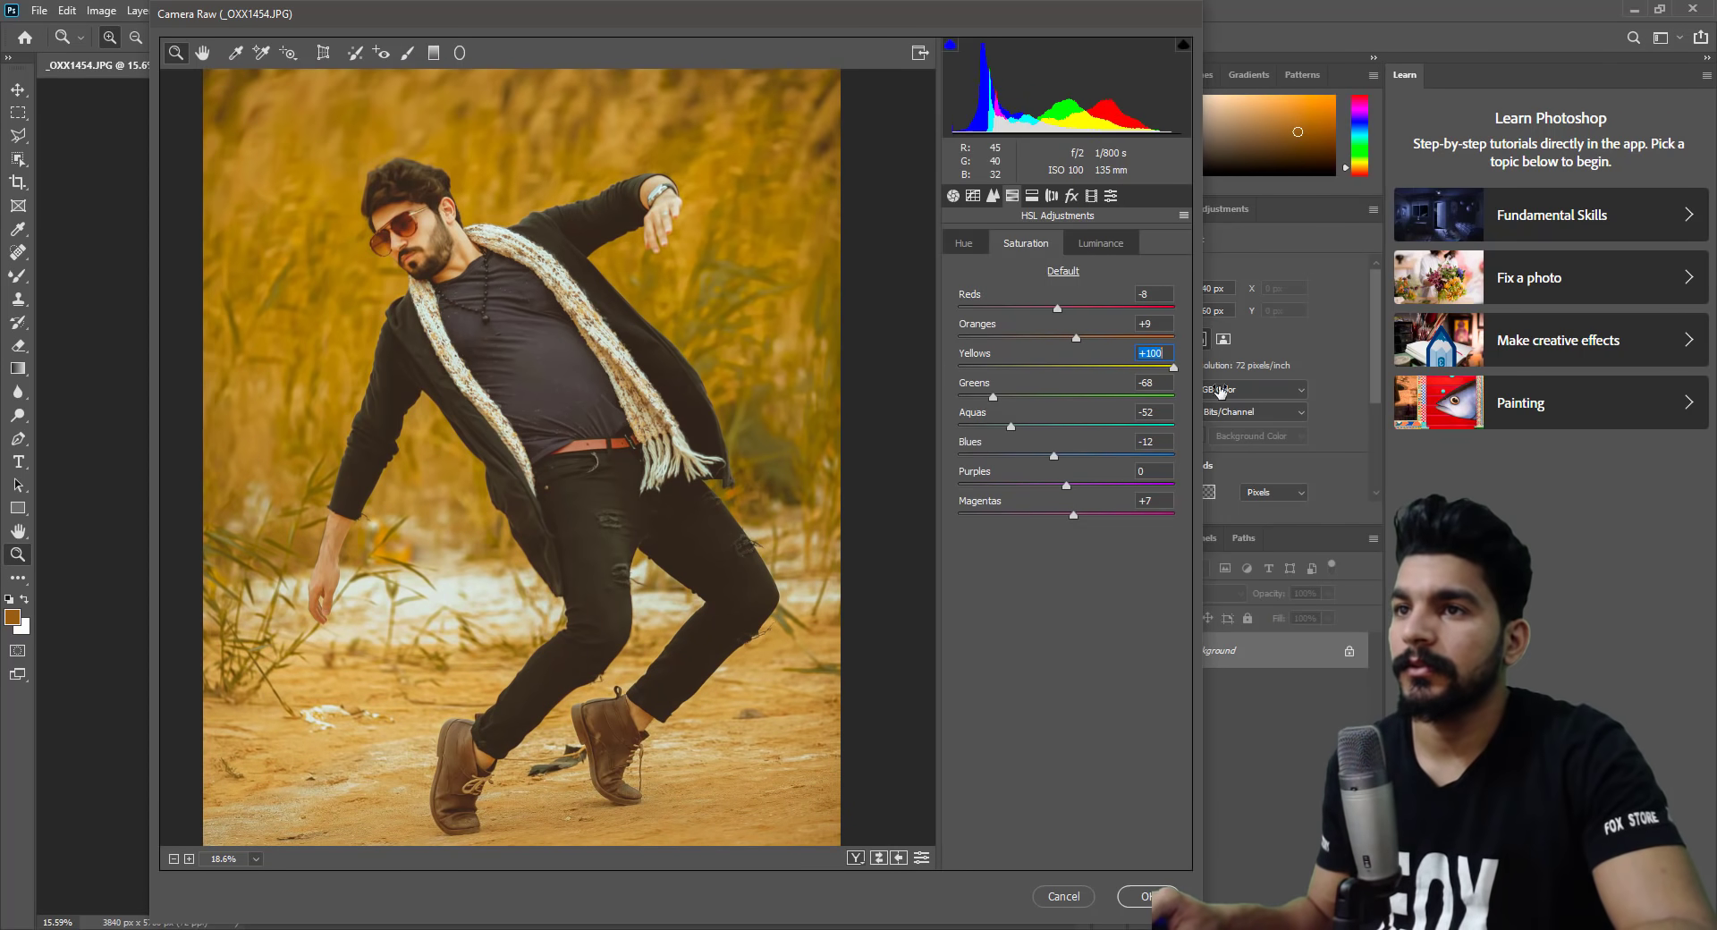
{"action": "left_click_drag", "start_coordinate": [1671, 433], "coordinate": [1019, 367]}
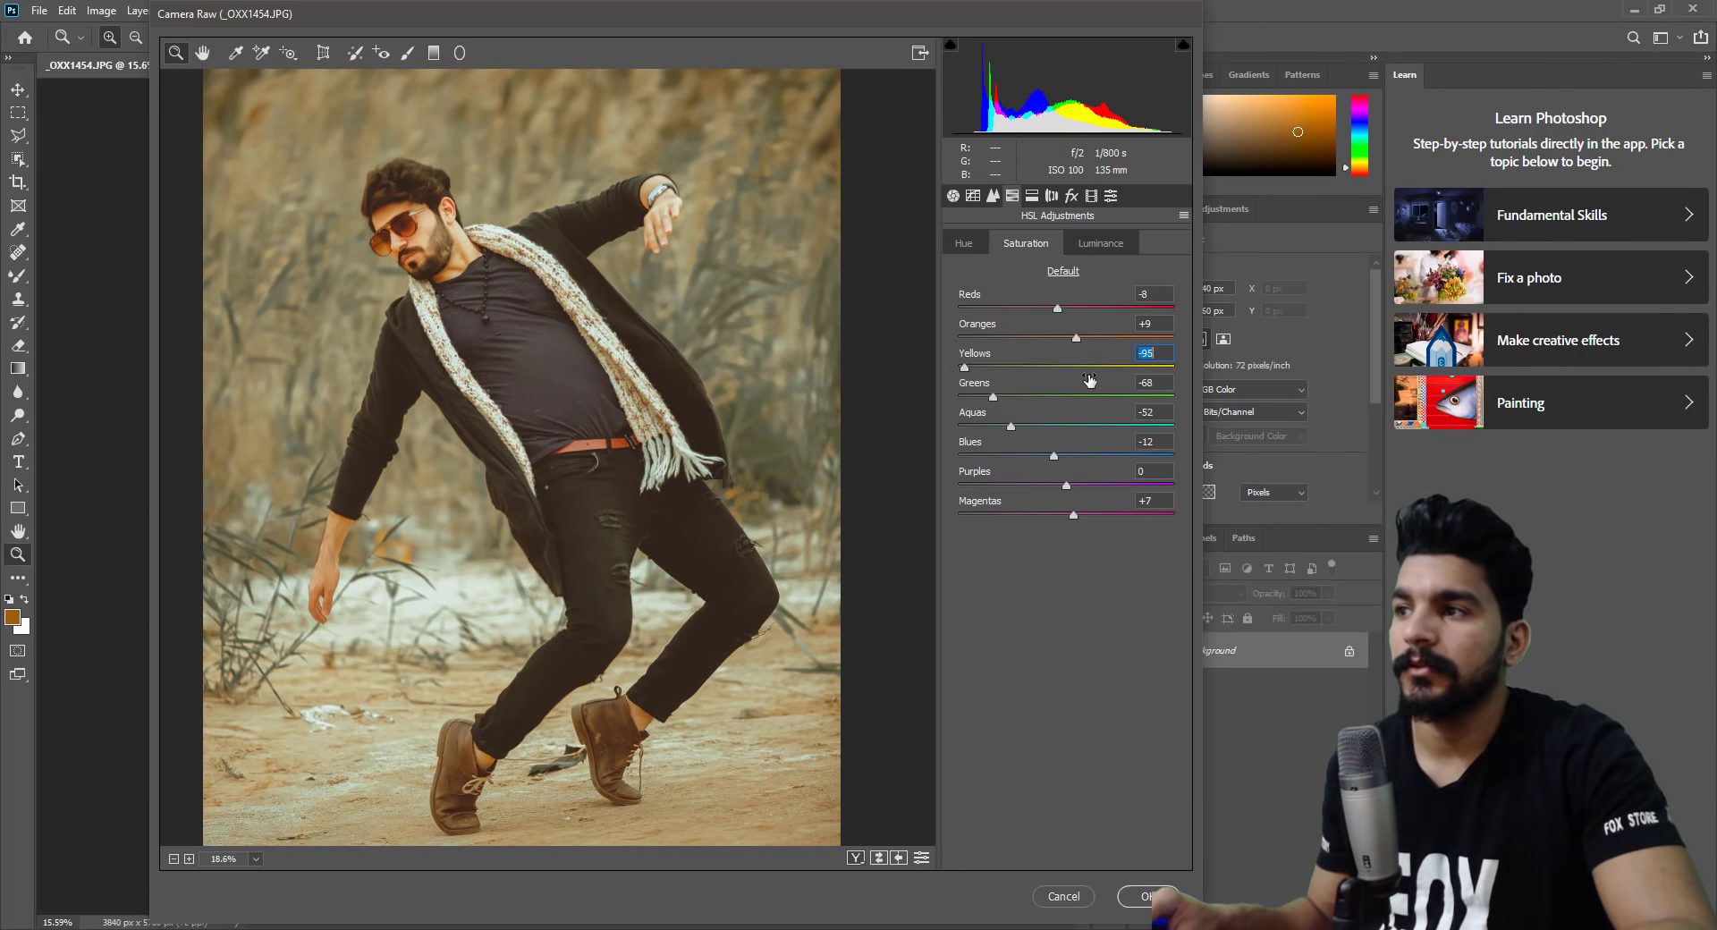
{"action": "left_click_drag", "start_coordinate": [1019, 368], "coordinate": [1099, 380]}
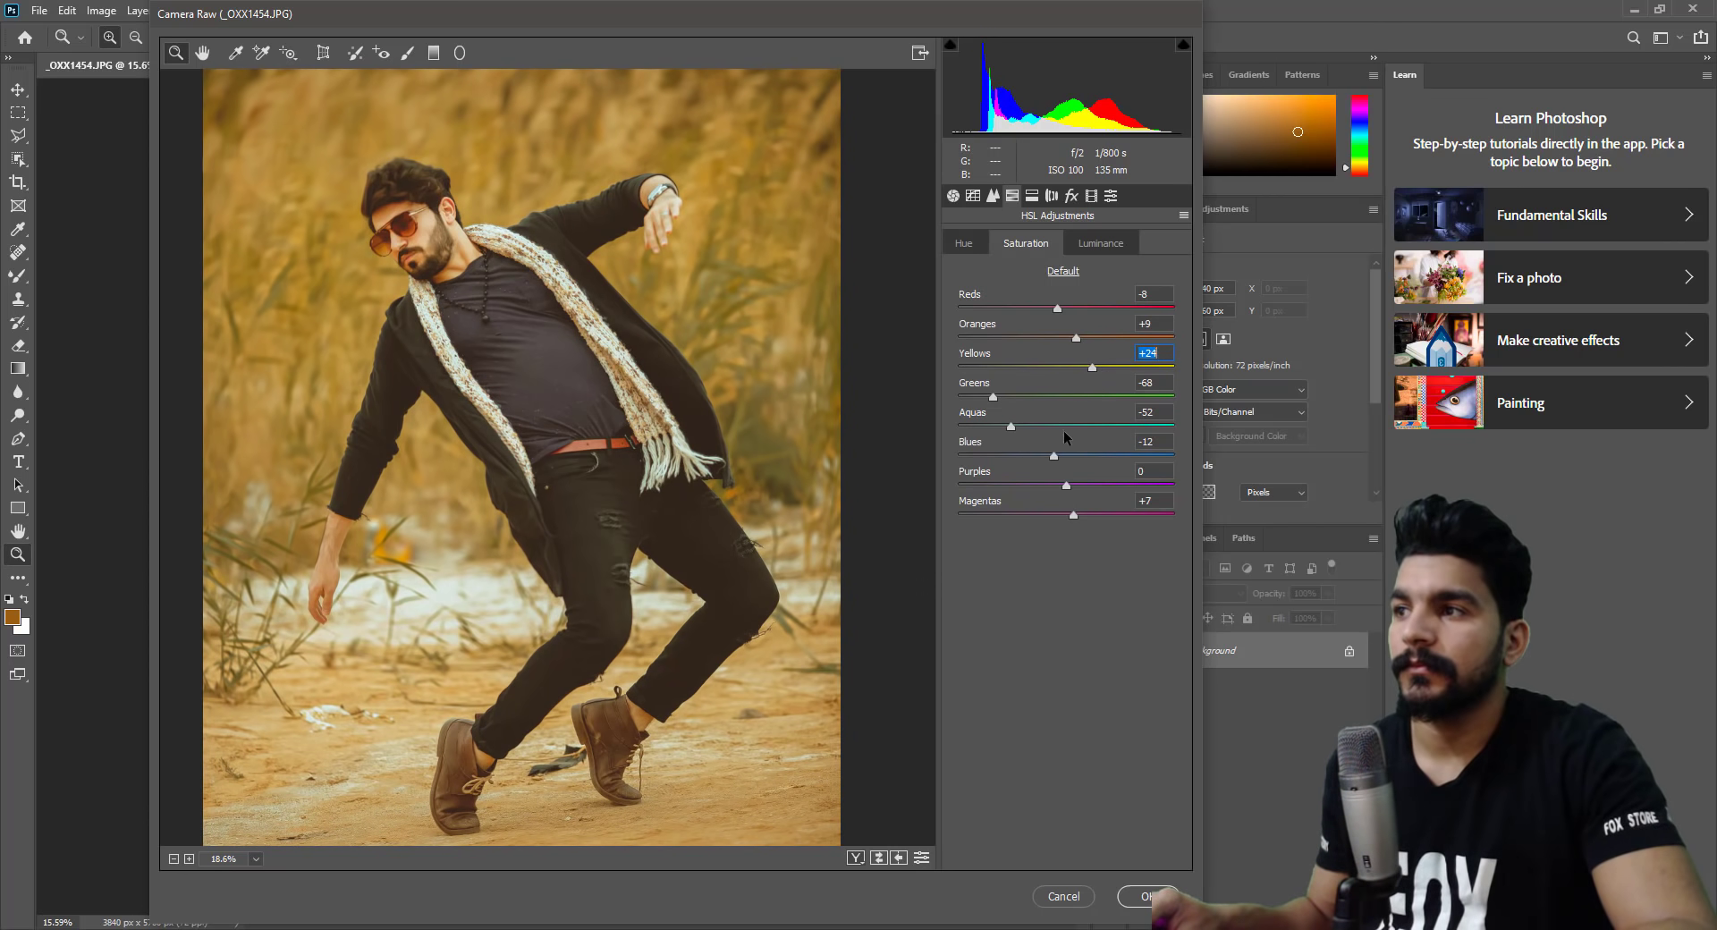
{"action": "mouse_move", "coordinate": [914, 457]}
{"action": "left_mouse_down"}
{"action": "mouse_move", "coordinate": [1243, 497]}
{"action": "mouse_move", "coordinate": [1078, 489]}
{"action": "left_mouse_up"}
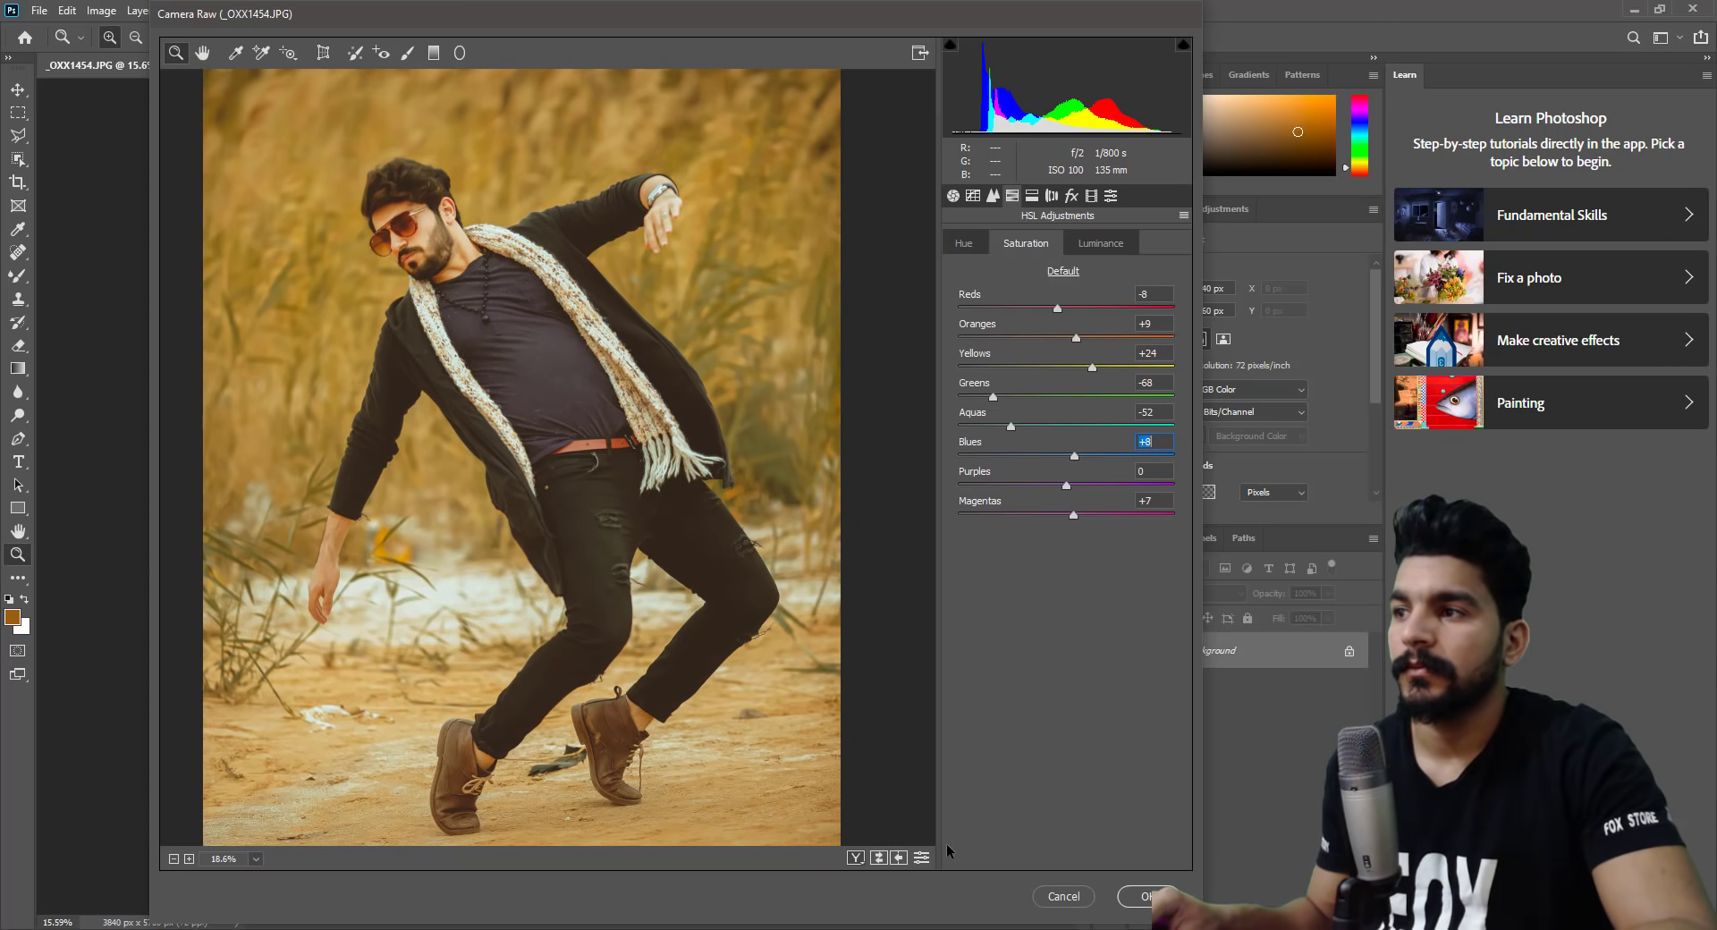
Compare before/after, then set Purples saturation to +14 and Oranges to +18.
{"action": "left_click", "coordinate": [880, 857]}
{"action": "left_click", "coordinate": [880, 857]}
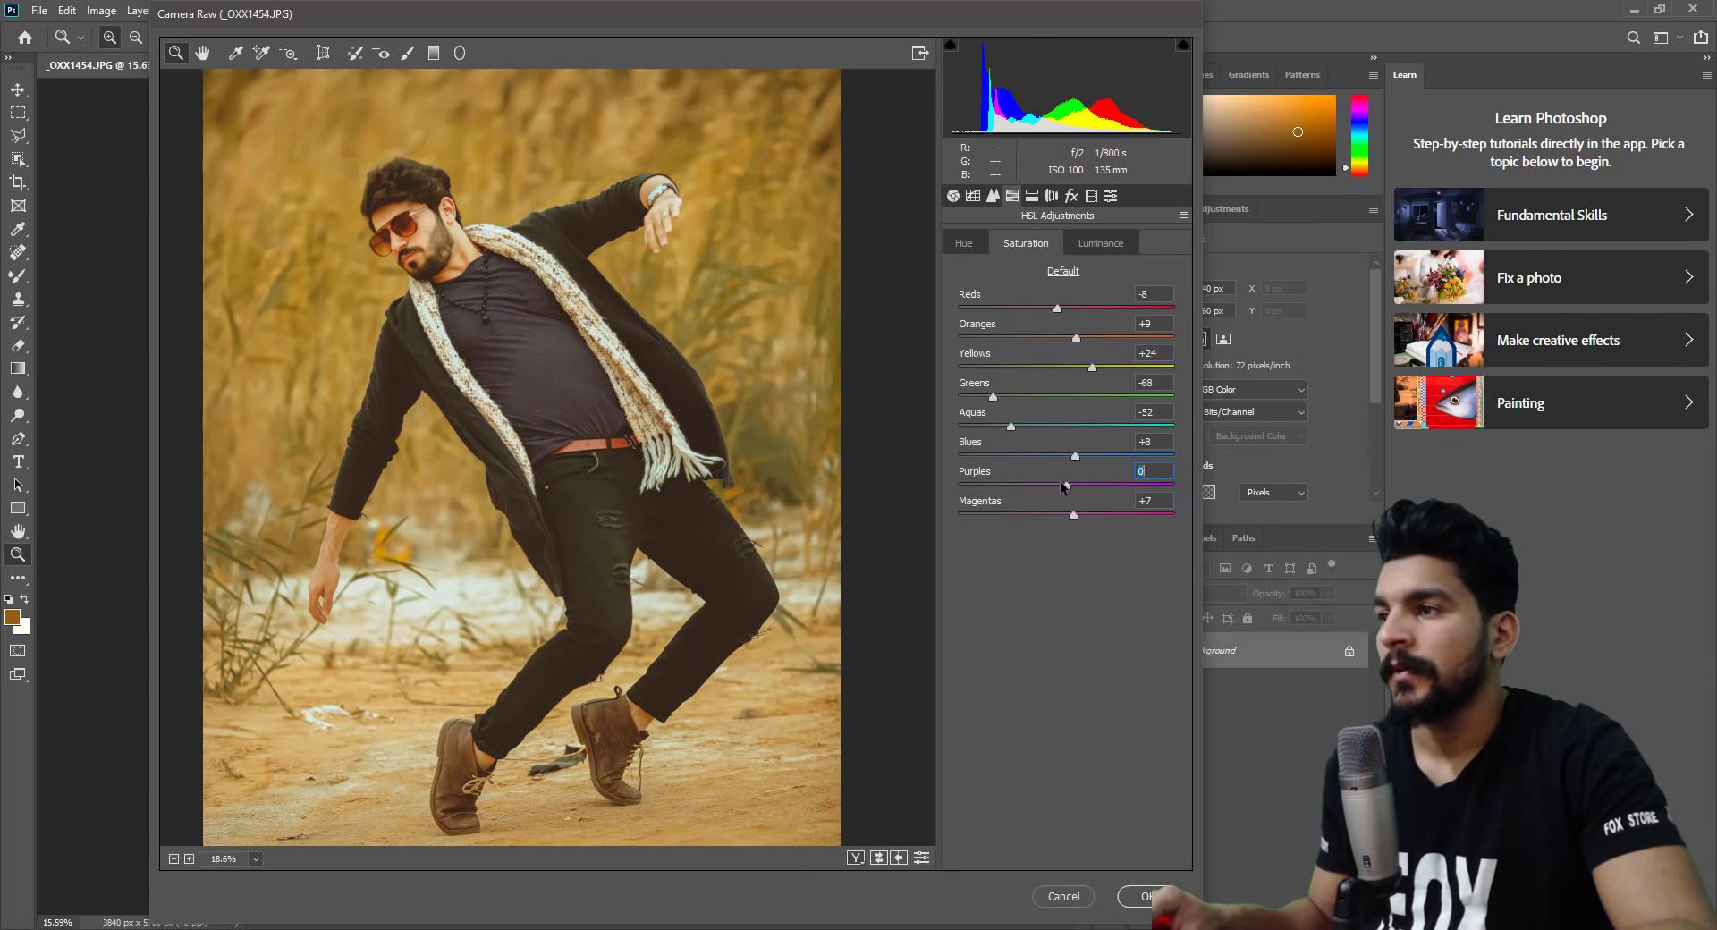
{"action": "mouse_move", "coordinate": [1064, 485]}
{"action": "left_mouse_down"}
{"action": "mouse_move", "coordinate": [902, 448]}
{"action": "mouse_move", "coordinate": [1125, 447]}
{"action": "mouse_move", "coordinate": [1075, 454]}
{"action": "left_mouse_up"}
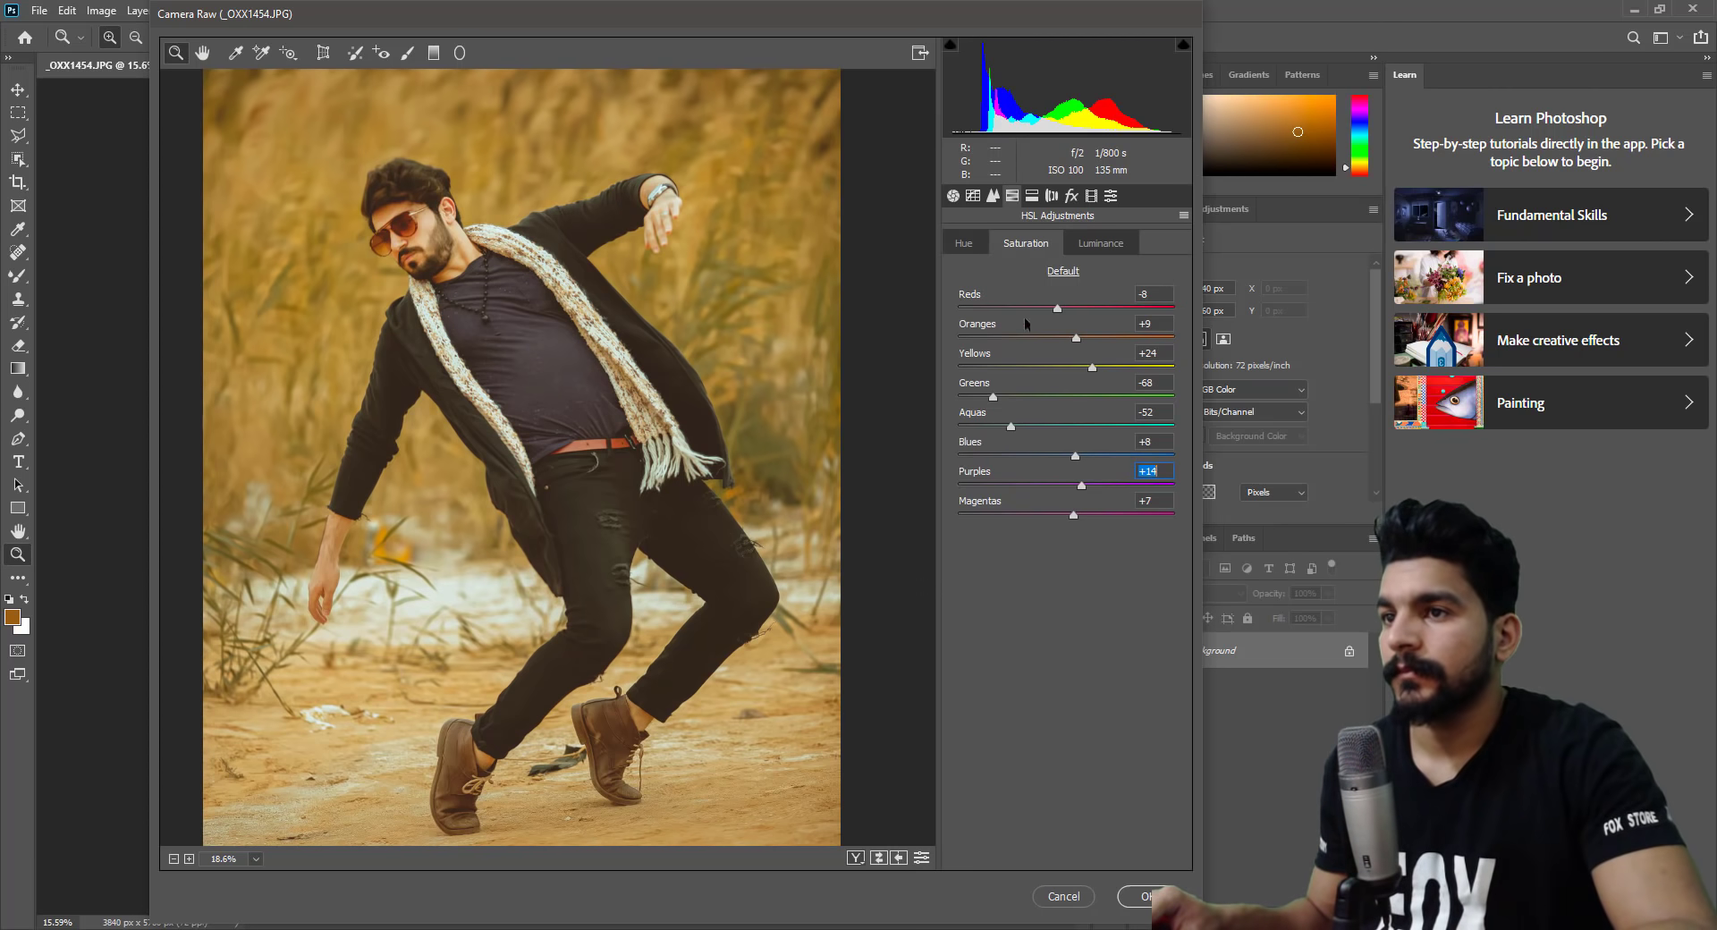
{"action": "left_click_drag", "start_coordinate": [1070, 335], "coordinate": [991, 336]}
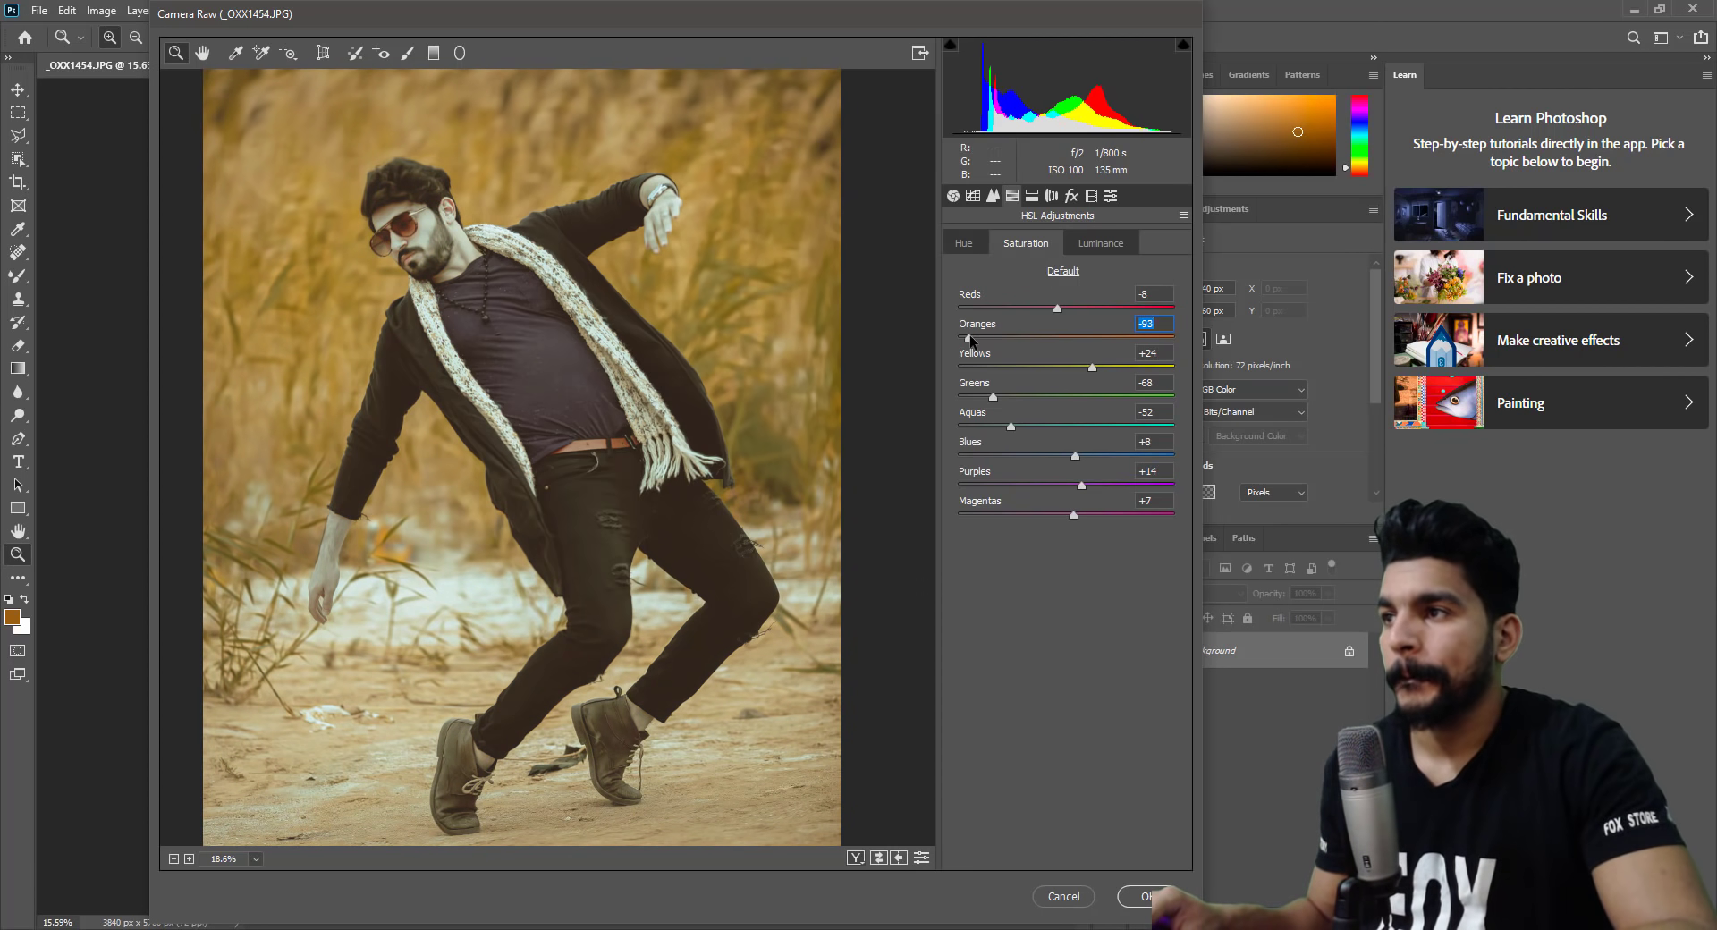
{"action": "left_click_drag", "start_coordinate": [860, 332], "coordinate": [1084, 344]}
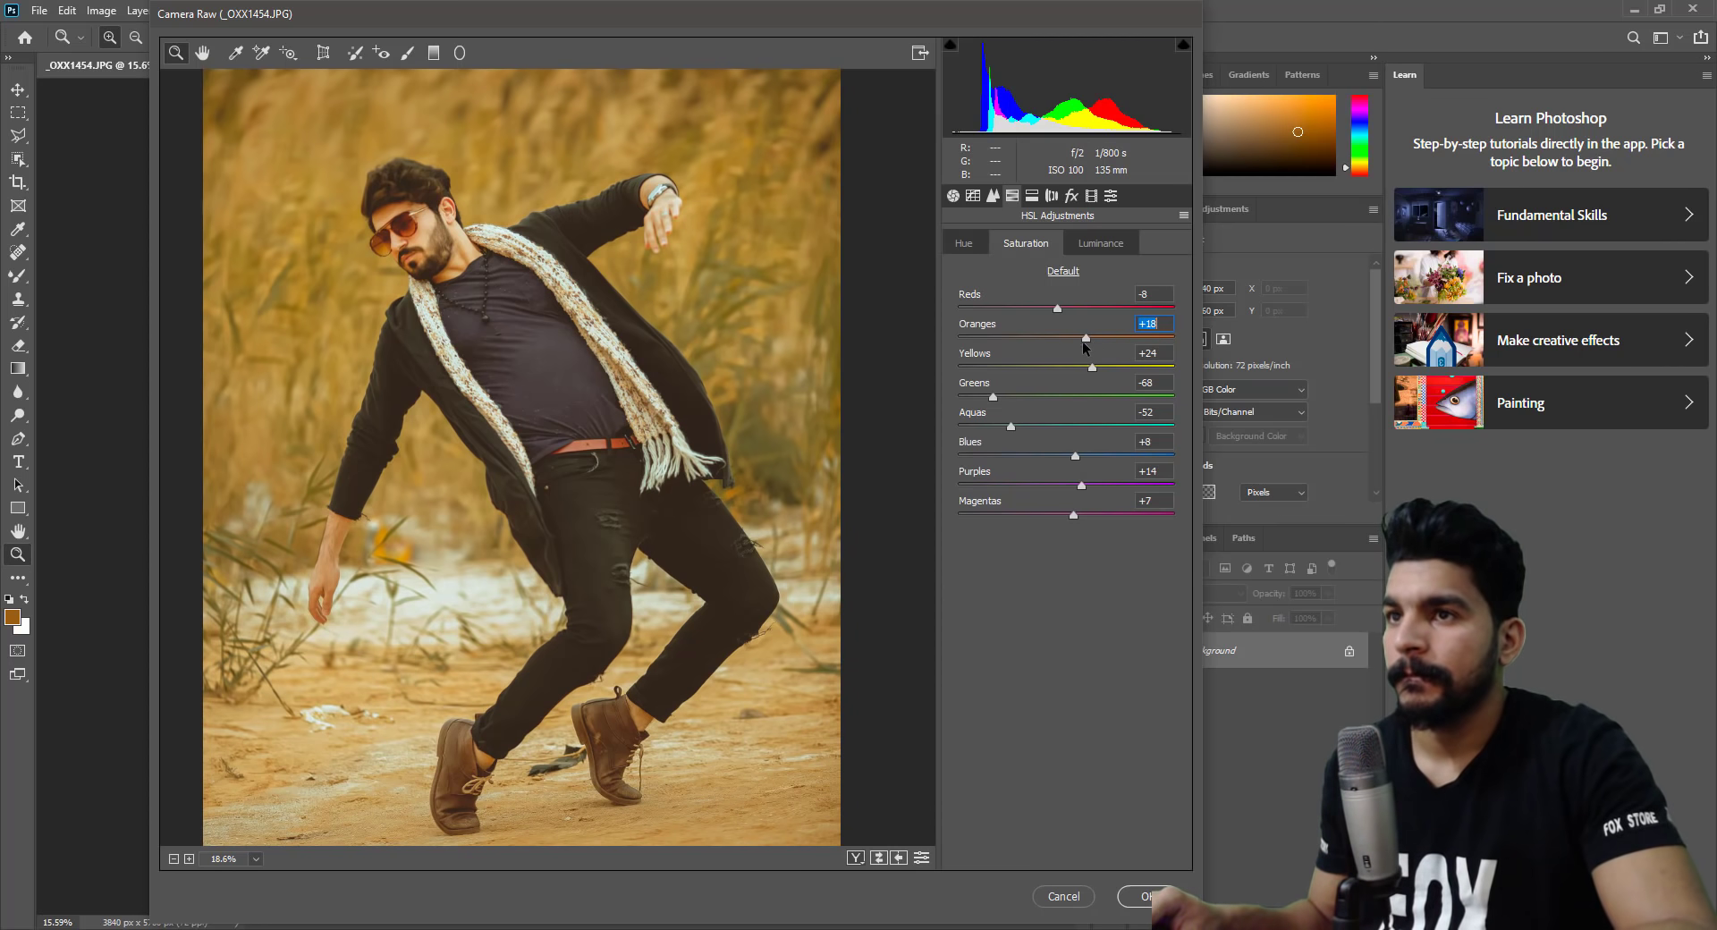
{"action": "left_click", "coordinate": [952, 195]}
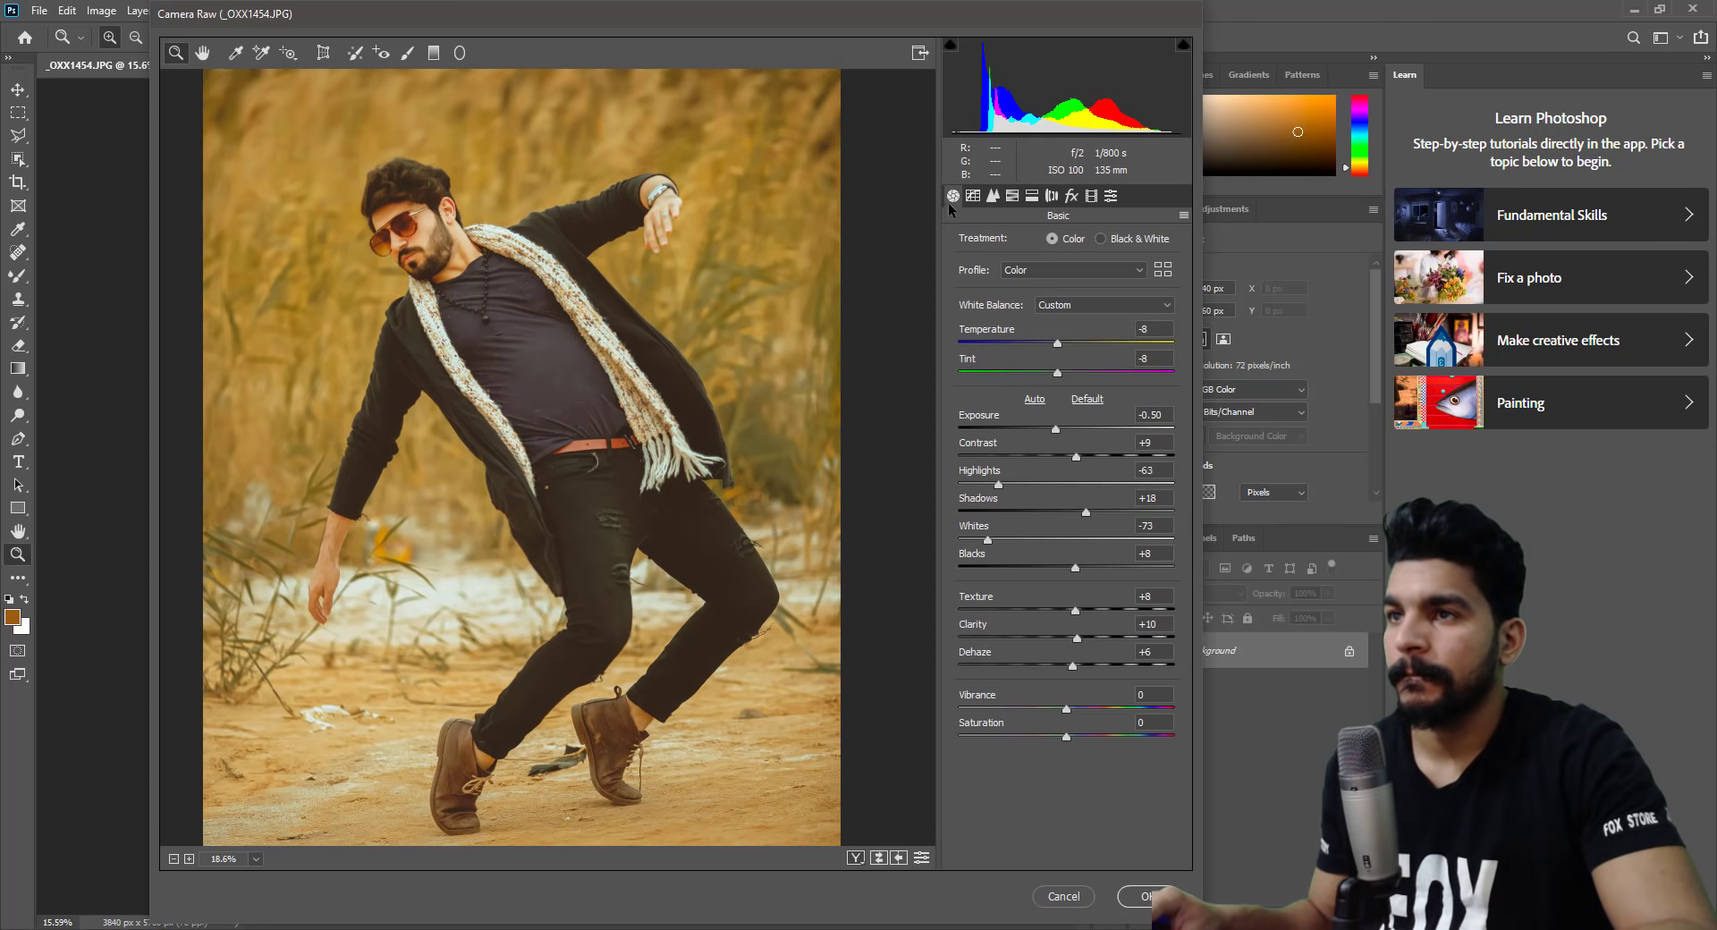
Try lowering overall Saturation, then reset it to 0.
{"action": "left_click", "coordinate": [1048, 735]}
{"action": "mouse_move", "coordinate": [1077, 733]}
{"action": "left_mouse_down"}
{"action": "mouse_move", "coordinate": [1058, 733]}
{"action": "mouse_move", "coordinate": [1059, 708]}
{"action": "left_mouse_up"}
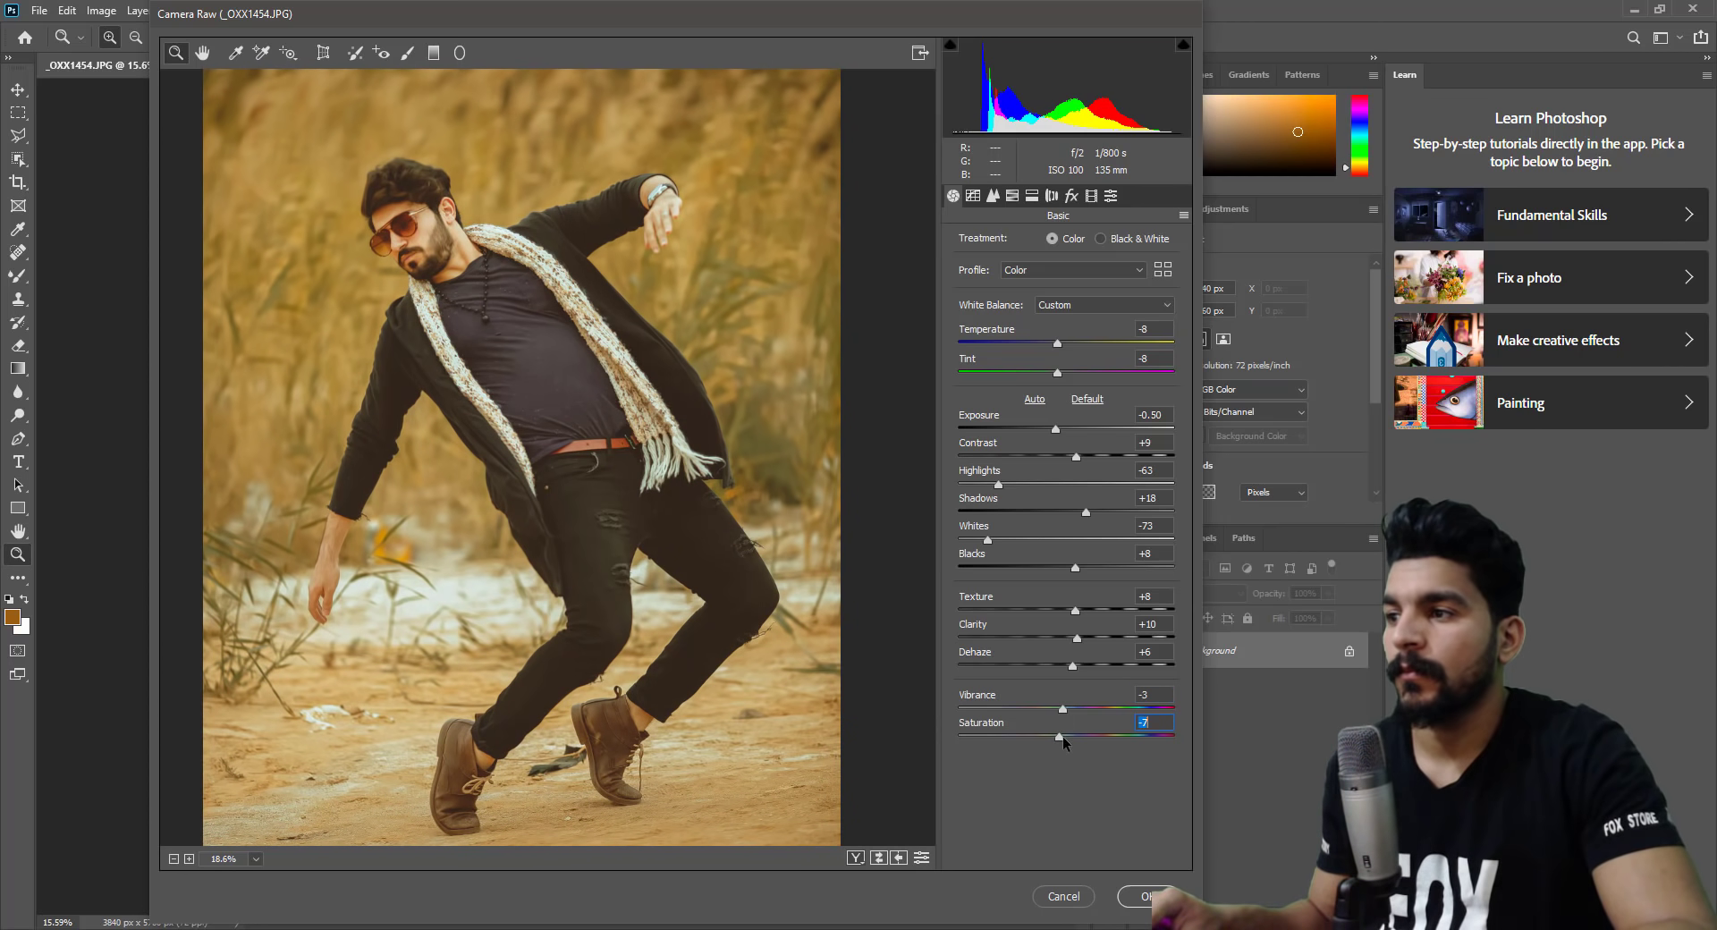
{"action": "double_click", "coordinate": [1062, 737]}
{"action": "scroll", "coordinate": [403, 389], "scroll_direction": "down", "scroll_amount": 2}
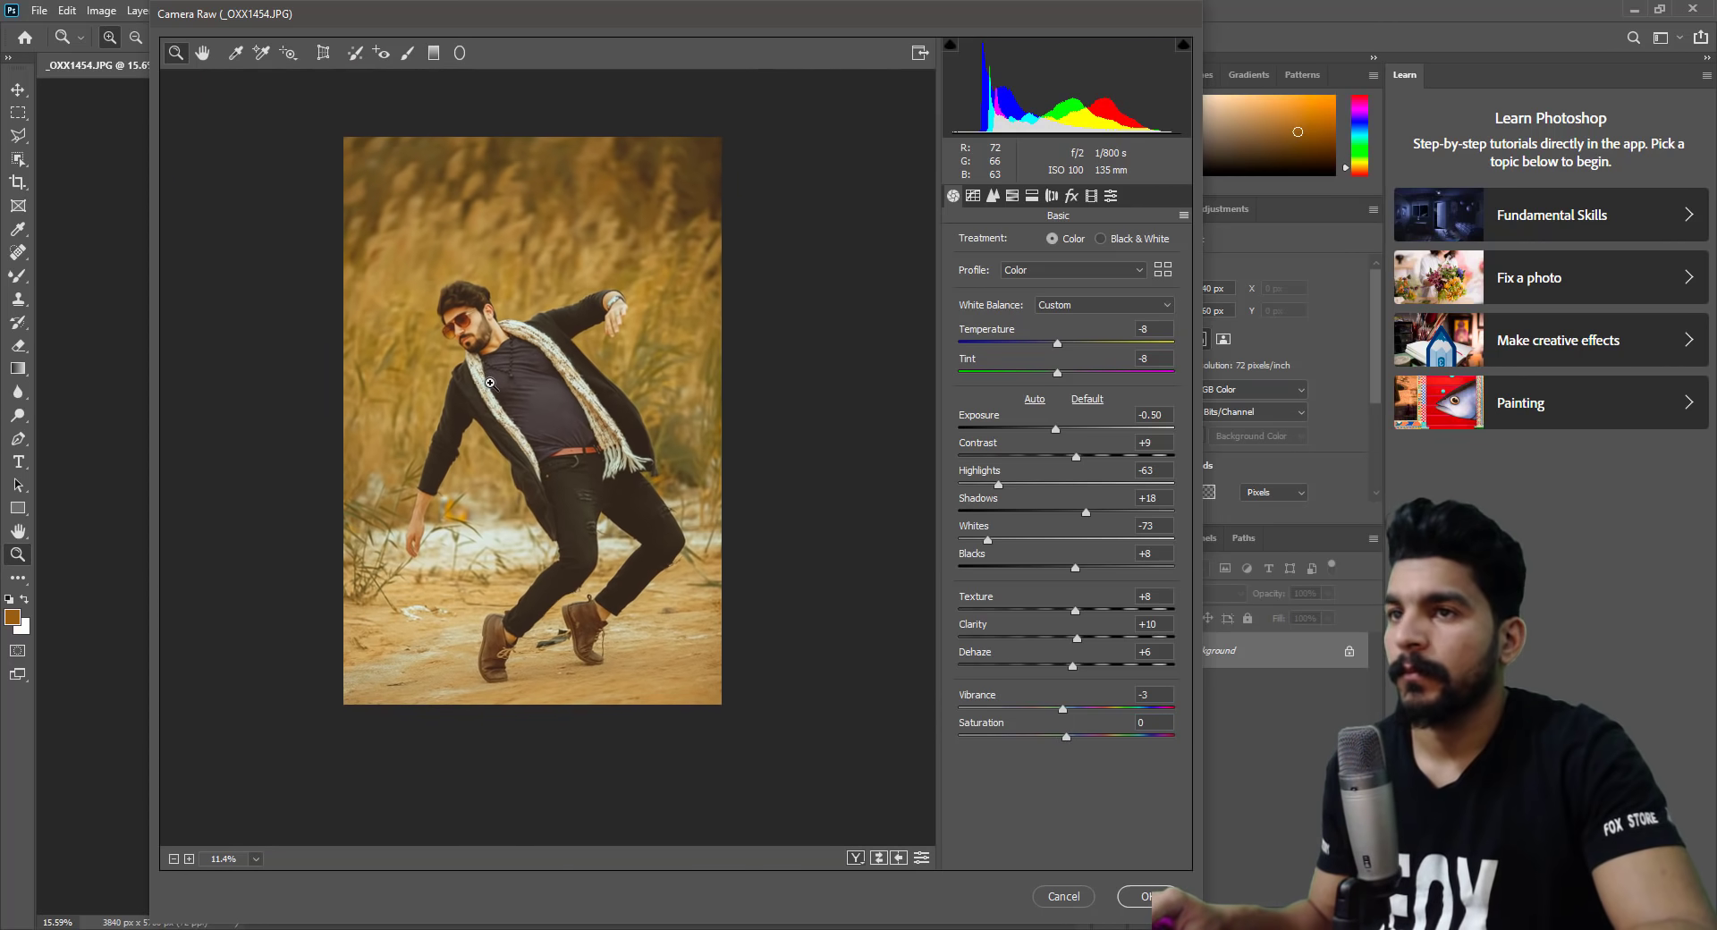
{"action": "scroll", "coordinate": [493, 313], "scroll_direction": "up", "scroll_amount": 5}
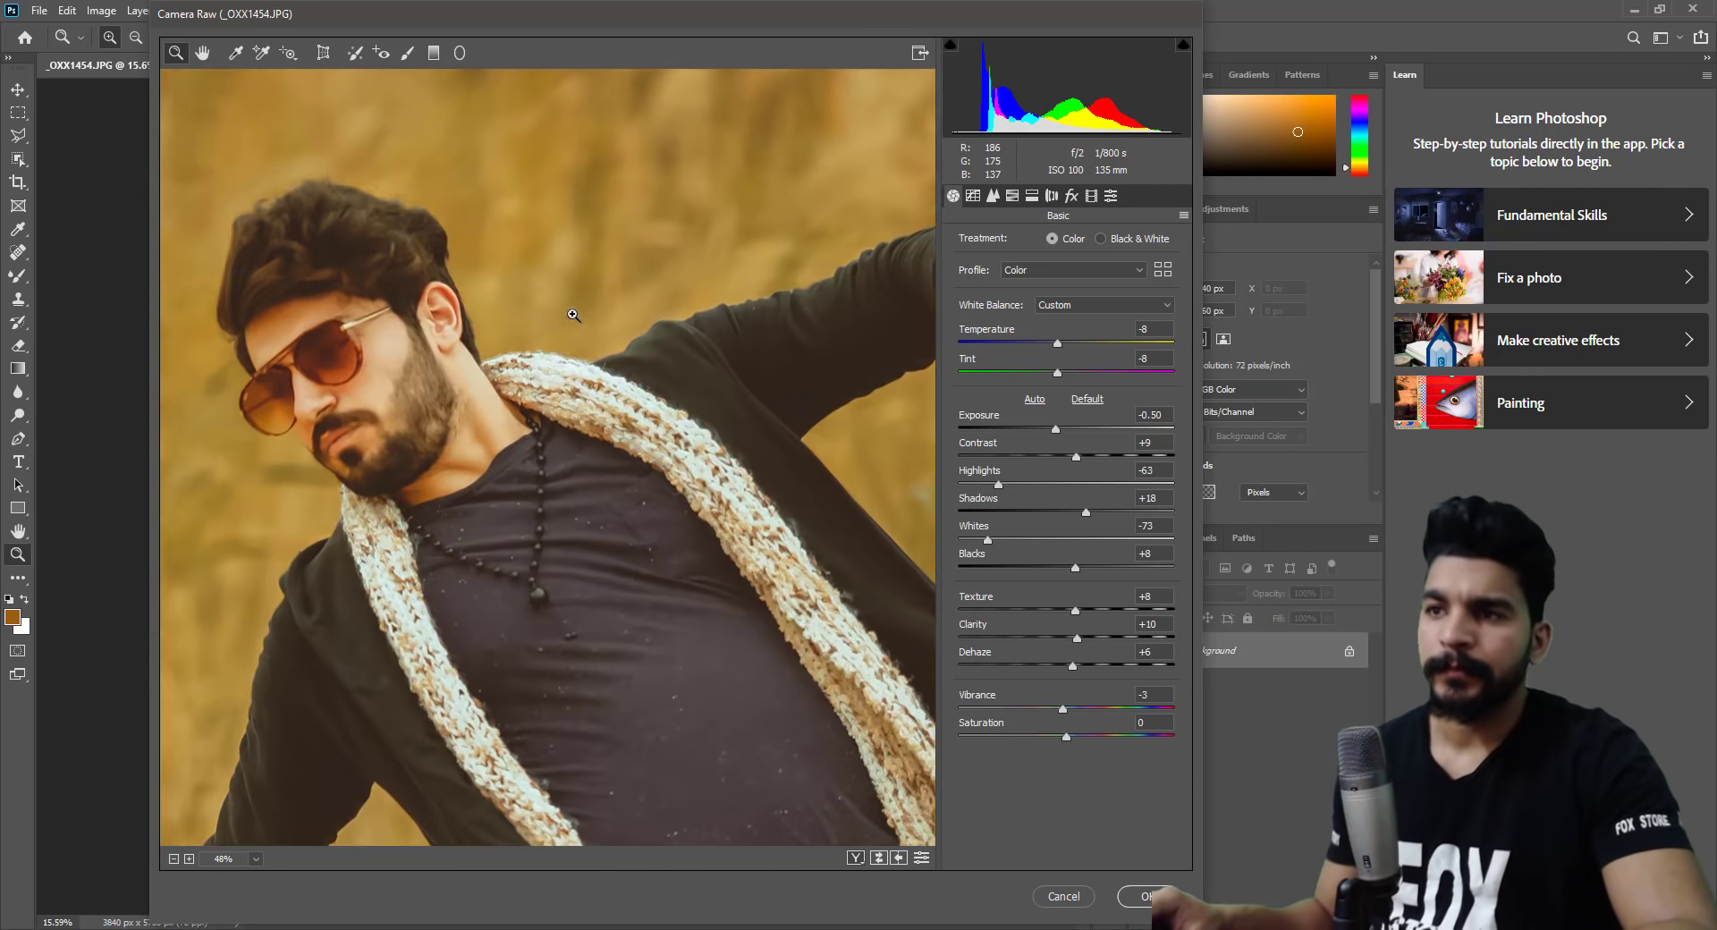
{"action": "scroll", "coordinate": [573, 315], "scroll_direction": "down", "scroll_amount": 5}
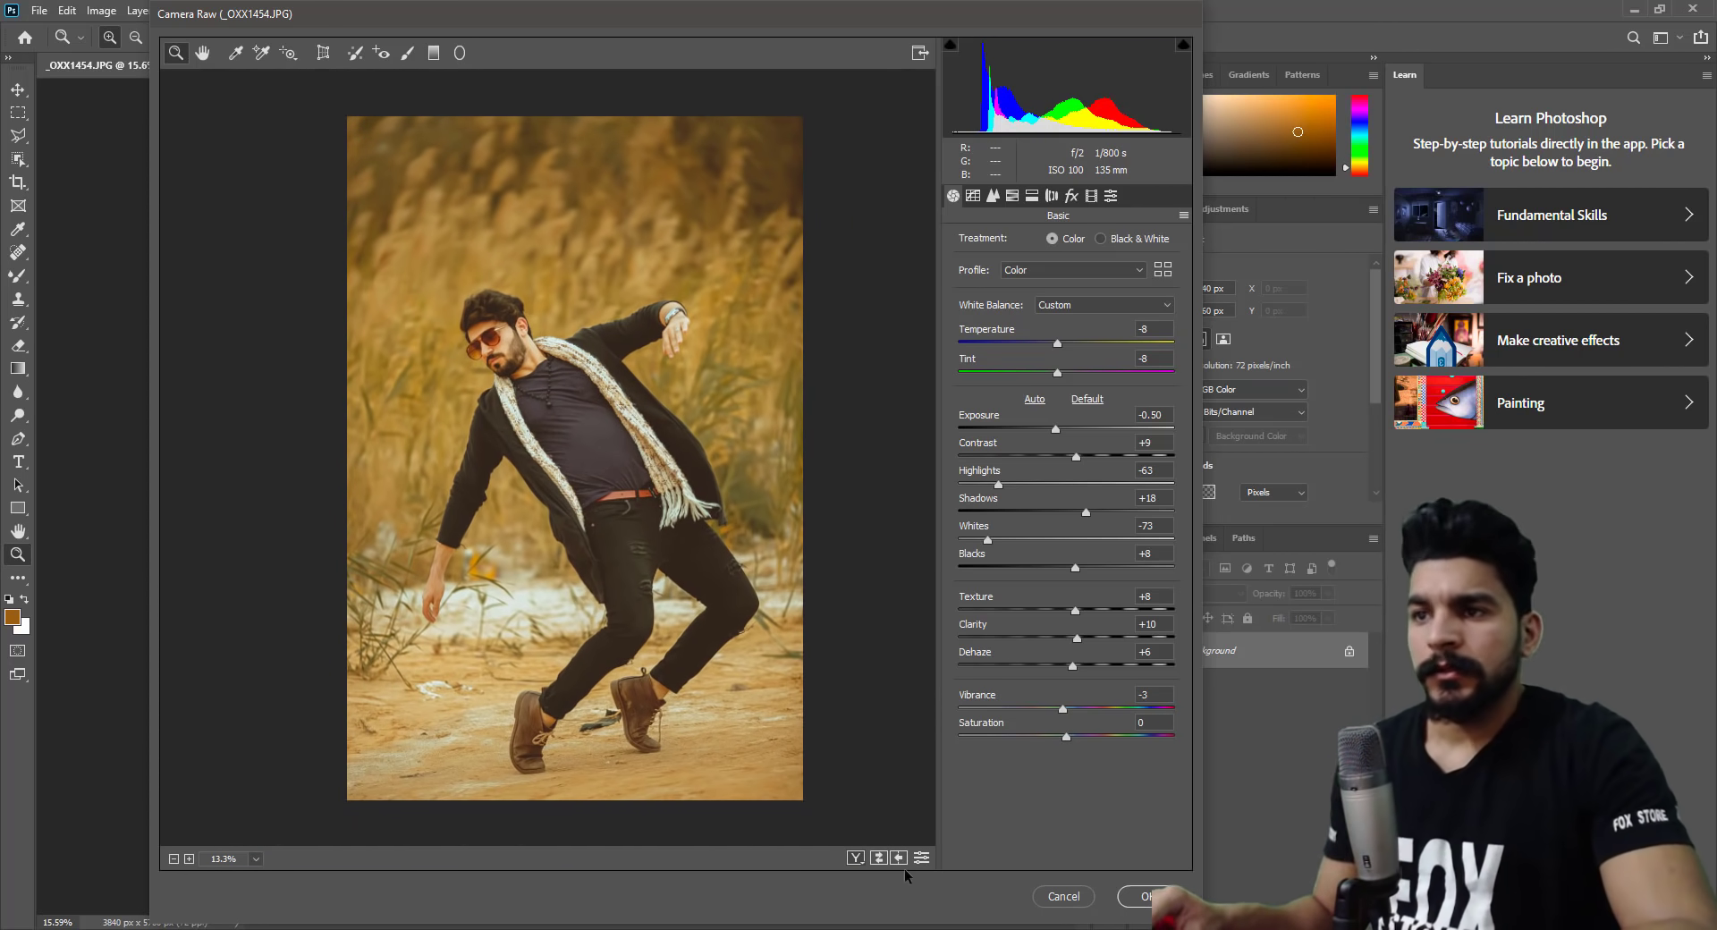
{"action": "scroll", "coordinate": [571, 361], "scroll_direction": "up", "scroll_amount": 2}
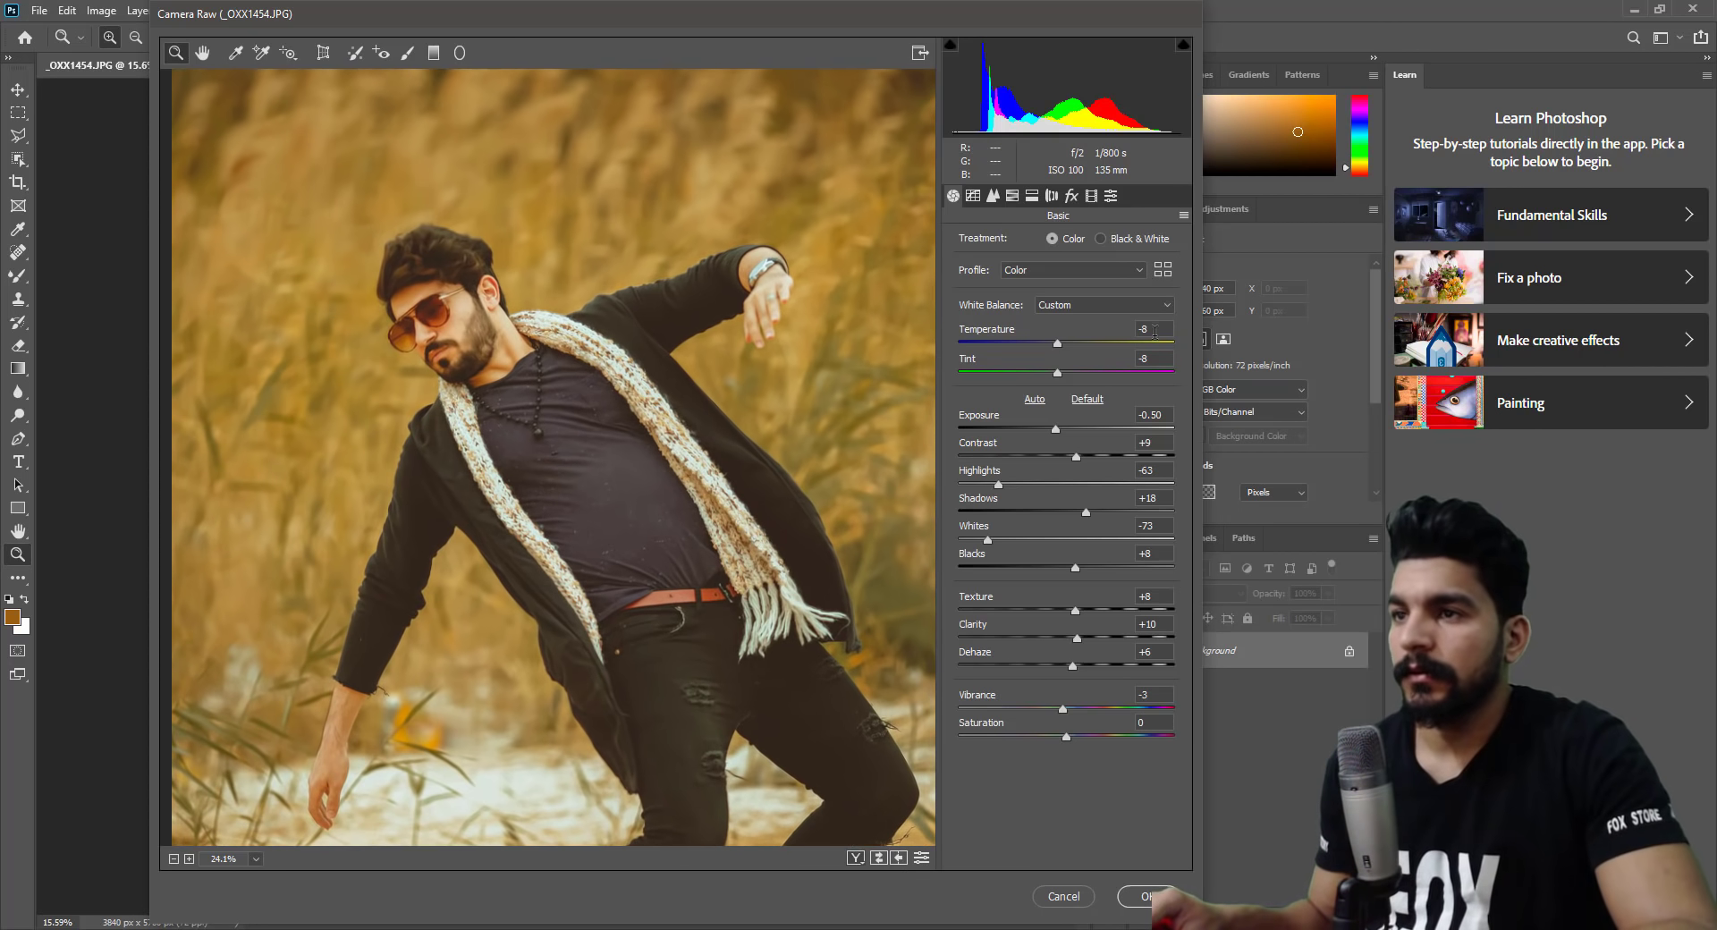
Set Tint to -7, checking the whole photo and the man's face in the preview.
{"action": "left_click", "coordinate": [1053, 373]}
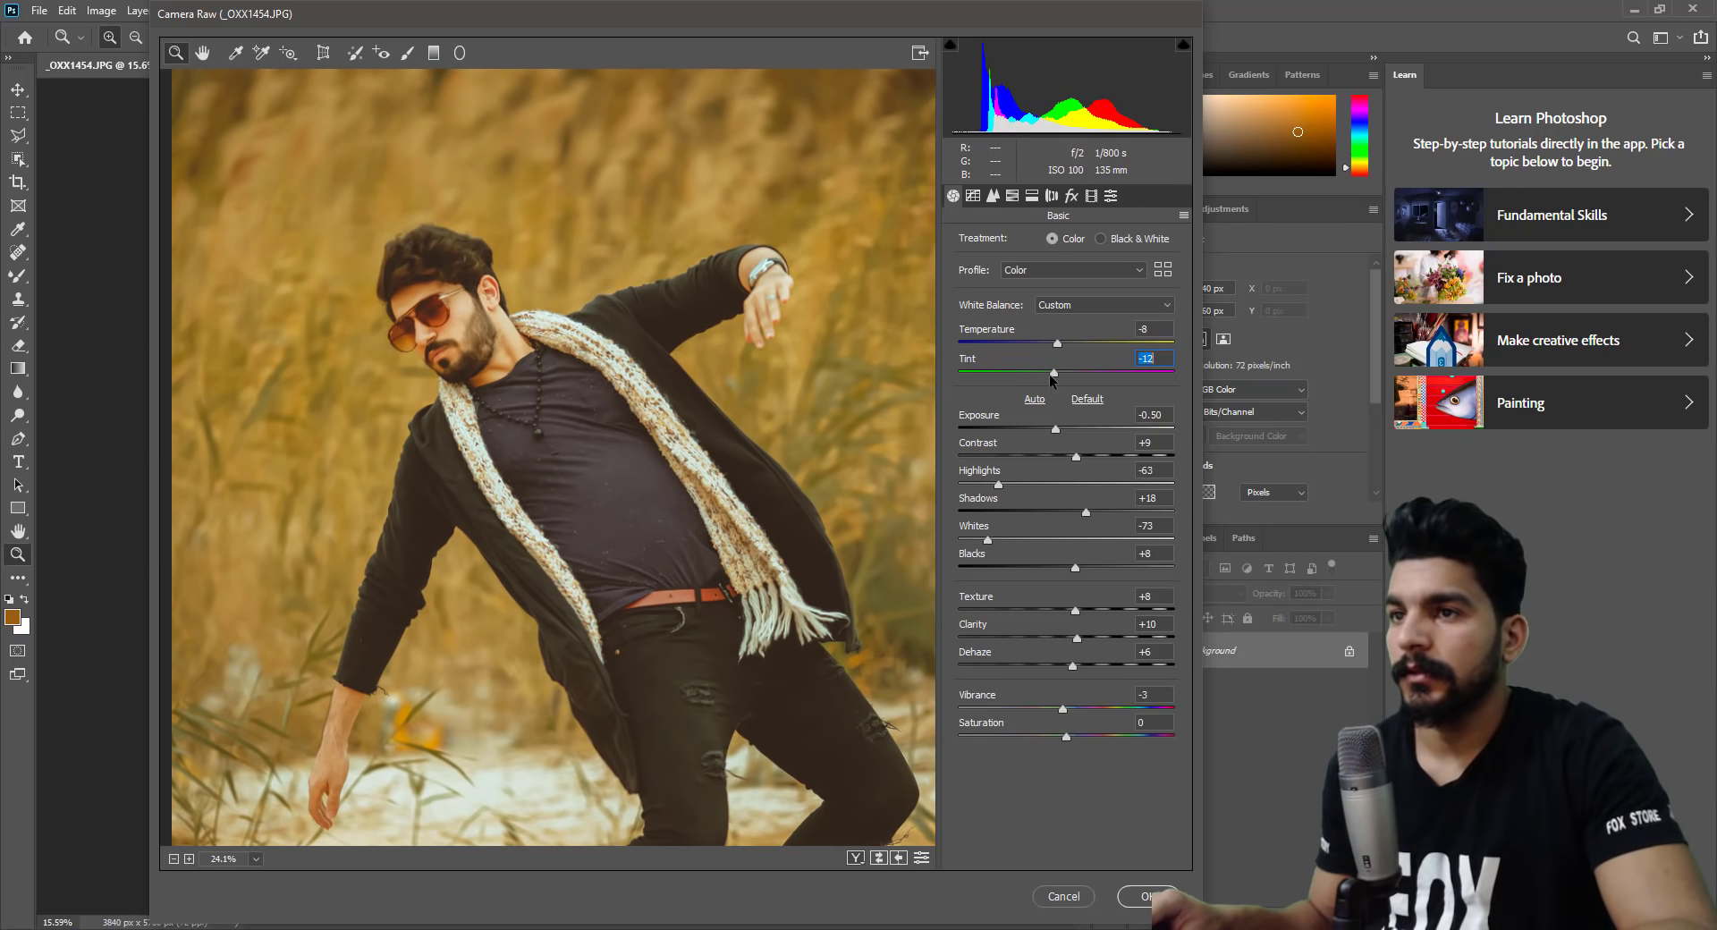
{"action": "mouse_move", "coordinate": [1049, 374]}
{"action": "left_mouse_down"}
{"action": "mouse_move", "coordinate": [1071, 374]}
{"action": "mouse_move", "coordinate": [1048, 374]}
{"action": "left_mouse_up"}
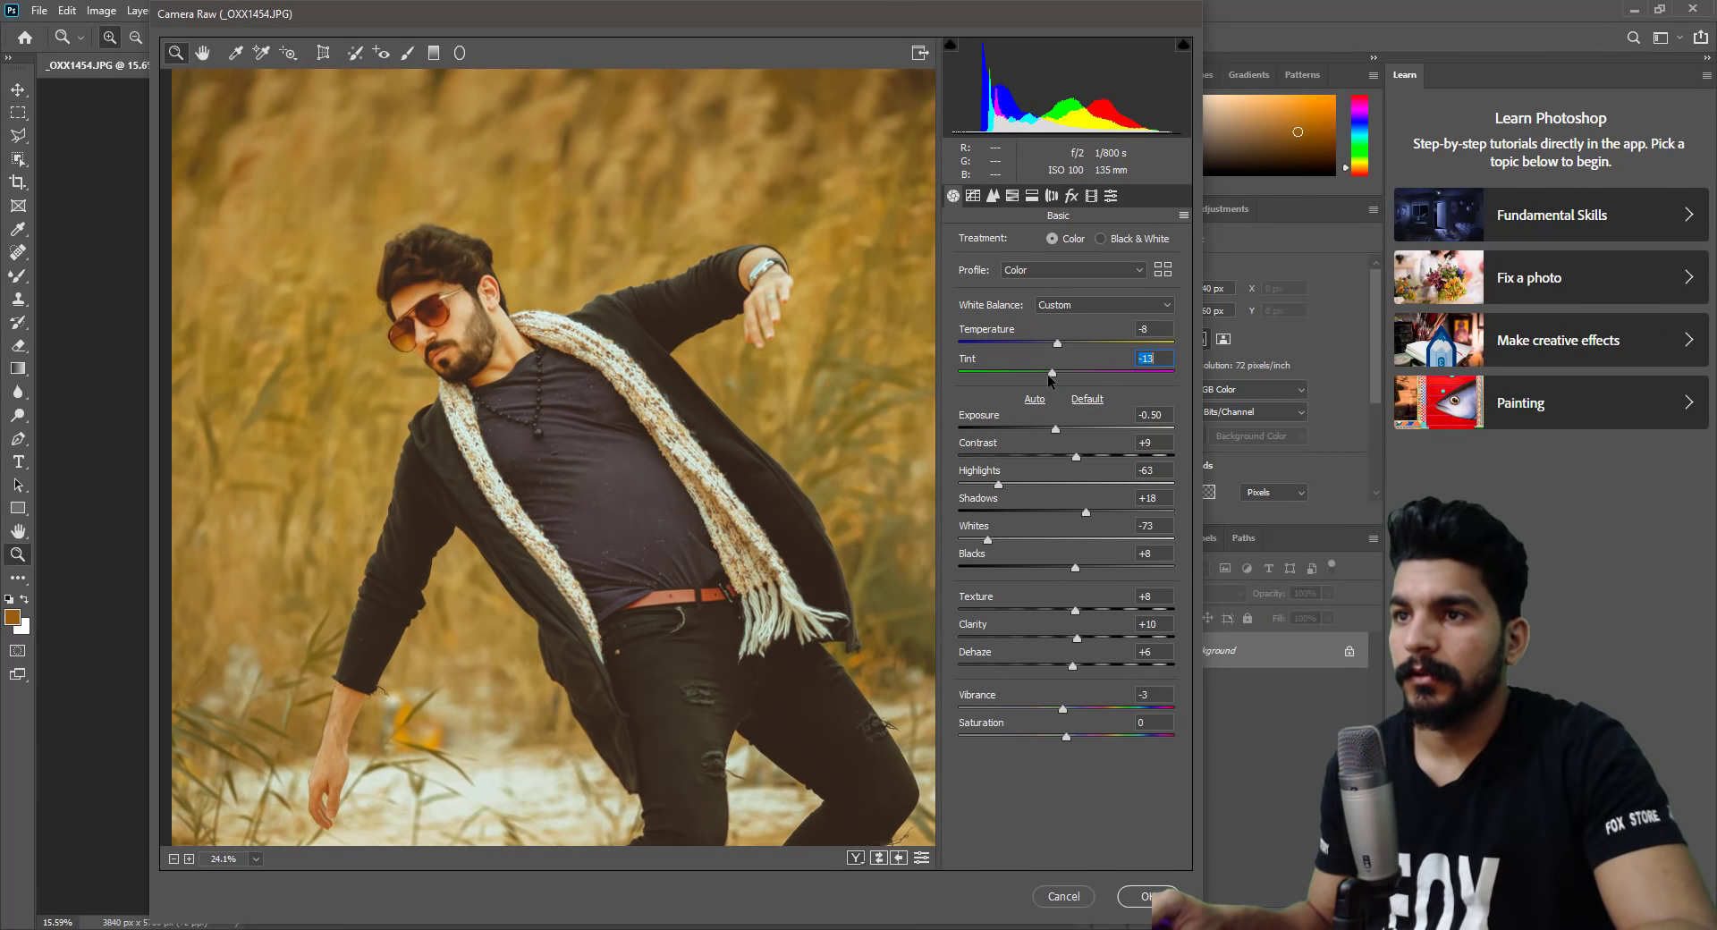
{"action": "left_click_drag", "start_coordinate": [1048, 373], "coordinate": [1063, 343]}
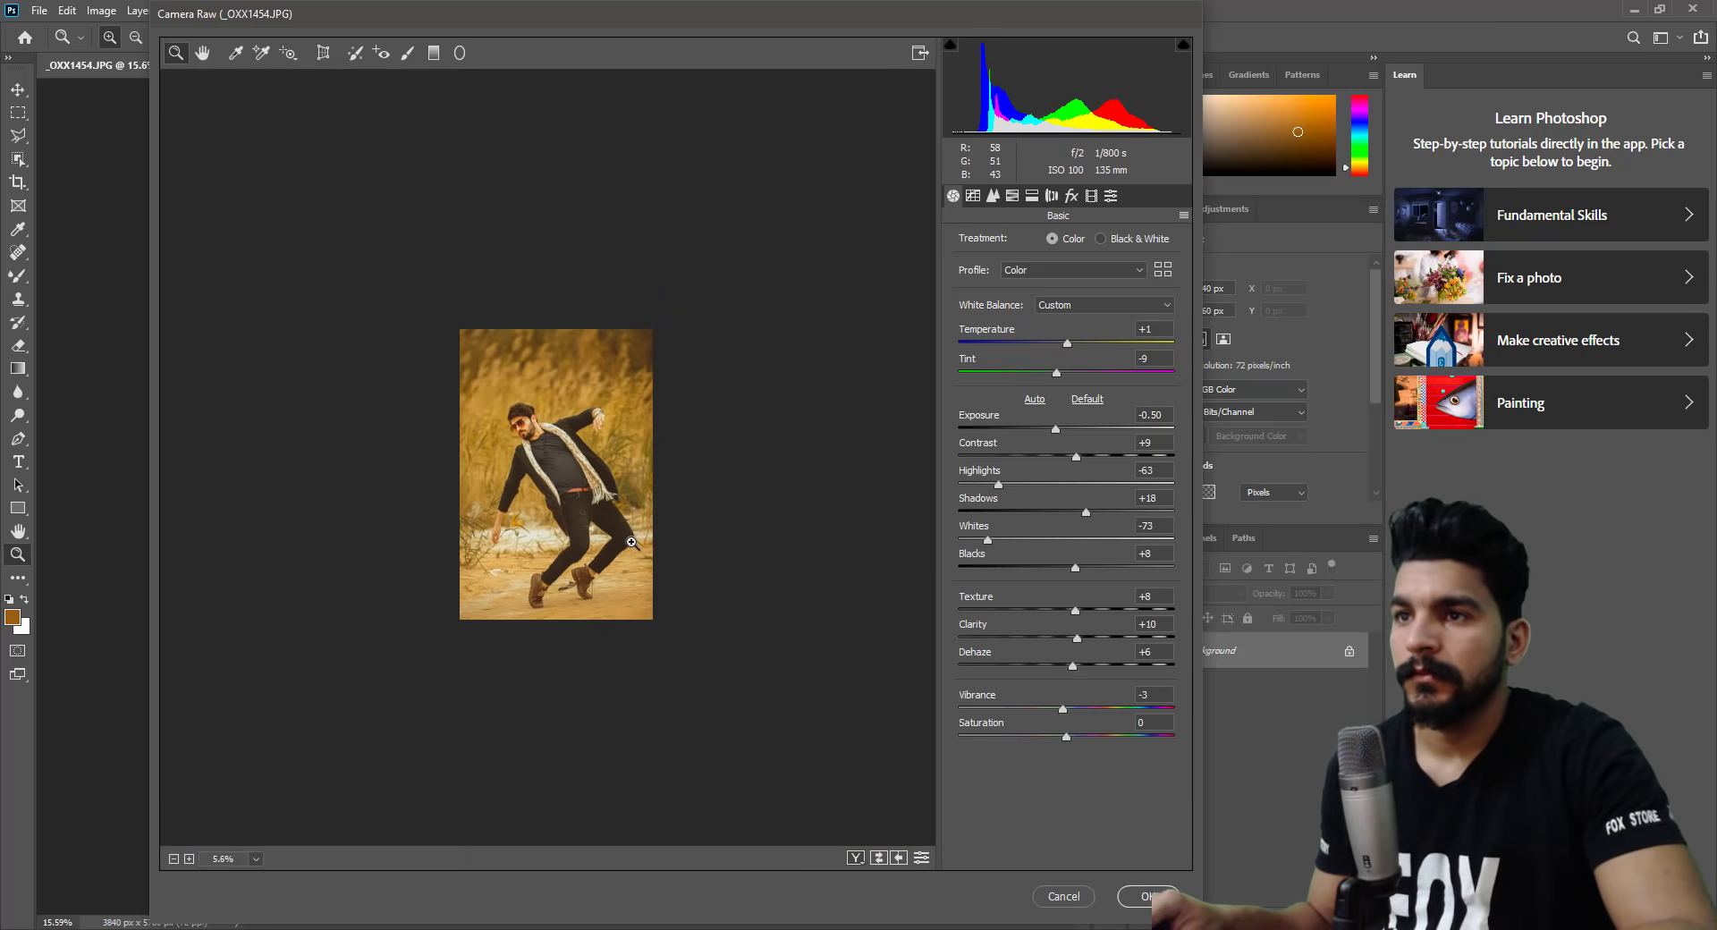
{"action": "mouse_move", "coordinate": [617, 435]}
{"action": "left_mouse_down"}
{"action": "mouse_move", "coordinate": [574, 435]}
{"action": "mouse_move", "coordinate": [595, 434]}
{"action": "left_mouse_up"}
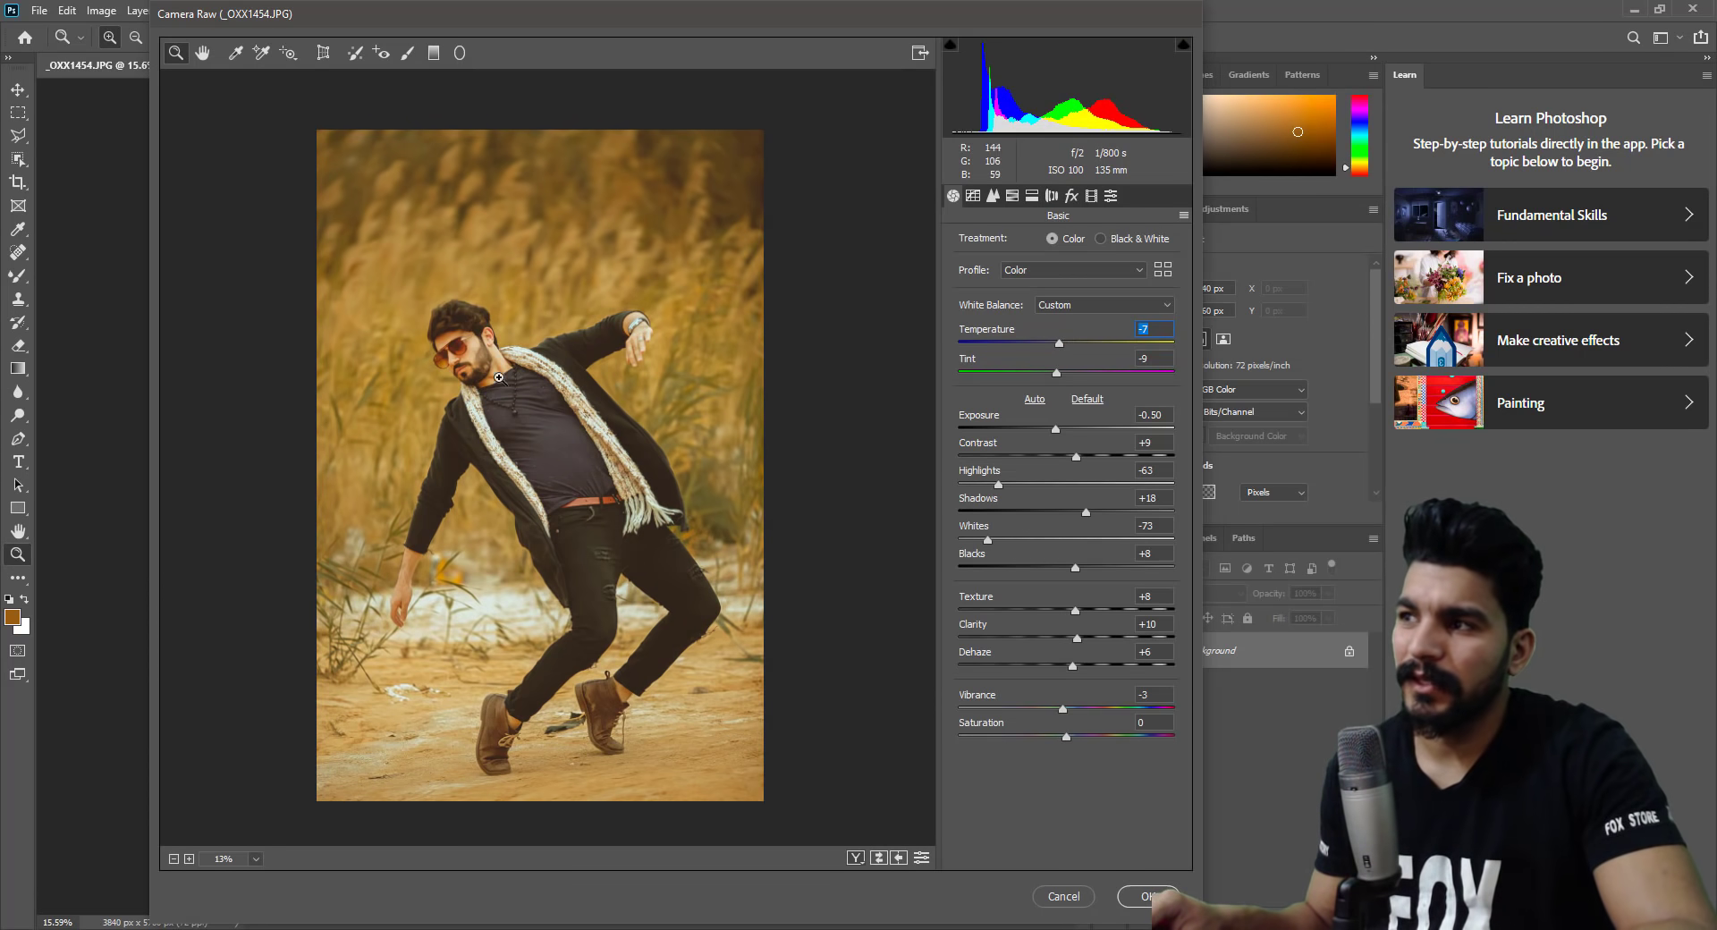
{"action": "left_click_drag", "start_coordinate": [499, 377], "coordinate": [529, 382]}
{"action": "left_click", "coordinate": [1055, 374]}
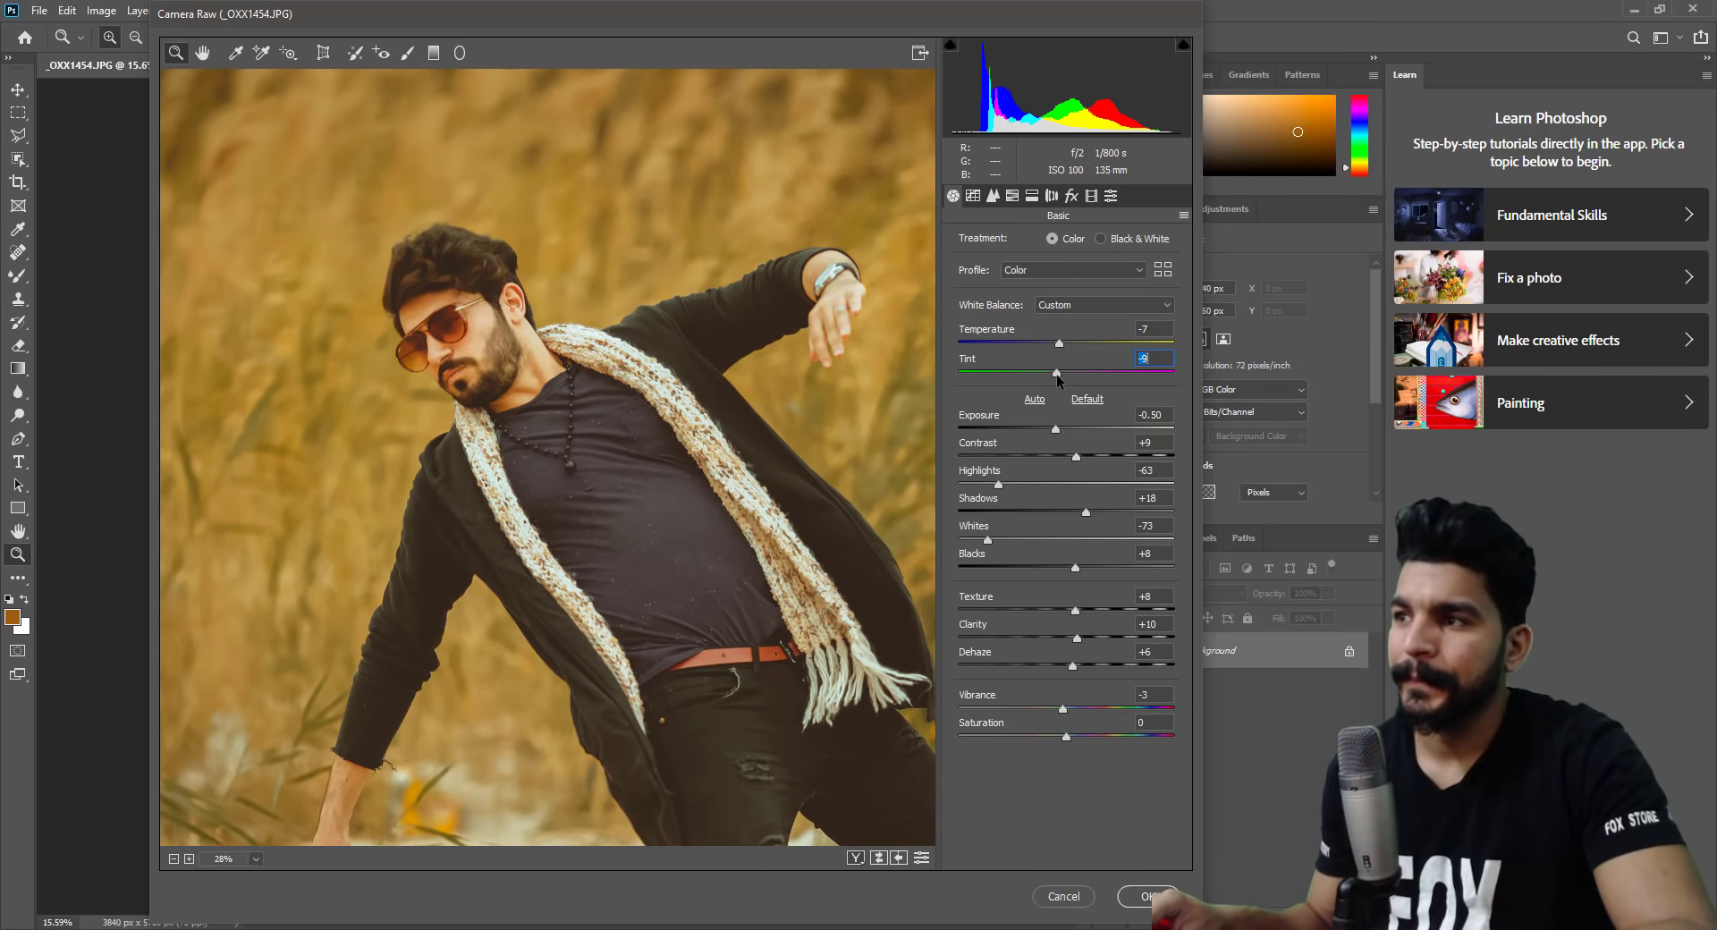
{"action": "left_click_drag", "start_coordinate": [1055, 374], "coordinate": [1059, 374]}
{"action": "key", "text": "ctrl+0"}
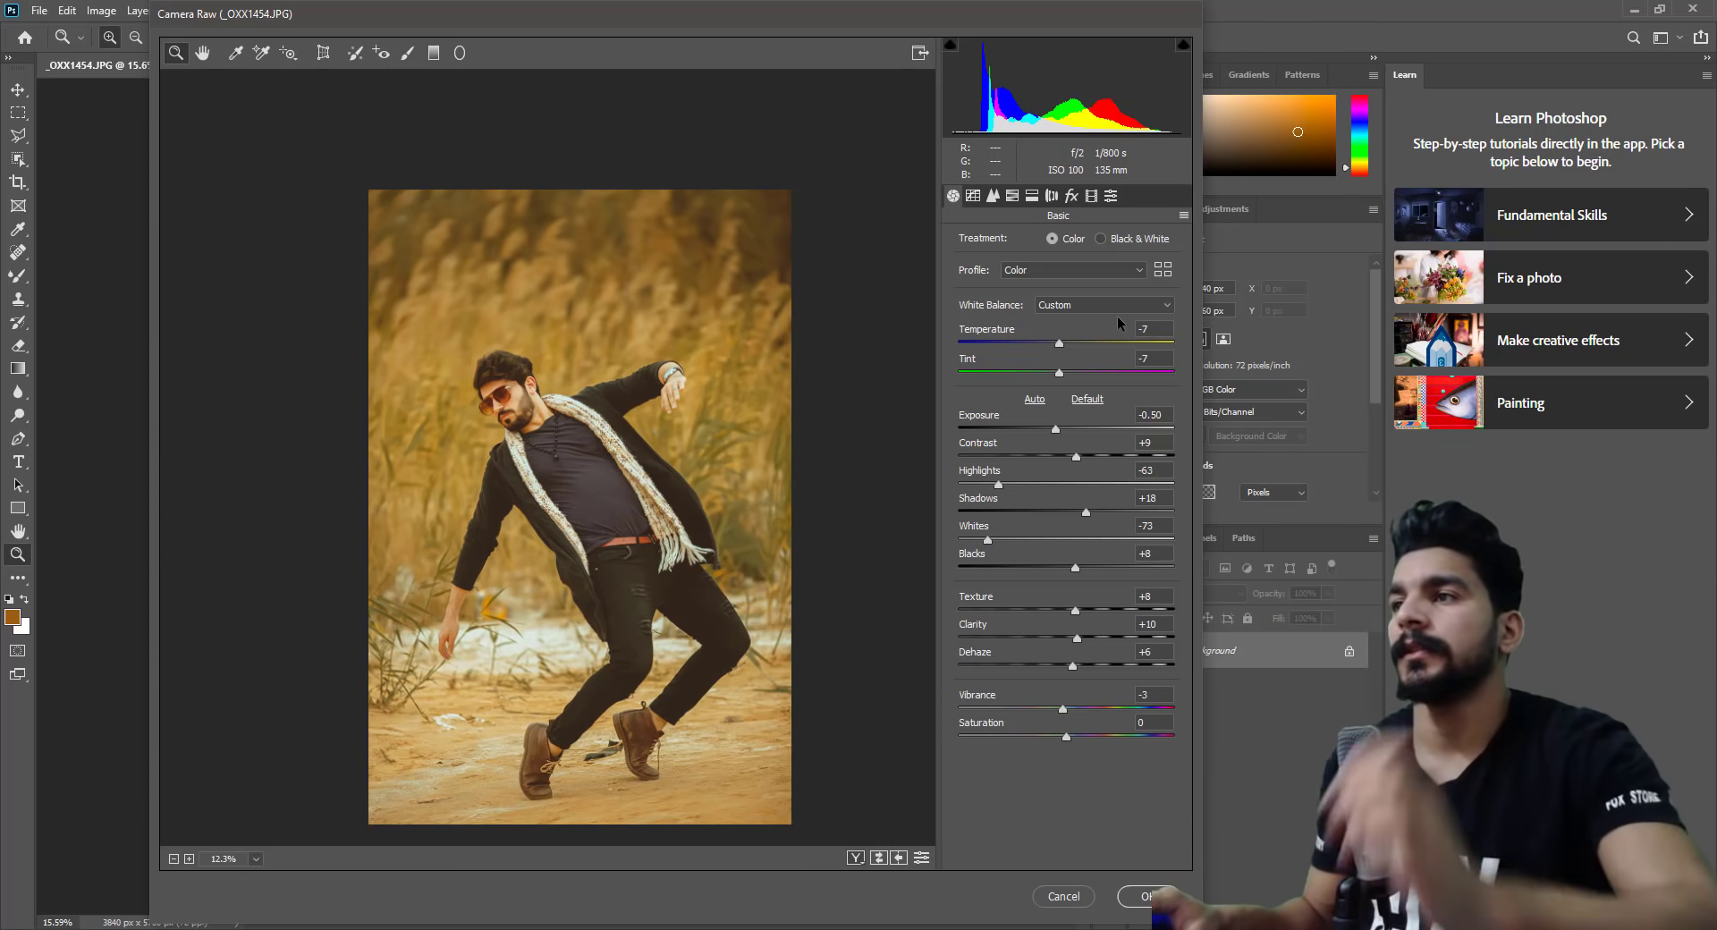
Set sharpening to Amount 68, Radius 3.0, Detail 20 and Masking 43, inspecting the chest and necklace.
{"action": "left_click", "coordinate": [993, 198]}
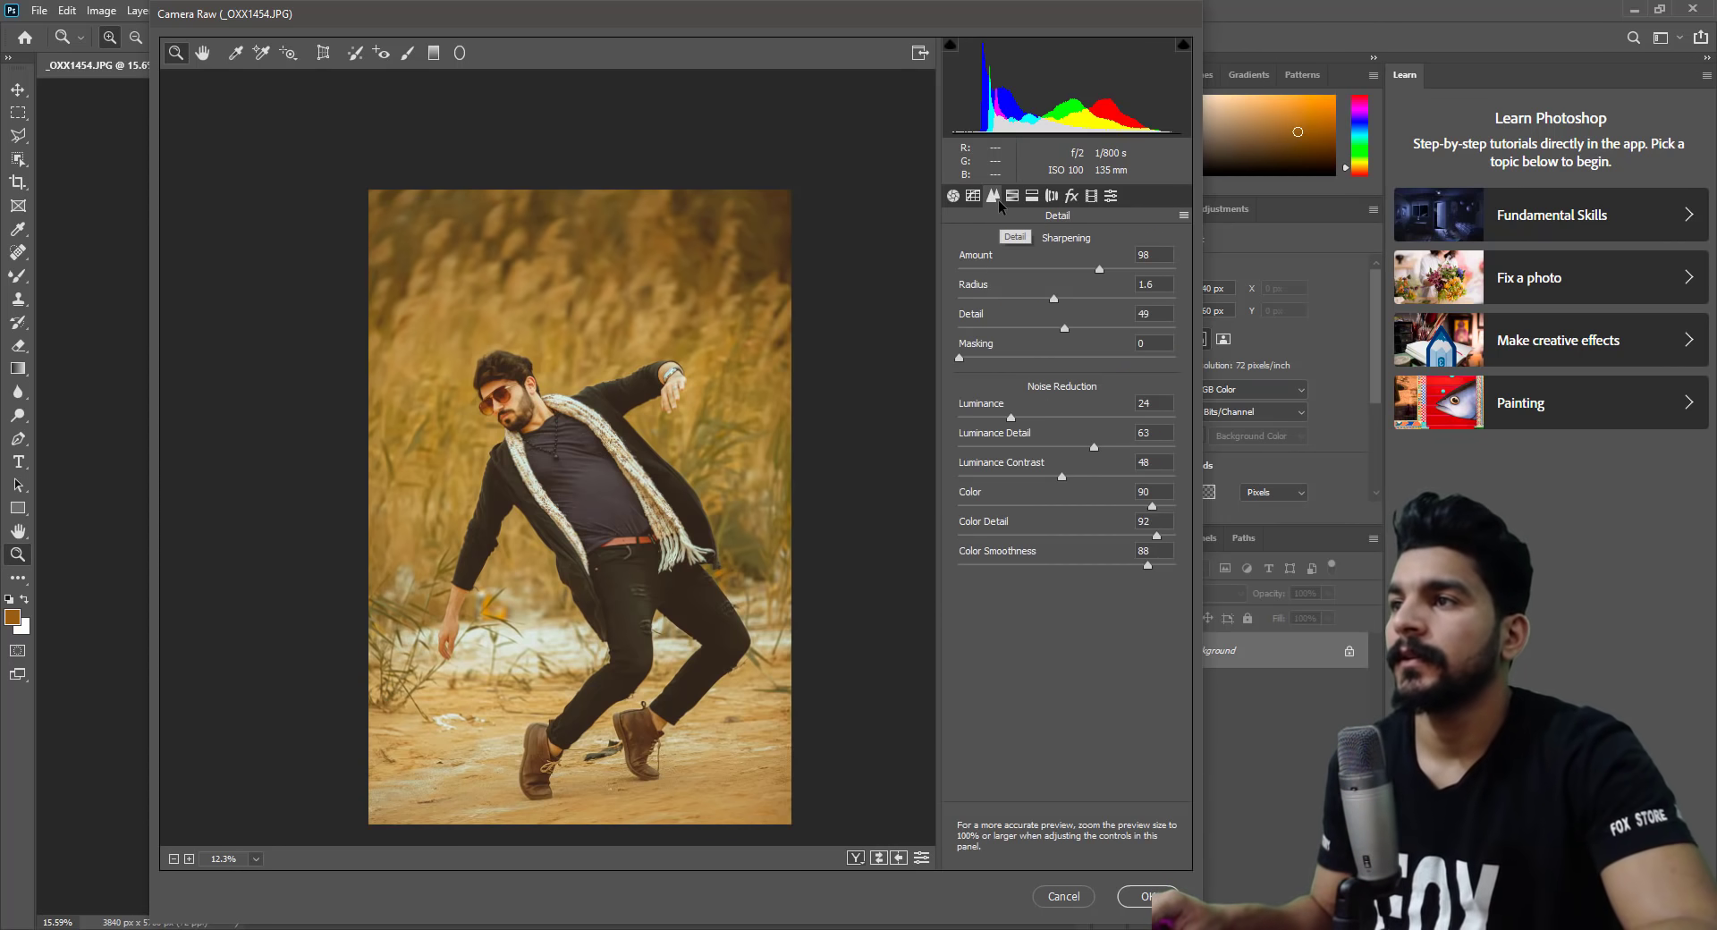
{"action": "left_click", "coordinate": [1055, 270]}
{"action": "scroll", "coordinate": [666, 510], "scroll_direction": "up", "scroll_amount": 5}
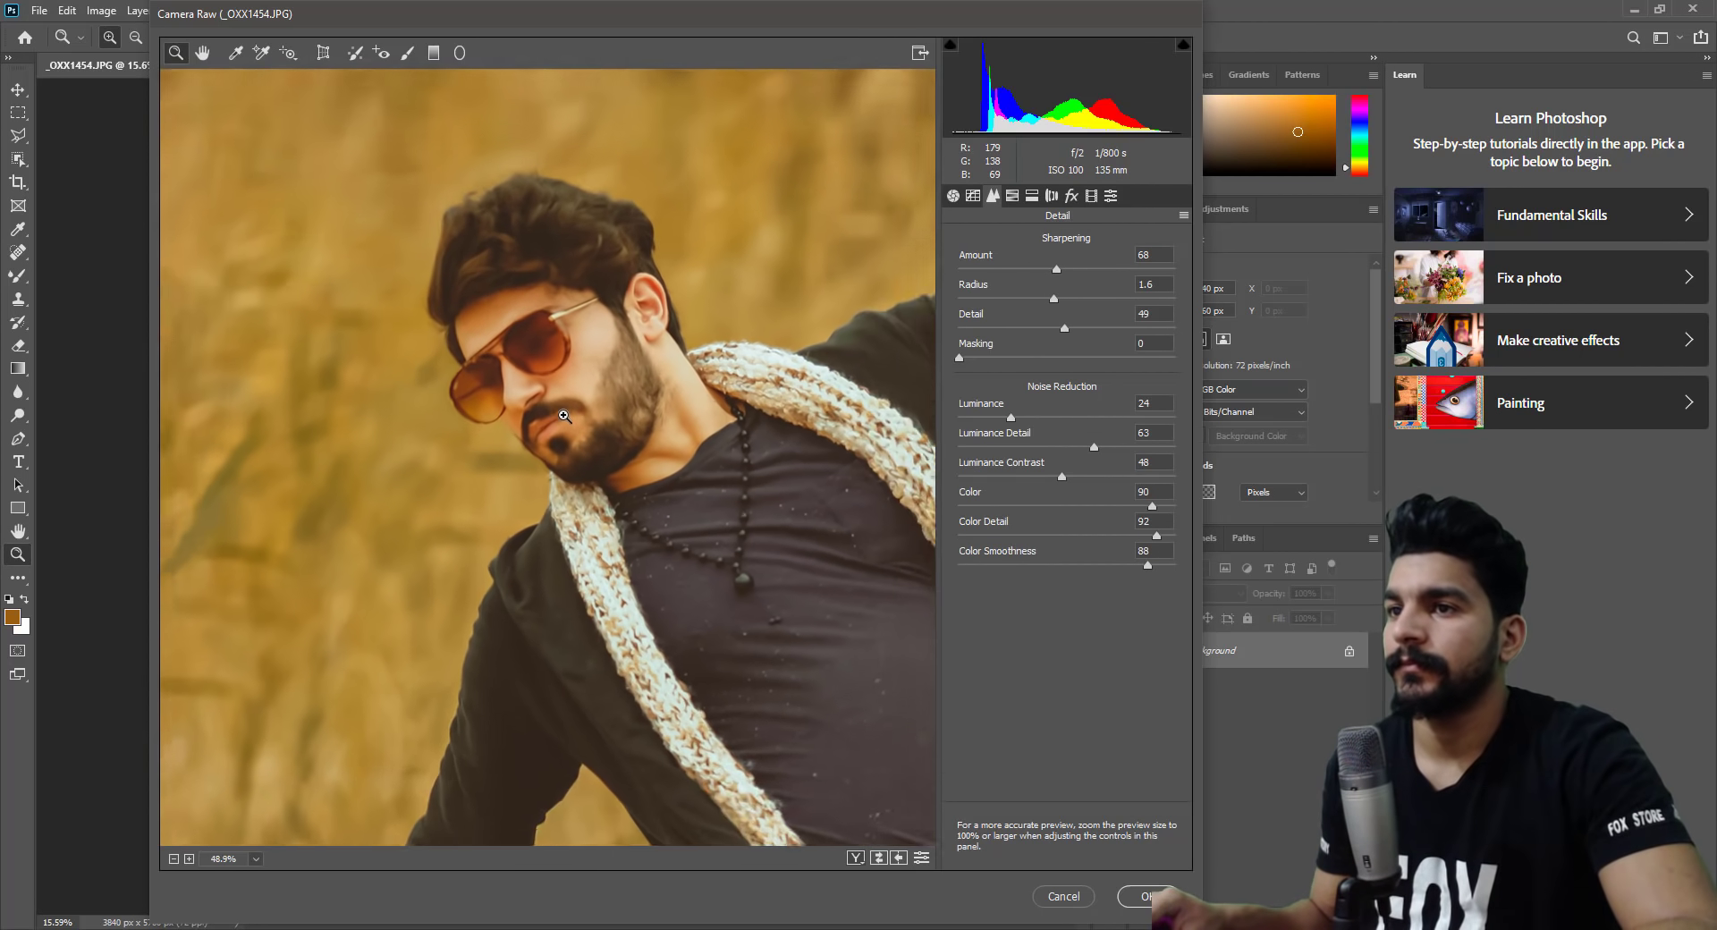
{"action": "left_click_drag", "start_coordinate": [666, 510], "coordinate": [467, 391]}
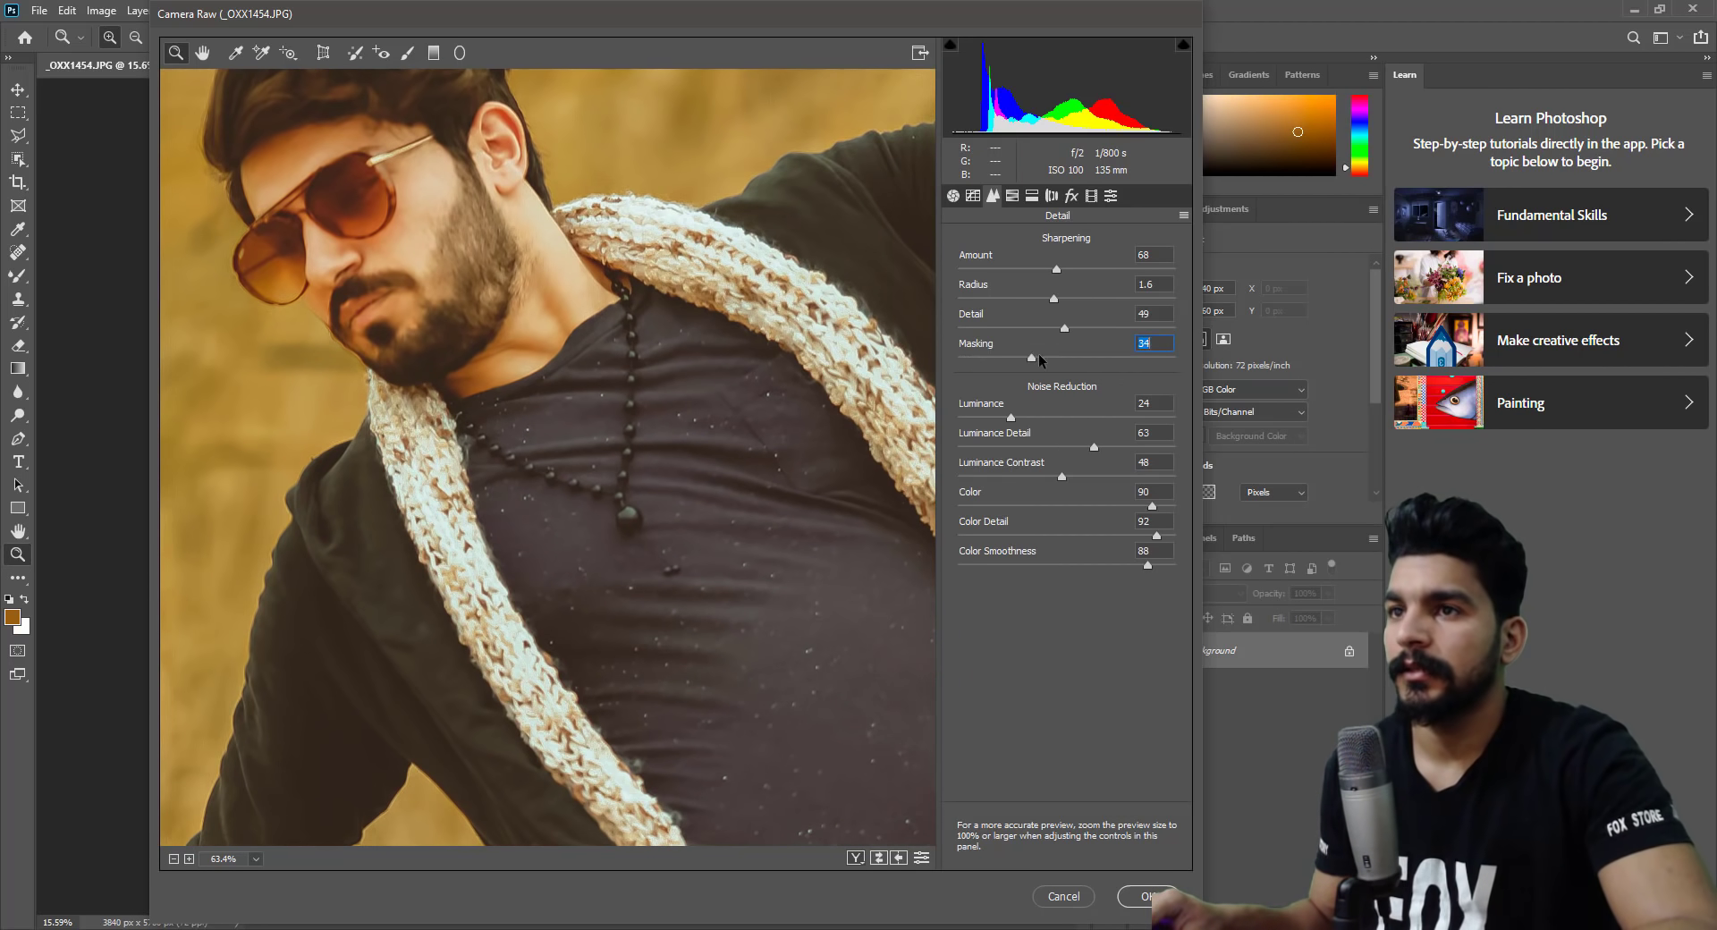
{"action": "mouse_move", "coordinate": [1039, 353]}
{"action": "left_mouse_down"}
{"action": "mouse_move", "coordinate": [1060, 352]}
{"action": "mouse_move", "coordinate": [978, 321]}
{"action": "mouse_move", "coordinate": [994, 328]}
{"action": "left_mouse_up"}
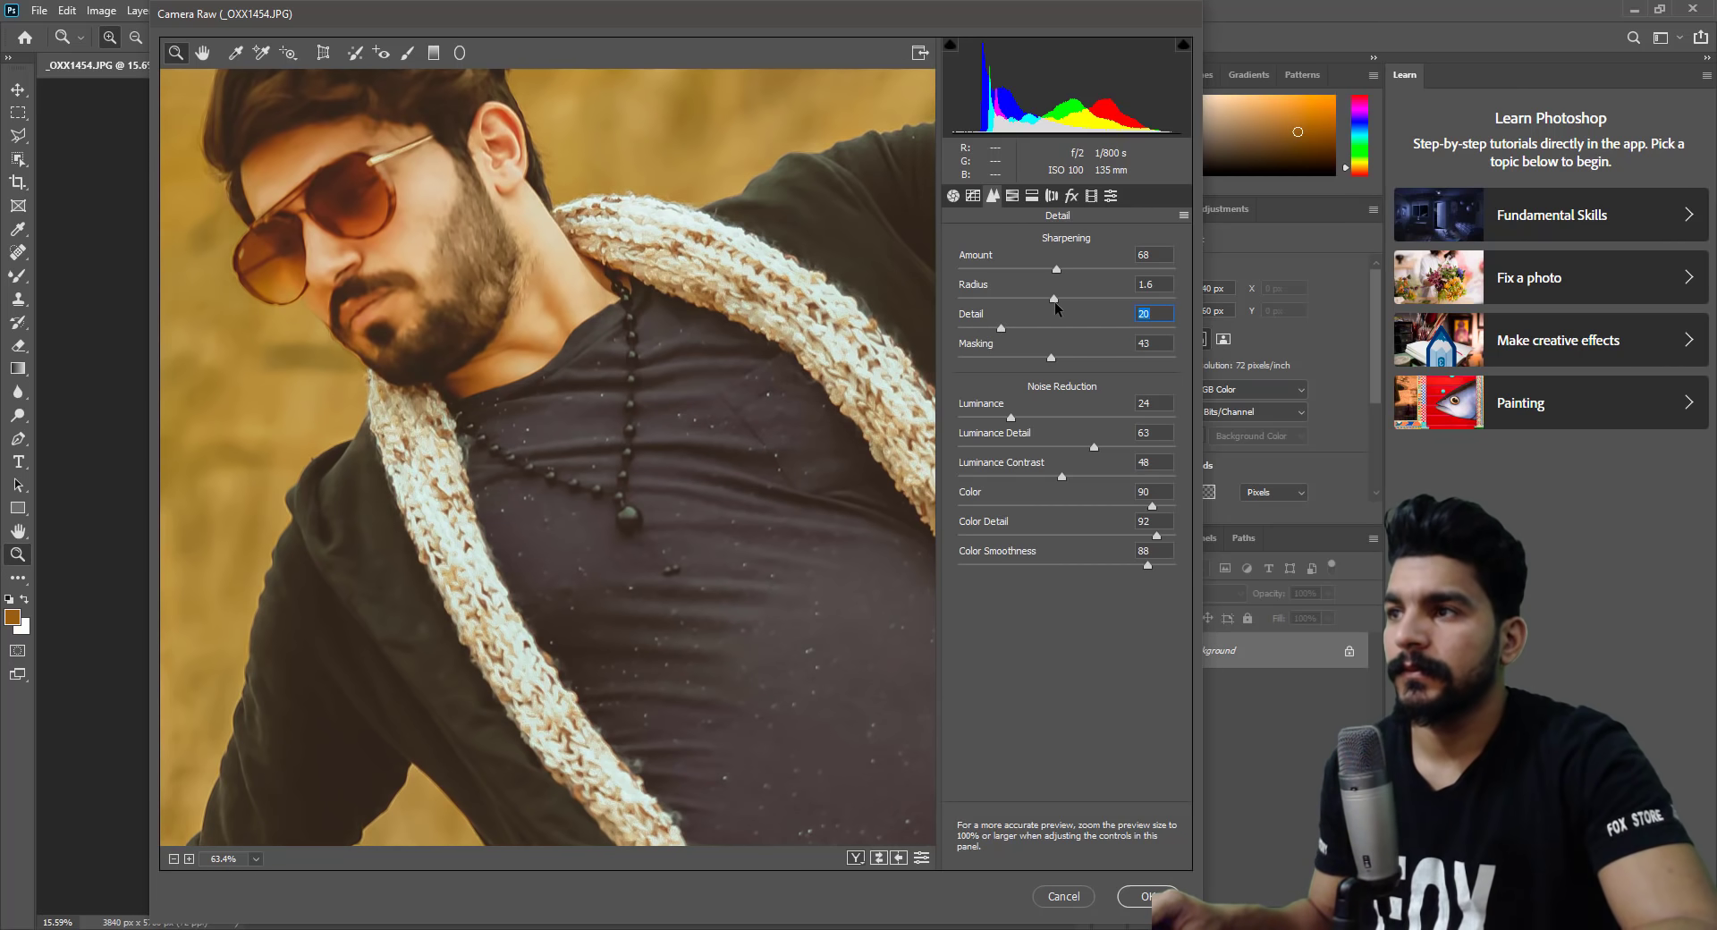
{"action": "left_click_drag", "start_coordinate": [1048, 301], "coordinate": [1140, 306]}
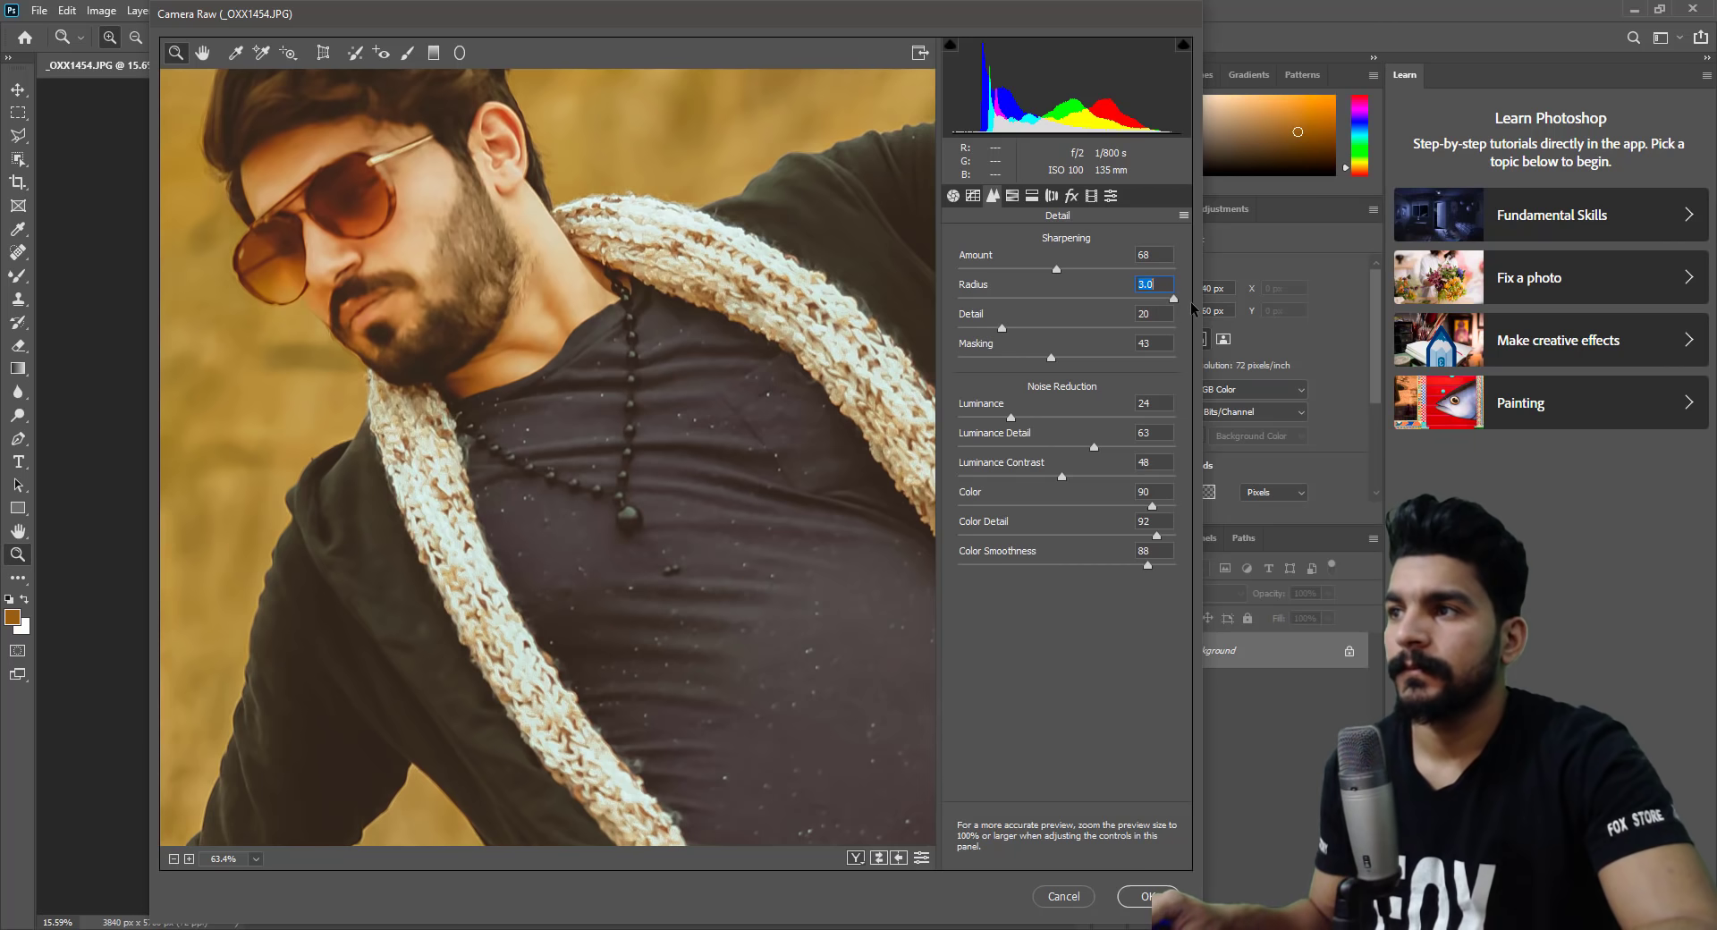
{"action": "scroll", "coordinate": [434, 459], "scroll_direction": "down", "scroll_amount": 5}
{"action": "scroll", "coordinate": [483, 495], "scroll_direction": "up", "scroll_amount": 2}
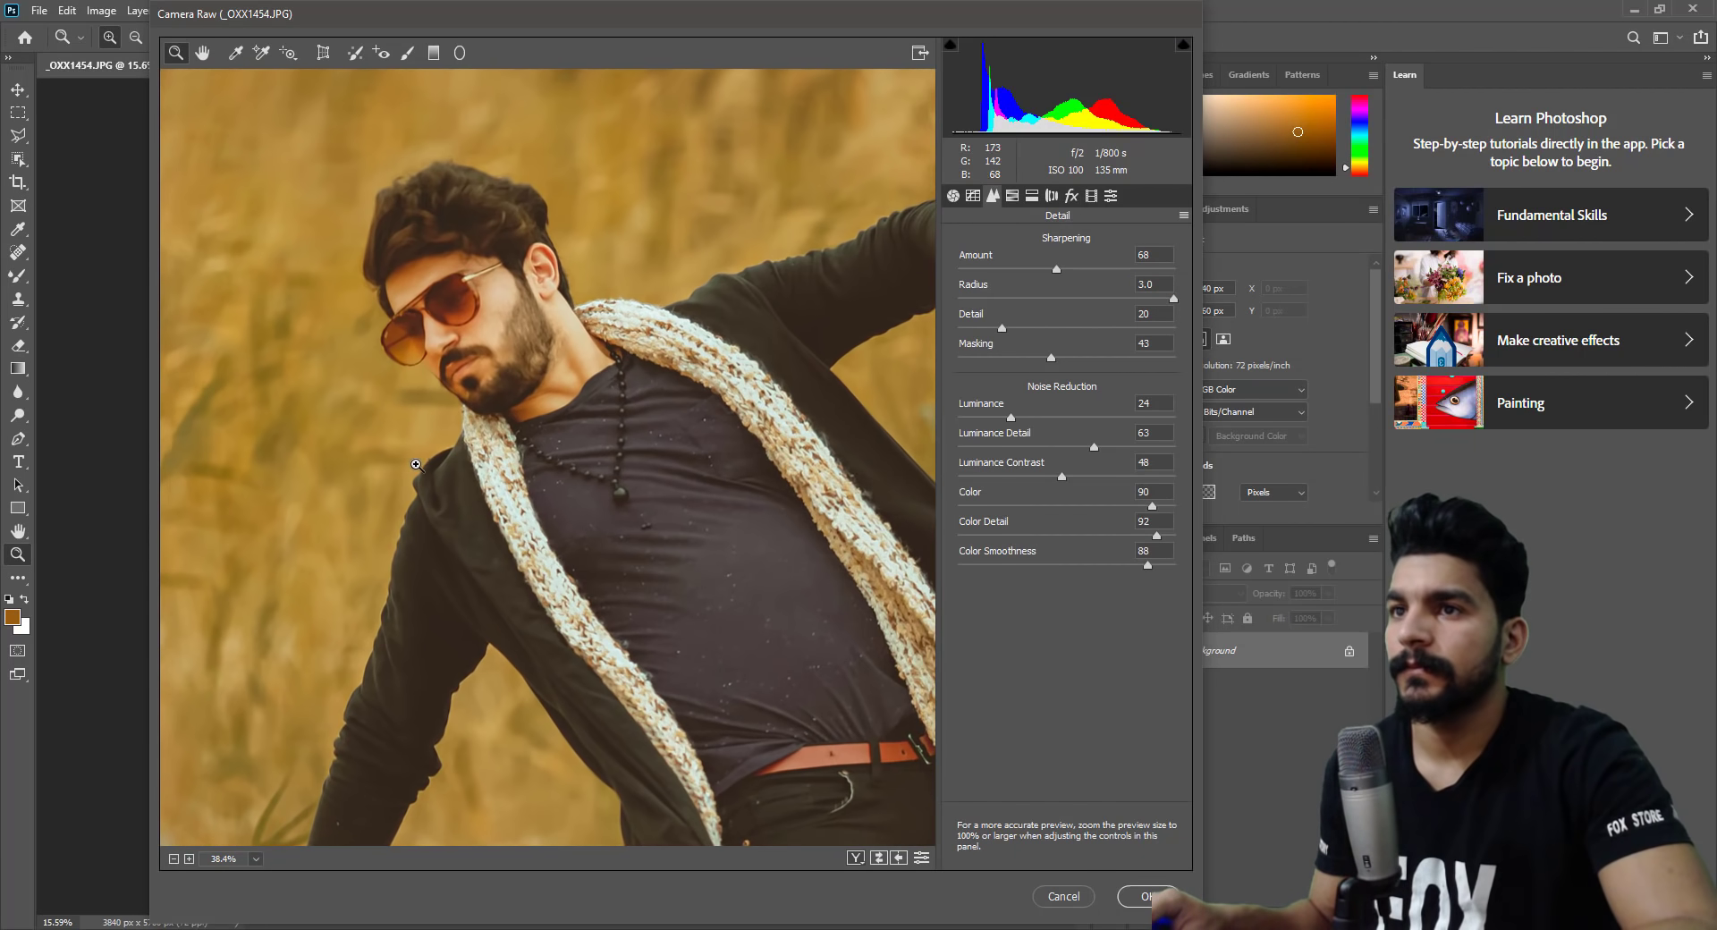
{"action": "scroll", "coordinate": [484, 495], "scroll_direction": "up", "scroll_amount": 2}
{"action": "scroll", "coordinate": [484, 495], "scroll_direction": "down", "scroll_amount": 2}
{"action": "scroll", "coordinate": [536, 519], "scroll_direction": "down", "scroll_amount": 2}
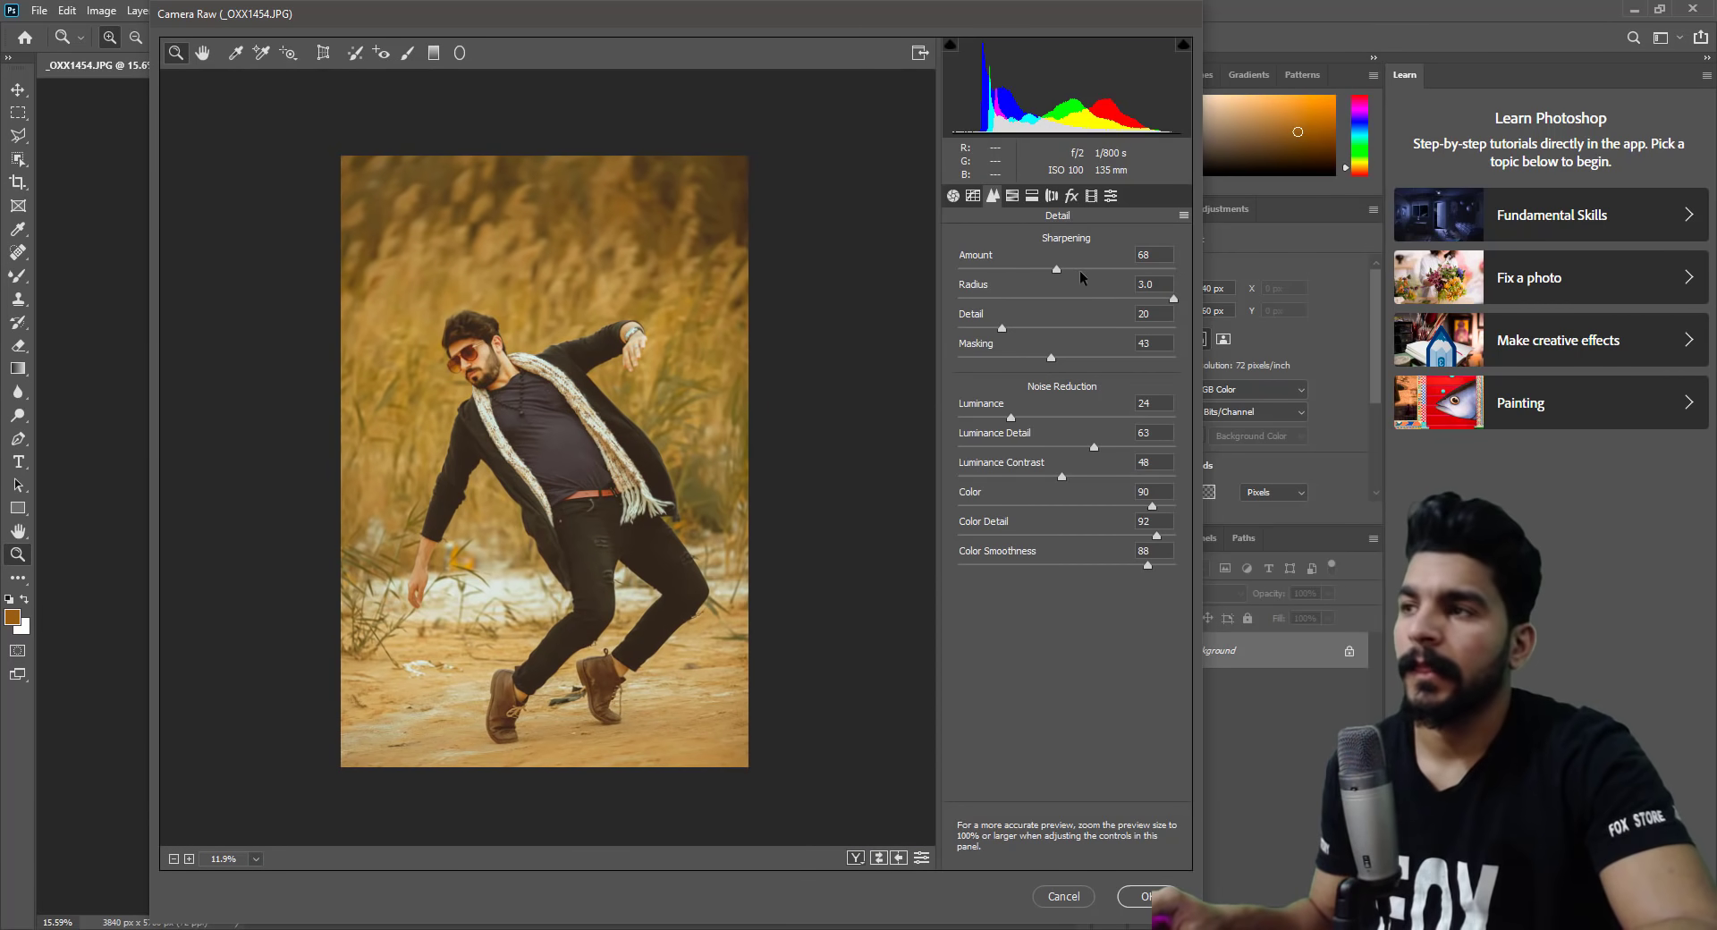
Start a new preset in the ClassicFox group, cancel it, and apply the Camera Raw edits.
{"action": "left_click", "coordinate": [1110, 196]}
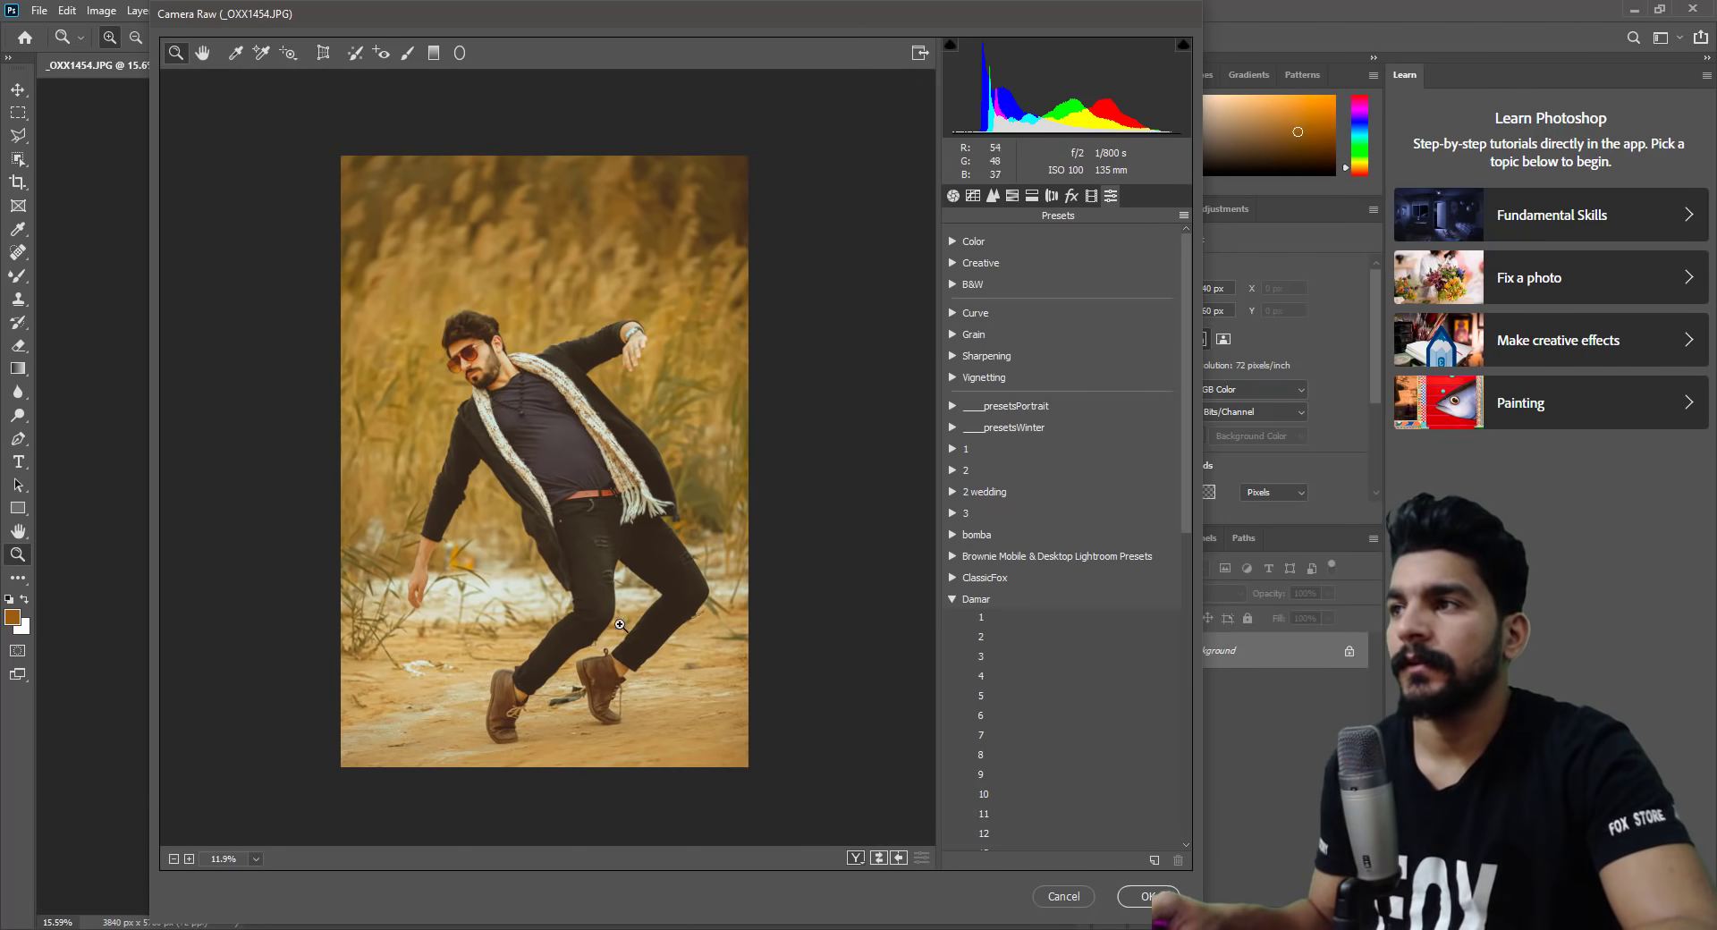
{"action": "left_click", "coordinate": [1153, 859]}
{"action": "left_click", "coordinate": [793, 109]}
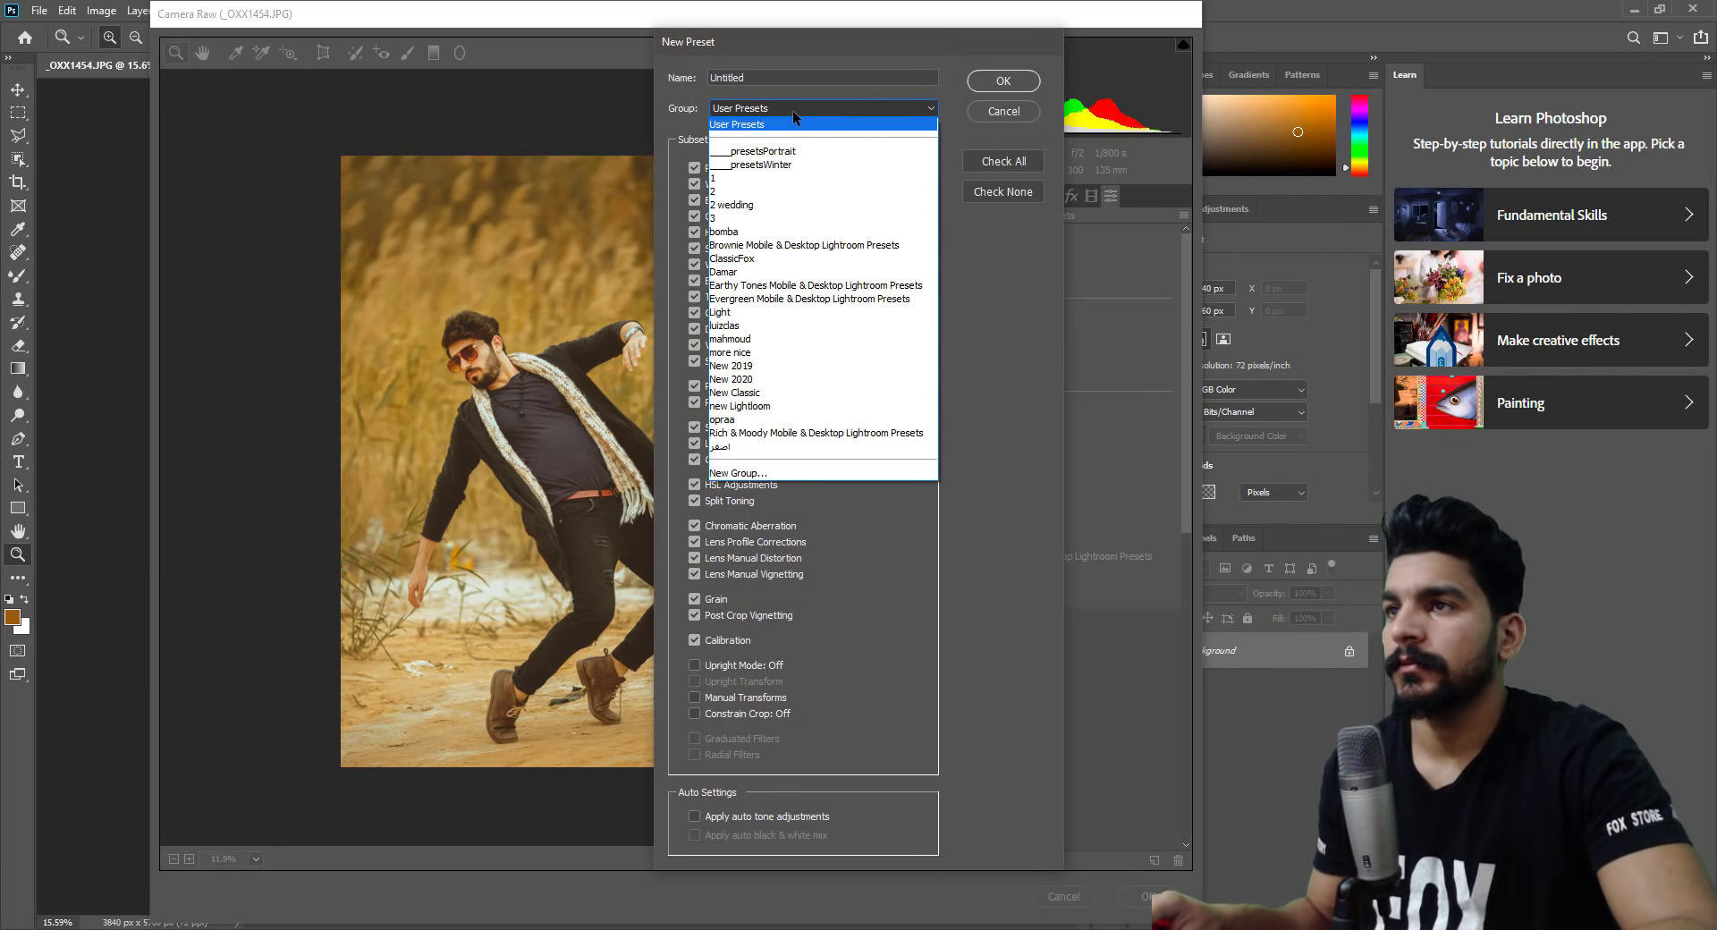
{"action": "left_click", "coordinate": [795, 260]}
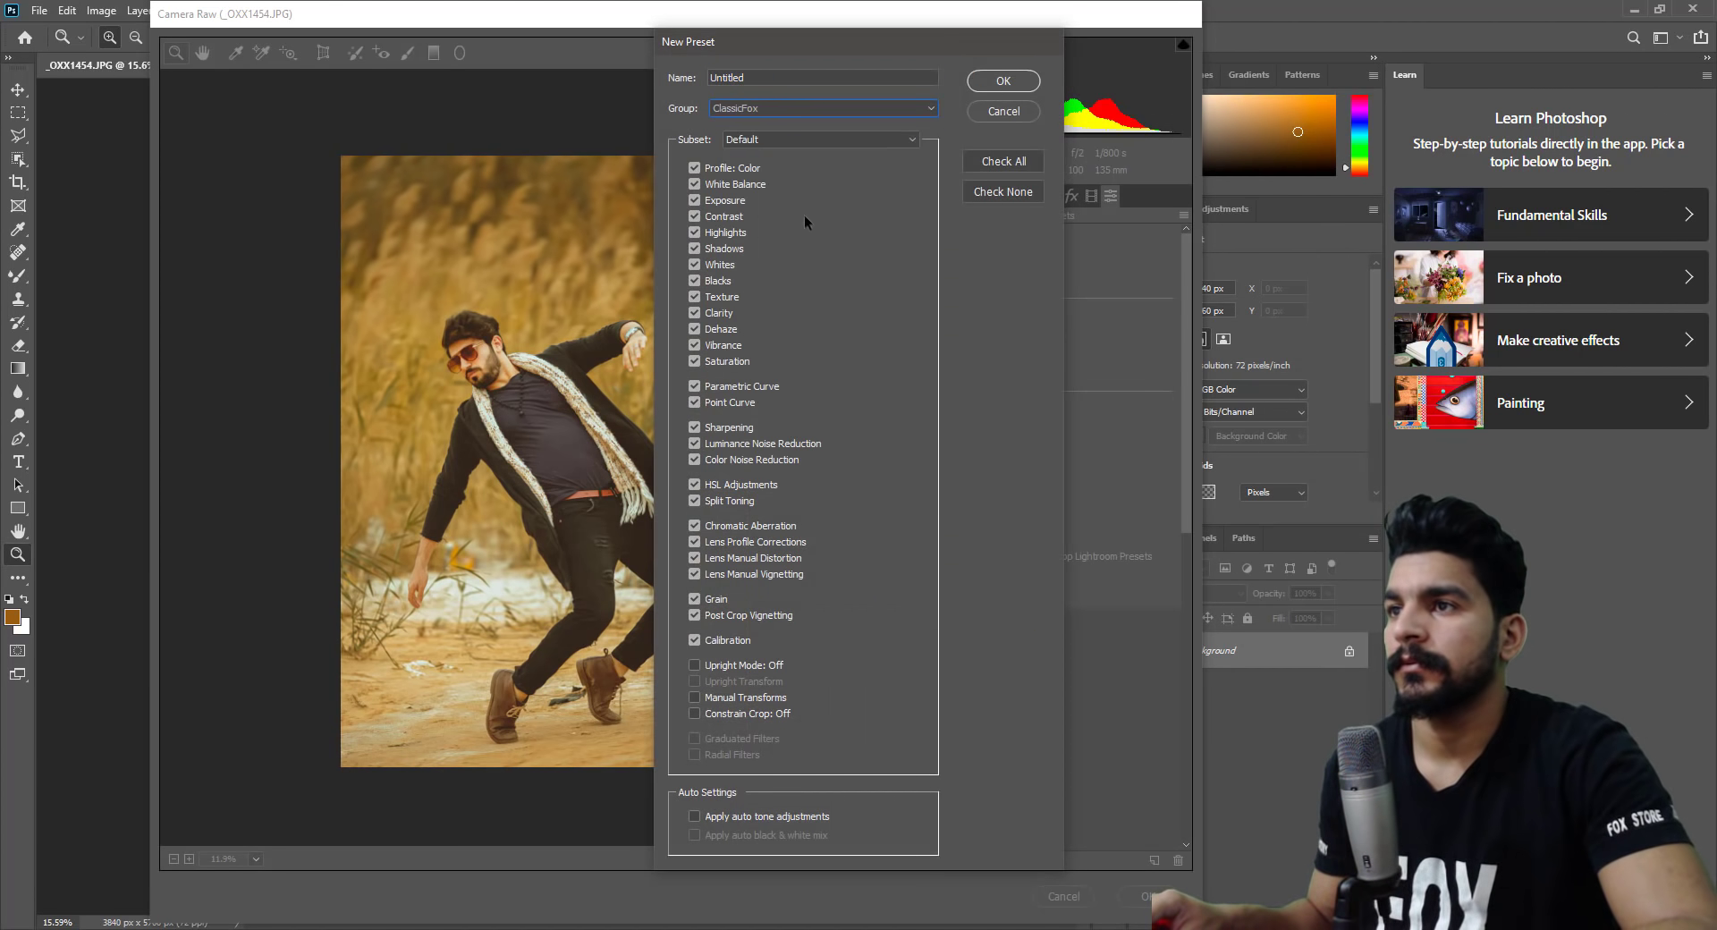
{"action": "key", "text": "shift+Tab"}
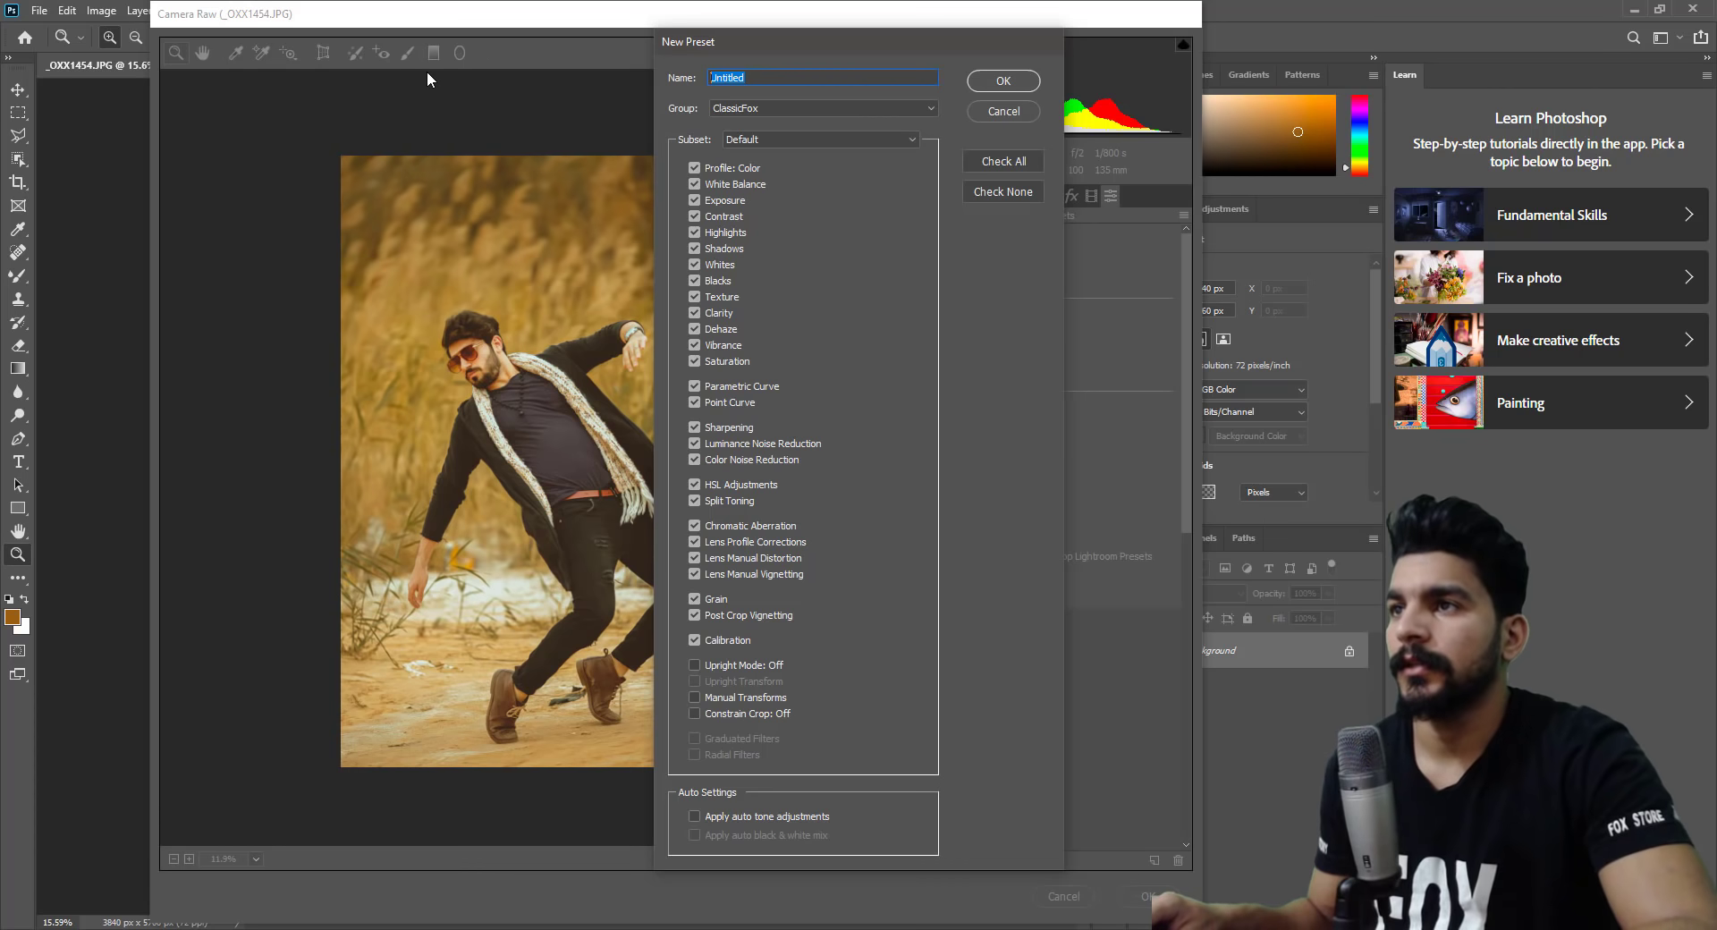
{"action": "type", "text": "3"}
{"action": "key", "text": "Escape"}
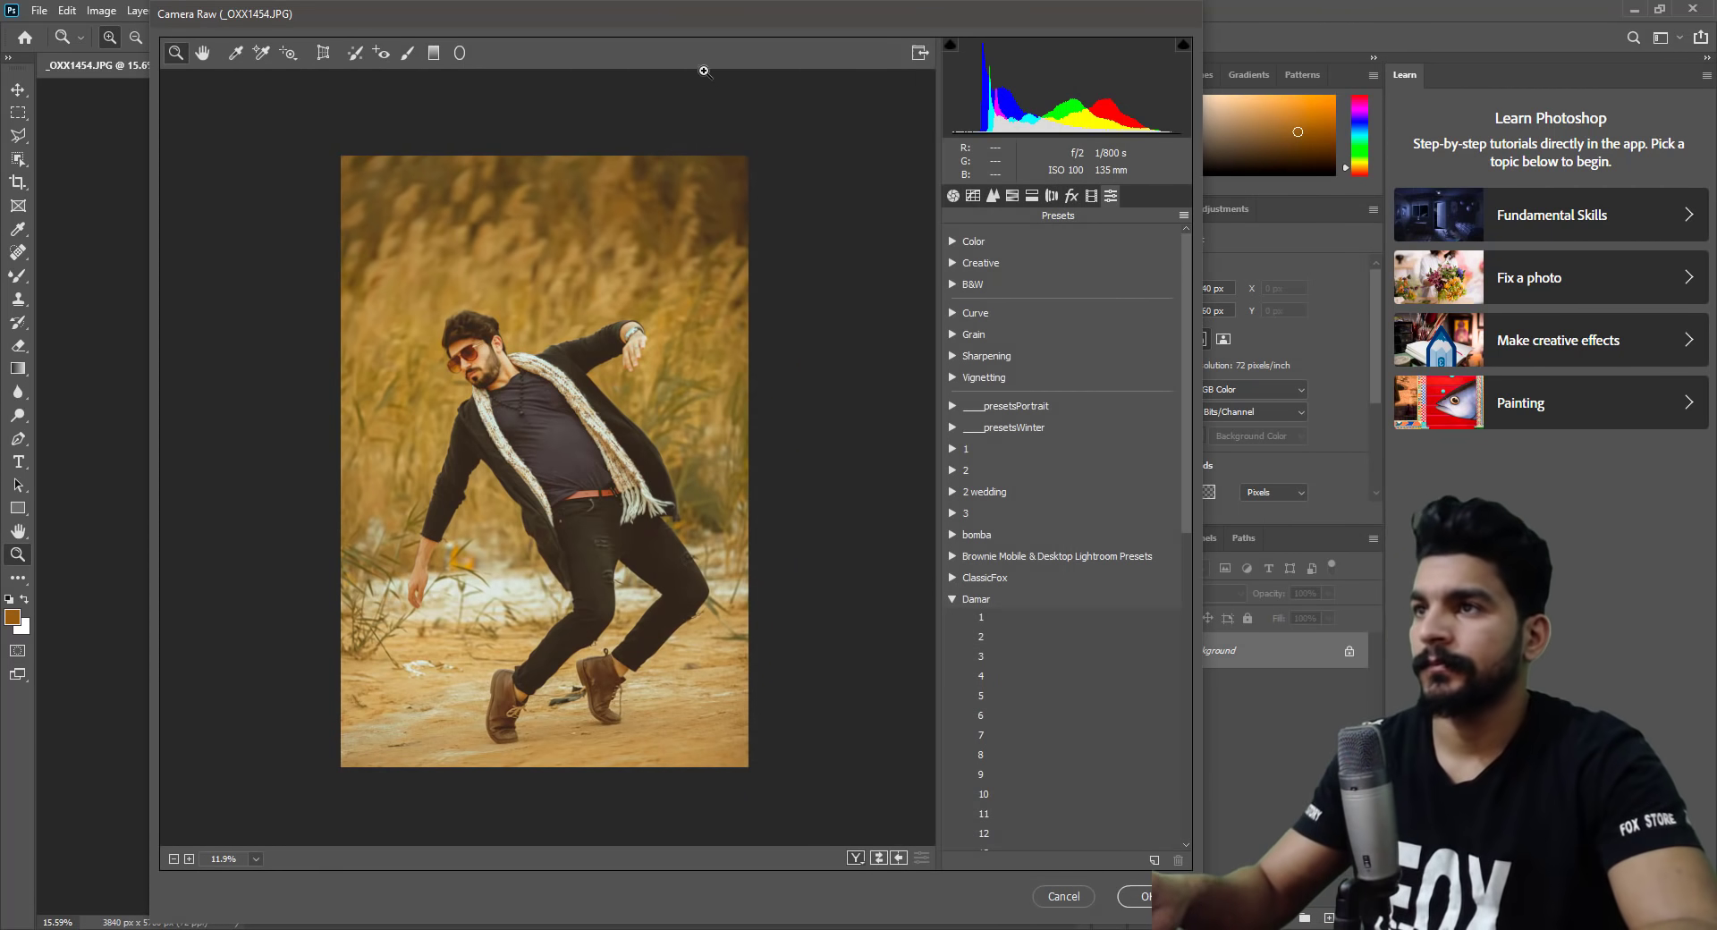
{"action": "left_click", "coordinate": [1145, 897]}
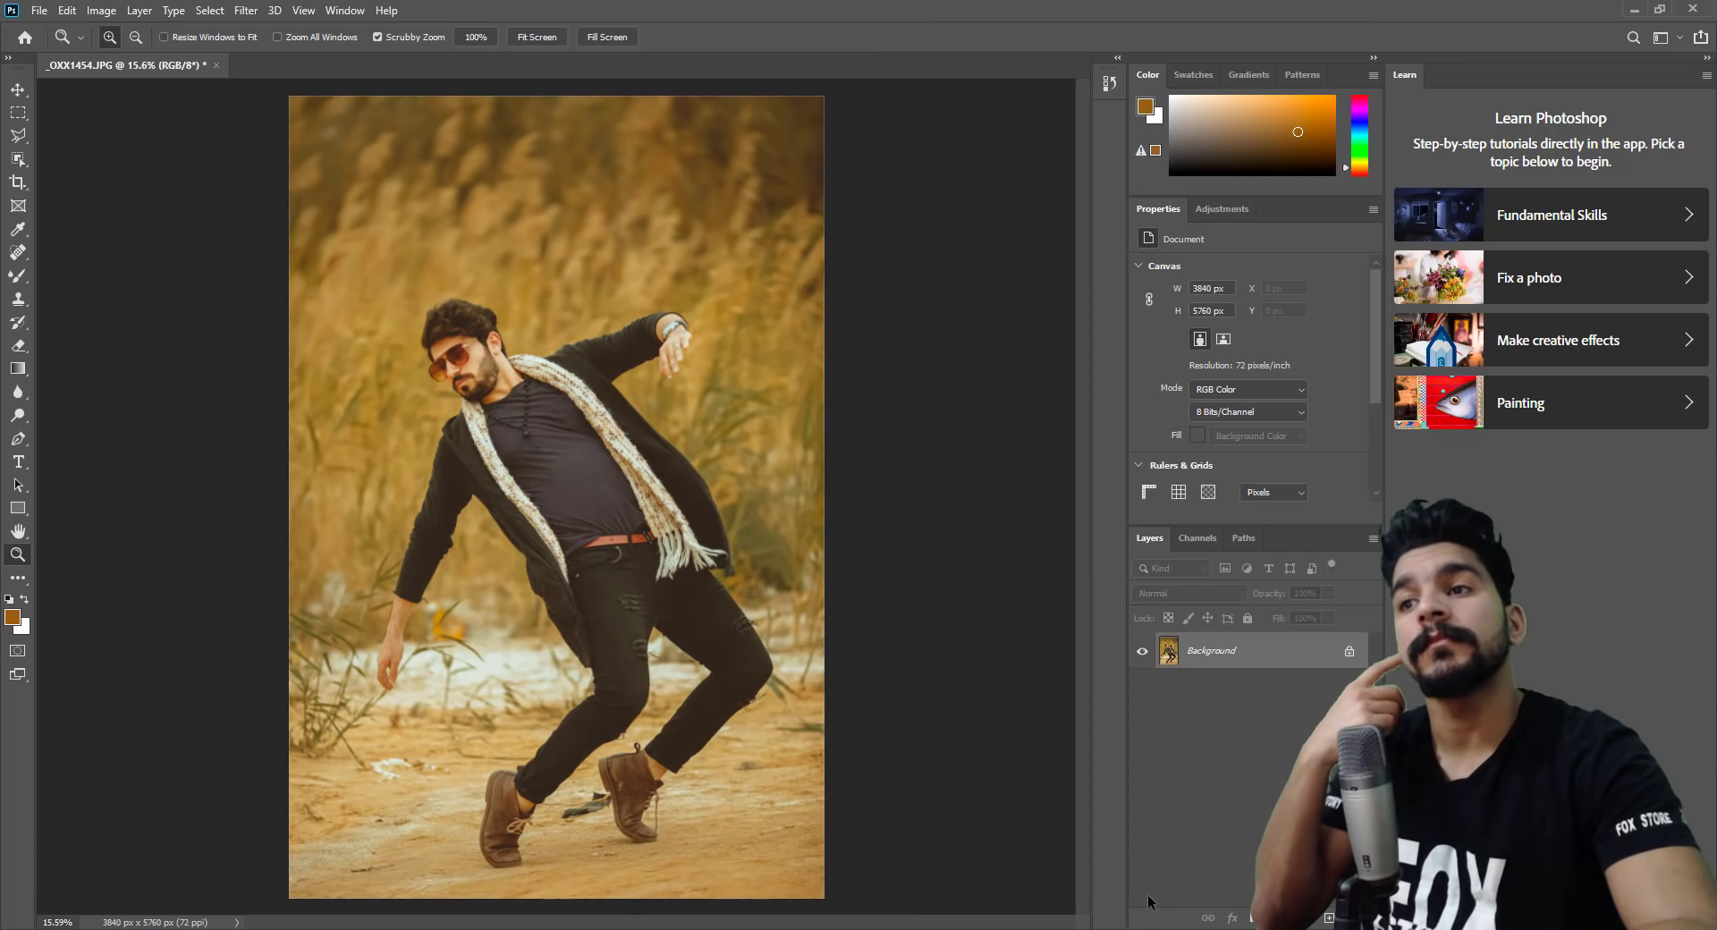
Spot-heal the white debris, dark object and small specks on the ground beside the shoe.
{"action": "mouse_move", "coordinate": [504, 810]}
{"action": "left_mouse_down"}
{"action": "mouse_move", "coordinate": [713, 434]}
{"action": "mouse_move", "coordinate": [537, 447]}
{"action": "left_mouse_up"}
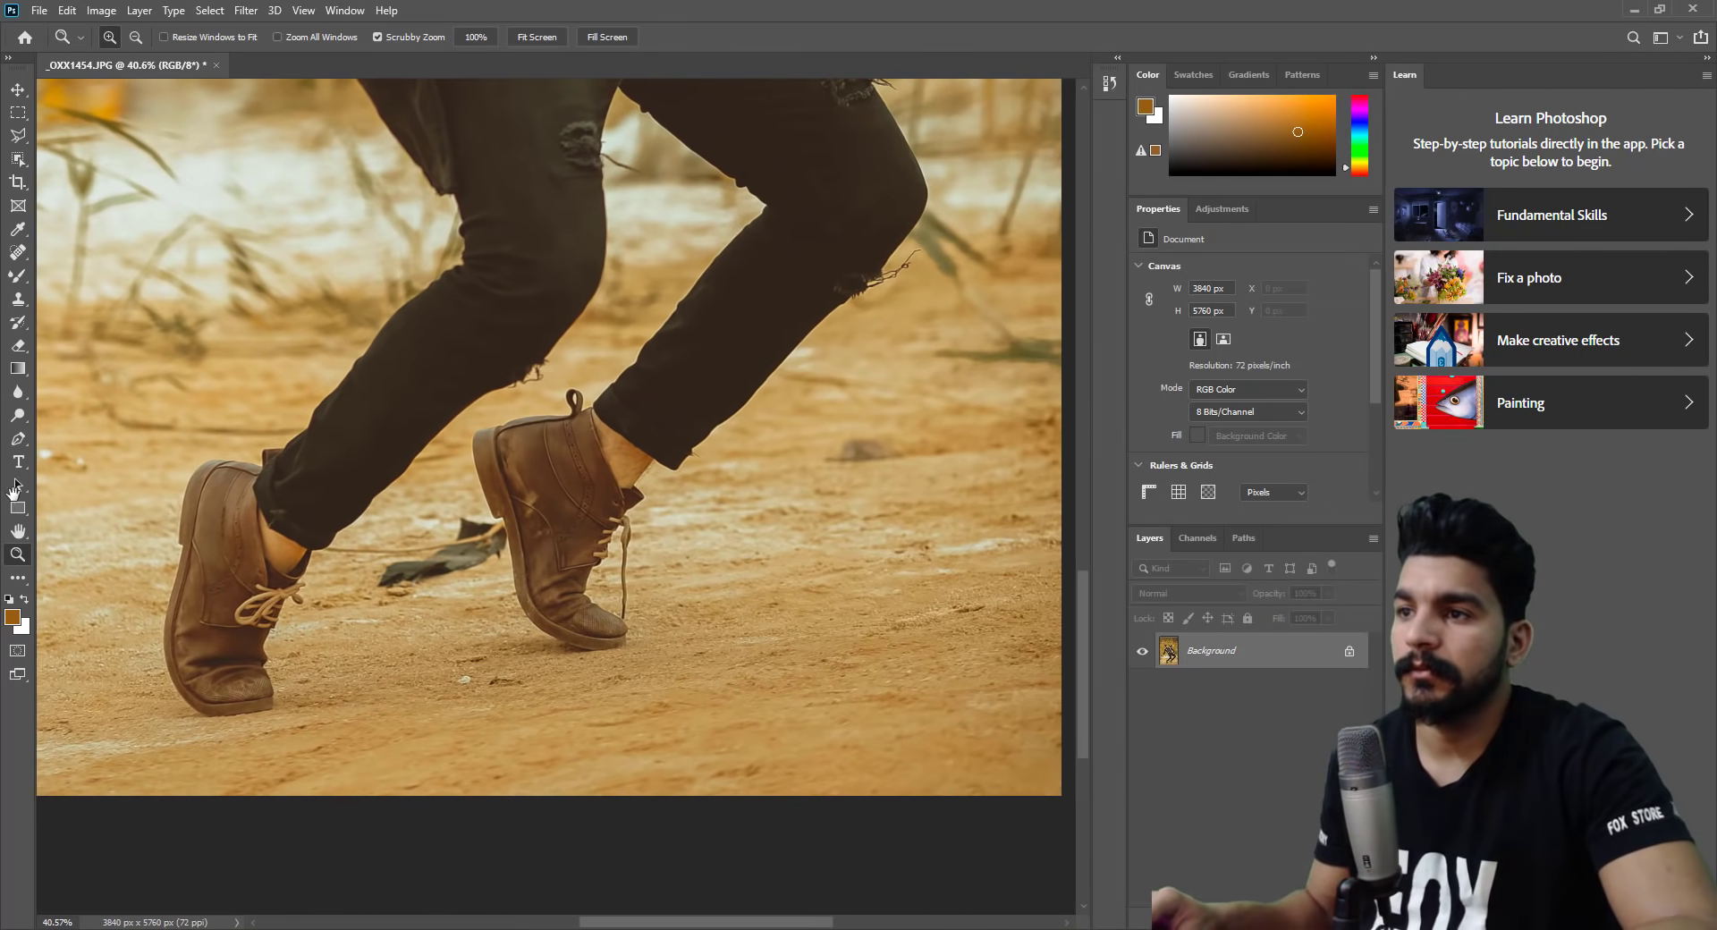
{"action": "mouse_move", "coordinate": [358, 465]}
{"action": "left_mouse_down"}
{"action": "mouse_move", "coordinate": [550, 596]}
{"action": "mouse_move", "coordinate": [451, 596]}
{"action": "mouse_move", "coordinate": [471, 591]}
{"action": "left_mouse_up"}
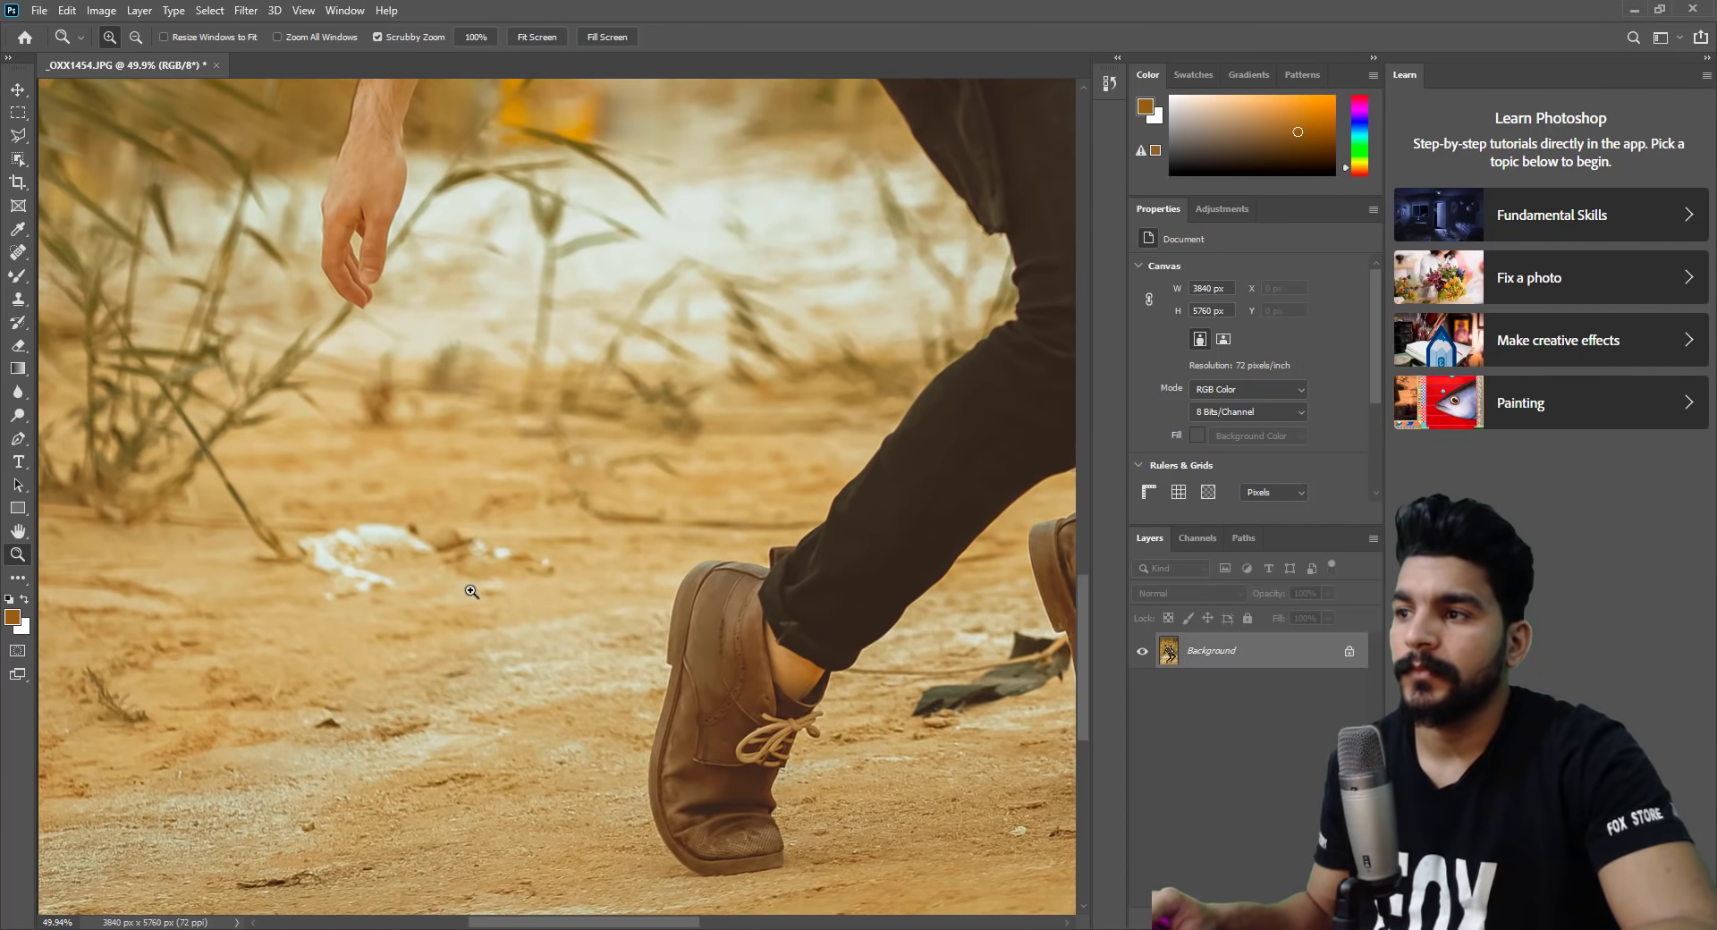
{"action": "left_click", "coordinate": [21, 253]}
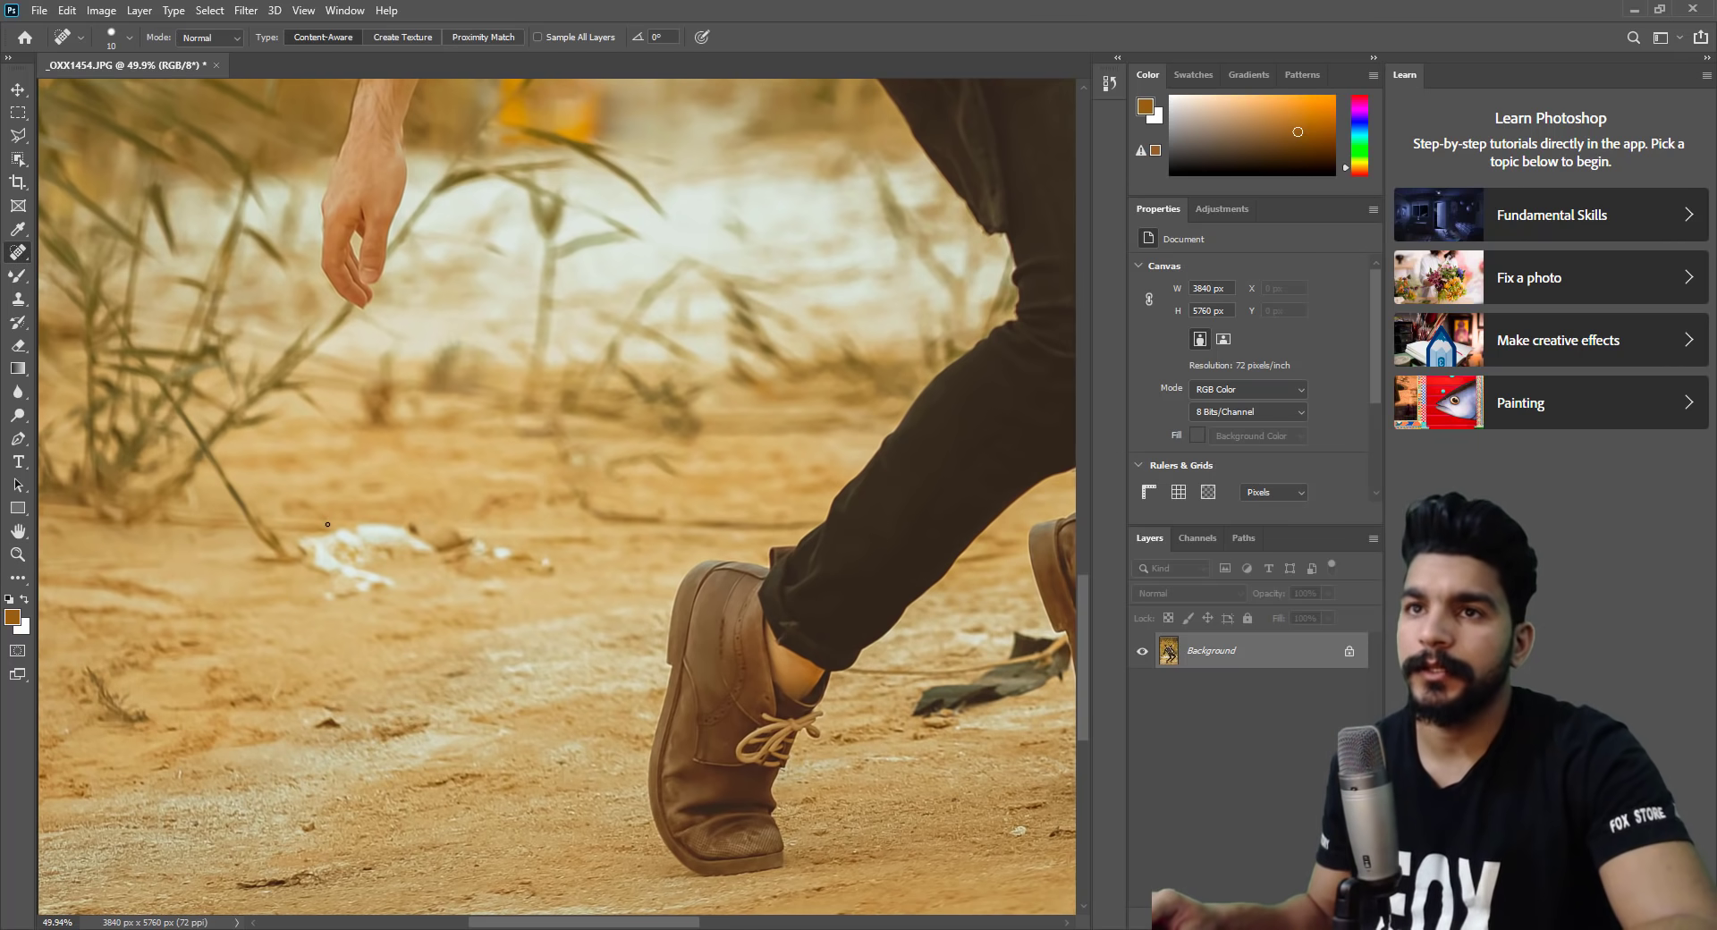
{"action": "key", "text": "bracketright"}
{"action": "key", "text": "bracketright"}
{"action": "key", "text": "bracketright"}
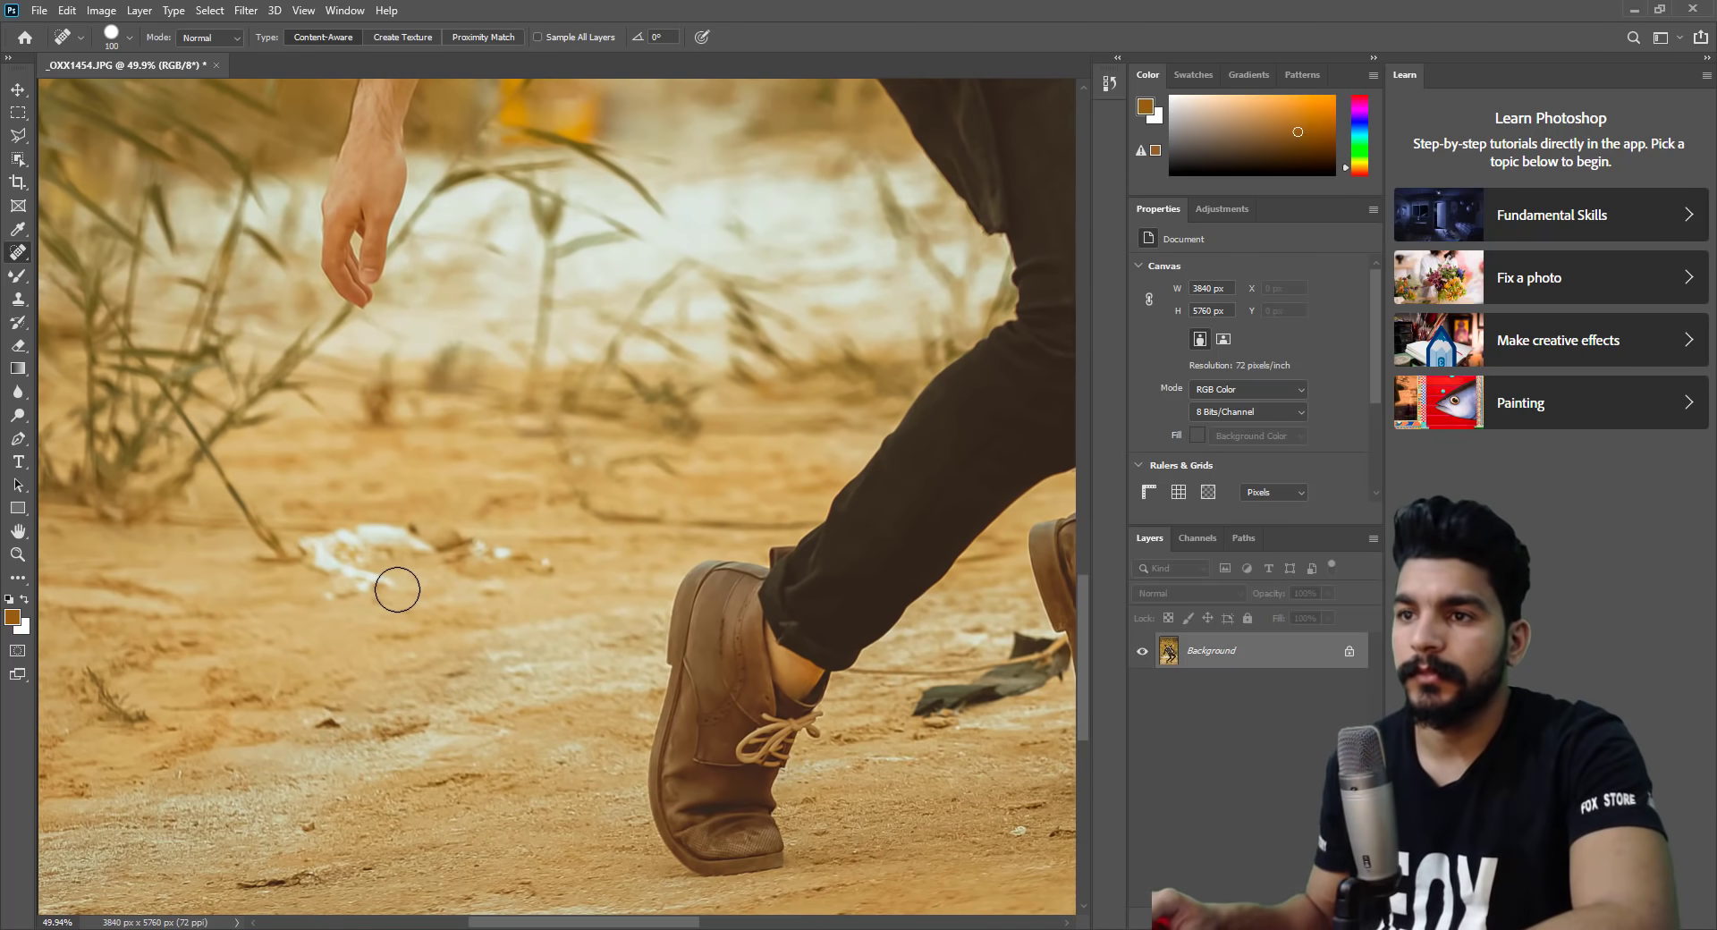
{"action": "mouse_move", "coordinate": [398, 590]}
{"action": "left_mouse_down"}
{"action": "mouse_move", "coordinate": [527, 550]}
{"action": "mouse_move", "coordinate": [528, 585]}
{"action": "left_mouse_up"}
{"action": "key", "text": "bracketright"}
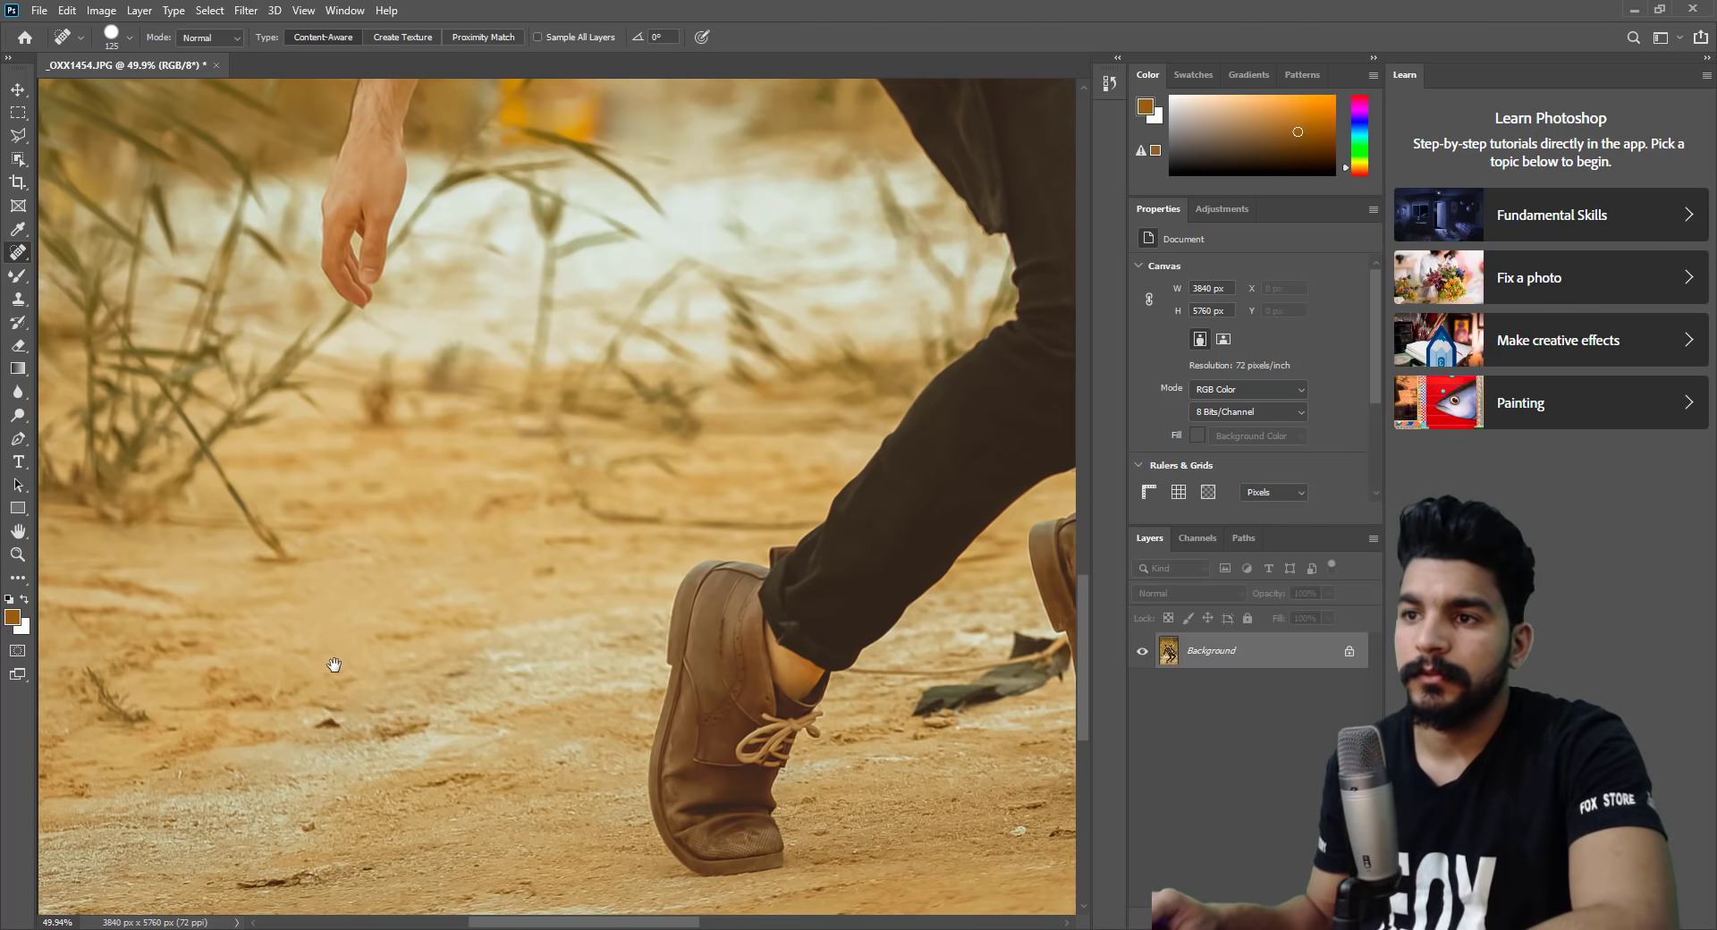
{"action": "left_click_drag", "start_coordinate": [333, 664], "coordinate": [586, 318]}
{"action": "key", "text": "bracketleft"}
{"action": "key", "text": "bracketleft"}
{"action": "left_click_drag", "start_coordinate": [533, 518], "coordinate": [592, 486]}
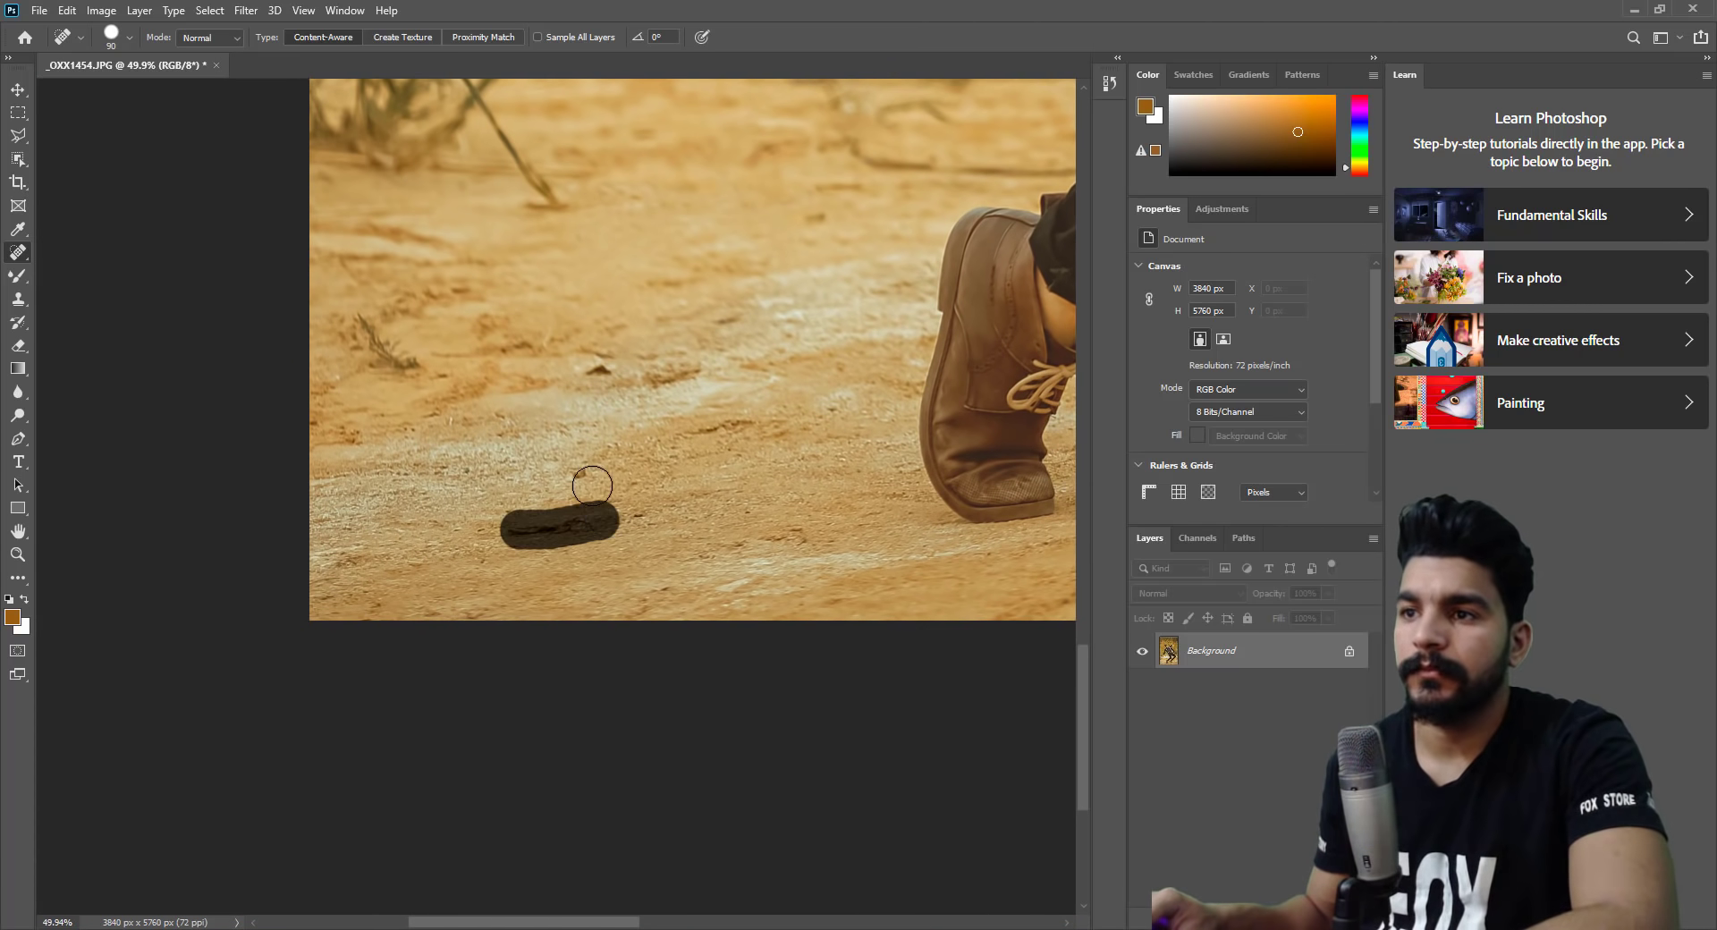
{"action": "left_click", "coordinate": [575, 475]}
{"action": "left_click", "coordinate": [602, 368]}
{"action": "left_click_drag", "start_coordinate": [652, 367], "coordinate": [692, 367]}
Spot-heal the debris and pebble near the other shoe, then look over the legs and boots.
{"action": "left_click_drag", "start_coordinate": [843, 335], "coordinate": [165, 586]}
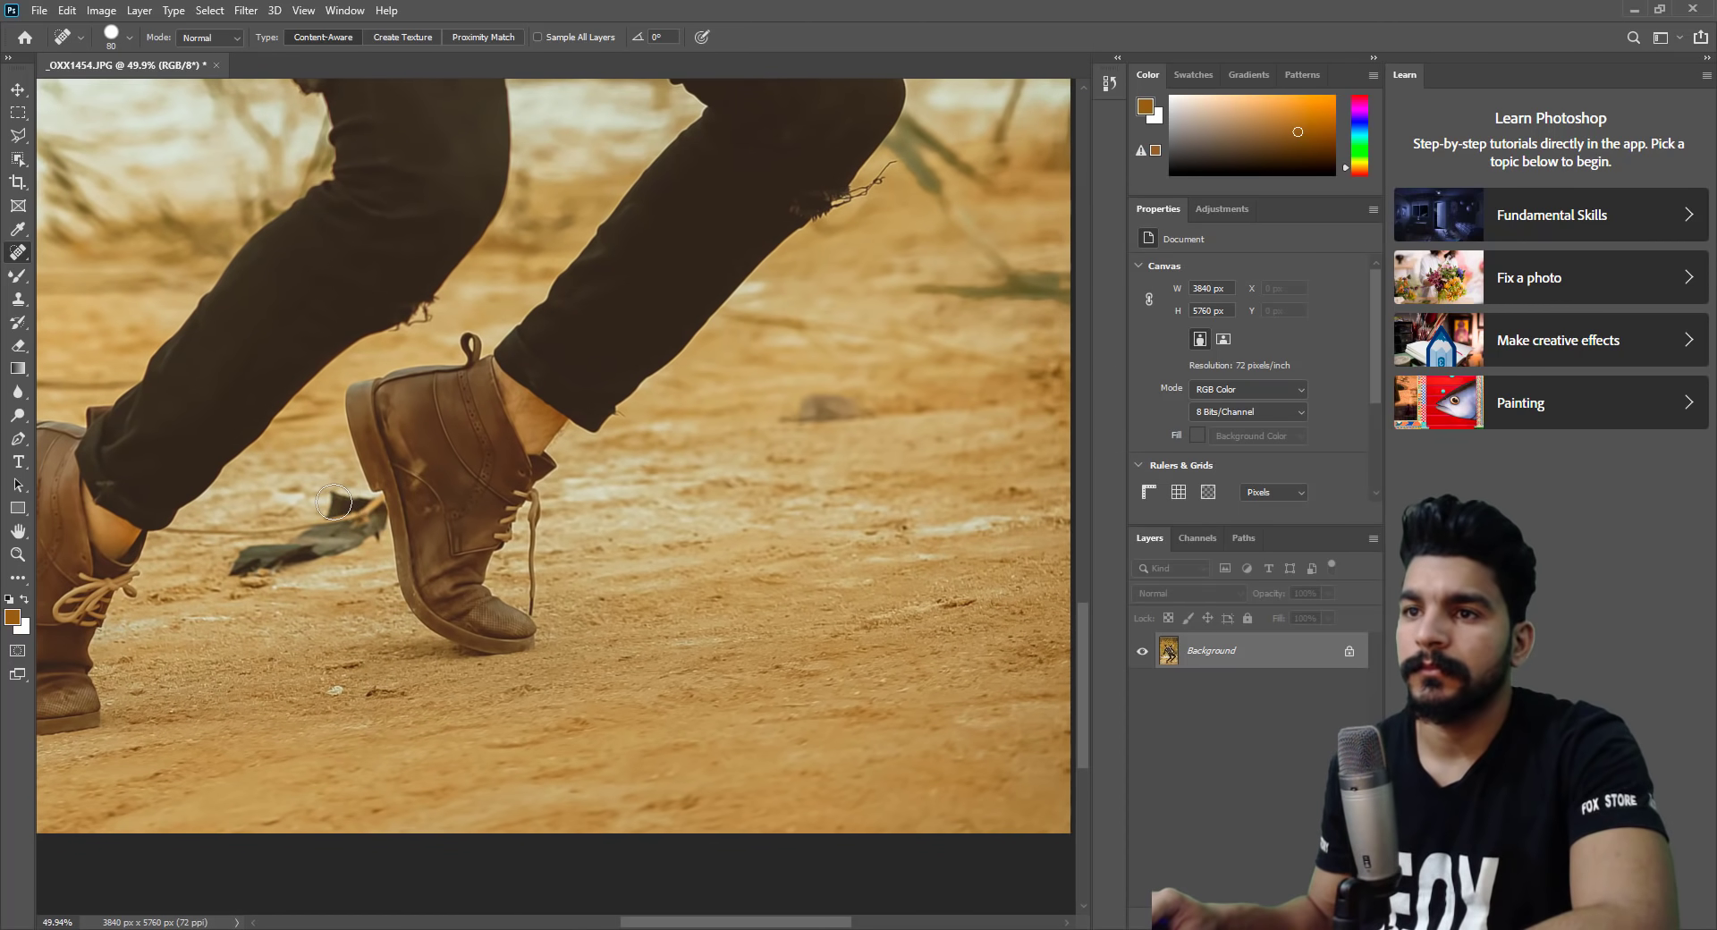
{"action": "key", "text": "bracketright"}
{"action": "mouse_move", "coordinate": [333, 503]}
{"action": "left_mouse_down"}
{"action": "mouse_move", "coordinate": [354, 511]}
{"action": "mouse_move", "coordinate": [326, 526]}
{"action": "mouse_move", "coordinate": [369, 514]}
{"action": "left_mouse_up"}
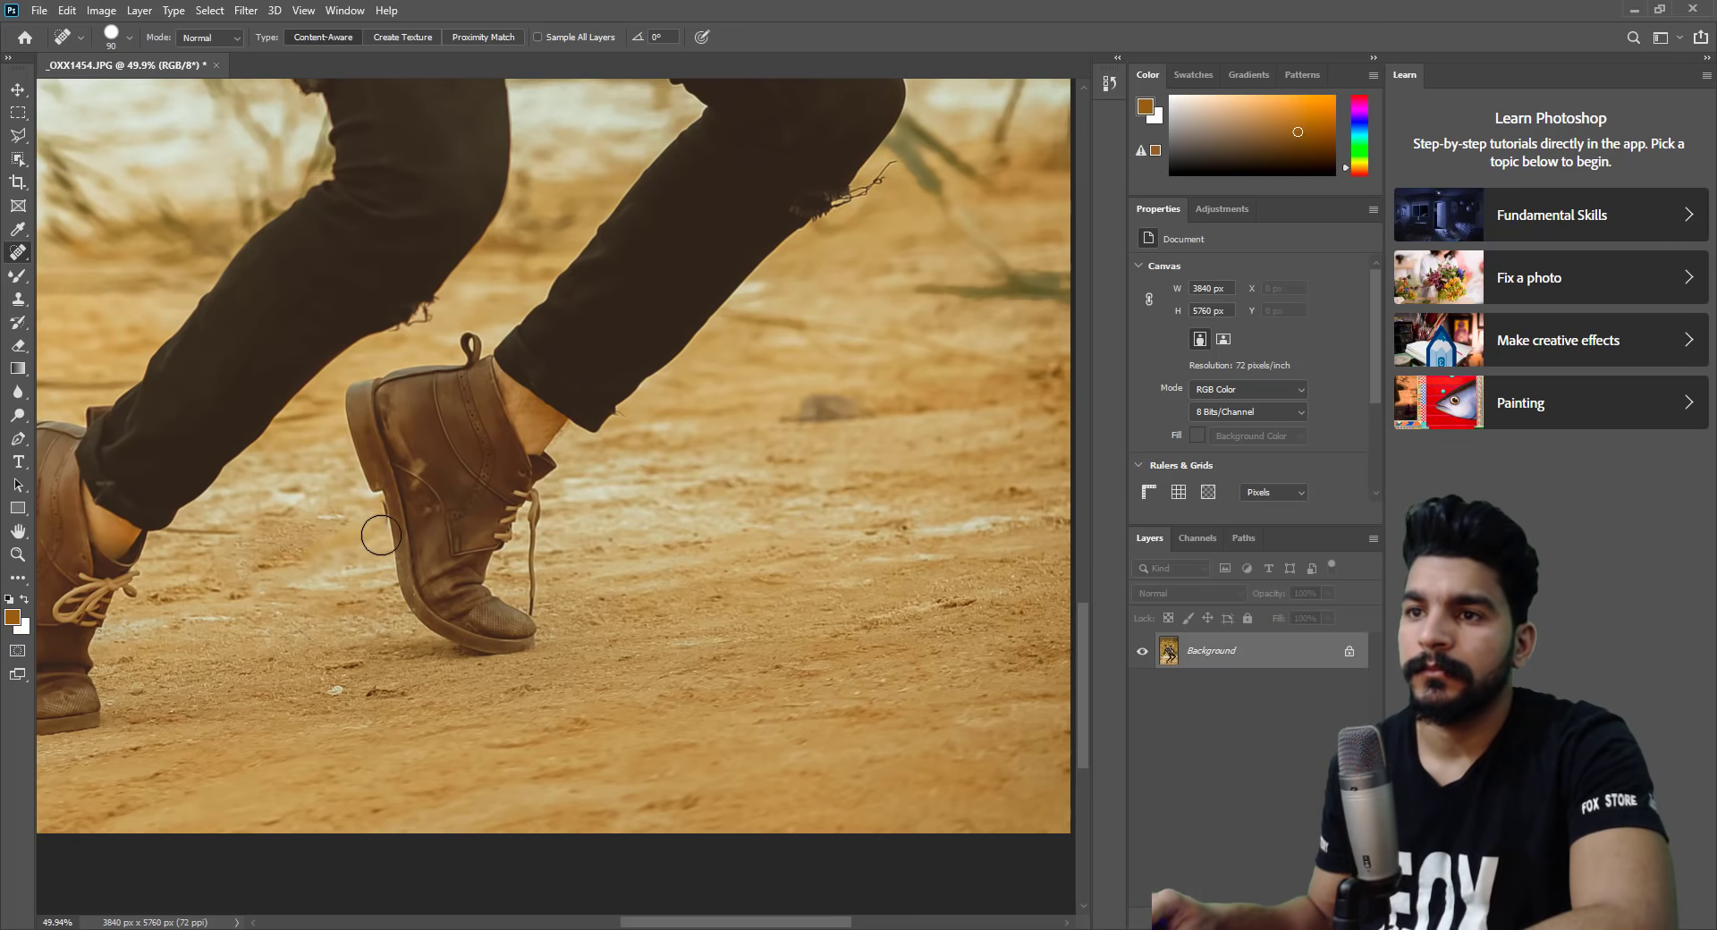
{"action": "key", "text": "bracketleft"}
{"action": "key", "text": "bracketleft"}
{"action": "key", "text": "bracketleft"}
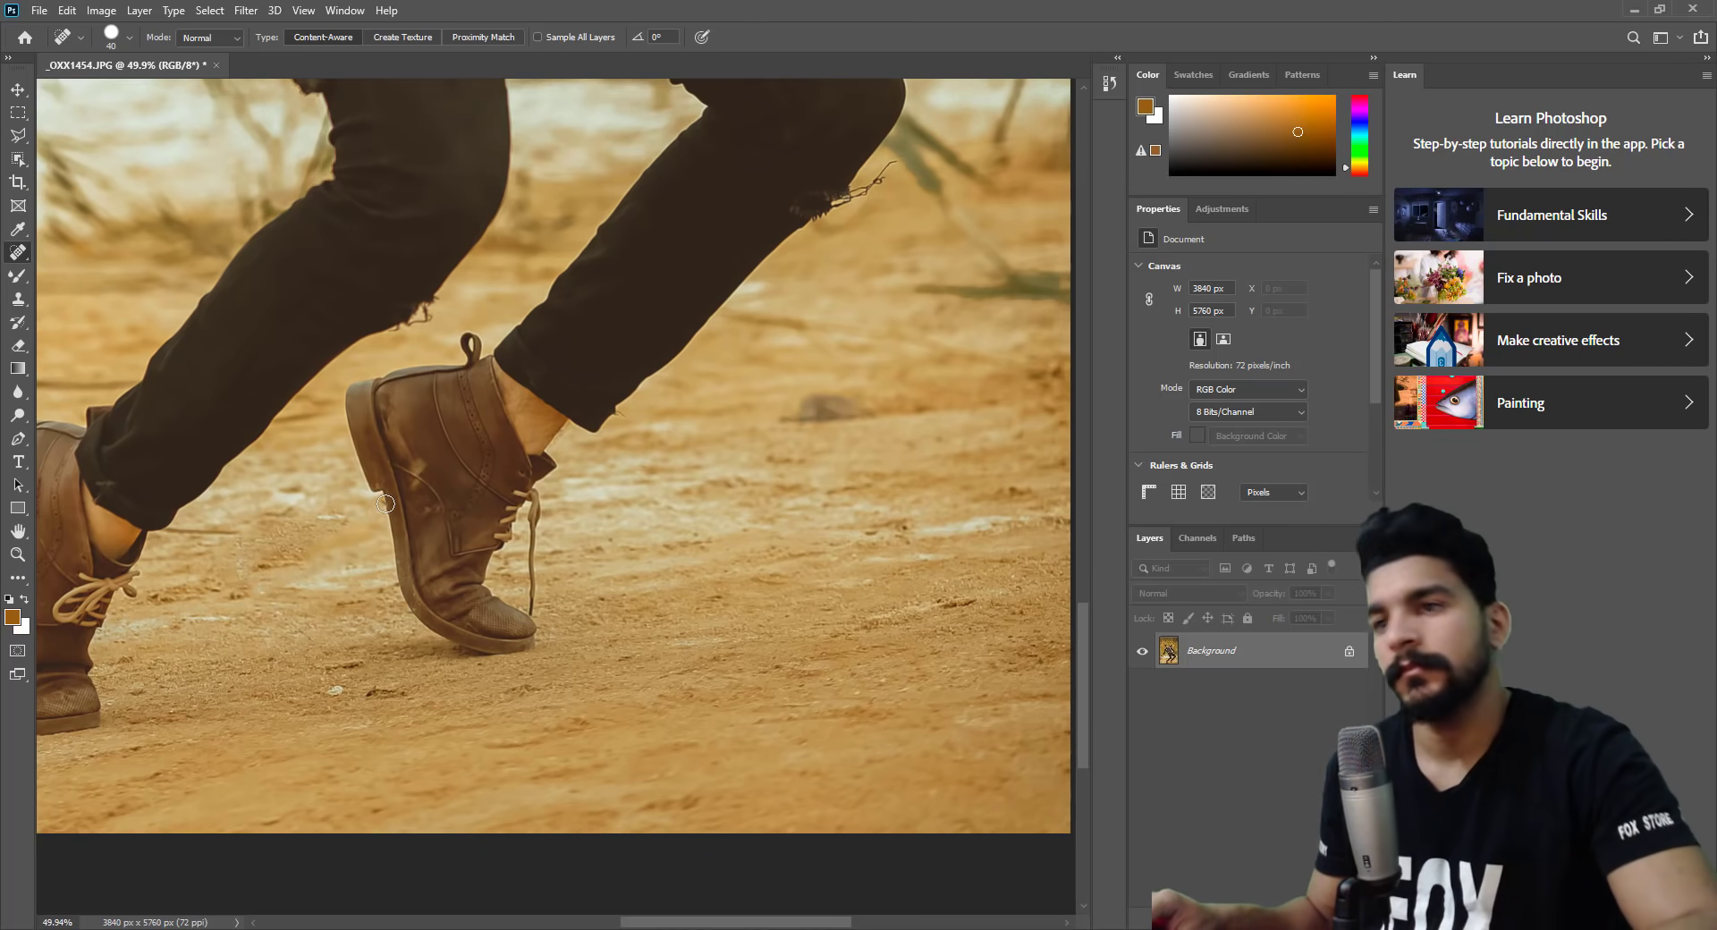
{"action": "mouse_move", "coordinate": [467, 666]}
{"action": "left_mouse_down"}
{"action": "mouse_move", "coordinate": [802, 727]}
{"action": "mouse_move", "coordinate": [811, 615]}
{"action": "left_mouse_up"}
{"action": "mouse_move", "coordinate": [651, 642]}
{"action": "left_mouse_down"}
{"action": "mouse_move", "coordinate": [688, 617]}
{"action": "mouse_move", "coordinate": [765, 726]}
{"action": "left_mouse_up"}
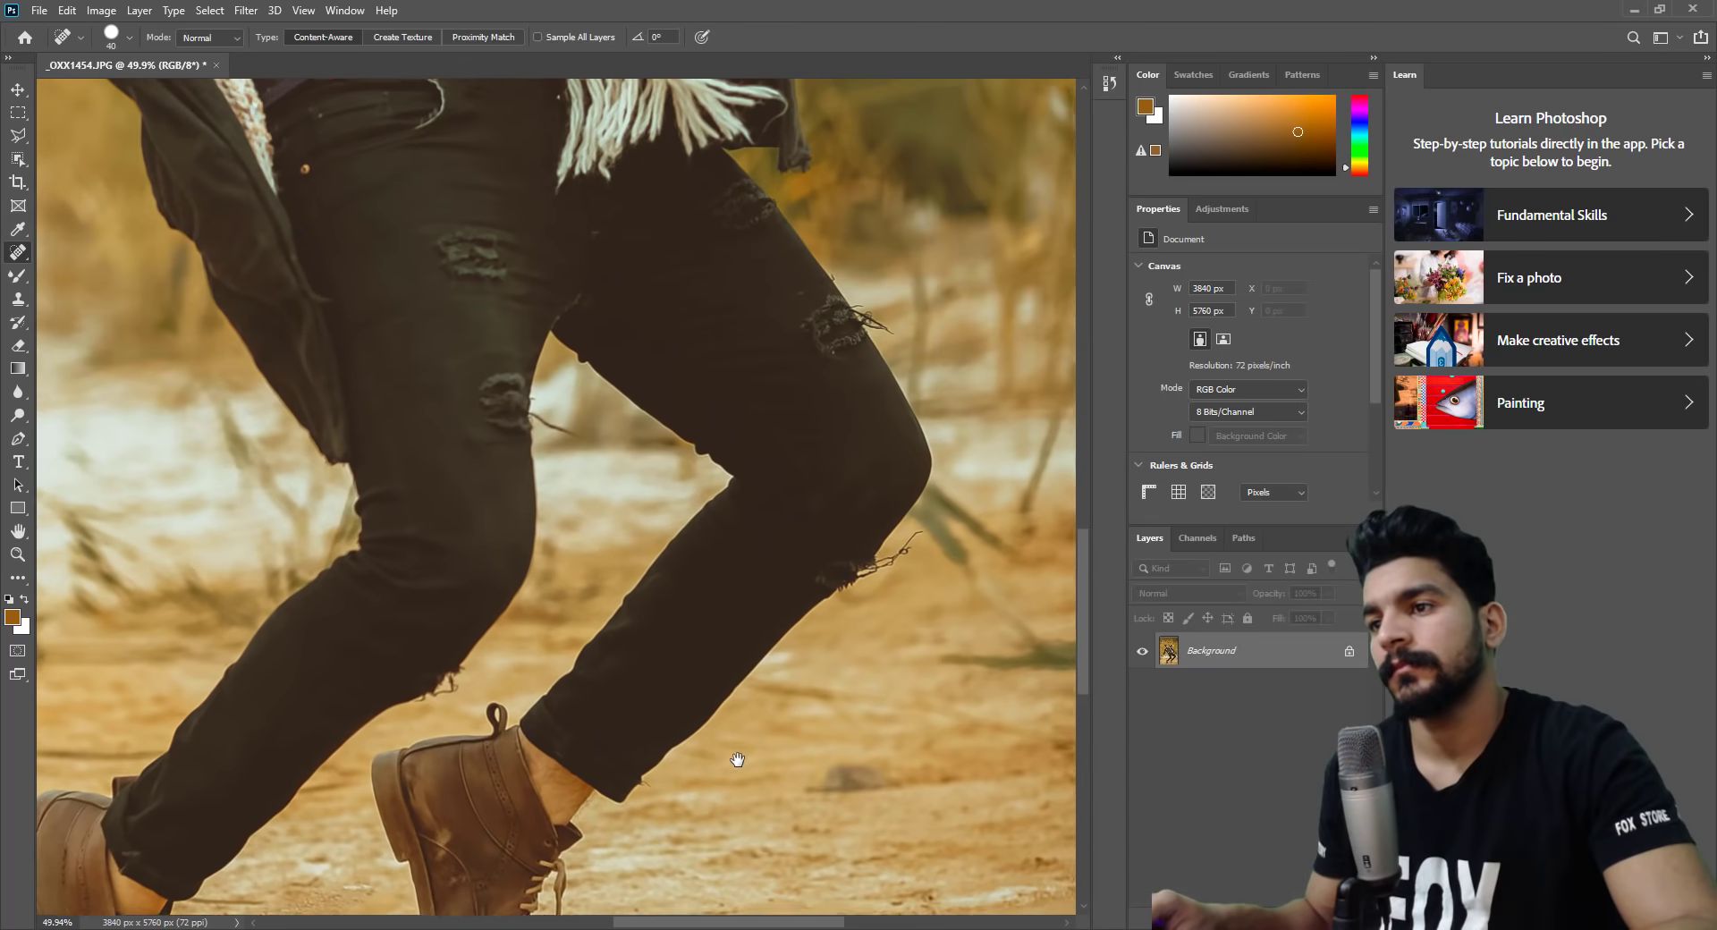
{"action": "mouse_move", "coordinate": [446, 443]}
{"action": "left_mouse_down"}
{"action": "mouse_move", "coordinate": [659, 781]}
{"action": "mouse_move", "coordinate": [460, 395]}
{"action": "mouse_move", "coordinate": [740, 394]}
{"action": "mouse_move", "coordinate": [632, 562]}
{"action": "mouse_move", "coordinate": [778, 413]}
{"action": "mouse_move", "coordinate": [438, 431]}
{"action": "left_mouse_up"}
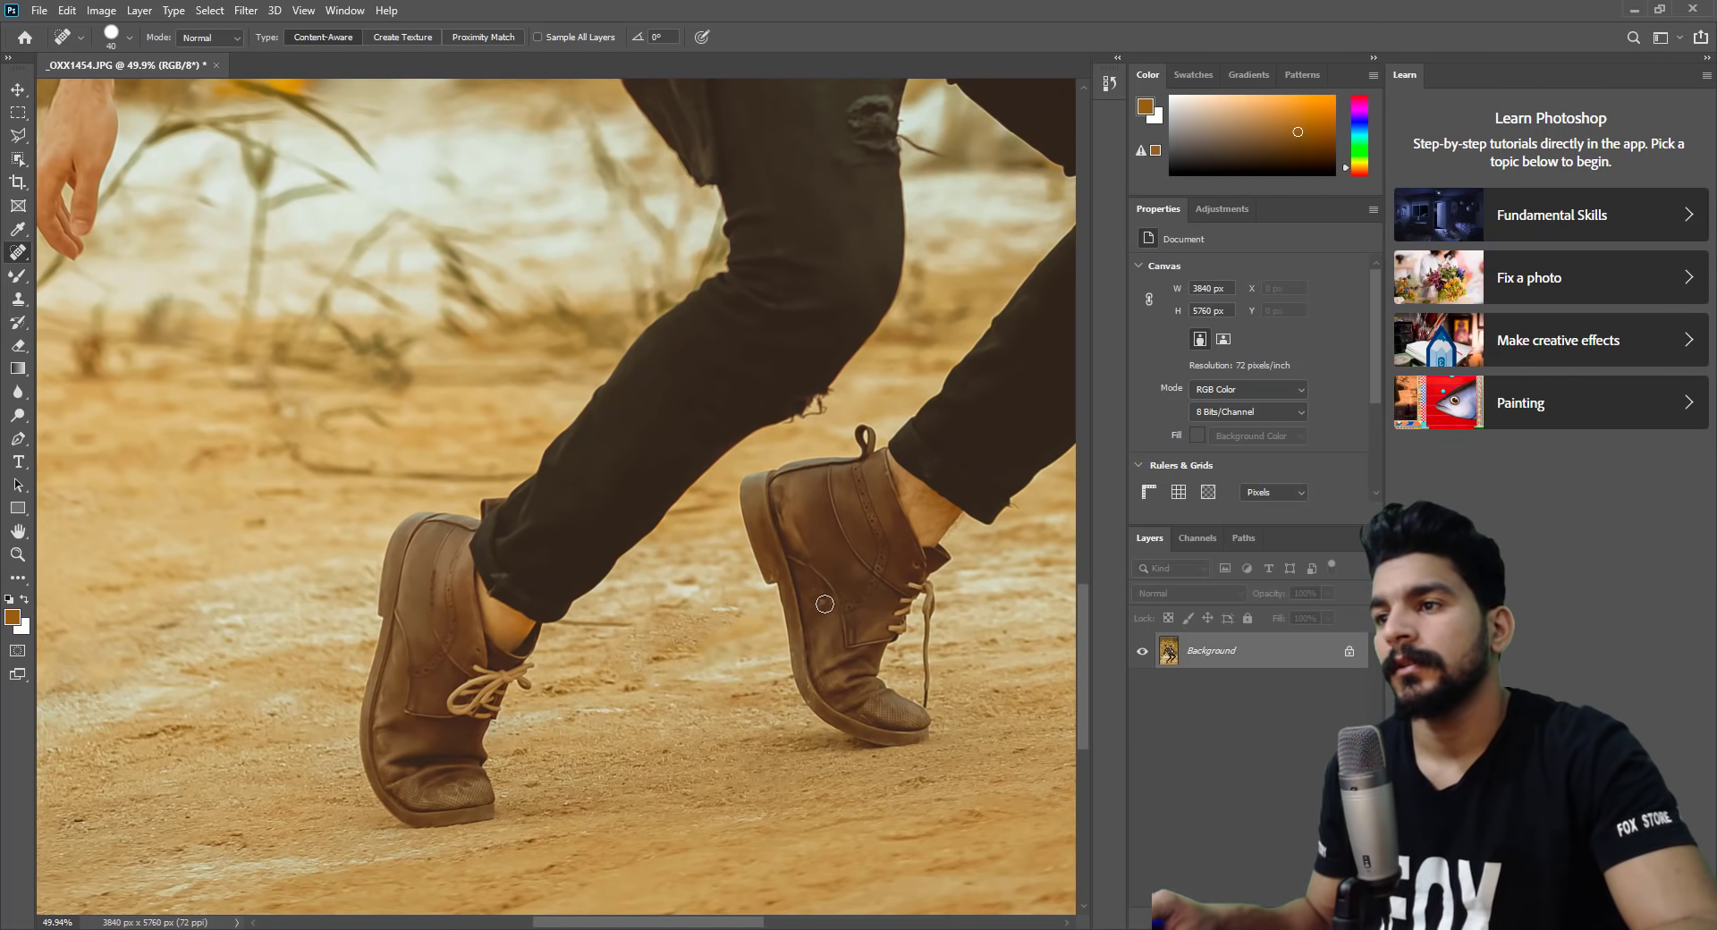
Spot-heal two torn specks on the black jeans.
{"action": "left_click_drag", "start_coordinate": [686, 538], "coordinate": [626, 885]}
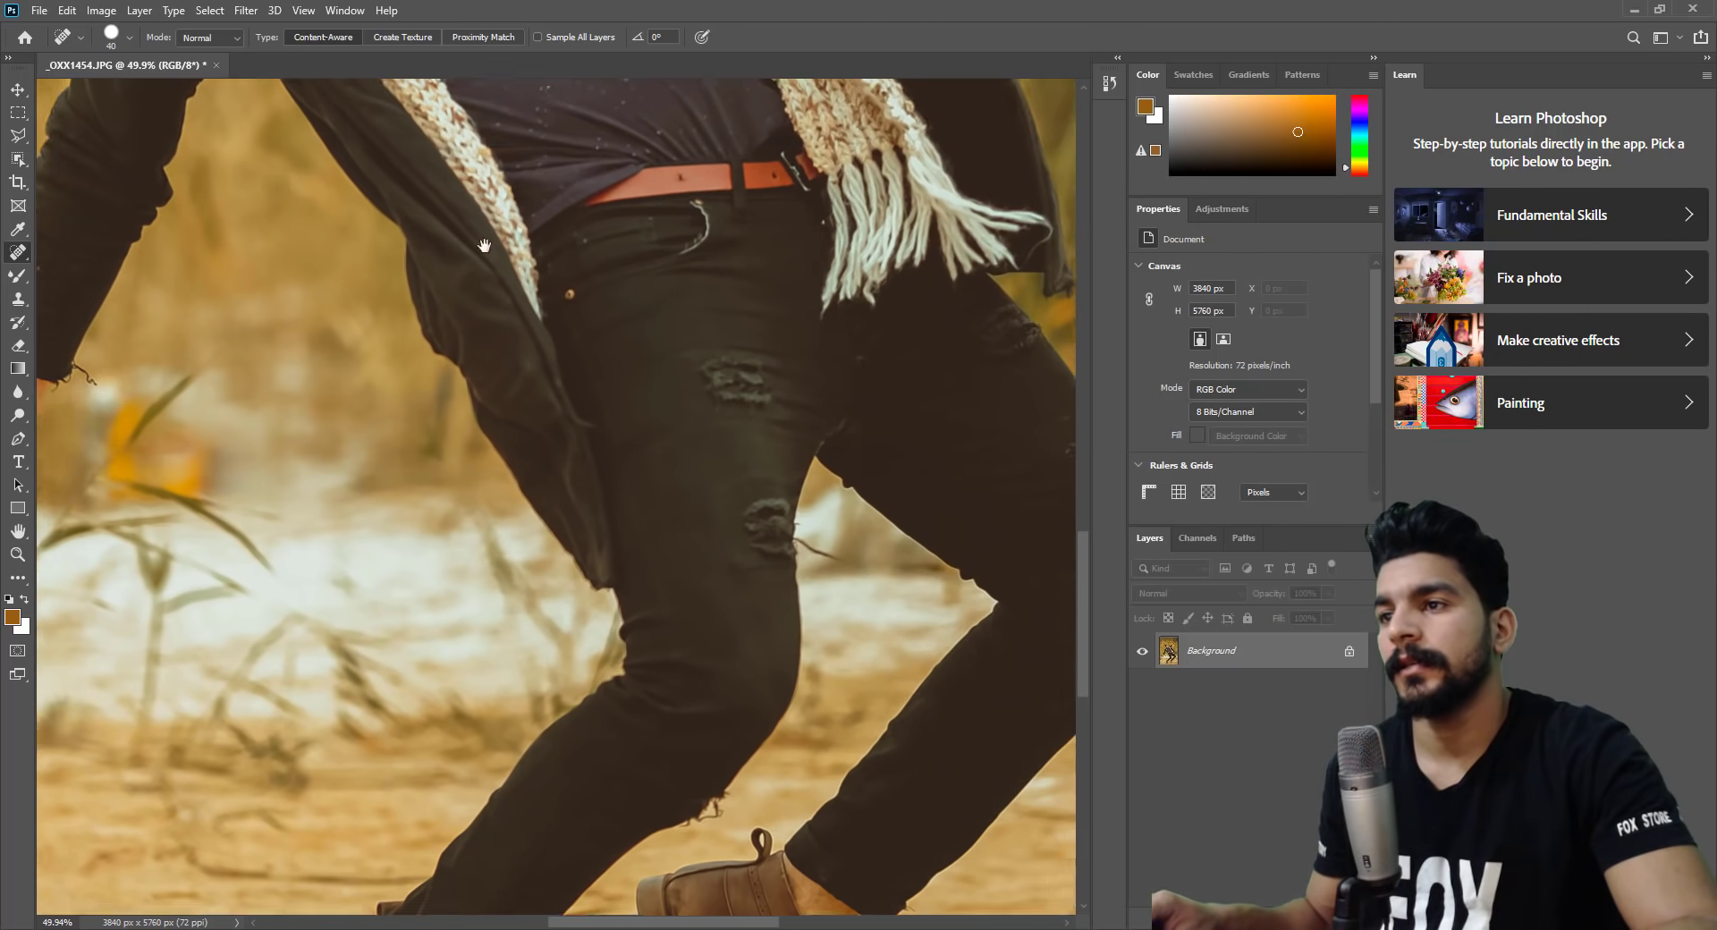
{"action": "mouse_move", "coordinate": [626, 134]}
{"action": "left_mouse_down"}
{"action": "mouse_move", "coordinate": [575, 448]}
{"action": "mouse_move", "coordinate": [349, 201]}
{"action": "left_mouse_up"}
{"action": "scroll", "coordinate": [766, 498], "scroll_direction": "down", "scroll_amount": 3}
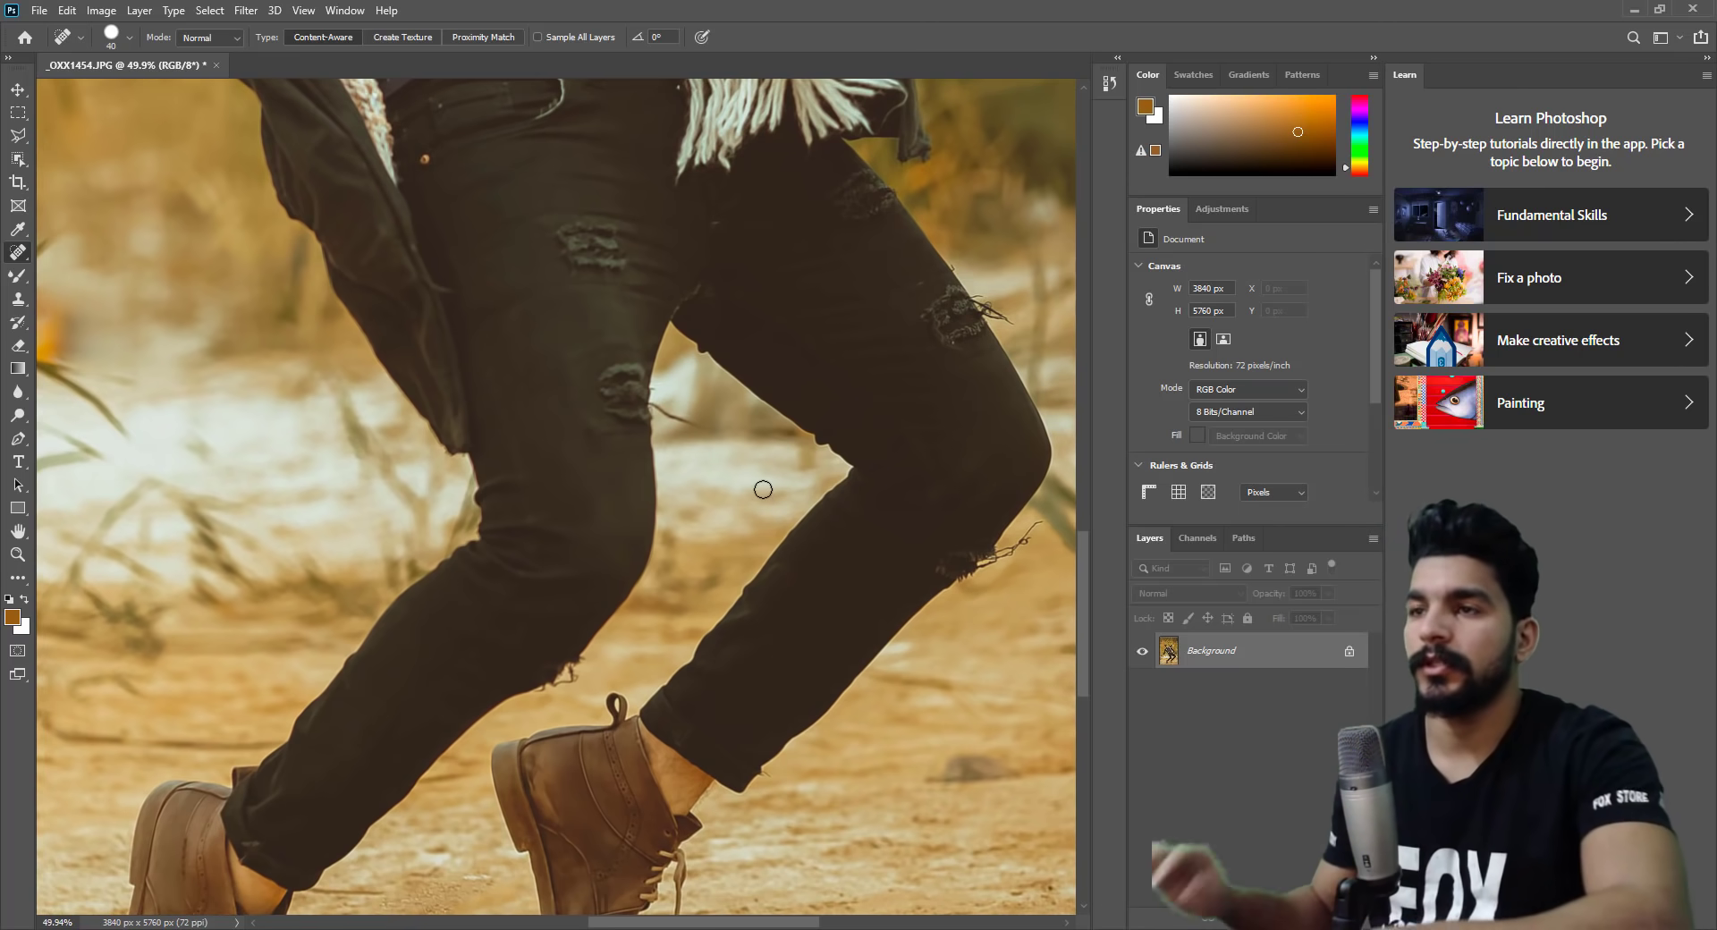
{"action": "key", "text": "bracketright"}
{"action": "key", "text": "bracketright"}
{"action": "key", "text": "bracketright"}
{"action": "key", "text": "bracketright"}
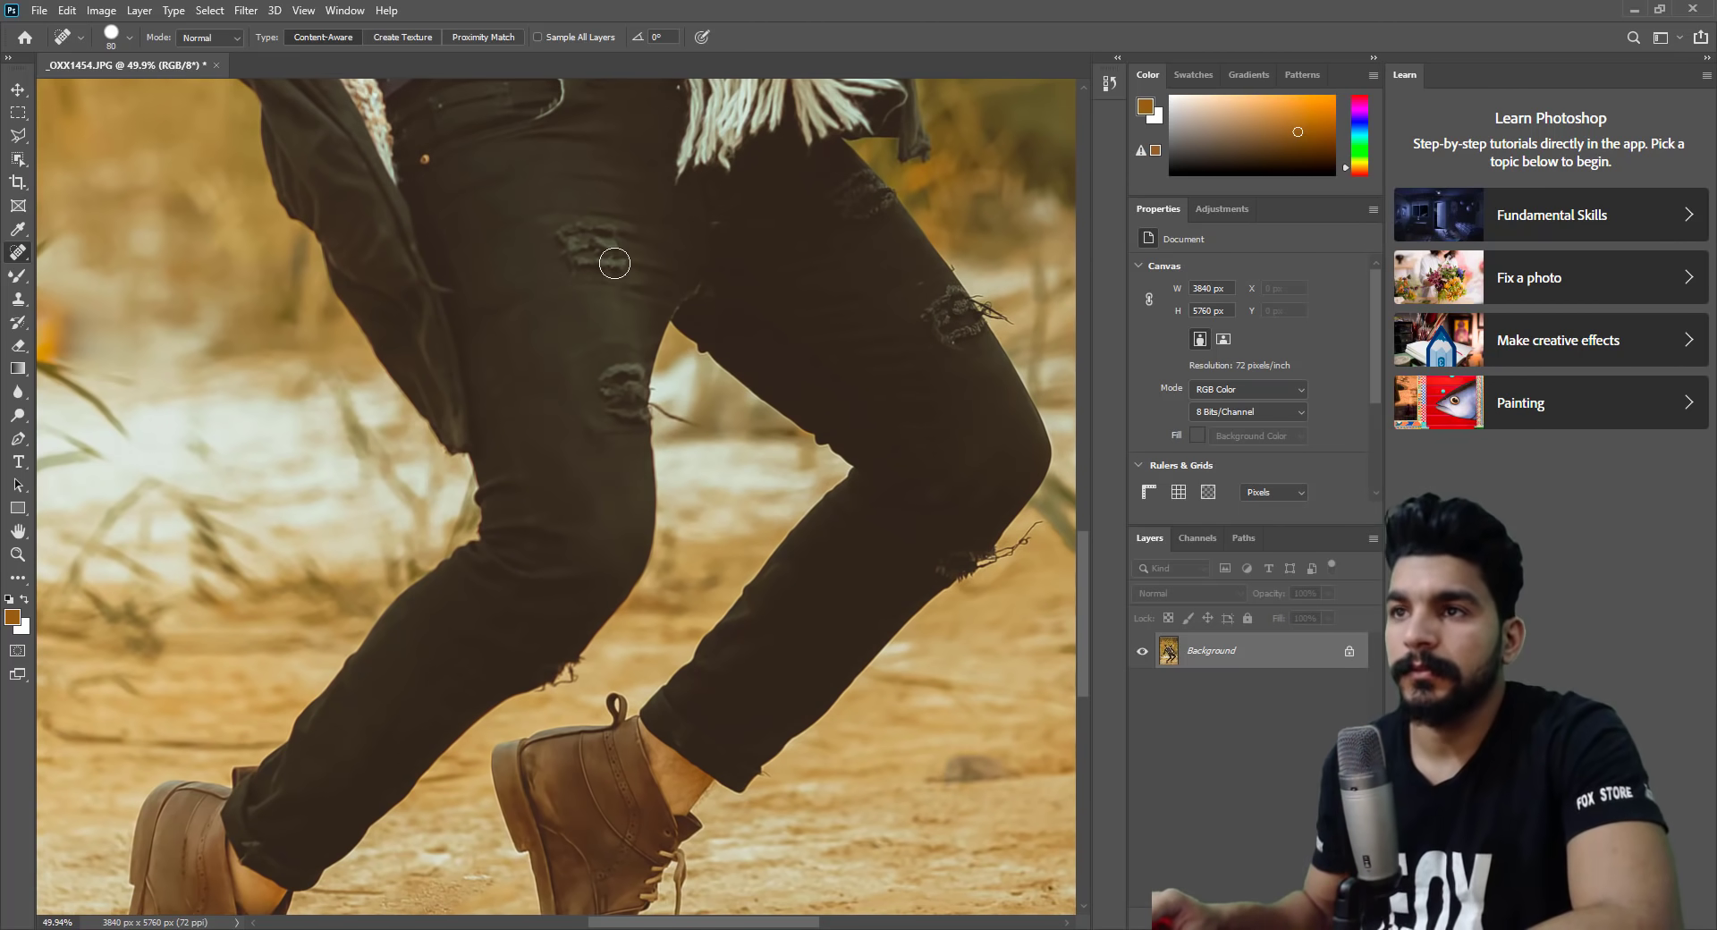
{"action": "mouse_move", "coordinate": [617, 258]}
{"action": "left_mouse_down"}
{"action": "mouse_move", "coordinate": [595, 235]}
{"action": "mouse_move", "coordinate": [610, 261]}
{"action": "left_mouse_up"}
{"action": "mouse_move", "coordinate": [844, 175]}
{"action": "left_mouse_down"}
{"action": "mouse_move", "coordinate": [878, 204]}
{"action": "mouse_move", "coordinate": [846, 195]}
{"action": "left_mouse_up"}
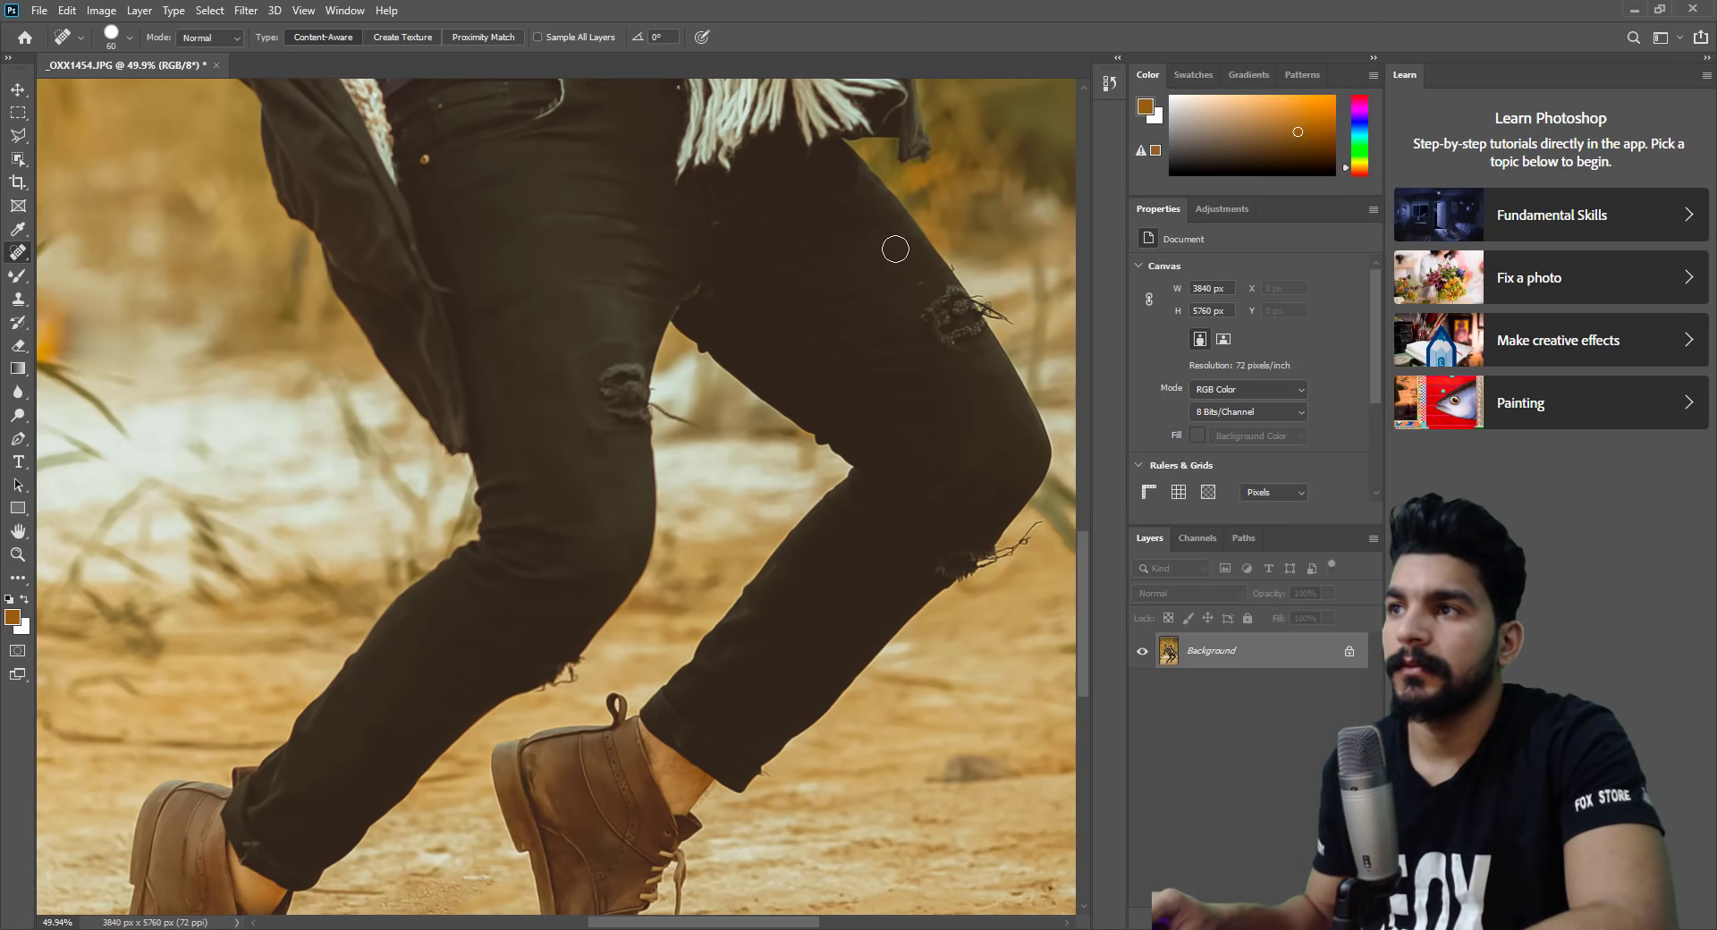
{"action": "mouse_move", "coordinate": [1007, 313]}
{"action": "left_mouse_down"}
{"action": "mouse_move", "coordinate": [865, 155]}
{"action": "mouse_move", "coordinate": [858, 184]}
{"action": "mouse_move", "coordinate": [914, 176]}
{"action": "left_mouse_up"}
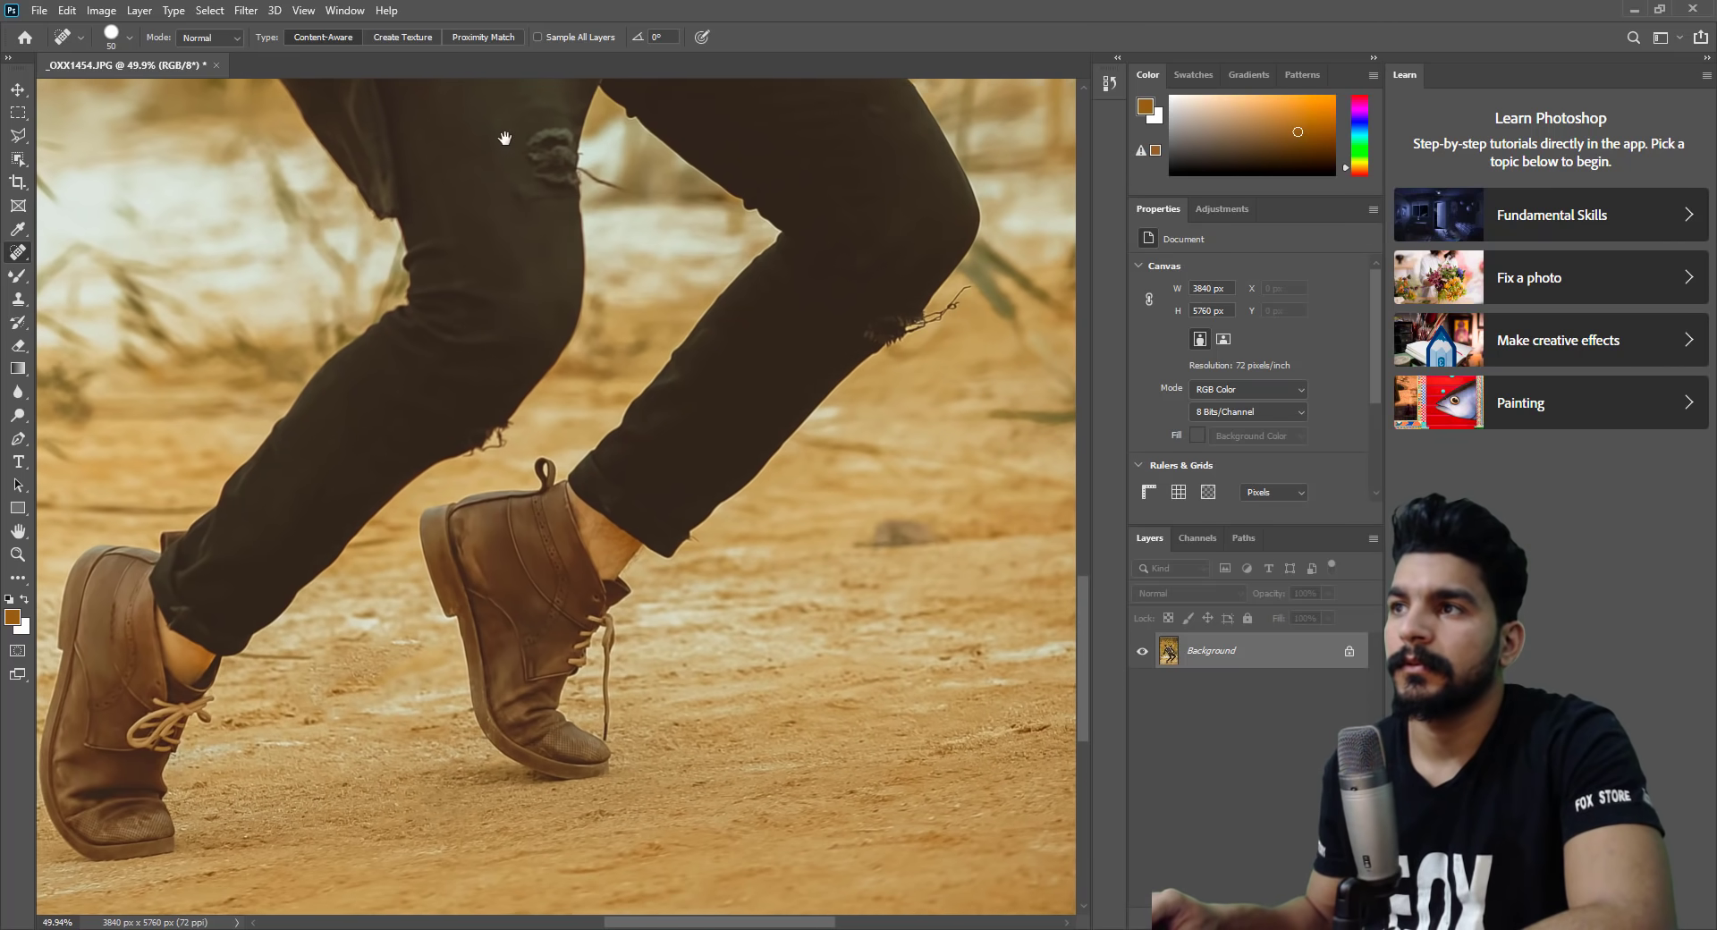
Heal the ripped knee and torn edge of the right jeans leg, then inspect the boots and face.
{"action": "left_click_drag", "start_coordinate": [932, 398], "coordinate": [1003, 409]}
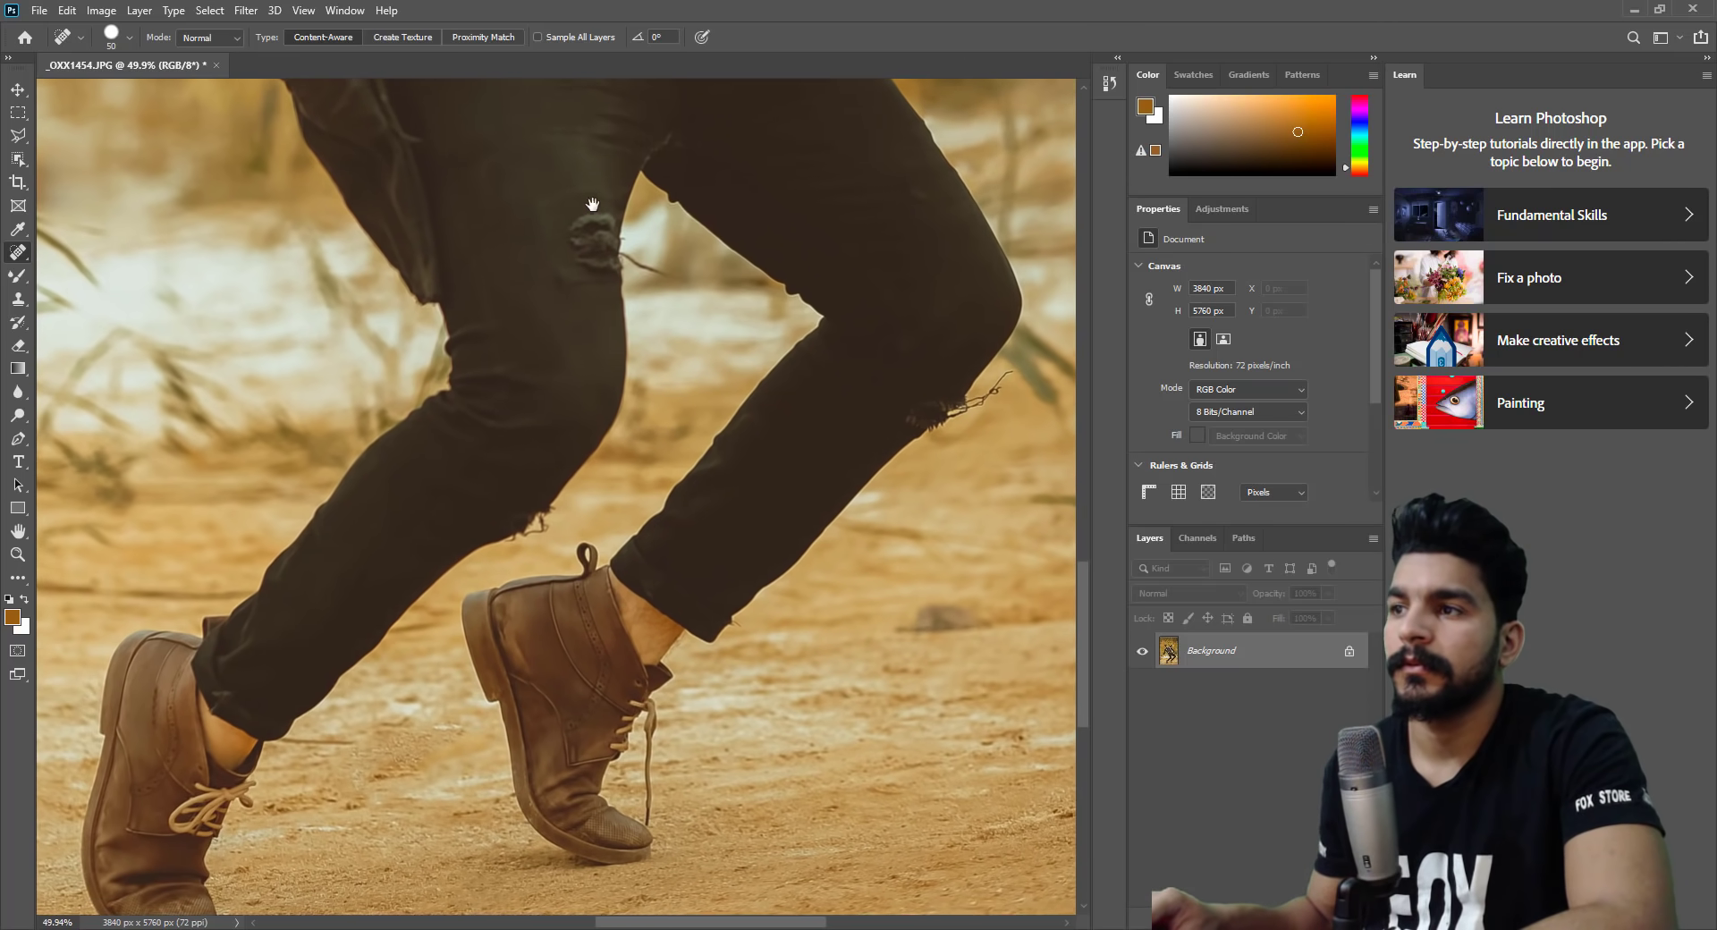
{"action": "key", "text": "bracketright"}
{"action": "mouse_move", "coordinate": [602, 239]}
{"action": "left_mouse_down"}
{"action": "mouse_move", "coordinate": [607, 268]}
{"action": "mouse_move", "coordinate": [572, 293]}
{"action": "left_mouse_up"}
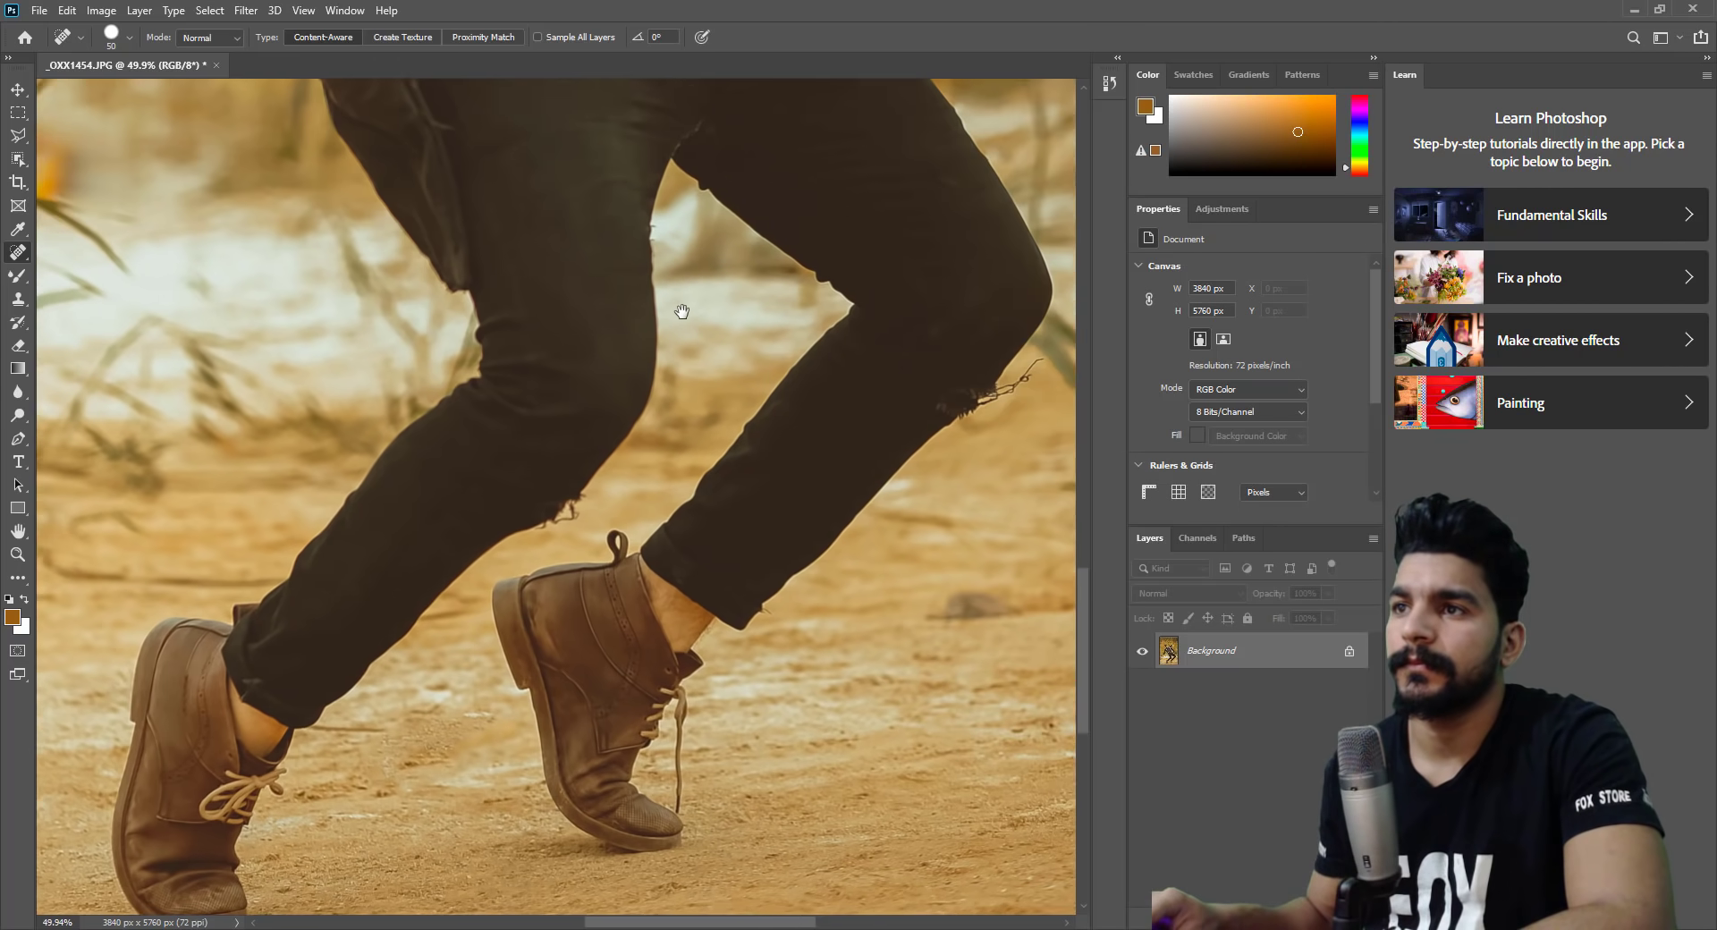
{"action": "left_click_drag", "start_coordinate": [588, 430], "coordinate": [709, 287]}
{"action": "key", "text": "bracketleft"}
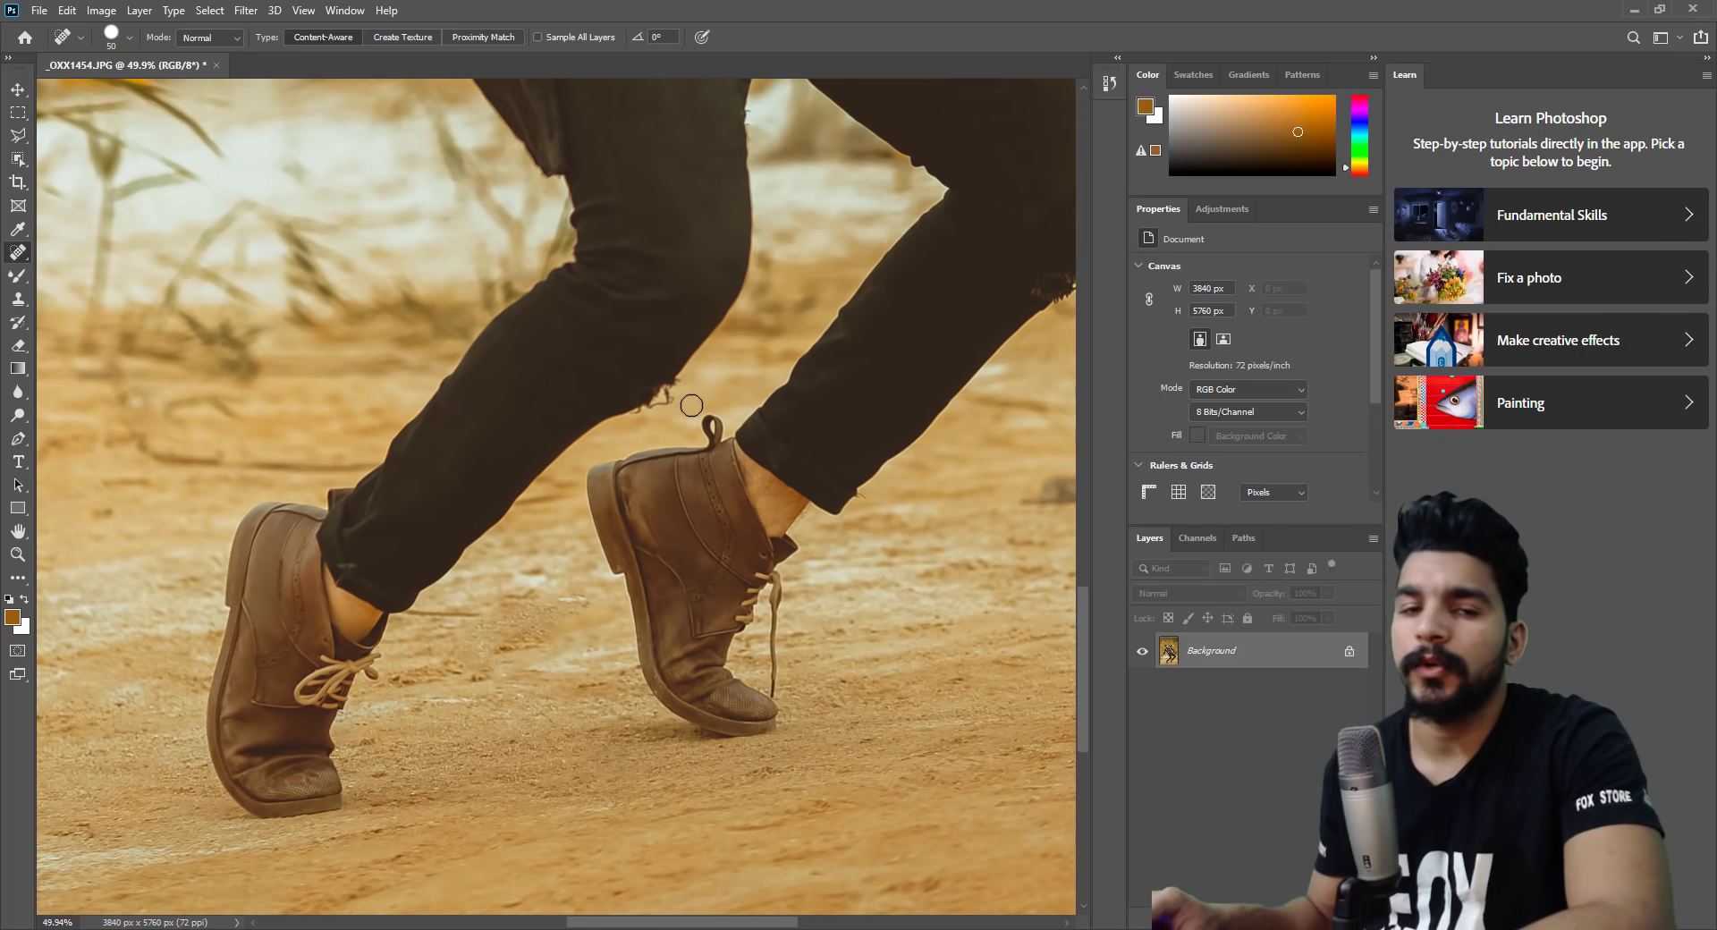
{"action": "left_click_drag", "start_coordinate": [682, 387], "coordinate": [637, 415]}
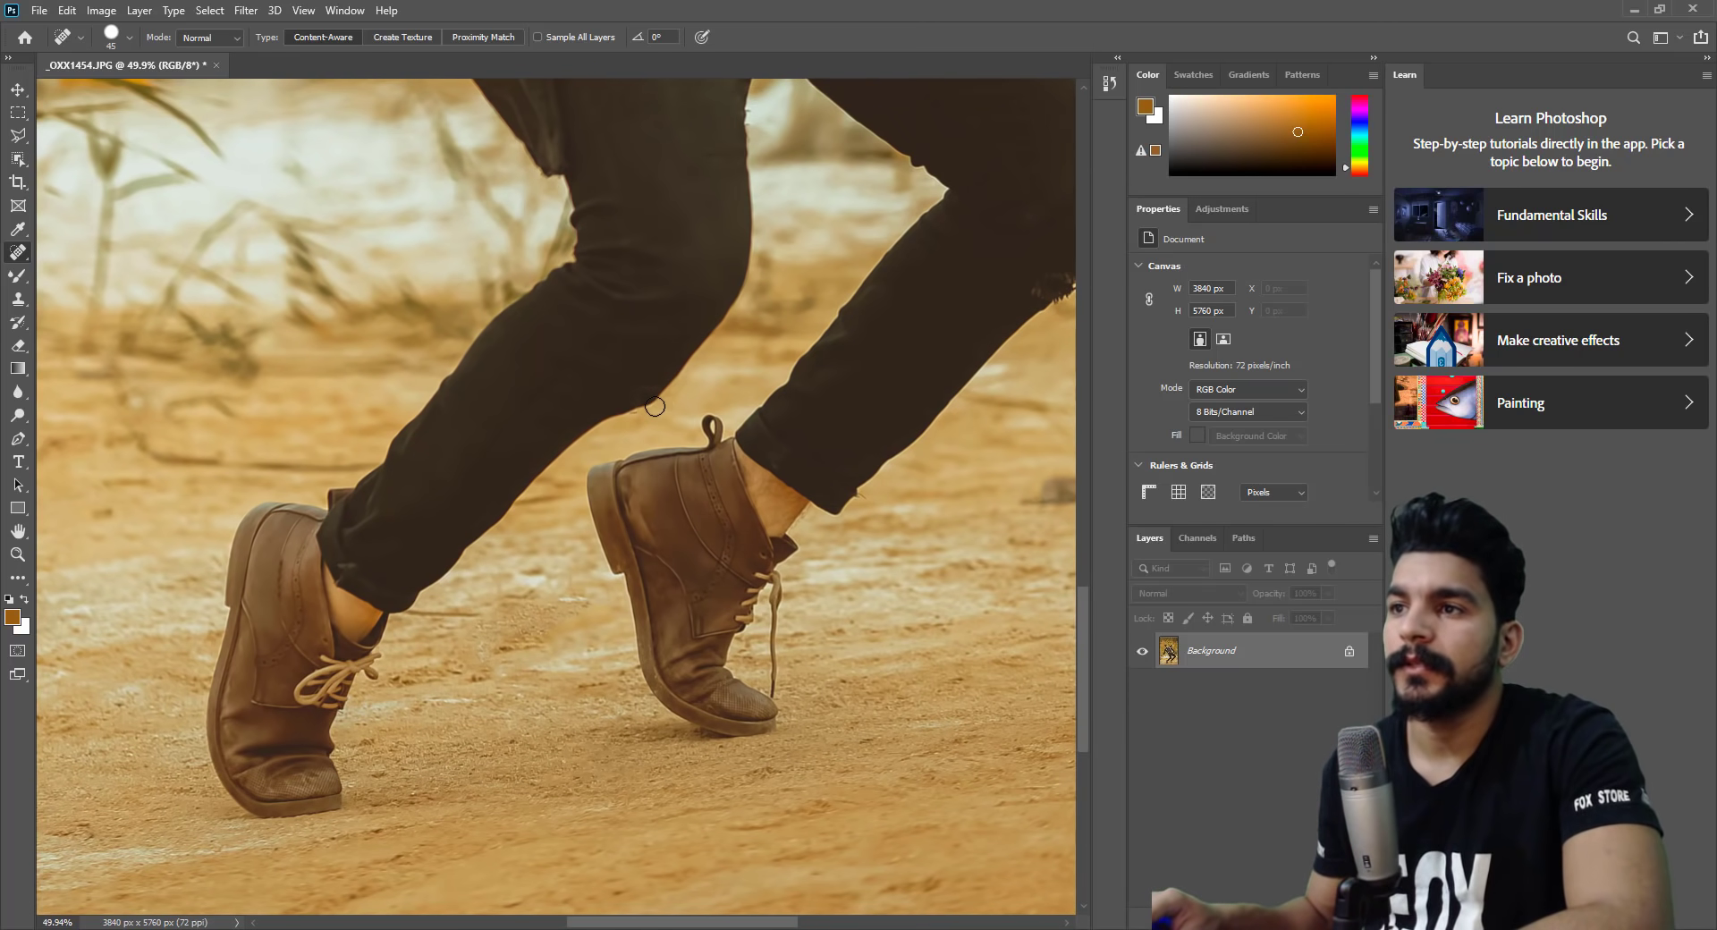
{"action": "left_click_drag", "start_coordinate": [833, 514], "coordinate": [785, 526]}
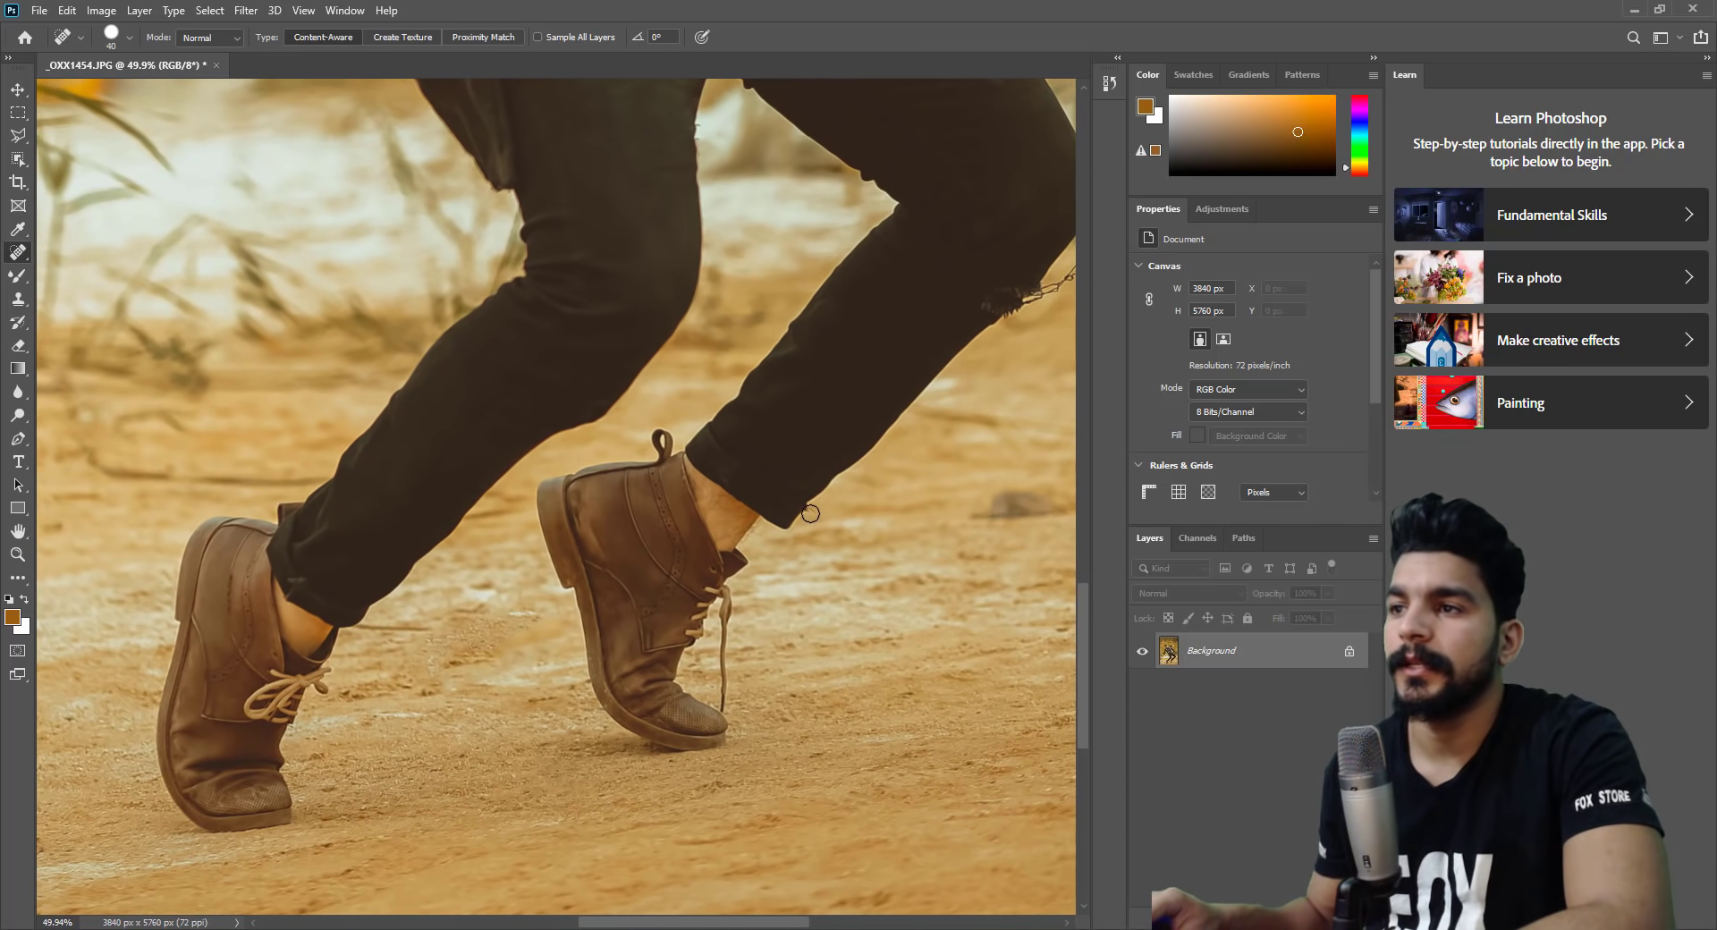
{"action": "left_click_drag", "start_coordinate": [929, 452], "coordinate": [627, 489]}
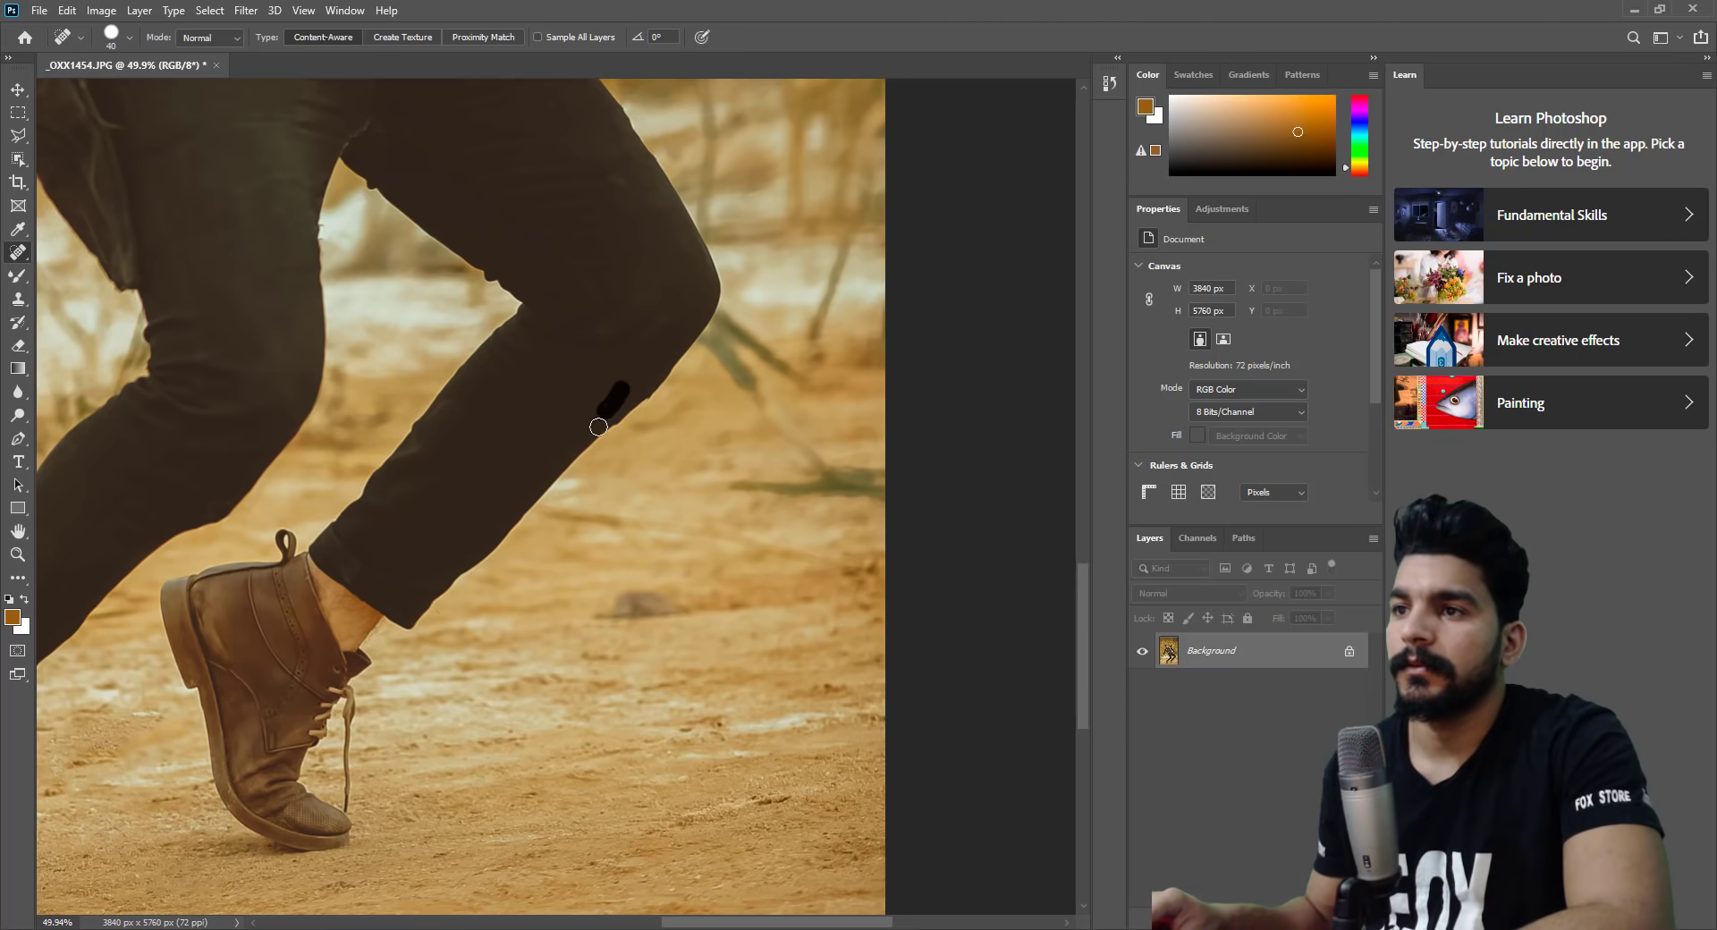
{"action": "scroll", "coordinate": [614, 180], "scroll_direction": "up", "scroll_amount": 3}
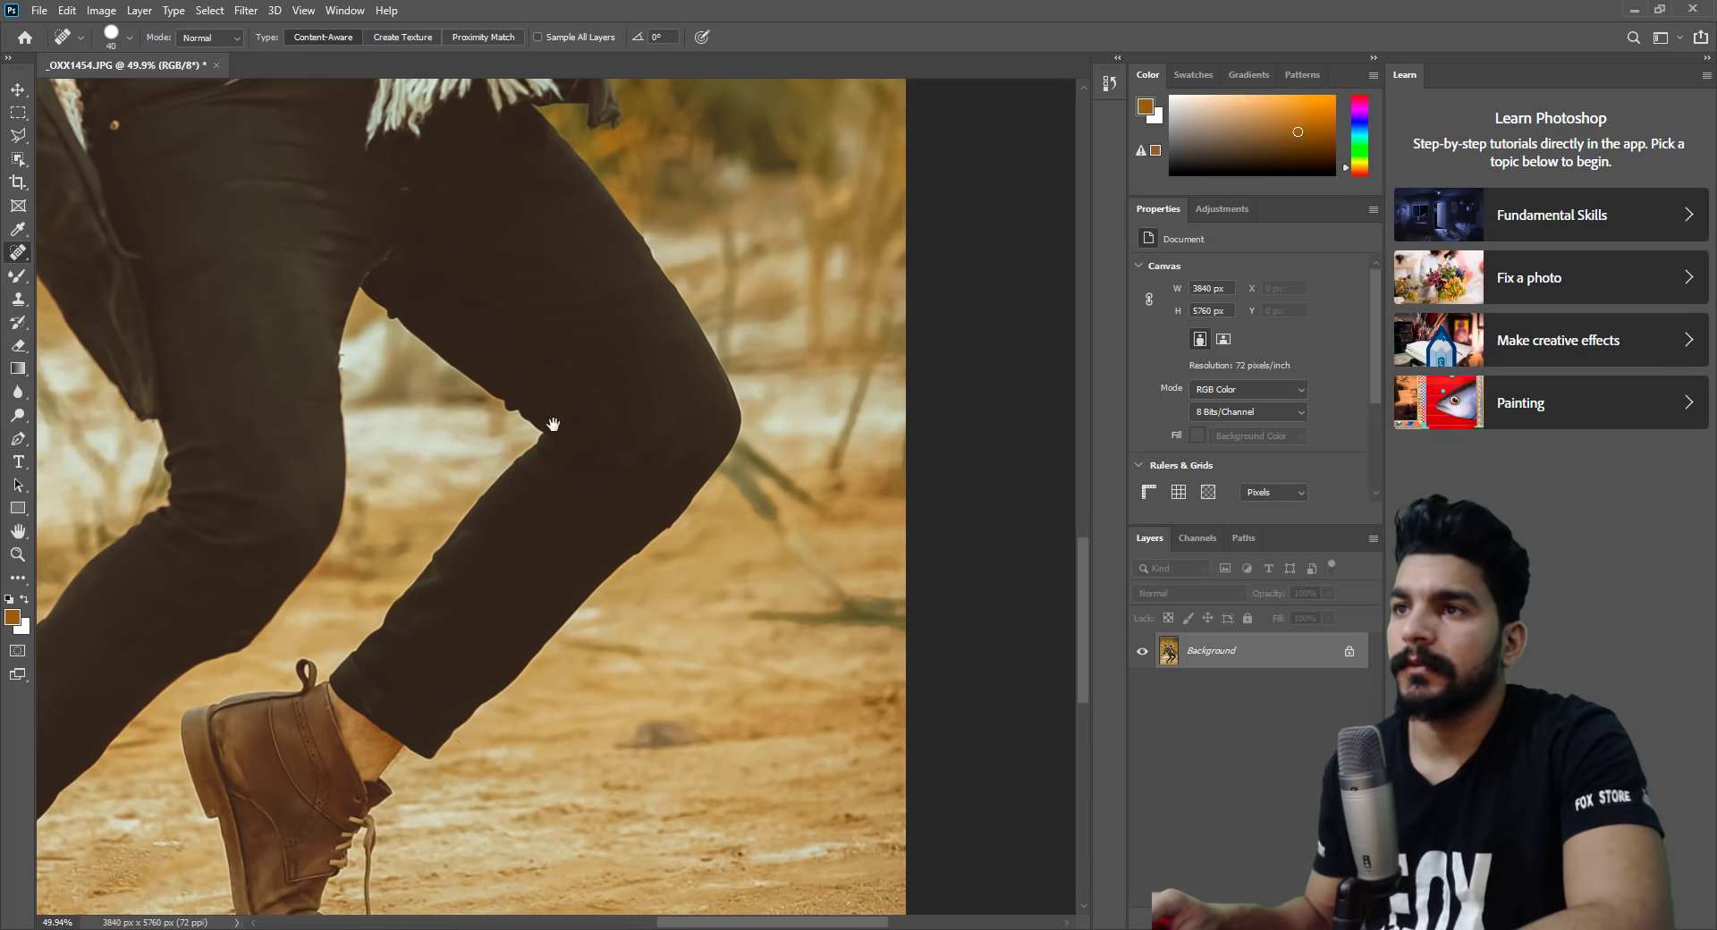
{"action": "scroll", "coordinate": [670, 475], "scroll_direction": "left", "scroll_amount": 2}
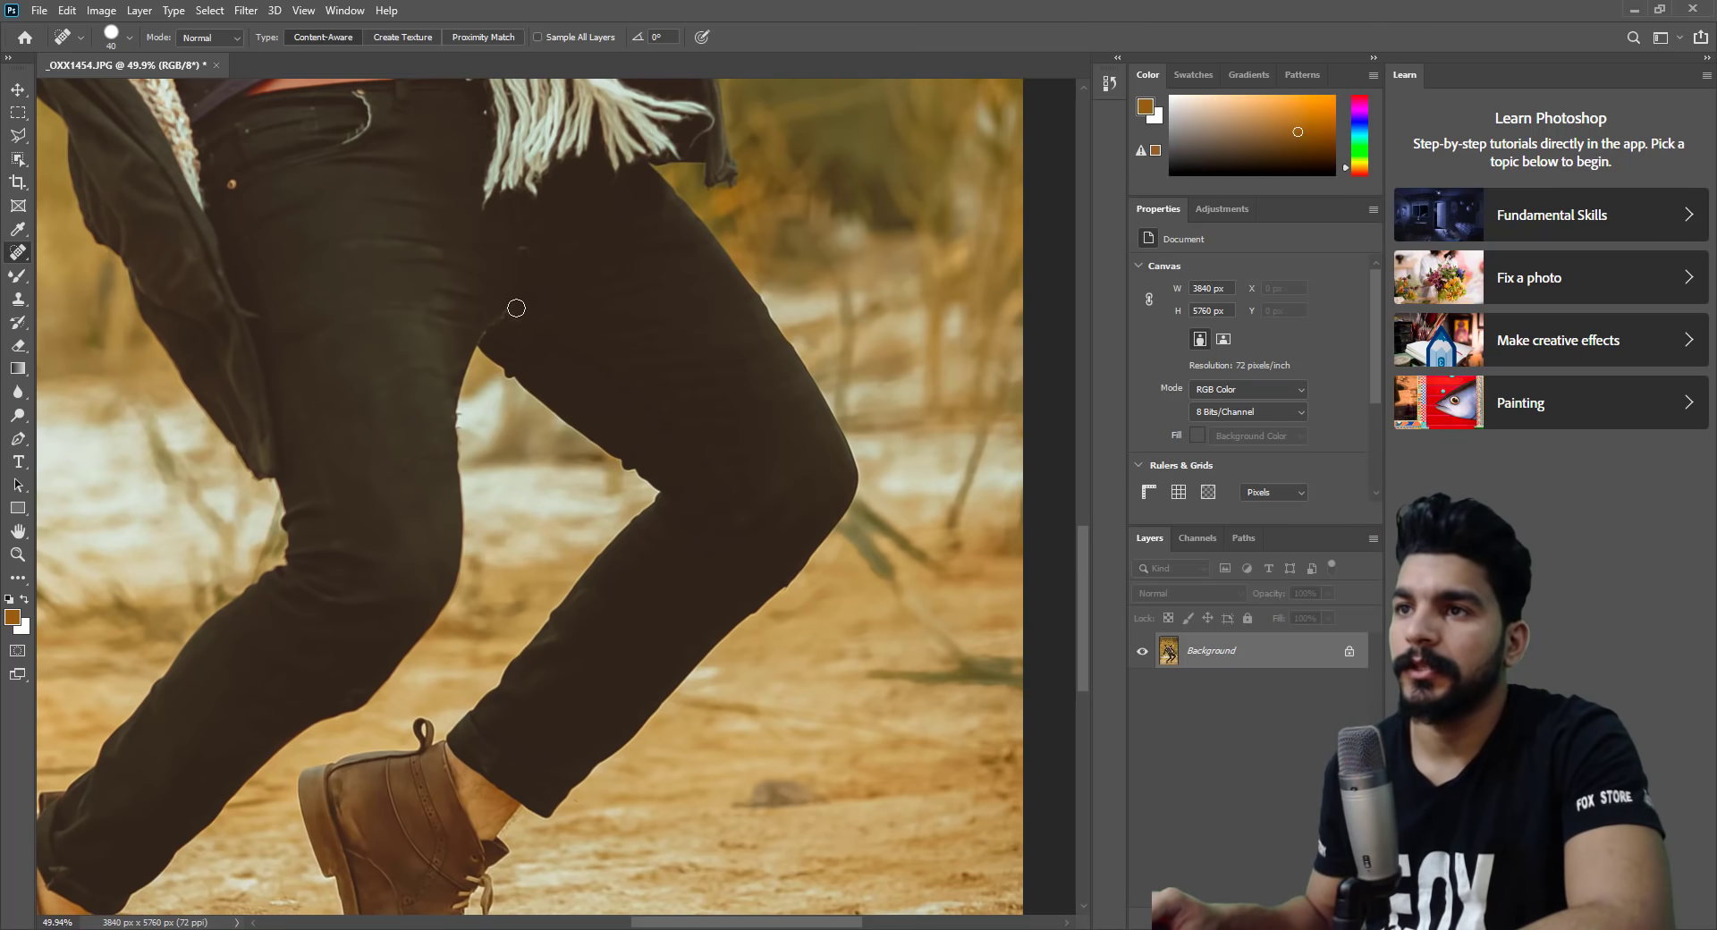
{"action": "mouse_move", "coordinate": [293, 358]}
{"action": "left_mouse_down"}
{"action": "mouse_move", "coordinate": [460, 509]}
{"action": "mouse_move", "coordinate": [567, 525]}
{"action": "mouse_move", "coordinate": [682, 613]}
{"action": "mouse_move", "coordinate": [773, 374]}
{"action": "mouse_move", "coordinate": [767, 288]}
{"action": "mouse_move", "coordinate": [536, 173]}
{"action": "mouse_move", "coordinate": [788, 502]}
{"action": "mouse_move", "coordinate": [747, 448]}
{"action": "mouse_move", "coordinate": [238, 778]}
{"action": "mouse_move", "coordinate": [781, 778]}
{"action": "mouse_move", "coordinate": [738, 532]}
{"action": "mouse_move", "coordinate": [835, 822]}
{"action": "left_mouse_up"}
{"action": "left_click_drag", "start_coordinate": [526, 386], "coordinate": [458, 462]}
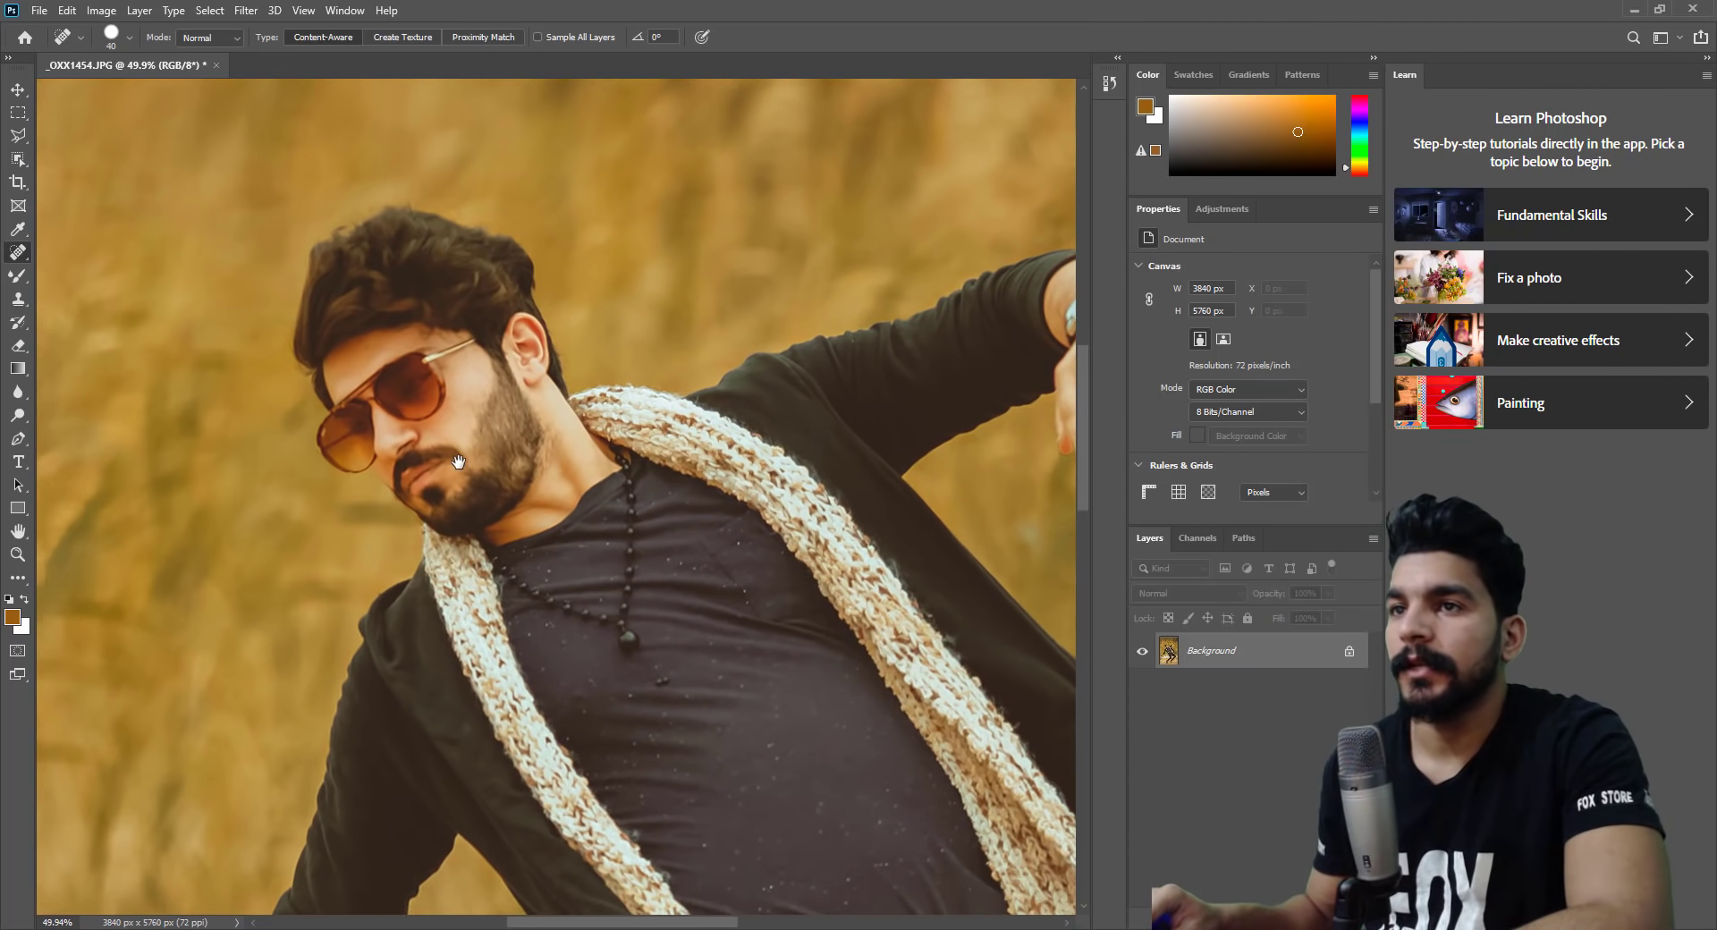
Zoom in on the front boot and spot-heal away the hanging shoelace end.
{"action": "left_click", "coordinate": [18, 552]}
{"action": "scroll", "coordinate": [486, 755], "scroll_direction": "down", "scroll_amount": 10}
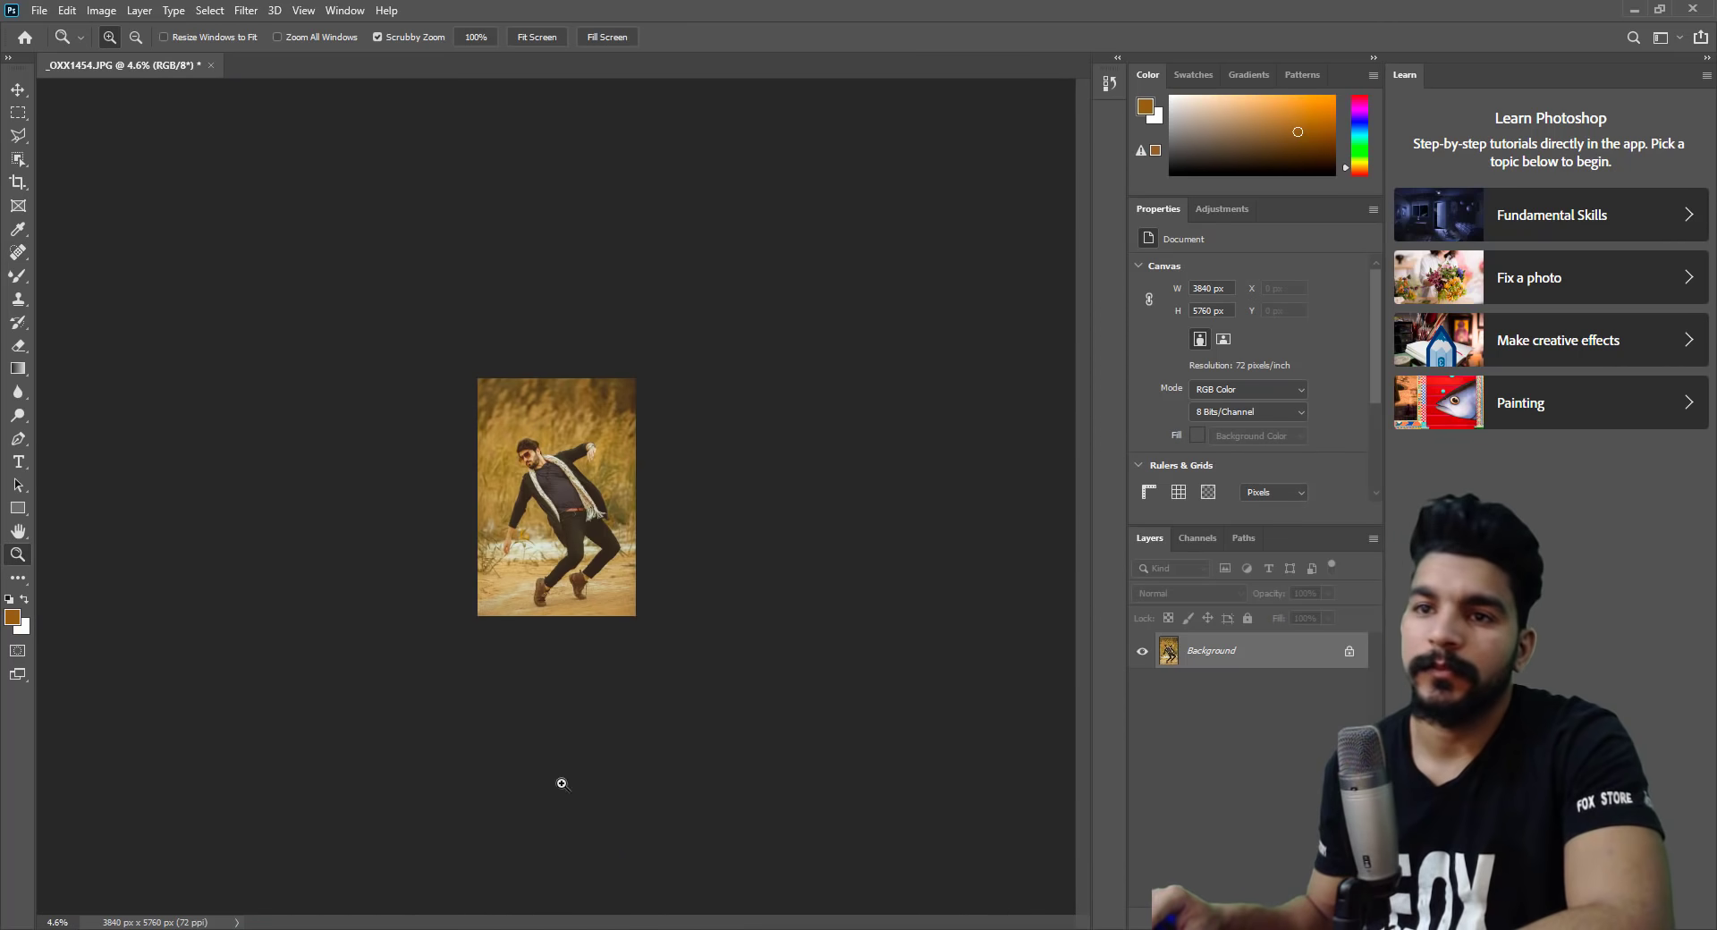
{"action": "mouse_move", "coordinate": [544, 504]}
{"action": "left_mouse_down"}
{"action": "mouse_move", "coordinate": [623, 493]}
{"action": "mouse_move", "coordinate": [656, 605]}
{"action": "left_mouse_up"}
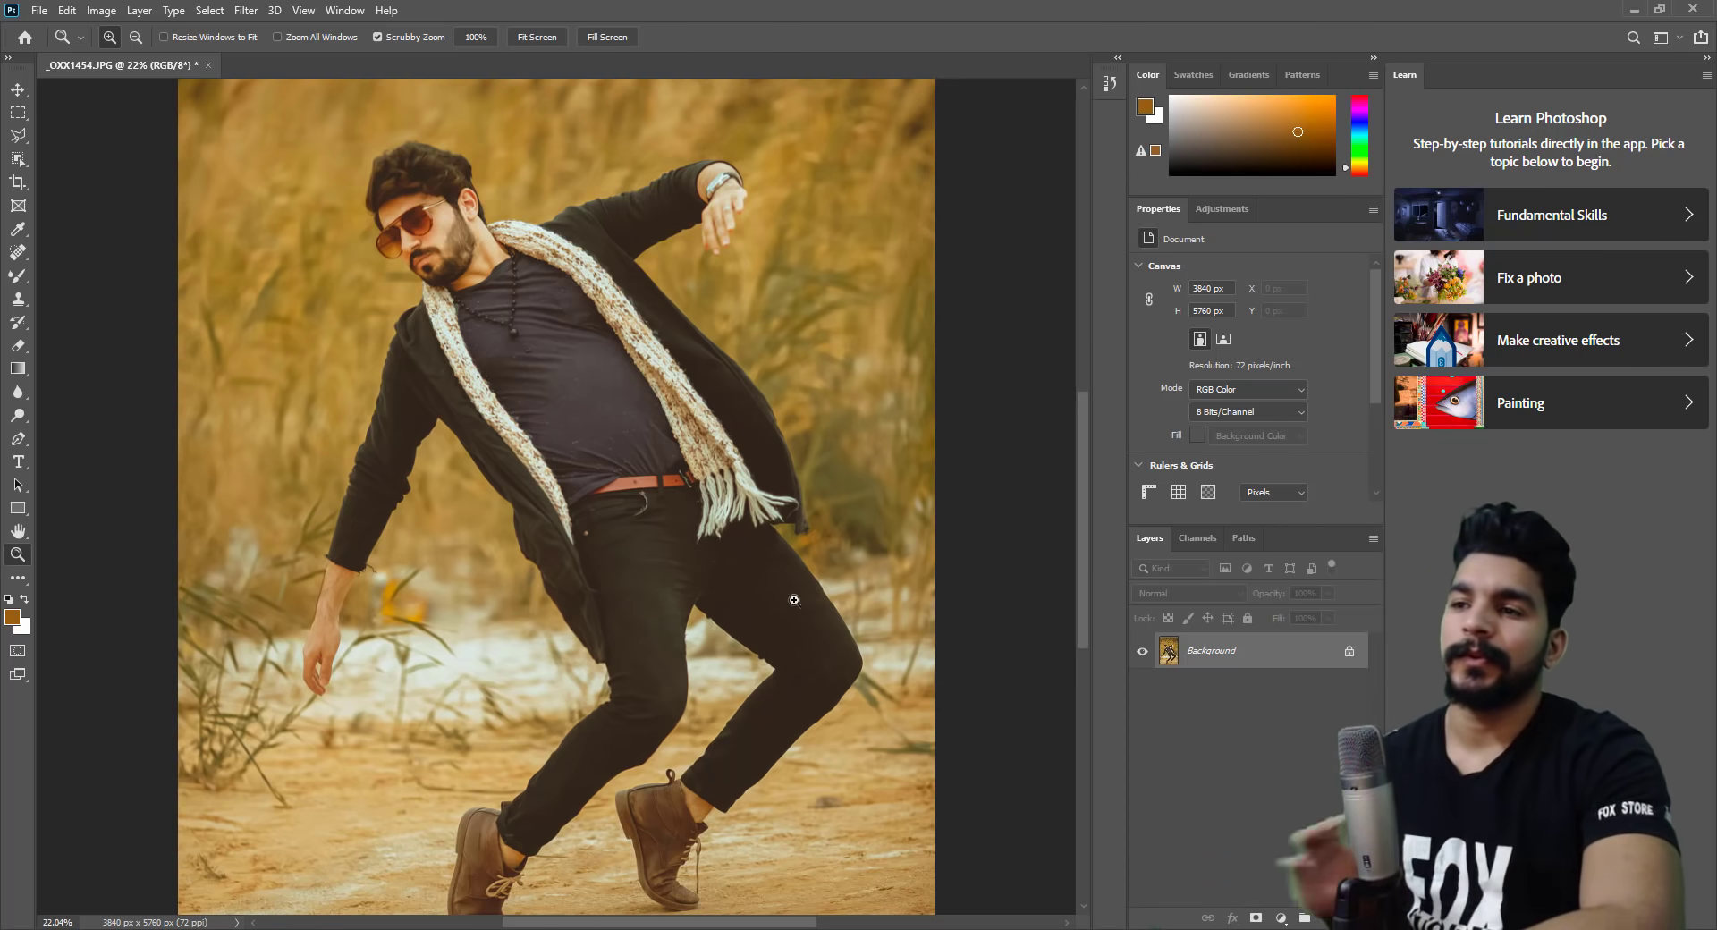
{"action": "left_click_drag", "start_coordinate": [794, 599], "coordinate": [736, 563]}
{"action": "right_click", "coordinate": [735, 564]}
{"action": "left_click", "coordinate": [751, 574]}
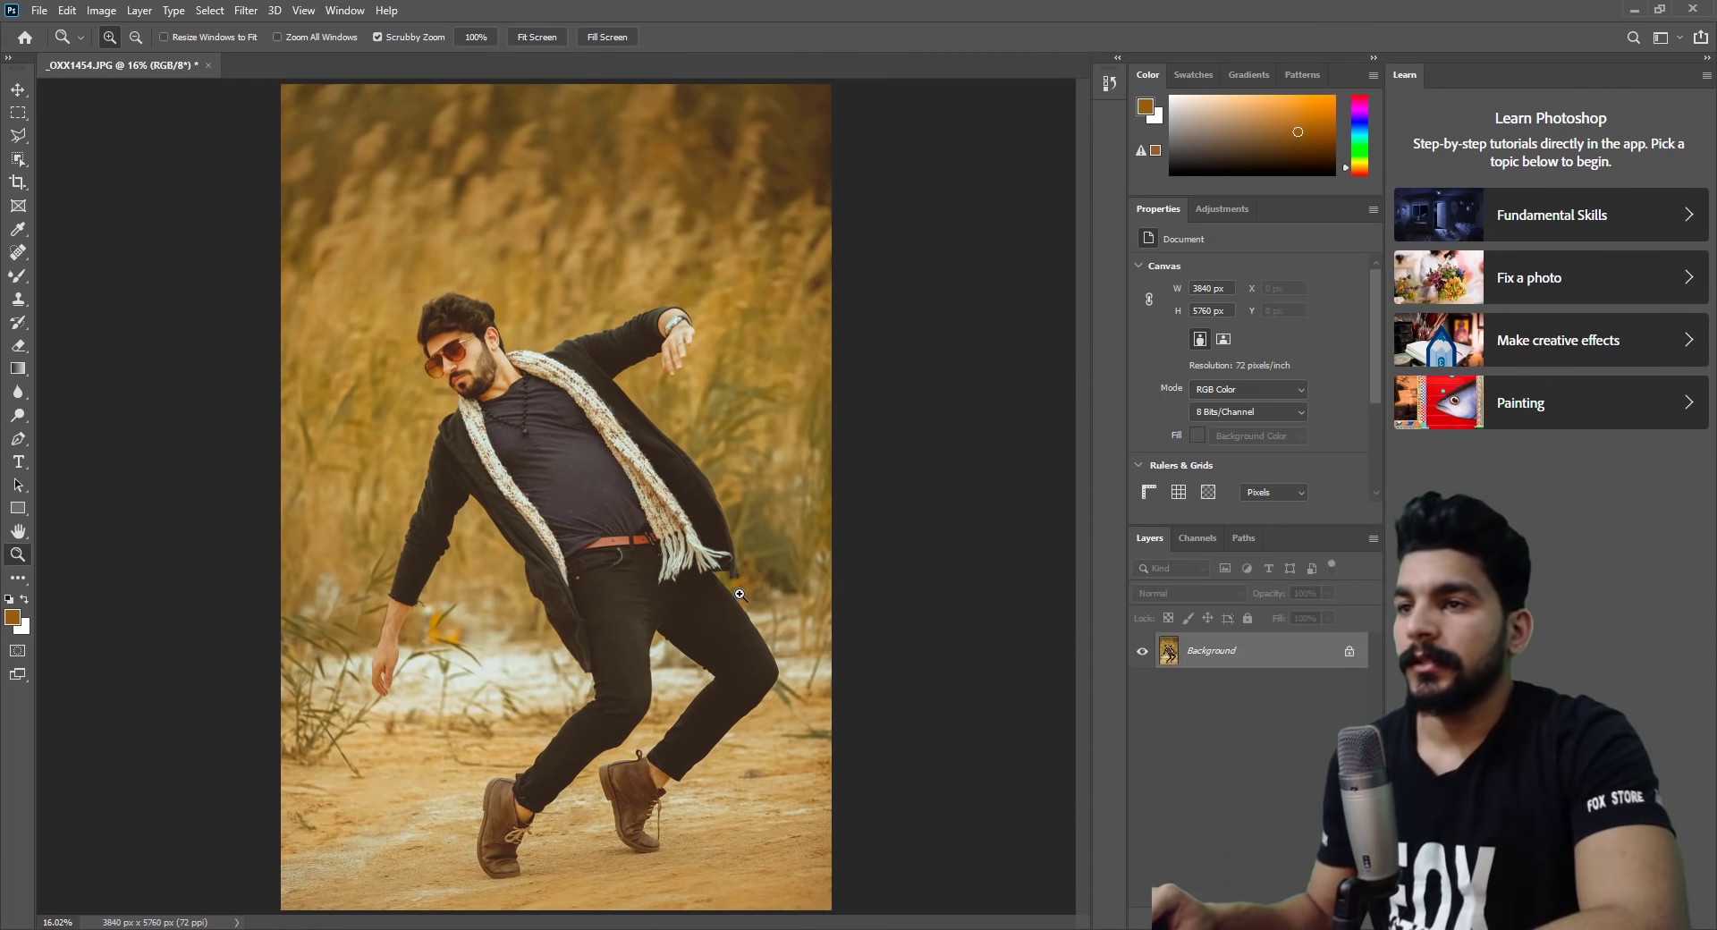
{"action": "right_click", "coordinate": [641, 593]}
{"action": "left_click", "coordinate": [713, 774]}
{"action": "left_click_drag", "start_coordinate": [657, 823], "coordinate": [797, 852]}
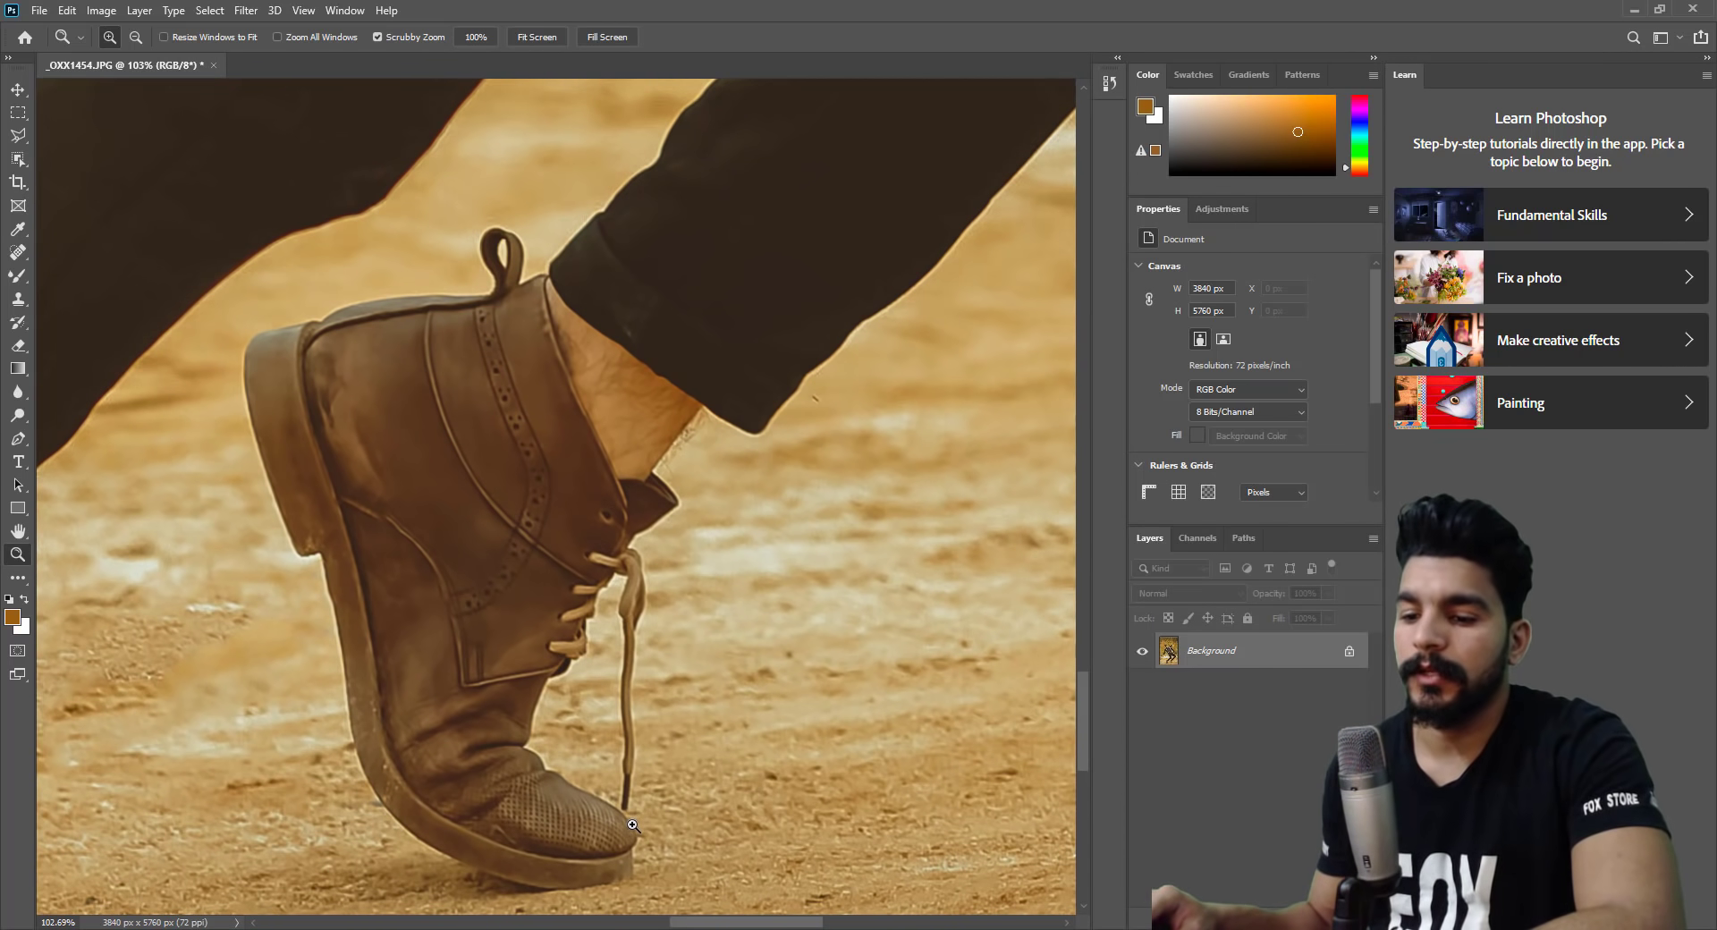
{"action": "key", "text": "j"}
{"action": "key", "text": "bracketleft"}
{"action": "left_click_drag", "start_coordinate": [624, 800], "coordinate": [623, 655]}
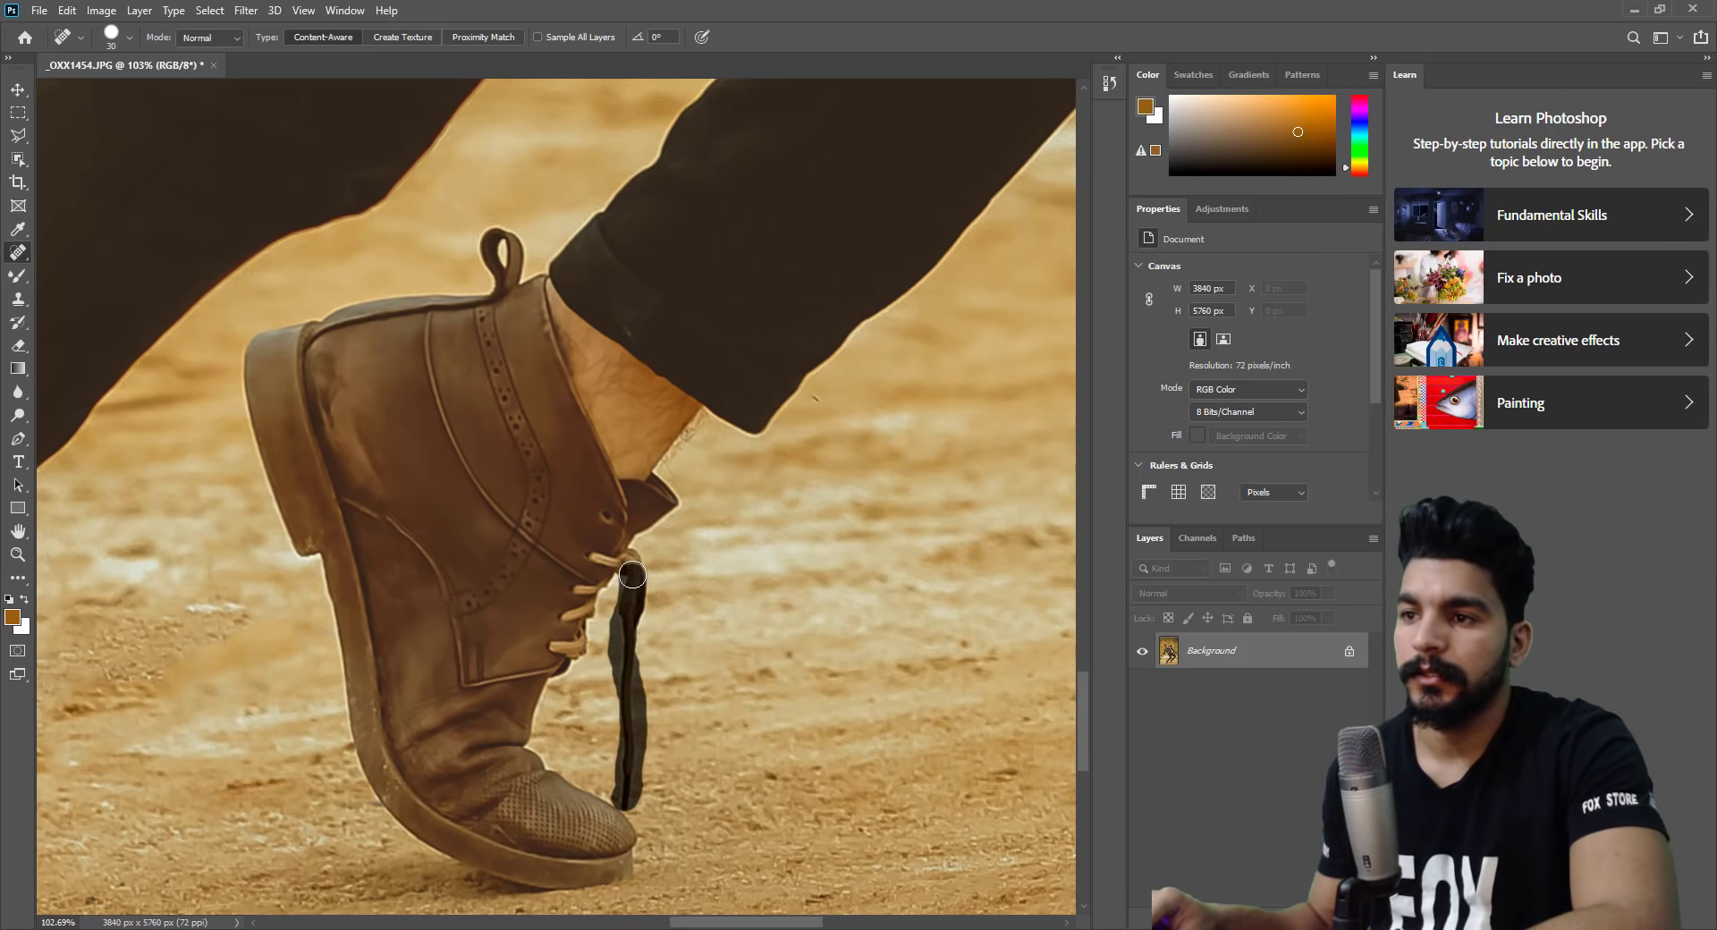
{"action": "left_click_drag", "start_coordinate": [633, 575], "coordinate": [633, 568]}
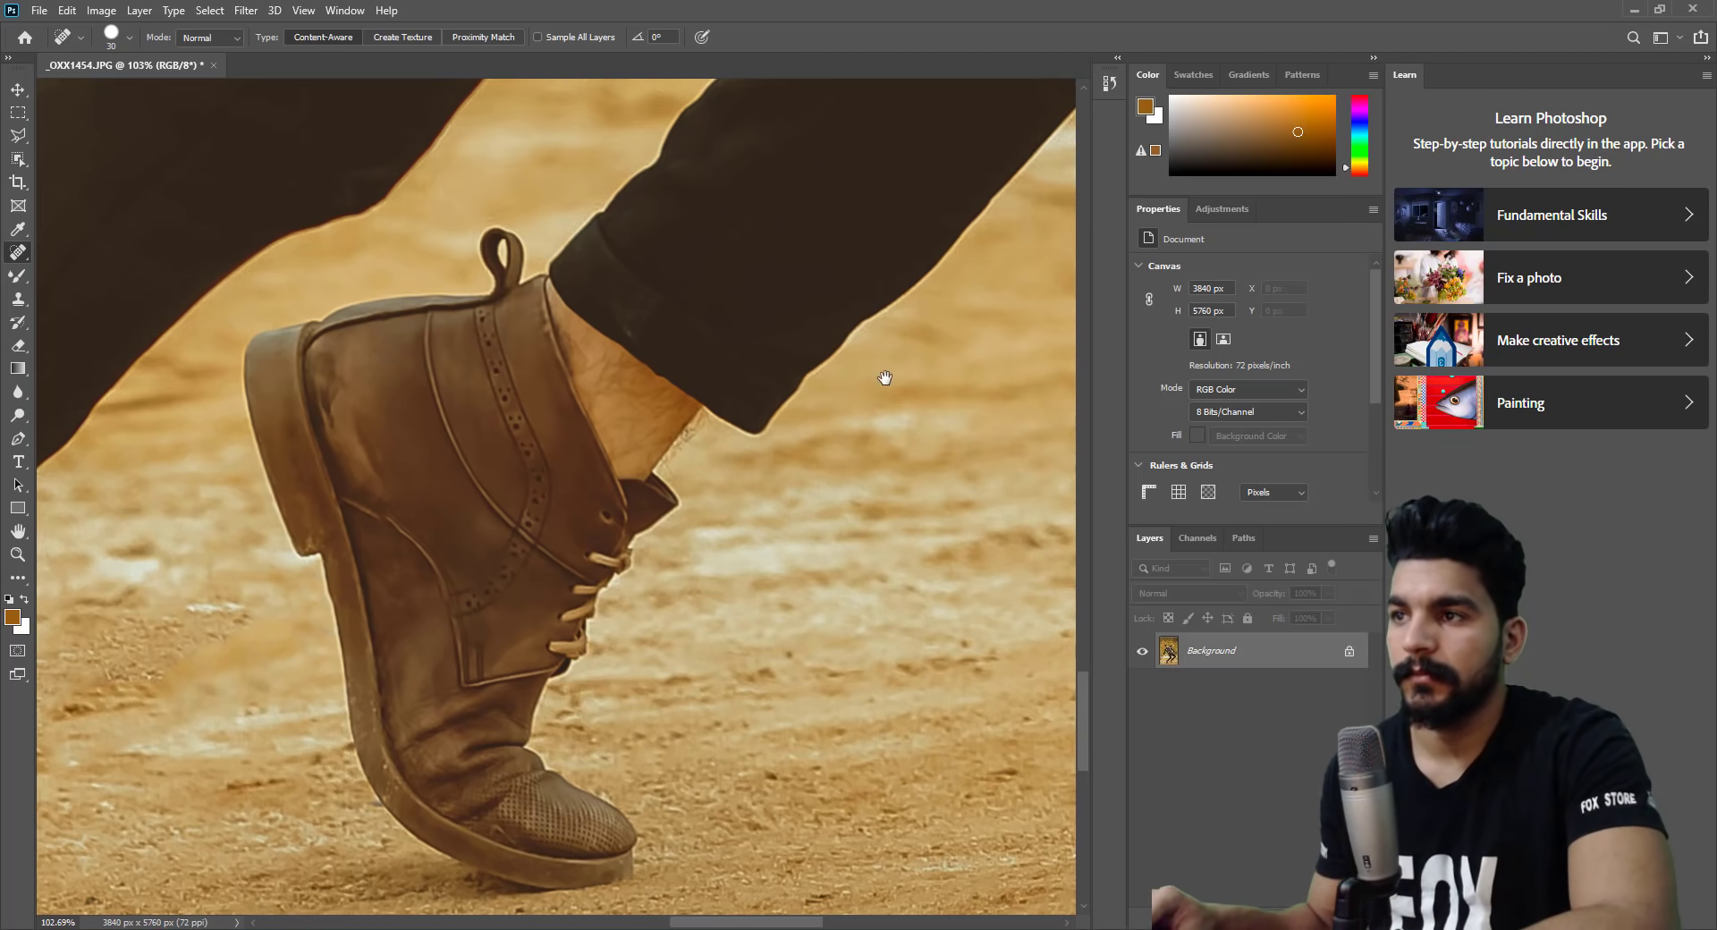
Fit the whole photo on screen, zoom to the upper body, and head for Filter > Liquify.
{"action": "left_click_drag", "start_coordinate": [541, 583], "coordinate": [880, 386]}
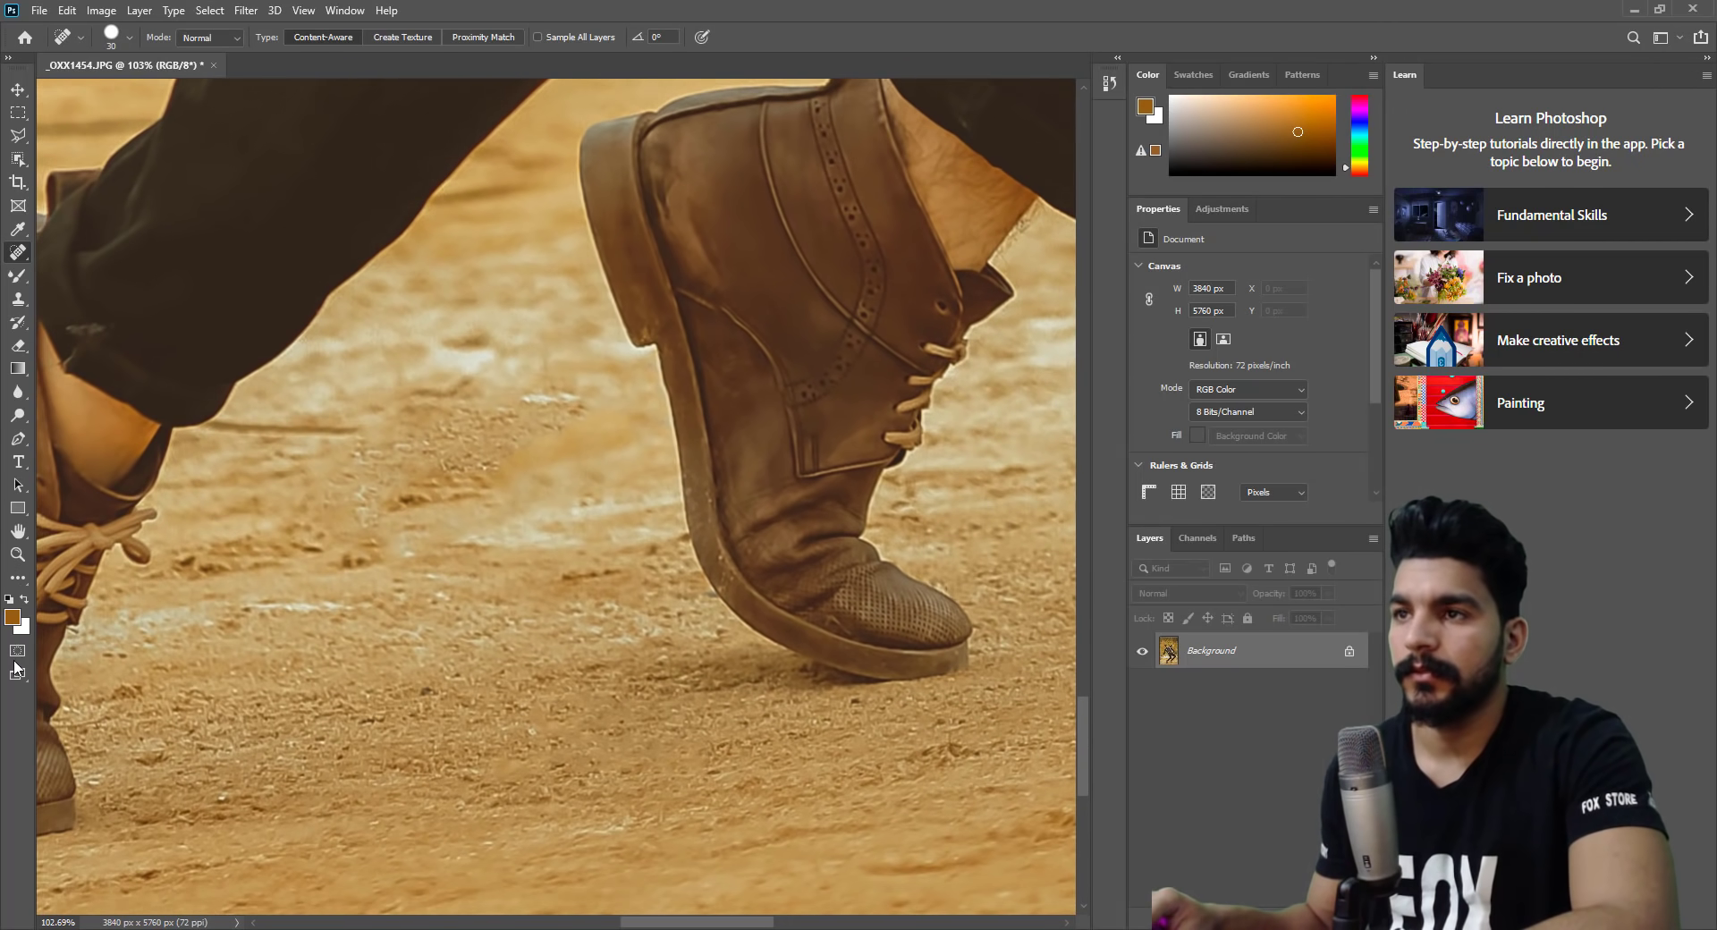
{"action": "left_click", "coordinate": [17, 555]}
{"action": "right_click", "coordinate": [637, 641]}
{"action": "left_click", "coordinate": [662, 653]}
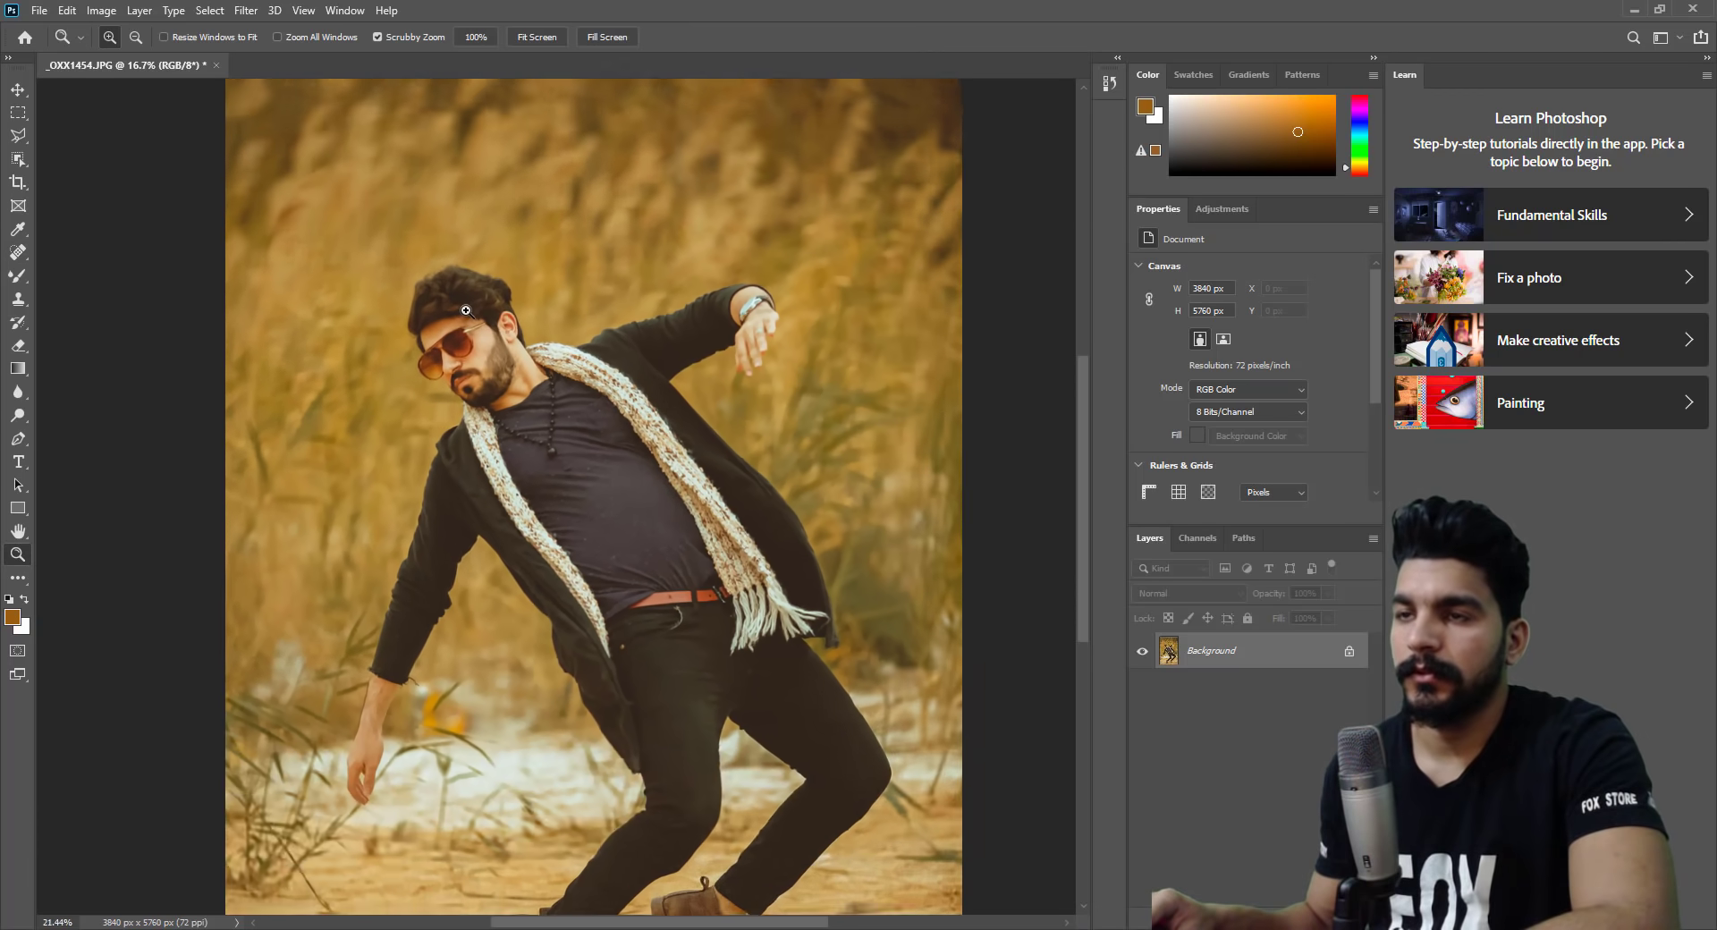
{"action": "left_click_drag", "start_coordinate": [444, 426], "coordinate": [472, 311]}
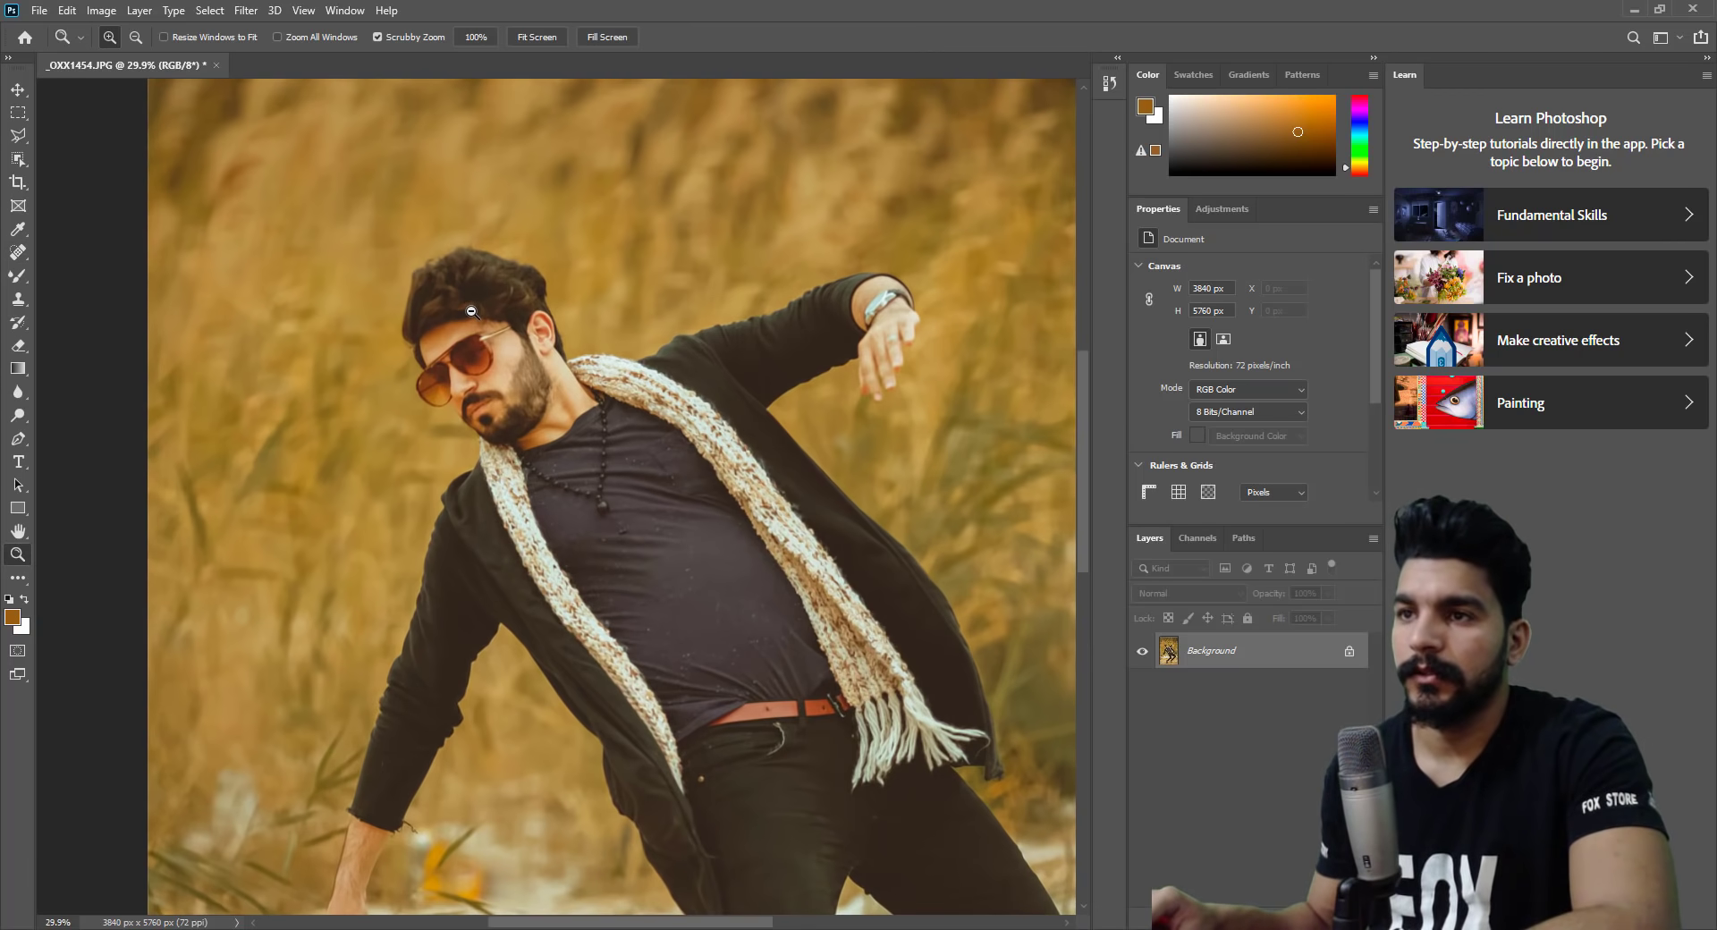
{"action": "left_click", "coordinate": [246, 10]}
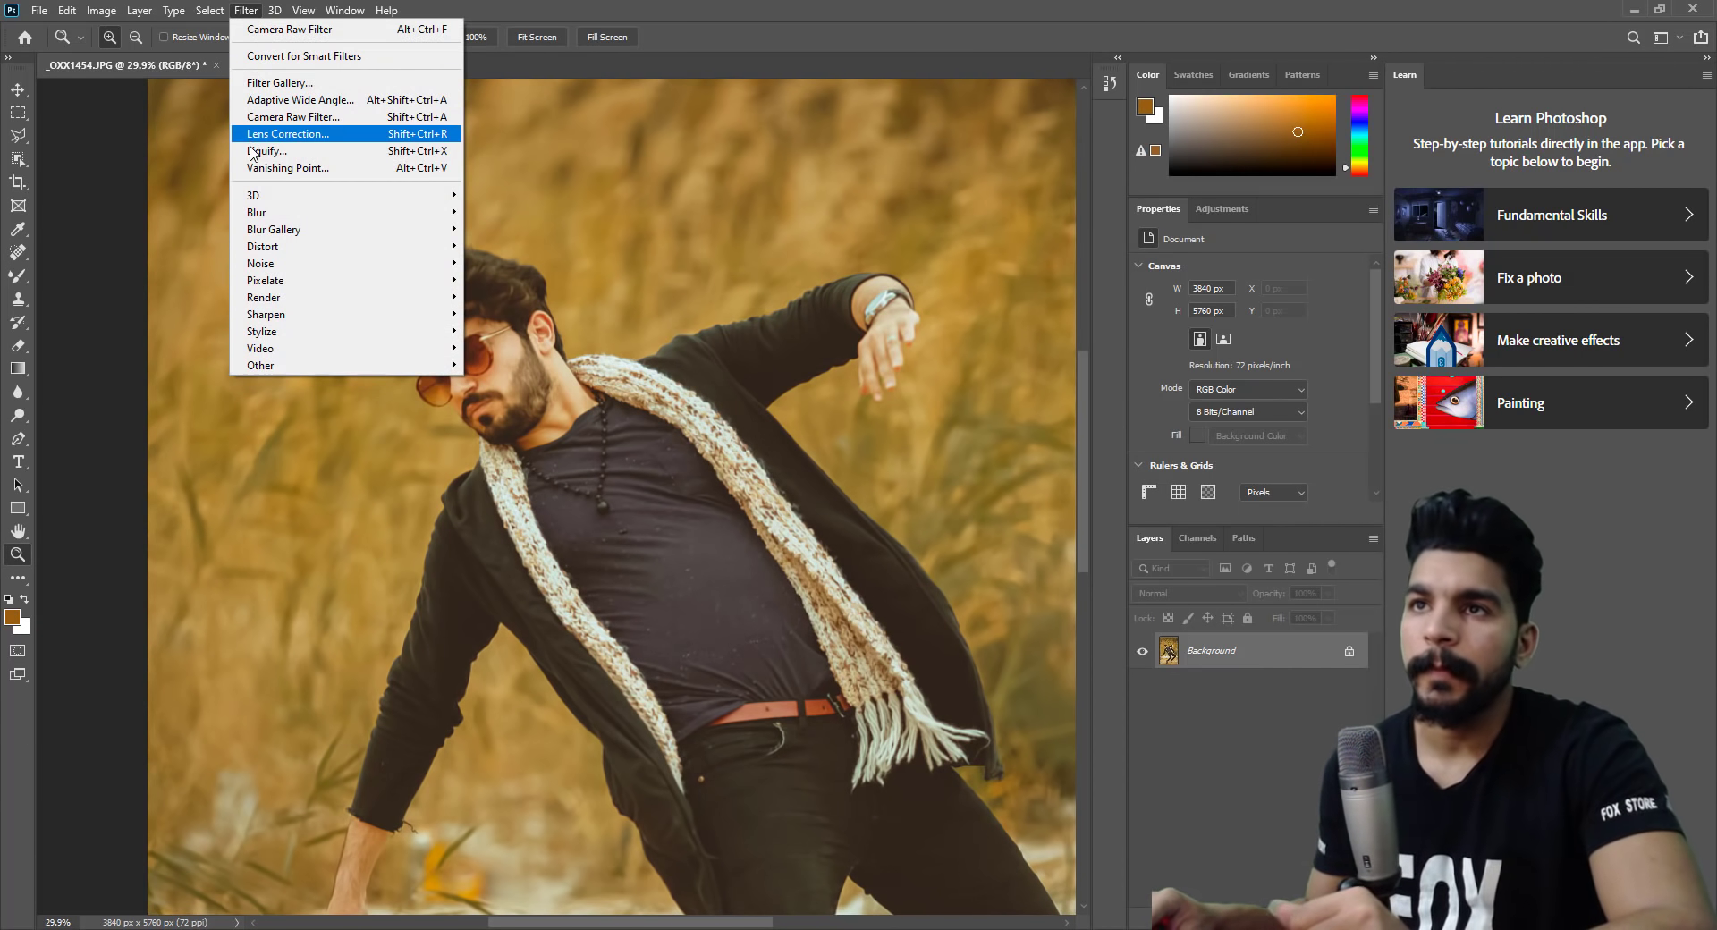
{"action": "key", "text": "Escape"}
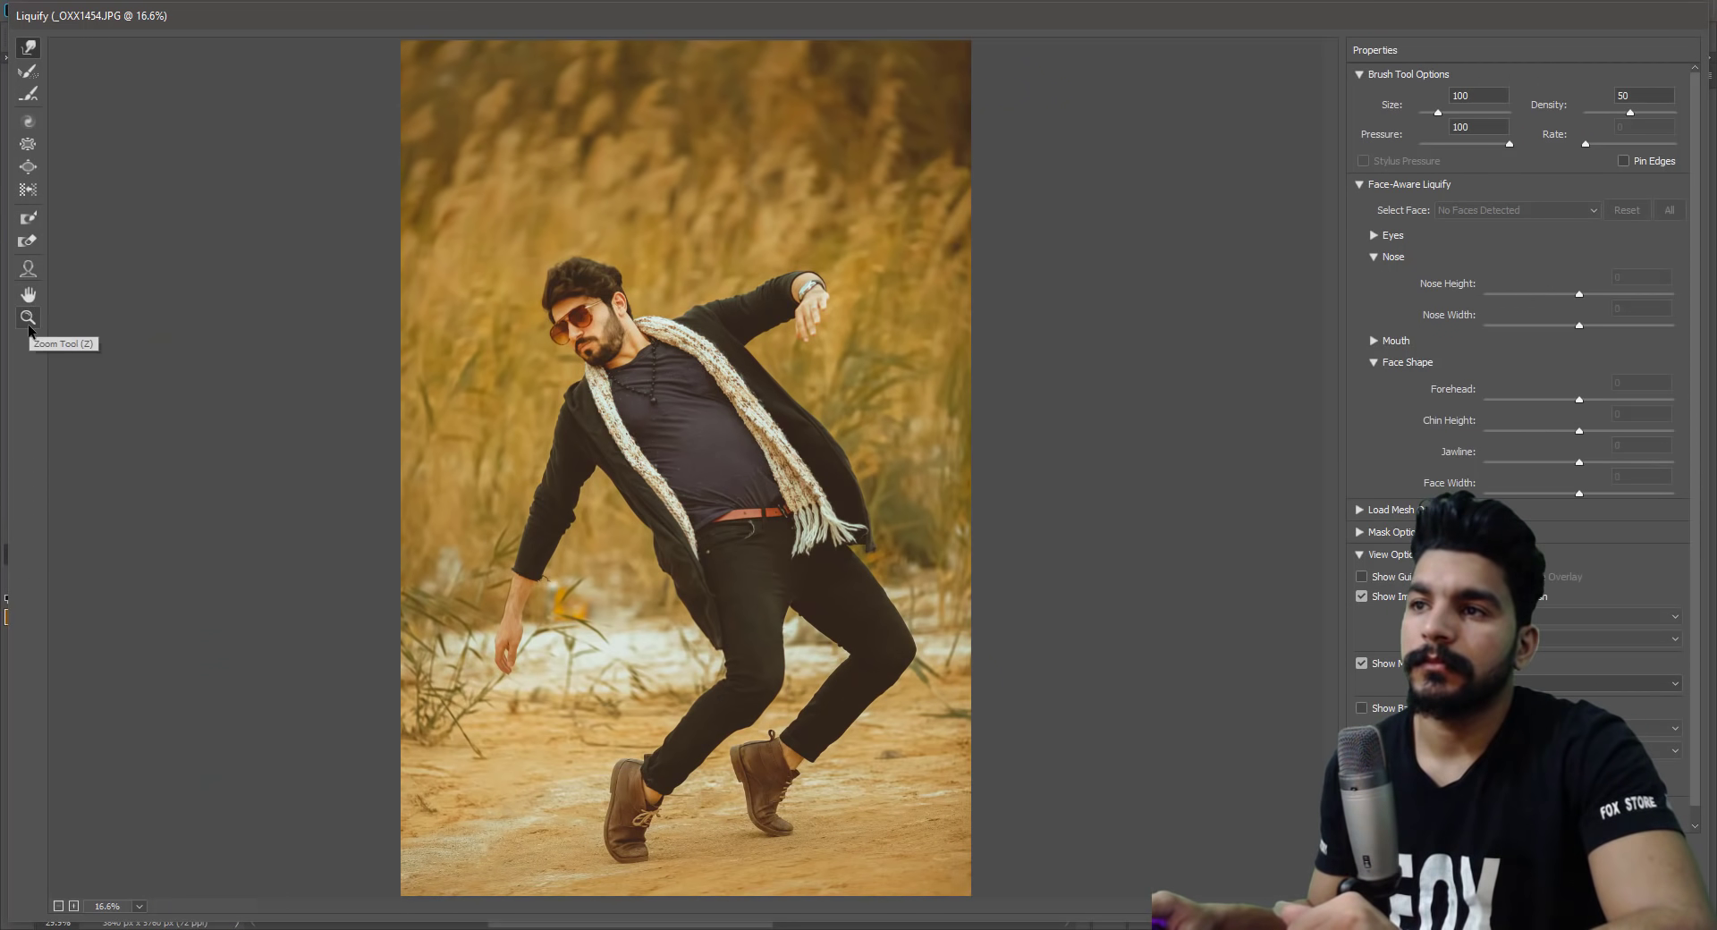
Zoom the Liquify preview to 100% and frame the man's head.
{"action": "left_click", "coordinate": [28, 317]}
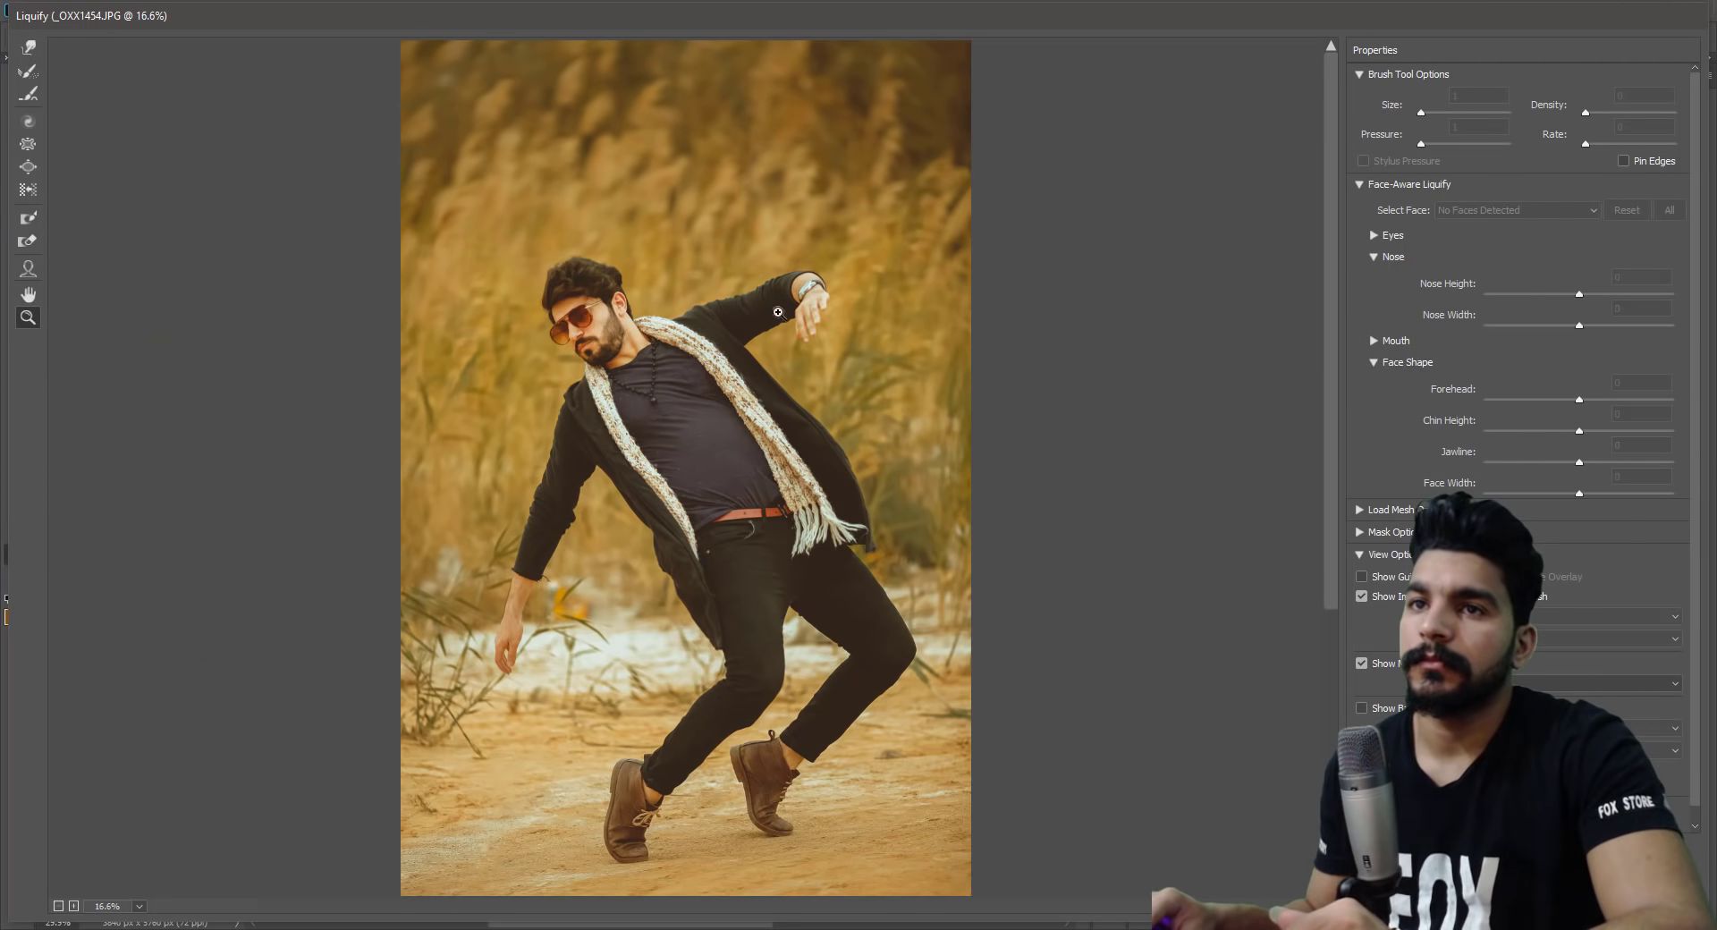
{"action": "left_click", "coordinate": [536, 510]}
{"action": "left_click_drag", "start_coordinate": [527, 501], "coordinate": [542, 512]}
{"action": "left_click", "coordinate": [138, 906]}
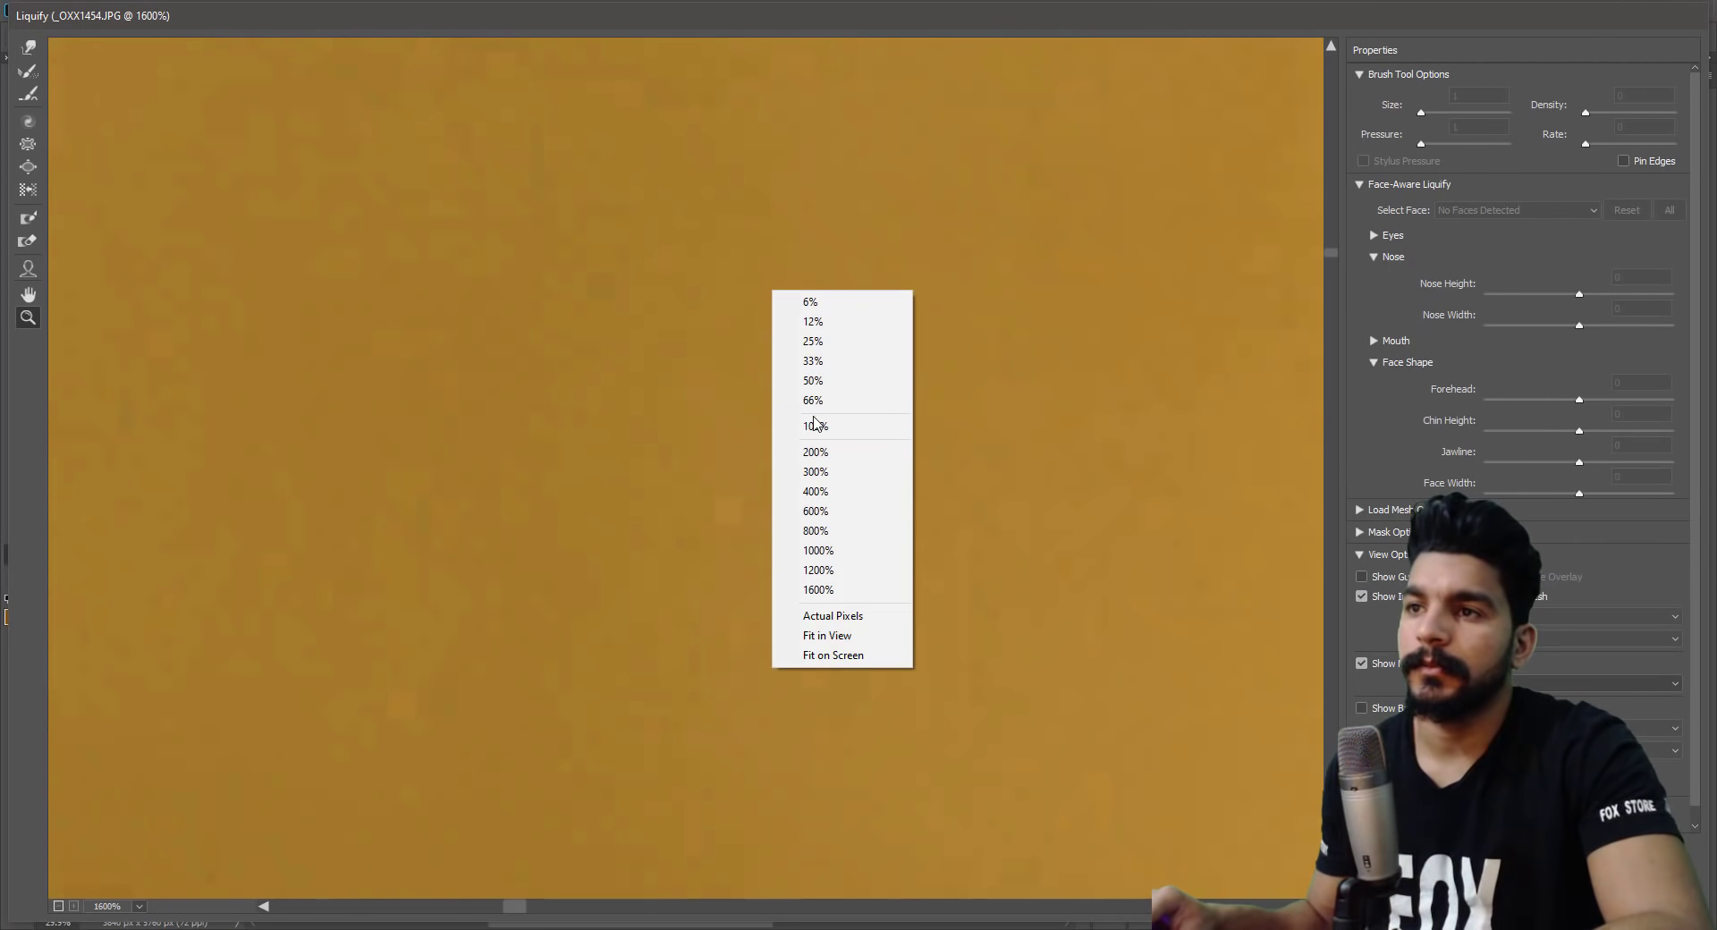
{"action": "left_click", "coordinate": [819, 427]}
{"action": "left_click_drag", "start_coordinate": [554, 264], "coordinate": [544, 248]}
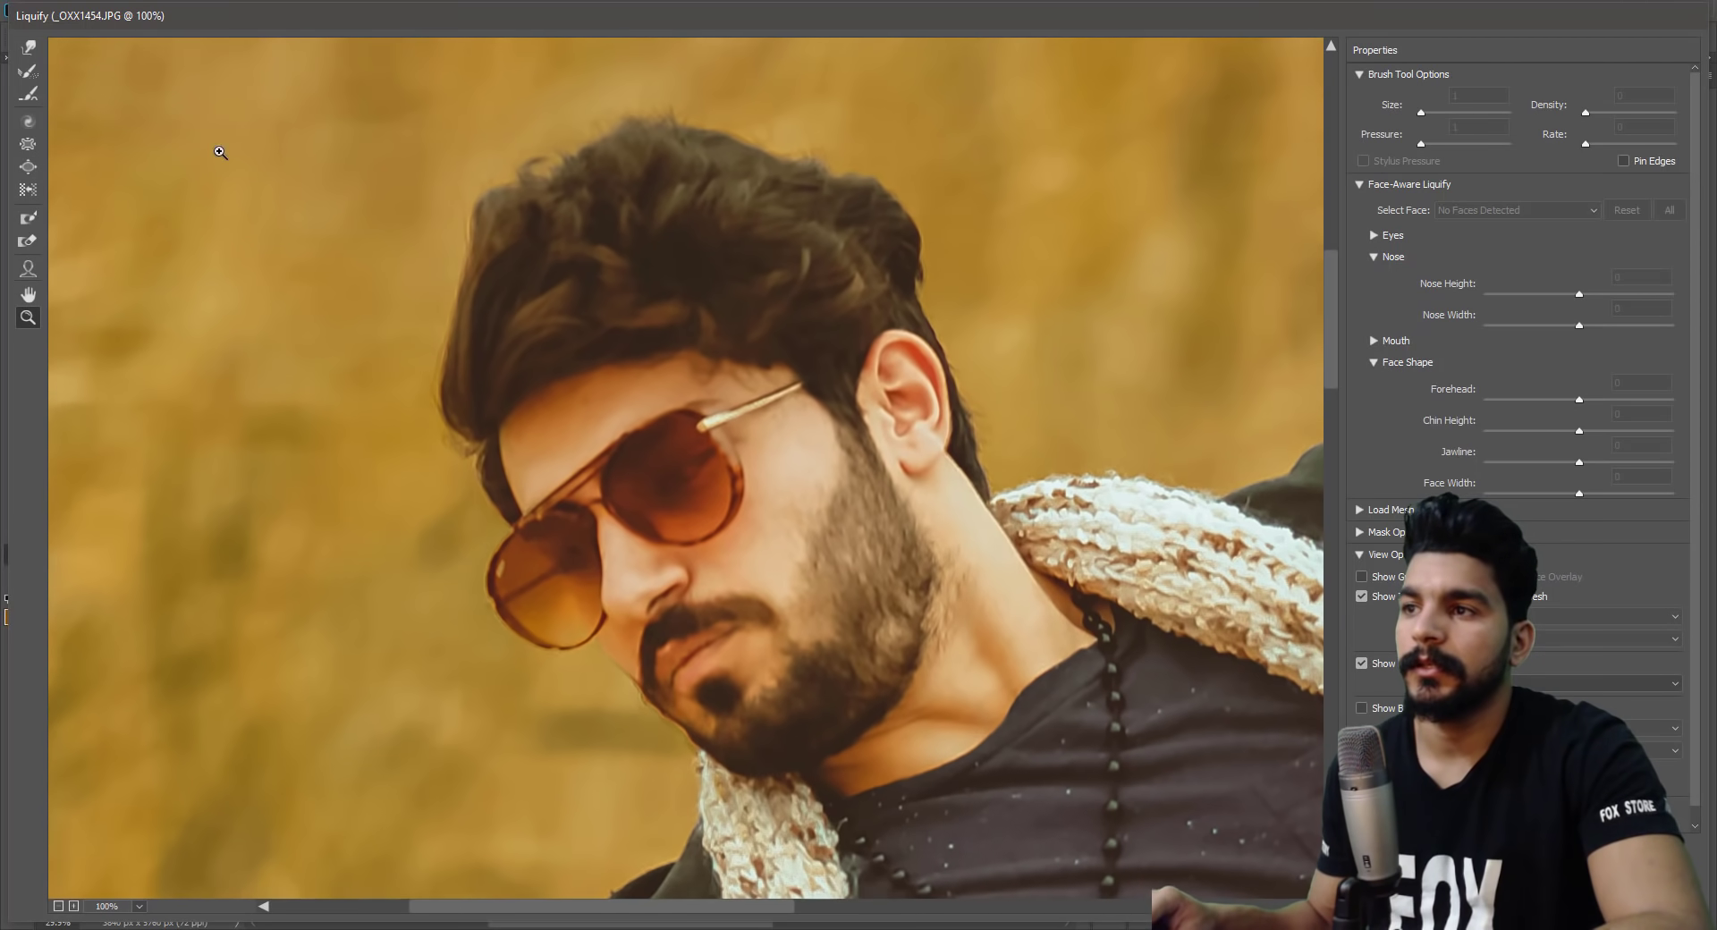
Push the left hair edge outward with a Forward Warp brush of about 200.
{"action": "left_click", "coordinate": [40, 48]}
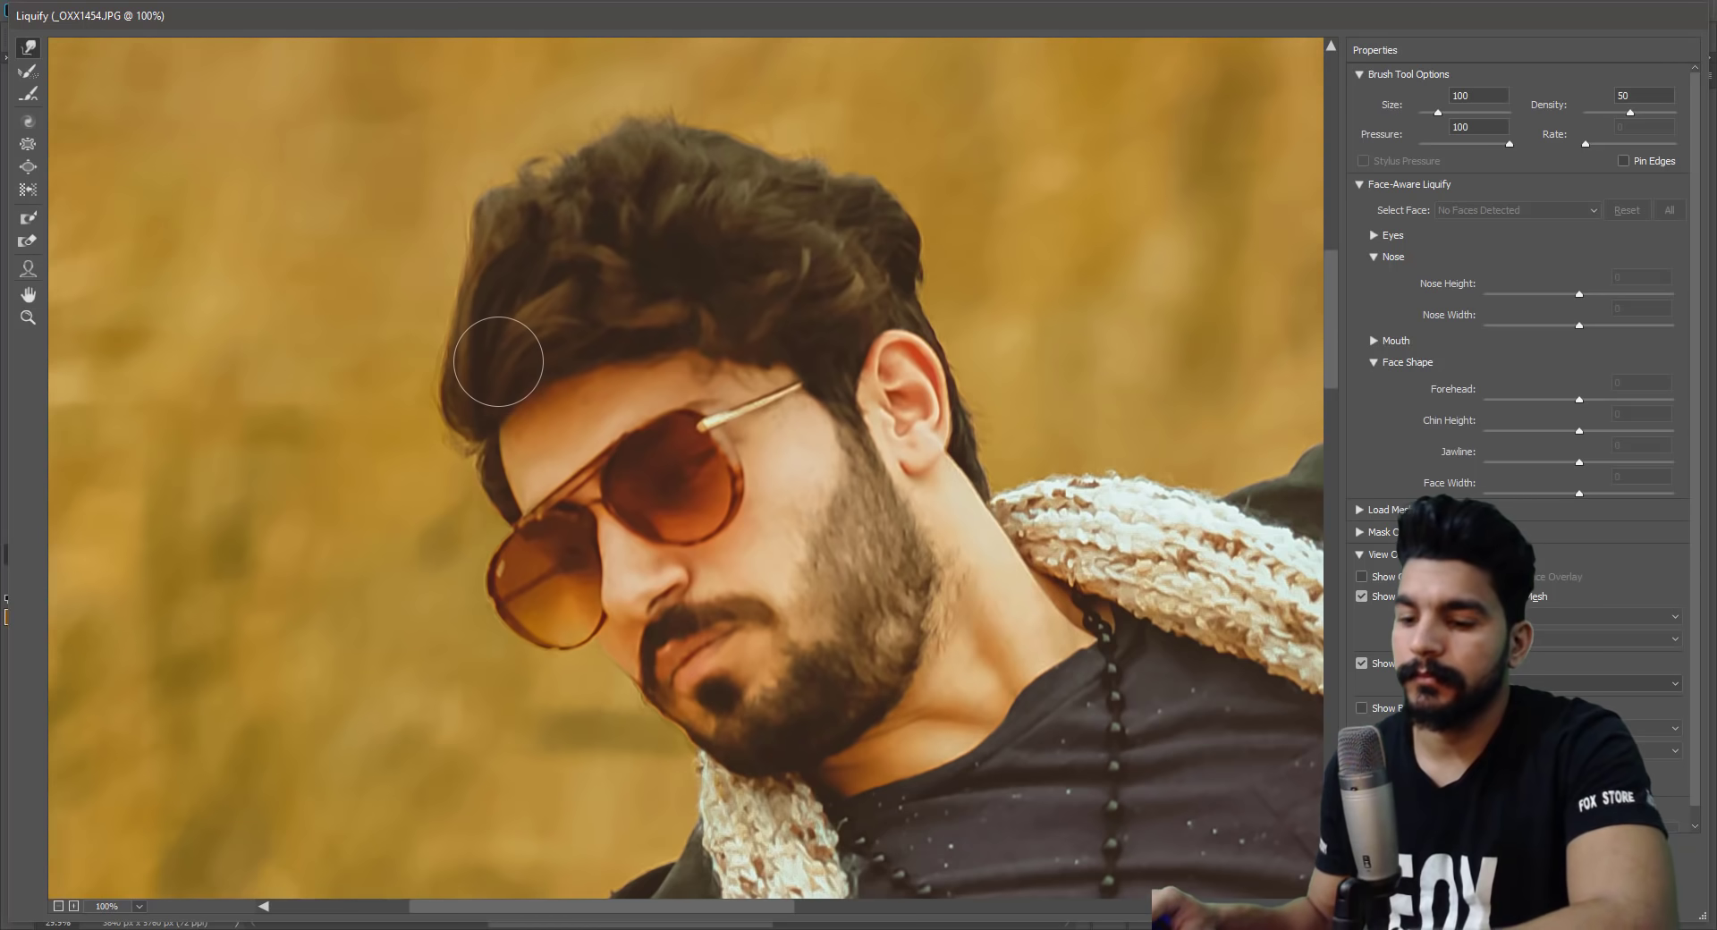
{"action": "key", "text": "bracketright"}
{"action": "key", "text": "bracketright"}
{"action": "key", "text": "bracketright"}
{"action": "key", "text": "bracketright"}
{"action": "key", "text": "bracketright"}
{"action": "key", "text": "bracketright"}
{"action": "left_click_drag", "start_coordinate": [456, 299], "coordinate": [429, 287]}
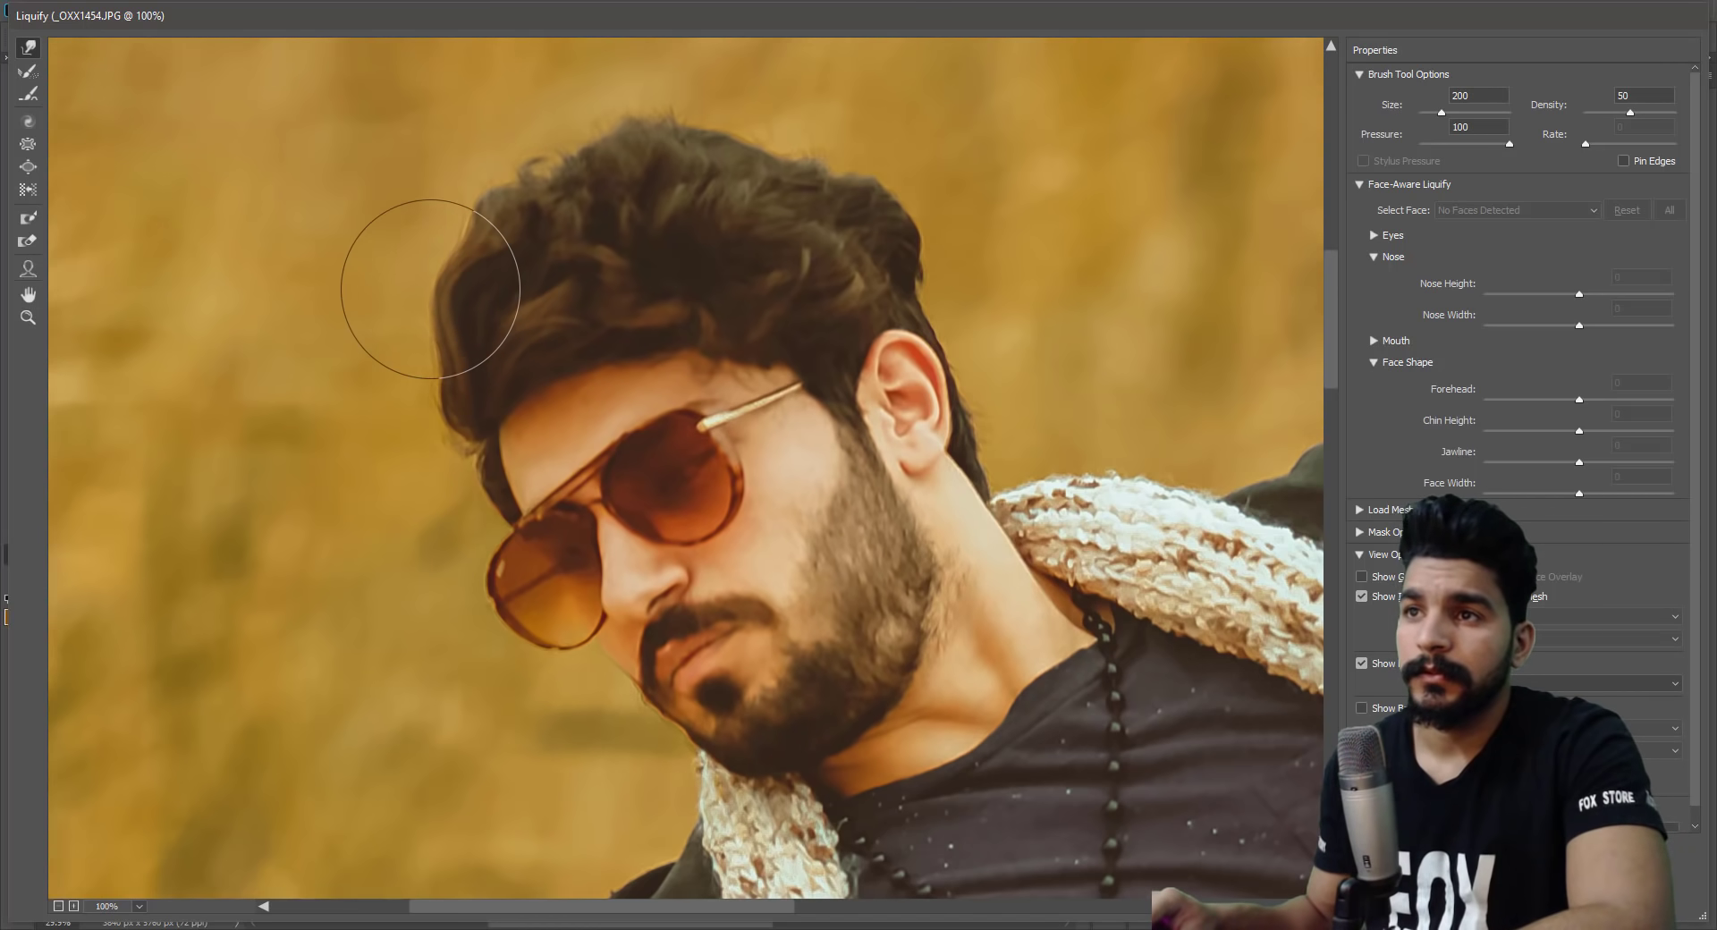
{"action": "key", "text": "bracketleft"}
{"action": "key", "text": "bracketleft"}
{"action": "key", "text": "bracketleft"}
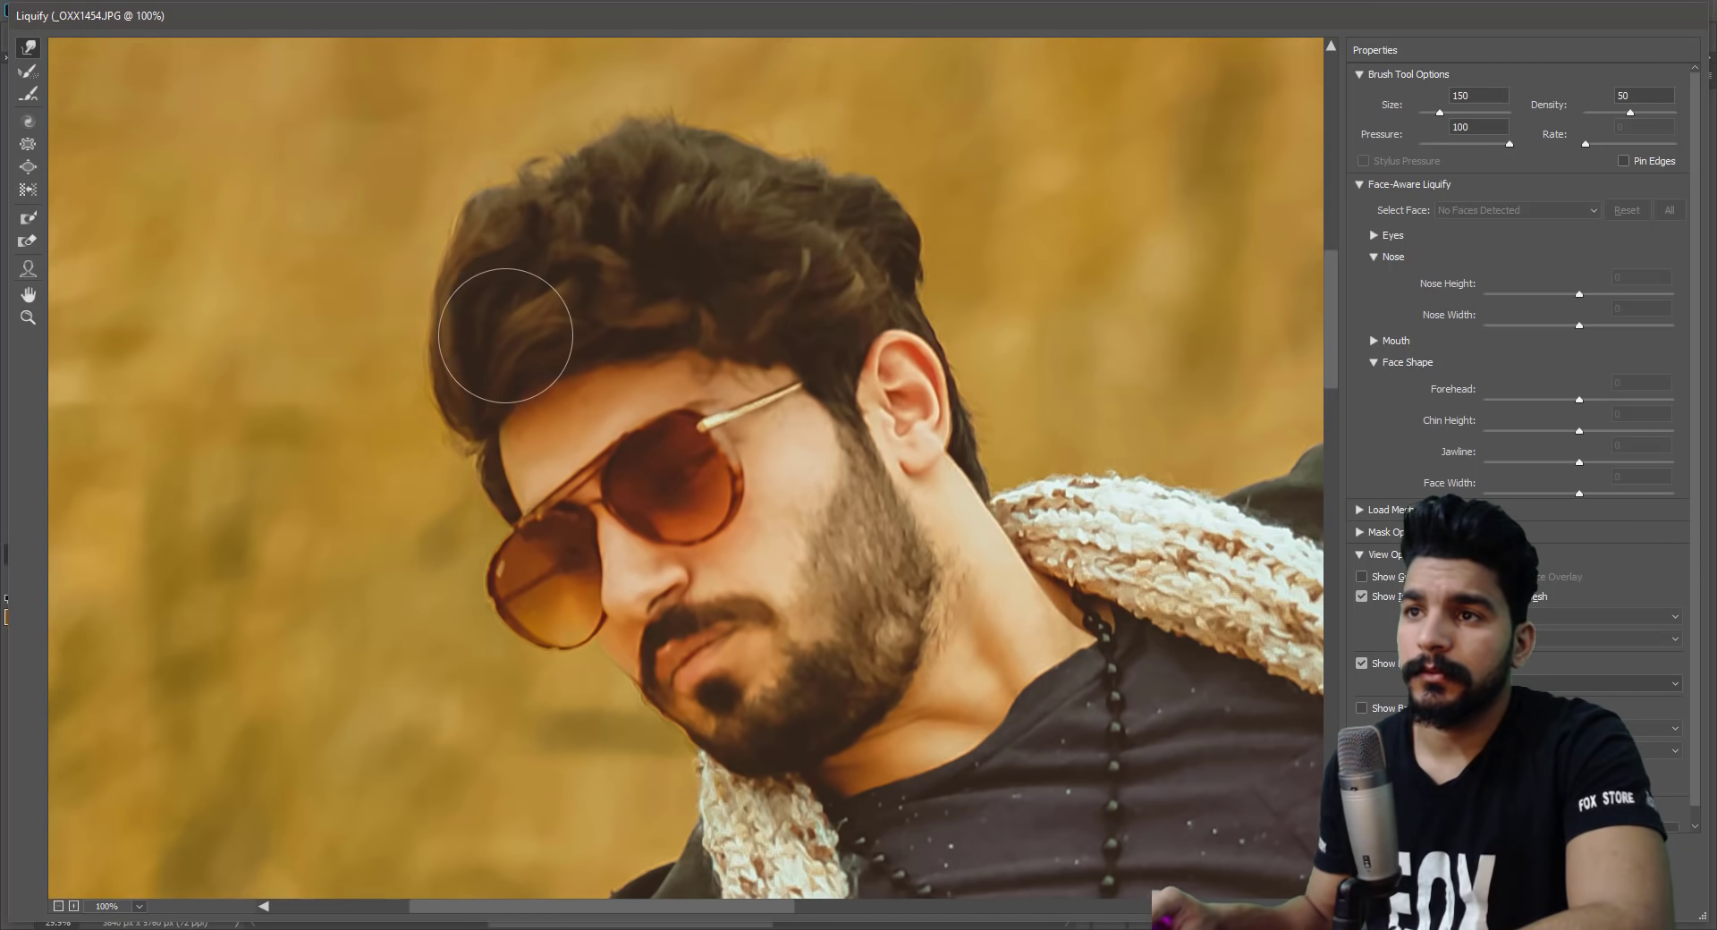
{"action": "key", "text": "bracketright"}
{"action": "key", "text": "bracketright"}
{"action": "key", "text": "bracketright"}
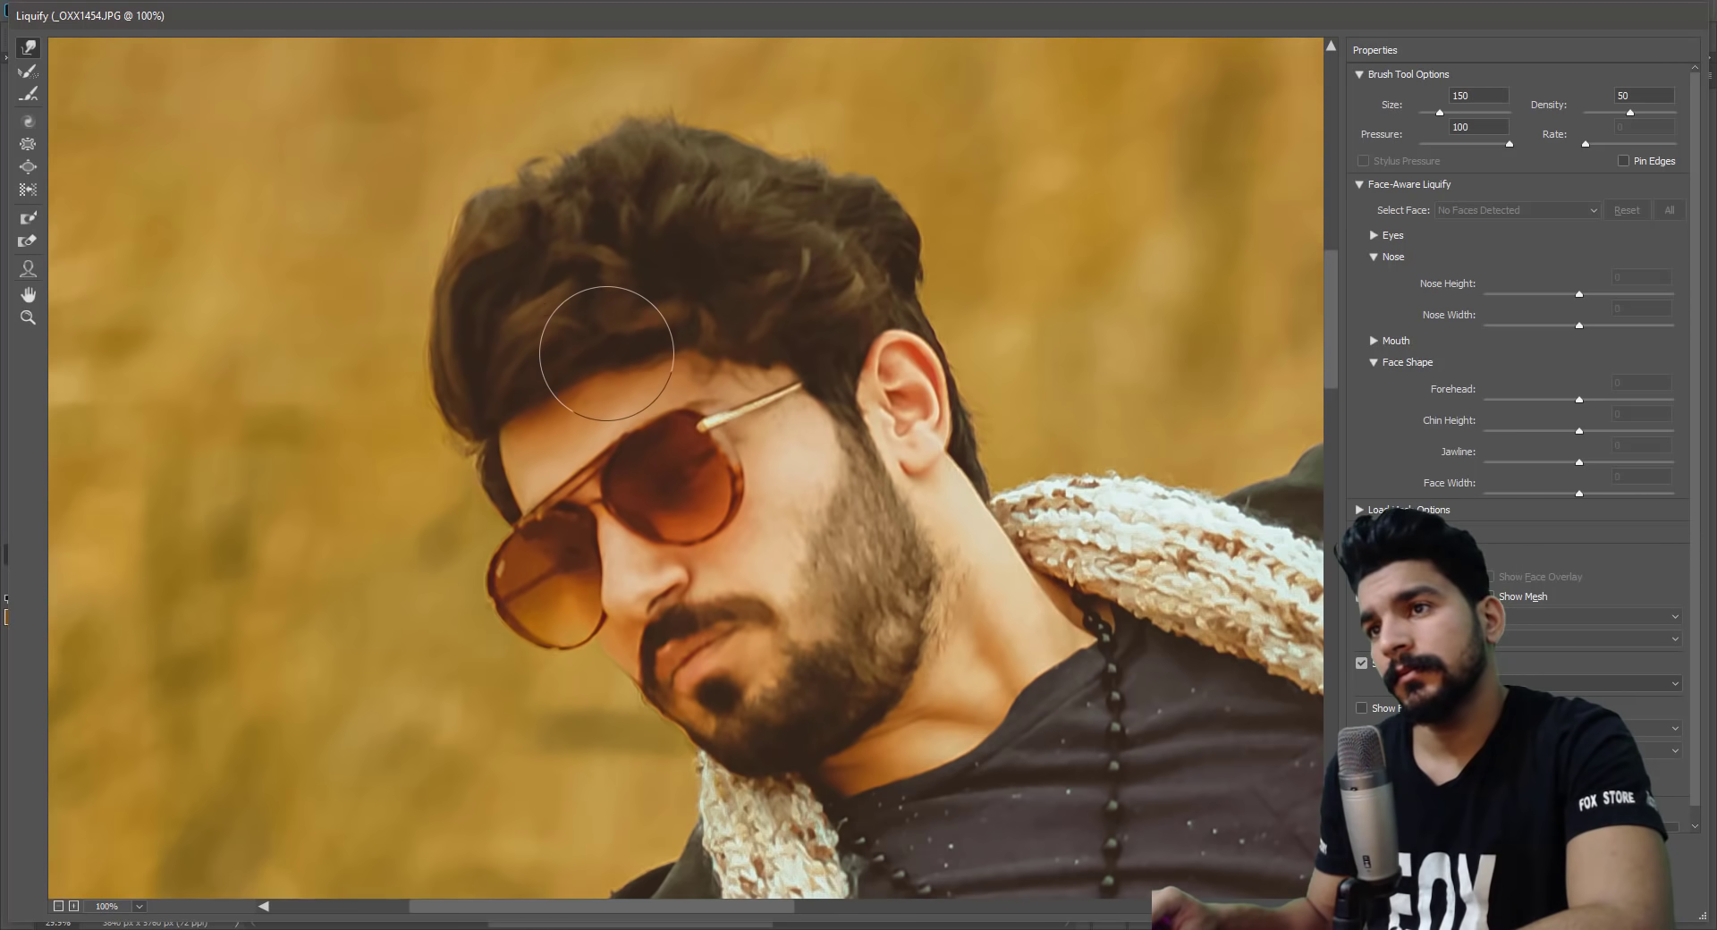
{"action": "key", "text": "bracketright"}
{"action": "key", "text": "bracketleft"}
{"action": "key", "text": "bracketleft"}
{"action": "key", "text": "bracketleft"}
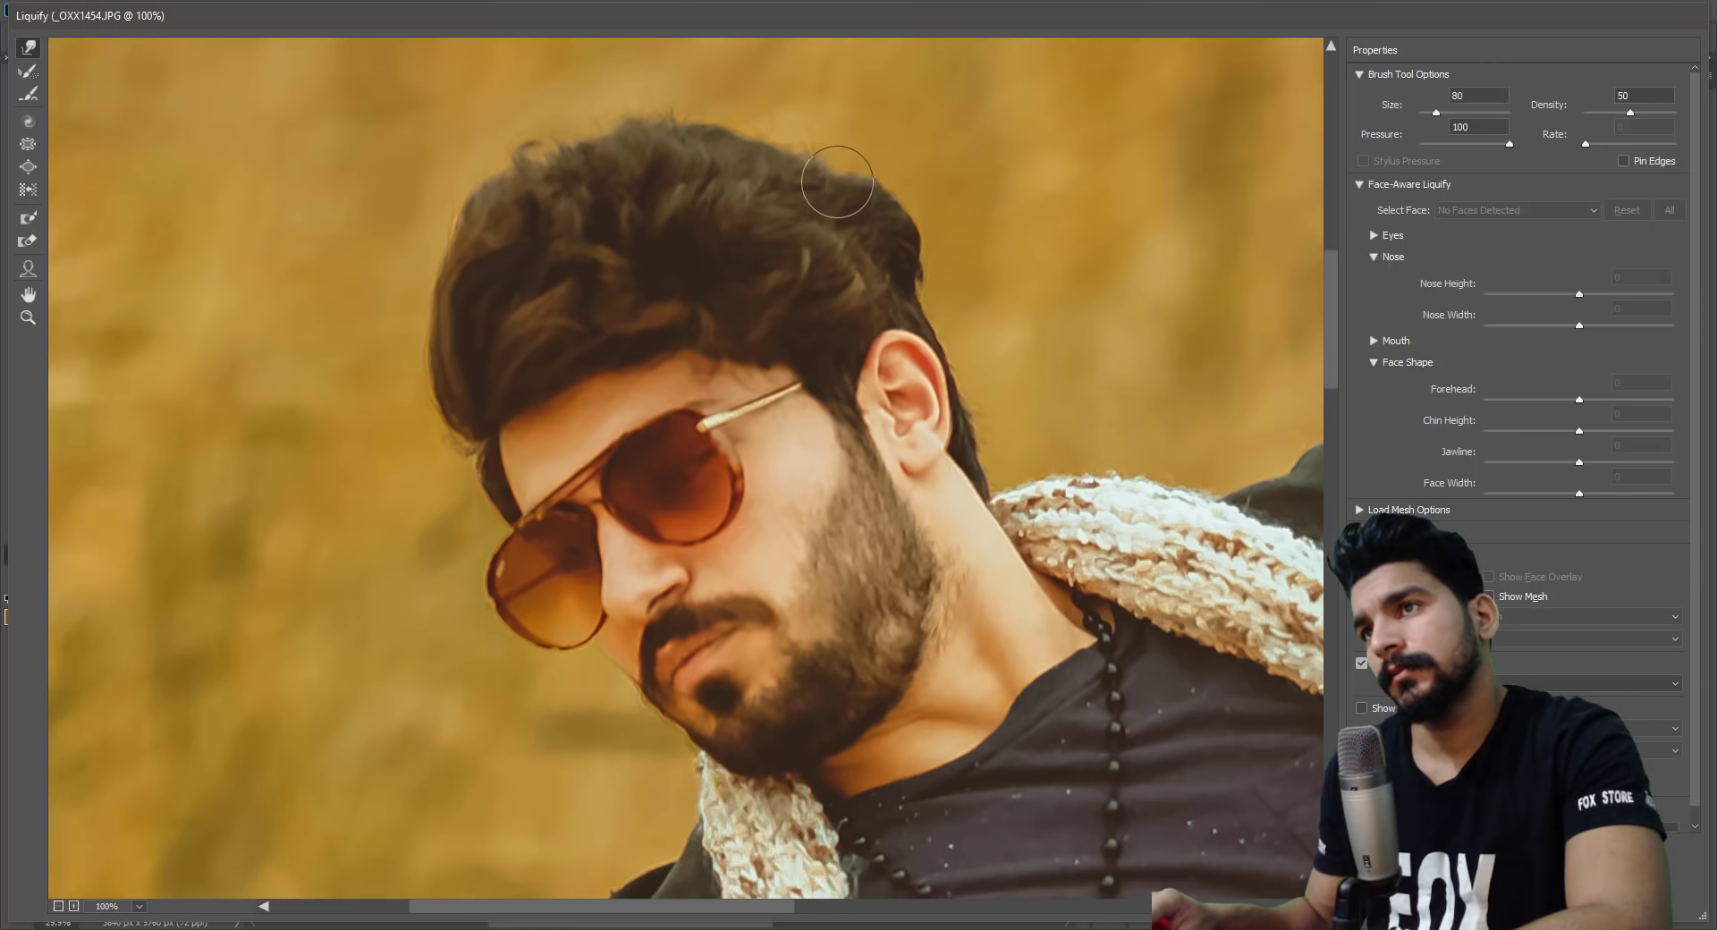
Reshape the left edge of the hair with a warp brush around 100, ending at size 80.
{"action": "key", "text": "bracketright"}
{"action": "key", "text": "bracketright"}
{"action": "key", "text": "bracketright"}
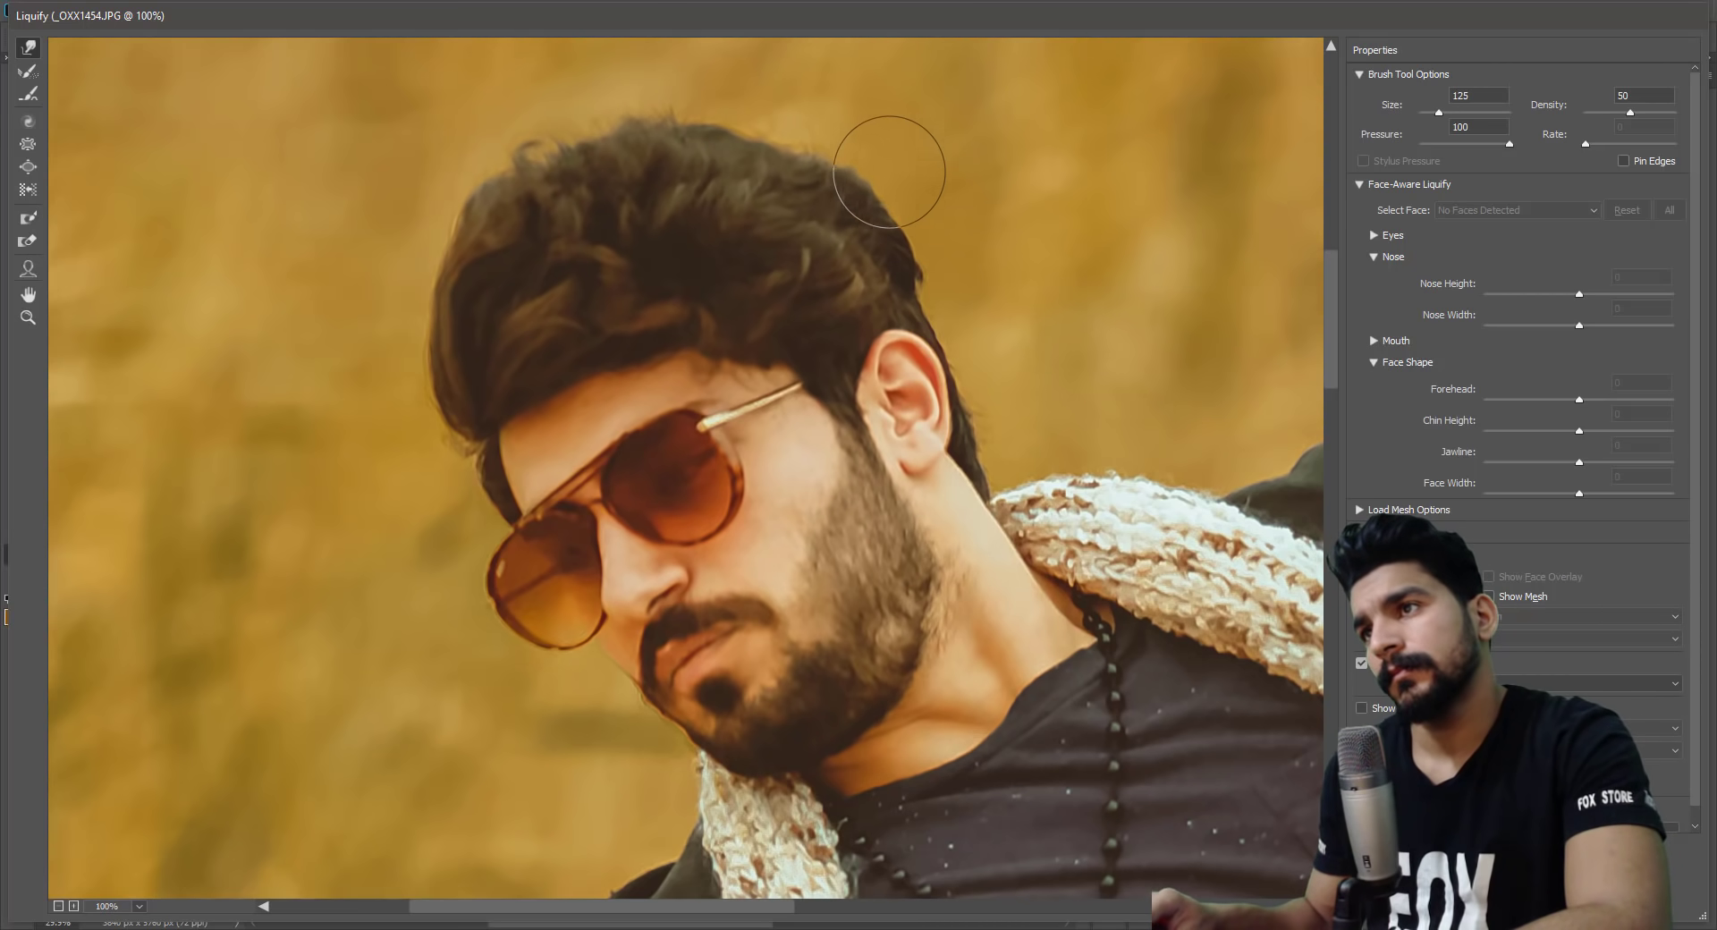
{"action": "key", "text": "bracketleft"}
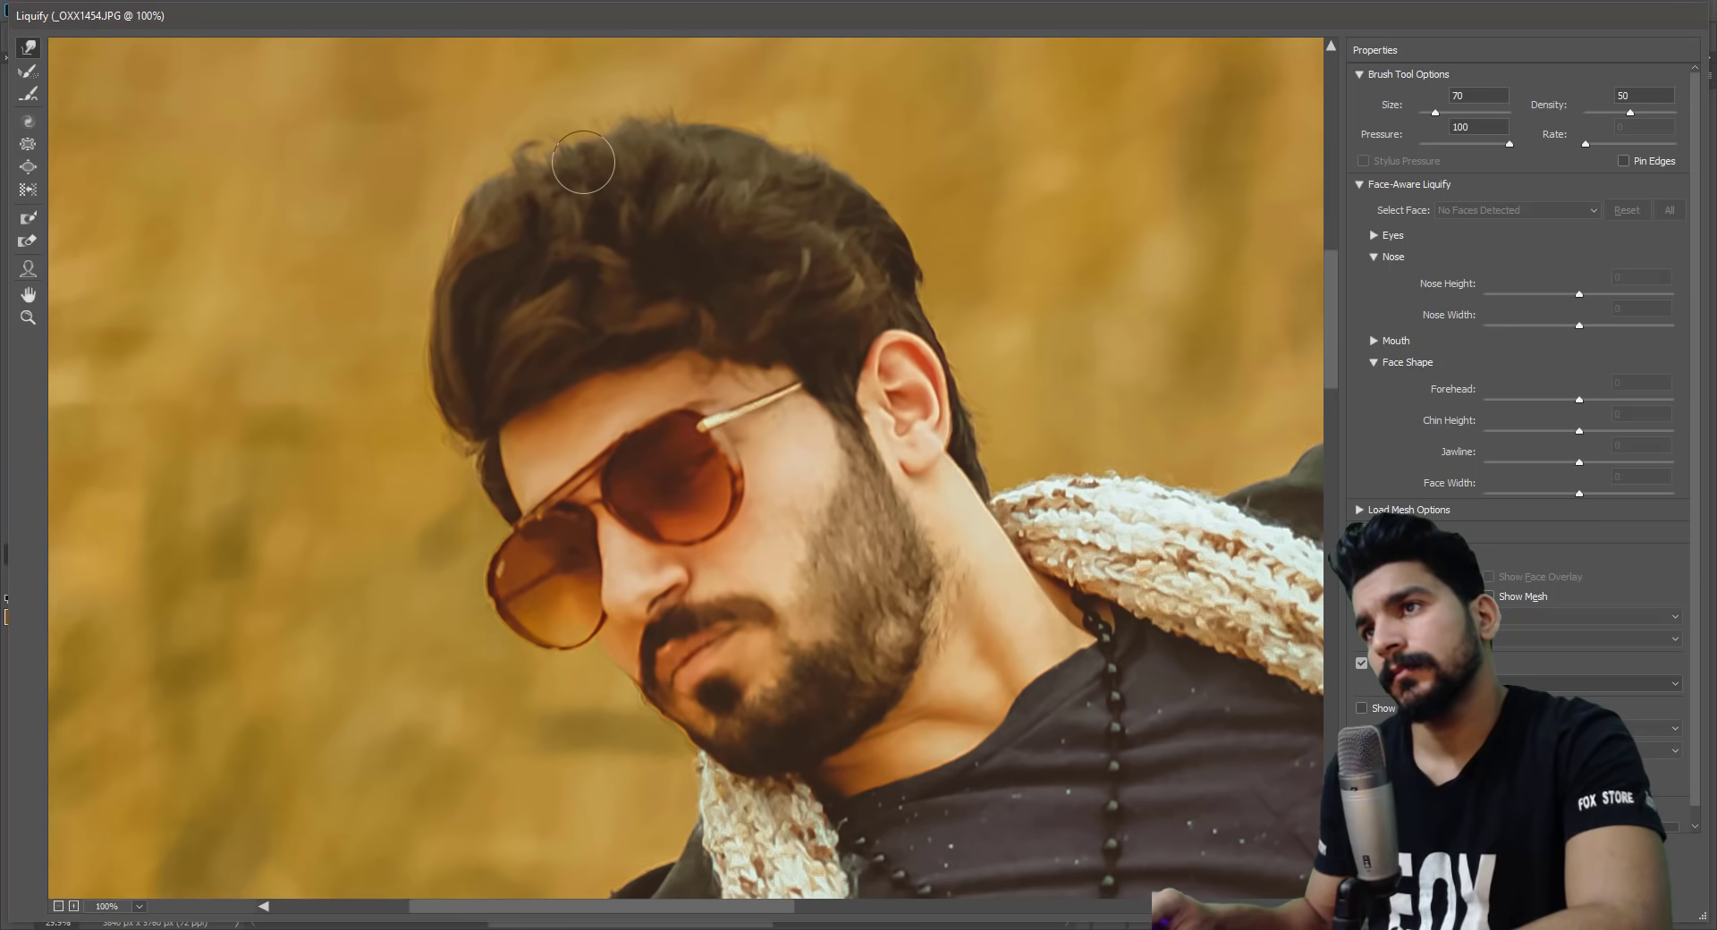
{"action": "key", "text": "bracketright"}
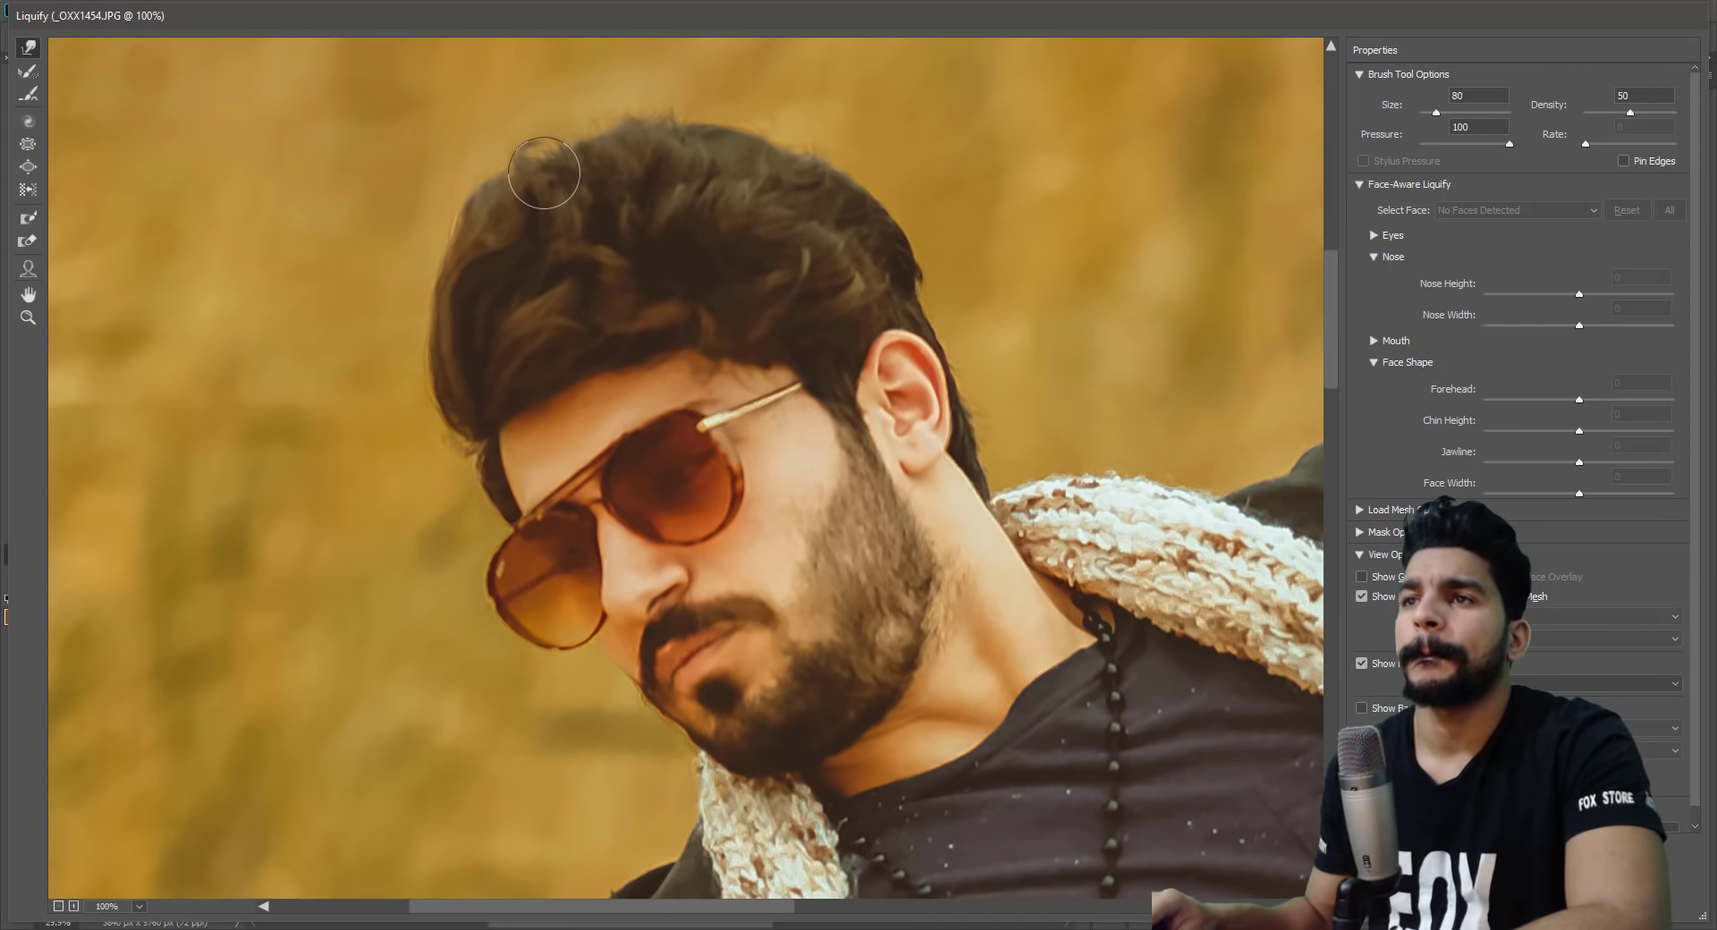
{"action": "scroll", "coordinate": [573, 331], "scroll_direction": "down", "scroll_amount": 2}
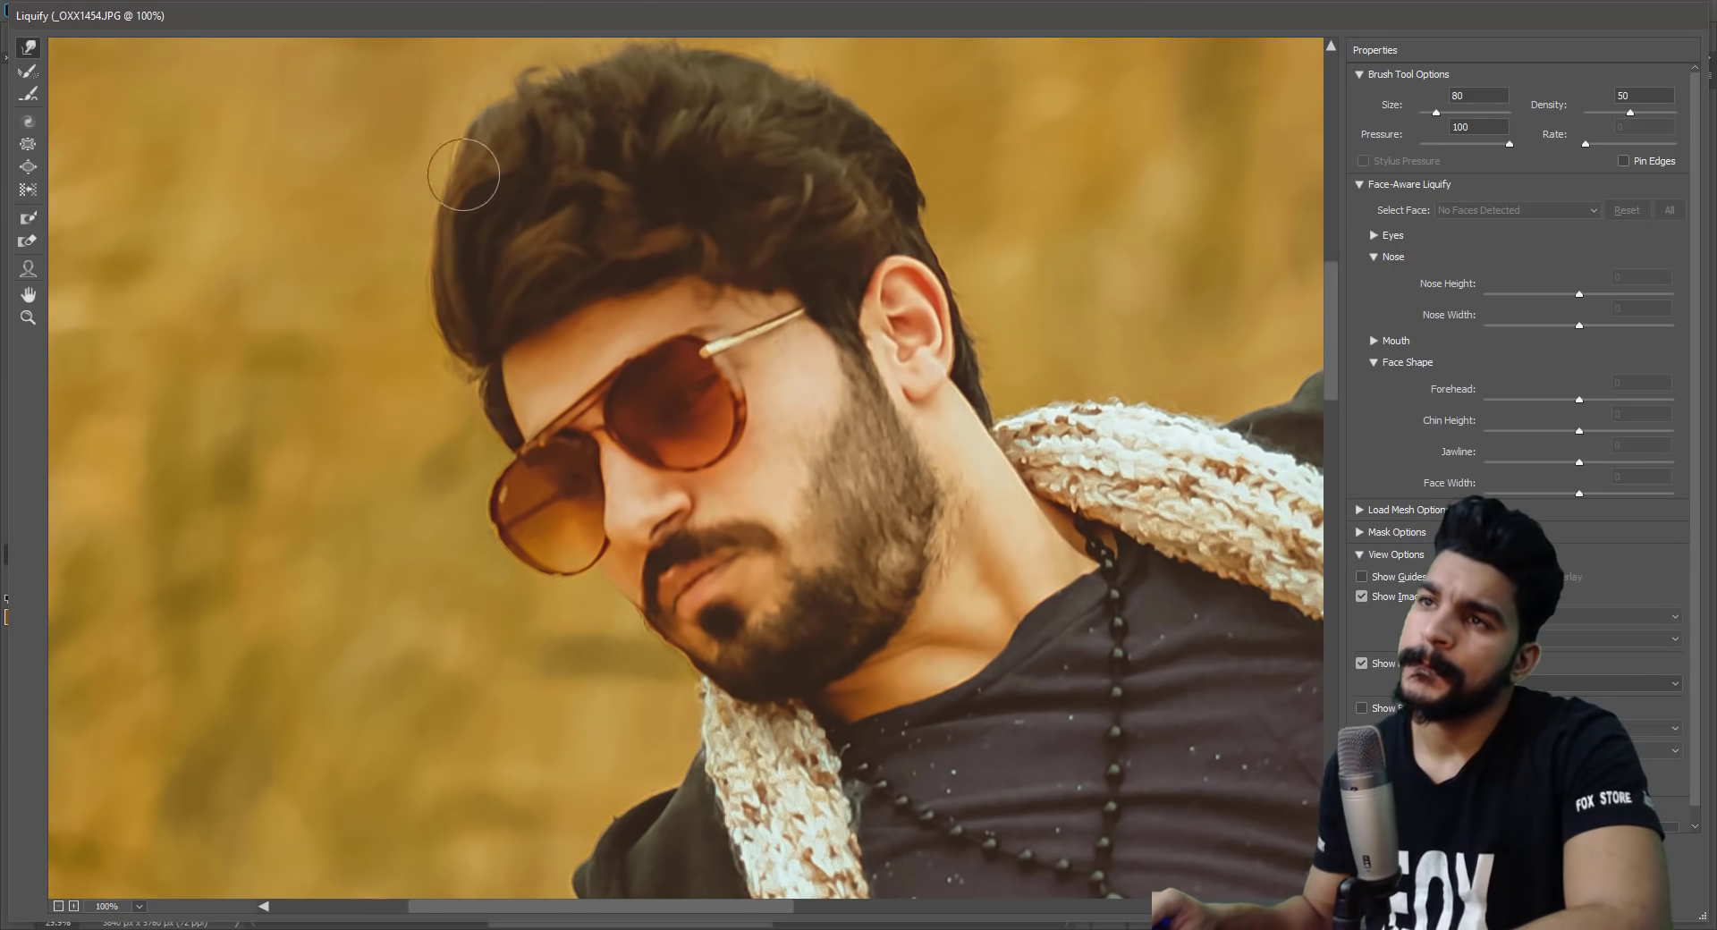
{"action": "key", "text": "bracketright"}
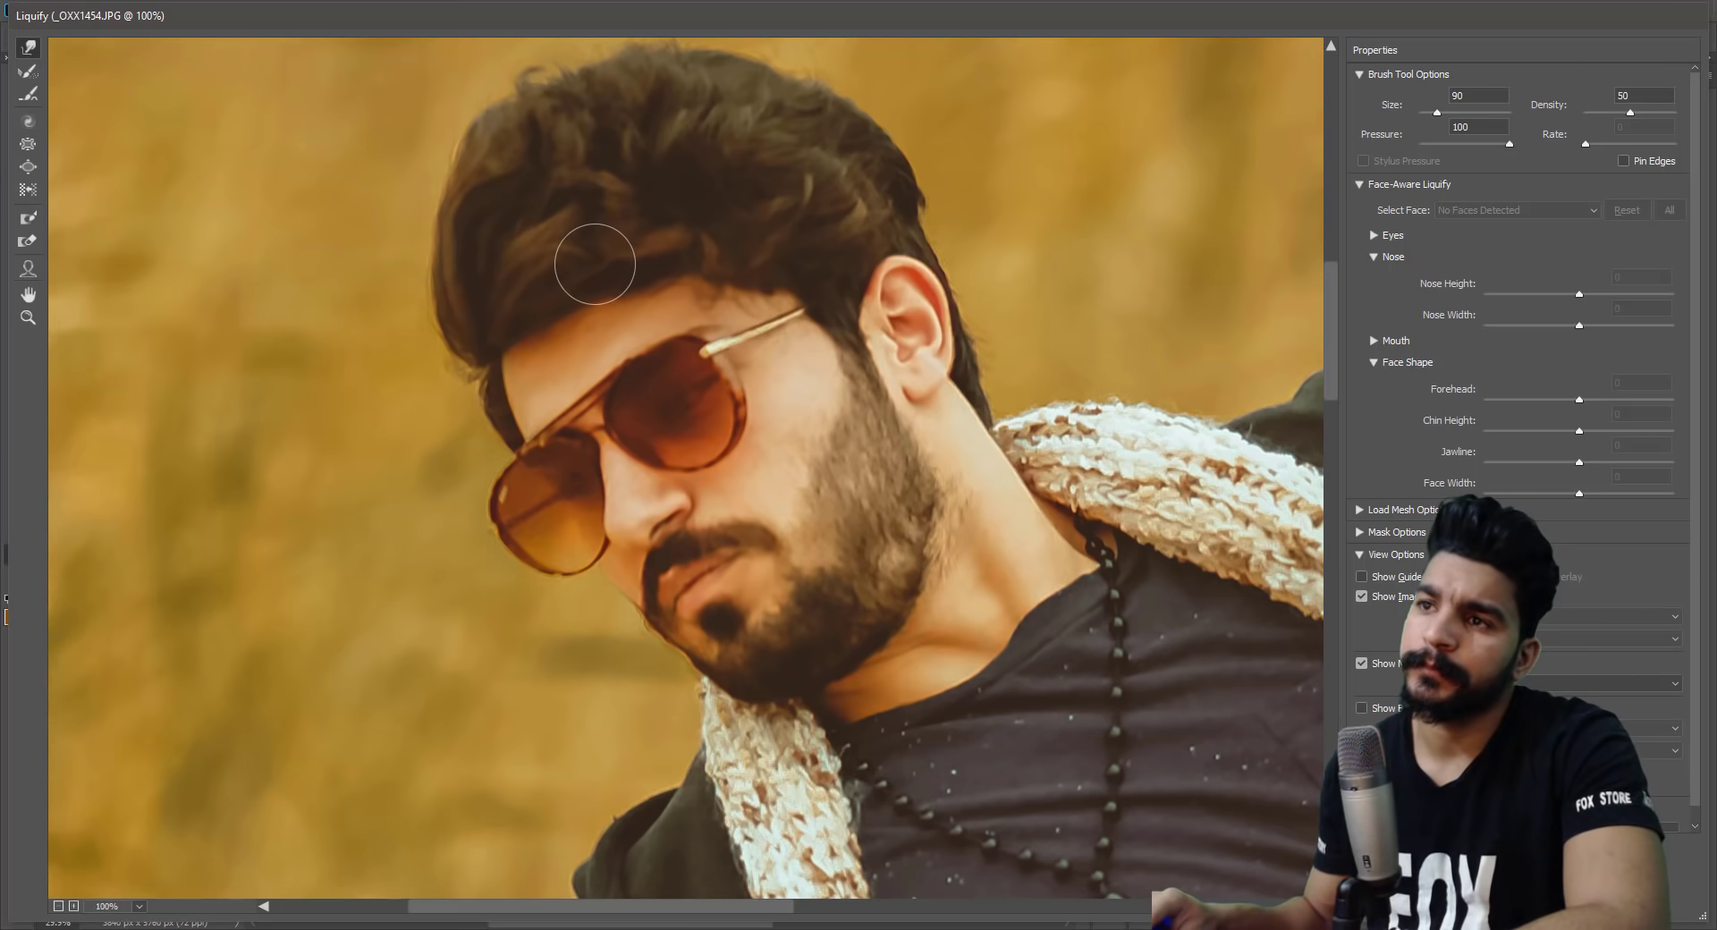
{"action": "key", "text": "bracketright"}
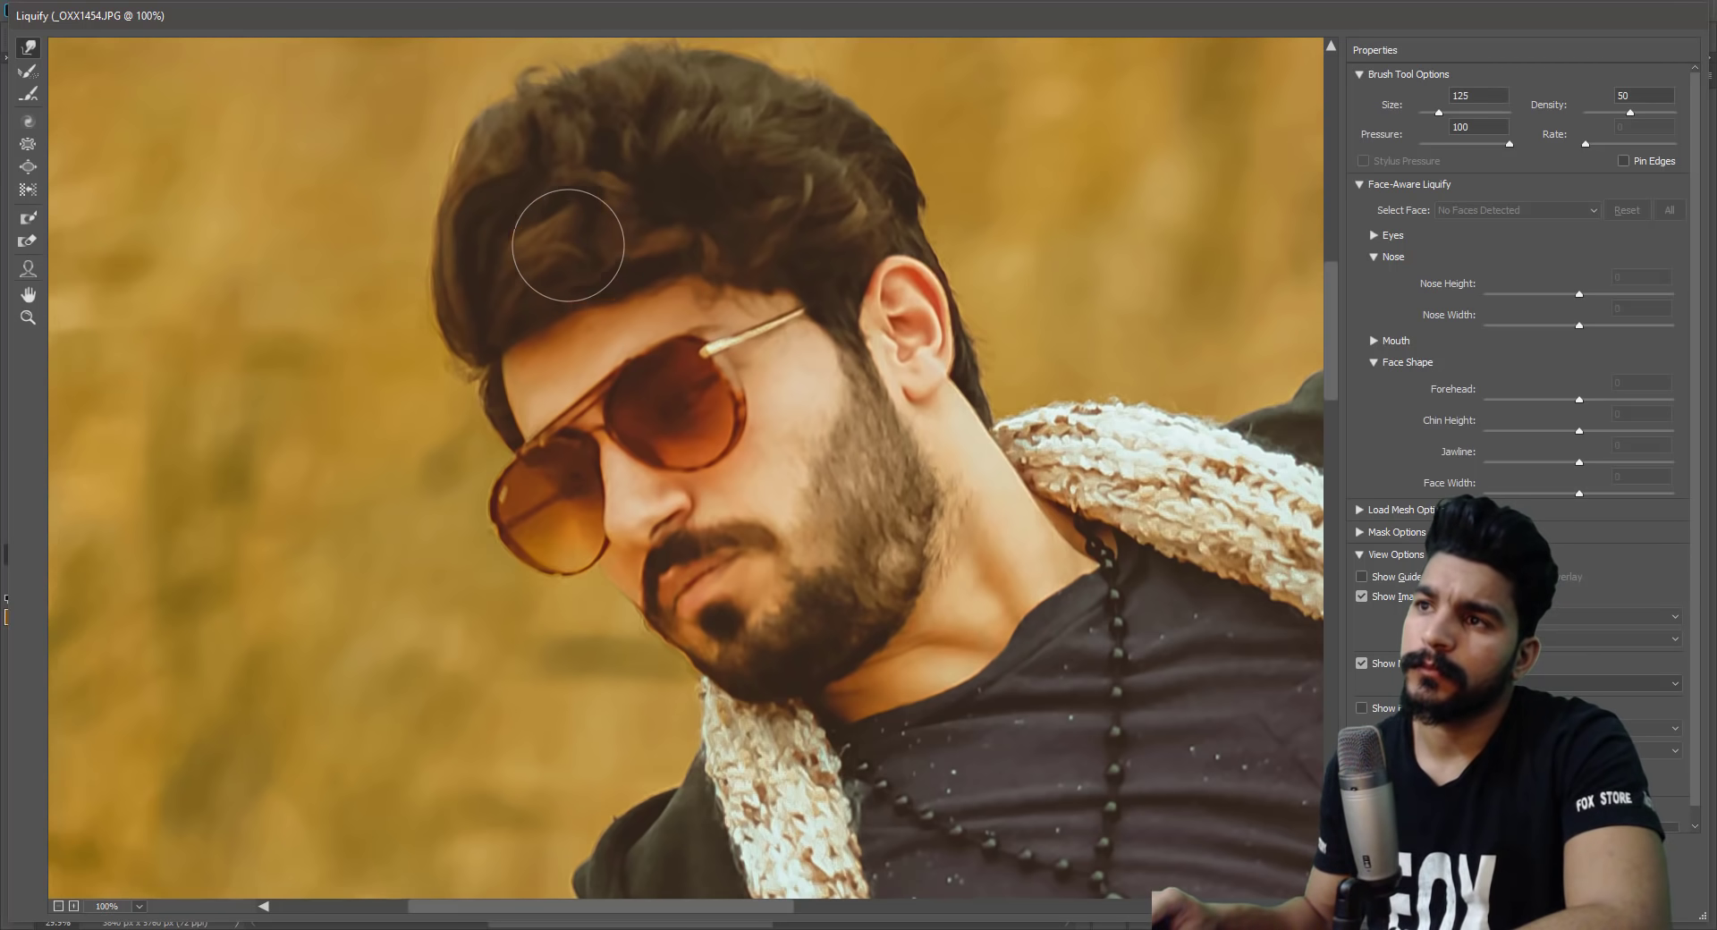
{"action": "left_click_drag", "start_coordinate": [582, 179], "coordinate": [460, 239]}
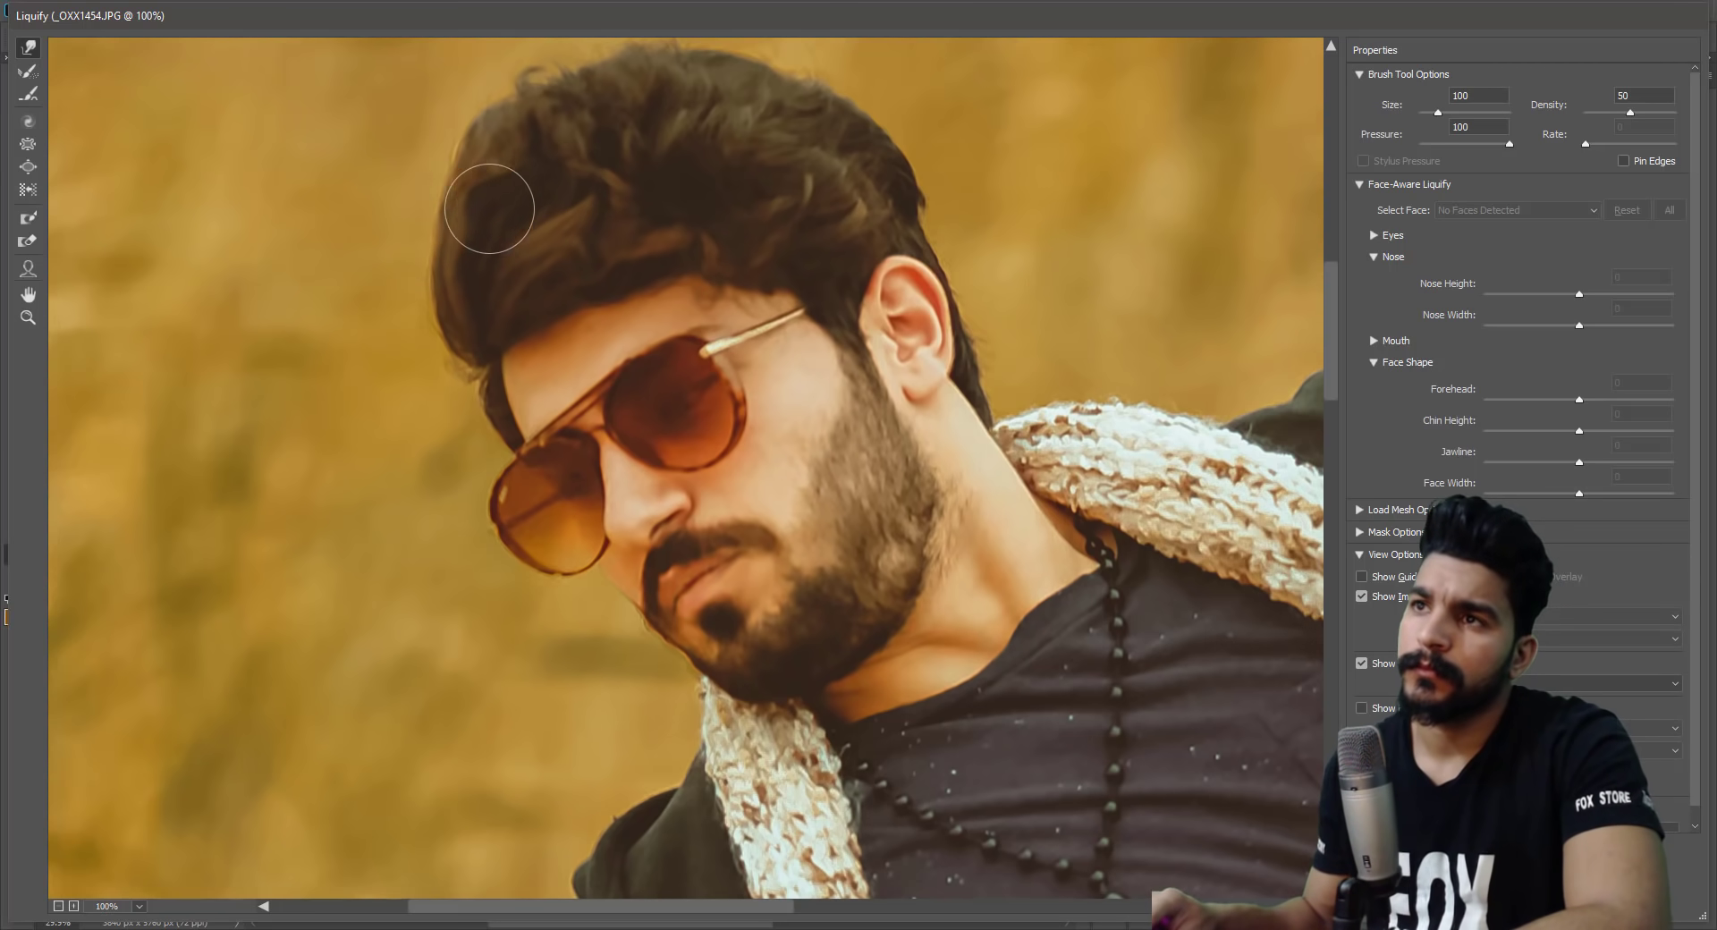
{"action": "key", "text": "bracketleft"}
{"action": "key", "text": "bracketleft"}
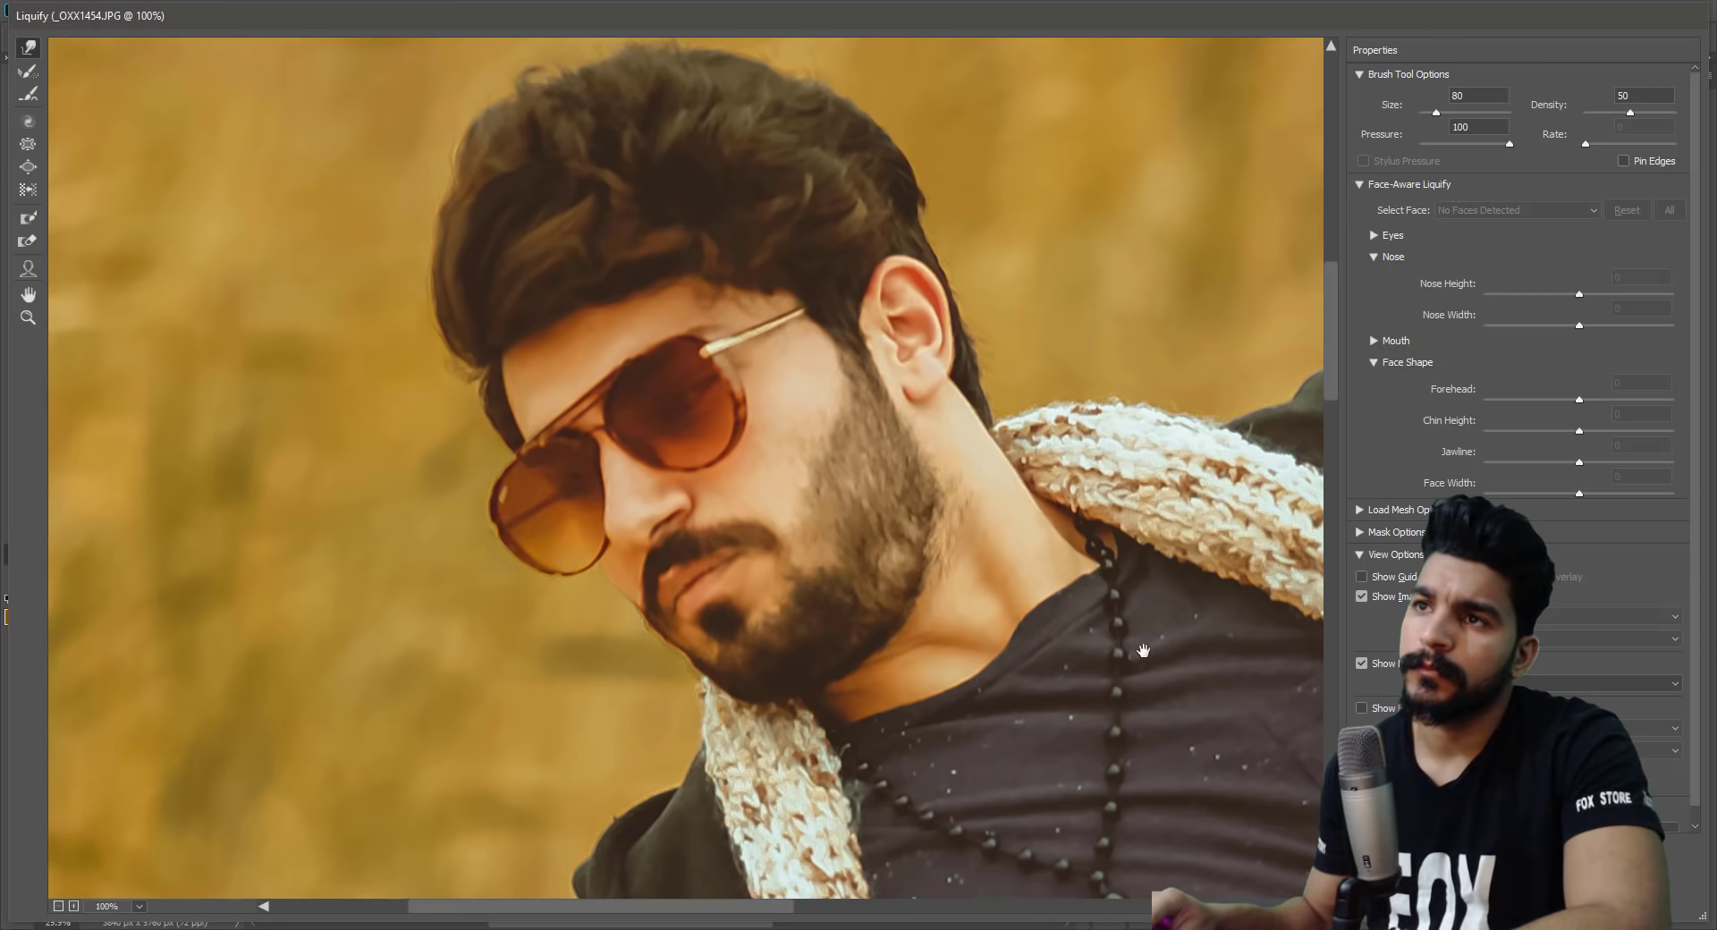
{"action": "mouse_move", "coordinate": [1143, 650]}
{"action": "left_mouse_down"}
{"action": "mouse_move", "coordinate": [791, 516]}
{"action": "mouse_move", "coordinate": [813, 557]}
{"action": "left_mouse_up"}
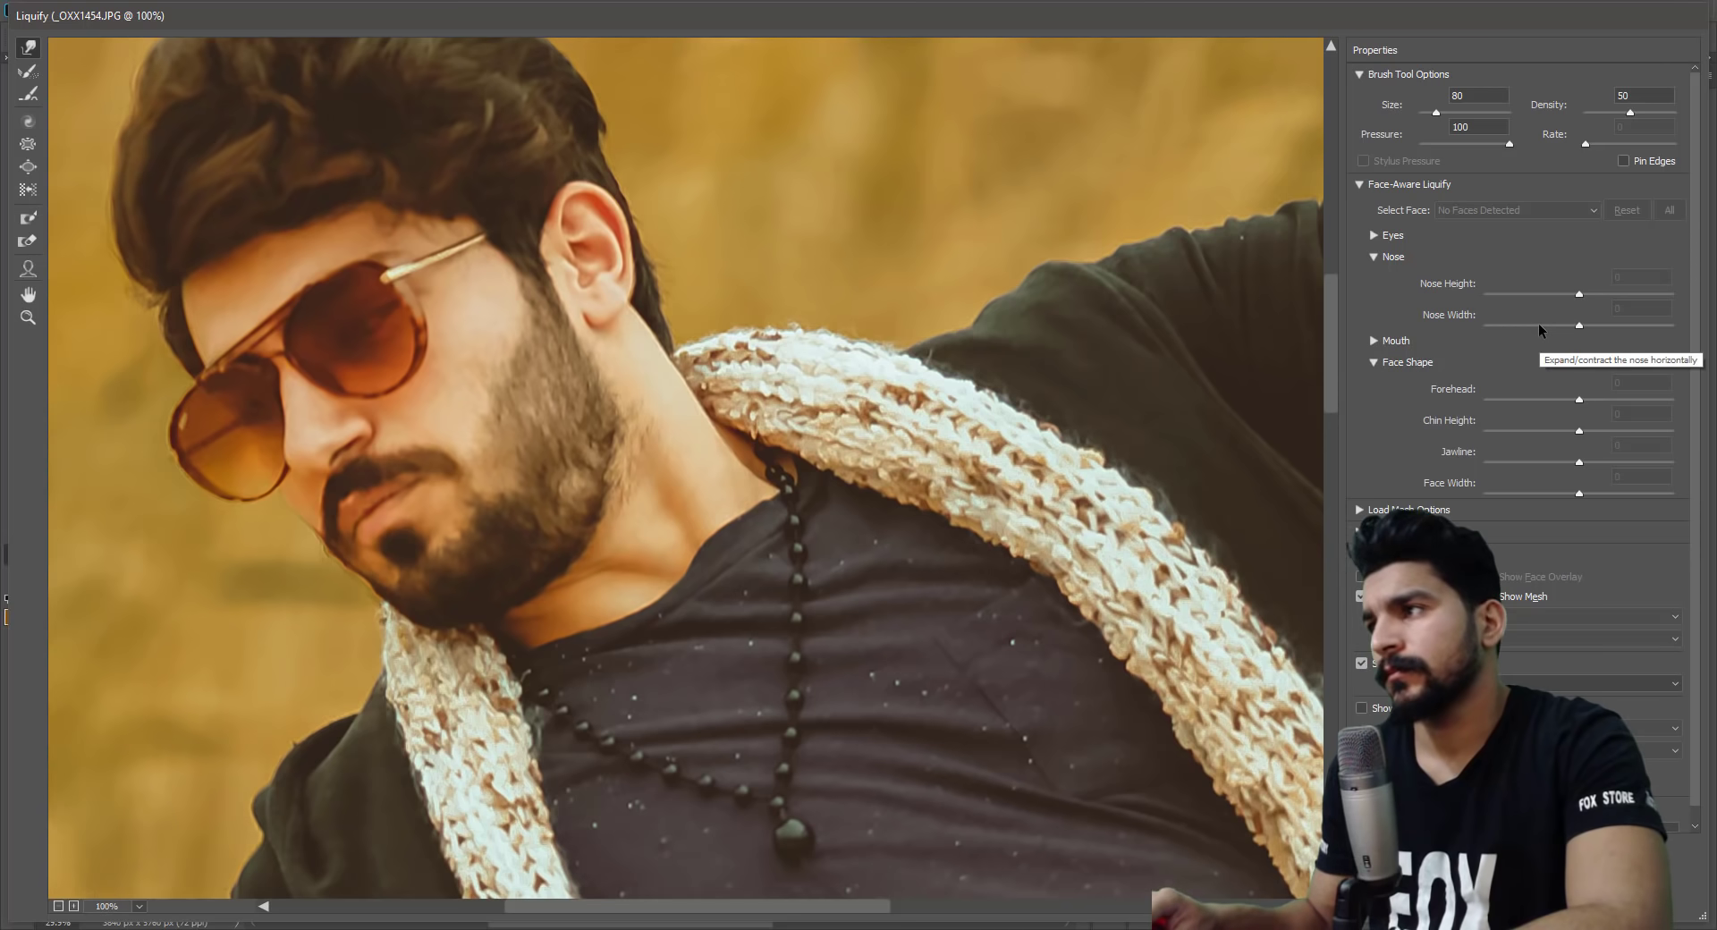
Dismiss the 'No faces detected' notice and commit Liquify back to the full portrait.
{"action": "left_click", "coordinate": [28, 268]}
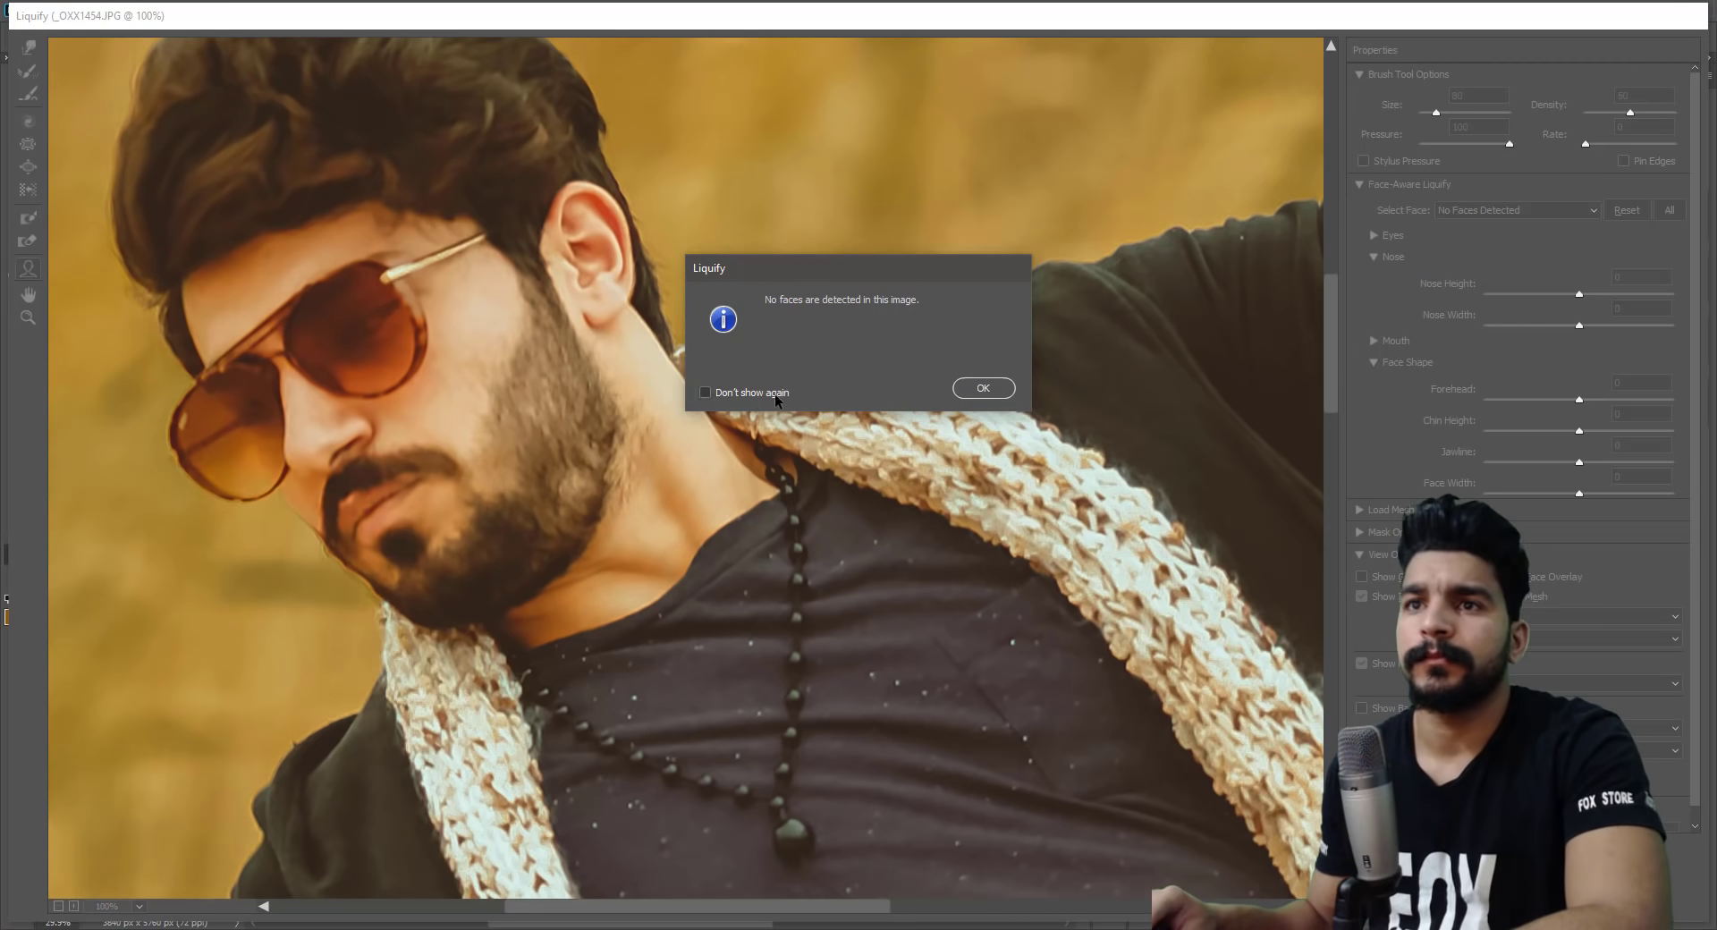
{"action": "left_click", "coordinate": [960, 391]}
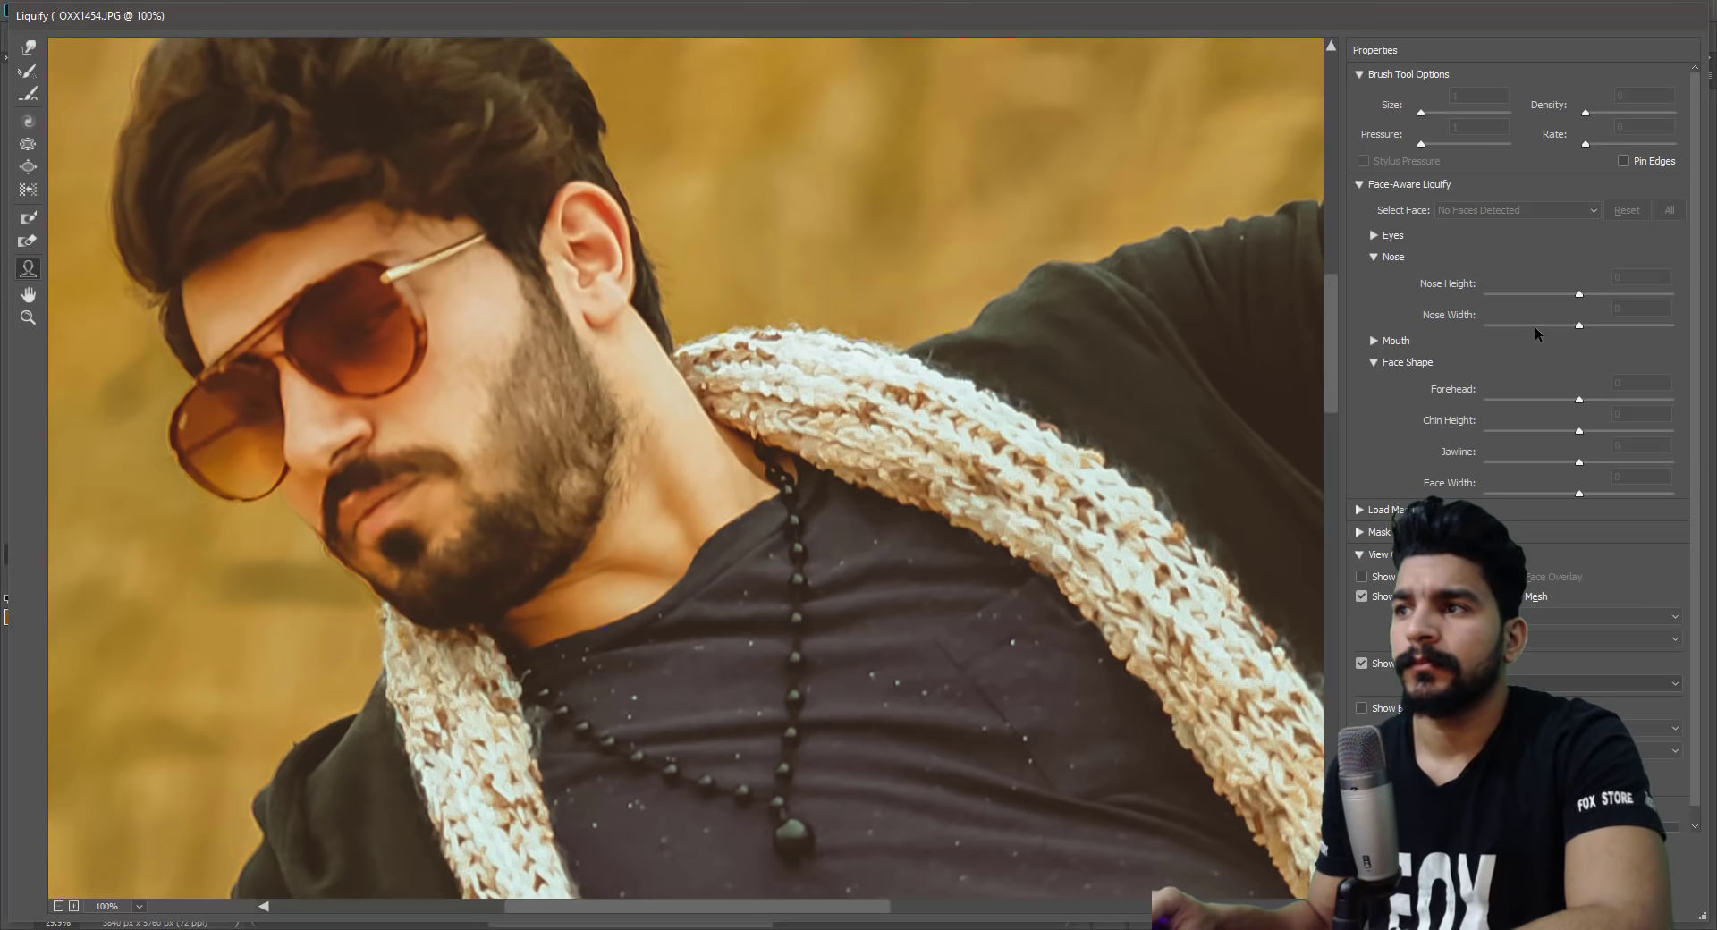
{"action": "left_click_drag", "start_coordinate": [449, 551], "coordinate": [461, 345]}
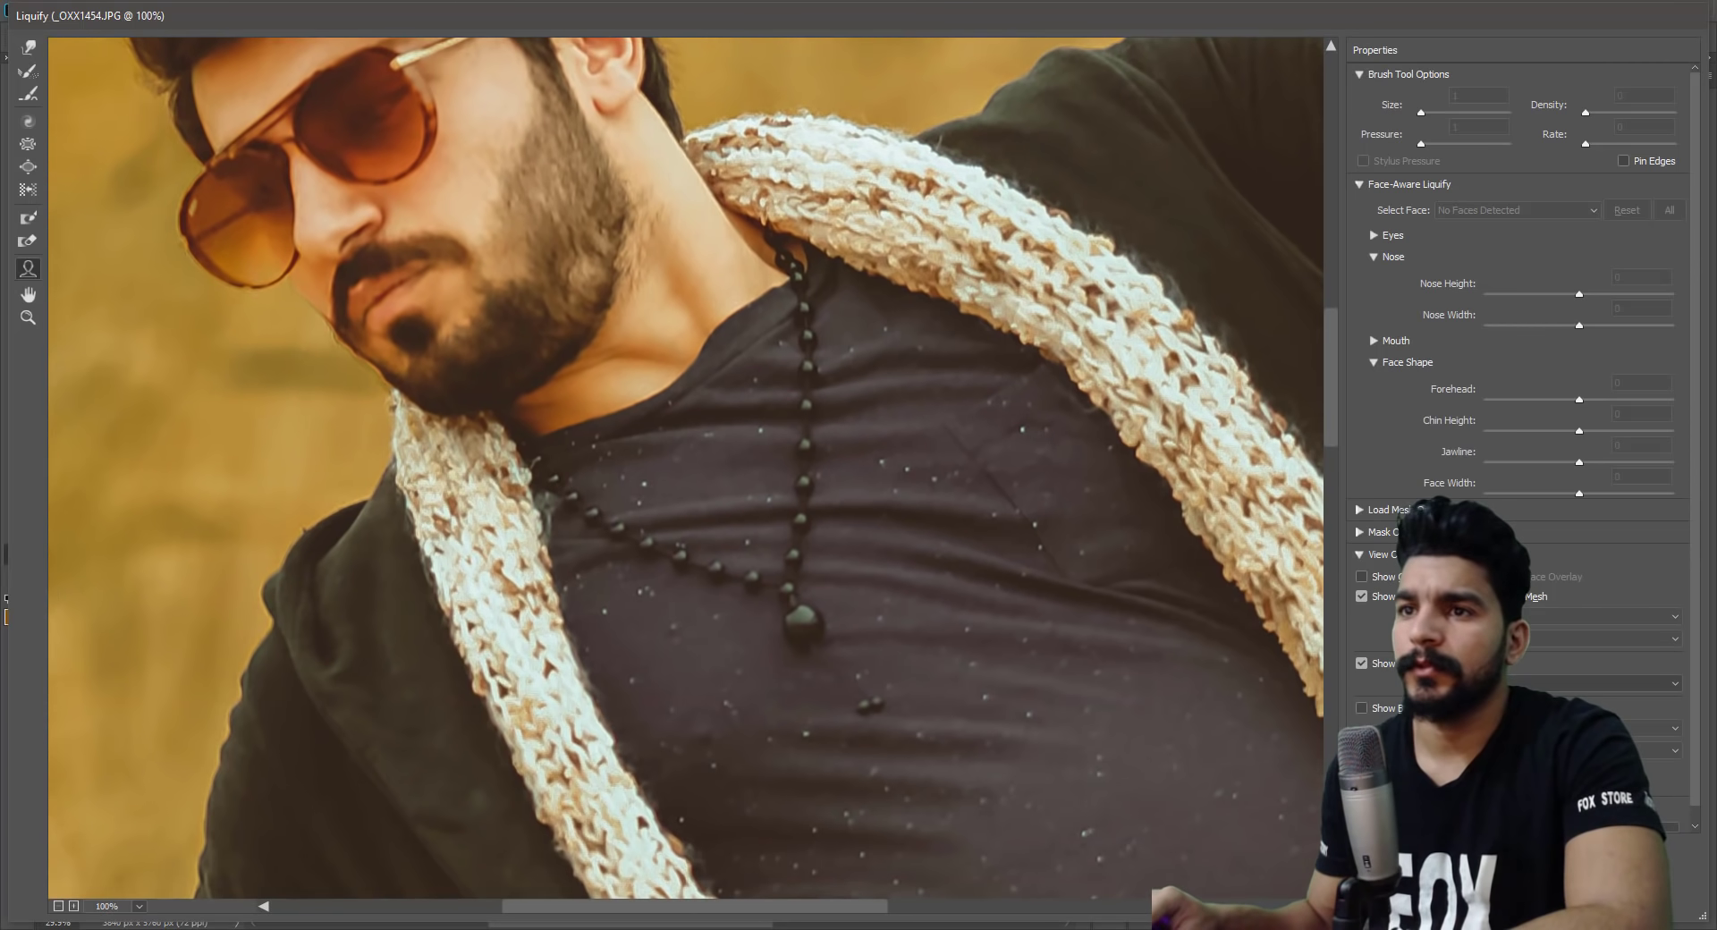
{"action": "key", "text": "Return"}
Go from the fit-to-screen view to a close-up of the man's face.
{"action": "key", "text": "ctrl+0"}
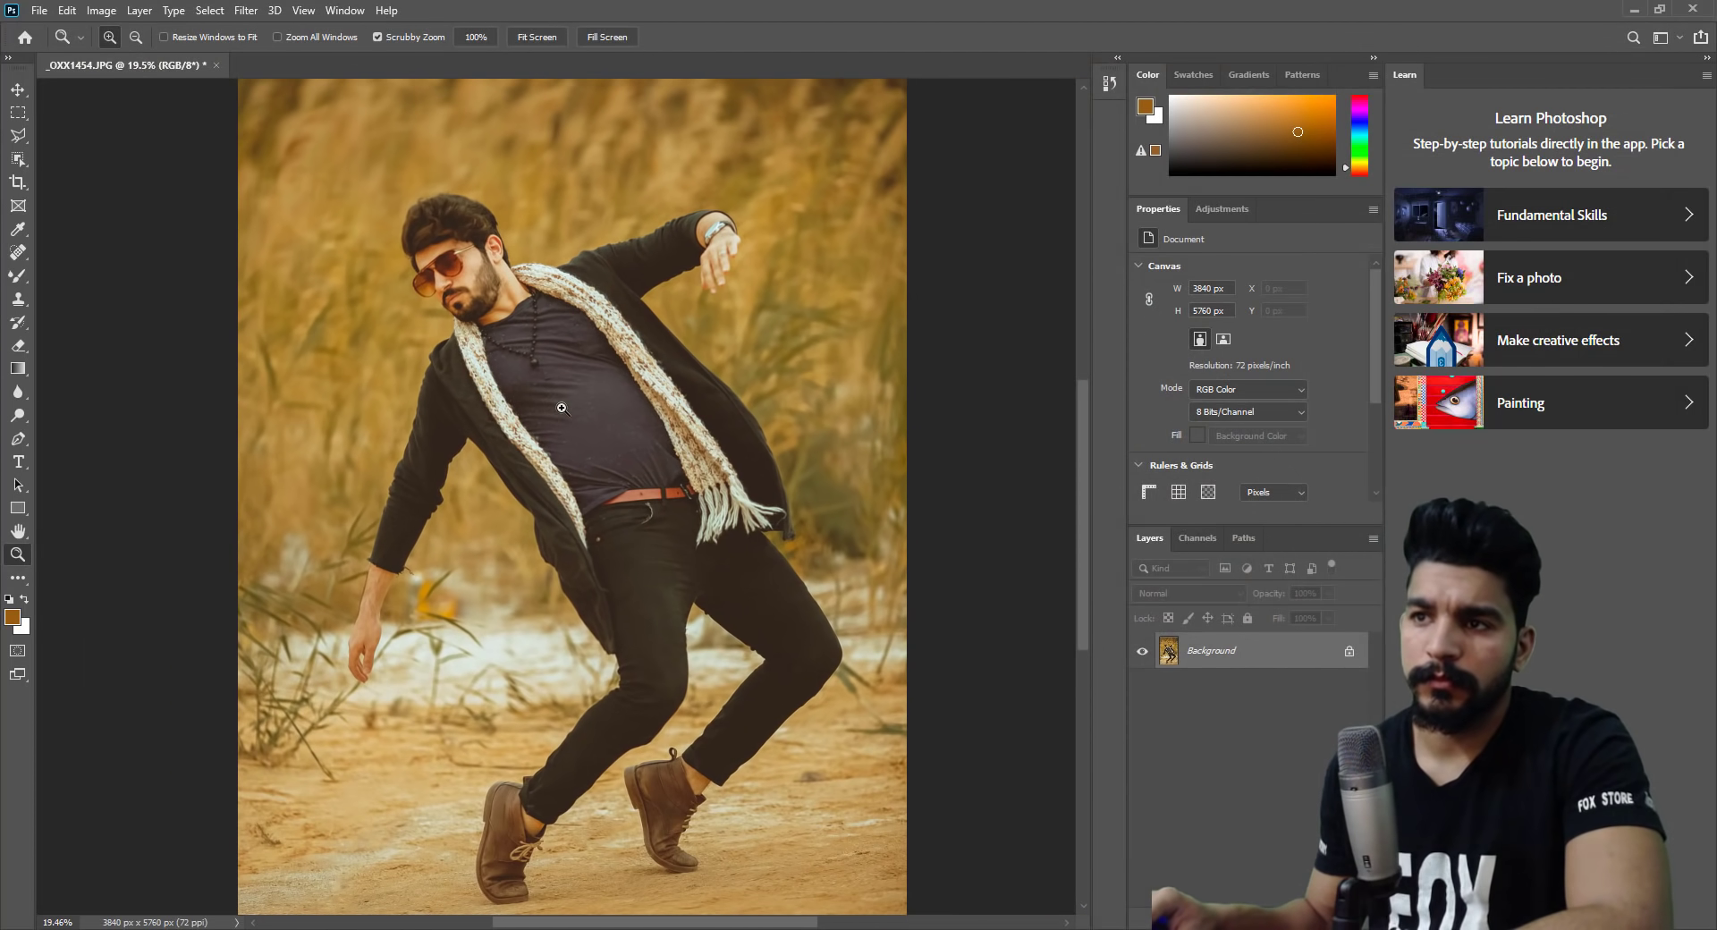
{"action": "mouse_move", "coordinate": [518, 440]}
{"action": "left_mouse_down"}
{"action": "mouse_move", "coordinate": [561, 358]}
{"action": "mouse_move", "coordinate": [553, 387]}
{"action": "left_mouse_up"}
{"action": "right_click", "coordinate": [561, 358]}
{"action": "left_click", "coordinate": [577, 374]}
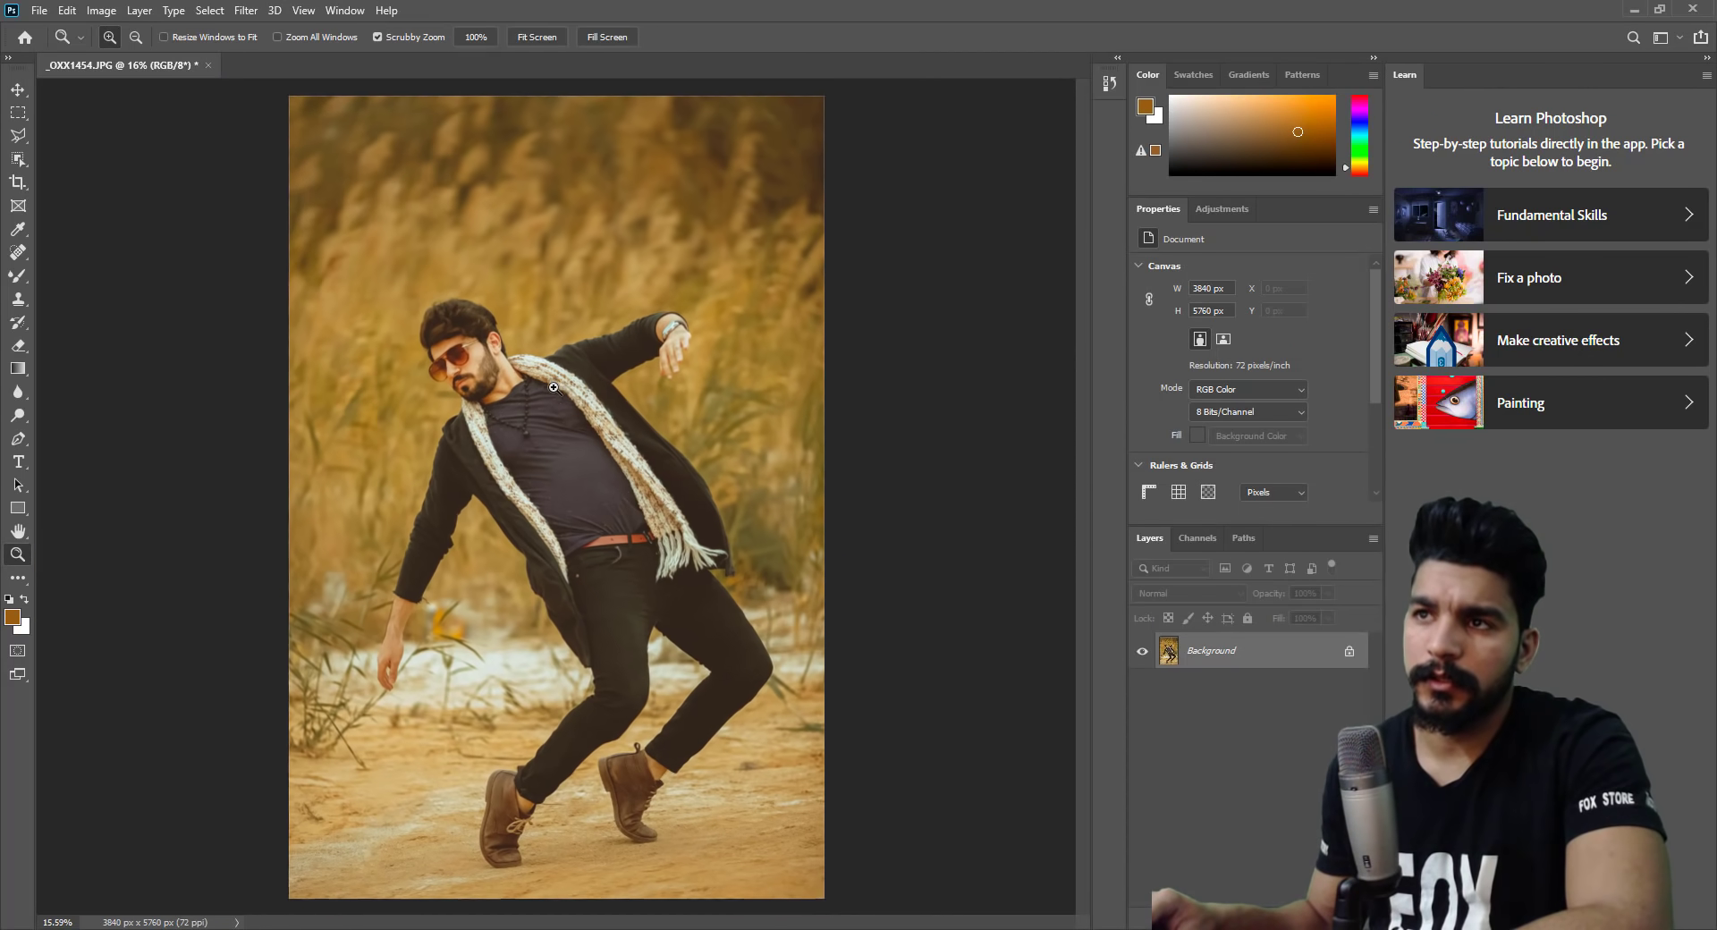
{"action": "mouse_move", "coordinate": [369, 373]}
{"action": "left_mouse_down"}
{"action": "mouse_move", "coordinate": [464, 355]}
{"action": "mouse_move", "coordinate": [549, 436]}
{"action": "mouse_move", "coordinate": [478, 339]}
{"action": "left_mouse_up"}
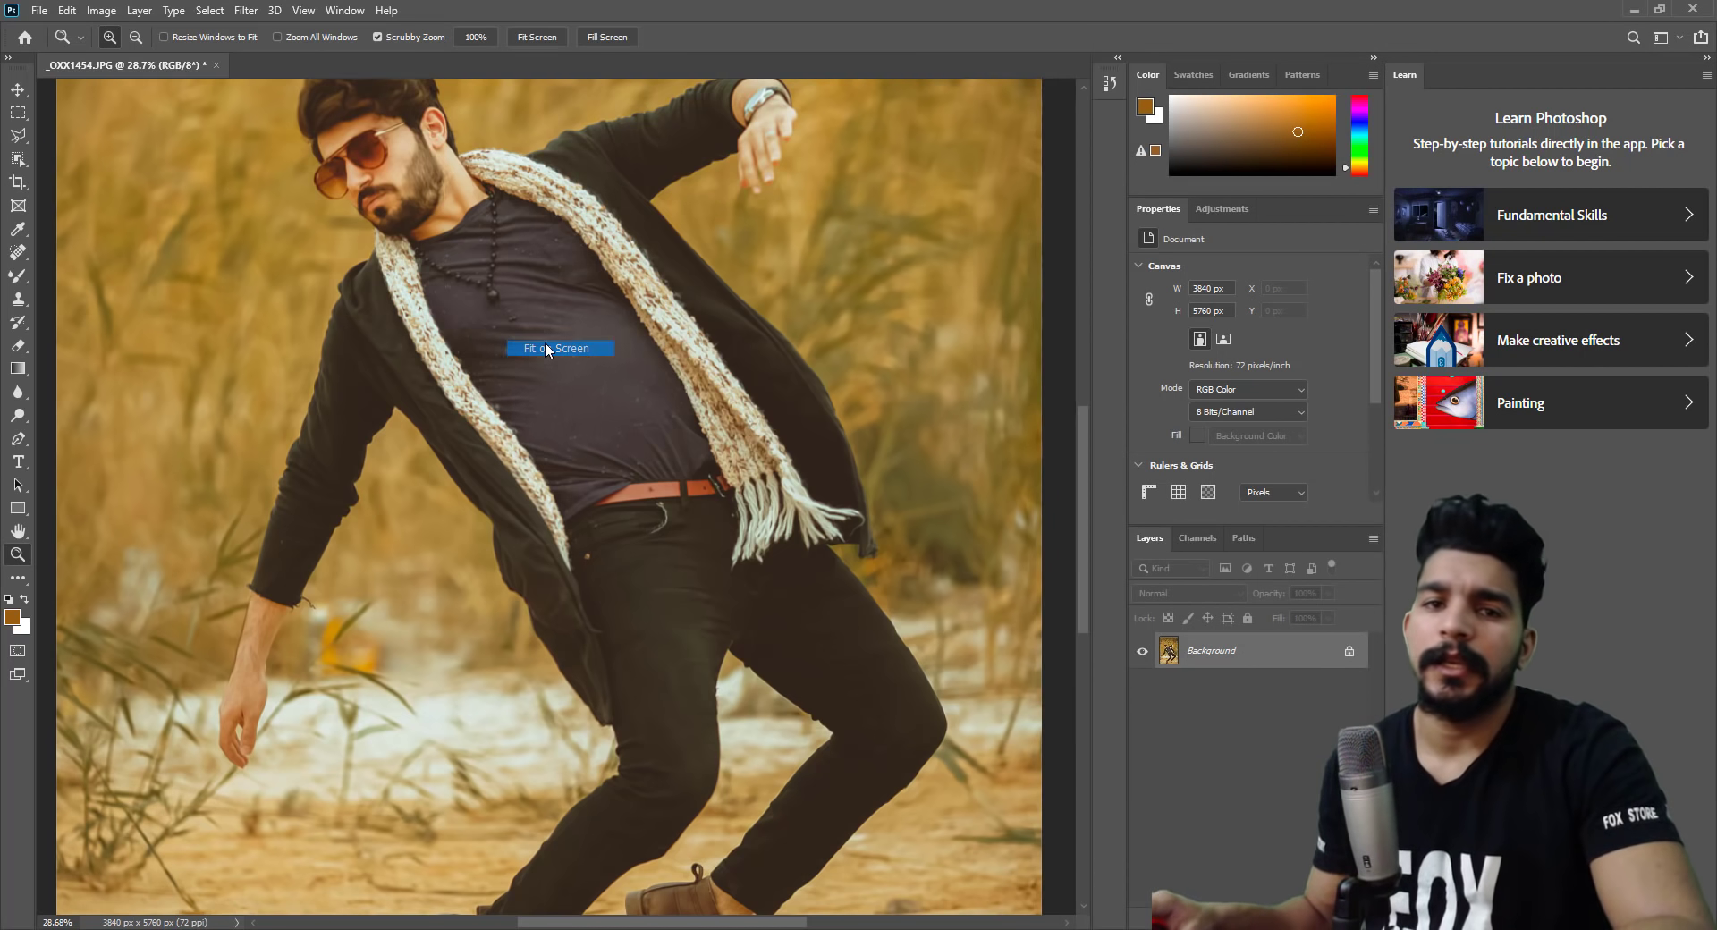
{"action": "key", "text": "ctrl+0"}
{"action": "left_click_drag", "start_coordinate": [546, 349], "coordinate": [644, 338]}
Select the Mixer Brush from the brush group and size it to about 60.
{"action": "key", "text": "b"}
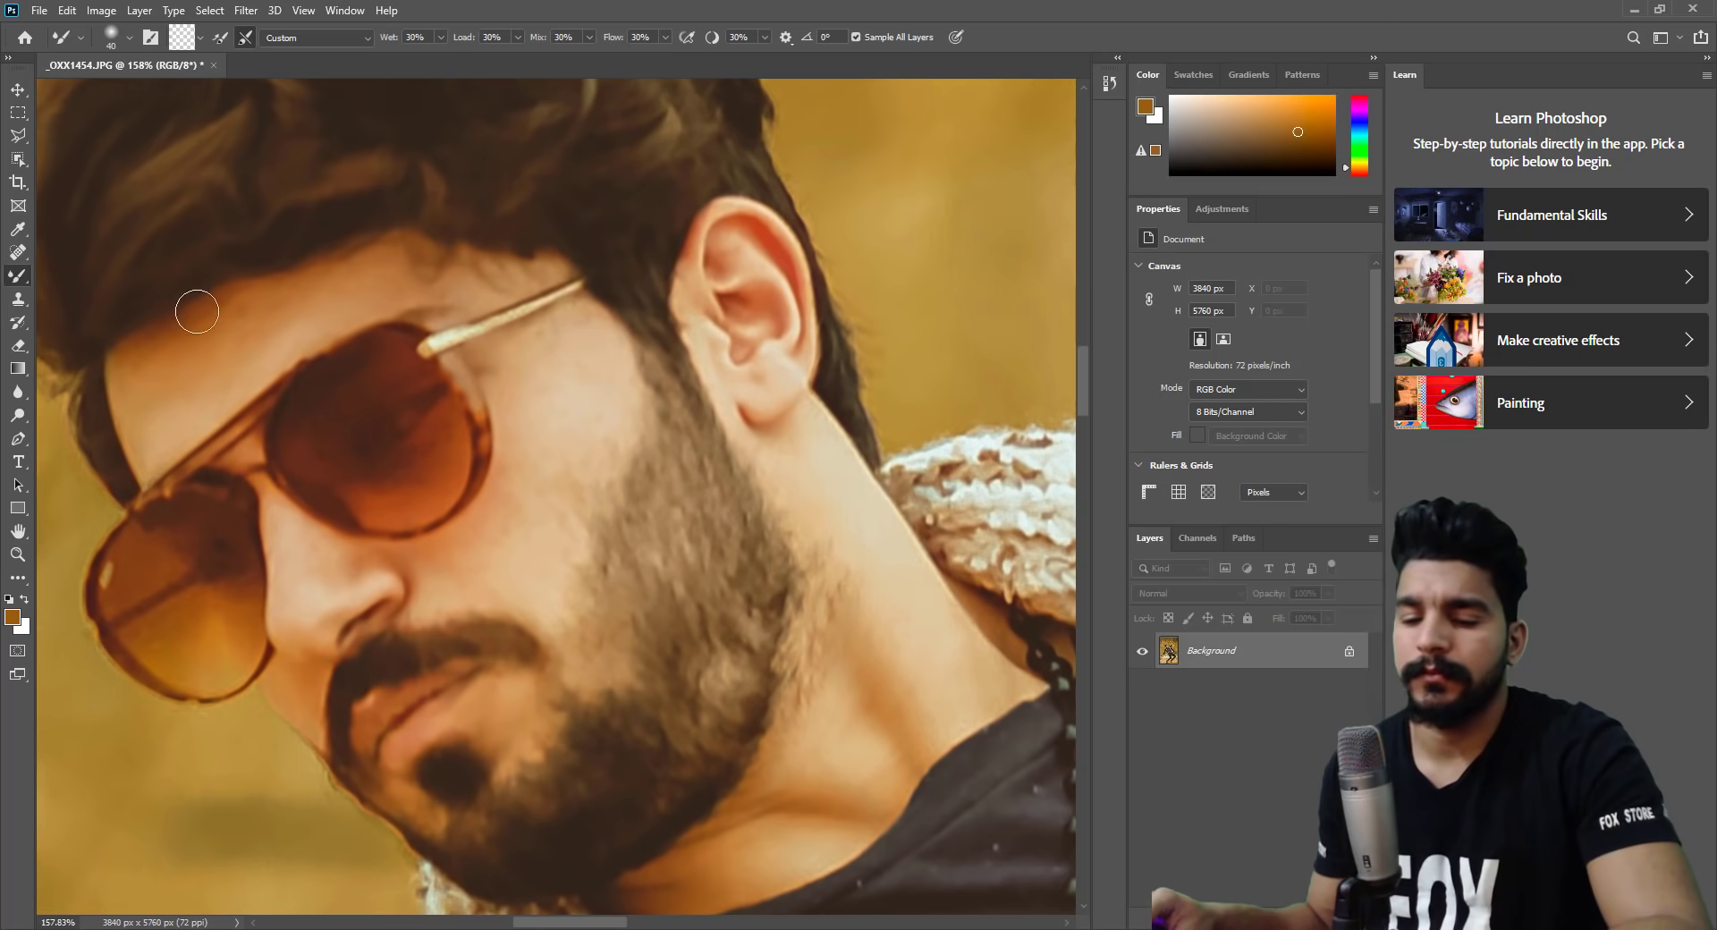
{"action": "right_click", "coordinate": [26, 277]}
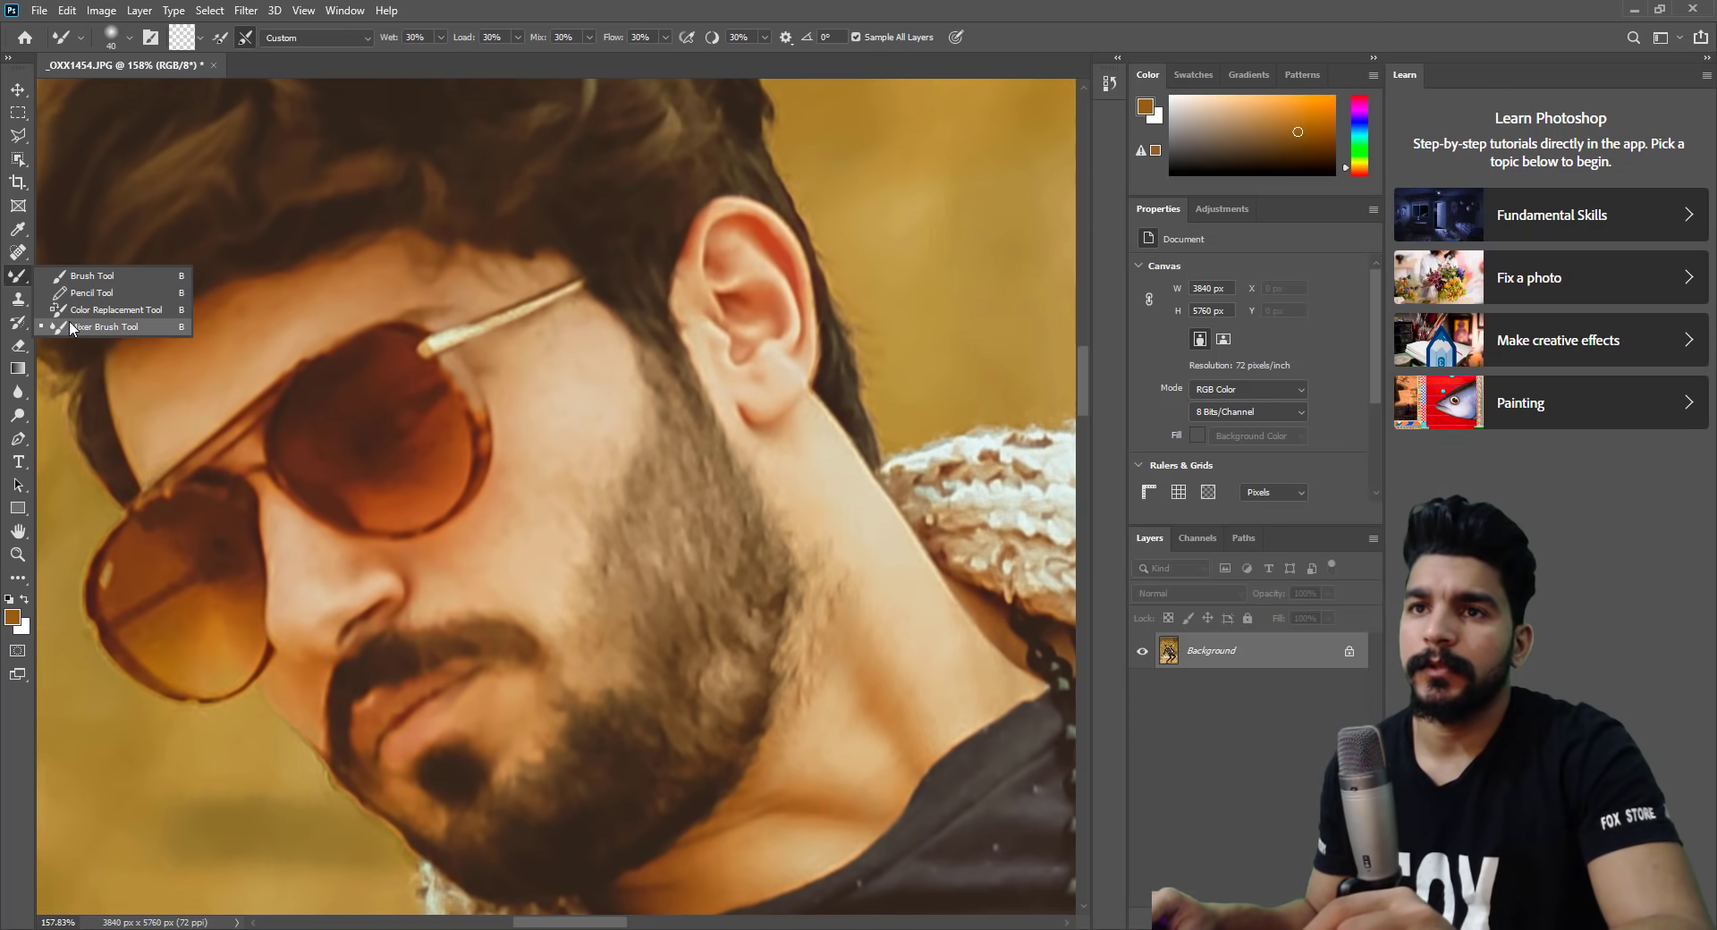
{"action": "left_click", "coordinate": [68, 320]}
{"action": "key", "text": "bracketright"}
{"action": "key", "text": "bracketright"}
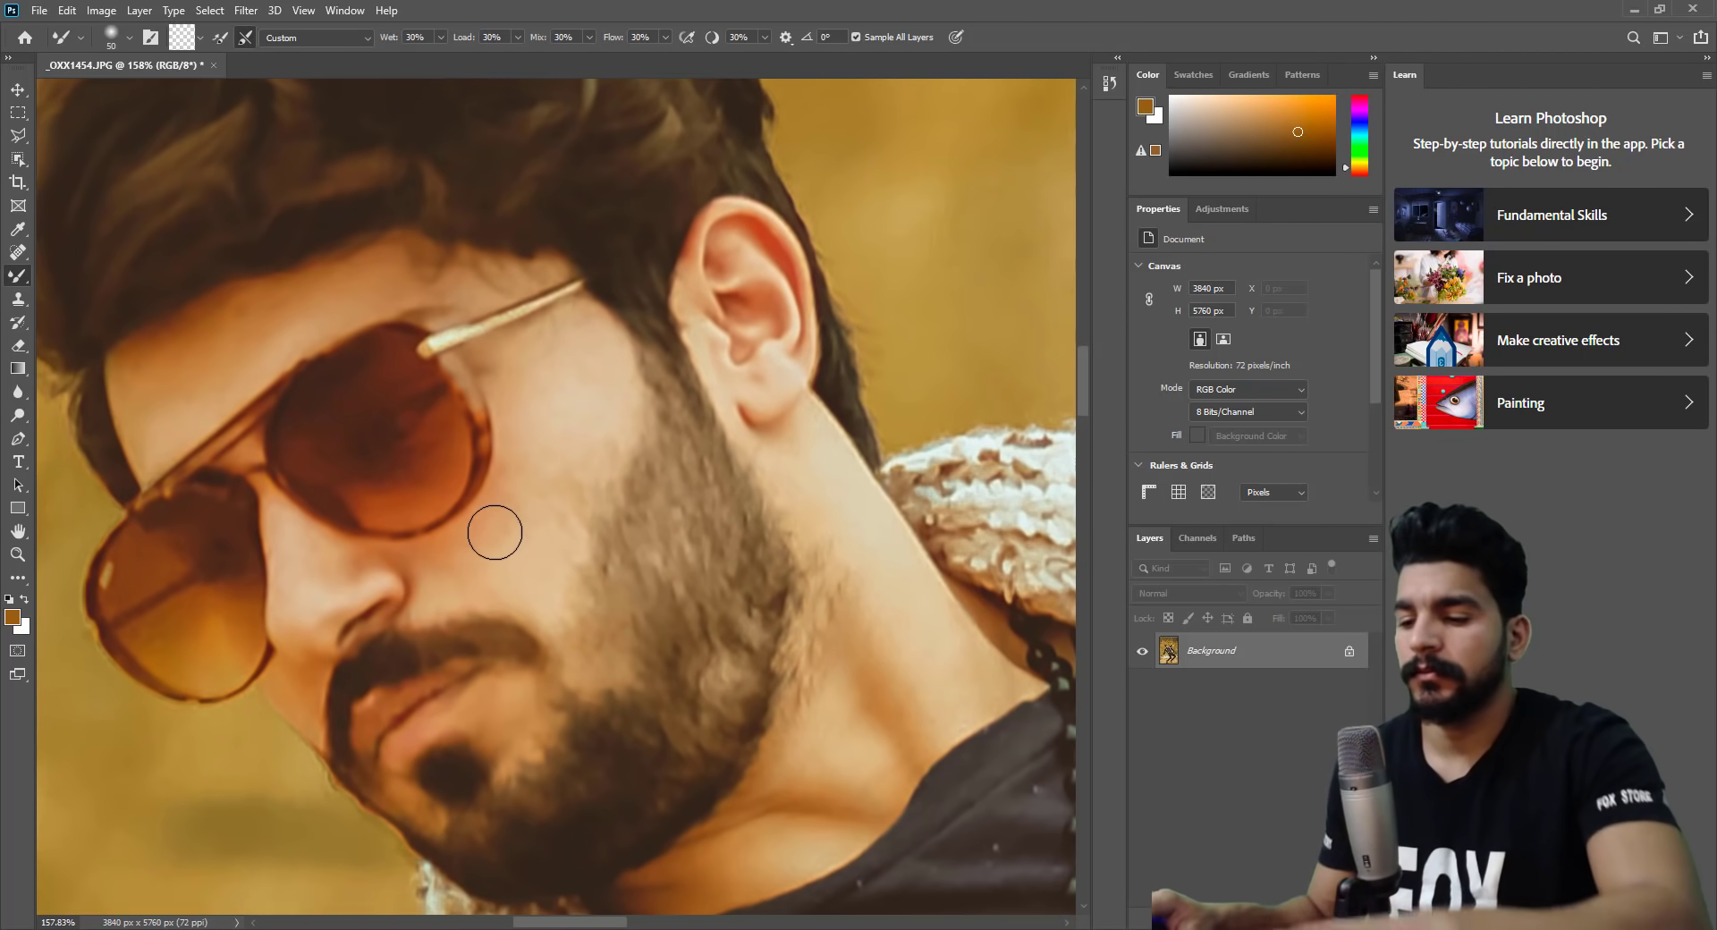
{"action": "key", "text": "bracketright"}
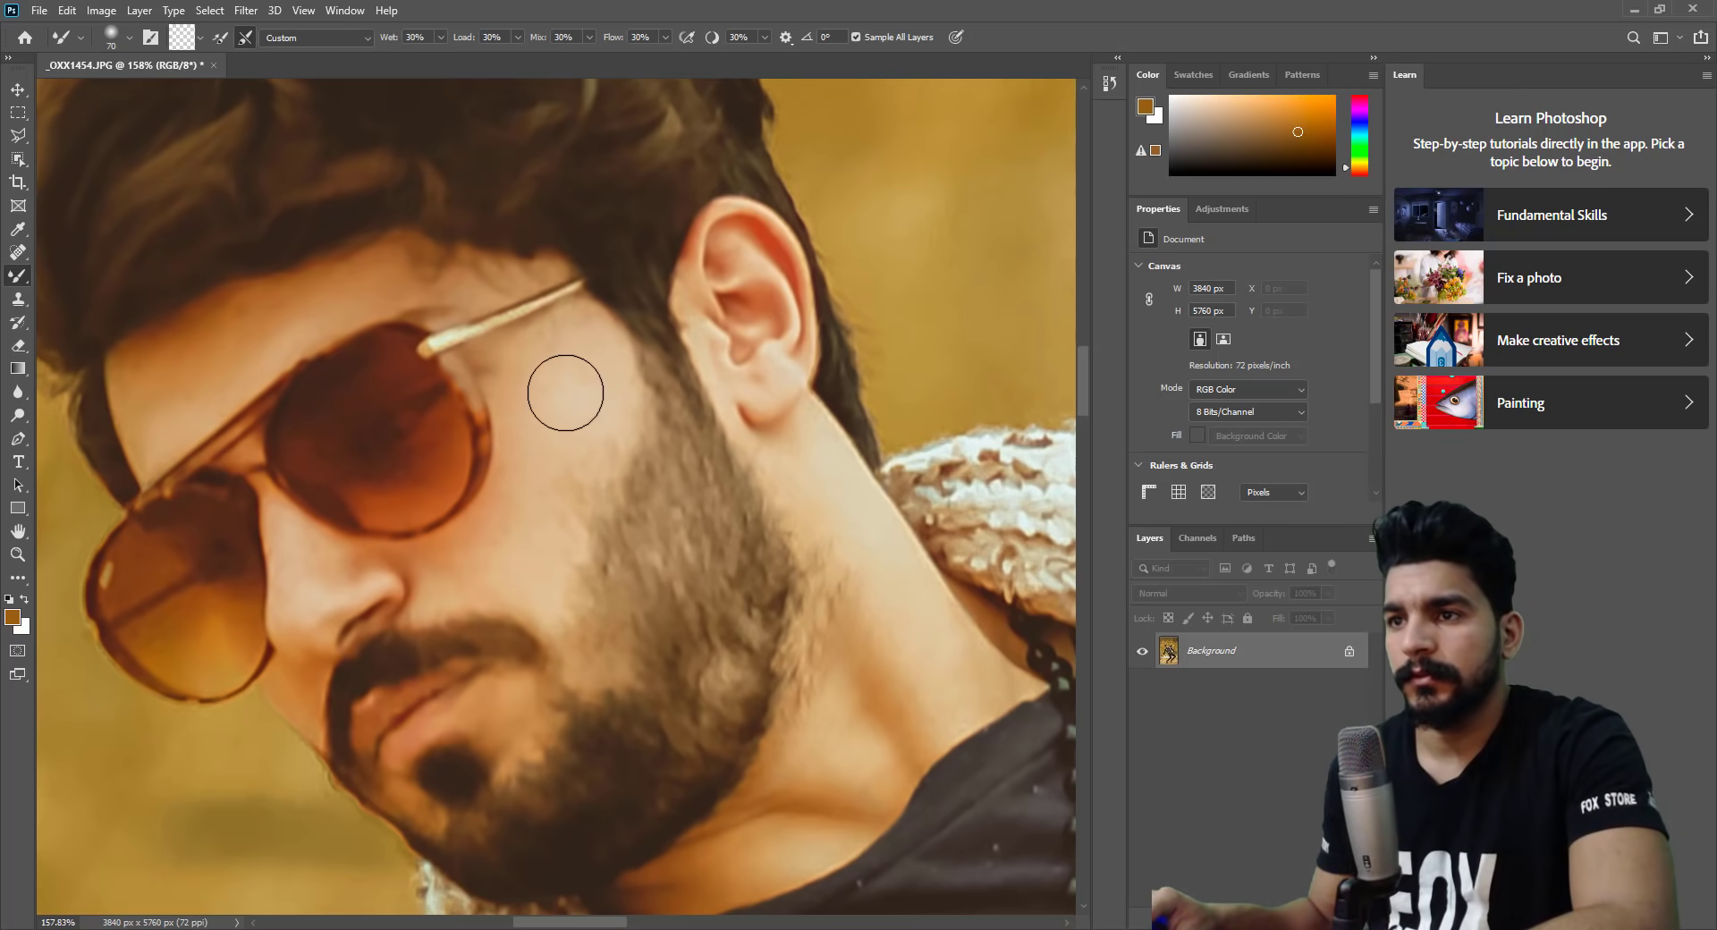
{"action": "key", "text": "bracketleft"}
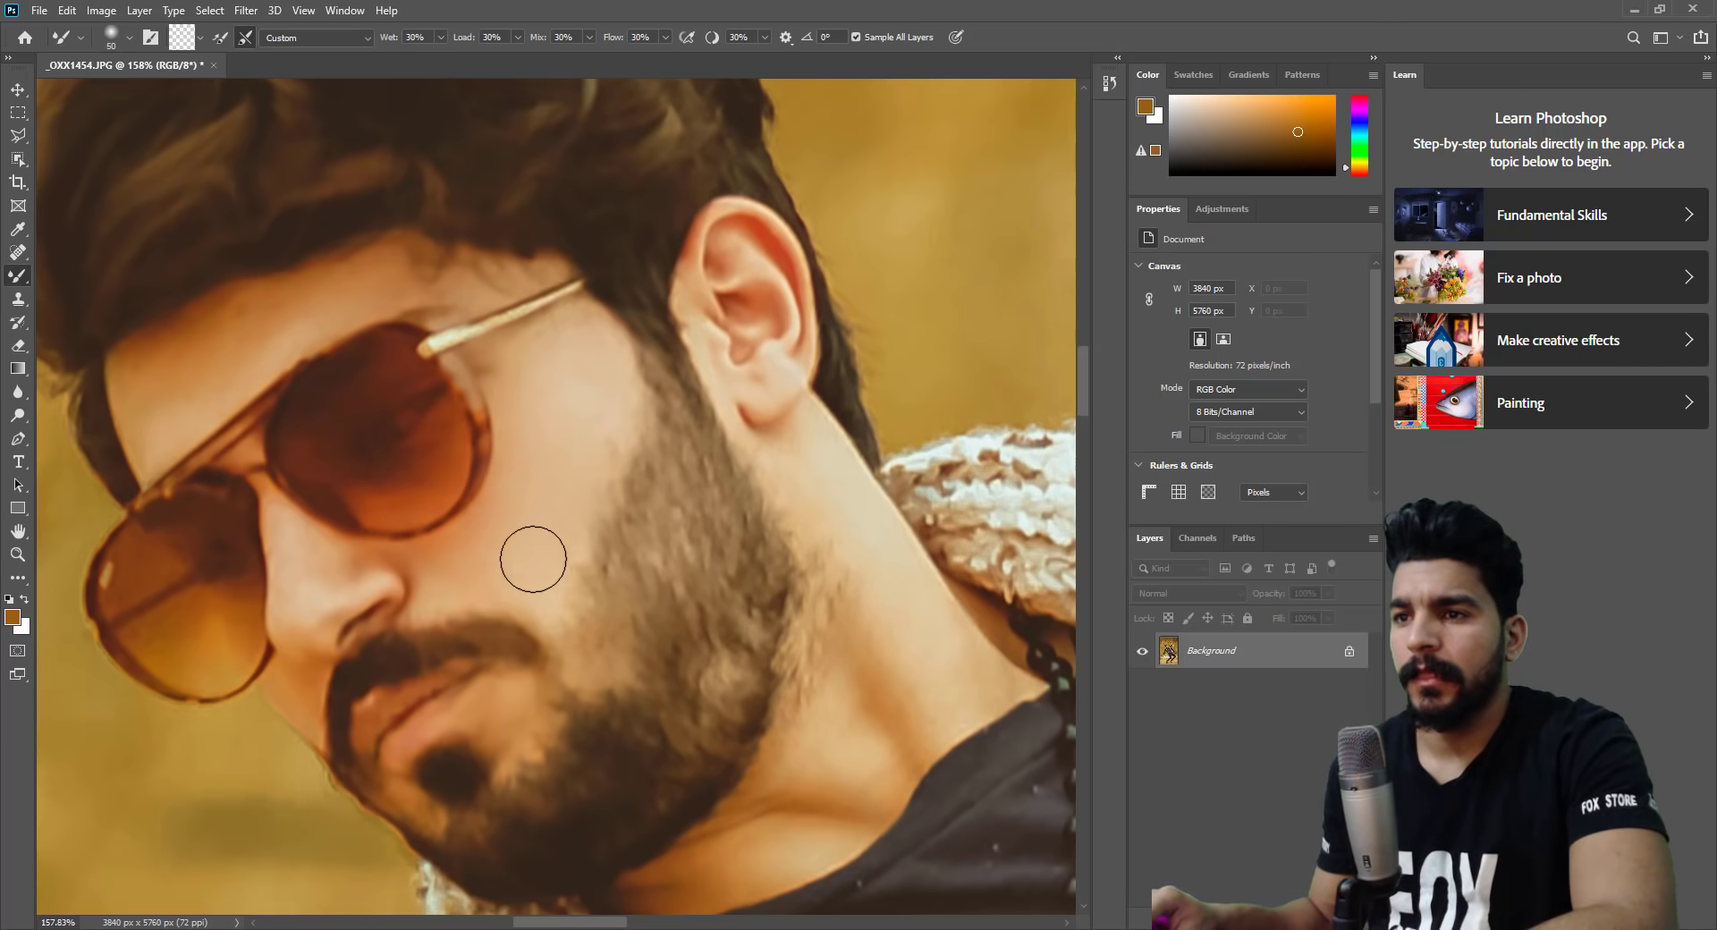
{"action": "key", "text": "bracketright"}
{"action": "key", "text": "bracketright"}
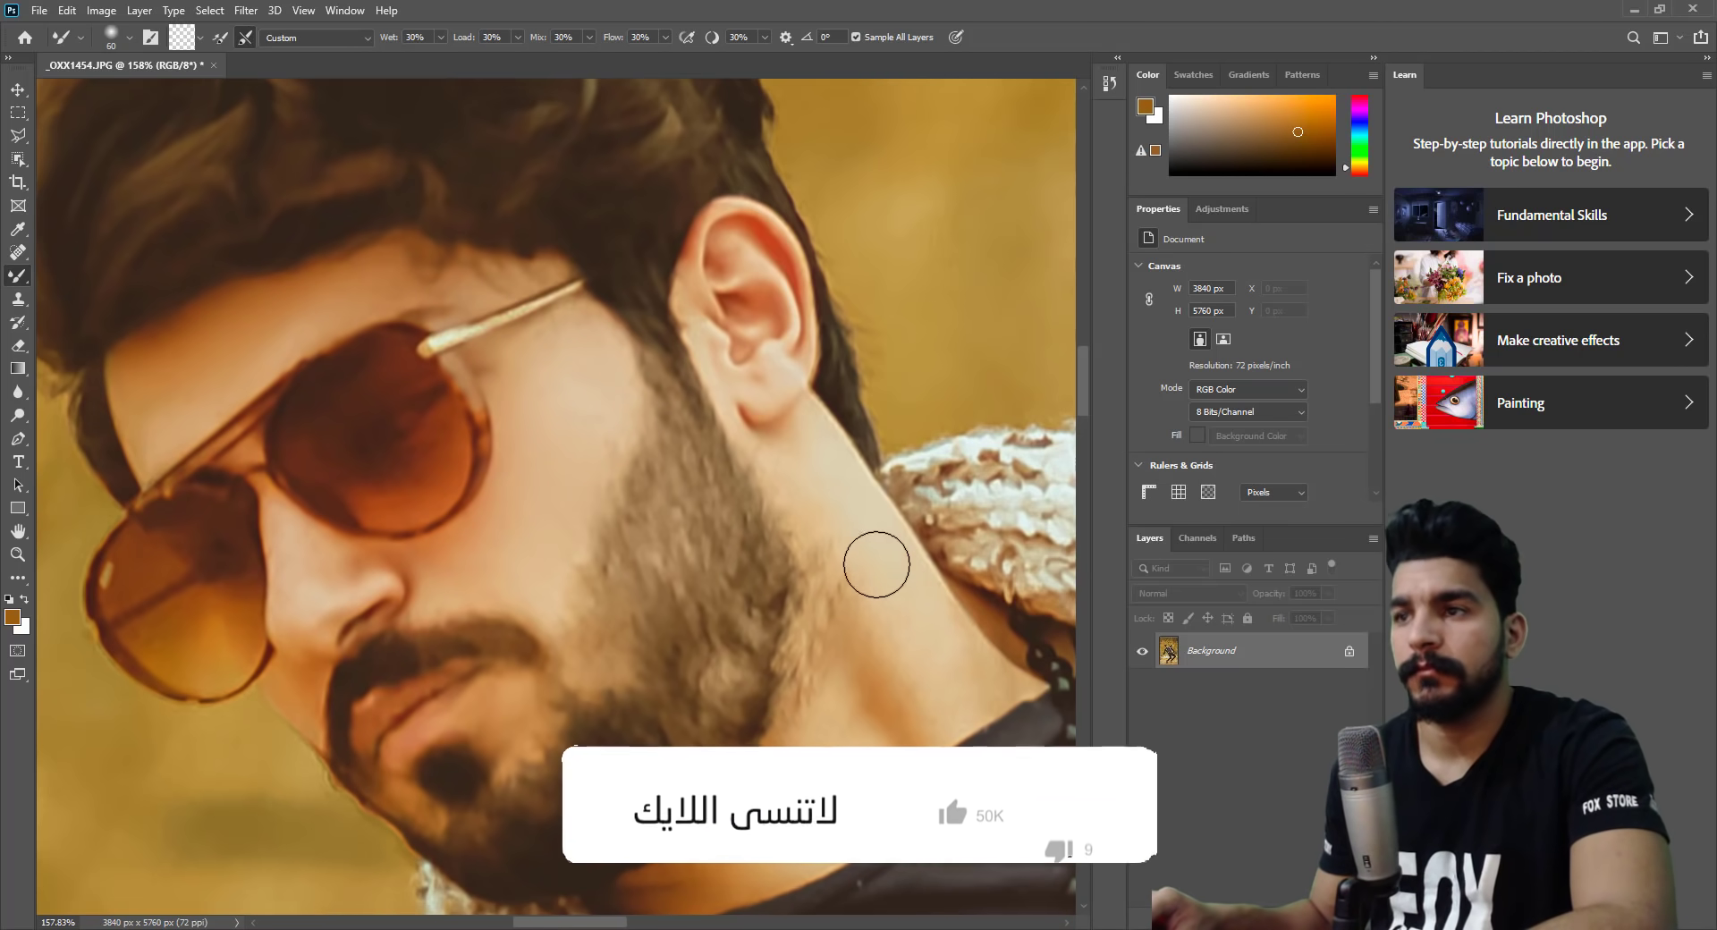
Blend the neck and jaw skin smoother with a size-30 brush, then show the whole photo.
{"action": "key", "text": "bracketleft"}
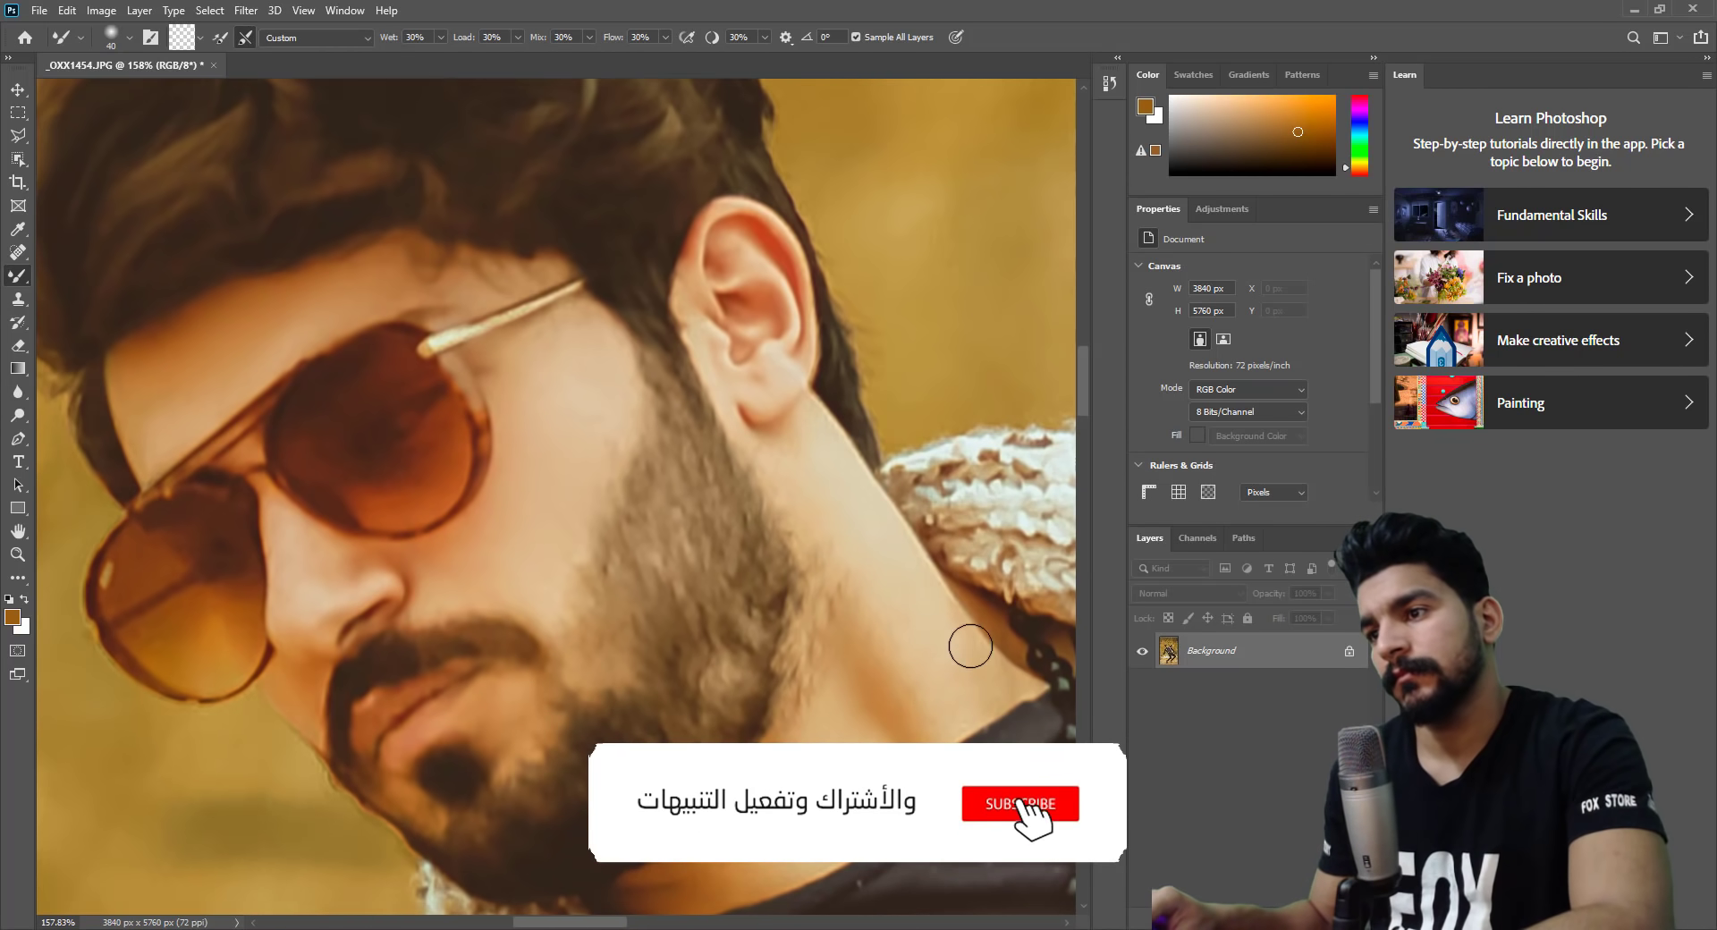
{"action": "key", "text": "bracketleft"}
{"action": "scroll", "coordinate": [775, 711], "scroll_direction": "down", "scroll_amount": 3}
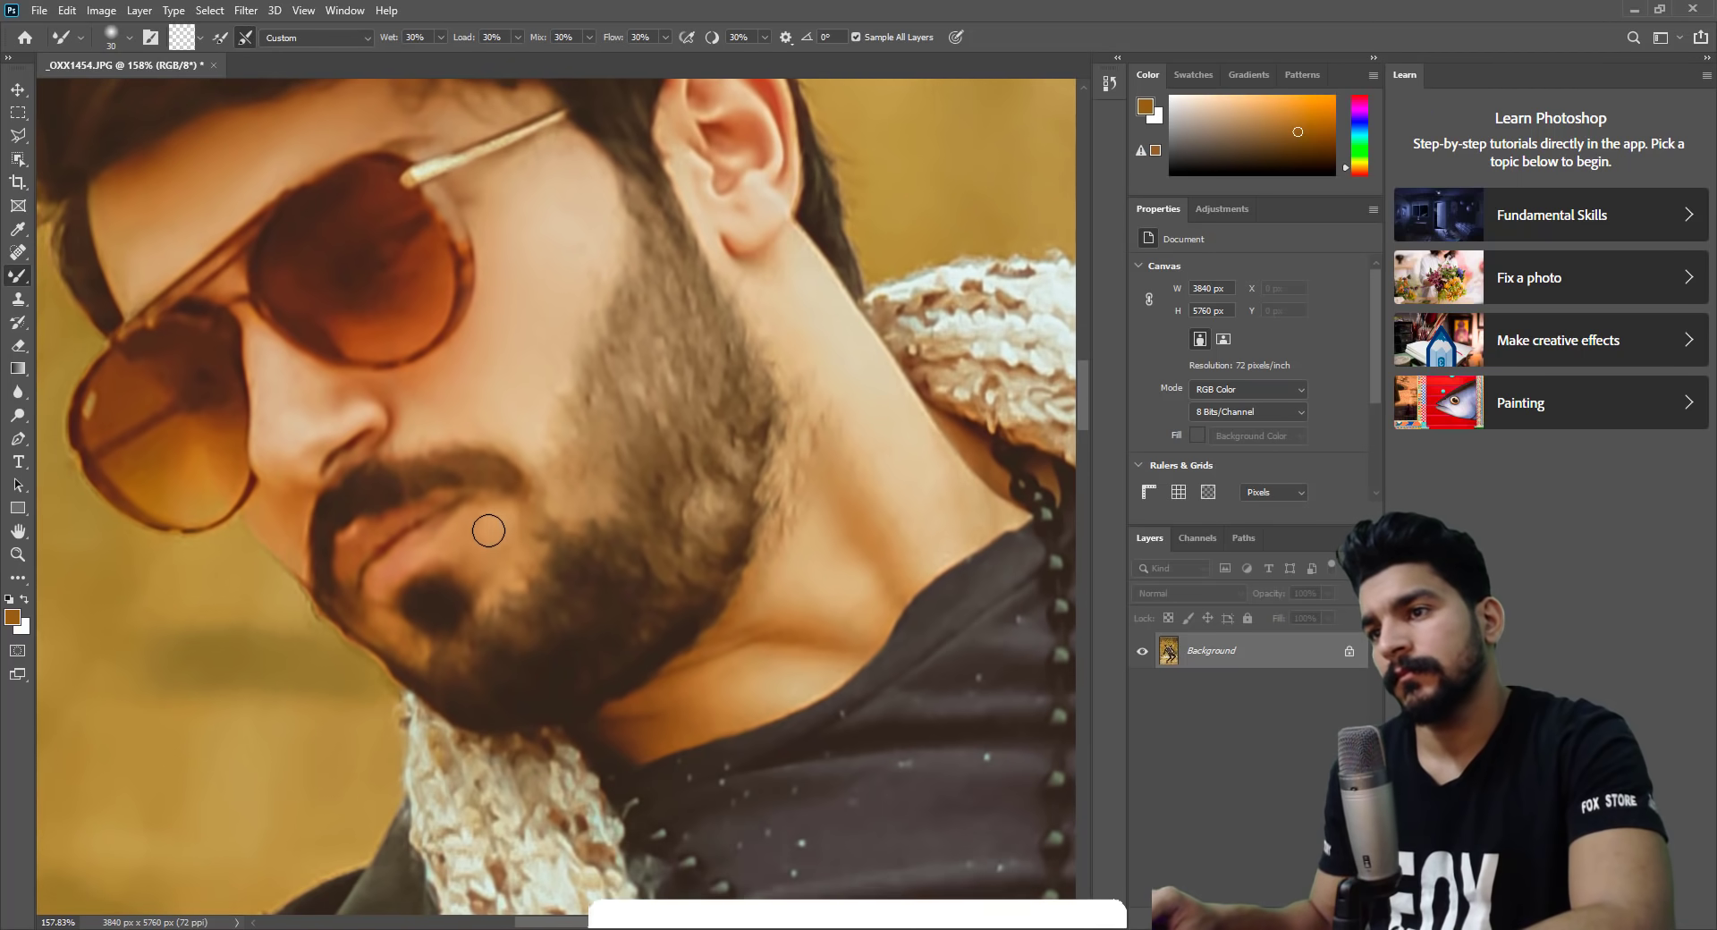
{"action": "key", "text": "bracketleft"}
{"action": "scroll", "coordinate": [474, 670], "scroll_direction": "up", "scroll_amount": 2}
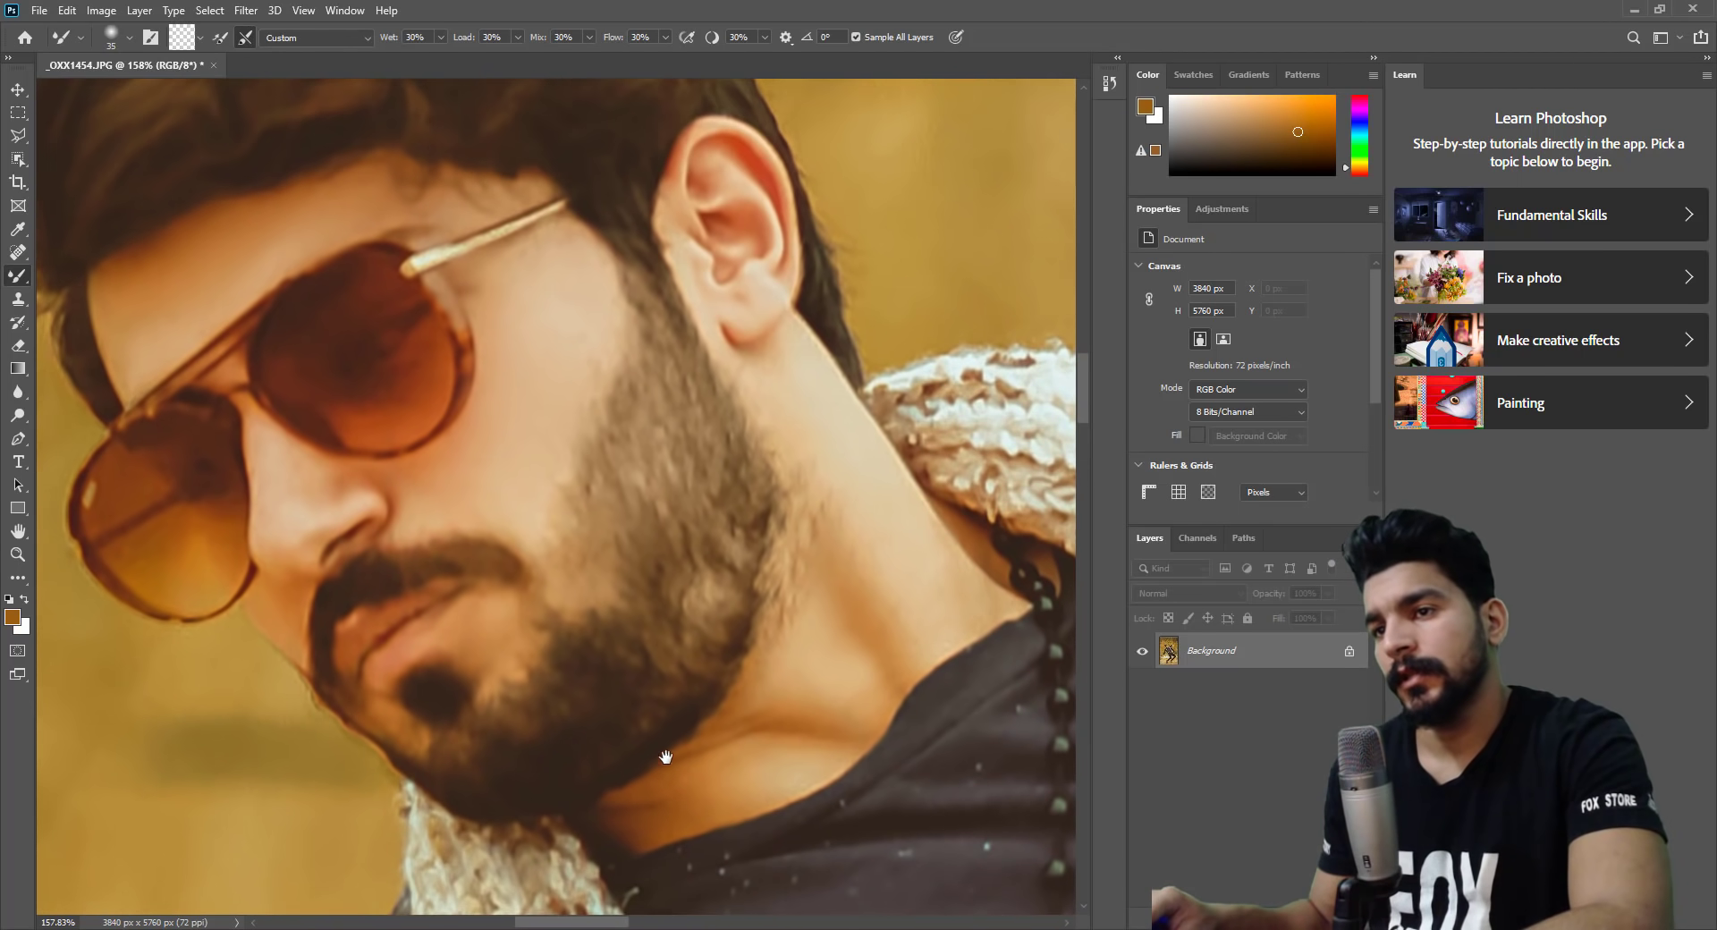
{"action": "key", "text": "bracketleft"}
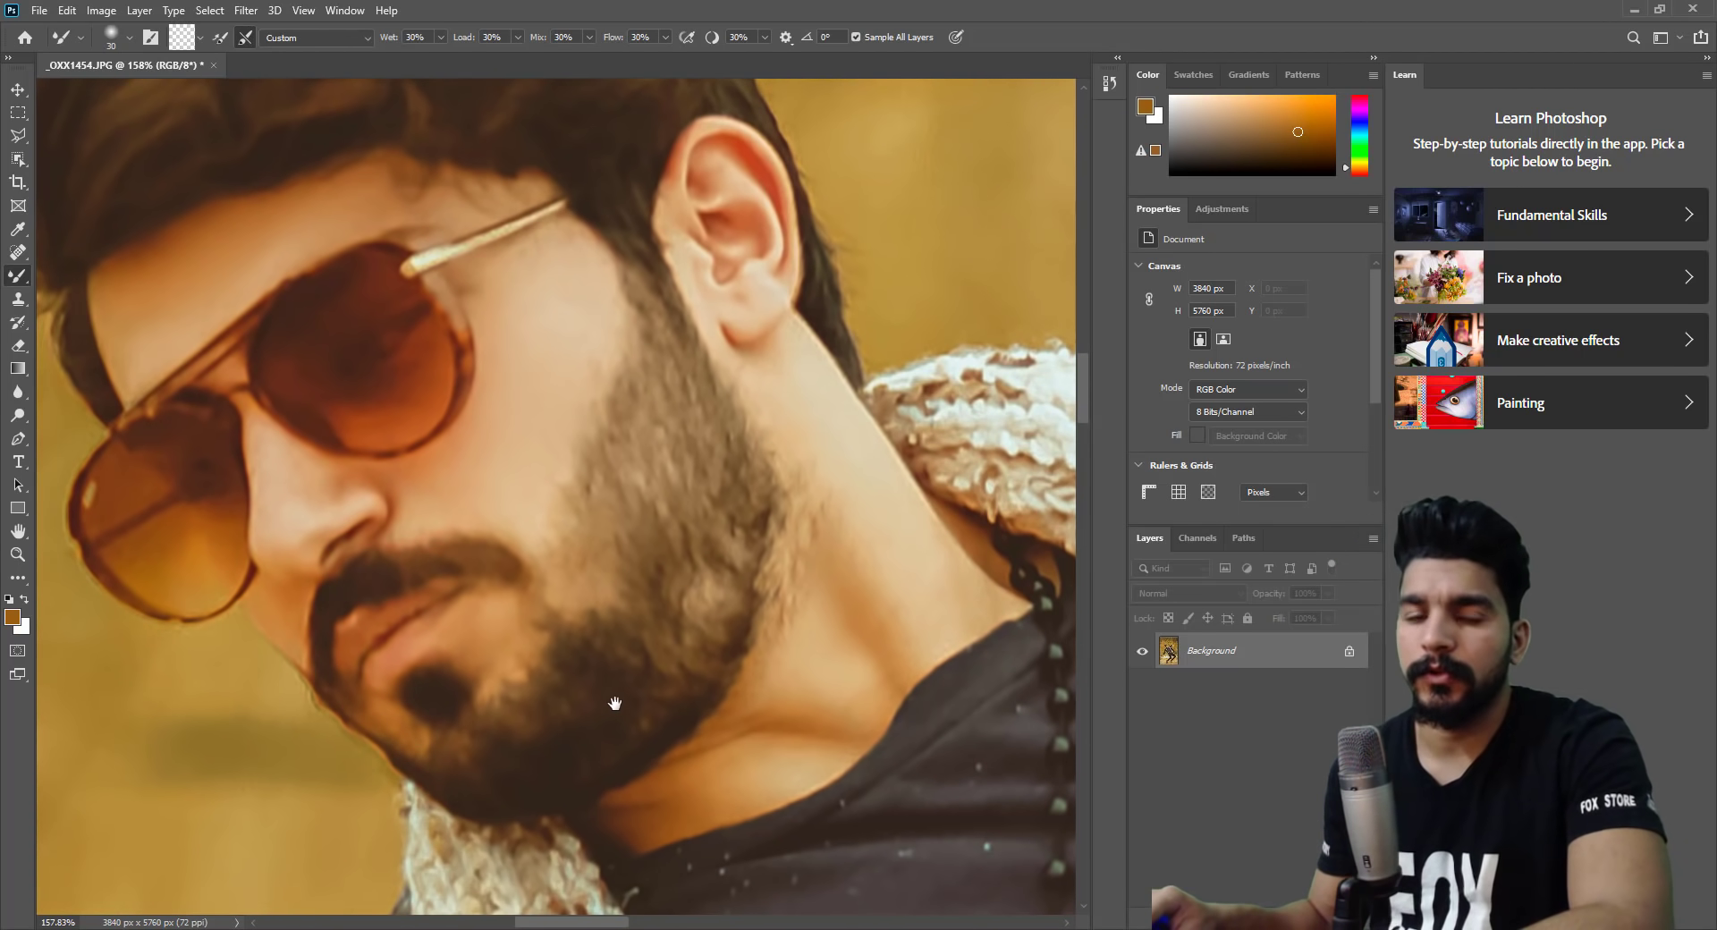
{"action": "left_click_drag", "start_coordinate": [614, 708], "coordinate": [701, 785]}
{"action": "left_click", "coordinate": [17, 554]}
{"action": "key", "text": "ctrl+0"}
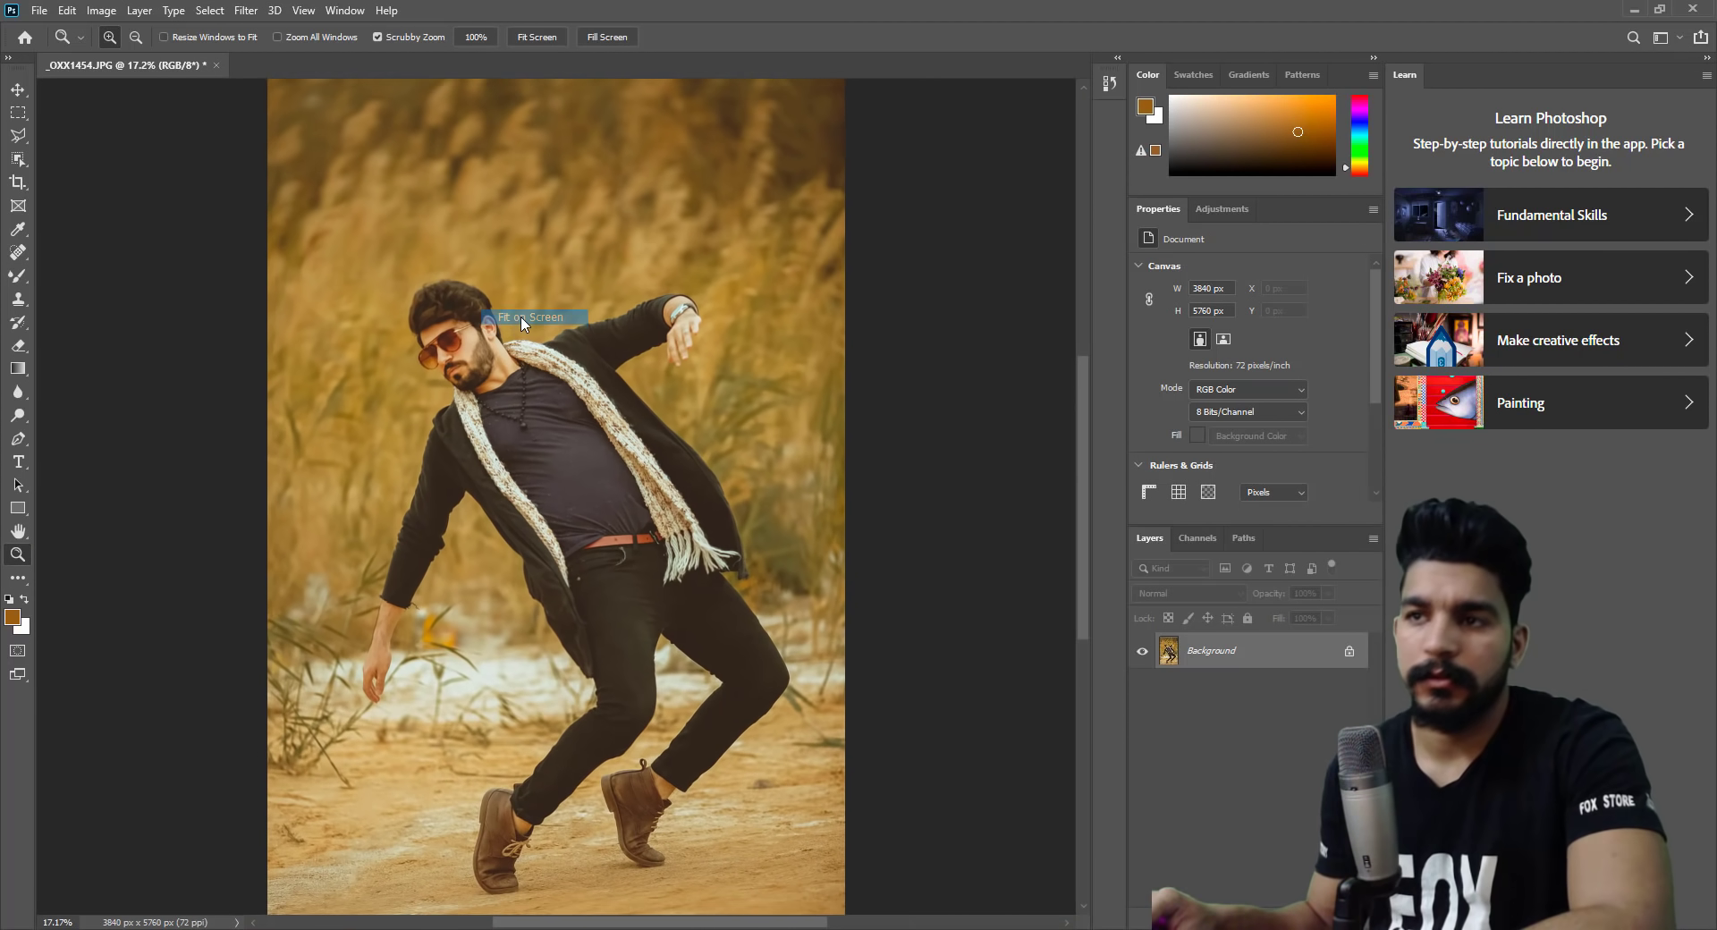
Zoom in on the man's lowered arm in the grass.
{"action": "left_click_drag", "start_coordinate": [478, 305], "coordinate": [516, 341]}
{"action": "right_click", "coordinate": [491, 336]}
{"action": "left_click", "coordinate": [534, 351]}
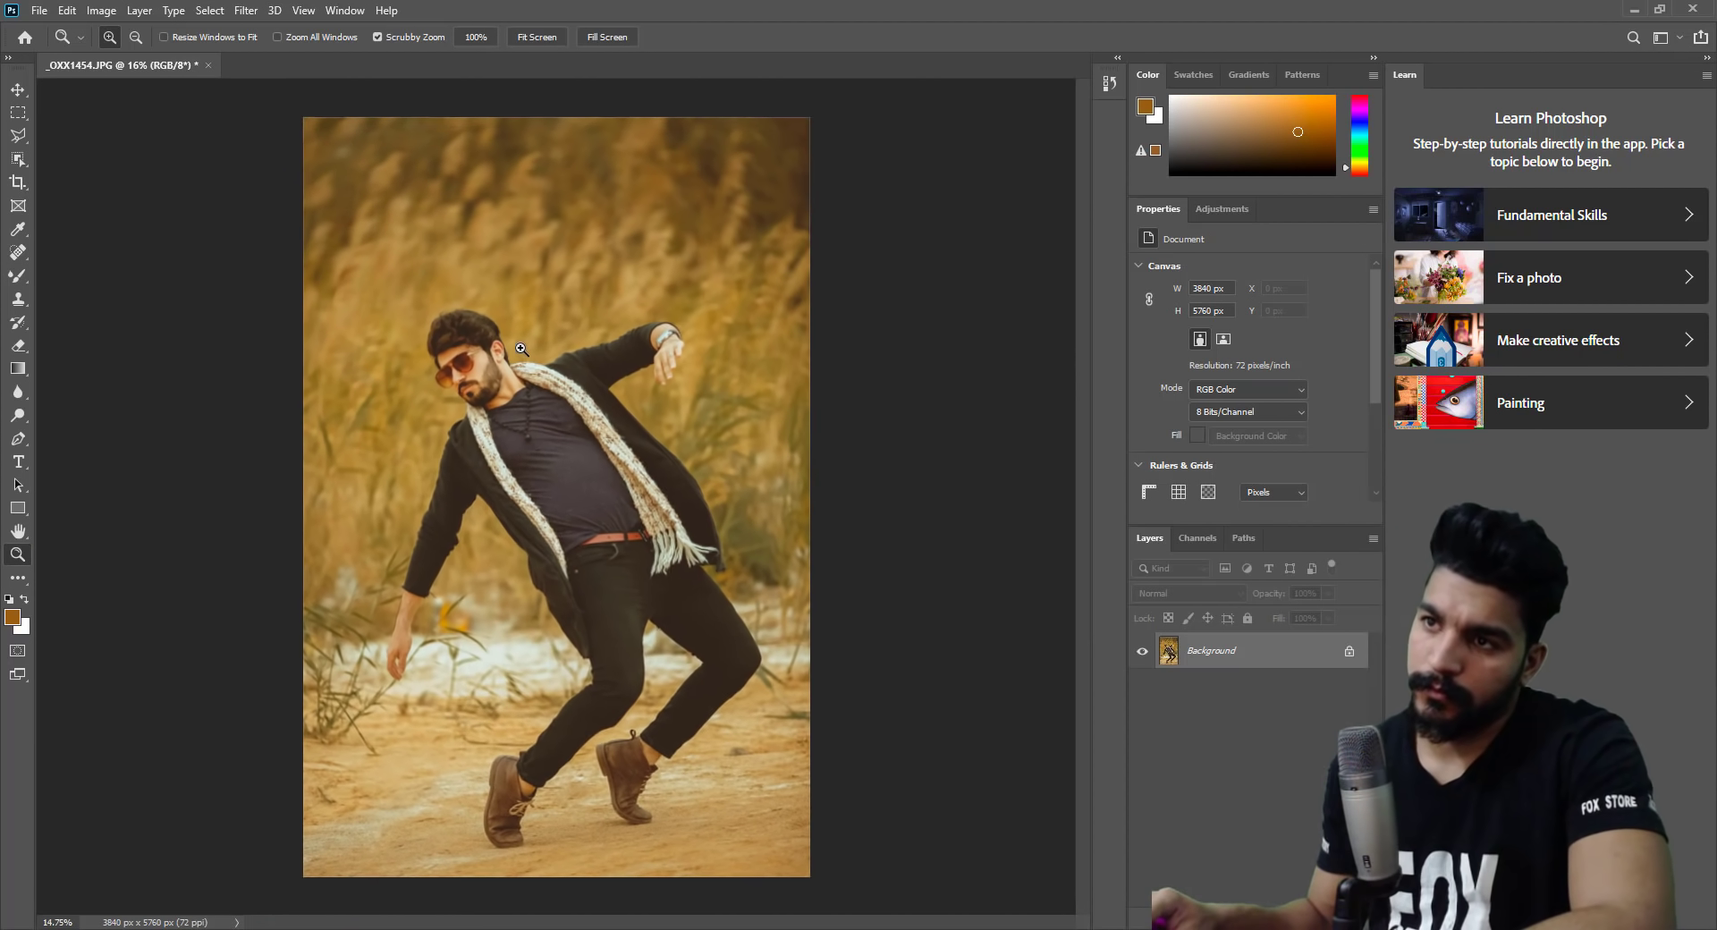
{"action": "right_click", "coordinate": [516, 340]}
{"action": "left_click", "coordinate": [554, 359]}
{"action": "right_click", "coordinate": [619, 380]}
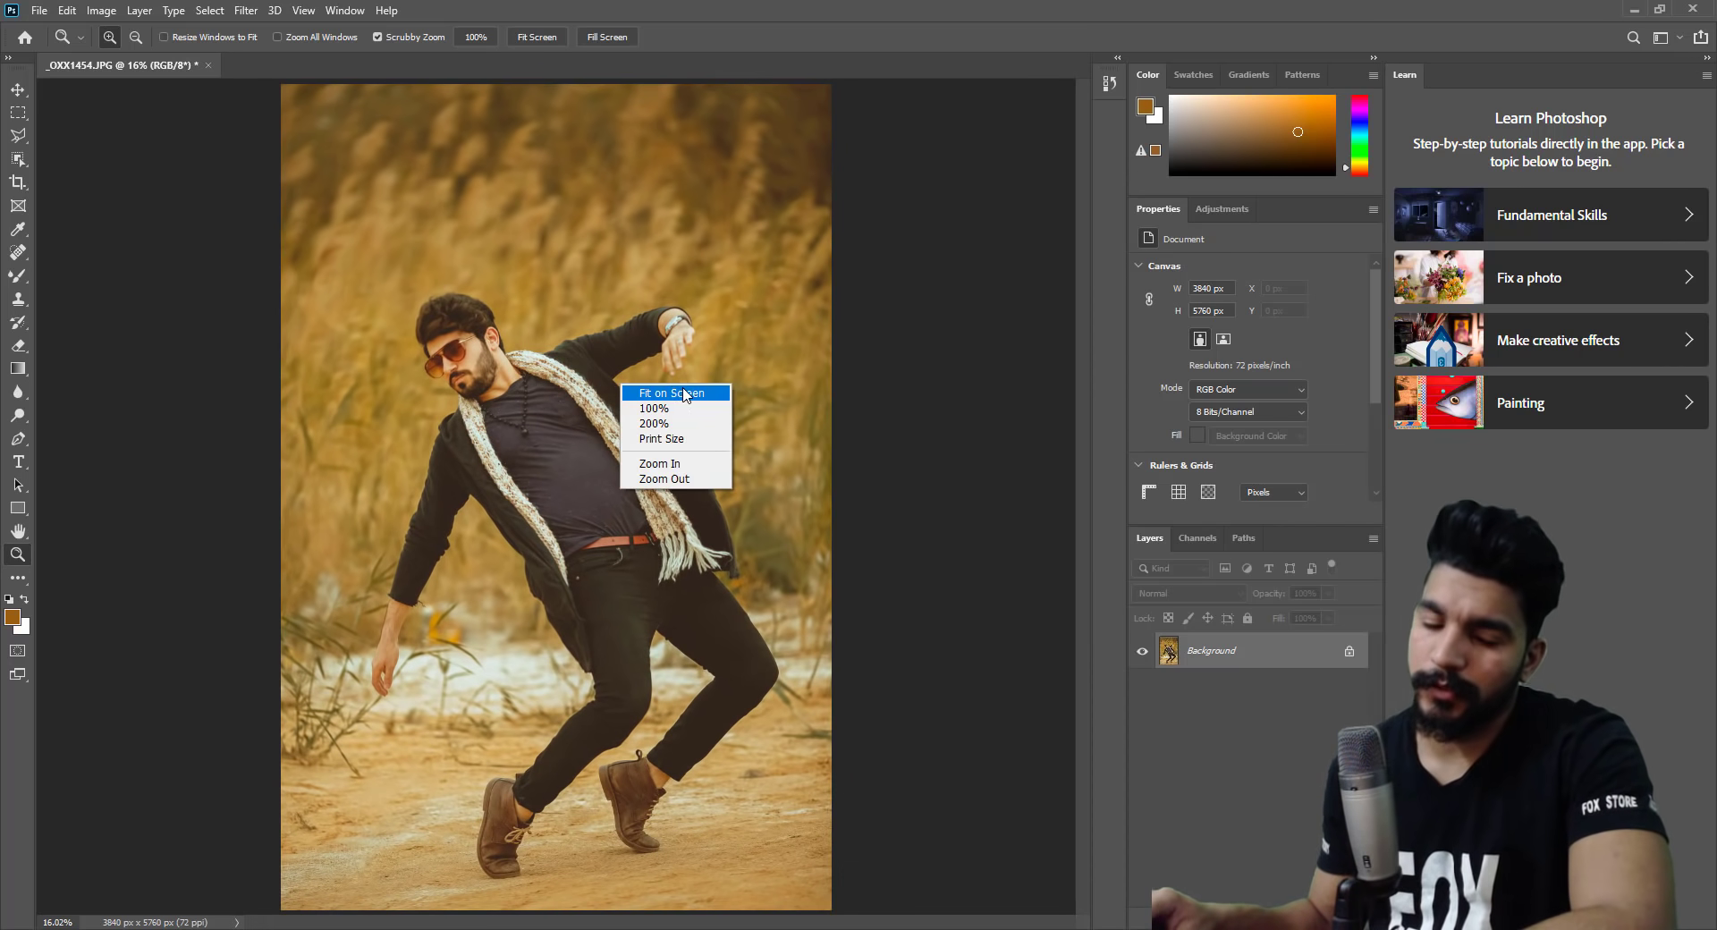
{"action": "left_click", "coordinate": [616, 386]}
{"action": "right_click", "coordinate": [620, 353]}
{"action": "left_click", "coordinate": [652, 373]}
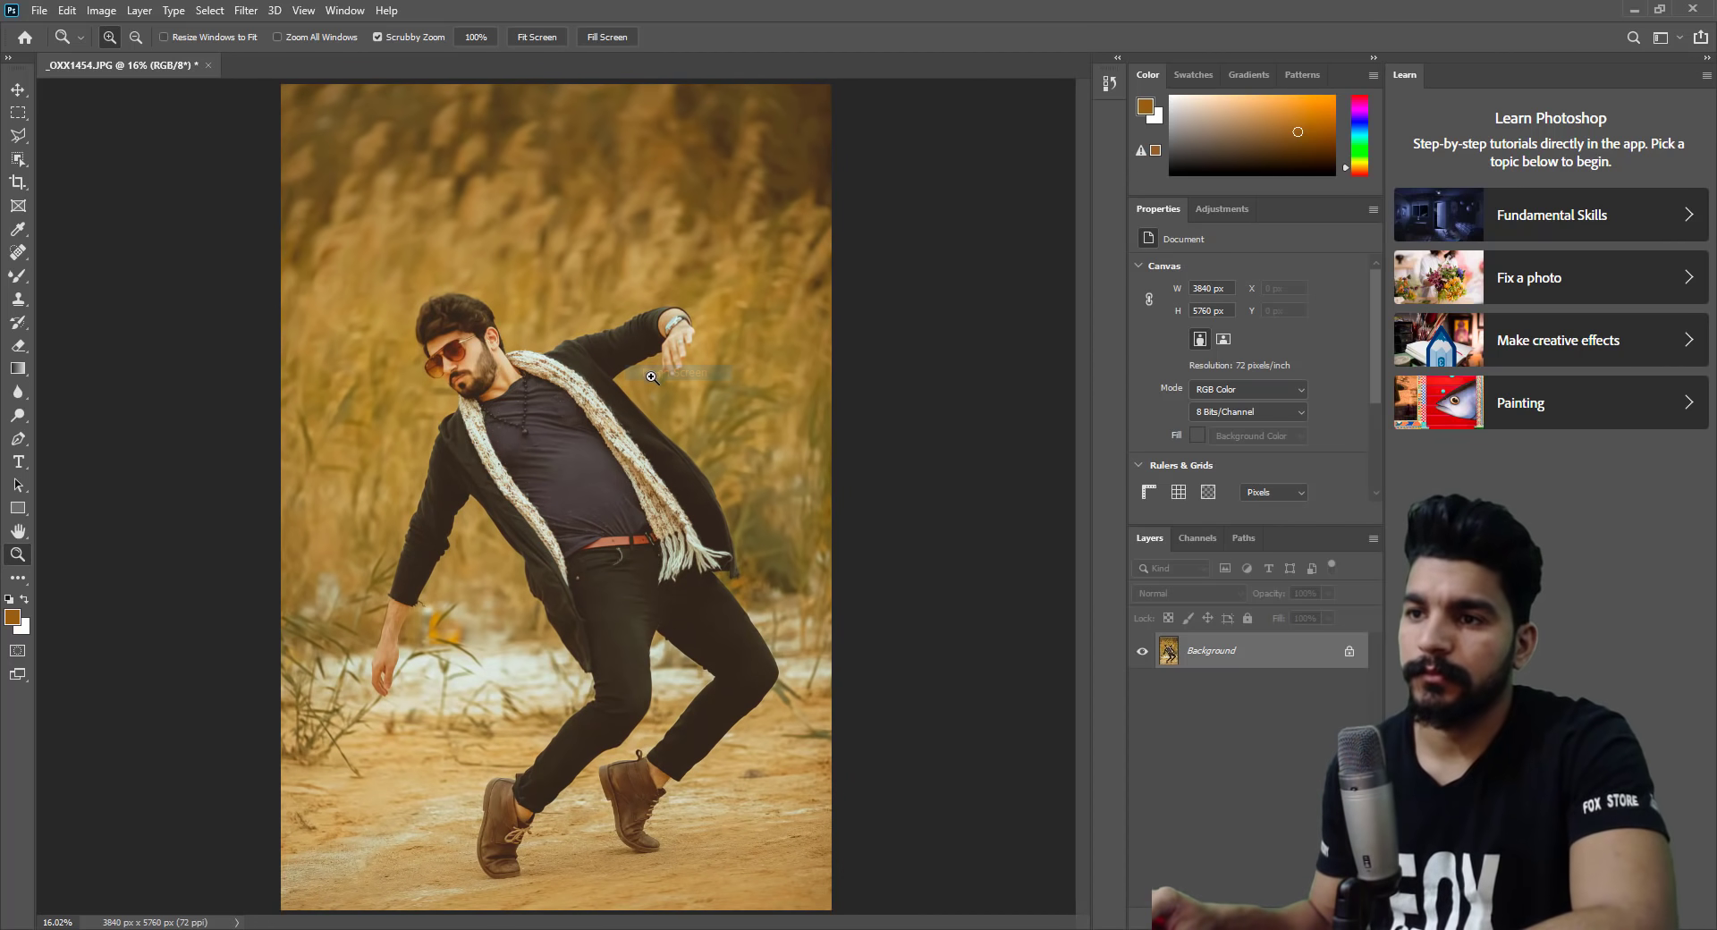
{"action": "left_click", "coordinate": [499, 608]}
Heal the orange spot beside the arm with a size-200 Spot Healing Brush, then zoom out.
{"action": "key", "text": "j"}
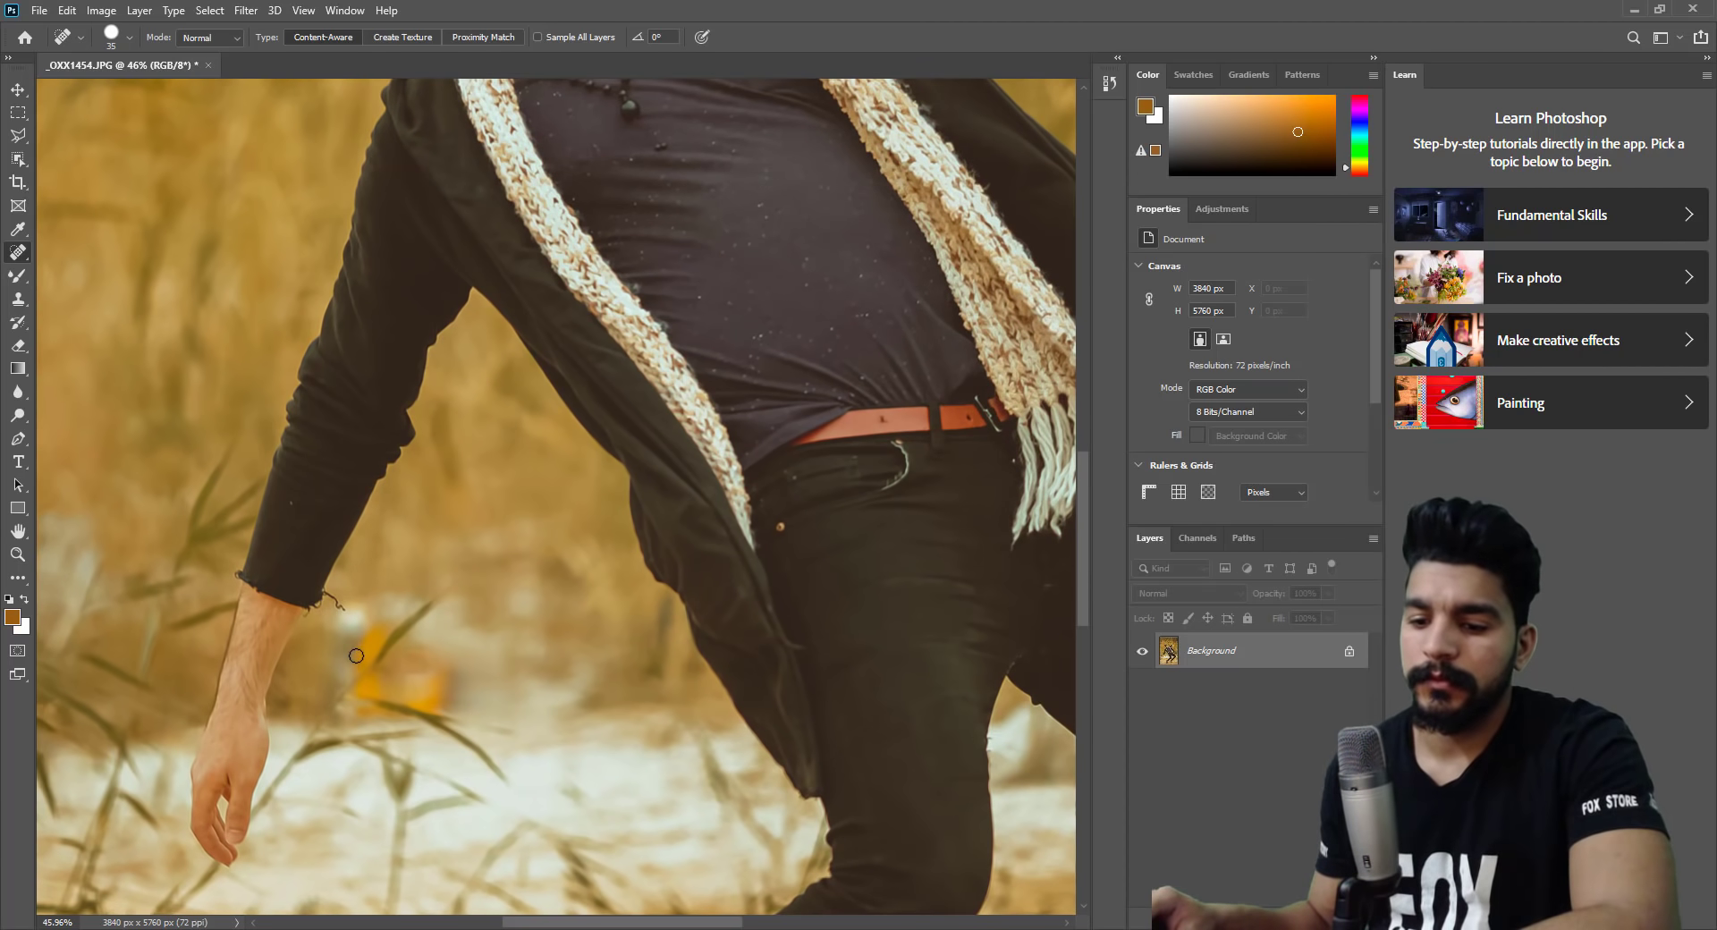
{"action": "key", "text": "bracketright"}
{"action": "key", "text": "bracketright"}
{"action": "key", "text": "bracketright"}
{"action": "left_click_drag", "start_coordinate": [374, 647], "coordinate": [458, 673]}
{"action": "left_click", "coordinate": [17, 553]}
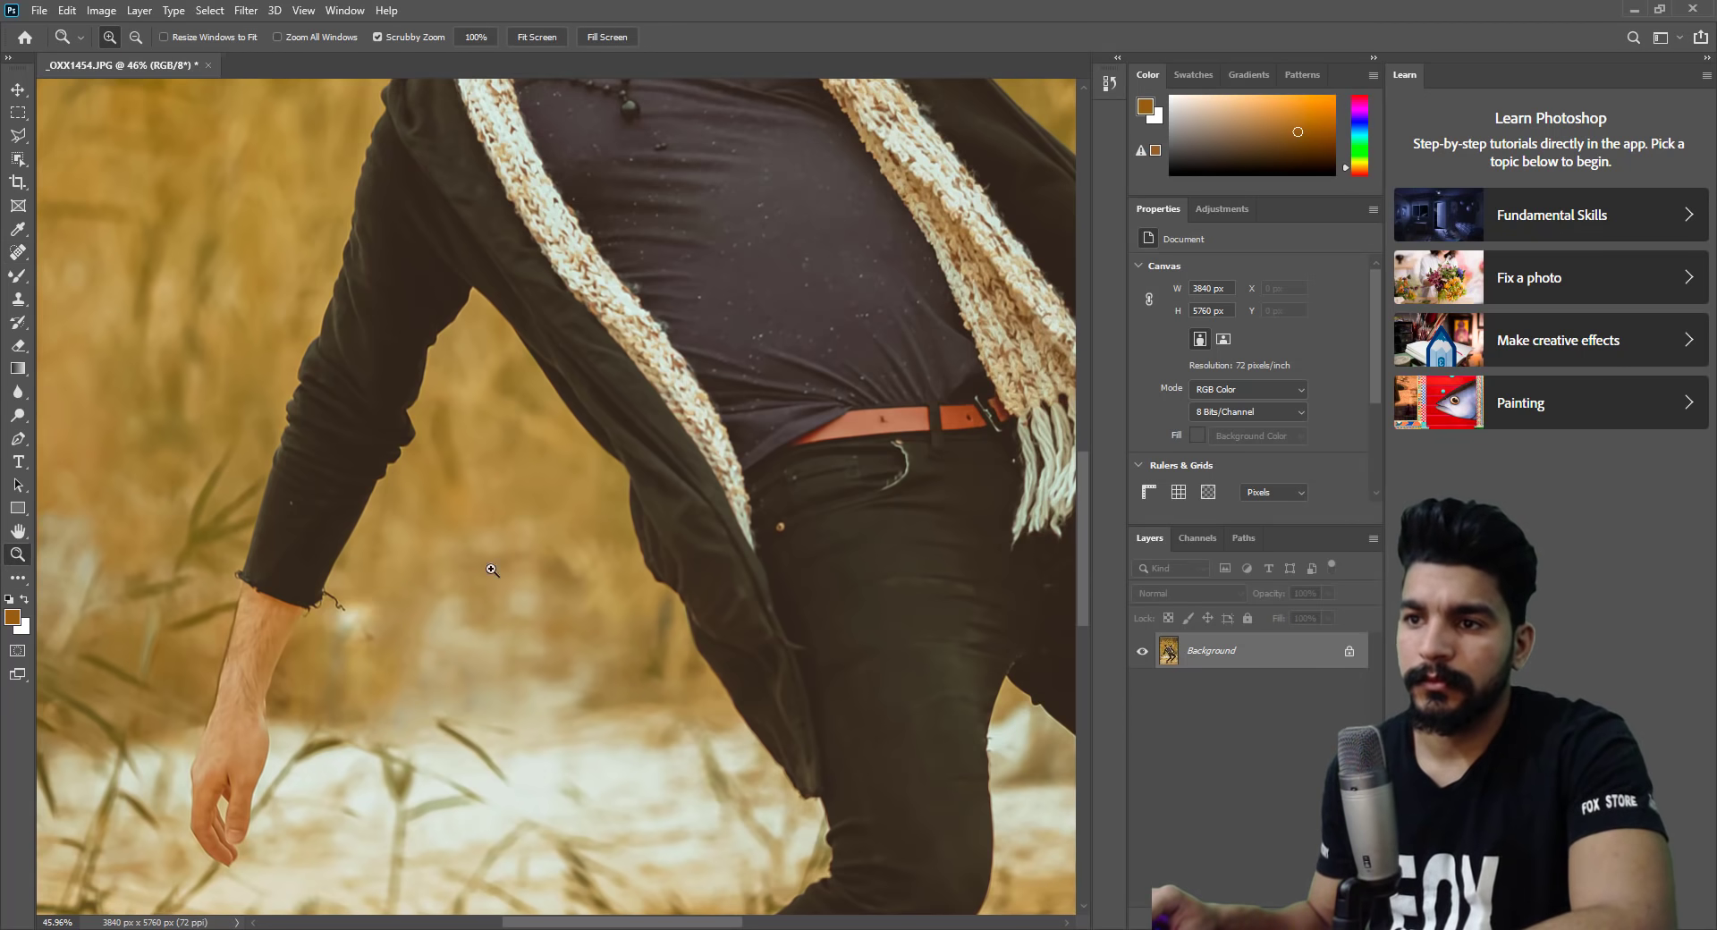
{"action": "left_click_drag", "start_coordinate": [572, 583], "coordinate": [507, 578]}
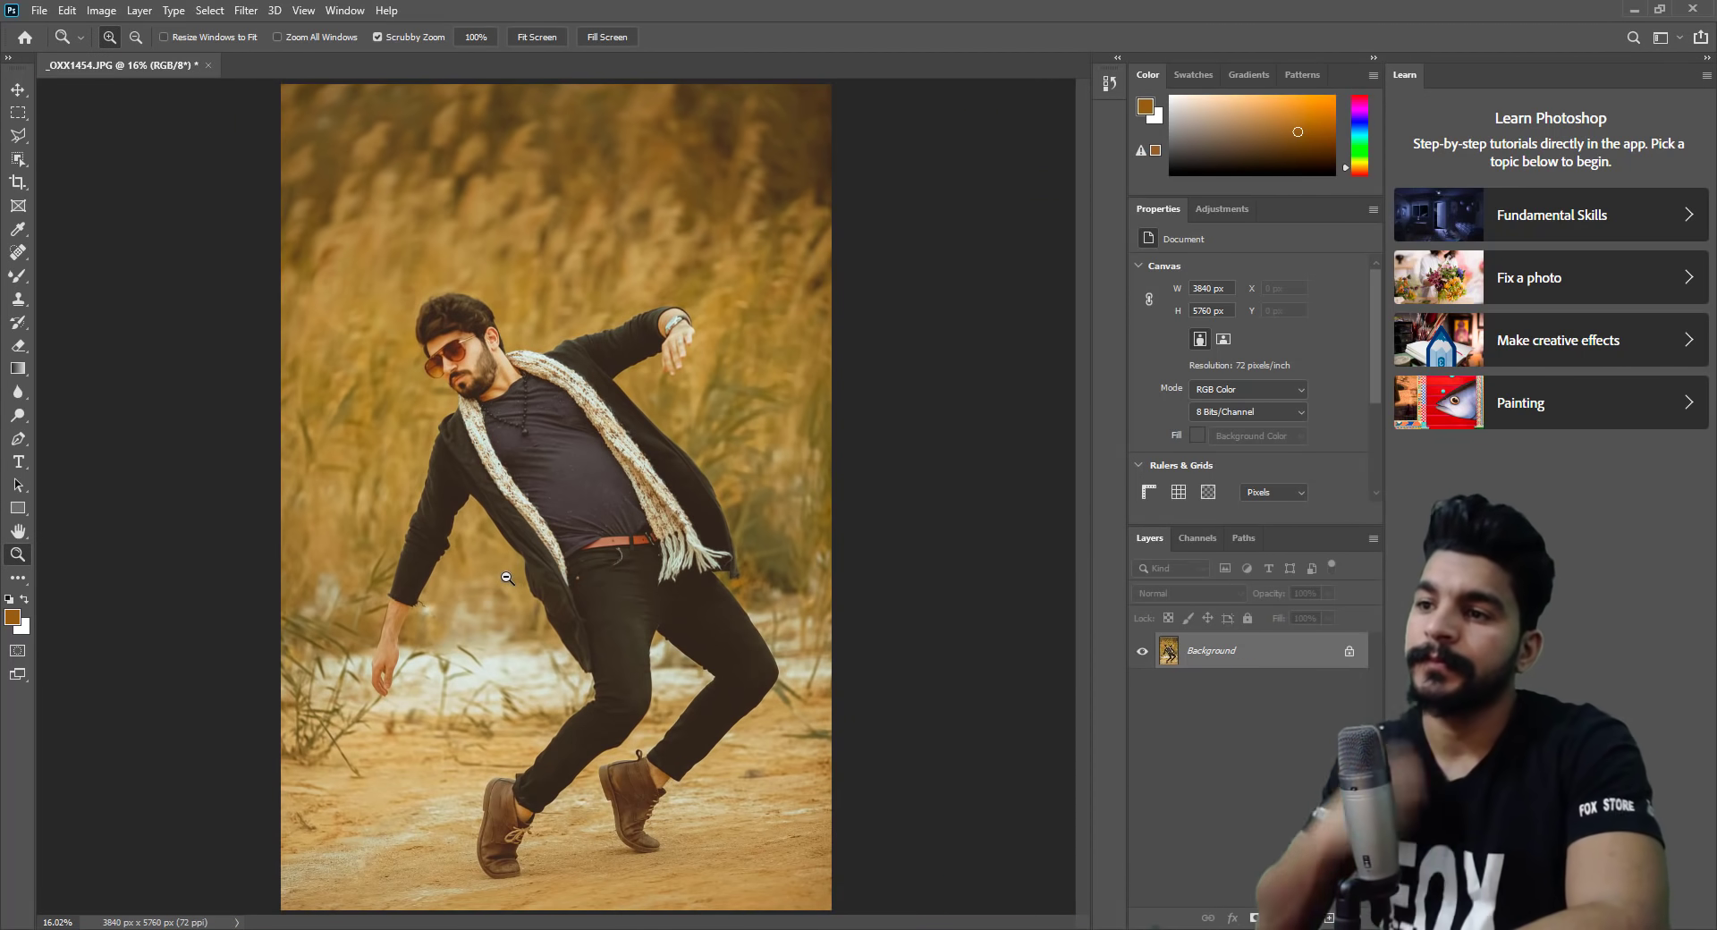
Paint a radial orange glow gradient on a new layer set to Screen blend mode.
{"action": "left_click", "coordinate": [245, 10]}
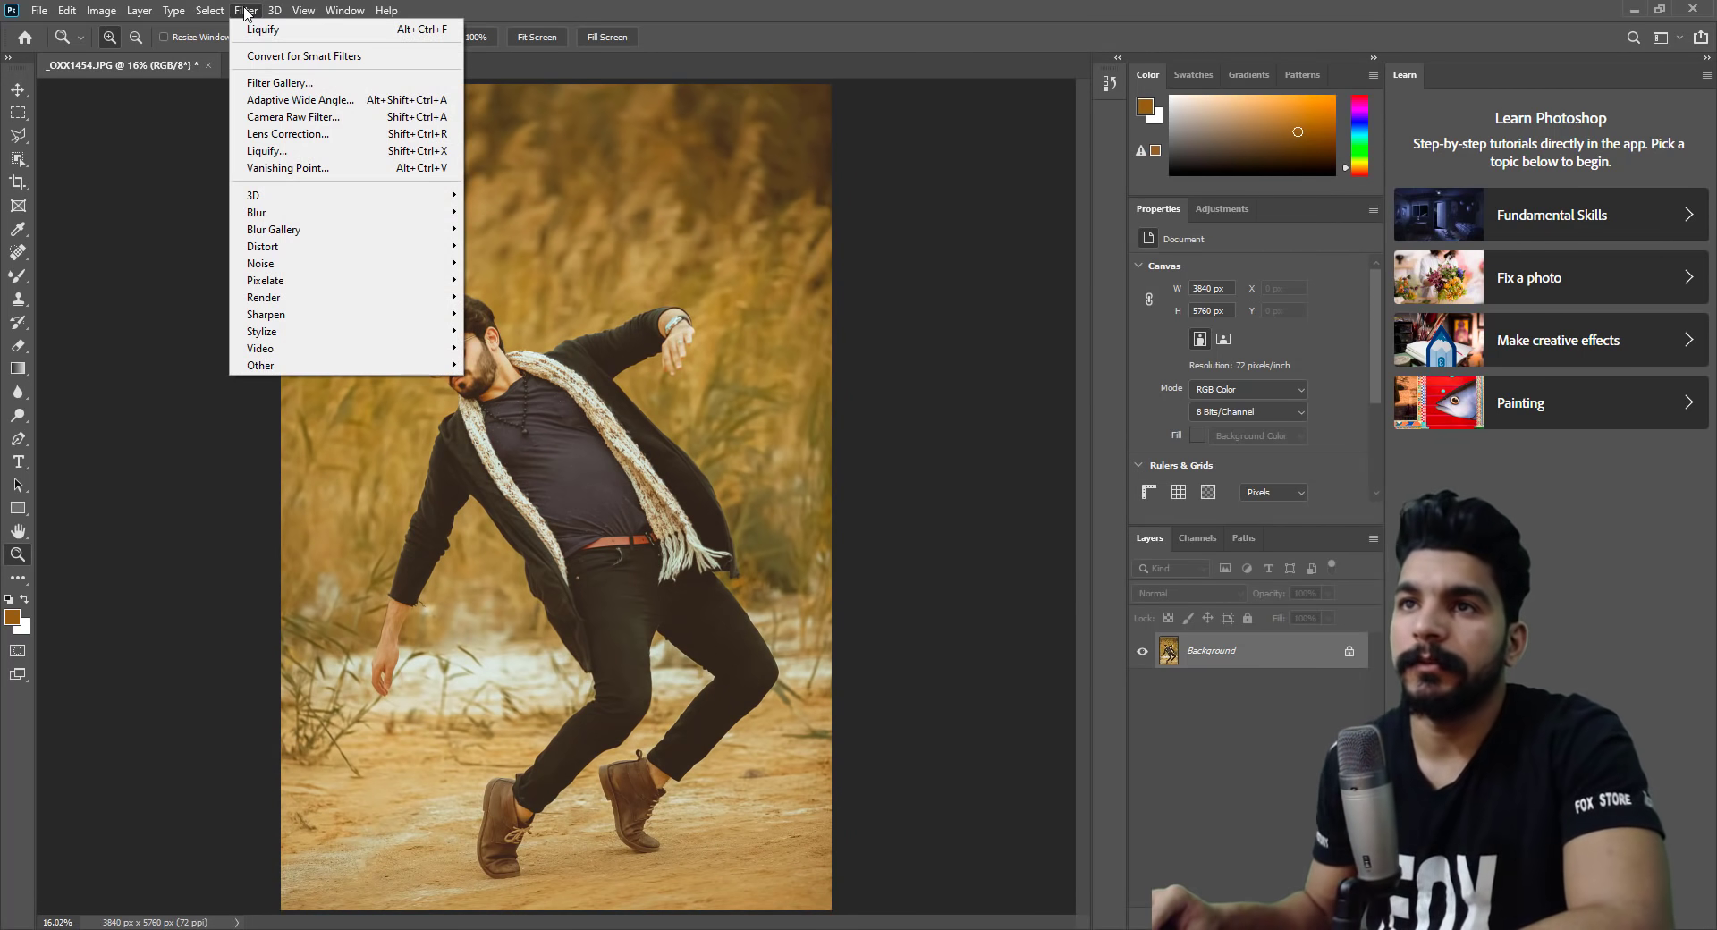
{"action": "left_click", "coordinate": [557, 212]}
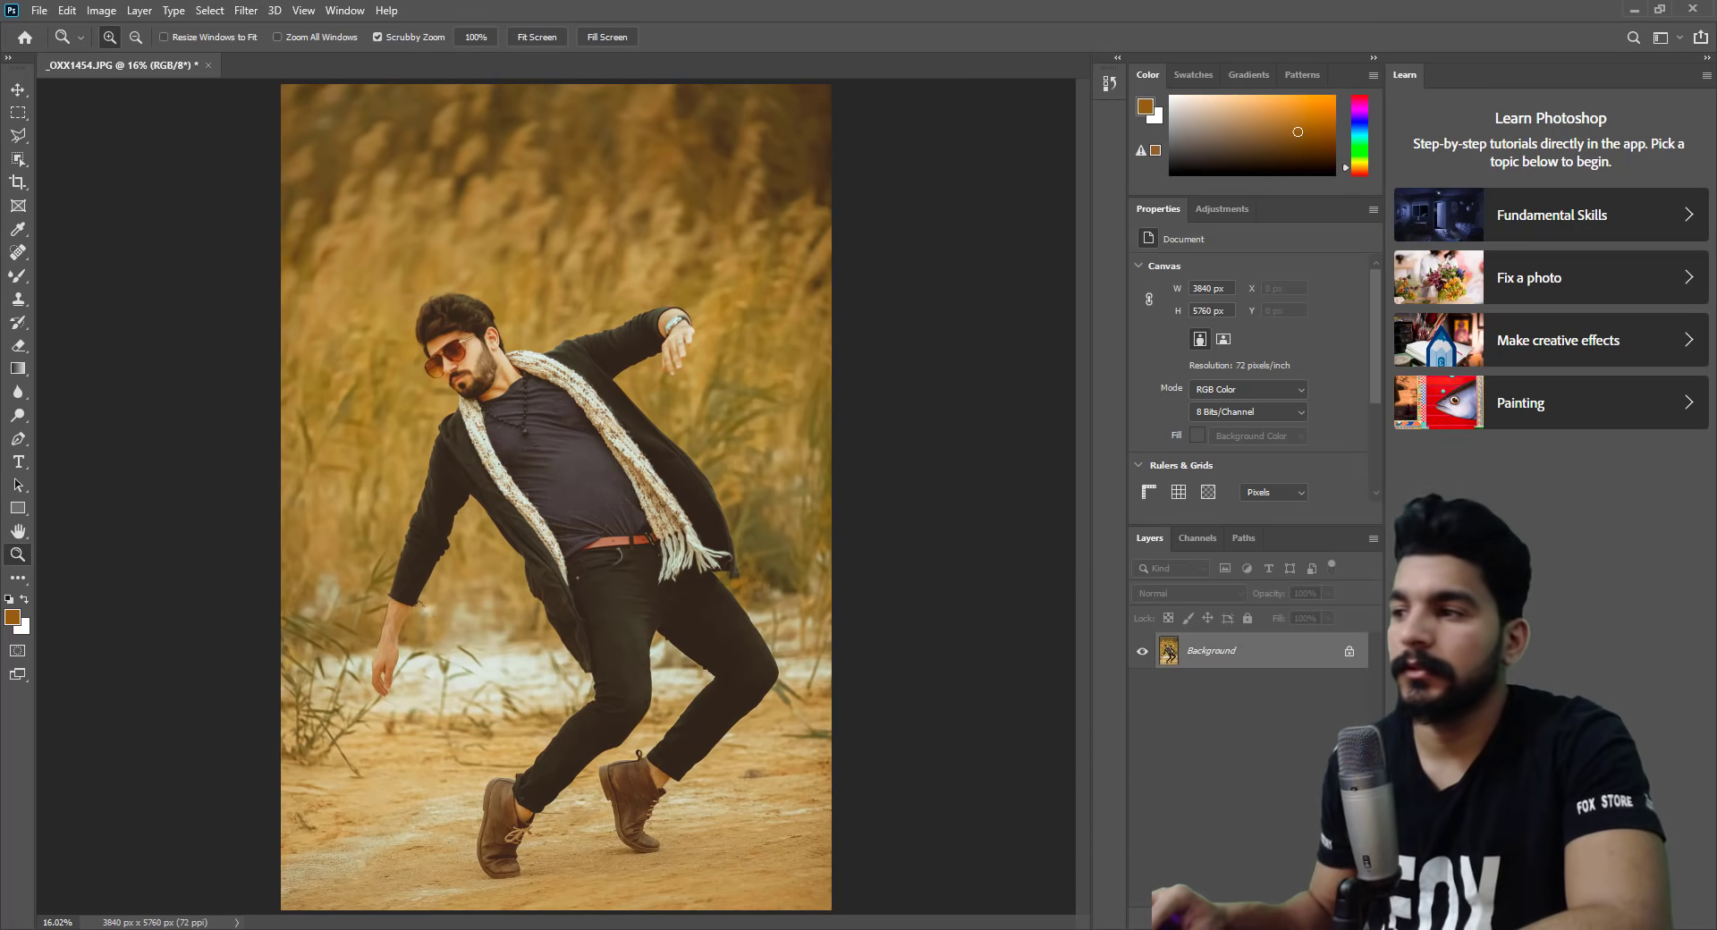
{"action": "key", "text": "ctrl+shift+alt+n"}
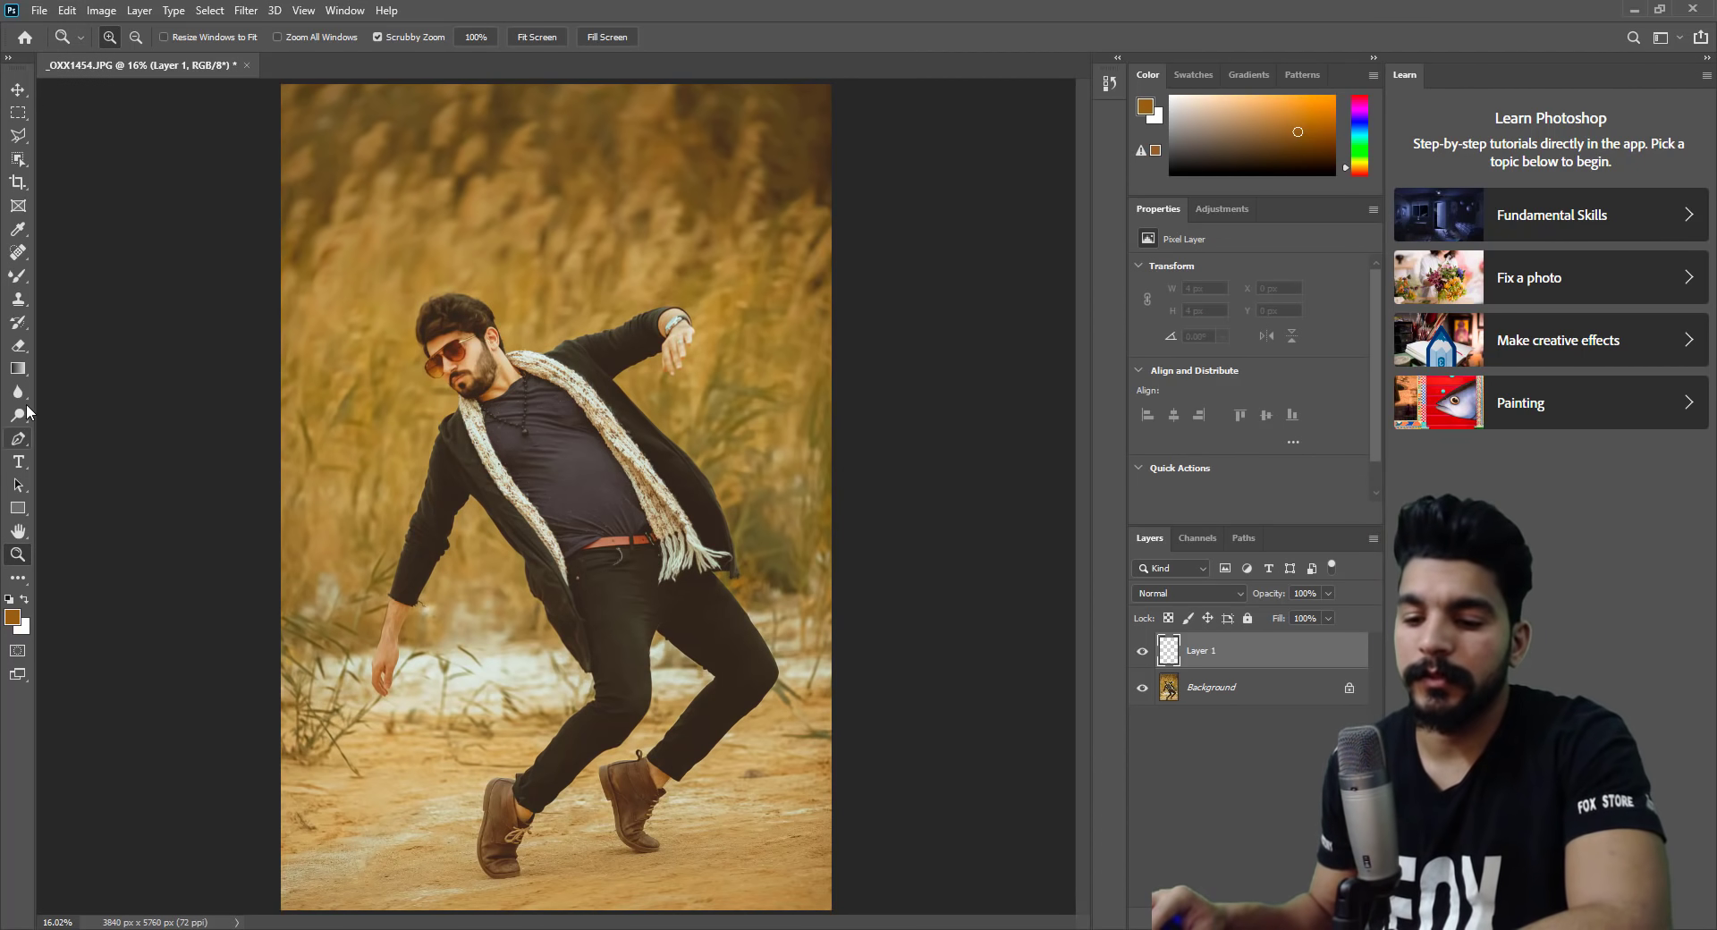
{"action": "left_click", "coordinate": [17, 367]}
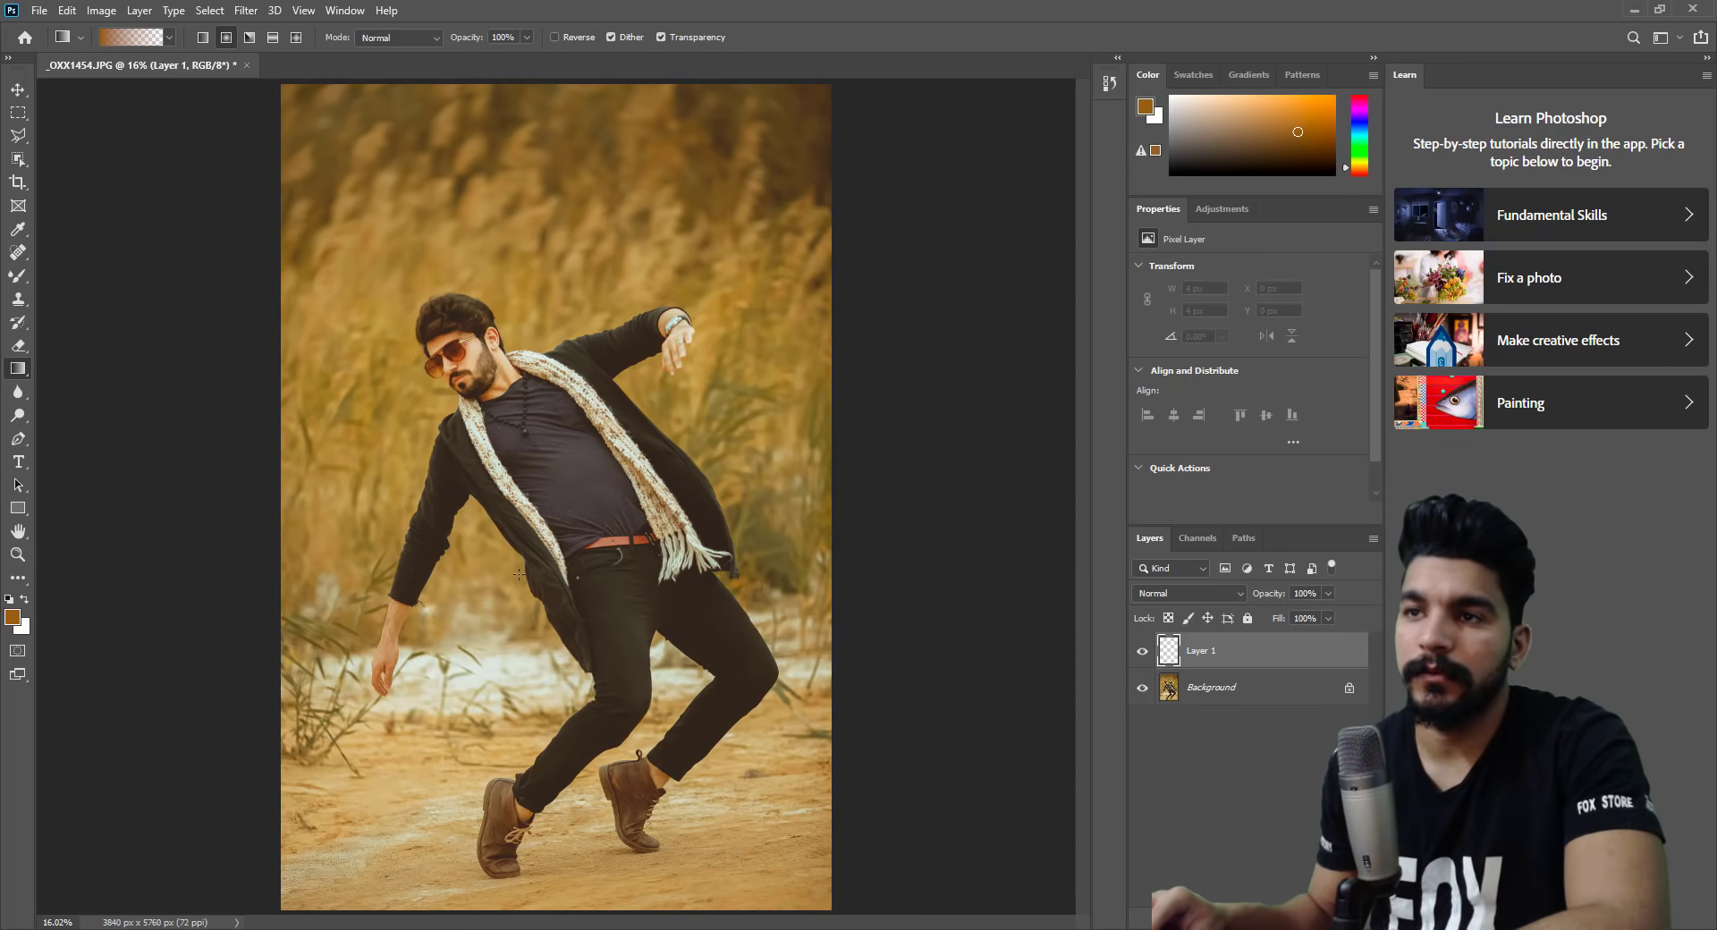
{"action": "left_click_drag", "start_coordinate": [533, 387], "coordinate": [533, 386]}
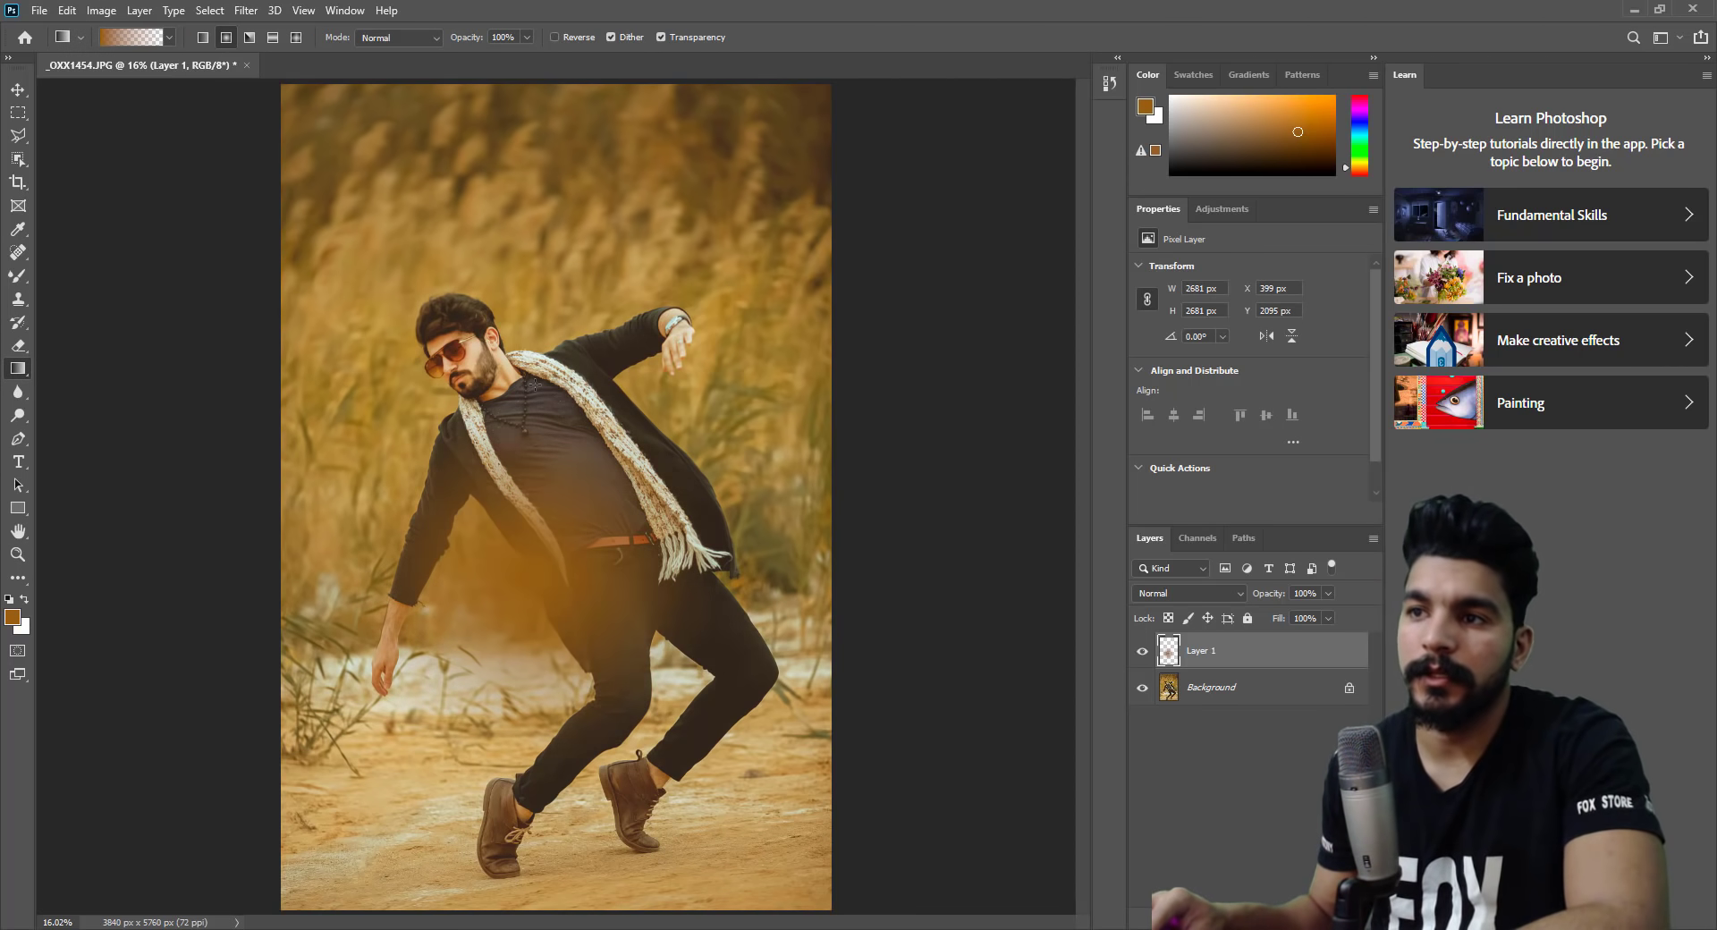
{"action": "left_click", "coordinate": [1161, 590]}
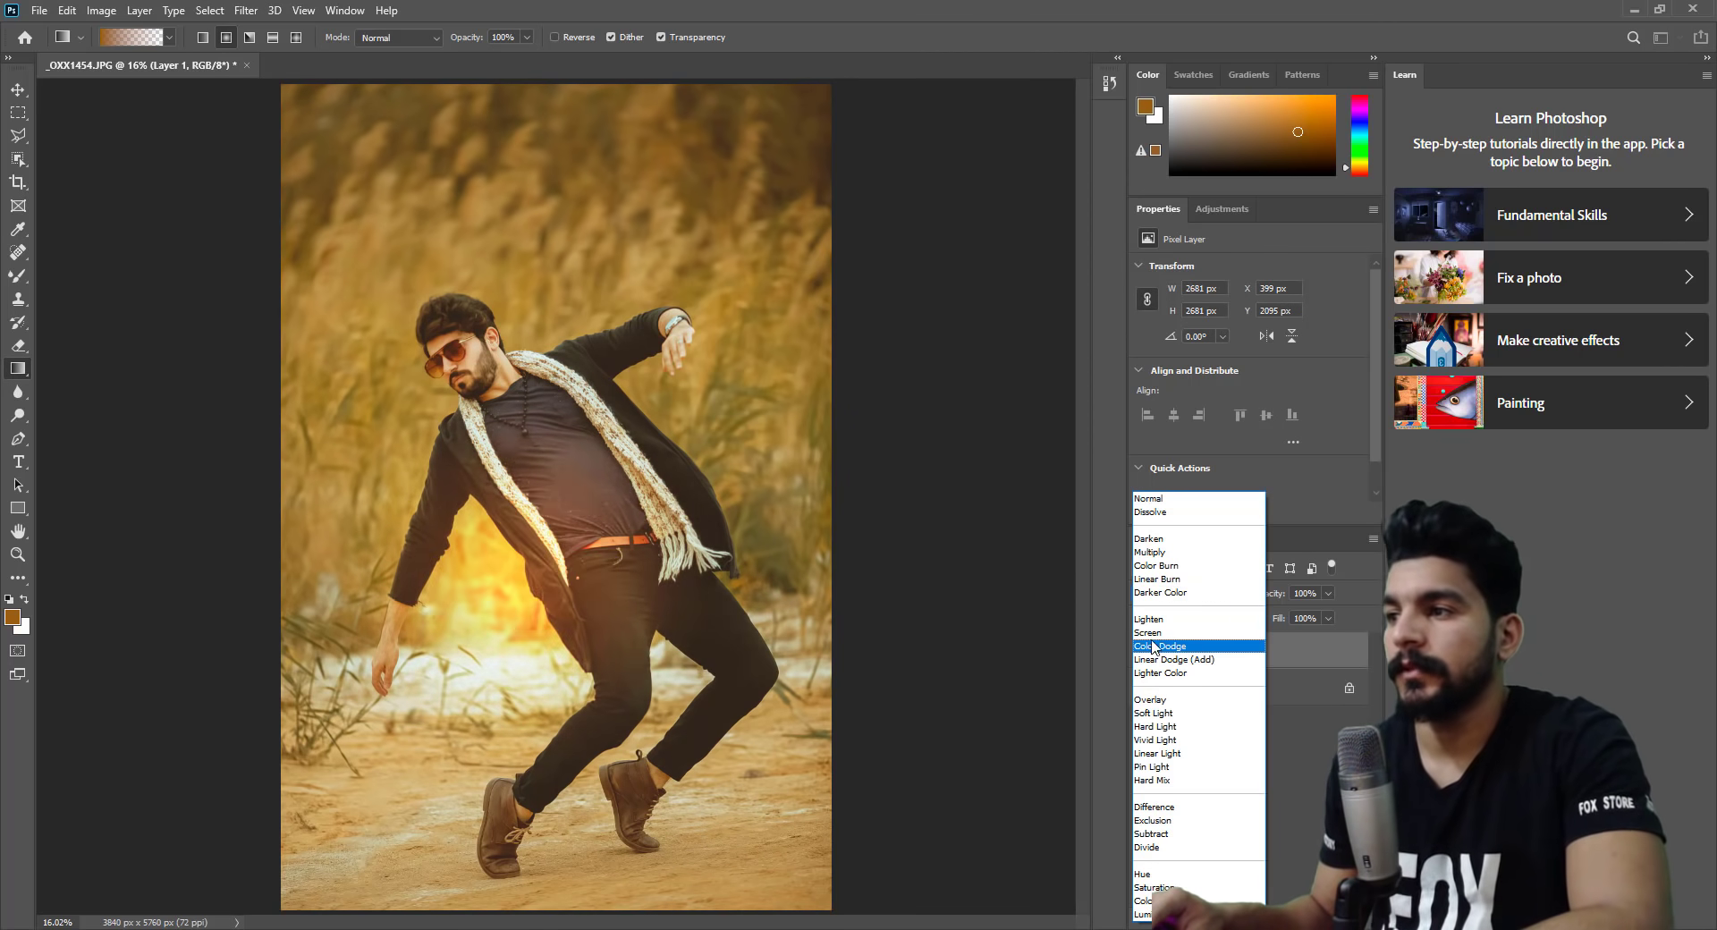
{"action": "left_click", "coordinate": [1154, 632]}
Move the glow upward and enlarge it to about 213%, shifted right and down.
{"action": "key", "text": "v"}
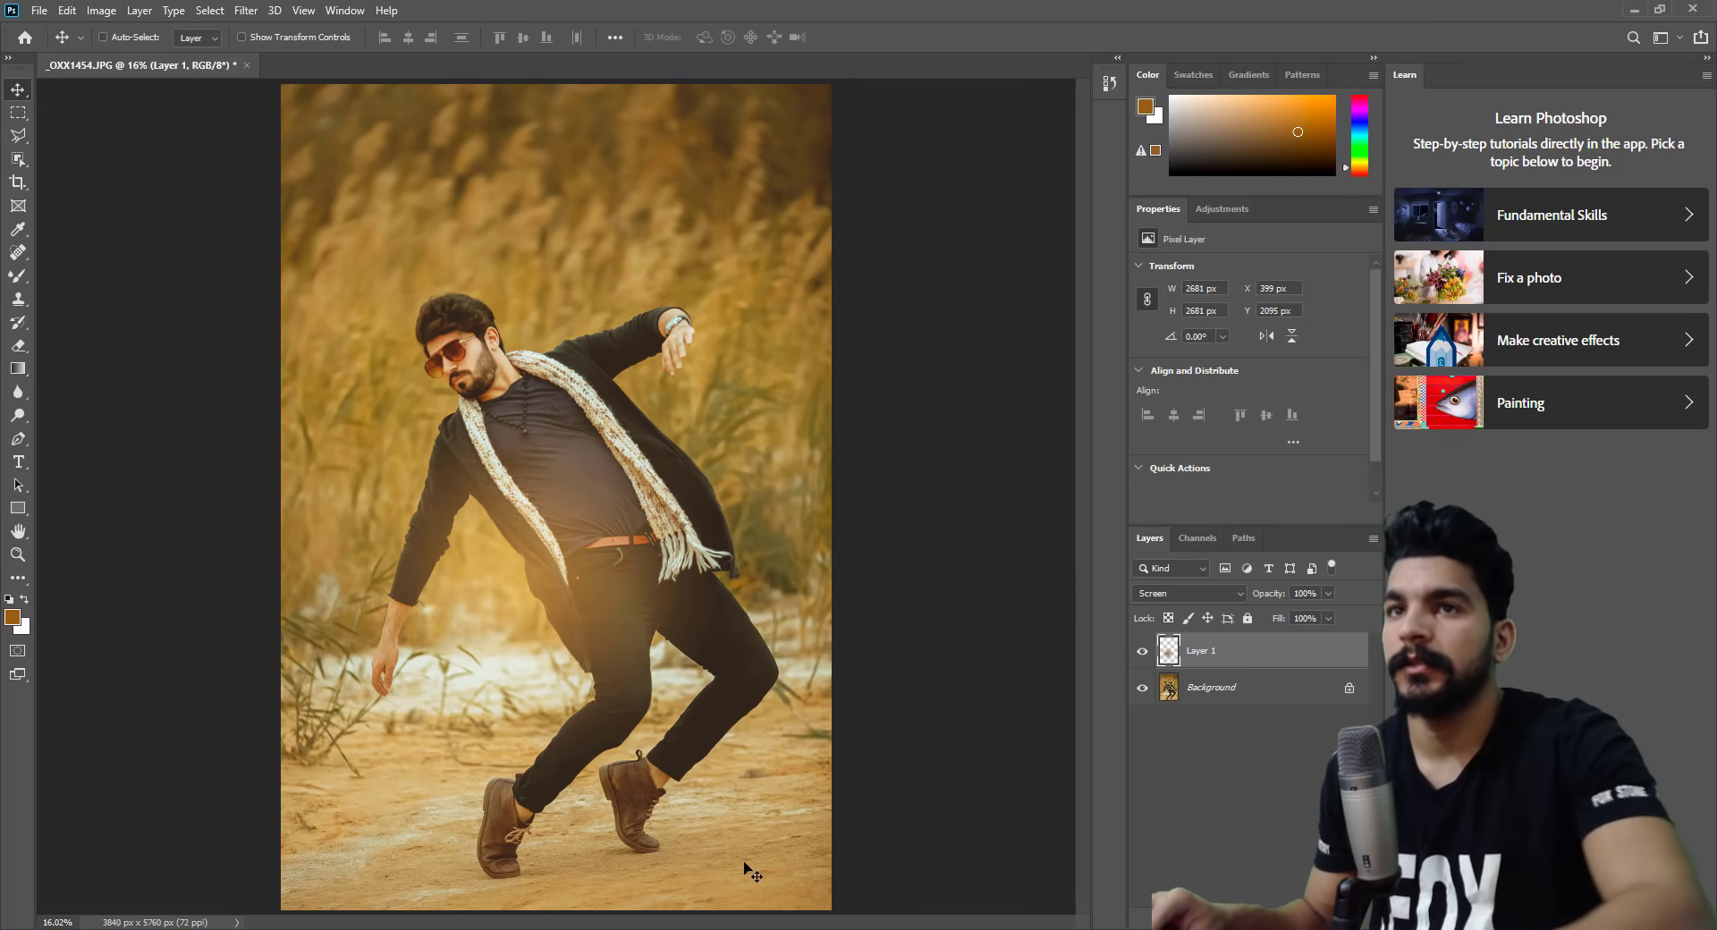
{"action": "mouse_move", "coordinate": [733, 764]}
{"action": "left_mouse_down"}
{"action": "mouse_move", "coordinate": [759, 590]}
{"action": "mouse_move", "coordinate": [577, 308]}
{"action": "left_mouse_up"}
{"action": "key", "text": "ctrl+t"}
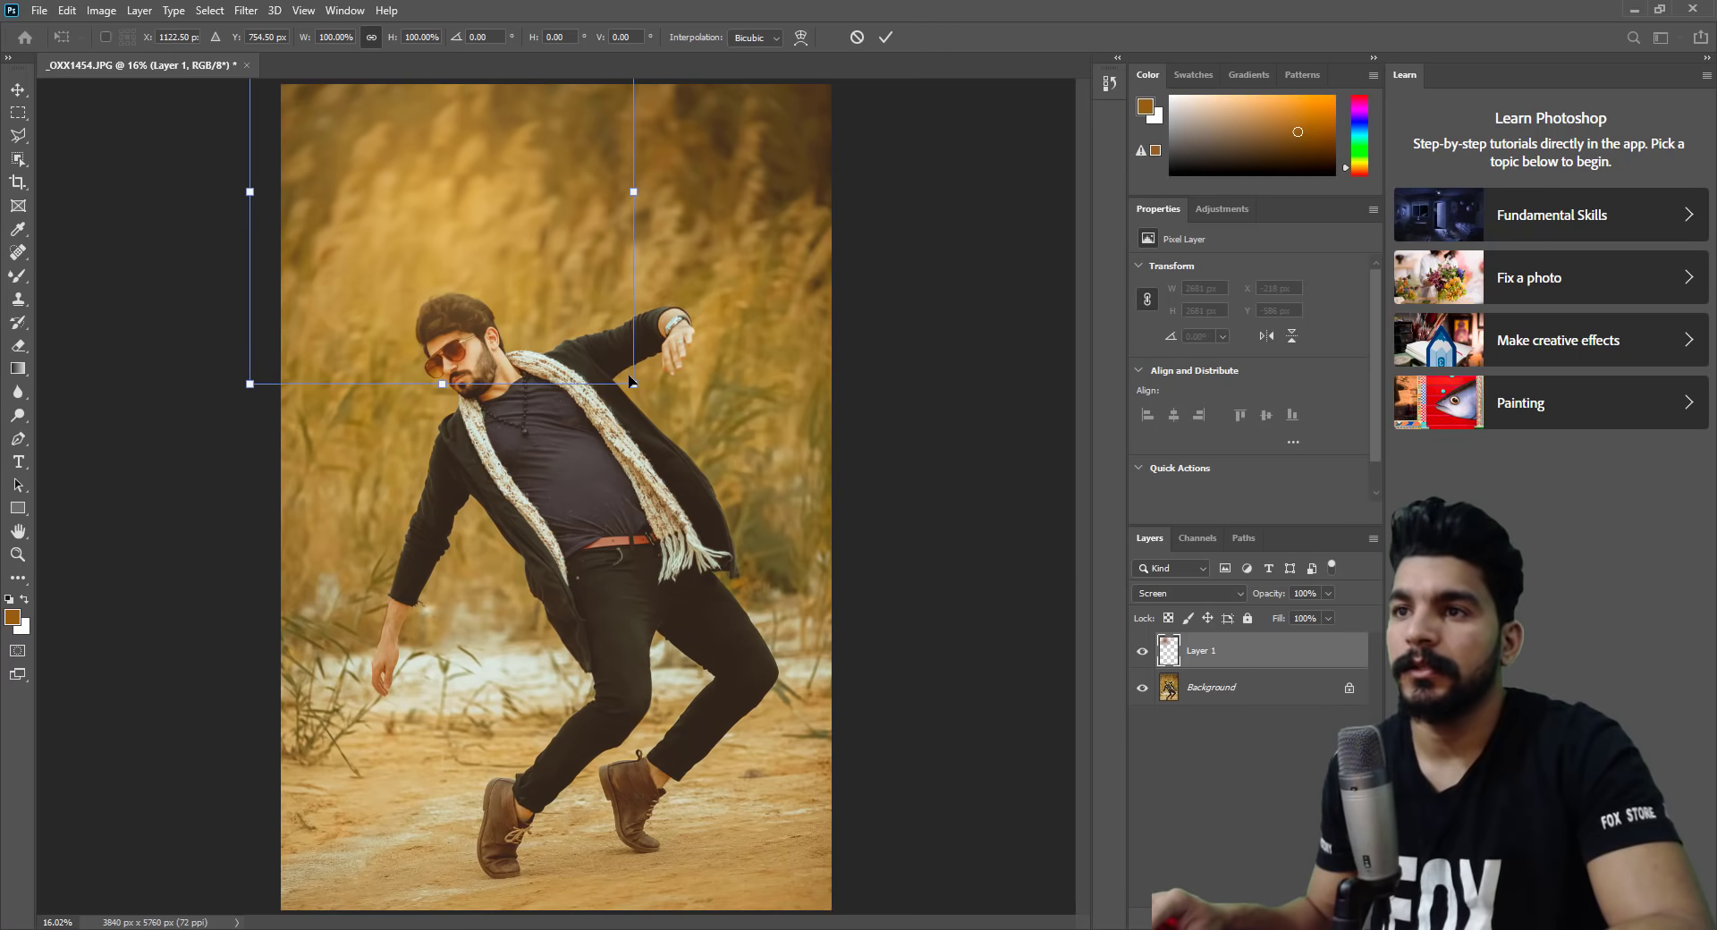
{"action": "left_click_drag", "start_coordinate": [635, 382], "coordinate": [1065, 816]}
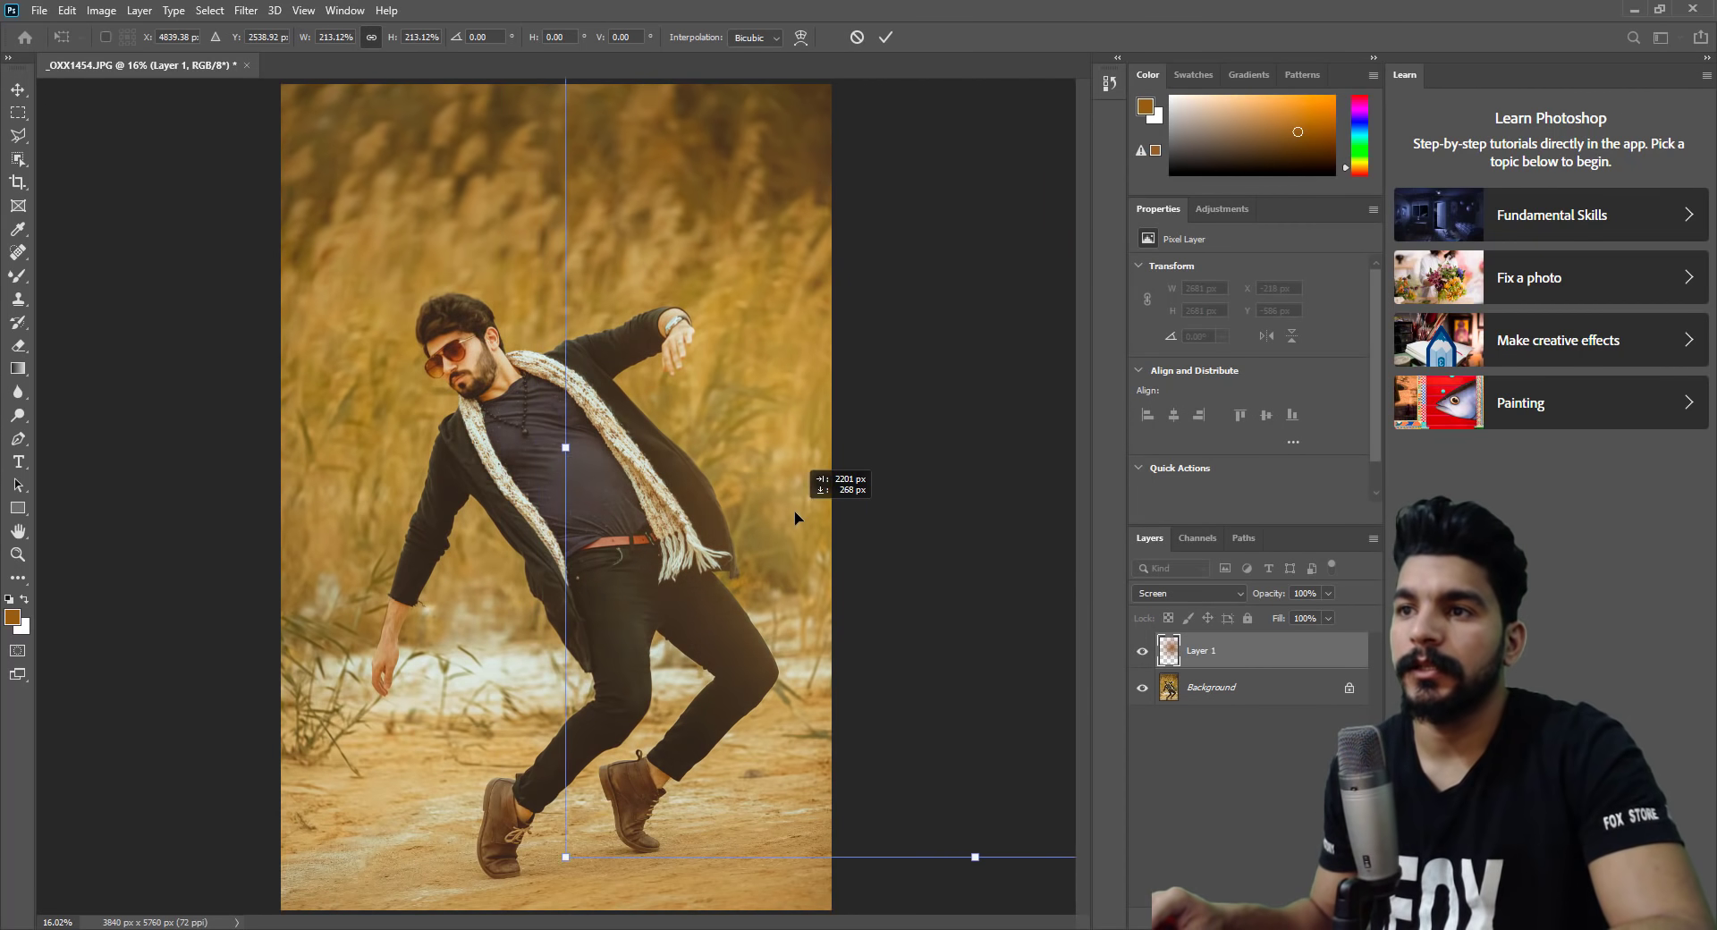
{"action": "left_click_drag", "start_coordinate": [483, 471], "coordinate": [695, 508]}
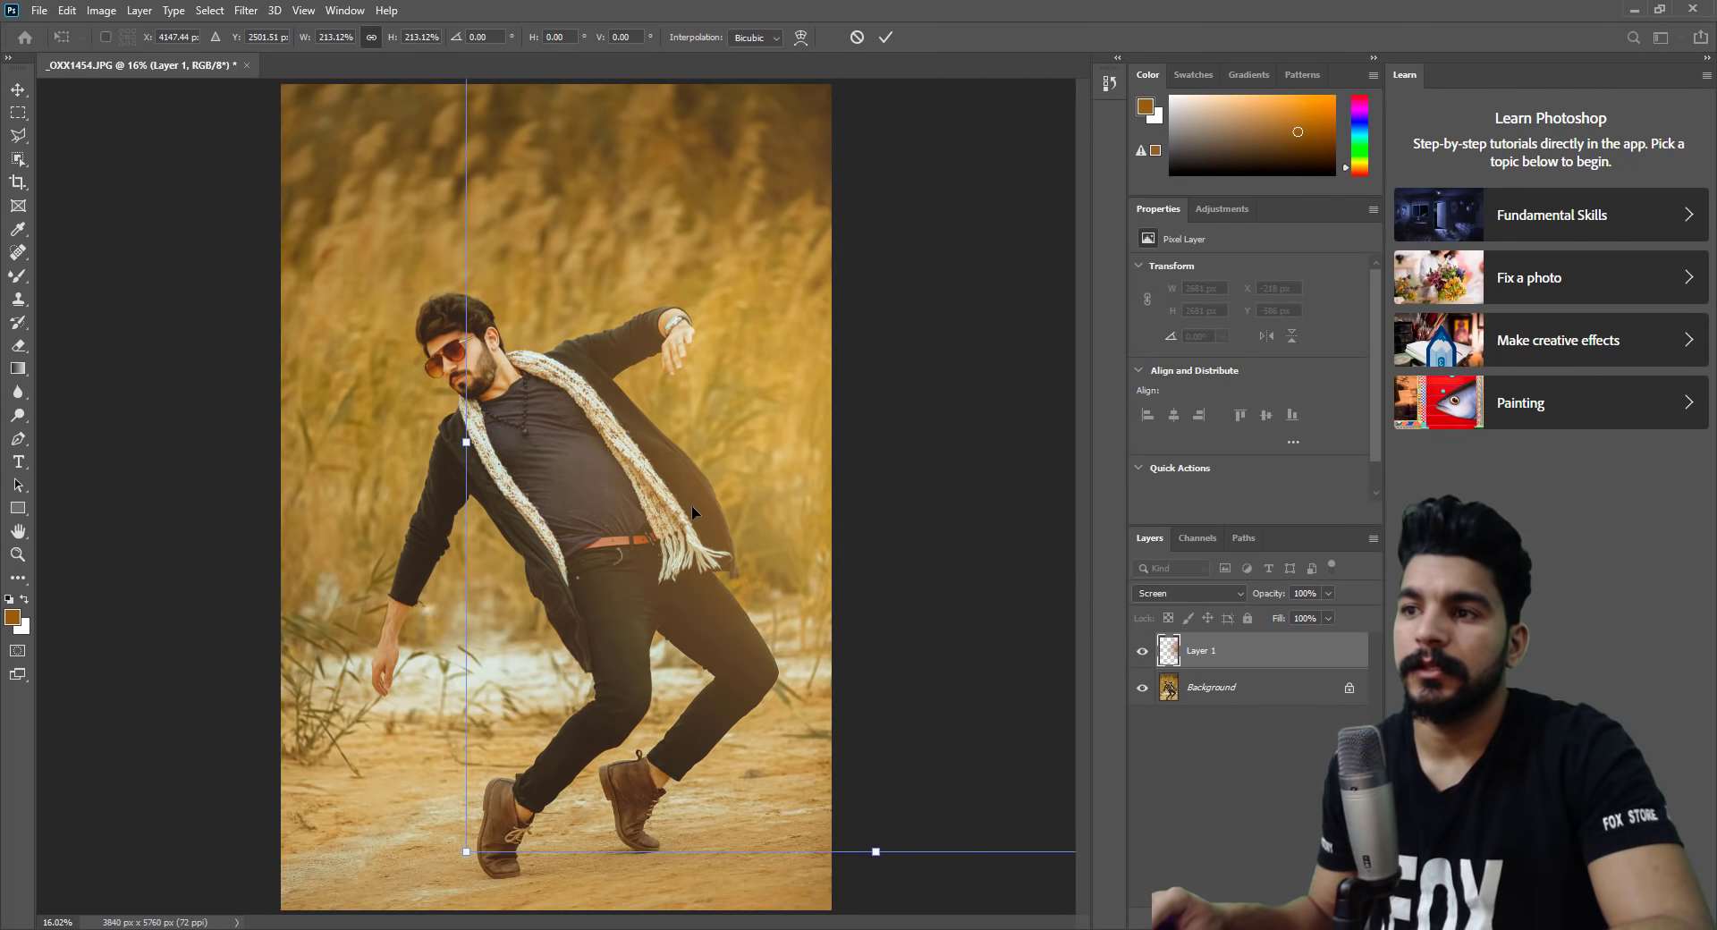
{"action": "key", "text": "Return"}
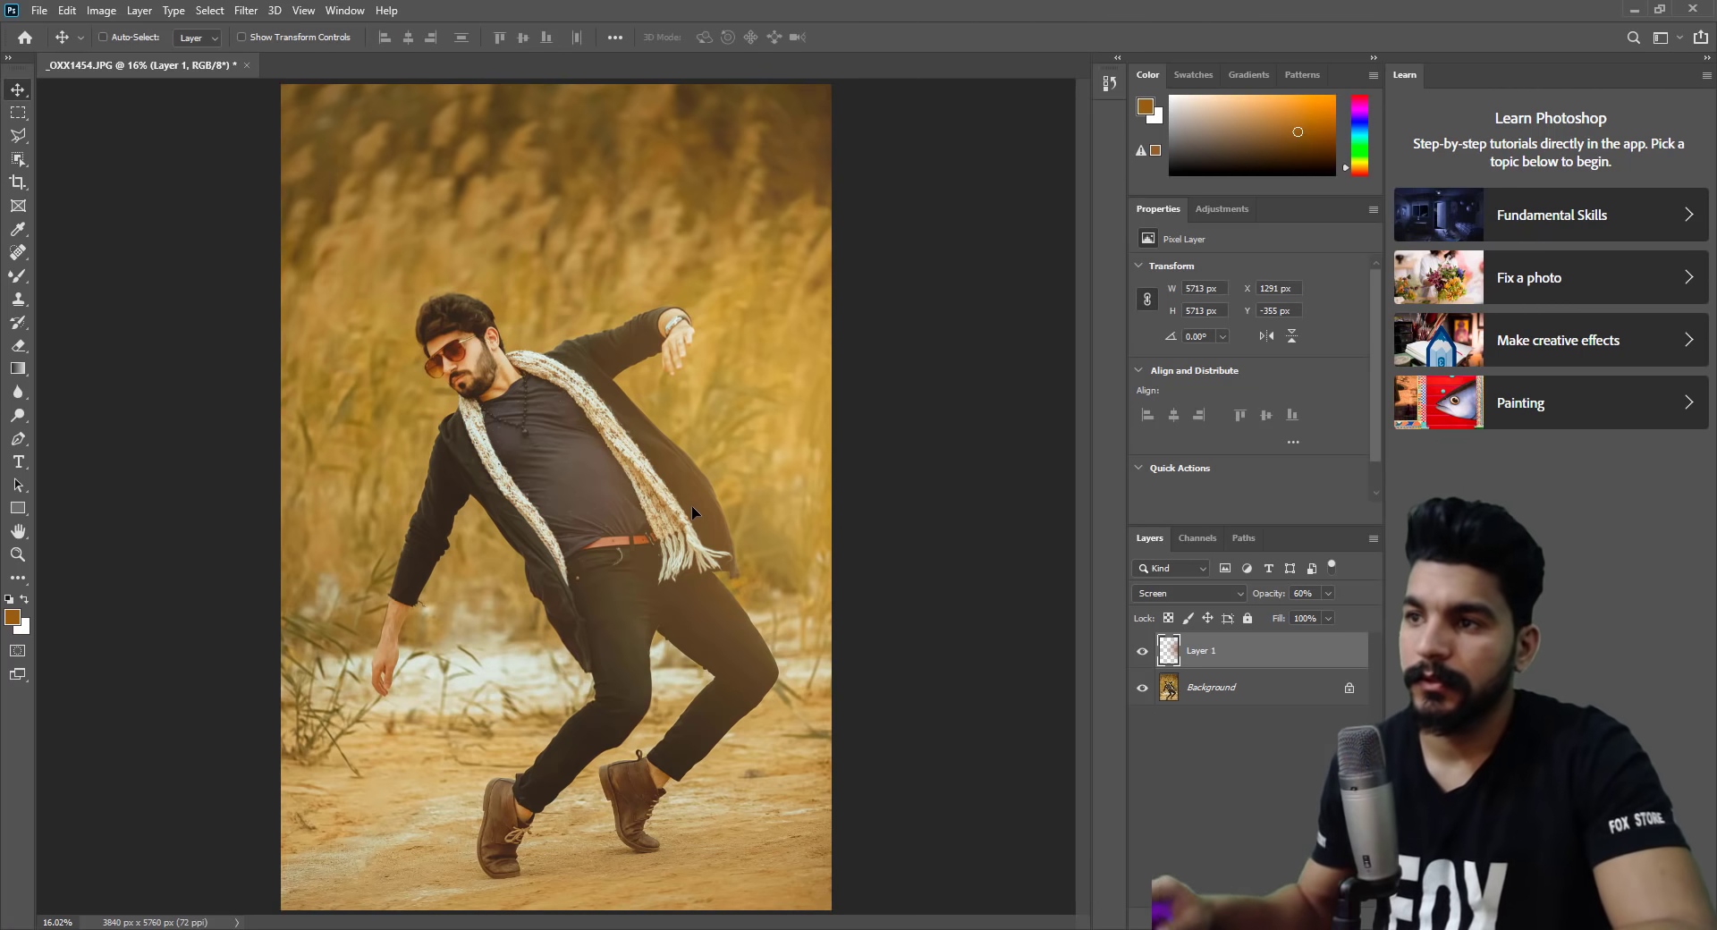
Set glow opacity to 60%, add a down-left copy desaturated to -100, and merge all layers.
{"action": "key", "text": "6"}
{"action": "mouse_move", "coordinate": [691, 506]}
{"action": "left_mouse_down"}
{"action": "mouse_move", "coordinate": [223, 610]}
{"action": "mouse_move", "coordinate": [116, 342]}
{"action": "mouse_move", "coordinate": [112, 716]}
{"action": "left_mouse_up"}
{"action": "key", "text": "ctrl+u"}
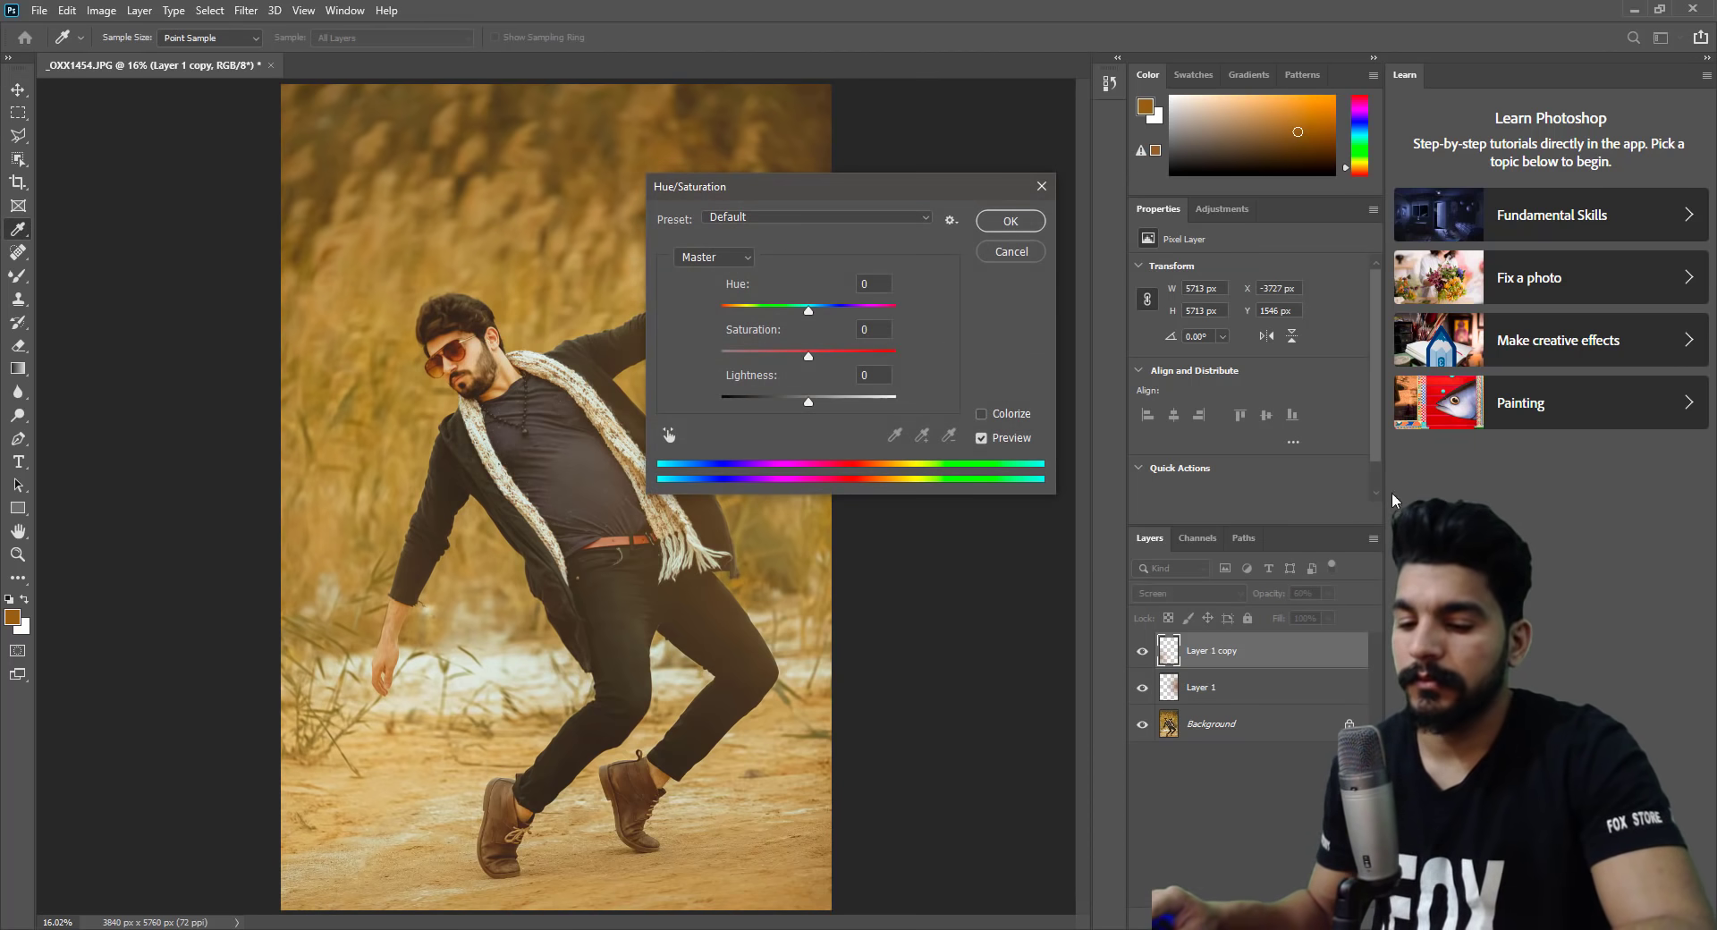
{"action": "left_click_drag", "start_coordinate": [808, 356], "coordinate": [680, 356]}
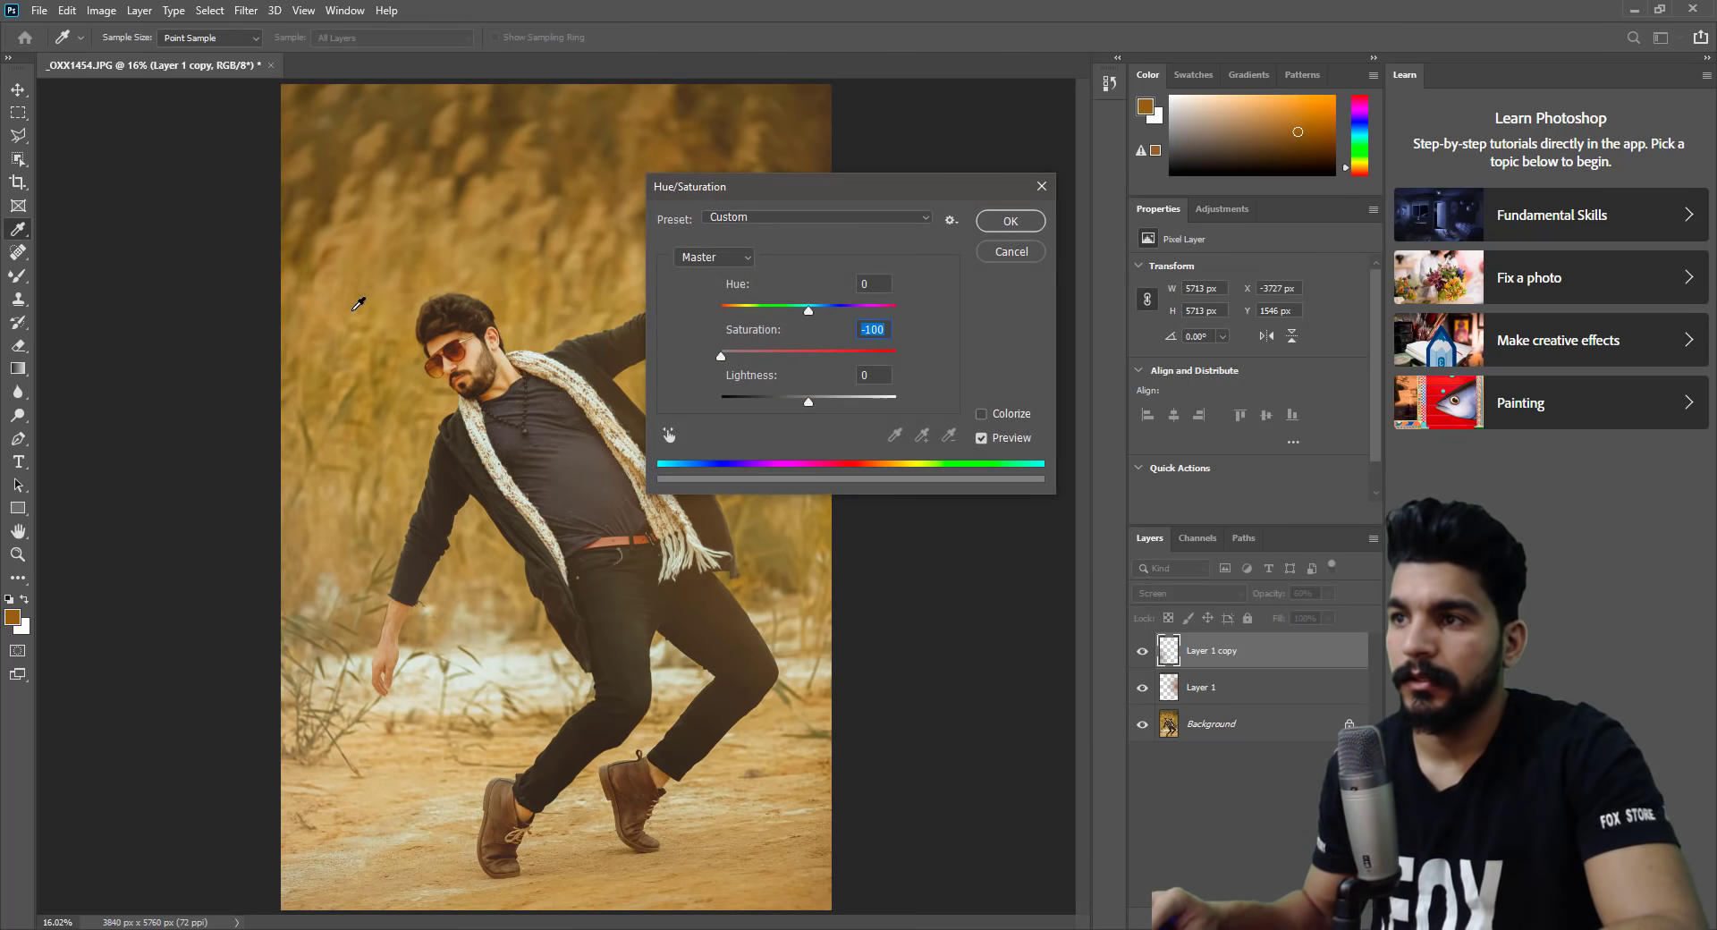
{"action": "key", "text": "Return"}
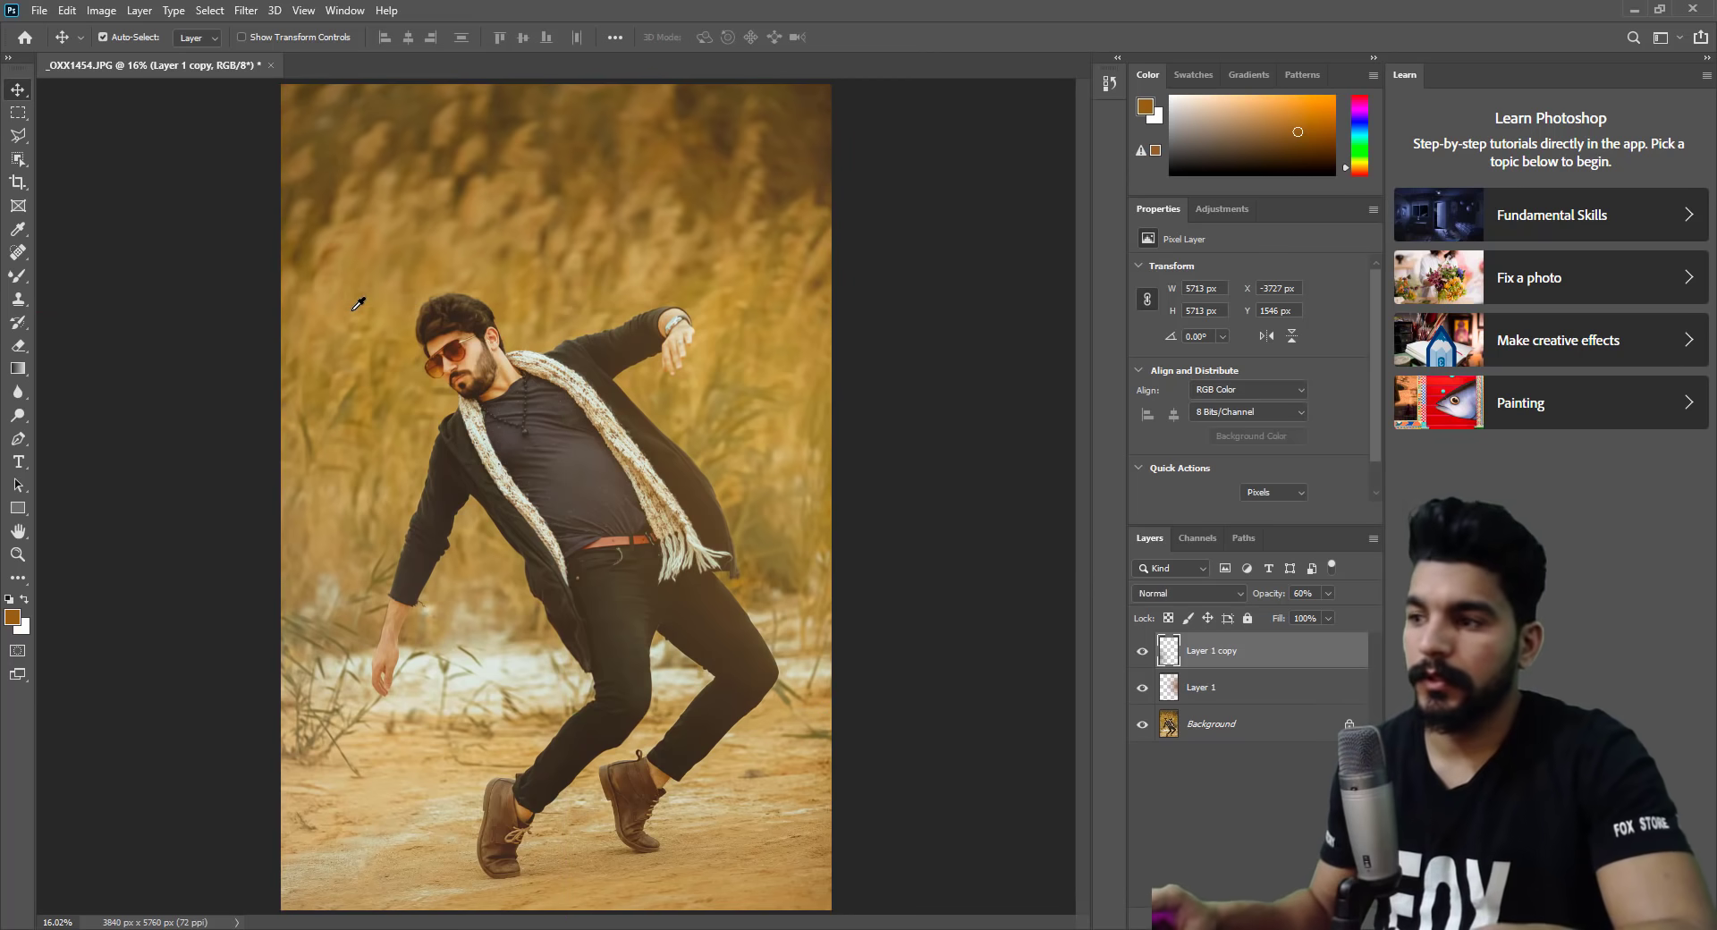
{"action": "key", "text": "ctrl+shift+e"}
Sharpen the portrait with Unsharp Mask: Amount 98, Radius 1.7, Threshold 0.
{"action": "left_click", "coordinate": [246, 9]}
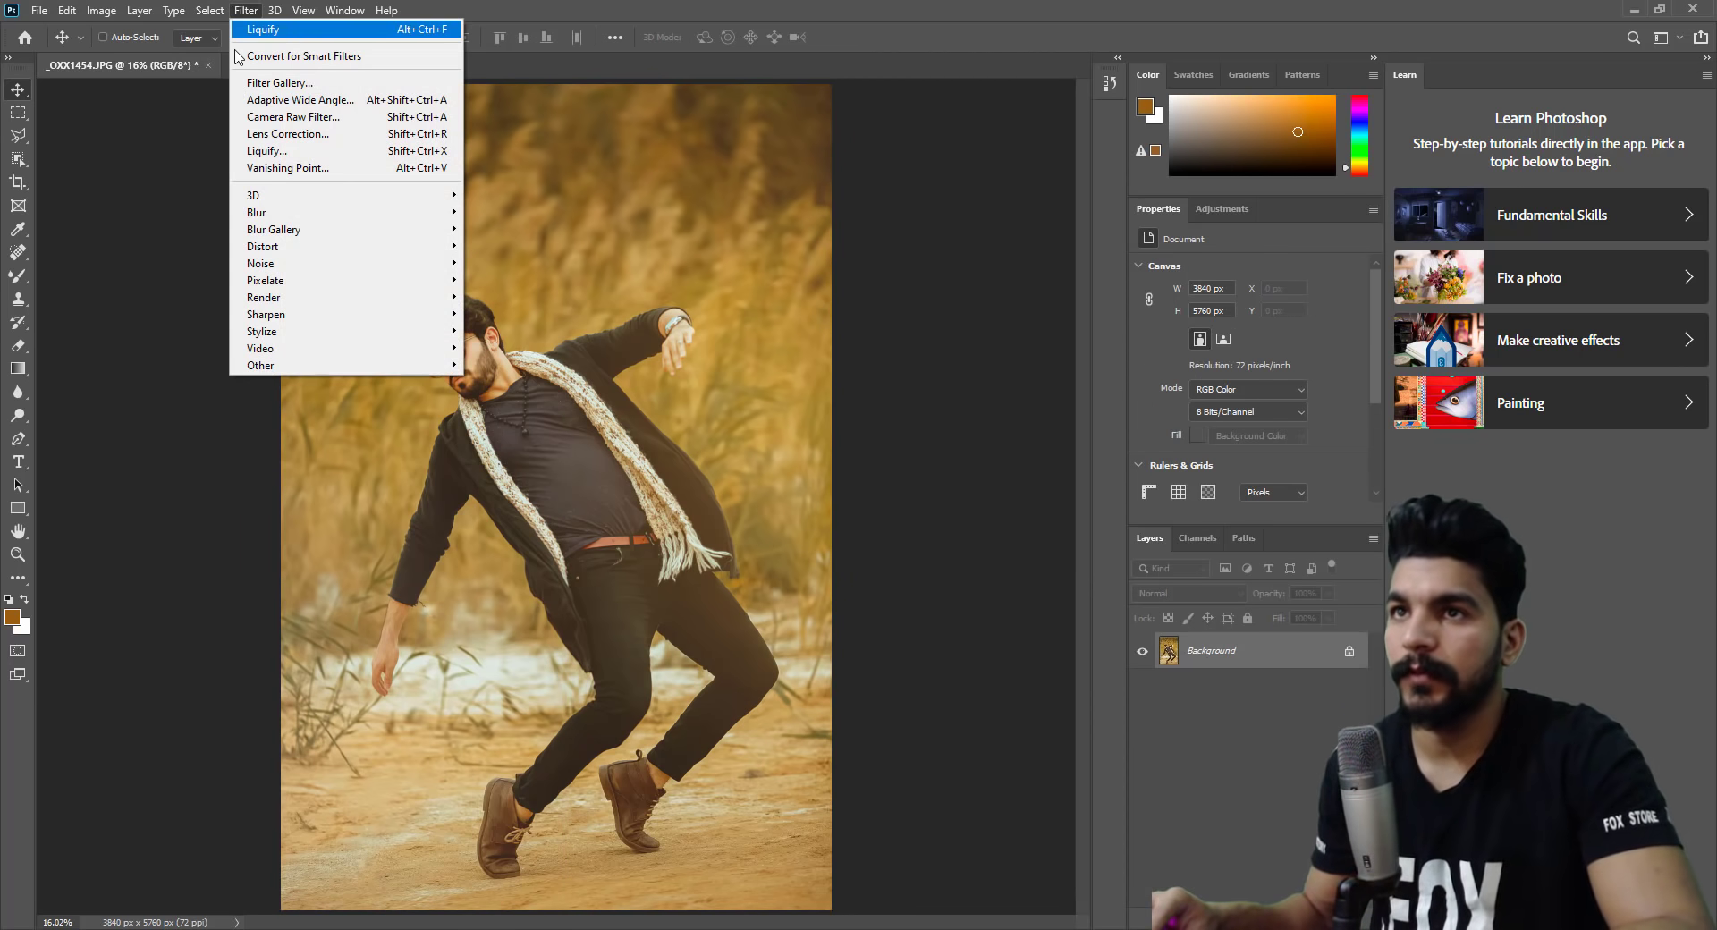
{"action": "mouse_move", "coordinate": [322, 314]}
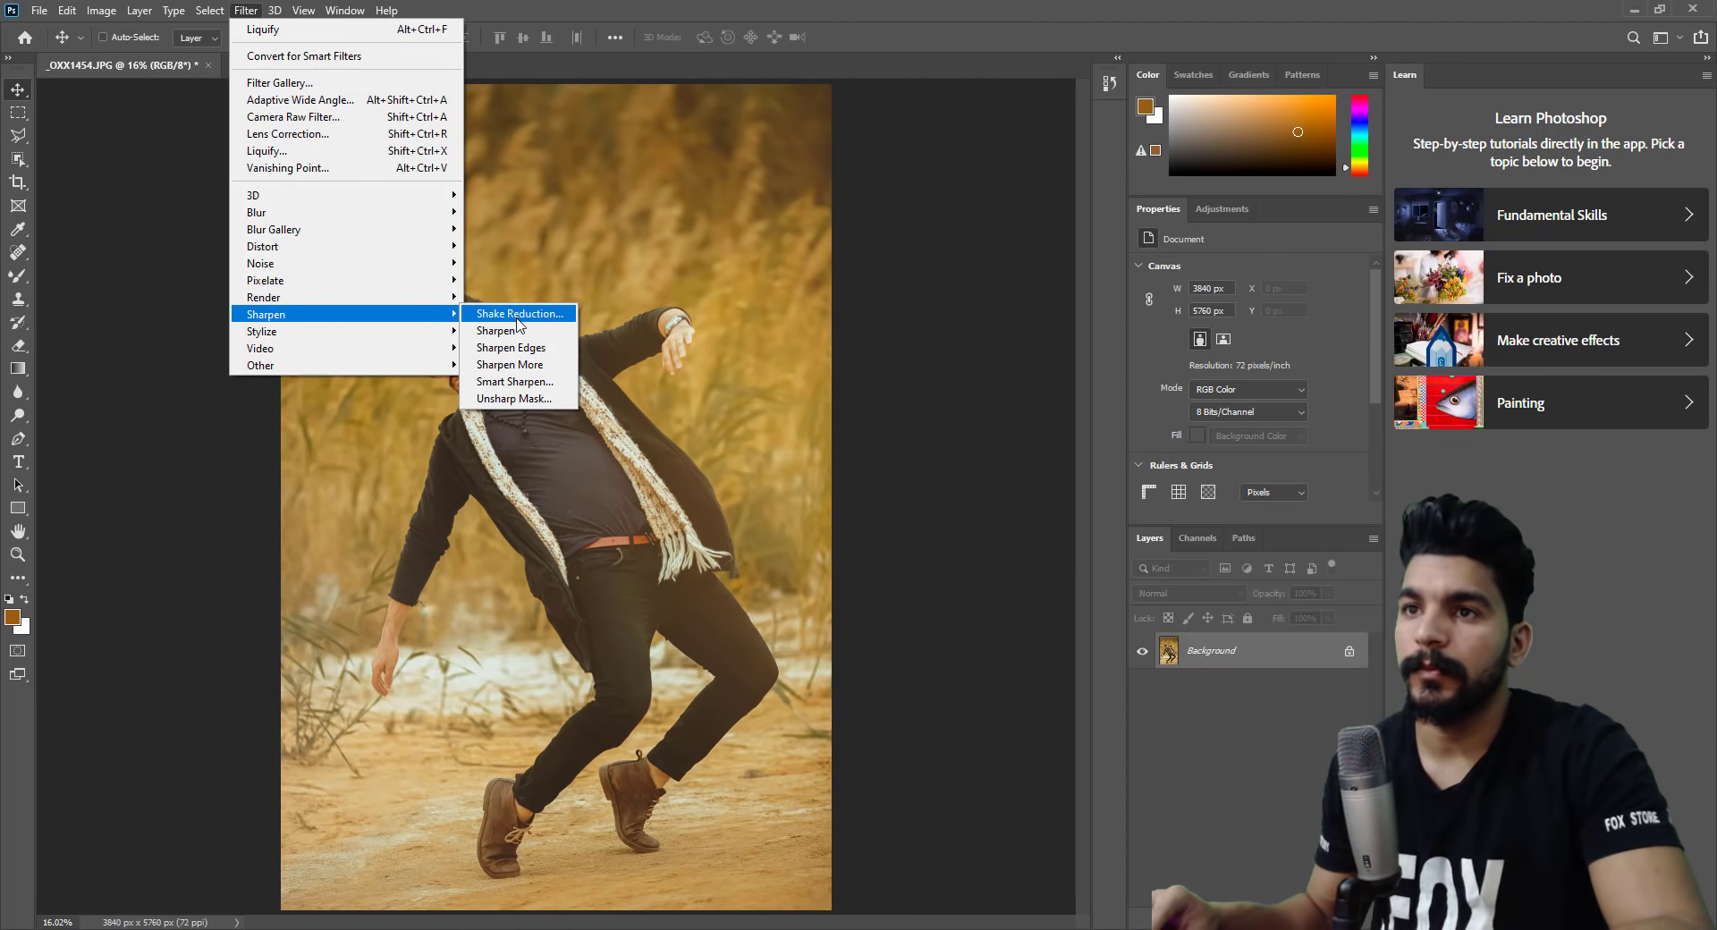
{"action": "left_click", "coordinate": [529, 398]}
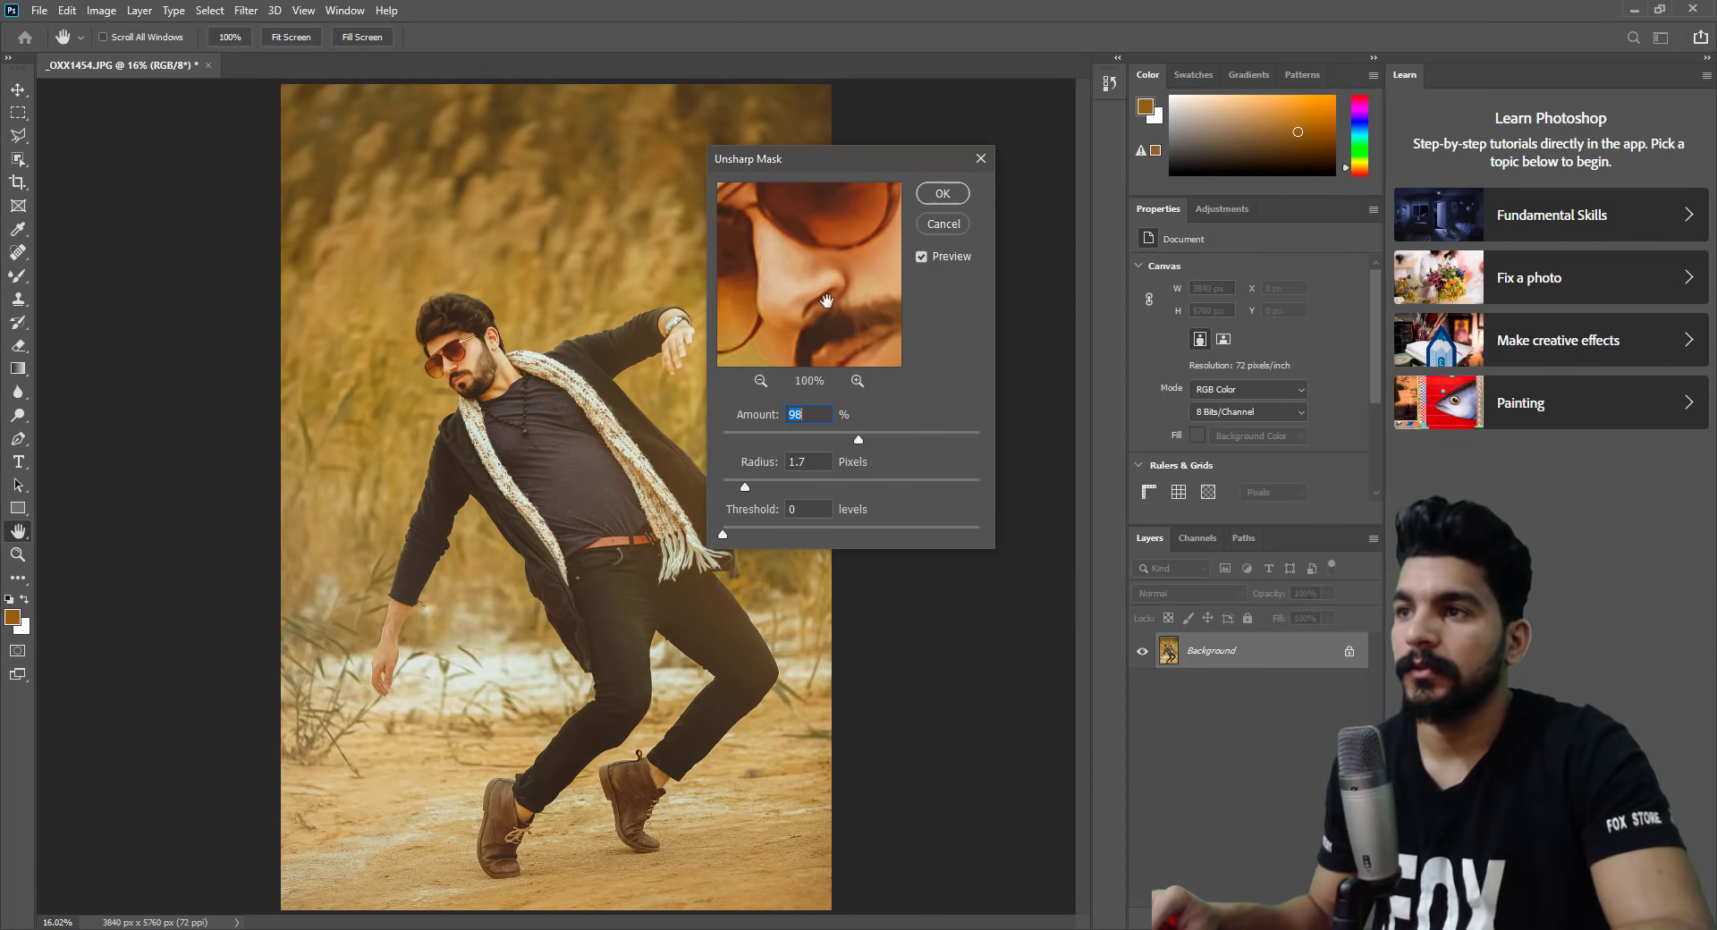
{"action": "left_click", "coordinate": [943, 193]}
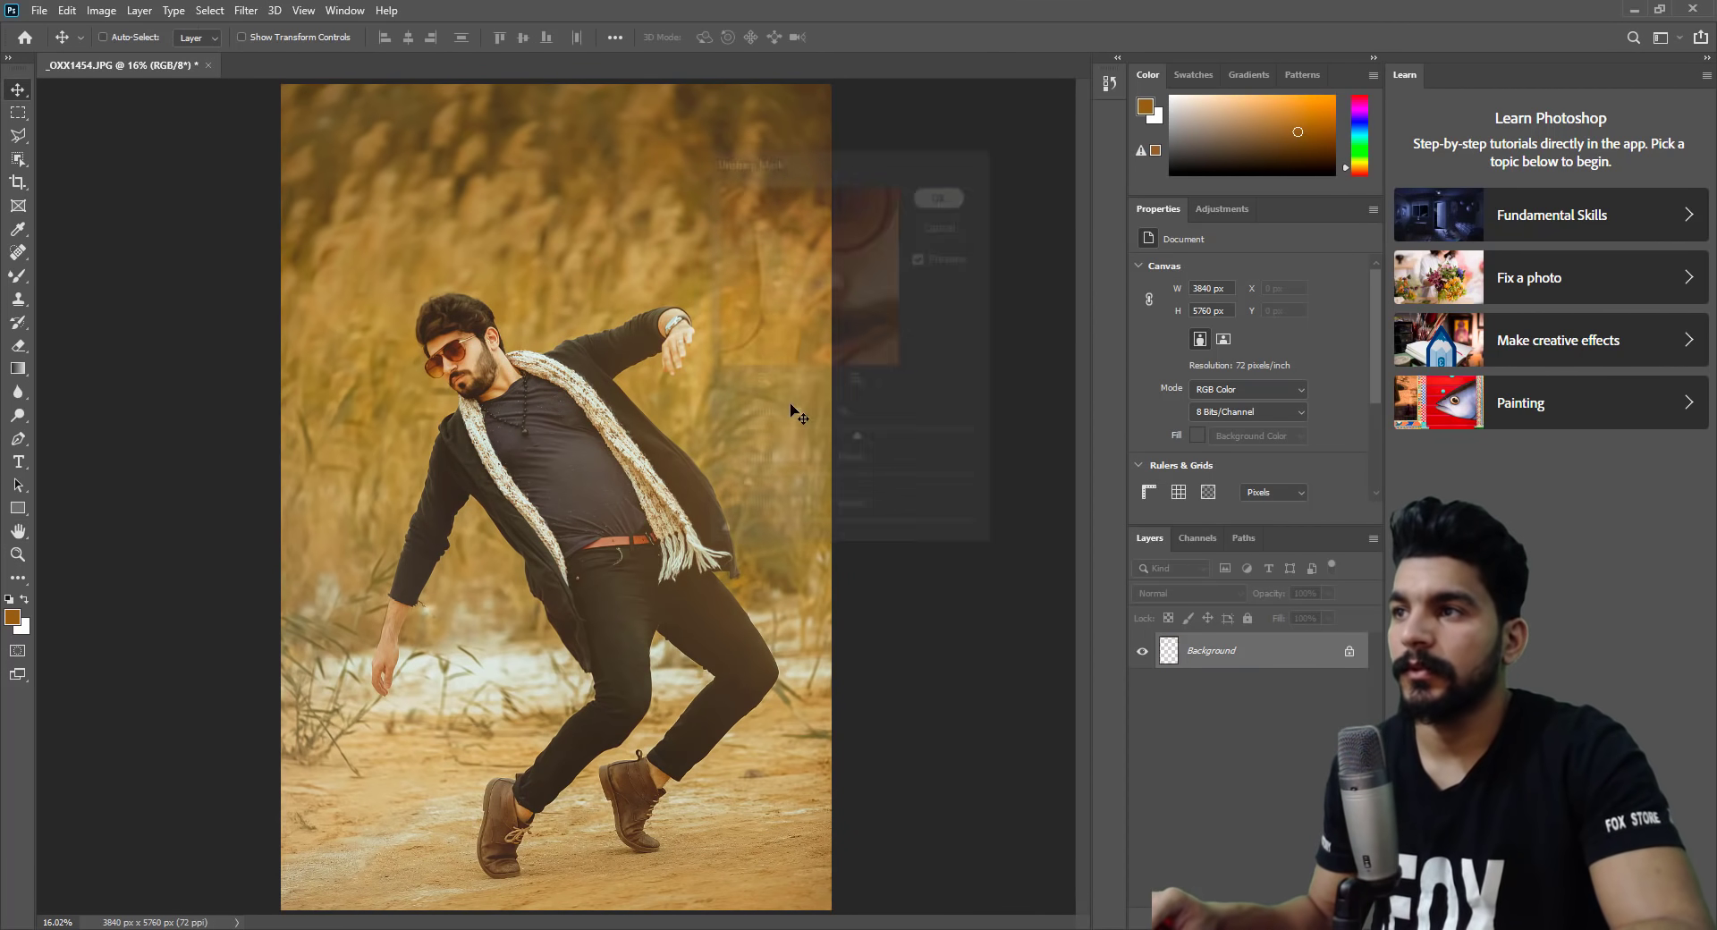
Zoom into the face to inspect the sharpening, then fit the photo on screen.
{"action": "left_click", "coordinate": [17, 554]}
{"action": "left_click", "coordinate": [490, 385]}
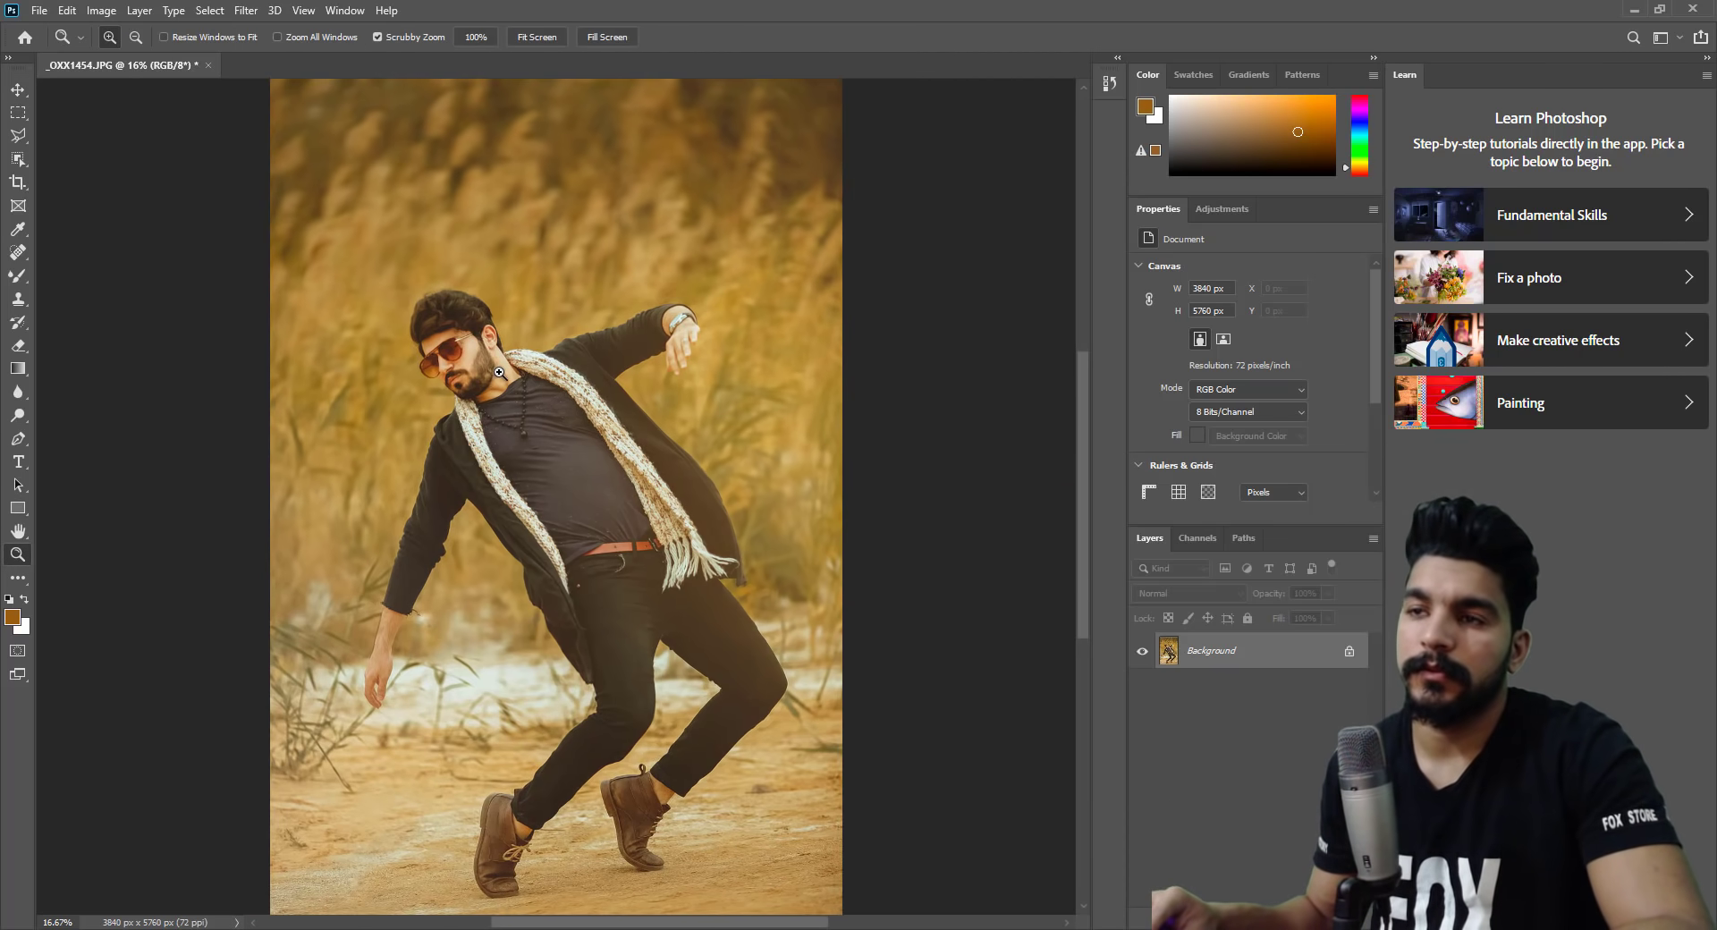
{"action": "left_click_drag", "start_coordinate": [490, 385], "coordinate": [515, 431]}
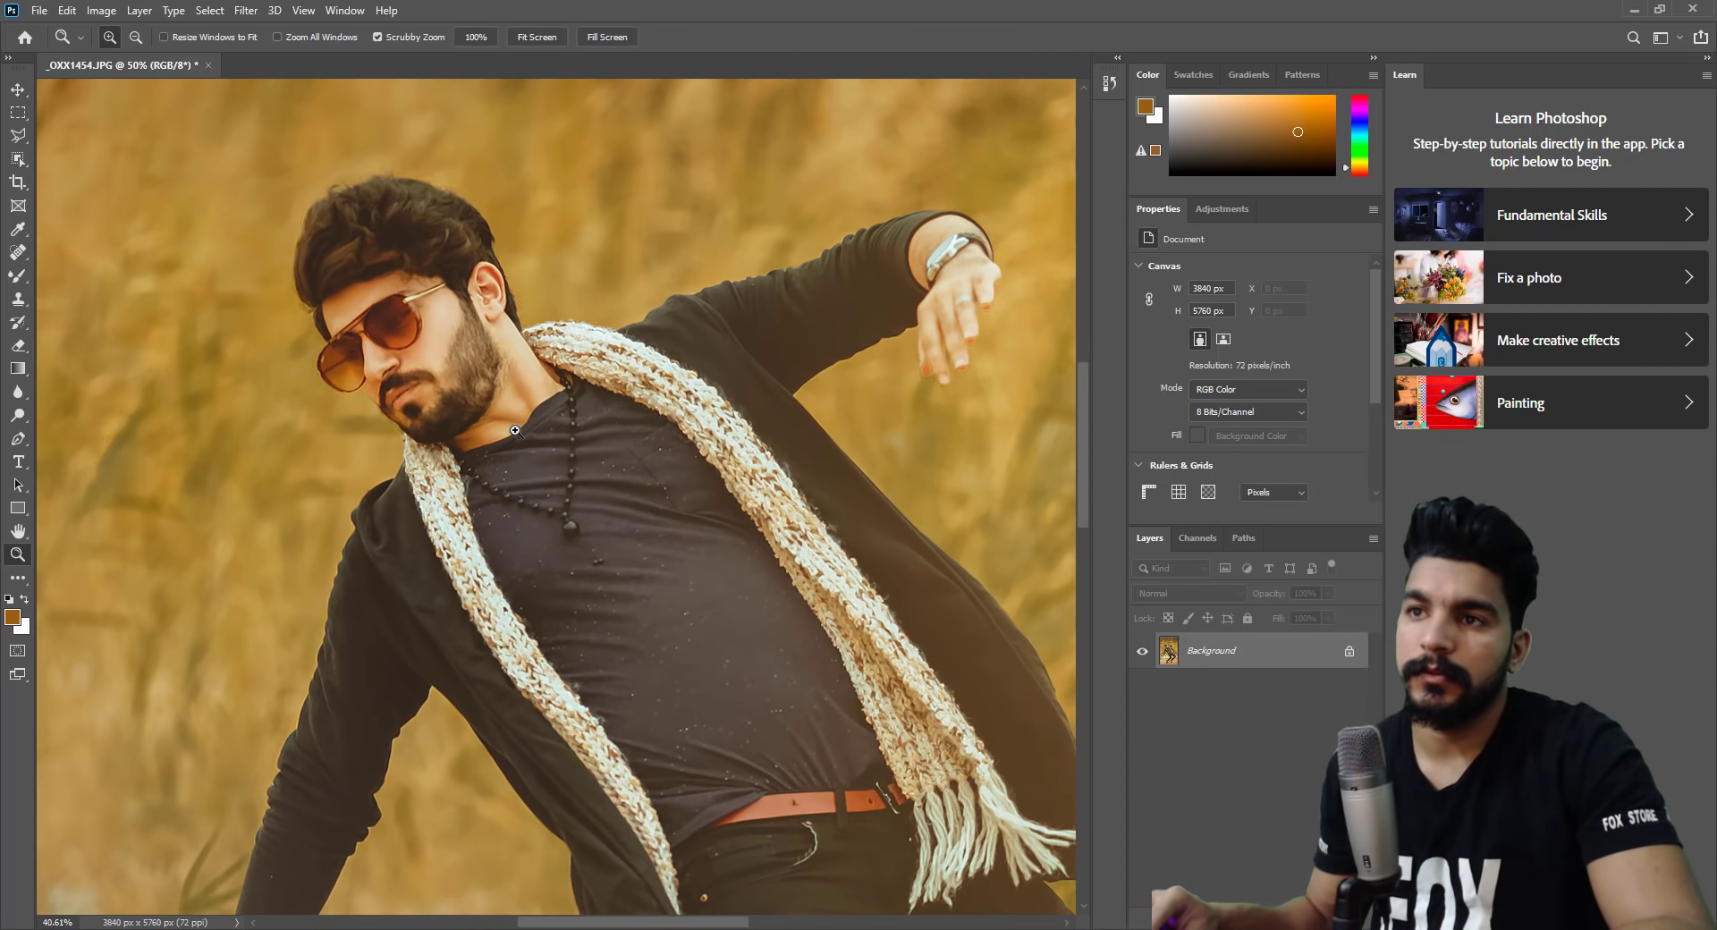
{"action": "left_click", "coordinate": [569, 444]}
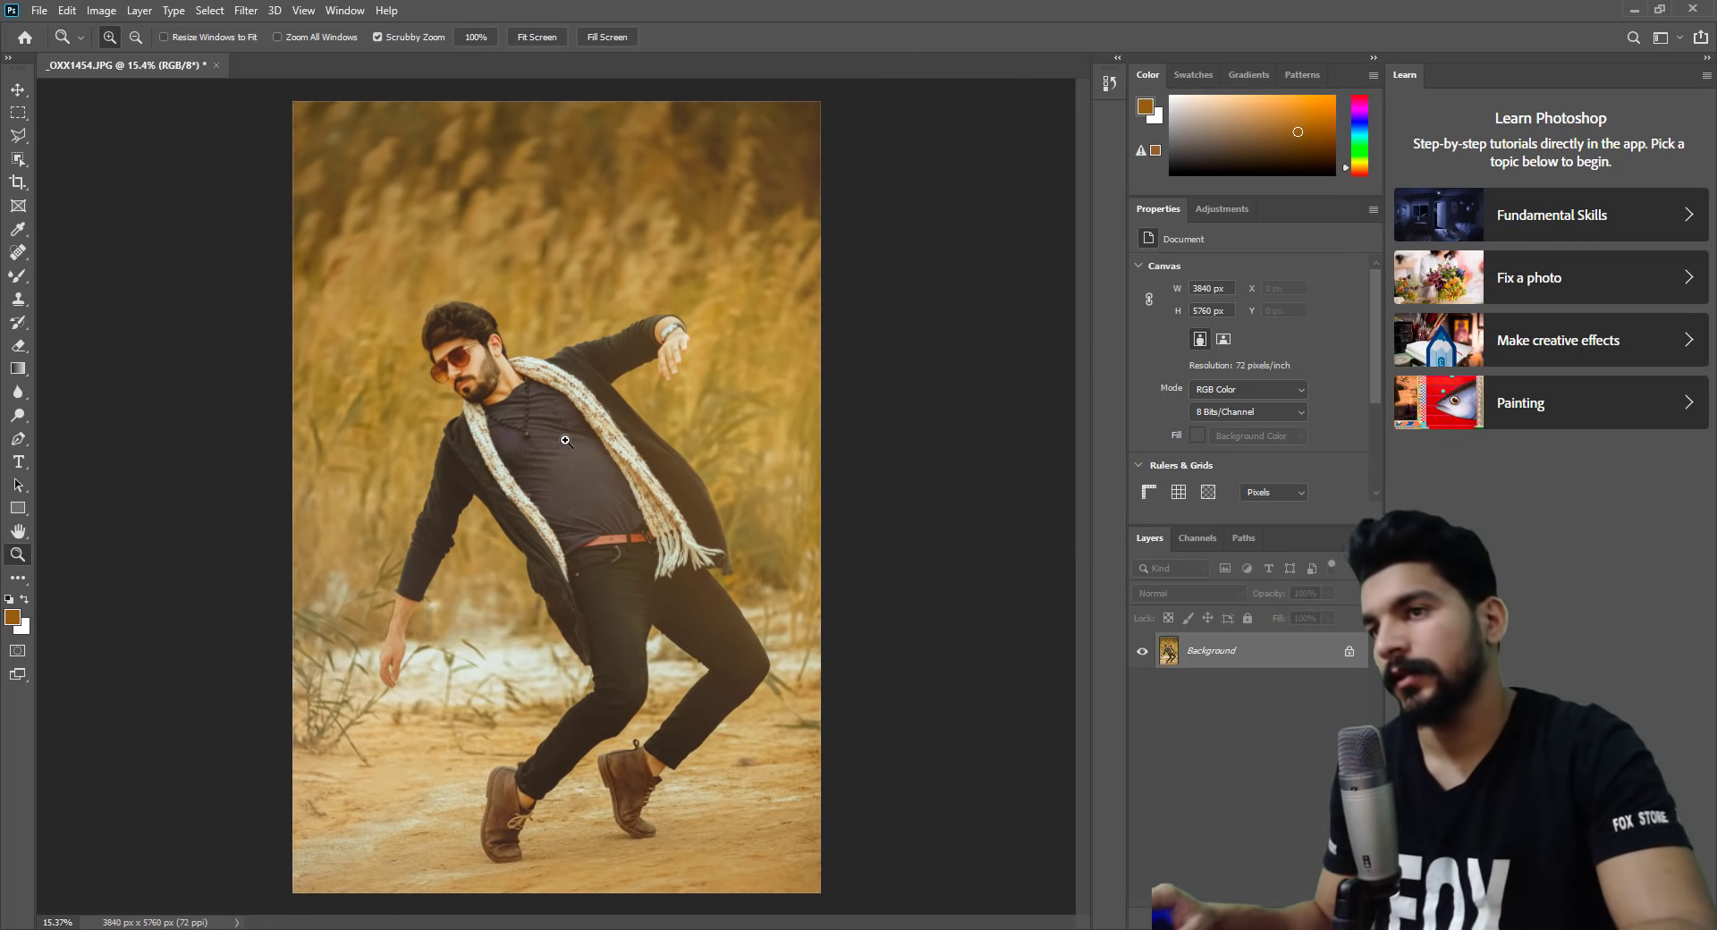
{"action": "mouse_move", "coordinate": [565, 440]}
{"action": "left_mouse_down"}
{"action": "mouse_move", "coordinate": [500, 460]}
{"action": "mouse_move", "coordinate": [559, 456]}
{"action": "left_mouse_up"}
{"action": "right_click", "coordinate": [519, 454]}
{"action": "left_click", "coordinate": [595, 464]}
{"action": "right_click", "coordinate": [559, 456]}
{"action": "left_click", "coordinate": [598, 466]}
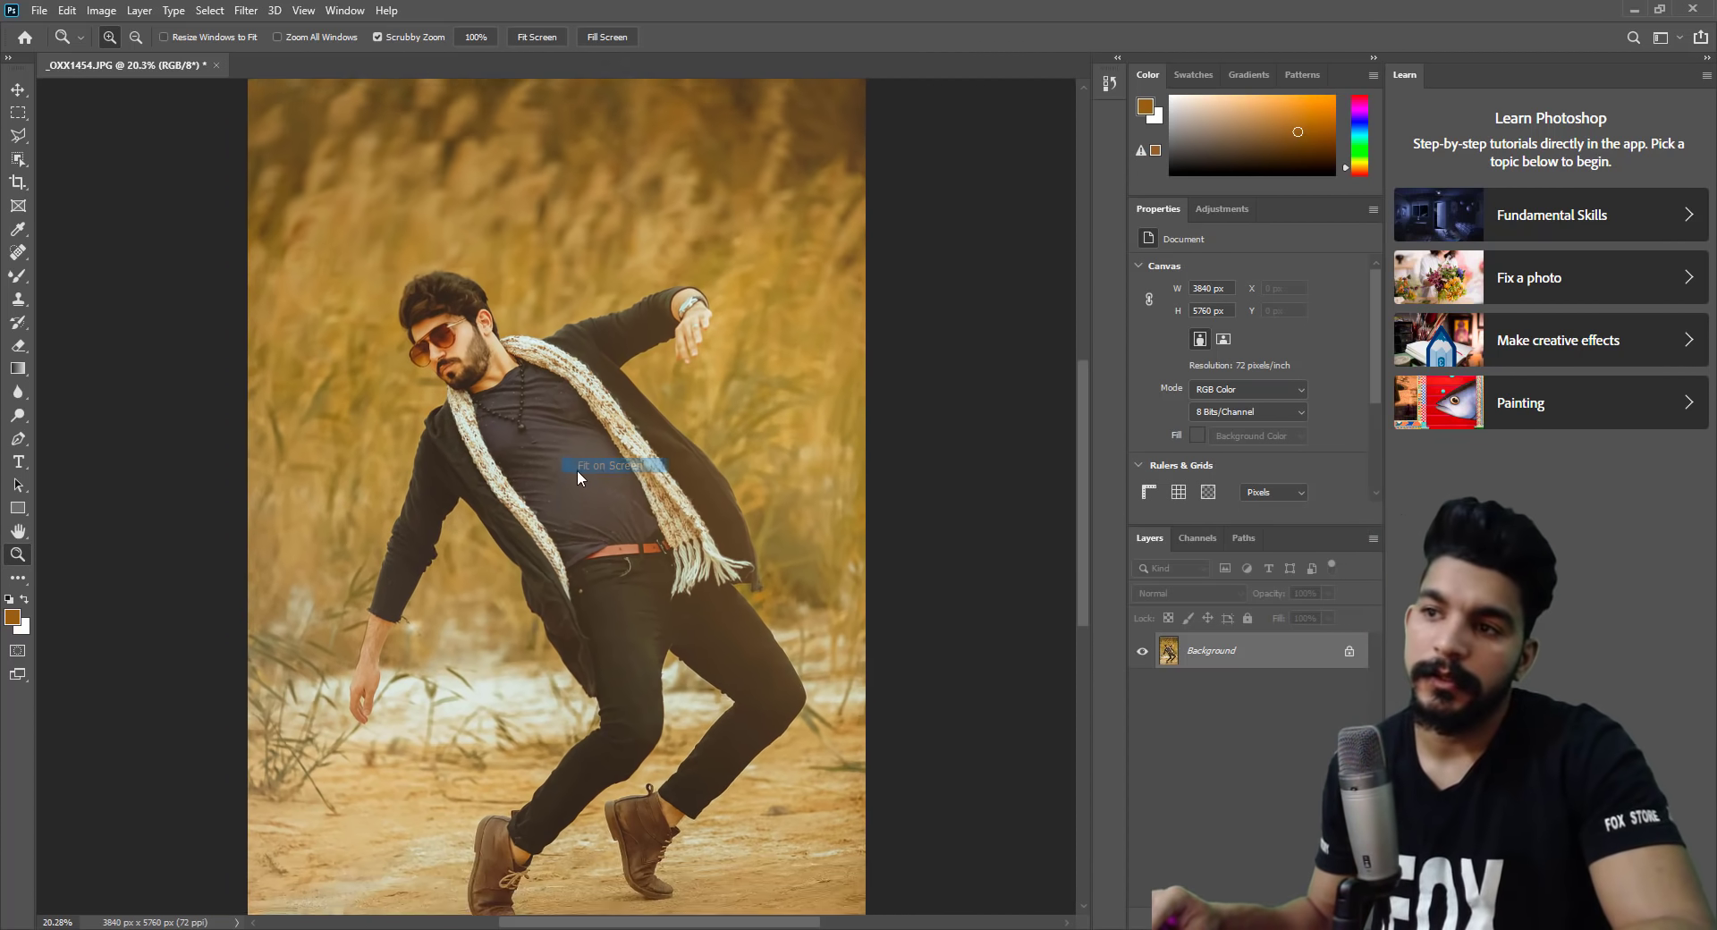
{"action": "right_click", "coordinate": [560, 470]}
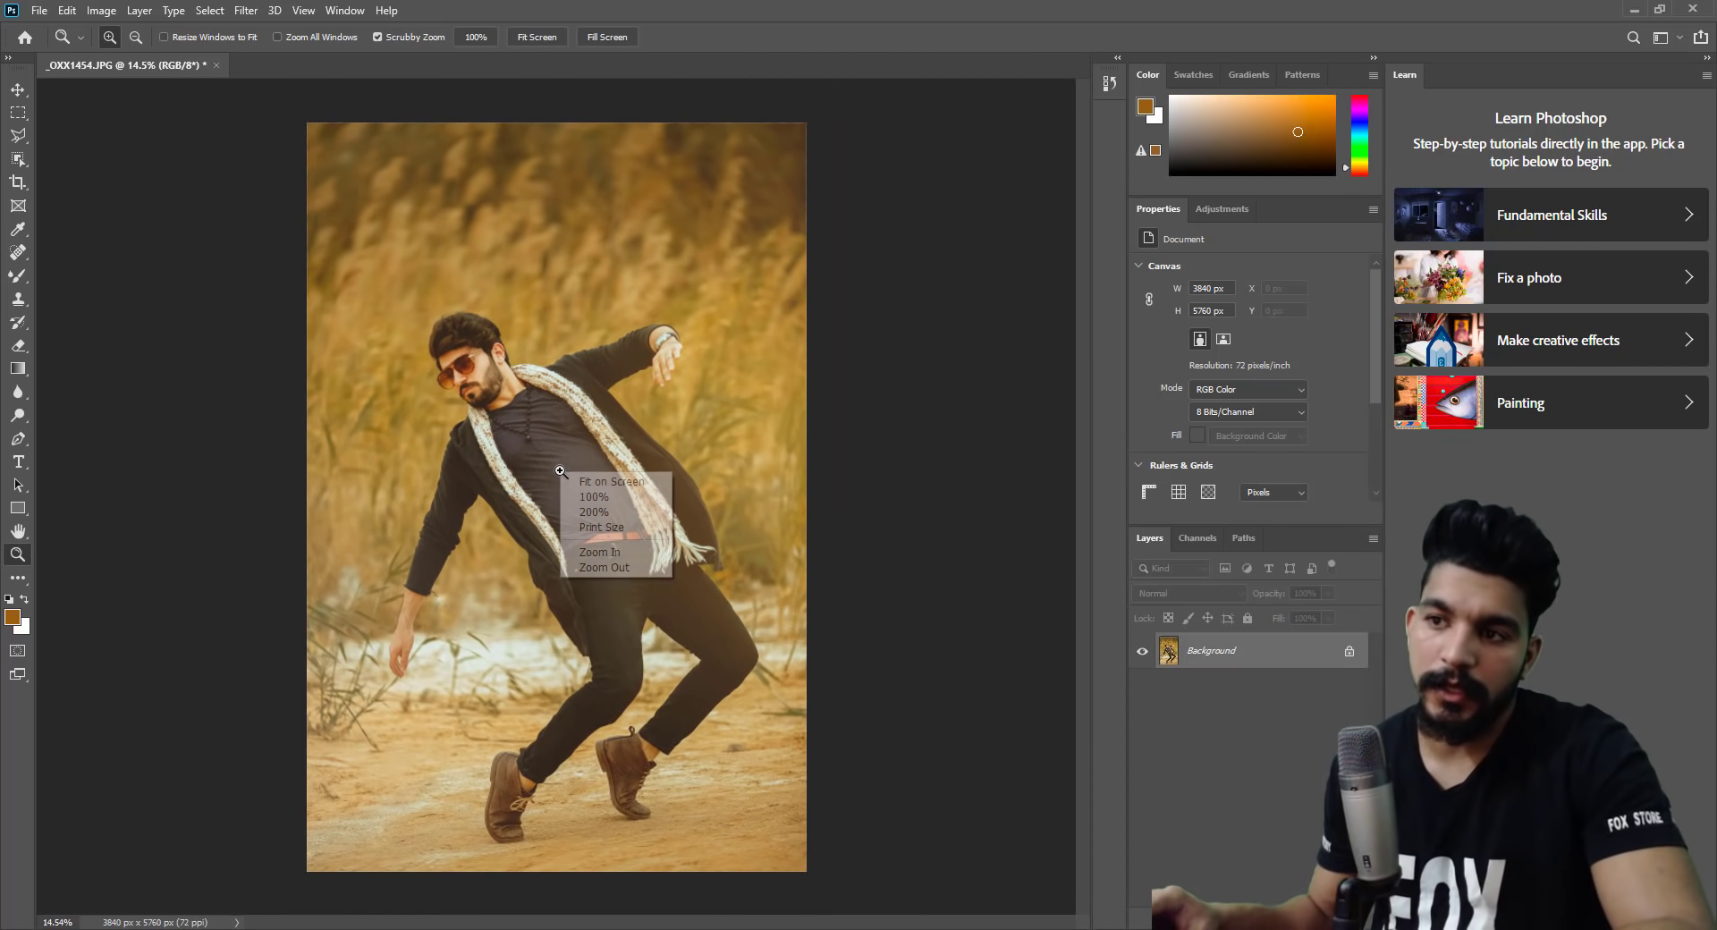
{"action": "left_click", "coordinate": [597, 480]}
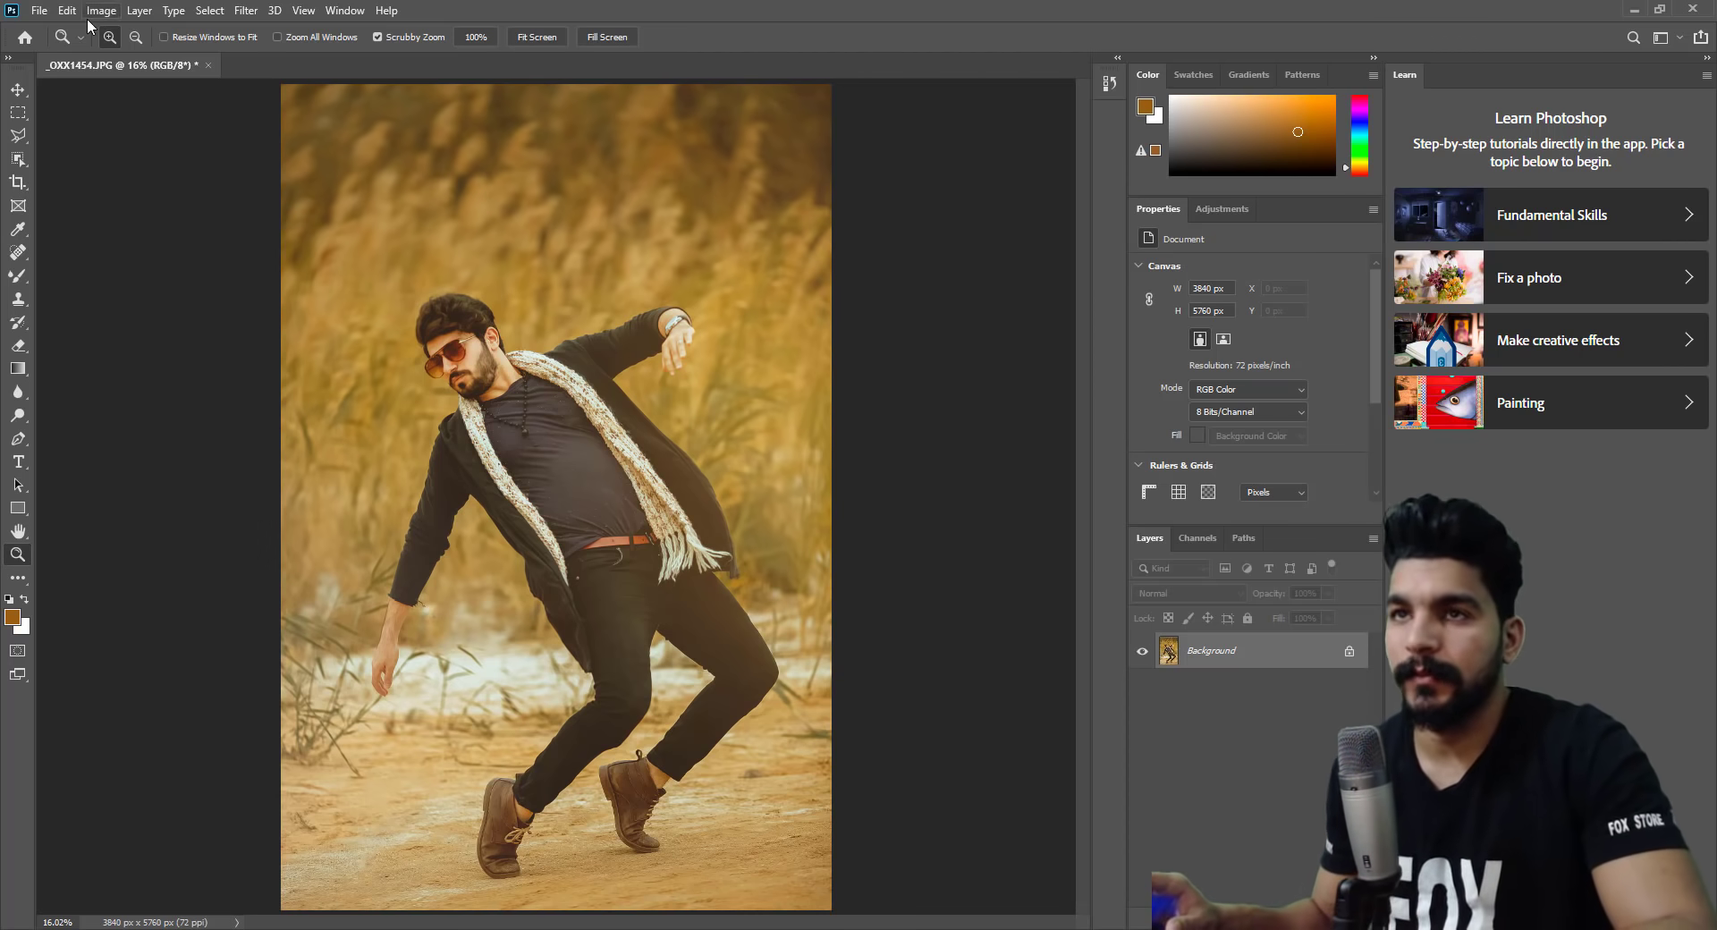
Save a JPEG copy, _OXX1454 copy.jpg, at quality 8.
{"action": "left_click", "coordinate": [40, 9]}
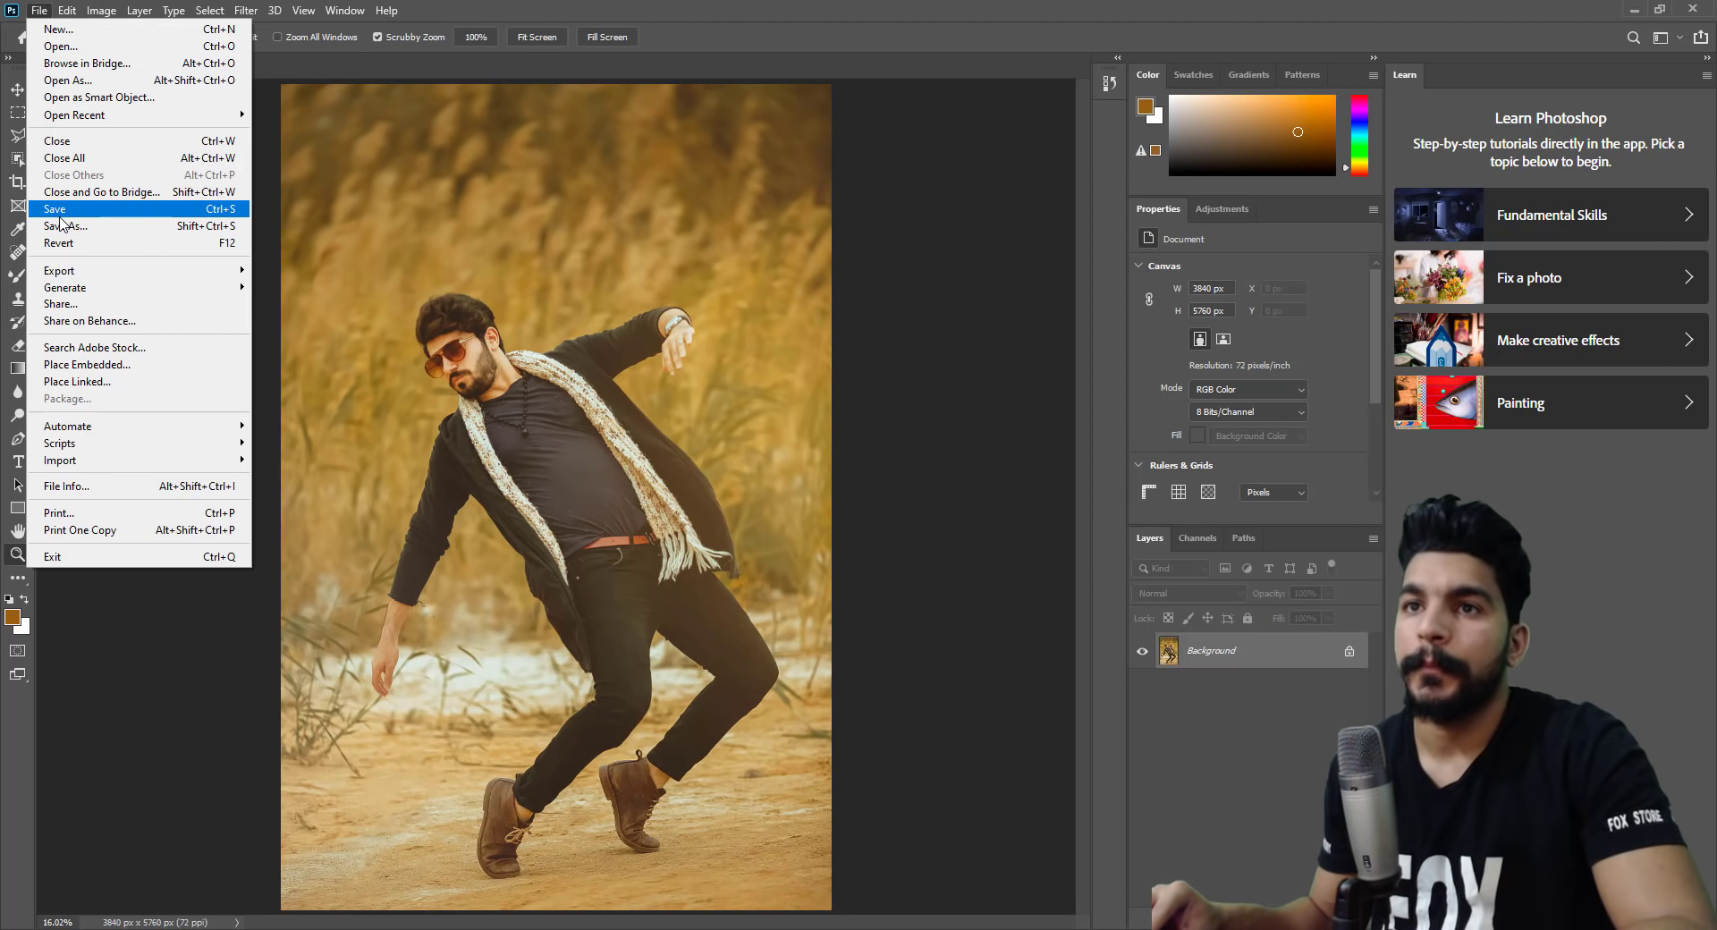
{"action": "left_click", "coordinate": [61, 225]}
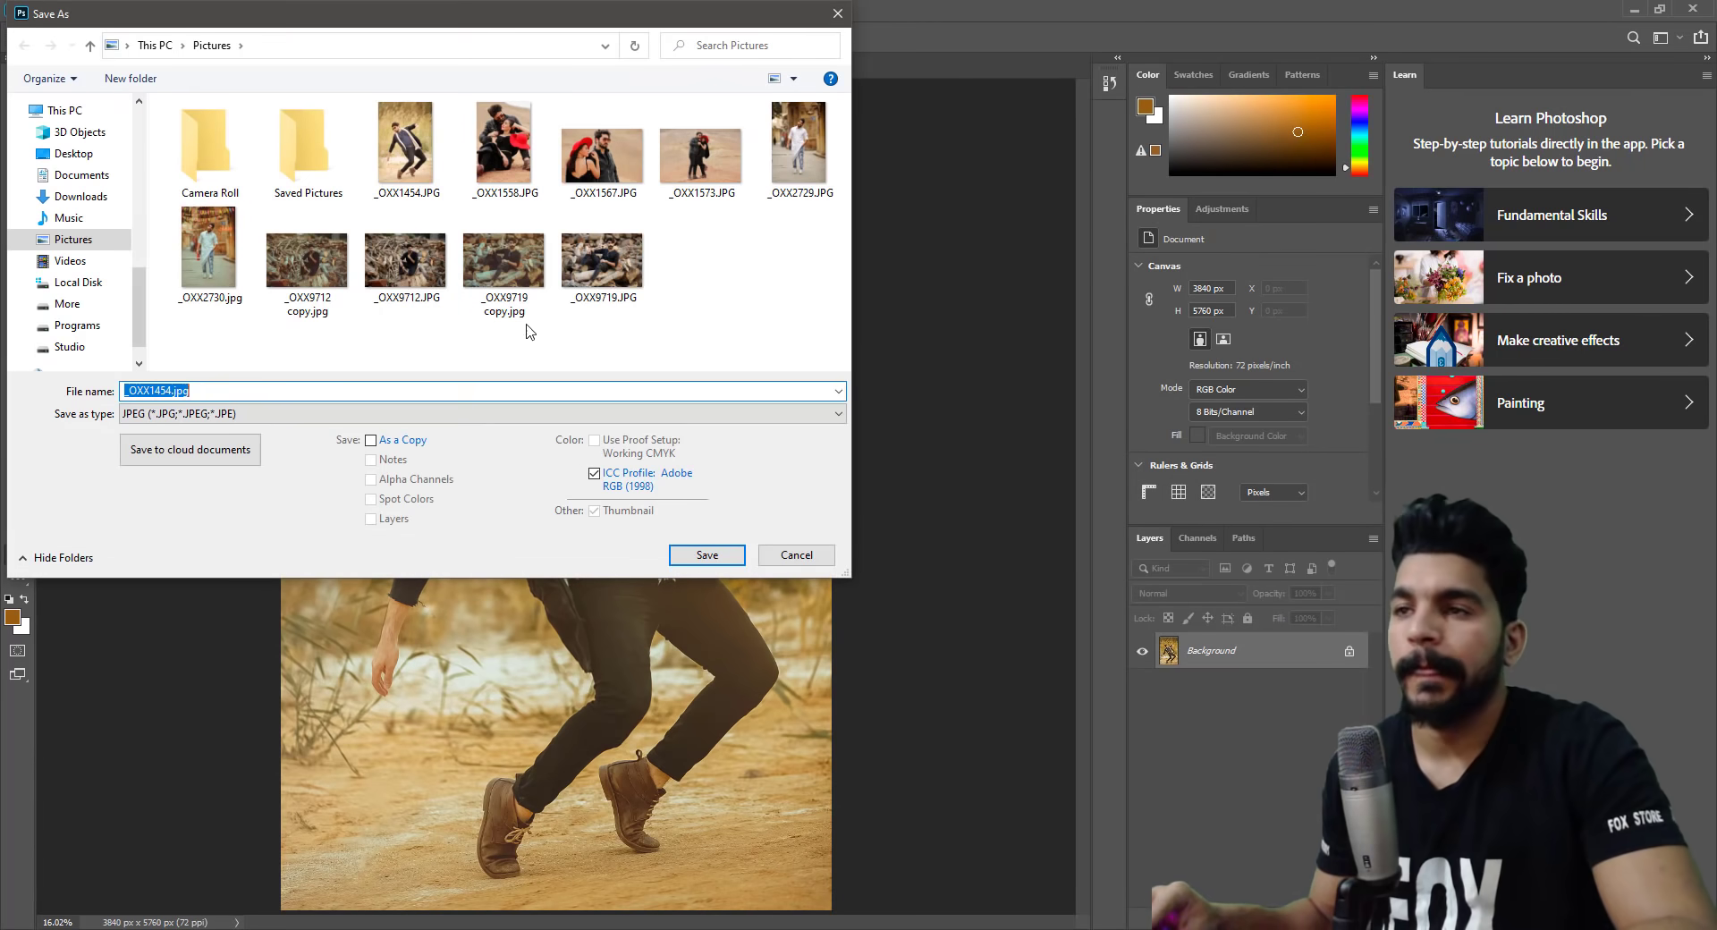
{"action": "left_click", "coordinate": [370, 440]}
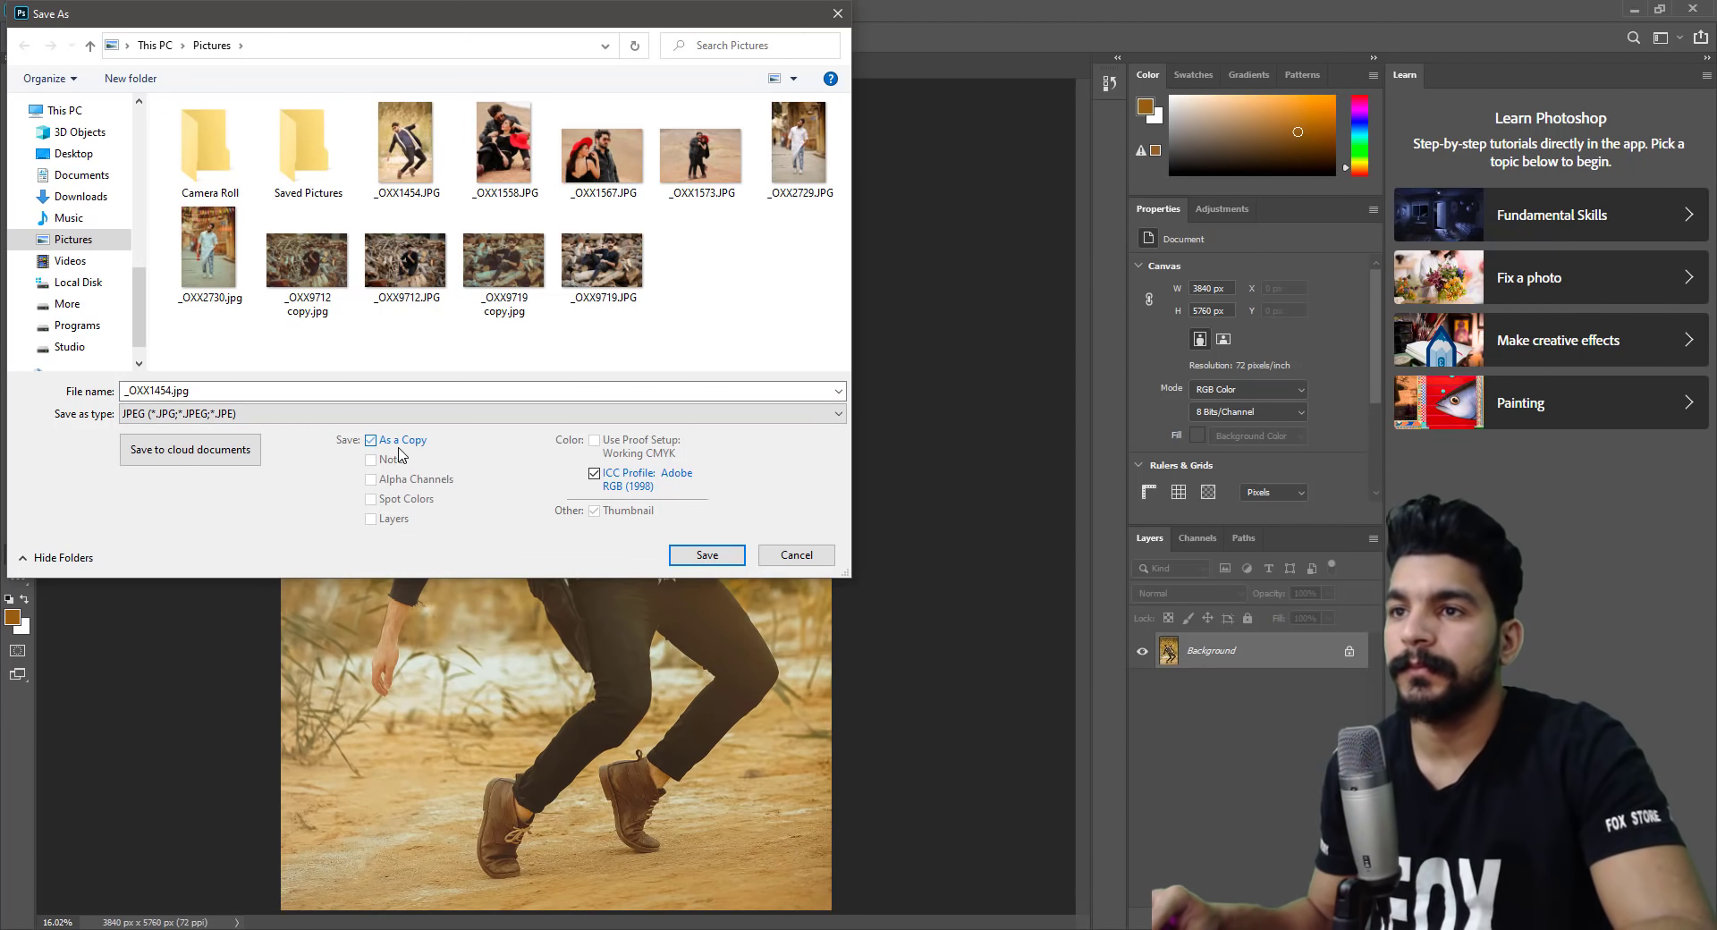
{"action": "left_click", "coordinate": [691, 551]}
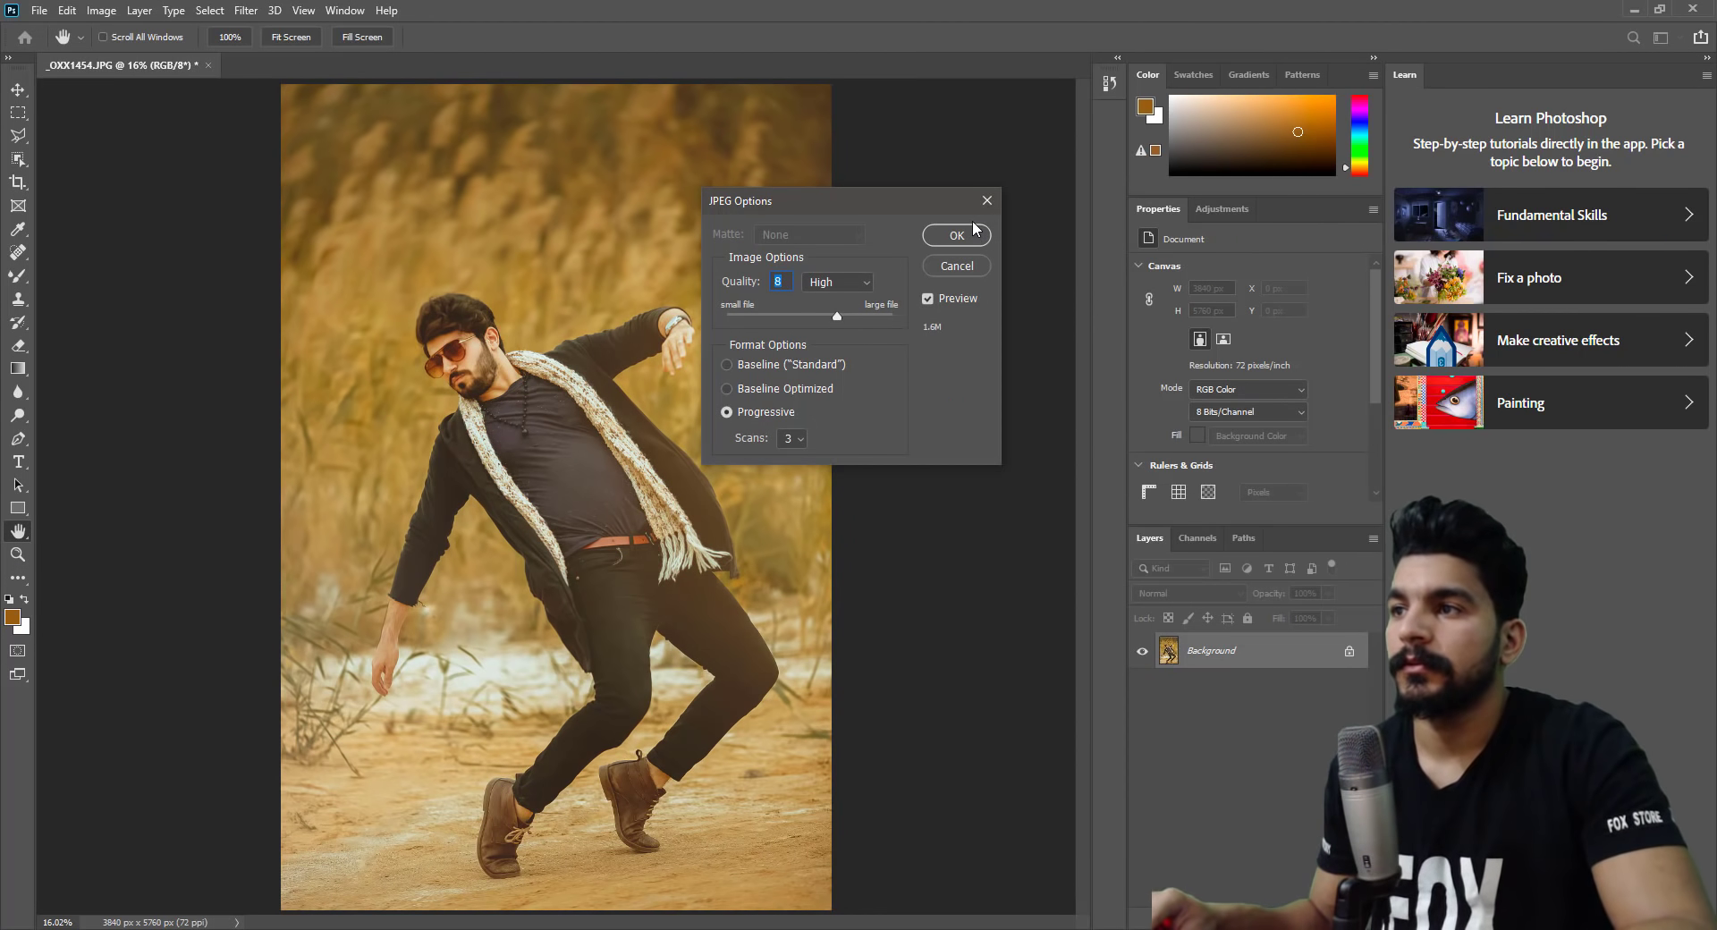
{"action": "left_click", "coordinate": [956, 236]}
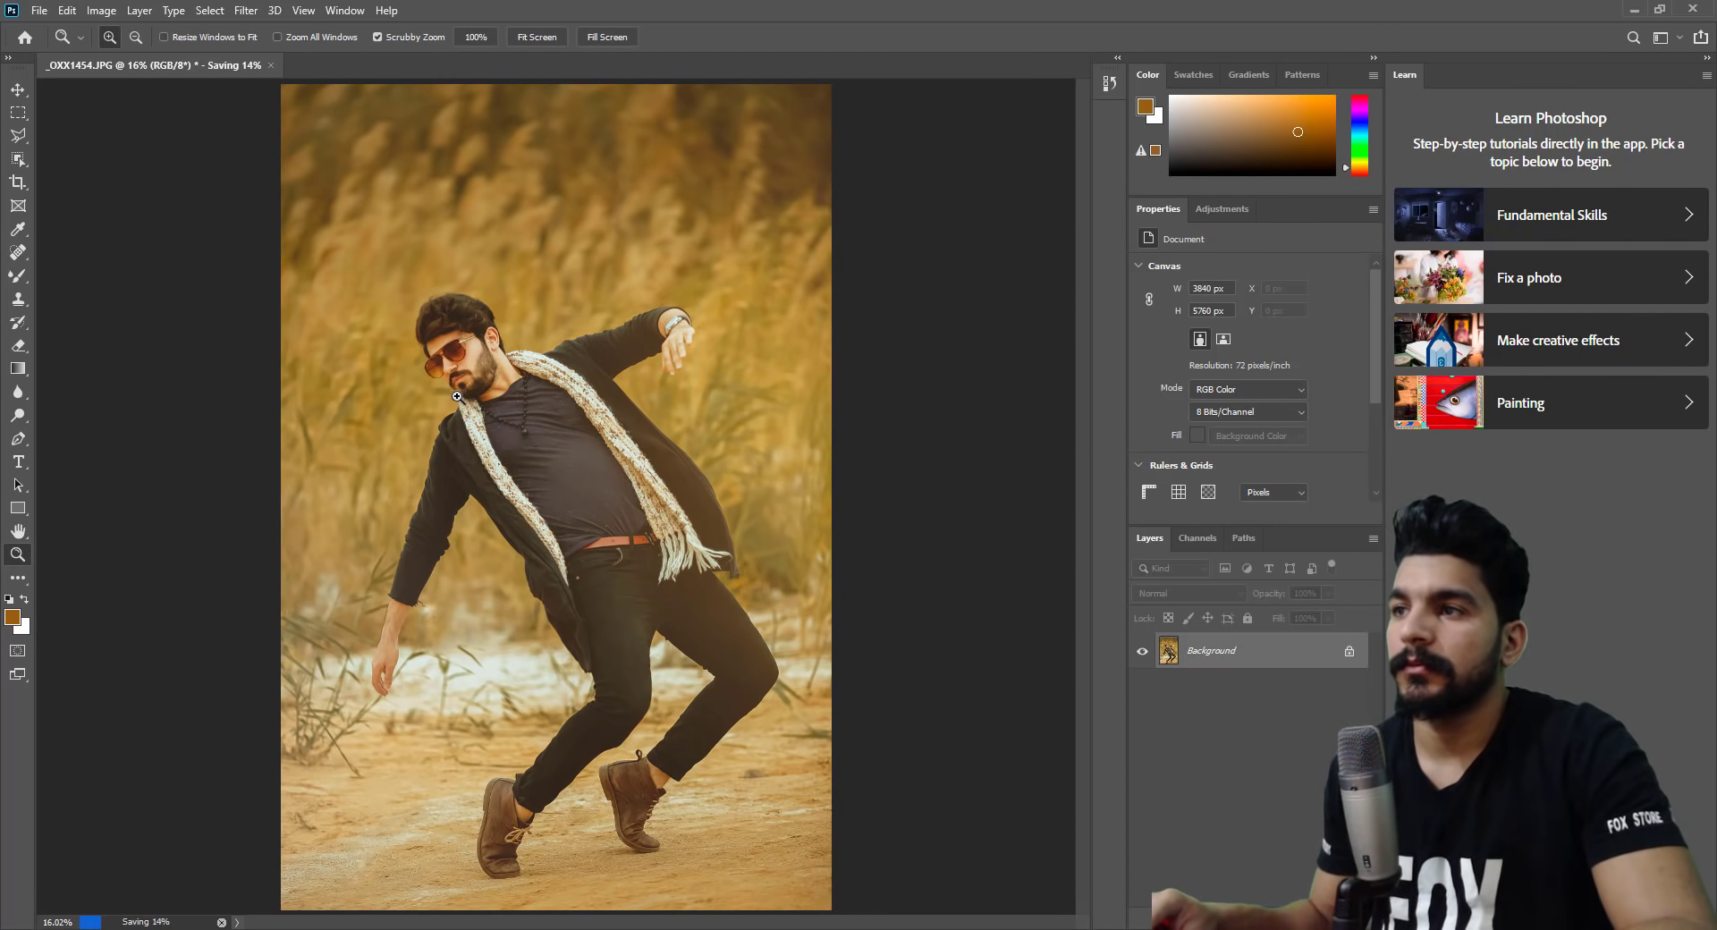
Close the portrait document, answering the save prompt.
{"action": "key", "text": "z"}
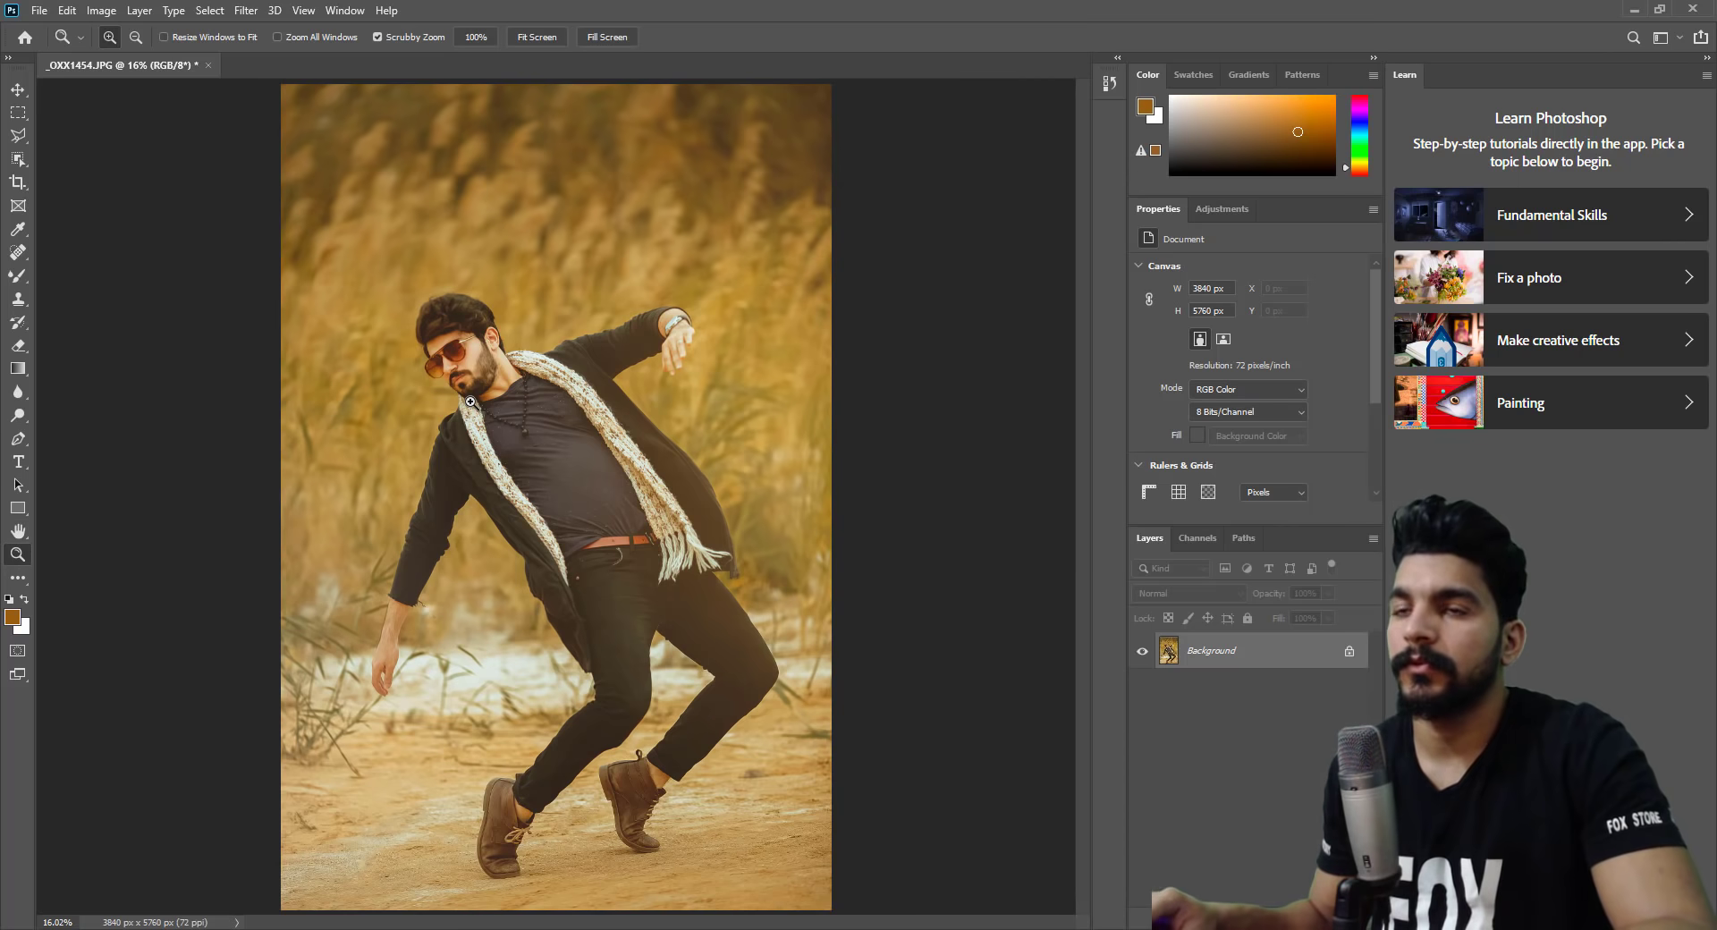
{"action": "key", "text": "ctrl+w"}
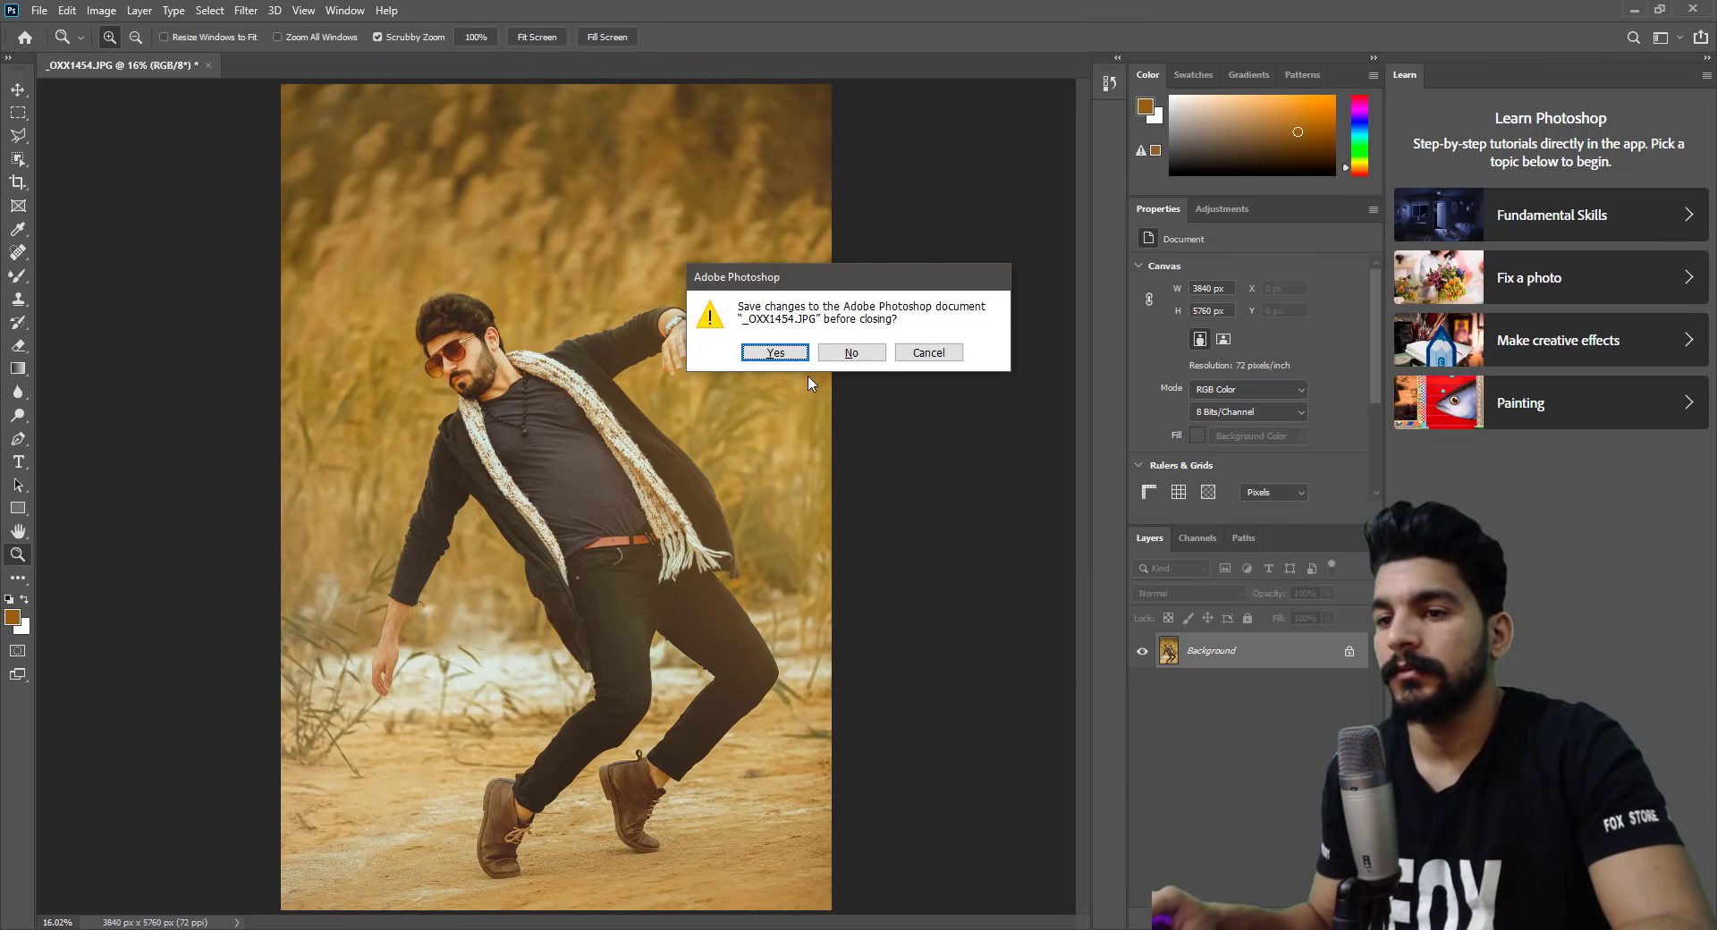
{"action": "left_click", "coordinate": [841, 360]}
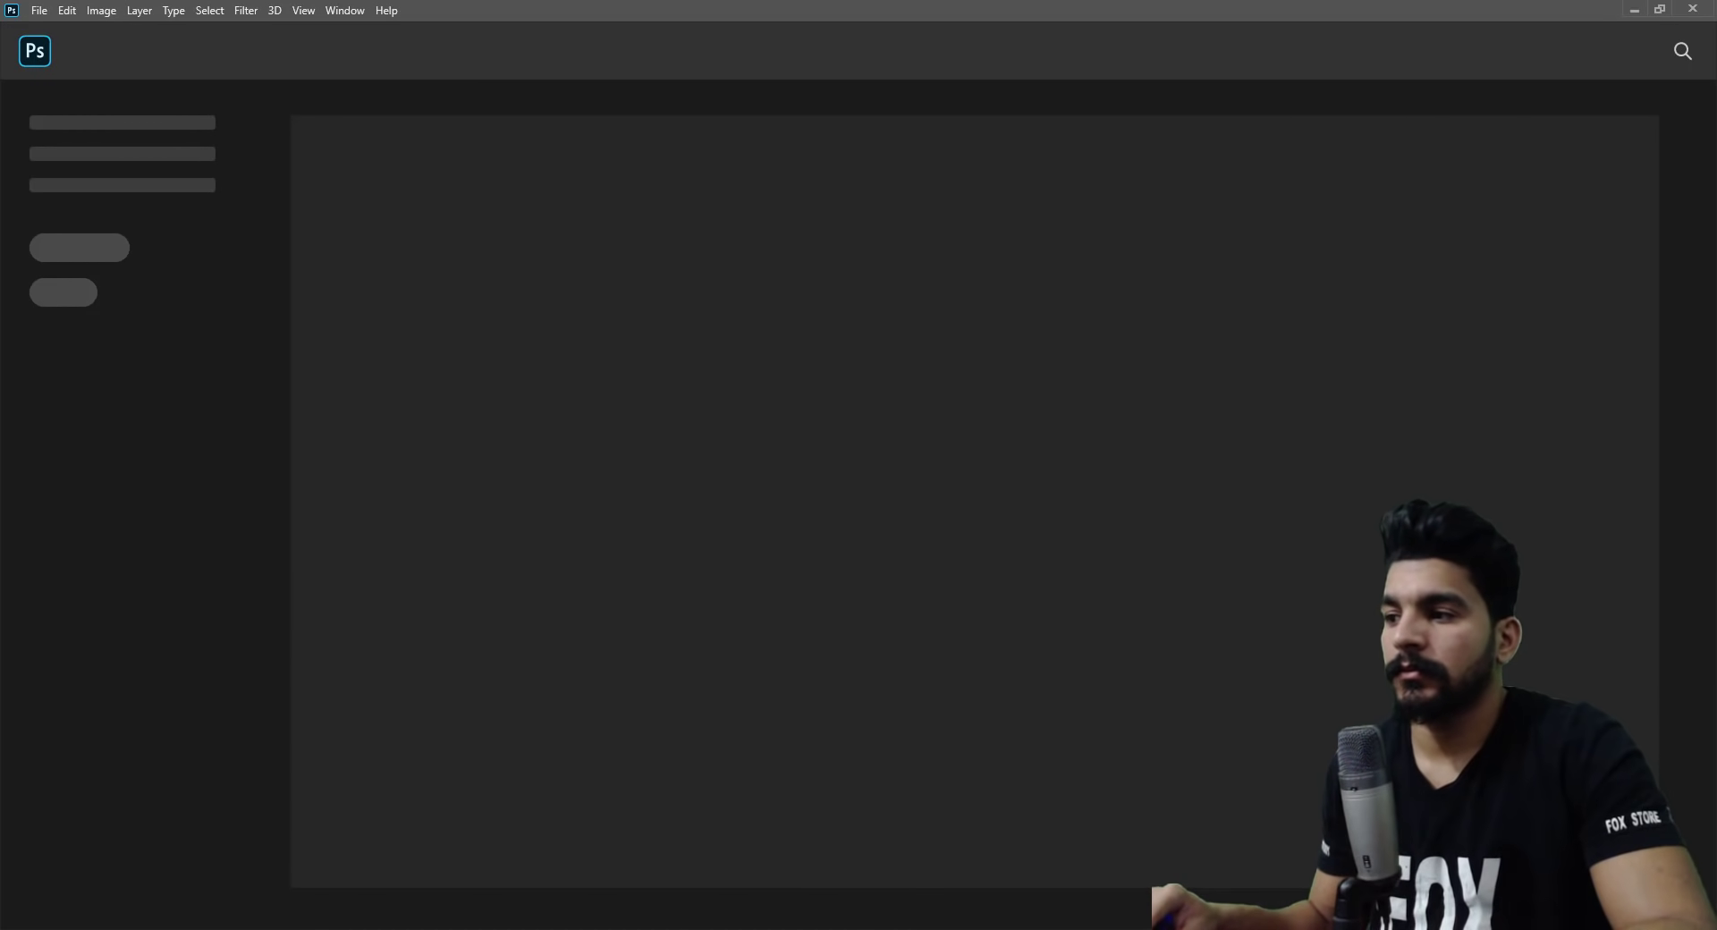
Select _OXX1558.JPG in the Pictures folder and switch back to Photoshop.
{"action": "left_click", "coordinate": [232, 898]}
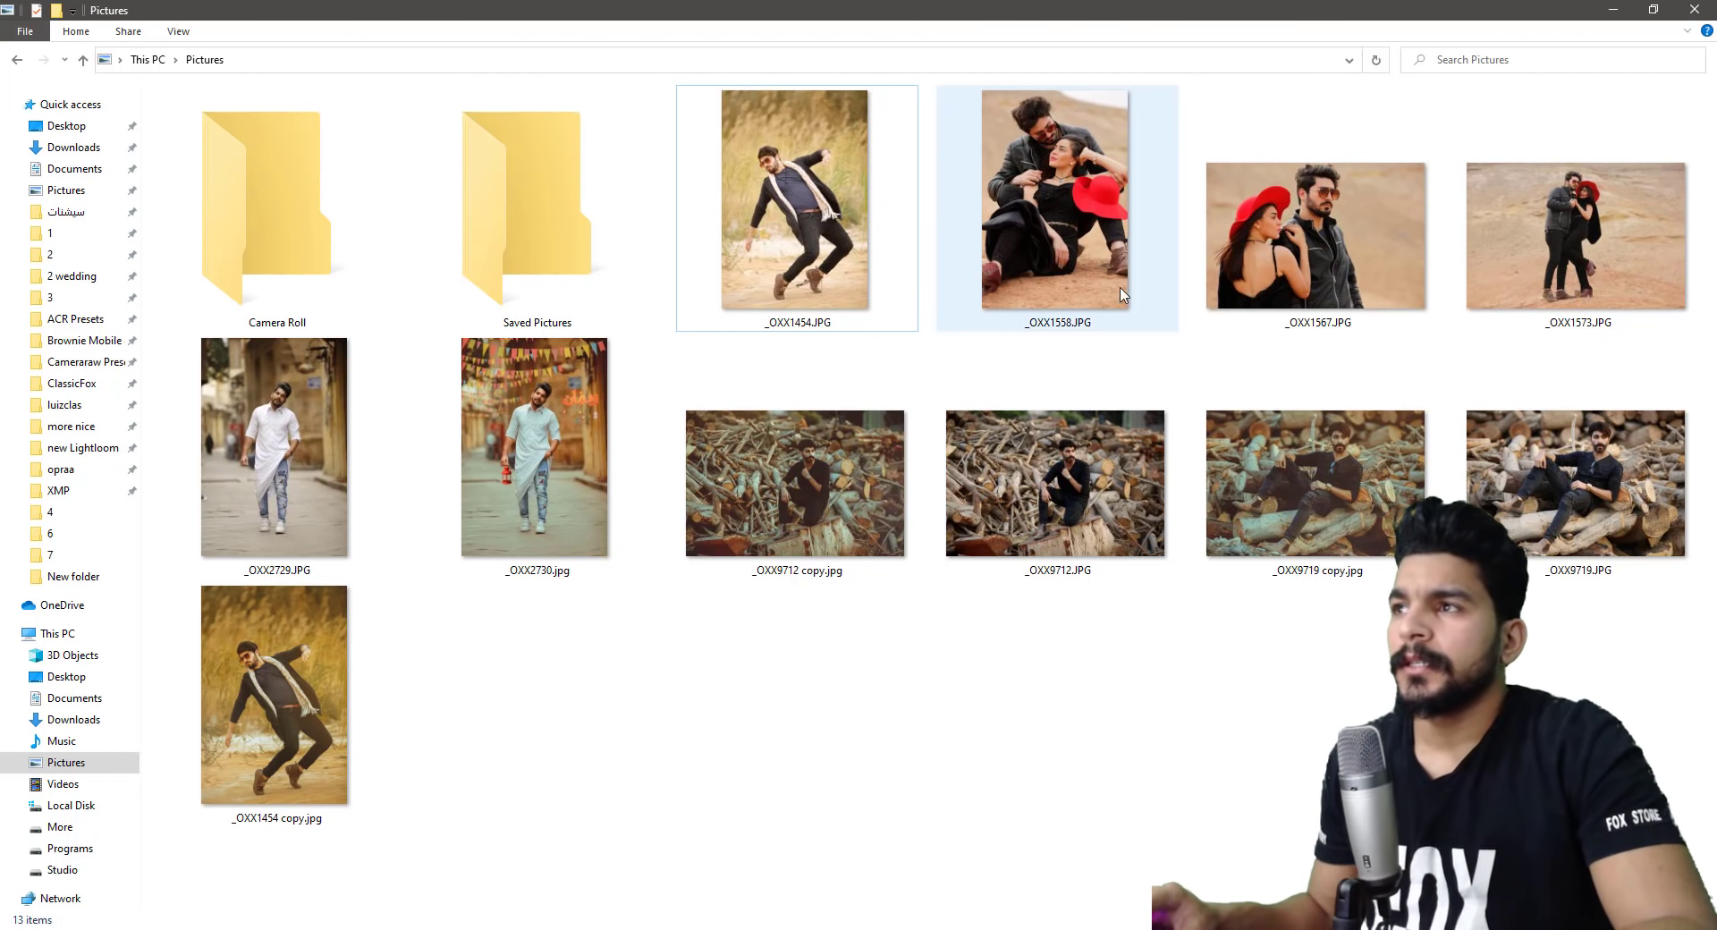
{"action": "left_click", "coordinate": [1065, 271]}
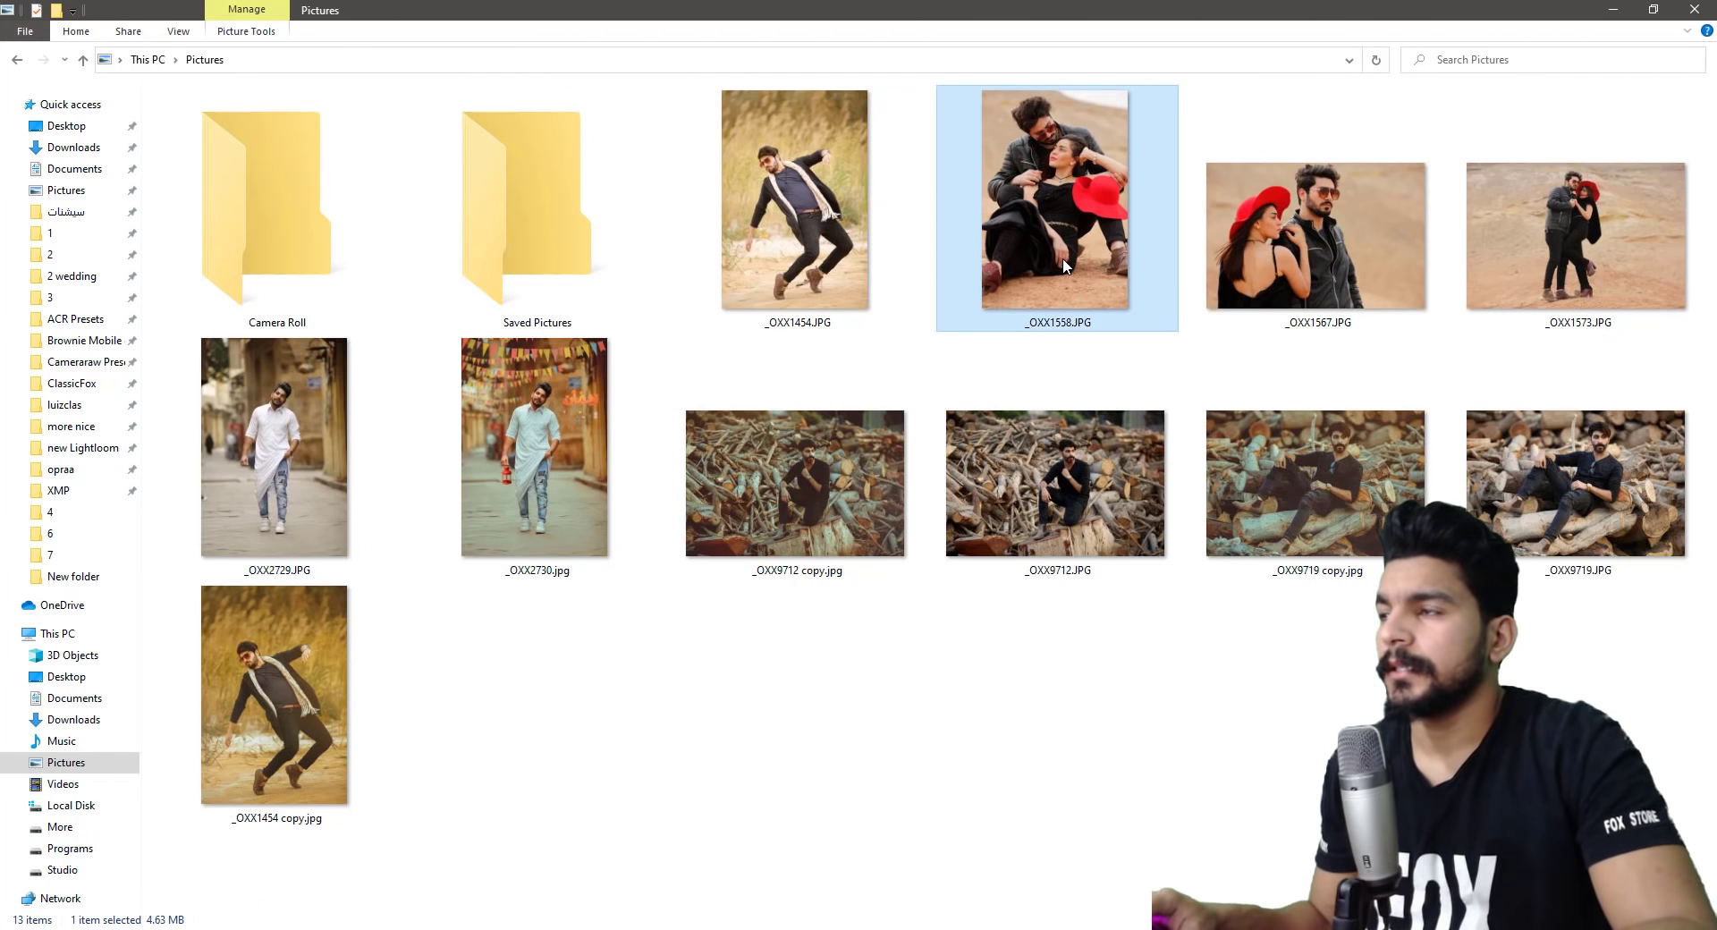
{"action": "key", "text": "alt+Tab"}
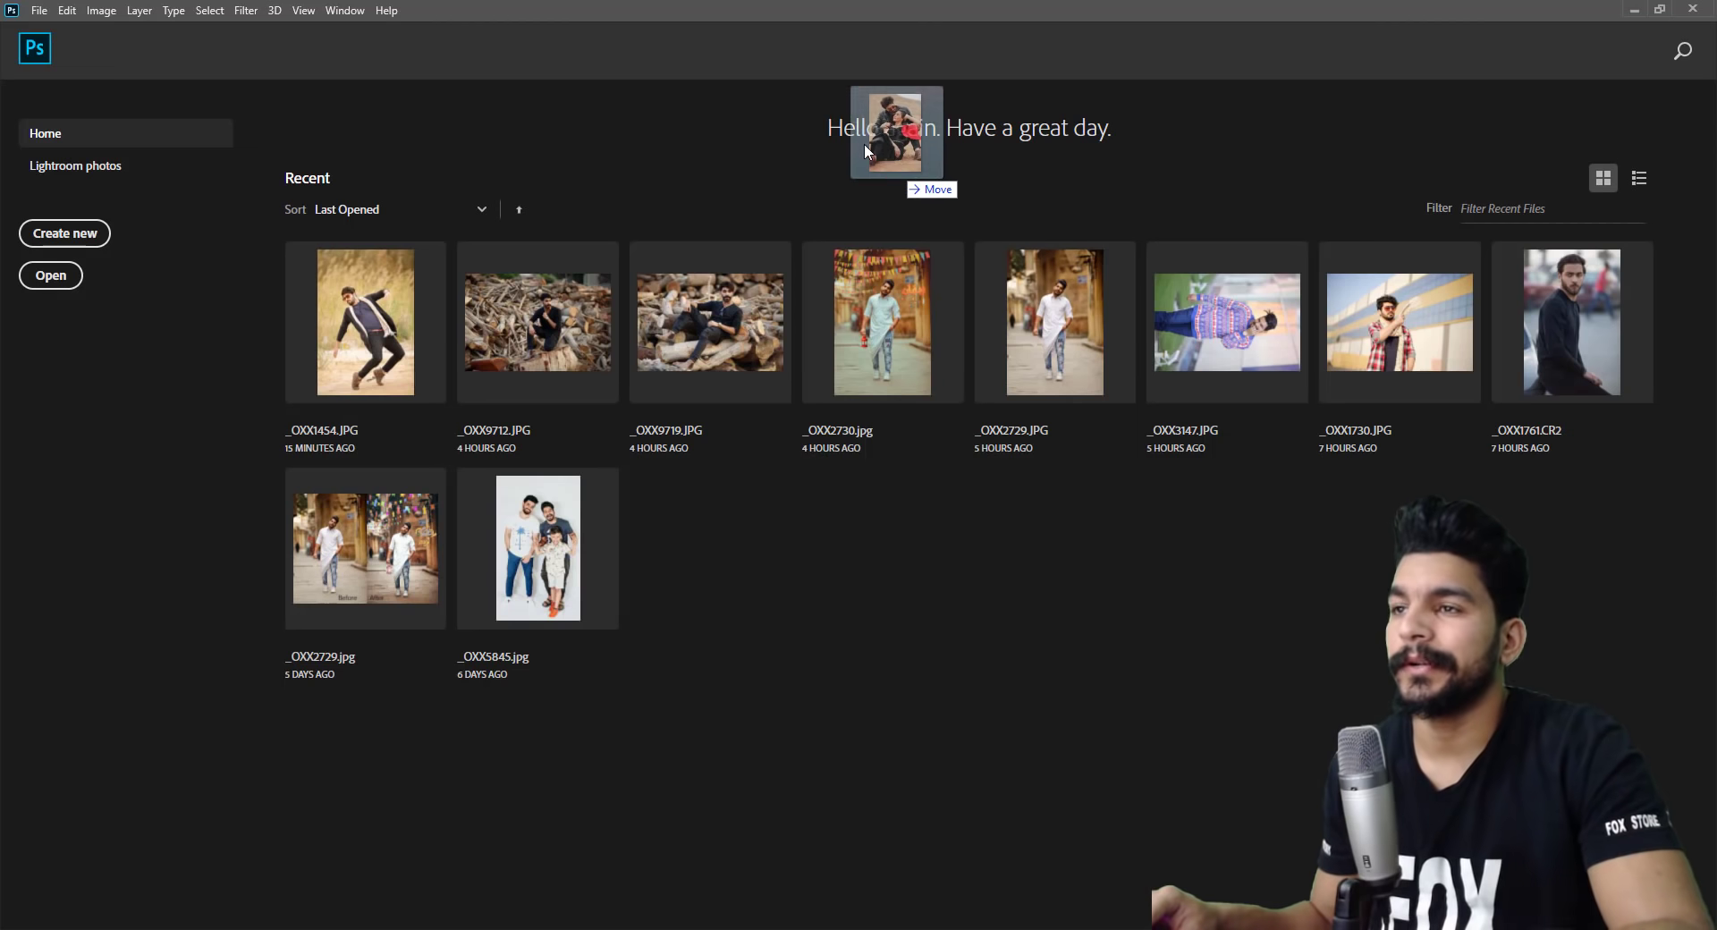
Open _OXX1558.JPG in Photoshop and fit it on screen.
{"action": "left_click_drag", "start_coordinate": [1064, 291], "coordinate": [862, 82]}
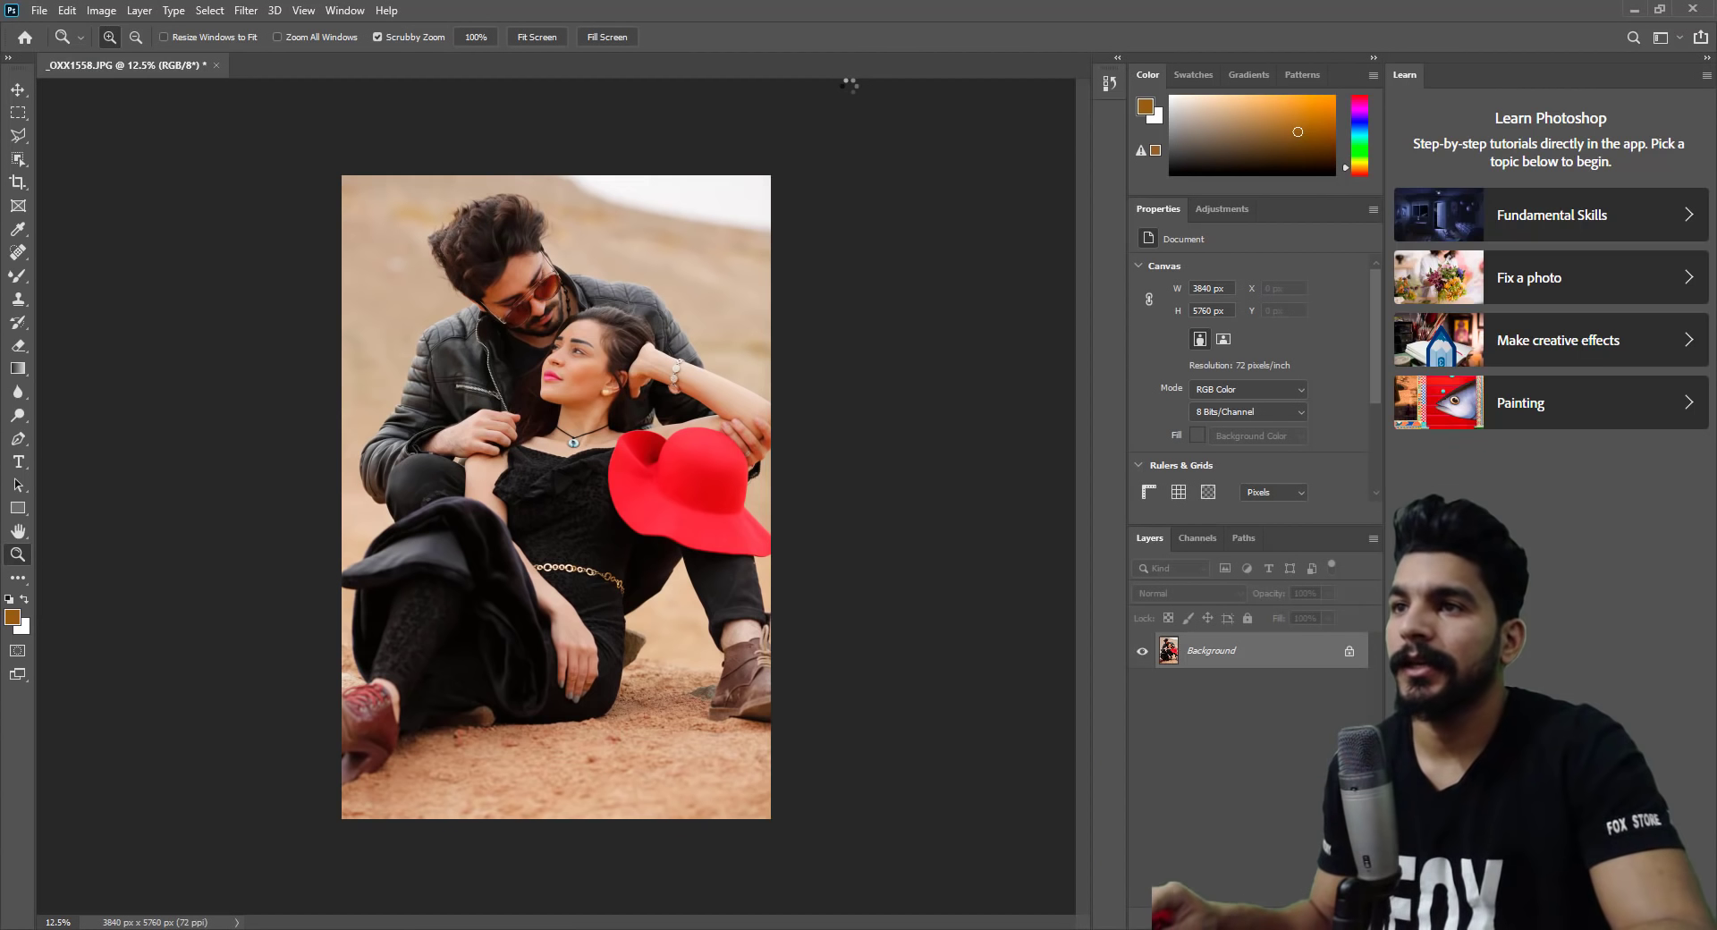
{"action": "left_click", "coordinate": [506, 278]}
{"action": "left_click", "coordinate": [523, 277]}
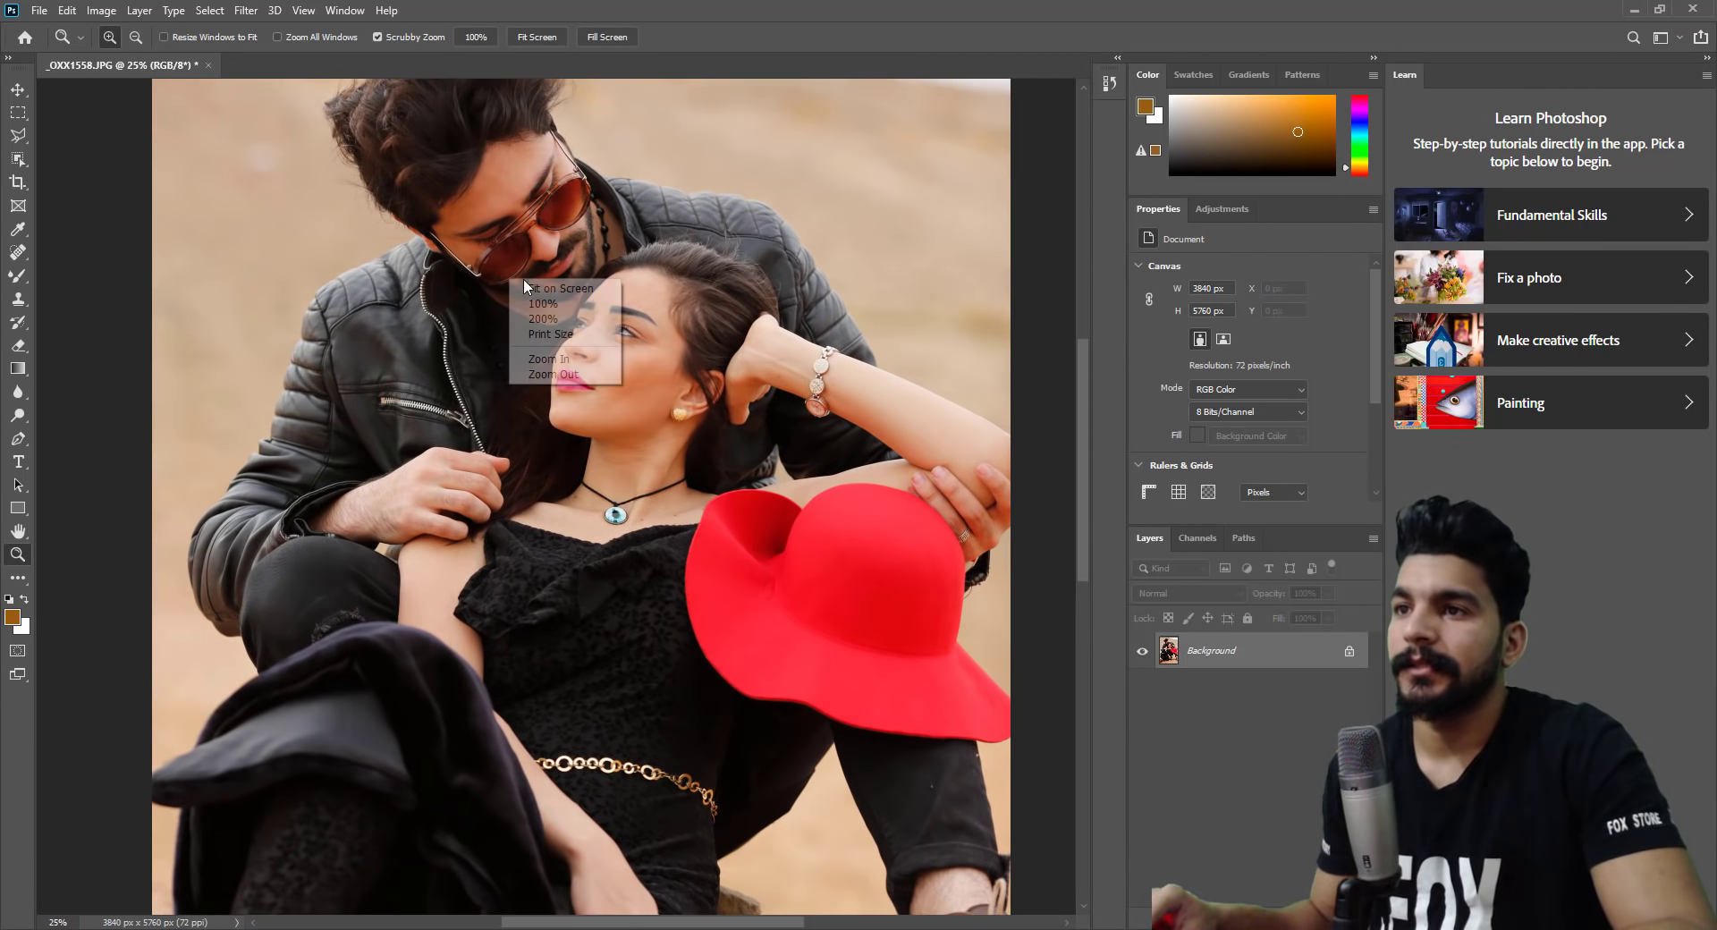
{"action": "key", "text": "ctrl+0"}
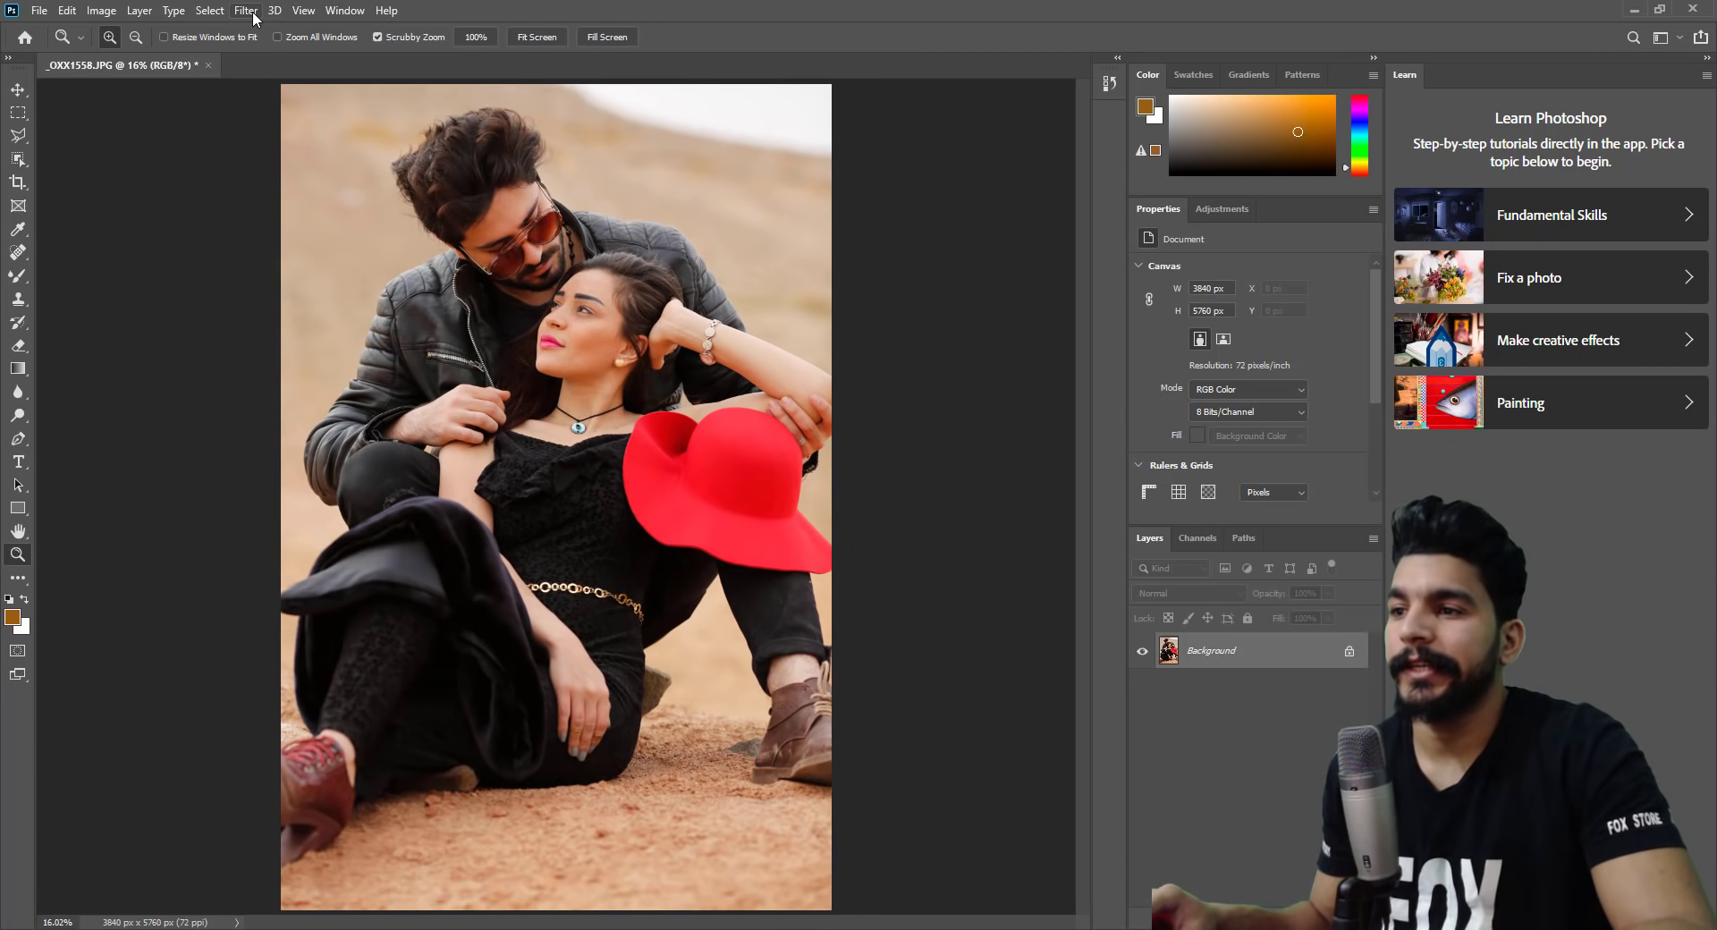
Apply the previous Camera Raw conversion: Exposure -0.50, Highlights -63, Whites -73.
{"action": "left_click", "coordinate": [255, 11]}
{"action": "left_click", "coordinate": [315, 118]}
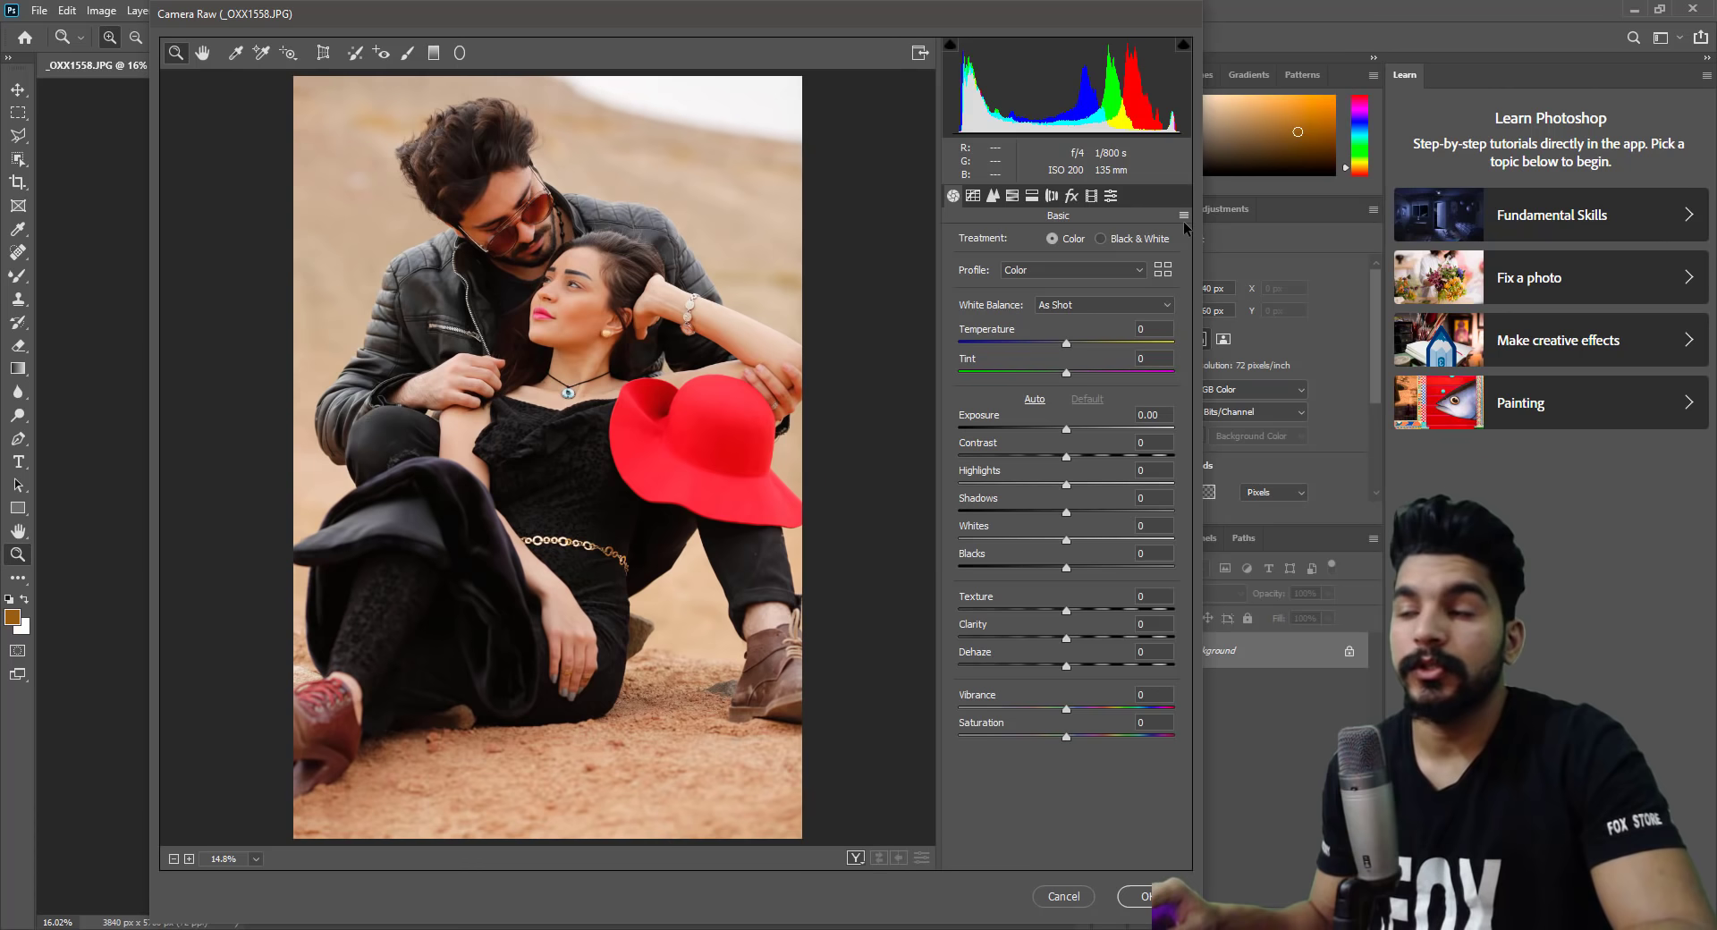
{"action": "left_click", "coordinate": [1183, 215]}
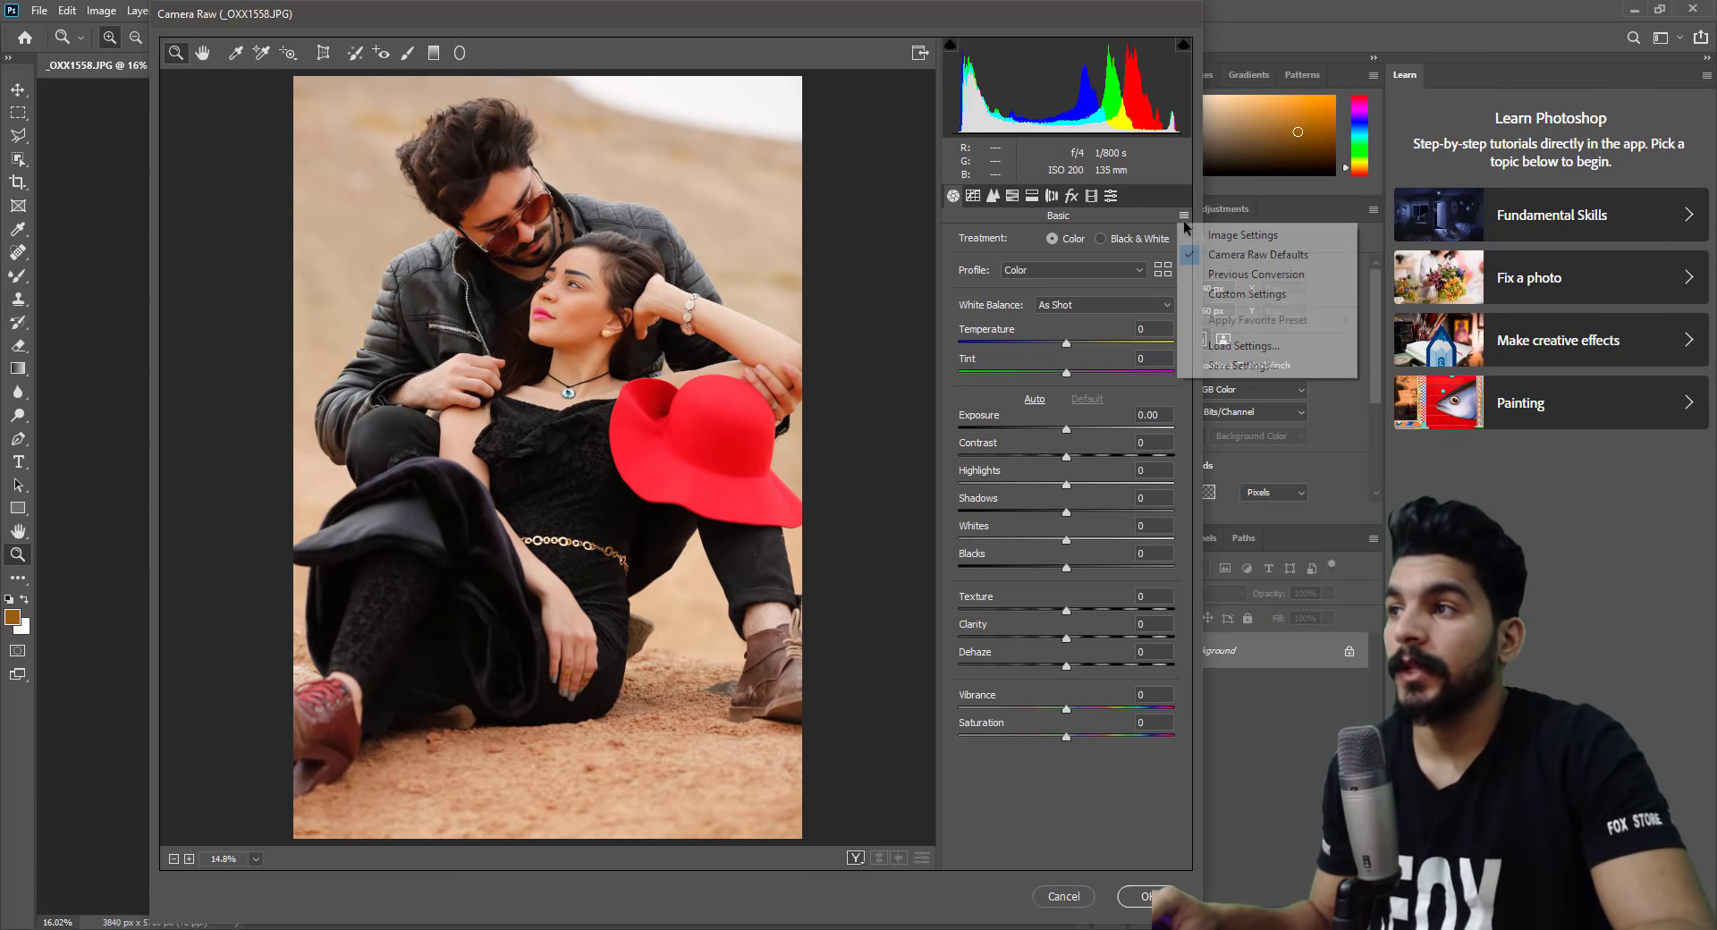
{"action": "left_click", "coordinate": [1201, 274]}
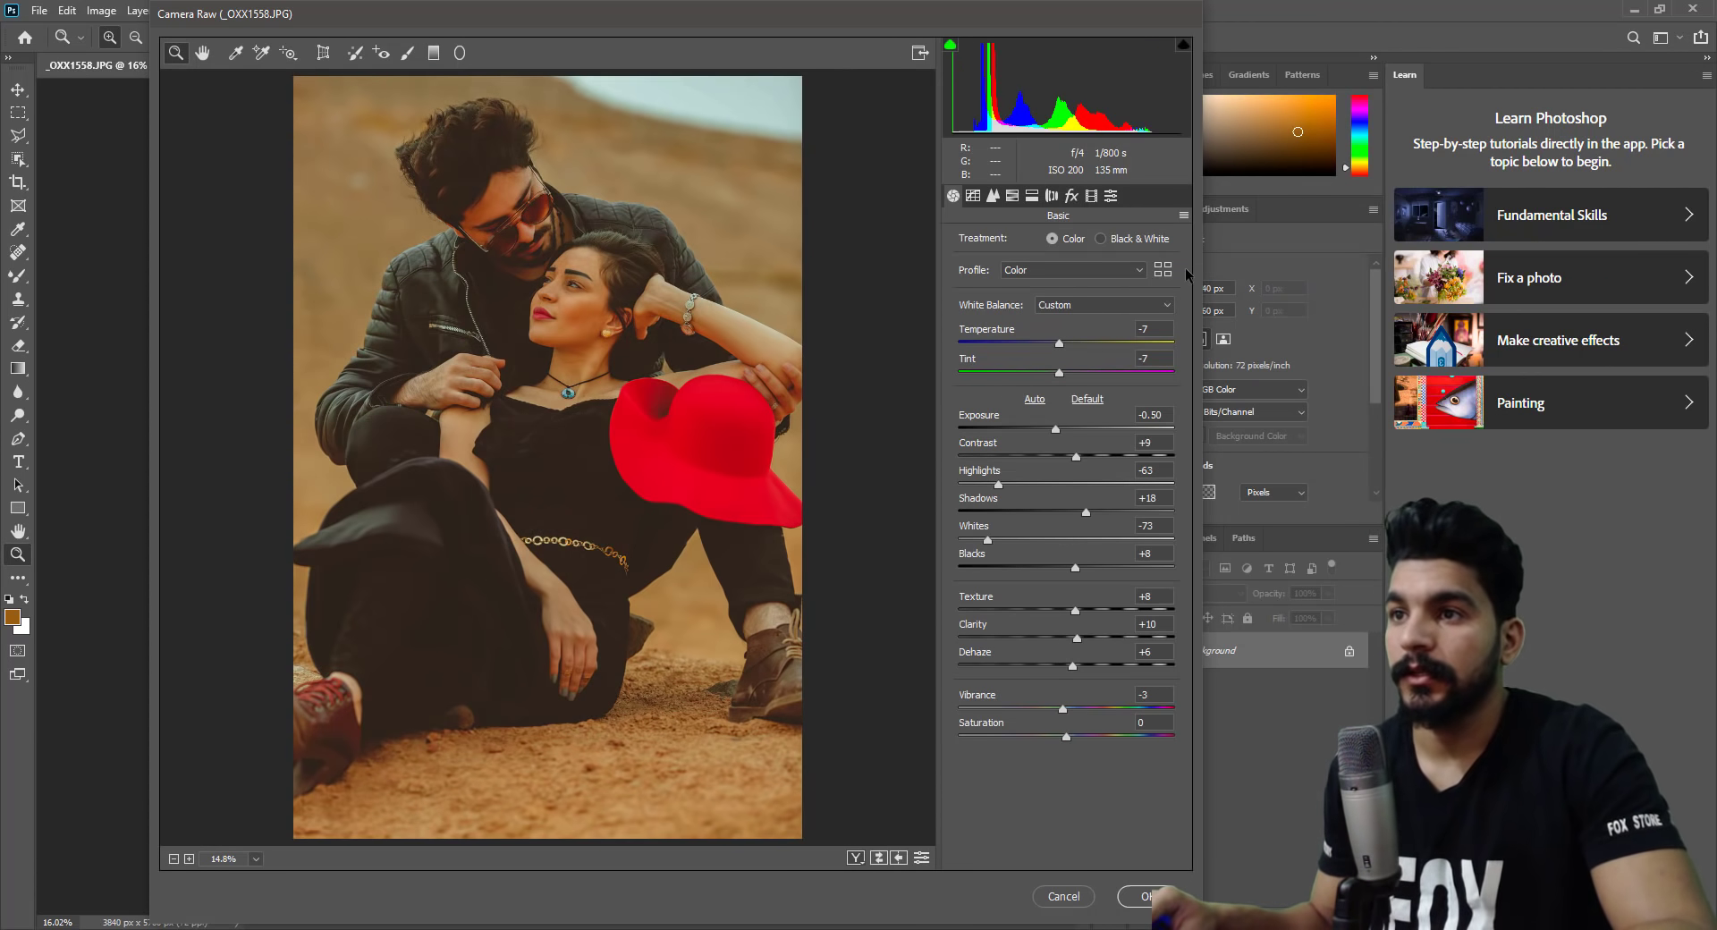
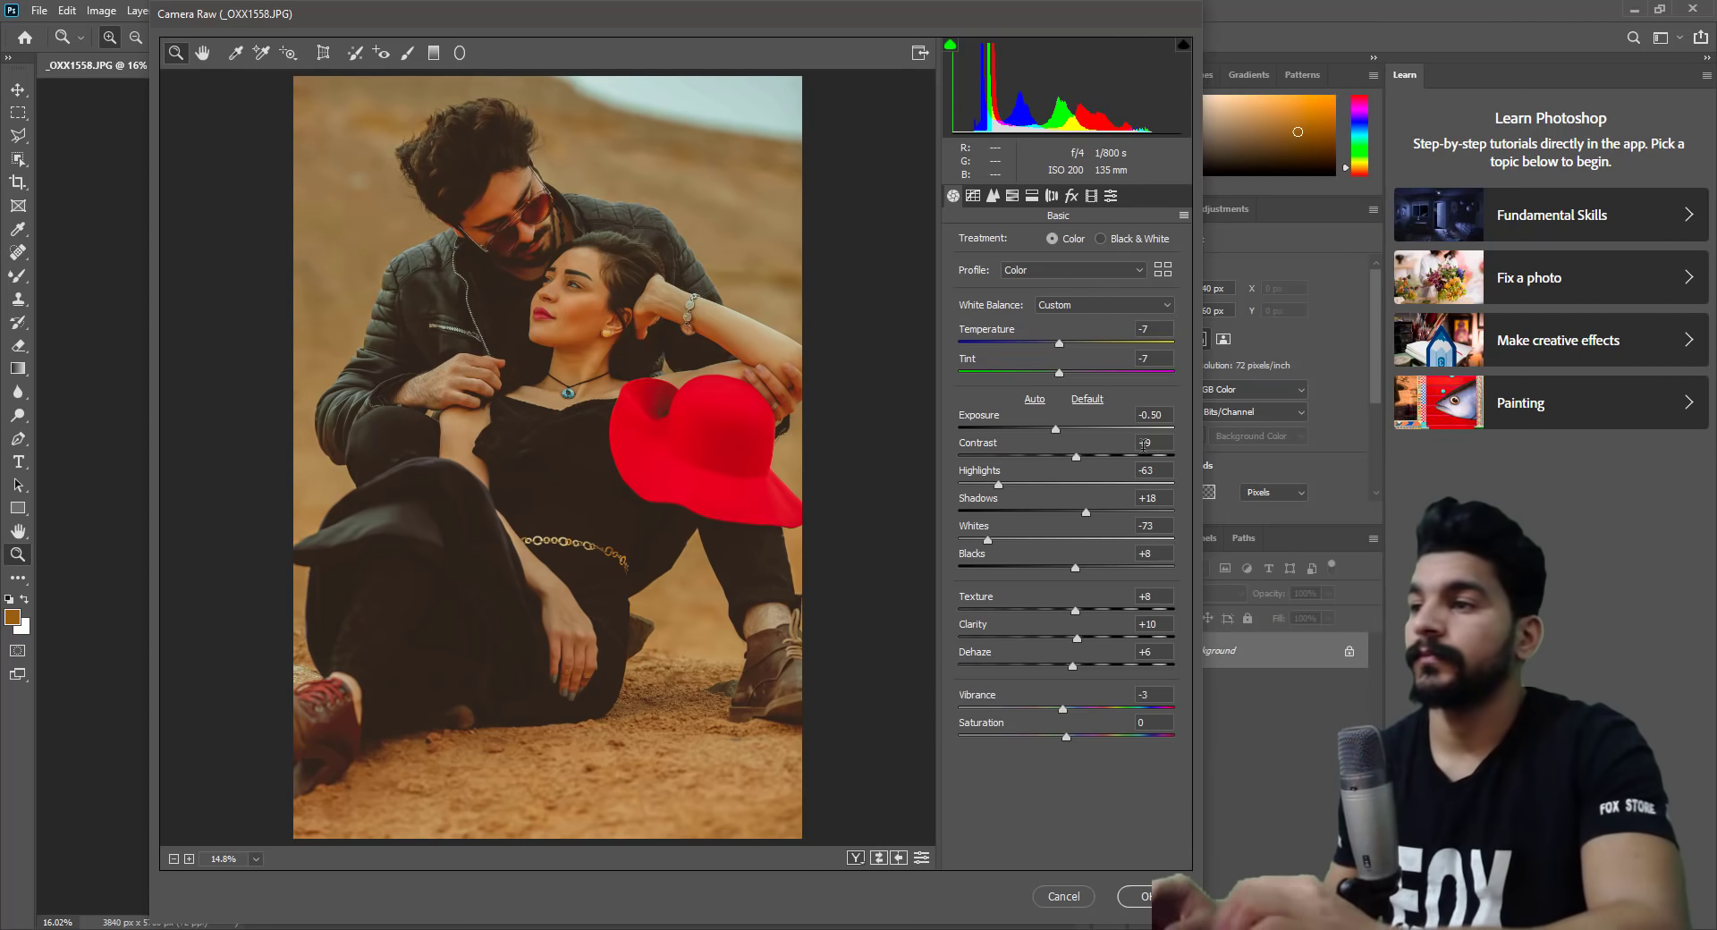
Set Whites to -30, Highlights to -33 and Exposure to -0.40 in the Basic panel.
{"action": "left_click_drag", "start_coordinate": [987, 539], "coordinate": [1034, 539]}
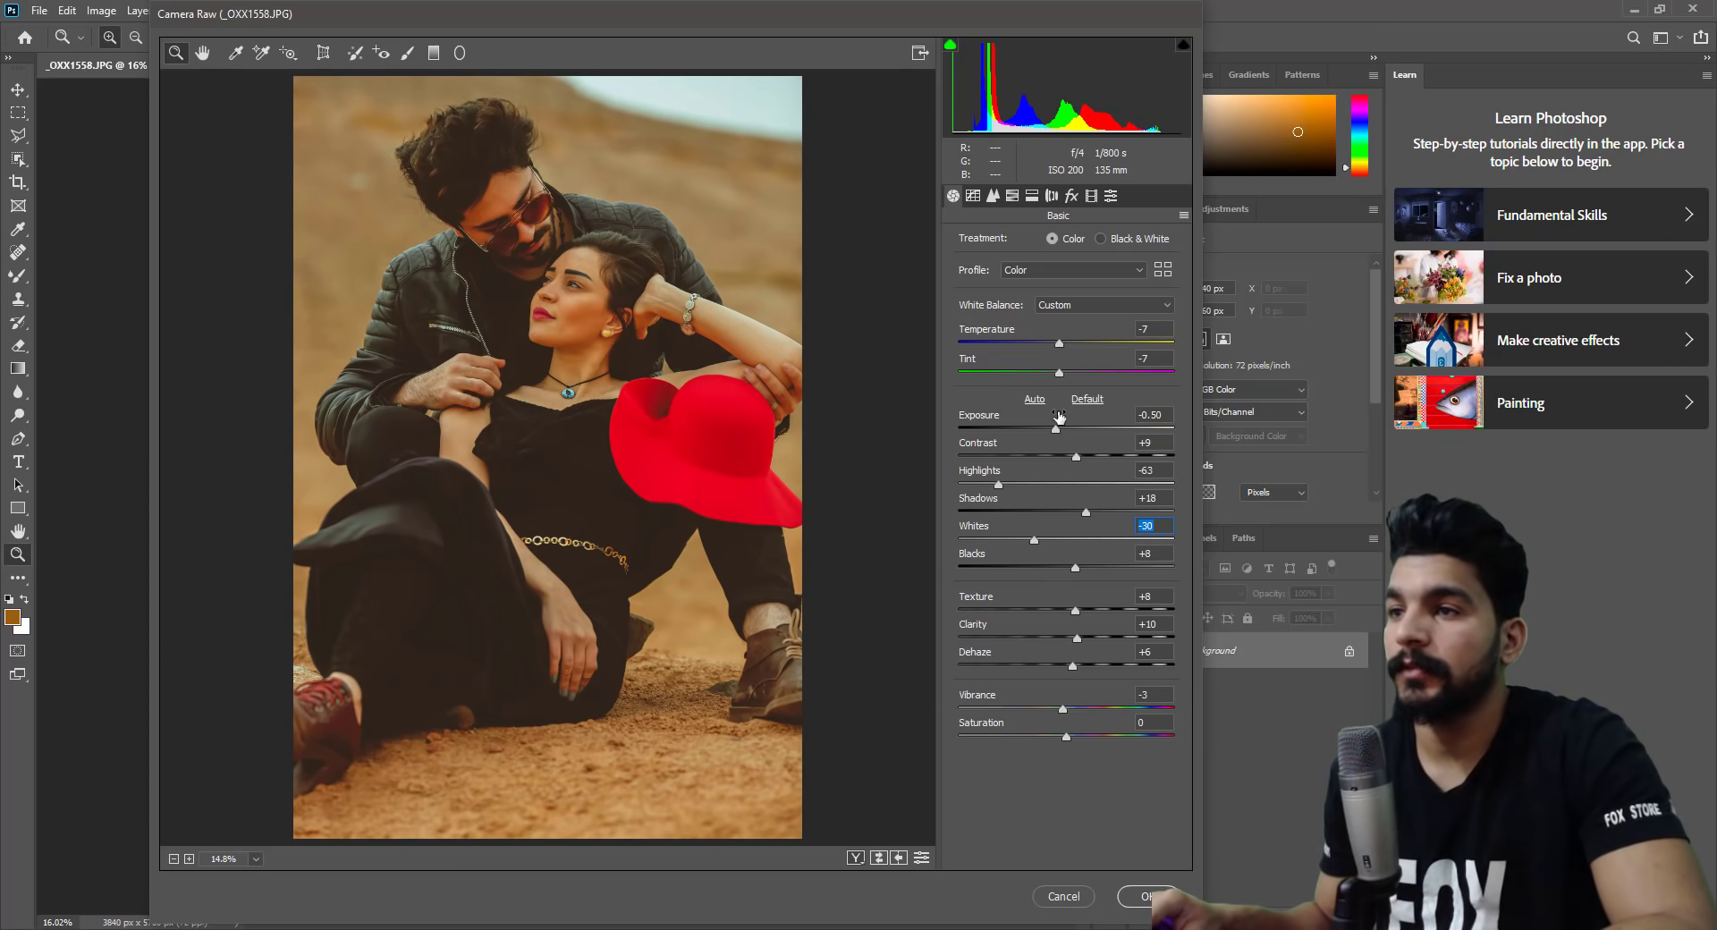
{"action": "left_click_drag", "start_coordinate": [998, 483], "coordinate": [1031, 484]}
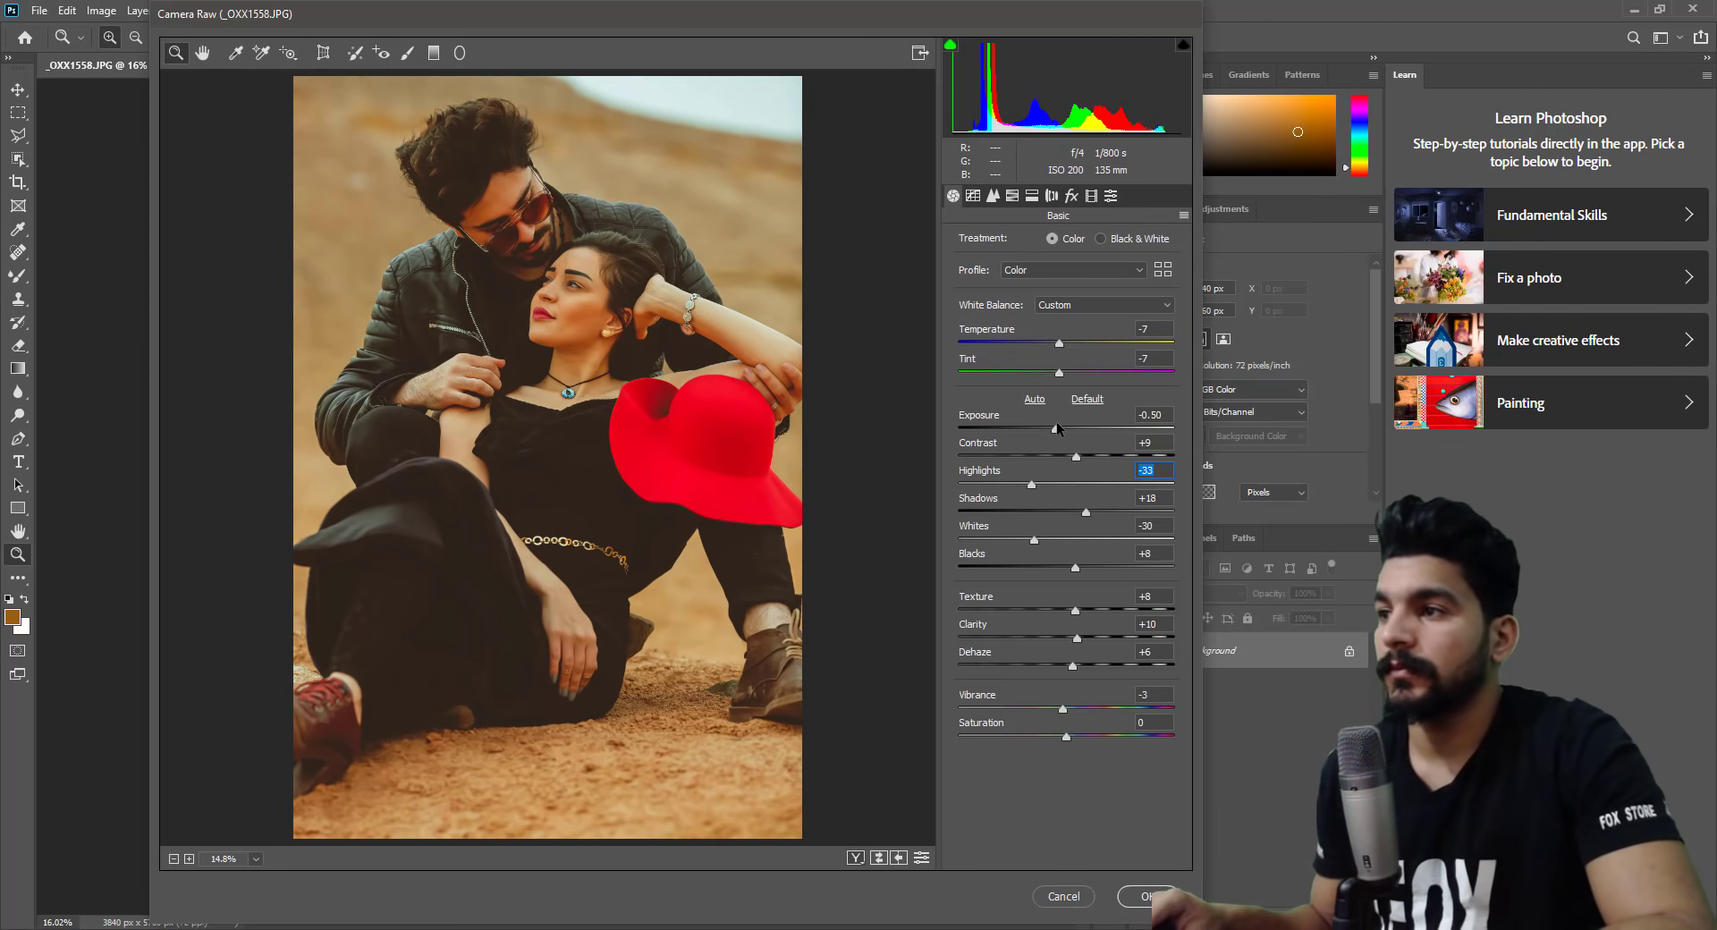
{"action": "left_click_drag", "start_coordinate": [1056, 423], "coordinate": [1062, 423]}
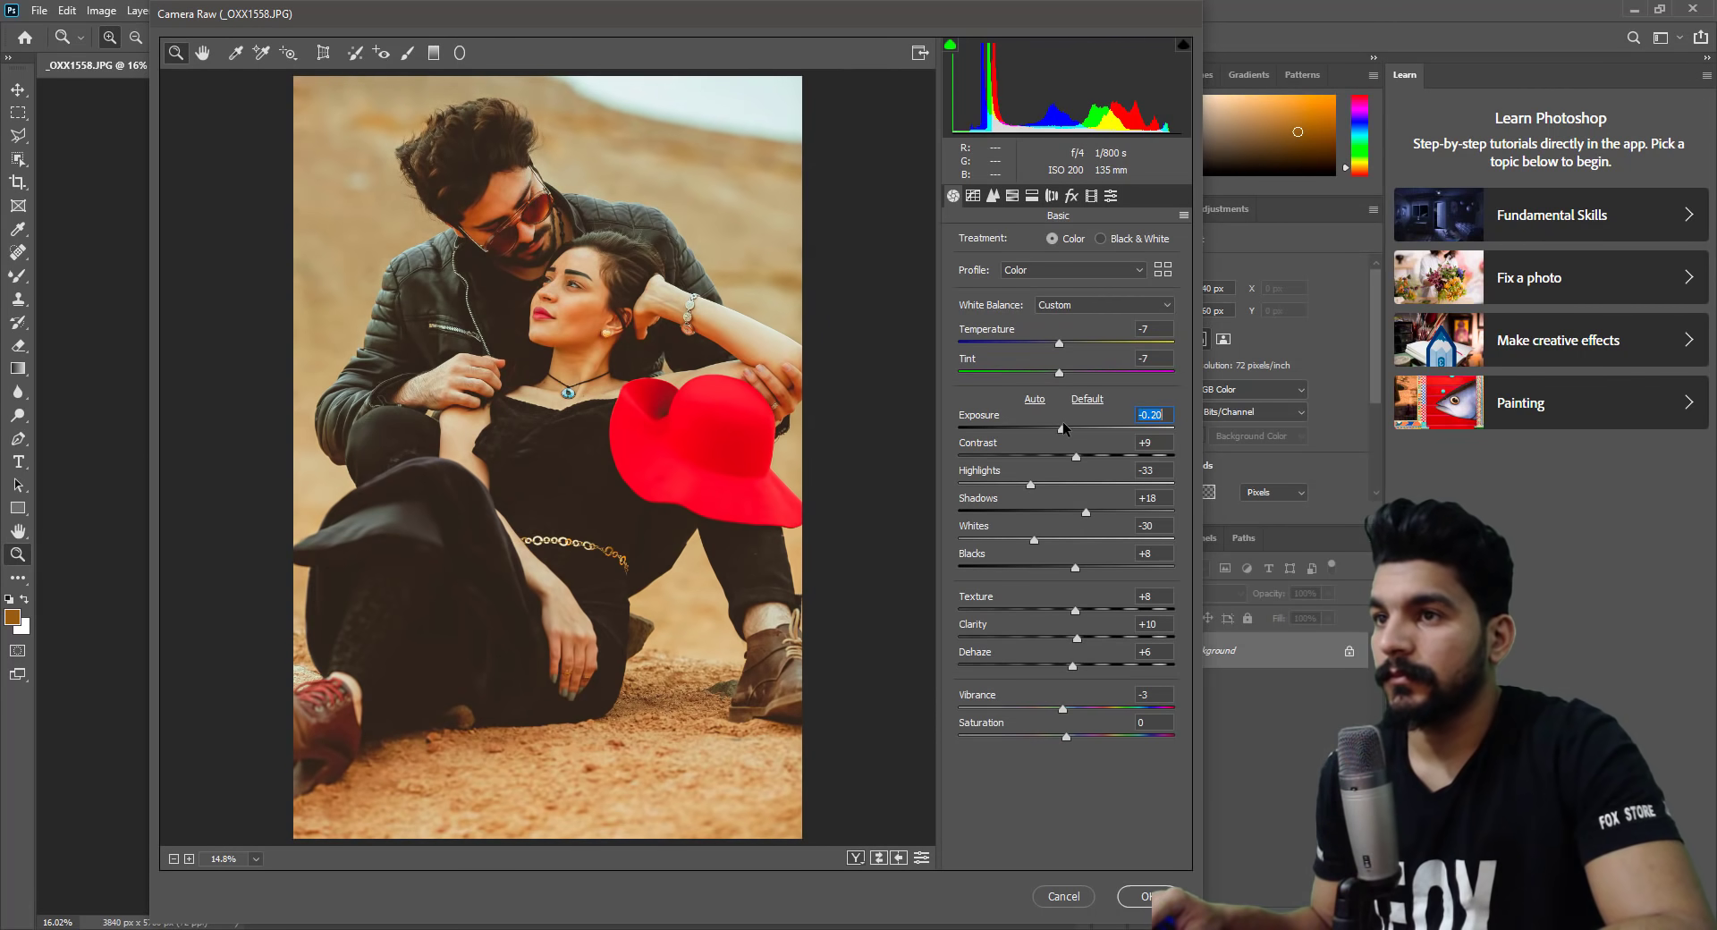
{"action": "scroll", "coordinate": [822, 372], "scroll_direction": "up", "scroll_amount": 1}
{"action": "scroll", "coordinate": [822, 372], "scroll_direction": "up", "scroll_amount": 1}
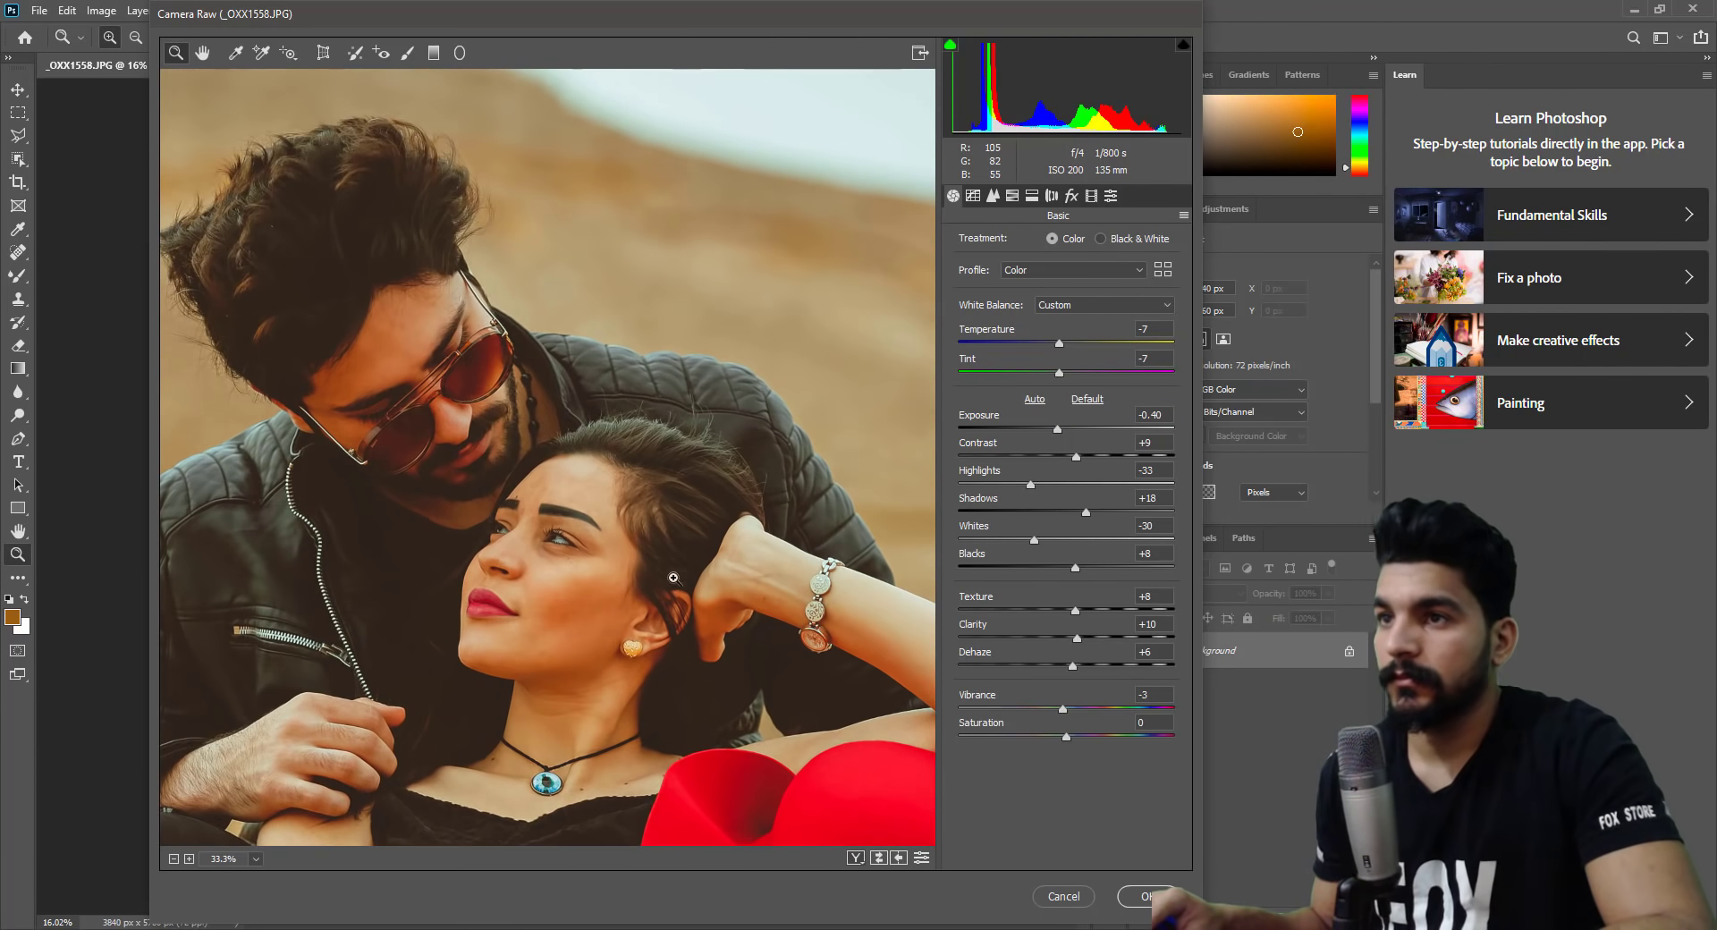
{"action": "scroll", "coordinate": [822, 372], "scroll_direction": "up", "scroll_amount": 1}
{"action": "scroll", "coordinate": [822, 372], "scroll_direction": "down", "scroll_amount": 1}
{"action": "scroll", "coordinate": [822, 372], "scroll_direction": "down", "scroll_amount": 1}
{"action": "scroll", "coordinate": [822, 372], "scroll_direction": "down", "scroll_amount": 1}
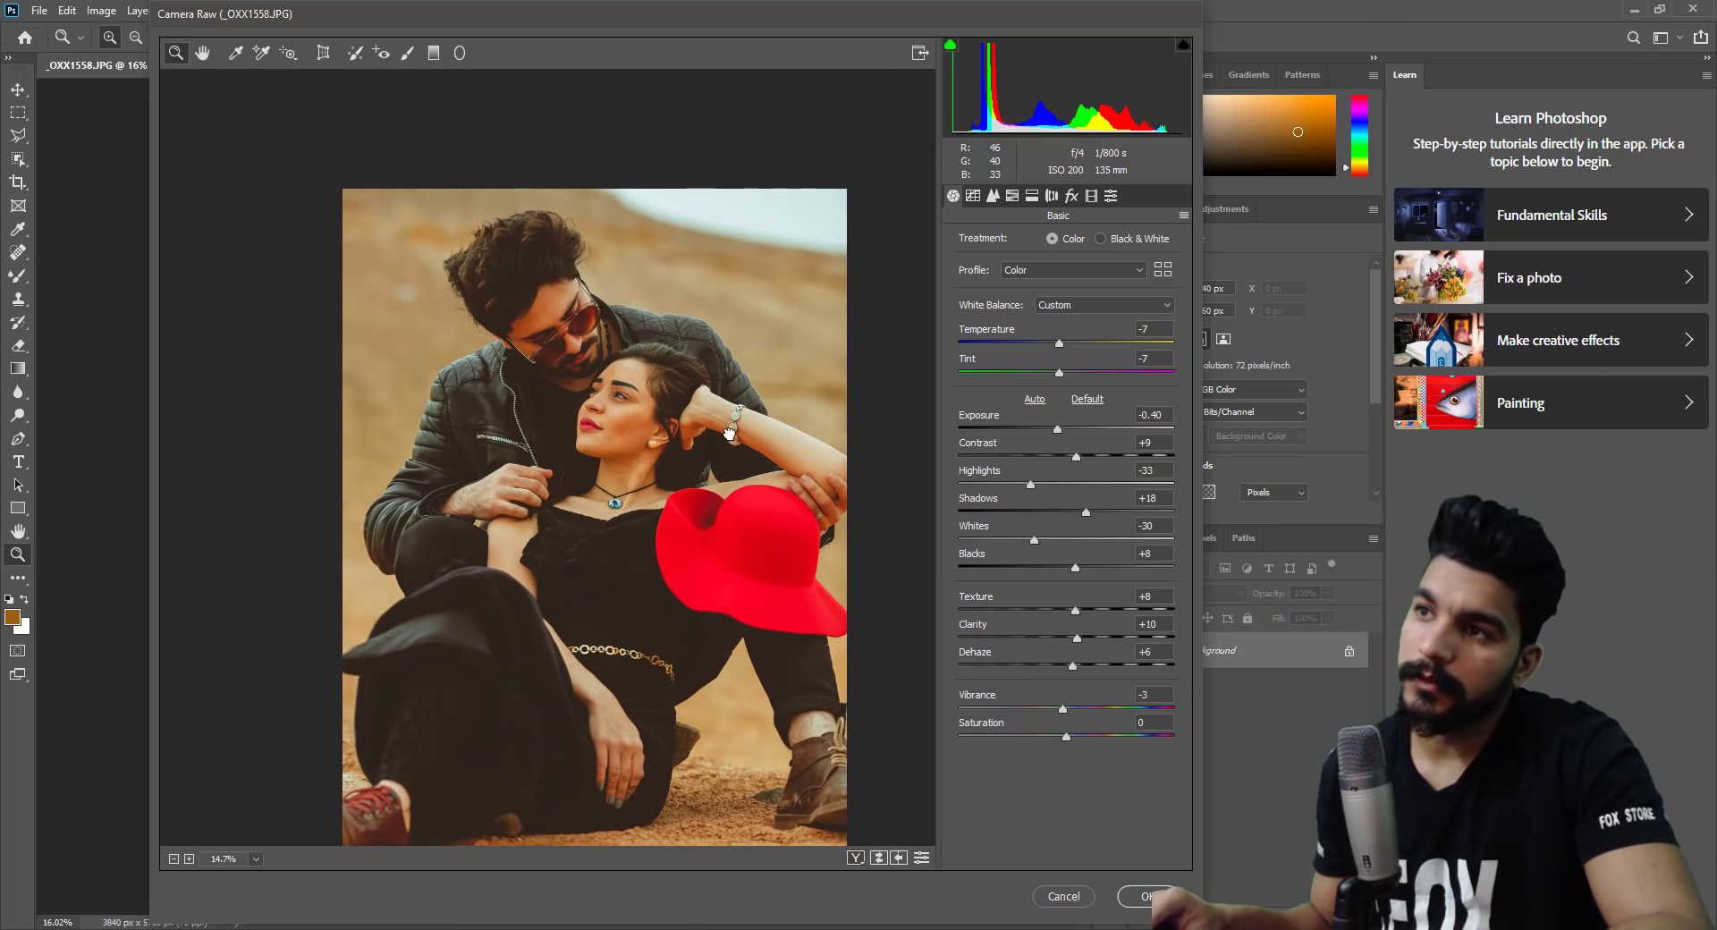
Raise Texture to +19 and cool Temperature to about -17.
{"action": "left_click_drag", "start_coordinate": [1075, 610], "coordinate": [1076, 612]}
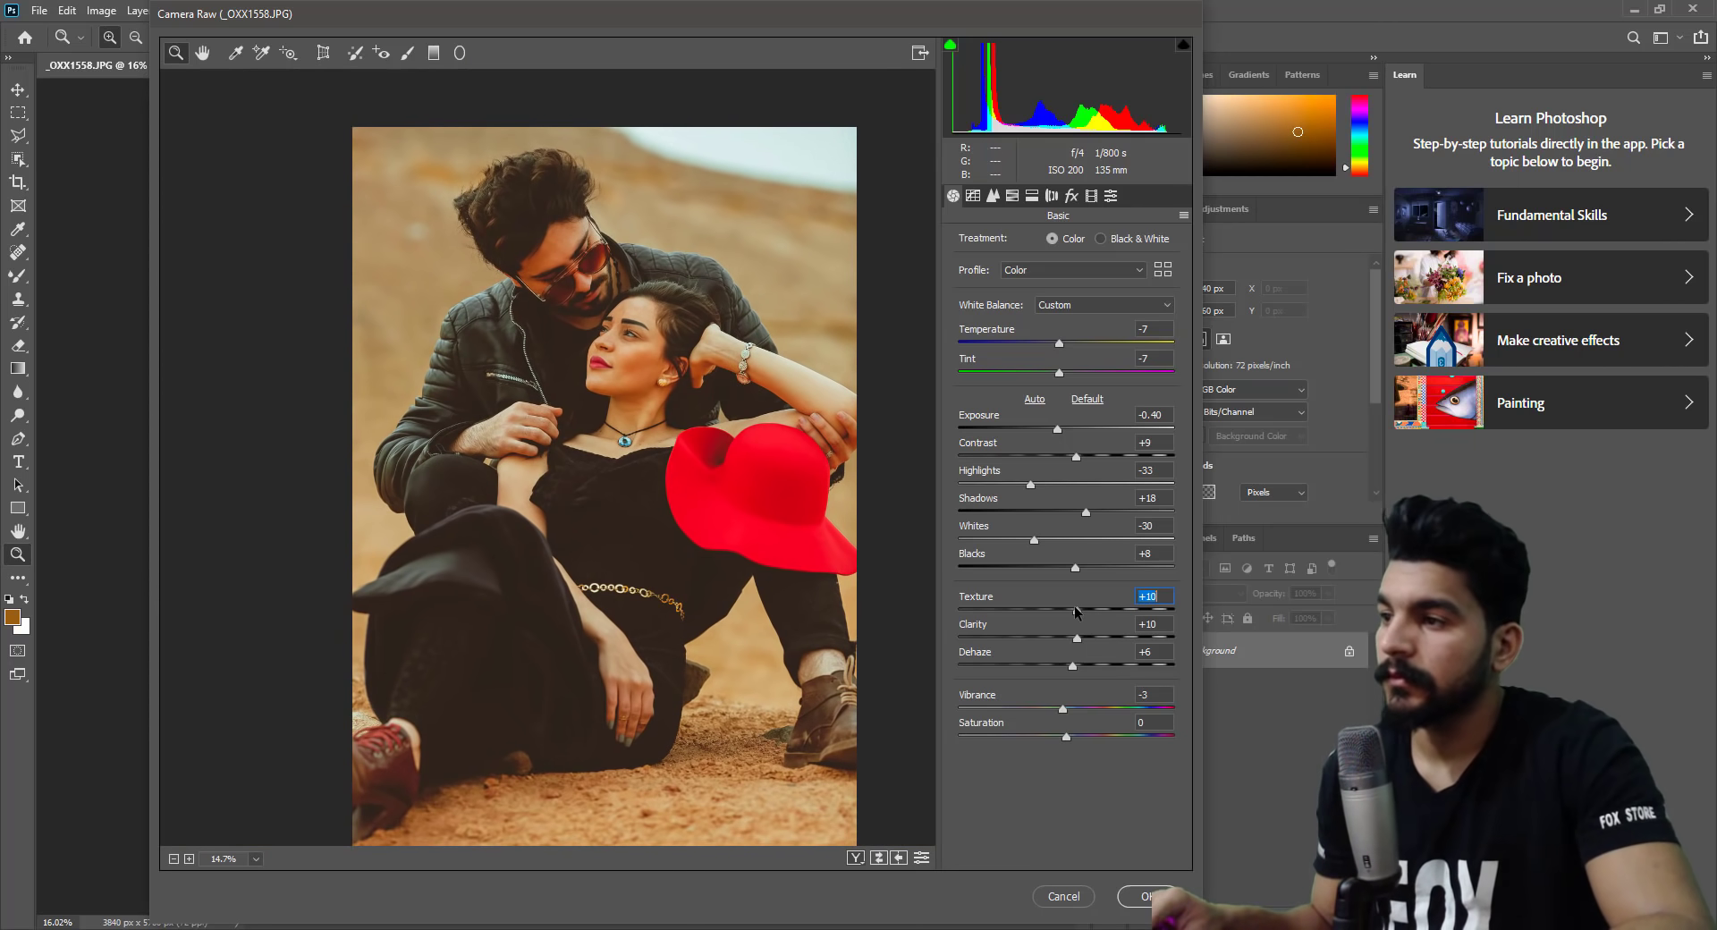
{"action": "scroll", "coordinate": [633, 321], "scroll_direction": "up", "scroll_amount": 1}
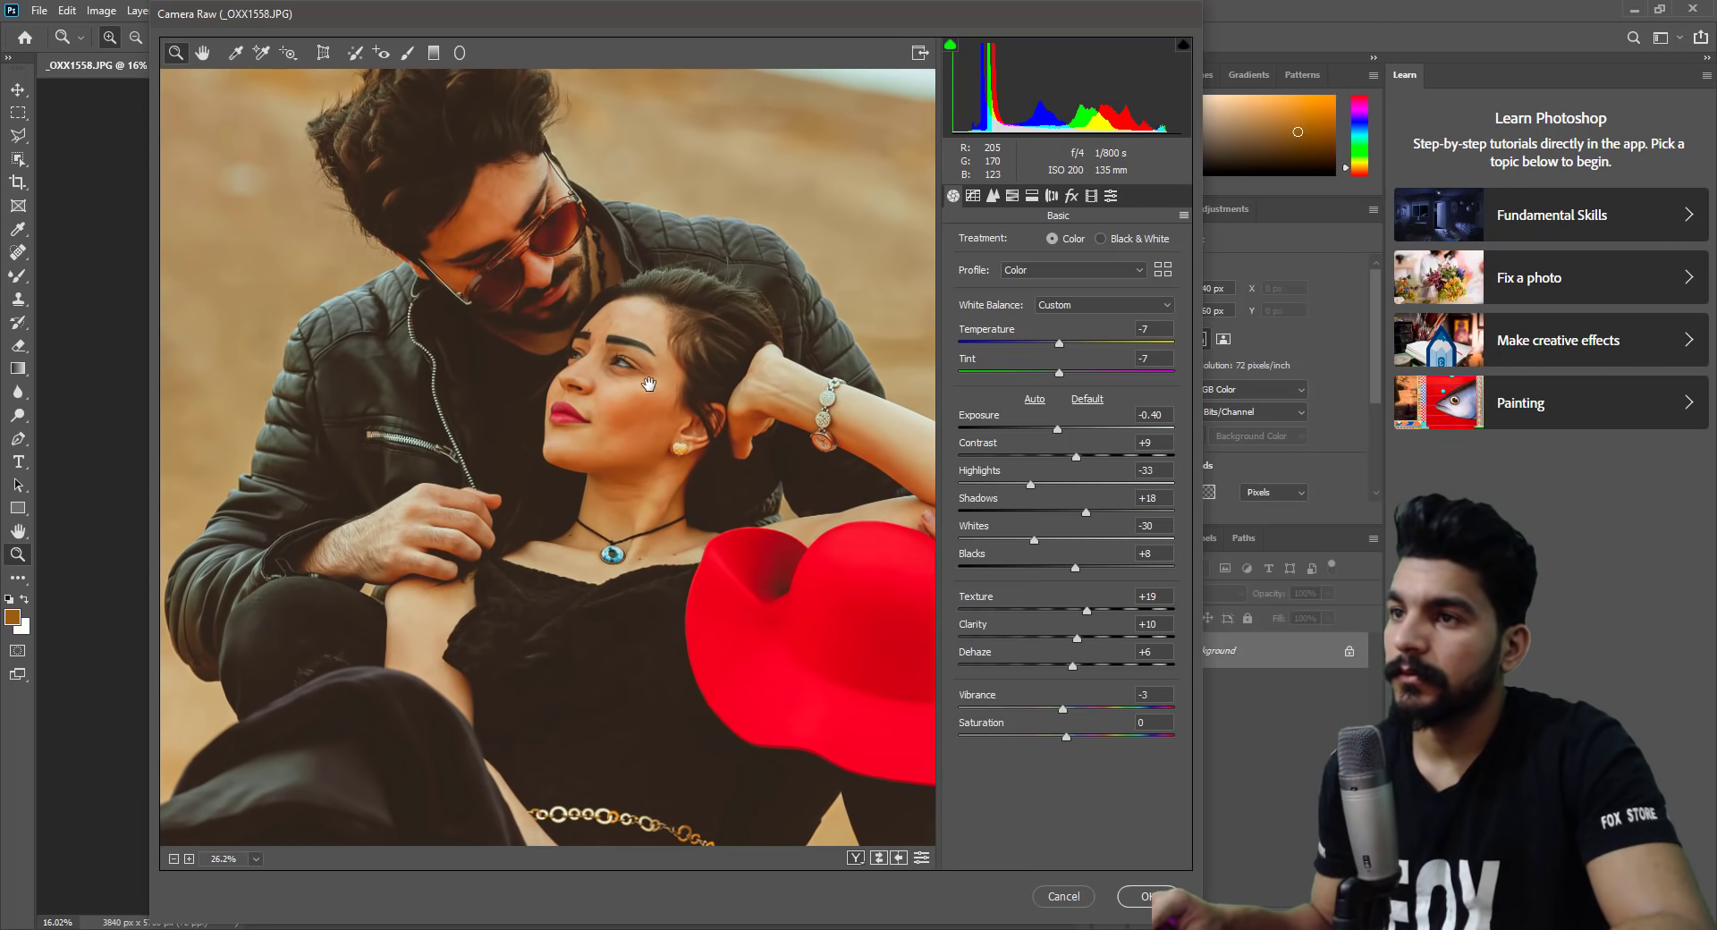
{"action": "scroll", "coordinate": [661, 352], "scroll_direction": "down", "scroll_amount": 1}
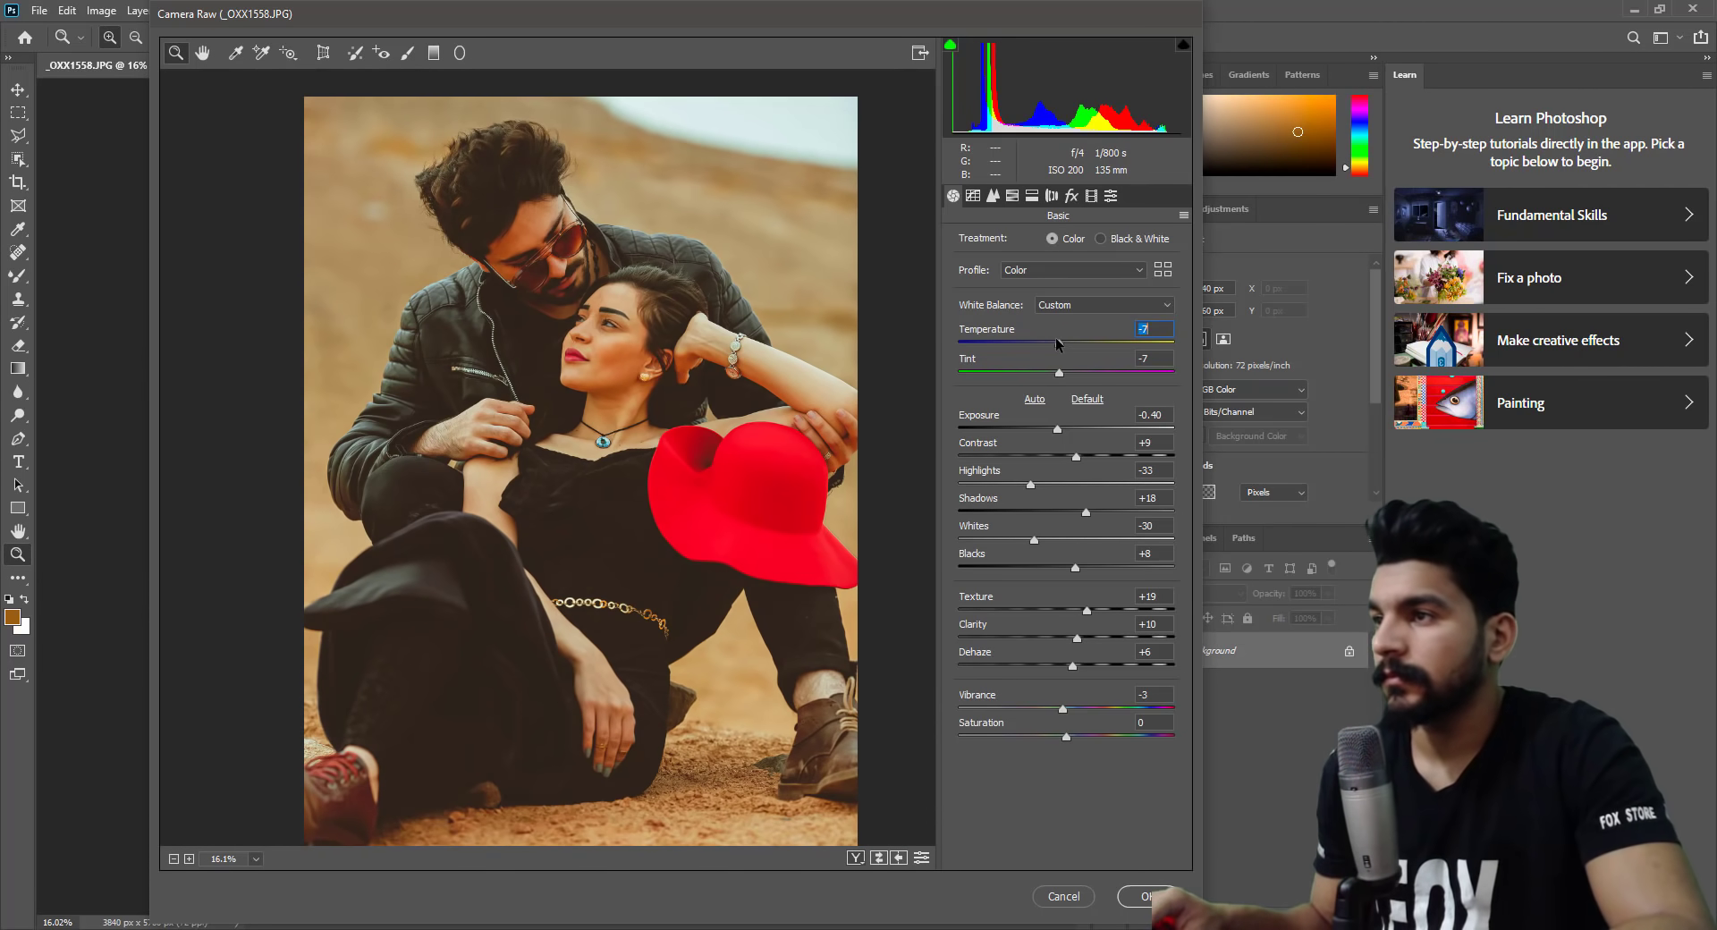
{"action": "mouse_move", "coordinate": [1059, 342]}
{"action": "left_mouse_down"}
{"action": "mouse_move", "coordinate": [1047, 374]}
{"action": "mouse_move", "coordinate": [1064, 372]}
{"action": "left_mouse_up"}
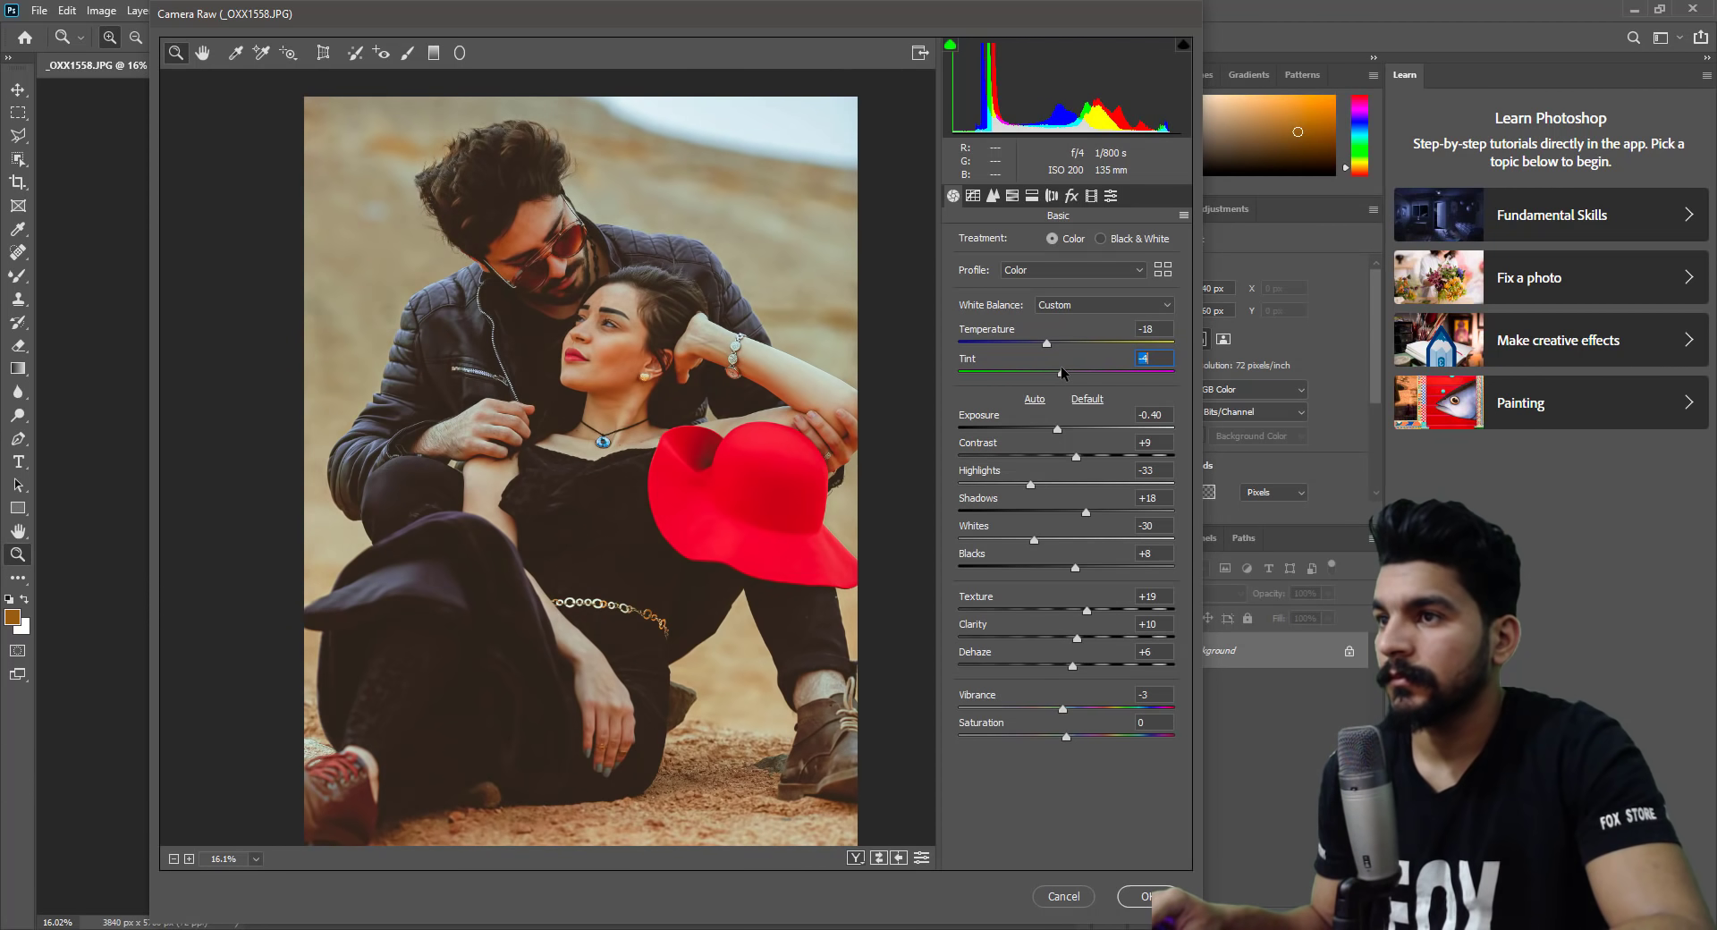
{"action": "left_click_drag", "start_coordinate": [1048, 341], "coordinate": [1052, 341]}
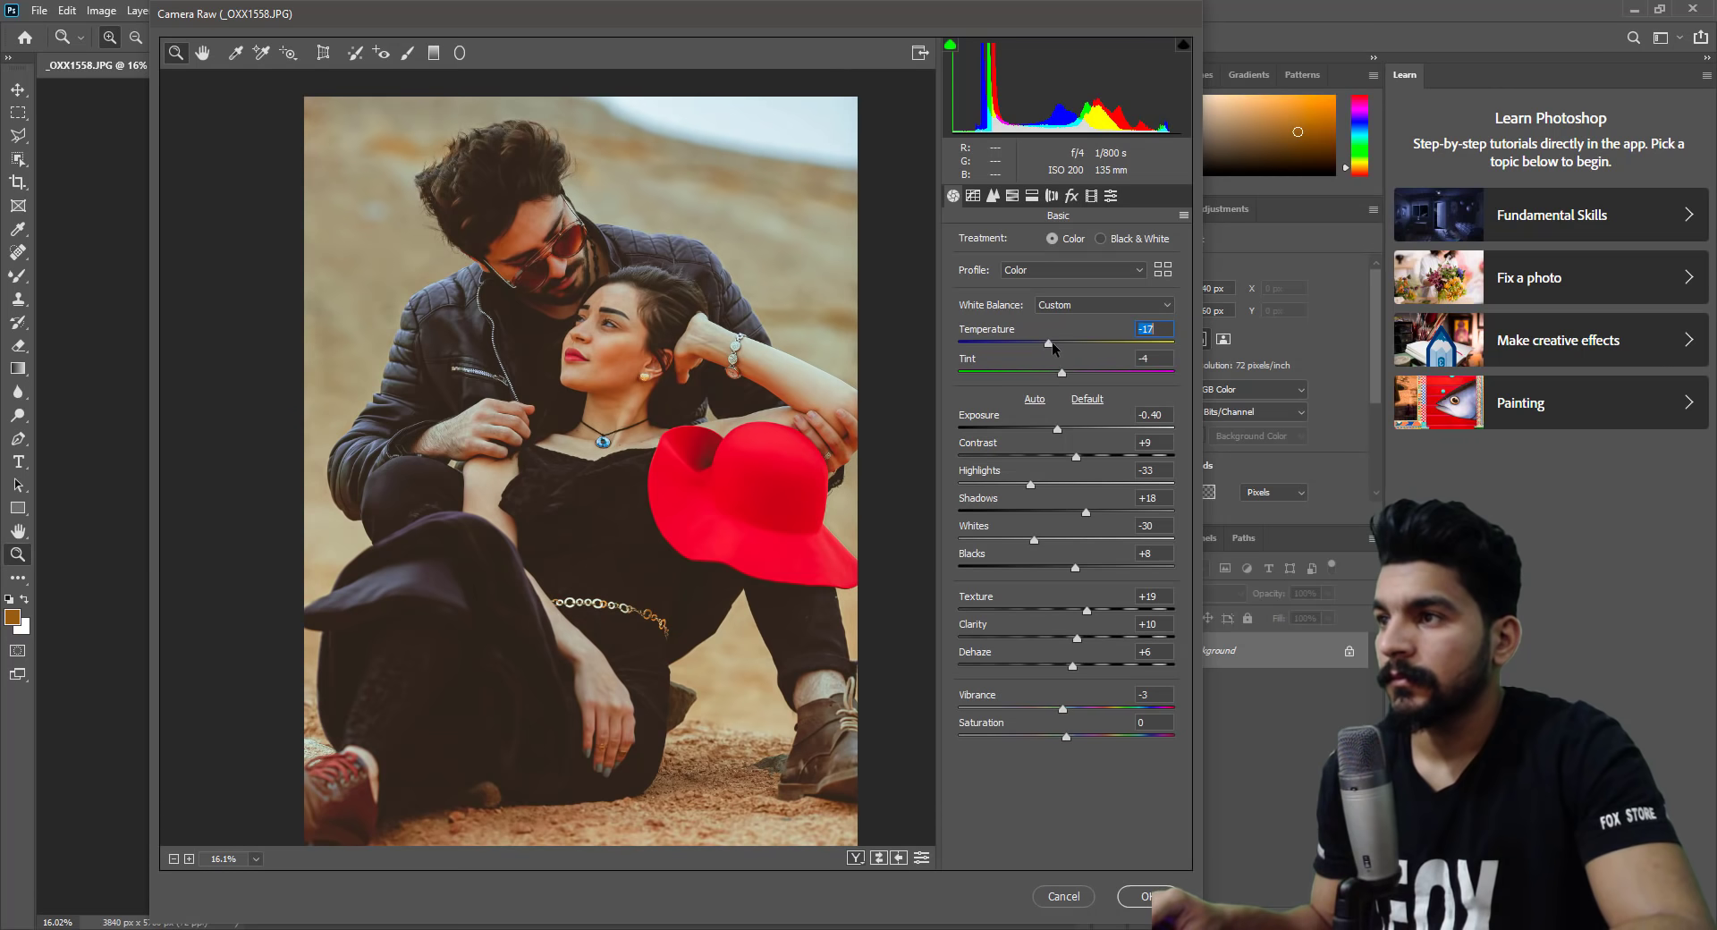
Set an initial Split Toning highlight hue.
{"action": "left_click", "coordinate": [1052, 196]}
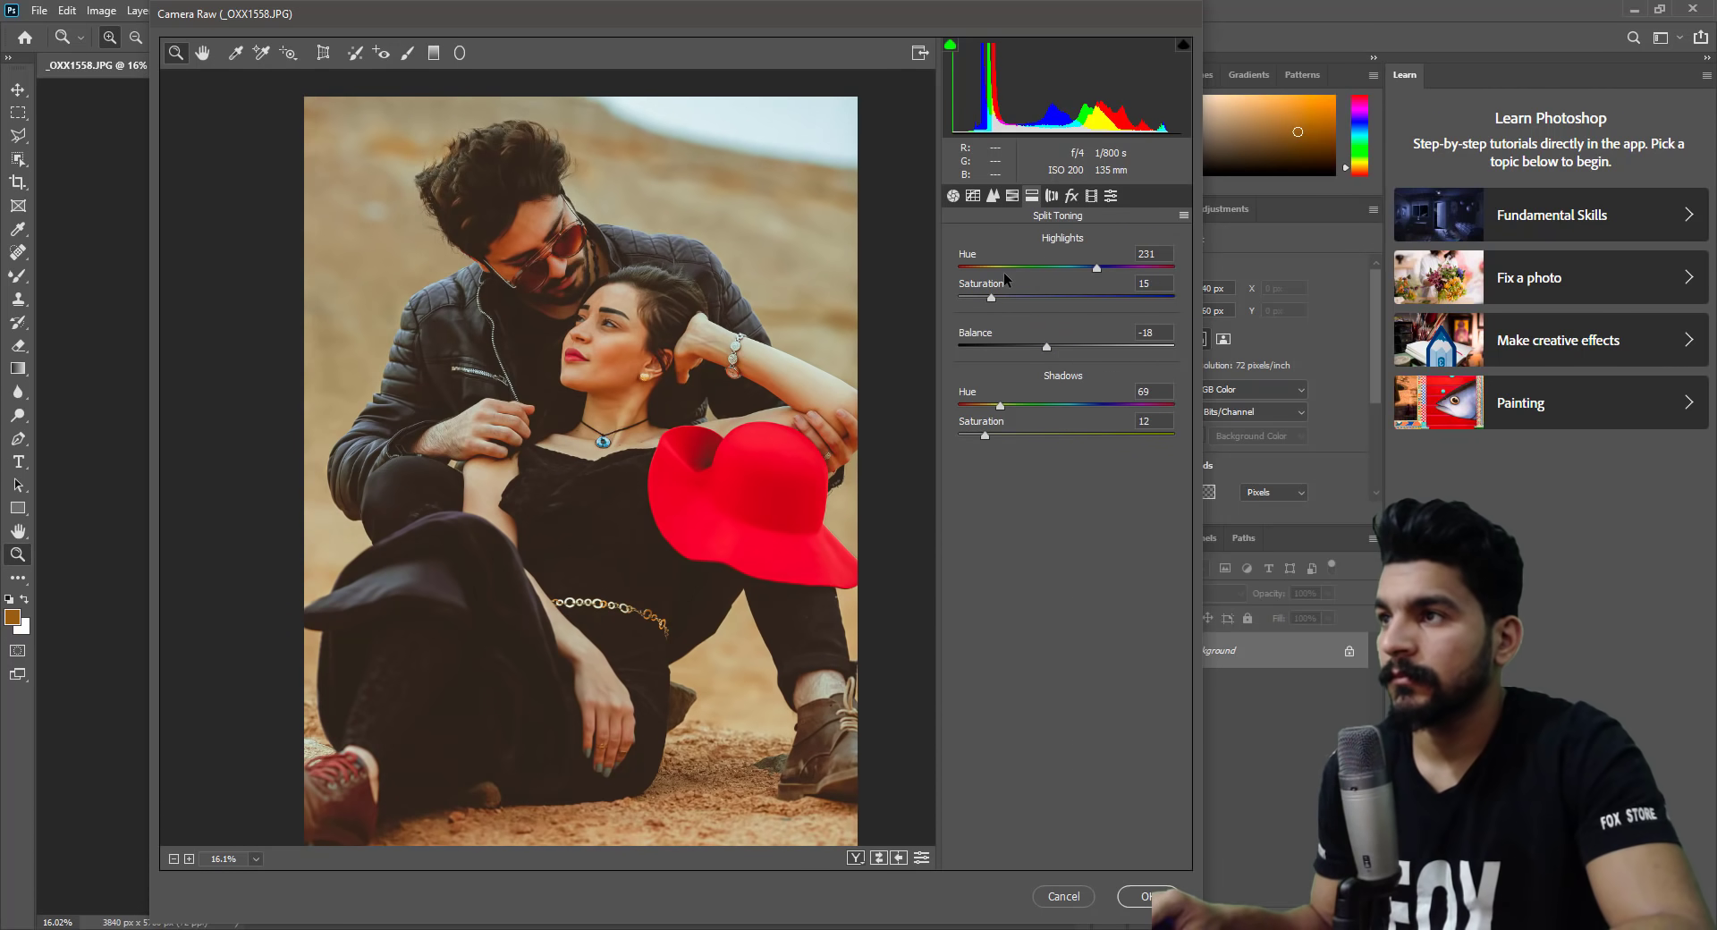
{"action": "left_click_drag", "start_coordinate": [998, 269], "coordinate": [1014, 269]}
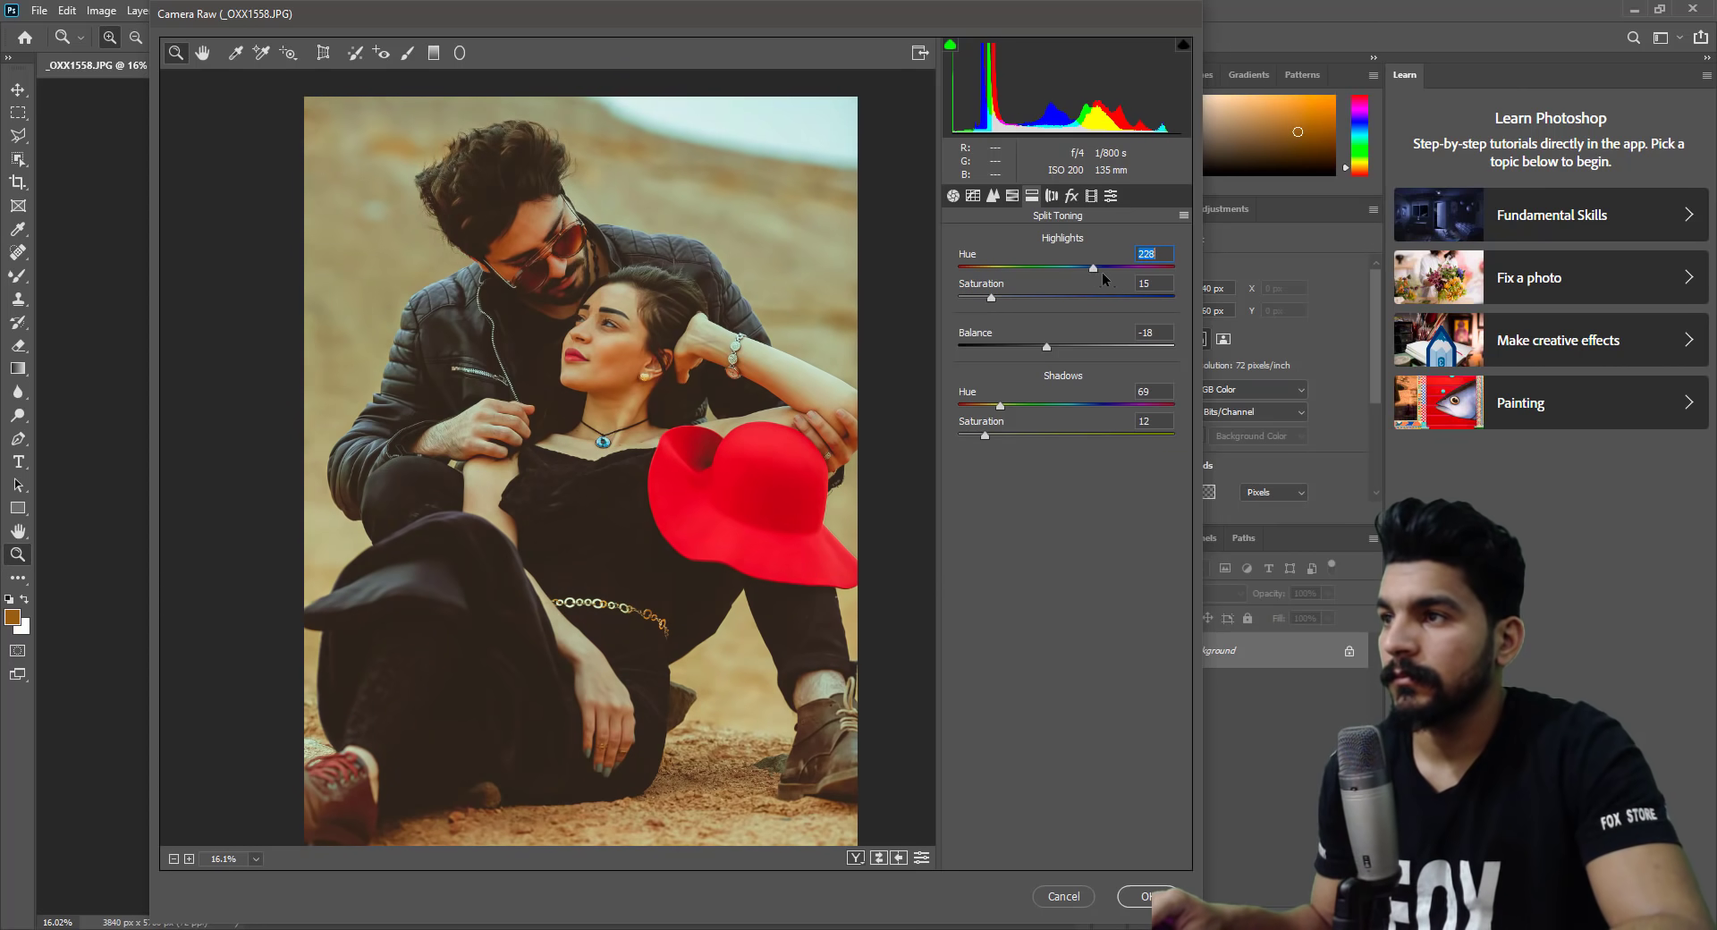
{"action": "mouse_move", "coordinate": [1102, 272]}
{"action": "left_mouse_down"}
{"action": "mouse_move", "coordinate": [1173, 276]}
{"action": "mouse_move", "coordinate": [1055, 277]}
{"action": "mouse_move", "coordinate": [1075, 281]}
{"action": "left_mouse_up"}
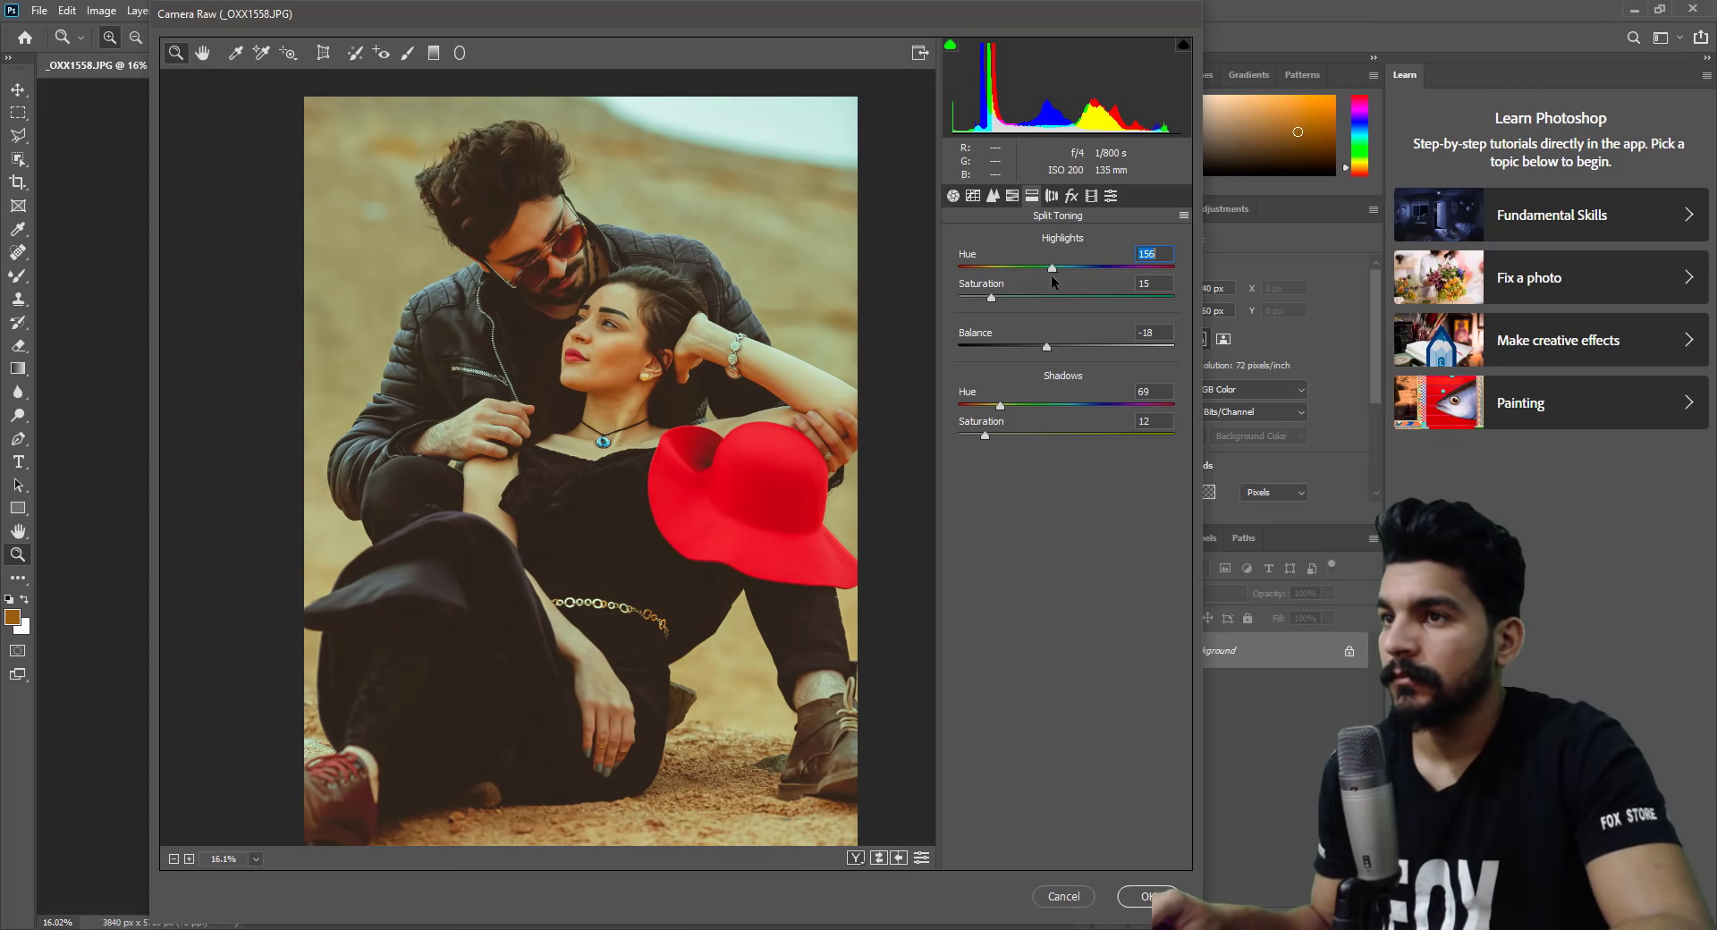
{"action": "left_click_drag", "start_coordinate": [1053, 281], "coordinate": [1045, 282]}
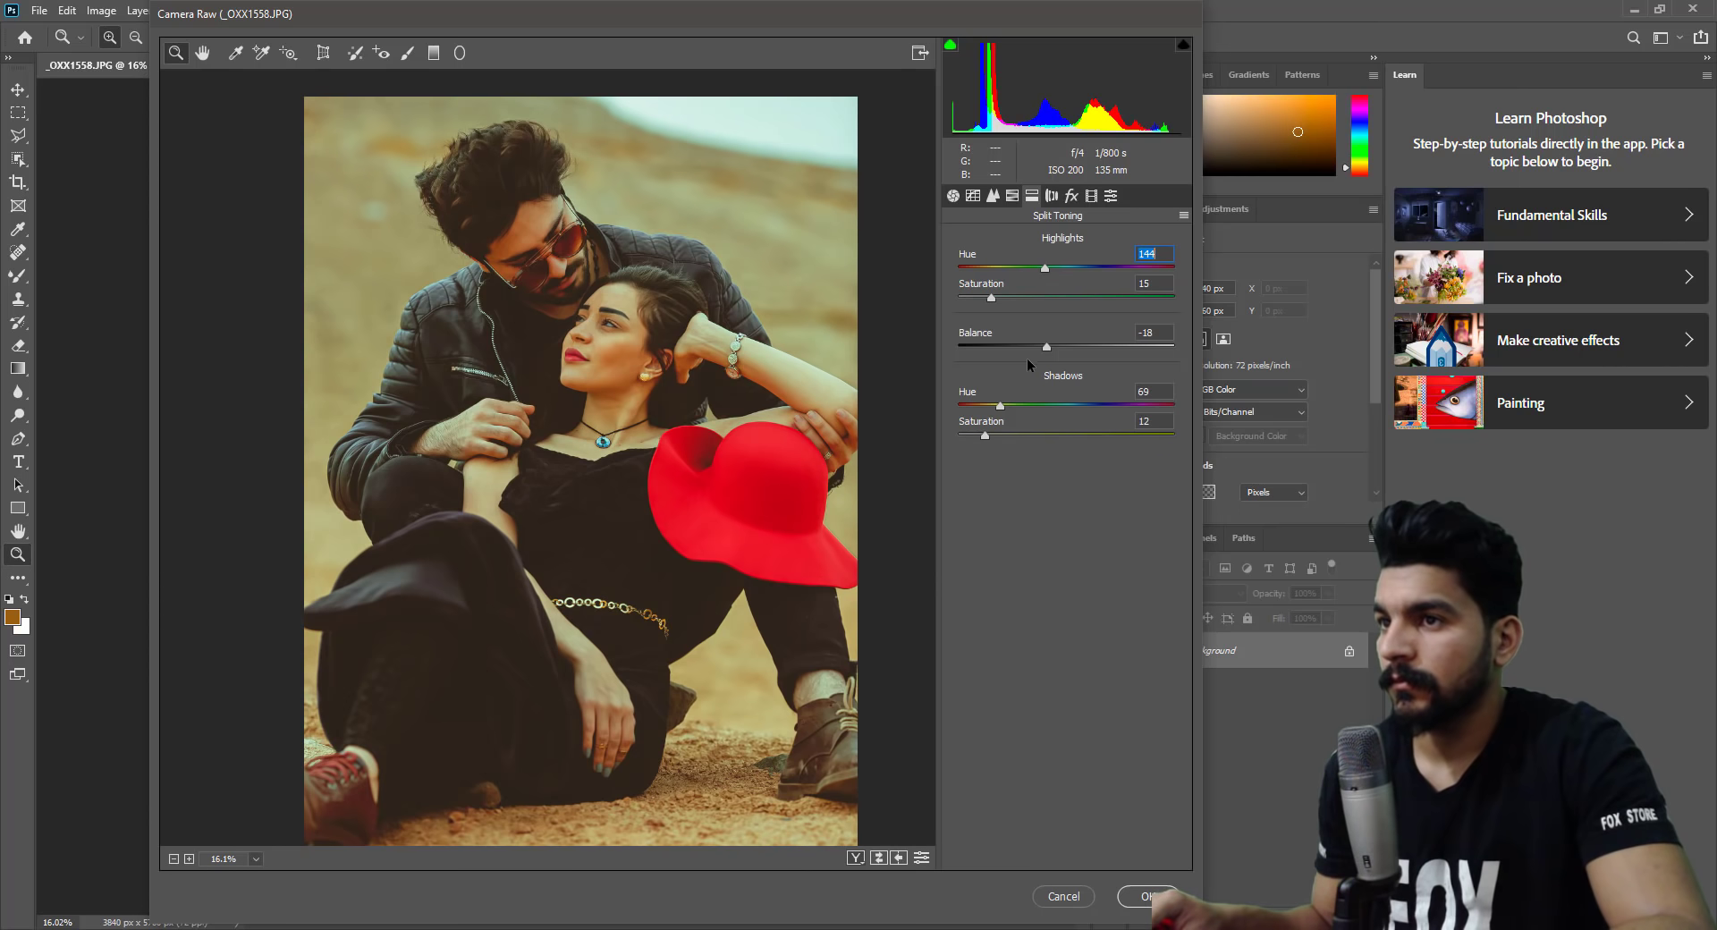
Tint the shadows with hue 228 at saturation 17.
{"action": "left_click_drag", "start_coordinate": [1004, 407], "coordinate": [1098, 408]}
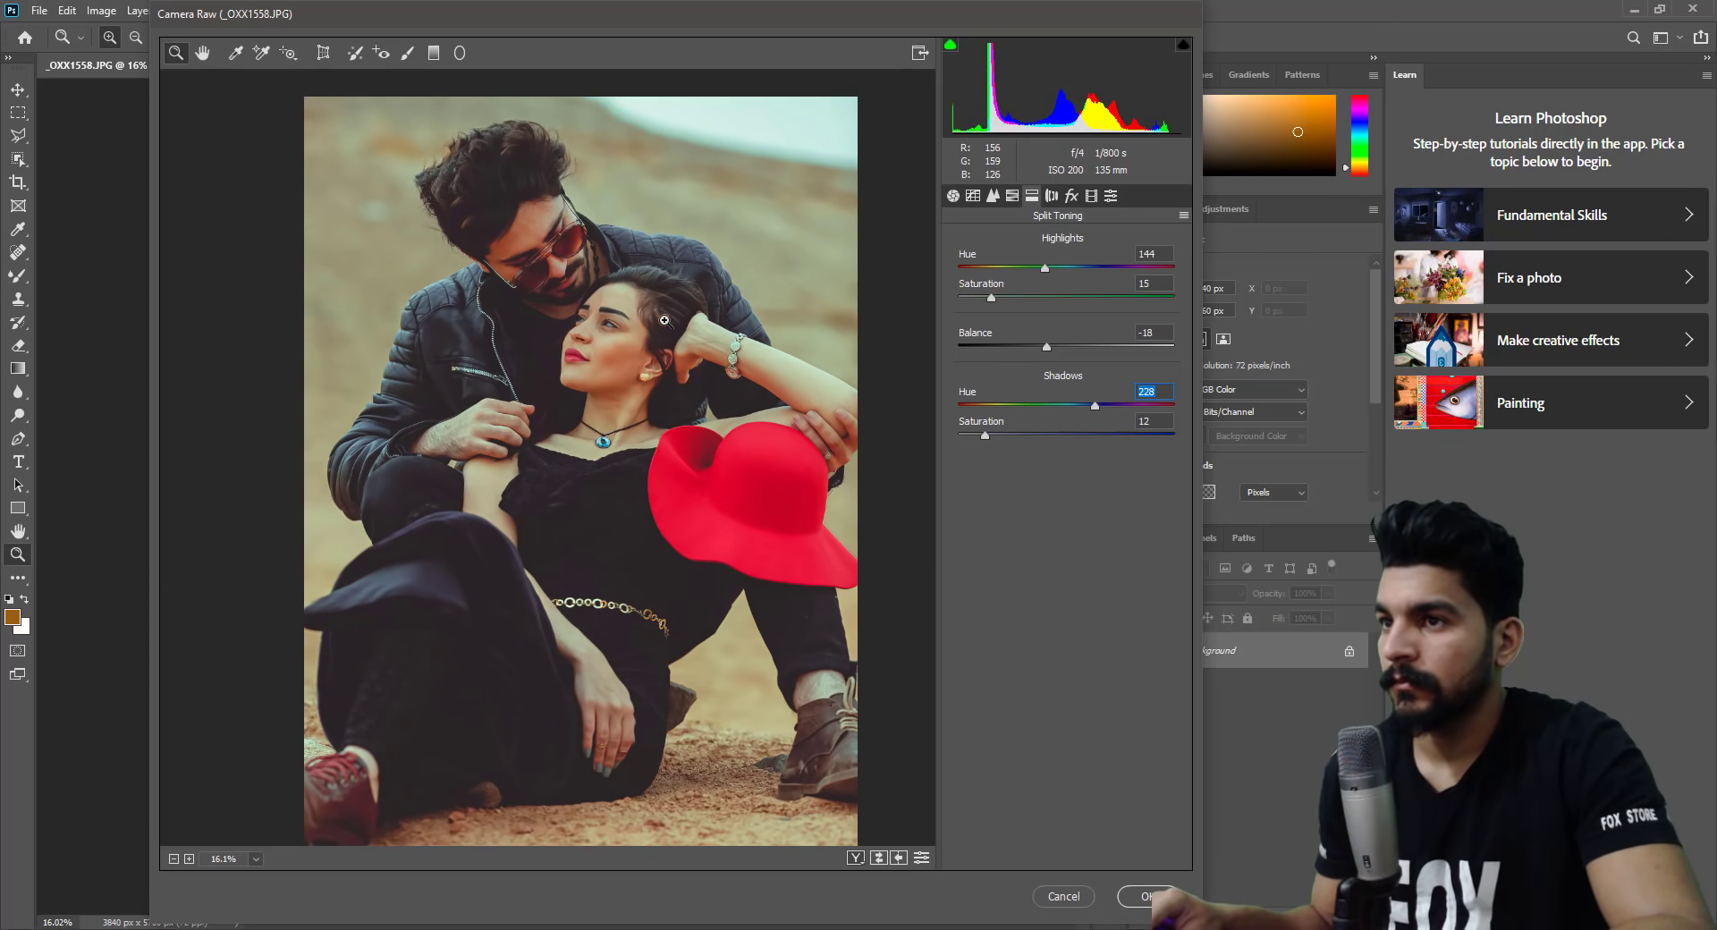
{"action": "scroll", "coordinate": [638, 337], "scroll_direction": "up", "scroll_amount": 3}
{"action": "scroll", "coordinate": [638, 337], "scroll_direction": "down", "scroll_amount": 3}
{"action": "scroll", "coordinate": [638, 337], "scroll_direction": "up", "scroll_amount": 1}
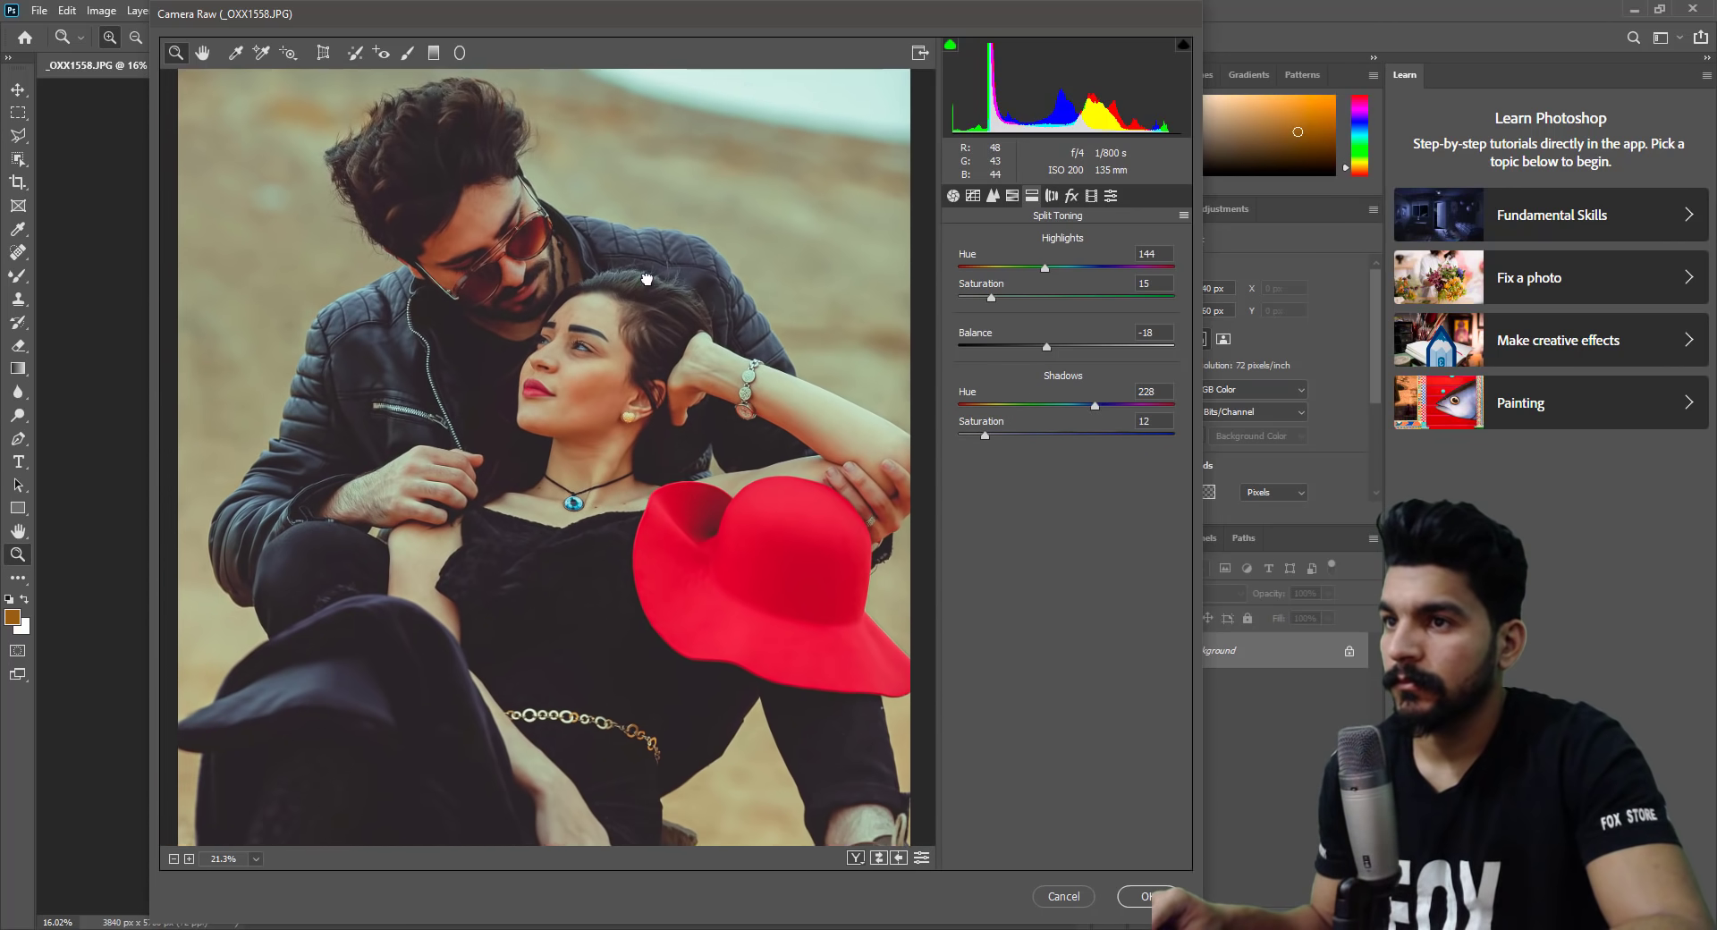
{"action": "scroll", "coordinate": [638, 337], "scroll_direction": "down", "scroll_amount": 1}
{"action": "left_click_drag", "start_coordinate": [988, 433], "coordinate": [994, 429]}
Give the highlights saturation 15 and settle their hue at 189.
{"action": "mouse_move", "coordinate": [995, 293]}
{"action": "left_mouse_down"}
{"action": "mouse_move", "coordinate": [1021, 298]}
{"action": "mouse_move", "coordinate": [991, 273]}
{"action": "mouse_move", "coordinate": [1056, 277]}
{"action": "left_mouse_up"}
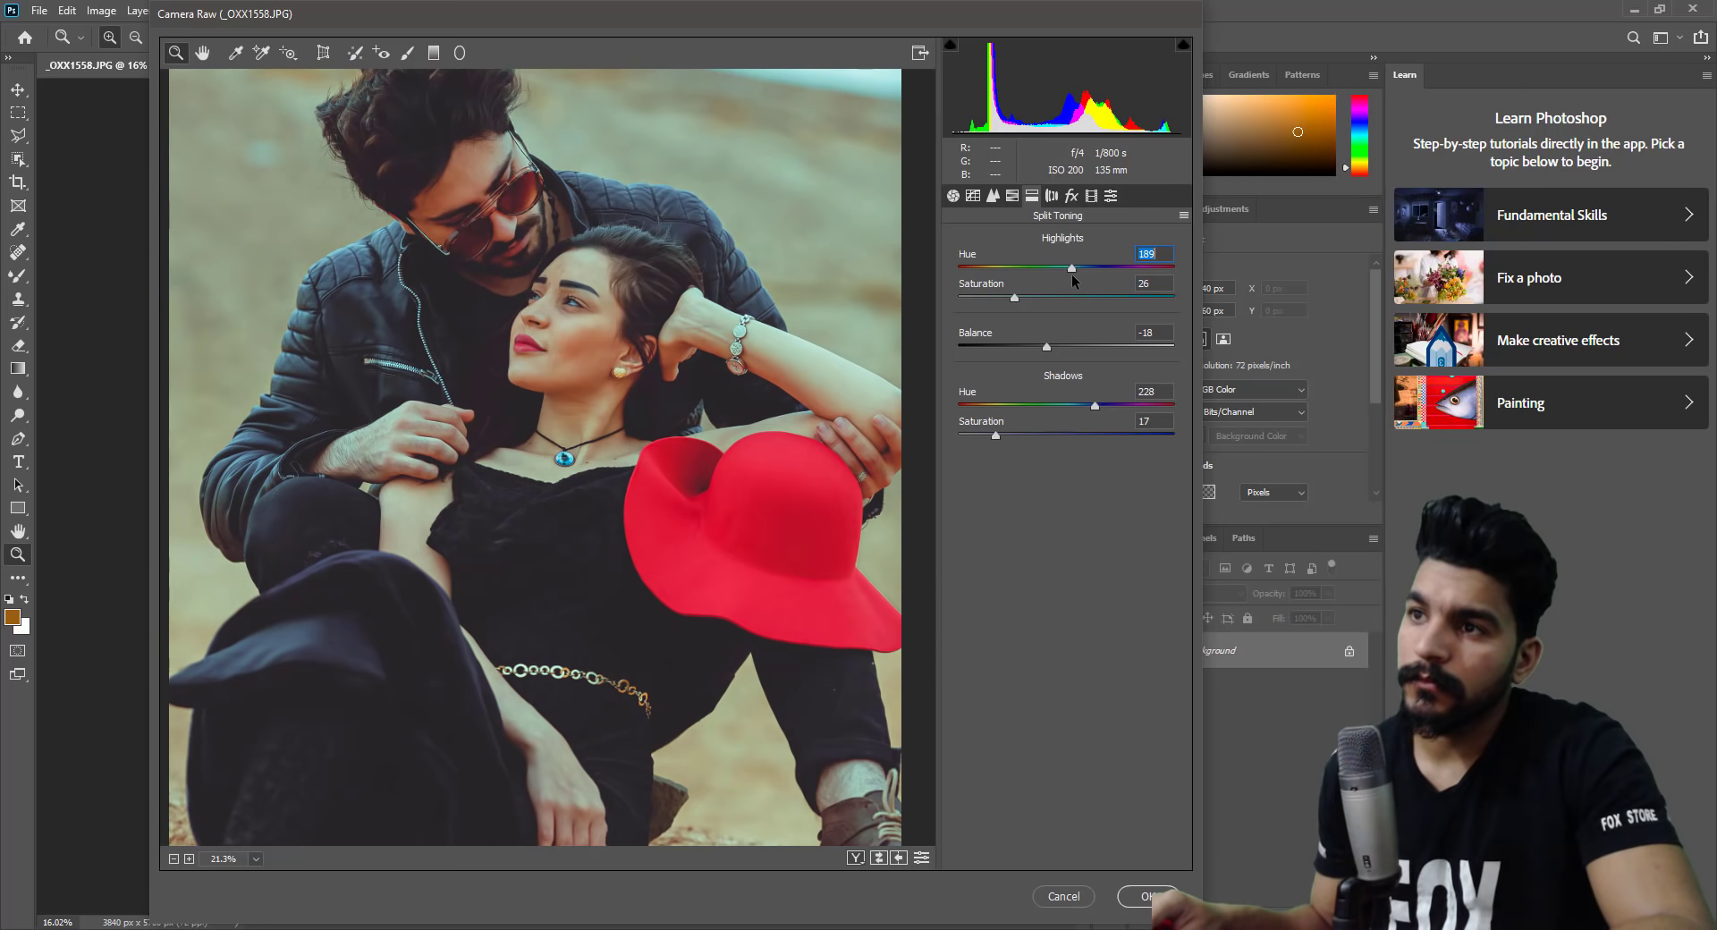
{"action": "mouse_move", "coordinate": [1088, 281]}
{"action": "left_mouse_down"}
{"action": "mouse_move", "coordinate": [1071, 281]}
{"action": "mouse_move", "coordinate": [1093, 282]}
{"action": "left_mouse_up"}
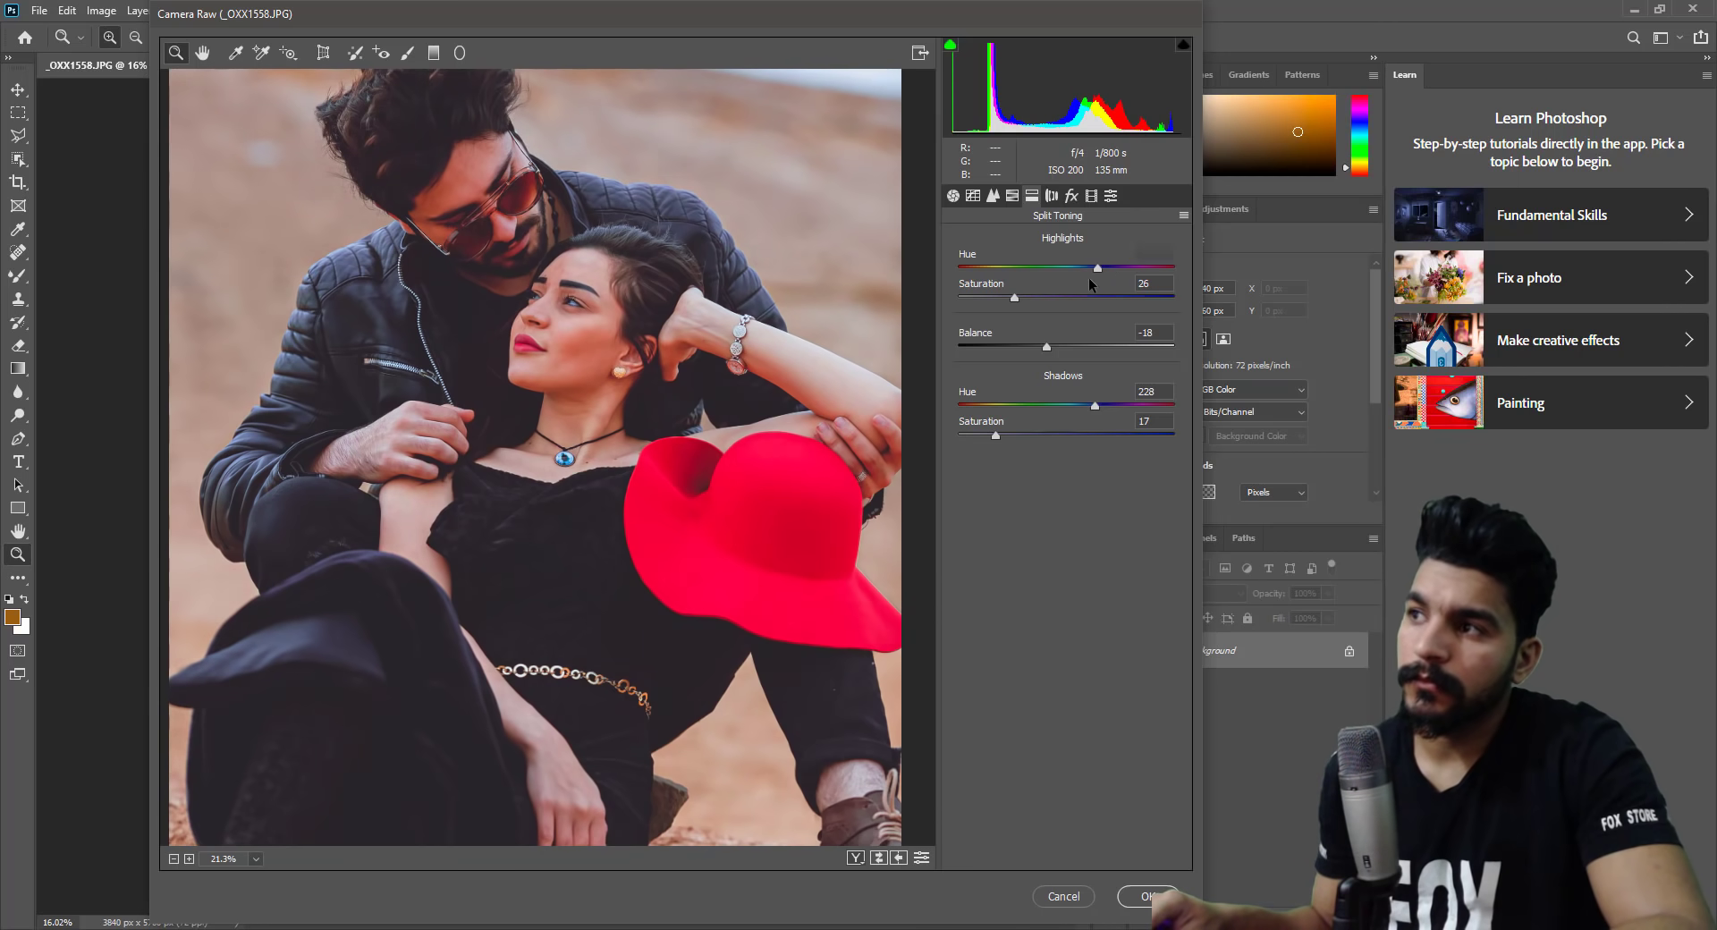
{"action": "mouse_move", "coordinate": [1098, 281]}
{"action": "left_mouse_down"}
{"action": "mouse_move", "coordinate": [989, 298]}
{"action": "mouse_move", "coordinate": [952, 342]}
{"action": "mouse_move", "coordinate": [1241, 353]}
{"action": "mouse_move", "coordinate": [1012, 342]}
{"action": "mouse_move", "coordinate": [1049, 336]}
{"action": "left_mouse_up"}
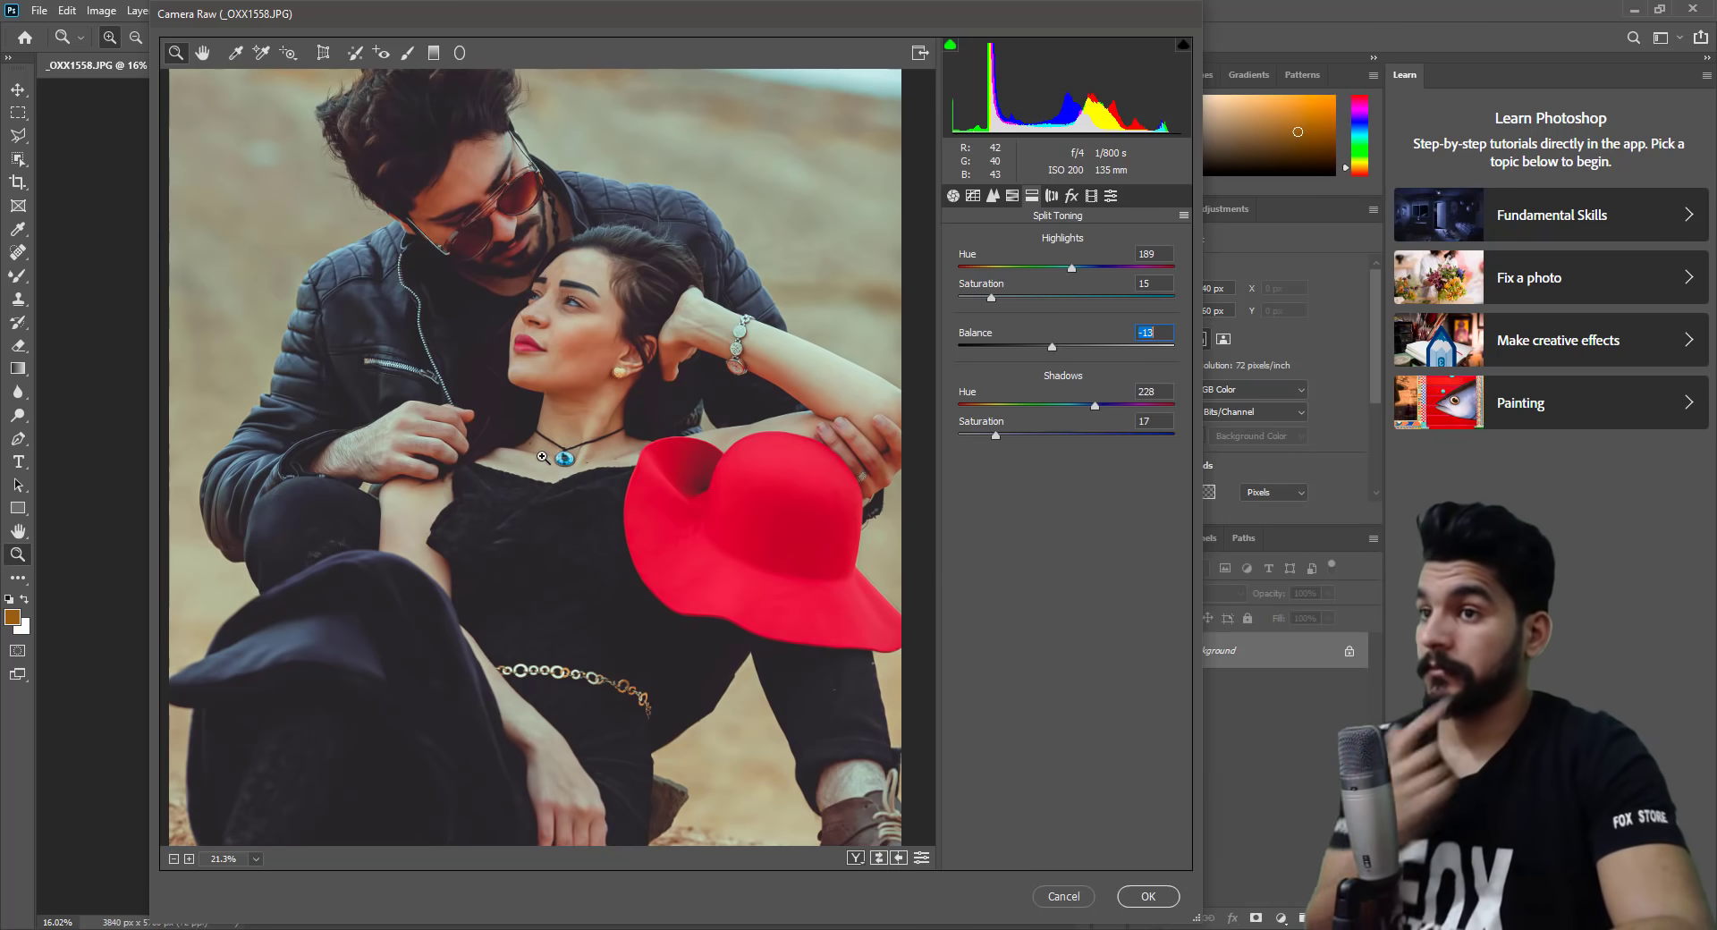
Toggle Before/After to compare the split tone, then zoom in on the couple's faces.
{"action": "left_click", "coordinate": [555, 413], "text": "alt"}
{"action": "left_click", "coordinate": [556, 413]}
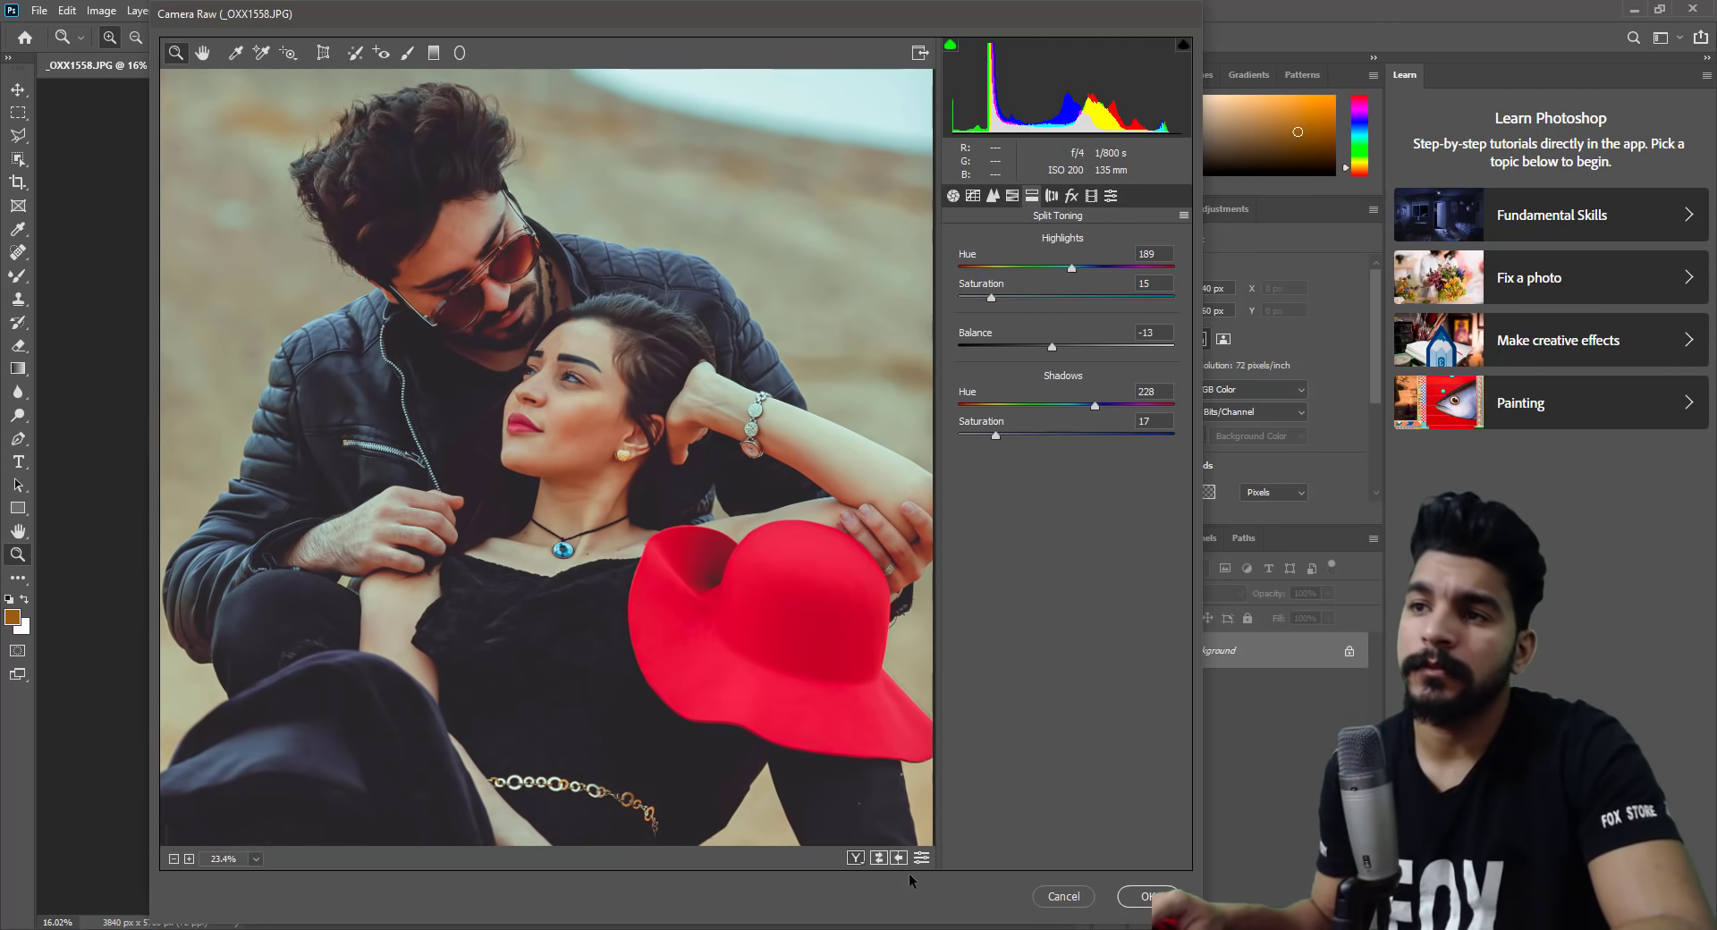
{"action": "left_click", "coordinate": [877, 859]}
{"action": "left_click", "coordinate": [877, 859]}
{"action": "left_click", "coordinate": [877, 859]}
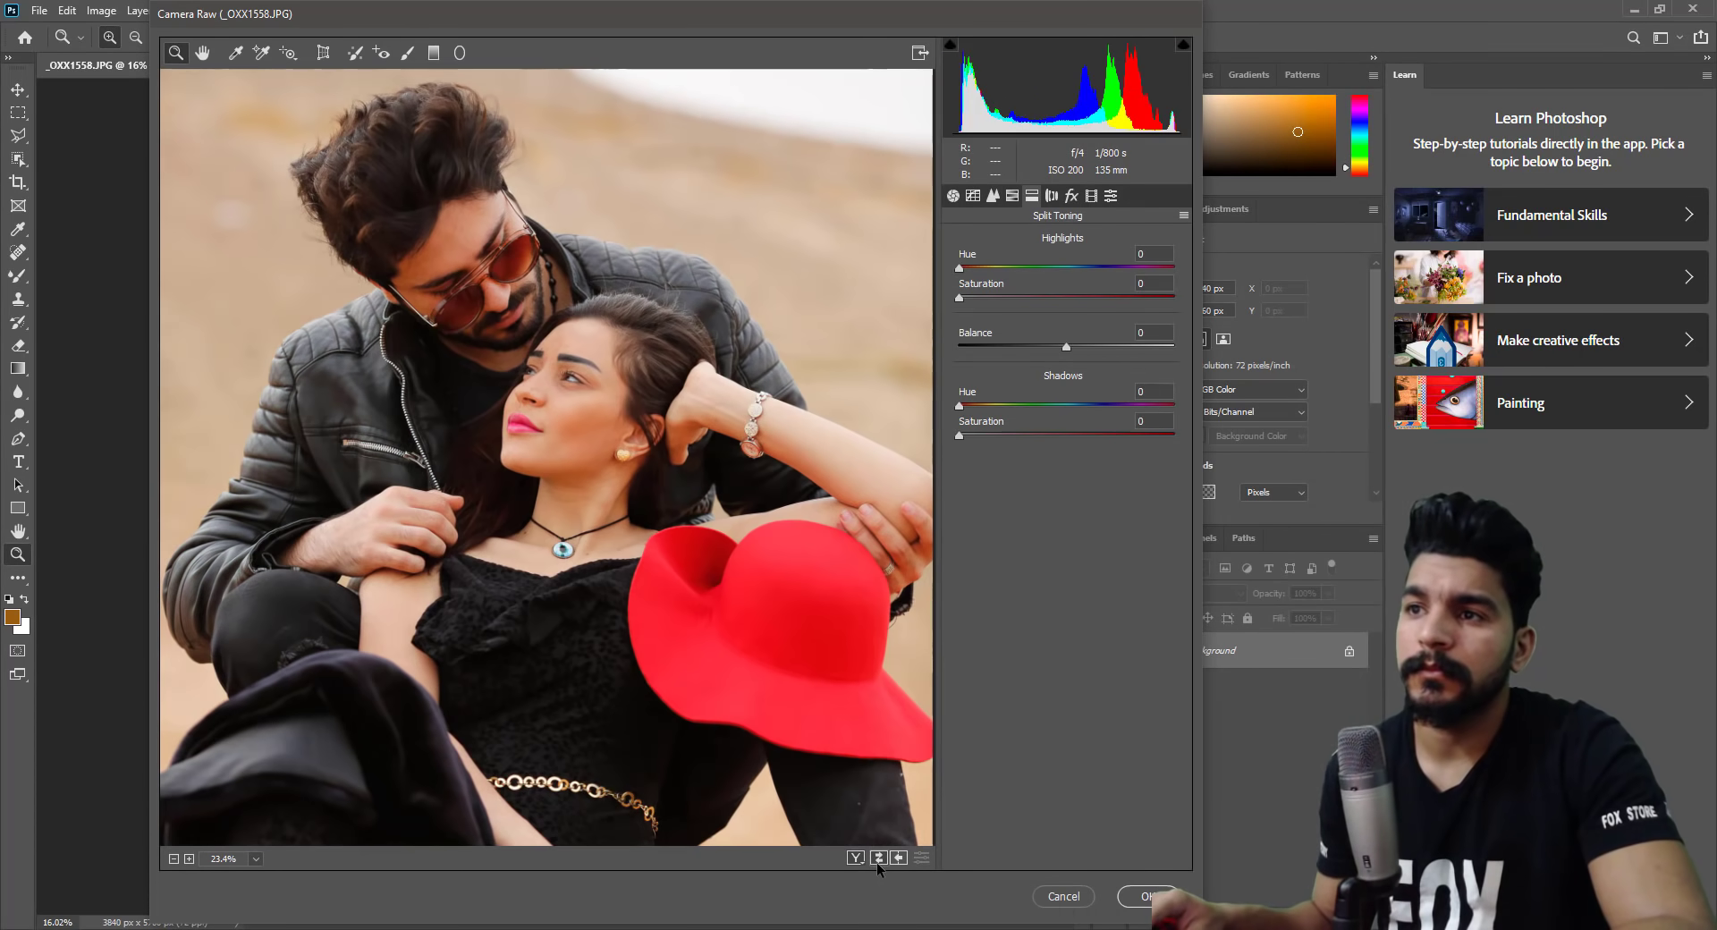
{"action": "left_click", "coordinate": [877, 859]}
{"action": "left_click", "coordinate": [877, 860]}
{"action": "left_click", "coordinate": [877, 860]}
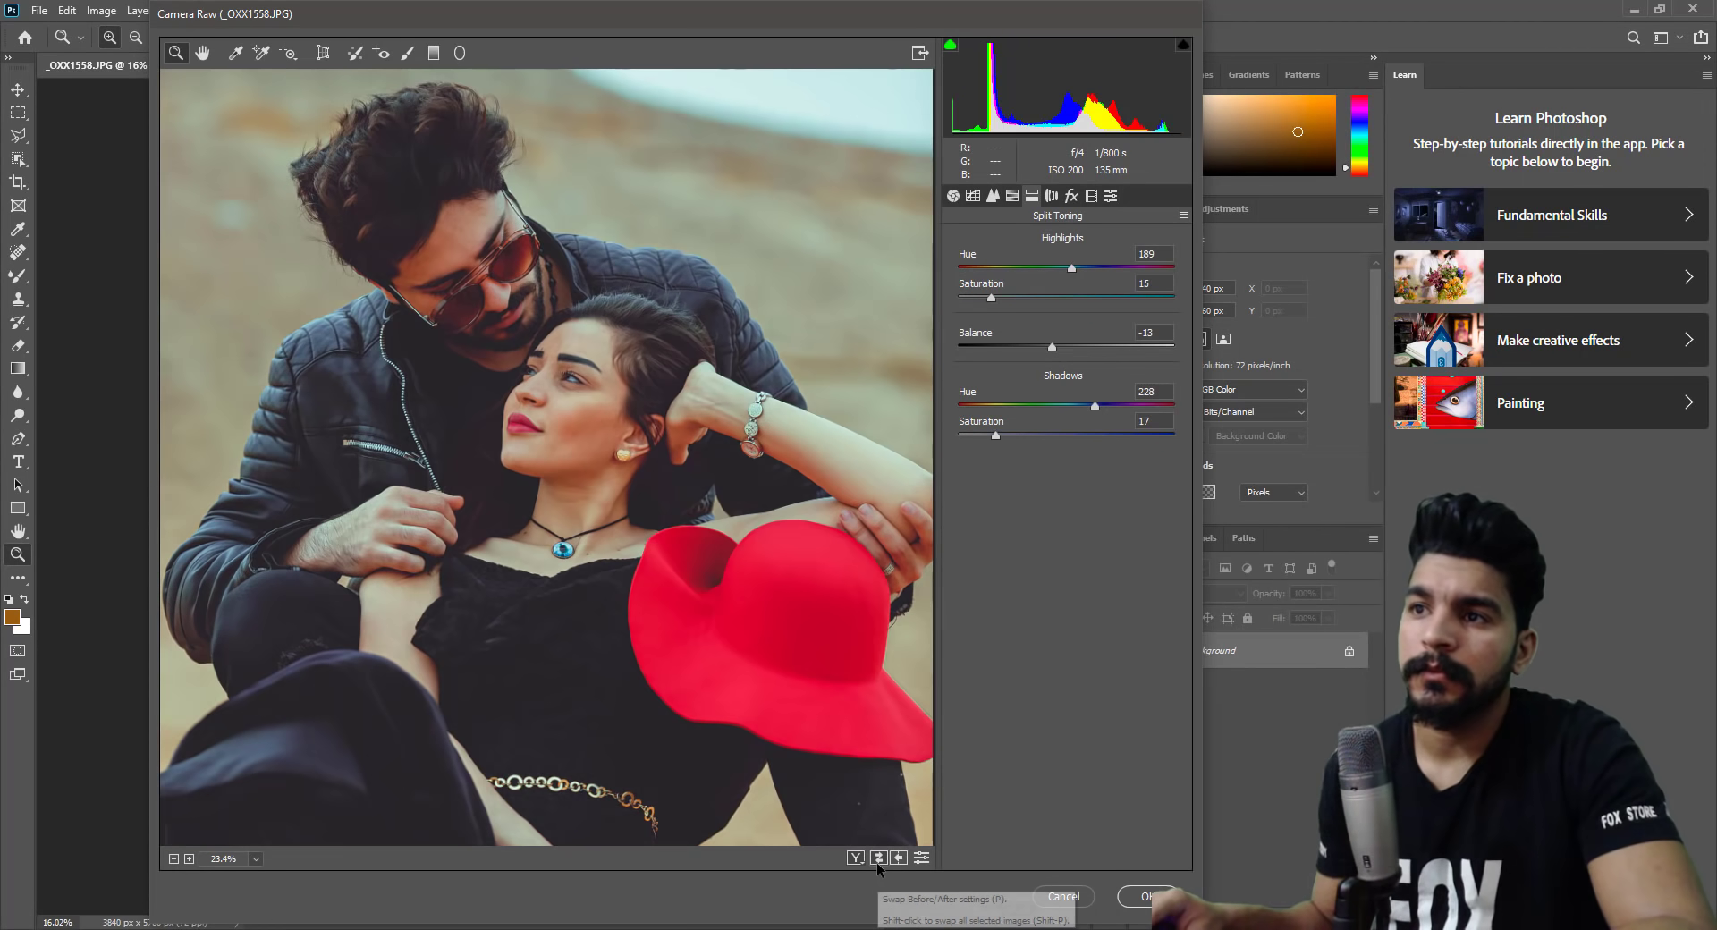
{"action": "left_click", "coordinate": [877, 860]}
{"action": "left_click", "coordinate": [876, 862]}
{"action": "key", "text": "ctrl+0"}
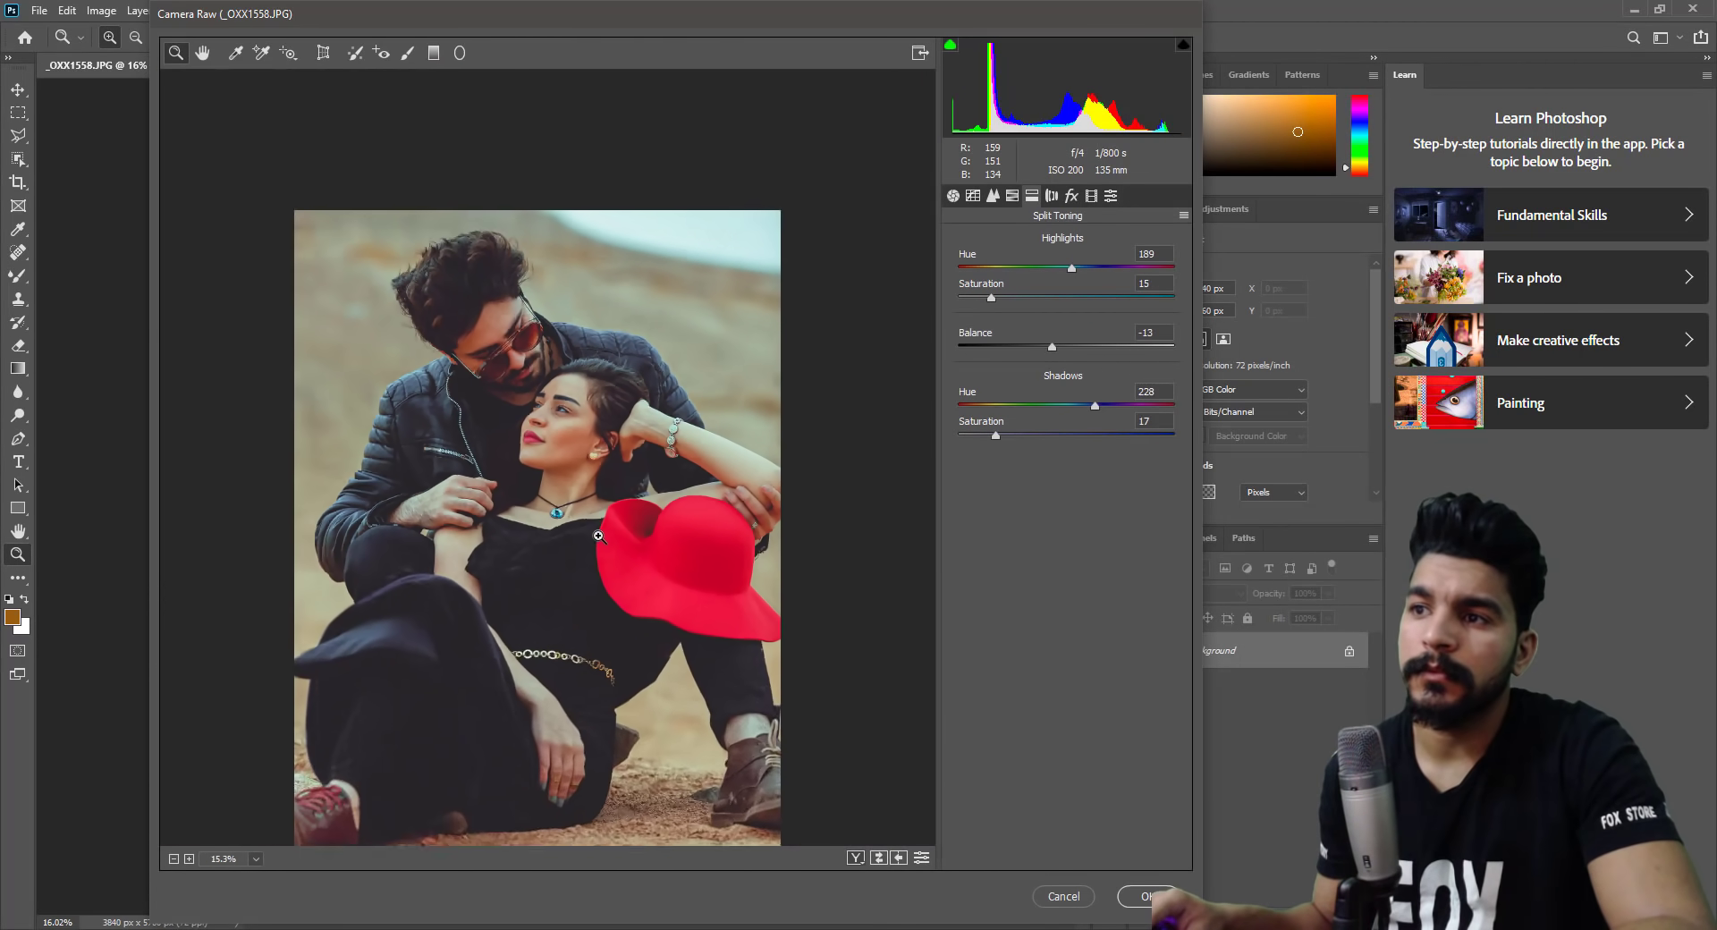
{"action": "left_click", "coordinate": [484, 284]}
{"action": "left_click", "coordinate": [484, 284]}
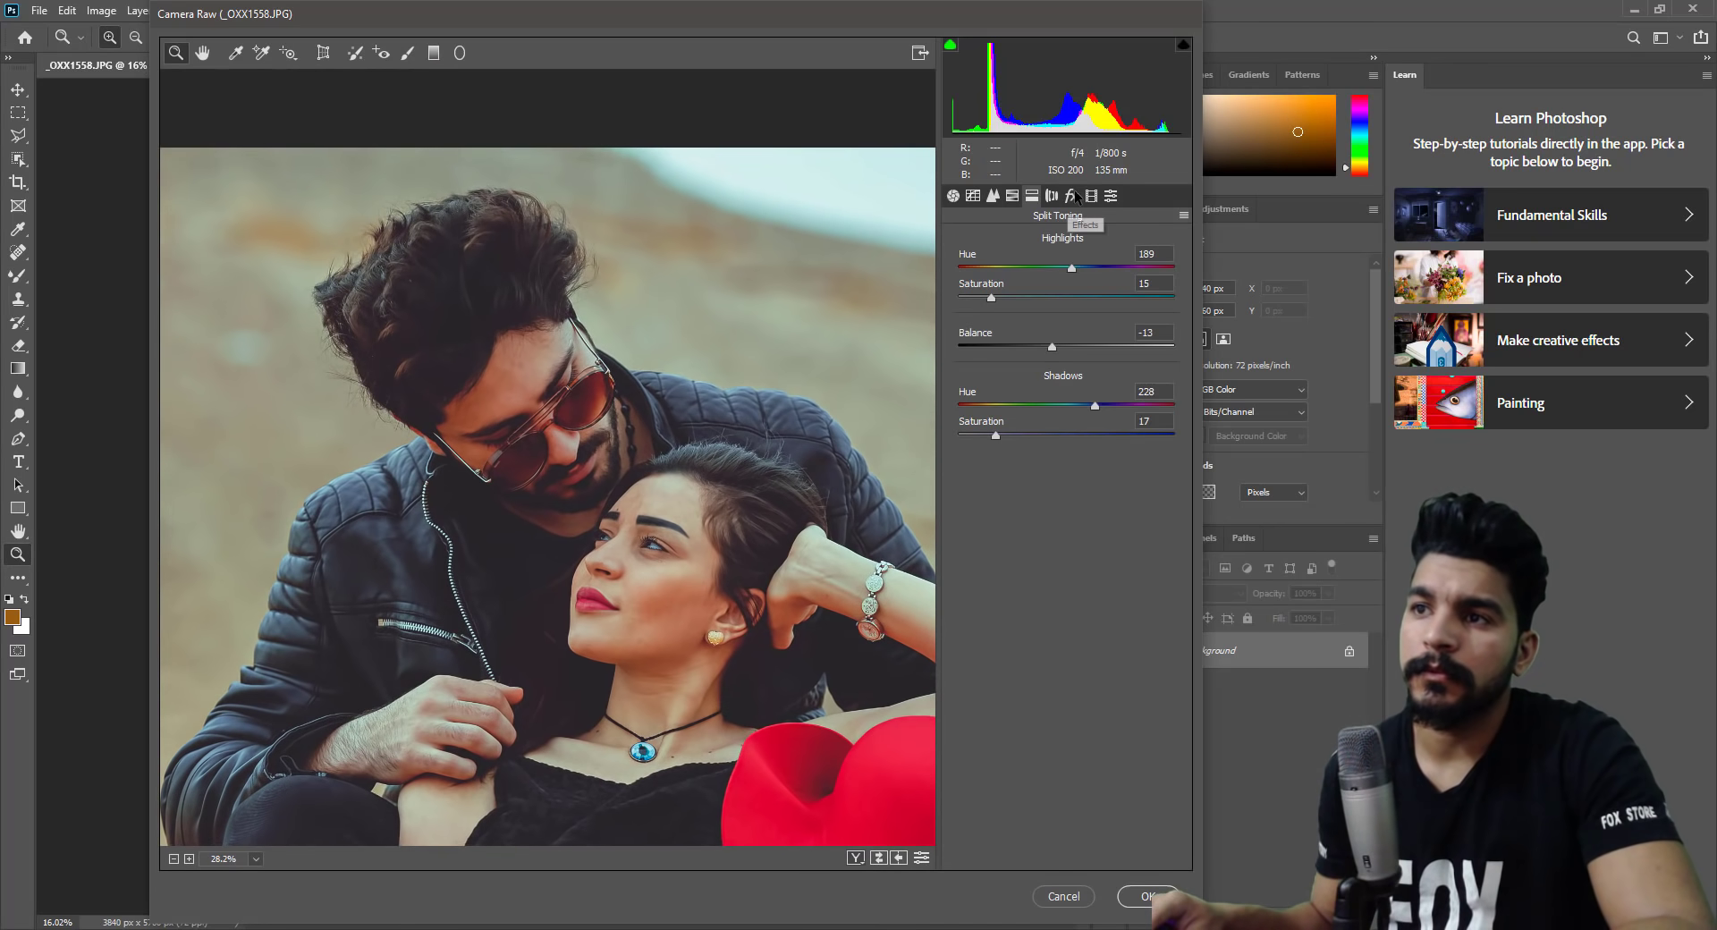
In HSL, nudge the Yellows hue and set Yellows and Oranges saturation to +34.
{"action": "left_click", "coordinate": [1013, 195]}
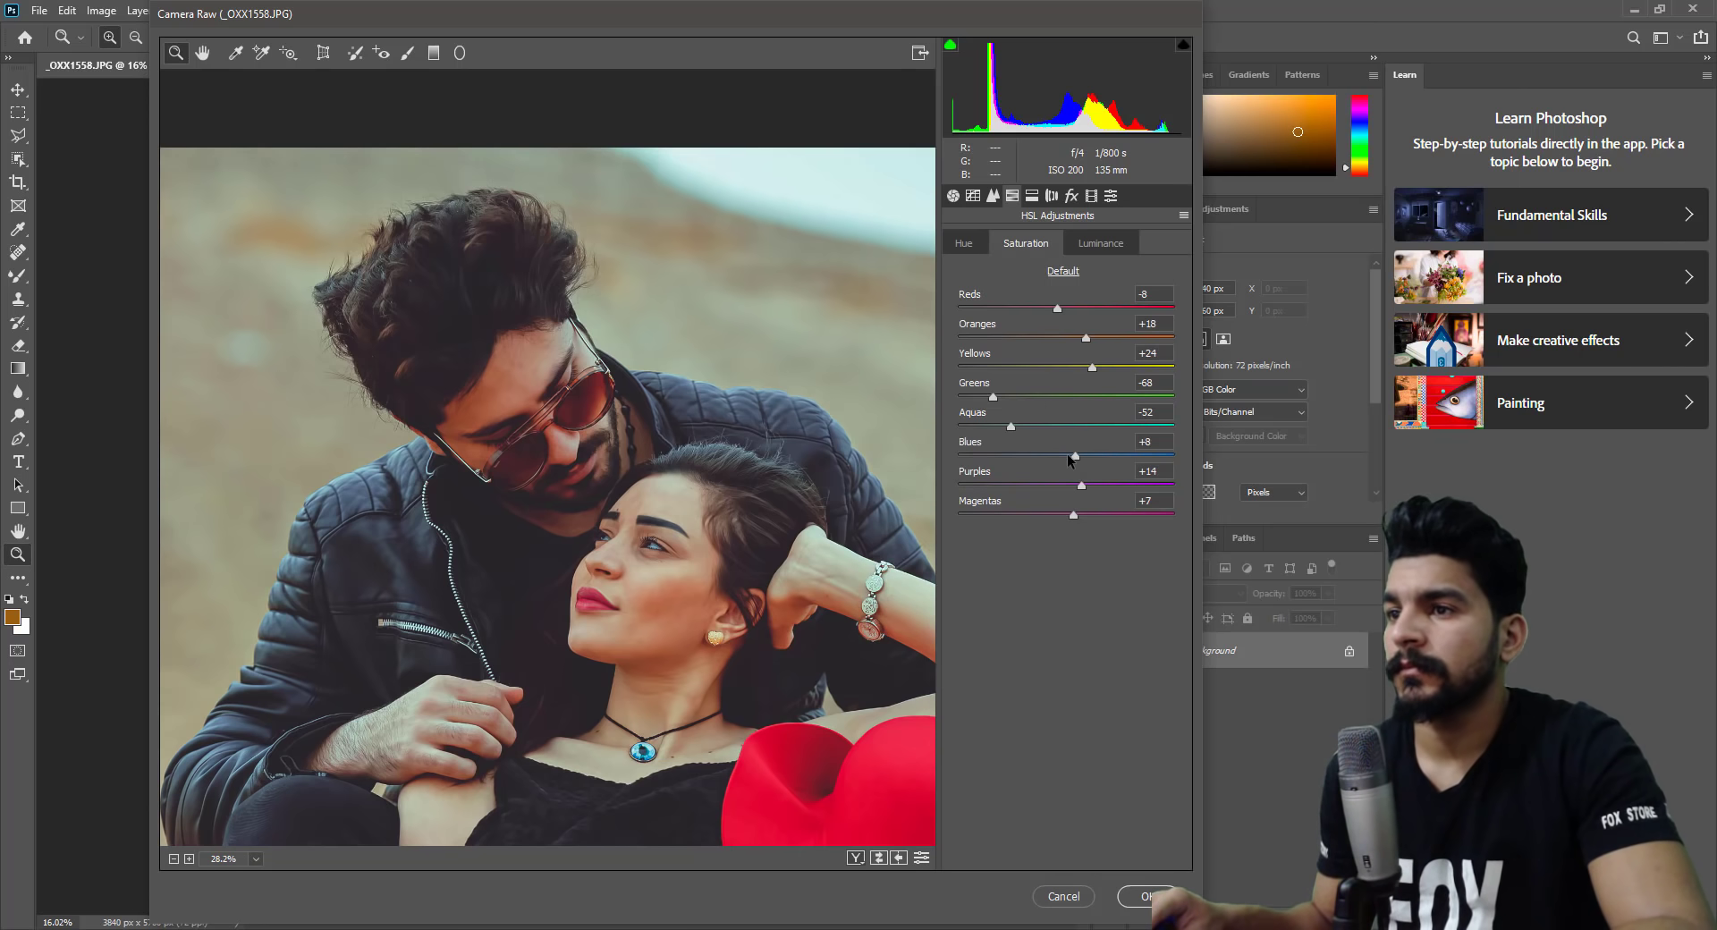
{"action": "left_click", "coordinate": [981, 251]}
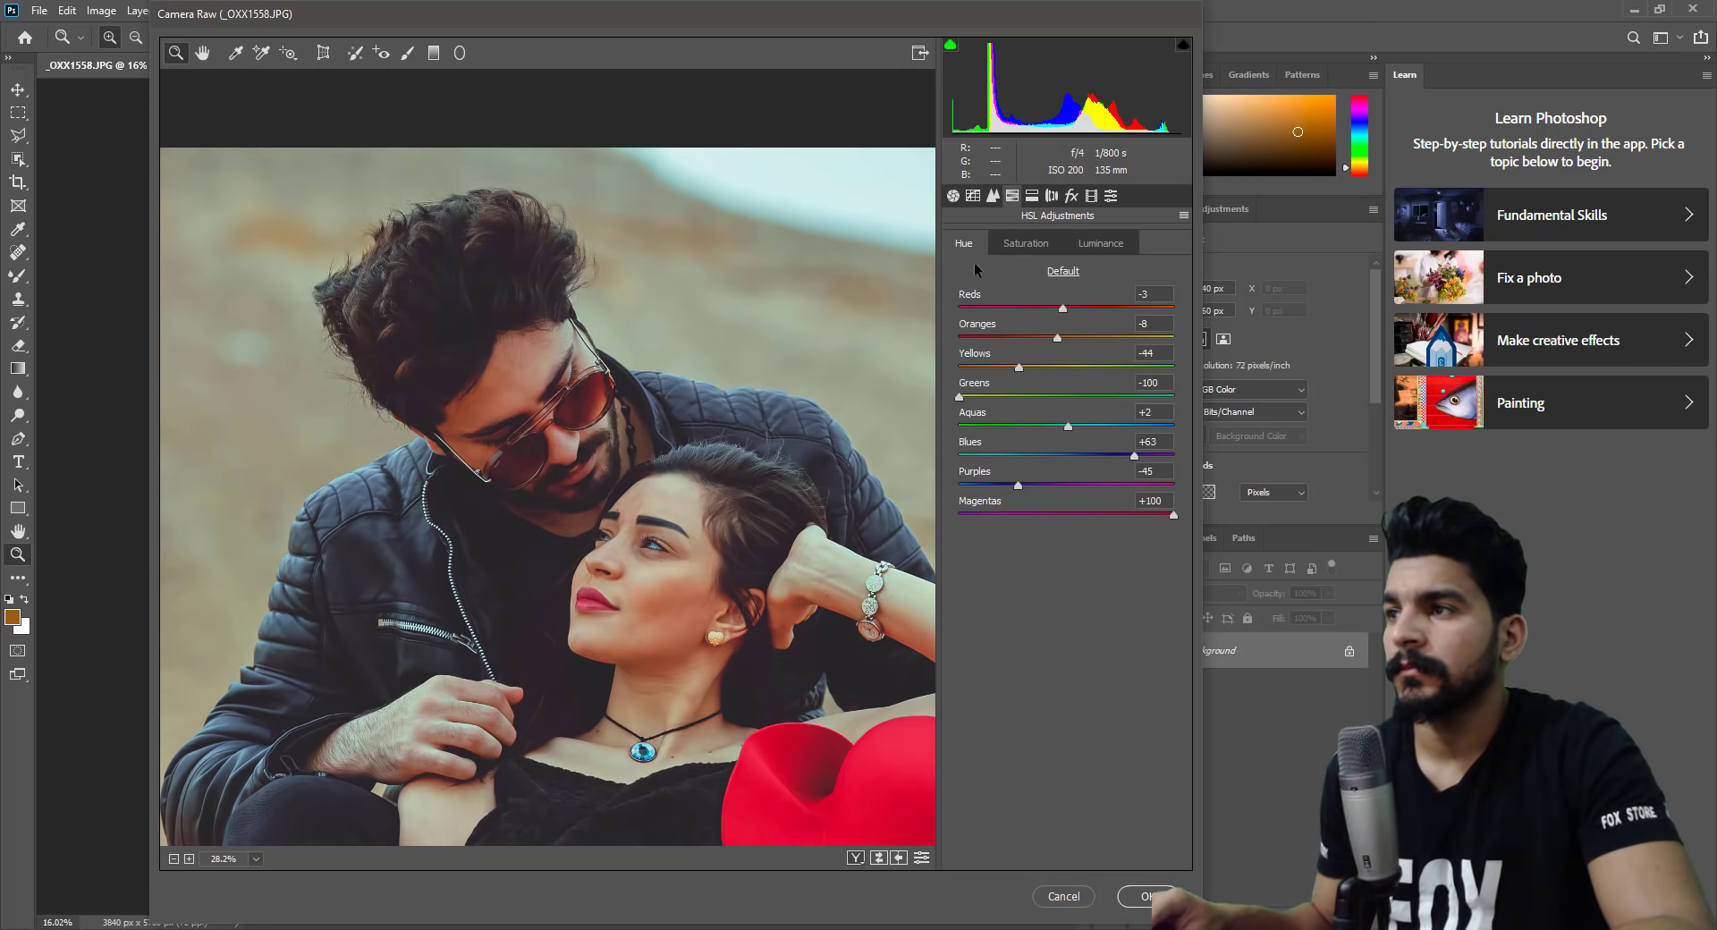
{"action": "left_click_drag", "start_coordinate": [1021, 365], "coordinate": [1067, 369]}
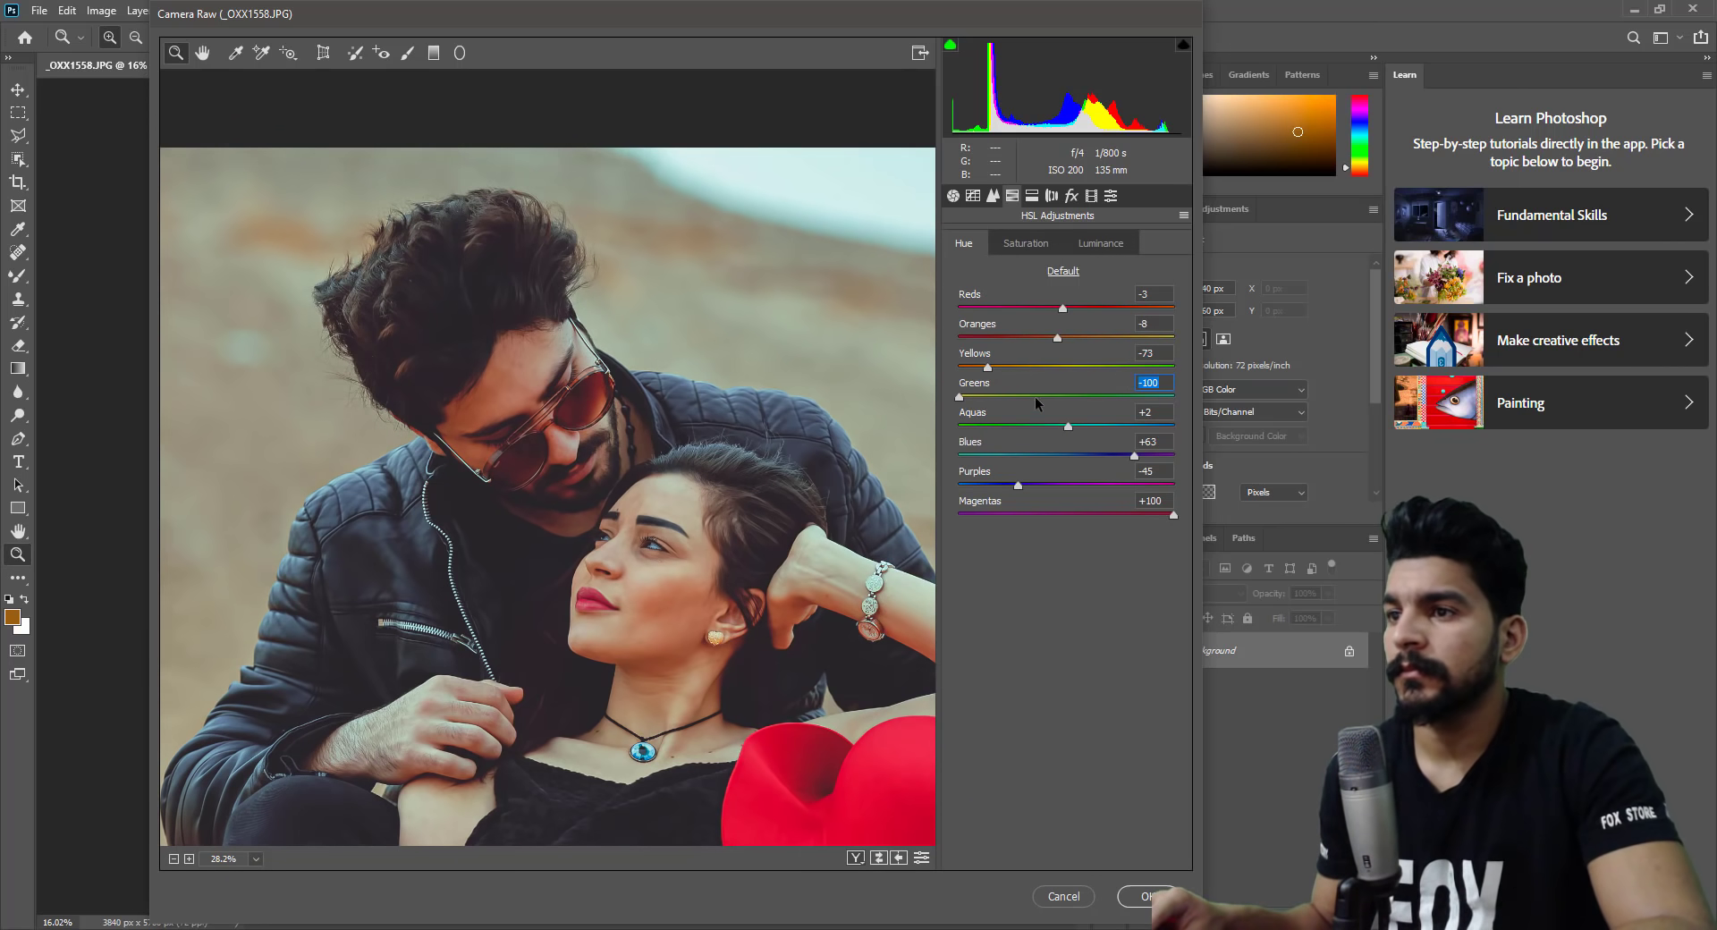
{"action": "left_click", "coordinate": [1035, 247]}
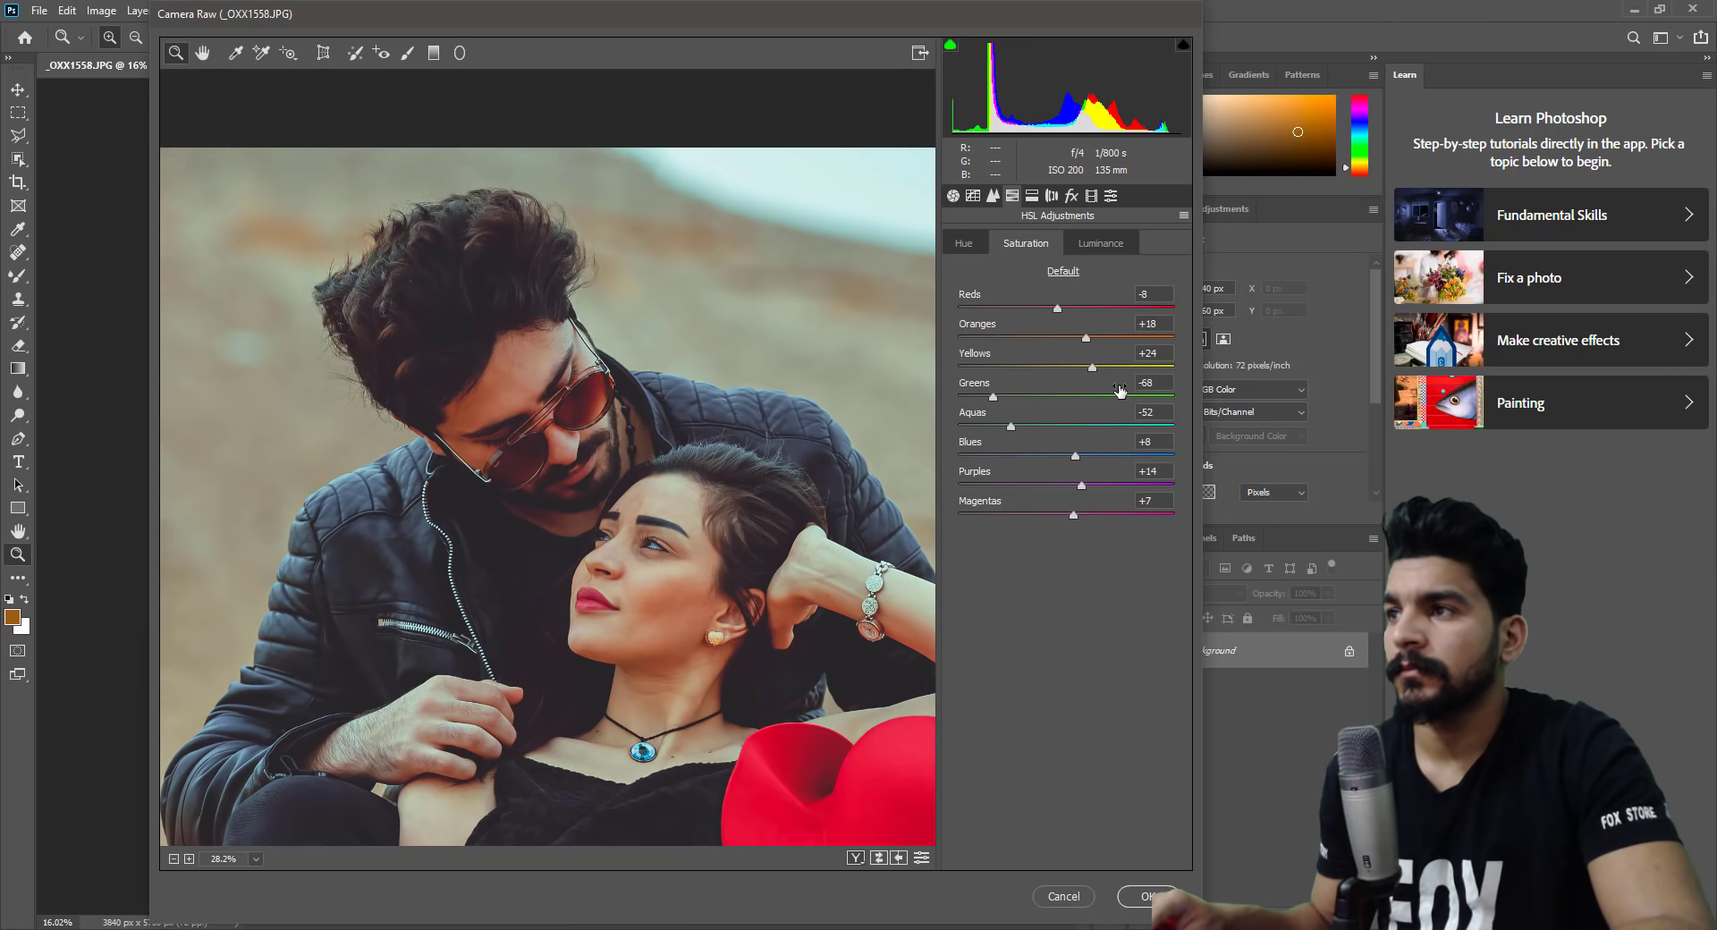
{"action": "left_click_drag", "start_coordinate": [1092, 368], "coordinate": [1150, 368]}
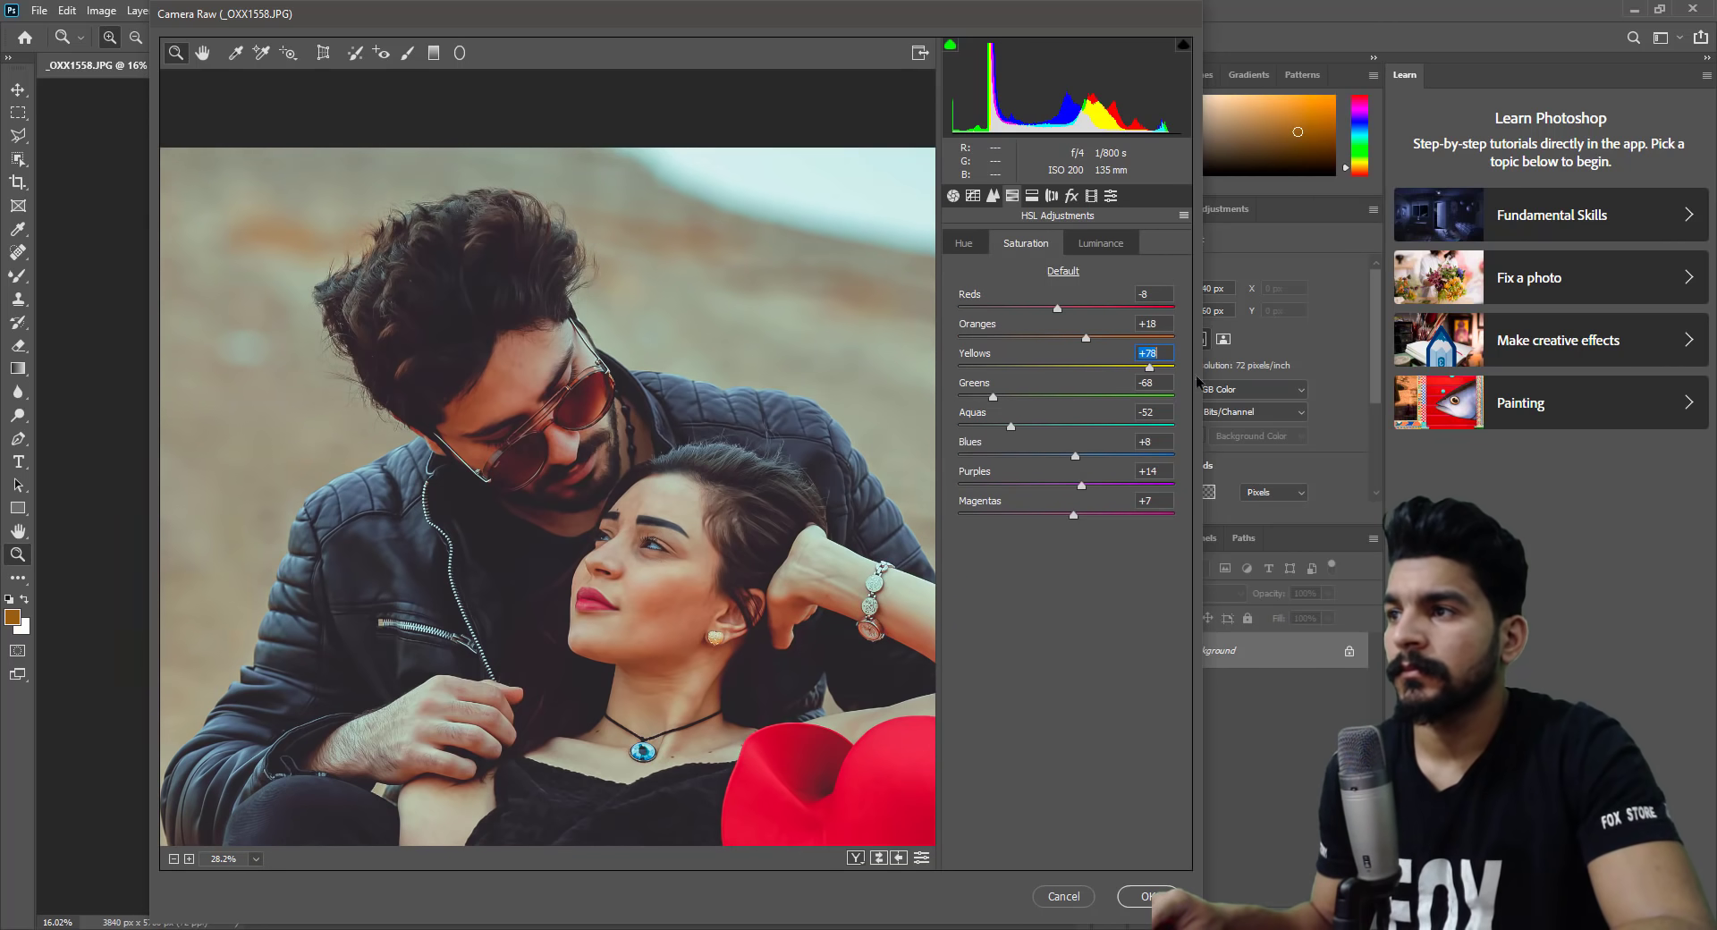
{"action": "type", "text": "-100"}
{"action": "key", "text": "Return"}
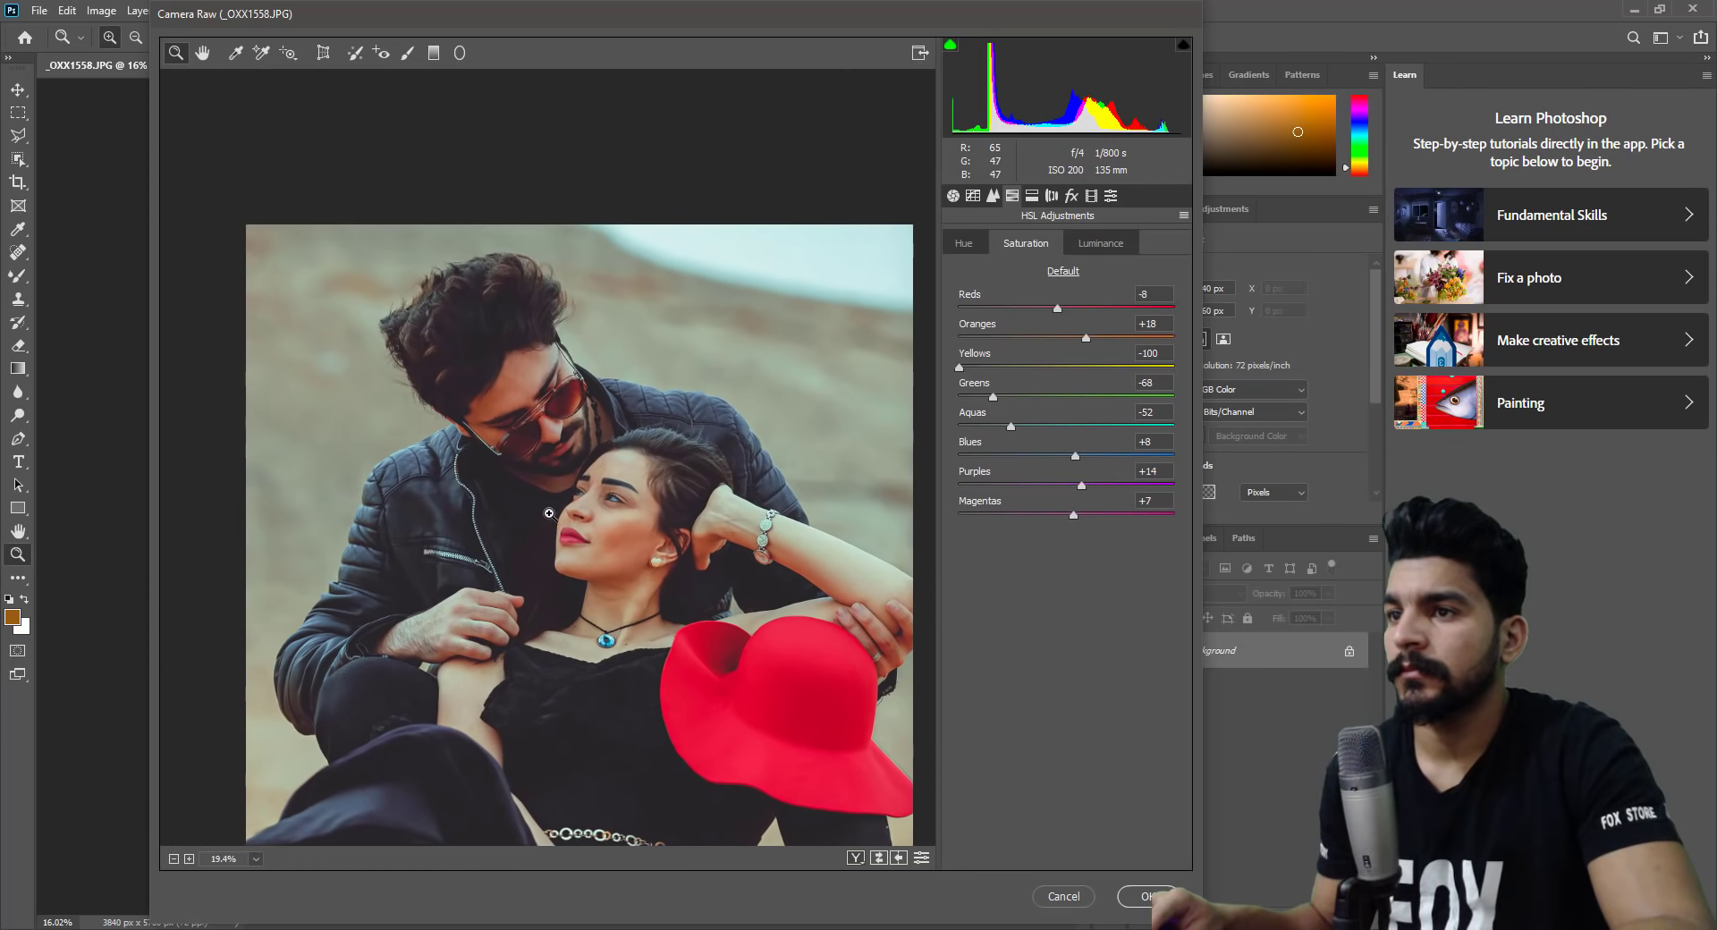
{"action": "left_click", "coordinate": [1103, 366]}
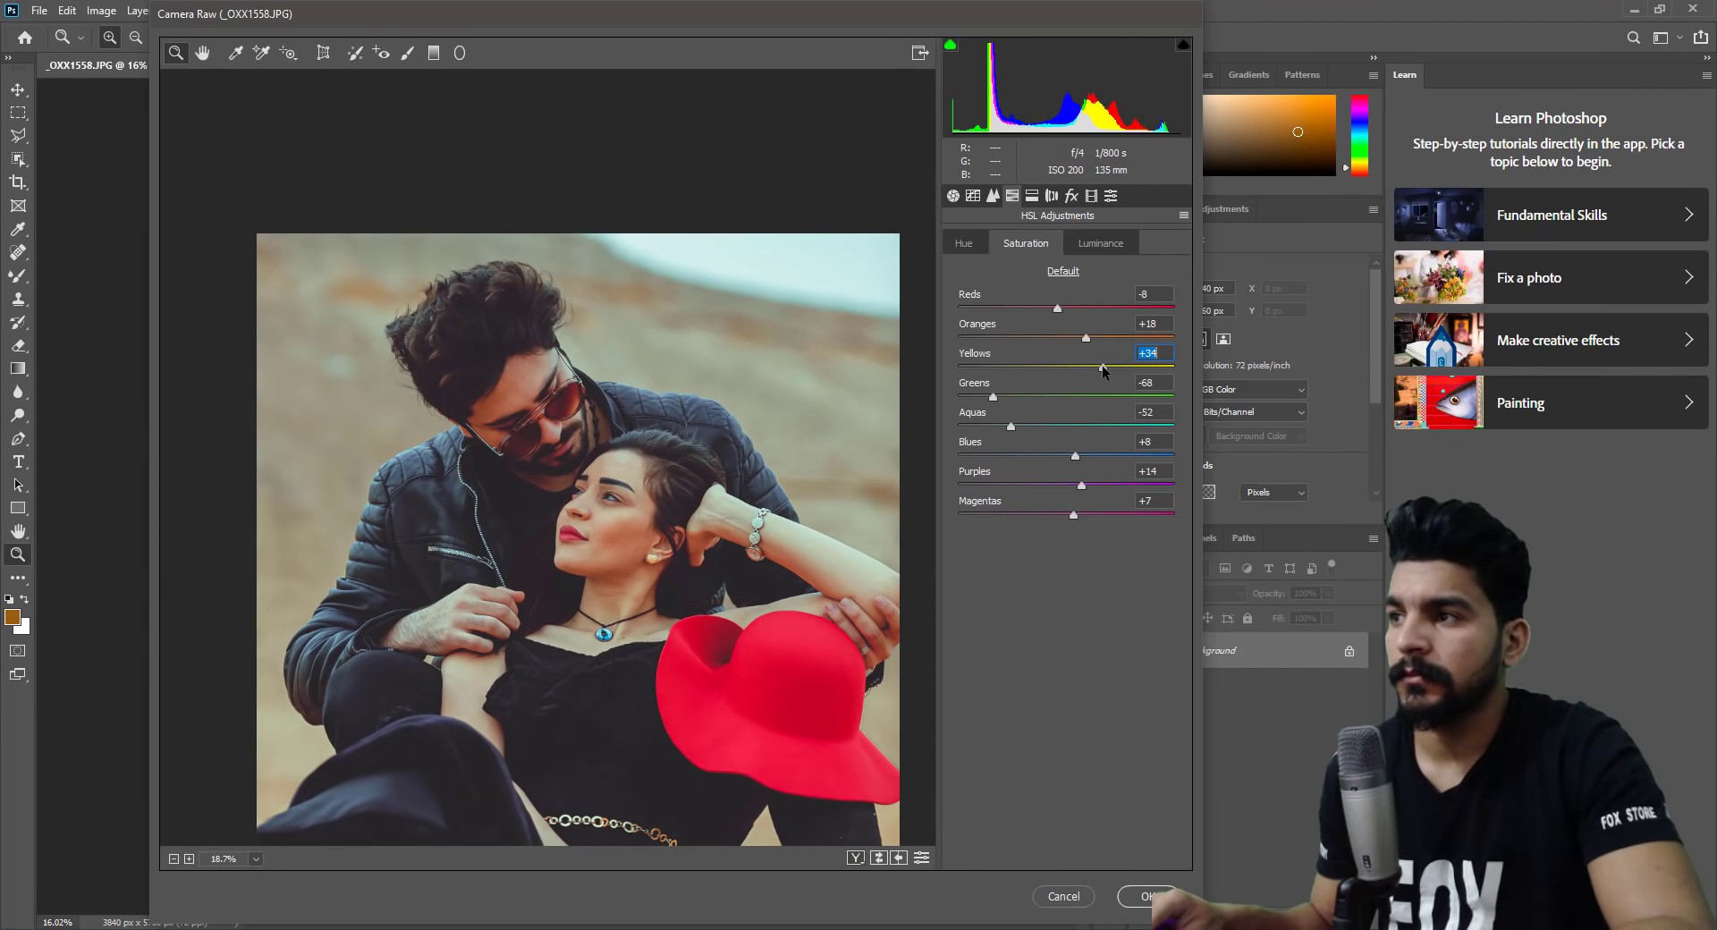
{"action": "left_click", "coordinate": [1102, 338]}
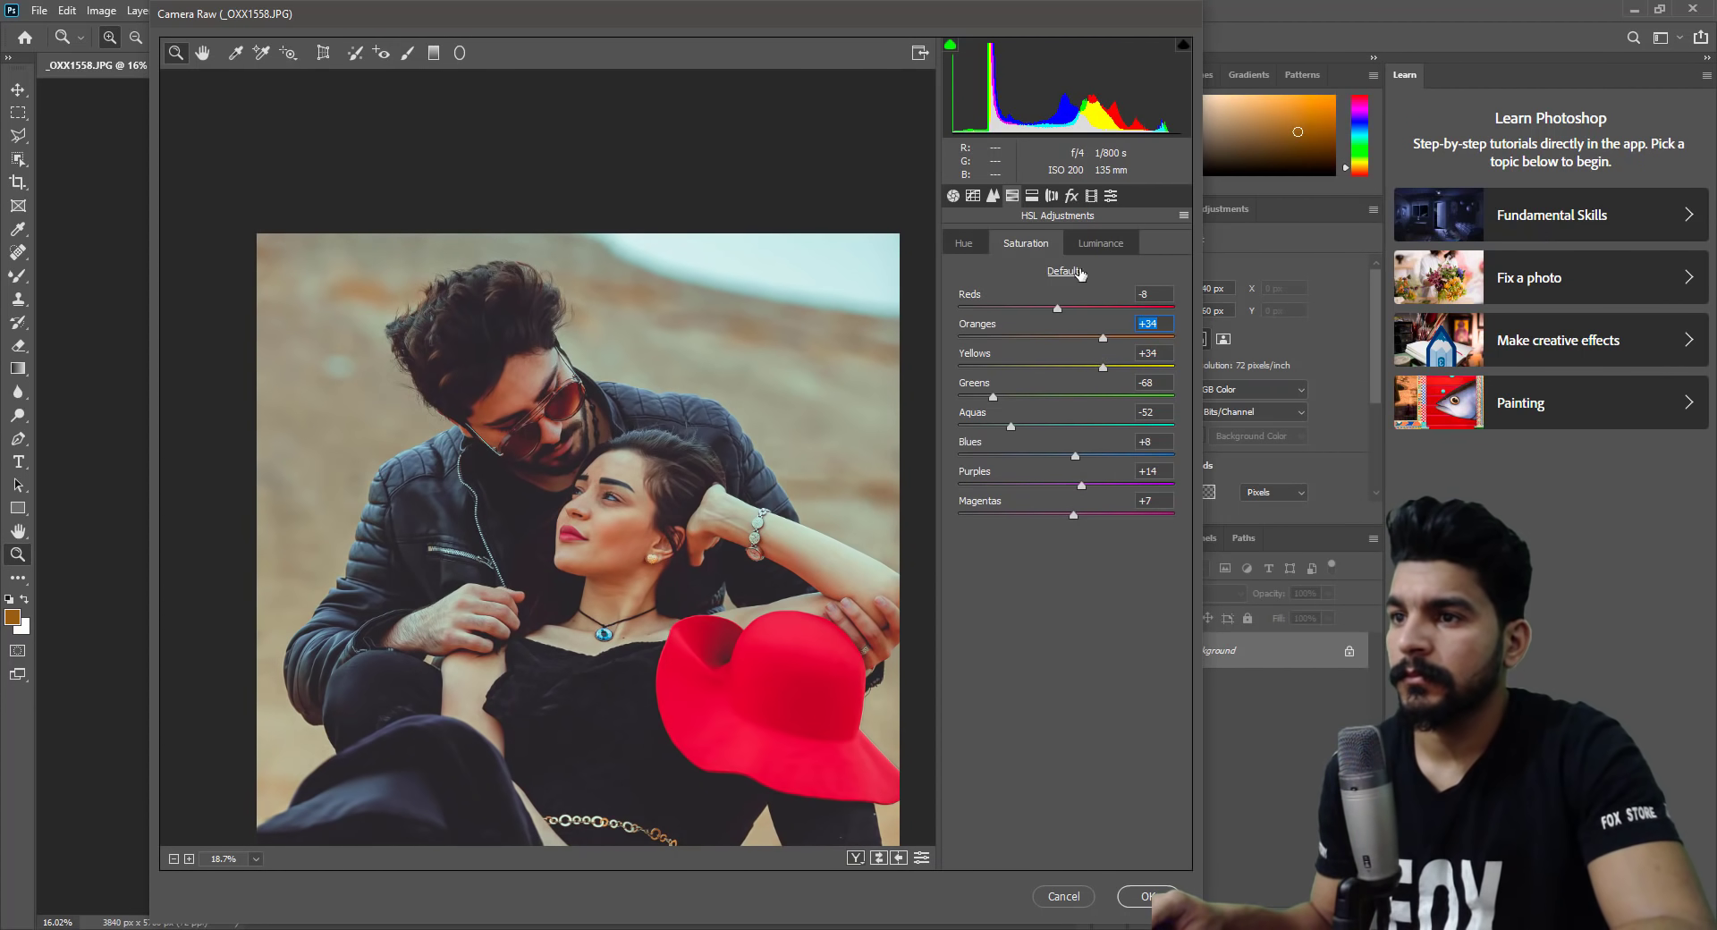
Set Oranges luminance to +22 and Yellows luminance to -16.
{"action": "left_click", "coordinate": [1096, 245]}
{"action": "left_click", "coordinate": [1086, 337]}
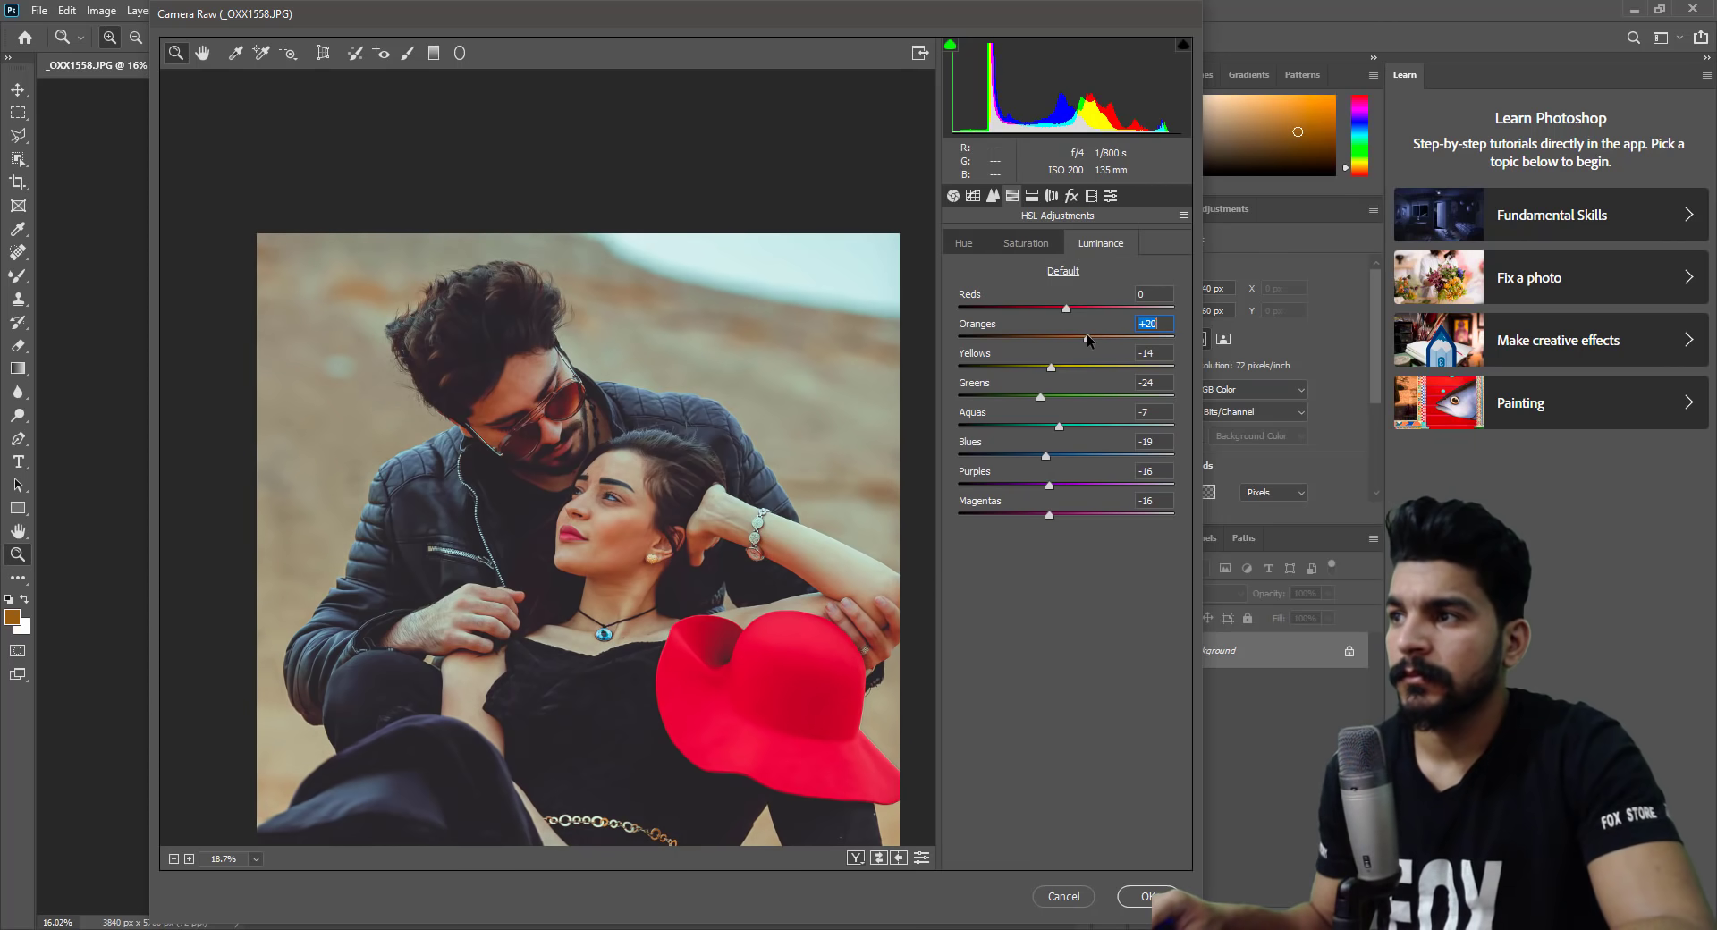
{"action": "key", "text": "ctrl+0"}
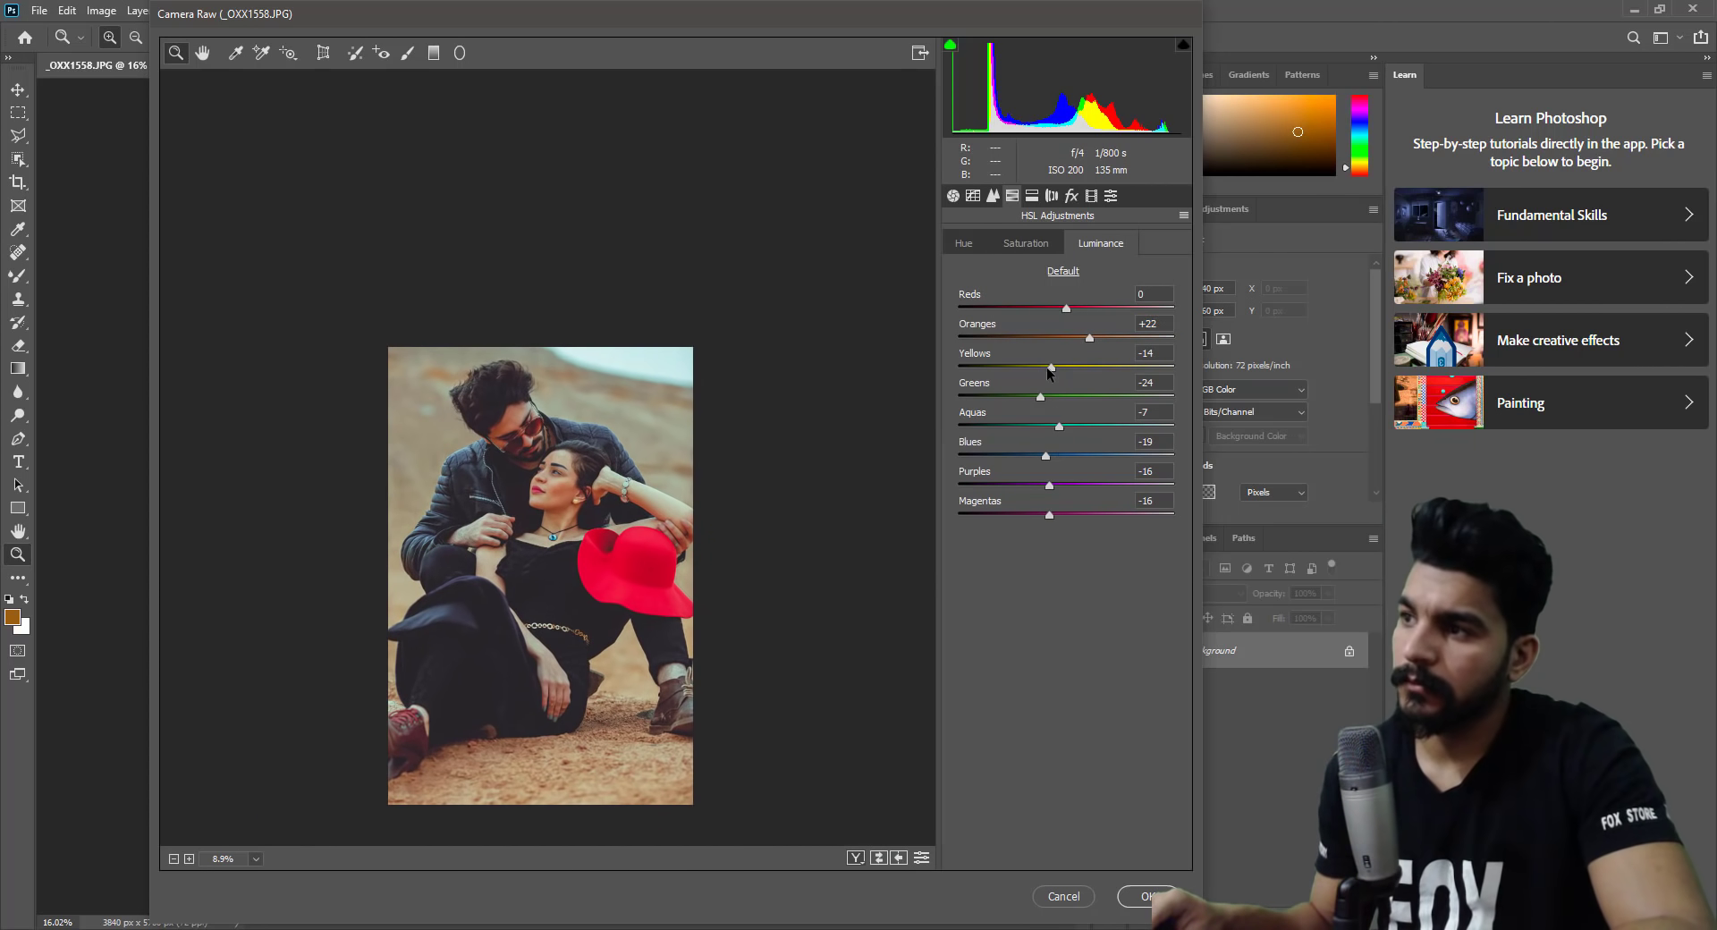
{"action": "mouse_move", "coordinate": [1052, 368]}
{"action": "left_mouse_down"}
{"action": "mouse_move", "coordinate": [1091, 368]}
{"action": "mouse_move", "coordinate": [1051, 379]}
{"action": "left_mouse_up"}
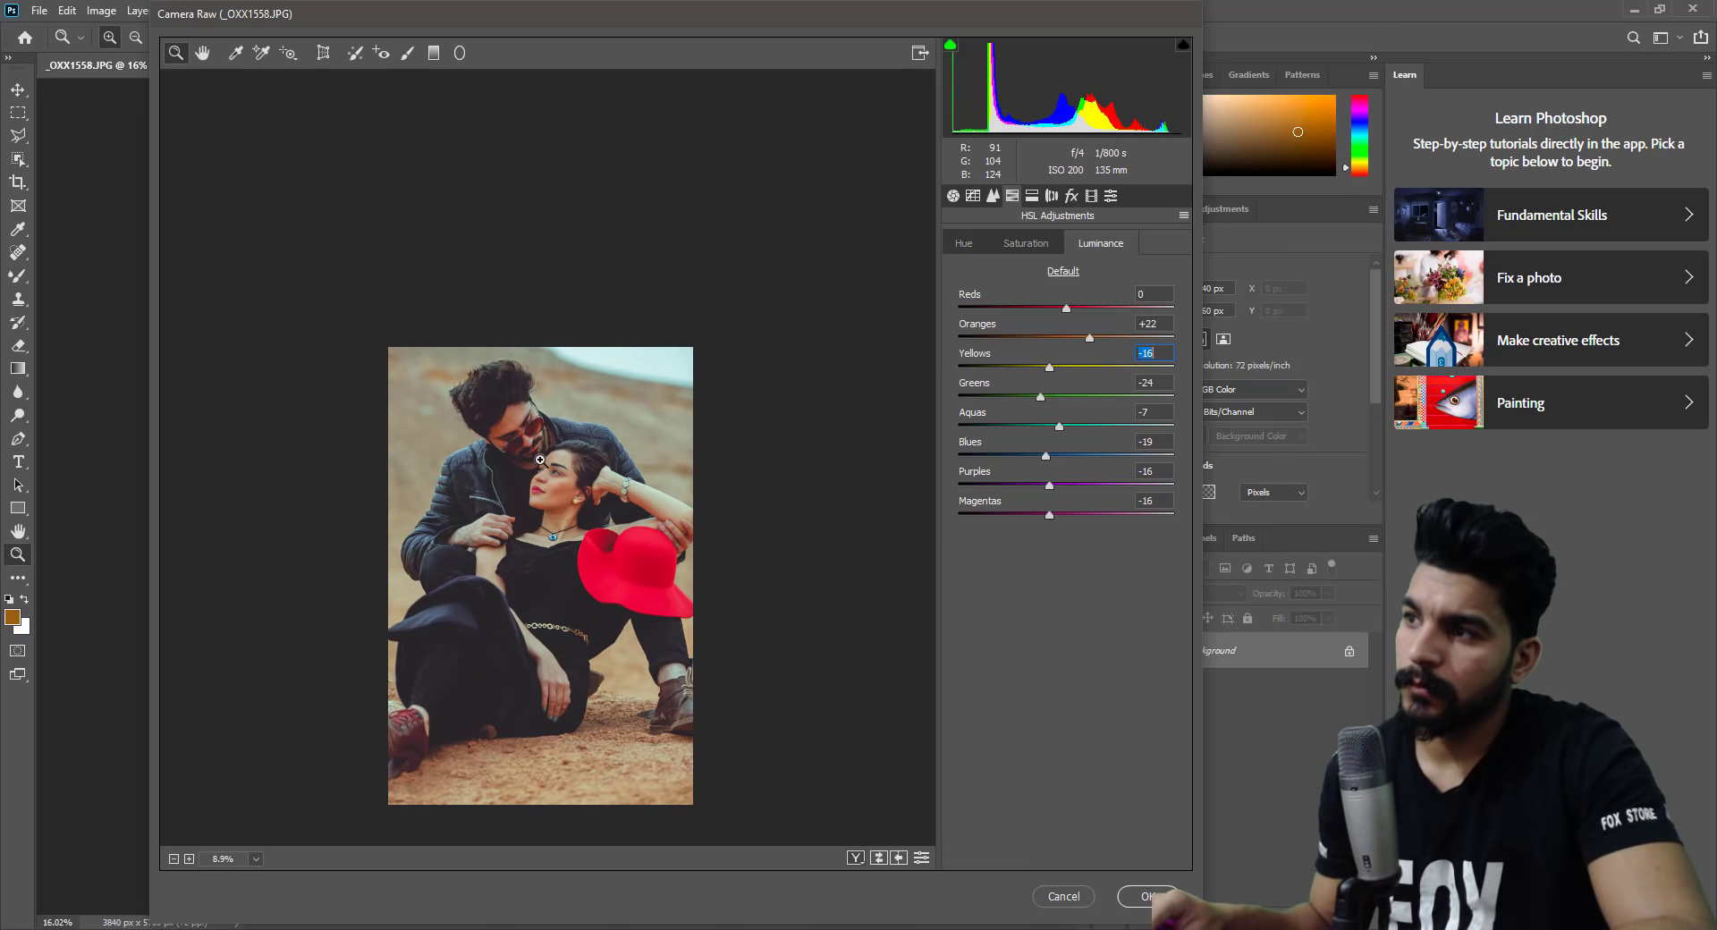
{"action": "scroll", "coordinate": [540, 460], "scroll_direction": "up", "scroll_amount": 5}
{"action": "scroll", "coordinate": [757, 376], "scroll_direction": "down", "scroll_amount": 4}
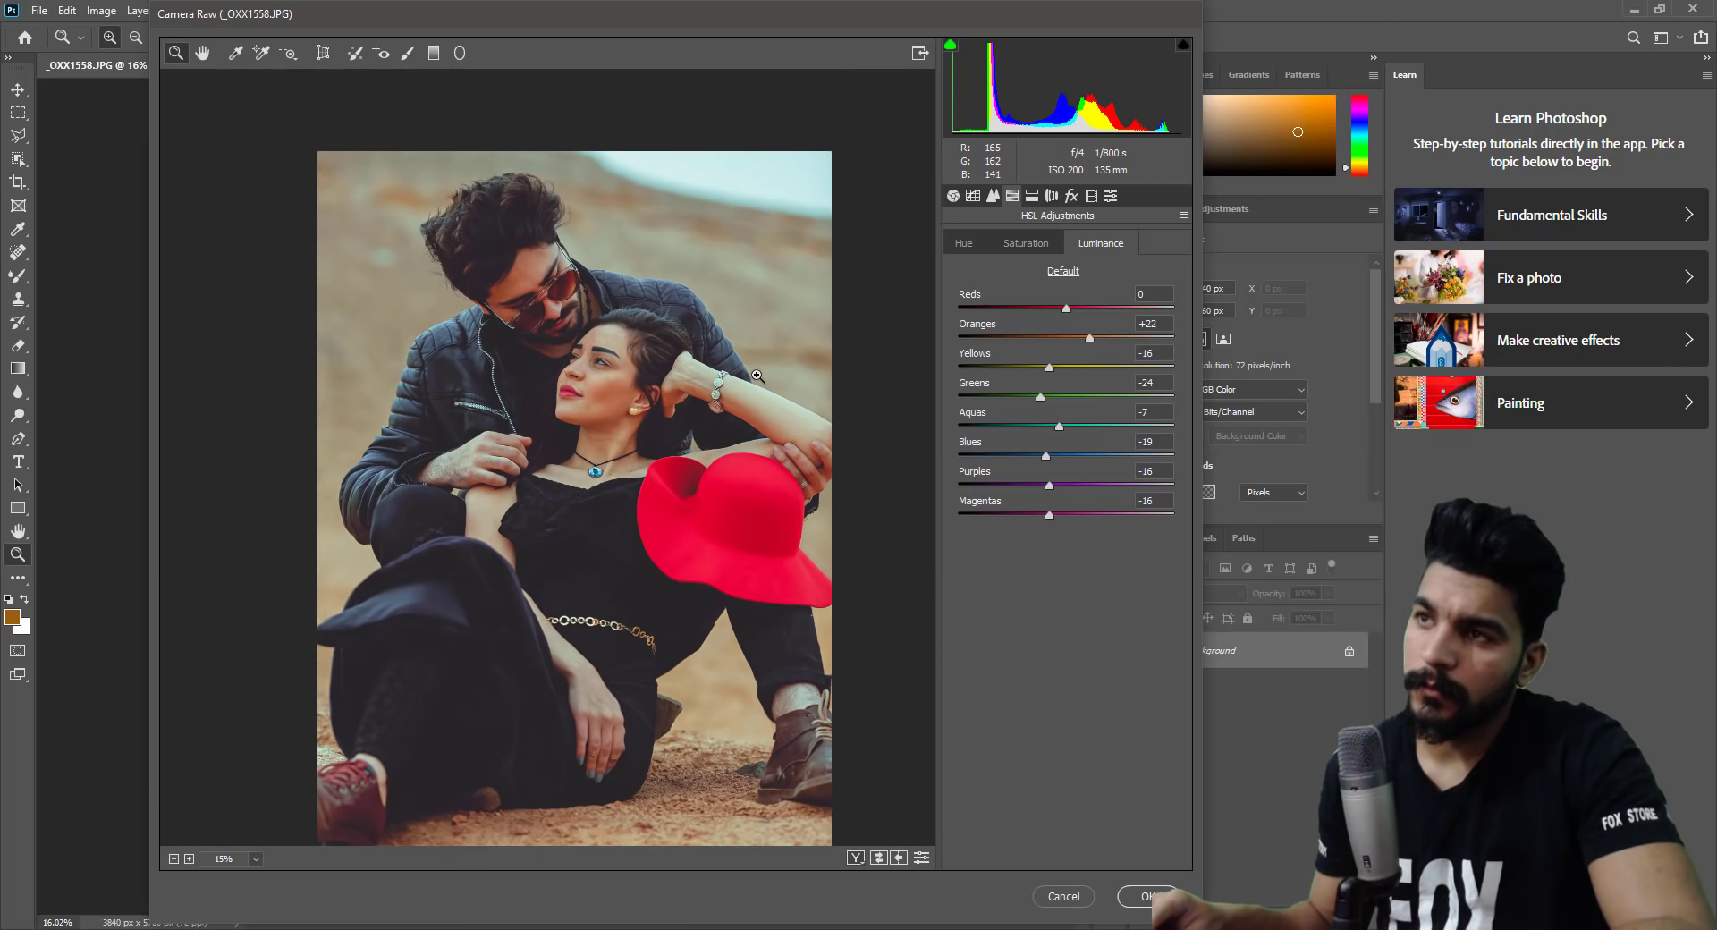
Review the Split Toning and grain/vignetting settings.
{"action": "left_click", "coordinate": [1031, 195]}
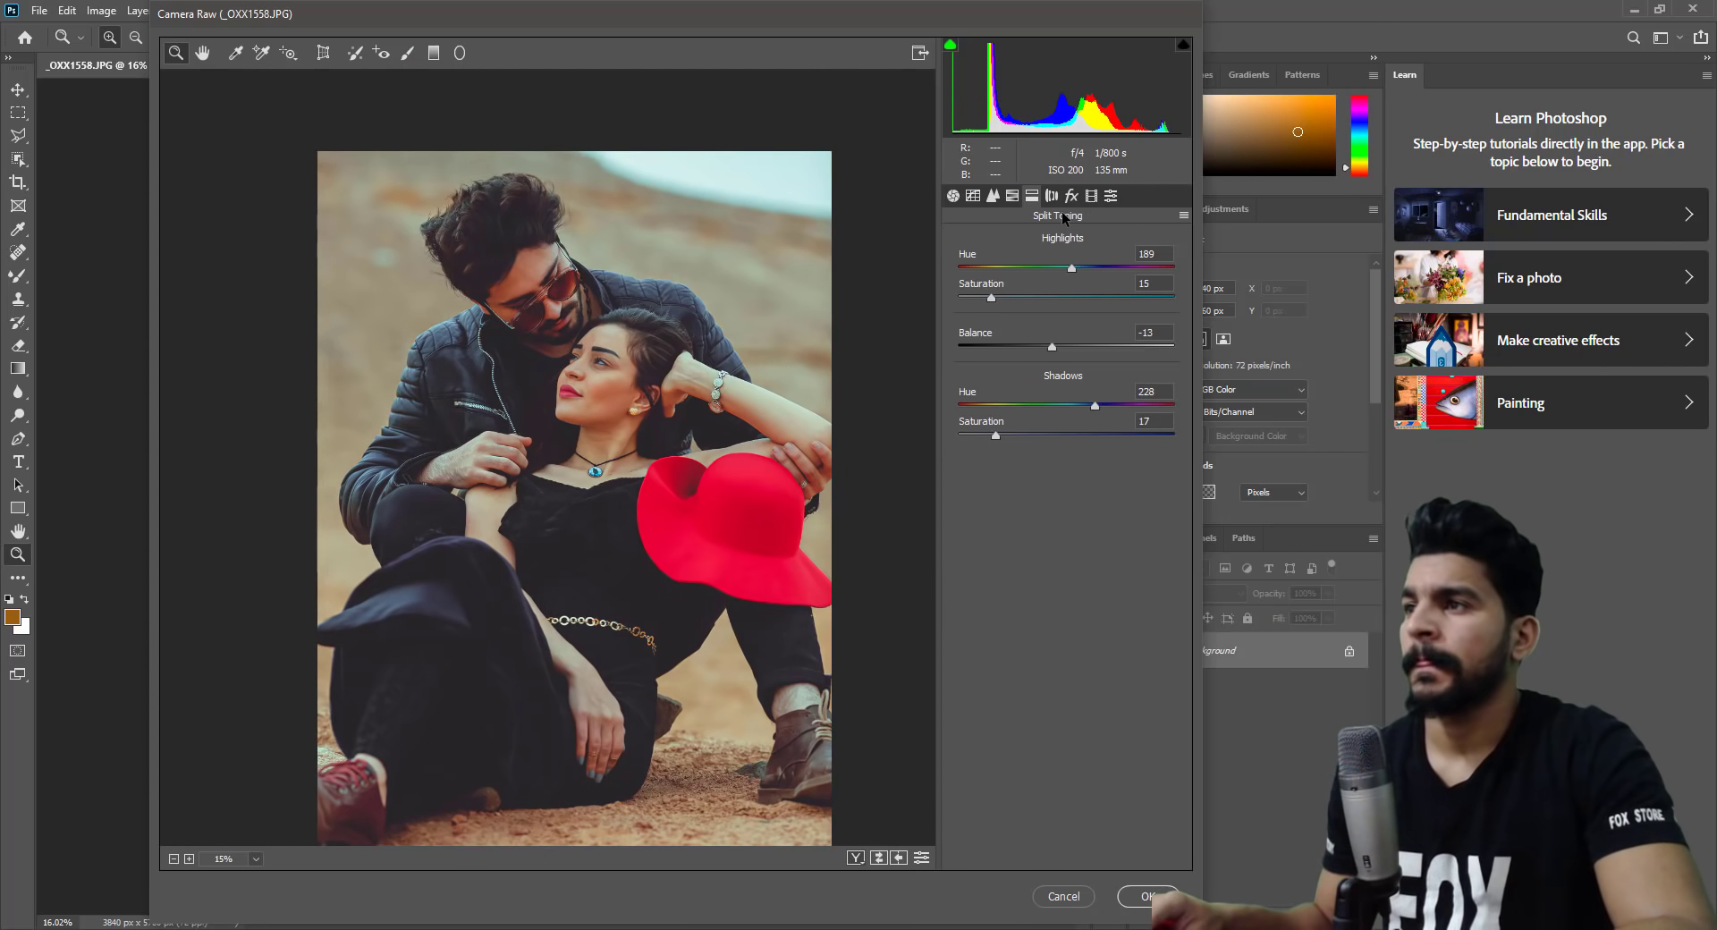
{"action": "left_click", "coordinate": [1072, 195]}
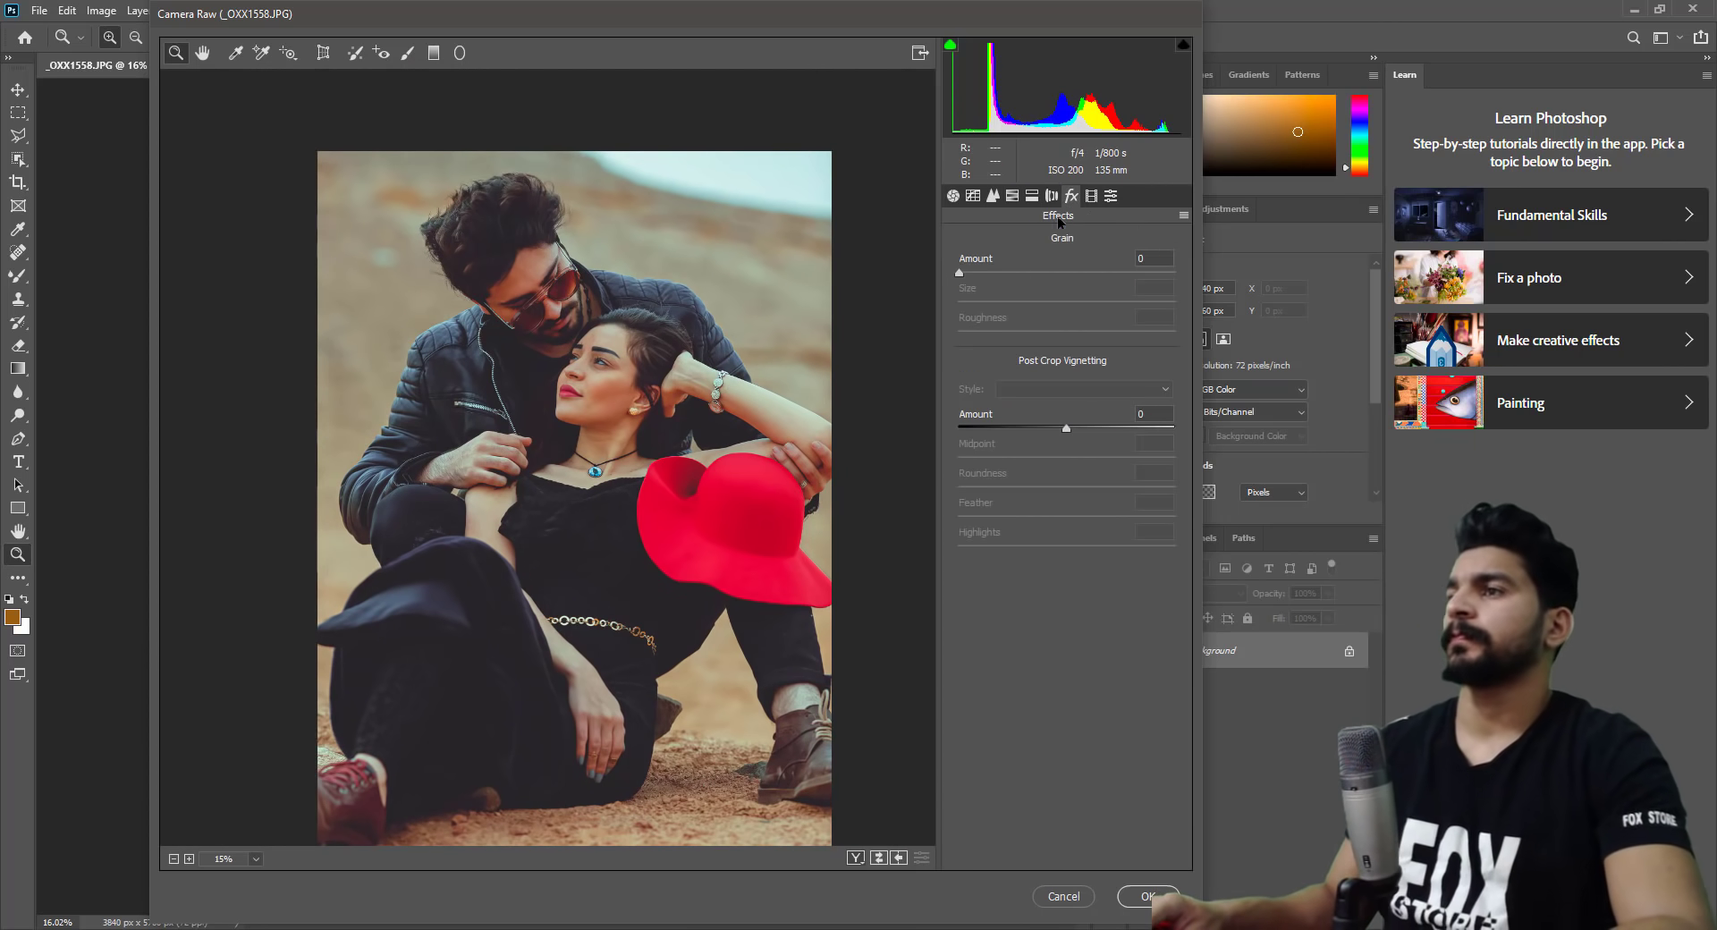
{"action": "scroll", "coordinate": [534, 334], "scroll_direction": "up", "scroll_amount": 2}
{"action": "scroll", "coordinate": [555, 367], "scroll_direction": "up", "scroll_amount": 2}
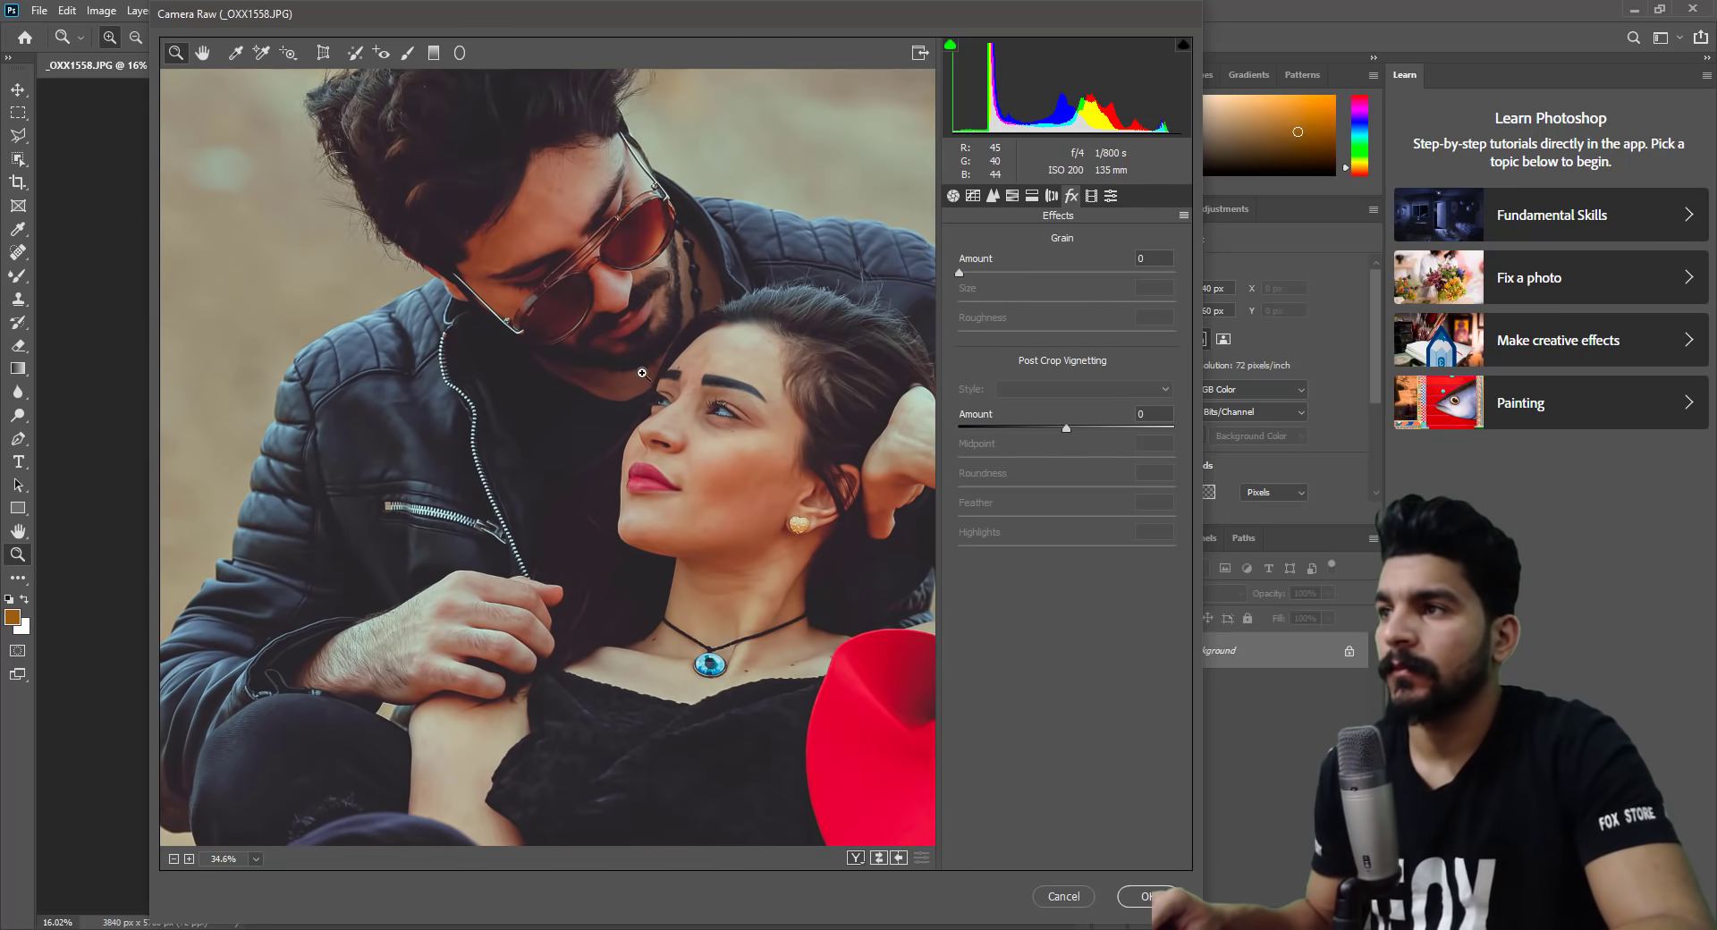
{"action": "scroll", "coordinate": [584, 405], "scroll_direction": "up", "scroll_amount": 1}
{"action": "scroll", "coordinate": [572, 394], "scroll_direction": "down", "scroll_amount": 3}
{"action": "scroll", "coordinate": [555, 376], "scroll_direction": "down", "scroll_amount": 2}
{"action": "scroll", "coordinate": [541, 366], "scroll_direction": "up", "scroll_amount": 1}
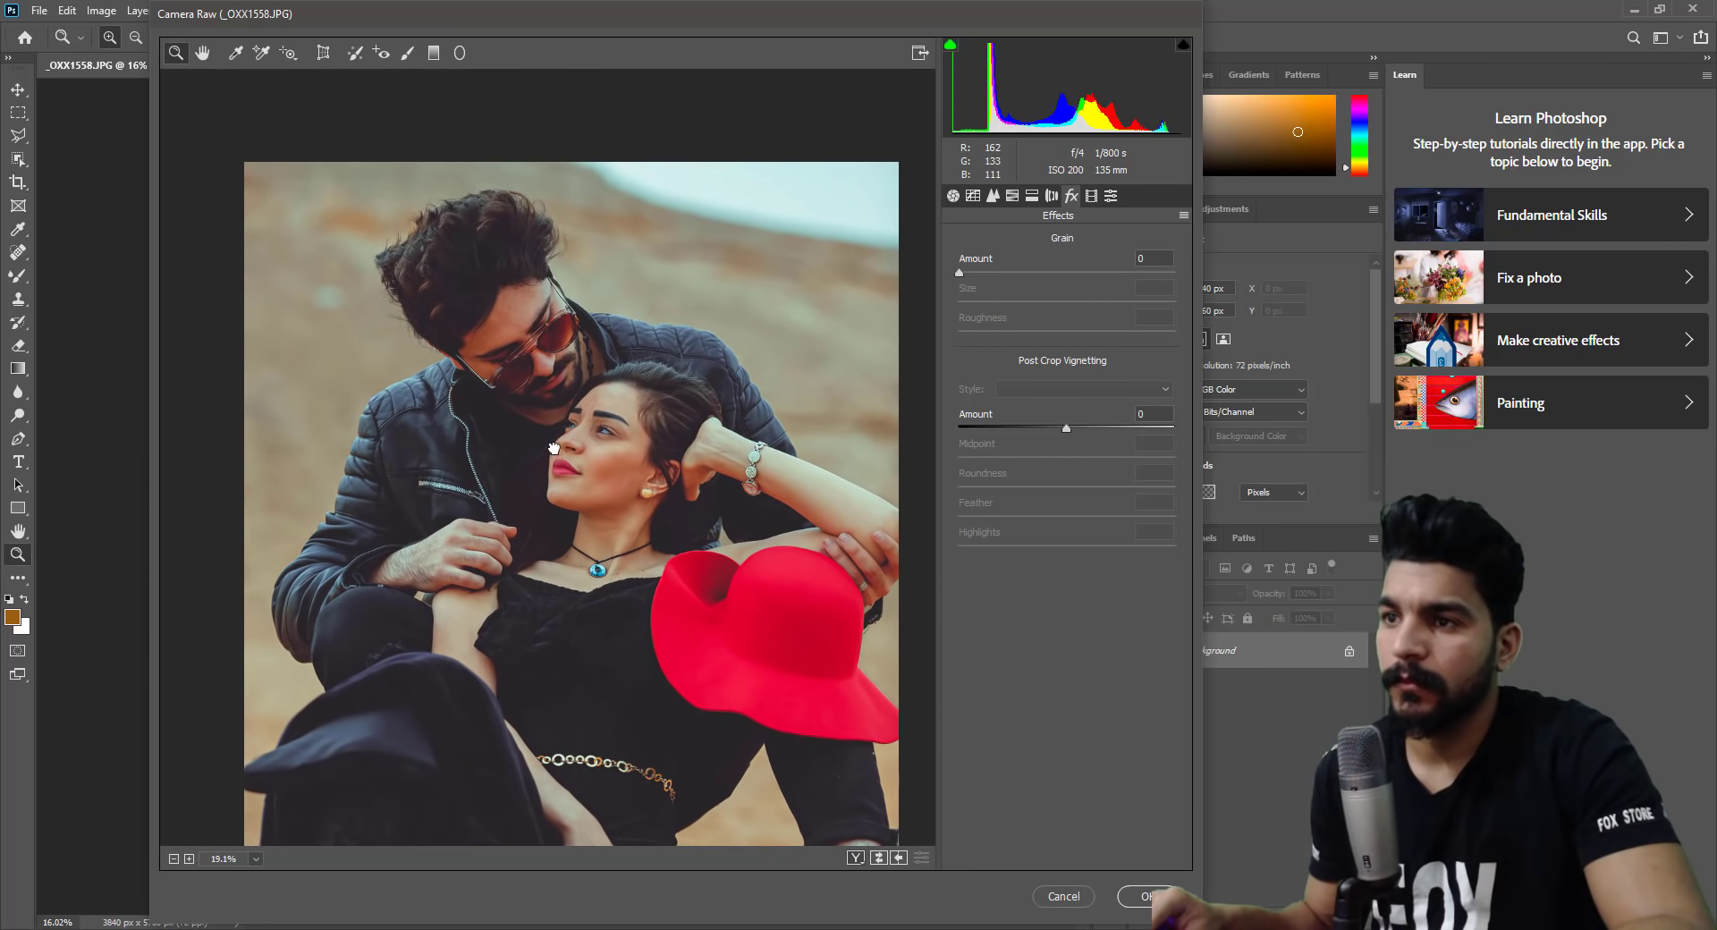
{"action": "scroll", "coordinate": [531, 358], "scroll_direction": "up", "scroll_amount": 1}
{"action": "scroll", "coordinate": [541, 447], "scroll_direction": "down", "scroll_amount": 3}
{"action": "scroll", "coordinate": [545, 420], "scroll_direction": "up", "scroll_amount": 1}
{"action": "scroll", "coordinate": [528, 398], "scroll_direction": "up", "scroll_amount": 1}
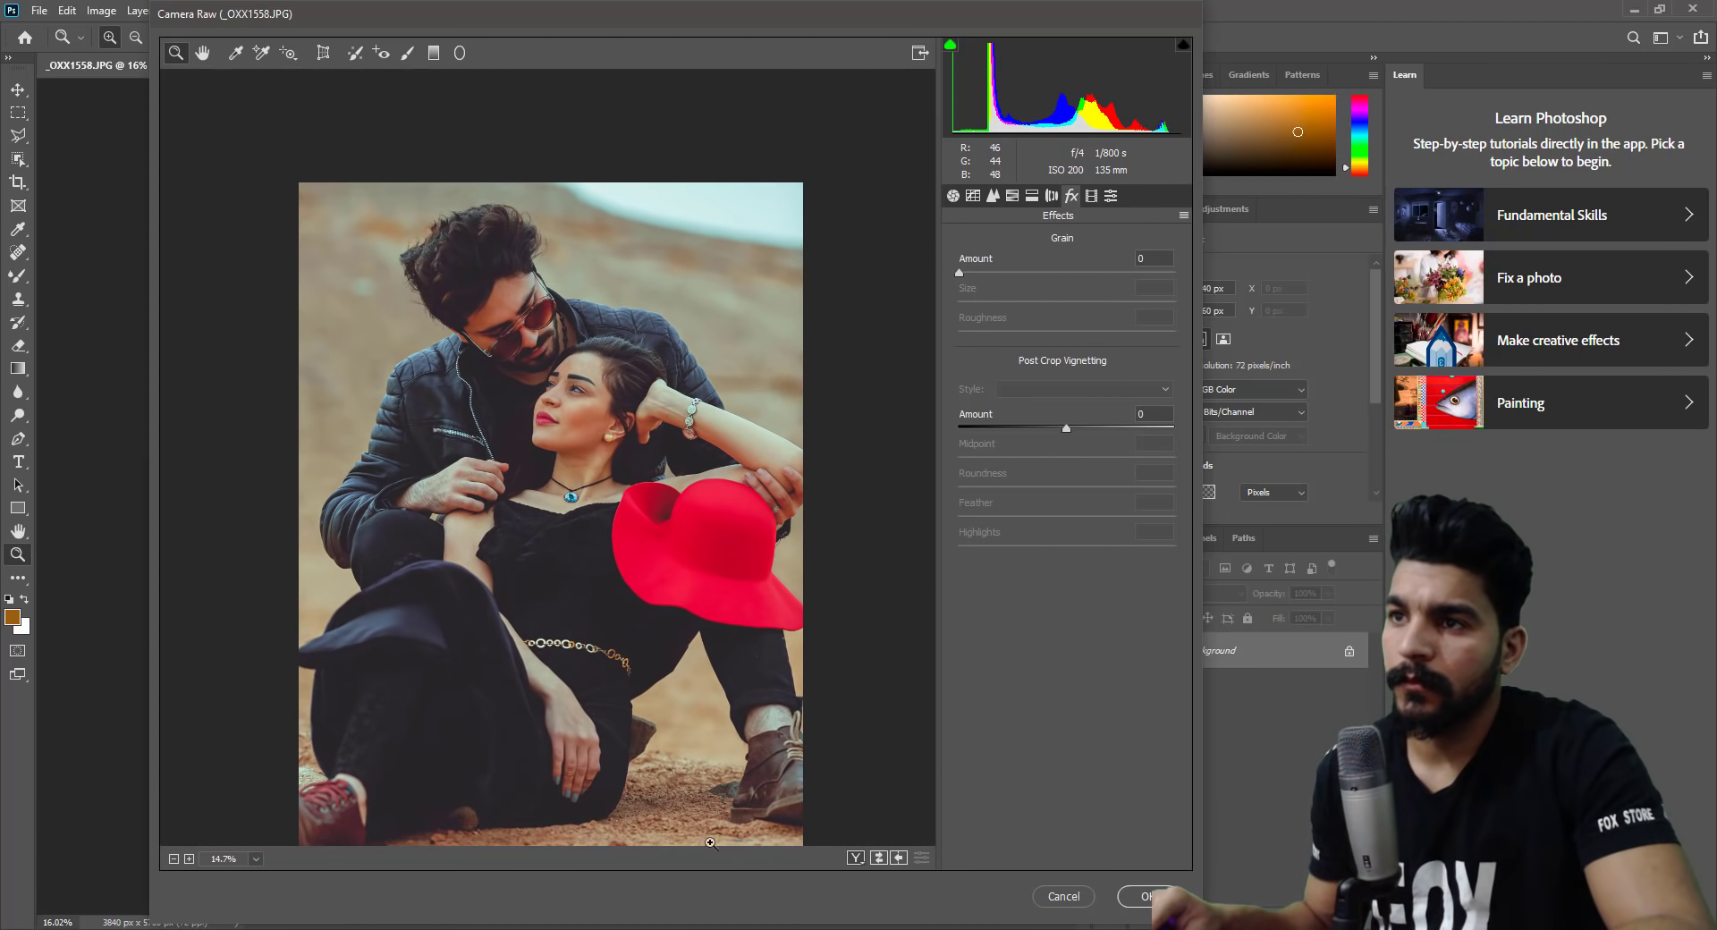
Toggle Before/After to compare the edited photo with the original.
{"action": "left_click", "coordinate": [879, 859]}
{"action": "left_click", "coordinate": [878, 859]}
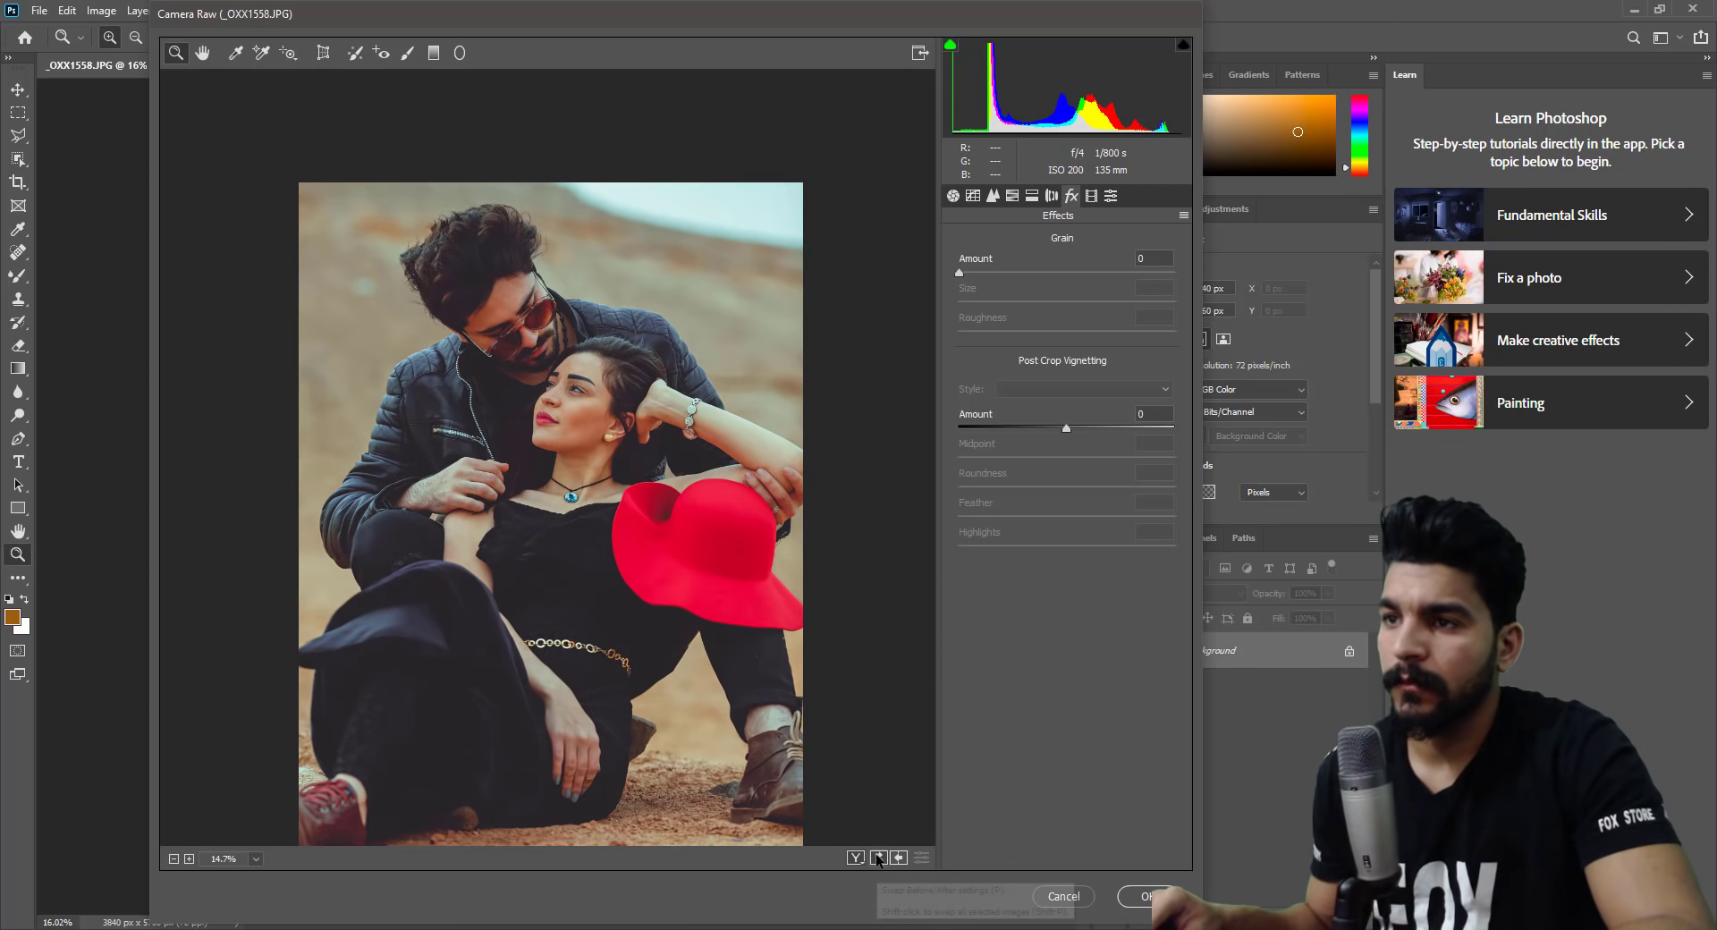
{"action": "left_click", "coordinate": [878, 859]}
{"action": "left_click", "coordinate": [878, 859]}
{"action": "left_click", "coordinate": [878, 858]}
{"action": "left_click", "coordinate": [878, 859]}
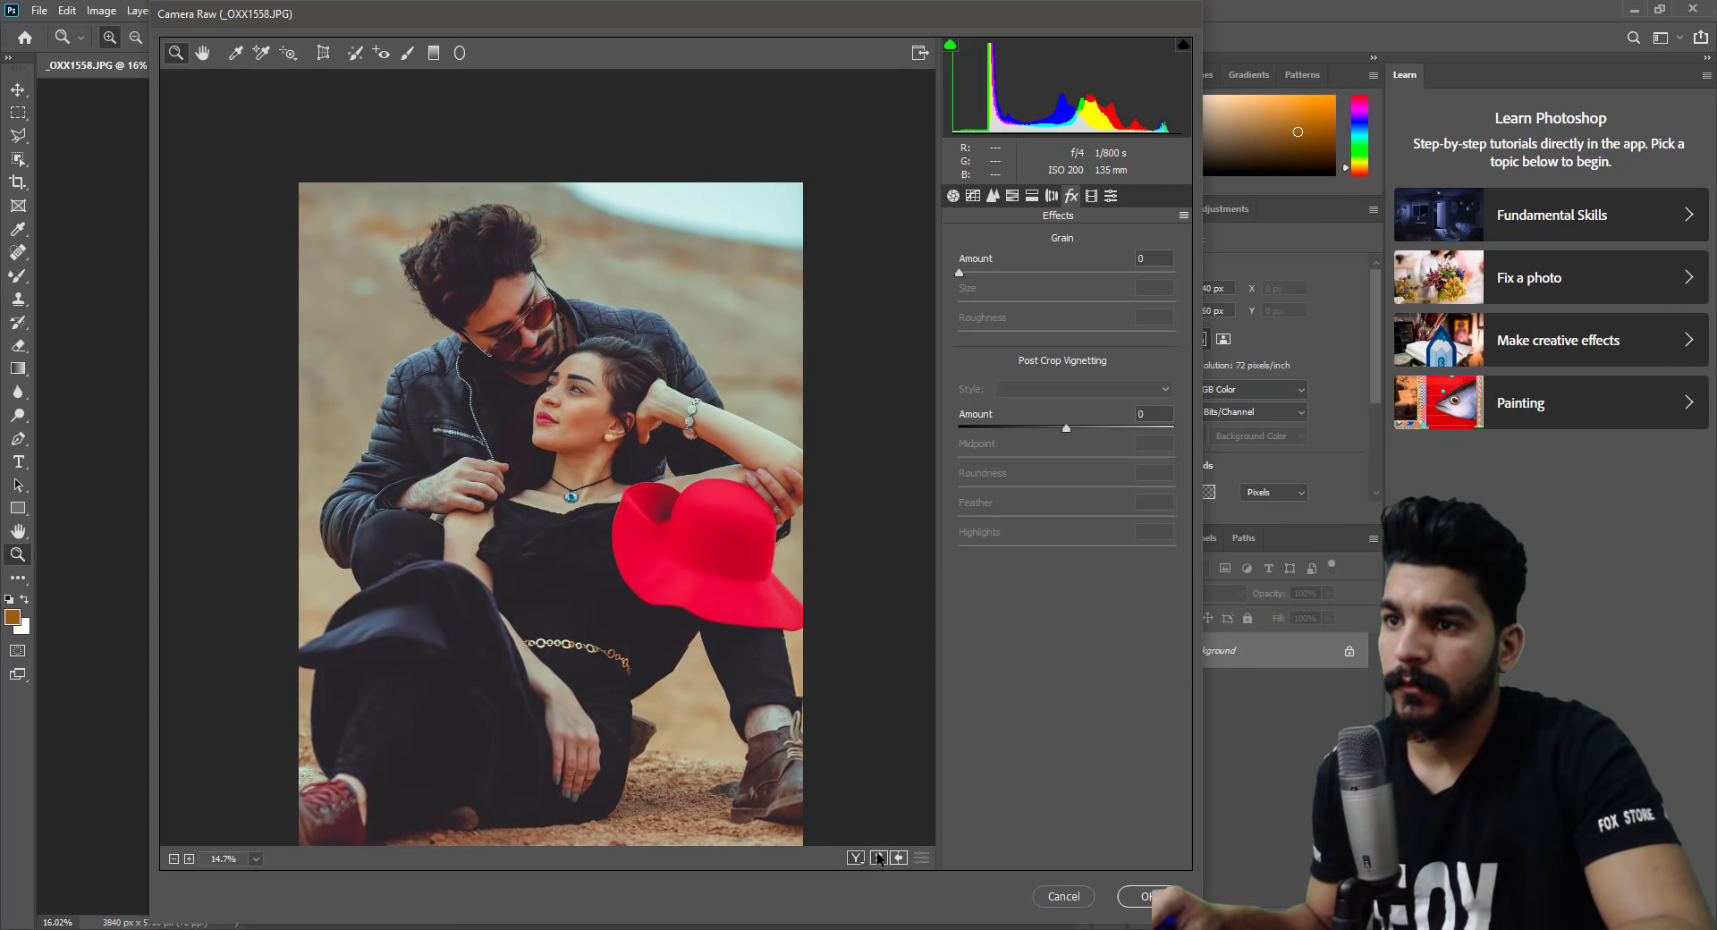
Lift the tone curve's black point to output 30 to fade the shadows.
{"action": "left_click", "coordinate": [980, 198]}
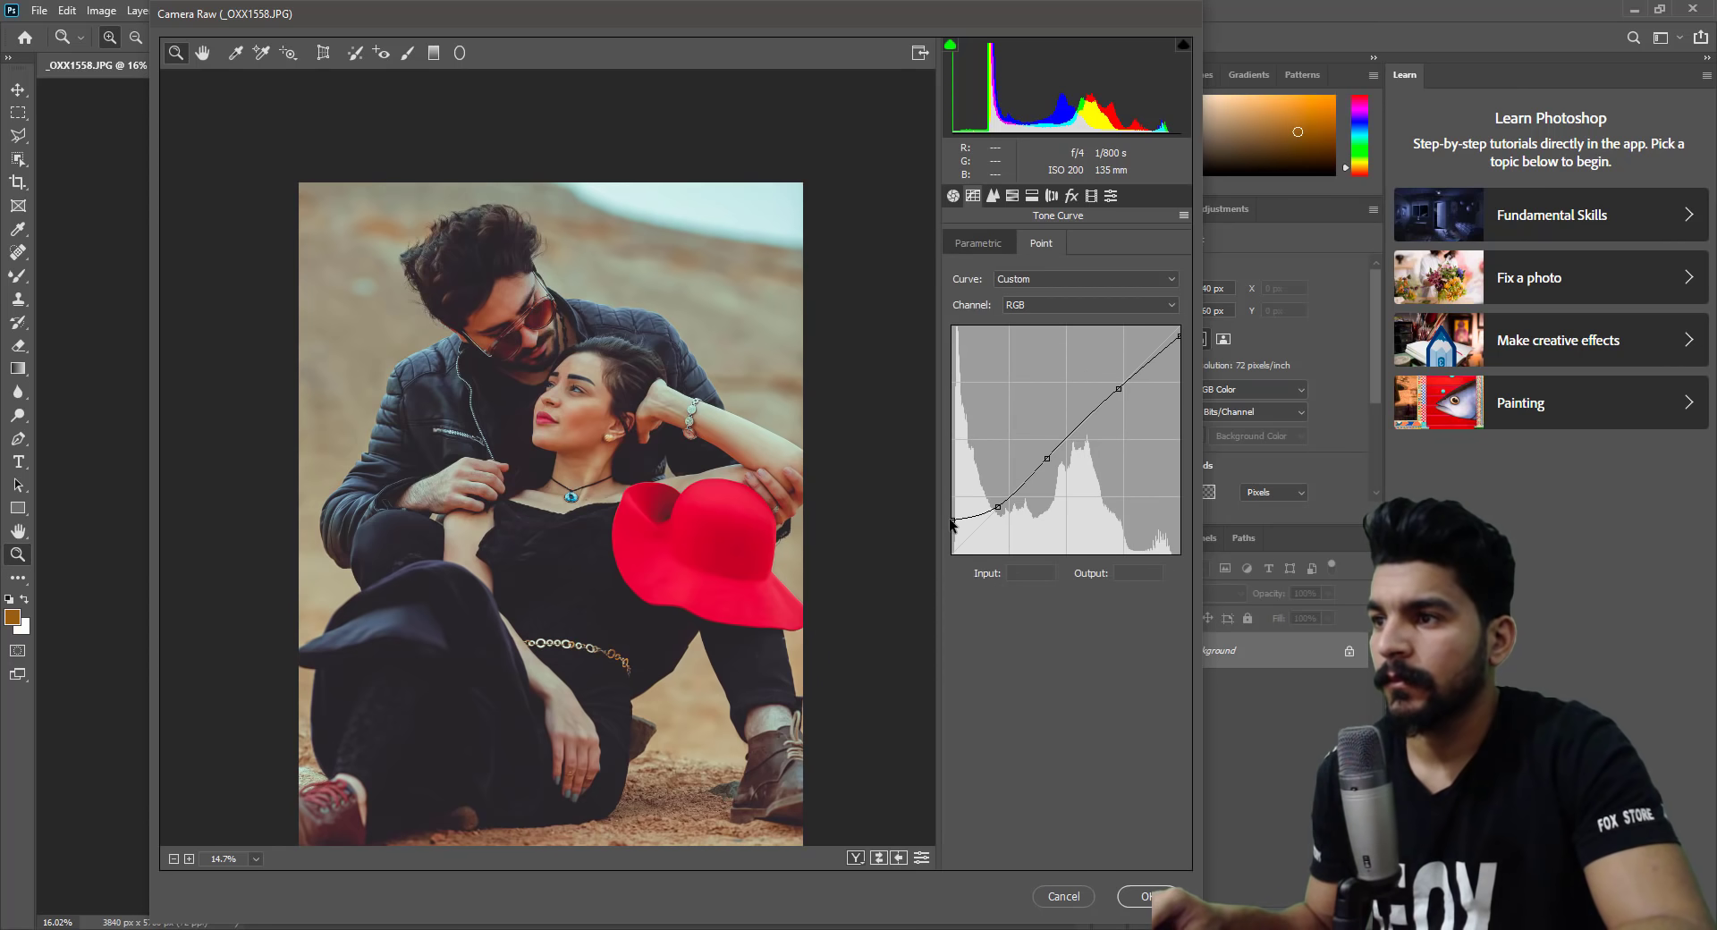
{"action": "left_click_drag", "start_coordinate": [955, 520], "coordinate": [924, 527]}
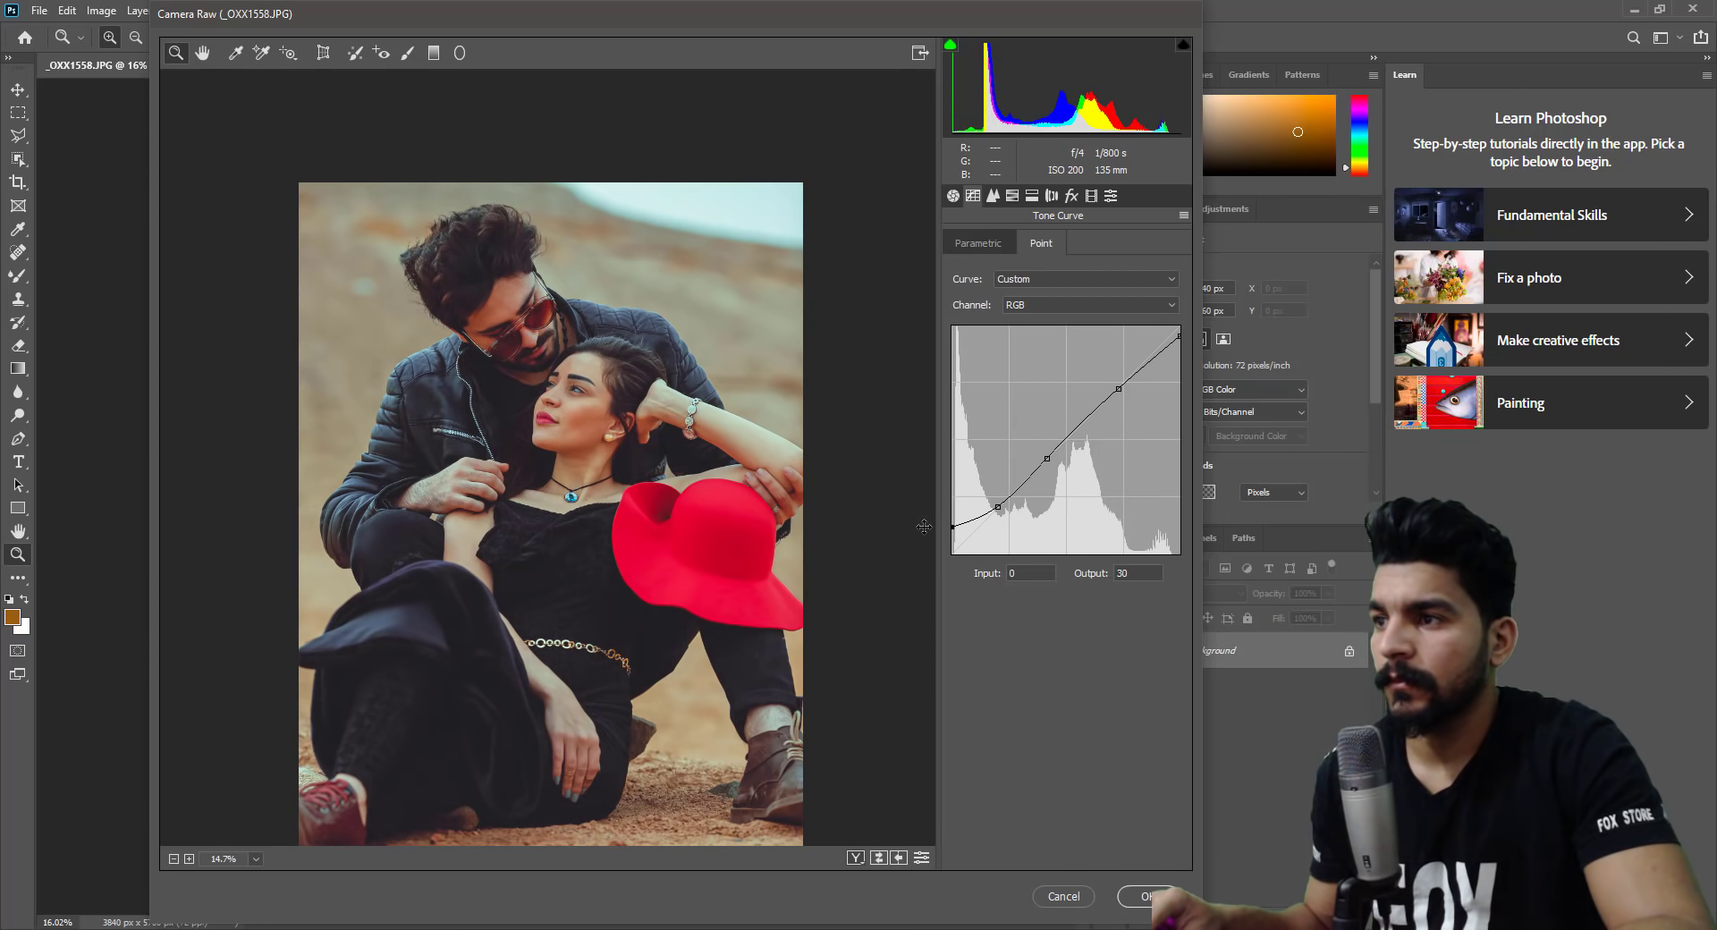
{"action": "left_click", "coordinate": [591, 397]}
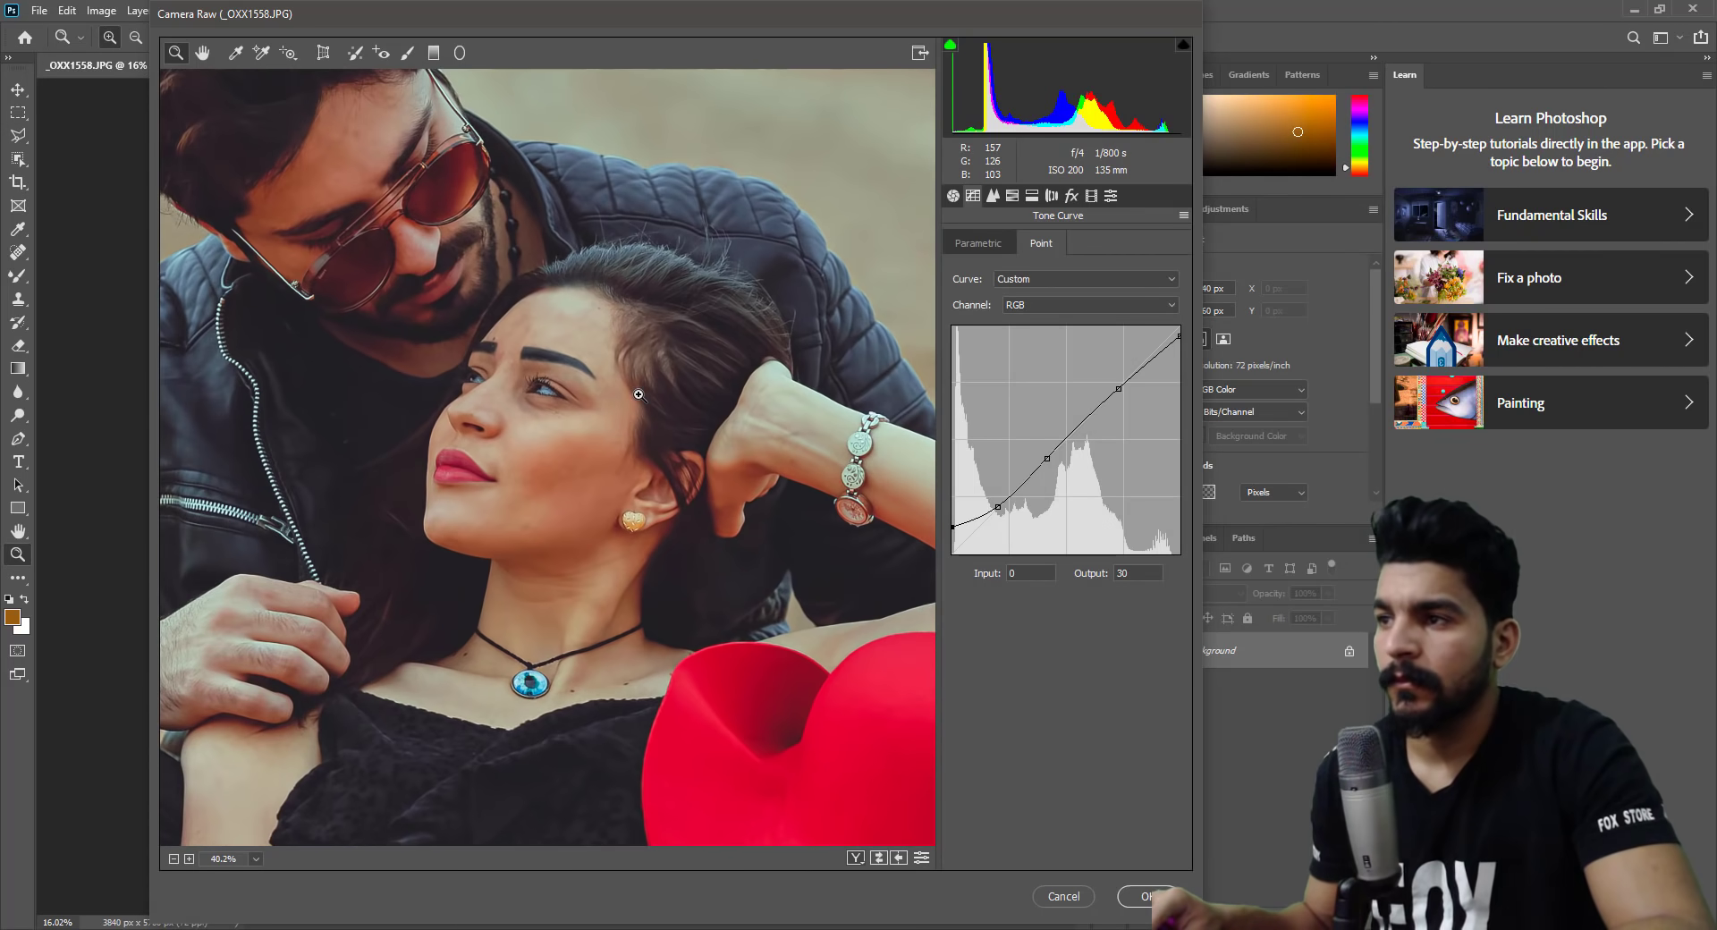
{"action": "scroll", "coordinate": [696, 427], "scroll_direction": "down", "scroll_amount": 3}
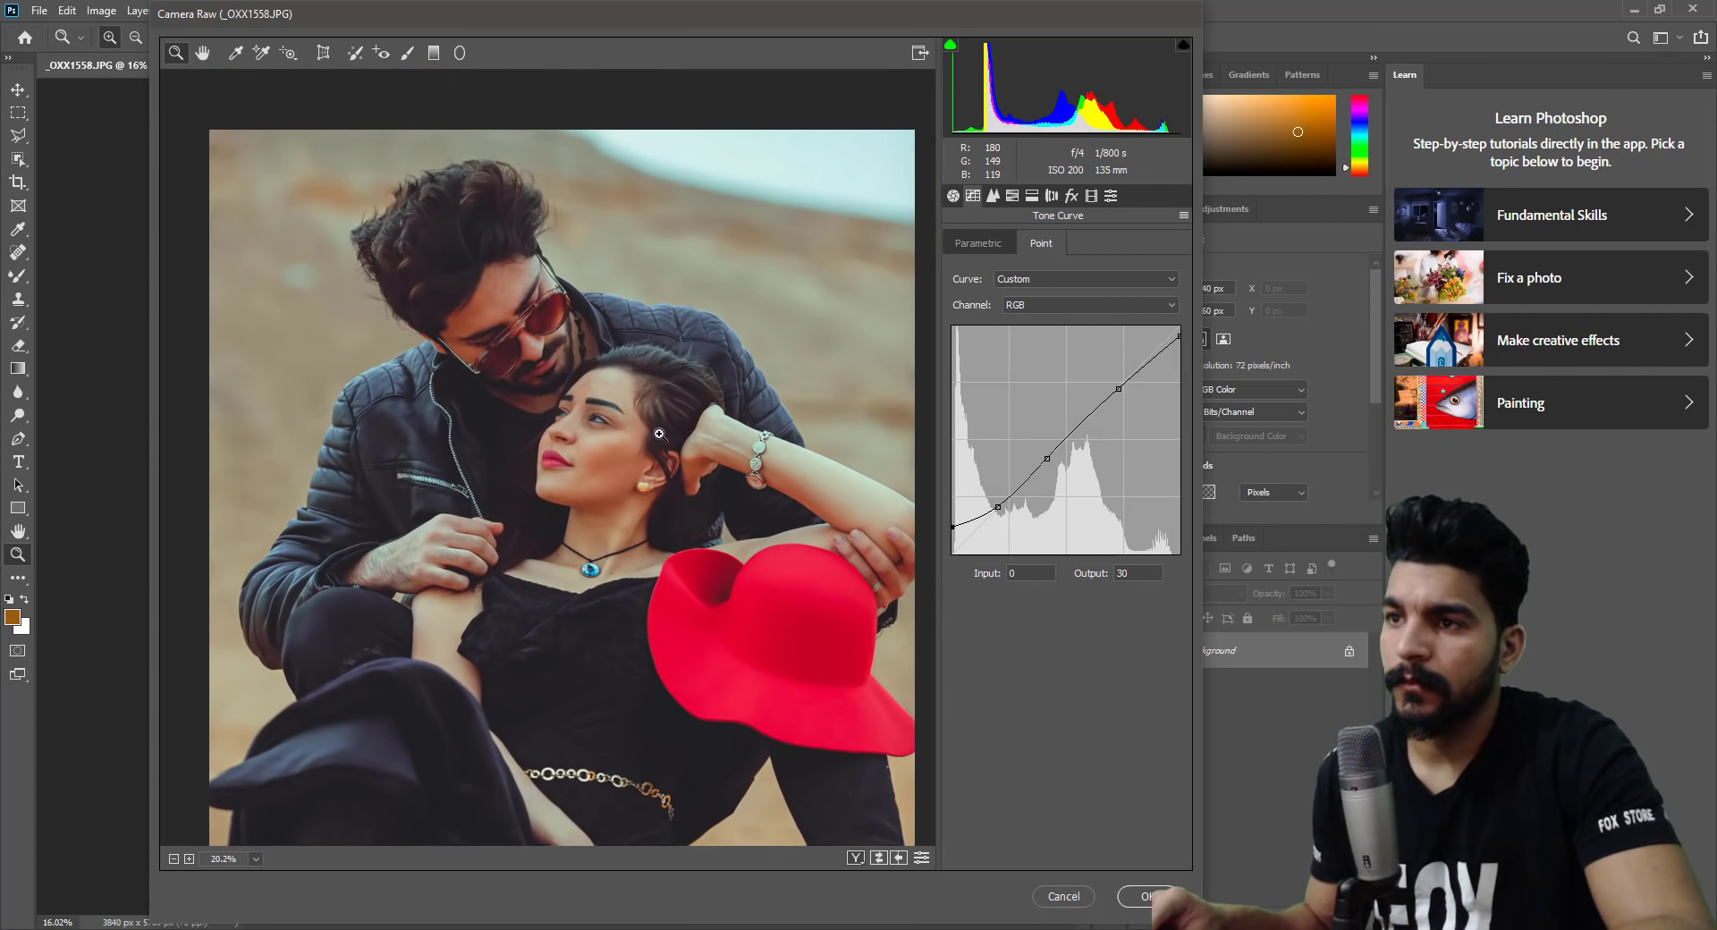
{"action": "scroll", "coordinate": [679, 431], "scroll_direction": "down", "scroll_amount": 2}
{"action": "scroll", "coordinate": [666, 435], "scroll_direction": "up", "scroll_amount": 2}
{"action": "scroll", "coordinate": [653, 439], "scroll_direction": "down", "scroll_amount": 2}
{"action": "scroll", "coordinate": [649, 441], "scroll_direction": "up", "scroll_amount": 1}
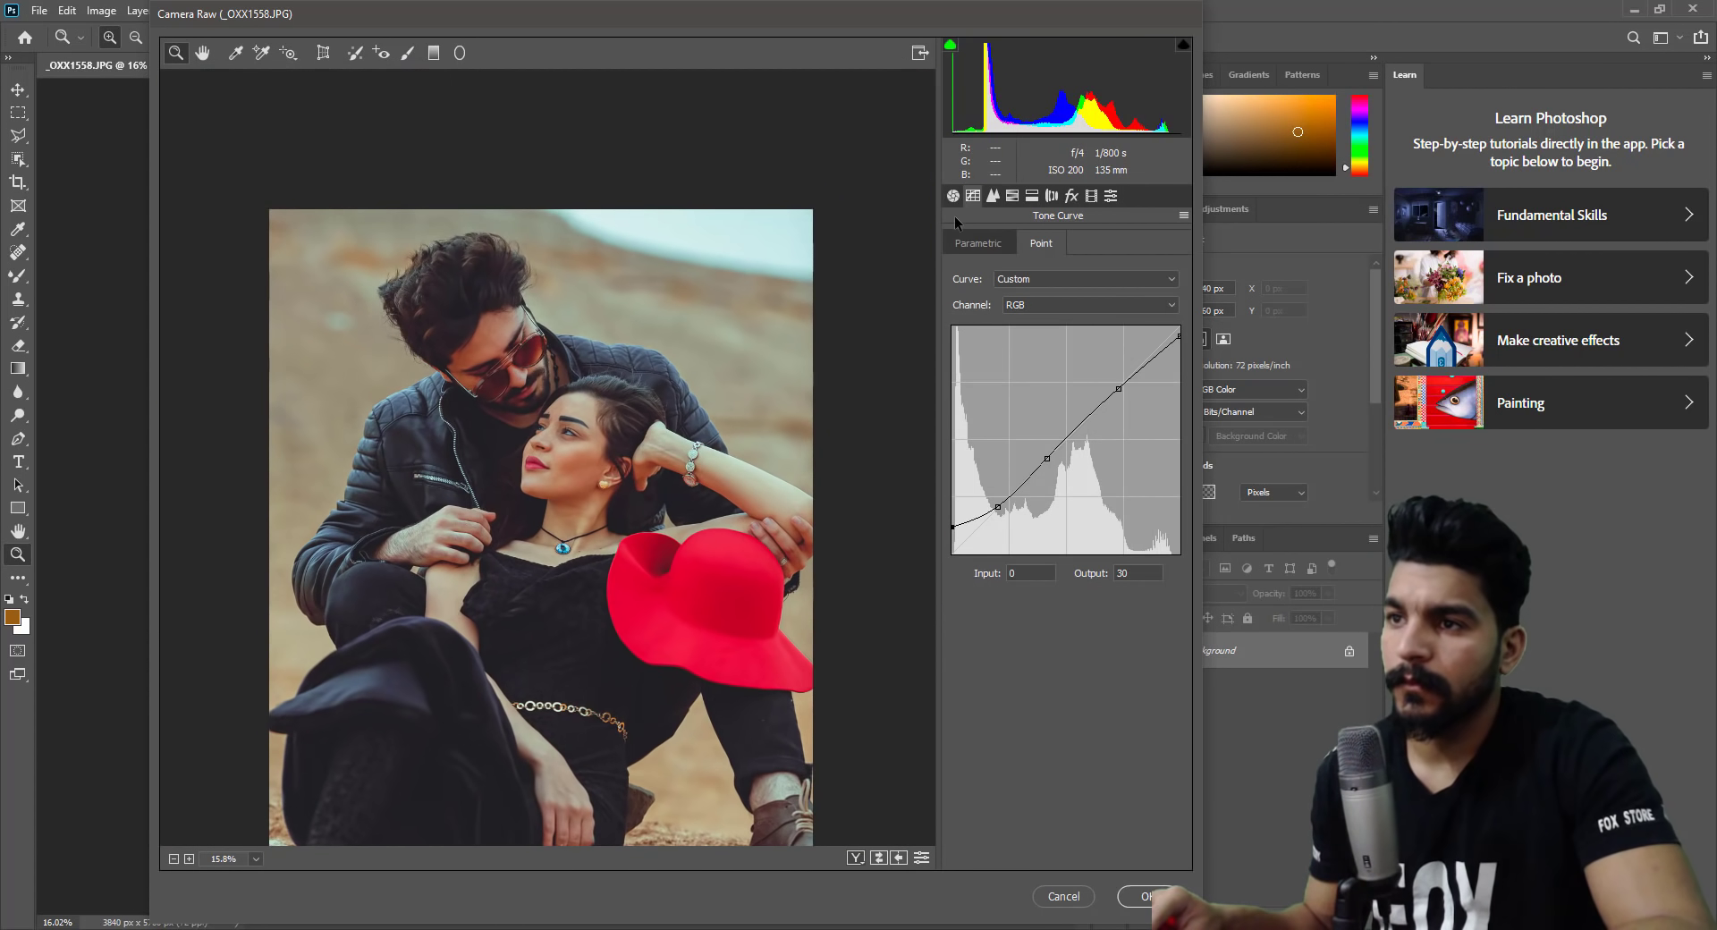
Set Vibrance to +4 and check the couple up close.
{"action": "left_click", "coordinate": [953, 196]}
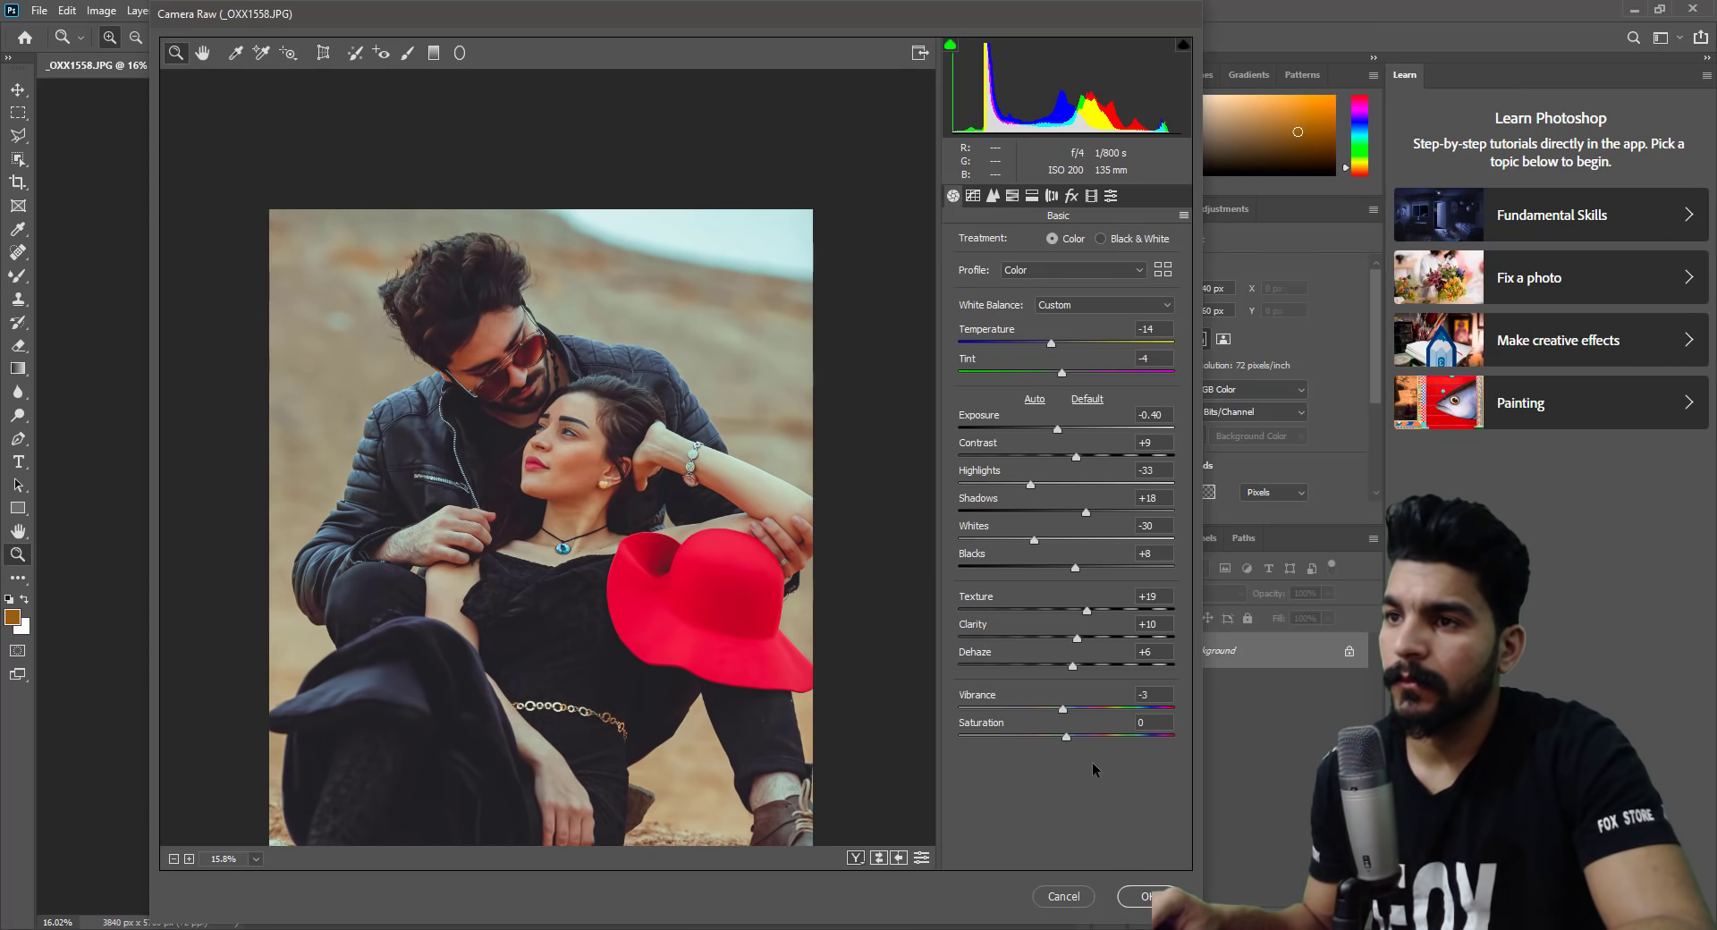
{"action": "left_click_drag", "start_coordinate": [1063, 710], "coordinate": [1071, 710]}
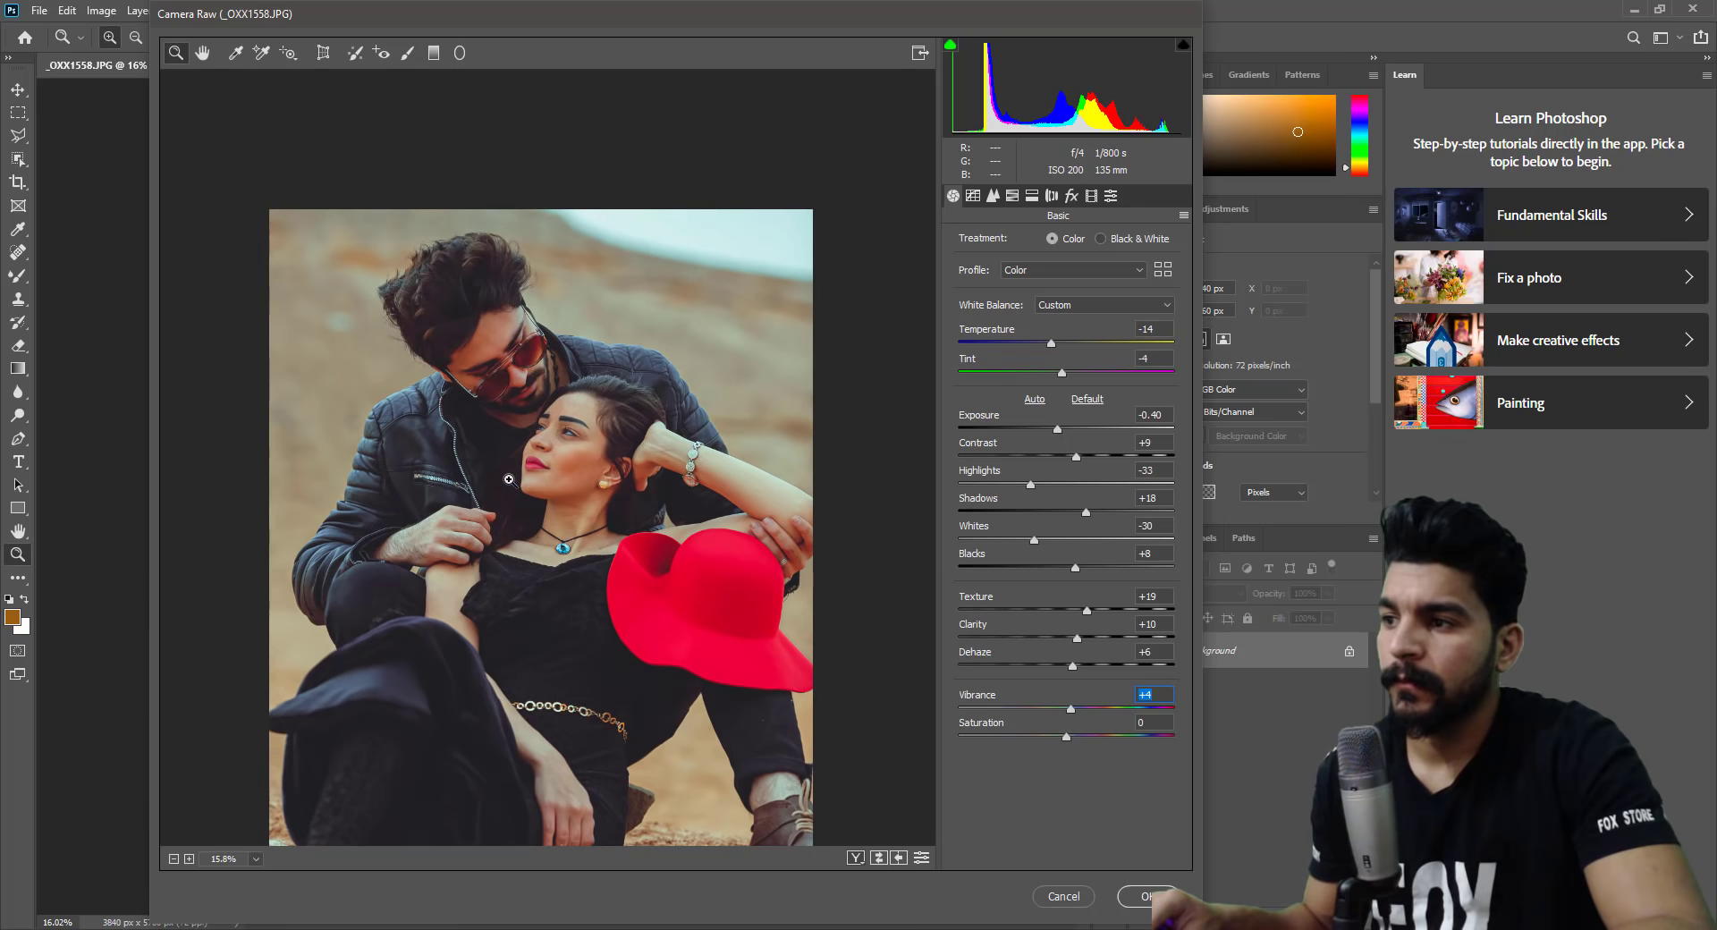
{"action": "mouse_move", "coordinate": [509, 480]}
{"action": "left_mouse_down"}
{"action": "mouse_move", "coordinate": [525, 418]}
{"action": "mouse_move", "coordinate": [484, 416]}
{"action": "left_mouse_up"}
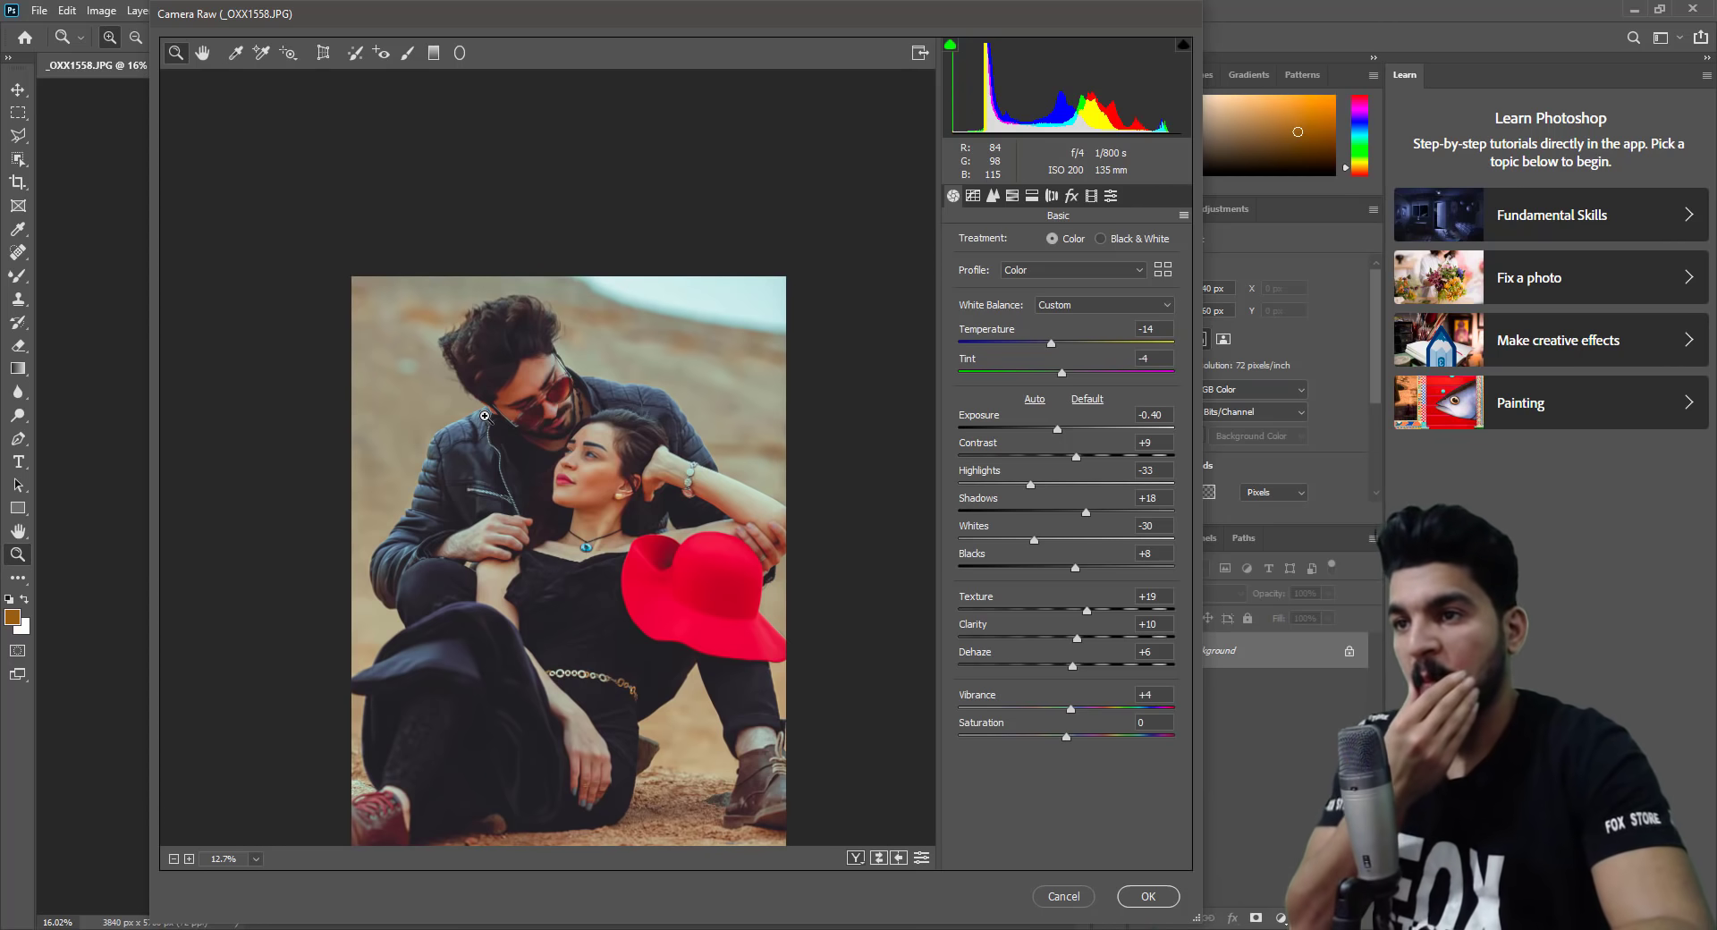
{"action": "left_click_drag", "start_coordinate": [484, 415], "coordinate": [703, 469]}
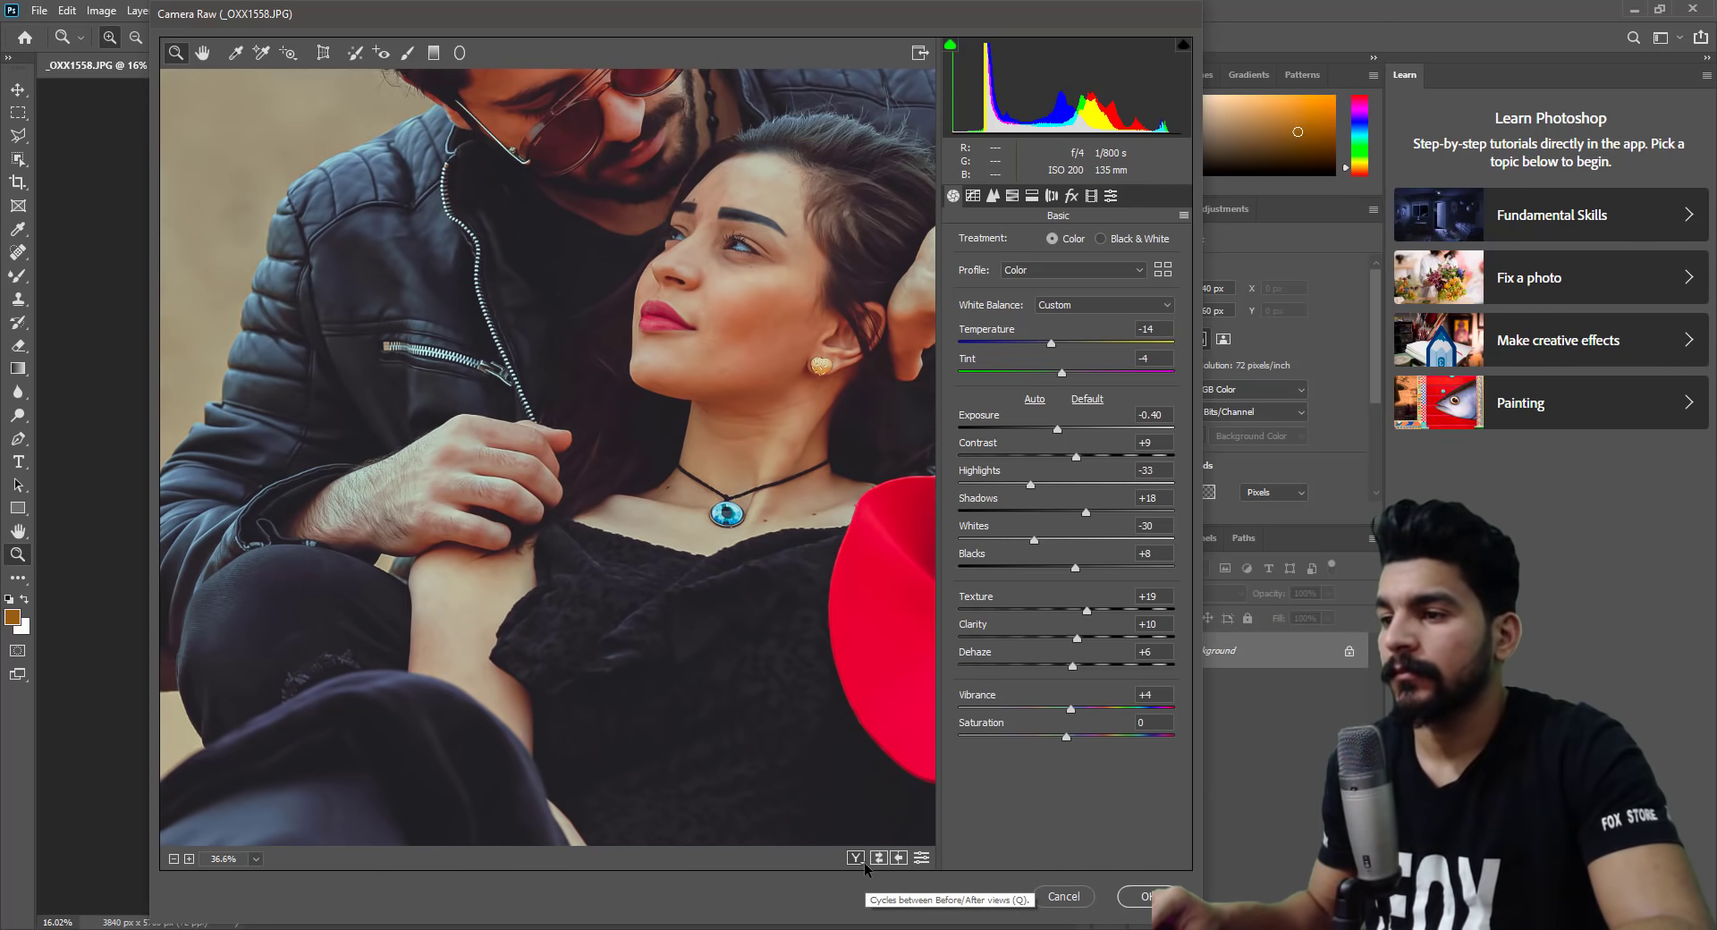
{"action": "key", "text": "ctrl+0"}
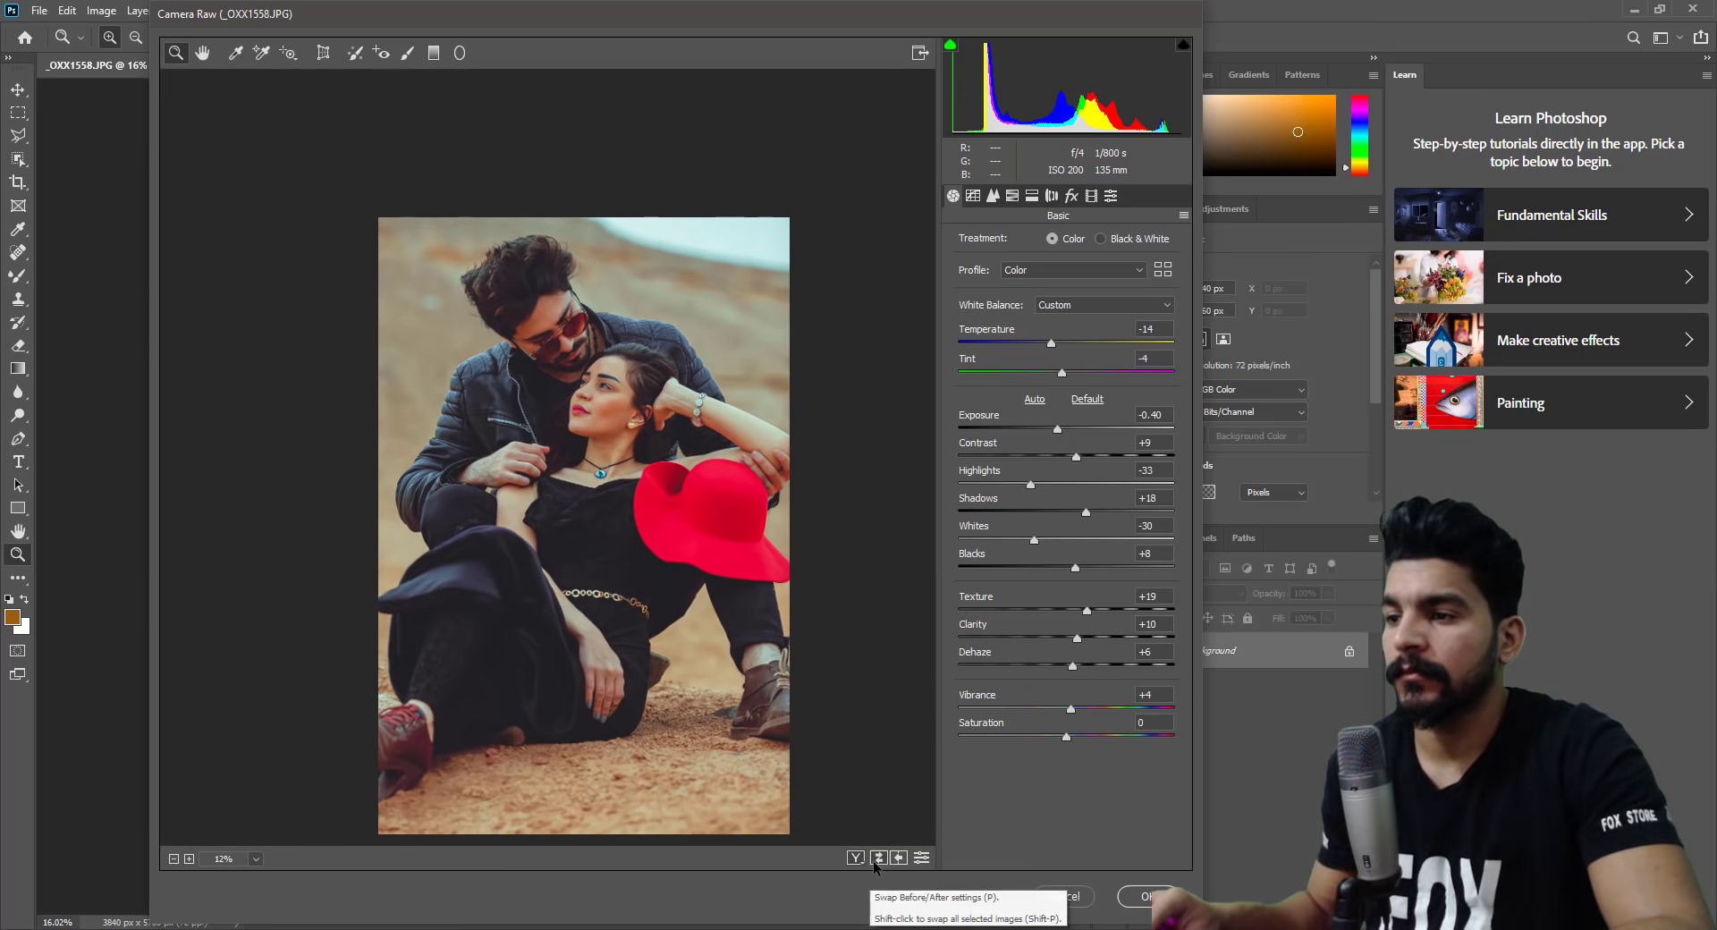
Compare before/after once more and apply the Camera Raw edits.
{"action": "left_click", "coordinate": [877, 860]}
{"action": "left_click", "coordinate": [876, 860]}
{"action": "left_click", "coordinate": [876, 860]}
{"action": "left_click", "coordinate": [876, 860]}
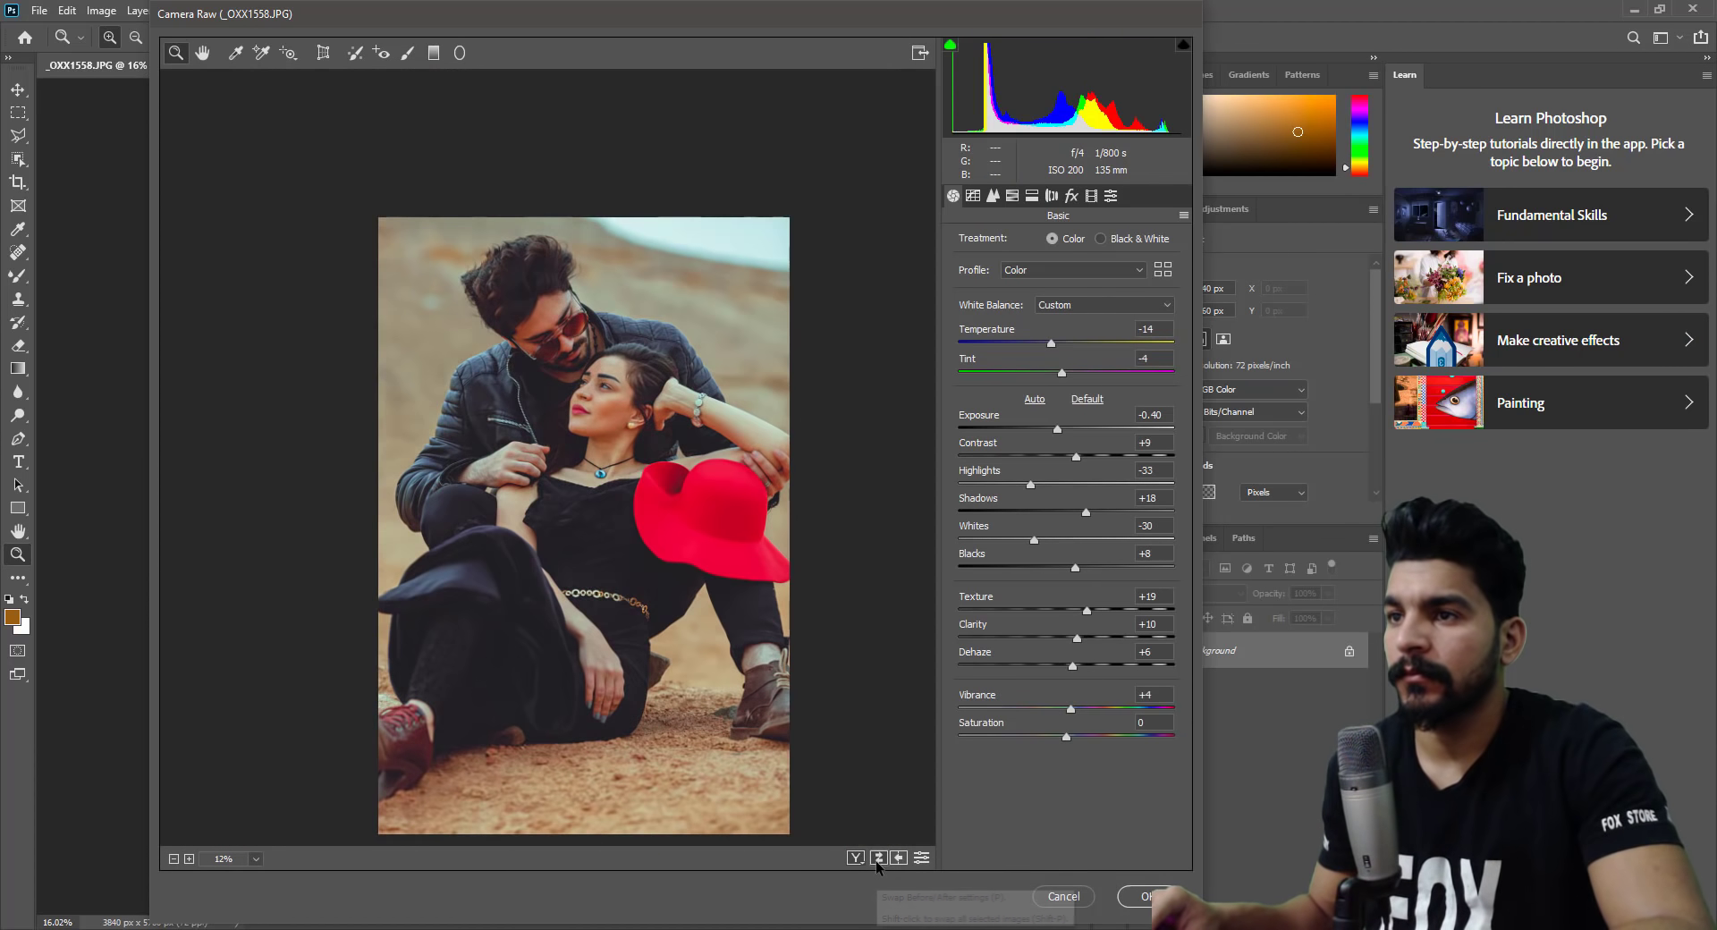
{"action": "scroll", "coordinate": [613, 355], "scroll_direction": "up", "scroll_amount": 1}
{"action": "scroll", "coordinate": [614, 355], "scroll_direction": "up", "scroll_amount": 3}
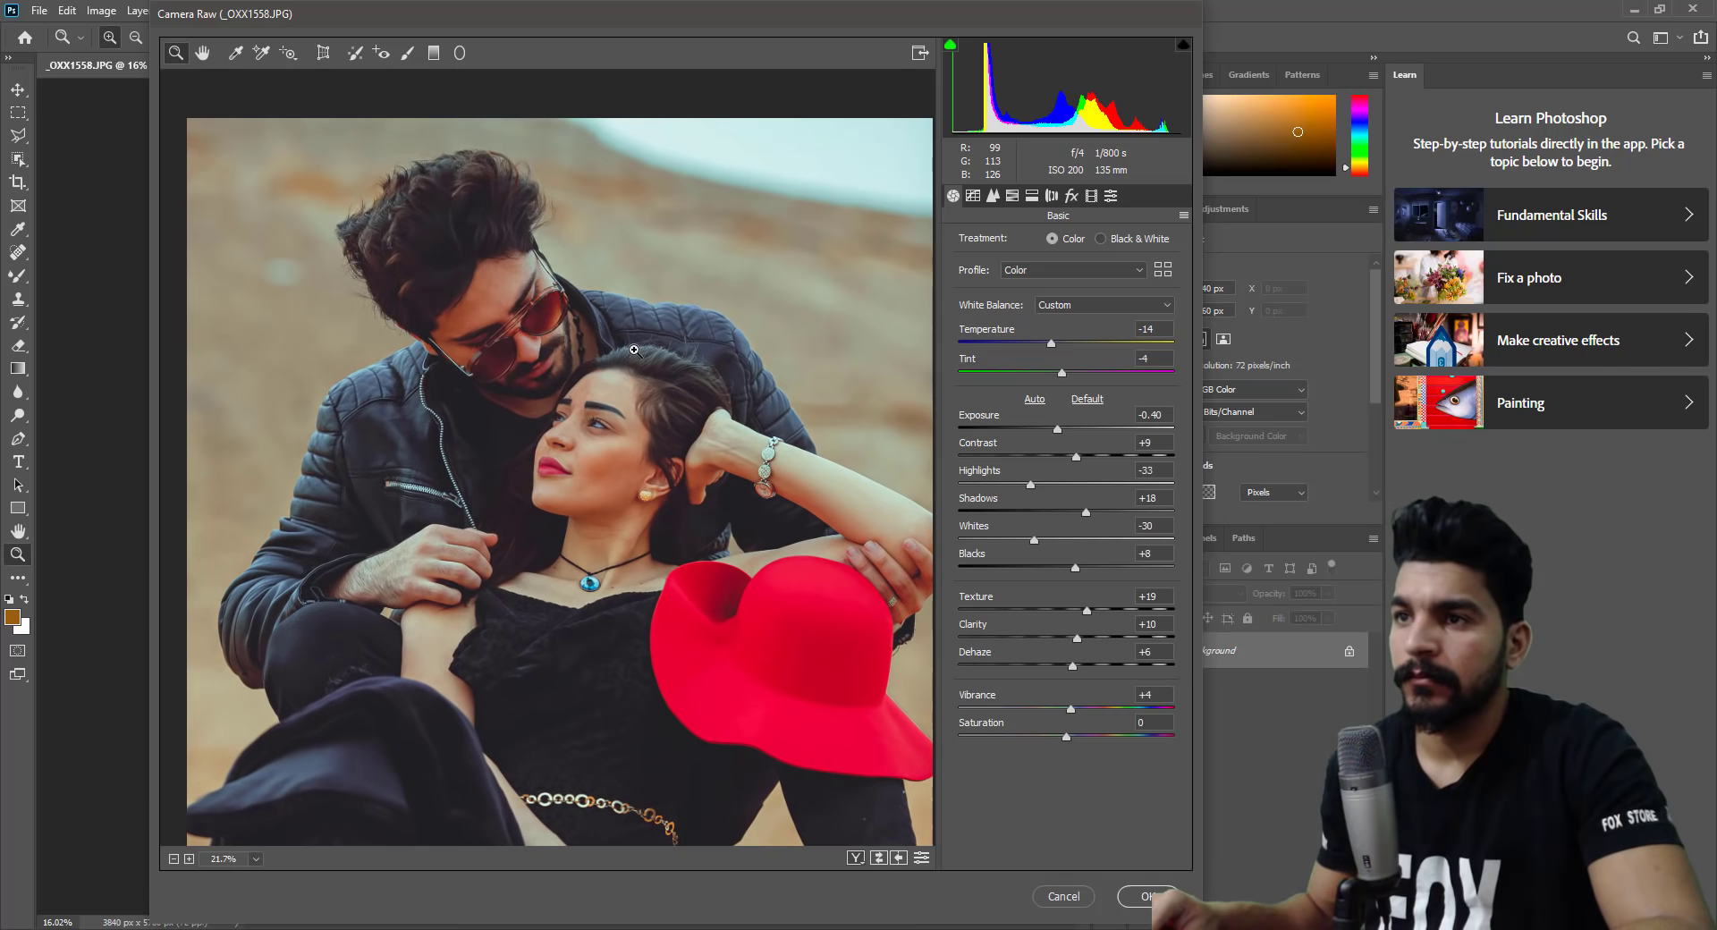
{"action": "key", "text": "Return"}
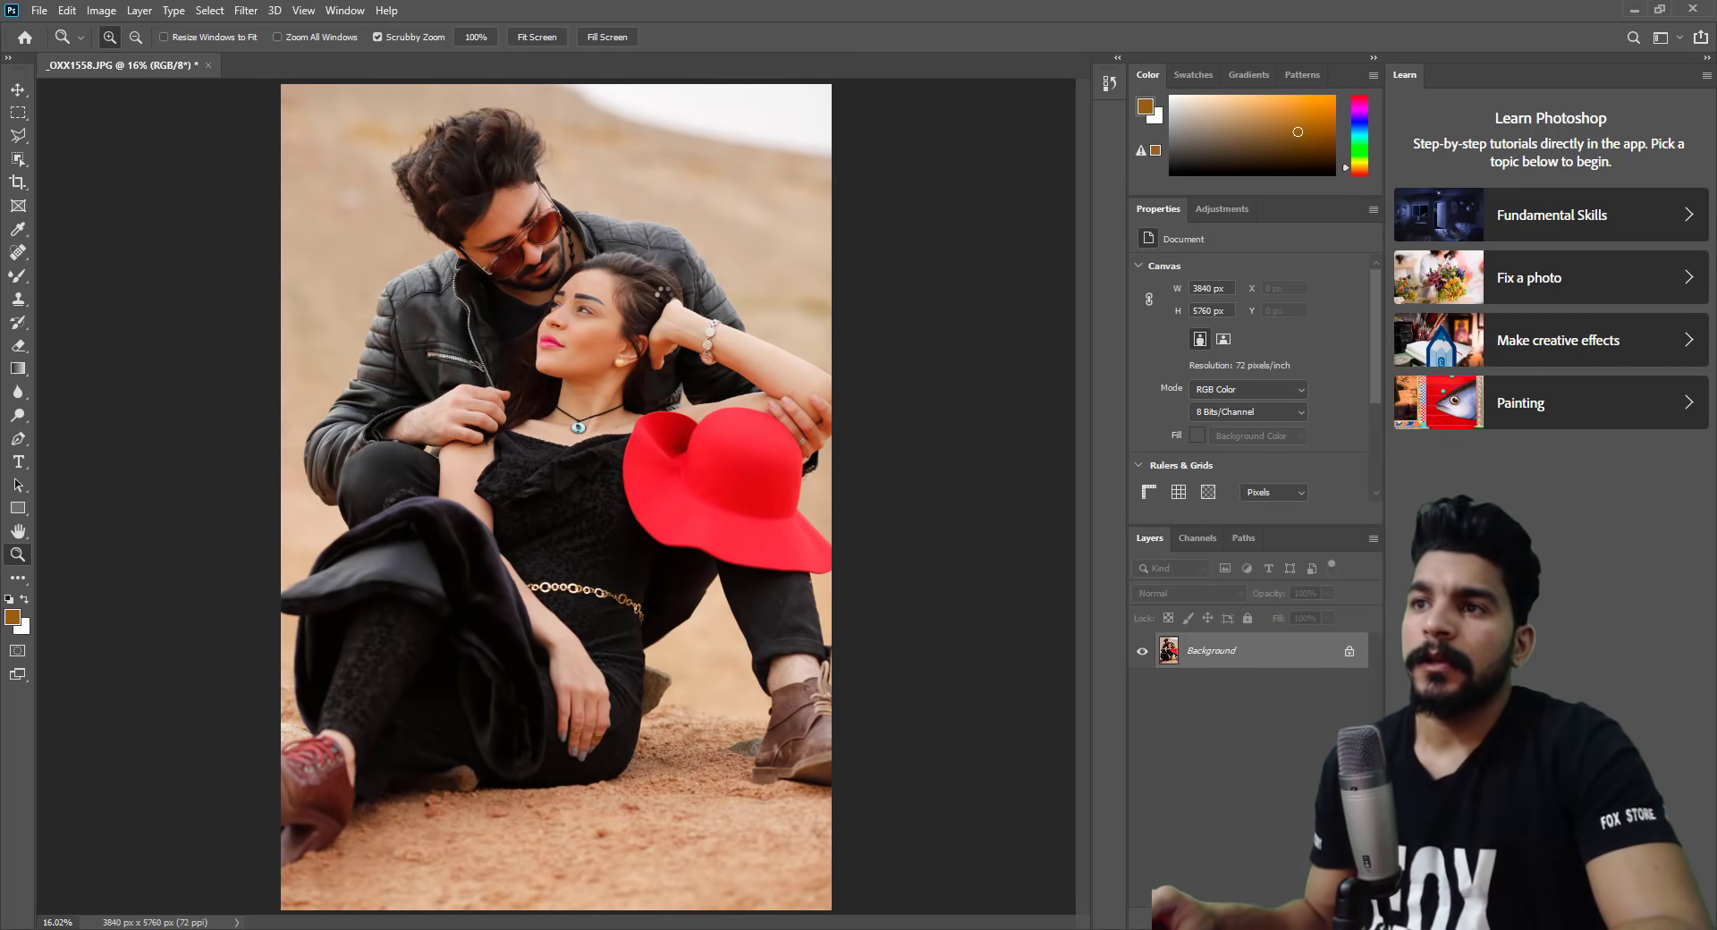
{"action": "left_click_drag", "start_coordinate": [532, 284], "coordinate": [658, 323]}
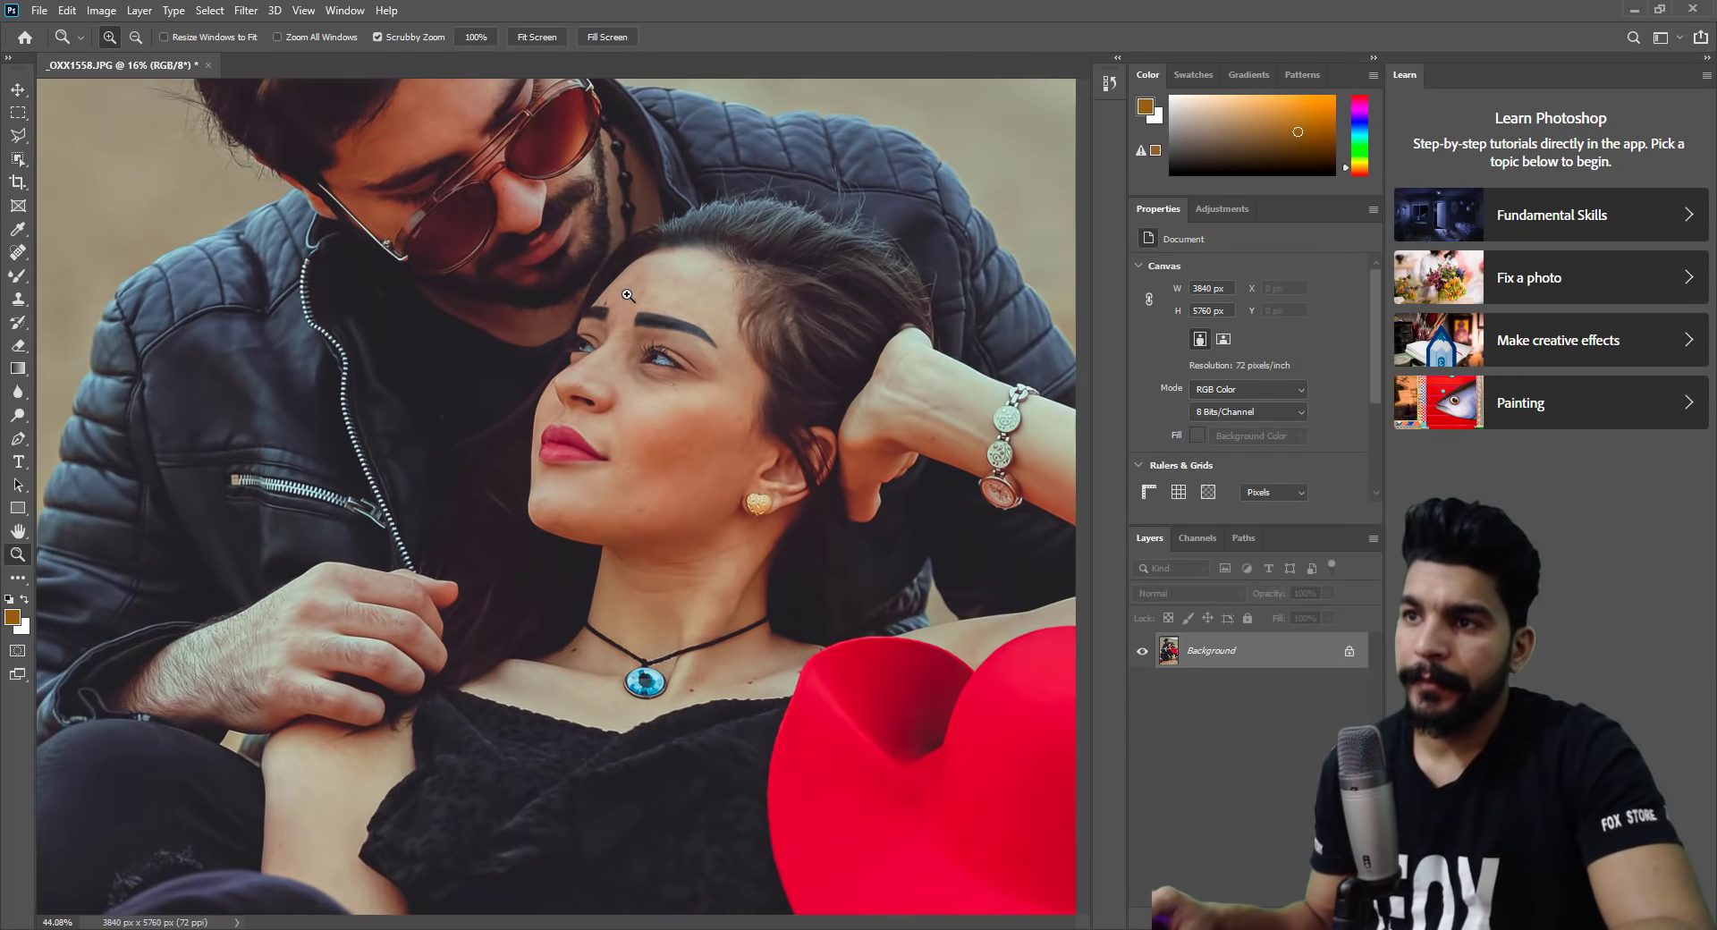
{"action": "key", "text": "ctrl+0"}
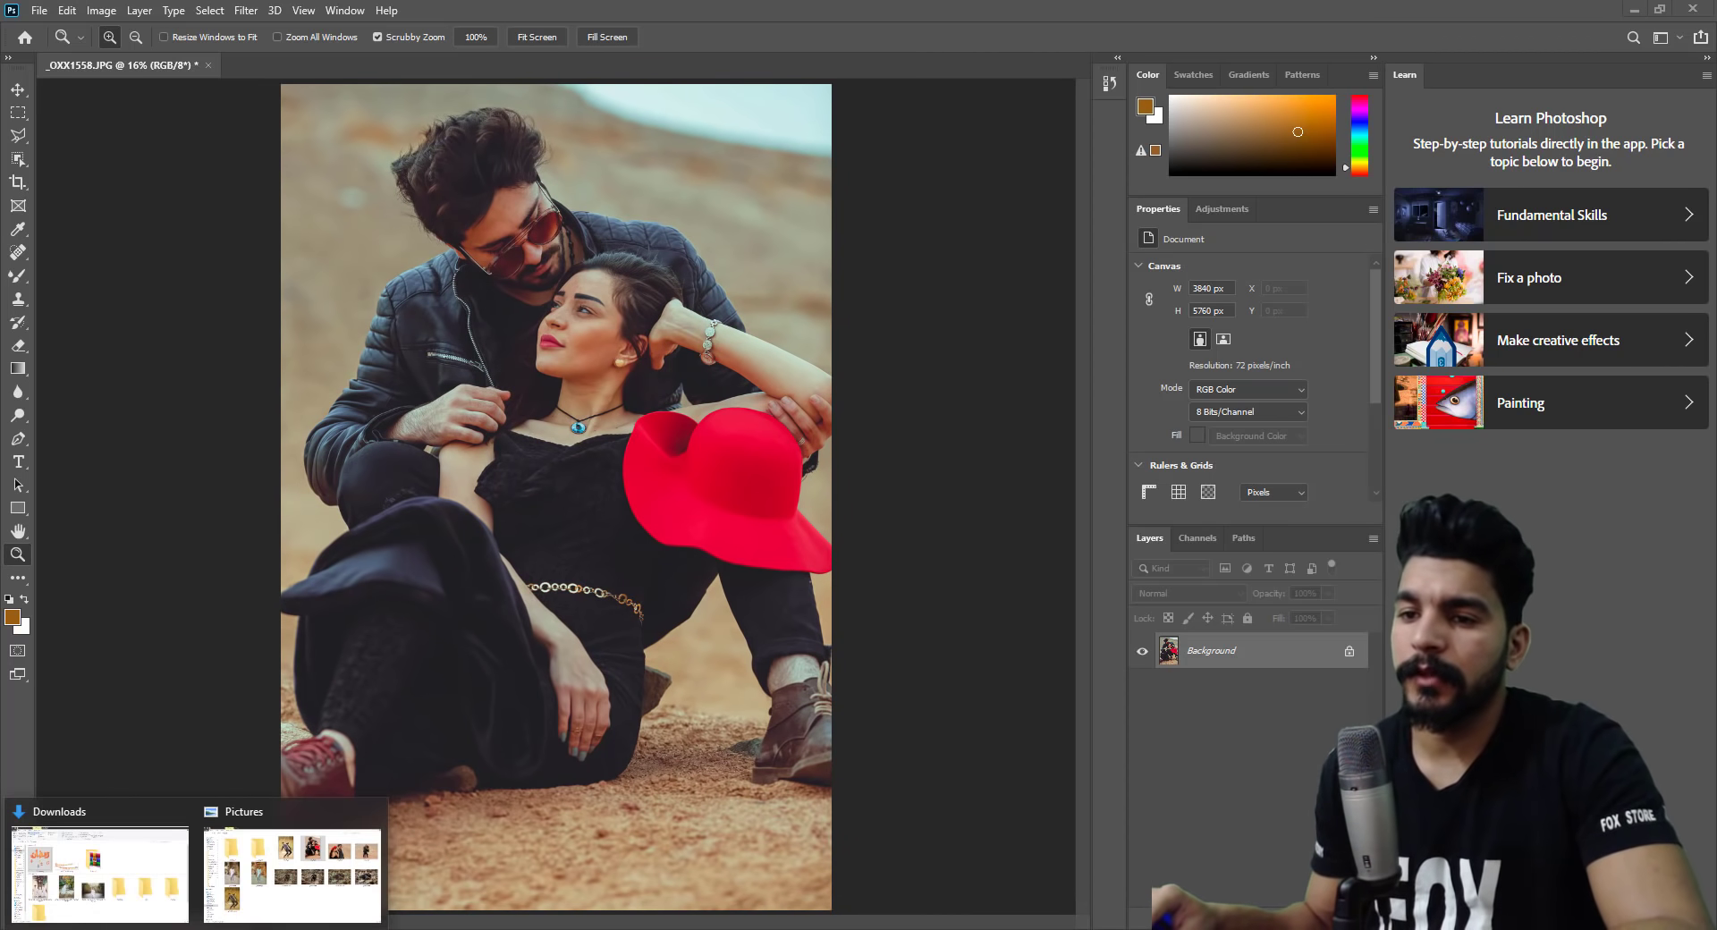
Drag _OXX1567.JPG from the Pictures folder into Photoshop to open it.
{"action": "left_click", "coordinate": [293, 902]}
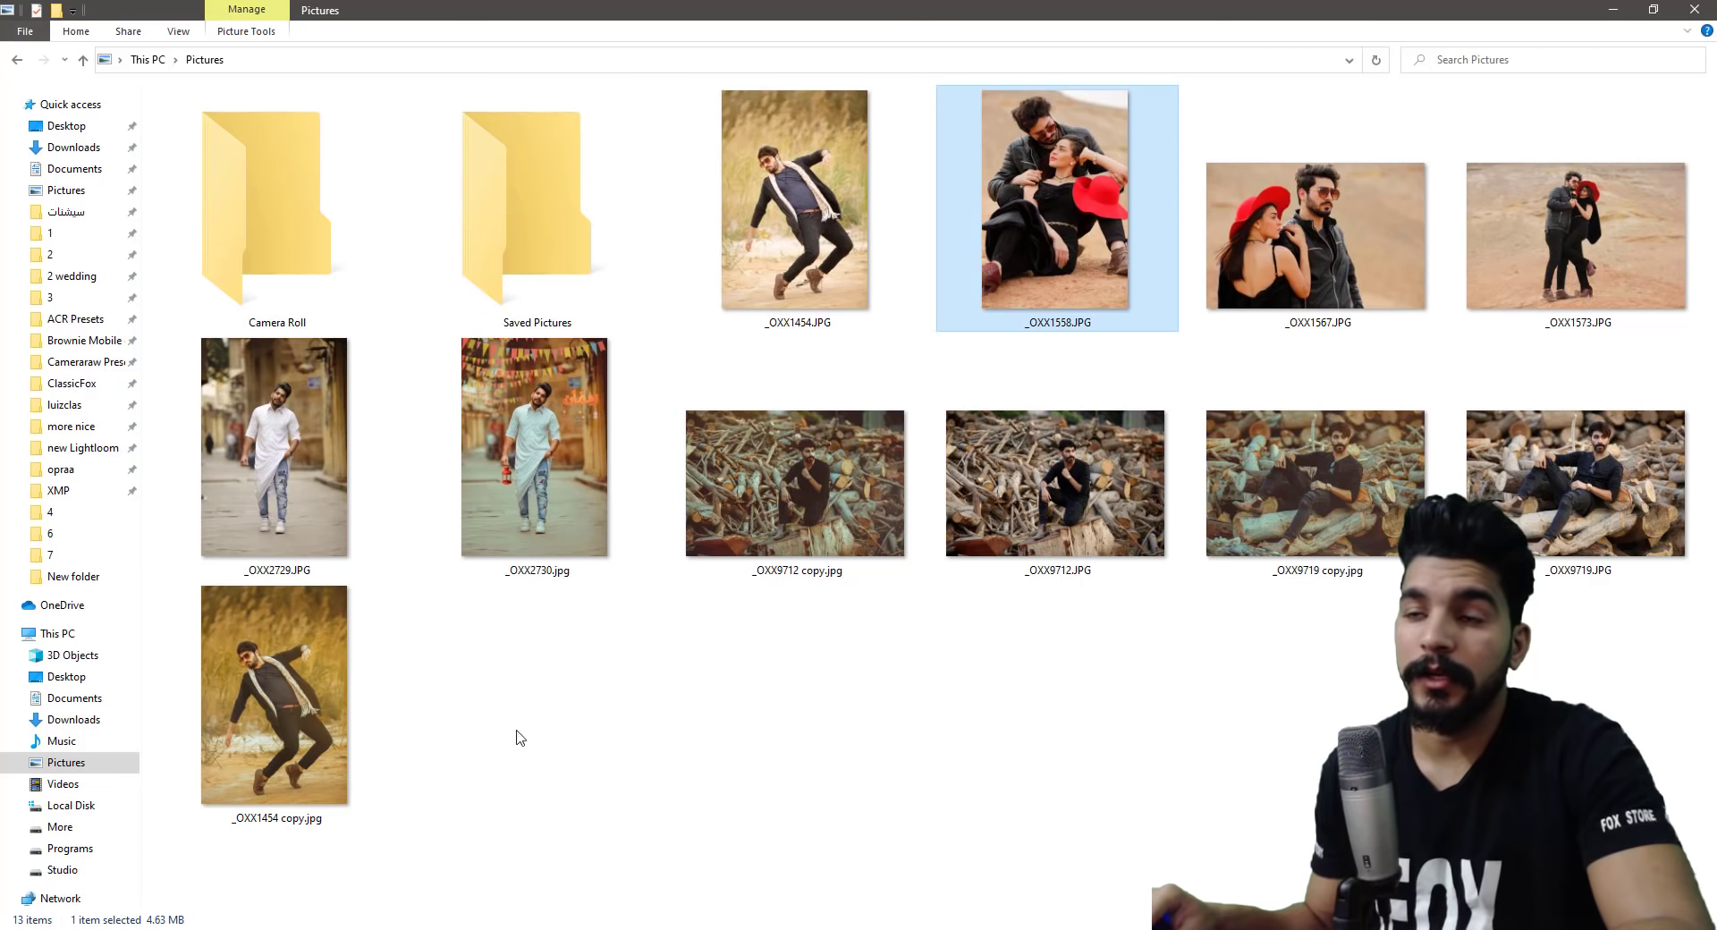
{"action": "left_click", "coordinate": [1359, 282]}
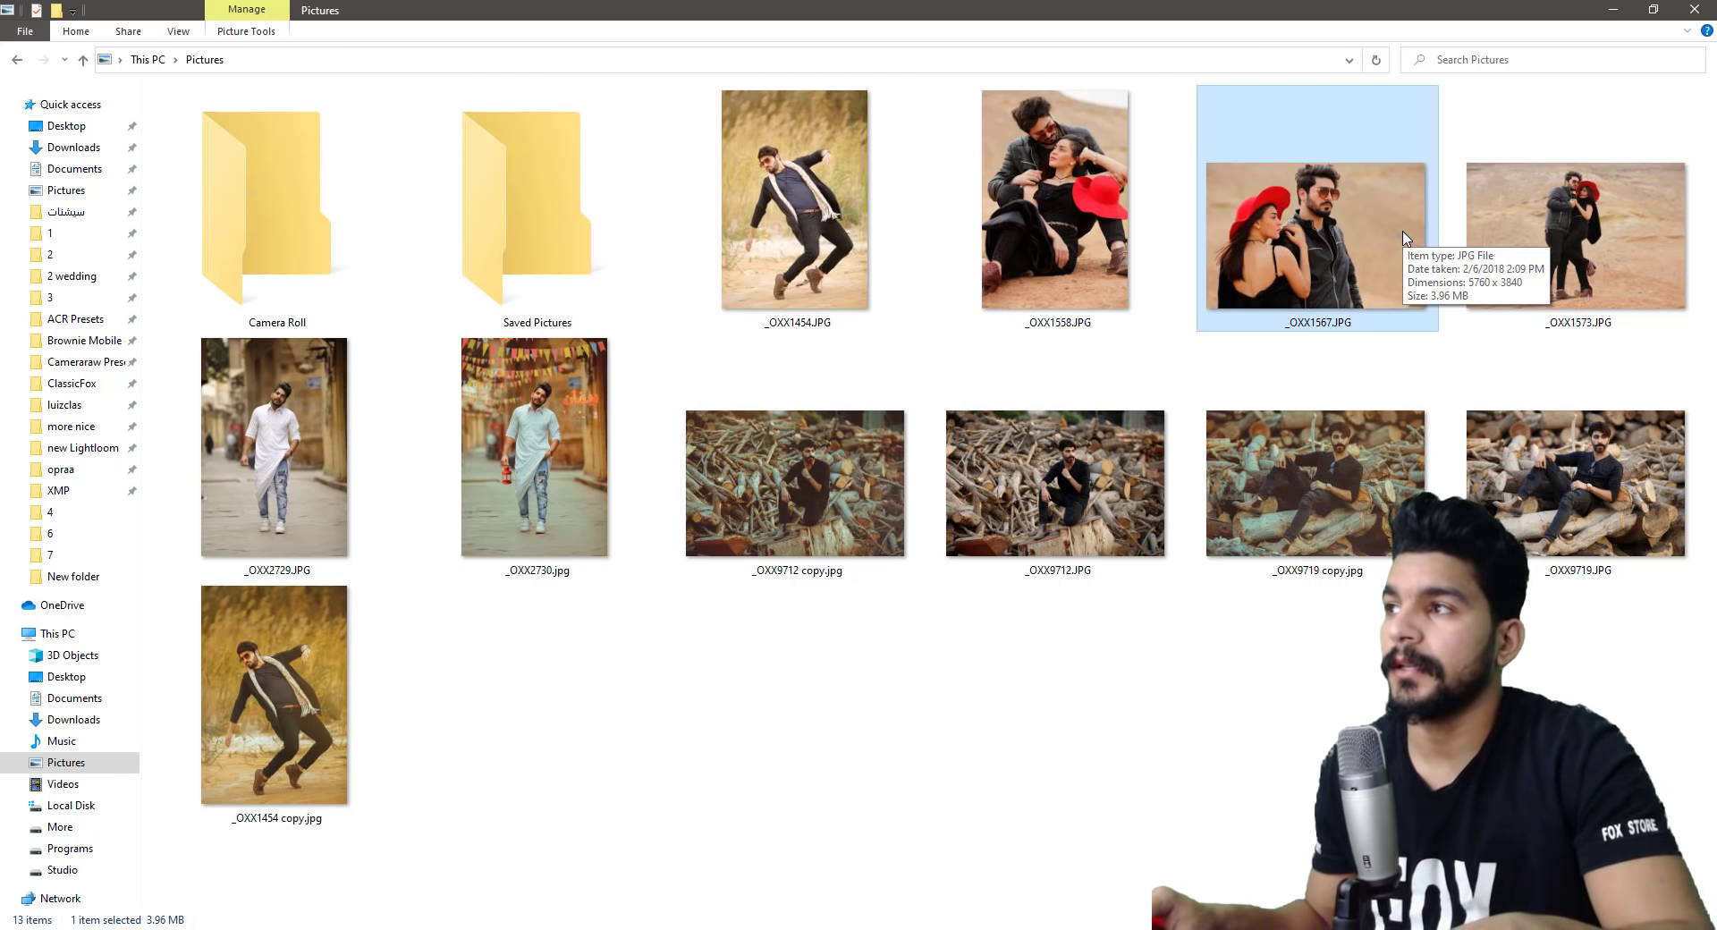
{"action": "mouse_move", "coordinate": [1342, 268]}
{"action": "left_mouse_down"}
{"action": "mouse_move", "coordinate": [816, 226]}
{"action": "mouse_move", "coordinate": [674, 25]}
{"action": "left_mouse_up"}
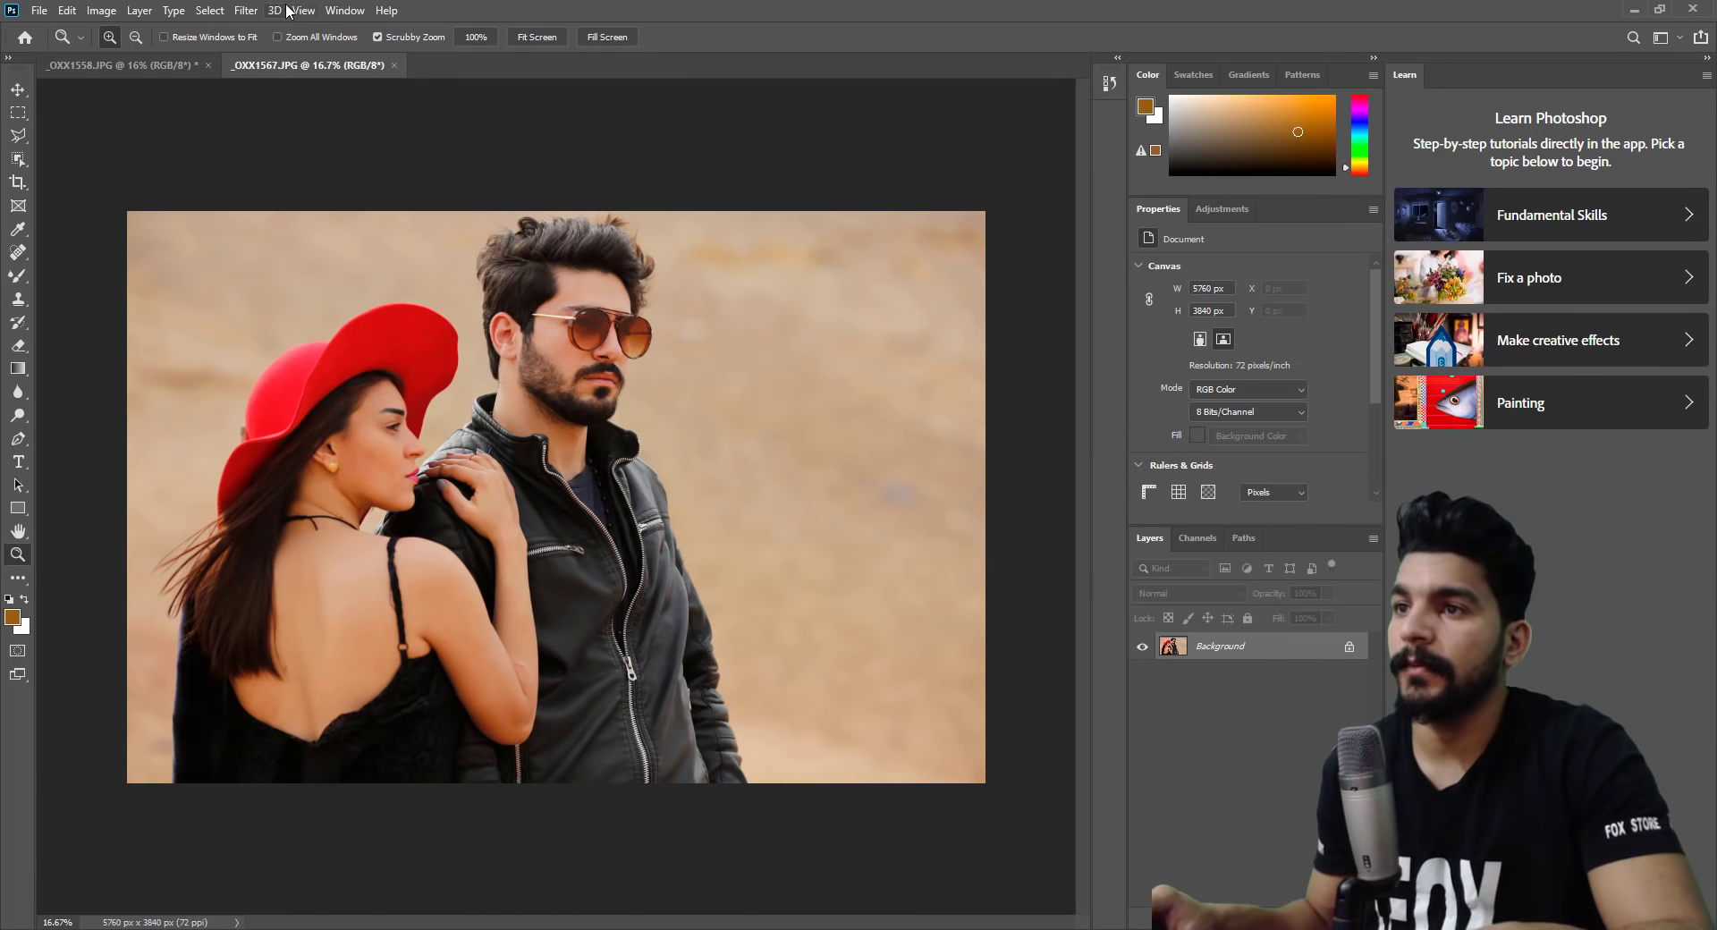
Bring the seated couple portrait _OXX1558.JPG back to the front.
{"action": "left_click", "coordinate": [260, 16]}
{"action": "key", "text": "Escape"}
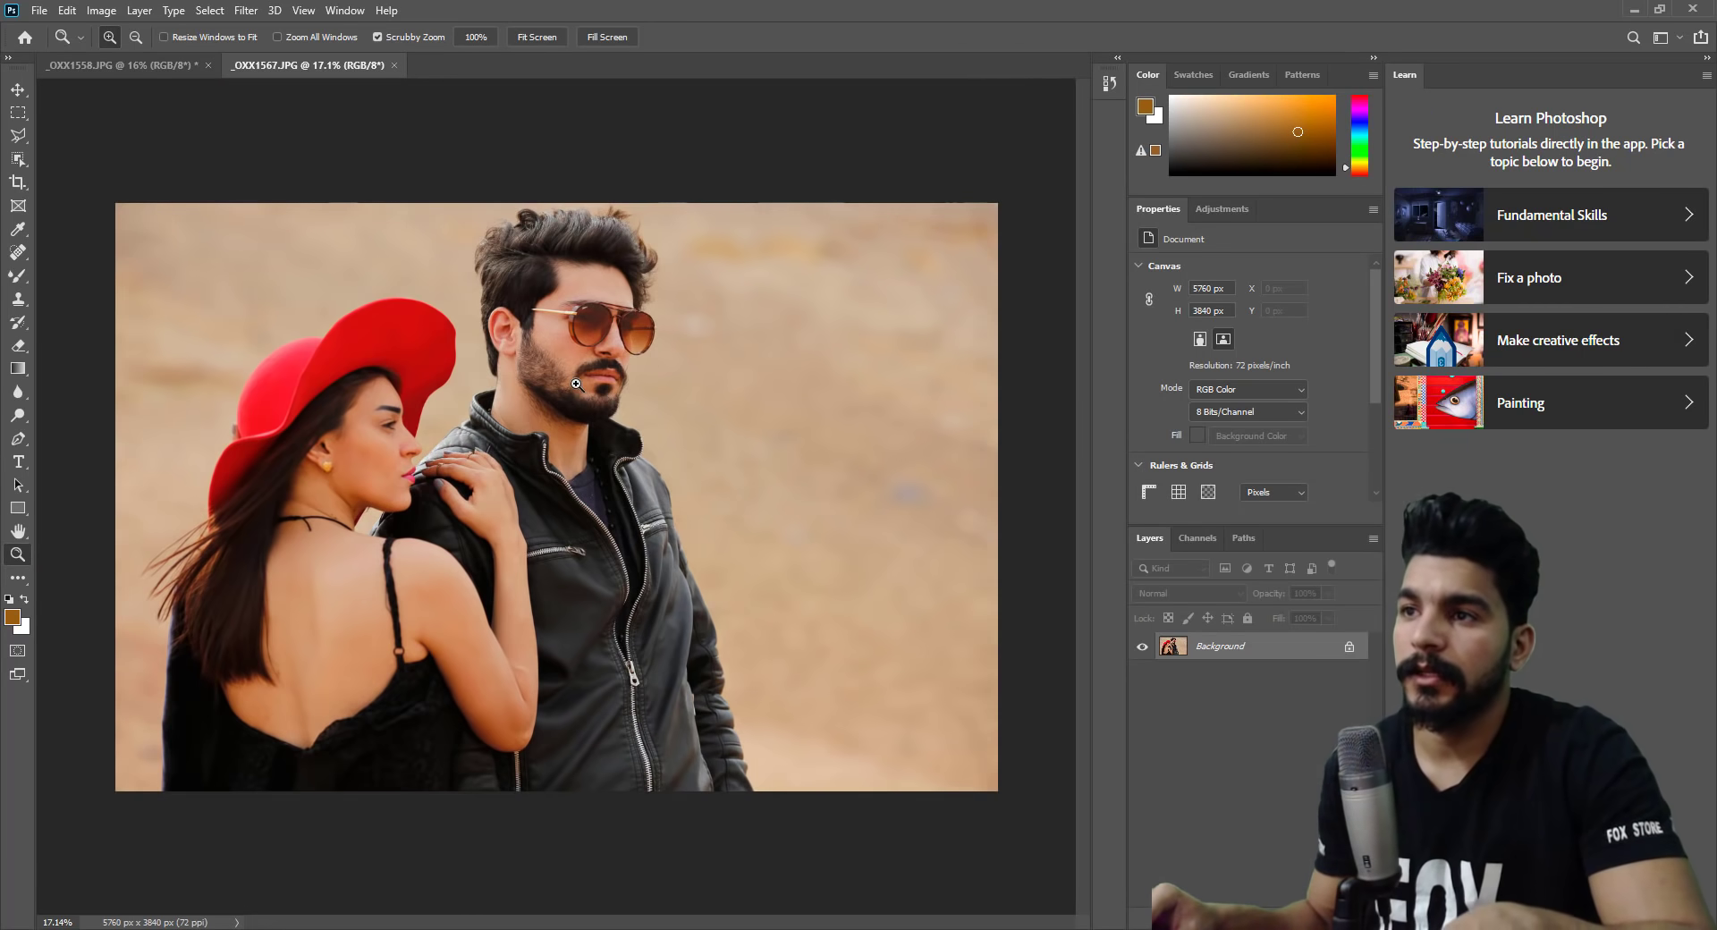
{"action": "left_click", "coordinate": [167, 67]}
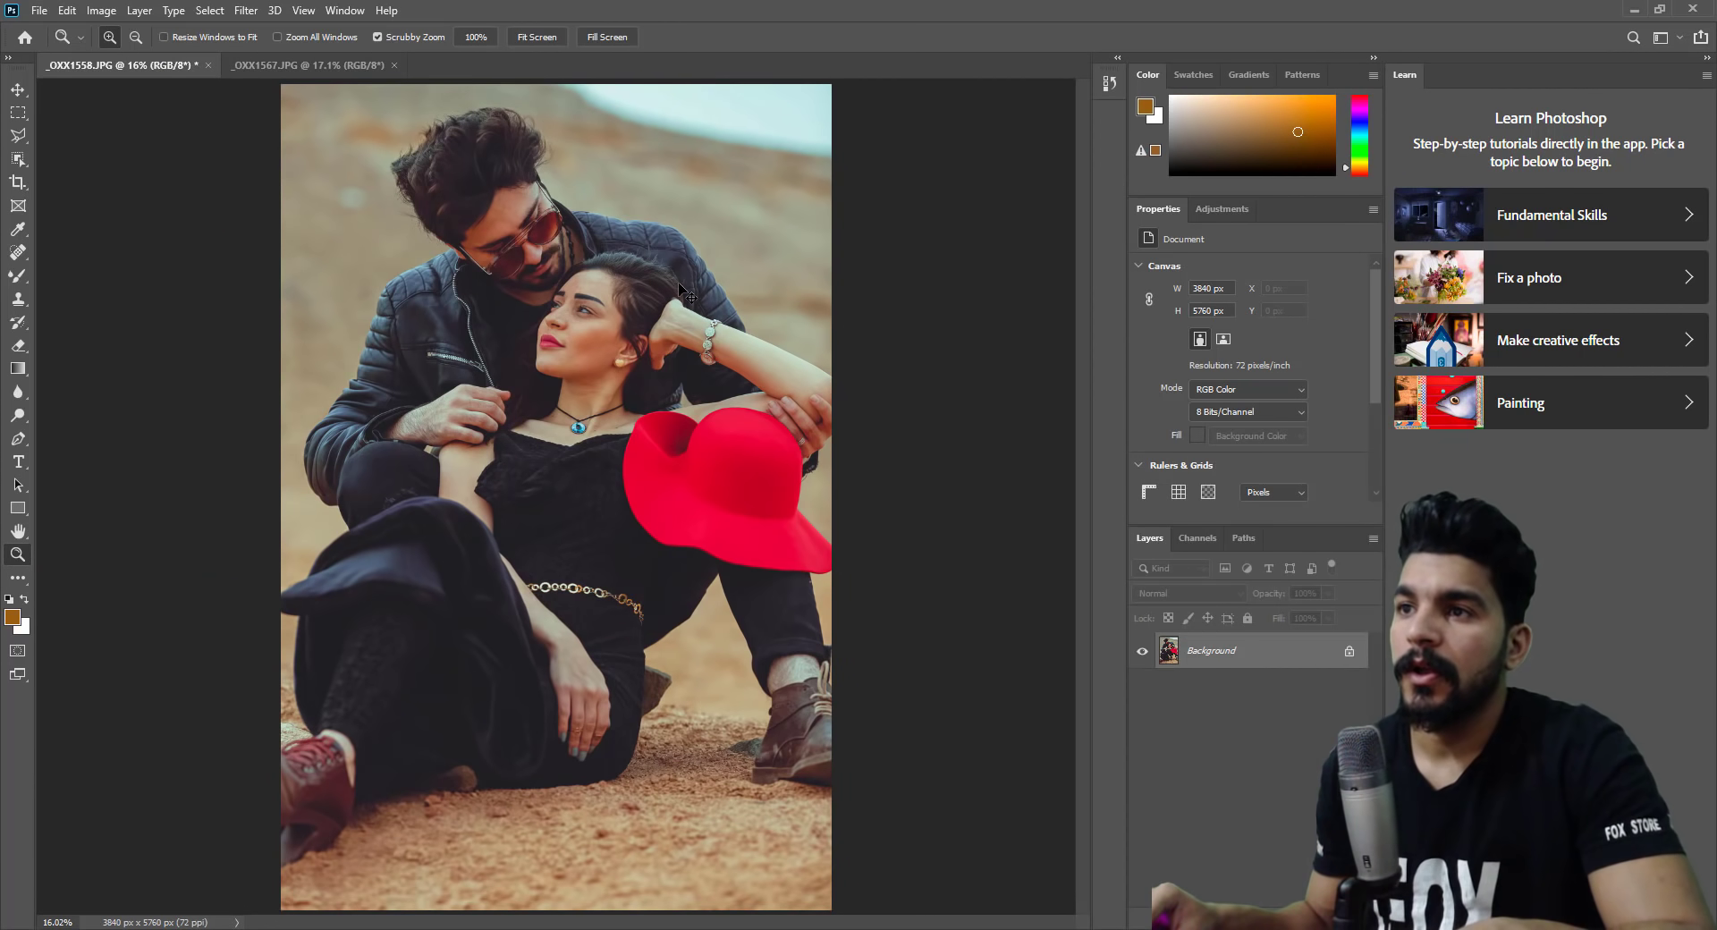
{"action": "left_click", "coordinate": [245, 10]}
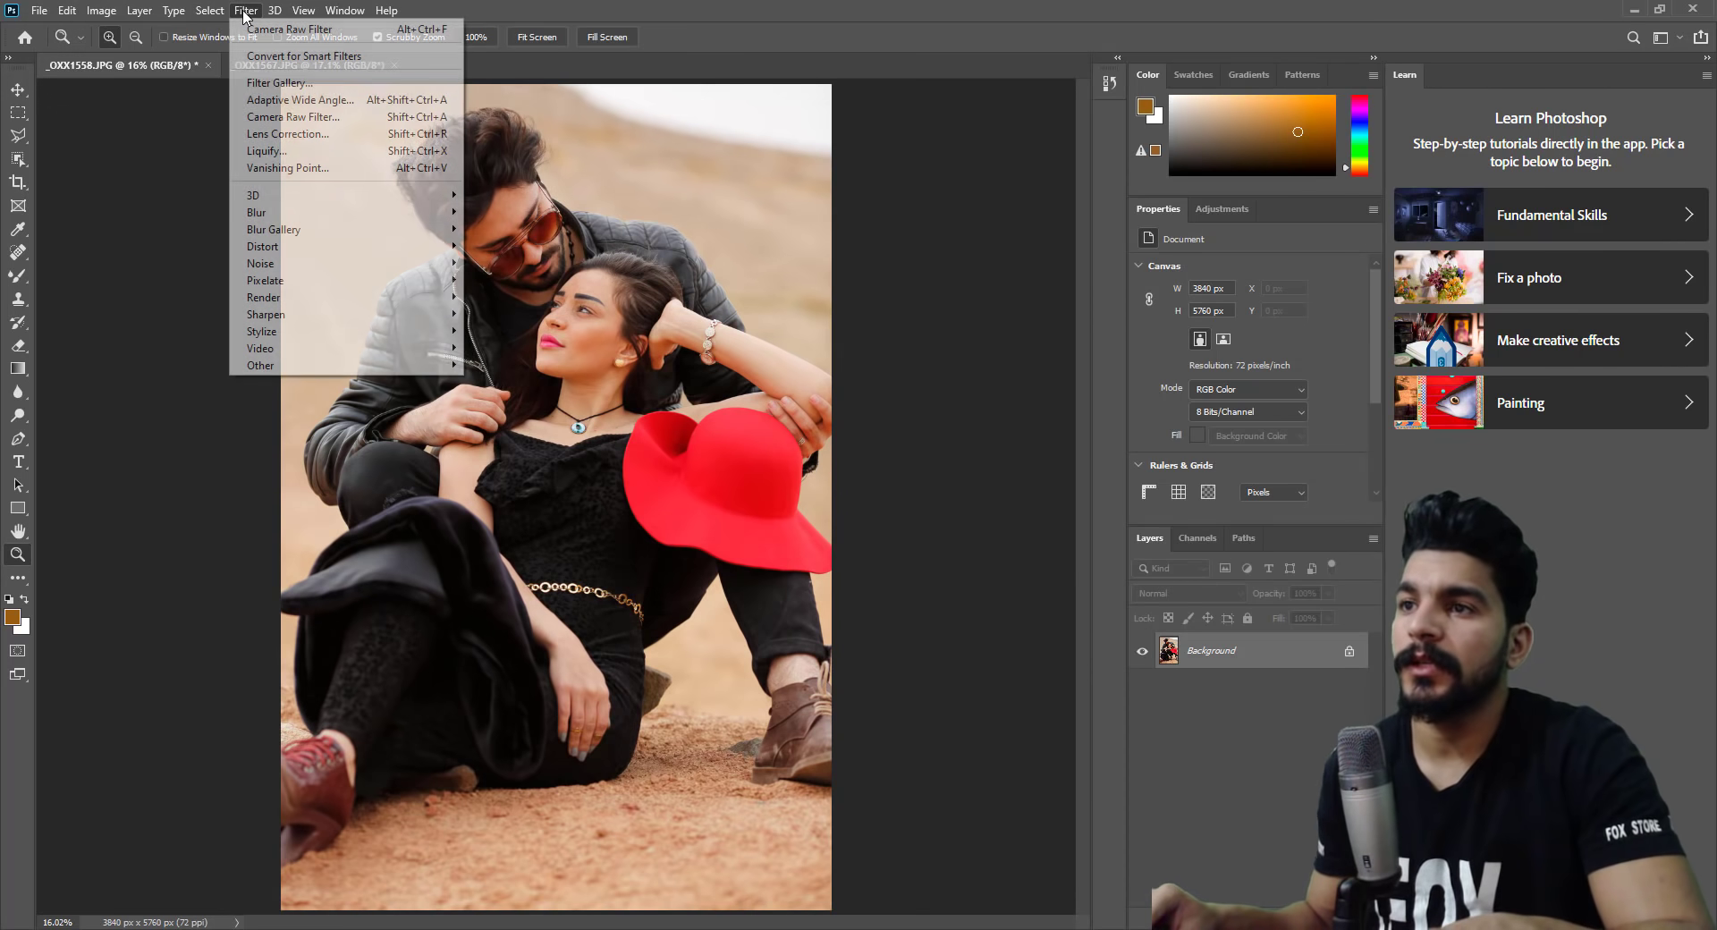
Apply the ClassicFox preset 3 warm film look in Camera Raw.
{"action": "left_click", "coordinate": [295, 116]}
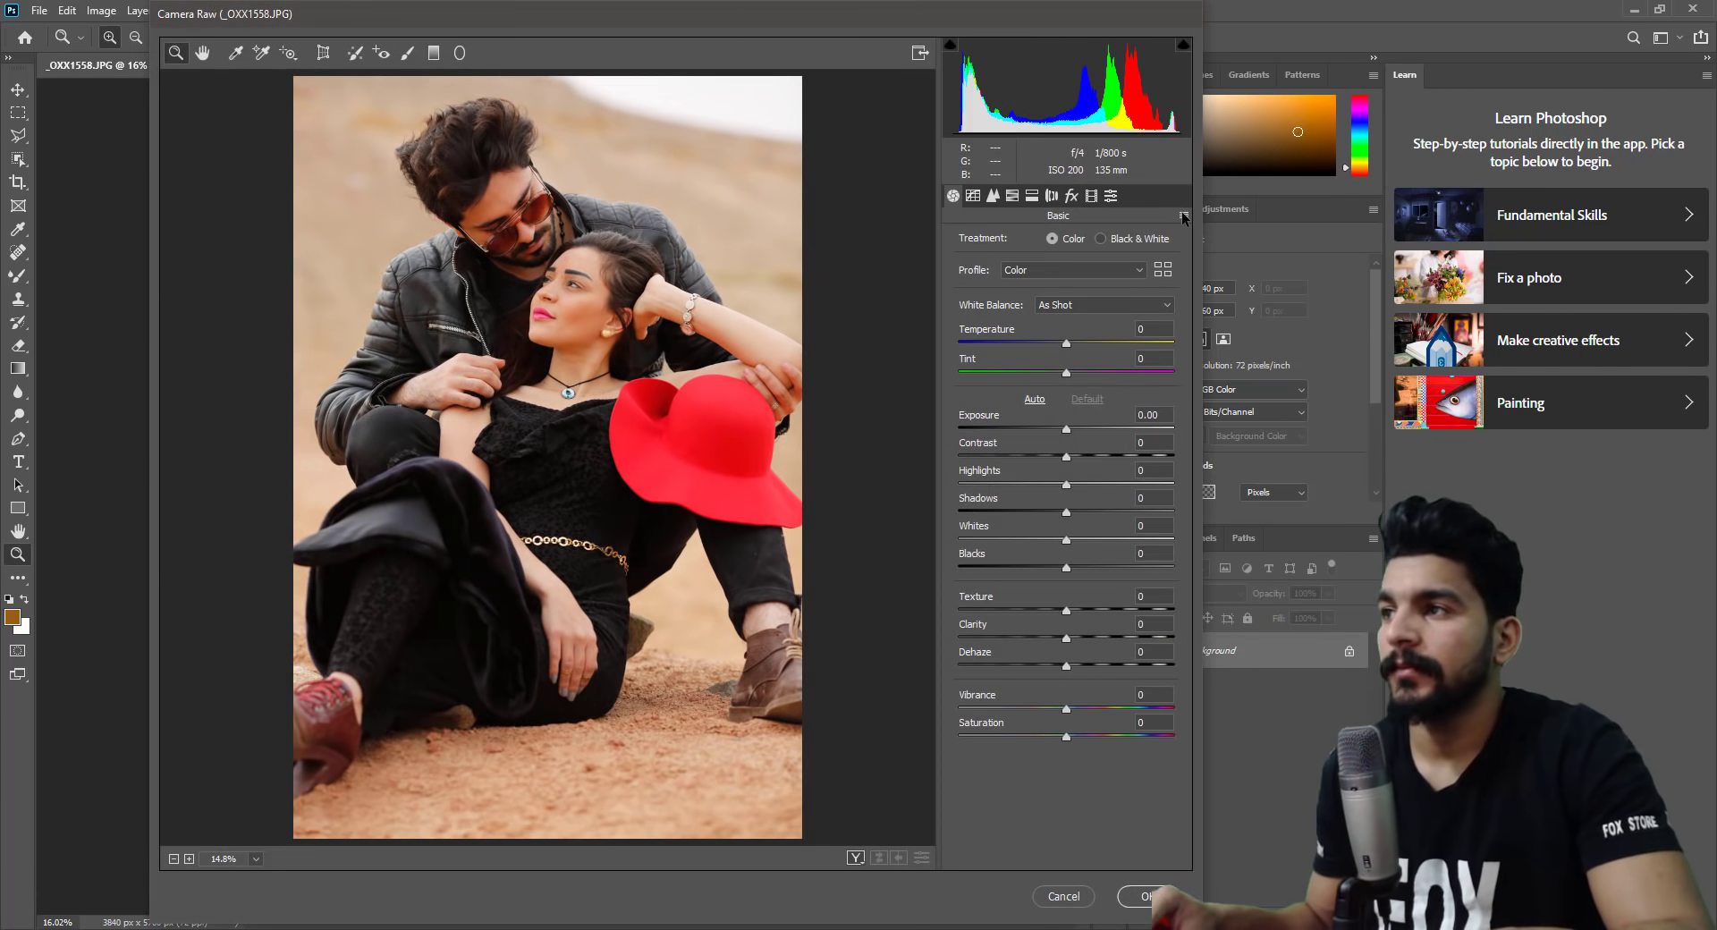
{"action": "left_click", "coordinate": [1111, 196]}
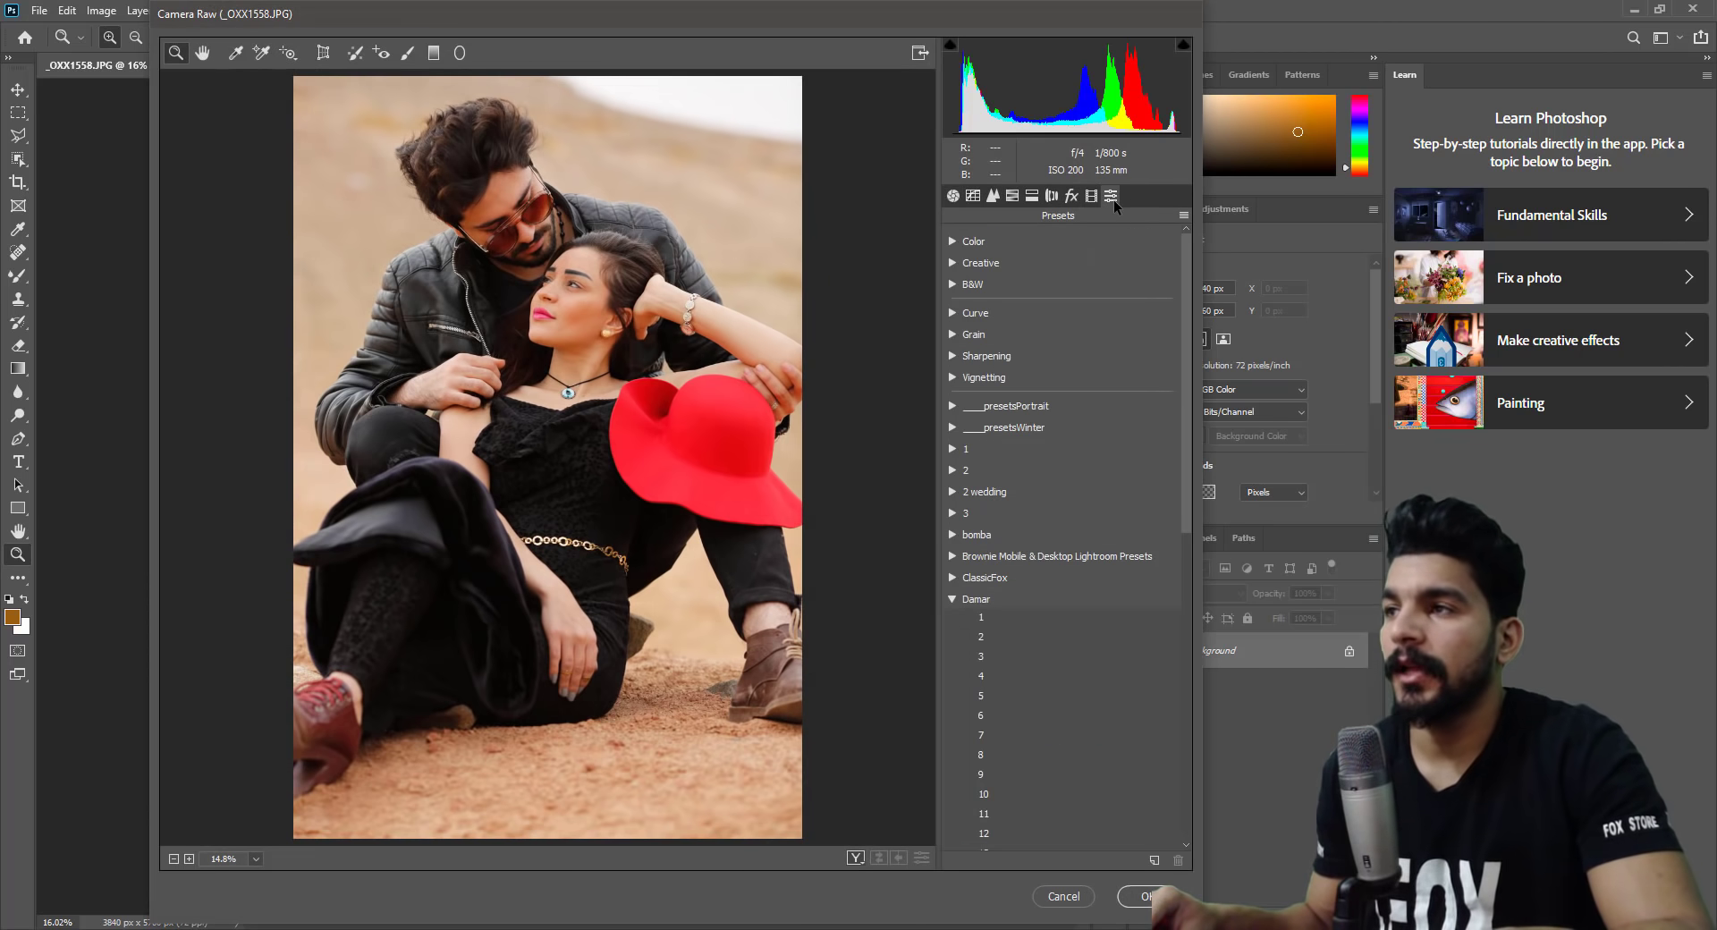
{"action": "left_click", "coordinate": [953, 578]}
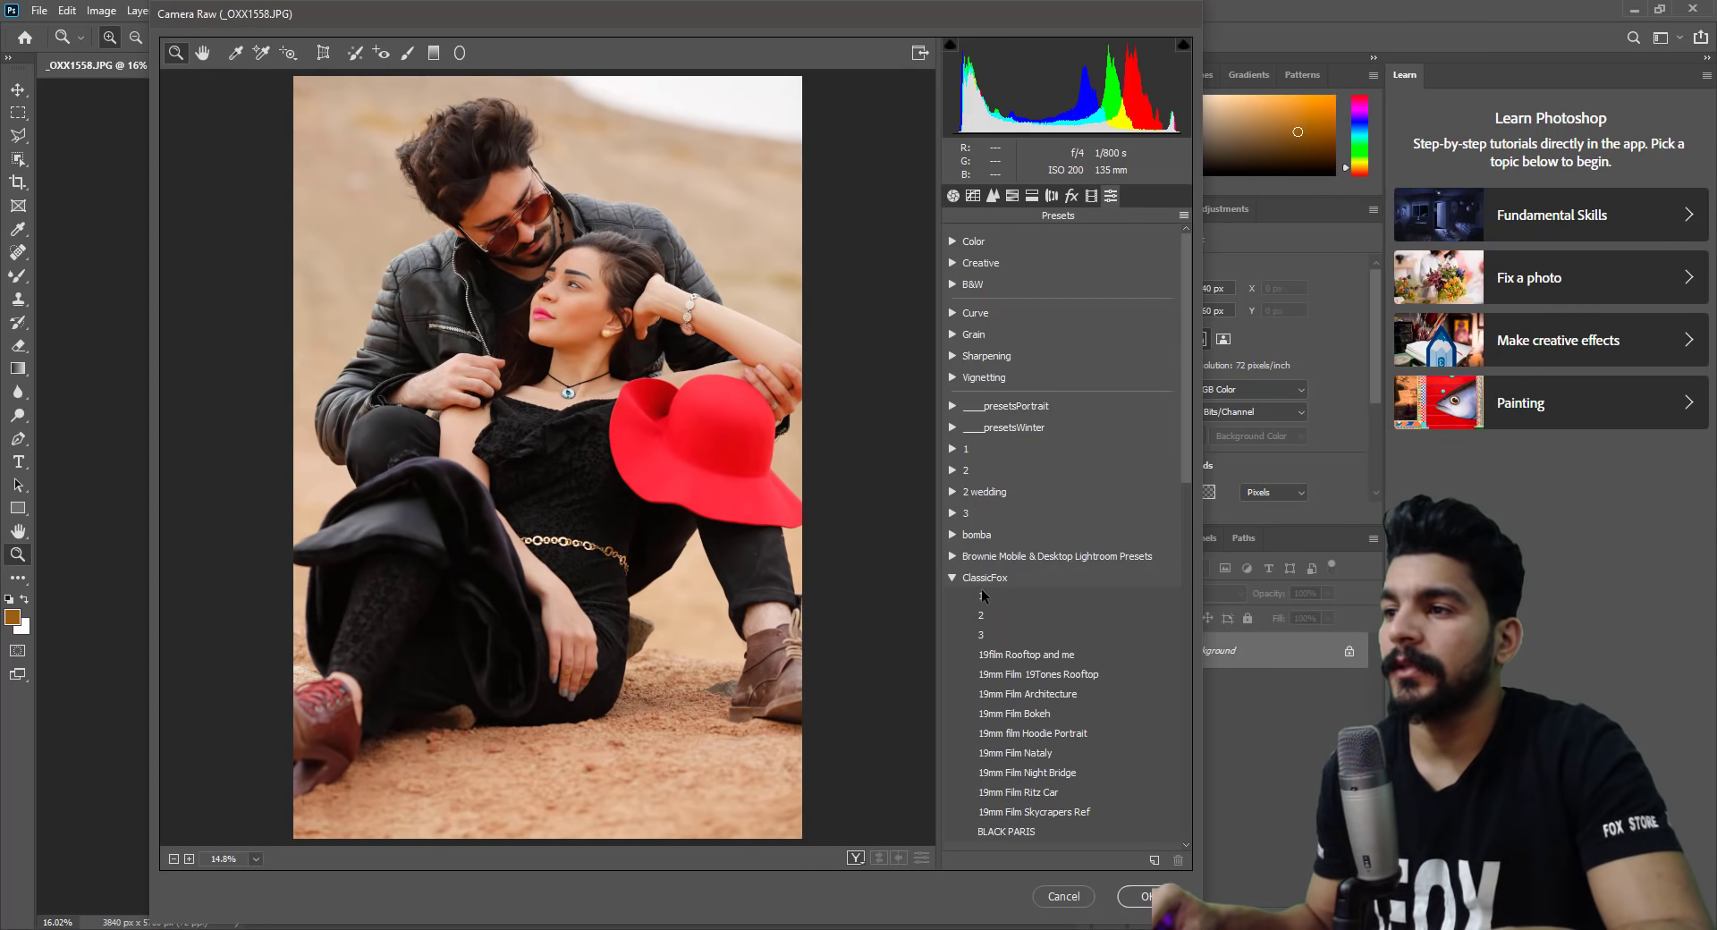
{"action": "left_click", "coordinate": [991, 640]}
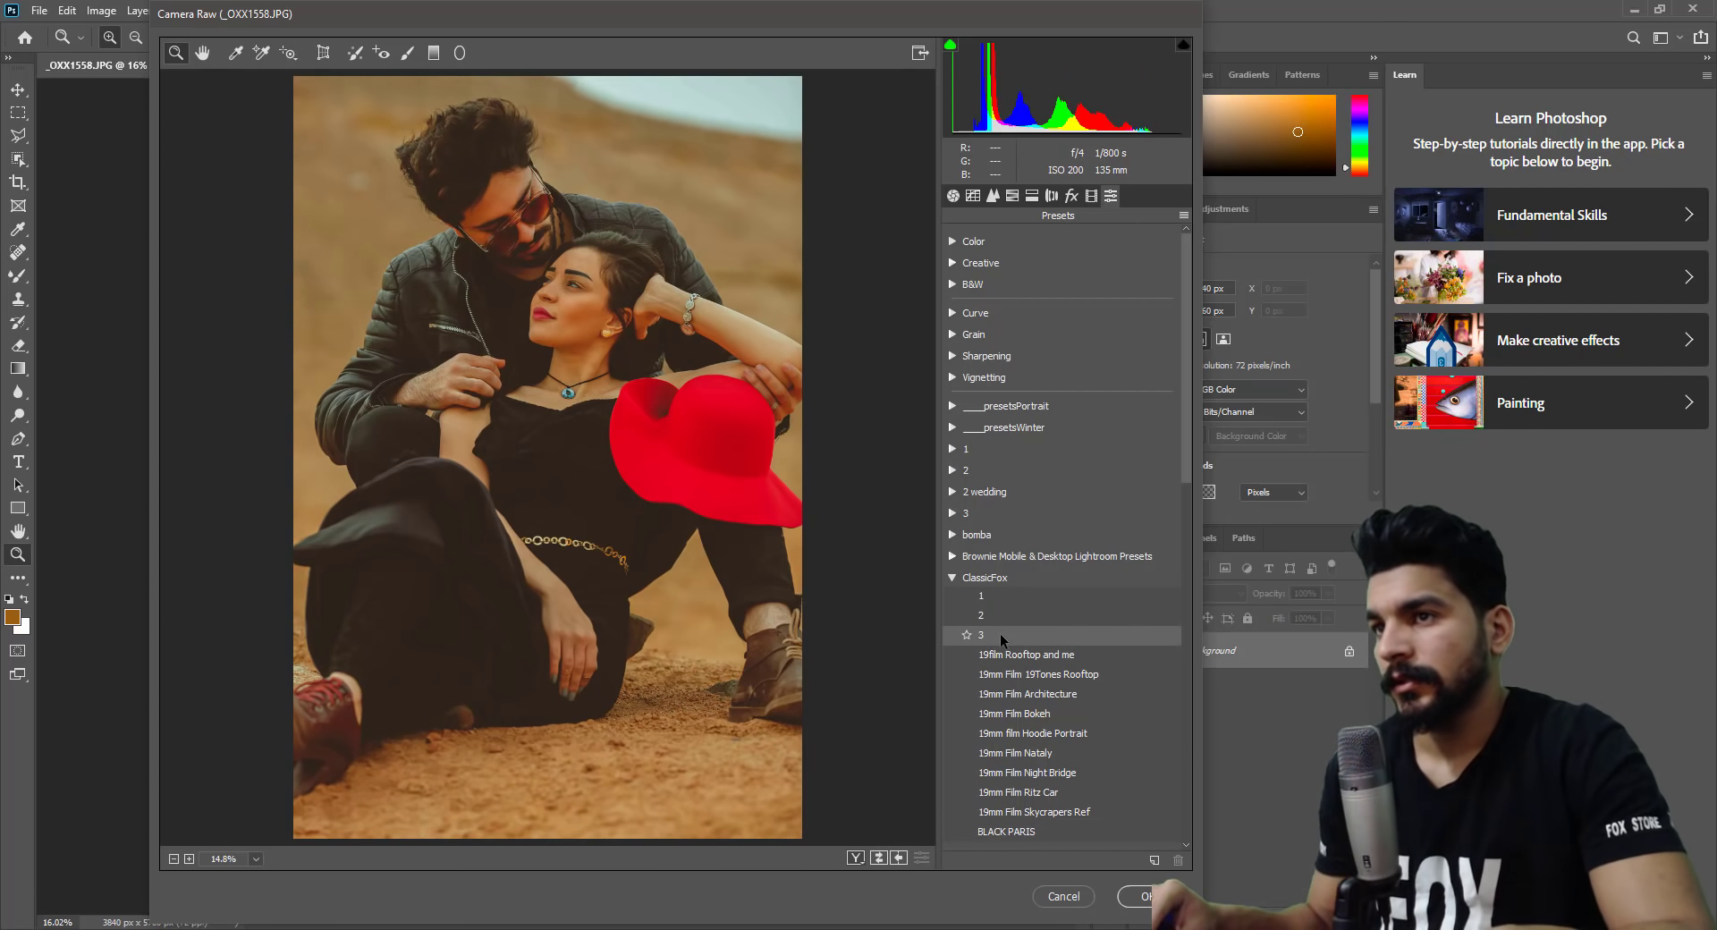
{"action": "left_click", "coordinate": [1000, 634]}
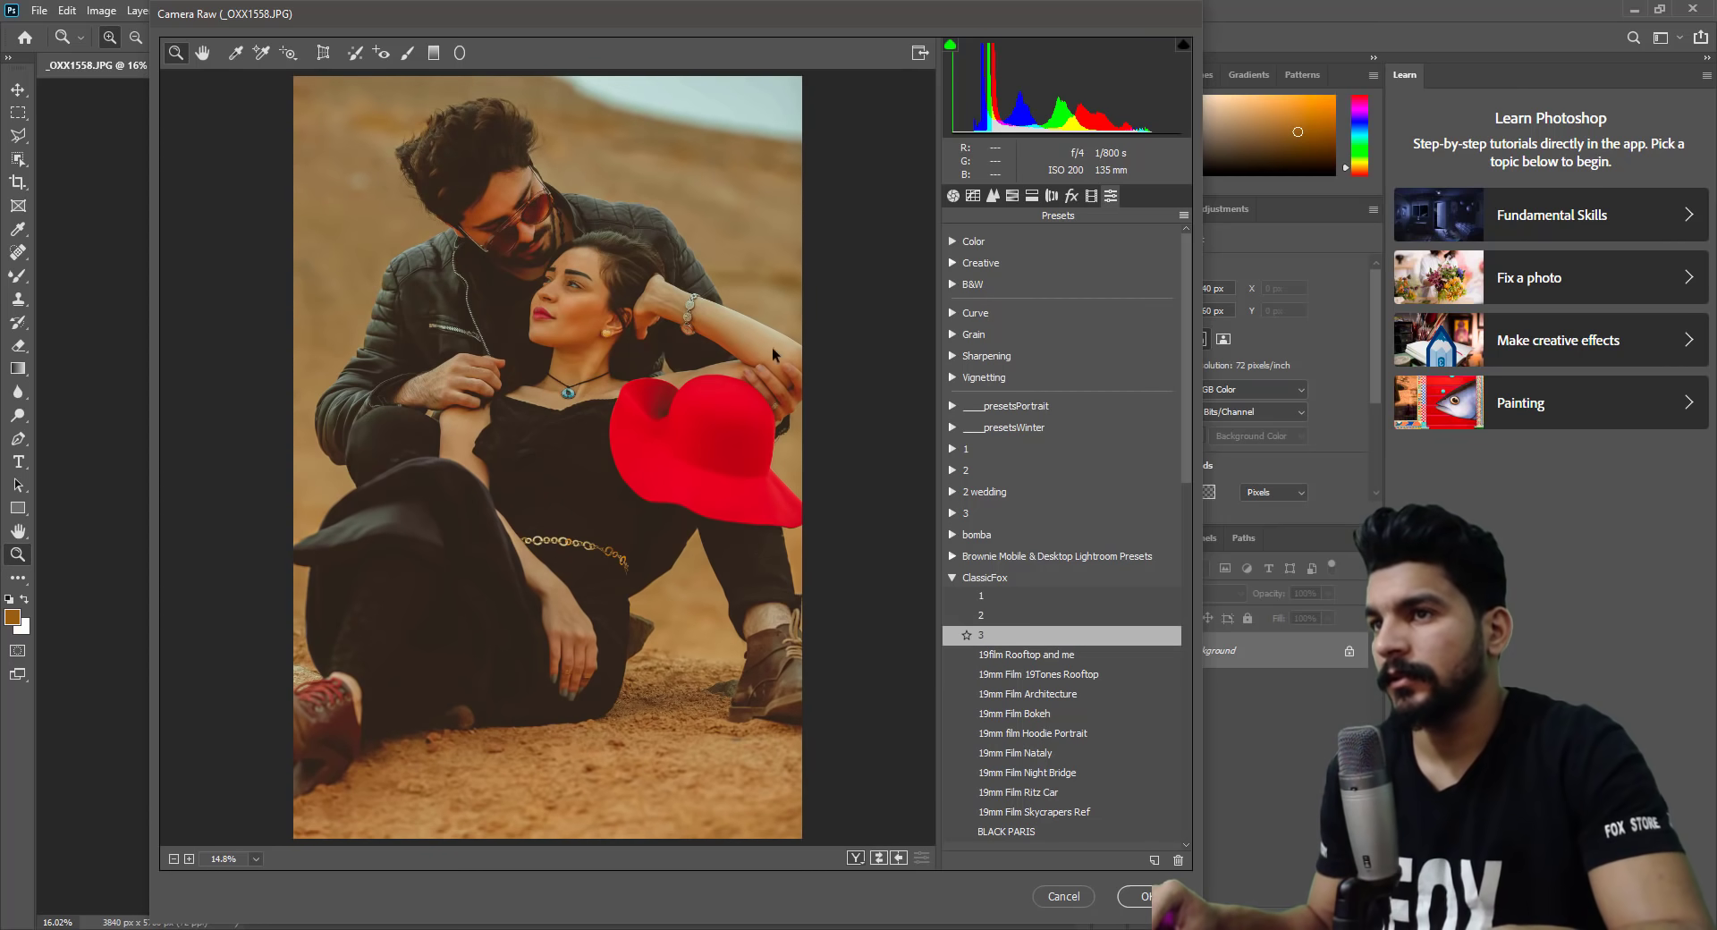
{"action": "left_click", "coordinate": [953, 197]}
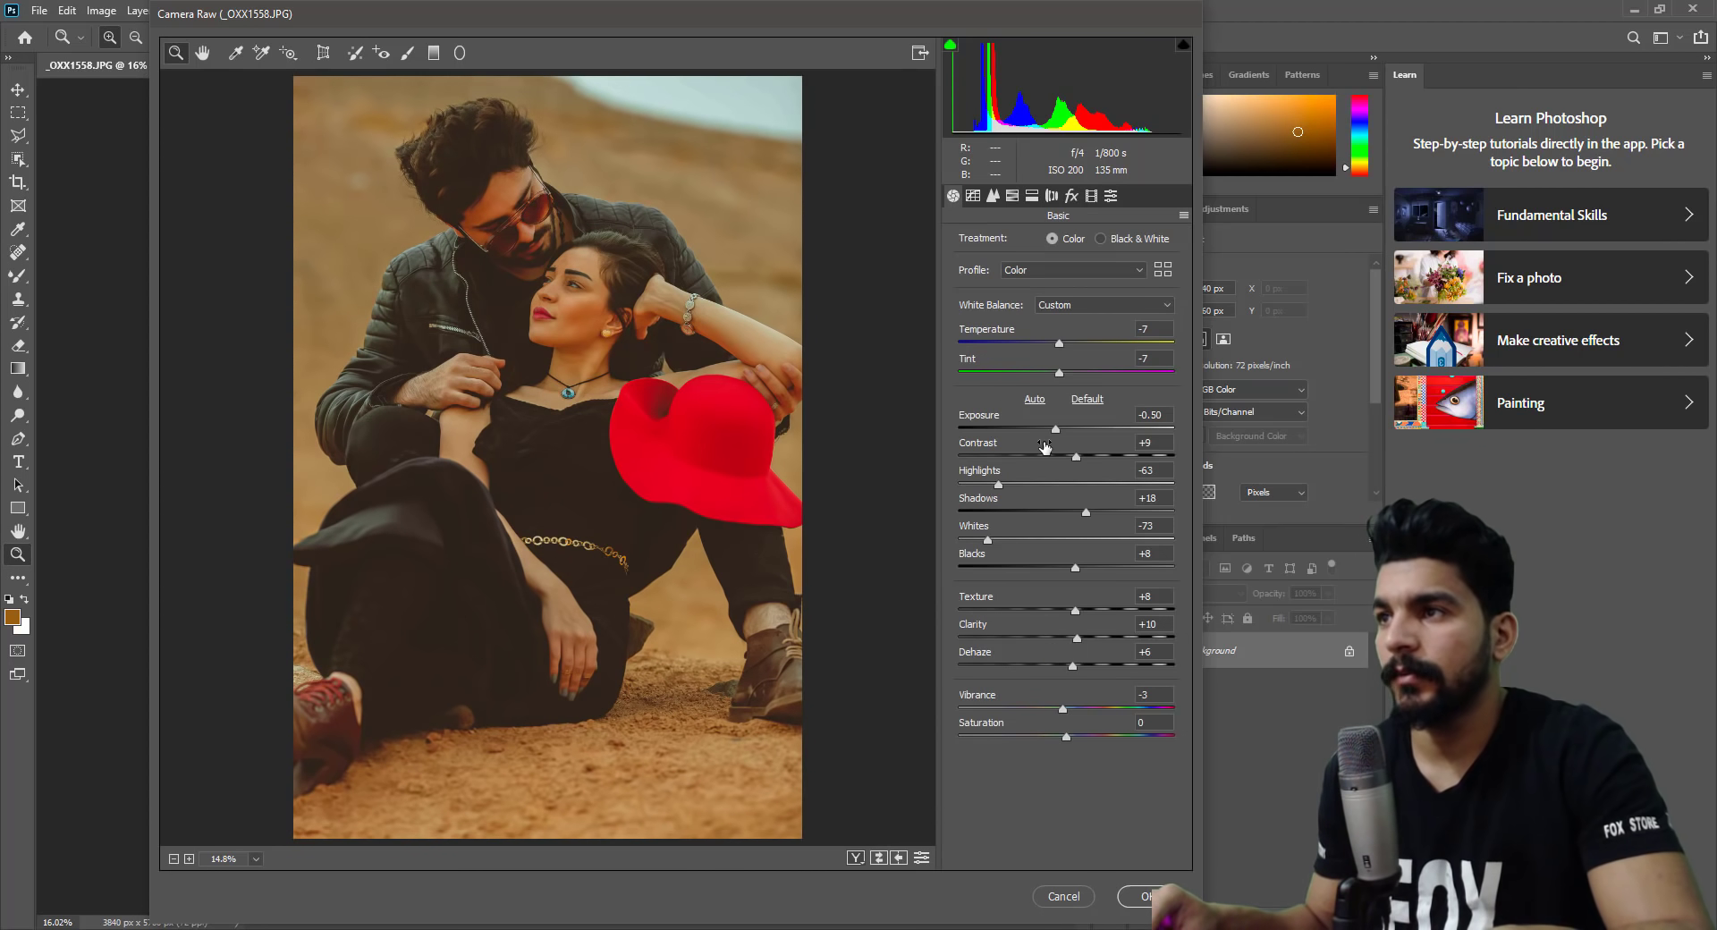
Set Exposure to -0.35, Whites to -28 and Highlights to -39.
{"action": "left_click_drag", "start_coordinate": [1058, 428], "coordinate": [1061, 429]}
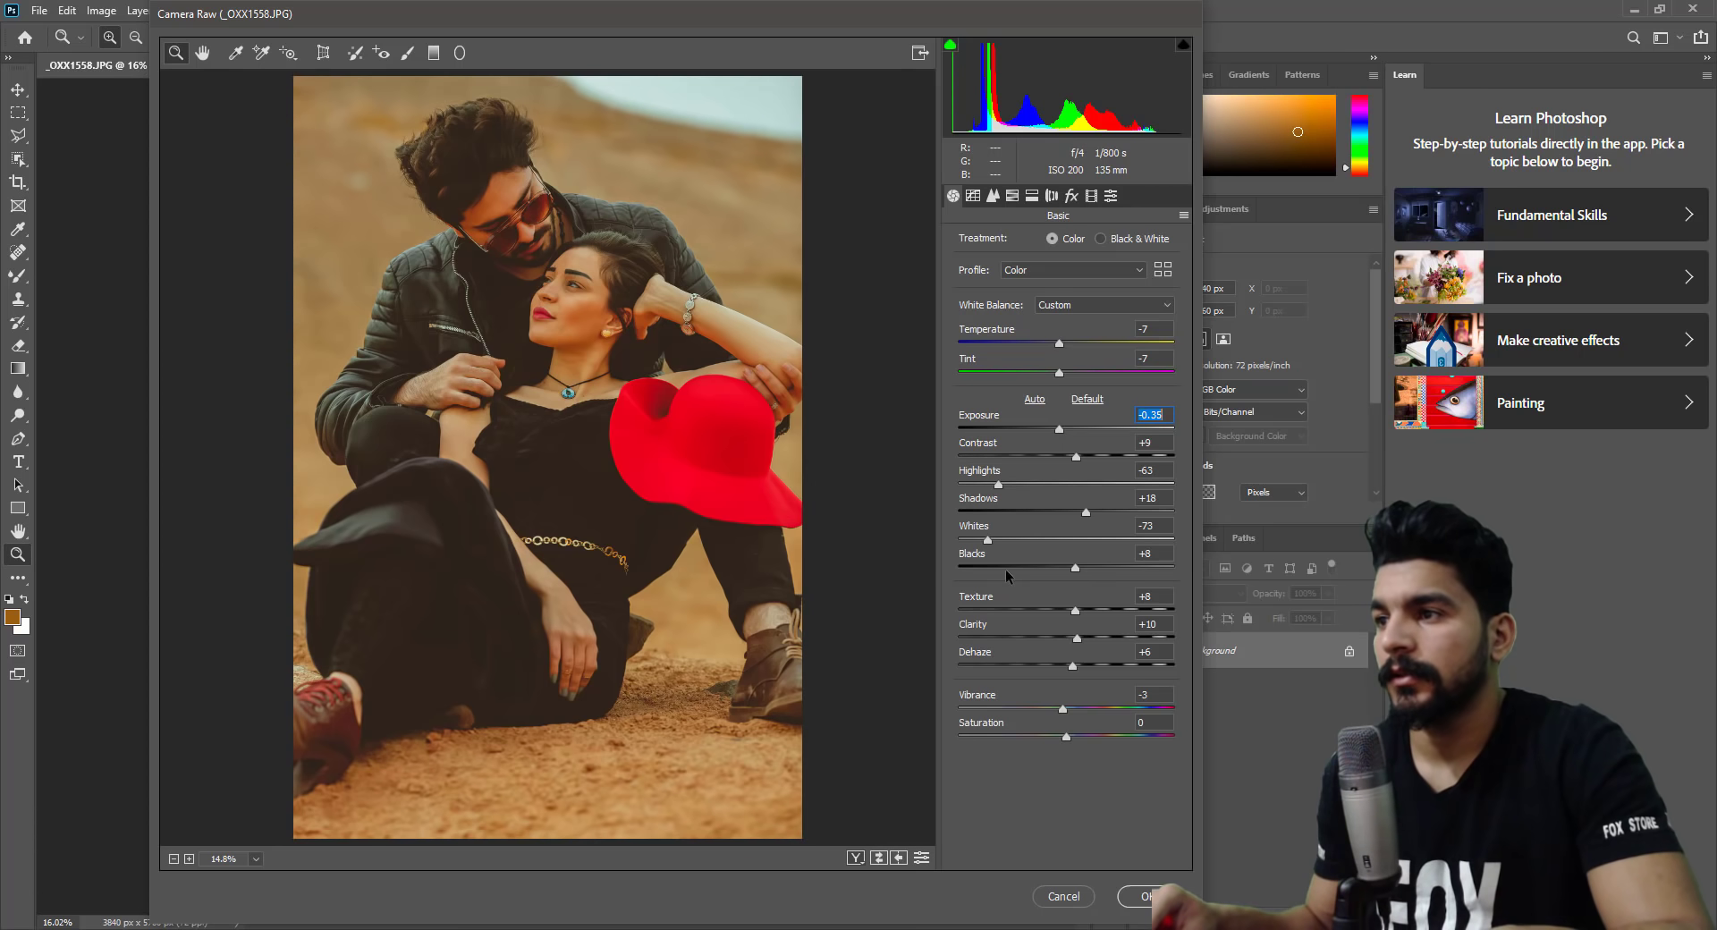
{"action": "left_click", "coordinate": [1035, 539]}
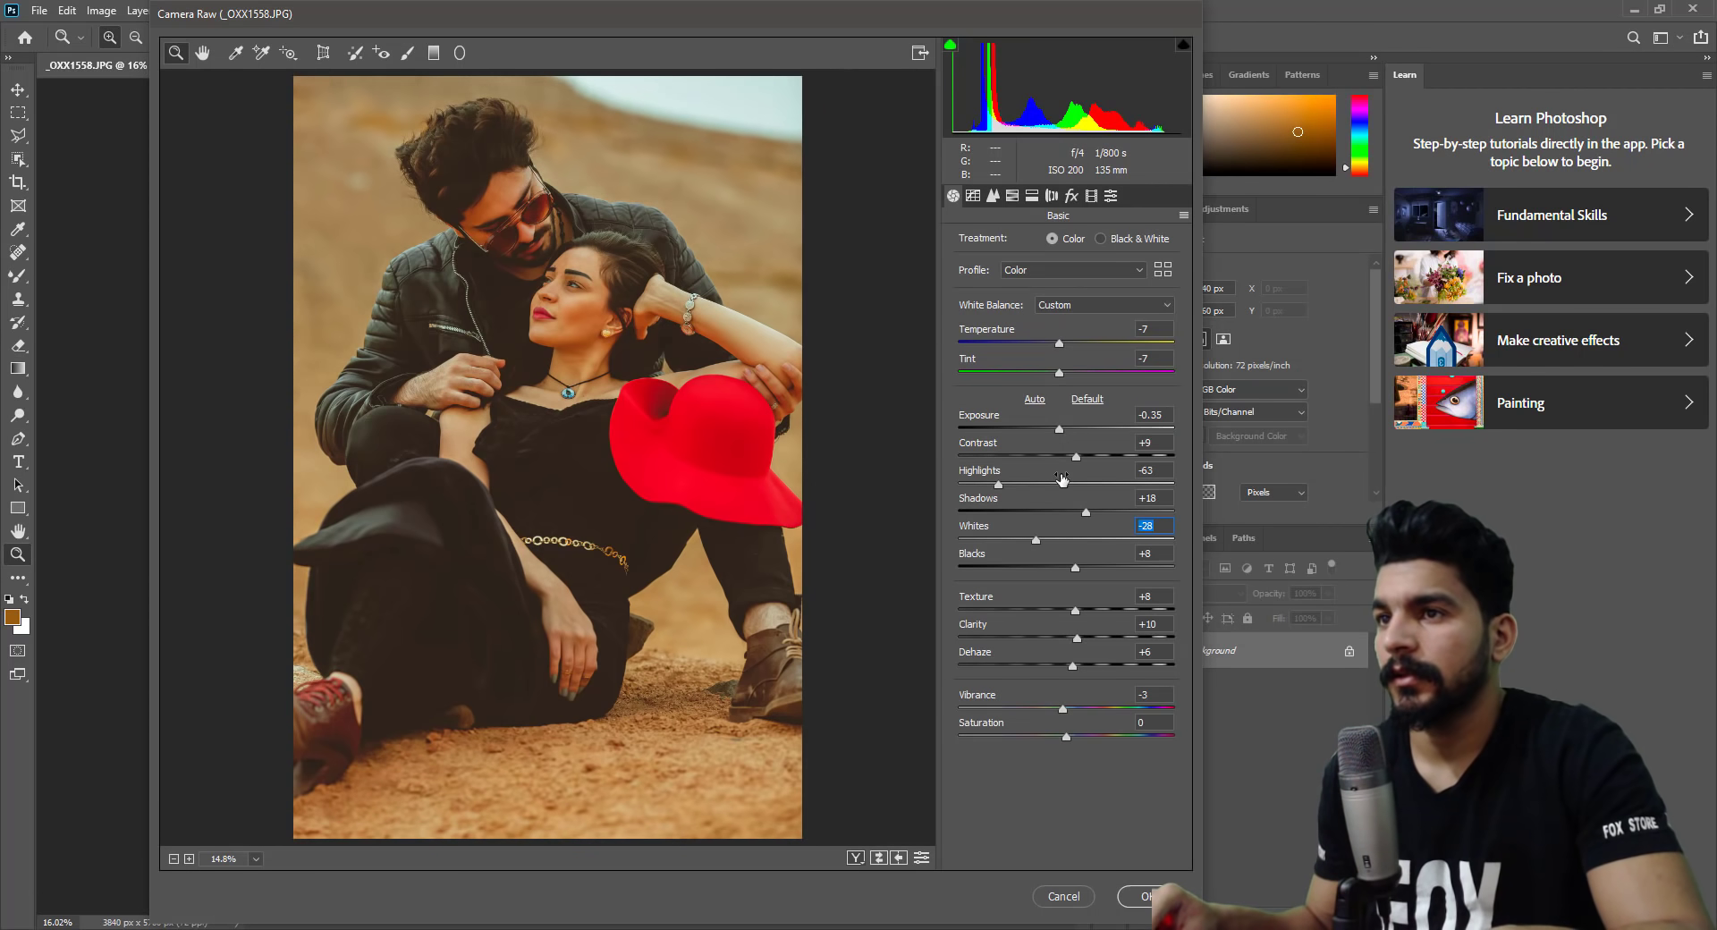
{"action": "left_click", "coordinate": [1024, 482]}
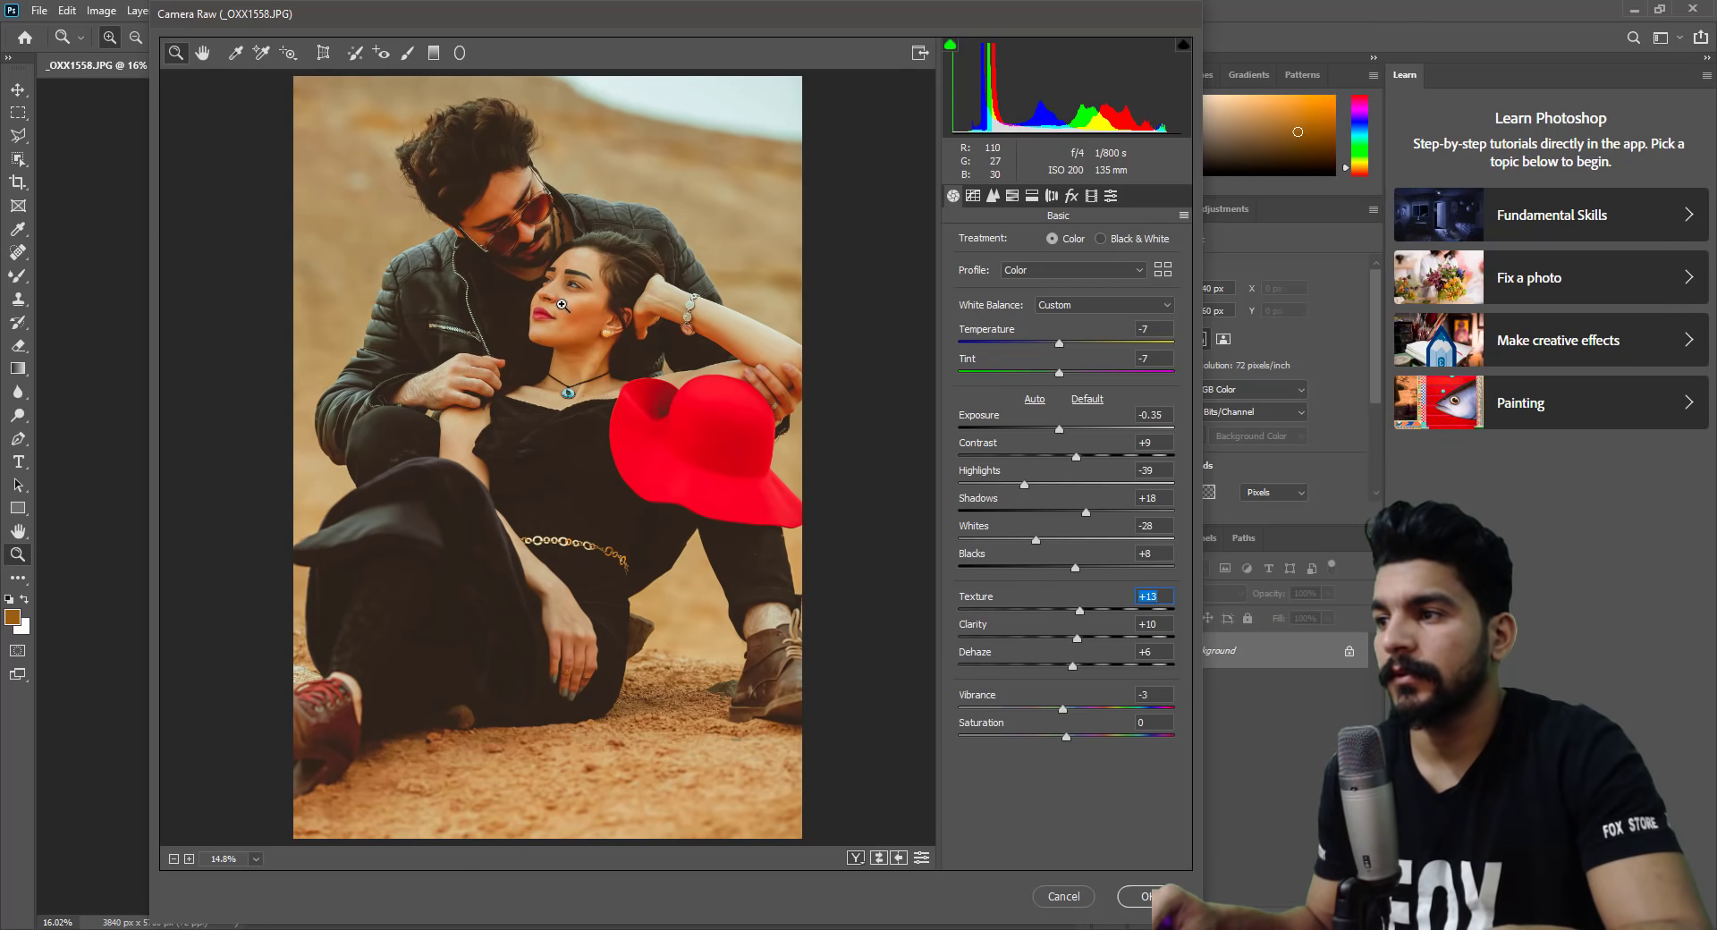
{"action": "scroll", "coordinate": [499, 164], "scroll_direction": "up", "scroll_amount": 2}
{"action": "scroll", "coordinate": [499, 163], "scroll_direction": "up", "scroll_amount": 2}
{"action": "scroll", "coordinate": [499, 164], "scroll_direction": "up", "scroll_amount": 2}
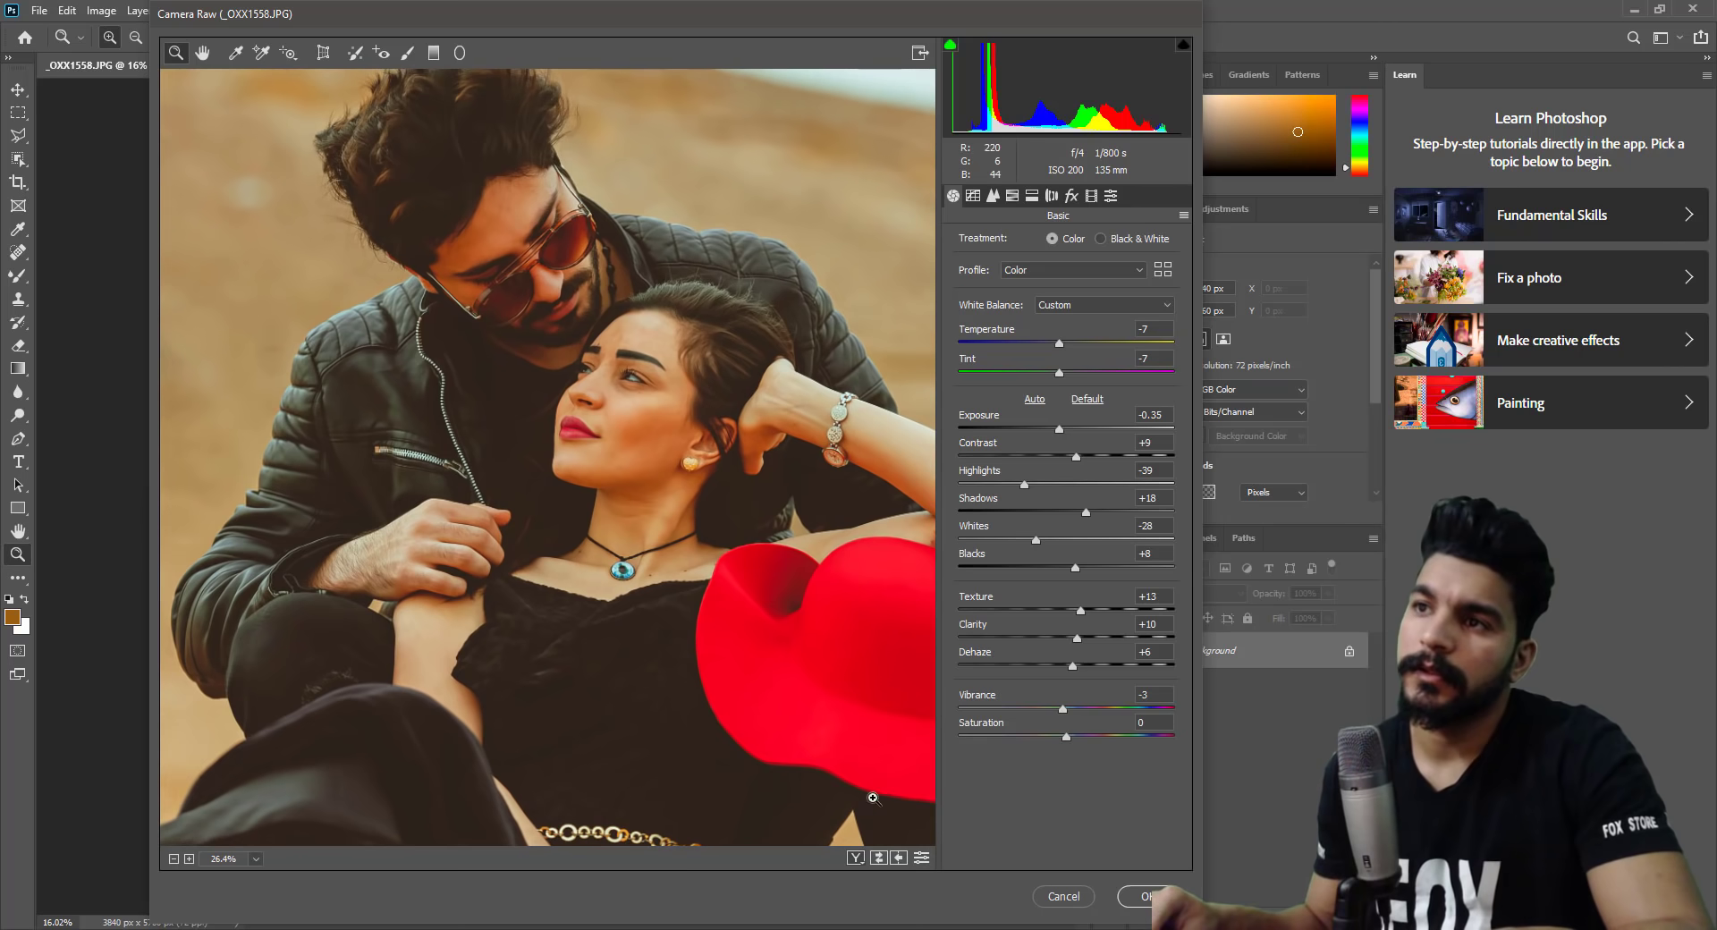
Compare before/after and commit the refined grade to the portrait.
{"action": "left_click", "coordinate": [879, 857]}
{"action": "left_click", "coordinate": [878, 857]}
{"action": "left_click", "coordinate": [878, 856]}
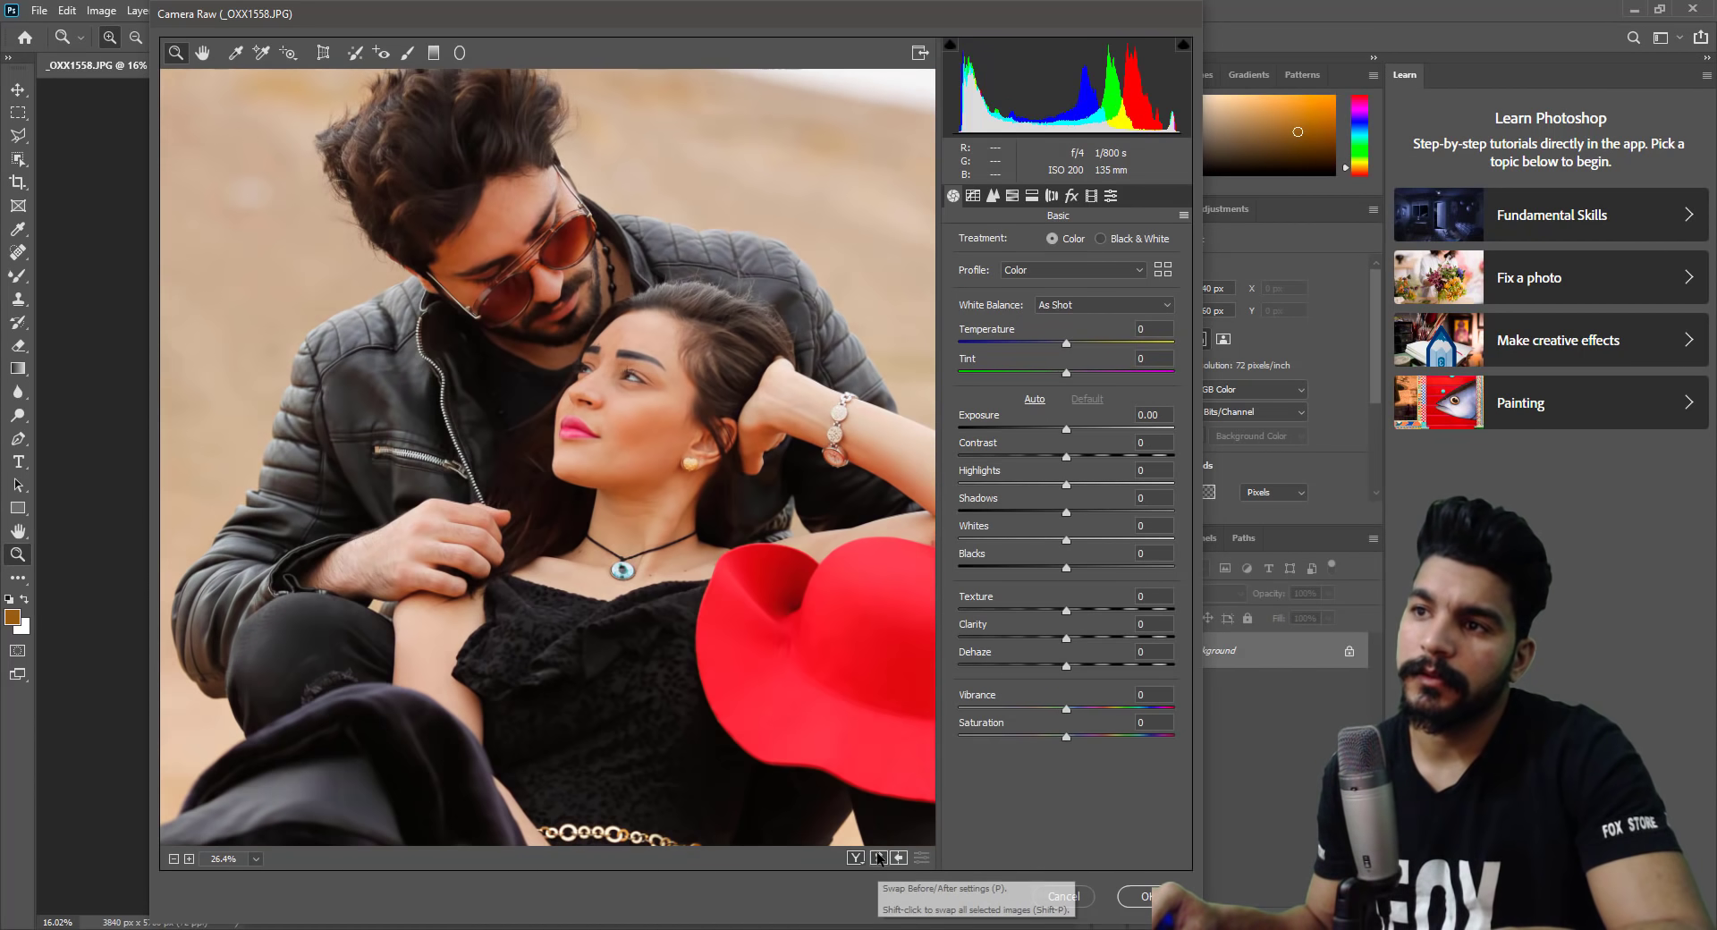
{"action": "left_click", "coordinate": [879, 857]}
{"action": "scroll", "coordinate": [650, 589], "scroll_direction": "down", "scroll_amount": 4}
{"action": "scroll", "coordinate": [650, 589], "scroll_direction": "up", "scroll_amount": 2}
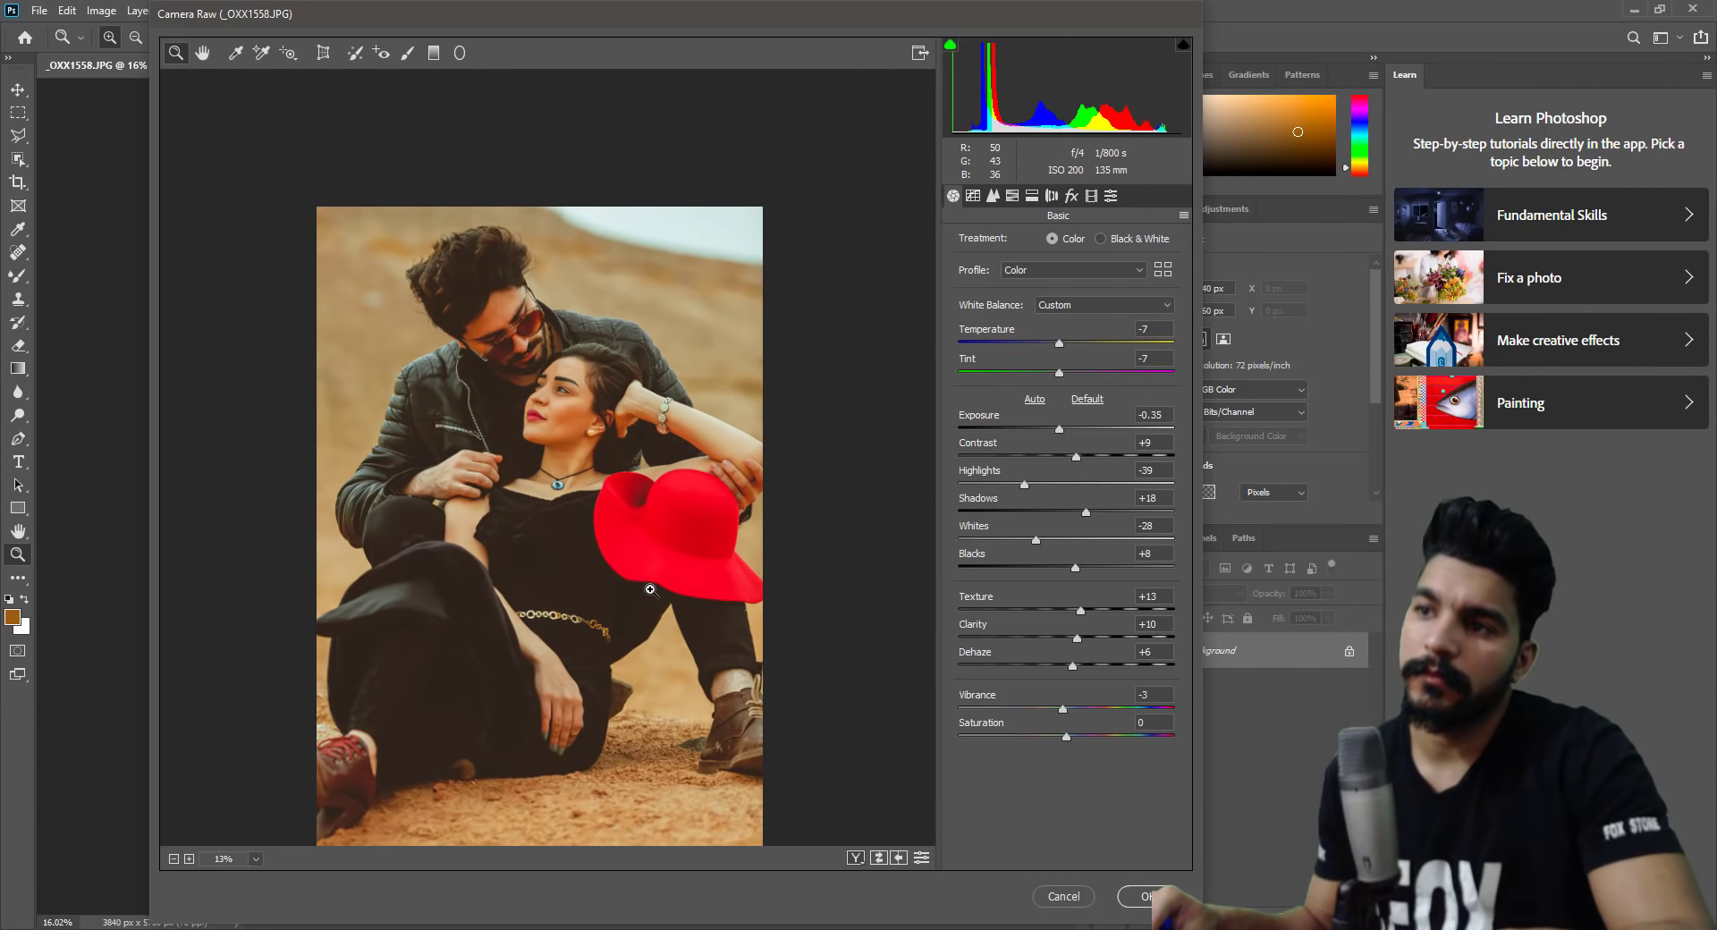
{"action": "scroll", "coordinate": [569, 412], "scroll_direction": "up", "scroll_amount": 2}
{"action": "scroll", "coordinate": [638, 398], "scroll_direction": "up", "scroll_amount": 2}
{"action": "scroll", "coordinate": [639, 398], "scroll_direction": "up", "scroll_amount": 2}
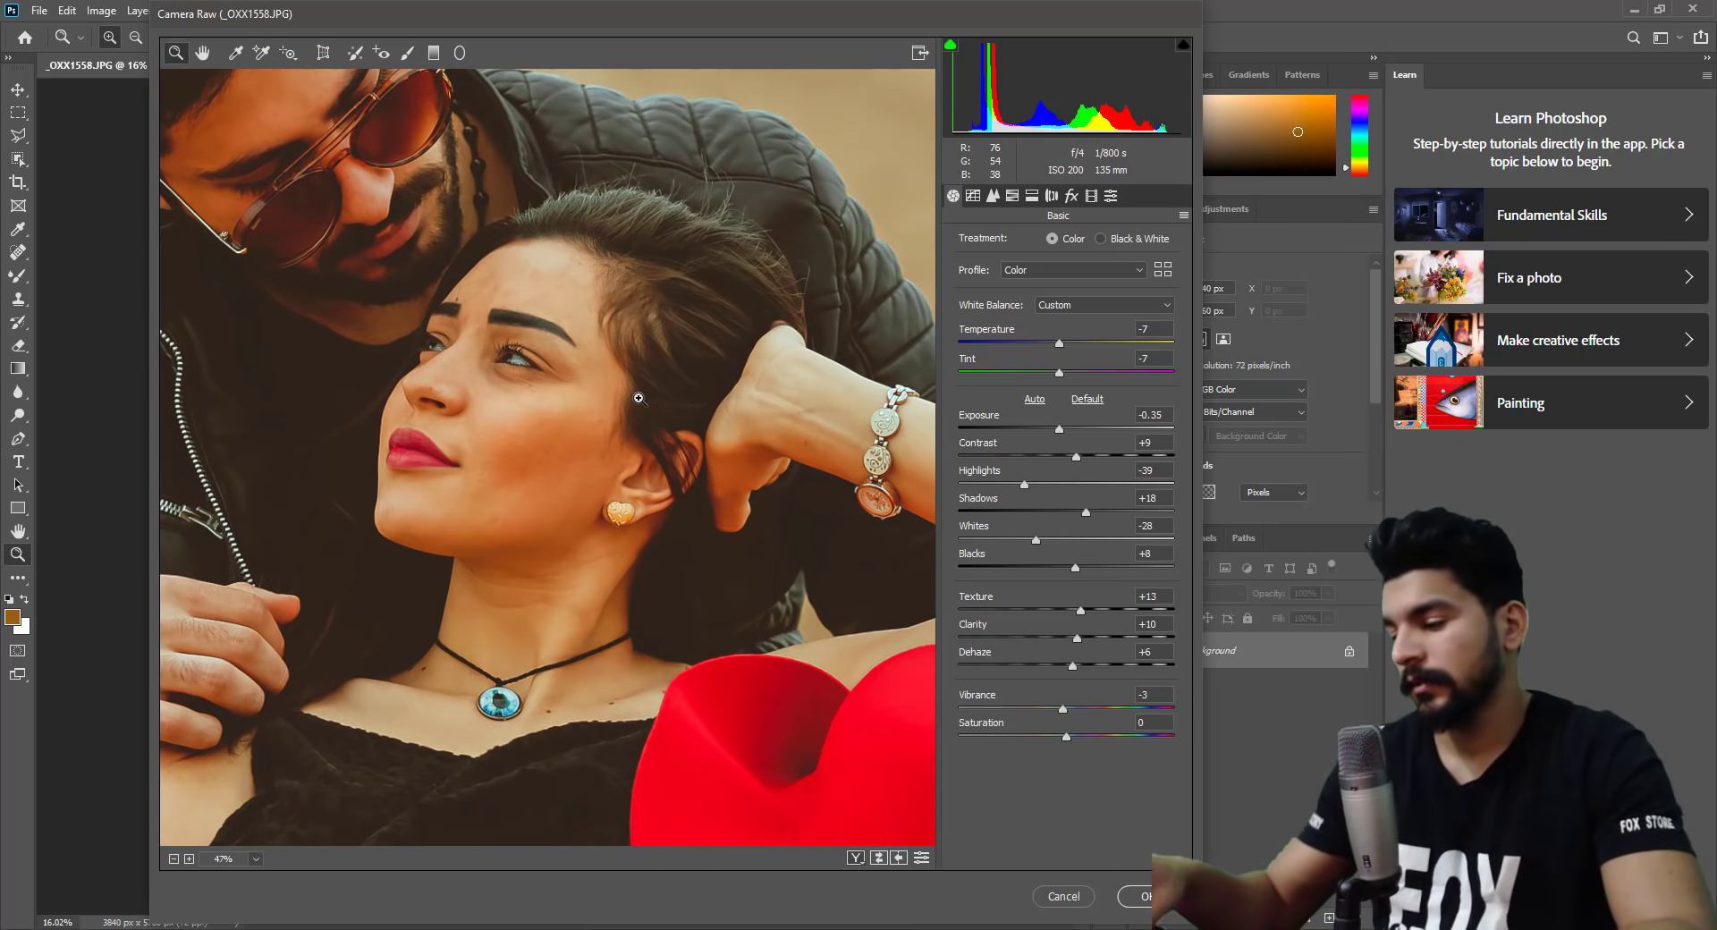
{"action": "key", "text": "Return"}
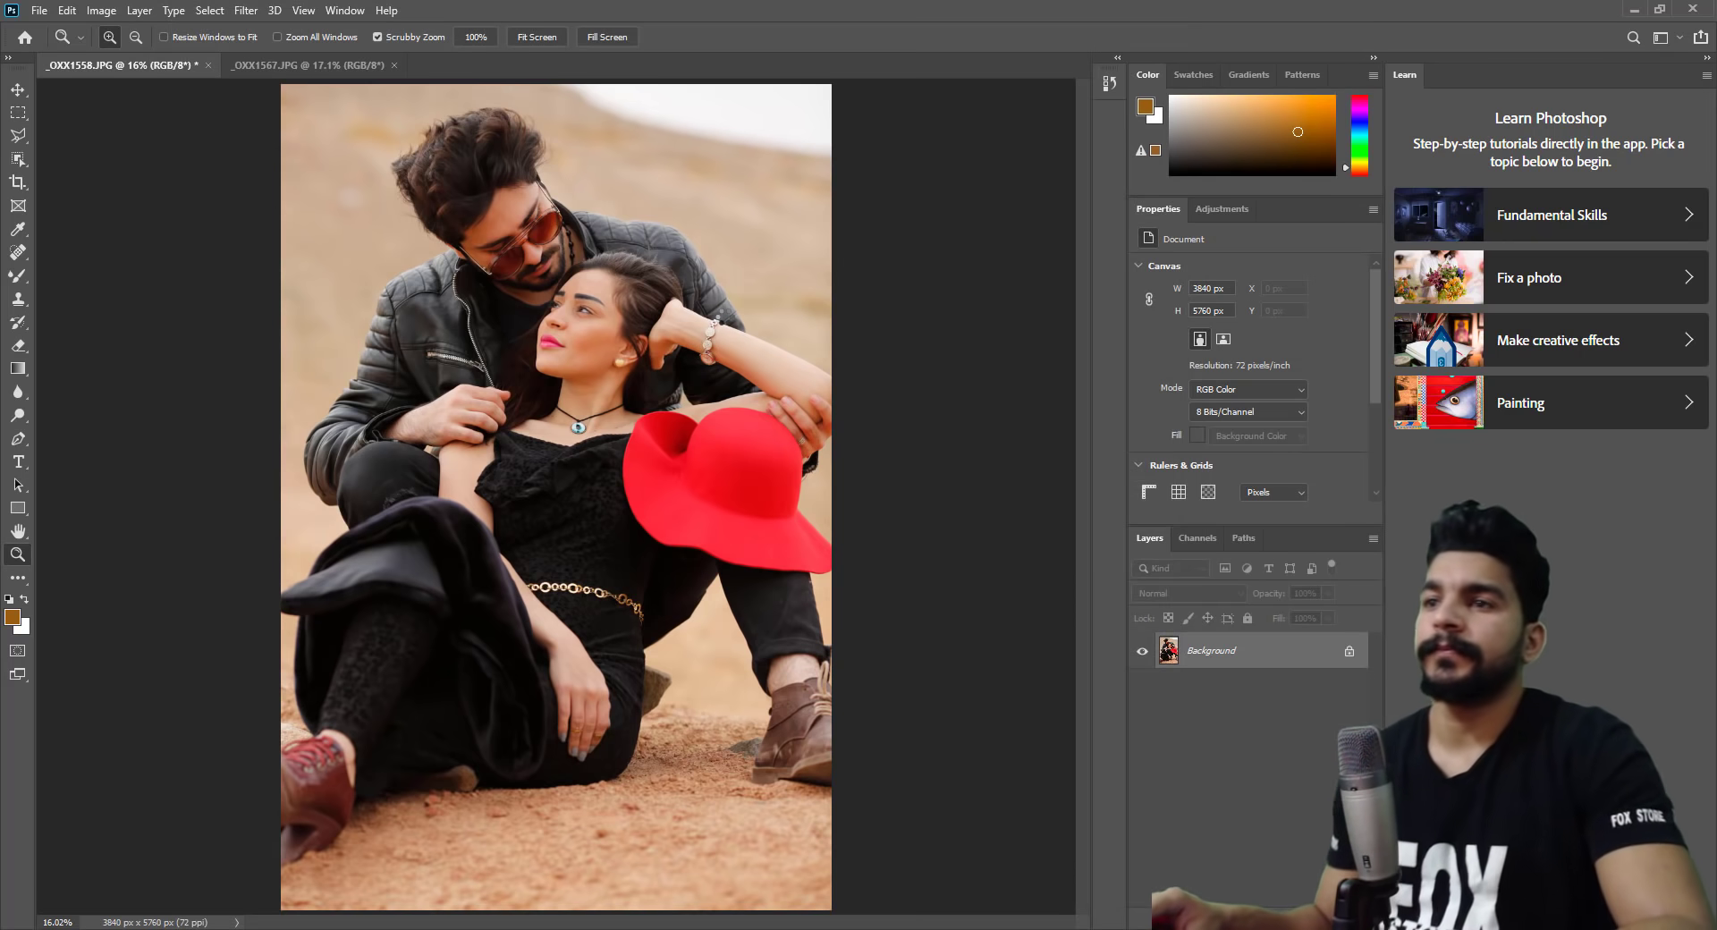
Reapply the last Camera Raw grade to _OXX1567.JPG, inspect the man's face, then undo it.
{"action": "left_click", "coordinate": [346, 64]}
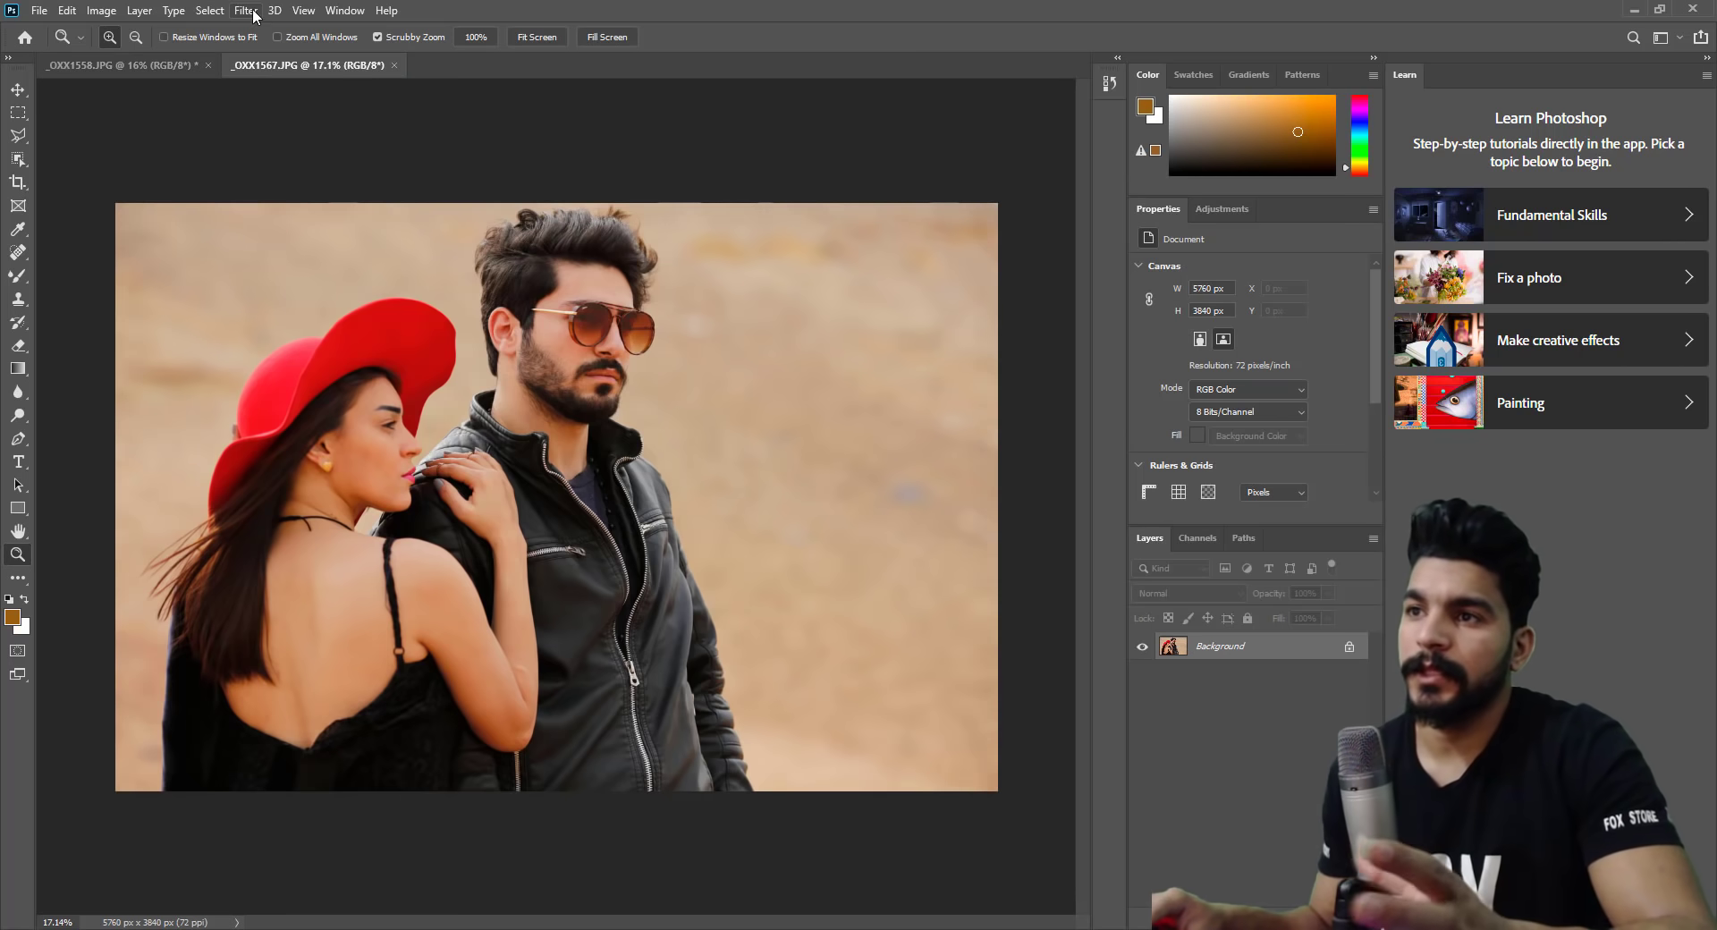
{"action": "left_click", "coordinate": [246, 10]}
{"action": "left_click", "coordinate": [325, 34]}
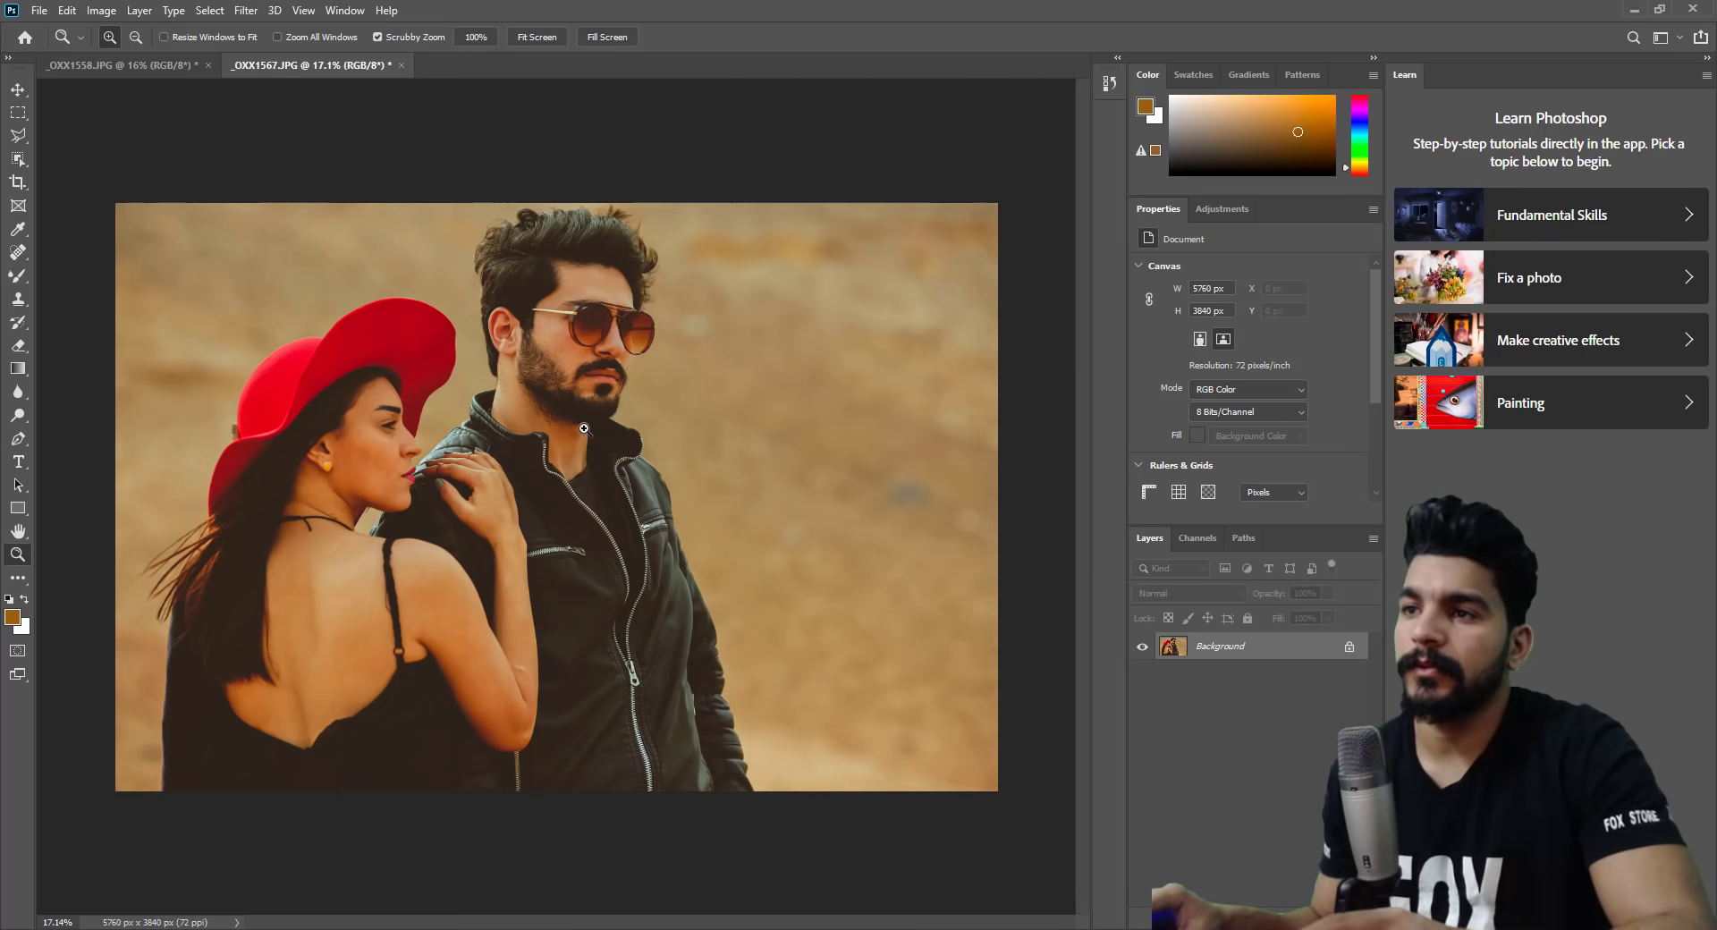
{"action": "left_click_drag", "start_coordinate": [527, 434], "coordinate": [566, 402]}
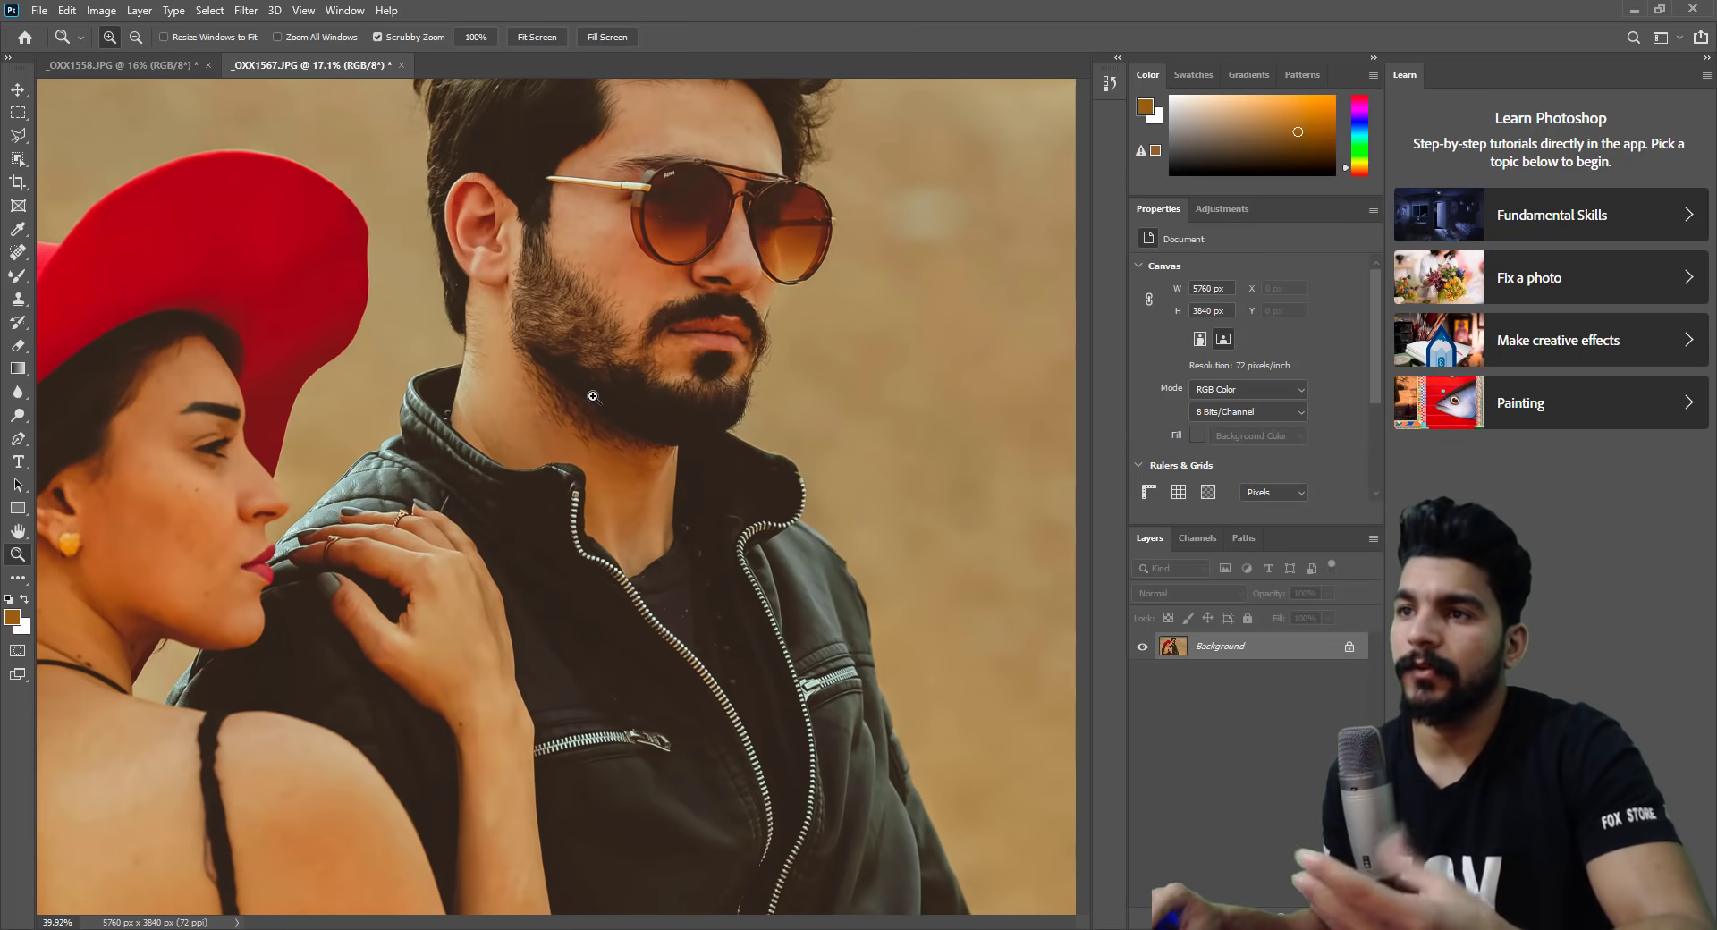
{"action": "key", "text": "ctrl+z"}
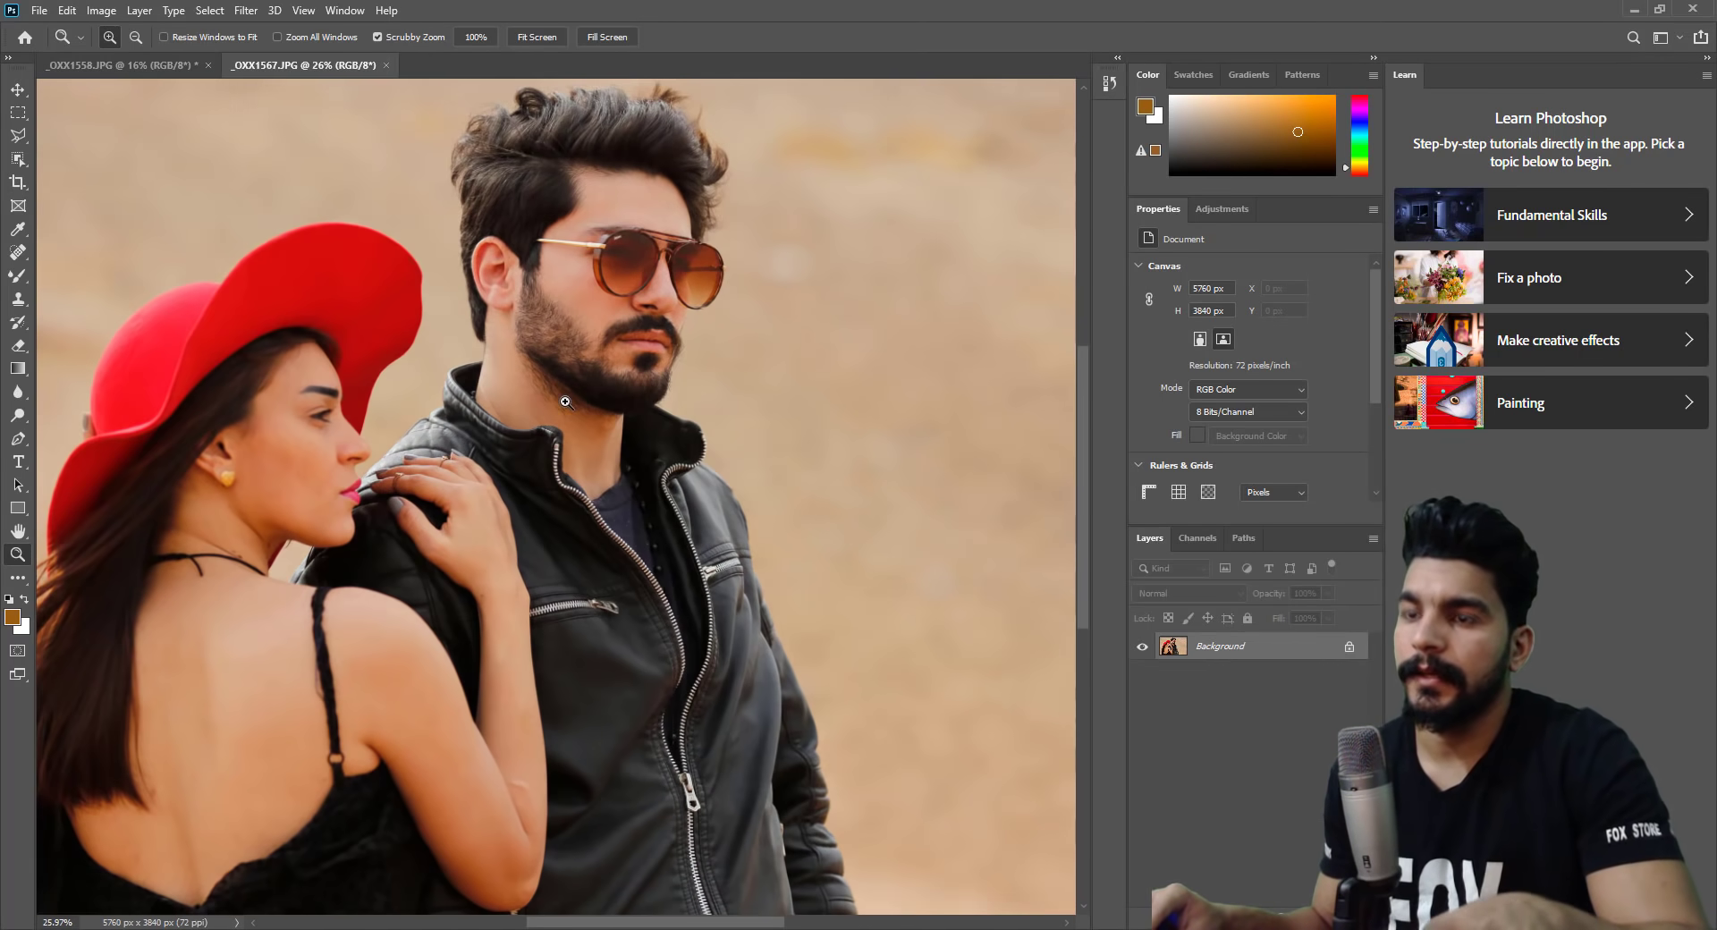
{"action": "left_click", "coordinate": [243, 10]}
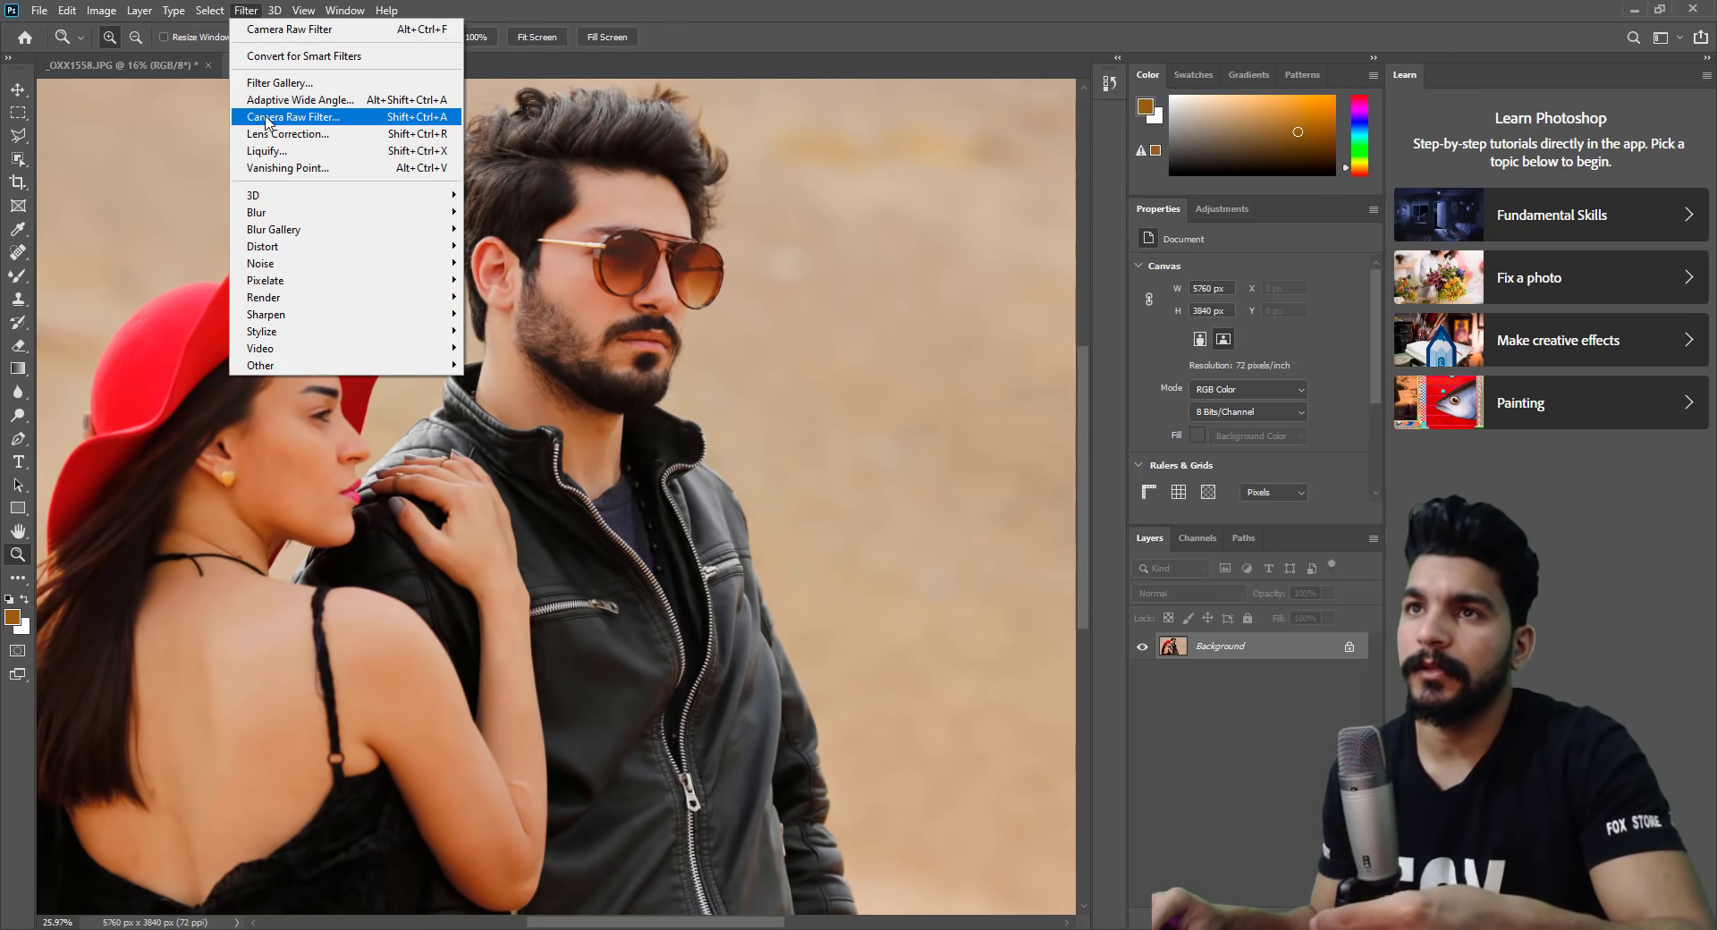
Load the previous conversion's settings into Camera Raw for _OXX1567.JPG.
{"action": "left_click", "coordinate": [269, 117]}
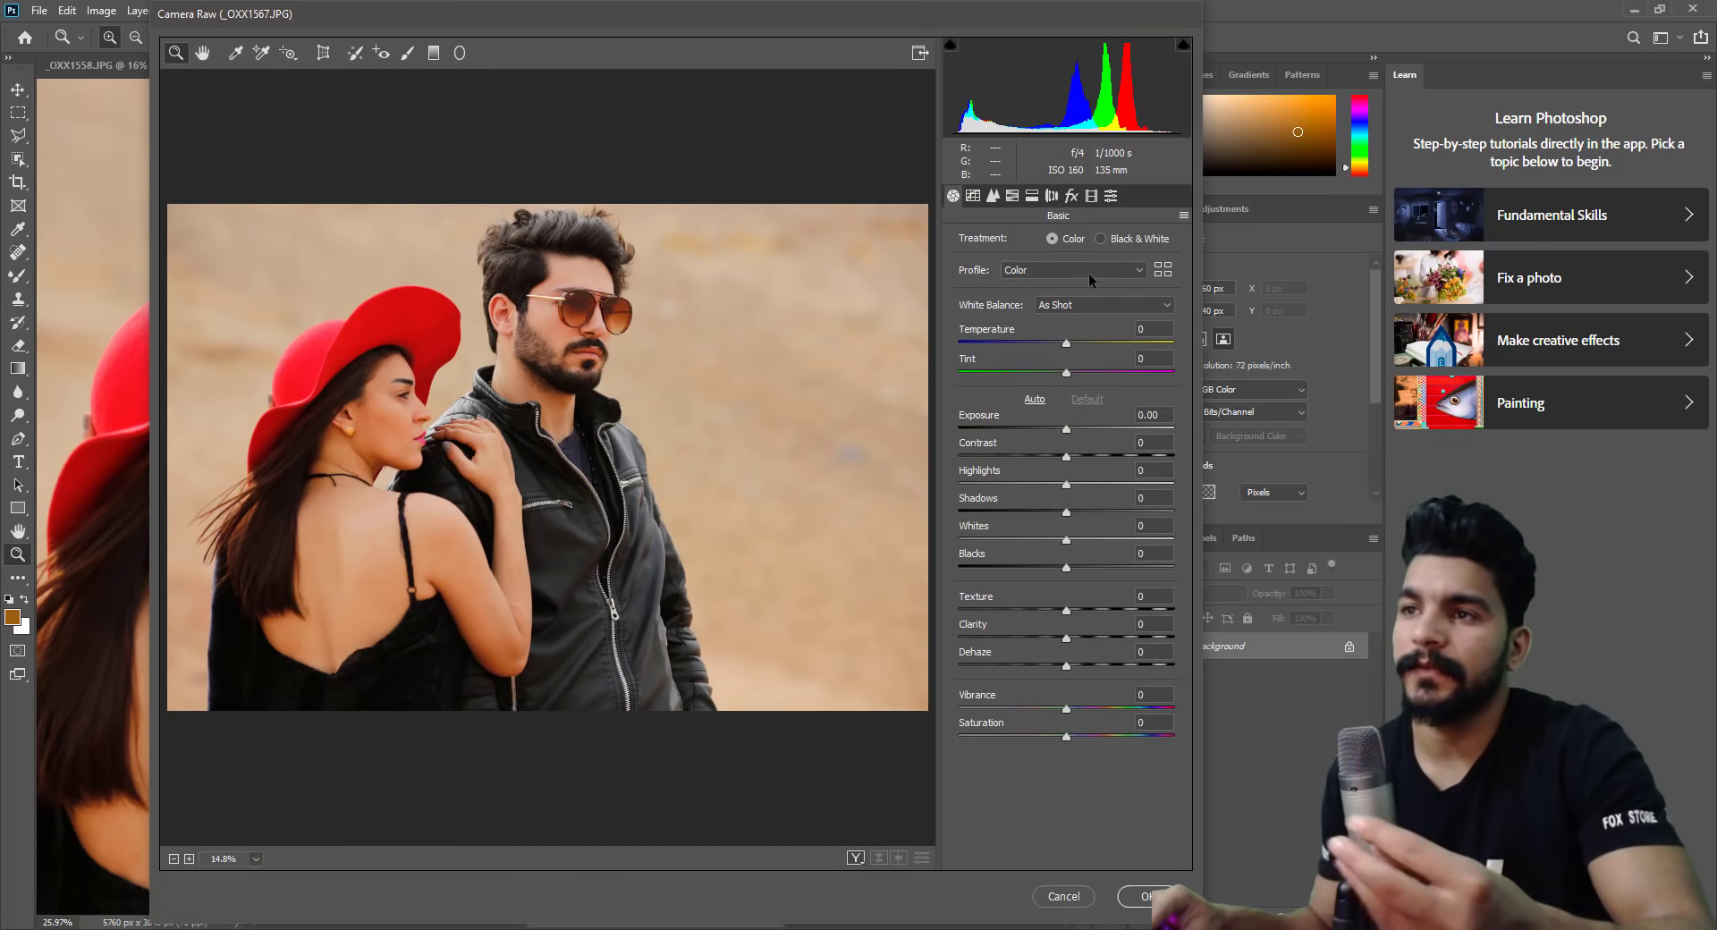
{"action": "left_click", "coordinate": [1184, 215]}
{"action": "left_click", "coordinate": [1182, 277]}
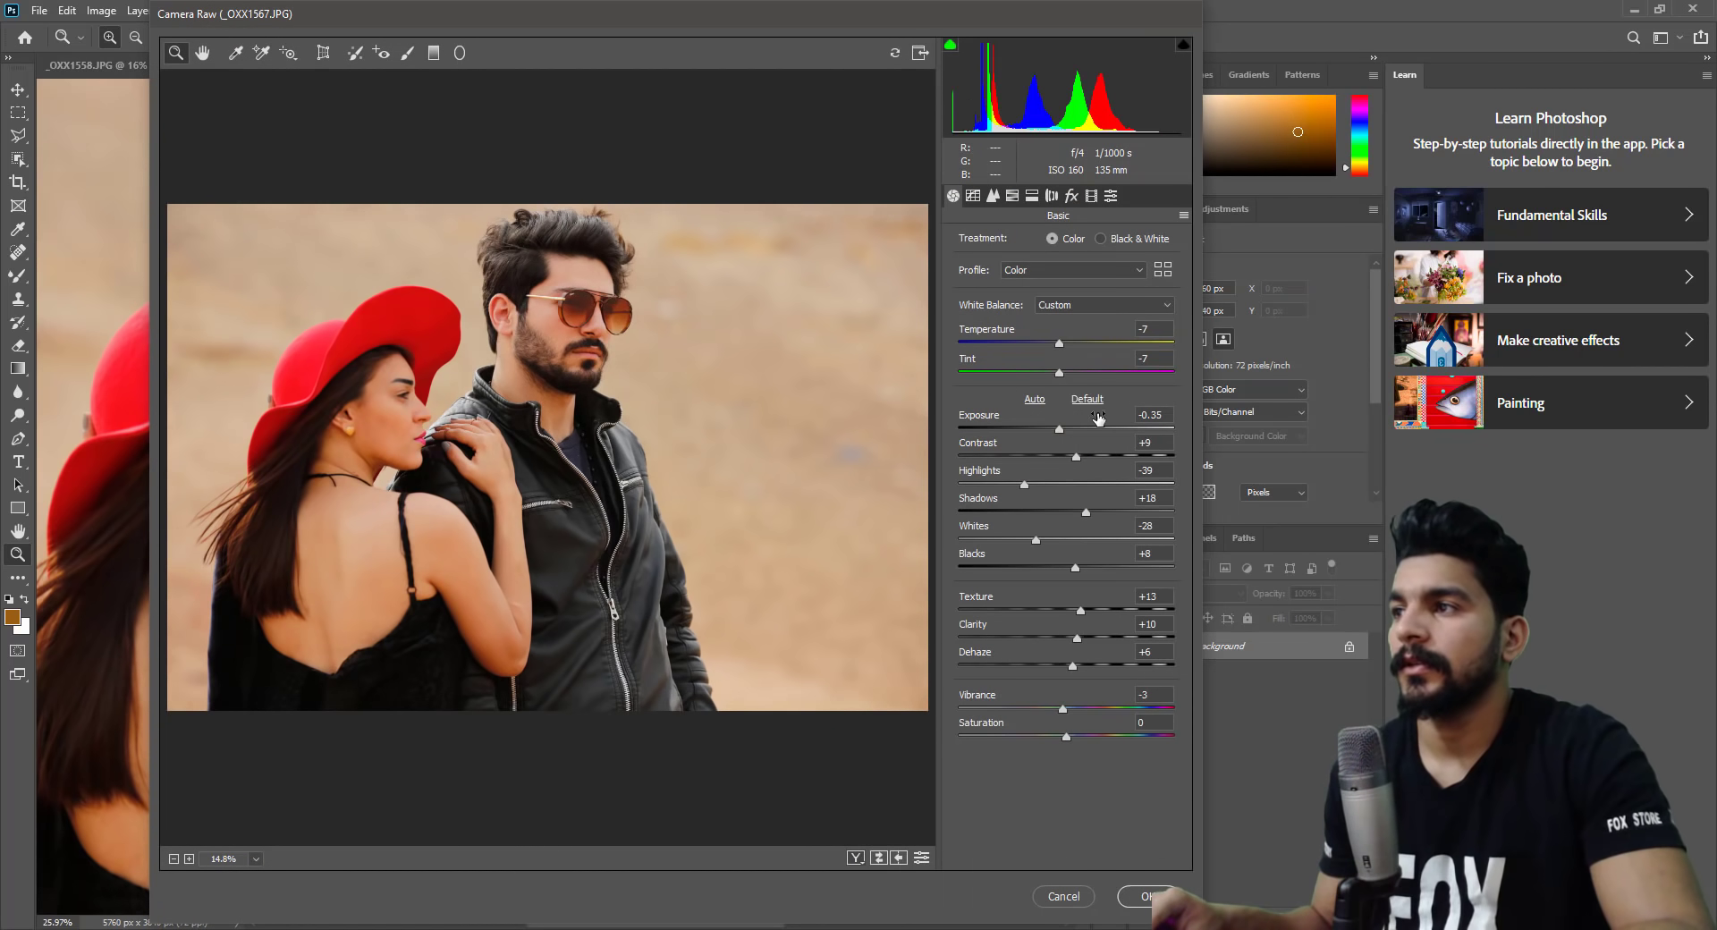
Tune Exposure -0.05, Highlights -46, Whites -42 and Dehaze +13, checking a zoomed preview.
{"action": "left_click_drag", "start_coordinate": [1058, 427], "coordinate": [1065, 428]}
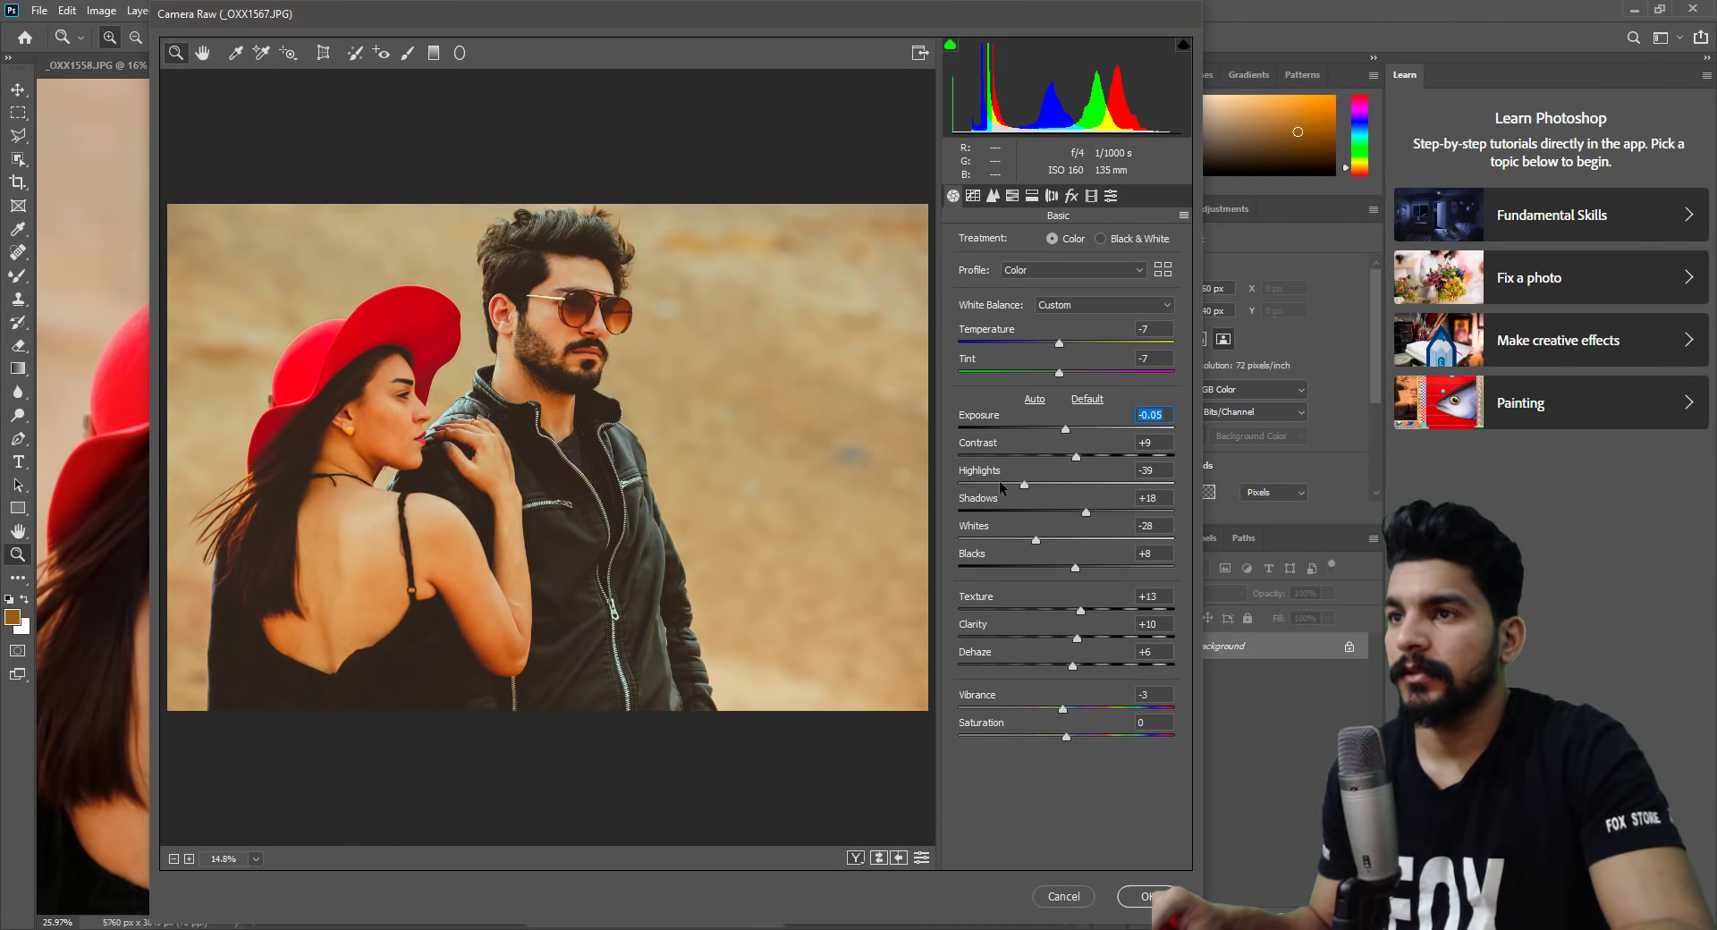
{"action": "left_click_drag", "start_coordinate": [1024, 484], "coordinate": [1016, 483]}
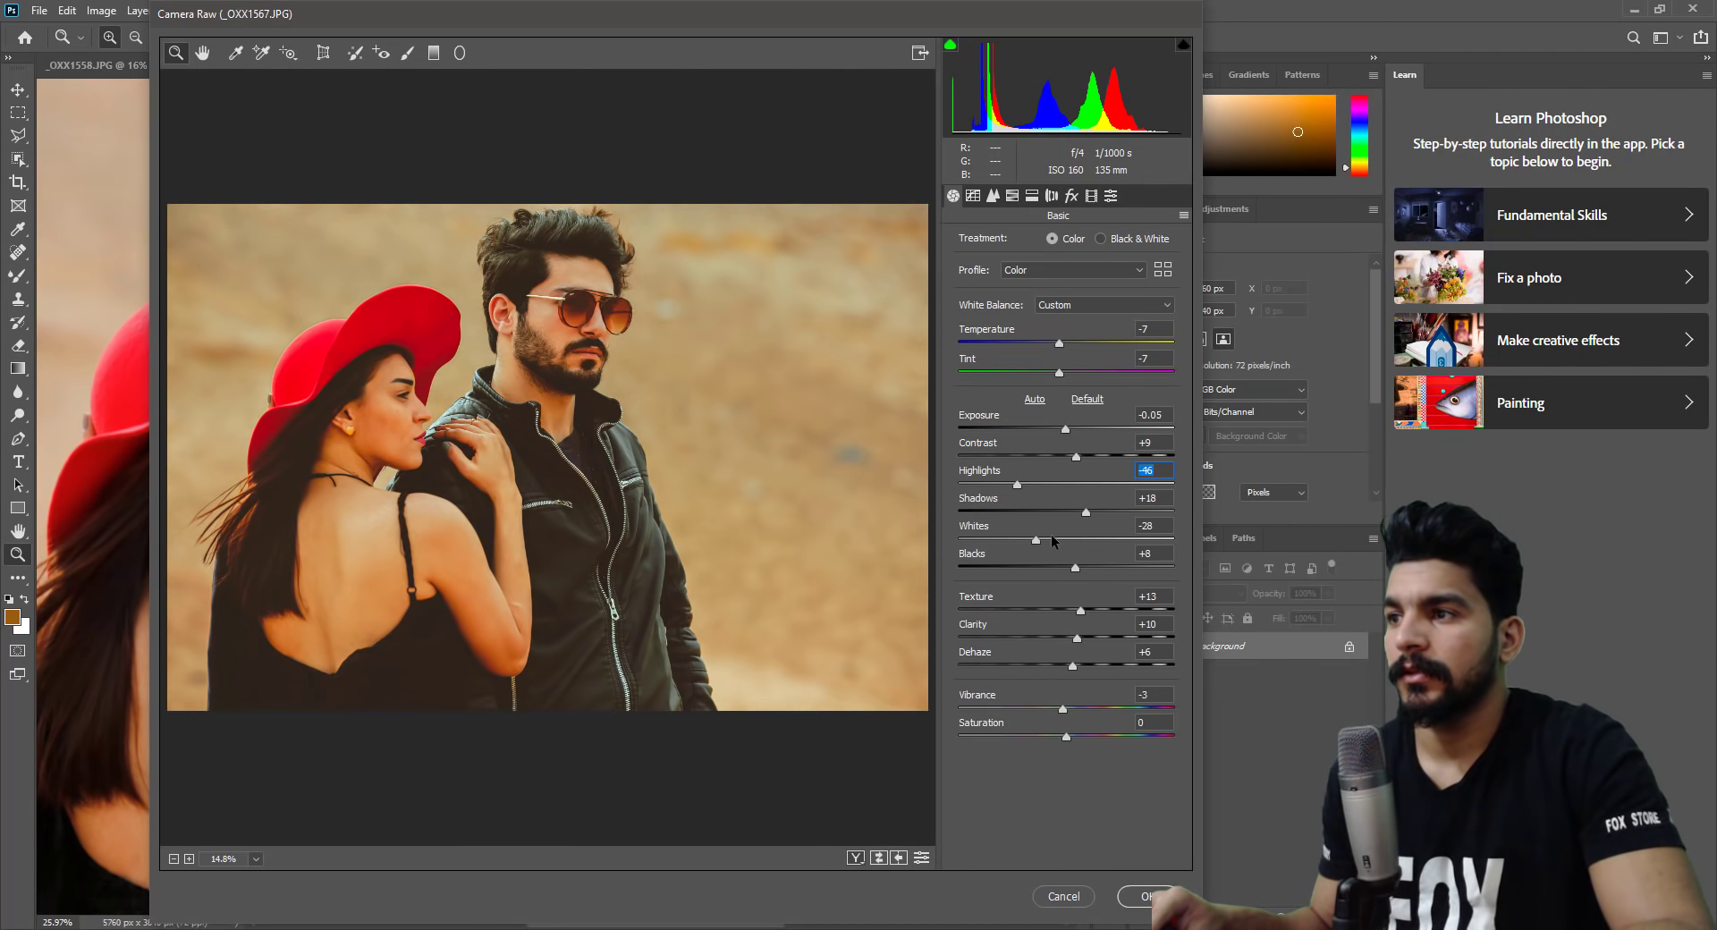
{"action": "left_click", "coordinate": [1023, 540]}
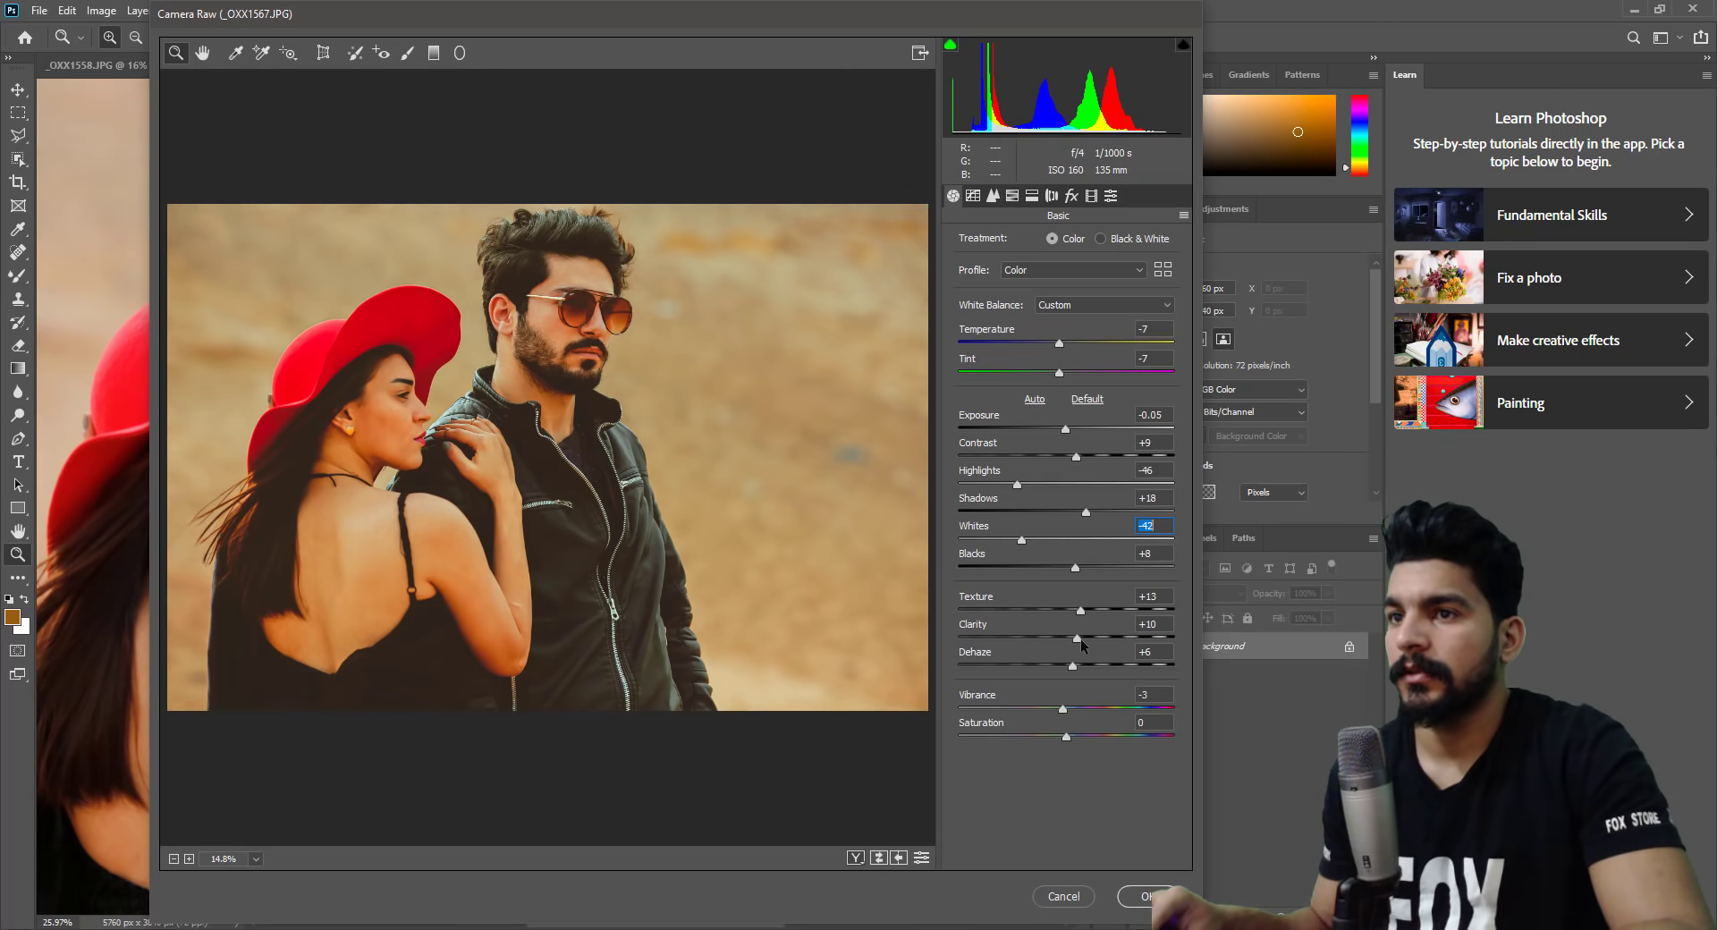
{"action": "left_click", "coordinate": [1080, 667]}
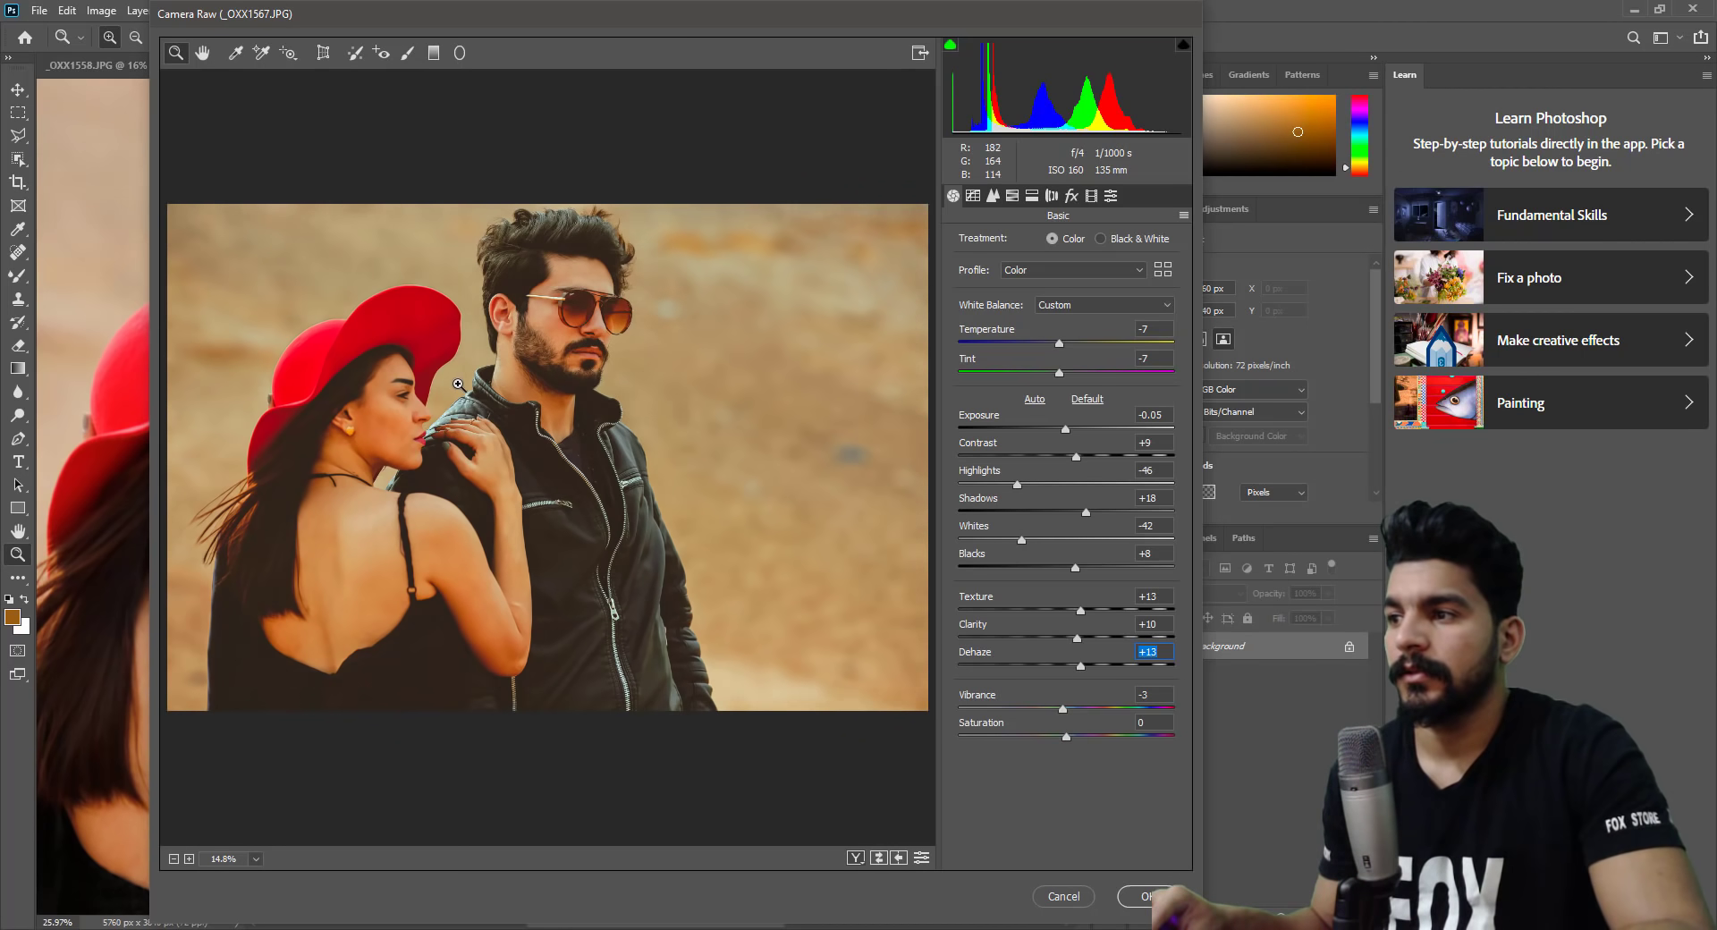
{"action": "left_click_drag", "start_coordinate": [458, 384], "coordinate": [493, 387]}
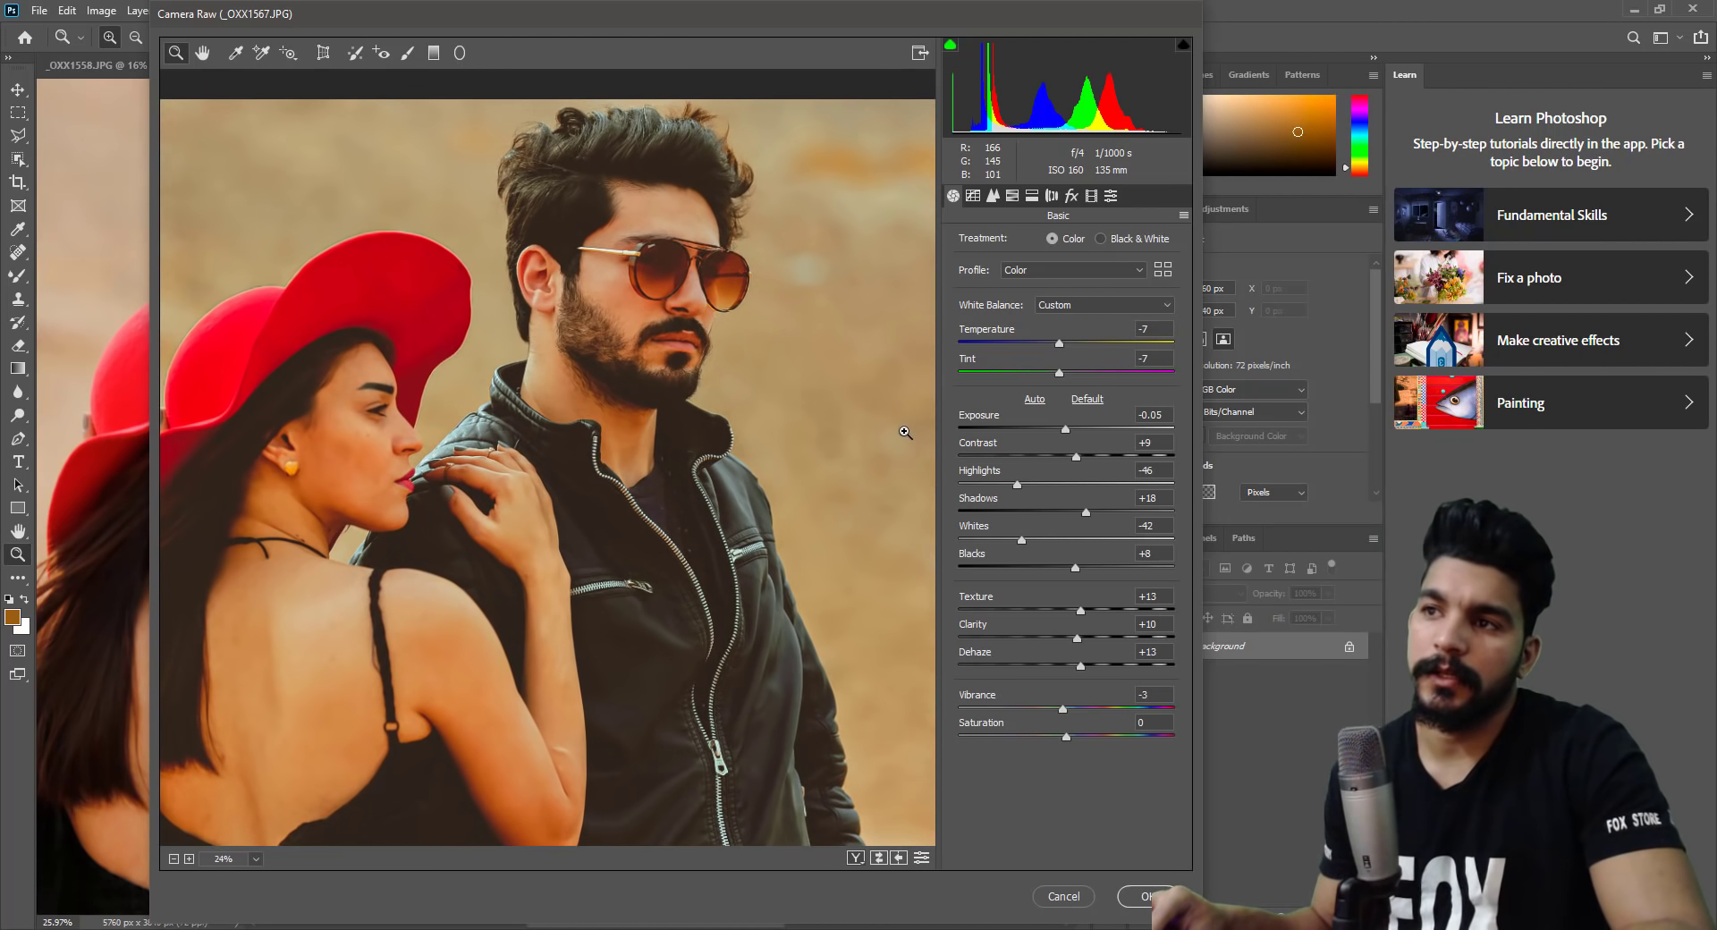
{"action": "left_click_drag", "start_coordinate": [905, 432], "coordinate": [536, 393]}
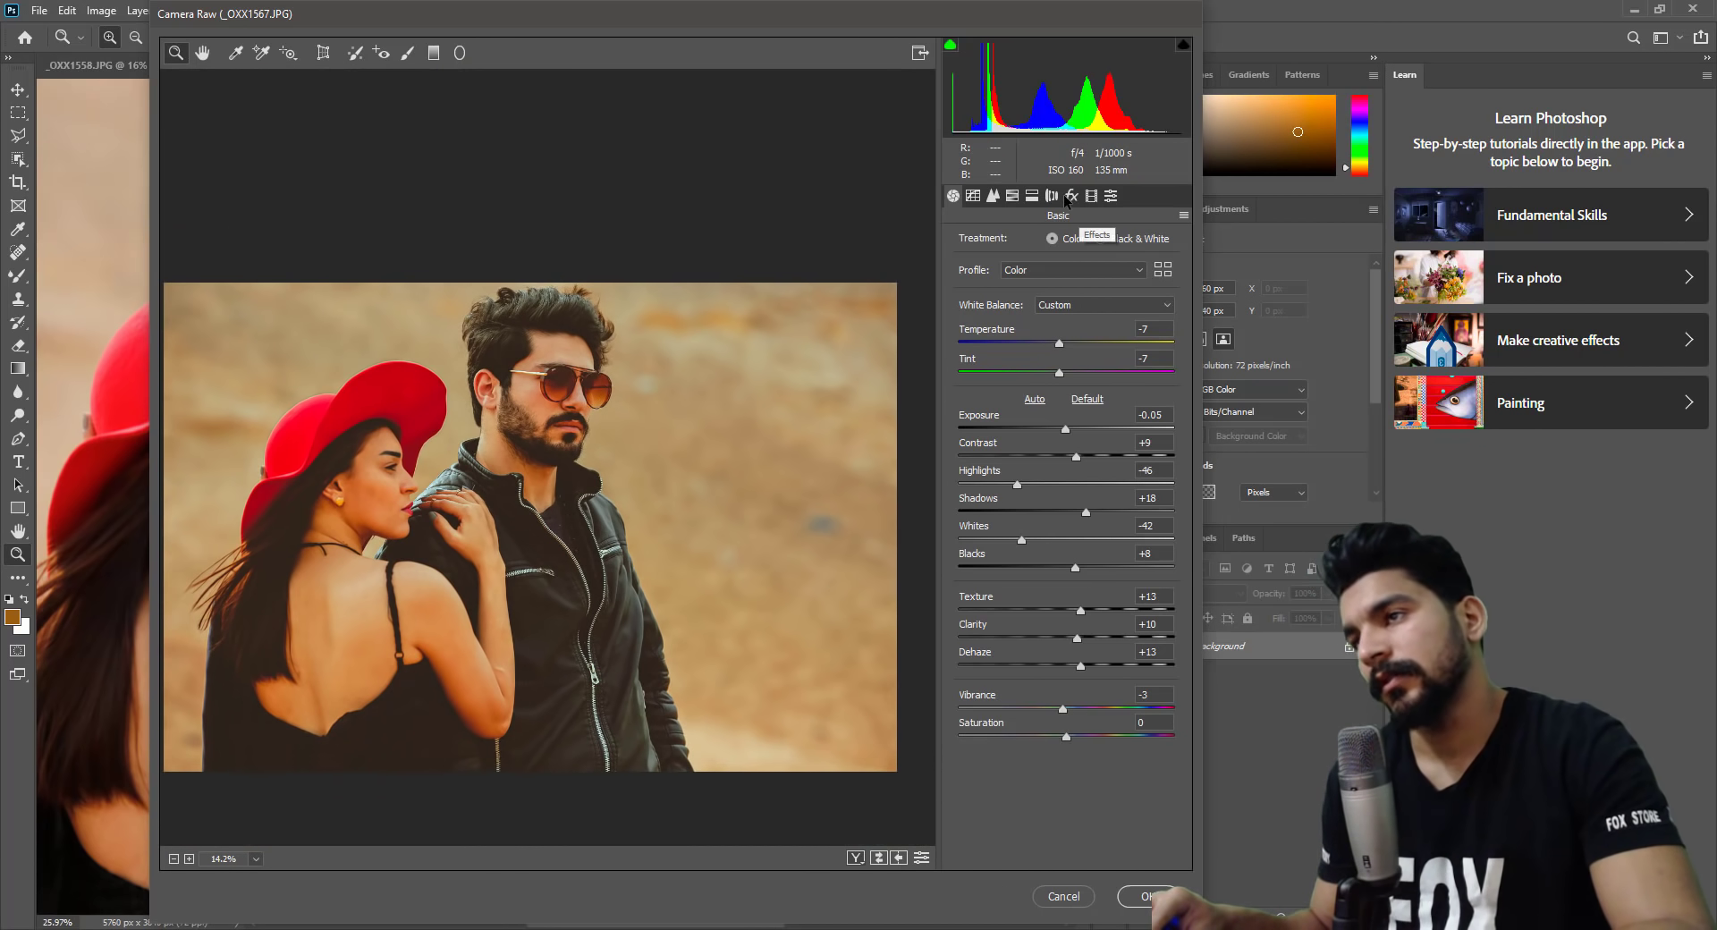
Split-tone with shadows hue 360 saturation 8, highlights saturation 17, balance +58, and commit the grade.
{"action": "left_click", "coordinate": [1032, 196]}
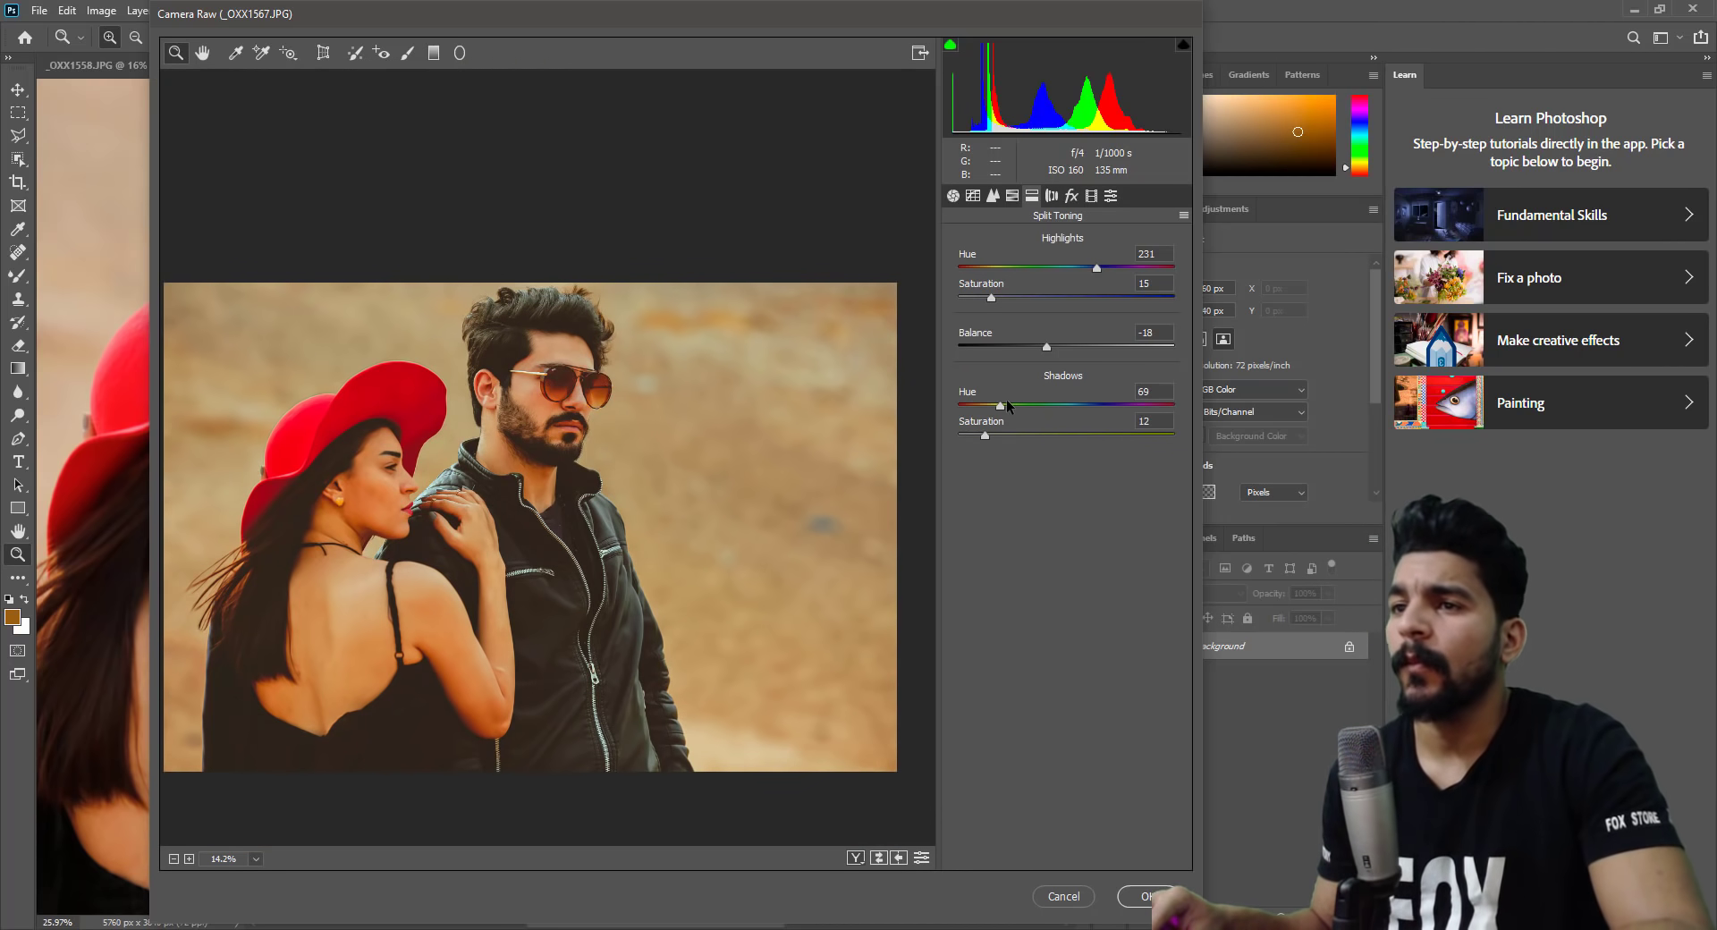
{"action": "left_click_drag", "start_coordinate": [1000, 404], "coordinate": [1184, 410]}
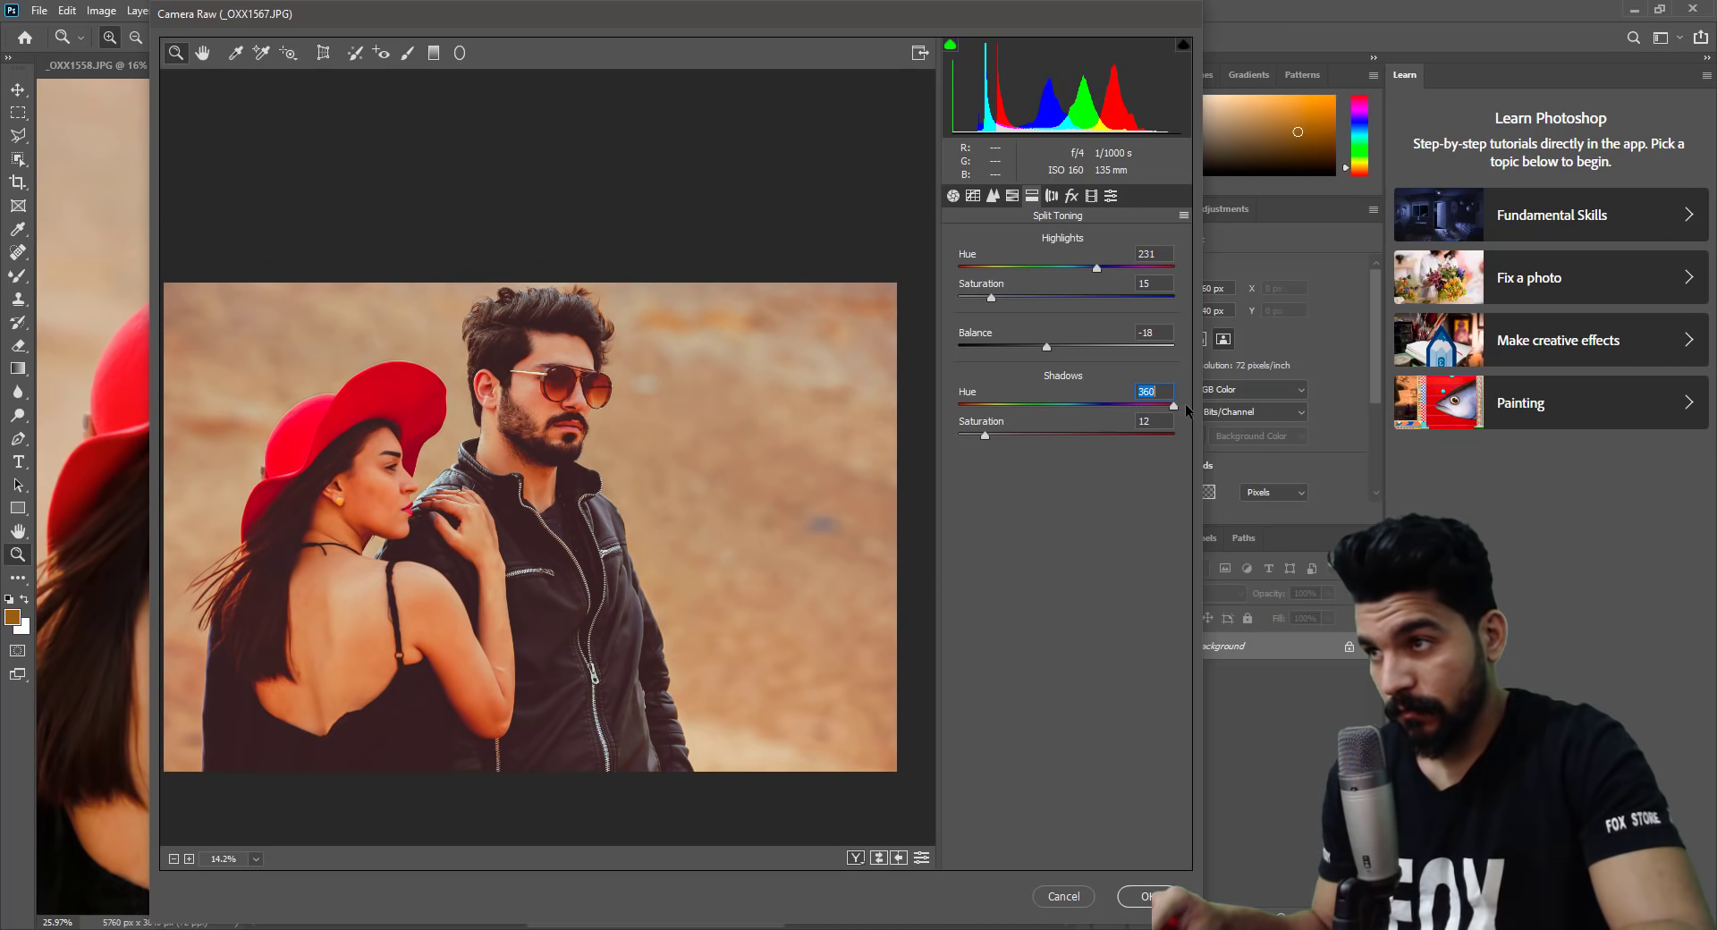
{"action": "left_click", "coordinate": [979, 433]}
{"action": "left_click_drag", "start_coordinate": [979, 432], "coordinate": [974, 435]}
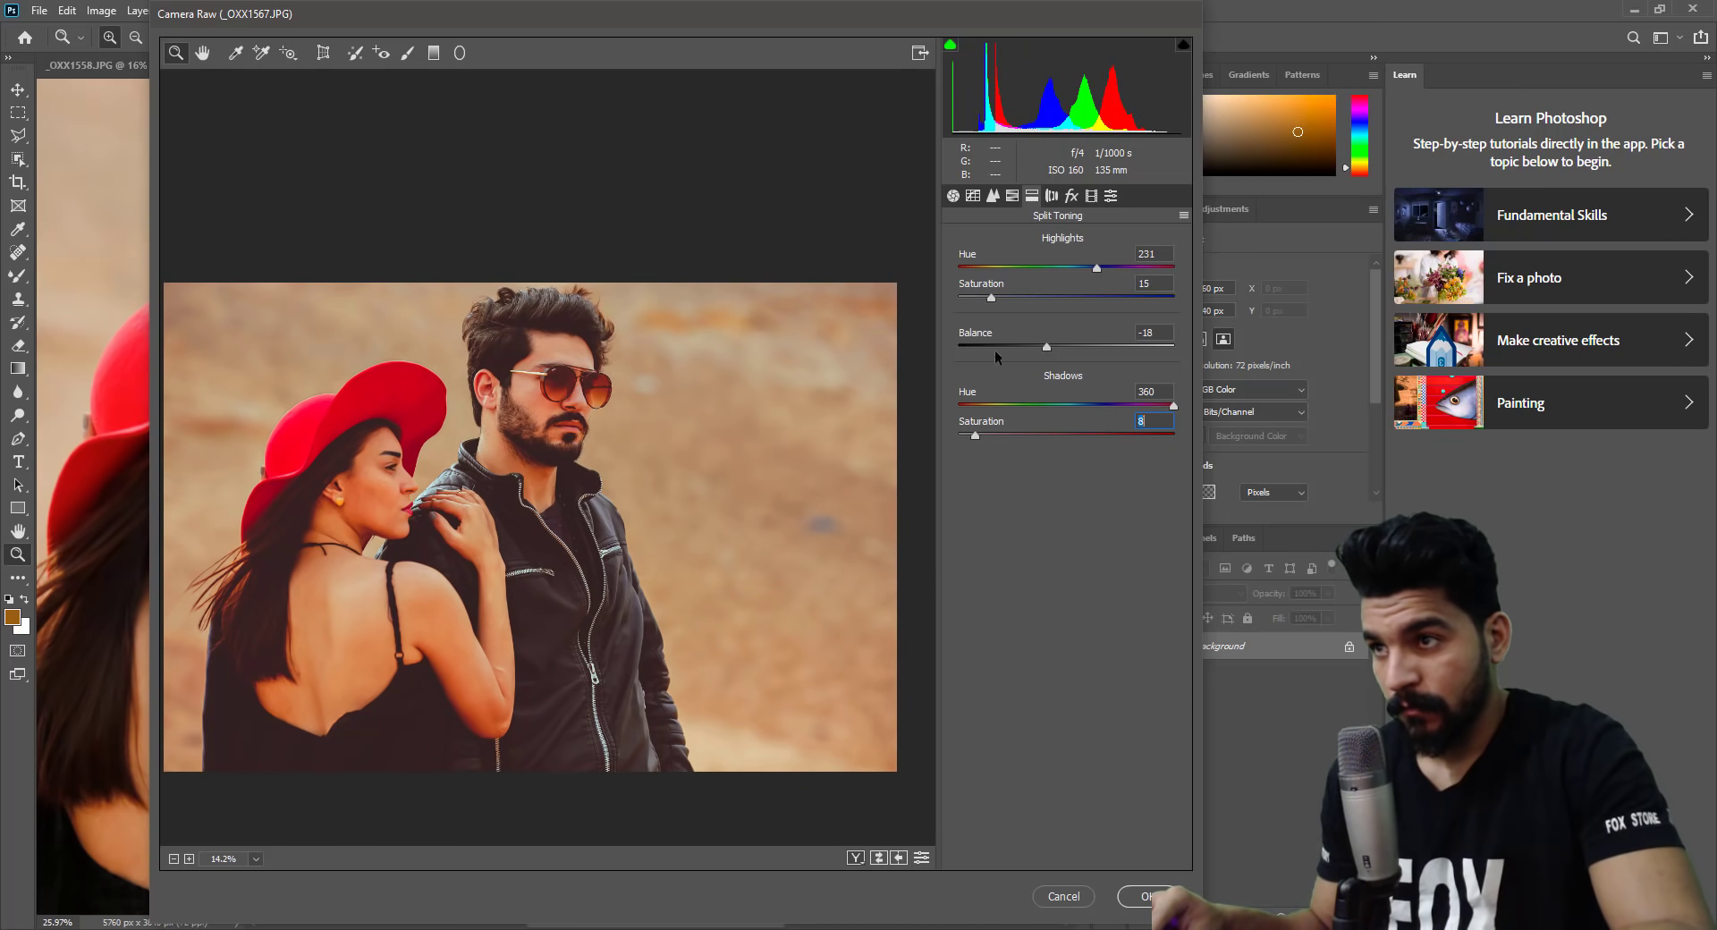
{"action": "mouse_move", "coordinate": [1048, 345]}
{"action": "left_mouse_down"}
{"action": "mouse_move", "coordinate": [1183, 347]}
{"action": "mouse_move", "coordinate": [1200, 371]}
{"action": "mouse_move", "coordinate": [1130, 389]}
{"action": "left_mouse_up"}
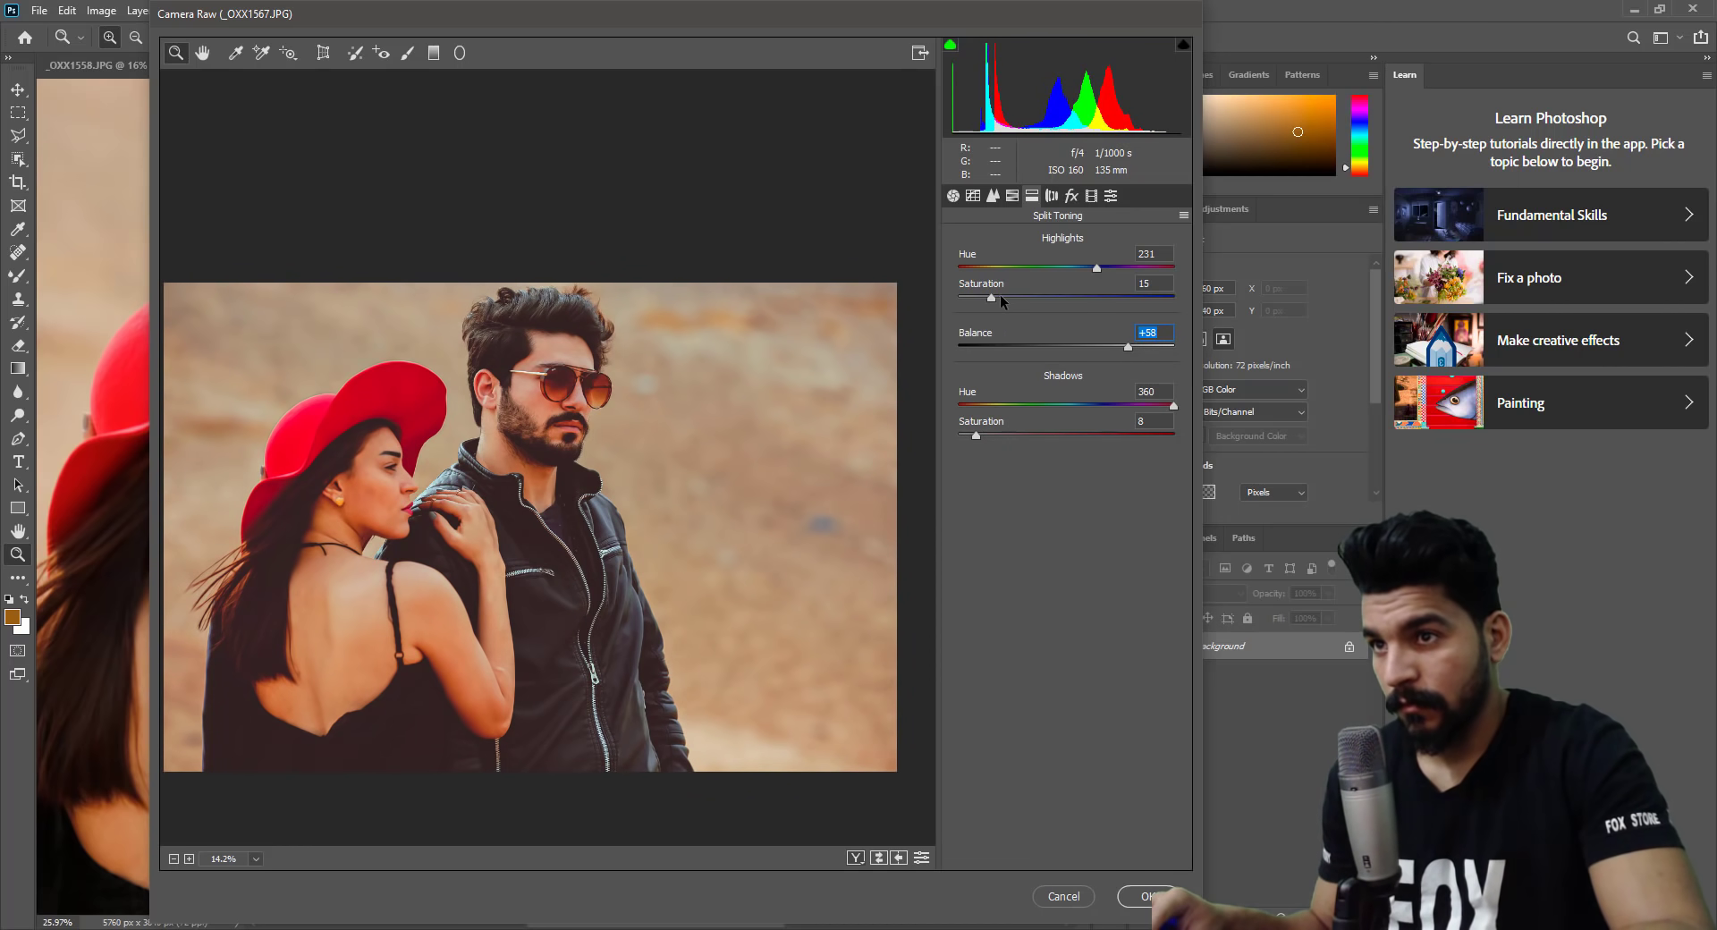
{"action": "mouse_move", "coordinate": [991, 297]}
{"action": "left_mouse_down"}
{"action": "mouse_move", "coordinate": [1041, 311]}
{"action": "mouse_move", "coordinate": [998, 315]}
{"action": "left_mouse_up"}
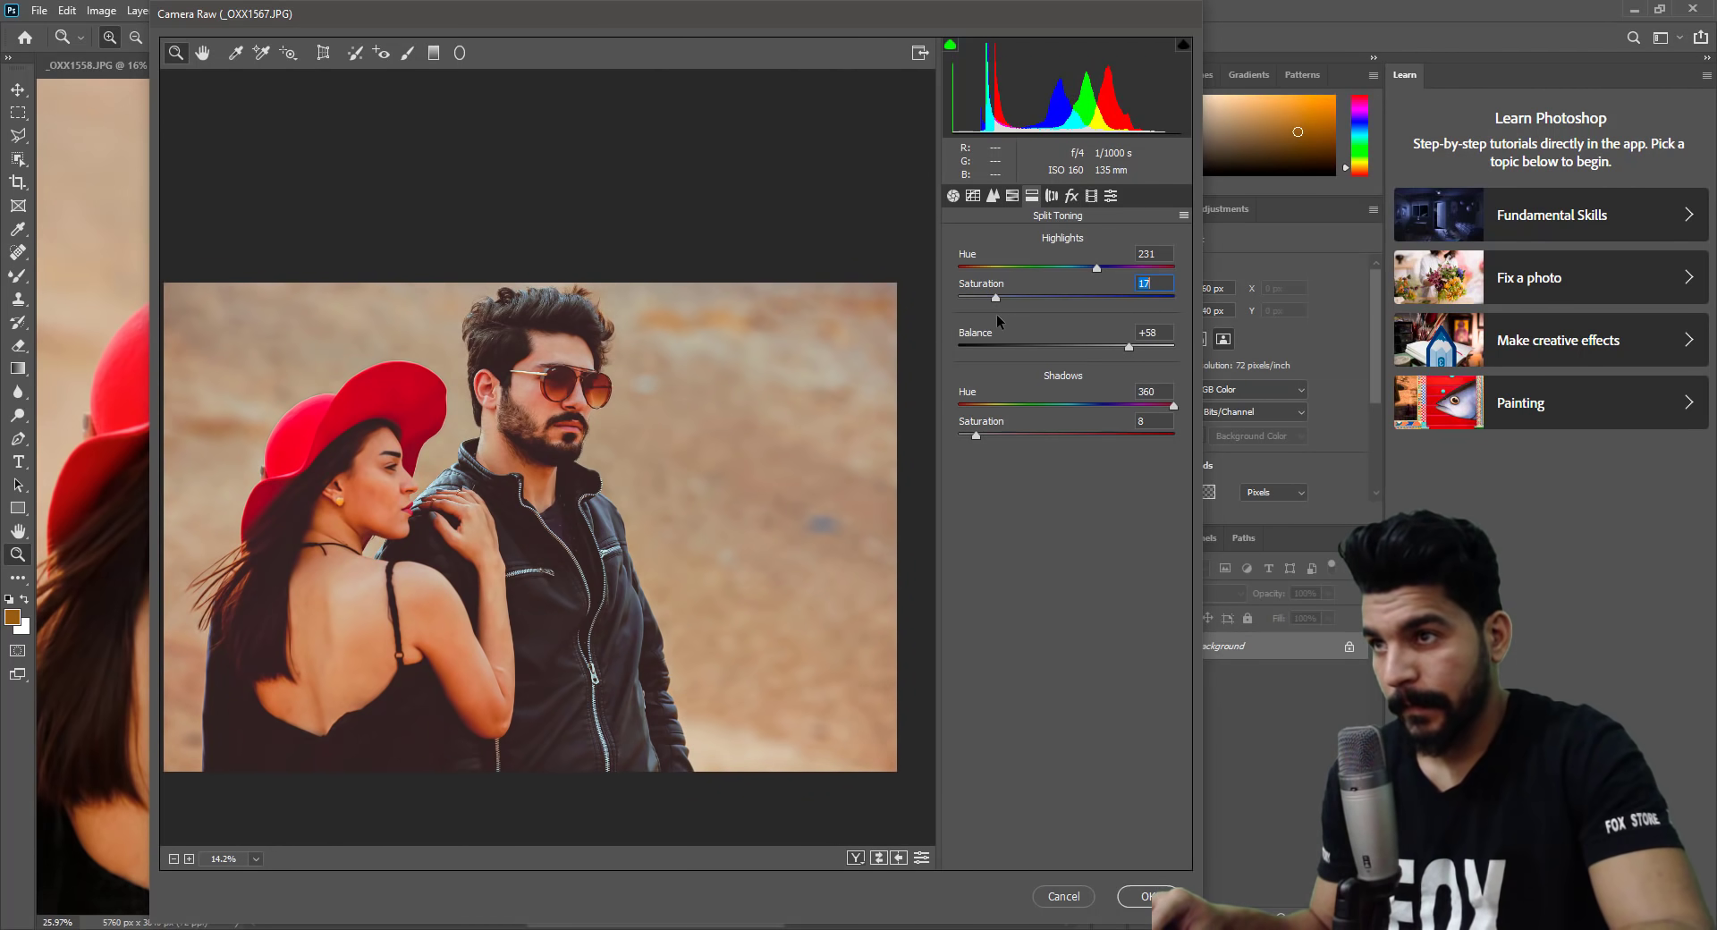
{"action": "left_click", "coordinate": [380, 526], "text": "alt"}
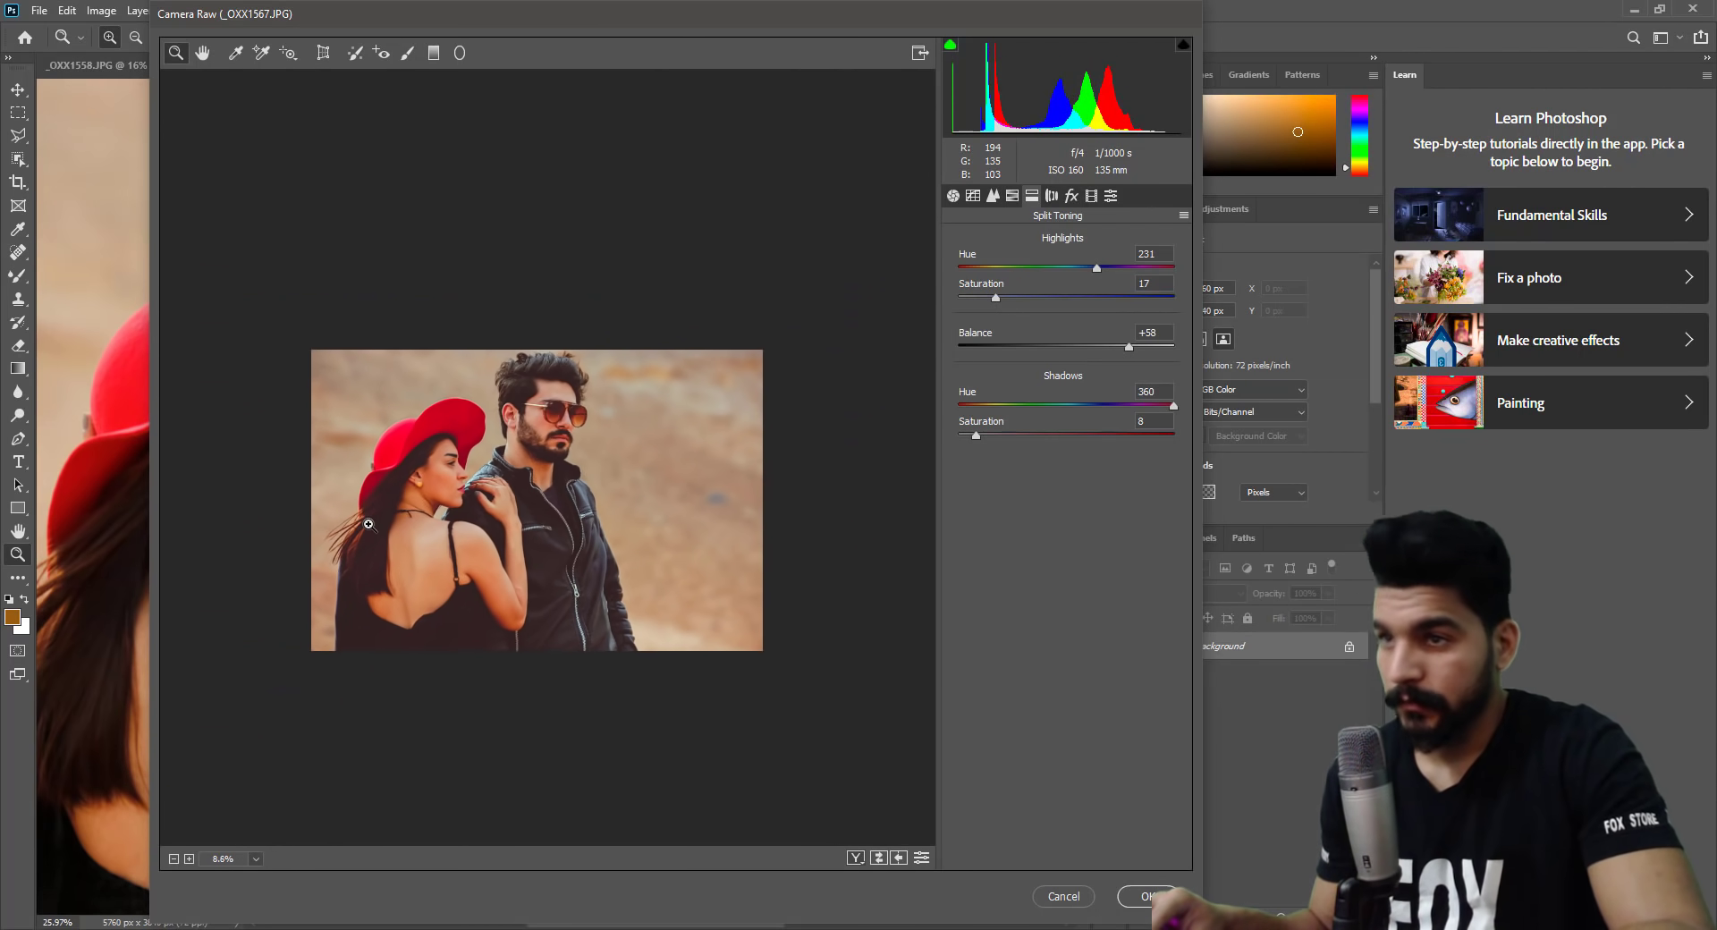
{"action": "left_click", "coordinate": [366, 525]}
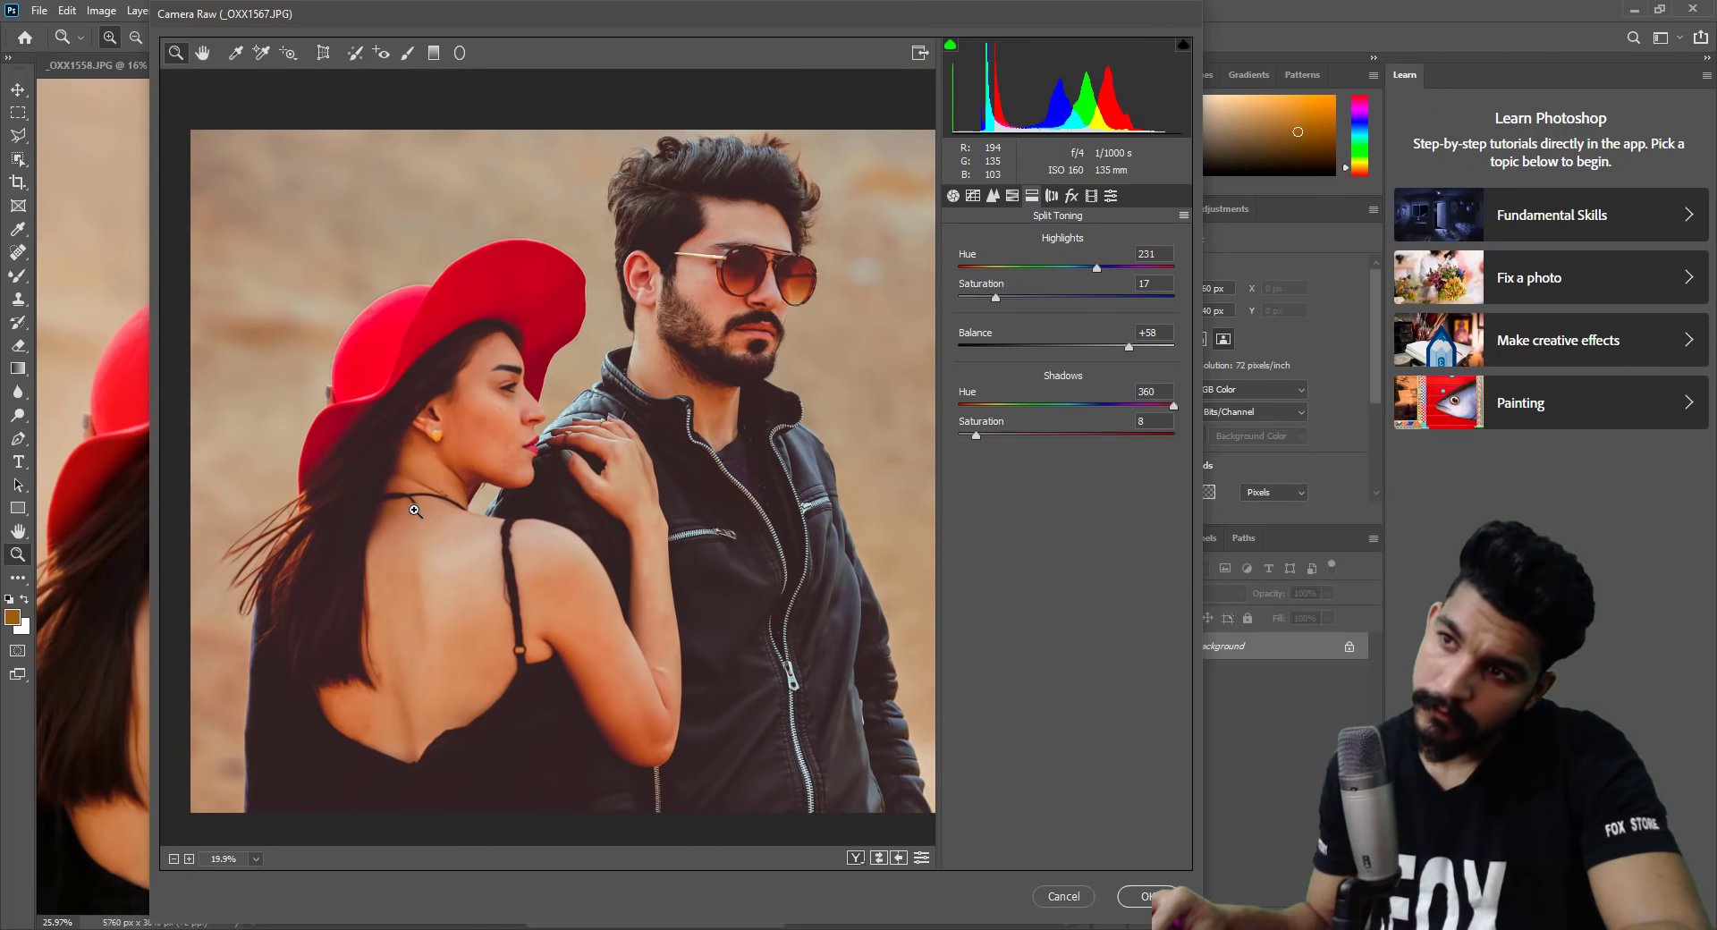
{"action": "key", "text": "Return"}
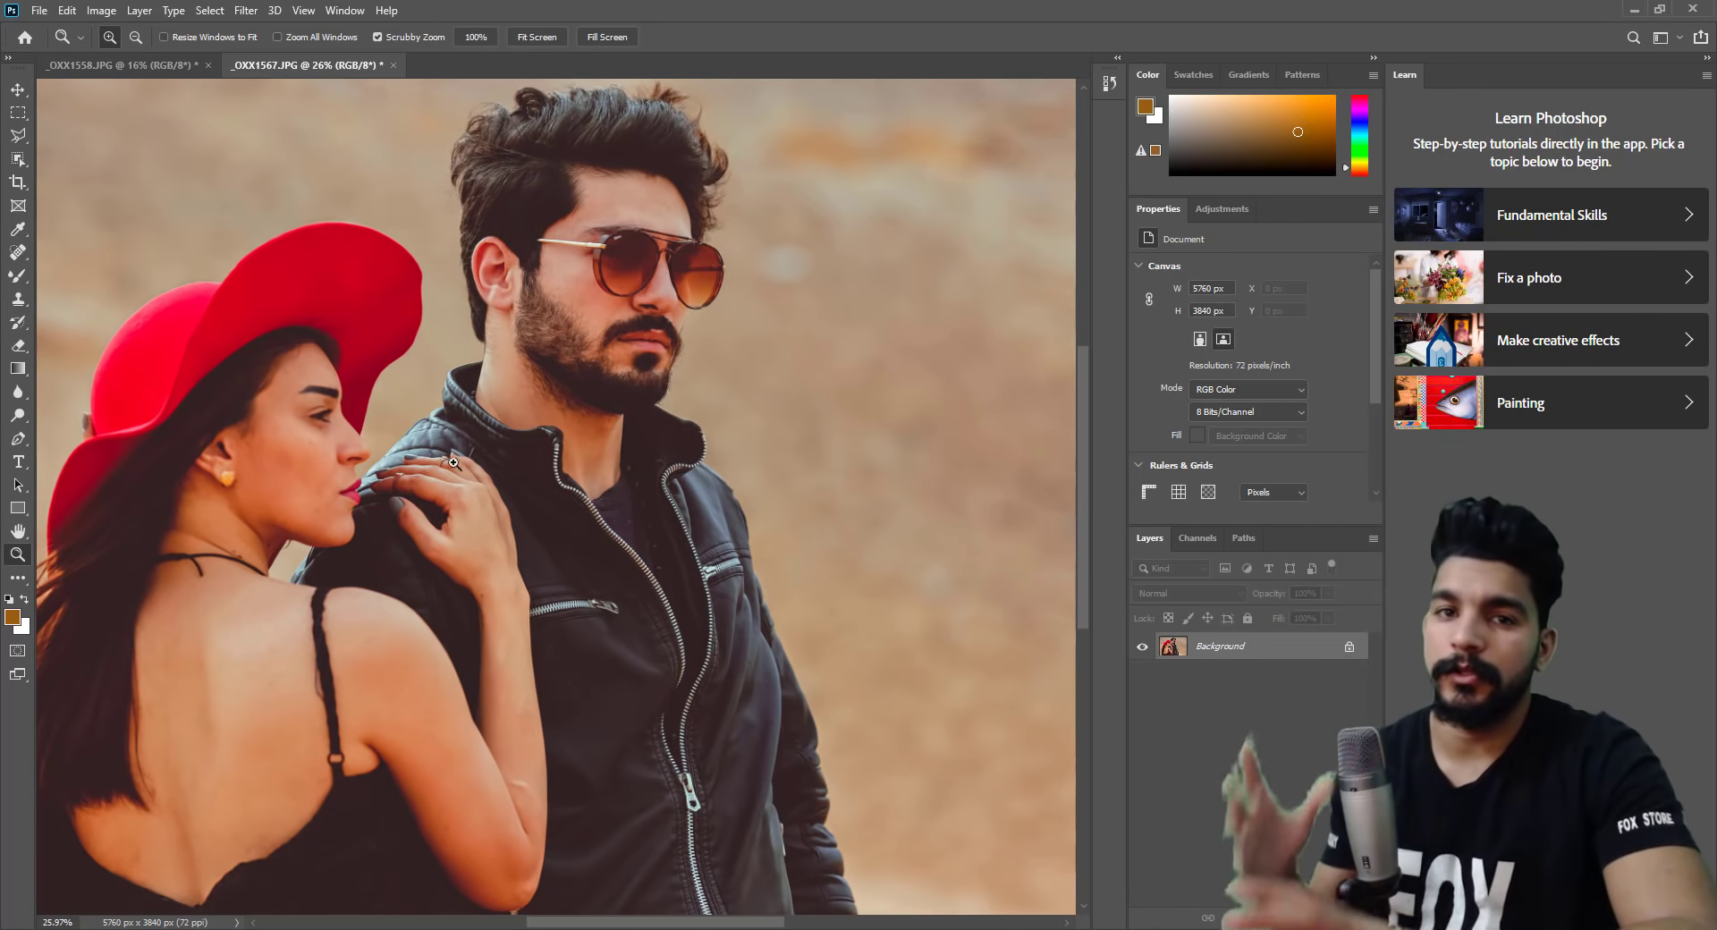
Bring _OXX1558.JPG to the front and zoom in close on the seated woman's face.
{"action": "left_click", "coordinate": [185, 72]}
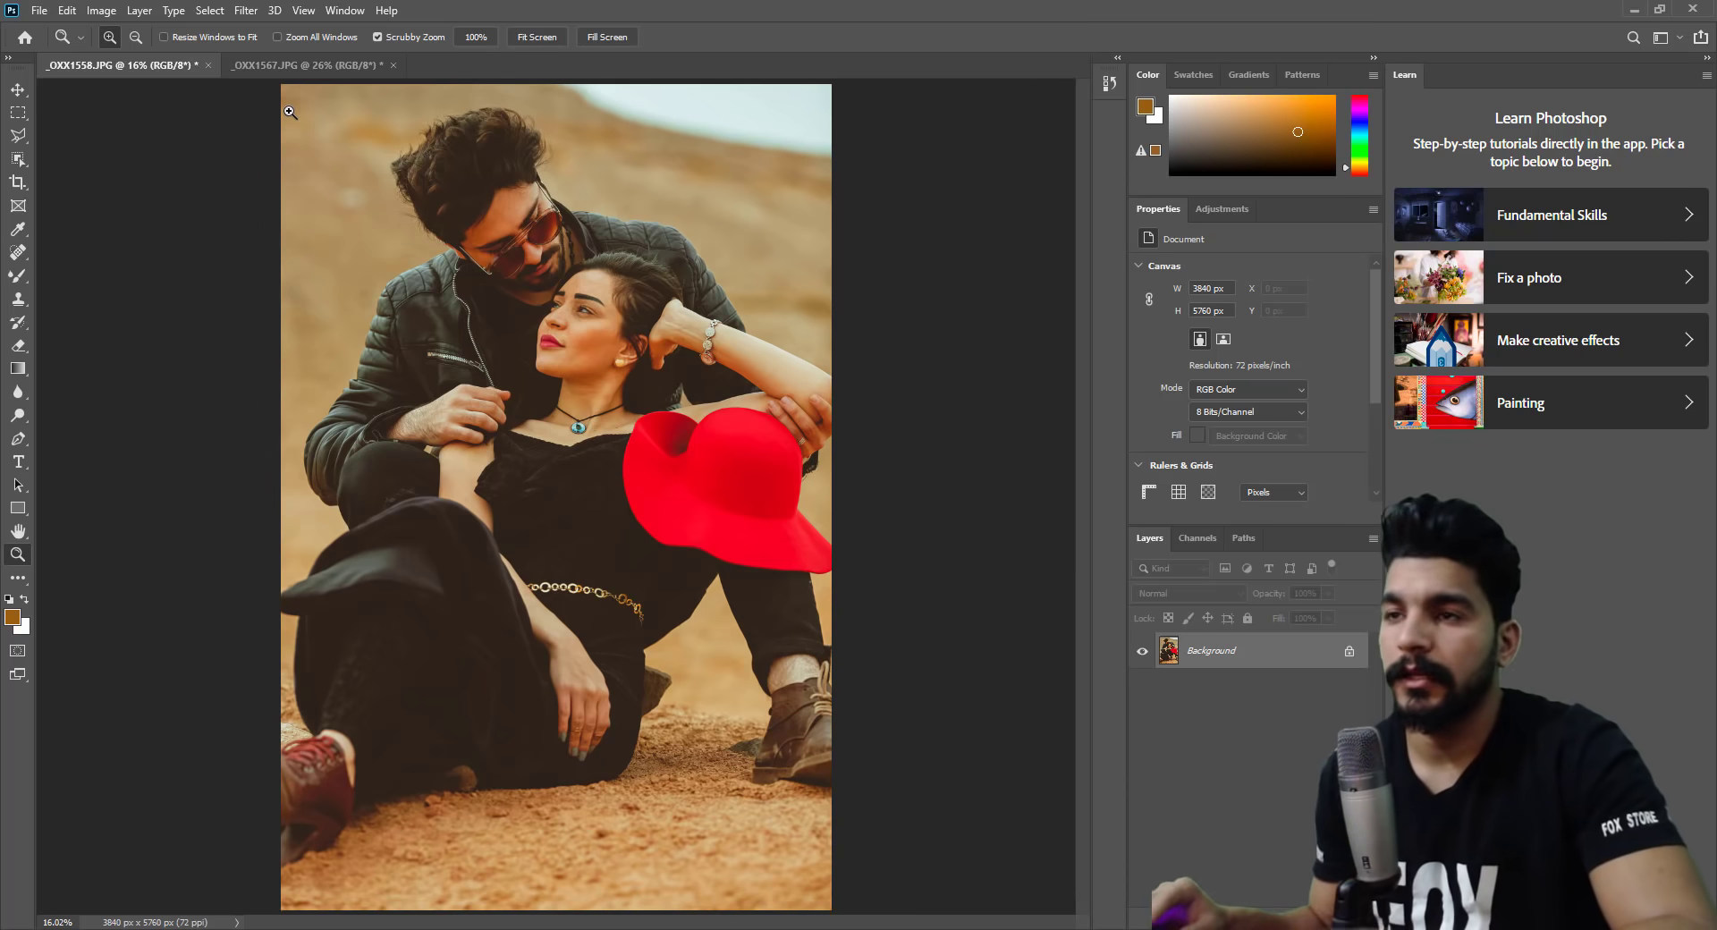
{"action": "left_click", "coordinate": [628, 308]}
{"action": "left_click", "coordinate": [629, 309]}
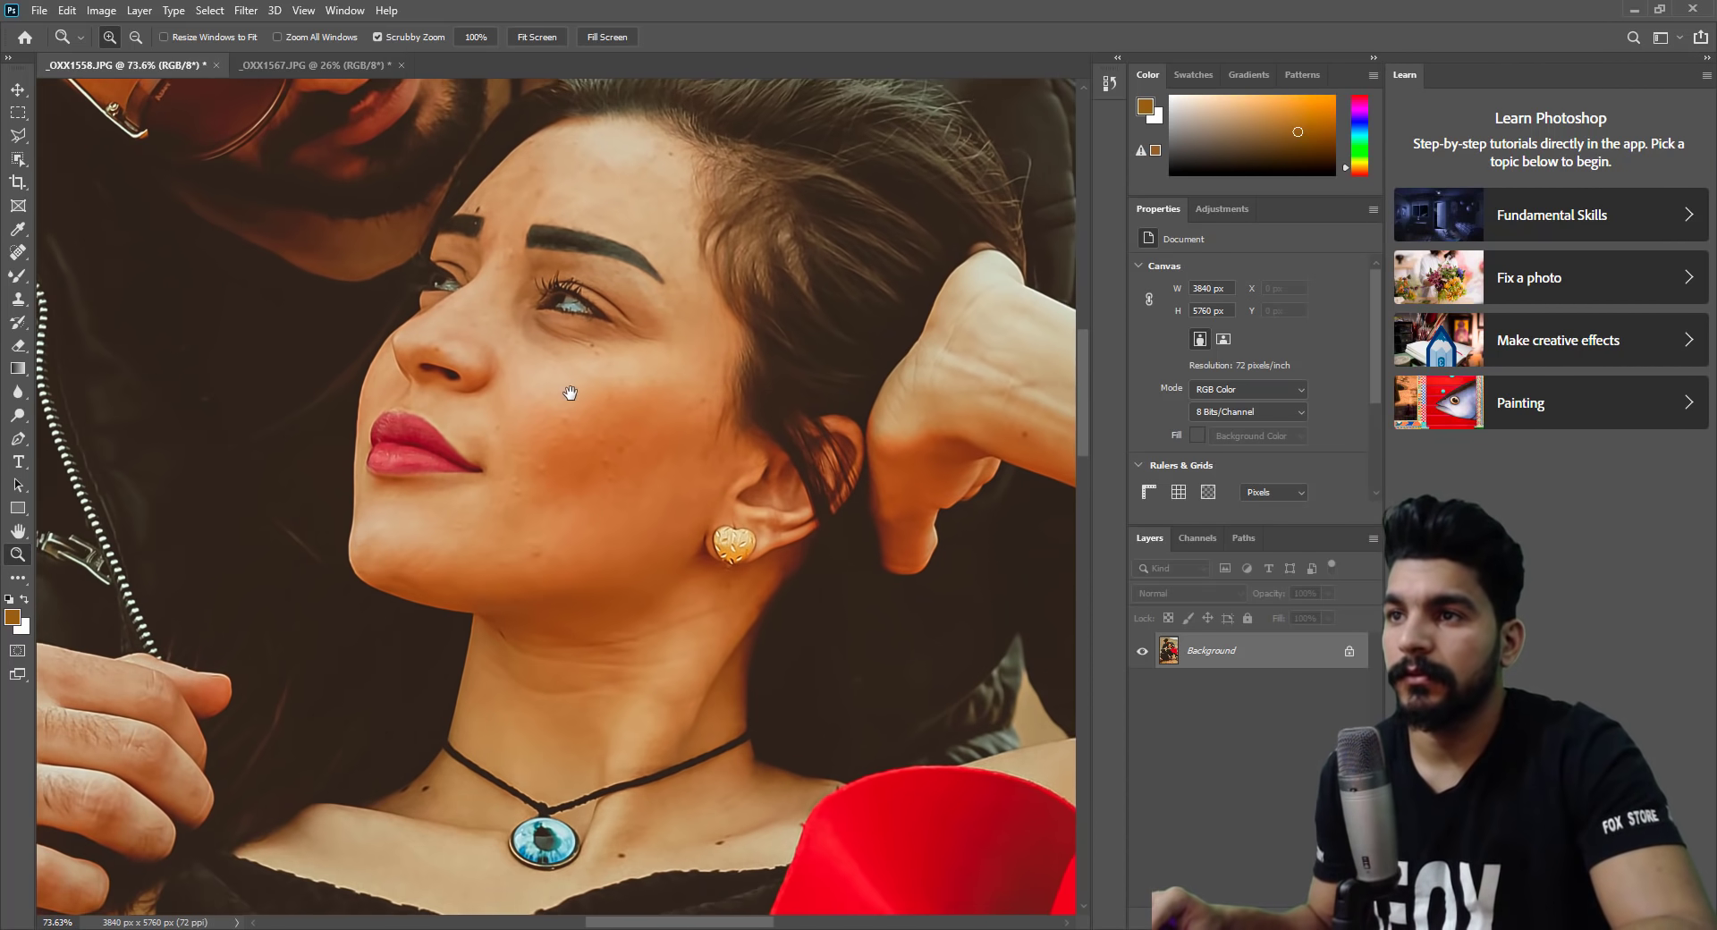
{"action": "left_click_drag", "start_coordinate": [567, 394], "coordinate": [725, 491]}
{"action": "left_click_drag", "start_coordinate": [491, 475], "coordinate": [561, 709]}
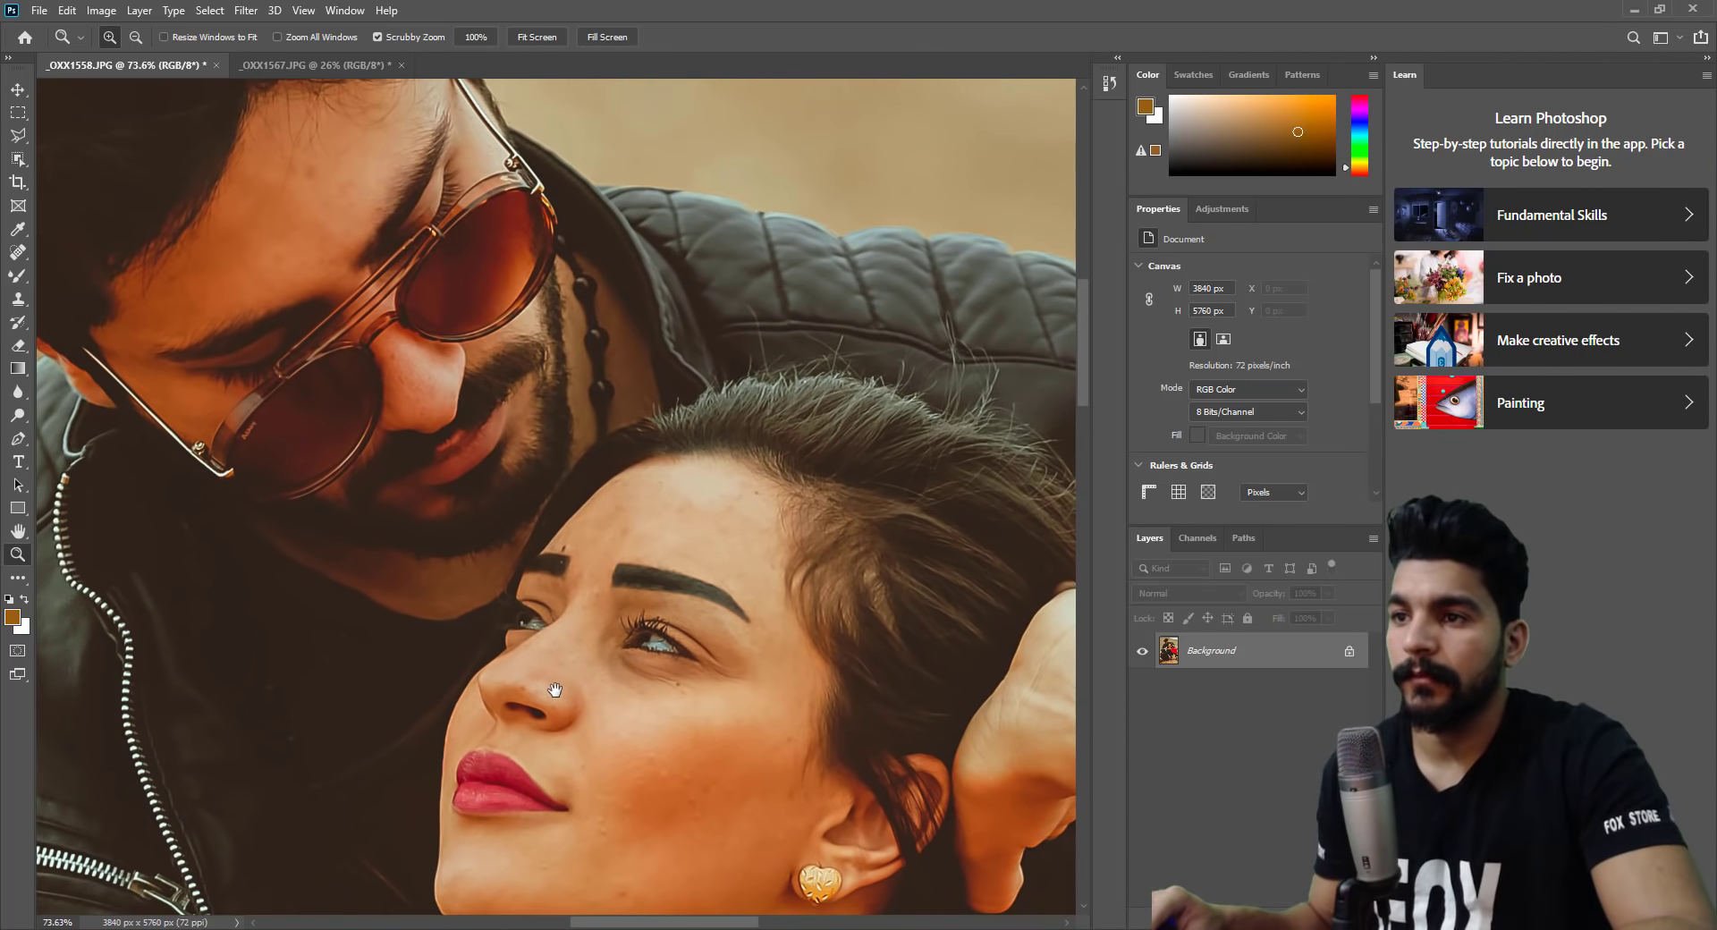
{"action": "mouse_move", "coordinate": [668, 740]}
{"action": "left_mouse_down"}
{"action": "mouse_move", "coordinate": [652, 536]}
{"action": "mouse_move", "coordinate": [898, 764]}
{"action": "left_mouse_up"}
{"action": "mouse_move", "coordinate": [780, 592]}
{"action": "left_mouse_down"}
{"action": "mouse_move", "coordinate": [520, 509]}
{"action": "mouse_move", "coordinate": [348, 305]}
{"action": "left_mouse_up"}
{"action": "left_click_drag", "start_coordinate": [519, 563], "coordinate": [568, 562]}
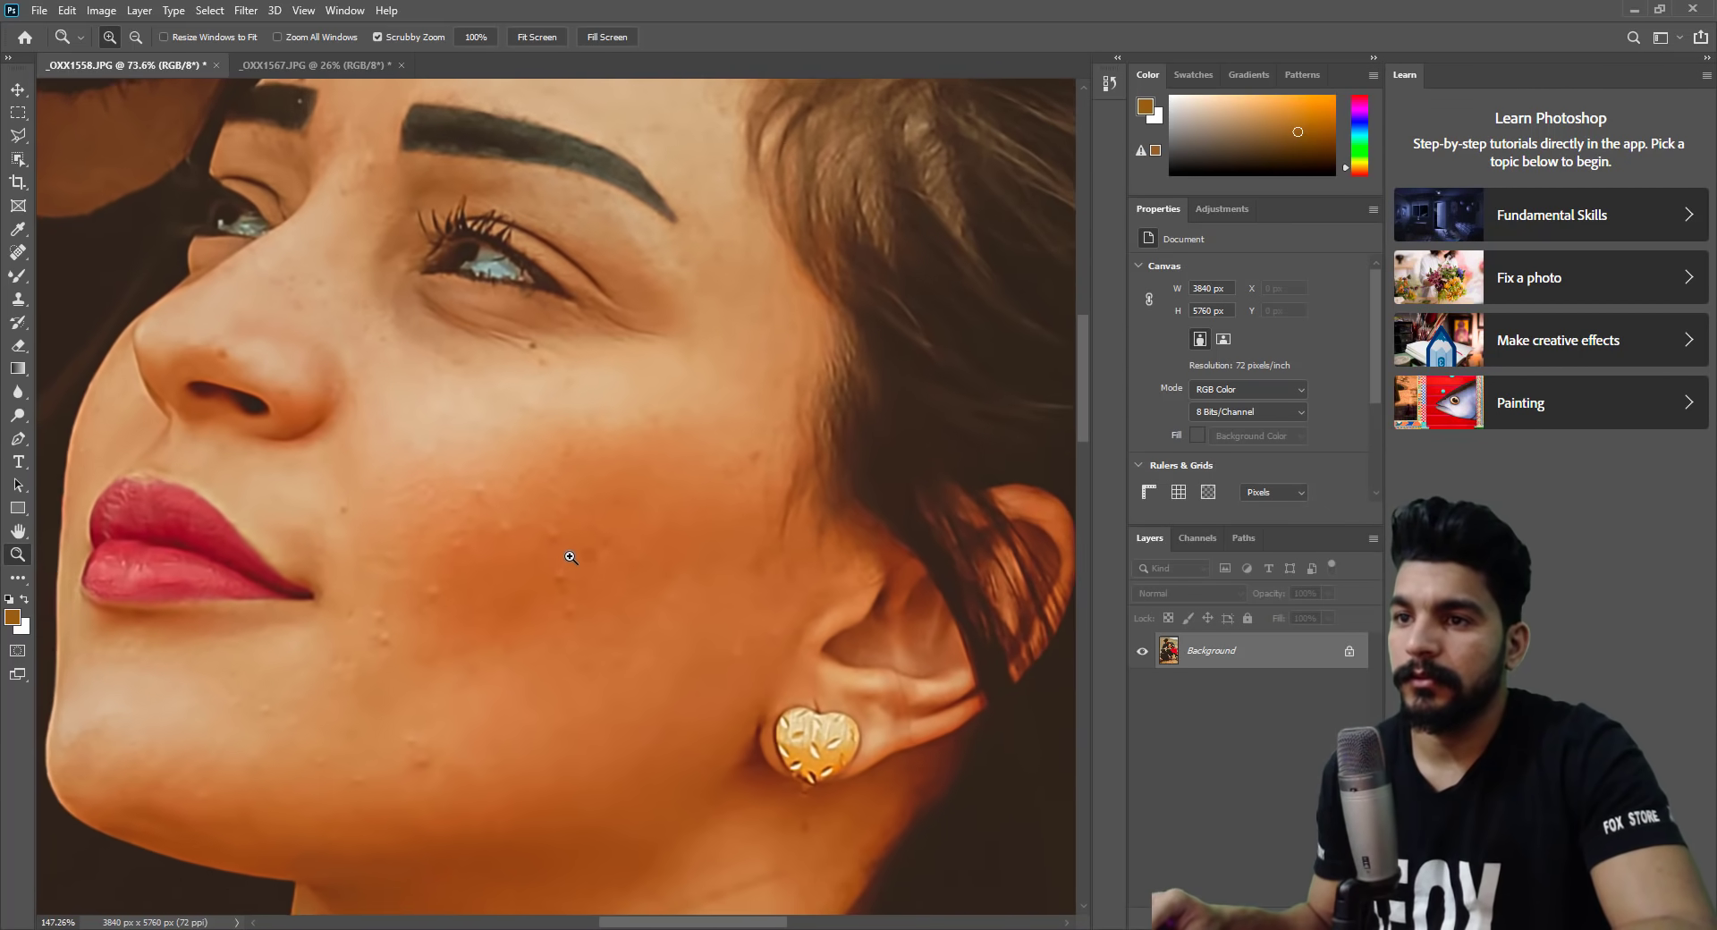
{"action": "key", "text": "j"}
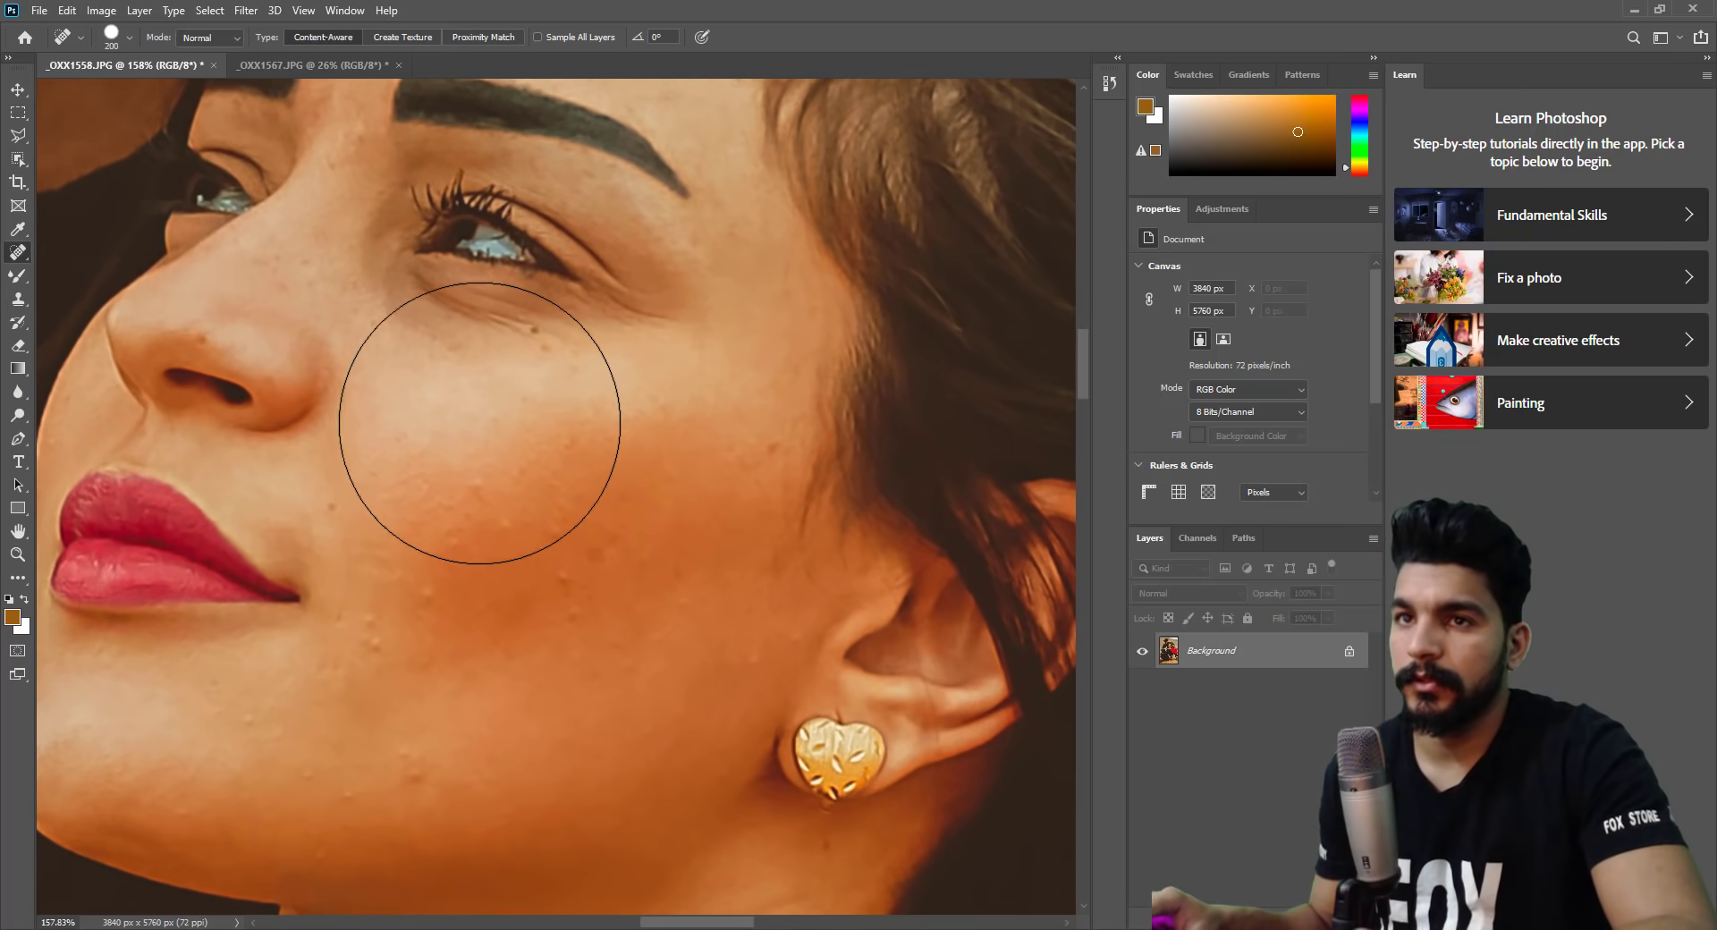
Heal the blemishes on the woman's cheek with a Spot Healing Brush shrunk to about 15.
{"action": "key", "text": "bracketleft"}
{"action": "key", "text": "bracketleft"}
{"action": "key", "text": "bracketleft"}
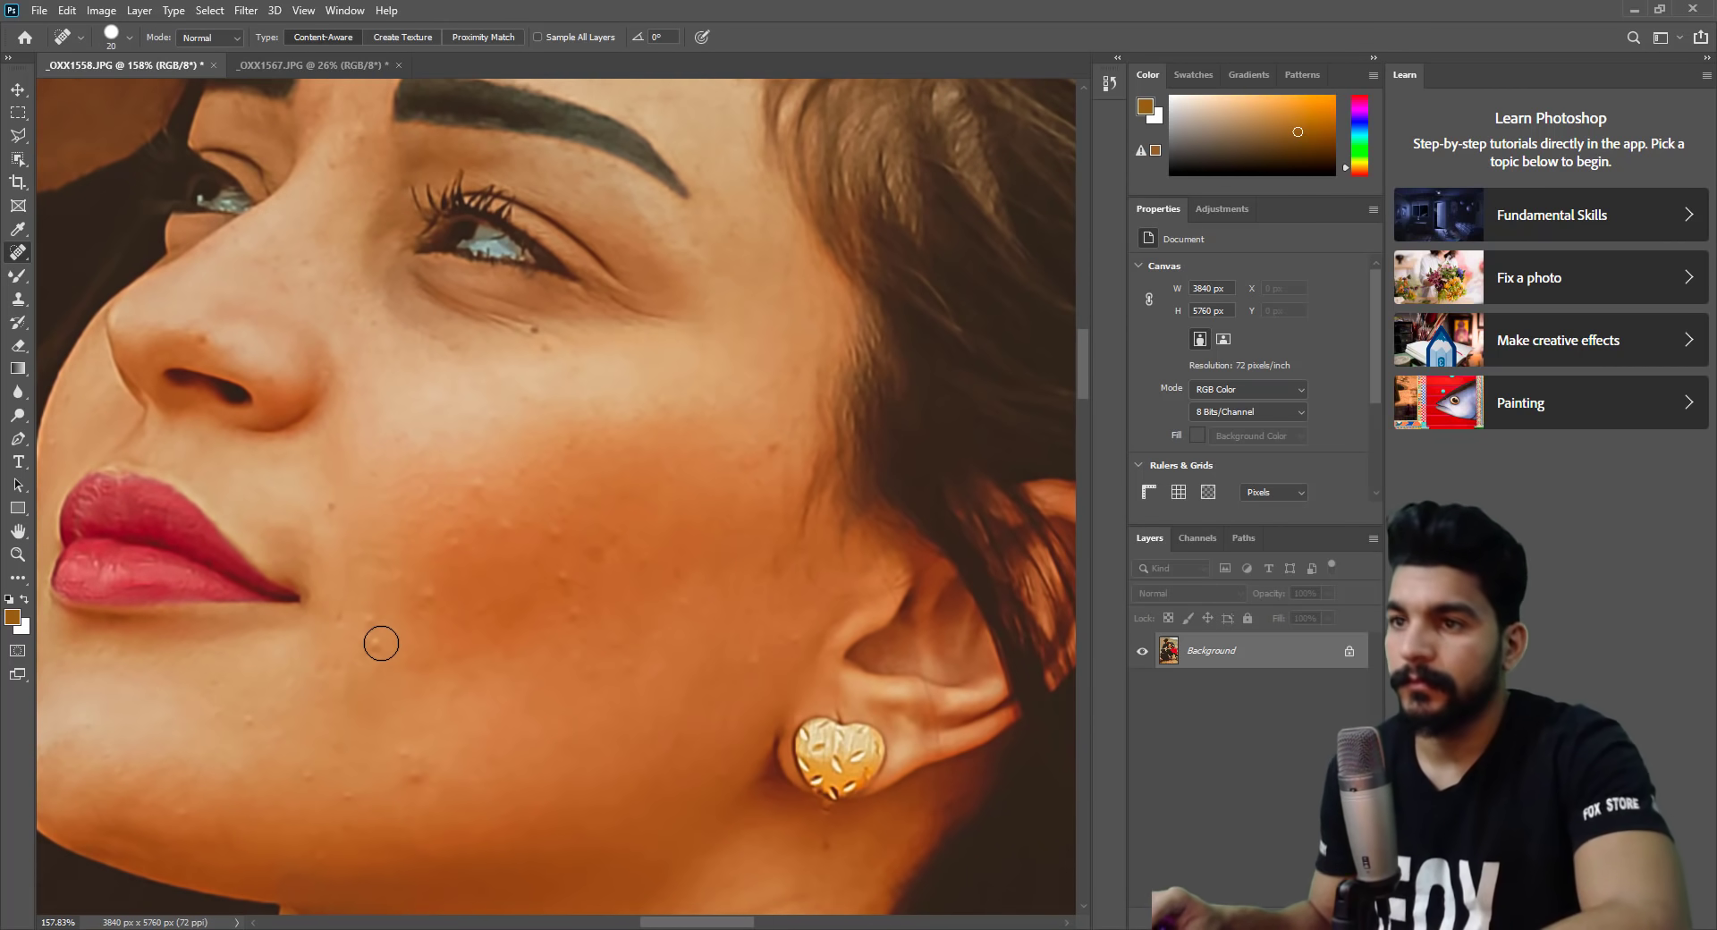
{"action": "key", "text": "bracketleft"}
{"action": "key", "text": "bracketleft"}
{"action": "key", "text": "bracketleft"}
{"action": "left_click", "coordinate": [368, 641]}
{"action": "key", "text": "bracketleft"}
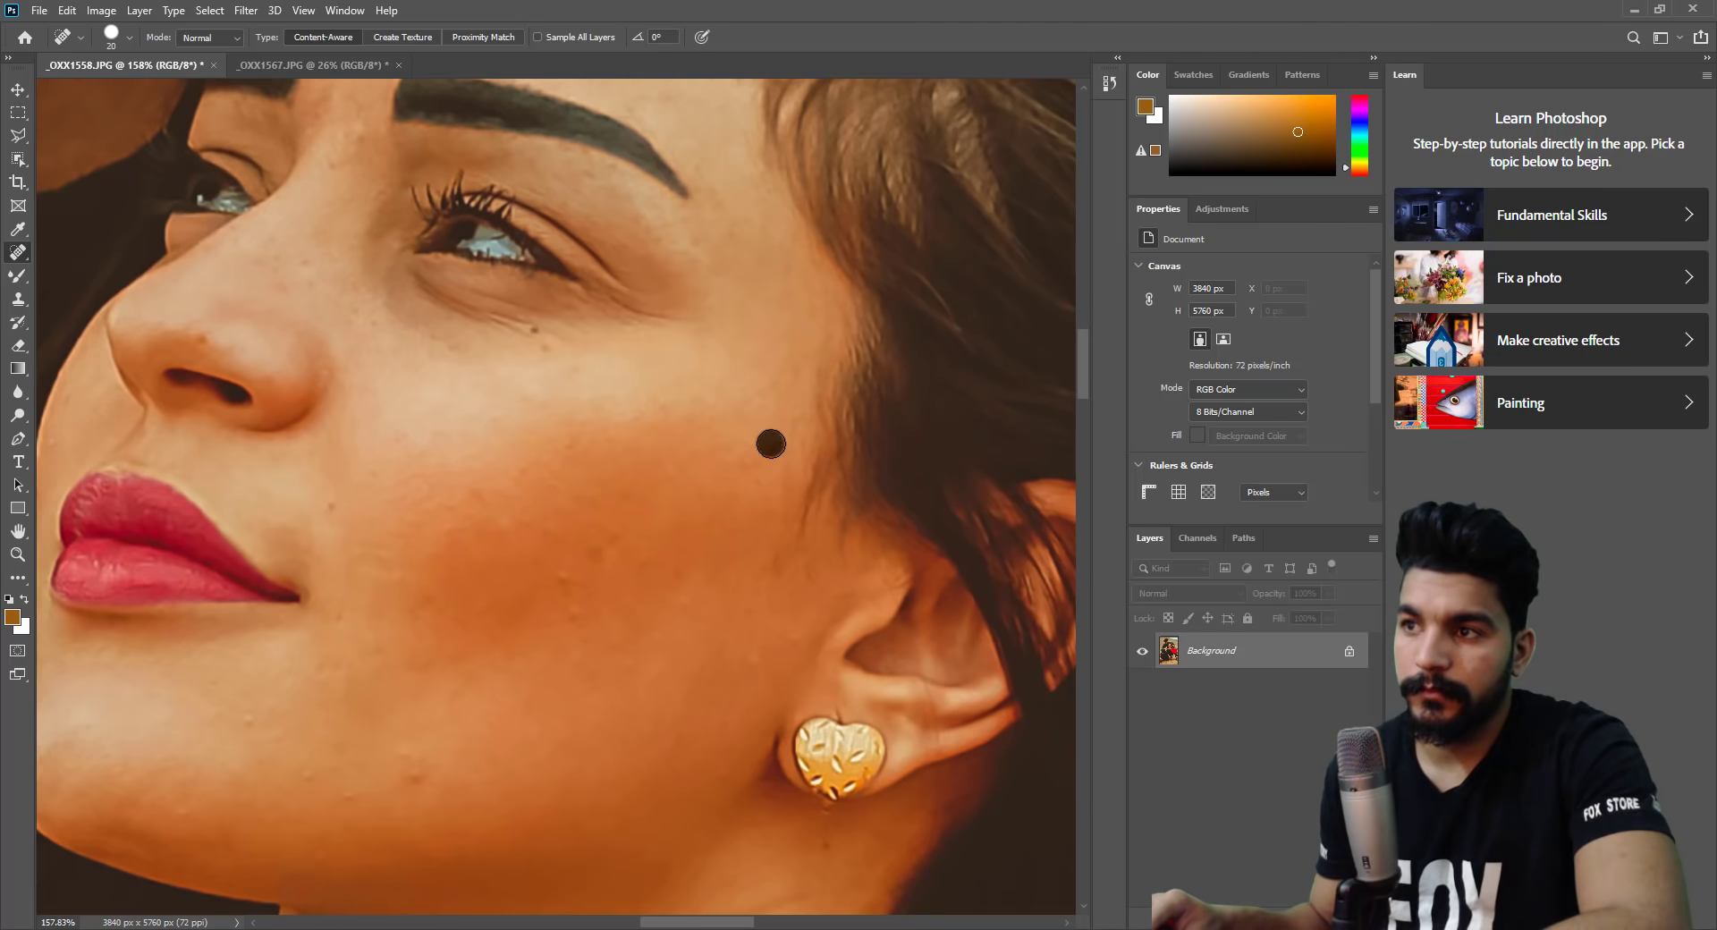
{"action": "left_click", "coordinate": [747, 464]}
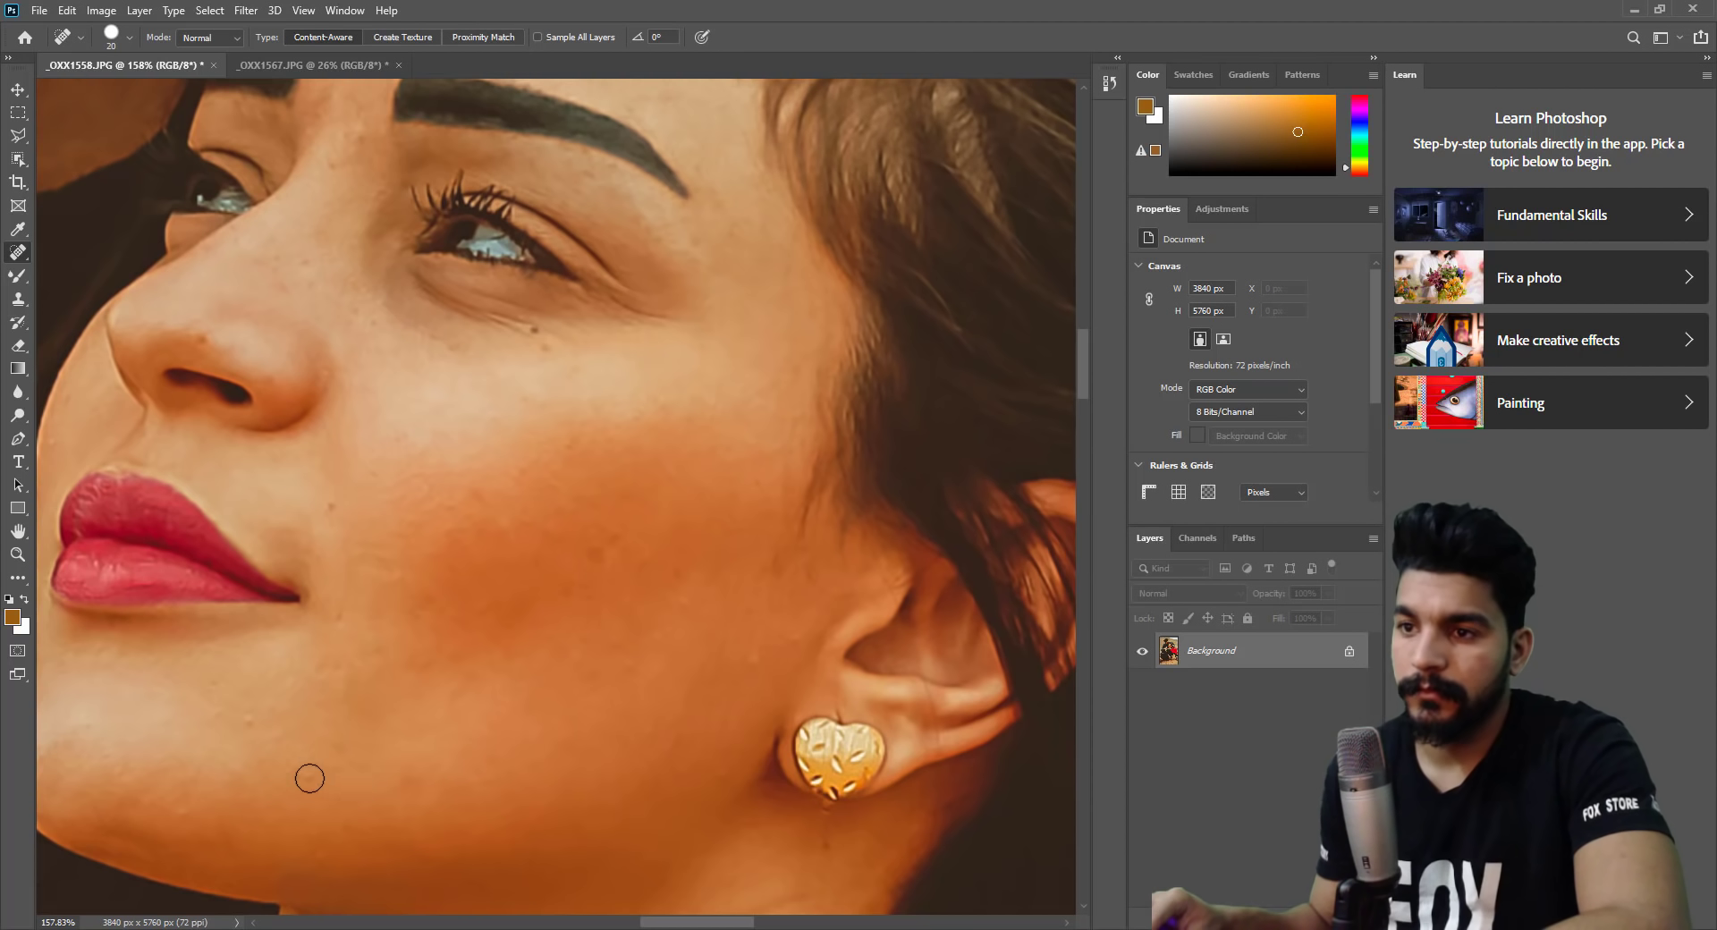
{"action": "left_click", "coordinate": [334, 743]}
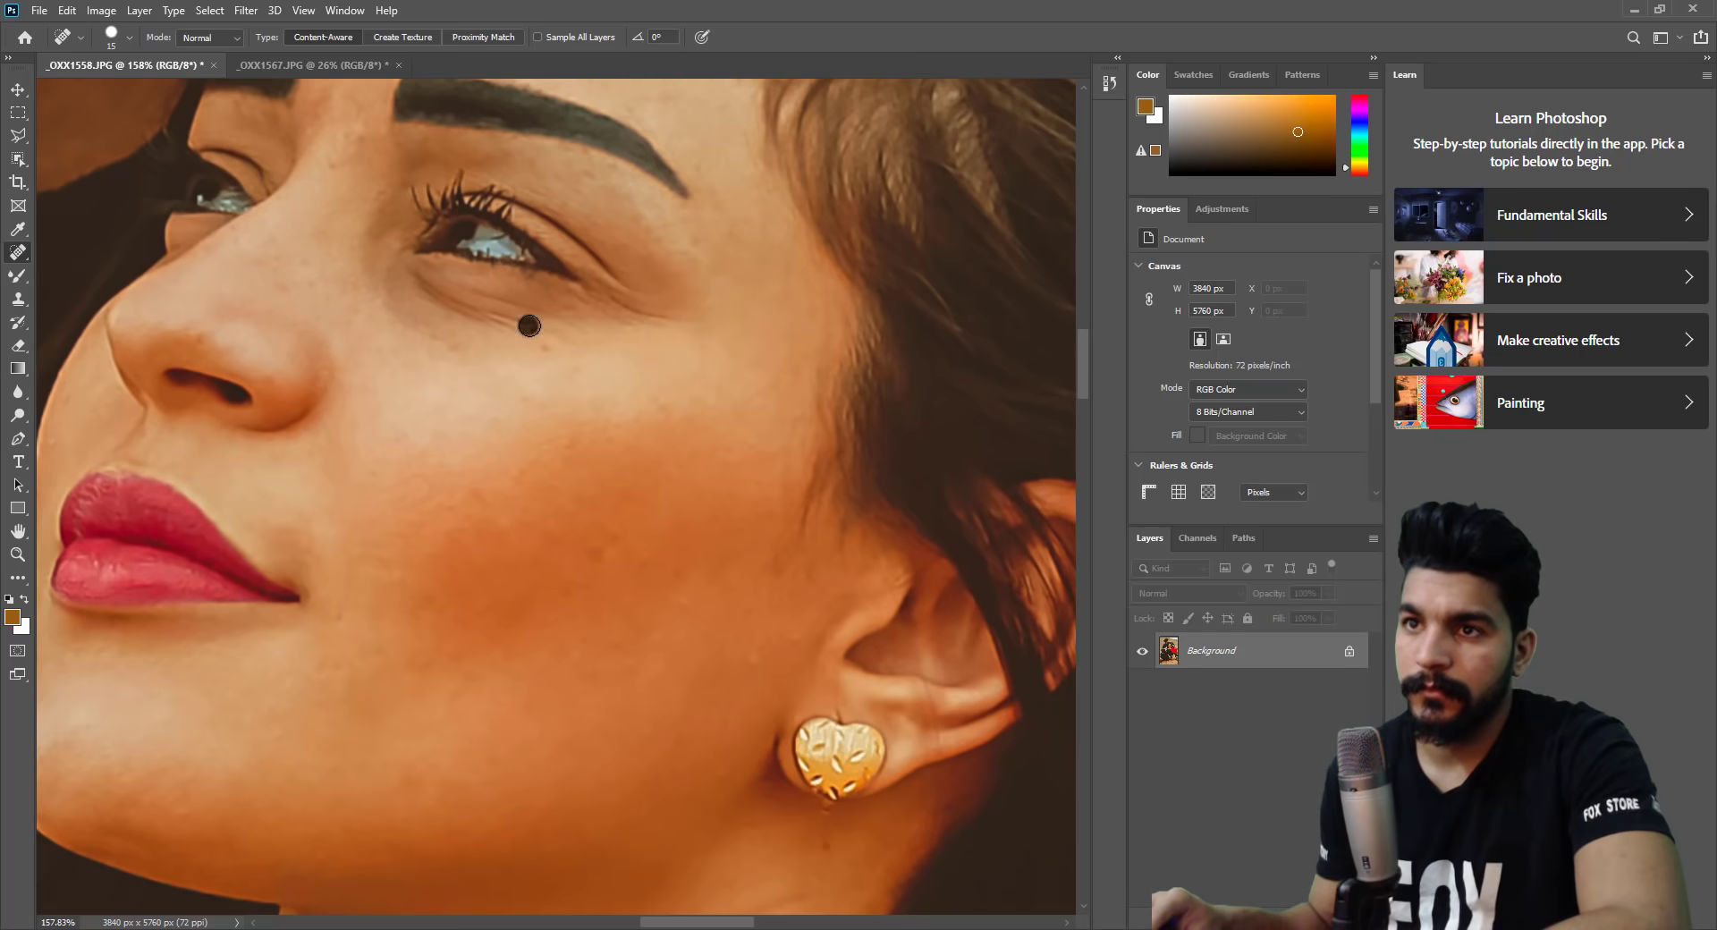
{"action": "scroll", "coordinate": [610, 324], "scroll_direction": "up", "scroll_amount": 5}
{"action": "scroll", "coordinate": [610, 325], "scroll_direction": "left", "scroll_amount": 2}
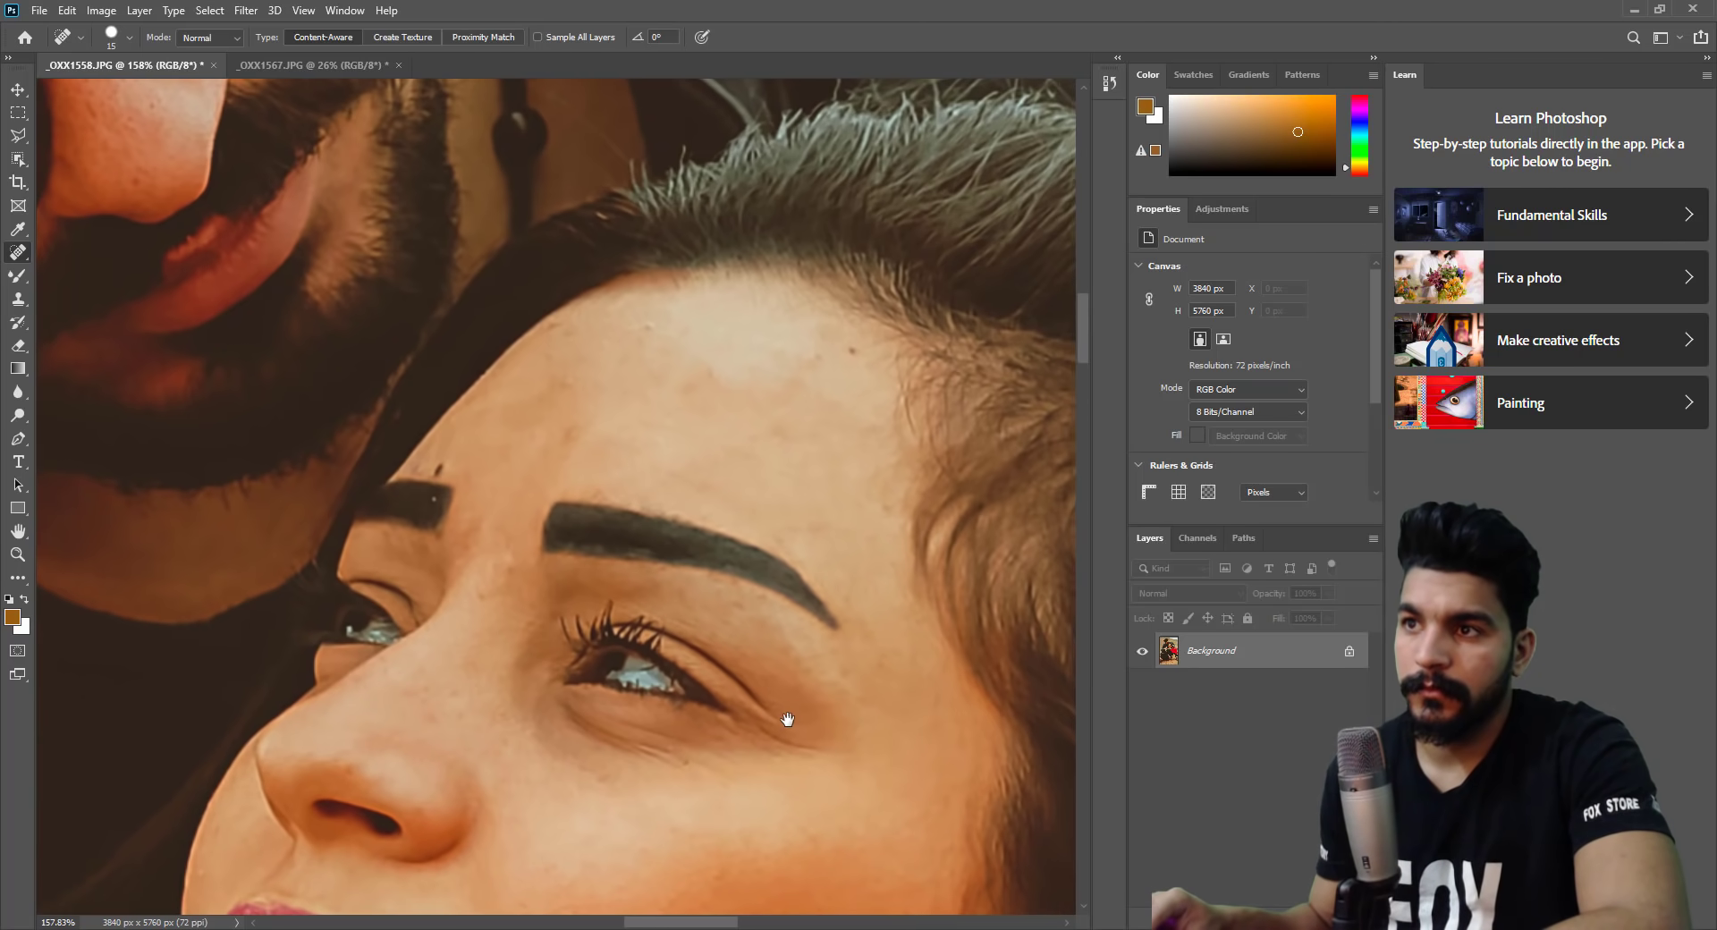
Heal the forehead spots and remove the moles on the man's forehead.
{"action": "left_click", "coordinate": [602, 440]}
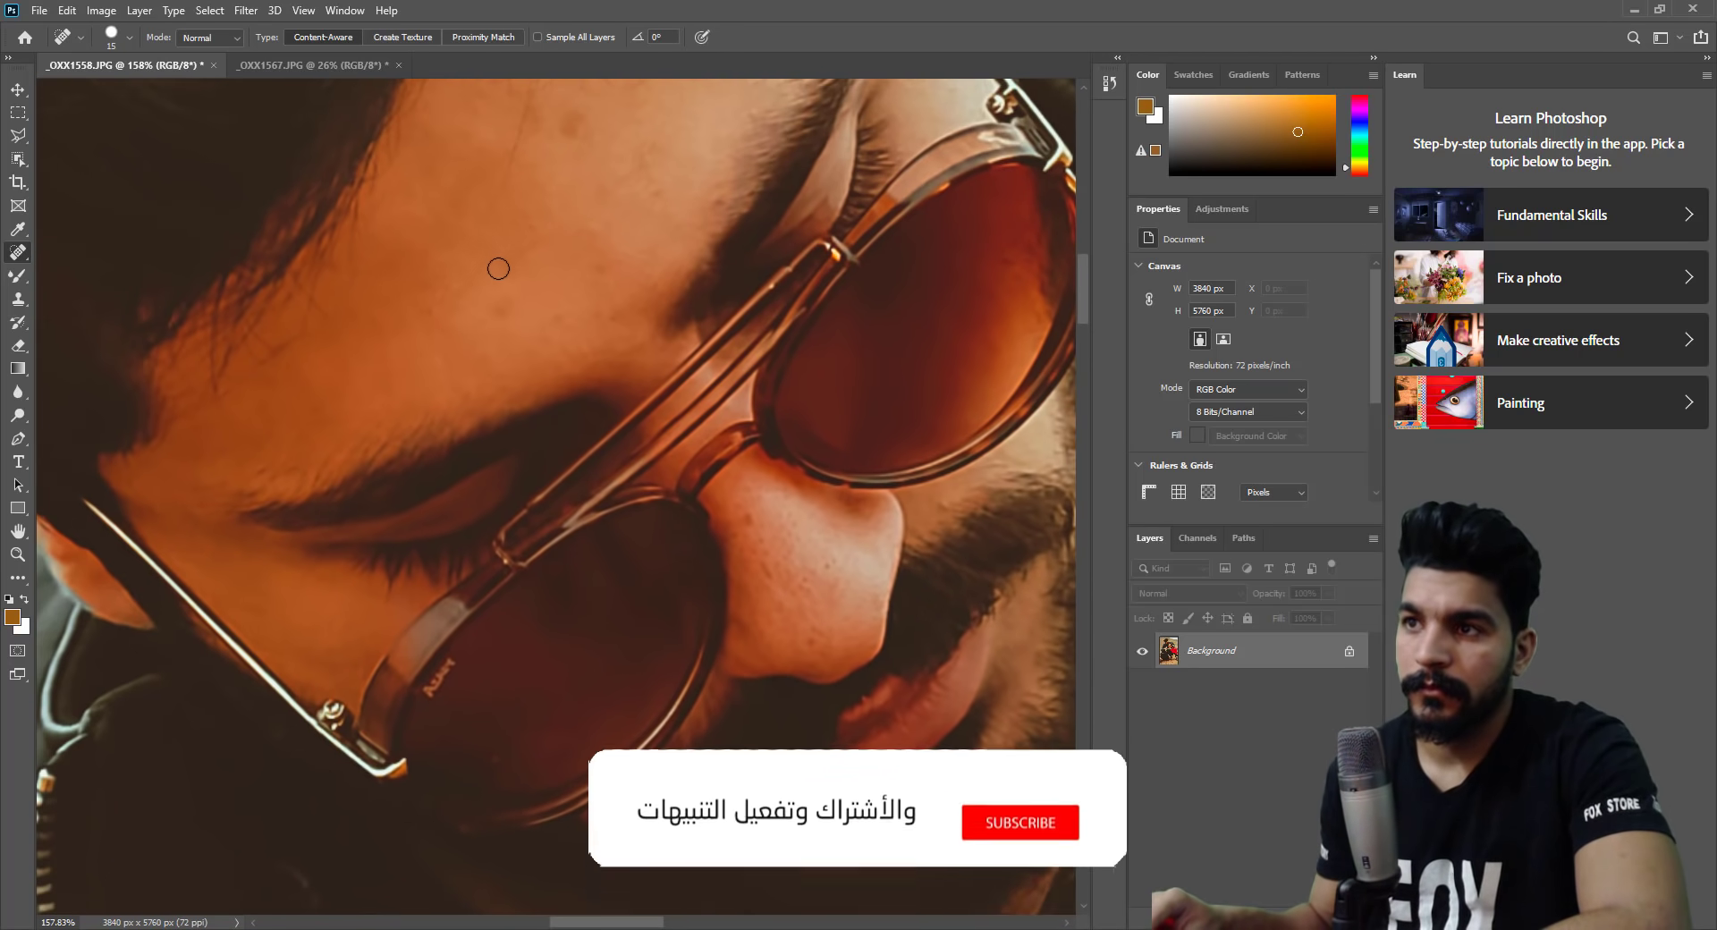
{"action": "left_click", "coordinate": [512, 307]}
{"action": "left_click", "coordinate": [556, 314]}
{"action": "key", "text": "bracketright"}
{"action": "key", "text": "bracketright"}
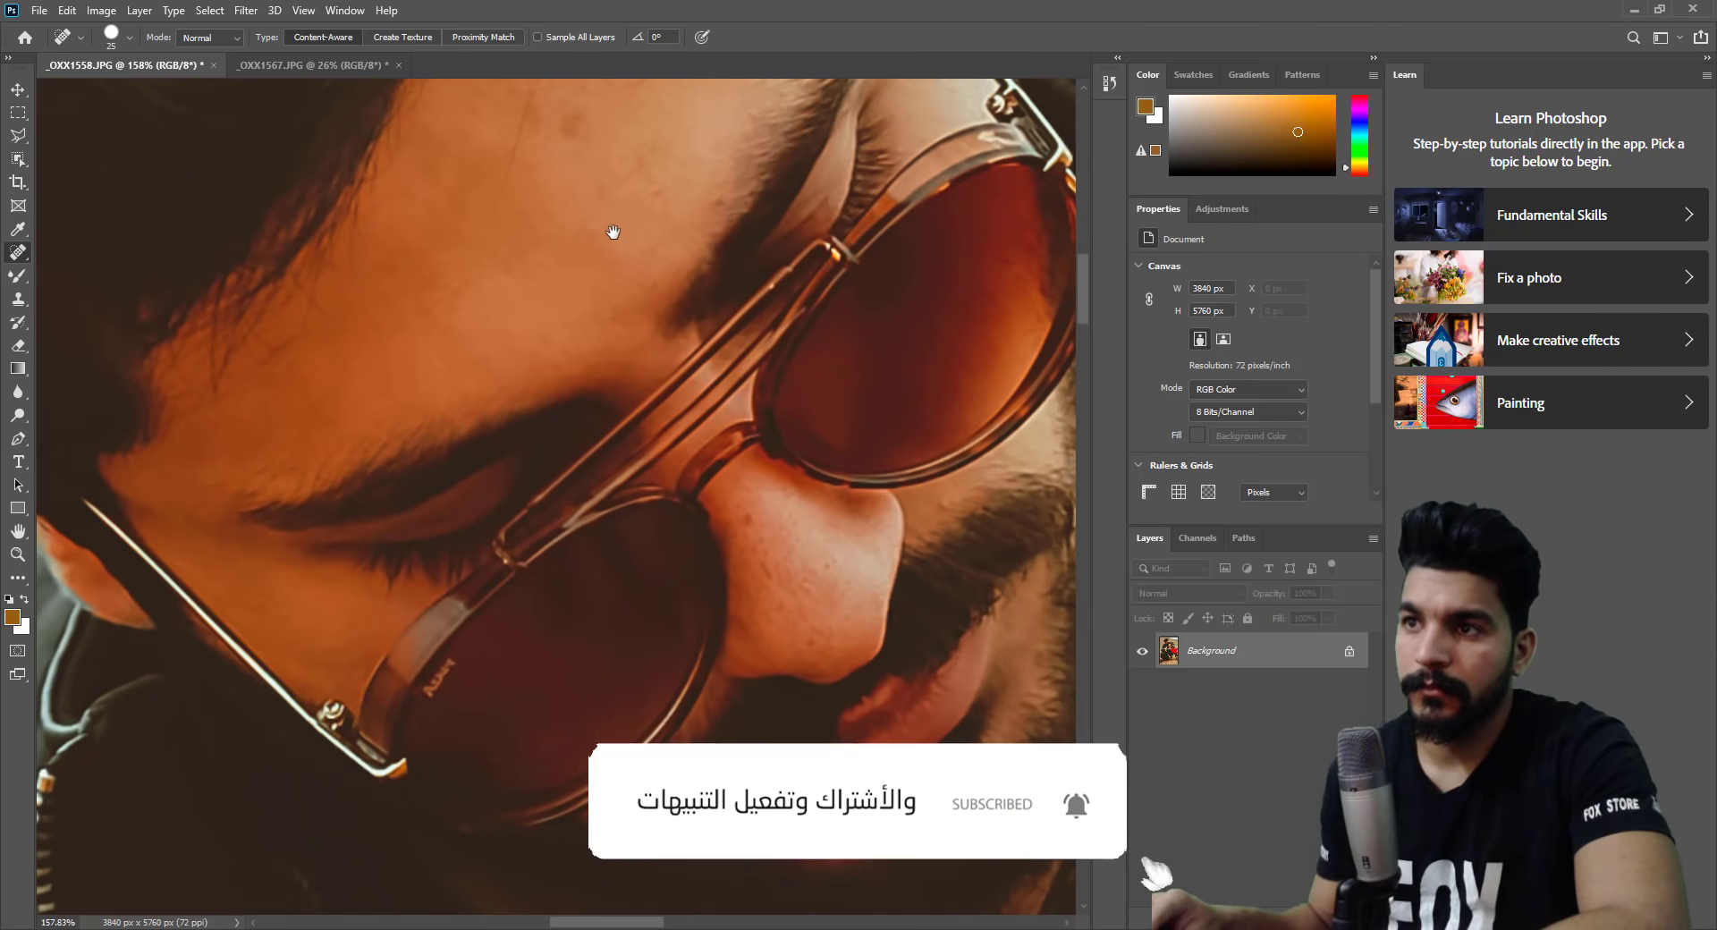
{"action": "left_click_drag", "start_coordinate": [613, 232], "coordinate": [616, 398]}
{"action": "key", "text": "bracketleft"}
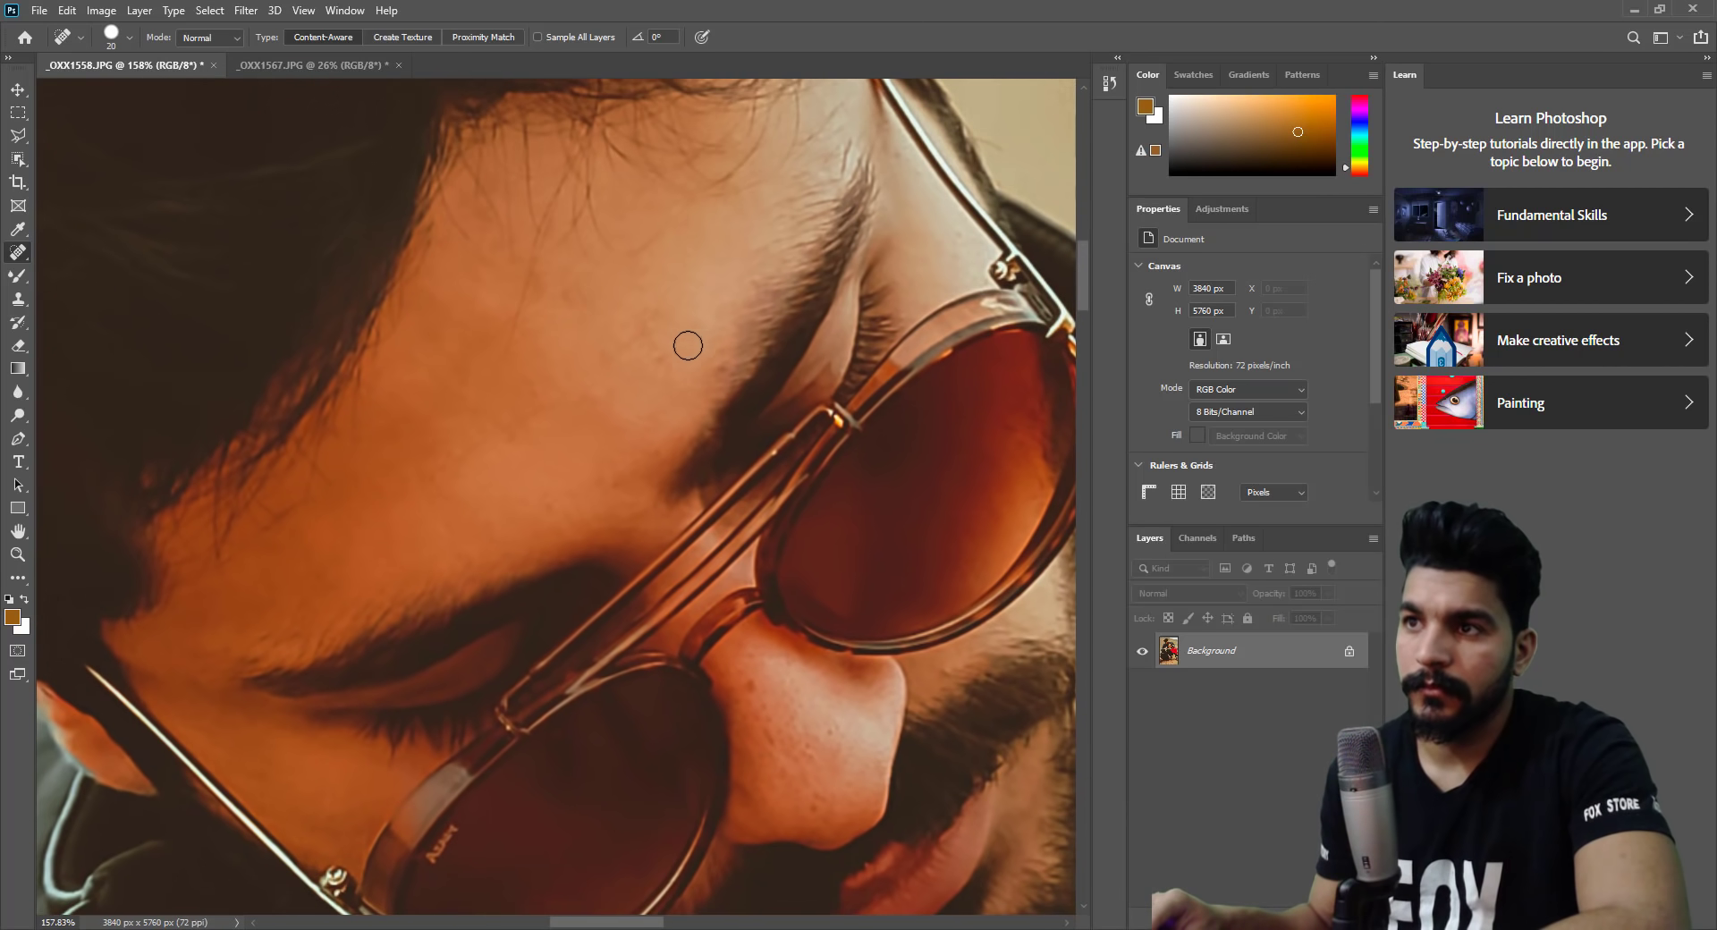
{"action": "left_click", "coordinate": [660, 351]}
{"action": "left_click", "coordinate": [630, 298]}
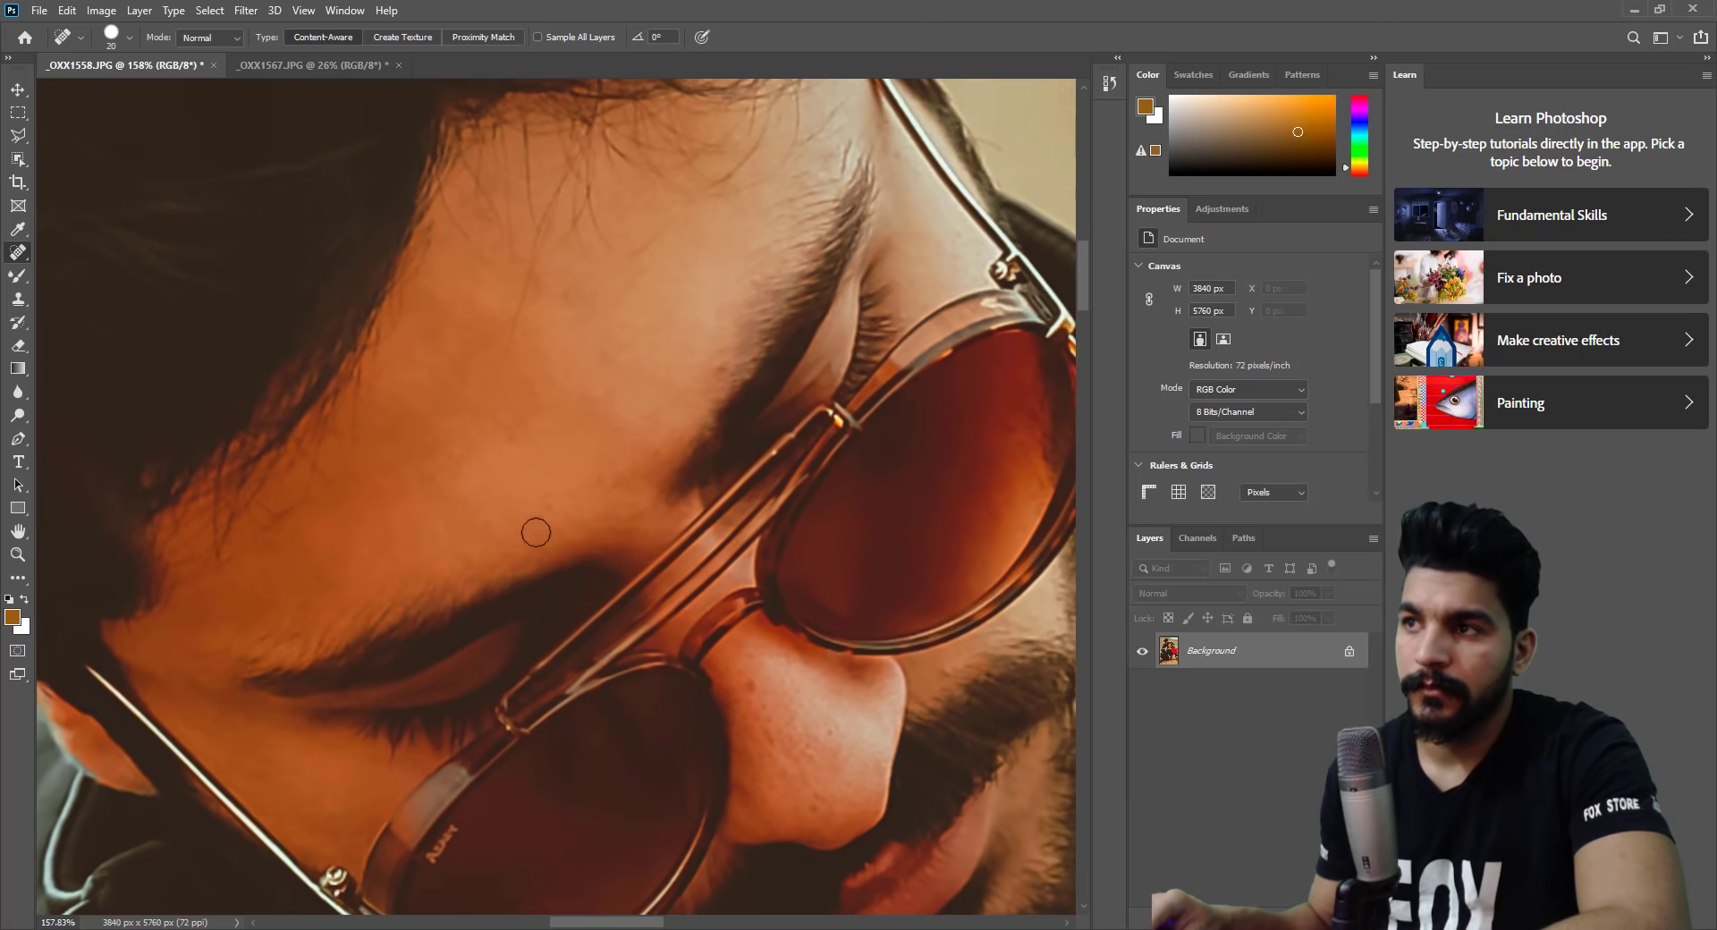
{"action": "left_click", "coordinate": [446, 501]}
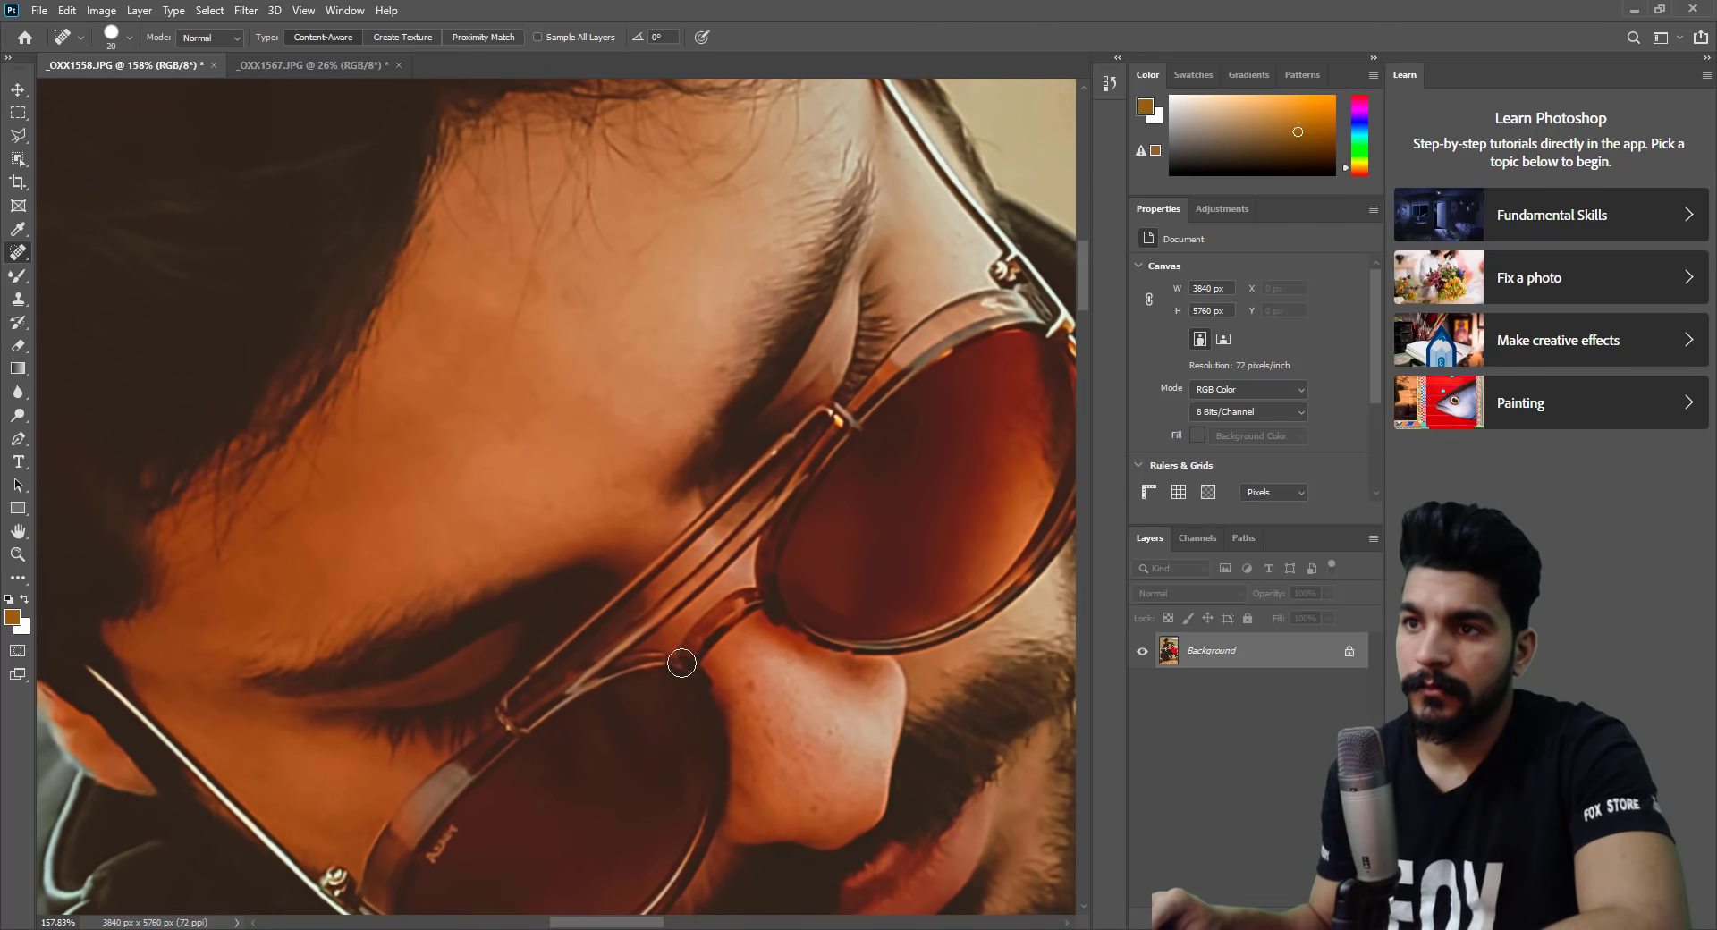
Heal the mark between the woman's brows, then zoom out and back in on the couple.
{"action": "left_click_drag", "start_coordinate": [869, 789], "coordinate": [504, 256]}
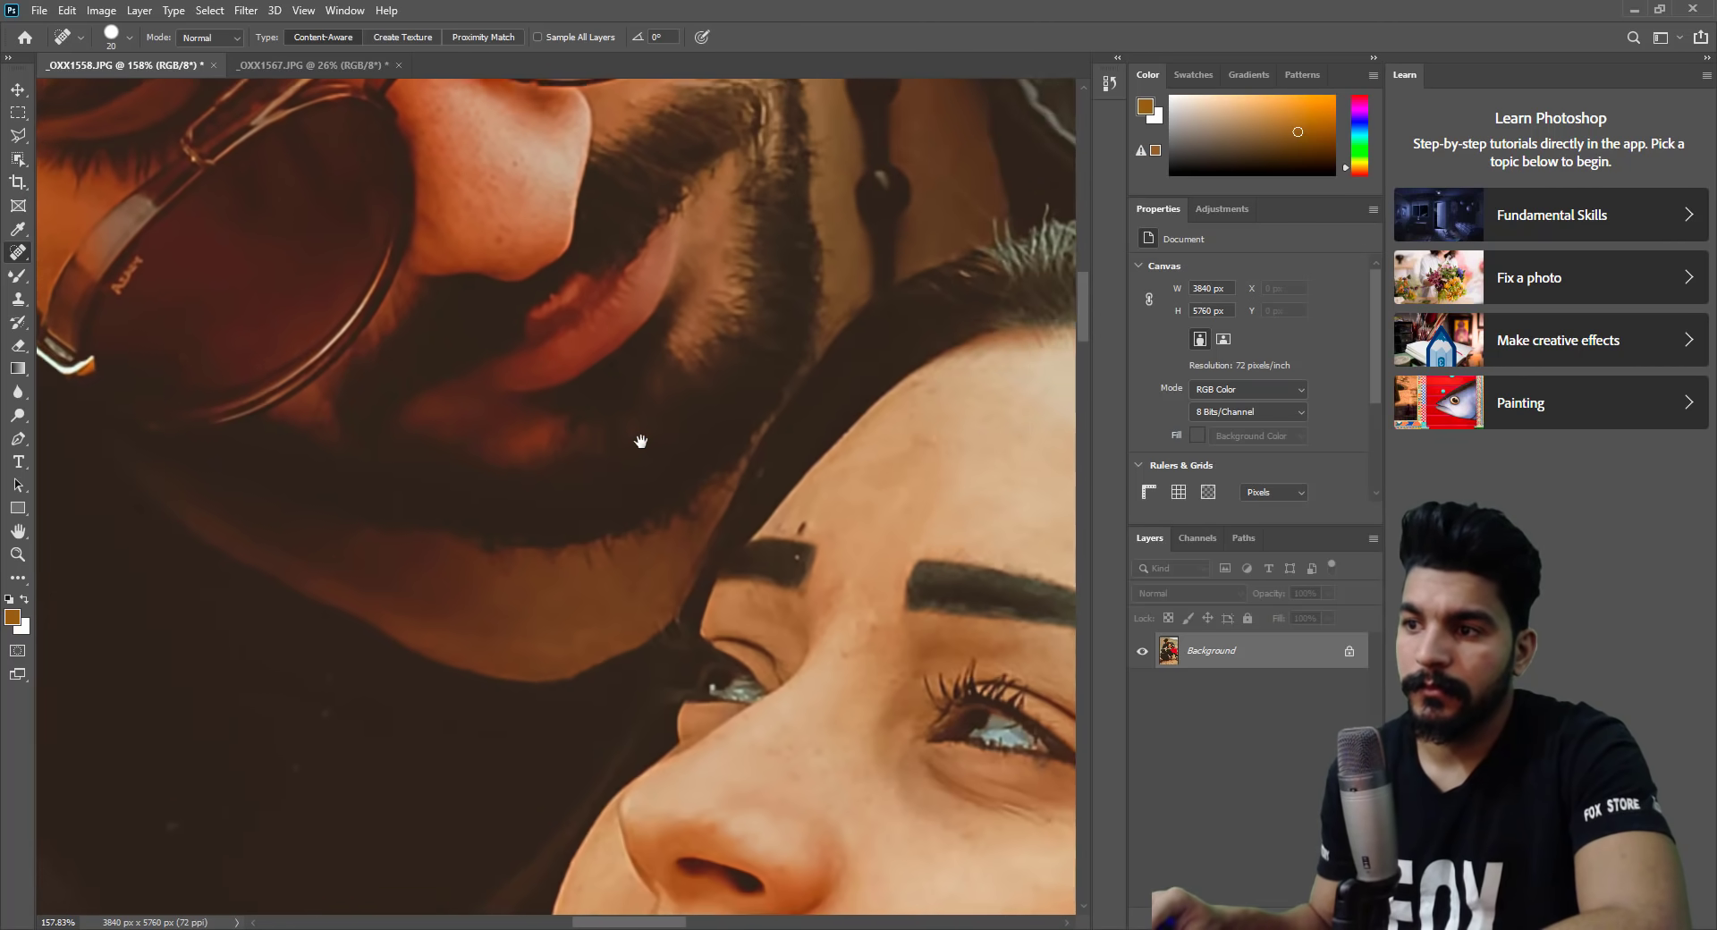
{"action": "left_click_drag", "start_coordinate": [695, 355], "coordinate": [644, 384]}
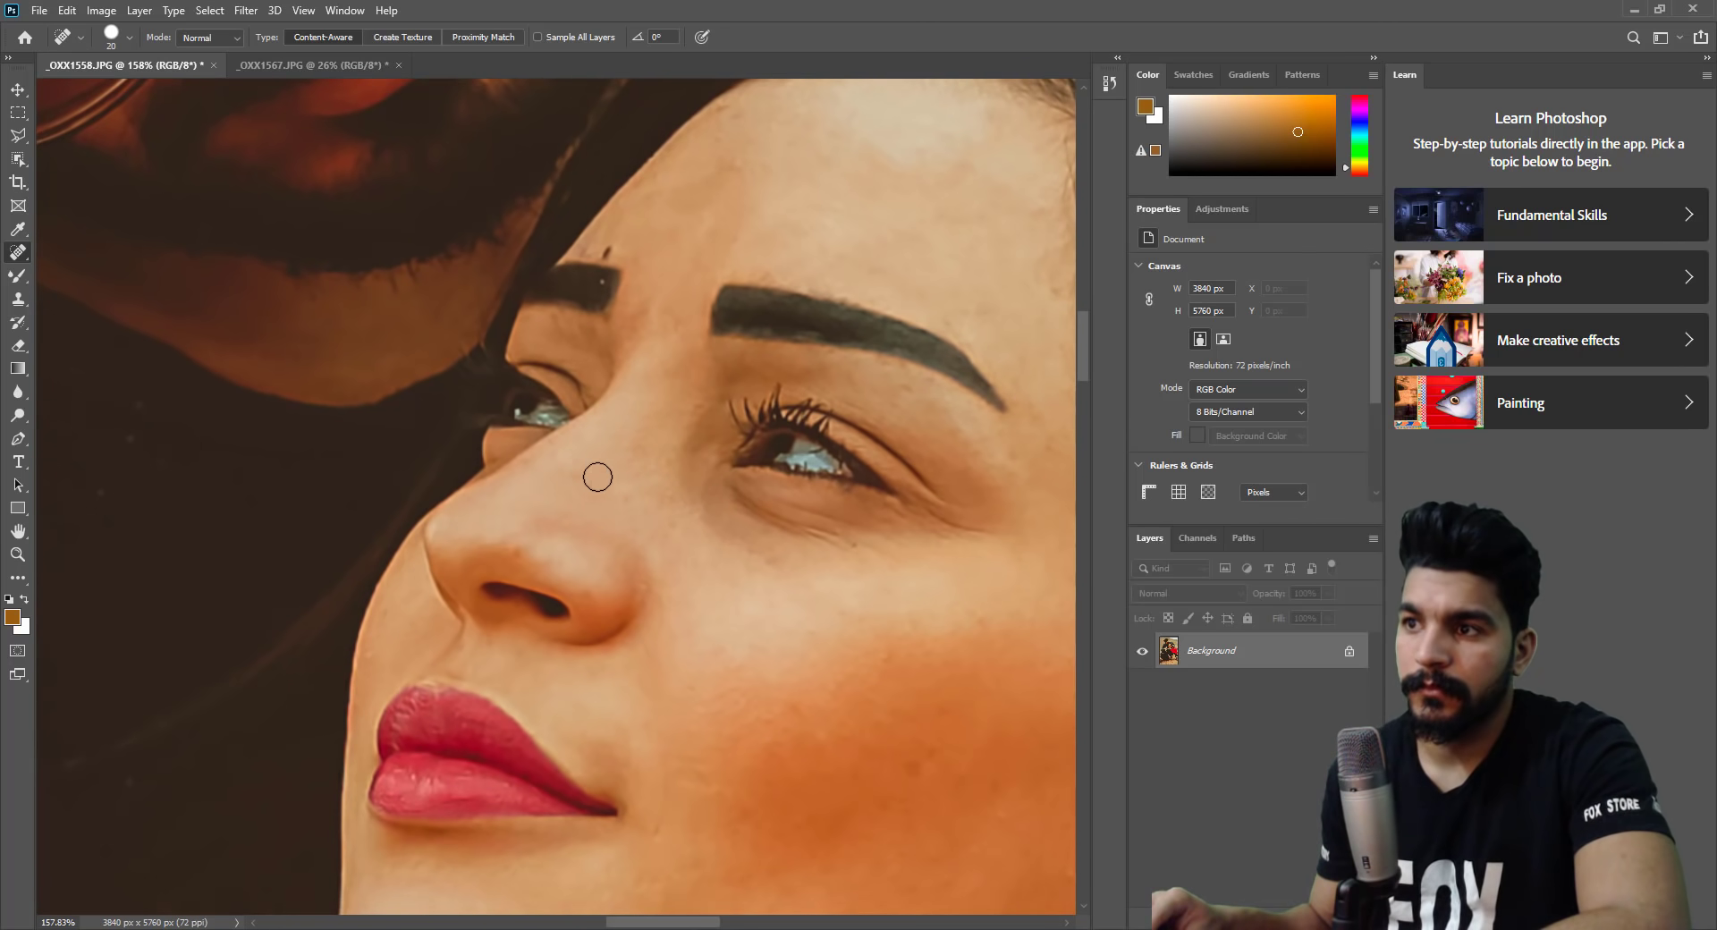
{"action": "left_click", "coordinate": [17, 555]}
{"action": "mouse_move", "coordinate": [480, 516]}
{"action": "left_mouse_down"}
{"action": "mouse_move", "coordinate": [543, 565]}
{"action": "mouse_move", "coordinate": [604, 234]}
{"action": "mouse_move", "coordinate": [543, 252]}
{"action": "left_mouse_up"}
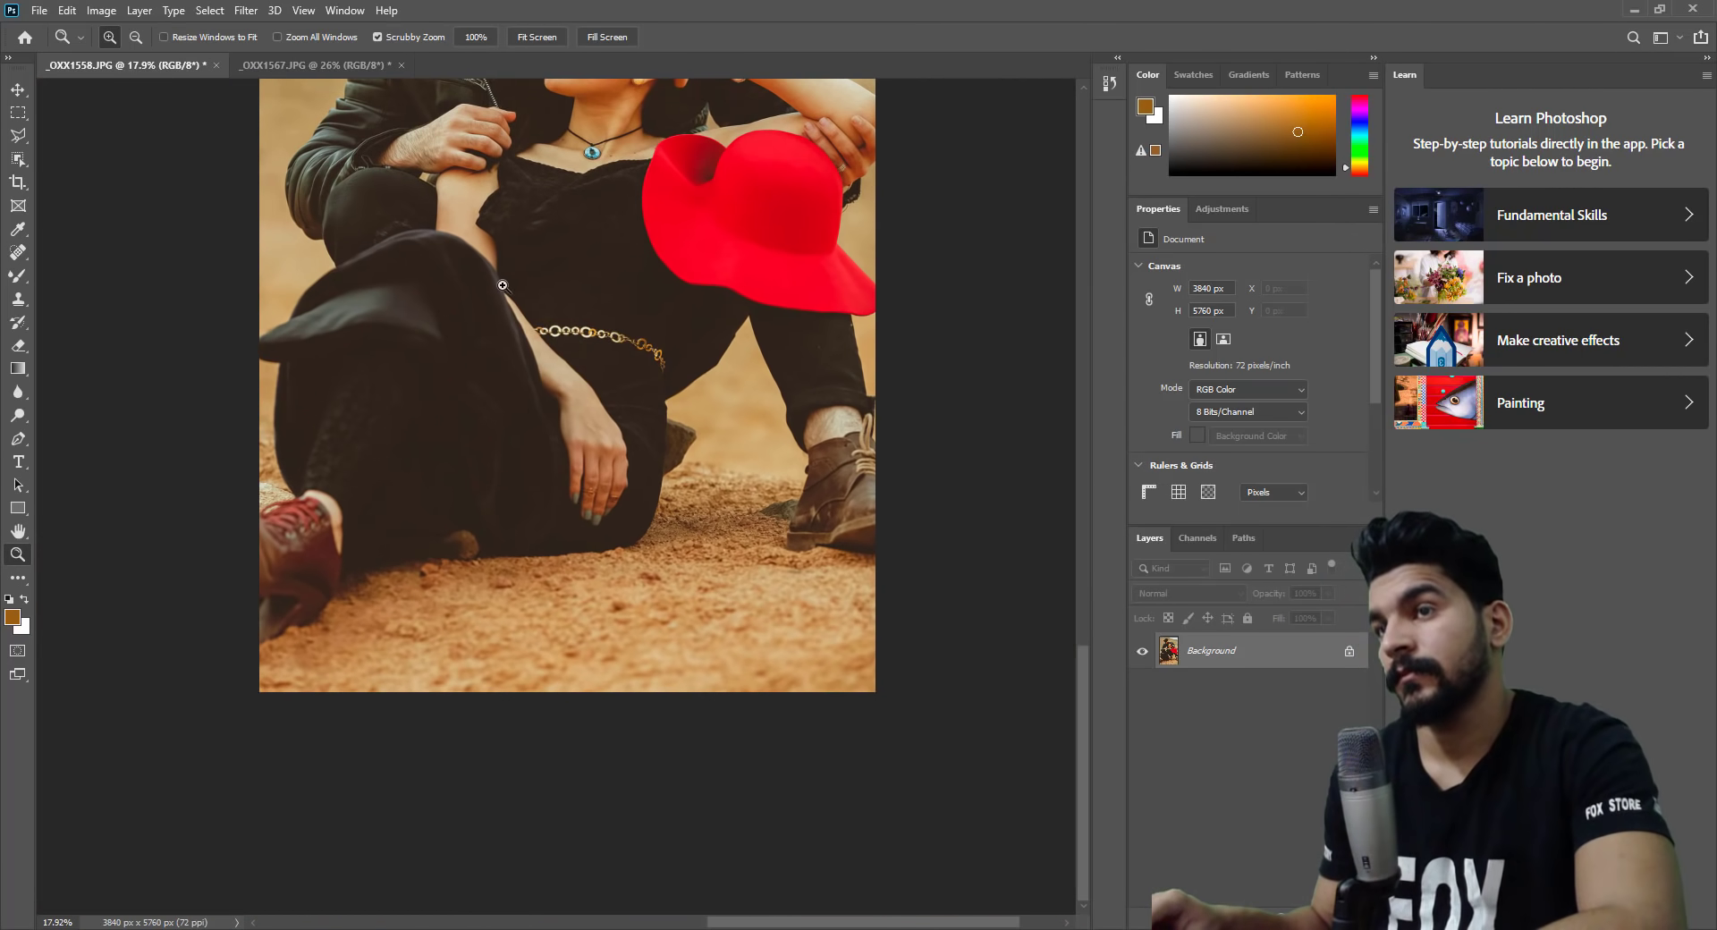
{"action": "mouse_move", "coordinate": [547, 251]}
{"action": "left_mouse_down"}
{"action": "mouse_move", "coordinate": [552, 381]}
{"action": "mouse_move", "coordinate": [575, 388]}
{"action": "left_mouse_up"}
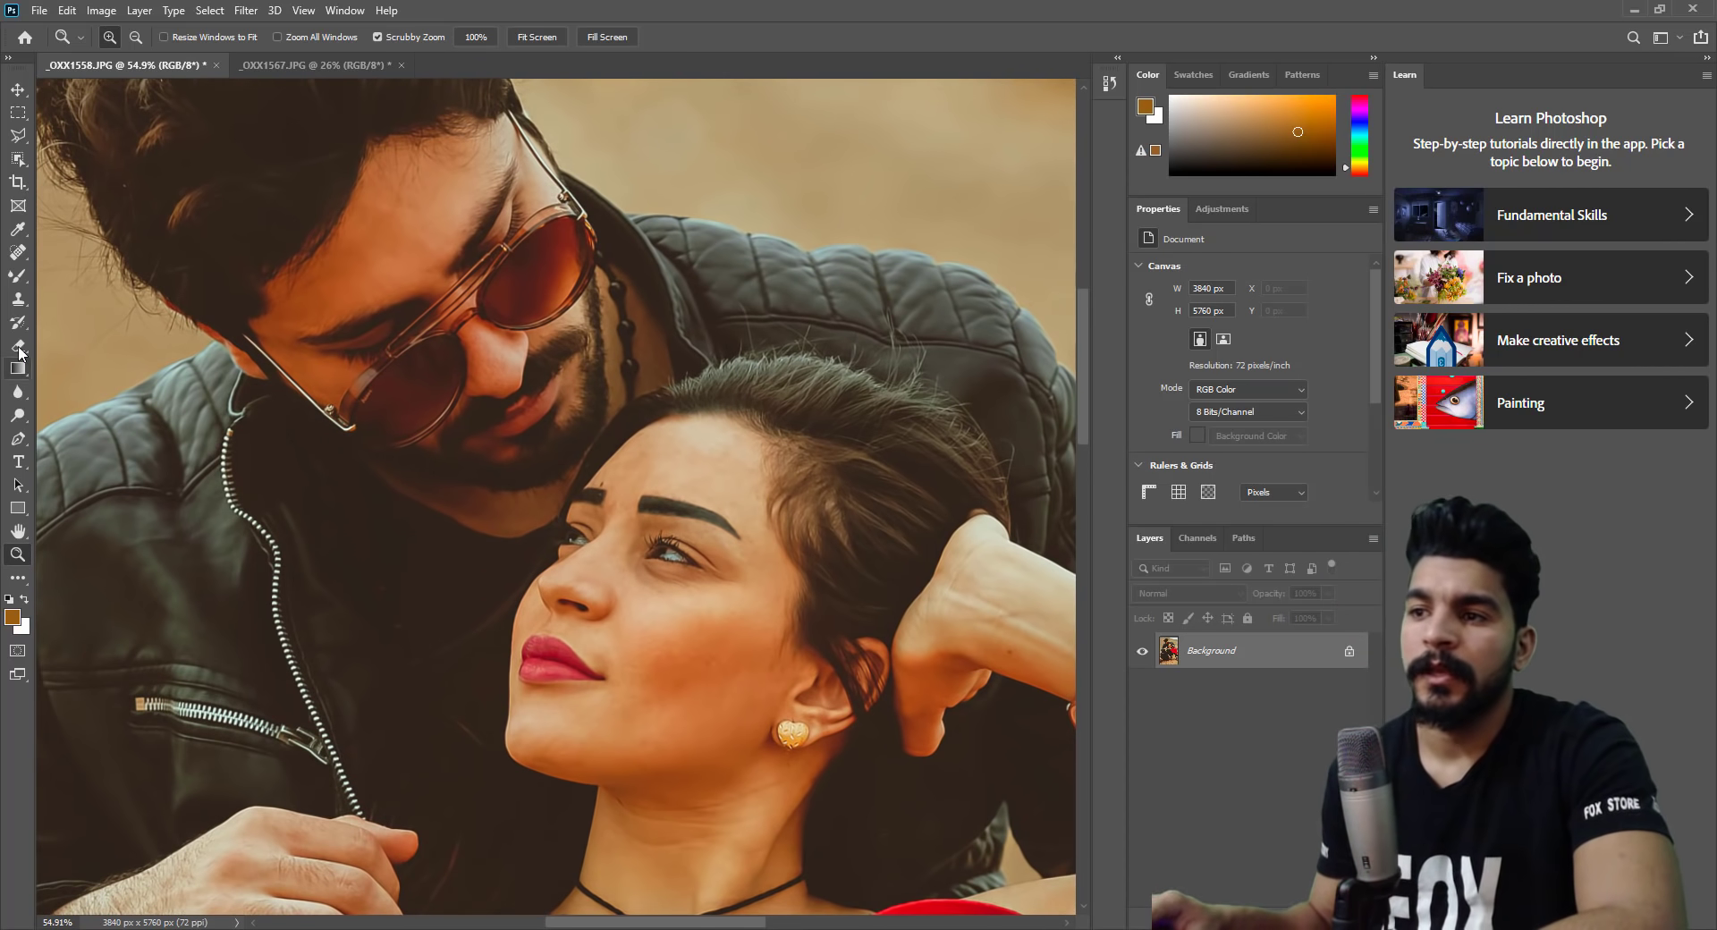
Set up the Mixer Brush at 20% wetness and size it for skin blending.
{"action": "left_click", "coordinate": [18, 276]}
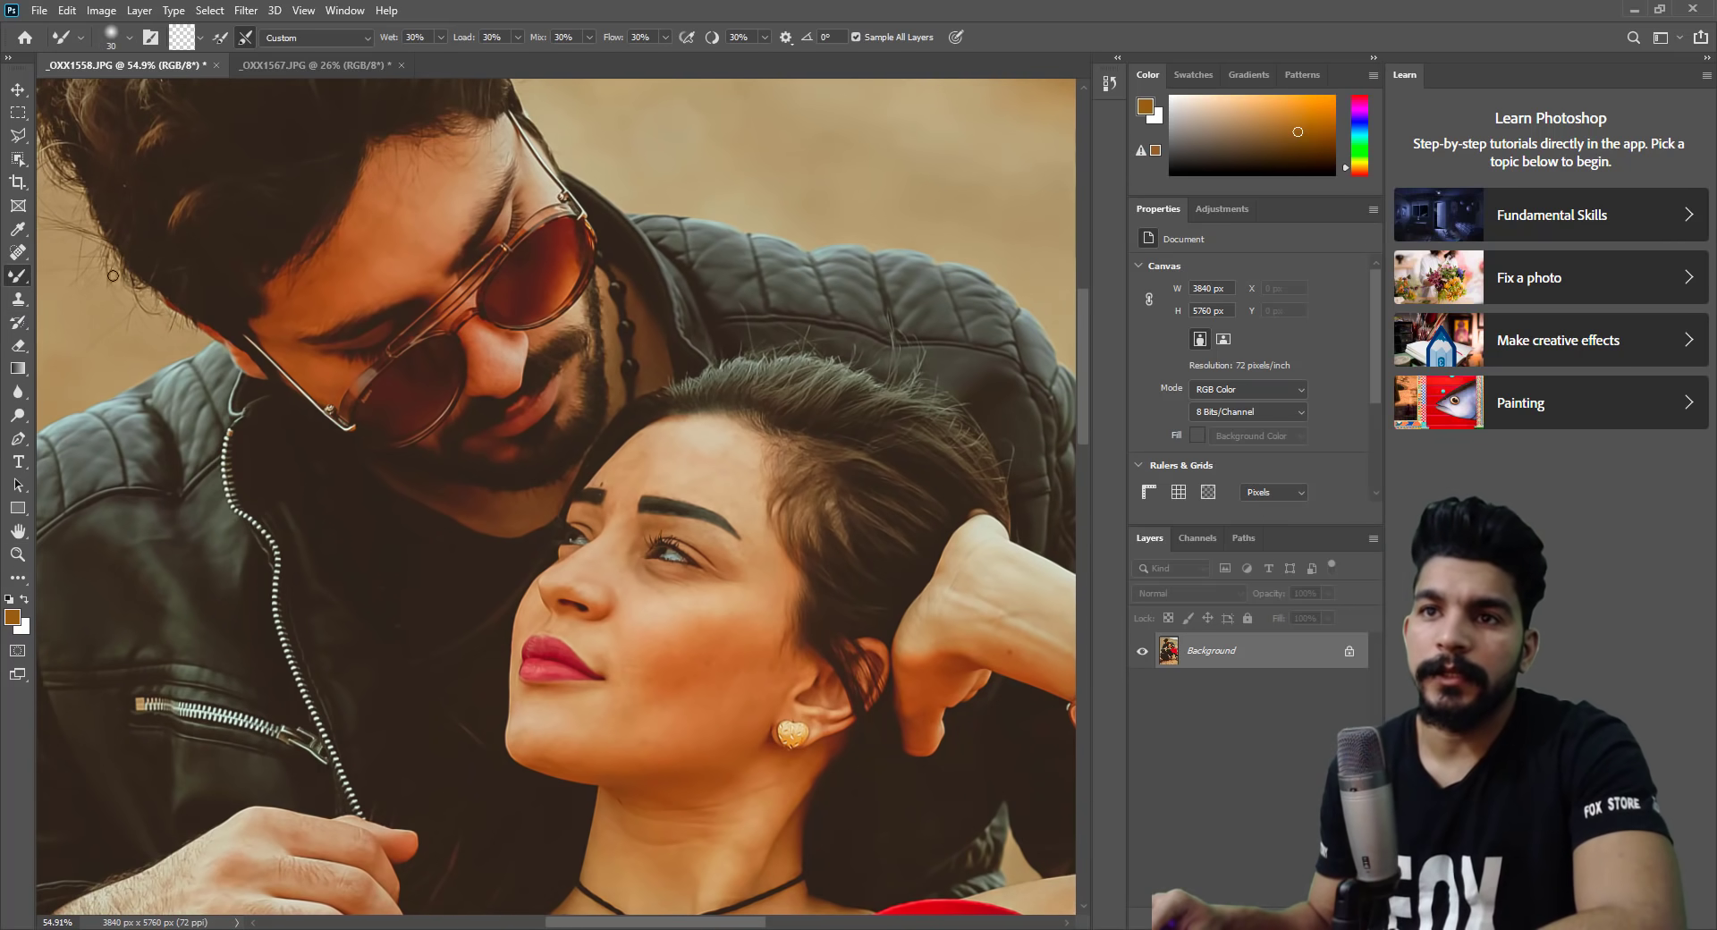
{"action": "left_click", "coordinate": [17, 555]}
{"action": "left_click_drag", "start_coordinate": [451, 219], "coordinate": [463, 220]}
{"action": "key", "text": "b"}
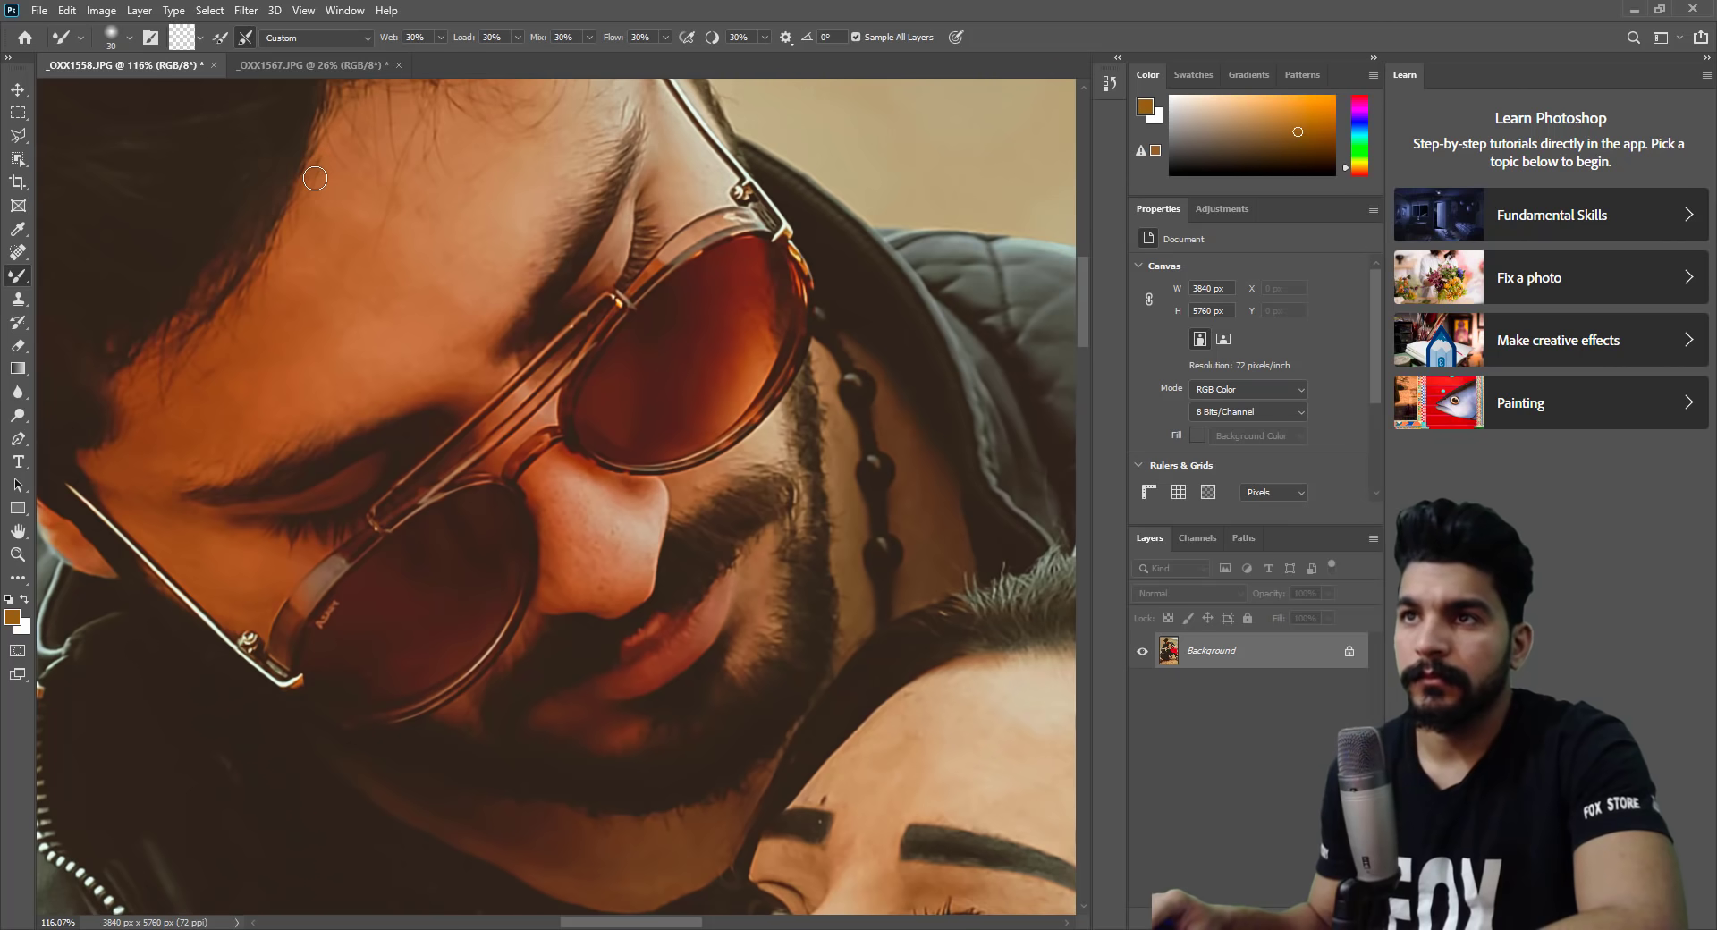
{"action": "key", "text": "2"}
{"action": "key", "text": "bracketright"}
{"action": "key", "text": "bracketright"}
{"action": "key", "text": "bracketright"}
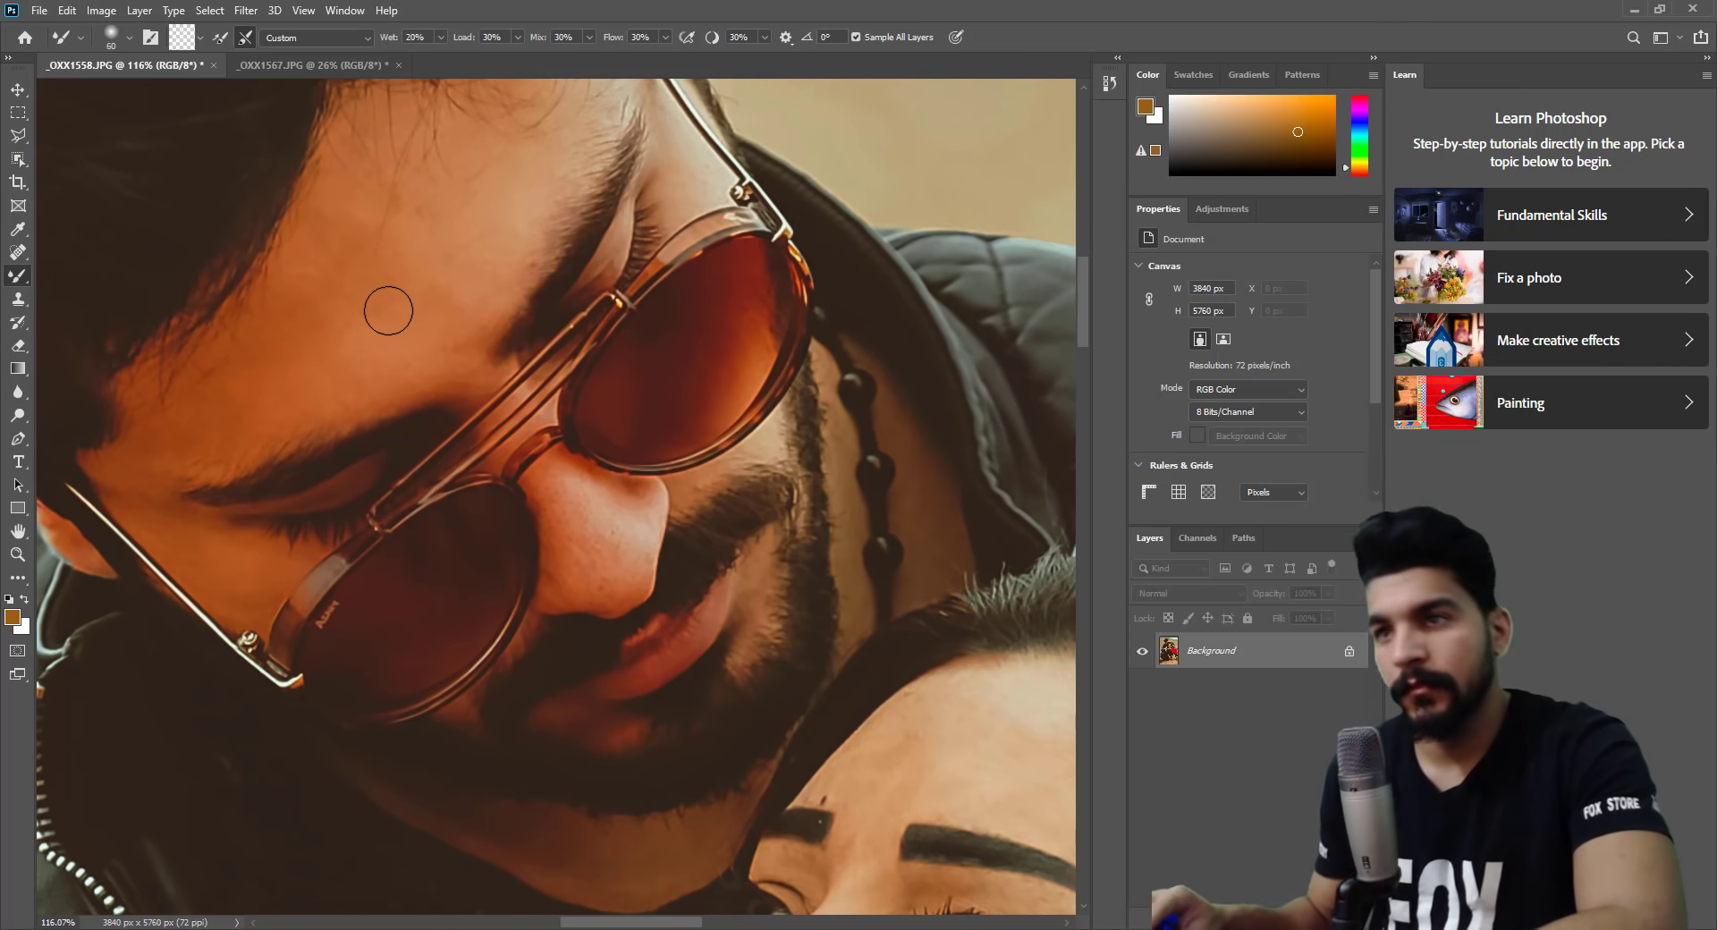
{"action": "key", "text": "bracketright"}
{"action": "key", "text": "bracketright"}
{"action": "key", "text": "bracketright"}
{"action": "key", "text": "bracketright"}
{"action": "key", "text": "bracketright"}
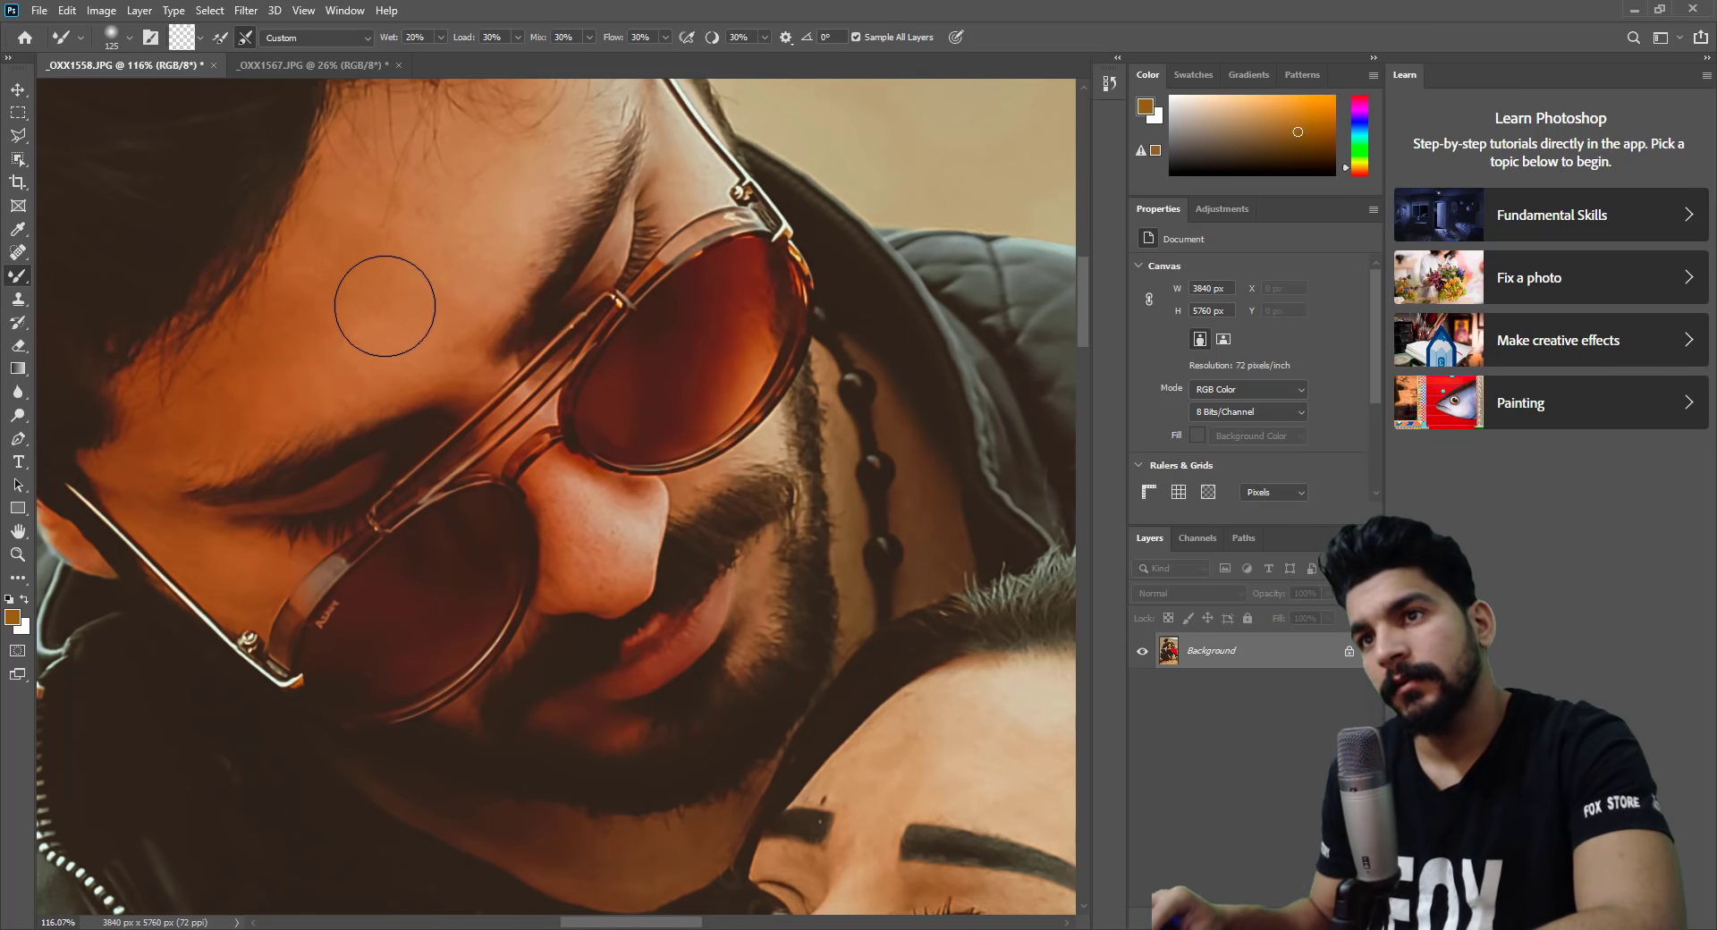
{"action": "key", "text": "bracketleft"}
{"action": "key", "text": "bracketleft"}
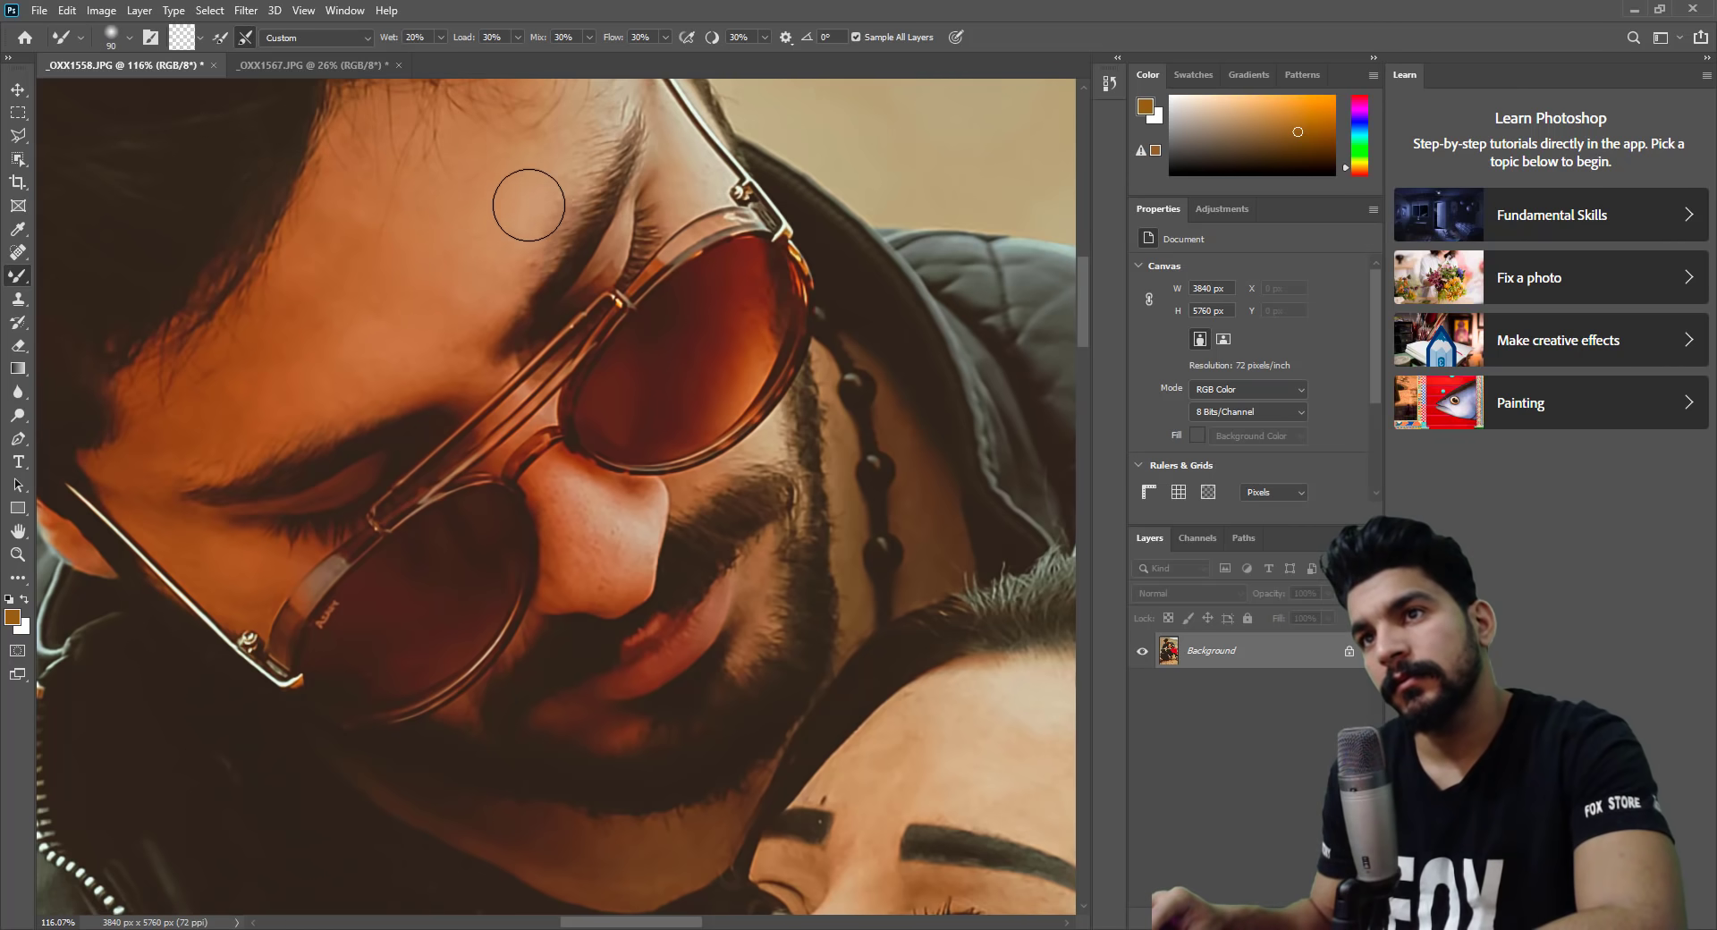
{"action": "key", "text": "bracketleft"}
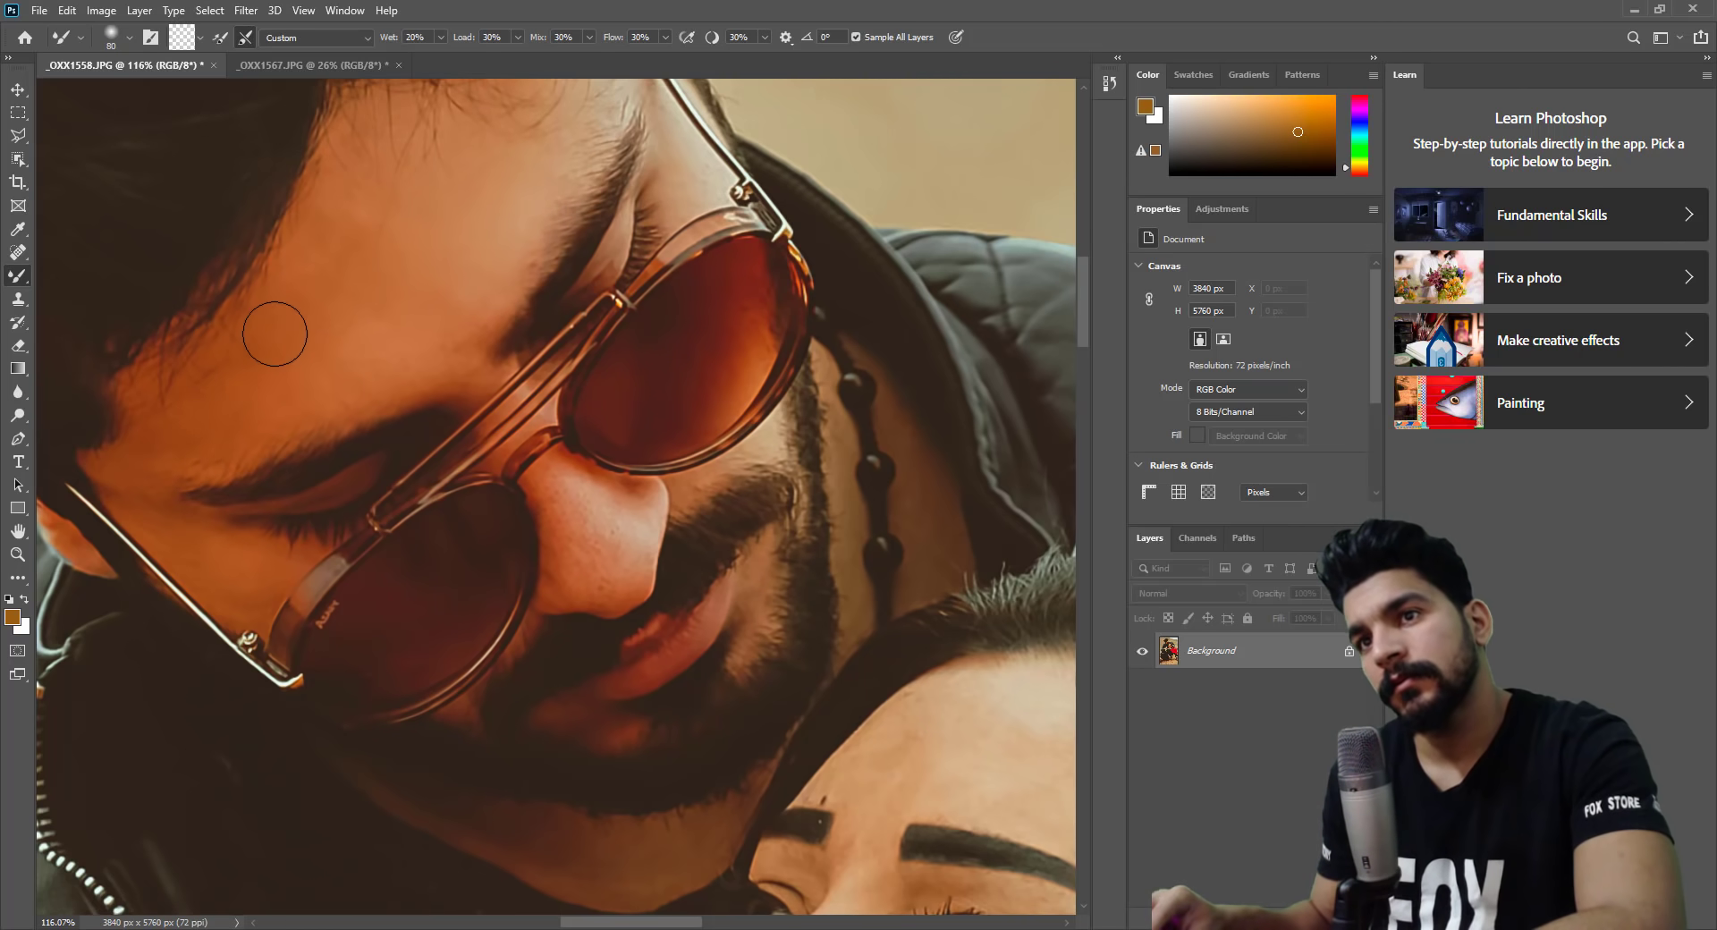
{"action": "key", "text": "bracketright"}
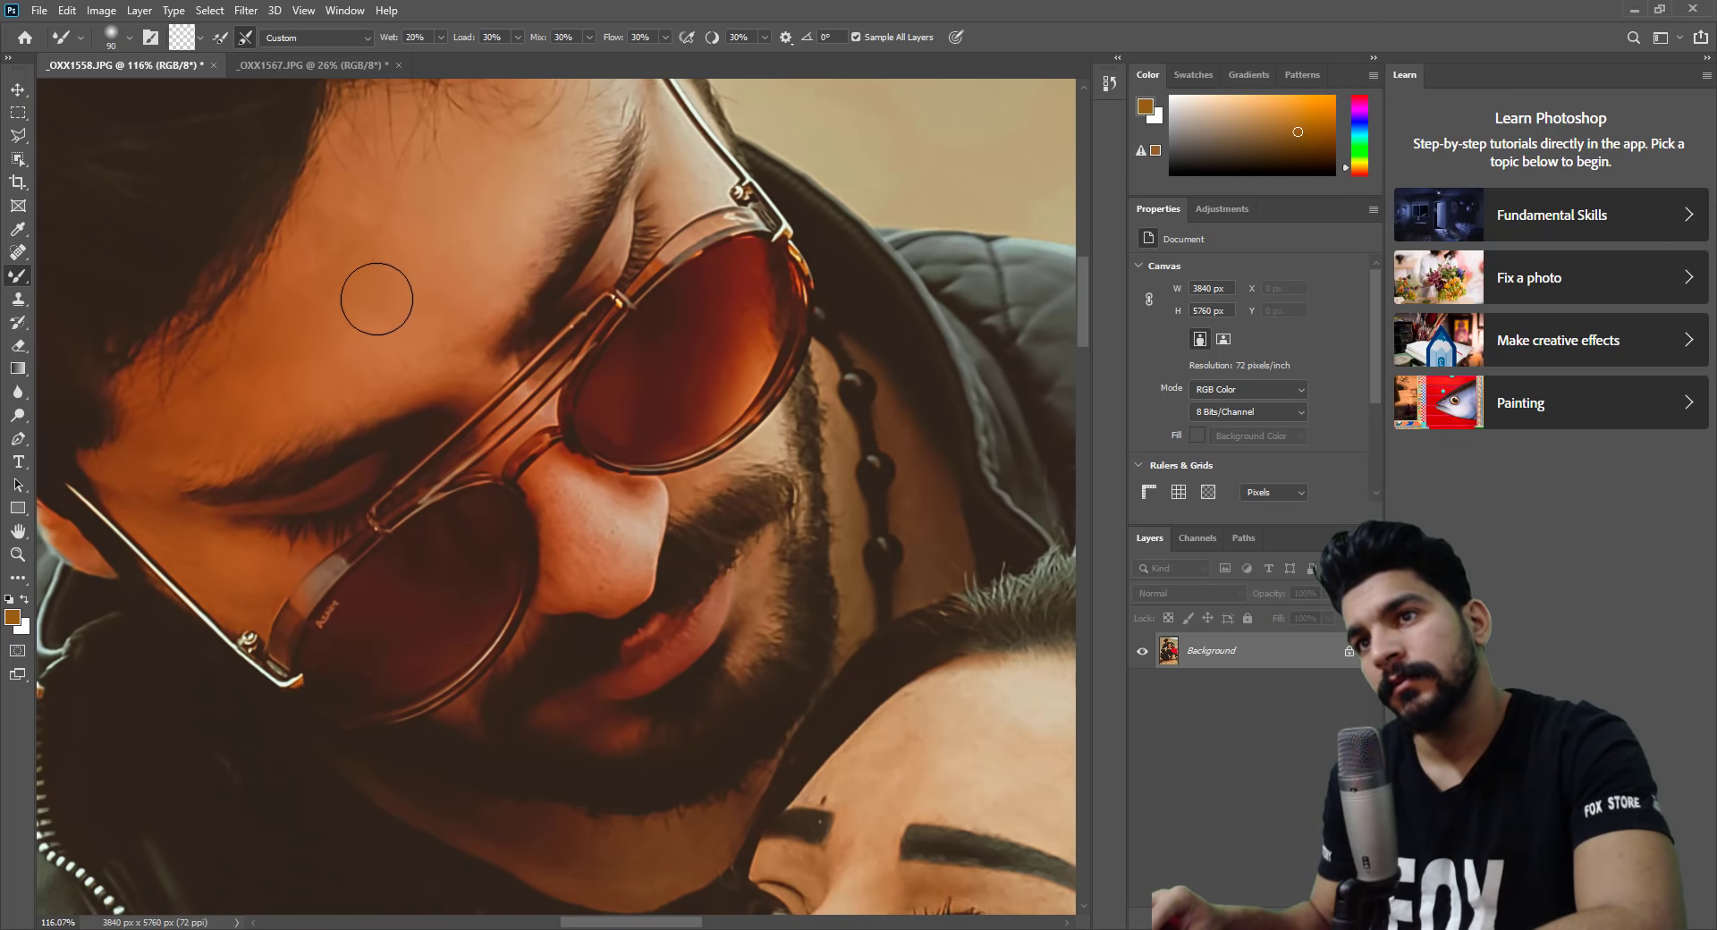
{"action": "key", "text": "bracketleft"}
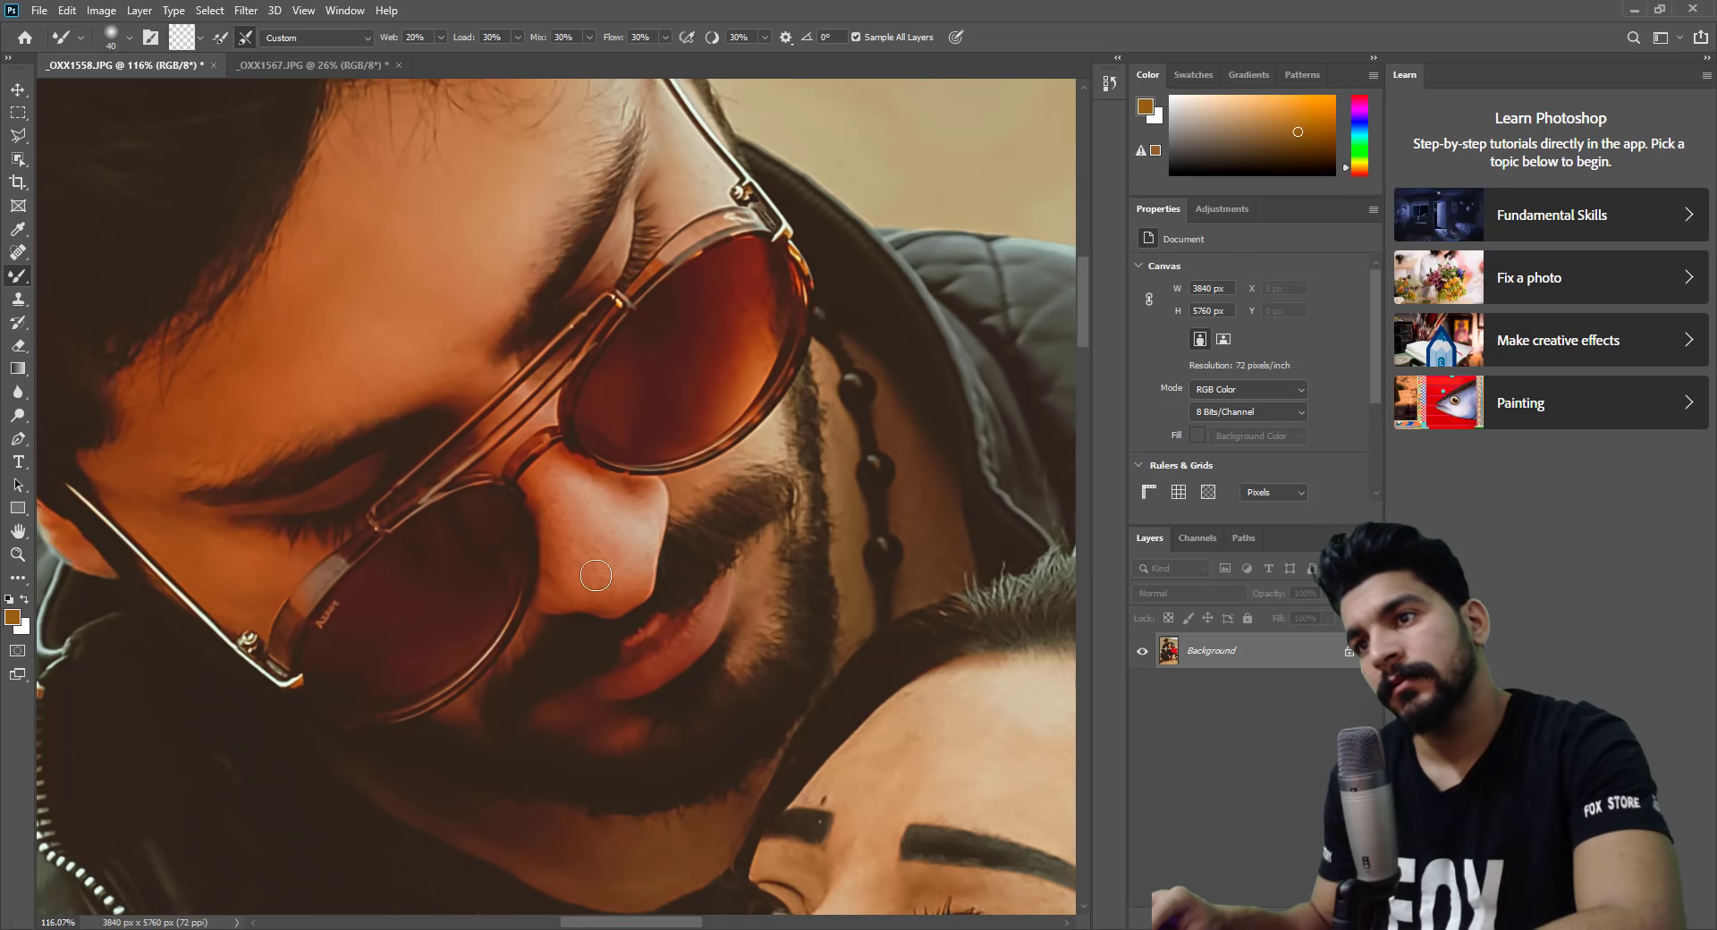
Blend the skin on the woman's forehead, brow area and around her eye.
{"action": "left_click_drag", "start_coordinate": [595, 577], "coordinate": [268, 291]}
{"action": "key", "text": "bracketright"}
{"action": "key", "text": "bracketright"}
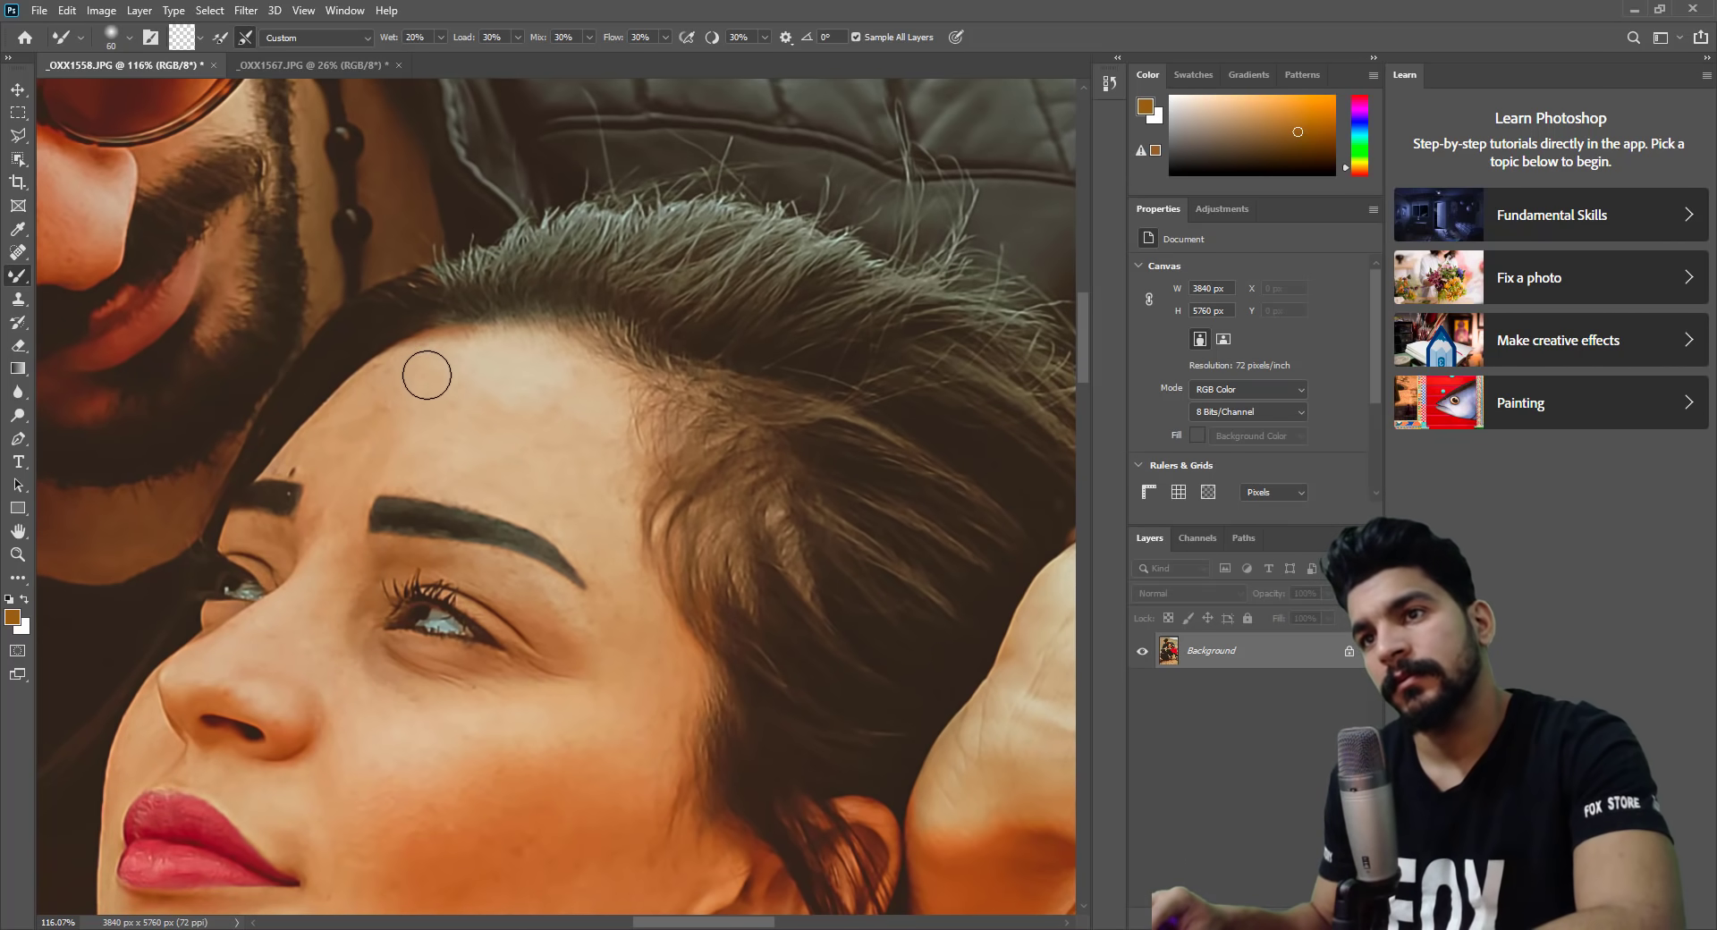
{"action": "key", "text": "bracketright"}
{"action": "key", "text": "bracketright"}
{"action": "key", "text": "bracketright"}
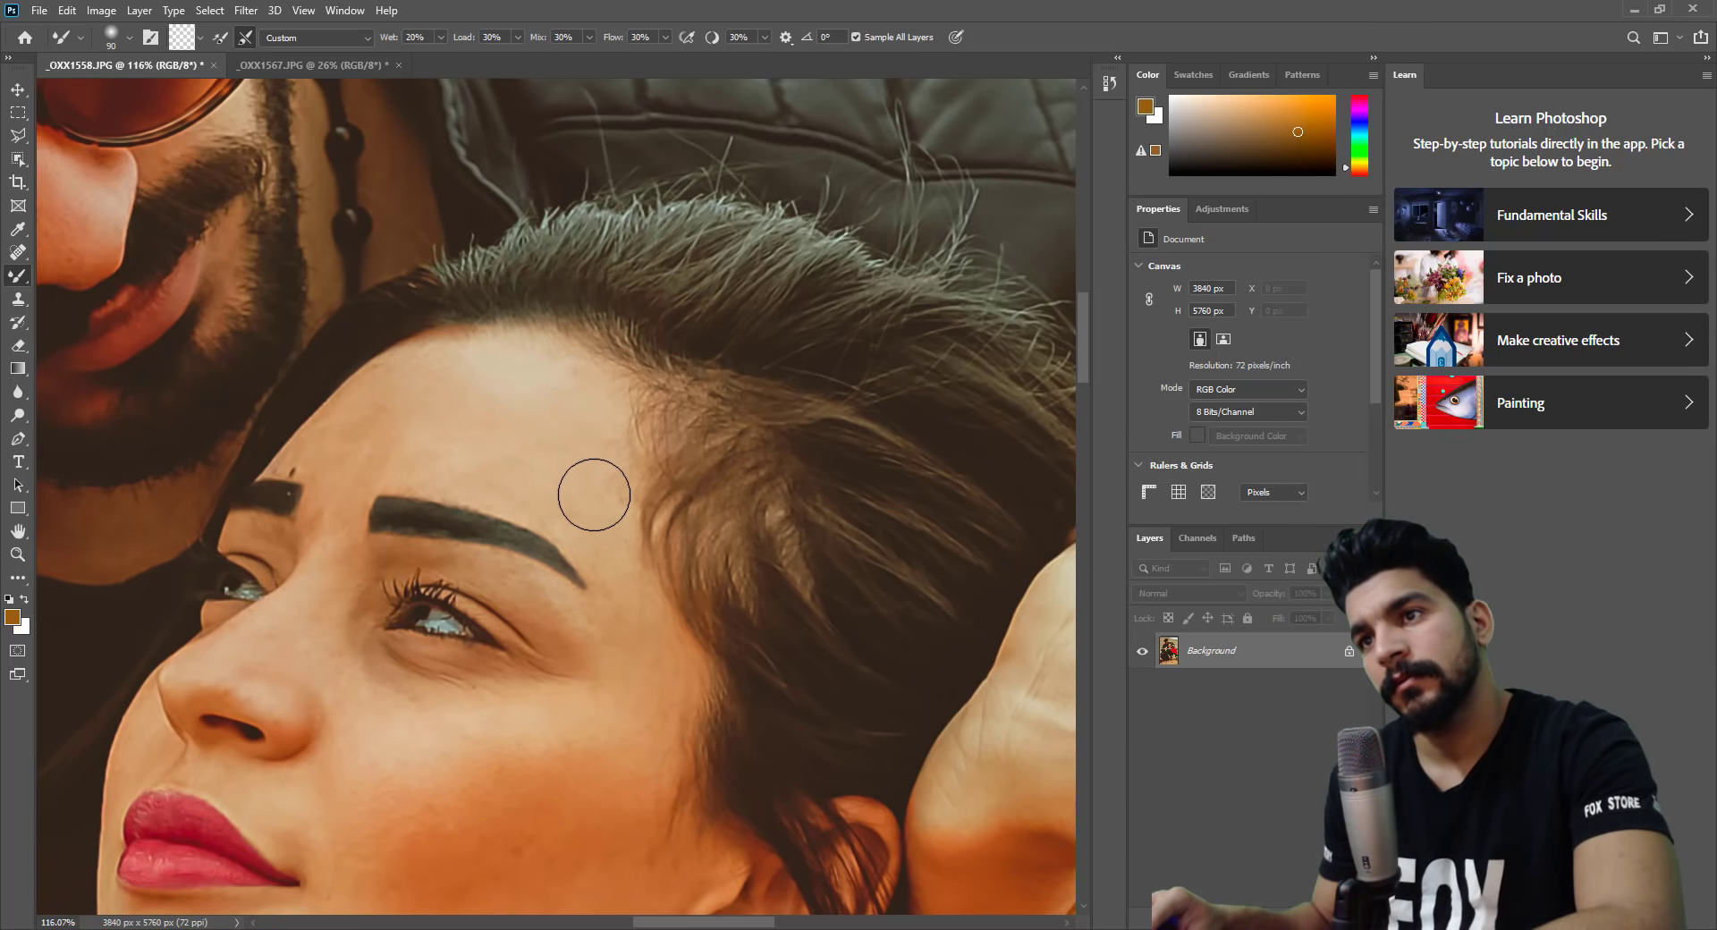
{"action": "key", "text": "bracketleft"}
{"action": "key", "text": "bracketleft"}
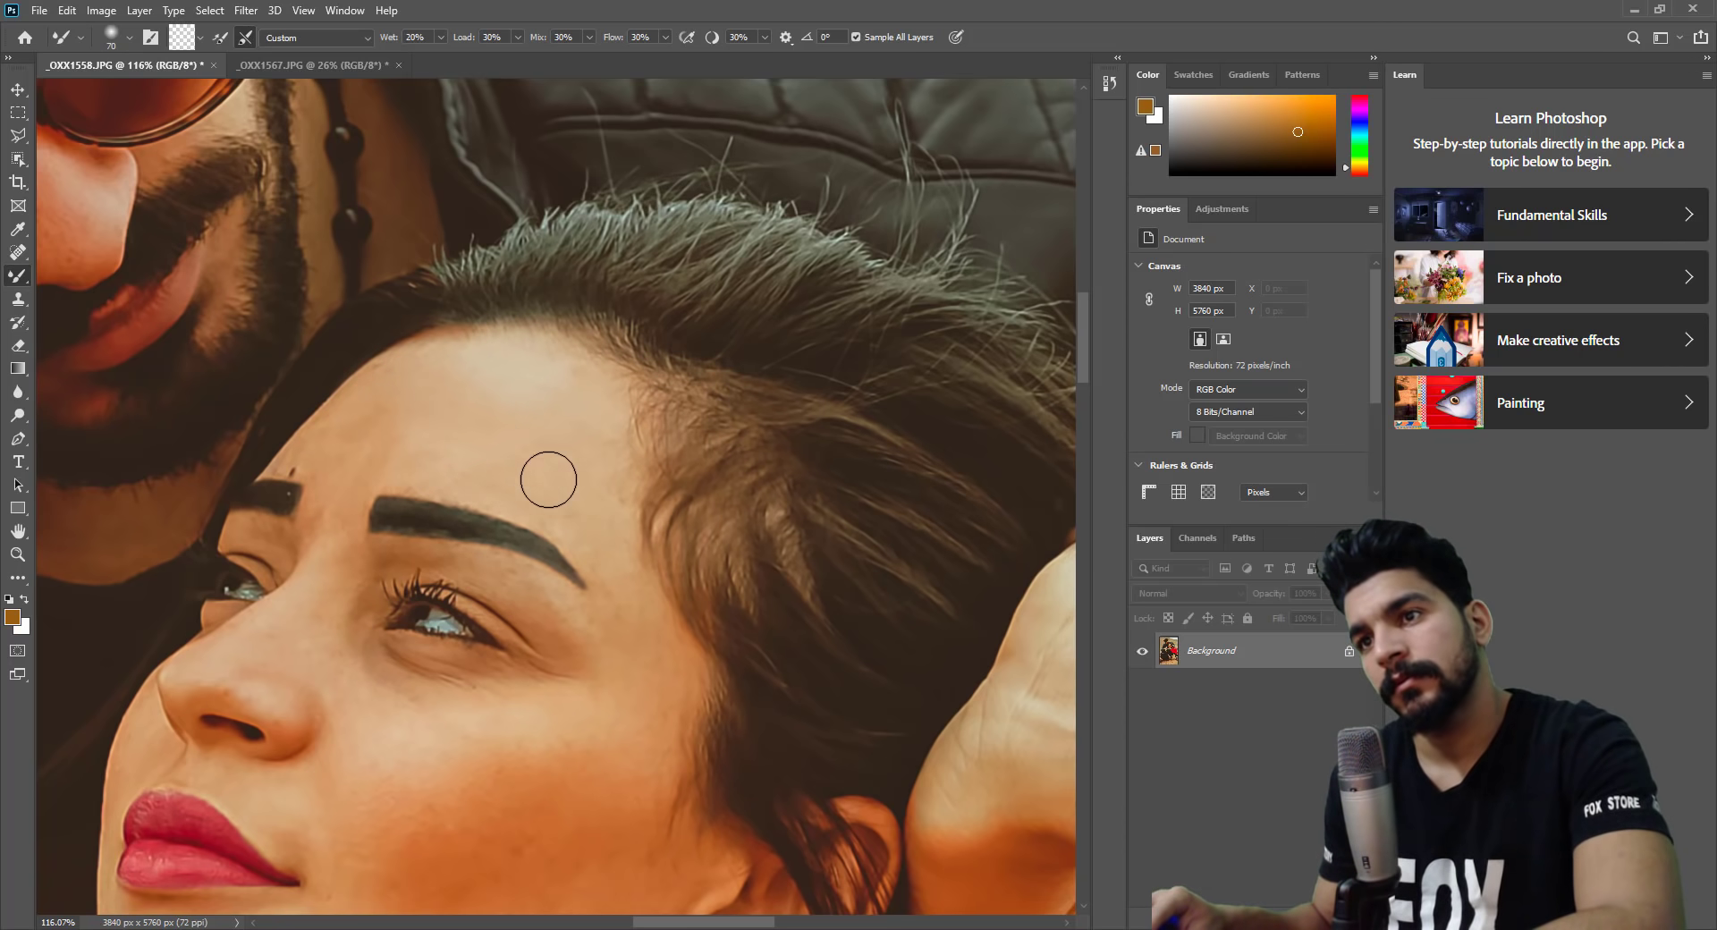
{"action": "key", "text": "bracketleft"}
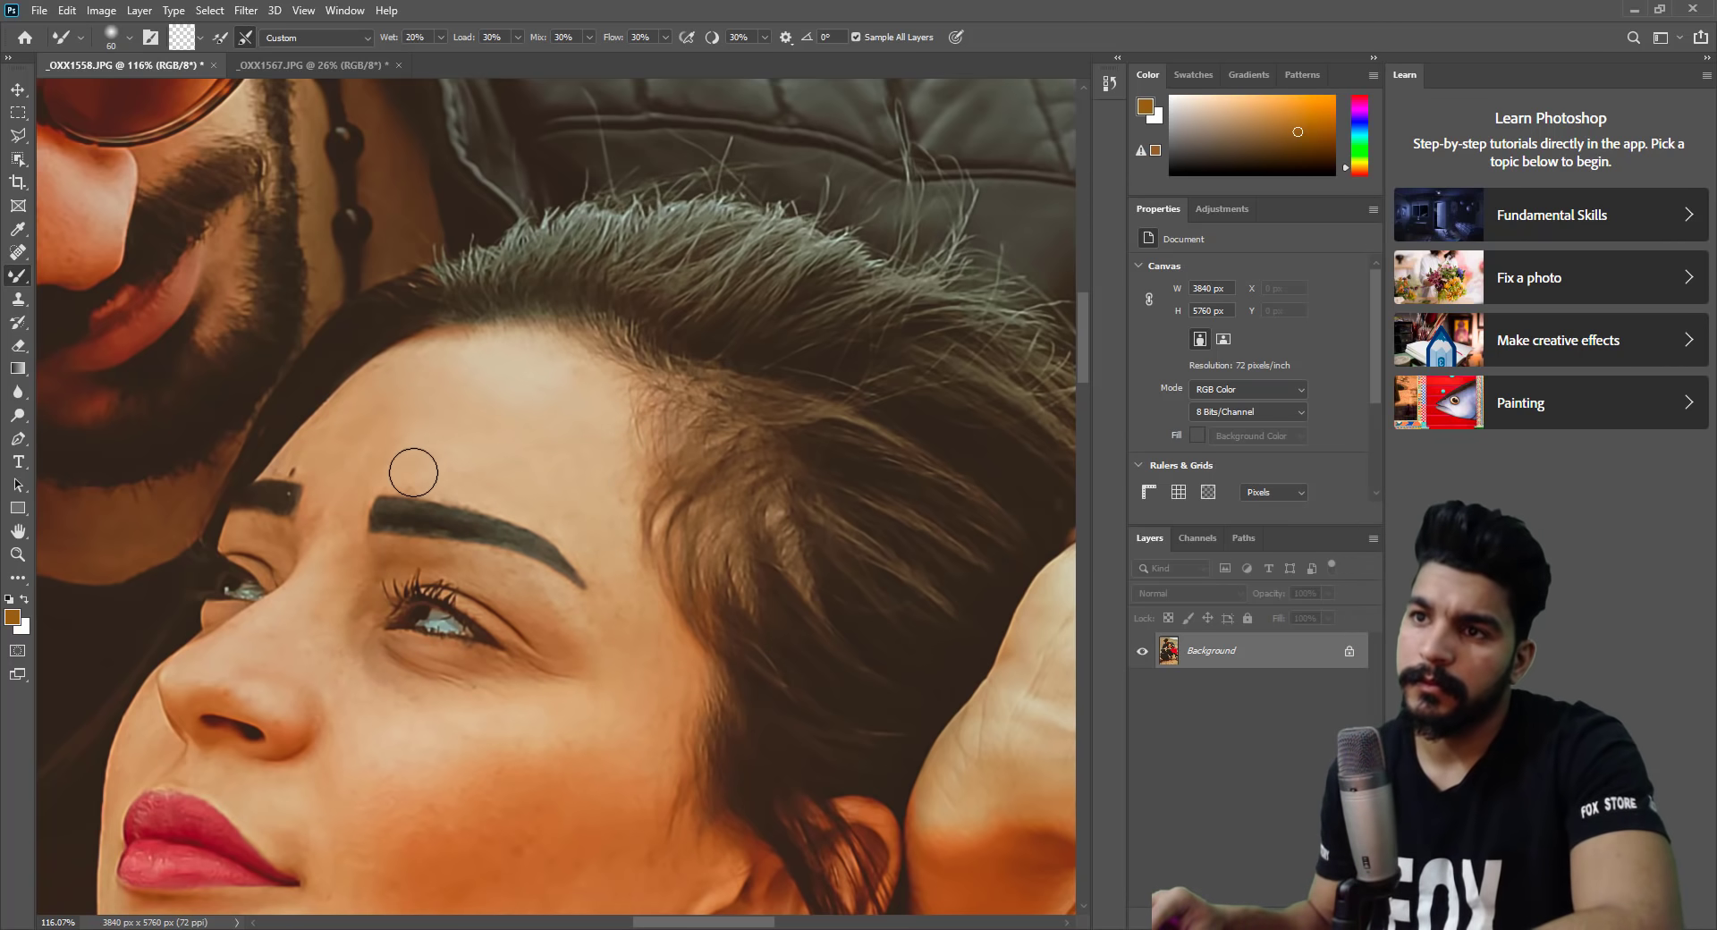
{"action": "key", "text": "bracketleft"}
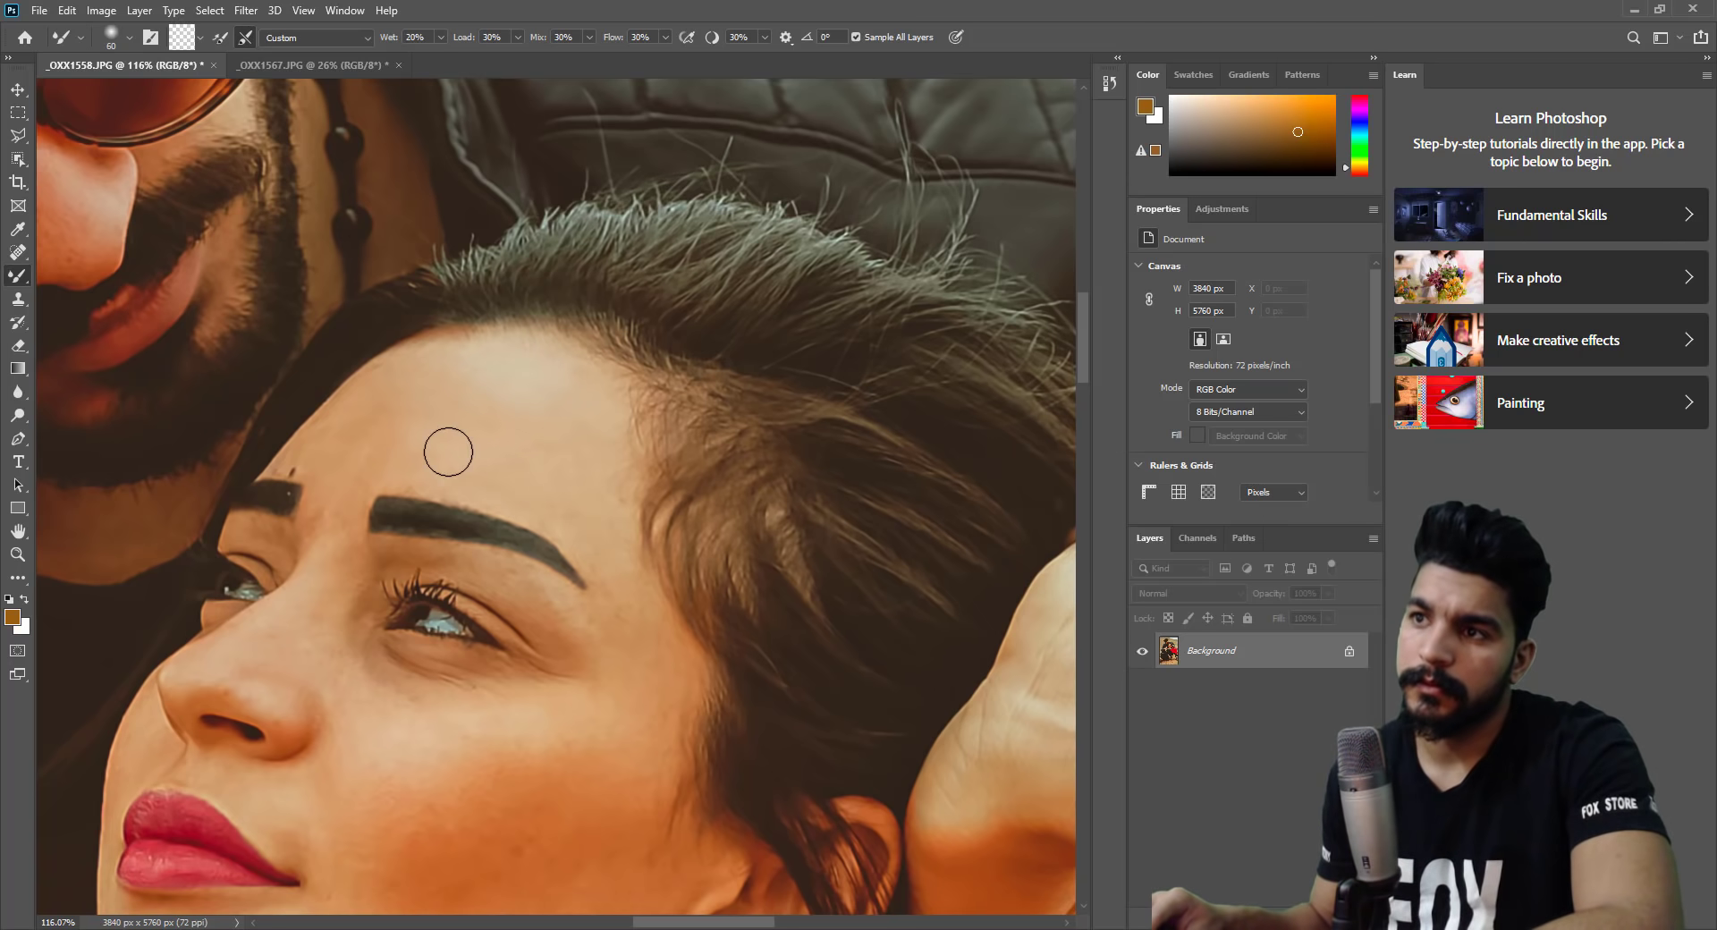
{"action": "scroll", "coordinate": [433, 376], "scroll_direction": "down", "scroll_amount": 3}
{"action": "key", "text": "bracketleft"}
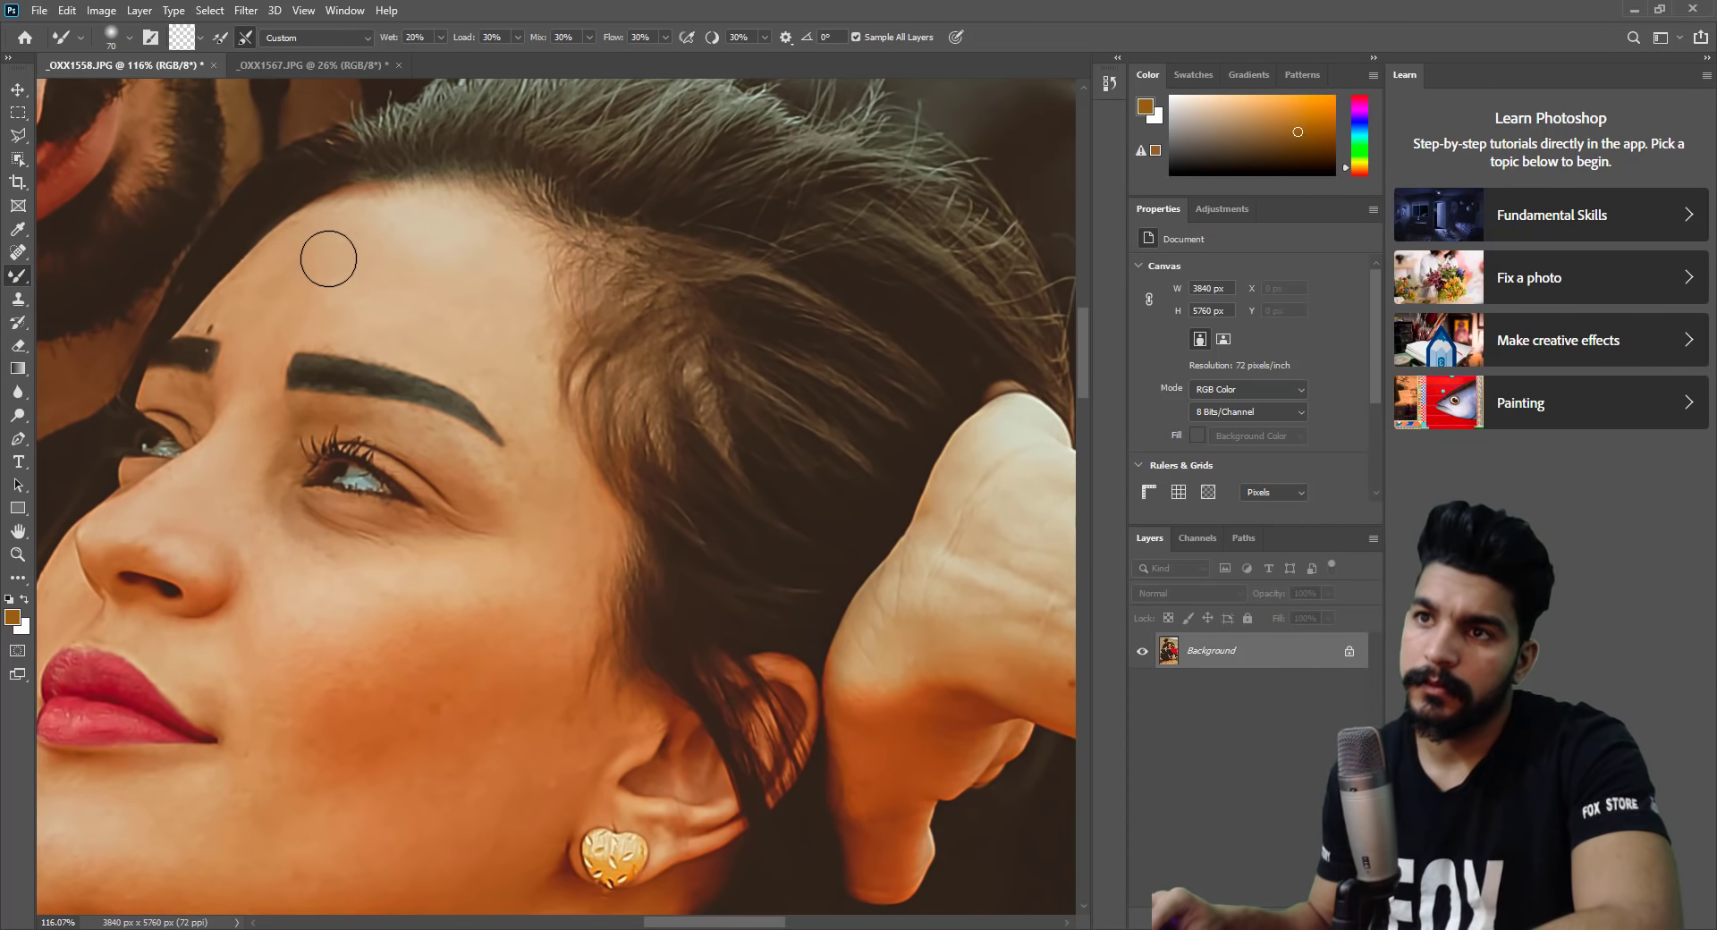
{"action": "scroll", "coordinate": [320, 457], "scroll_direction": "down", "scroll_amount": 2}
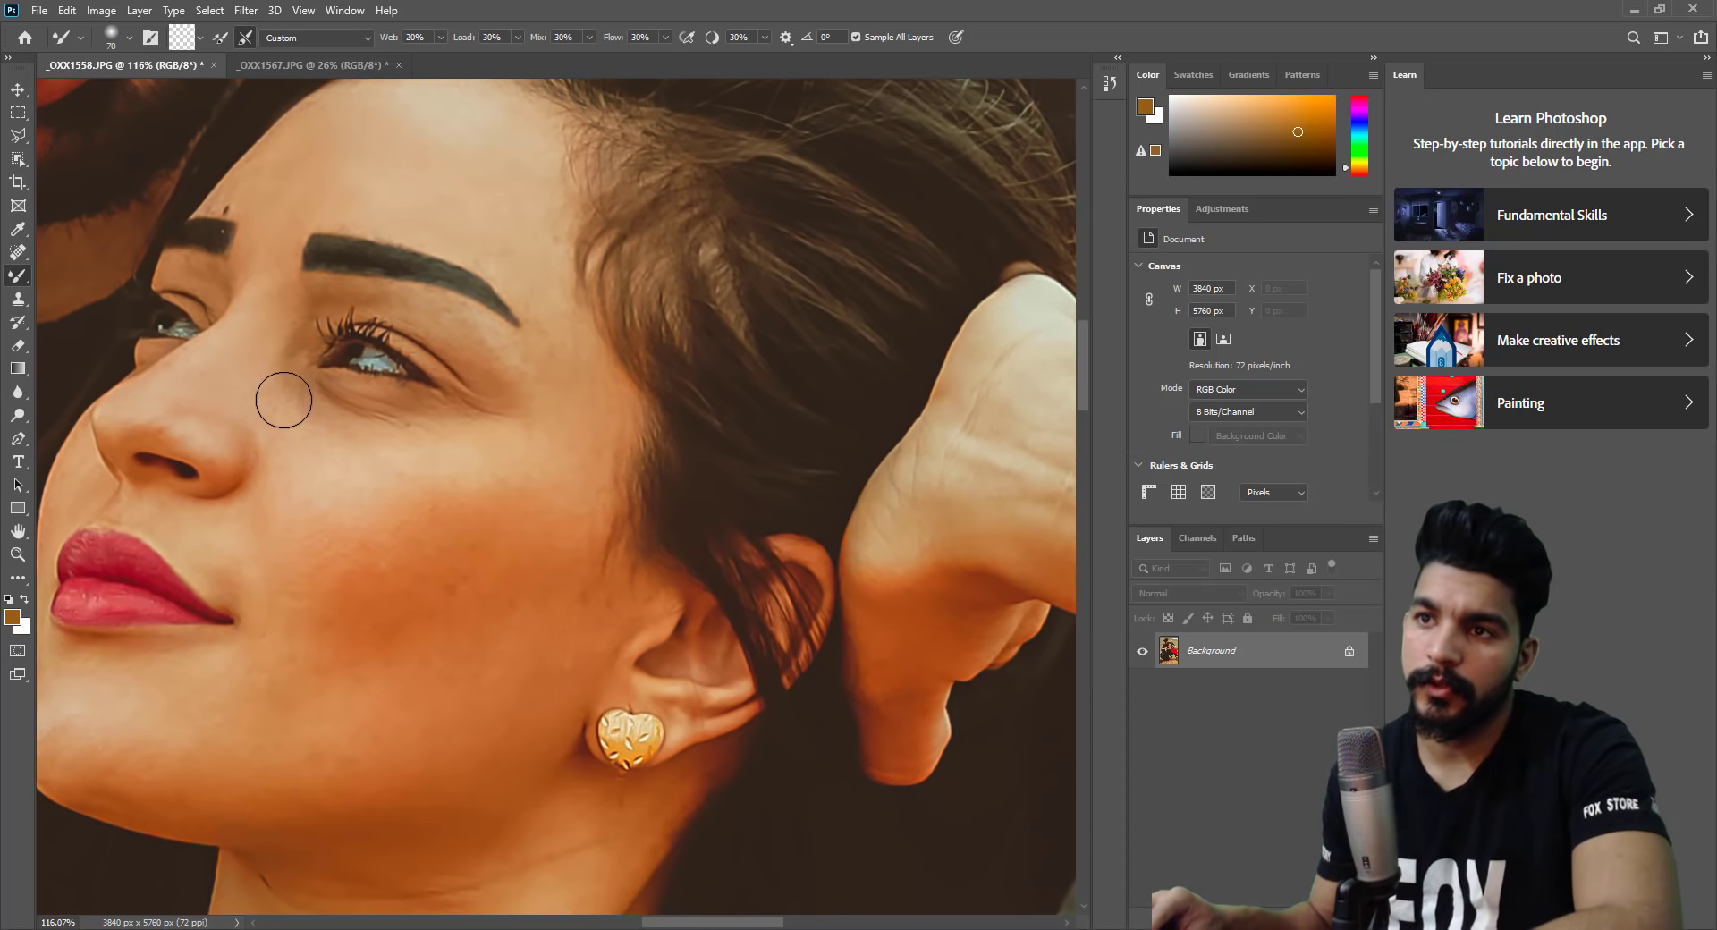
{"action": "key", "text": "bracketleft"}
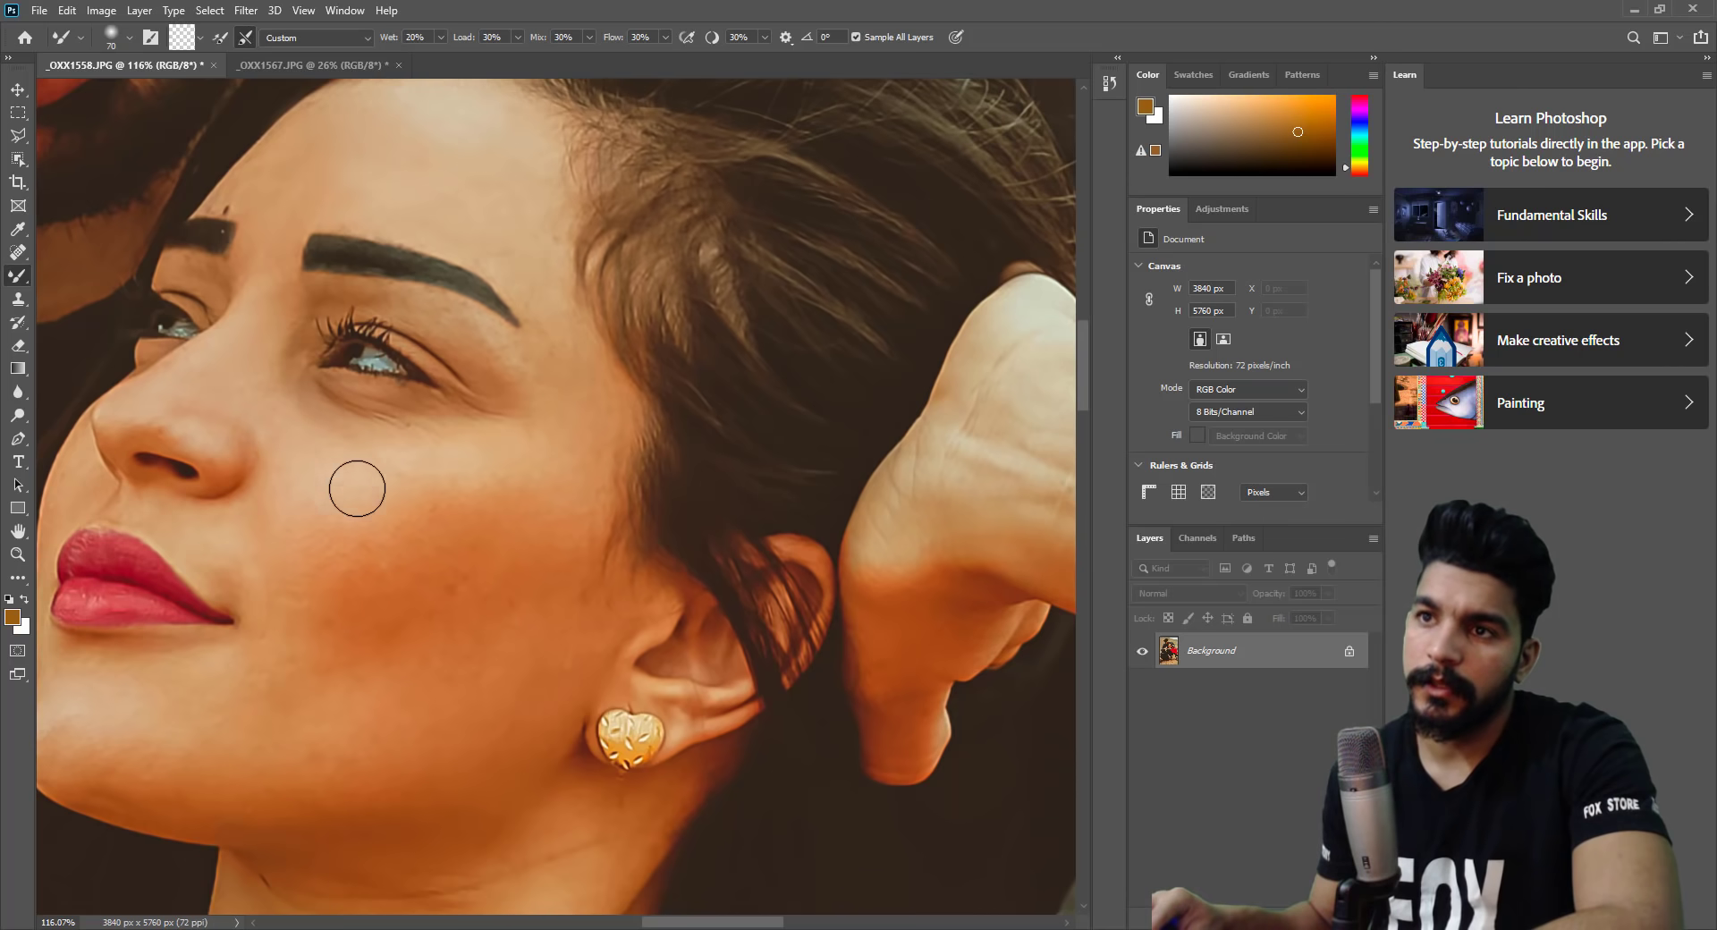
{"action": "key", "text": "bracketright"}
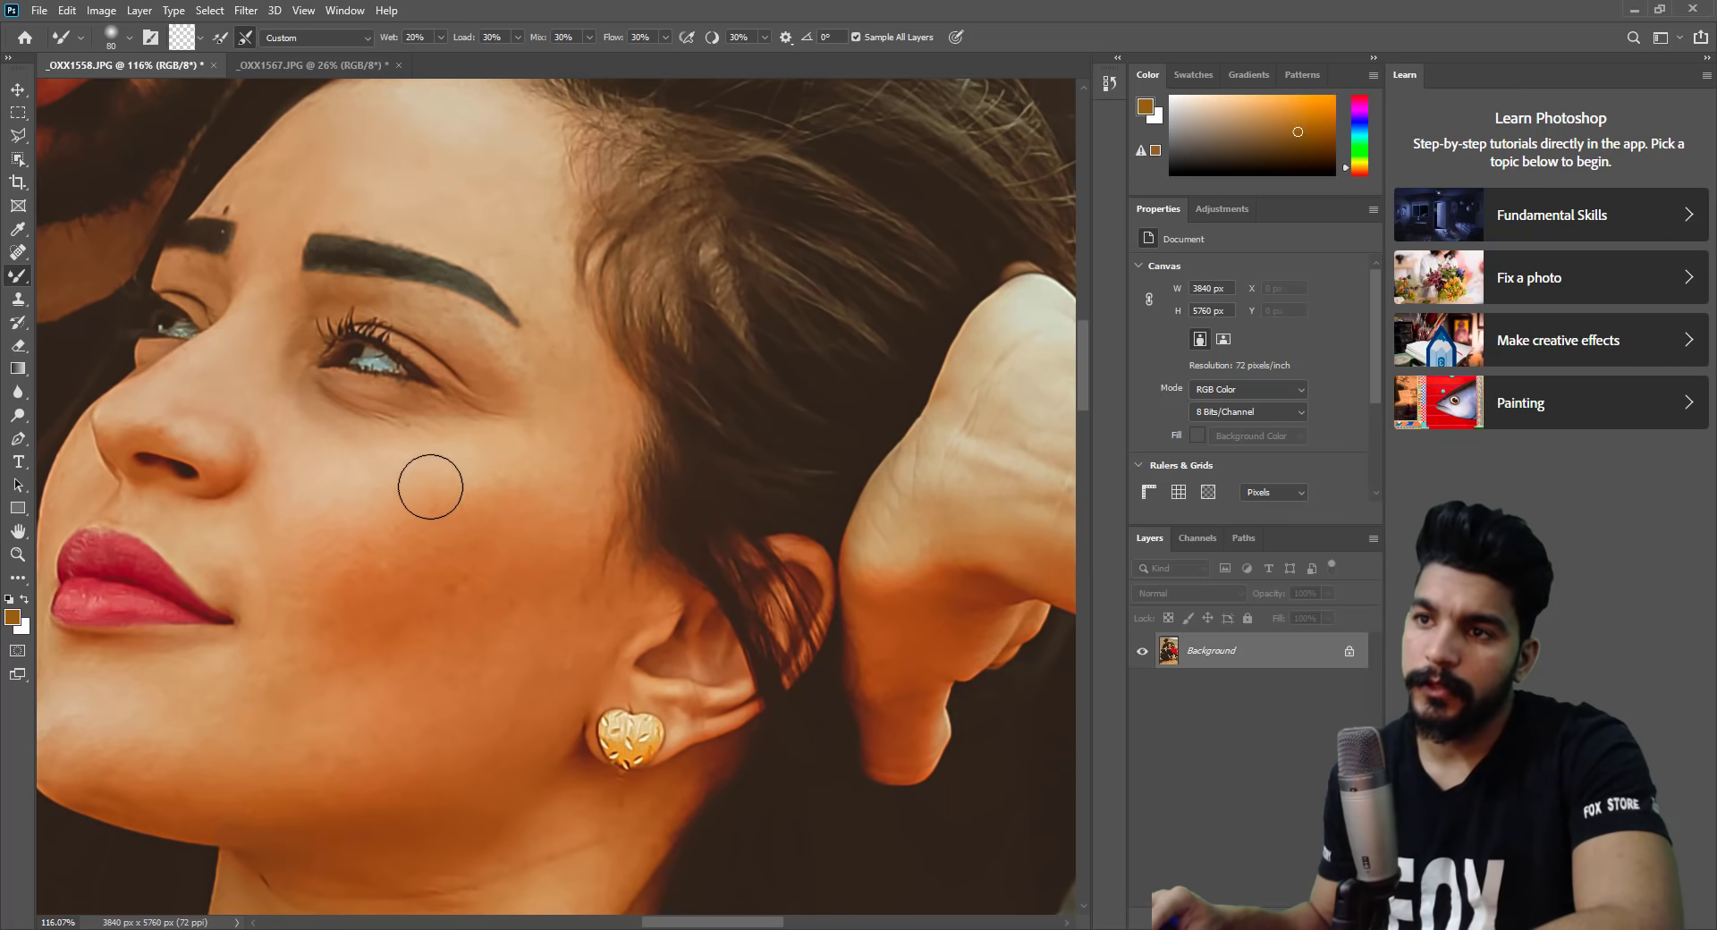
{"action": "key", "text": "bracketleft"}
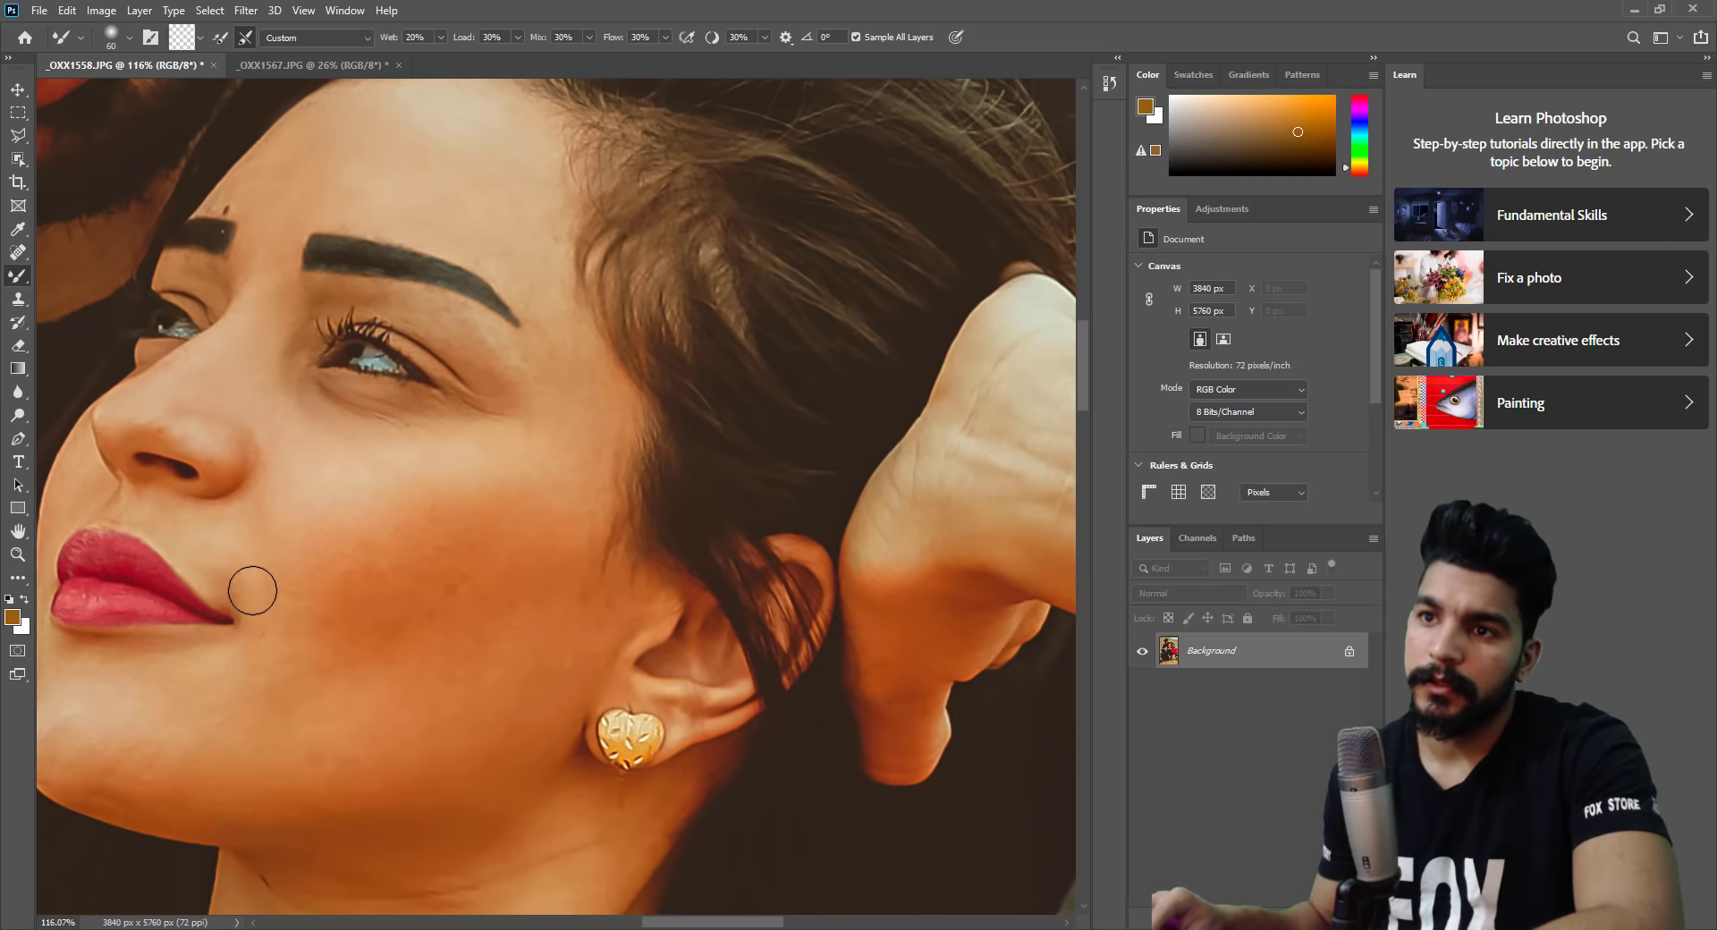
Blend the woman's cheek, the skin beside her lips and her jawline, up to brush size 60.
{"action": "left_click_drag", "start_coordinate": [325, 603], "coordinate": [335, 595]}
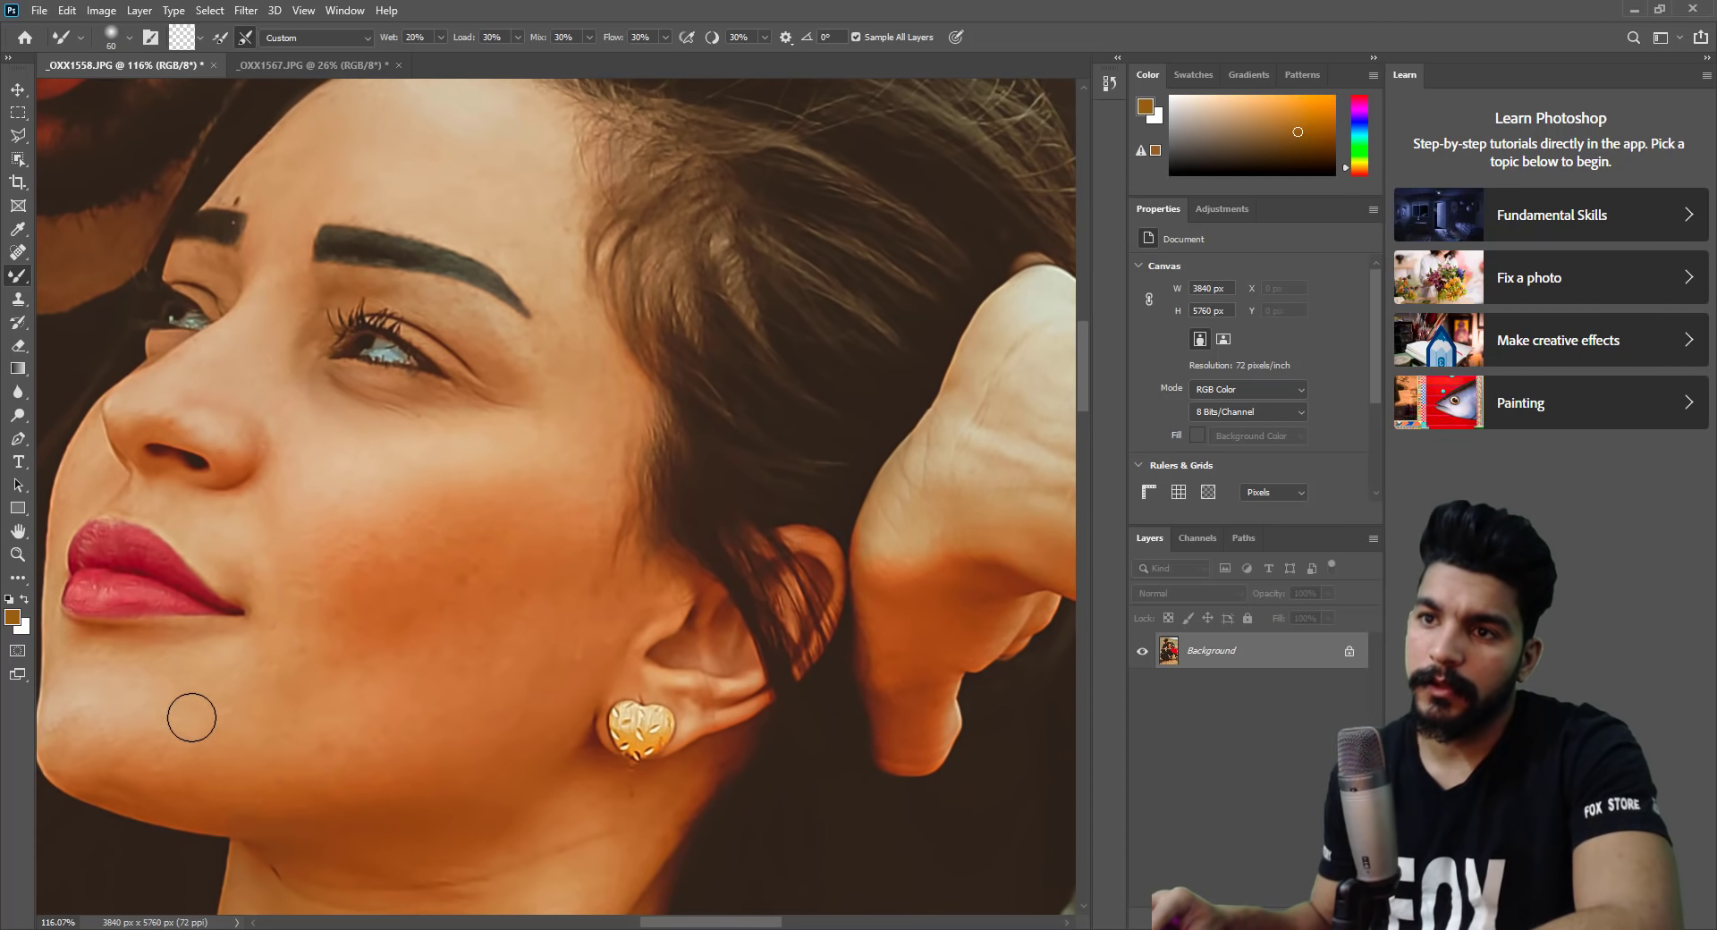
{"action": "key", "text": "bracketright"}
{"action": "key", "text": "bracketright"}
{"action": "key", "text": "bracketright"}
{"action": "key", "text": "bracketright"}
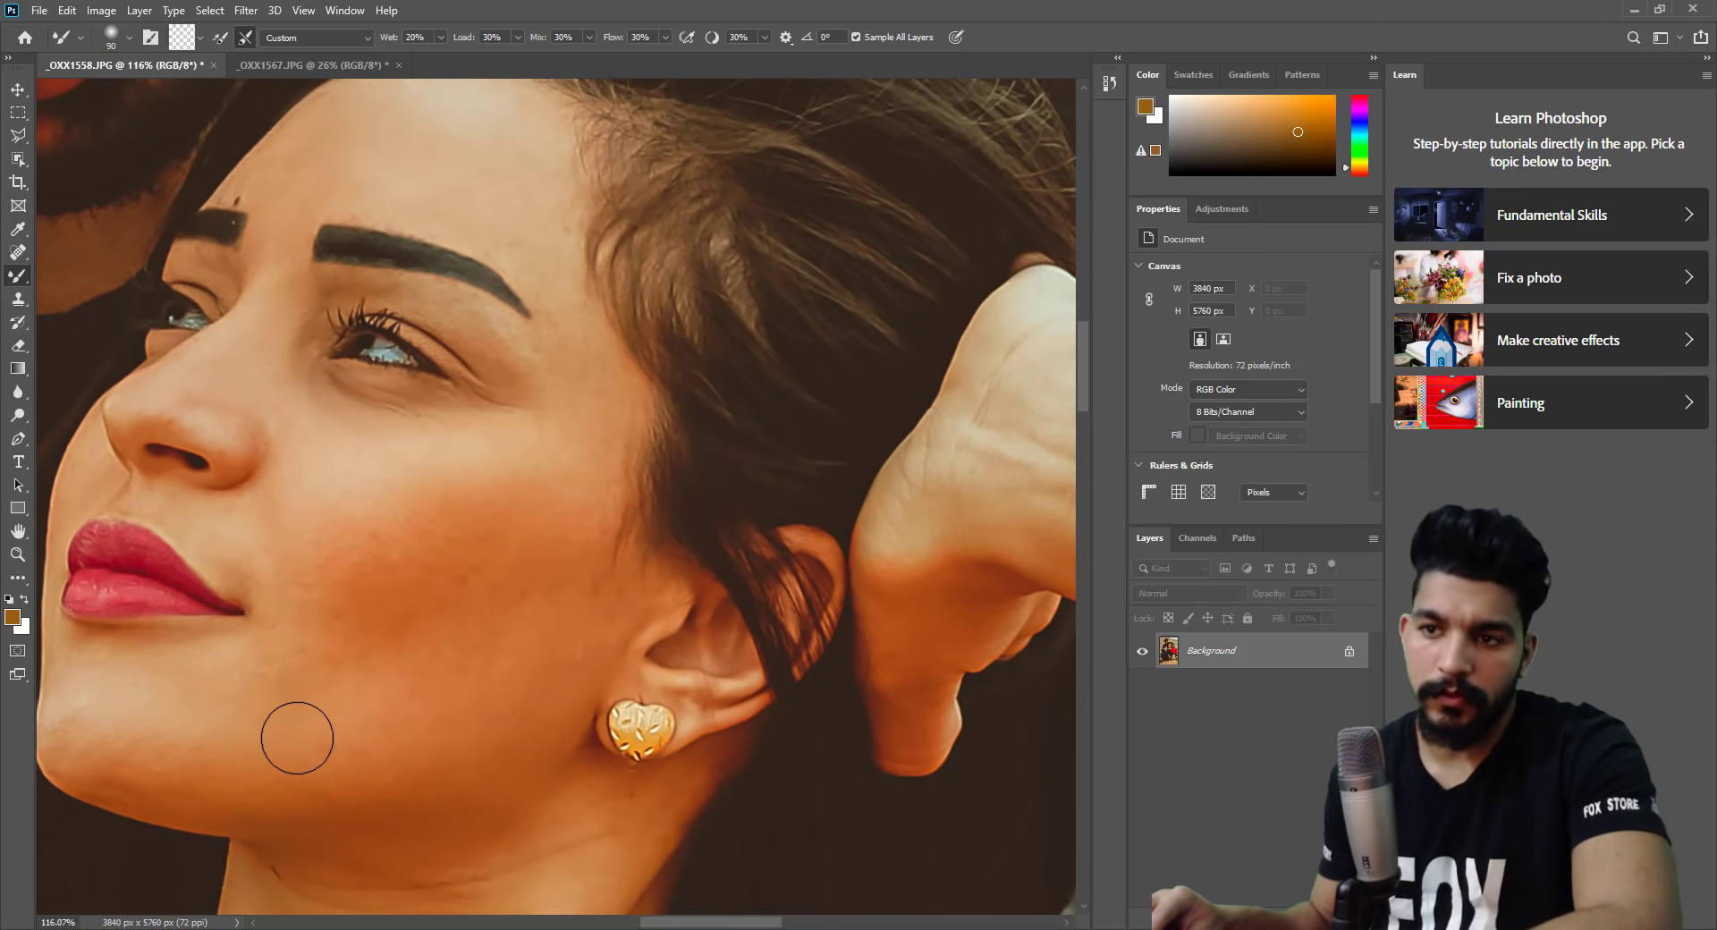
{"action": "key", "text": "bracketright"}
{"action": "key", "text": "bracketleft"}
{"action": "key", "text": "bracketleft"}
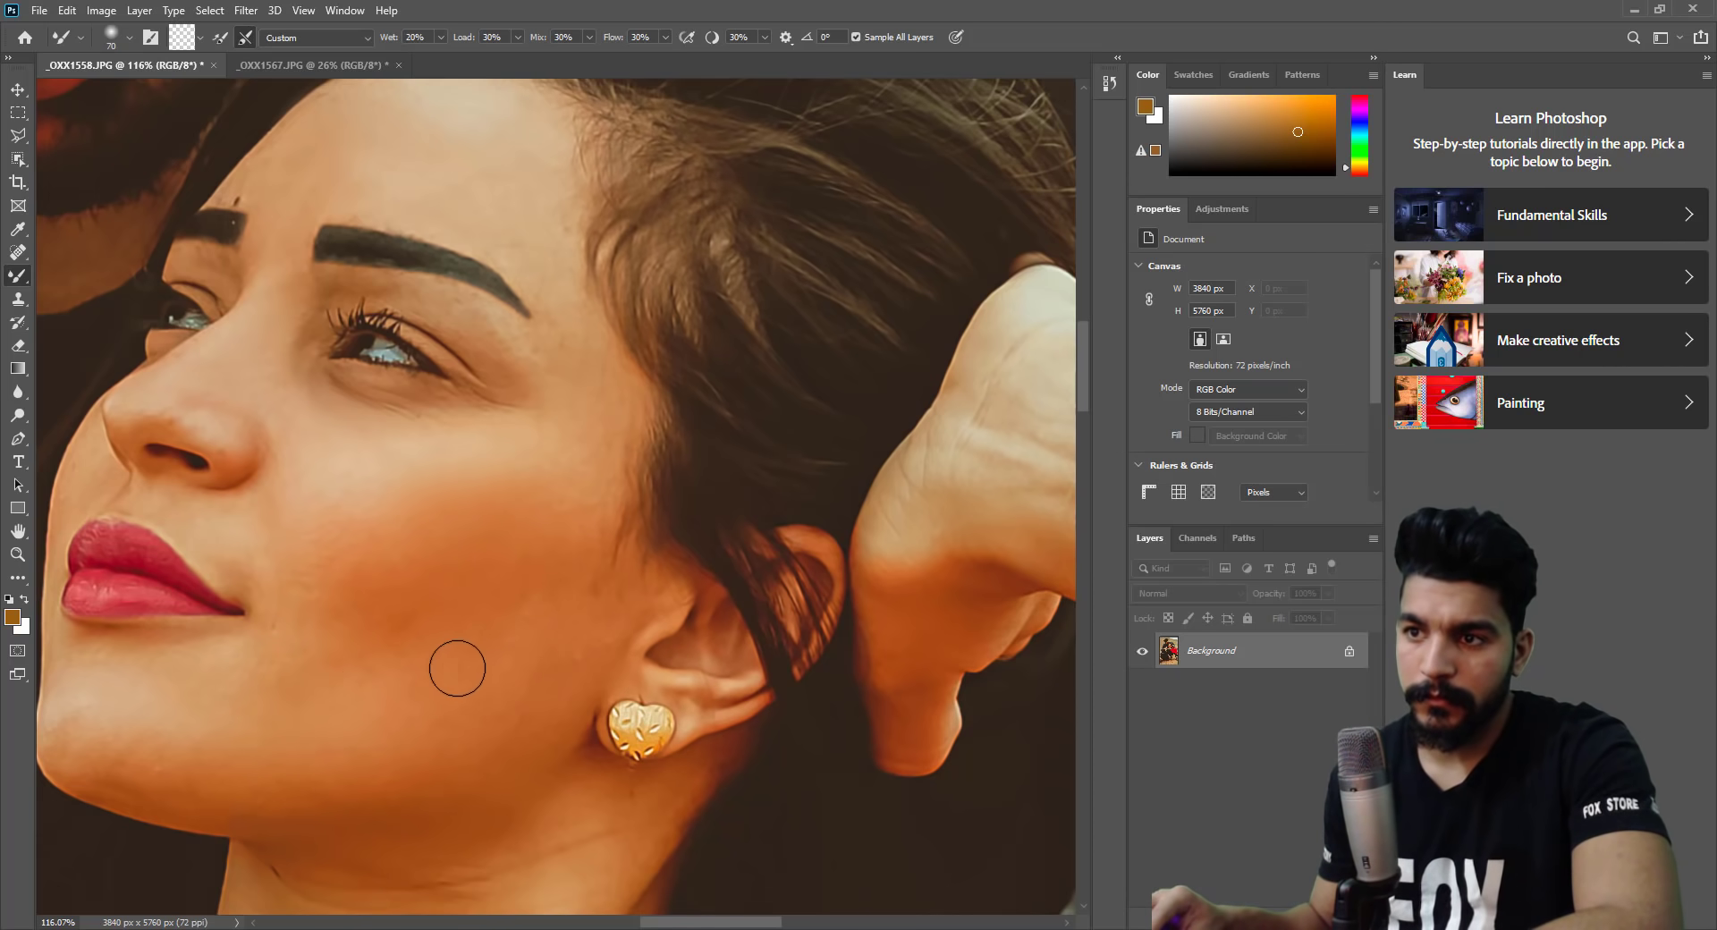
{"action": "key", "text": "bracketleft"}
{"action": "key", "text": "bracketleft"}
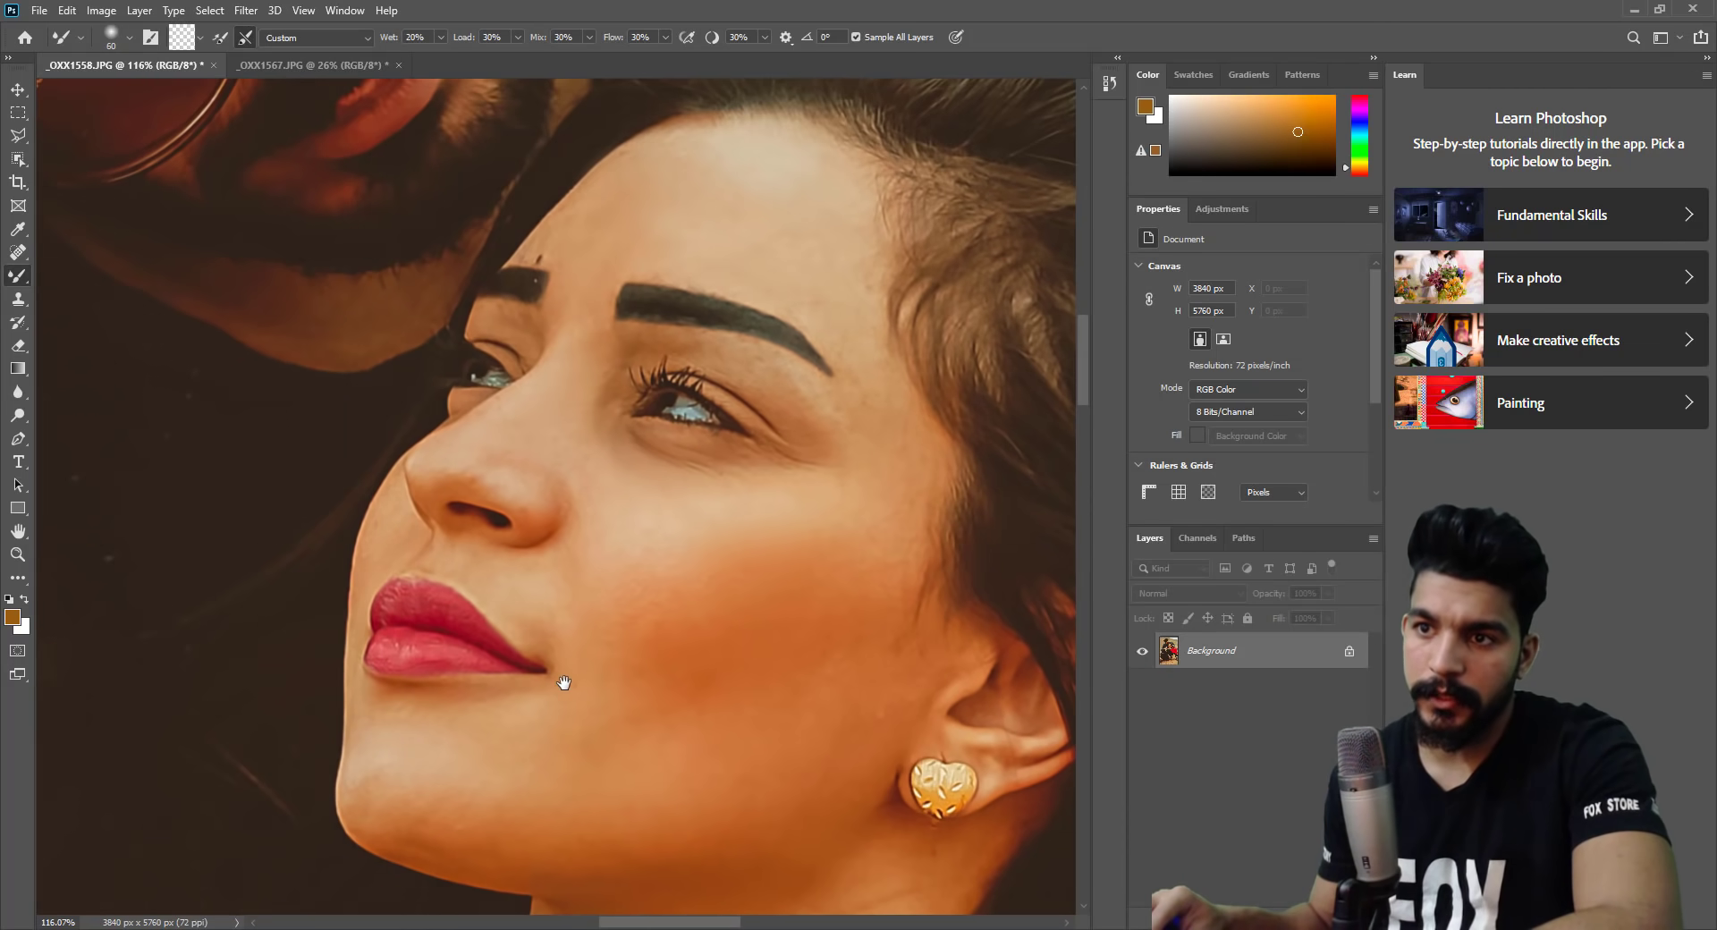
{"action": "left_click_drag", "start_coordinate": [300, 616], "coordinate": [326, 459]}
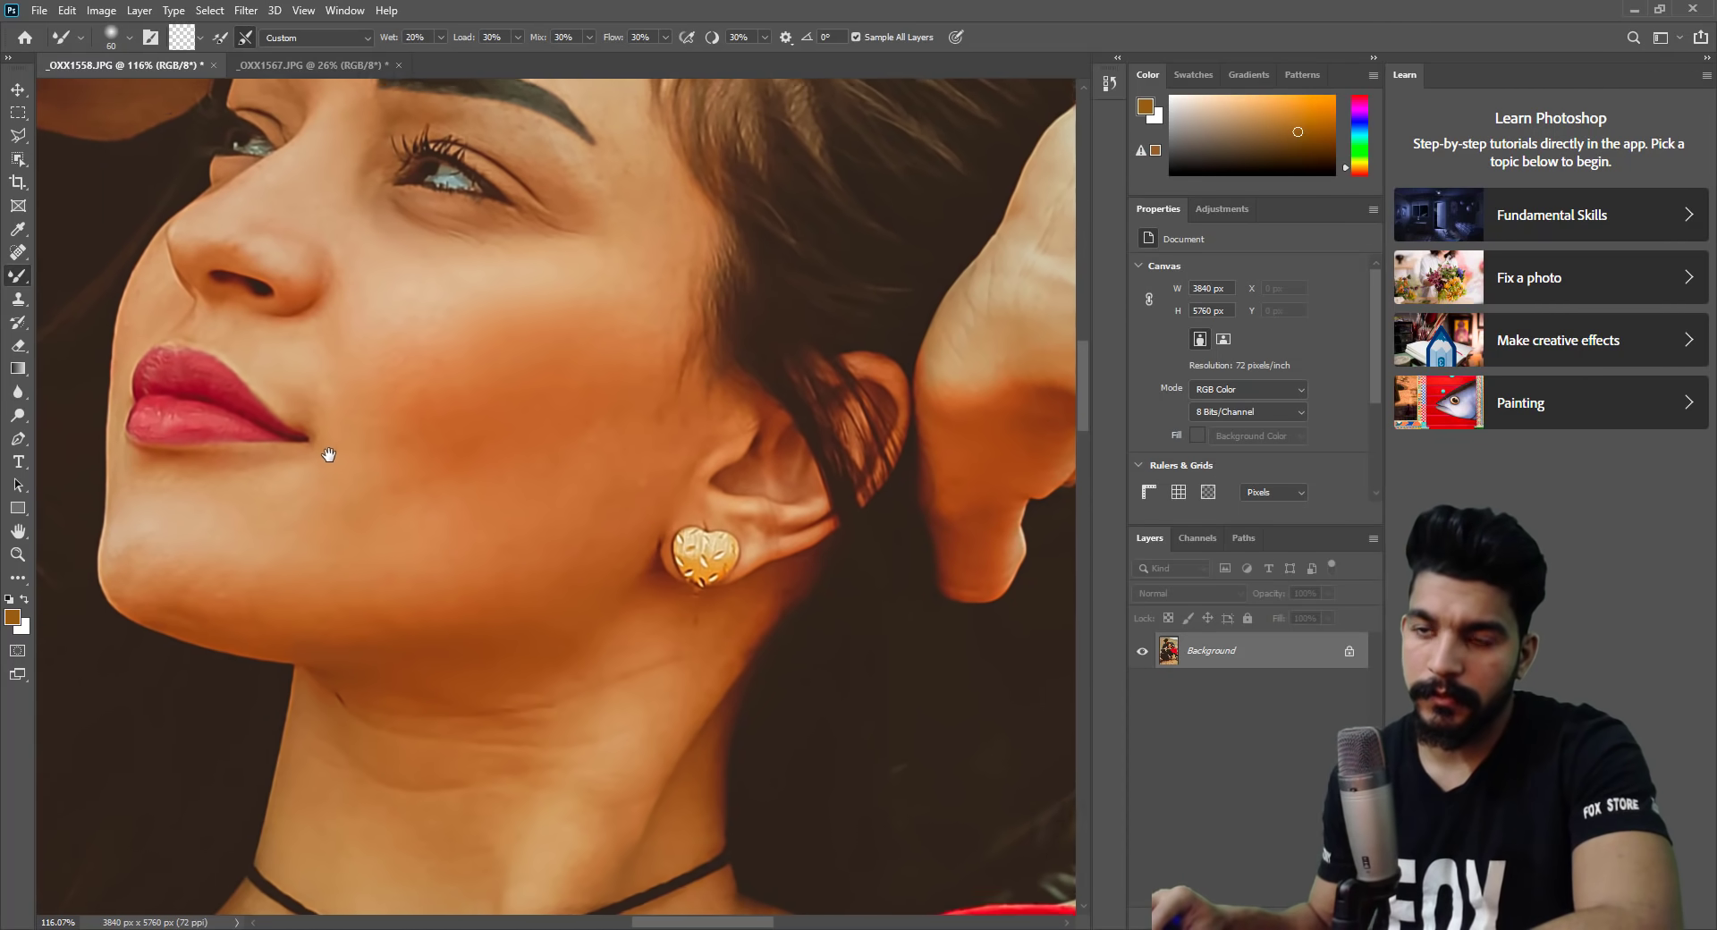
{"action": "key", "text": "bracketright"}
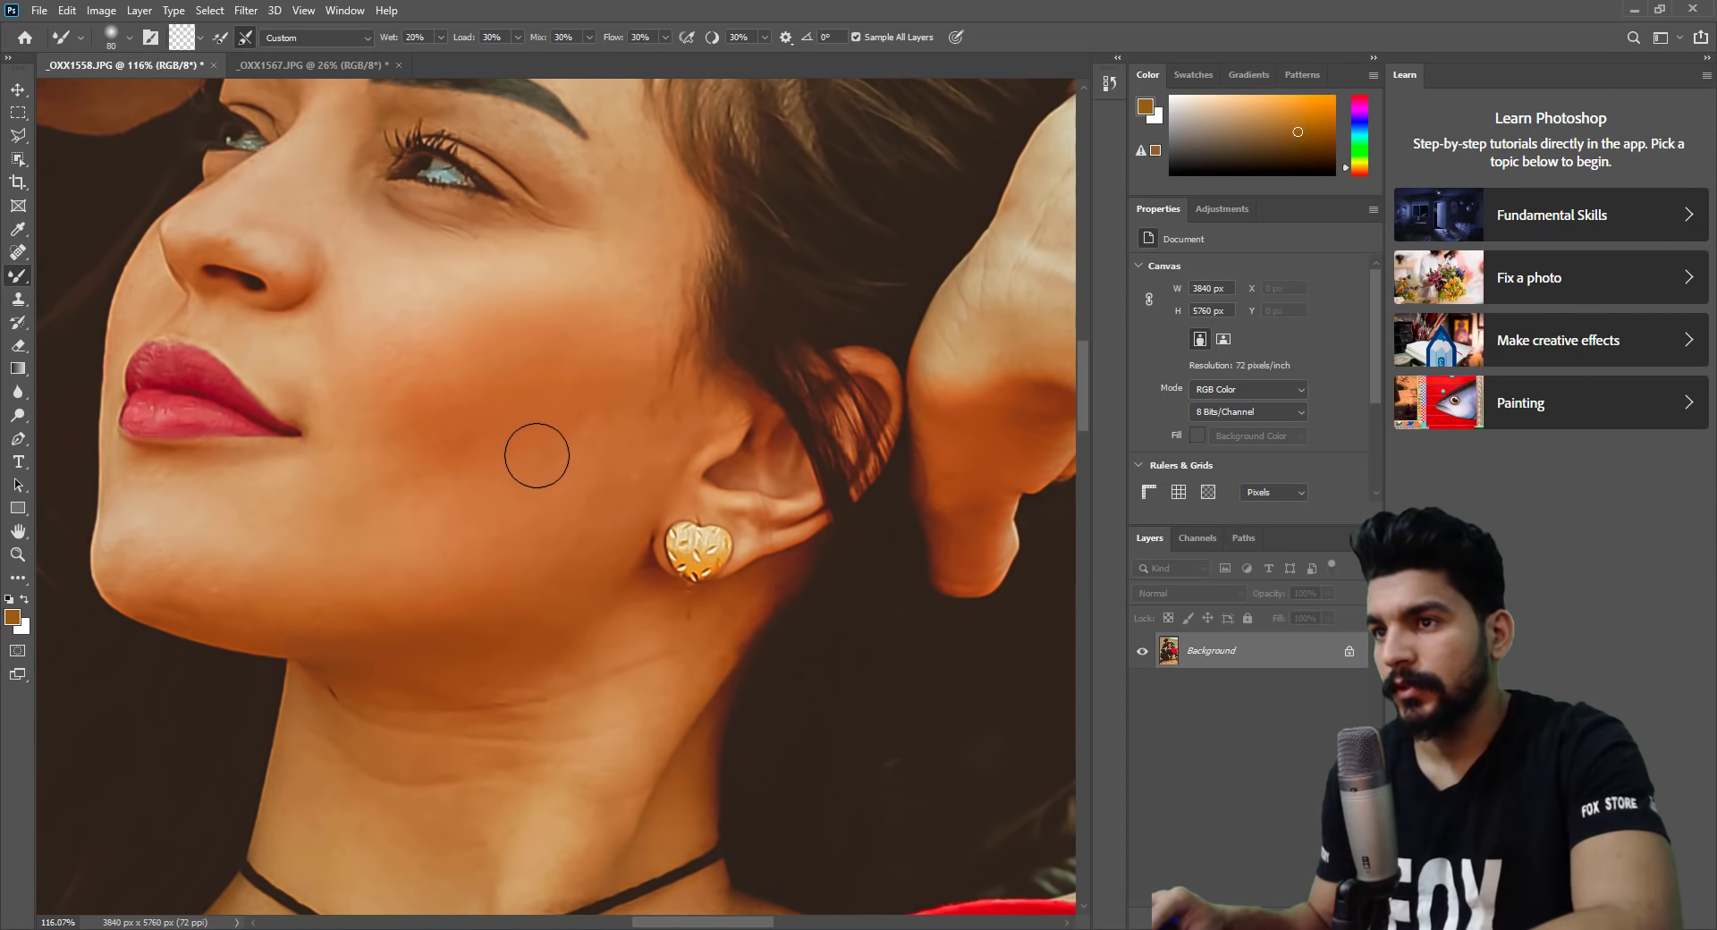
{"action": "key", "text": "bracketright"}
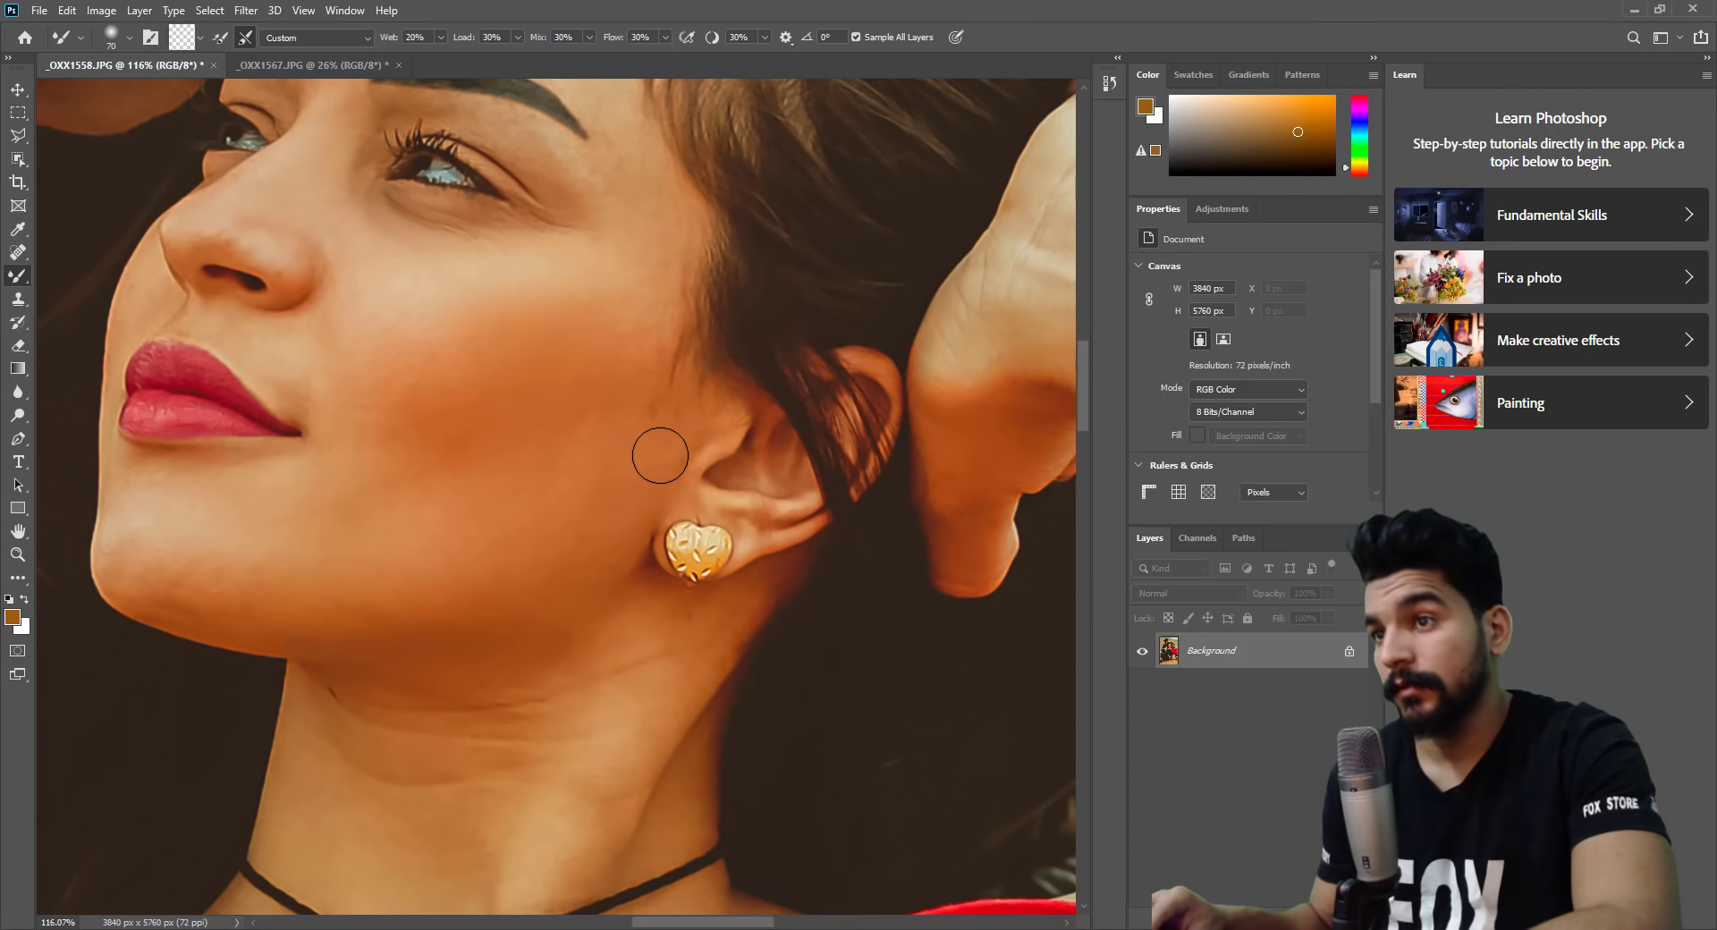
{"action": "key", "text": "bracketright"}
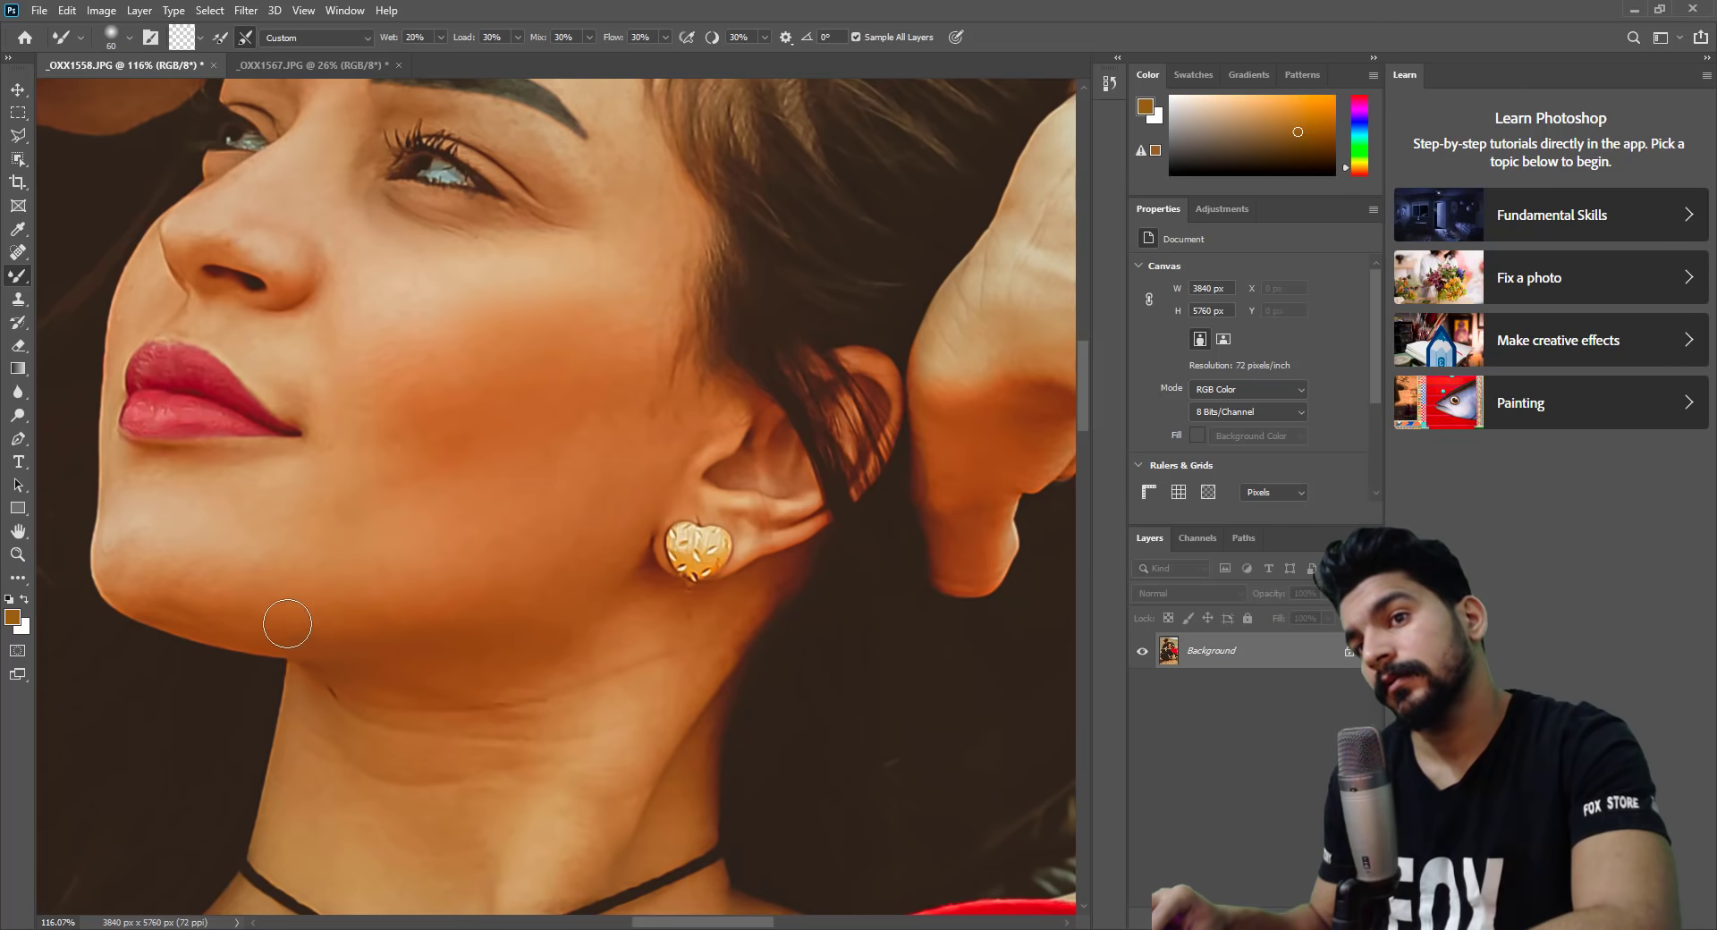
{"action": "key", "text": "bracketleft"}
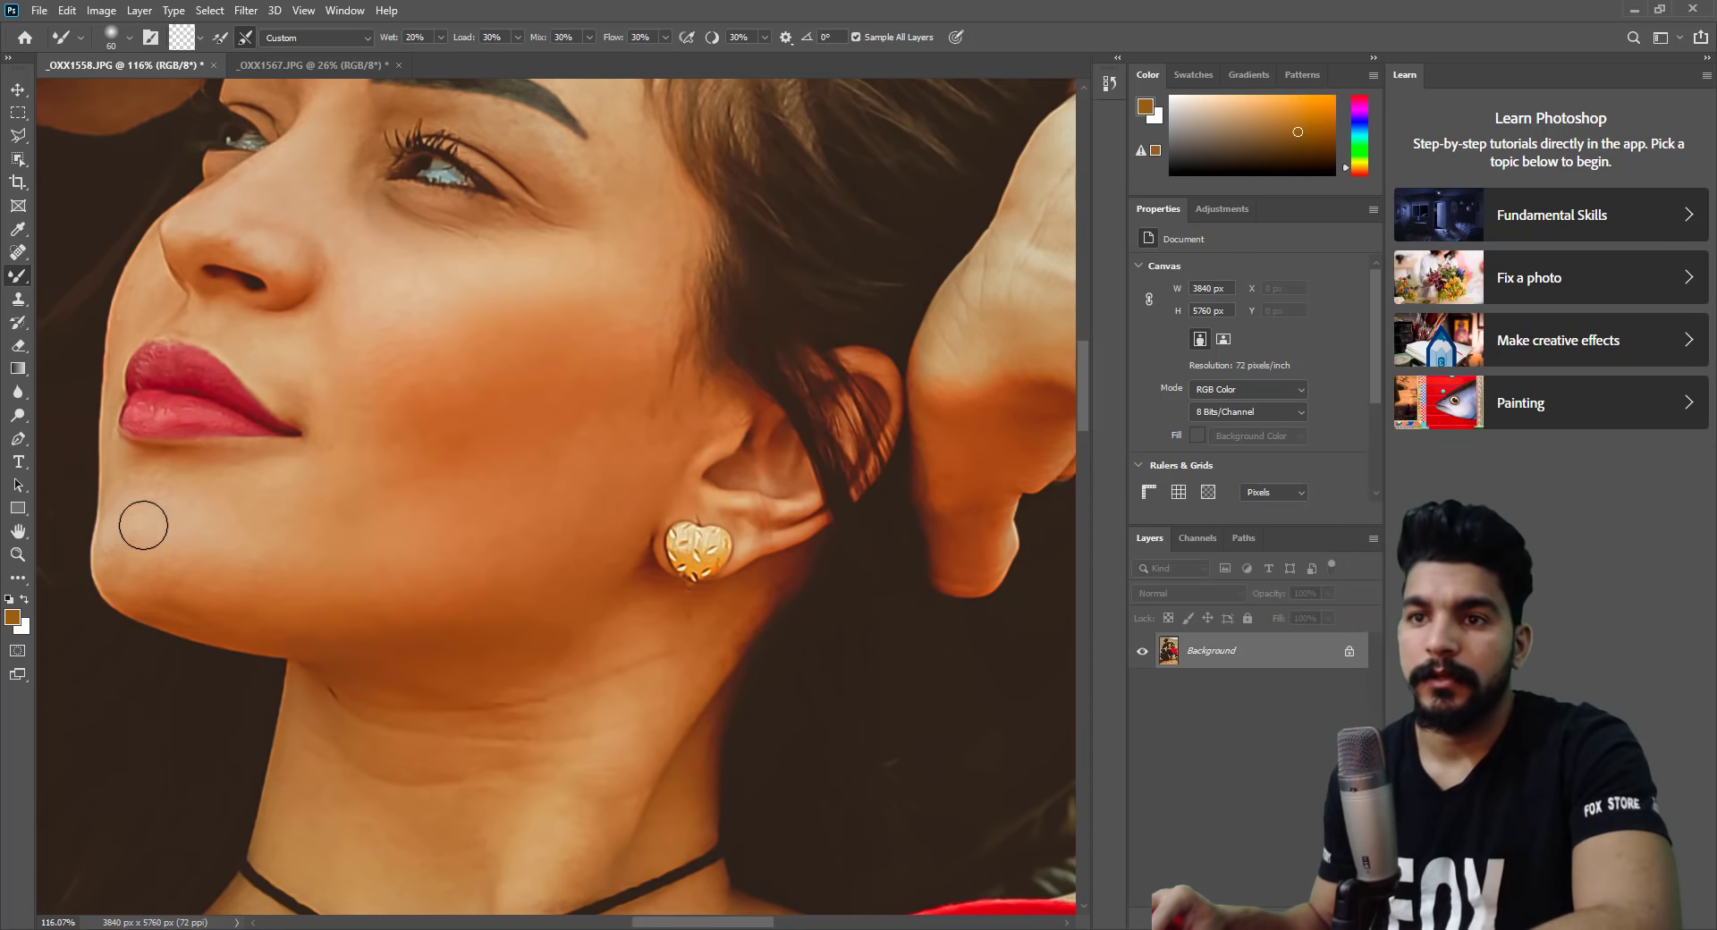
{"action": "key", "text": "bracketright"}
Blend the jaw, neck and chest around the necklace with brush sizes 50–80.
{"action": "left_click_drag", "start_coordinate": [287, 617], "coordinate": [384, 474]}
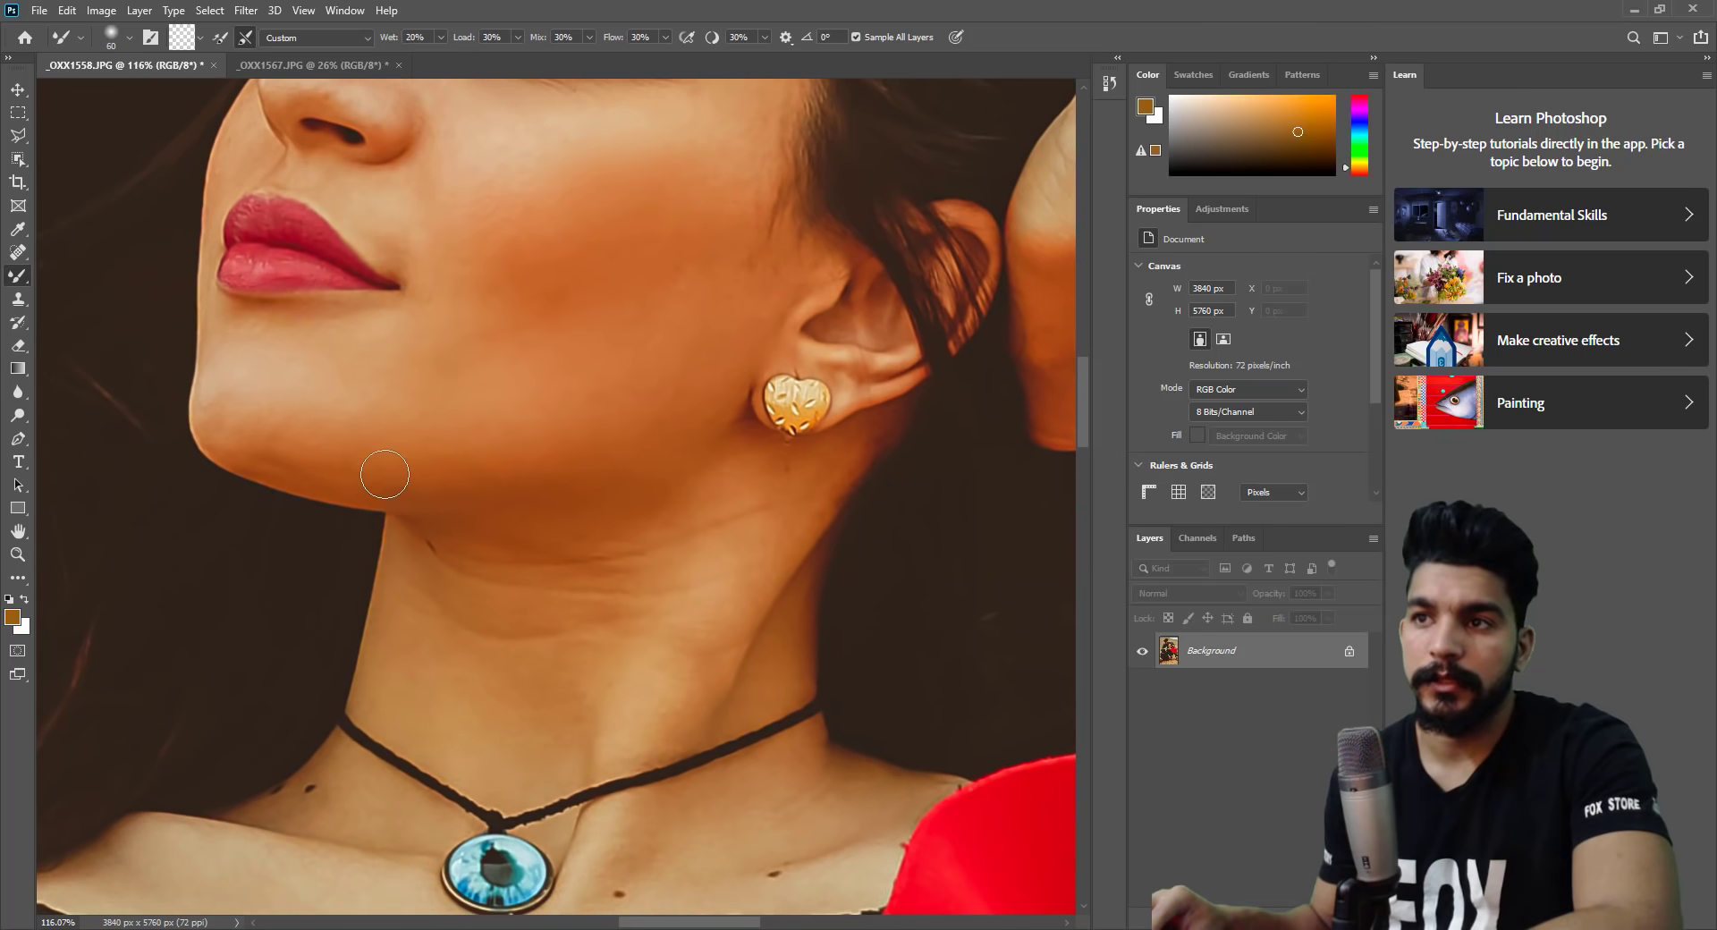
{"action": "key", "text": "bracketright"}
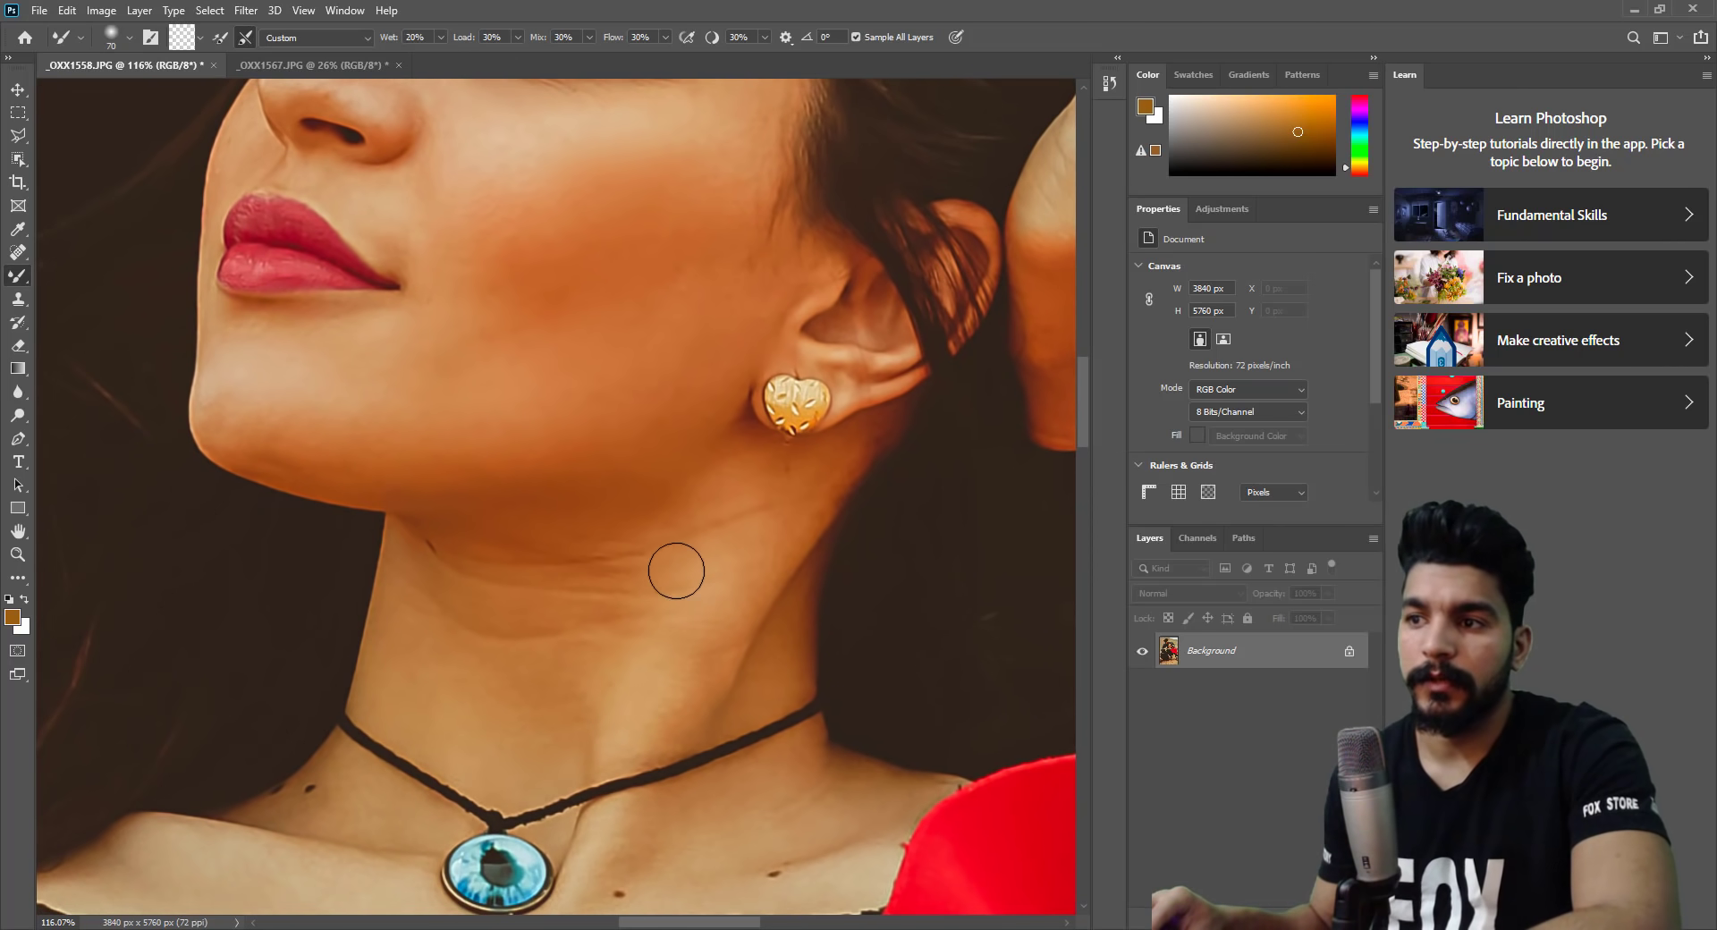
{"action": "key", "text": "bracketright"}
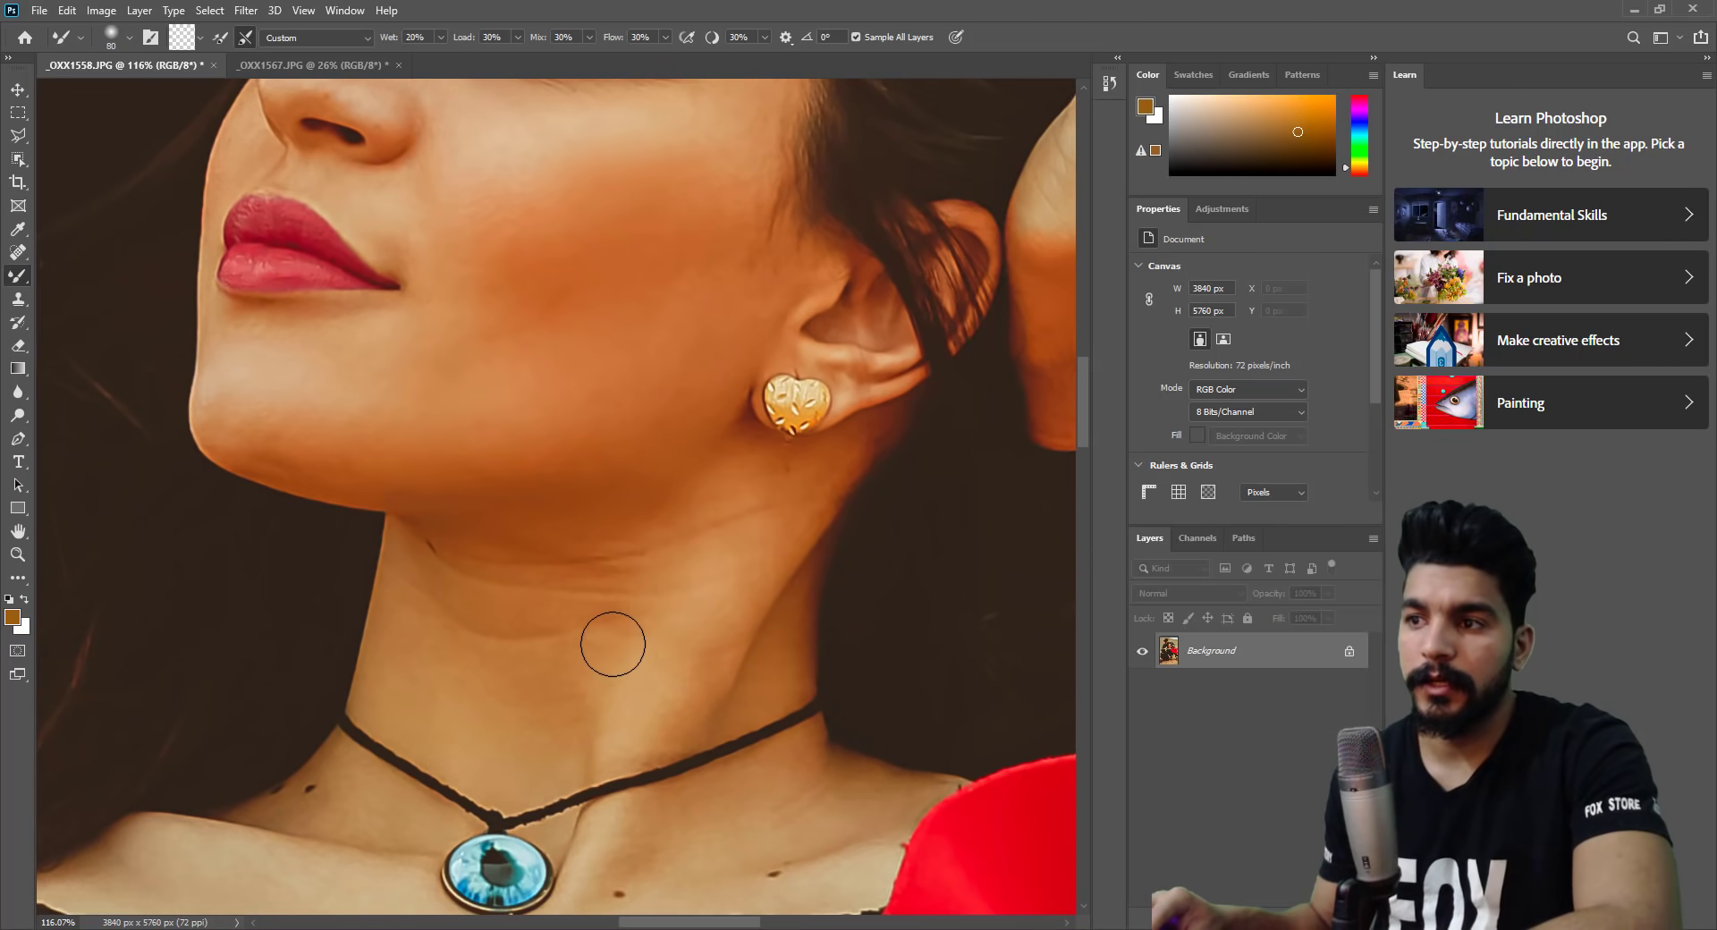
{"action": "key", "text": "bracketleft"}
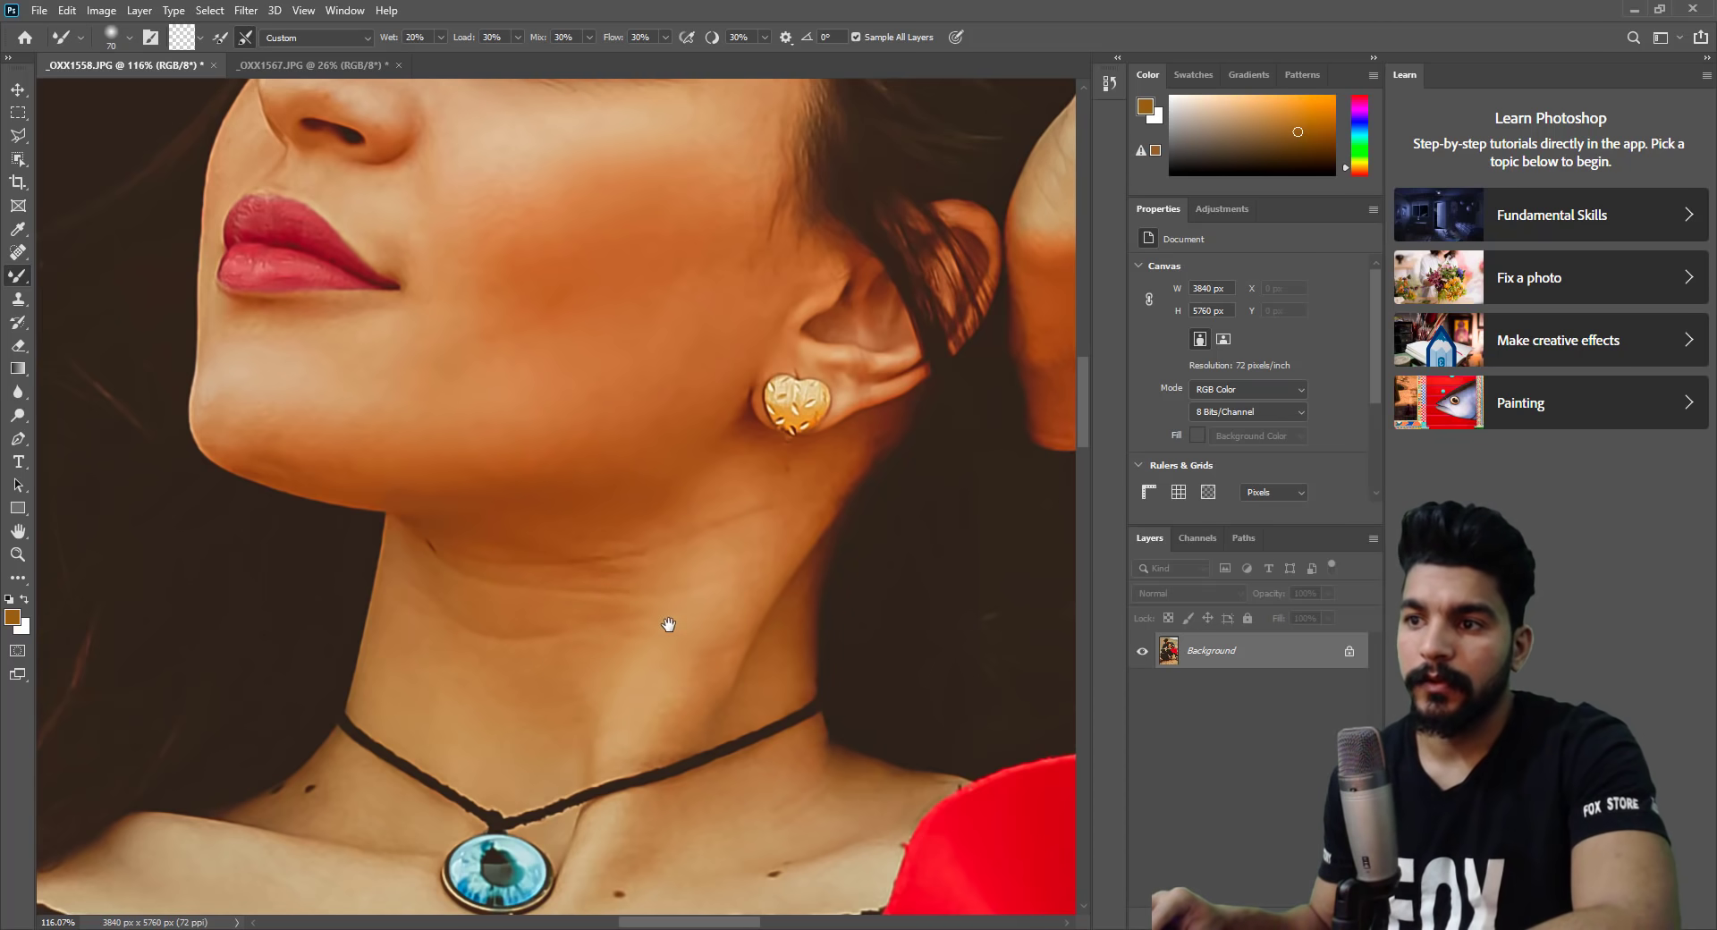
{"action": "left_click_drag", "start_coordinate": [466, 892], "coordinate": [545, 651]}
{"action": "key", "text": "bracketleft"}
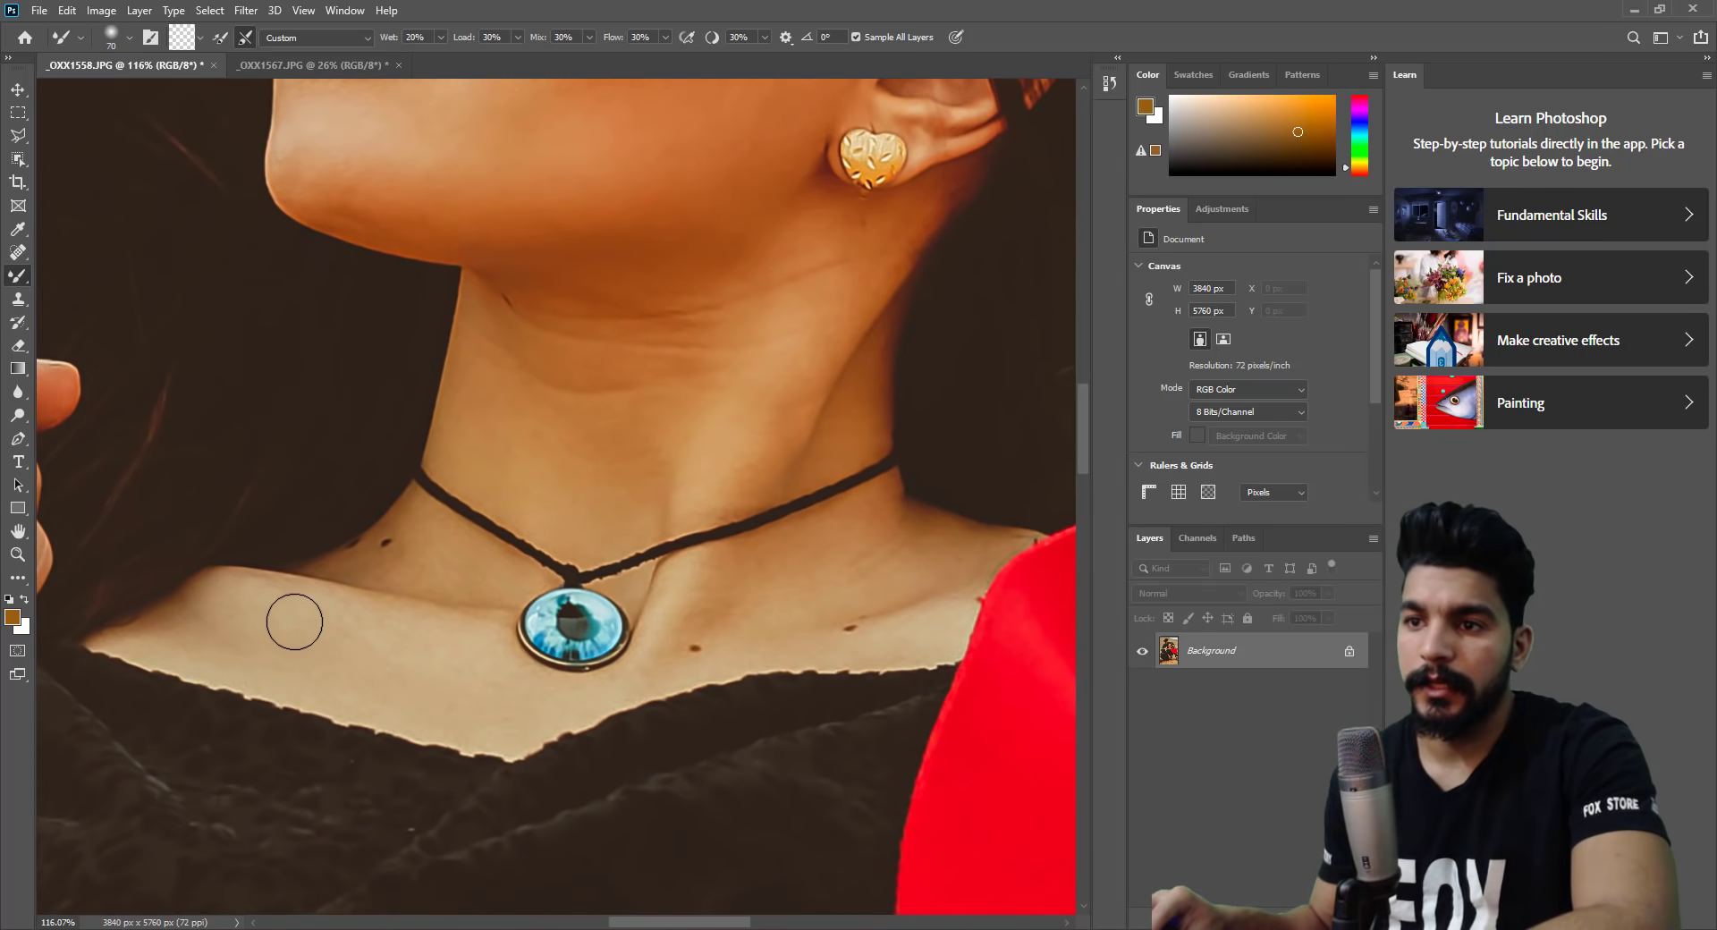
{"action": "key", "text": "bracketleft"}
{"action": "key", "text": "bracketleft"}
{"action": "left_click_drag", "start_coordinate": [706, 609], "coordinate": [366, 619]}
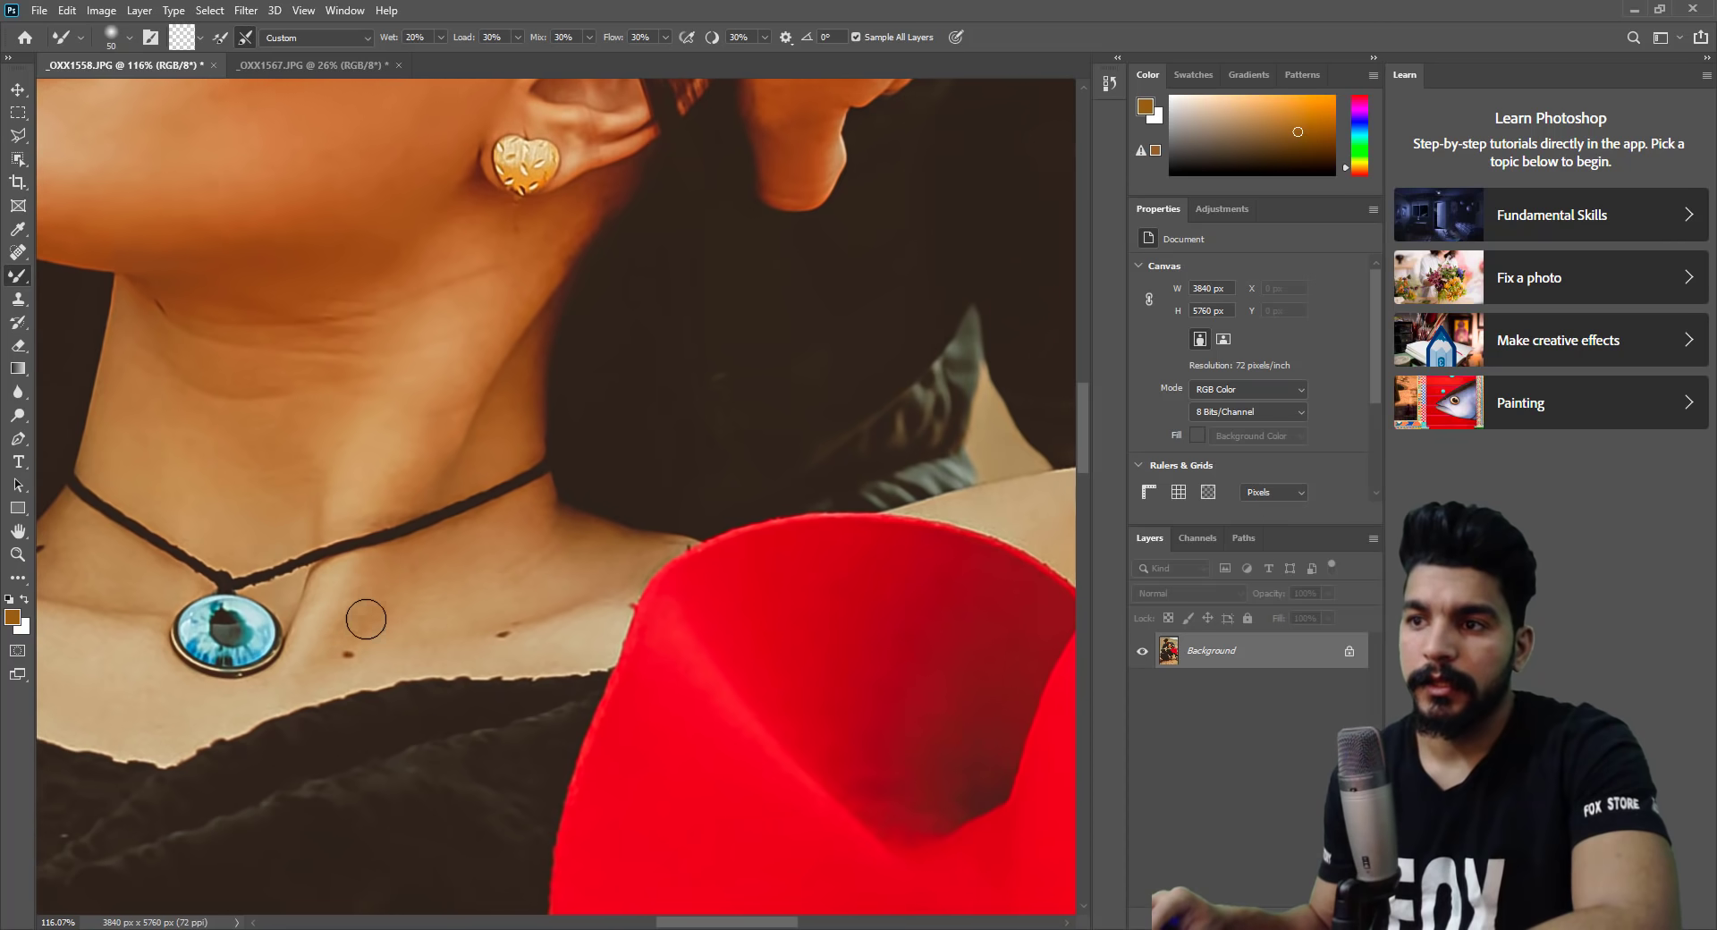
Smooth the cheek skin below the eye at brush sizes 80–100.
{"action": "left_click_drag", "start_coordinate": [563, 560], "coordinate": [583, 759]}
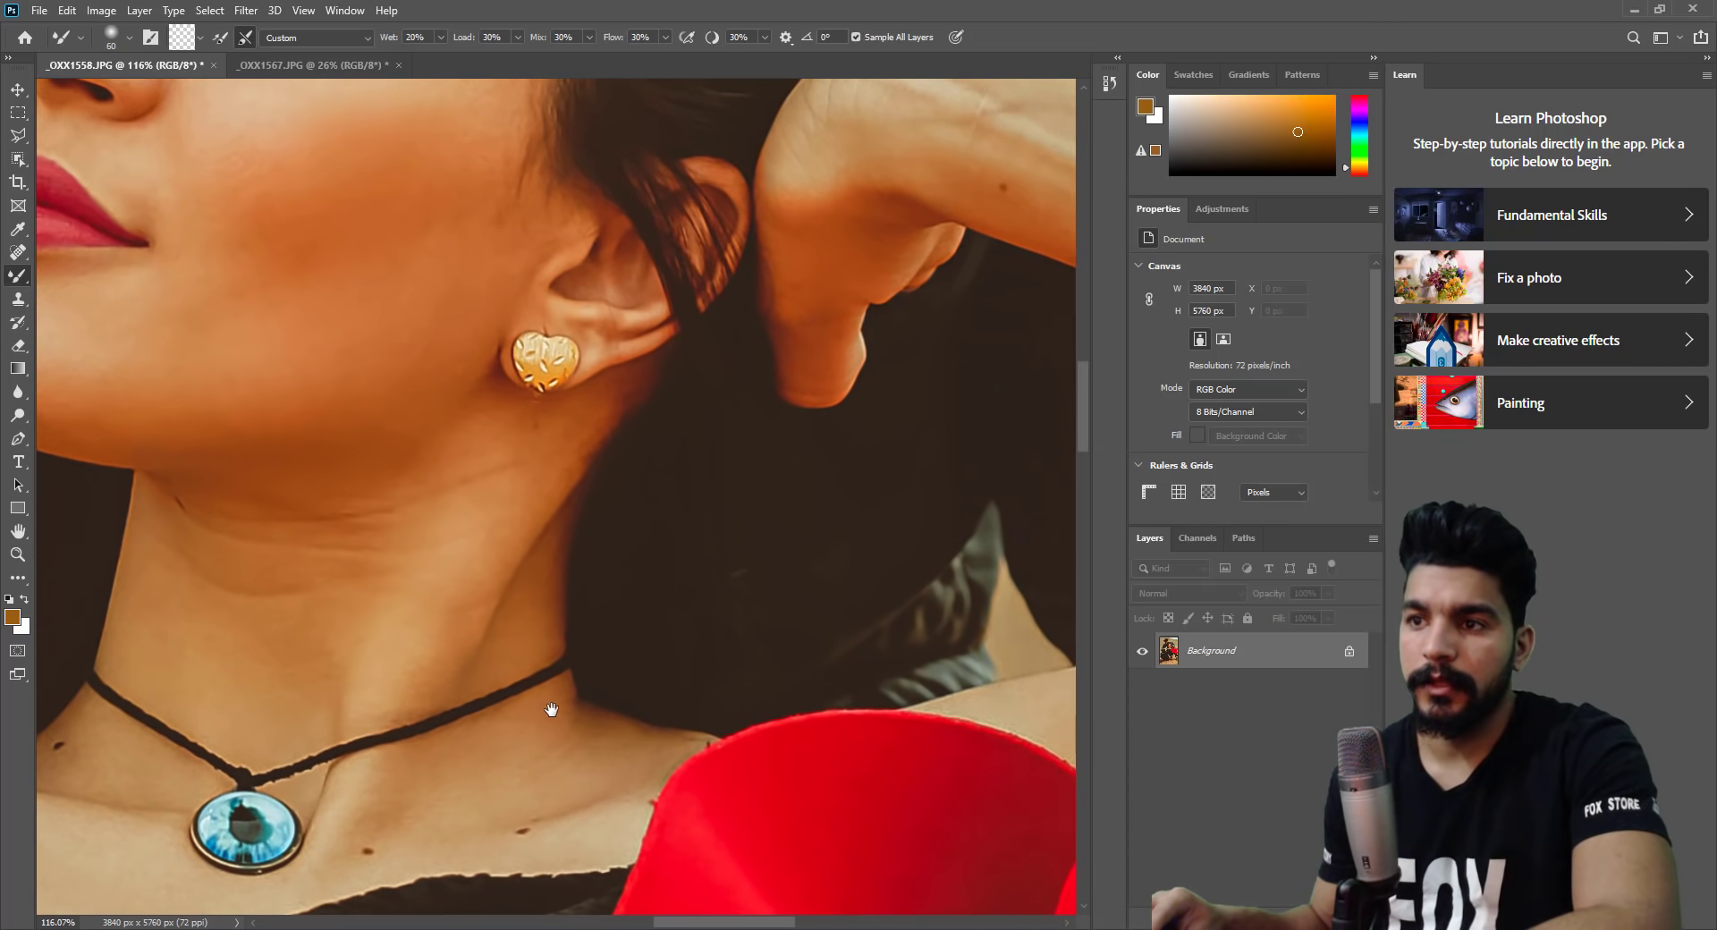
{"action": "key", "text": "bracketright"}
{"action": "key", "text": "bracketright"}
{"action": "key", "text": "bracketright"}
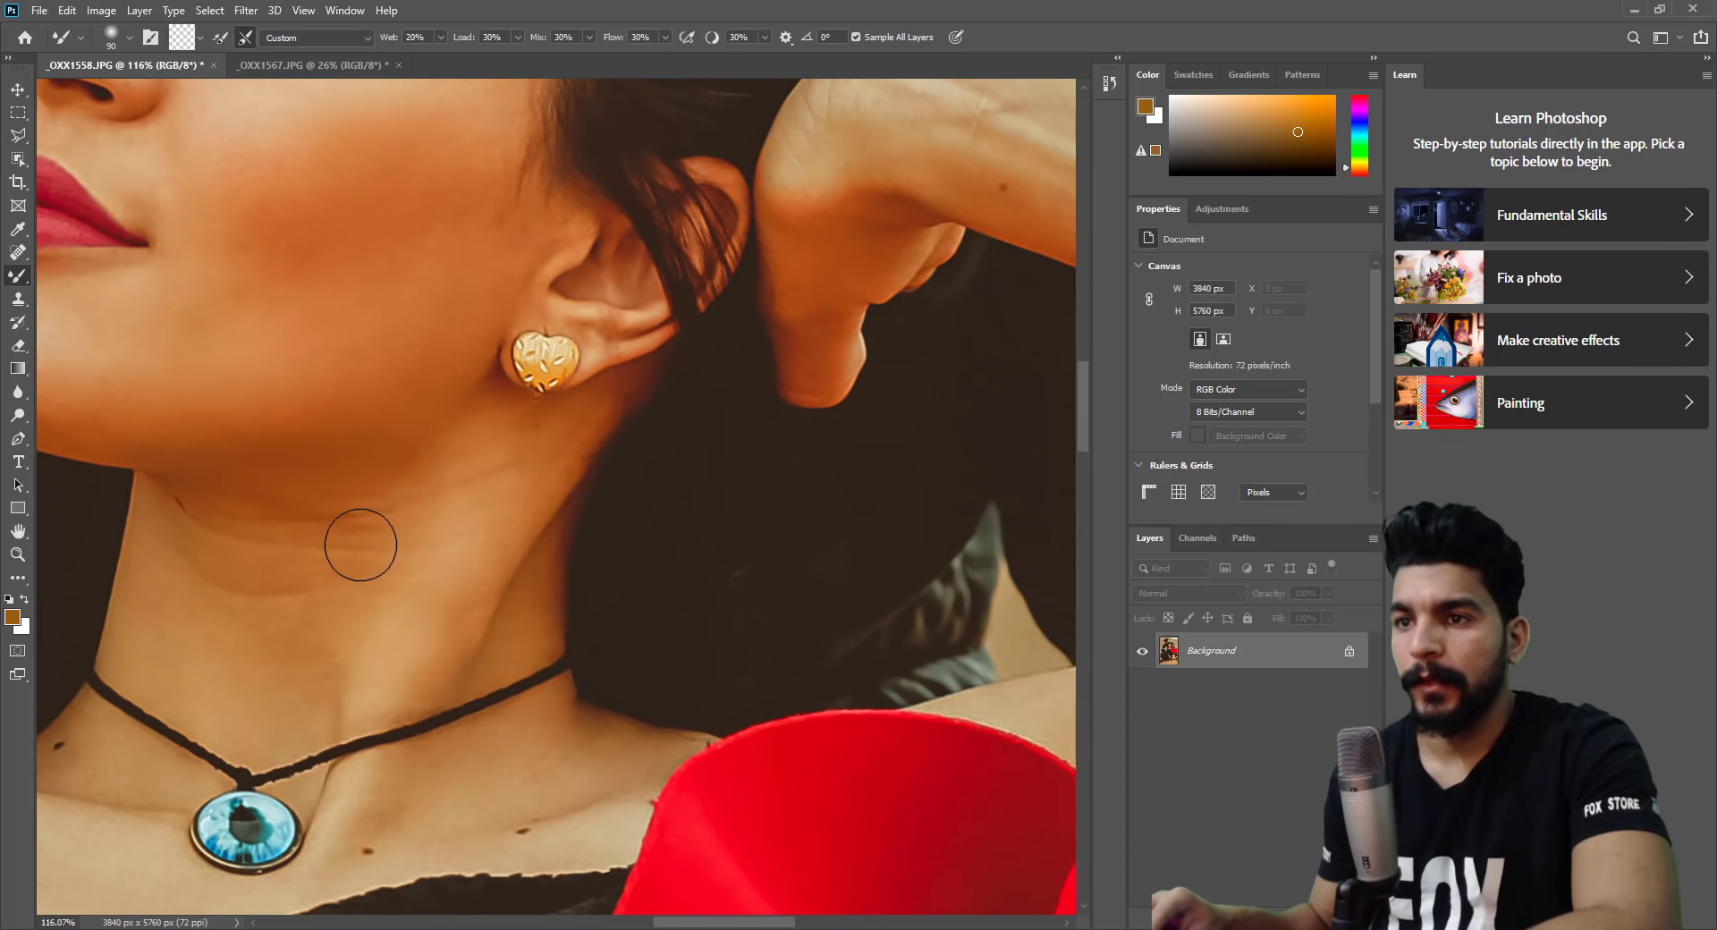
{"action": "key", "text": "bracketright"}
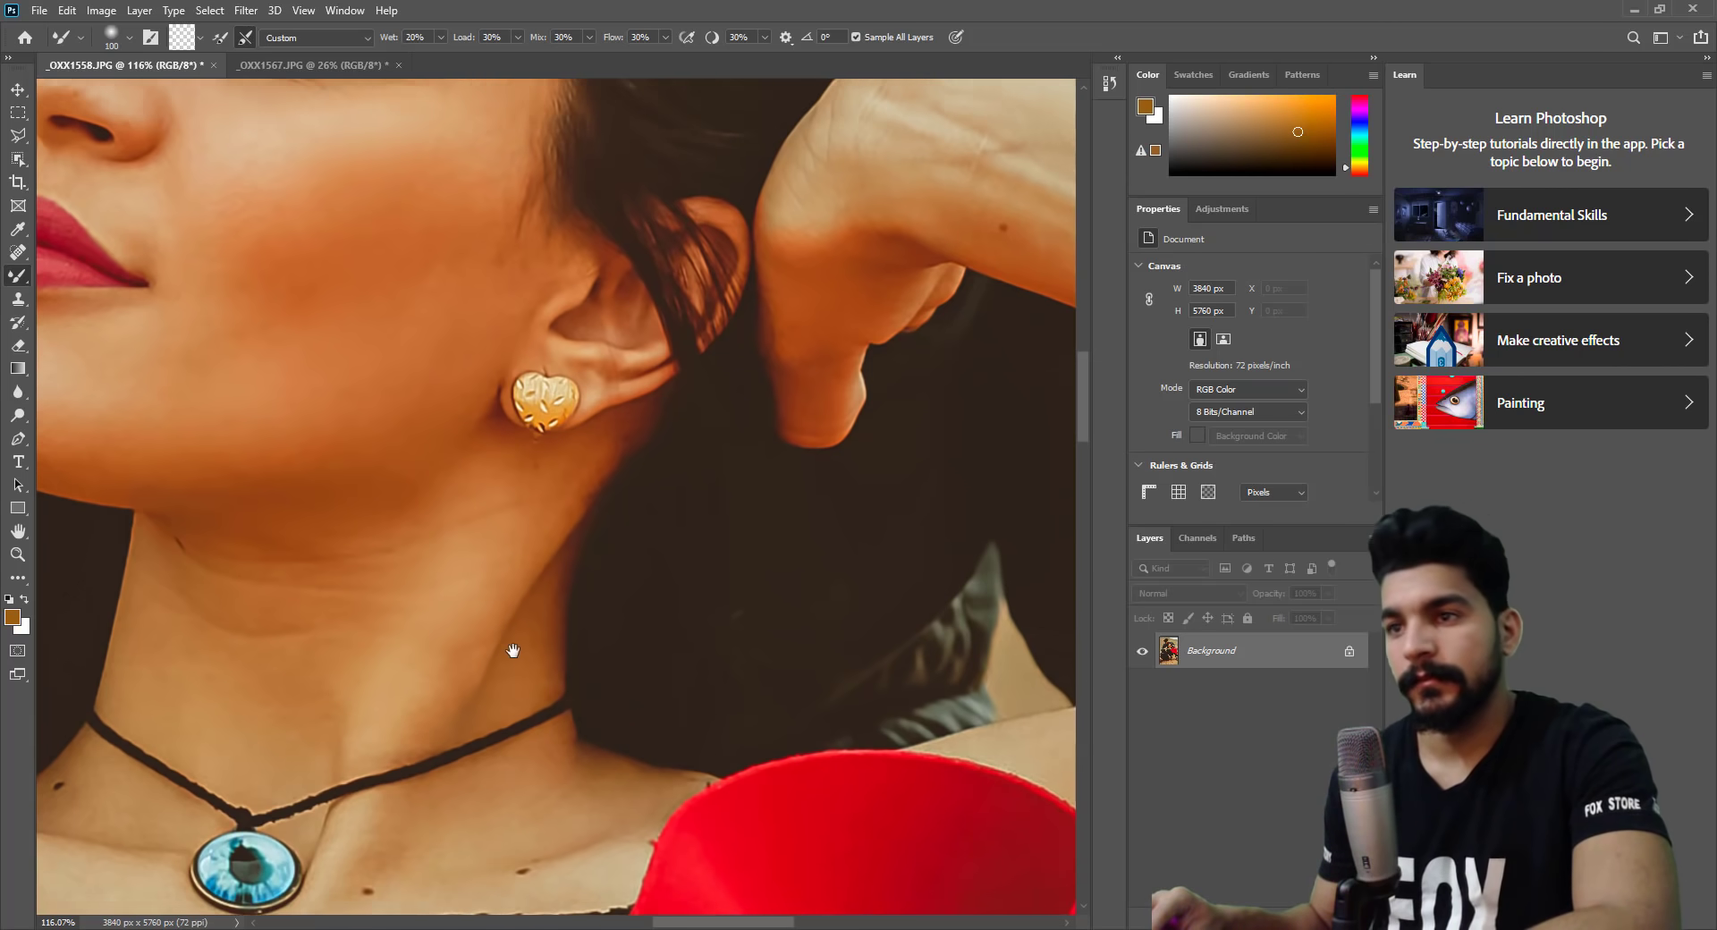
{"action": "left_click_drag", "start_coordinate": [420, 282], "coordinate": [468, 596]}
{"action": "key", "text": "bracketleft"}
{"action": "key", "text": "bracketleft"}
{"action": "mouse_move", "coordinate": [280, 428]}
{"action": "left_mouse_down"}
{"action": "mouse_move", "coordinate": [287, 410]}
{"action": "mouse_move", "coordinate": [356, 419]}
{"action": "left_mouse_up"}
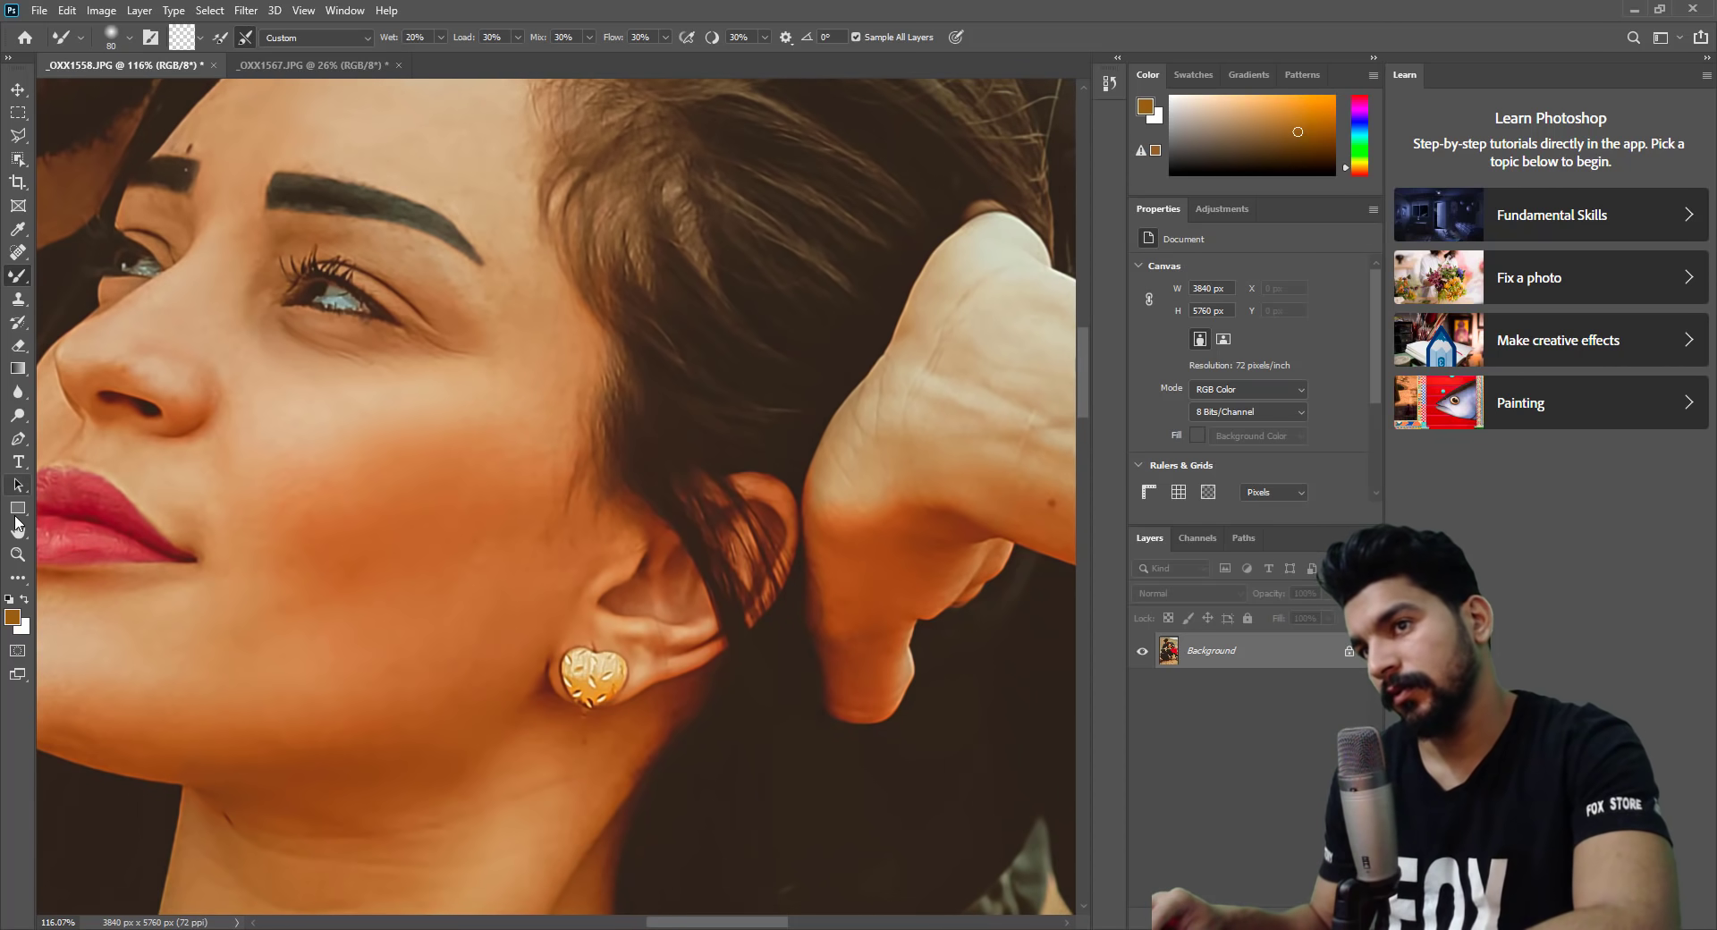
Zoom out to the whole couple, then zoom in on the woman's nose, eye and forehead.
{"action": "left_click", "coordinate": [17, 553]}
{"action": "mouse_move", "coordinate": [626, 624]}
{"action": "left_mouse_down"}
{"action": "mouse_move", "coordinate": [486, 624]}
{"action": "mouse_move", "coordinate": [510, 616]}
{"action": "left_mouse_up"}
{"action": "left_click_drag", "start_coordinate": [452, 430], "coordinate": [540, 418]}
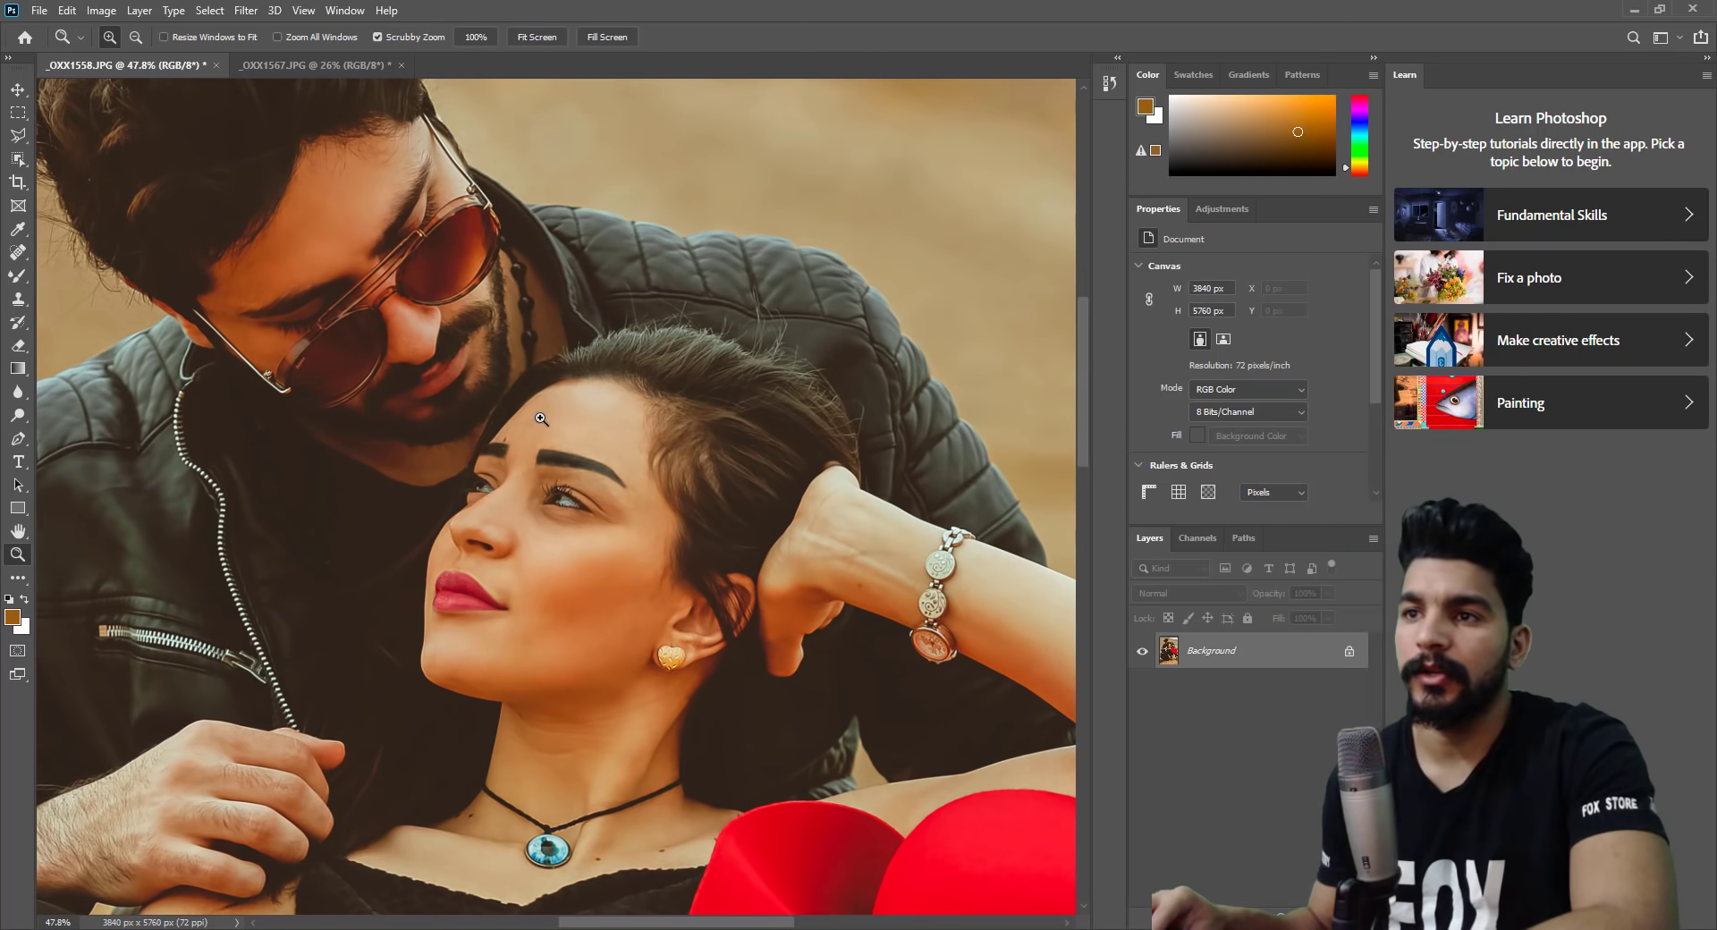
{"action": "left_click_drag", "start_coordinate": [504, 537], "coordinate": [570, 530]}
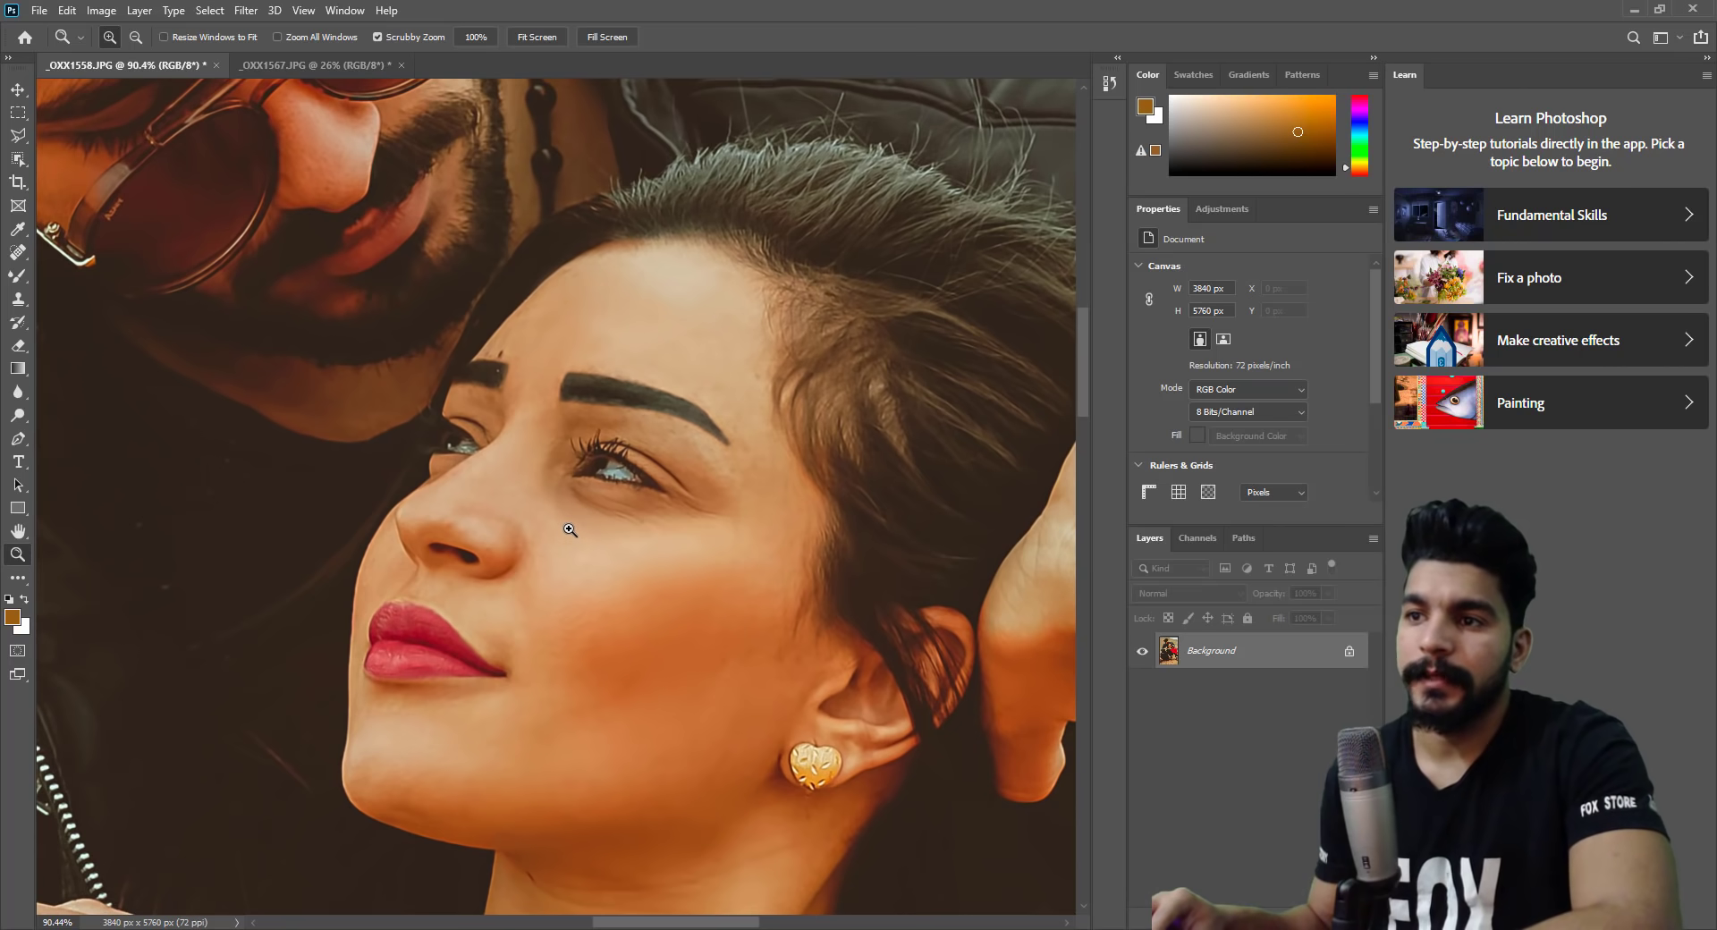
{"action": "key", "text": "b"}
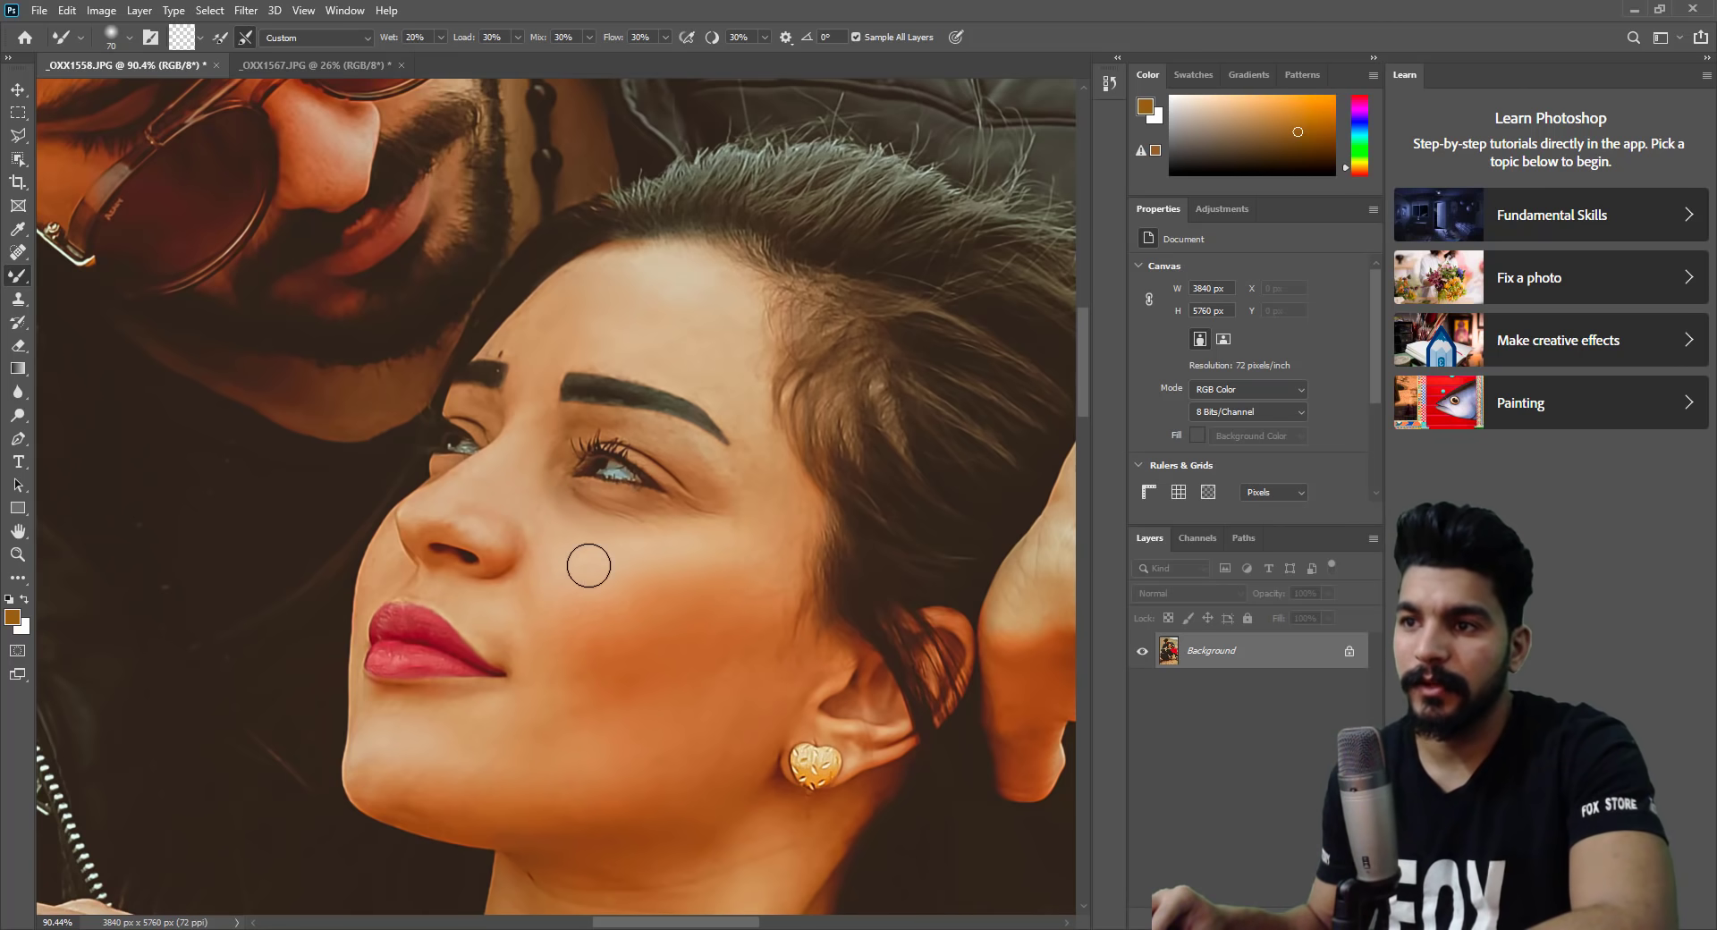
Blend the woman's cheek, nose and forehead skin at brush sizes 45–60, then zoom out.
{"action": "scroll", "coordinate": [525, 616], "scroll_direction": "up", "scroll_amount": 1}
{"action": "key", "text": "bracketleft"}
{"action": "key", "text": "bracketleft"}
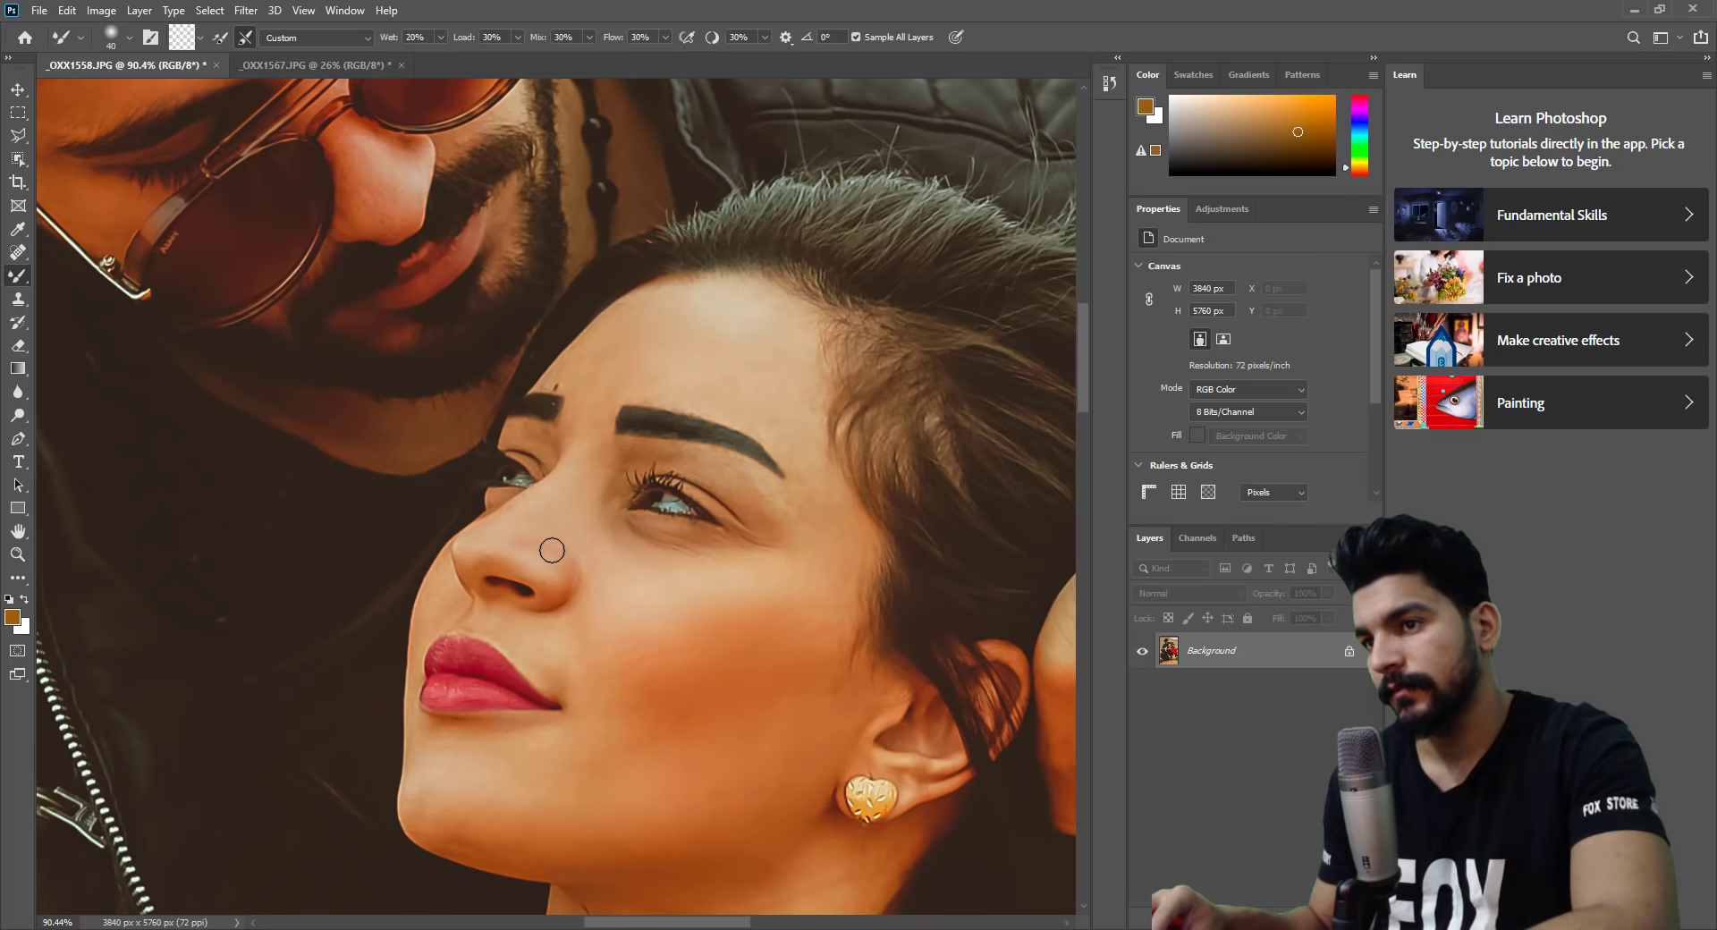
{"action": "key", "text": "bracketright"}
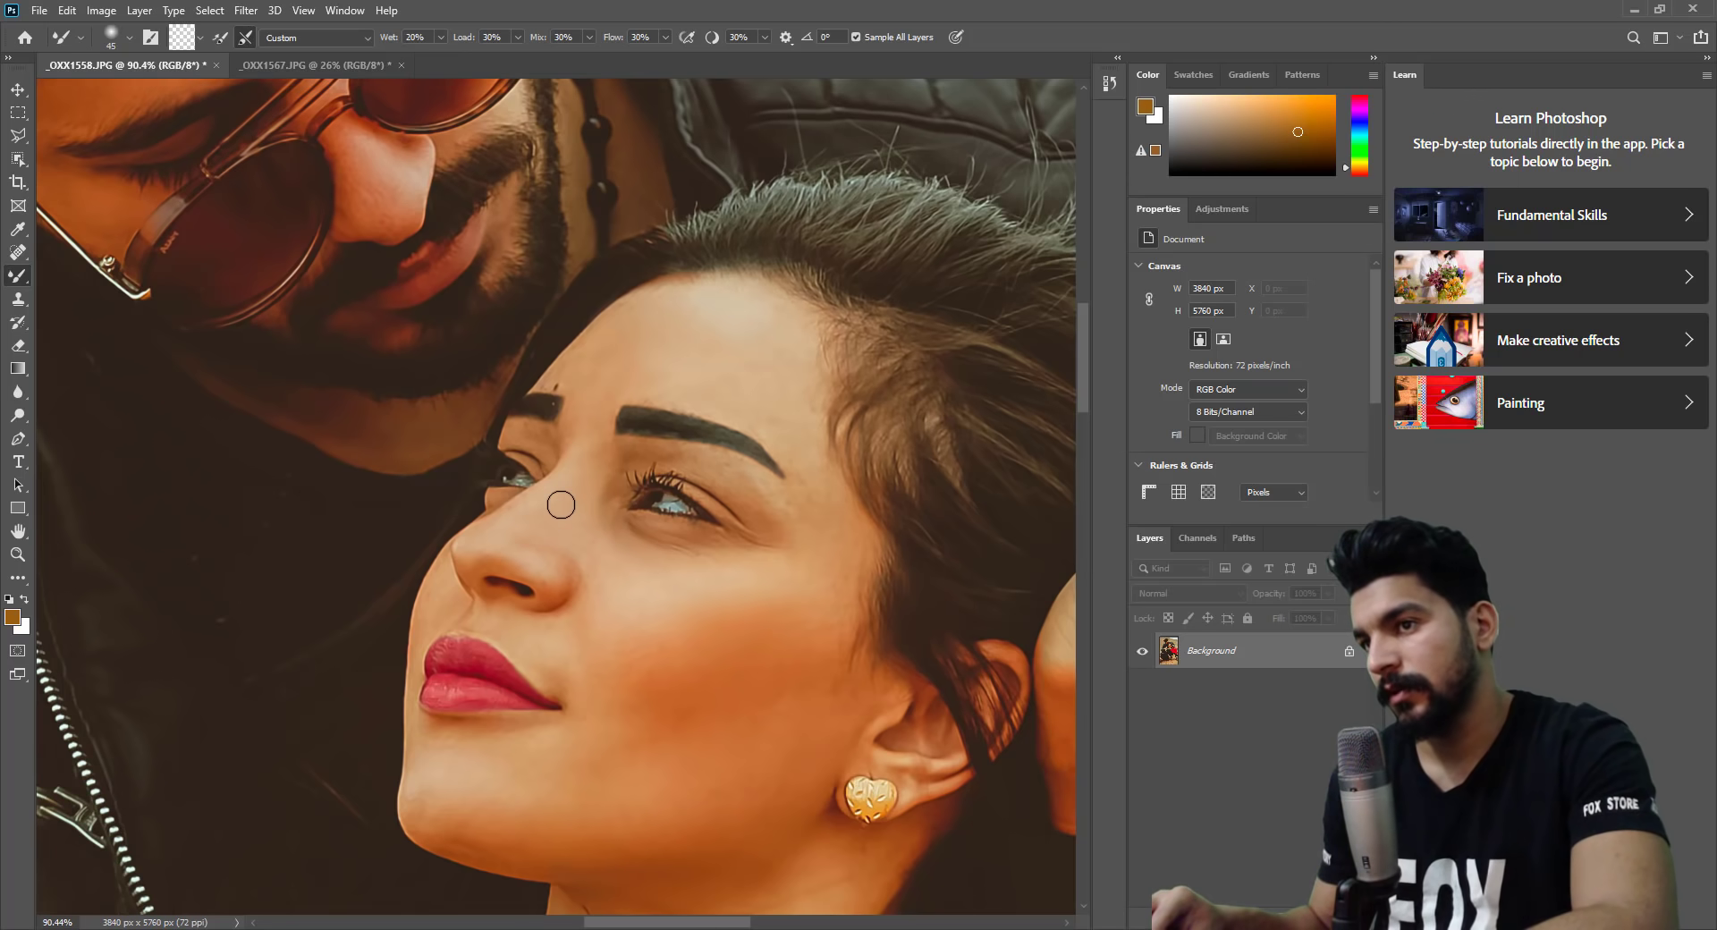
{"action": "mouse_move", "coordinate": [671, 594]}
{"action": "left_mouse_down"}
{"action": "mouse_move", "coordinate": [617, 613]}
{"action": "mouse_move", "coordinate": [701, 598]}
{"action": "left_mouse_up"}
{"action": "key", "text": "bracketright"}
{"action": "key", "text": "bracketright"}
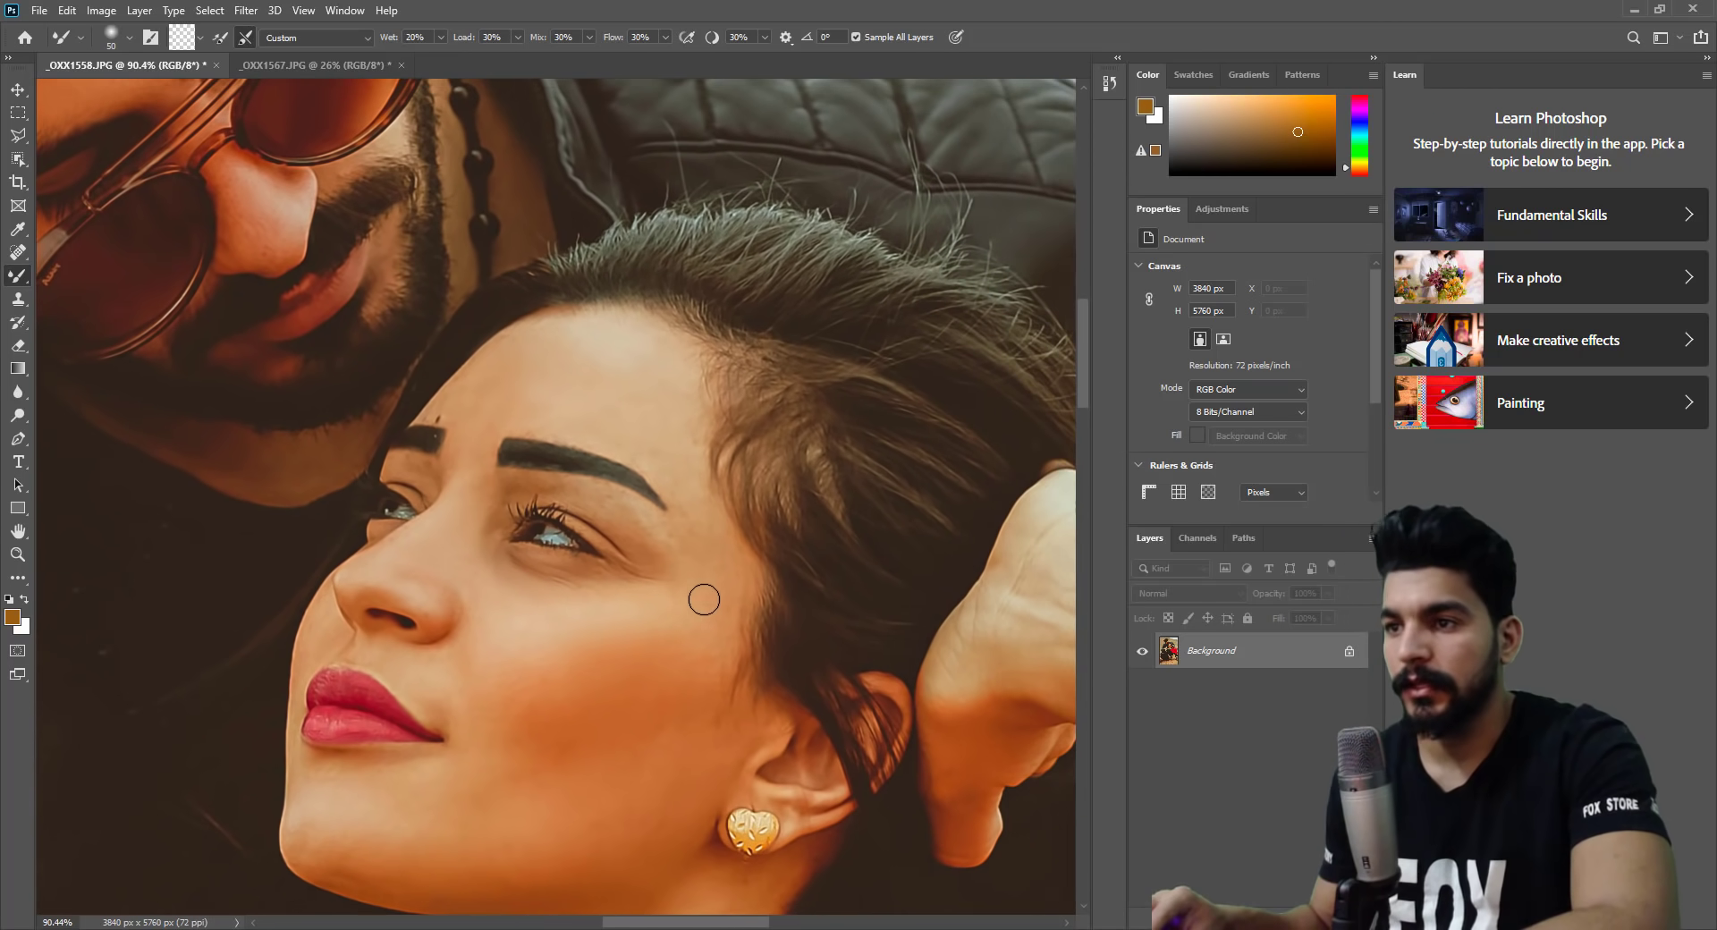
{"action": "key", "text": "bracketleft"}
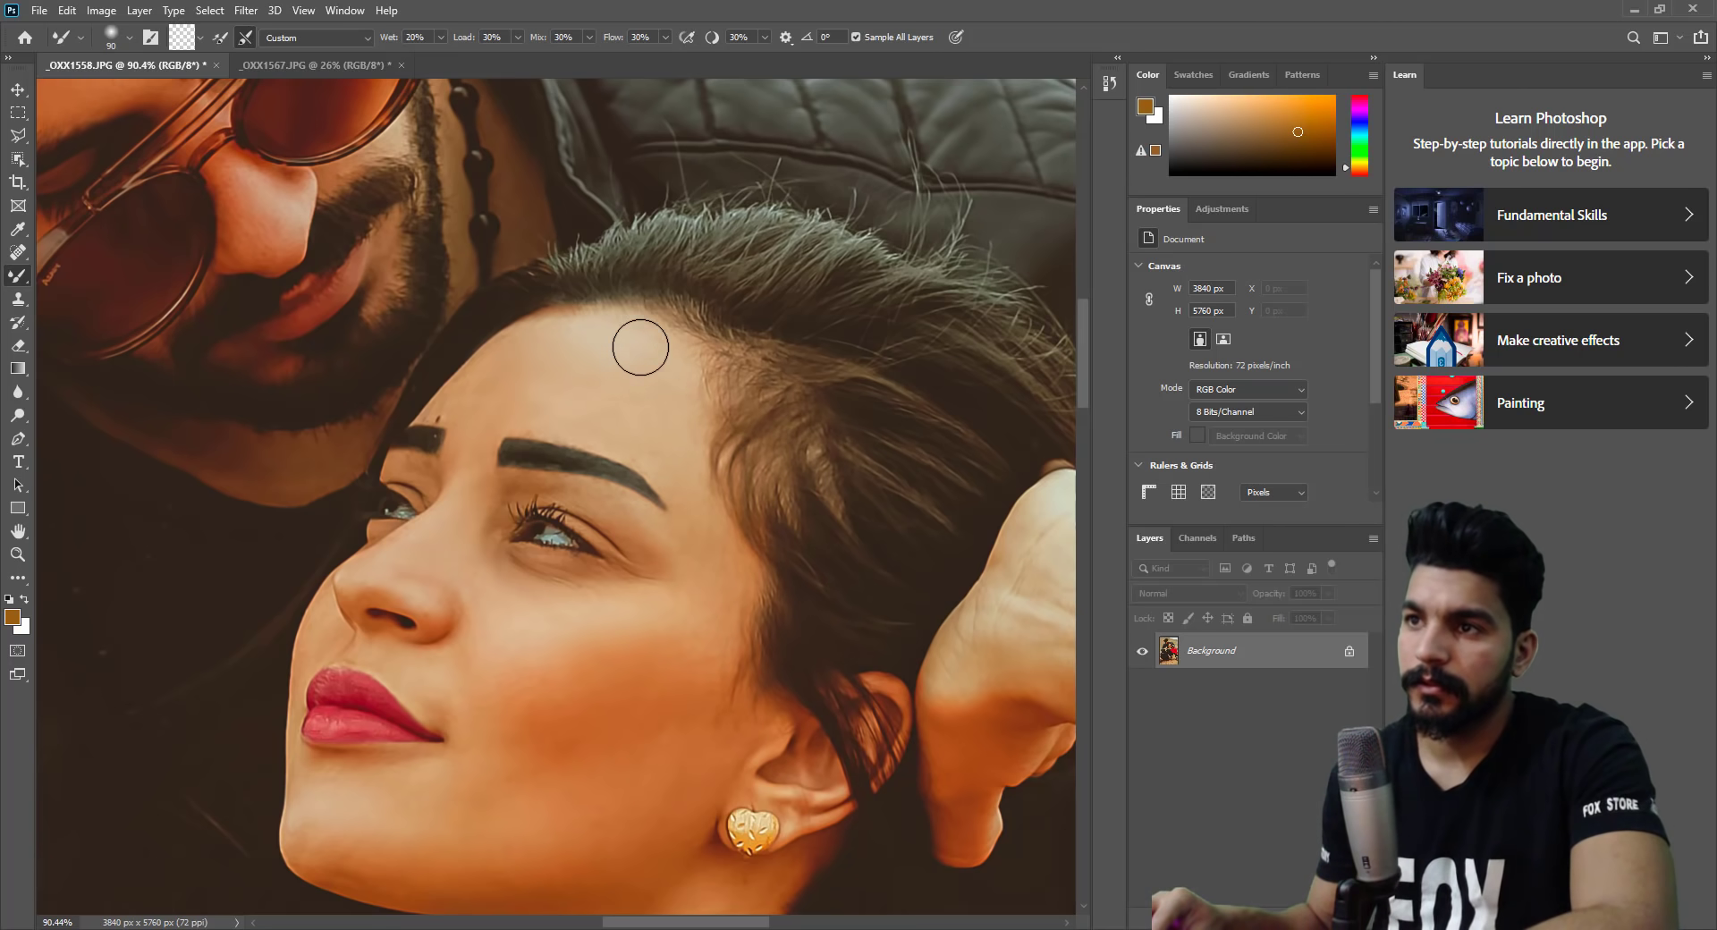
{"action": "left_click", "coordinate": [25, 551]}
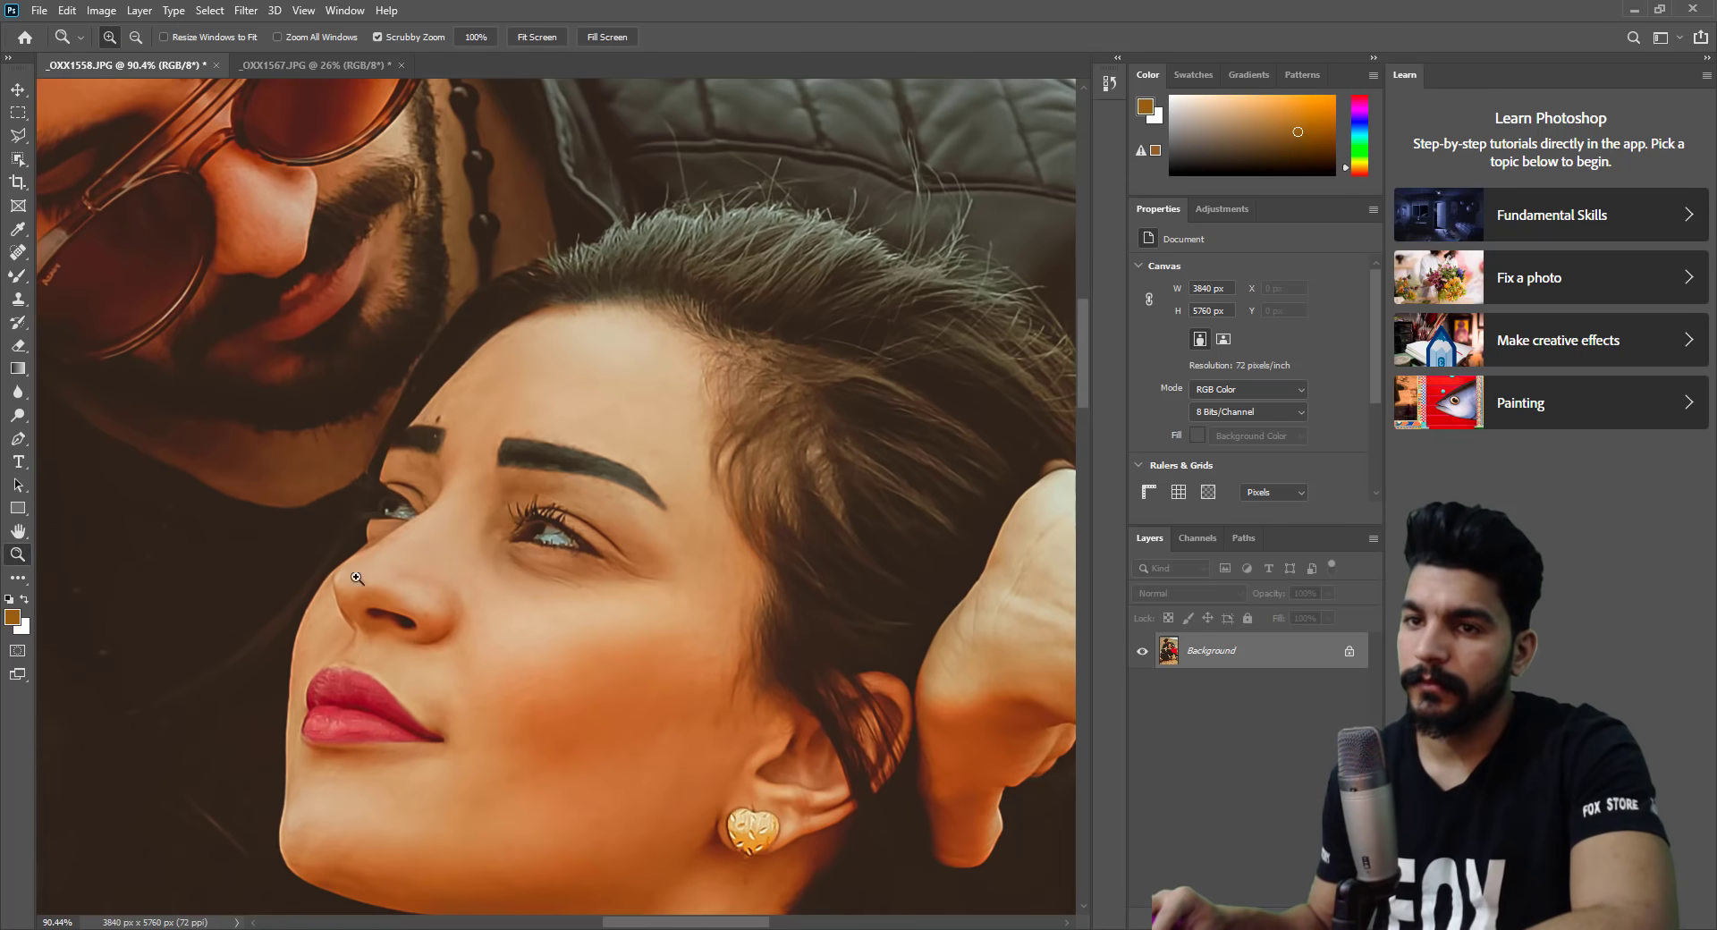
{"action": "scroll", "coordinate": [567, 639], "scroll_direction": "down", "scroll_amount": 4}
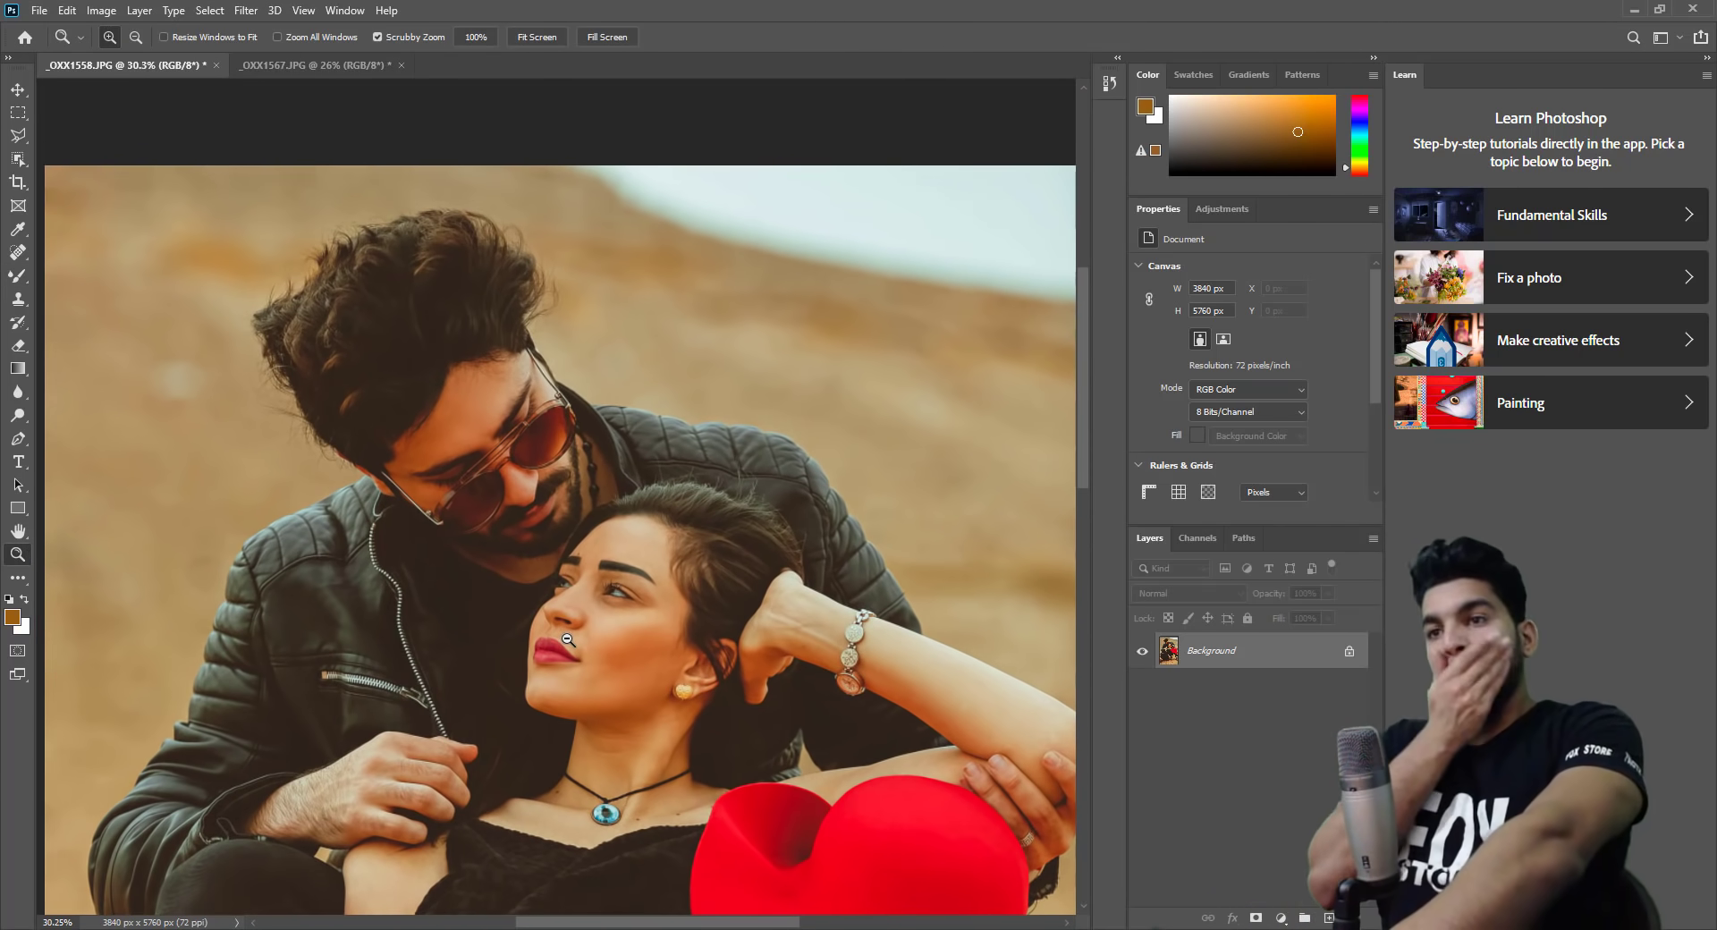
Blend the skin on the woman's arm with the bracelet using a 100–125 Mixer Brush.
{"action": "scroll", "coordinate": [967, 677], "scroll_direction": "down", "scroll_amount": 2}
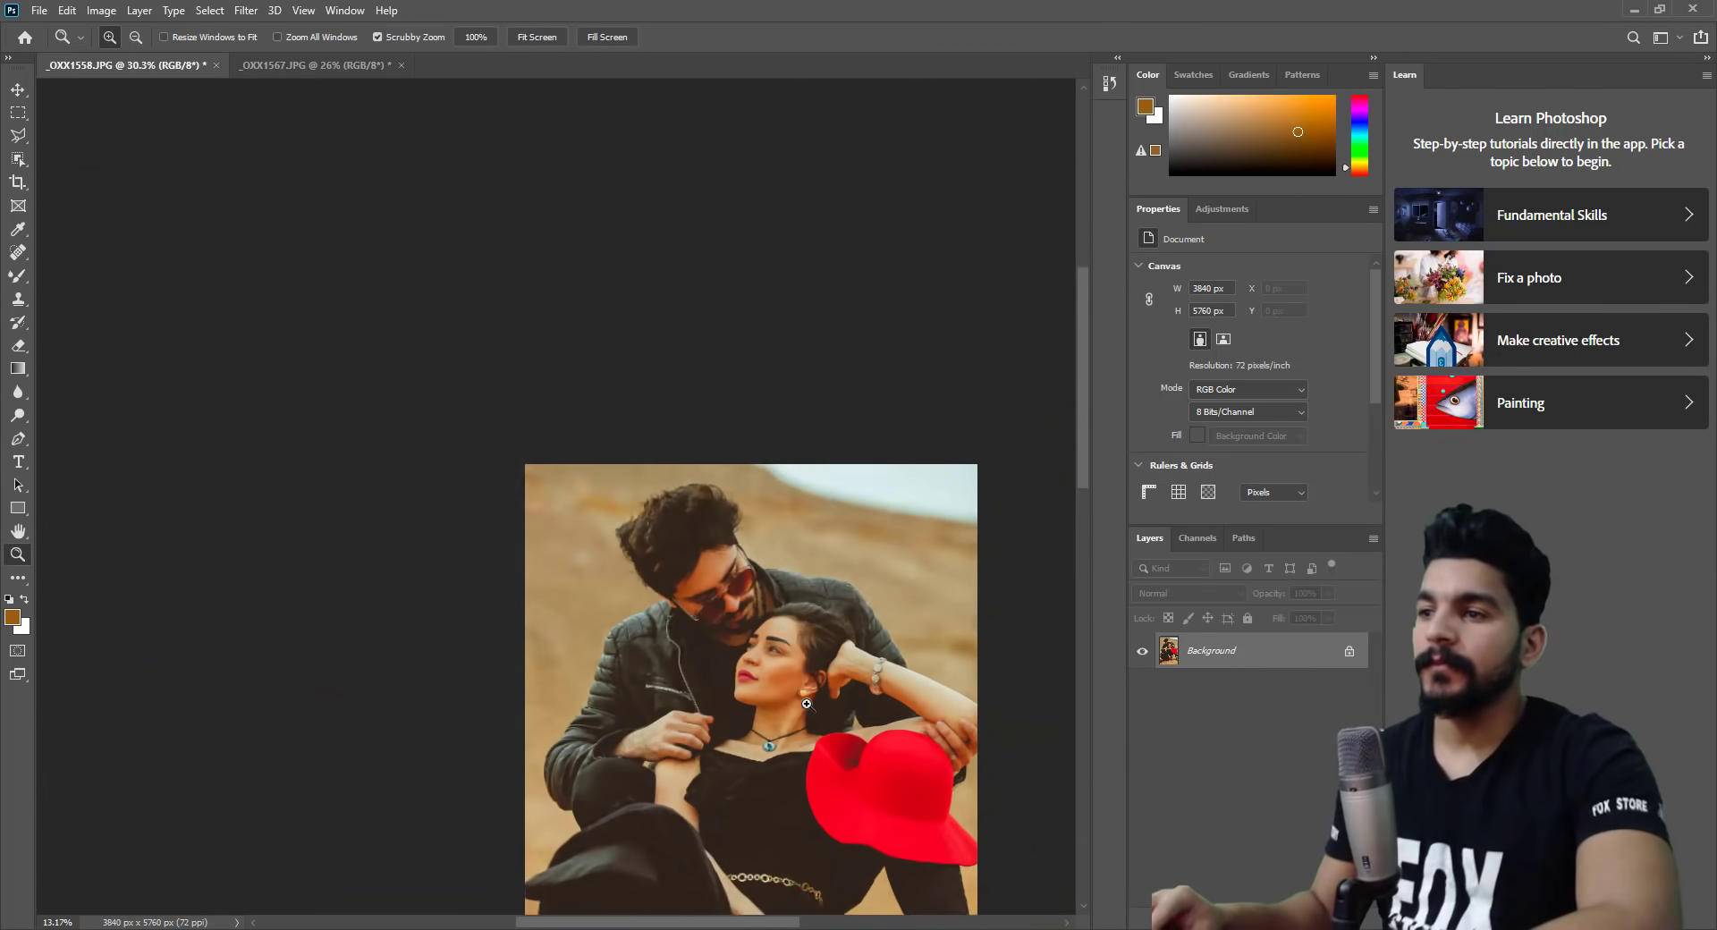
{"action": "scroll", "coordinate": [967, 677], "scroll_direction": "up", "scroll_amount": 2}
{"action": "scroll", "coordinate": [967, 677], "scroll_direction": "up", "scroll_amount": 4}
{"action": "scroll", "coordinate": [968, 677], "scroll_direction": "up", "scroll_amount": 2}
{"action": "key", "text": "b"}
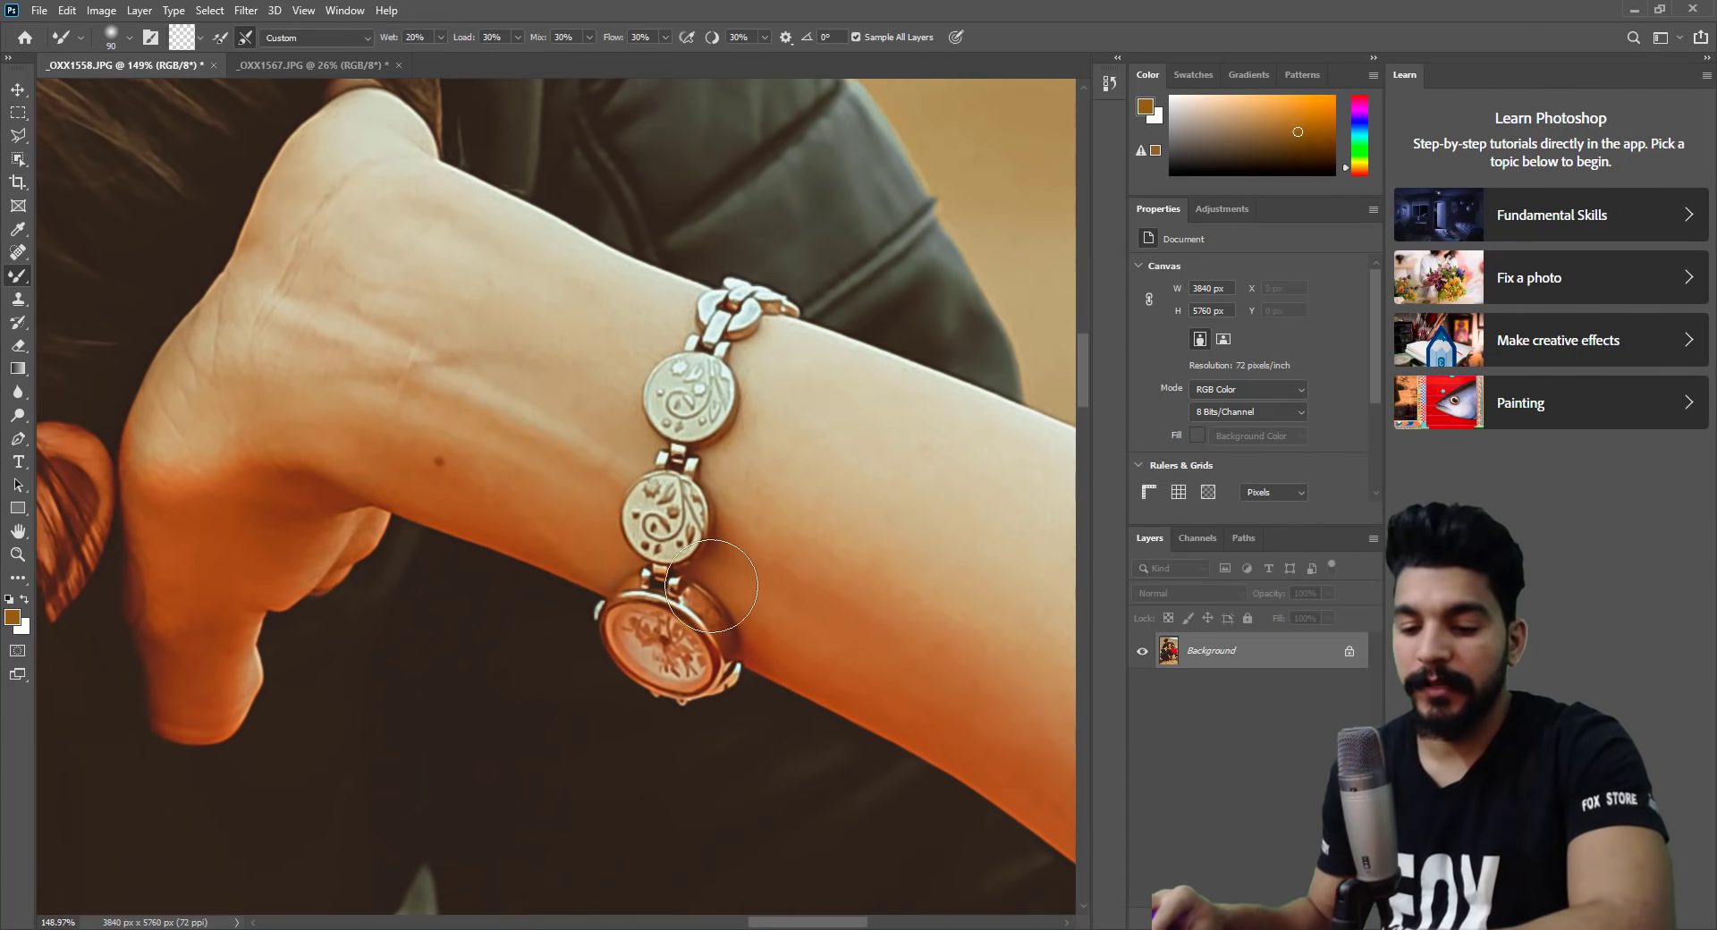
{"action": "left_click_drag", "start_coordinate": [710, 582], "coordinate": [138, 303]}
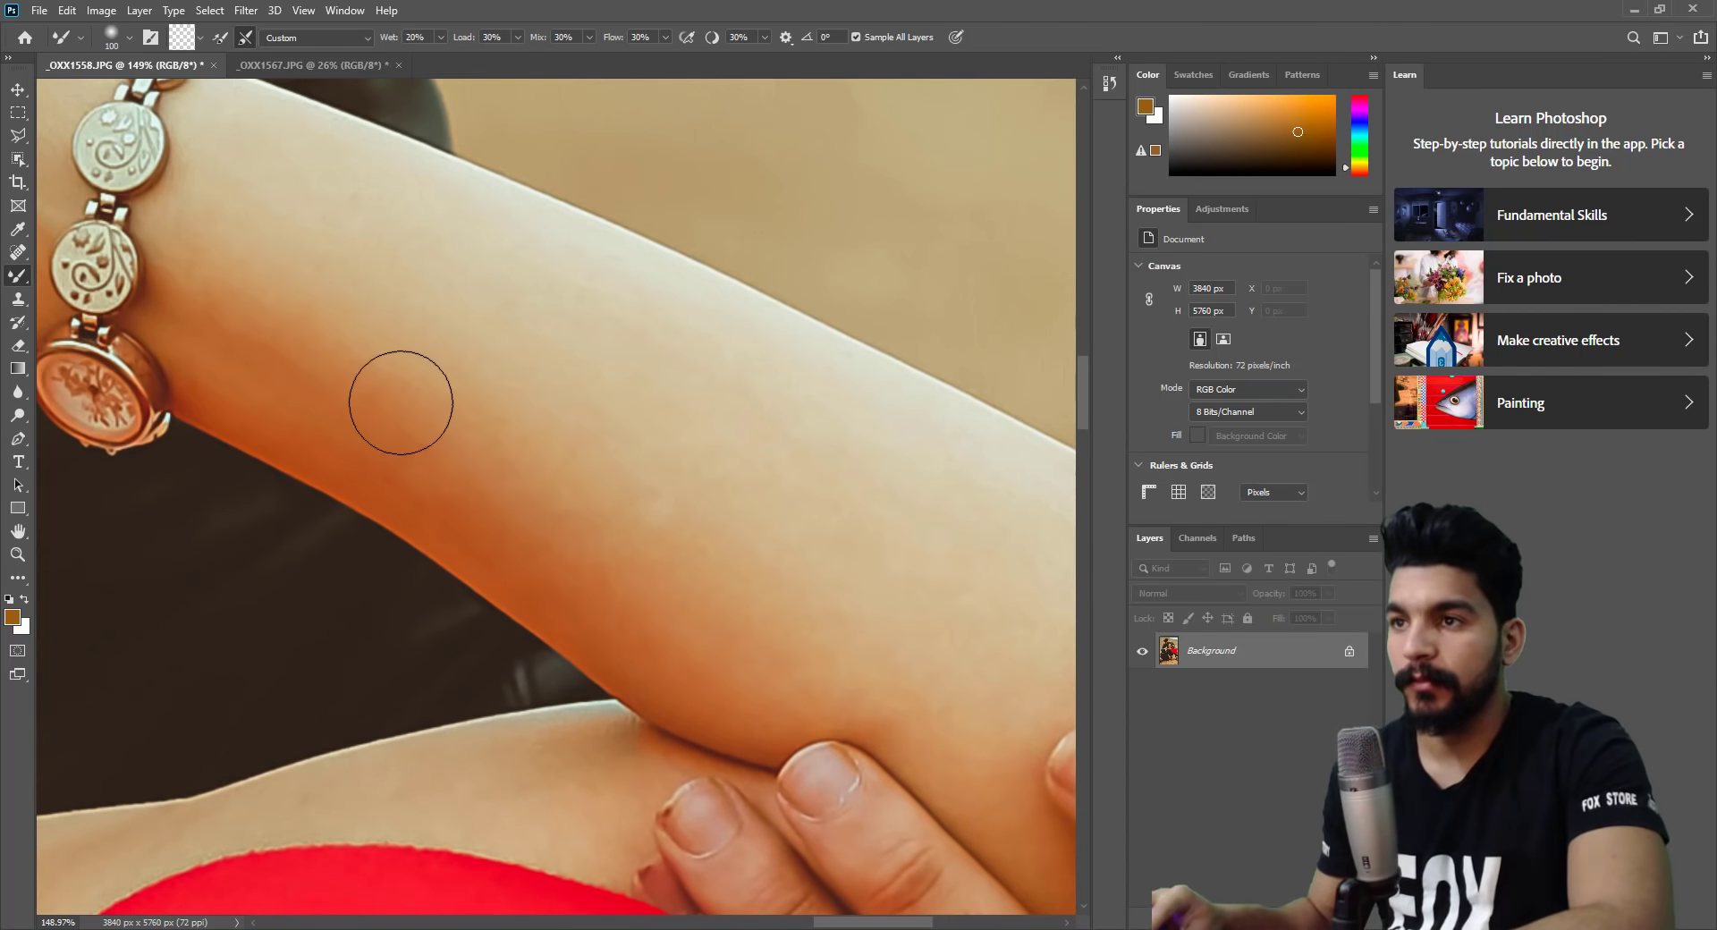
{"action": "key", "text": "bracketright"}
{"action": "key", "text": "bracketright"}
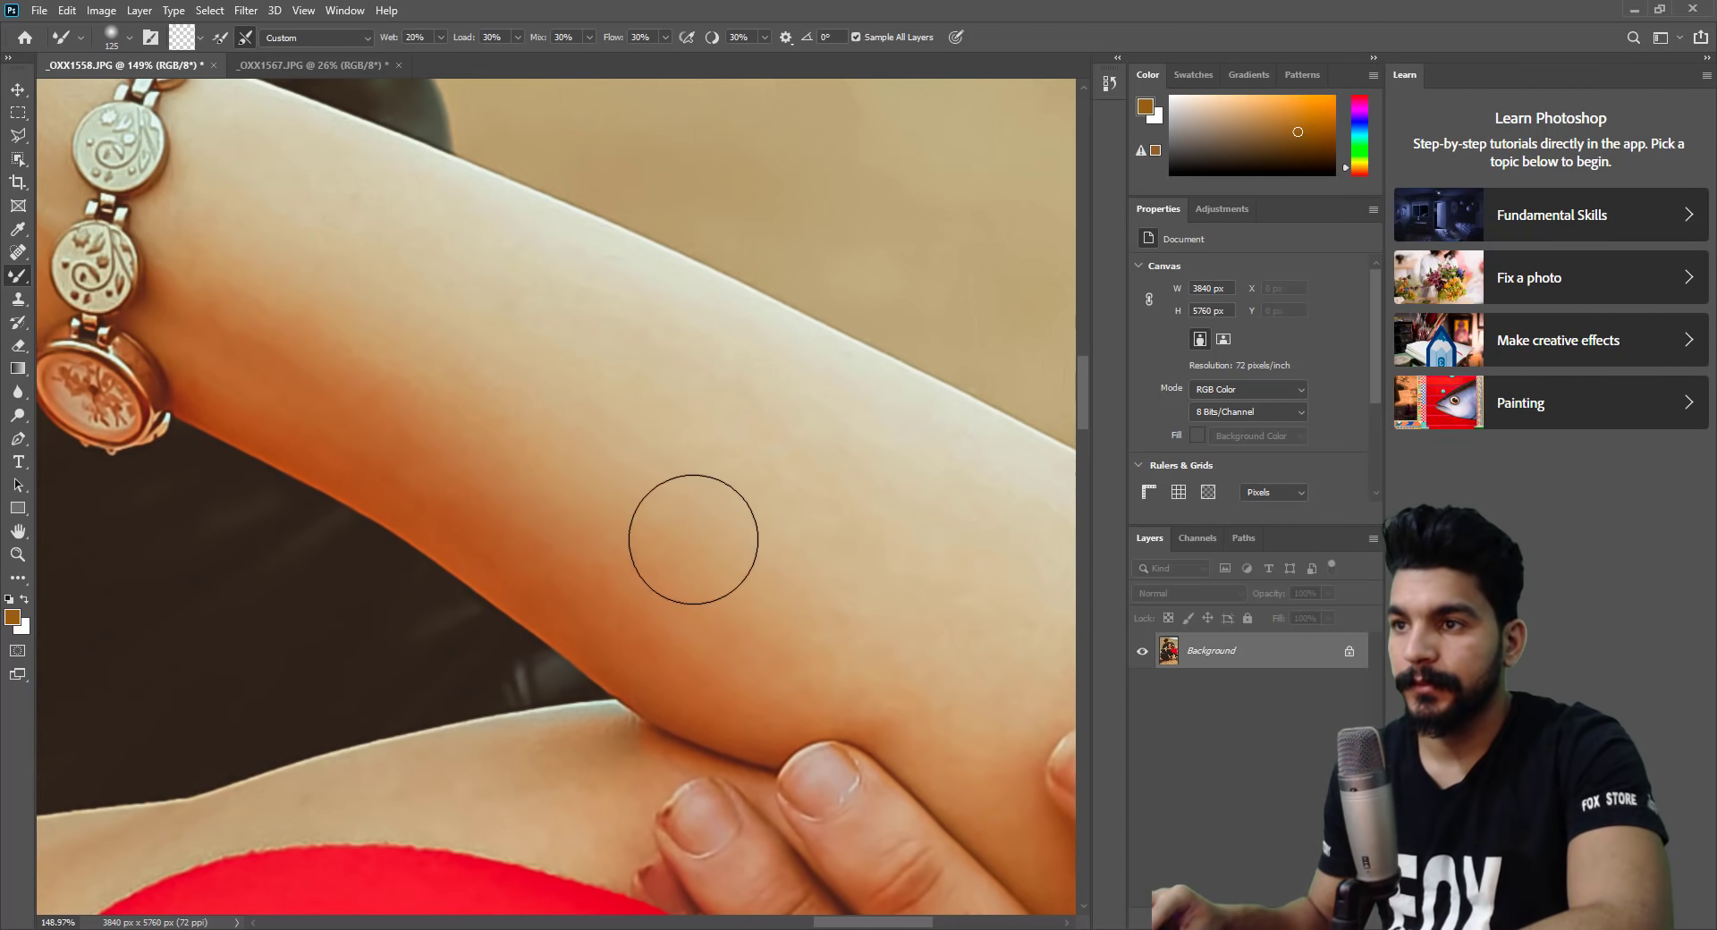
{"action": "key", "text": "bracketleft"}
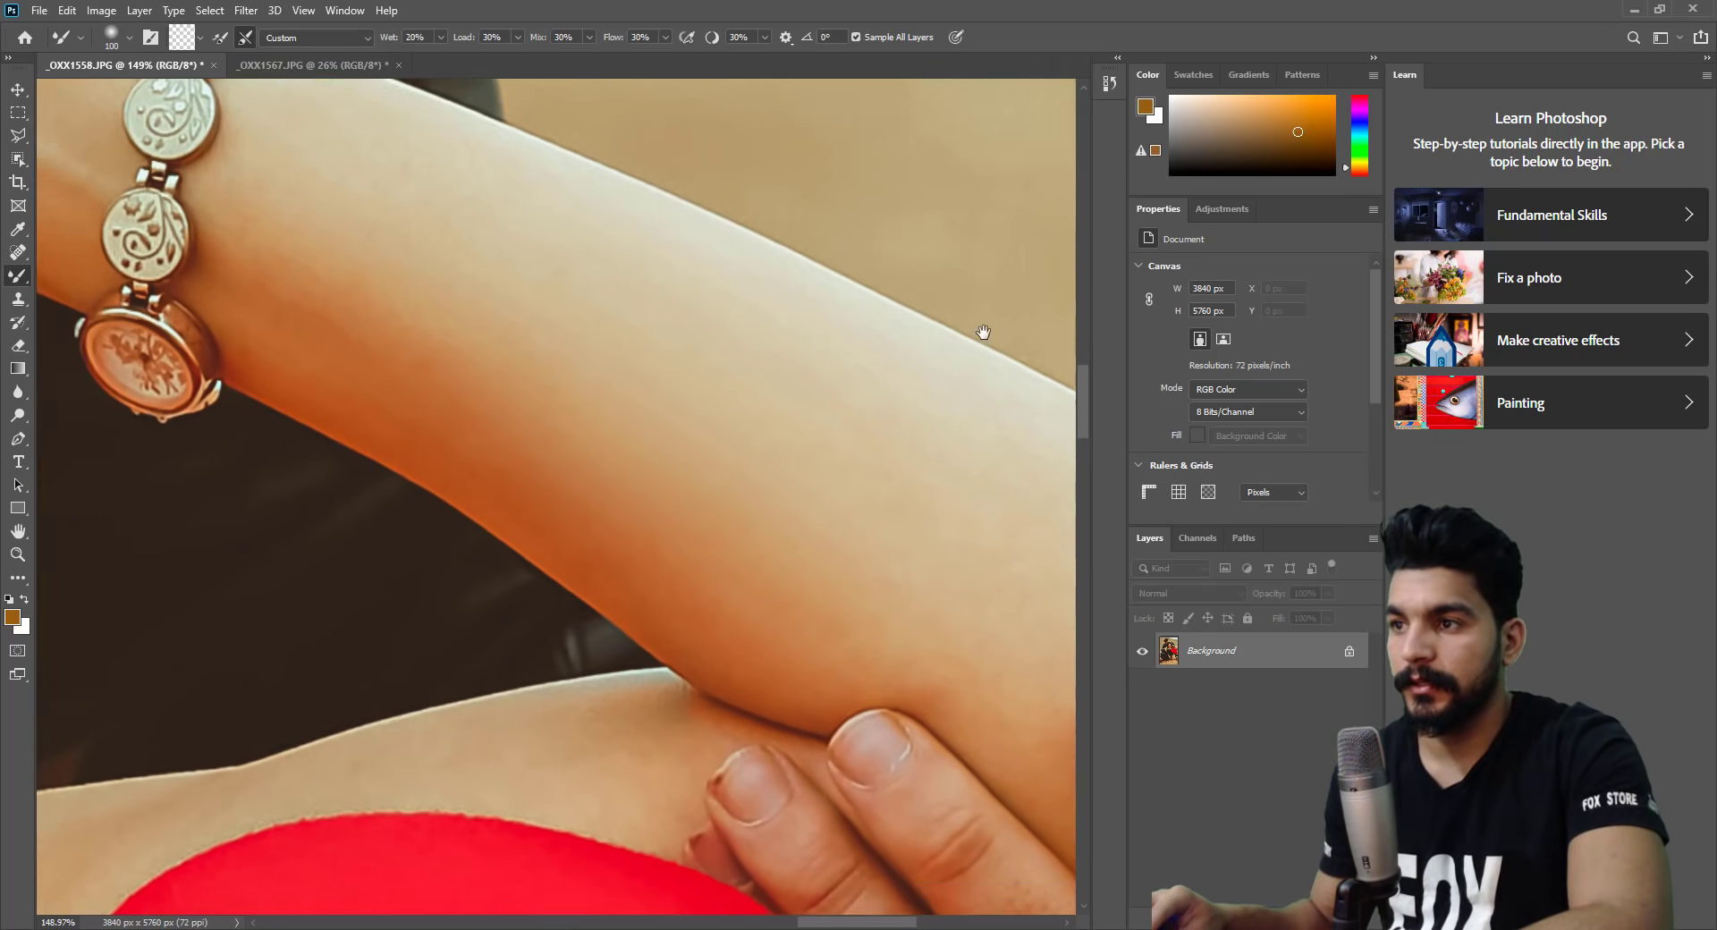
Blend the arm above the red dress and the chest around the necklace at sizes 70–100.
{"action": "left_click_drag", "start_coordinate": [797, 510], "coordinate": [1097, 259]}
{"action": "key", "text": "bracketleft"}
{"action": "key", "text": "bracketleft"}
{"action": "key", "text": "bracketleft"}
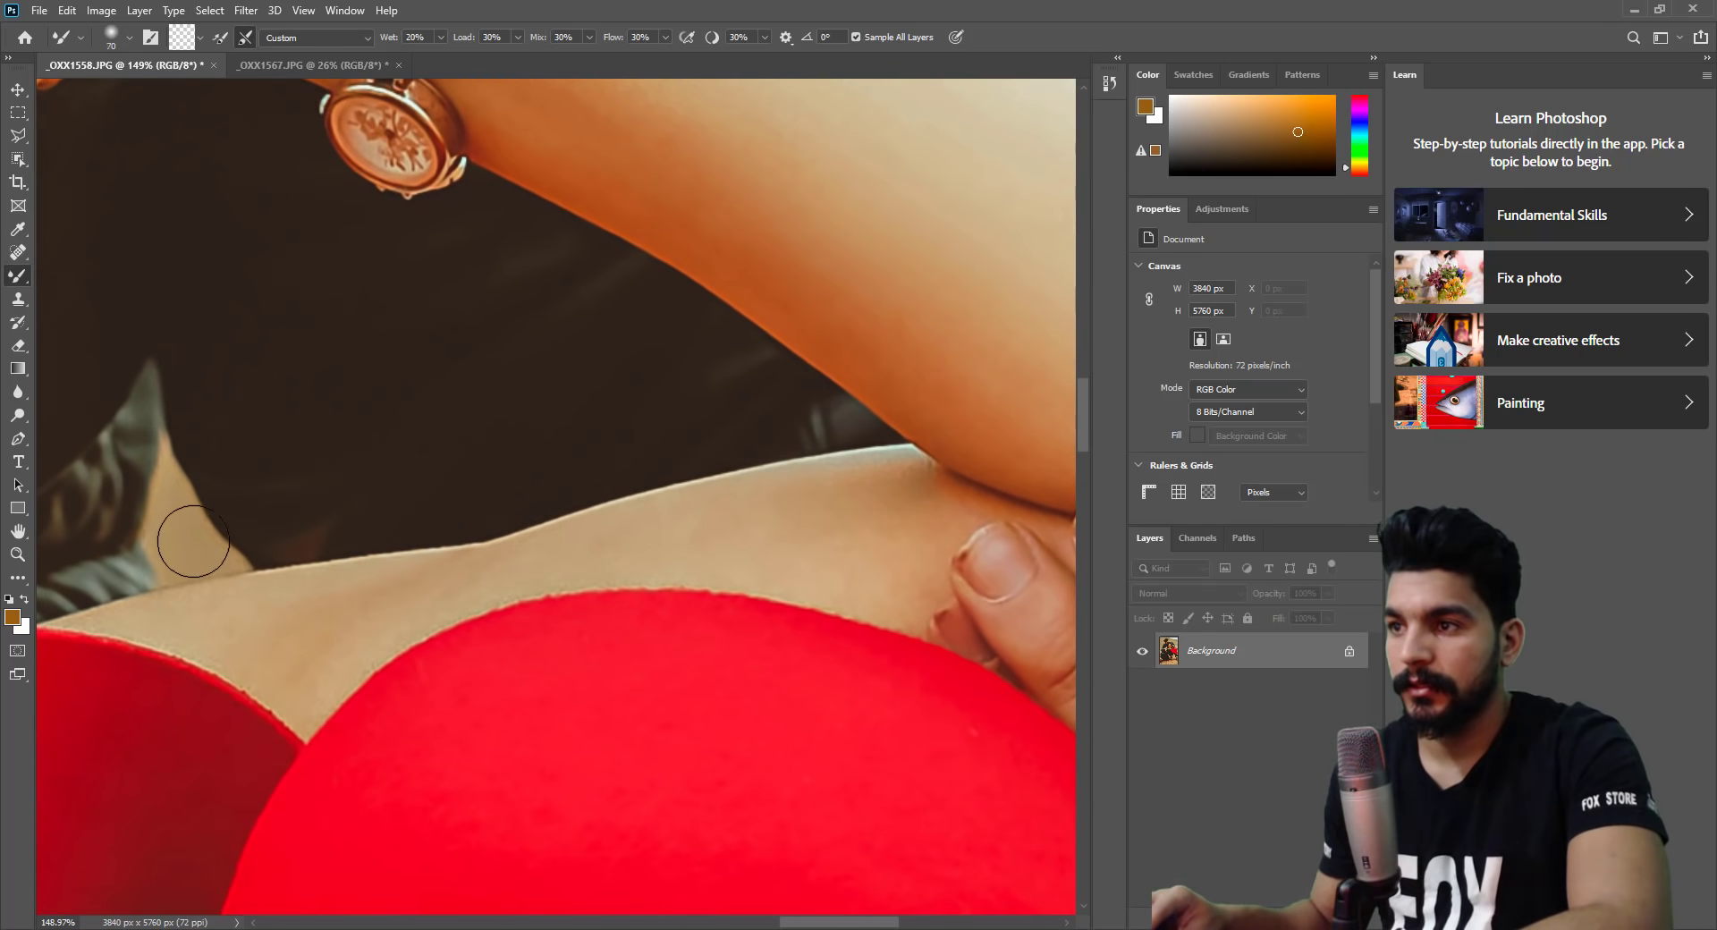
{"action": "left_click_drag", "start_coordinate": [223, 621], "coordinate": [930, 464]}
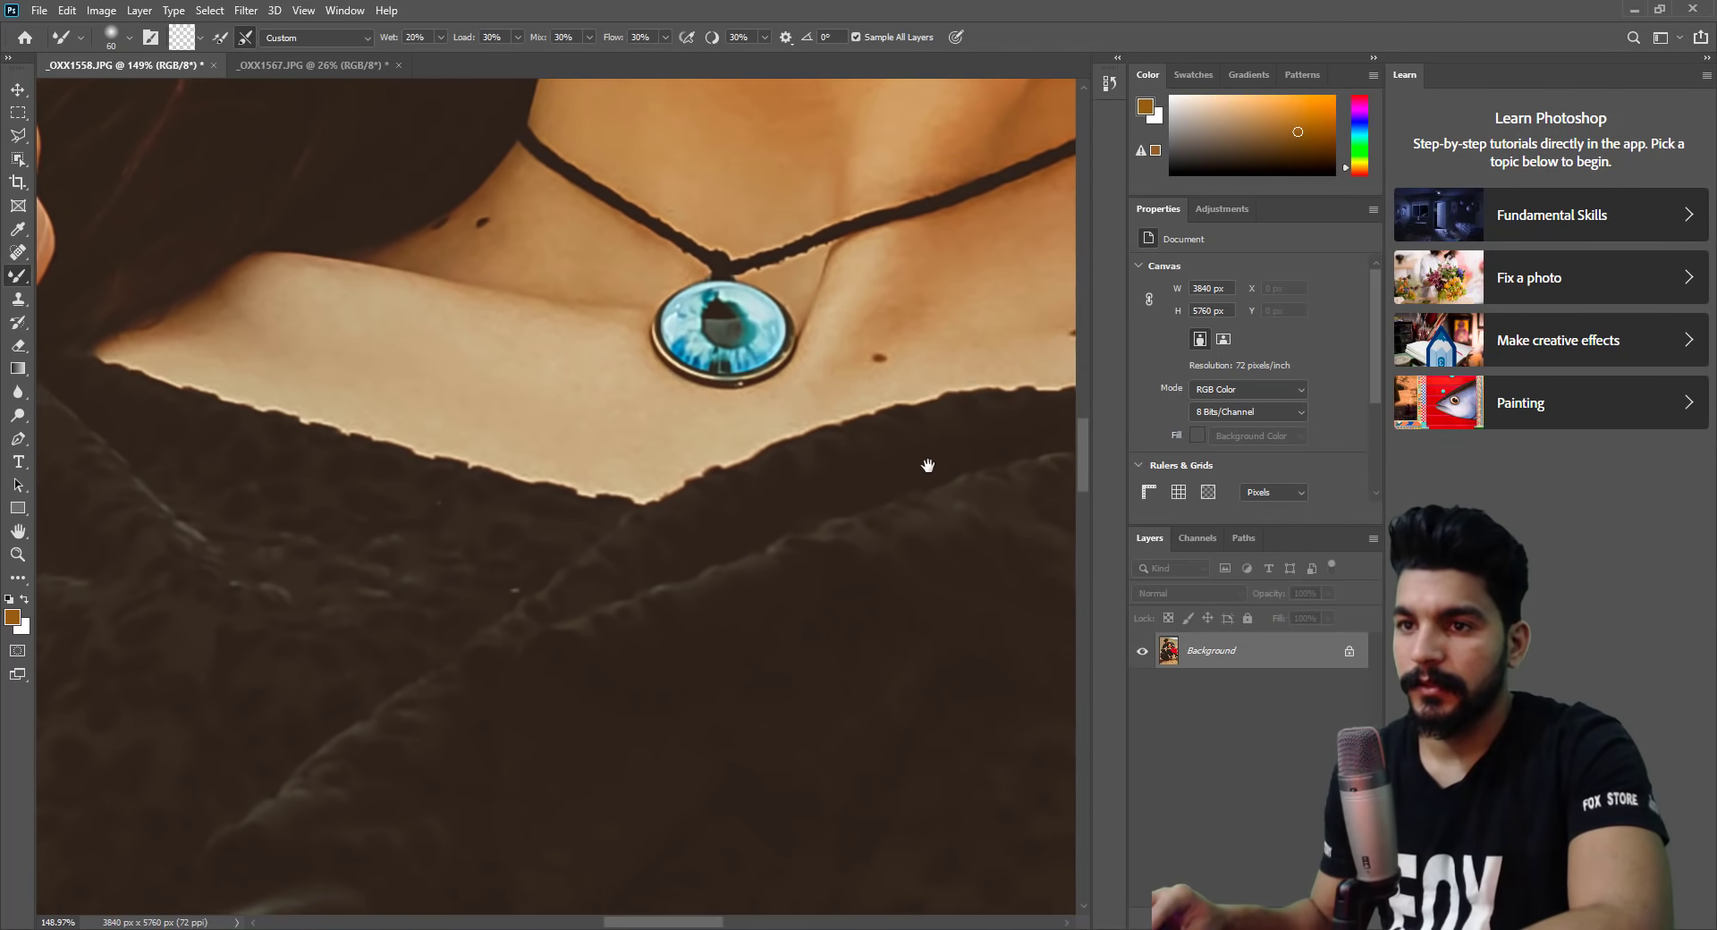
{"action": "key", "text": "bracketright"}
{"action": "mouse_move", "coordinate": [525, 372]}
{"action": "left_mouse_down"}
{"action": "mouse_move", "coordinate": [610, 435]}
{"action": "mouse_move", "coordinate": [547, 337]}
{"action": "left_mouse_up"}
{"action": "key", "text": "bracketright"}
{"action": "key", "text": "bracketright"}
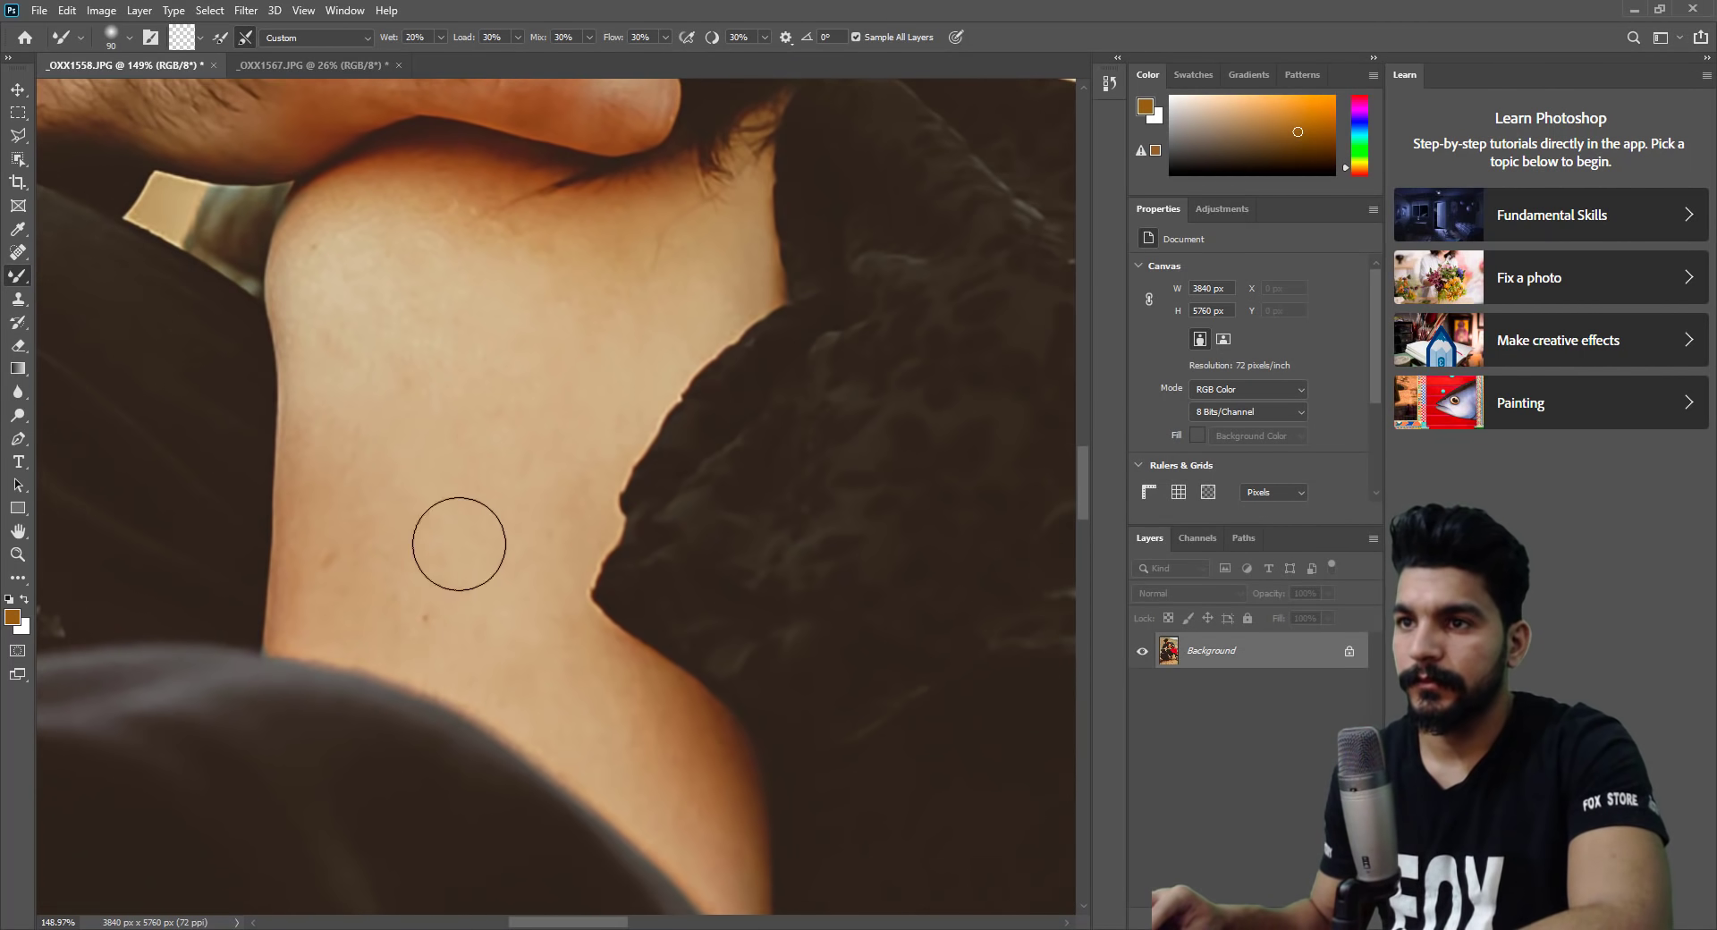
{"action": "key", "text": "bracketright"}
{"action": "key", "text": "bracketright"}
Smooth the upper neck skin up toward the hairline with a slightly smaller brush.
{"action": "left_click_drag", "start_coordinate": [474, 223], "coordinate": [501, 179]}
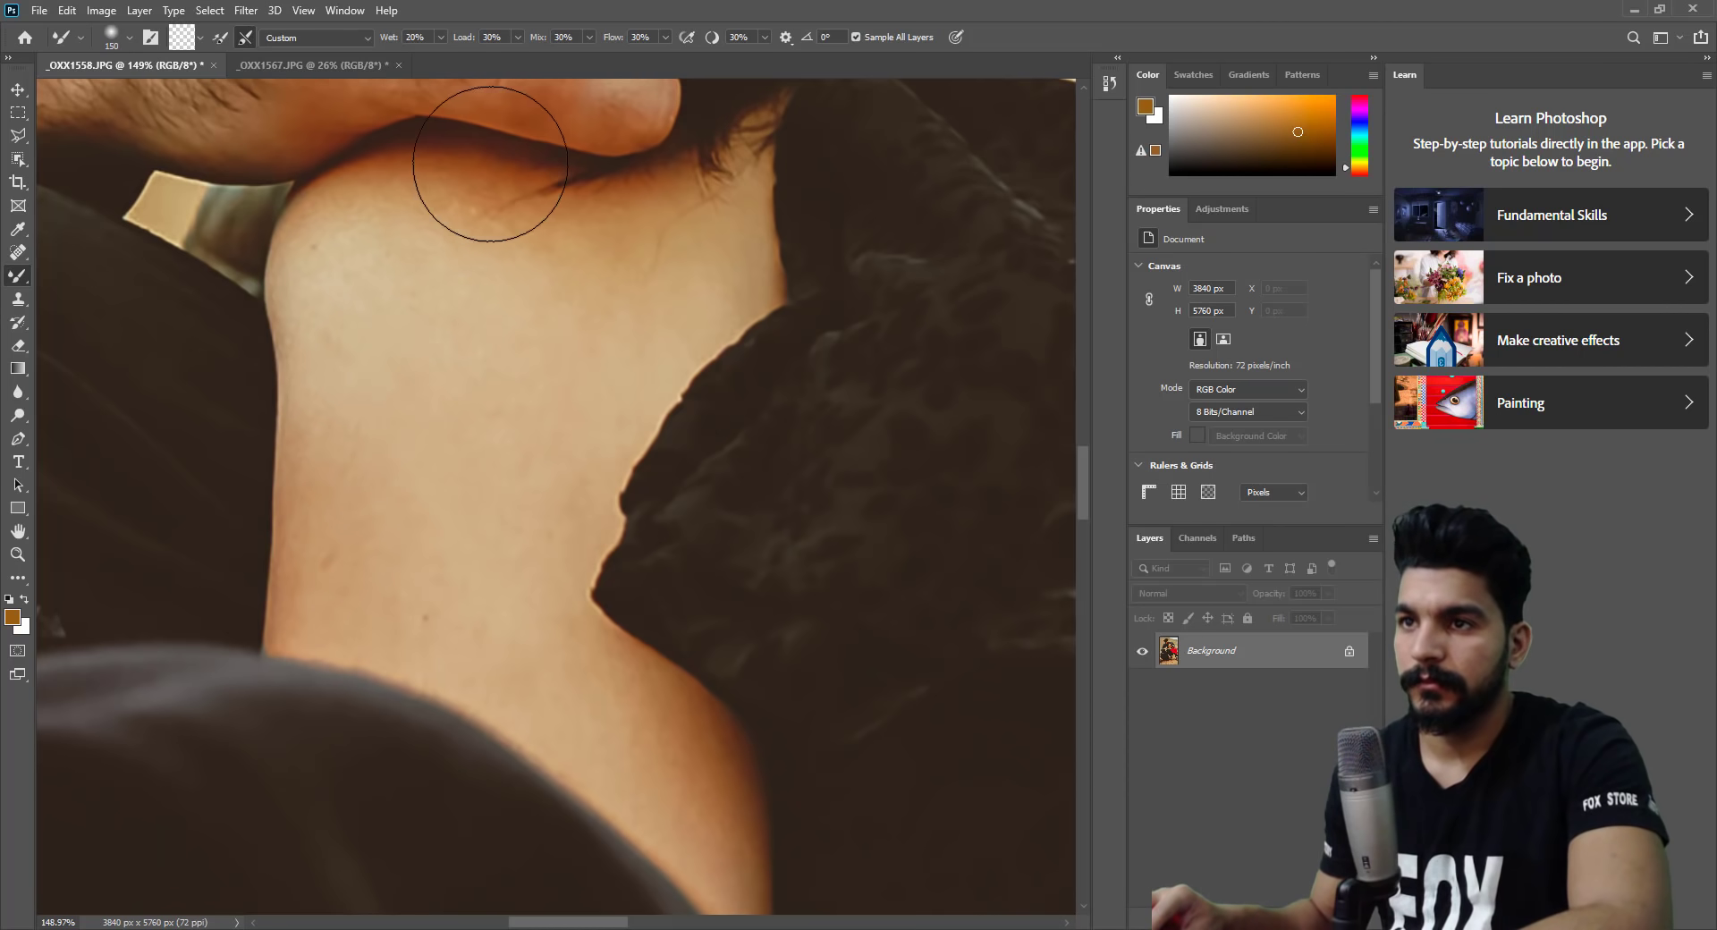
{"action": "key", "text": "bracketleft"}
{"action": "key", "text": "bracketleft"}
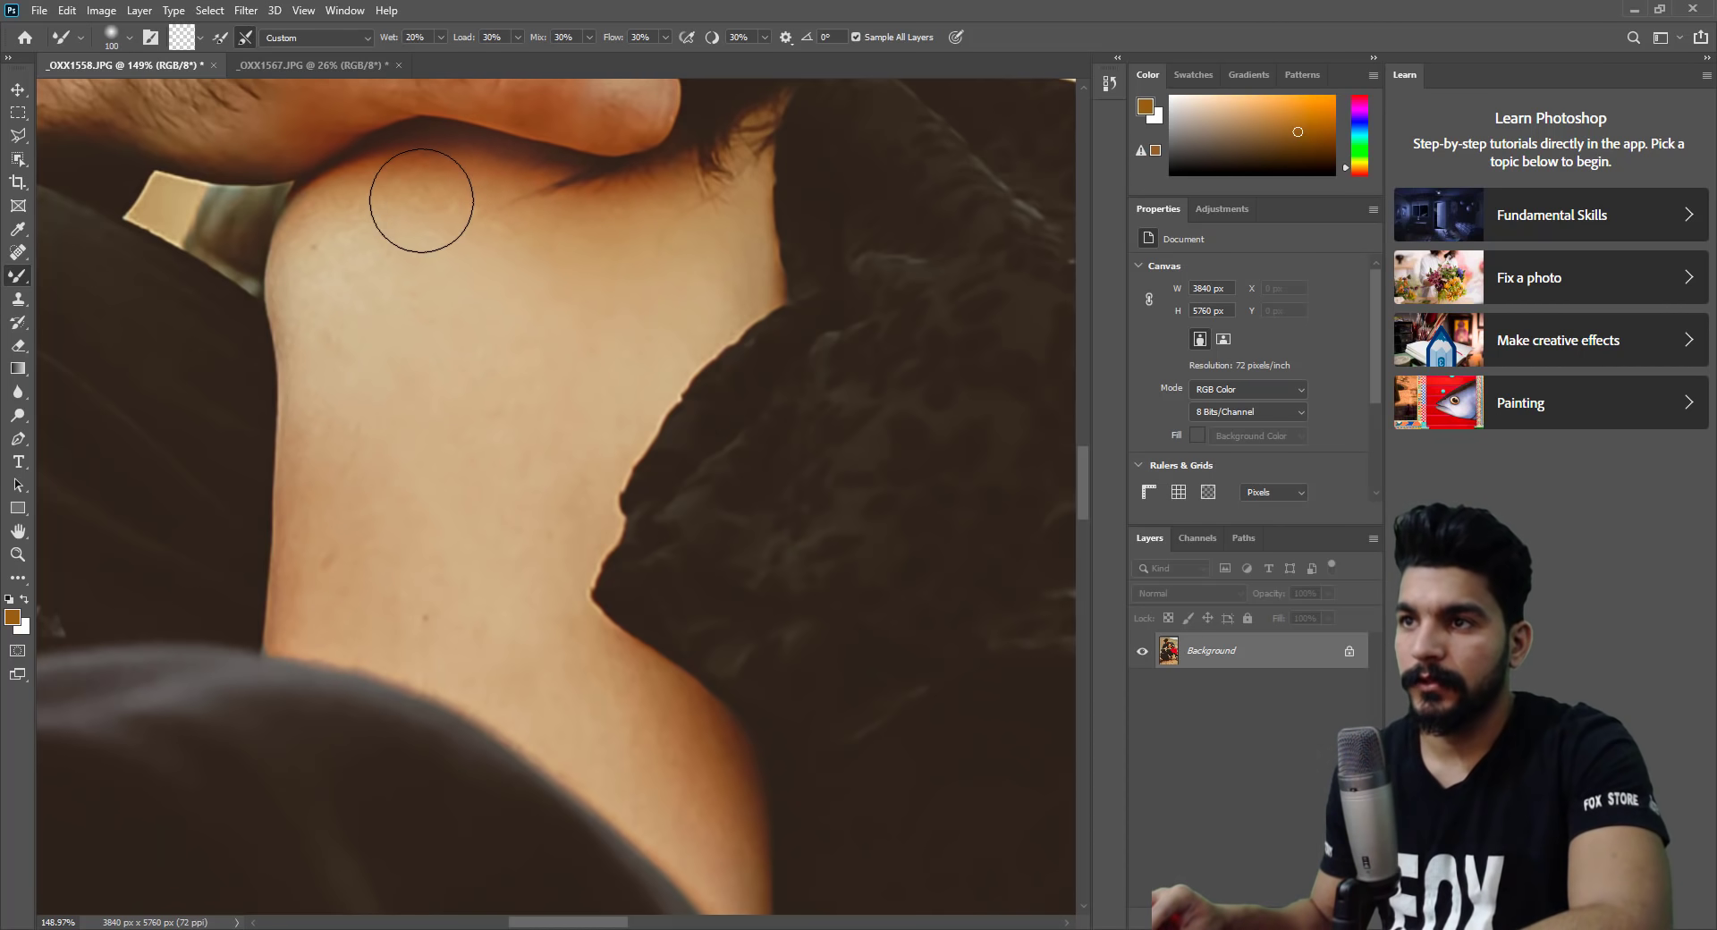
{"action": "left_click_drag", "start_coordinate": [362, 283], "coordinate": [338, 236]}
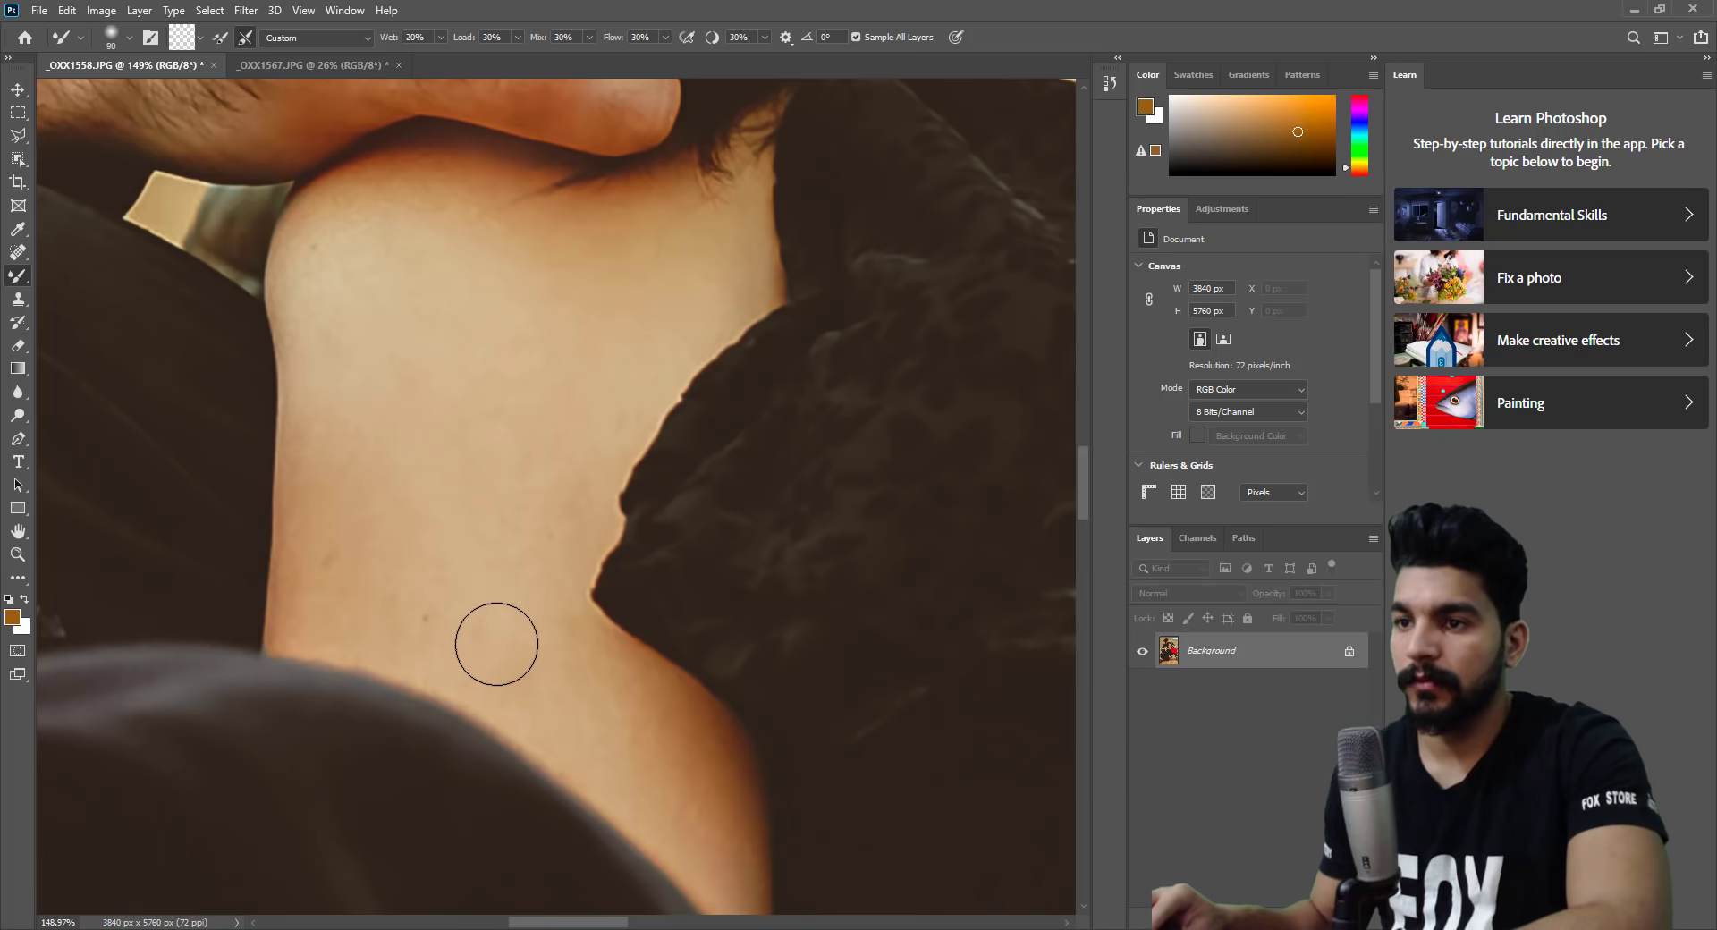
{"action": "key", "text": "bracketleft"}
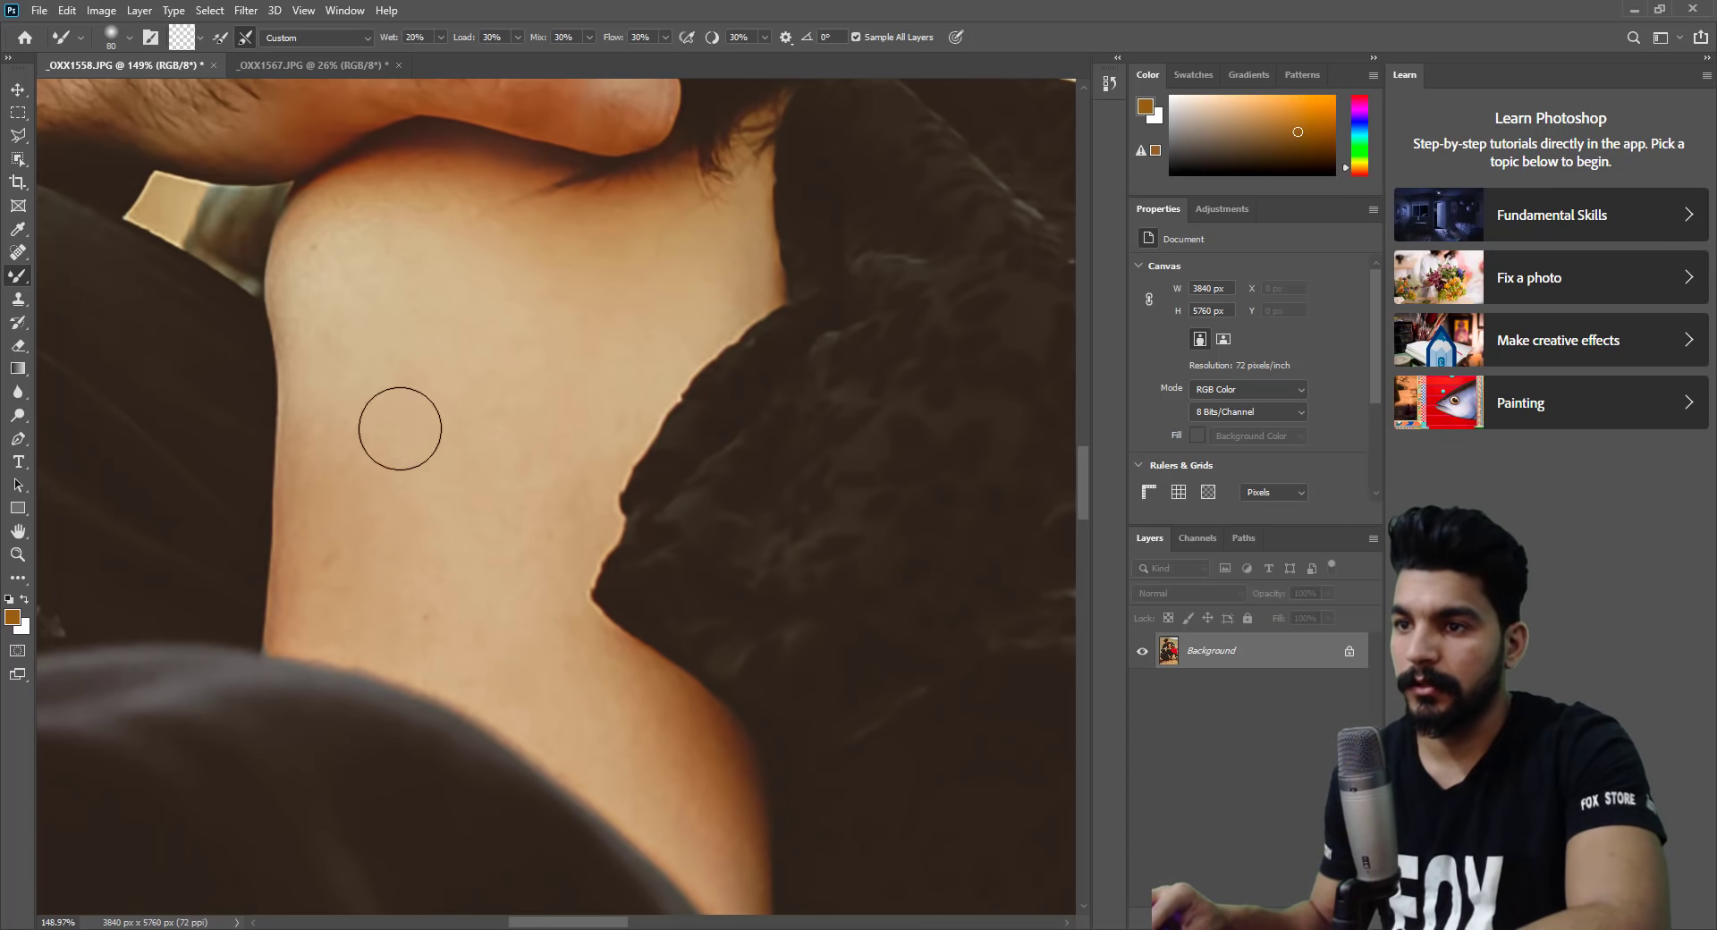
{"action": "key", "text": "bracketright"}
{"action": "key", "text": "bracketright"}
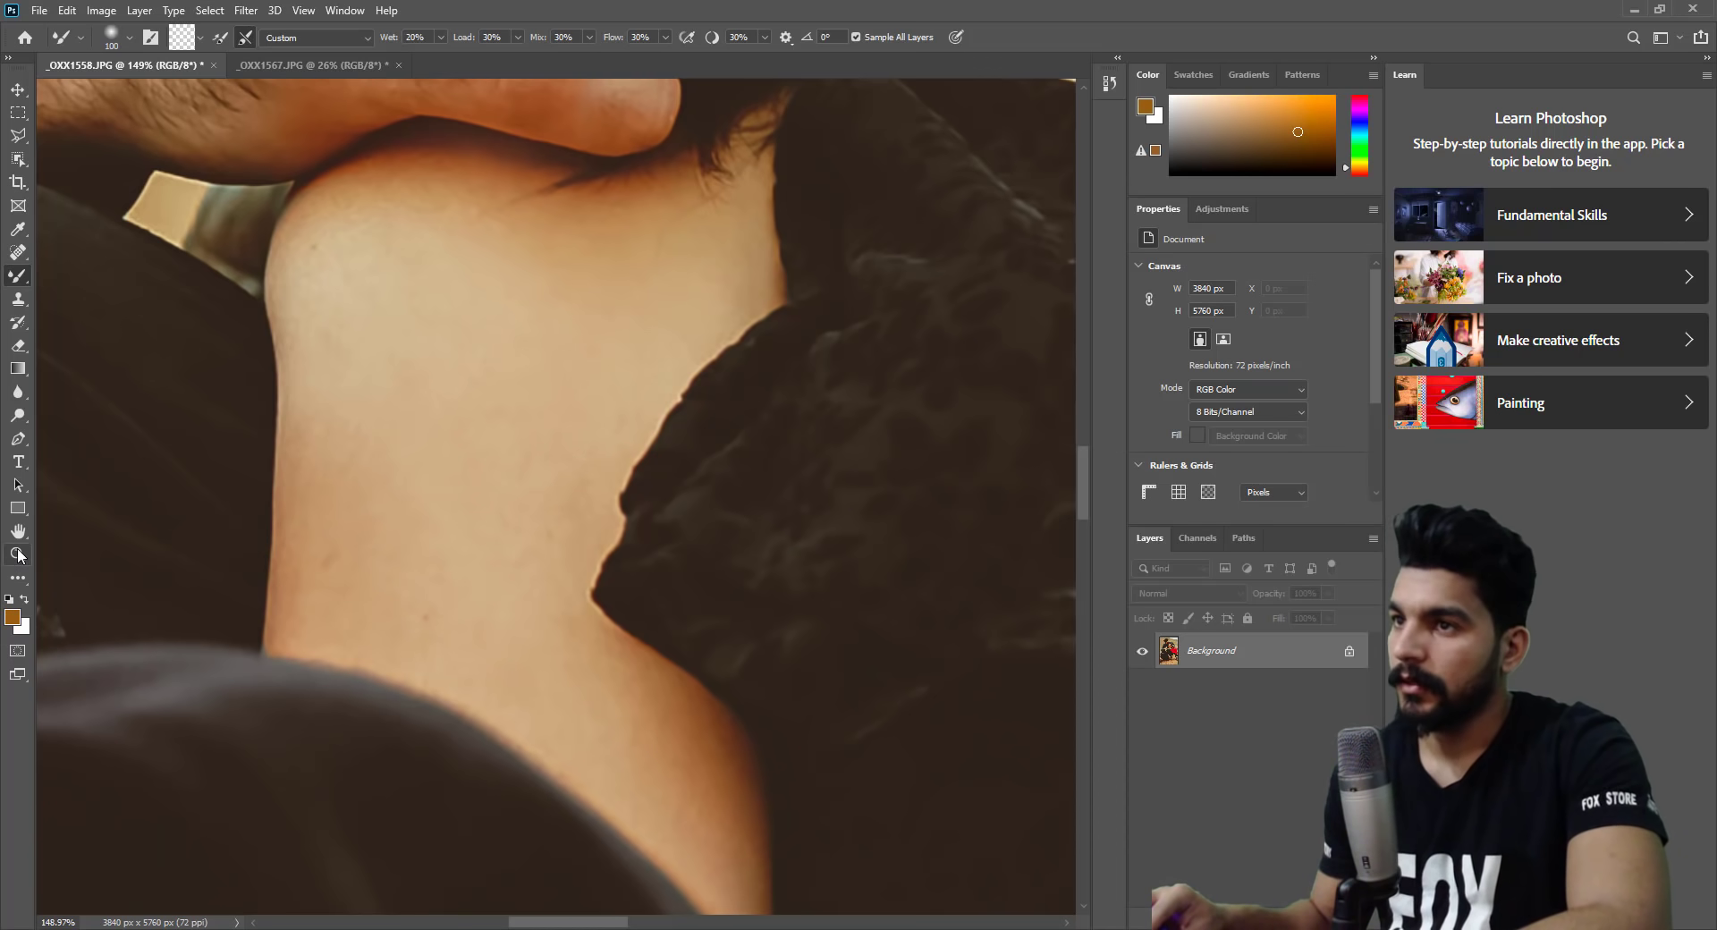
Zoom out so the whole photo is displayed.
{"action": "key", "text": "z"}
{"action": "scroll", "coordinate": [606, 556], "scroll_direction": "down", "scroll_amount": 6}
{"action": "scroll", "coordinate": [719, 502], "scroll_direction": "up", "scroll_amount": 2}
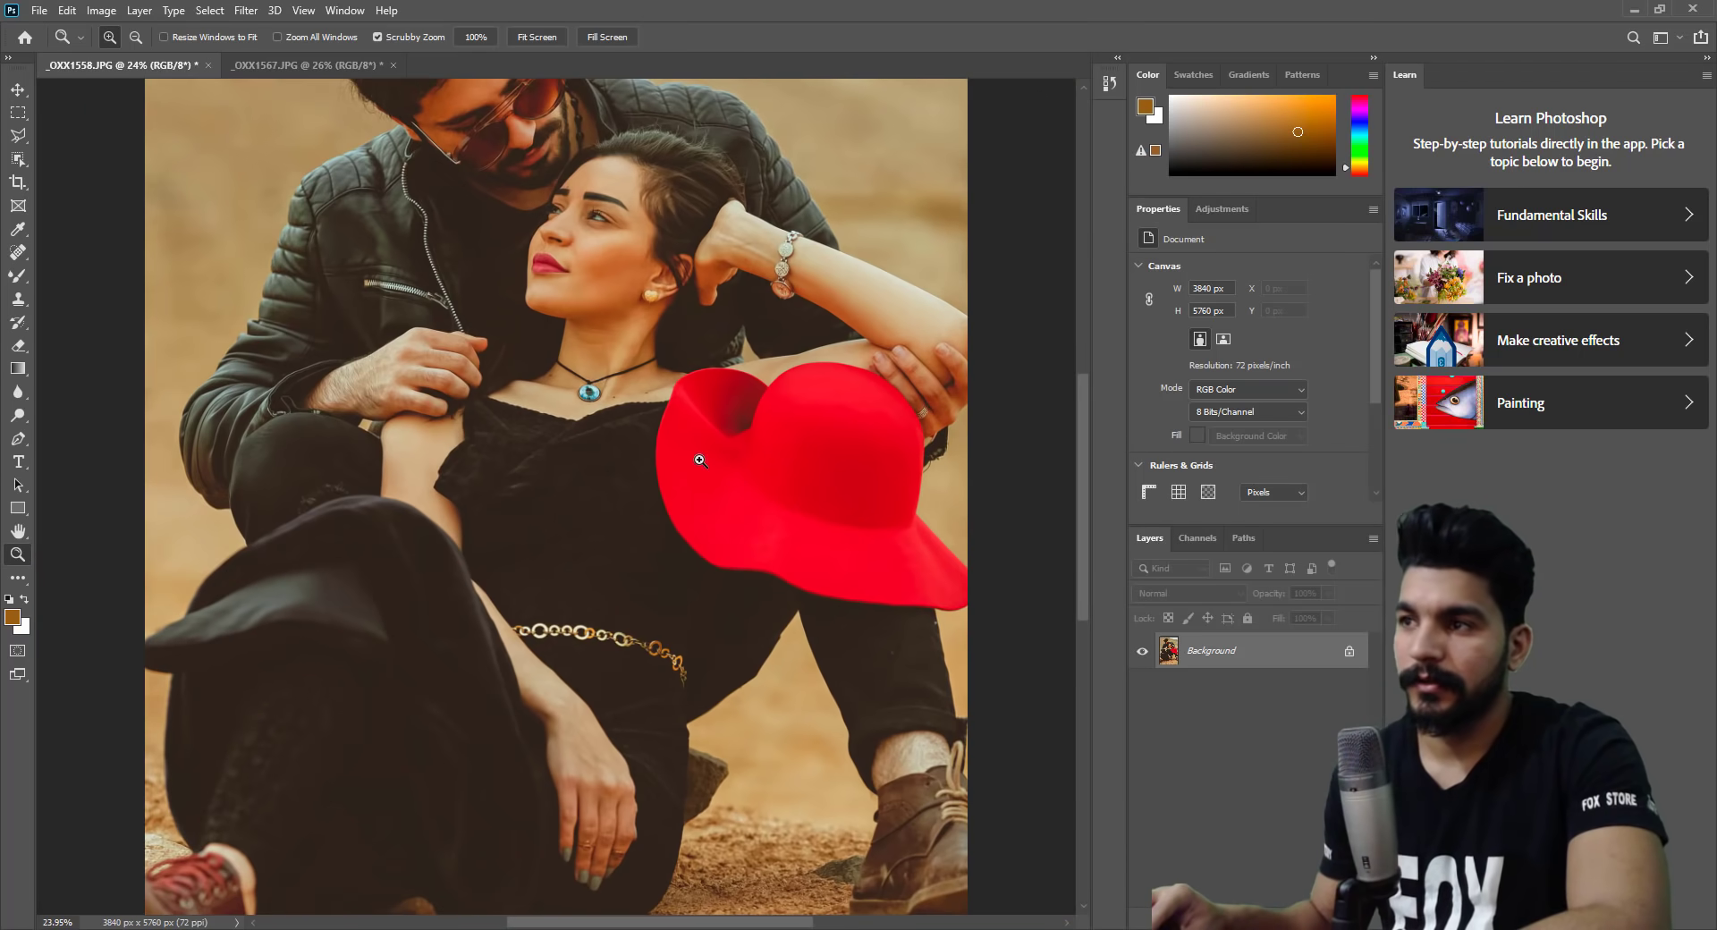
{"action": "scroll", "coordinate": [707, 456], "scroll_direction": "down", "scroll_amount": 2}
{"action": "scroll", "coordinate": [742, 475], "scroll_direction": "down", "scroll_amount": 1}
{"action": "scroll", "coordinate": [636, 403], "scroll_direction": "down", "scroll_amount": 2}
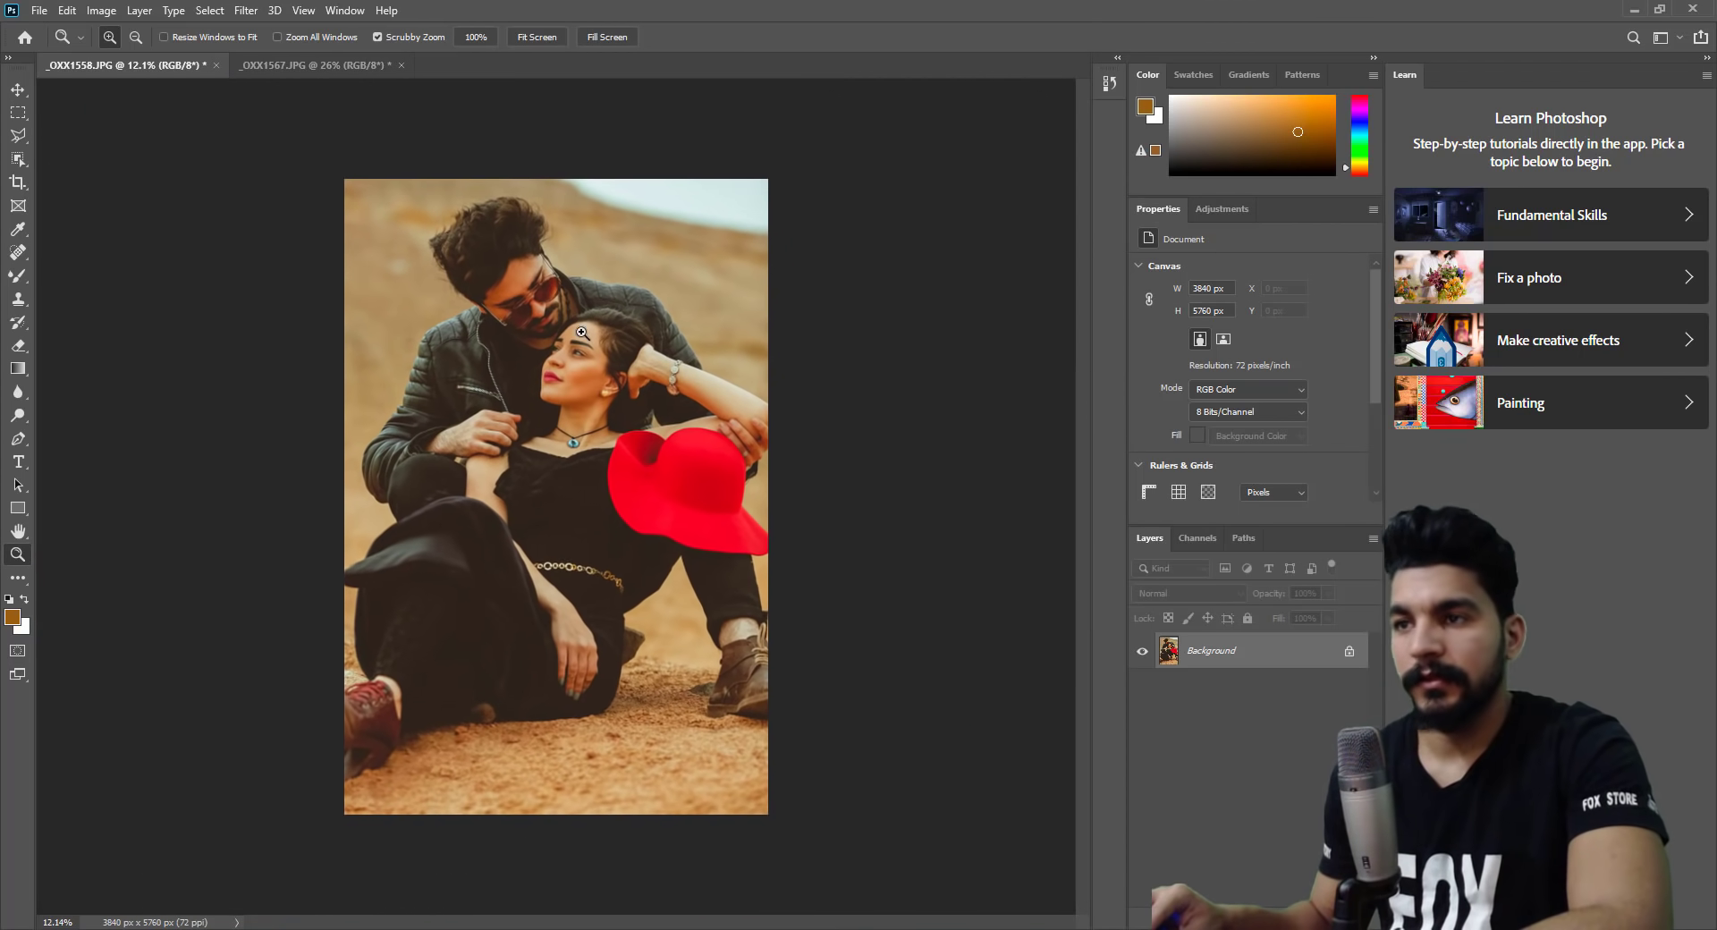
{"action": "scroll", "coordinate": [635, 403], "scroll_direction": "up", "scroll_amount": 2}
{"action": "scroll", "coordinate": [648, 349], "scroll_direction": "up", "scroll_amount": 1}
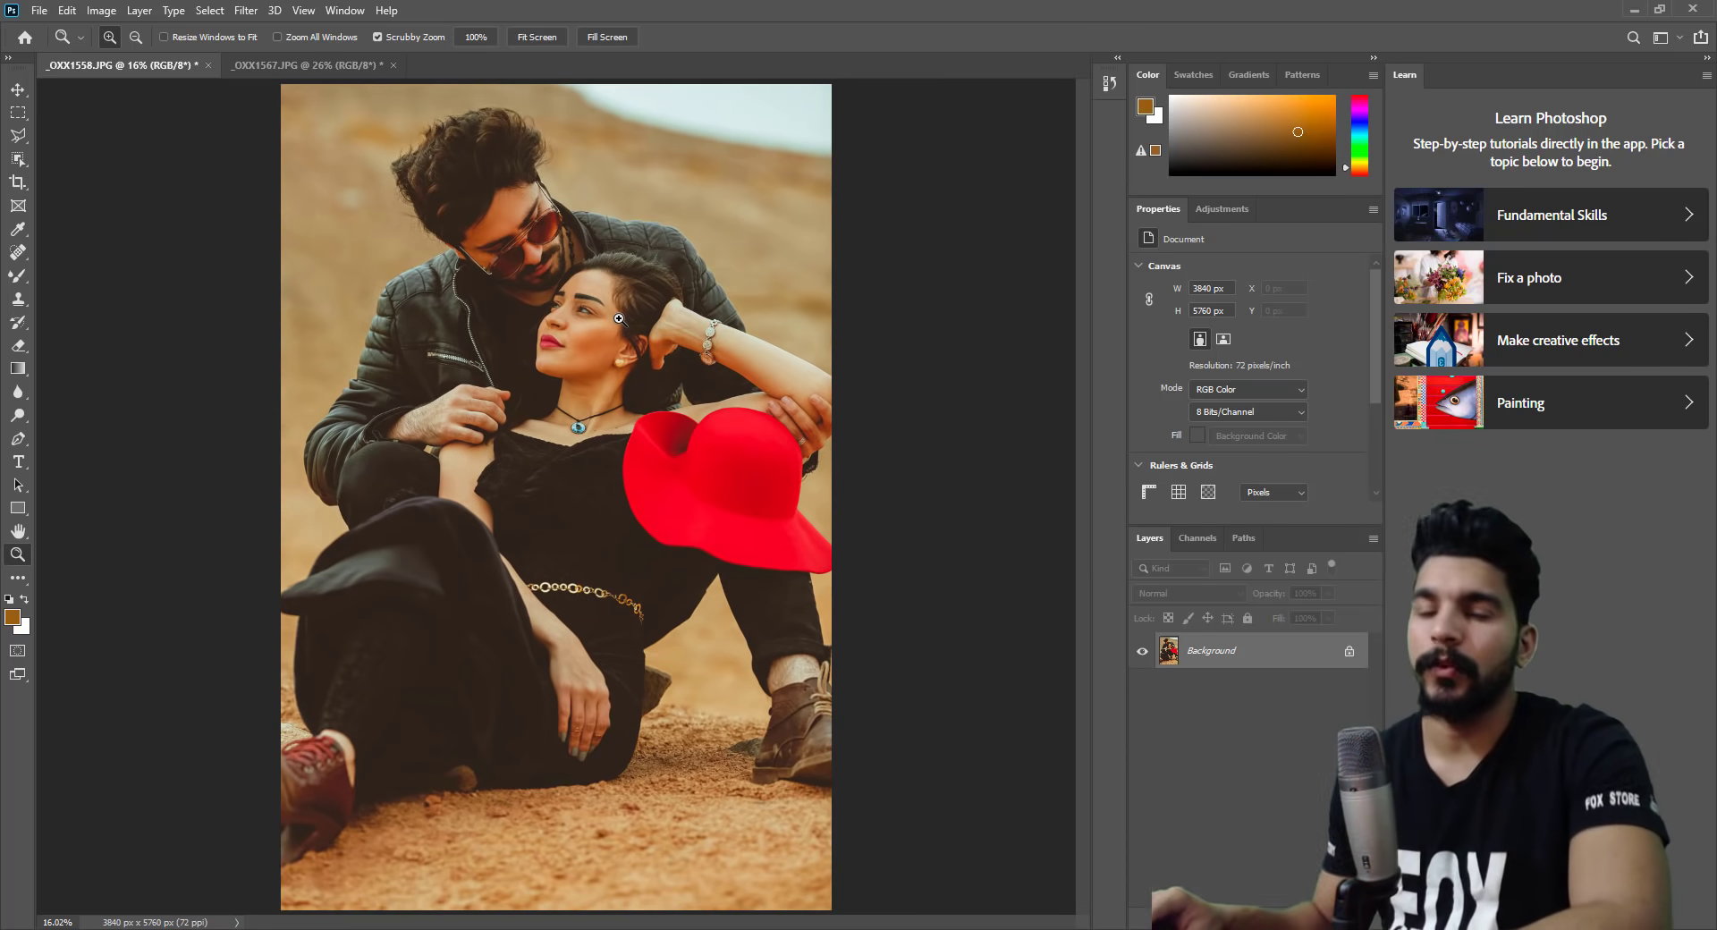
Open Liquify on the photo and zoom in close on the couple's faces.
{"action": "key", "text": "ctrl+shift+x"}
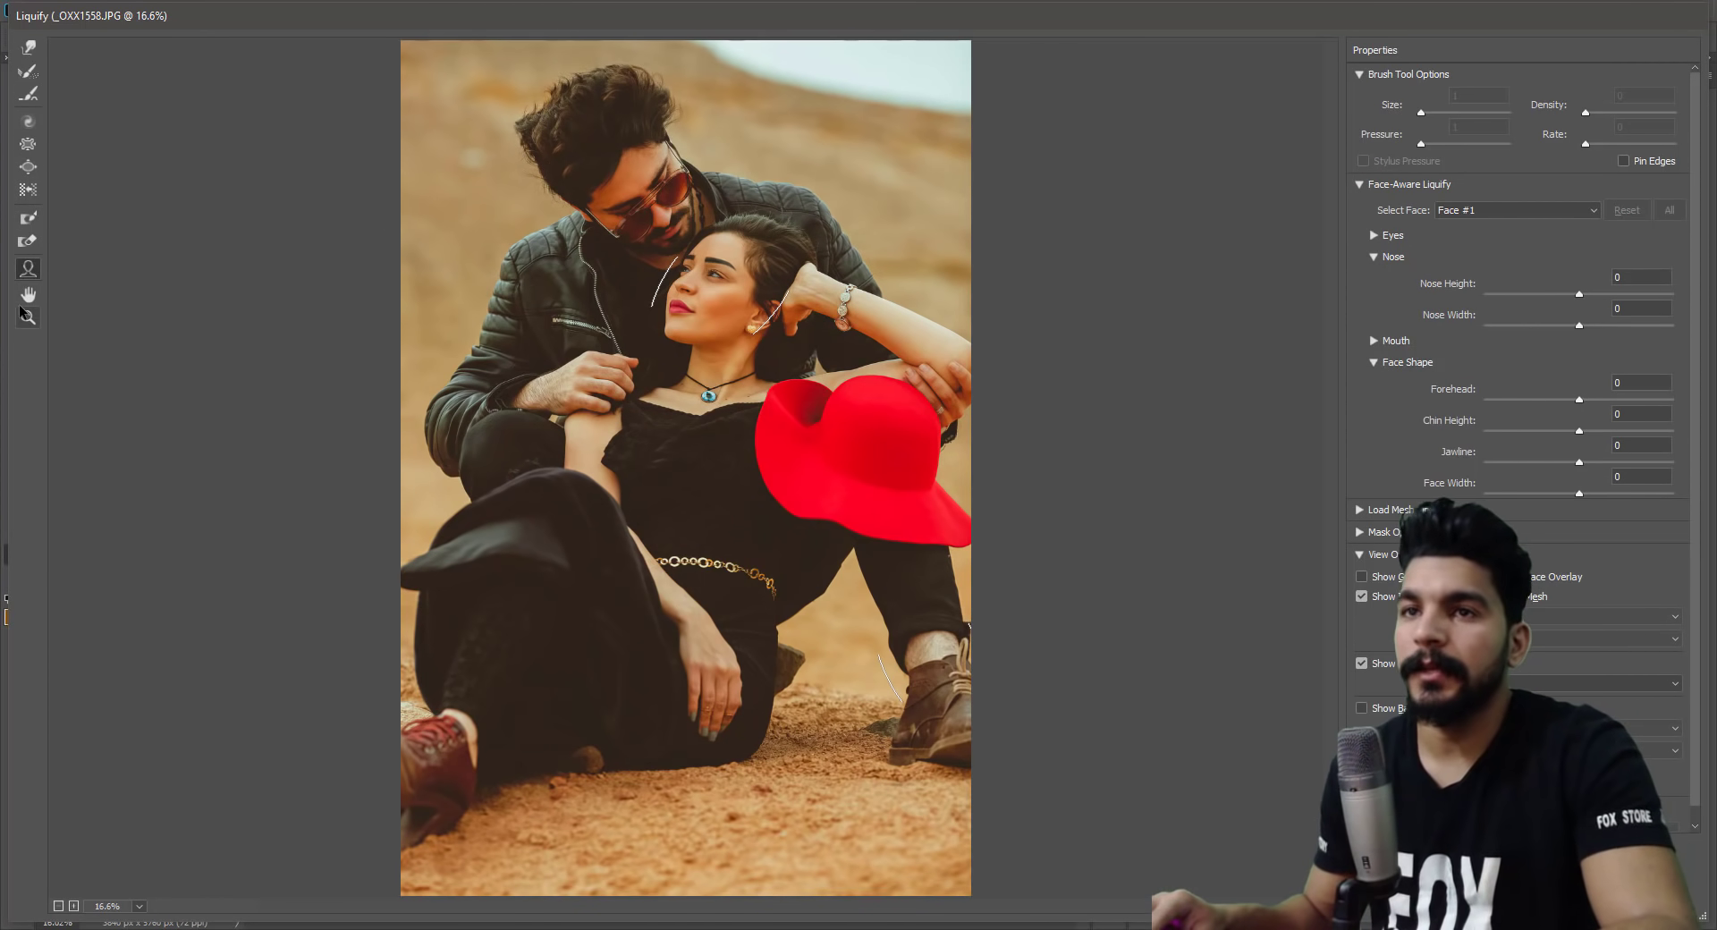
{"action": "key", "text": "z"}
{"action": "left_click", "coordinate": [510, 245]}
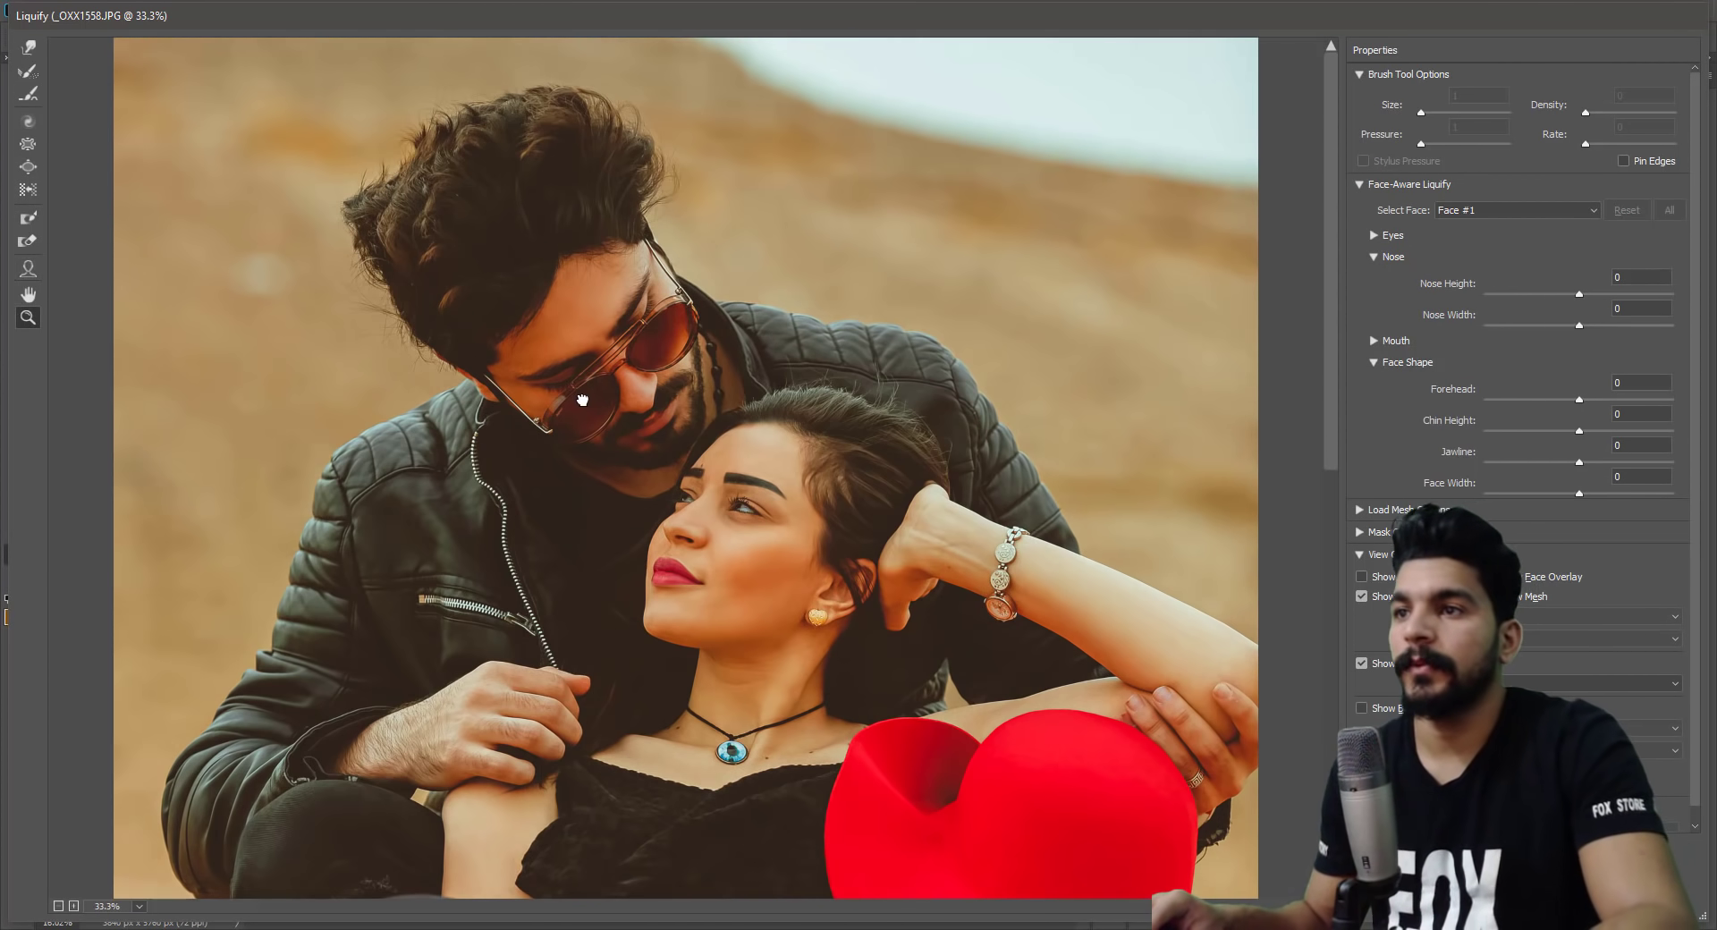
{"action": "left_click", "coordinate": [491, 256]}
Size the Forward Warp brush to about 250 and bring the woman's face into view.
{"action": "left_click", "coordinate": [27, 46]}
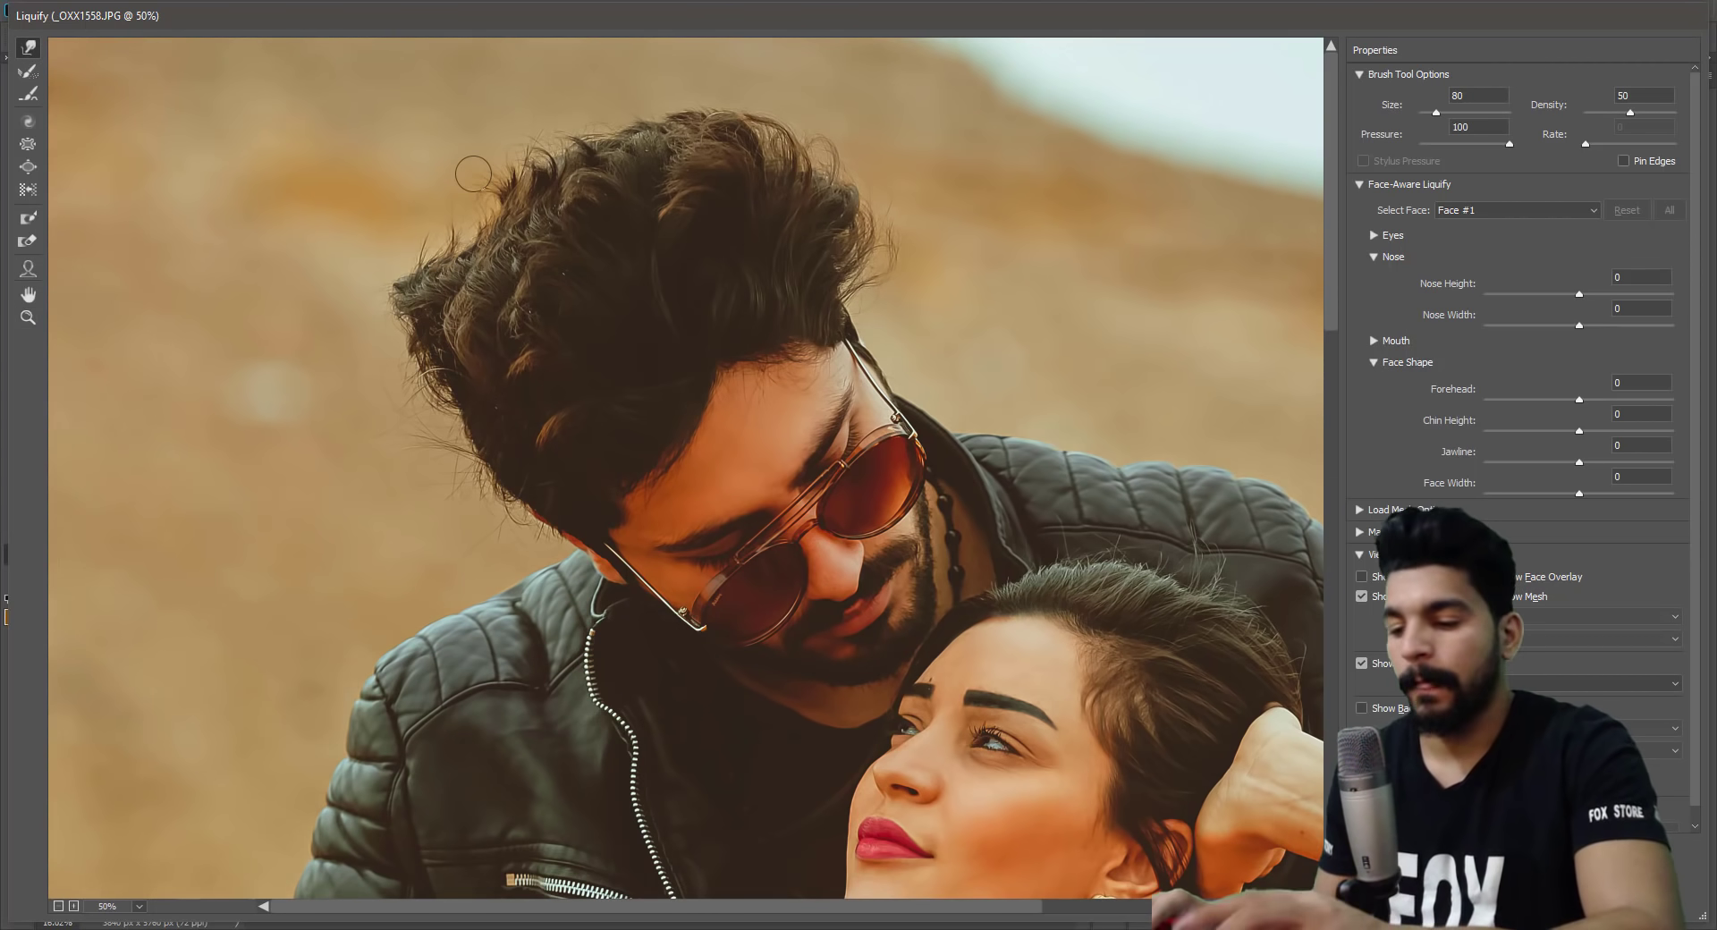
{"action": "key", "text": "bracketright"}
{"action": "key", "text": "bracketright"}
{"action": "key", "text": "bracketright"}
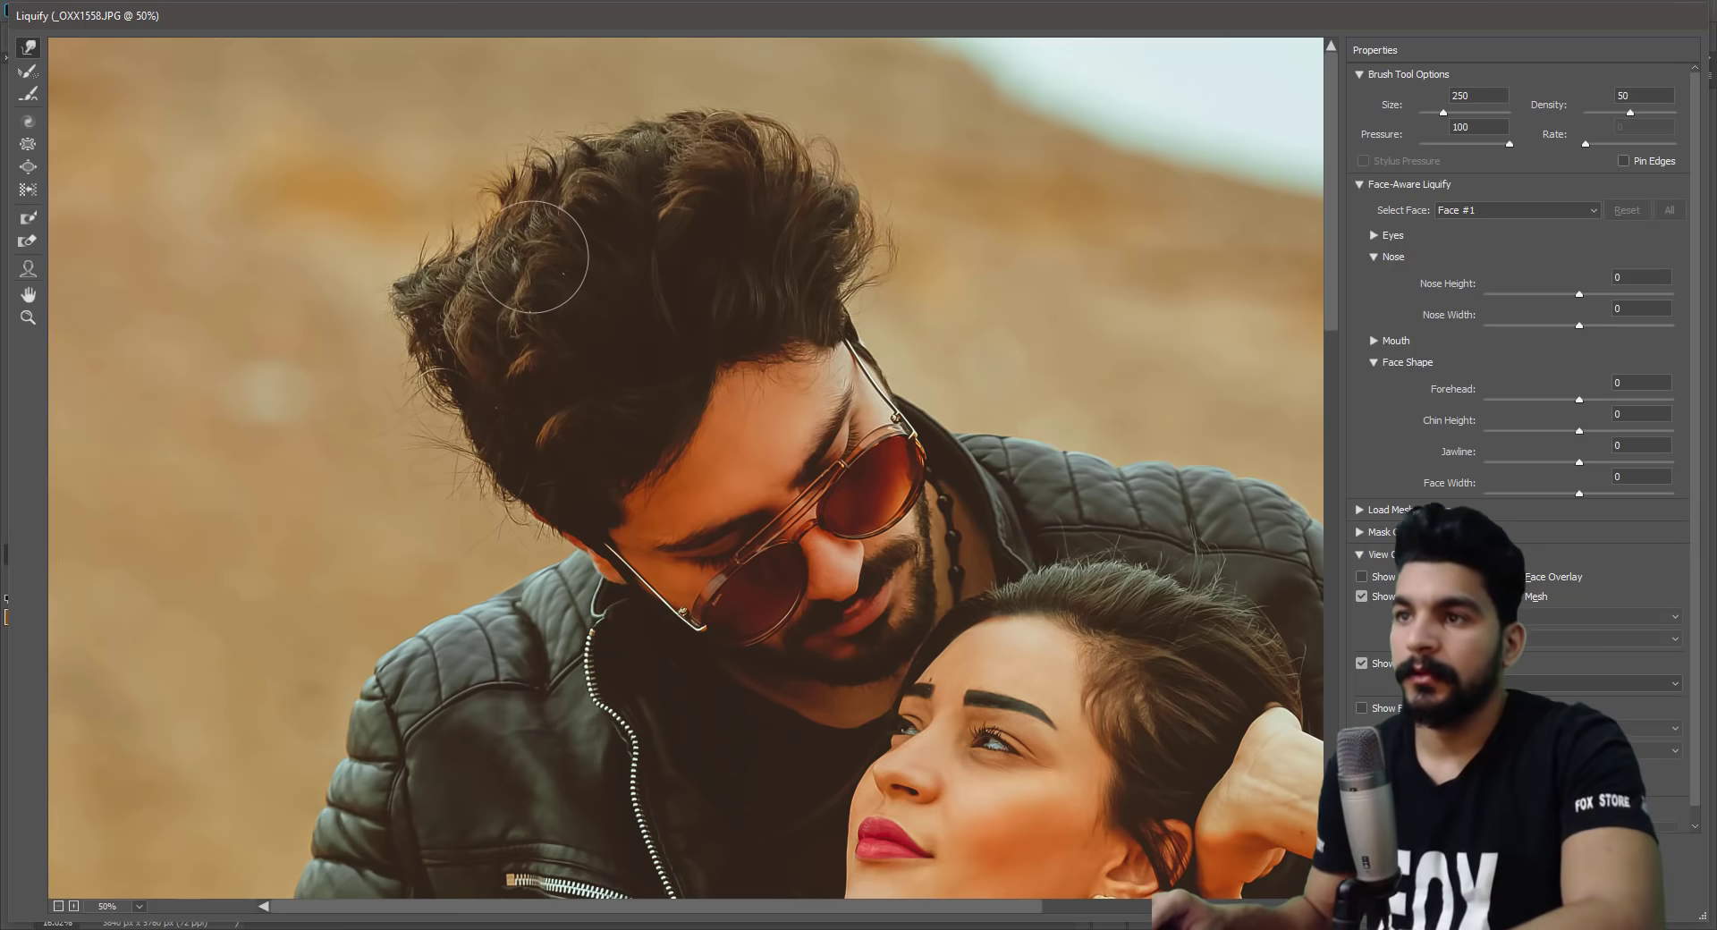
{"action": "key", "text": "bracketright"}
{"action": "key", "text": "bracketright"}
{"action": "key", "text": "bracketright"}
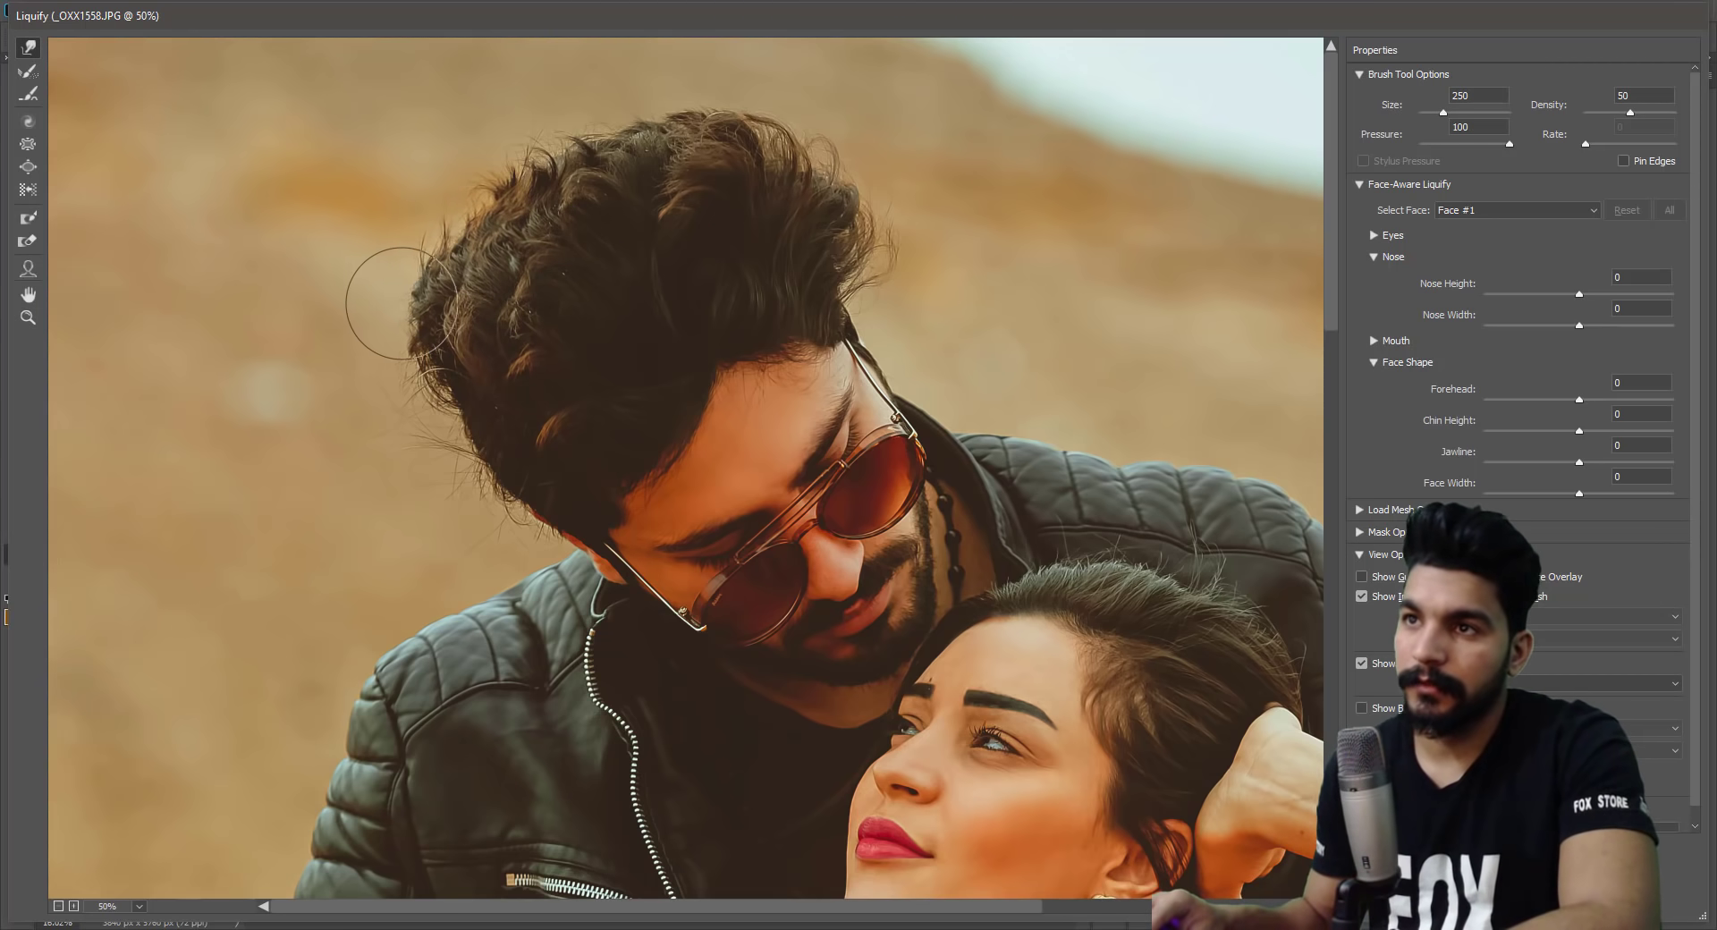
{"action": "key", "text": "bracketright"}
{"action": "key", "text": "bracketright"}
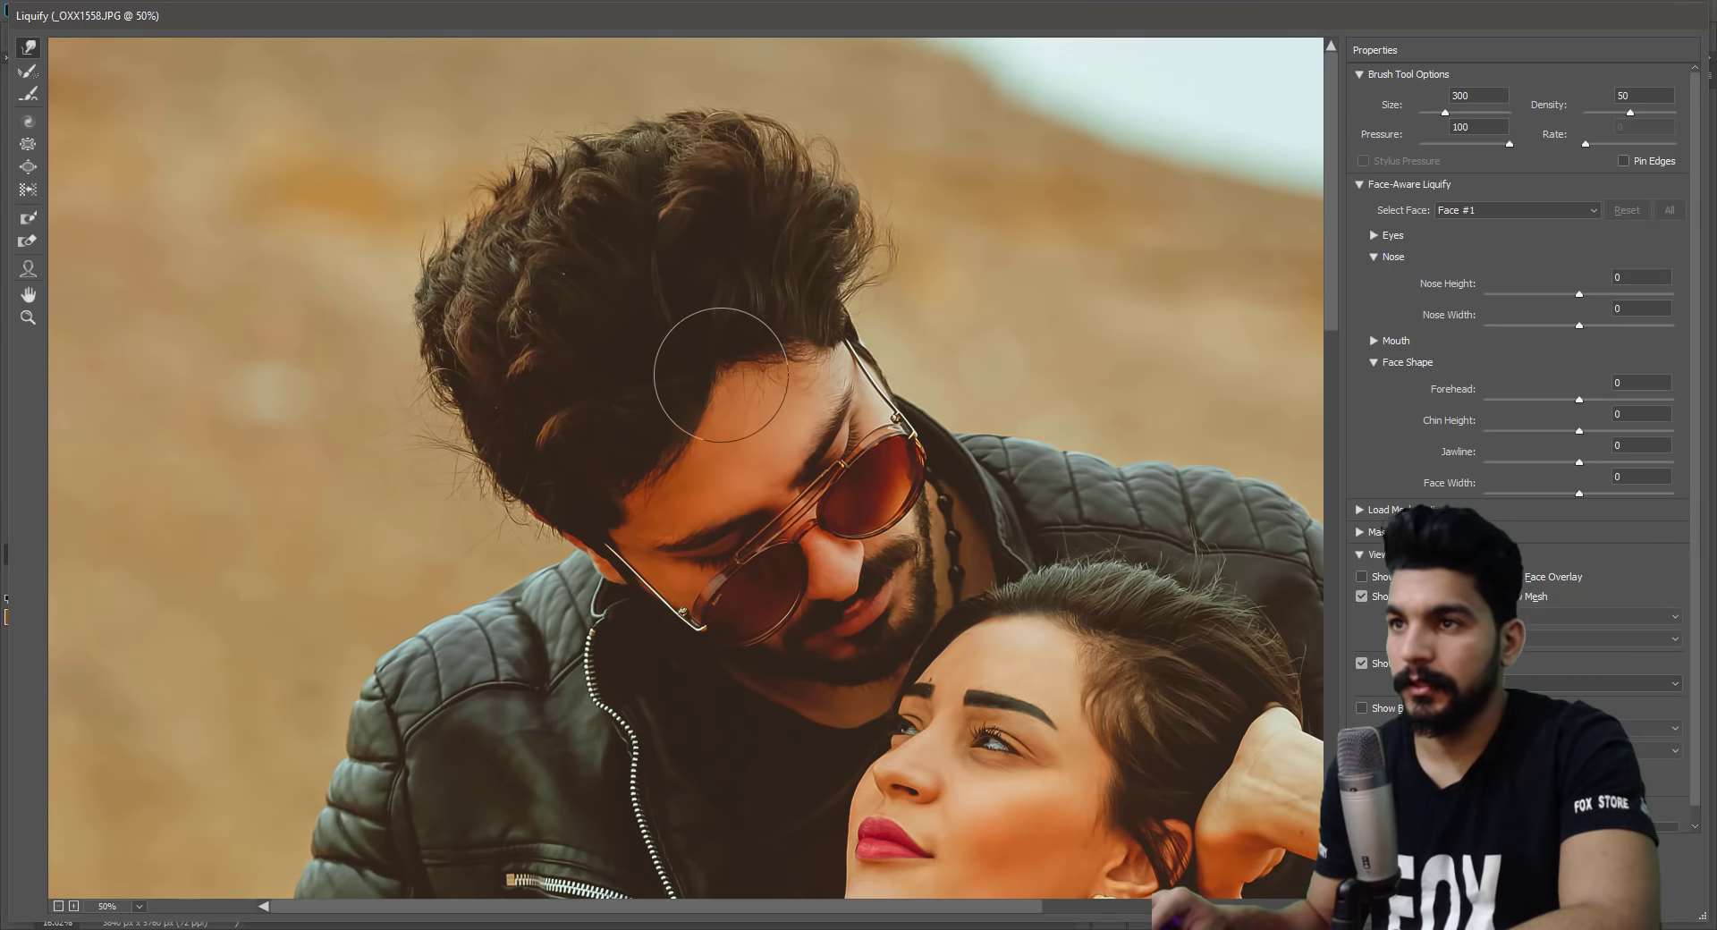
{"action": "key", "text": "bracketright"}
{"action": "key", "text": "bracketright"}
{"action": "key", "text": "bracketright"}
{"action": "key", "text": "bracketleft"}
{"action": "key", "text": "bracketleft"}
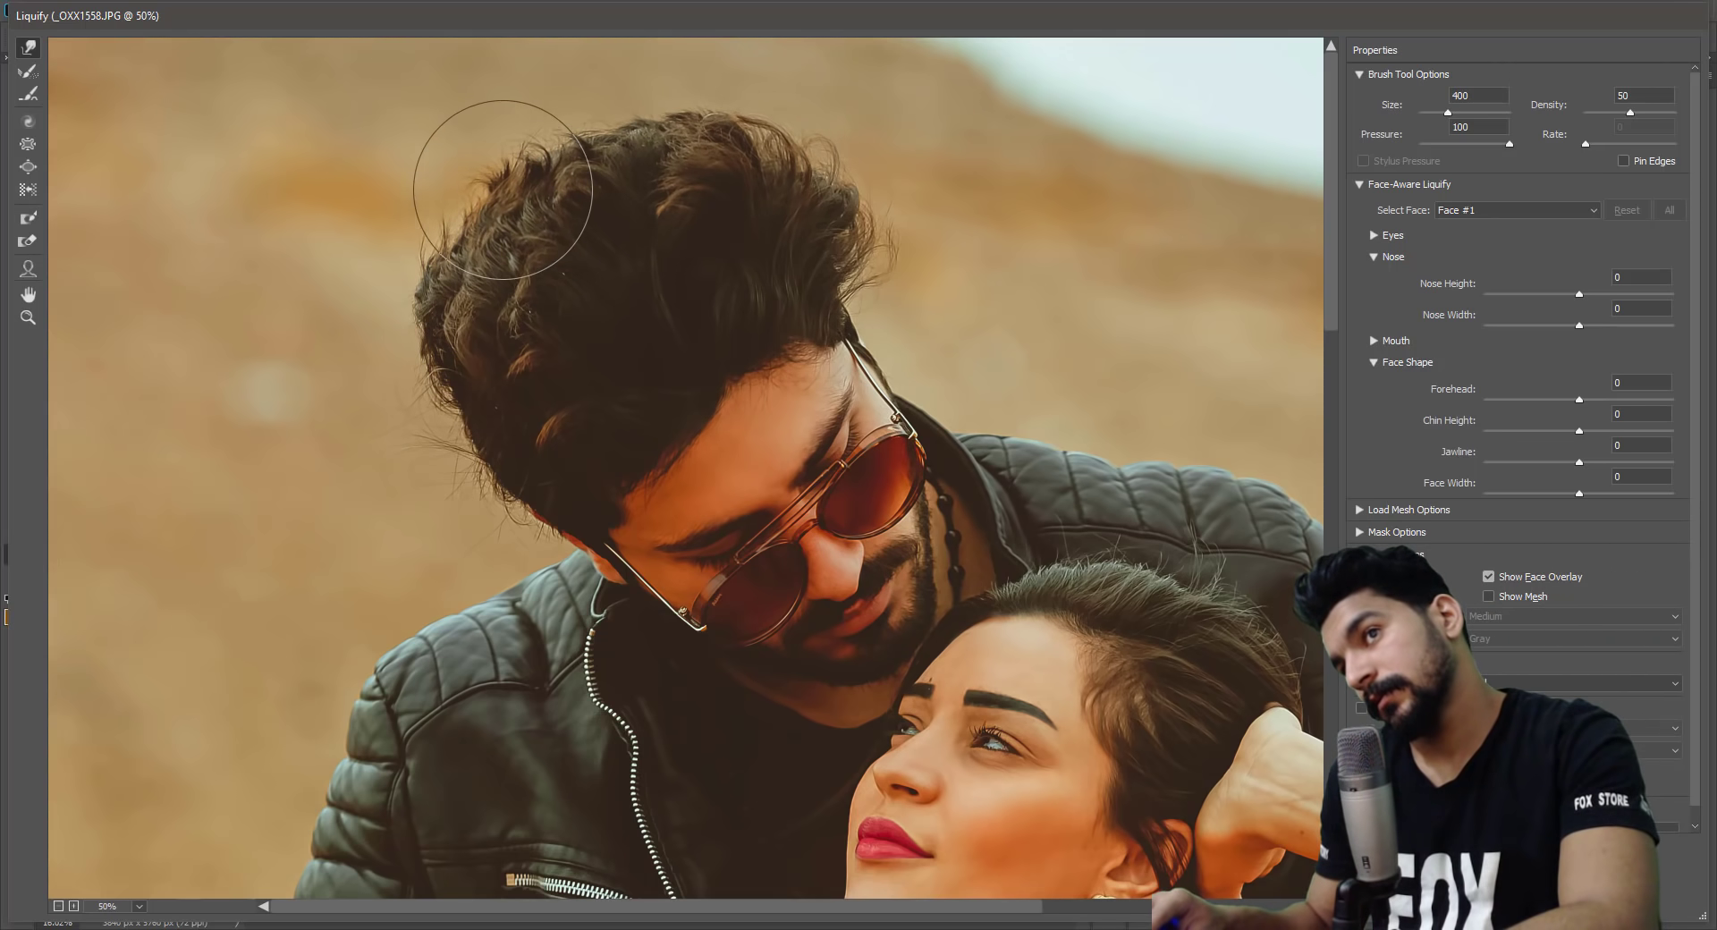
{"action": "key", "text": "bracketleft"}
{"action": "key", "text": "bracketleft"}
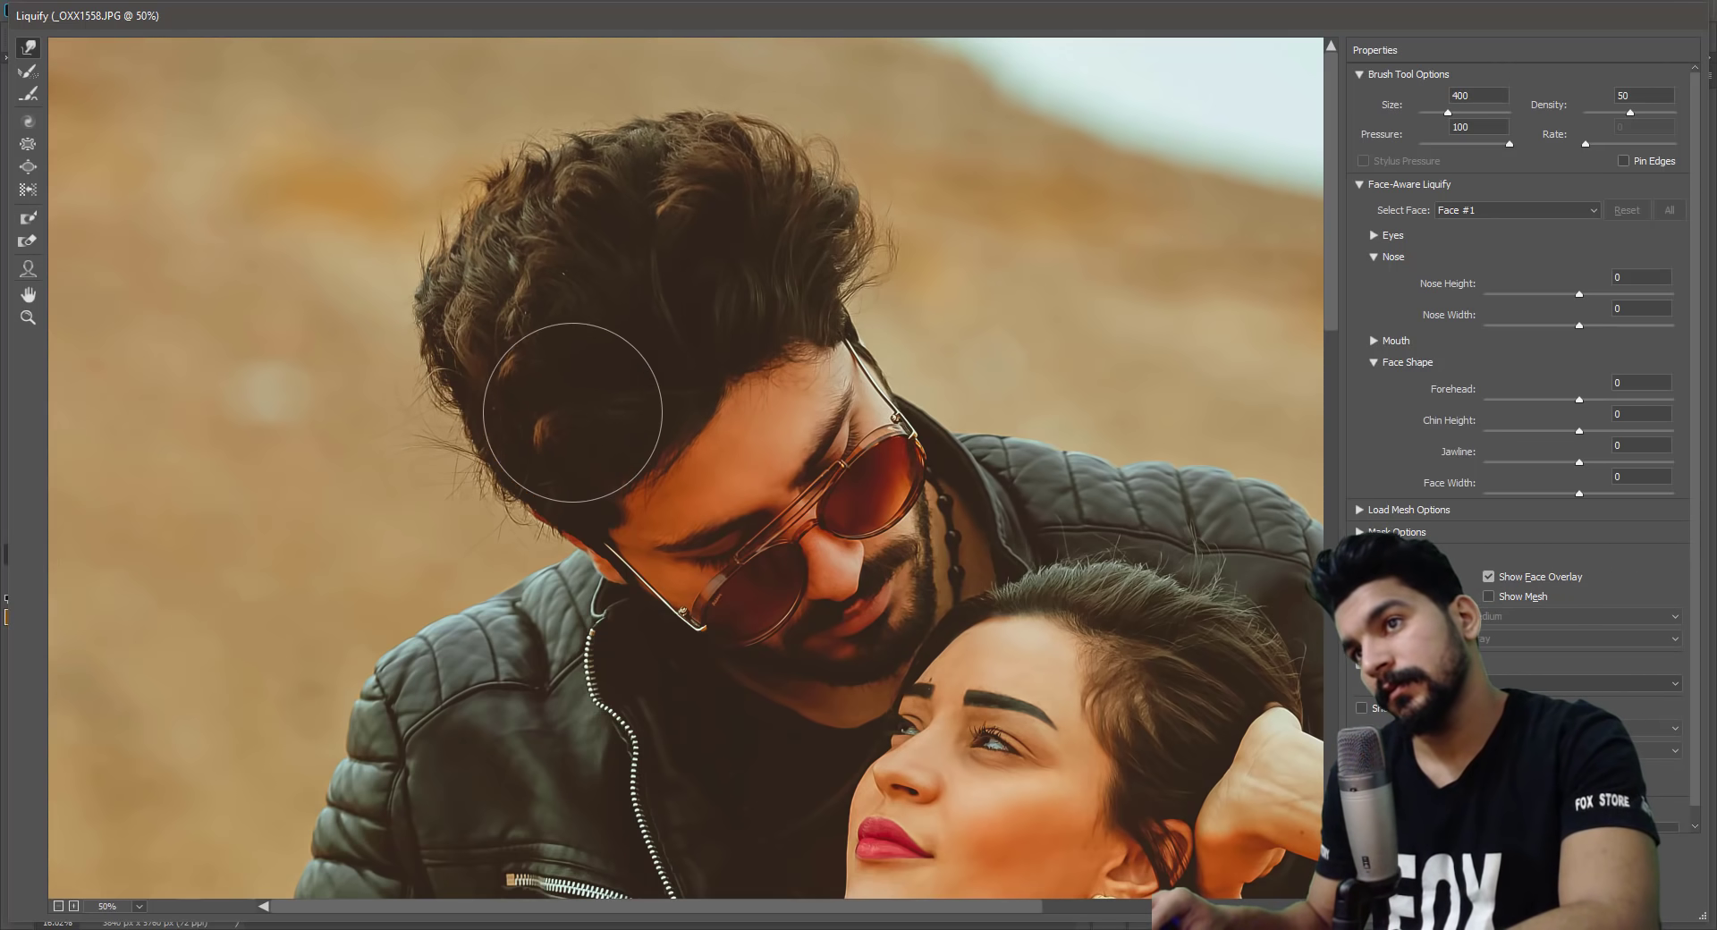
{"action": "key", "text": "bracketright"}
{"action": "key", "text": "bracketright"}
{"action": "left_click_drag", "start_coordinate": [962, 554], "coordinate": [586, 285]}
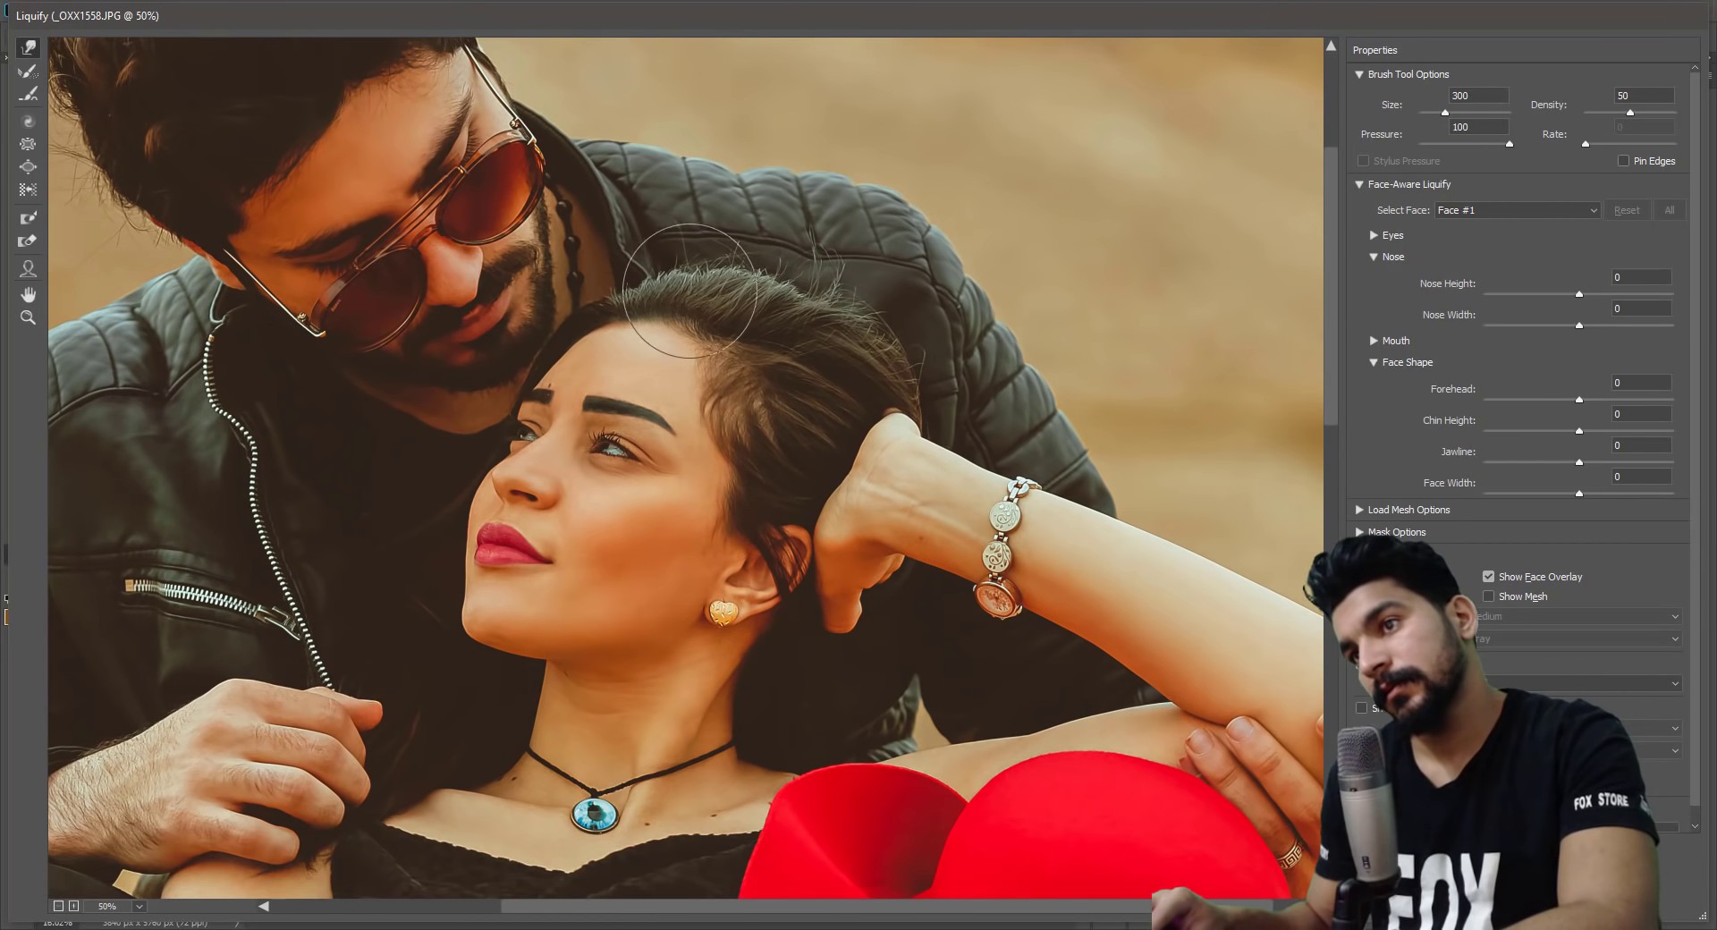
{"action": "key", "text": "bracketleft"}
{"action": "key", "text": "bracketleft"}
{"action": "key", "text": "bracketleft"}
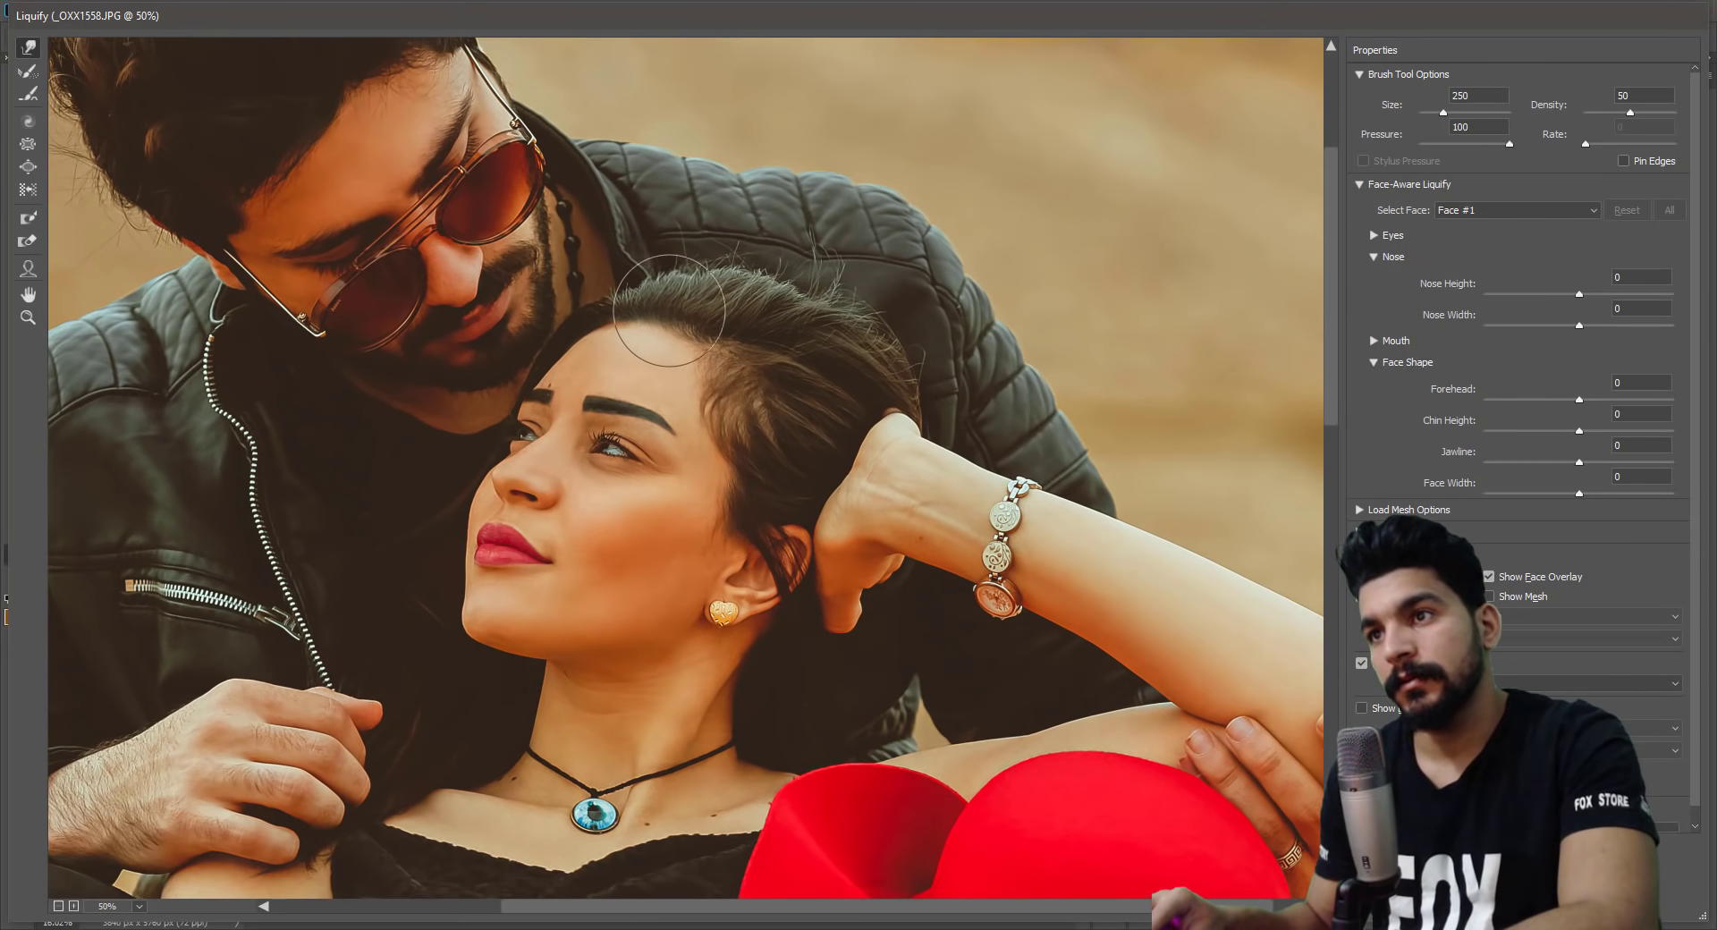
Set Face-Aware Nose Width to -51 and Forehead to -57, then apply Liquify.
{"action": "left_click", "coordinate": [1529, 320]}
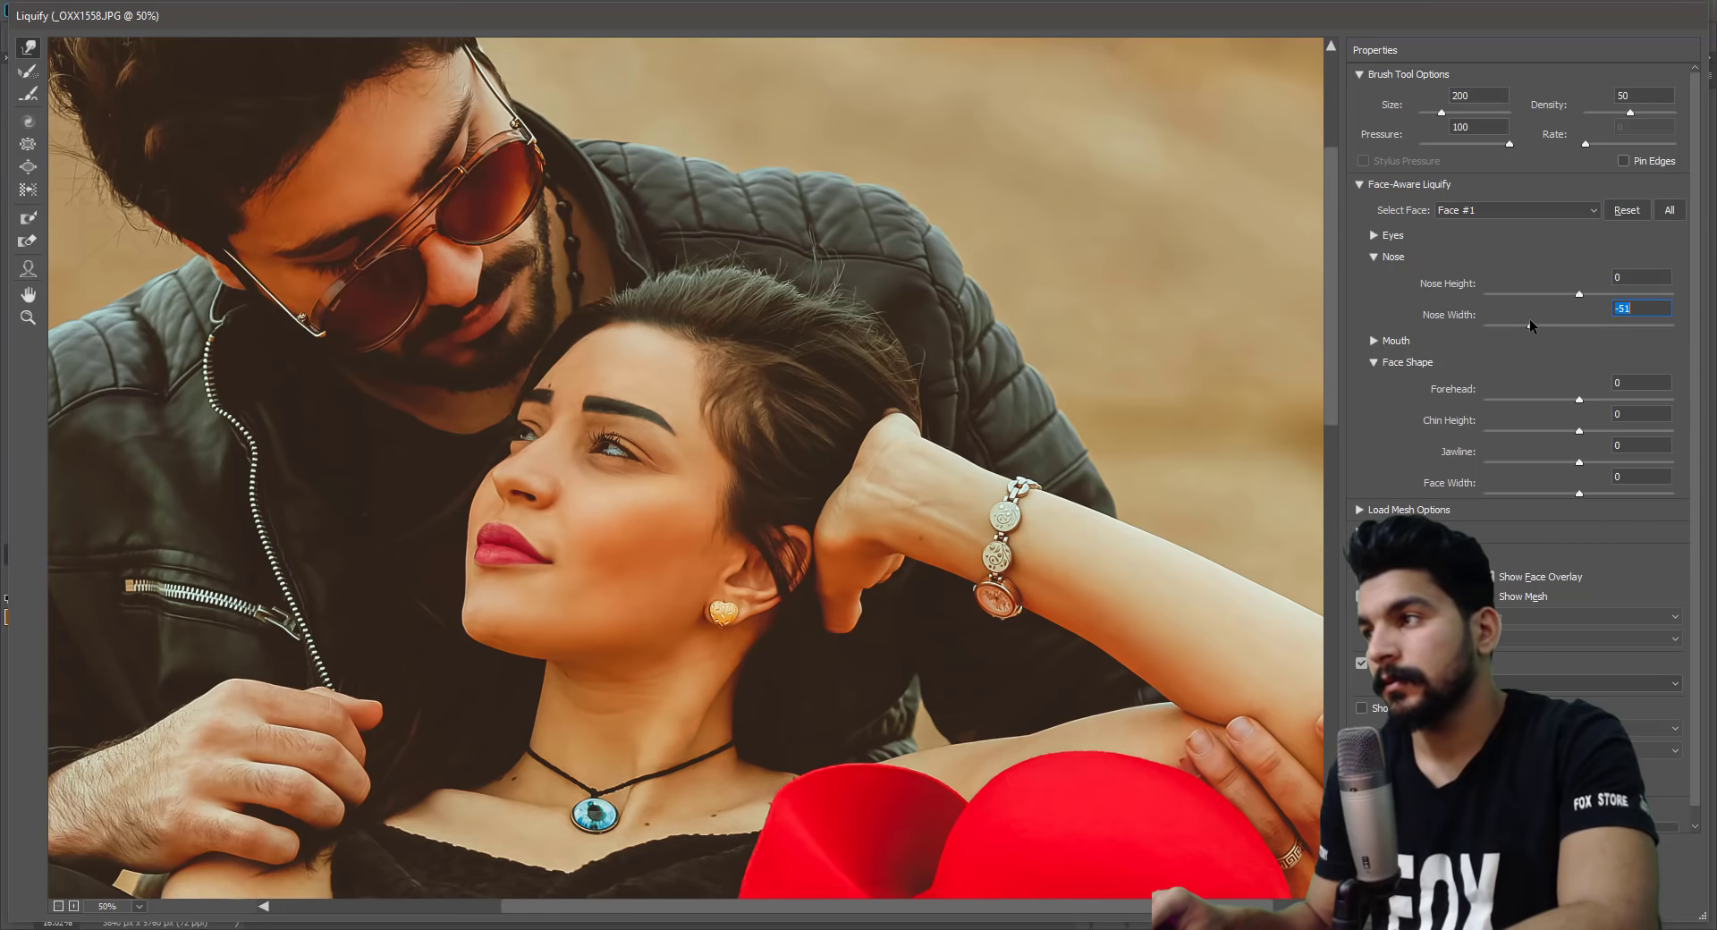
{"action": "left_click", "coordinate": [1524, 399]}
{"action": "mouse_move", "coordinate": [798, 393]}
{"action": "left_mouse_down"}
{"action": "mouse_move", "coordinate": [875, 301]}
{"action": "mouse_move", "coordinate": [879, 504]}
{"action": "left_mouse_up"}
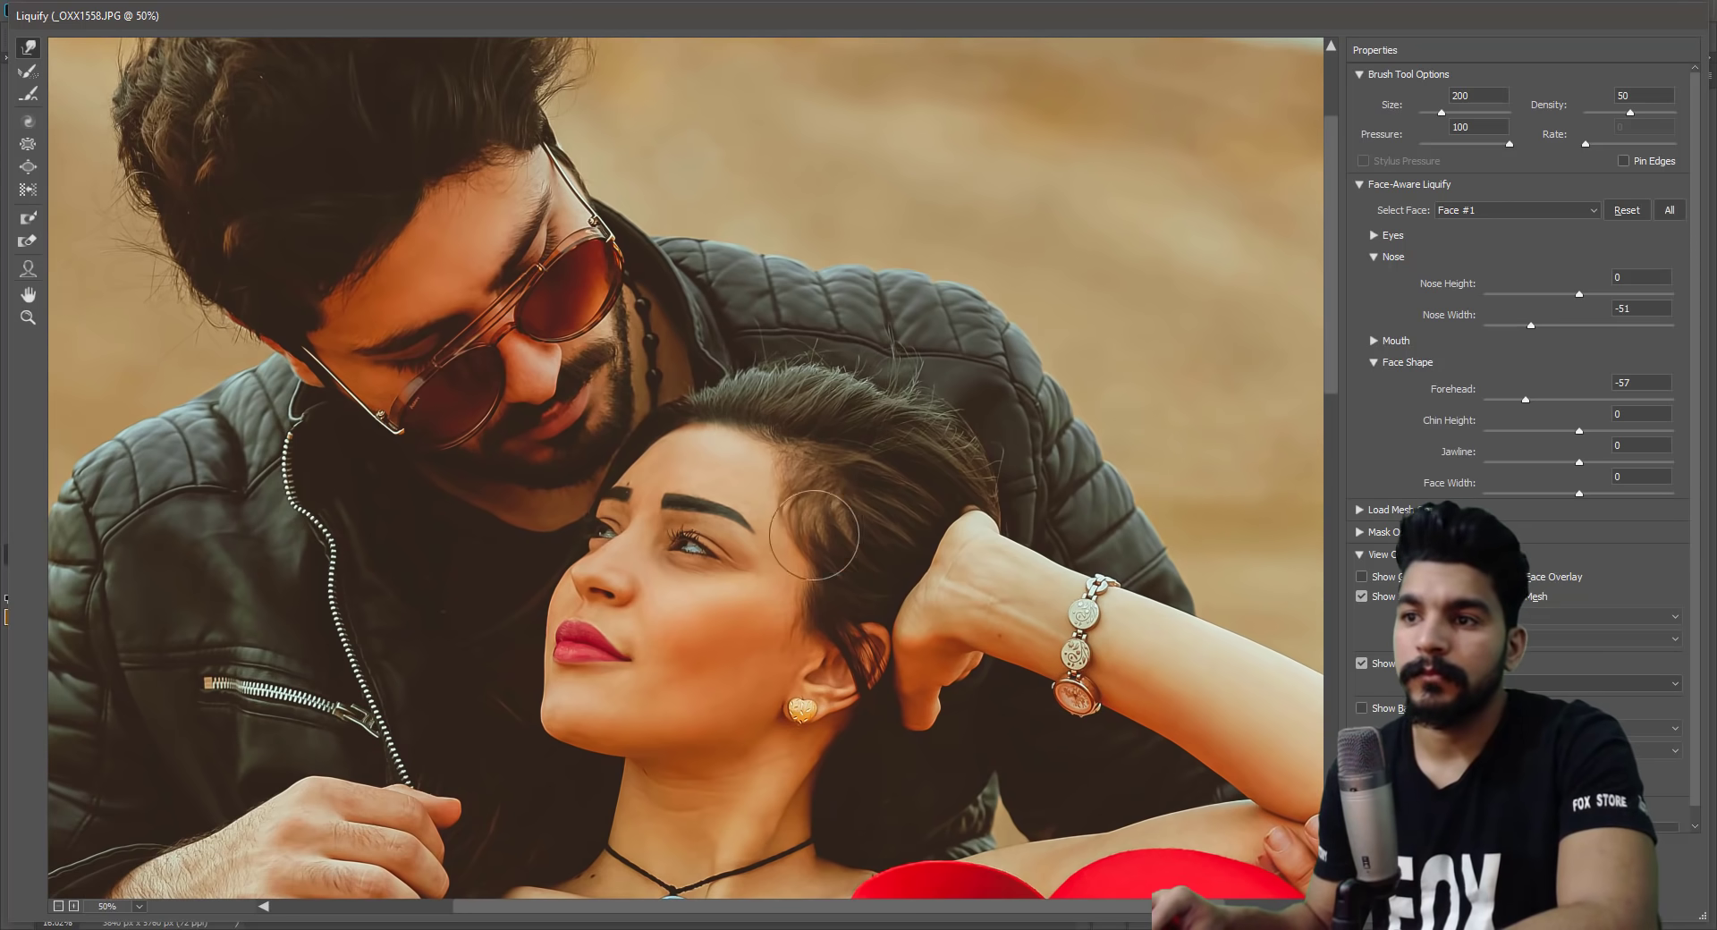
{"action": "left_click_drag", "start_coordinate": [426, 198], "coordinate": [544, 318]}
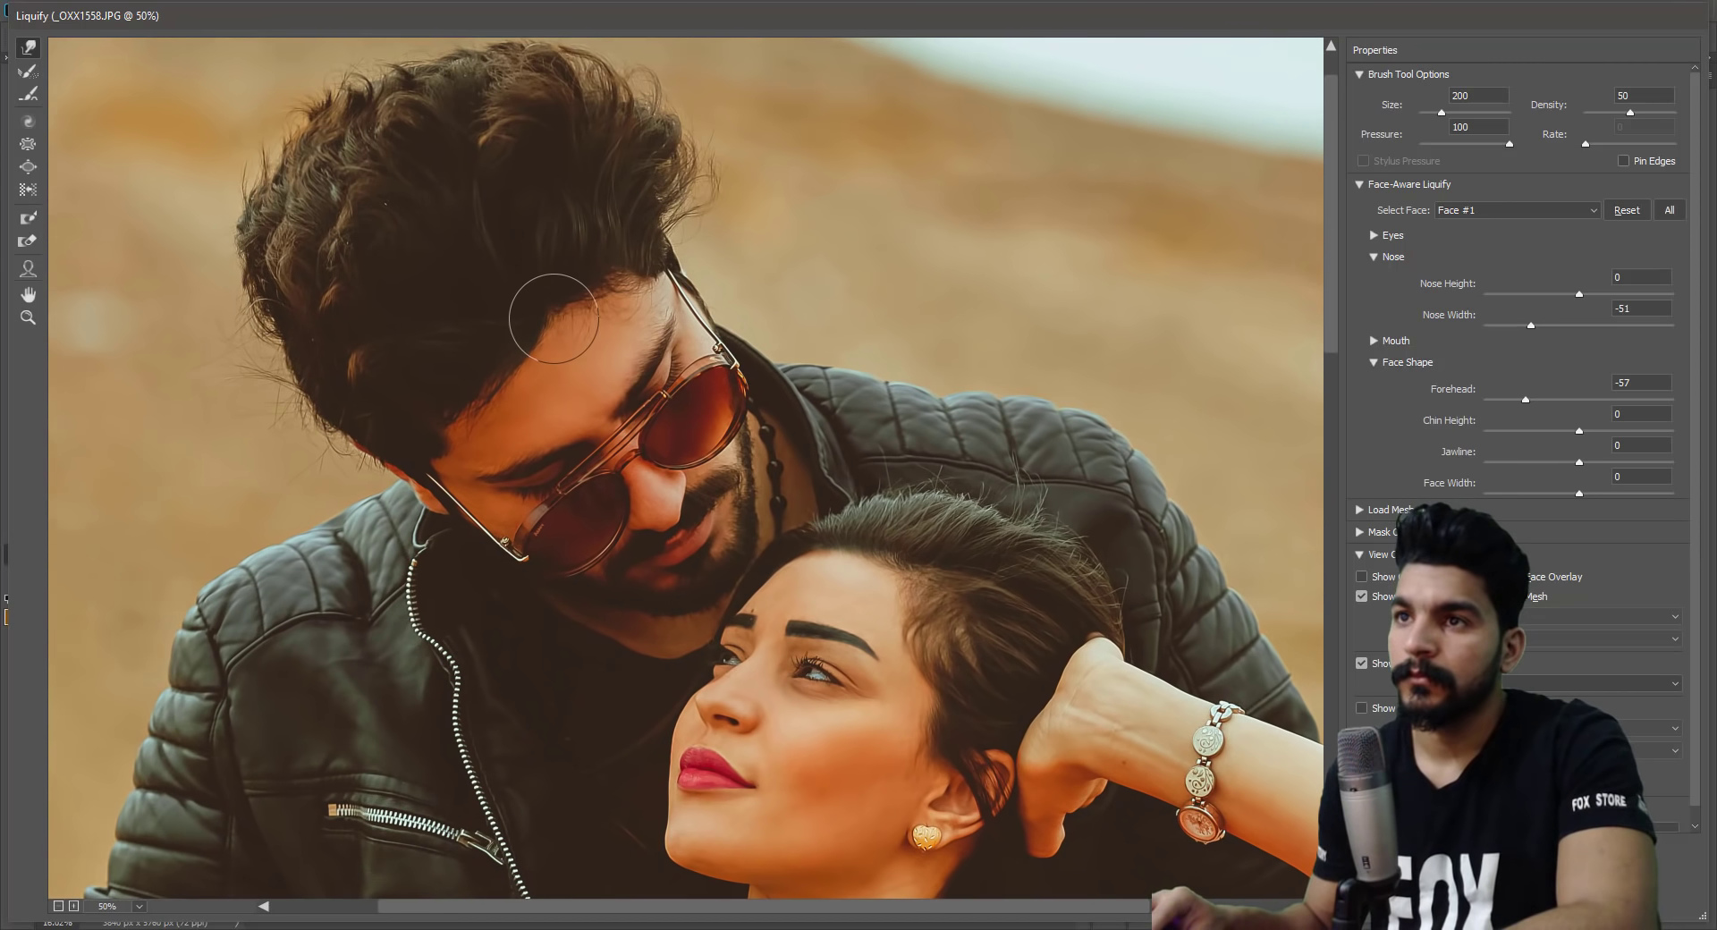
{"action": "key", "text": "Return"}
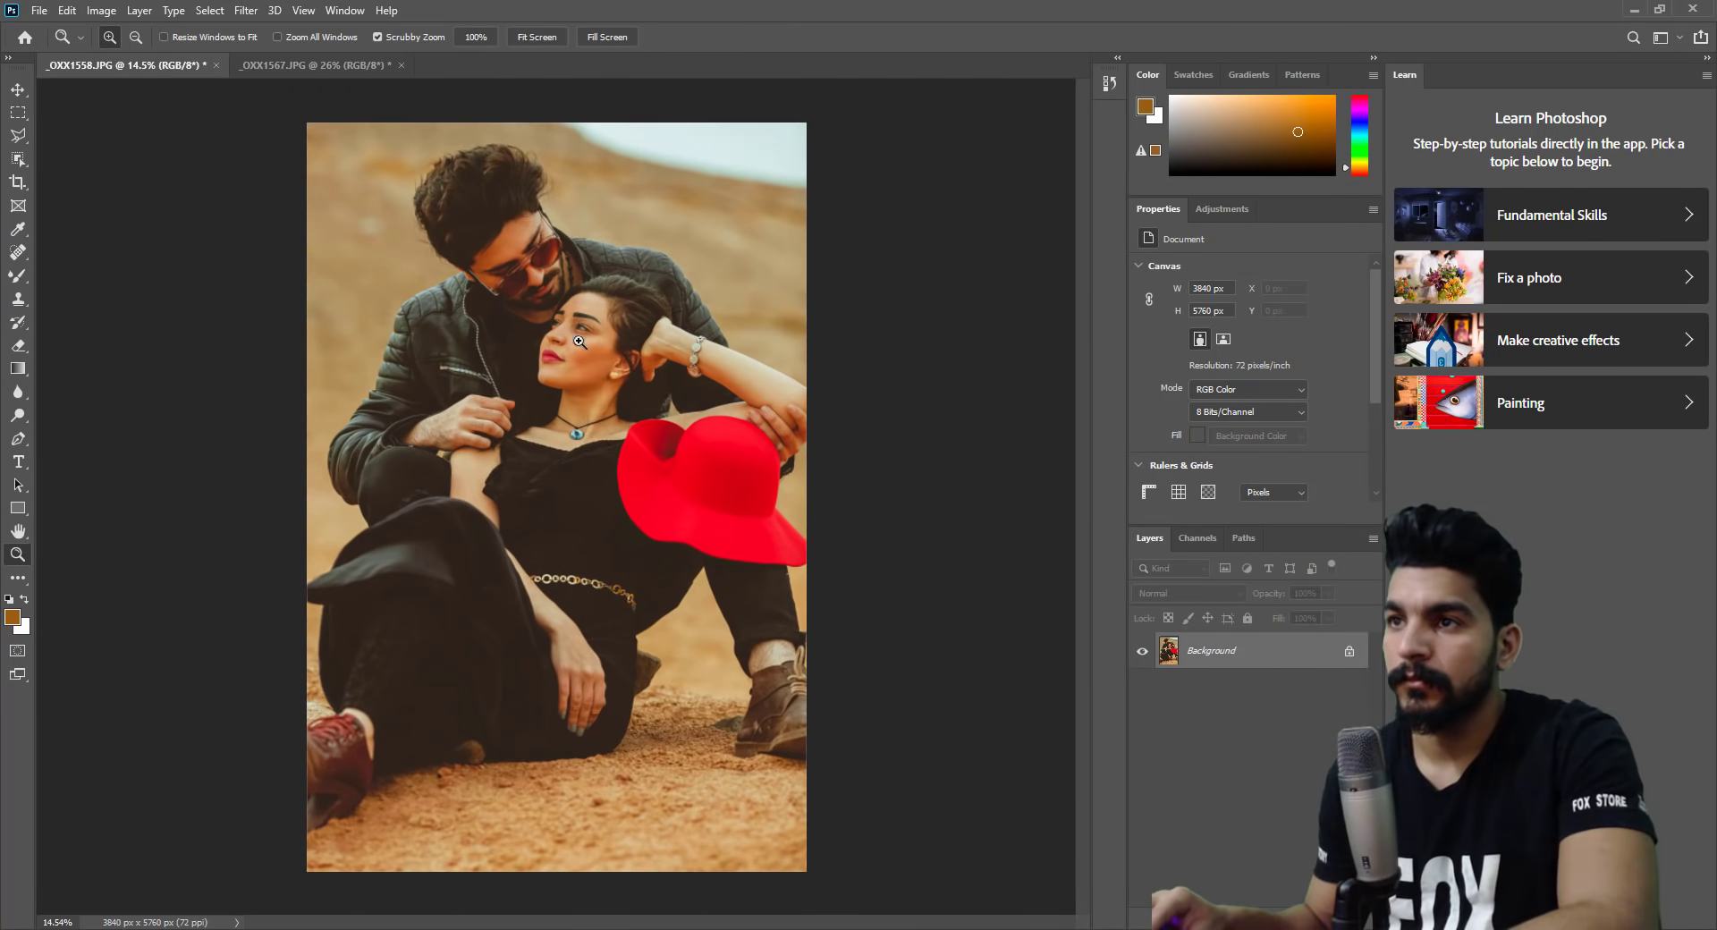
Inspect the woman's reshaped face up close, refit the photo, and add an empty Layer 1.
{"action": "left_click_drag", "start_coordinate": [579, 341], "coordinate": [617, 286]}
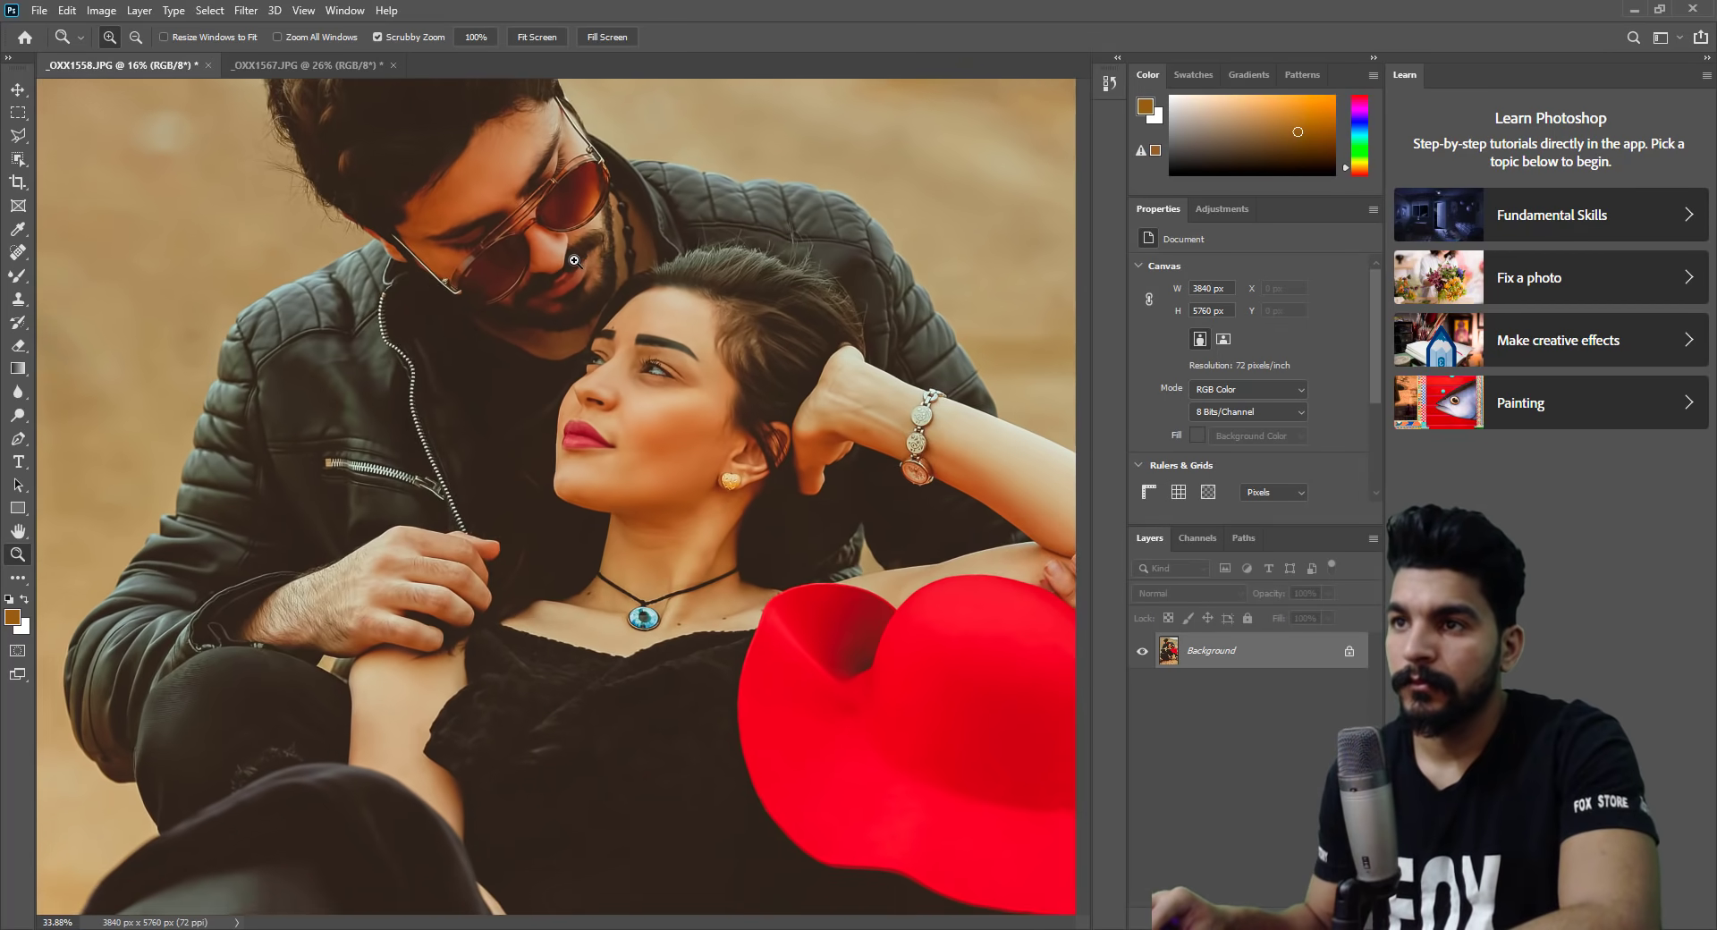
{"action": "right_click", "coordinate": [618, 286]}
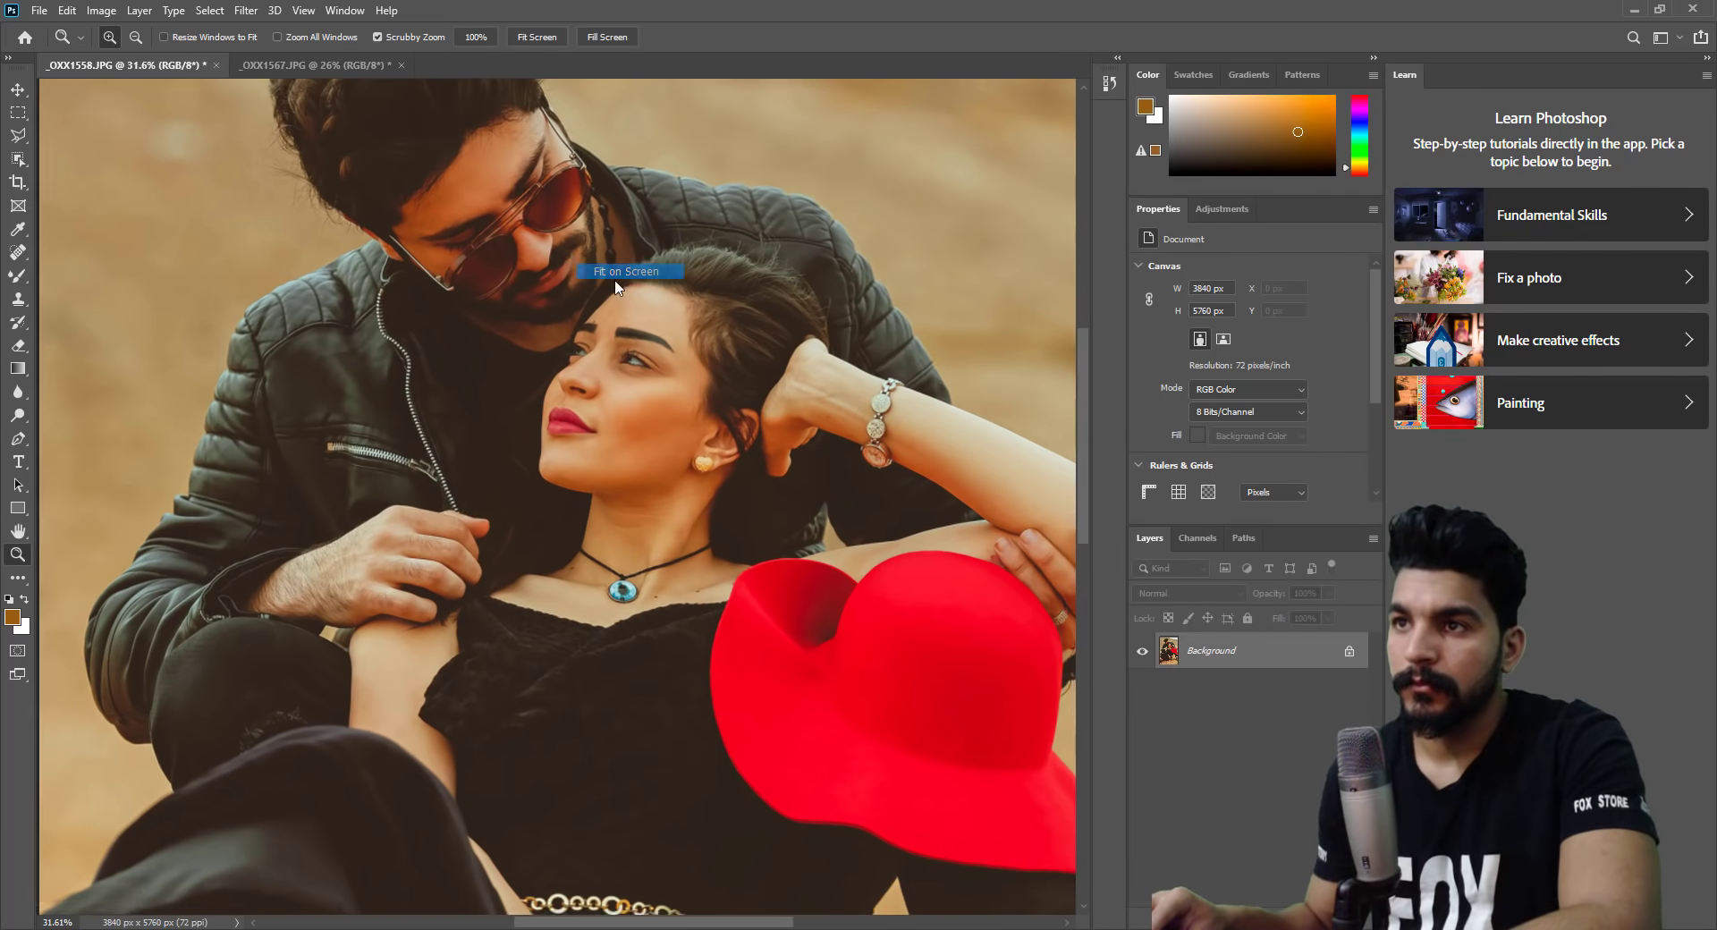
{"action": "left_click", "coordinate": [617, 286]}
{"action": "left_click", "coordinate": [627, 388]}
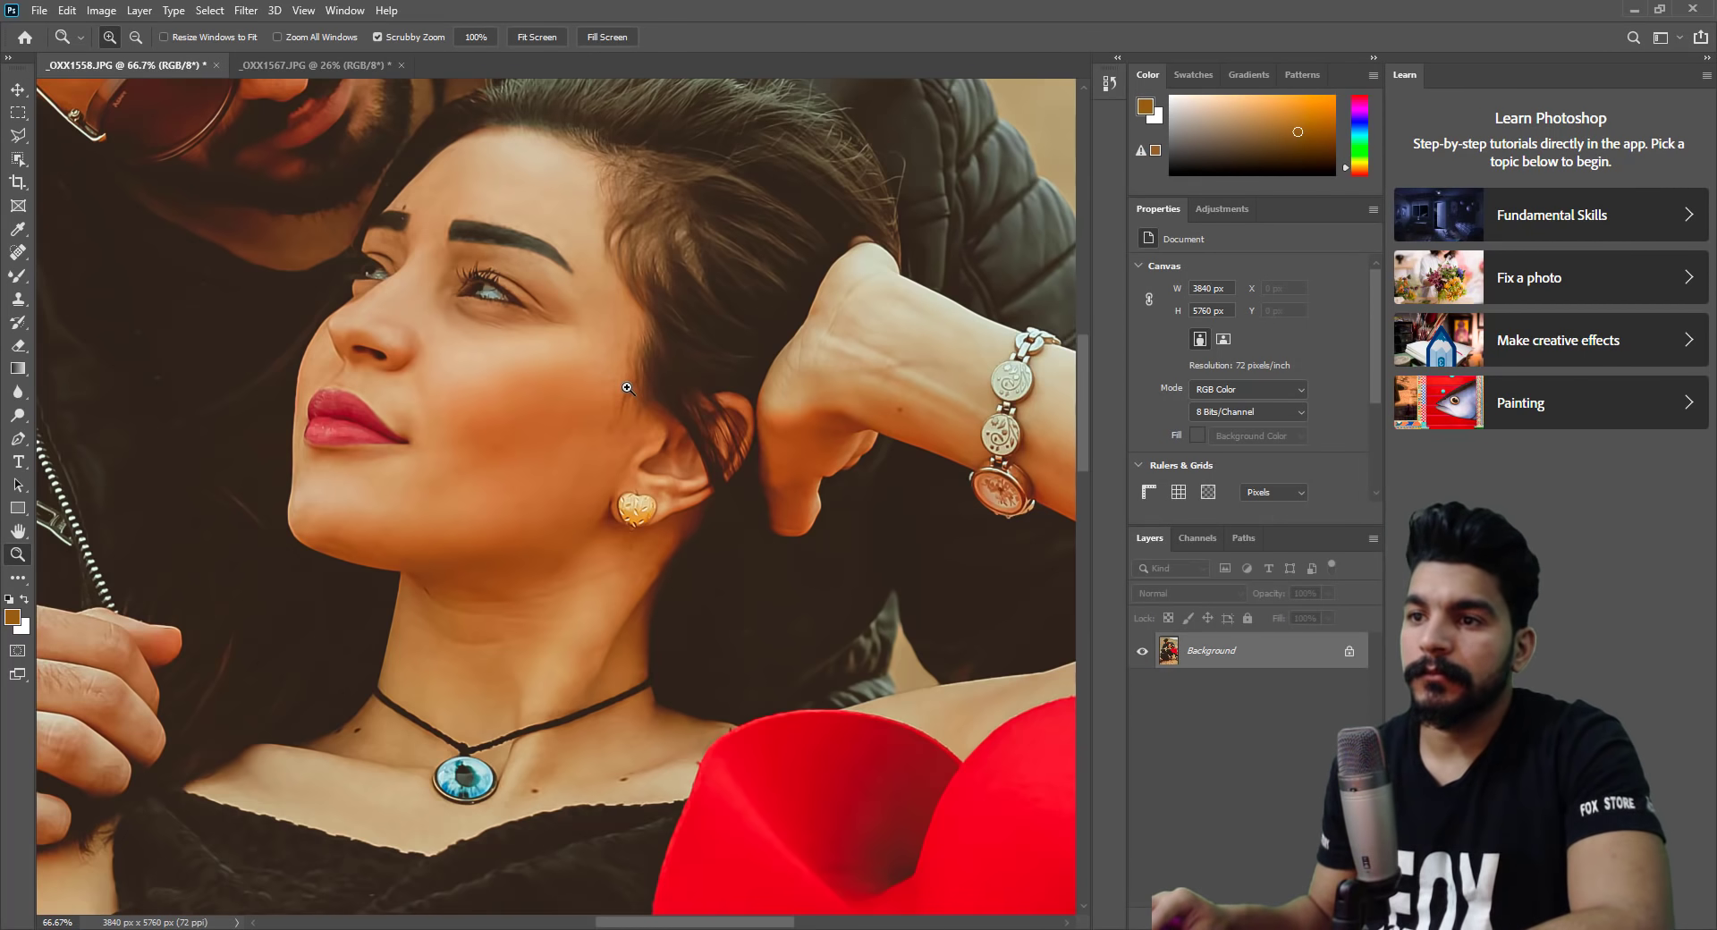
{"action": "right_click", "coordinate": [635, 384]}
{"action": "left_click", "coordinate": [667, 389]}
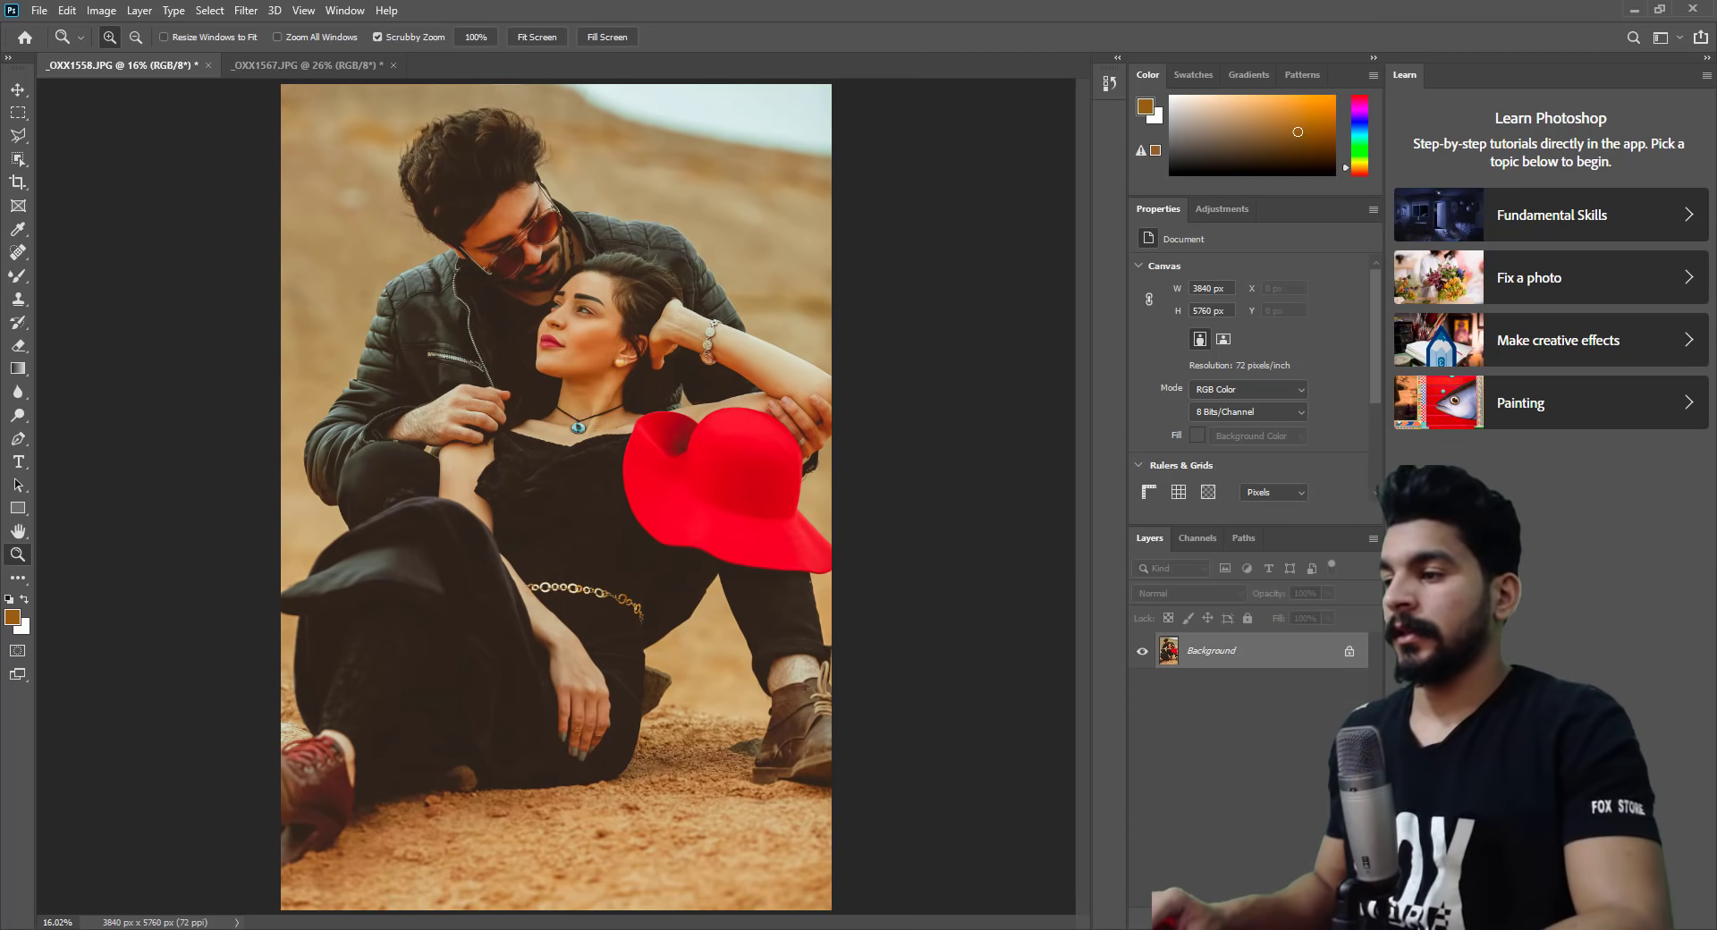
{"action": "key", "text": "ctrl+shift+alt+n"}
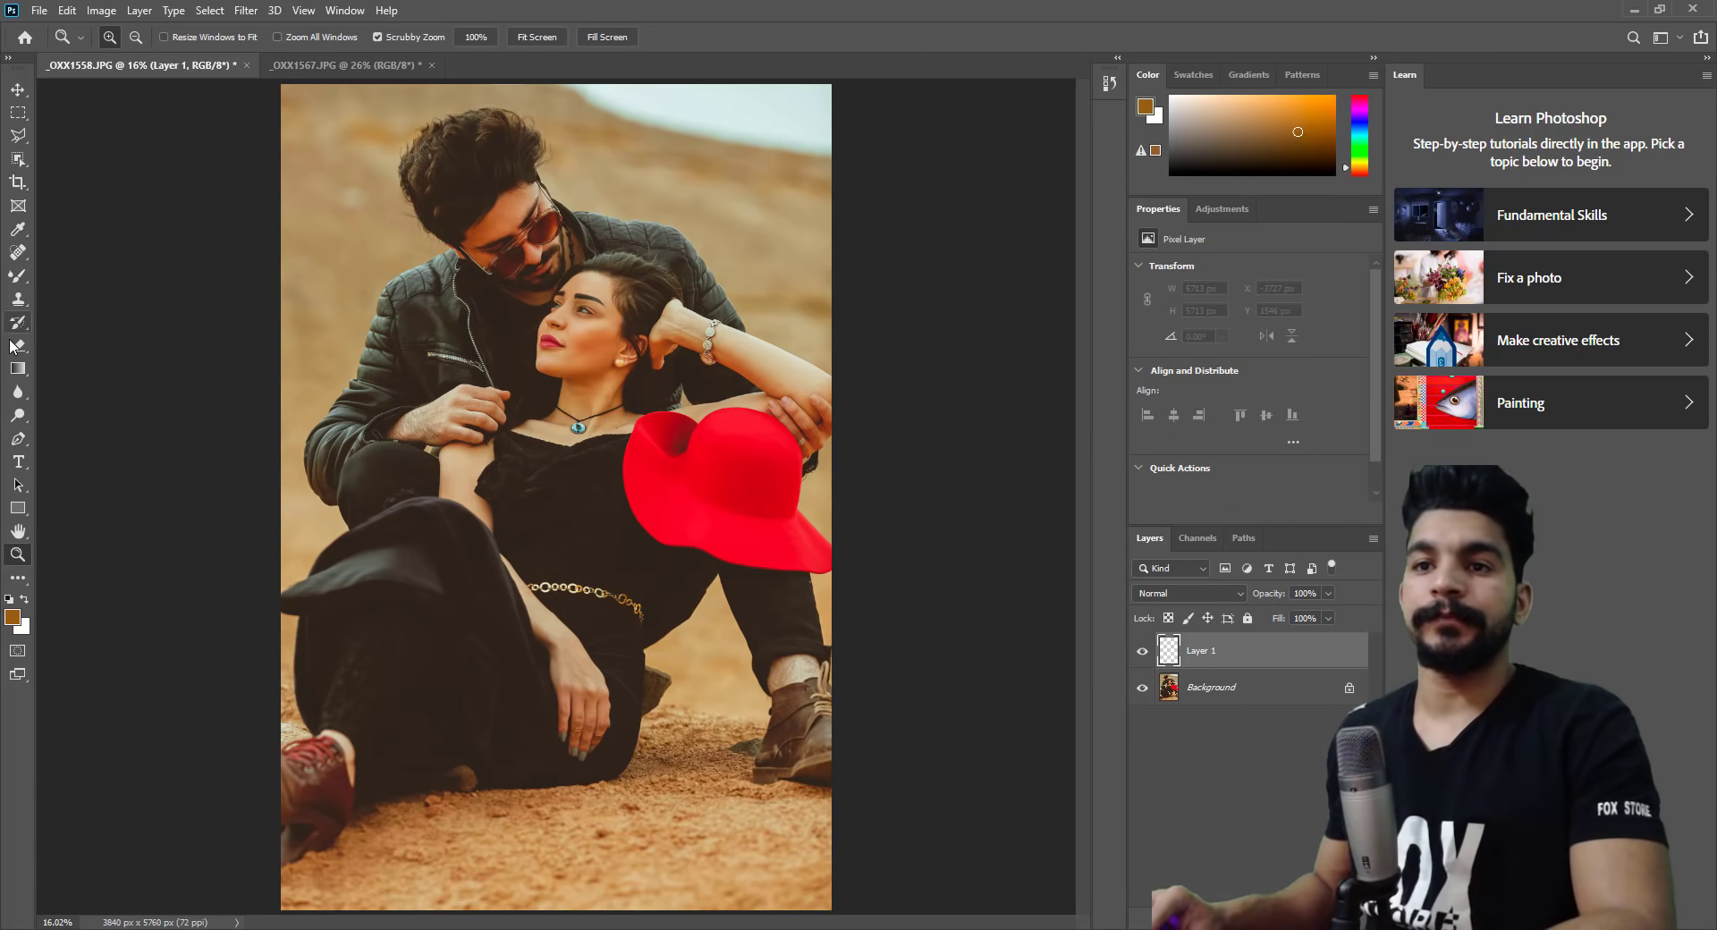
Paint an orange radial glow in Screen mode, enlarged and shifted left and down.
{"action": "left_click", "coordinate": [29, 370]}
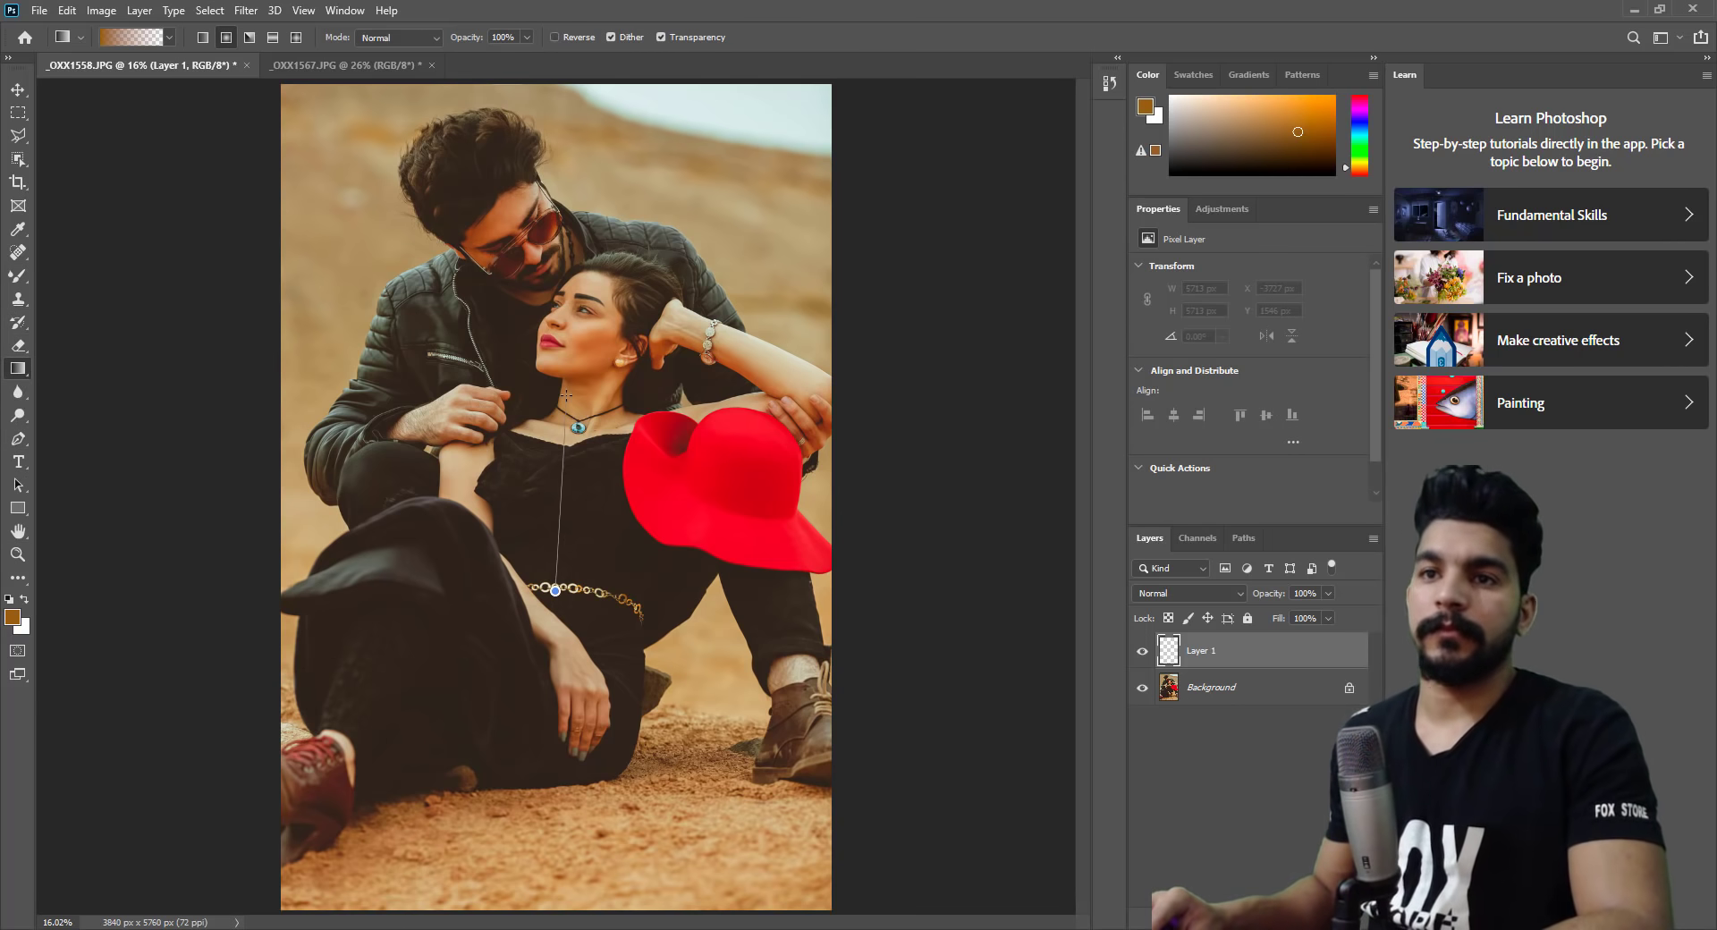
{"action": "left_click_drag", "start_coordinate": [566, 394], "coordinate": [606, 504]}
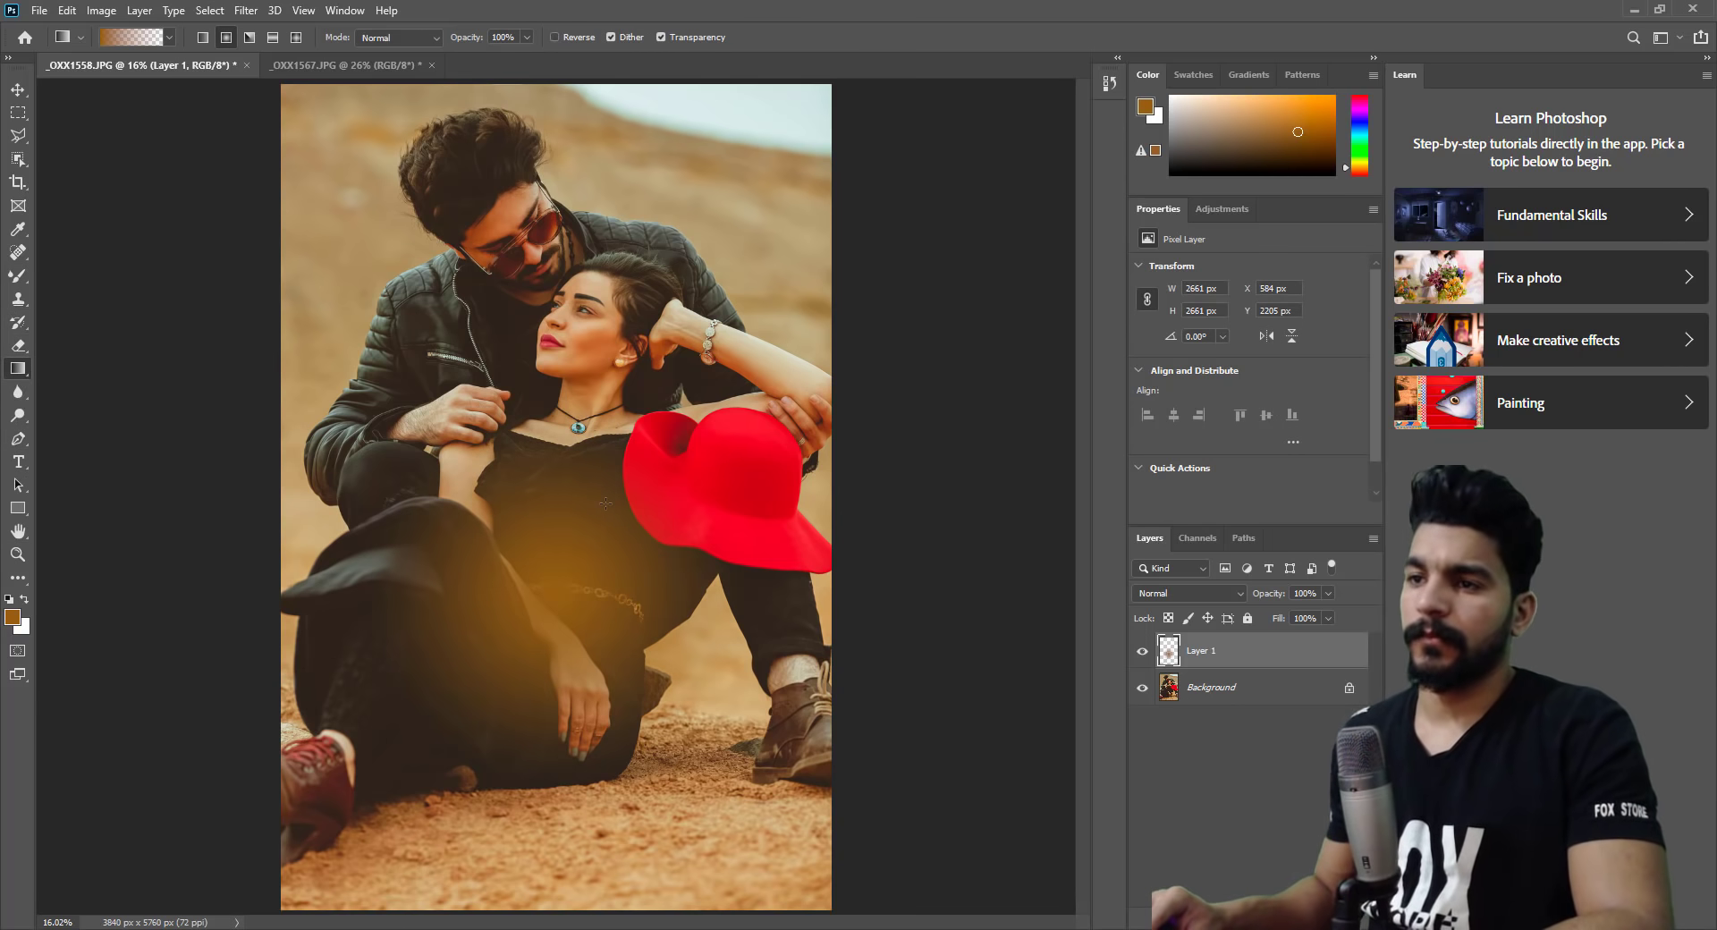
{"action": "left_click", "coordinate": [1142, 594]}
{"action": "left_click", "coordinate": [1154, 636]}
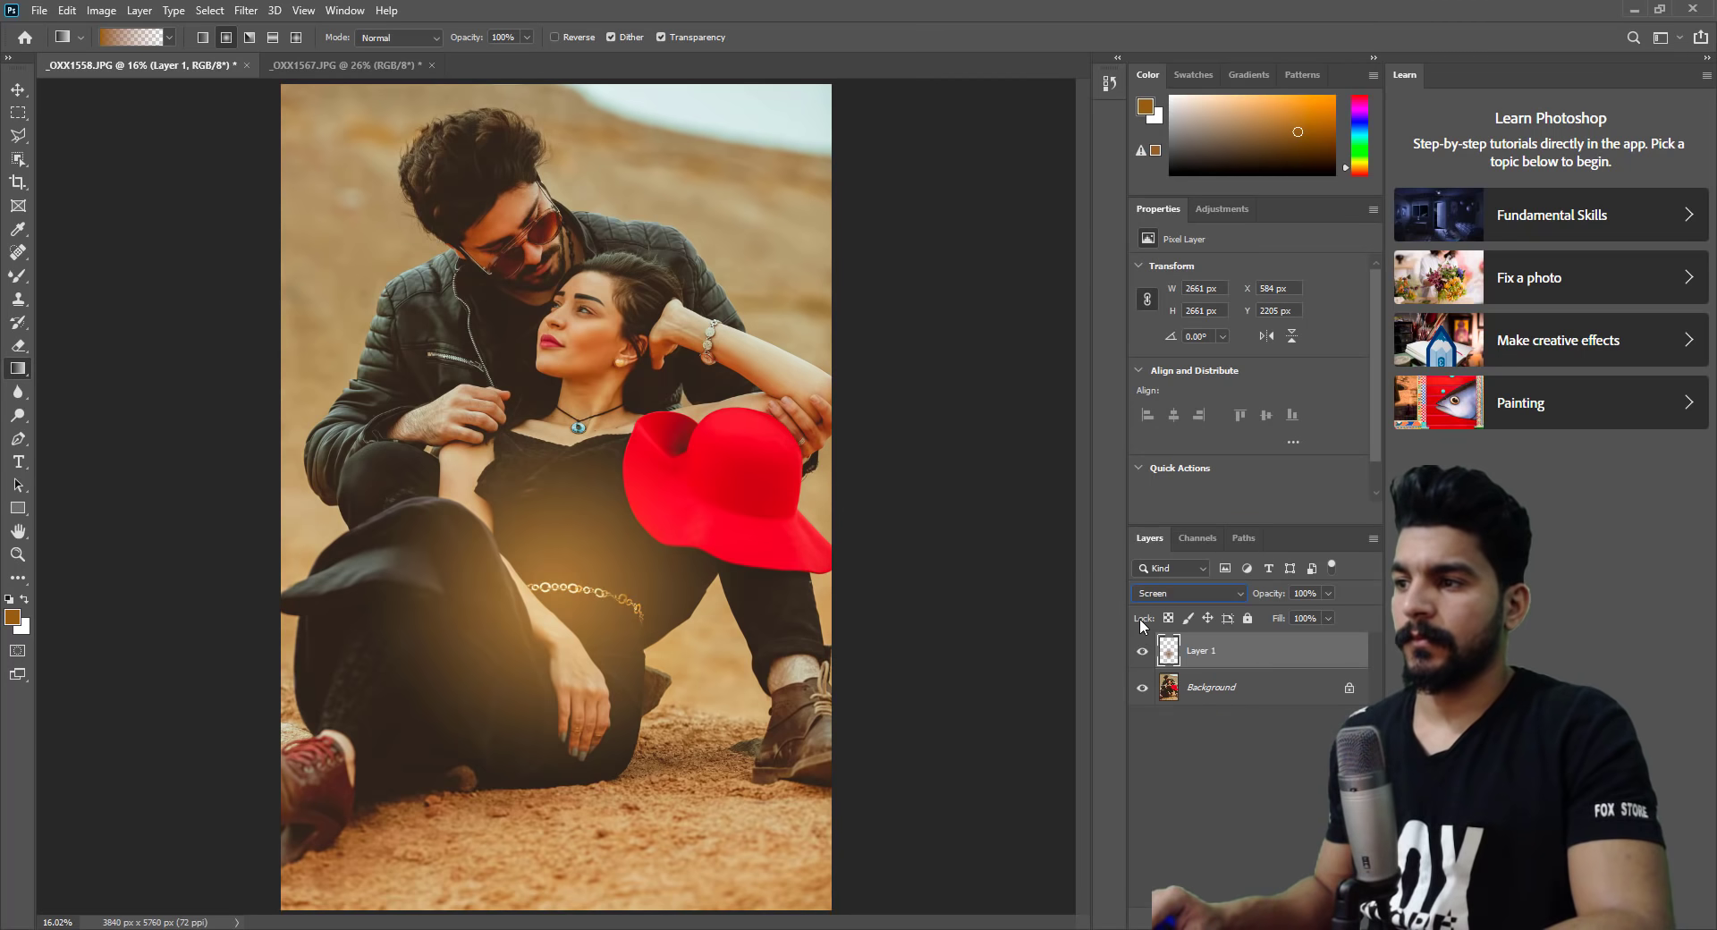
{"action": "key", "text": "ctrl+t"}
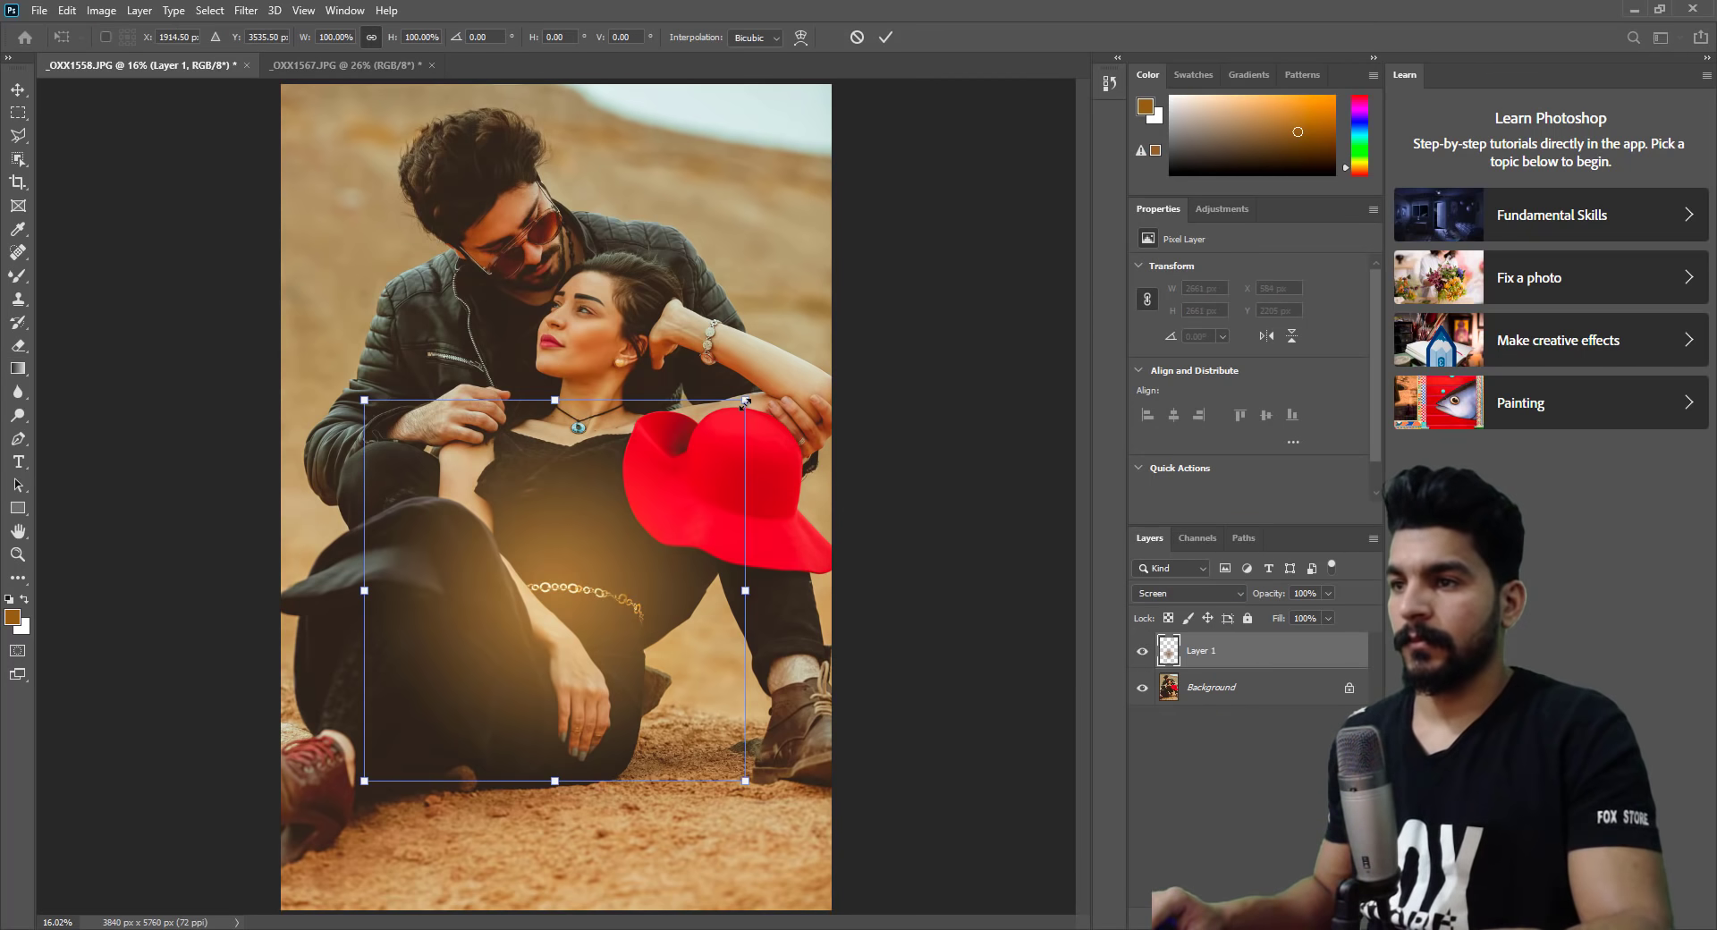
{"action": "mouse_move", "coordinate": [744, 404]}
{"action": "left_mouse_down"}
{"action": "mouse_move", "coordinate": [989, 379]}
{"action": "mouse_move", "coordinate": [310, 489]}
{"action": "left_mouse_up"}
{"action": "key", "text": "Return"}
Set the glow layer to 60% opacity and reposition it over the couple.
{"action": "right_click", "coordinate": [311, 490]}
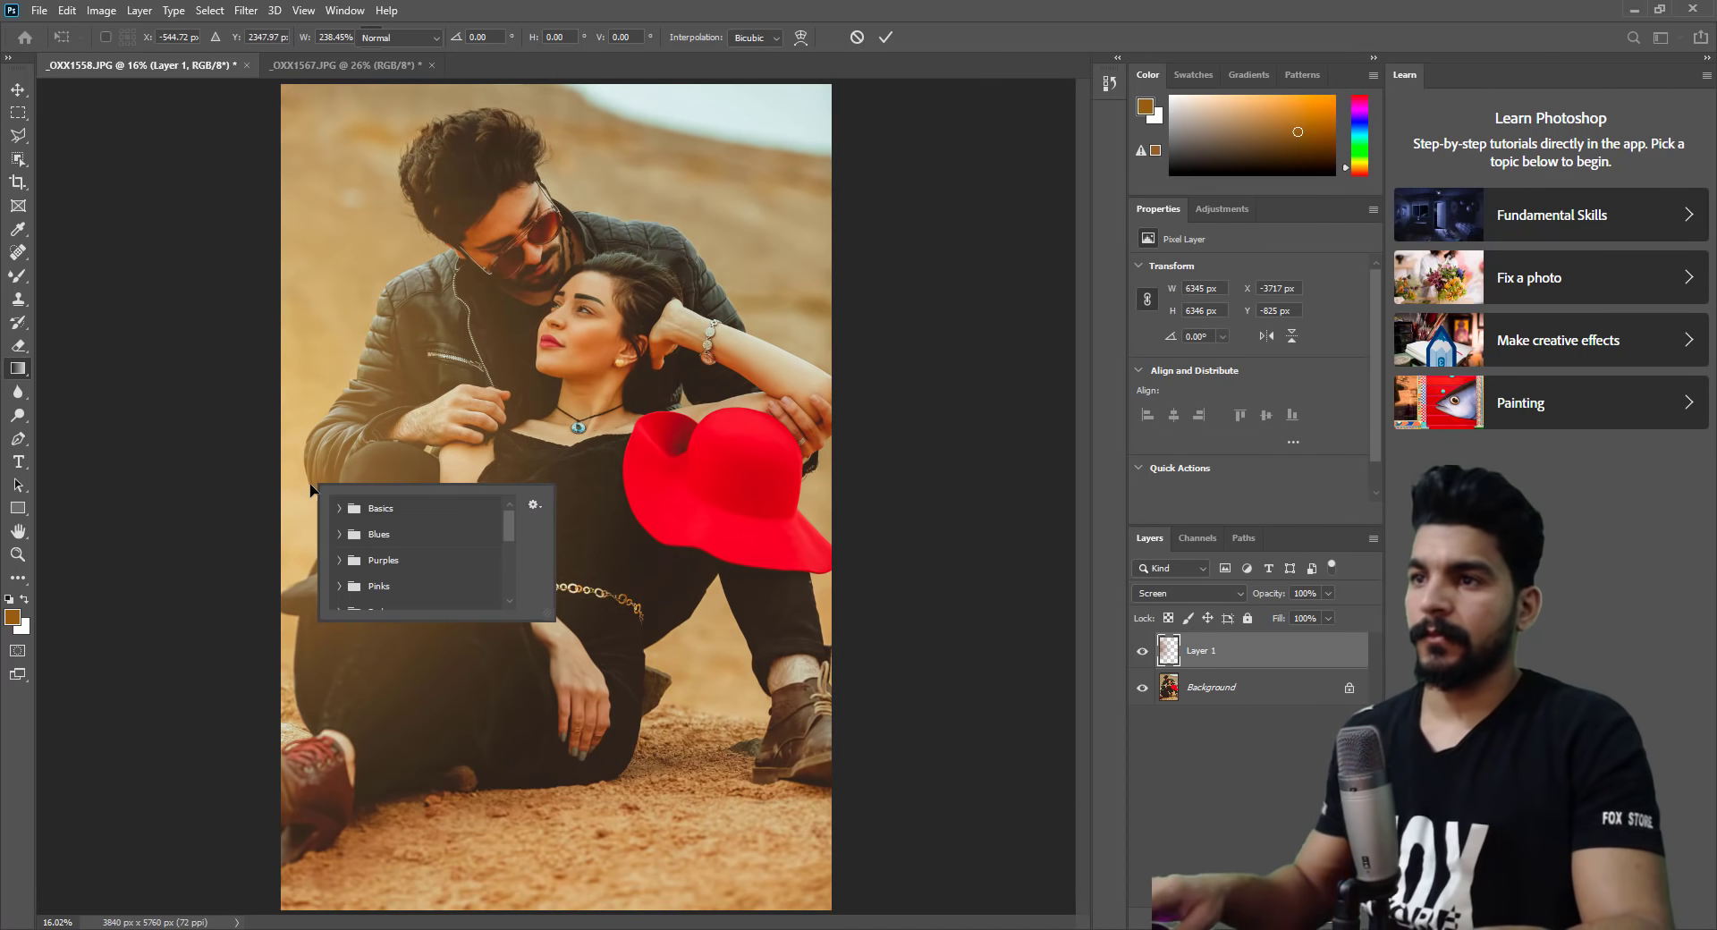
{"action": "key", "text": "Escape"}
{"action": "left_click", "coordinate": [14, 92]}
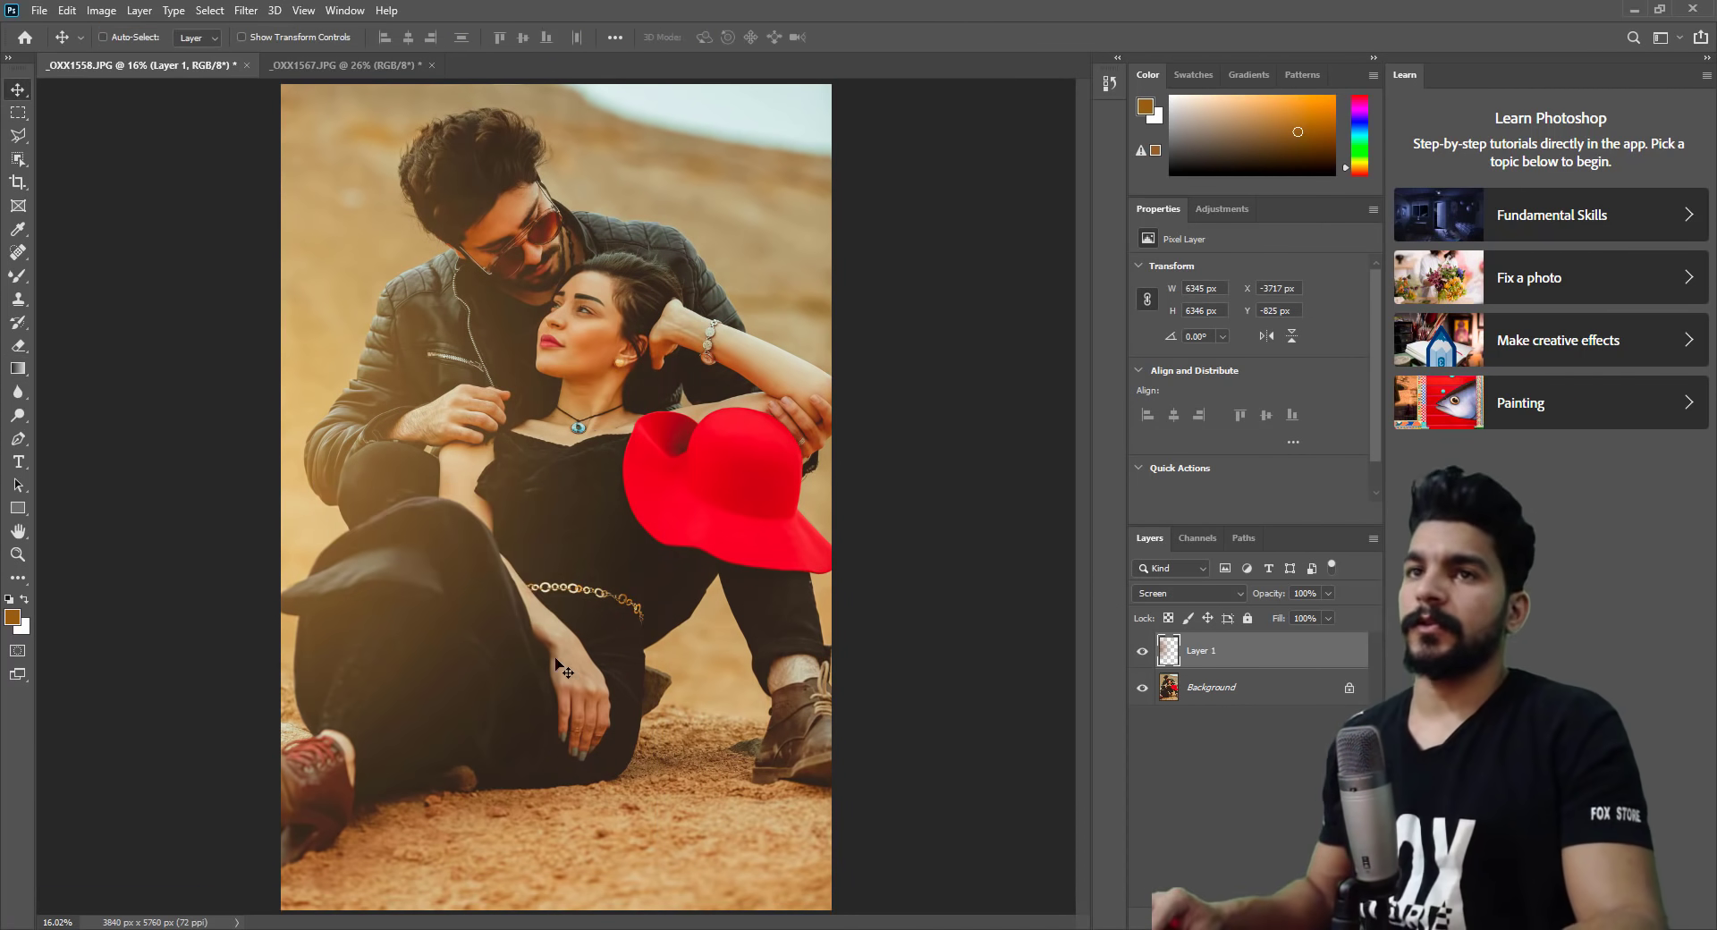
{"action": "key", "text": "6"}
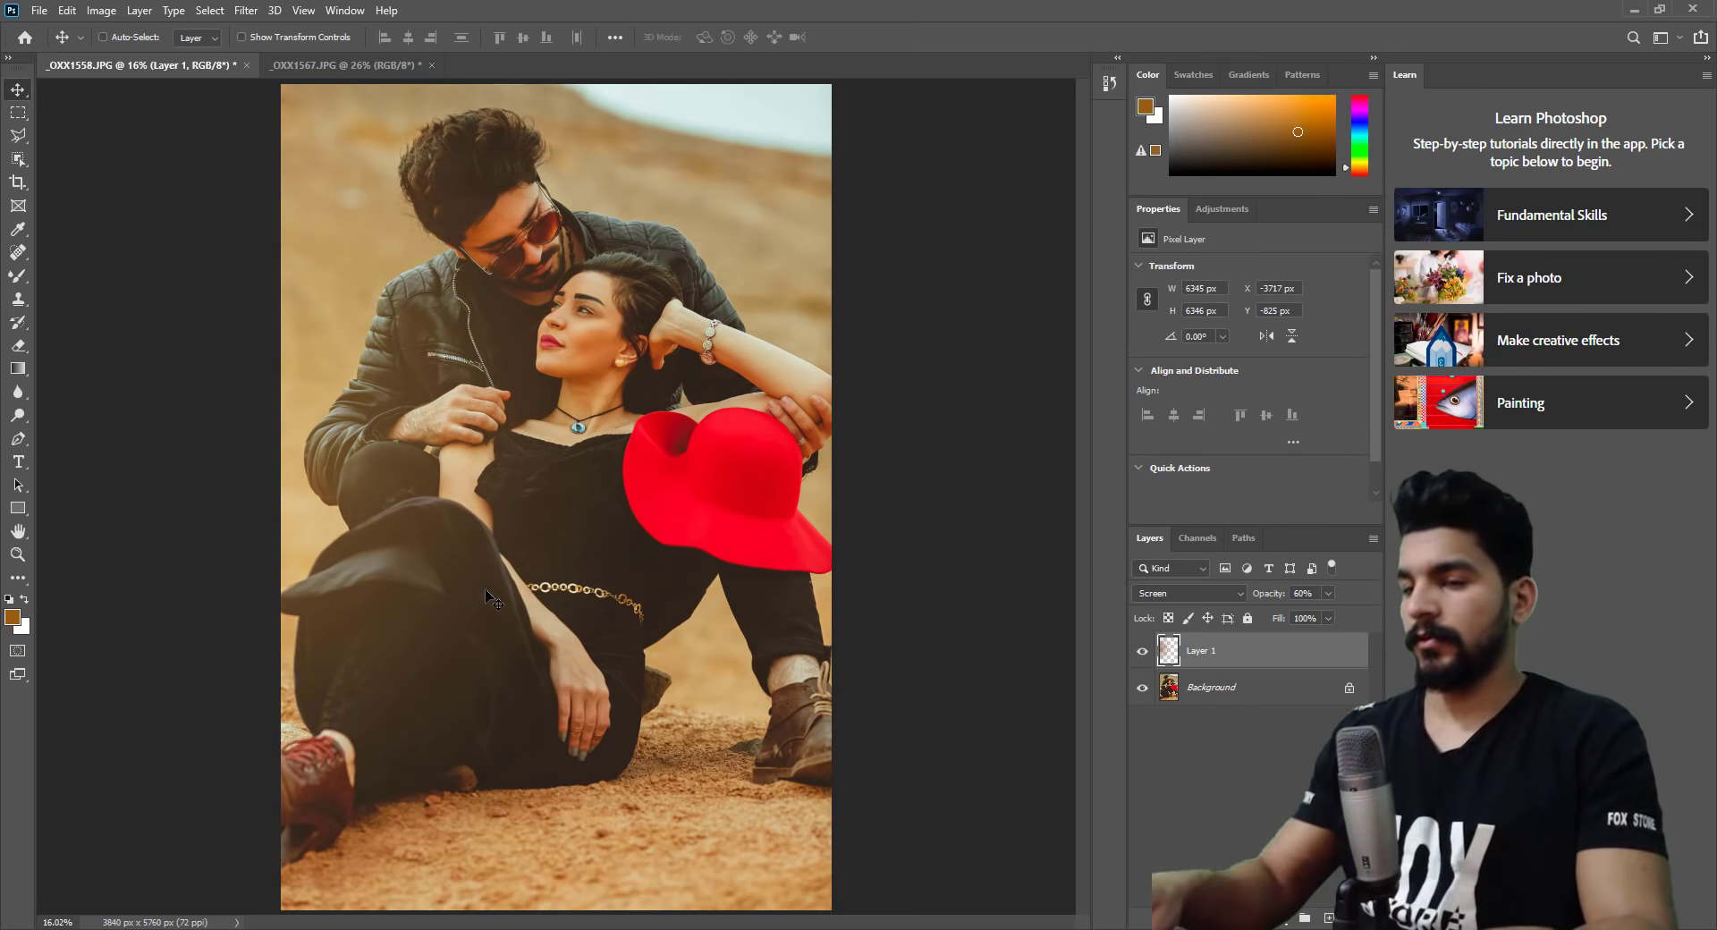
{"action": "left_click_drag", "start_coordinate": [487, 597], "coordinate": [765, 396]}
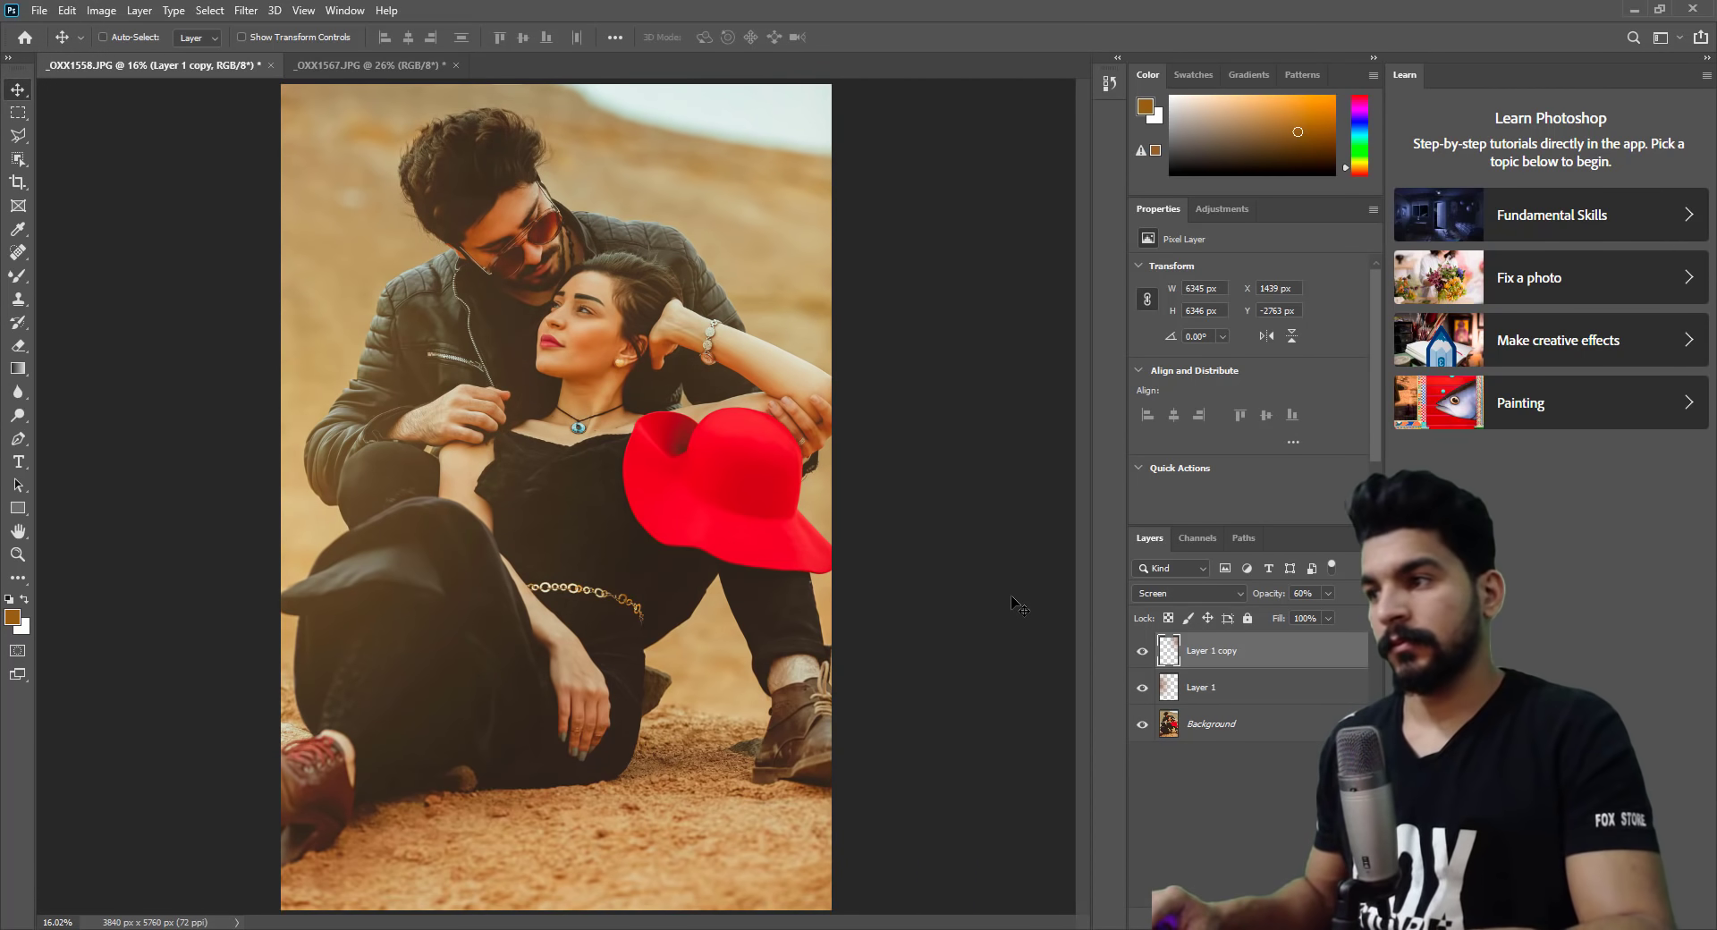
{"action": "left_click", "coordinate": [1245, 681]}
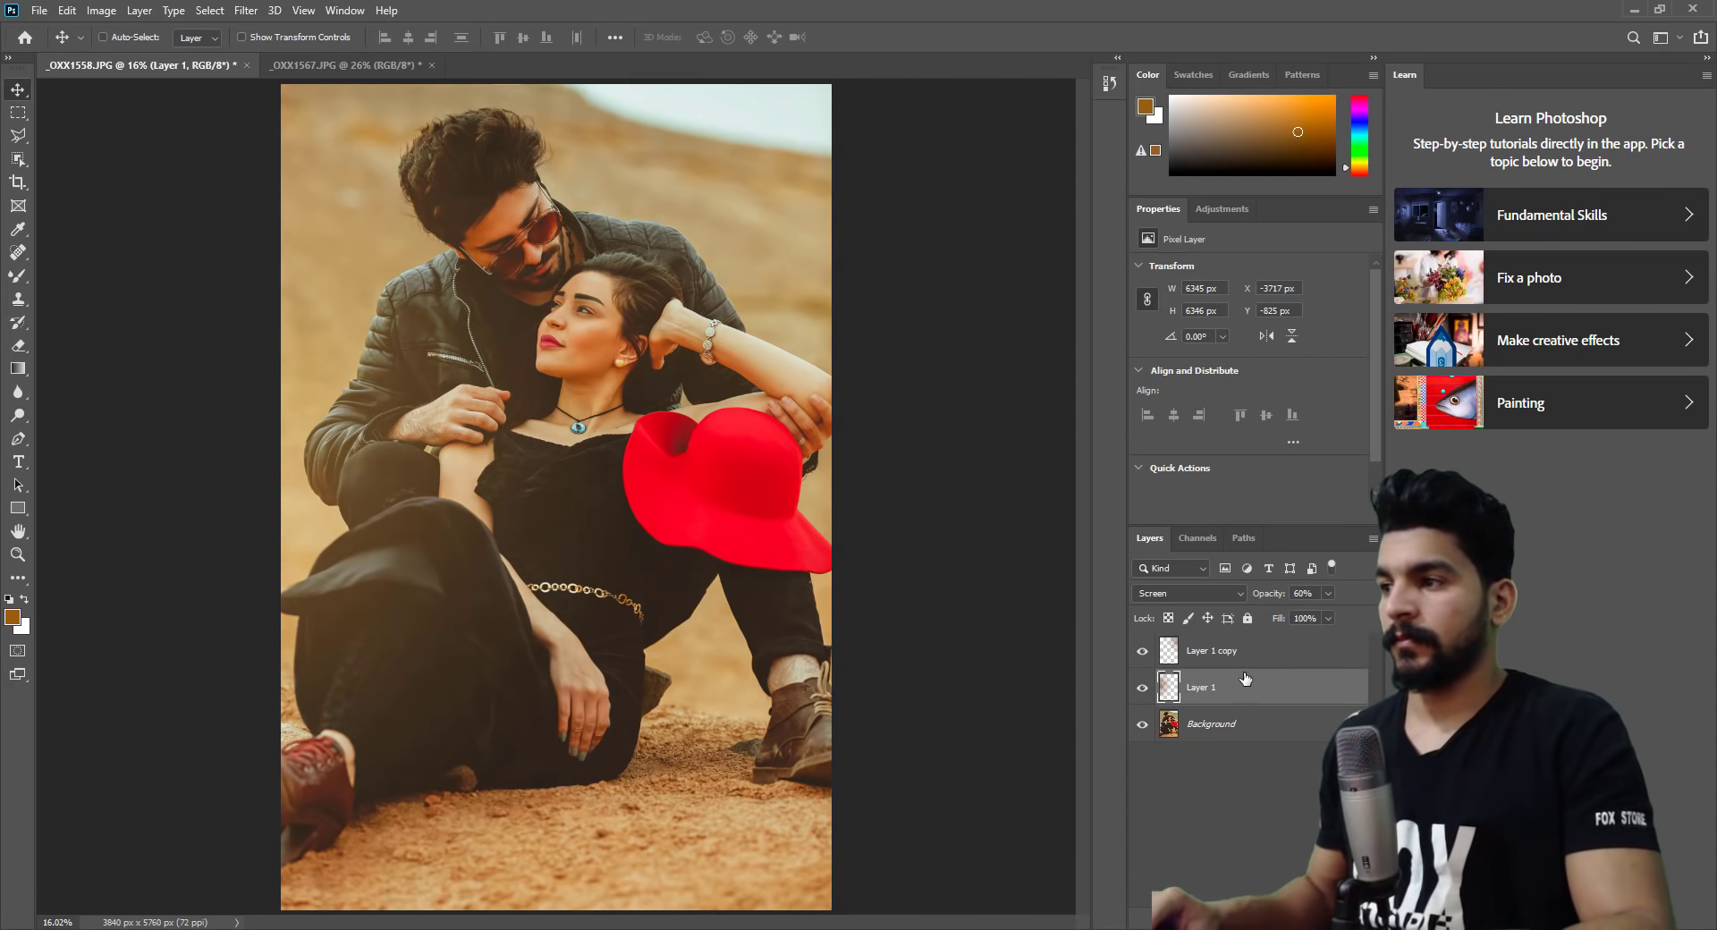
{"action": "left_click", "coordinate": [1246, 668]}
Zoom in on the couple's faces, then fit the whole photo on screen.
{"action": "left_click", "coordinate": [18, 555]}
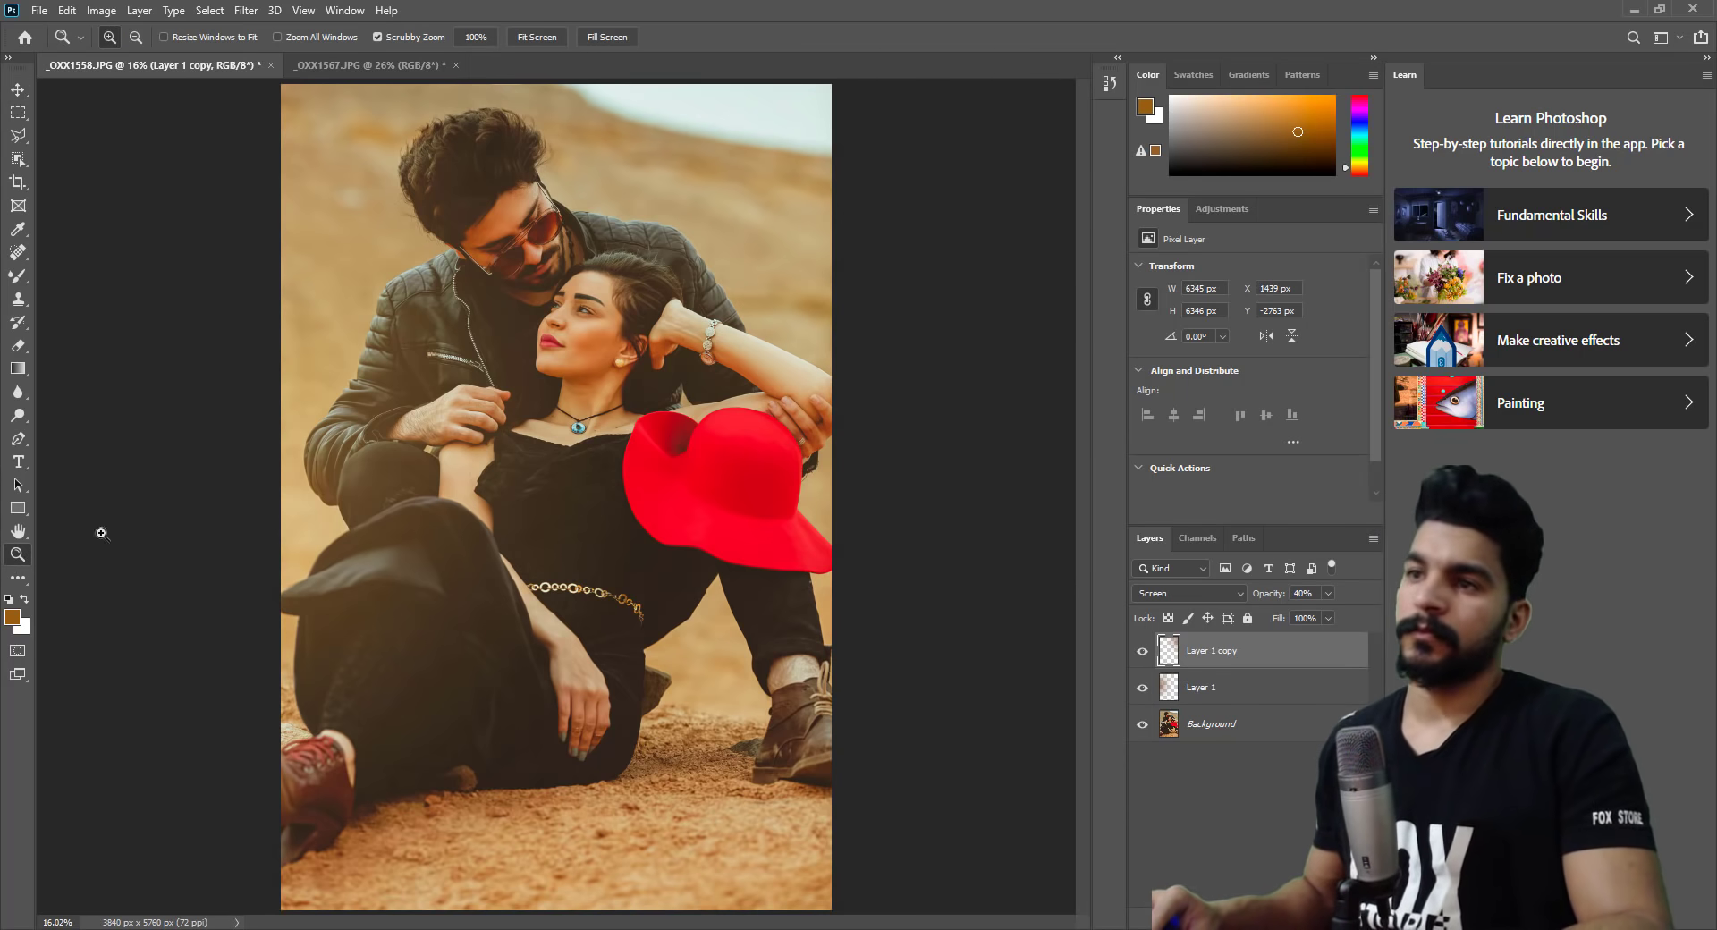
{"action": "left_click", "coordinate": [524, 245]}
{"action": "right_click", "coordinate": [587, 243]}
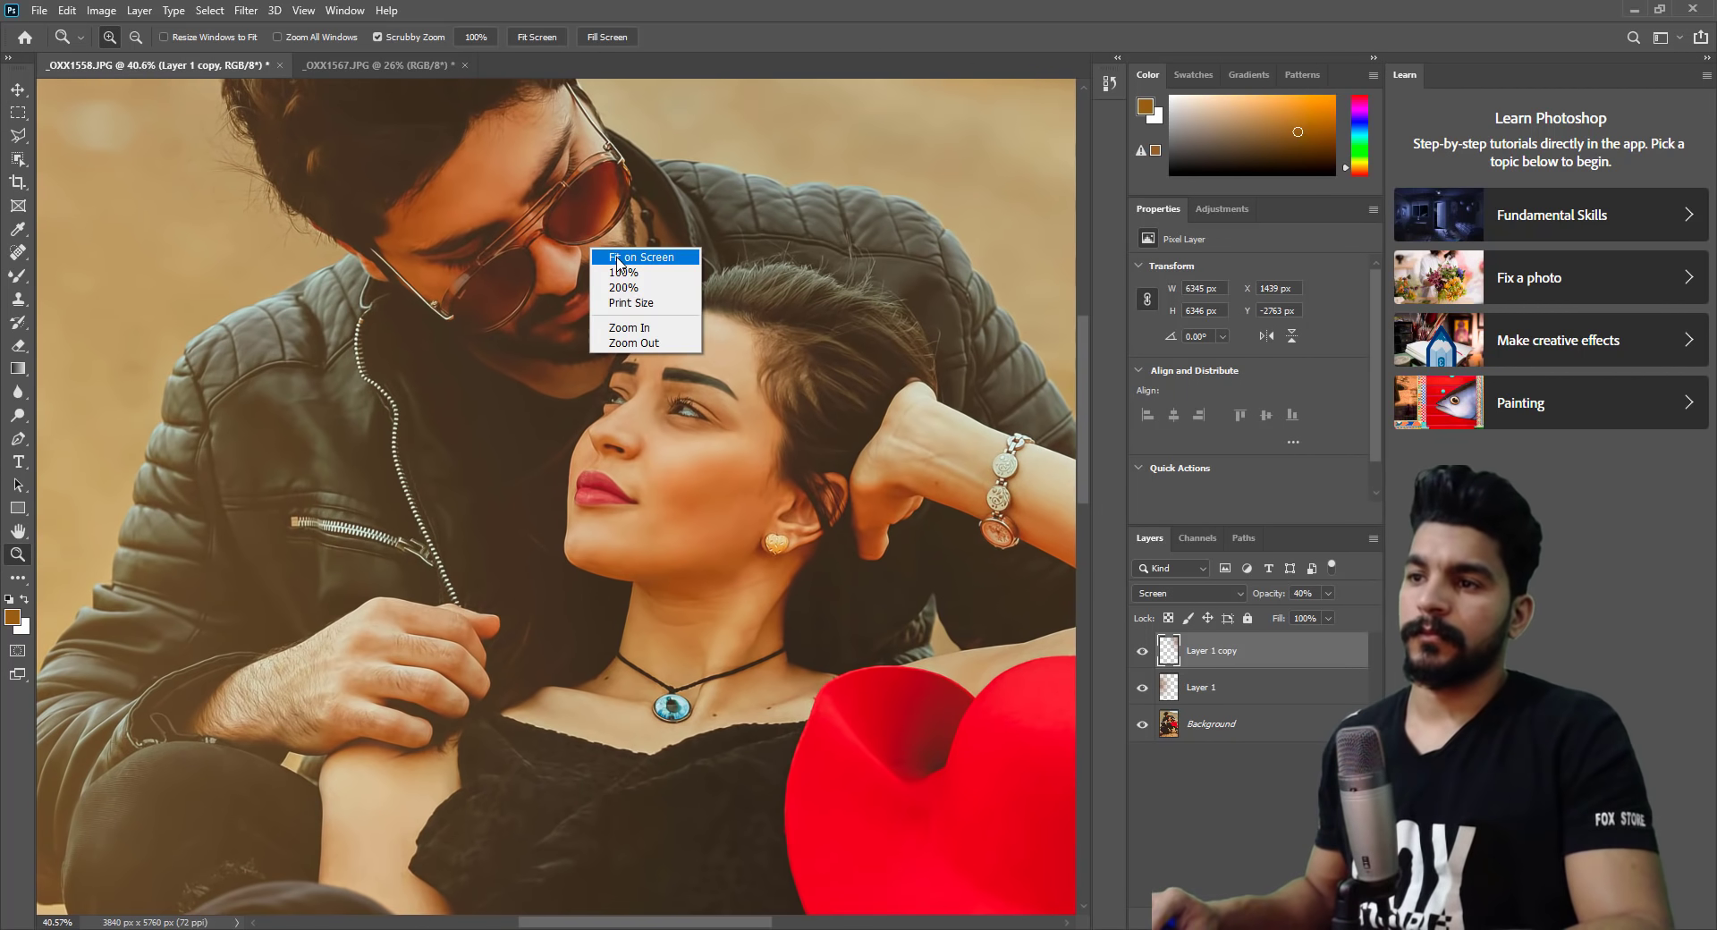
{"action": "left_click", "coordinate": [643, 297]}
{"action": "scroll", "coordinate": [642, 297], "scroll_direction": "up", "scroll_amount": 1}
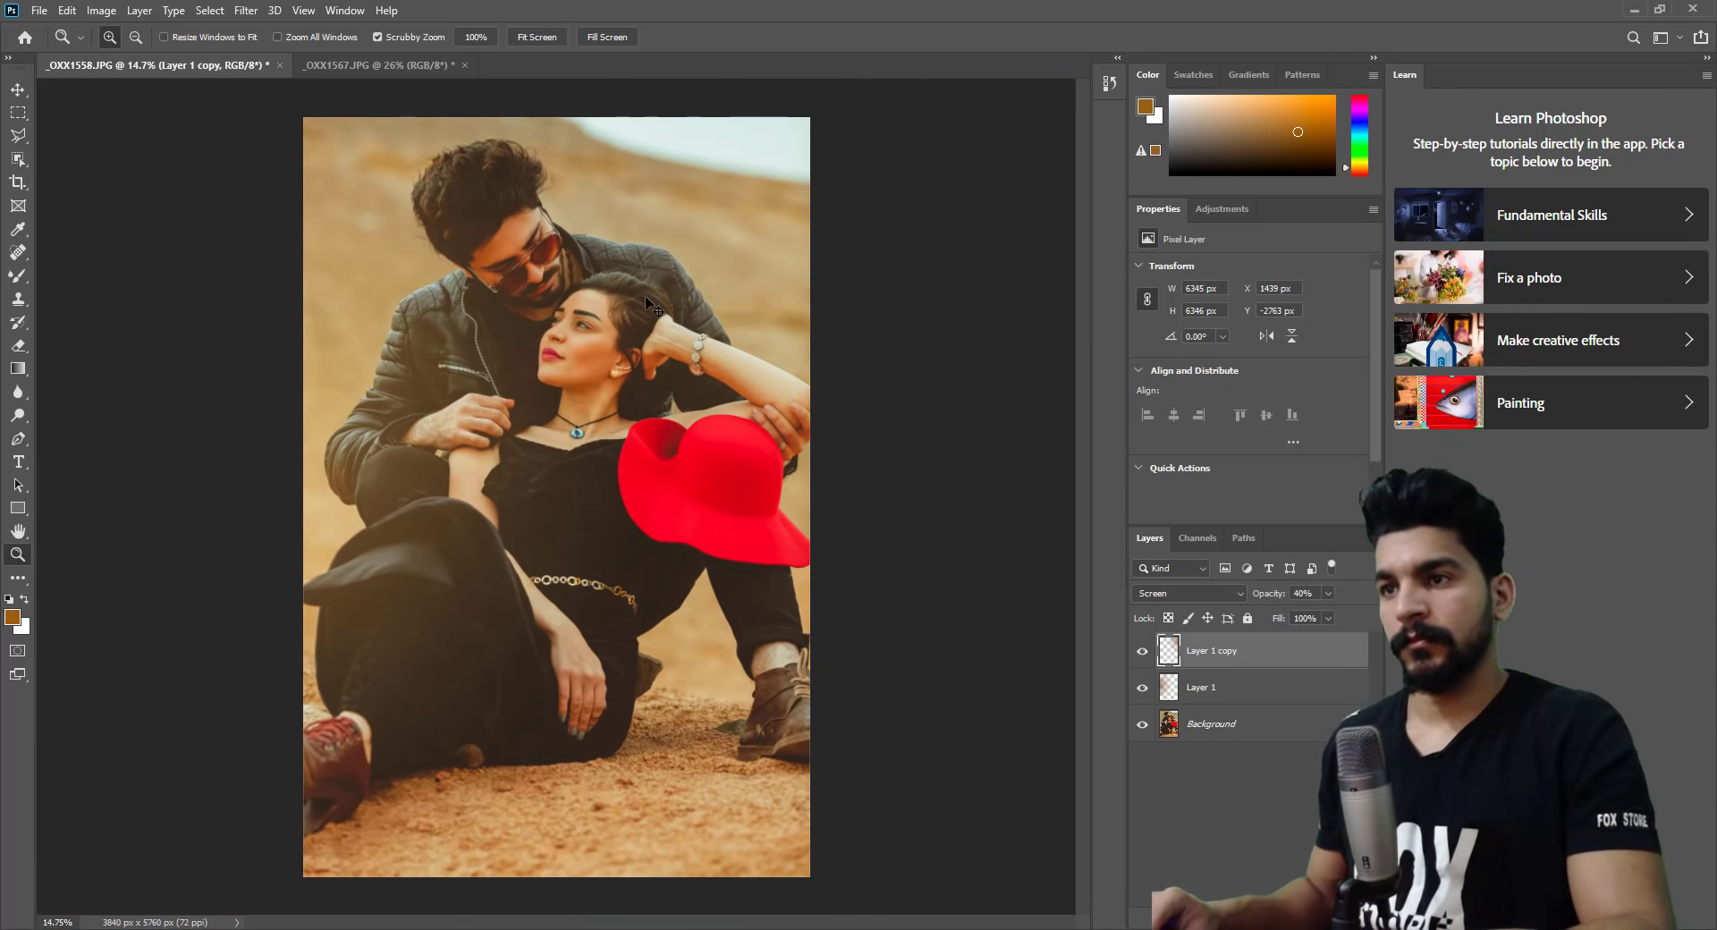
Merge the glow layers and crop to a 3806 × 2548 px landscape frame around the couple.
{"action": "key", "text": "ctrl+shift+e"}
{"action": "left_click", "coordinate": [19, 183]}
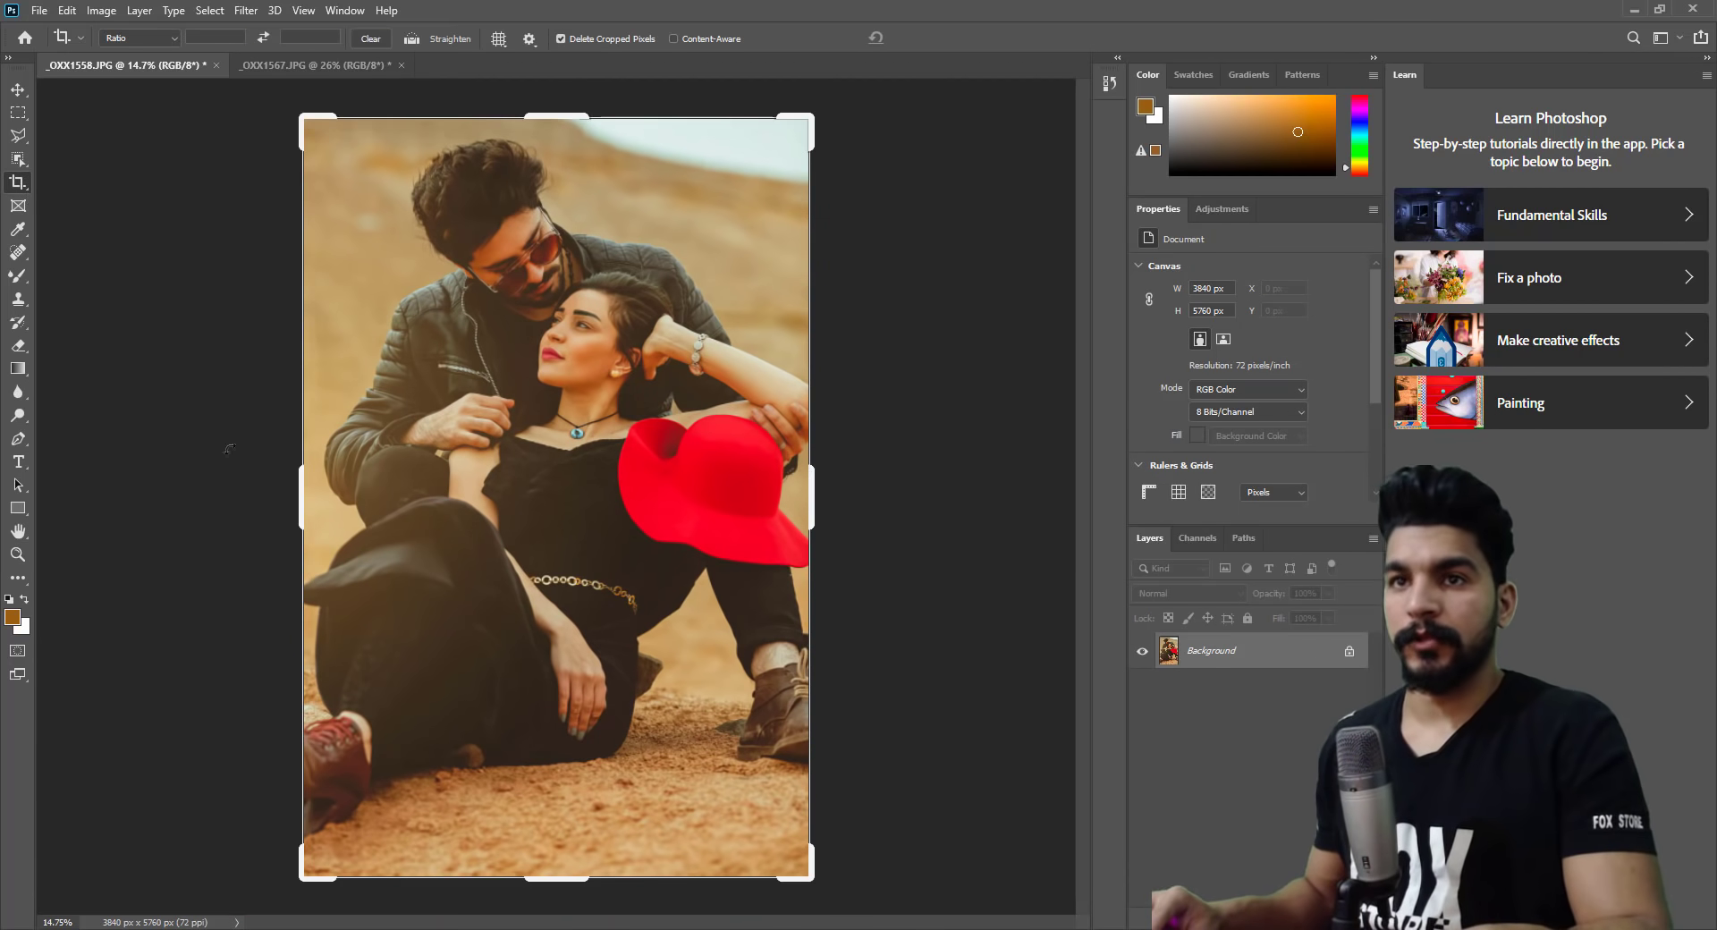
{"action": "mouse_move", "coordinate": [814, 878]}
{"action": "left_mouse_down"}
{"action": "mouse_move", "coordinate": [842, 685]}
{"action": "mouse_move", "coordinate": [849, 697]}
{"action": "left_mouse_up"}
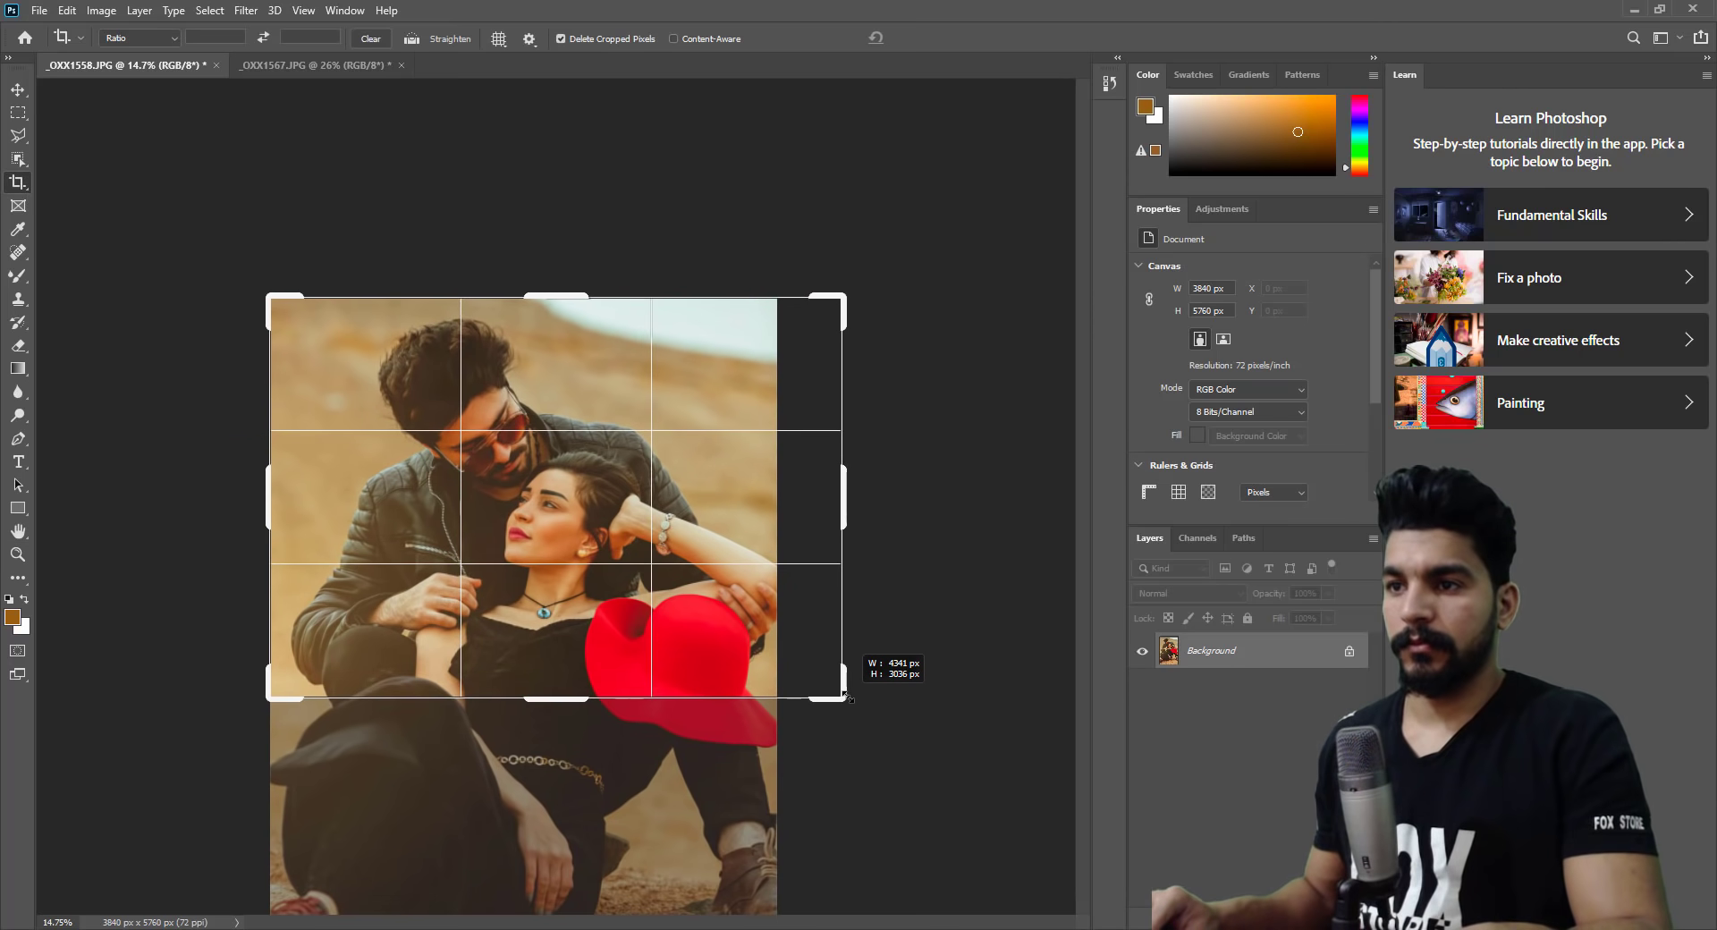
{"action": "left_click_drag", "start_coordinate": [717, 637], "coordinate": [714, 623]}
{"action": "mouse_move", "coordinate": [845, 519]}
{"action": "left_mouse_down"}
{"action": "mouse_move", "coordinate": [812, 519]}
{"action": "mouse_move", "coordinate": [858, 527]}
{"action": "mouse_move", "coordinate": [809, 529]}
{"action": "left_mouse_up"}
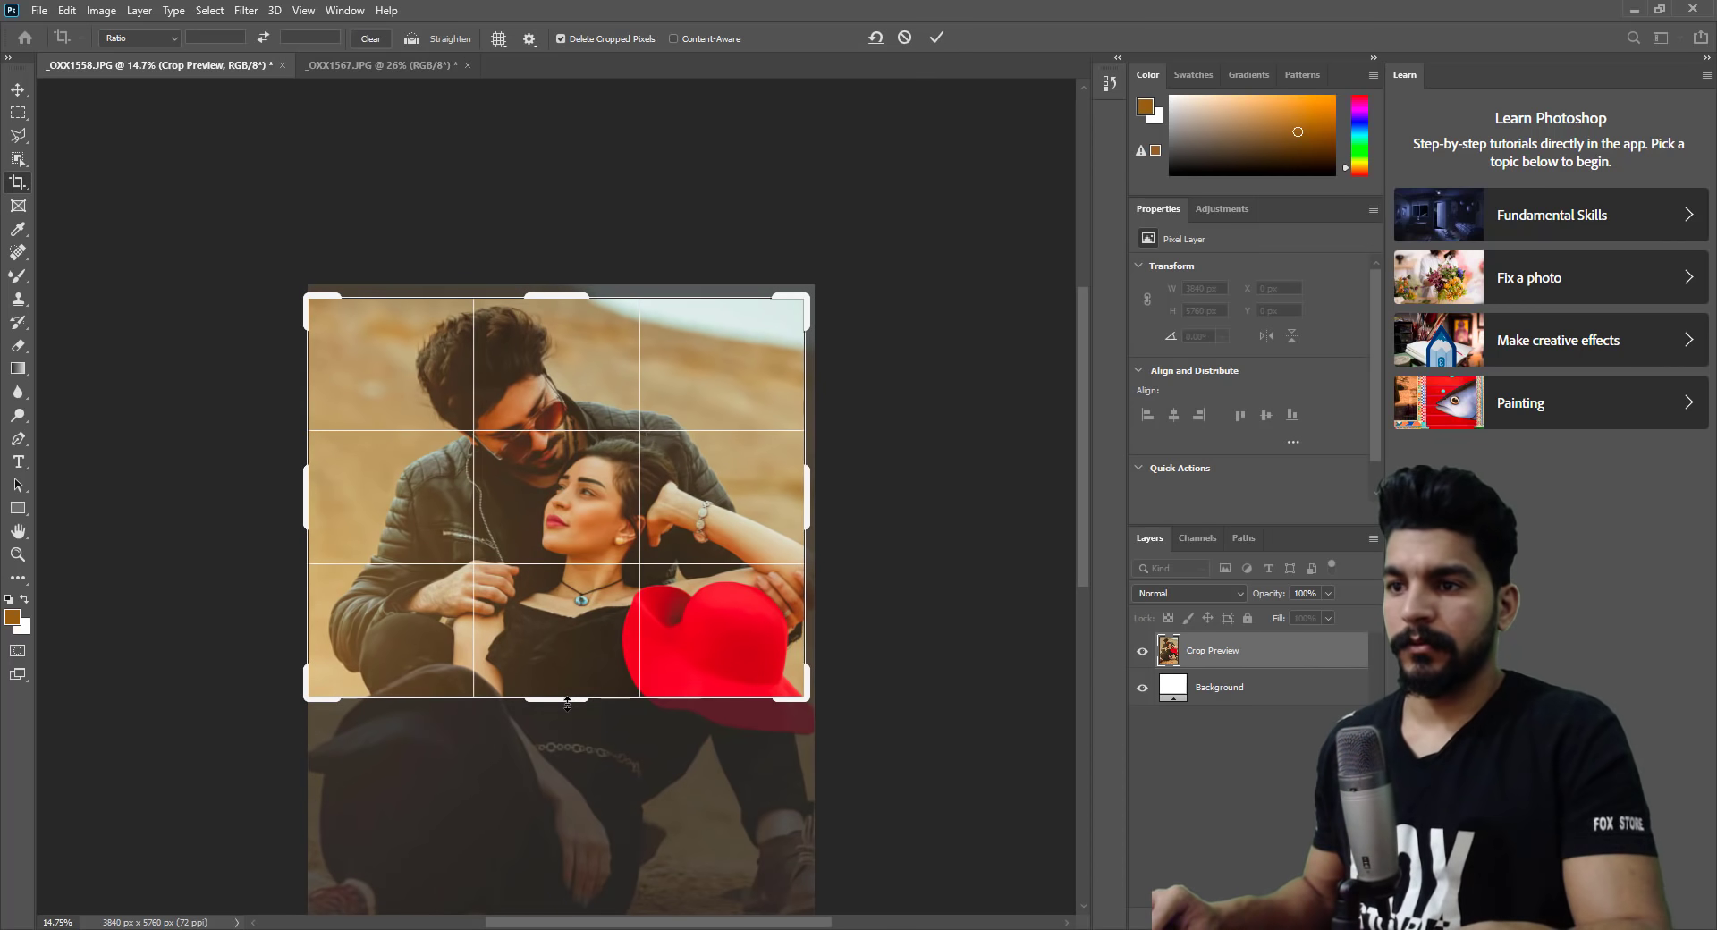
{"action": "left_click_drag", "start_coordinate": [567, 702], "coordinate": [580, 590]}
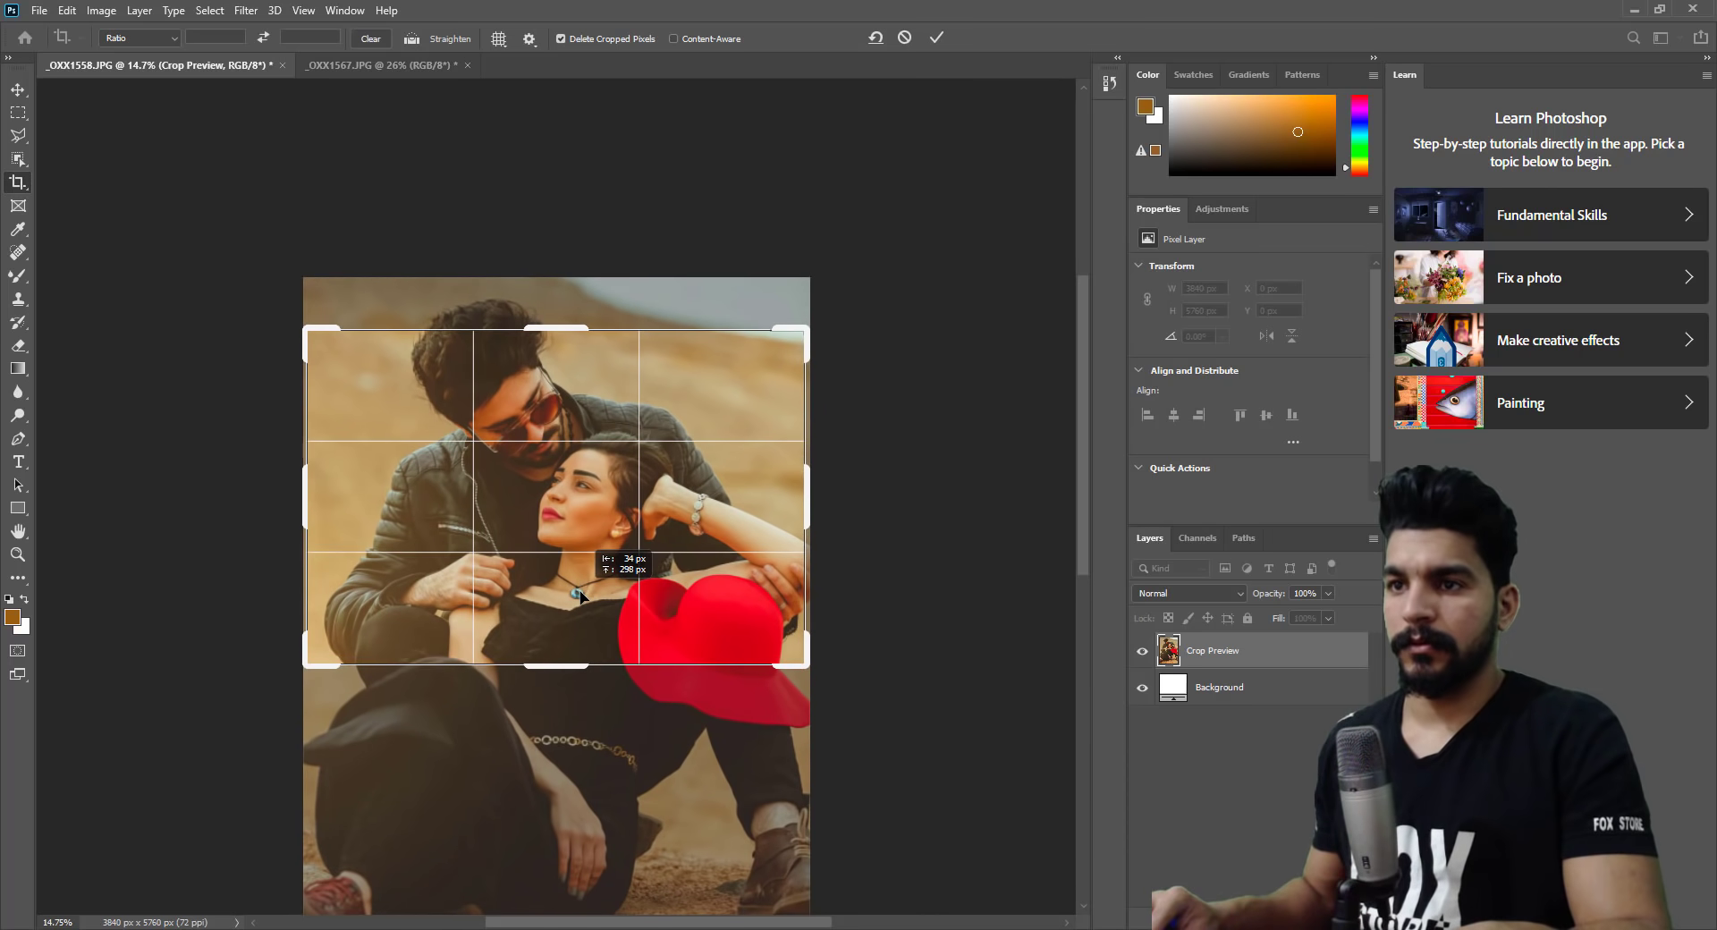
{"action": "left_click", "coordinate": [809, 512]}
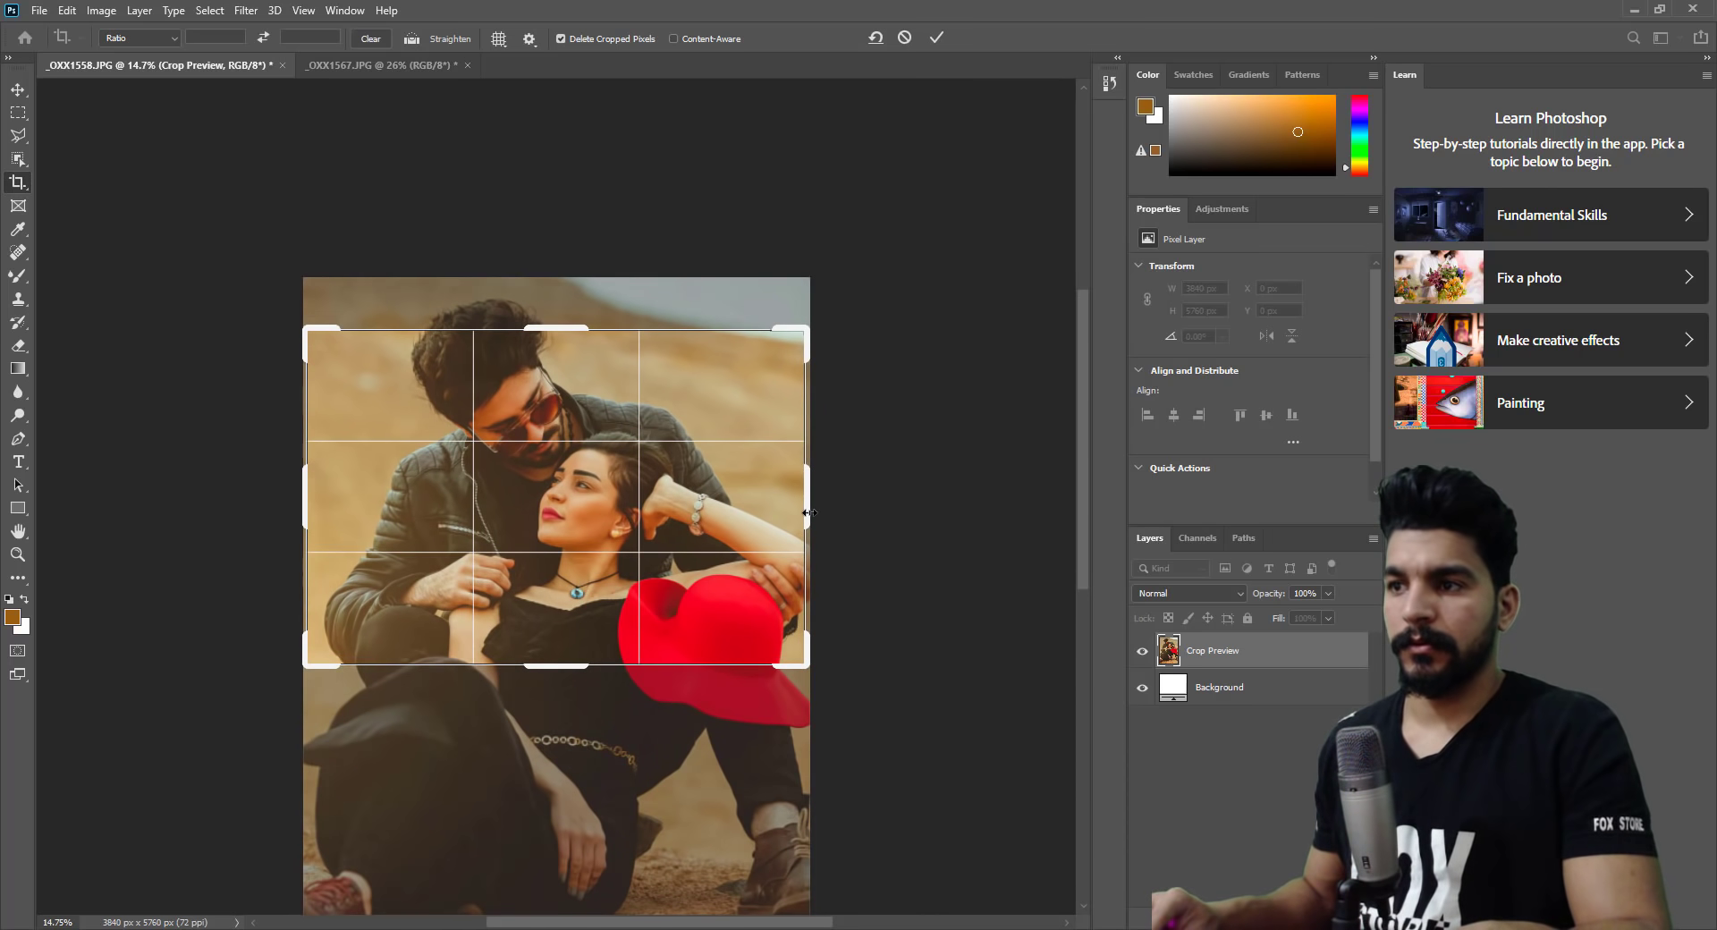
{"action": "left_click_drag", "start_coordinate": [809, 513], "coordinate": [870, 512]}
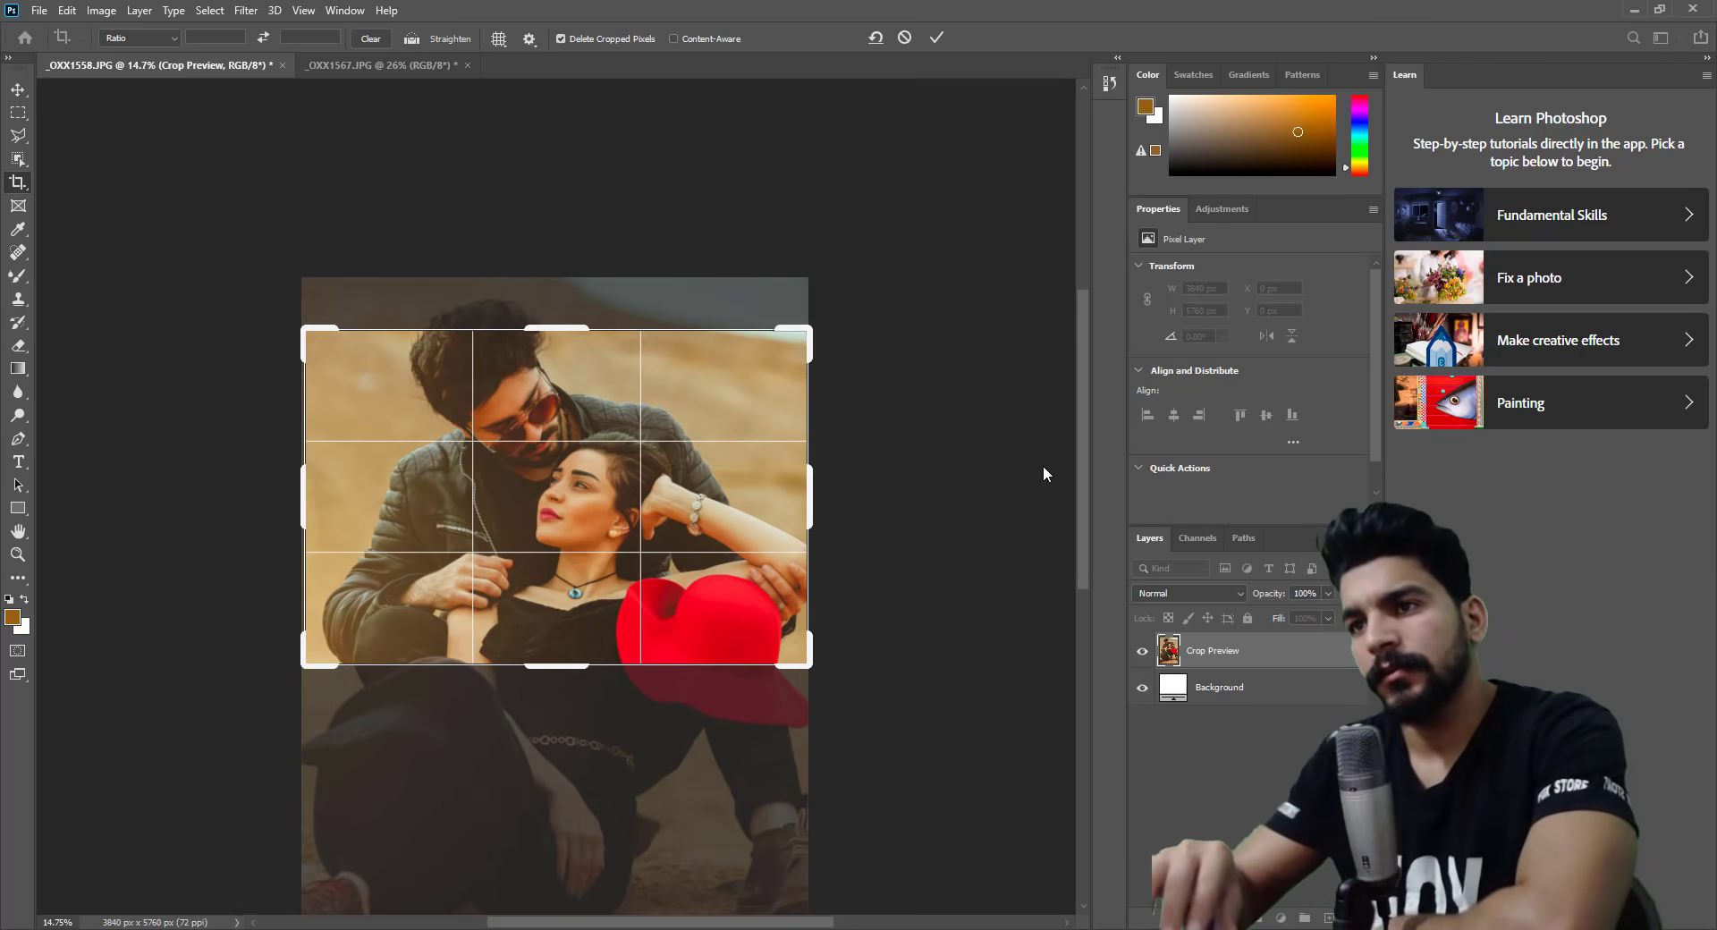
{"action": "key", "text": "Return"}
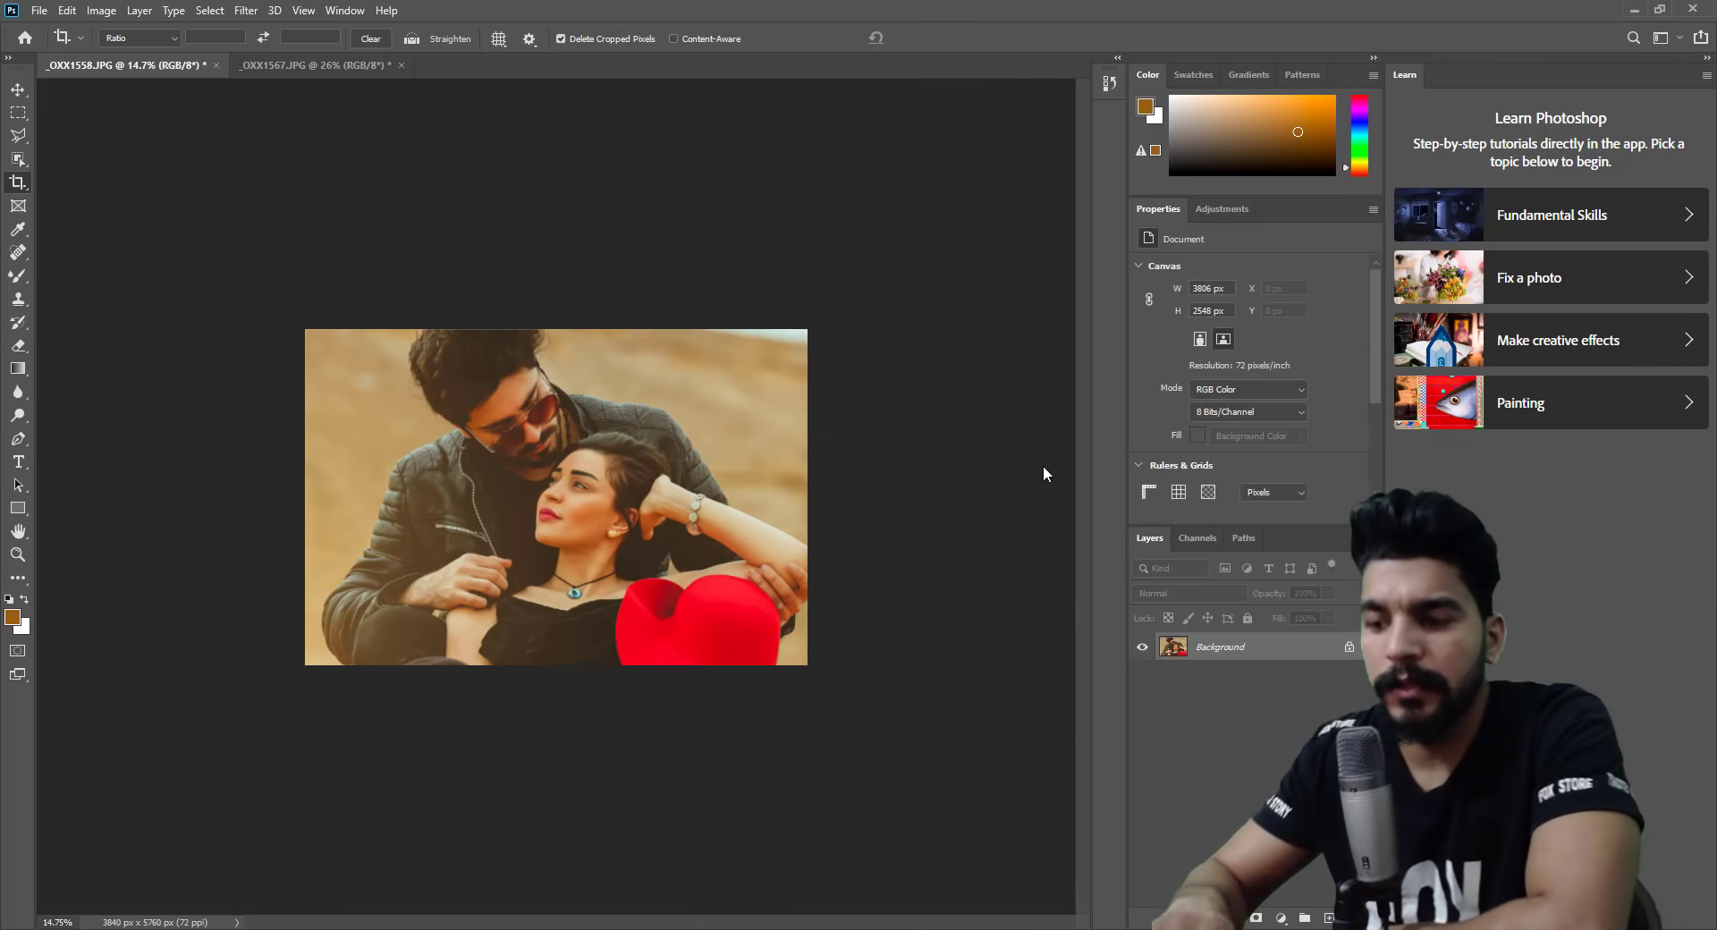
Zoom in to check the woman's face, refit the photo, and bring up the Sharpen filters.
{"action": "left_click", "coordinate": [17, 554]}
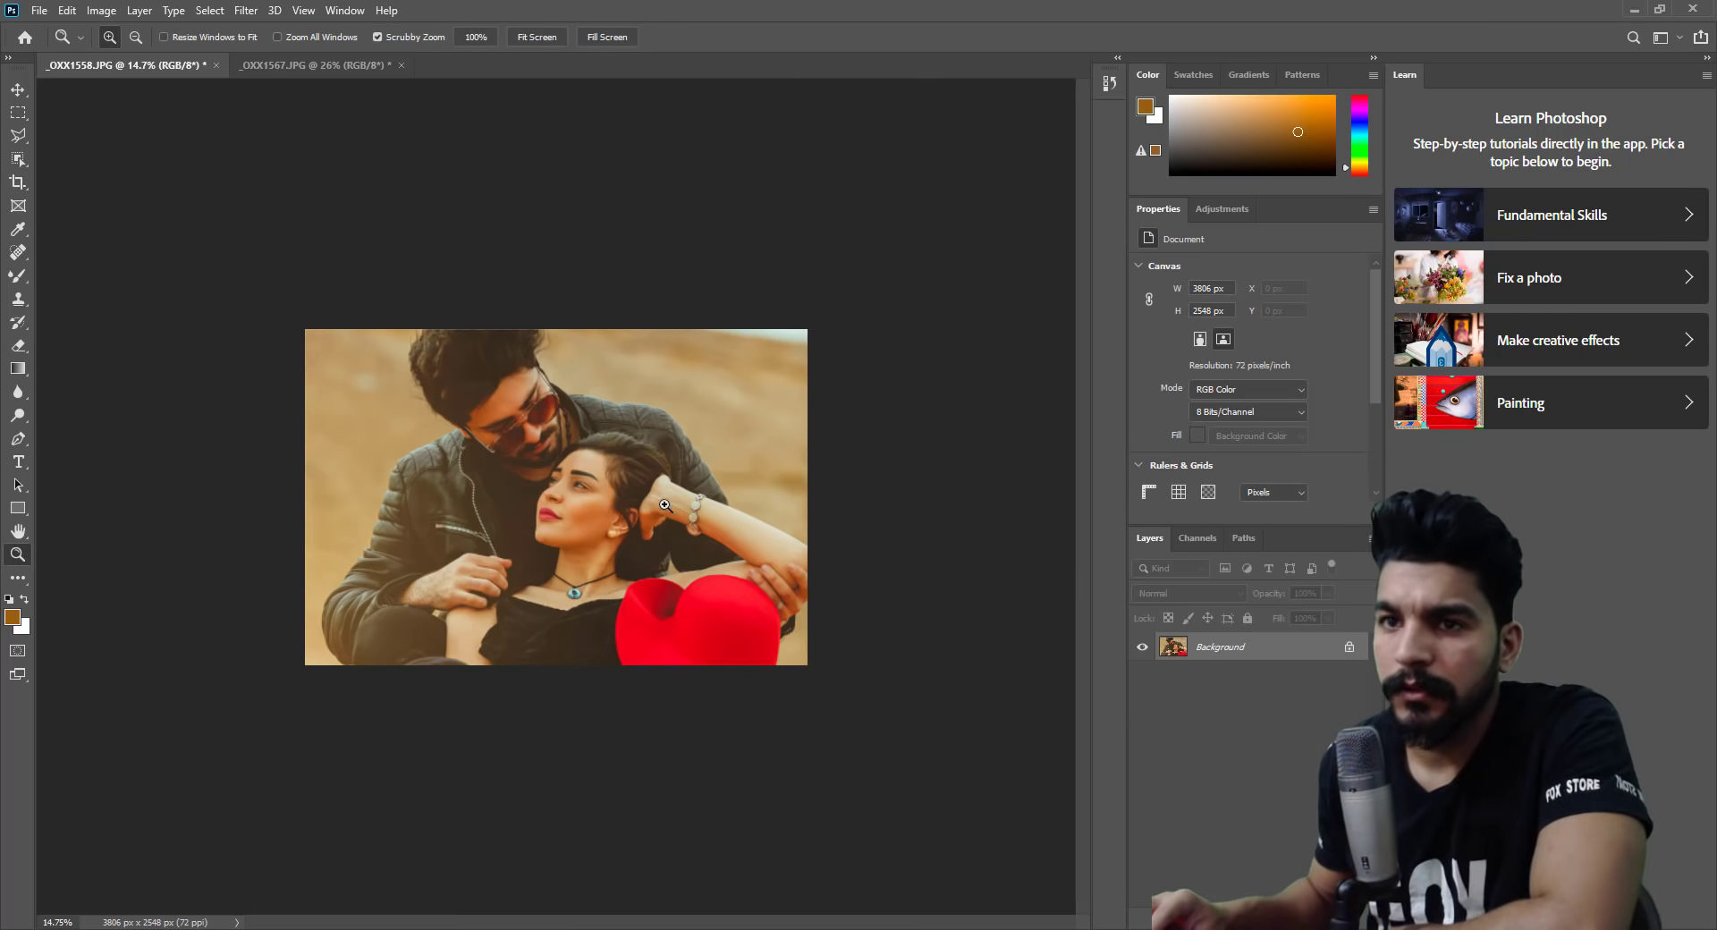
{"action": "left_click", "coordinate": [690, 496]}
{"action": "left_click", "coordinate": [689, 496]}
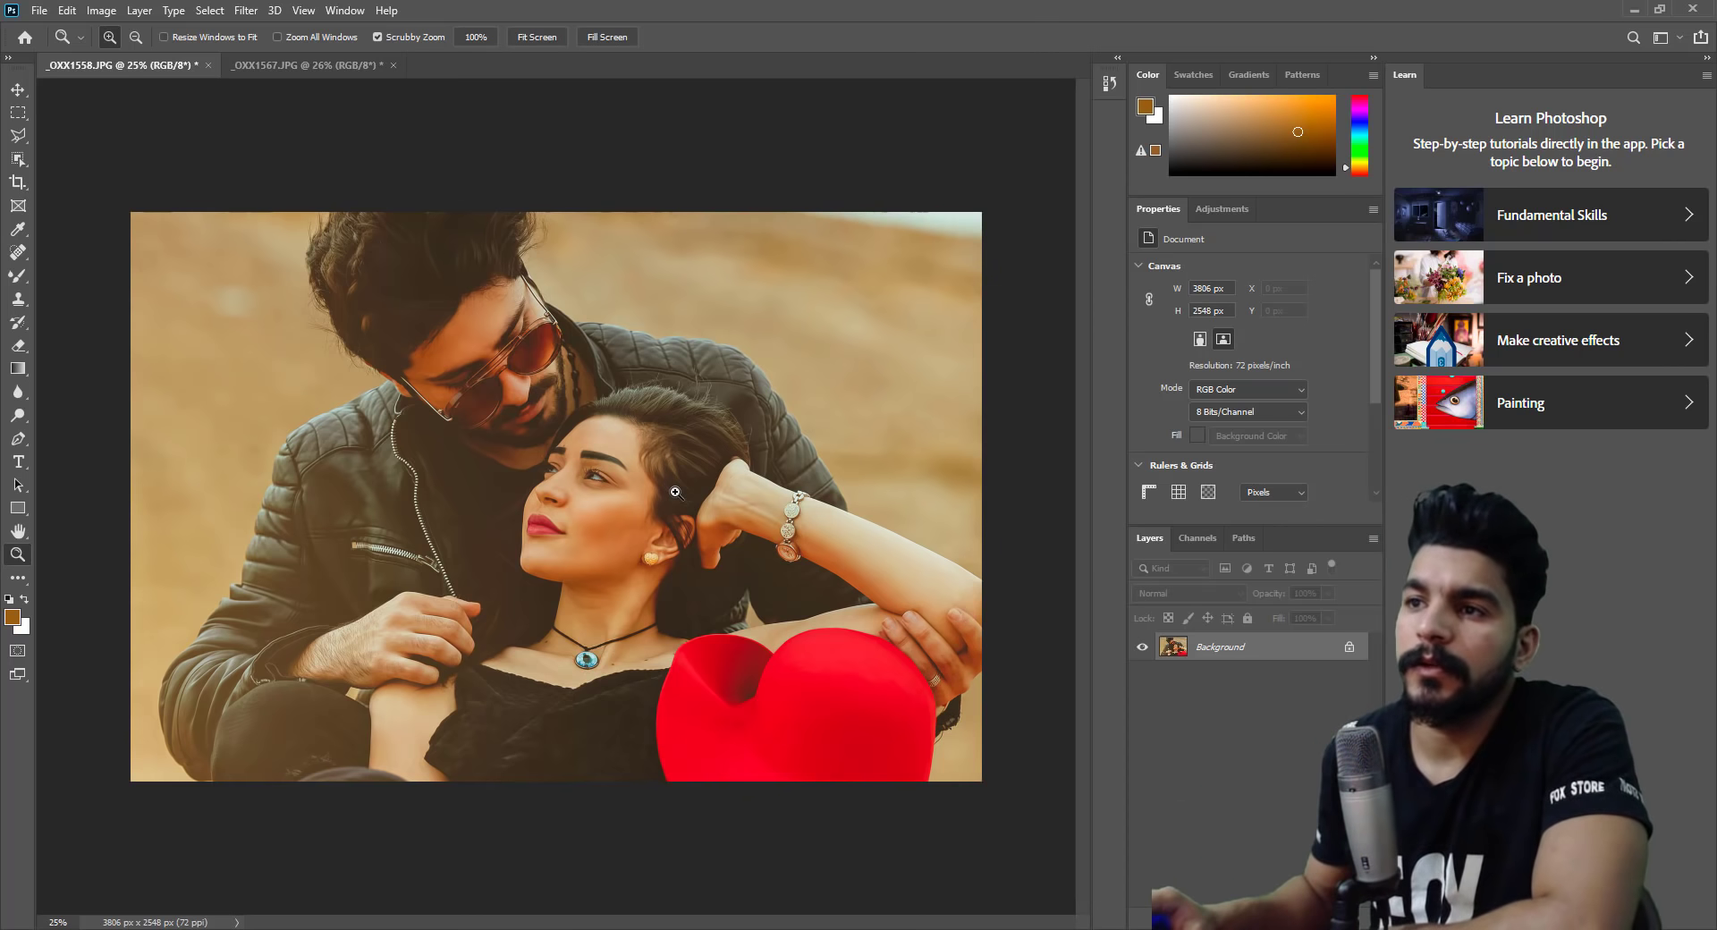
{"action": "left_click", "coordinate": [635, 483]}
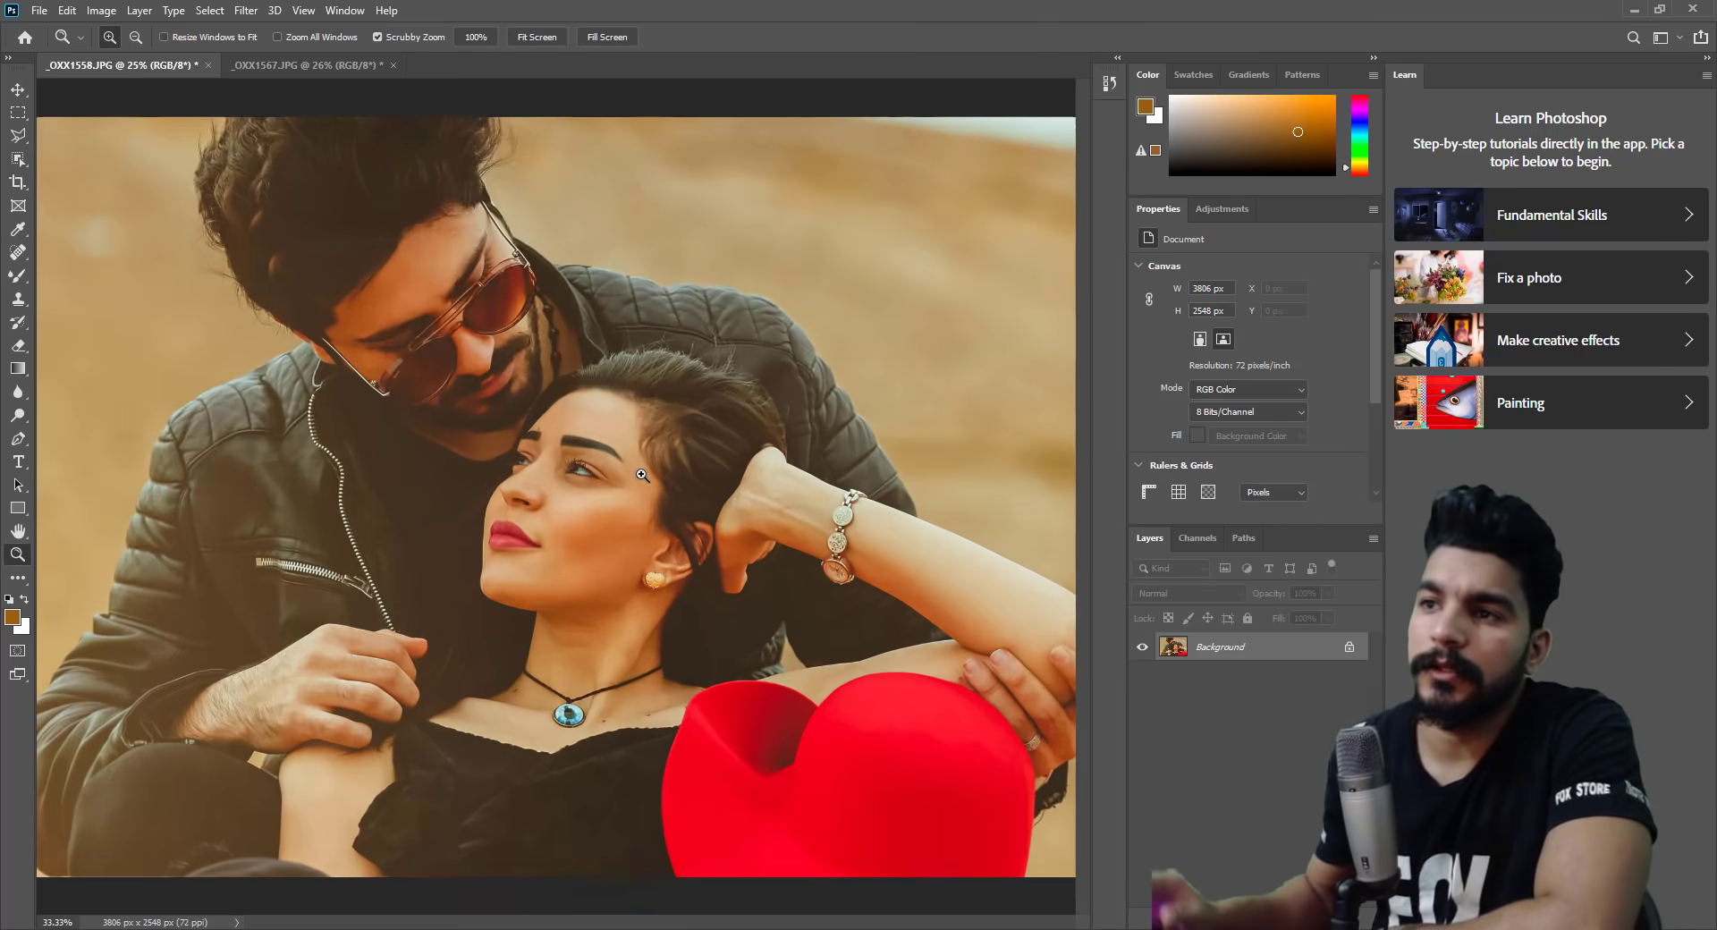
{"action": "right_click", "coordinate": [533, 473]}
{"action": "left_click", "coordinate": [554, 476]}
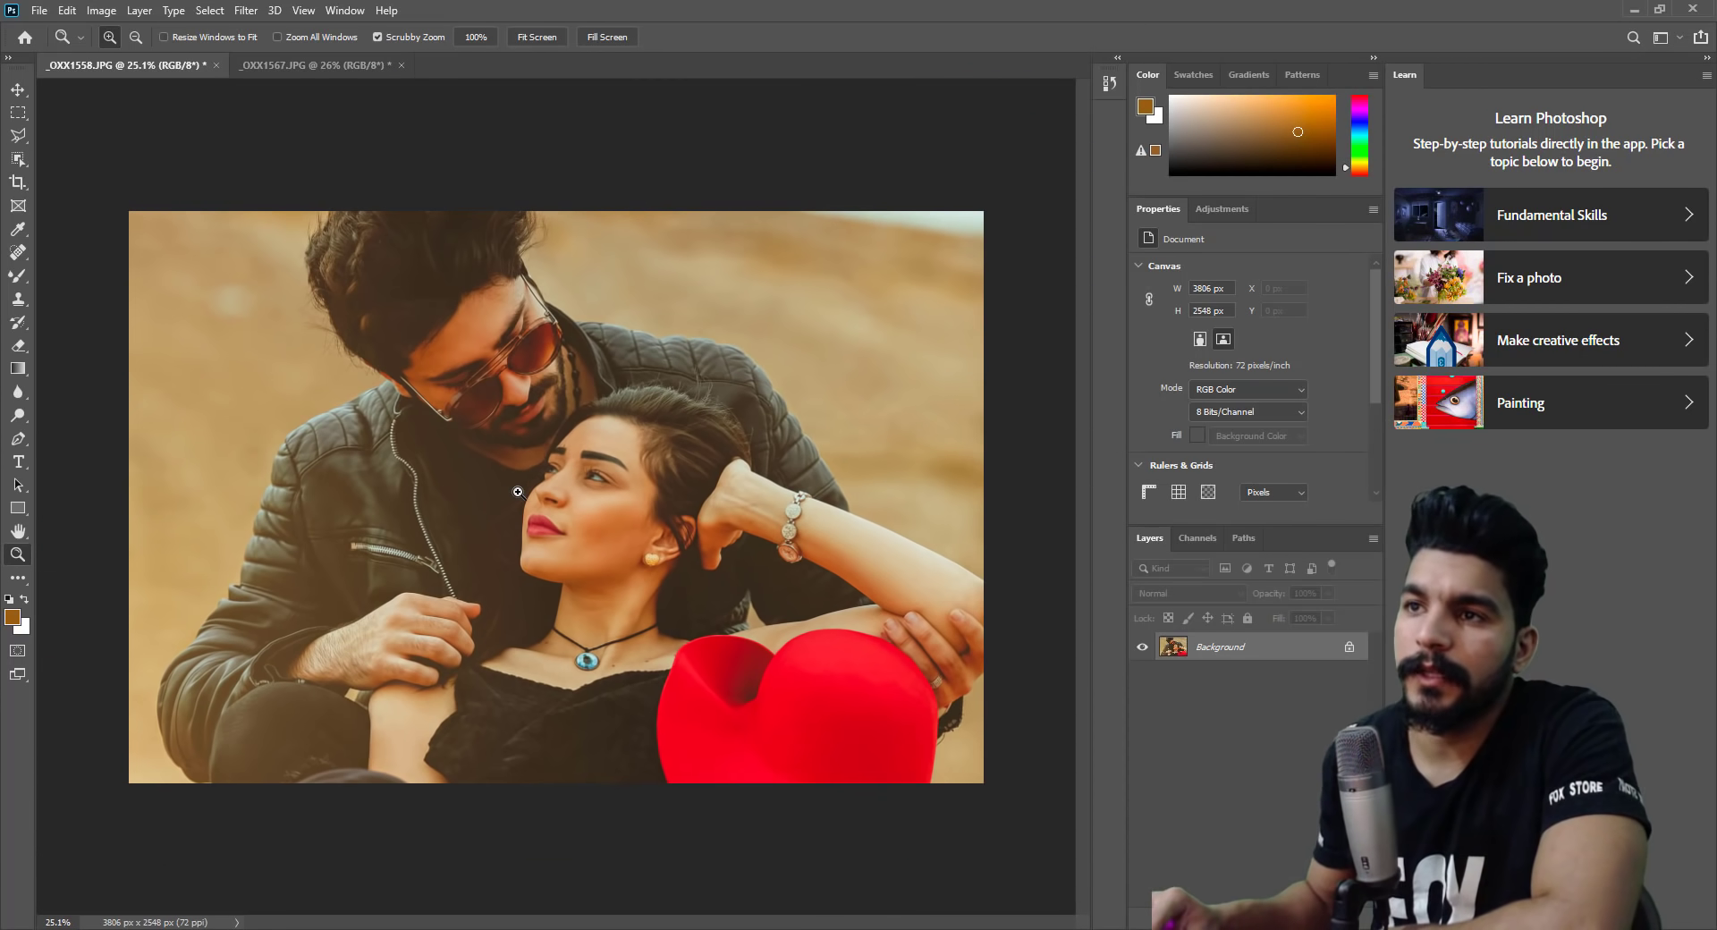
{"action": "left_click", "coordinate": [246, 11]}
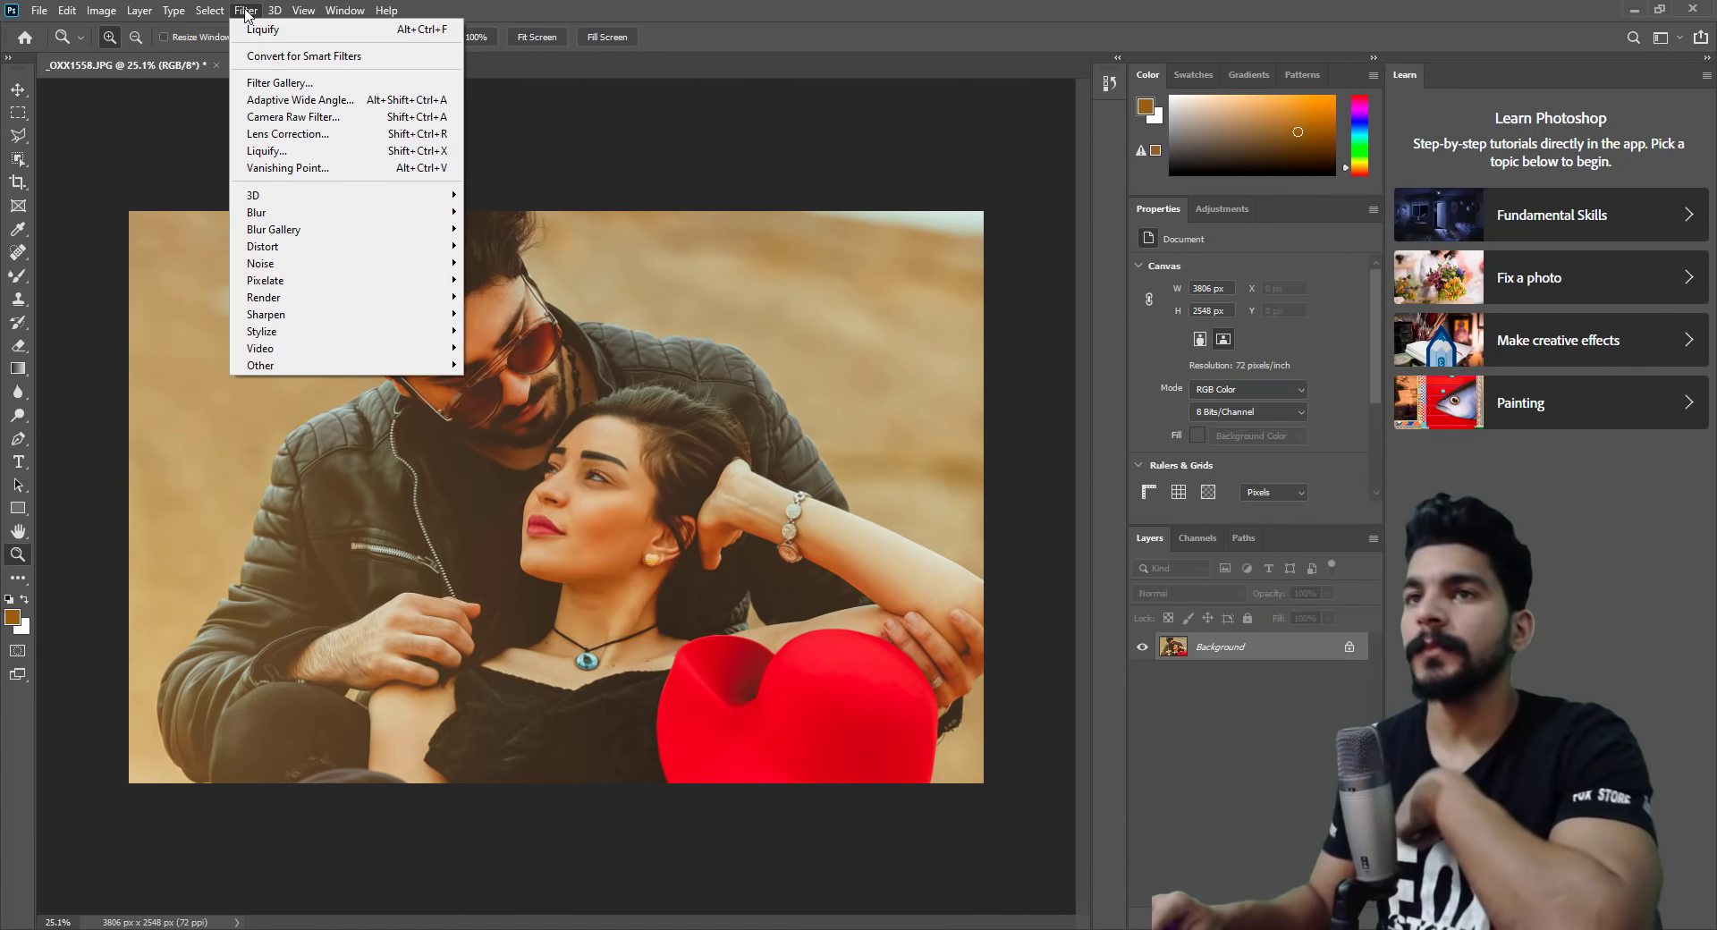
{"action": "mouse_move", "coordinate": [346, 314]}
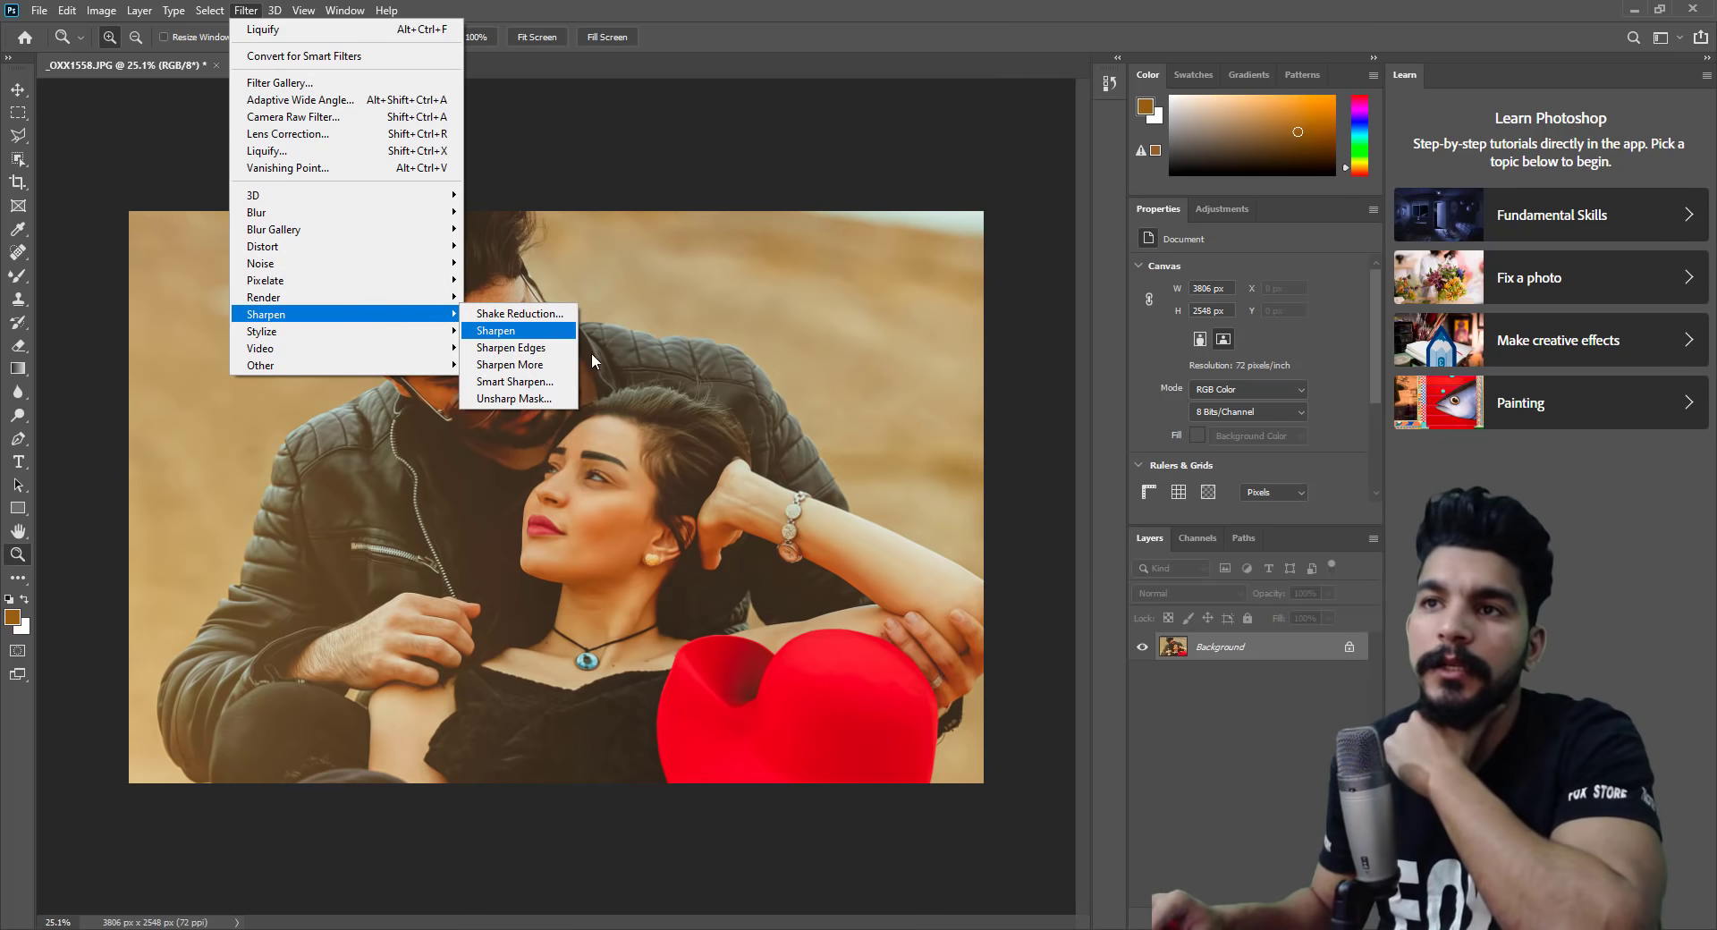
Apply Unsharp Mask at Amount 98%, Radius 1.7 pixels, Threshold 0 levels.
{"action": "left_click", "coordinate": [562, 399]}
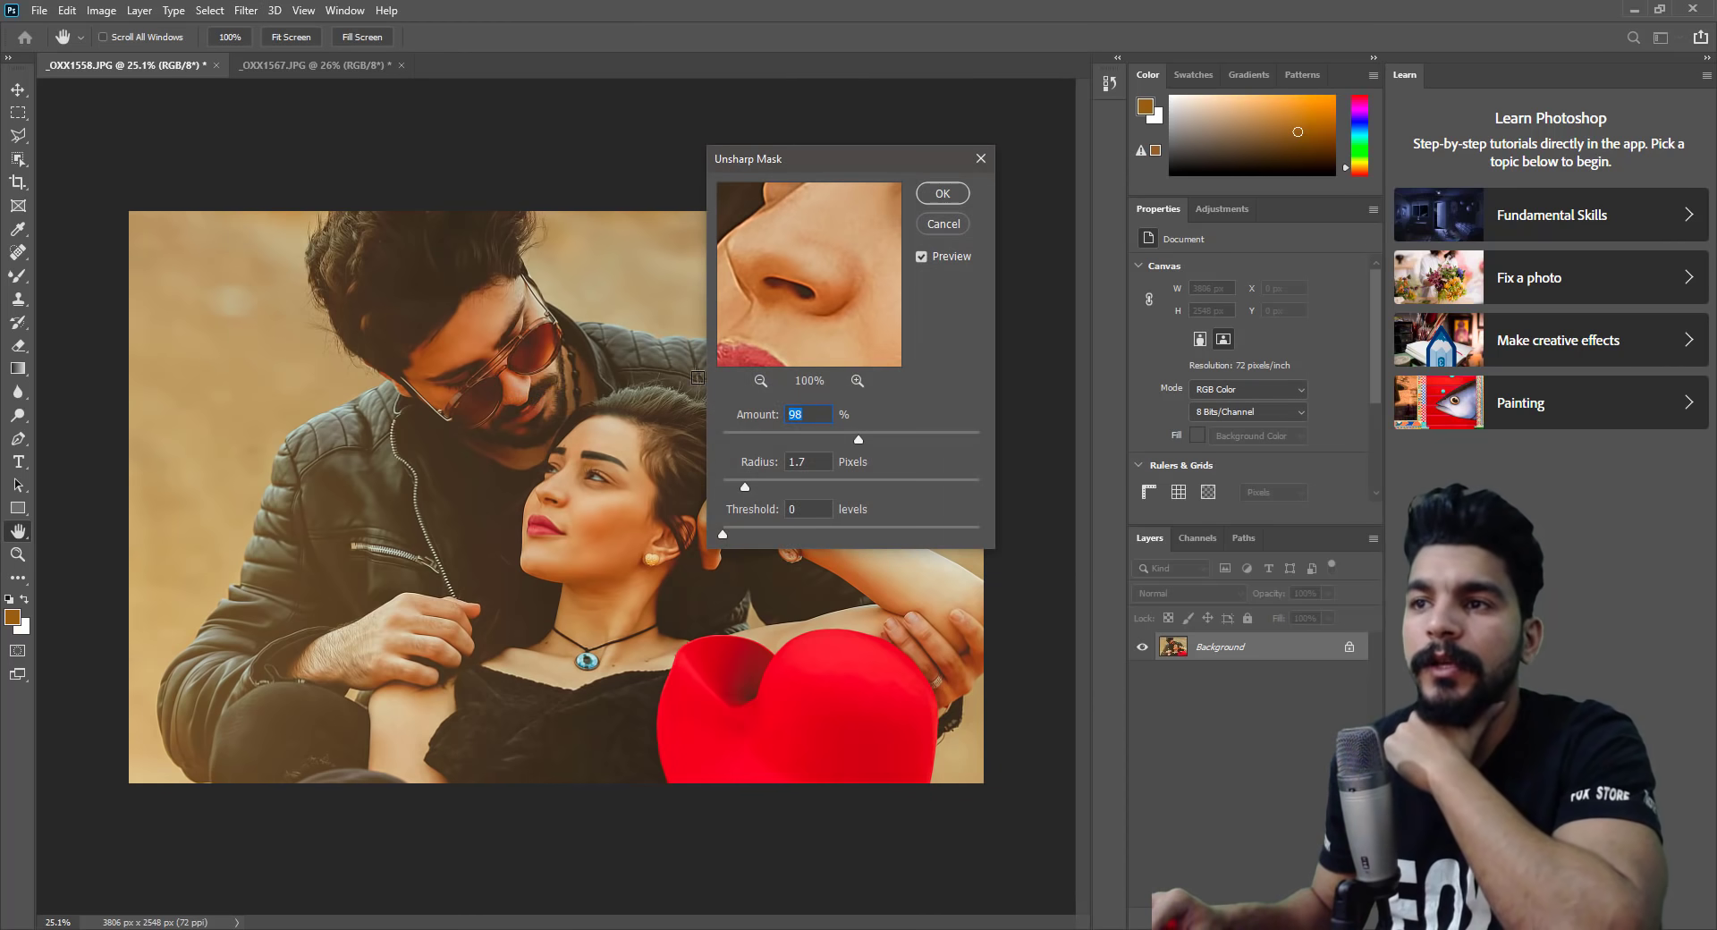
{"action": "left_click", "coordinate": [933, 192]}
{"action": "key", "text": "z"}
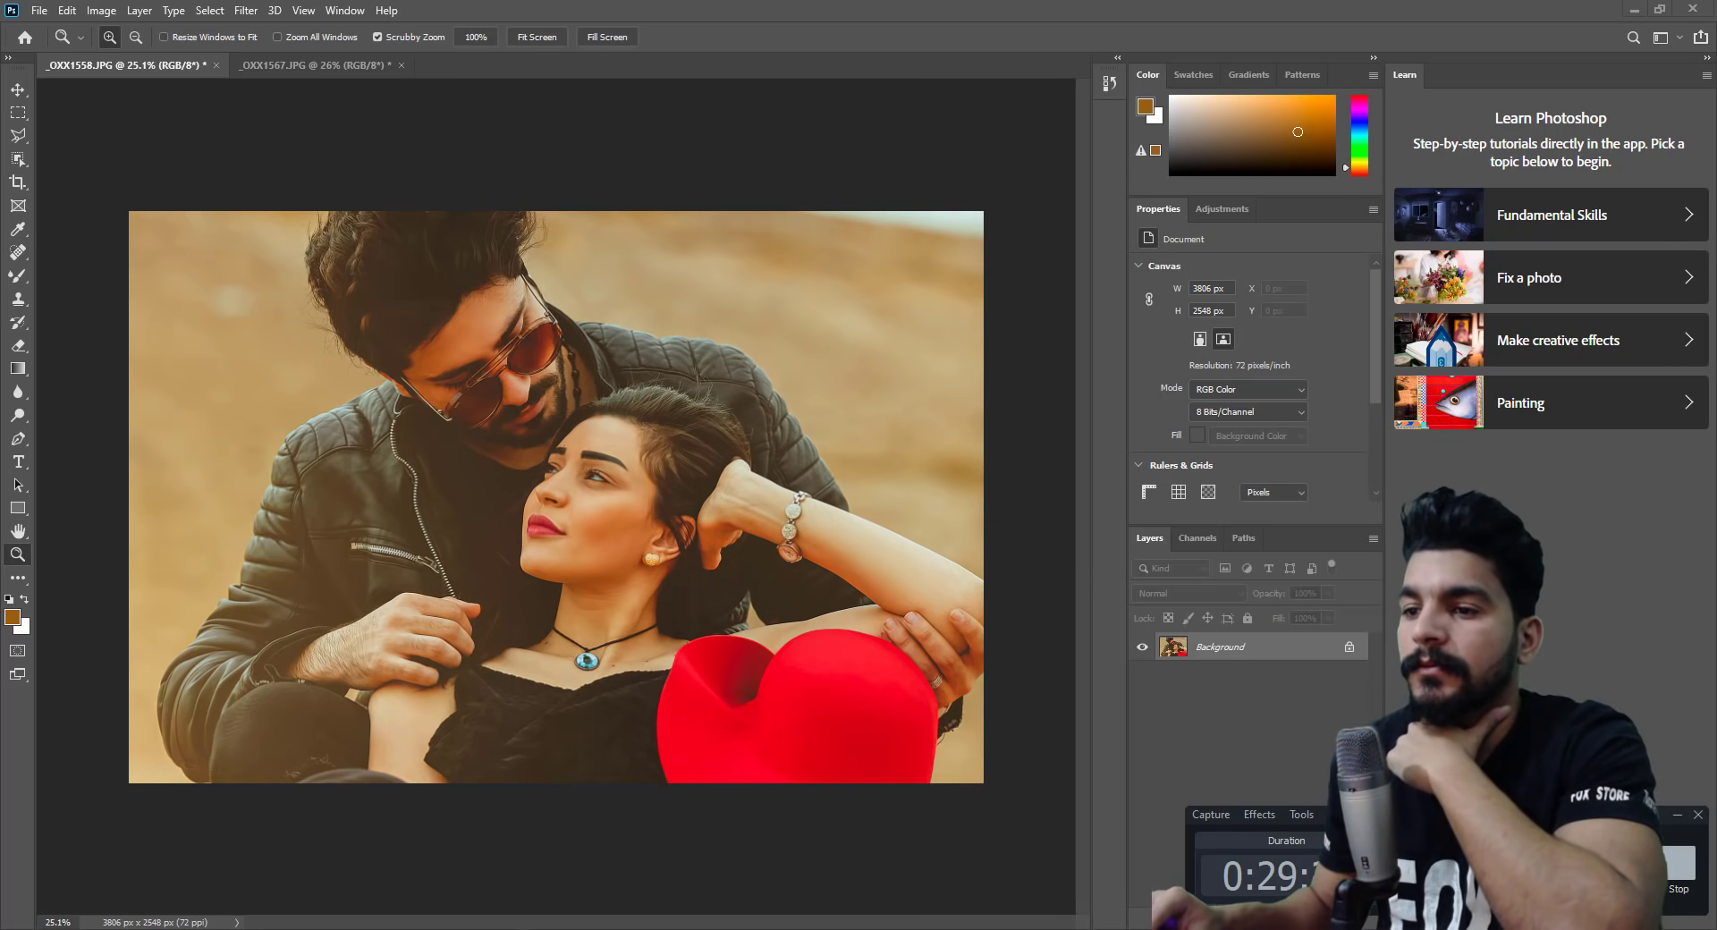
{"action": "mouse_move", "coordinate": [643, 556]}
{"action": "left_mouse_down"}
{"action": "mouse_move", "coordinate": [609, 553]}
{"action": "mouse_move", "coordinate": [623, 502]}
{"action": "mouse_move", "coordinate": [541, 547]}
{"action": "left_mouse_up"}
Inspect the sharpened photo at several zoom levels, ending fitted on screen.
{"action": "right_click", "coordinate": [580, 548]}
{"action": "left_click", "coordinate": [589, 559]}
{"action": "right_click", "coordinate": [586, 510]}
{"action": "left_click", "coordinate": [630, 518]}
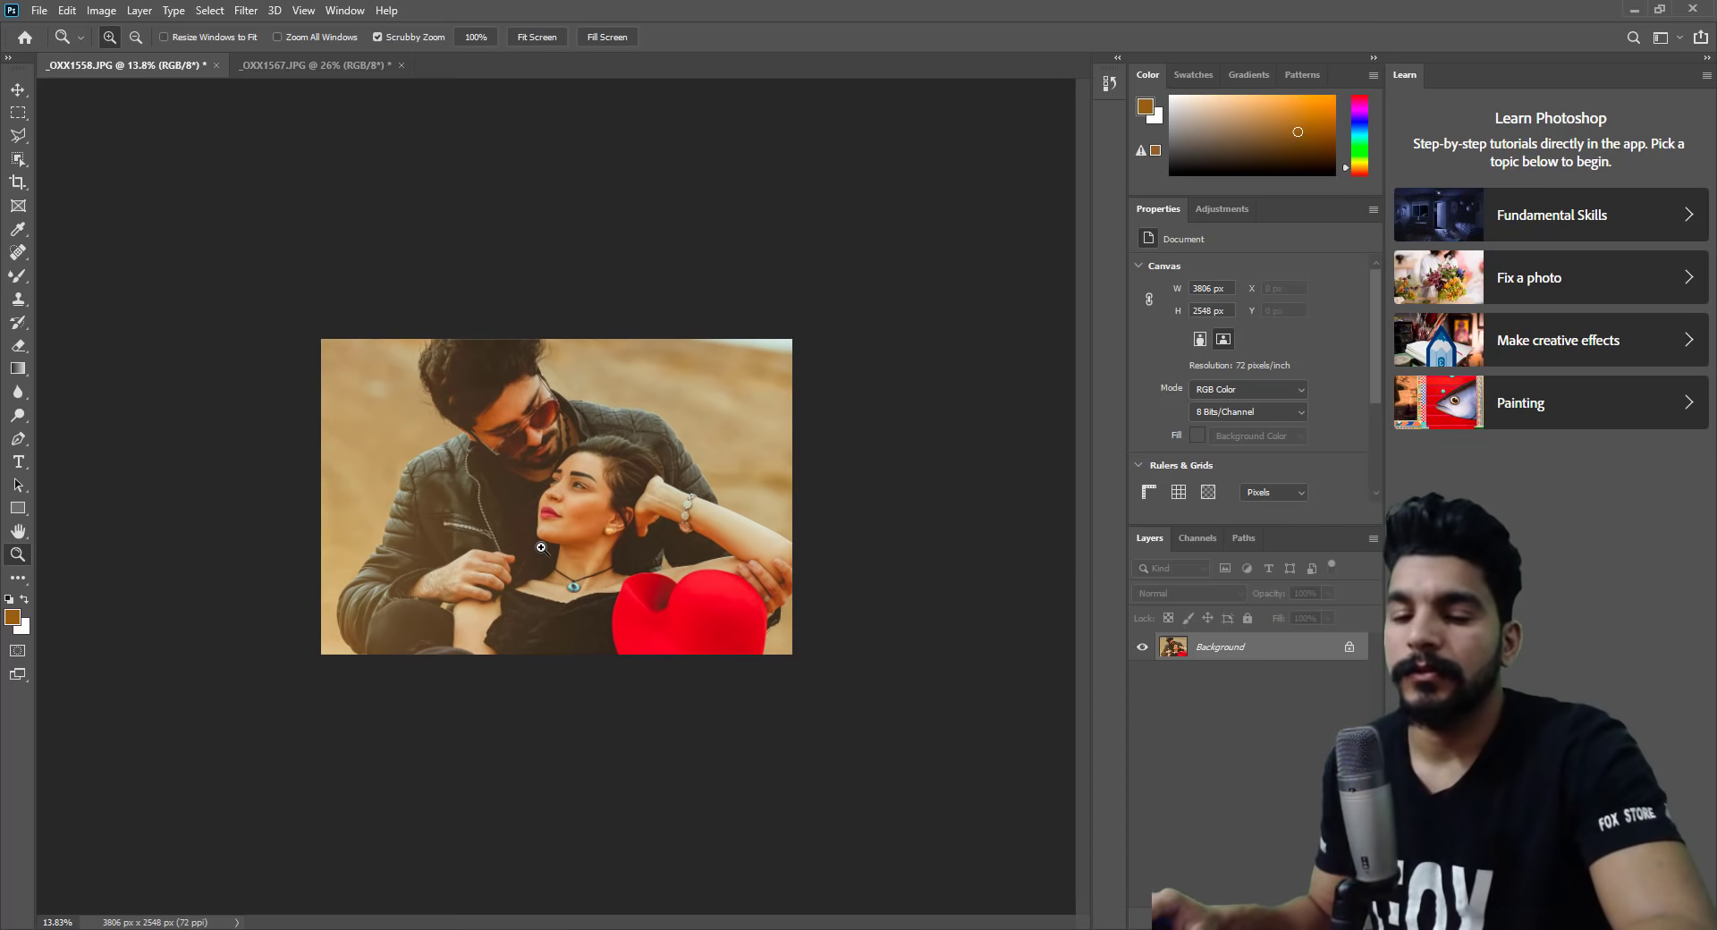
{"action": "left_click_drag", "start_coordinate": [555, 528], "coordinate": [572, 526]}
{"action": "right_click", "coordinate": [556, 511]}
{"action": "left_click", "coordinate": [617, 523]}
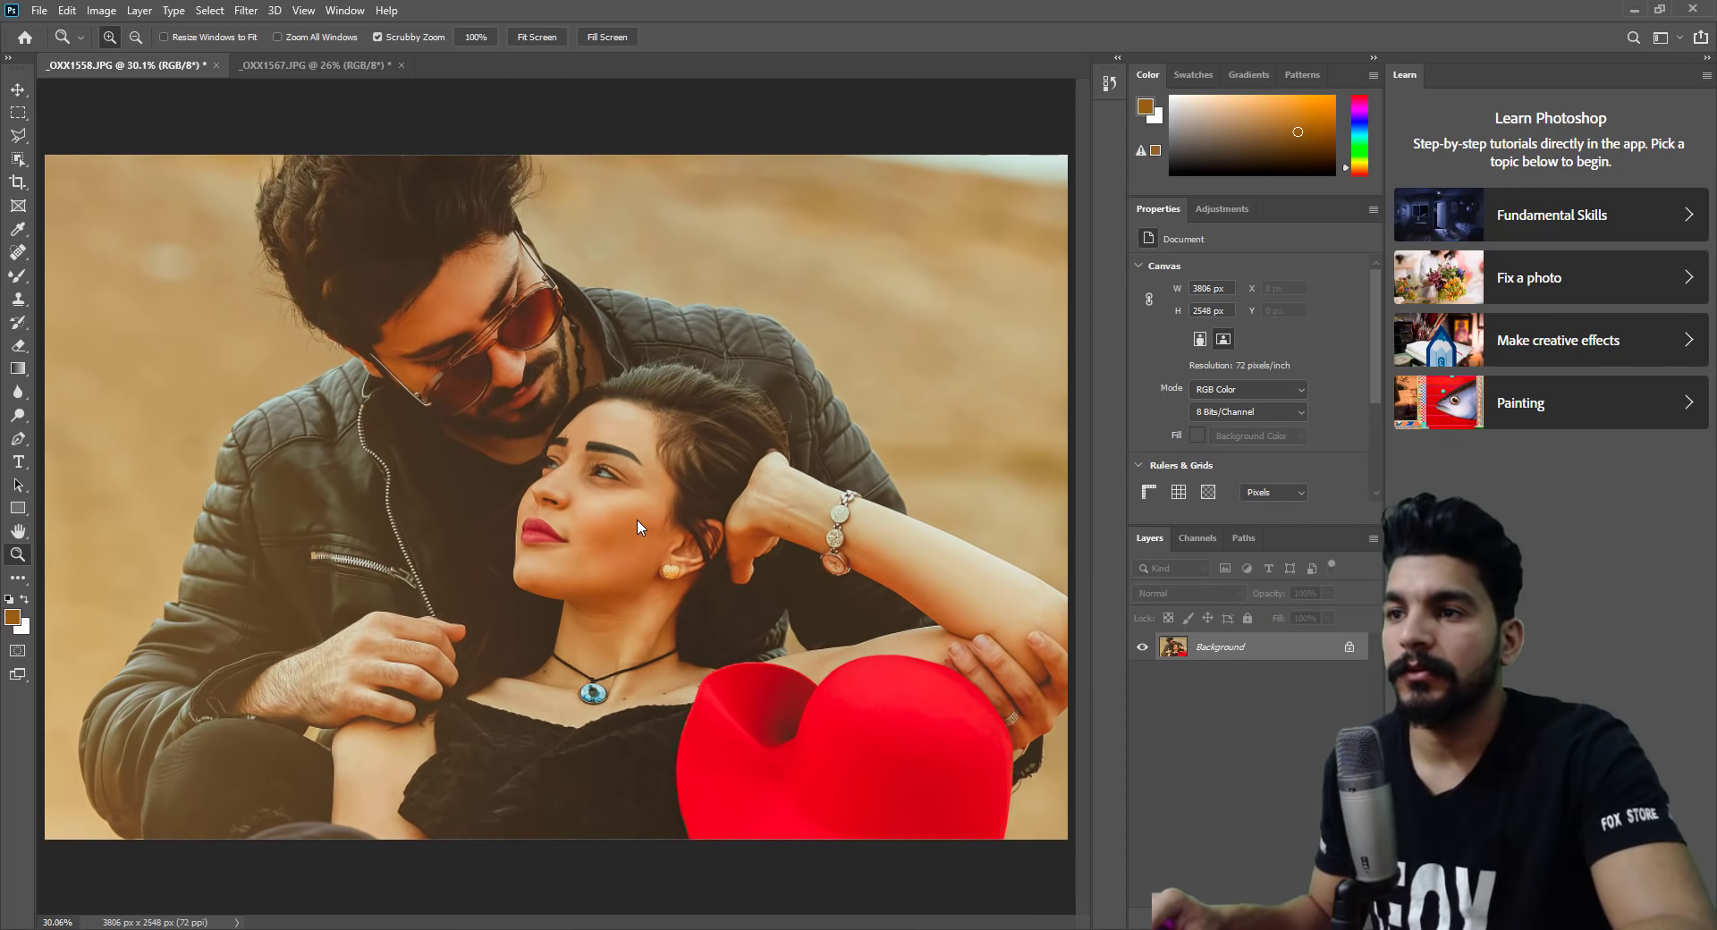
Save _OXX1558 copy.jpg to Pictures as JPEG, Quality 8, Progressive with 3 scans.
{"action": "left_click", "coordinate": [39, 12]}
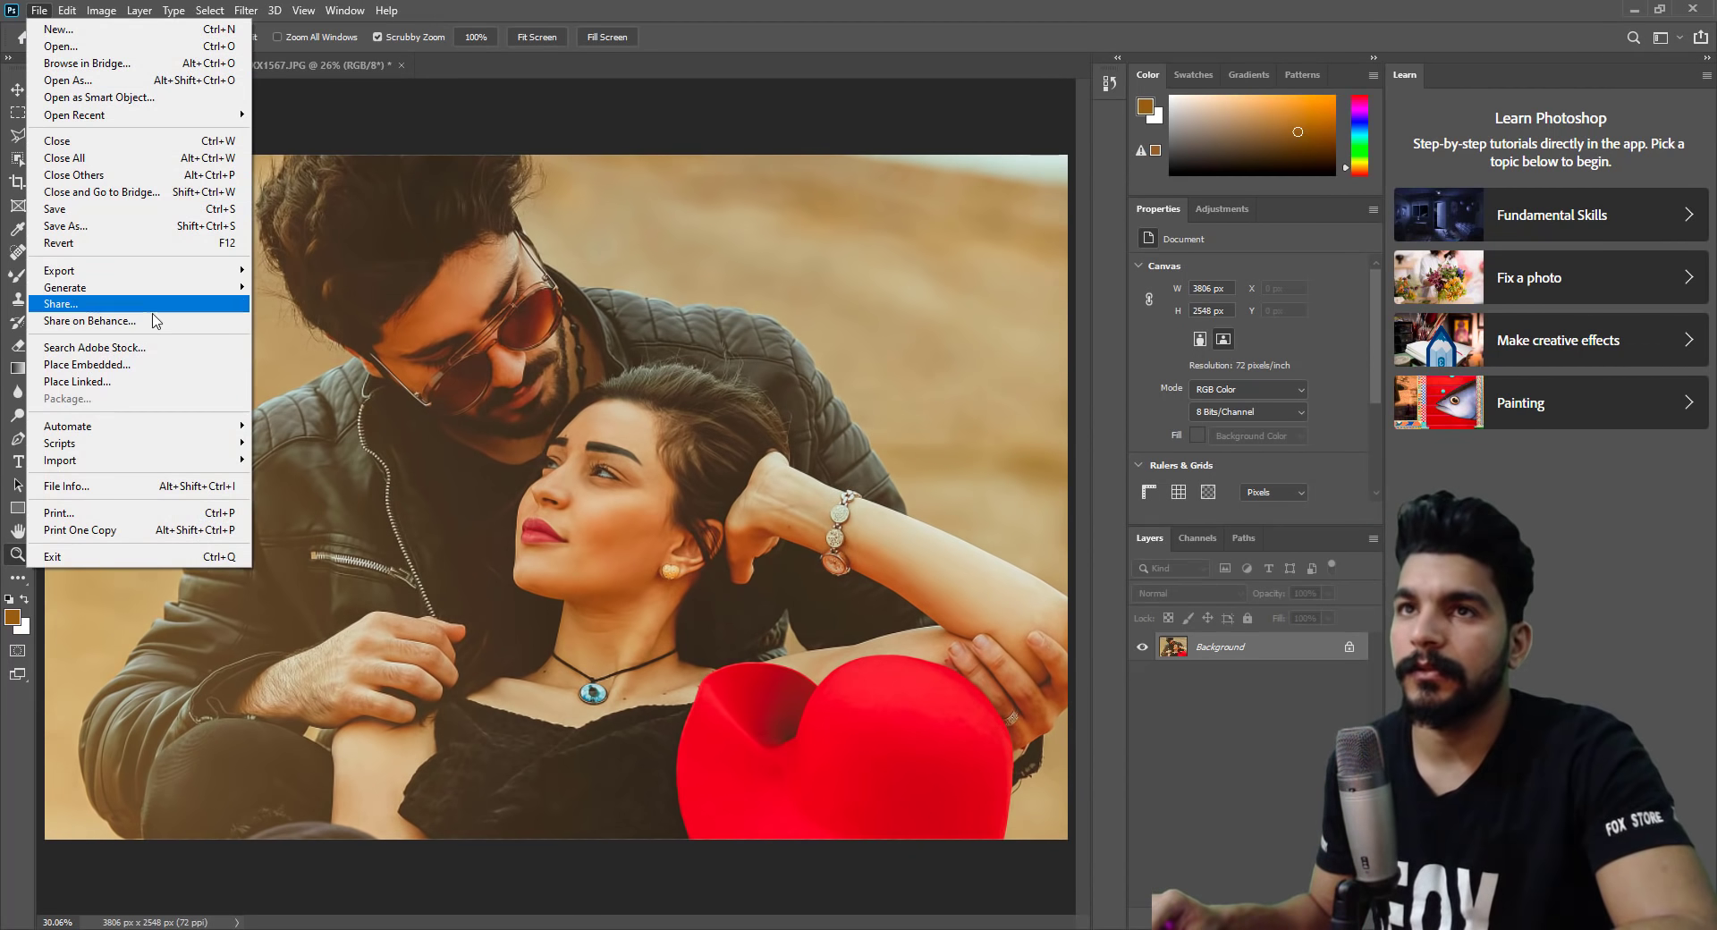
{"action": "left_click", "coordinate": [81, 228]}
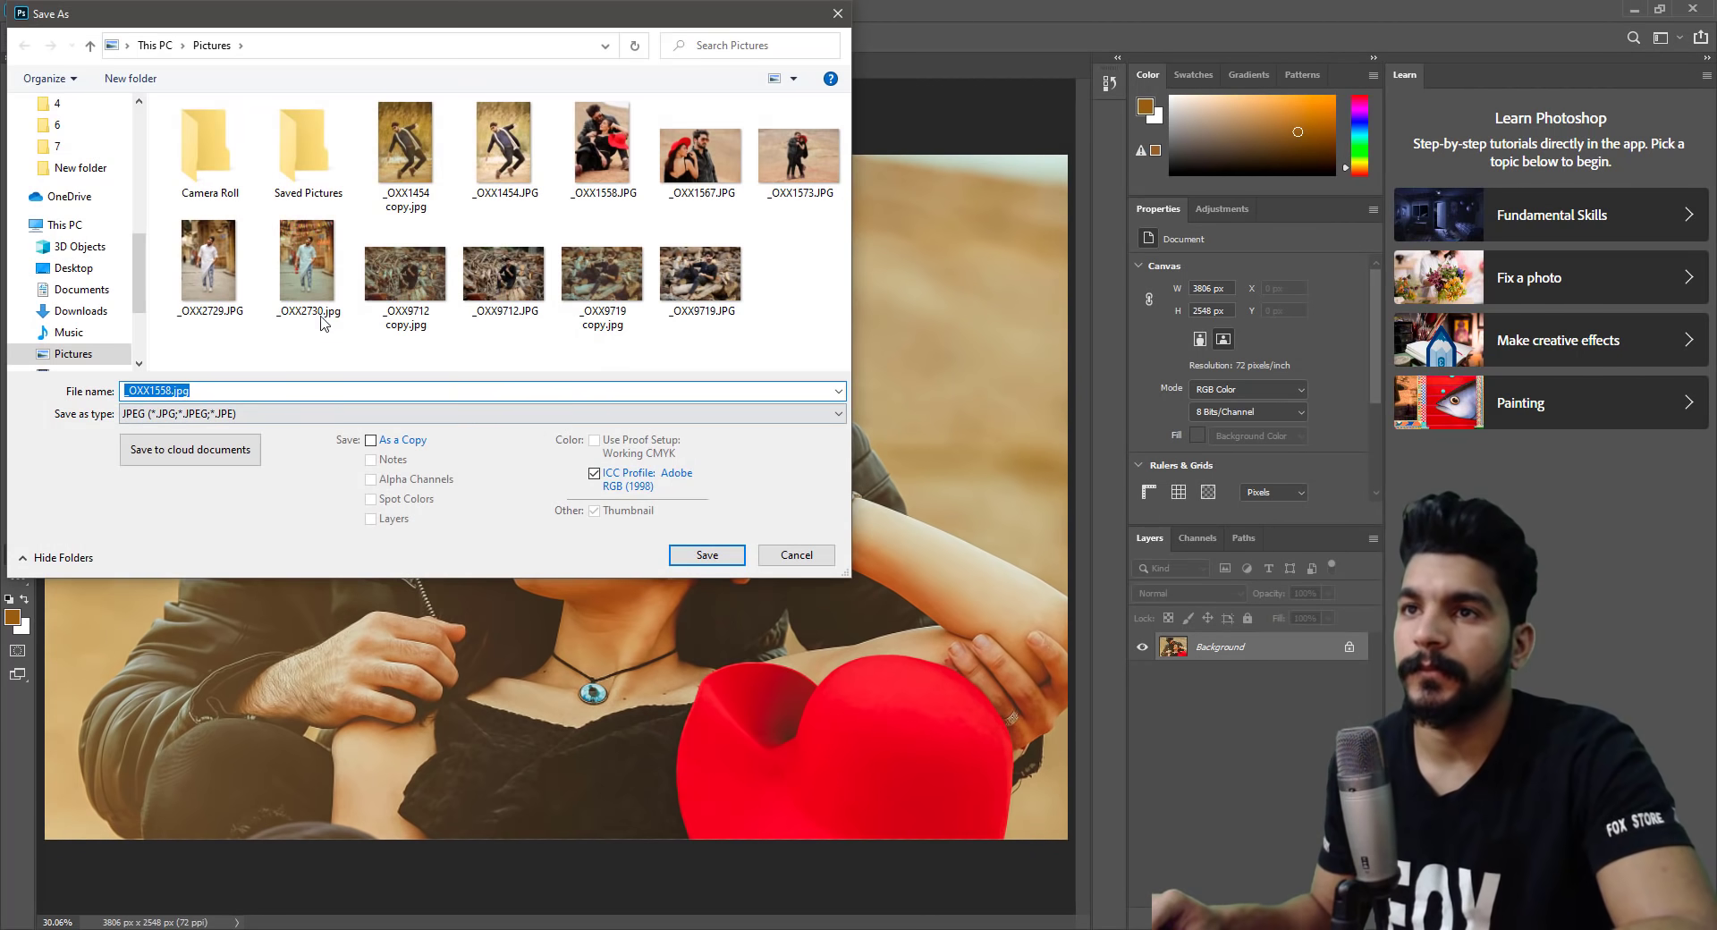
{"action": "left_click", "coordinate": [711, 556]}
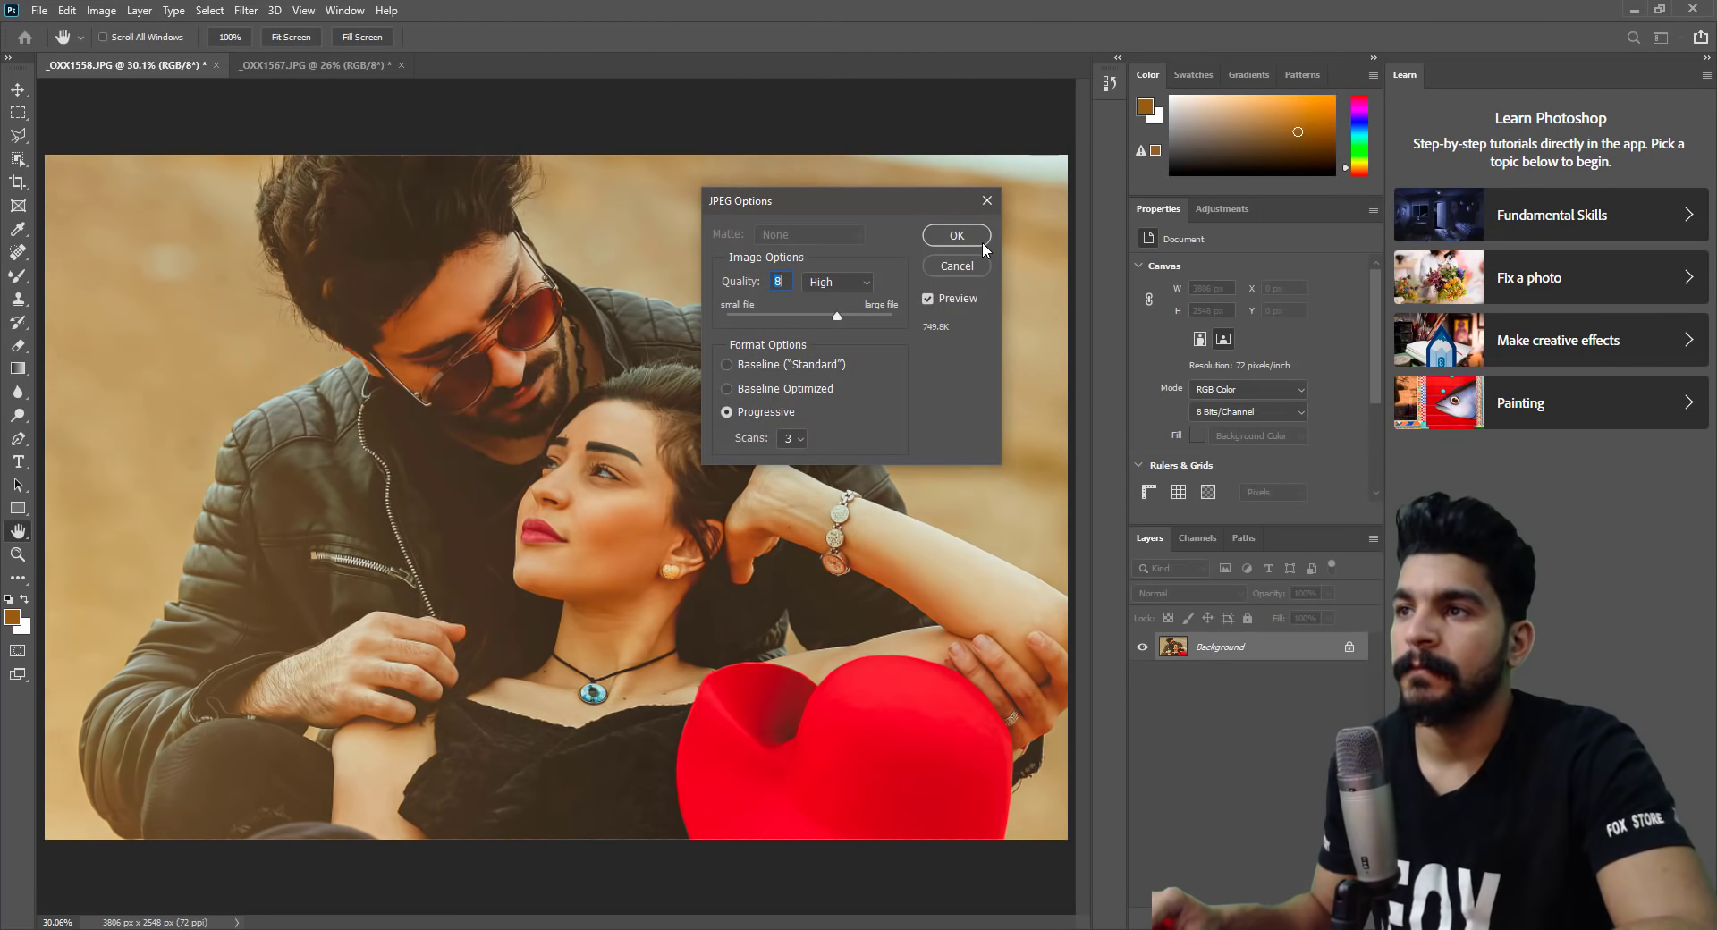
{"action": "left_click", "coordinate": [957, 266]}
{"action": "key", "text": "z"}
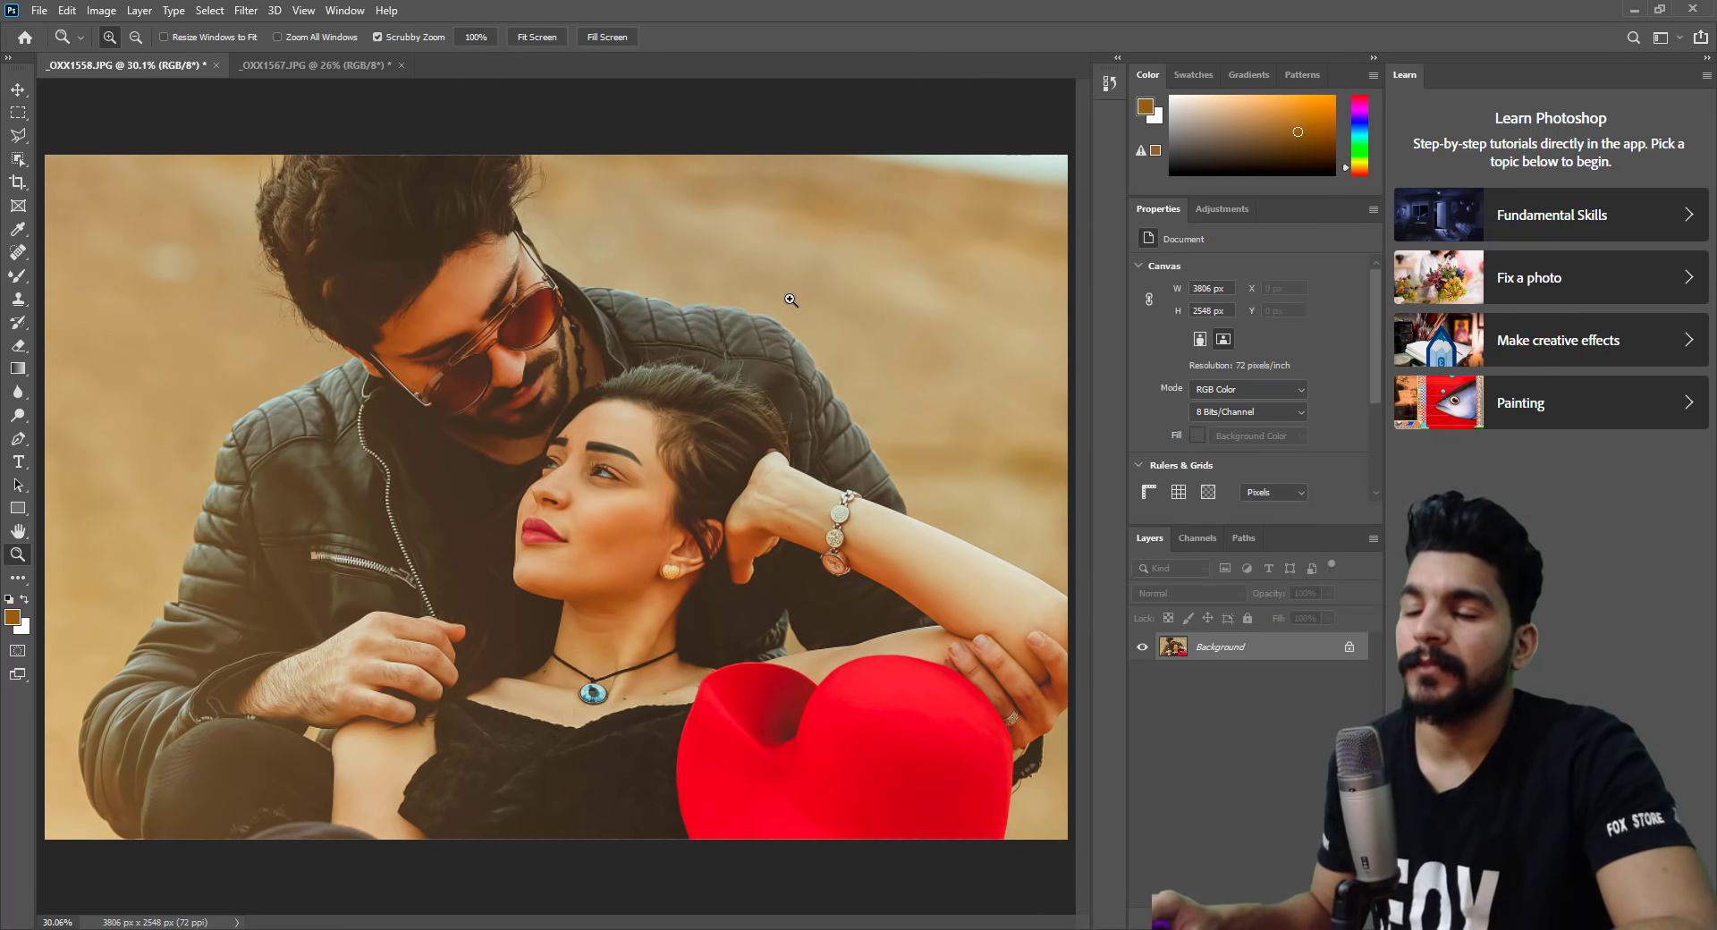
{"action": "left_click", "coordinate": [36, 10]}
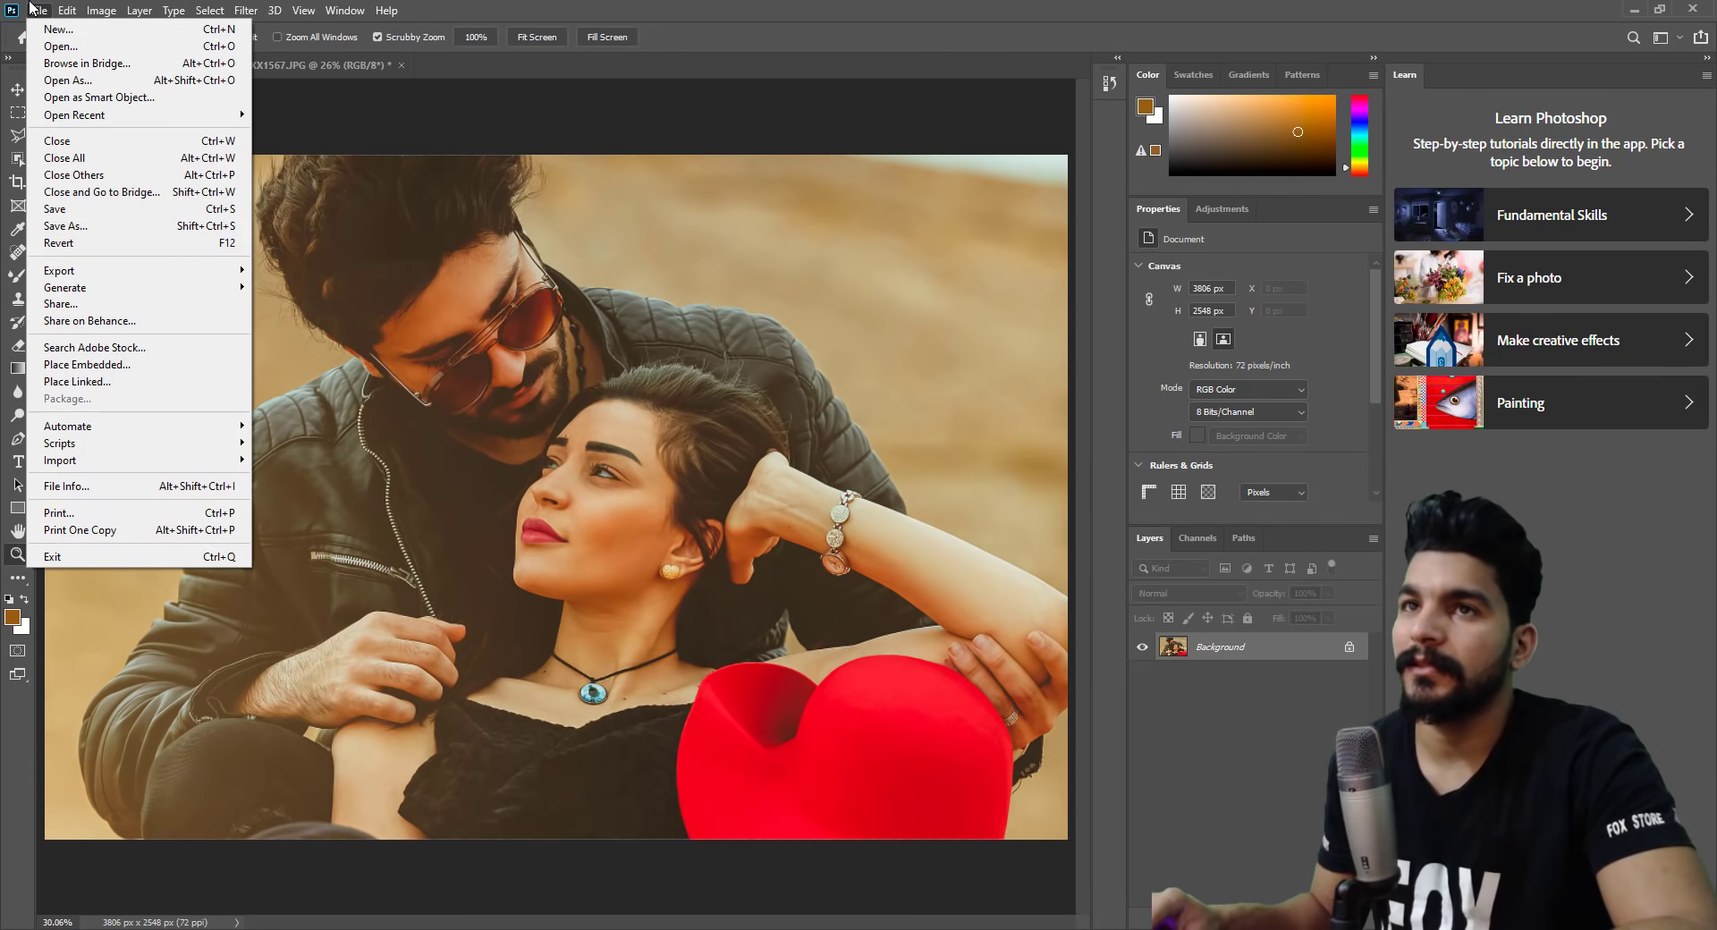
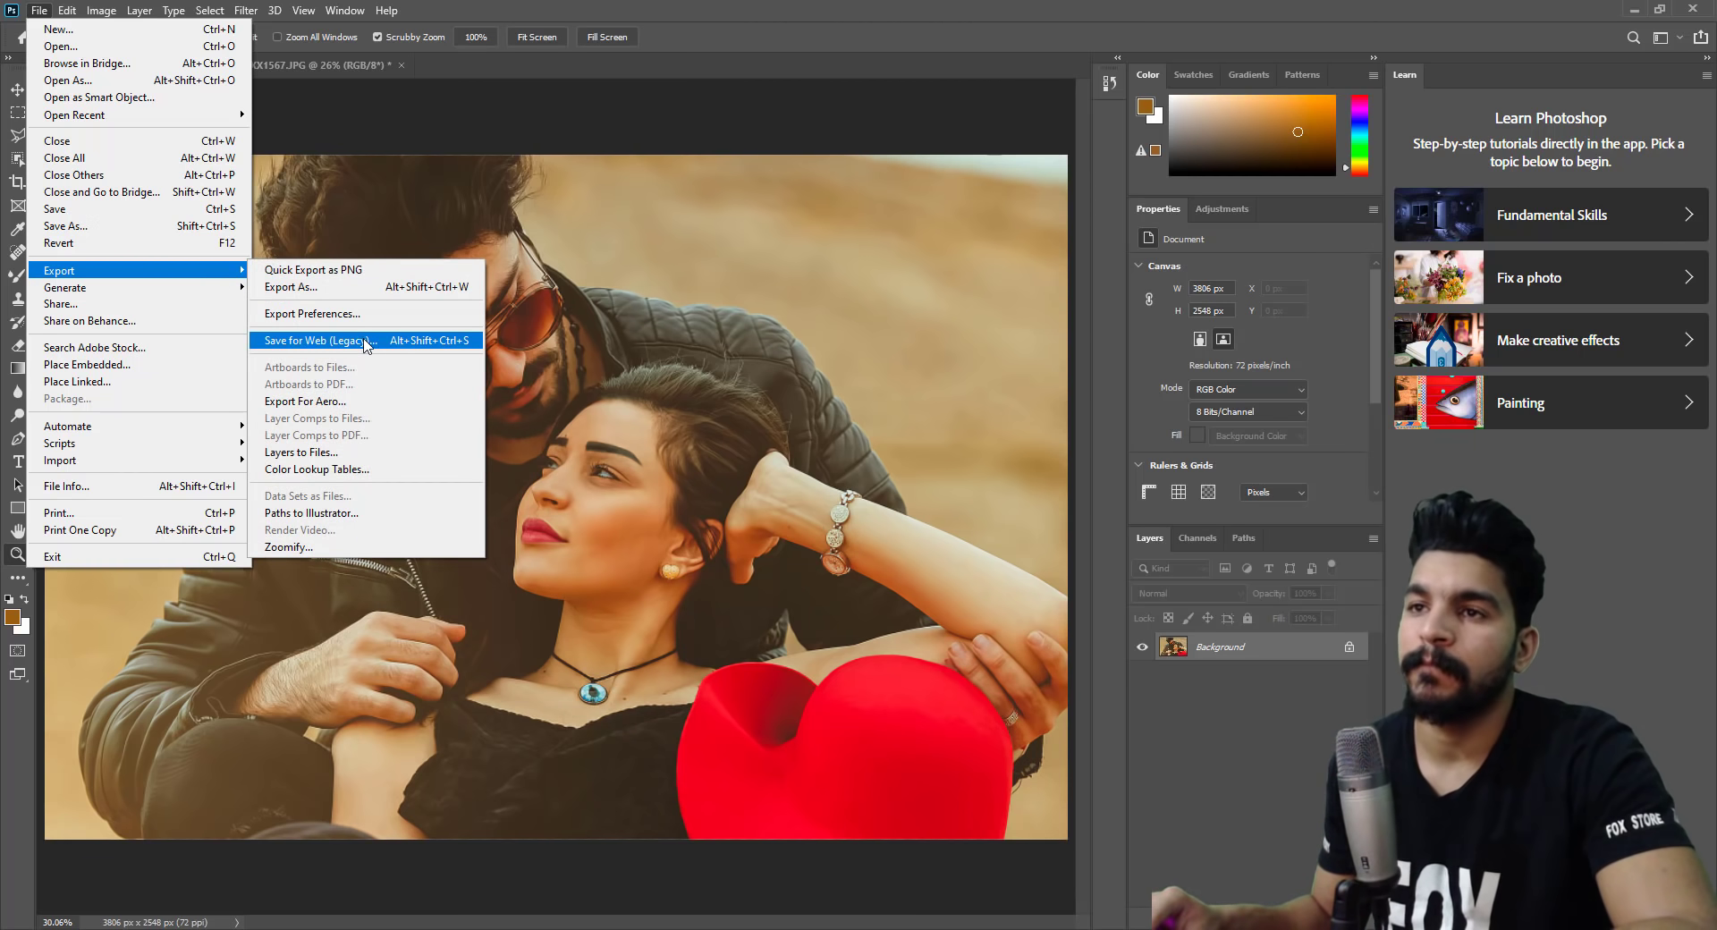
Open Save for Web (Legacy) with PNG-24 output, previewing the man's face.
{"action": "left_click", "coordinate": [409, 341]}
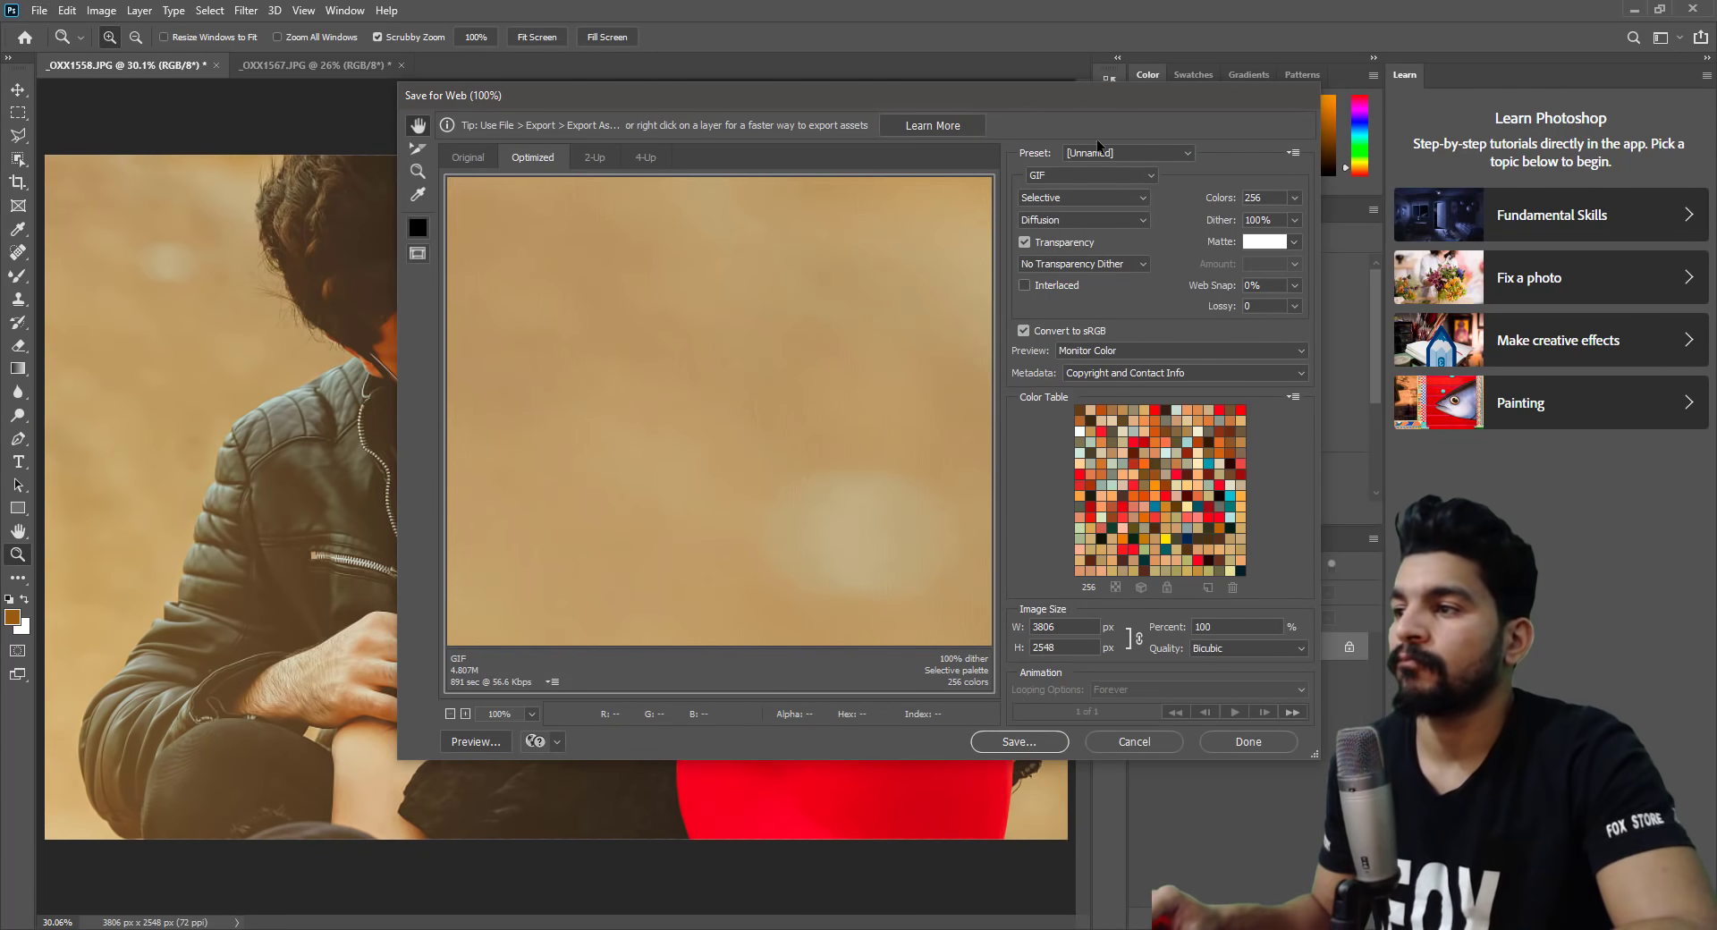
{"action": "left_click", "coordinate": [1098, 172]}
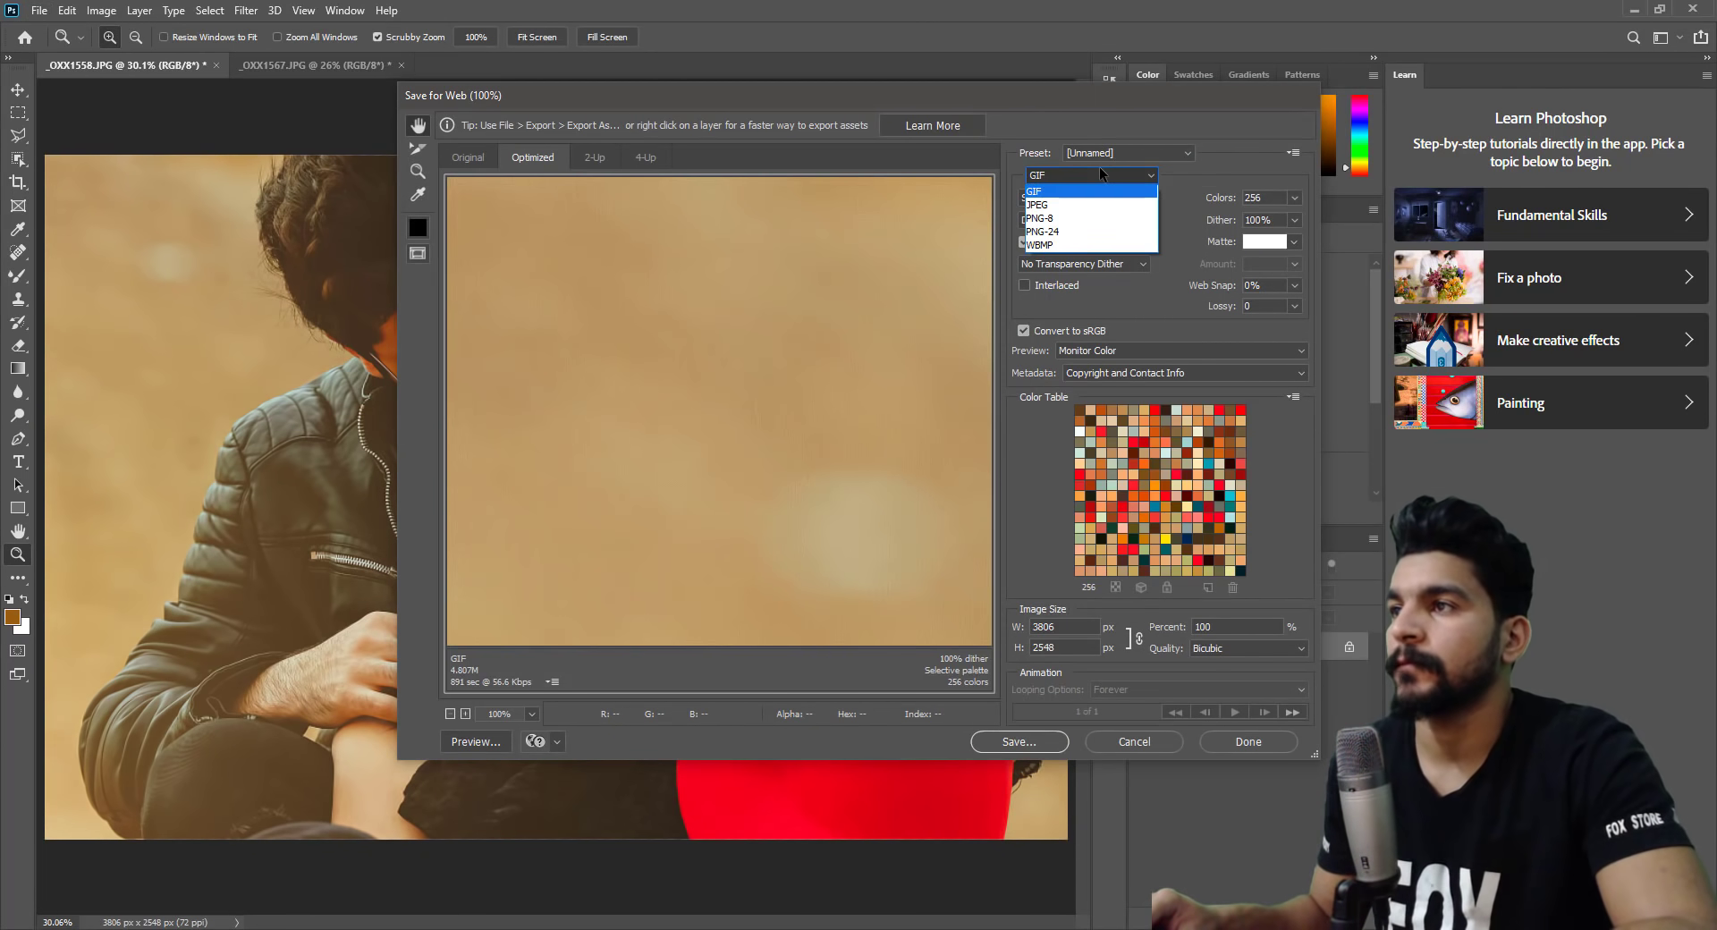
{"action": "left_click", "coordinate": [1073, 235]}
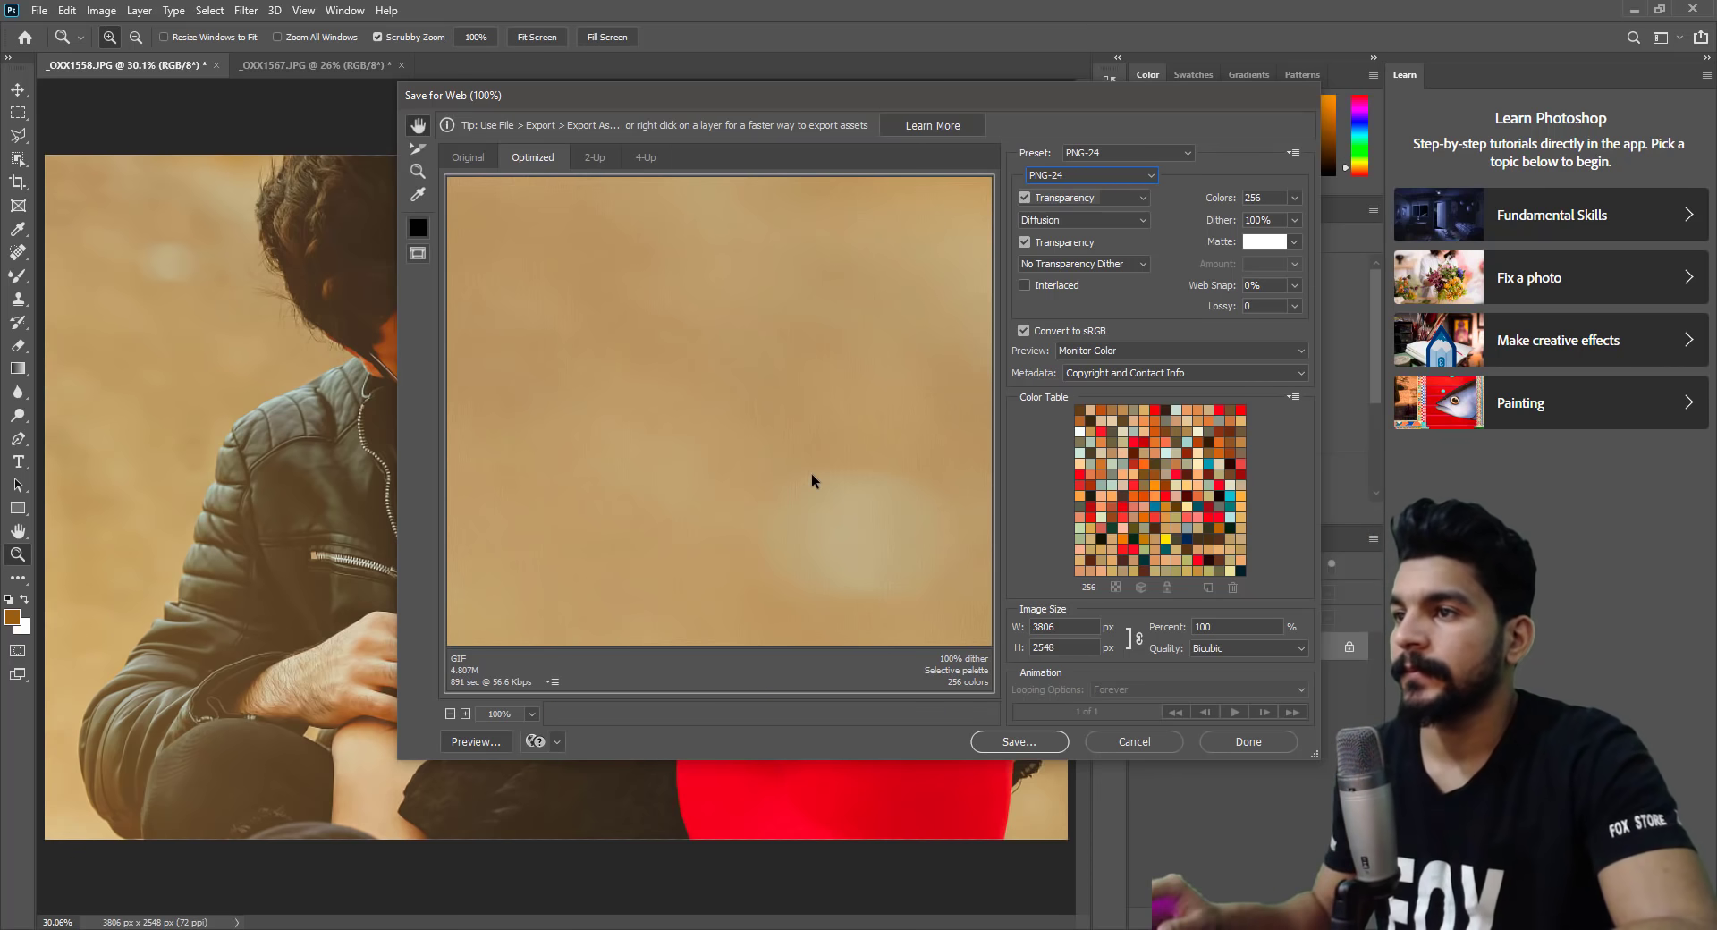
{"action": "mouse_move", "coordinate": [889, 537]}
{"action": "left_mouse_down"}
{"action": "mouse_move", "coordinate": [855, 463]}
{"action": "mouse_move", "coordinate": [924, 430]}
{"action": "mouse_move", "coordinate": [840, 467]}
{"action": "mouse_move", "coordinate": [898, 488]}
{"action": "mouse_move", "coordinate": [536, 347]}
{"action": "left_mouse_up"}
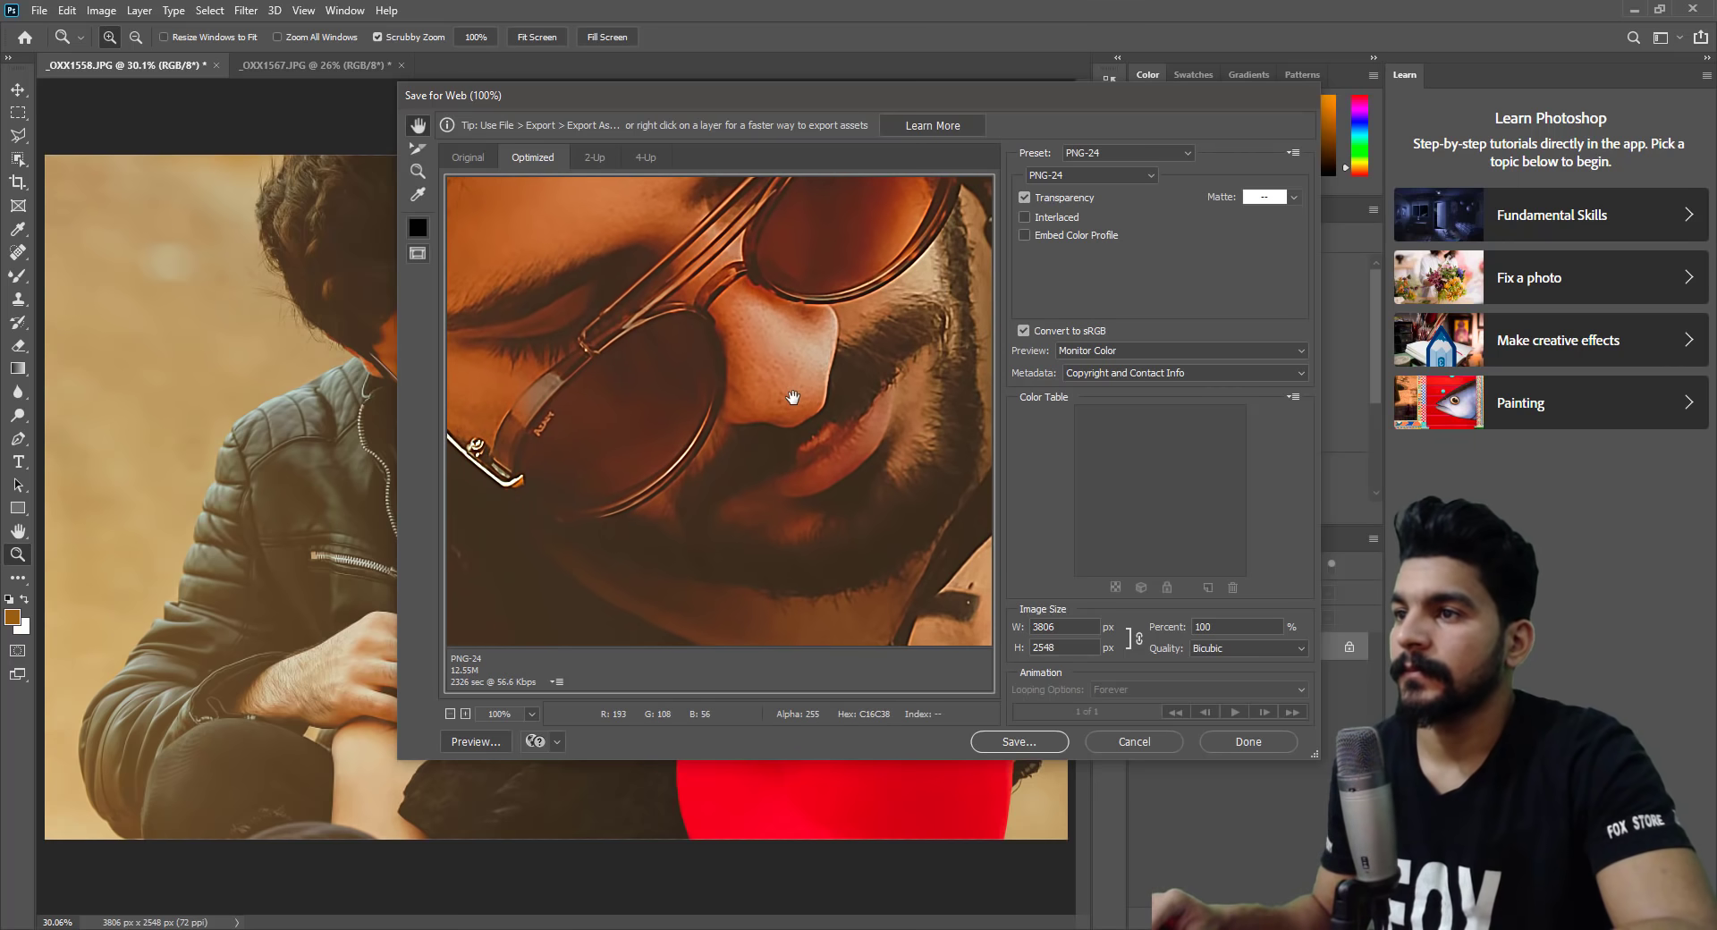
{"action": "left_click_drag", "start_coordinate": [793, 398], "coordinate": [794, 398]}
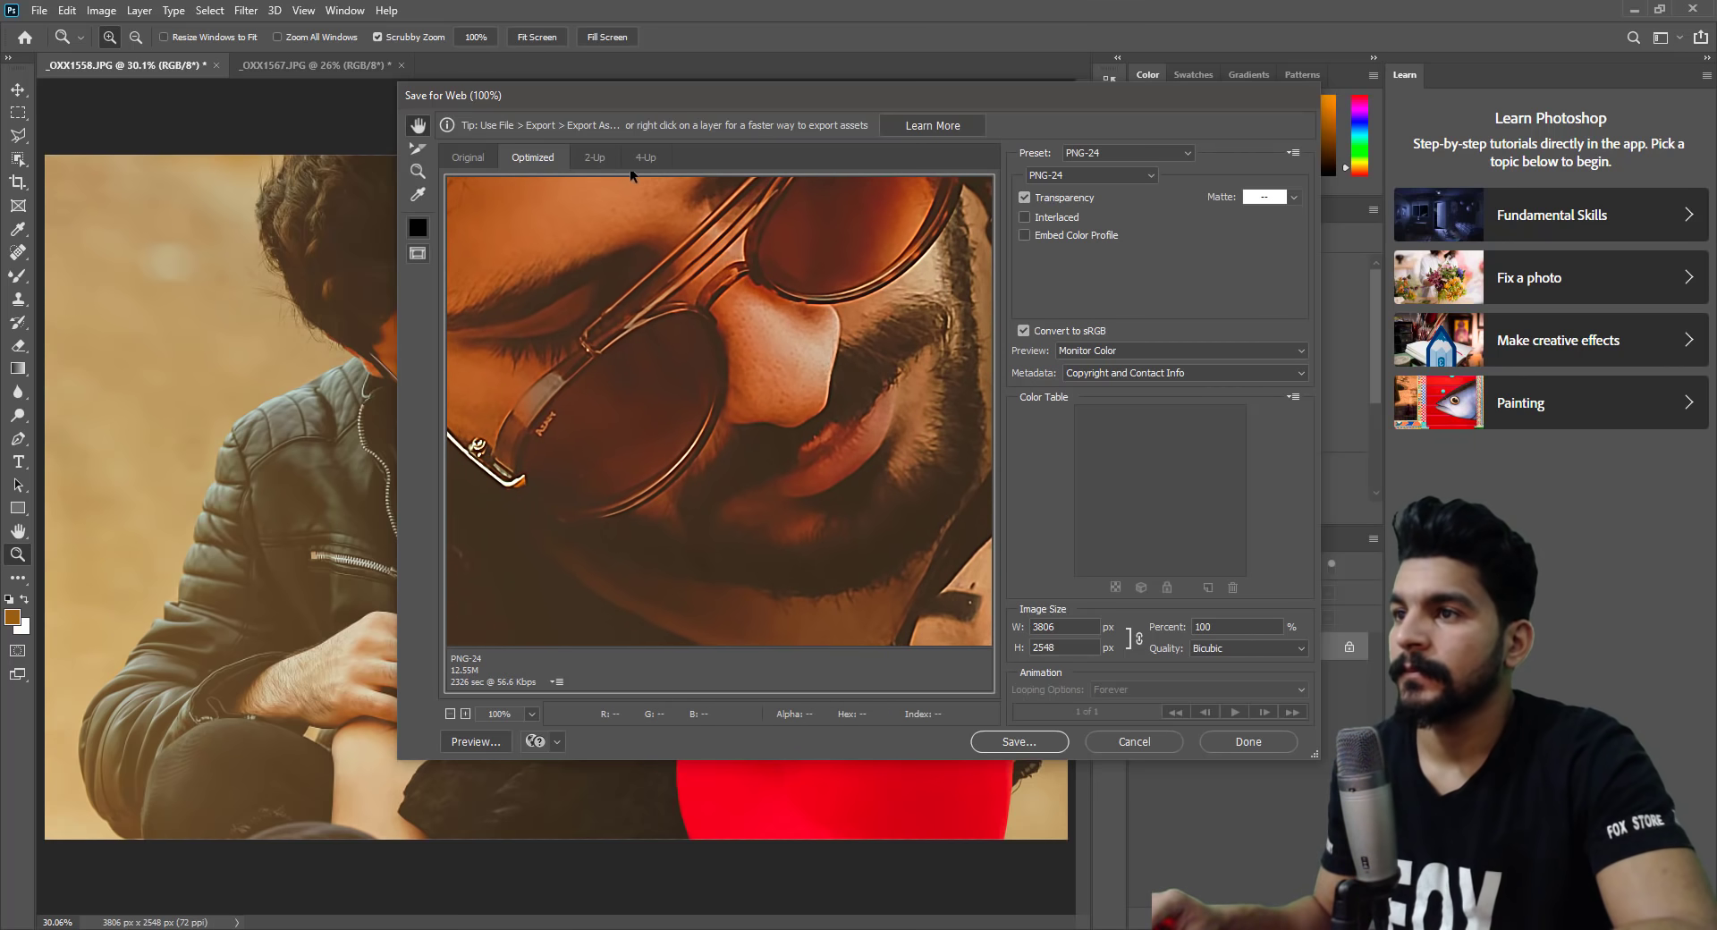
Compare the Original, Optimized and 2-Up previews of the PNG-24 export.
{"action": "left_click", "coordinate": [592, 159]}
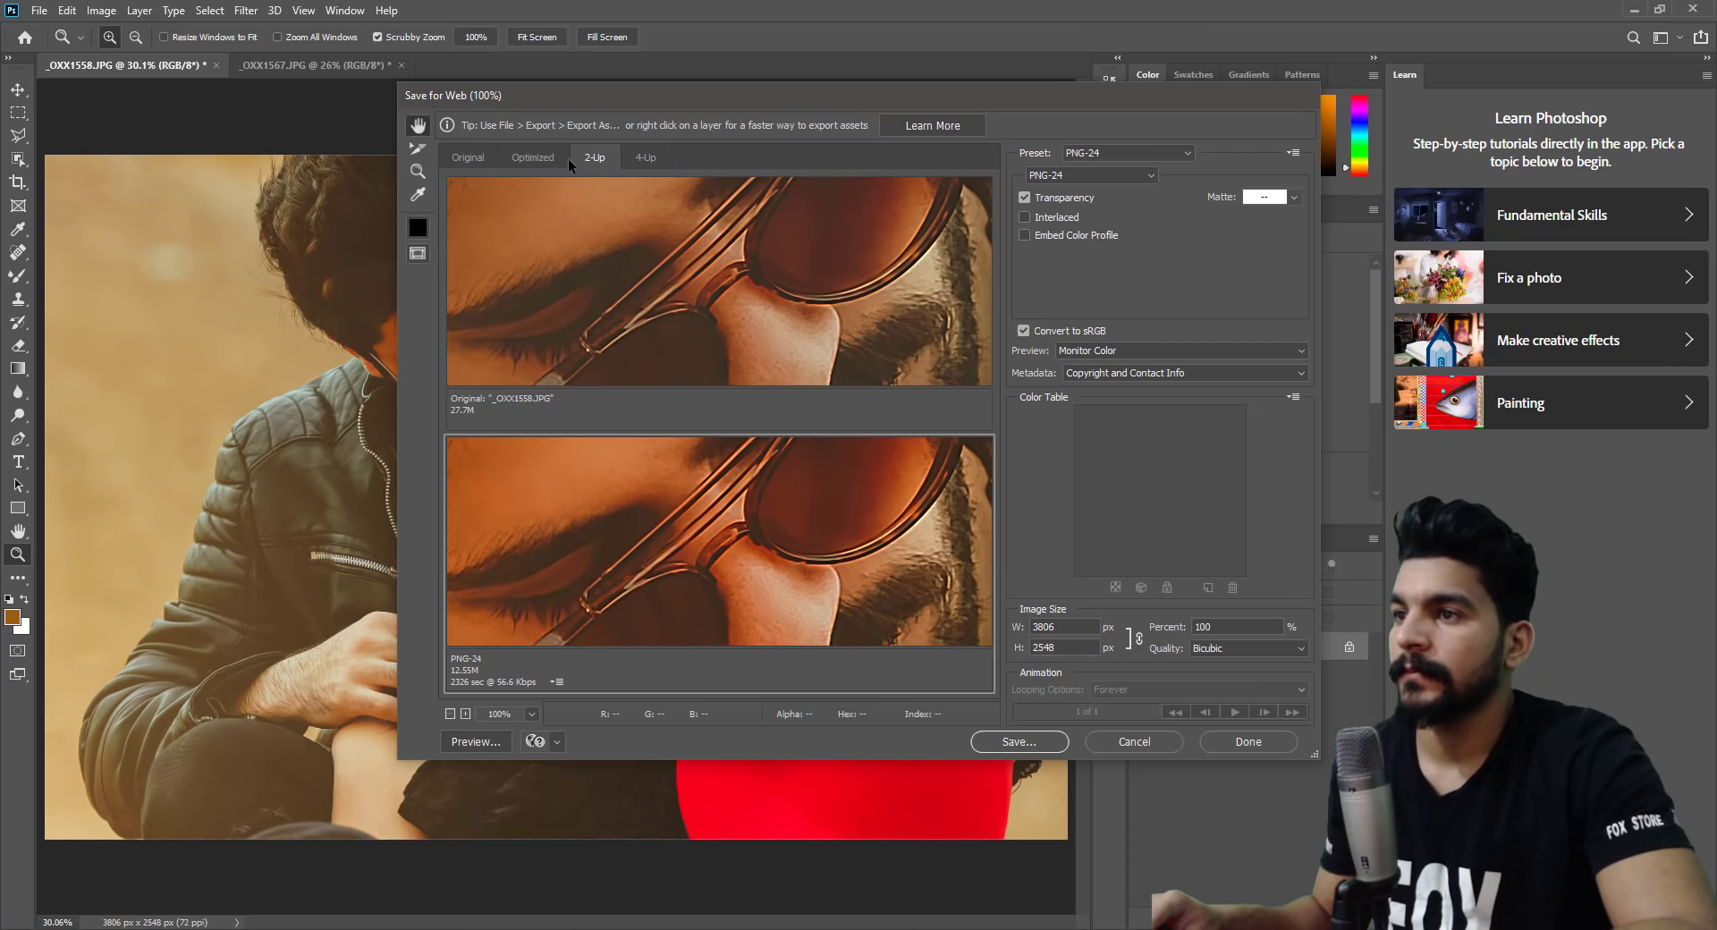
{"action": "left_click", "coordinate": [491, 155]}
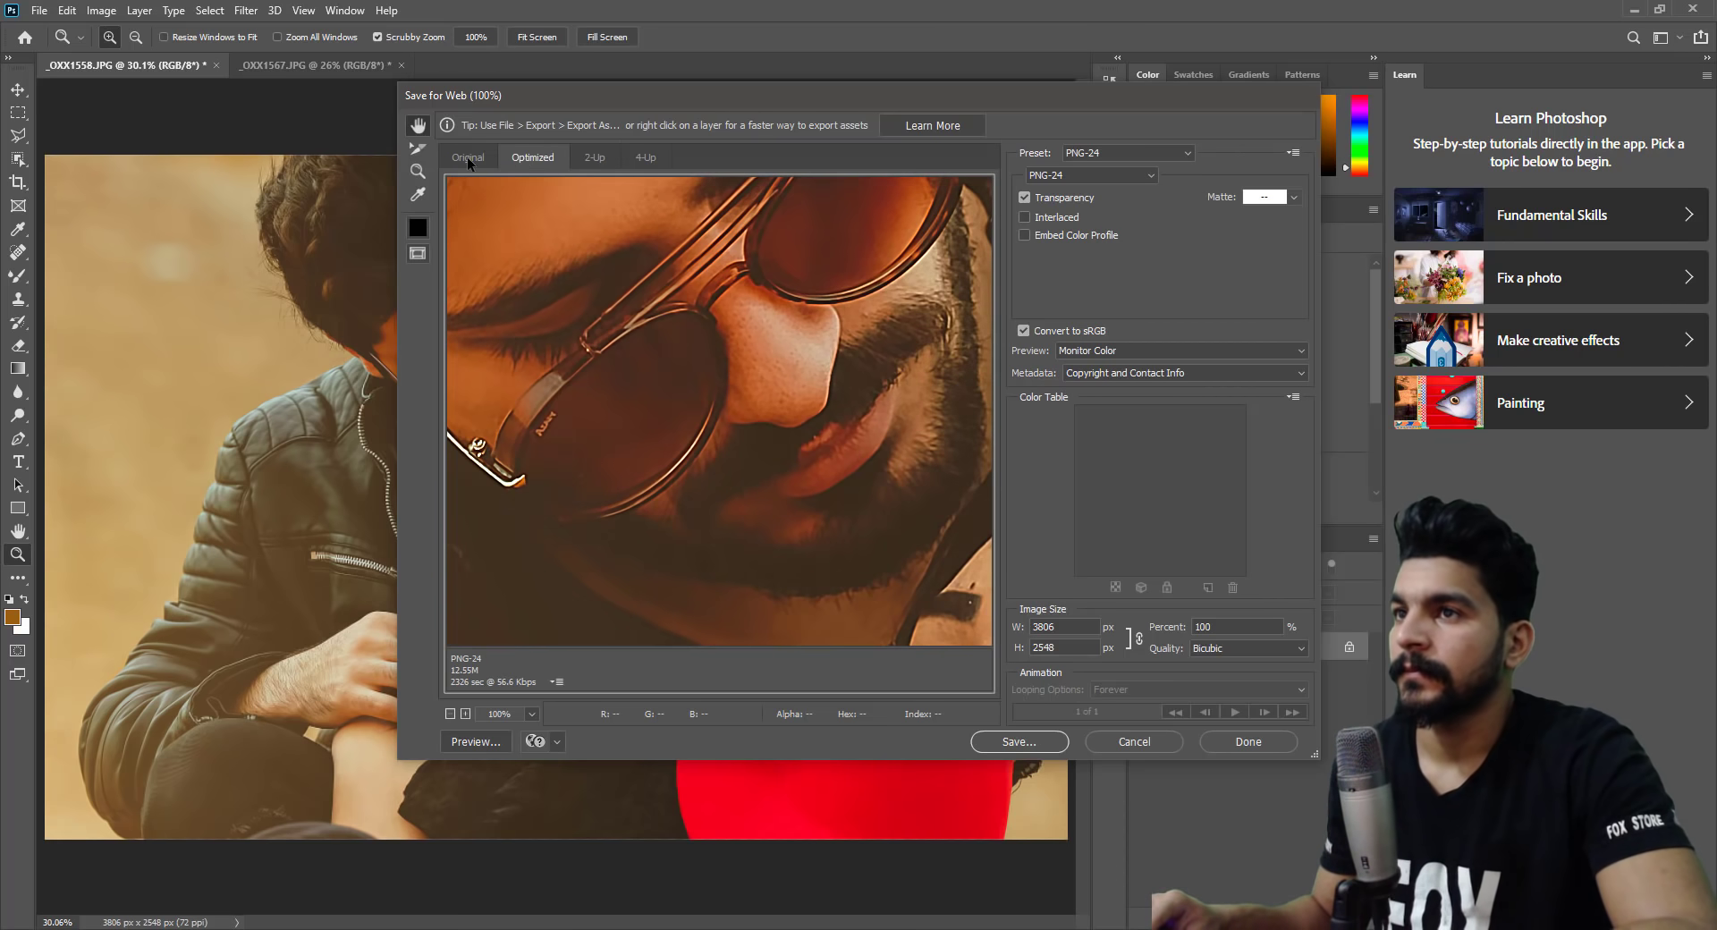
{"action": "left_click", "coordinate": [517, 164]}
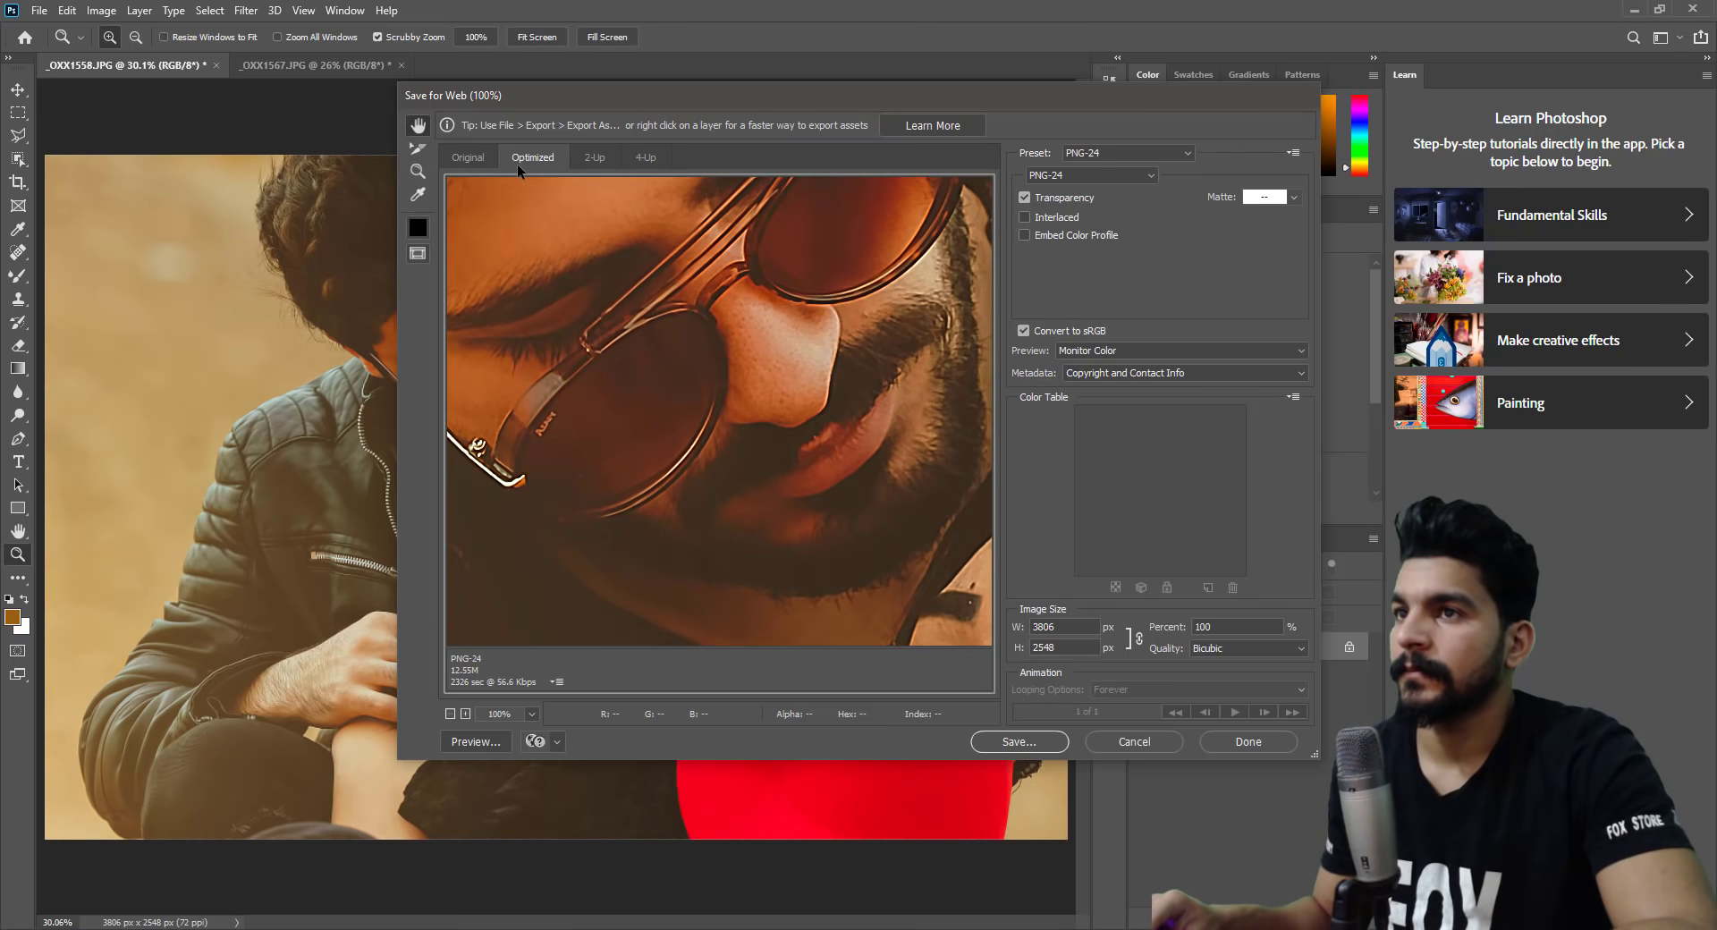
{"action": "left_click", "coordinate": [470, 154]}
{"action": "left_click", "coordinate": [516, 159]}
{"action": "left_click", "coordinate": [481, 154]}
{"action": "left_click", "coordinate": [534, 163]}
{"action": "left_click", "coordinate": [471, 165]}
{"action": "left_click", "coordinate": [519, 163]}
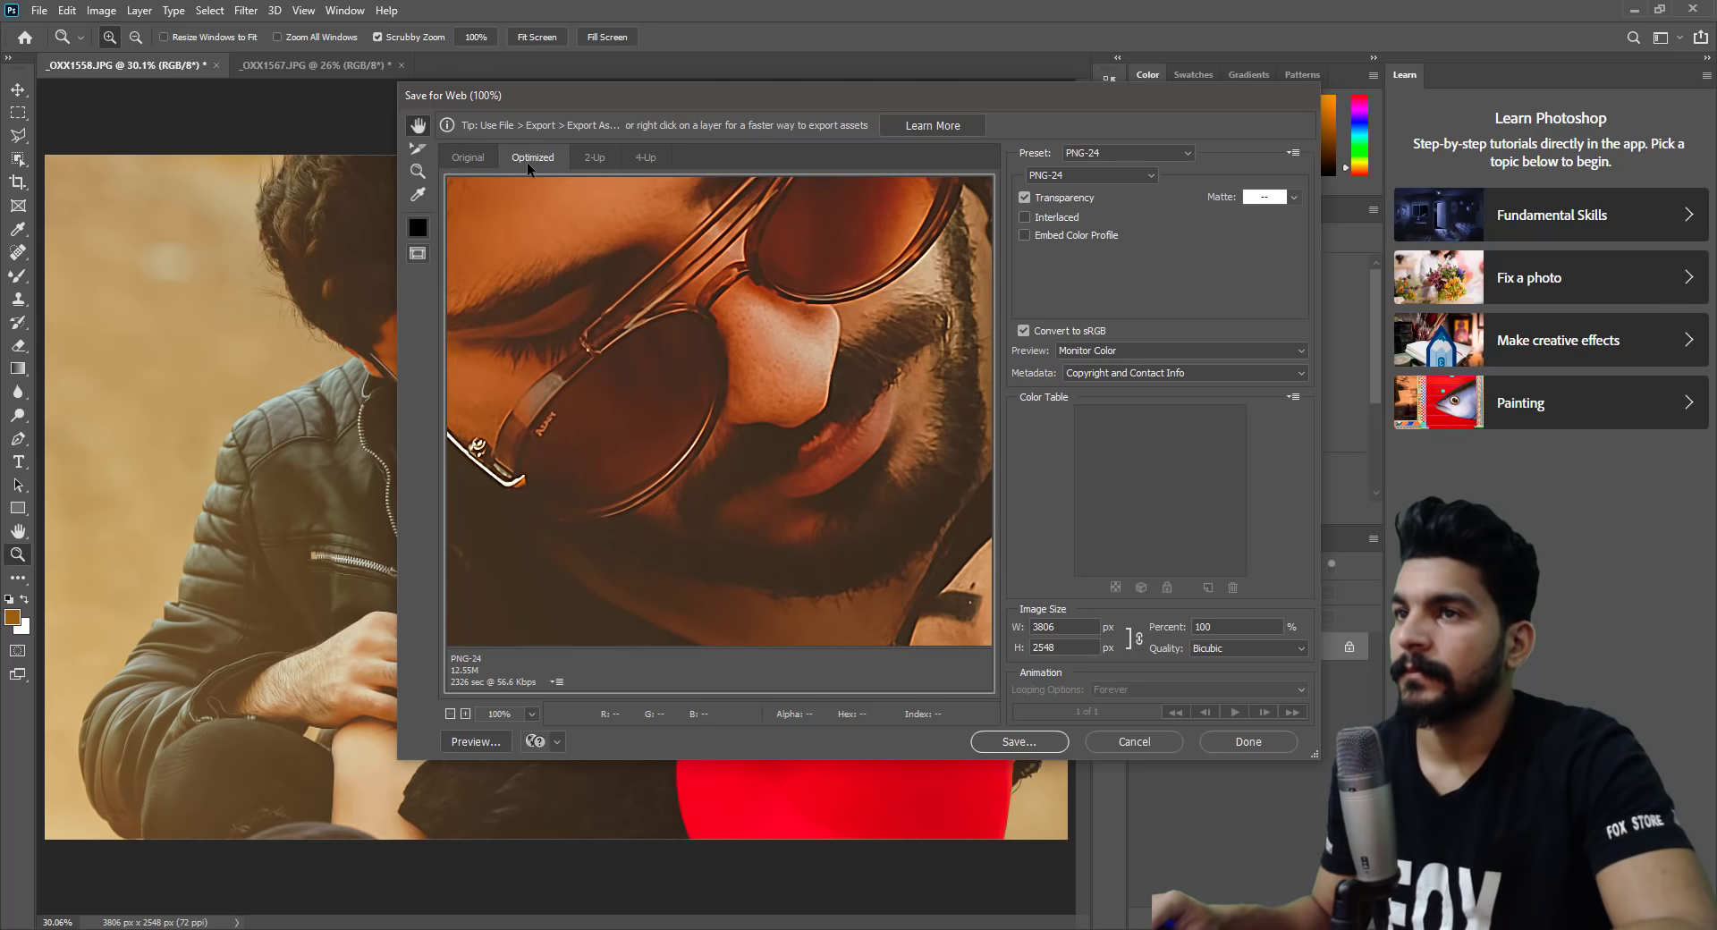
Resize the web export to 2000 px wide (2000 × 1339 px).
{"action": "left_click", "coordinate": [1062, 645]}
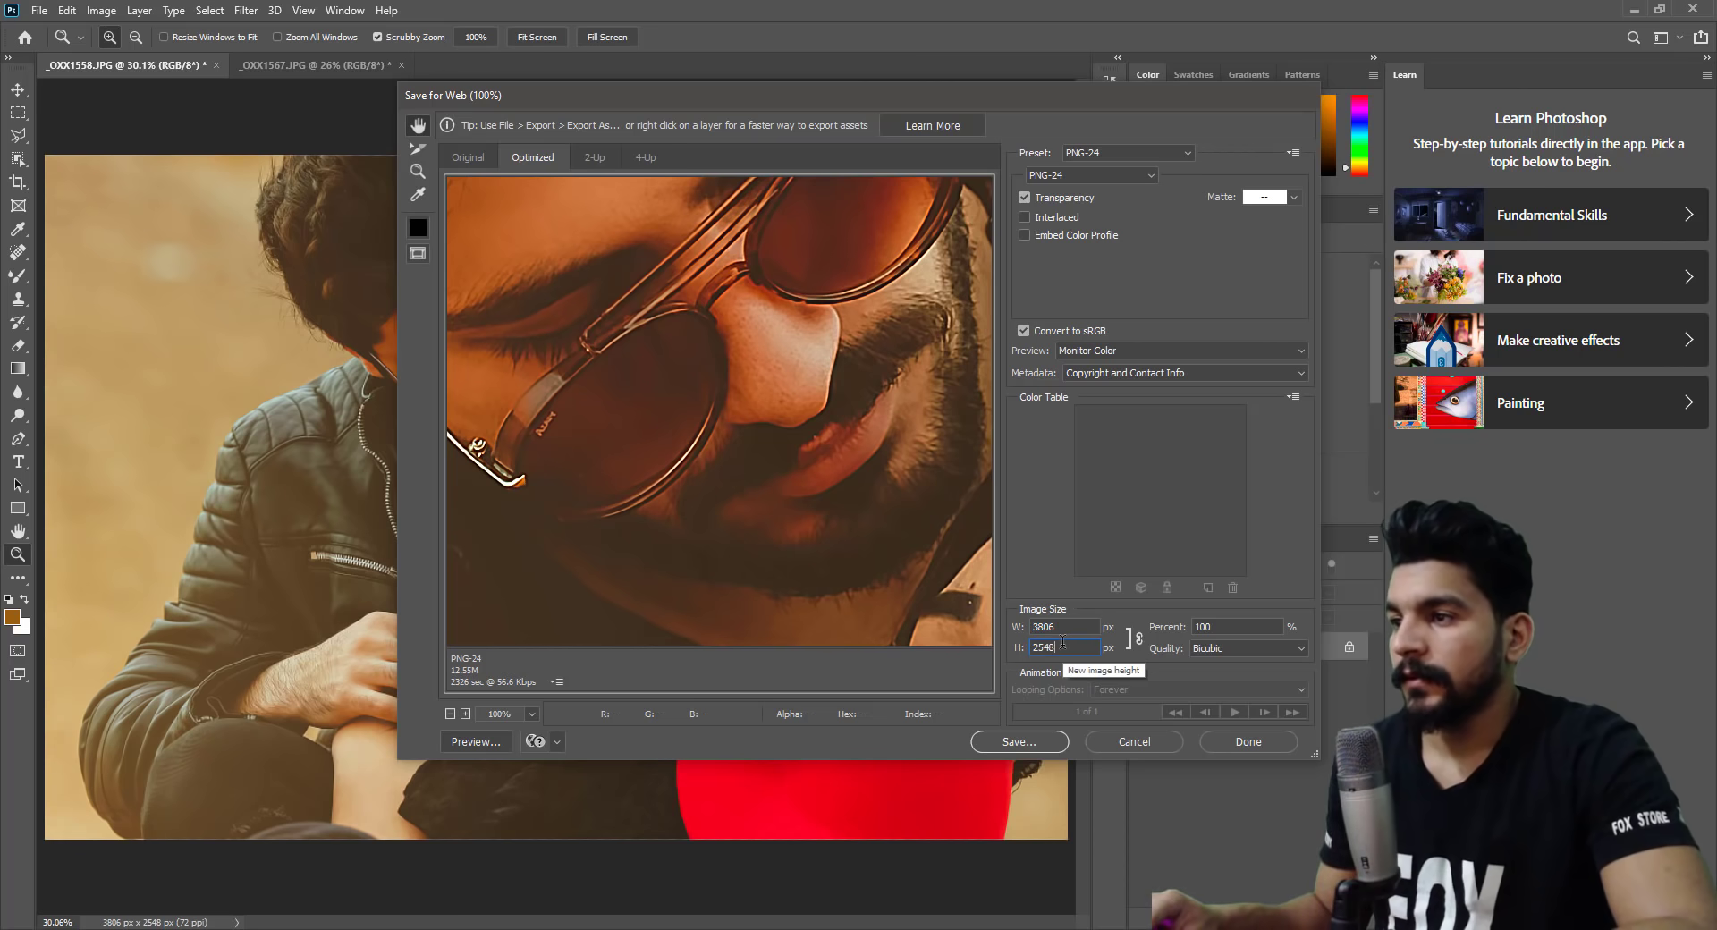
{"action": "key", "text": "shift+Tab"}
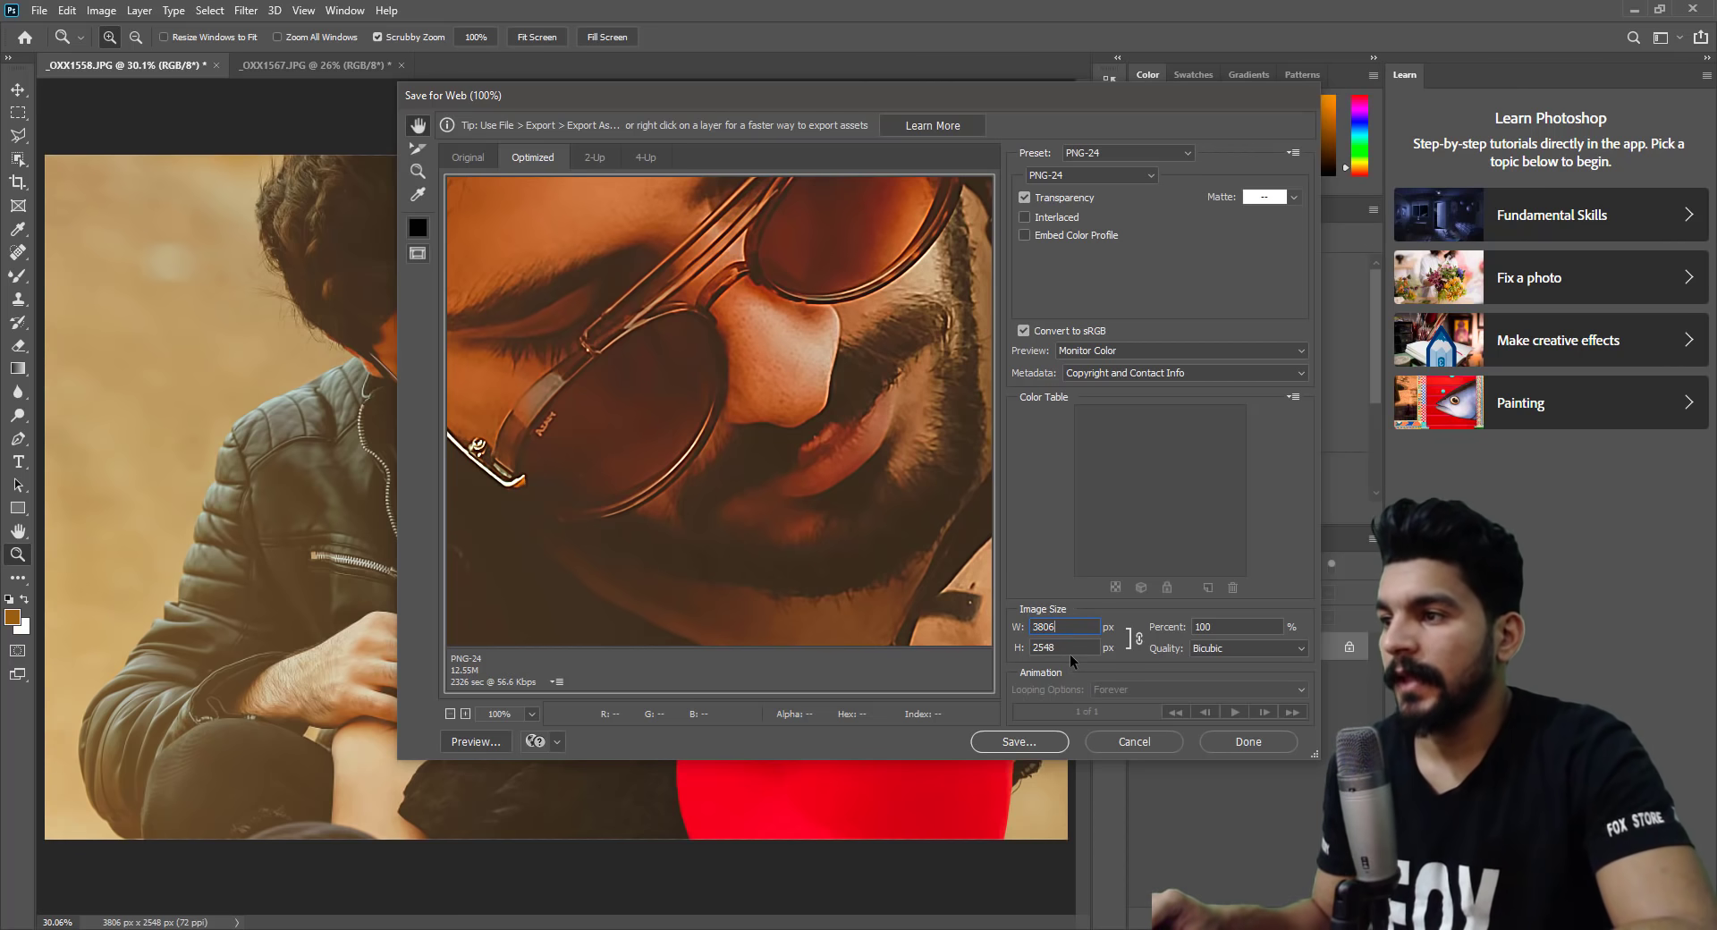
{"action": "left_click", "coordinate": [1066, 647]}
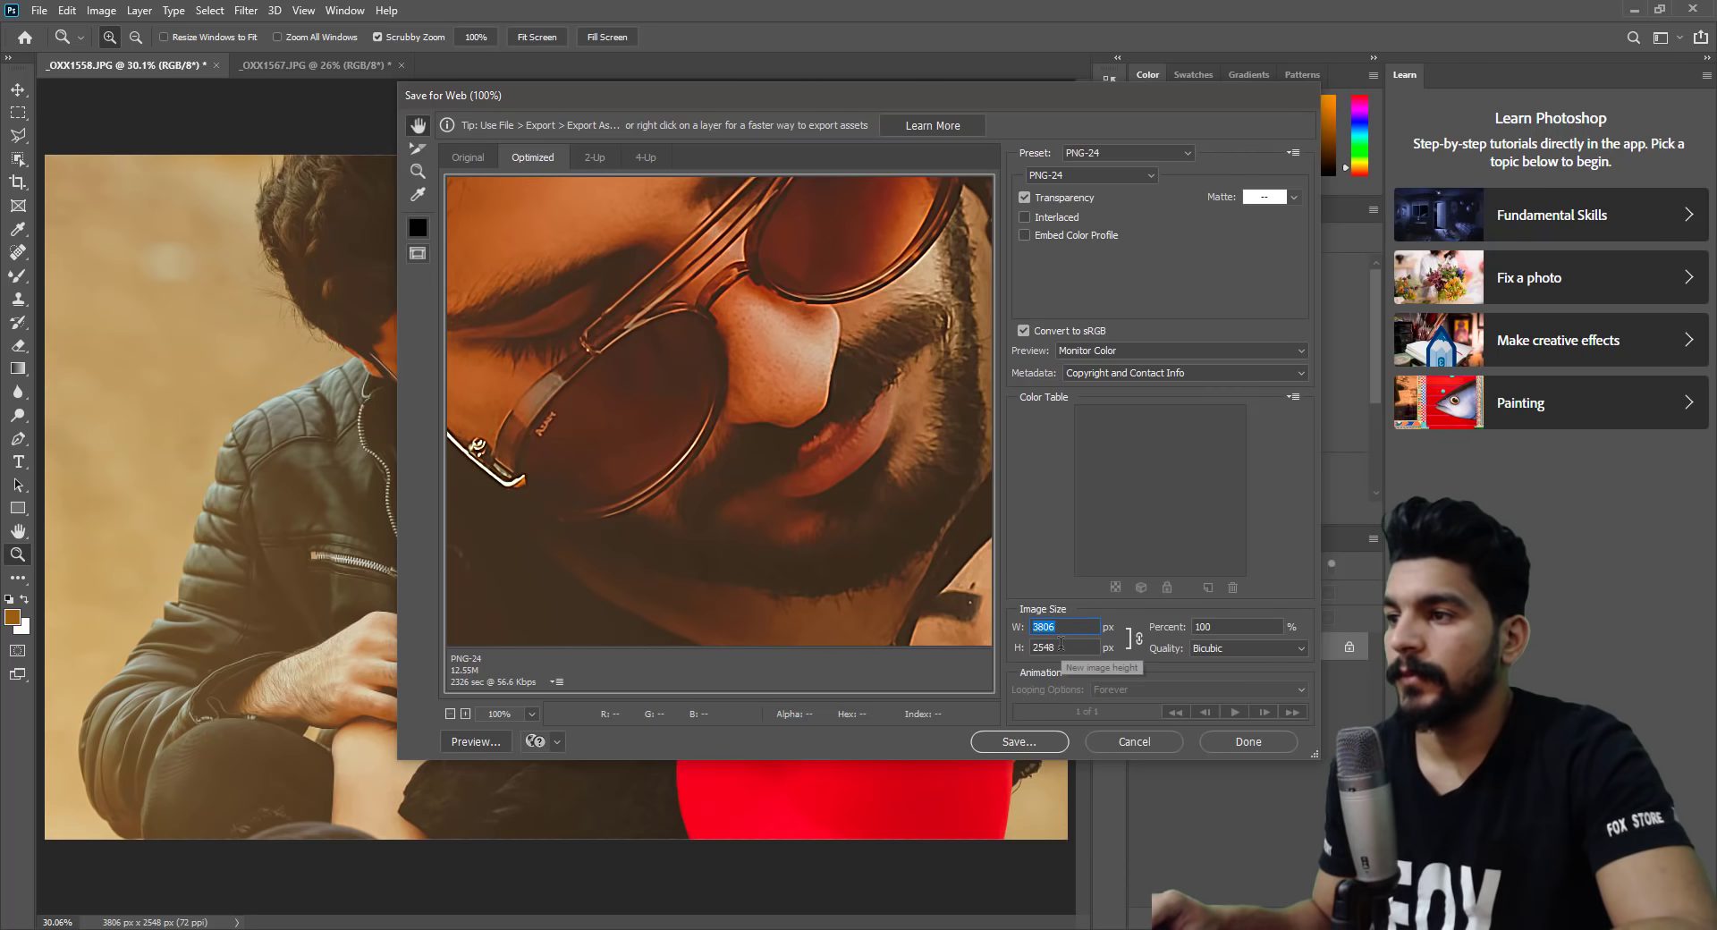
{"action": "left_click", "coordinate": [1060, 645]}
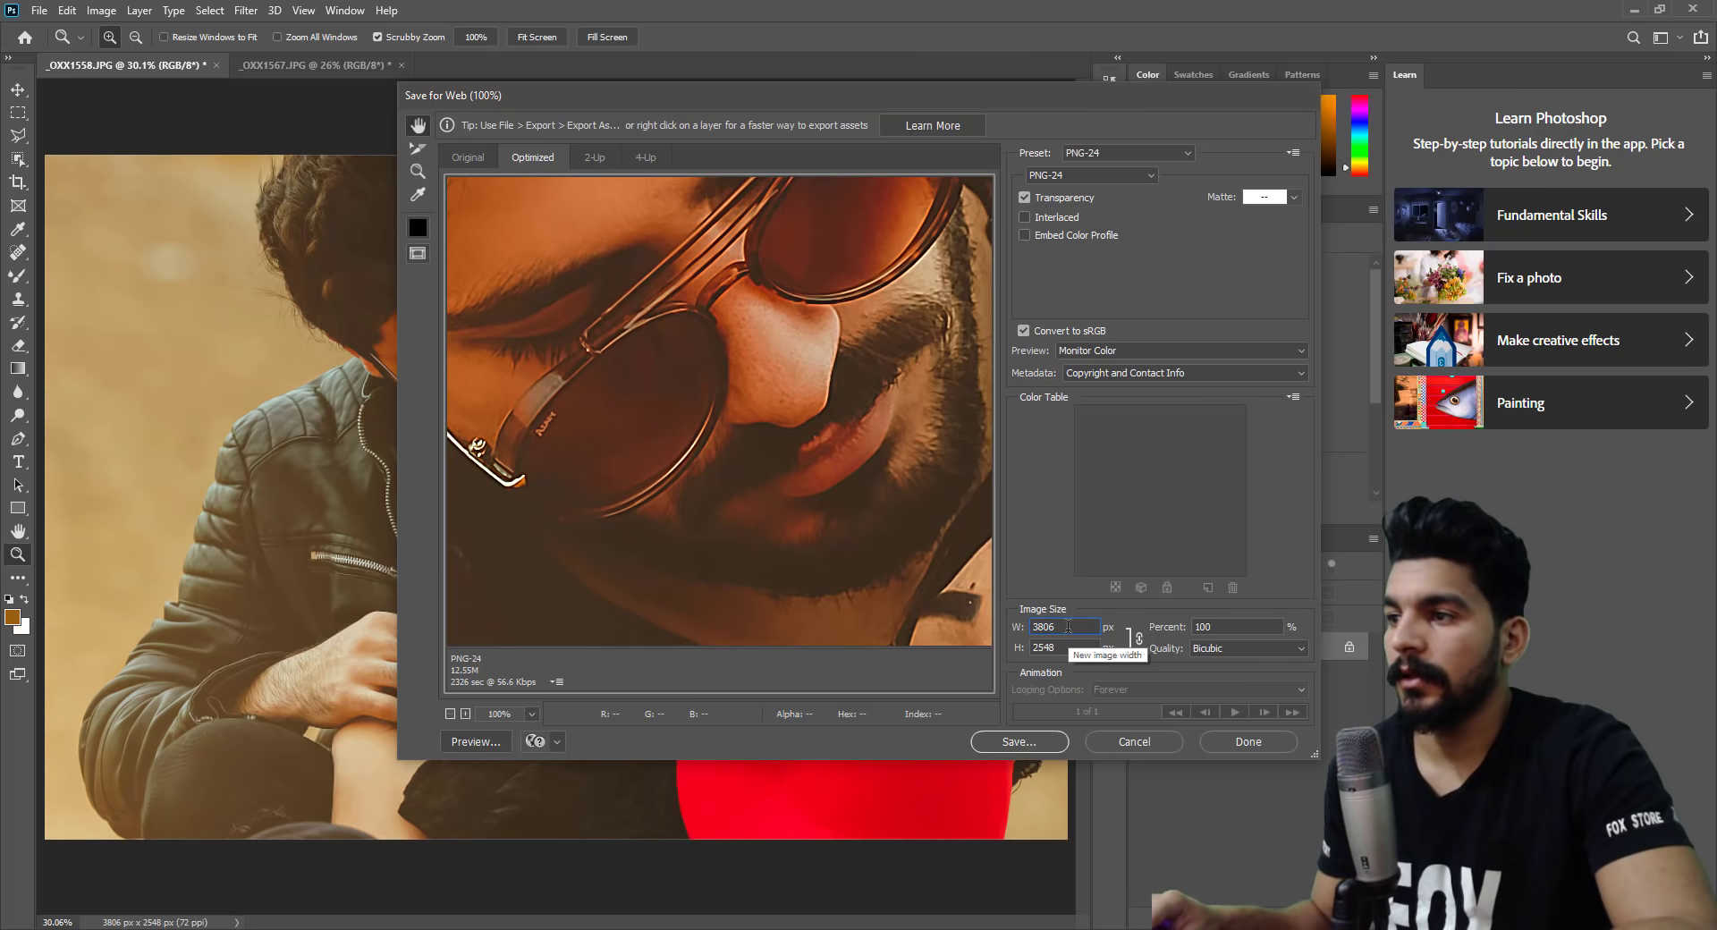
{"action": "key", "text": "Tab"}
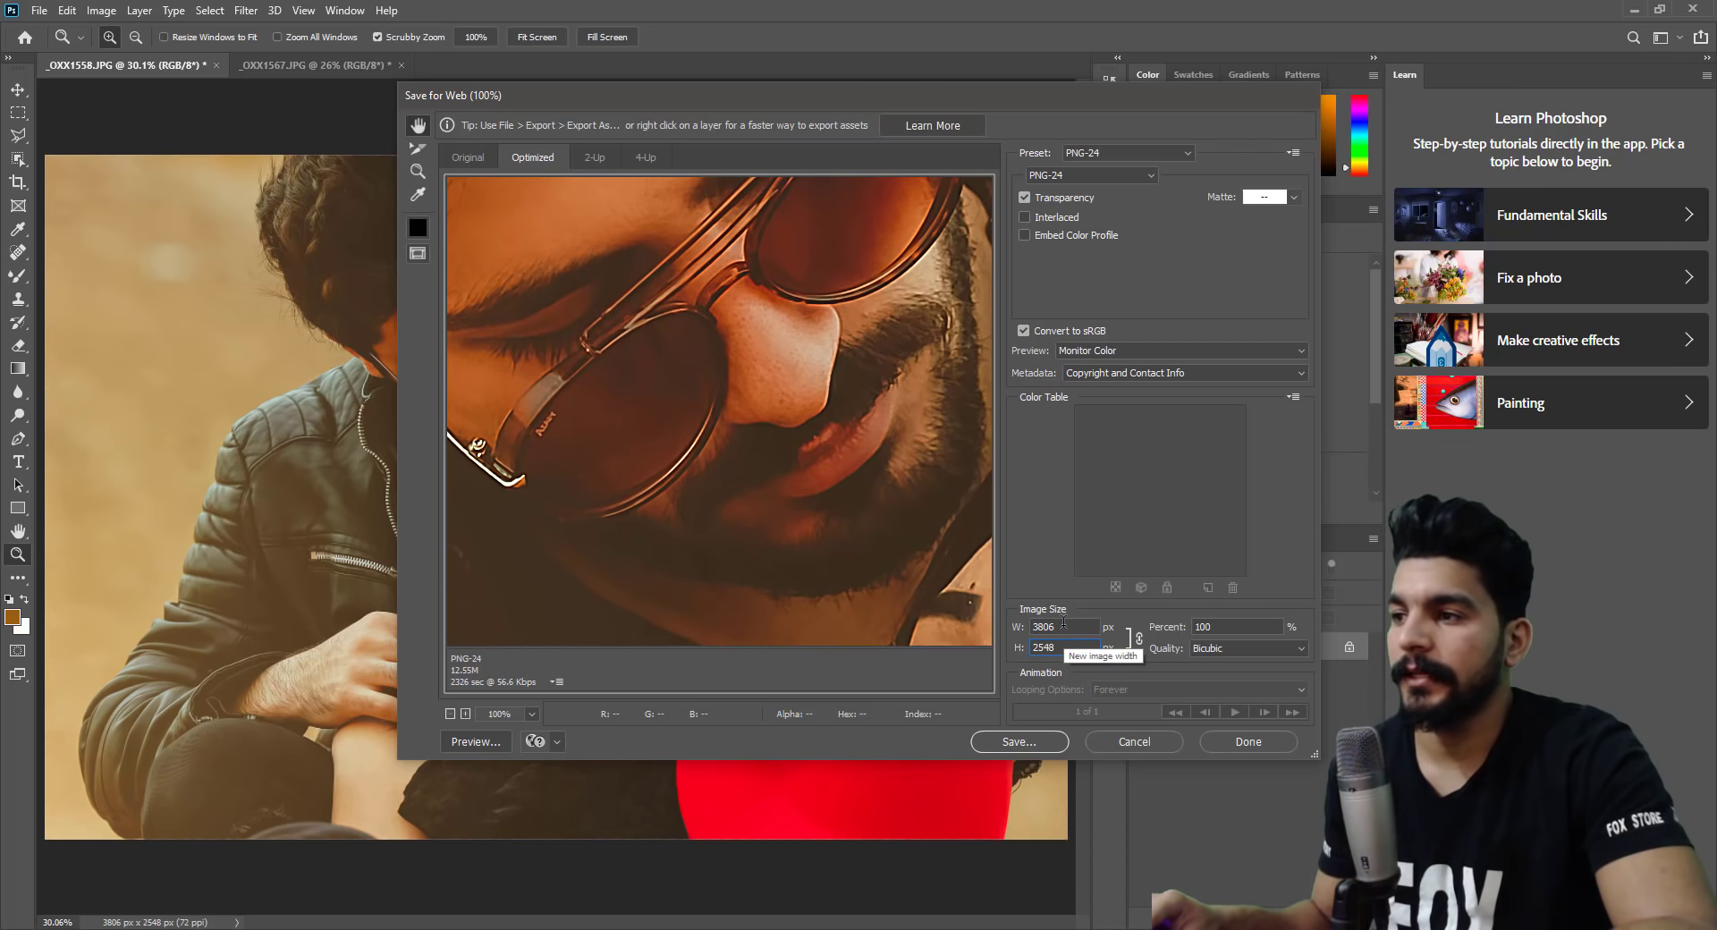
{"action": "left_click", "coordinate": [1072, 625]}
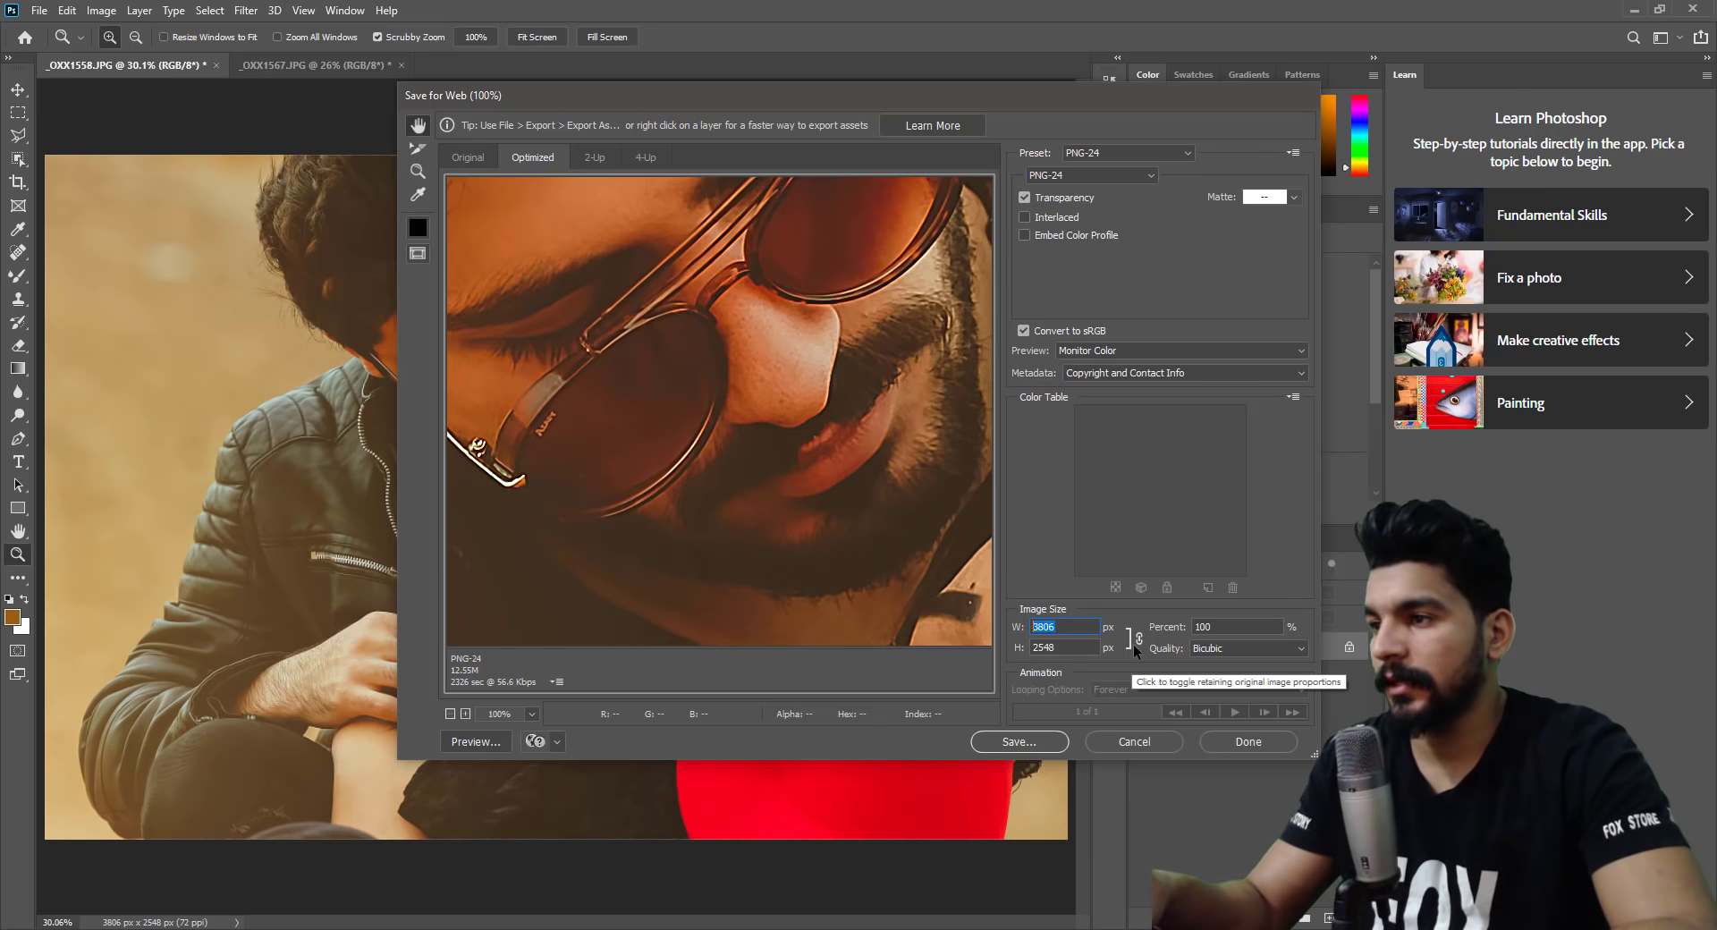
{"action": "type", "text": "2000"}
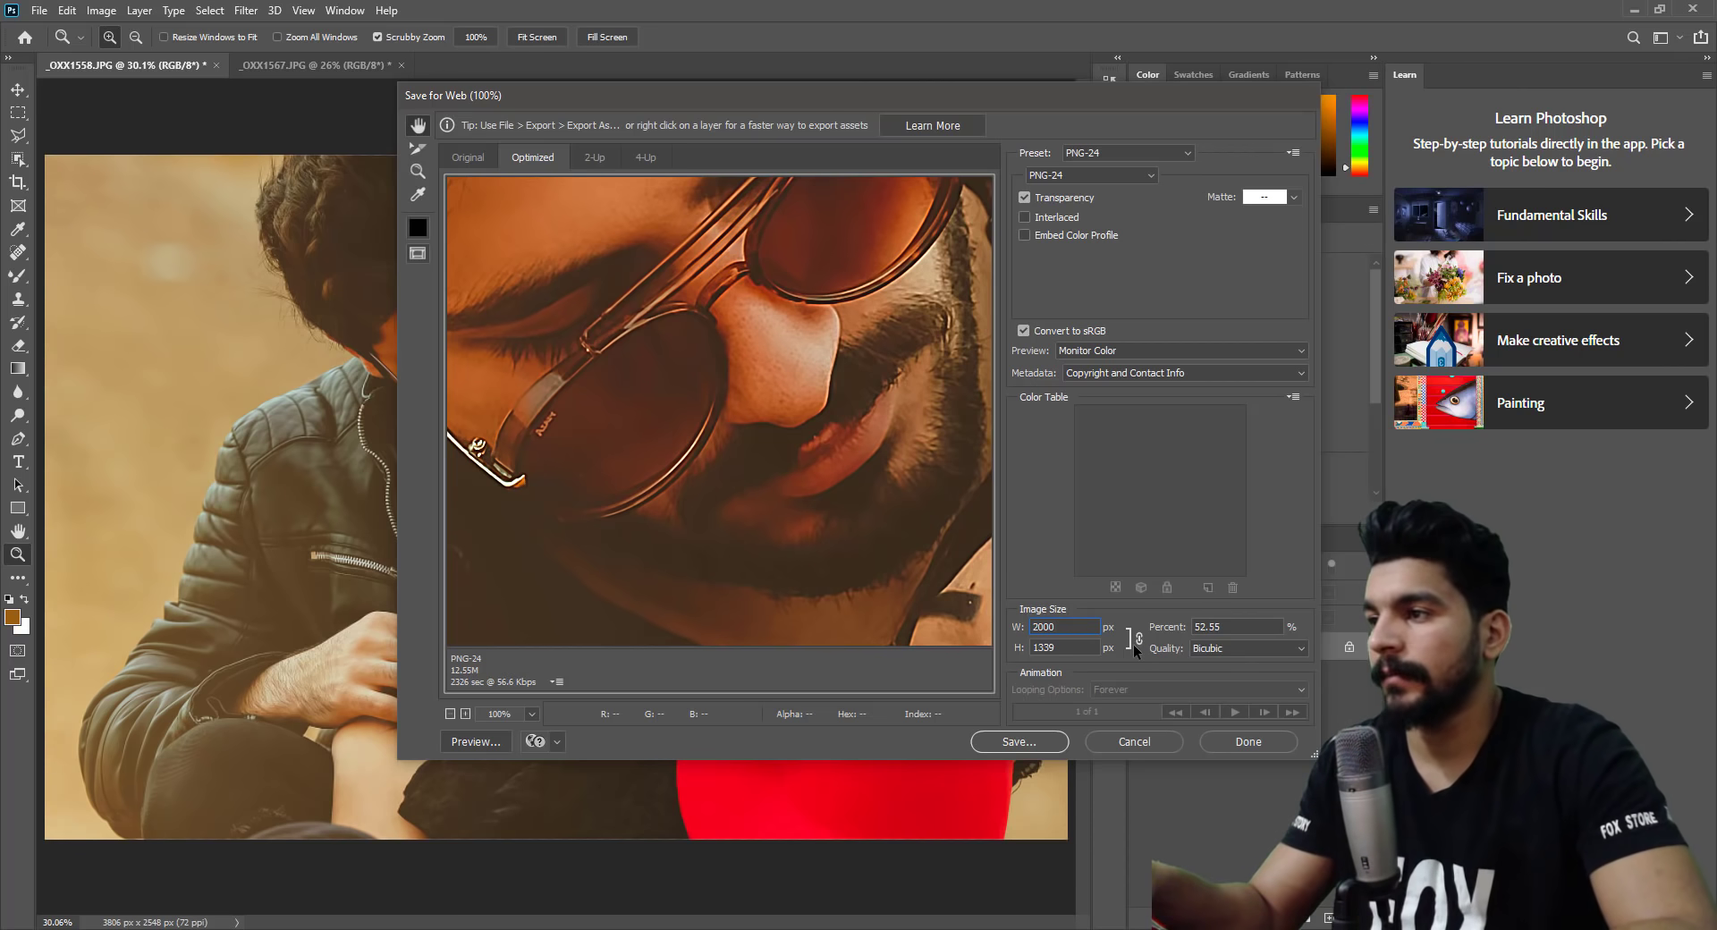
{"action": "left_click", "coordinate": [1238, 624]}
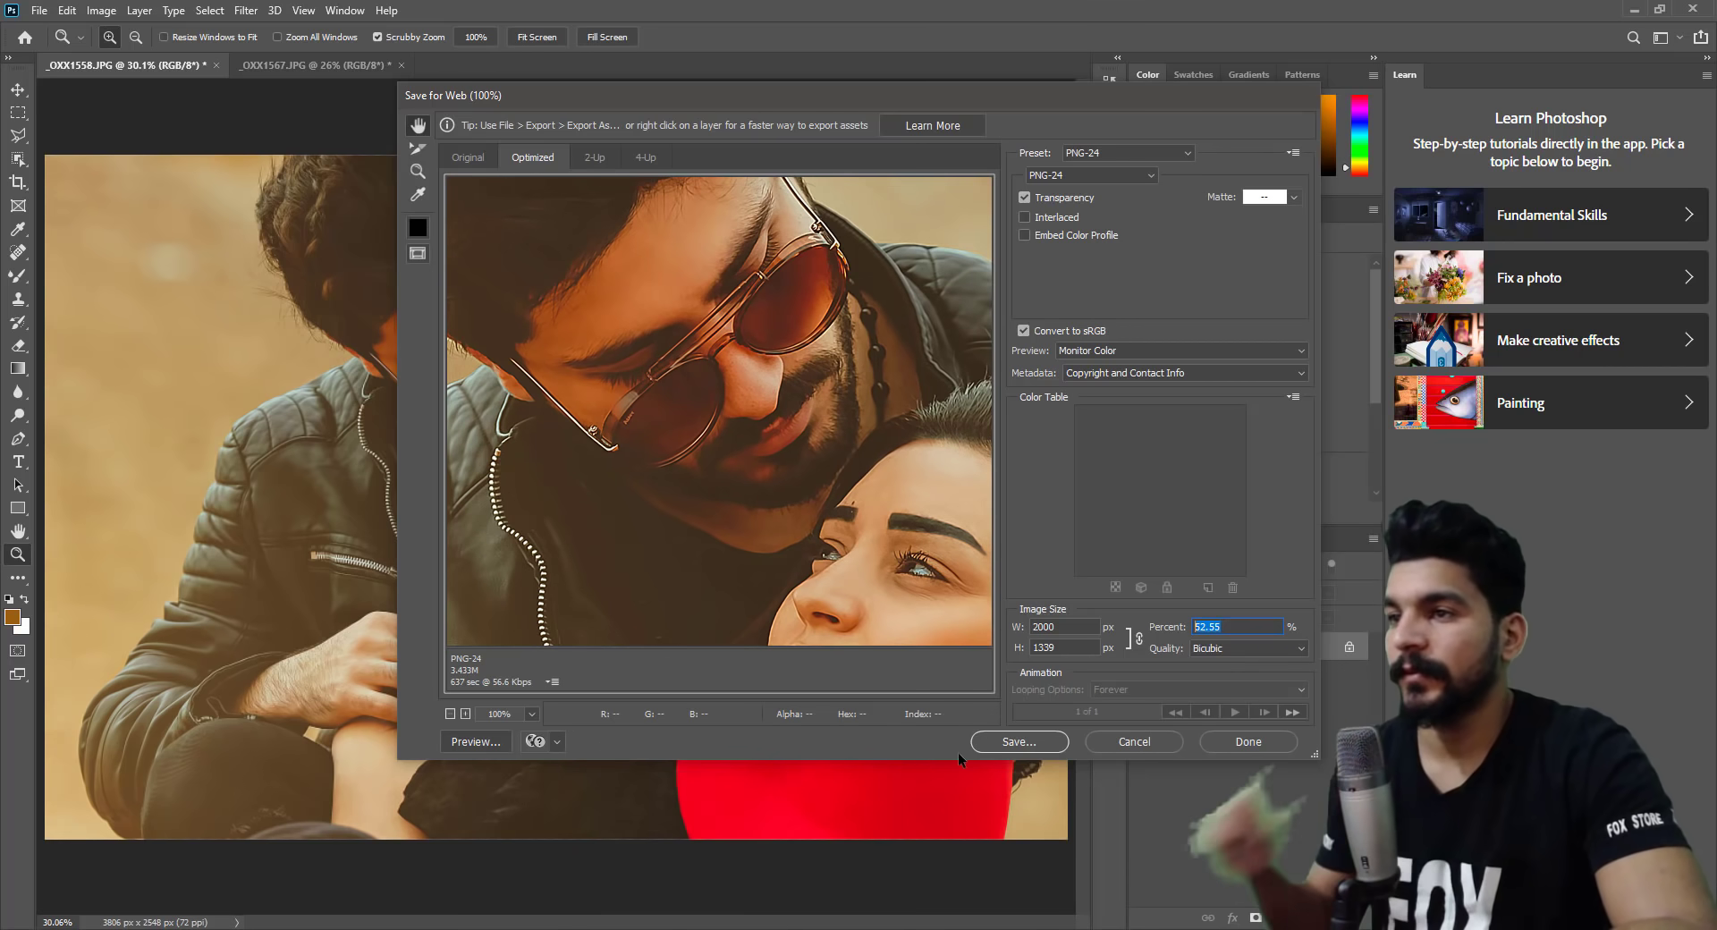
Save the PNG-24 export as _OXX1558.png in the Pictures folder.
{"action": "left_click", "coordinate": [1018, 742]}
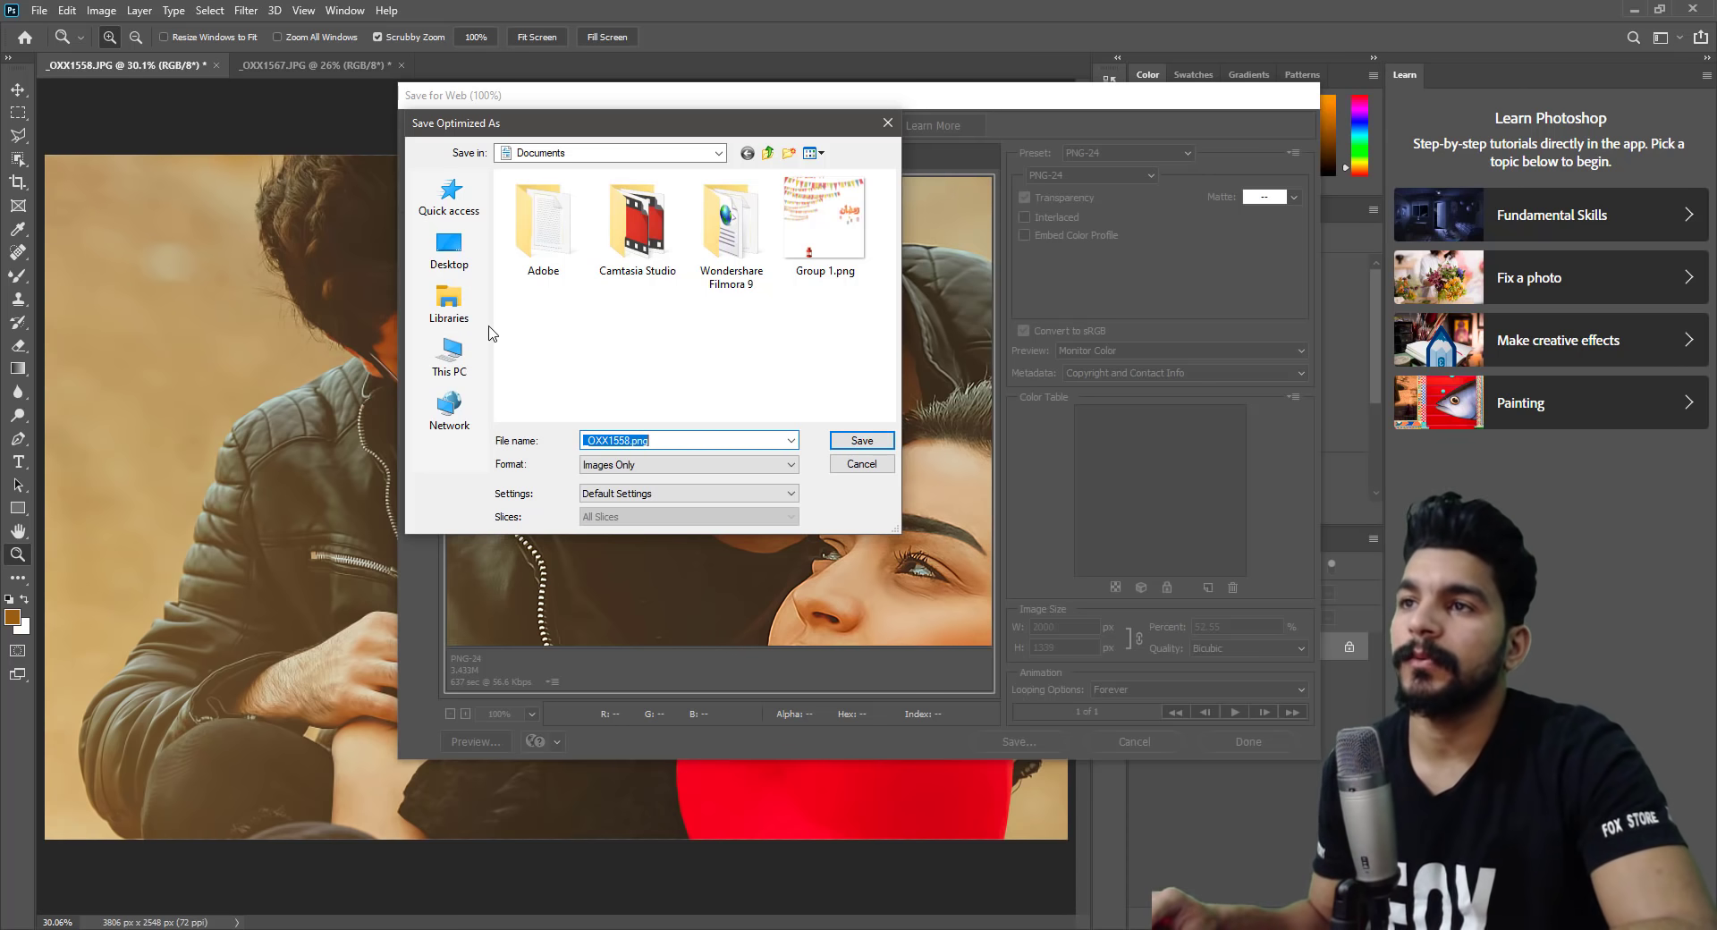
{"action": "left_click", "coordinate": [449, 304]}
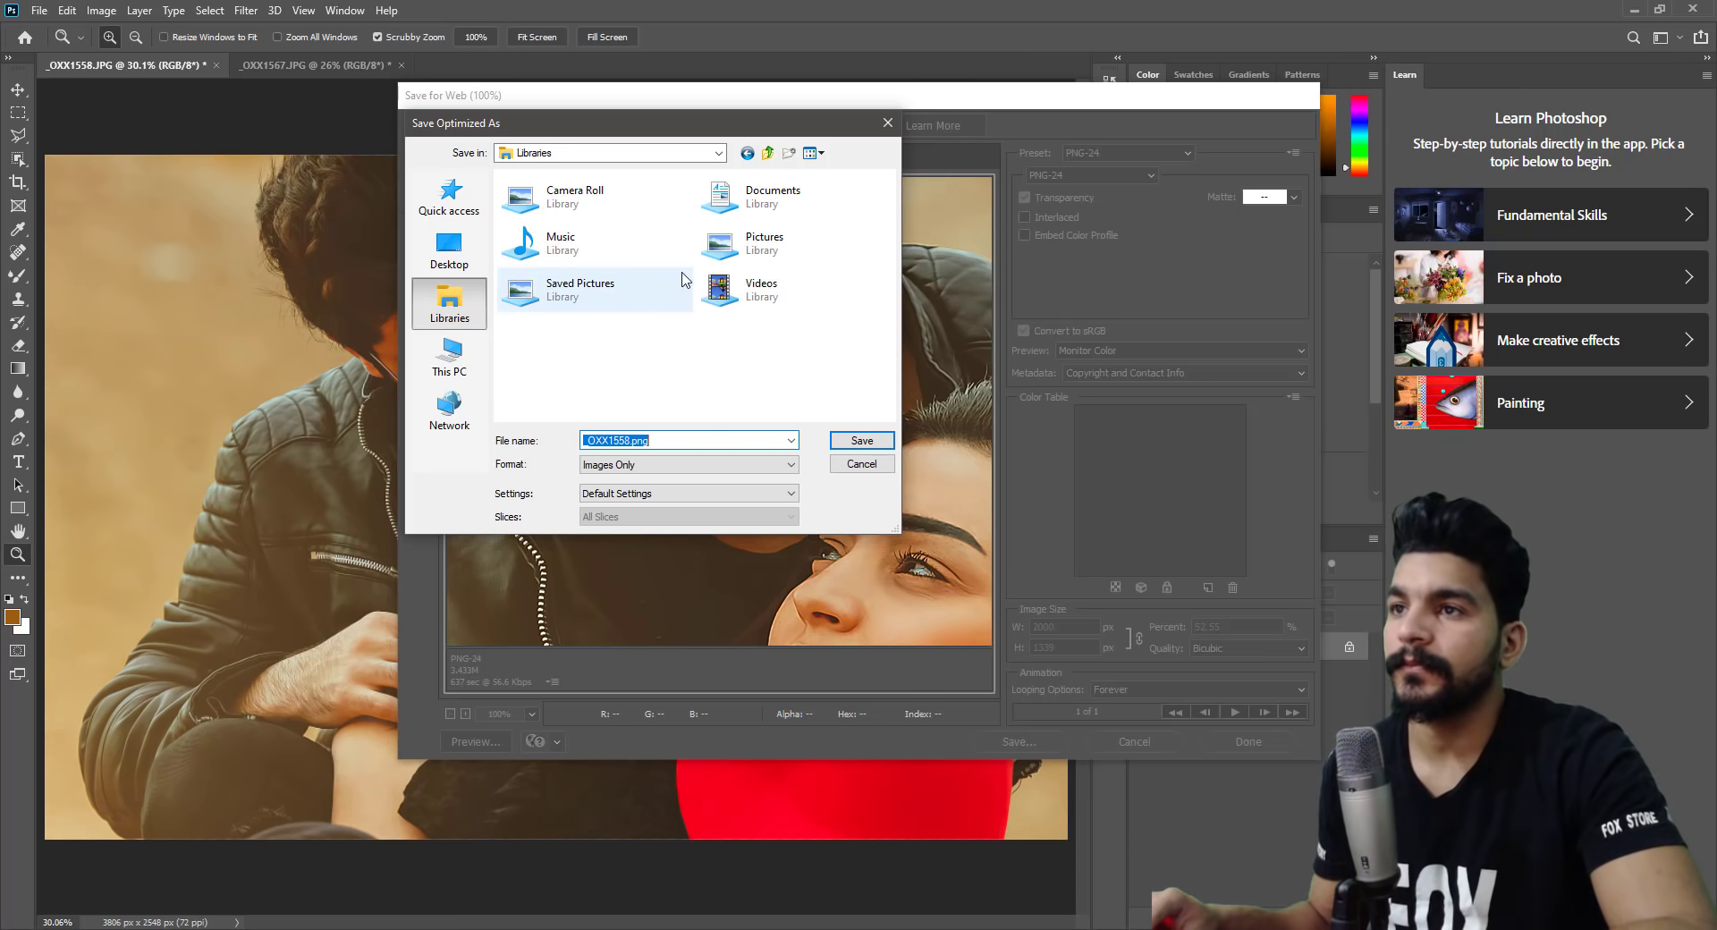
{"action": "double_click", "coordinate": [762, 243]}
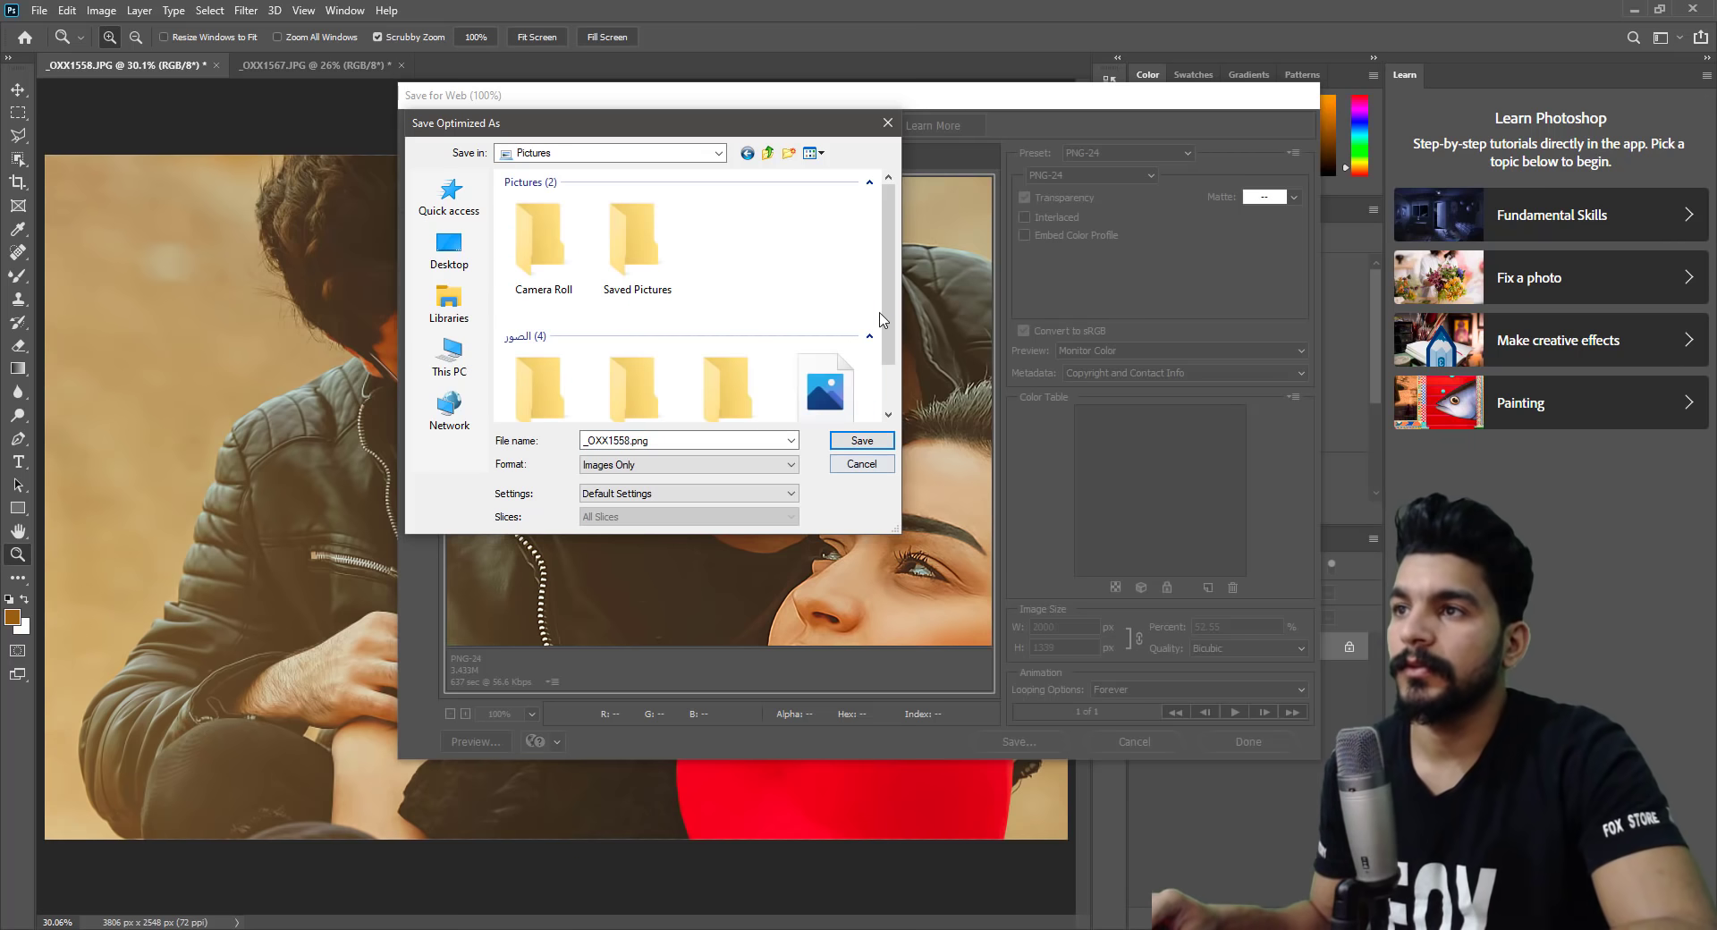
{"action": "scroll", "coordinate": [881, 318], "scroll_direction": "down", "scroll_amount": 2}
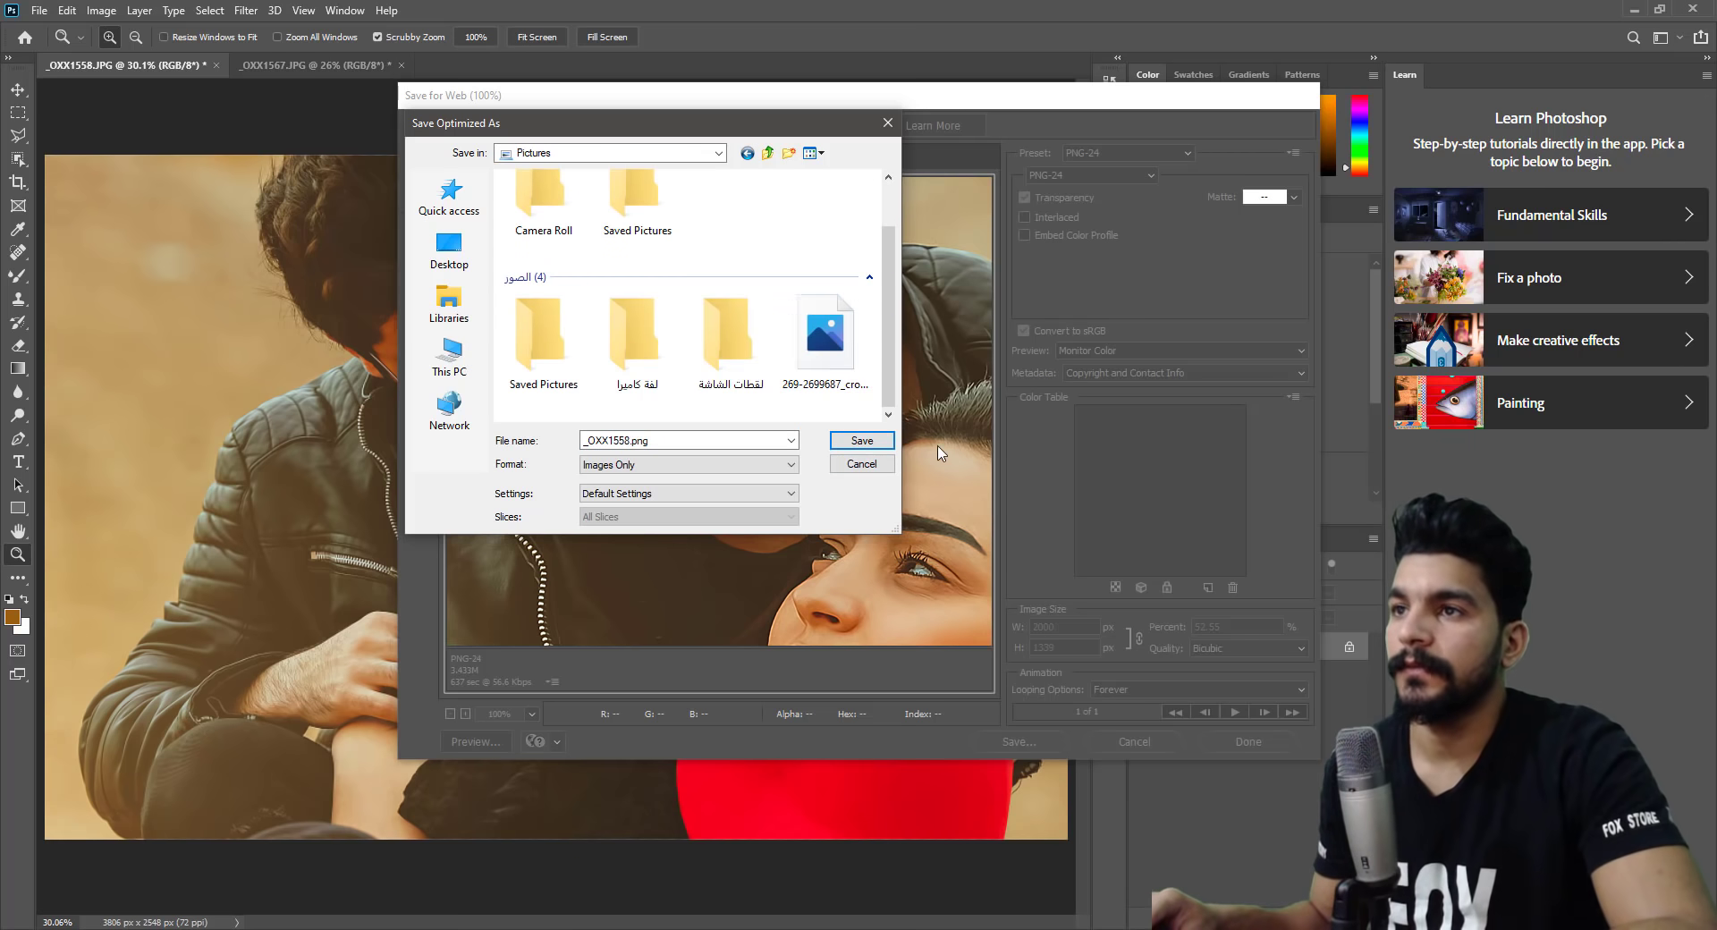
{"action": "left_click", "coordinate": [872, 450]}
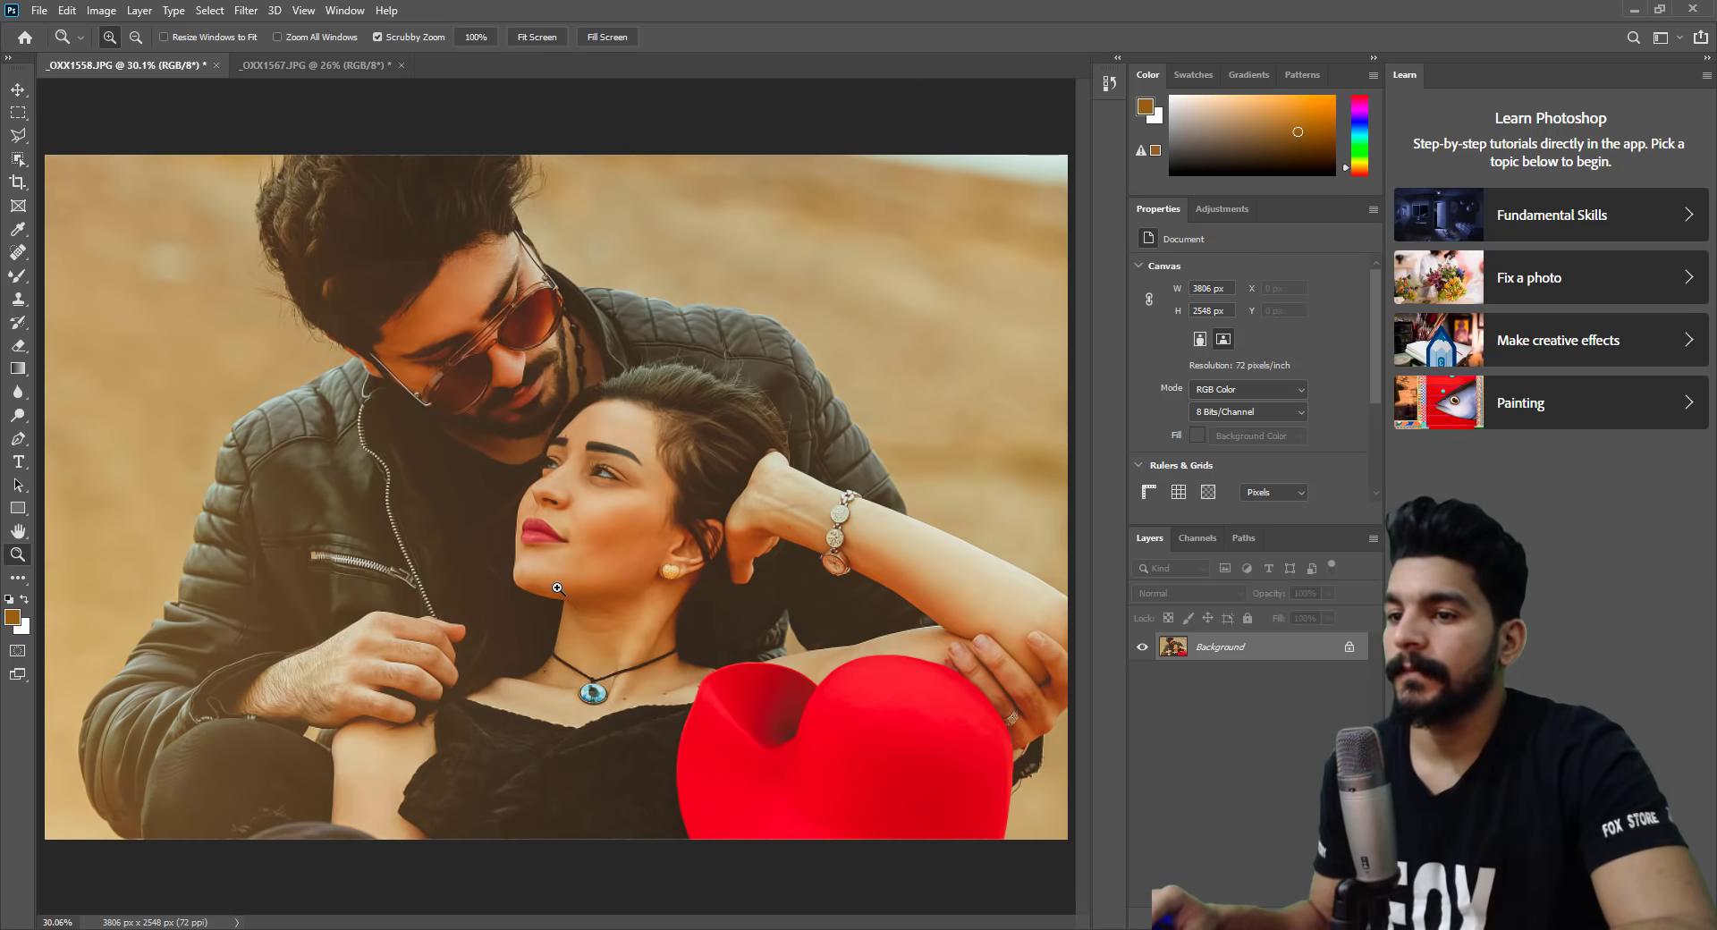
Zoom in on the woman's face, then fit the first photo on screen.
{"action": "left_click", "coordinate": [569, 528]}
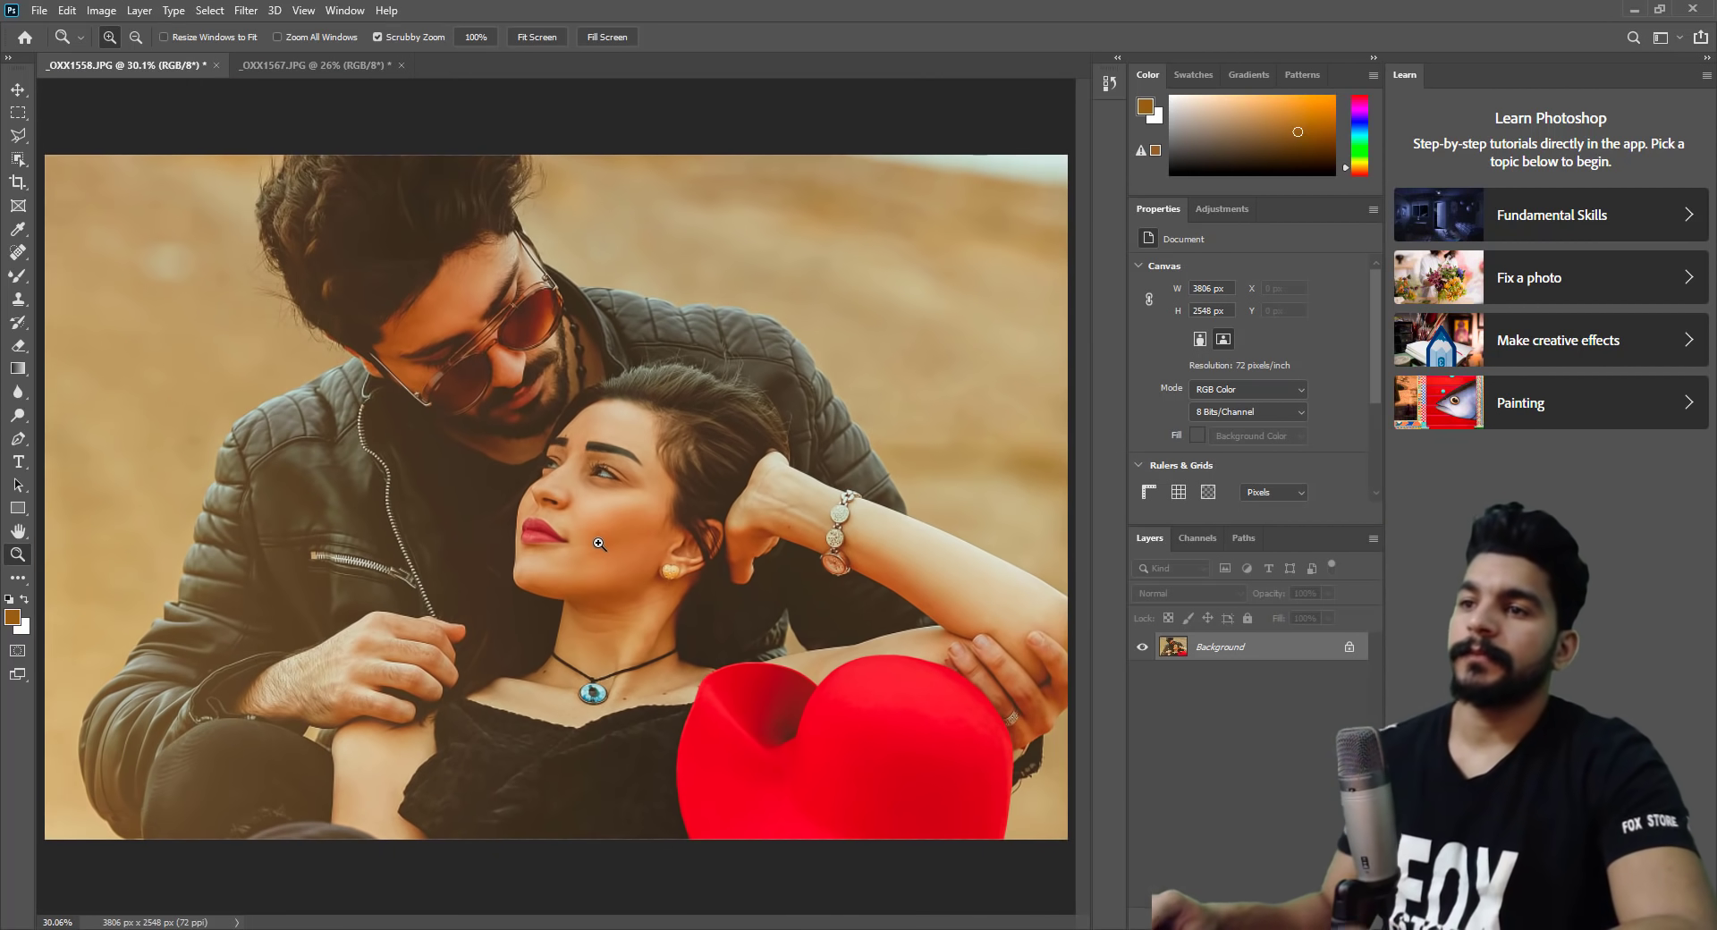
{"action": "right_click", "coordinate": [597, 548]}
{"action": "left_click", "coordinate": [631, 557]}
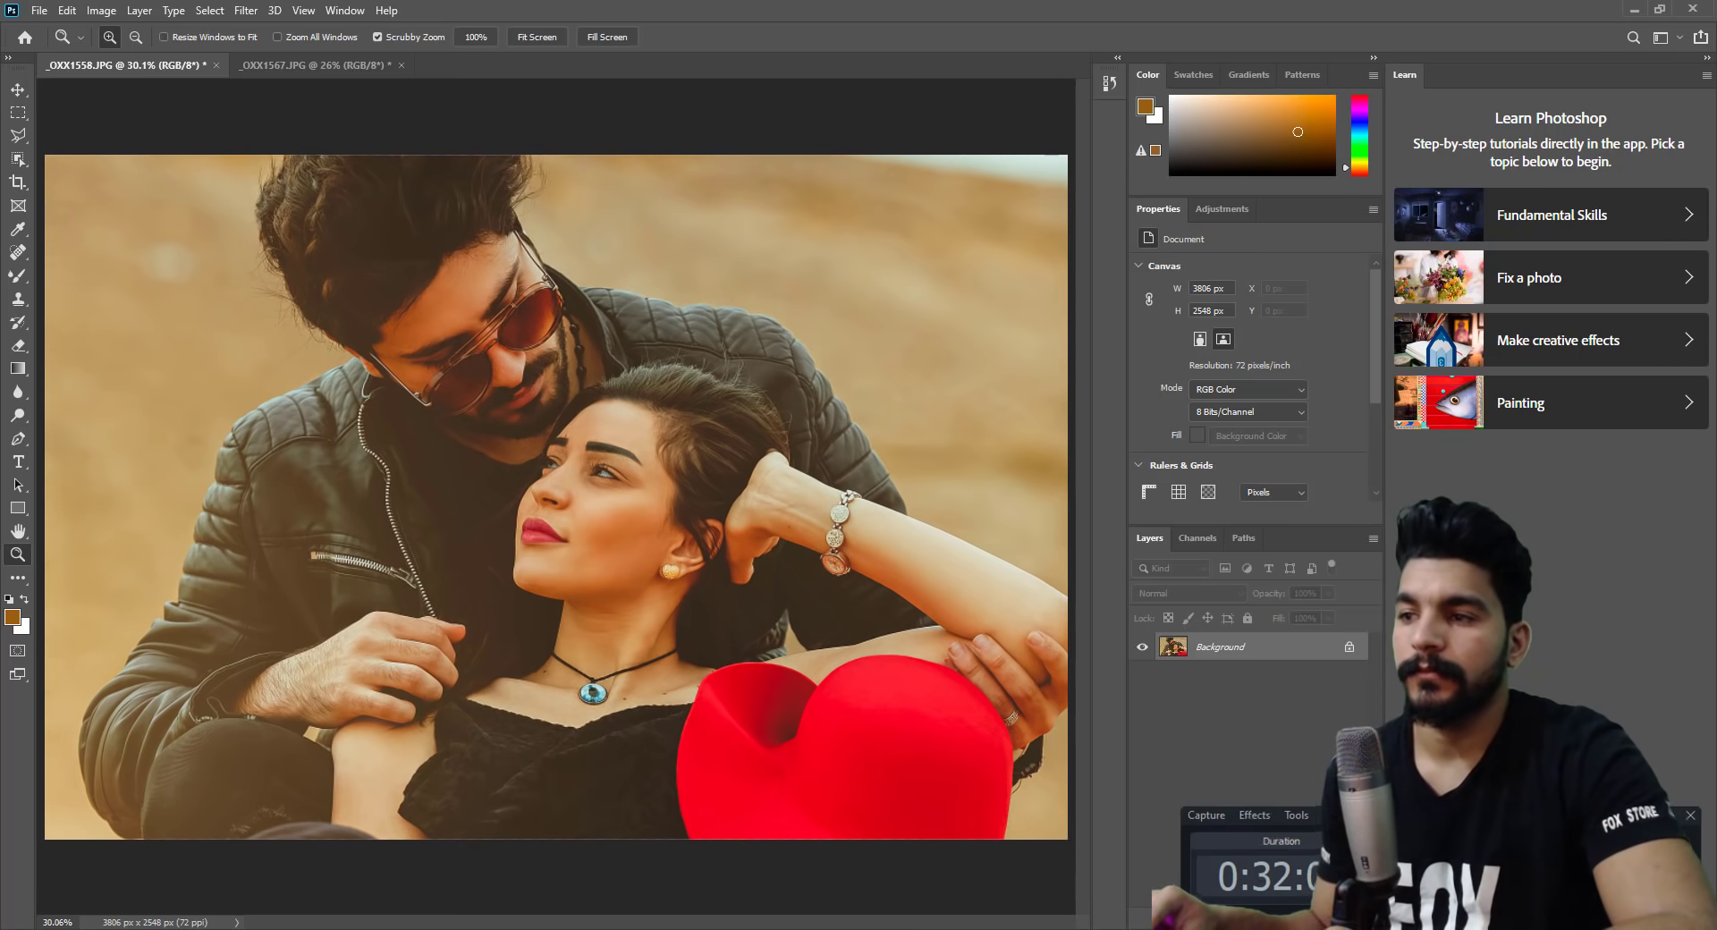
{"action": "key", "text": "ctrl+minus"}
{"action": "right_click", "coordinate": [498, 582]}
{"action": "left_click", "coordinate": [536, 594]}
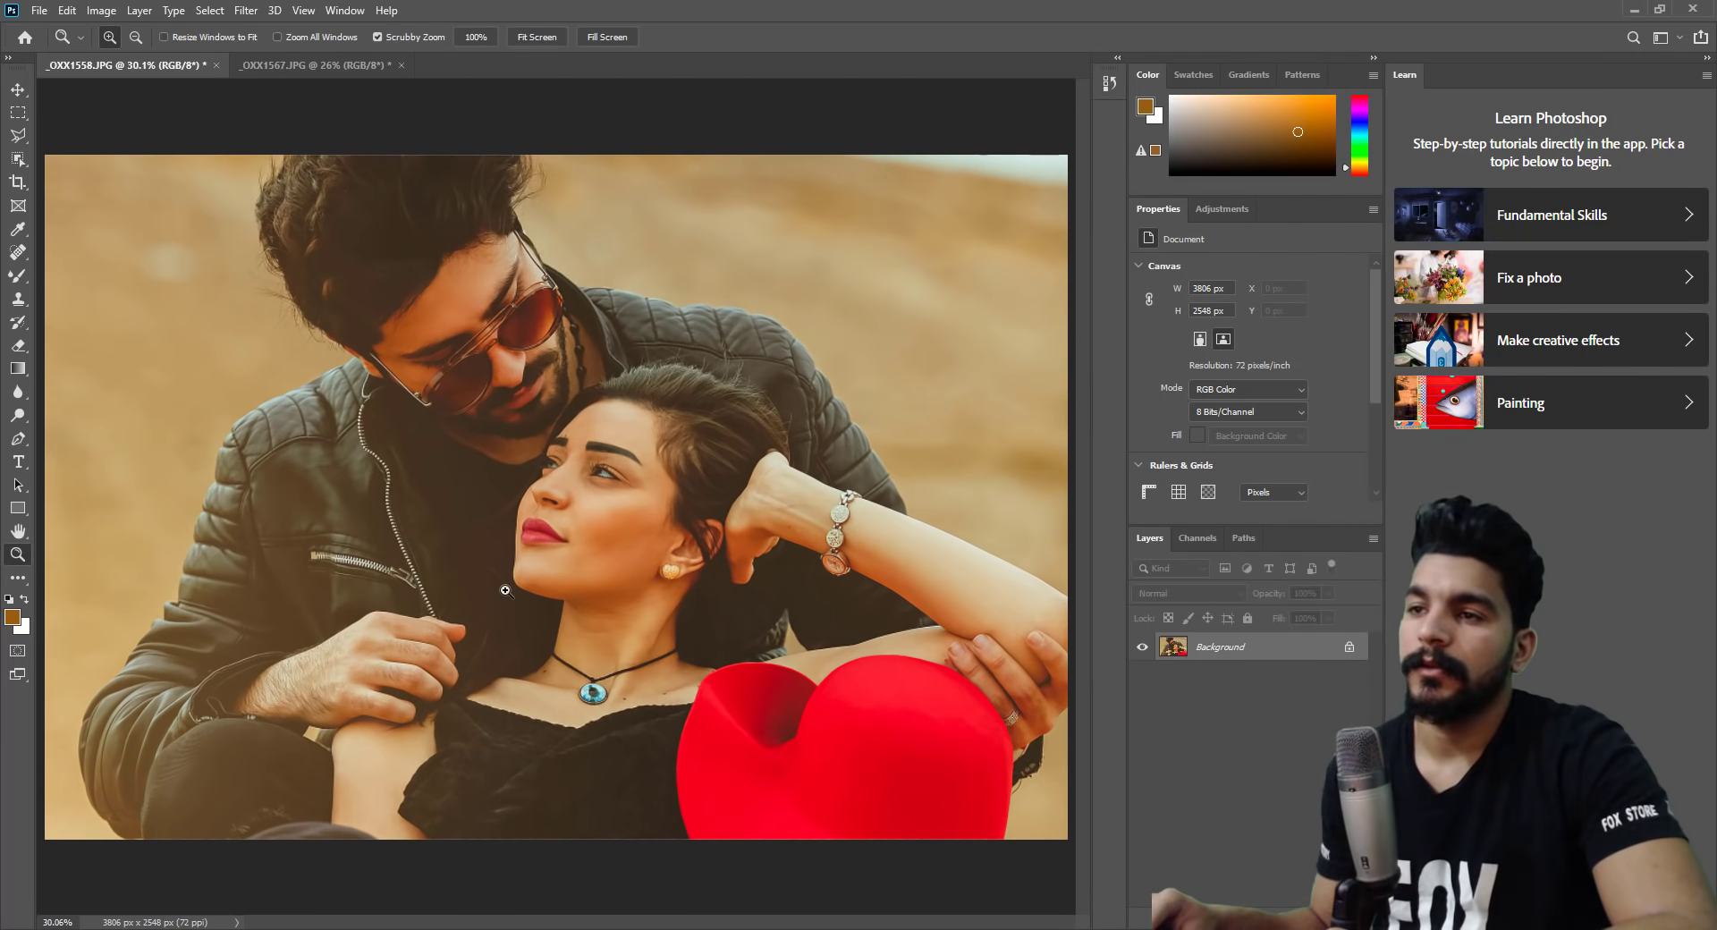
{"action": "right_click", "coordinate": [510, 600]}
{"action": "left_click", "coordinate": [537, 608]}
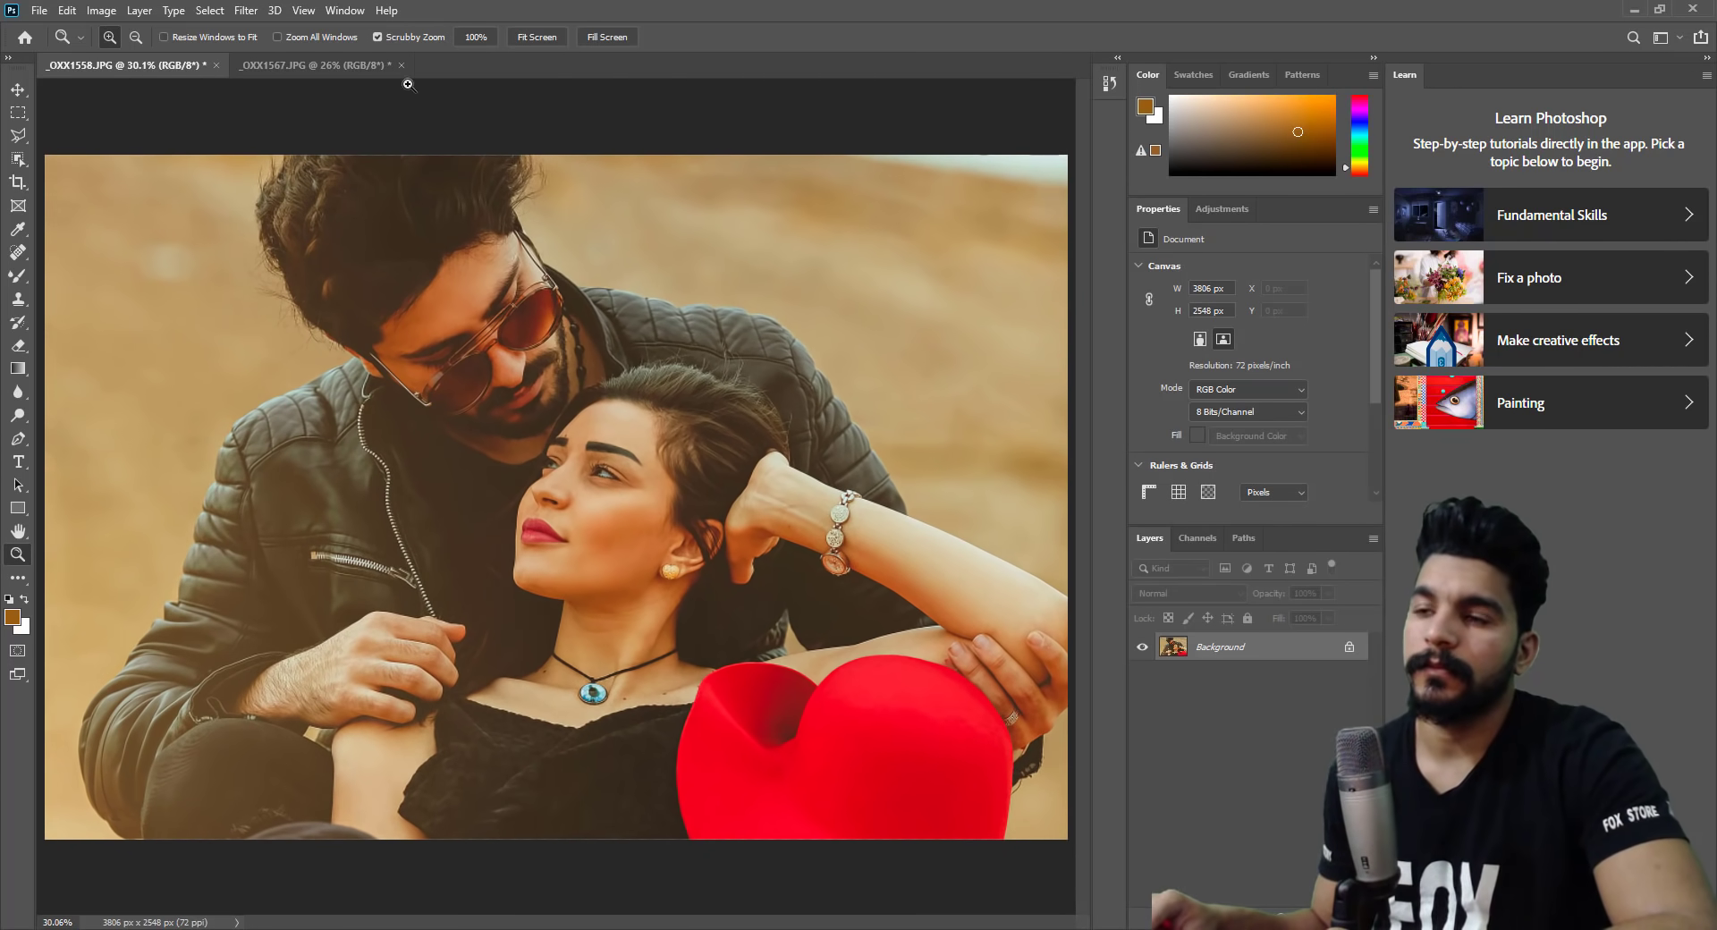
Switch between the two couple photos, ending on _OXX1567.JPG.
{"action": "left_click", "coordinate": [357, 72]}
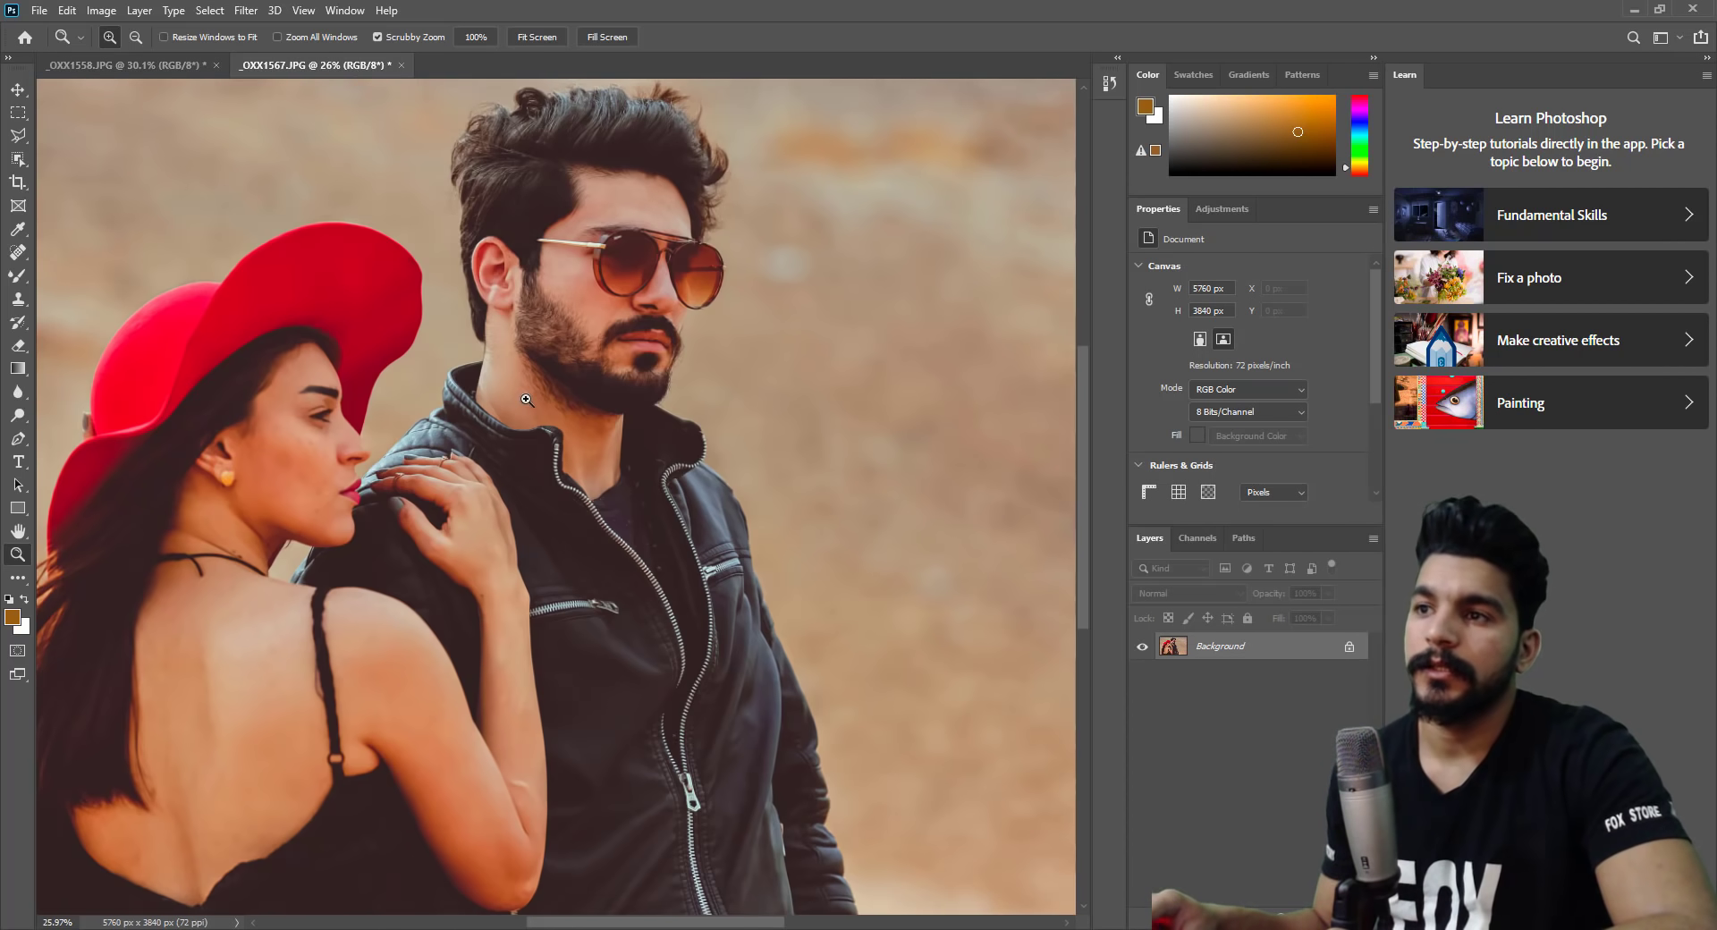
{"action": "left_click_drag", "start_coordinate": [527, 400], "coordinate": [430, 400]}
{"action": "left_click", "coordinate": [176, 65]}
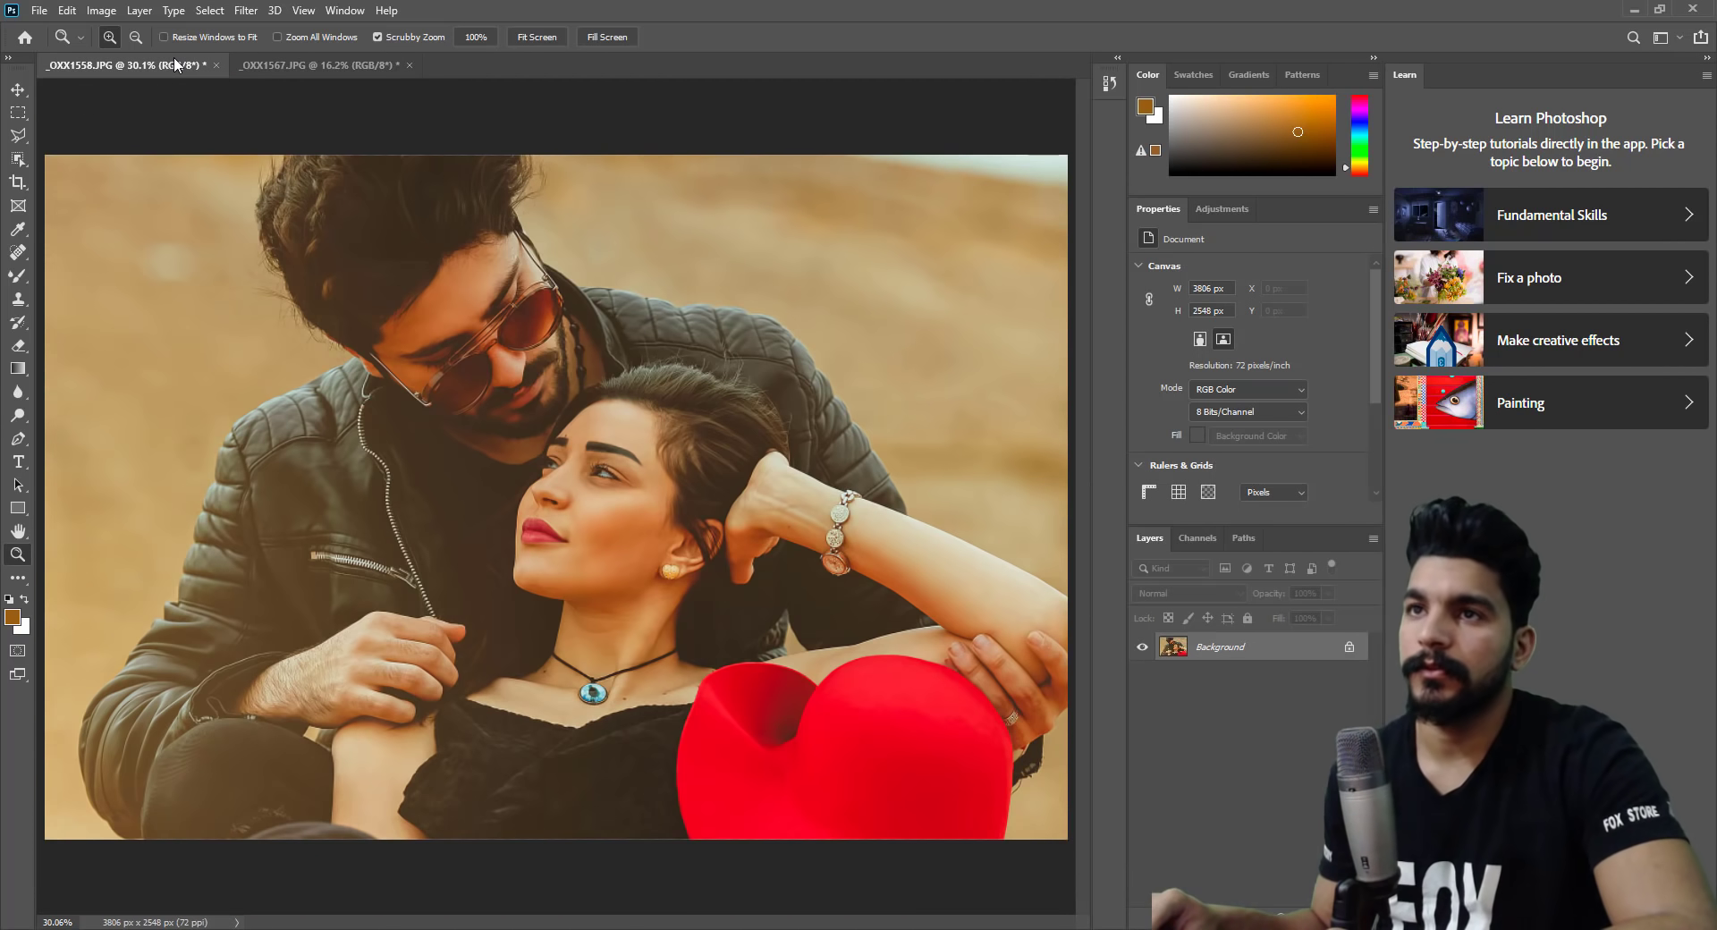
{"action": "left_click_drag", "start_coordinate": [510, 325], "coordinate": [483, 333]}
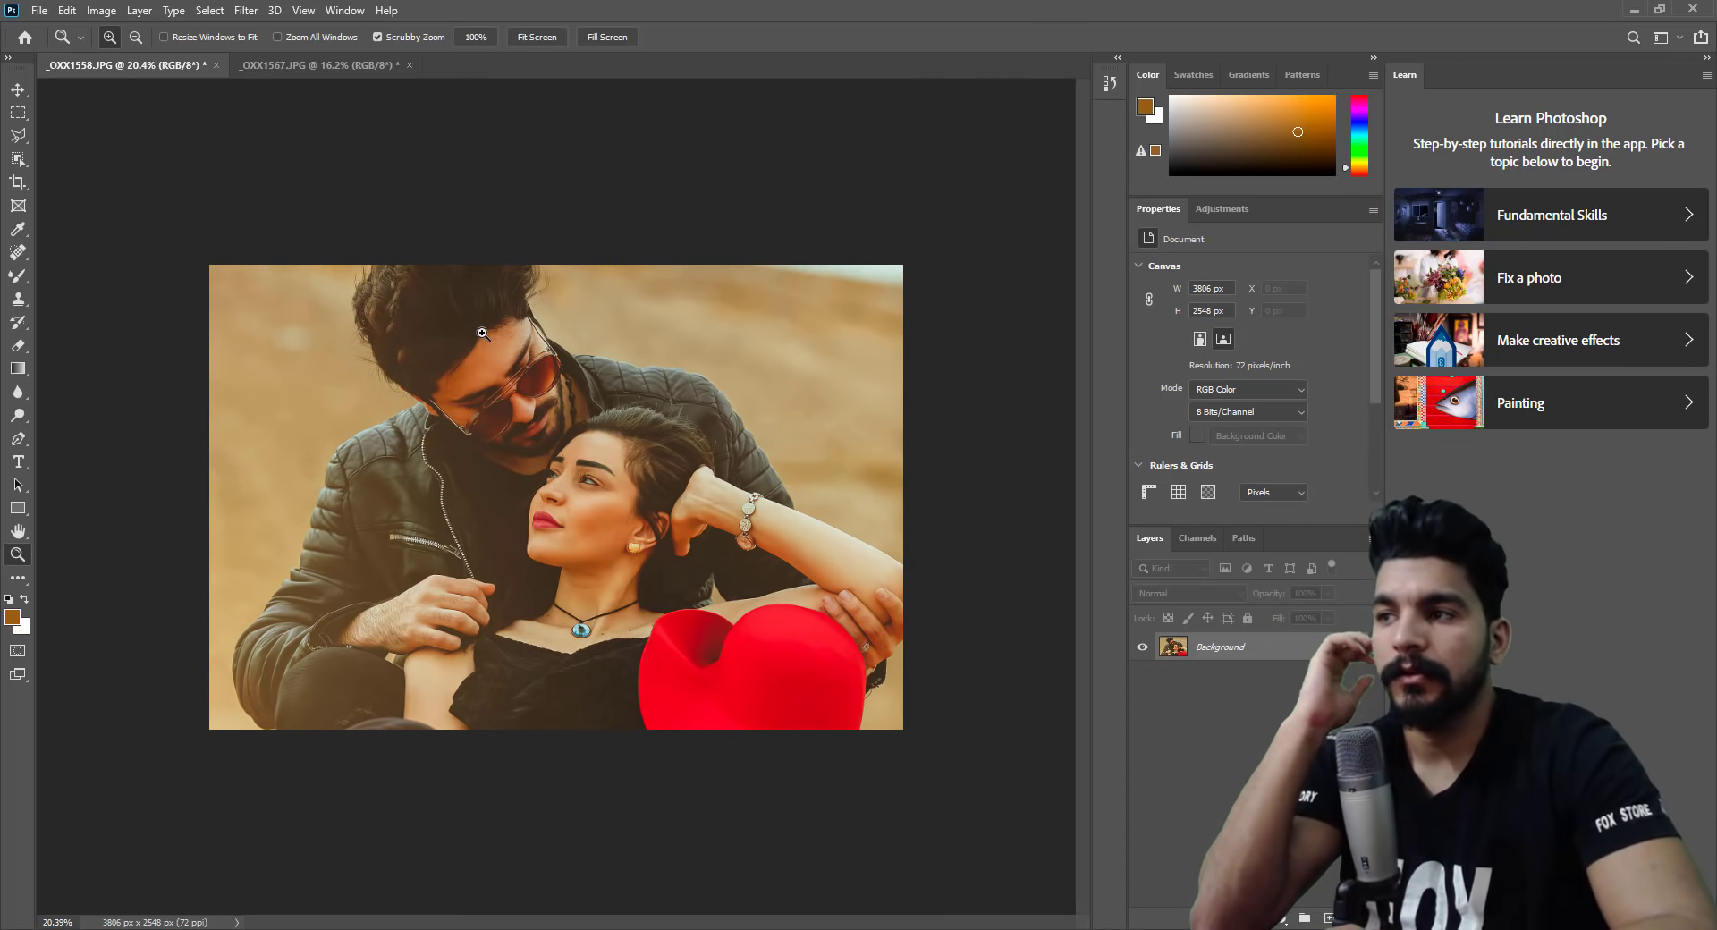
{"action": "left_click", "coordinate": [295, 65]}
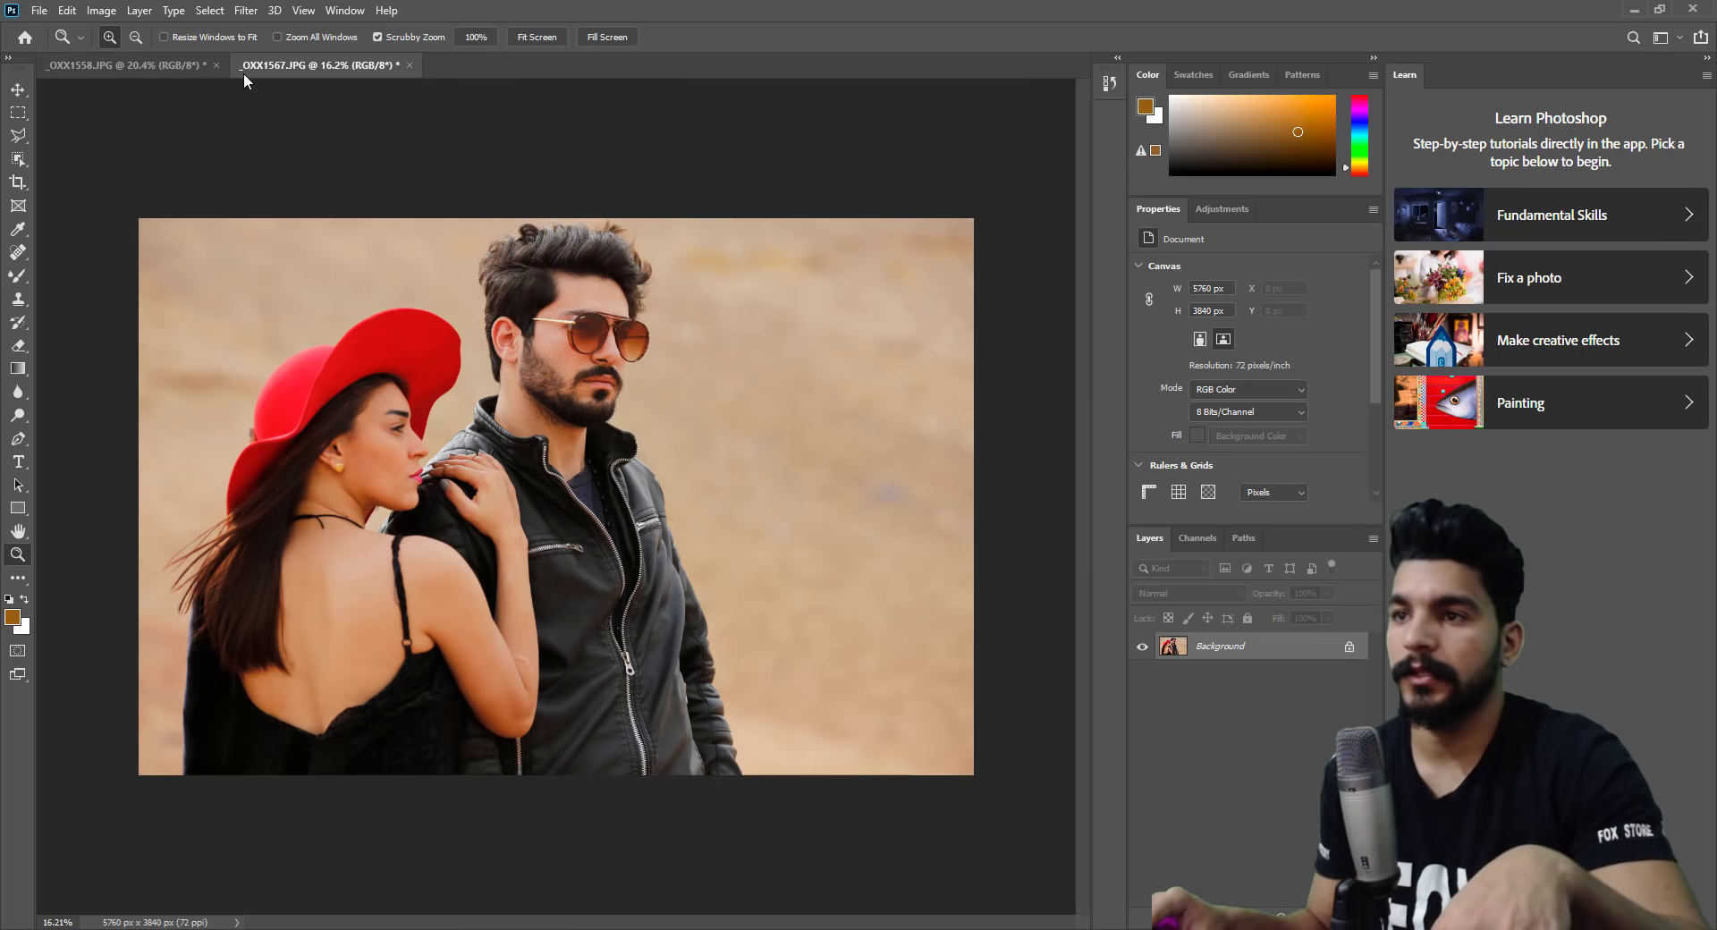
Open the Camera Raw Filter with Previous Conversion and ClassicFox preset 3.
{"action": "left_click", "coordinate": [246, 10]}
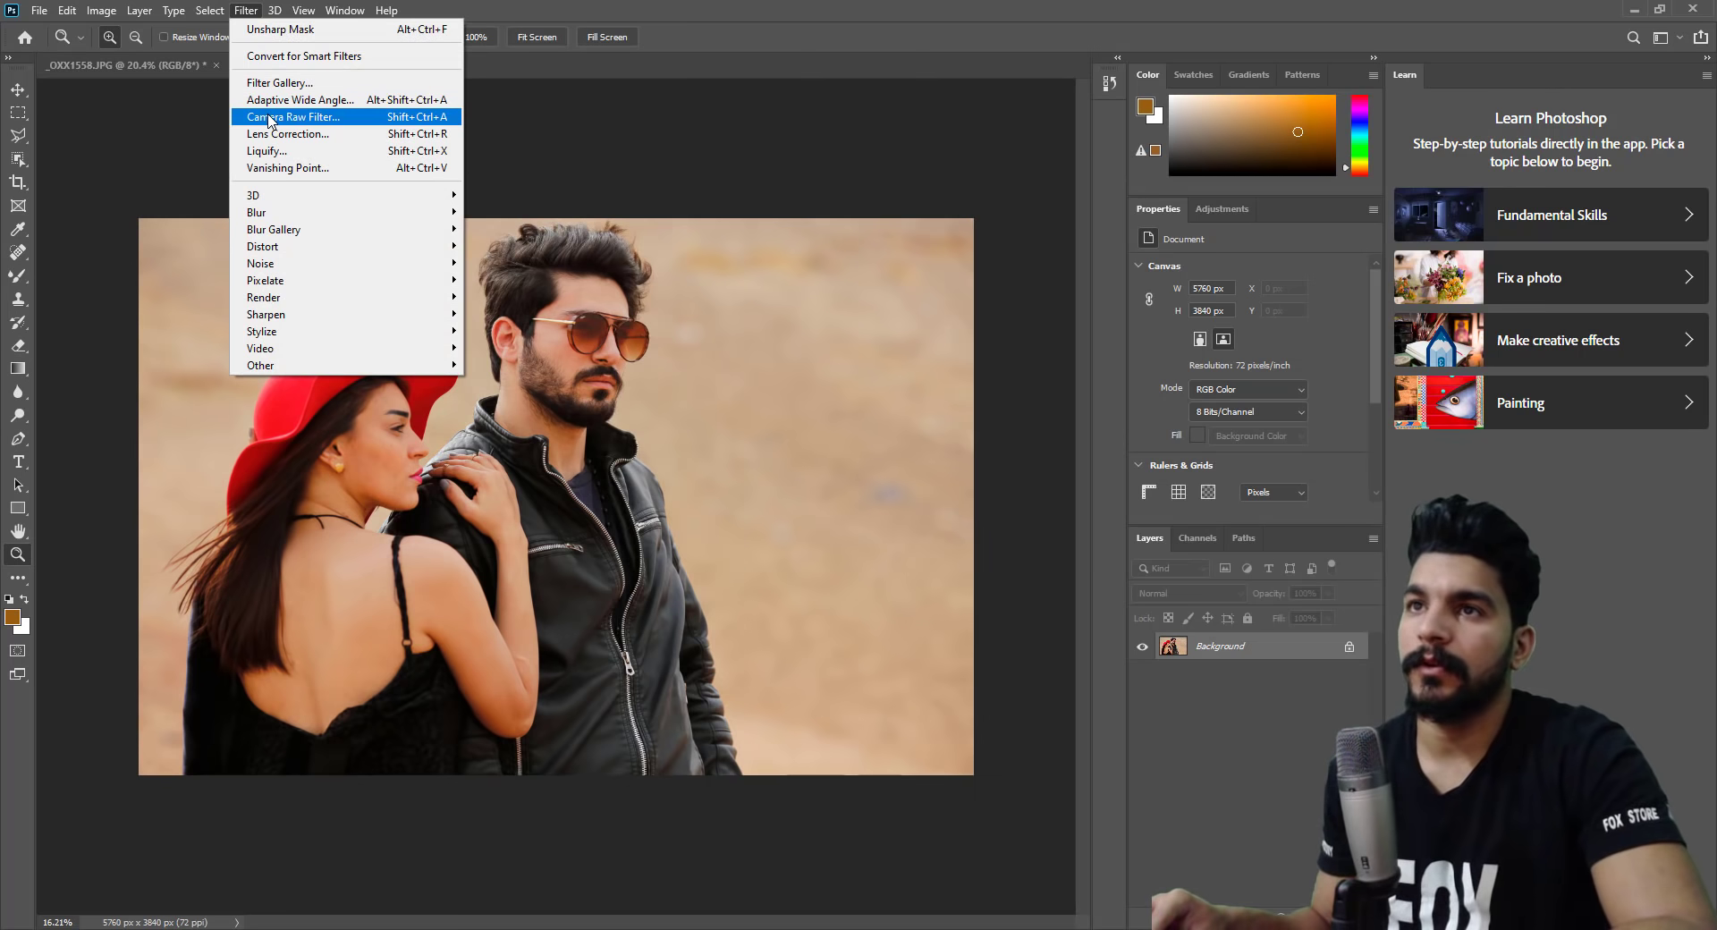
{"action": "left_click", "coordinate": [269, 117]}
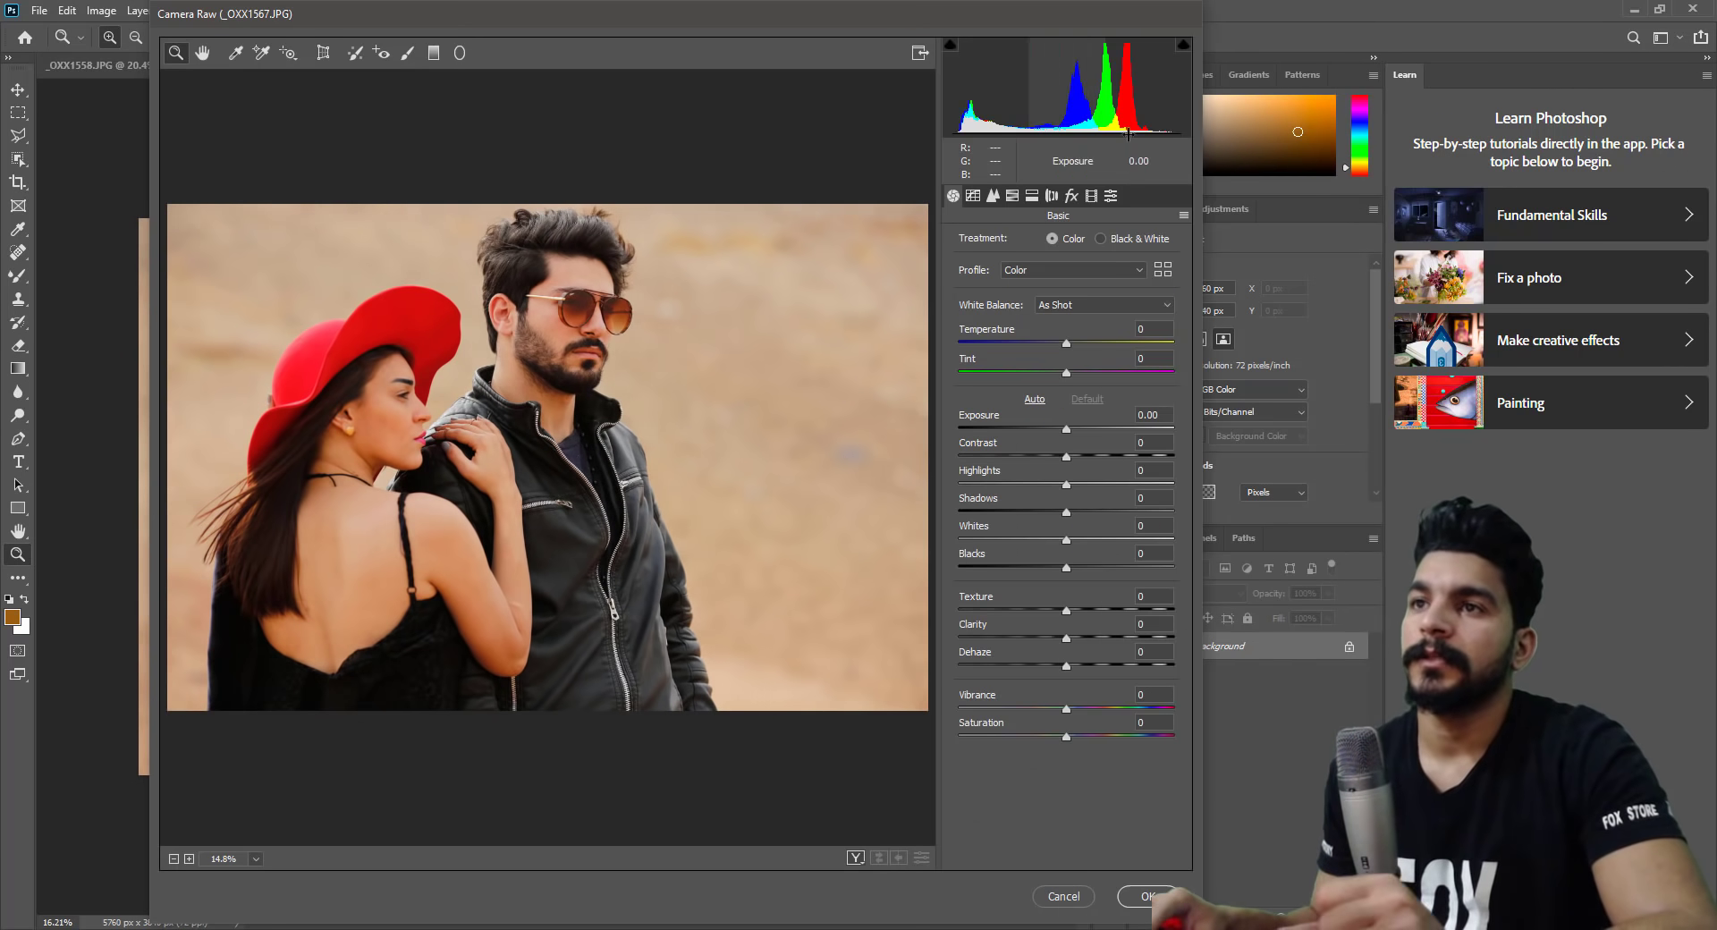
{"action": "left_click", "coordinate": [1183, 215]}
{"action": "left_click", "coordinate": [1197, 273]}
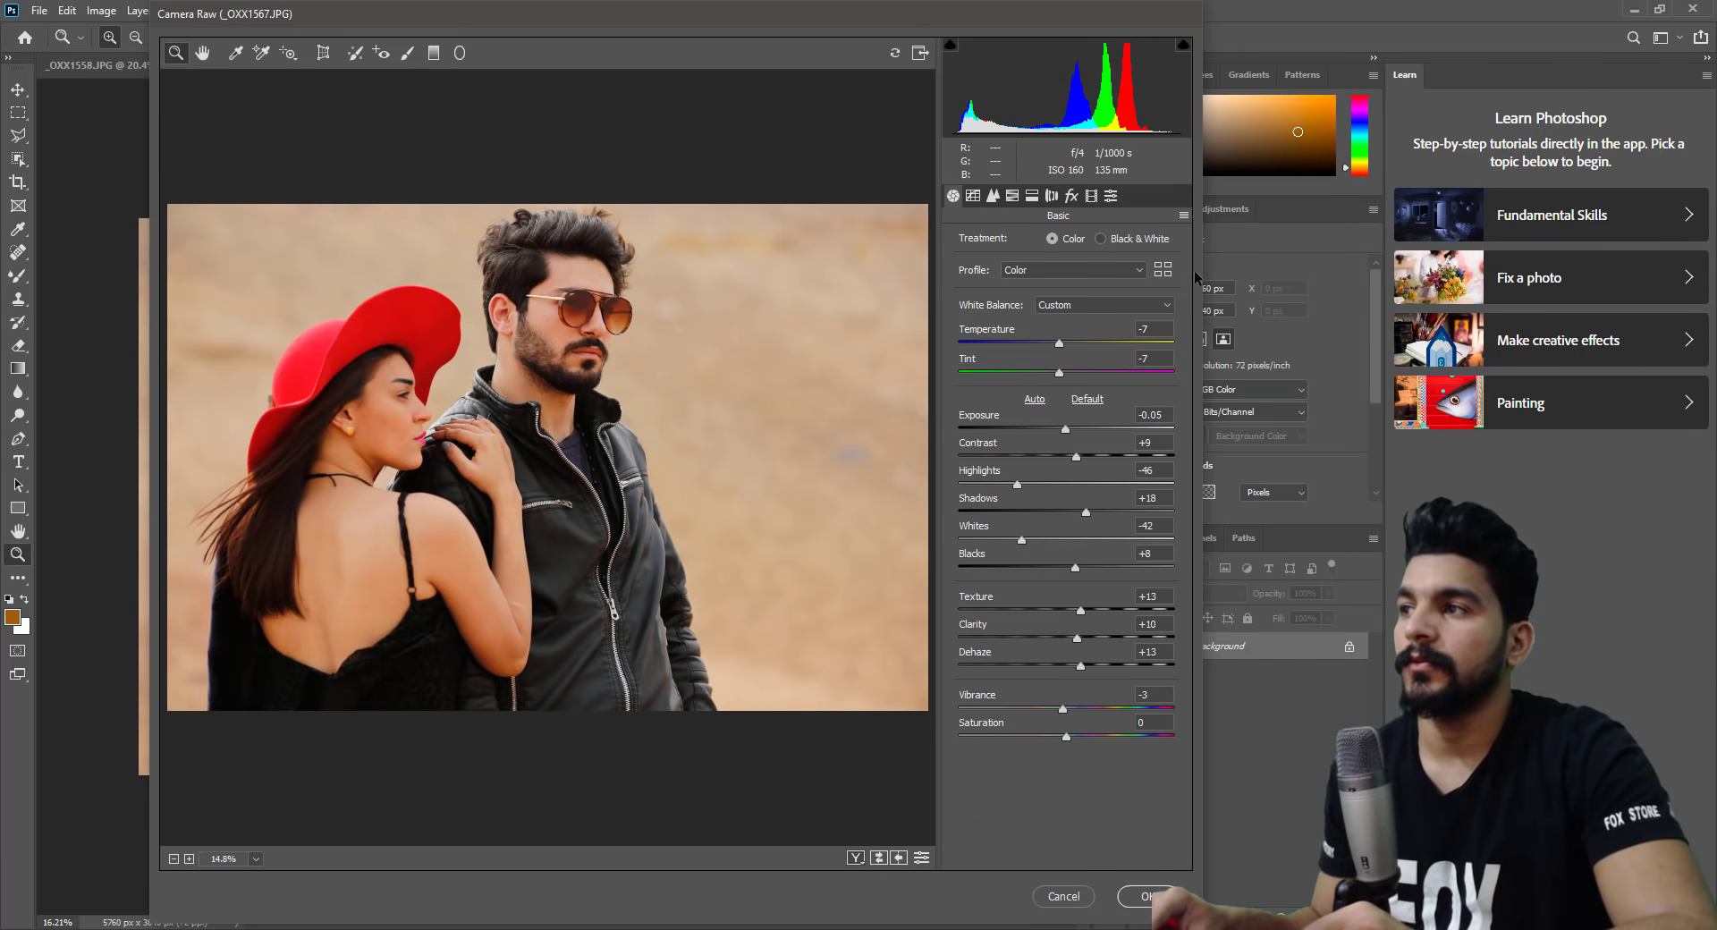
{"action": "left_click", "coordinate": [1109, 196]}
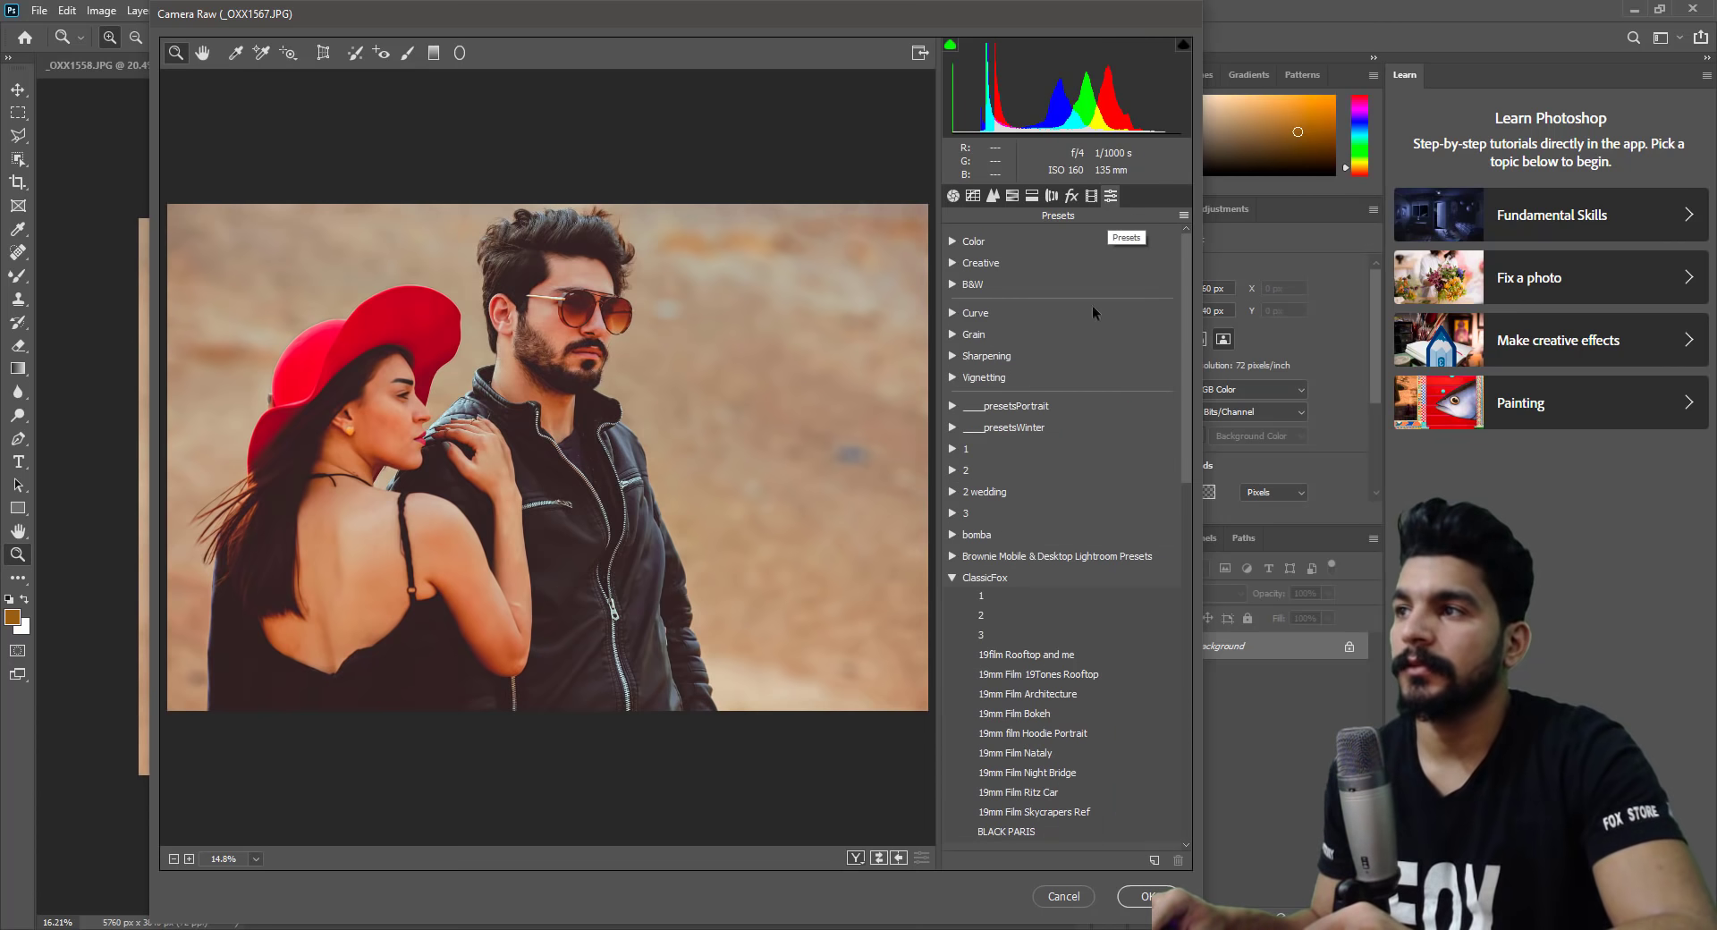
{"action": "left_click", "coordinate": [995, 633]}
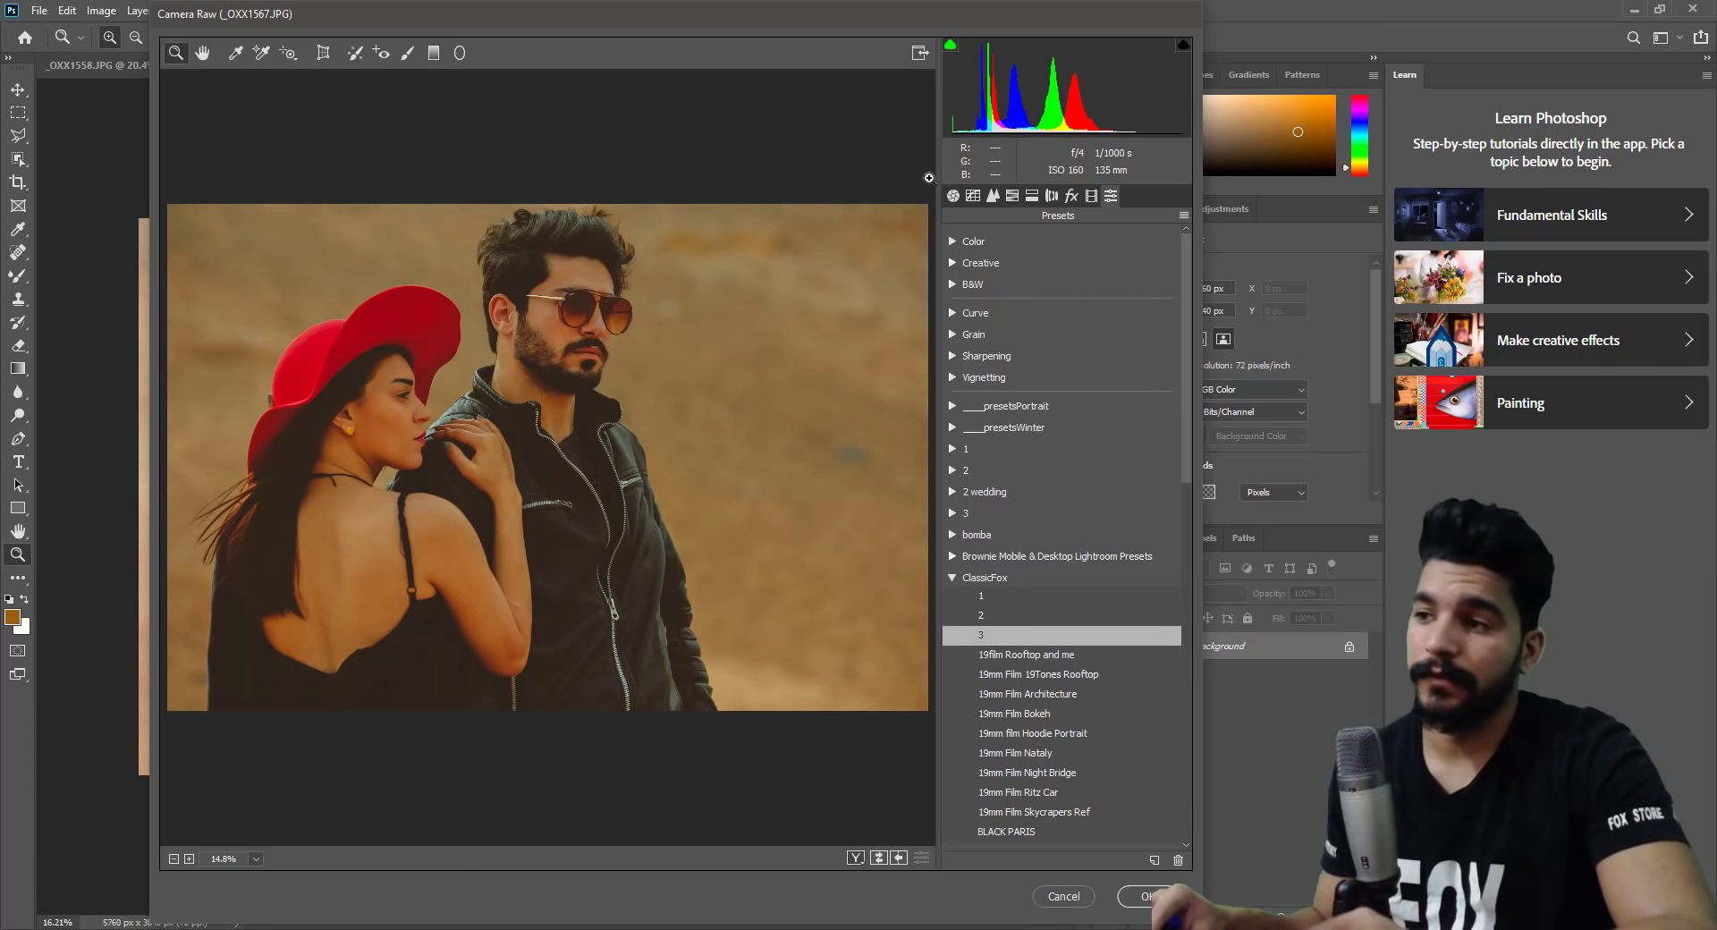
Set Exposure to -0.05, Highlights to -45 and Whites to -43, inspecting the faces.
{"action": "left_click", "coordinate": [1009, 197]}
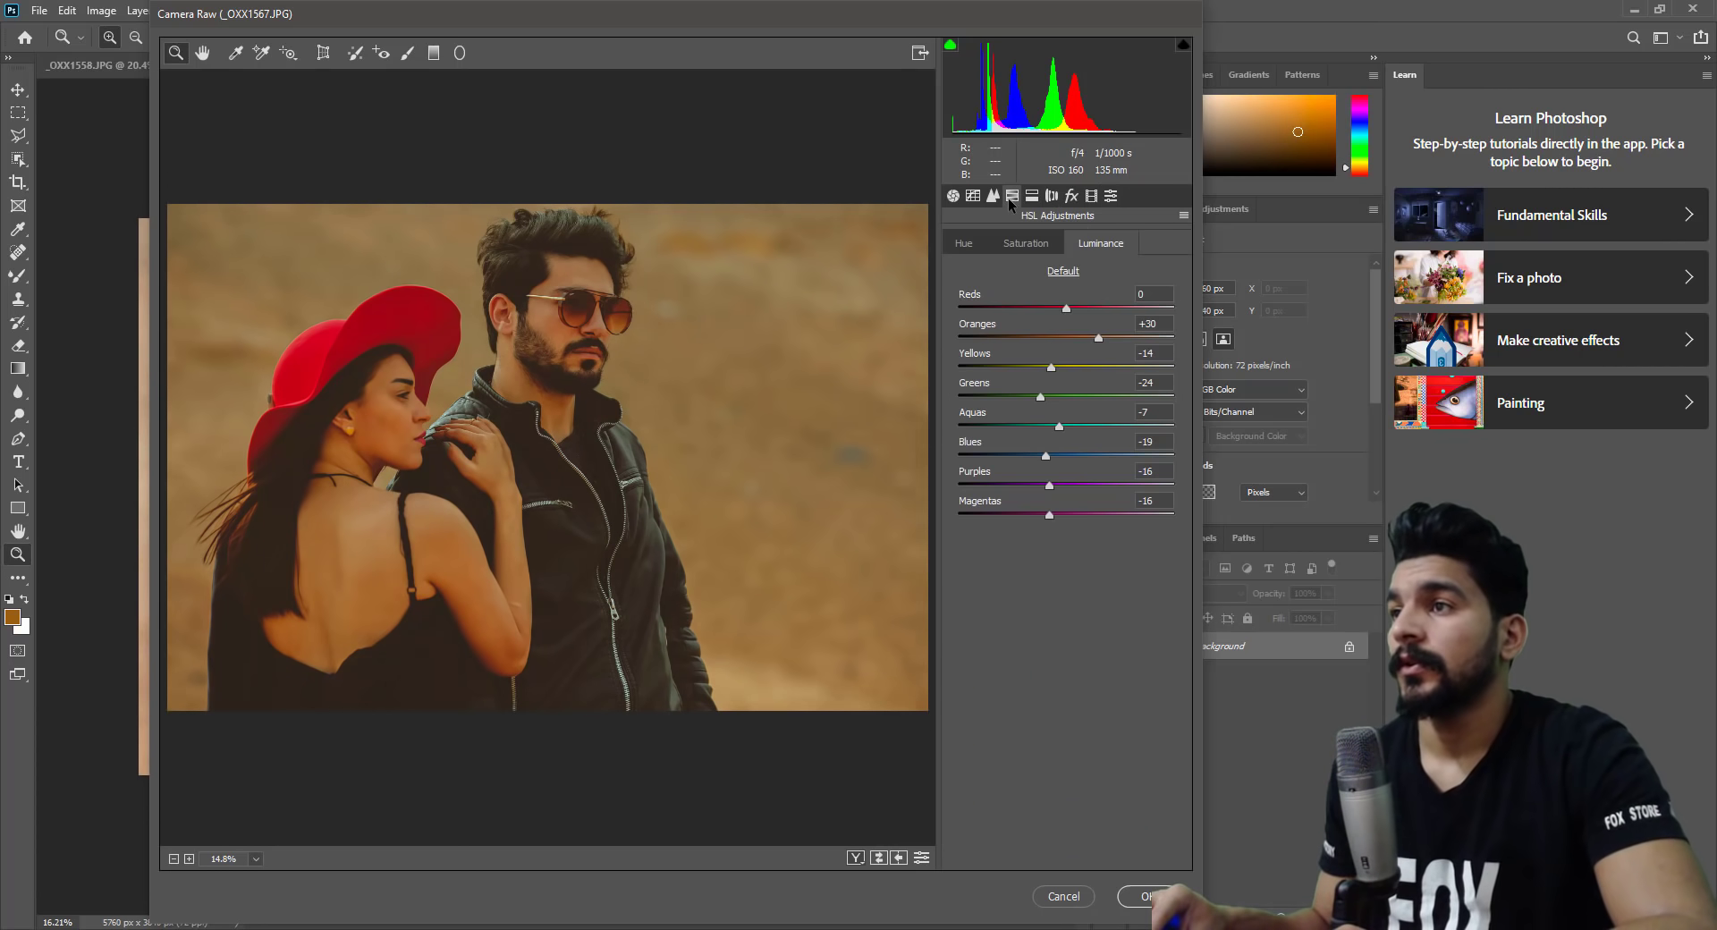
{"action": "left_click", "coordinate": [952, 198]}
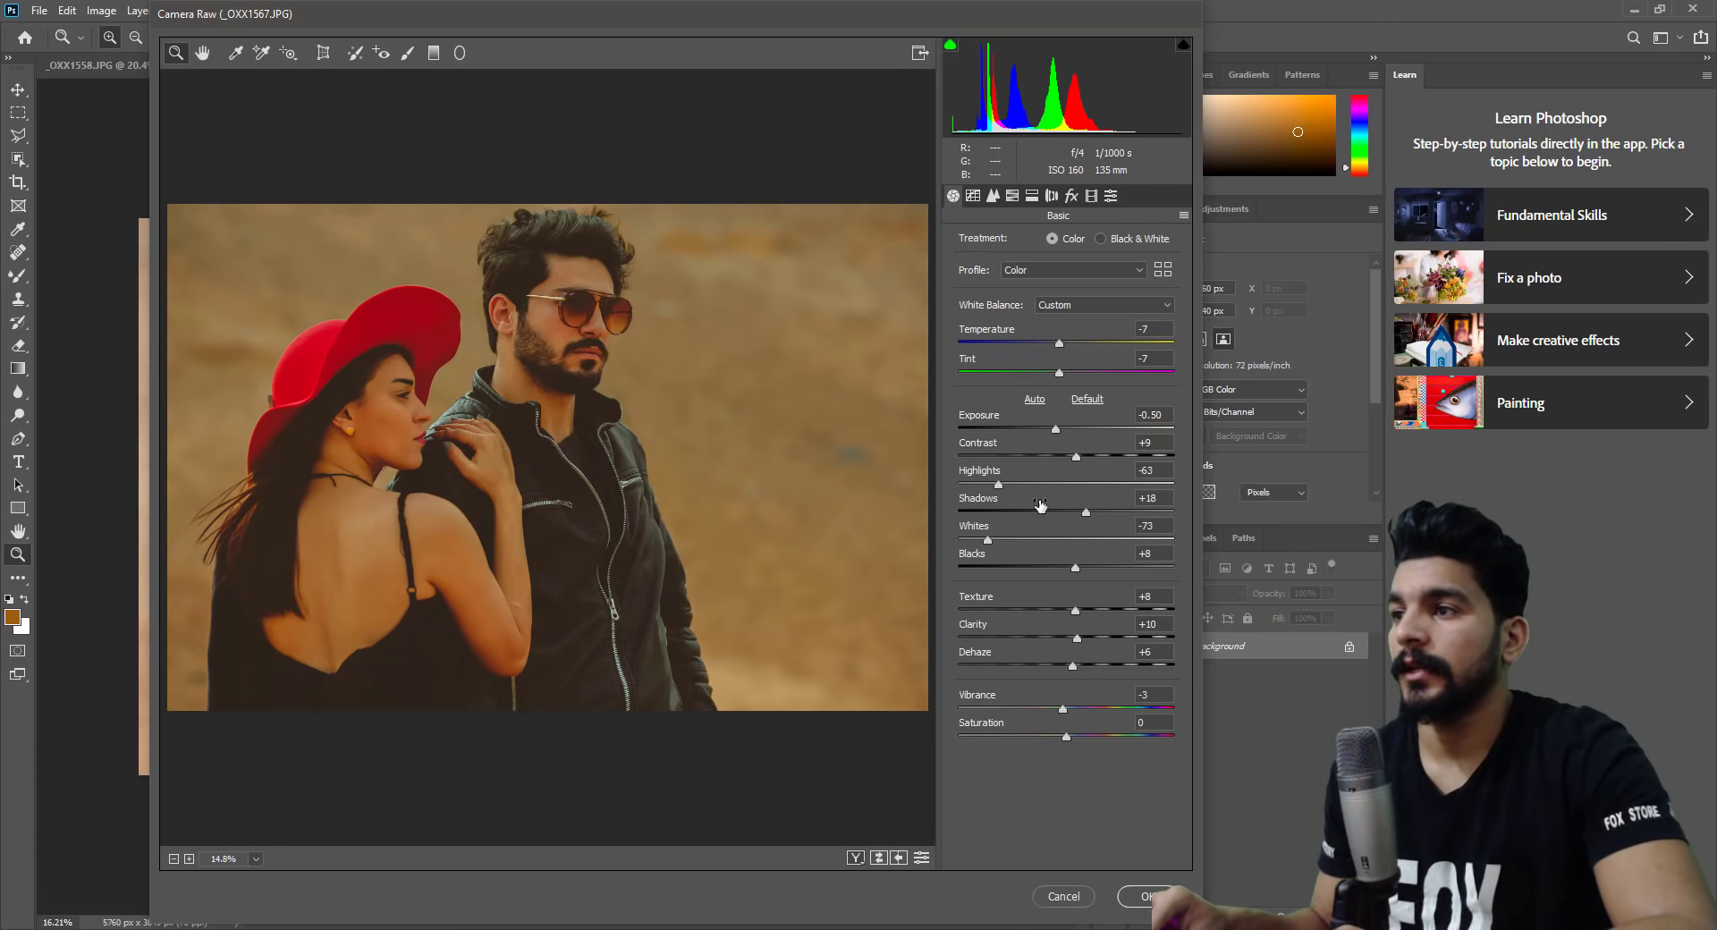
{"action": "left_click", "coordinate": [1063, 430]}
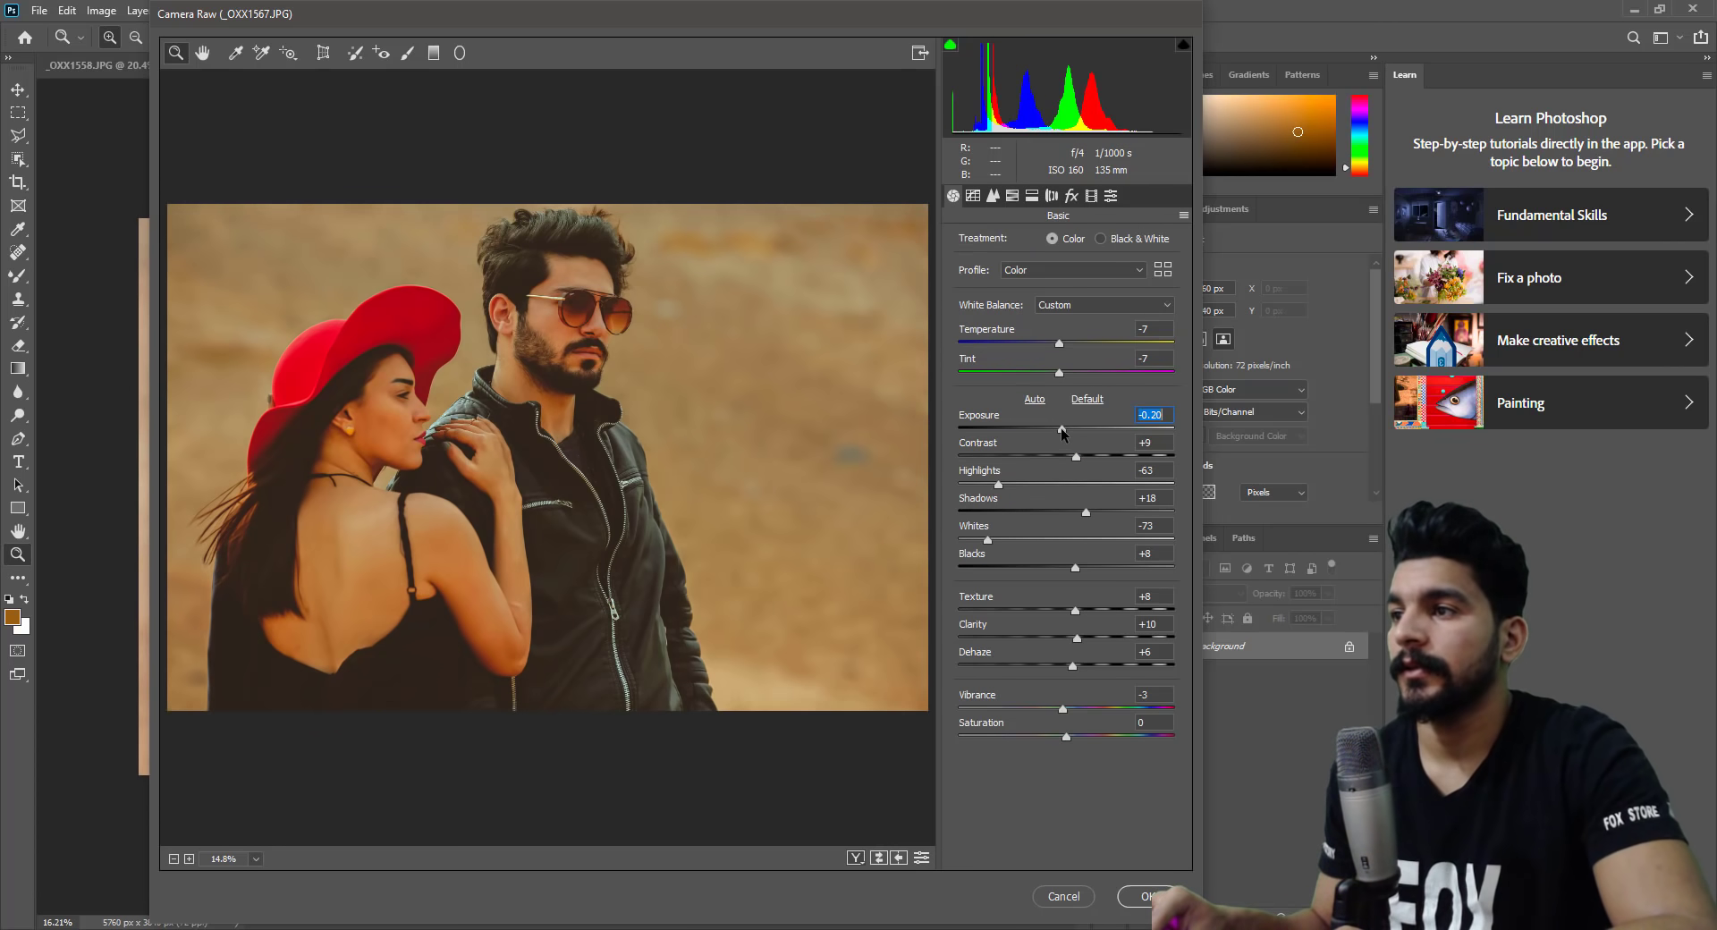
{"action": "left_click_drag", "start_coordinate": [1062, 428], "coordinate": [1064, 428]}
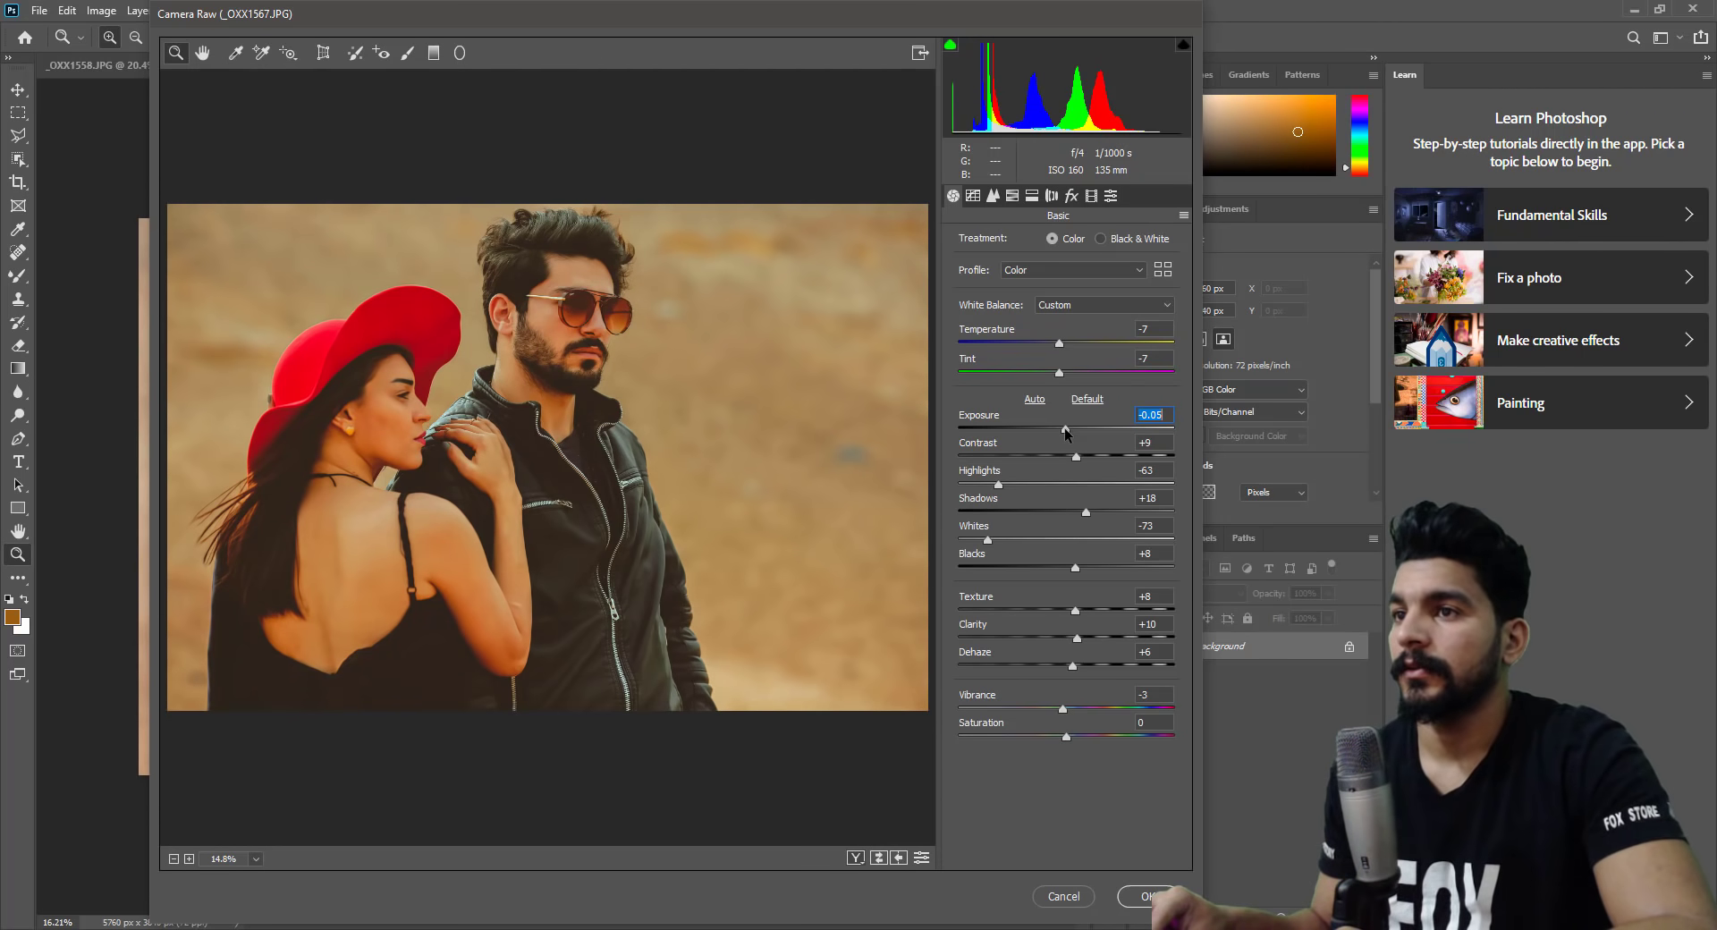
{"action": "left_click_drag", "start_coordinate": [999, 484], "coordinate": [1018, 484]}
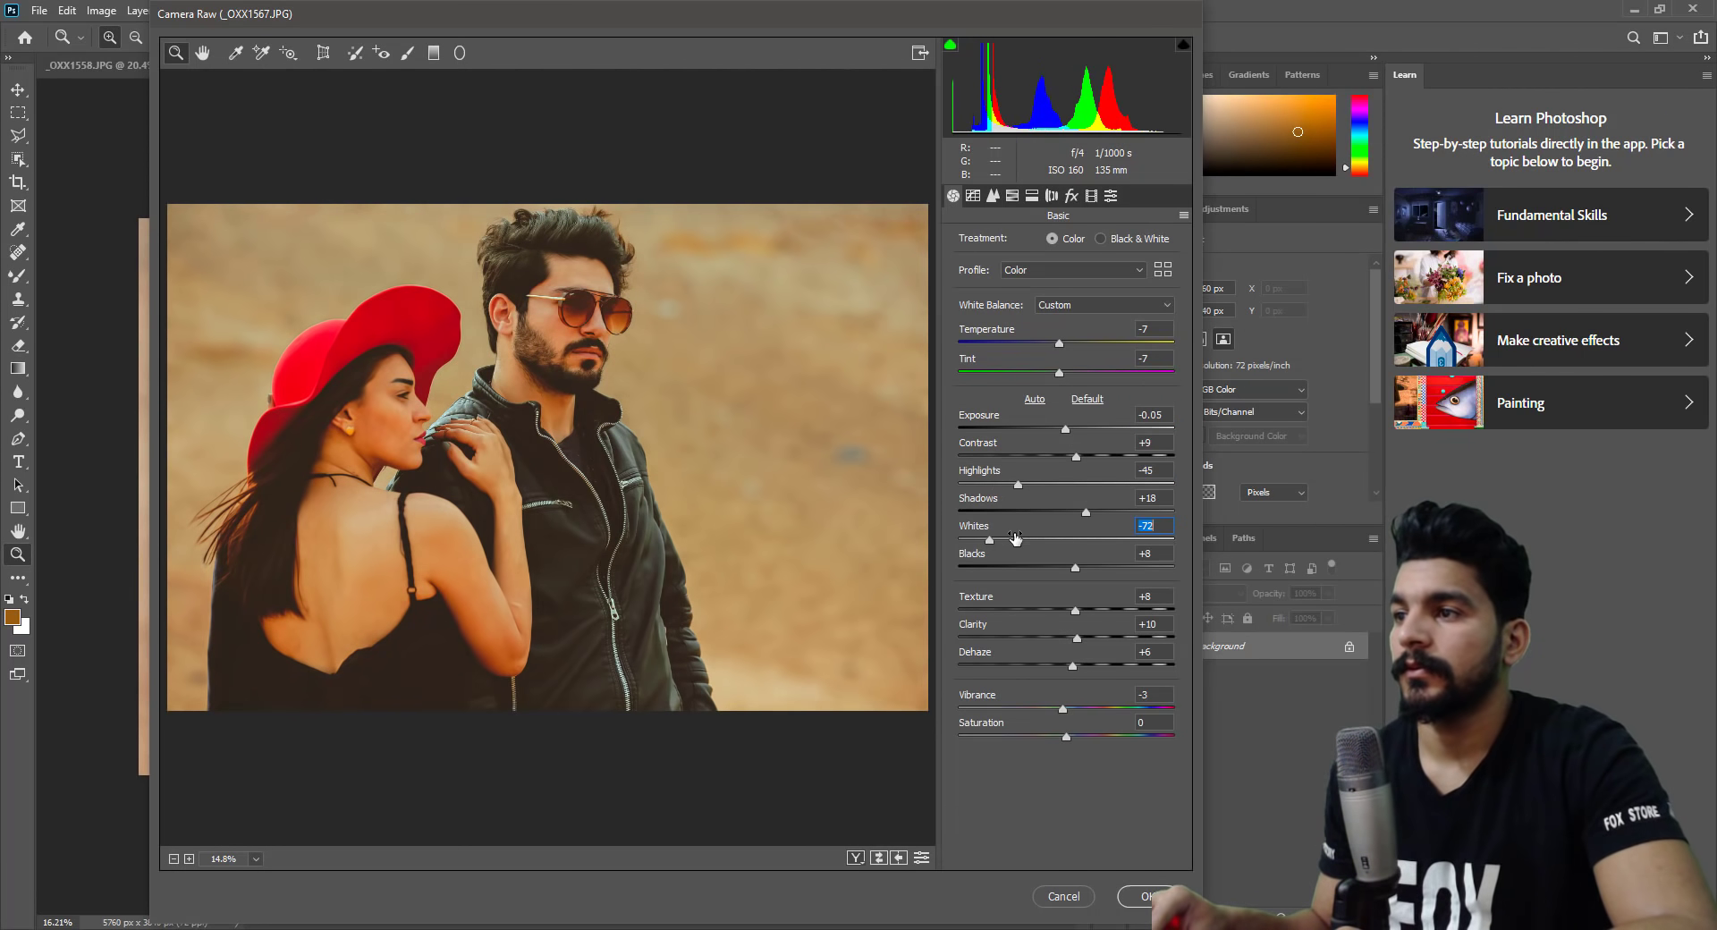
{"action": "left_click_drag", "start_coordinate": [1014, 540], "coordinate": [1020, 540]}
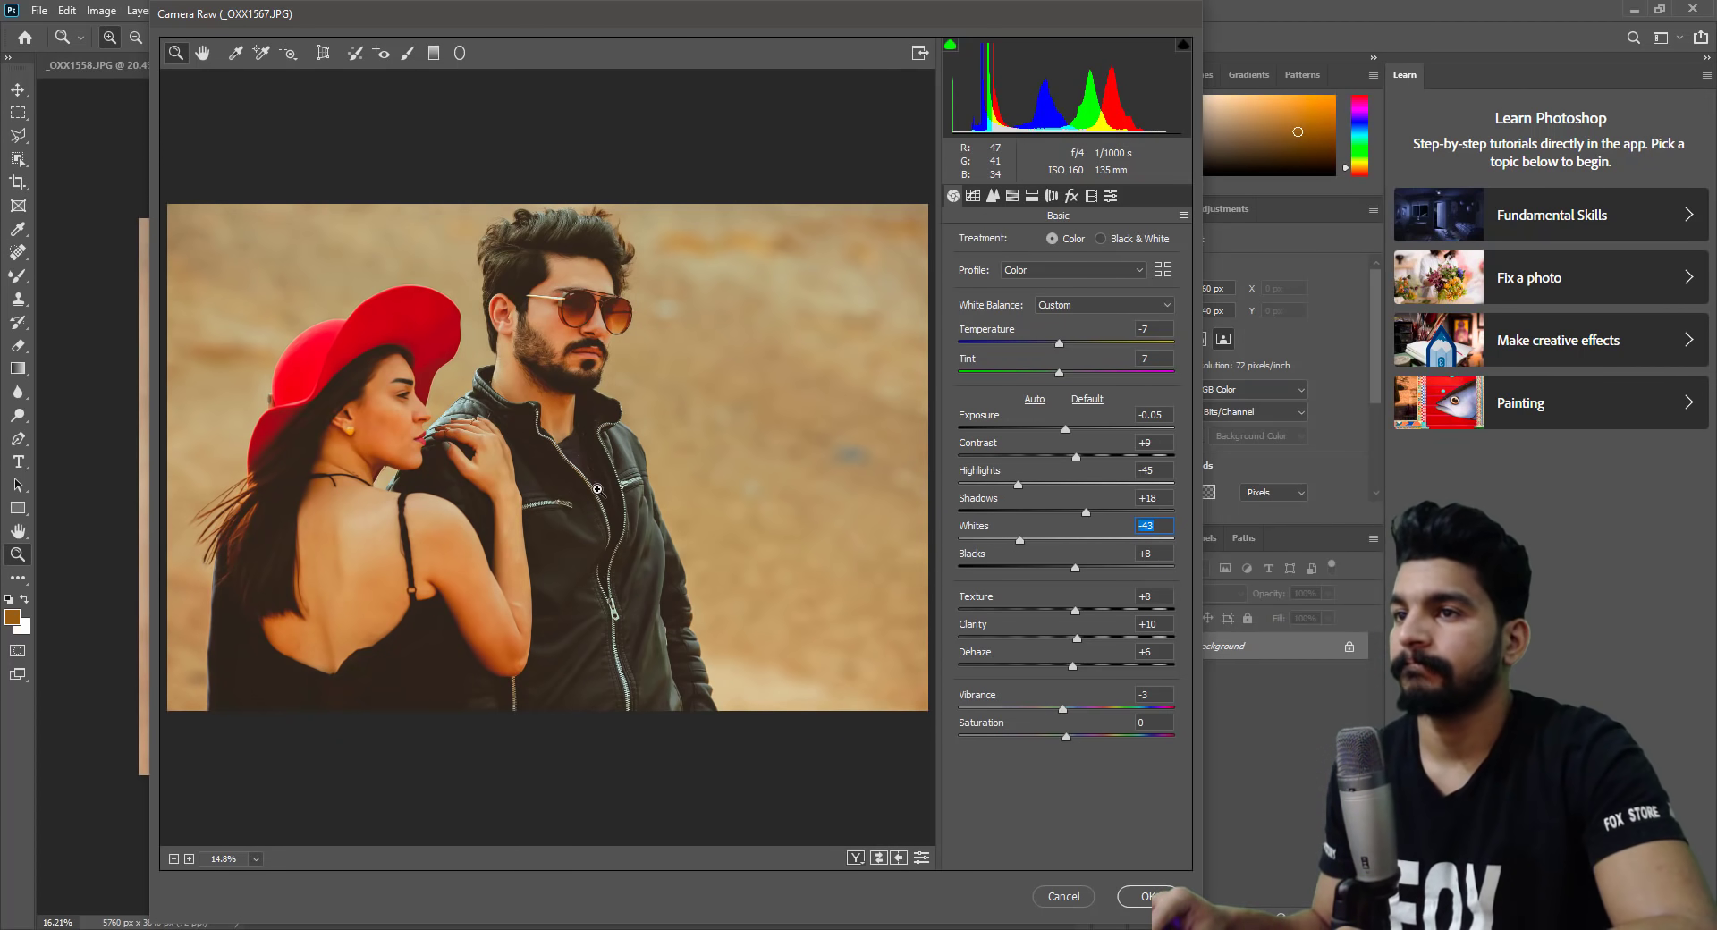
{"action": "left_click", "coordinate": [299, 403]}
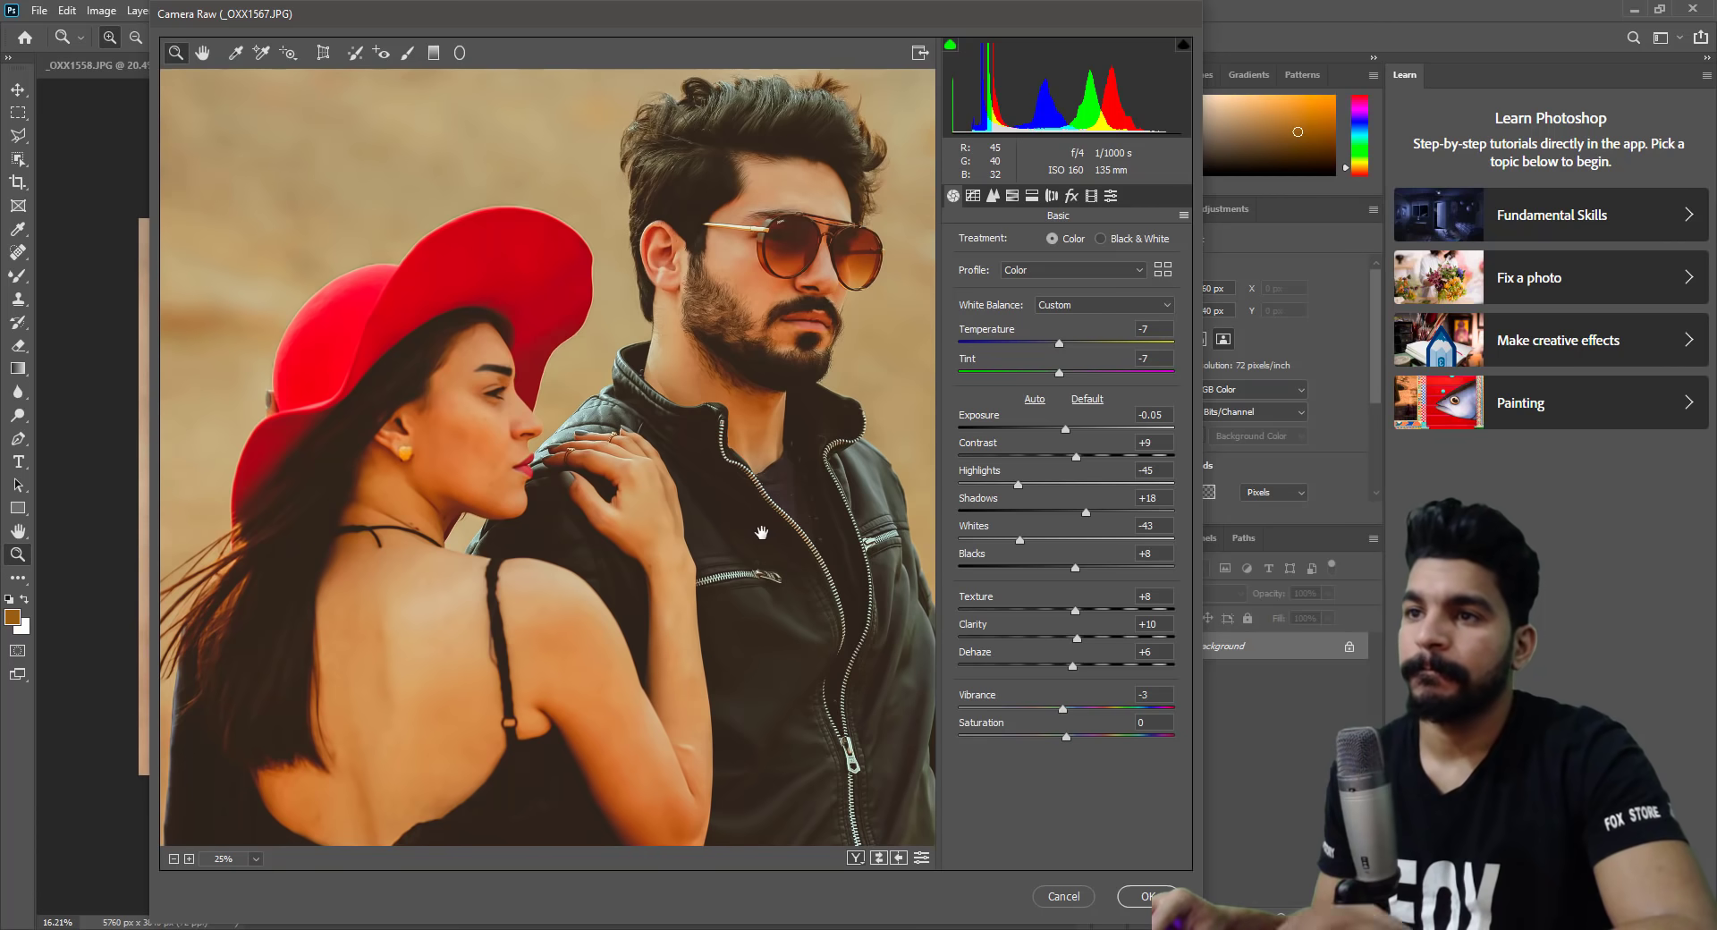
{"action": "mouse_move", "coordinate": [736, 534]}
{"action": "left_mouse_down"}
{"action": "mouse_move", "coordinate": [693, 440]}
{"action": "mouse_move", "coordinate": [707, 479]}
{"action": "left_mouse_up"}
{"action": "key", "text": "ctrl+0"}
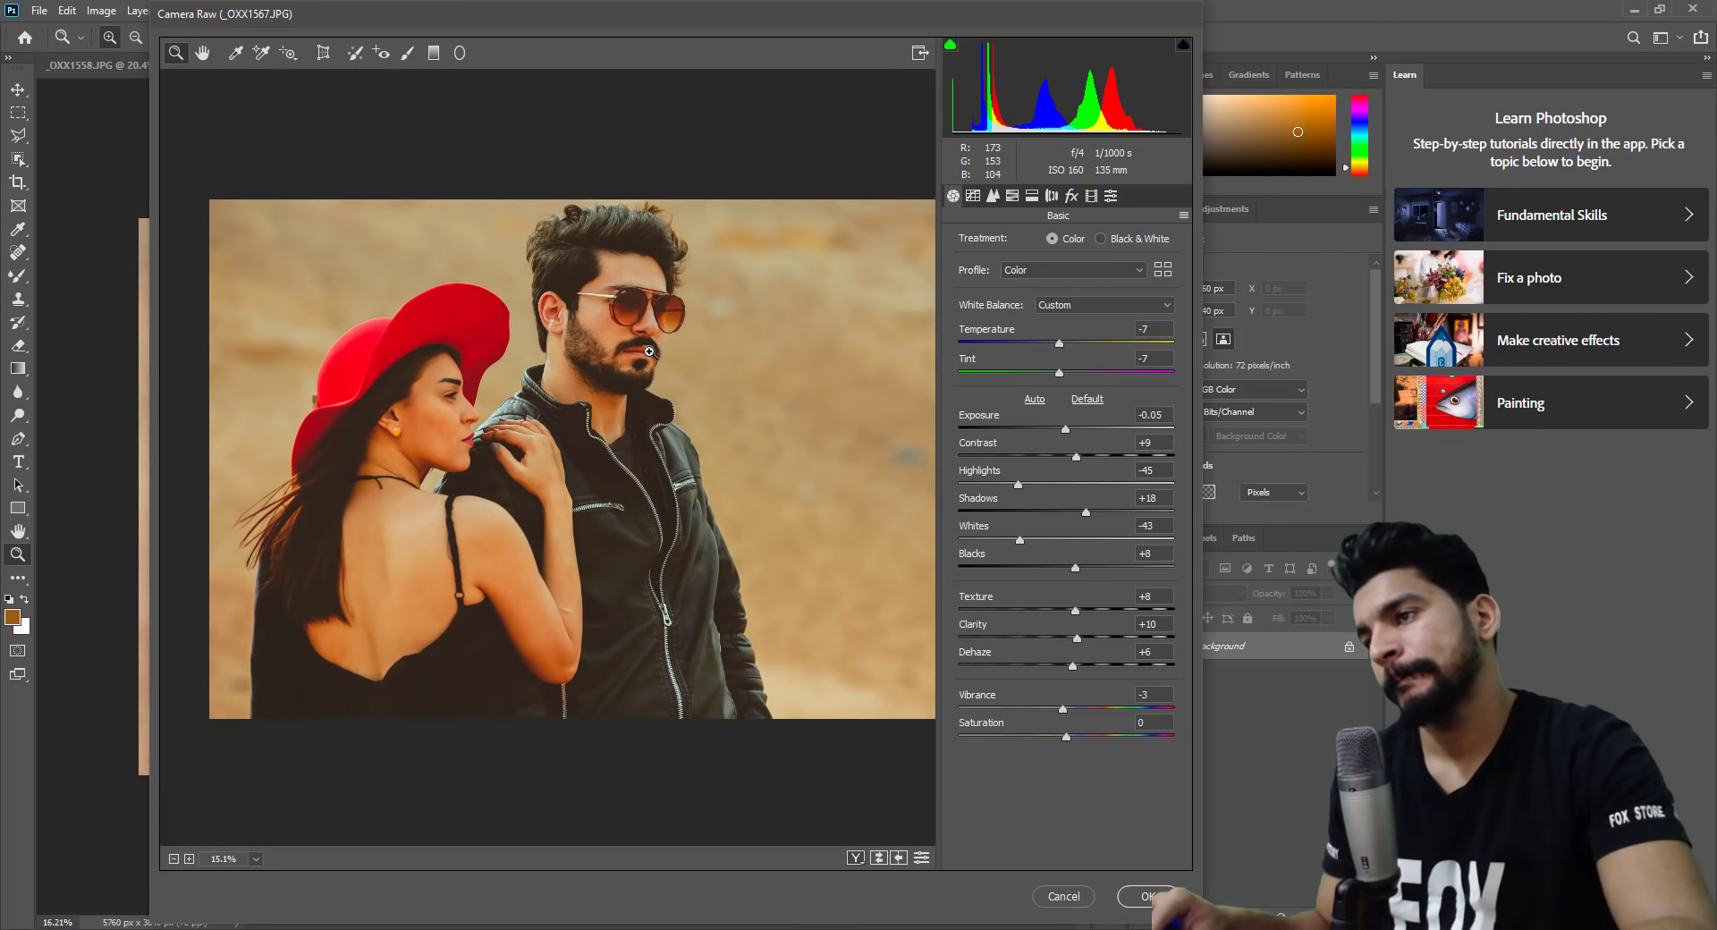
{"action": "mouse_move", "coordinate": [652, 351]}
{"action": "left_mouse_down"}
{"action": "mouse_move", "coordinate": [706, 350]}
{"action": "mouse_move", "coordinate": [671, 352]}
{"action": "left_mouse_up"}
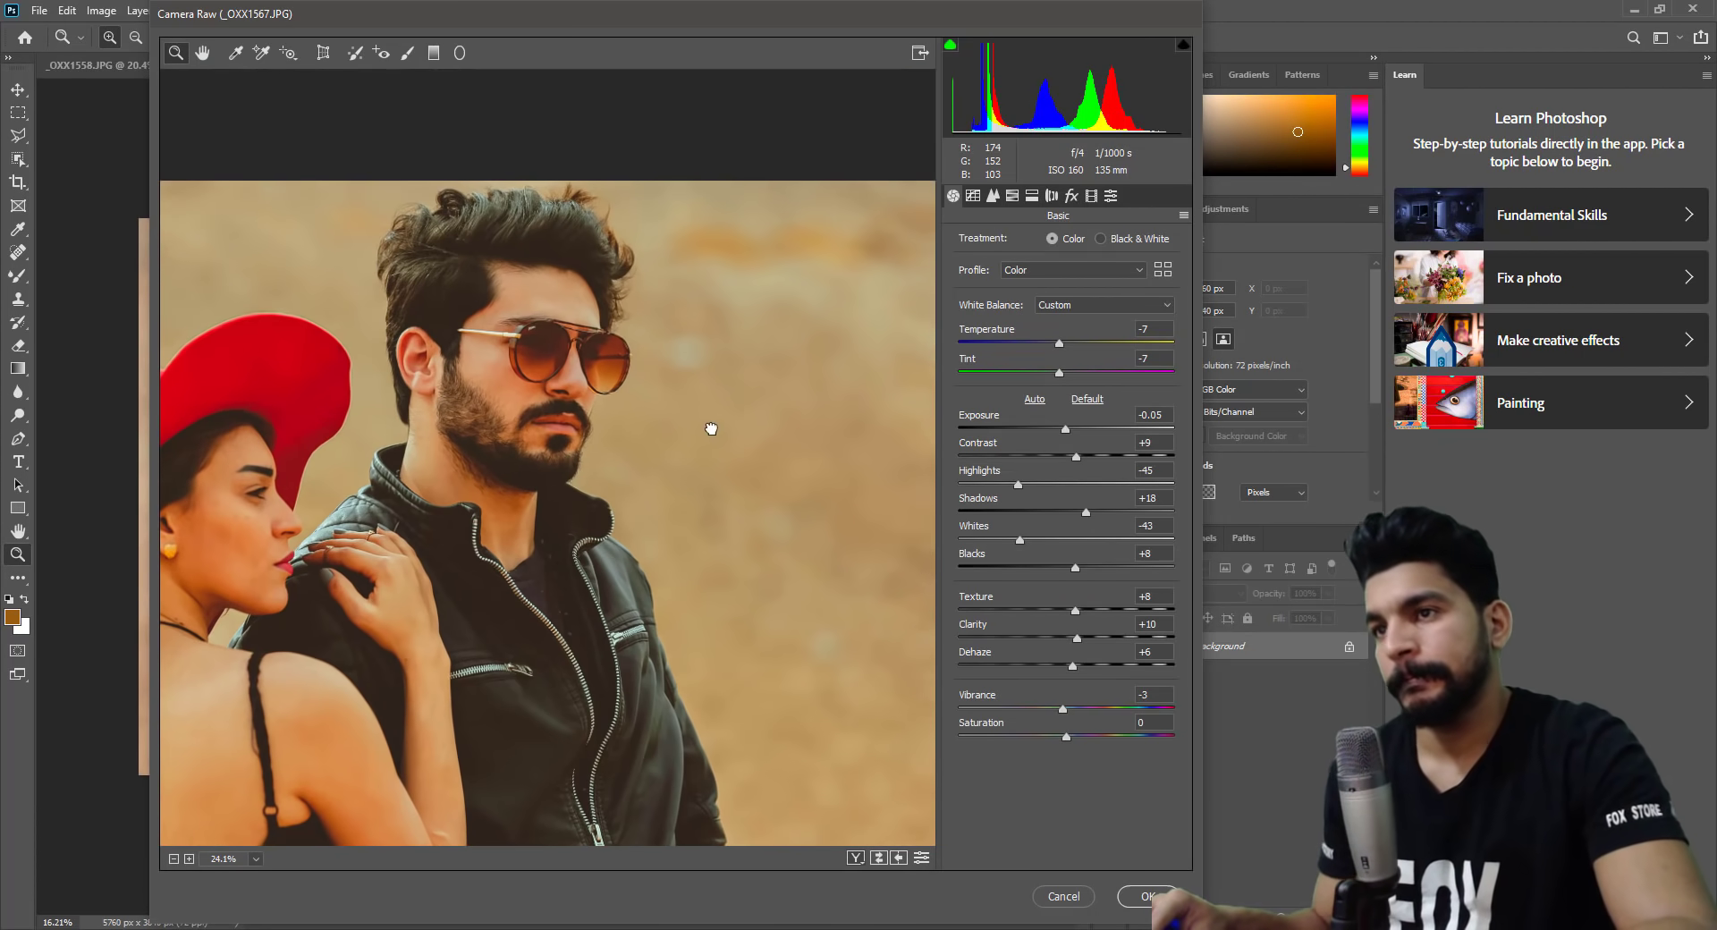
{"action": "left_click_drag", "start_coordinate": [713, 425], "coordinate": [811, 318]}
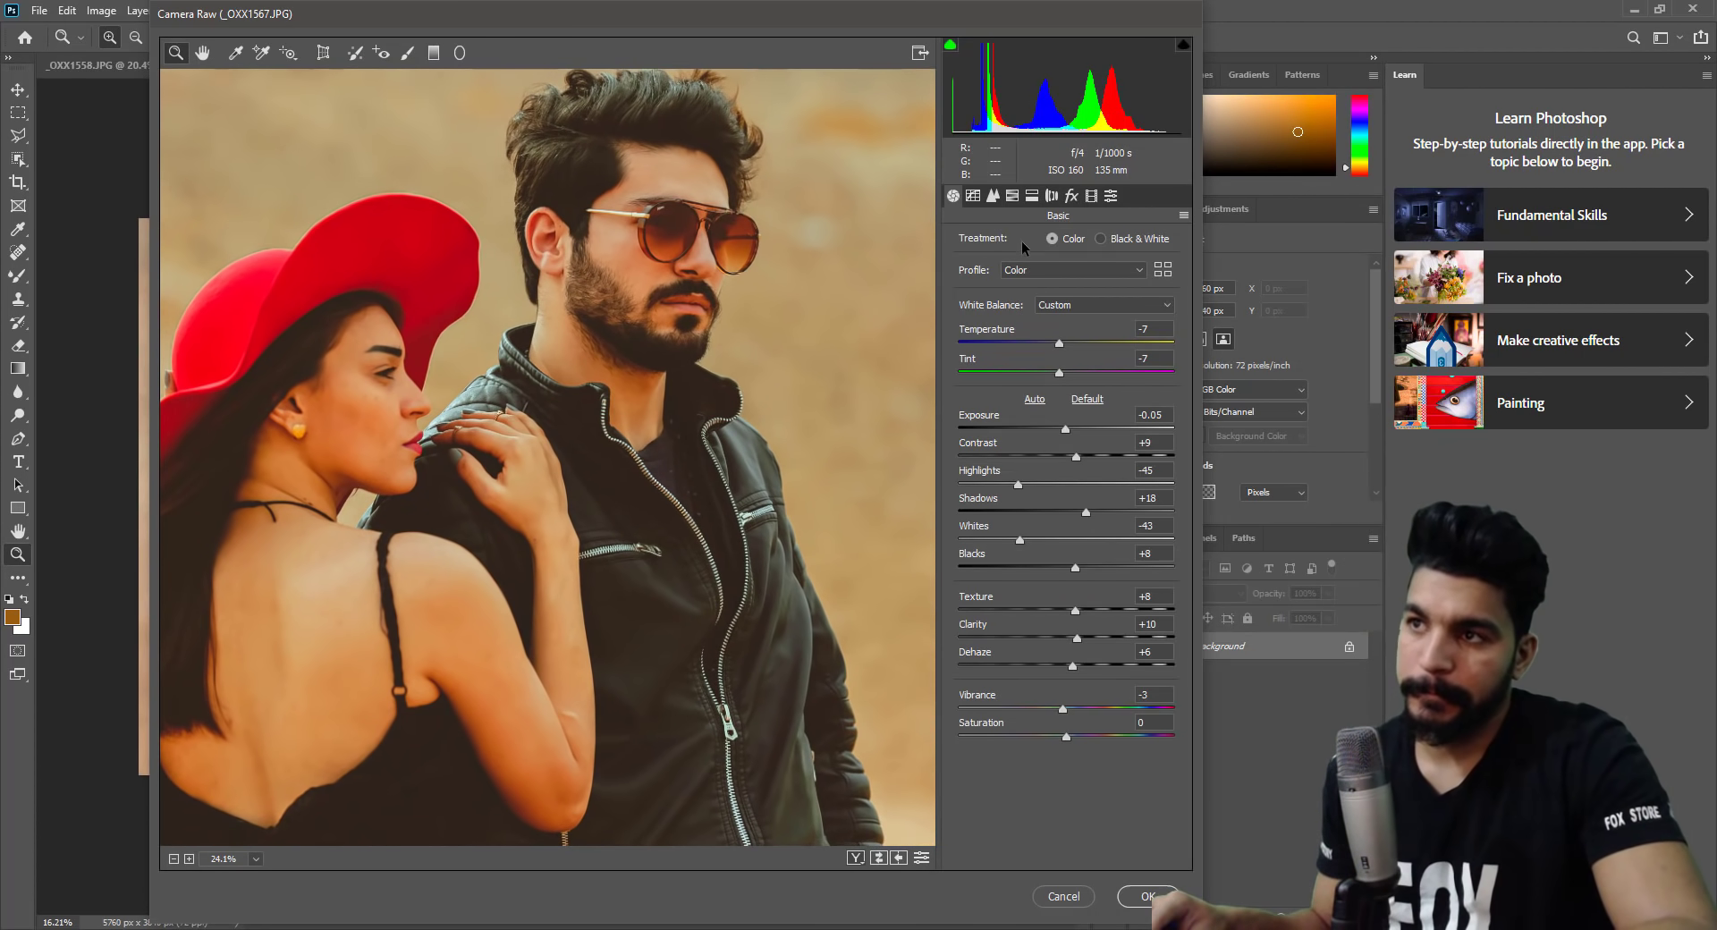
Darken Yellows luminance, raise Oranges luminance to +42, and apply the grade.
{"action": "left_click", "coordinate": [1012, 197]}
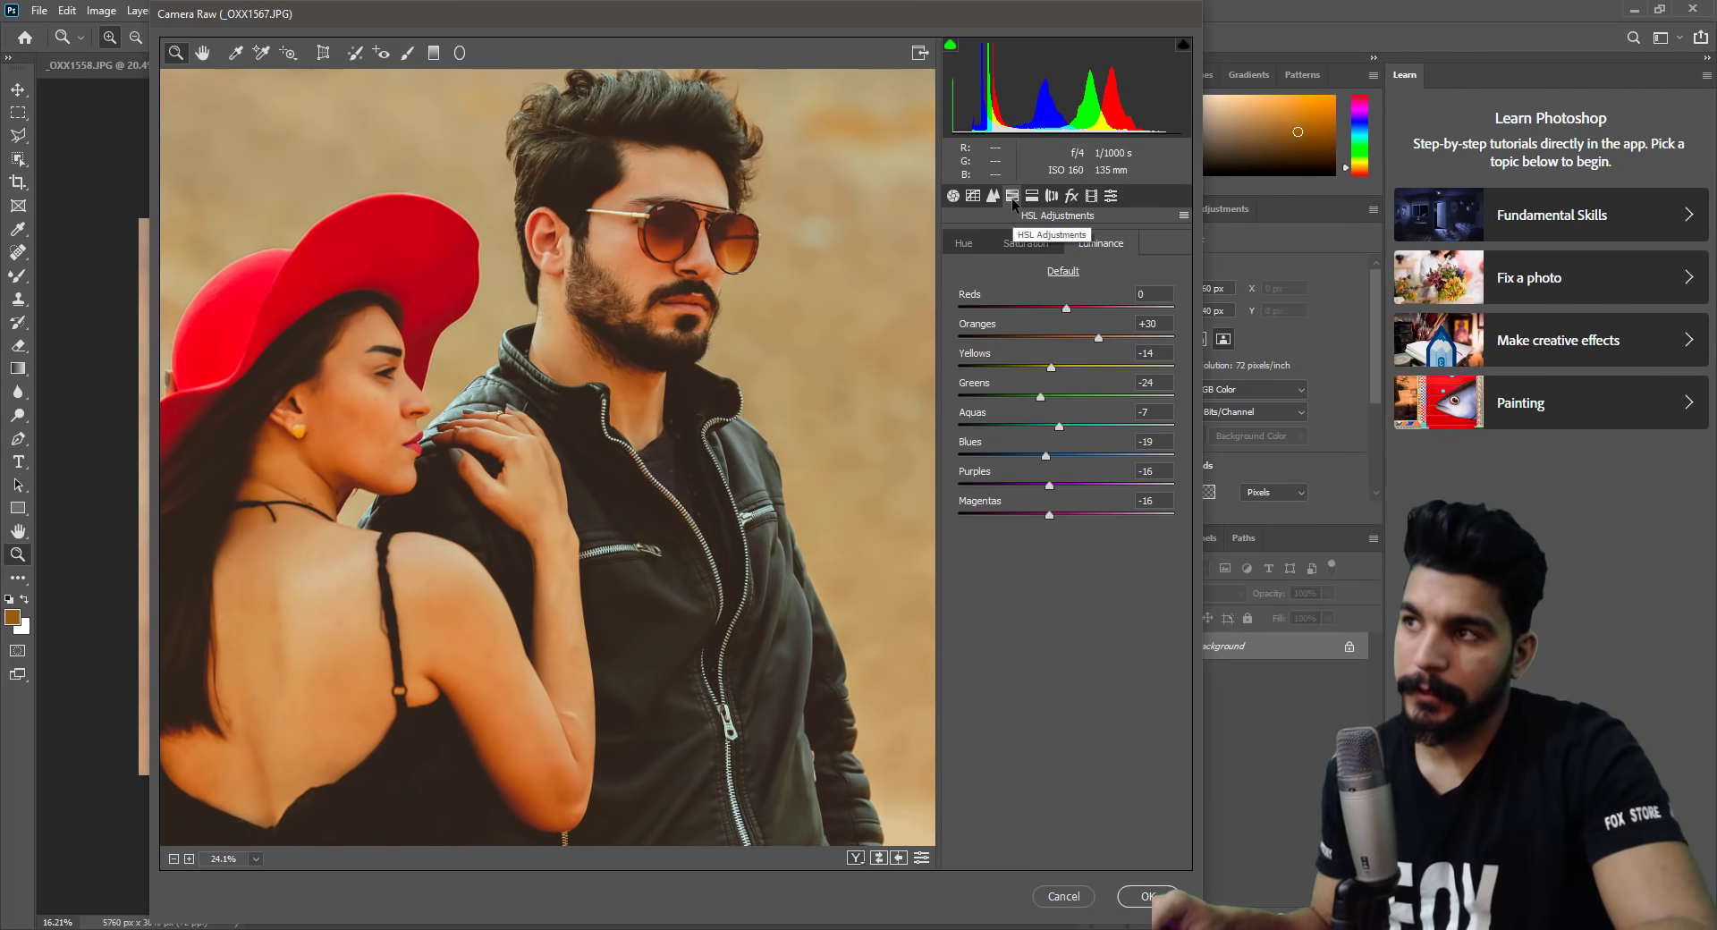
{"action": "left_click", "coordinate": [1051, 368]}
{"action": "left_click_drag", "start_coordinate": [1053, 370], "coordinate": [1029, 374]}
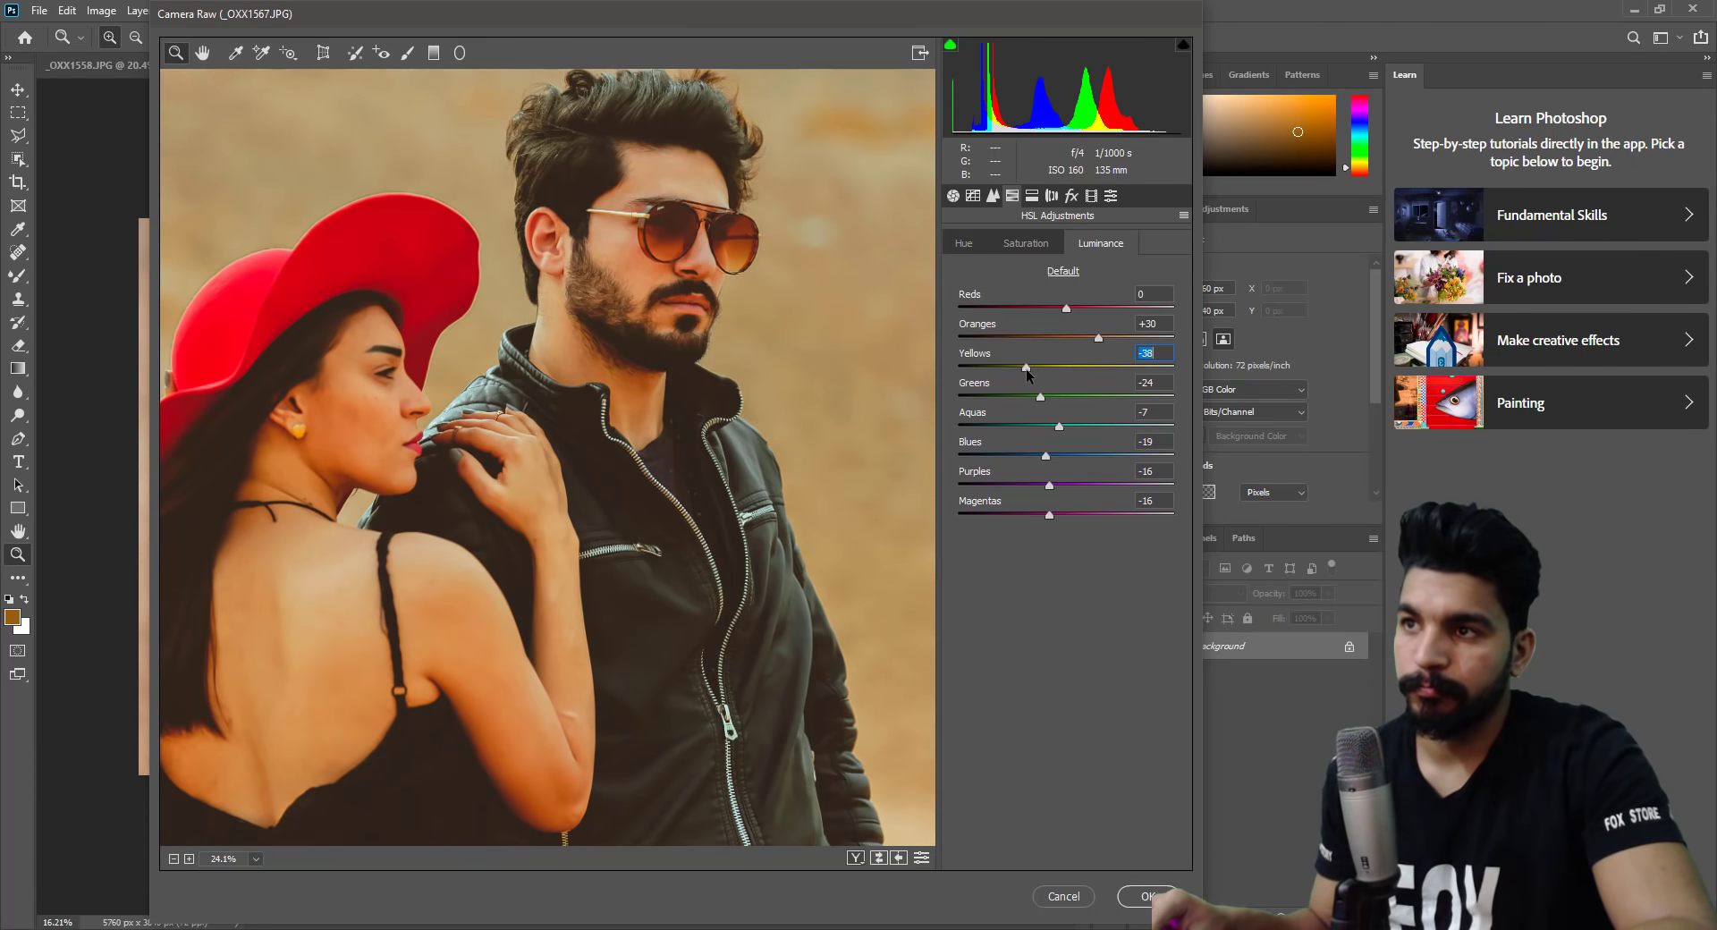
{"action": "left_click", "coordinate": [1070, 338]}
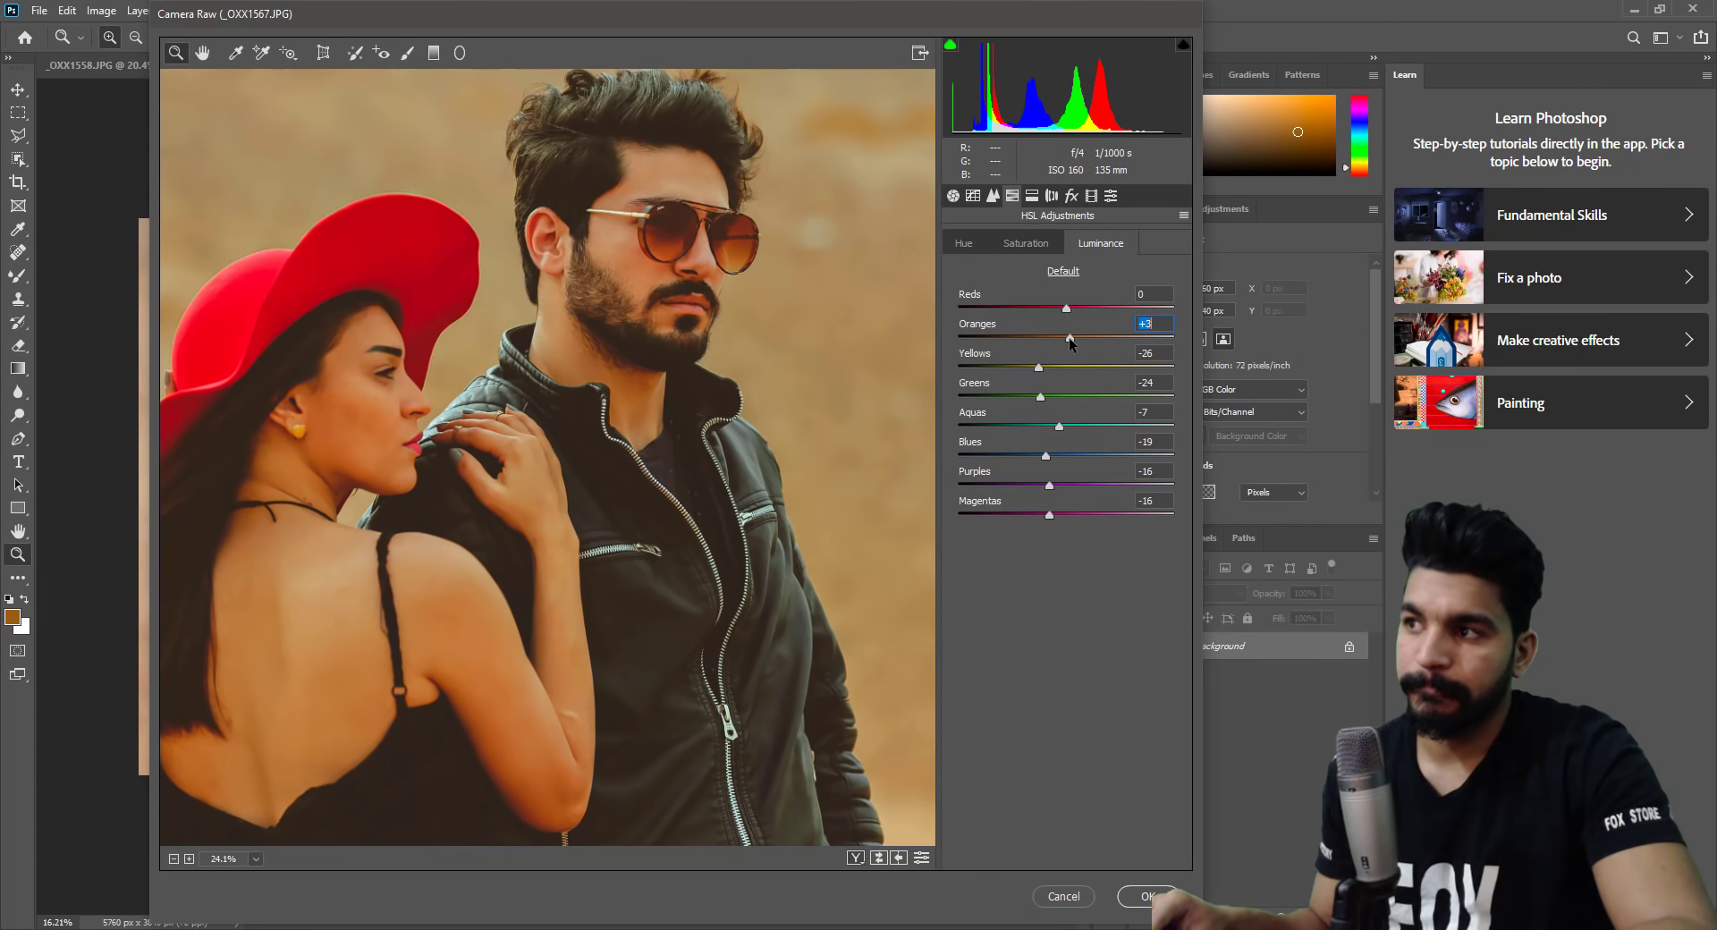
{"action": "left_click_drag", "start_coordinate": [1071, 337], "coordinate": [1109, 337]}
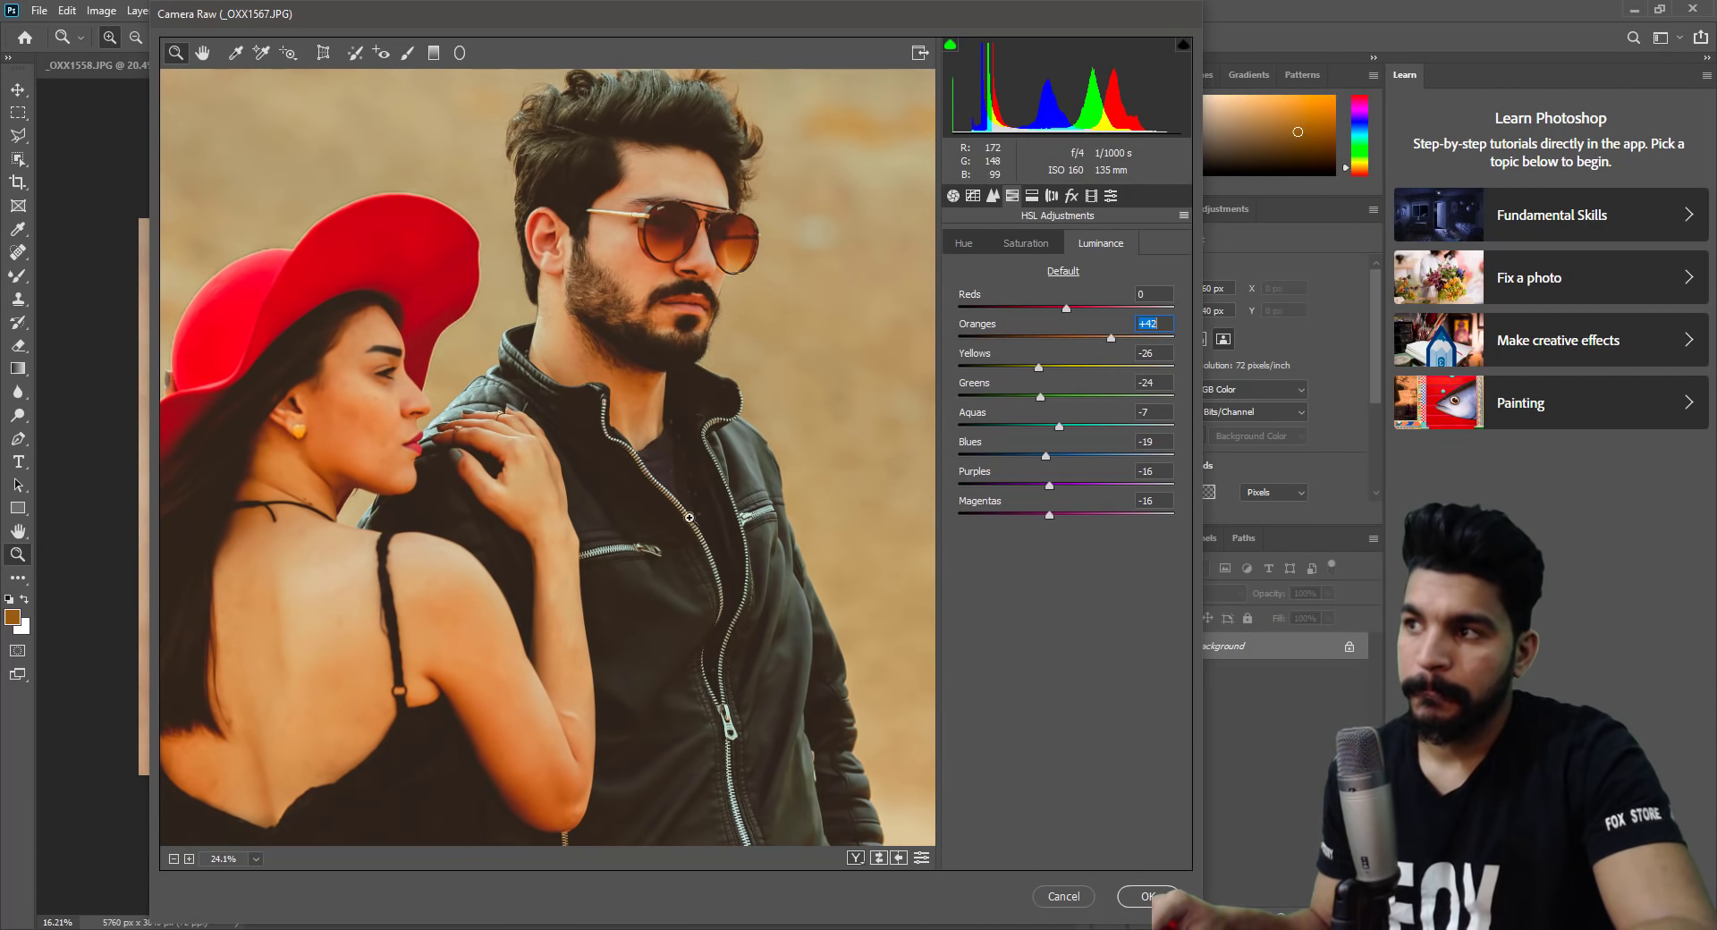
{"action": "scroll", "coordinate": [570, 540], "scroll_direction": "down", "scroll_amount": 4}
{"action": "scroll", "coordinate": [569, 539], "scroll_direction": "up", "scroll_amount": 5}
{"action": "scroll", "coordinate": [595, 553], "scroll_direction": "down", "scroll_amount": 2}
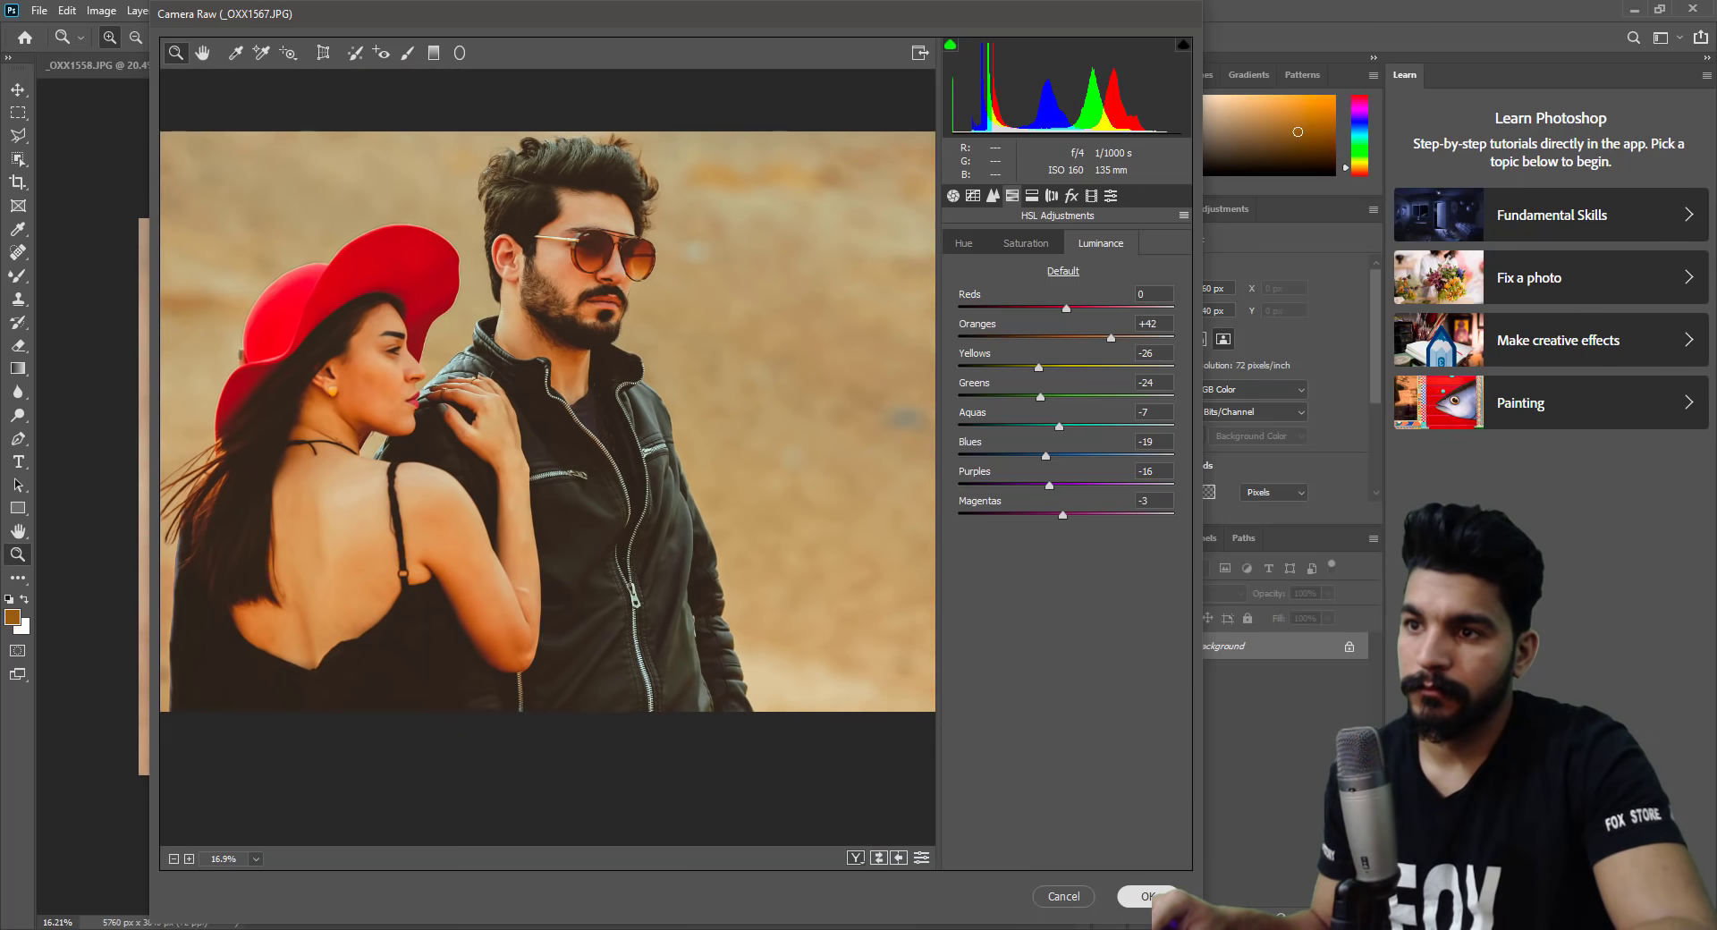
{"action": "left_click", "coordinate": [1145, 896]}
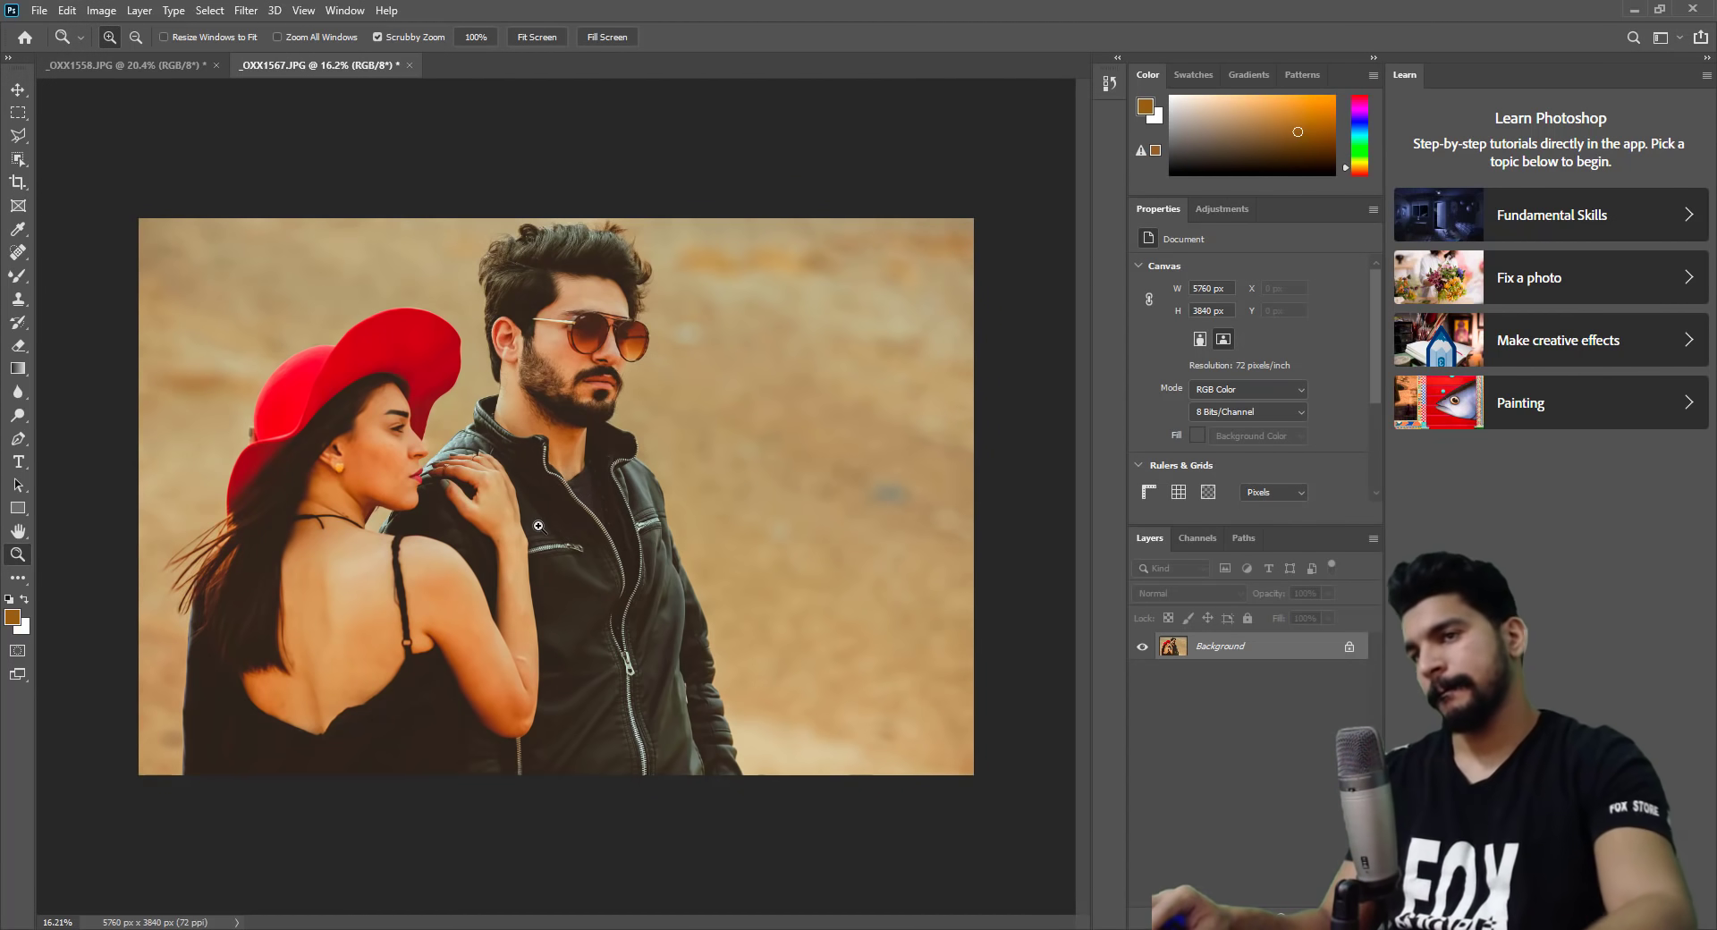
Heal spots on the man's cheek and neck with a size-15 Spot Healing Brush.
{"action": "left_click_drag", "start_coordinate": [534, 346], "coordinate": [739, 352]}
{"action": "left_click_drag", "start_coordinate": [674, 452], "coordinate": [443, 501]}
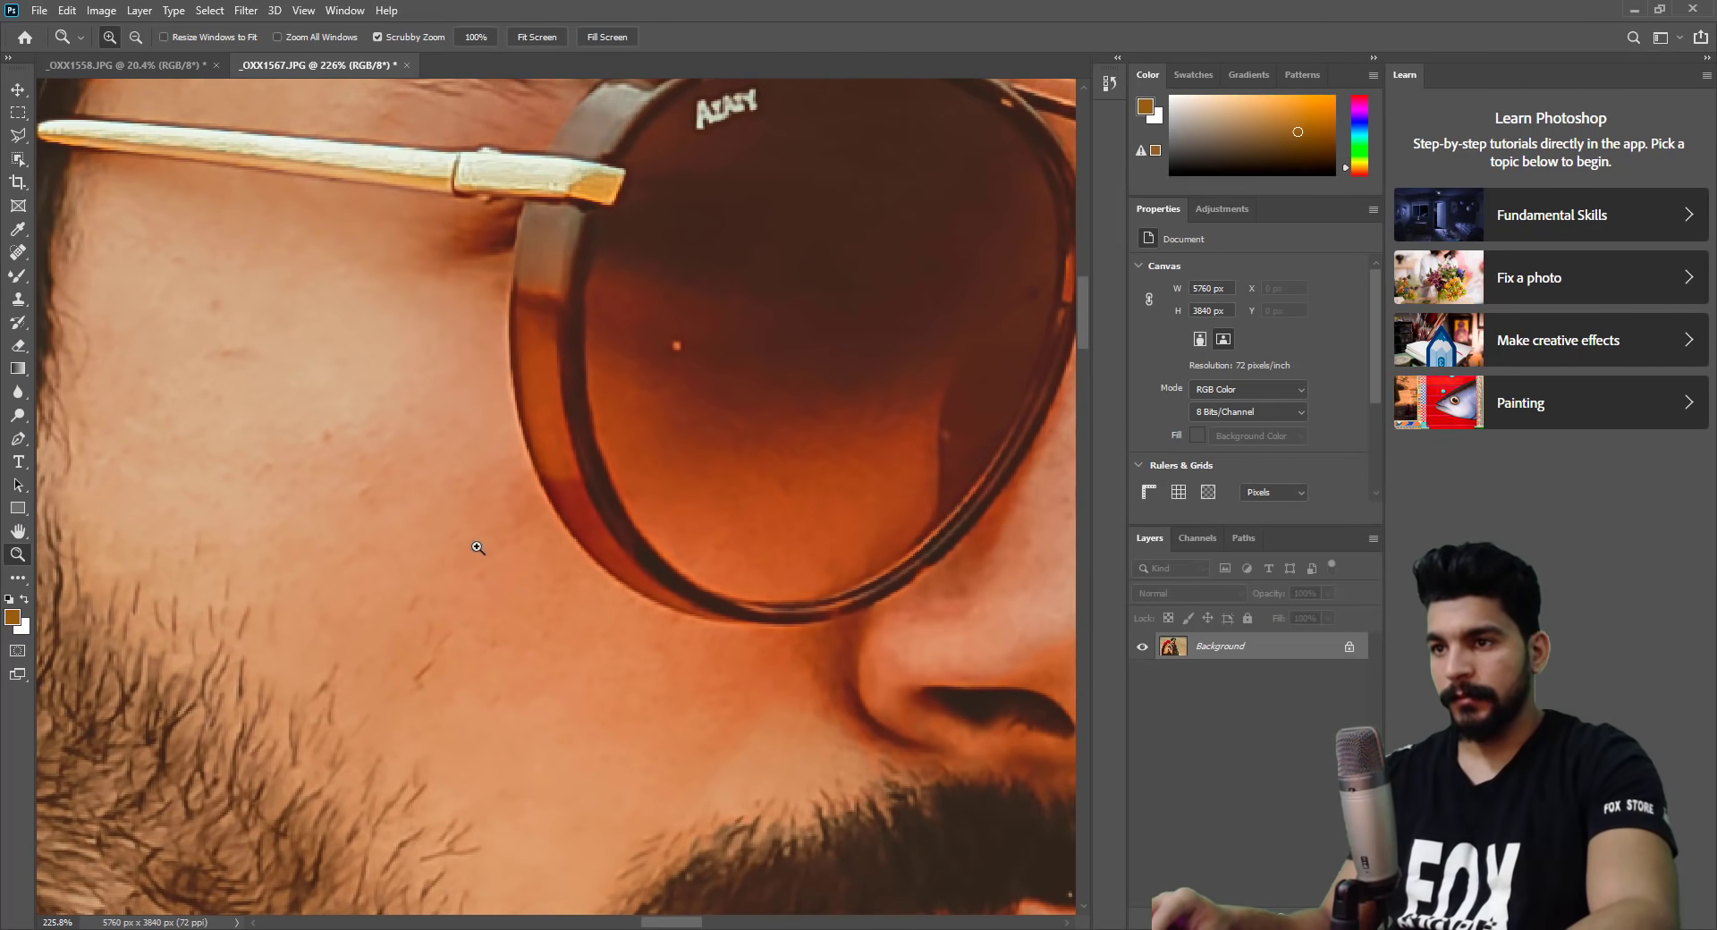
{"action": "left_click", "coordinate": [27, 256]}
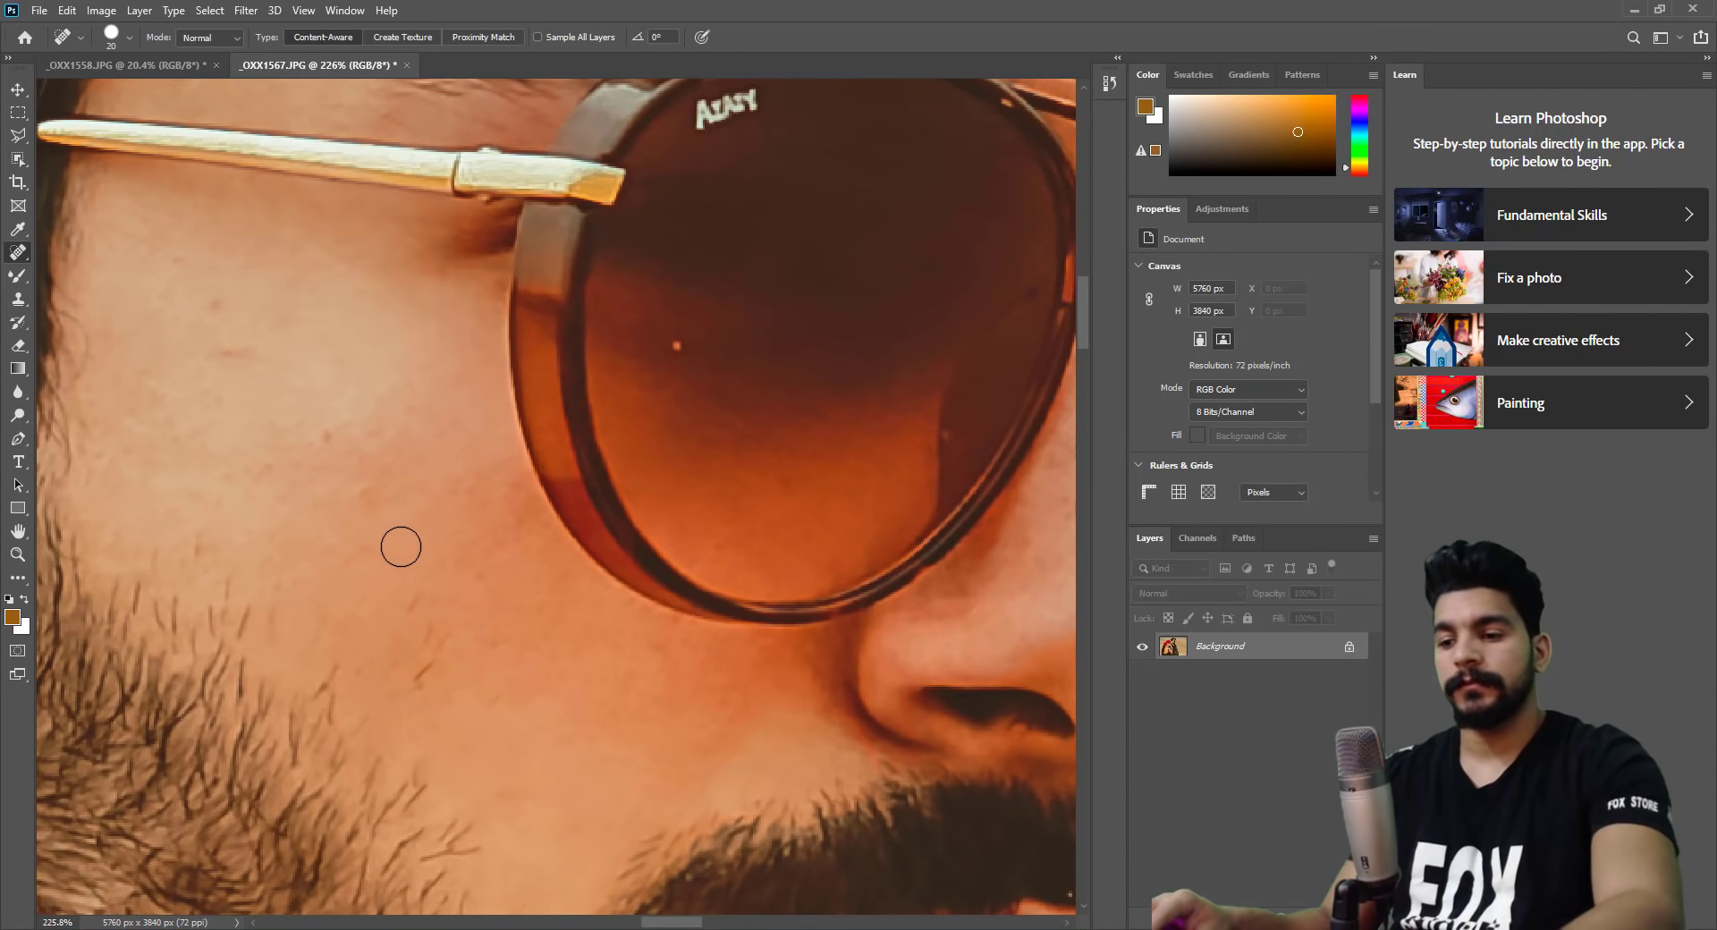
{"action": "key", "text": "bracketleft"}
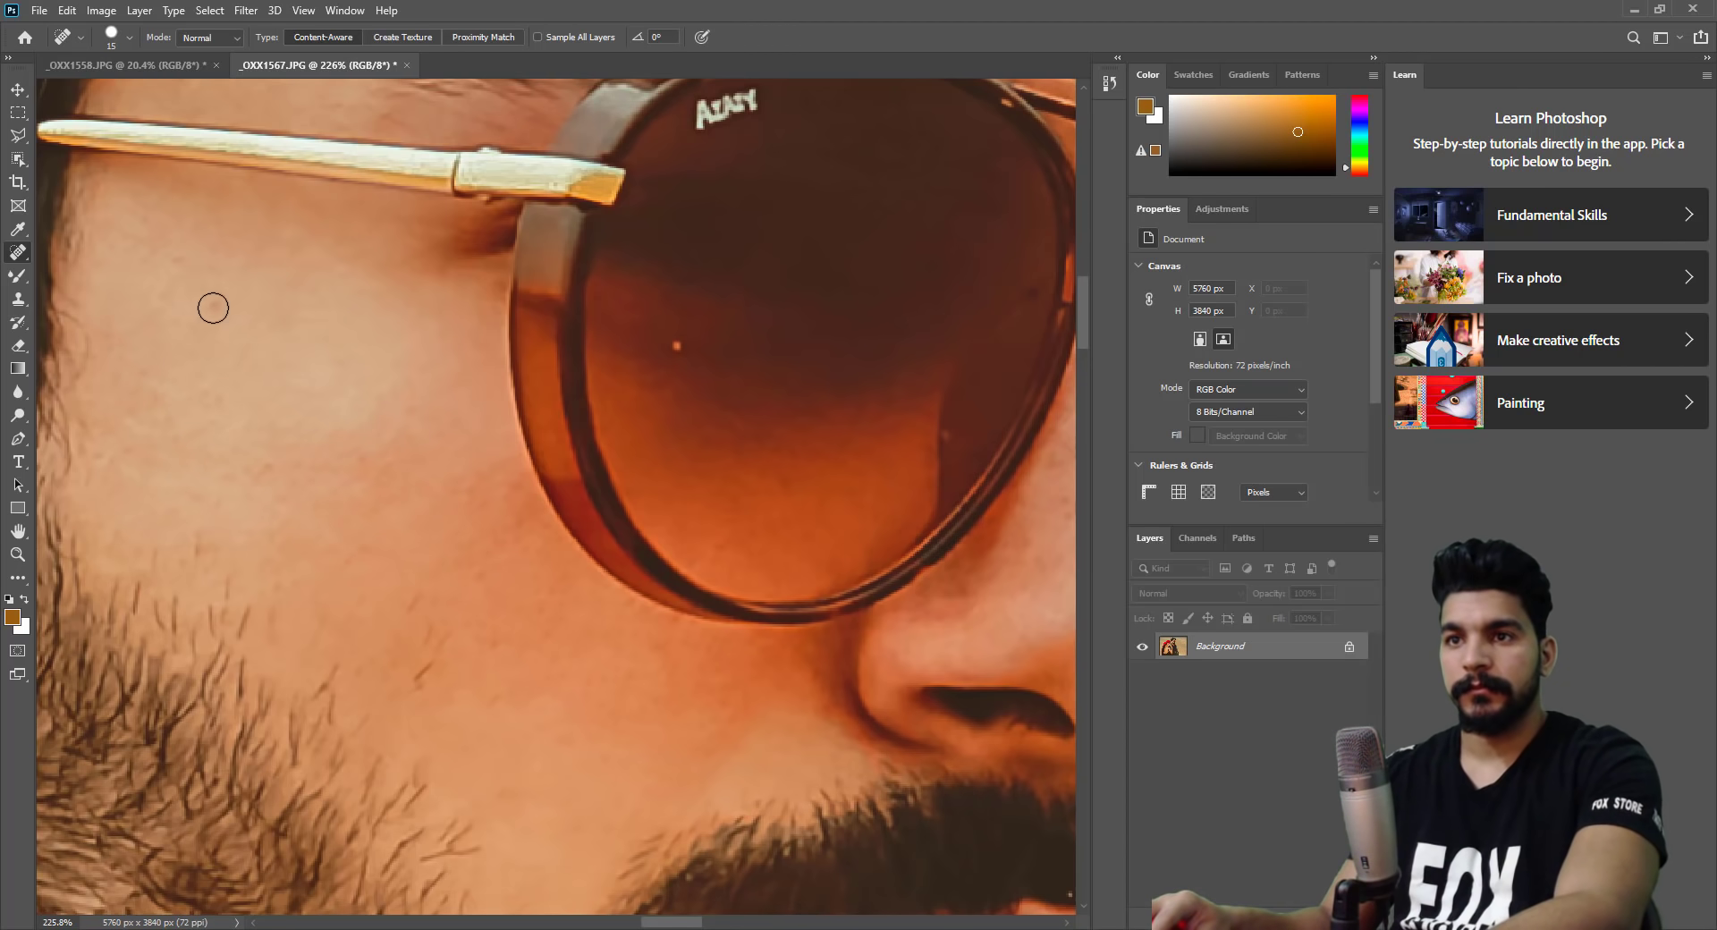
{"action": "left_click", "coordinate": [252, 464]}
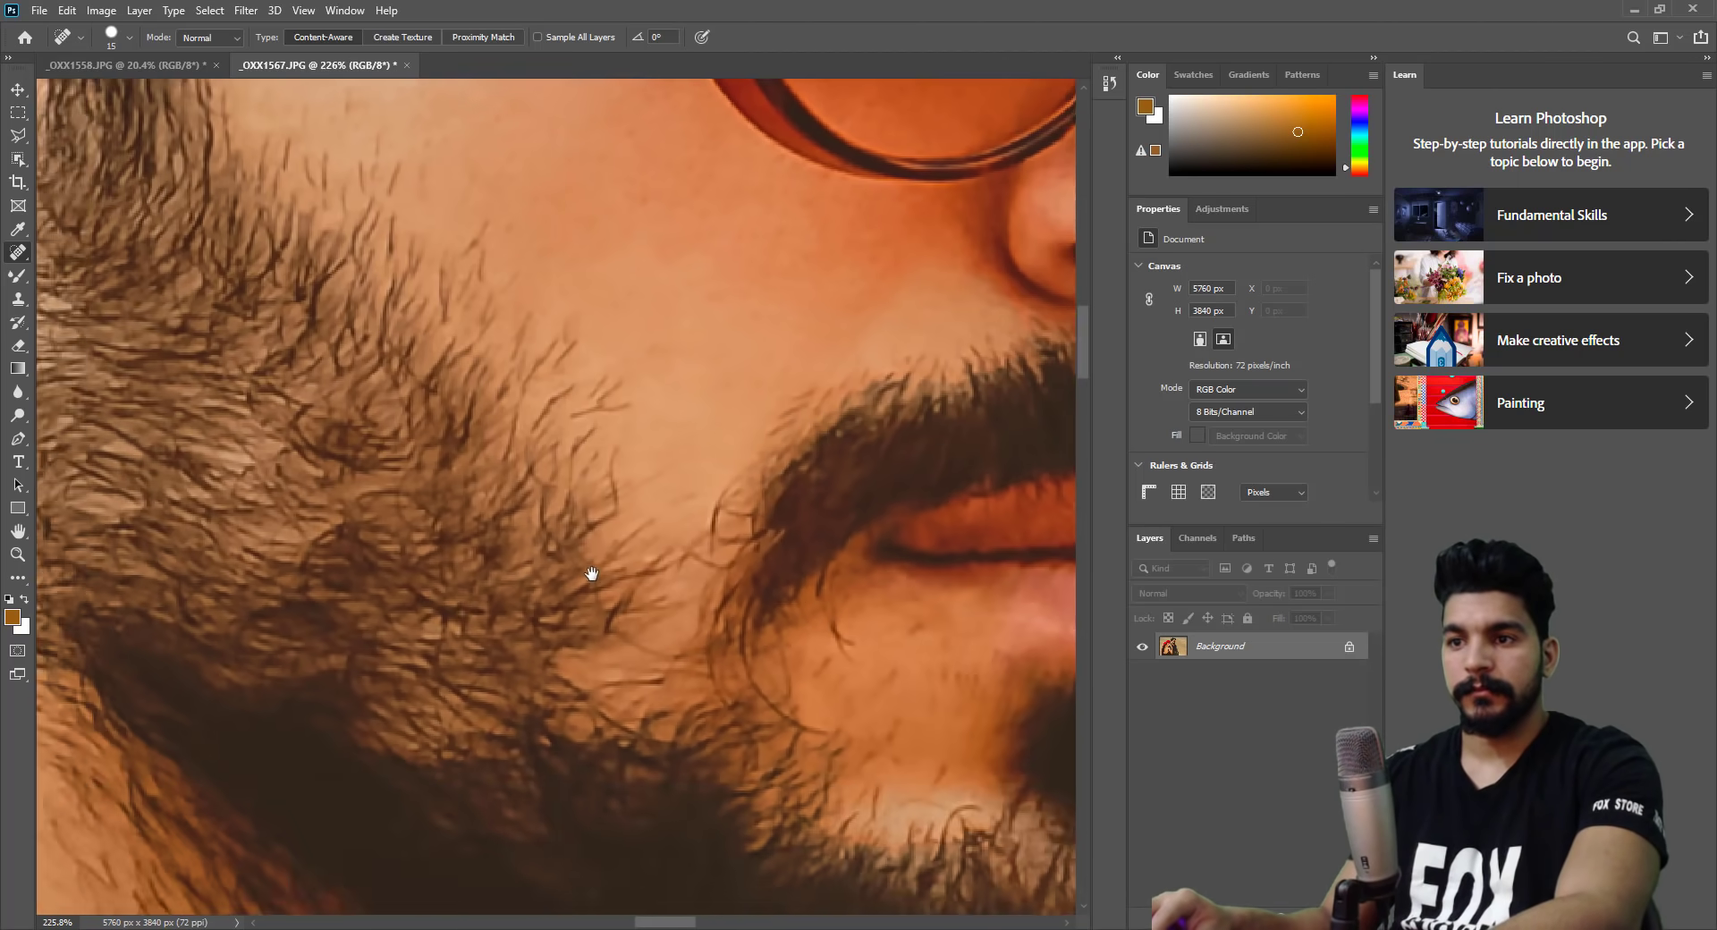
{"action": "left_click_drag", "start_coordinate": [559, 898], "coordinate": [721, 463]}
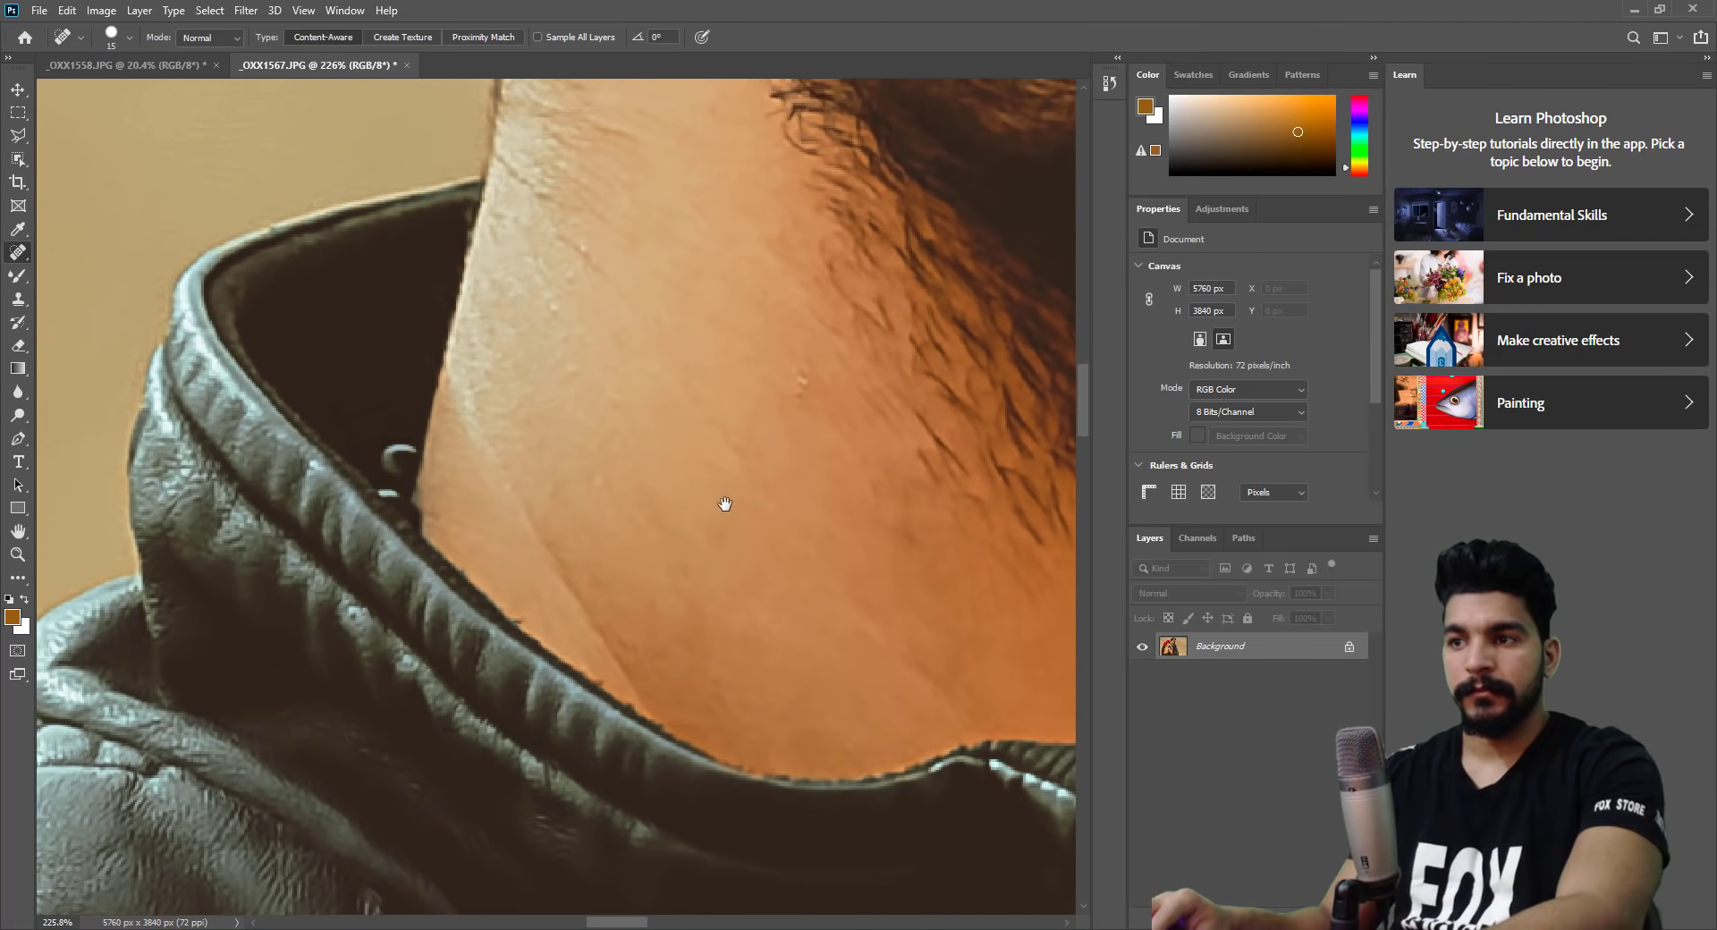
{"action": "left_click", "coordinate": [793, 416]}
Heal blemishes on the woman's cheek and near her lips with a size-25 brush.
{"action": "scroll", "coordinate": [896, 574], "scroll_direction": "left", "scroll_amount": 5}
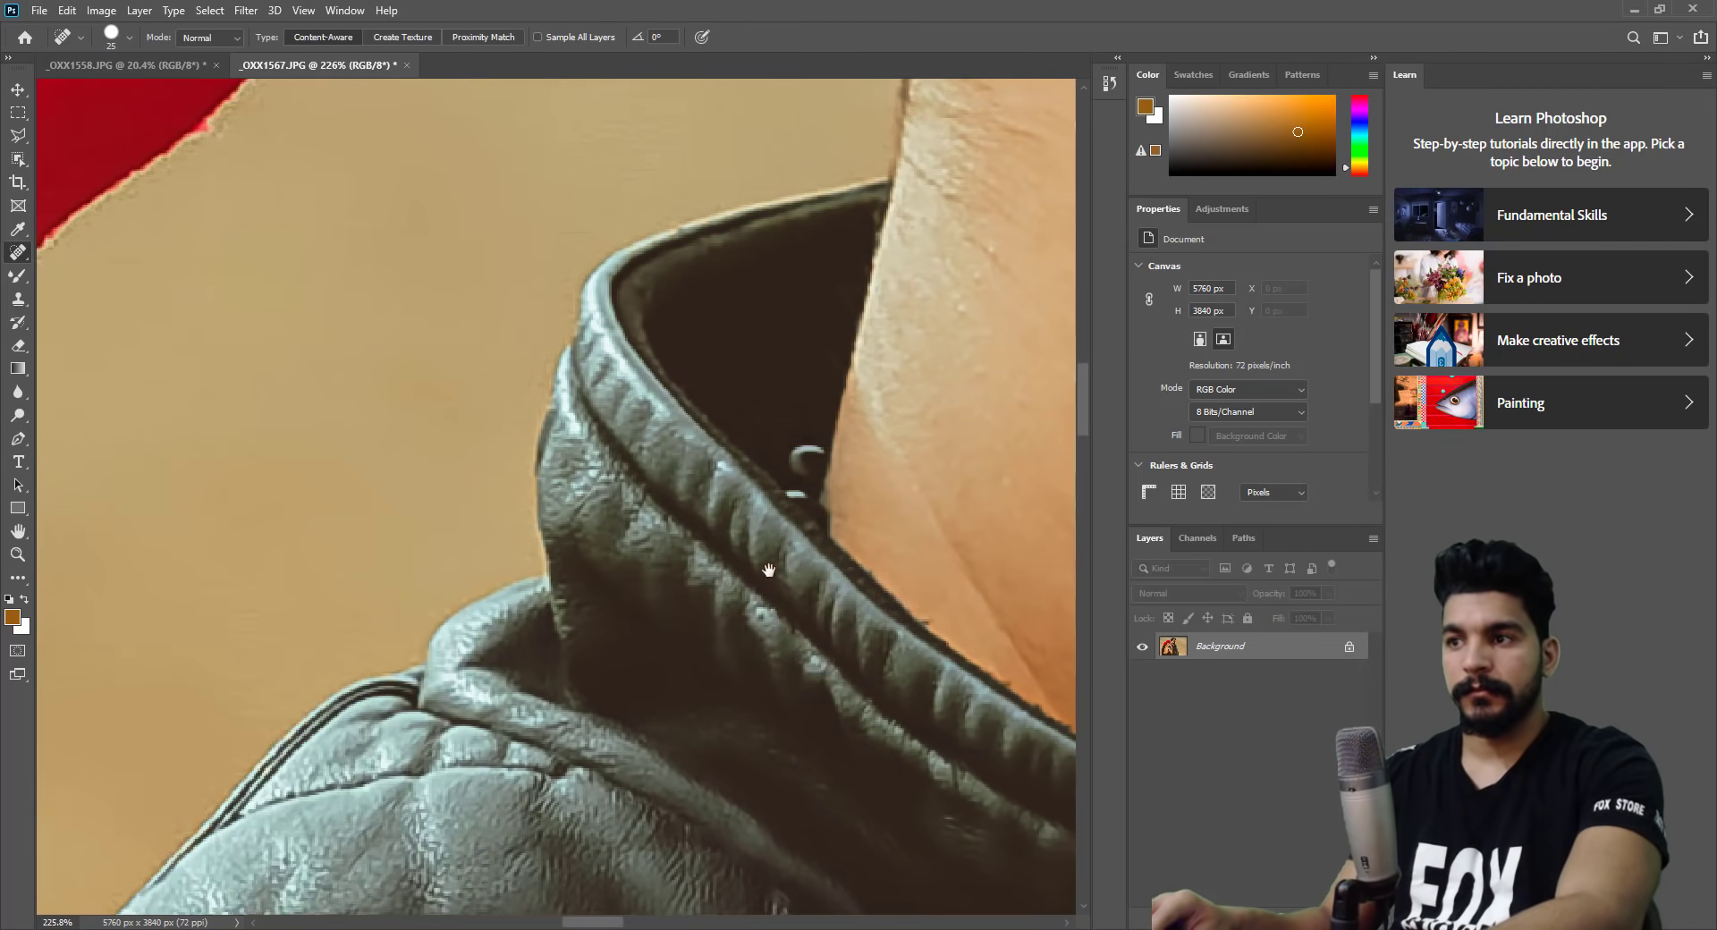
{"action": "scroll", "coordinate": [766, 566], "scroll_direction": "left", "scroll_amount": 10}
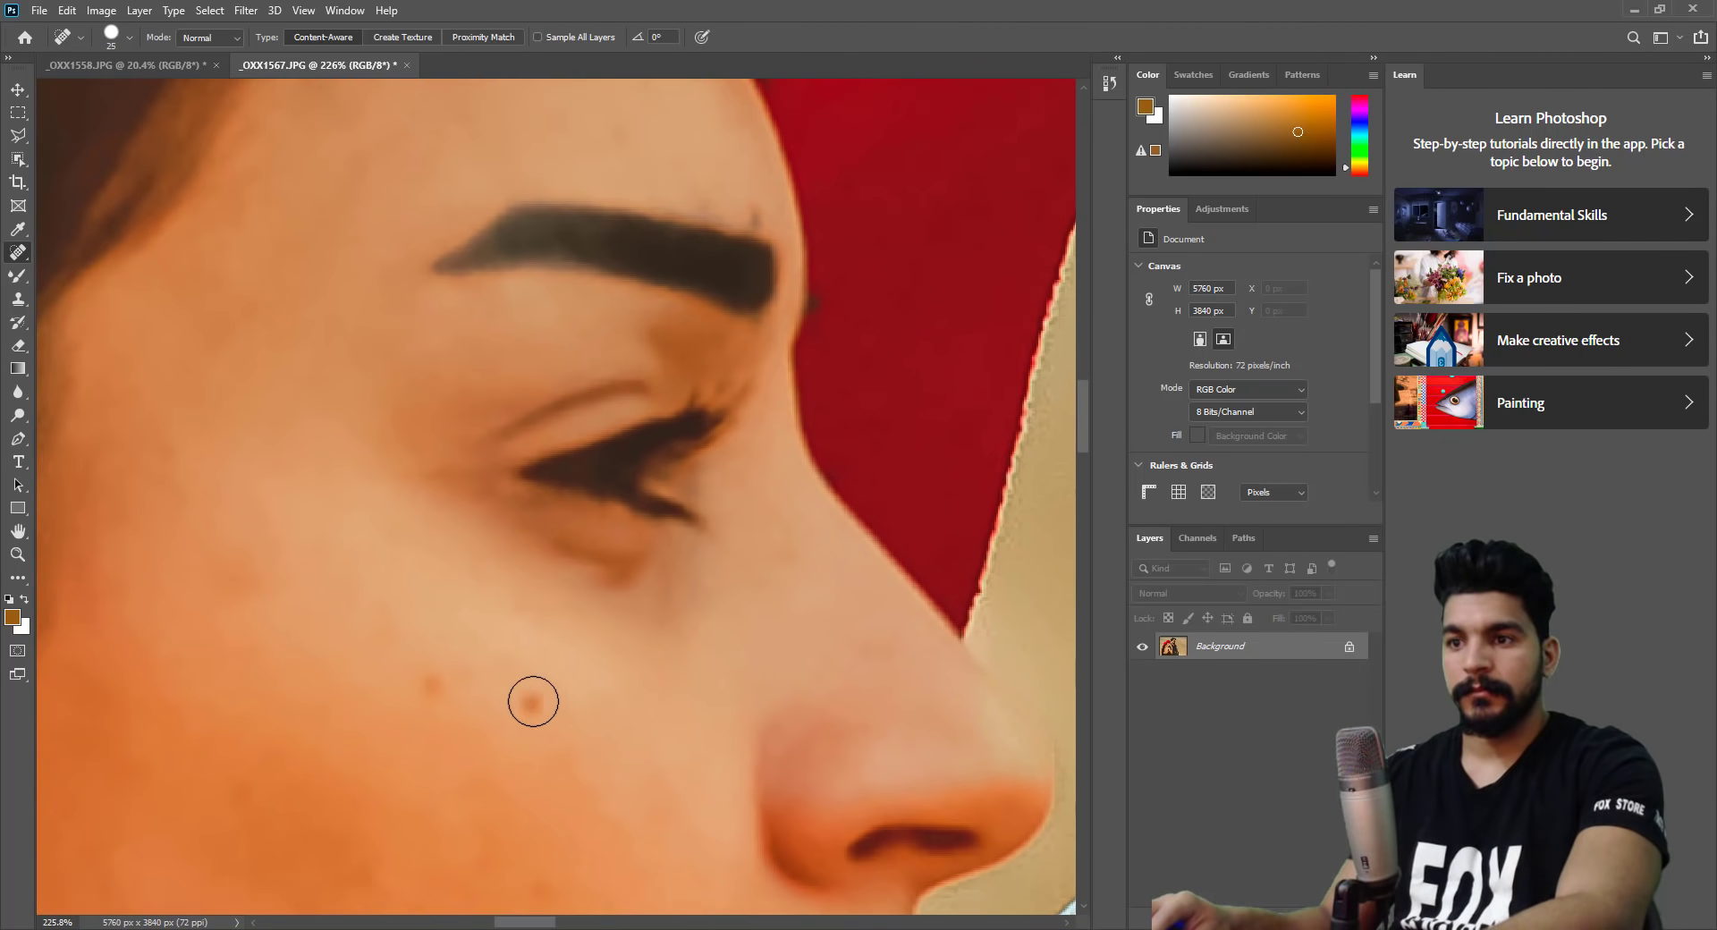
{"action": "left_click", "coordinate": [533, 701]}
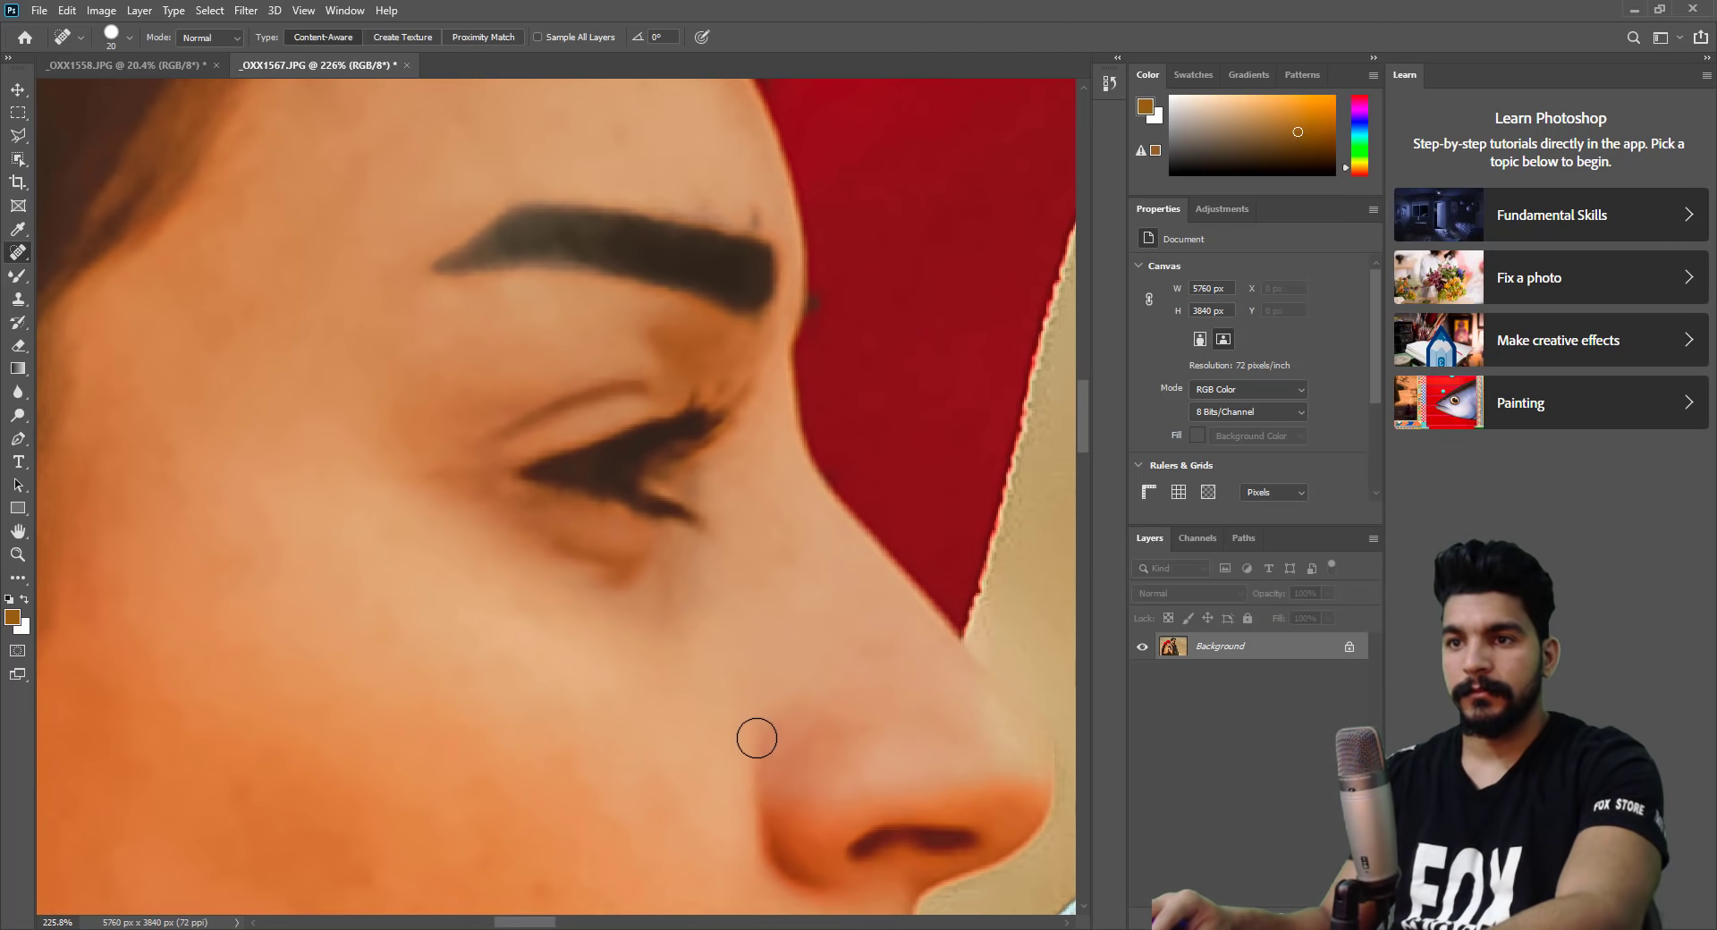
{"action": "scroll", "coordinate": [756, 739], "scroll_direction": "down", "scroll_amount": 2}
{"action": "scroll", "coordinate": [644, 501], "scroll_direction": "down", "scroll_amount": 8}
{"action": "key", "text": "]"}
{"action": "left_click_drag", "start_coordinate": [617, 461], "coordinate": [564, 437]}
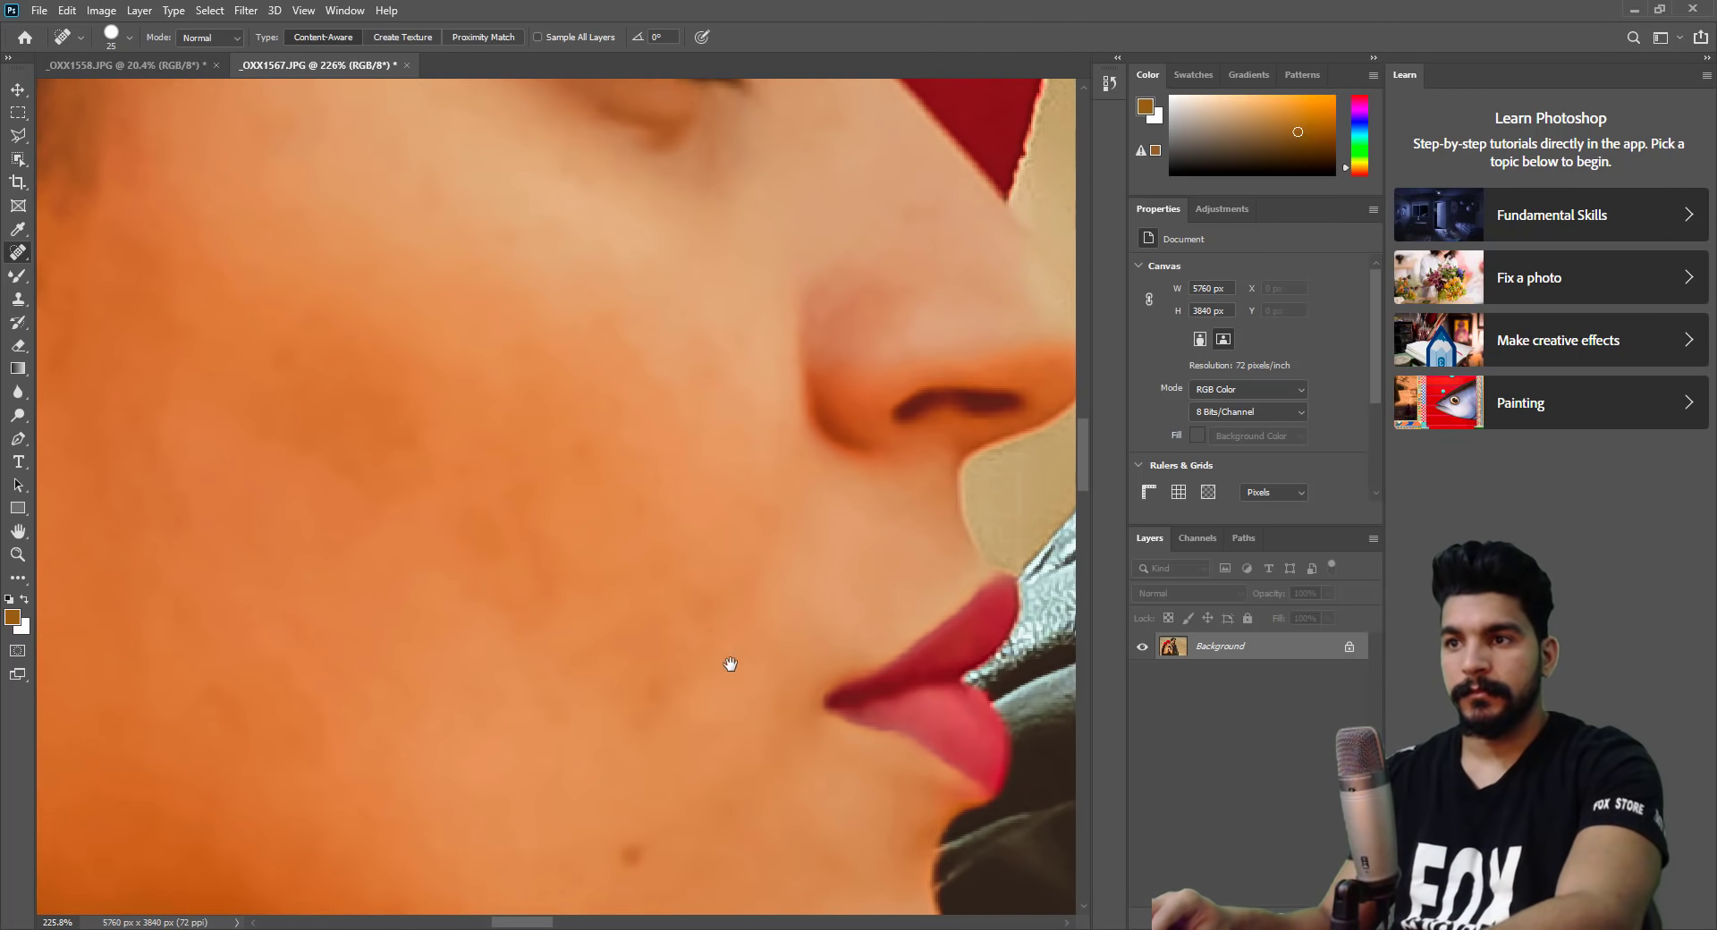
{"action": "left_click_drag", "start_coordinate": [730, 664], "coordinate": [755, 505]}
{"action": "left_click", "coordinate": [672, 703]}
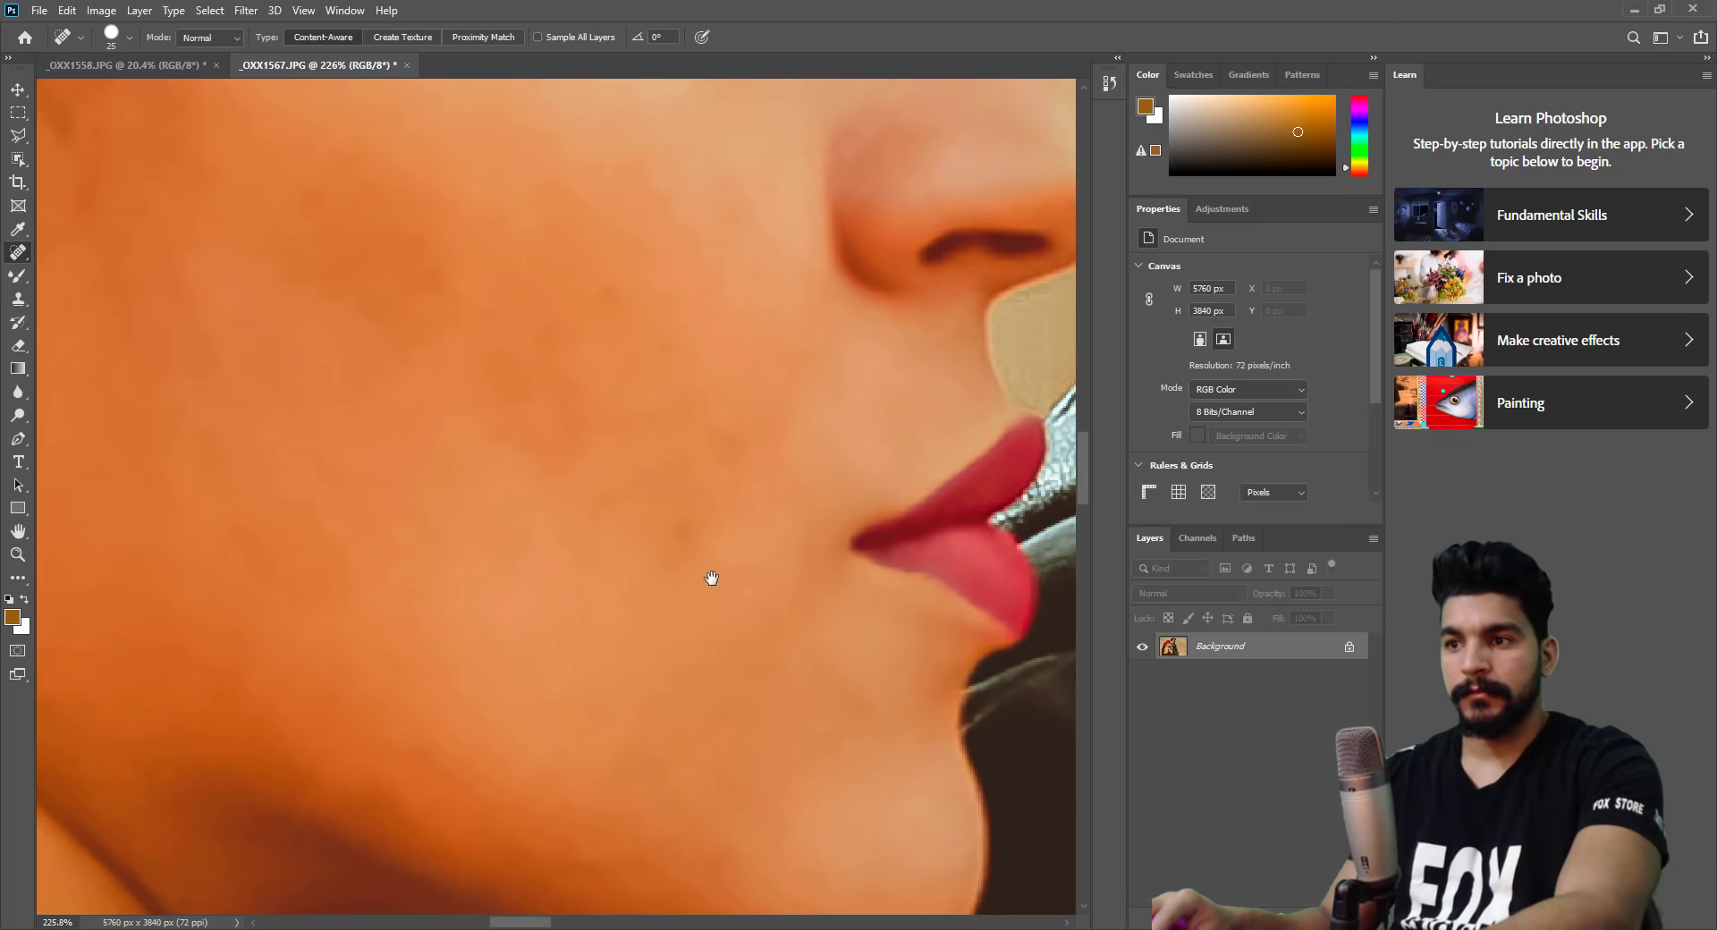
Heal the dark mole and spots on the woman's lower neck by the strap.
{"action": "left_click_drag", "start_coordinate": [712, 579], "coordinate": [1120, 833]}
{"action": "left_click_drag", "start_coordinate": [463, 633], "coordinate": [676, 577]}
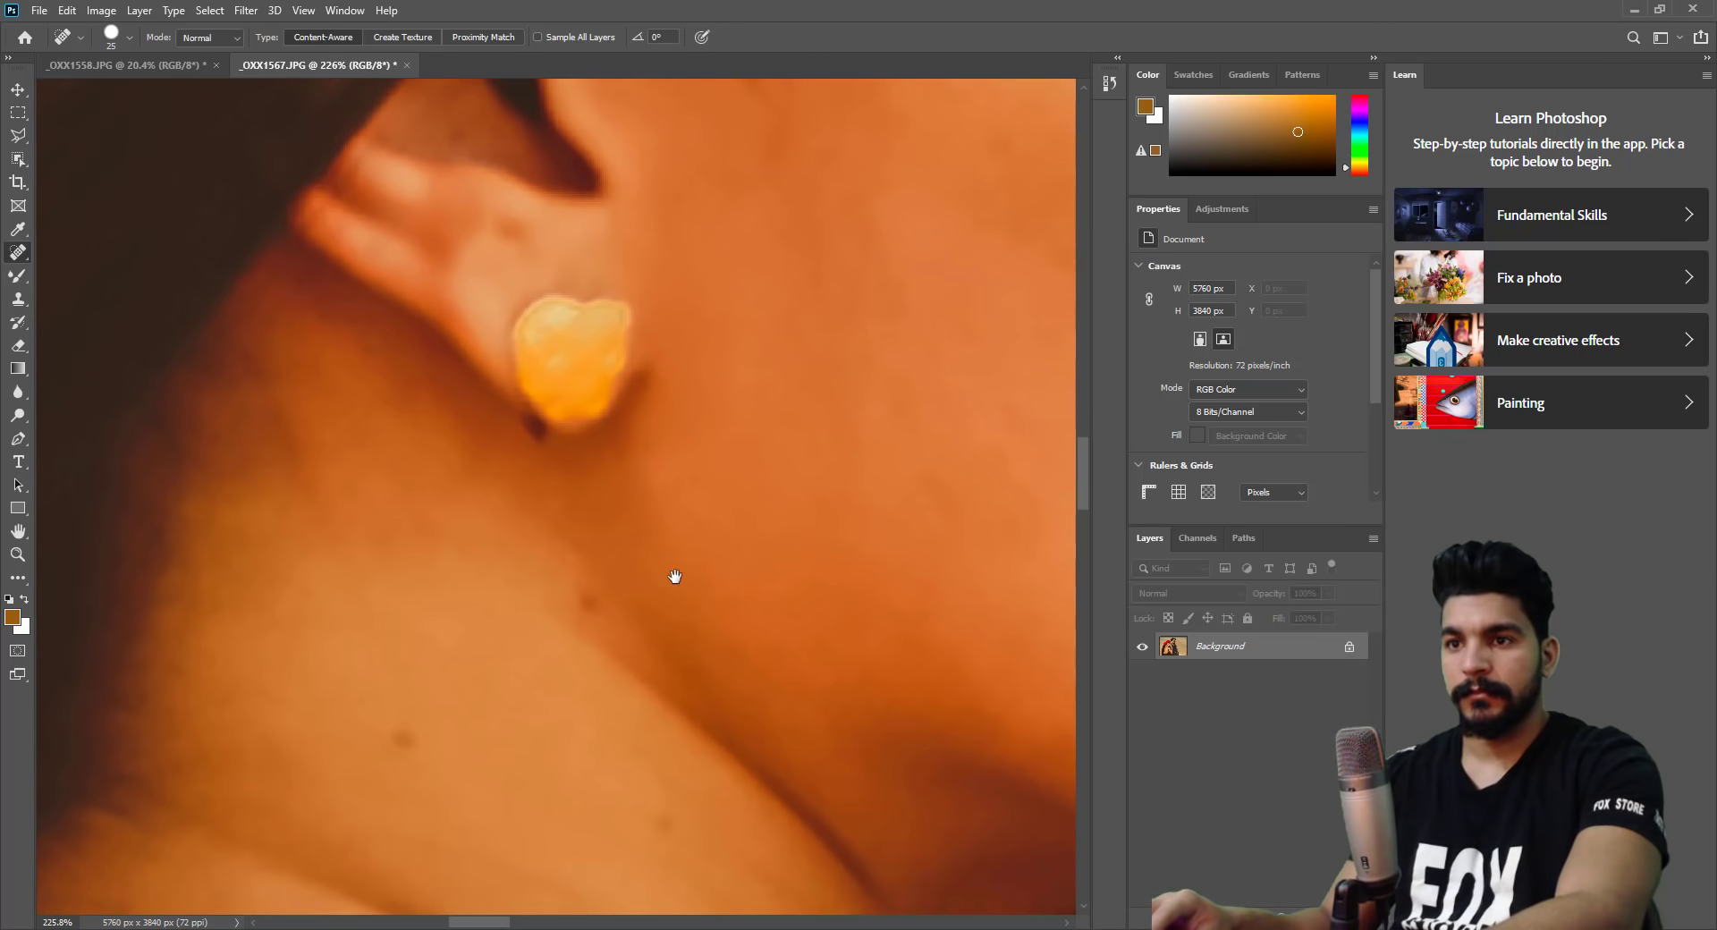
{"action": "left_click_drag", "start_coordinate": [621, 670], "coordinate": [394, 515]}
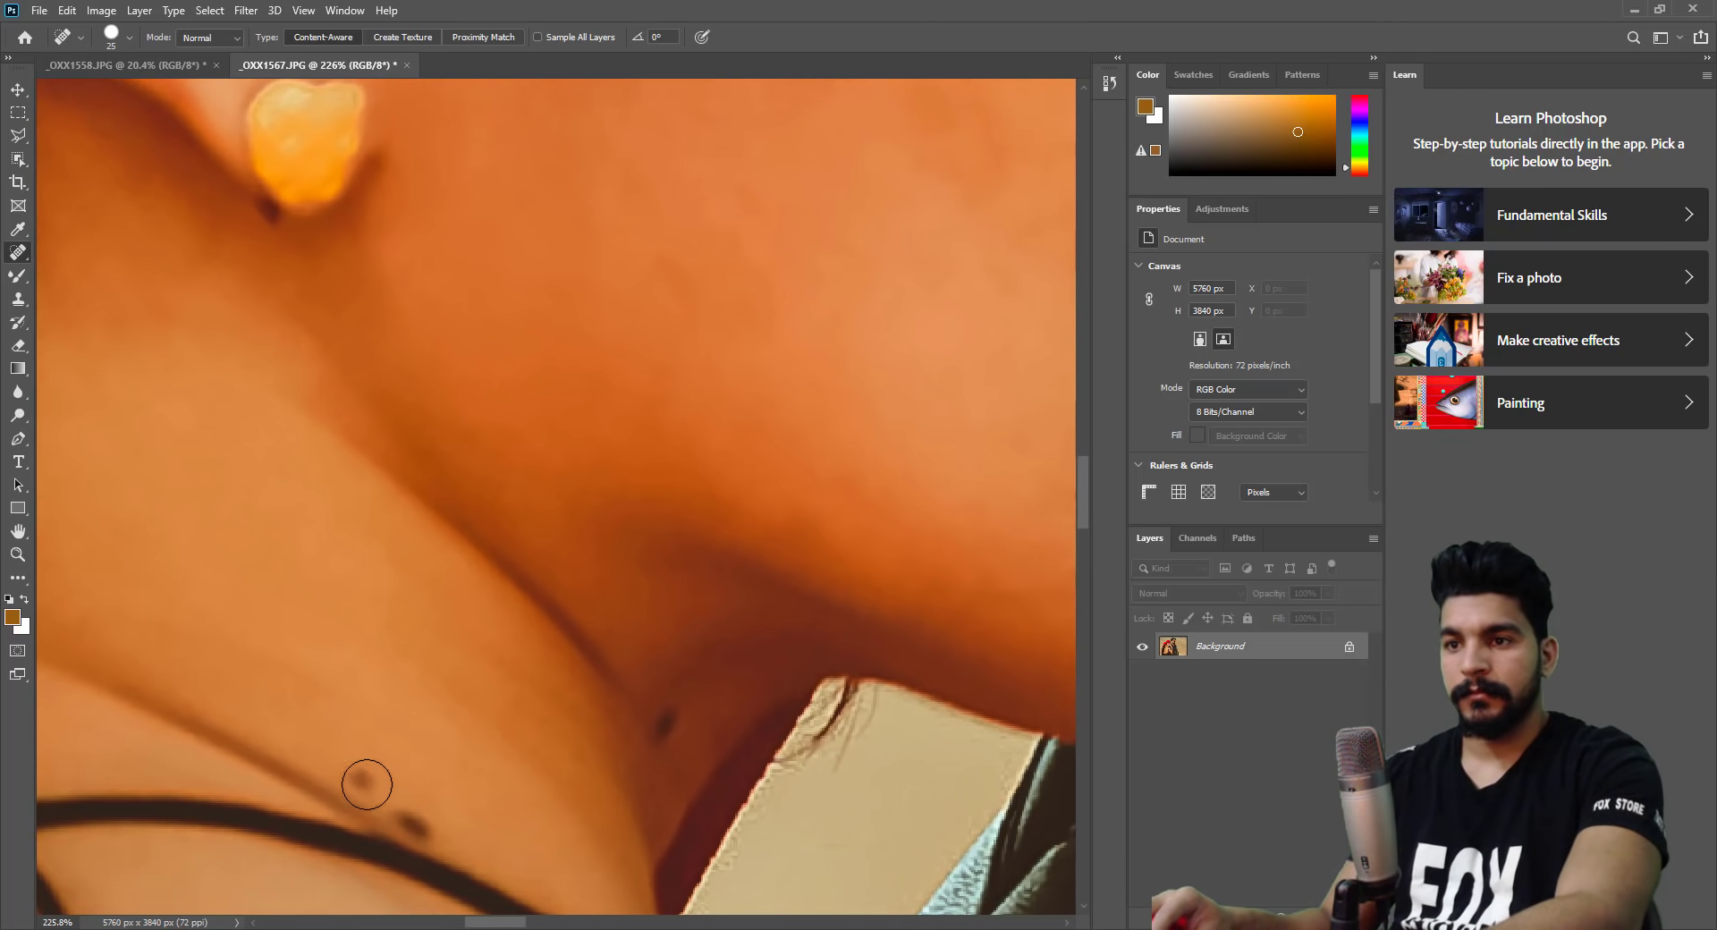
{"action": "left_click", "coordinate": [362, 773]}
{"action": "left_click", "coordinate": [411, 825]}
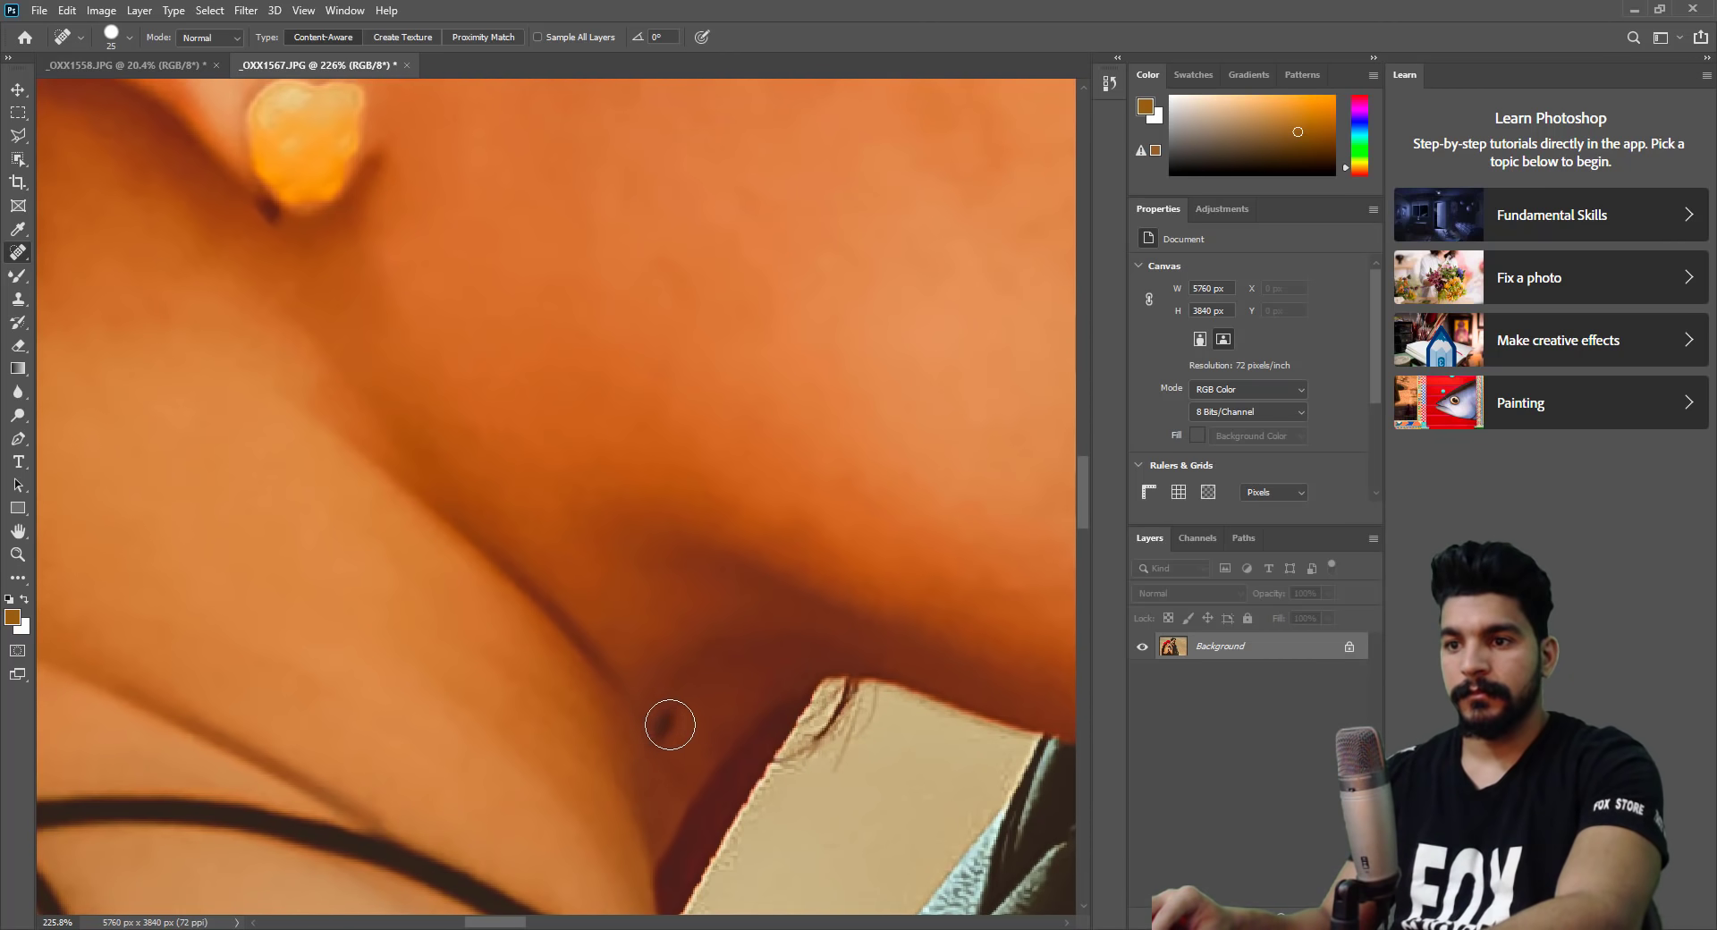
{"action": "left_click", "coordinate": [670, 724]}
Heal the dark spots on the woman's cheek and forehead.
{"action": "mouse_move", "coordinate": [843, 617]}
{"action": "left_mouse_down"}
{"action": "mouse_move", "coordinate": [781, 728]}
{"action": "mouse_move", "coordinate": [652, 816]}
{"action": "left_mouse_up"}
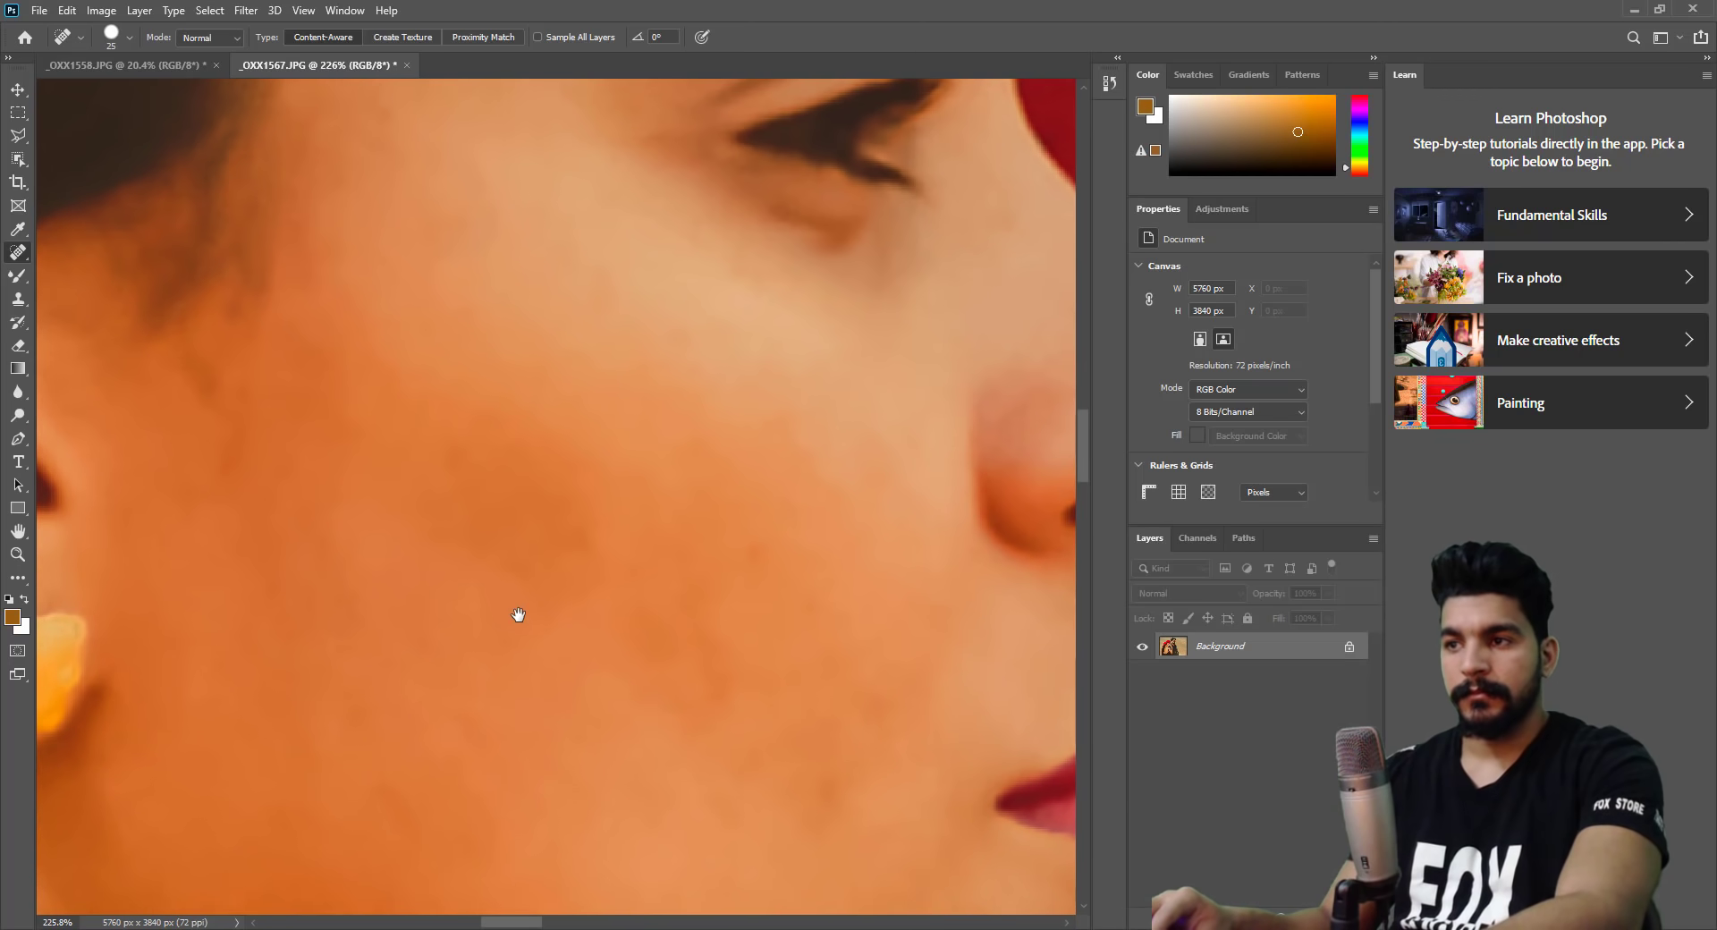
{"action": "left_click", "coordinate": [468, 464]}
{"action": "mouse_move", "coordinate": [787, 277]}
{"action": "left_mouse_down"}
{"action": "mouse_move", "coordinate": [781, 529]}
{"action": "mouse_move", "coordinate": [679, 615]}
{"action": "left_mouse_up"}
{"action": "left_click", "coordinate": [277, 742]}
{"action": "left_click", "coordinate": [241, 659]}
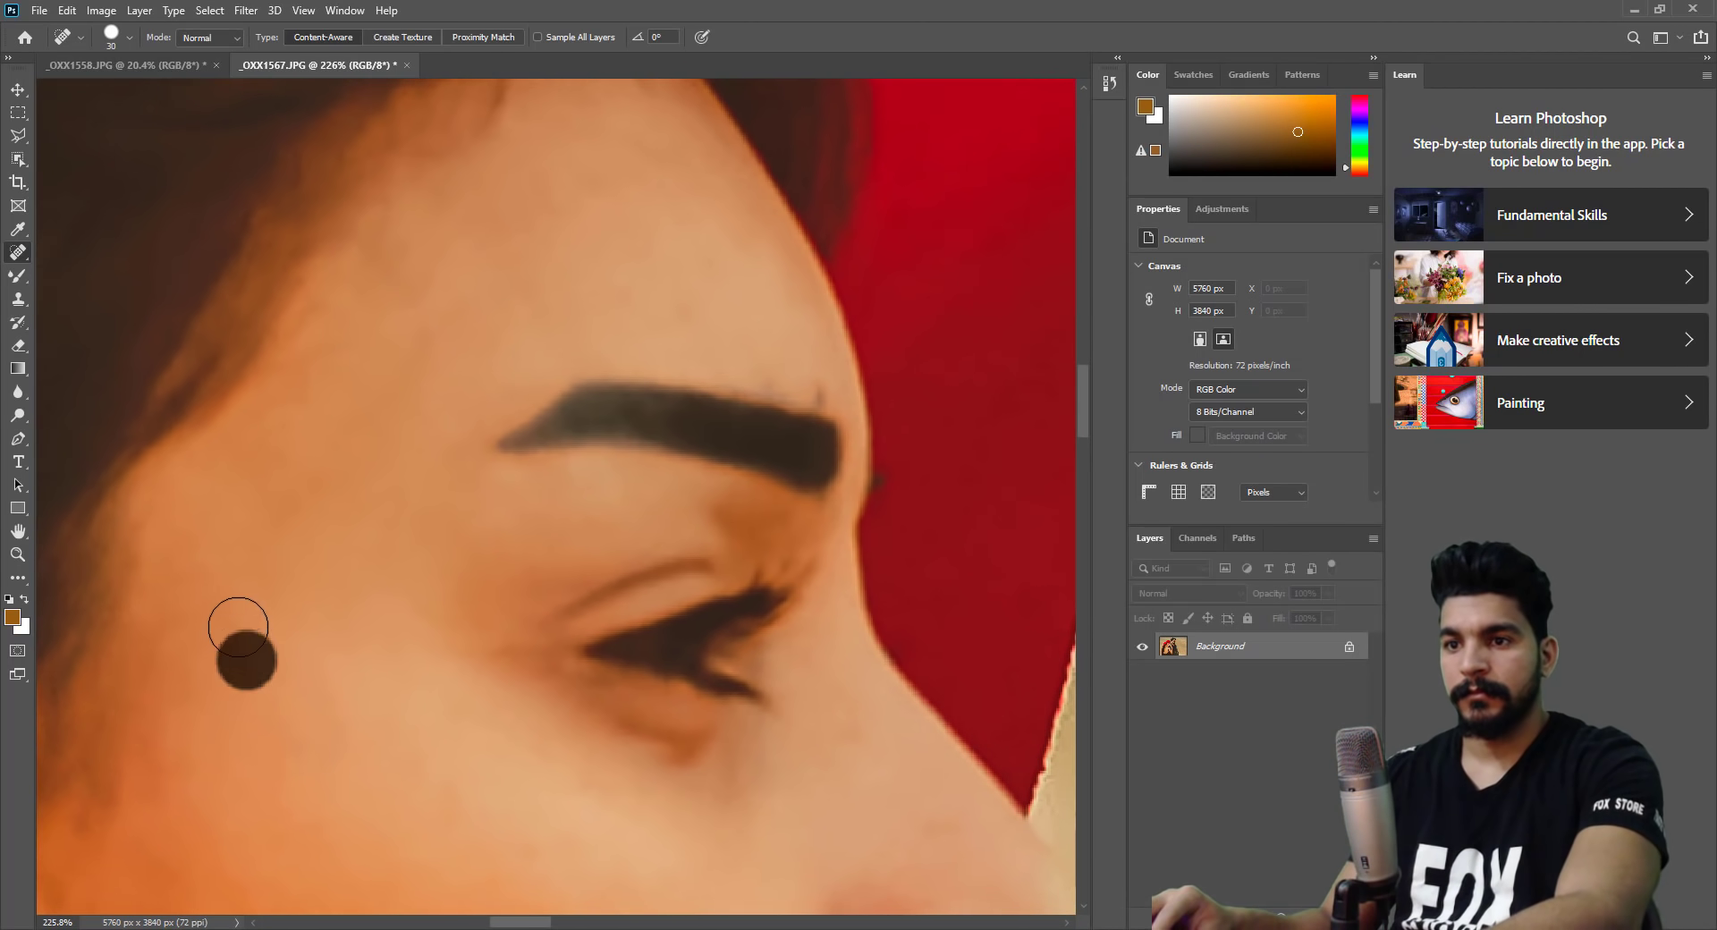
{"action": "left_click_drag", "start_coordinate": [716, 322], "coordinate": [703, 490]}
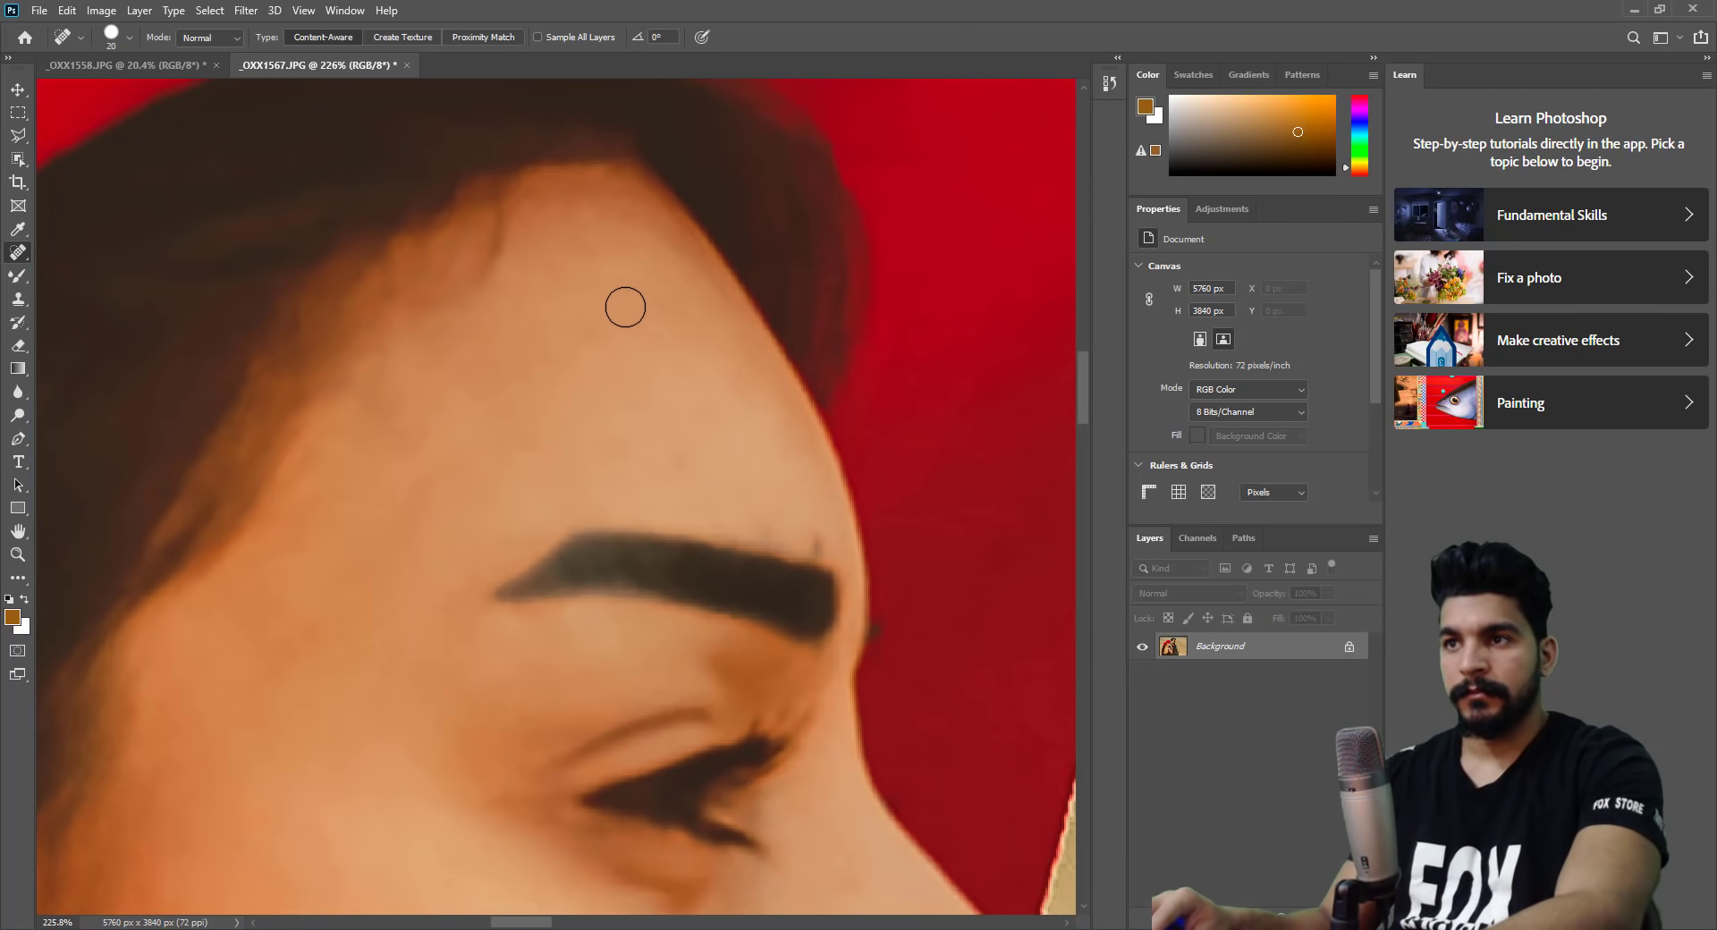
{"action": "left_click", "coordinate": [593, 340]}
Zoom out to see both people, framing the woman's bare shoulder.
{"action": "left_click_drag", "start_coordinate": [593, 340], "coordinate": [318, 403]}
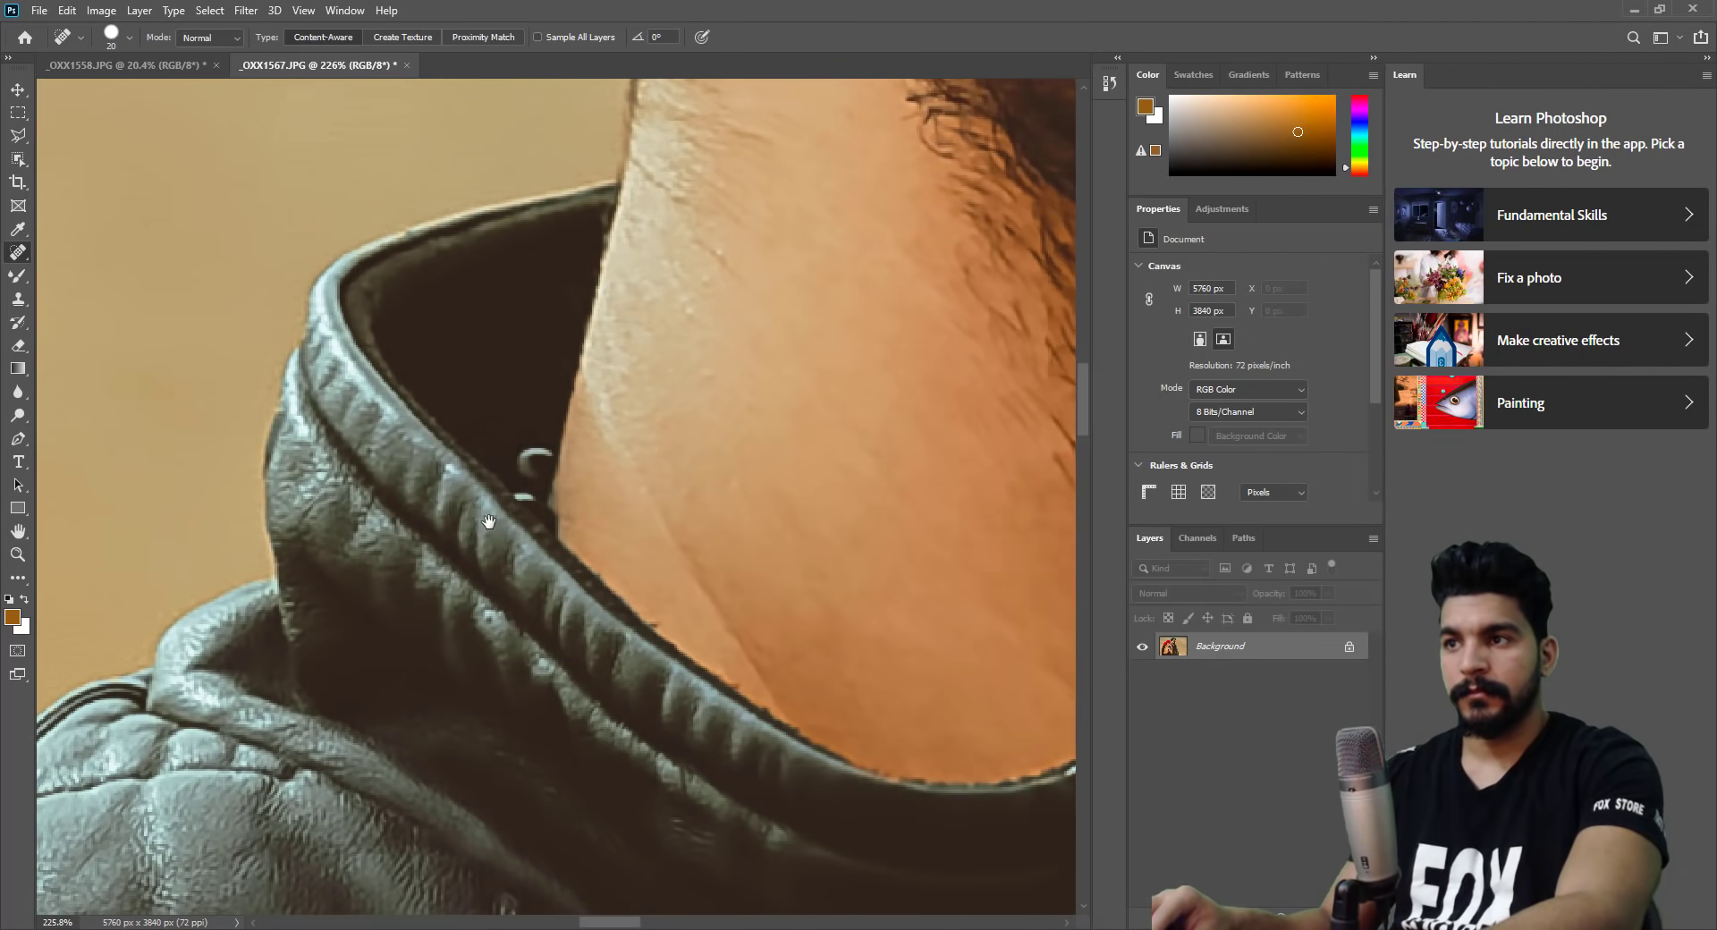
{"action": "key", "text": "z"}
{"action": "mouse_move", "coordinate": [700, 413]}
{"action": "left_mouse_down"}
{"action": "mouse_move", "coordinate": [507, 445]}
{"action": "mouse_move", "coordinate": [288, 100]}
{"action": "left_mouse_up"}
{"action": "left_click_drag", "start_coordinate": [295, 269], "coordinate": [723, 103]}
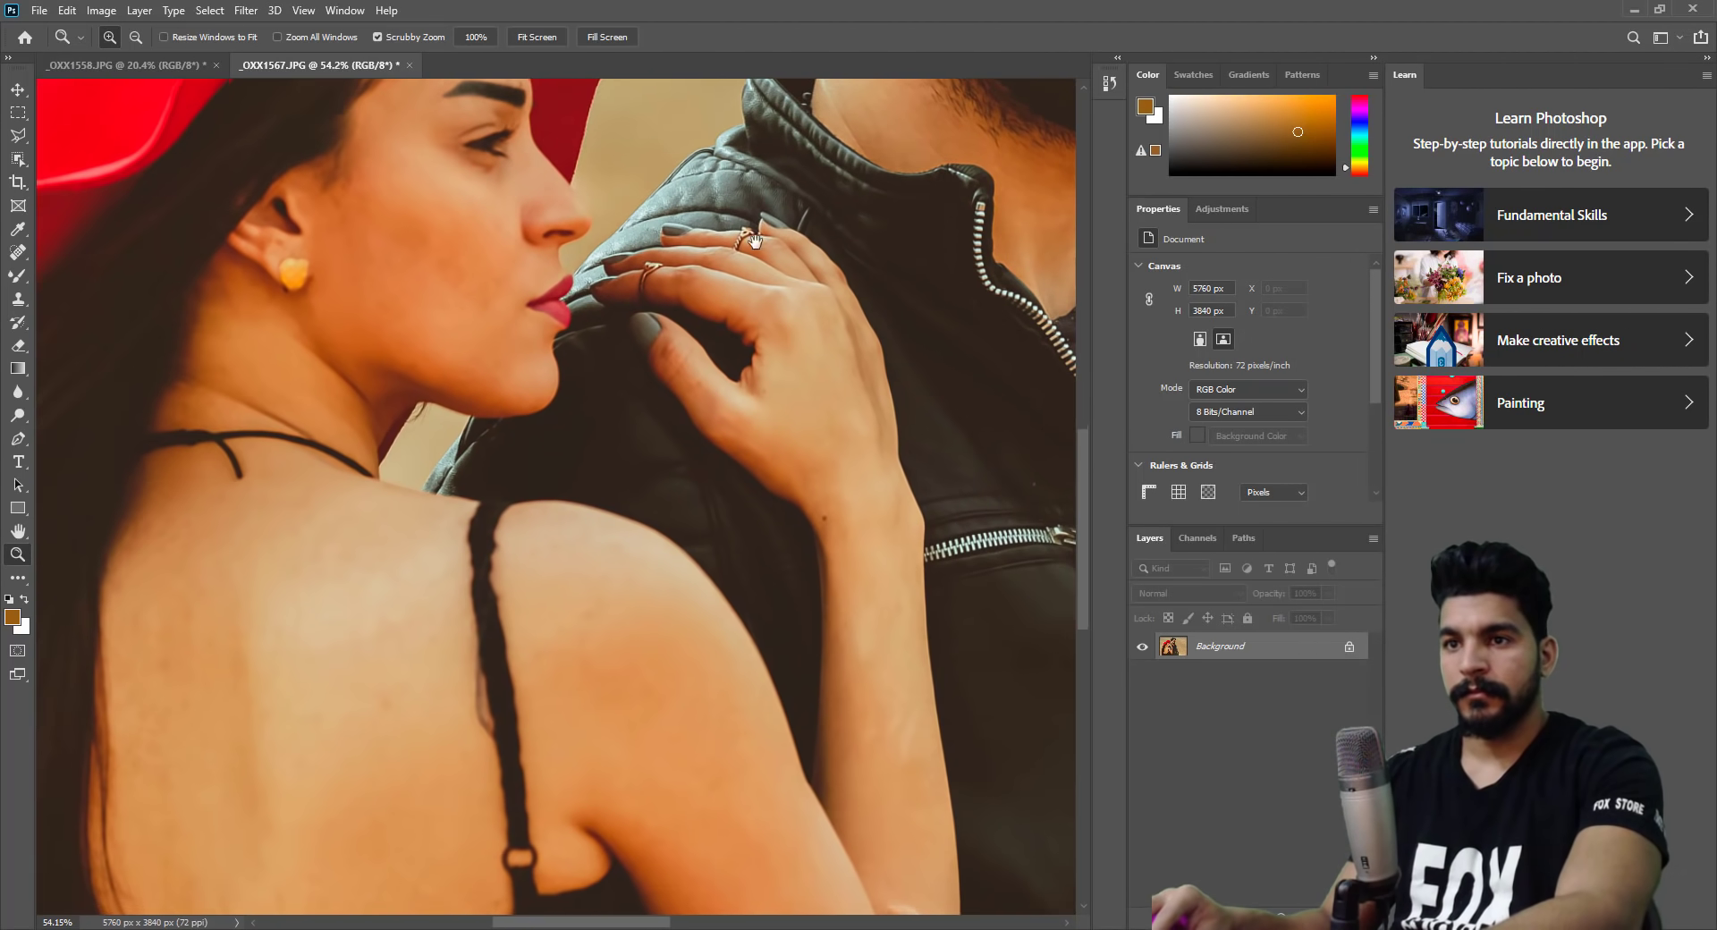
Heal the elbow mark and the crease where the woman's hair meets her back.
{"action": "left_click_drag", "start_coordinate": [826, 425], "coordinate": [724, 216]}
{"action": "scroll", "coordinate": [724, 217], "scroll_direction": "down", "scroll_amount": 2}
{"action": "left_click_drag", "start_coordinate": [781, 398], "coordinate": [858, 564]}
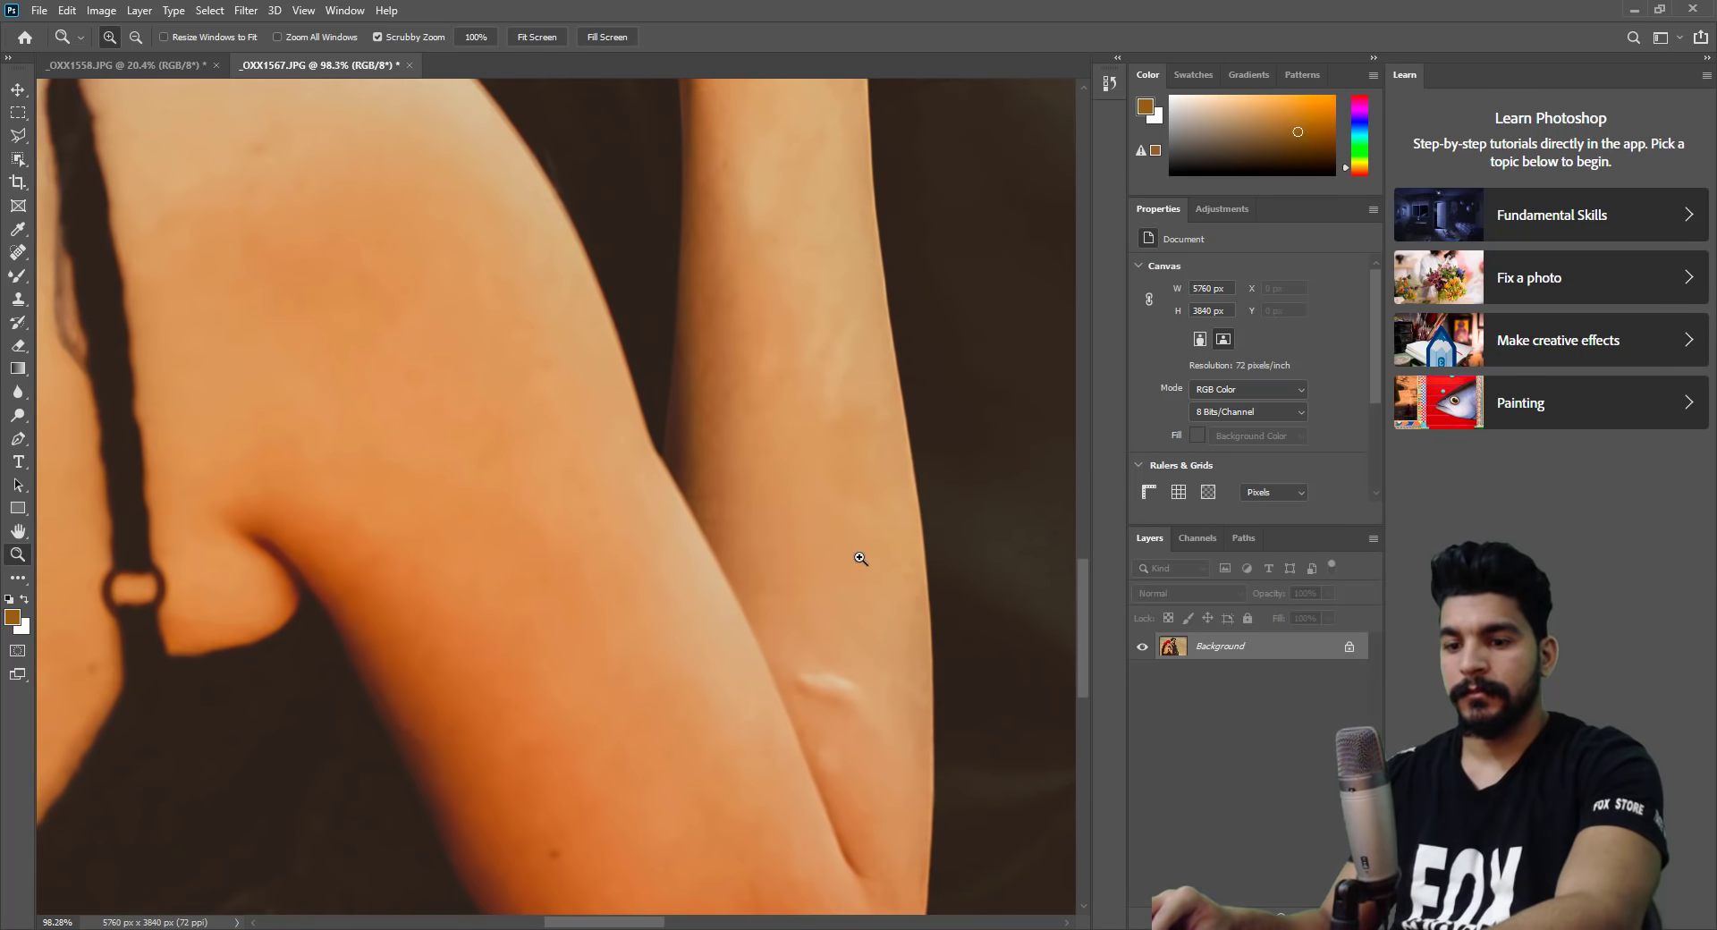
{"action": "key", "text": "u"}
{"action": "key", "text": "j"}
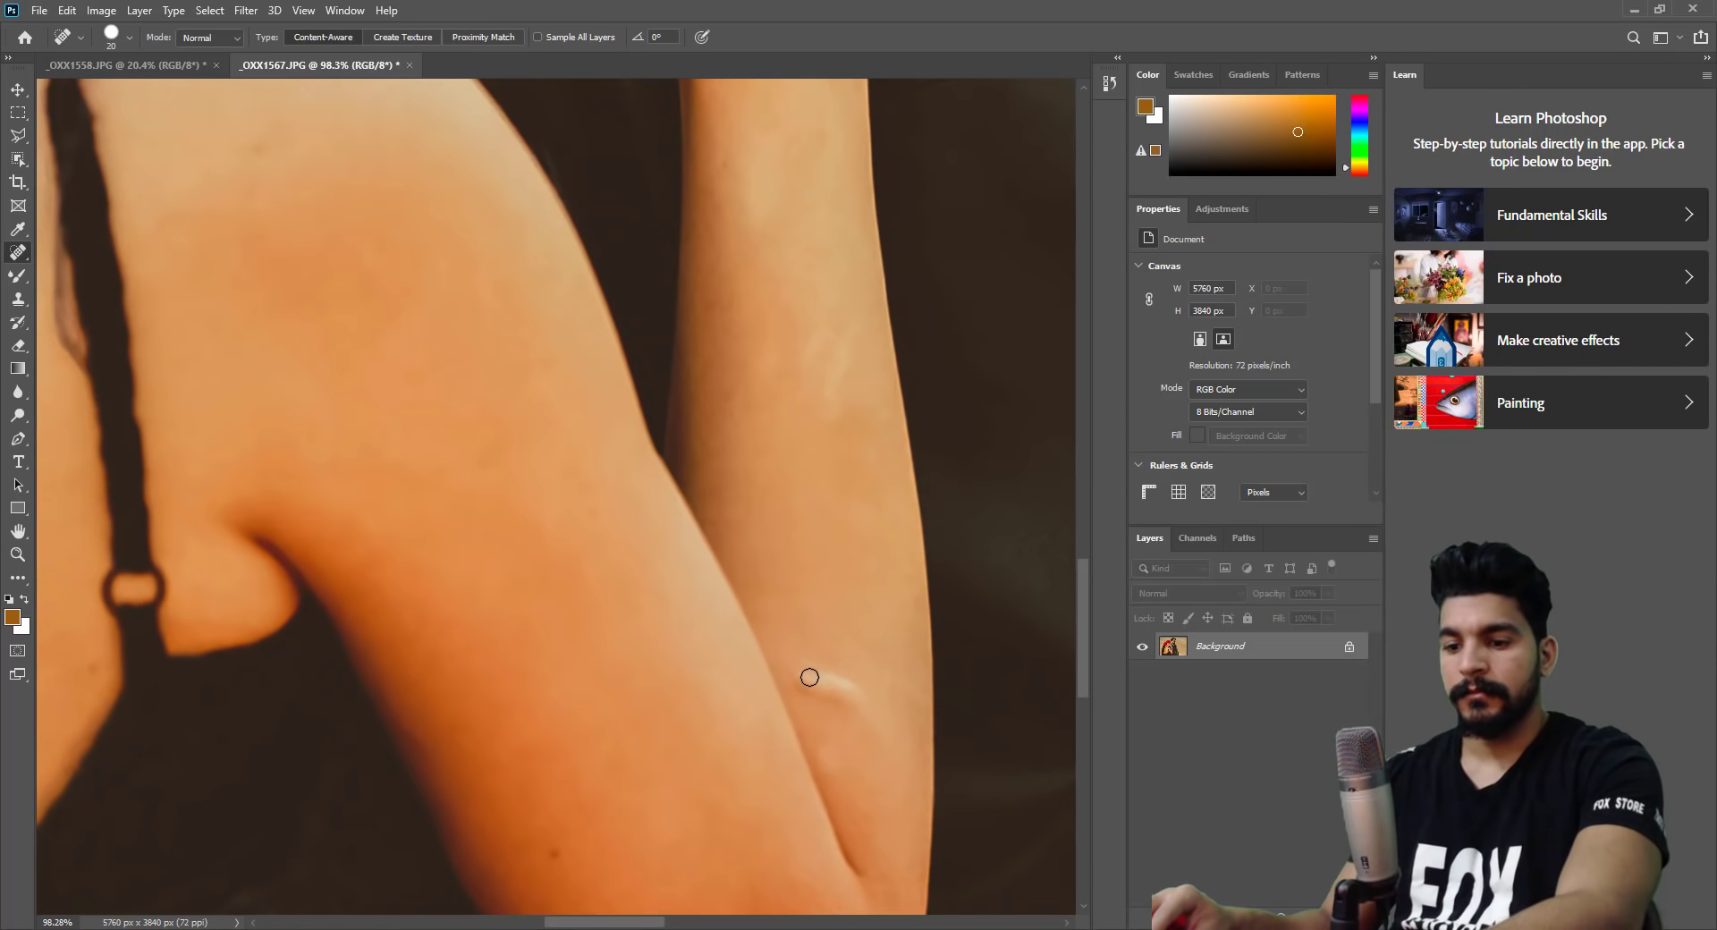
{"action": "key", "text": "bracketright"}
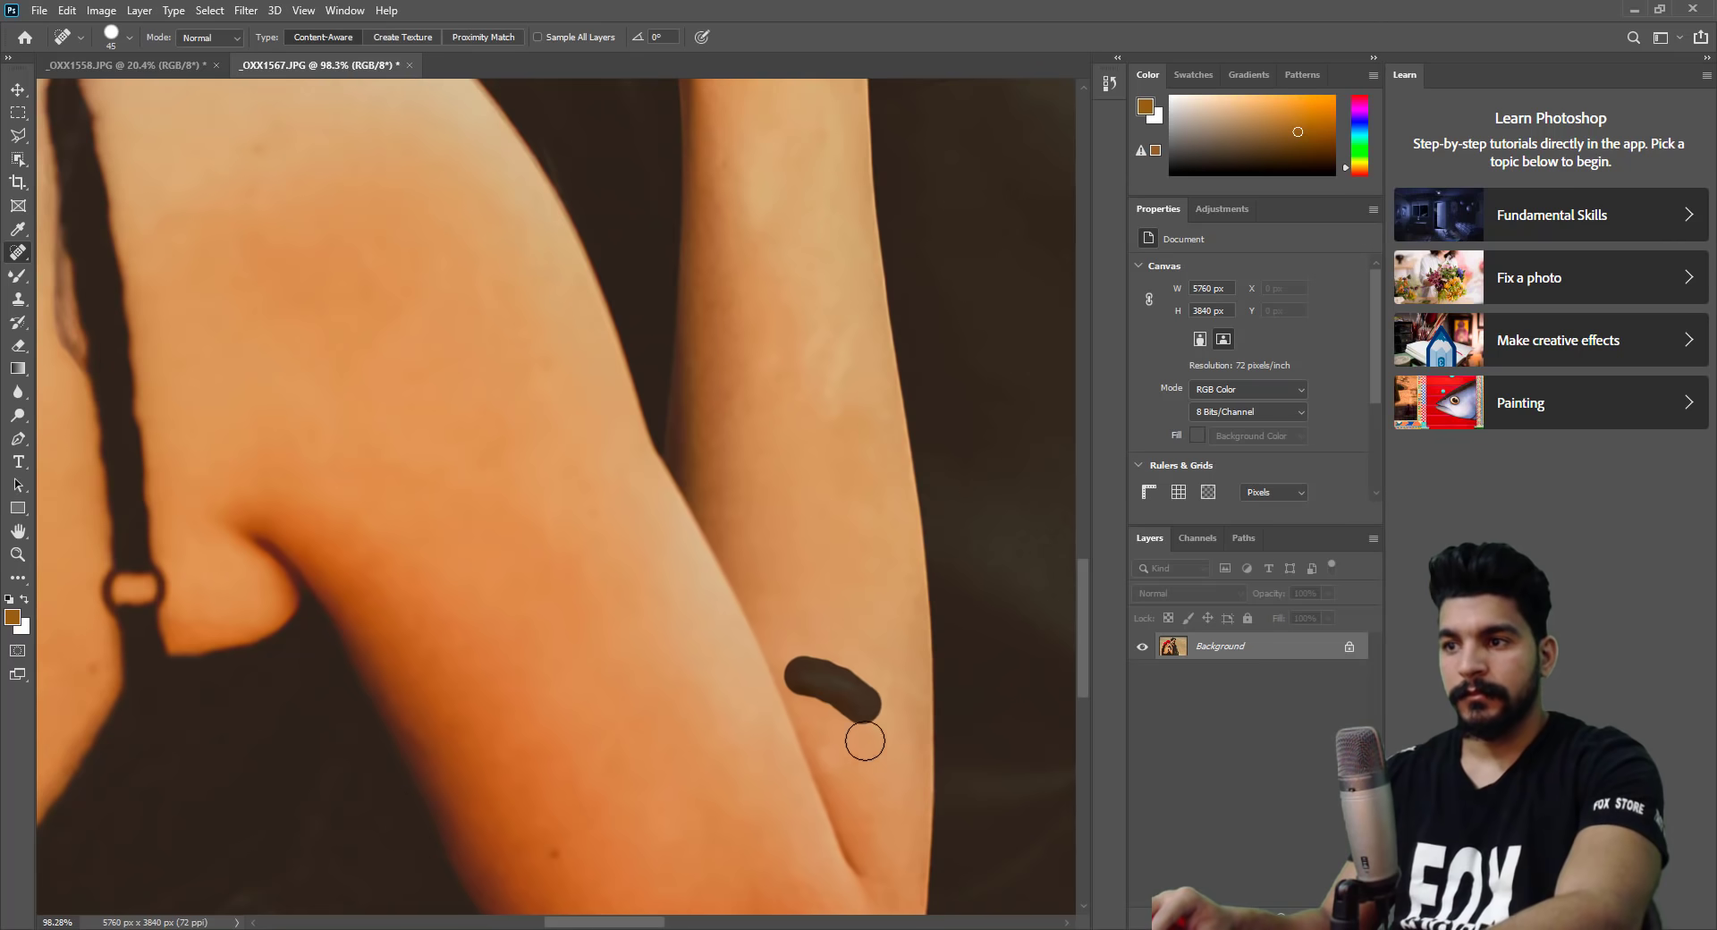
{"action": "mouse_move", "coordinate": [618, 748]}
{"action": "left_mouse_down"}
{"action": "mouse_move", "coordinate": [687, 613]}
{"action": "mouse_move", "coordinate": [839, 551]}
{"action": "left_mouse_up"}
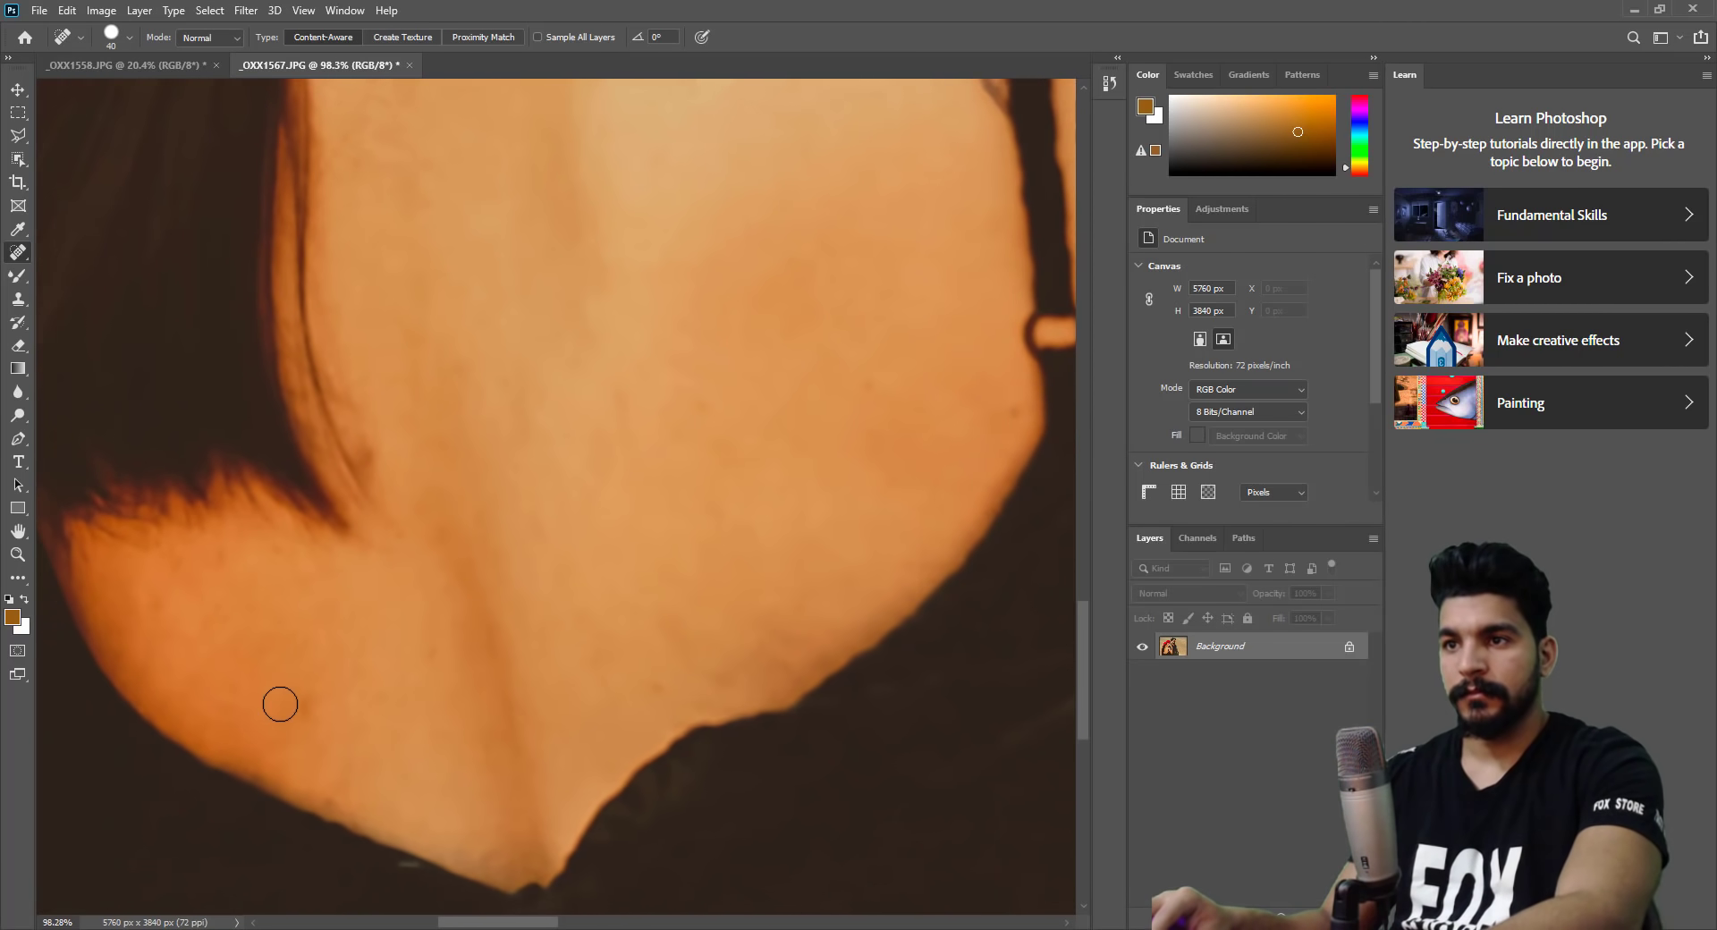
{"action": "left_click_drag", "start_coordinate": [375, 476], "coordinate": [361, 418]}
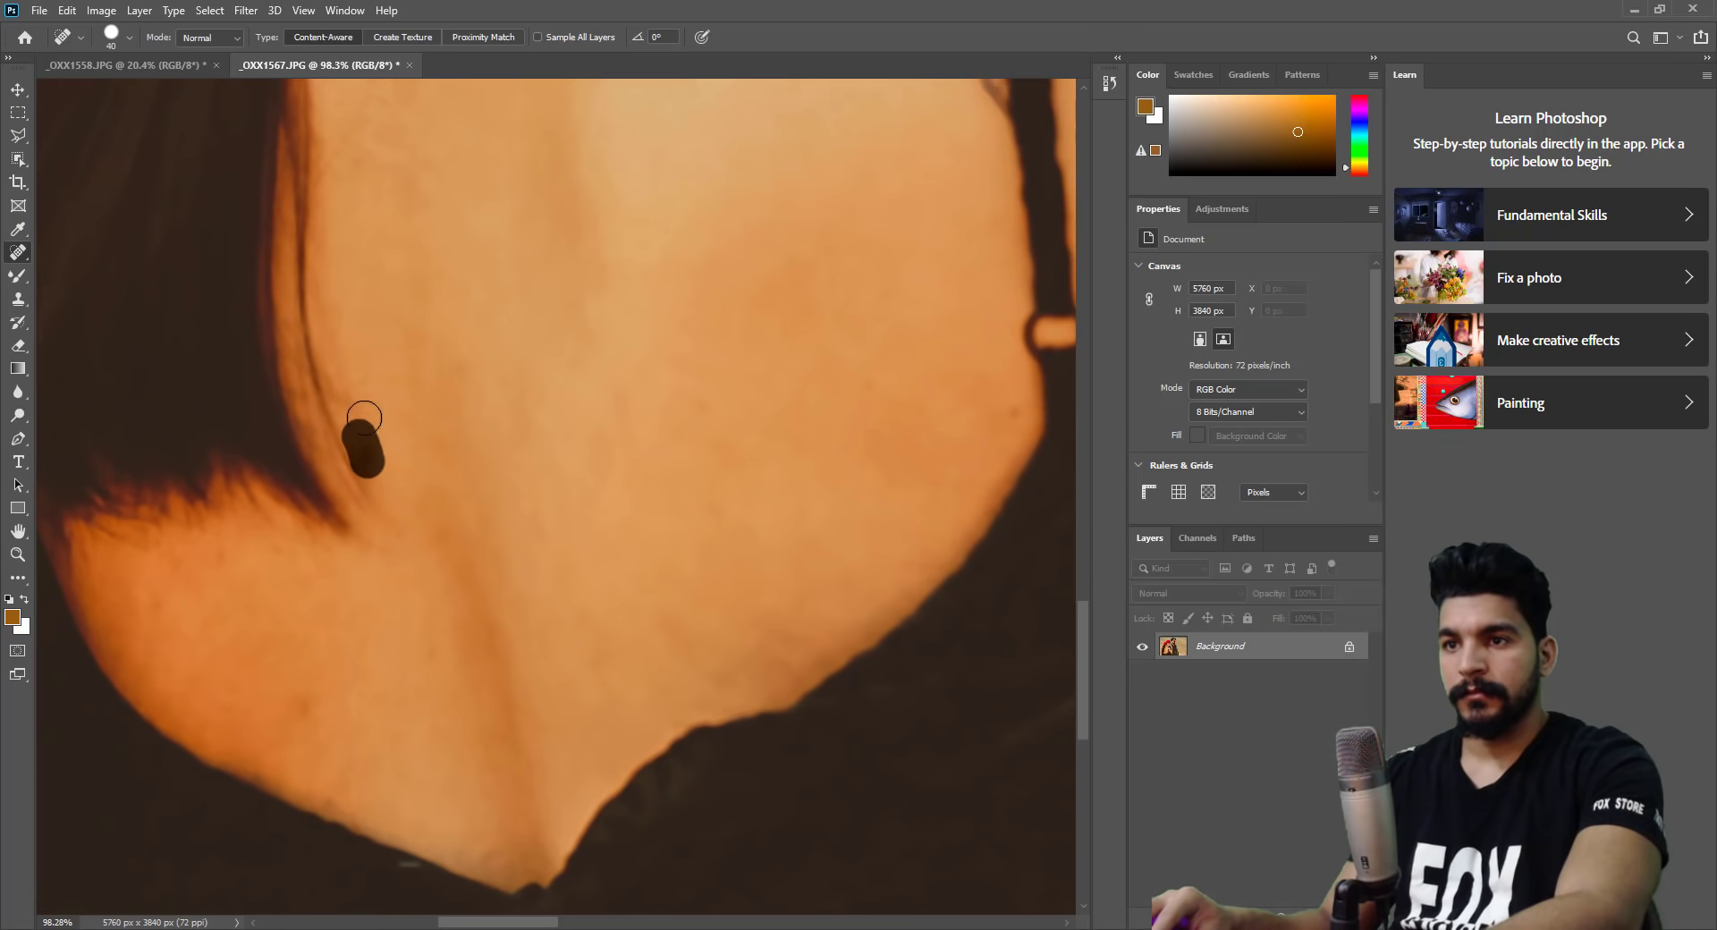
Heal blemishes across the woman's cheek and zoom into her face.
{"action": "scroll", "coordinate": [525, 620], "scroll_direction": "up", "scroll_amount": 5}
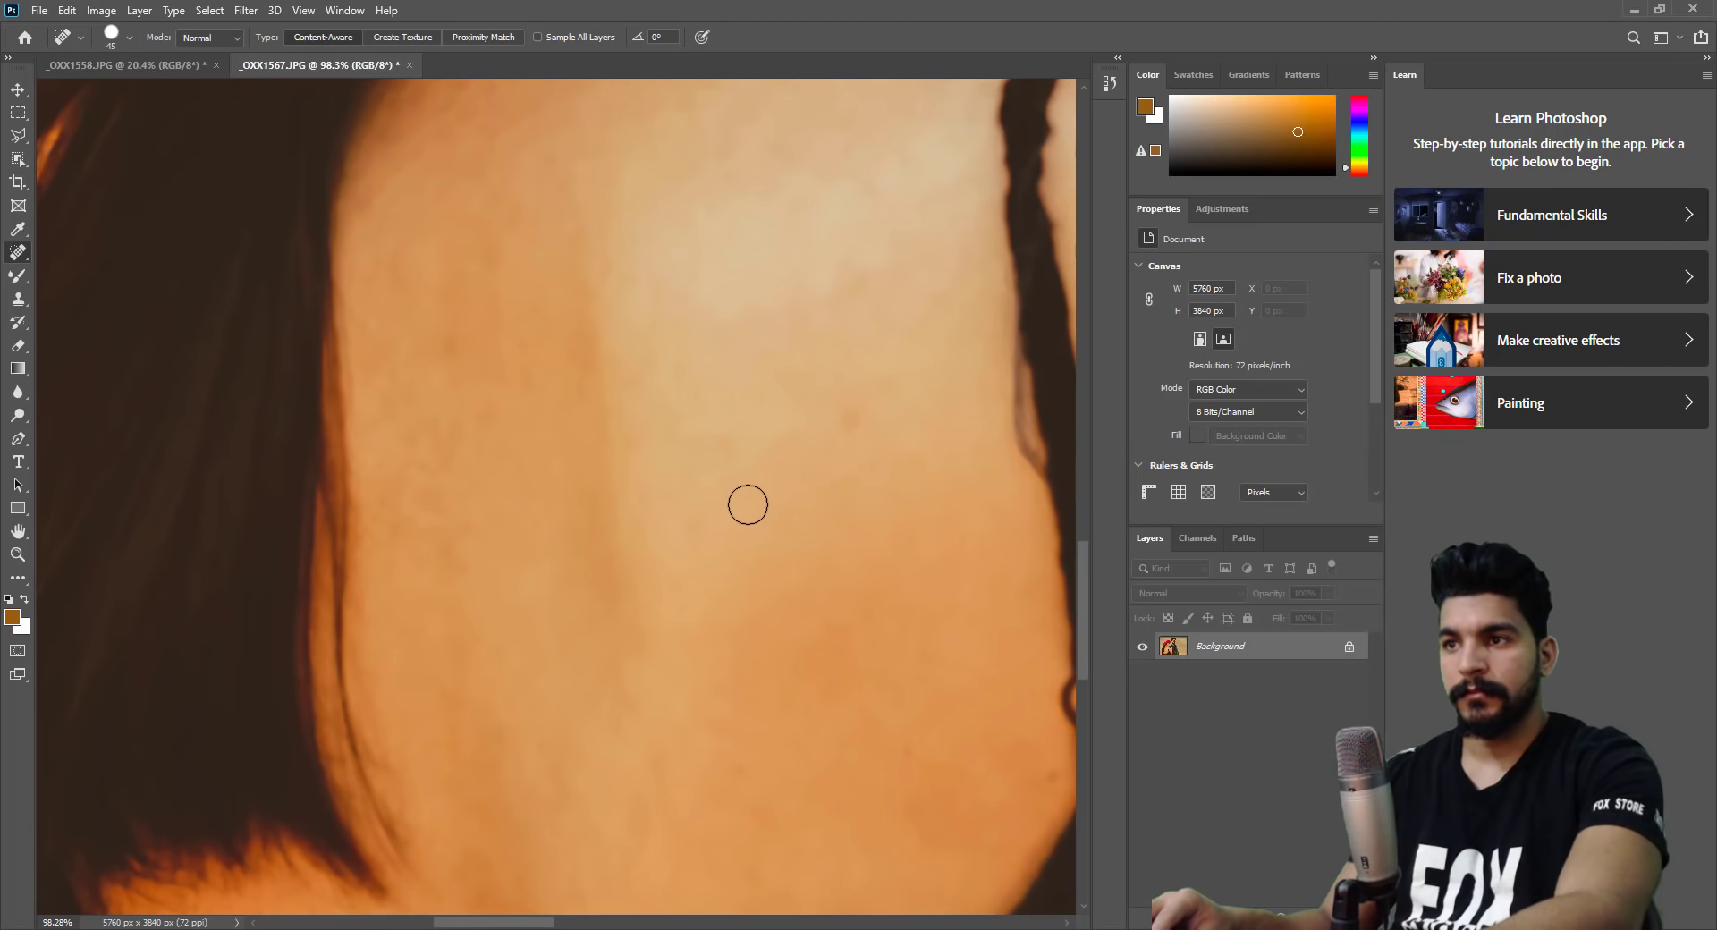
{"action": "left_click_drag", "start_coordinate": [716, 522], "coordinate": [679, 677]}
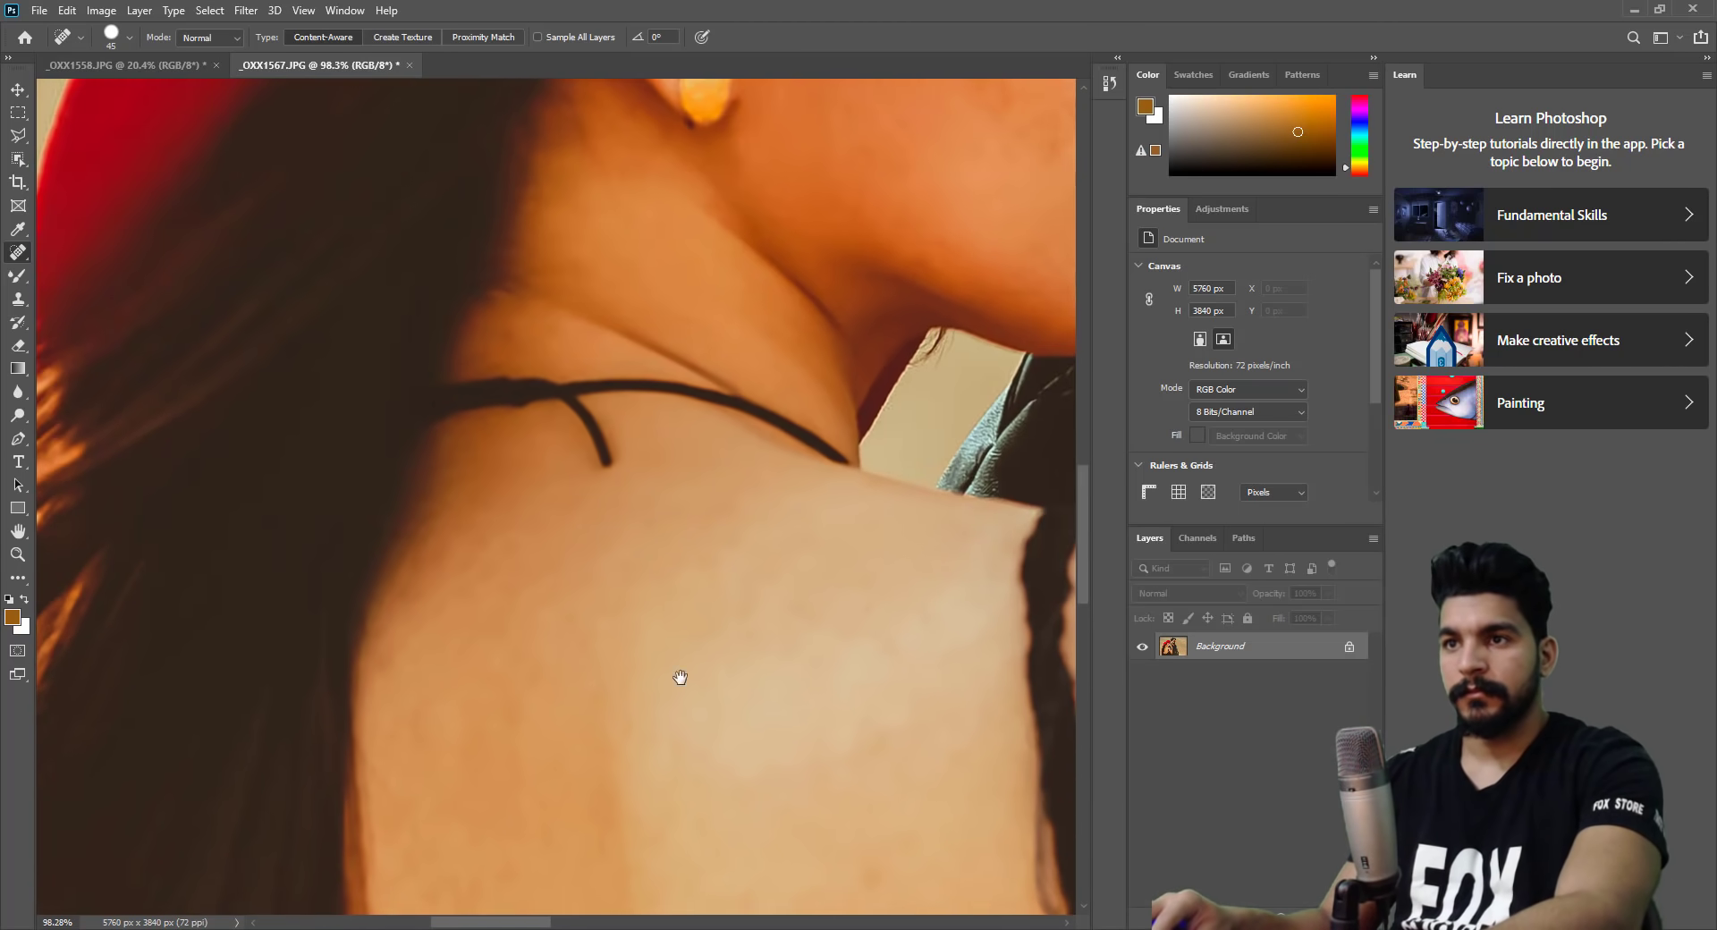
{"action": "mouse_move", "coordinate": [805, 502]}
{"action": "left_mouse_down"}
{"action": "mouse_move", "coordinate": [582, 688]}
{"action": "mouse_move", "coordinate": [590, 739]}
{"action": "left_mouse_up"}
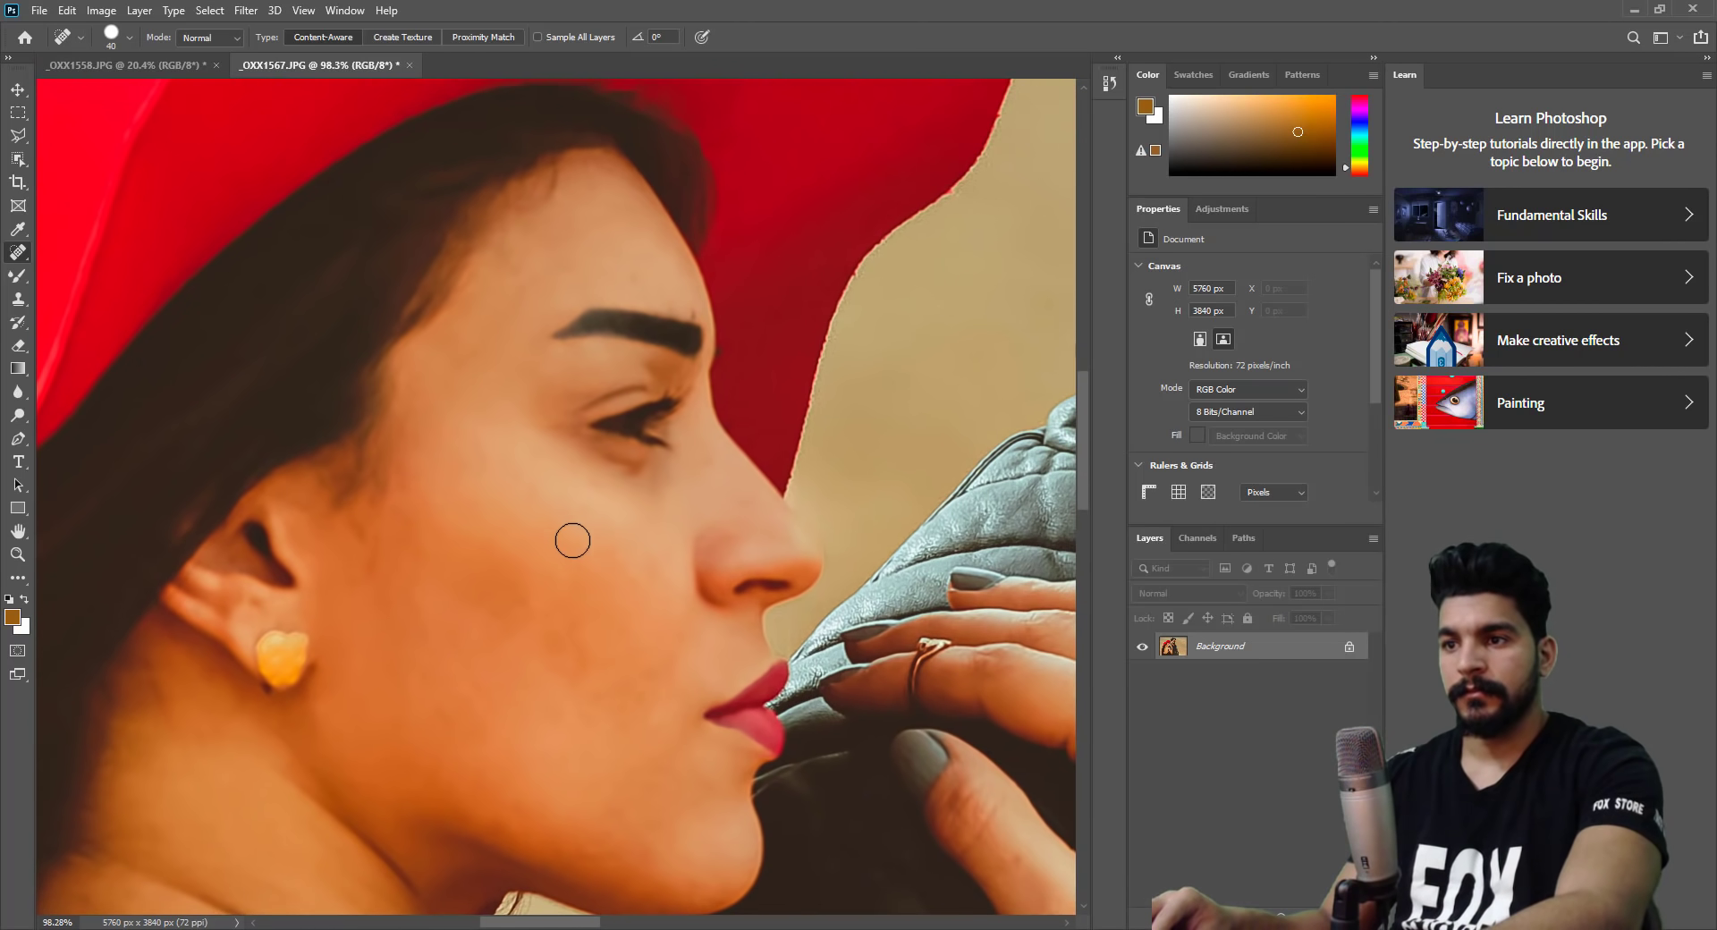
{"action": "left_click_drag", "start_coordinate": [503, 479], "coordinate": [533, 487]}
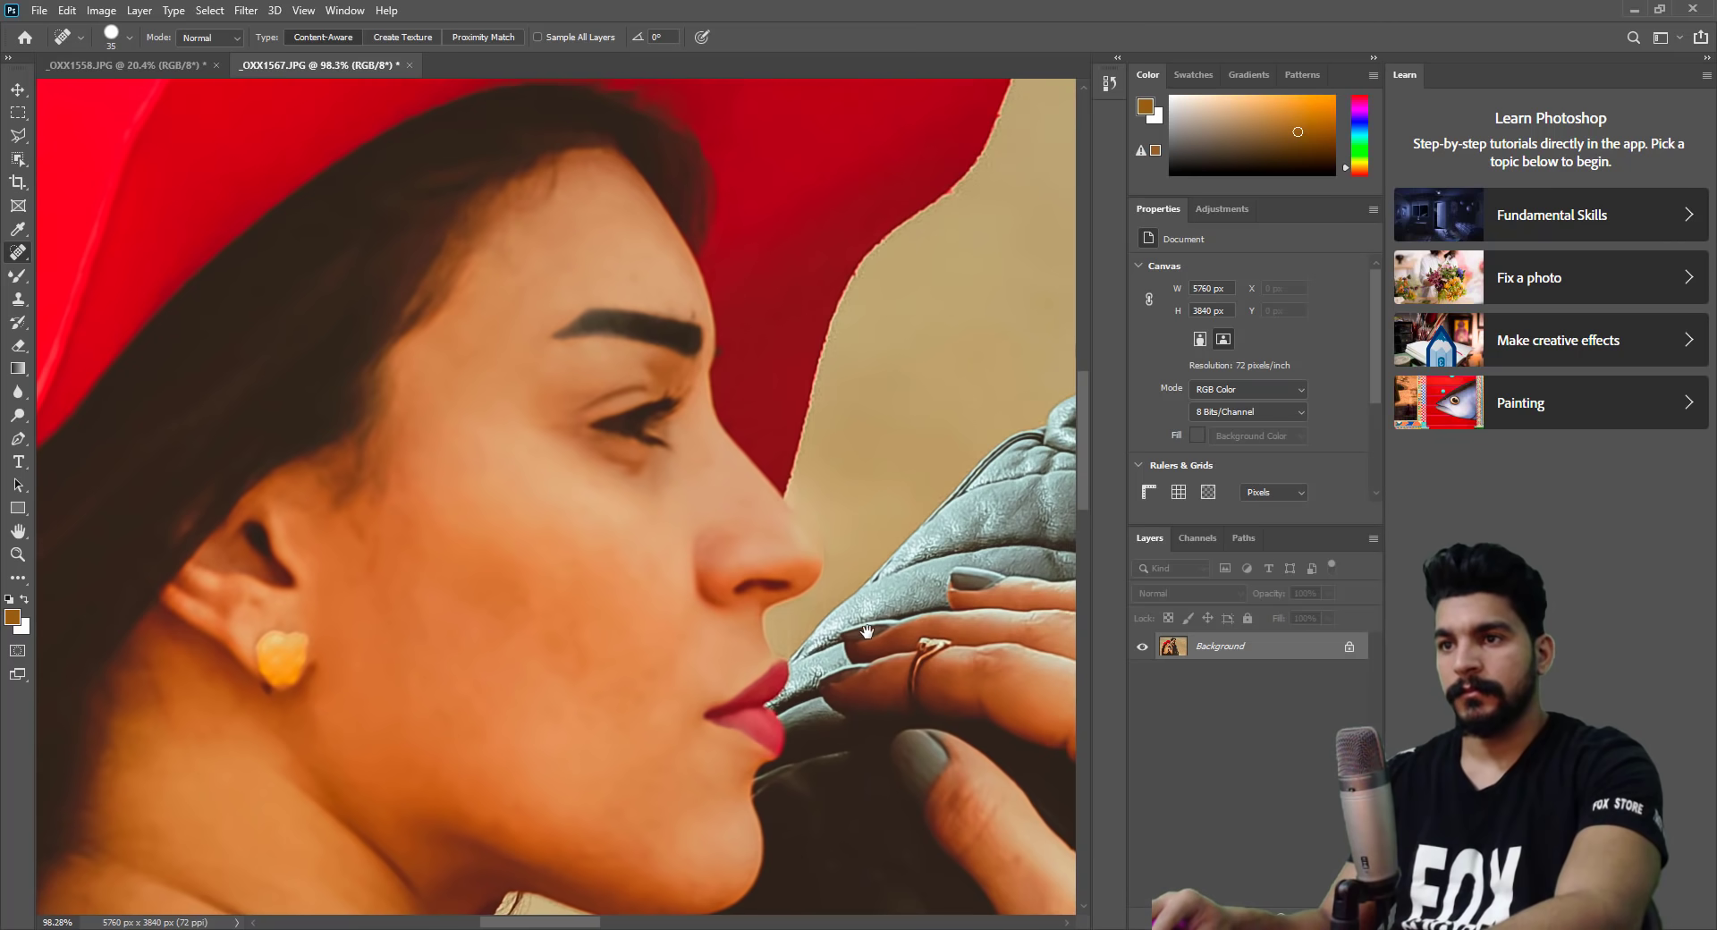
{"action": "mouse_move", "coordinate": [867, 631]}
{"action": "left_mouse_down"}
{"action": "mouse_move", "coordinate": [622, 387]}
{"action": "mouse_move", "coordinate": [761, 382]}
{"action": "mouse_move", "coordinate": [529, 380]}
{"action": "left_mouse_up"}
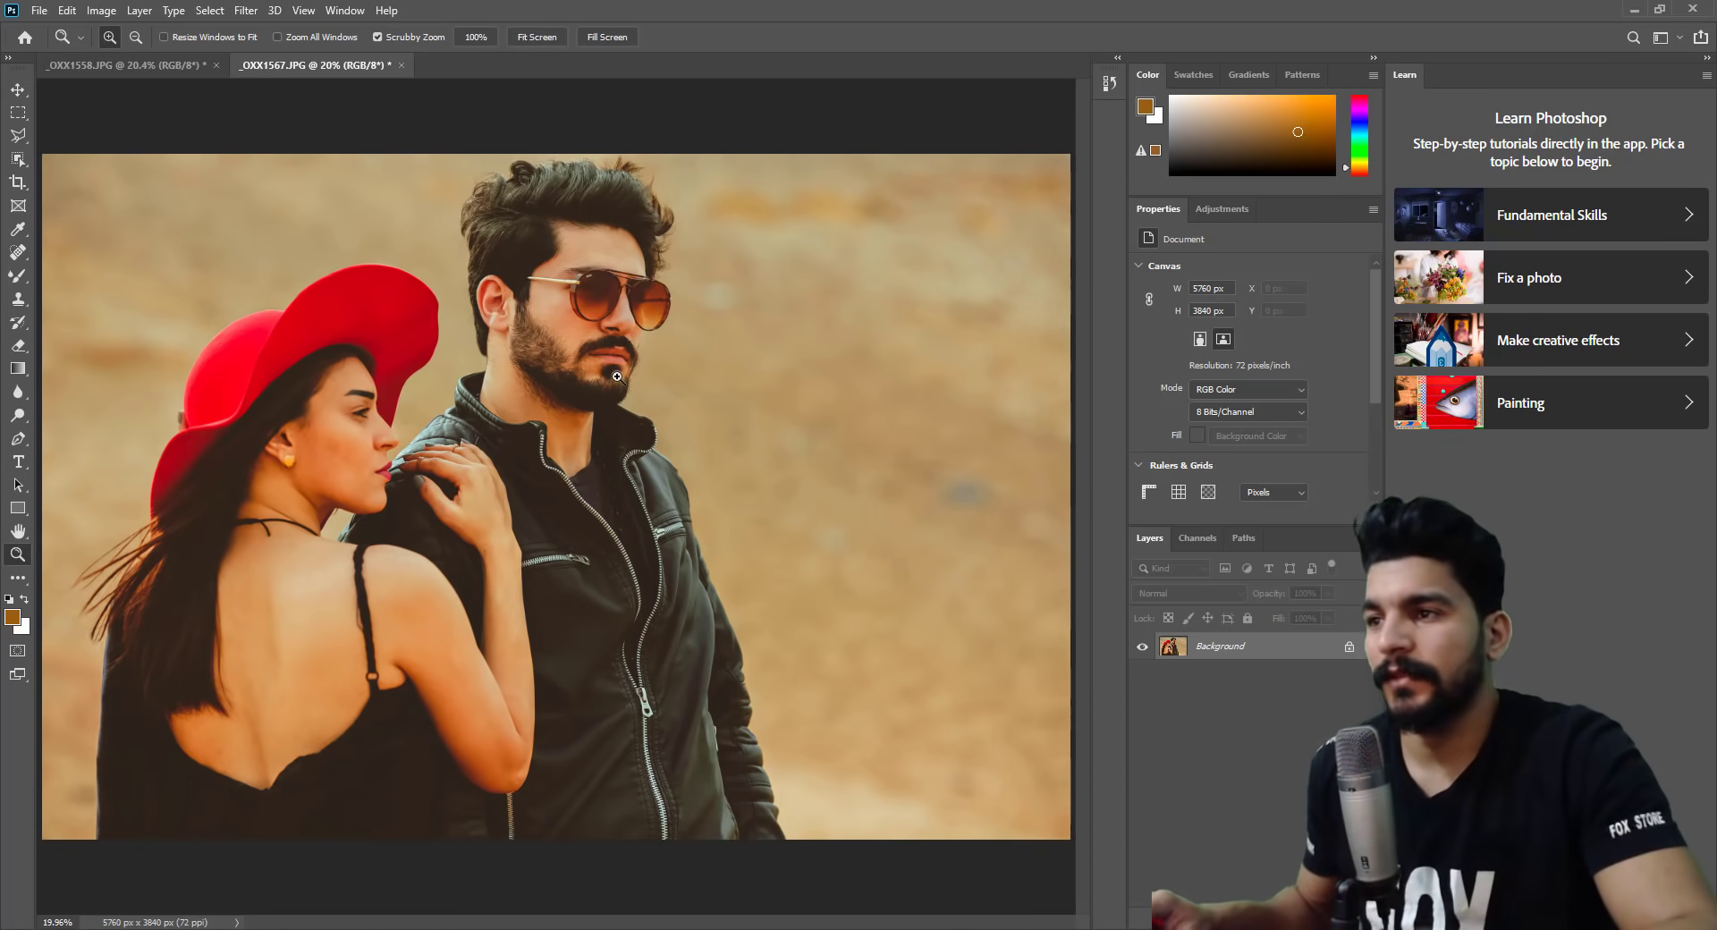
{"action": "left_click_drag", "start_coordinate": [327, 474], "coordinate": [490, 529]}
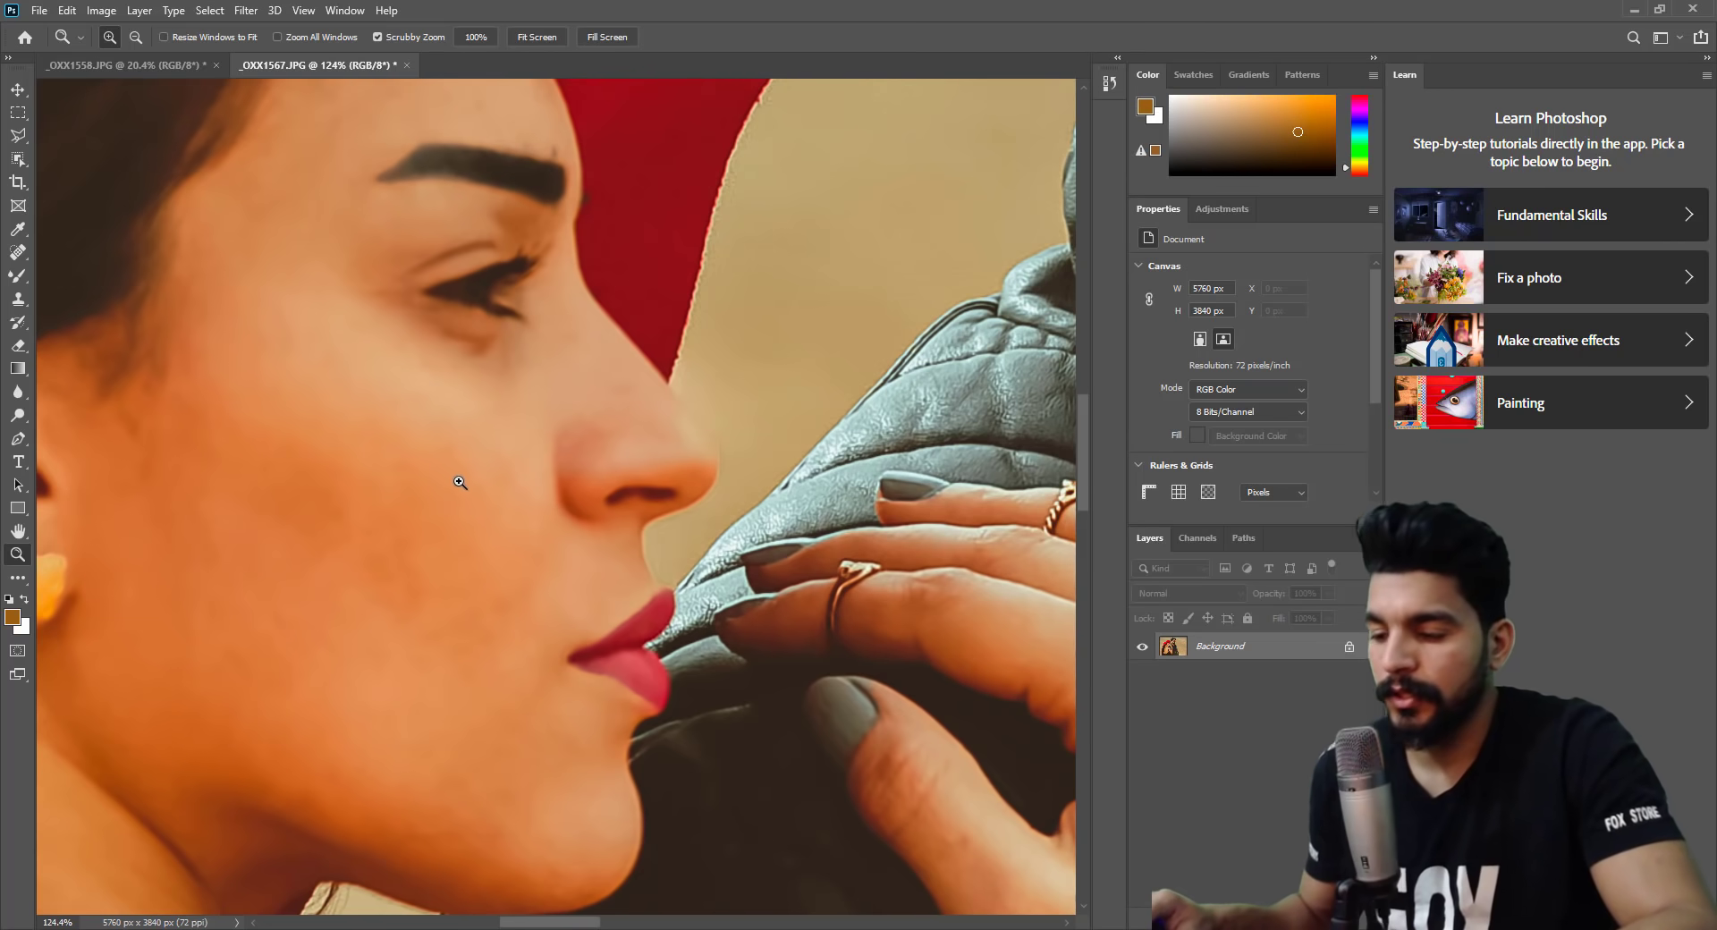
Blend the skin around the woman's chin and jaw with the Mixer Brush, fine-tuning brush size.
{"action": "key", "text": "b"}
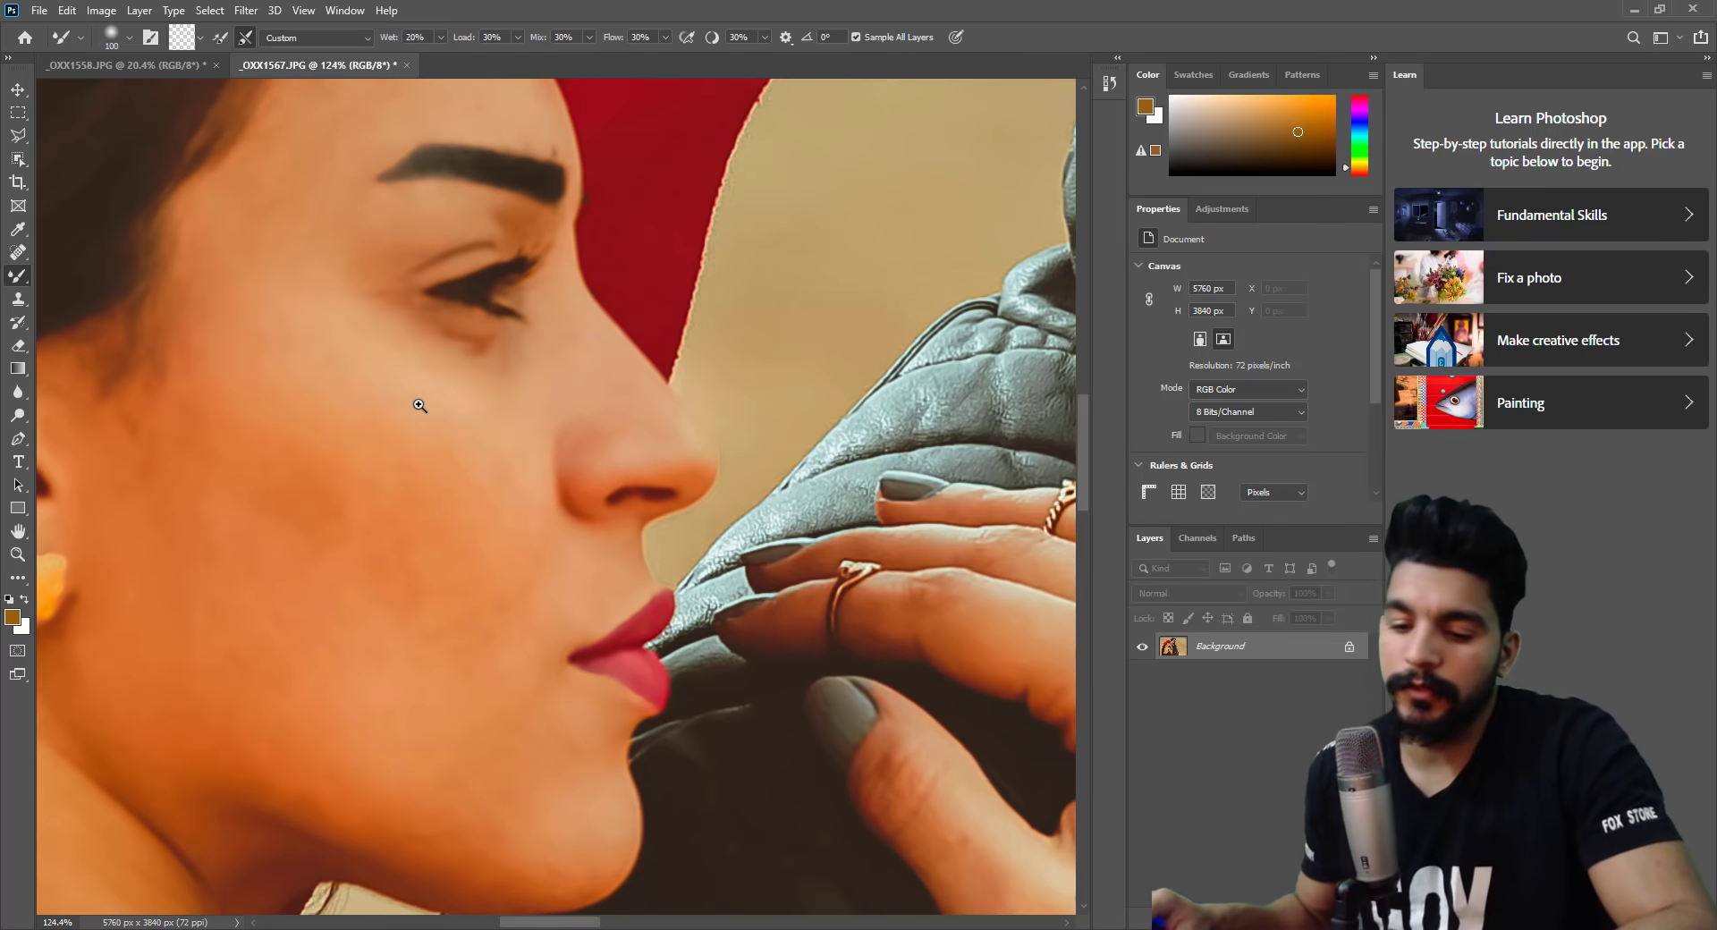
{"action": "key", "text": "bracketleft"}
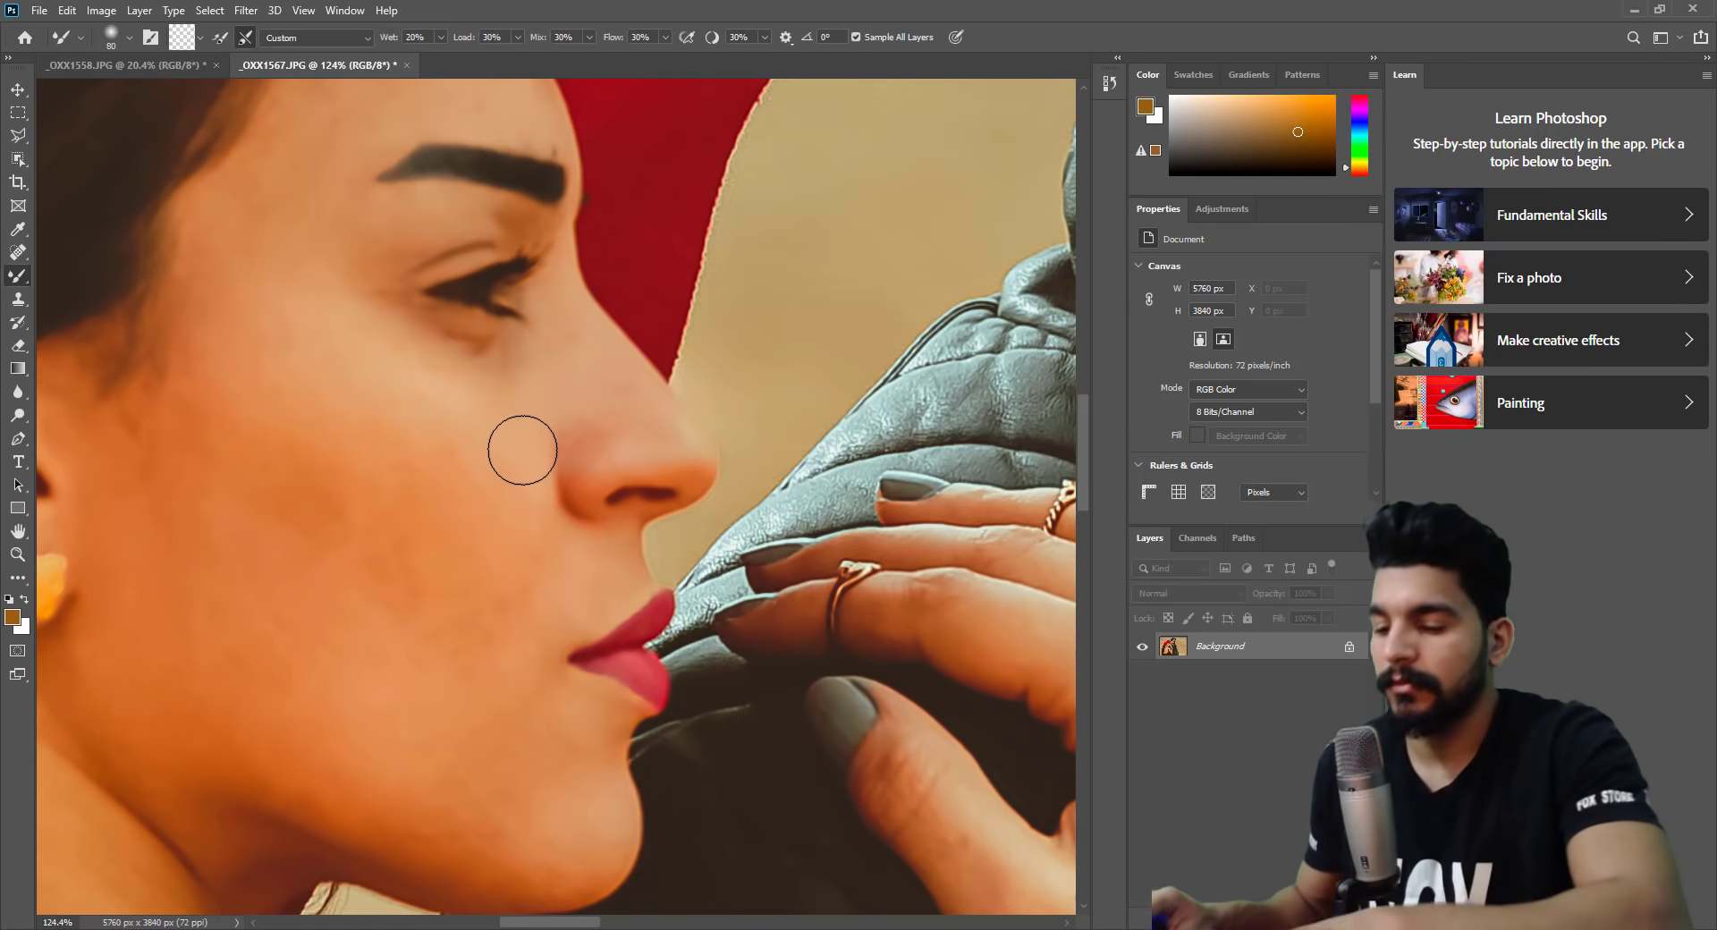
{"action": "key", "text": "bracketleft"}
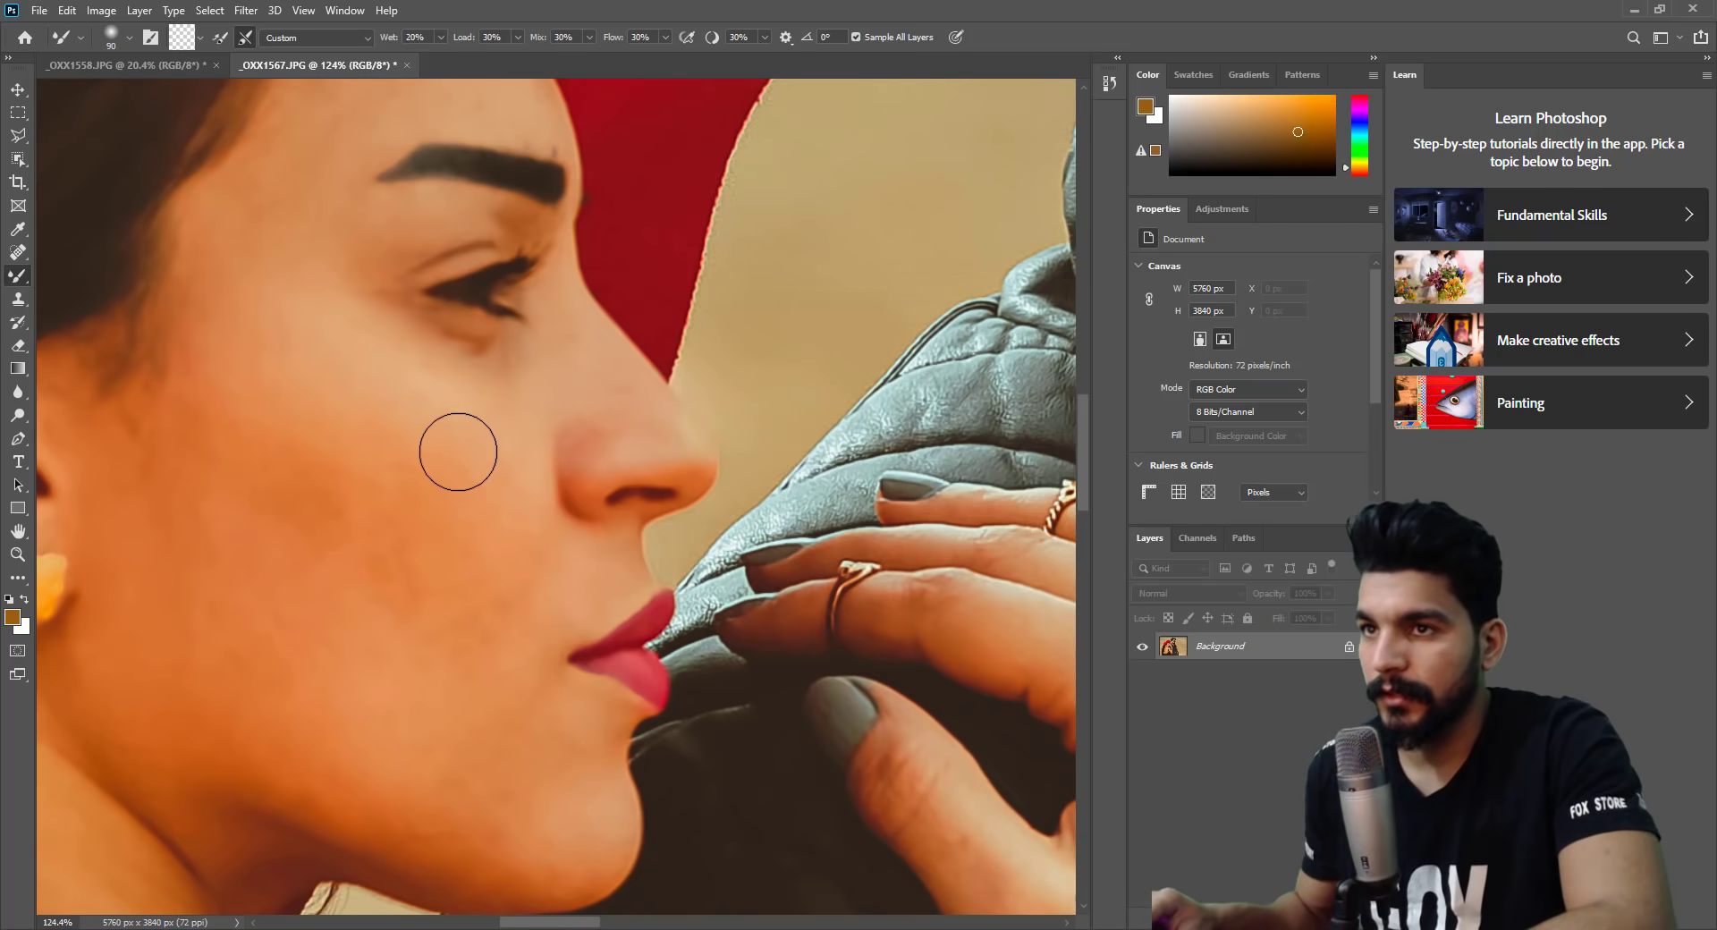
{"action": "key", "text": "bracketright"}
{"action": "key", "text": "bracketright"}
{"action": "key", "text": "bracketleft"}
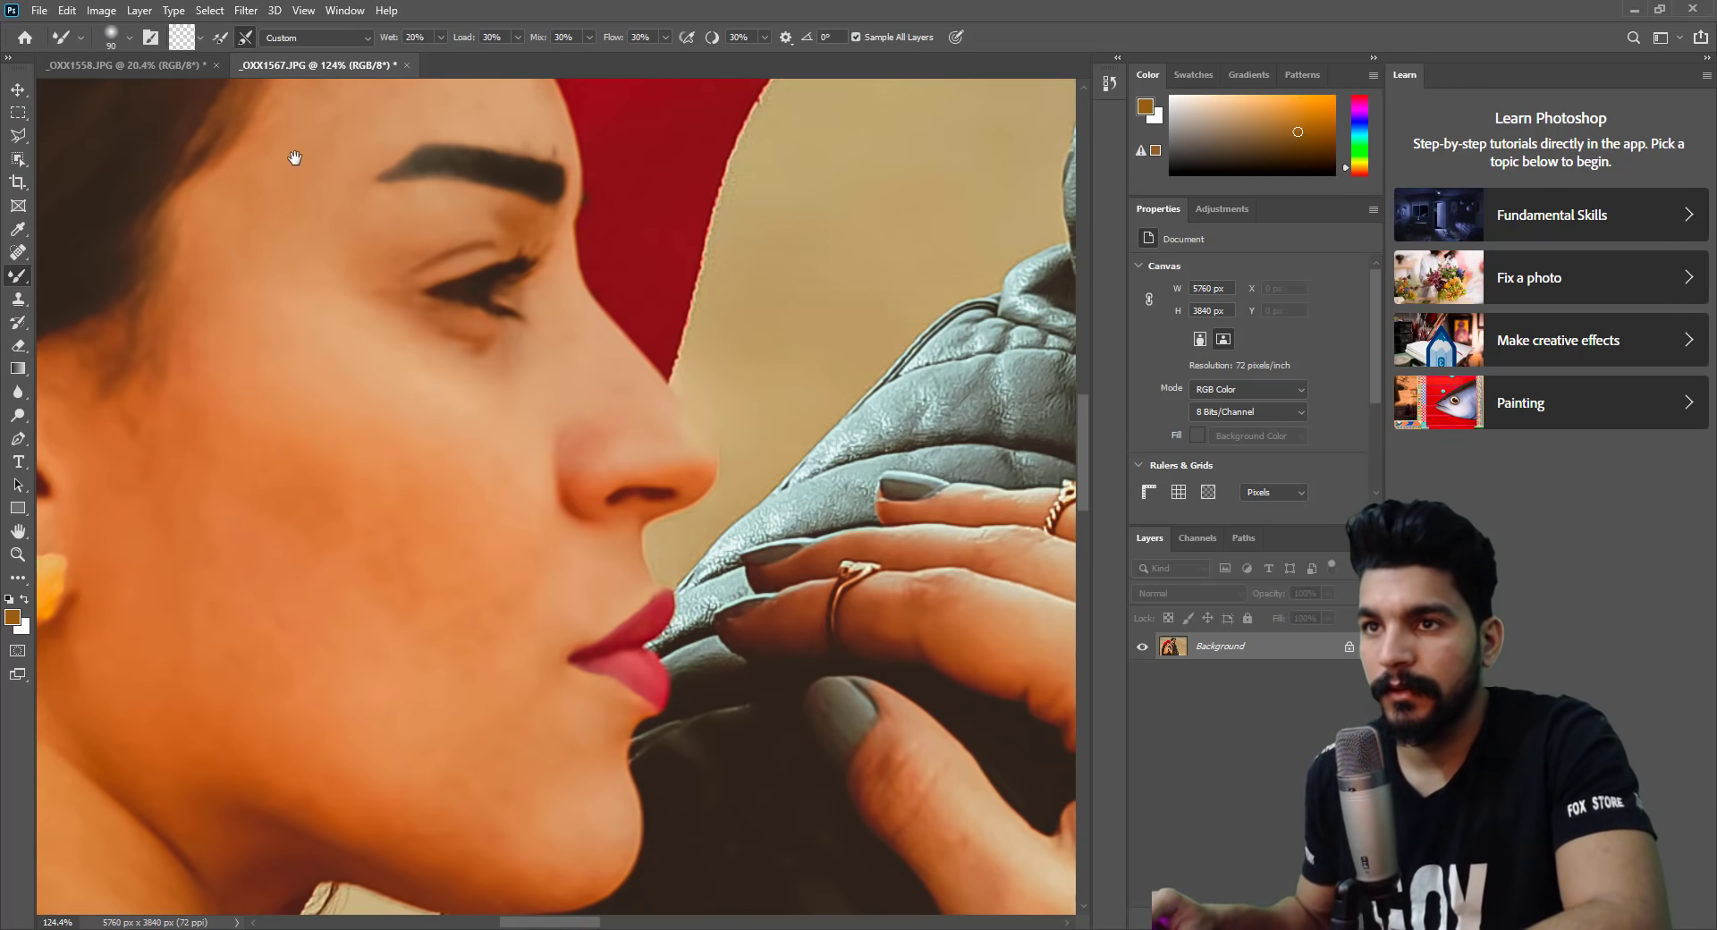
{"action": "scroll", "coordinate": [289, 373], "scroll_direction": "up", "scroll_amount": 3}
{"action": "key", "text": "bracketleft"}
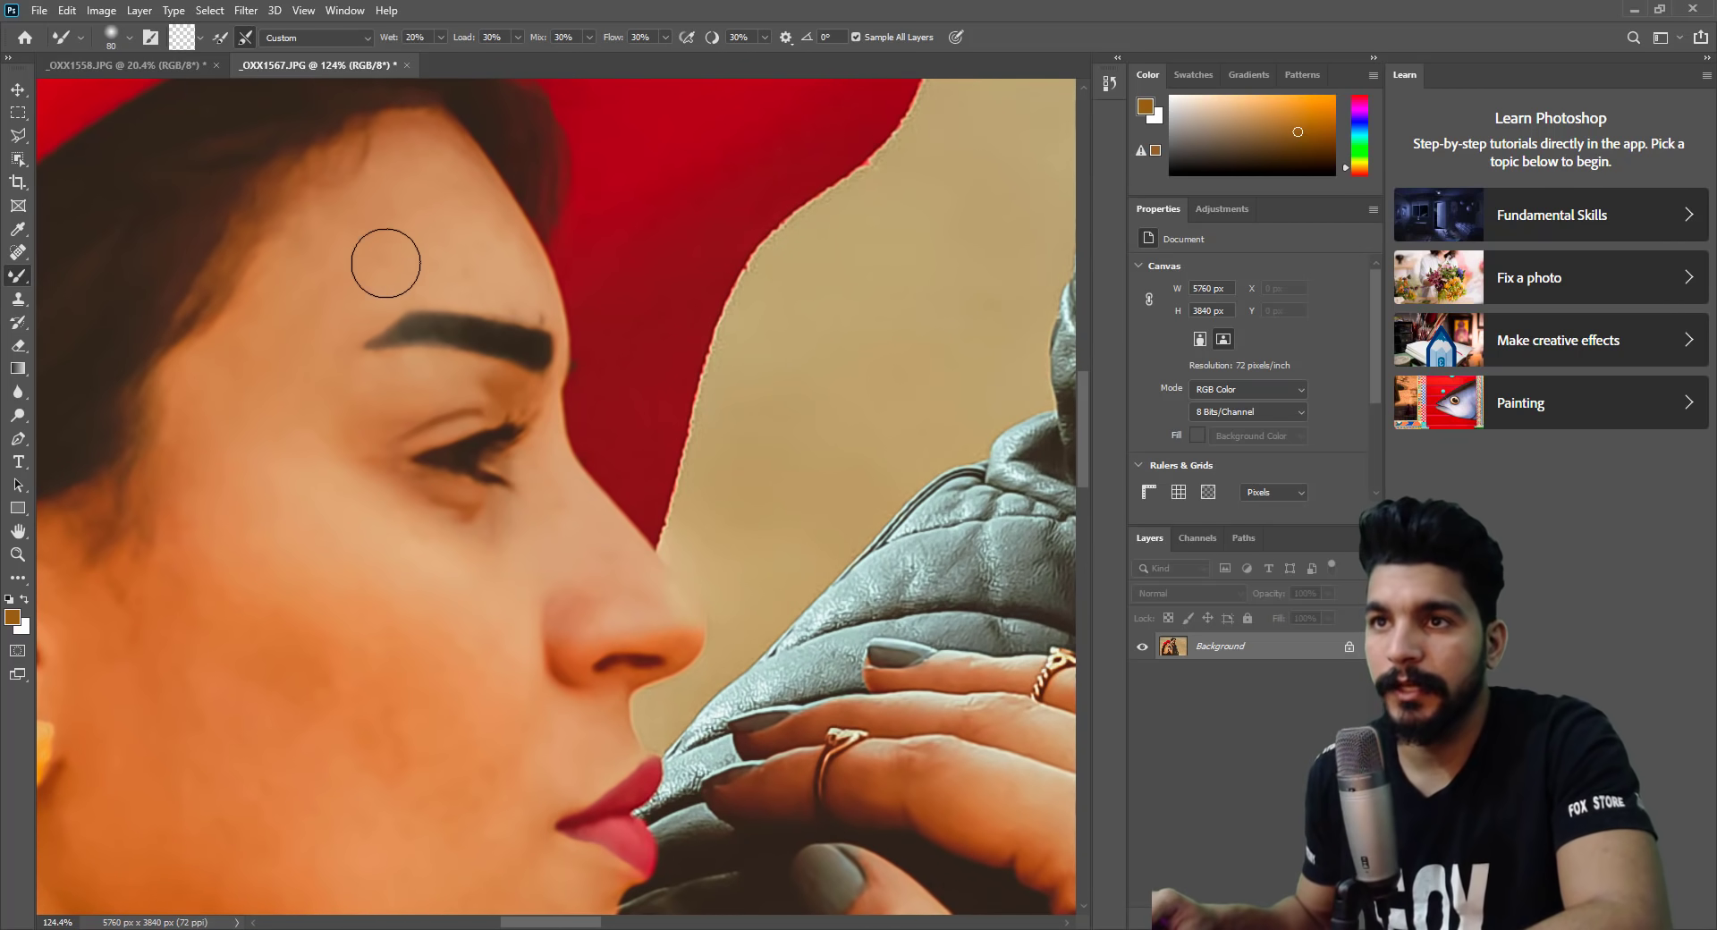
{"action": "key", "text": "bracketright"}
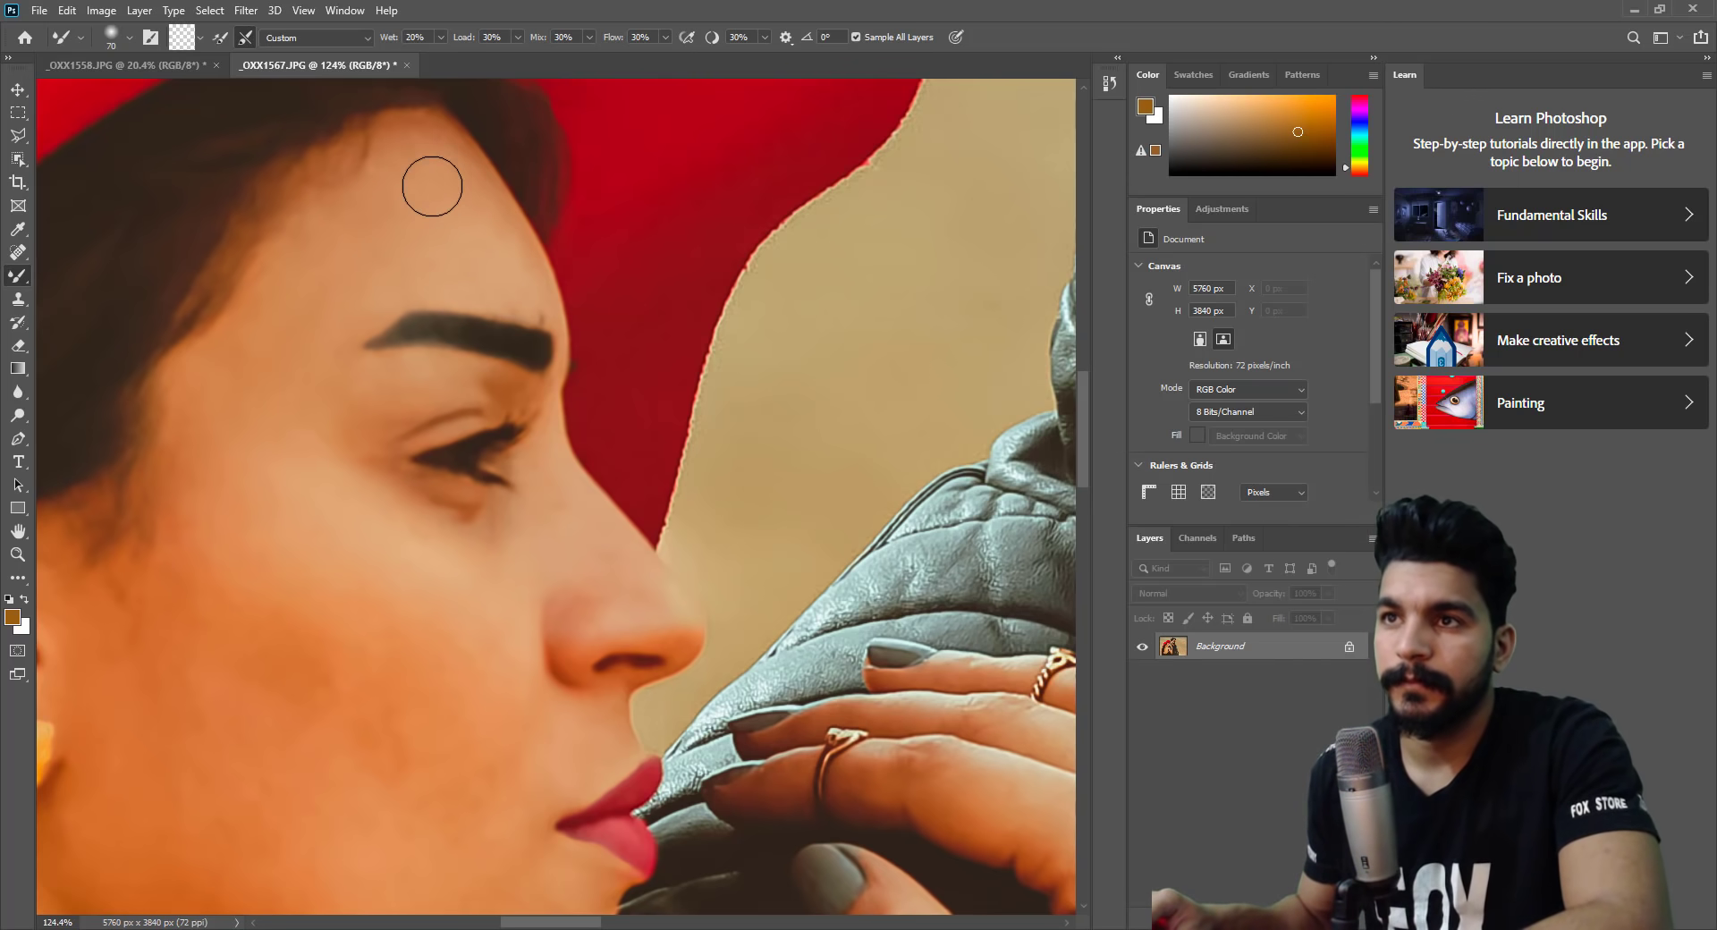
{"action": "scroll", "coordinate": [246, 505], "scroll_direction": "down", "scroll_amount": 3}
{"action": "scroll", "coordinate": [372, 456], "scroll_direction": "down", "scroll_amount": 3}
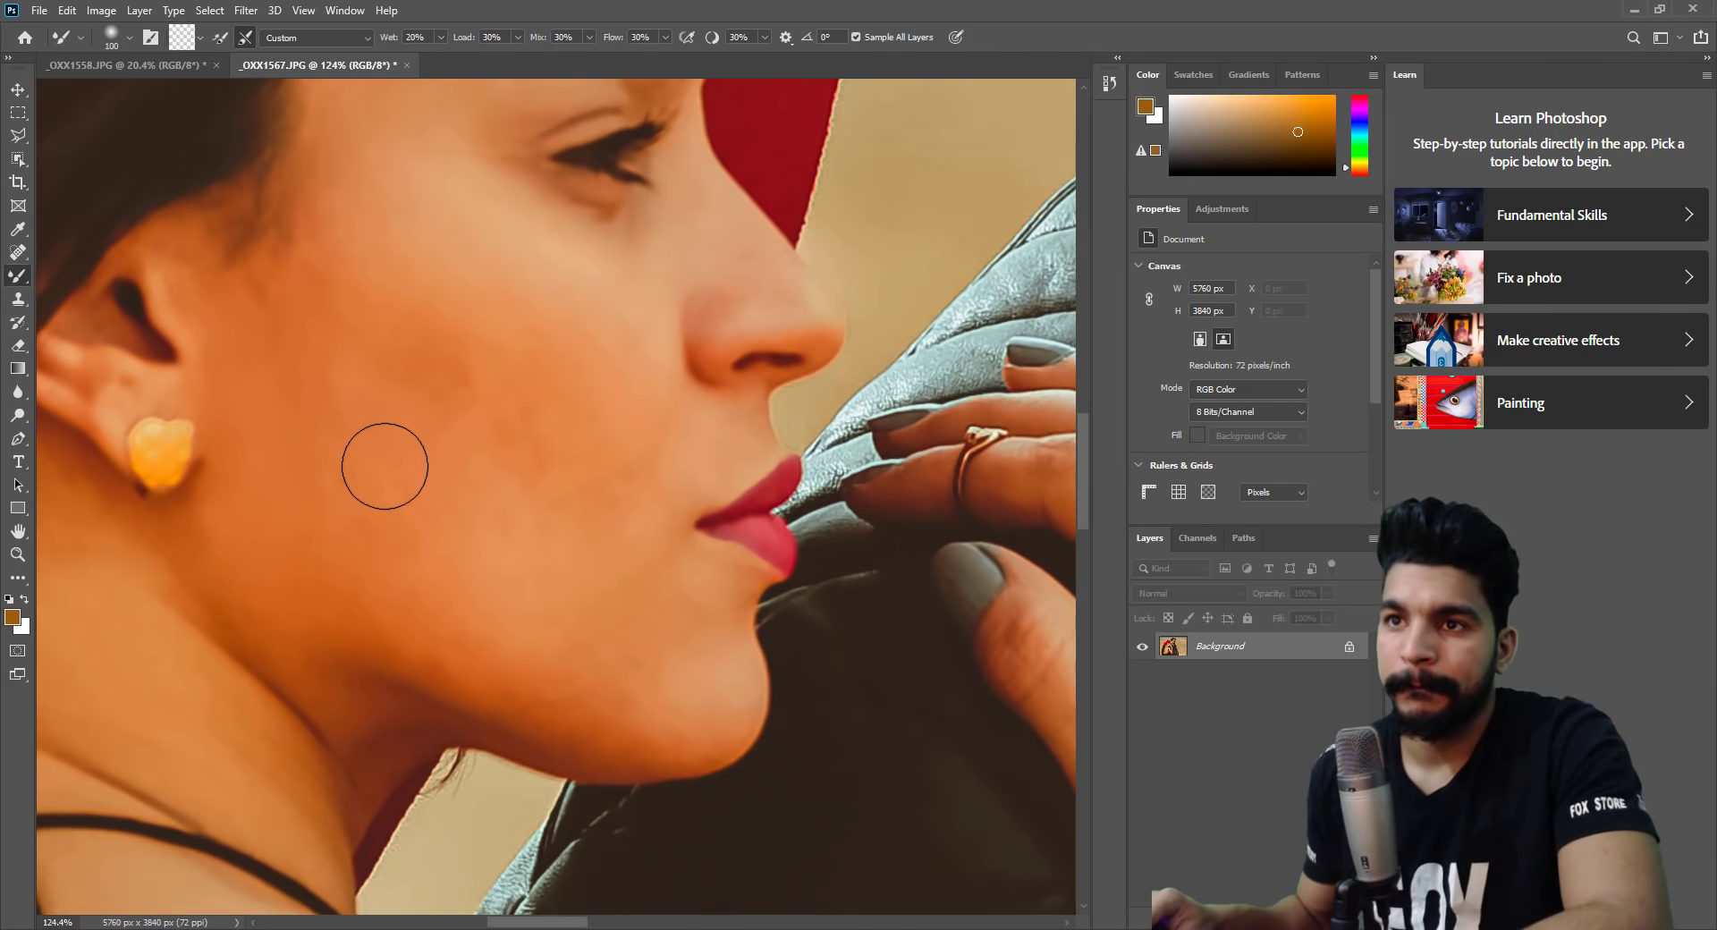
{"action": "key", "text": "bracketleft"}
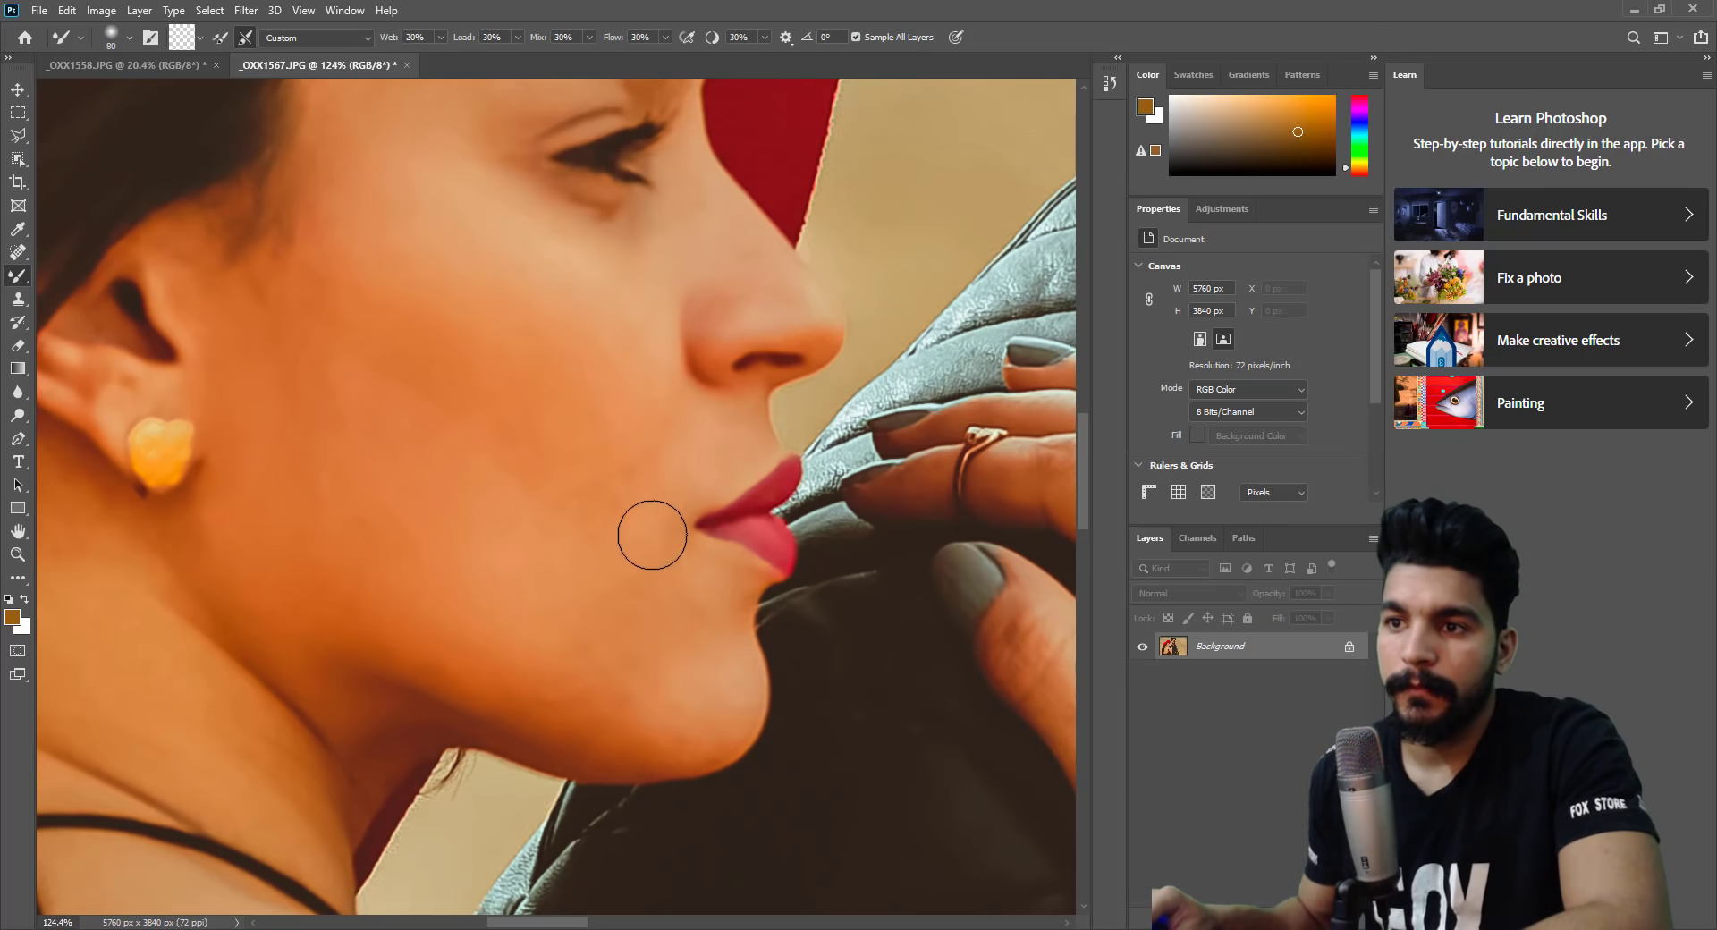
{"action": "key", "text": "bracketright"}
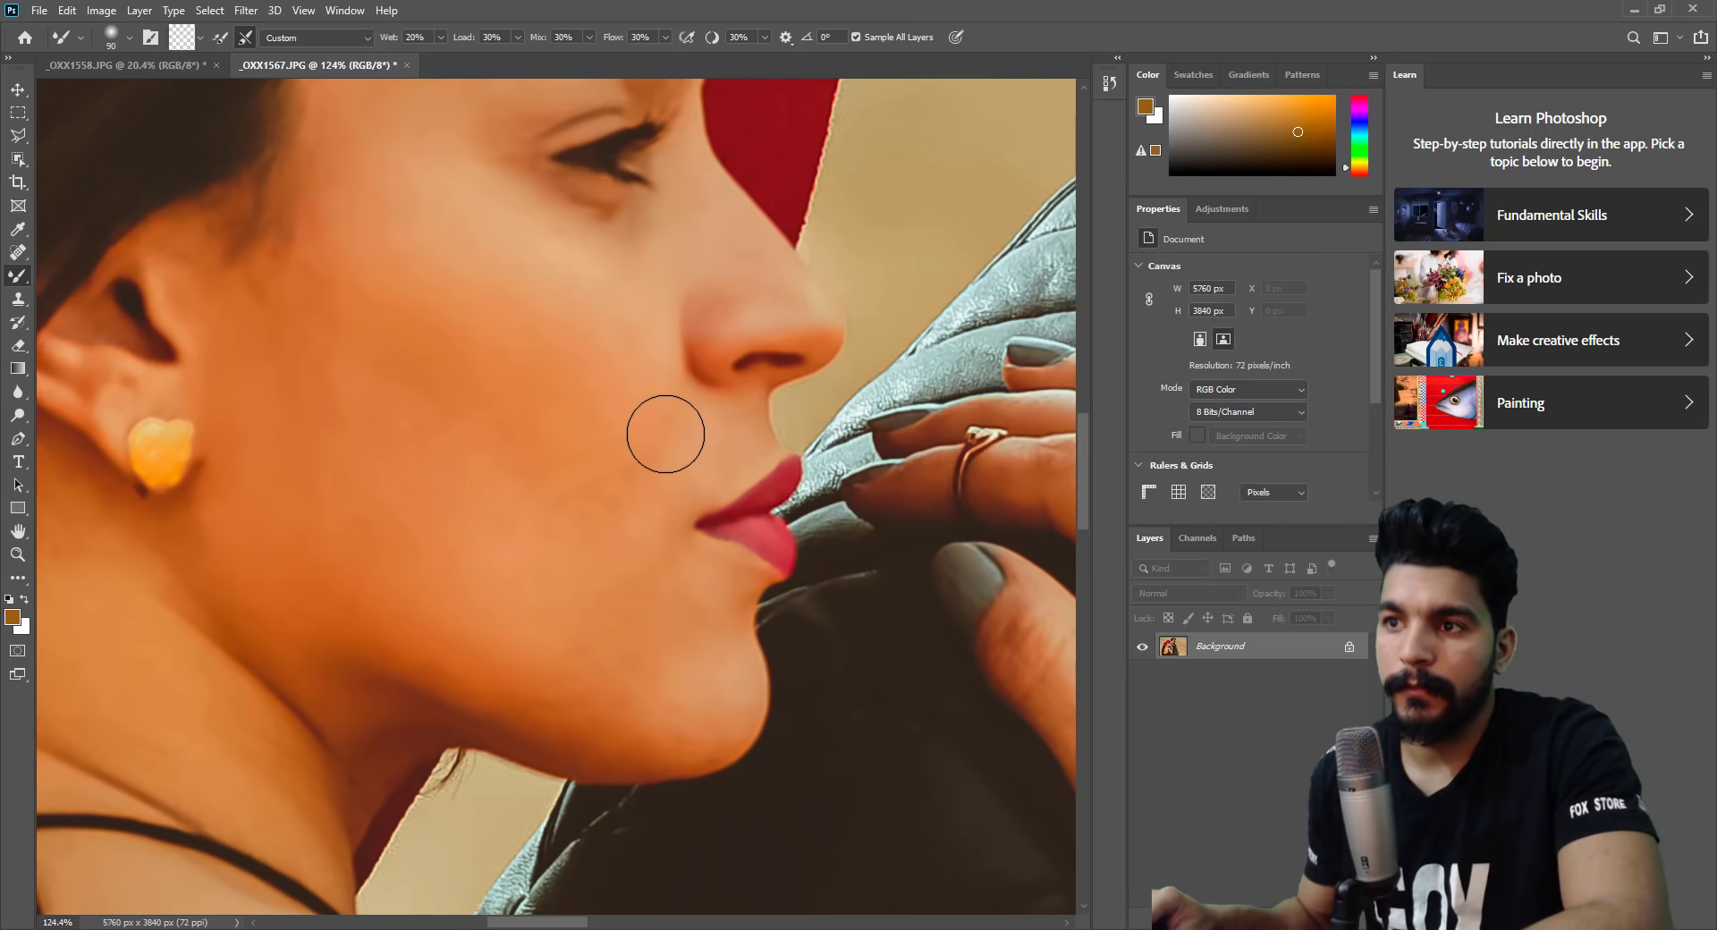
{"action": "key", "text": "bracketleft"}
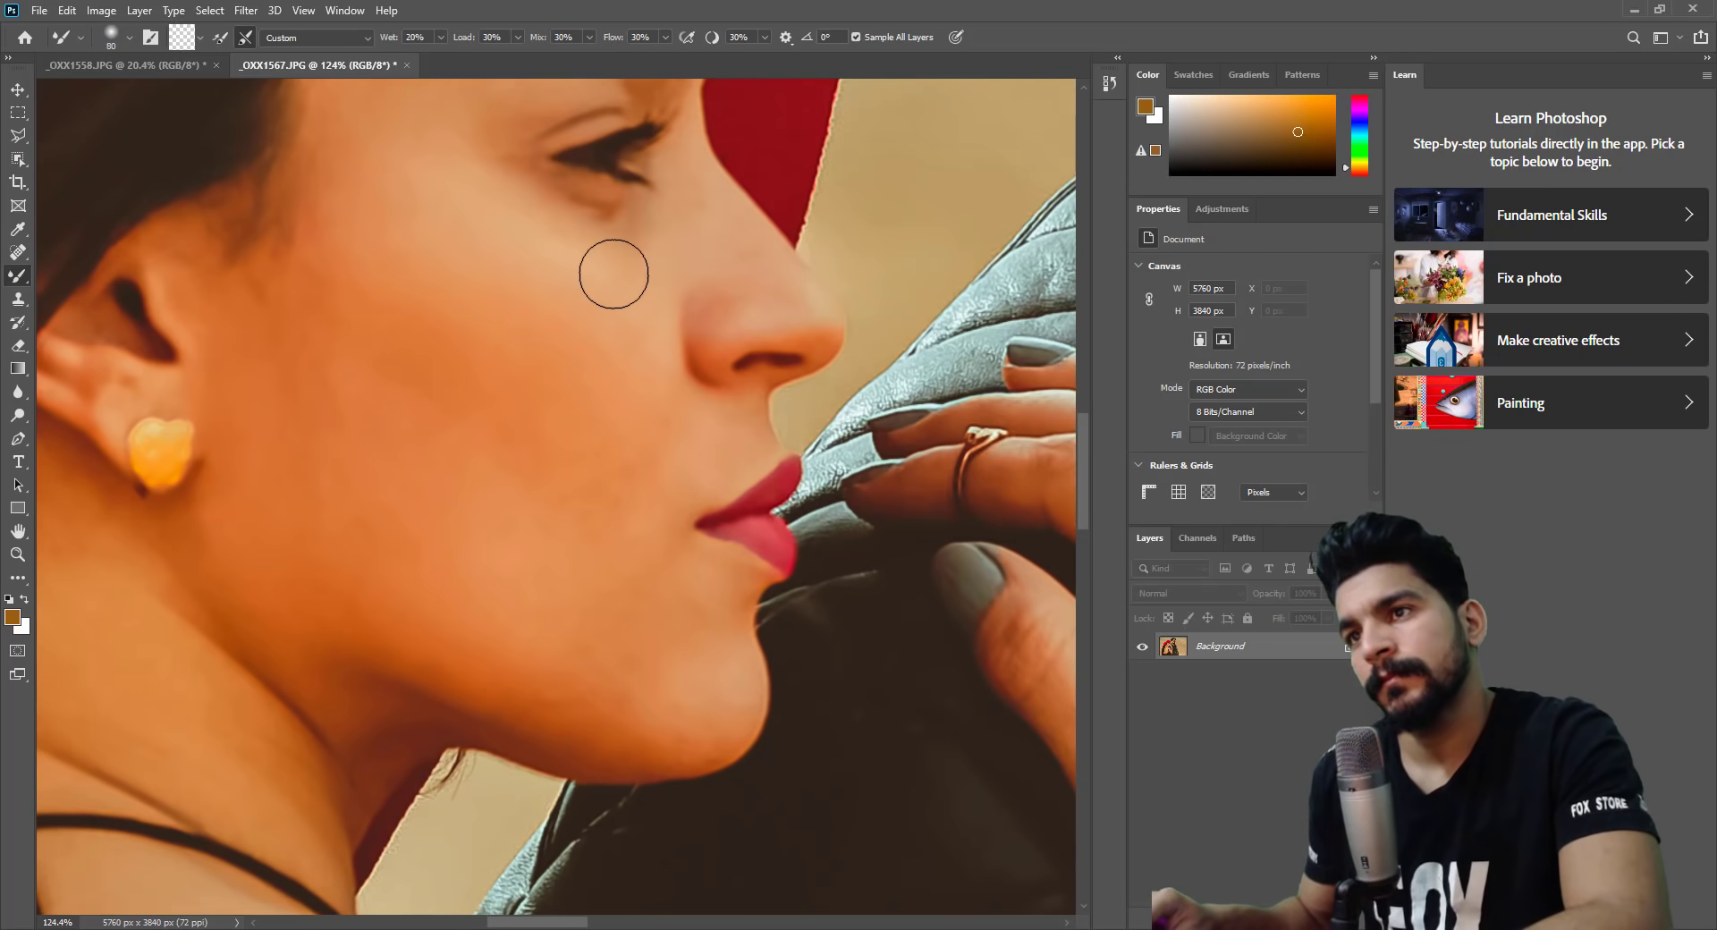
{"action": "left_click_drag", "start_coordinate": [682, 376], "coordinate": [484, 180]}
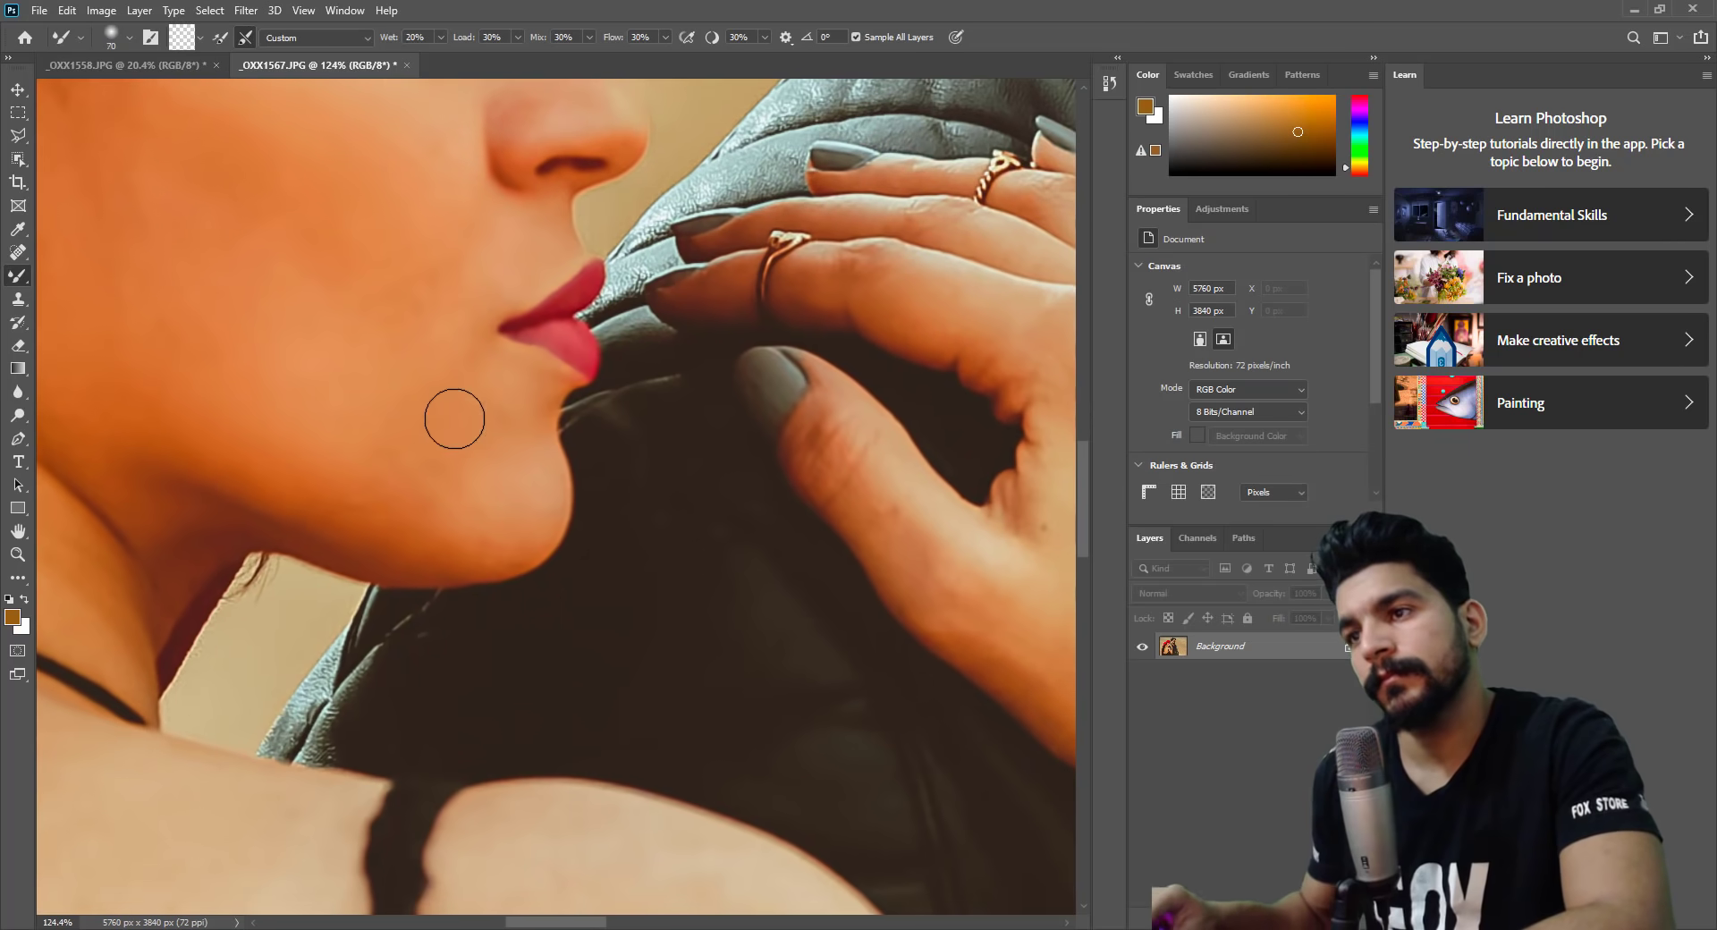
{"action": "key", "text": "bracketleft"}
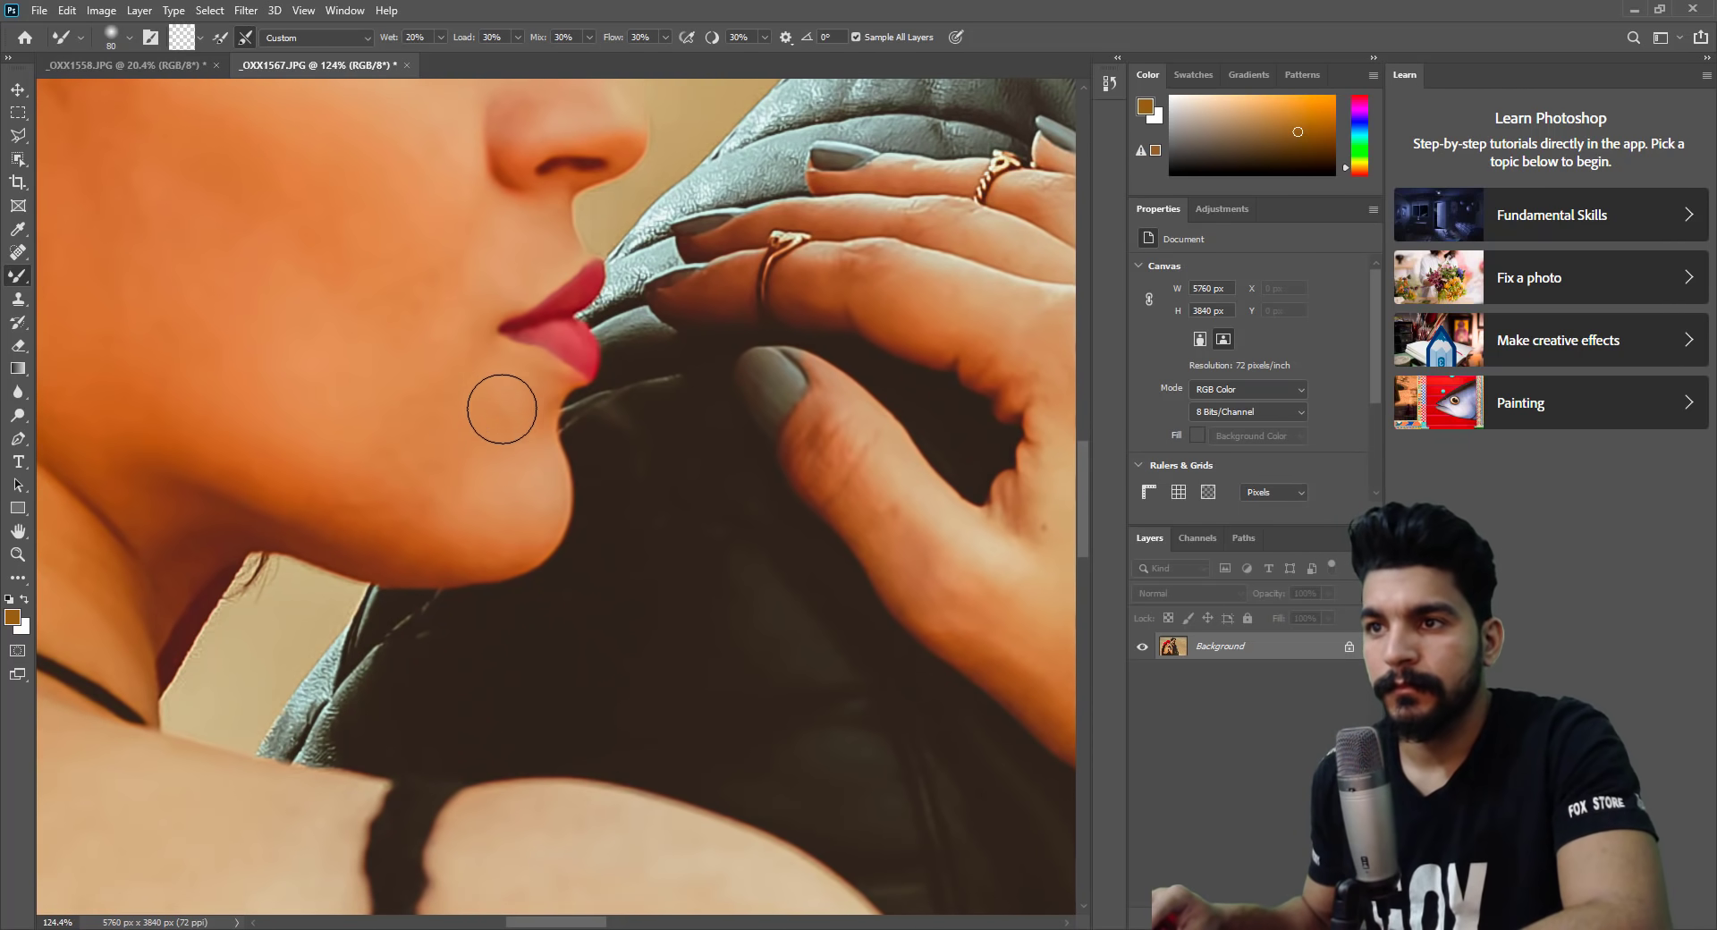
{"action": "key", "text": "bracketright"}
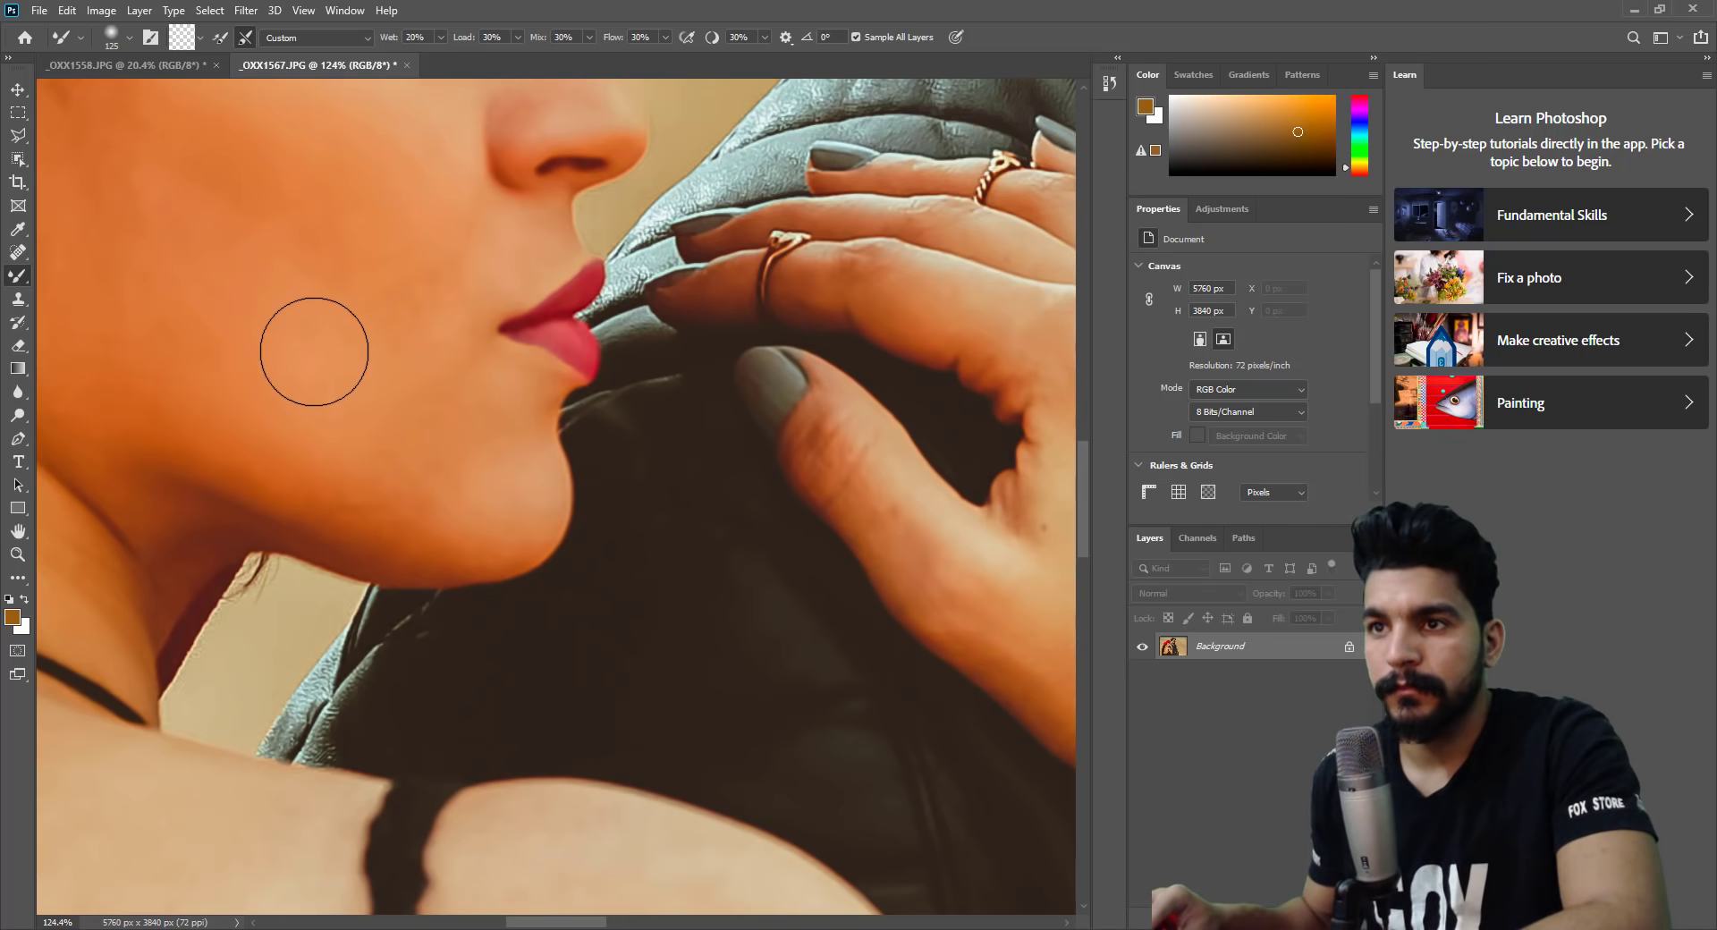
{"action": "key", "text": "bracketright"}
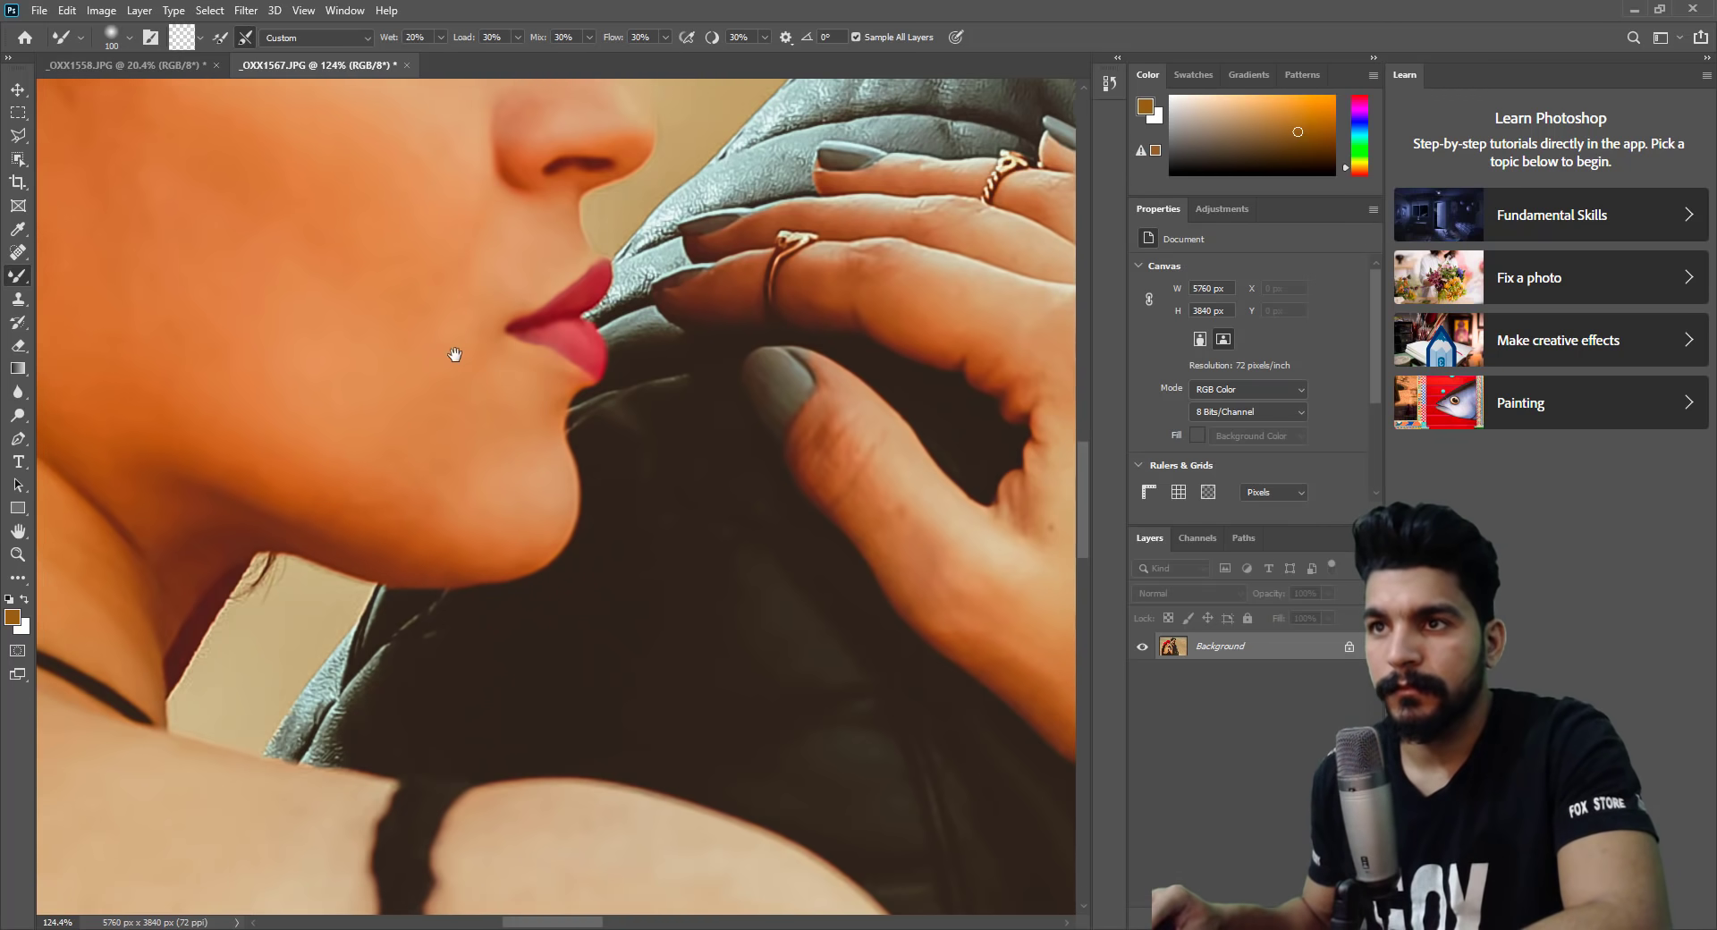
Smooth the skin on the woman's neck and broad shoulder with a larger brush.
{"action": "scroll", "coordinate": [420, 357], "scroll_direction": "left", "scroll_amount": 3}
{"action": "scroll", "coordinate": [420, 357], "scroll_direction": "up", "scroll_amount": 1}
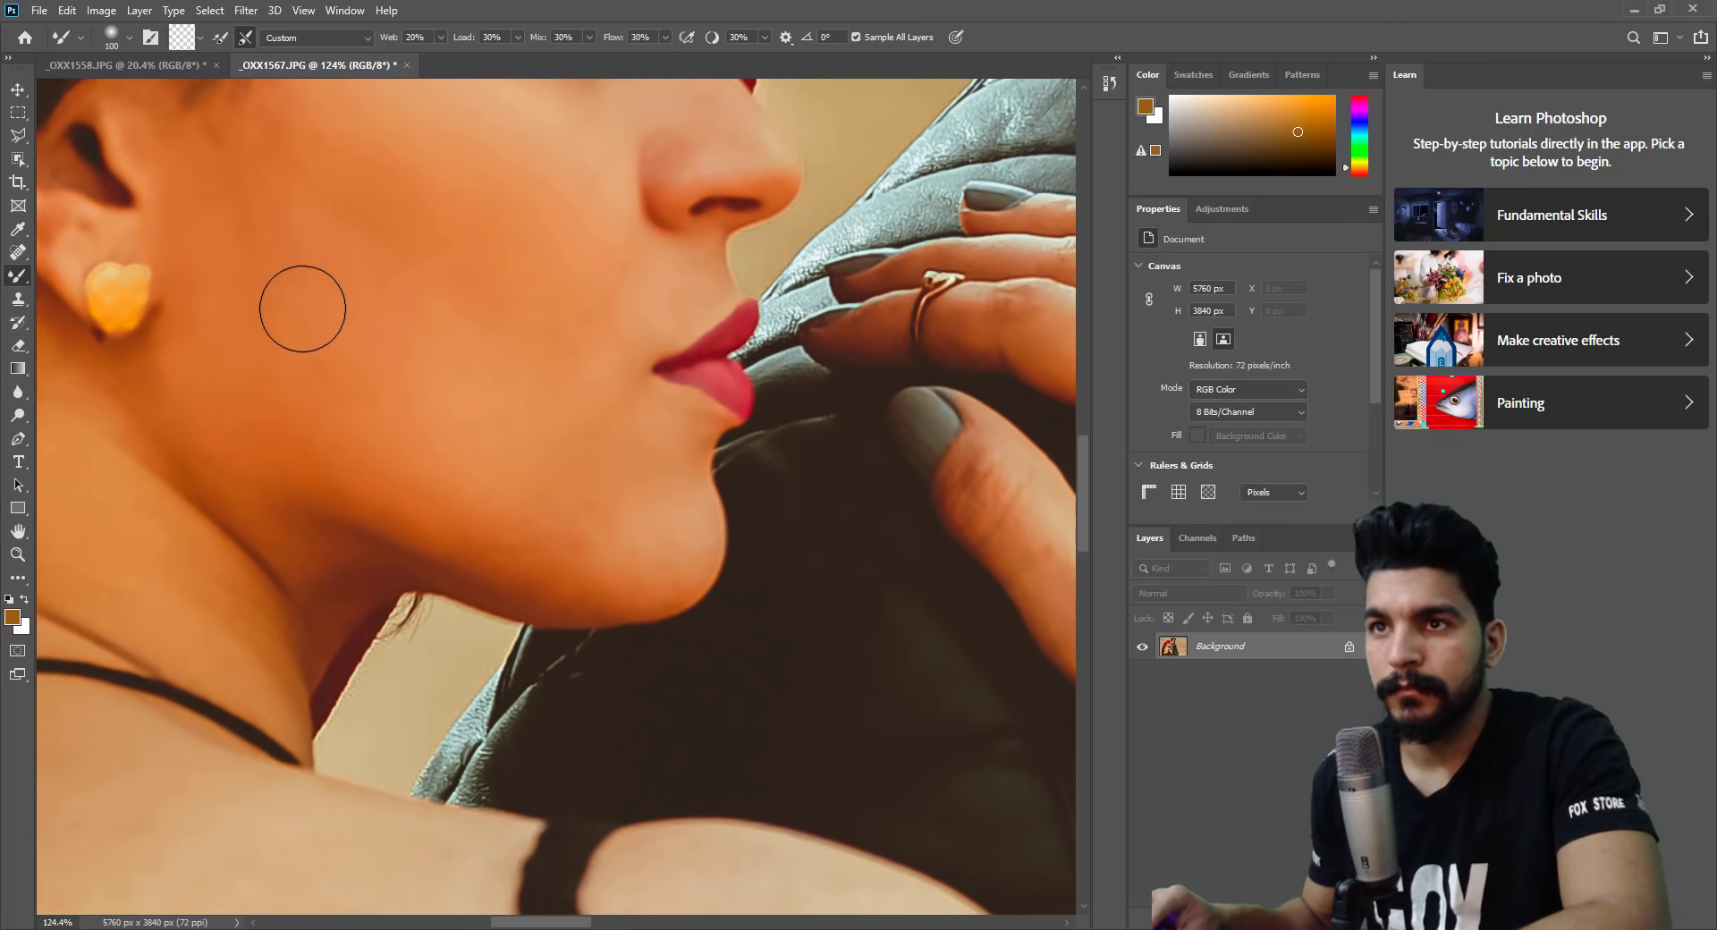
{"action": "key", "text": "bracketright"}
{"action": "scroll", "coordinate": [556, 326], "scroll_direction": "left", "scroll_amount": 5}
{"action": "scroll", "coordinate": [555, 325], "scroll_direction": "down", "scroll_amount": 2}
{"action": "scroll", "coordinate": [555, 326], "scroll_direction": "left", "scroll_amount": 1}
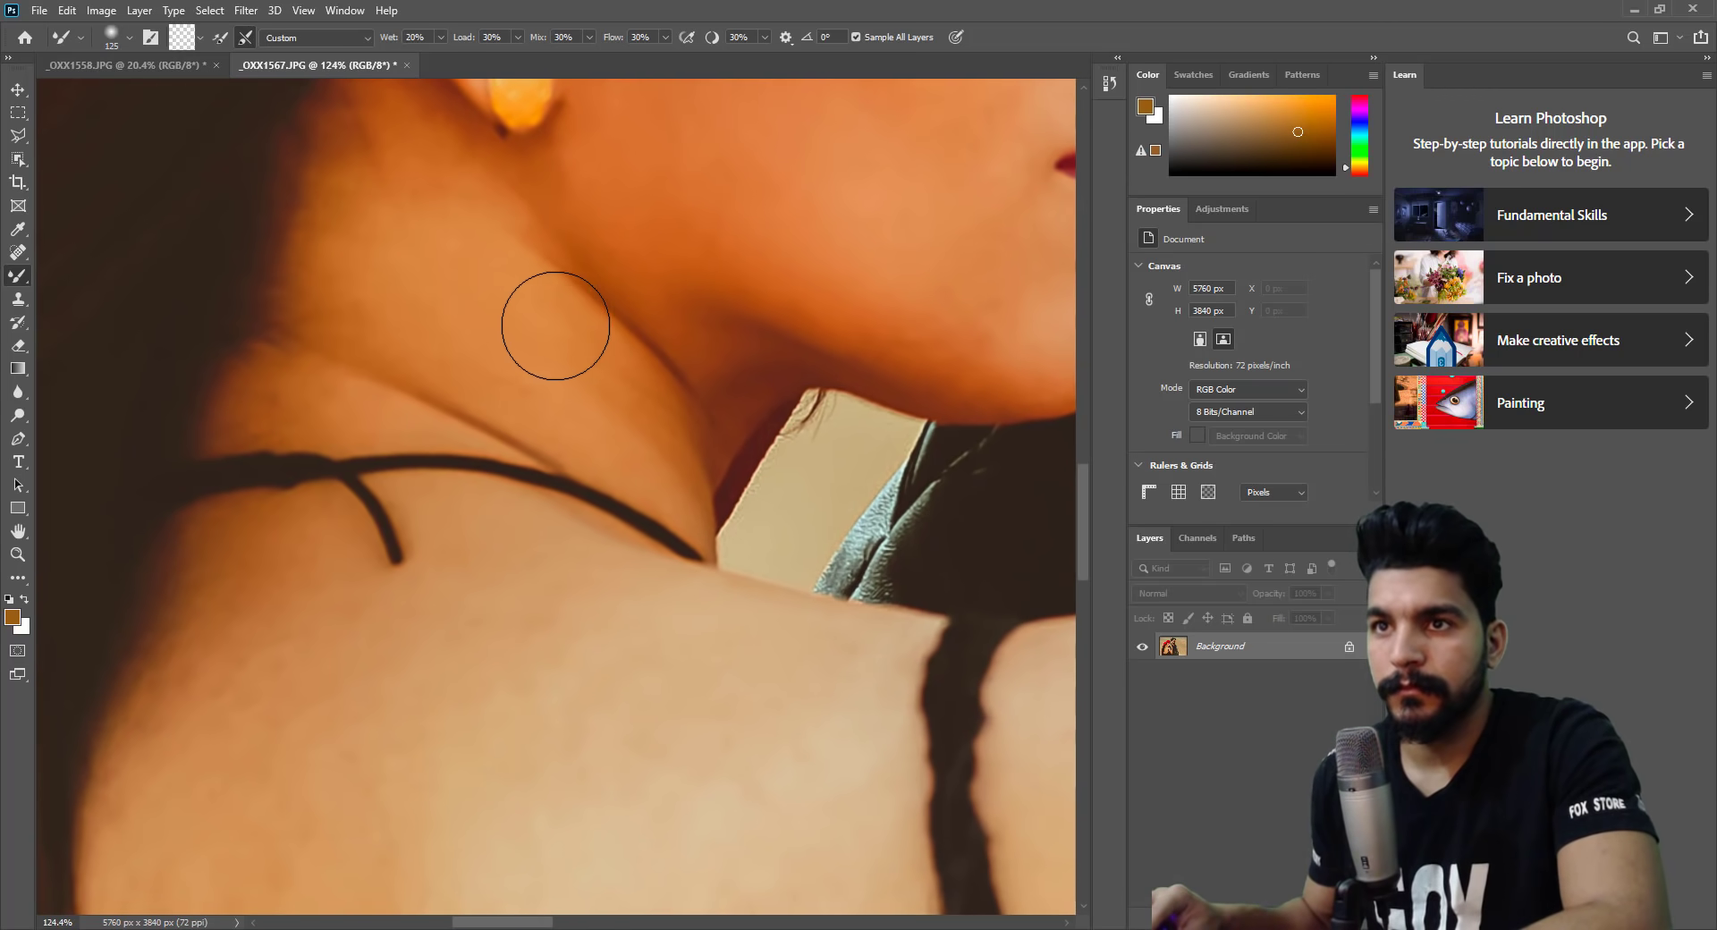
{"action": "scroll", "coordinate": [449, 313], "scroll_direction": "down", "scroll_amount": 3}
{"action": "scroll", "coordinate": [448, 314], "scroll_direction": "left", "scroll_amount": 2}
{"action": "scroll", "coordinate": [448, 314], "scroll_direction": "down", "scroll_amount": 2}
{"action": "key", "text": "bracketright"}
{"action": "key", "text": "bracketright"}
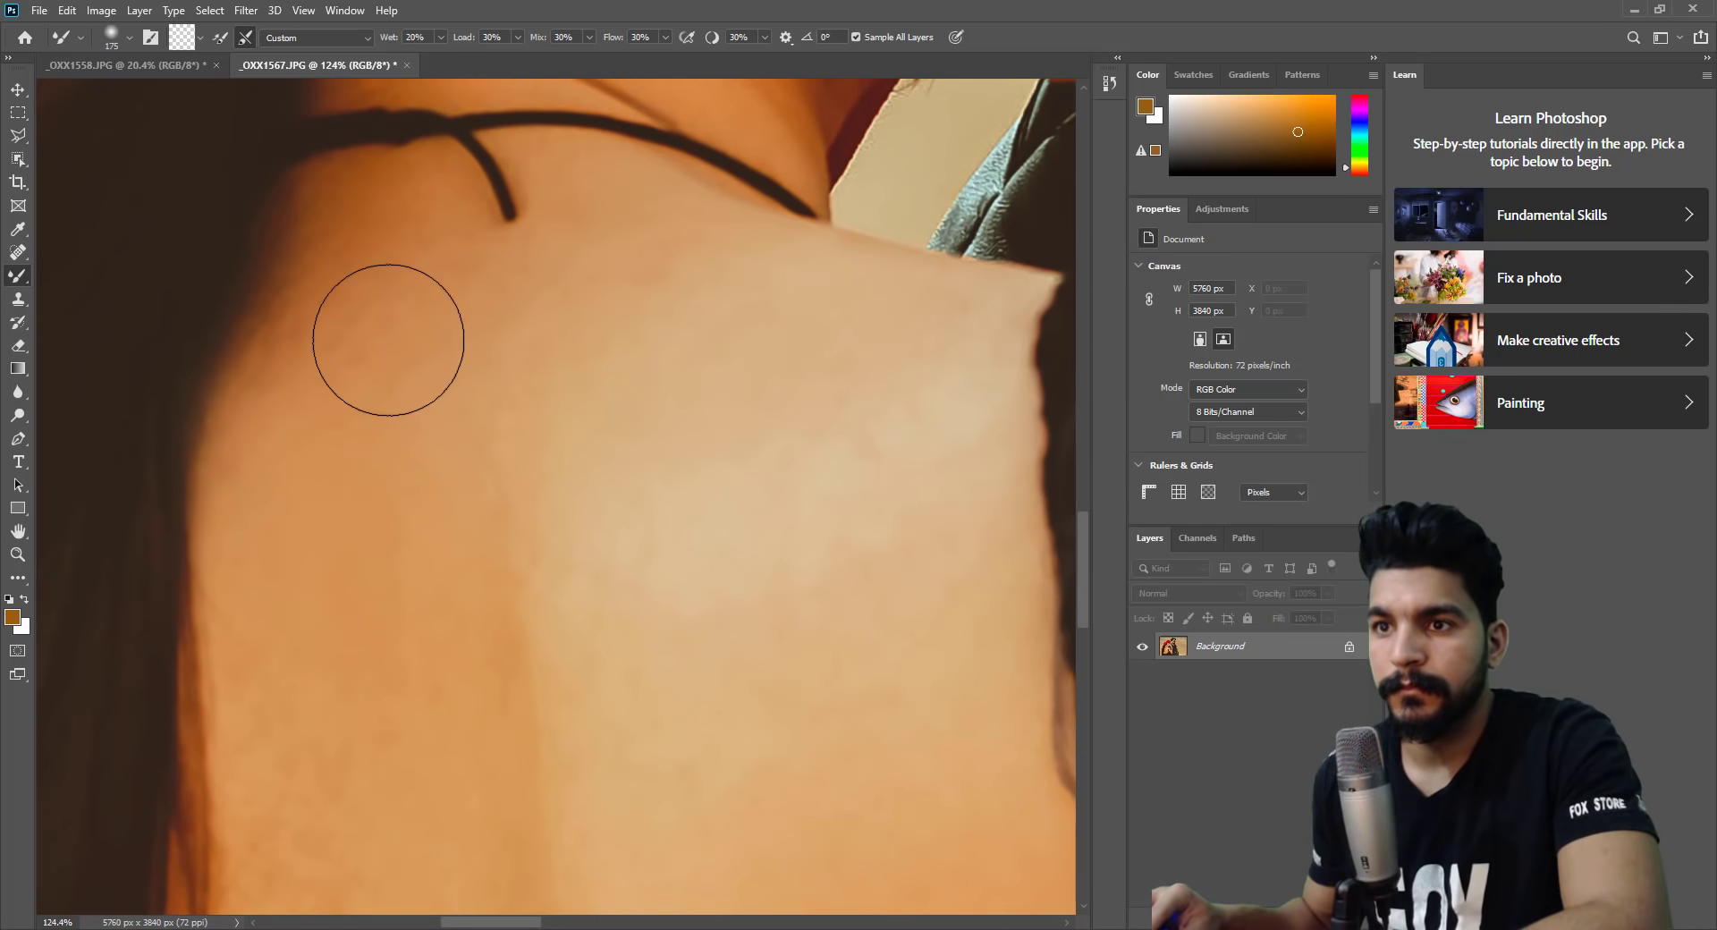
{"action": "key", "text": "bracketright"}
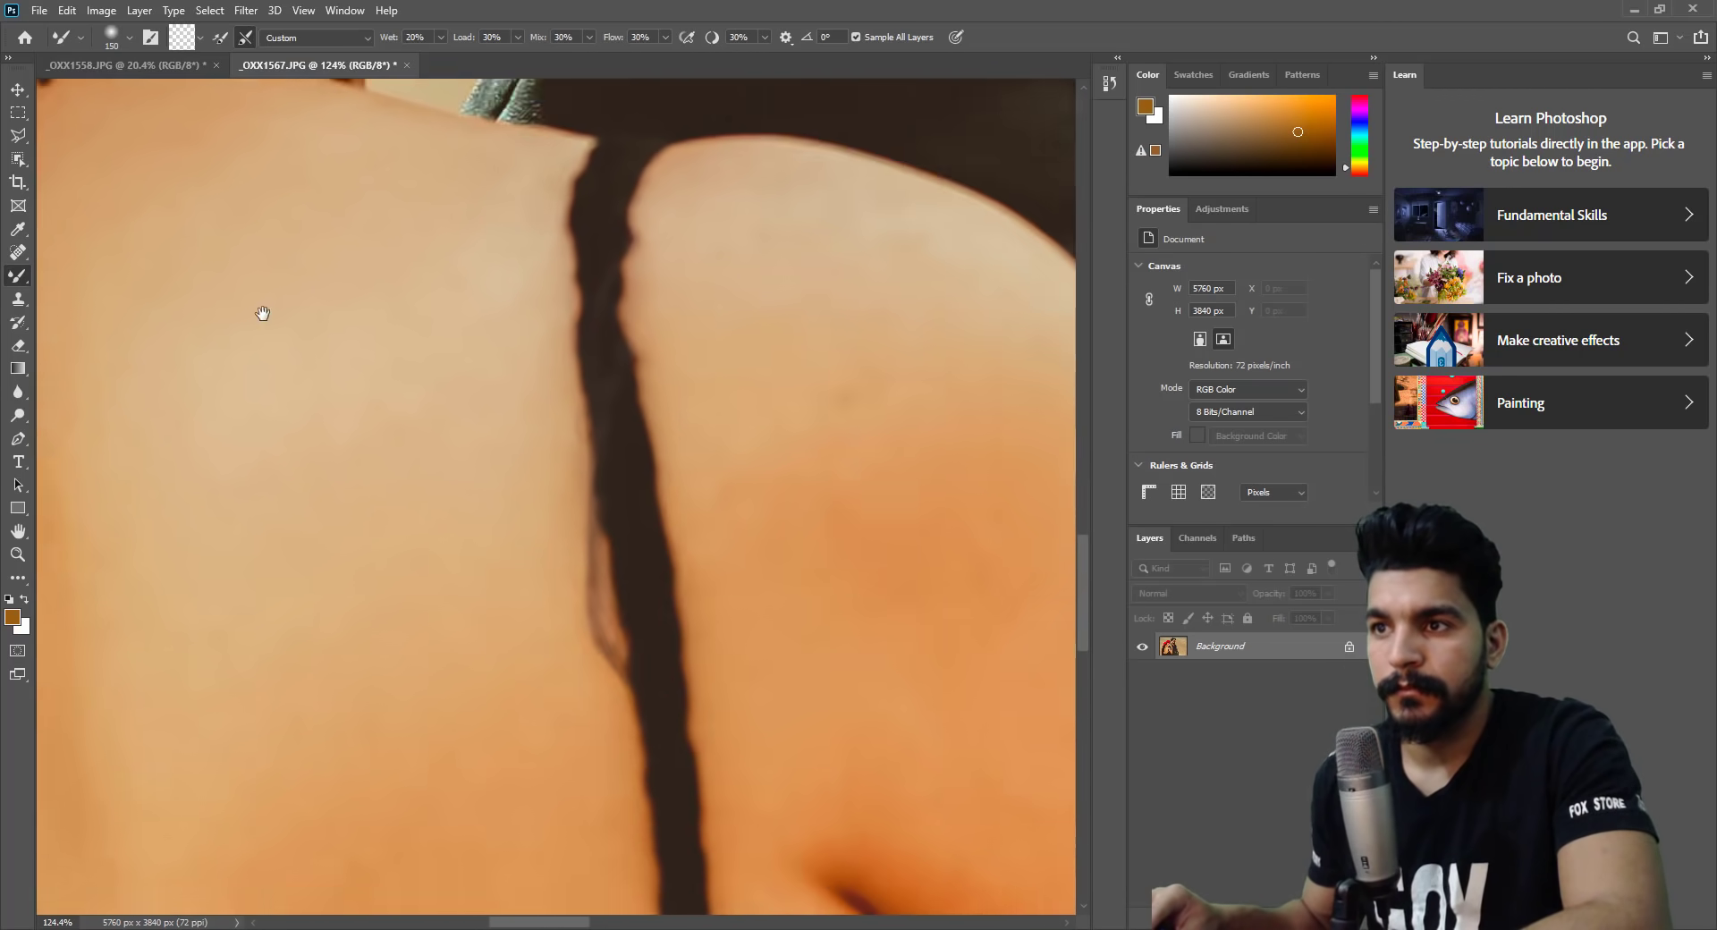
Blend the skin along her upper arm by the strap, the arm crease and forearm.
{"action": "mouse_move", "coordinate": [260, 314]}
{"action": "left_mouse_down"}
{"action": "mouse_move", "coordinate": [512, 386]}
{"action": "mouse_move", "coordinate": [433, 613]}
{"action": "left_mouse_up"}
{"action": "key", "text": "bracketright"}
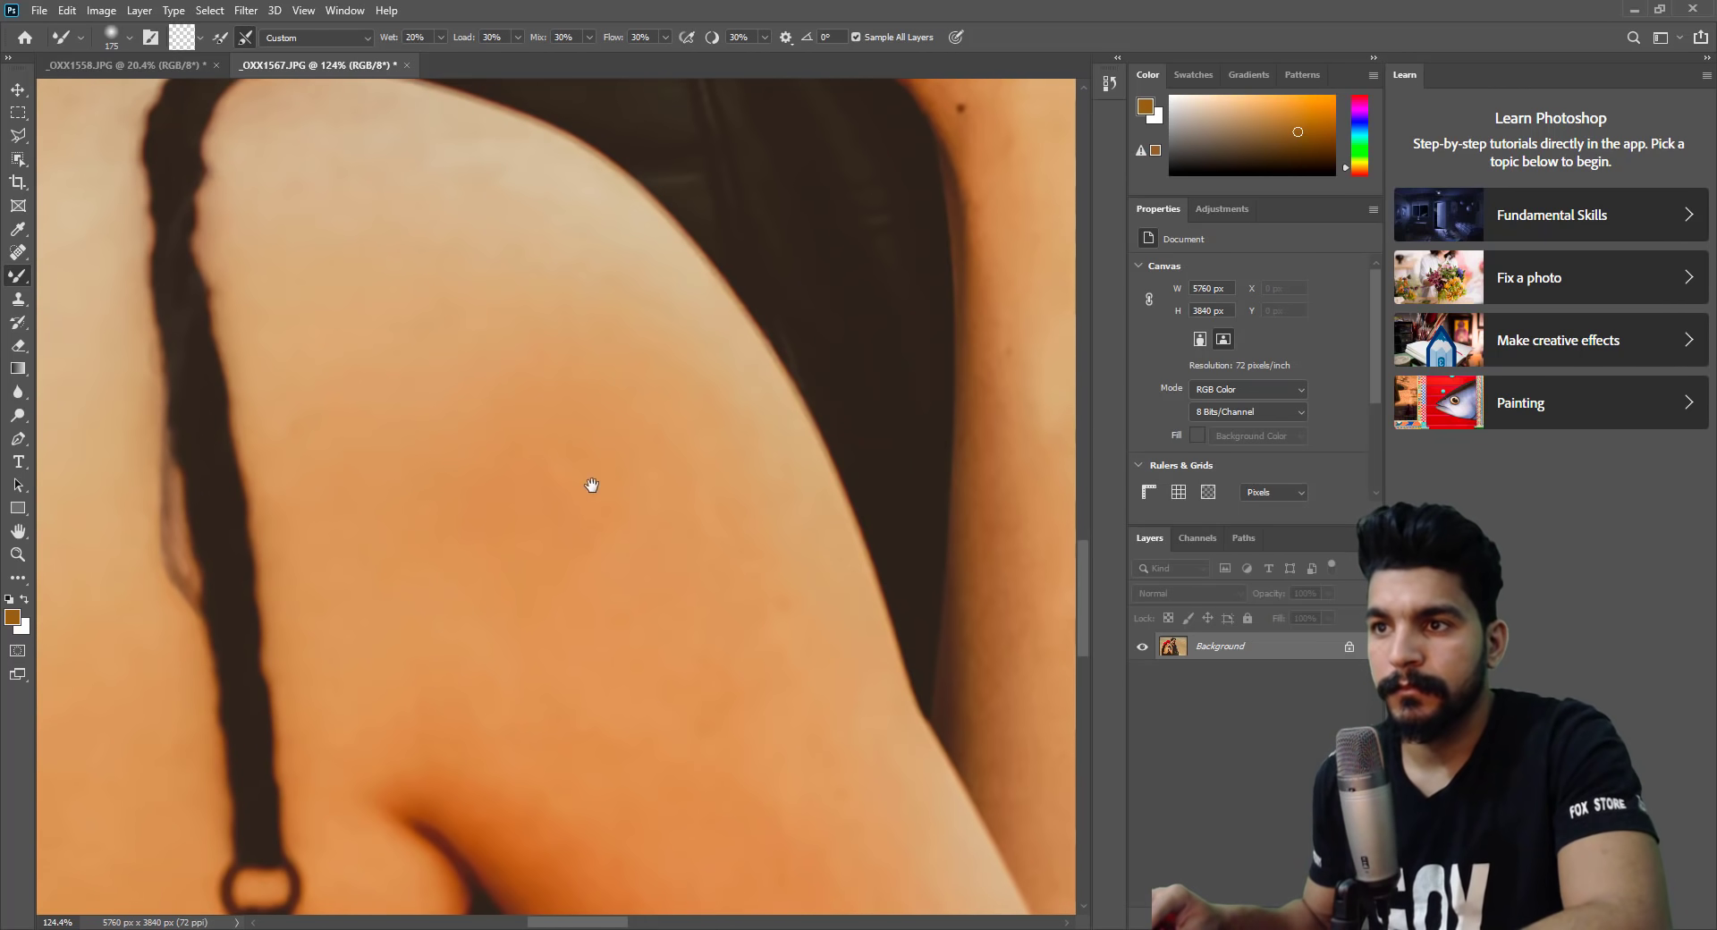
{"action": "left_click_drag", "start_coordinate": [592, 484], "coordinate": [615, 641]}
{"action": "key", "text": "bracketleft"}
{"action": "key", "text": "bracketleft"}
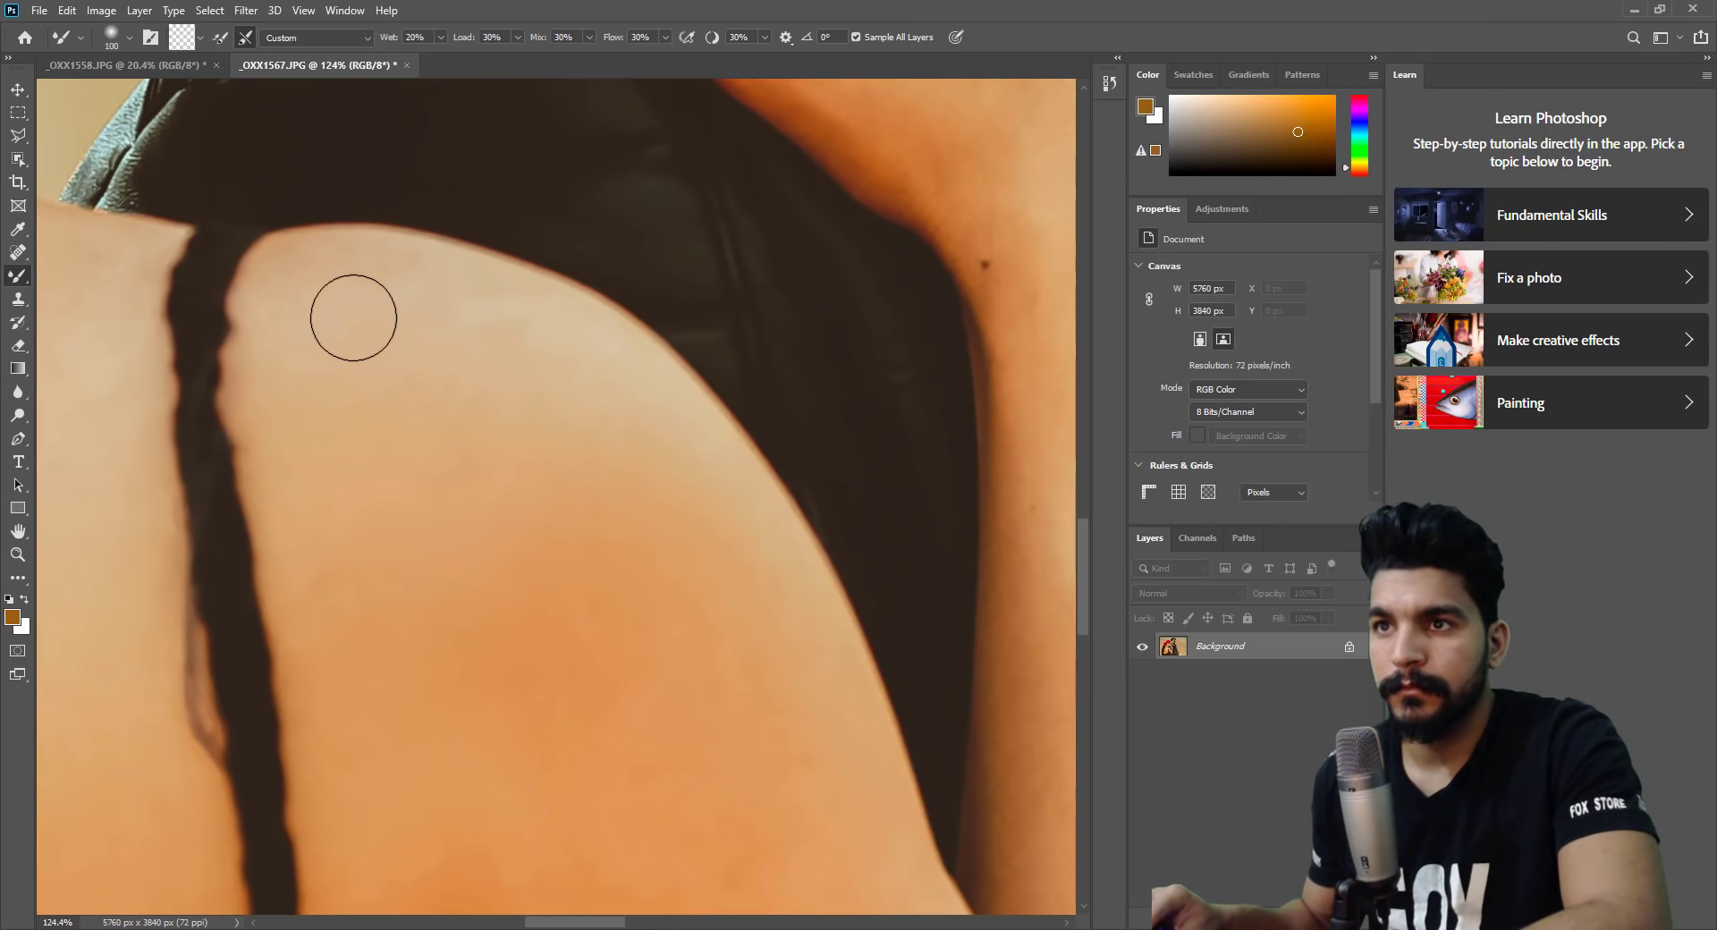
{"action": "left_click_drag", "start_coordinate": [594, 402], "coordinate": [295, 134]}
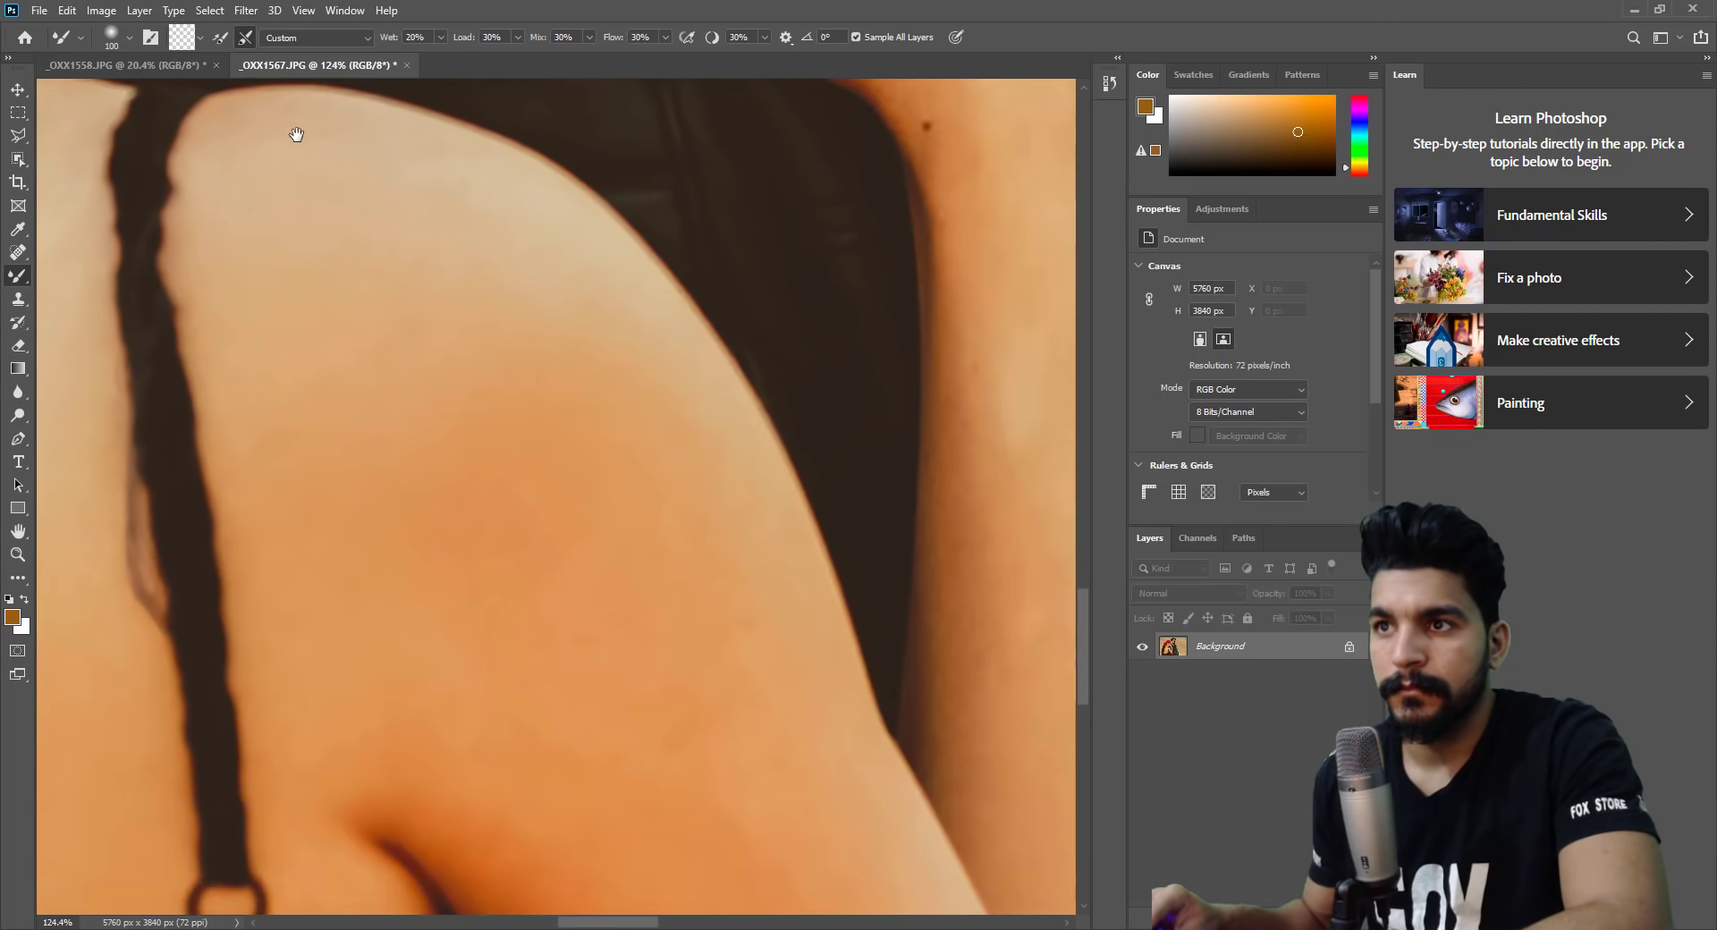
{"action": "key", "text": "bracketright"}
{"action": "key", "text": "bracketright"}
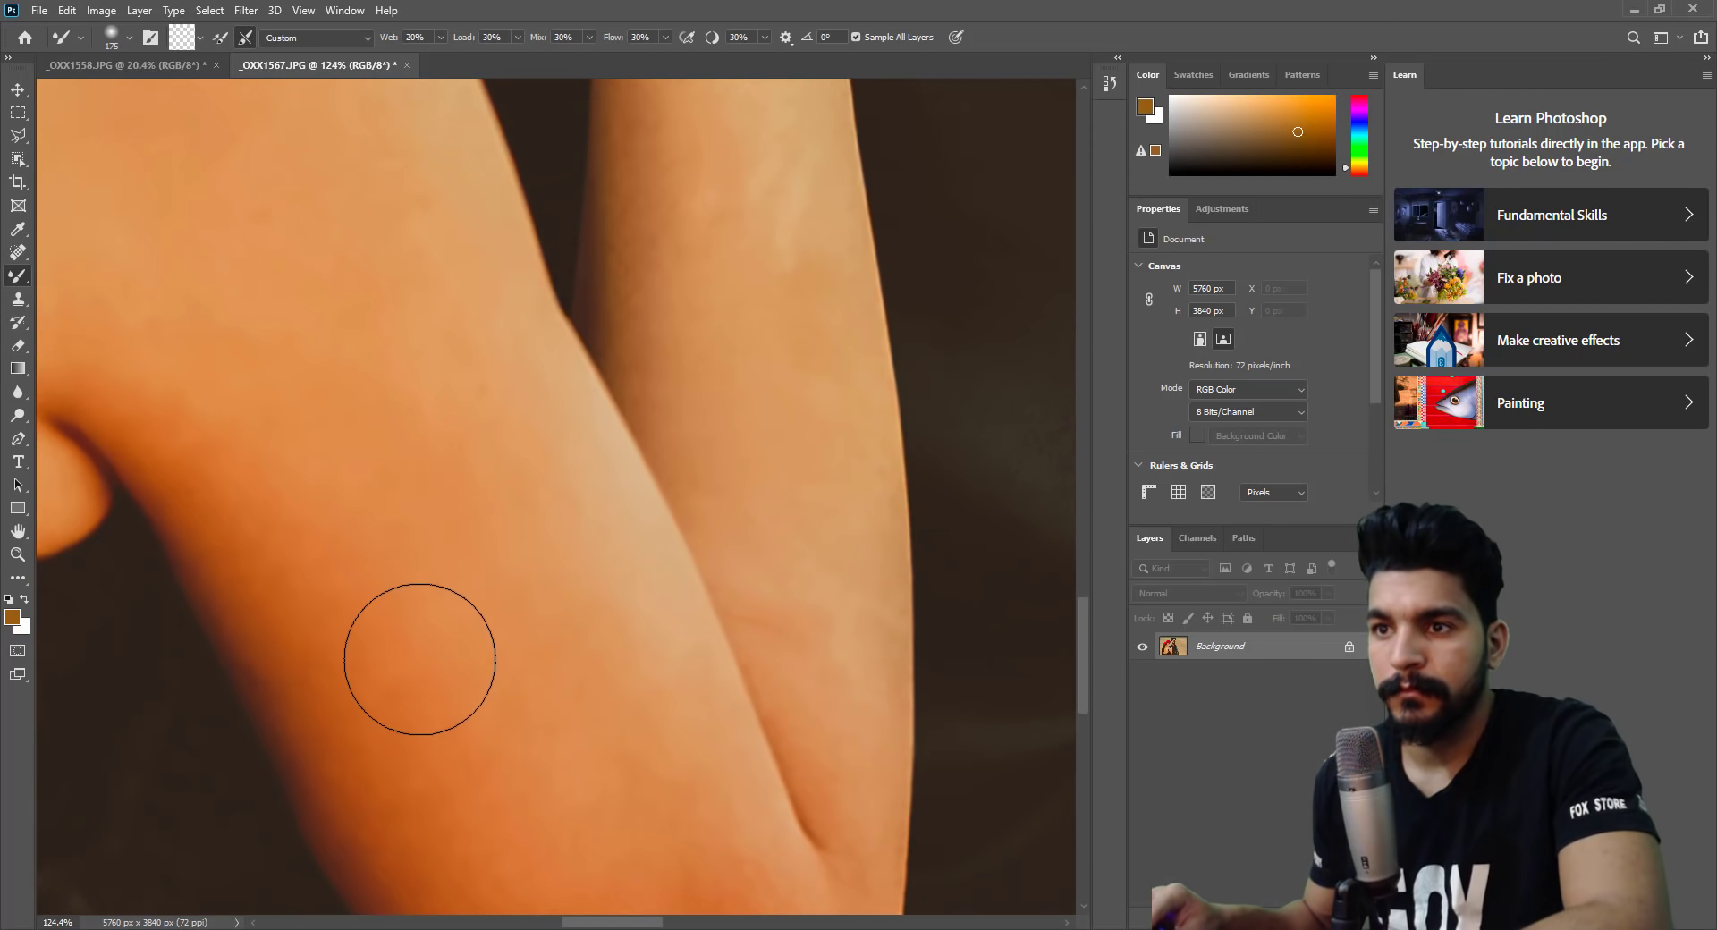
{"action": "left_click_drag", "start_coordinate": [478, 700], "coordinate": [300, 520]}
{"action": "key", "text": "bracketright"}
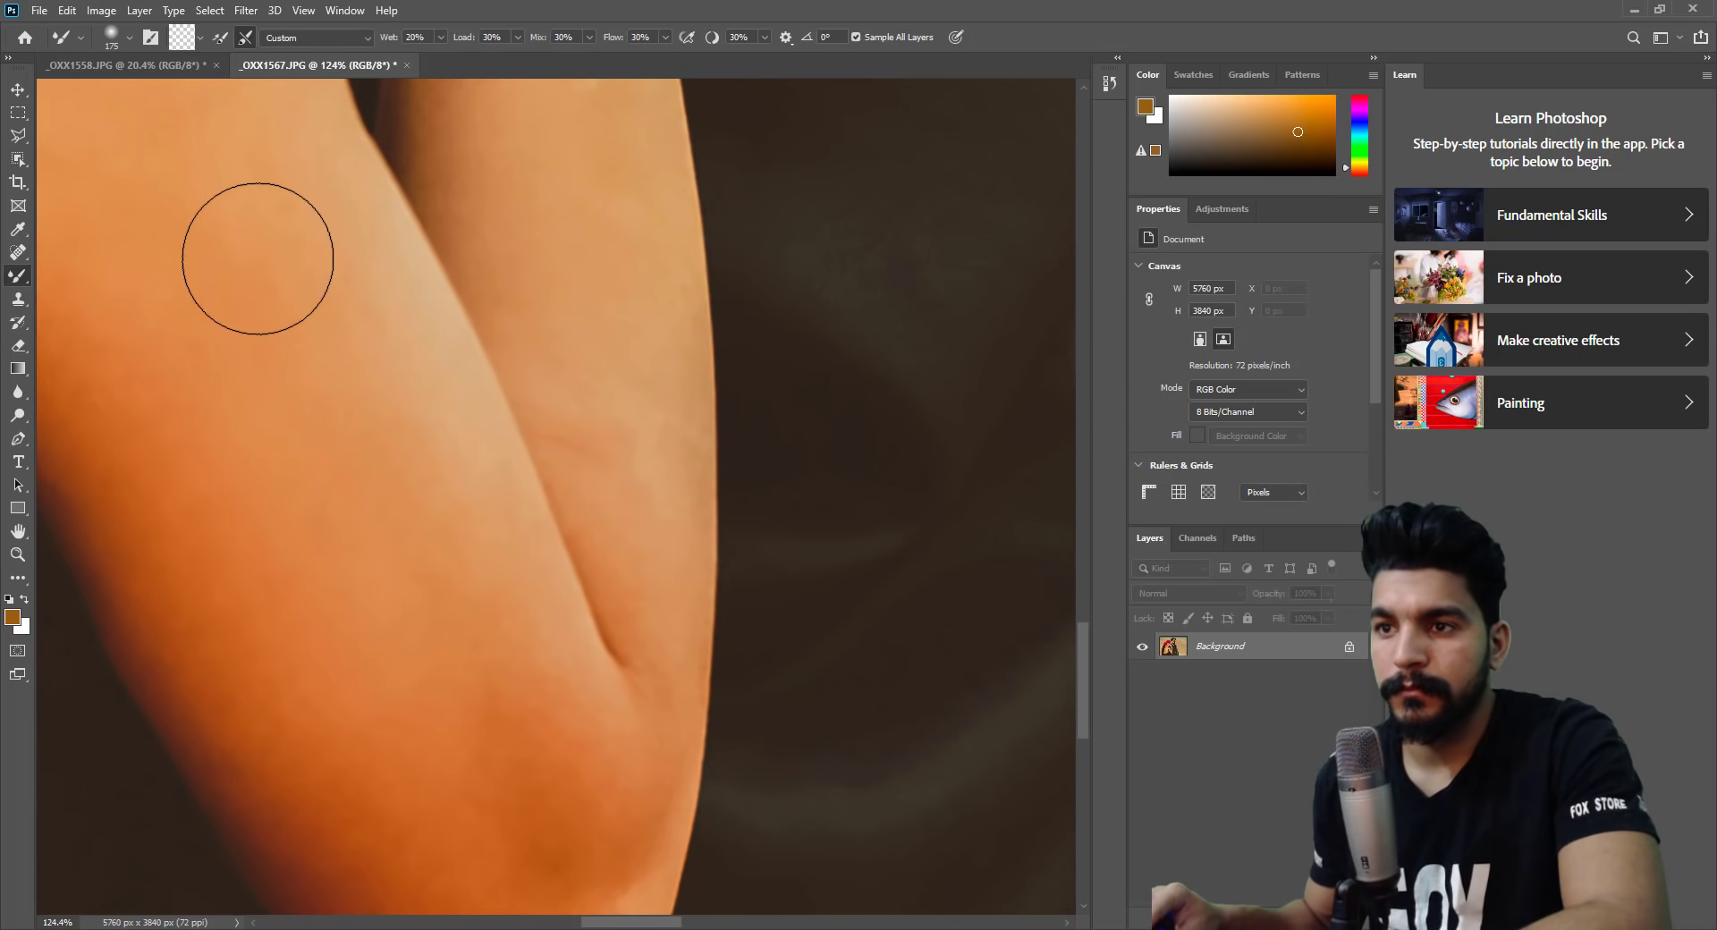
{"action": "key", "text": "bracketleft"}
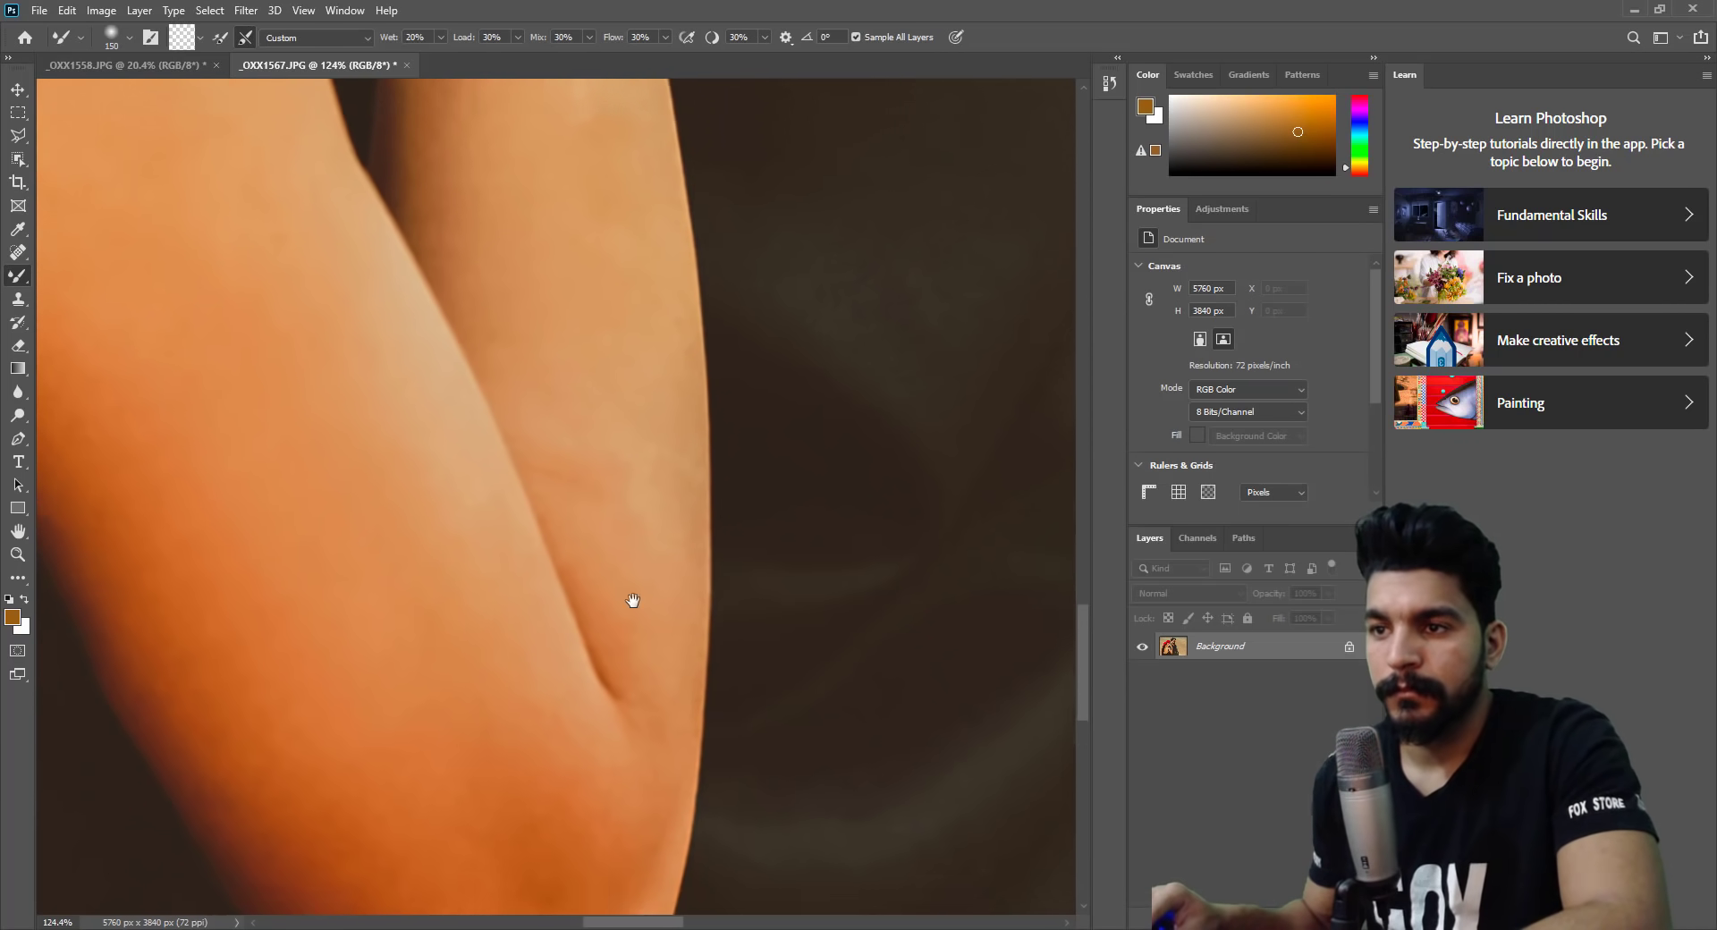
{"action": "left_click_drag", "start_coordinate": [632, 594], "coordinate": [583, 662]}
{"action": "key", "text": "bracketright"}
Smooth the skin of her wrist beside the zipper and the back of her hand.
{"action": "left_click_drag", "start_coordinate": [511, 259], "coordinate": [510, 463]}
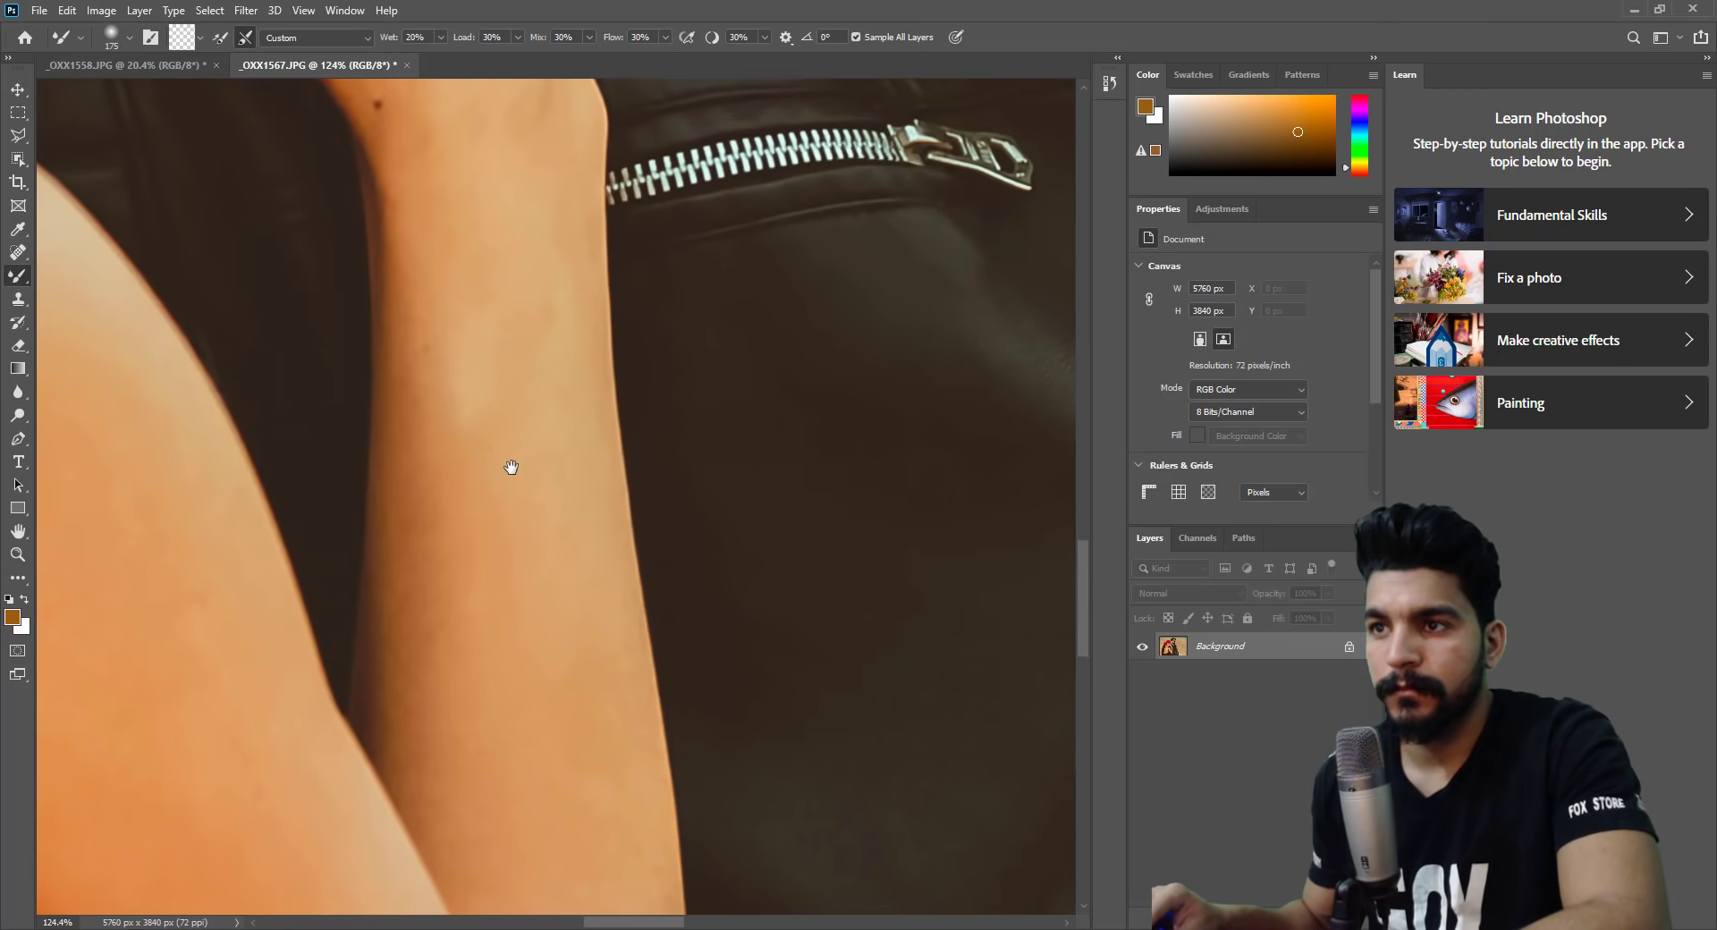
{"action": "key", "text": "bracketleft"}
{"action": "key", "text": "bracketleft"}
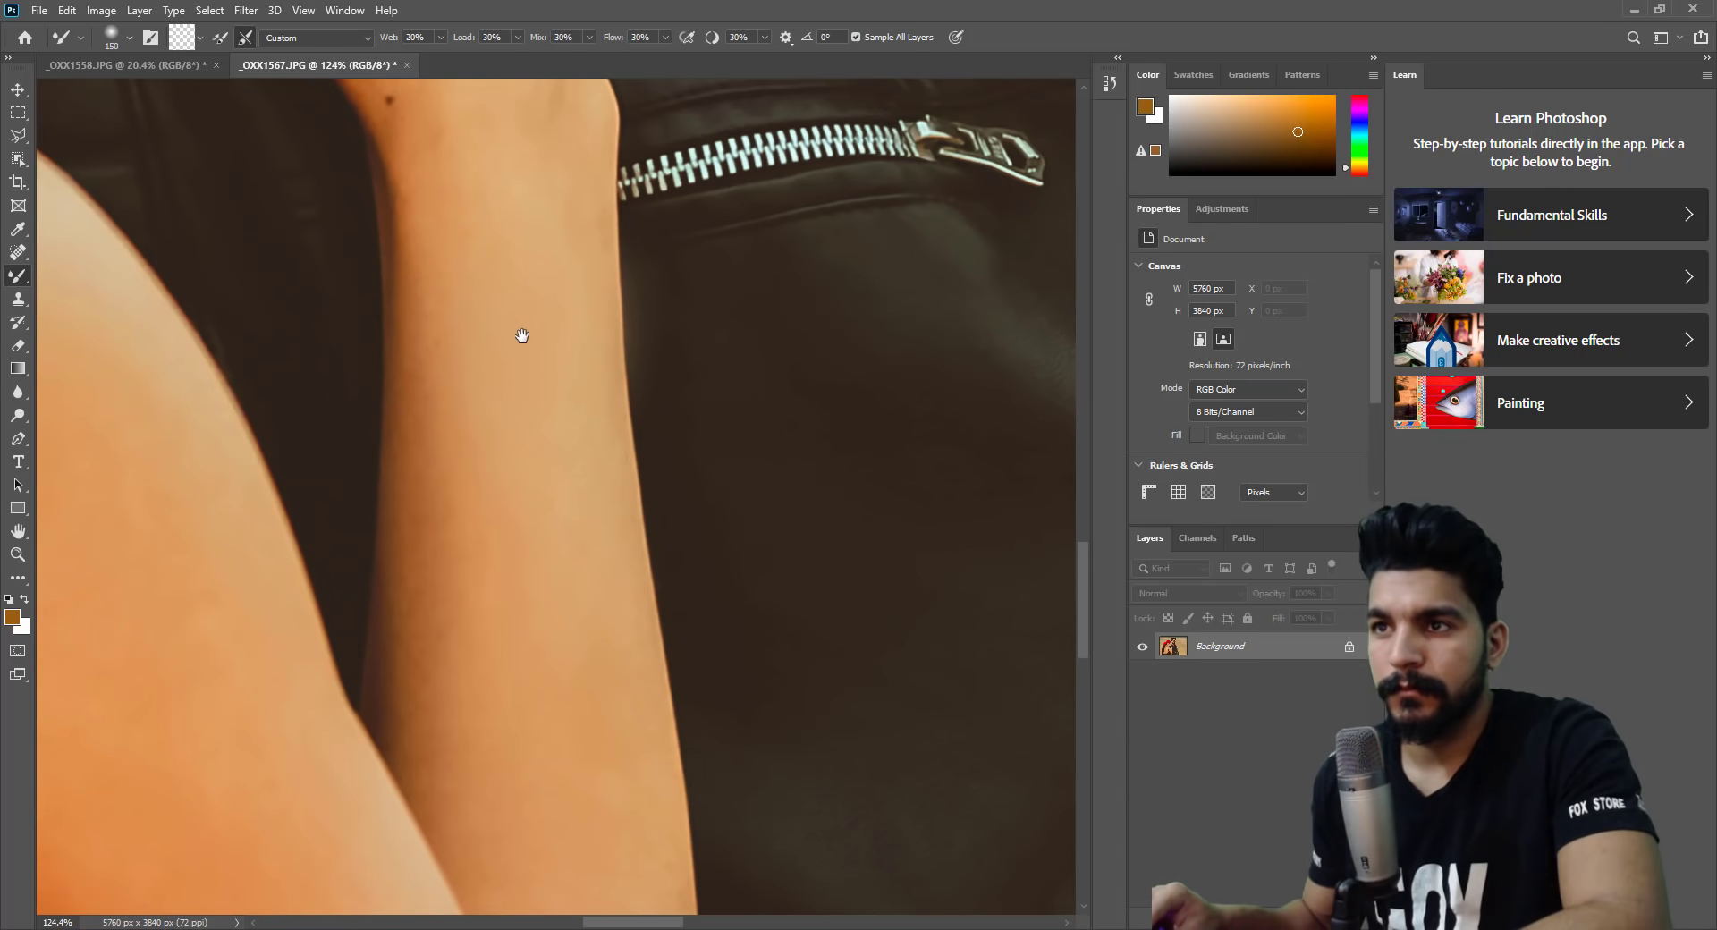
{"action": "left_click_drag", "start_coordinate": [518, 337], "coordinate": [518, 408]}
{"action": "key", "text": "bracketleft"}
{"action": "key", "text": "bracketleft"}
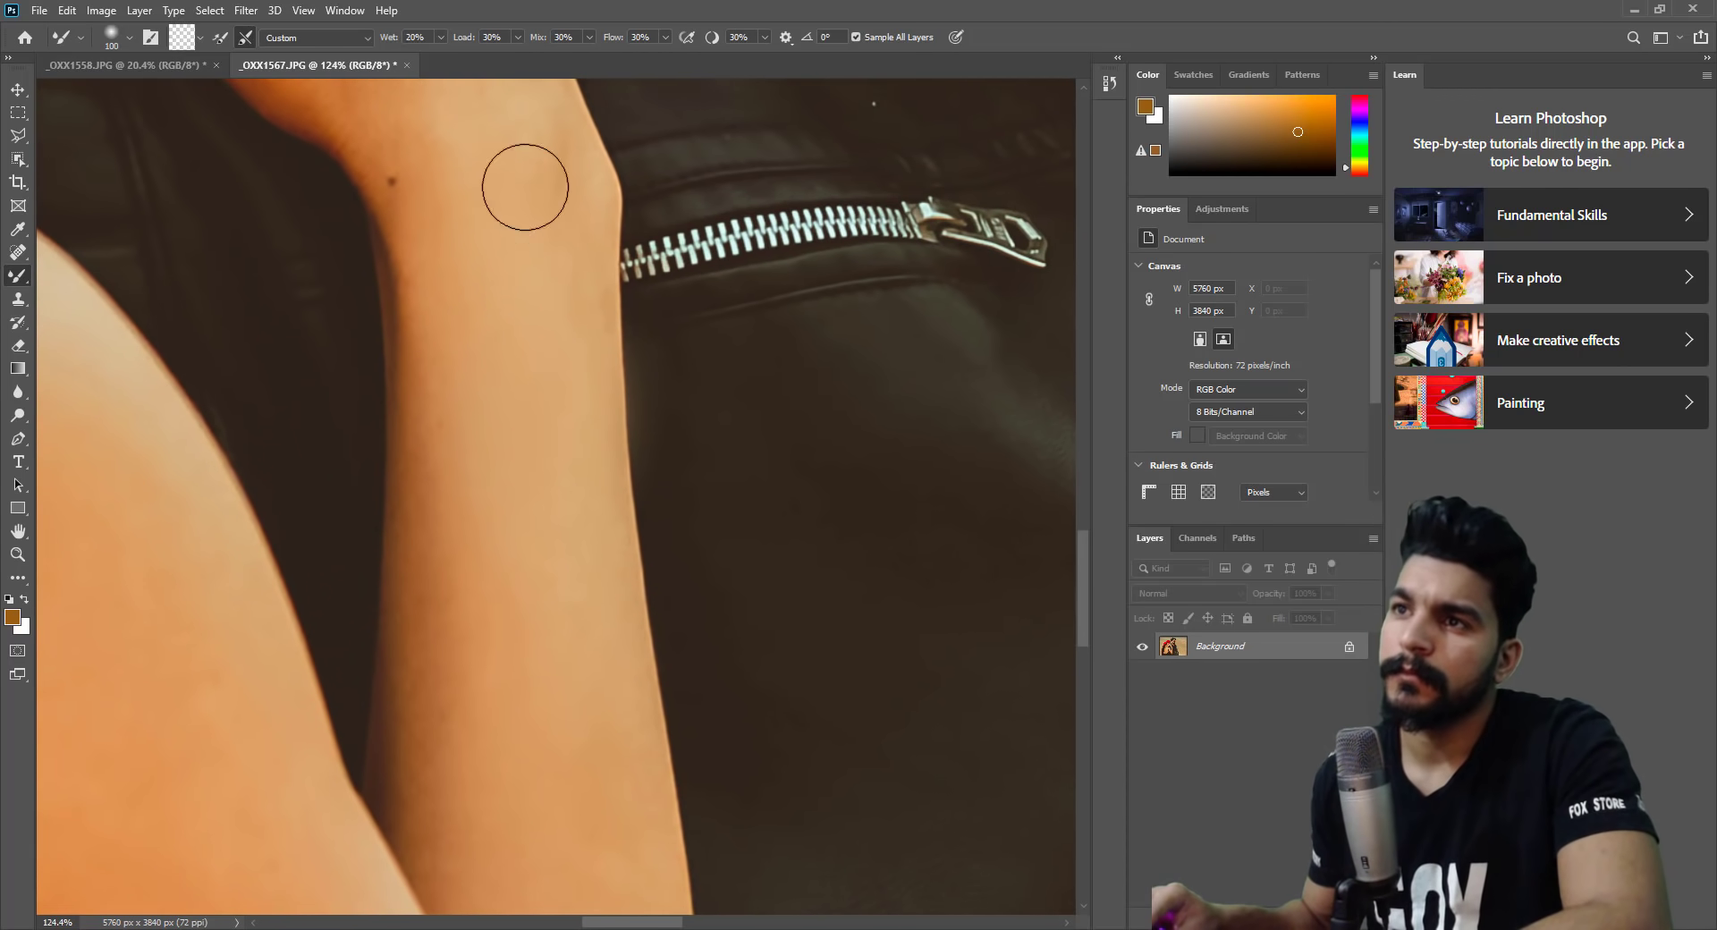
{"action": "left_click_drag", "start_coordinate": [529, 180], "coordinate": [560, 498]}
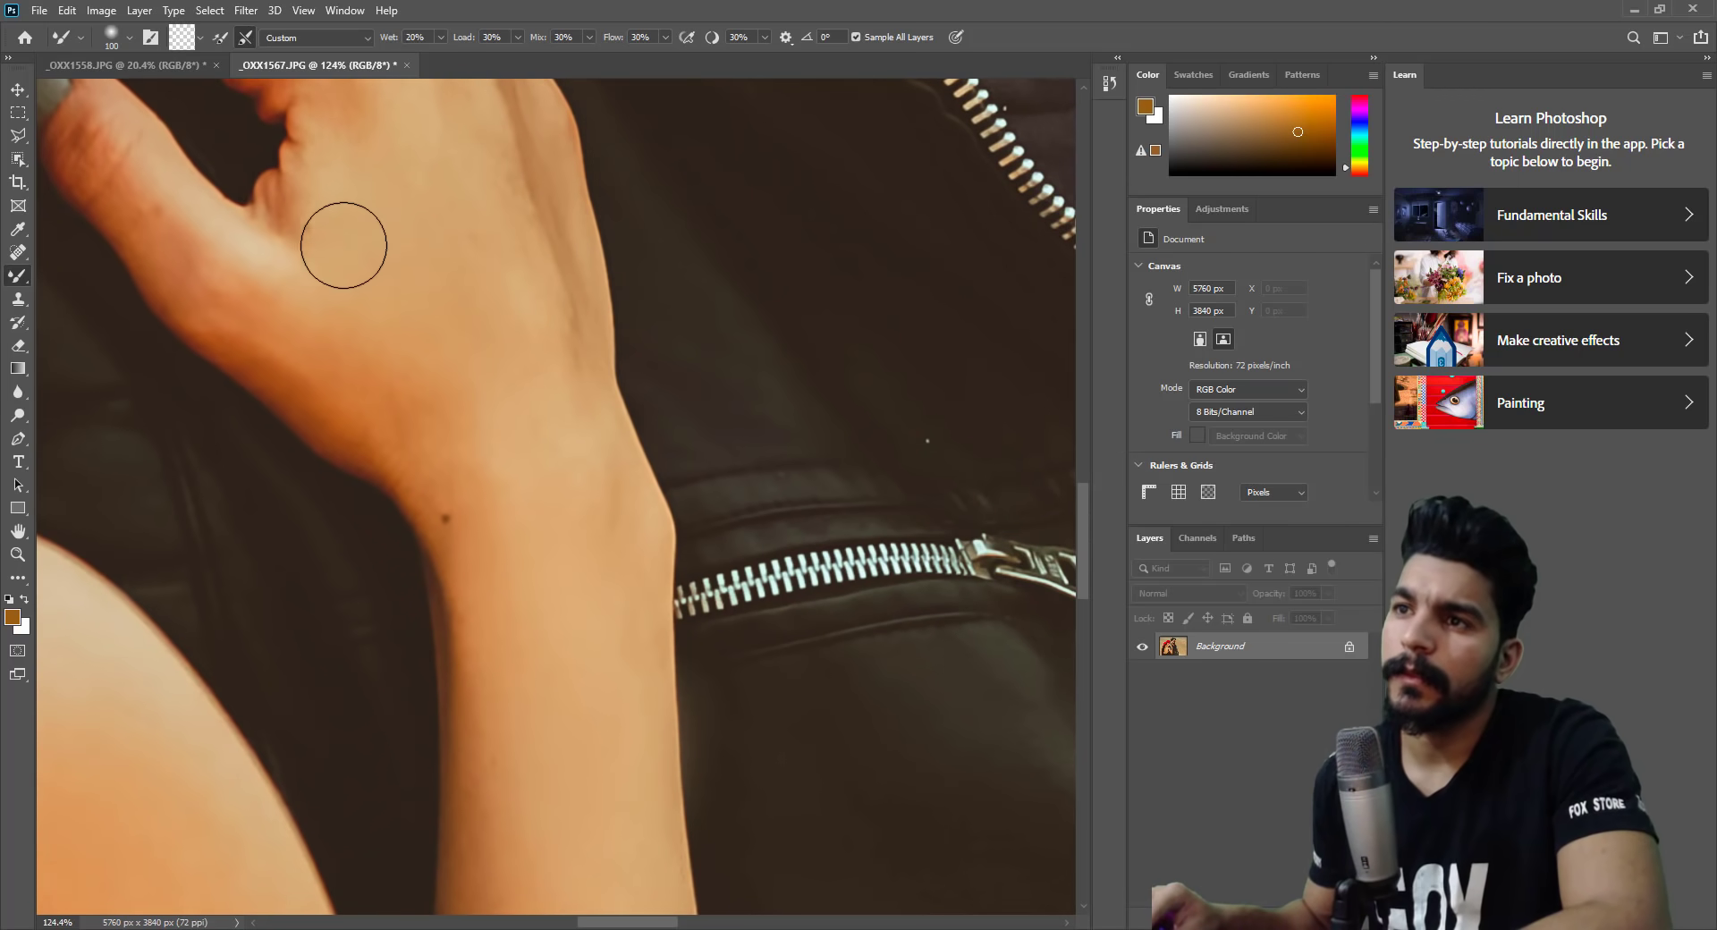
{"action": "key", "text": "bracketleft"}
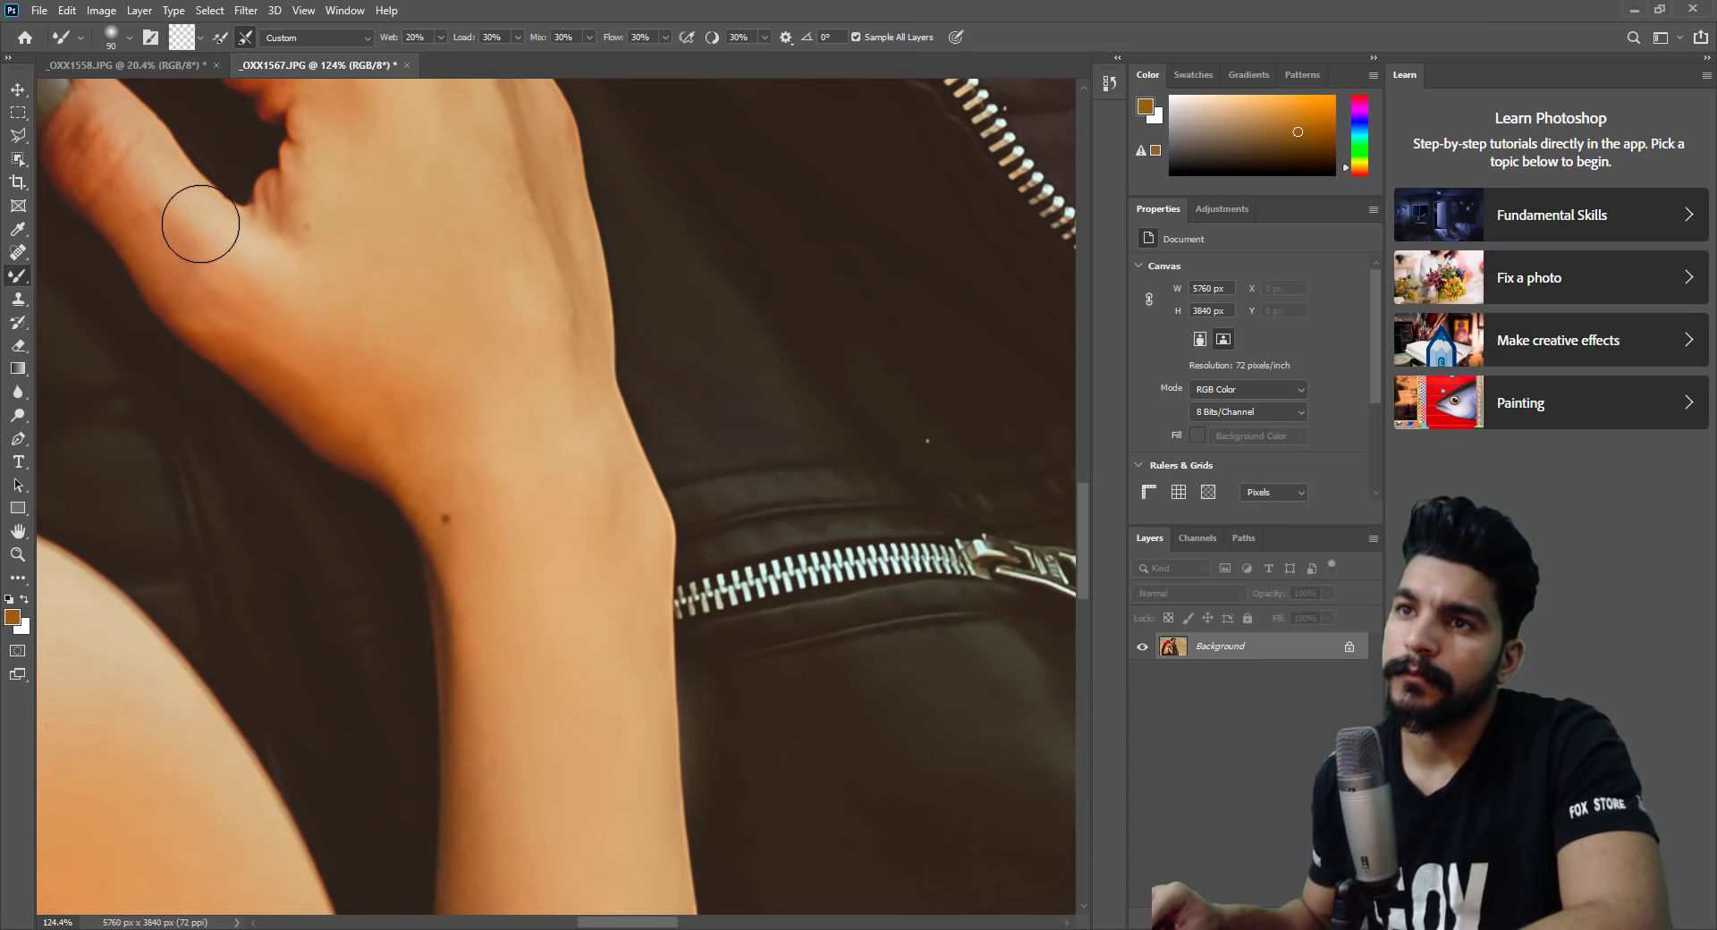
{"action": "key", "text": "bracketright"}
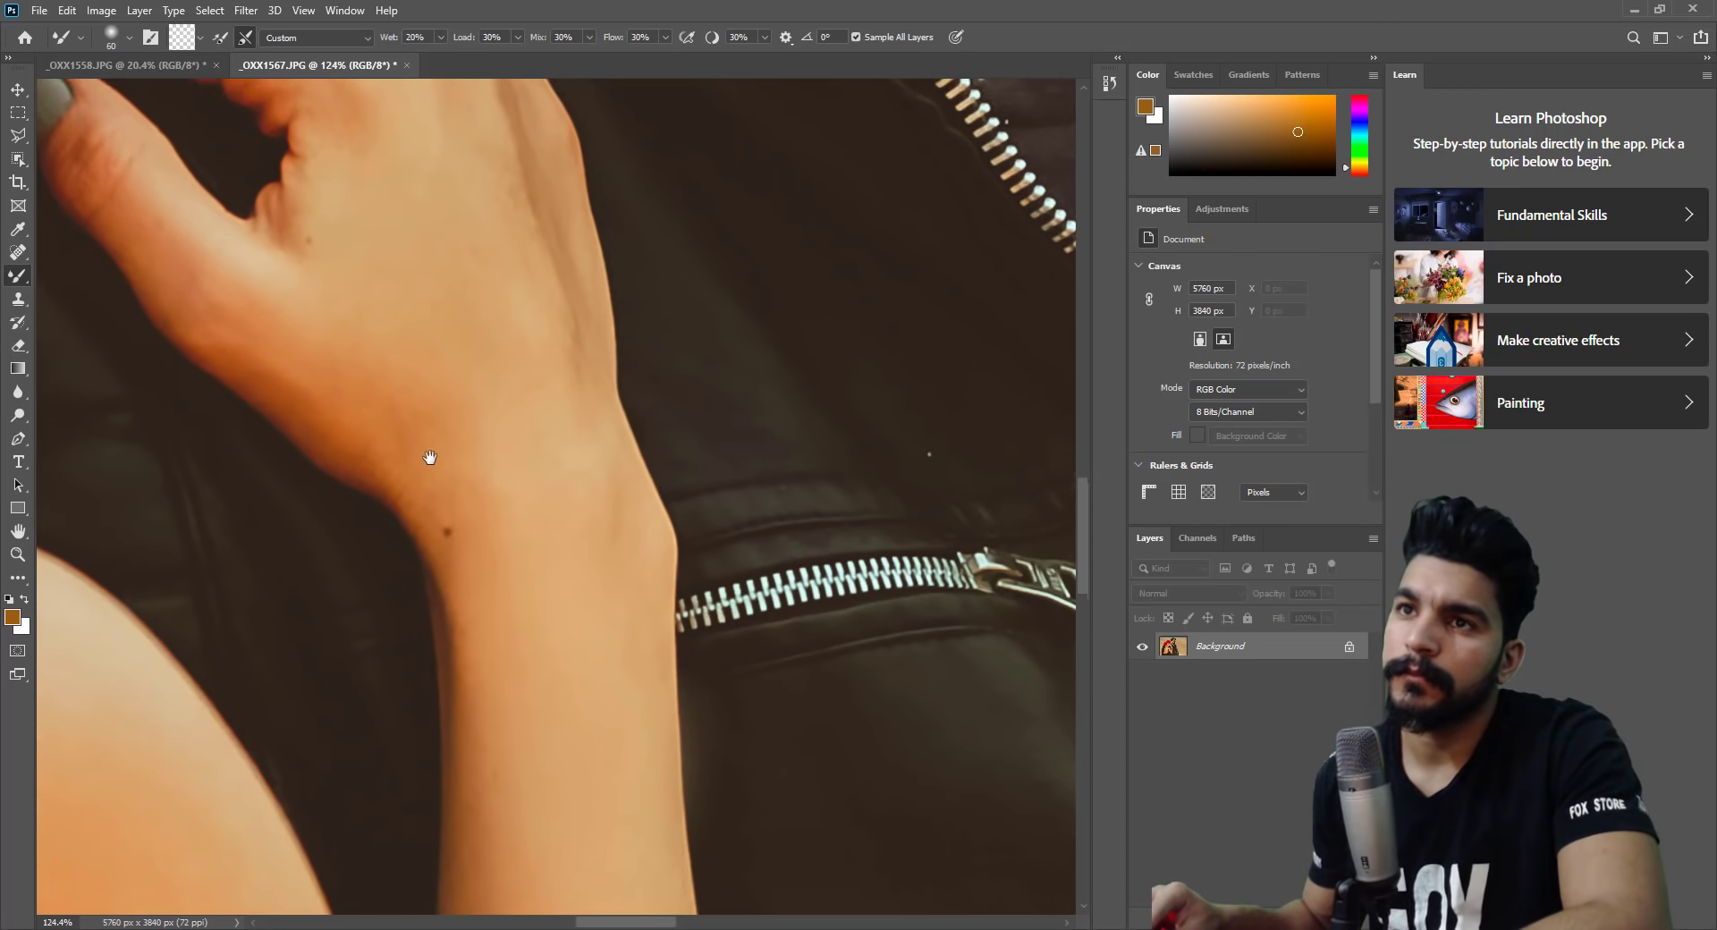
{"action": "scroll", "coordinate": [429, 460], "scroll_direction": "up", "scroll_amount": 5}
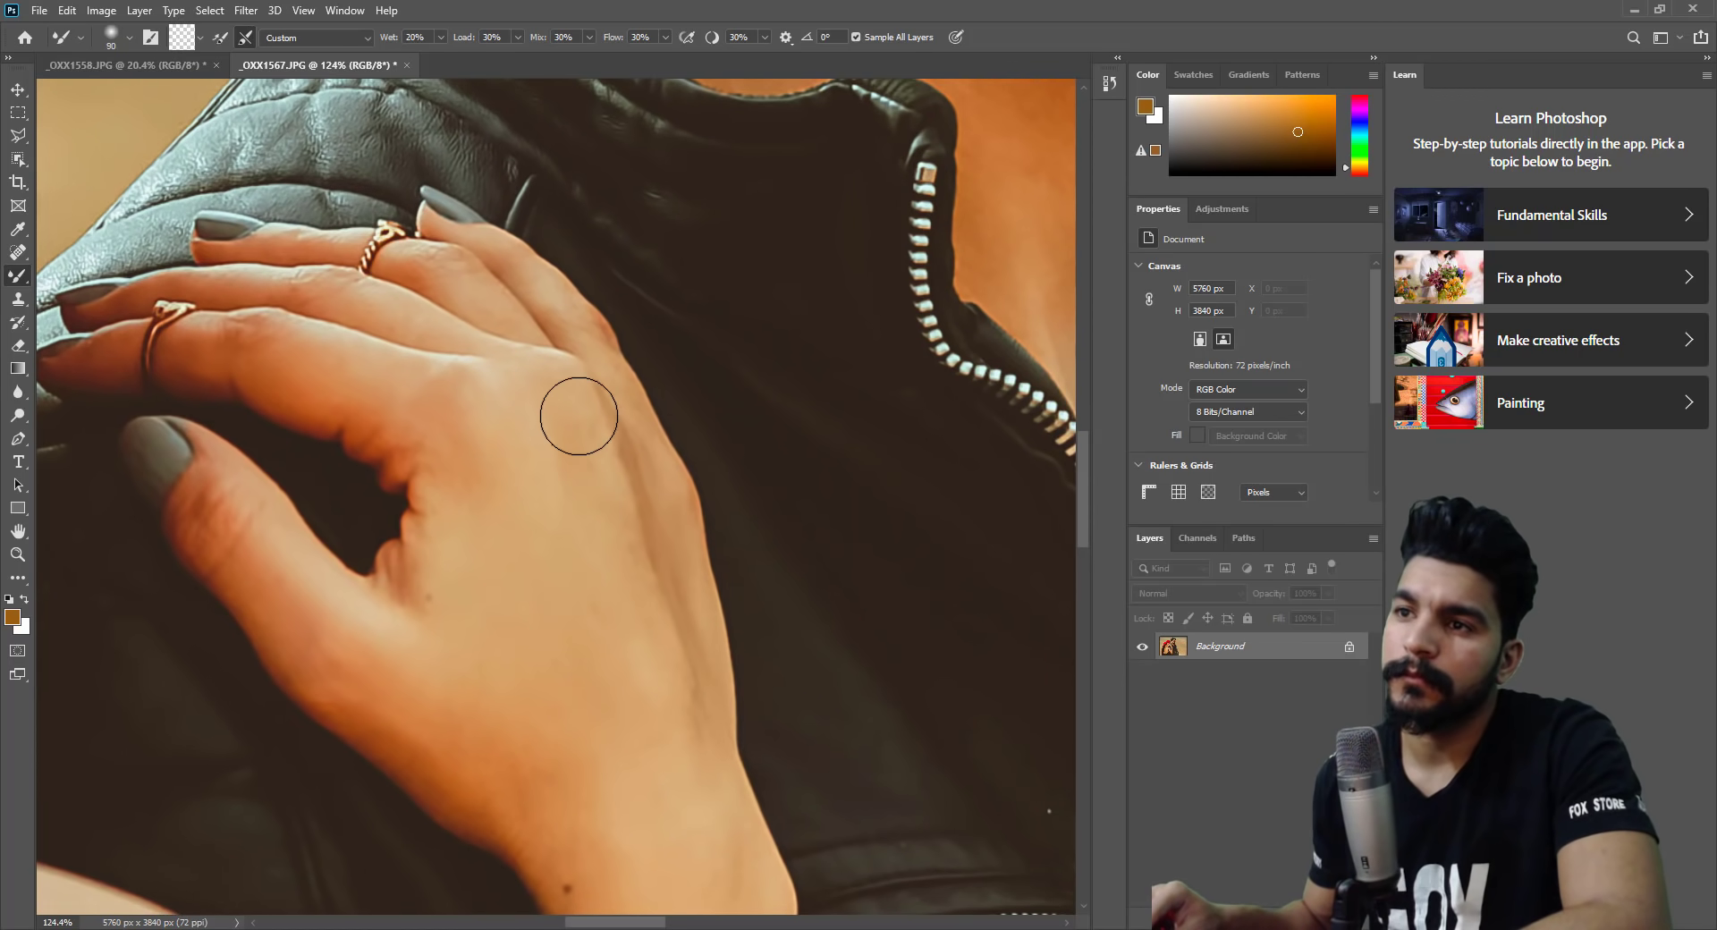
{"action": "key", "text": "bracketright"}
Blend the shoulder skin around the strap buckle and up toward the neck.
{"action": "mouse_move", "coordinate": [607, 547]}
{"action": "left_mouse_down"}
{"action": "mouse_move", "coordinate": [662, 269]}
{"action": "mouse_move", "coordinate": [632, 583]}
{"action": "mouse_move", "coordinate": [757, 143]}
{"action": "left_mouse_up"}
{"action": "left_click_drag", "start_coordinate": [533, 872], "coordinate": [587, 675]}
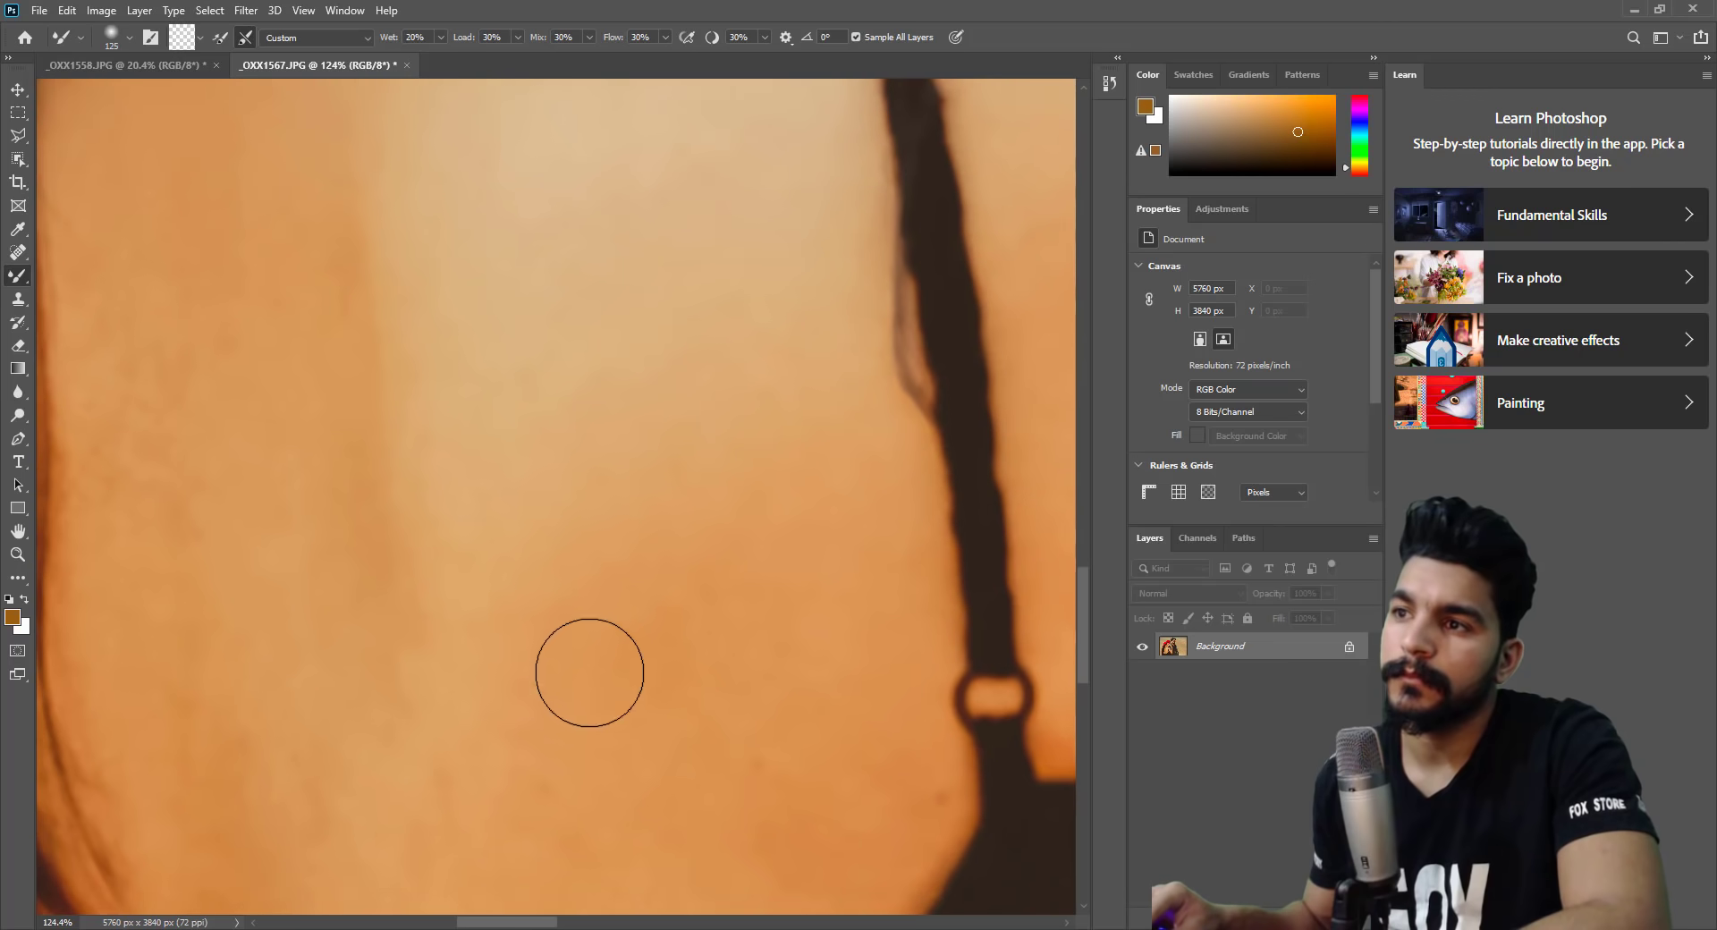
{"action": "key", "text": "bracketright"}
{"action": "key", "text": "bracketright"}
{"action": "key", "text": "bracketright"}
{"action": "left_click_drag", "start_coordinate": [801, 707], "coordinate": [787, 554]}
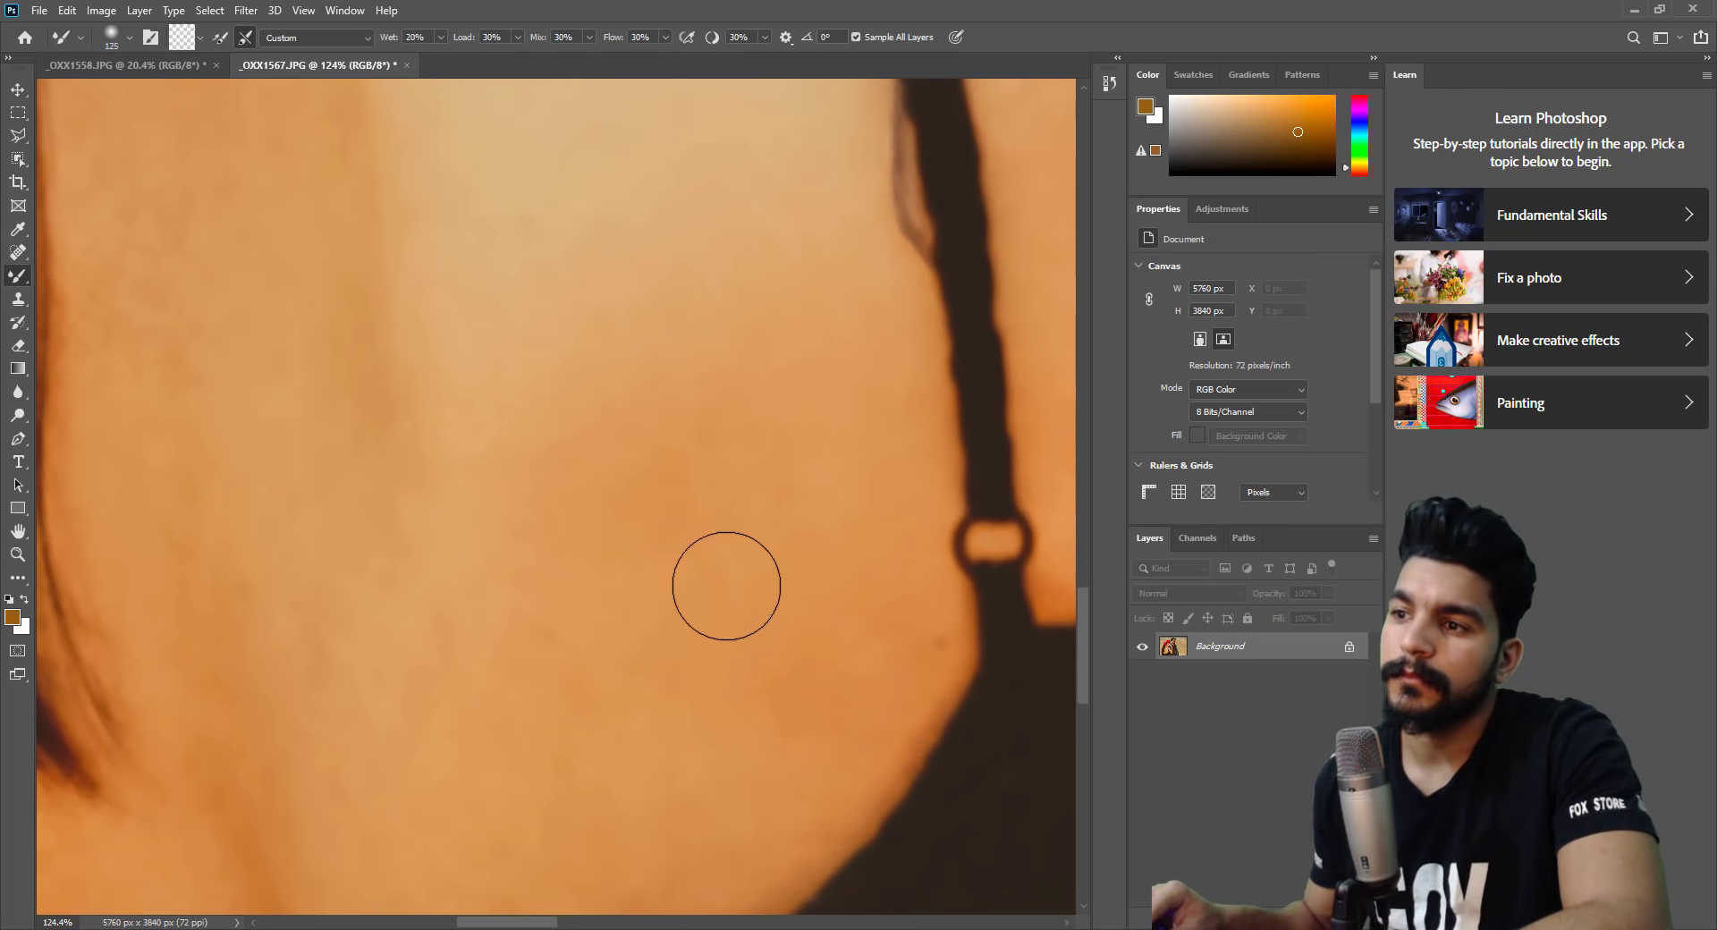
{"action": "key", "text": "bracketright"}
{"action": "left_click_drag", "start_coordinate": [306, 637], "coordinate": [372, 374]}
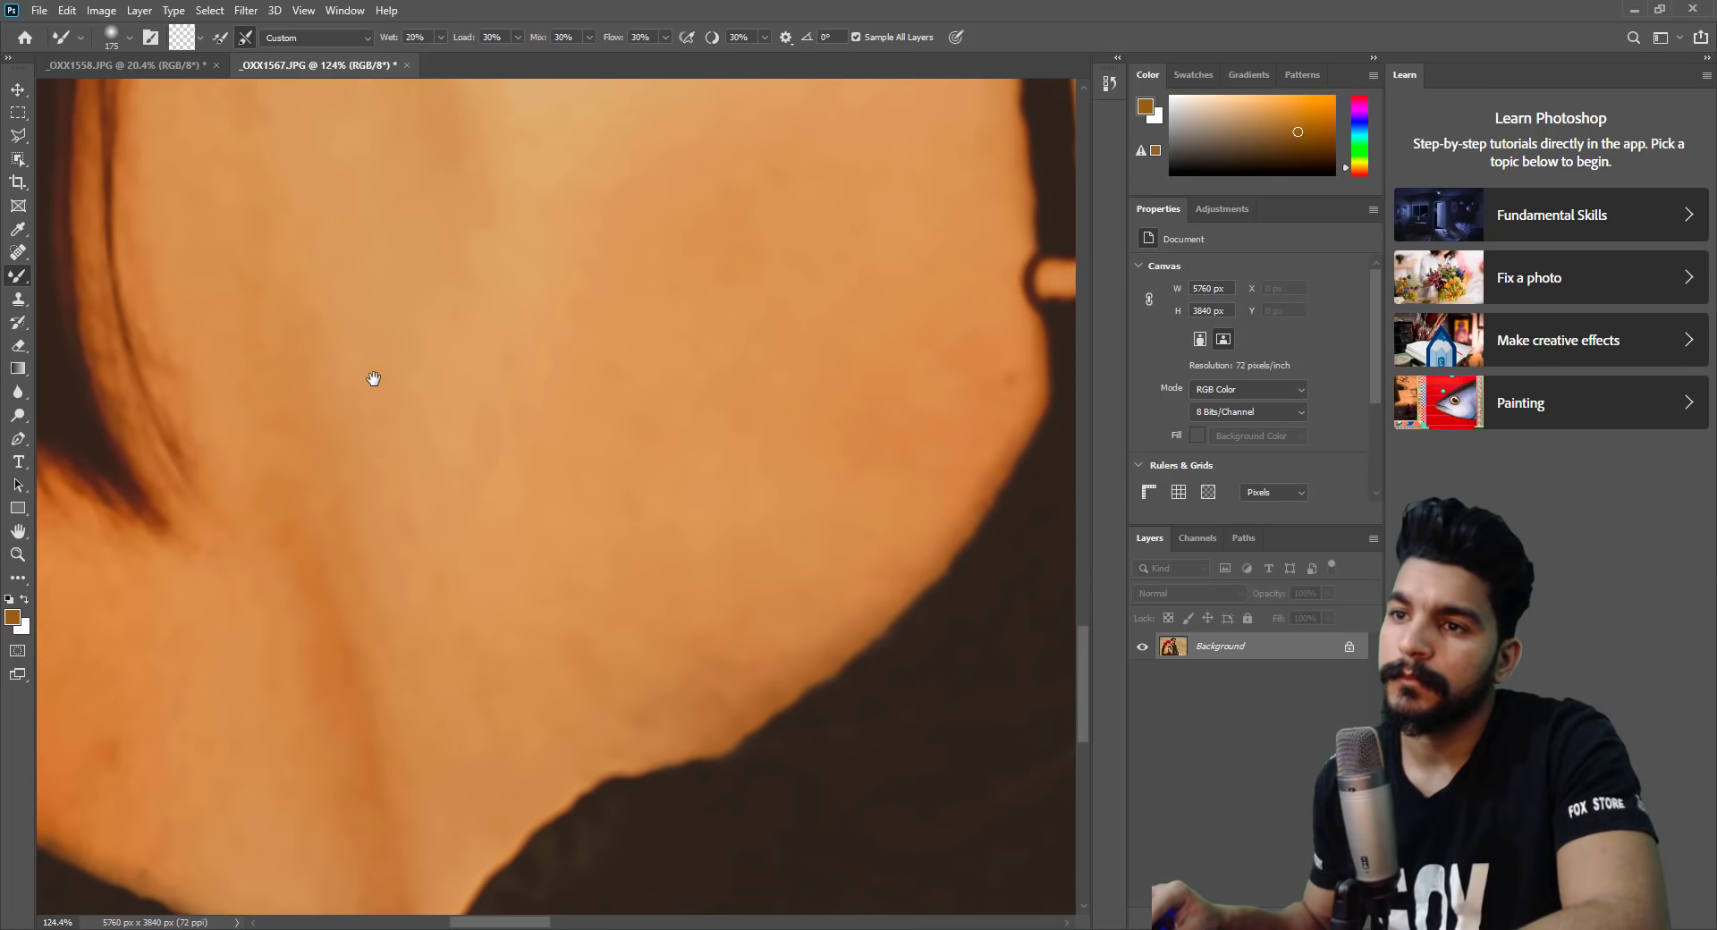
{"action": "key", "text": "bracketleft"}
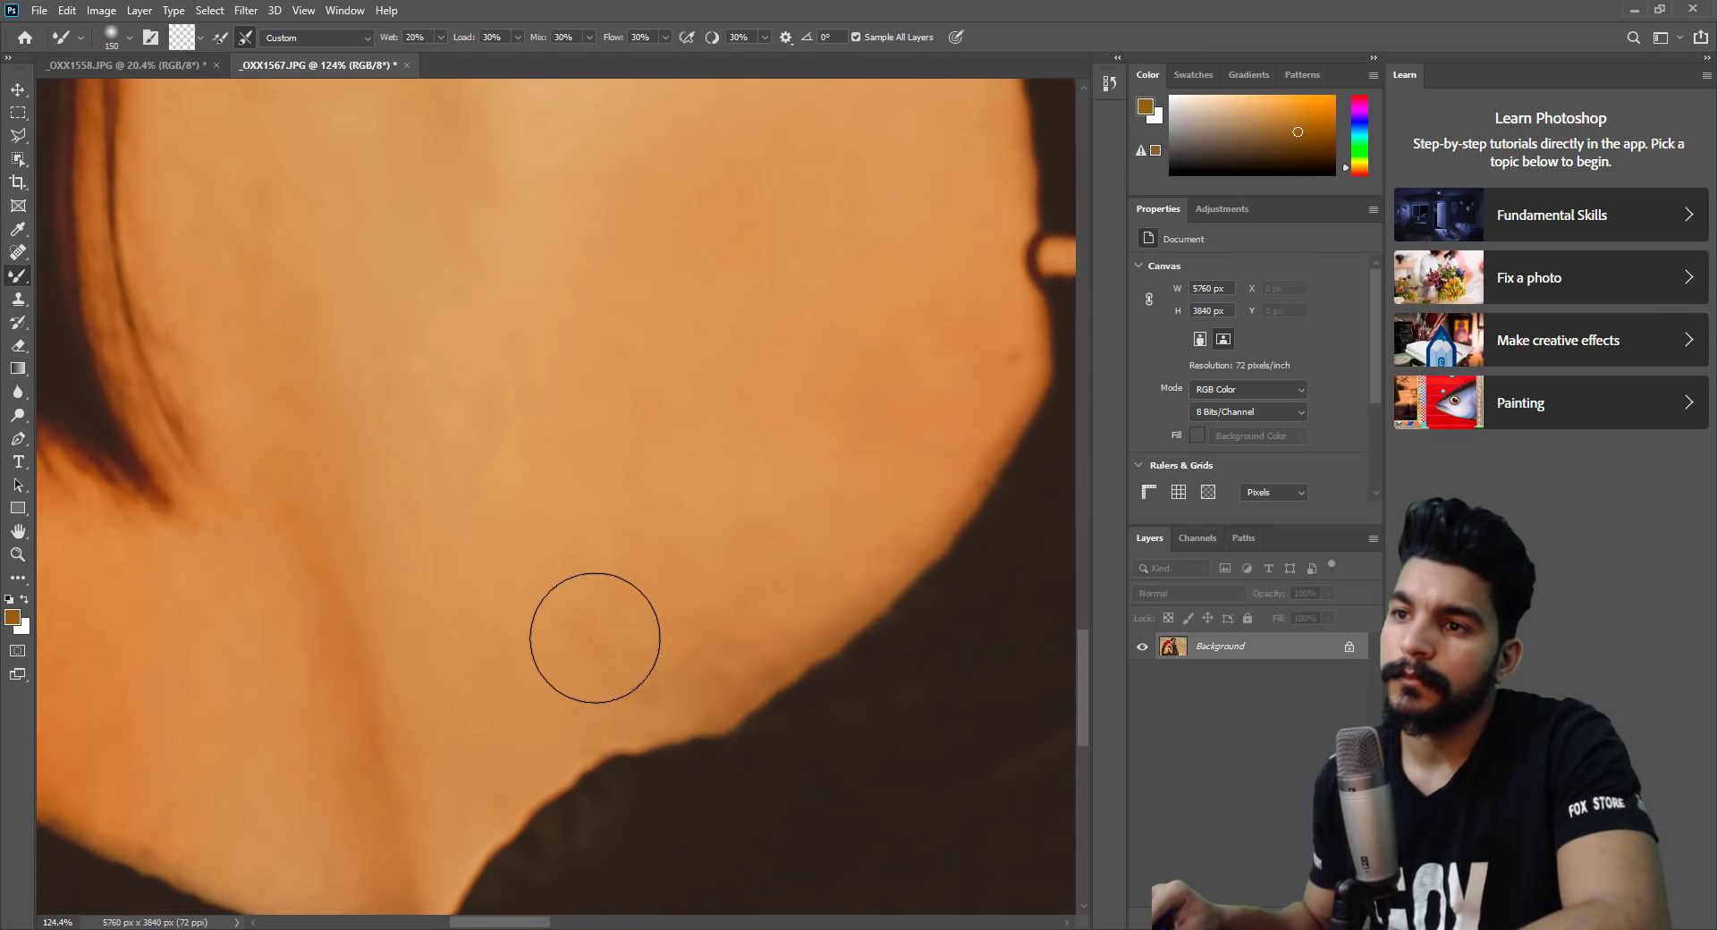
{"action": "key", "text": "bracketleft"}
Smooth the jawline along the hair edge and the skin down the neck.
{"action": "left_click_drag", "start_coordinate": [576, 693], "coordinate": [921, 467]}
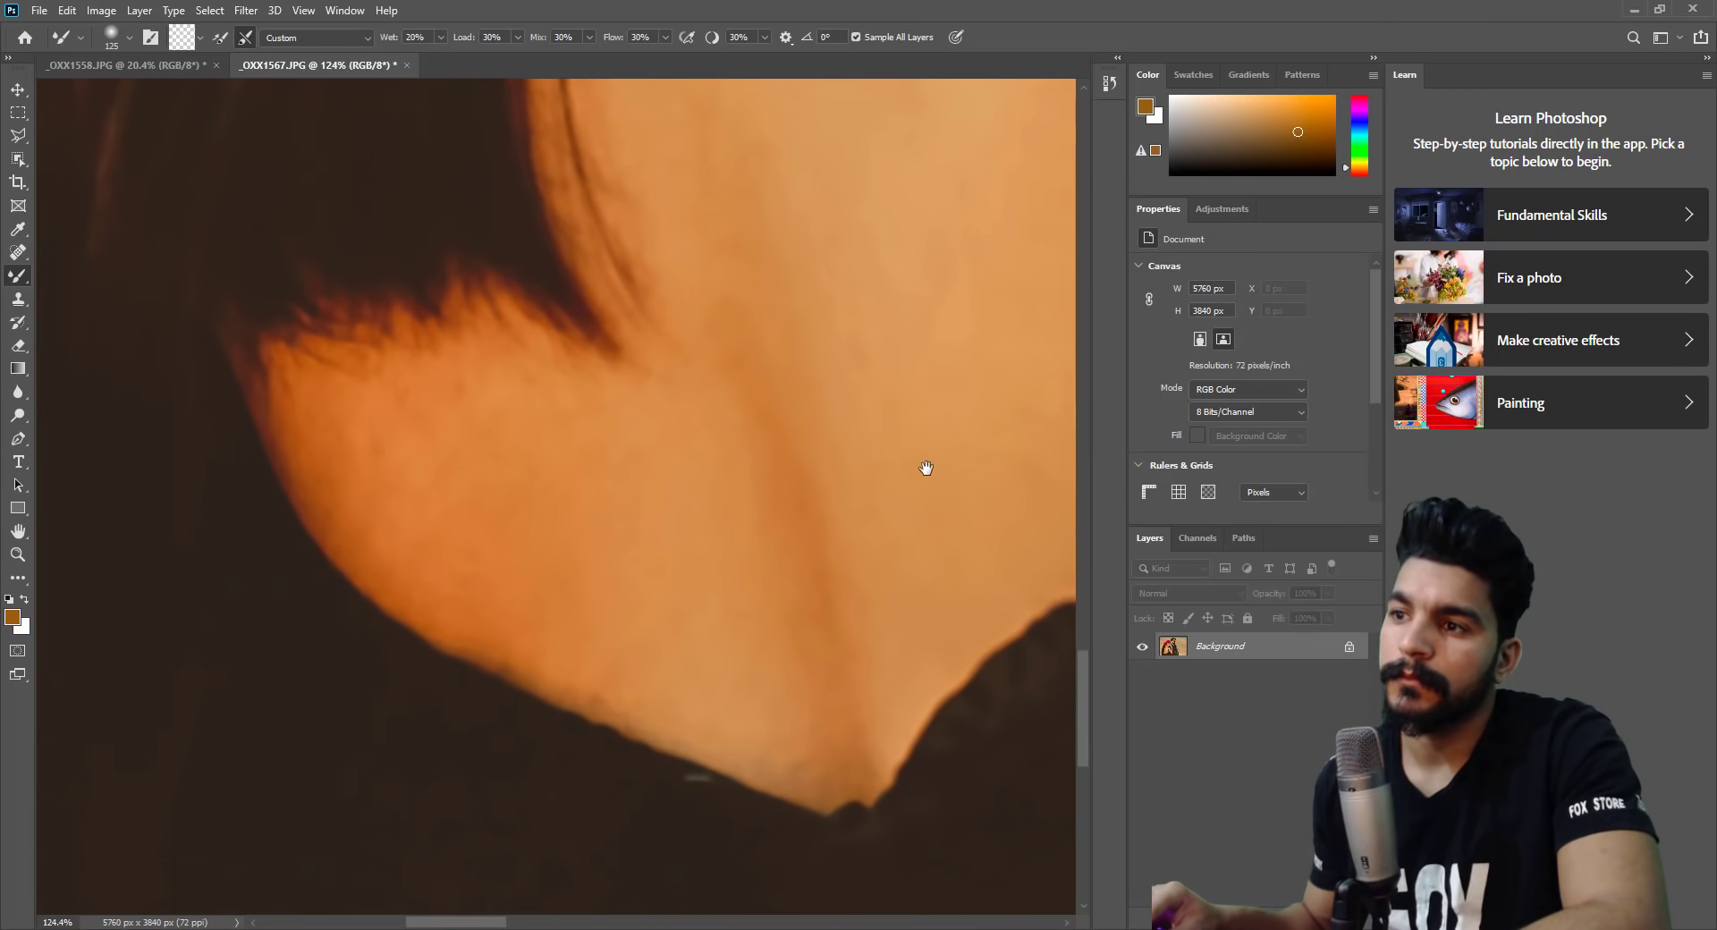
{"action": "key", "text": "bracketright"}
{"action": "key", "text": "bracketleft"}
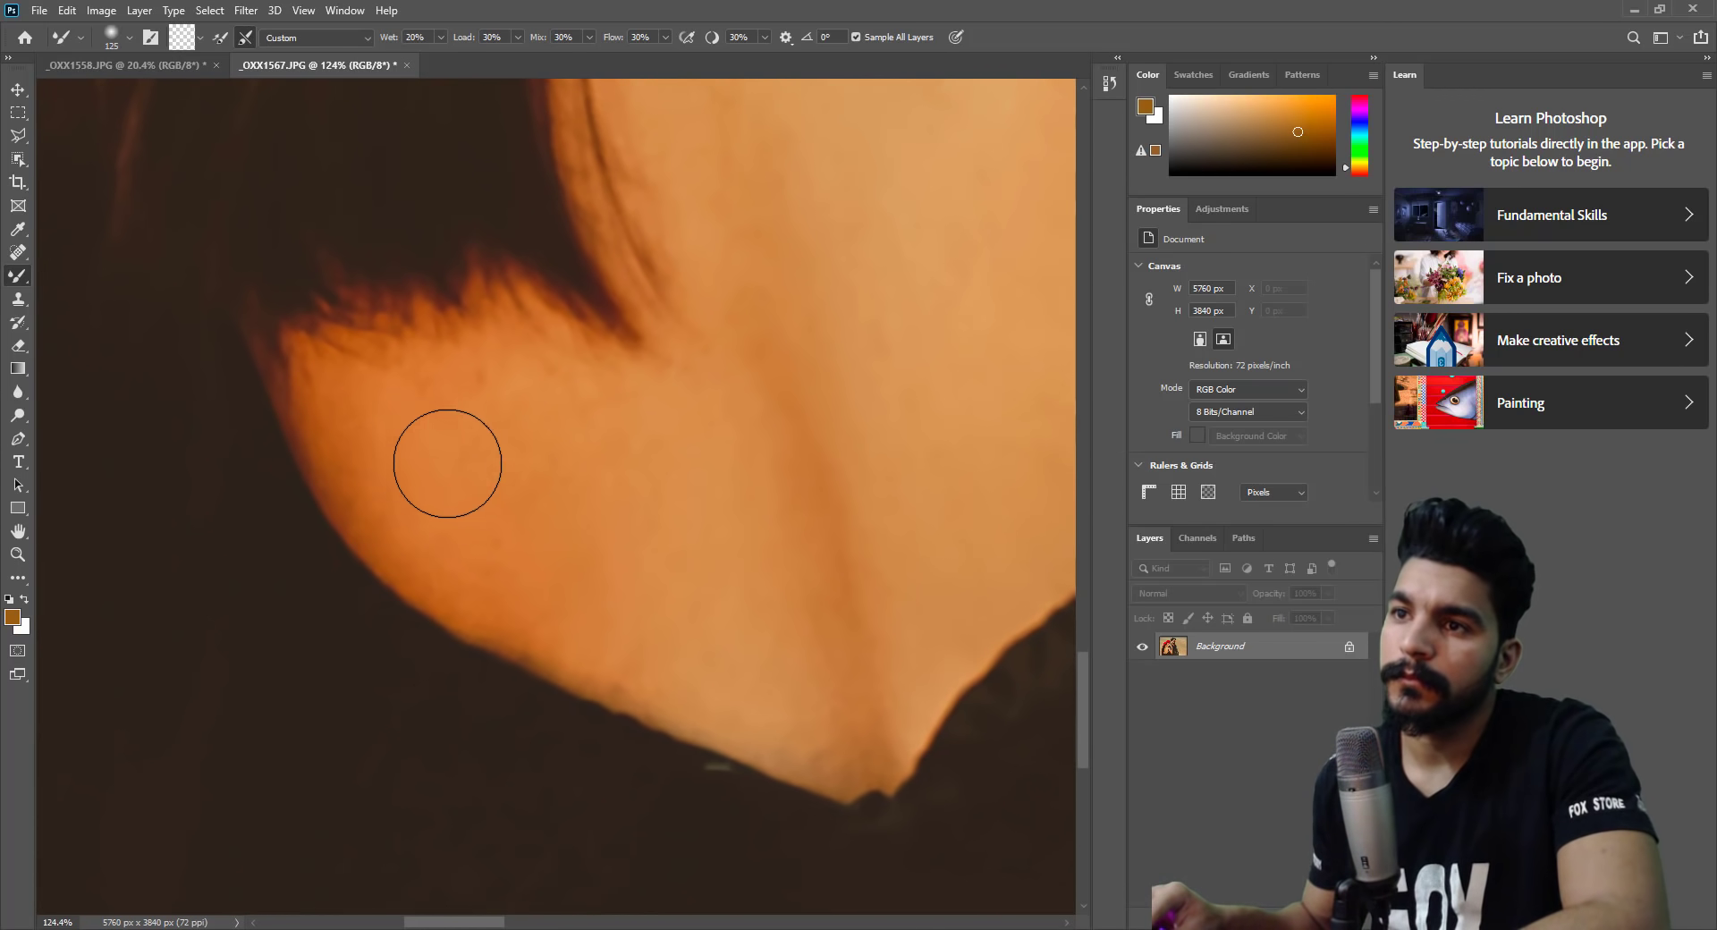
{"action": "key", "text": "bracketleft"}
{"action": "scroll", "coordinate": [751, 442], "scroll_direction": "up", "scroll_amount": 2}
{"action": "scroll", "coordinate": [752, 430], "scroll_direction": "up", "scroll_amount": 1}
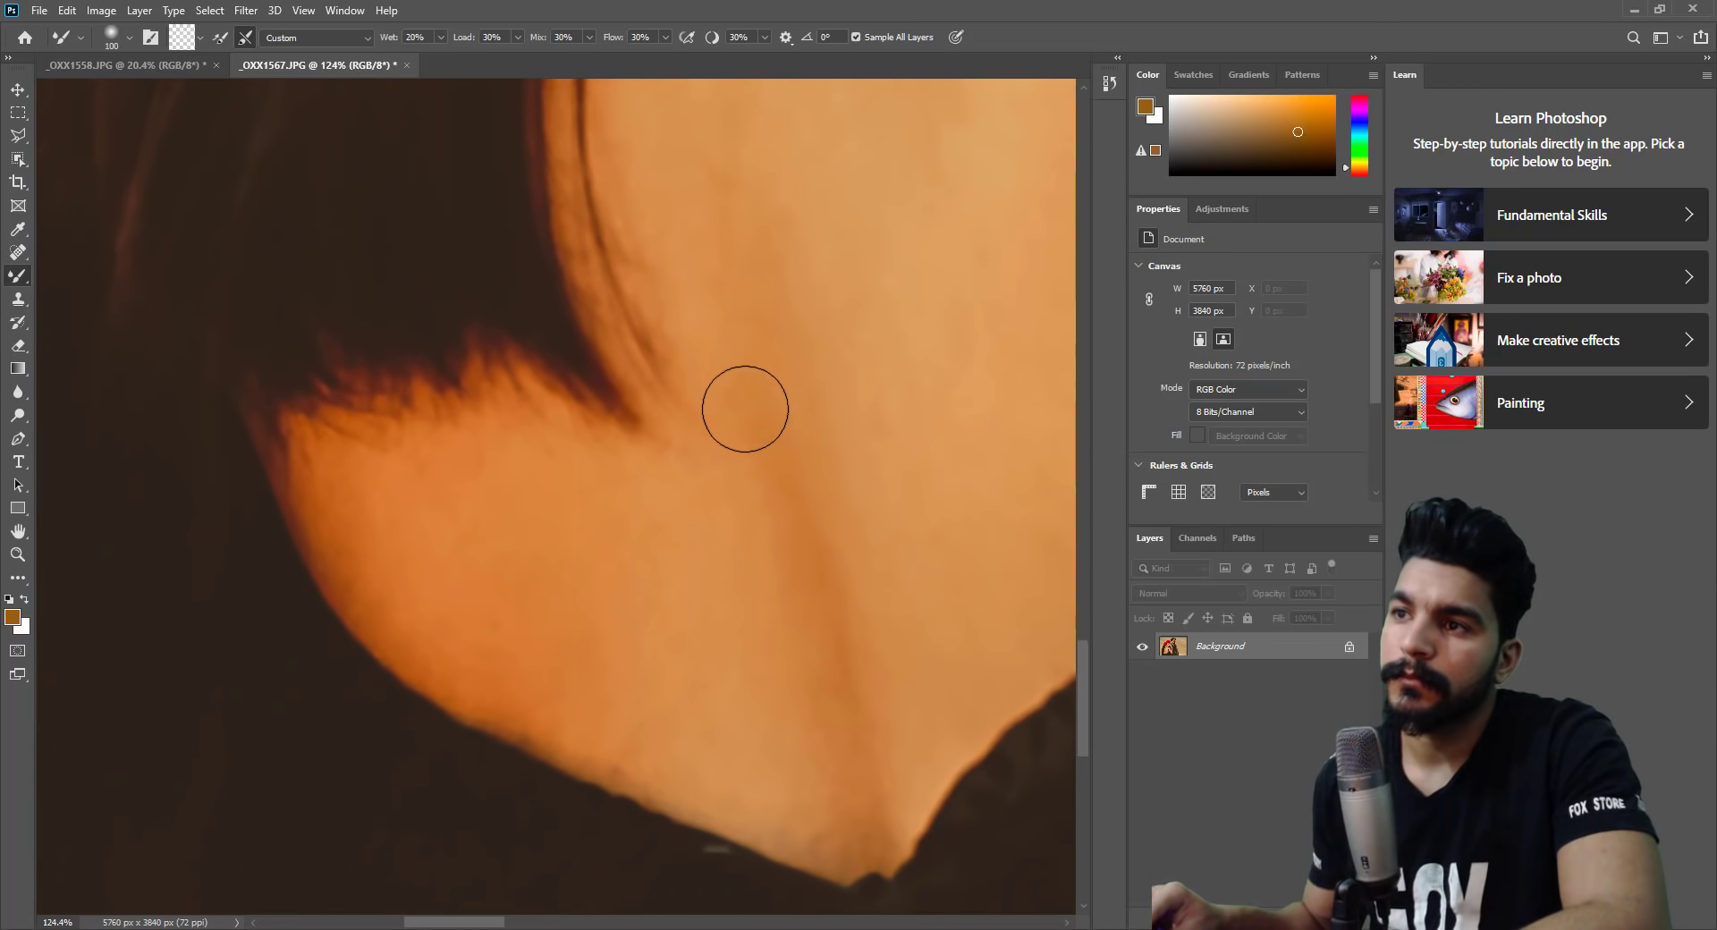
{"action": "scroll", "coordinate": [715, 550], "scroll_direction": "up", "scroll_amount": 5}
{"action": "key", "text": "bracketright"}
{"action": "left_click_drag", "start_coordinate": [645, 421], "coordinate": [792, 567]}
{"action": "left_click_drag", "start_coordinate": [713, 251], "coordinate": [666, 487]}
{"action": "key", "text": "bracketright"}
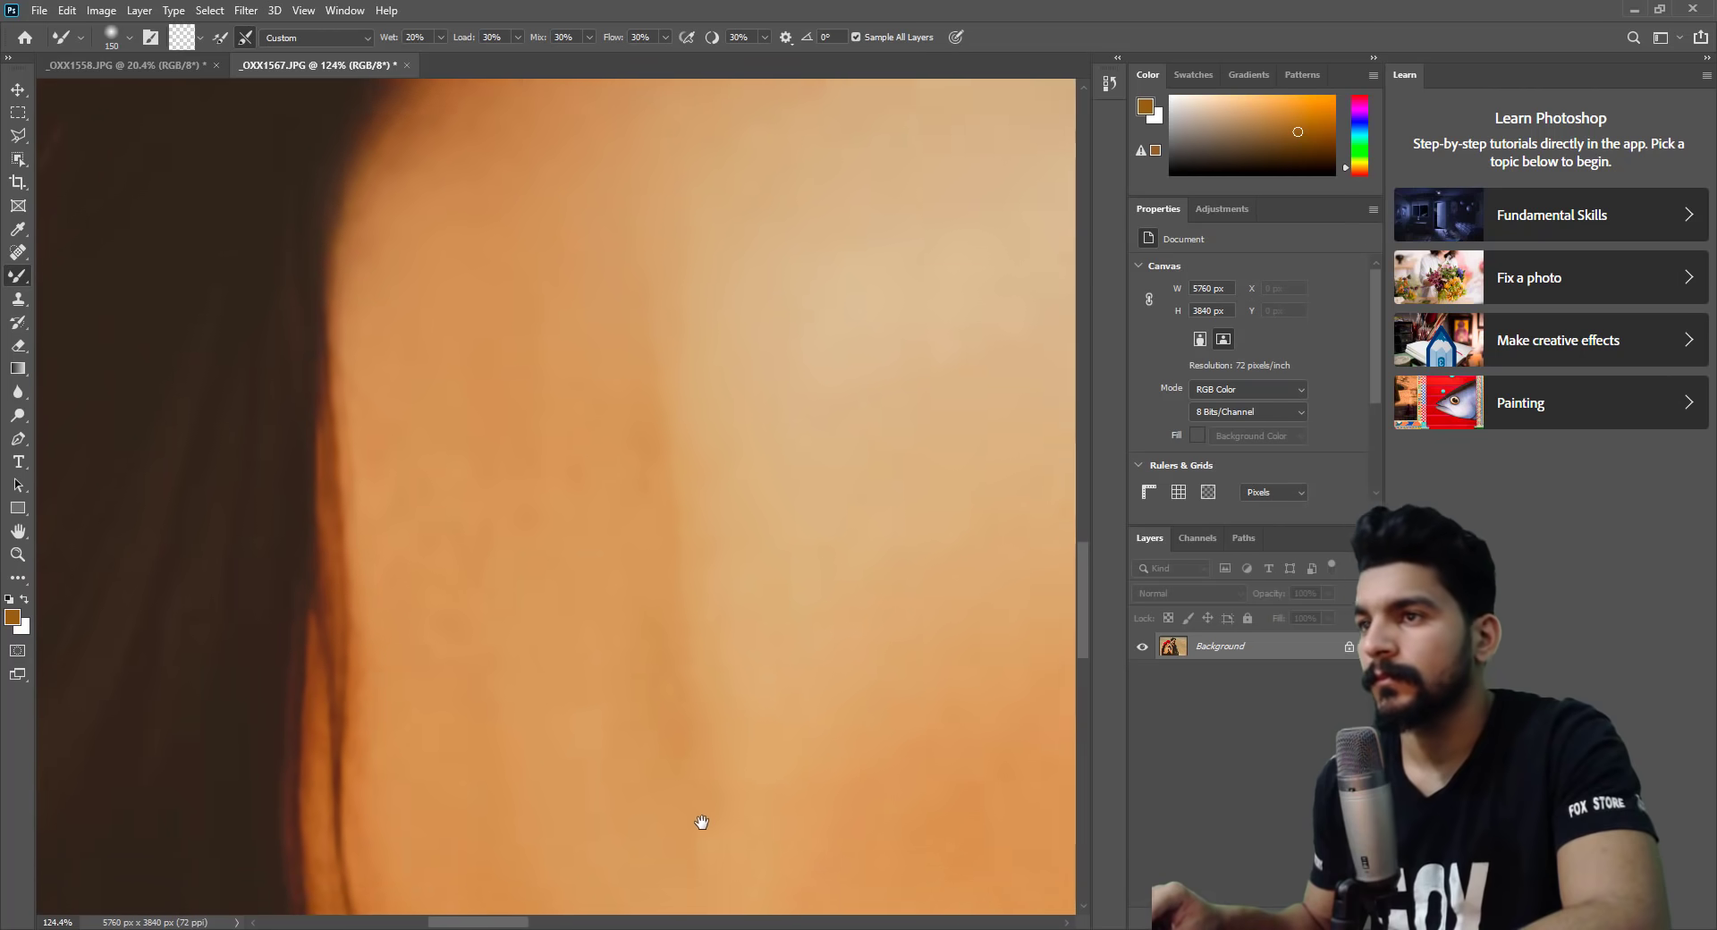
Soften the dark blemish on her neck below the earring with a small brush.
{"action": "left_click_drag", "start_coordinate": [701, 823], "coordinate": [522, 613]}
{"action": "key", "text": "bracketleft"}
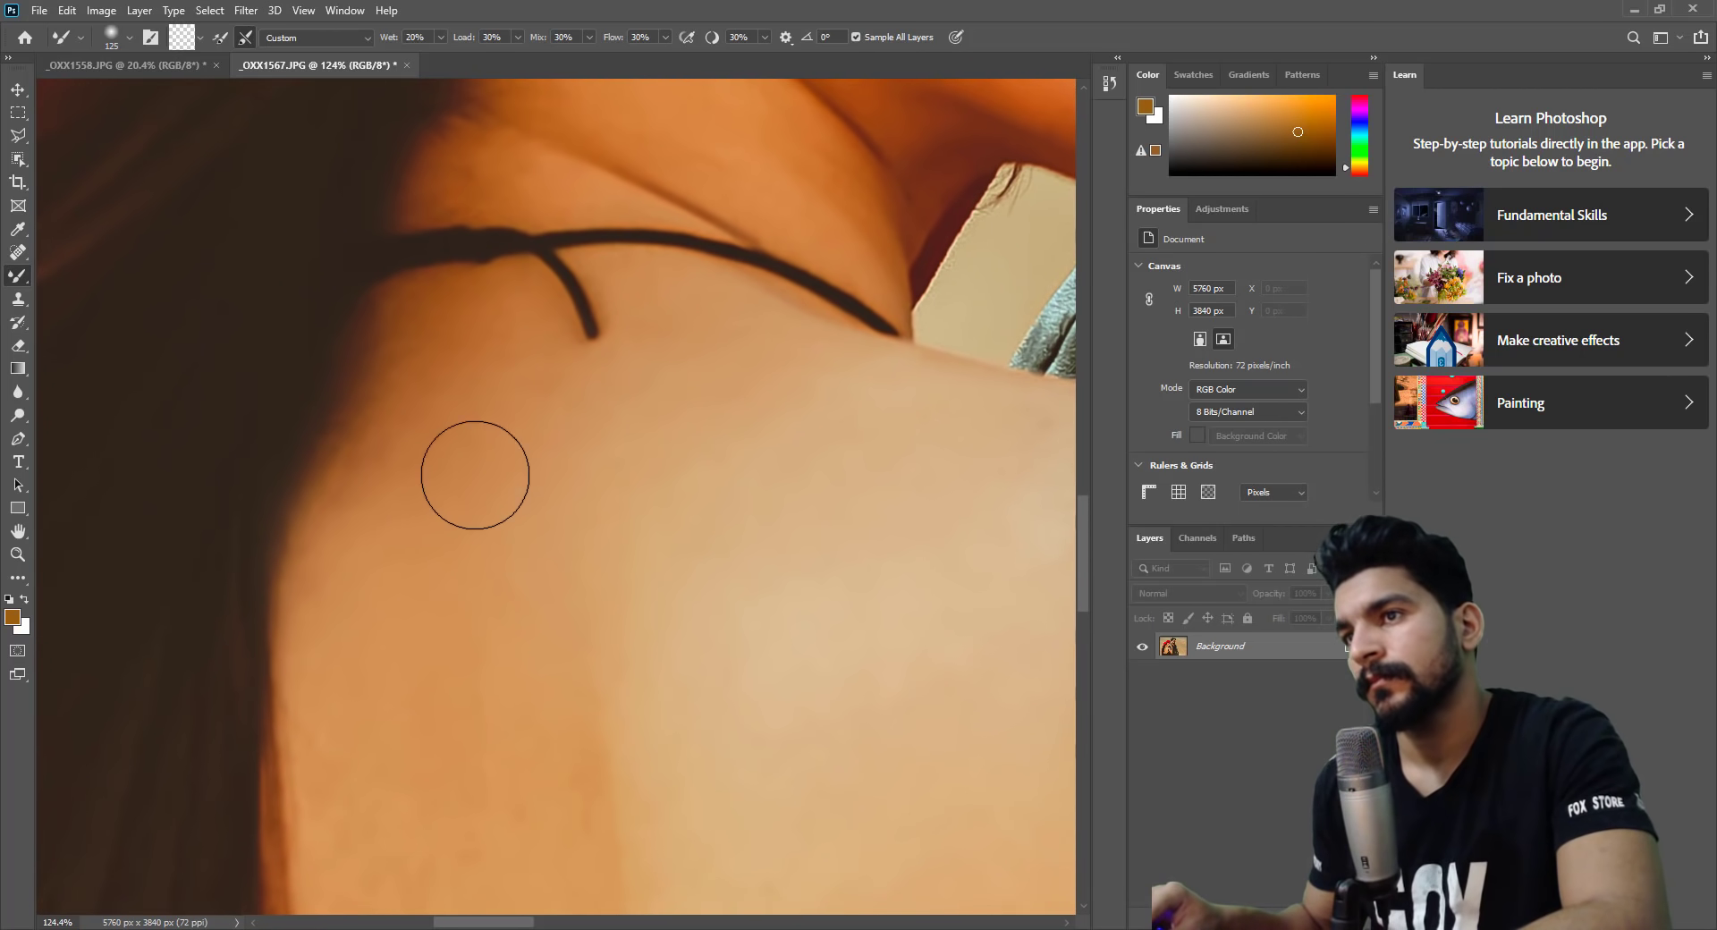
{"action": "left_click_drag", "start_coordinate": [533, 521], "coordinate": [484, 815]}
{"action": "key", "text": "bracketleft"}
{"action": "key", "text": "bracketleft"}
{"action": "key", "text": "bracketleft"}
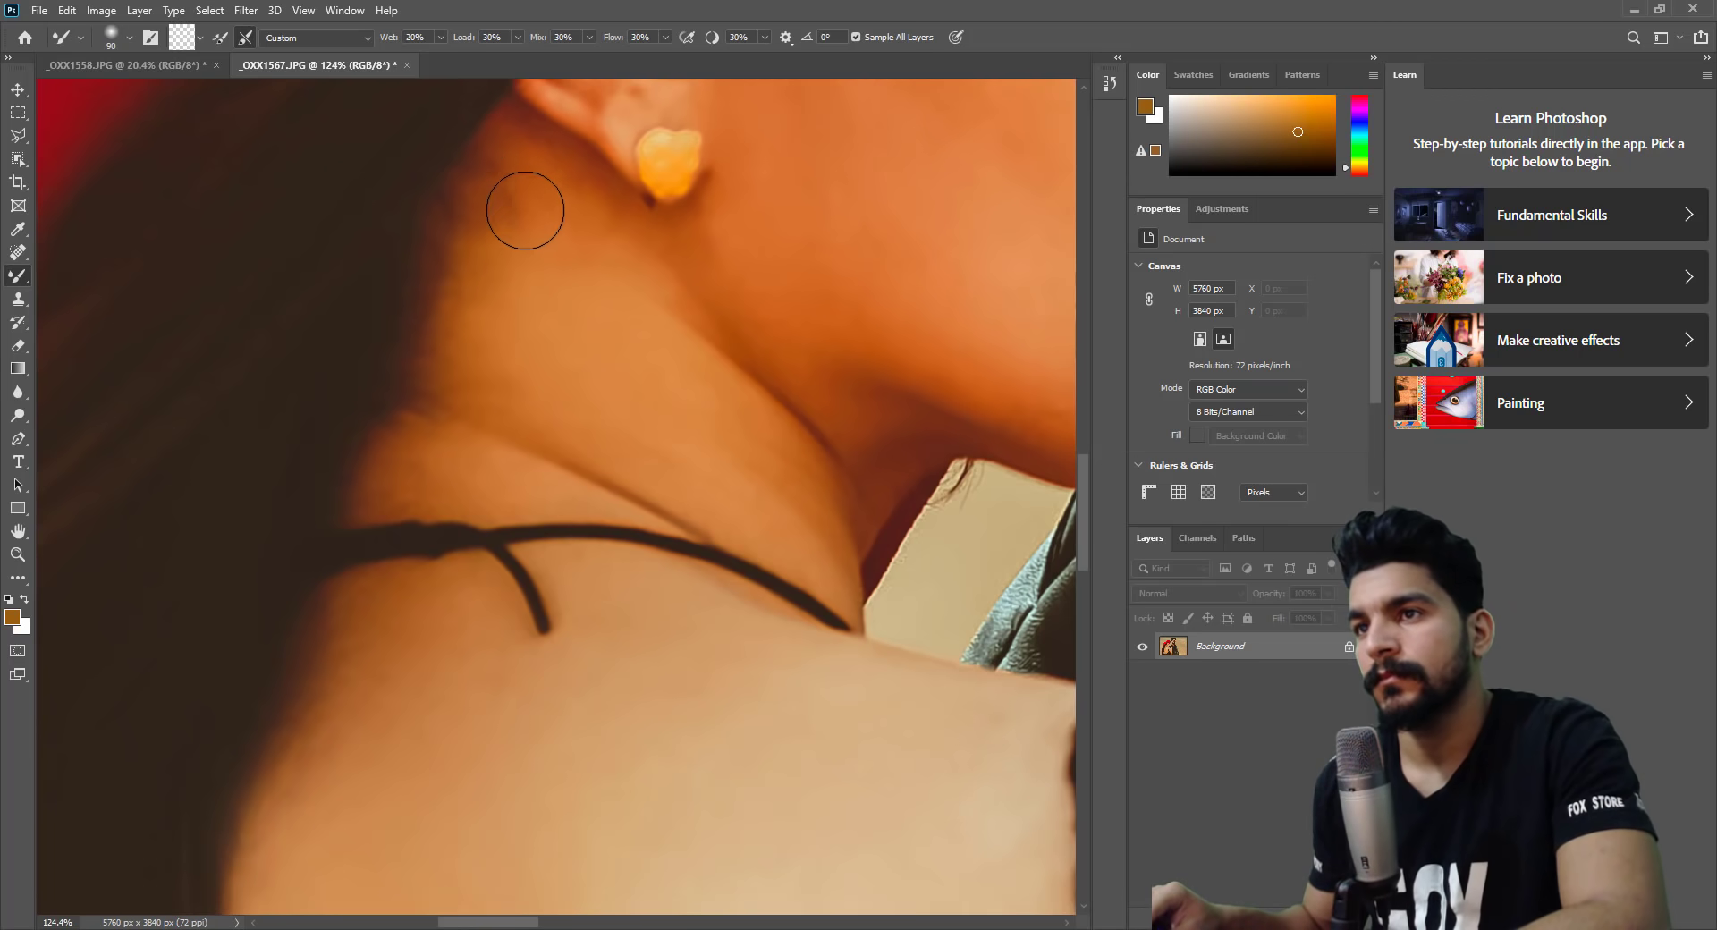
{"action": "left_click_drag", "start_coordinate": [525, 211], "coordinate": [521, 170]}
{"action": "left_click_drag", "start_coordinate": [610, 279], "coordinate": [585, 514]}
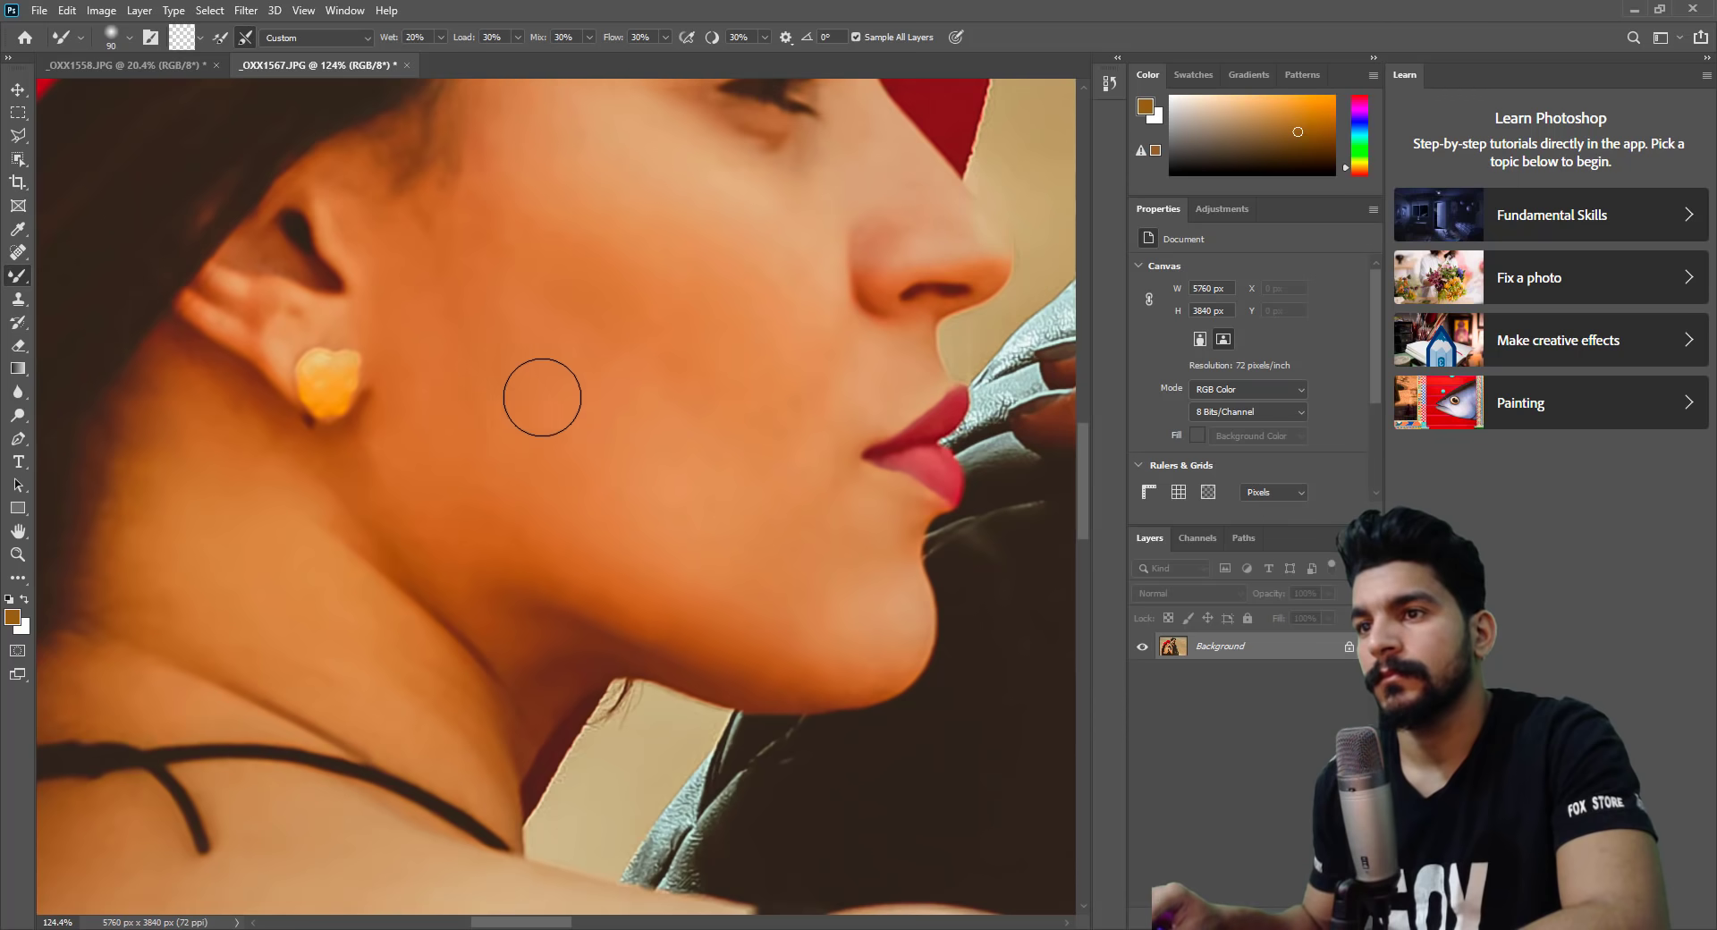
{"action": "left_click_drag", "start_coordinate": [820, 416], "coordinate": [777, 719]}
Zoom in on the man's face and sunglasses, then return to the Mixer Brush.
{"action": "left_click", "coordinate": [17, 555]}
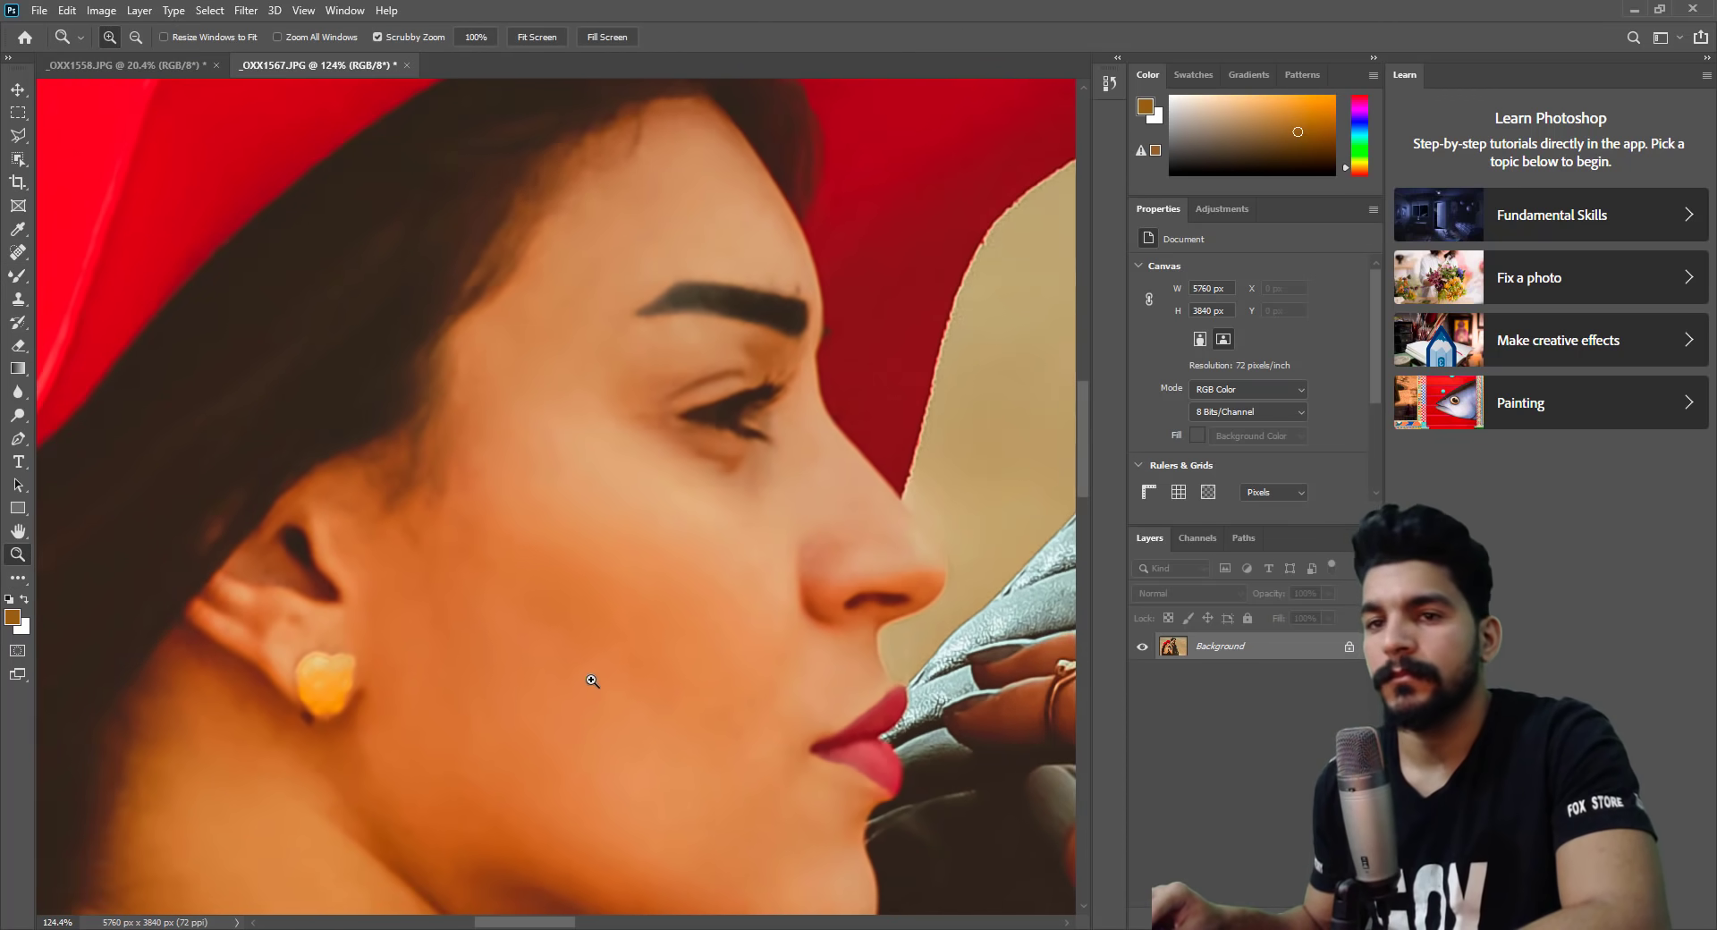
{"action": "left_click_drag", "start_coordinate": [594, 682], "coordinate": [588, 300]}
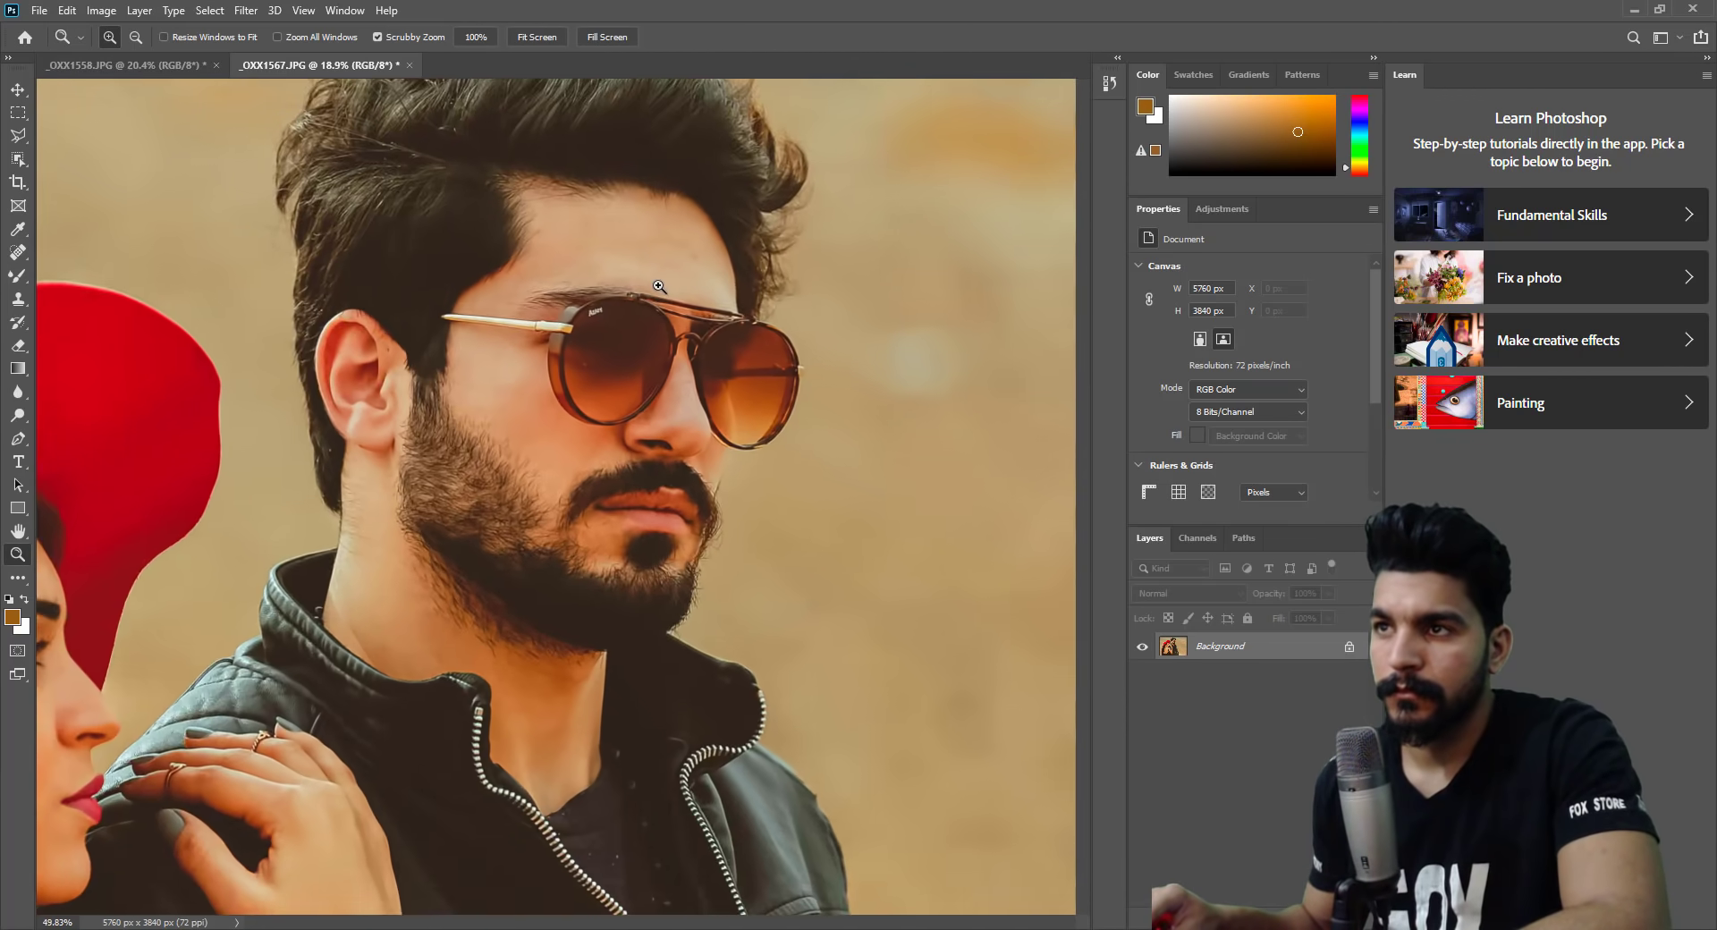
{"action": "left_click_drag", "start_coordinate": [588, 299], "coordinate": [708, 287]}
{"action": "key", "text": "b"}
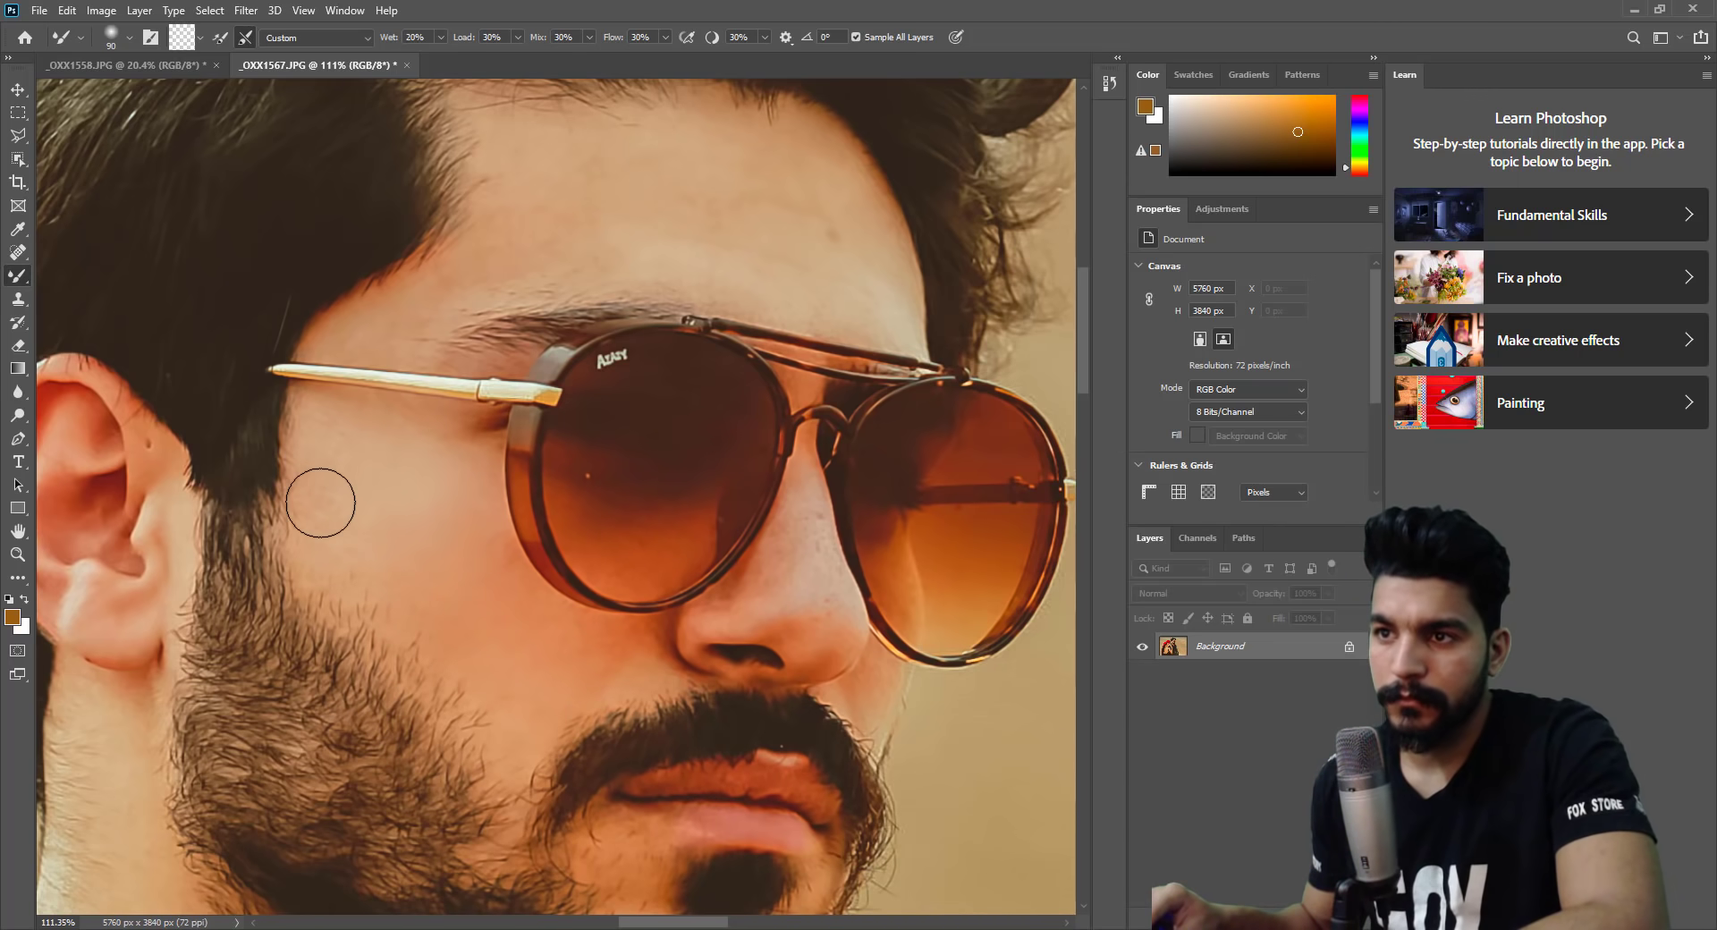
Blend the man's forehead, cheek and neck skin using brush sizes around 60-100.
{"action": "scroll", "coordinate": [559, 323], "scroll_direction": "up", "scroll_amount": 2}
{"action": "scroll", "coordinate": [559, 324], "scroll_direction": "right", "scroll_amount": 2}
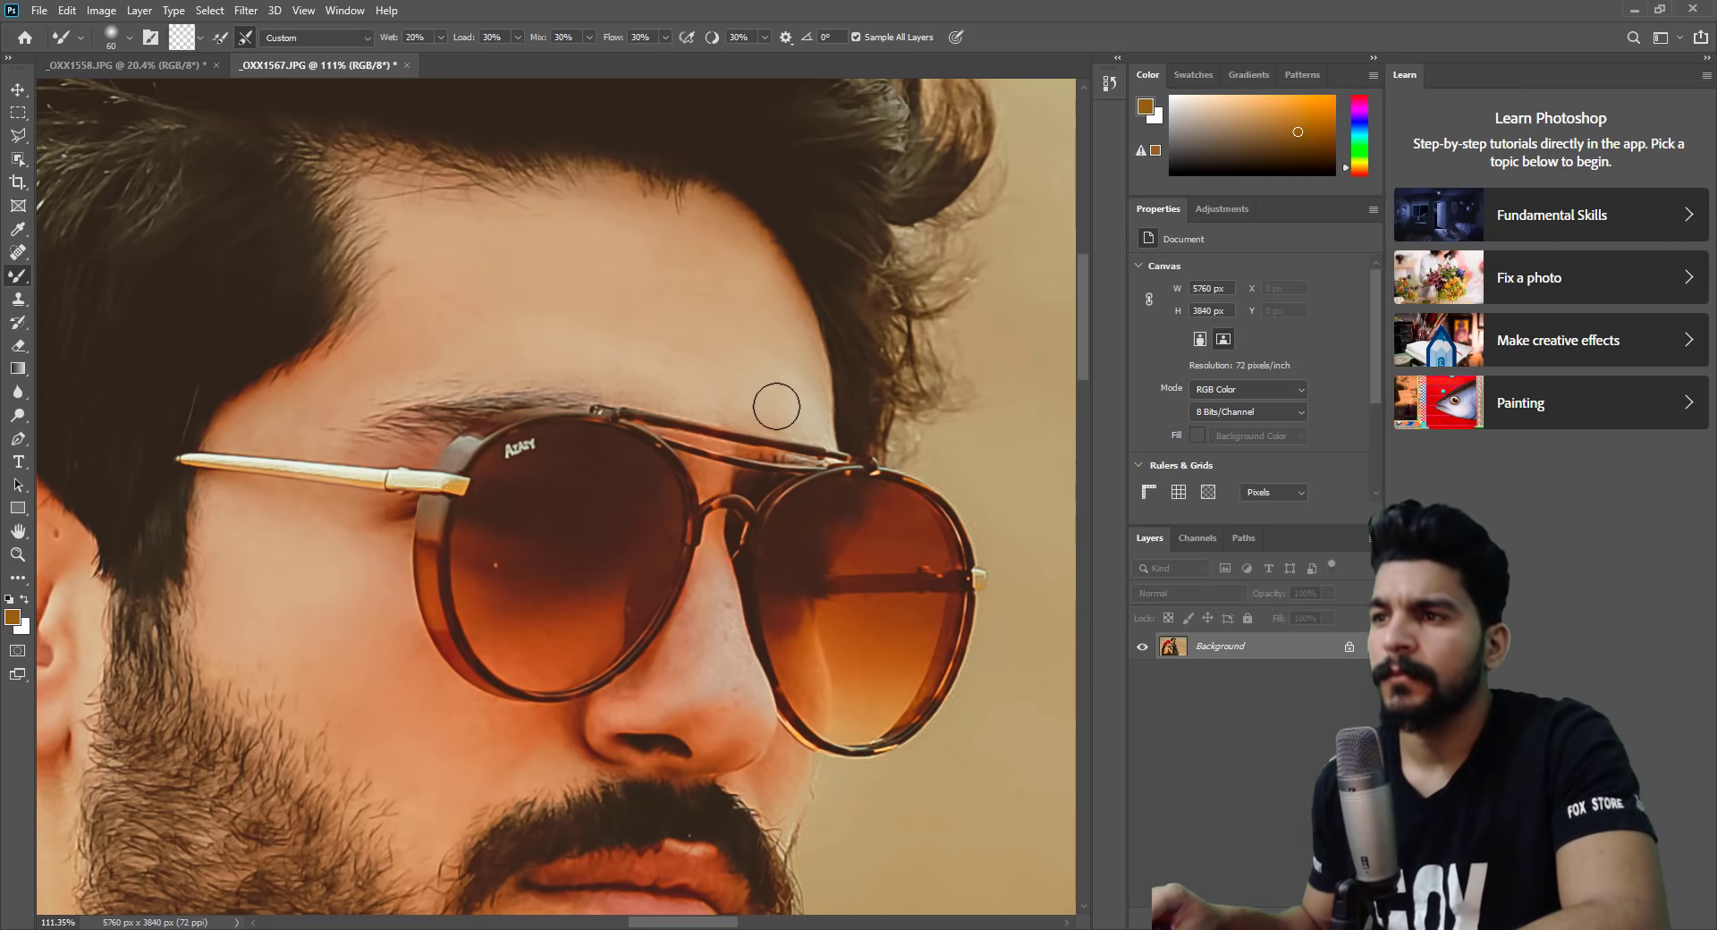
{"action": "key", "text": "bracketright"}
{"action": "left_click_drag", "start_coordinate": [708, 374], "coordinate": [676, 357]}
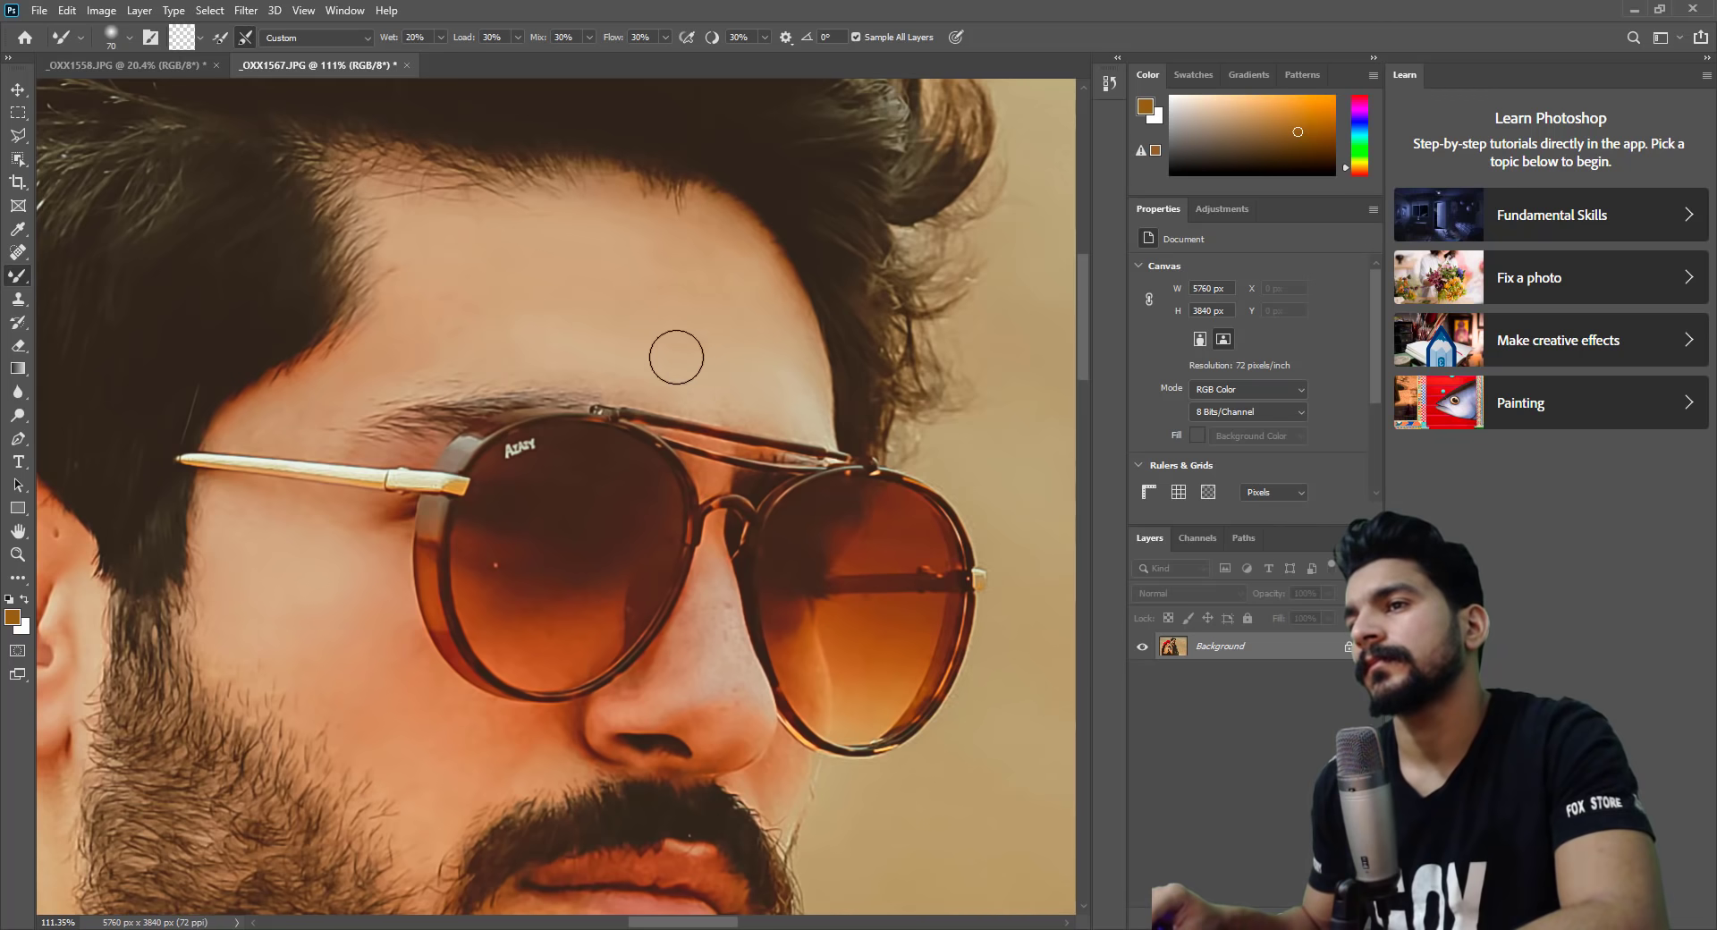
{"action": "left_click_drag", "start_coordinate": [607, 420], "coordinate": [513, 186]}
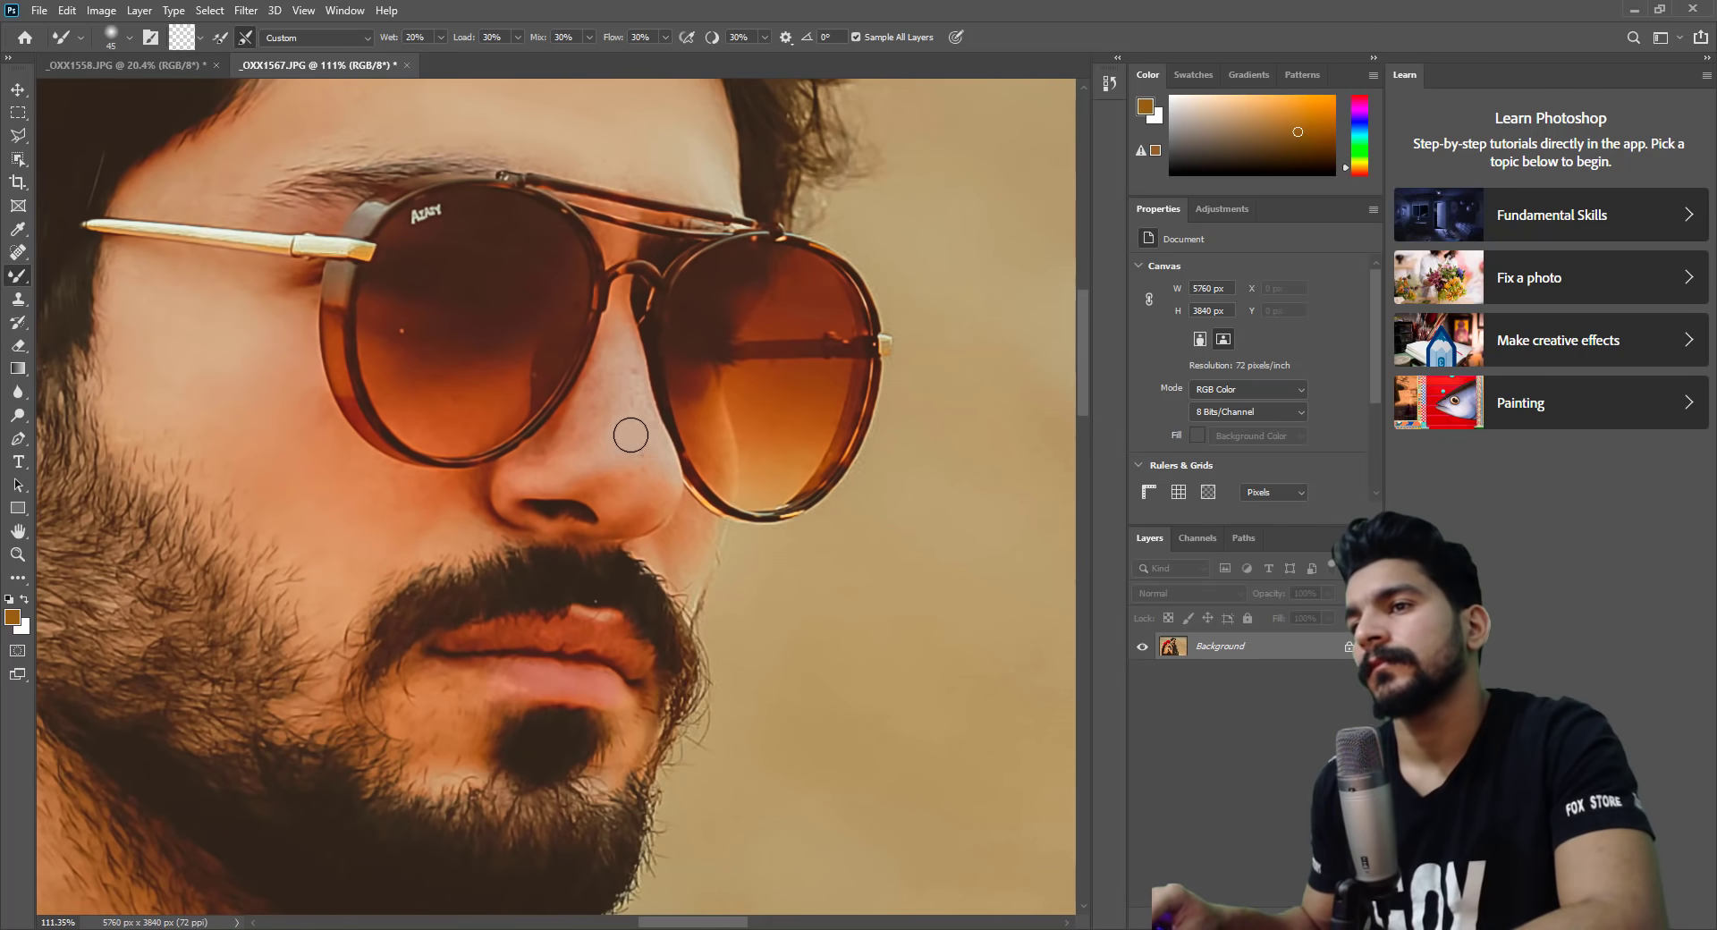
{"action": "scroll", "coordinate": [635, 477], "scroll_direction": "left", "scroll_amount": 3}
{"action": "scroll", "coordinate": [575, 536], "scroll_direction": "down", "scroll_amount": 3}
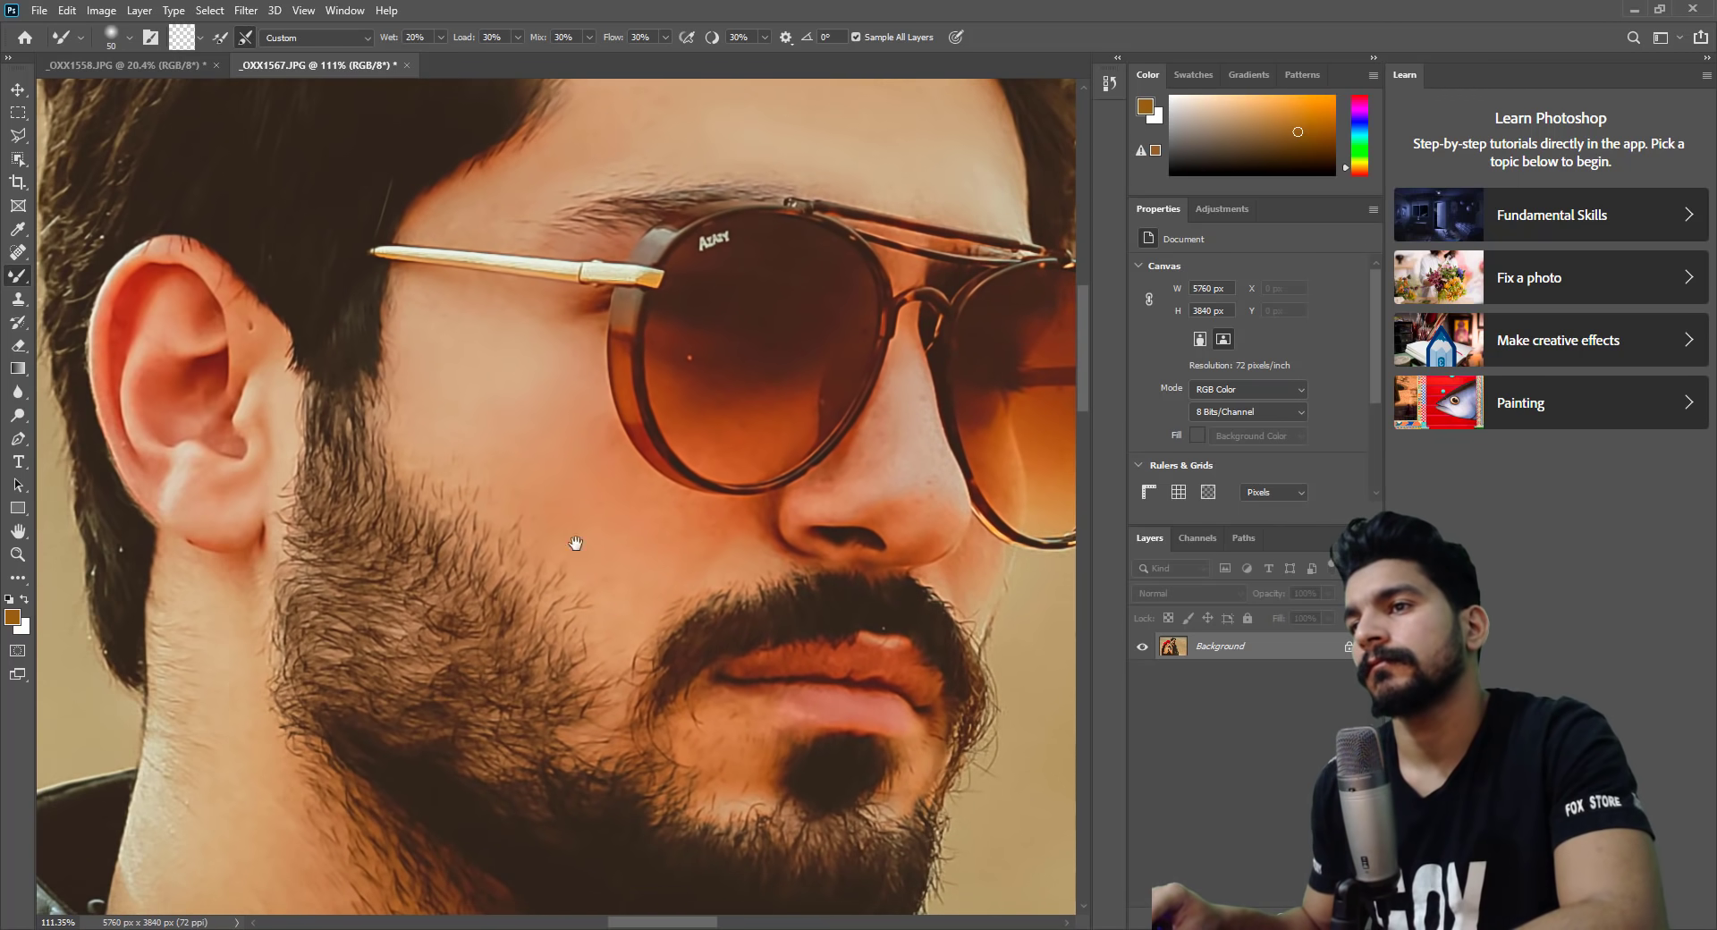
{"action": "scroll", "coordinate": [331, 641], "scroll_direction": "down", "scroll_amount": 5}
{"action": "key", "text": "bracketright"}
{"action": "key", "text": "bracketright"}
{"action": "key", "text": "bracketright"}
{"action": "key", "text": "bracketright"}
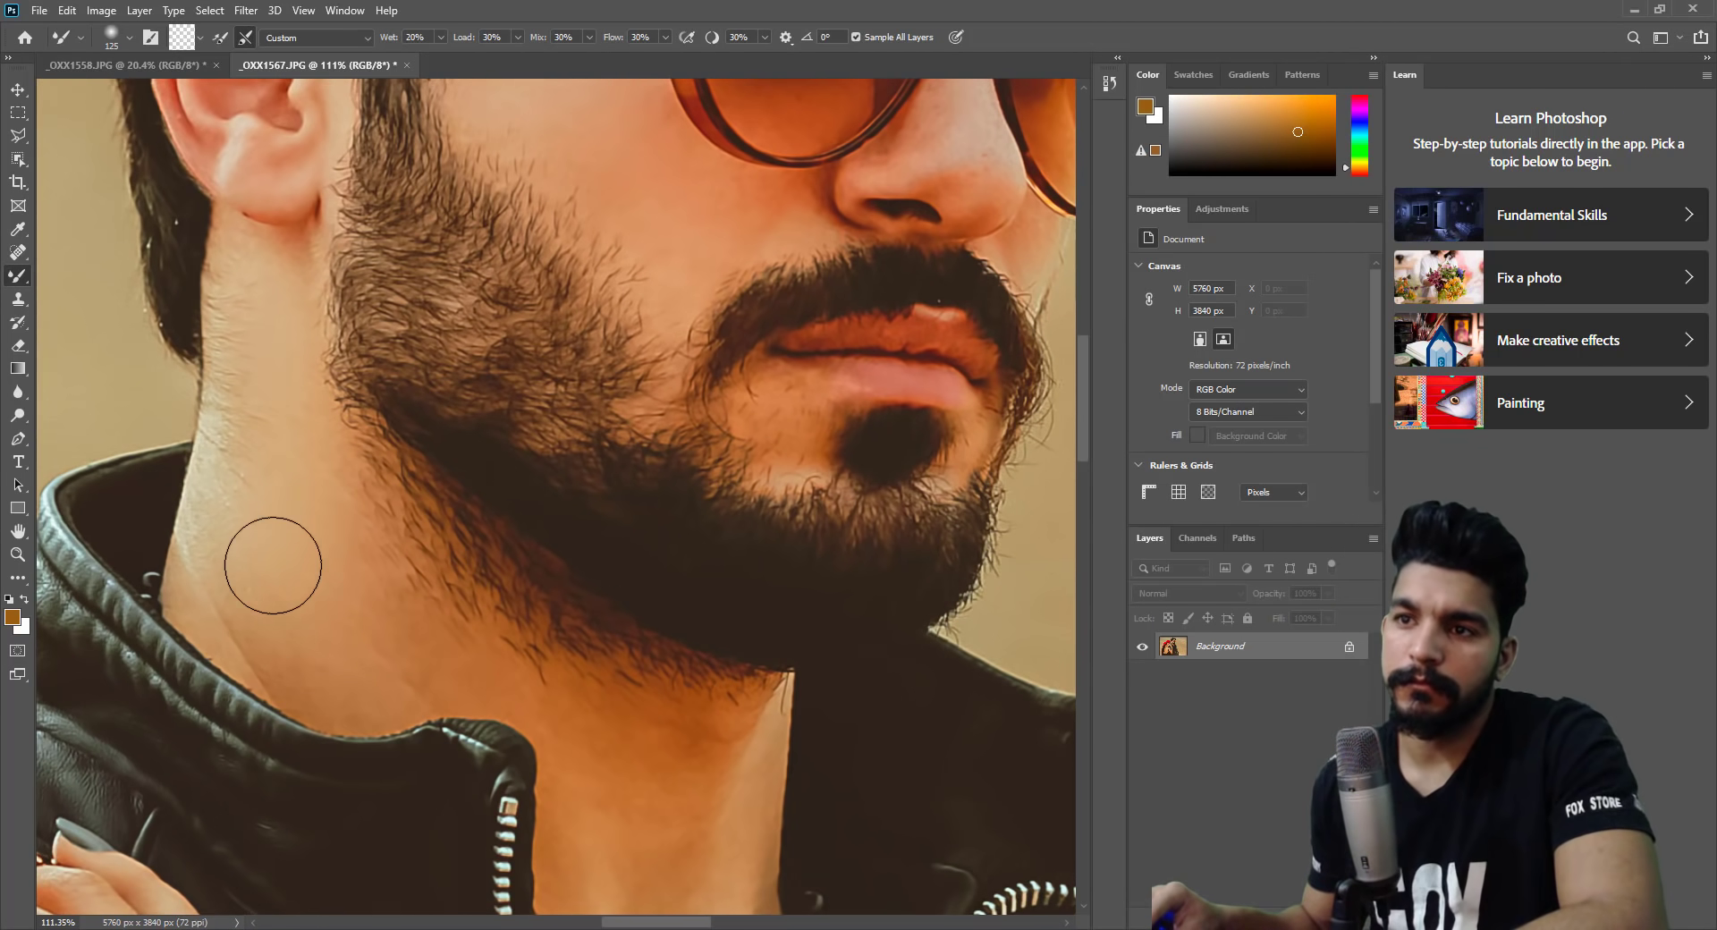
{"action": "scroll", "coordinate": [358, 474], "scroll_direction": "down", "scroll_amount": 3}
{"action": "scroll", "coordinate": [439, 577], "scroll_direction": "down", "scroll_amount": 3}
{"action": "key", "text": "bracketleft"}
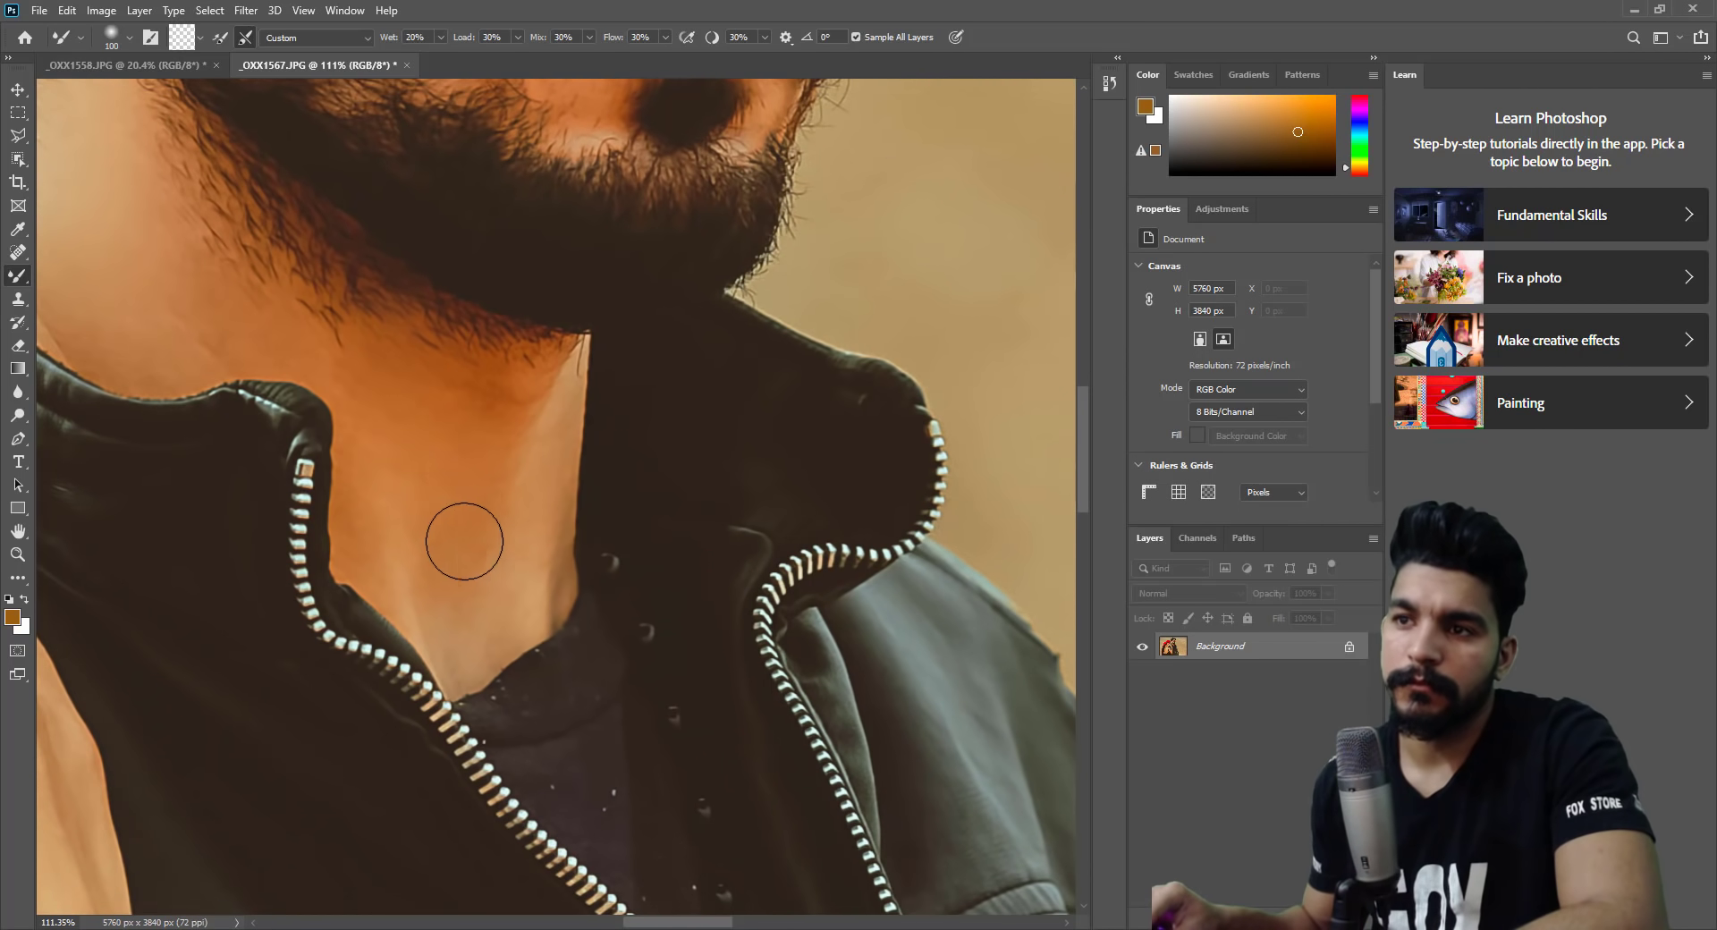
Fit the whole couple photo in view and open Liquify with Shift+Ctrl+X.
{"action": "left_click", "coordinate": [16, 549]}
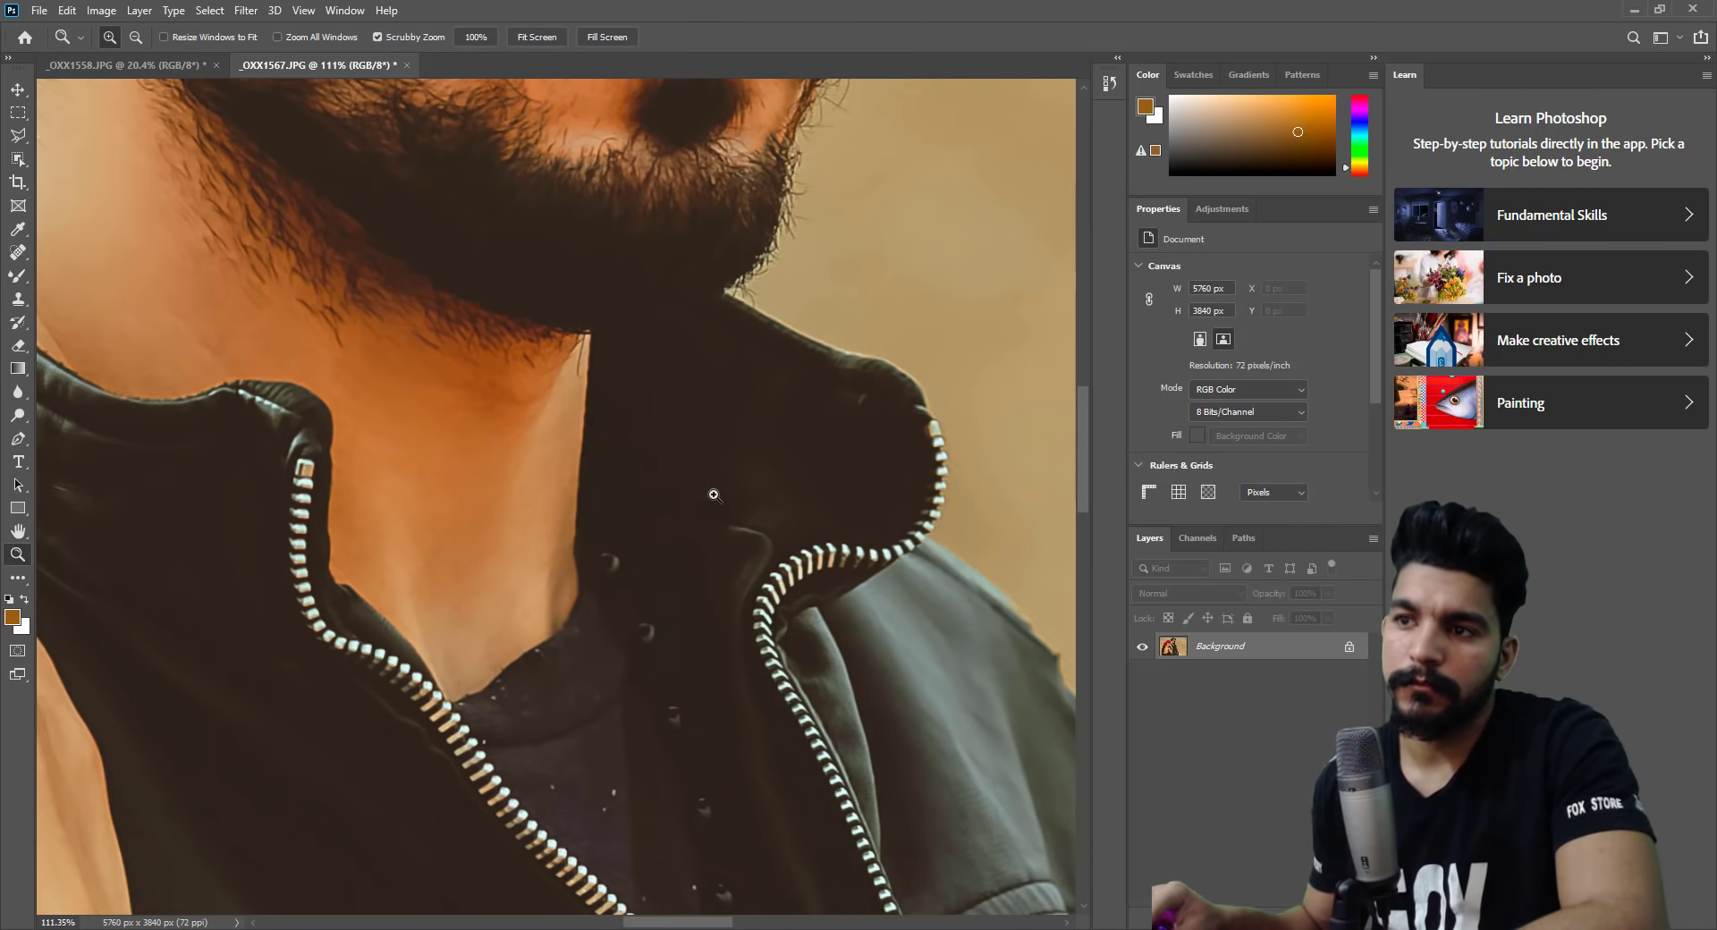
{"action": "key", "text": "ctrl+0"}
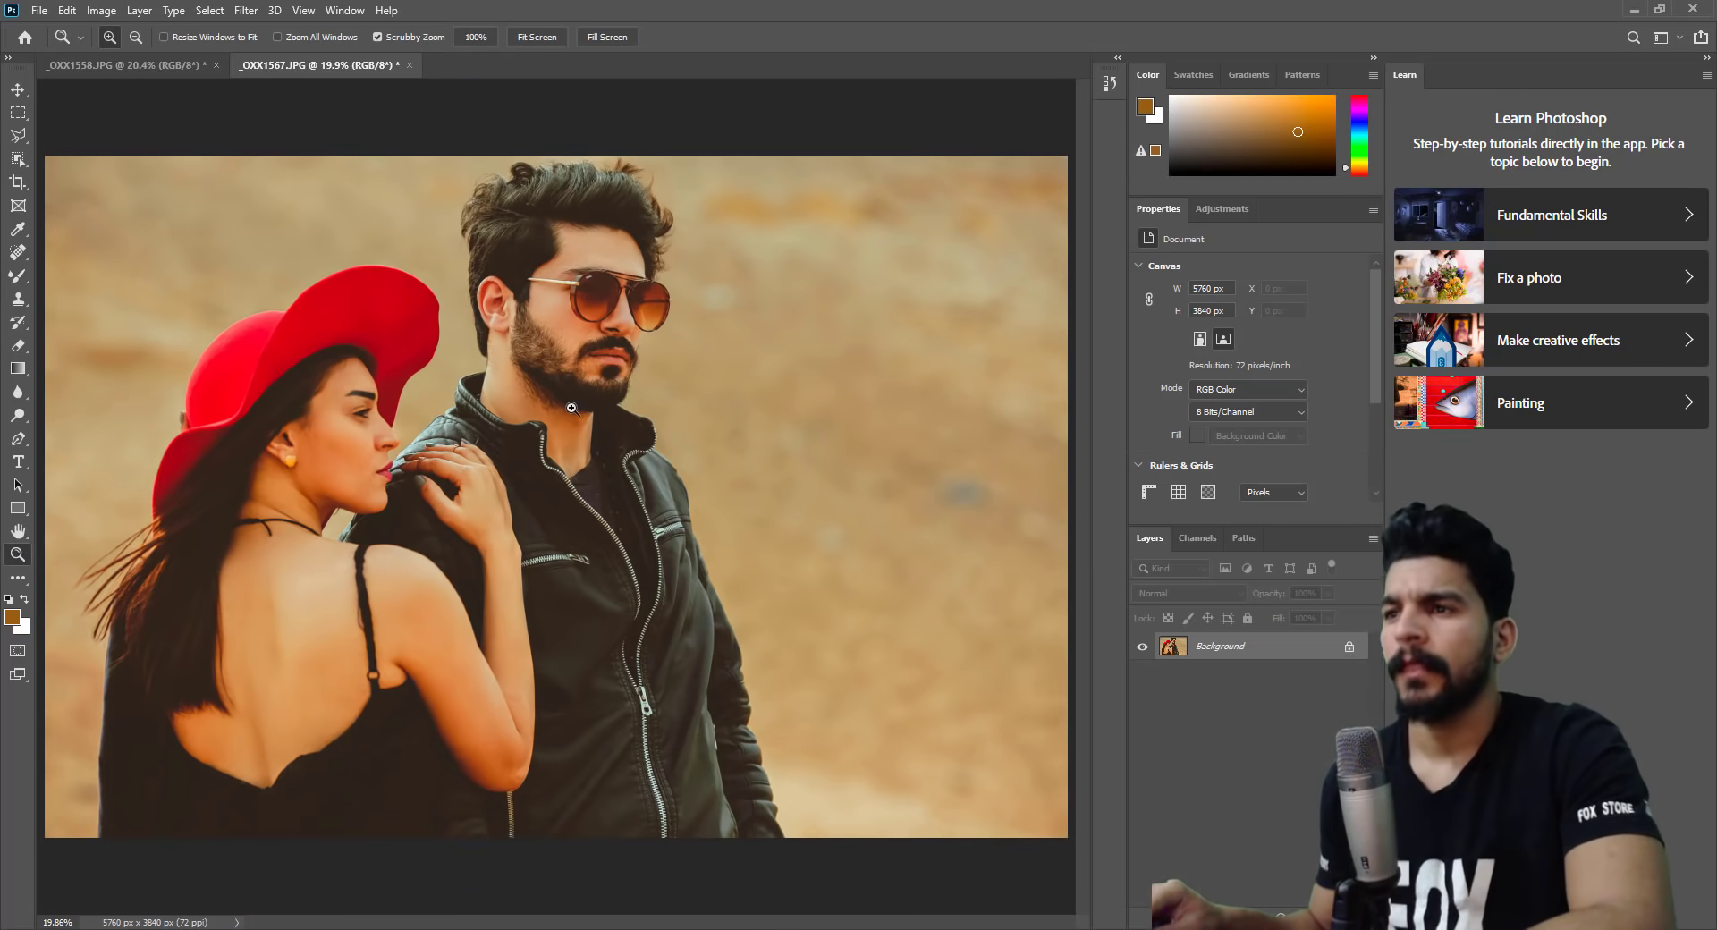
{"action": "right_click", "coordinate": [528, 358]}
{"action": "left_click", "coordinate": [573, 386]}
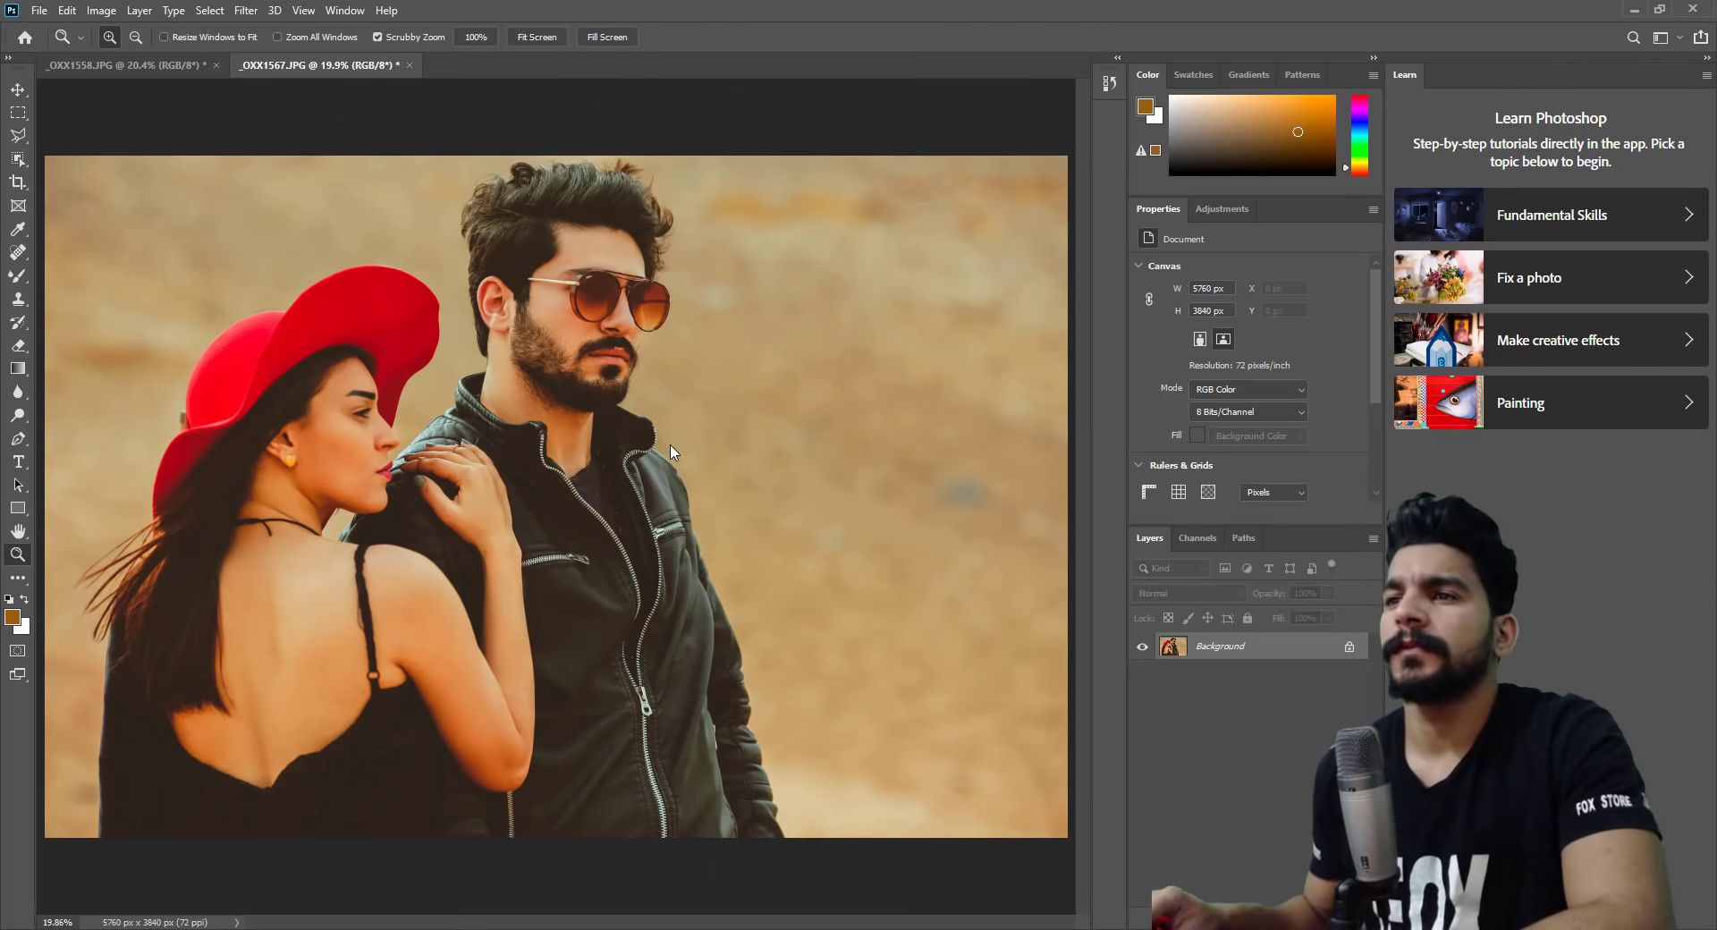
{"action": "left_click_drag", "start_coordinate": [658, 435], "coordinate": [514, 402]}
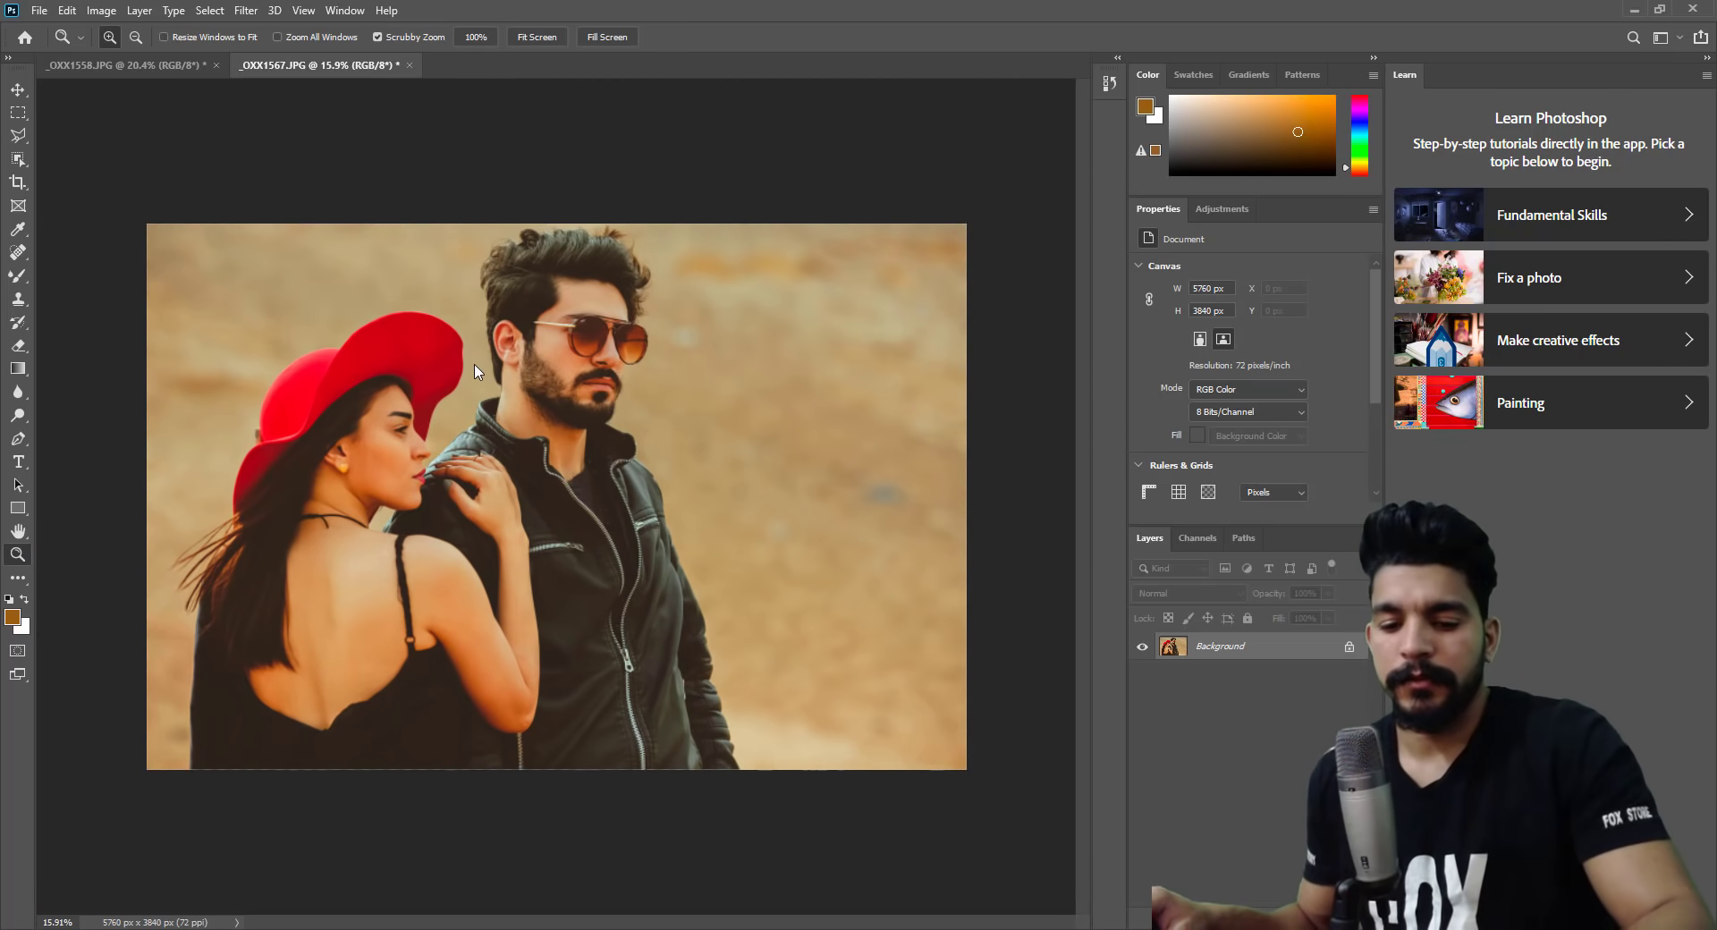
{"action": "key", "text": "shift+ctrl+x"}
Zoom the Liquify preview onto the man, narrow his Nose Width and set Forehead to -52.
{"action": "left_click", "coordinate": [28, 317]}
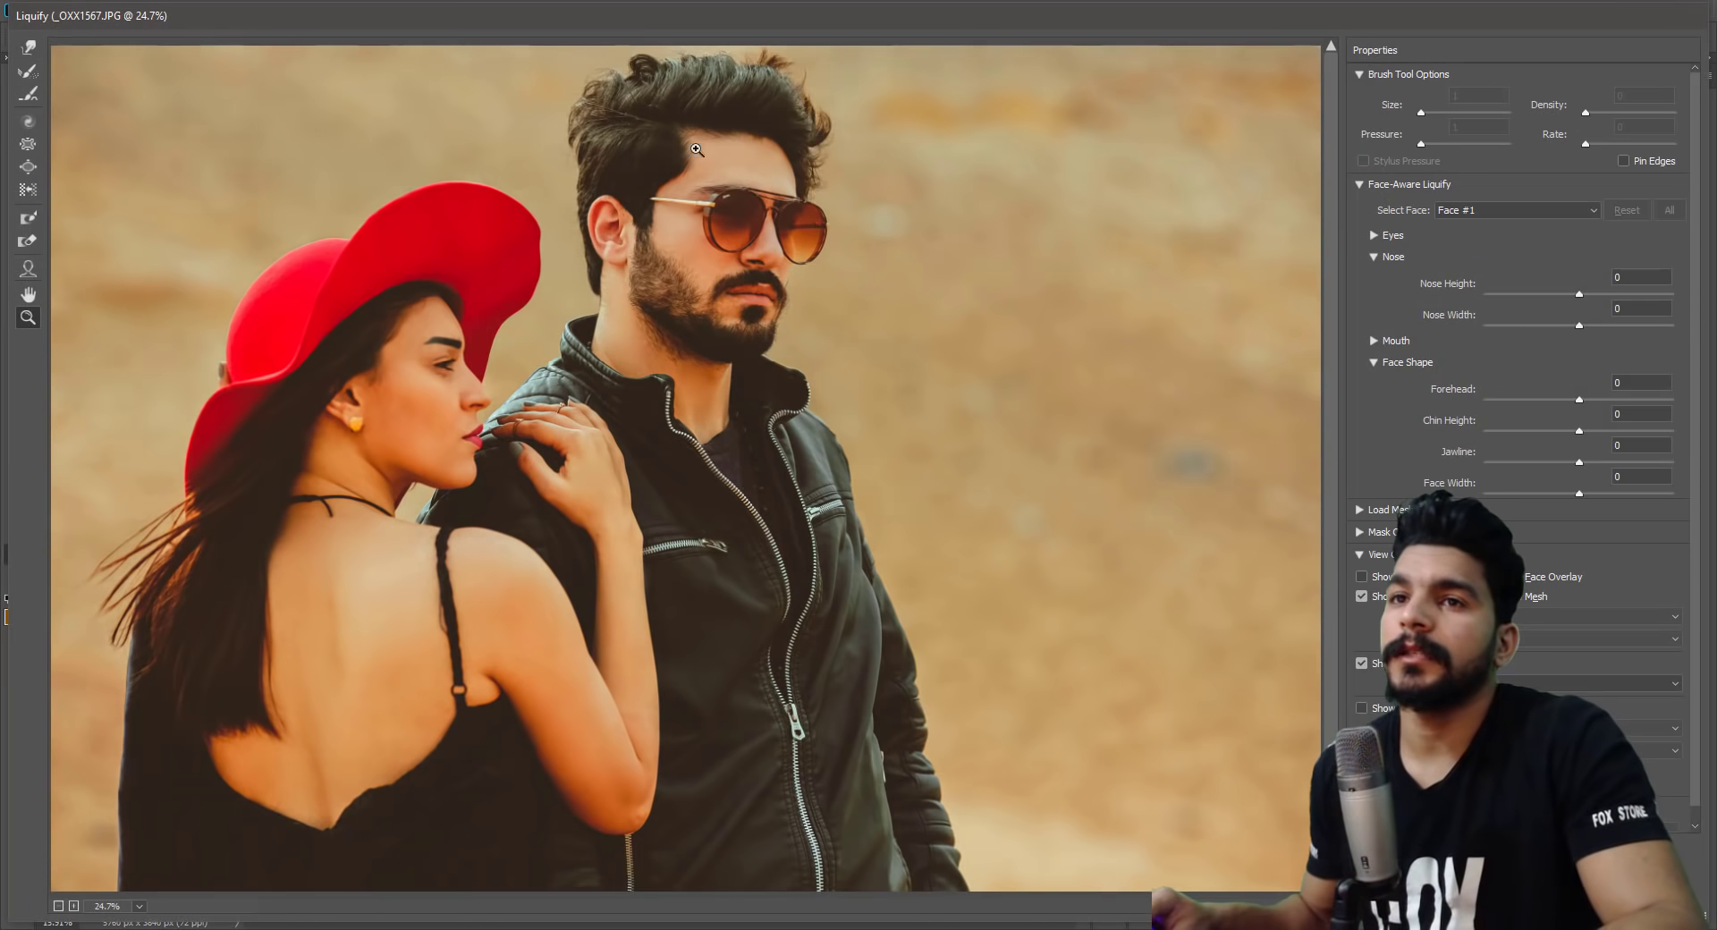
{"action": "left_click", "coordinate": [644, 125]}
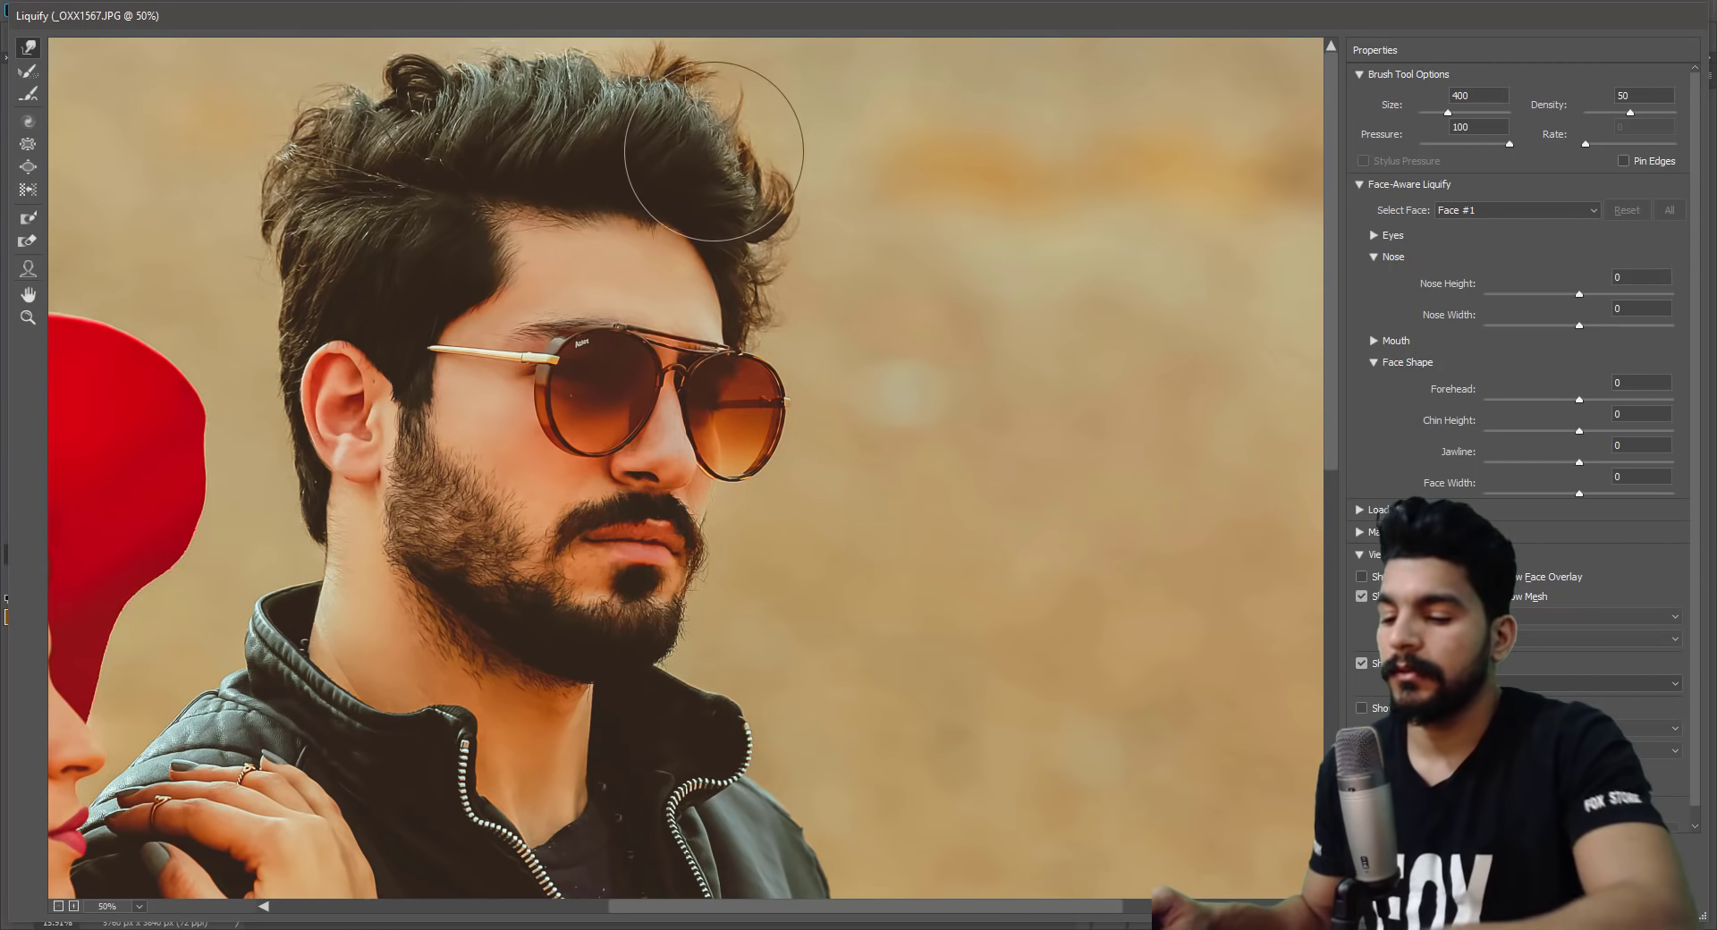
{"action": "key", "text": "bracketright"}
{"action": "key", "text": "bracketright"}
{"action": "key", "text": "bracketright"}
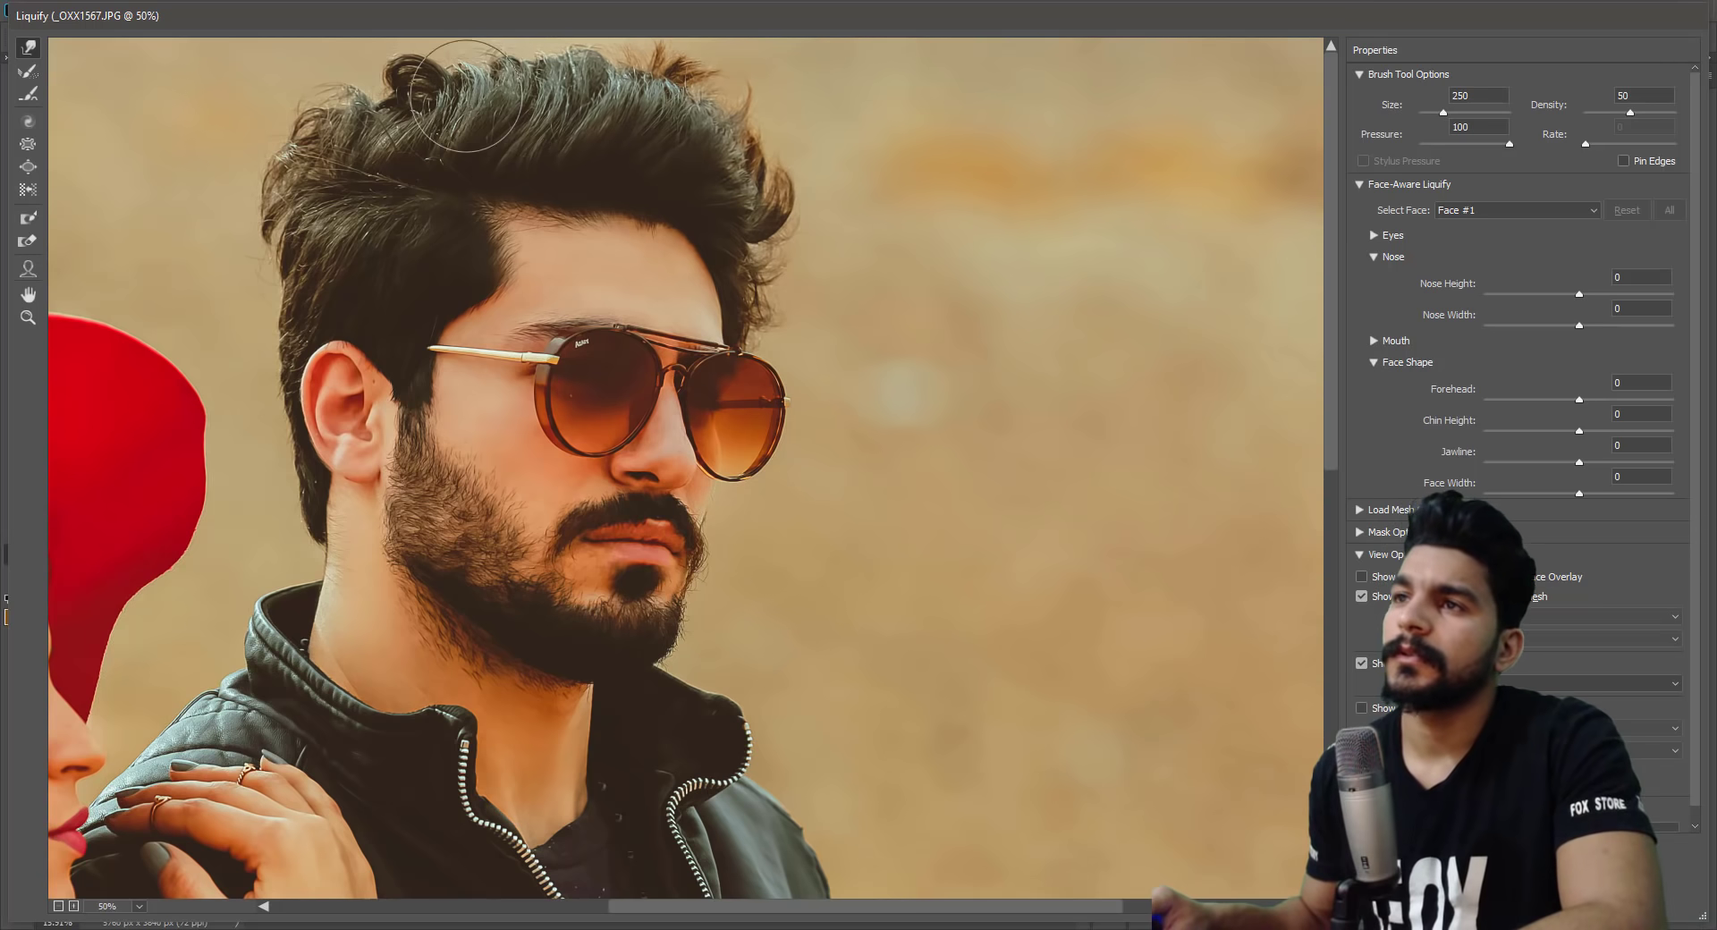
{"action": "key", "text": "bracketright"}
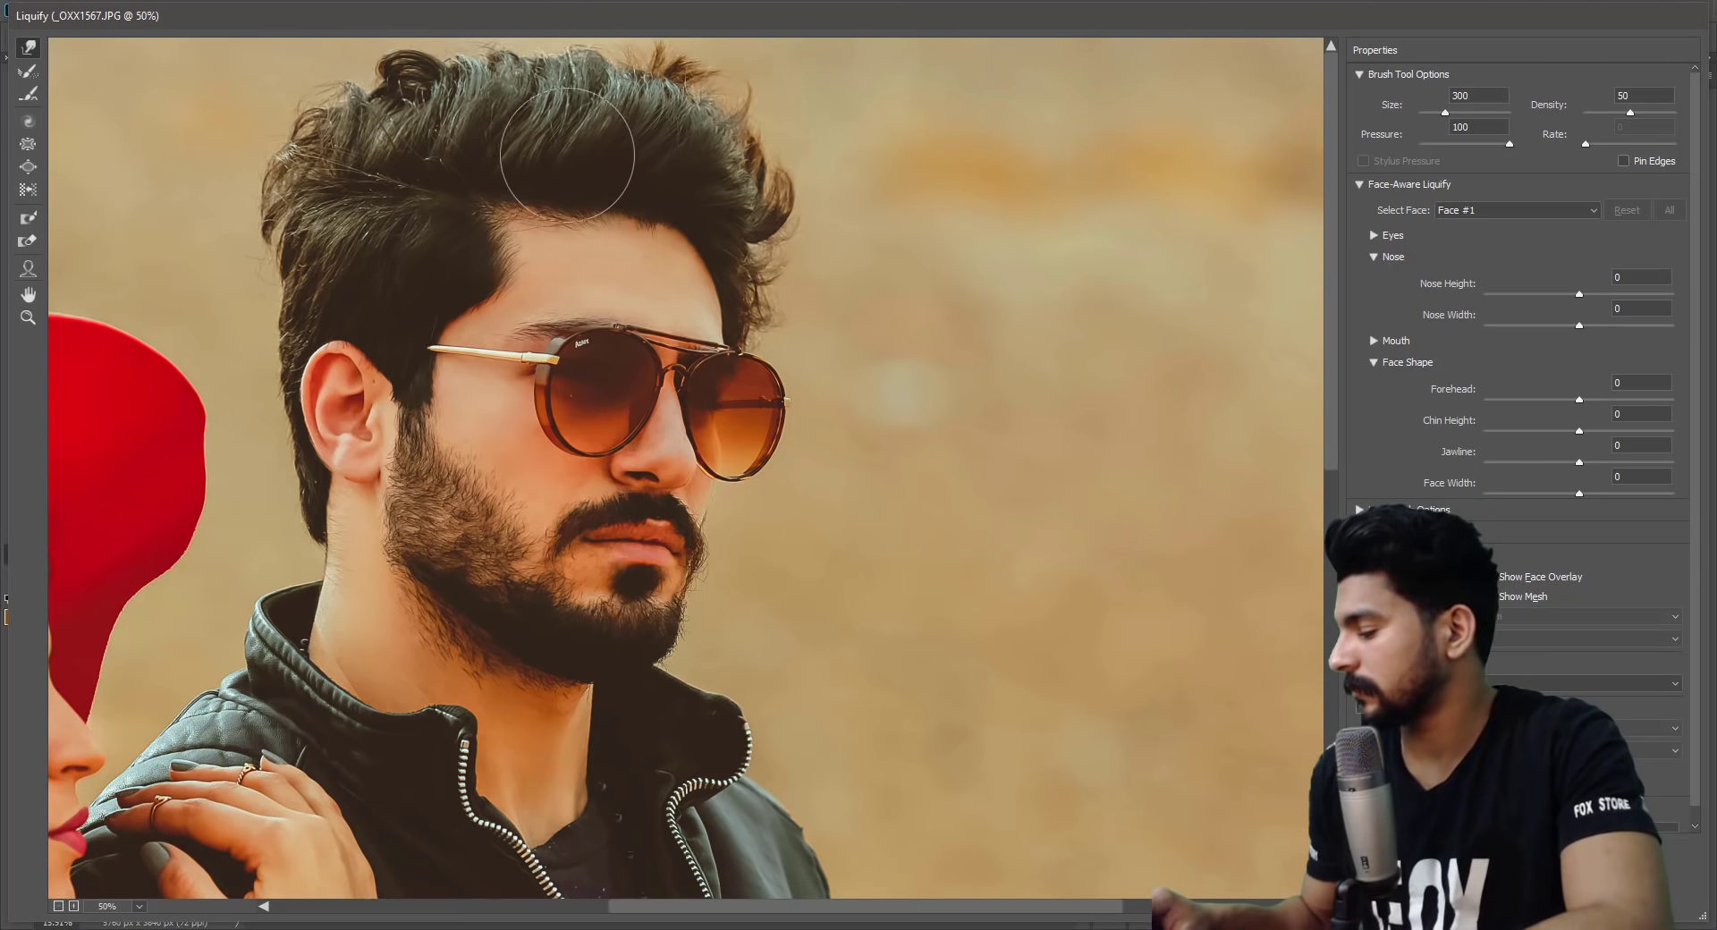
{"action": "key", "text": "bracketleft"}
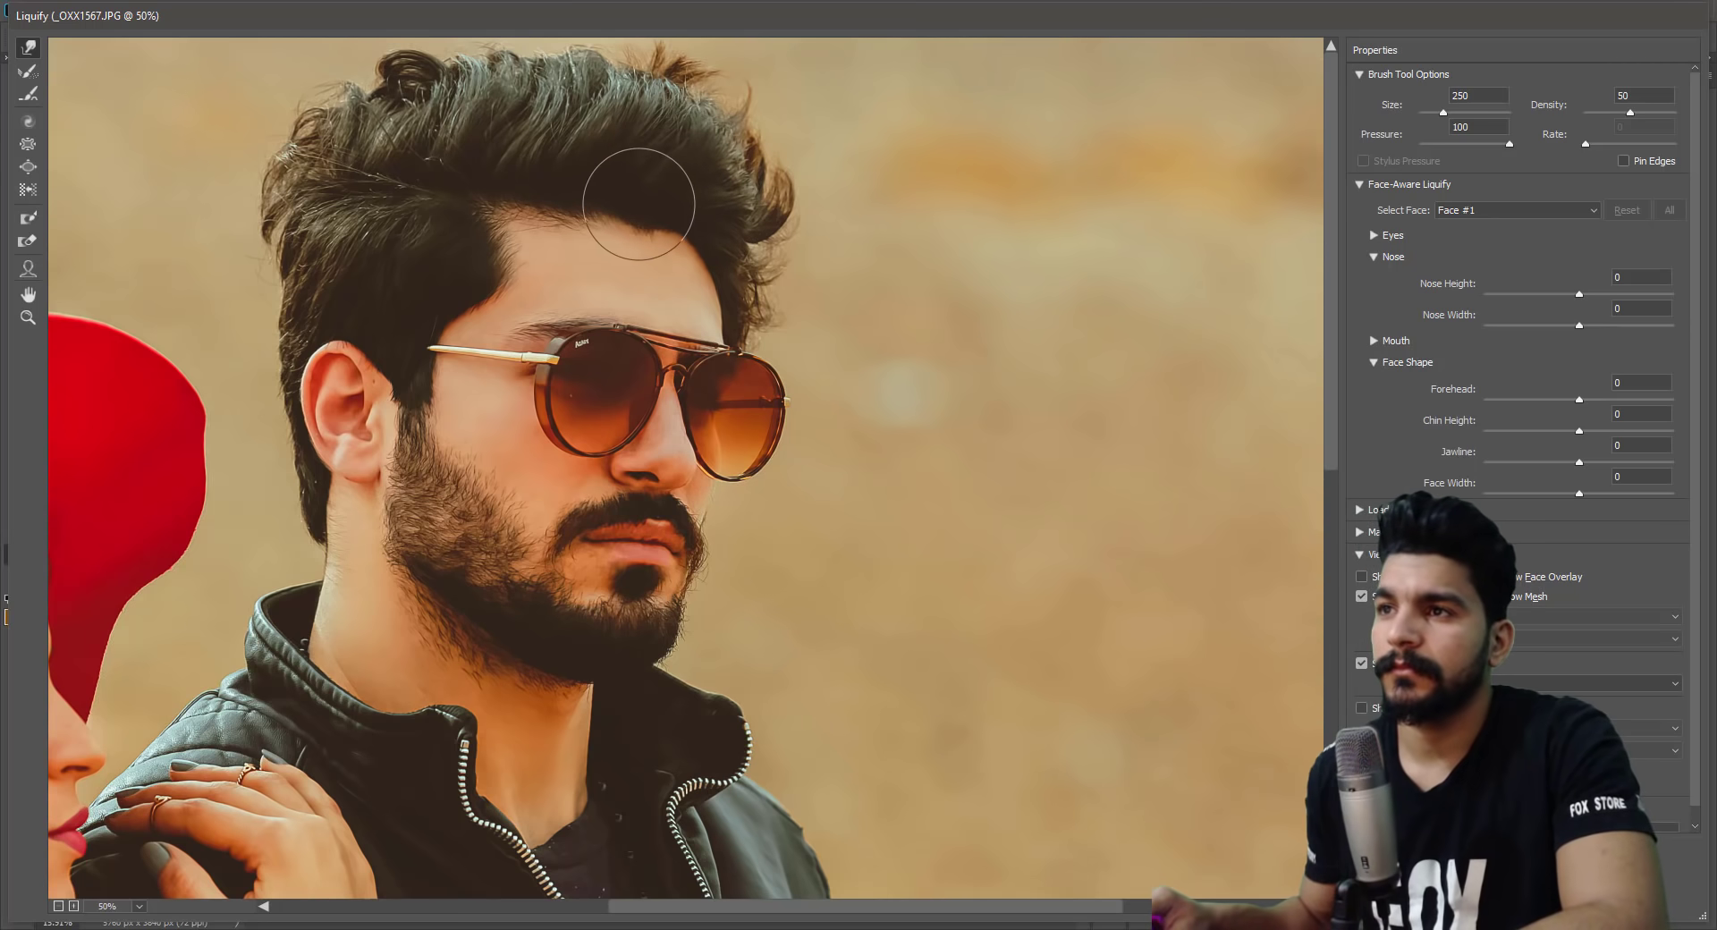
{"action": "left_click_drag", "start_coordinate": [1579, 325], "coordinate": [1527, 325]}
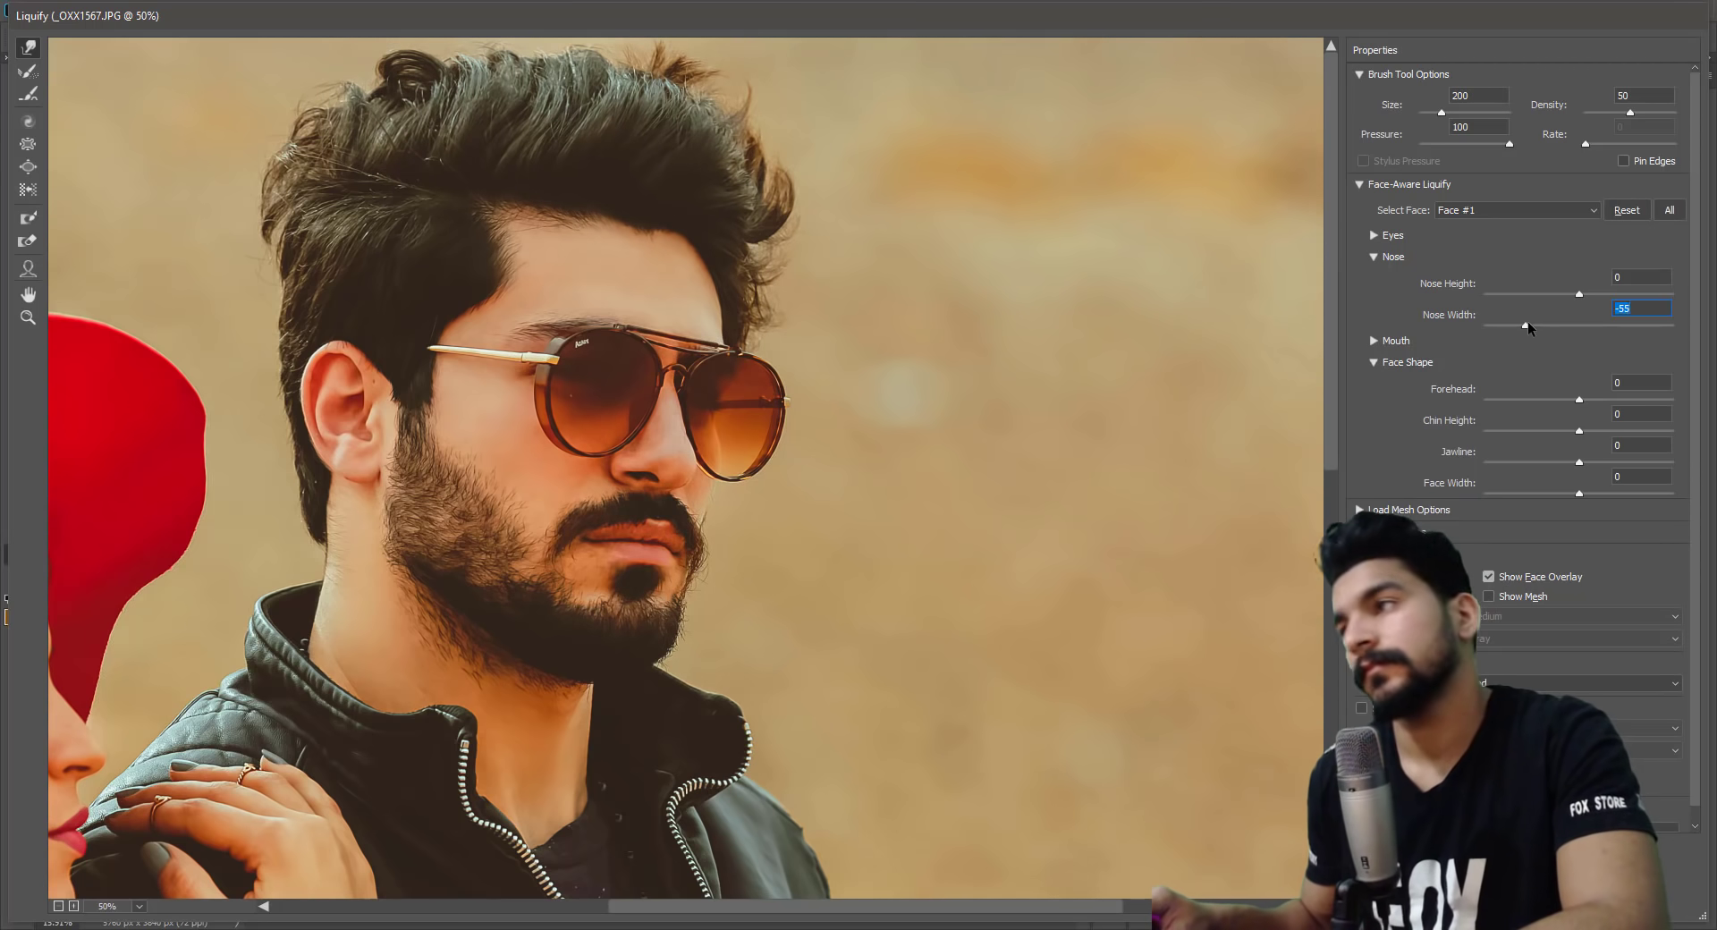
{"action": "left_click_drag", "start_coordinate": [1579, 399], "coordinate": [1530, 398]}
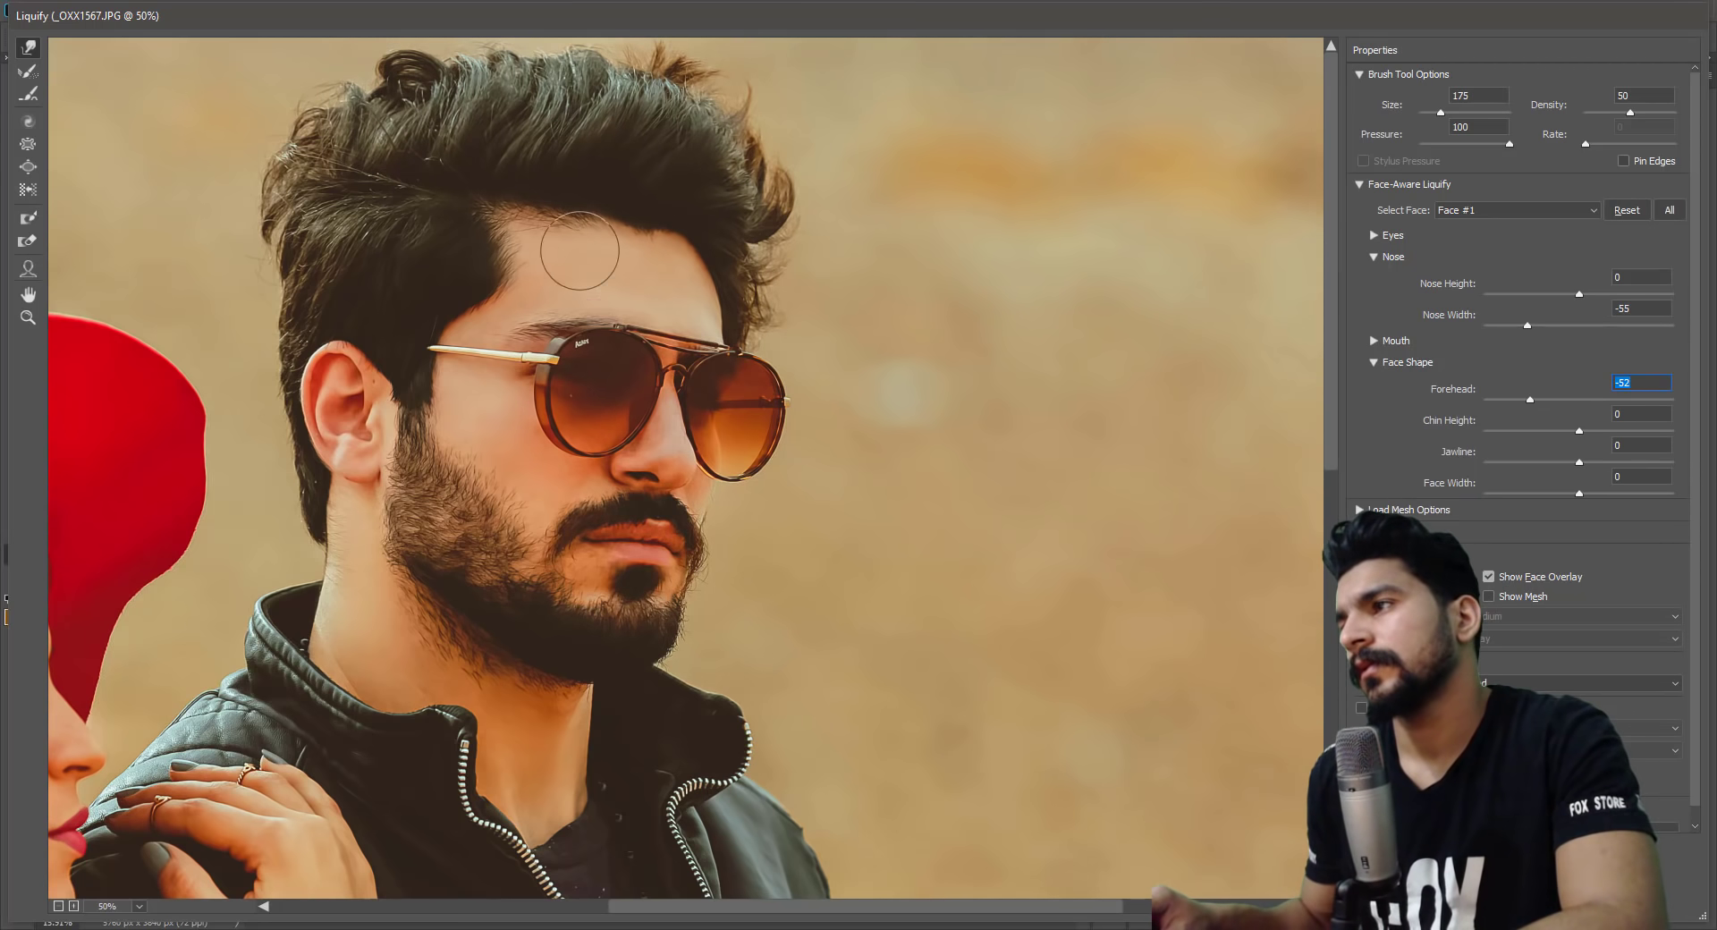
{"action": "key", "text": "bracketright"}
{"action": "key", "text": "bracketright"}
{"action": "key", "text": "bracketleft"}
{"action": "key", "text": "bracketleft"}
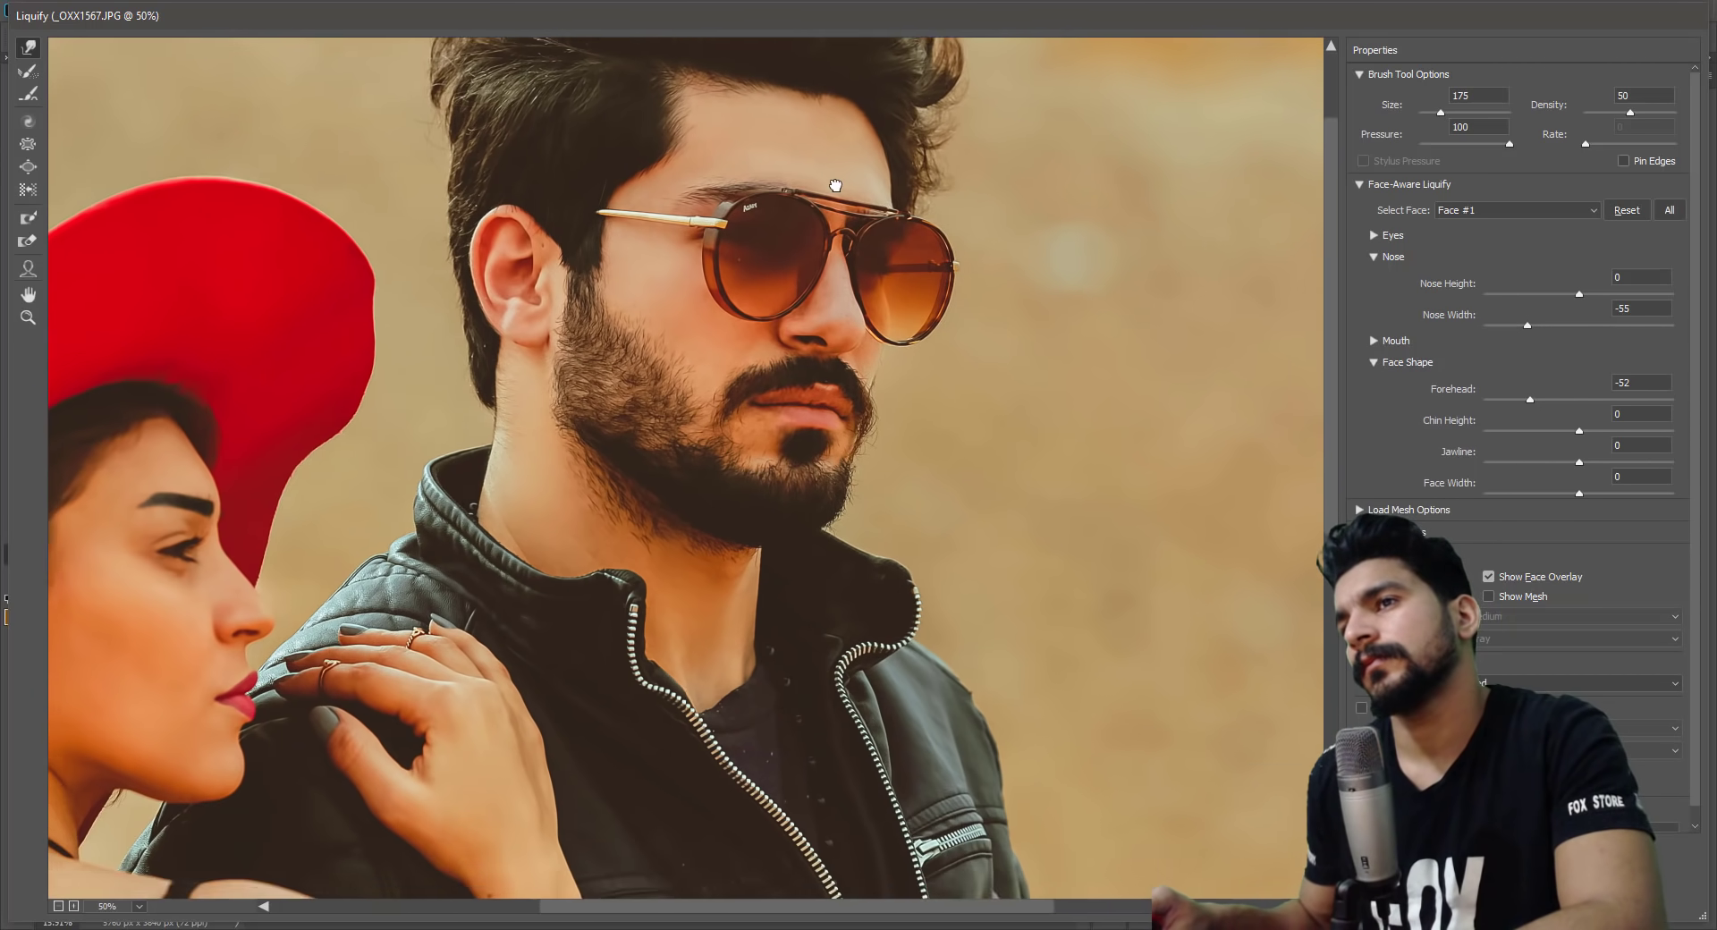
Review both faces and ease the man's Nose Width back to about -39.
{"action": "left_click_drag", "start_coordinate": [617, 209], "coordinate": [769, 209]}
{"action": "key", "text": "bracketright"}
{"action": "key", "text": "bracketright"}
{"action": "key", "text": "bracketright"}
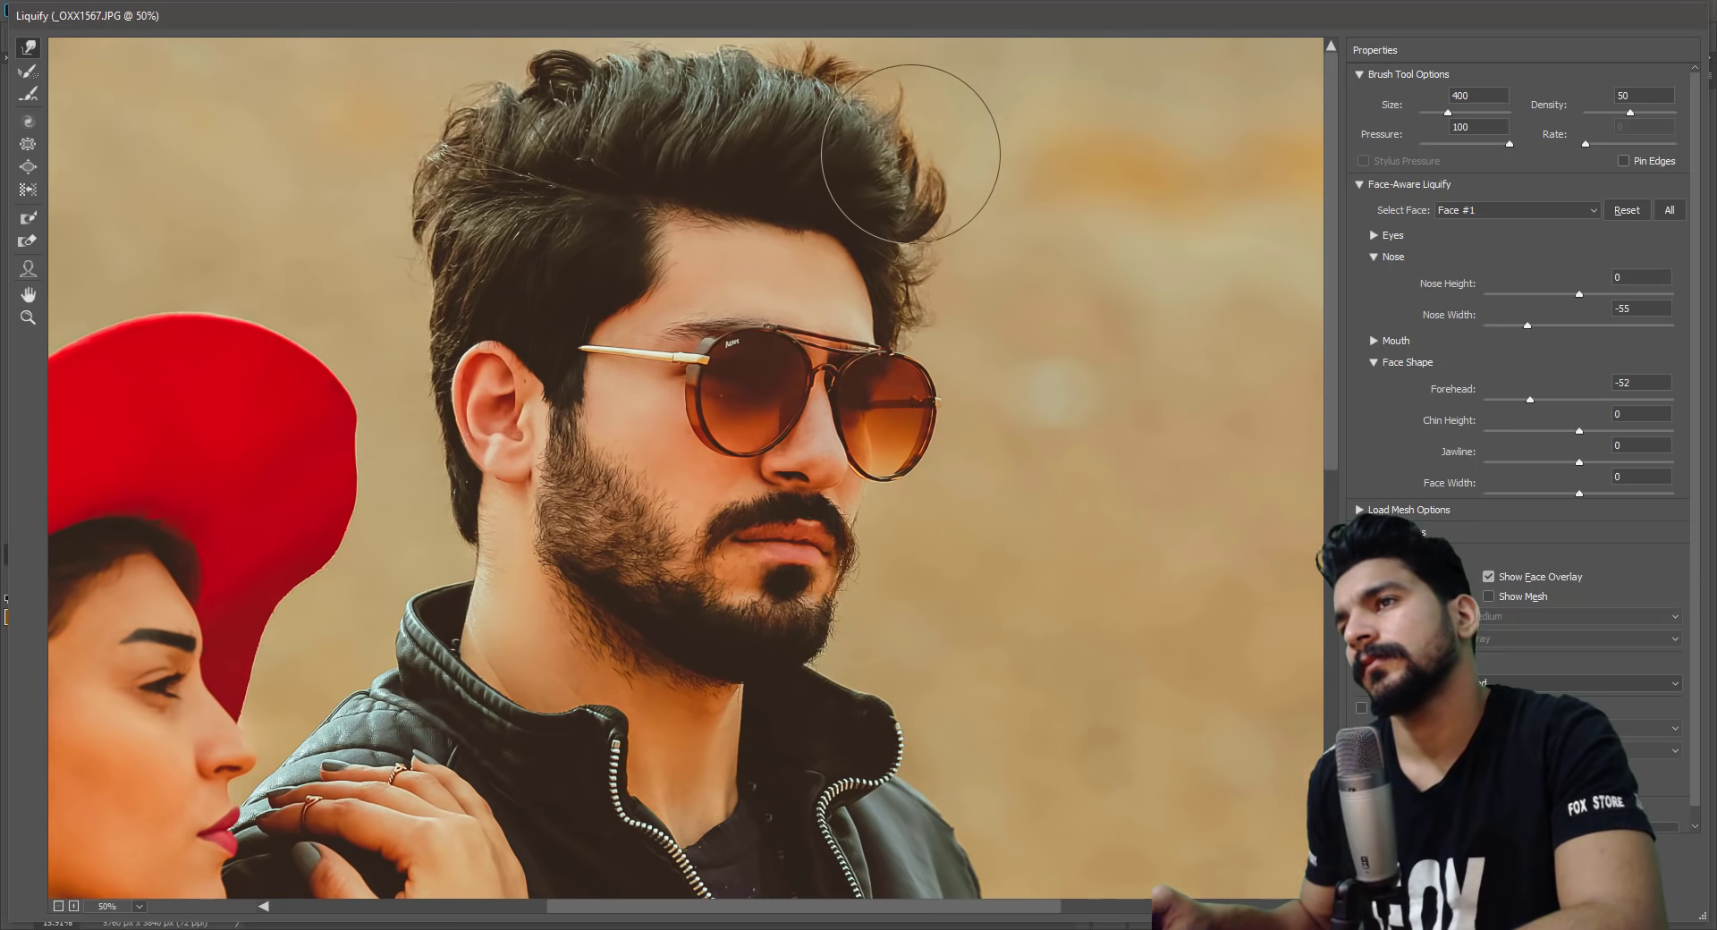
{"action": "key", "text": "bracketleft"}
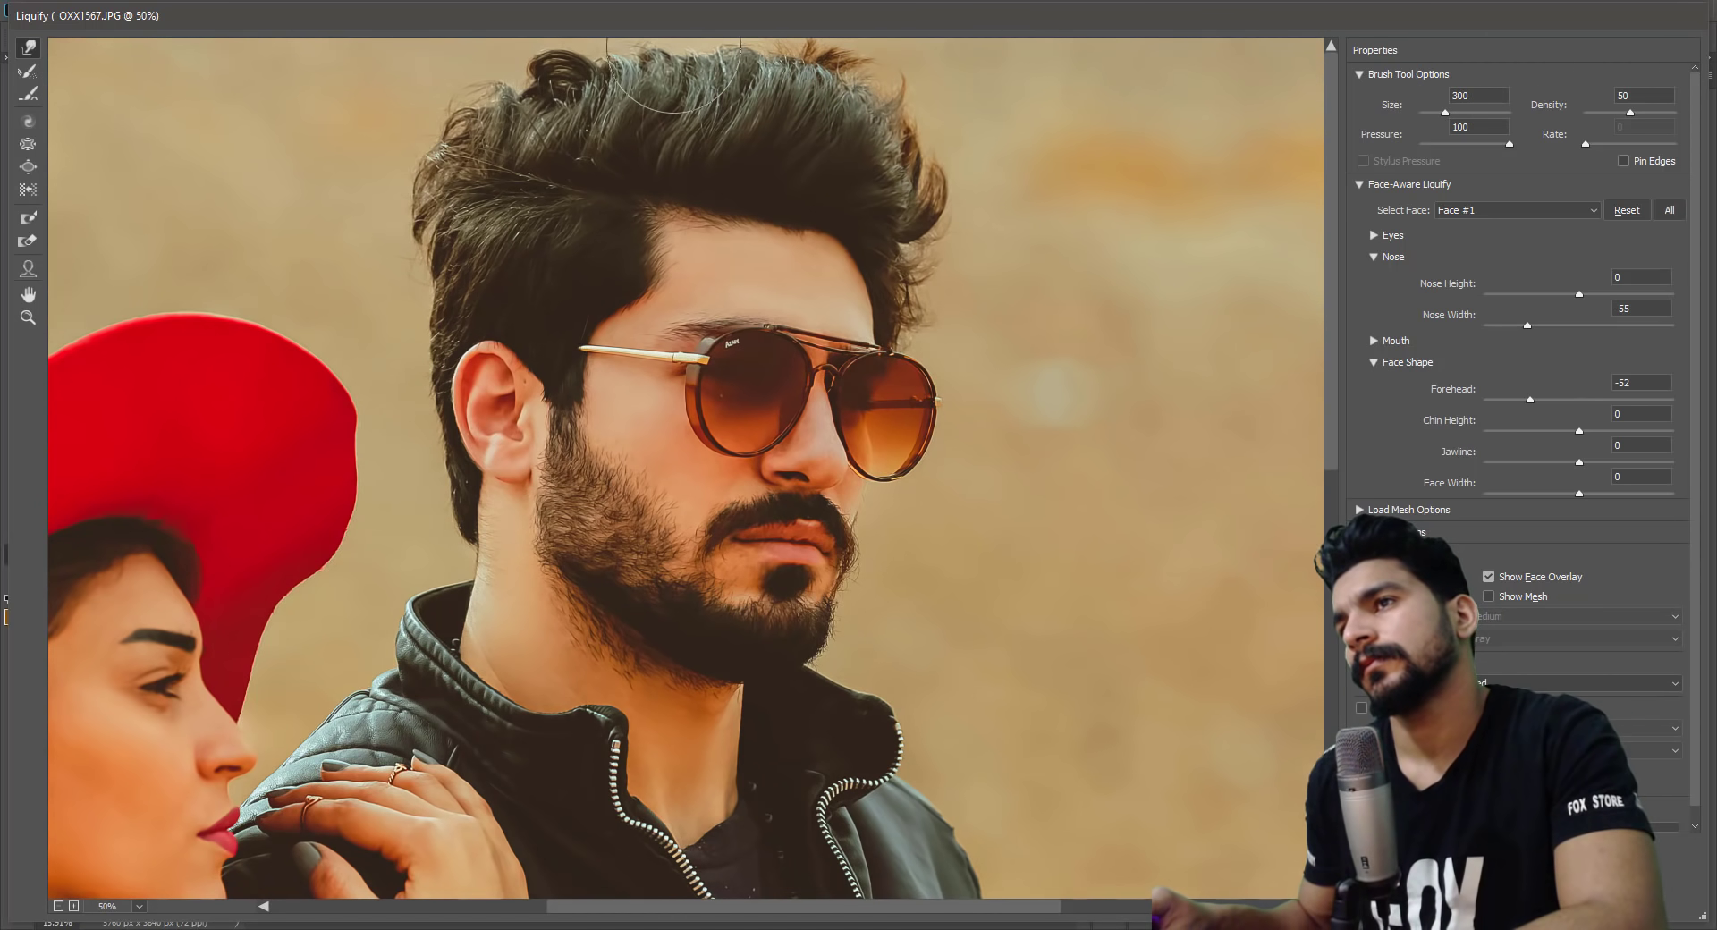
{"action": "key", "text": "bracketright"}
{"action": "key", "text": "bracketright"}
{"action": "key", "text": "bracketright"}
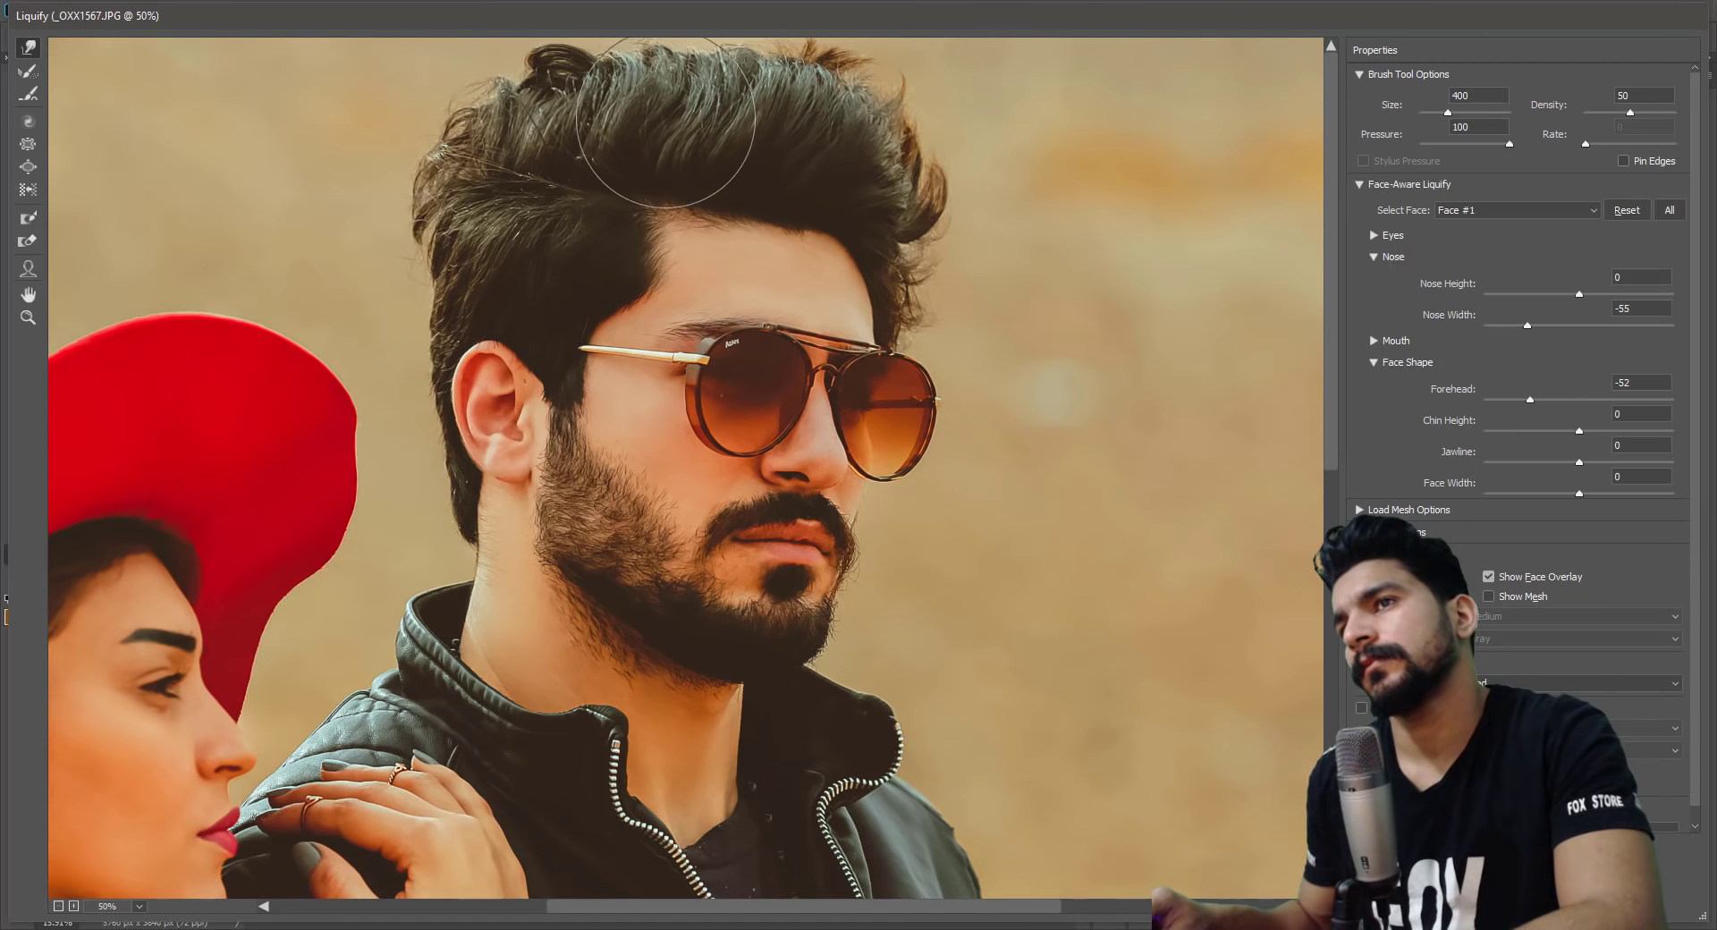
{"action": "mouse_move", "coordinate": [483, 667]}
{"action": "left_mouse_down"}
{"action": "mouse_move", "coordinate": [573, 380]}
{"action": "mouse_move", "coordinate": [882, 201]}
{"action": "left_mouse_up"}
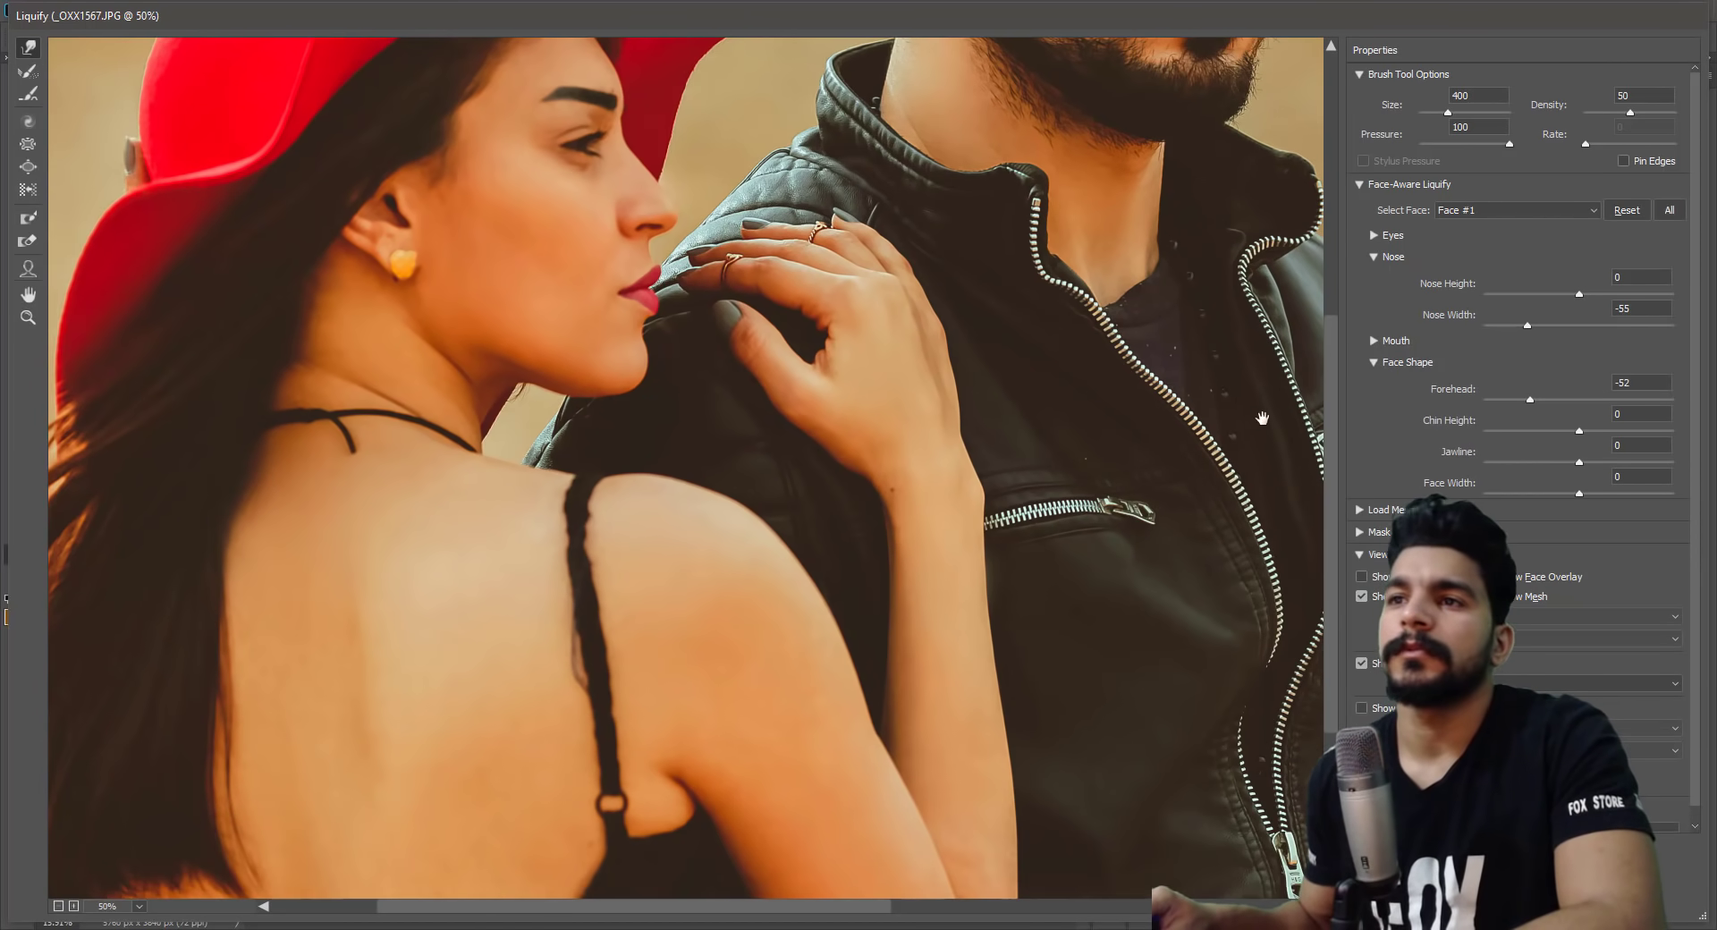
{"action": "left_click_drag", "start_coordinate": [1265, 414], "coordinate": [1108, 645]}
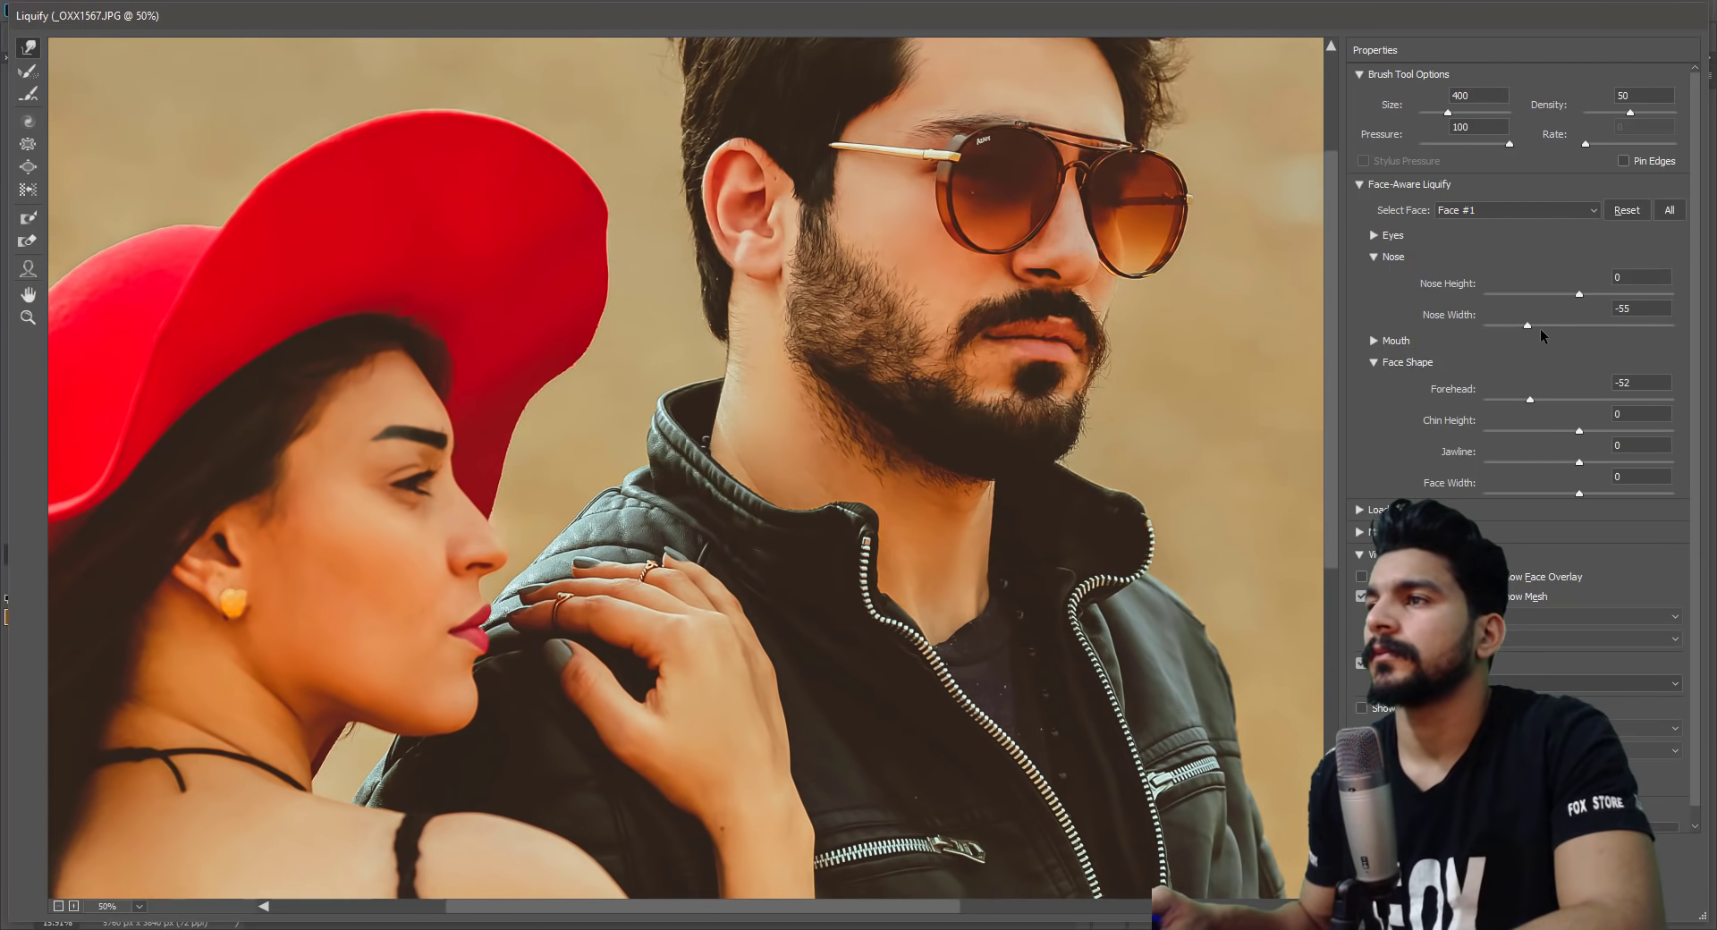
{"action": "left_click_drag", "start_coordinate": [1527, 326], "coordinate": [1540, 326]}
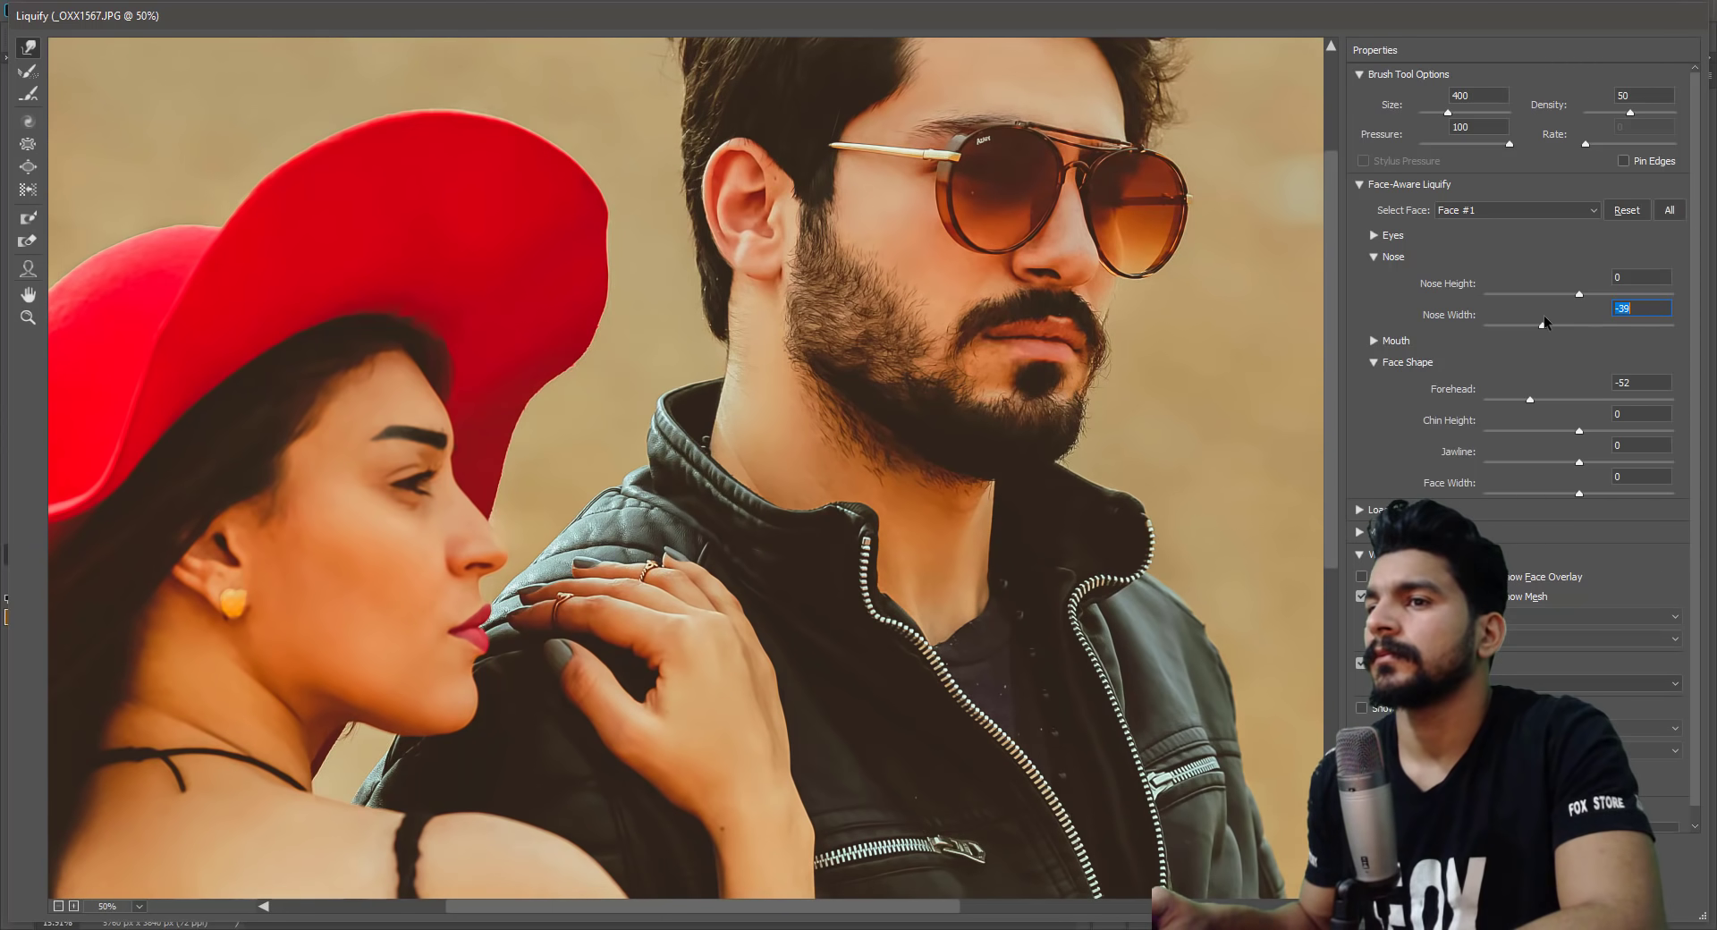
Keep Face #1 selected and pan the preview to check both faces and the woman's shoulder.
{"action": "left_click", "coordinate": [1495, 208]}
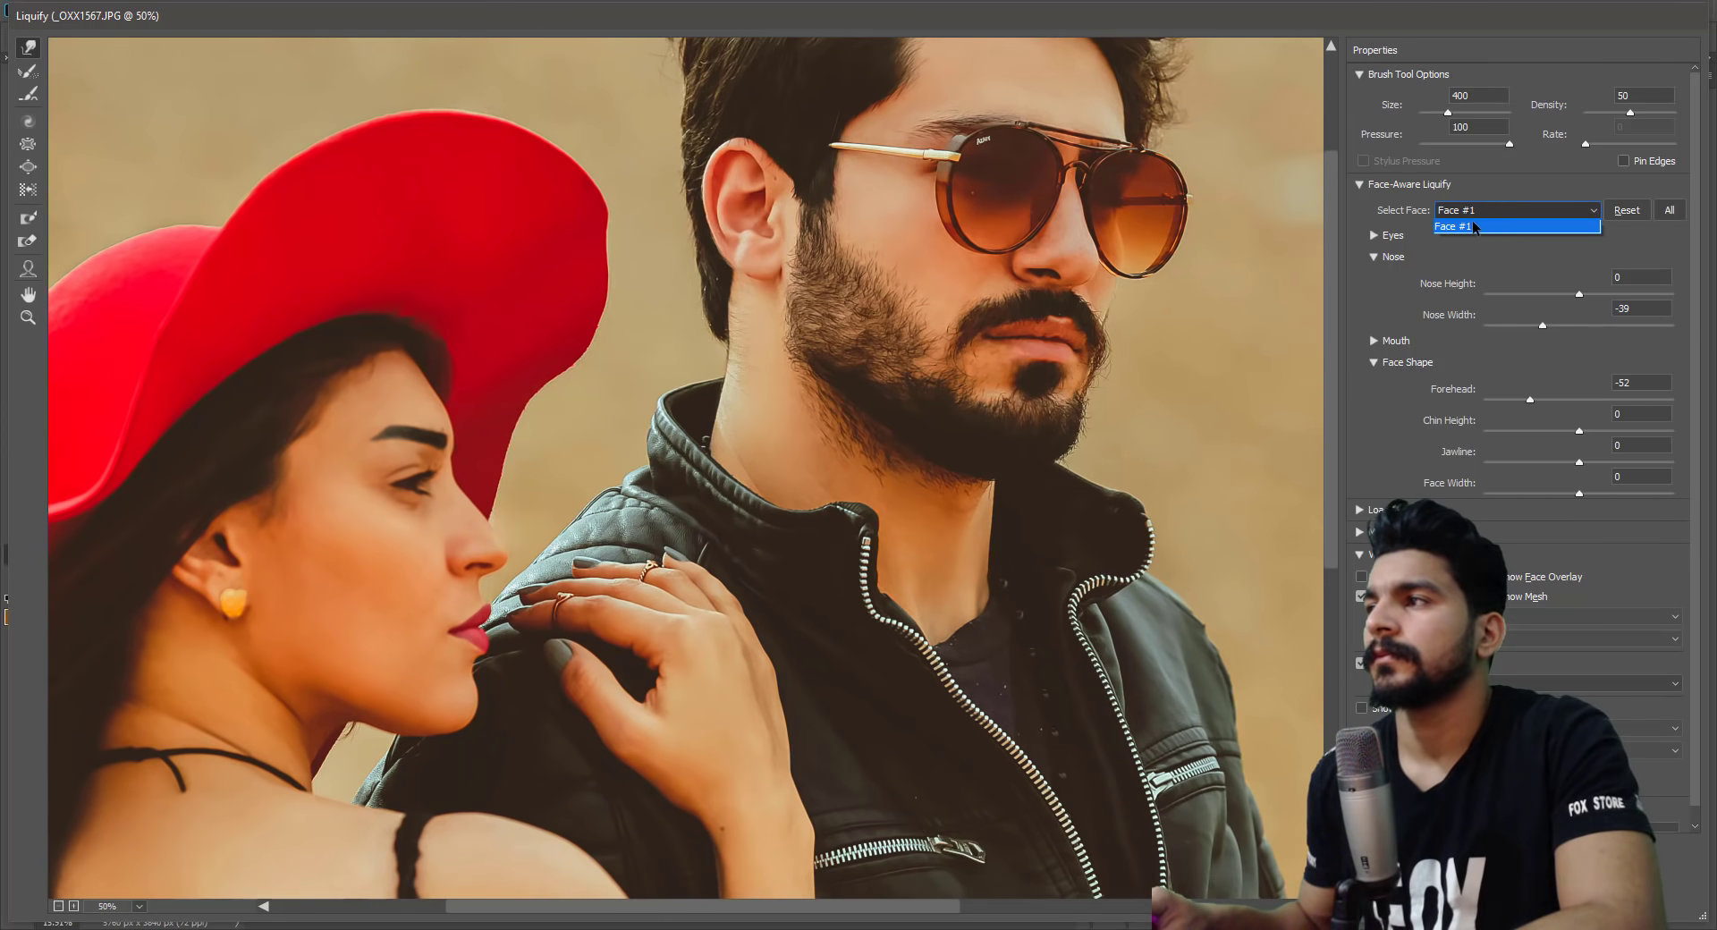
{"action": "left_click", "coordinate": [1472, 222]}
{"action": "left_click_drag", "start_coordinate": [932, 480], "coordinate": [784, 560]}
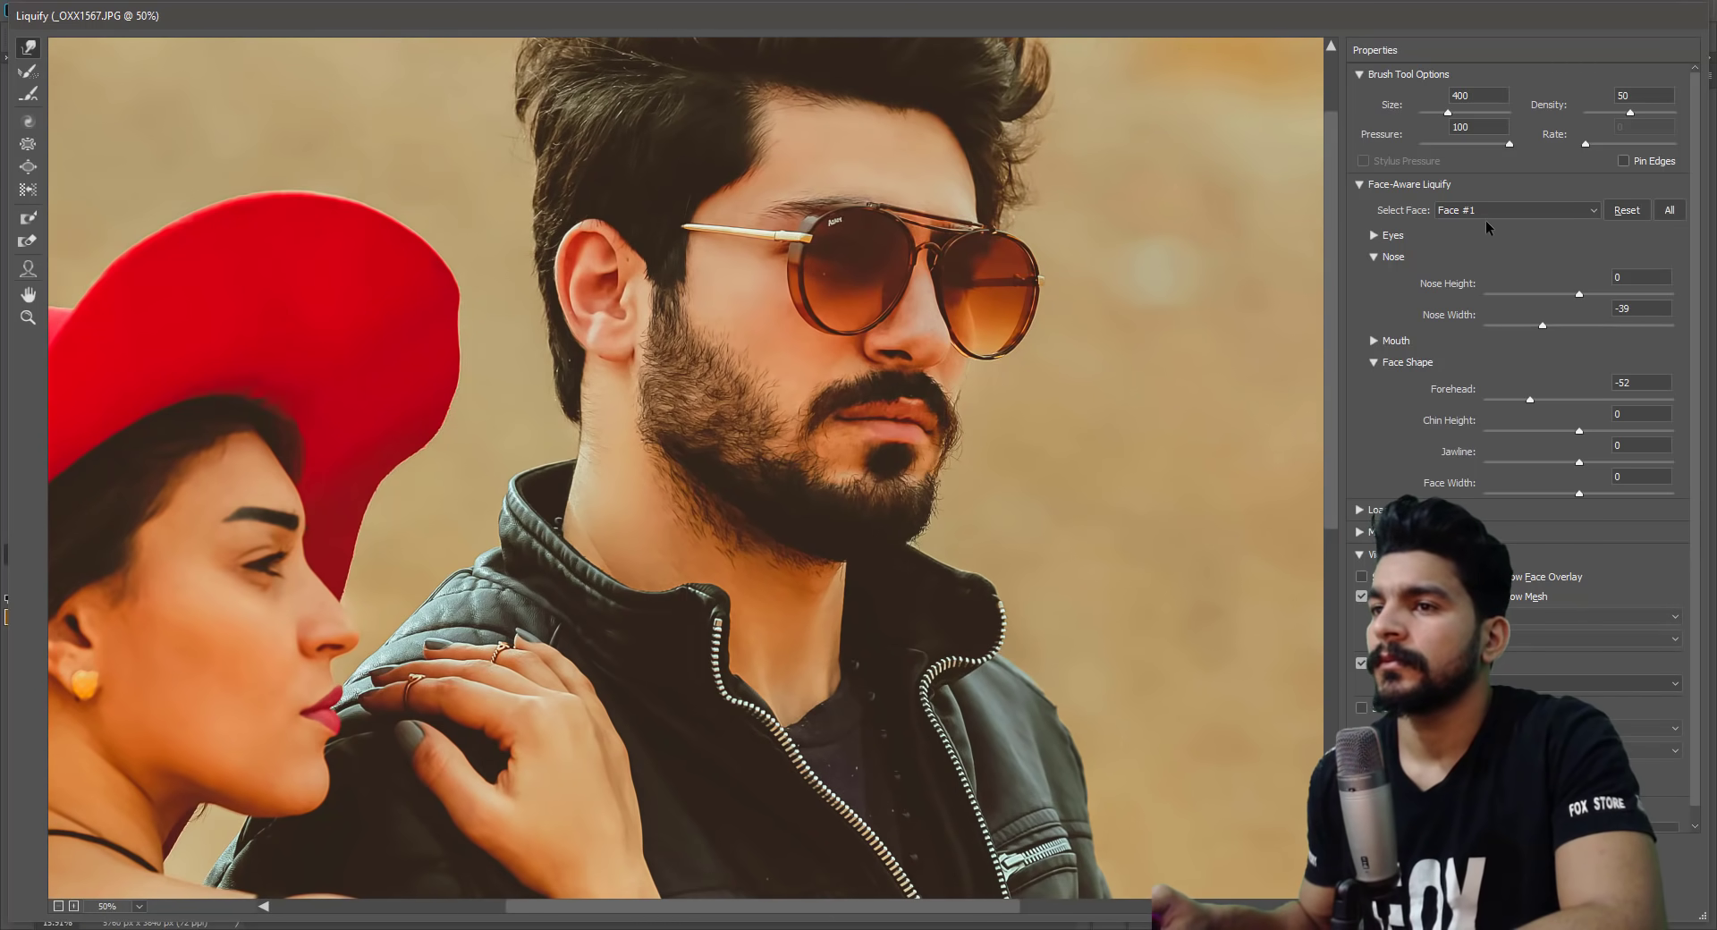
{"action": "left_click", "coordinate": [1490, 214]}
{"action": "left_click", "coordinate": [1490, 223]}
{"action": "mouse_move", "coordinate": [642, 728]}
{"action": "left_mouse_down"}
{"action": "mouse_move", "coordinate": [1013, 316]}
{"action": "mouse_move", "coordinate": [1084, 295]}
{"action": "left_mouse_up"}
{"action": "key", "text": "bracketleft"}
{"action": "key", "text": "bracketleft"}
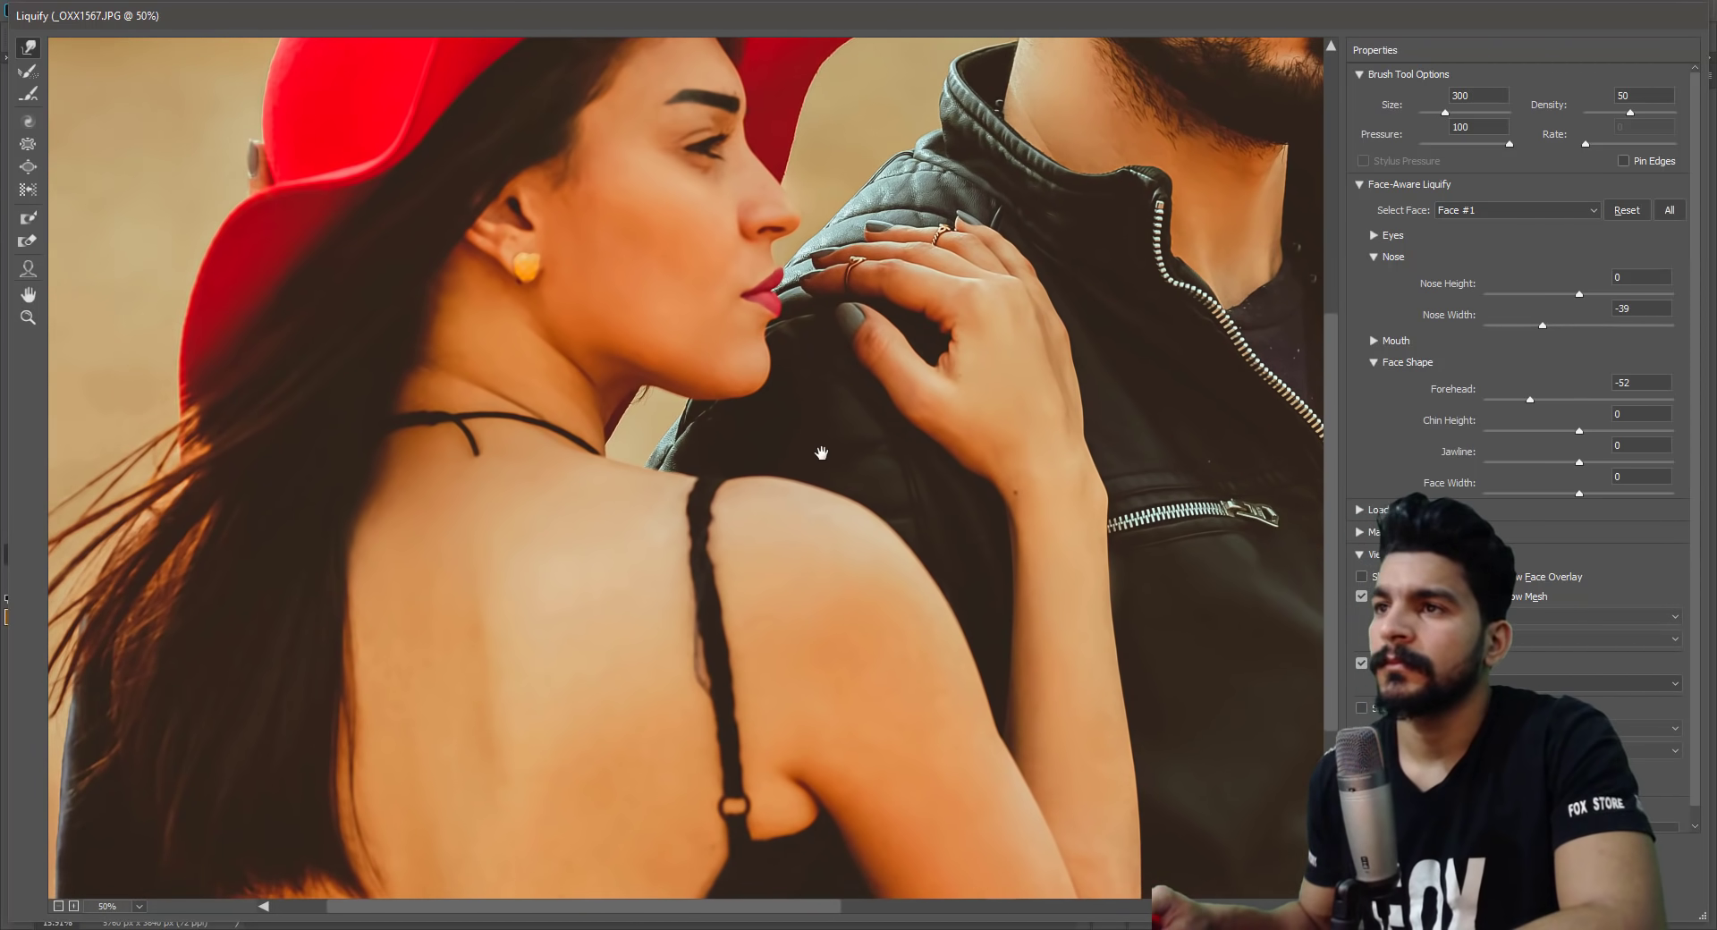
{"action": "left_click_drag", "start_coordinate": [821, 454], "coordinate": [768, 373]}
{"action": "mouse_move", "coordinate": [870, 389]}
{"action": "left_mouse_down"}
{"action": "mouse_move", "coordinate": [813, 690]}
{"action": "mouse_move", "coordinate": [1266, 181]}
{"action": "mouse_move", "coordinate": [921, 249]}
{"action": "mouse_move", "coordinate": [795, 496]}
{"action": "mouse_move", "coordinate": [602, 682]}
{"action": "left_mouse_up"}
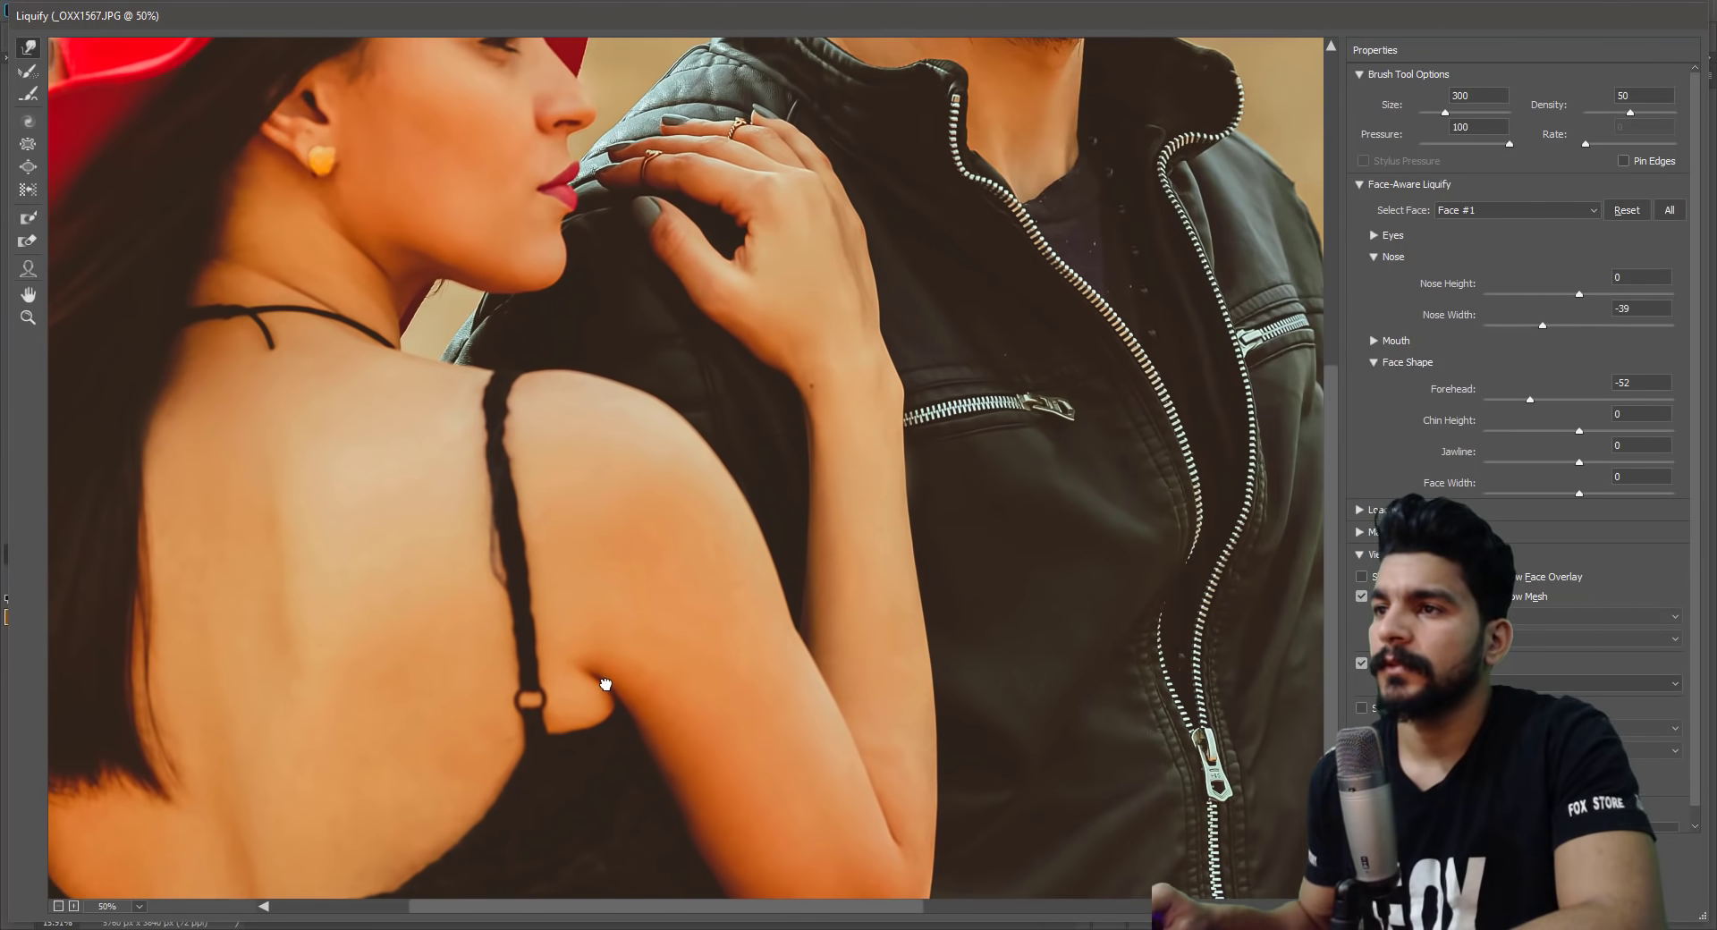
{"action": "mouse_move", "coordinate": [711, 560]}
{"action": "left_mouse_down"}
{"action": "mouse_move", "coordinate": [602, 728]}
{"action": "mouse_move", "coordinate": [448, 387]}
{"action": "mouse_move", "coordinate": [786, 299]}
{"action": "mouse_move", "coordinate": [974, 644]}
{"action": "mouse_move", "coordinate": [973, 769]}
{"action": "left_mouse_up"}
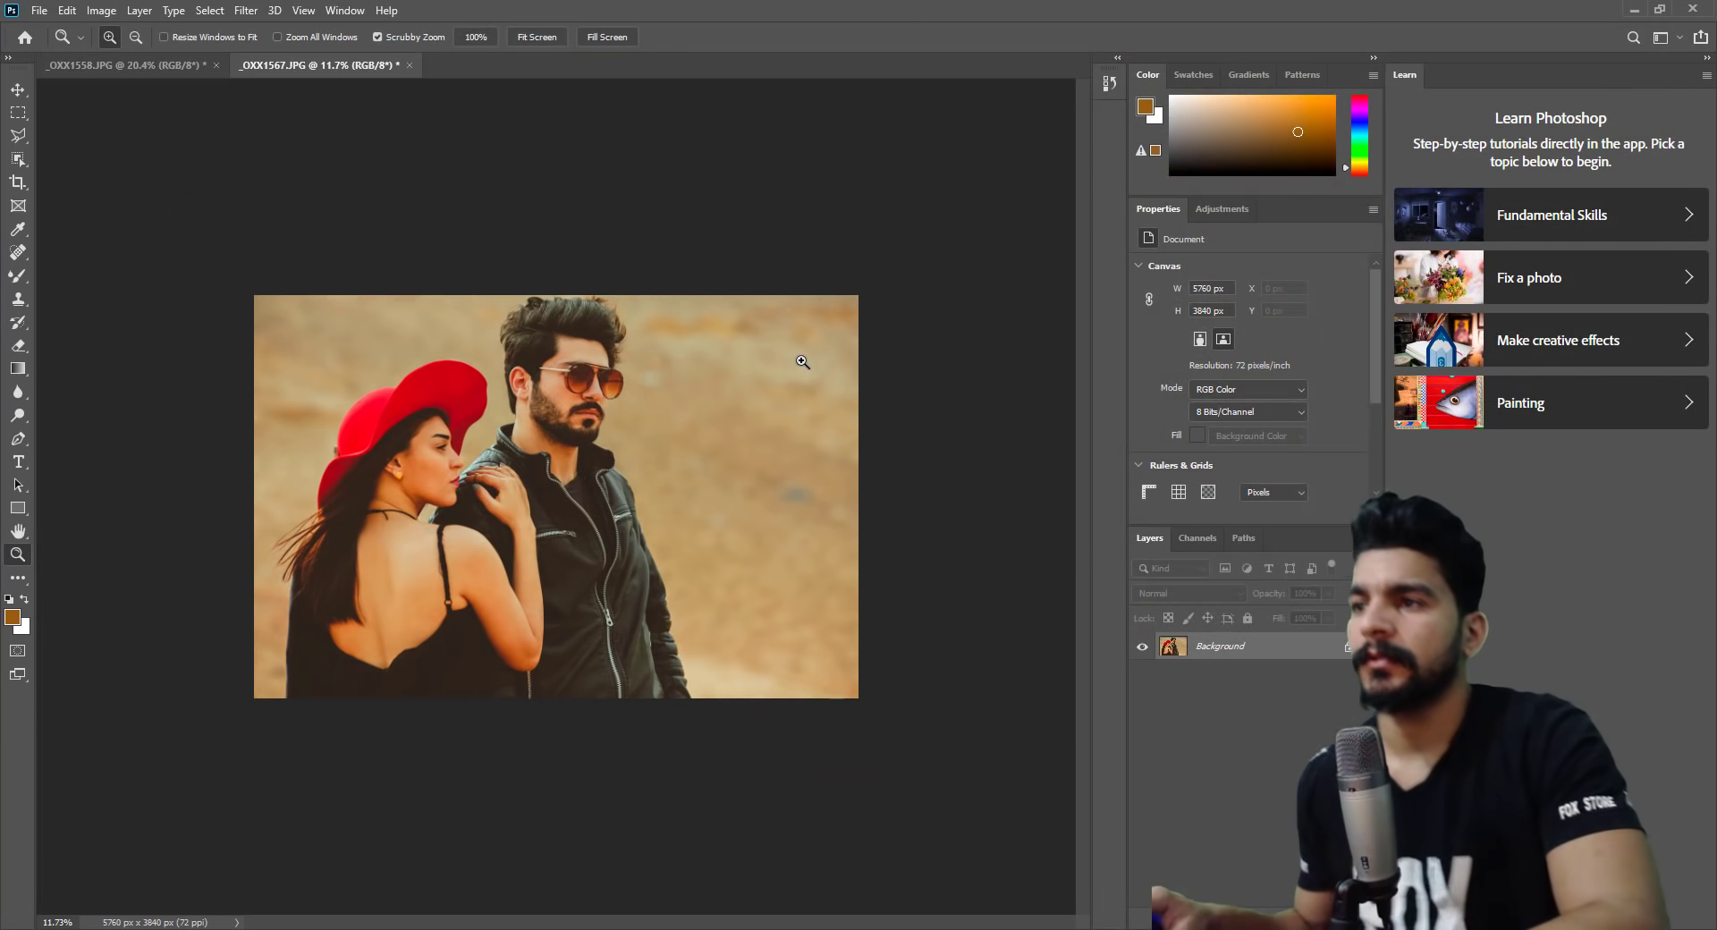
Paint a soft orange radial glow on a new layer and enlarge it to about 177%.
{"action": "left_click", "coordinate": [823, 371]}
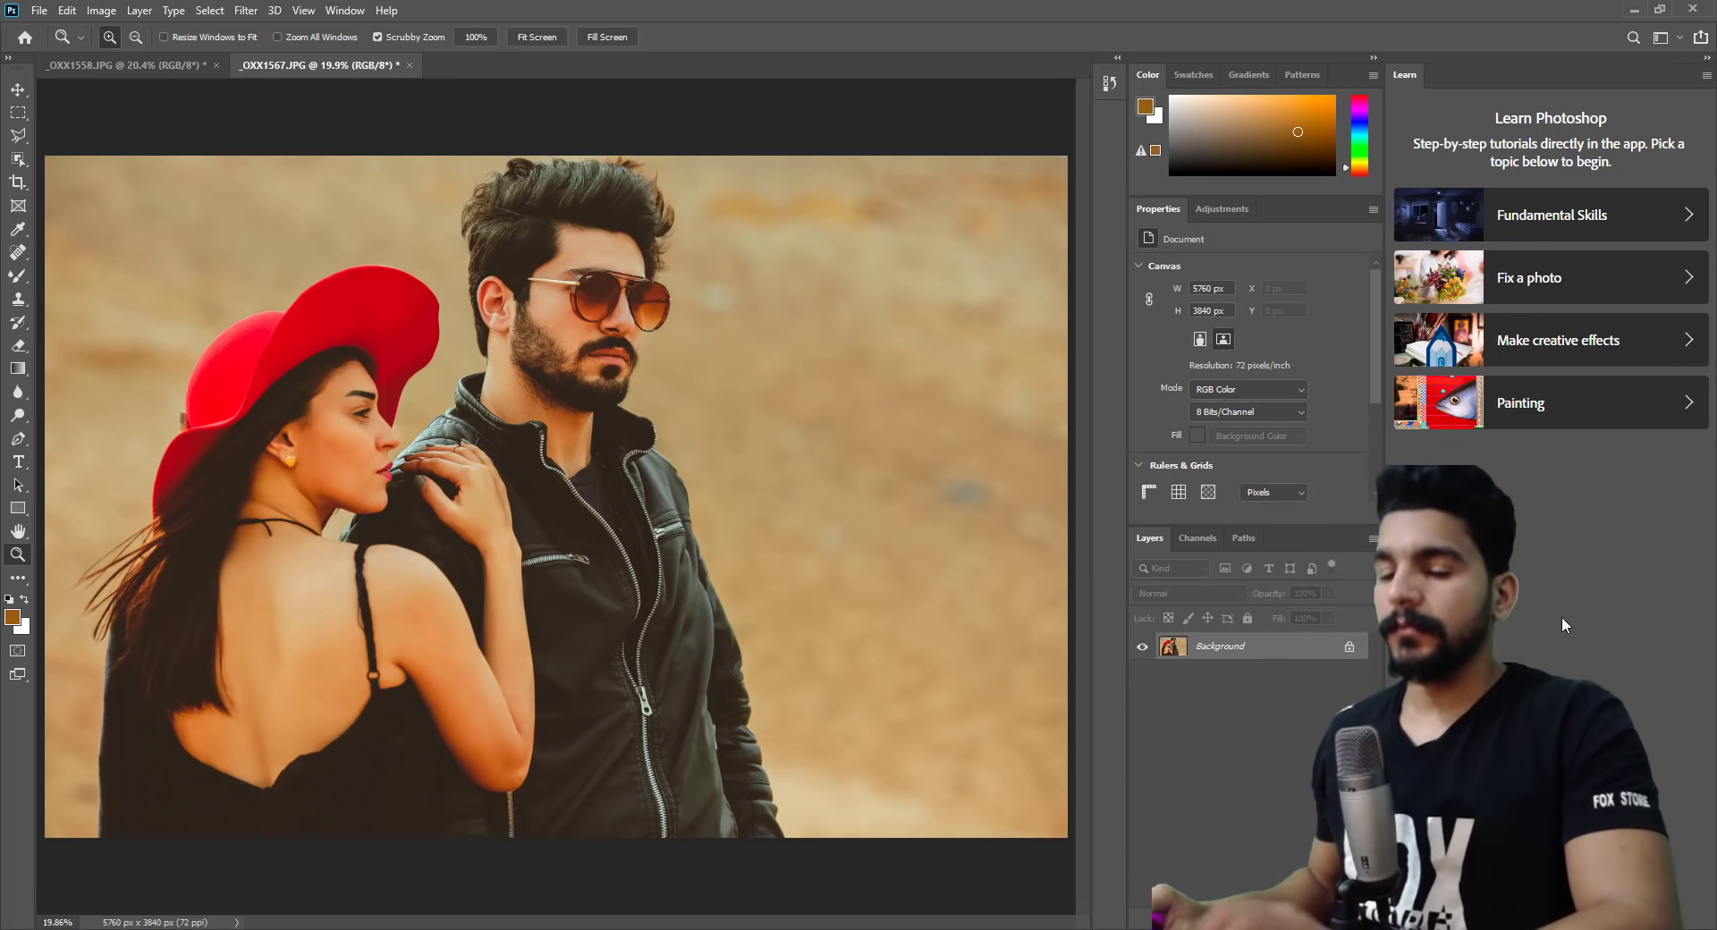
{"action": "key", "text": "ctrl+shift+alt+n"}
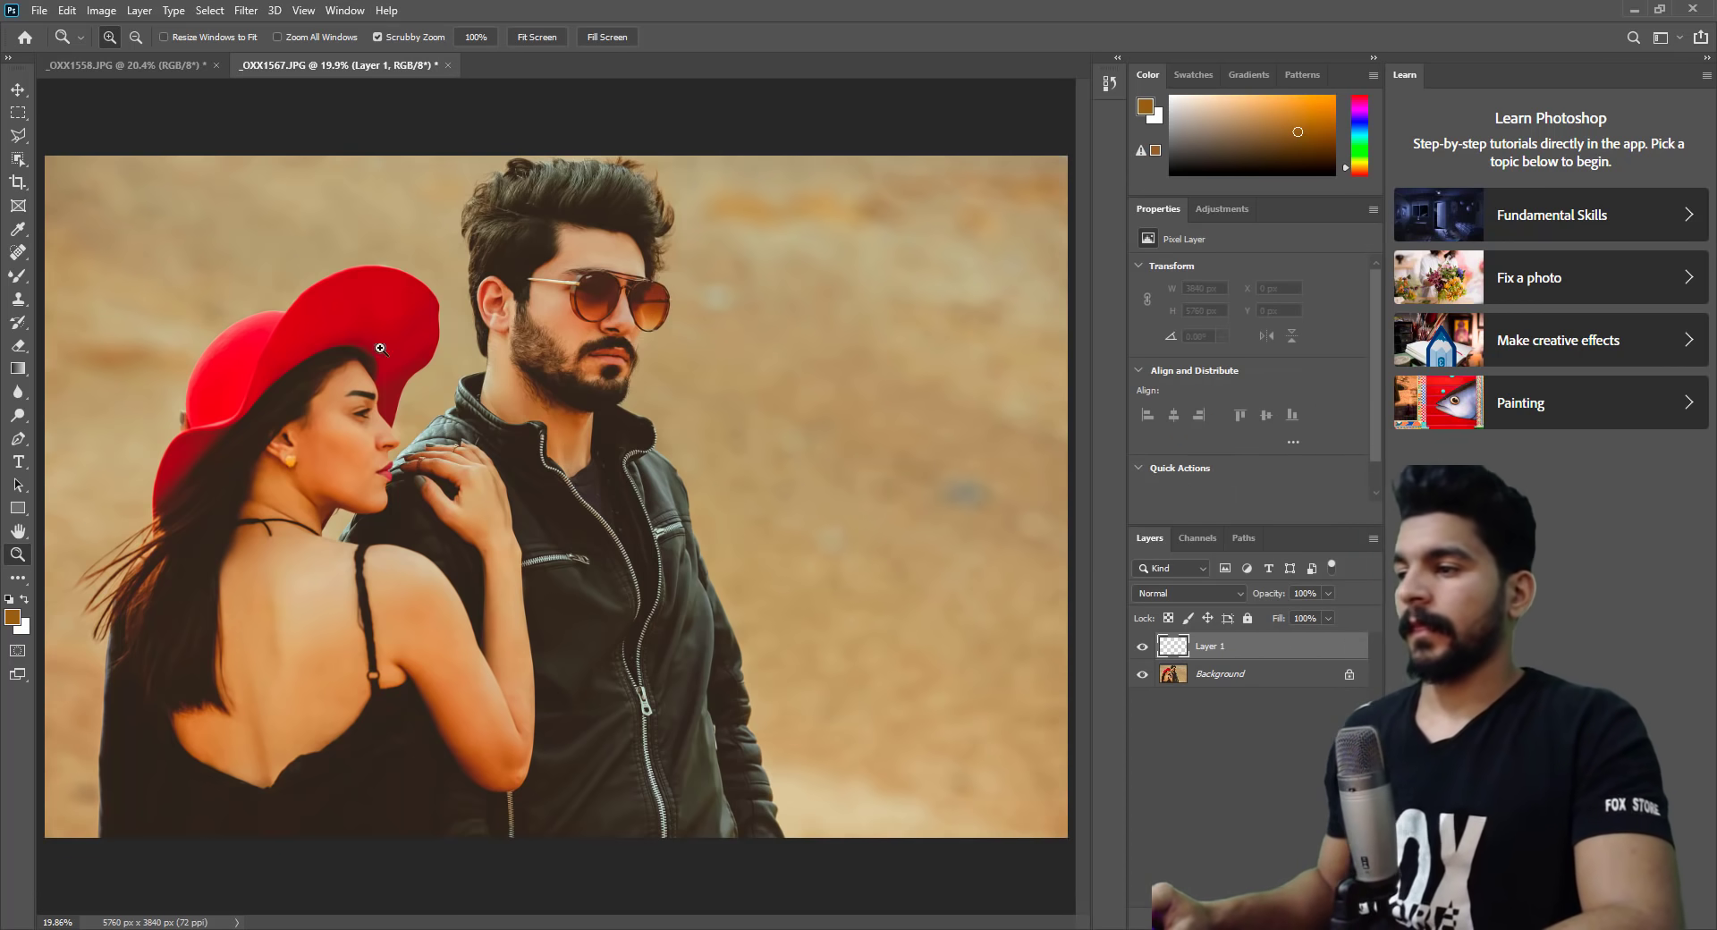
{"action": "key", "text": "g"}
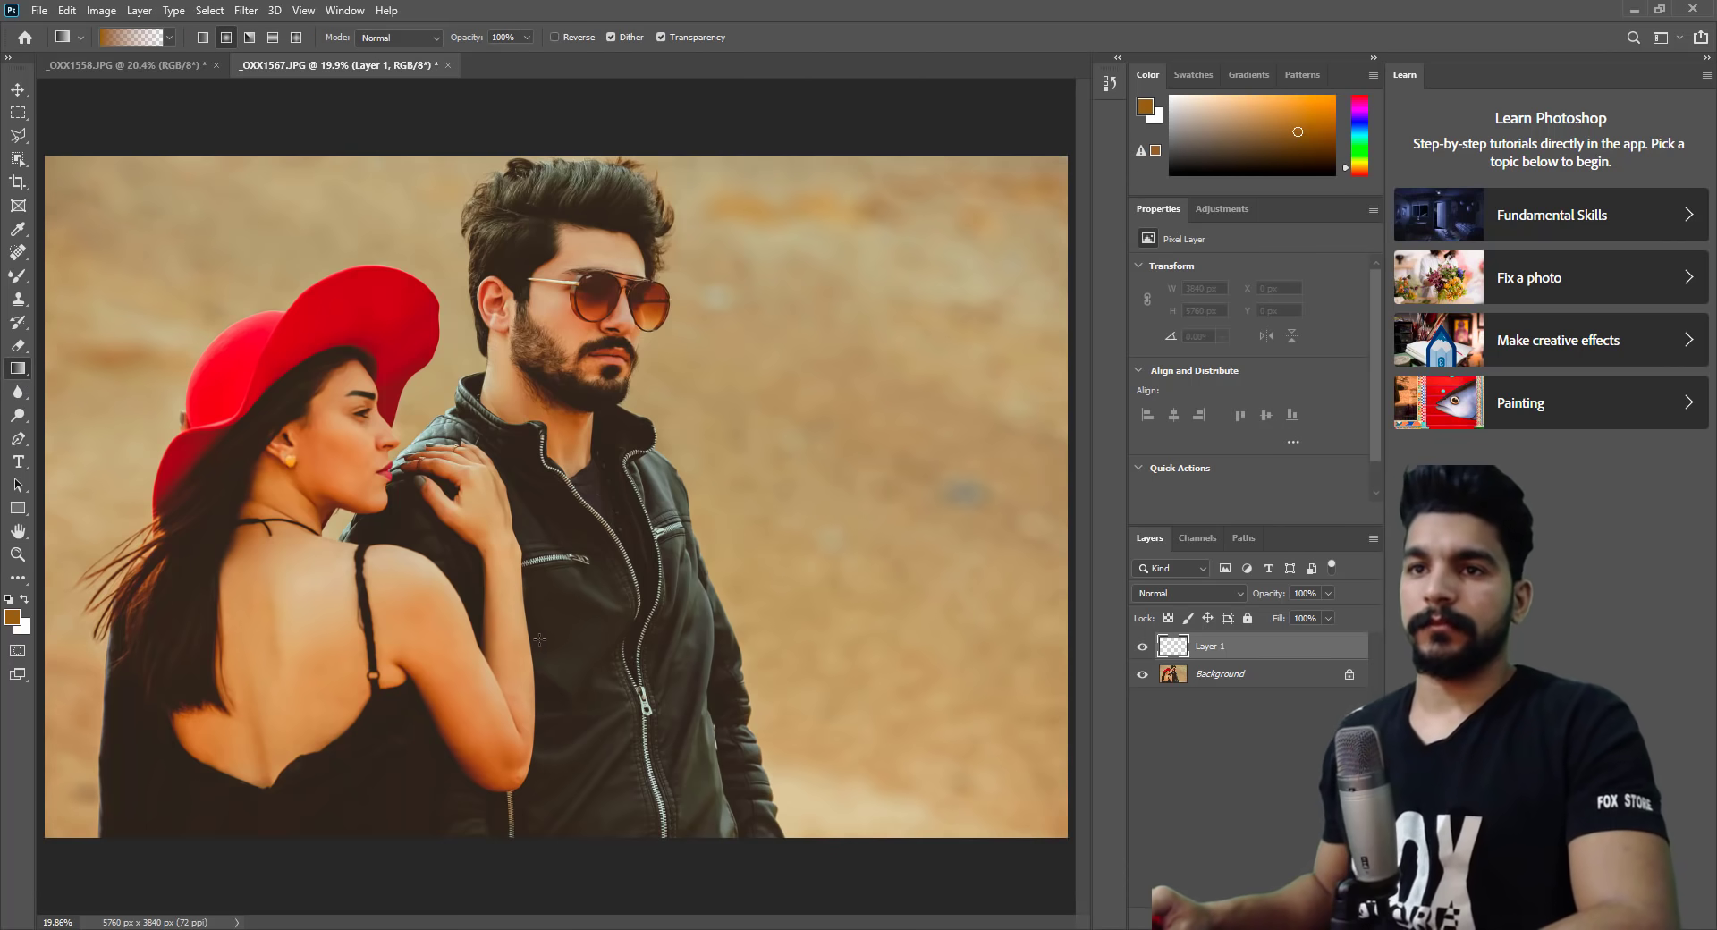
{"action": "left_click_drag", "start_coordinate": [534, 631], "coordinate": [551, 436]}
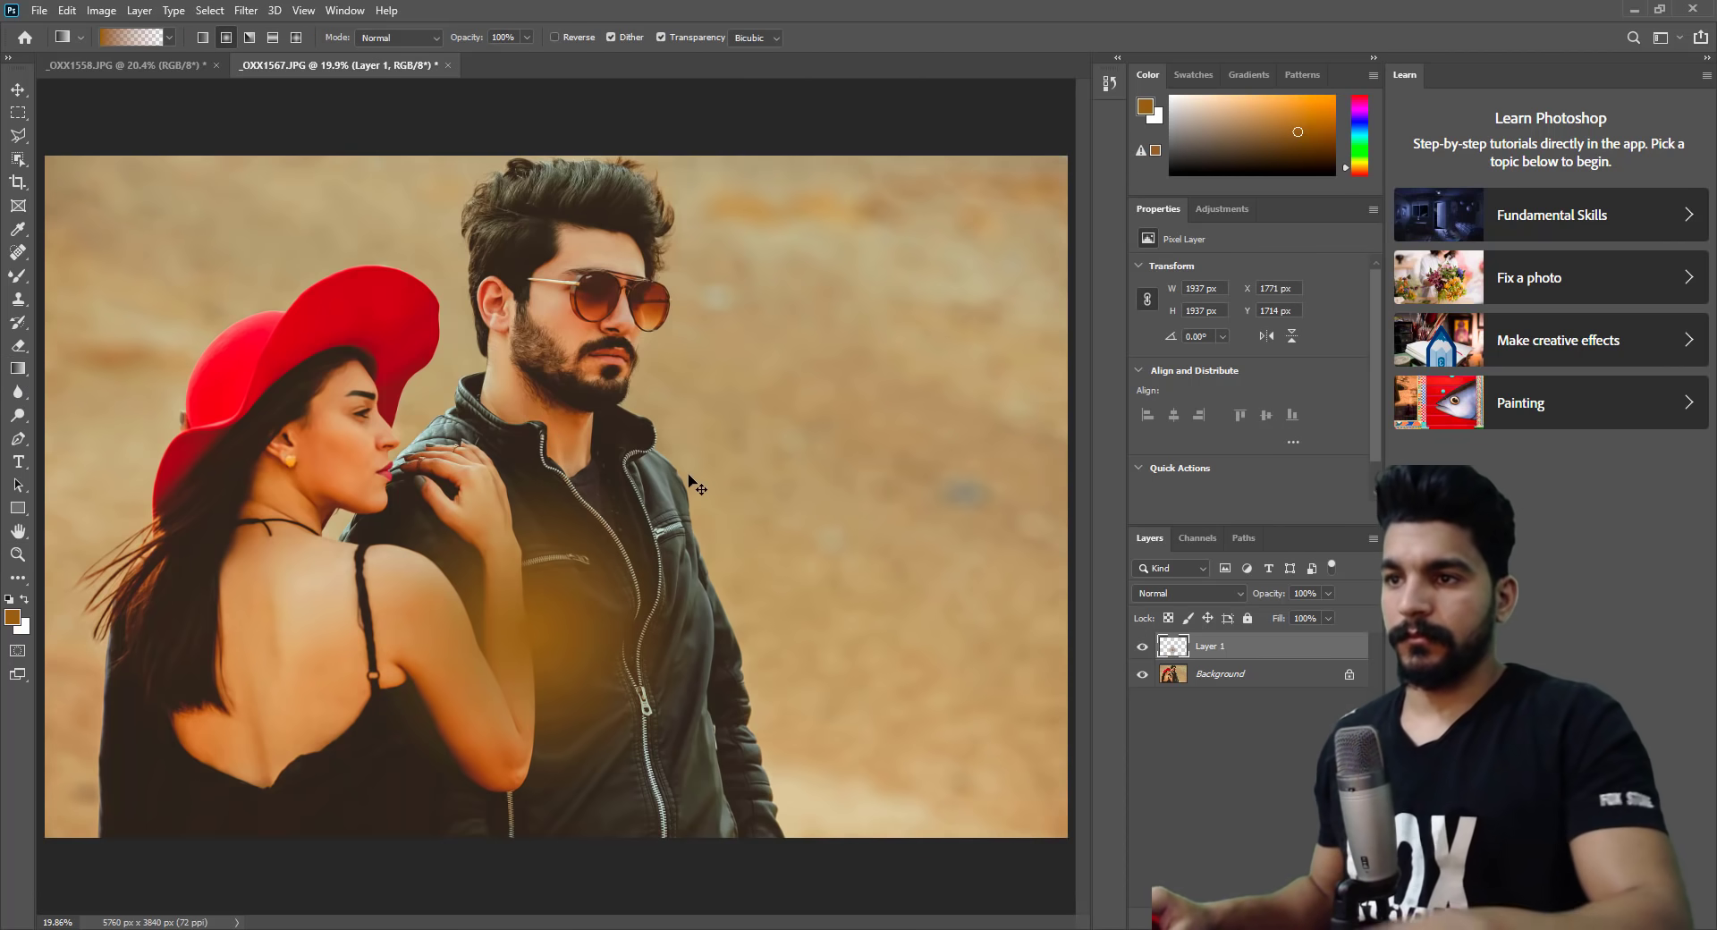
{"action": "key", "text": "ctrl+t"}
{"action": "left_click_drag", "start_coordinate": [707, 455], "coordinate": [1234, 94]}
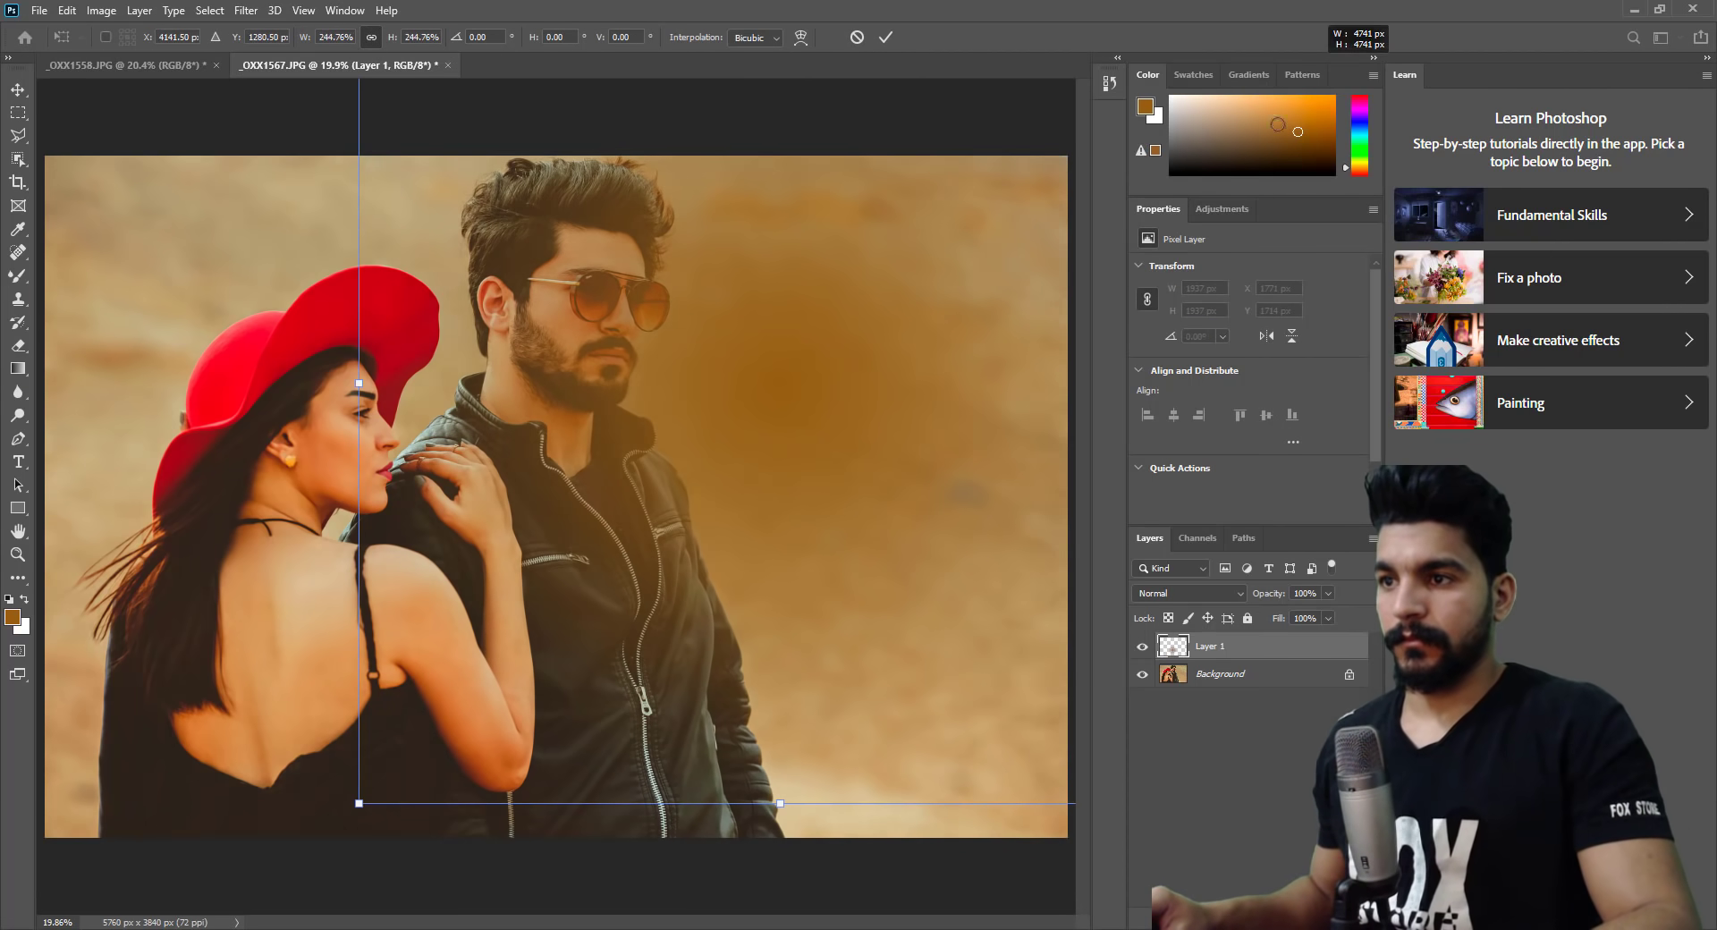
{"action": "key", "text": "Return"}
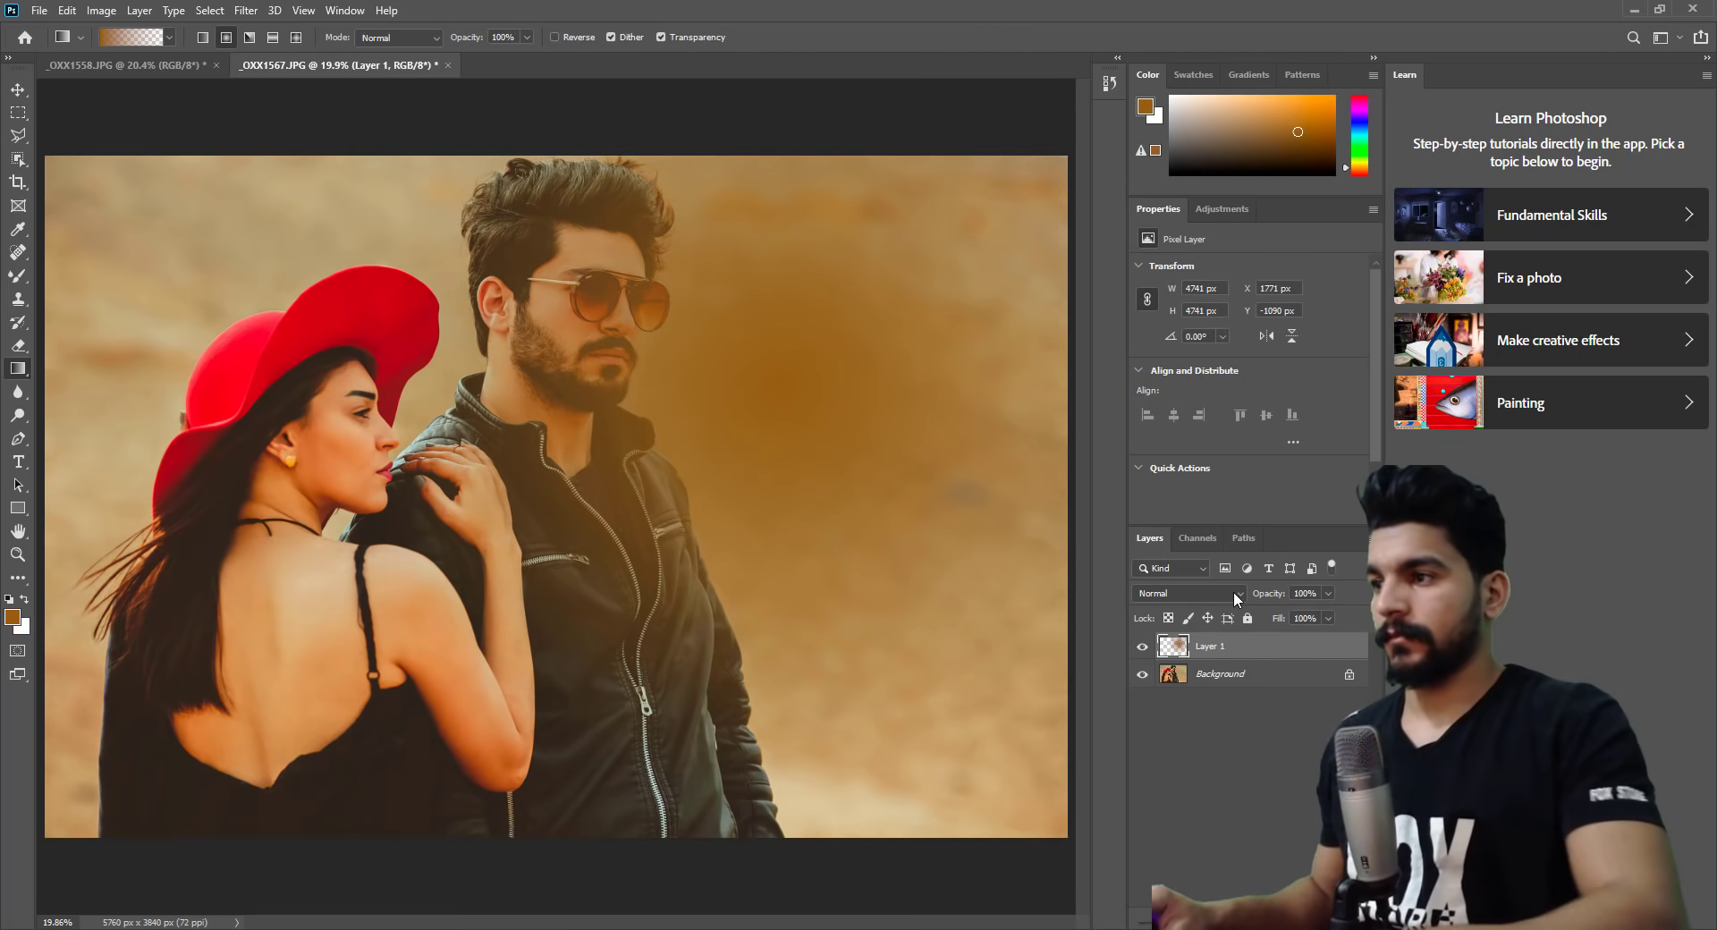
Set the glow to Screen blend, move it over the woman, and duplicate it up-right.
{"action": "left_click", "coordinate": [1232, 592]}
{"action": "left_click", "coordinate": [1159, 635]}
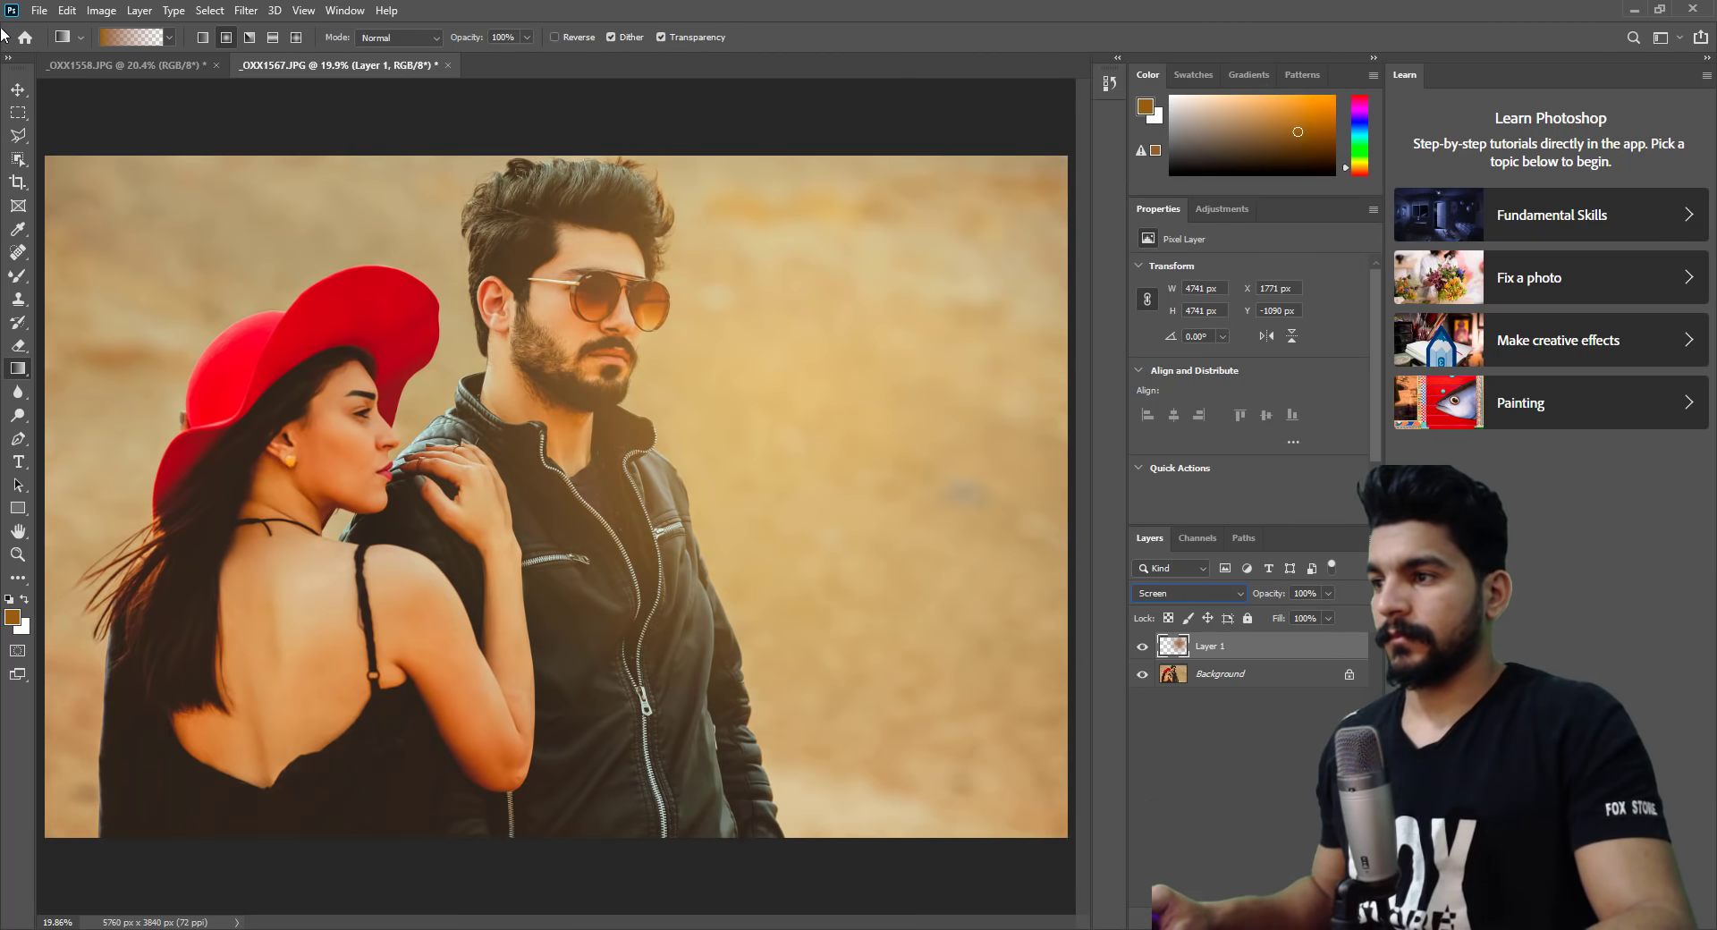
{"action": "left_click", "coordinate": [16, 89]}
{"action": "mouse_move", "coordinate": [1023, 467]}
{"action": "left_mouse_down"}
{"action": "mouse_move", "coordinate": [201, 619]}
{"action": "mouse_move", "coordinate": [203, 648]}
{"action": "left_mouse_up"}
{"action": "key", "text": "ctrl+t"}
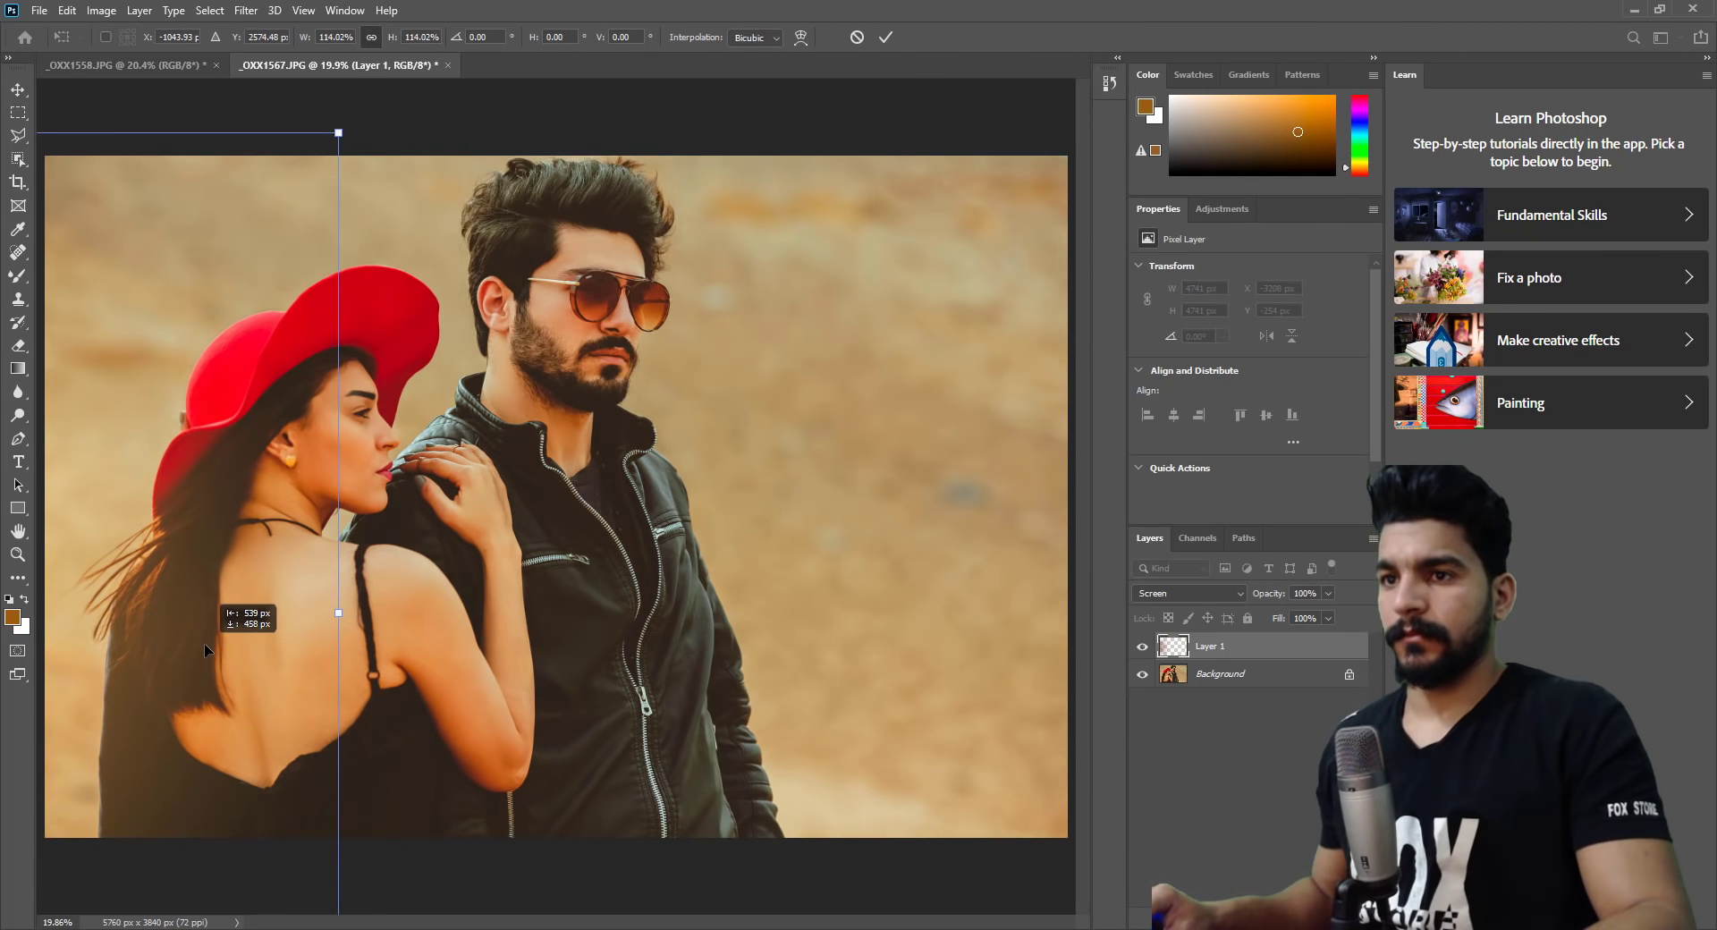
{"action": "key", "text": "Return"}
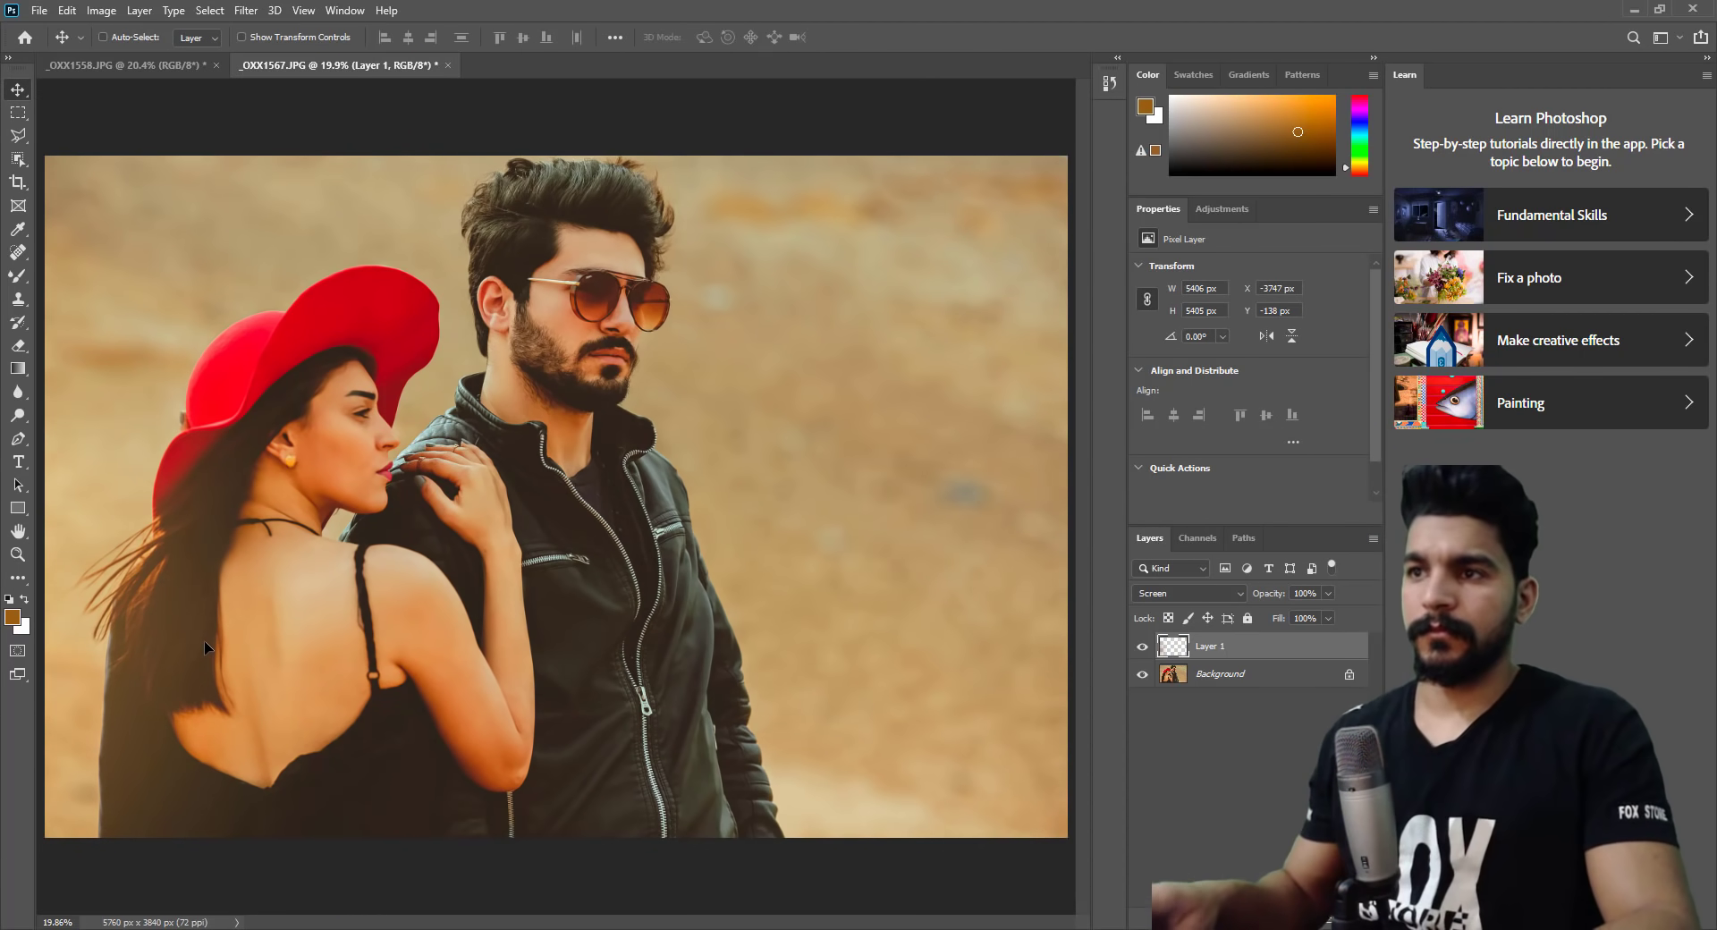
{"action": "mouse_move", "coordinate": [193, 642]}
{"action": "left_mouse_down"}
{"action": "mouse_move", "coordinate": [1017, 224]}
{"action": "mouse_move", "coordinate": [301, 244]}
{"action": "left_mouse_up"}
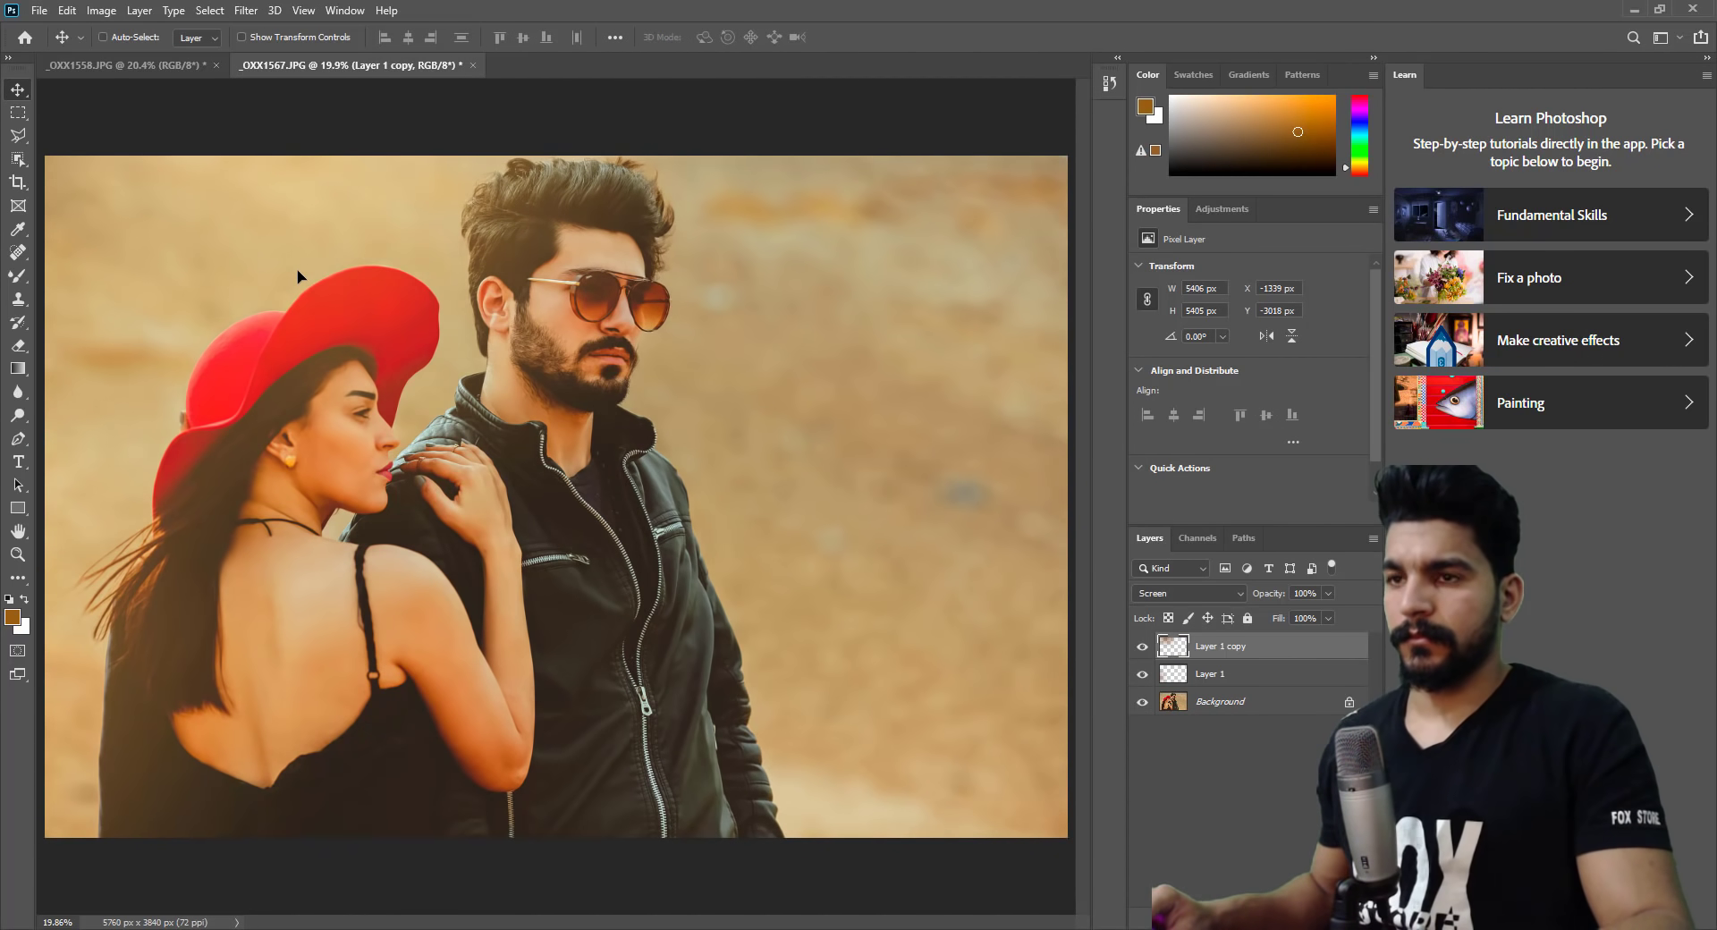
Lower the glow copy to 40% opacity and merge everything into the Background layer.
{"action": "key", "text": "shift+alt+n"}
{"action": "key", "text": "4"}
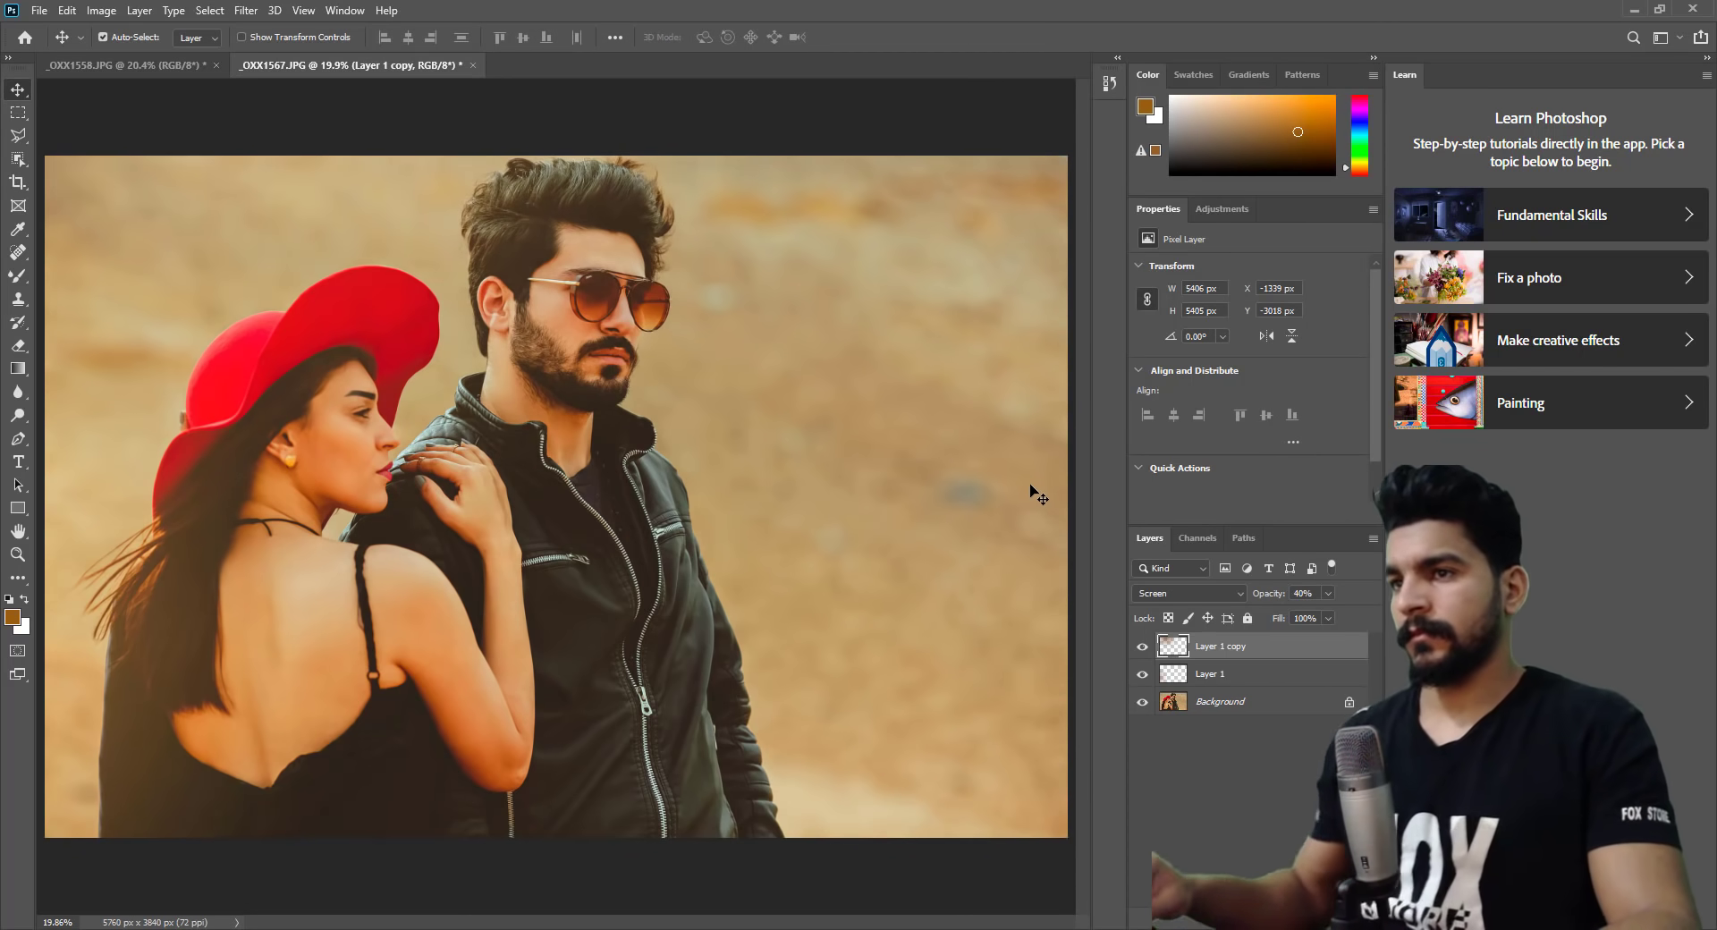
{"action": "key", "text": "ctrl+shift+e"}
{"action": "key", "text": "z"}
{"action": "left_click_drag", "start_coordinate": [203, 433], "coordinate": [649, 342]}
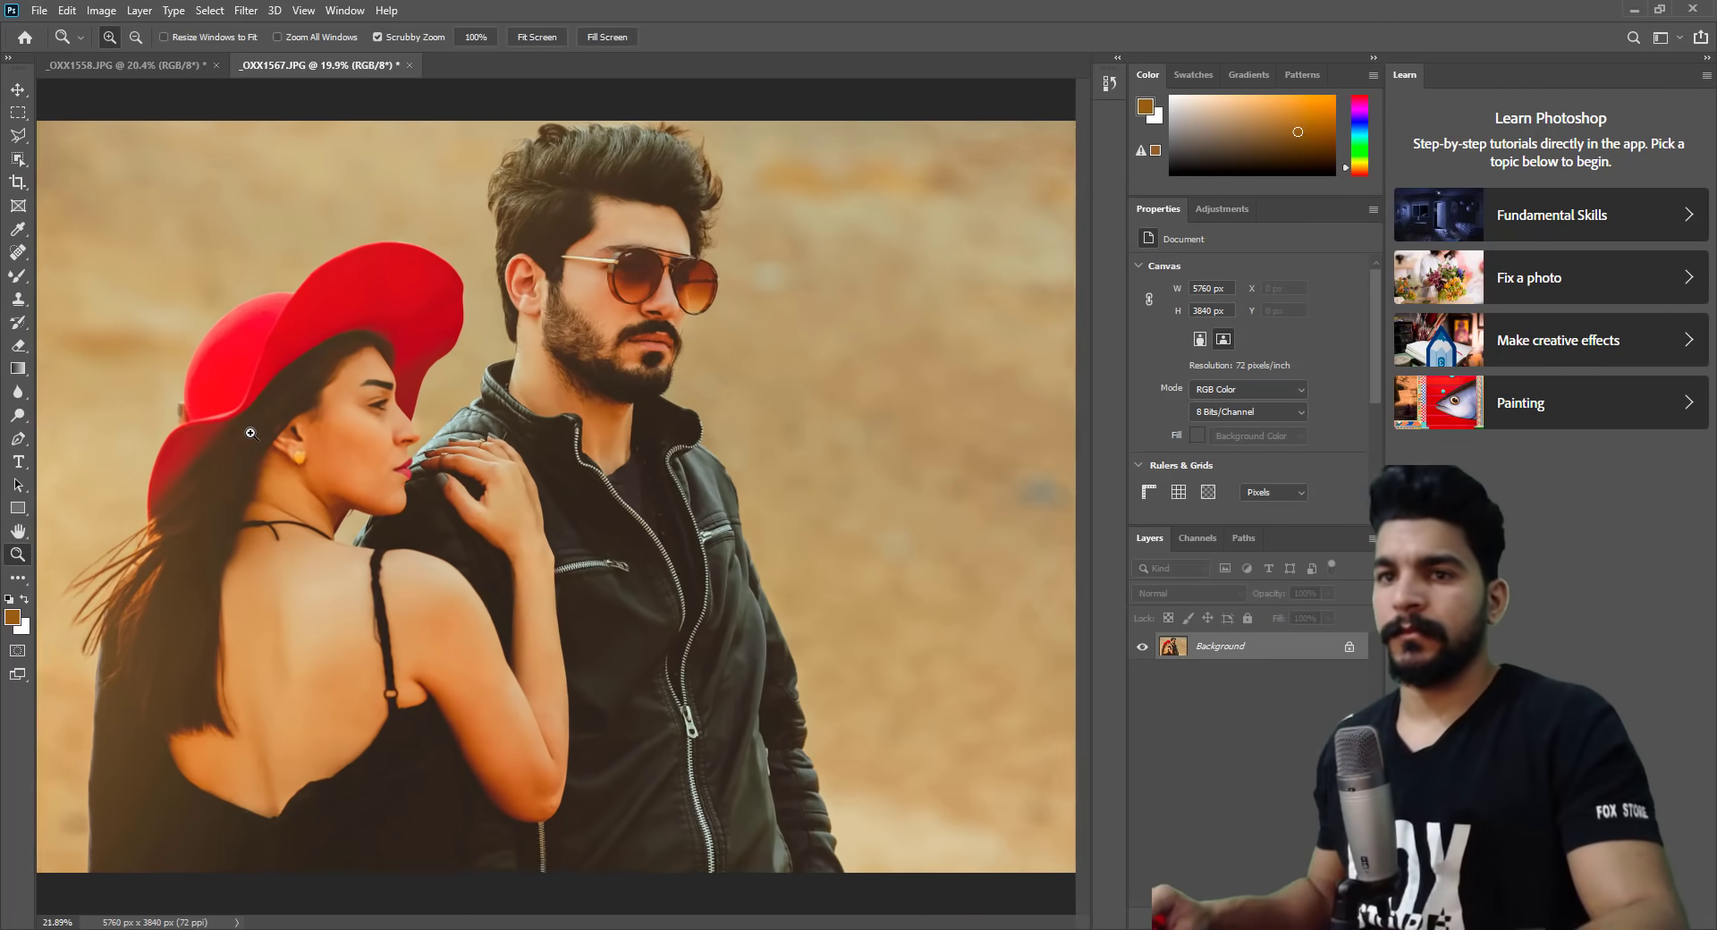
{"action": "key", "text": "ctrl+0"}
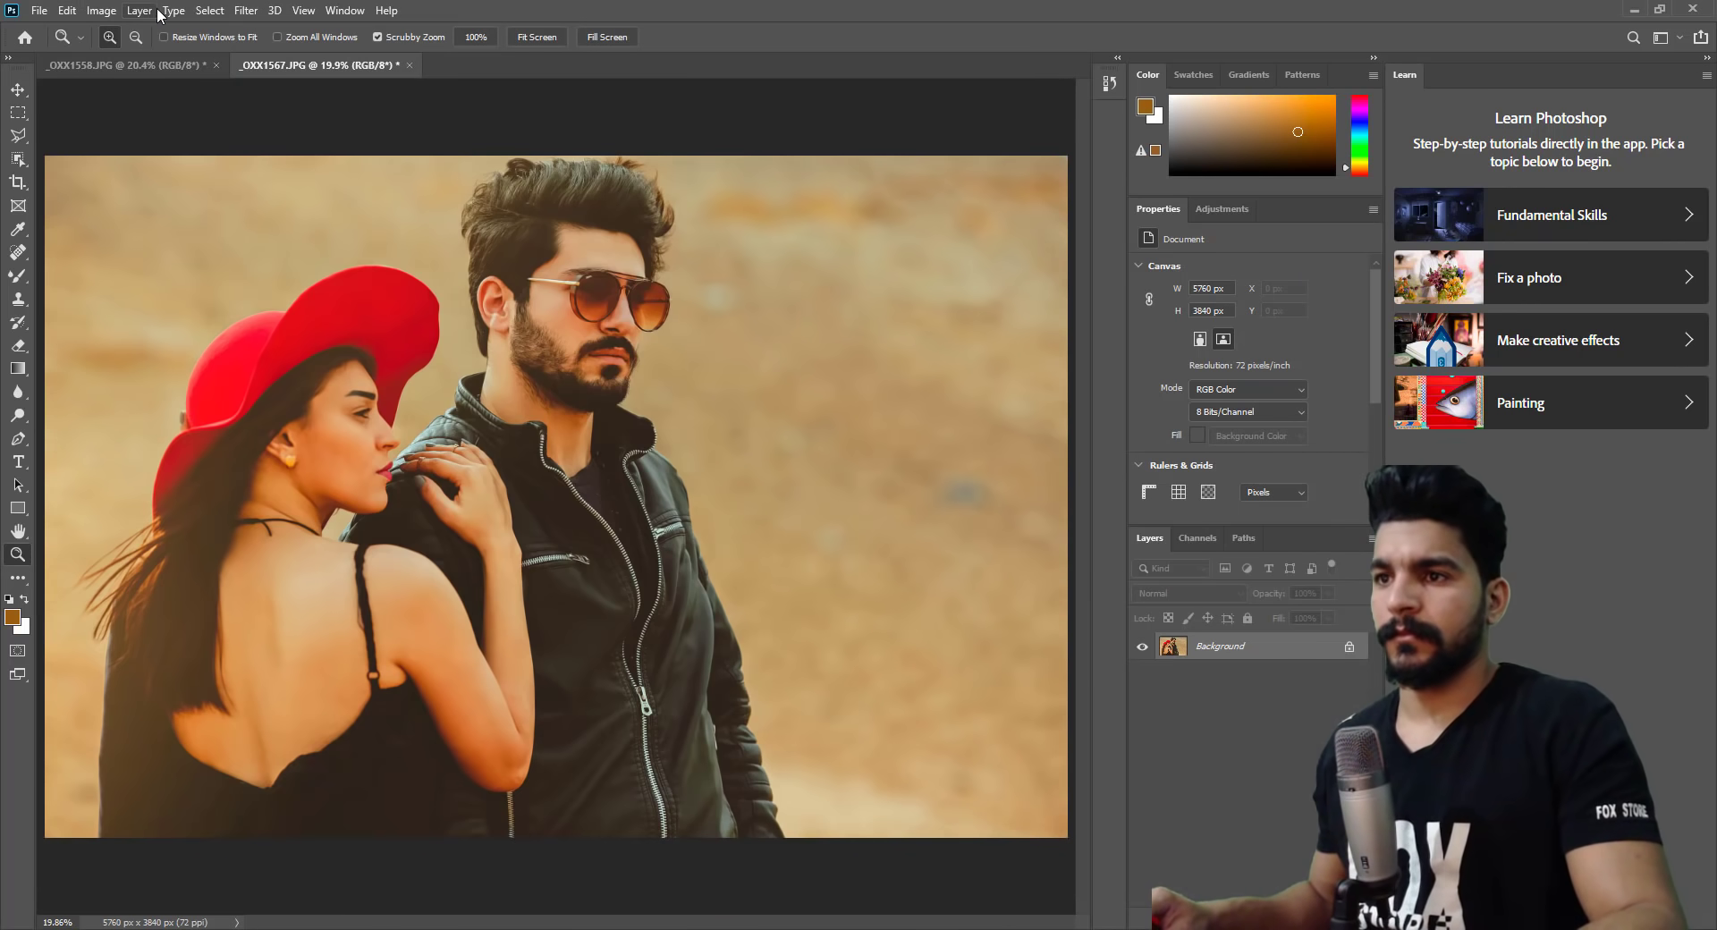
Straighten the photo with a 3.9° crop rotation, cropping it to 5565 × 3710 px.
{"action": "left_click", "coordinate": [245, 10]}
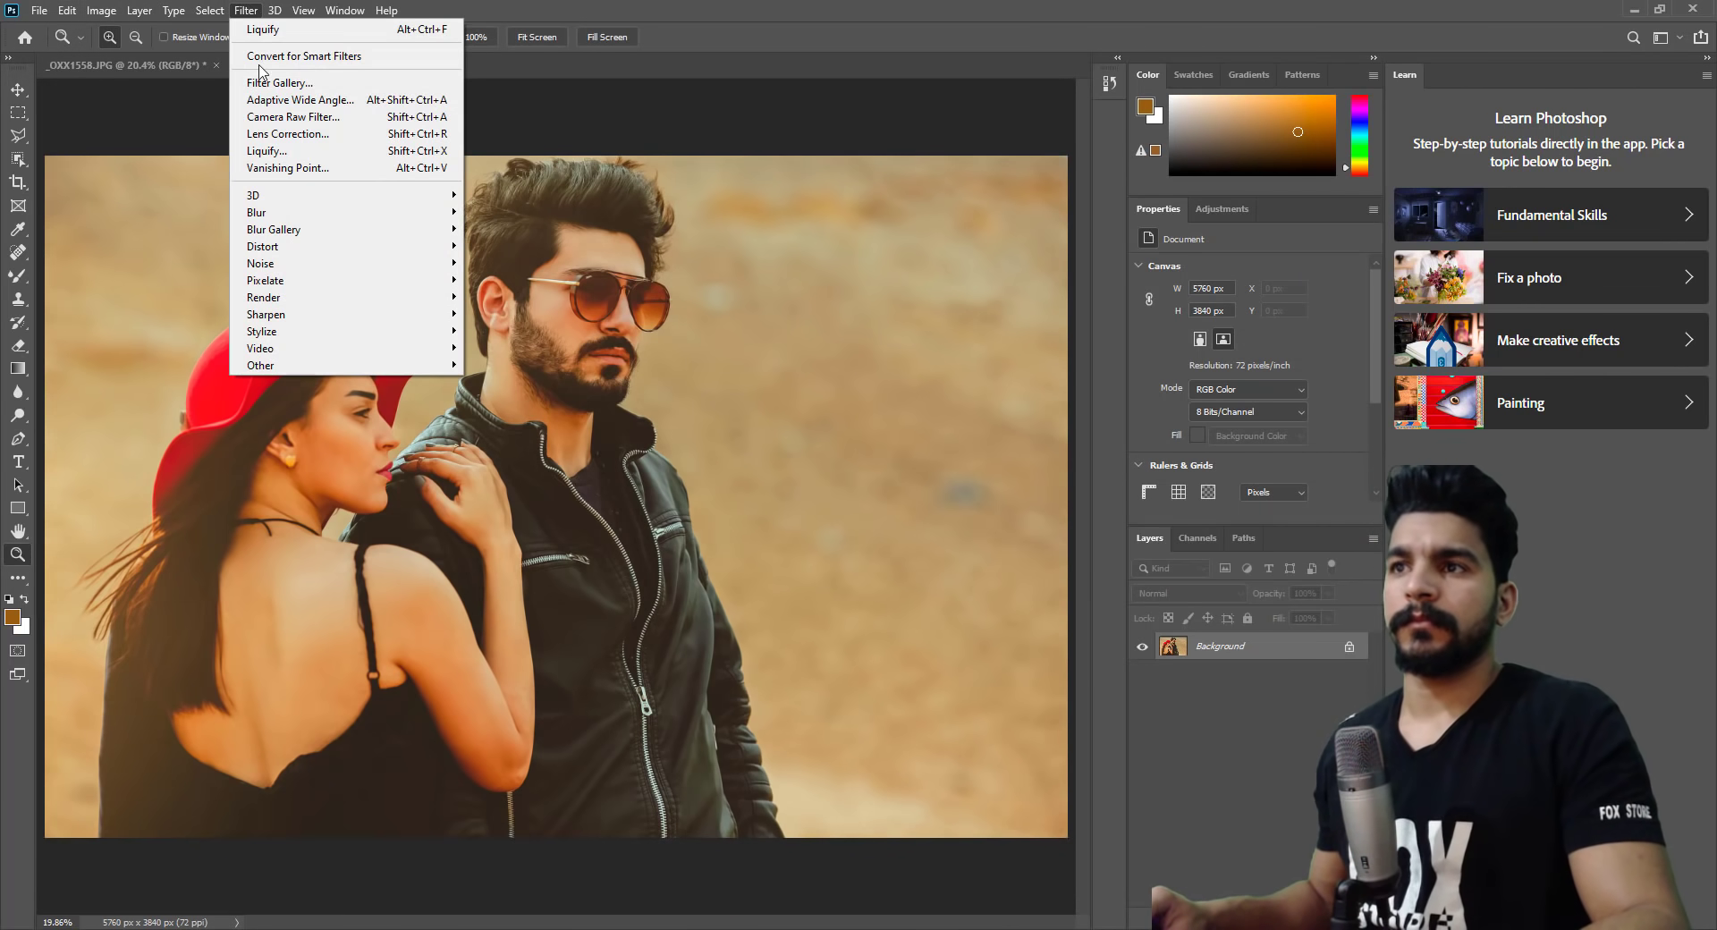
{"action": "left_click", "coordinate": [497, 180]}
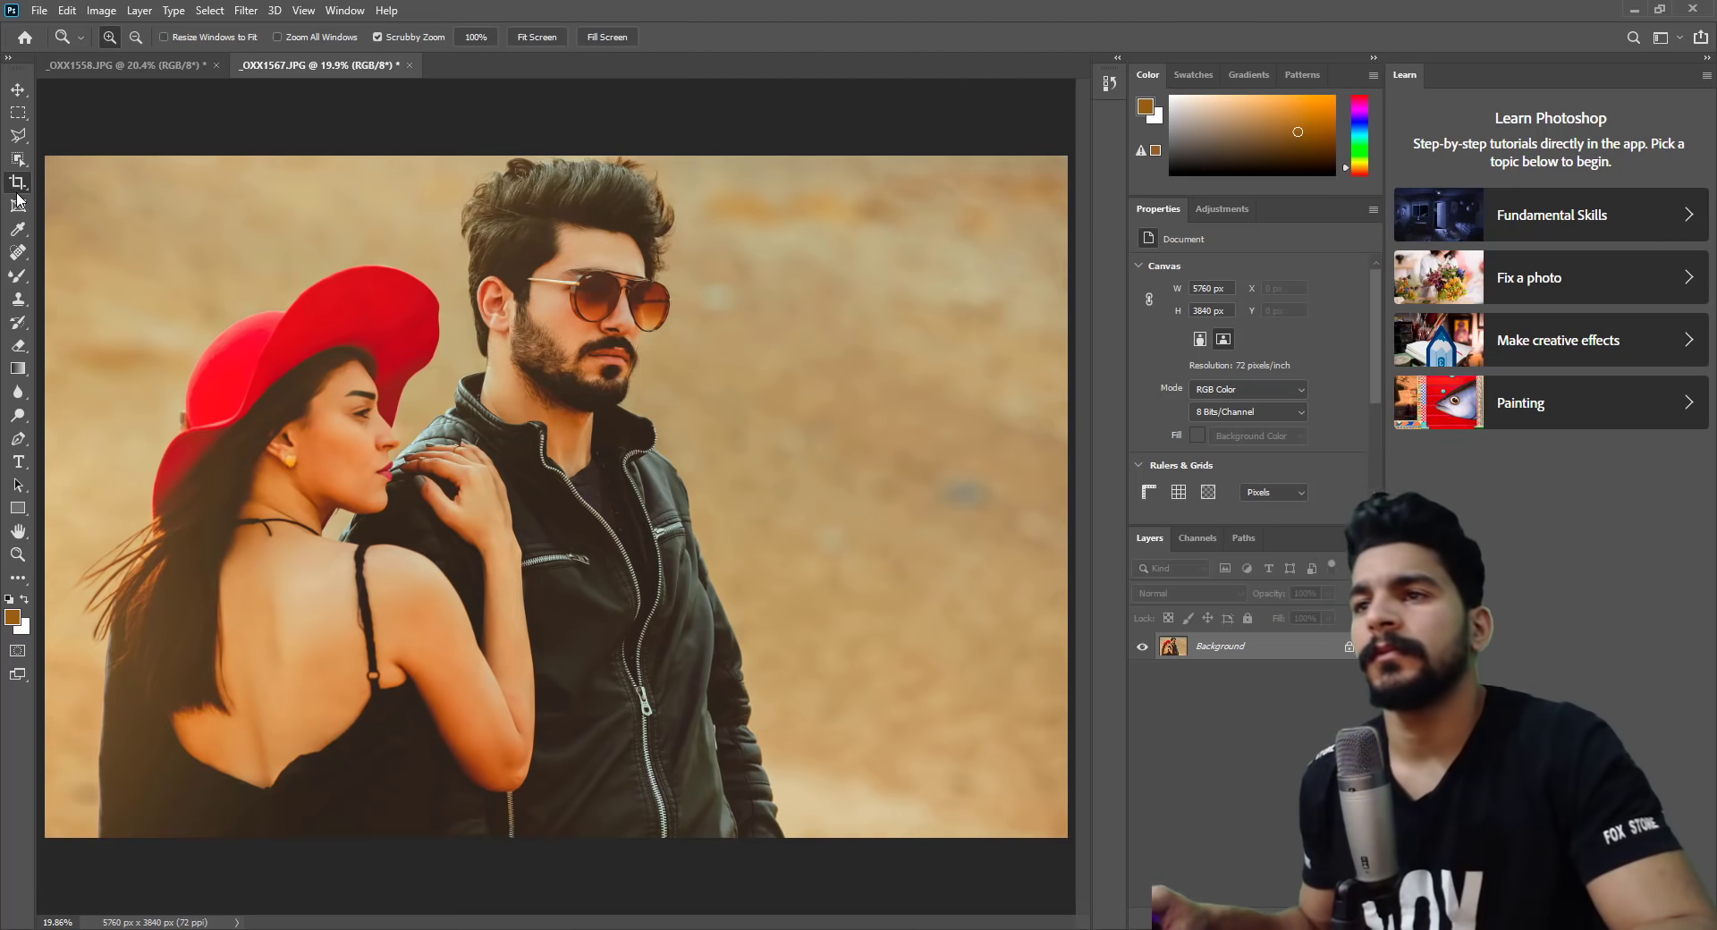
{"action": "key", "text": "c"}
{"action": "mouse_move", "coordinate": [528, 121]}
{"action": "left_mouse_down"}
{"action": "mouse_move", "coordinate": [568, 114]}
{"action": "mouse_move", "coordinate": [551, 115]}
{"action": "left_mouse_up"}
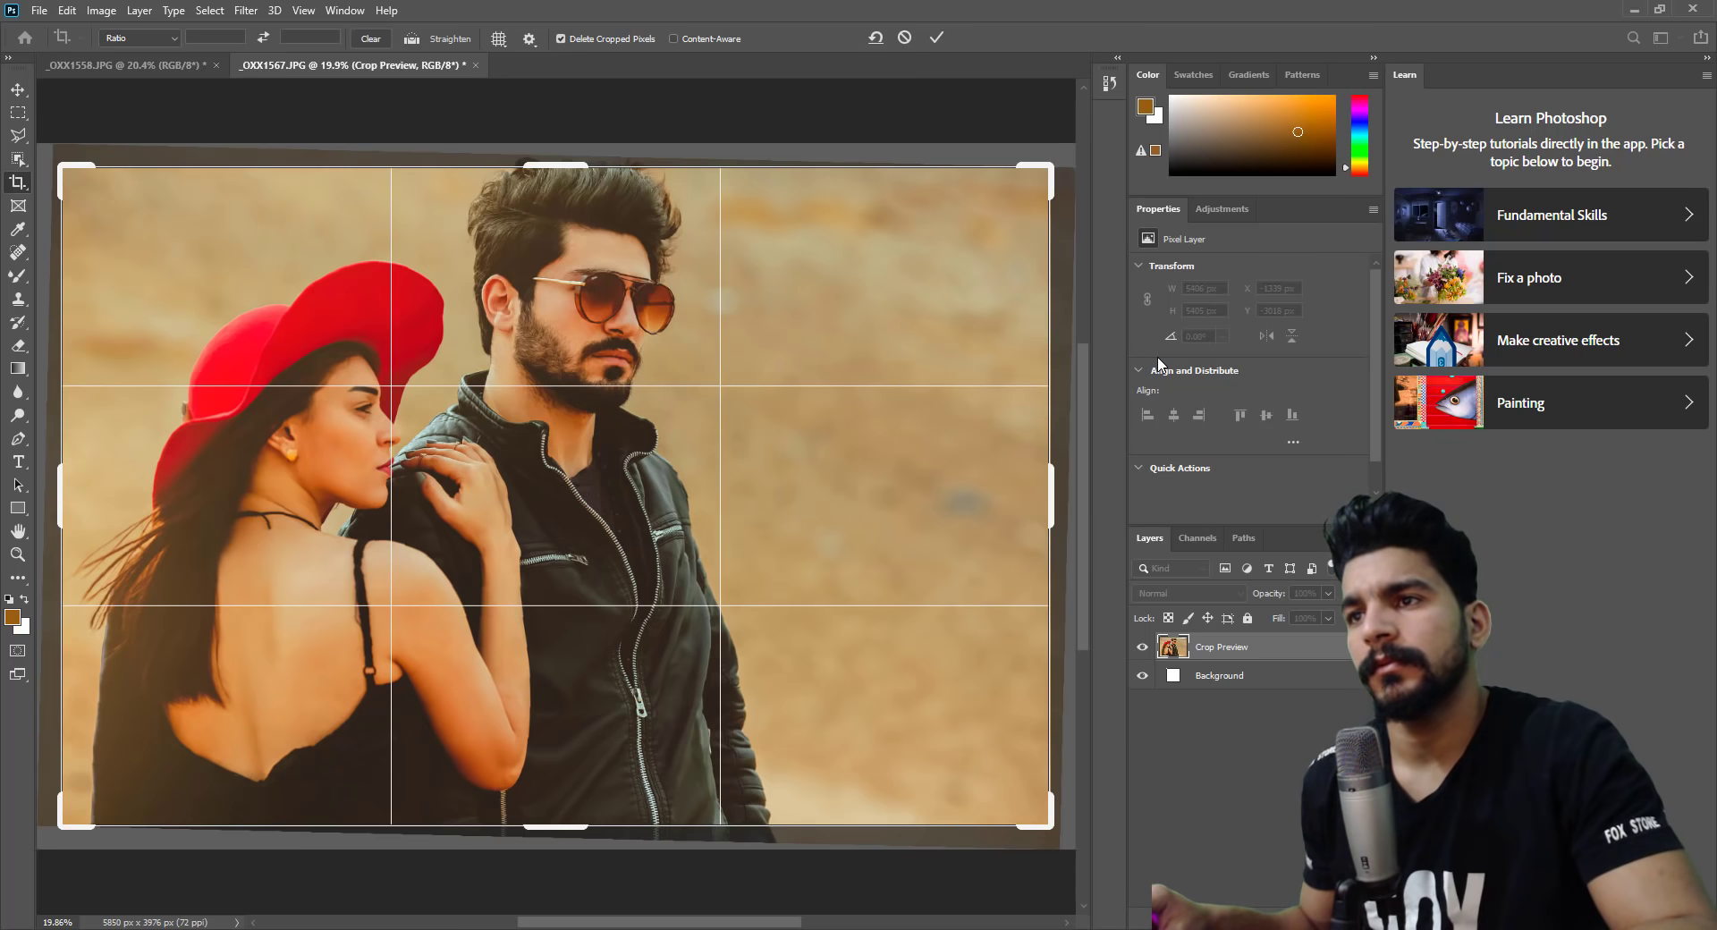
{"action": "key", "text": "Return"}
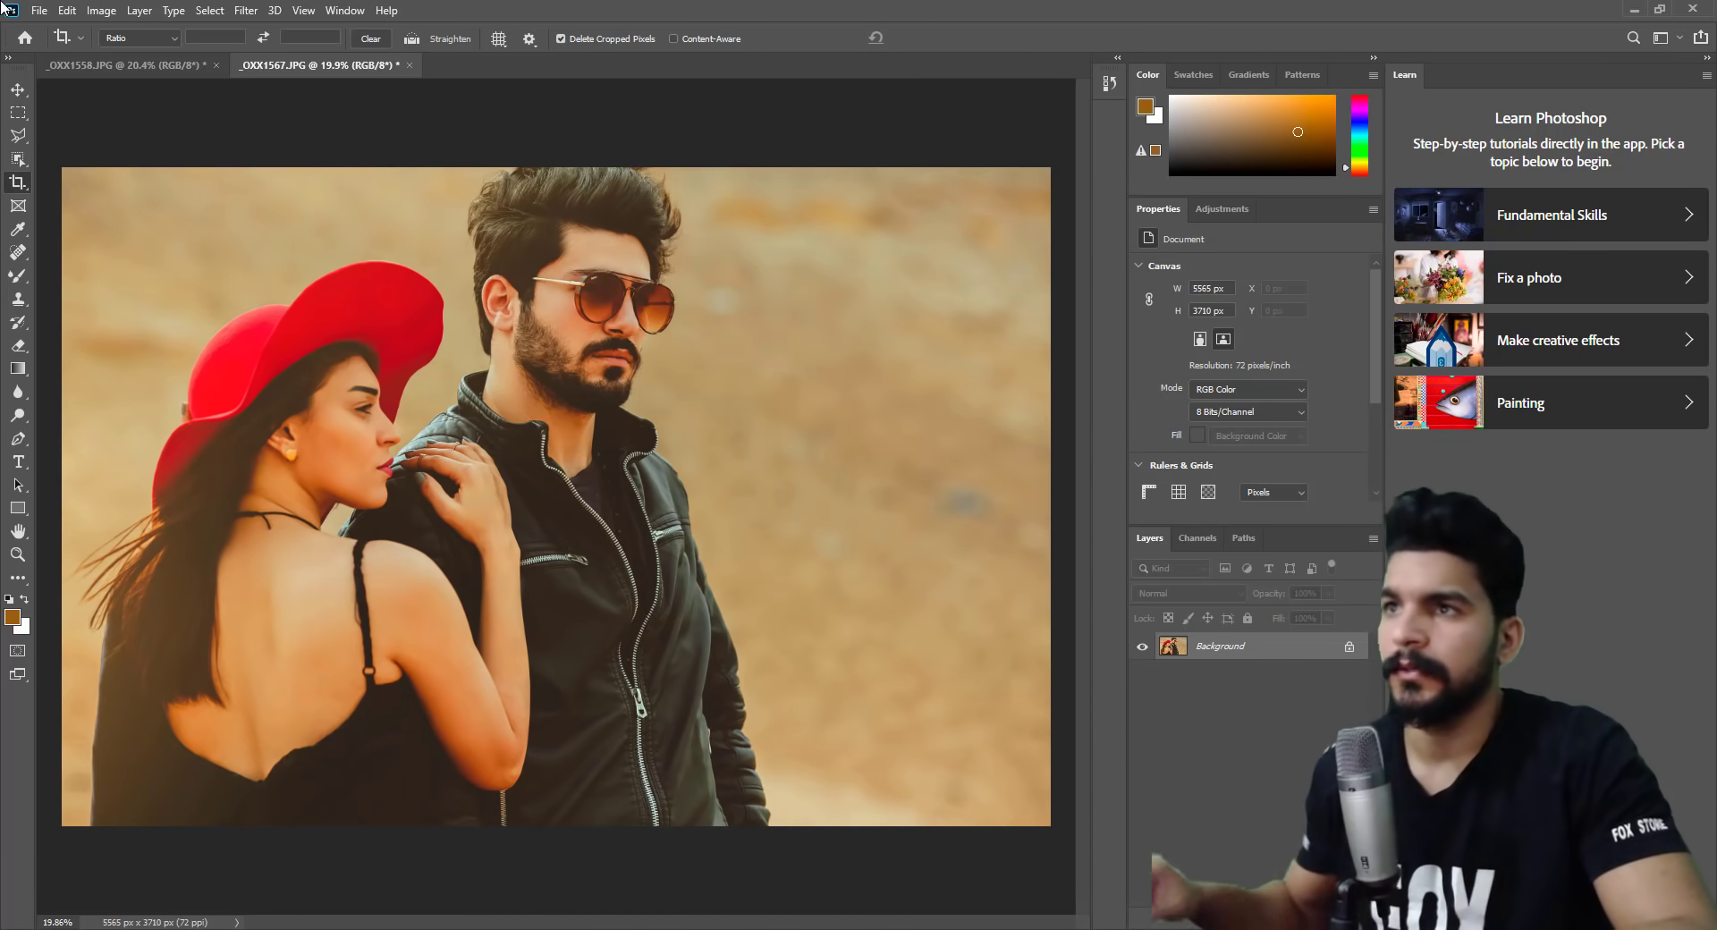
{"action": "left_click", "coordinate": [246, 11]}
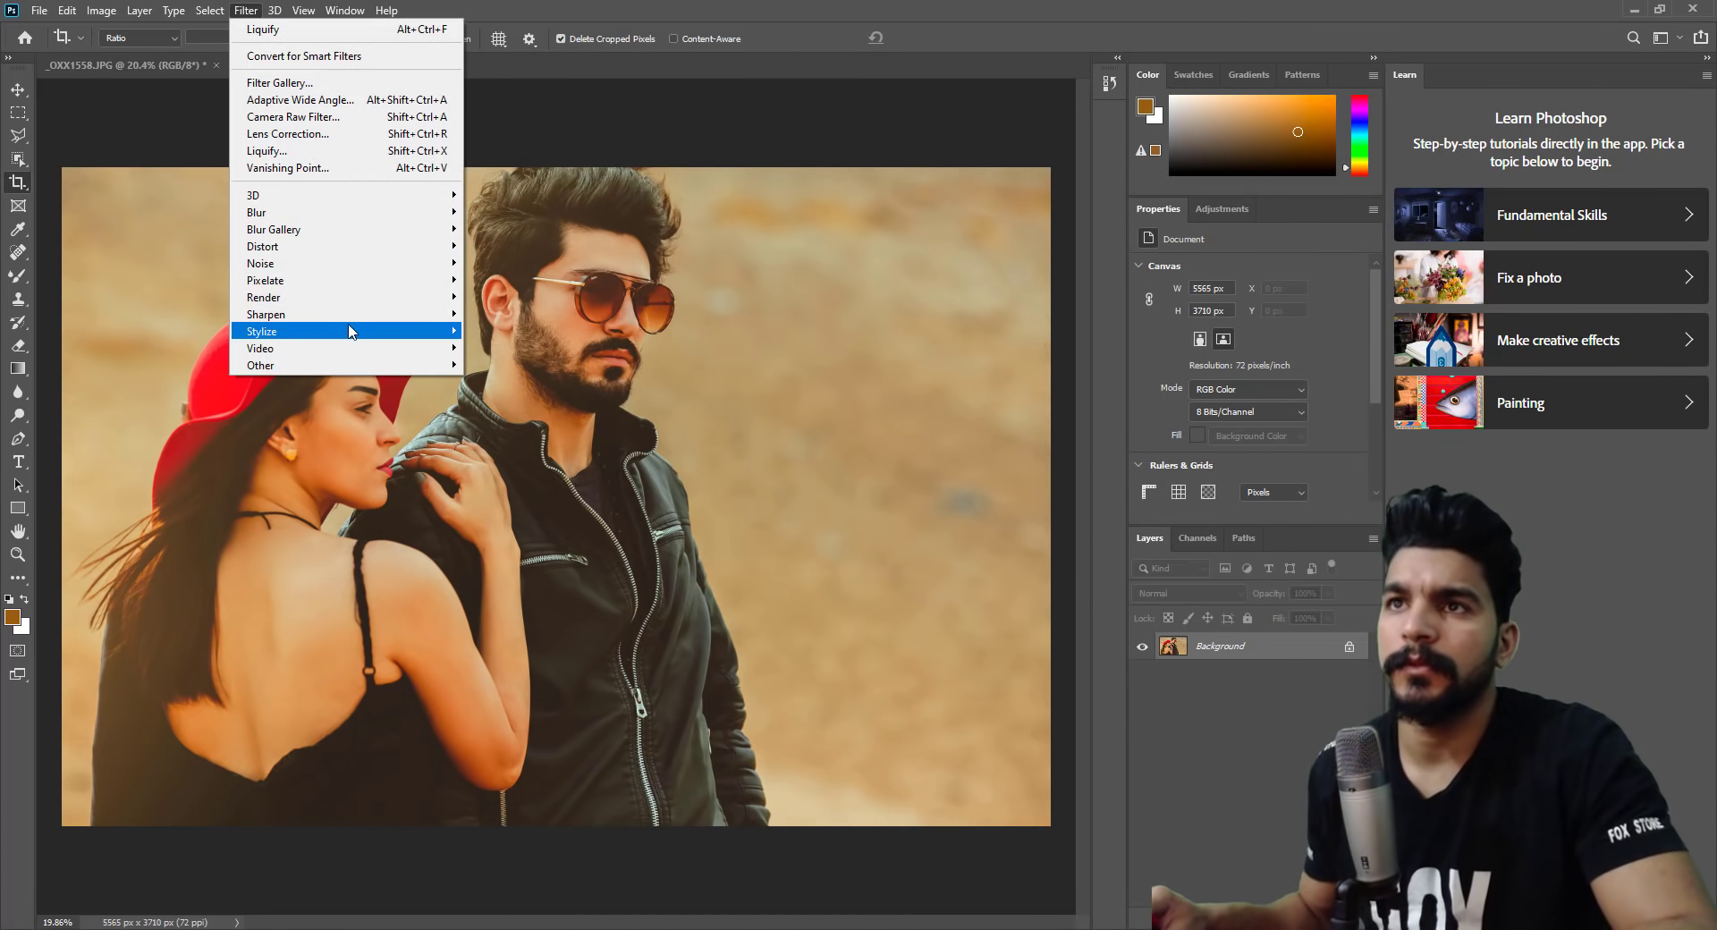
{"action": "mouse_move", "coordinate": [345, 314]}
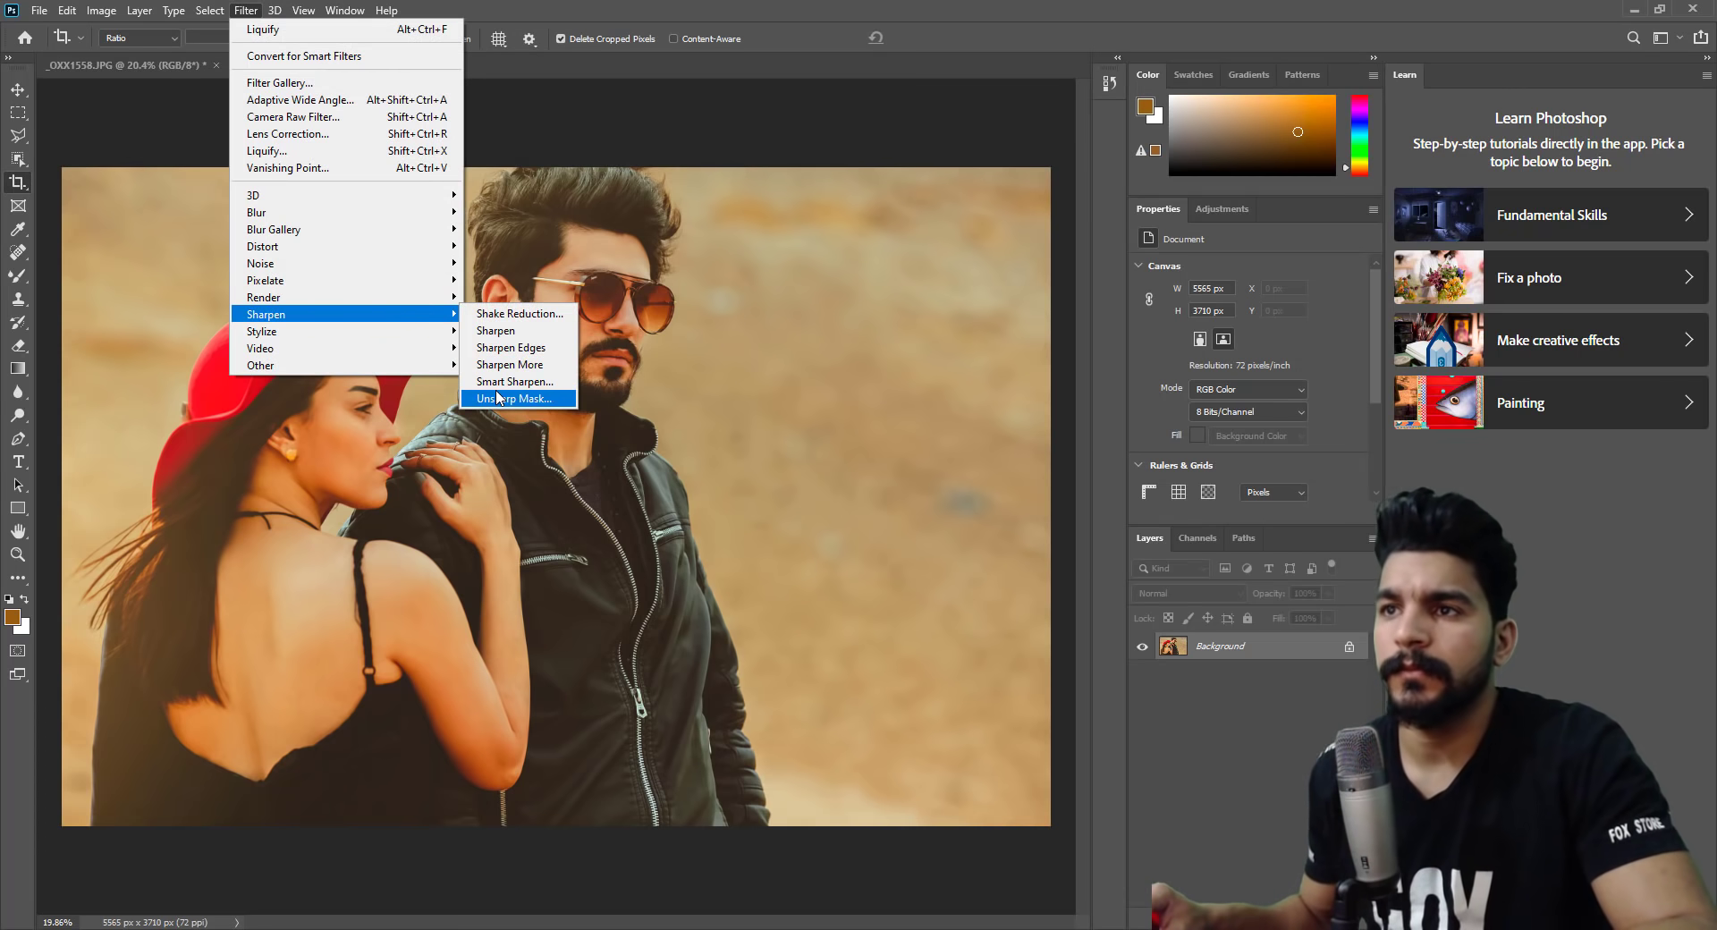
Apply Unsharp Mask at 98% amount, 2.0 px radius and 0 threshold, then check the man's face.
{"action": "left_click", "coordinate": [519, 399]}
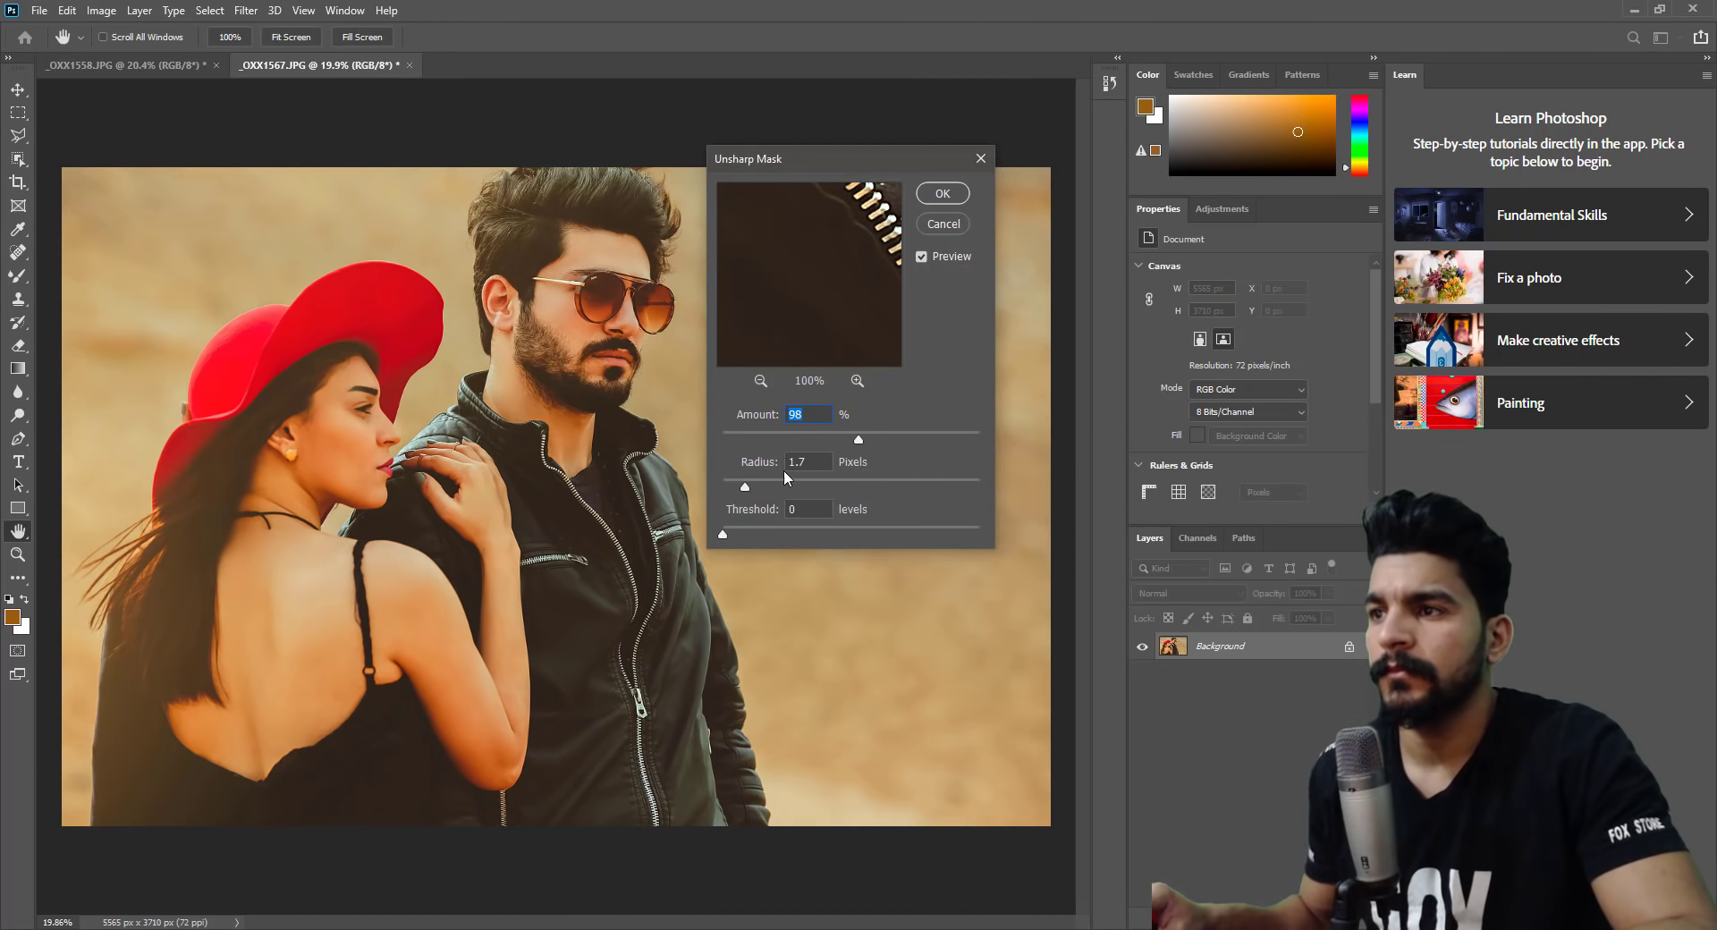
{"action": "key", "text": "Up"}
{"action": "key", "text": "Up"}
{"action": "key", "text": "Up"}
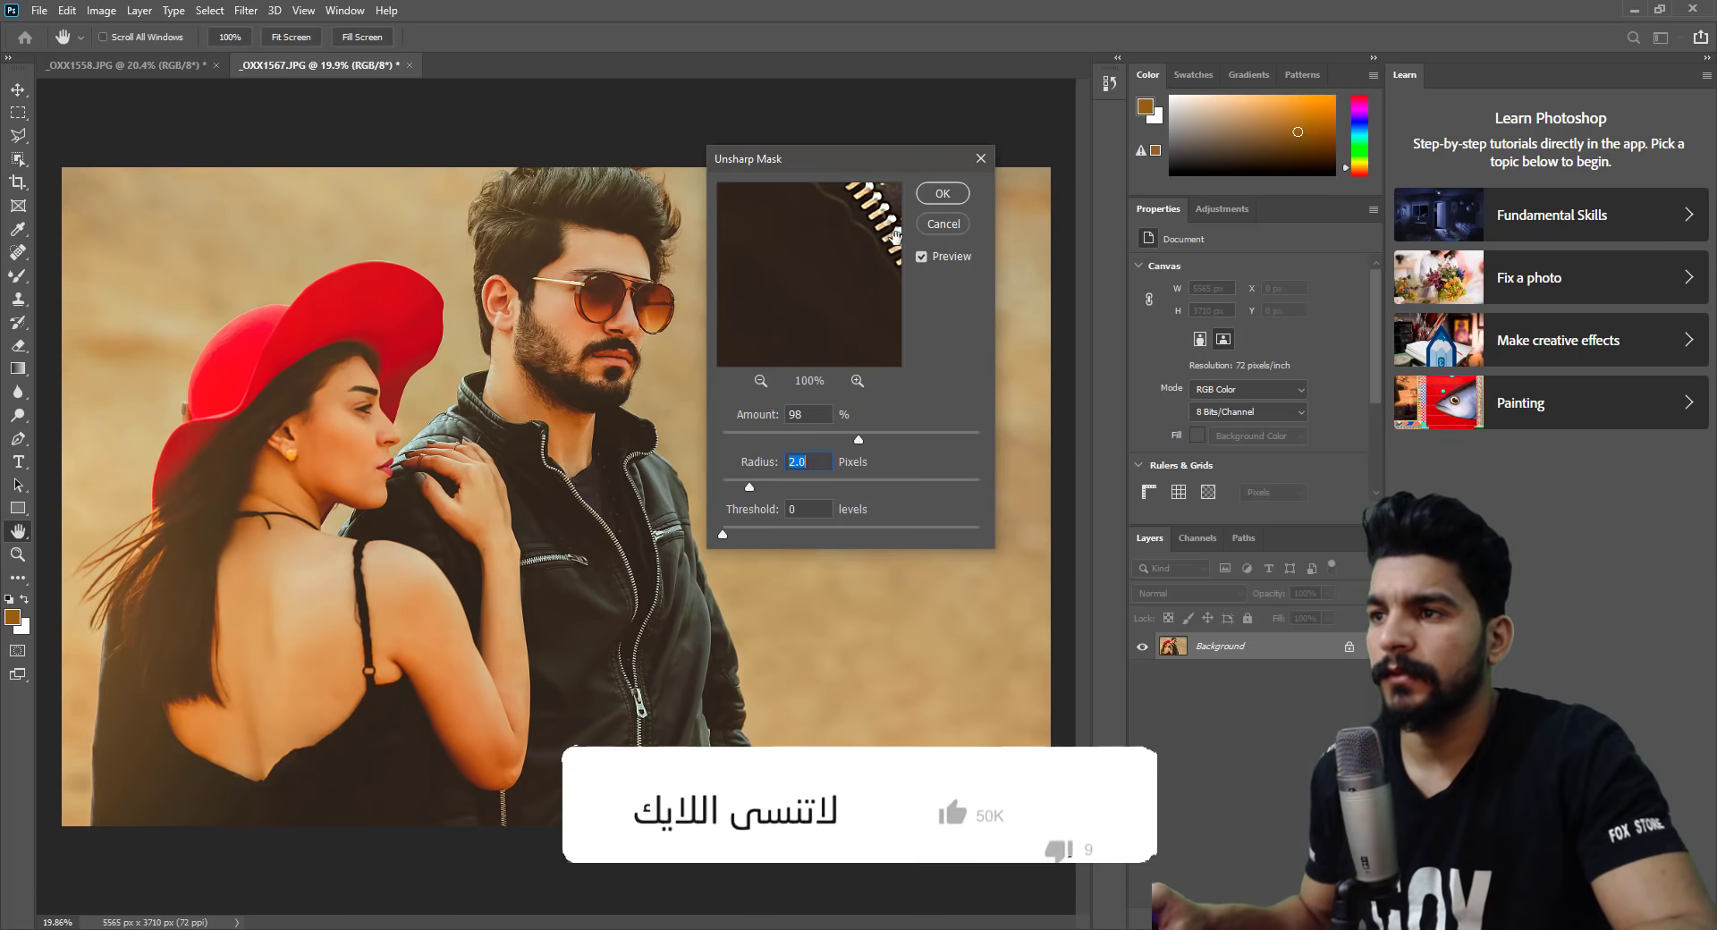
{"action": "left_click", "coordinate": [954, 206]}
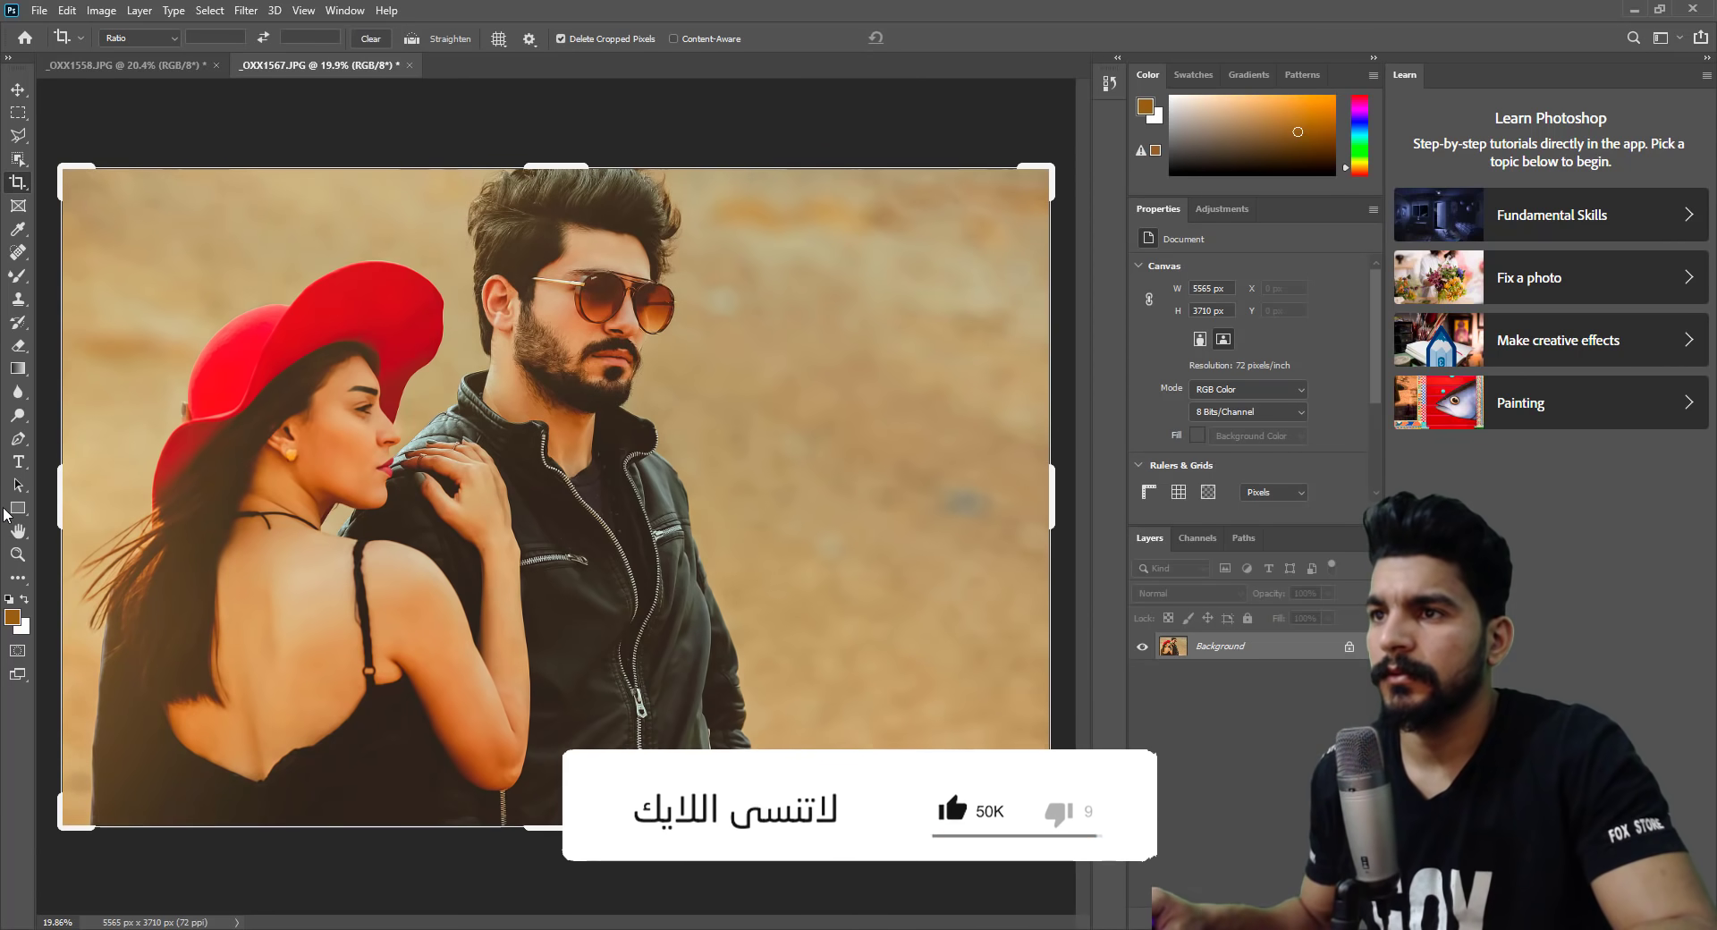
{"action": "left_click", "coordinate": [17, 553]}
{"action": "left_click_drag", "start_coordinate": [626, 300], "coordinate": [707, 299]}
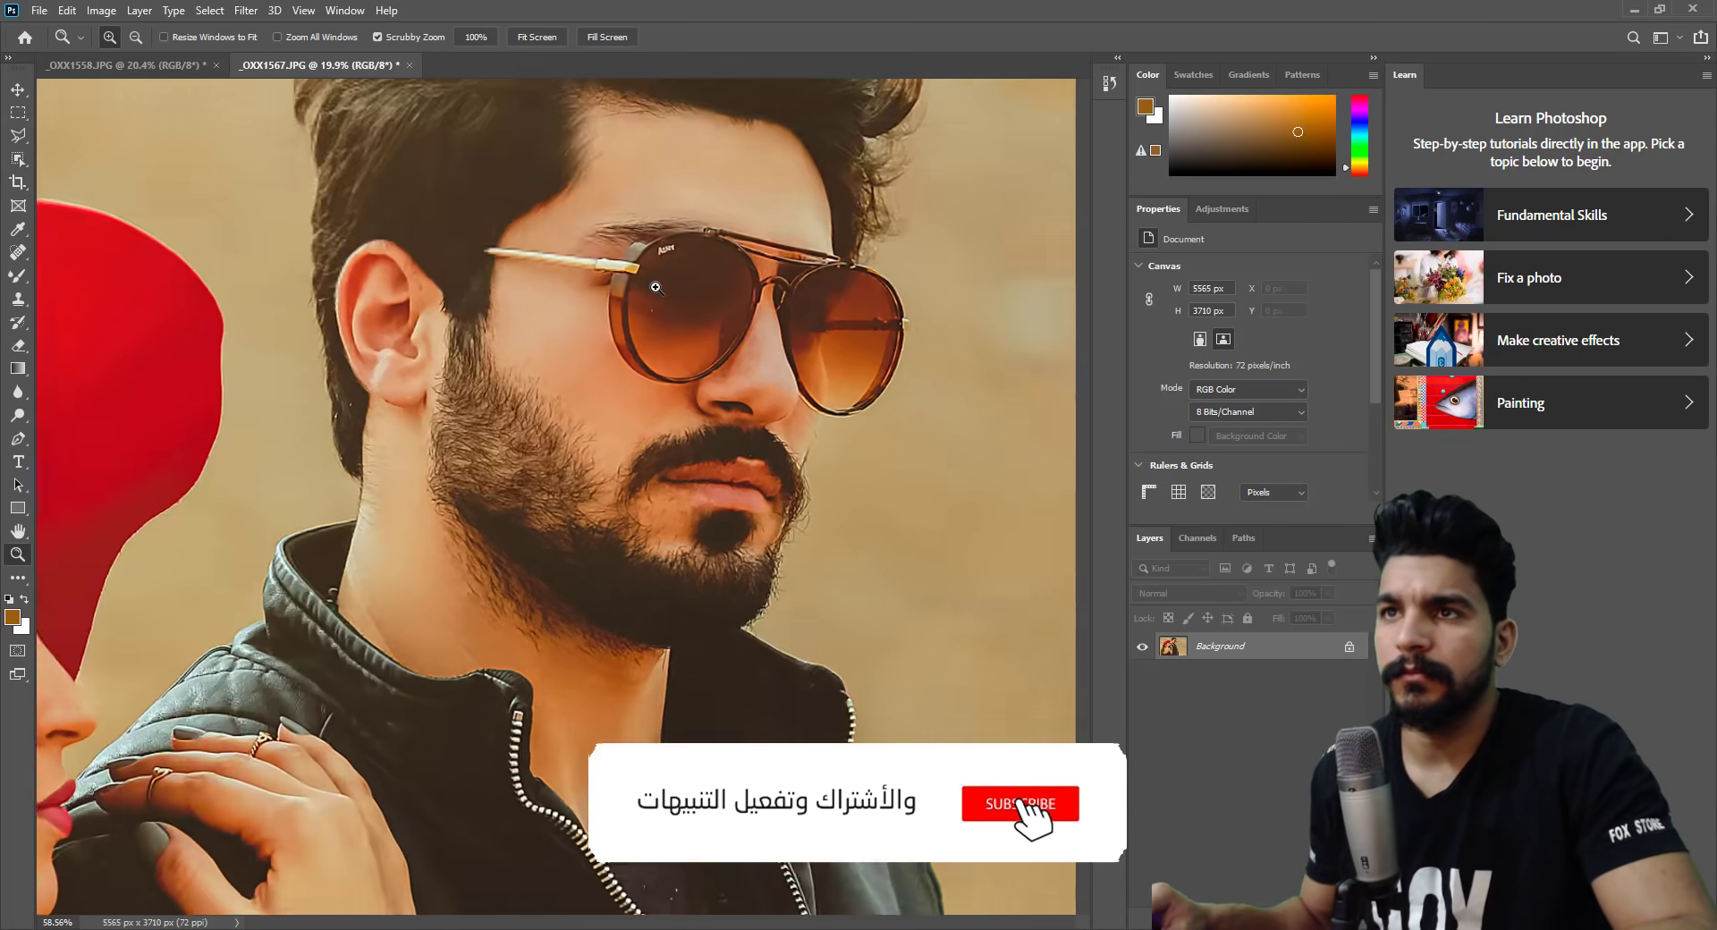
{"action": "right_click", "coordinate": [707, 299]}
{"action": "left_click", "coordinate": [707, 298]}
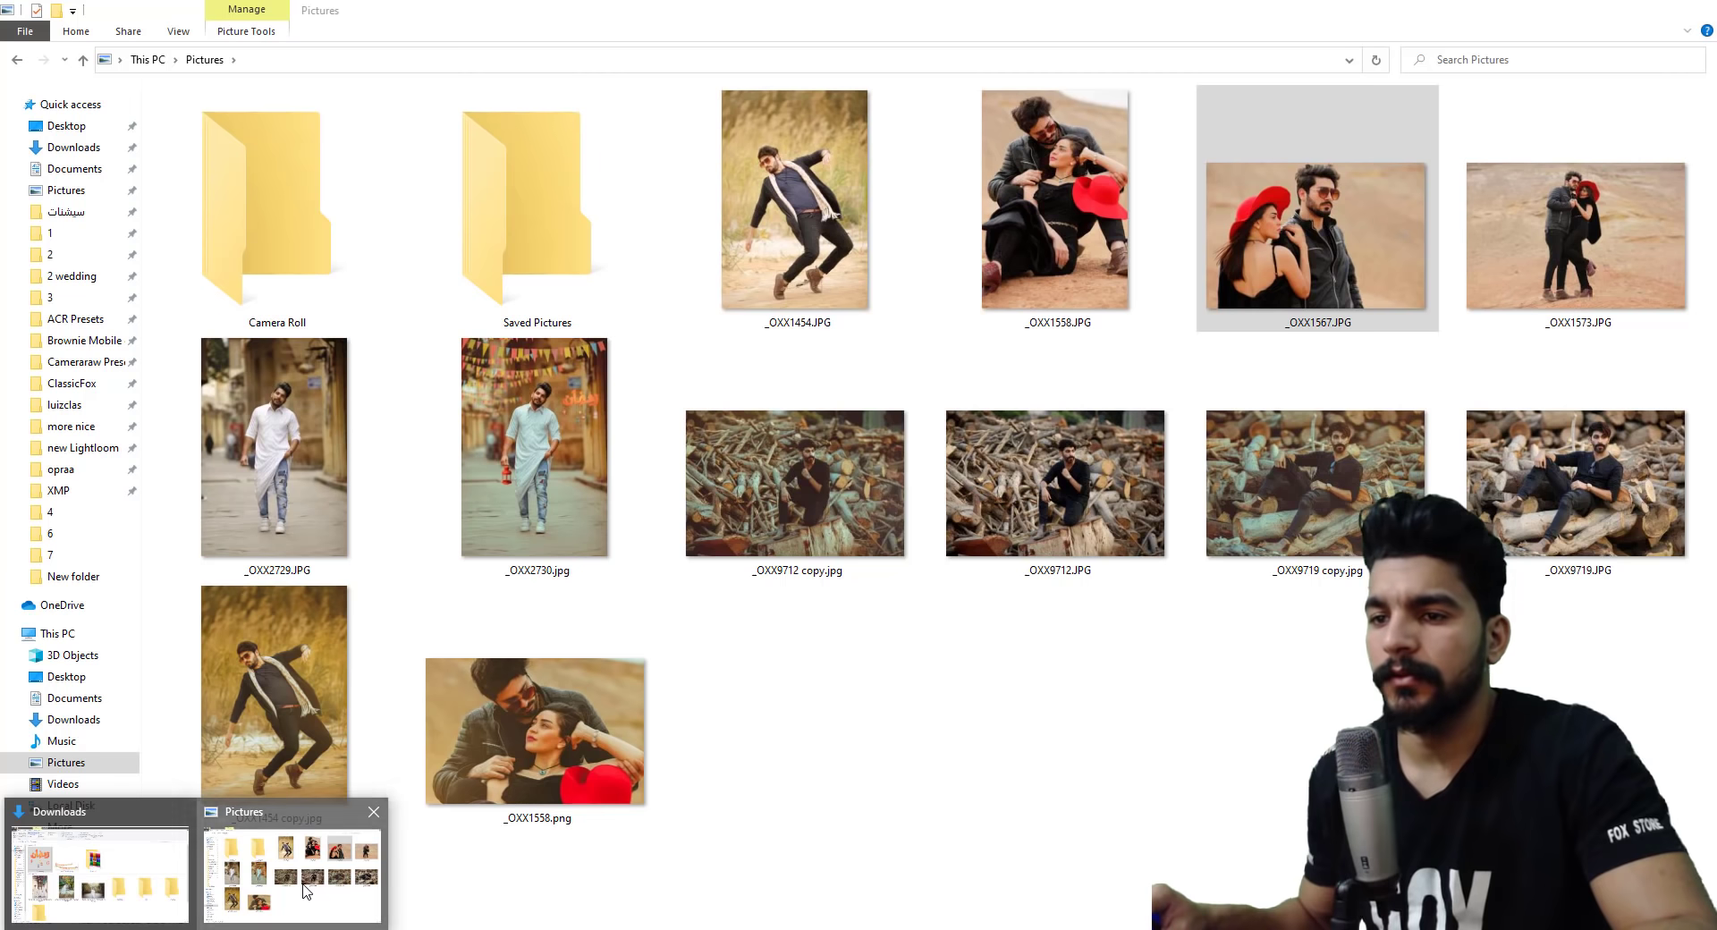
{"action": "left_click", "coordinate": [295, 863]}
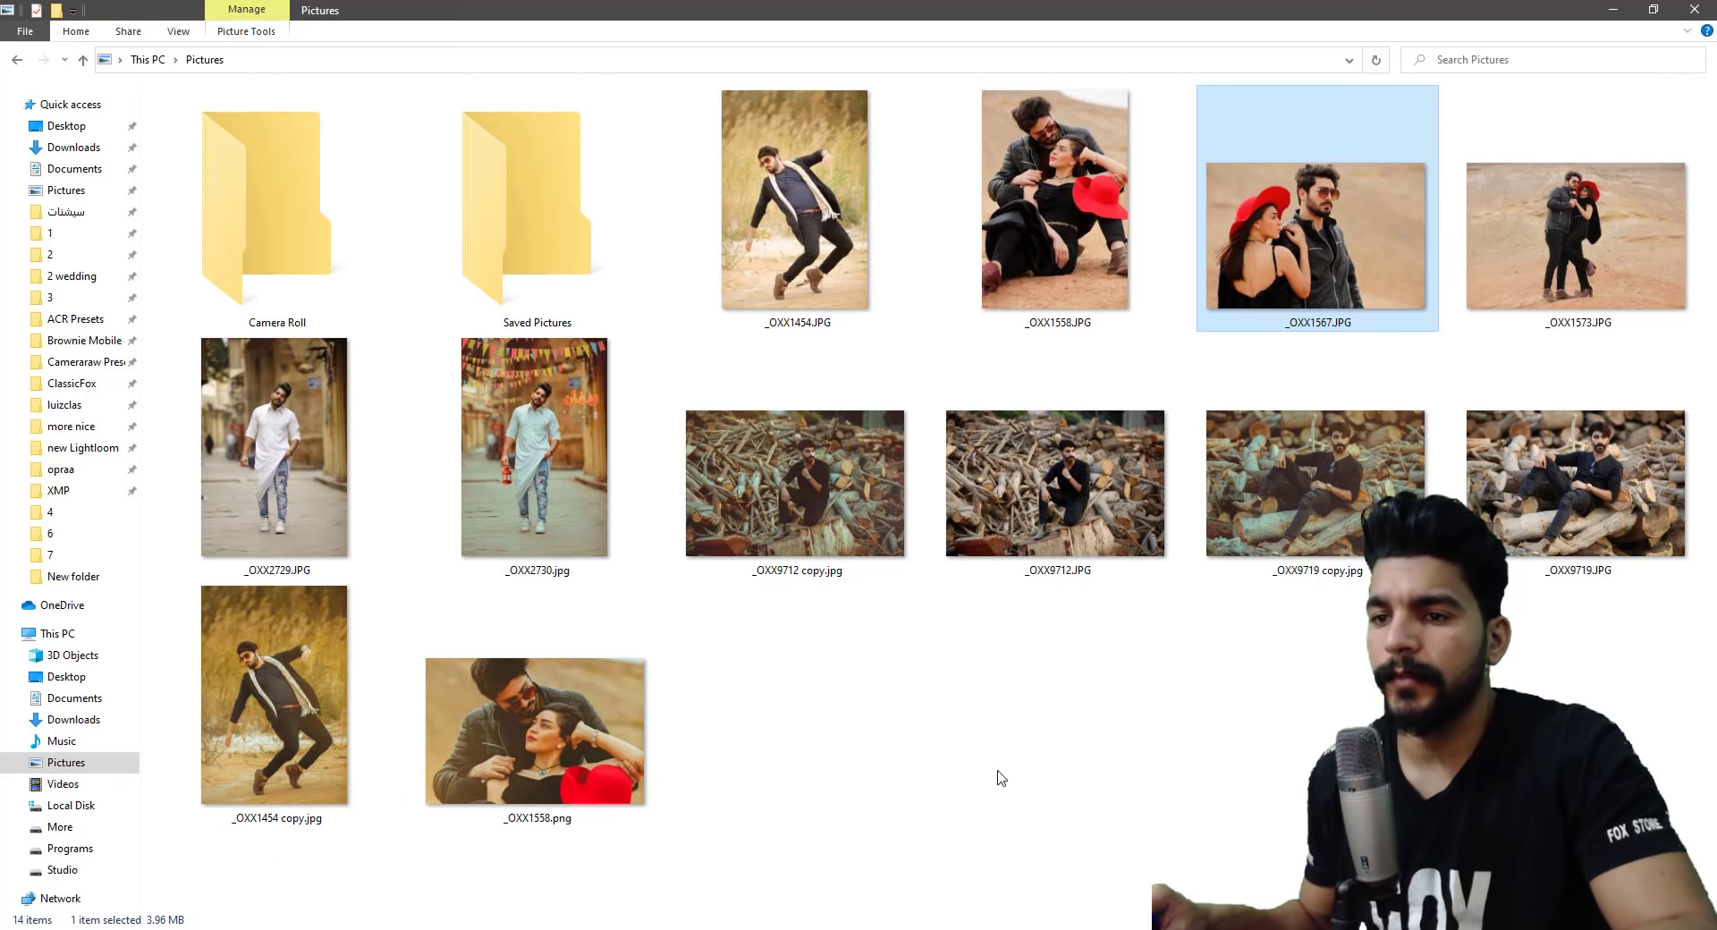
{"action": "key", "text": "Return"}
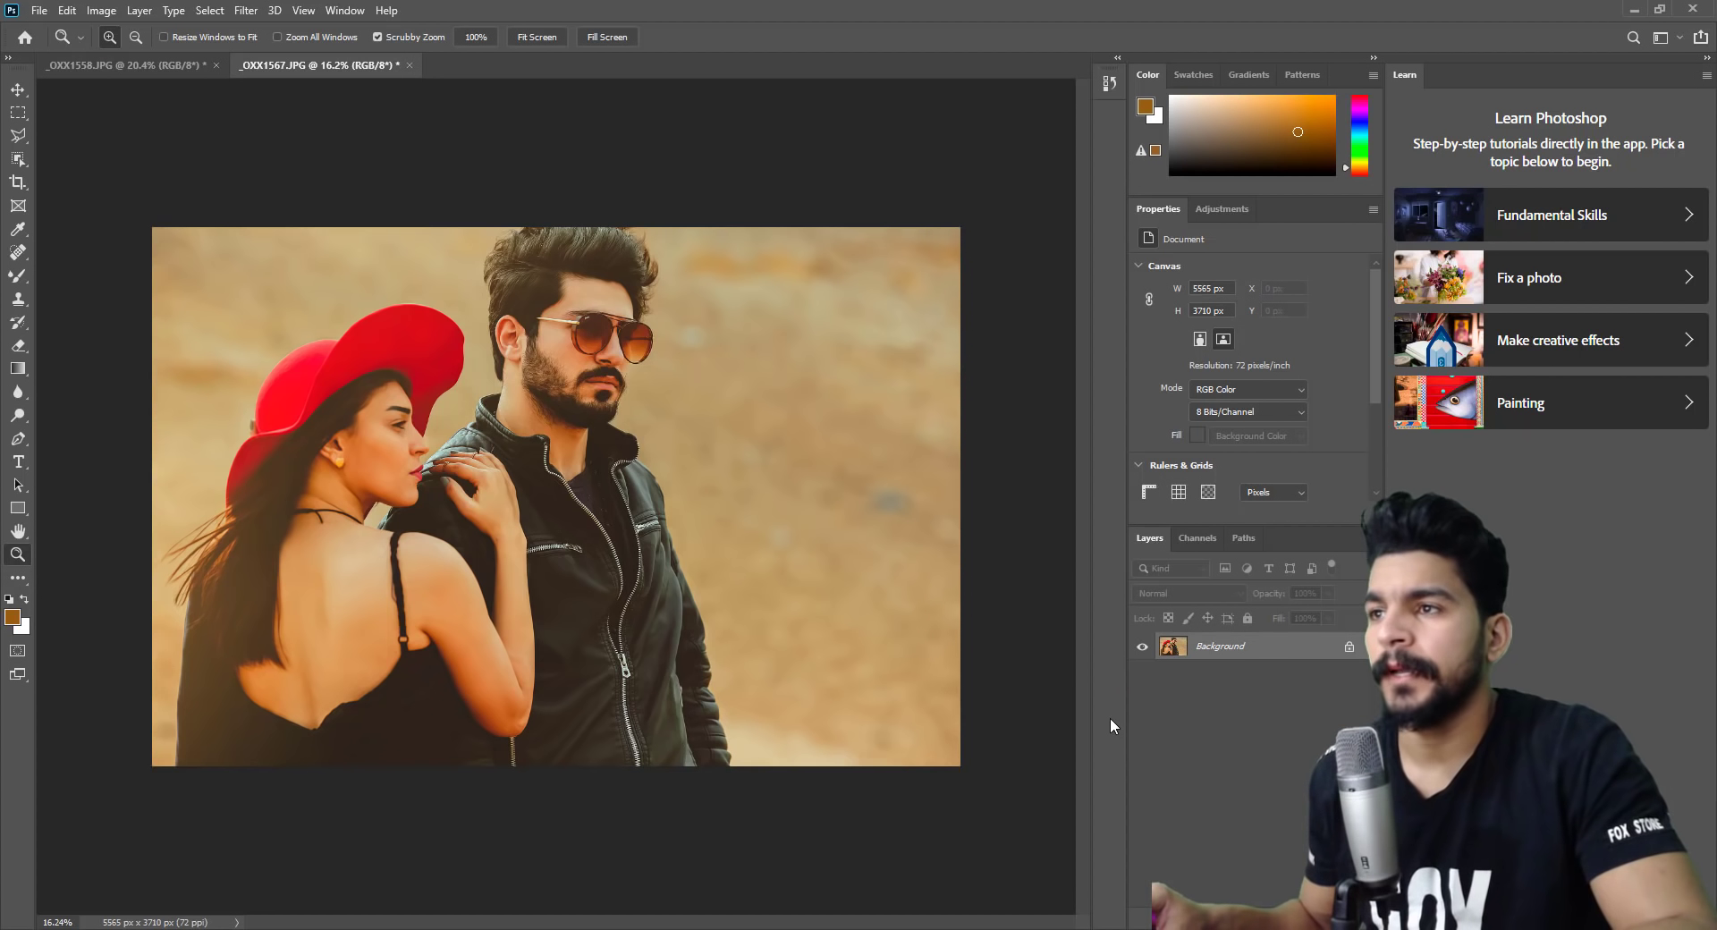
Export the photo via Save for Web as a 2000 px-wide PNG-24, _OXX1567.png, in Pictures.
{"action": "right_click", "coordinate": [559, 487]}
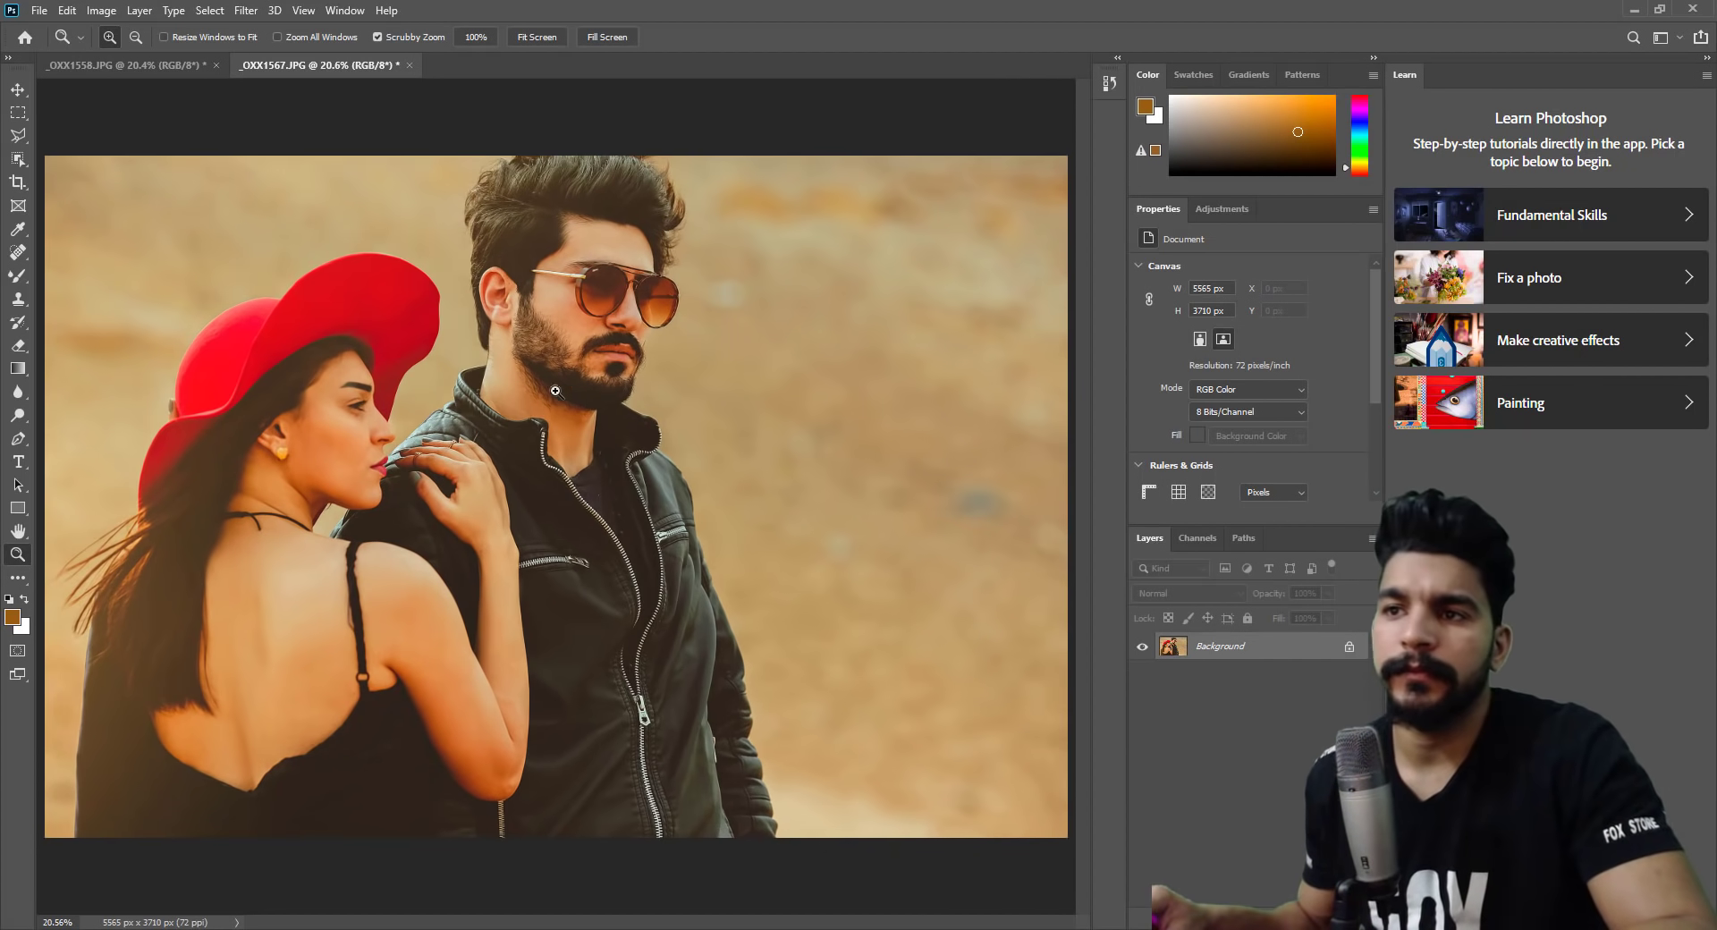
{"action": "mouse_move", "coordinate": [572, 421]}
{"action": "left_mouse_down"}
{"action": "mouse_move", "coordinate": [663, 361]}
{"action": "mouse_move", "coordinate": [533, 433]}
{"action": "left_mouse_up"}
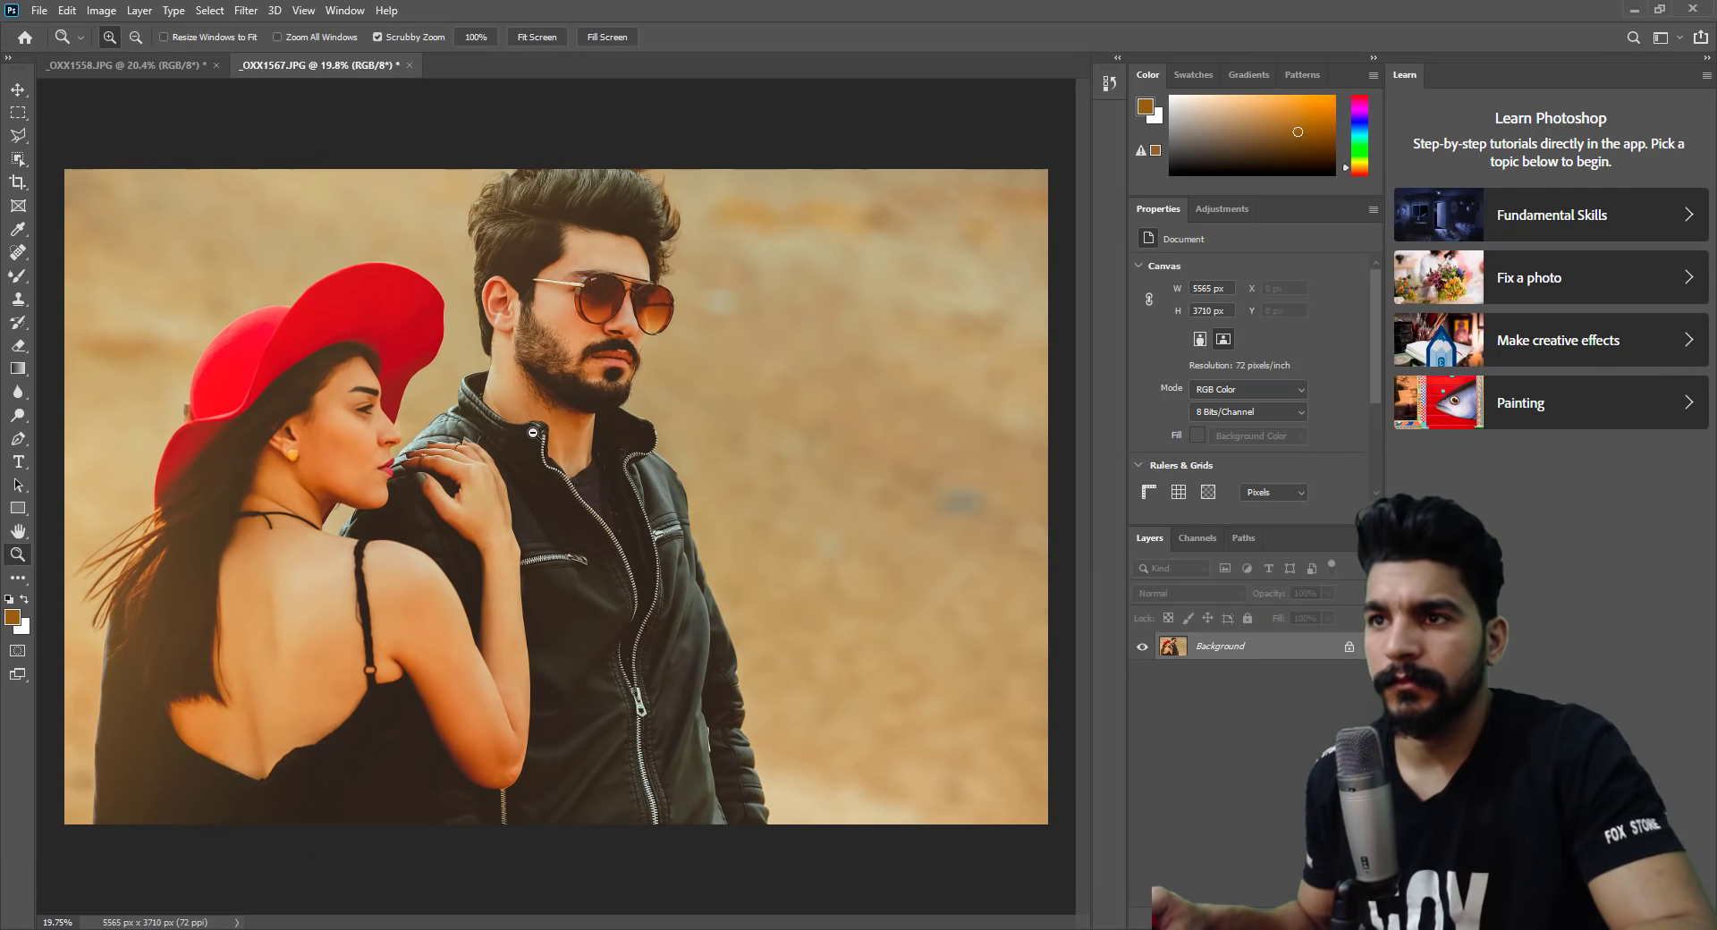
{"action": "left_click", "coordinate": [38, 11]}
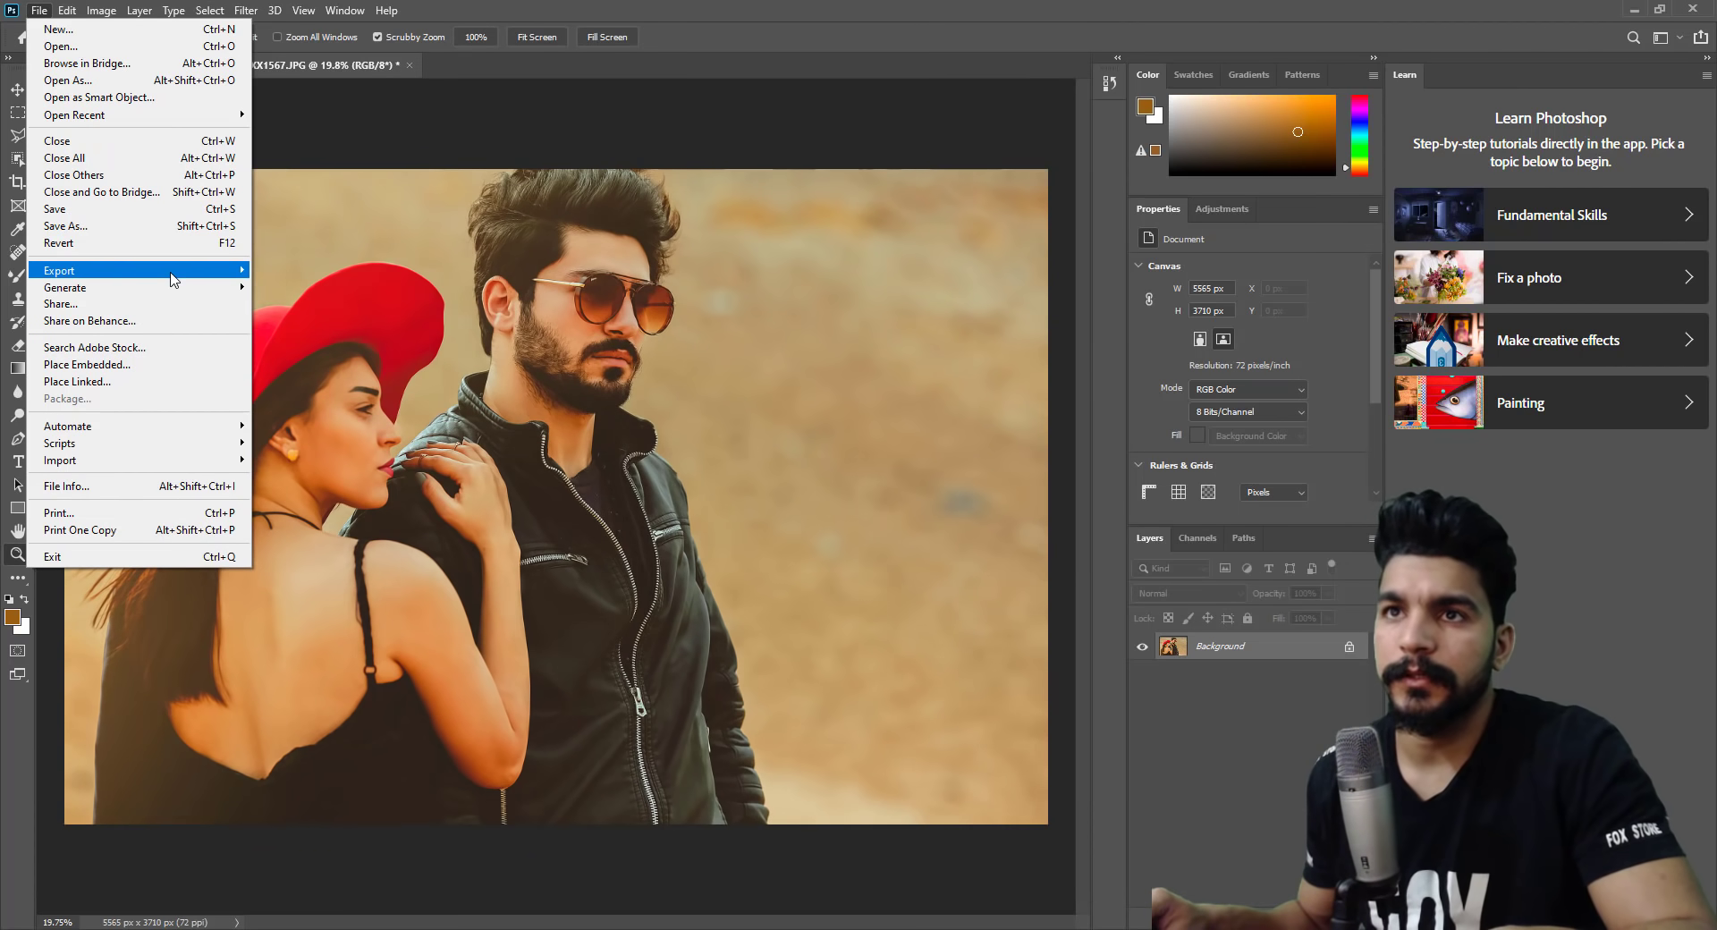
{"action": "mouse_move", "coordinate": [134, 270]}
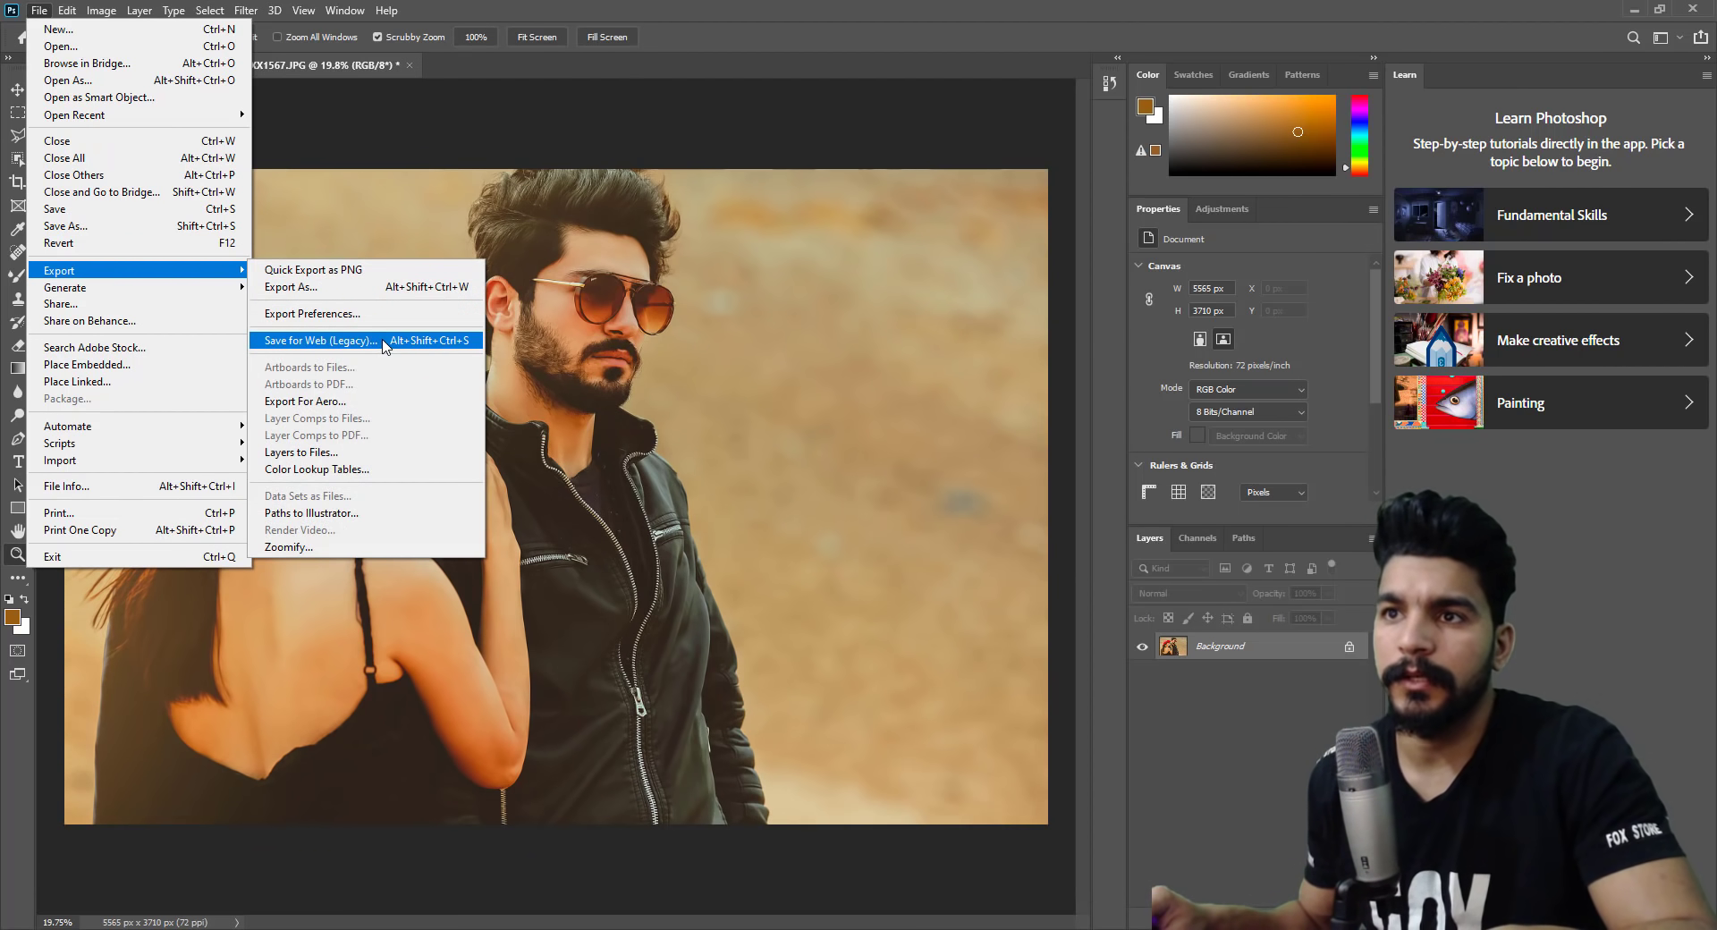
{"action": "left_click", "coordinate": [384, 345]}
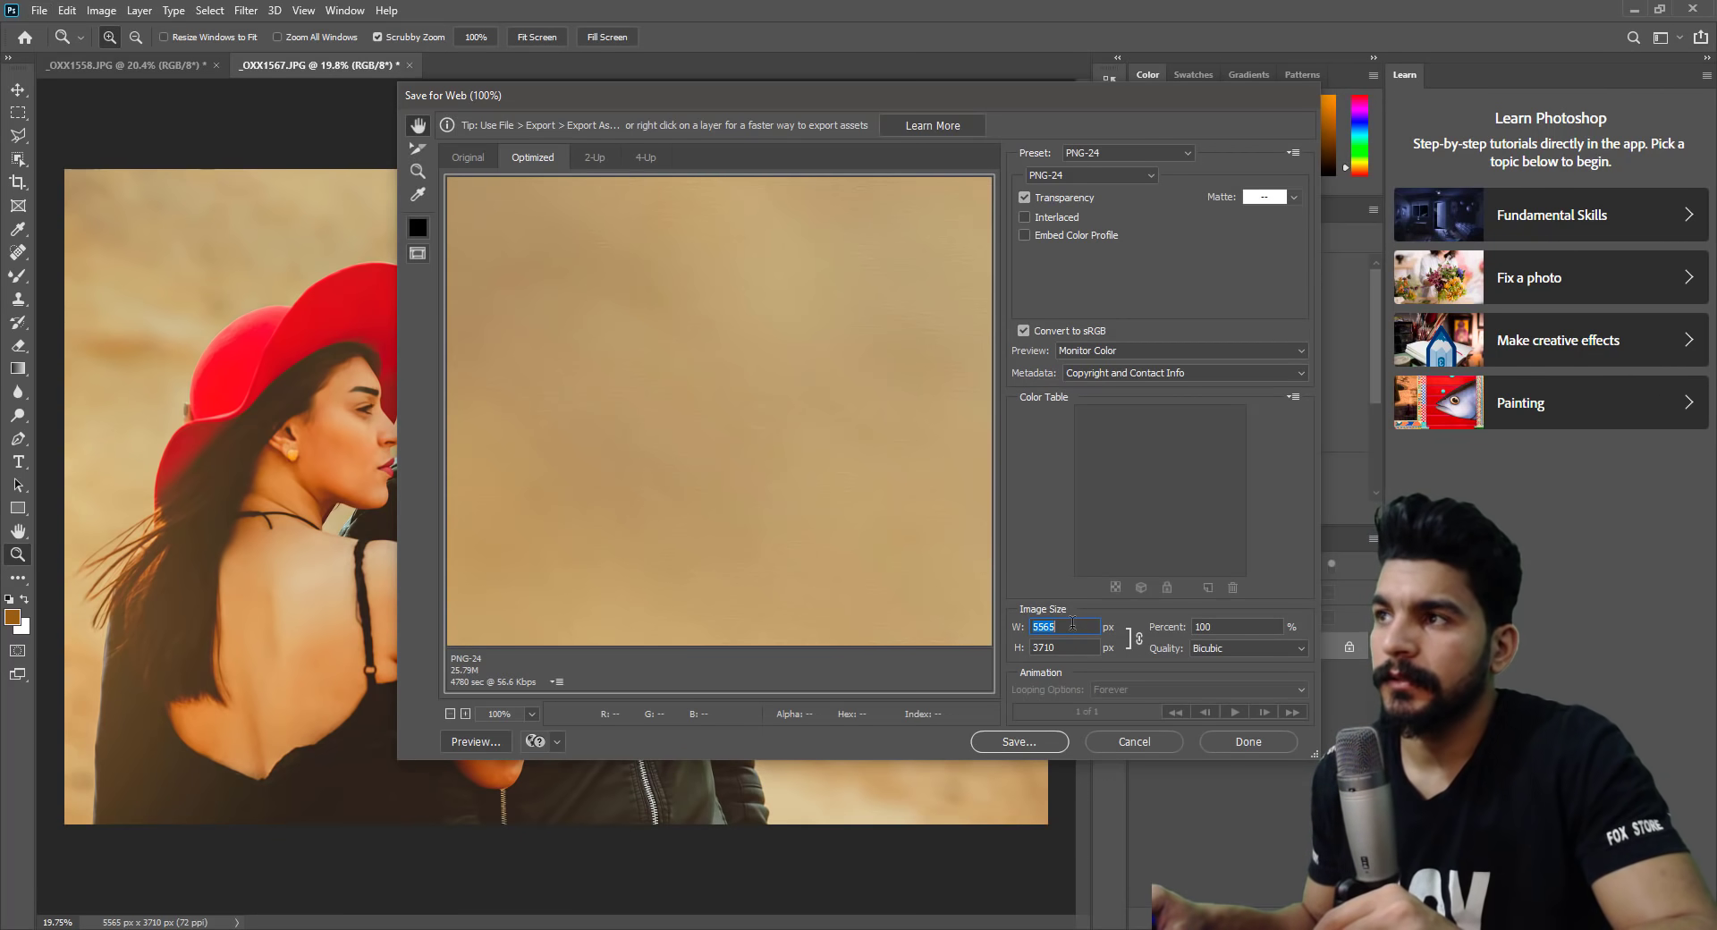
{"action": "type", "text": "200"}
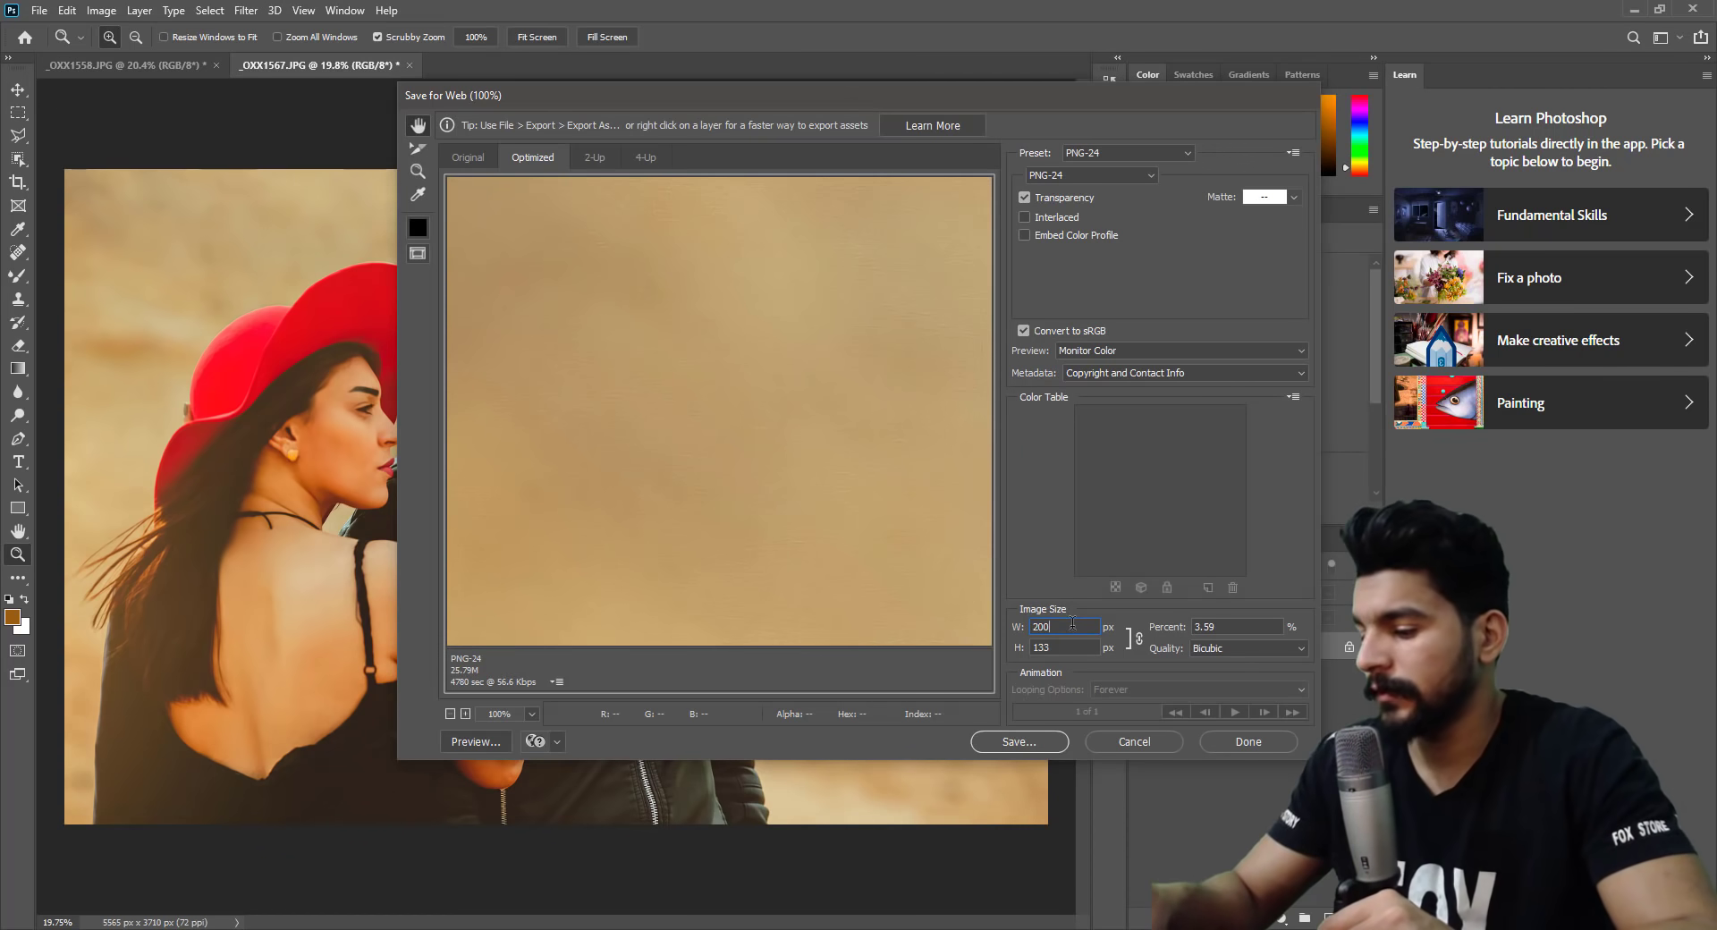
{"action": "type", "text": "0"}
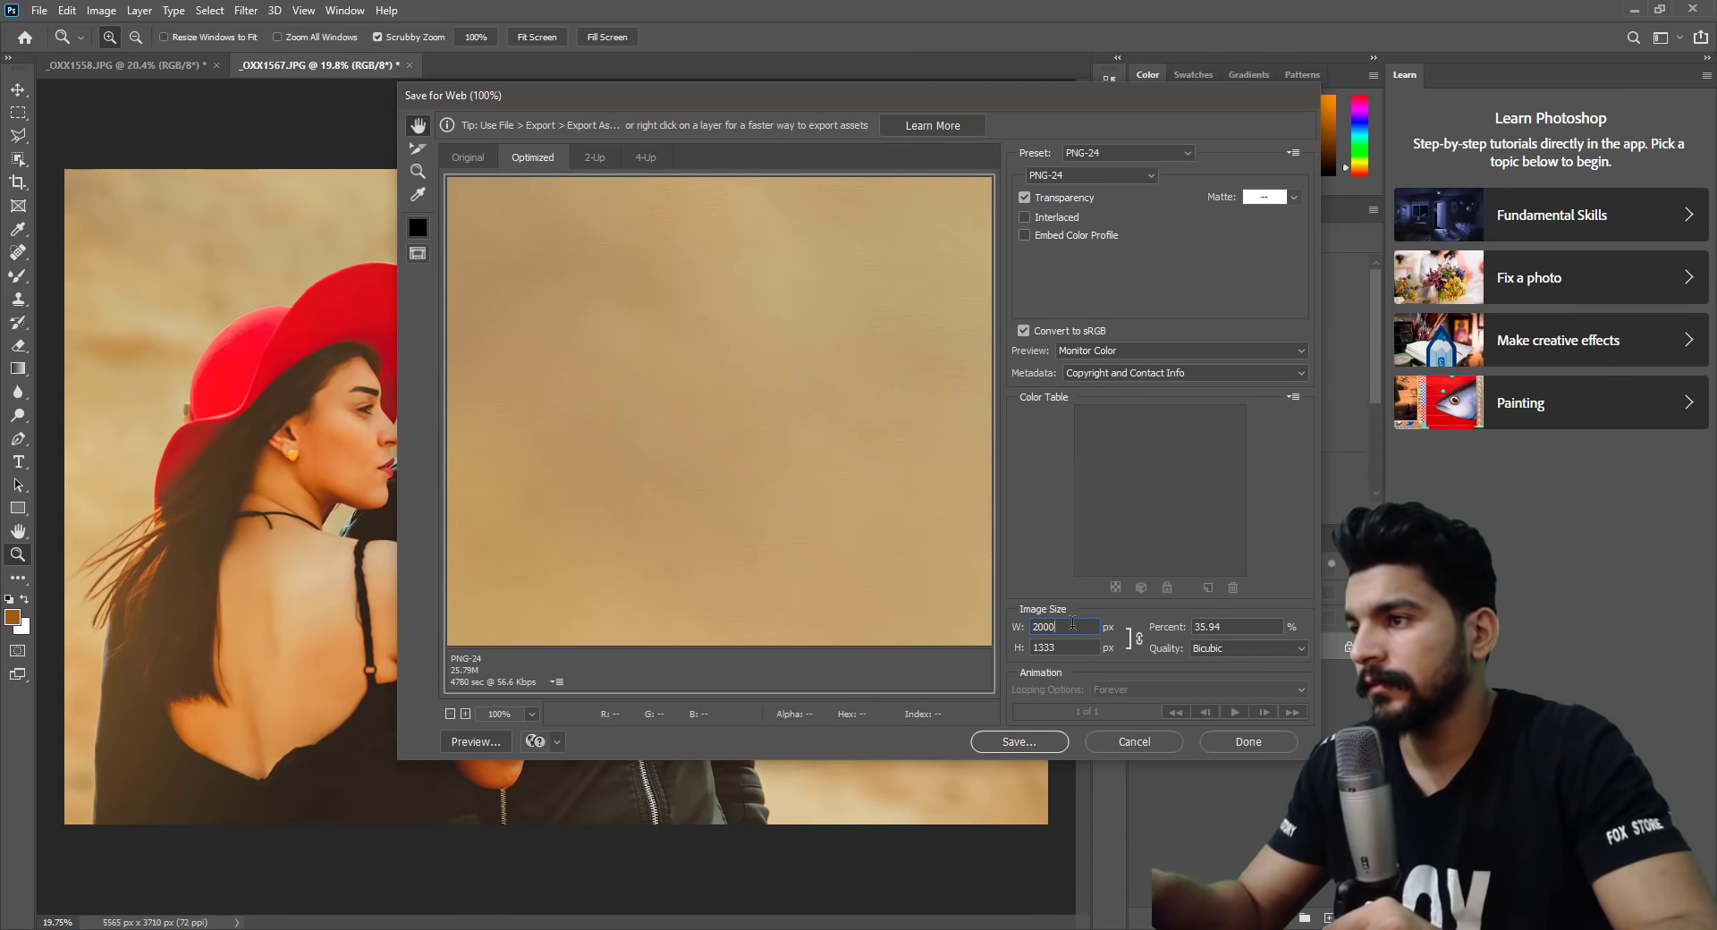
{"action": "key", "text": "Return"}
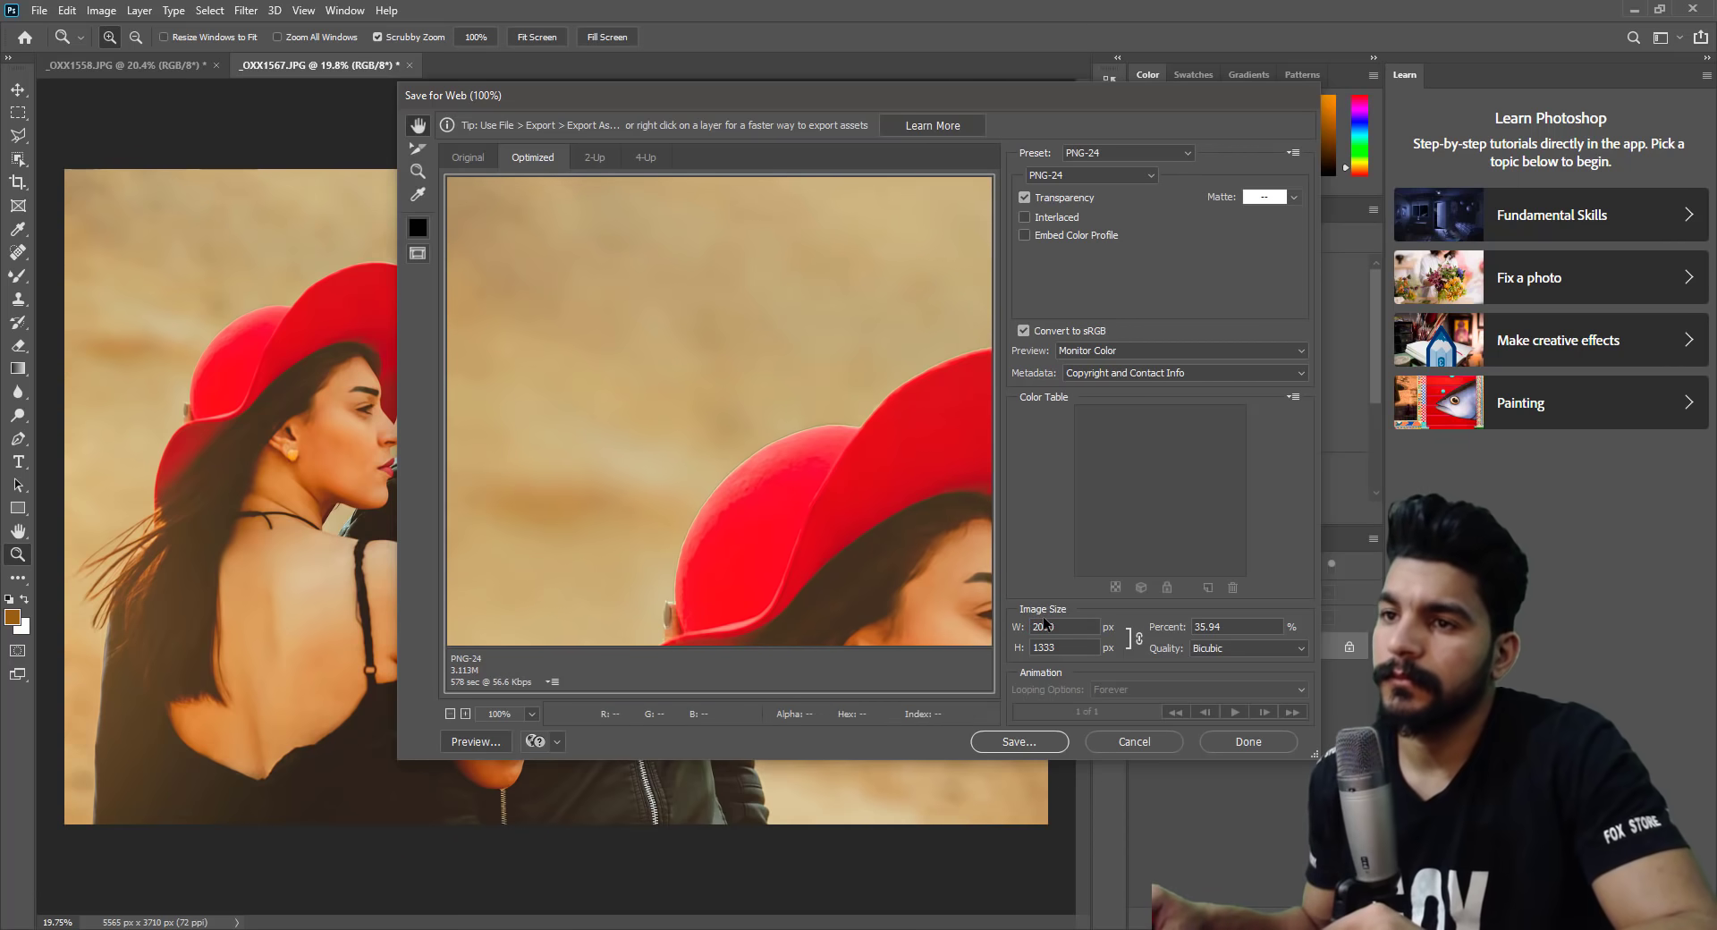
{"action": "left_click", "coordinate": [1029, 741]}
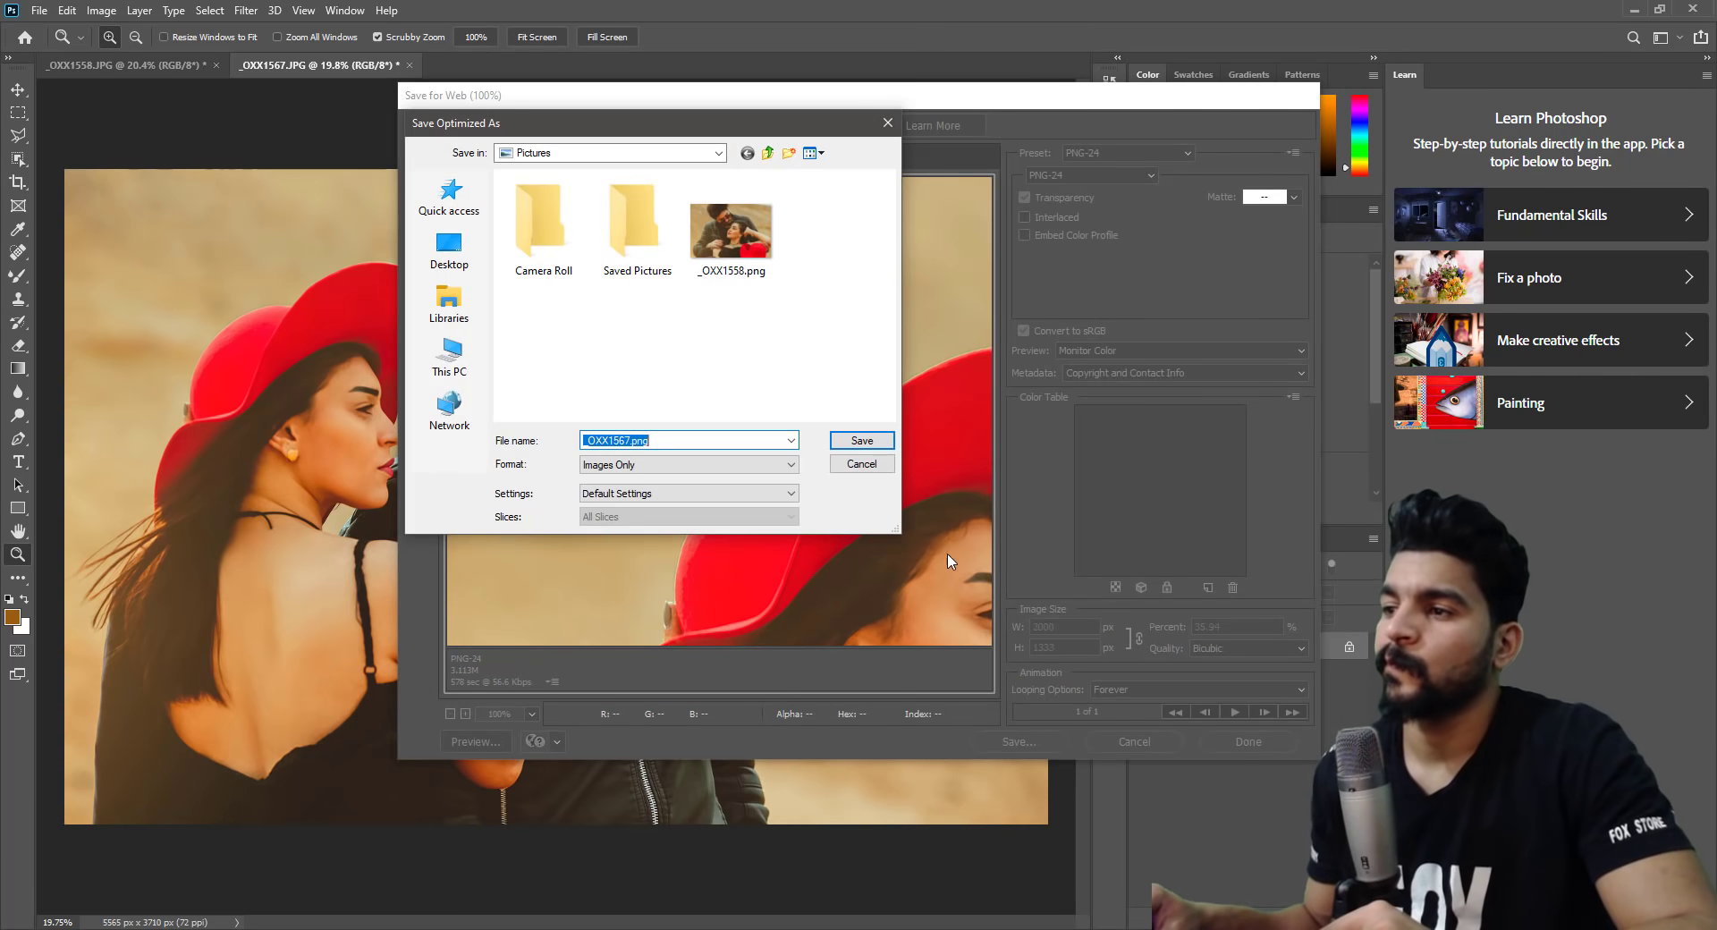
{"action": "left_click", "coordinate": [867, 440]}
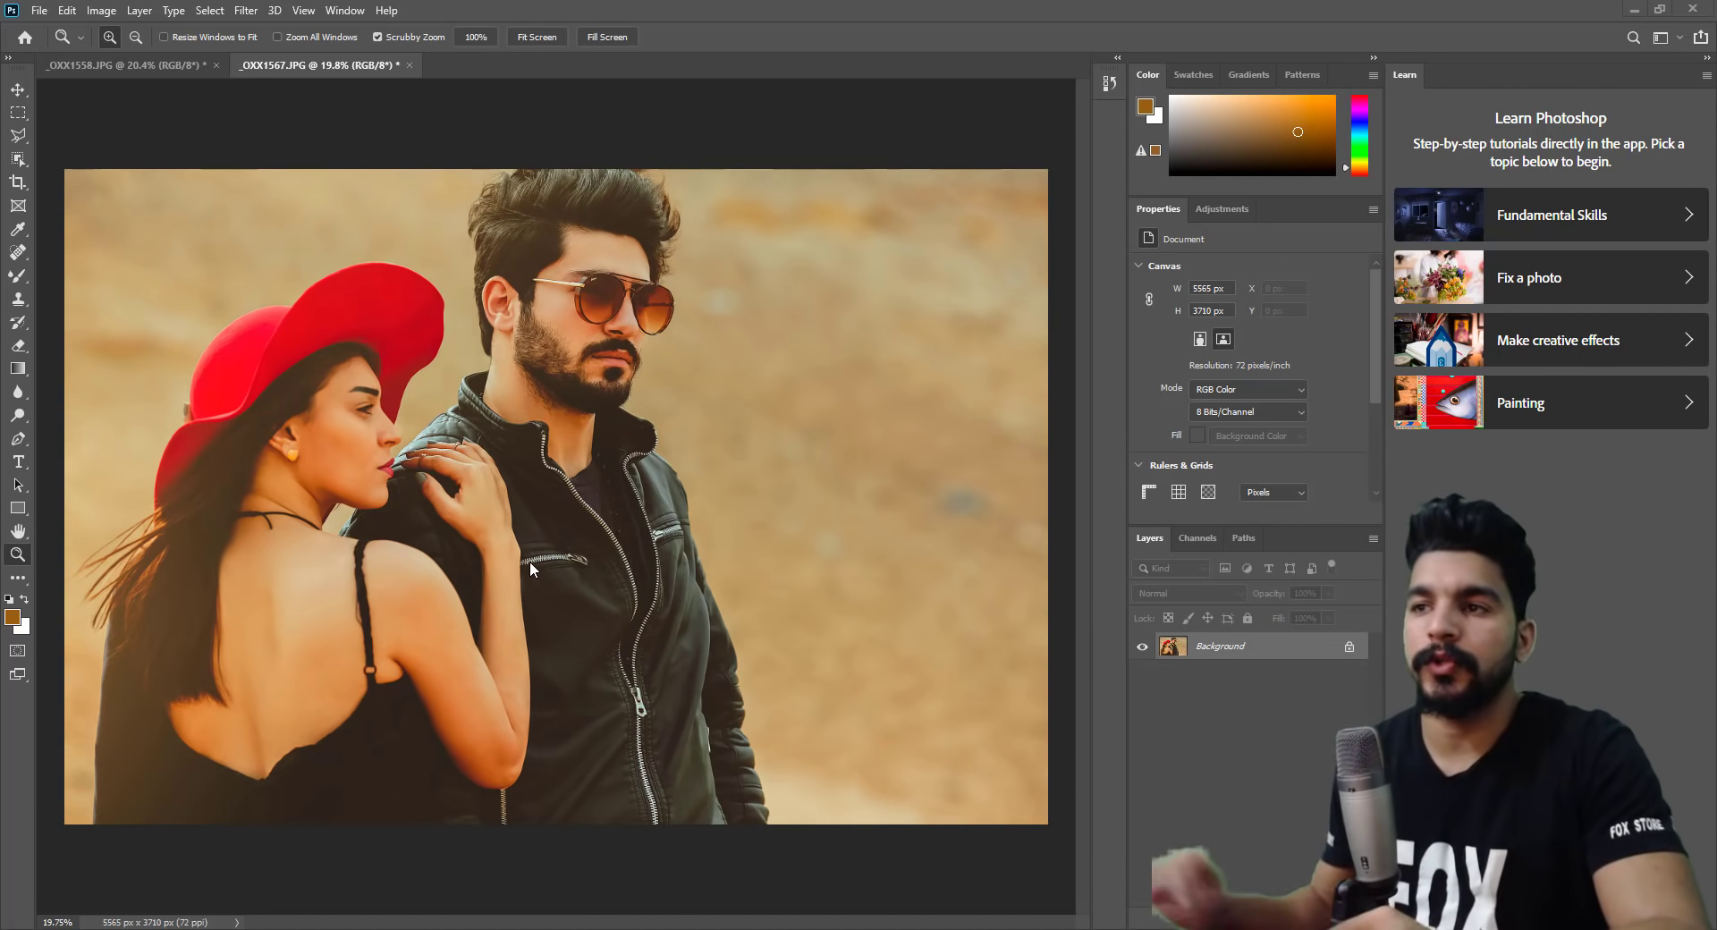
Drag _OXX1573.JPG from the Pictures folder toward Photoshop.
{"action": "right_click", "coordinate": [551, 390]}
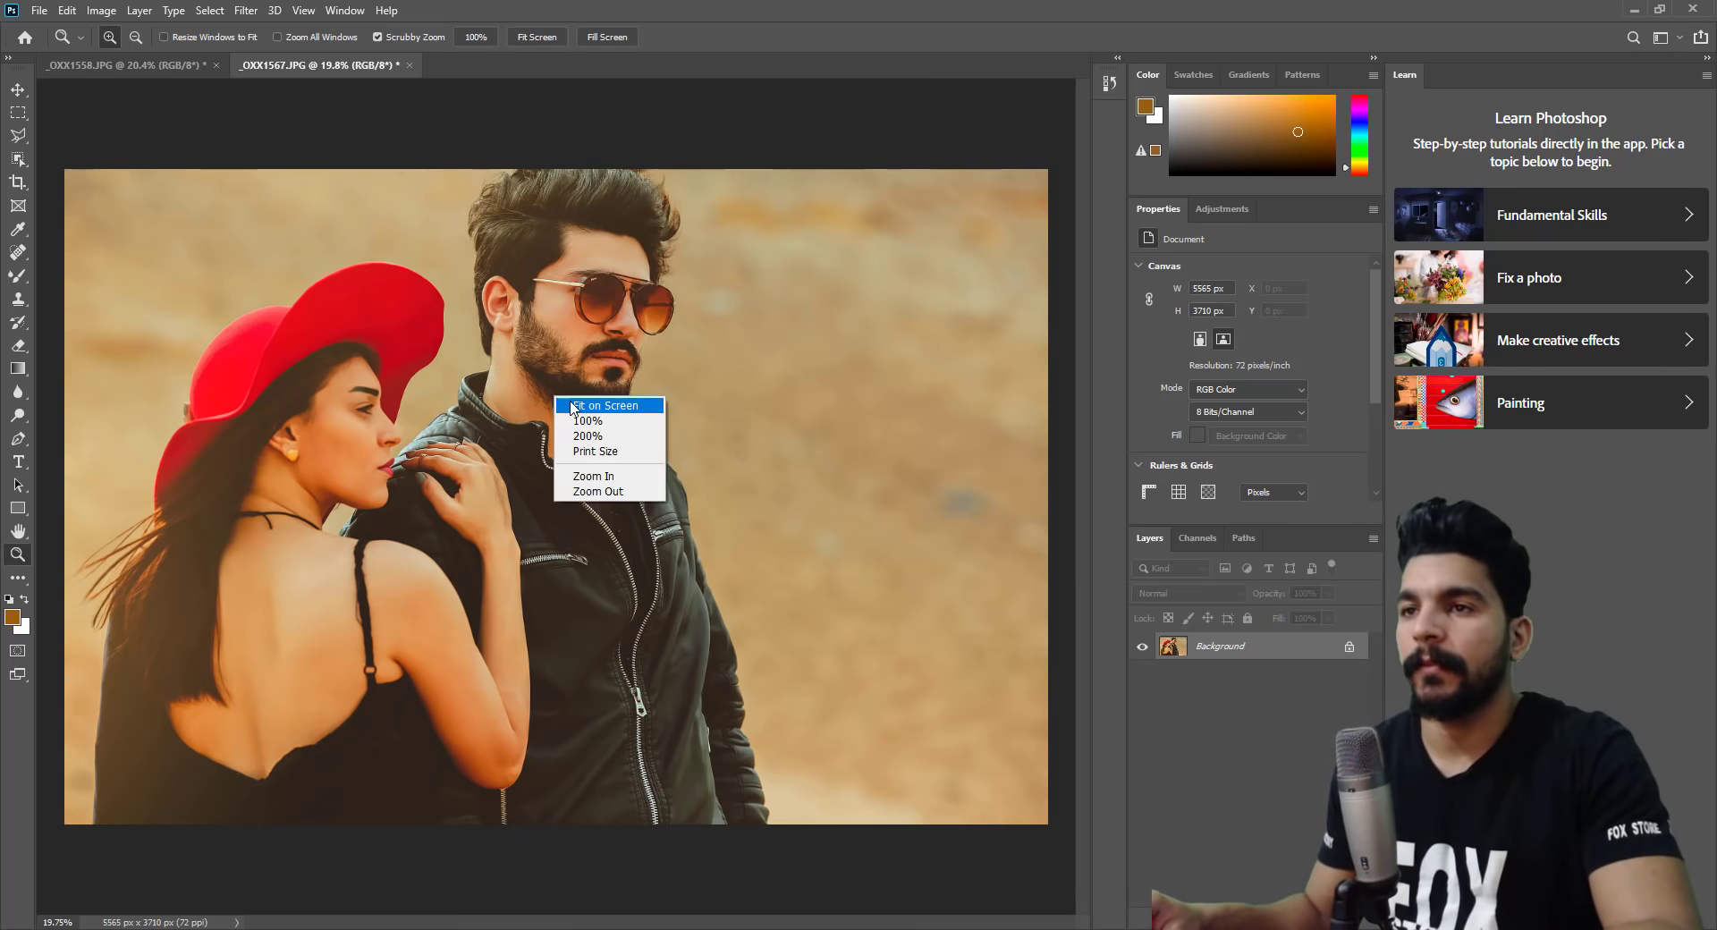
{"action": "left_click", "coordinate": [573, 400]}
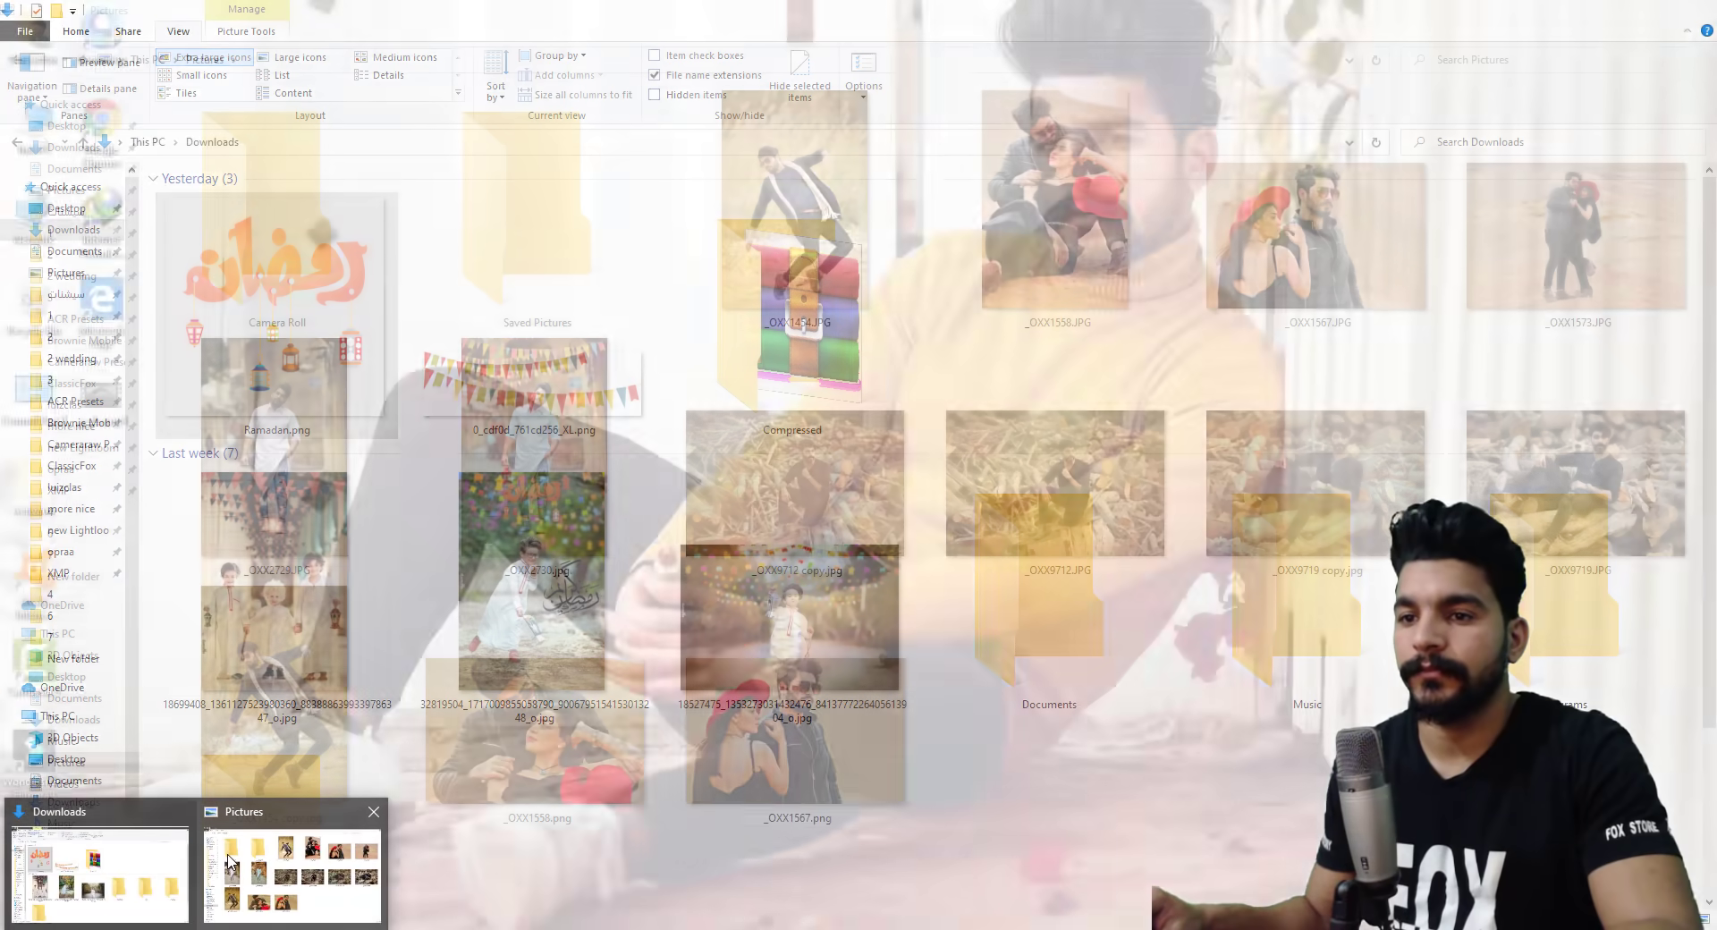
{"action": "mouse_move", "coordinate": [293, 869]}
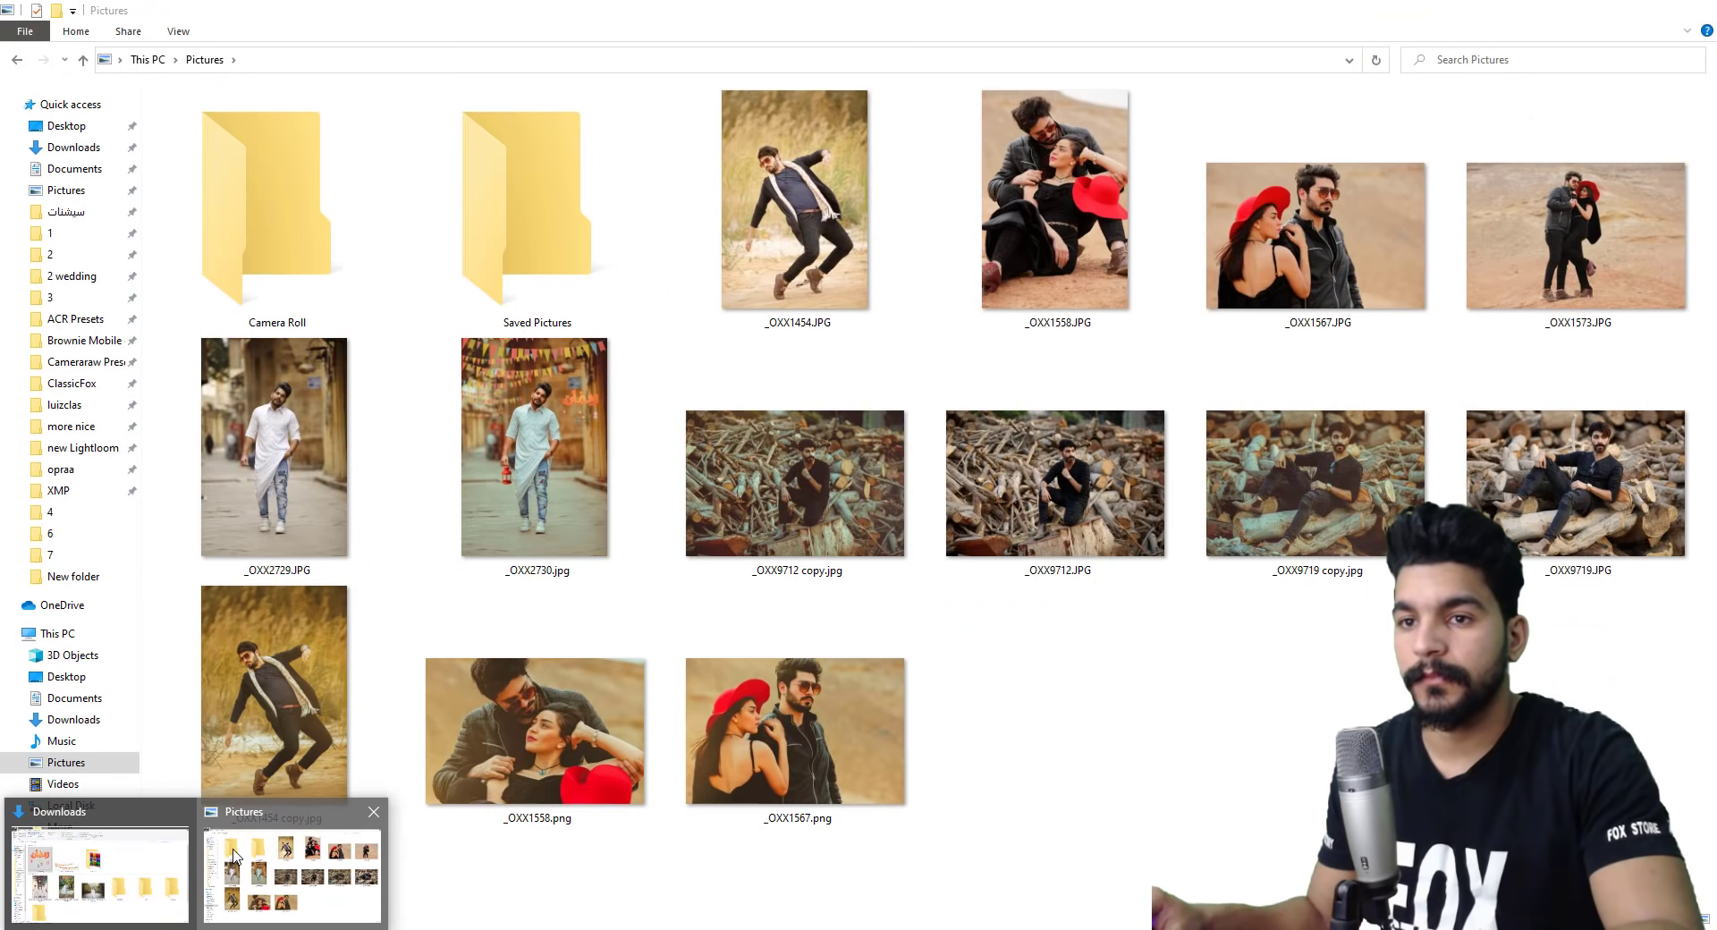
{"action": "left_click", "coordinate": [292, 872]}
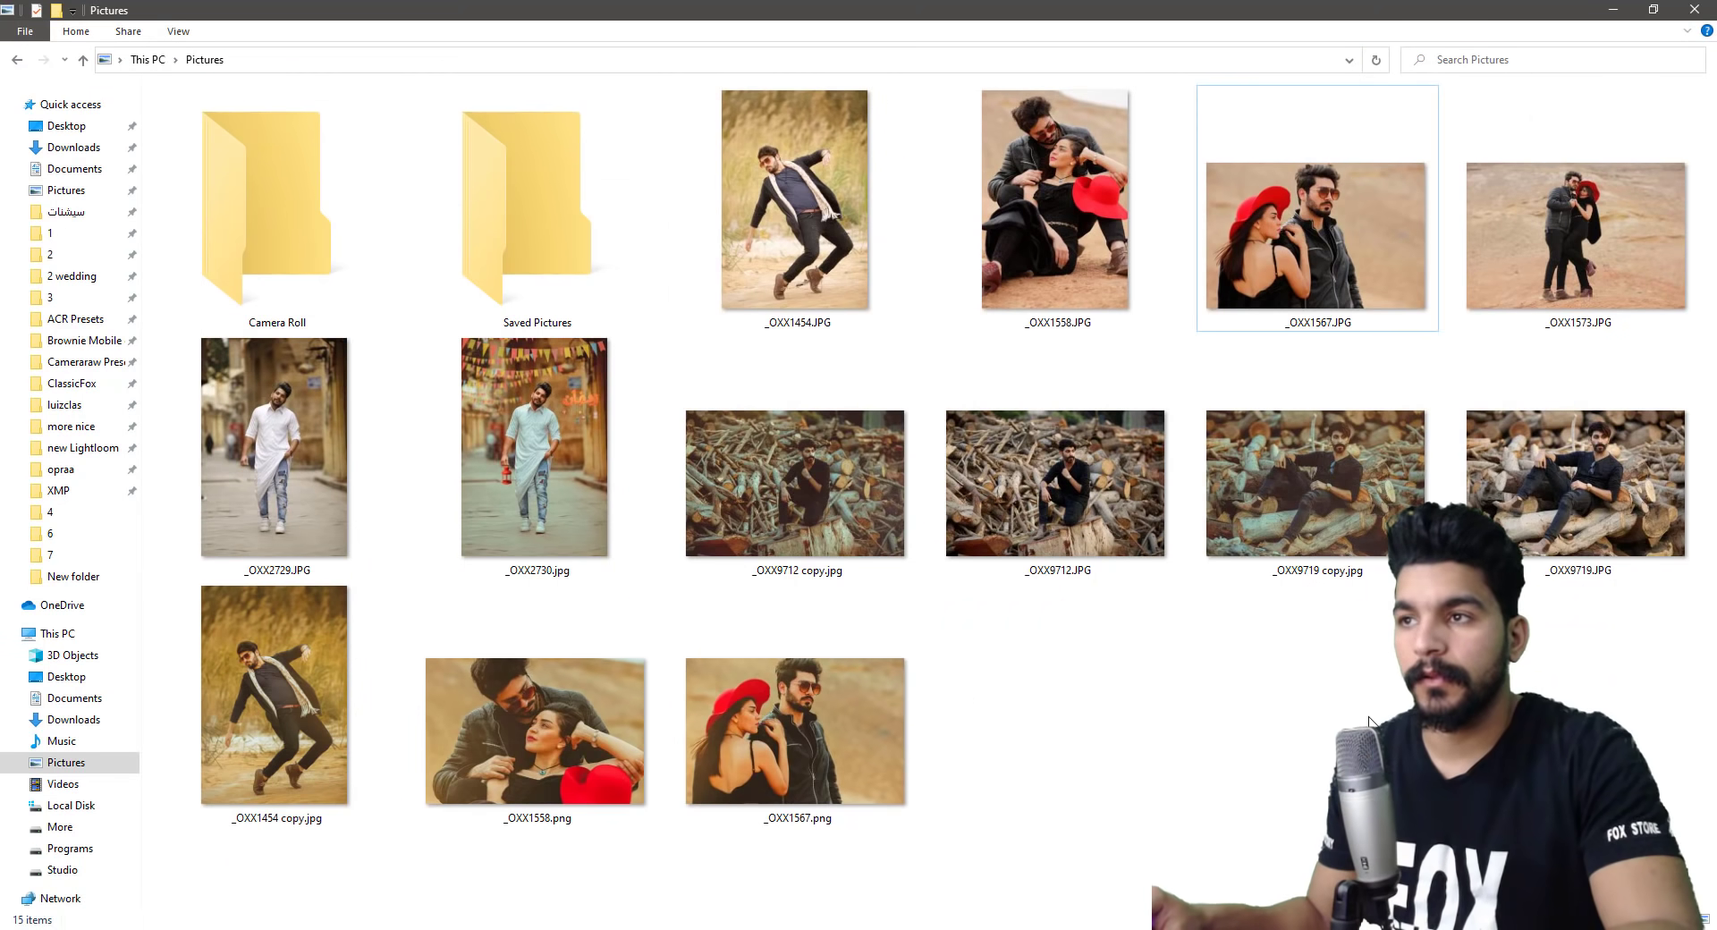
{"action": "left_click_drag", "start_coordinate": [1615, 279], "coordinate": [1400, 706]}
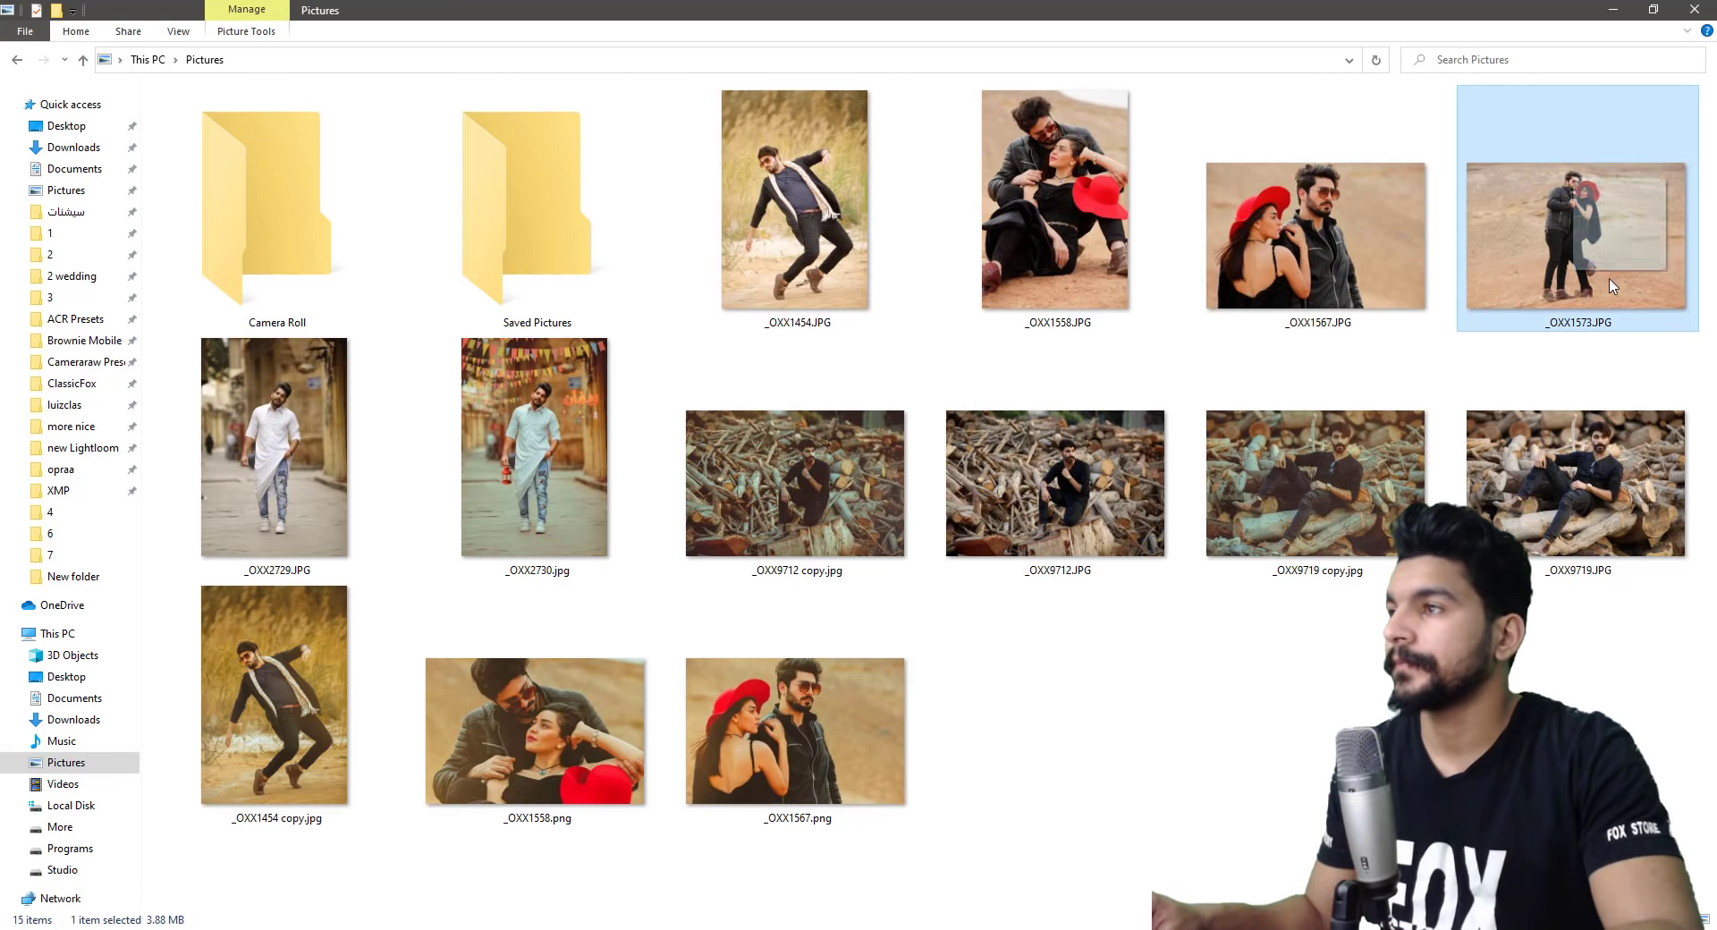
{"action": "key", "text": "alt+Tab"}
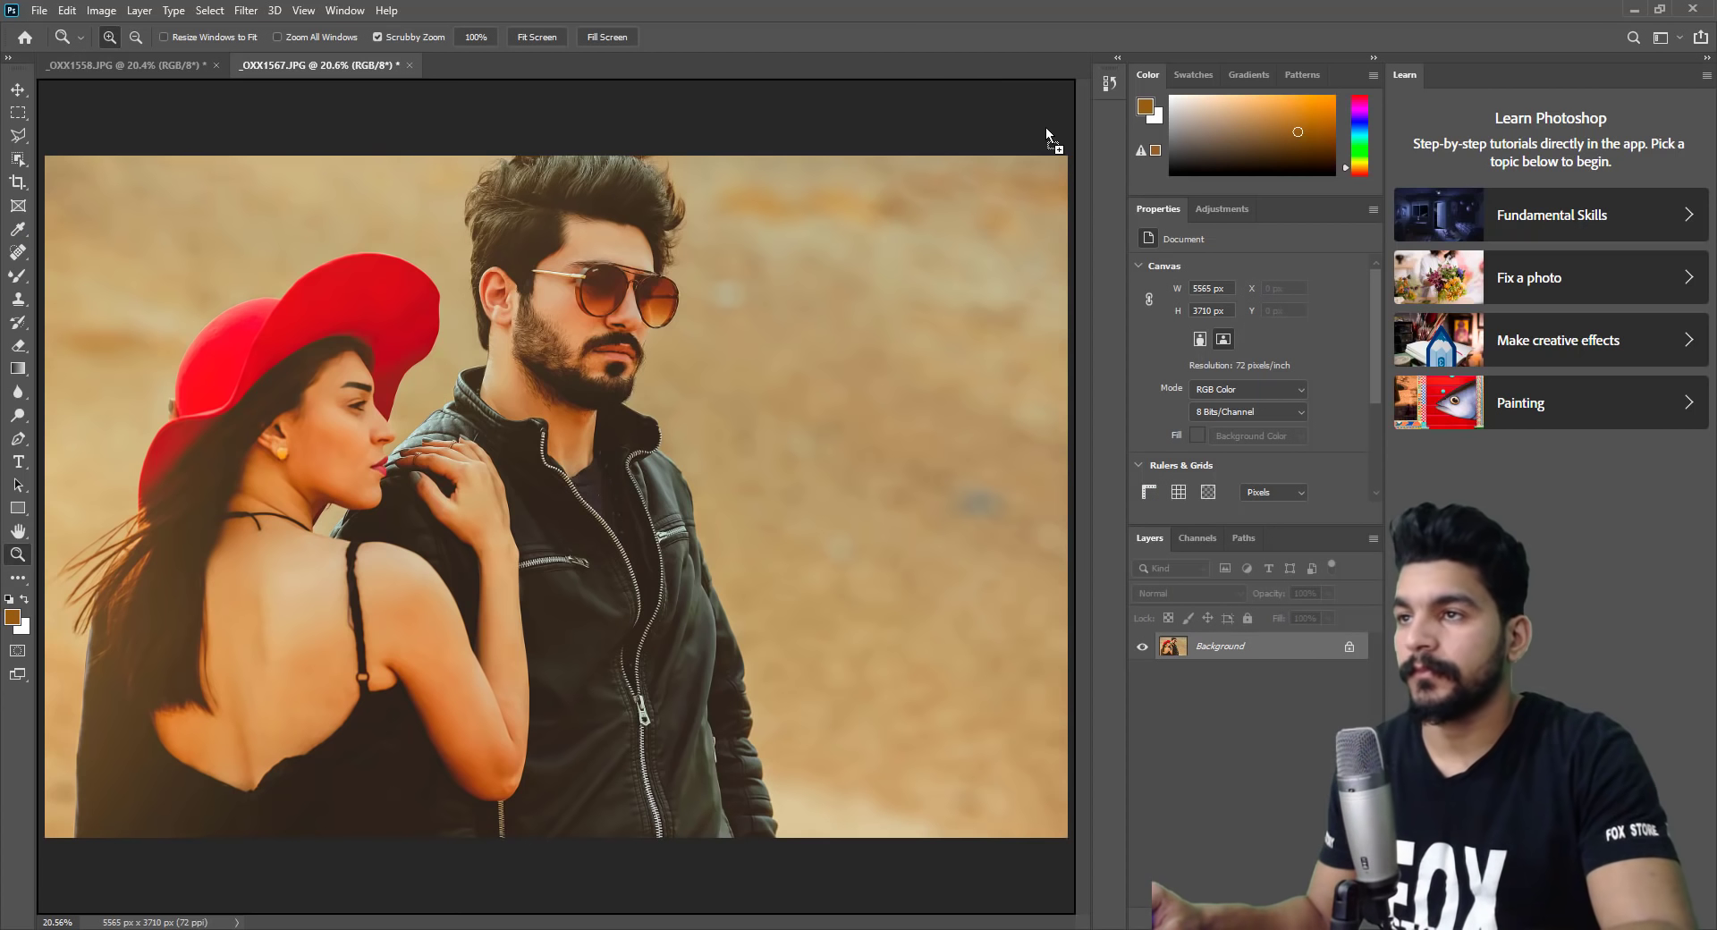
Open _OXX1573.JPG by dropping it into Photoshop and inspect the faces at 100%.
{"action": "left_click_drag", "start_coordinate": [1399, 707], "coordinate": [875, 19]}
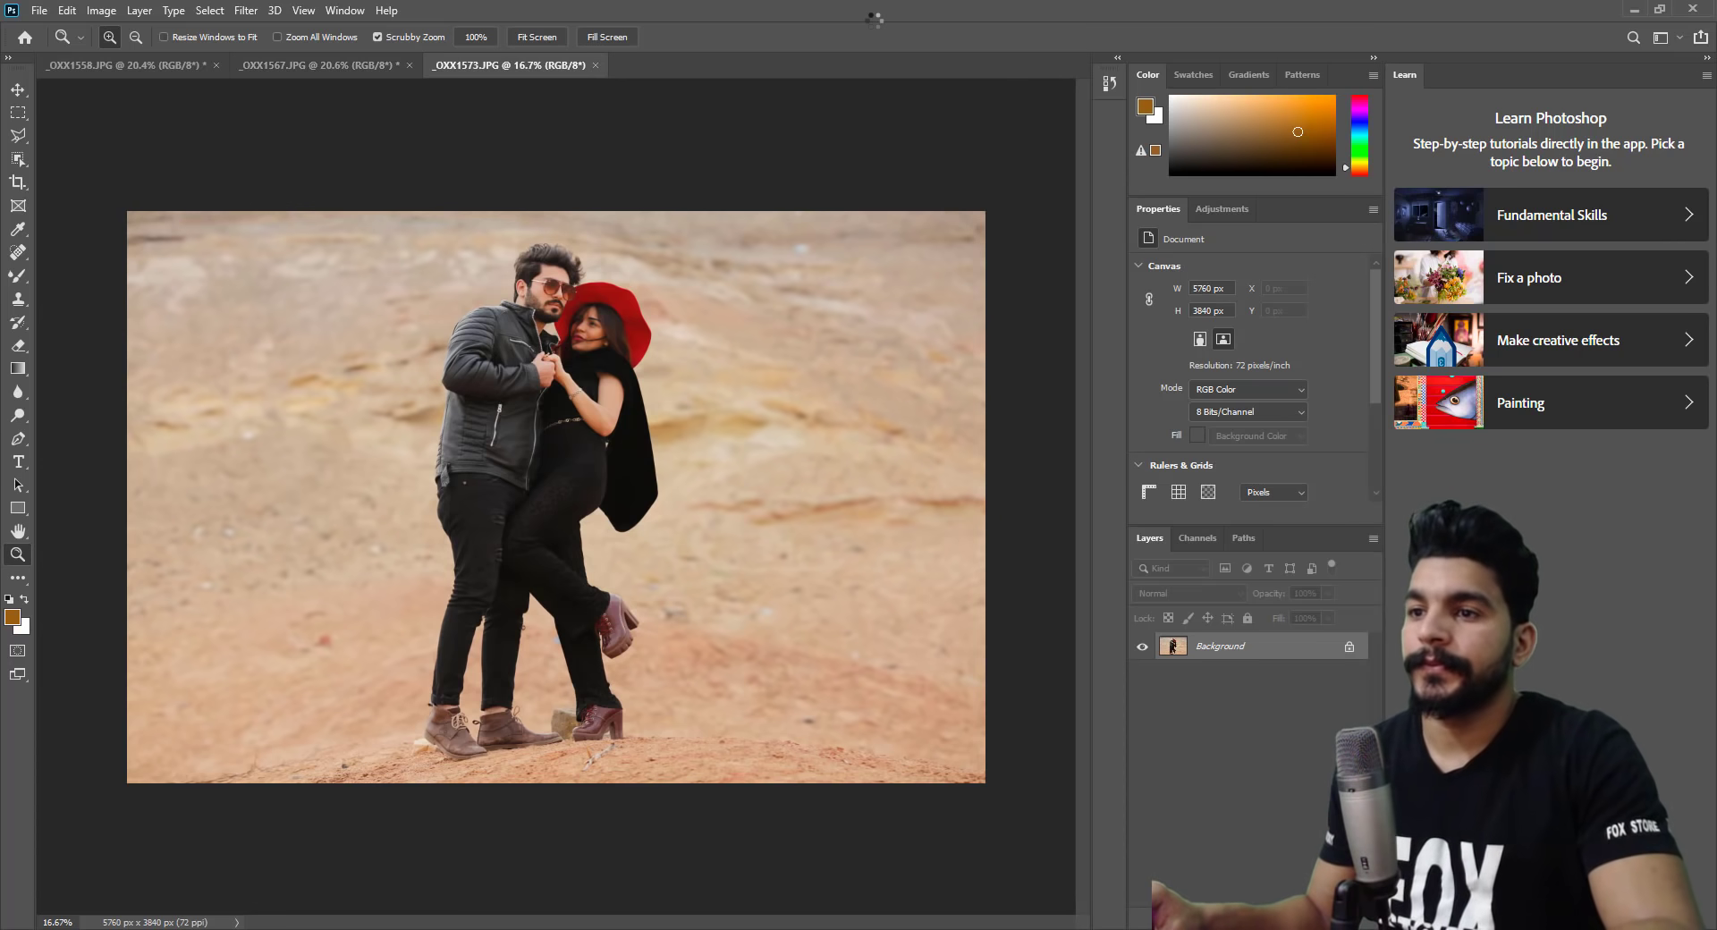
{"action": "left_click_drag", "start_coordinate": [537, 259], "coordinate": [670, 276]}
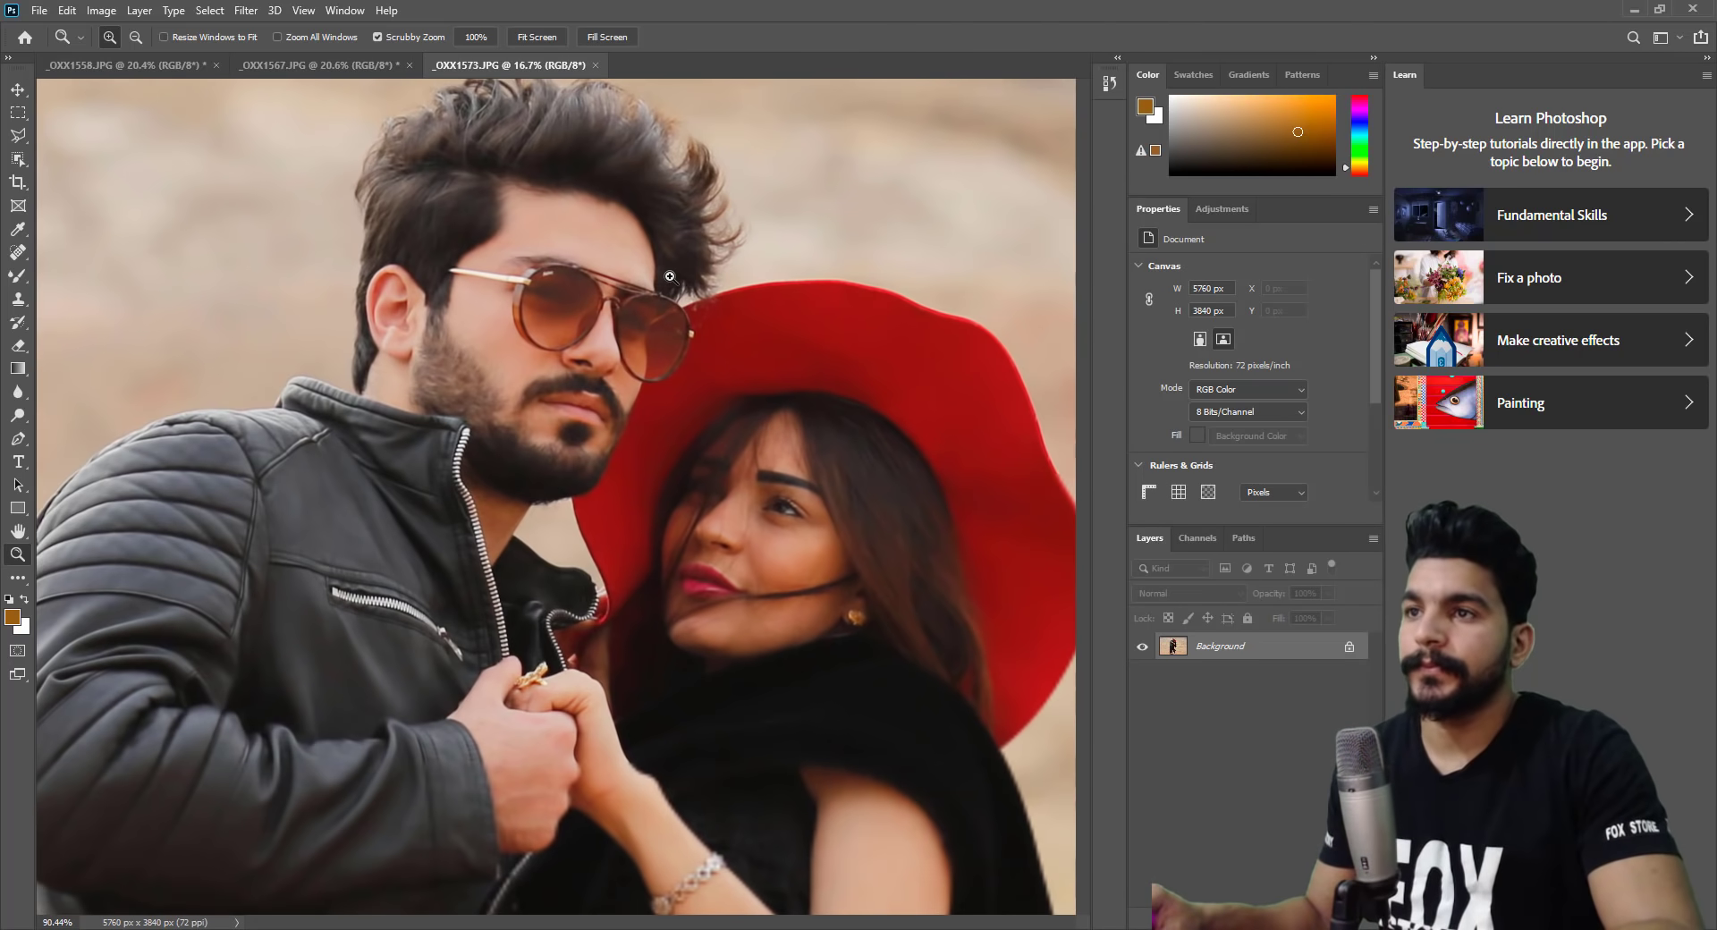
{"action": "key", "text": "ctrl+0"}
{"action": "key", "text": "ctrl+1"}
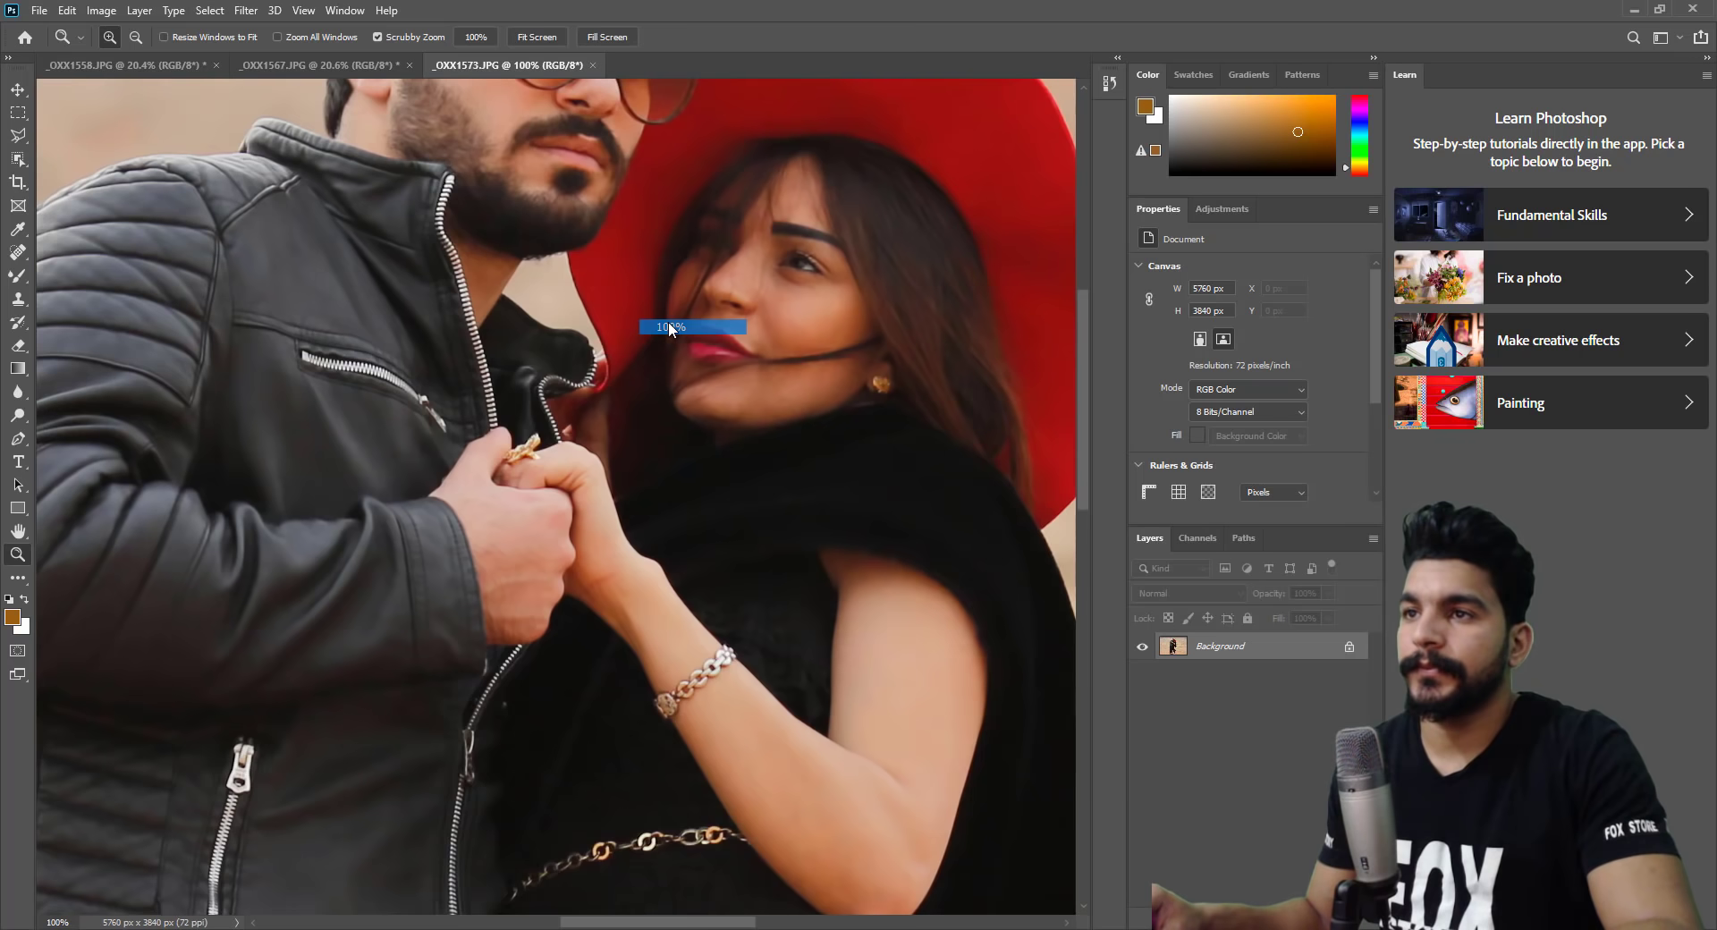
{"action": "left_click_drag", "start_coordinate": [668, 327], "coordinate": [541, 407]}
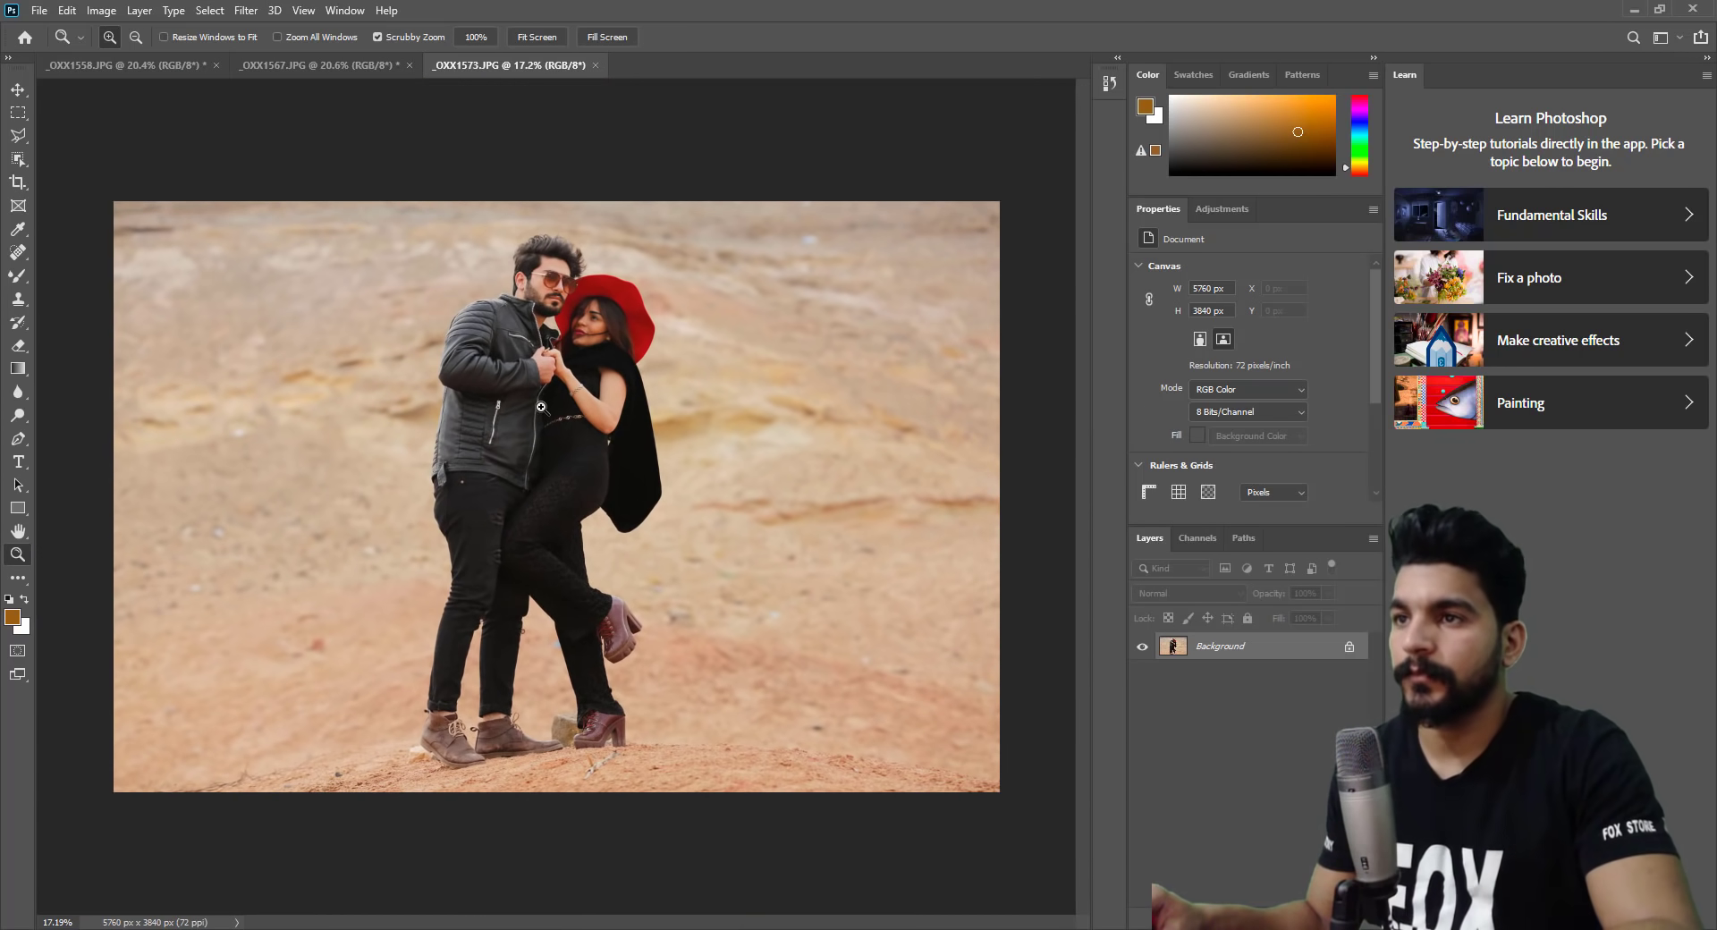
{"action": "left_click", "coordinate": [246, 10]}
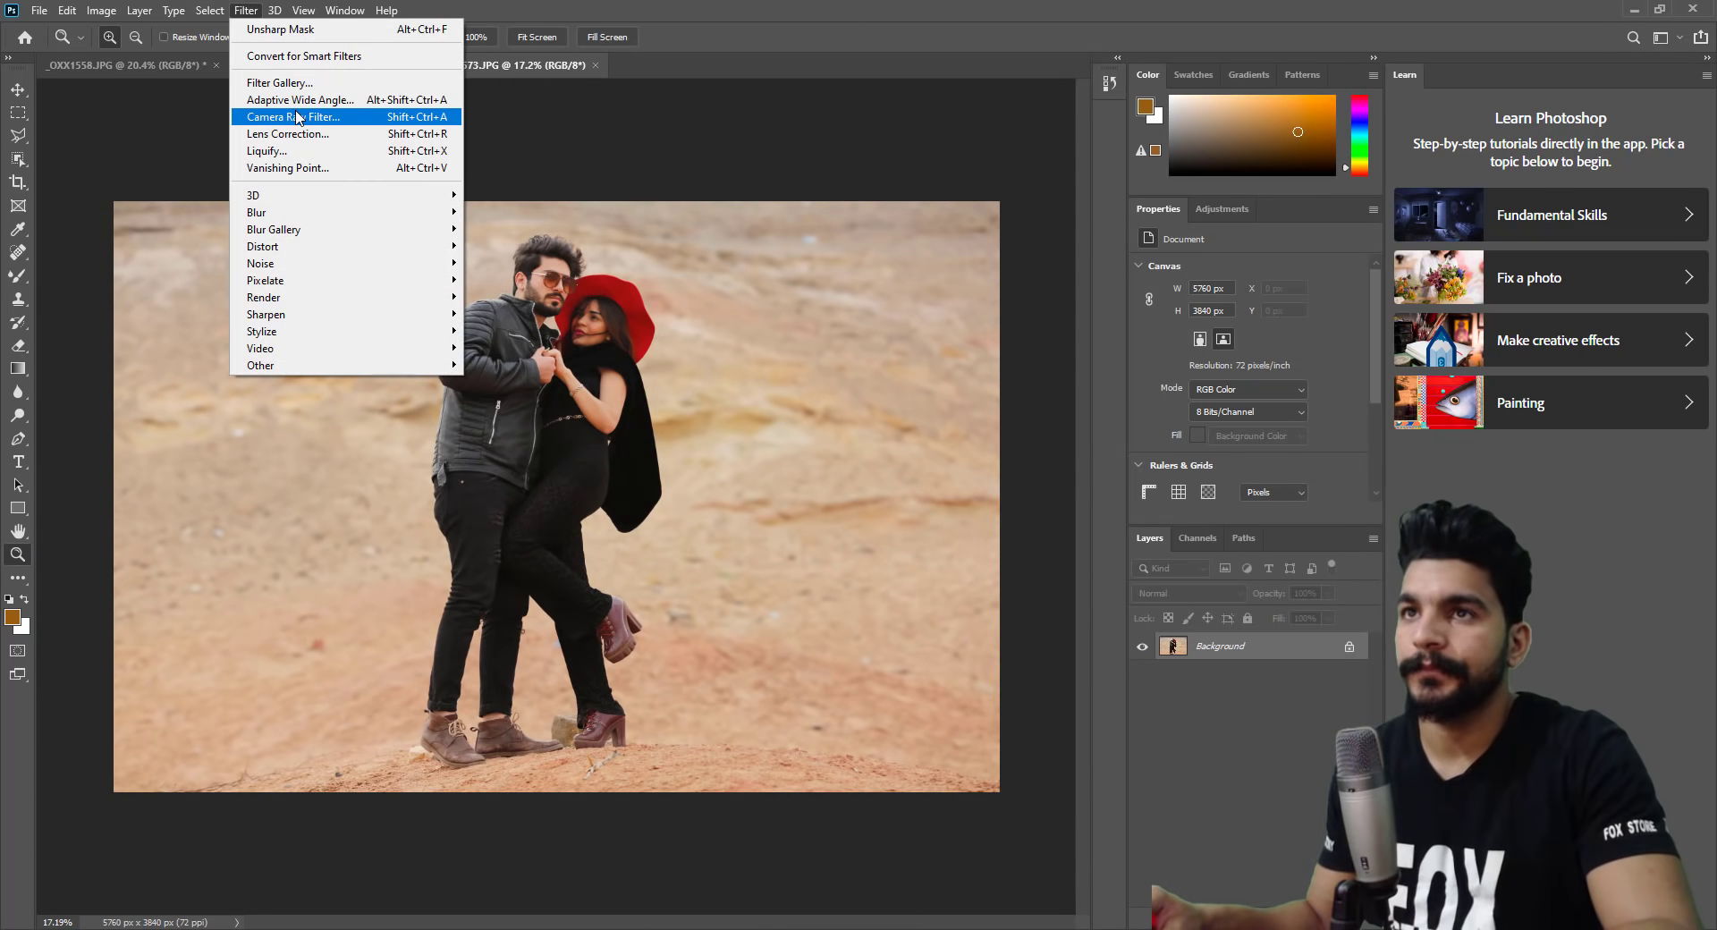
Zoom in and out around the couple on the hillside to inspect the photo.
{"action": "left_click", "coordinate": [444, 396]}
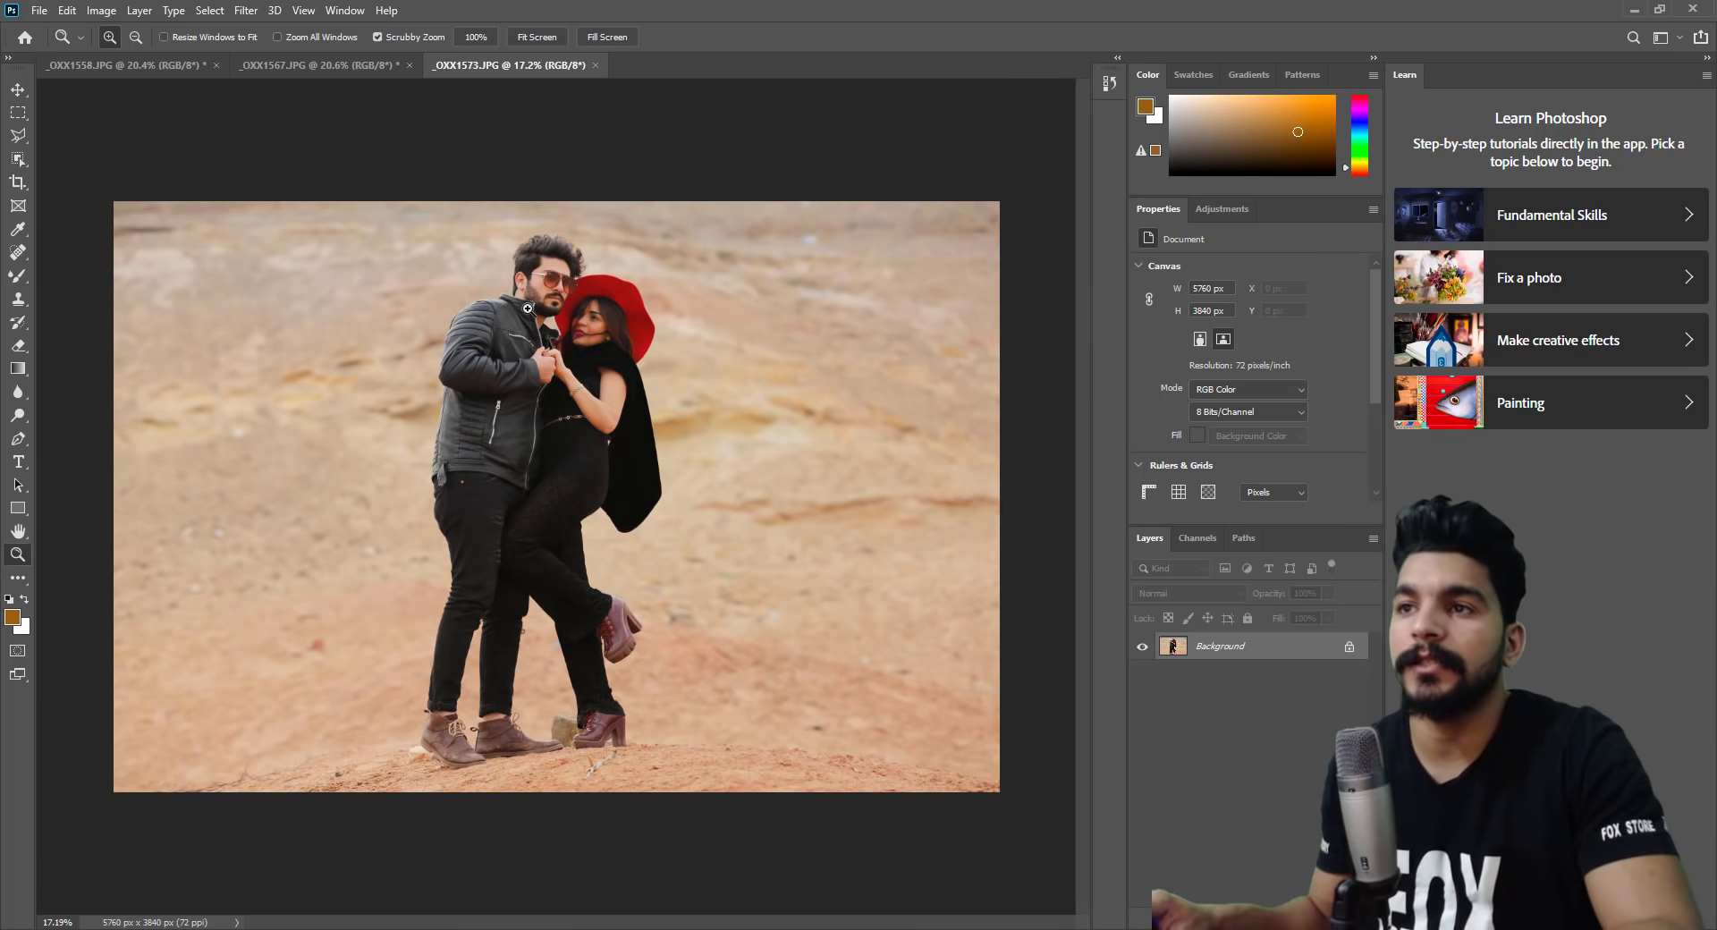
{"action": "left_click_drag", "start_coordinate": [528, 309], "coordinate": [534, 311]}
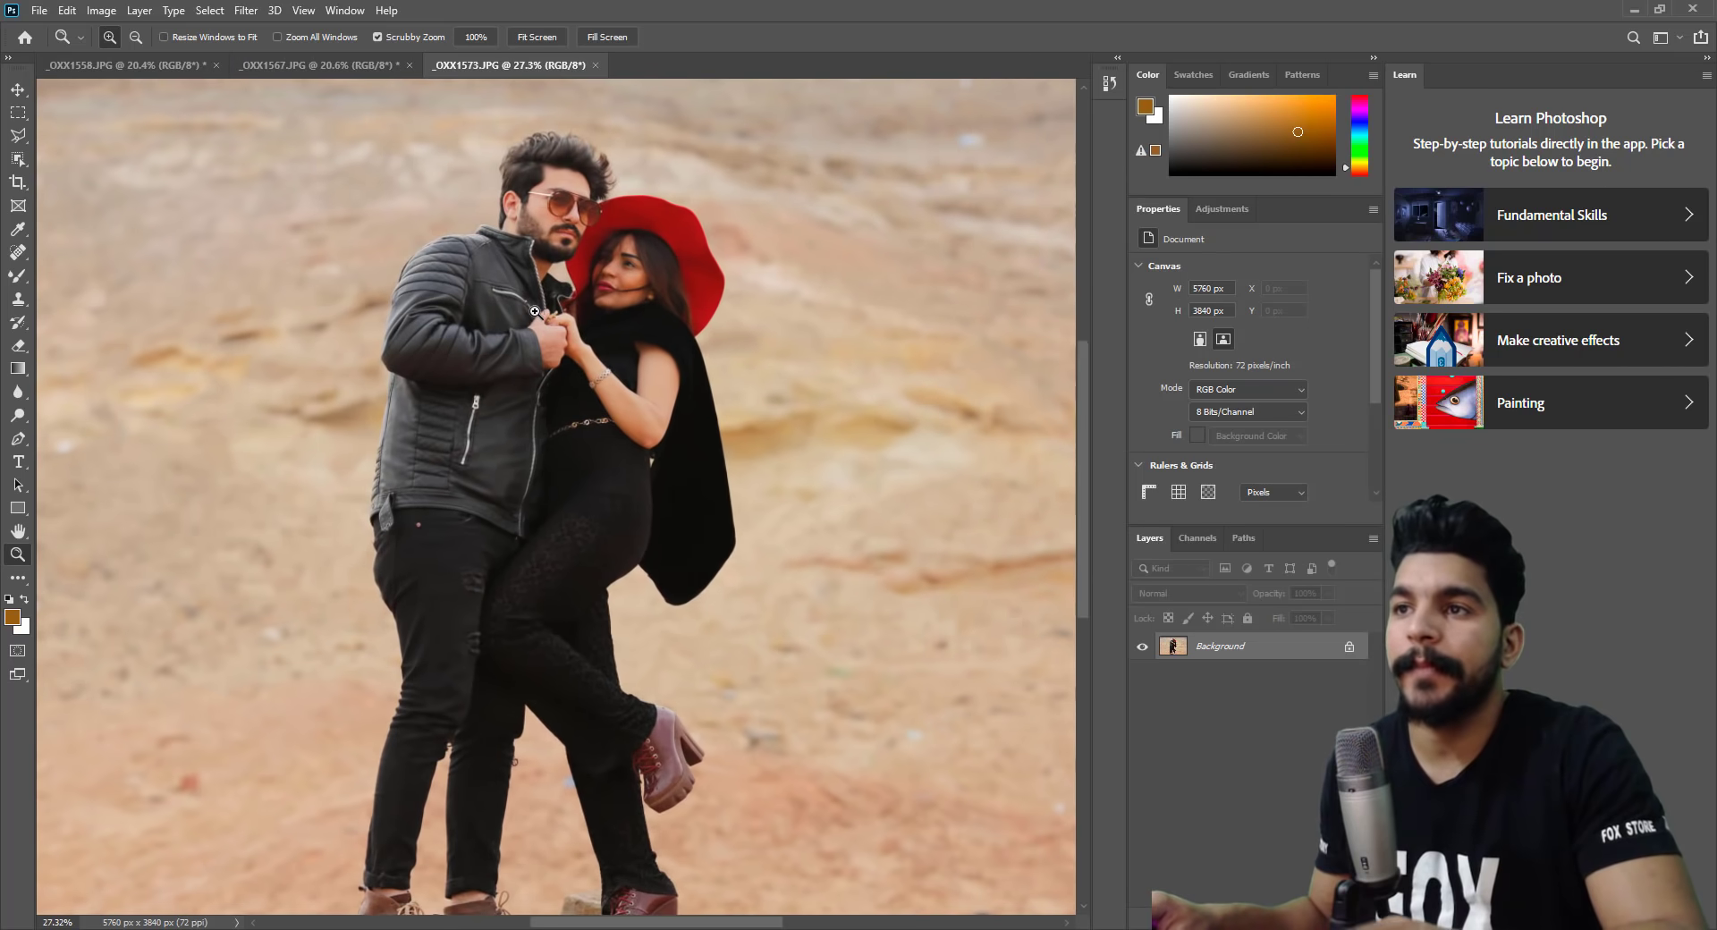
{"action": "right_click", "coordinate": [535, 311]}
{"action": "left_click", "coordinate": [572, 320]}
{"action": "left_click_drag", "start_coordinate": [523, 322], "coordinate": [589, 379]}
{"action": "right_click", "coordinate": [528, 325]}
{"action": "left_click", "coordinate": [551, 334]}
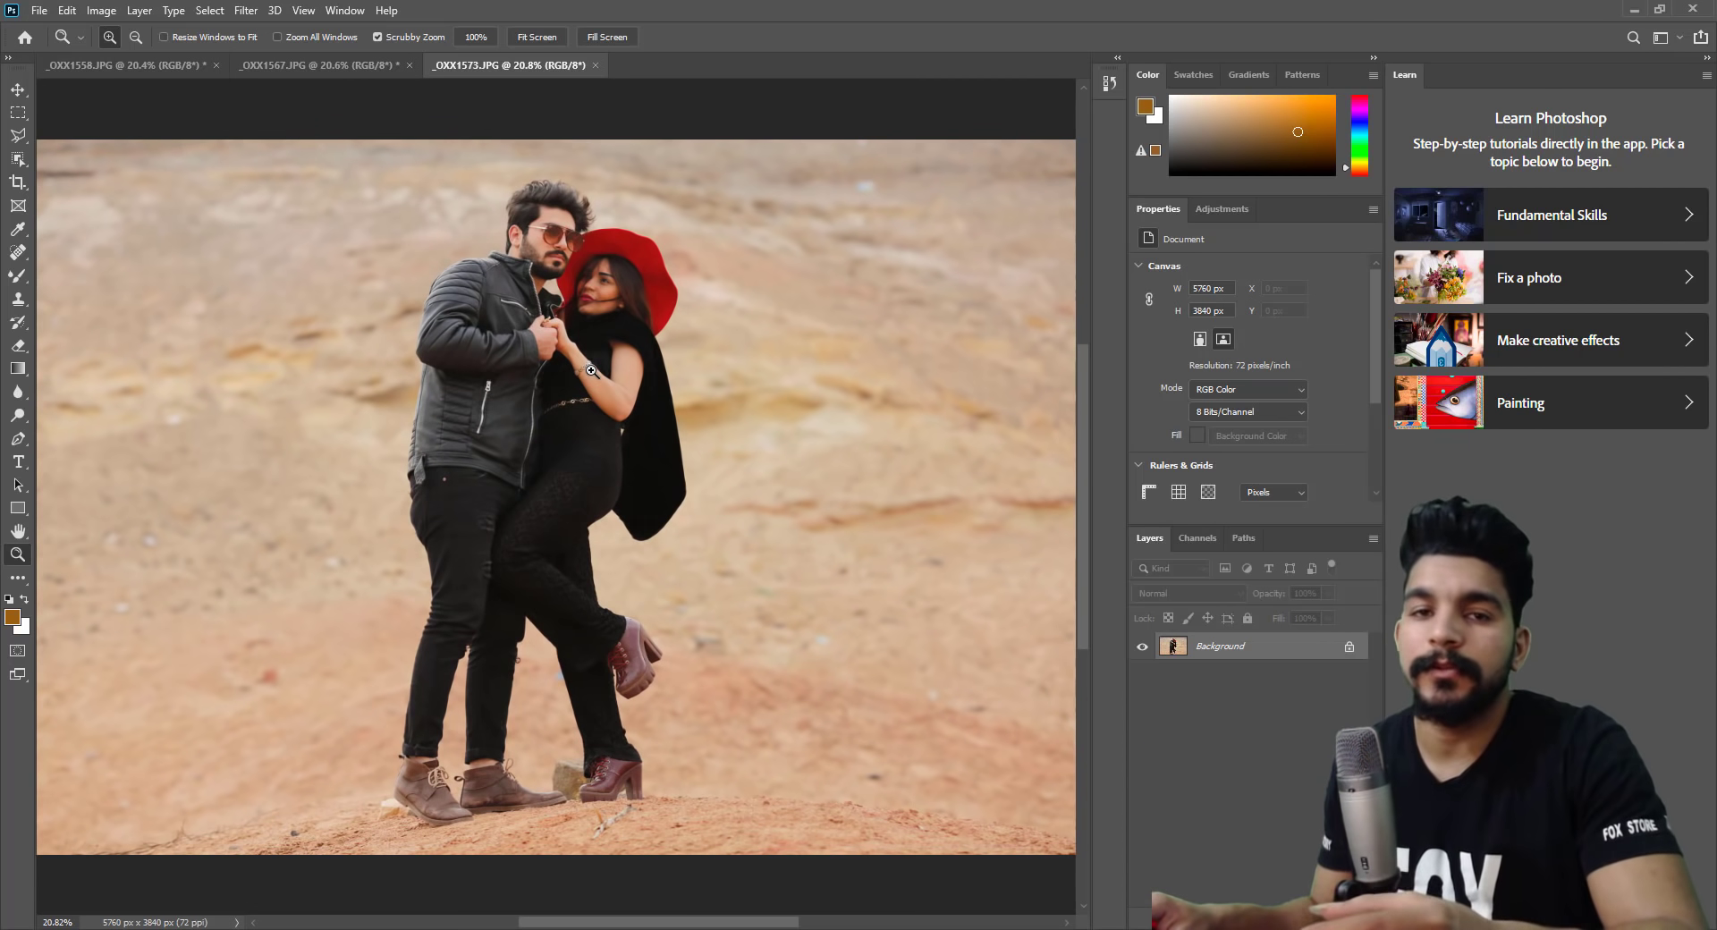
{"action": "left_click", "coordinate": [608, 434]}
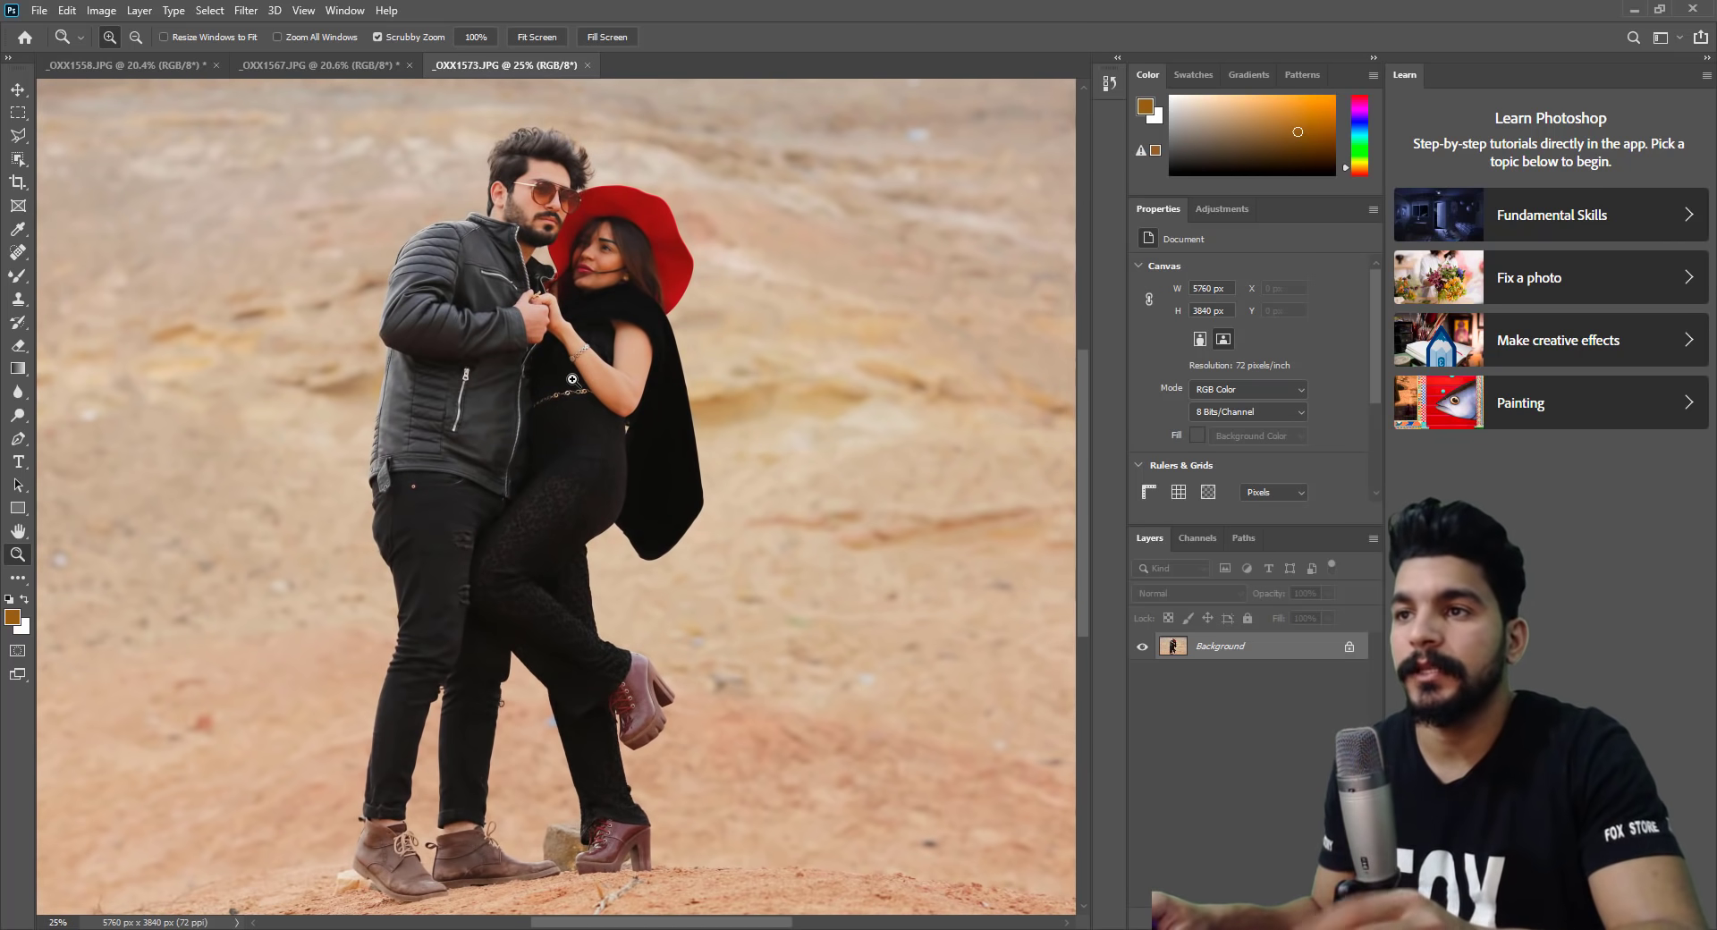
{"action": "left_click_drag", "start_coordinate": [572, 379], "coordinate": [504, 385]}
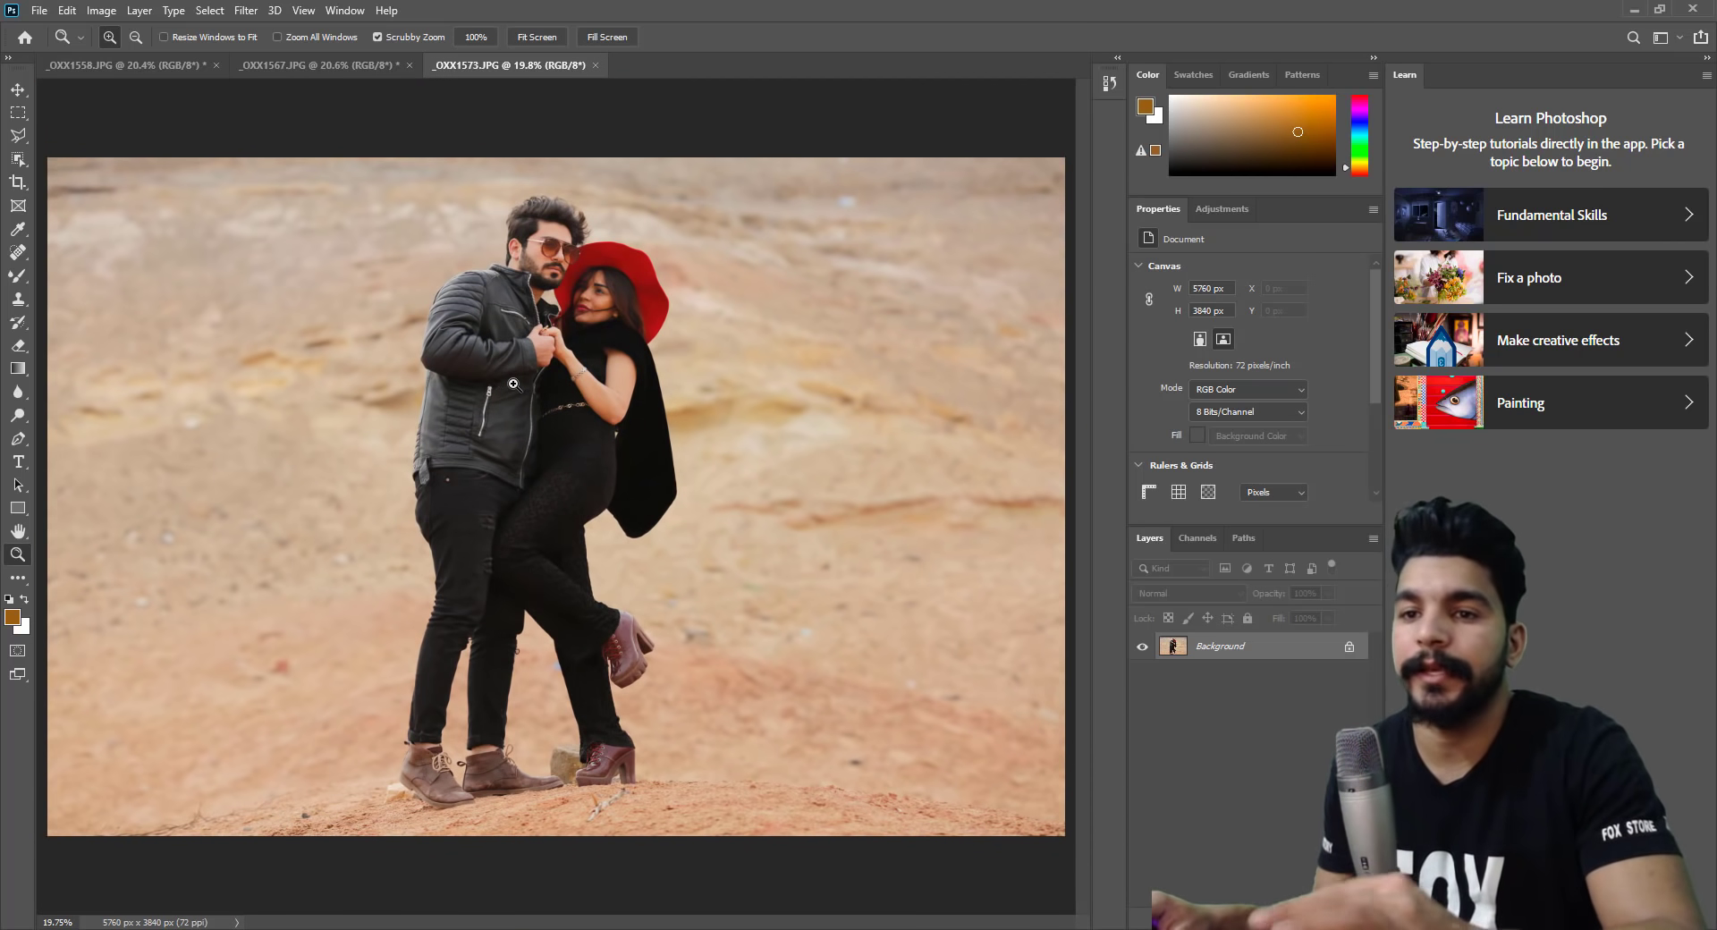
{"action": "right_click", "coordinate": [514, 384]}
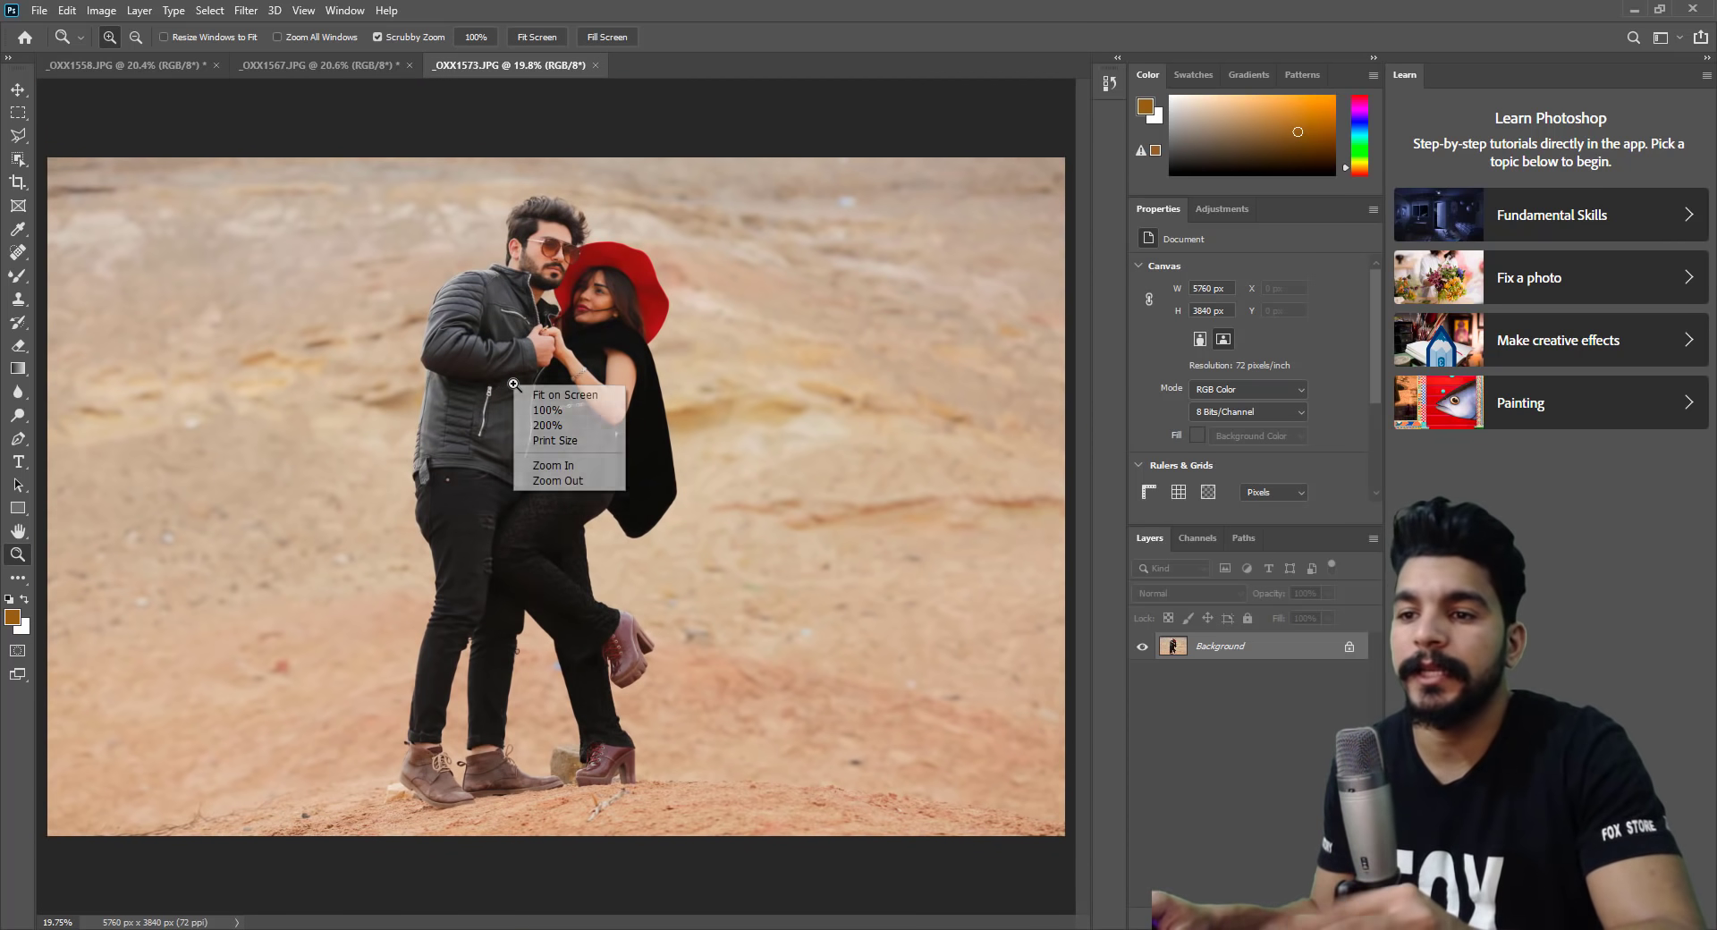
{"action": "left_click", "coordinate": [260, 10]}
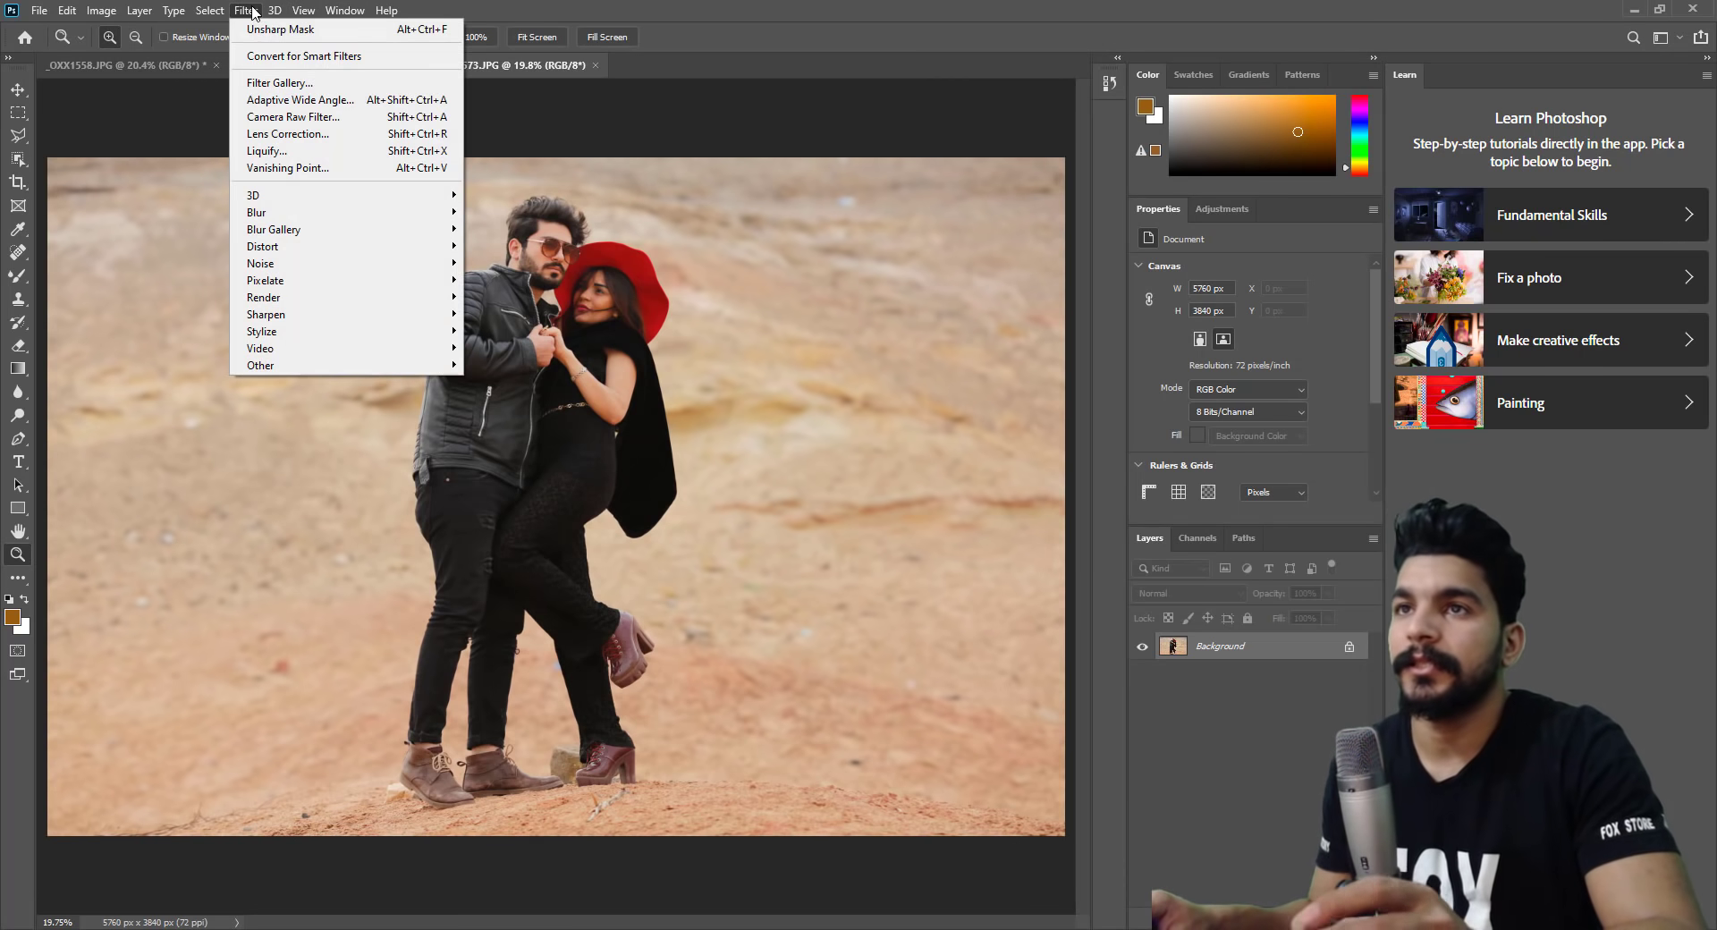
Launch Camera Raw, reapply the previous photo's grade, and zoom the preview on the woman's face.
{"action": "left_click", "coordinate": [280, 116]}
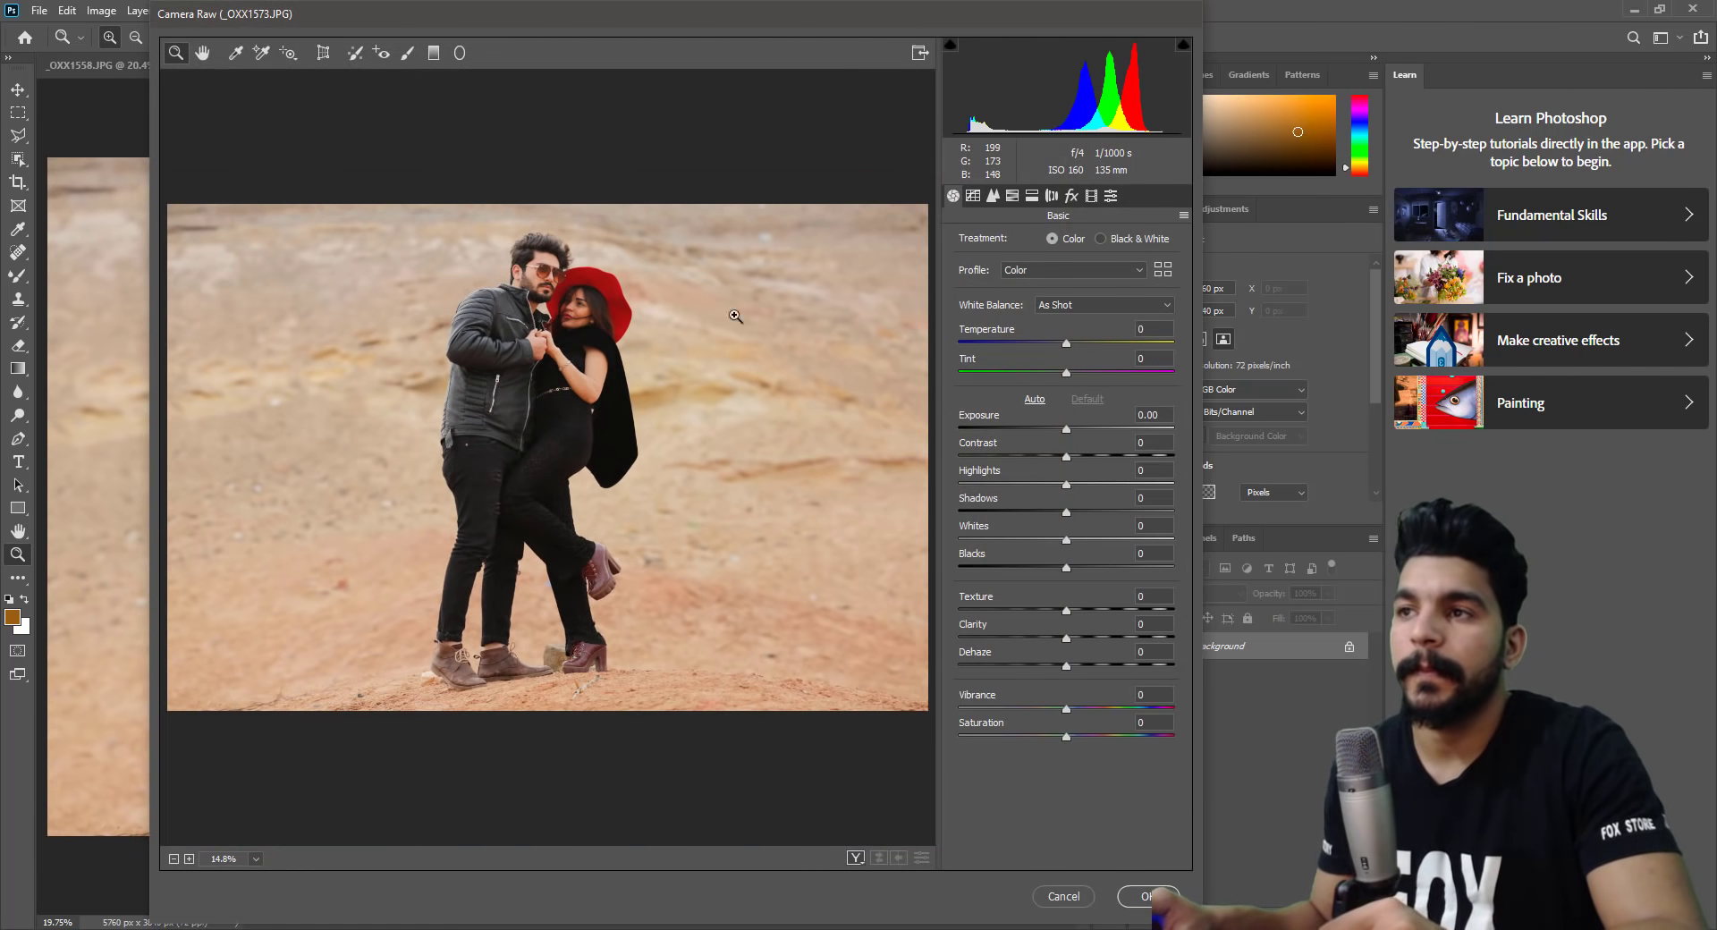
{"action": "left_click", "coordinate": [1180, 215]}
{"action": "left_click", "coordinate": [1225, 273]}
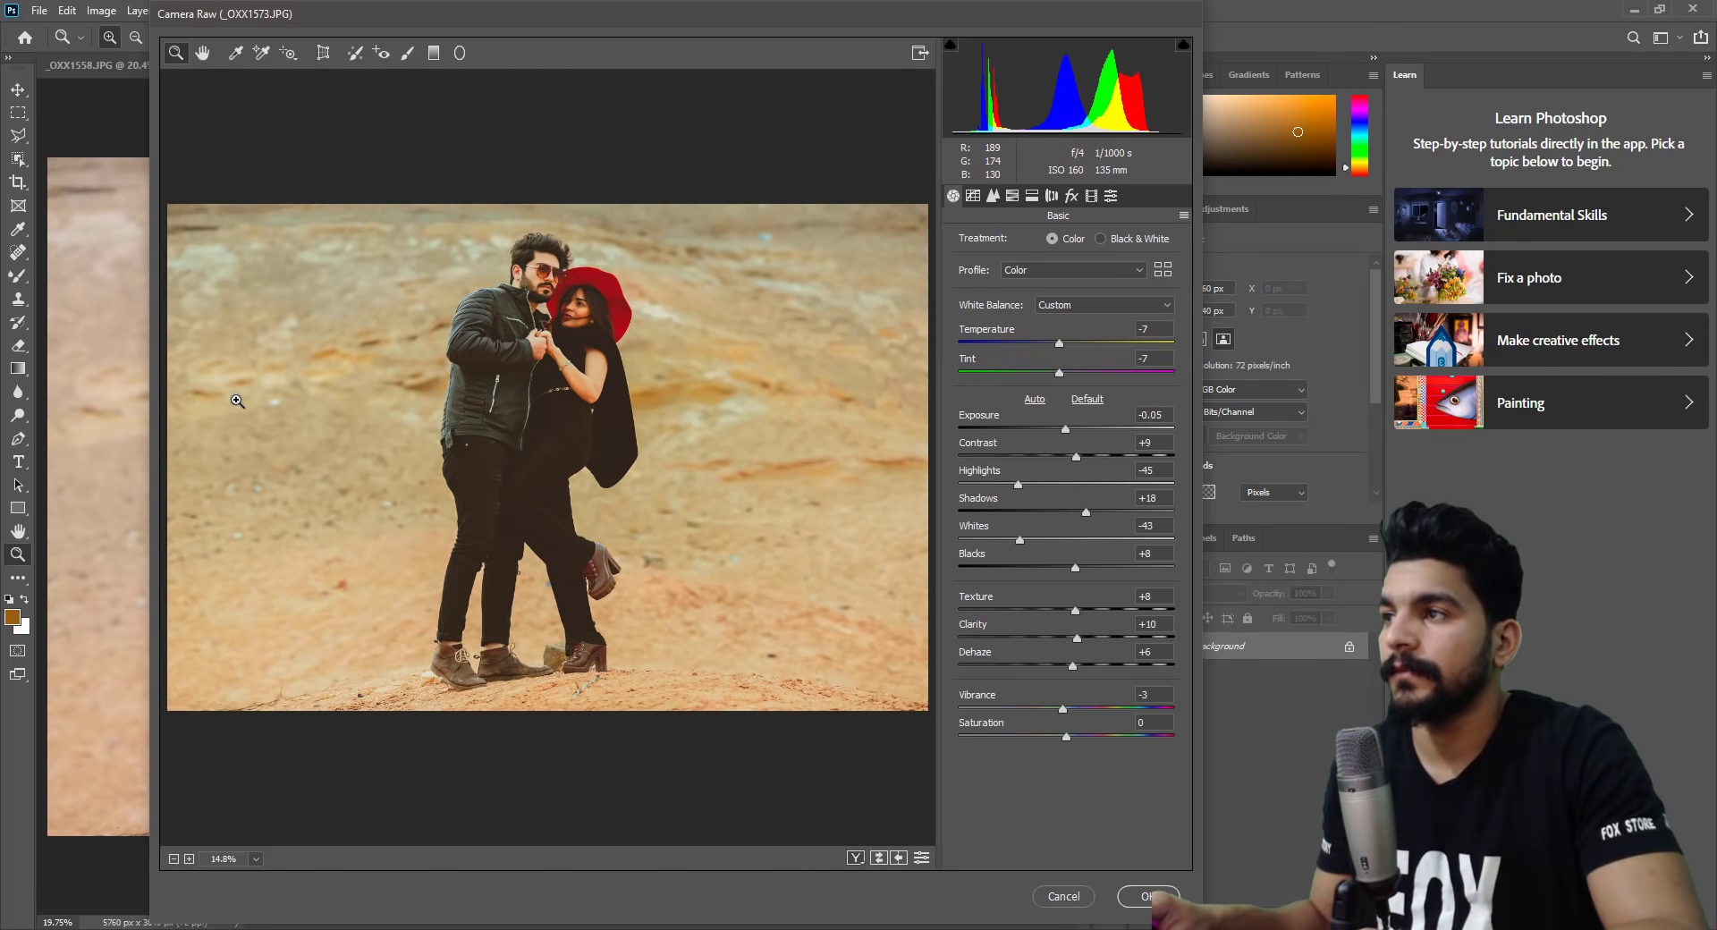
{"action": "left_click", "coordinate": [535, 320]}
{"action": "left_click", "coordinate": [590, 308]}
{"action": "left_click", "coordinate": [689, 288]}
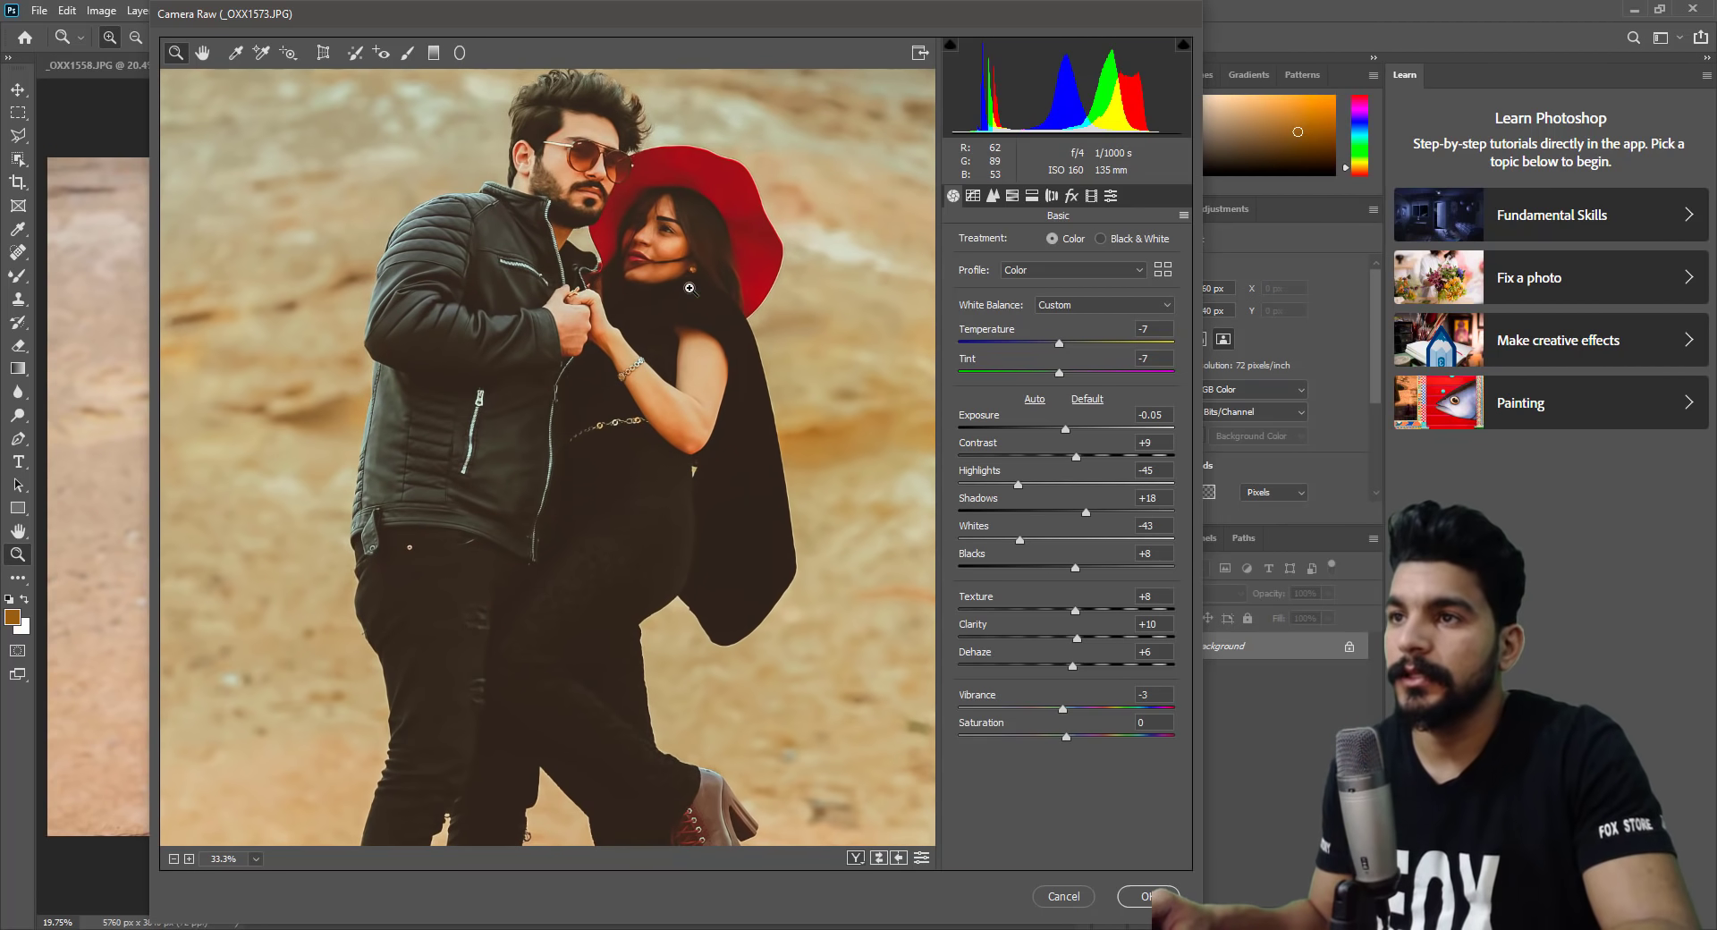
{"action": "left_click", "coordinate": [688, 288], "text": "alt"}
{"action": "left_click", "coordinate": [684, 293], "text": "alt"}
{"action": "left_click", "coordinate": [594, 307], "text": "alt"}
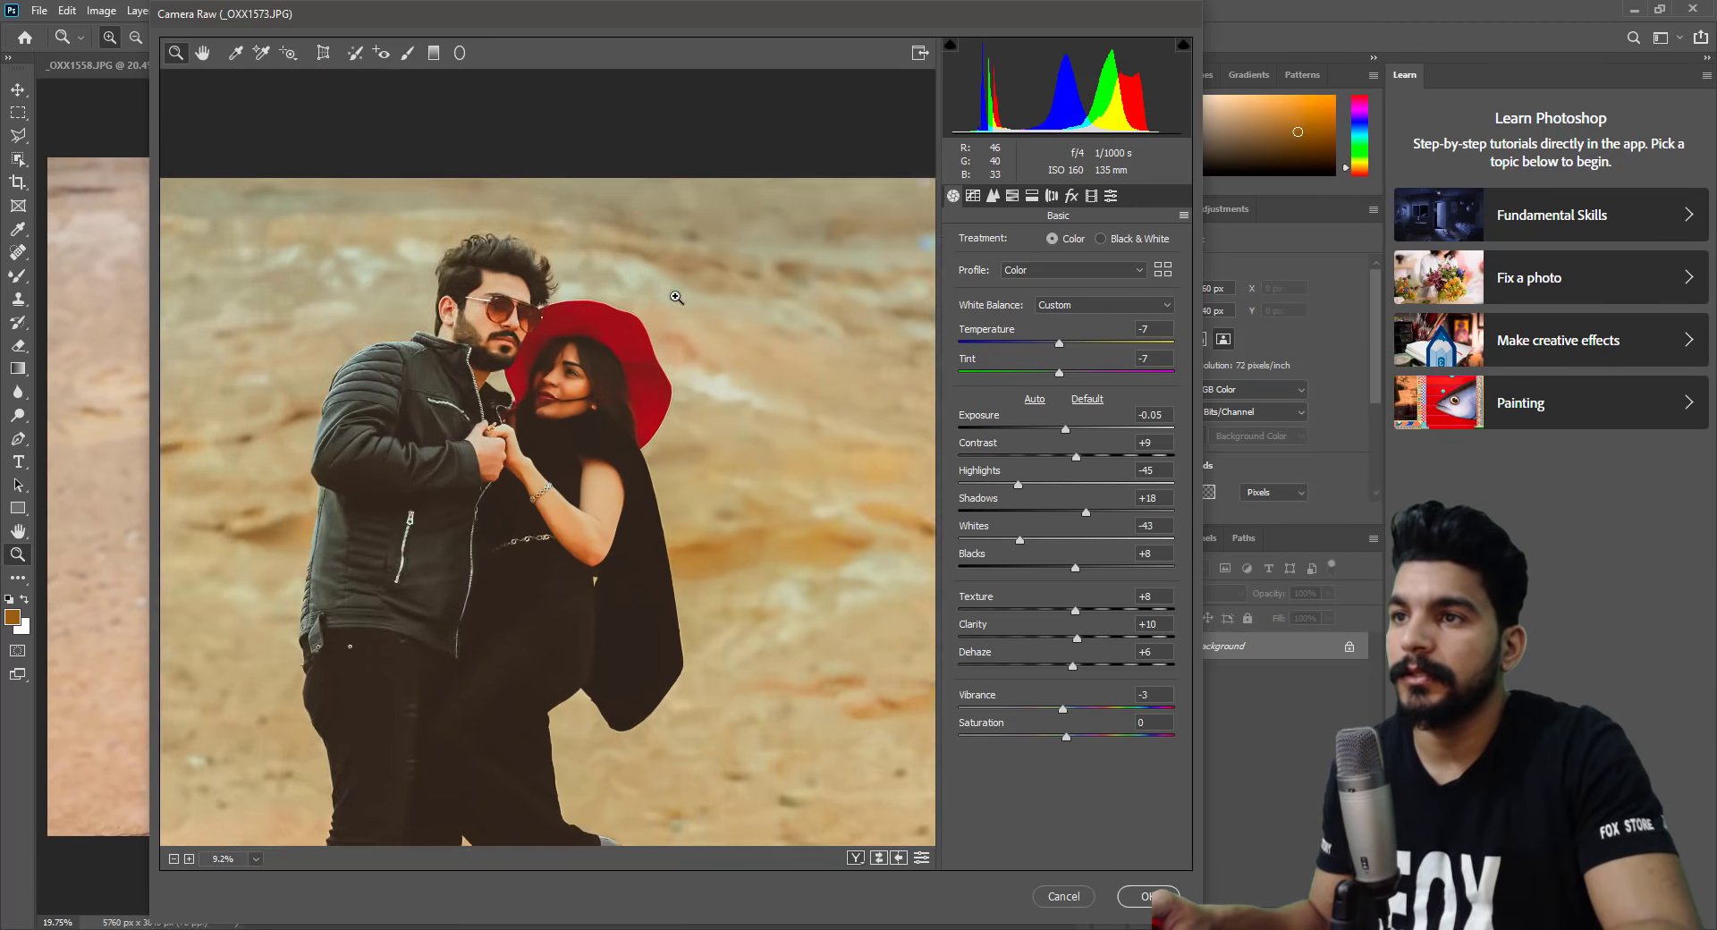
{"action": "left_click", "coordinate": [677, 297]}
{"action": "left_click", "coordinate": [684, 295]}
{"action": "left_click", "coordinate": [691, 292]}
{"action": "left_click", "coordinate": [691, 292]}
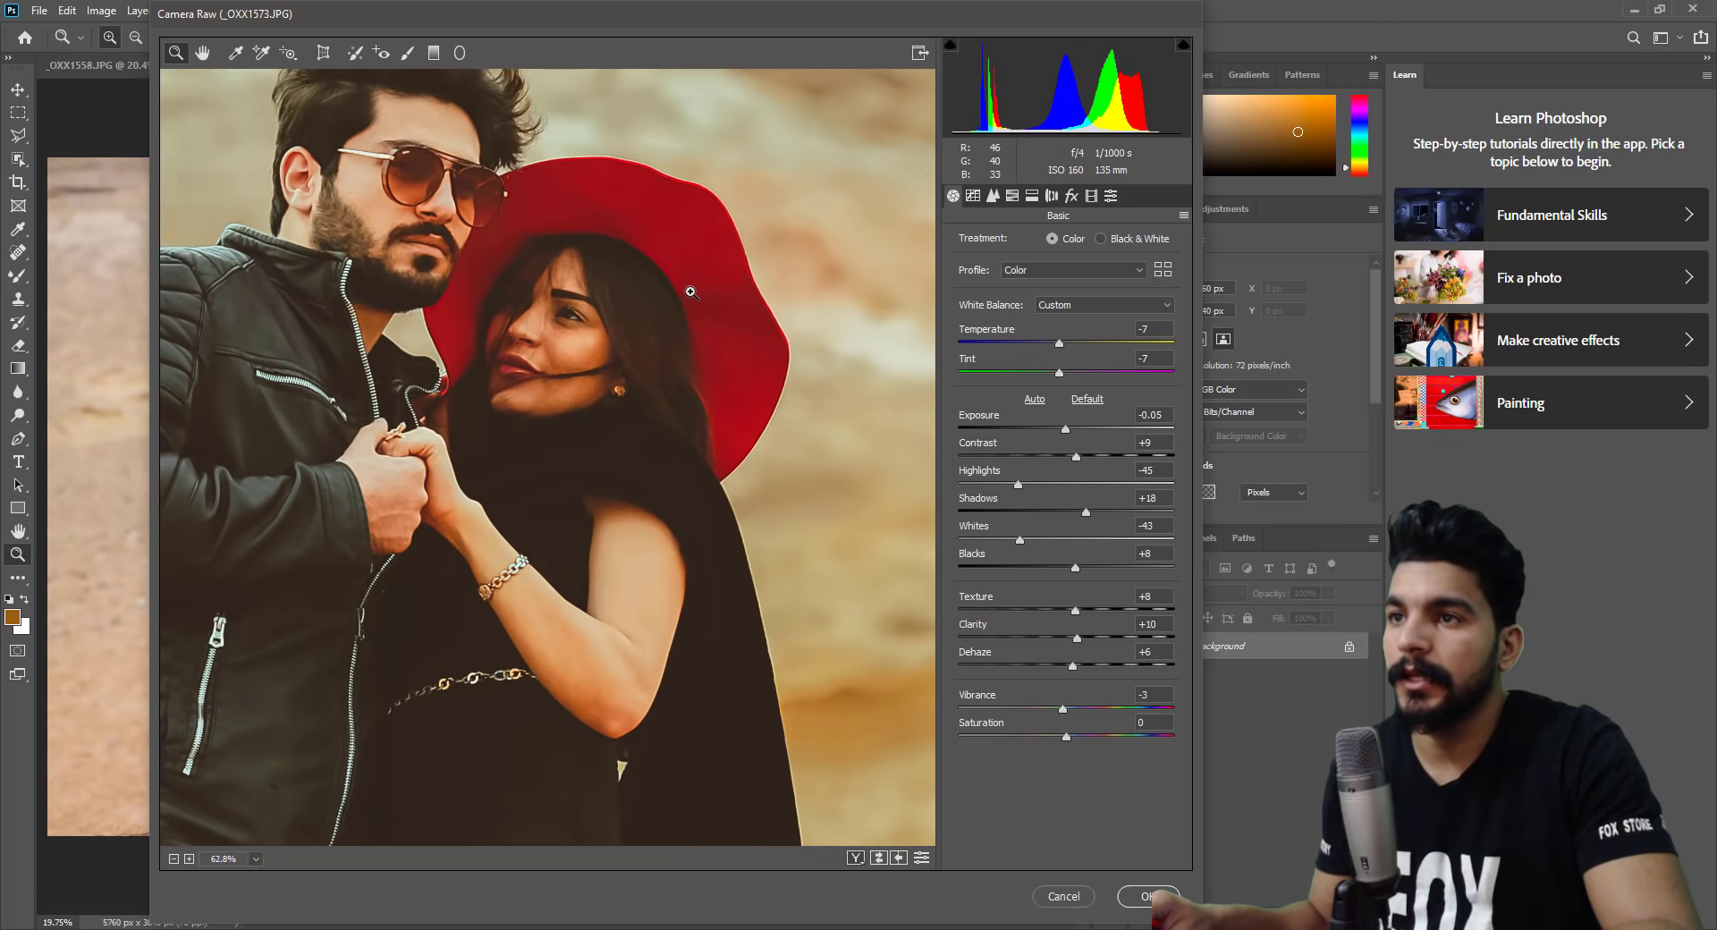
{"action": "left_click_drag", "start_coordinate": [691, 292], "coordinate": [684, 292]}
Raise the Oranges luminance to +51 in the HSL panel.
{"action": "left_click", "coordinate": [1031, 196]}
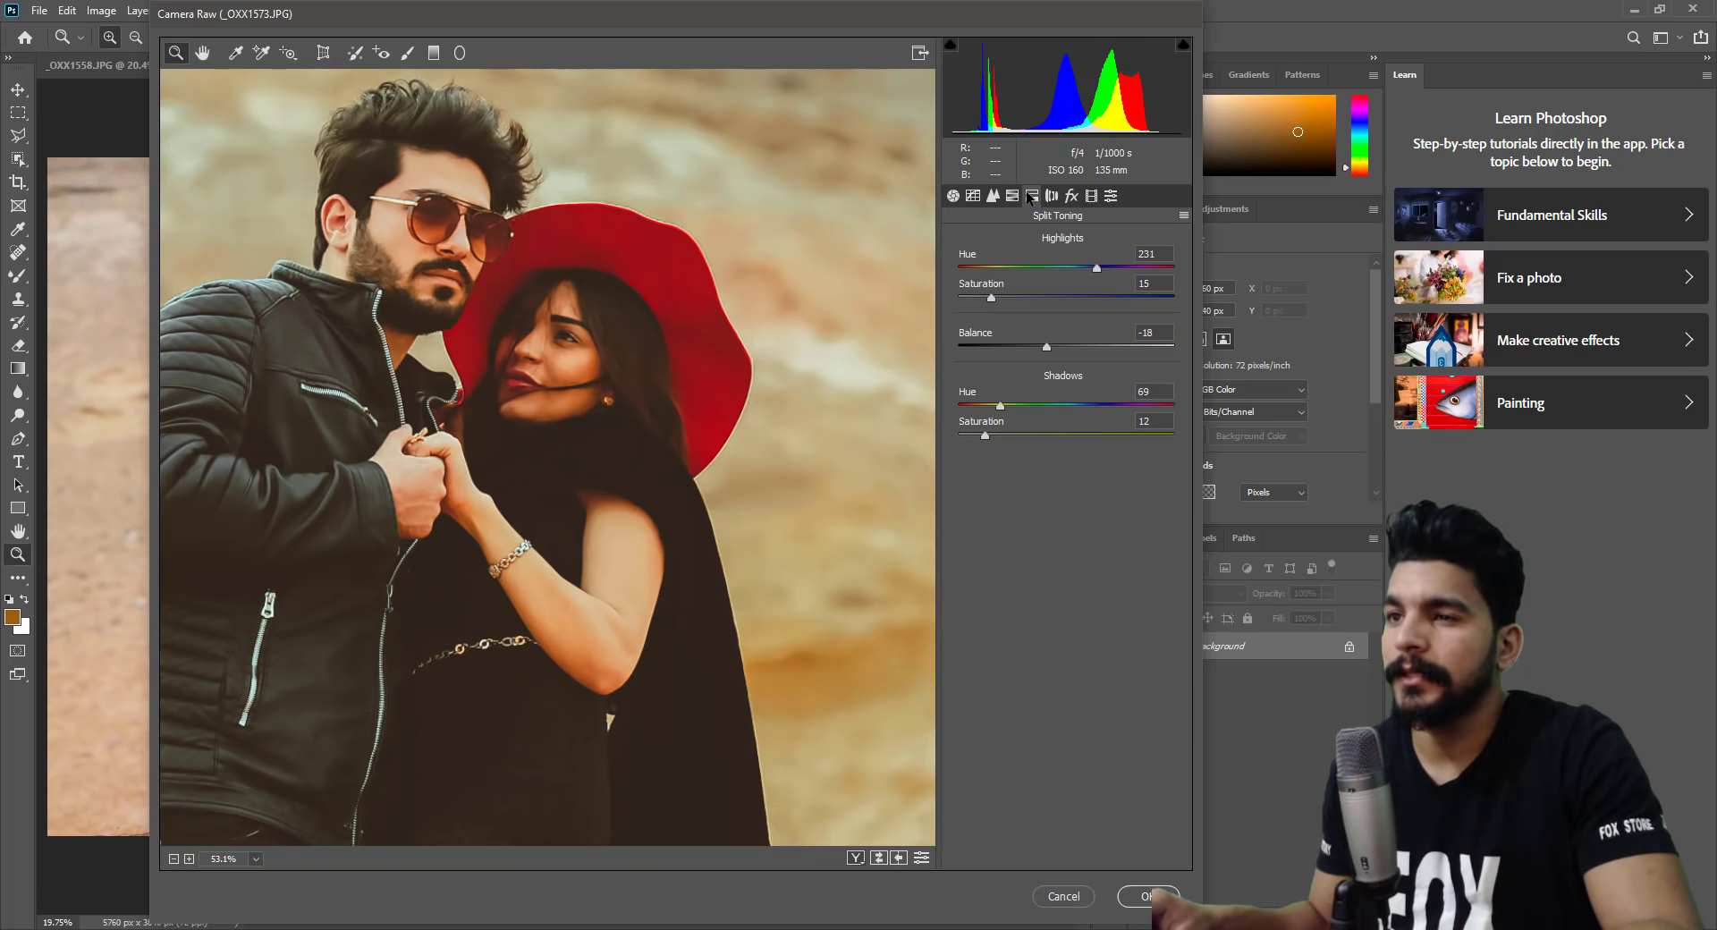
{"action": "left_click", "coordinate": [975, 197]}
{"action": "left_click", "coordinate": [1011, 196]}
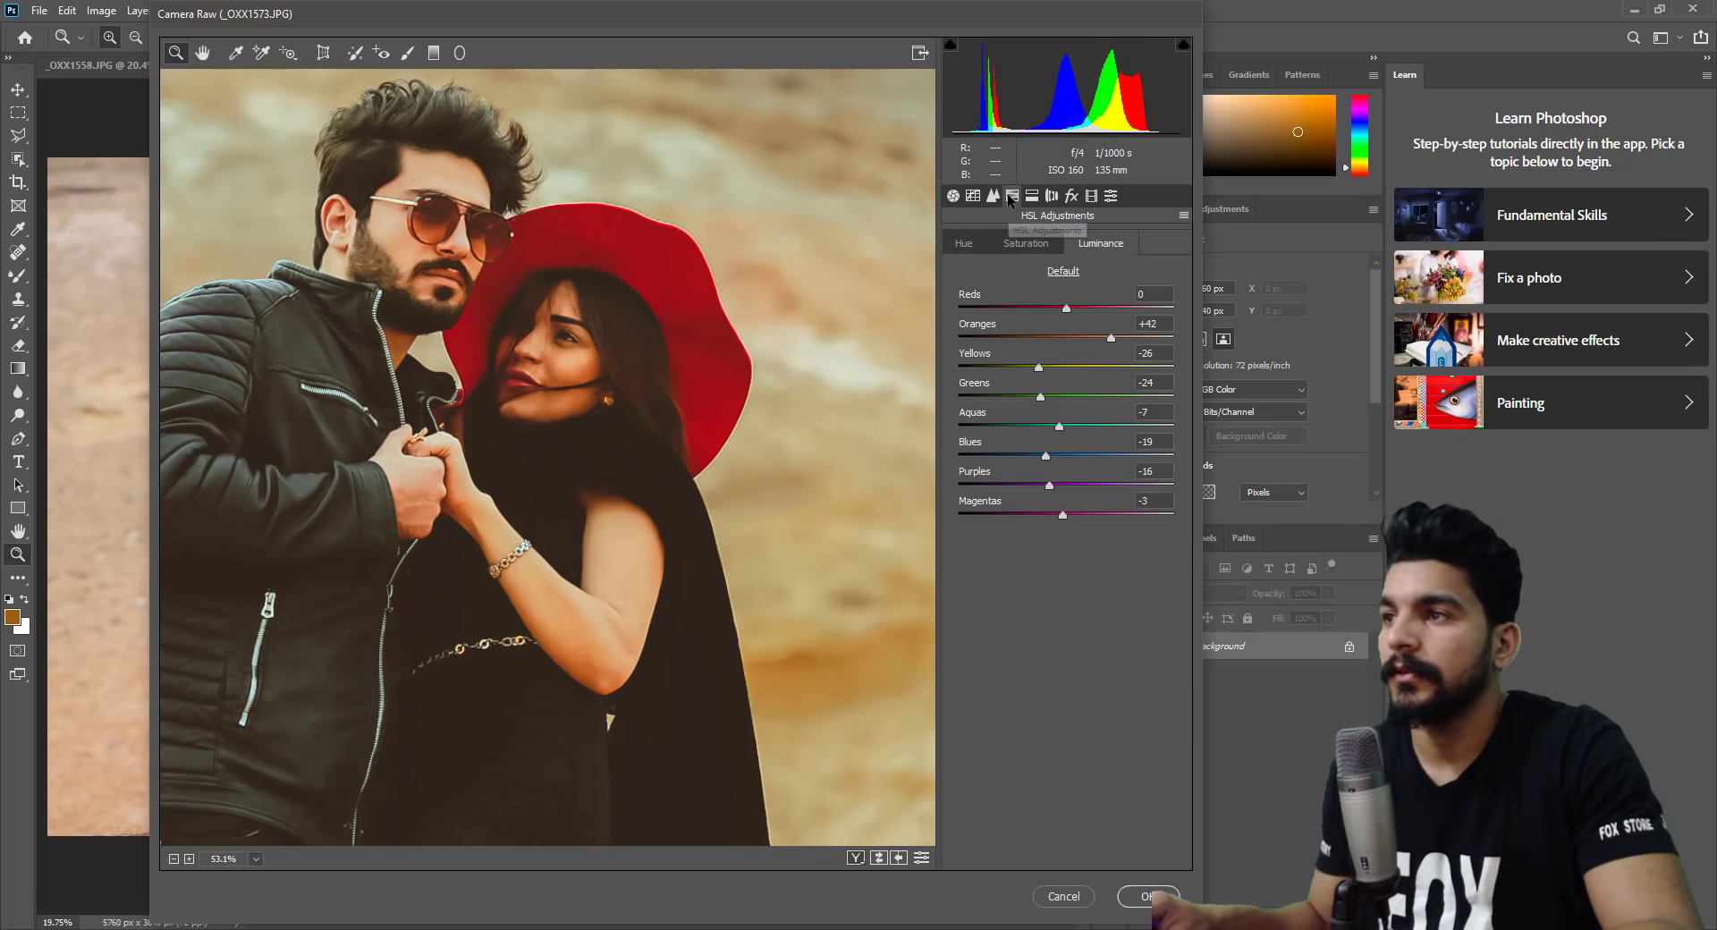
{"action": "left_click", "coordinate": [1119, 338]}
{"action": "left_click_drag", "start_coordinate": [756, 408], "coordinate": [721, 407]}
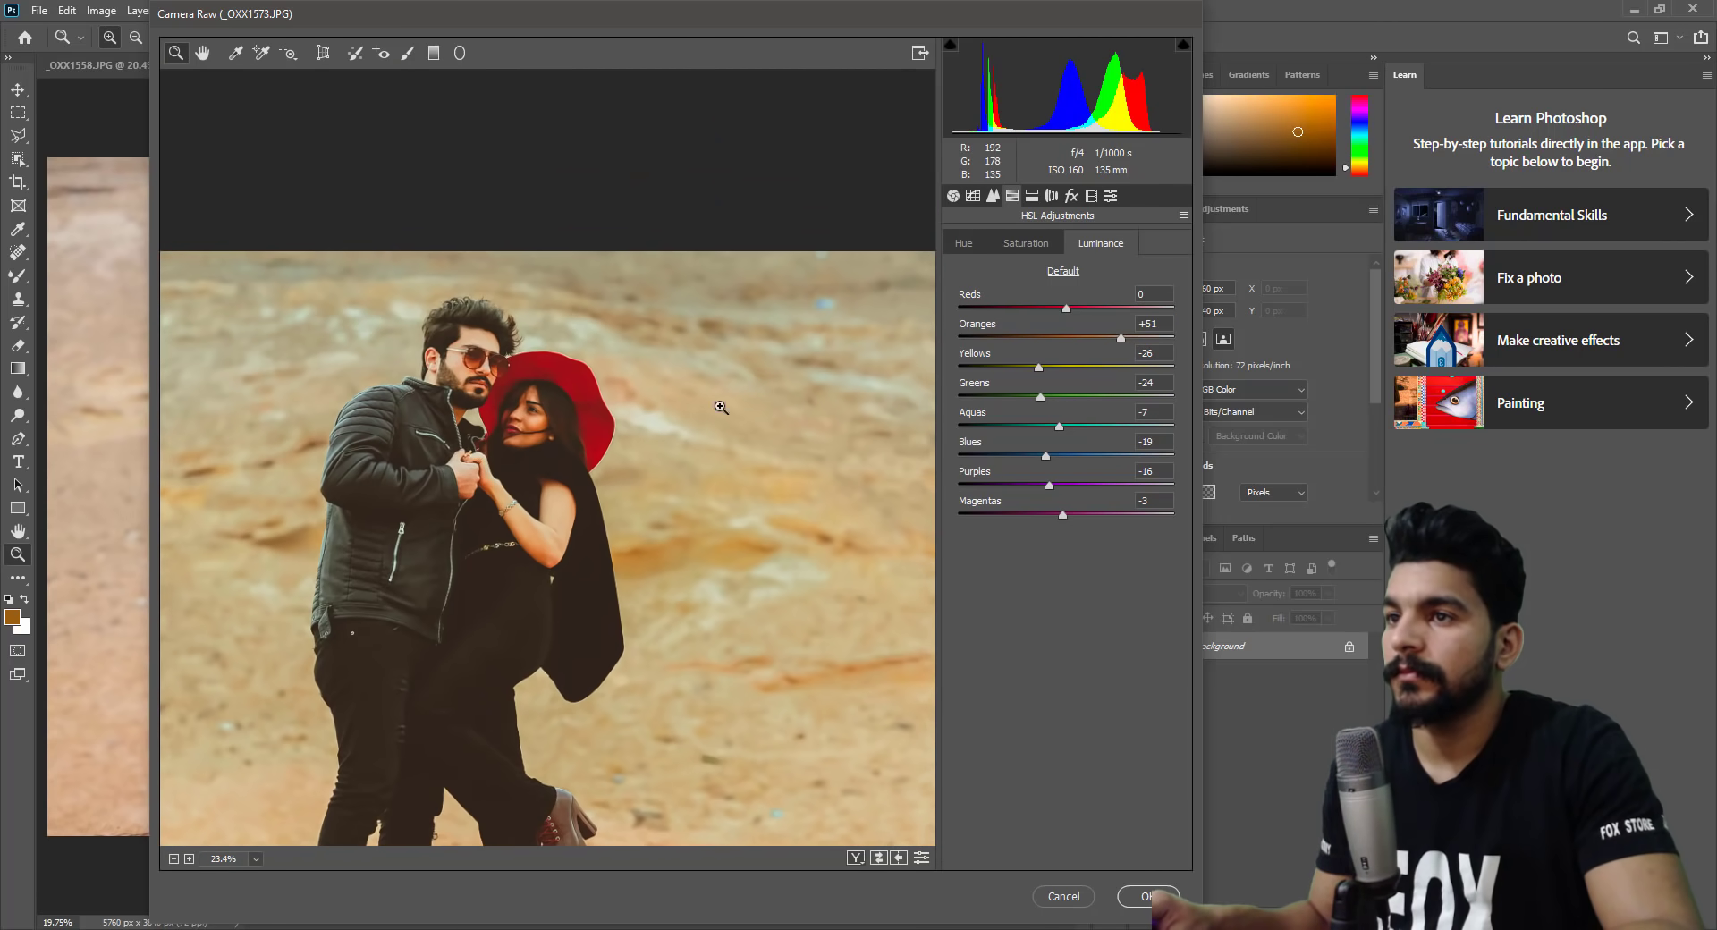
Set Shadows to +40 and Highlights to -63 in the Basic panel.
{"action": "left_click", "coordinate": [953, 194]}
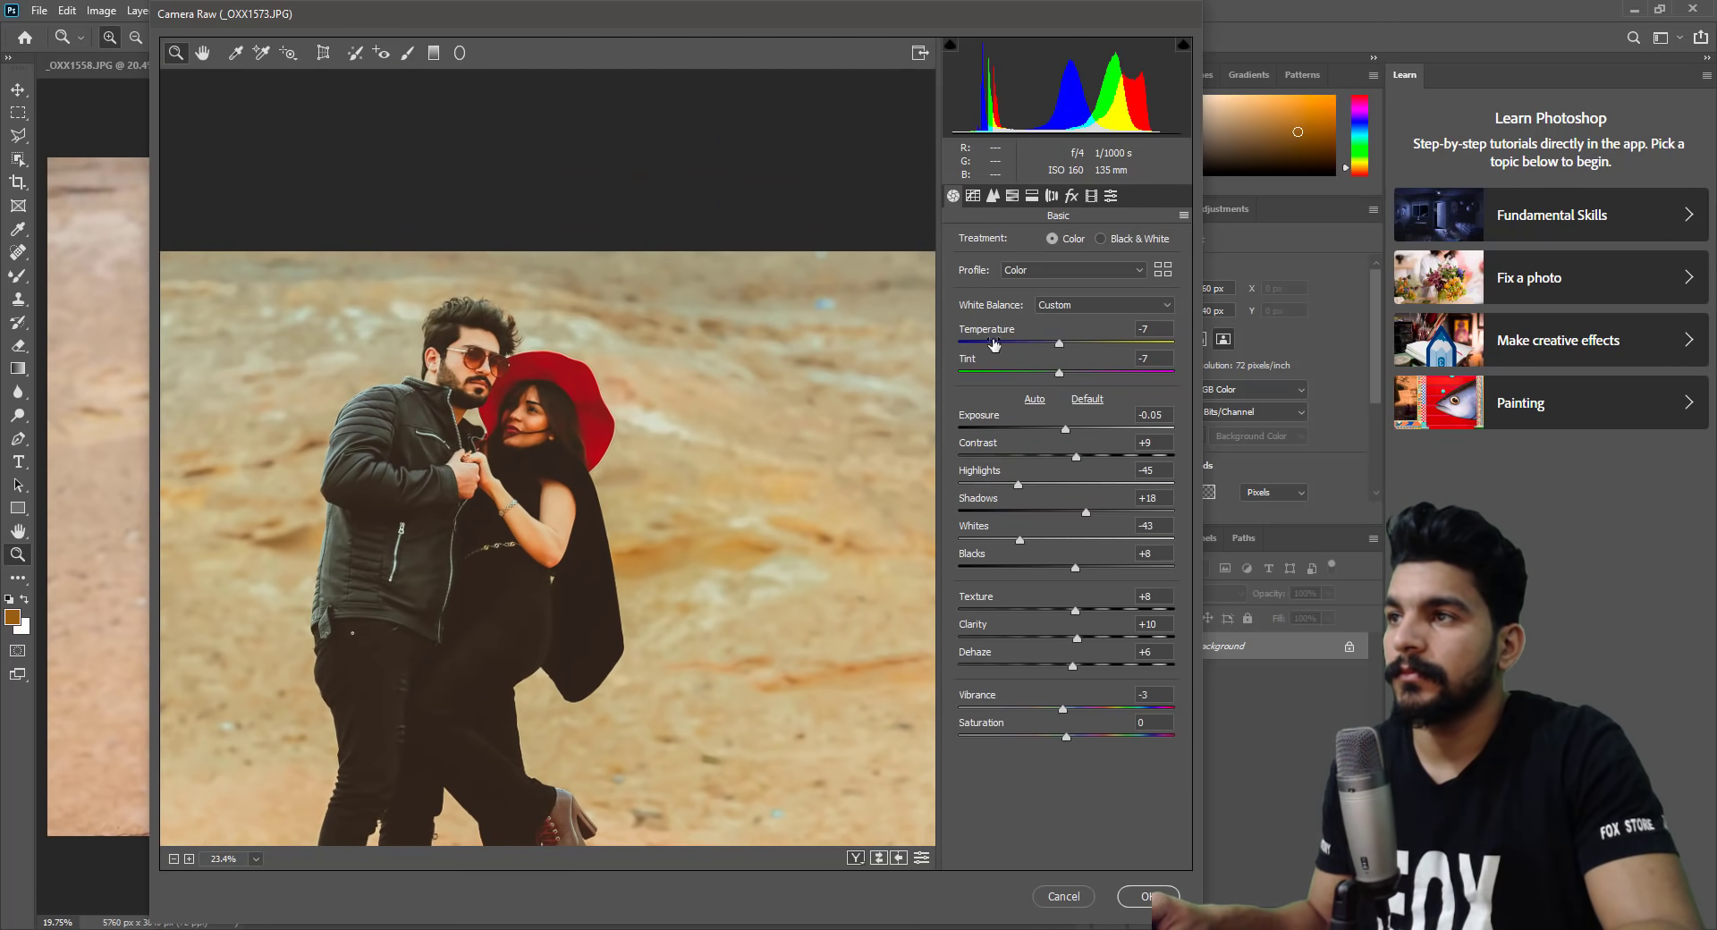
{"action": "left_click", "coordinate": [1107, 511]}
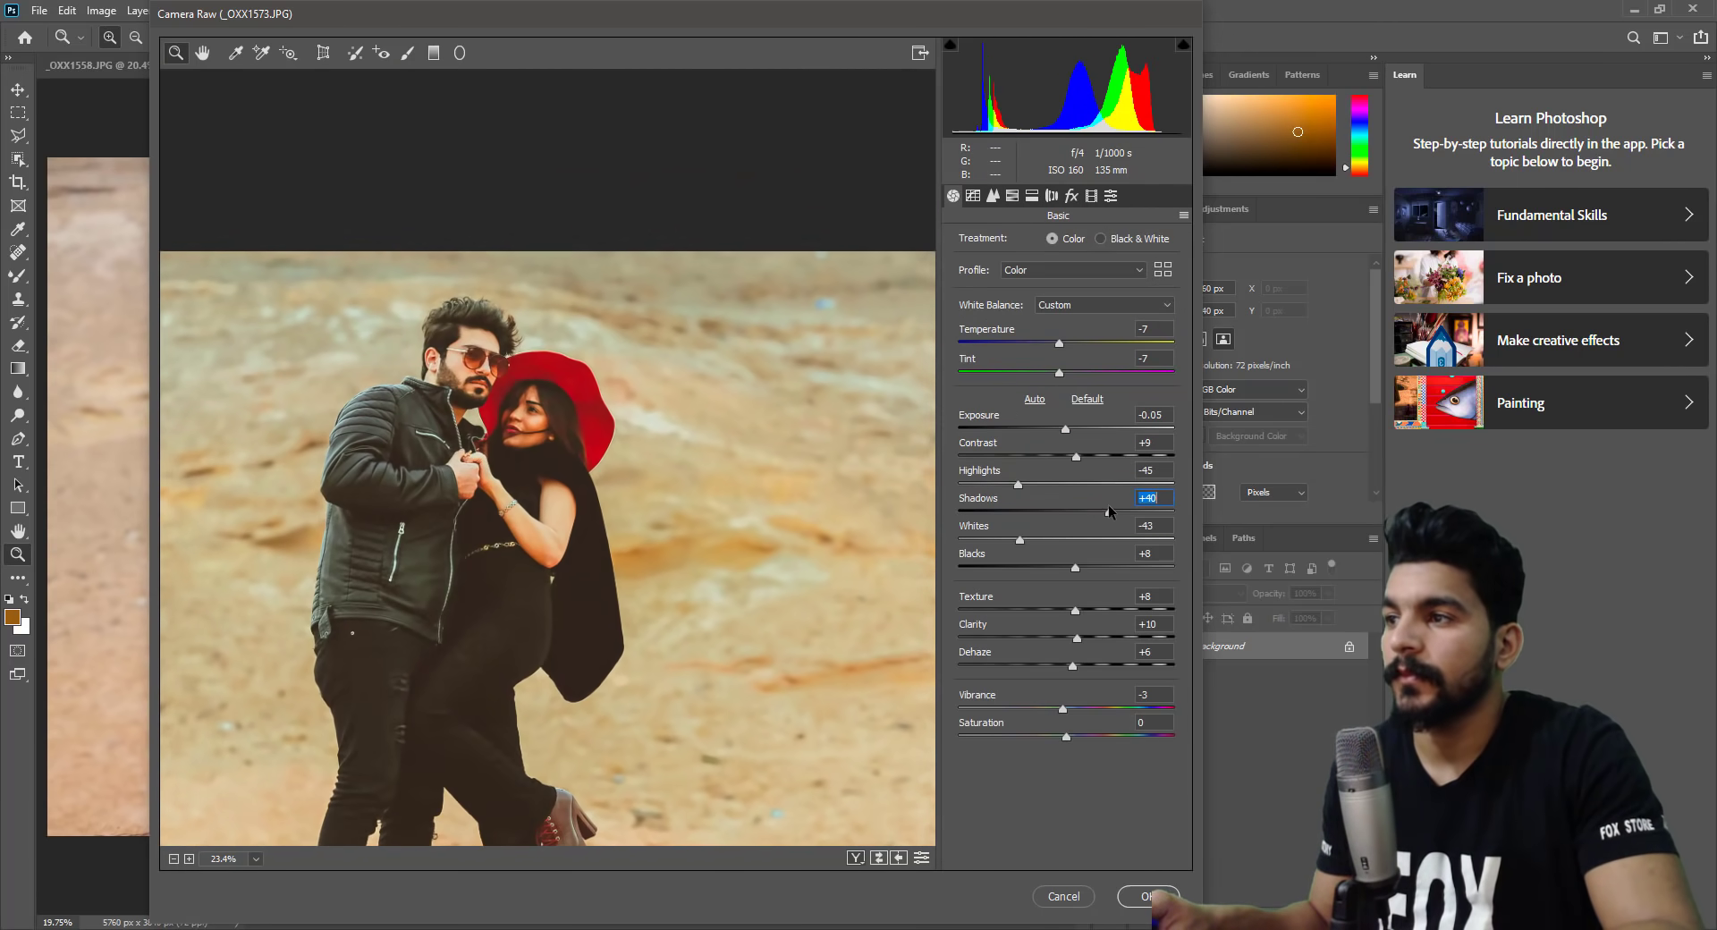
{"action": "left_click_drag", "start_coordinate": [1017, 484], "coordinate": [999, 485]}
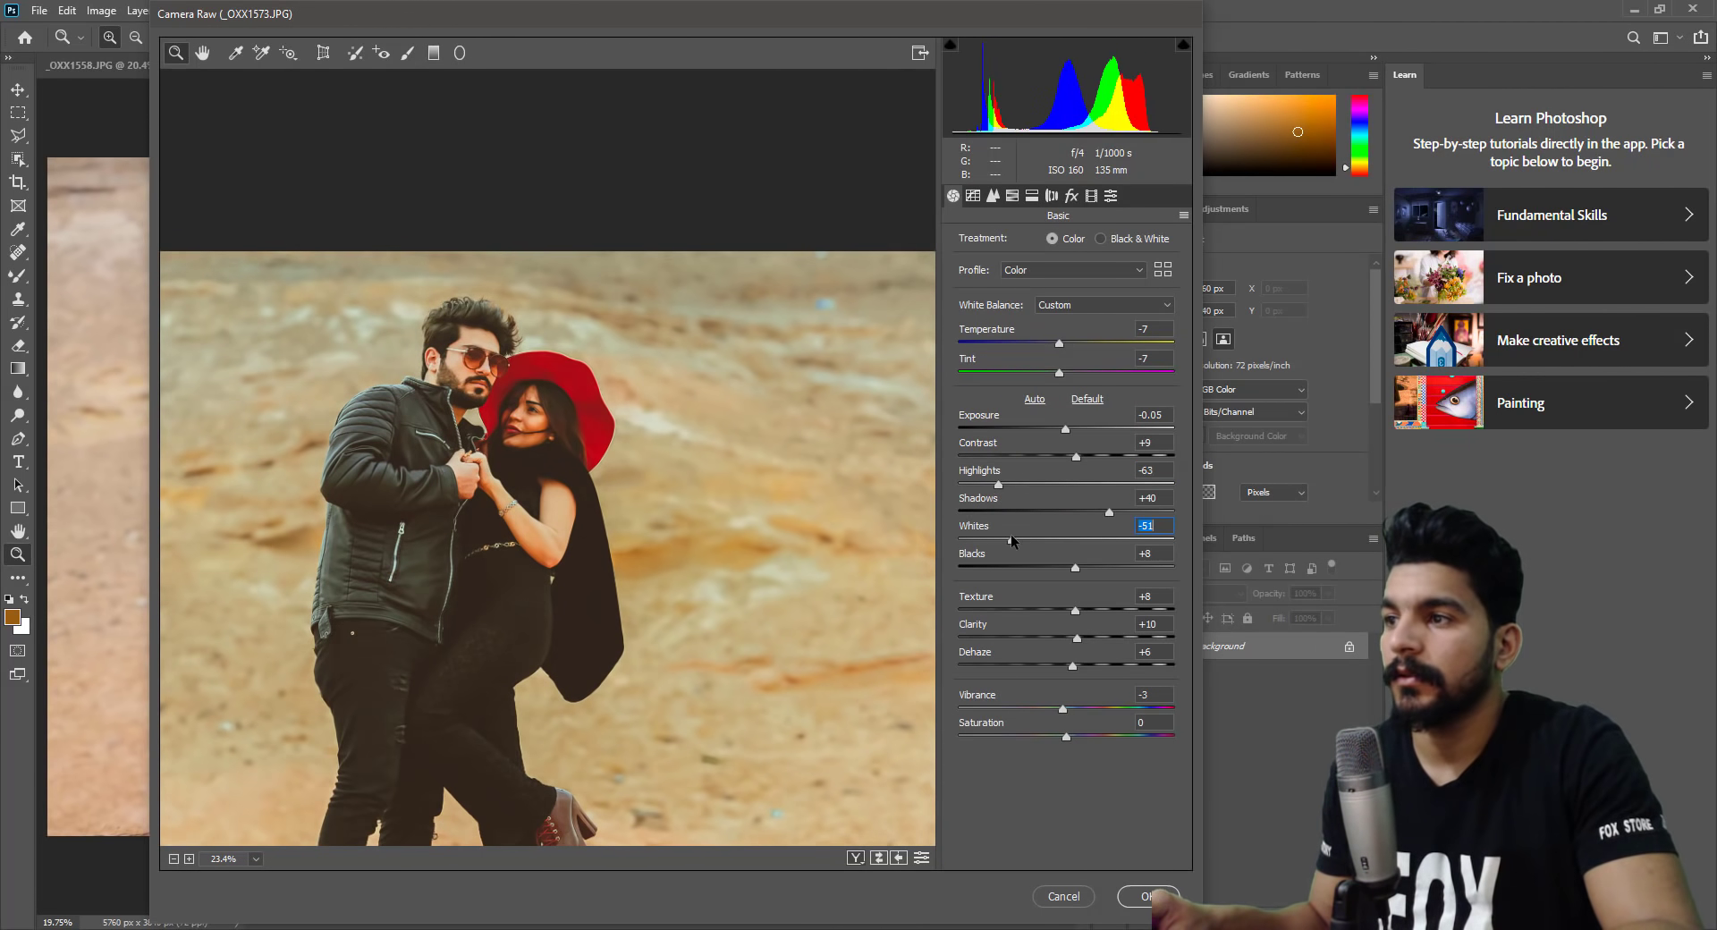
{"action": "scroll", "coordinate": [533, 405], "scroll_direction": "down", "scroll_amount": 2}
{"action": "scroll", "coordinate": [533, 405], "scroll_direction": "up", "scroll_amount": 3}
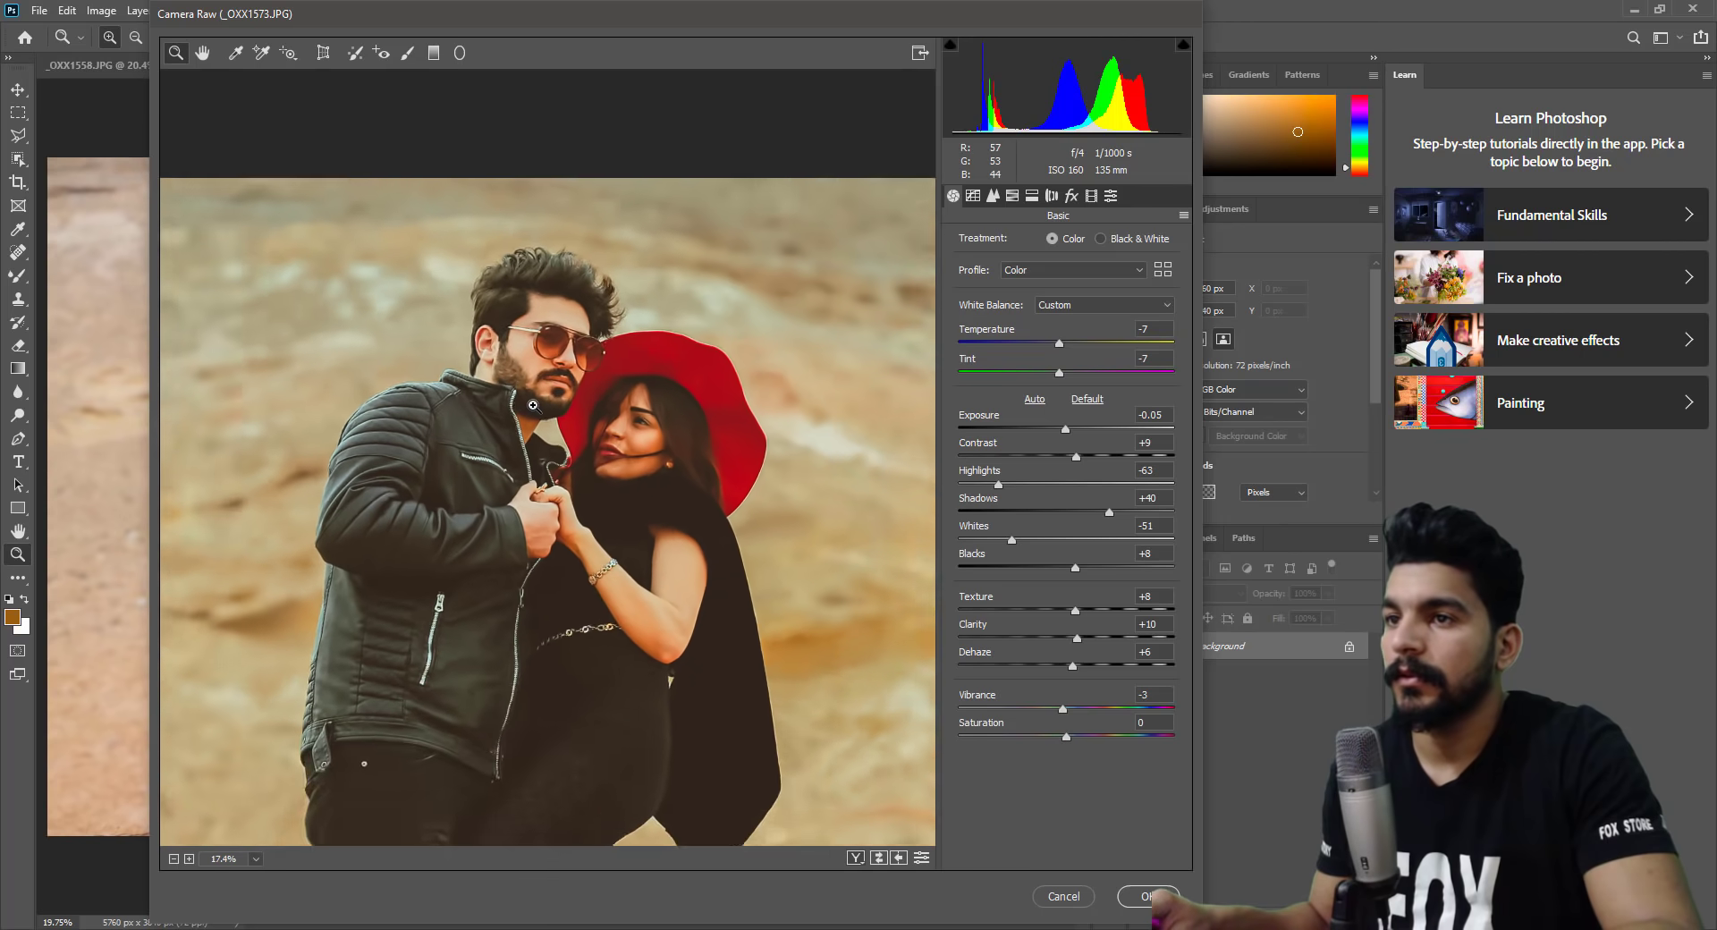
{"action": "scroll", "coordinate": [533, 405], "scroll_direction": "down", "scroll_amount": 2}
{"action": "scroll", "coordinate": [475, 416], "scroll_direction": "down", "scroll_amount": 1}
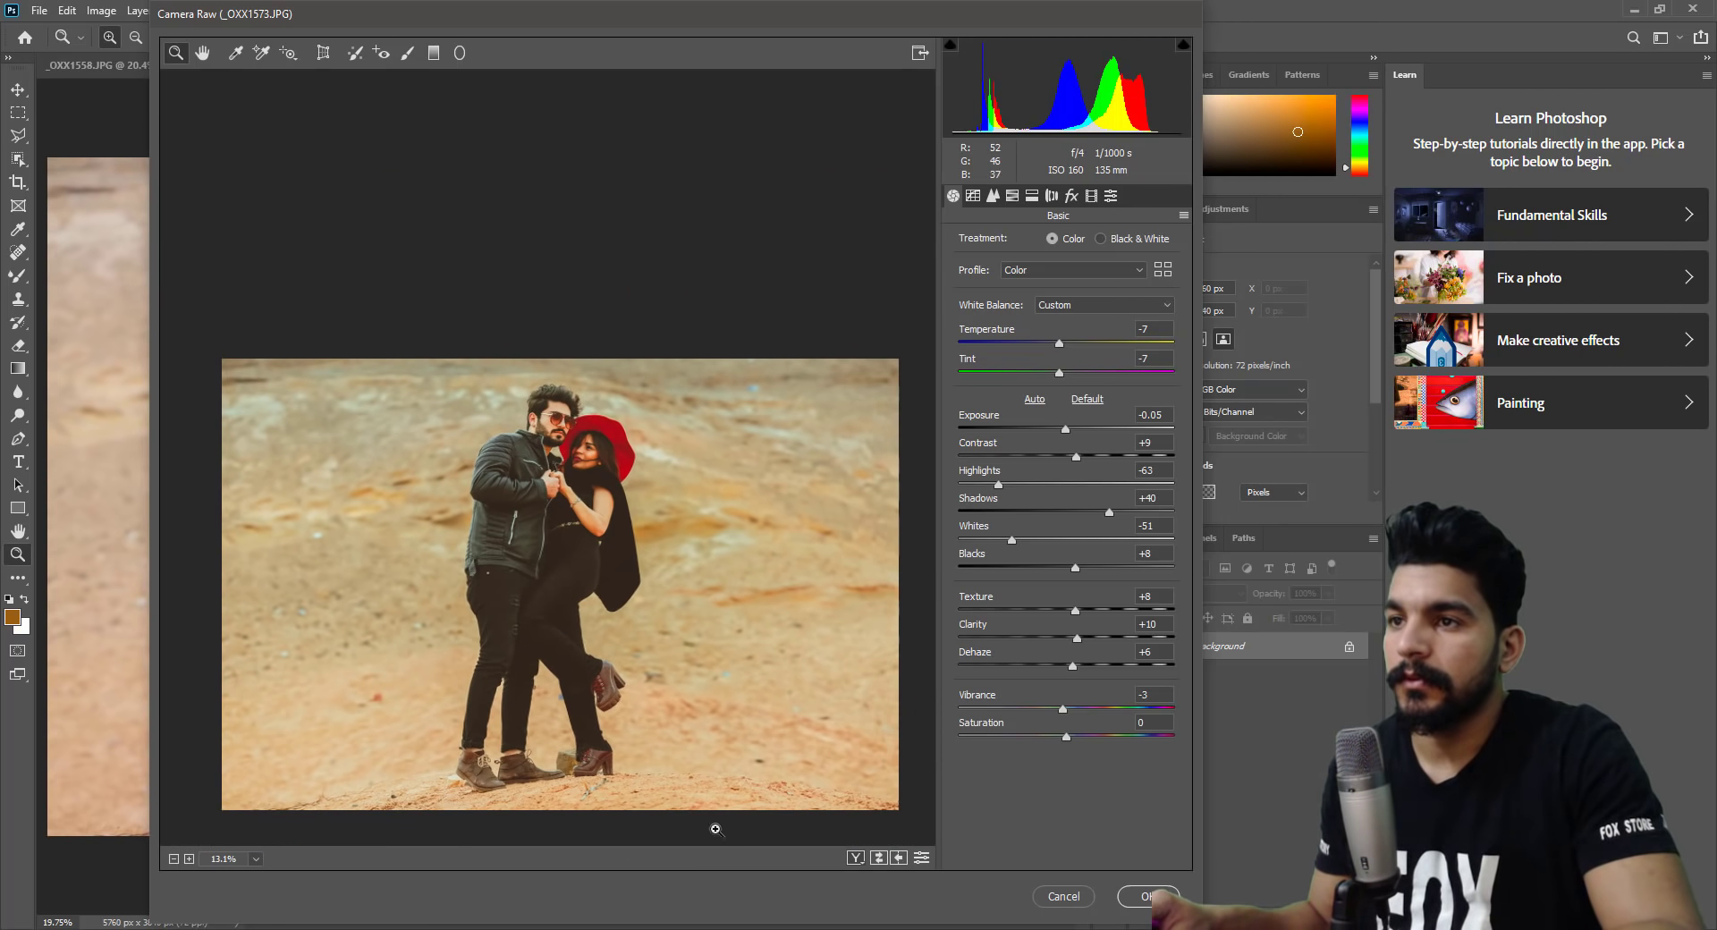
Toggle Before/After twice to compare the grade with the original.
{"action": "left_click", "coordinate": [882, 859]}
{"action": "left_click", "coordinate": [882, 858]}
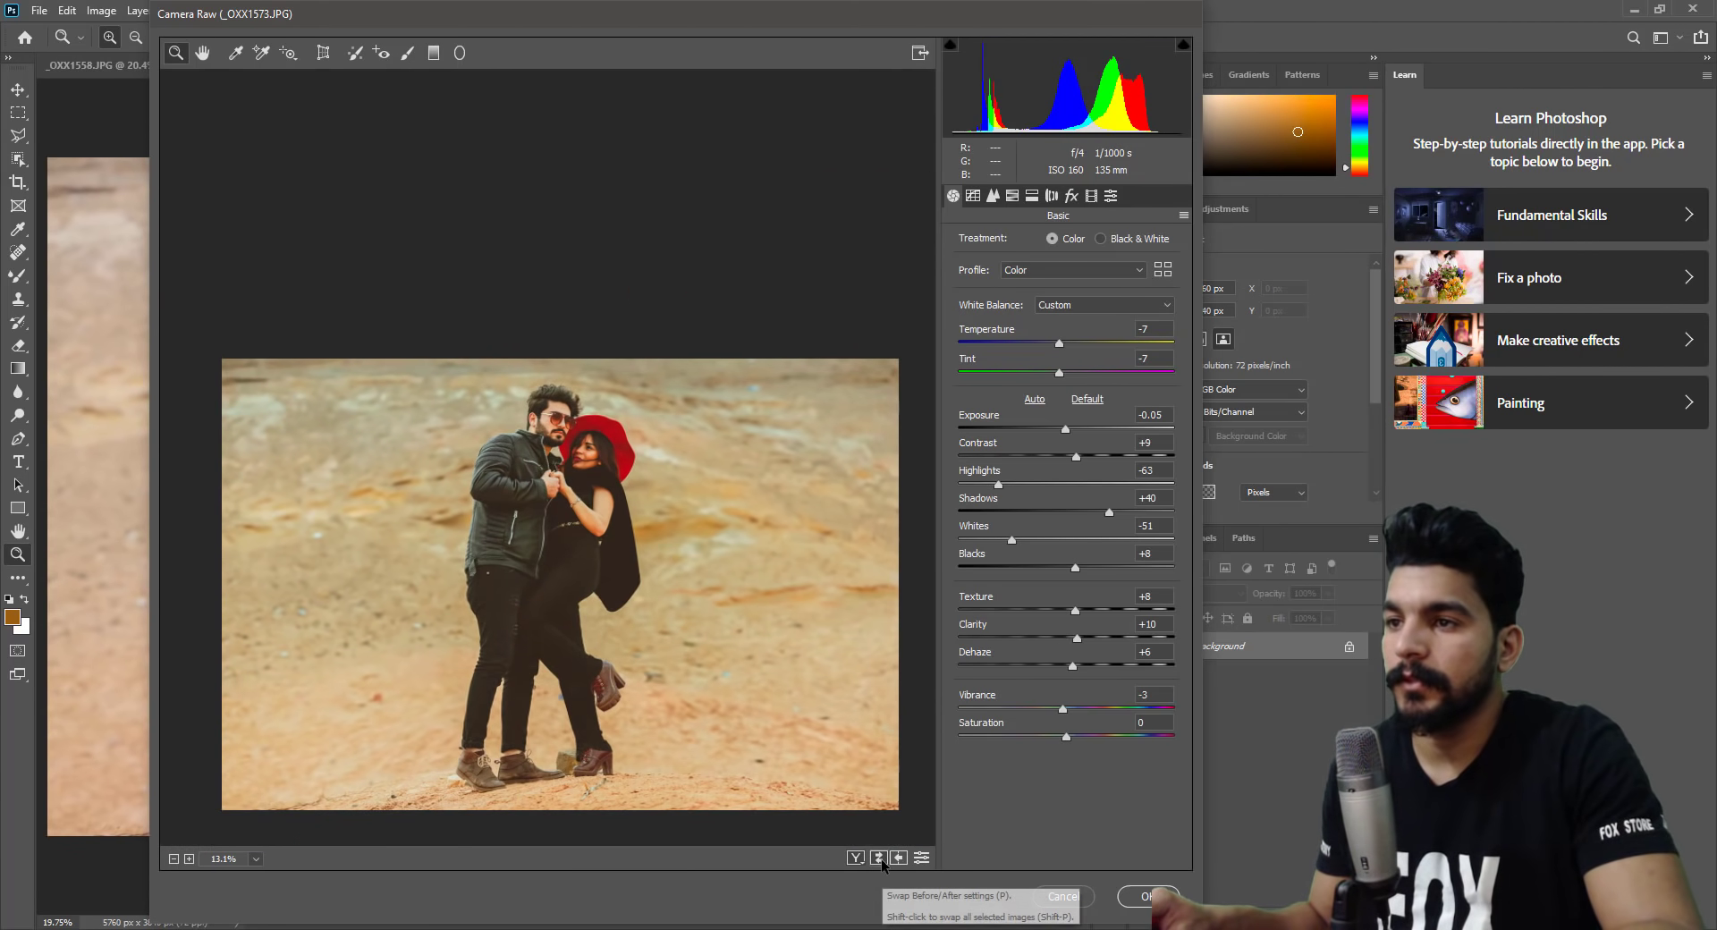
{"action": "left_click", "coordinate": [882, 858]}
{"action": "left_click", "coordinate": [882, 859]}
{"action": "scroll", "coordinate": [615, 473], "scroll_direction": "up", "scroll_amount": 5}
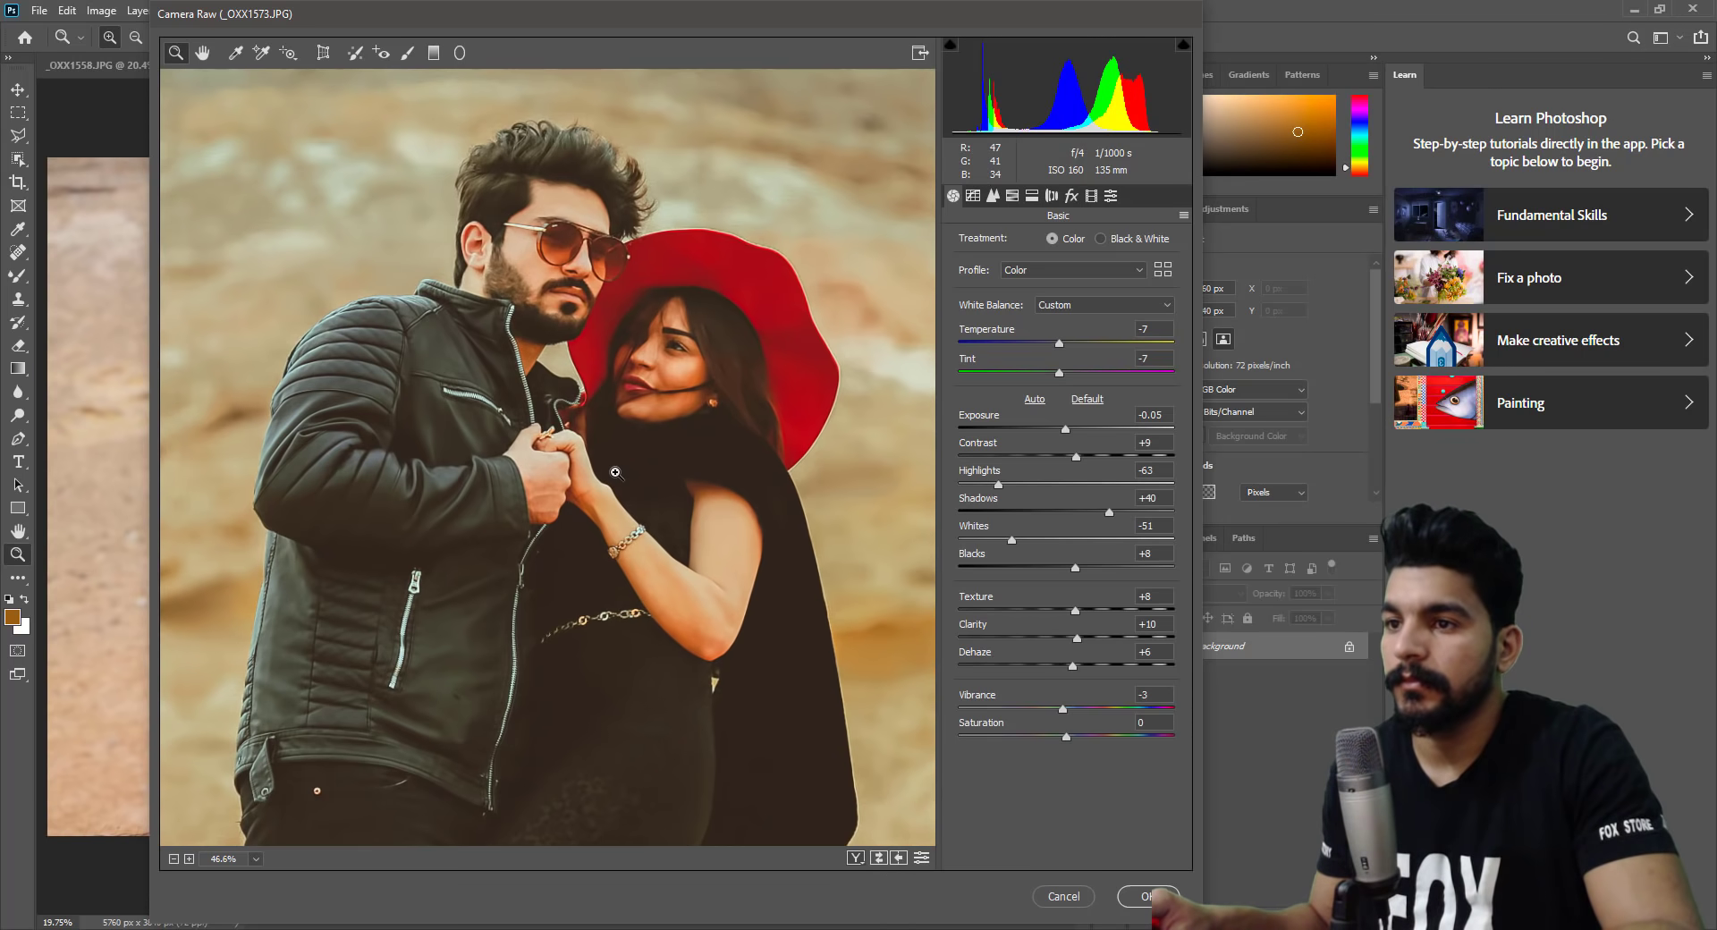
Apply the Camera Raw grade and zoom in to check the couple's faces before Liquify.
{"action": "key", "text": "Escape"}
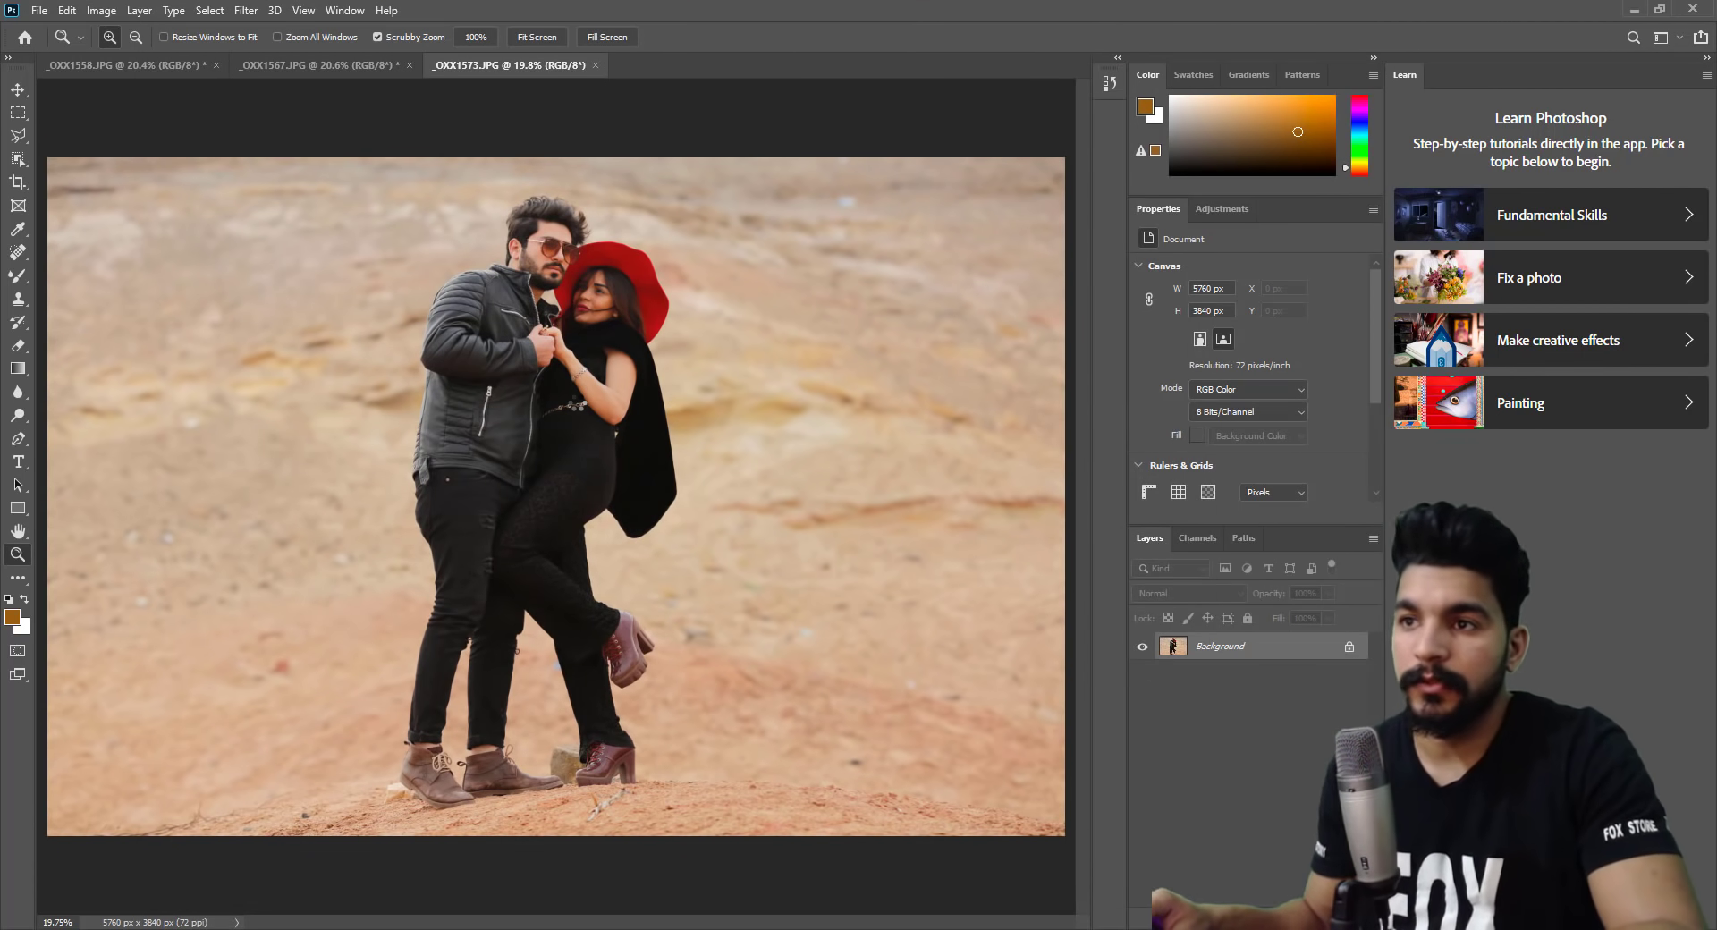
{"action": "right_click", "coordinate": [590, 347]}
{"action": "key", "text": "Escape"}
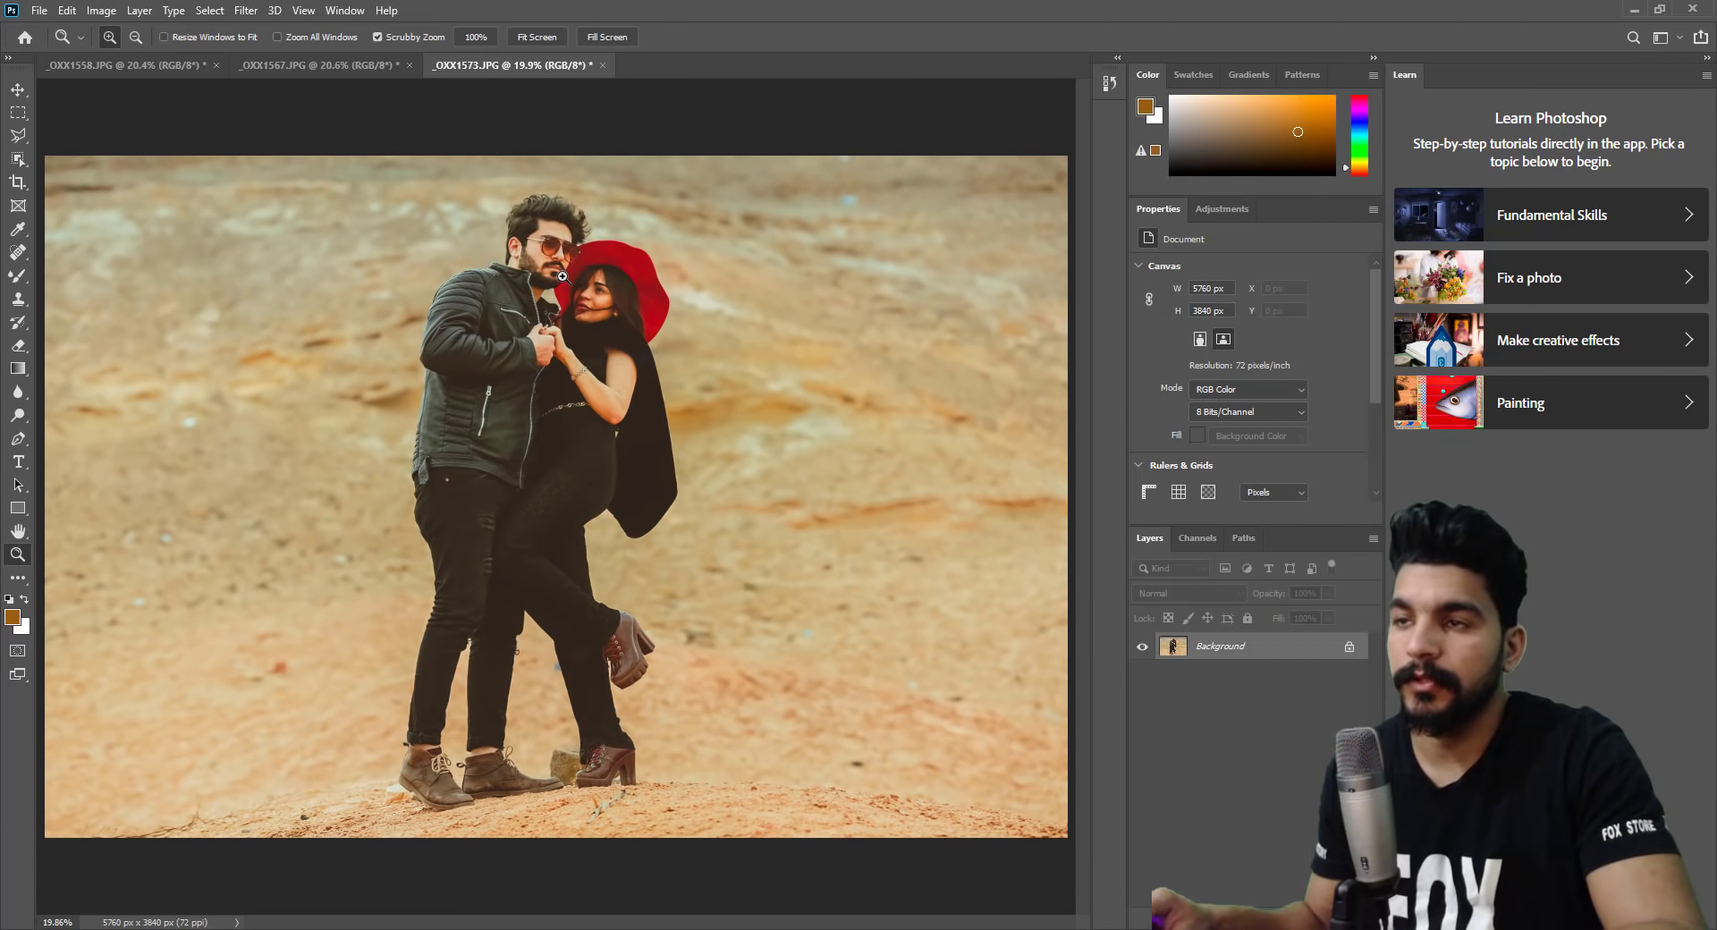
{"action": "mouse_move", "coordinate": [567, 276]}
{"action": "left_mouse_down"}
{"action": "mouse_move", "coordinate": [688, 265]}
{"action": "mouse_move", "coordinate": [626, 279]}
{"action": "mouse_move", "coordinate": [654, 557]}
{"action": "left_mouse_up"}
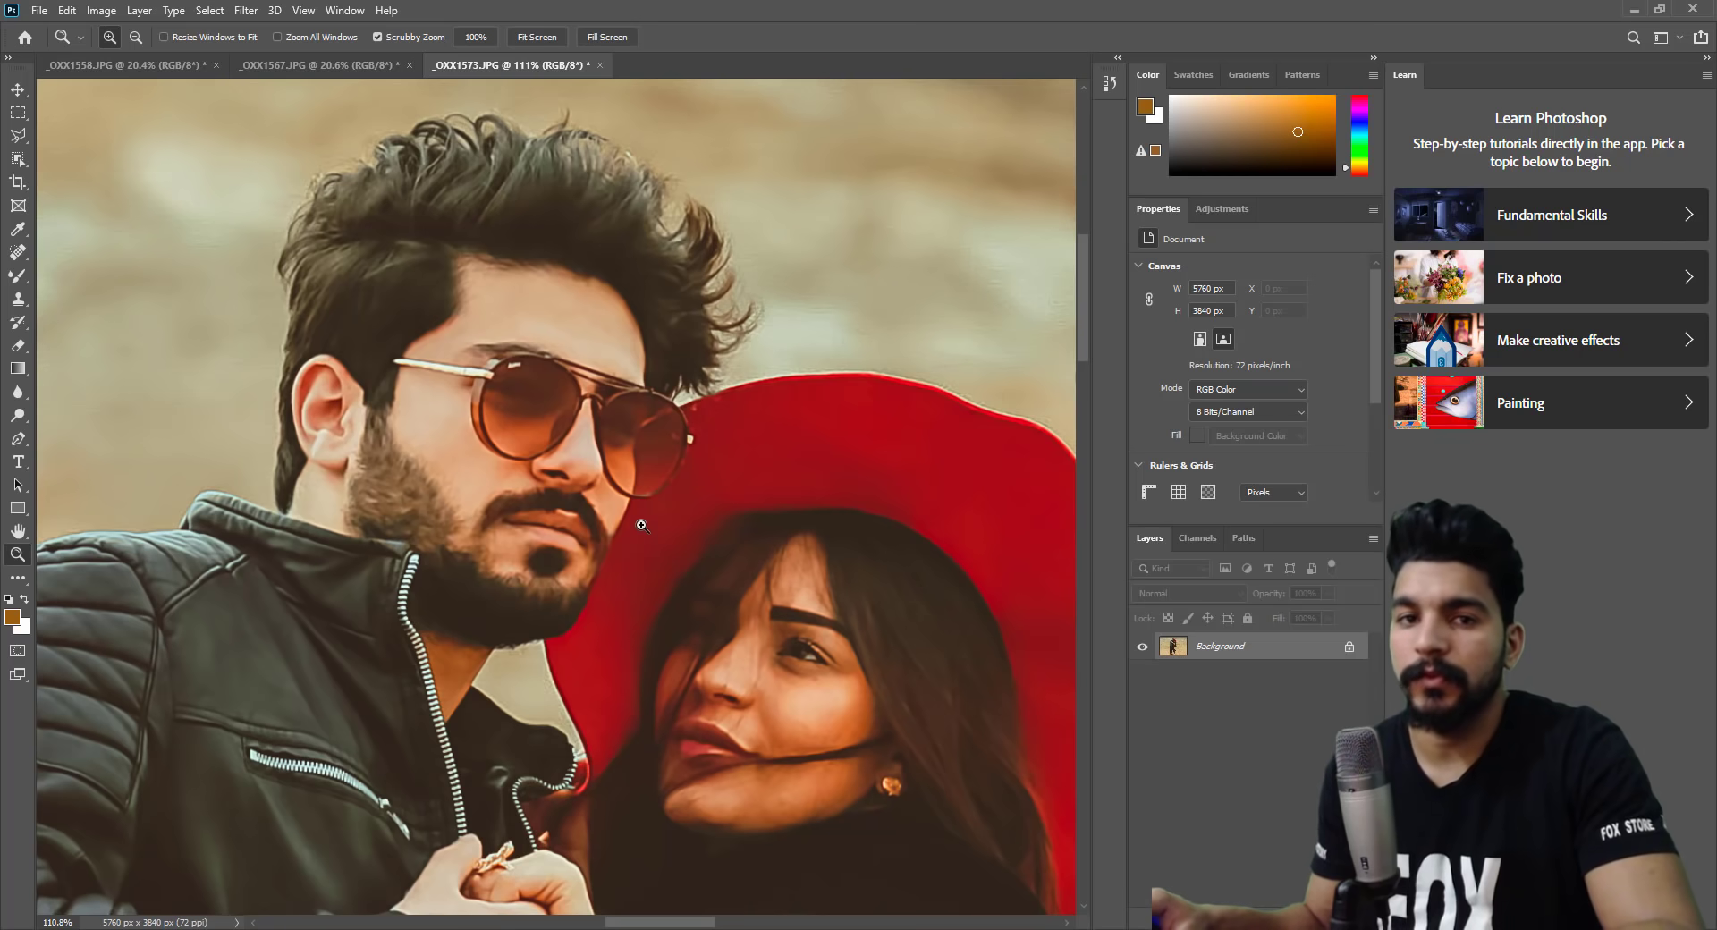
{"action": "scroll", "coordinate": [642, 526], "scroll_direction": "down", "scroll_amount": 2}
{"action": "scroll", "coordinate": [686, 544], "scroll_direction": "down", "scroll_amount": 1}
{"action": "scroll", "coordinate": [671, 474], "scroll_direction": "down", "scroll_amount": 1}
{"action": "scroll", "coordinate": [659, 412], "scroll_direction": "down", "scroll_amount": 1}
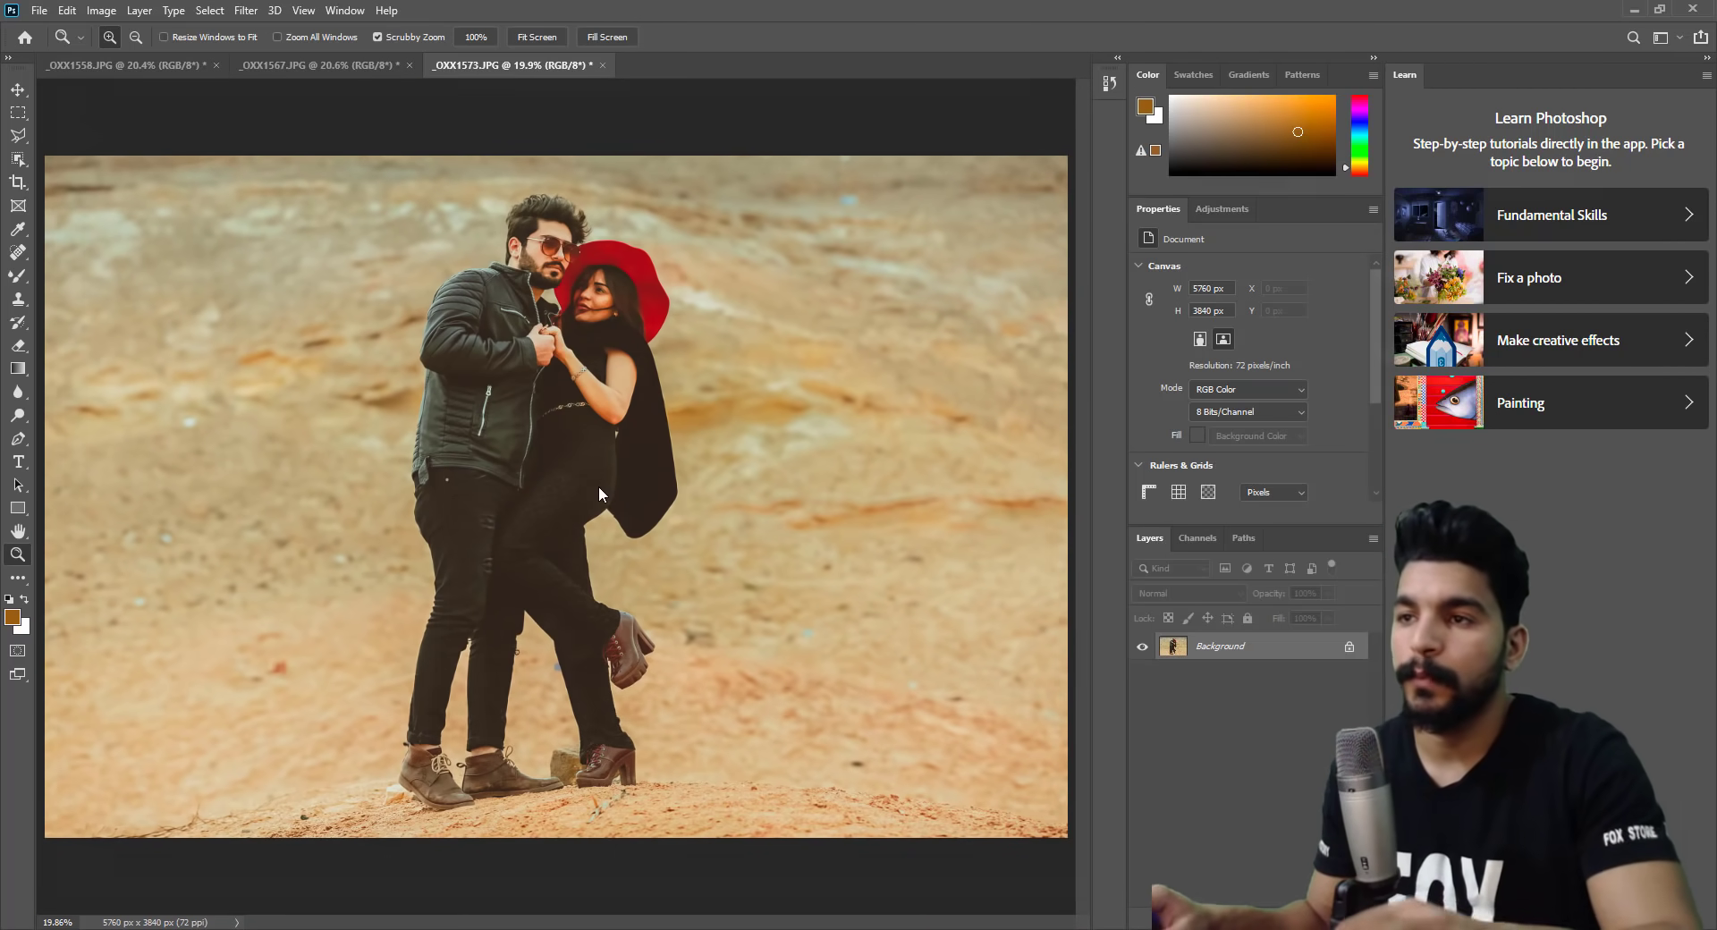
{"action": "key", "text": "shift+ctrl+x"}
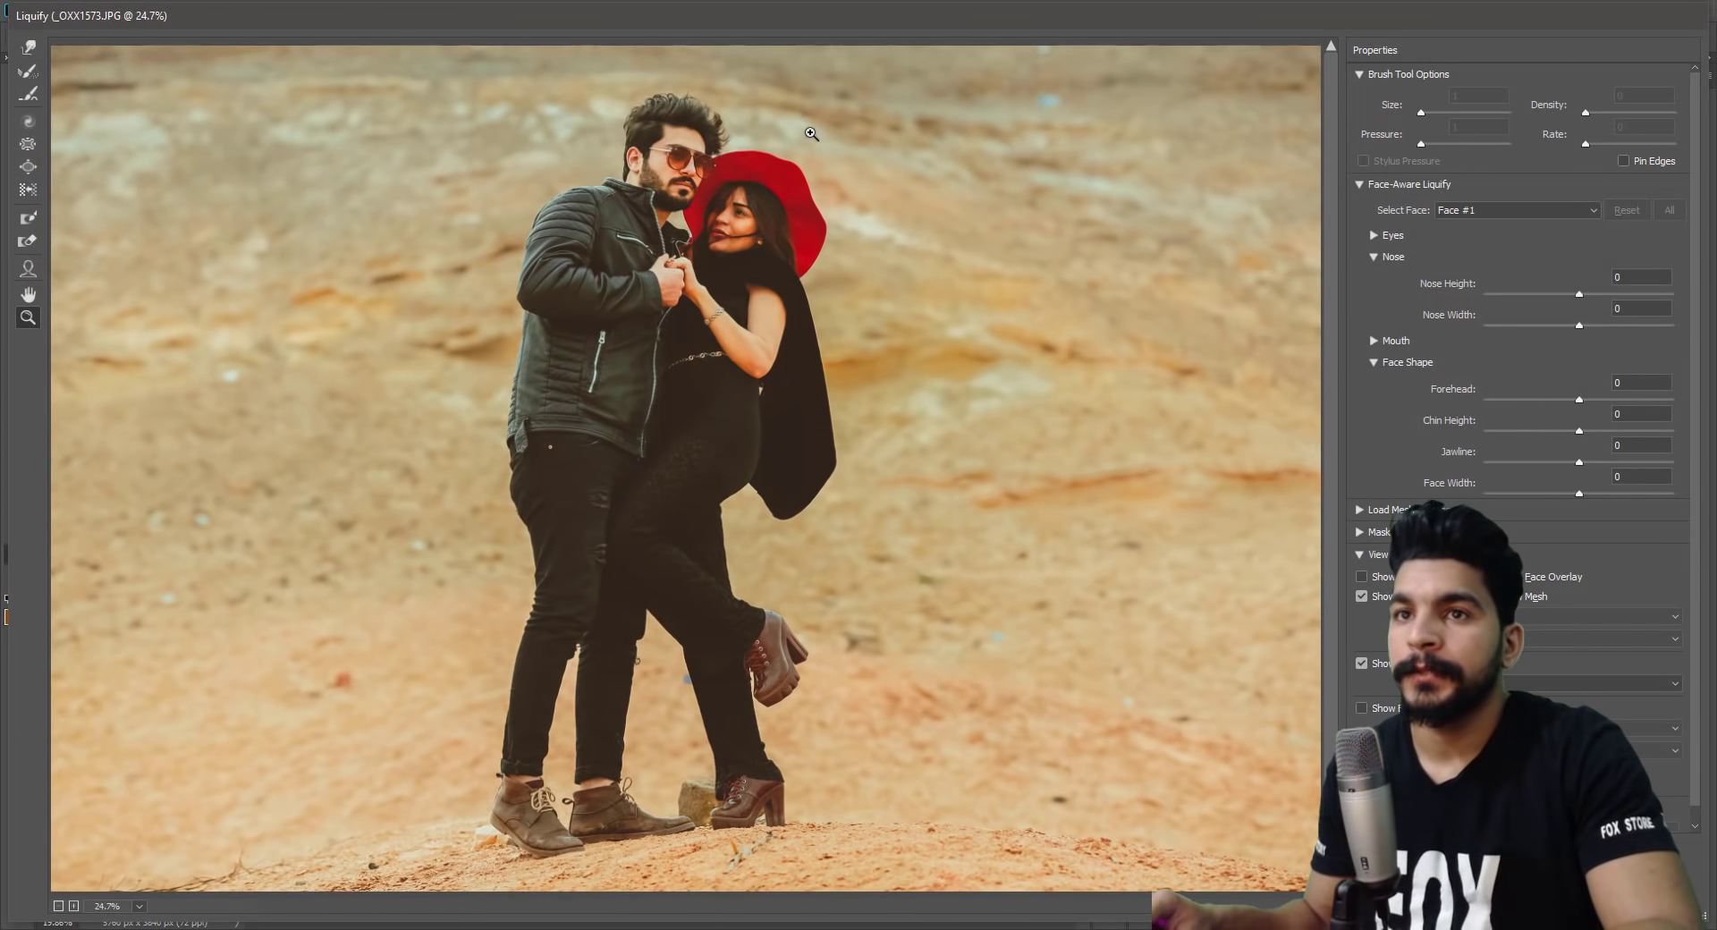
Zoom to 100% on the man's head and set the Forward Warp brush to size 80.
{"action": "left_click", "coordinate": [805, 125]}
{"action": "left_click", "coordinate": [787, 98]}
{"action": "left_click", "coordinate": [769, 85]}
{"action": "key", "text": "w"}
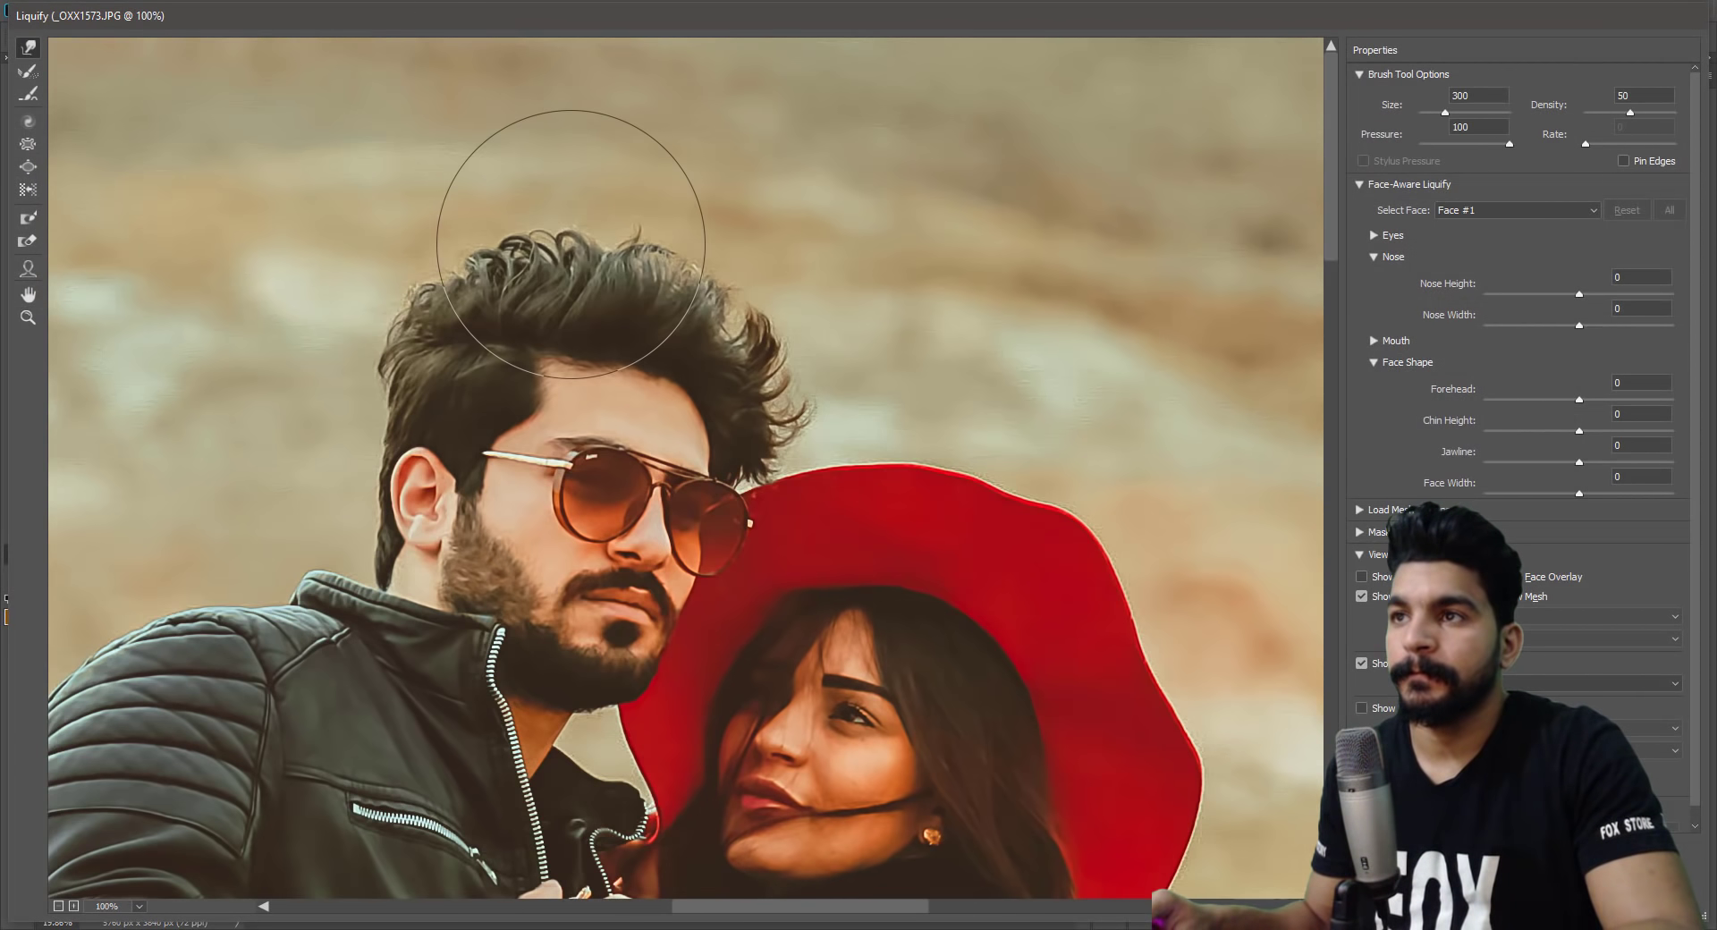
{"action": "key", "text": "bracketleft"}
{"action": "key", "text": "bracketleft"}
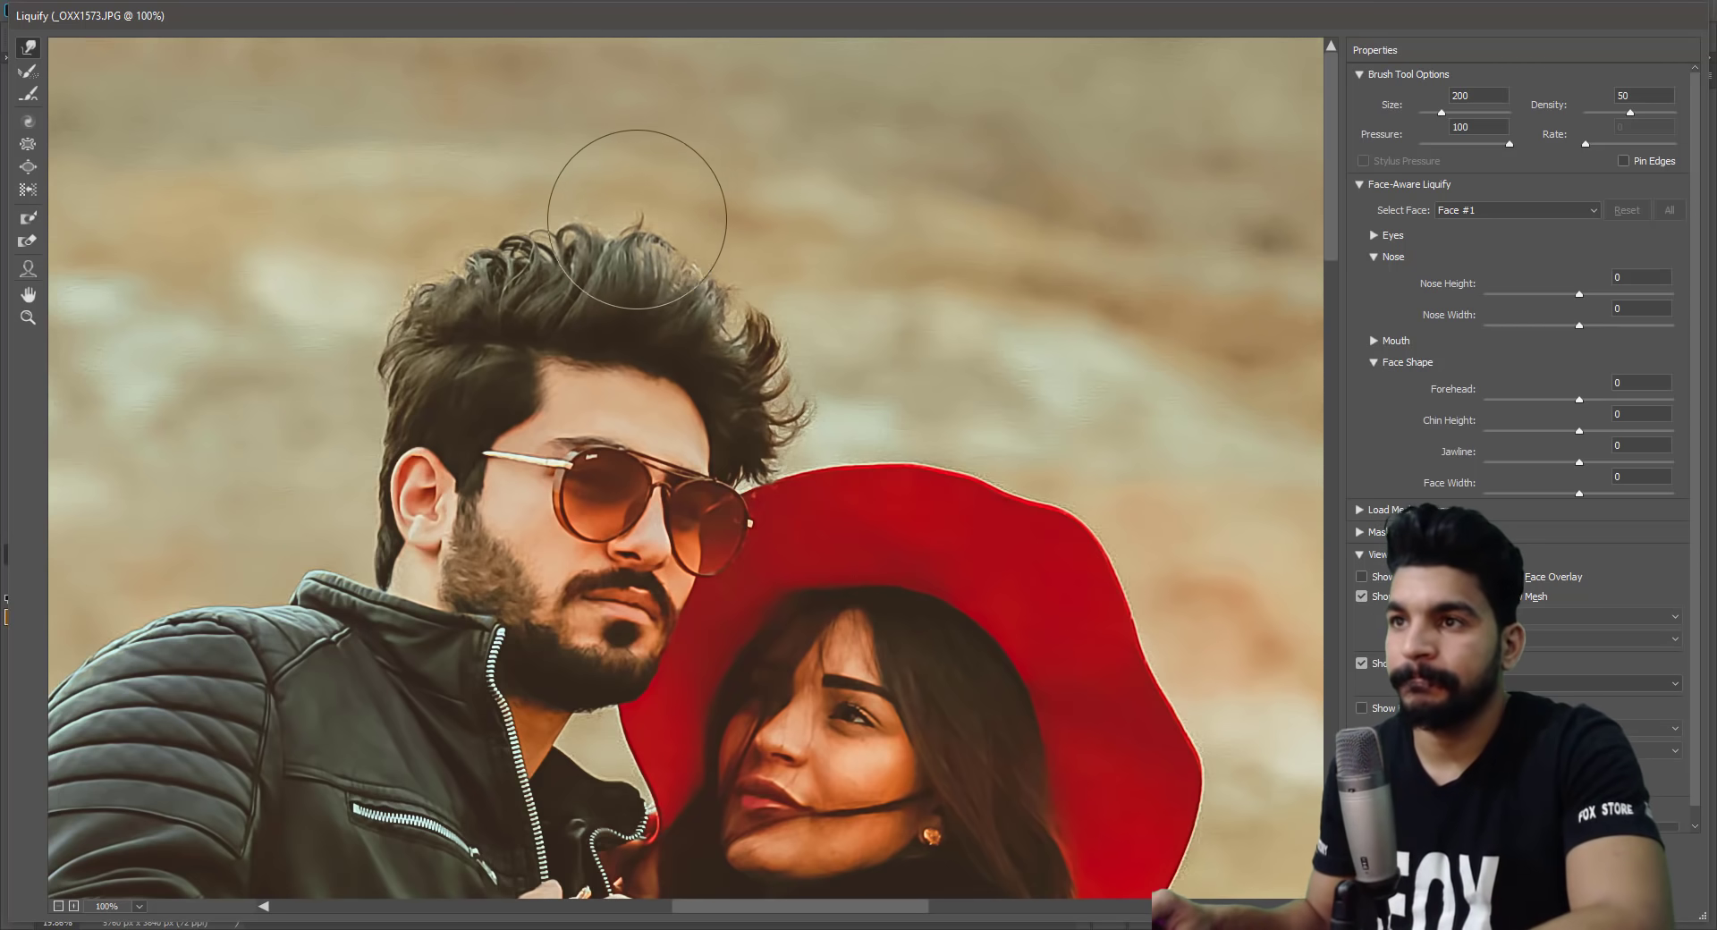
{"action": "key", "text": "bracketleft"}
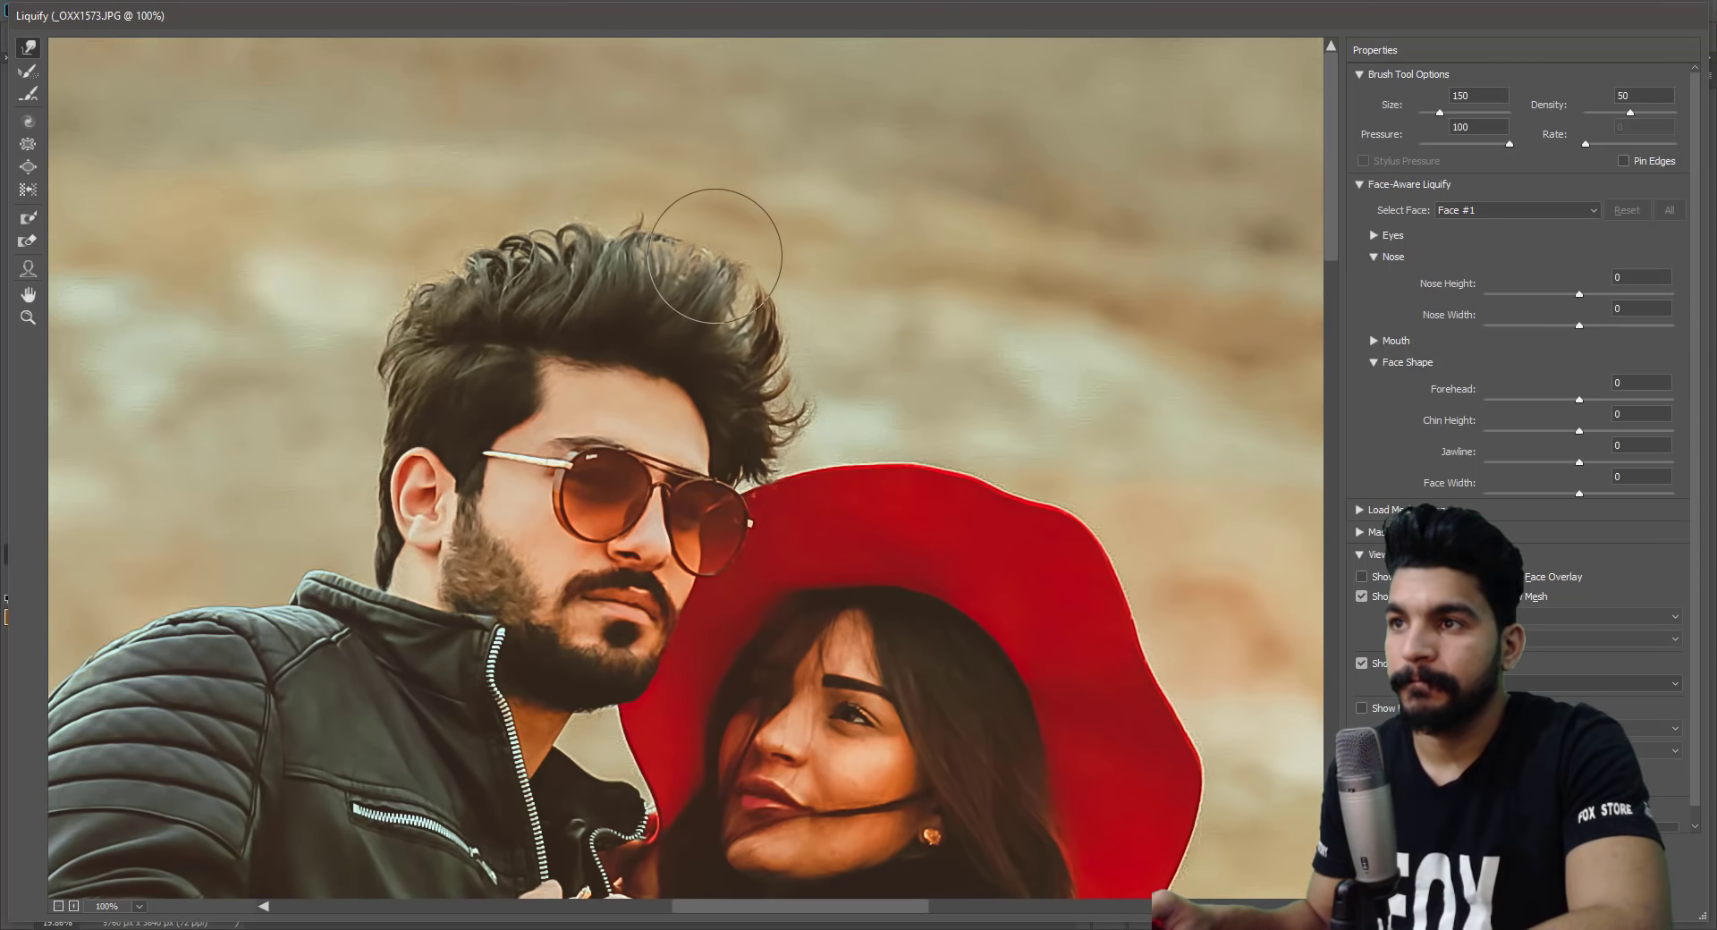
{"action": "key", "text": "bracketleft"}
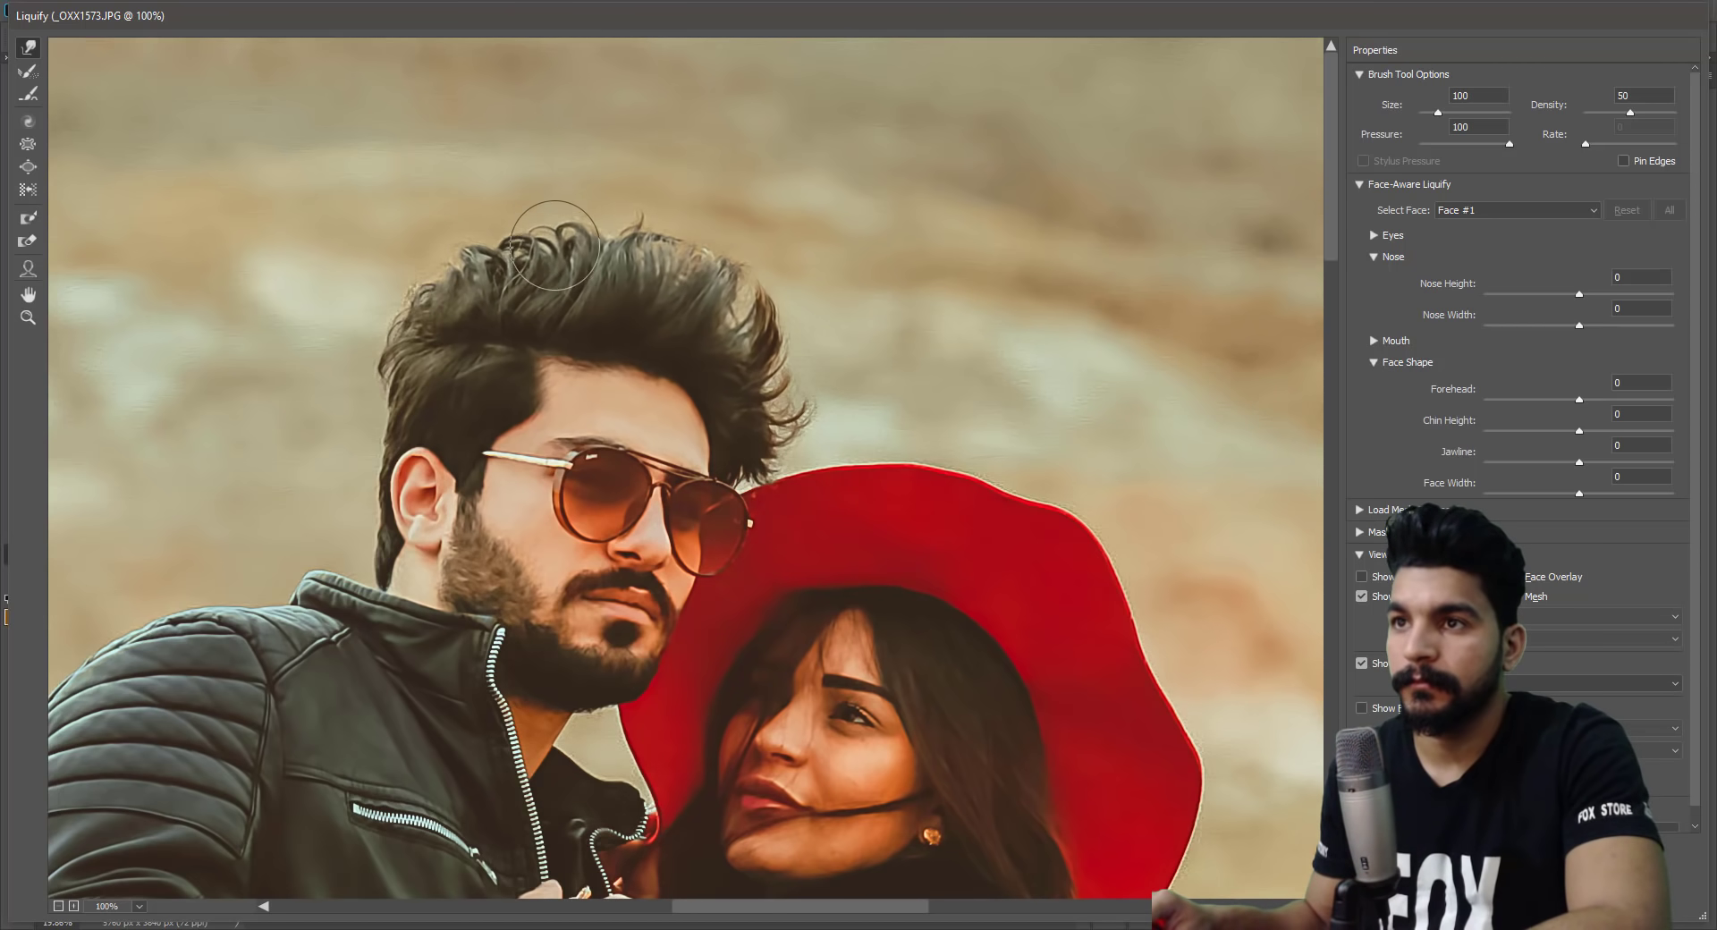
{"action": "key", "text": "bracketleft"}
{"action": "key", "text": "bracketleft"}
{"action": "key", "text": "bracketleft"}
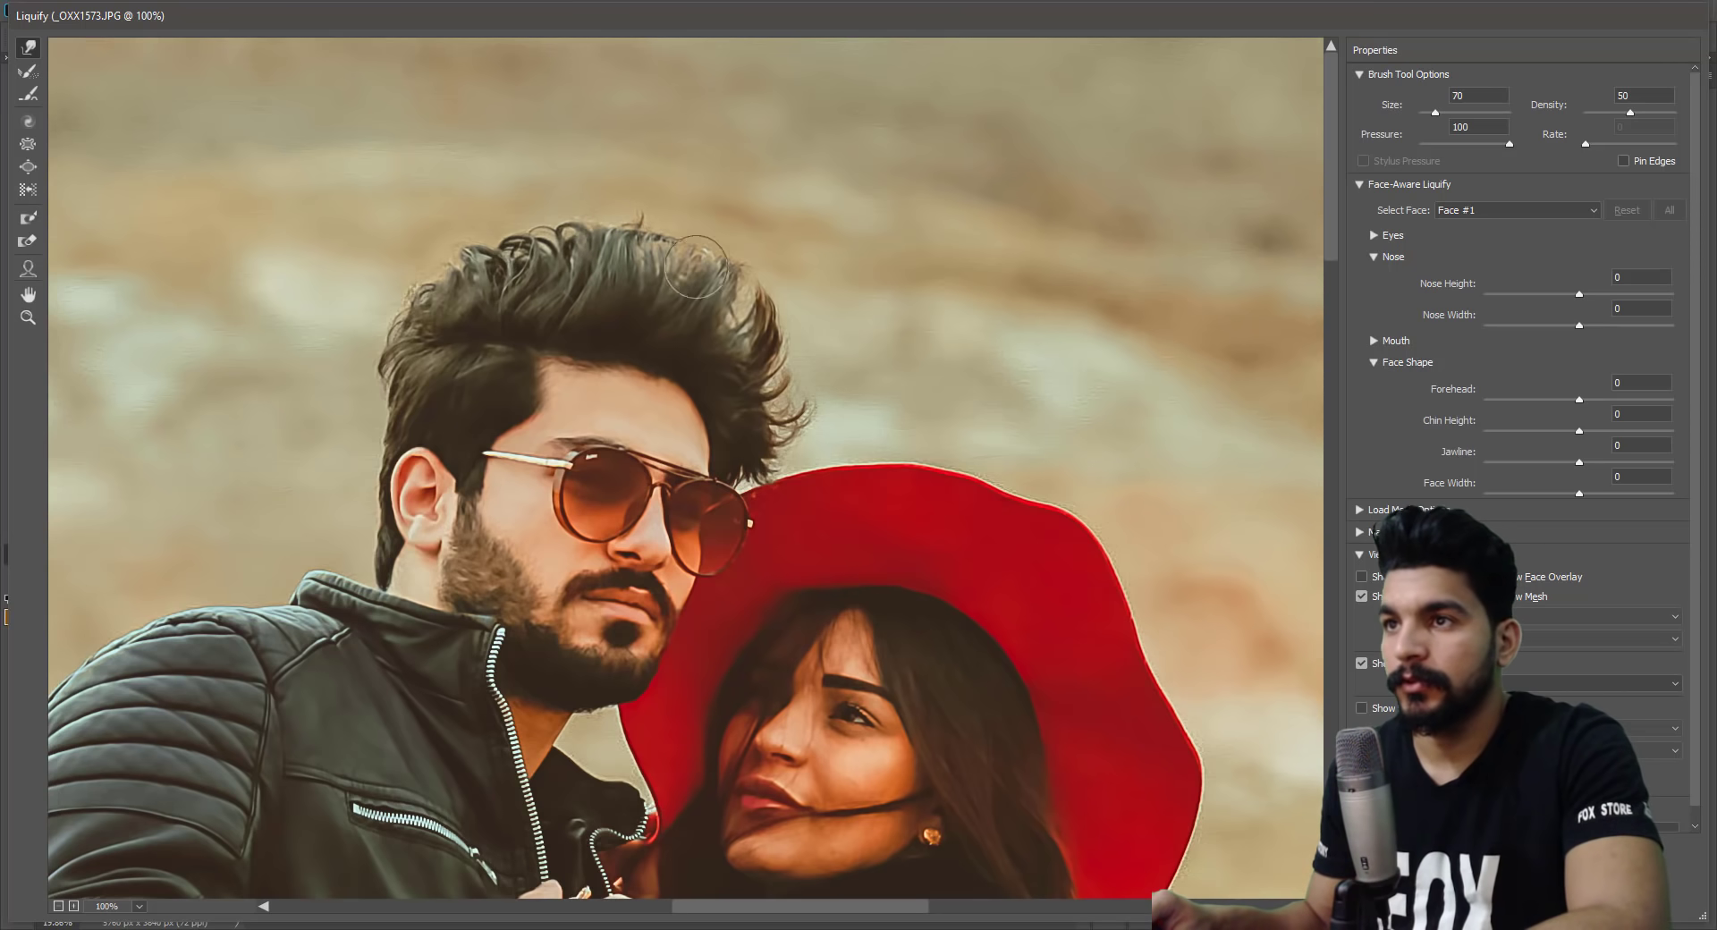
{"action": "key", "text": "bracketright"}
{"action": "key", "text": "bracketright"}
{"action": "key", "text": "bracketright"}
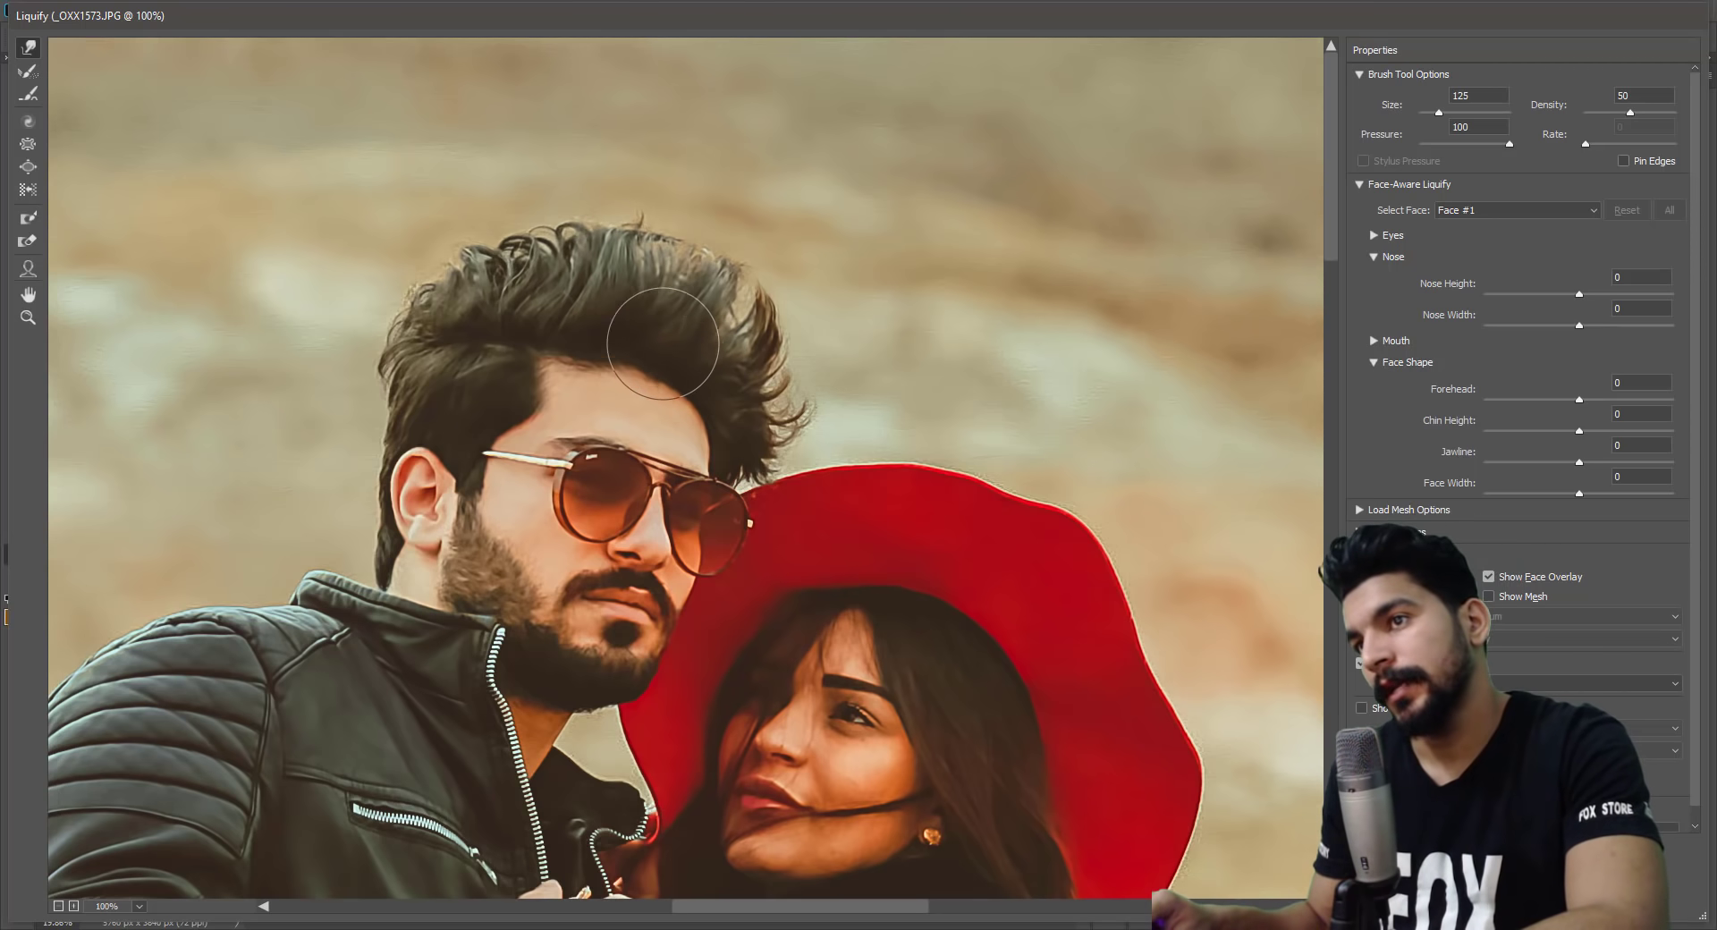
{"action": "key", "text": "bracketleft"}
{"action": "key", "text": "bracketleft"}
{"action": "key", "text": "bracketleft"}
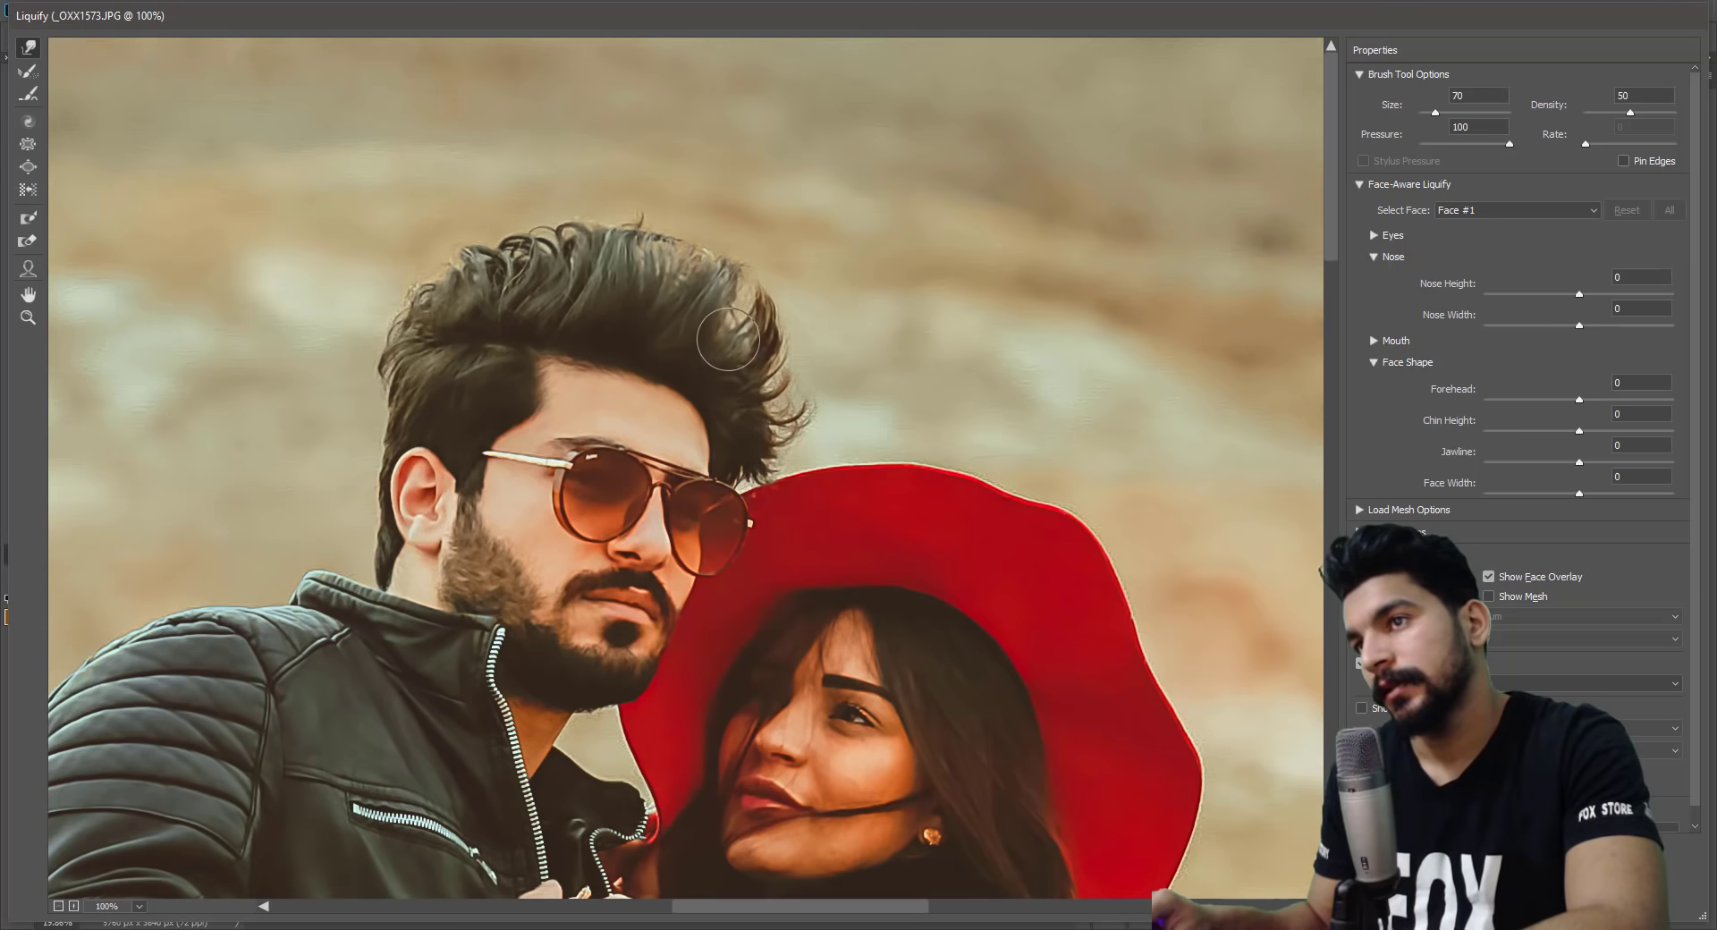
{"action": "key", "text": "bracketright"}
{"action": "key", "text": "bracketright"}
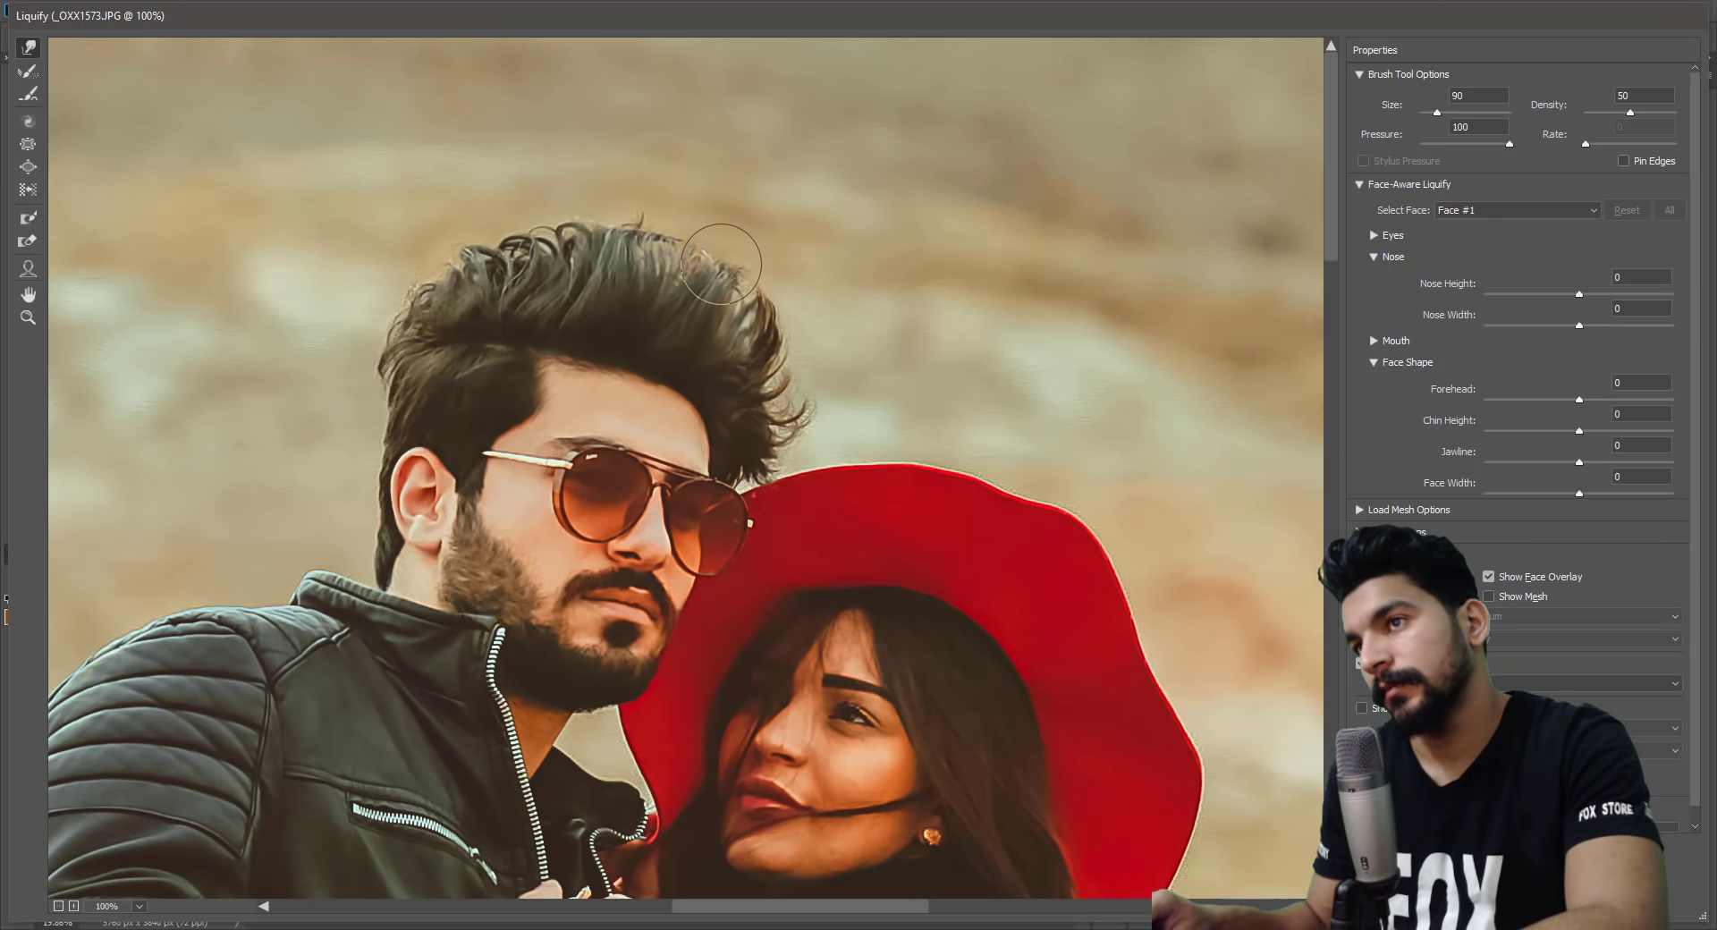
{"action": "left_click_drag", "start_coordinate": [798, 366], "coordinate": [806, 355]}
{"action": "key", "text": "bracketleft"}
{"action": "key", "text": "bracketleft"}
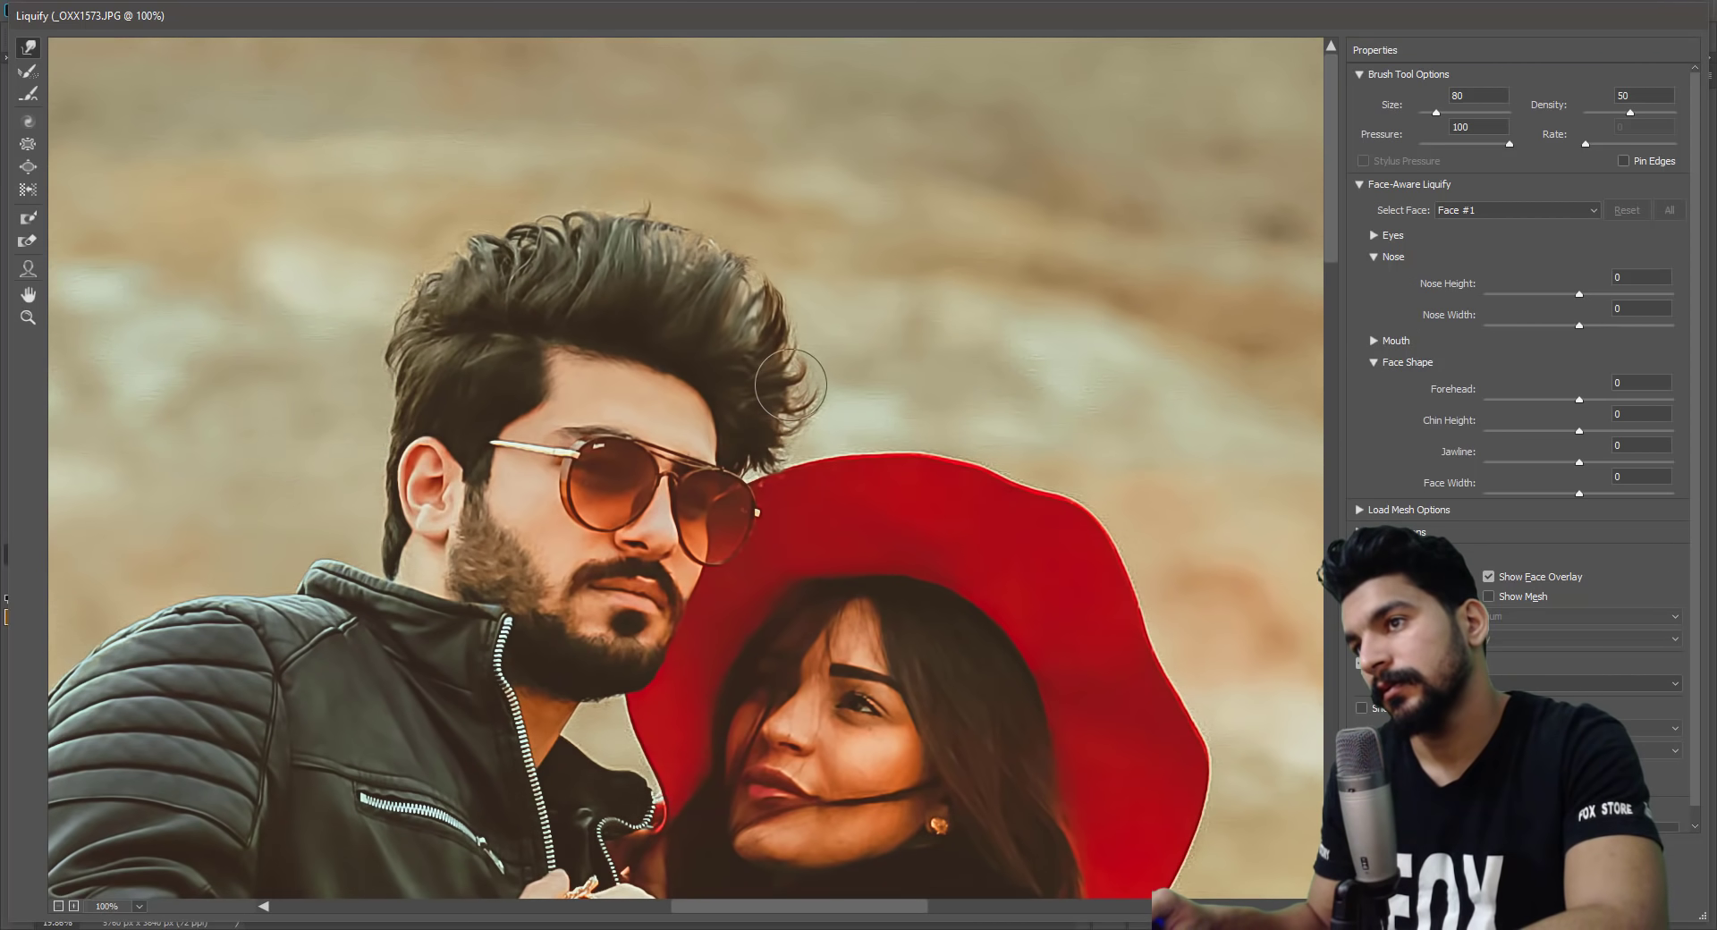
{"action": "left_click_drag", "start_coordinate": [832, 429], "coordinate": [797, 192]}
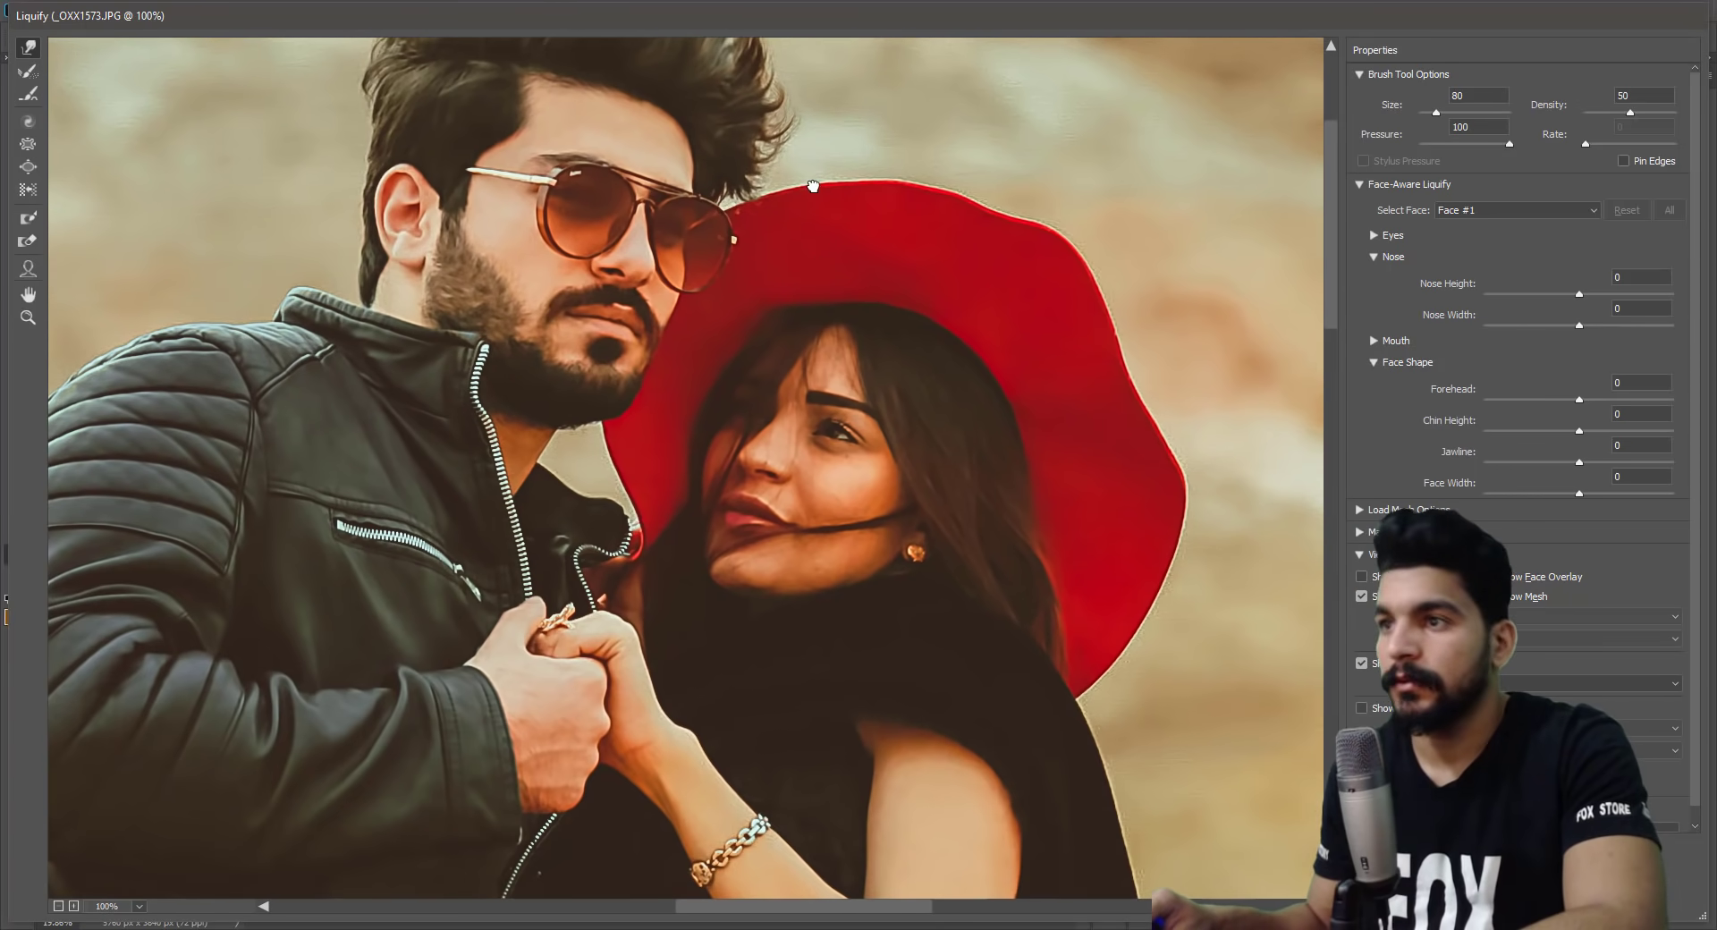
{"action": "left_click_drag", "start_coordinate": [881, 352], "coordinate": [985, 493]}
Set Face #1 nose width -40, forehead -51; Face #2 nose width -58, forehead -67; apply.
{"action": "left_click_drag", "start_coordinate": [1579, 326], "coordinate": [1540, 325]}
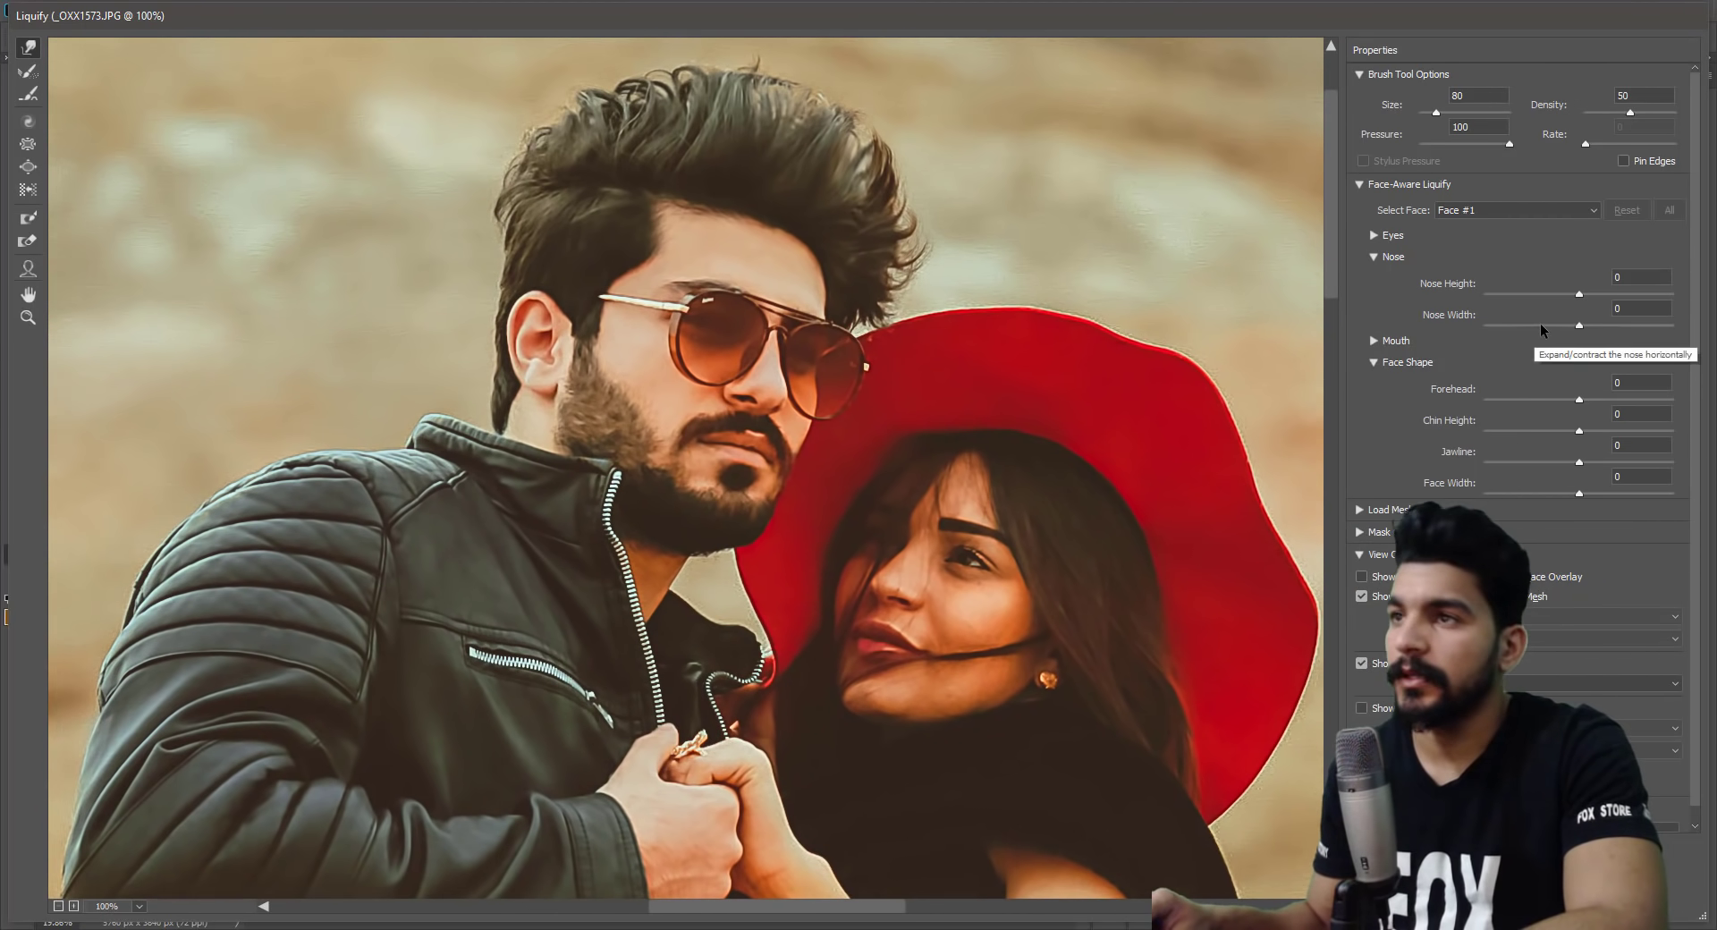
{"action": "left_click_drag", "start_coordinate": [1580, 400], "coordinate": [1531, 400]}
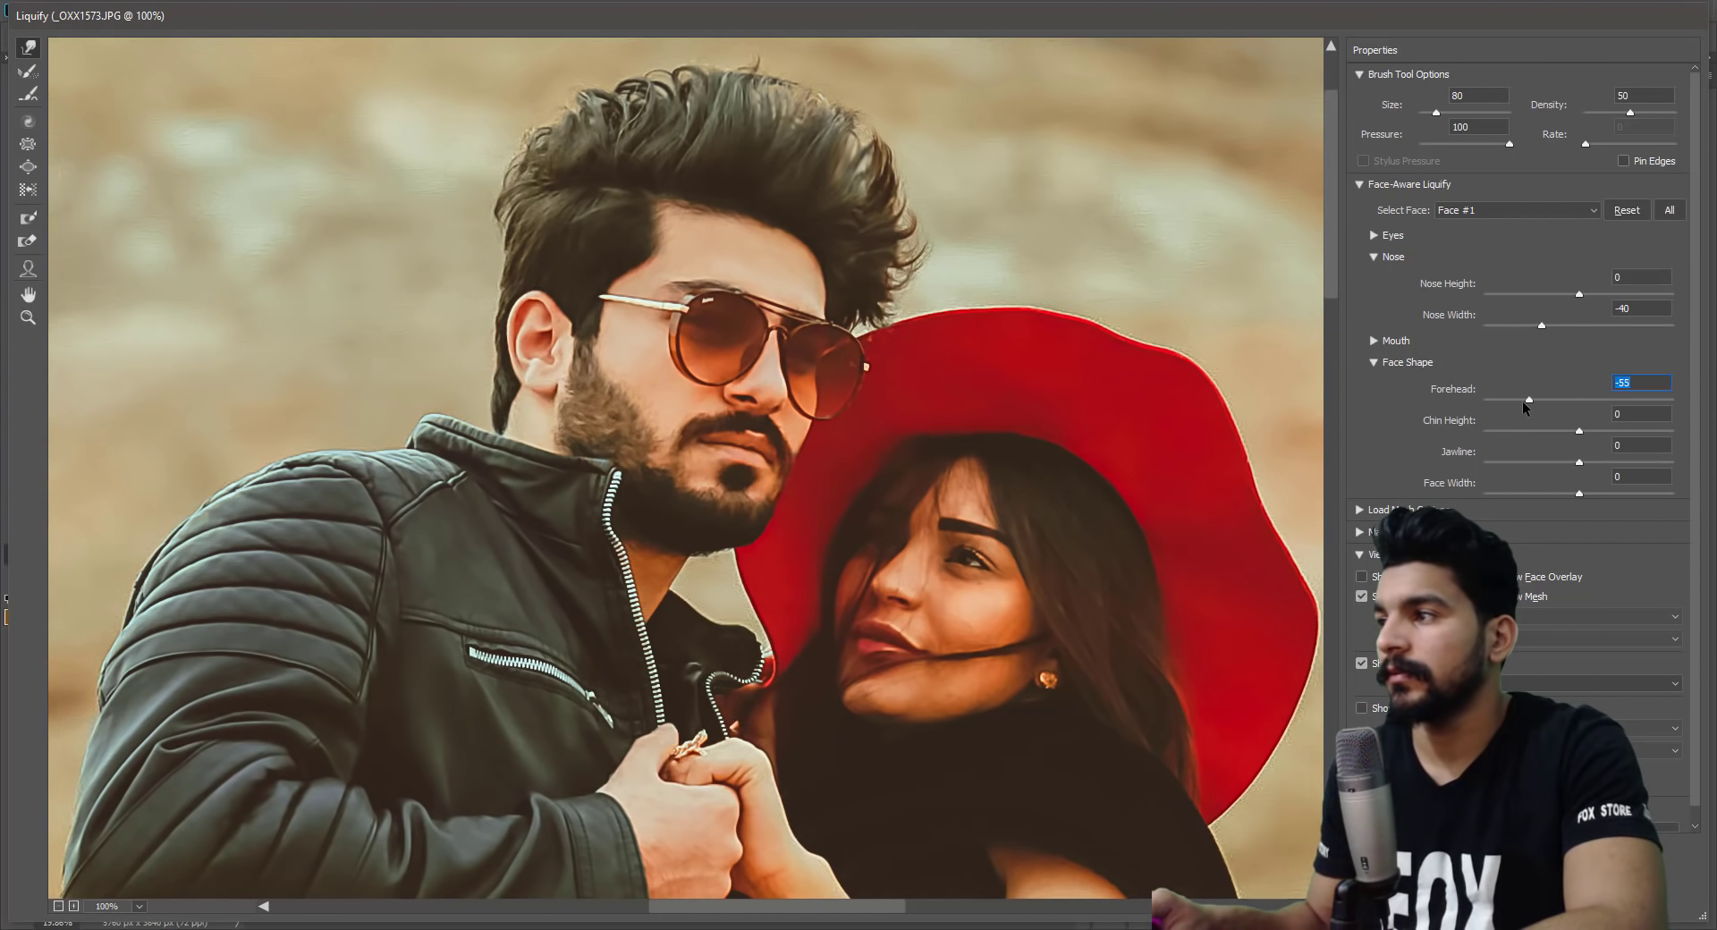
{"action": "left_click", "coordinate": [1477, 209]}
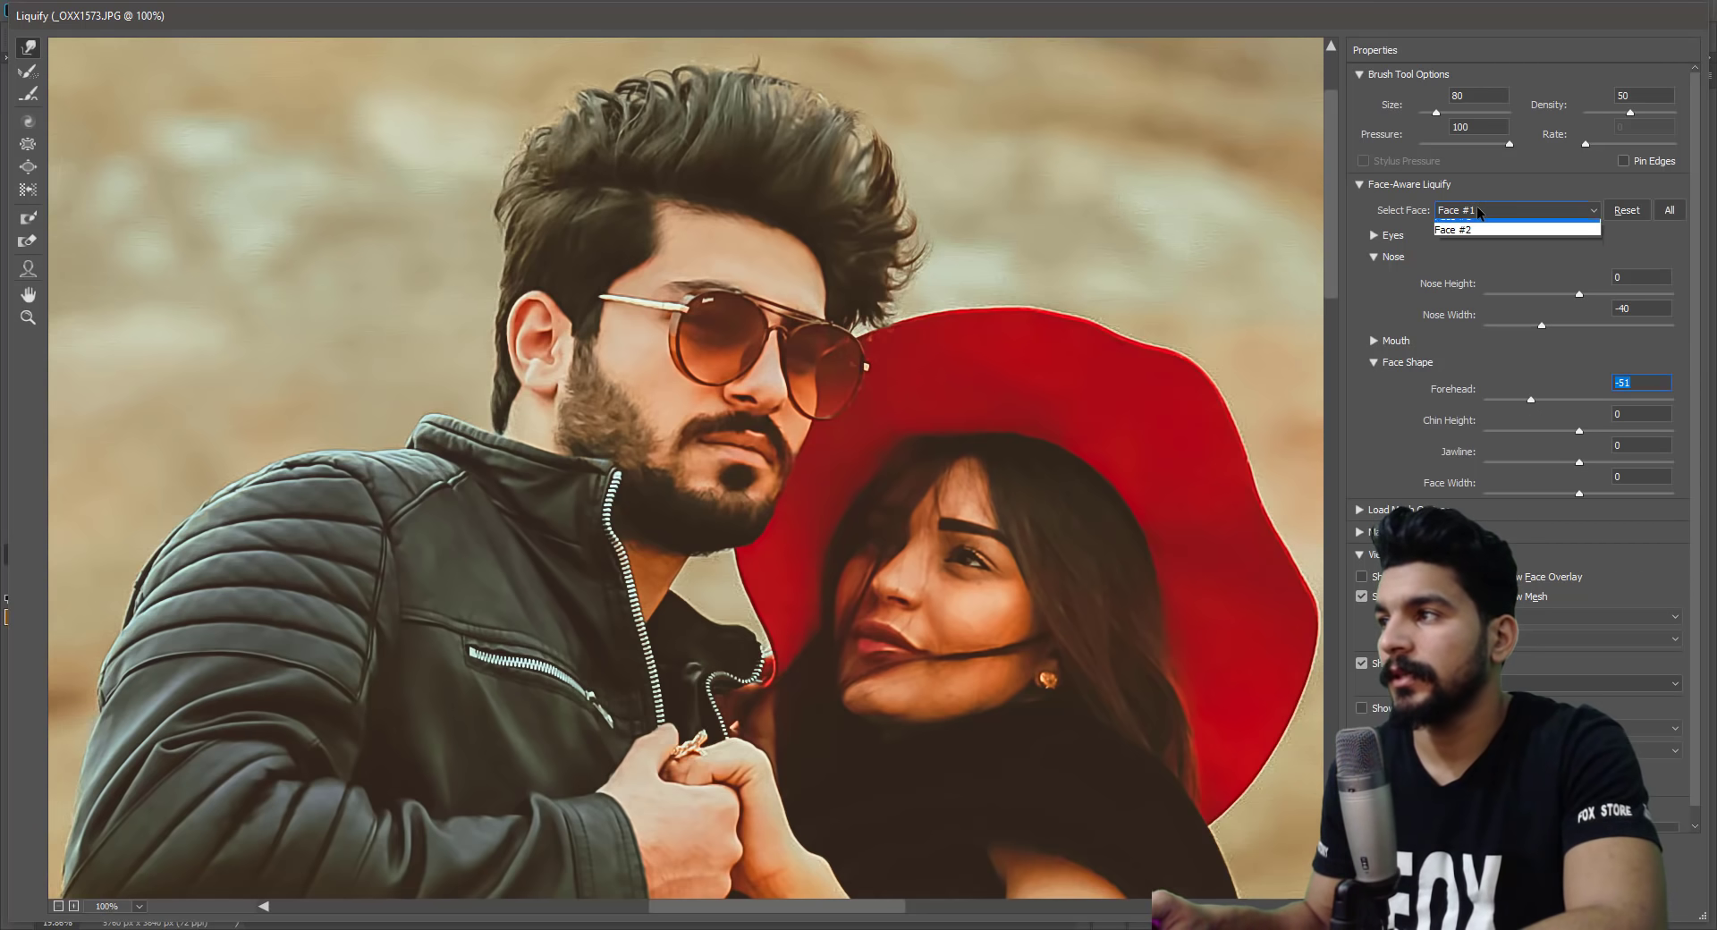
{"action": "left_click", "coordinate": [1467, 241]}
{"action": "left_click", "coordinate": [1522, 325]}
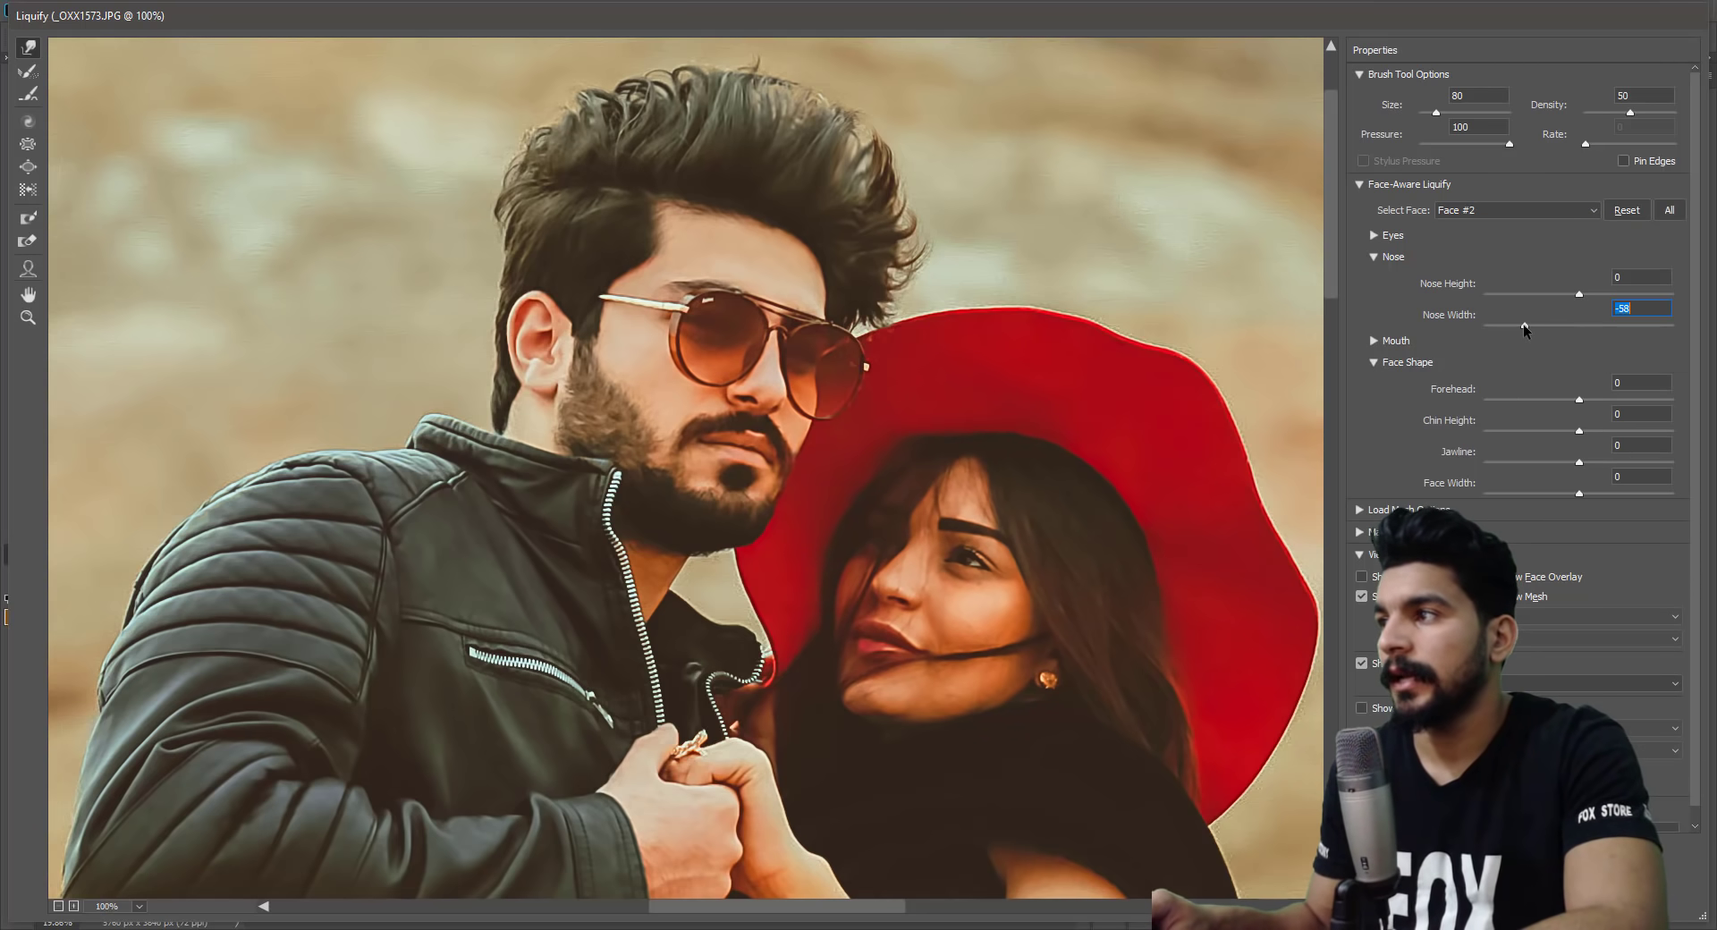
{"action": "left_click", "coordinate": [1515, 400]}
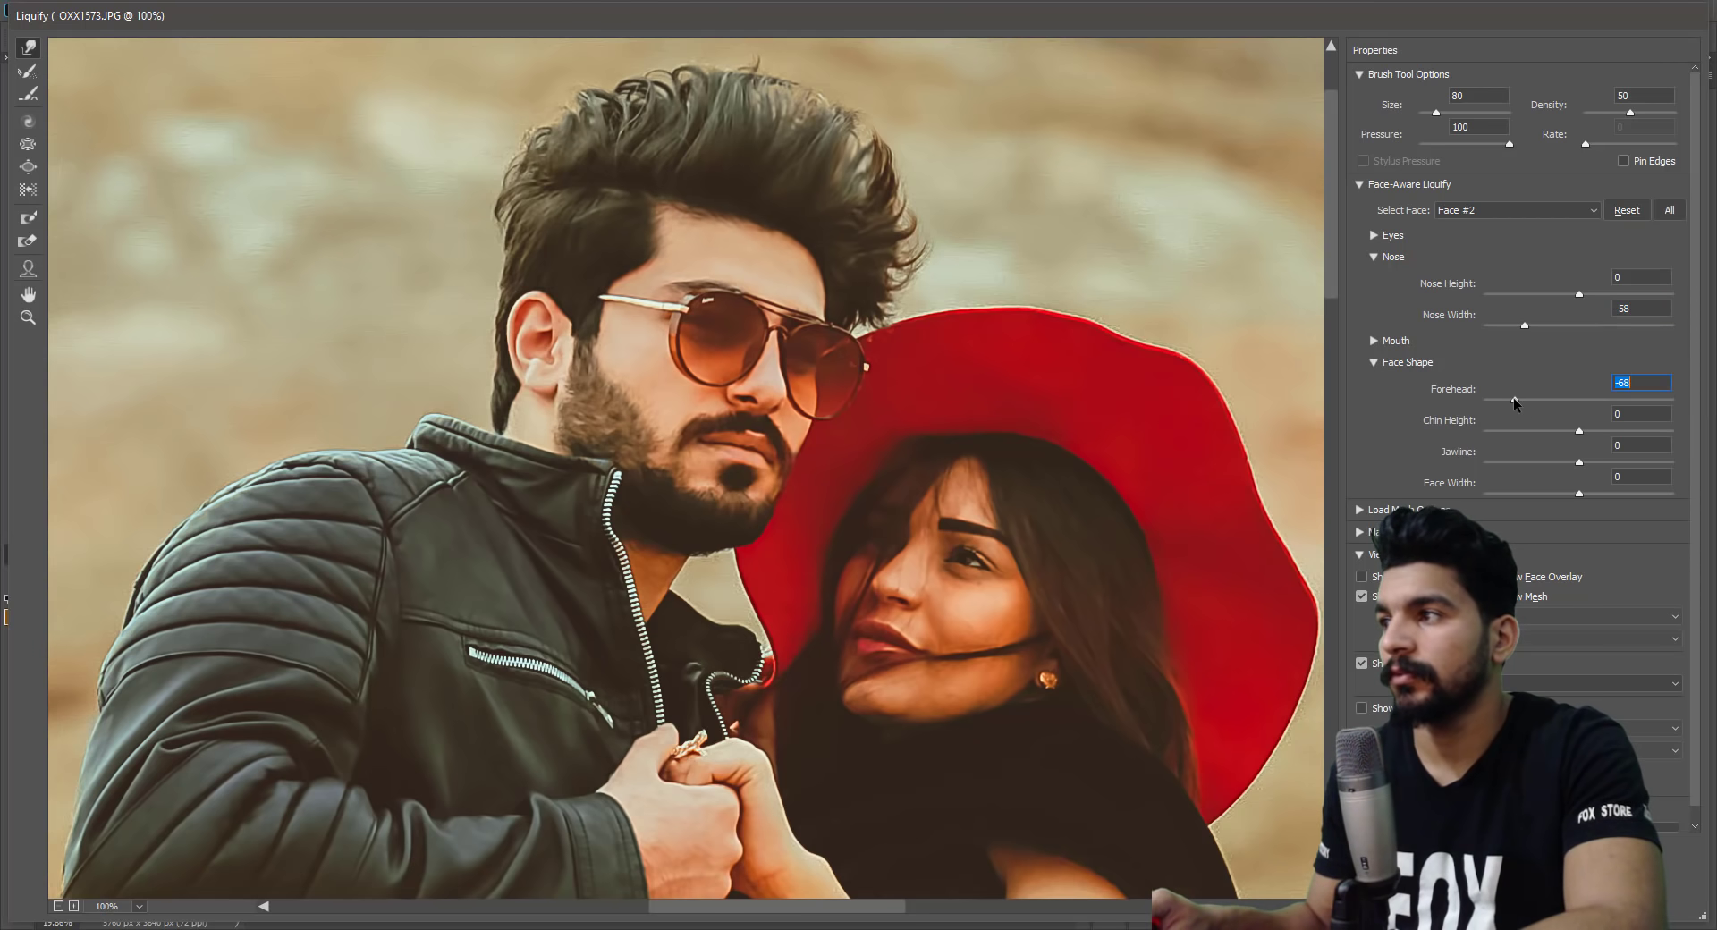
{"action": "key", "text": "bracketright"}
{"action": "key", "text": "bracketright"}
{"action": "key", "text": "bracketright"}
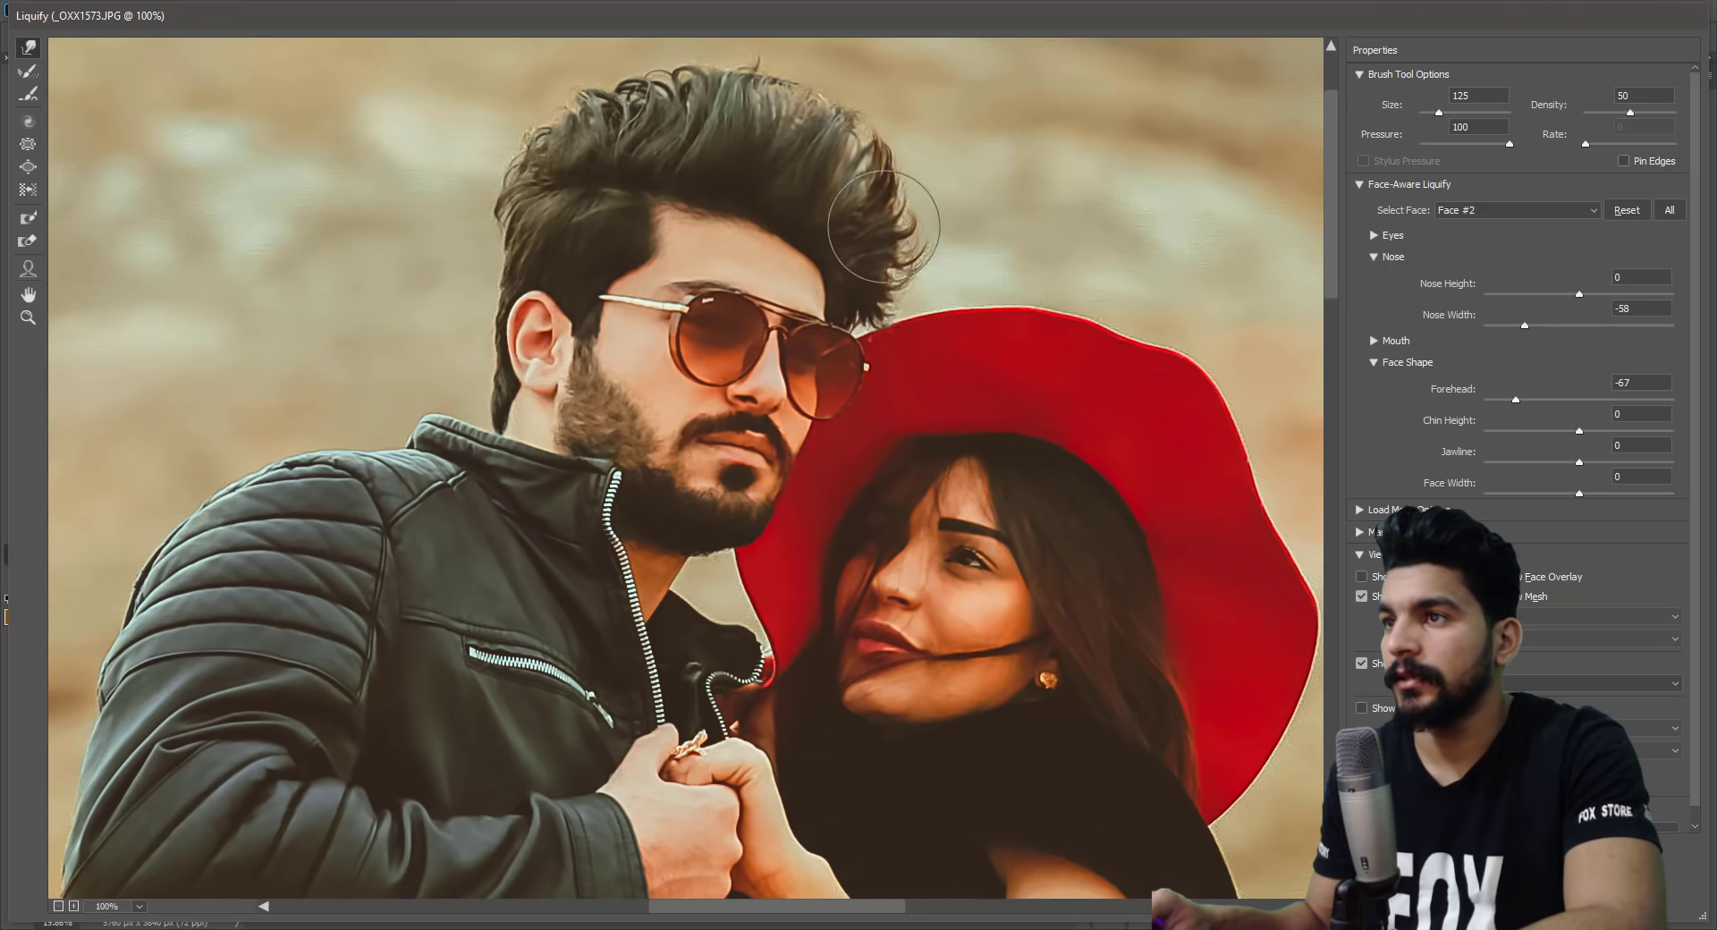
{"action": "left_click_drag", "start_coordinate": [991, 449], "coordinate": [1059, 399]}
{"action": "key", "text": "Return"}
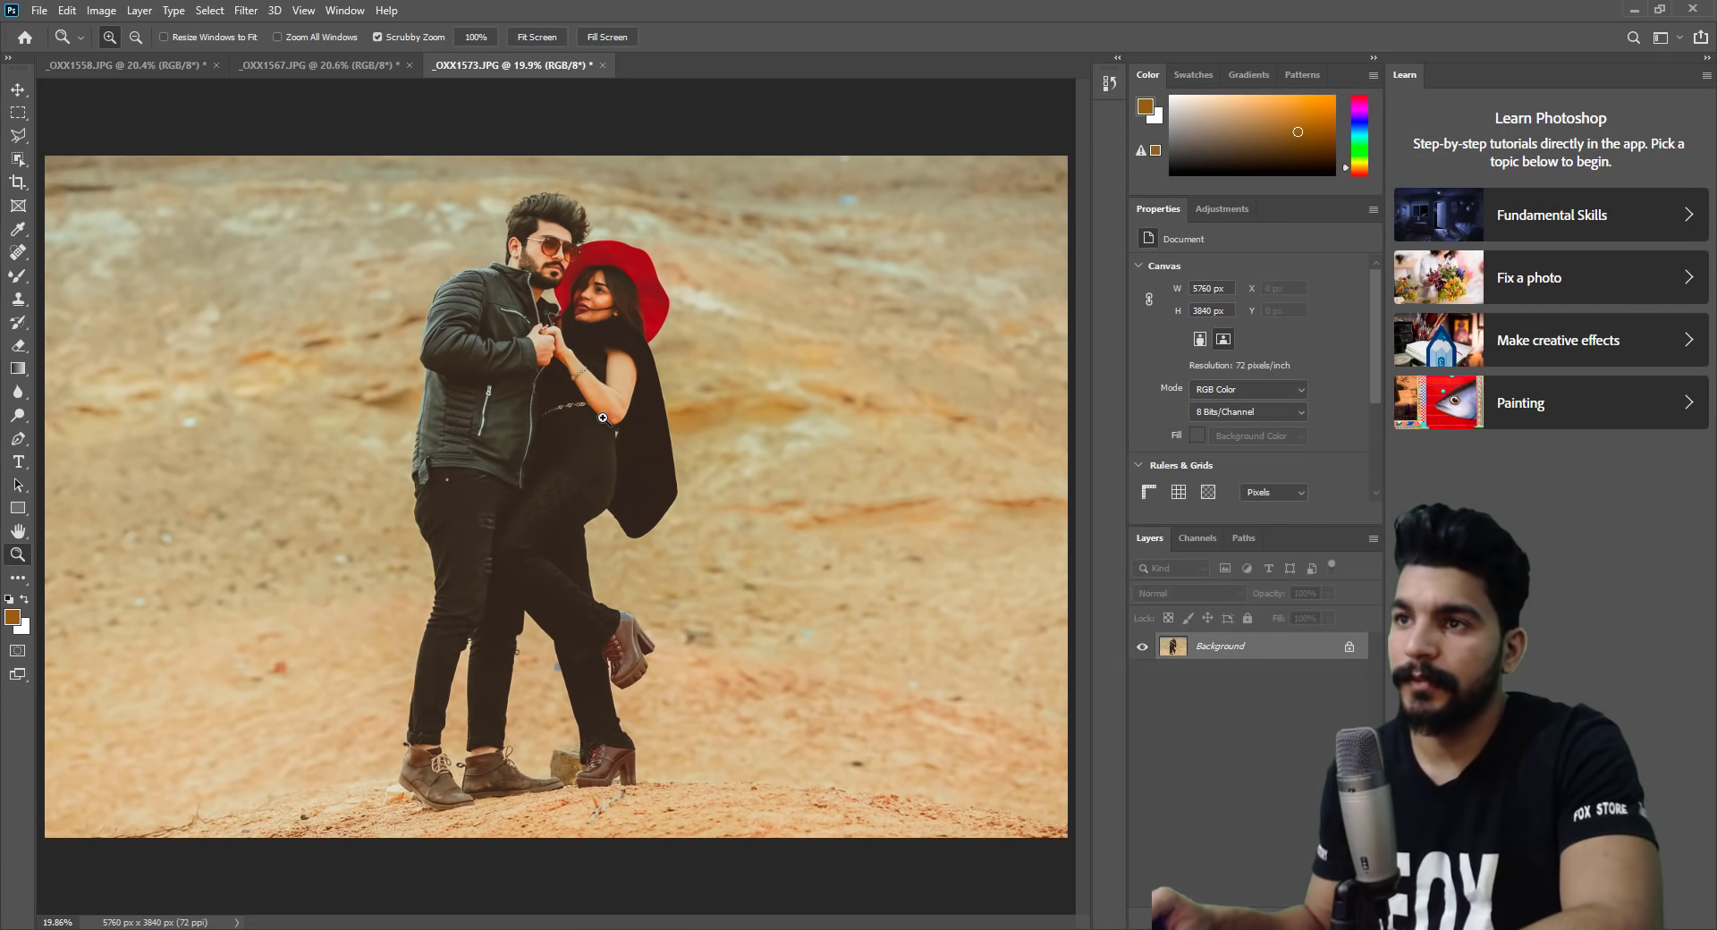
Spot-heal the dark specks and red spot in the sand with an enlarged brush.
{"action": "key", "text": "j"}
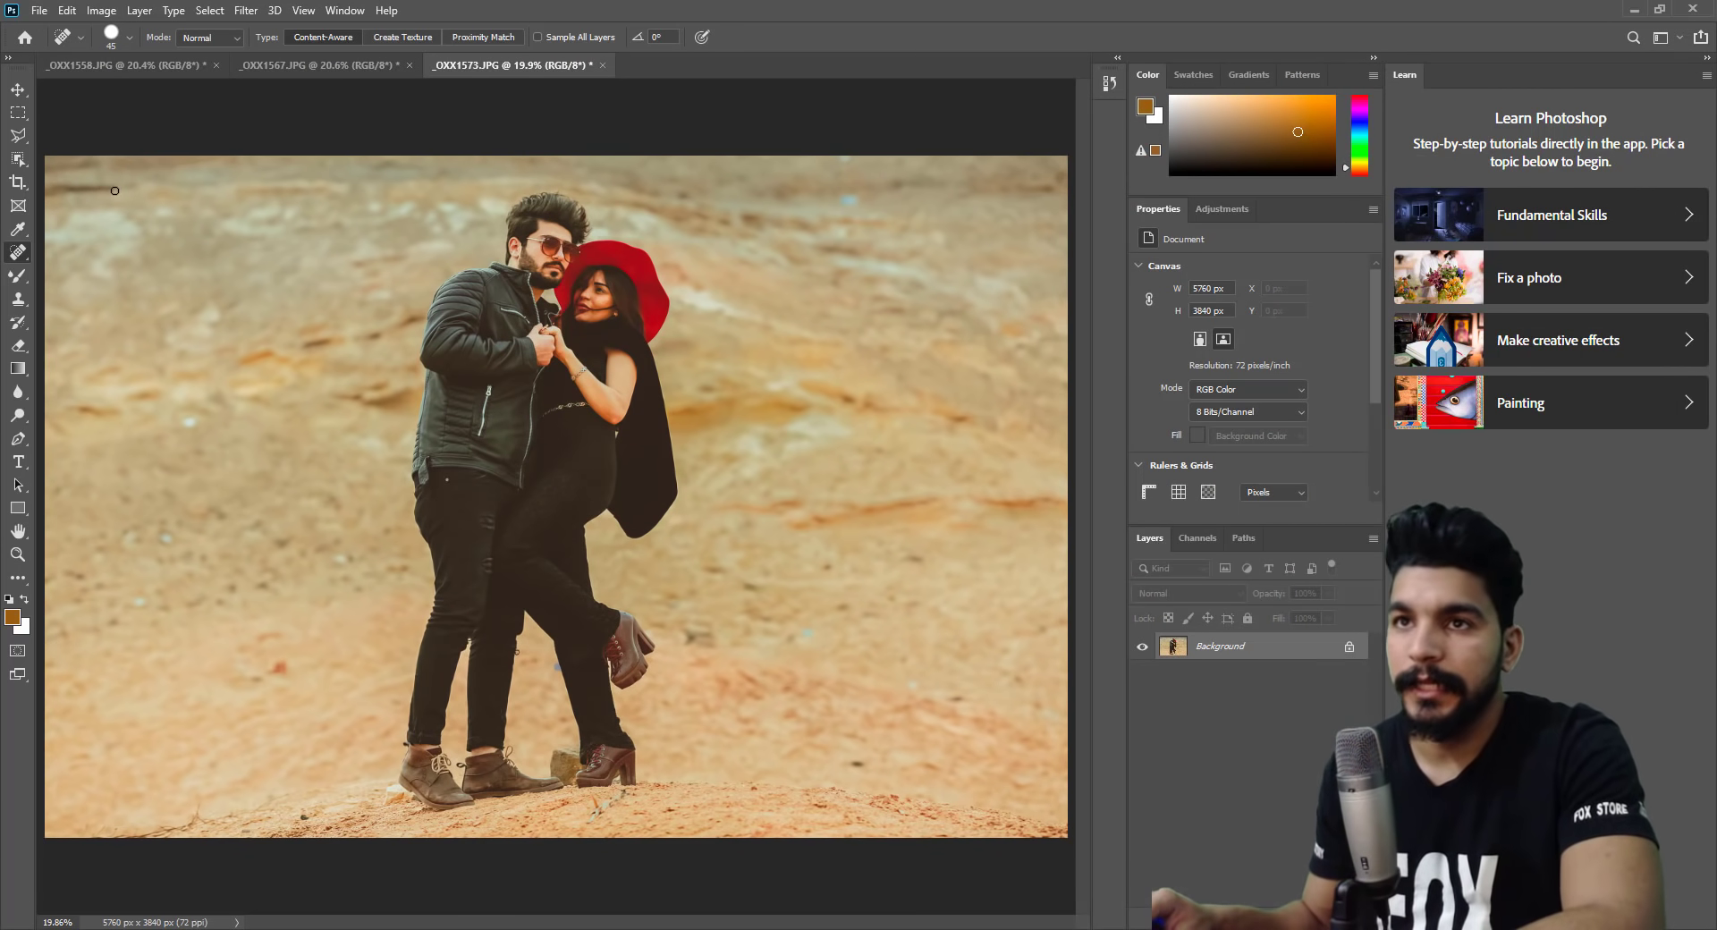
{"action": "key", "text": "bracketright"}
{"action": "key", "text": "bracketright"}
{"action": "key", "text": "bracketright"}
{"action": "key", "text": "bracketright"}
{"action": "left_click_drag", "start_coordinate": [134, 184], "coordinate": [49, 186]}
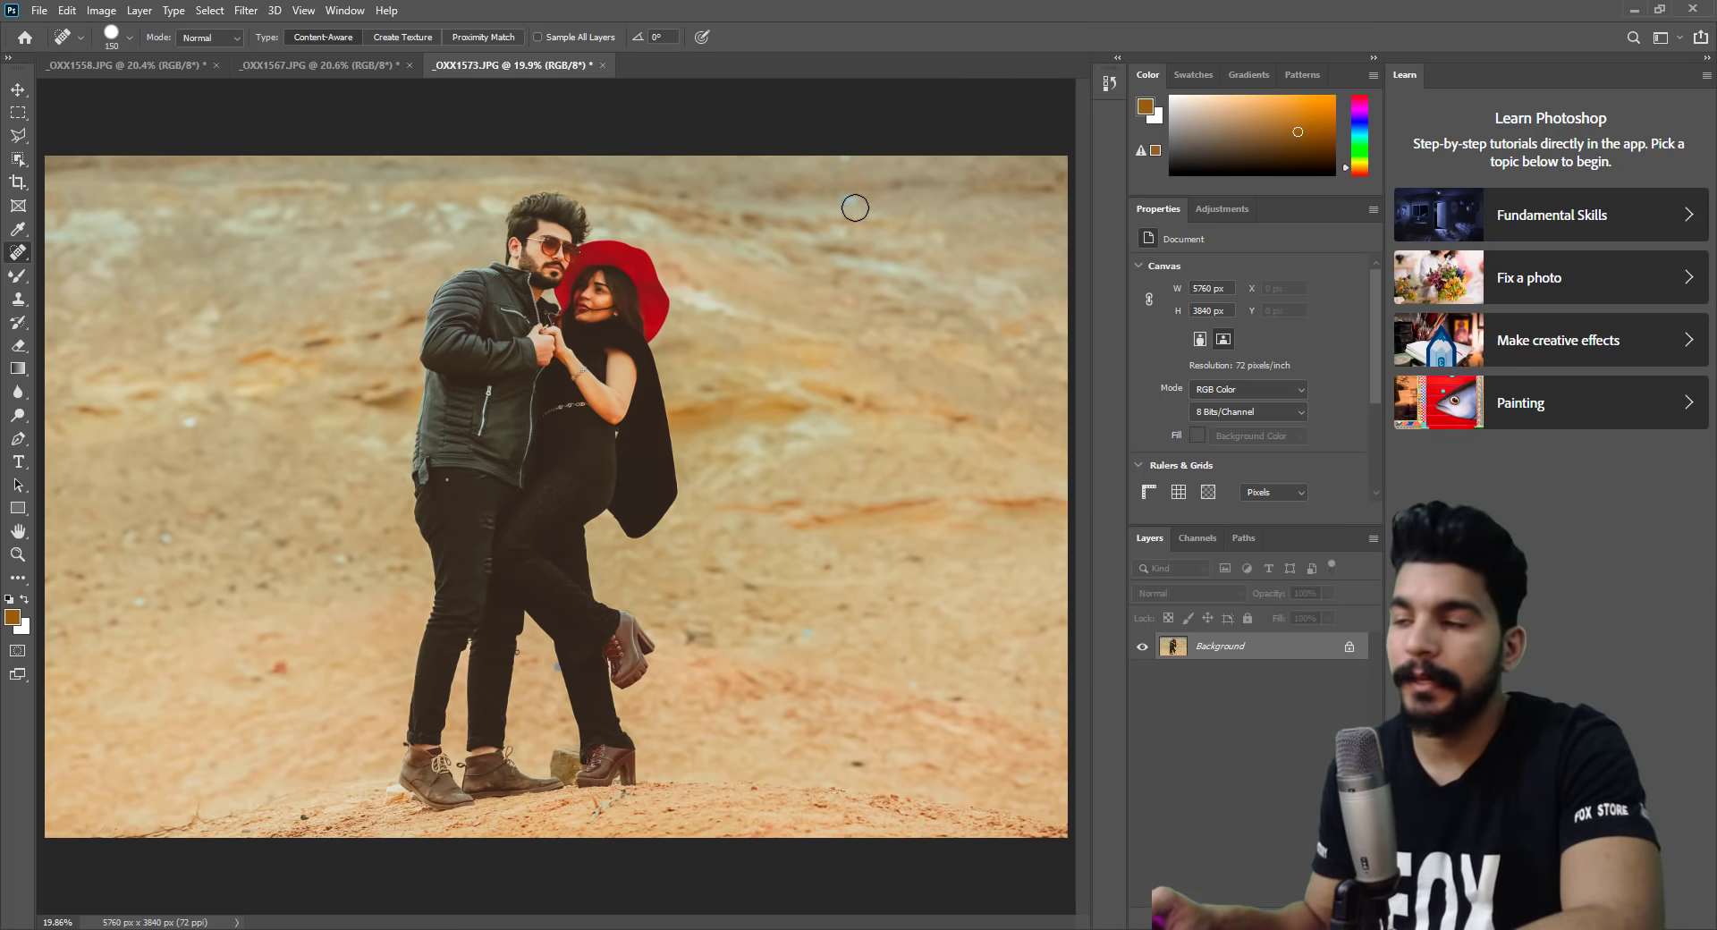
{"action": "left_click", "coordinate": [846, 204]}
{"action": "left_click_drag", "start_coordinate": [854, 159], "coordinate": [832, 158]}
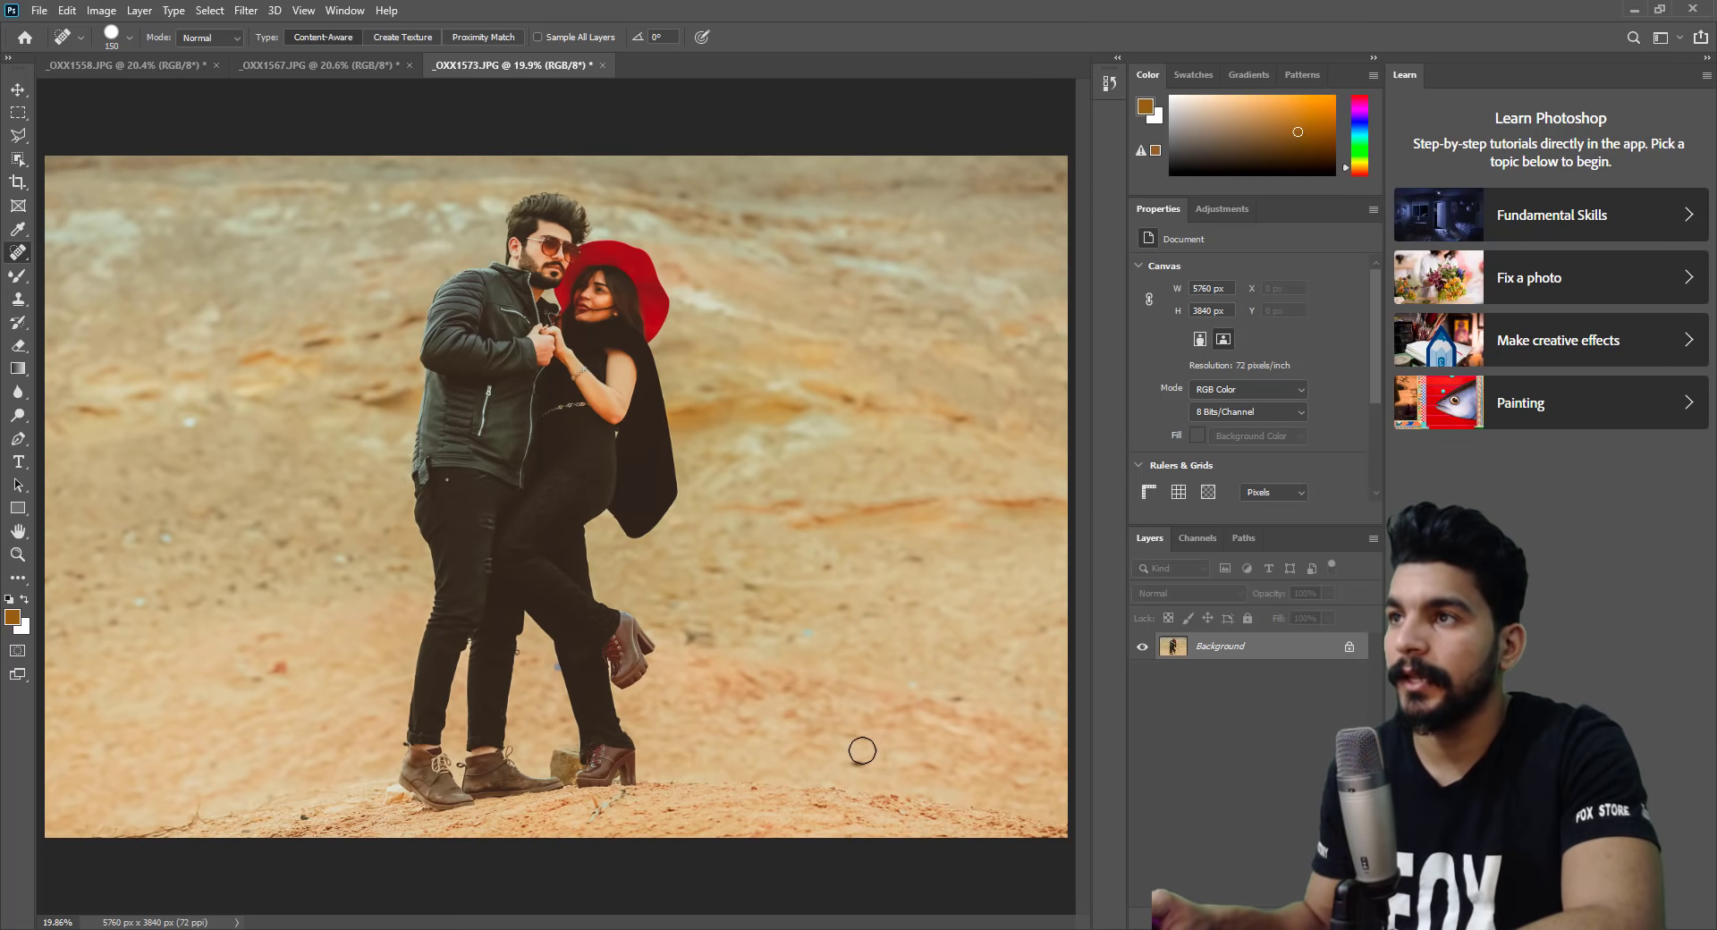
{"action": "left_click_drag", "start_coordinate": [264, 676], "coordinate": [288, 668]}
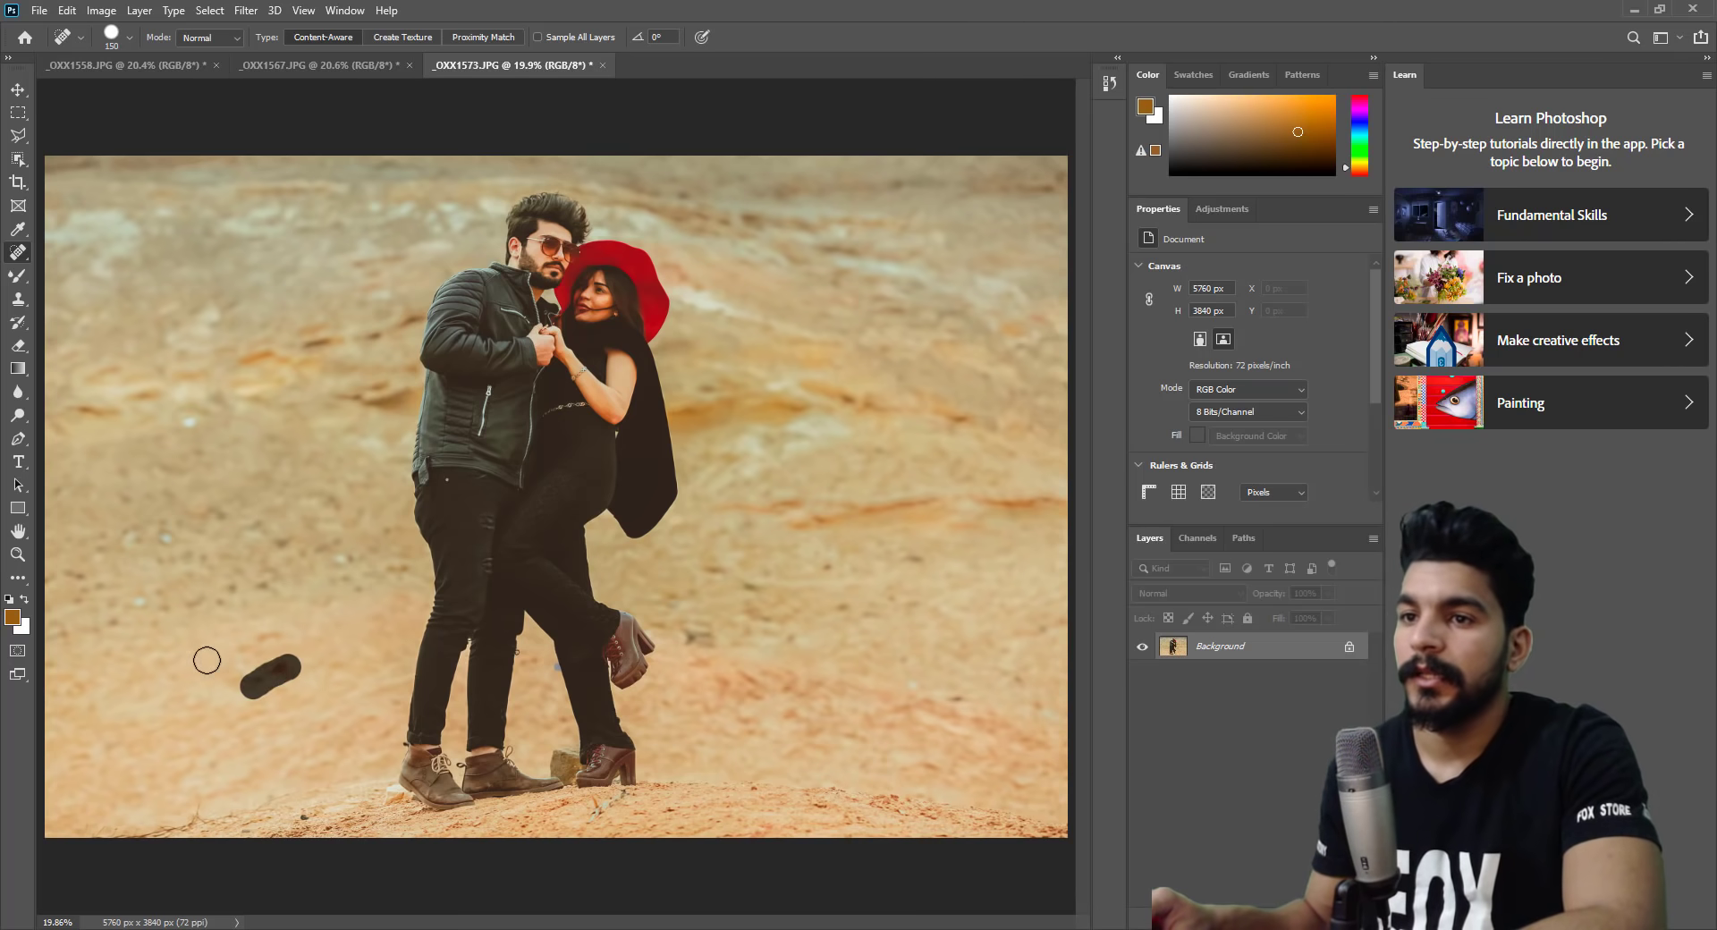
{"action": "left_click", "coordinate": [146, 597]}
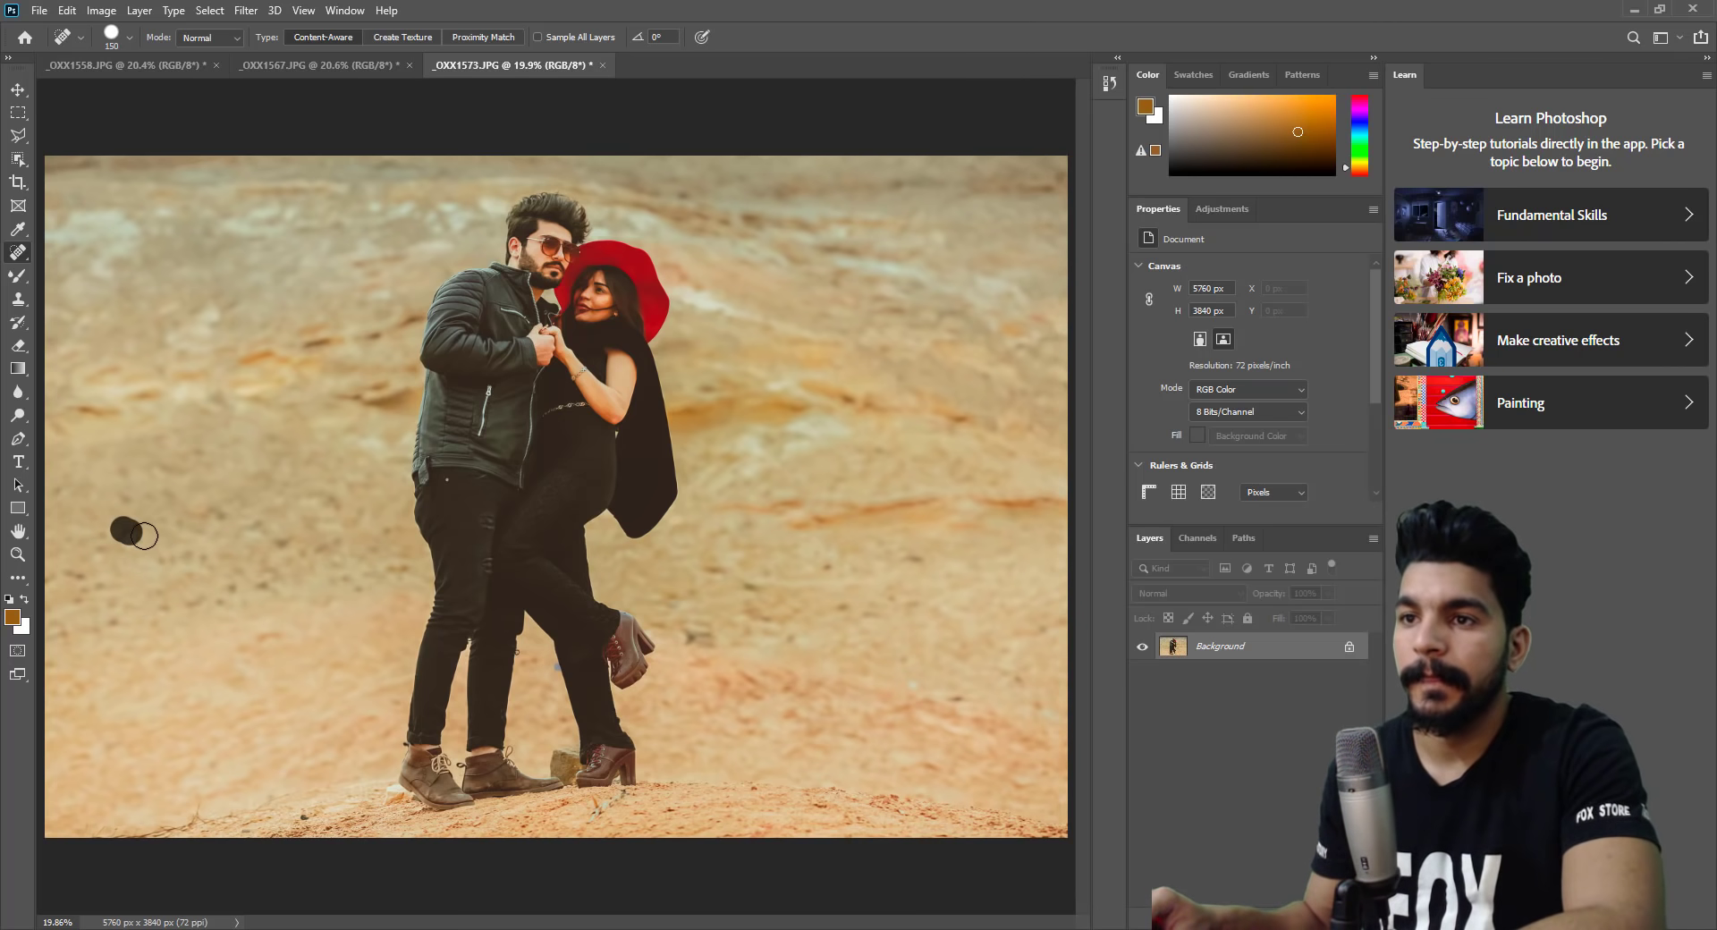
Zoom in on the couple's faces and size the Mixer Brush for skin smoothing.
{"action": "left_click", "coordinate": [17, 556]}
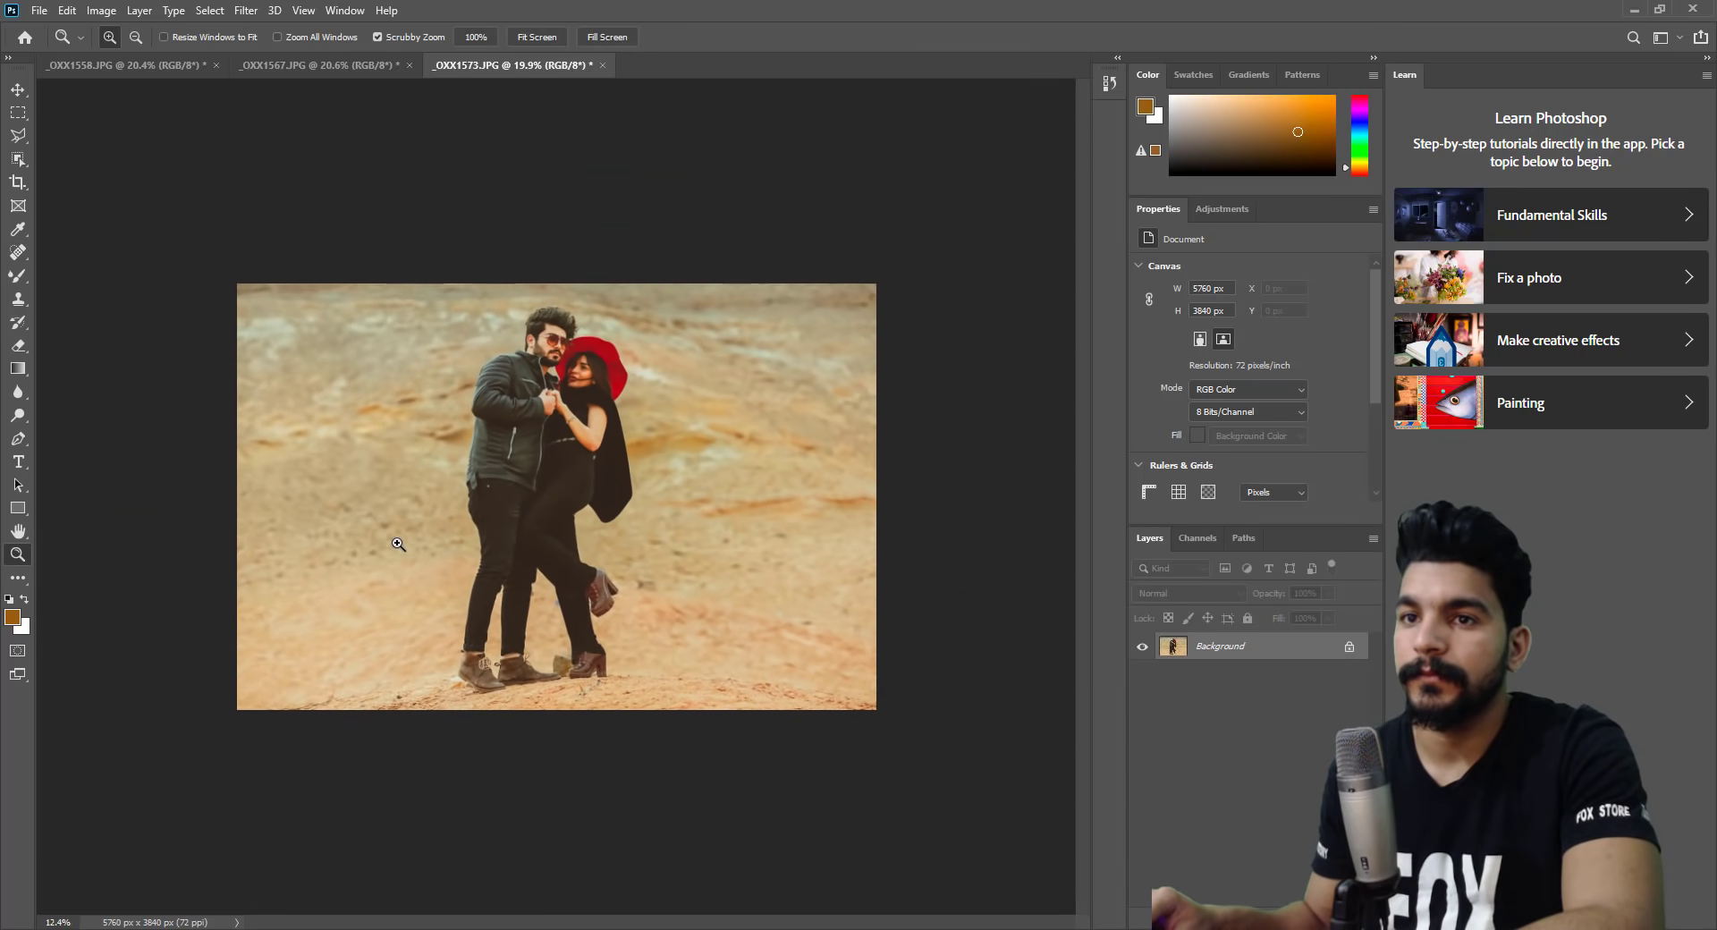
{"action": "mouse_move", "coordinate": [580, 251]}
{"action": "left_mouse_down"}
{"action": "mouse_move", "coordinate": [535, 257]}
{"action": "mouse_move", "coordinate": [634, 377]}
{"action": "left_mouse_up"}
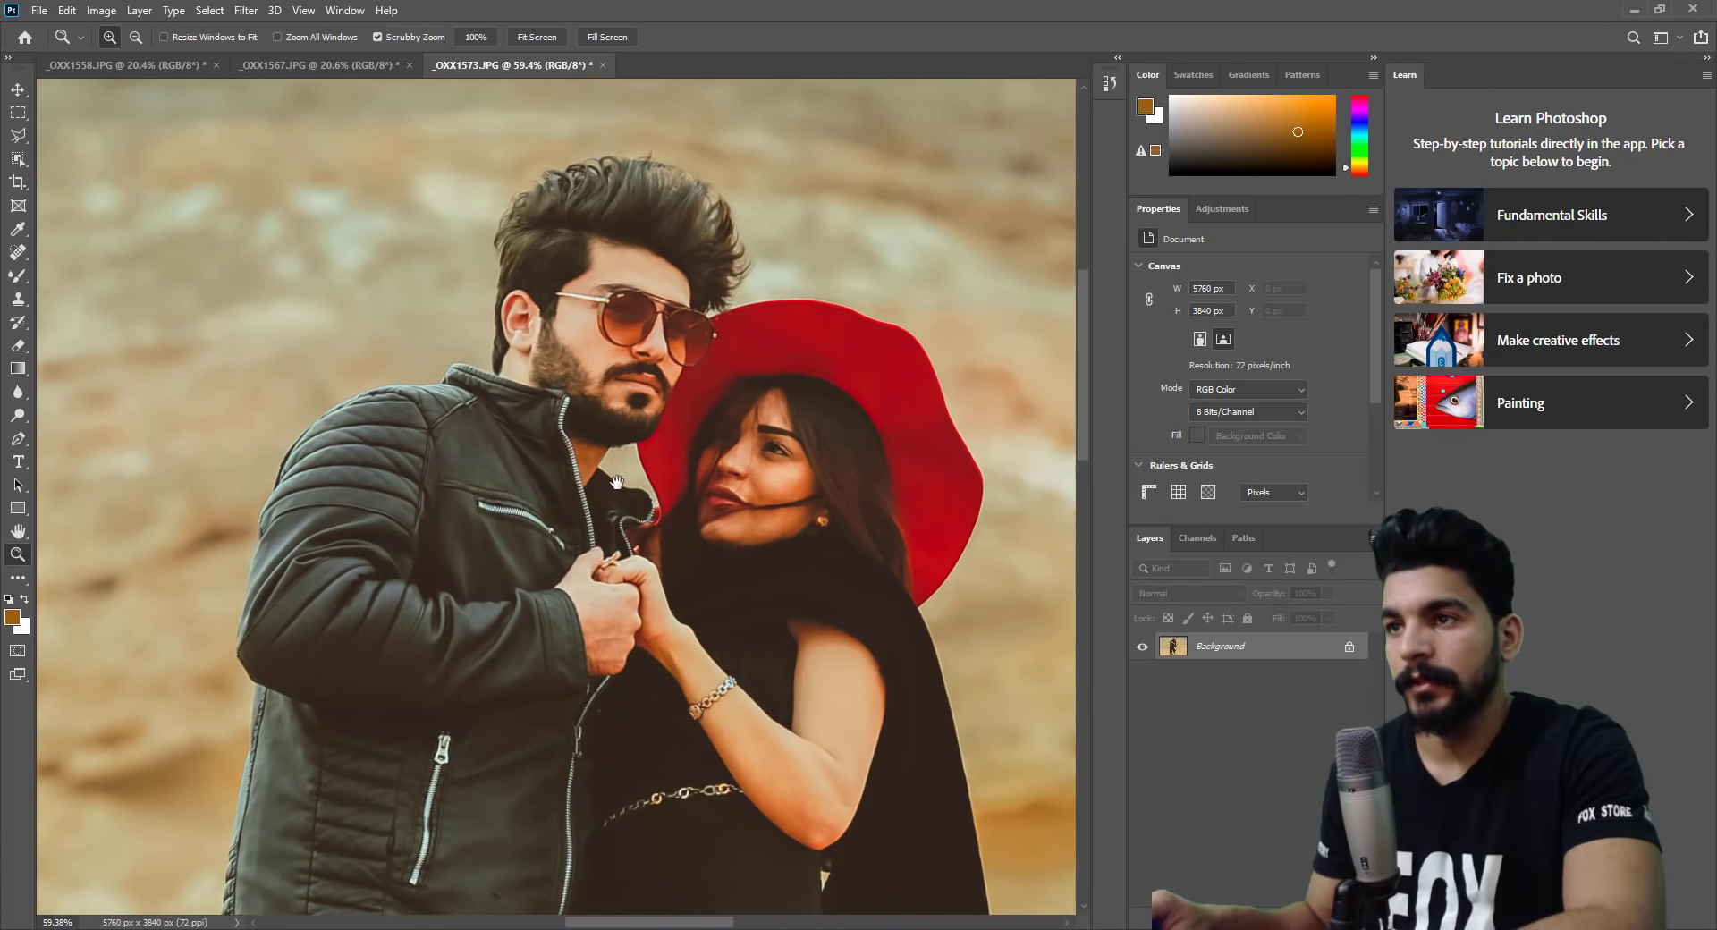
{"action": "left_click_drag", "start_coordinate": [634, 377], "coordinate": [697, 367]}
{"action": "left_click", "coordinate": [18, 275]}
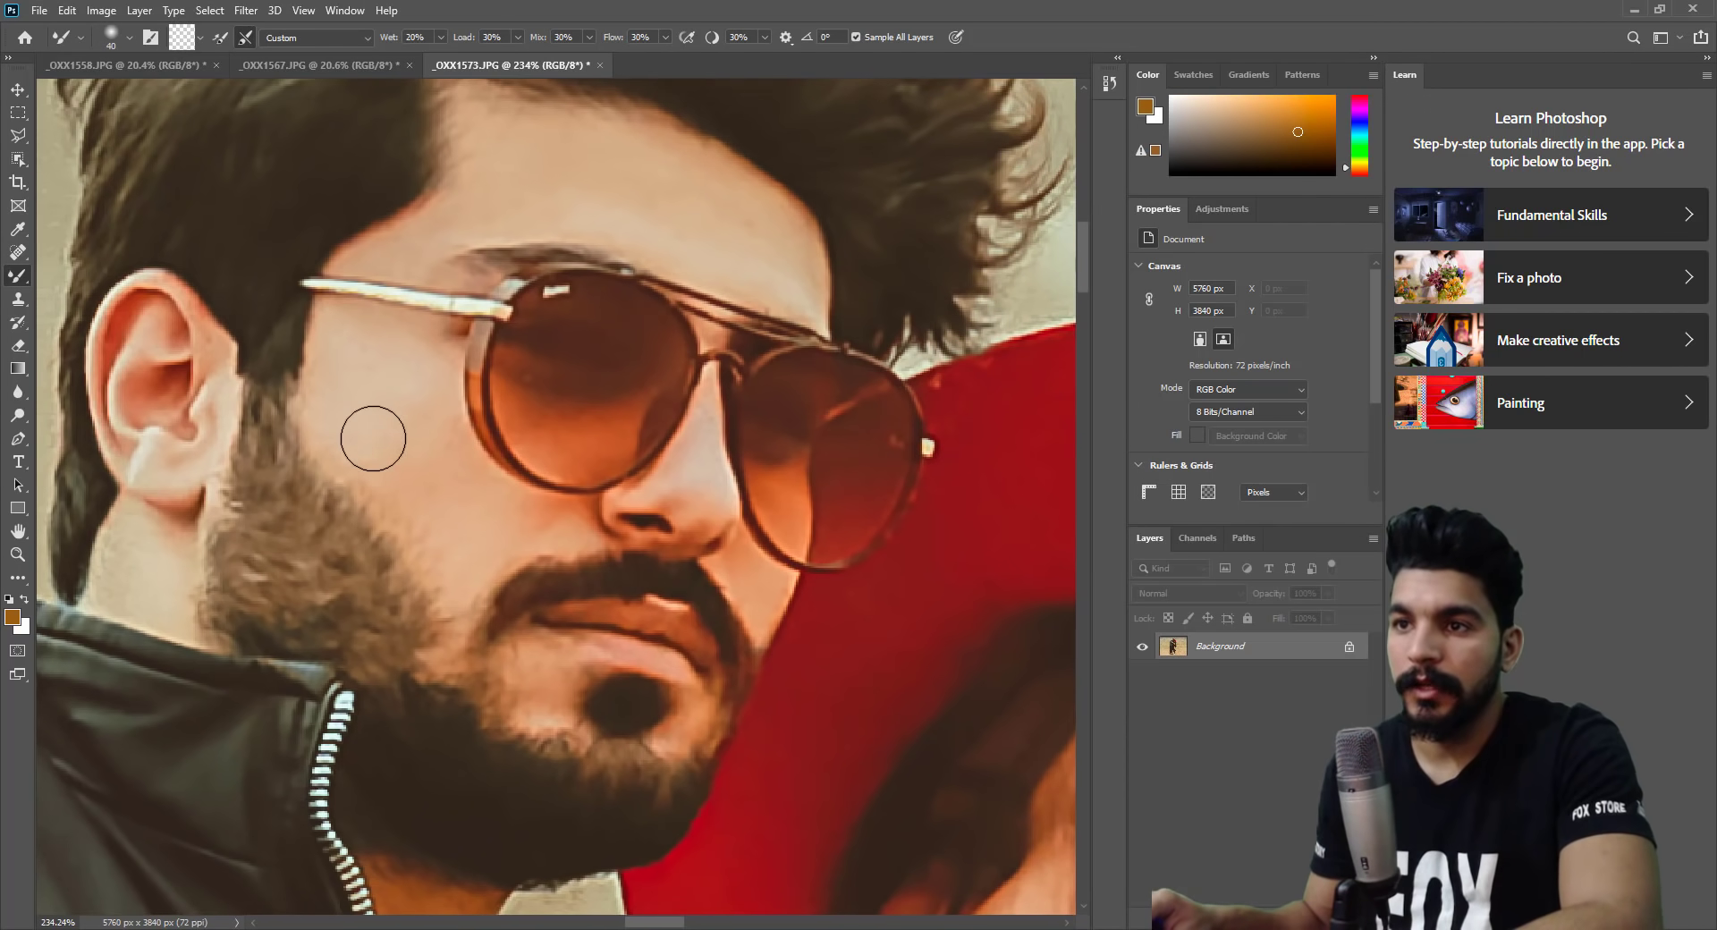
{"action": "key", "text": "bracketright"}
{"action": "key", "text": "bracketleft"}
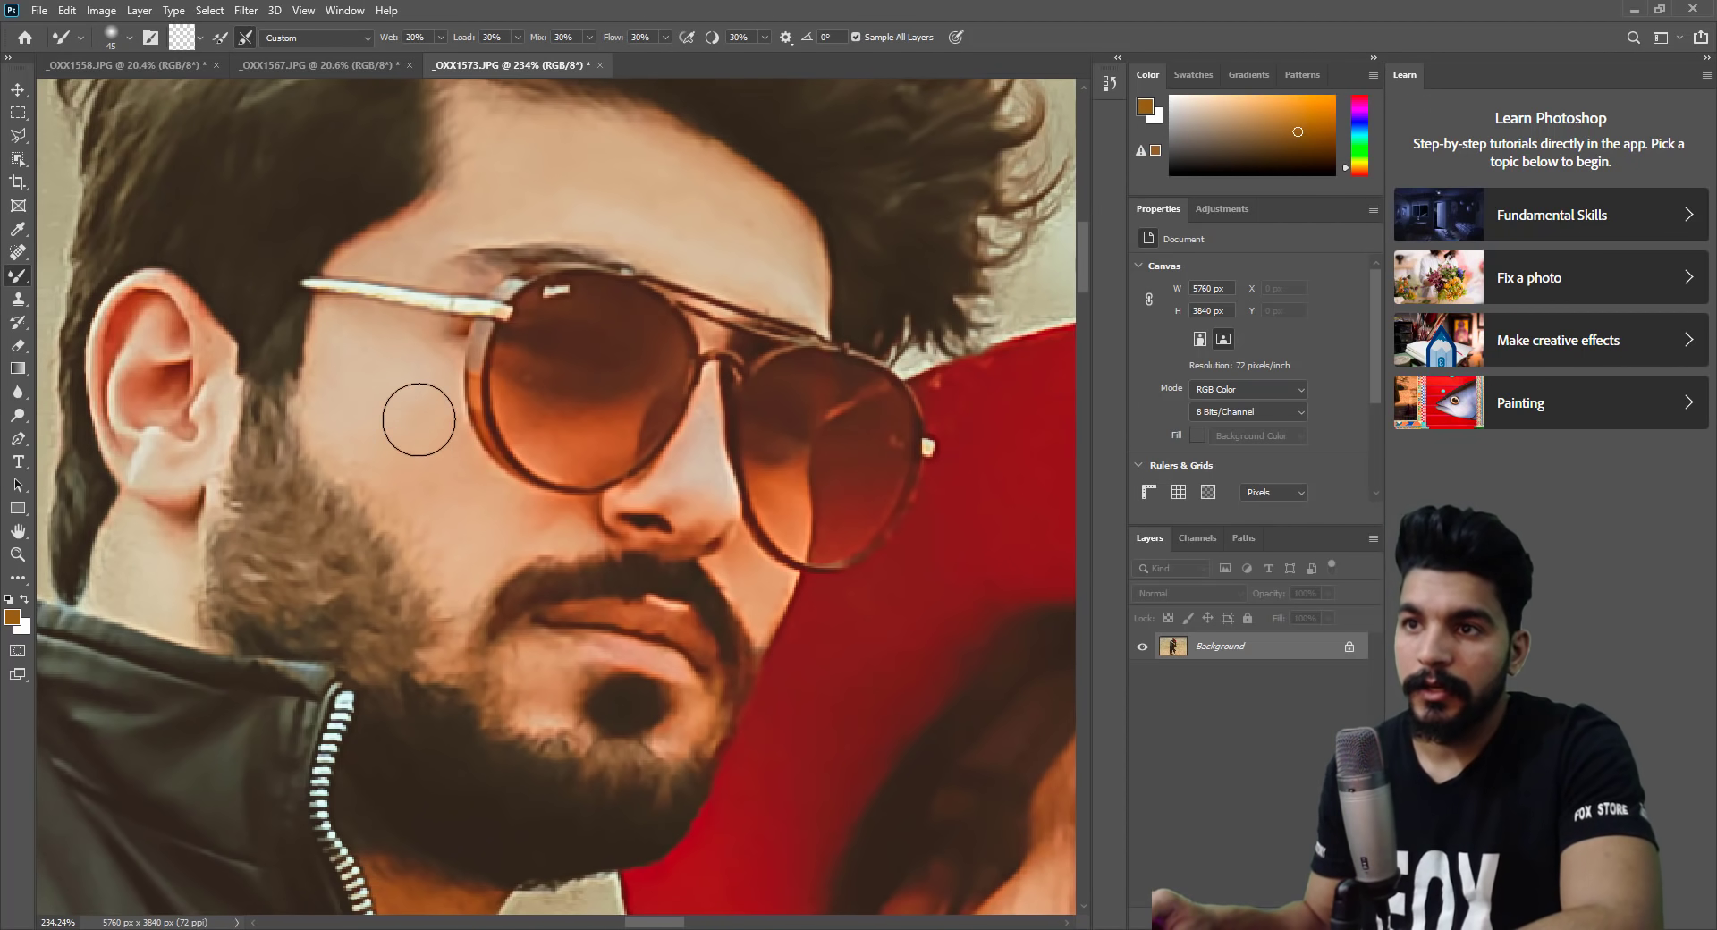
{"action": "key", "text": "bracketleft"}
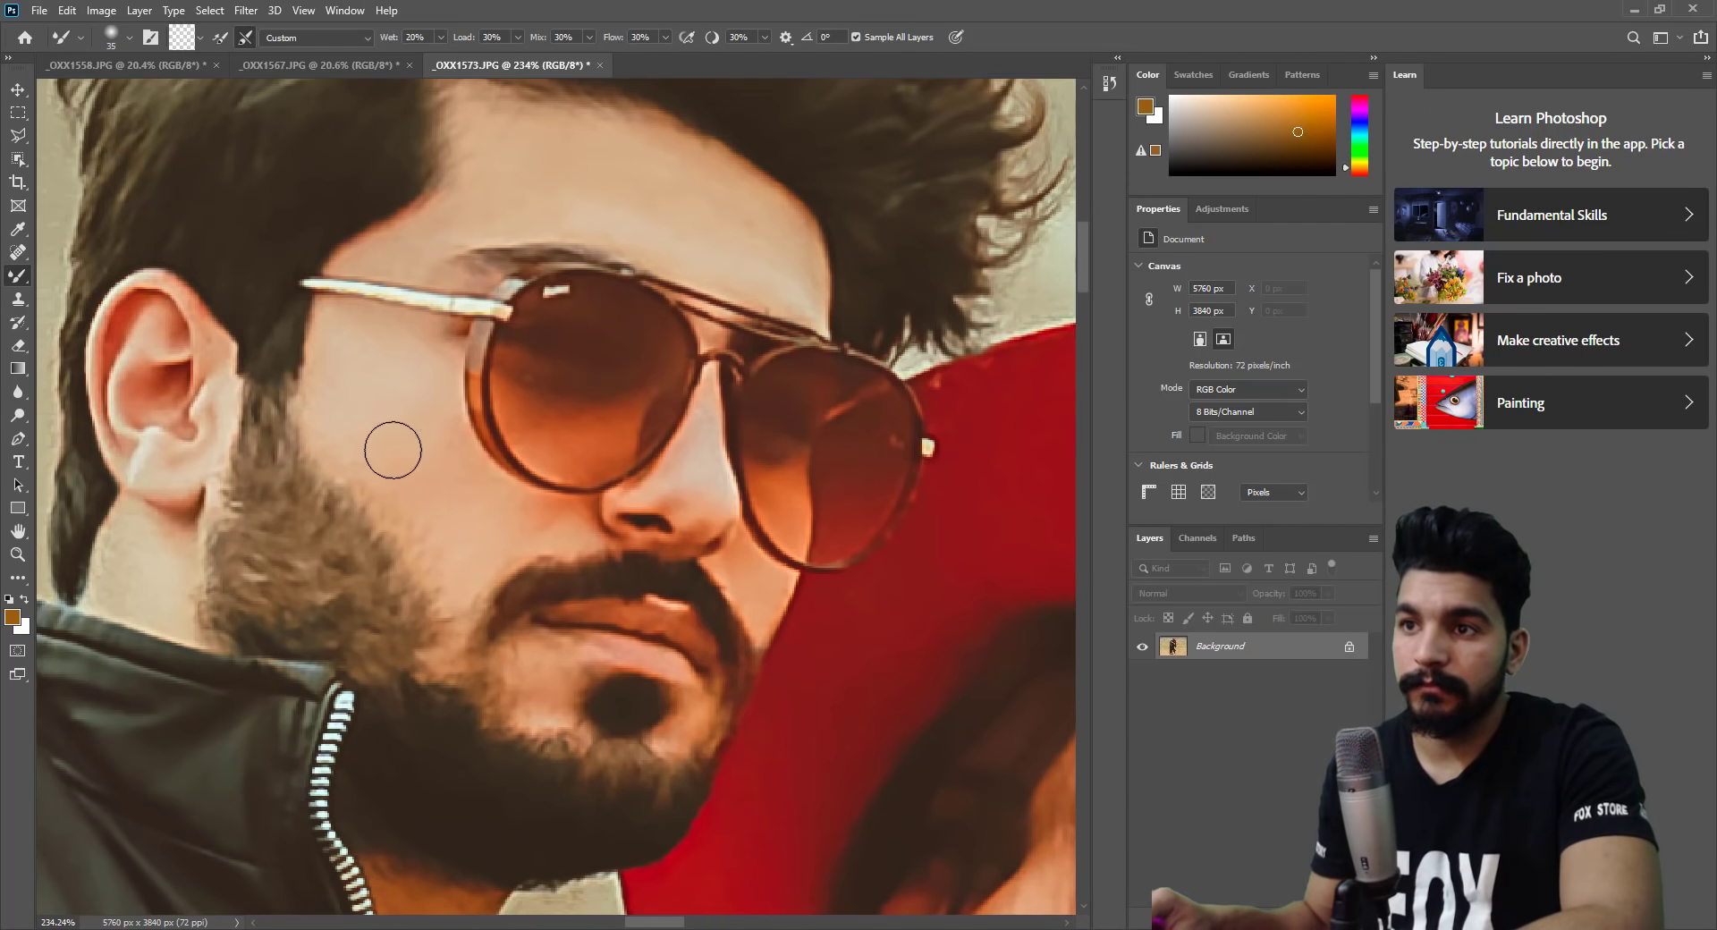
{"action": "key", "text": "bracketright"}
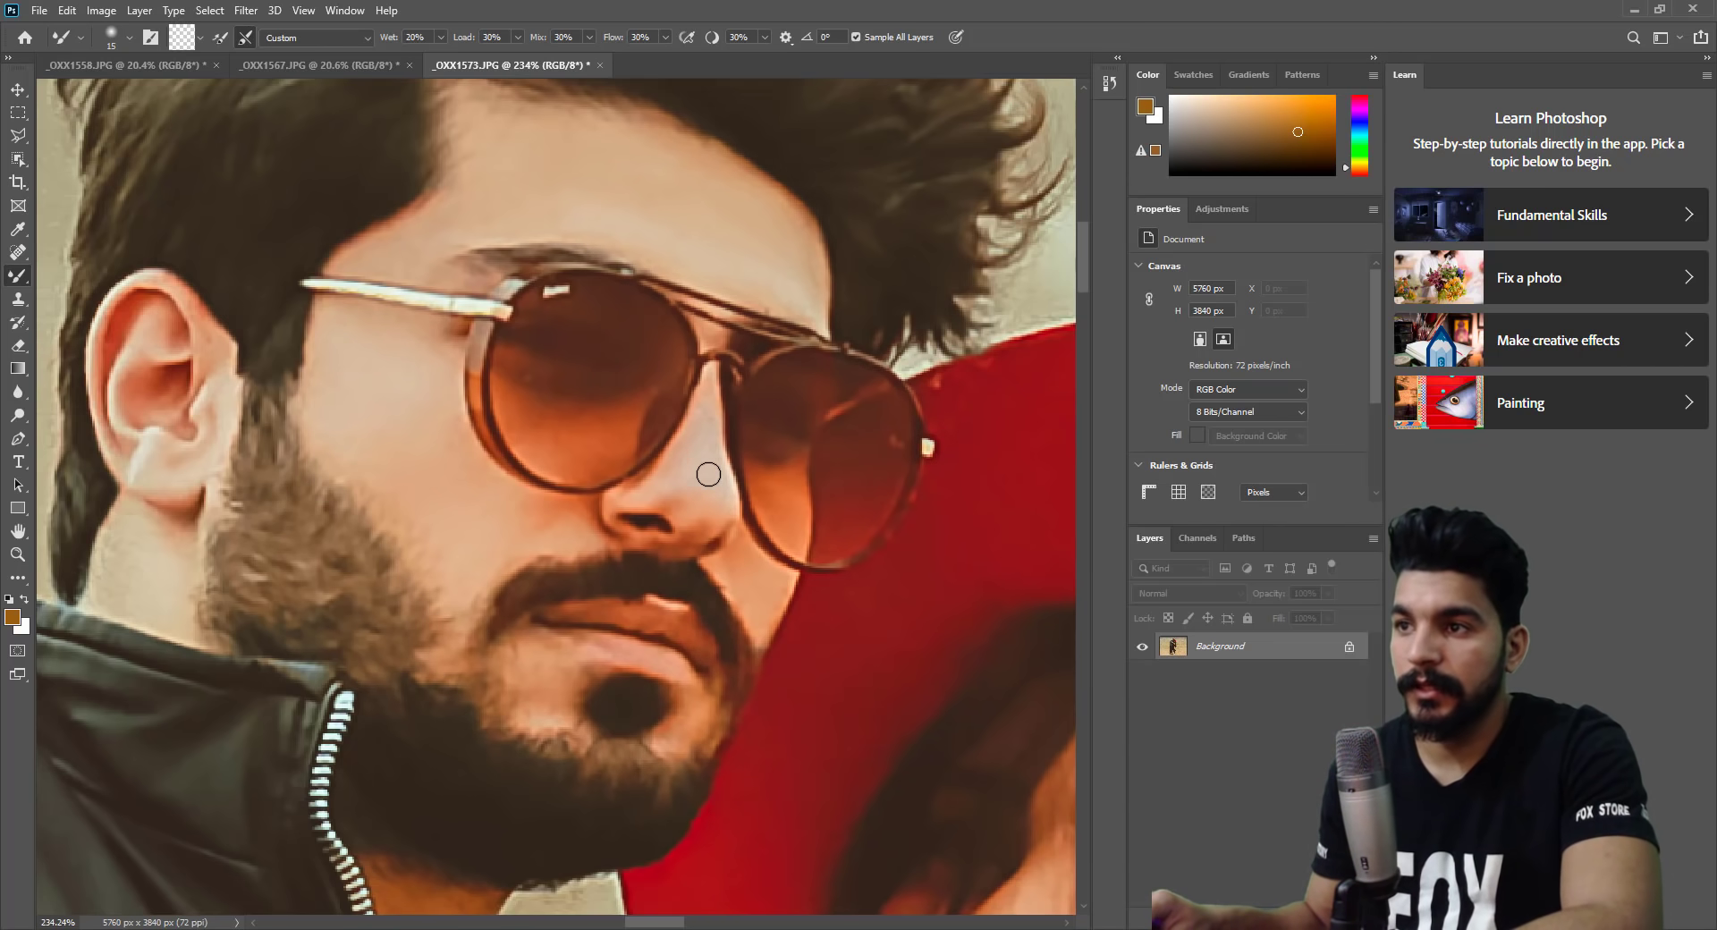
Blend the woman's cheek and jaw smooth with the Mixer Brush, then zoom back out.
{"action": "key", "text": "bracketright"}
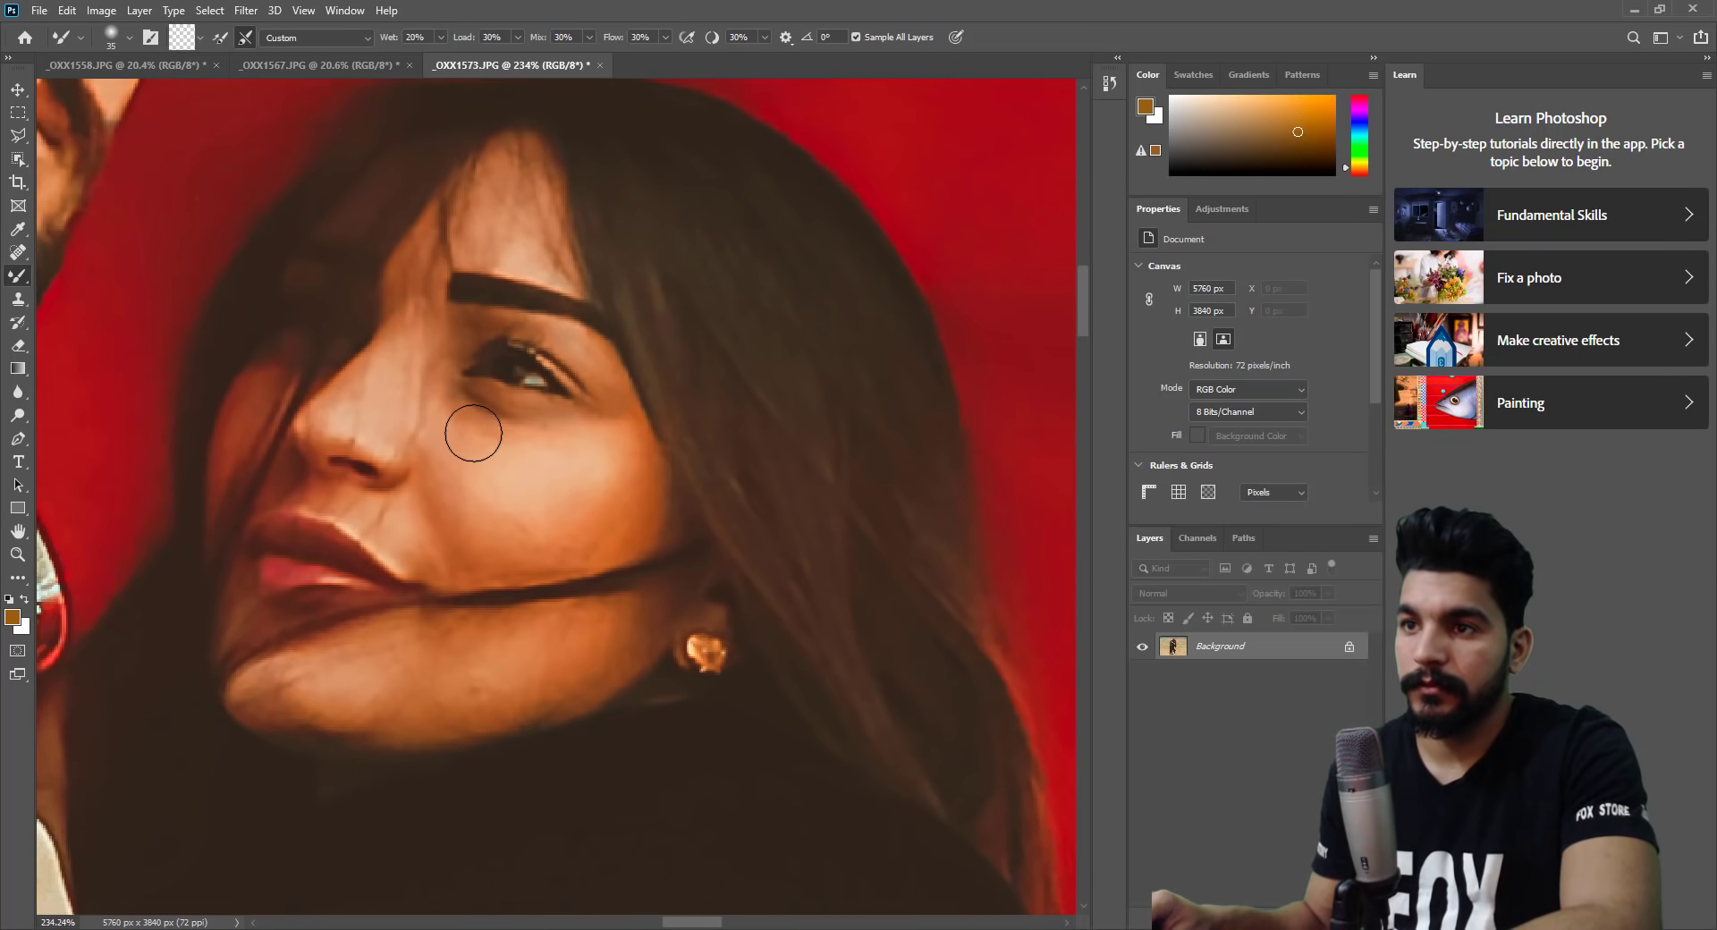
{"action": "left_click_drag", "start_coordinate": [473, 434], "coordinate": [484, 445]}
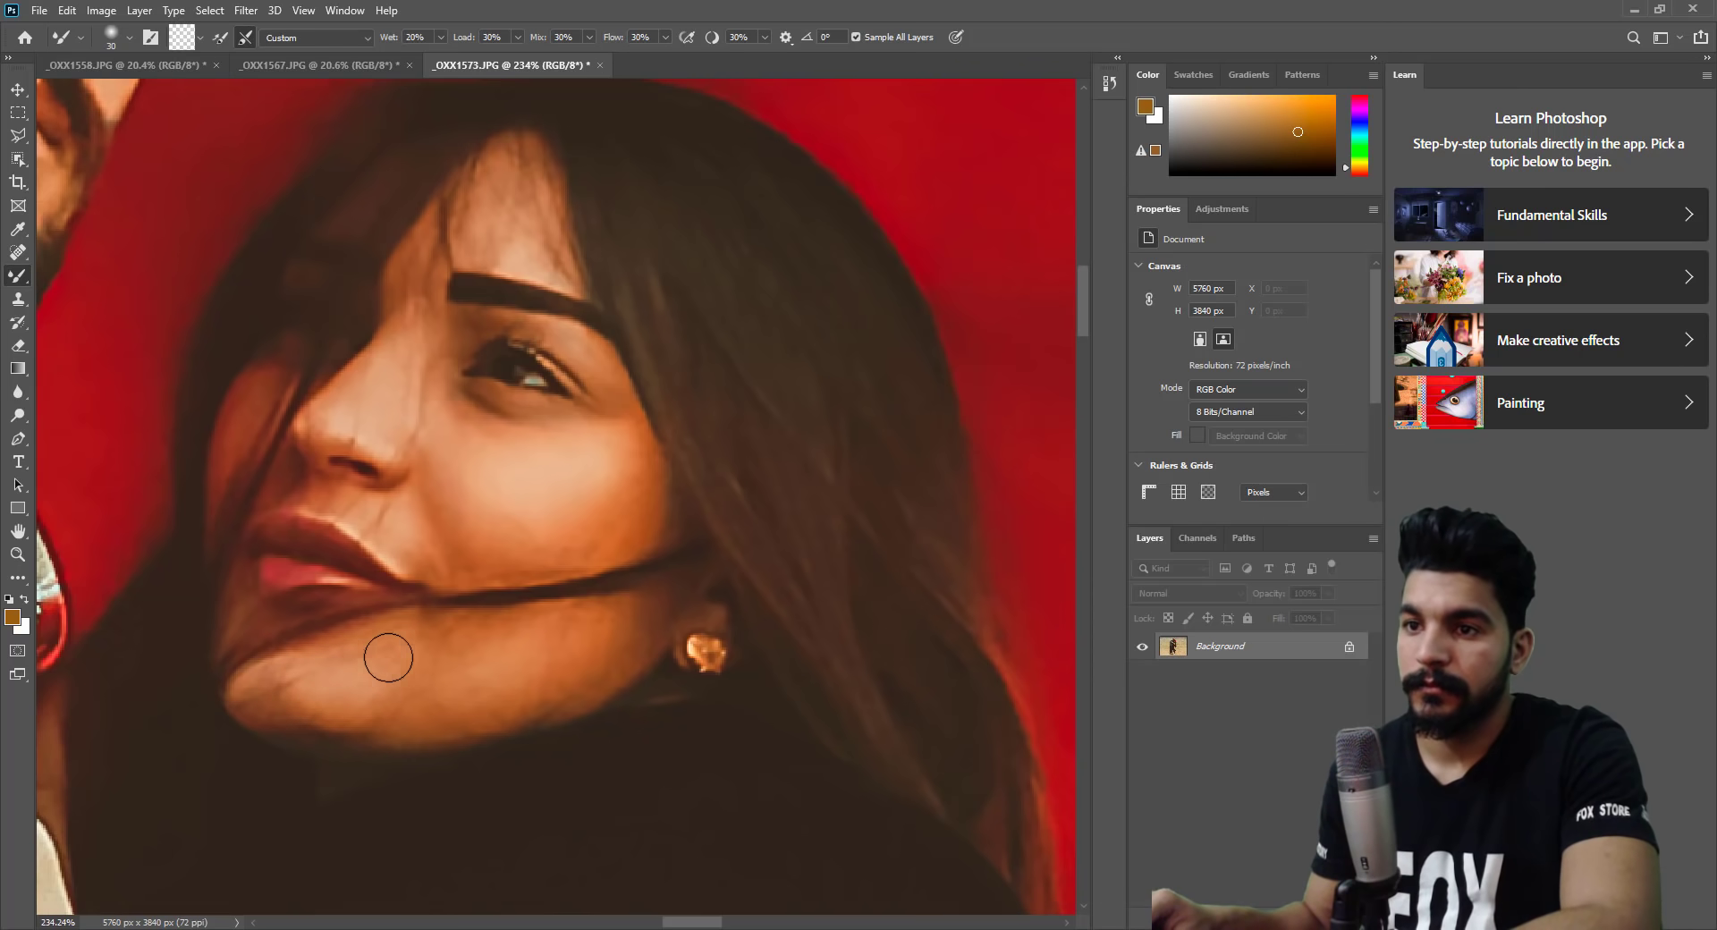
{"action": "key", "text": "bracketleft"}
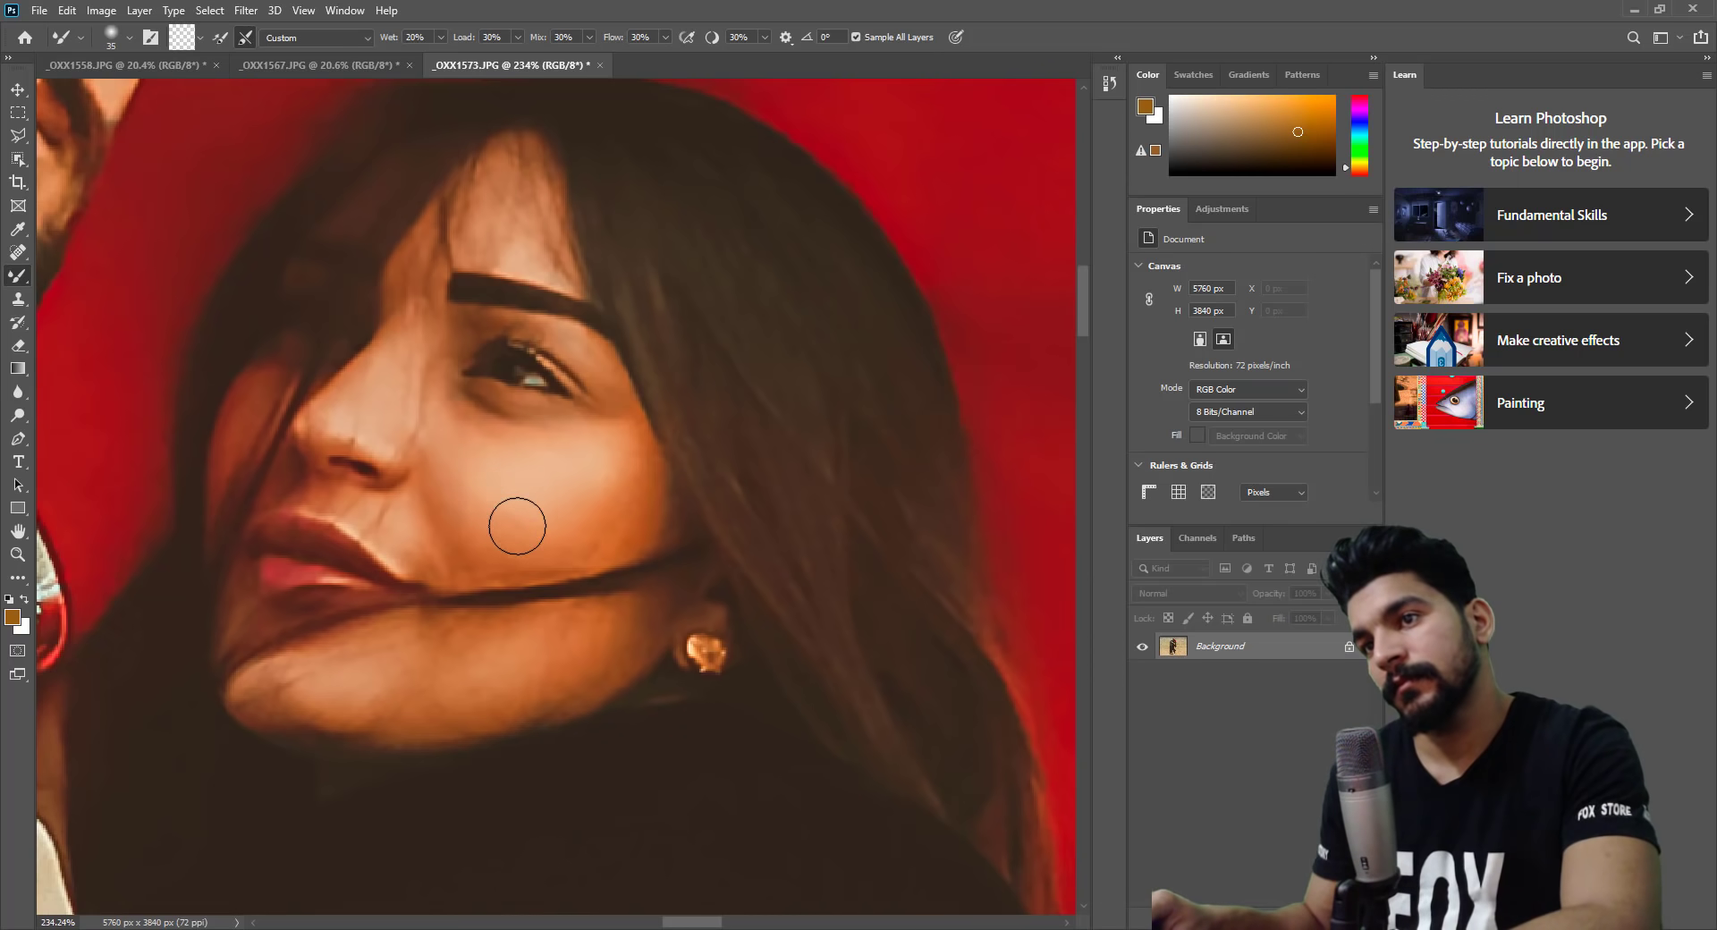
{"action": "left_click", "coordinate": [17, 555]}
{"action": "left_click_drag", "start_coordinate": [679, 601], "coordinate": [569, 601]}
{"action": "right_click", "coordinate": [568, 601]}
Smooth the woman's upper arm and wrist with a resized Mixer Brush, then zoom out.
{"action": "left_click", "coordinate": [569, 601]}
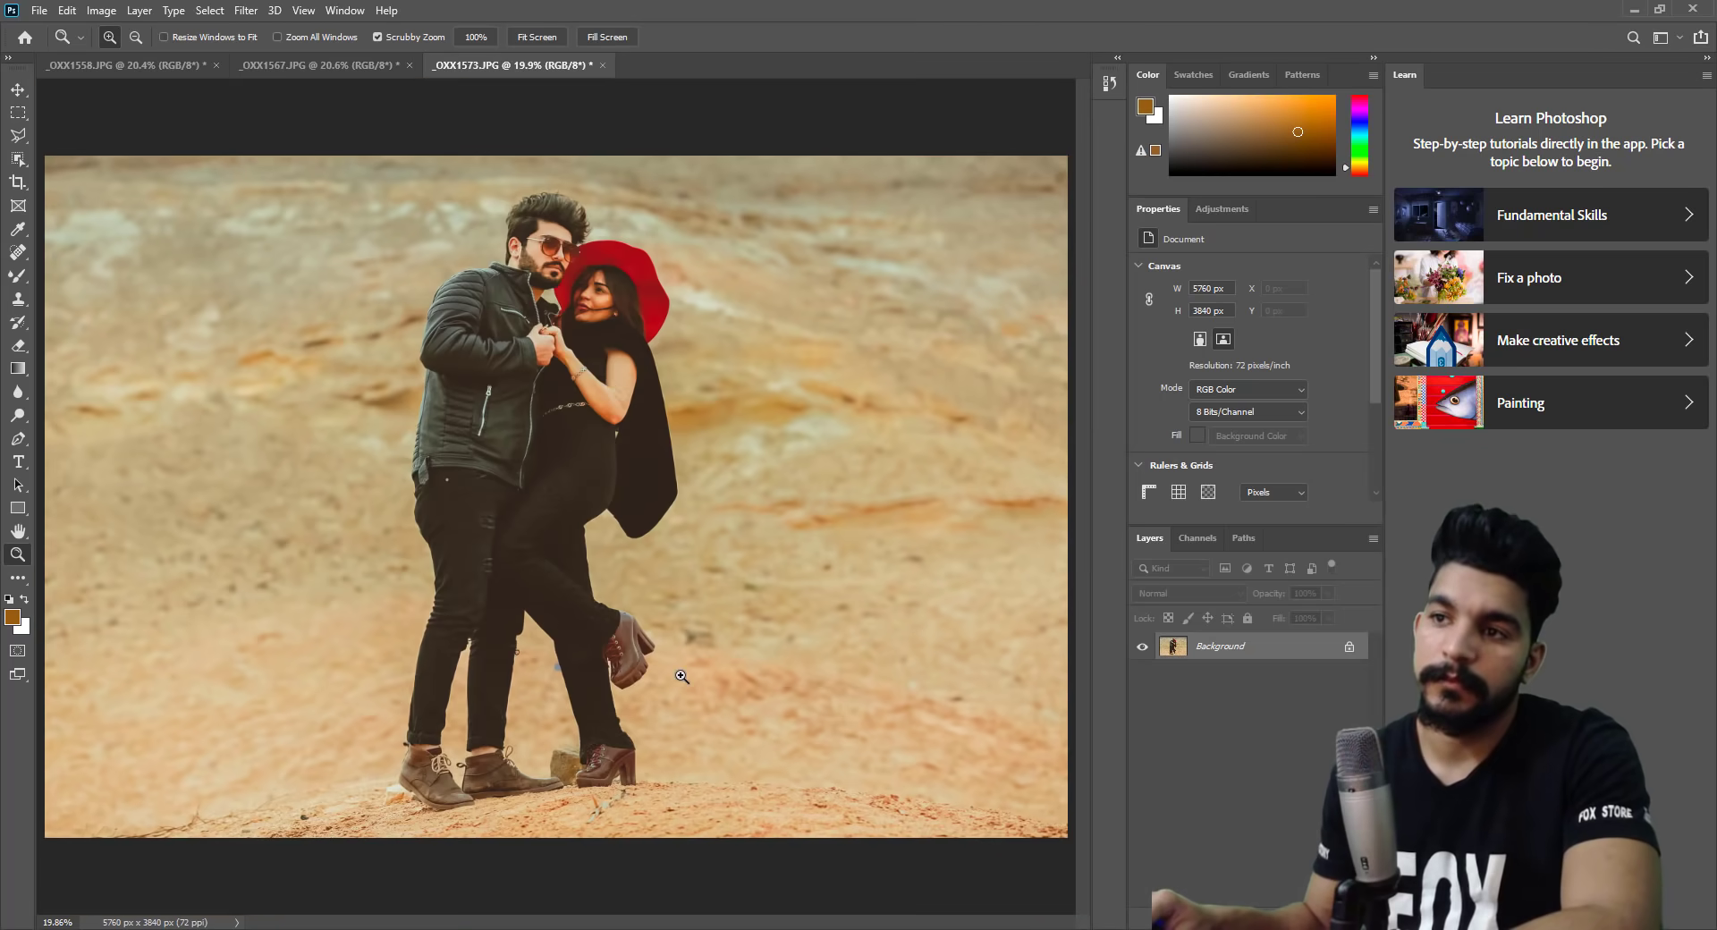
{"action": "left_click_drag", "start_coordinate": [618, 287], "coordinate": [698, 287]}
{"action": "mouse_move", "coordinate": [736, 483]}
{"action": "left_mouse_down"}
{"action": "mouse_move", "coordinate": [677, 400]}
{"action": "mouse_move", "coordinate": [618, 141]}
{"action": "left_mouse_up"}
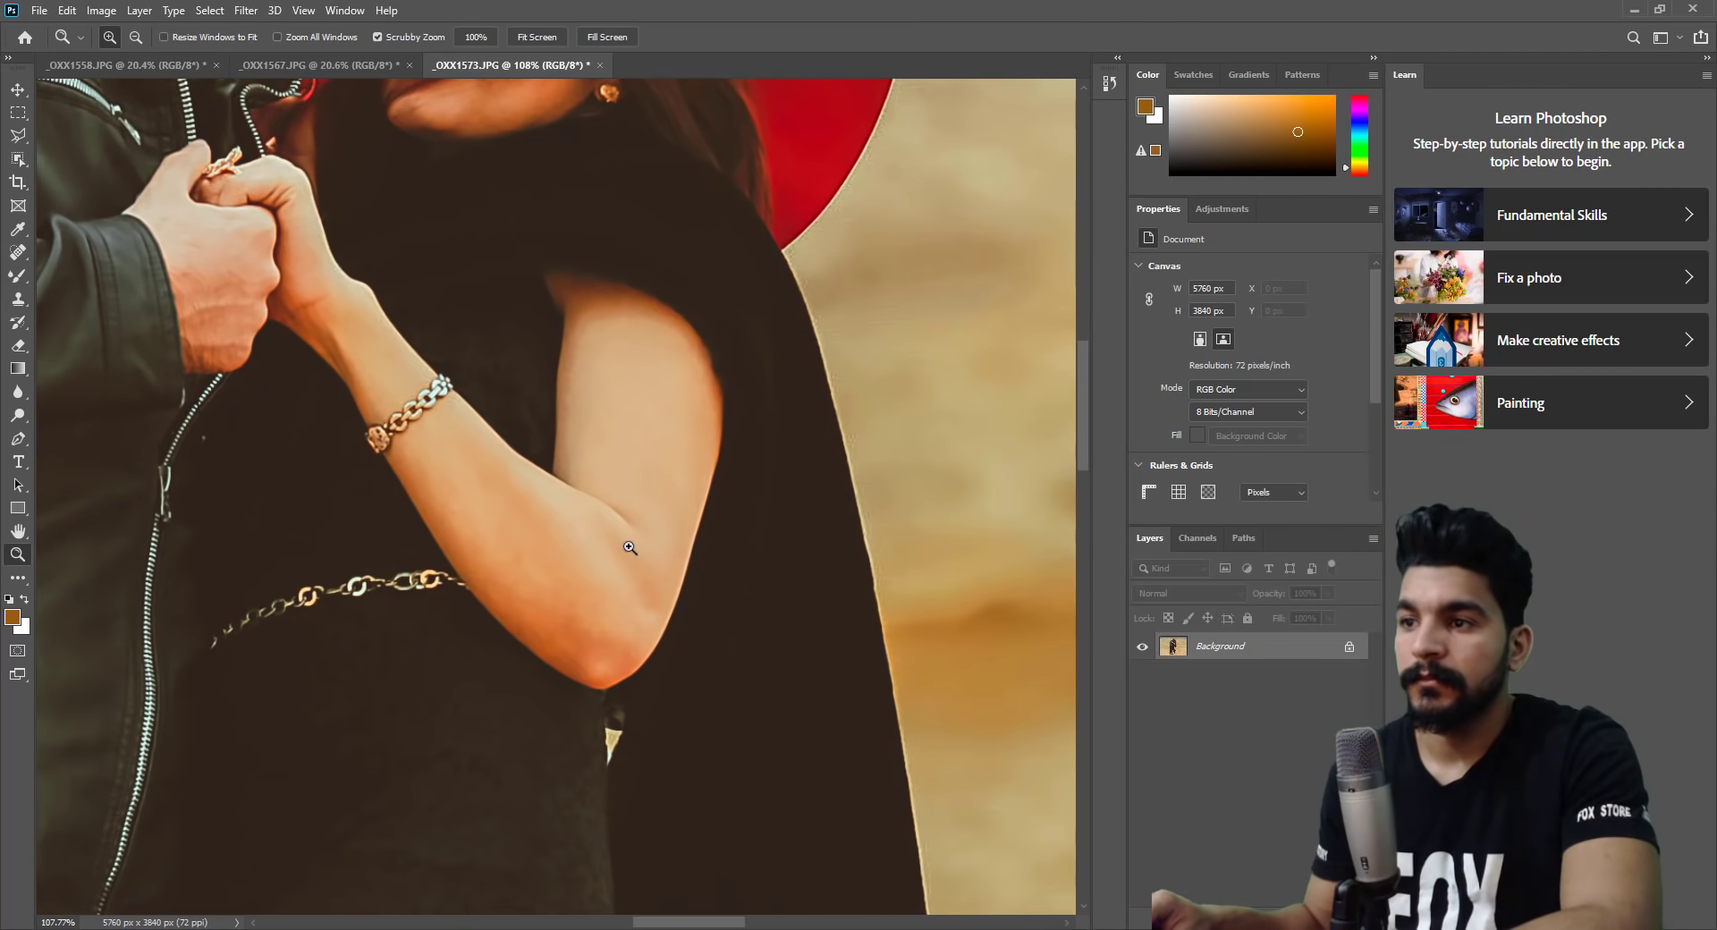
{"action": "scroll", "coordinate": [616, 508], "scroll_direction": "up", "scroll_amount": 3}
{"action": "key", "text": "b"}
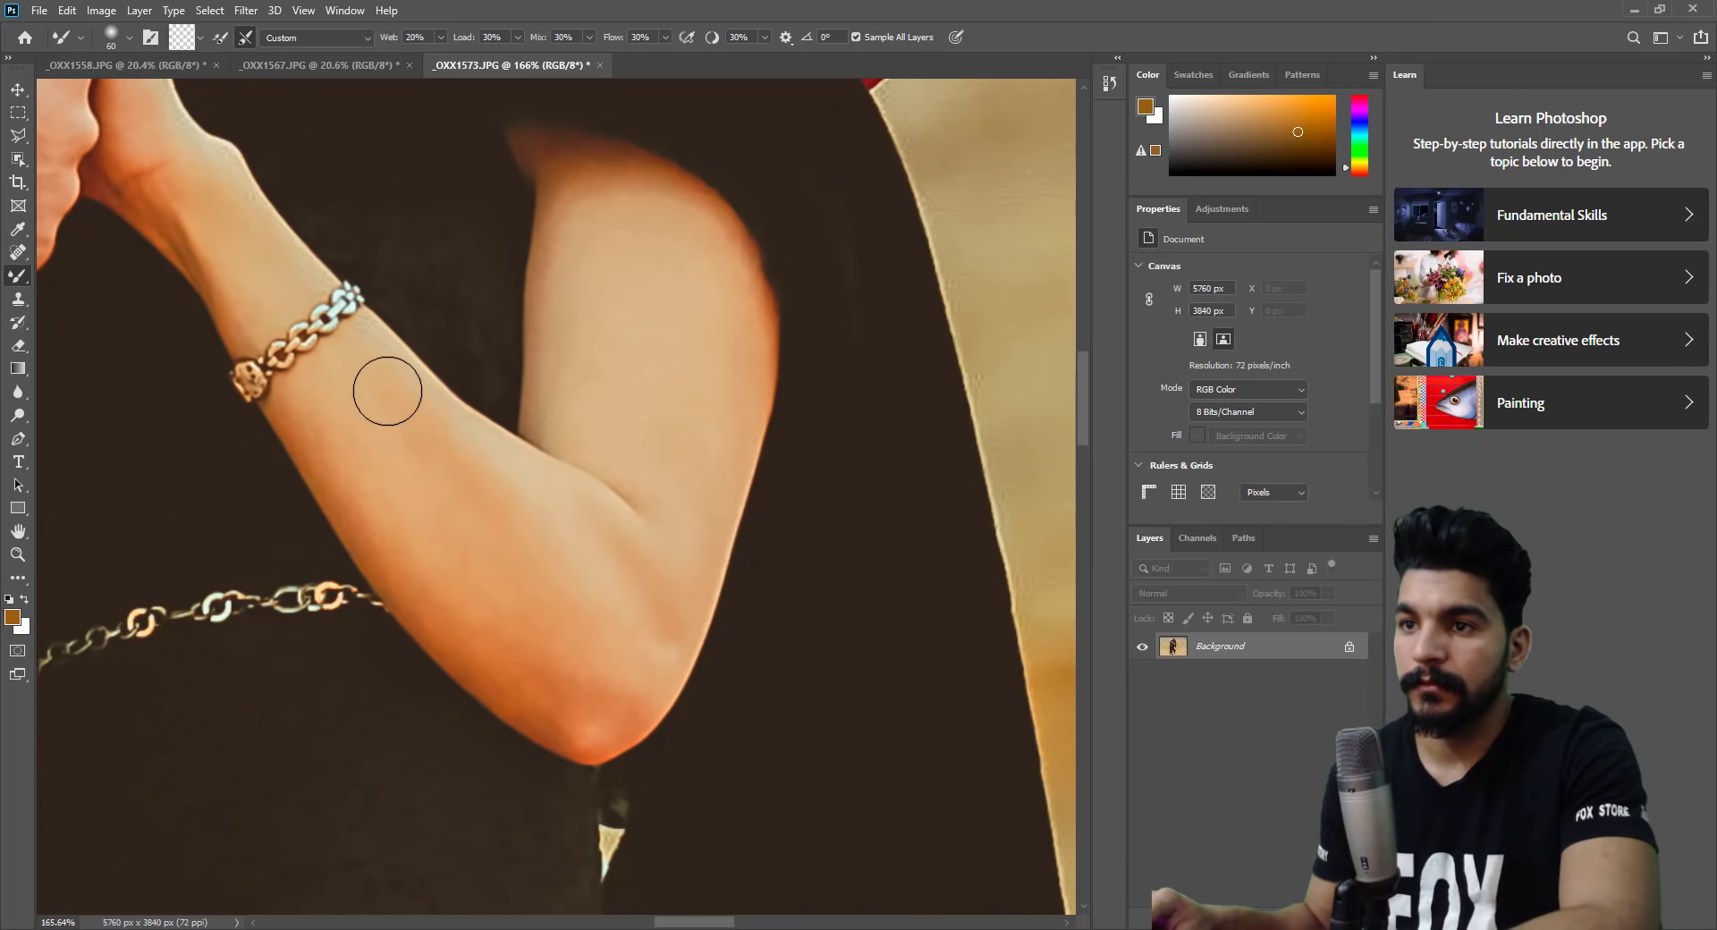
{"action": "key", "text": "bracketright"}
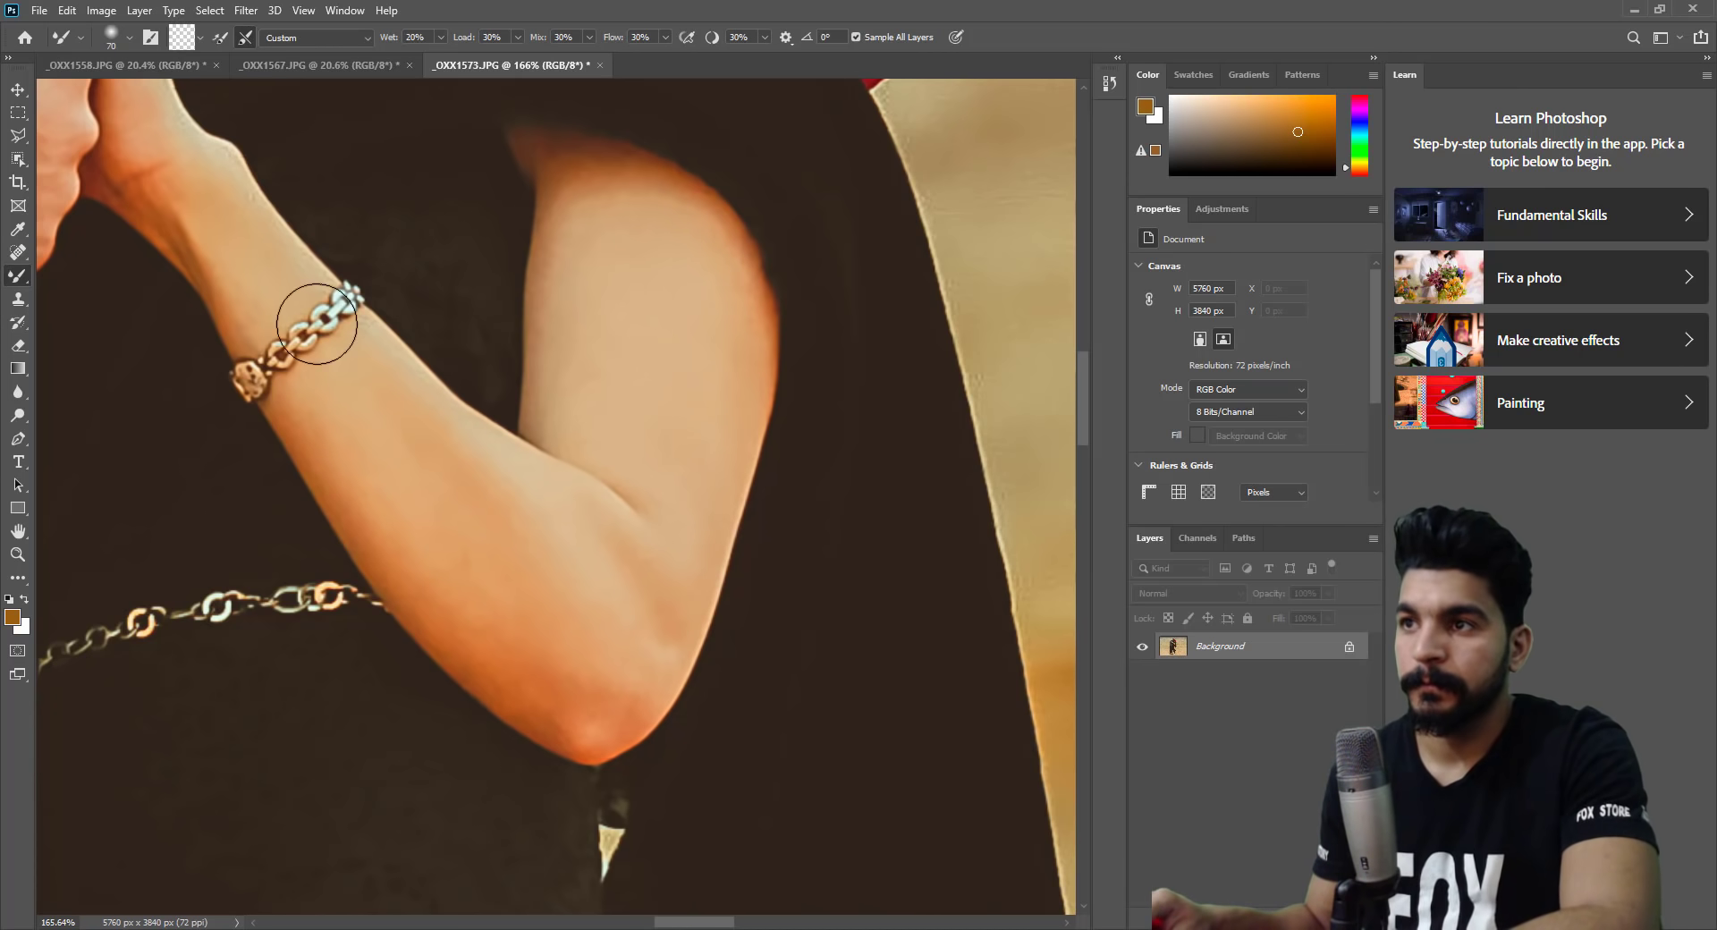
{"action": "key", "text": "bracketleft"}
{"action": "key", "text": "bracketleft"}
{"action": "left_click_drag", "start_coordinate": [191, 202], "coordinate": [458, 635]}
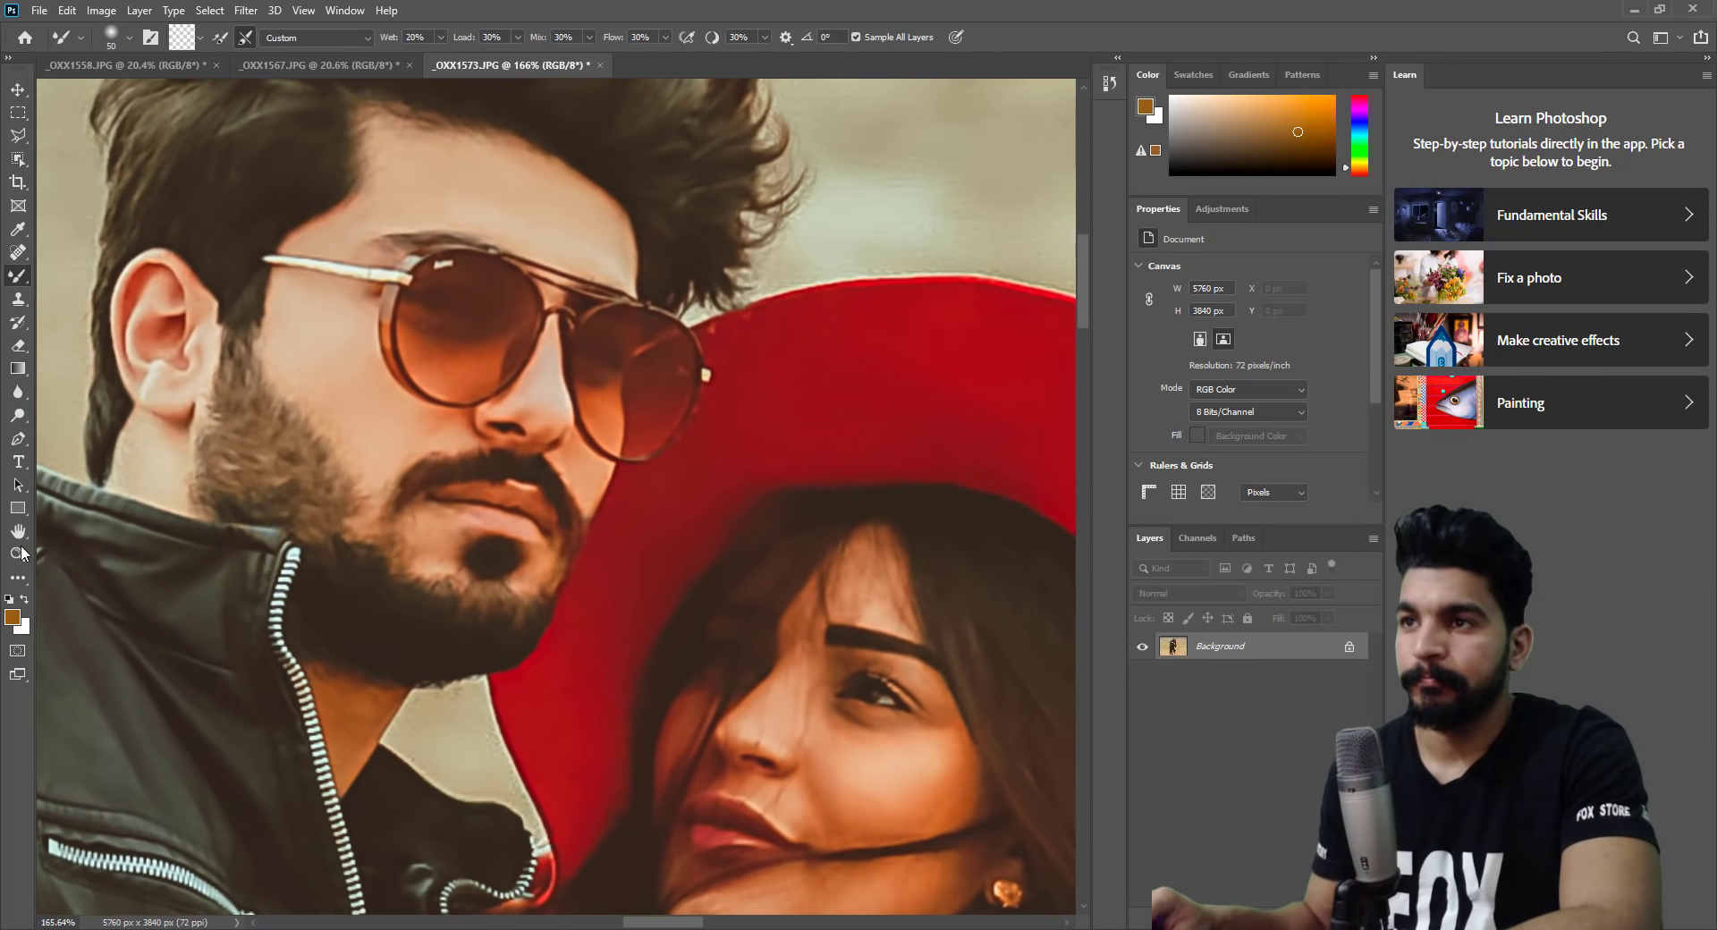
{"action": "key", "text": "z"}
{"action": "left_click_drag", "start_coordinate": [680, 562], "coordinate": [595, 561]}
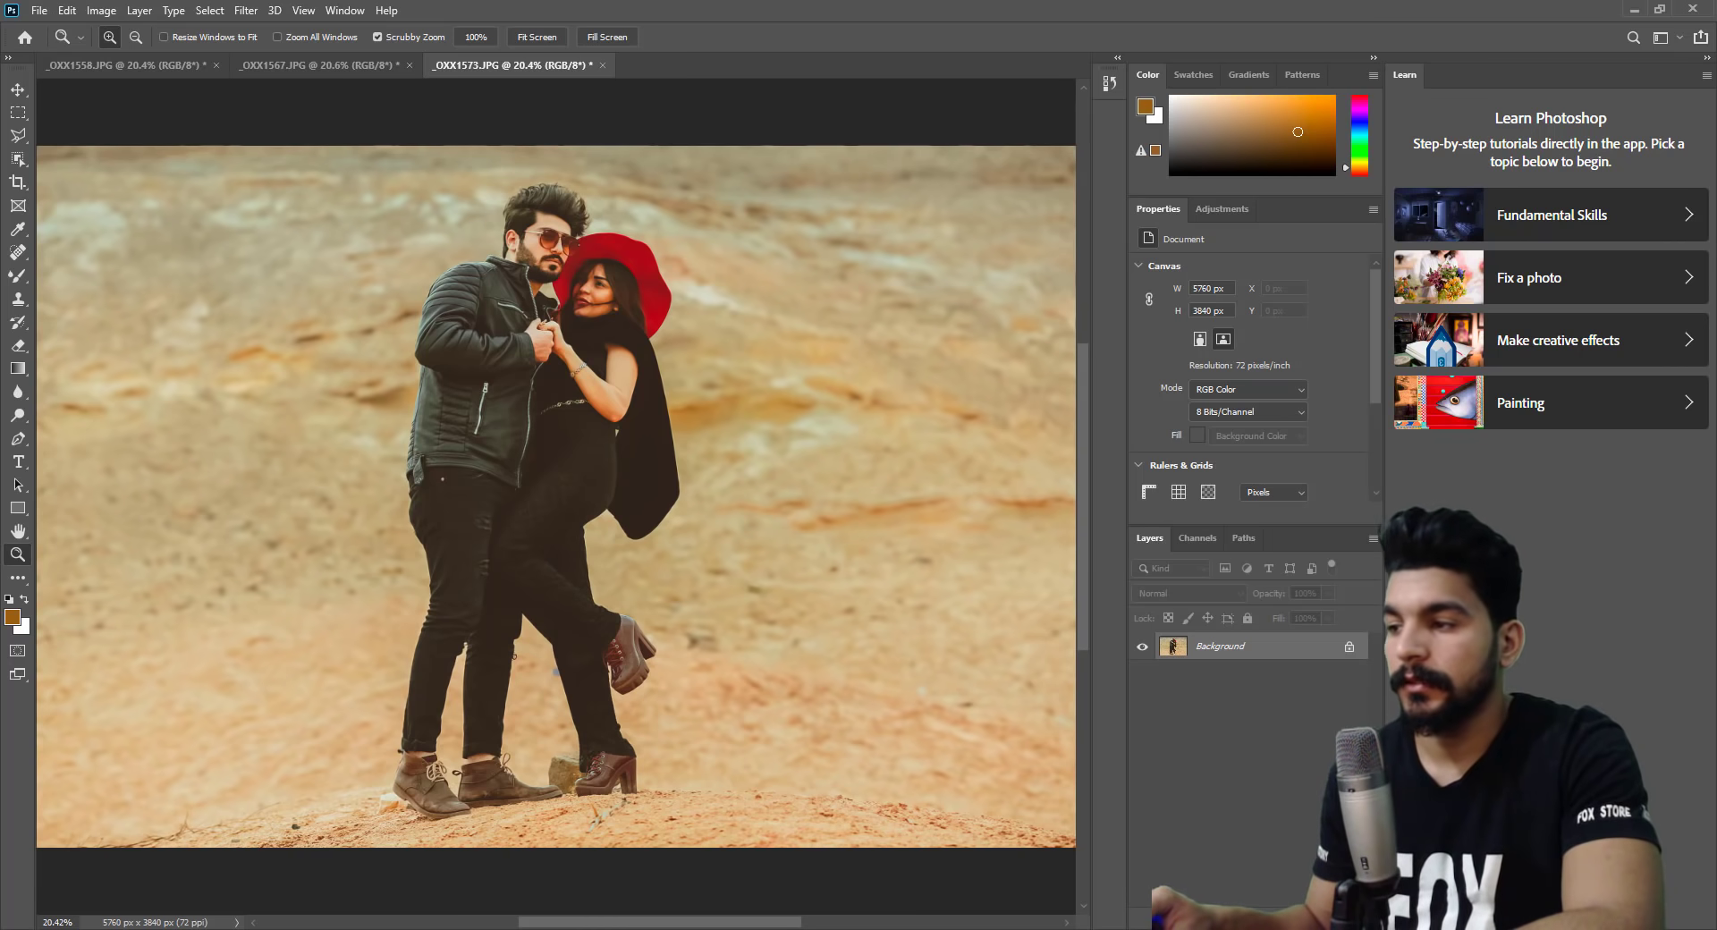
Add a new layer with a radial orange gradient glow set to Screen blending.
{"action": "key", "text": "ctrl+shift+alt+n"}
{"action": "left_click", "coordinate": [18, 369]}
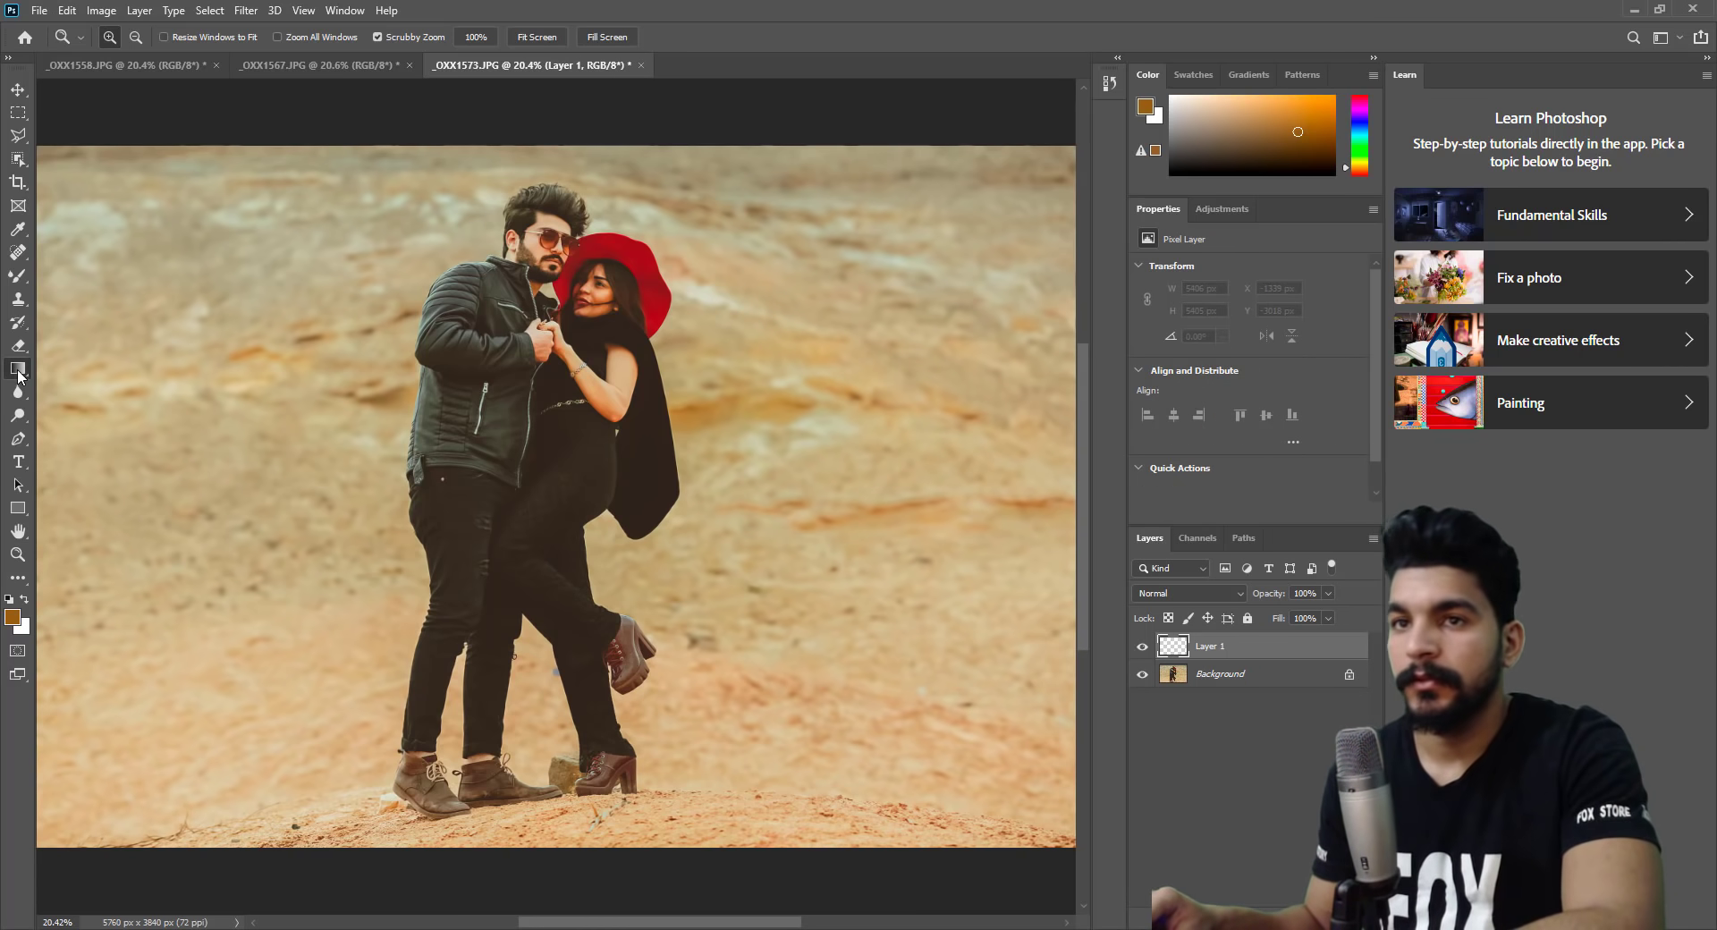
{"action": "left_click_drag", "start_coordinate": [459, 555], "coordinate": [463, 350]}
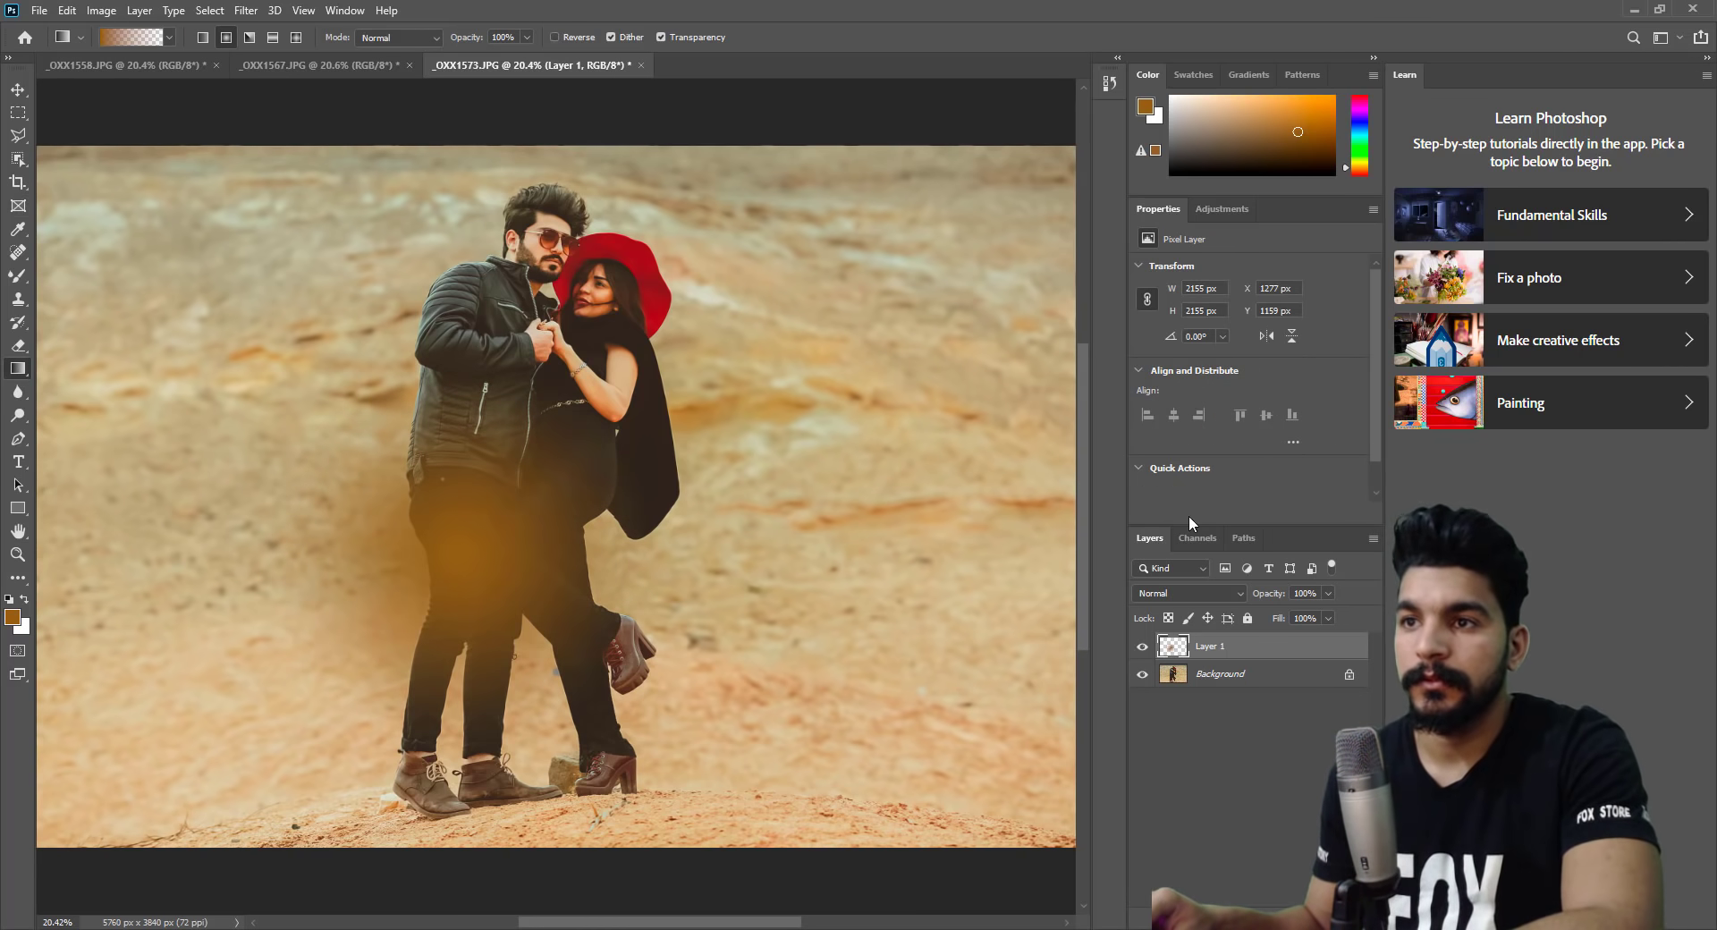
{"action": "left_click", "coordinate": [1190, 593]}
{"action": "left_click", "coordinate": [1167, 629]}
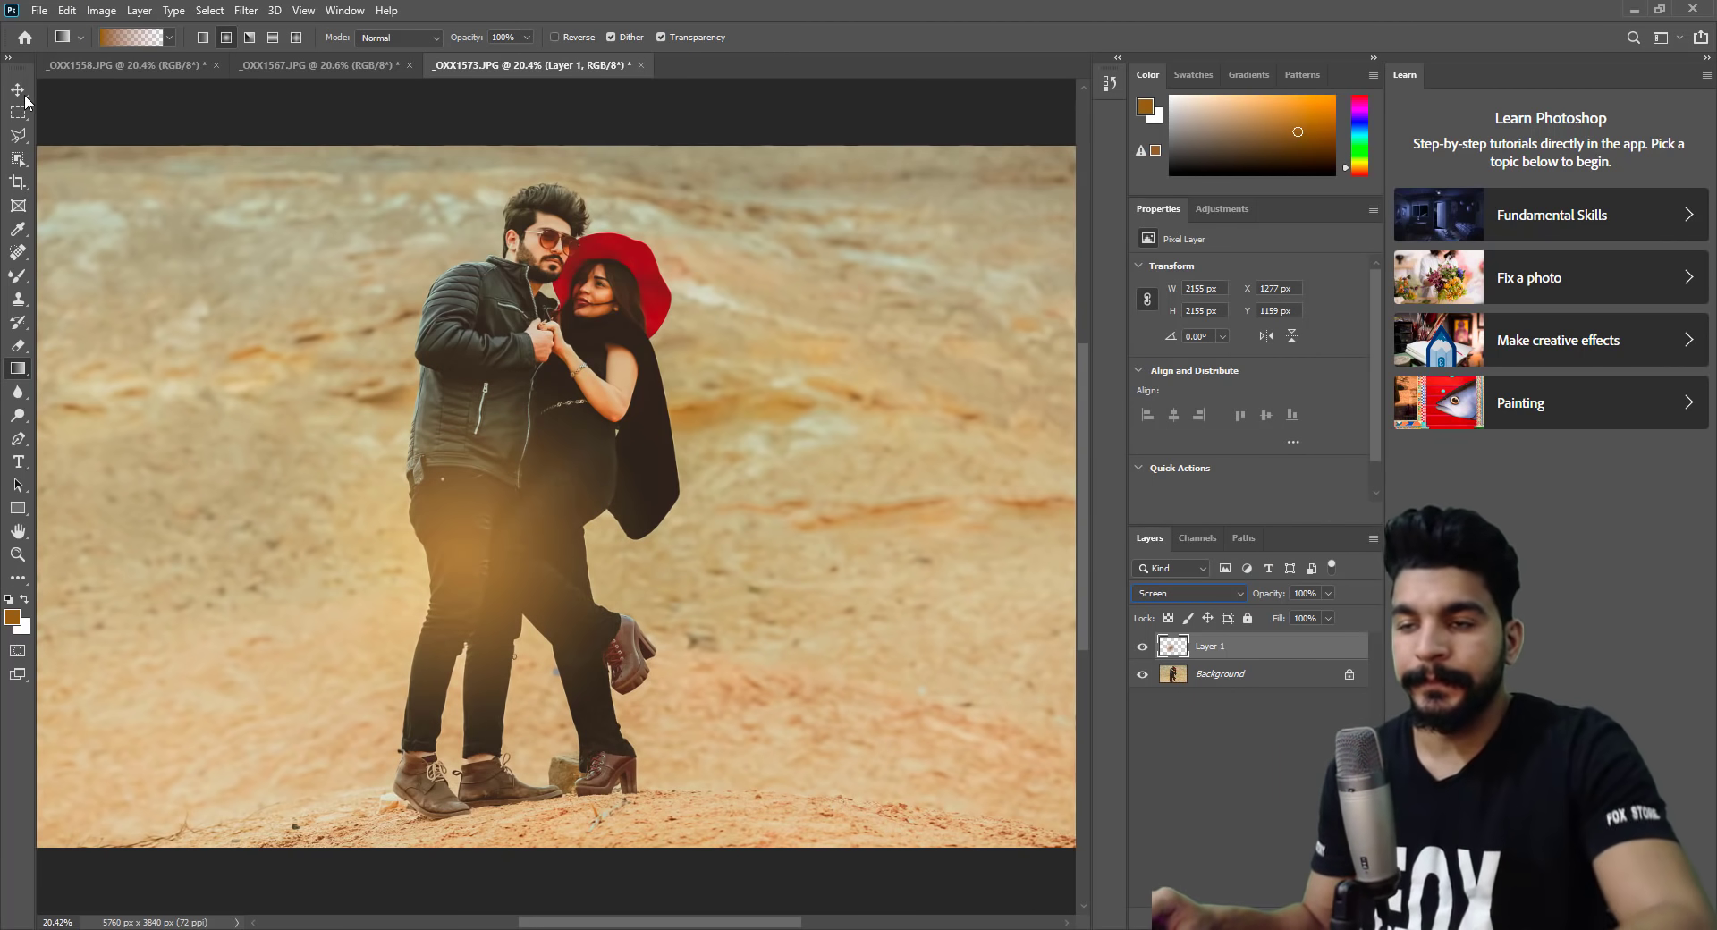
Enlarge the glow to about double size and move it over the couple's upper left.
{"action": "key", "text": "v"}
{"action": "key", "text": "ctrl+t"}
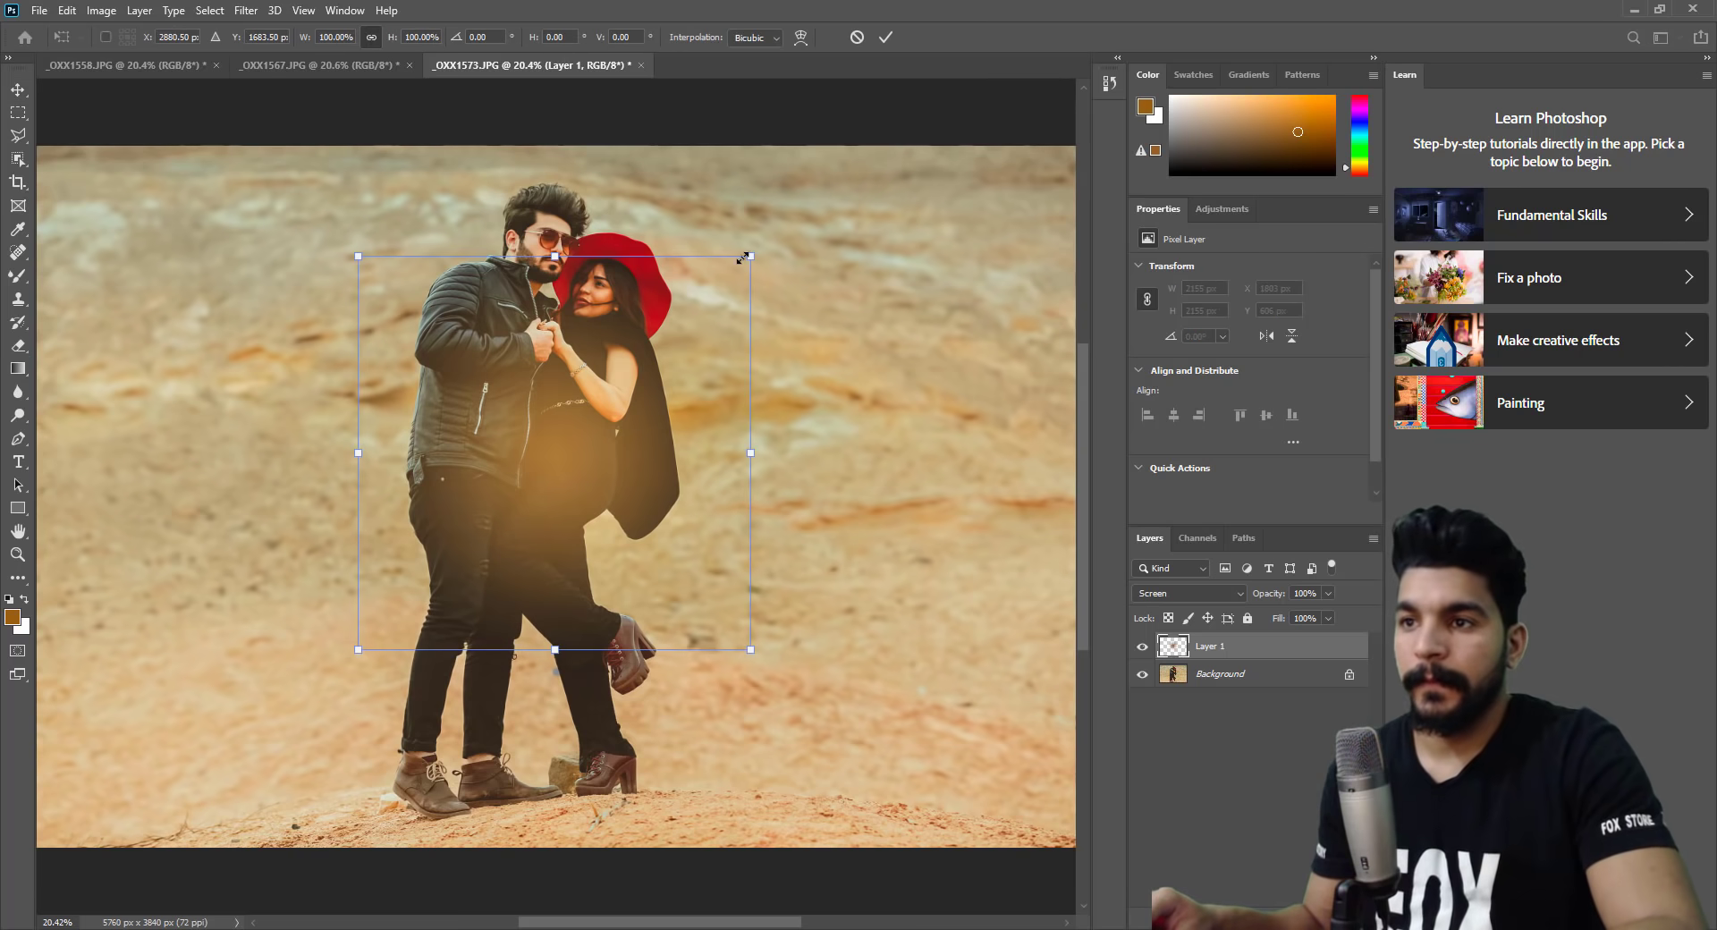
{"action": "mouse_move", "coordinate": [656, 357]}
{"action": "left_mouse_down"}
{"action": "mouse_move", "coordinate": [1016, 176]}
{"action": "mouse_move", "coordinate": [595, 583]}
{"action": "left_mouse_up"}
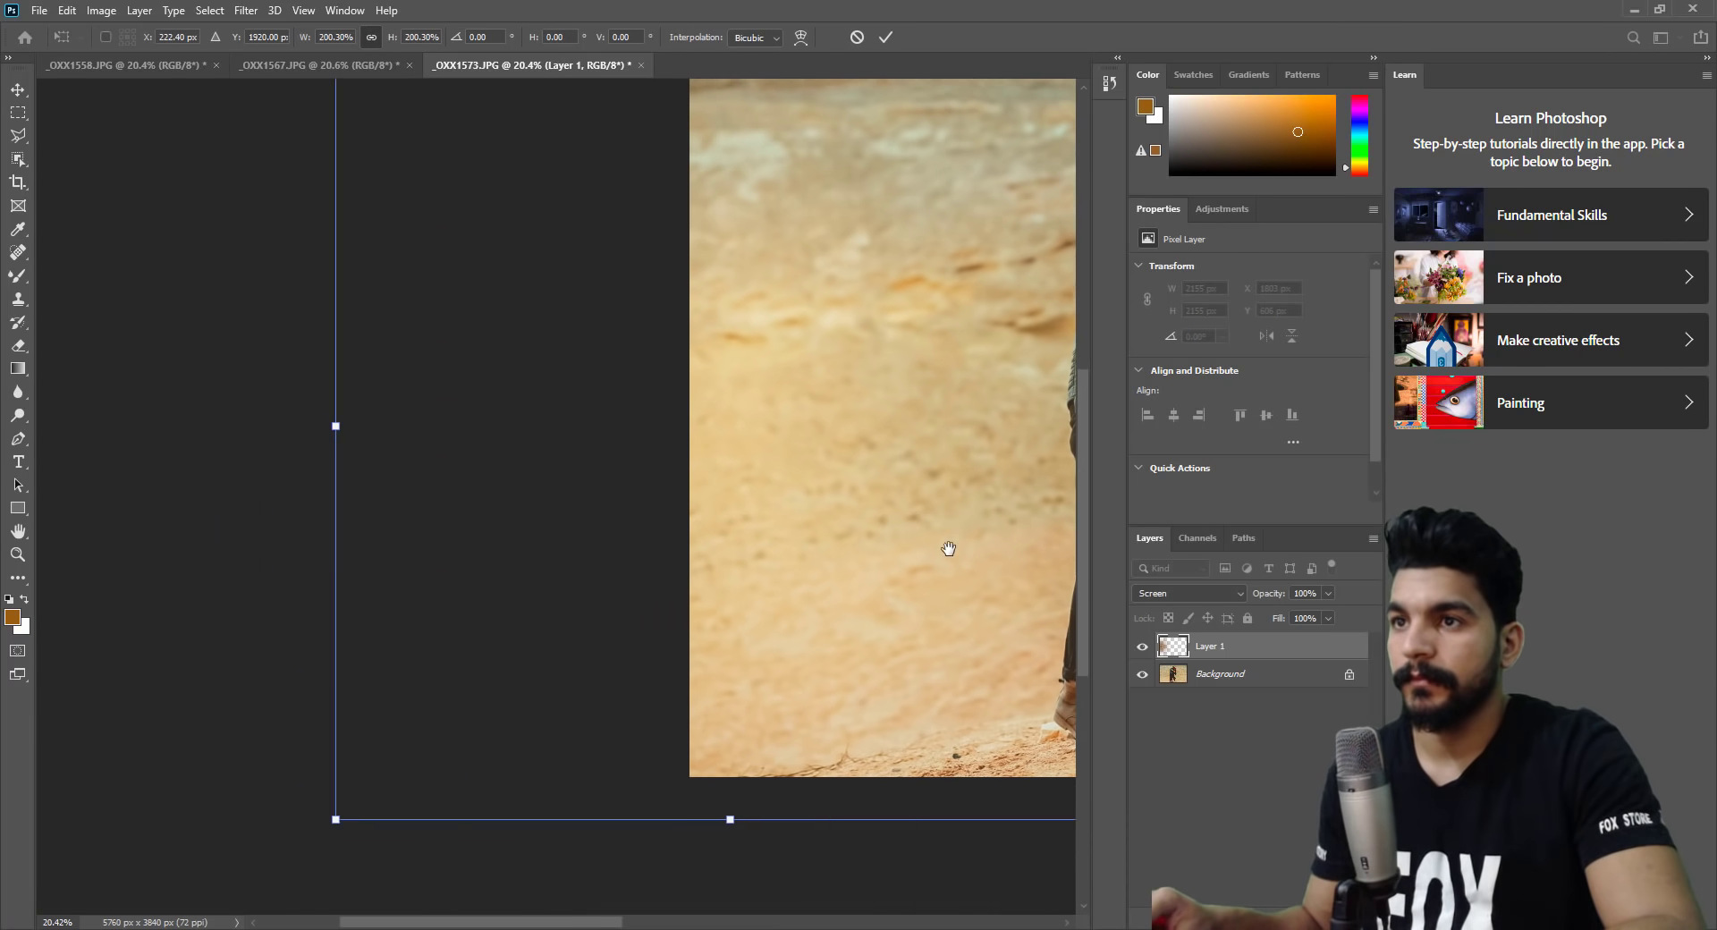
{"action": "left_click_drag", "start_coordinate": [948, 548], "coordinate": [306, 609]}
{"action": "left_click_drag", "start_coordinate": [478, 691], "coordinate": [634, 399]}
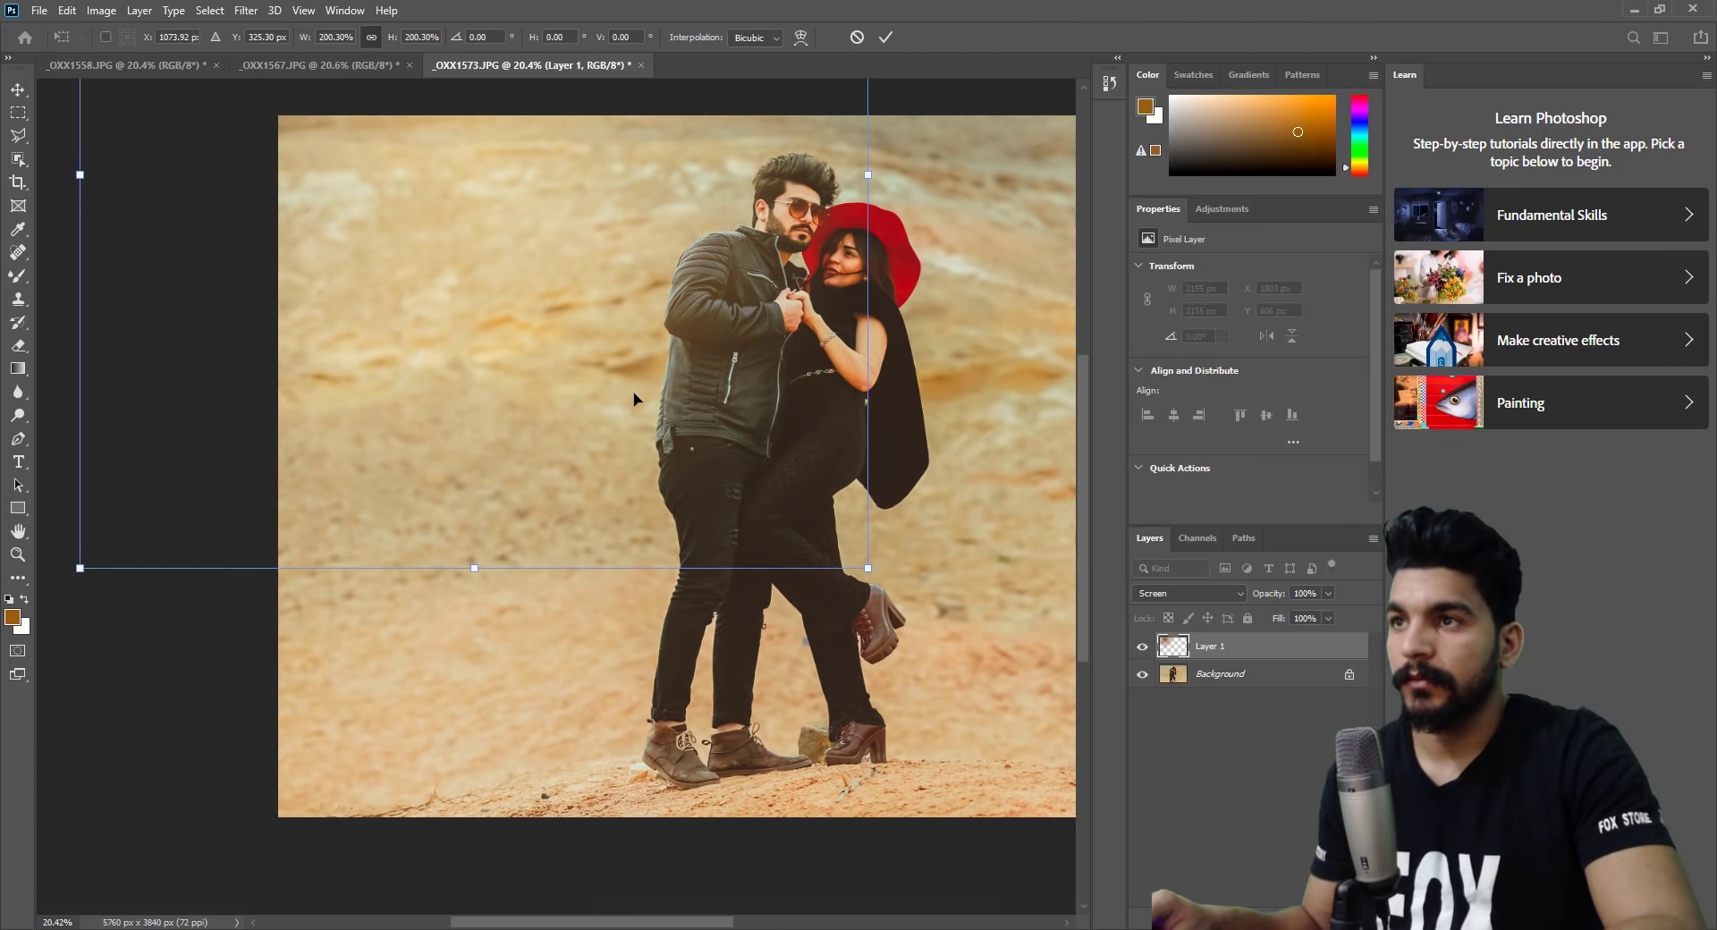
{"action": "key", "text": "Return"}
Set the glow layer to 60% opacity and merge it into the Background layer.
{"action": "key", "text": "6"}
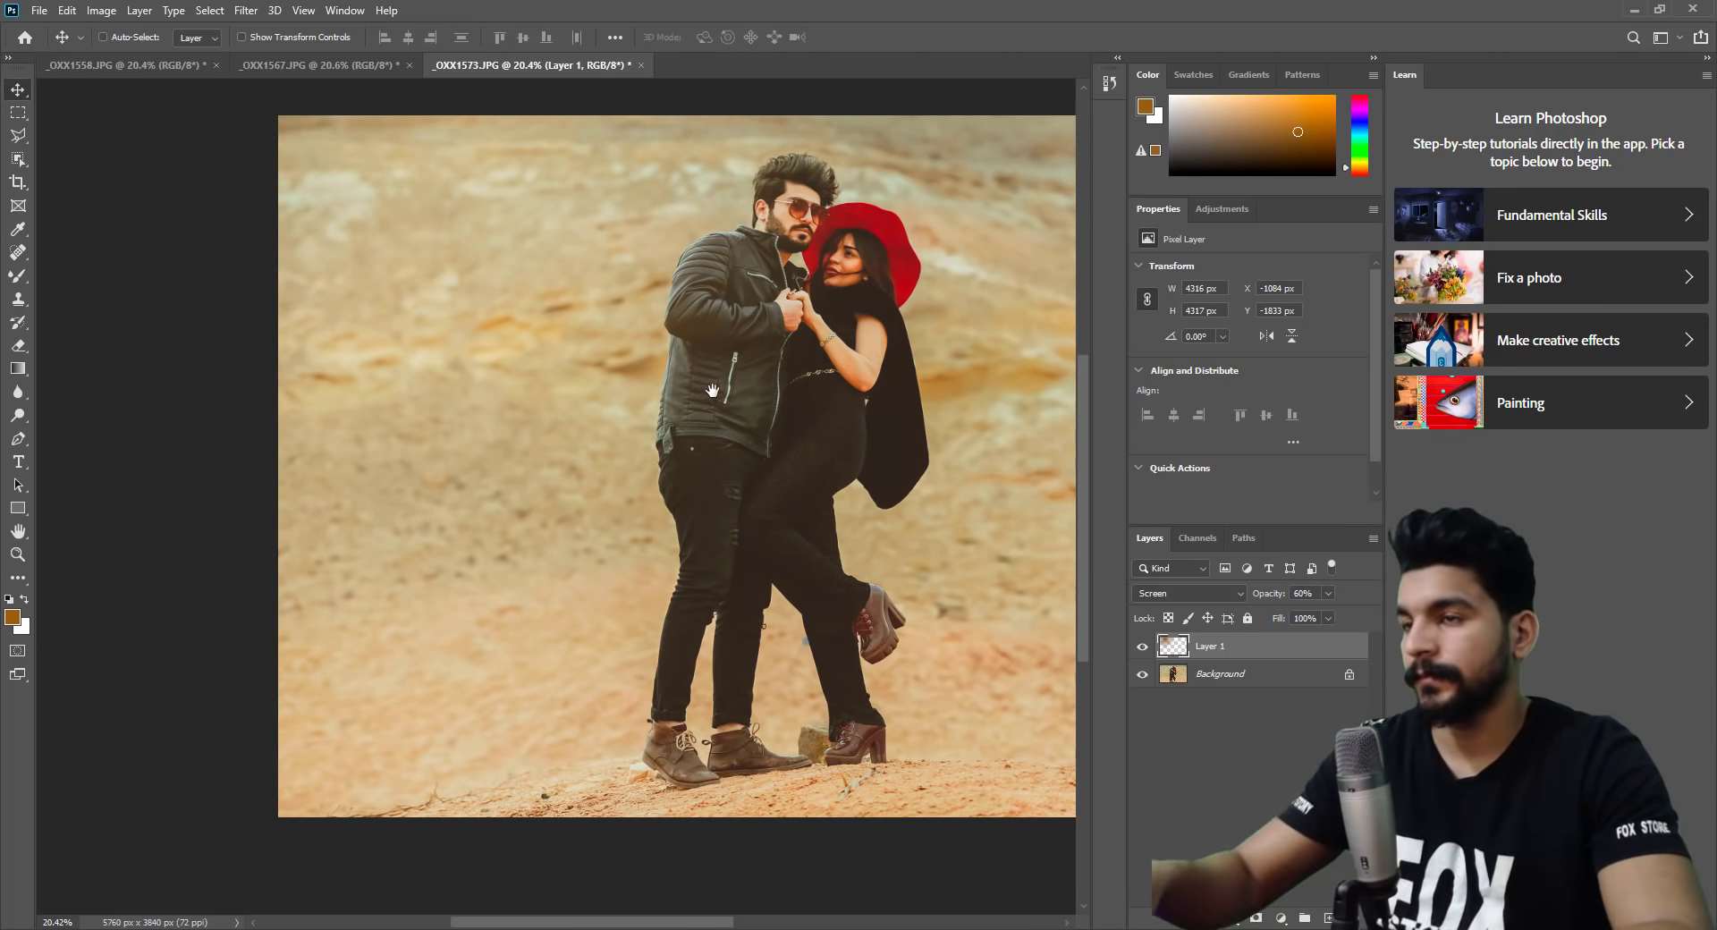
{"action": "left_click_drag", "start_coordinate": [713, 390], "coordinate": [676, 438]}
{"action": "key", "text": "ctrl+e"}
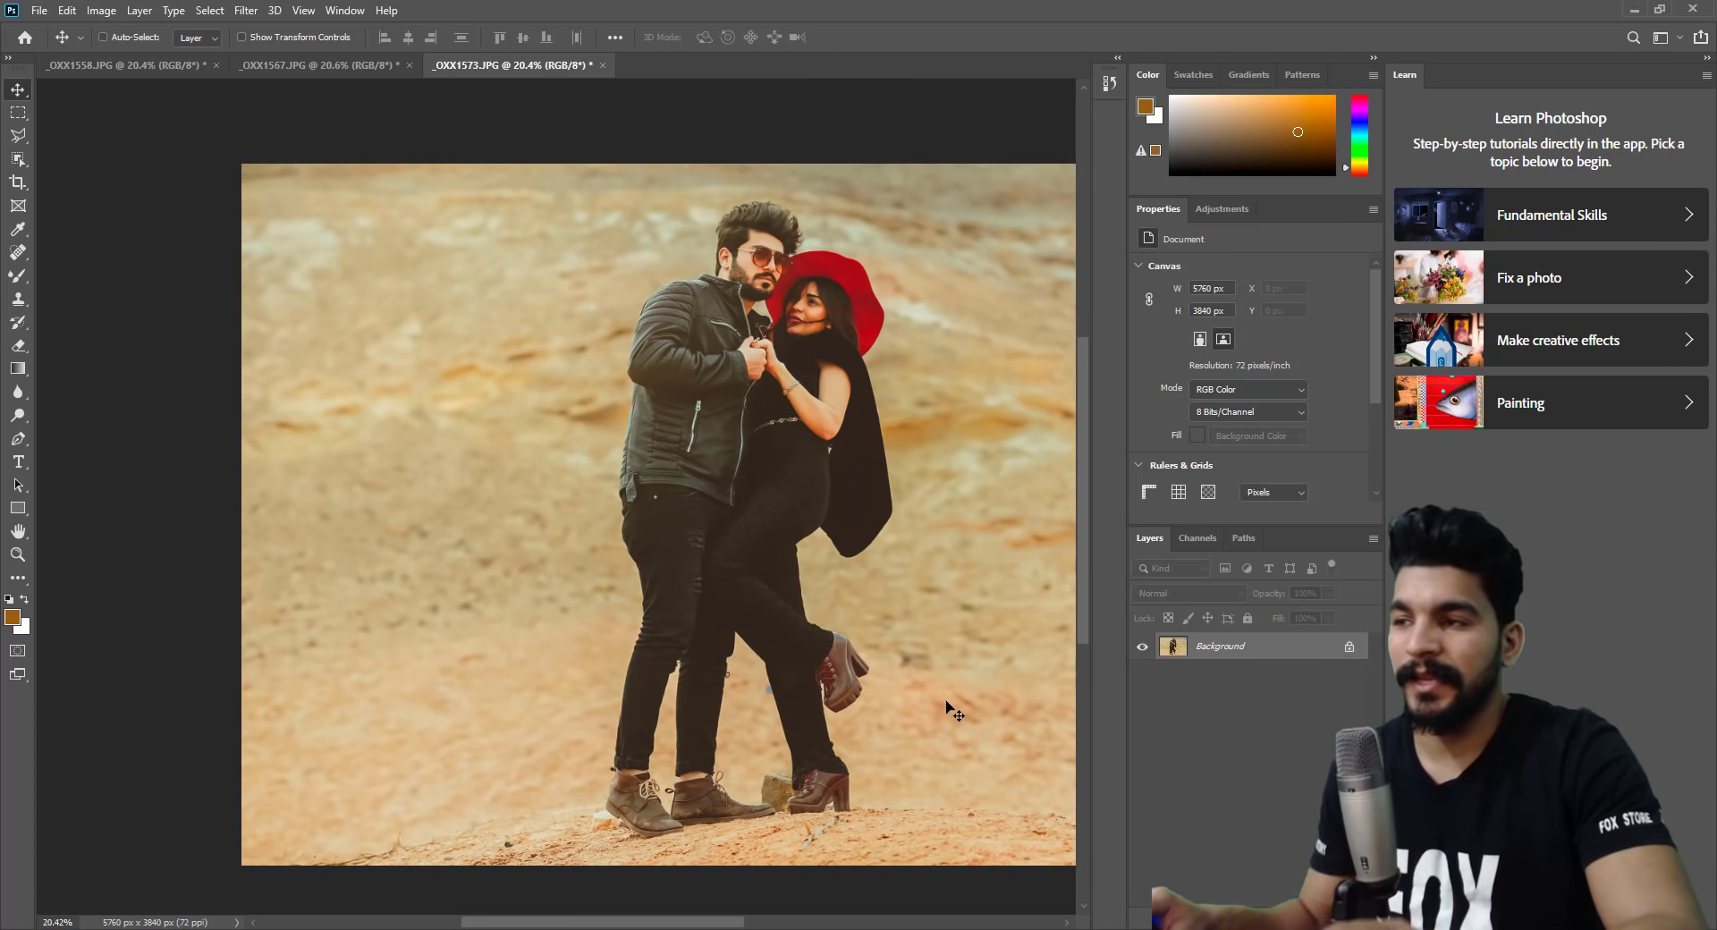
{"action": "left_click", "coordinate": [15, 556]}
{"action": "left_click_drag", "start_coordinate": [590, 376], "coordinate": [595, 374]}
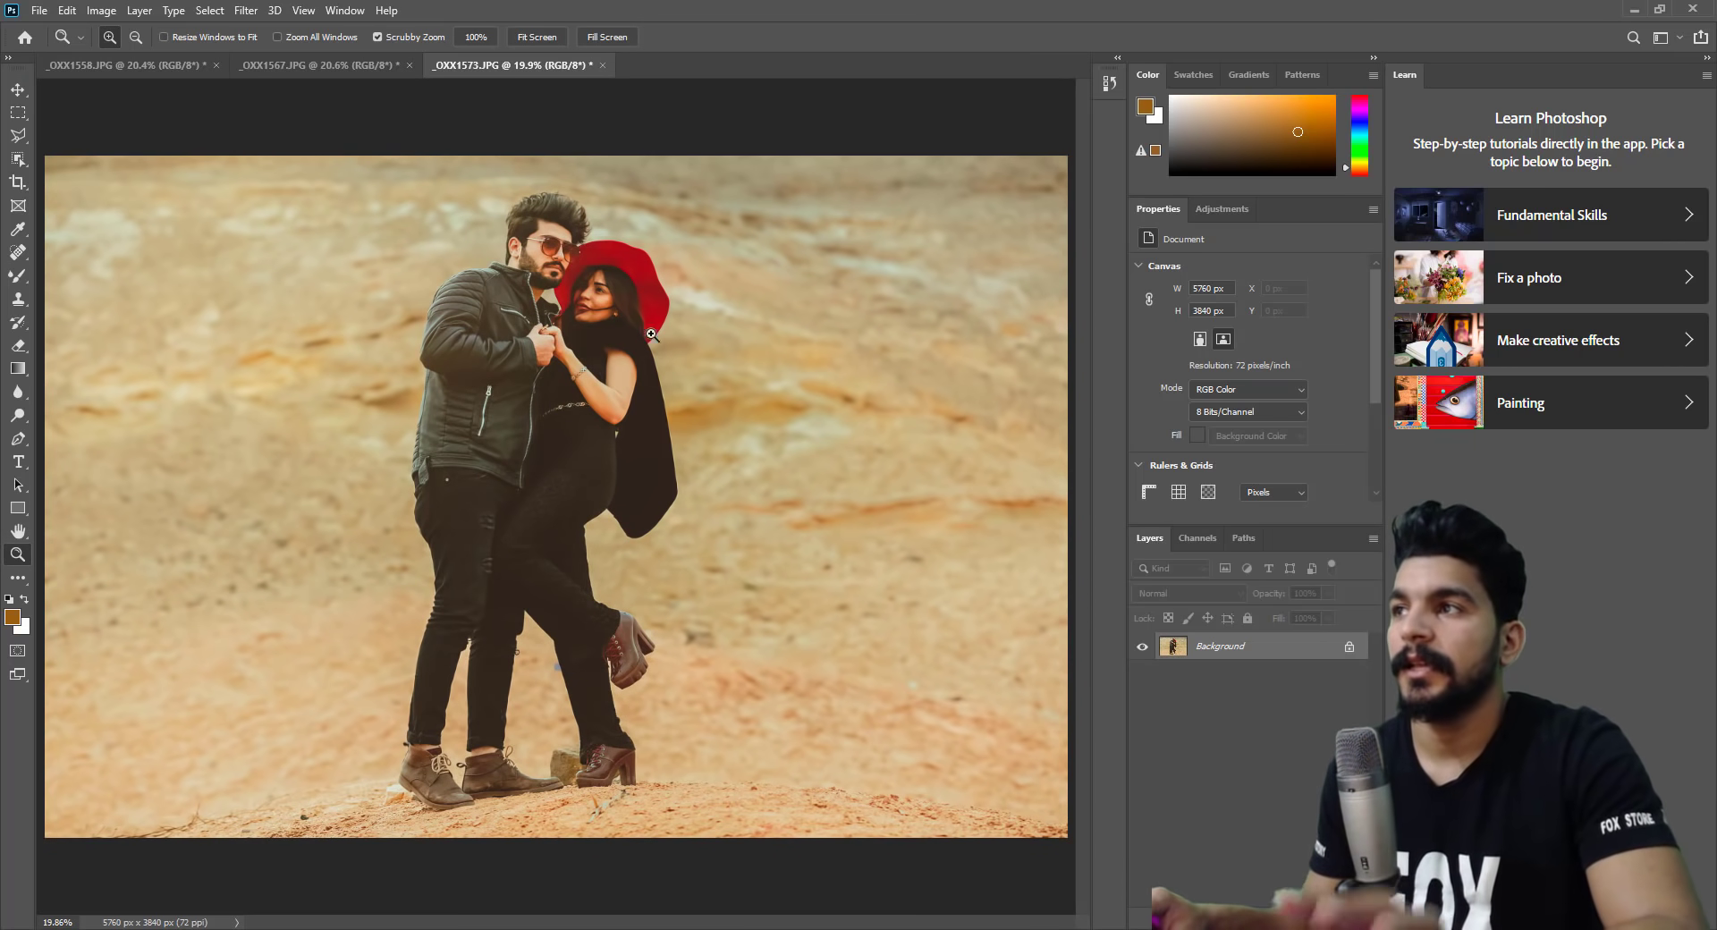
Show the Actions panel and start a New Action named Action 1 in Default Actions.
{"action": "left_click", "coordinate": [345, 10]}
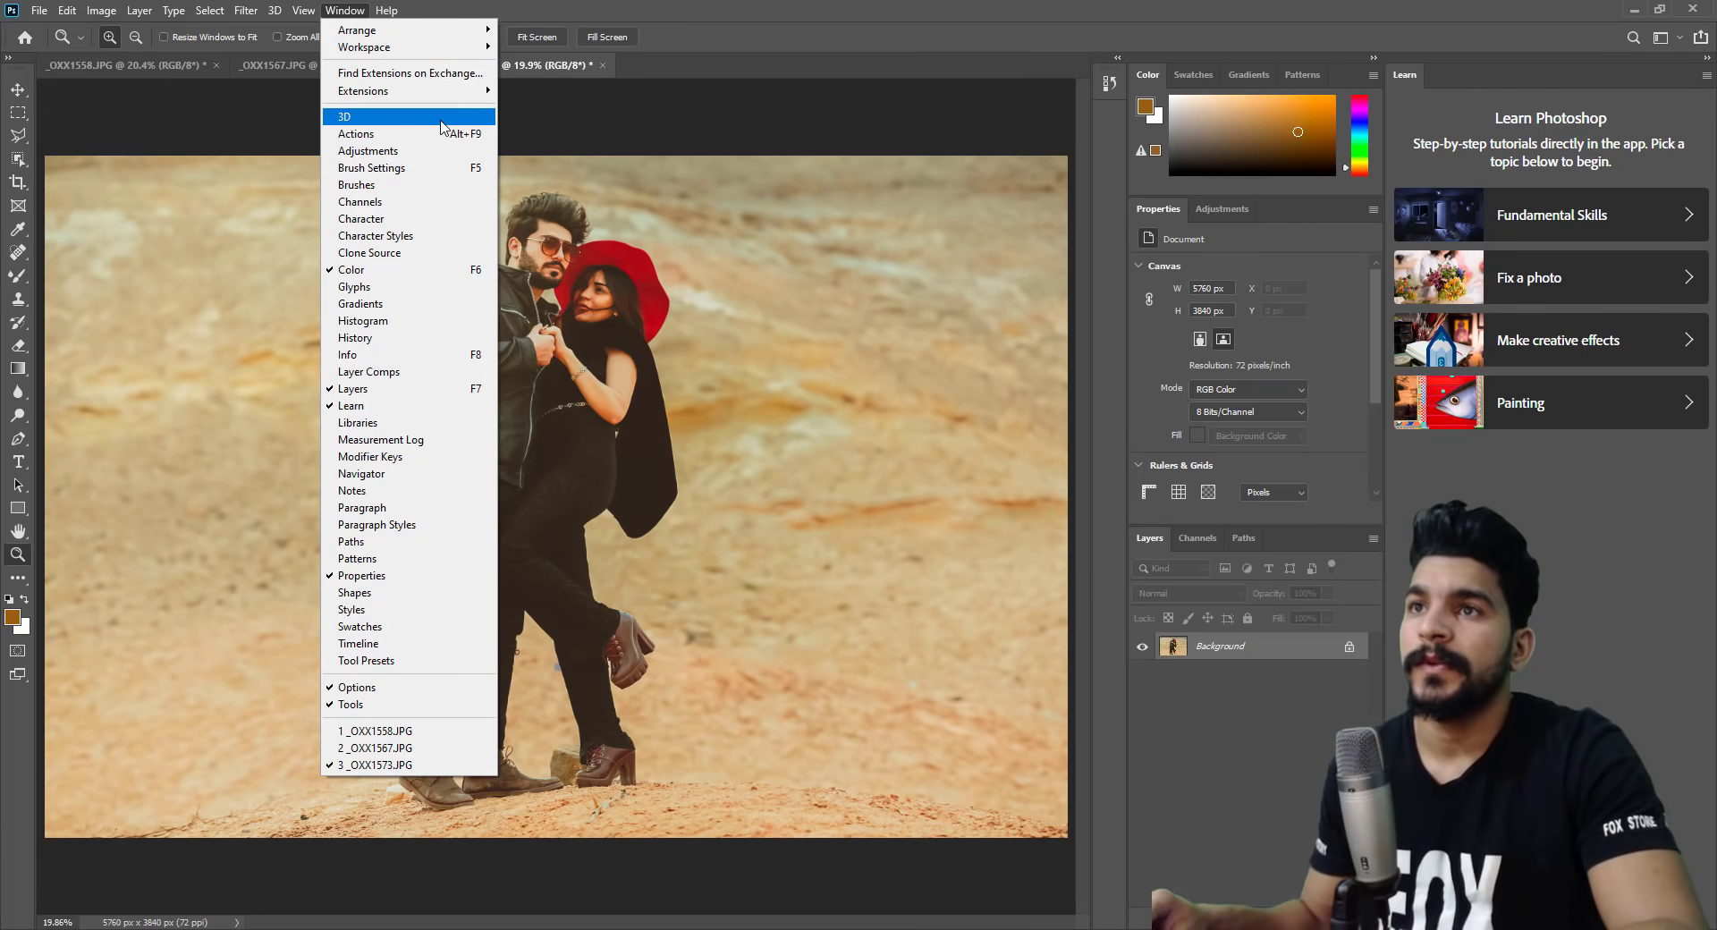
{"action": "left_click", "coordinate": [406, 134]}
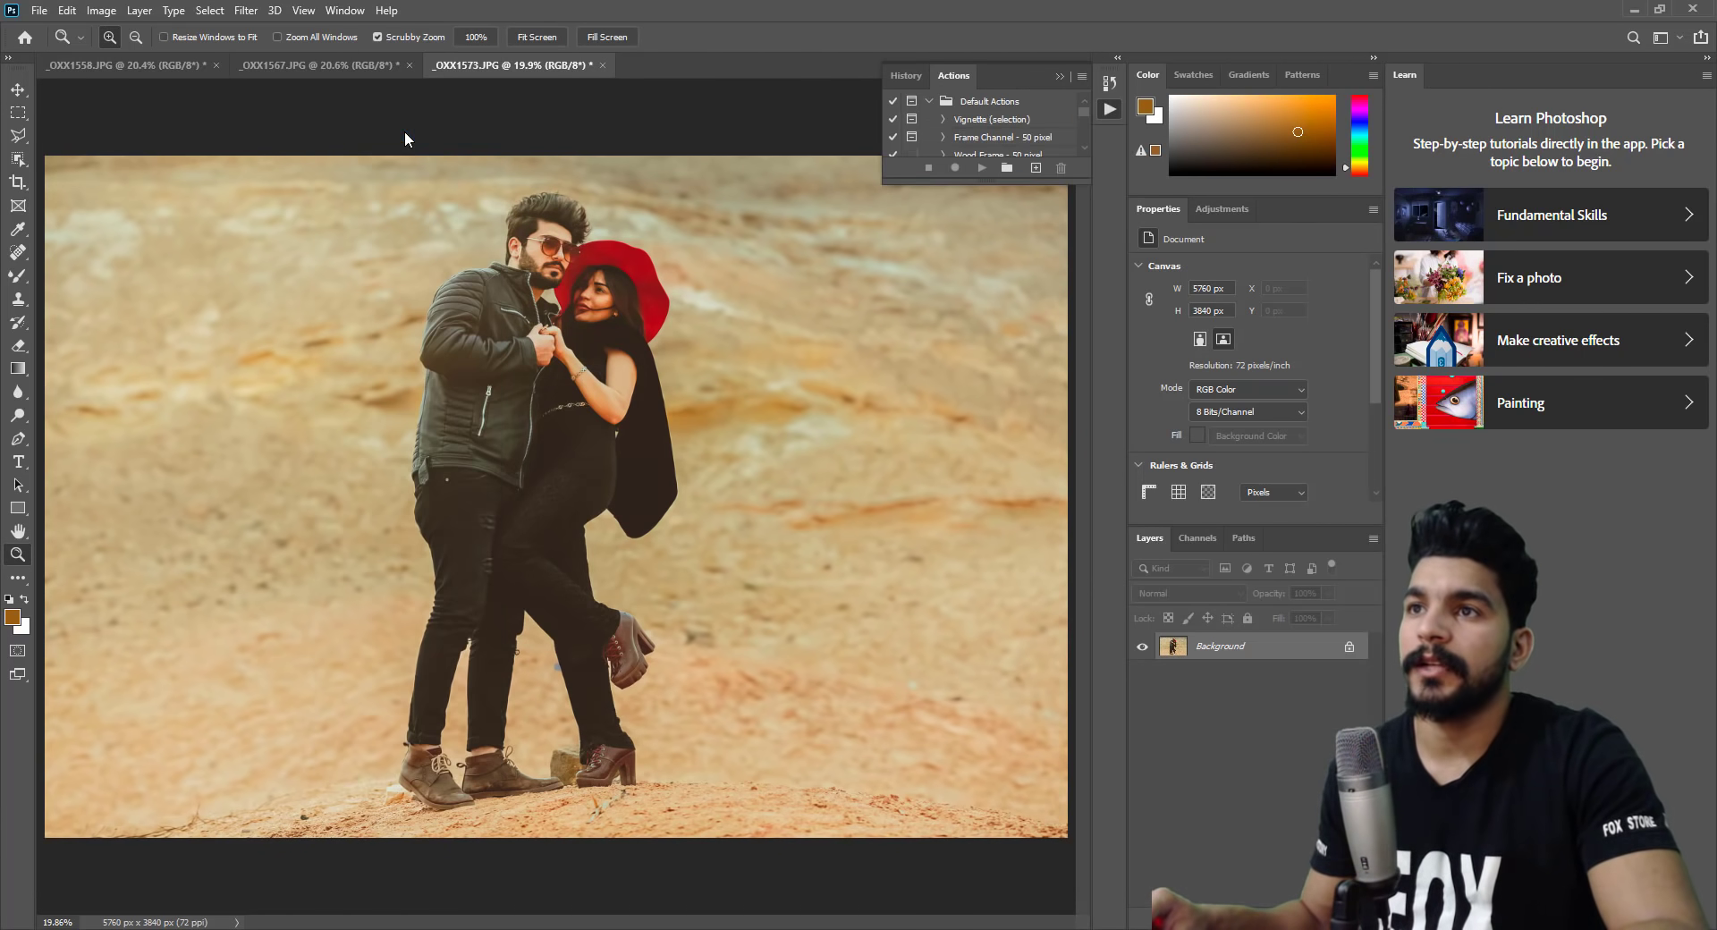
{"action": "left_click_drag", "start_coordinate": [1080, 175], "coordinate": [1116, 456]}
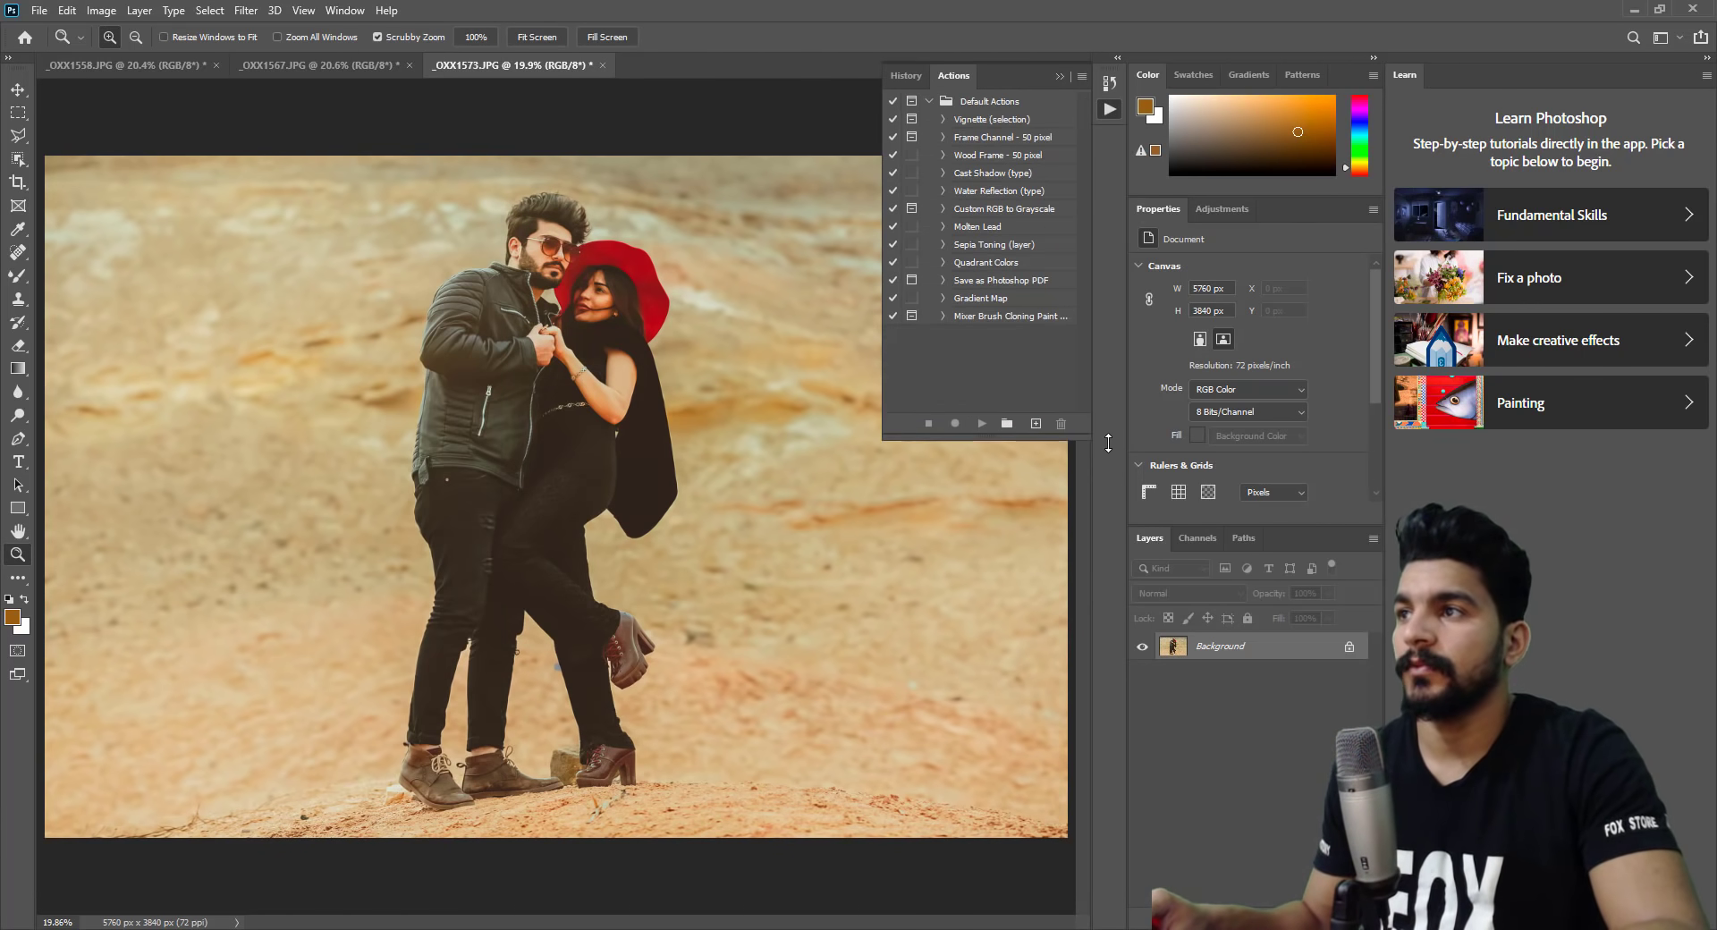
{"action": "left_click", "coordinate": [1082, 77]}
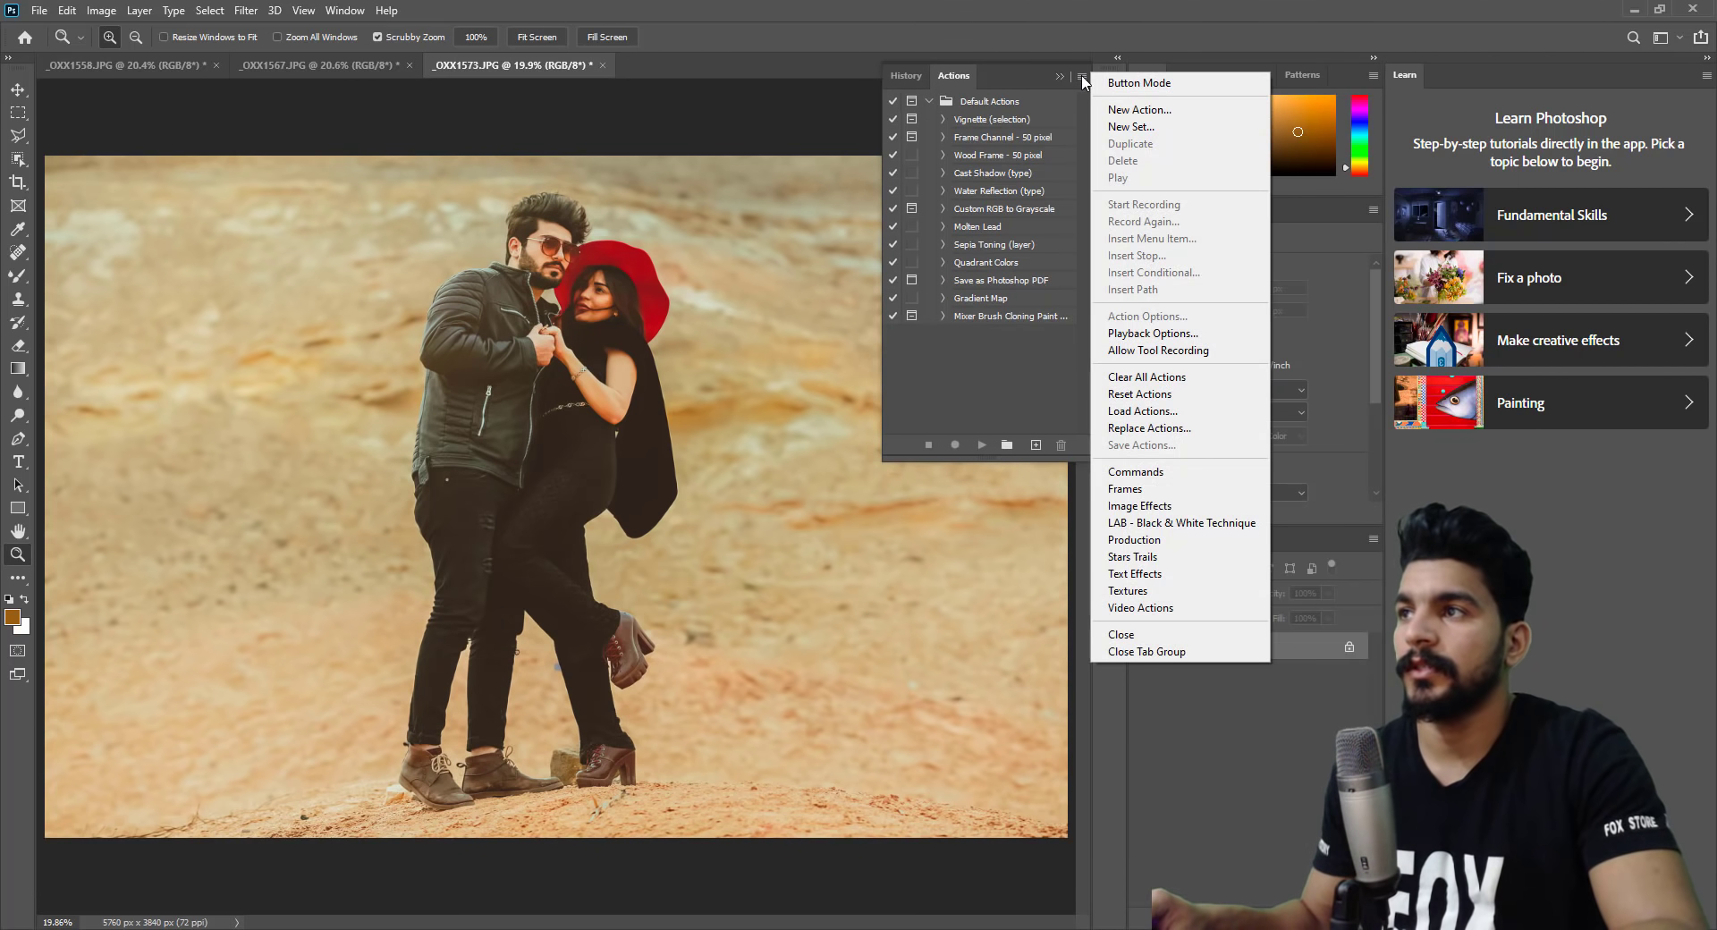
{"action": "left_click", "coordinate": [1168, 111]}
{"action": "left_click", "coordinate": [804, 333]}
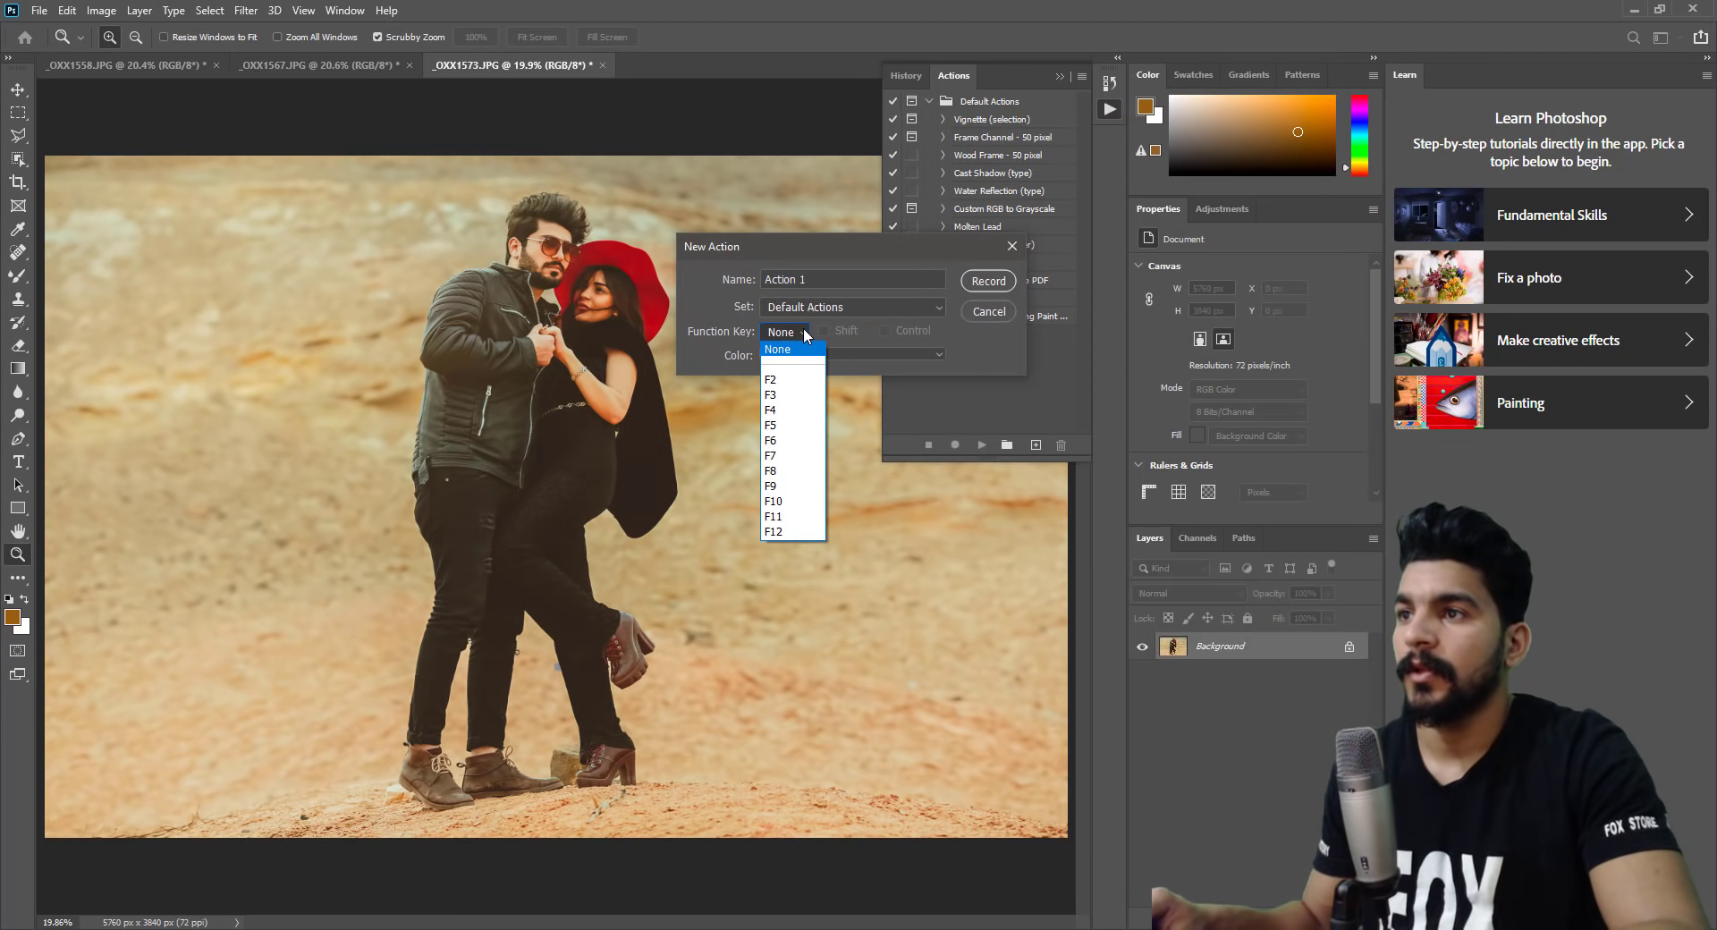
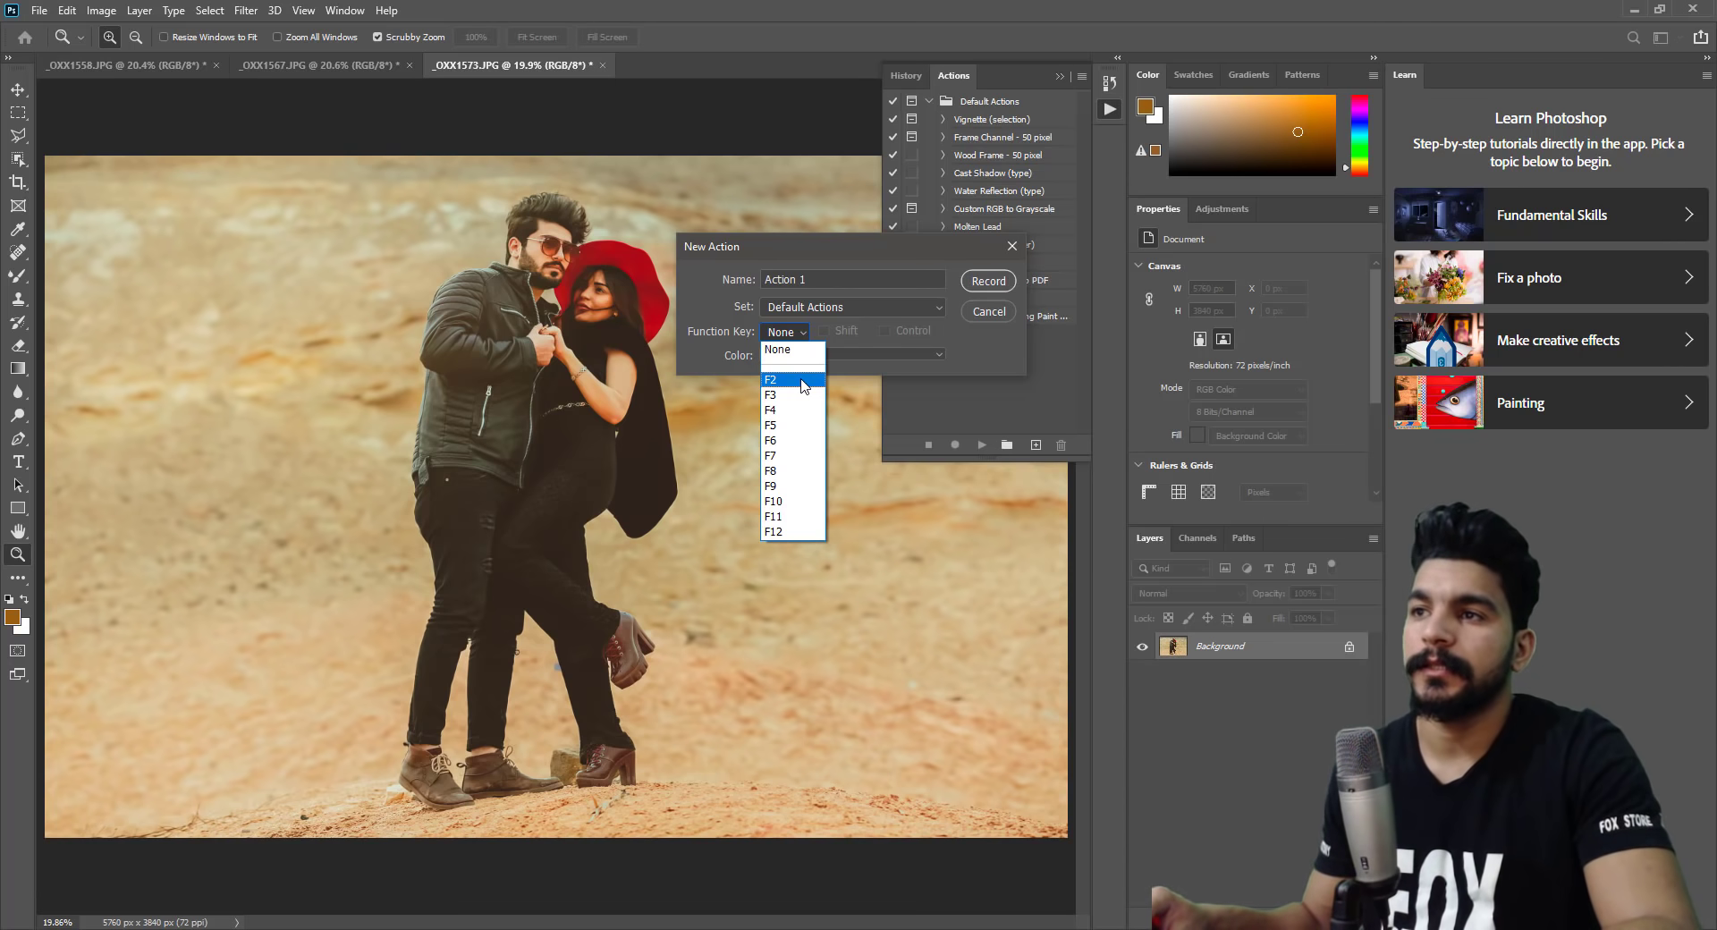
Create a new action named Light with an F2 shortcut and Orange colour, and start recording.
{"action": "left_click", "coordinate": [802, 380]}
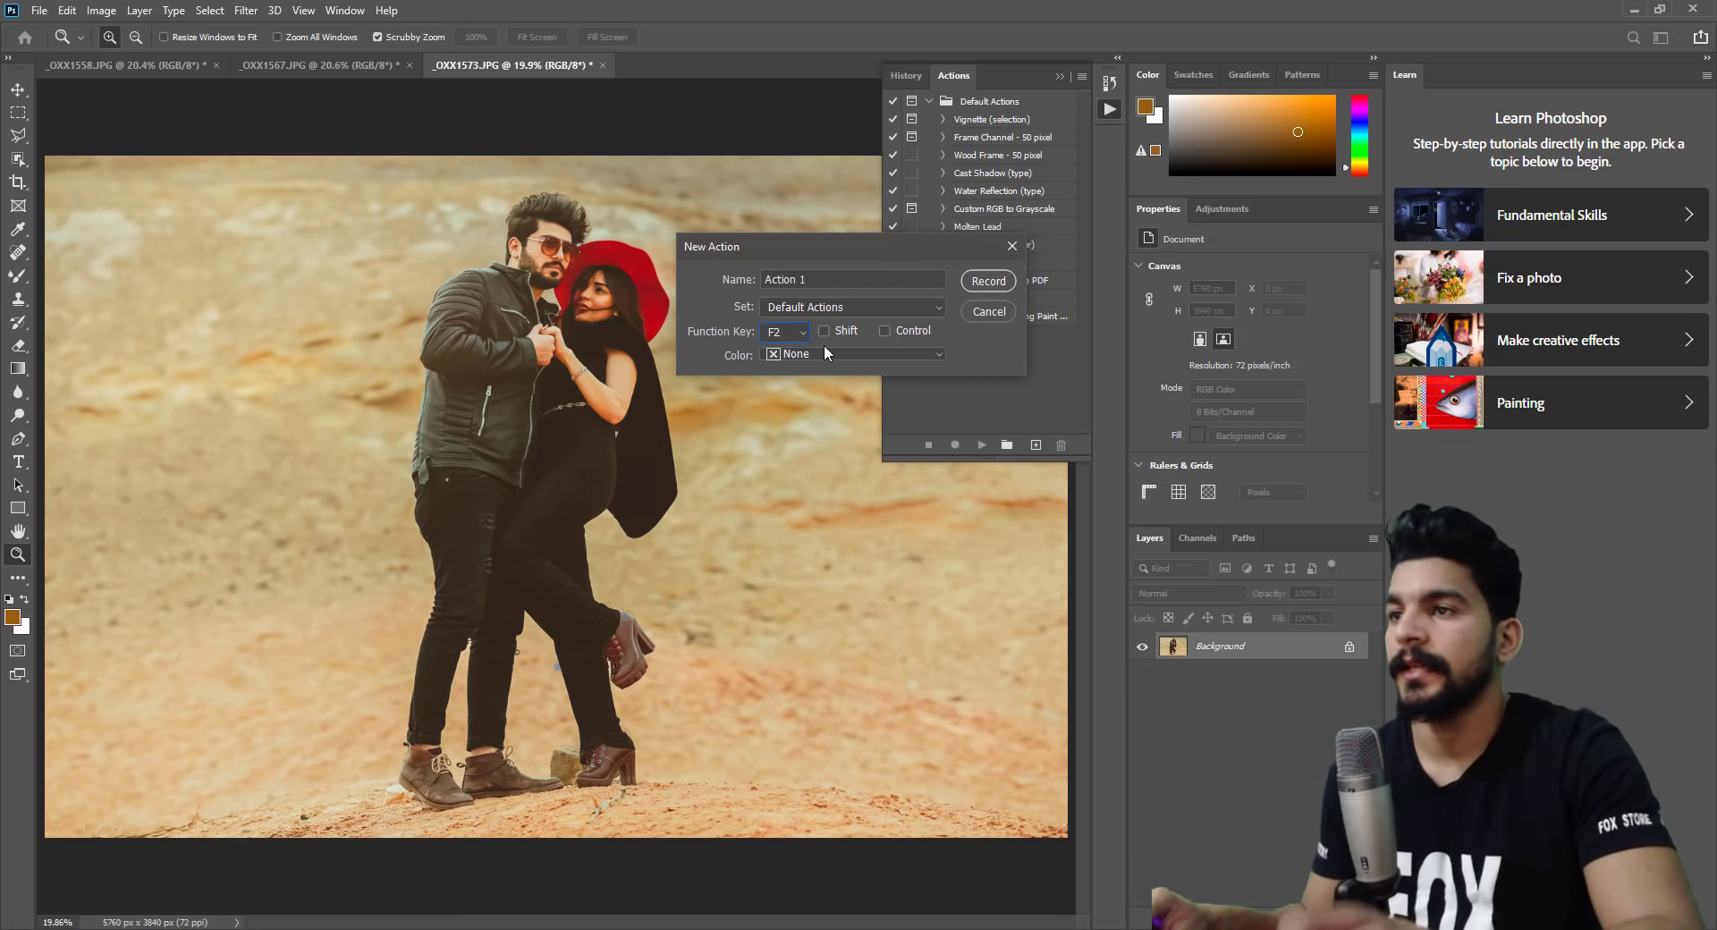
{"action": "left_click", "coordinate": [824, 352]}
{"action": "left_click", "coordinate": [816, 421]}
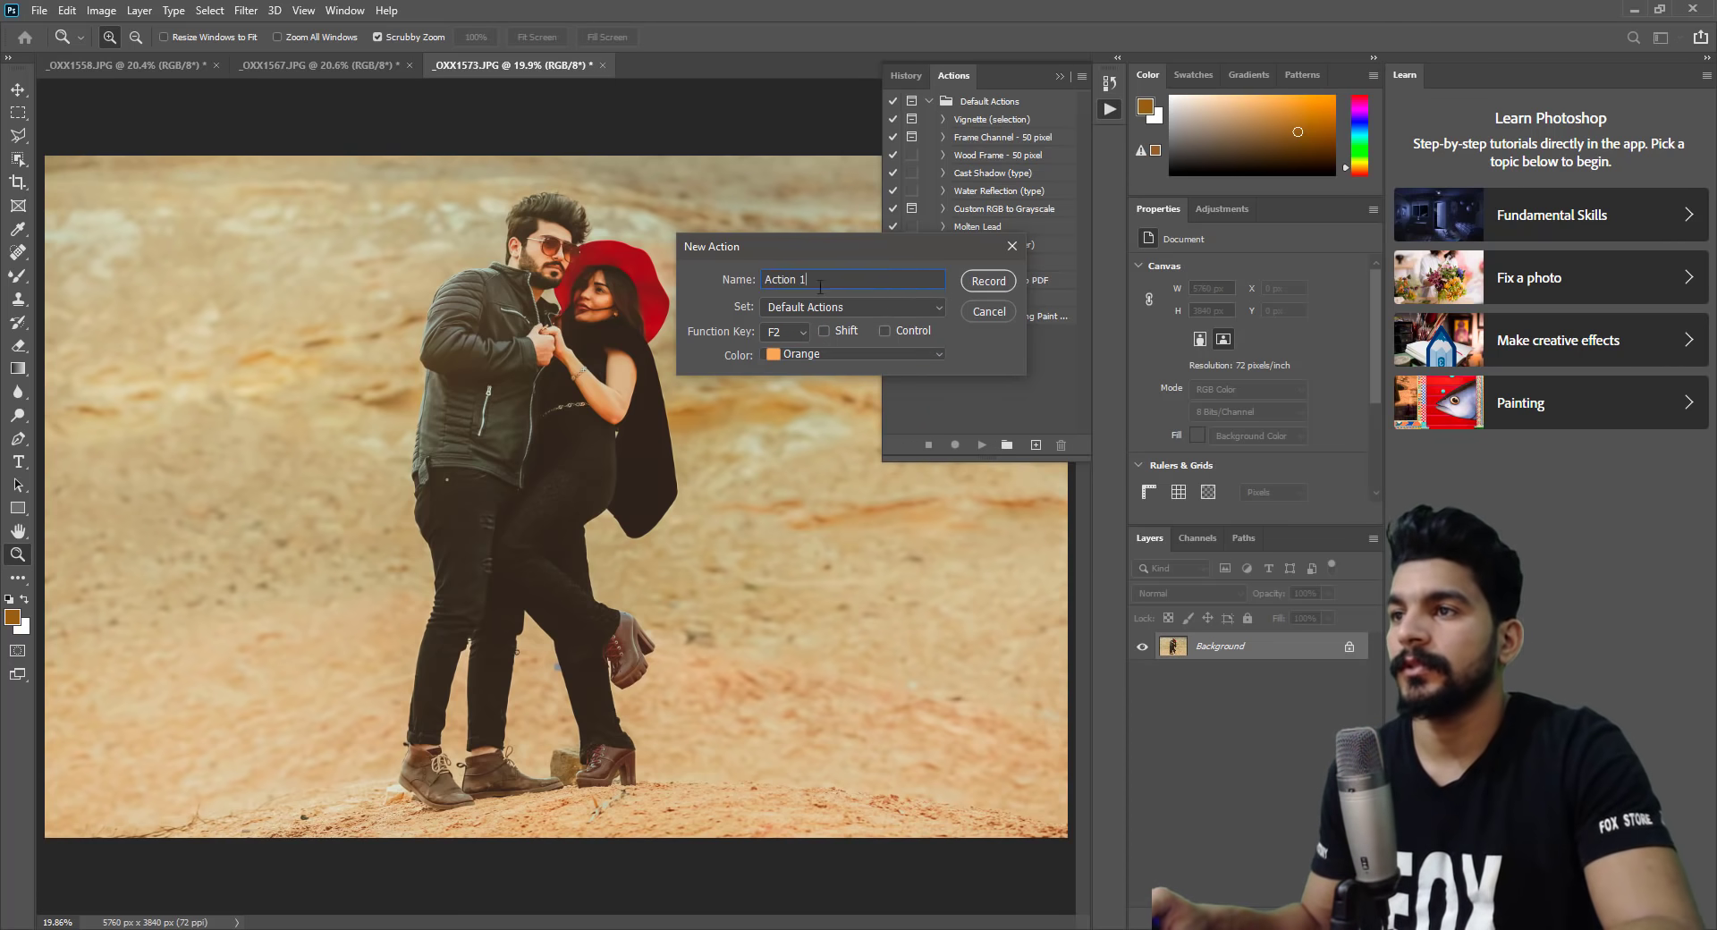
{"action": "type", "text": "L"}
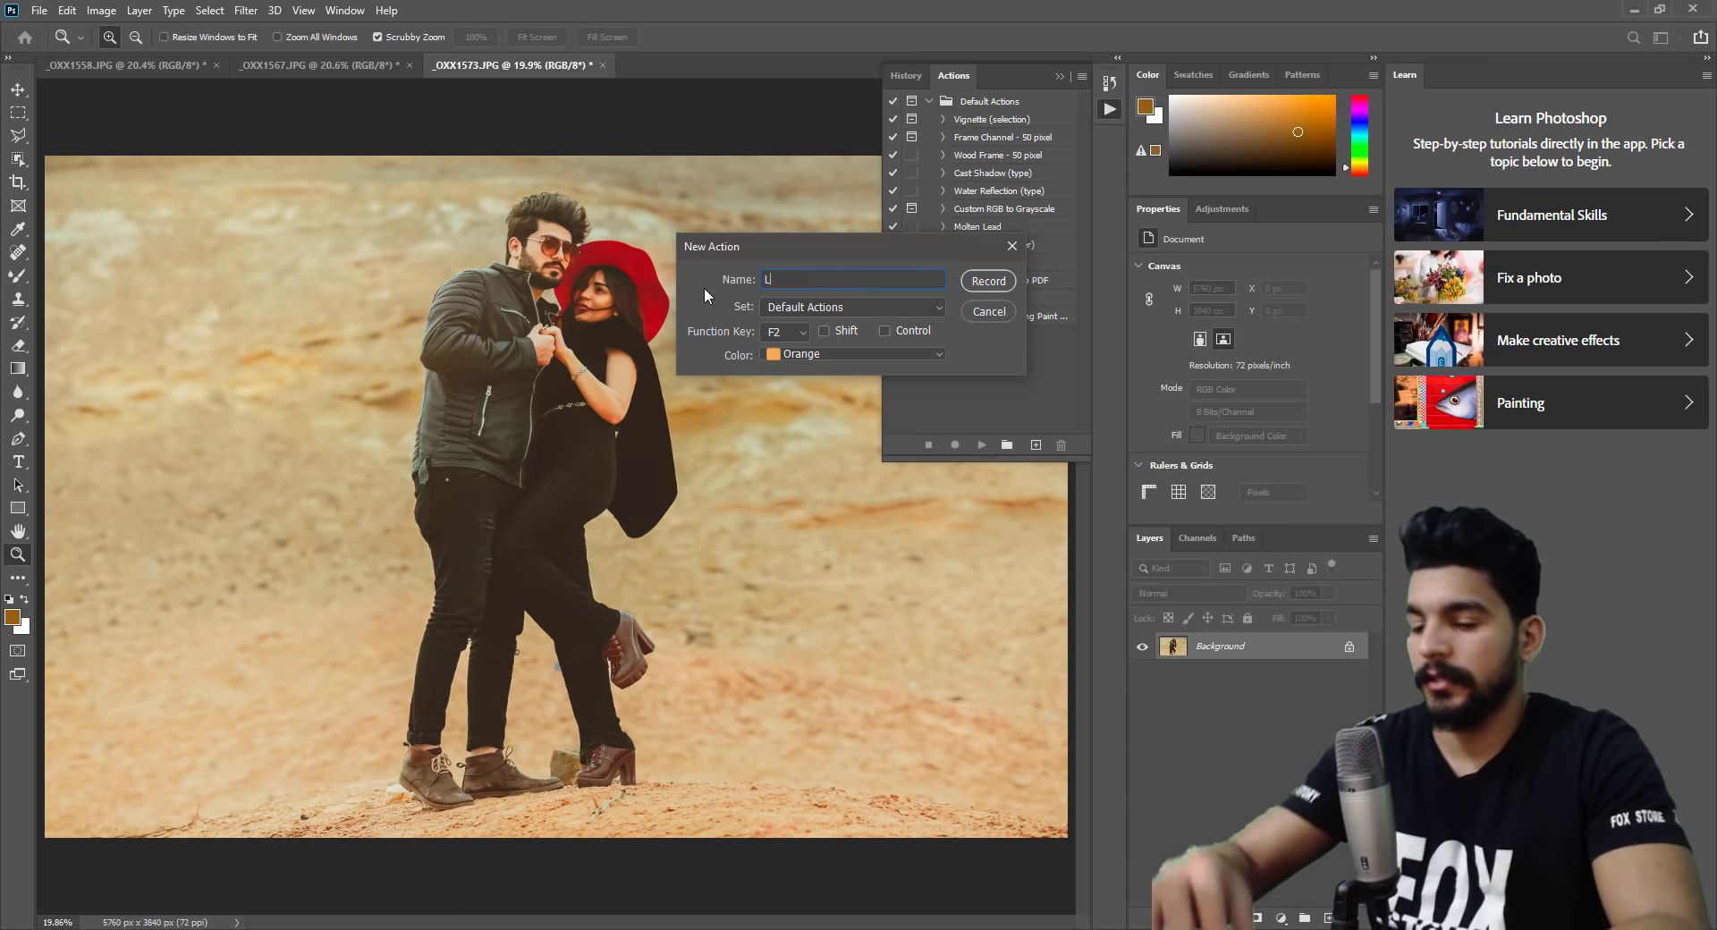
{"action": "type", "text": "ight"}
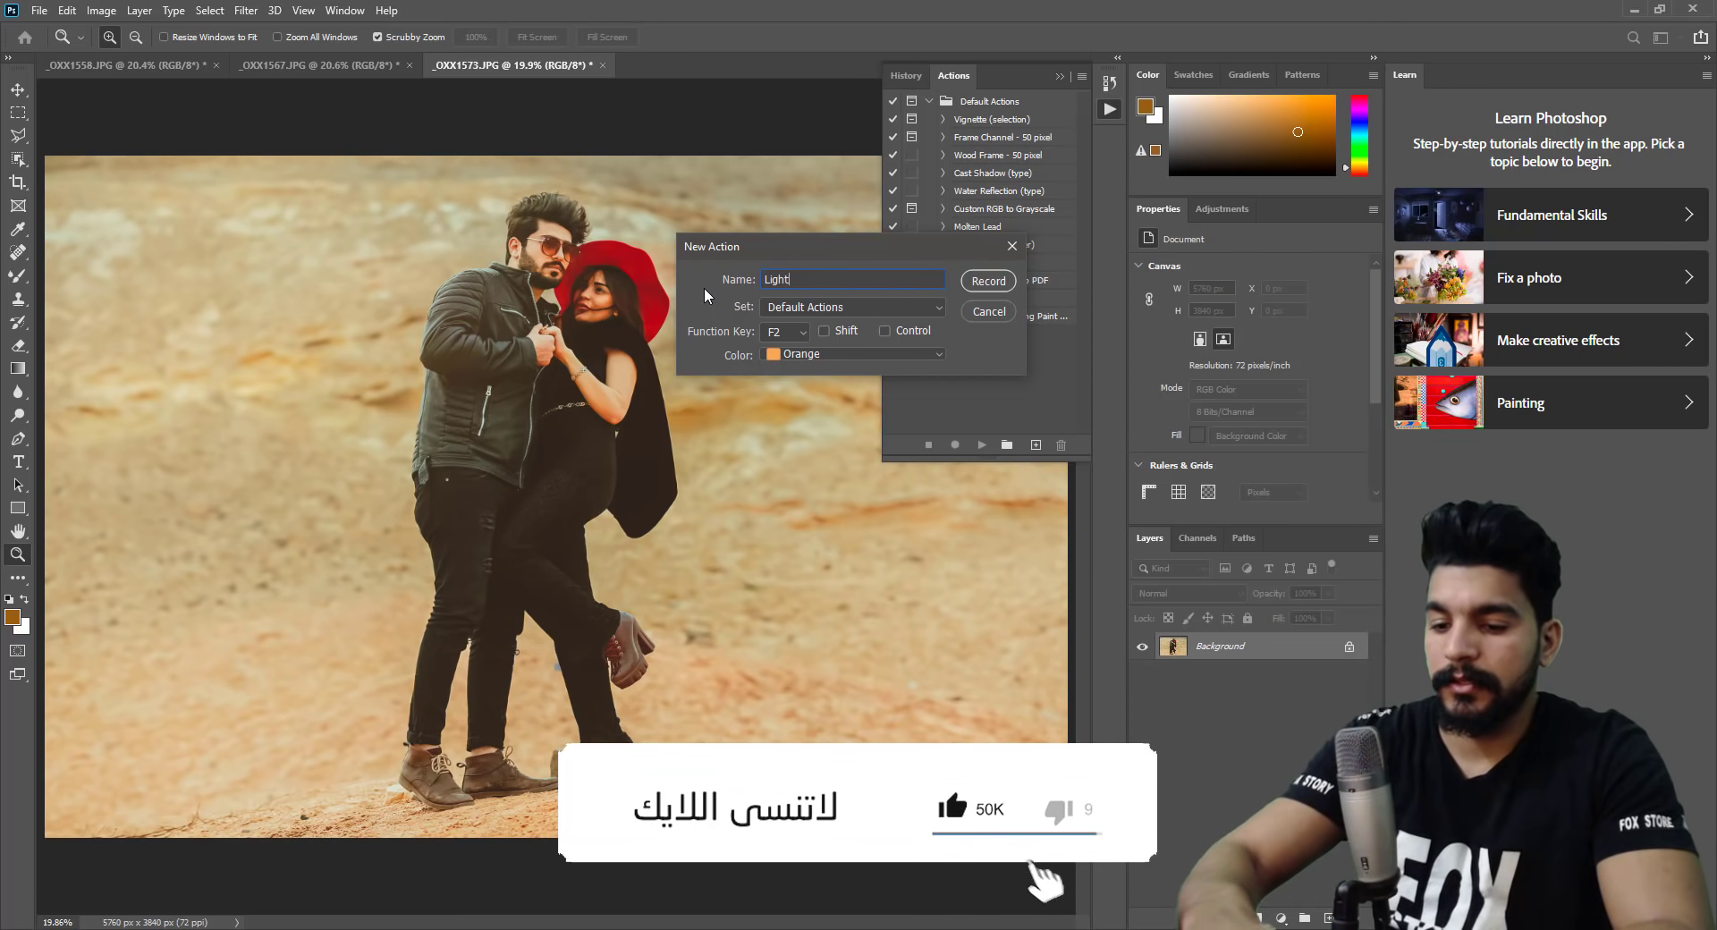
{"action": "left_click", "coordinate": [985, 281]}
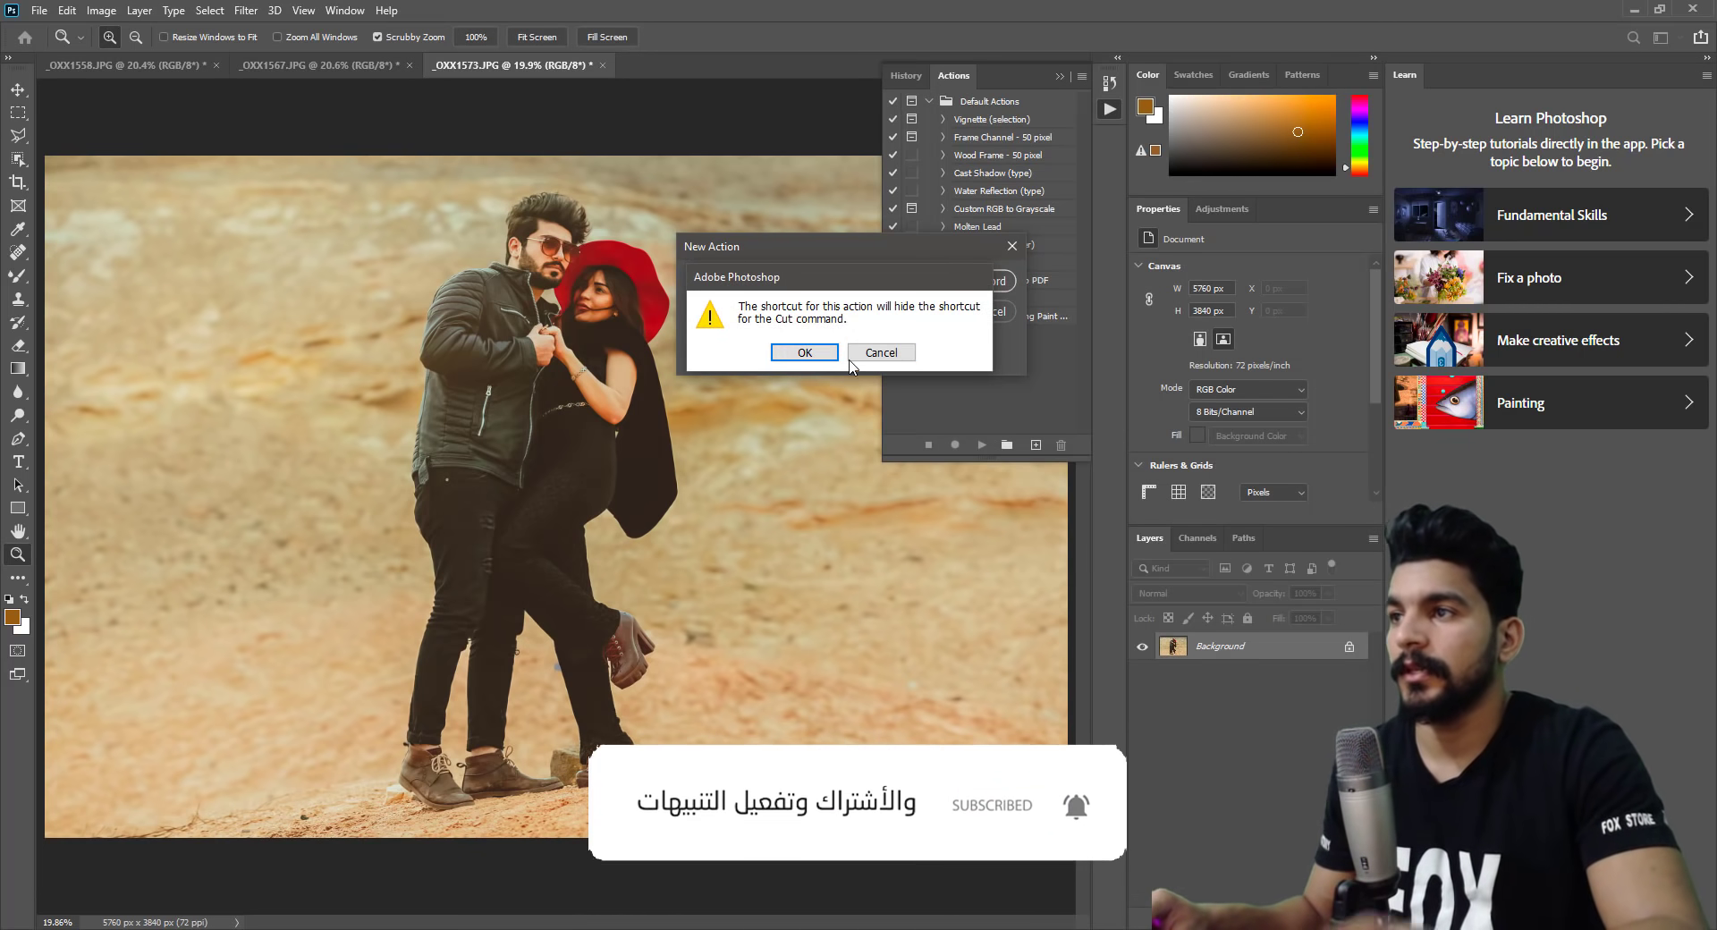
Accept F2 replacing Cut, then add a new layer with a radial orange gradient moved upward.
{"action": "left_click", "coordinate": [804, 352]}
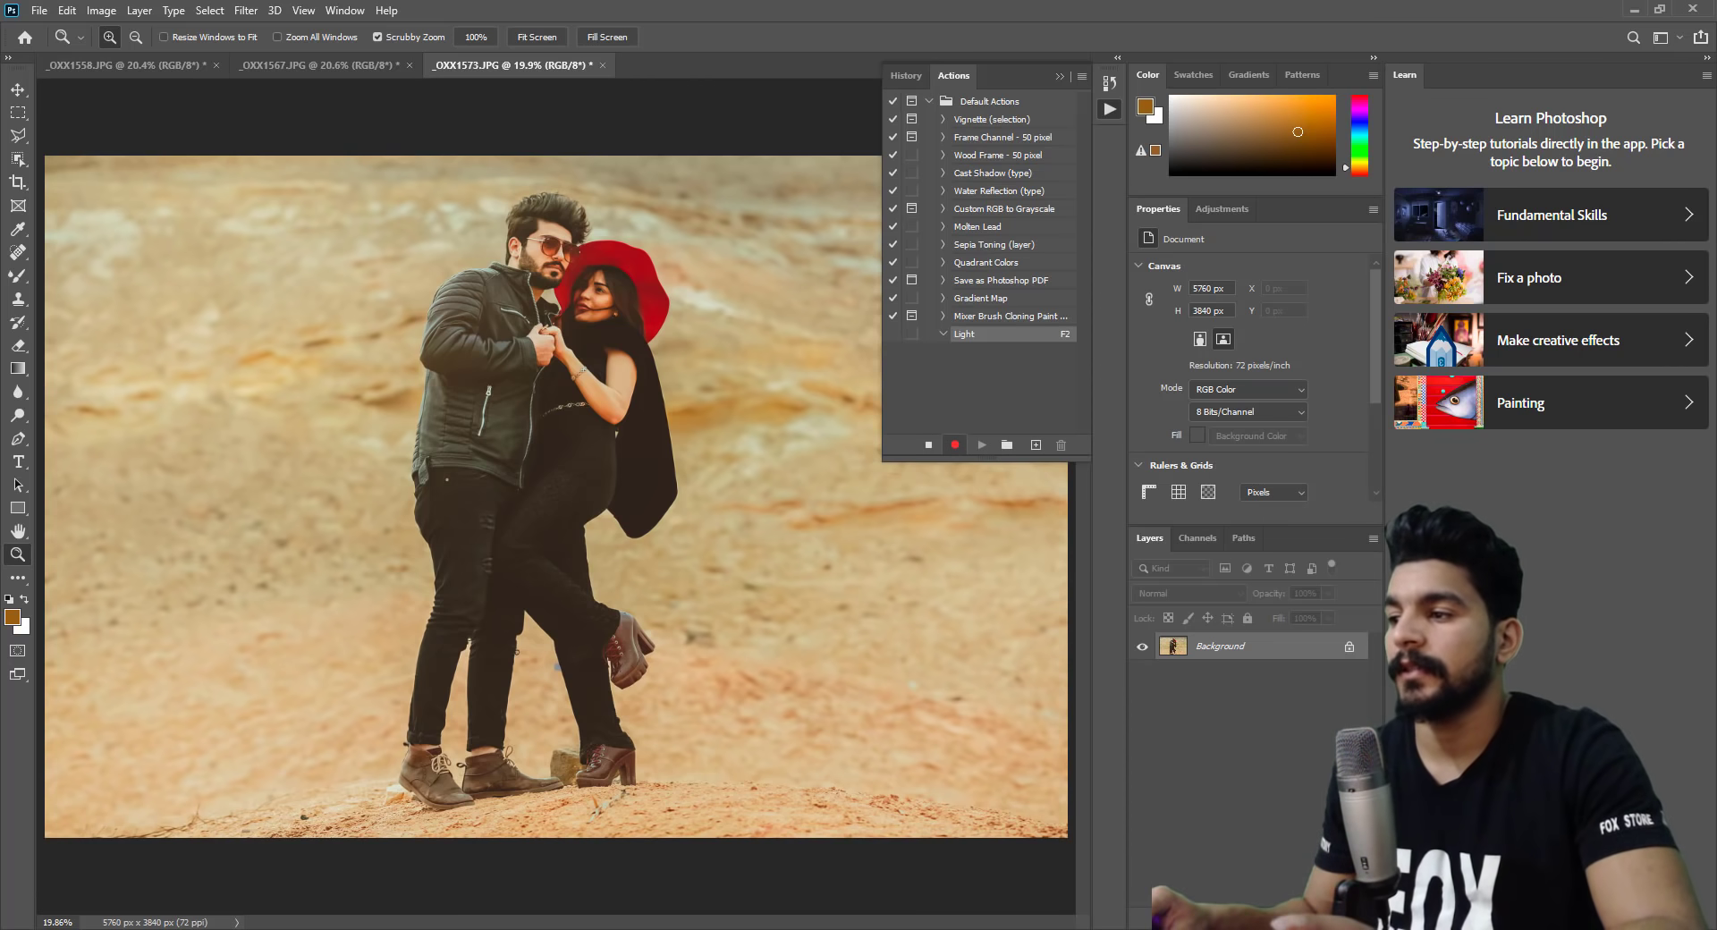
{"action": "key", "text": "ctrl+shift+alt+n"}
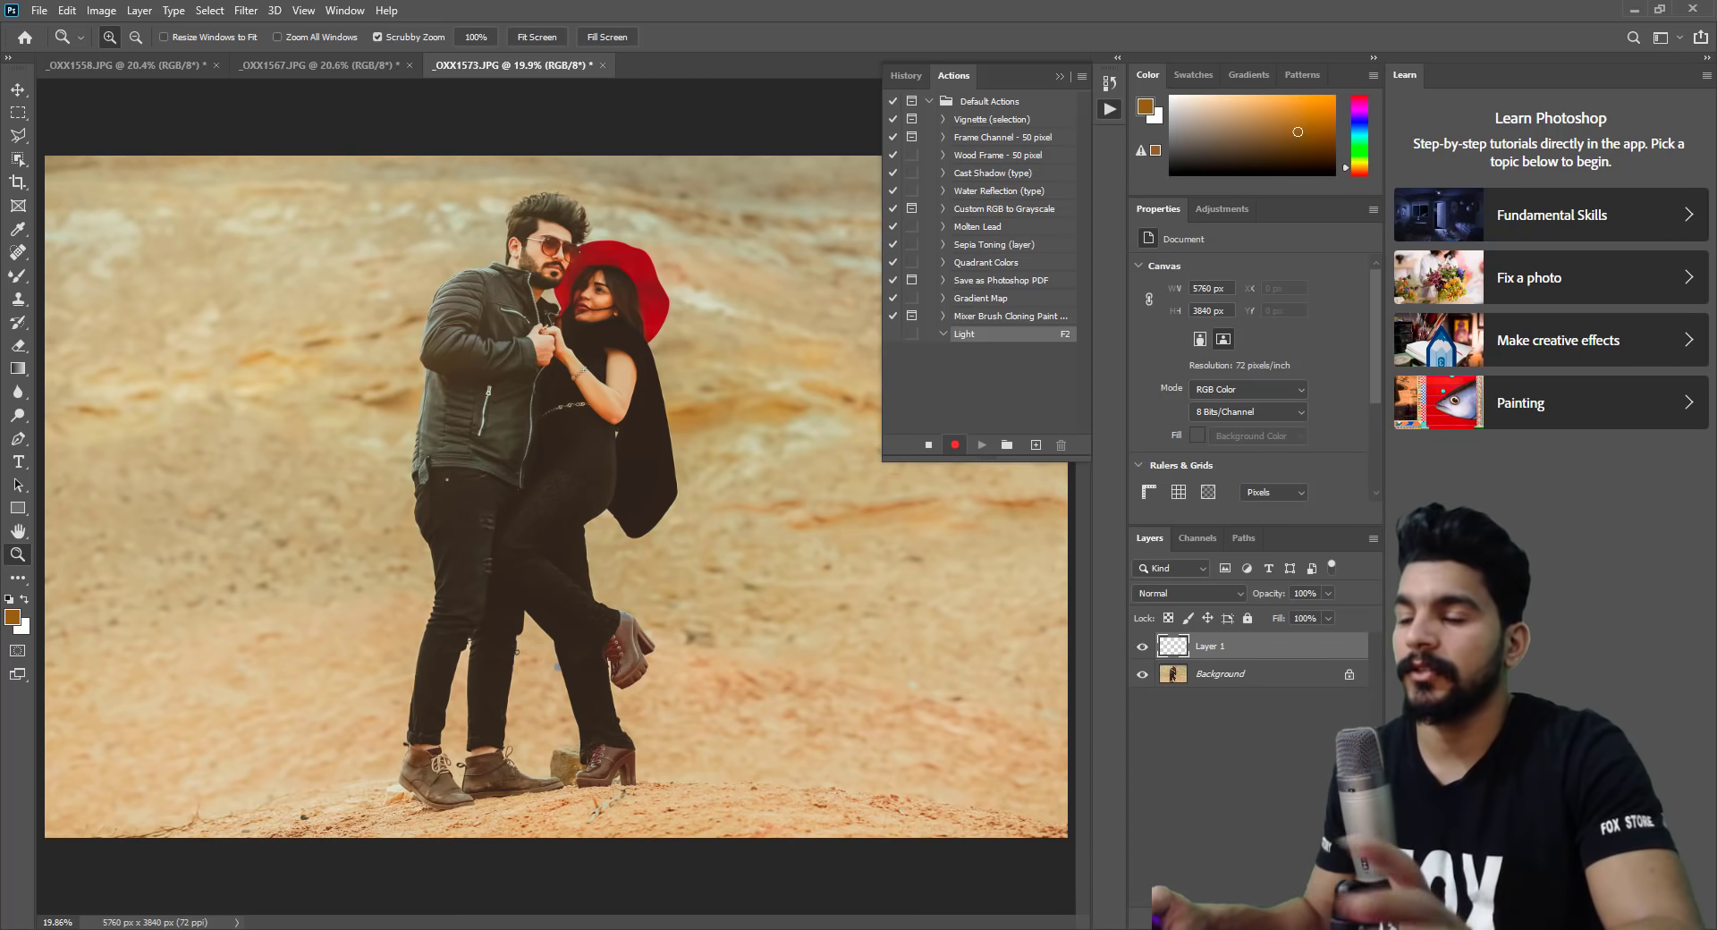
{"action": "left_click", "coordinate": [18, 368]}
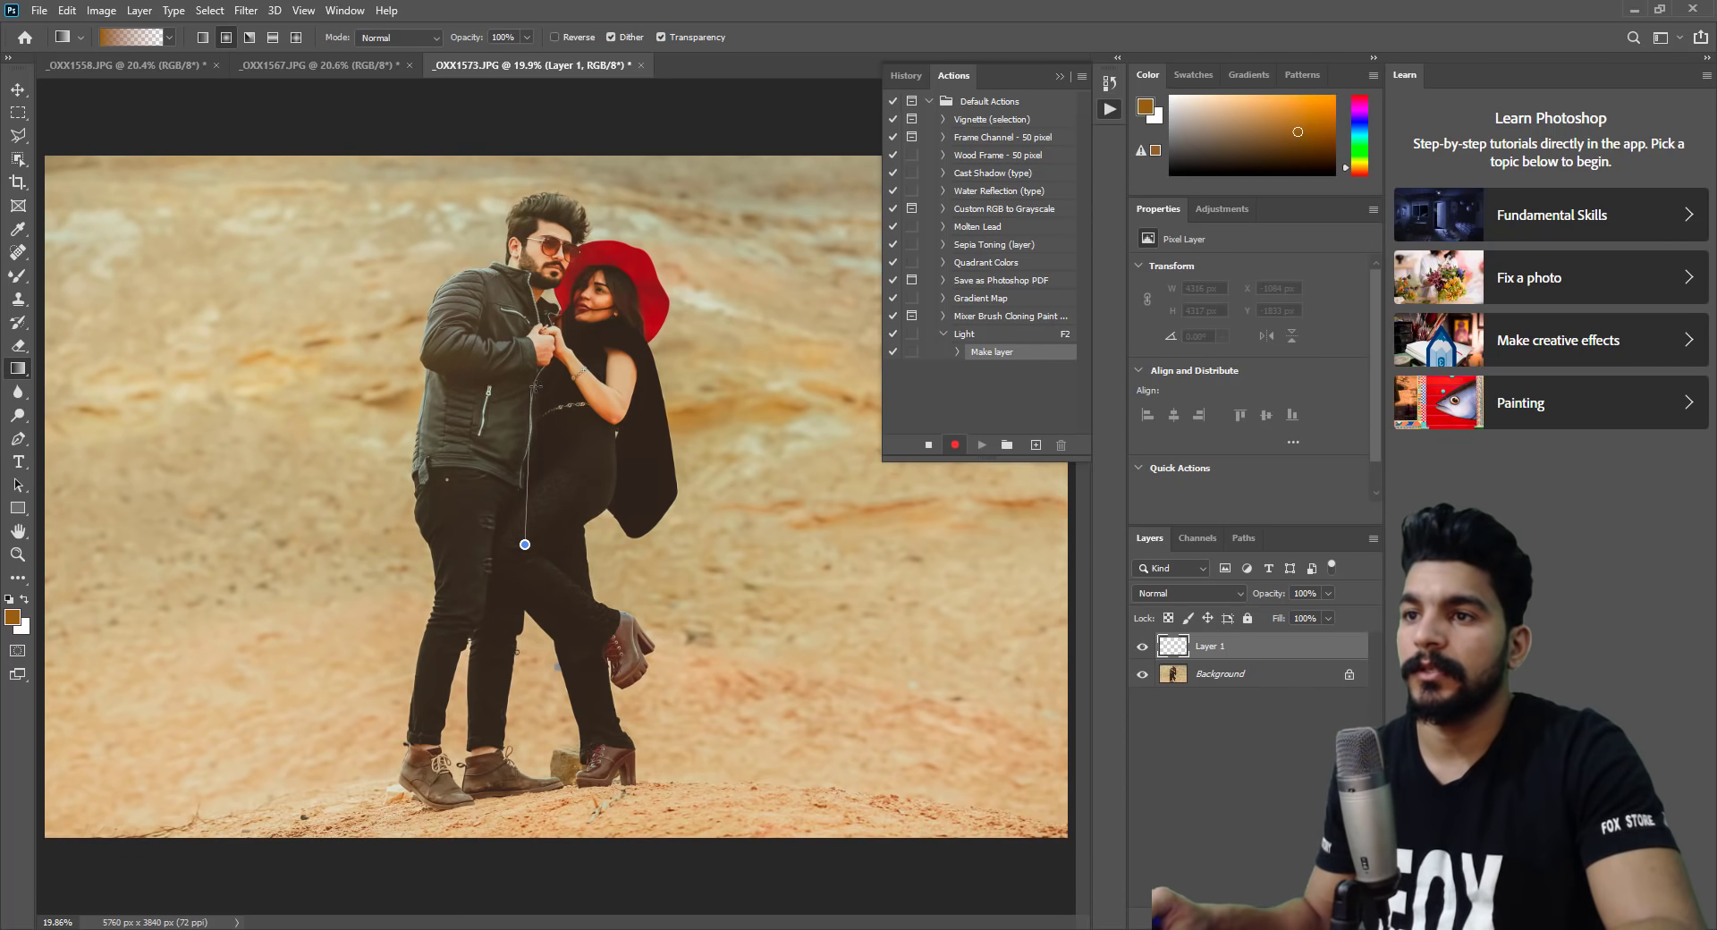
{"action": "left_click_drag", "start_coordinate": [525, 544], "coordinate": [537, 380]}
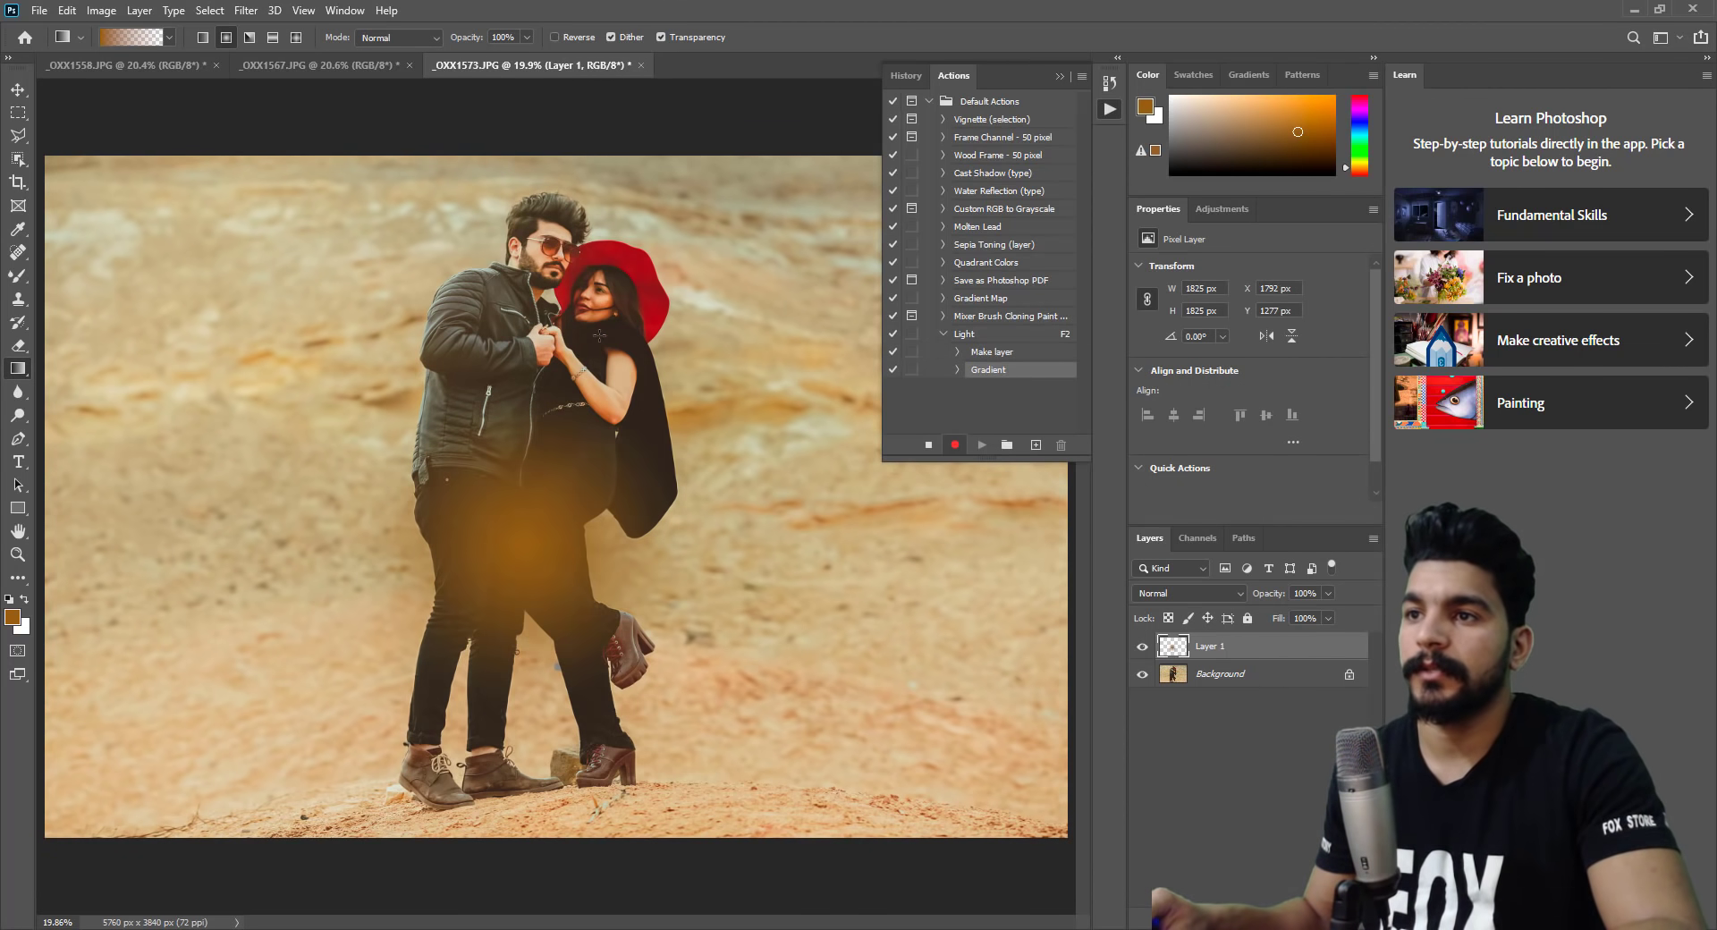
{"action": "left_click", "coordinate": [18, 89]}
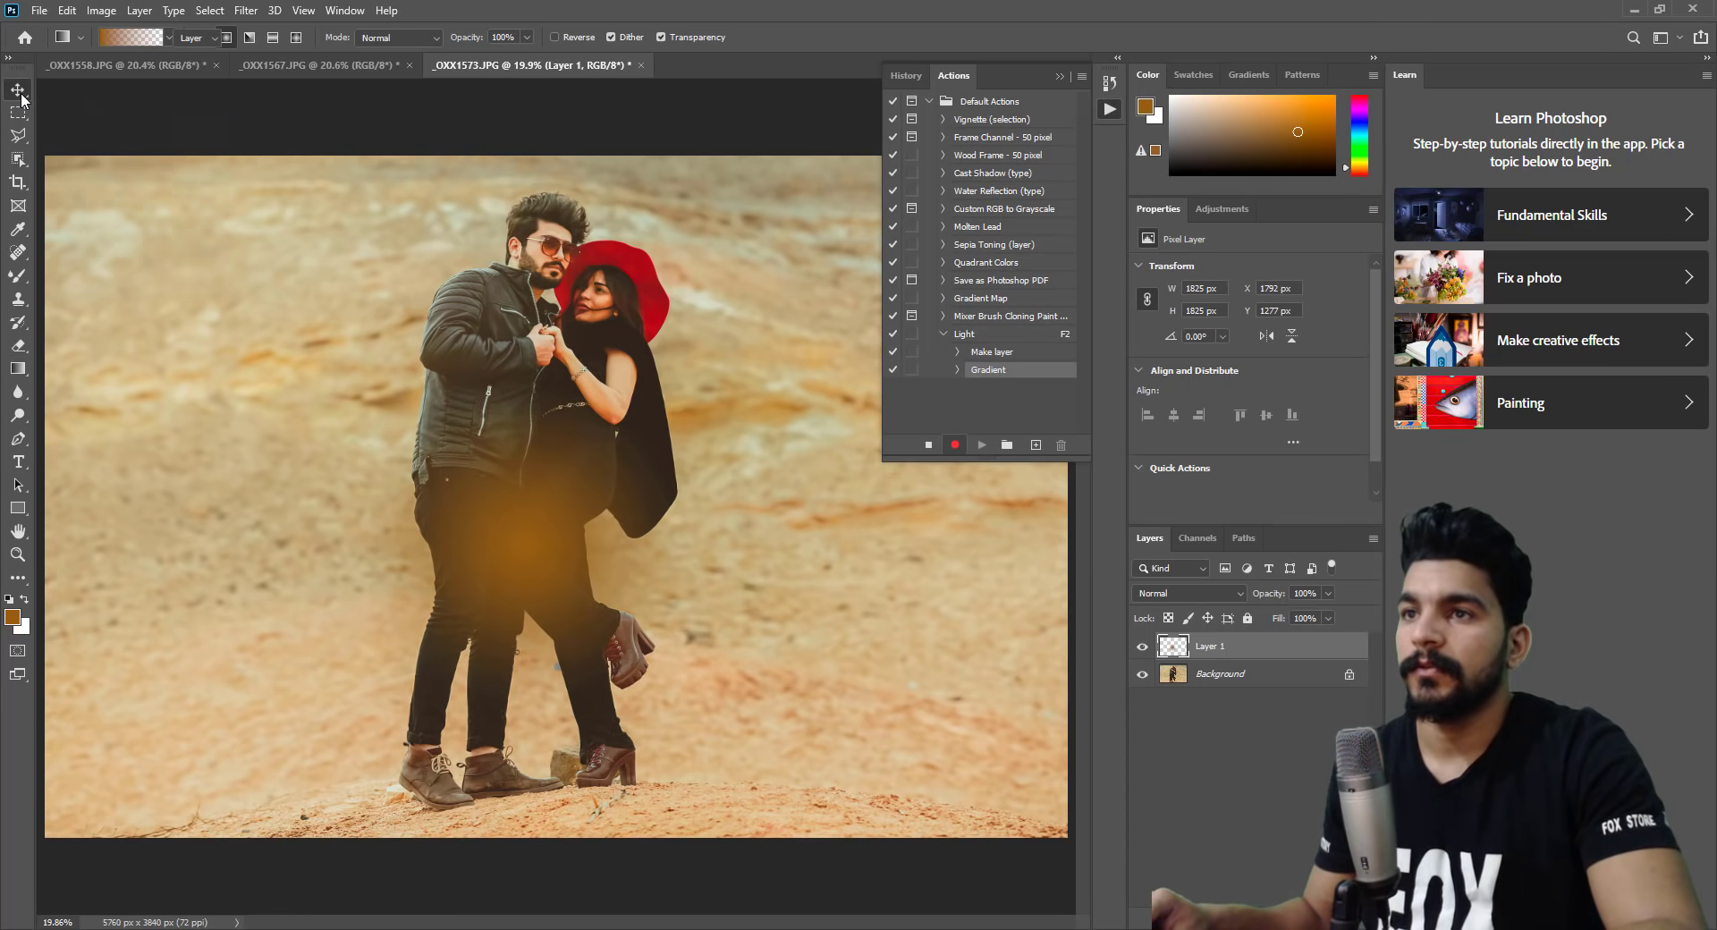
{"action": "left_click_drag", "start_coordinate": [671, 601], "coordinate": [663, 579]}
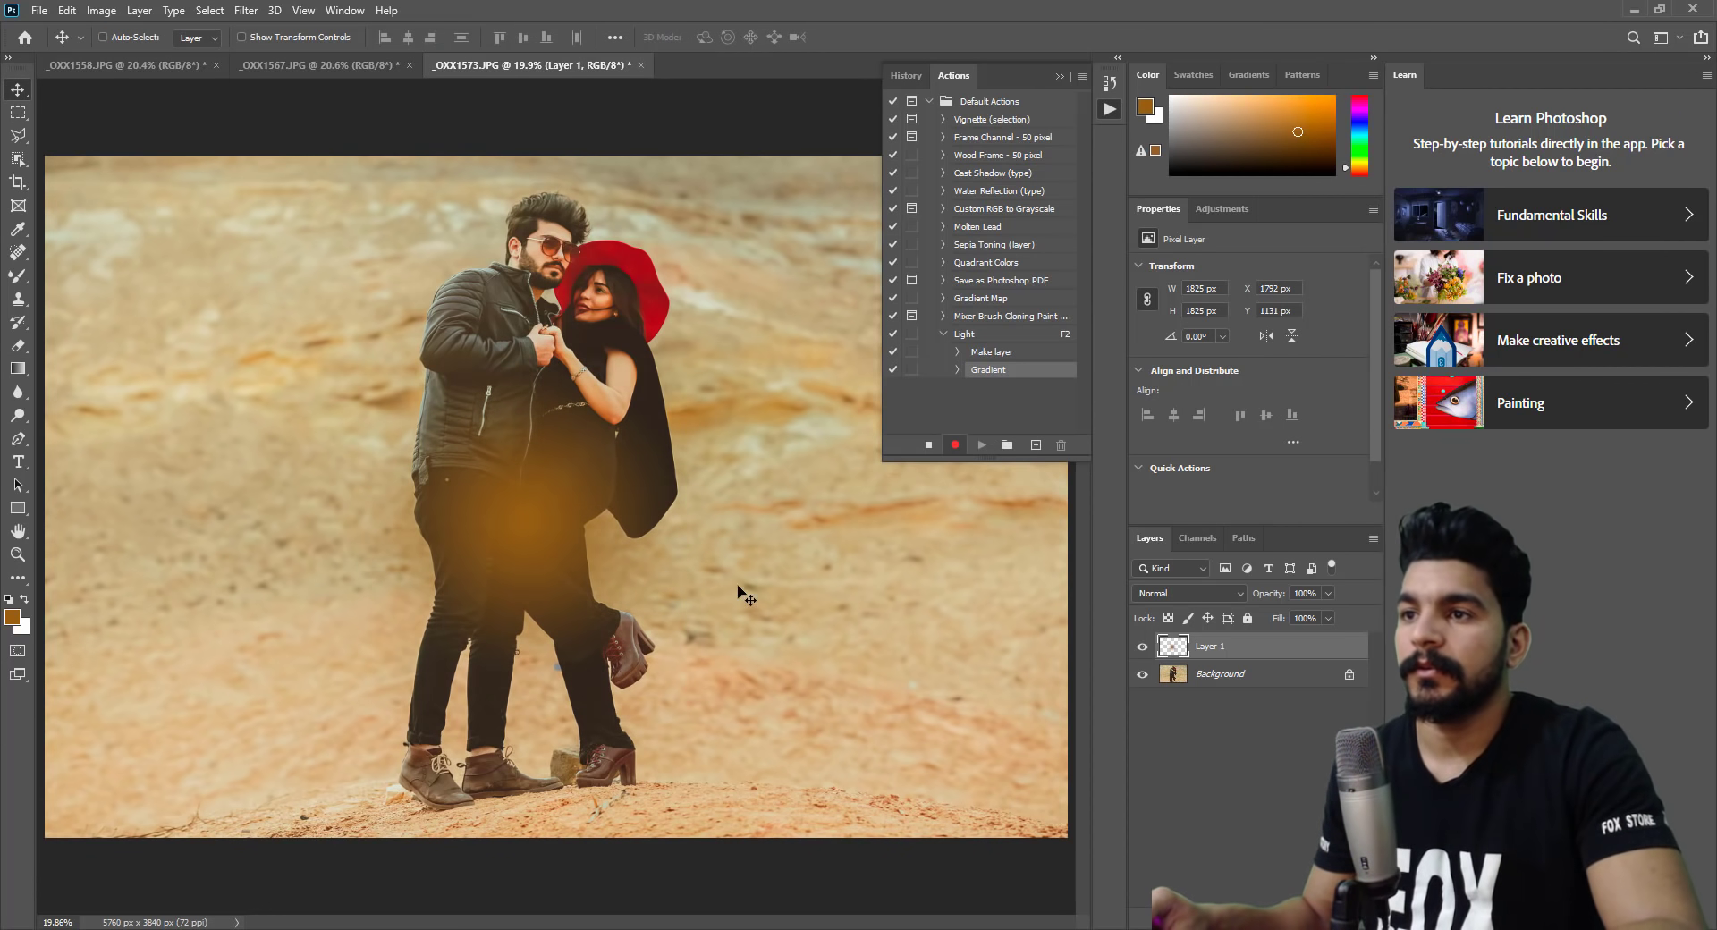
Set the glow layer to Screen blend mode, reposition it, then delete it.
{"action": "key", "text": "ctrl"}
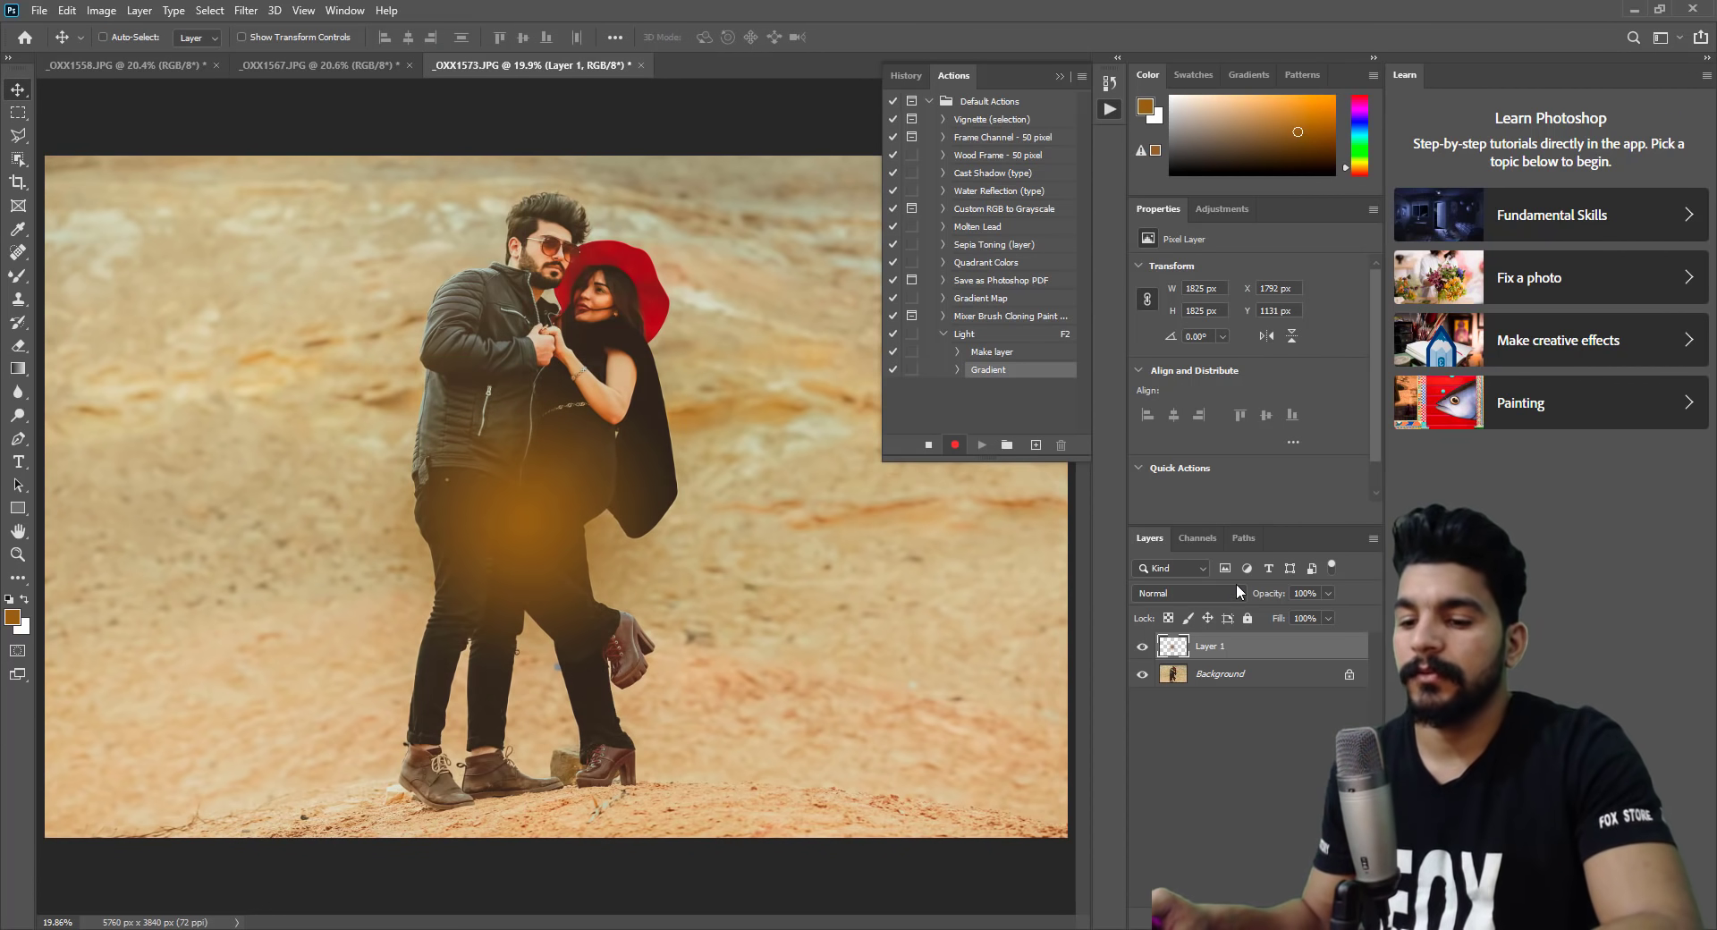
{"action": "left_click", "coordinate": [1189, 593]}
{"action": "left_click", "coordinate": [1156, 633]}
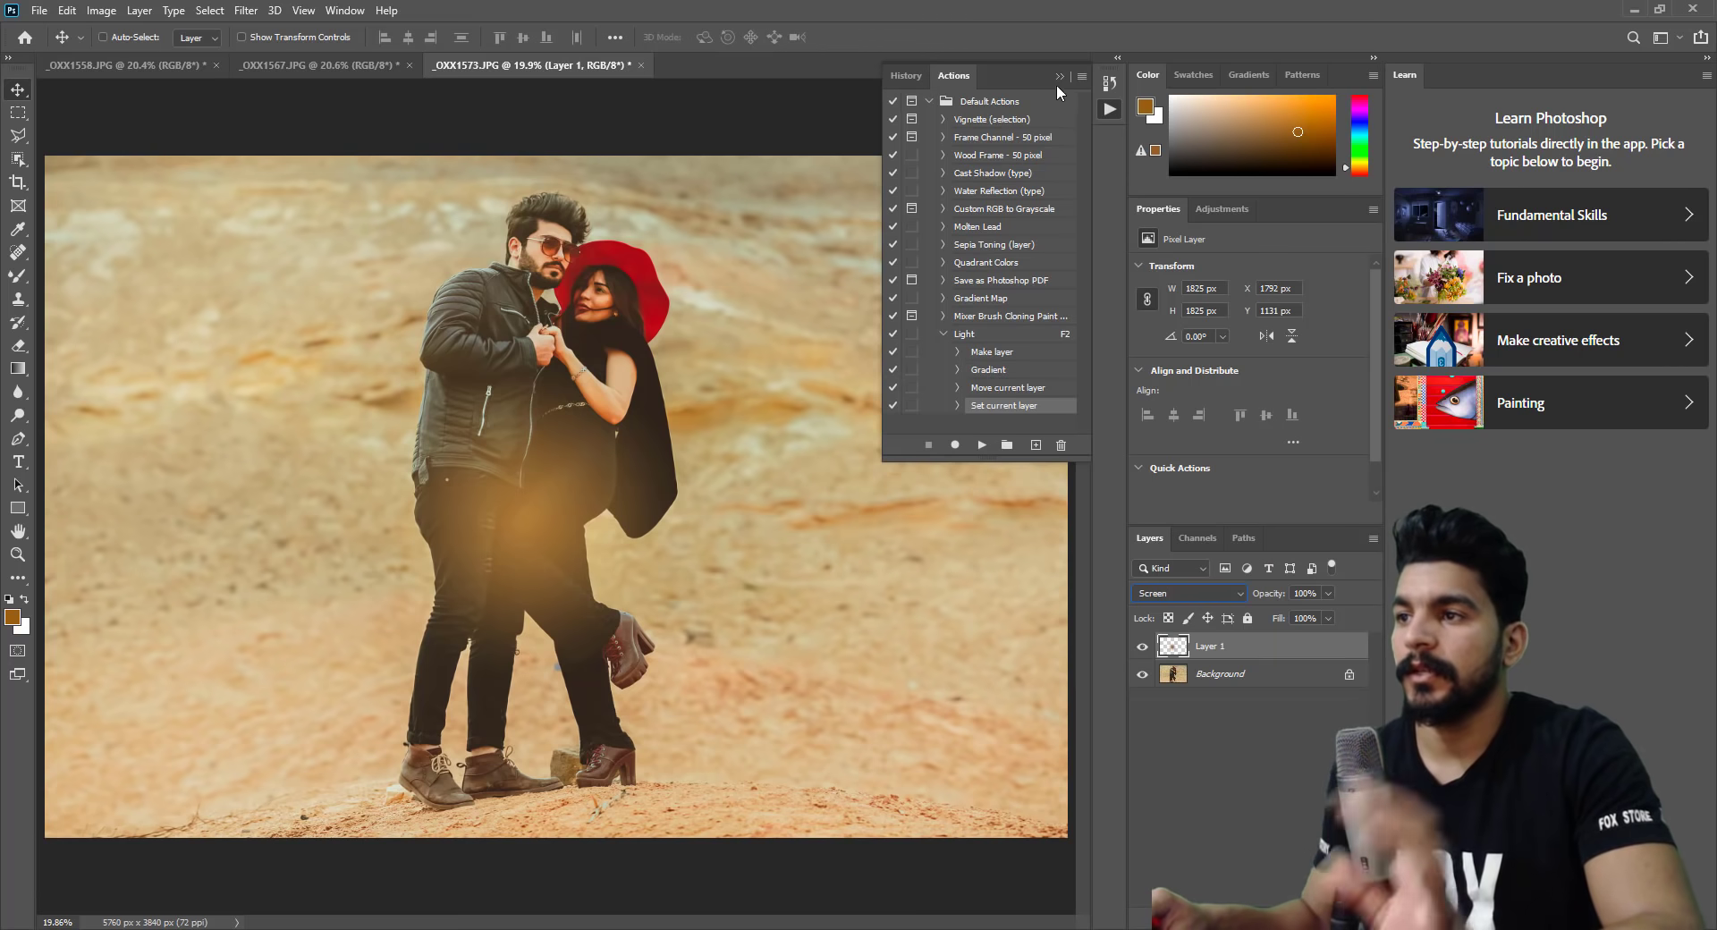
{"action": "left_click", "coordinate": [1043, 200]}
{"action": "mouse_move", "coordinate": [751, 617]}
{"action": "left_mouse_down"}
{"action": "mouse_move", "coordinate": [685, 625]}
{"action": "mouse_move", "coordinate": [696, 600]}
{"action": "left_mouse_up"}
{"action": "key", "text": "Delete"}
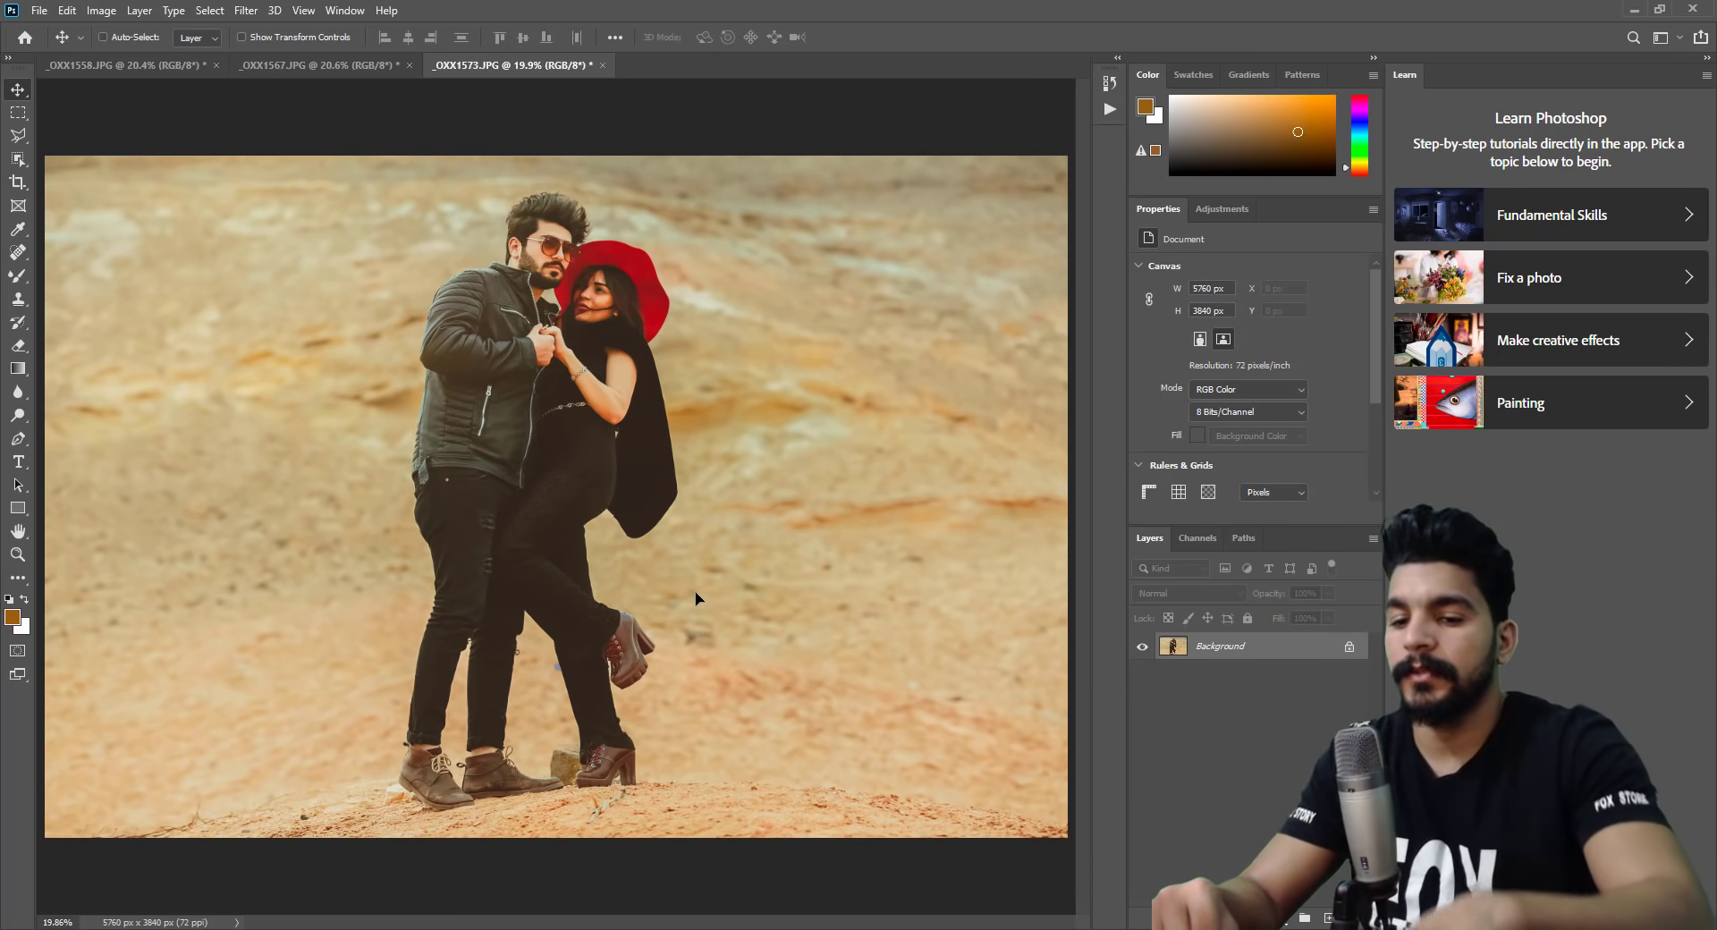
Restore the glow layer, move it to the chests, enlarge it to about 188%, and set 40% opacity.
{"action": "key", "text": "ctrl+z"}
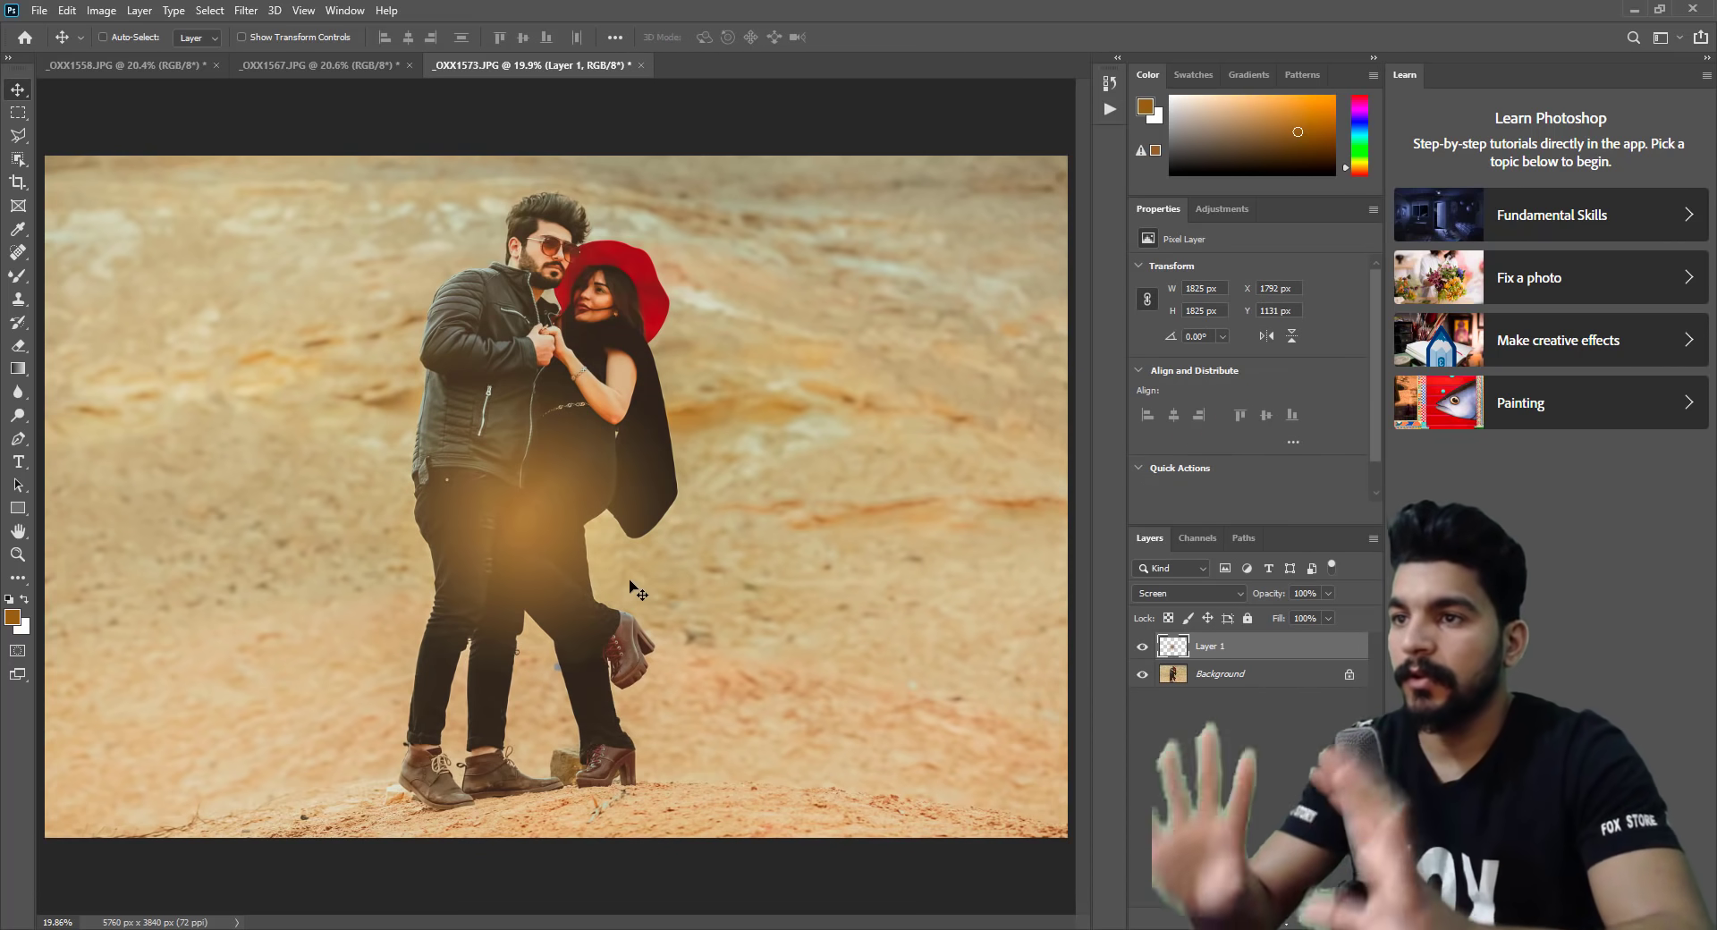
{"action": "mouse_move", "coordinate": [632, 584]}
{"action": "left_mouse_down"}
{"action": "mouse_move", "coordinate": [605, 445]}
{"action": "mouse_move", "coordinate": [625, 428]}
{"action": "left_mouse_up"}
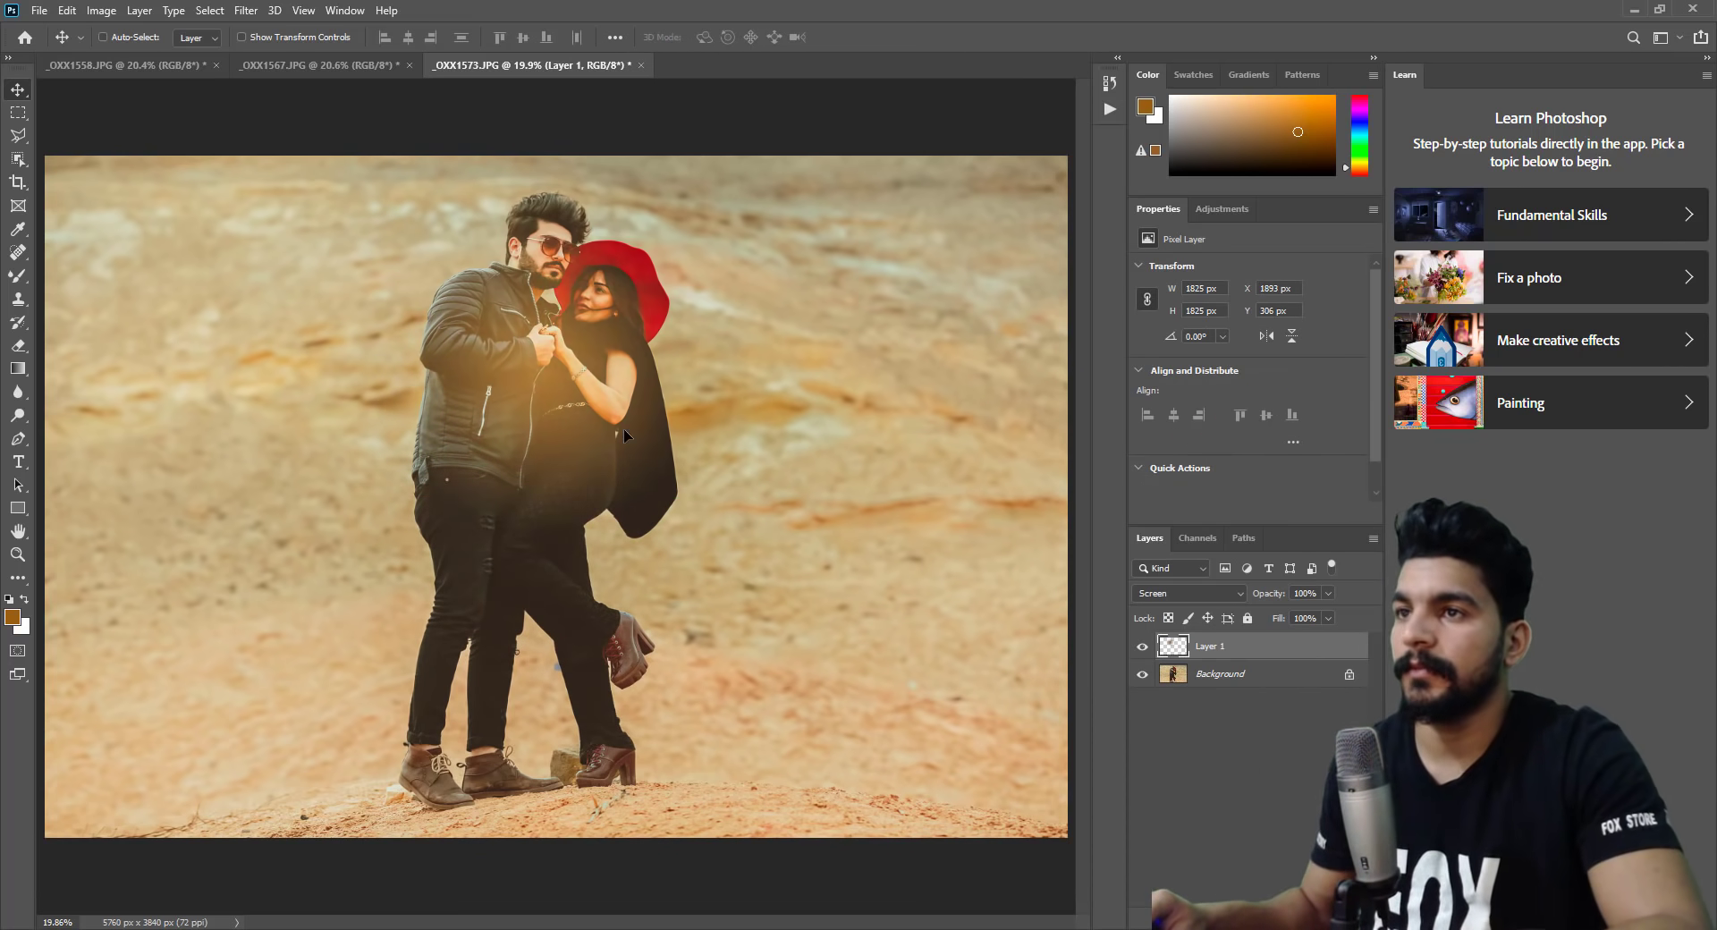
{"action": "key", "text": "ctrl+t"}
{"action": "mouse_move", "coordinate": [706, 533]}
{"action": "left_mouse_down"}
{"action": "mouse_move", "coordinate": [922, 346]}
{"action": "mouse_move", "coordinate": [867, 355]}
{"action": "left_mouse_up"}
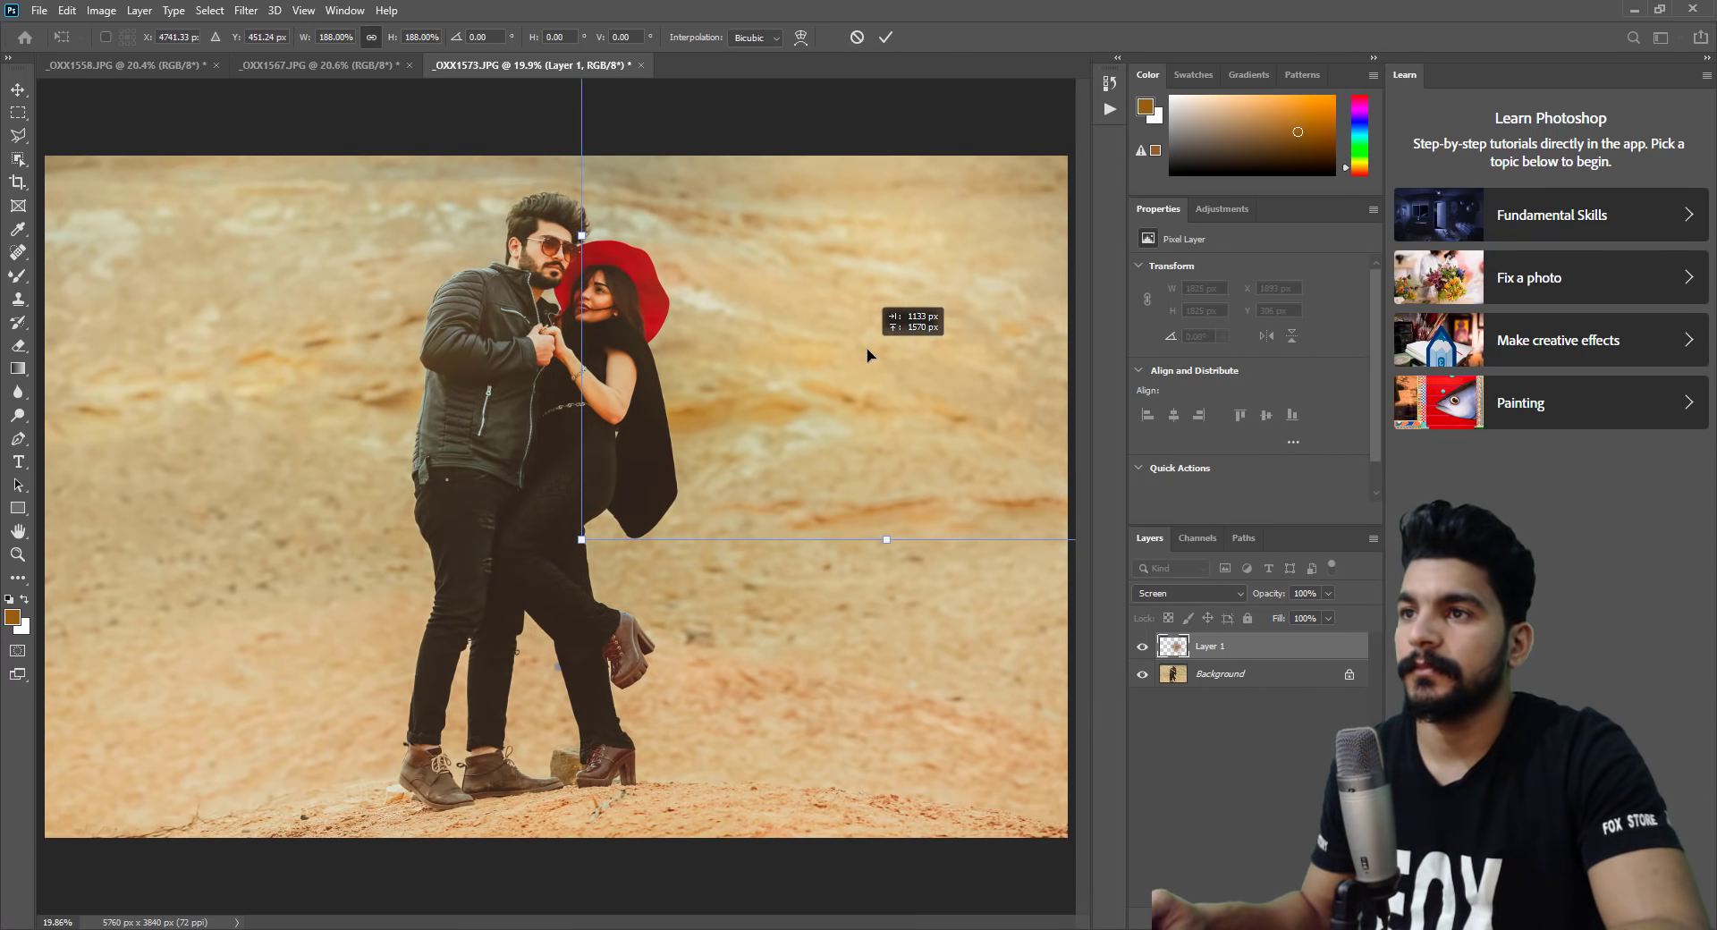
{"action": "mouse_move", "coordinate": [856, 429]}
{"action": "left_mouse_down"}
{"action": "mouse_move", "coordinate": [823, 429]}
{"action": "mouse_move", "coordinate": [793, 390]}
{"action": "mouse_move", "coordinate": [809, 372]}
{"action": "left_mouse_up"}
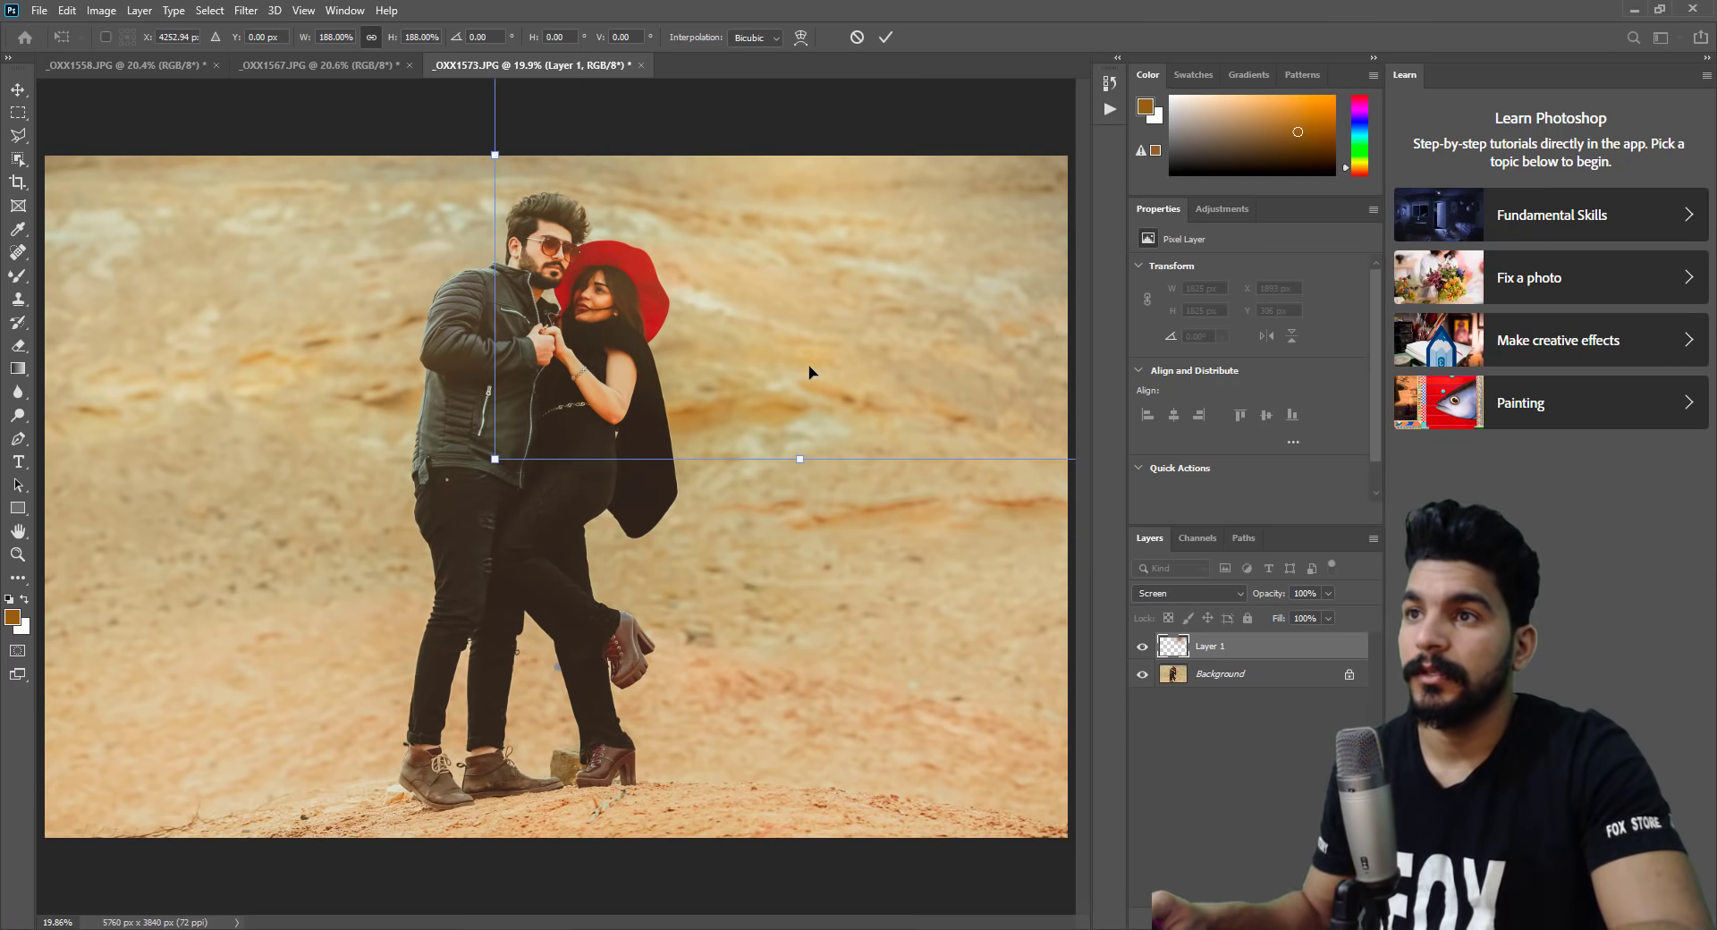
{"action": "key", "text": "Return"}
{"action": "key", "text": "4"}
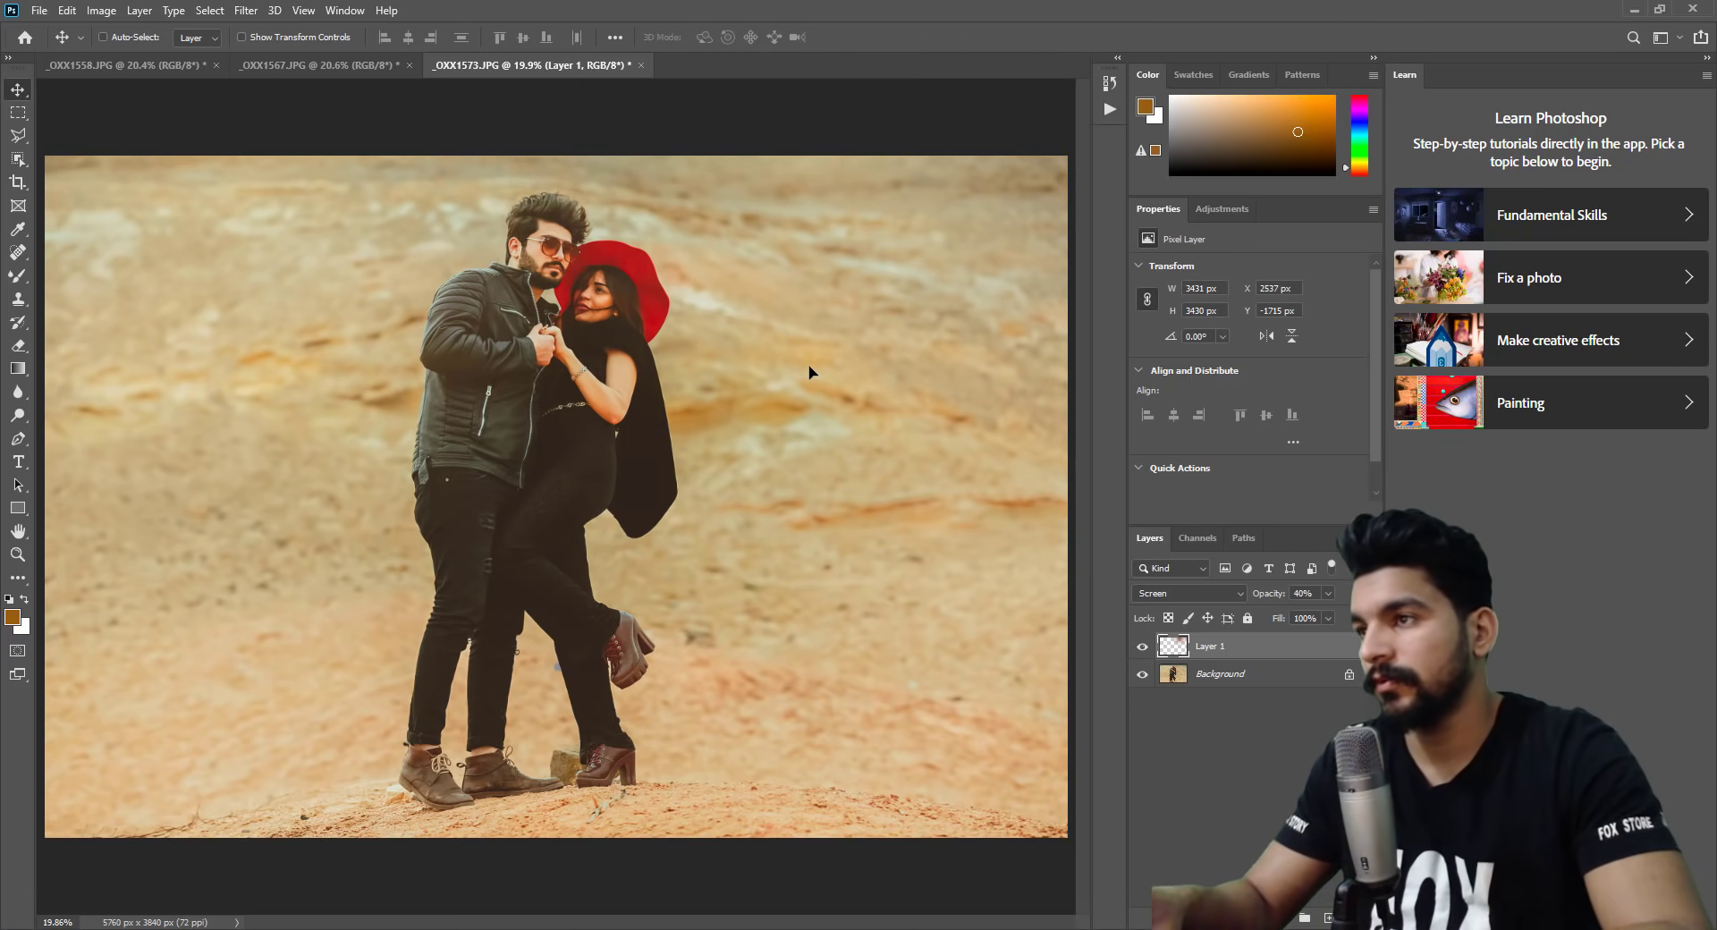
Remove the glow again, zoom in then fit the photo on screen, and show the Actions panel.
{"action": "key", "text": "z"}
{"action": "left_click", "coordinate": [645, 262]}
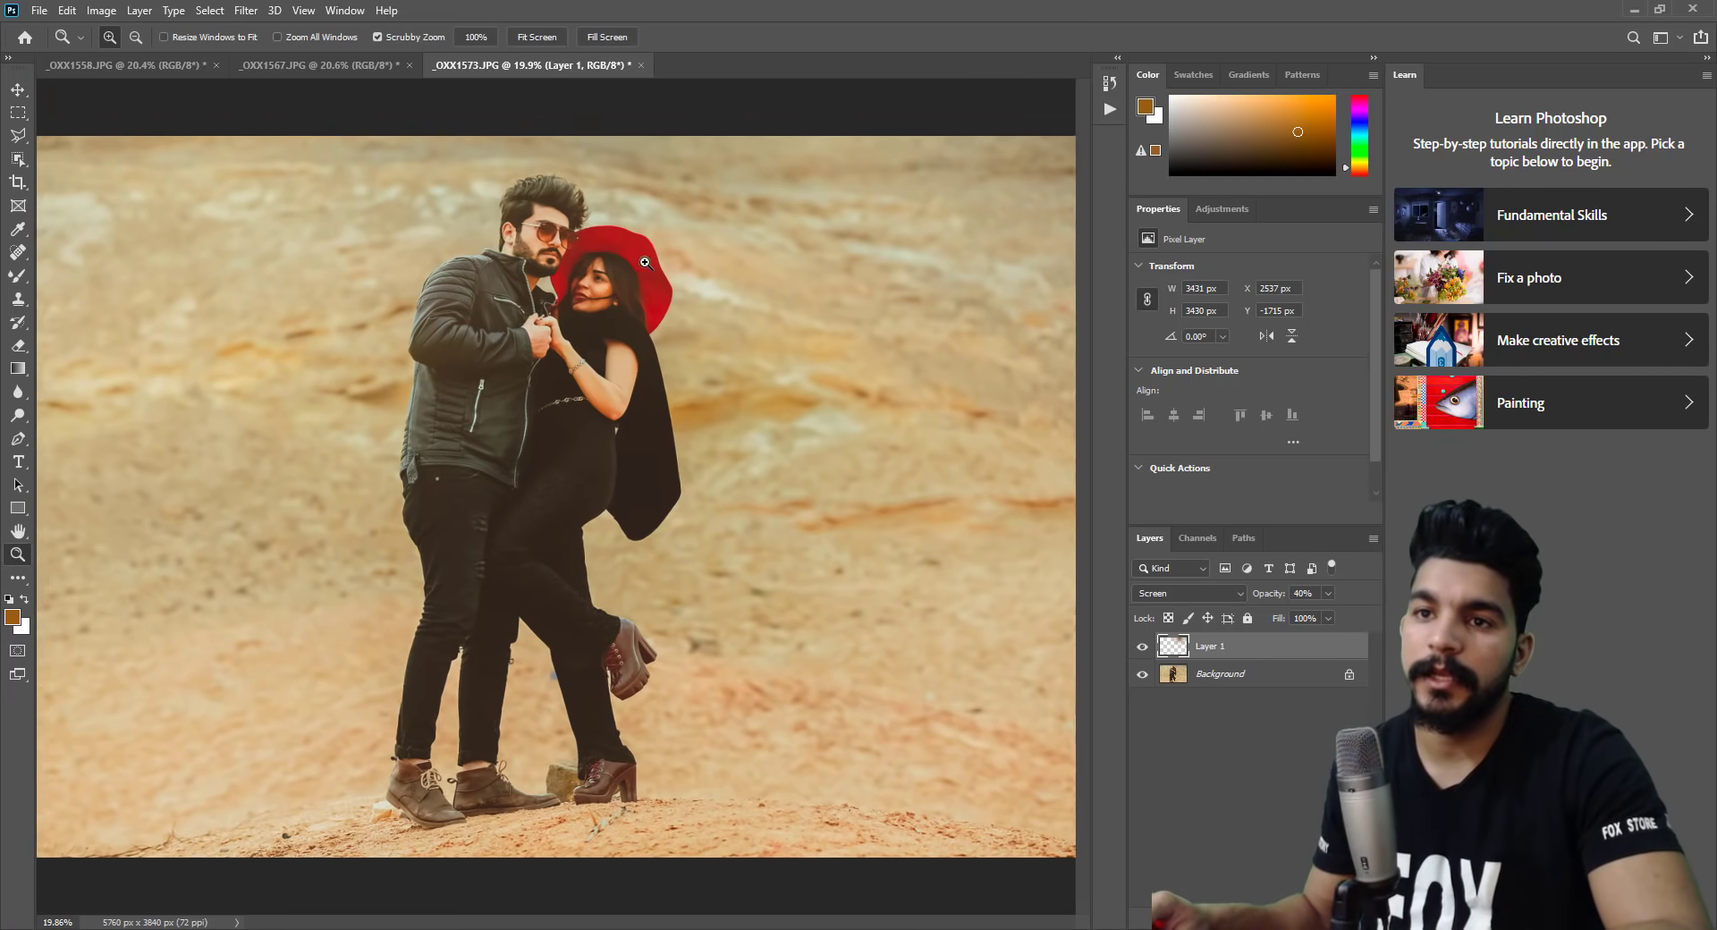
{"action": "key", "text": "ctrl+e"}
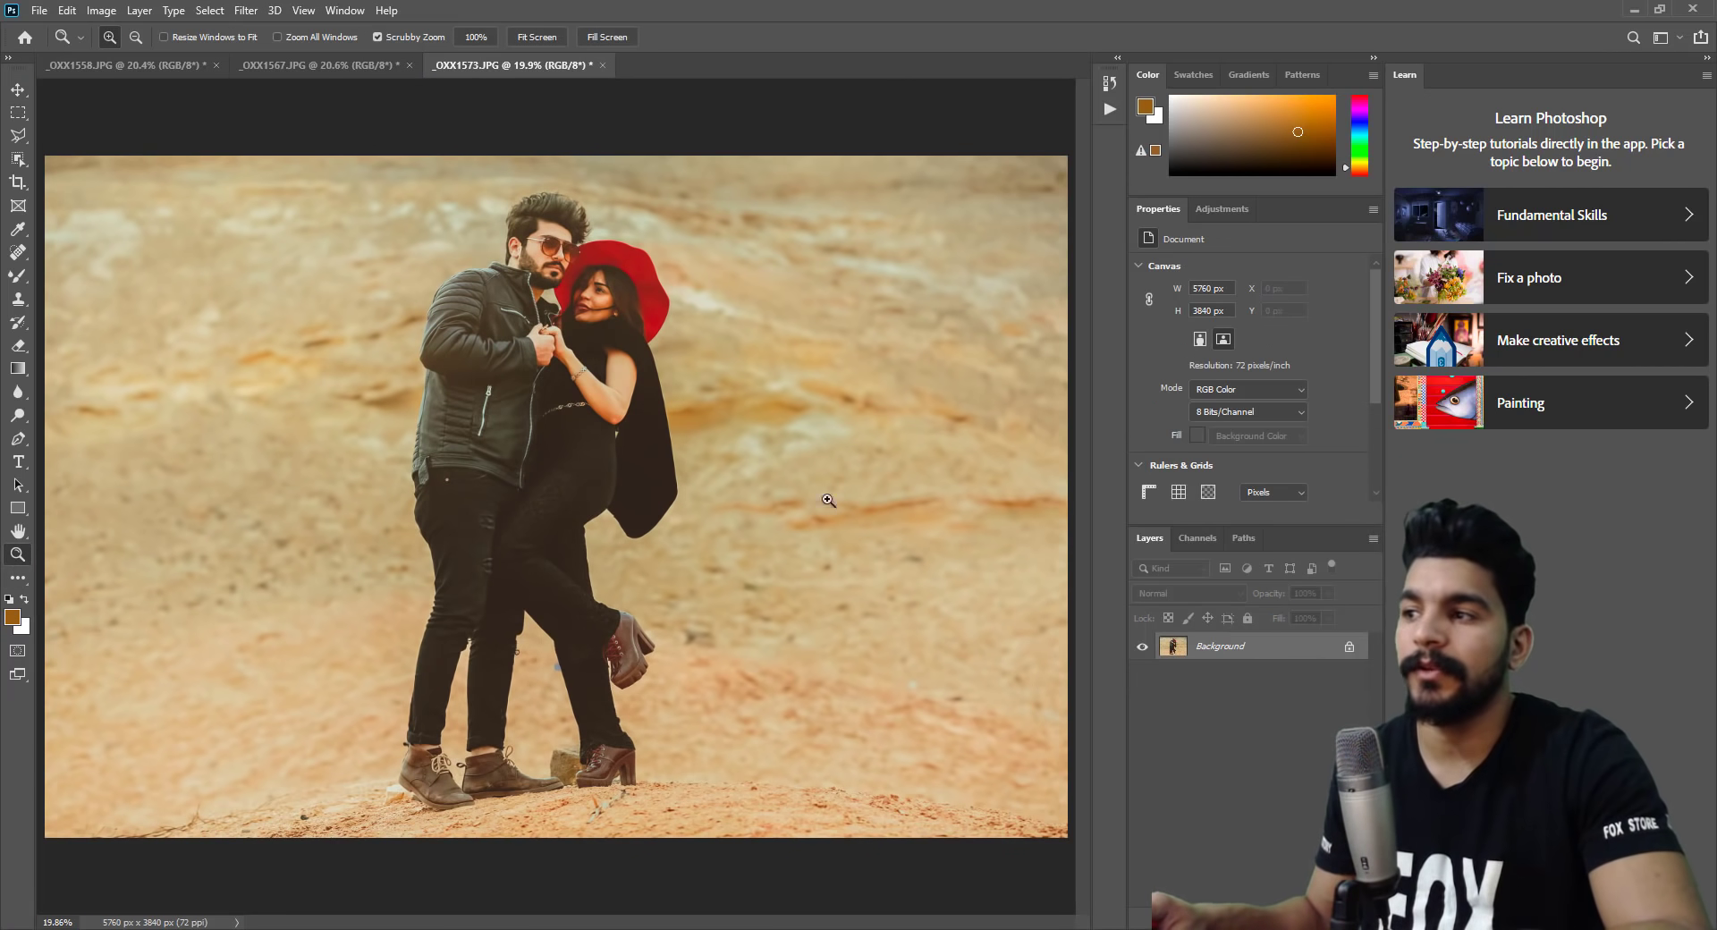
{"action": "right_click", "coordinate": [530, 374]}
{"action": "key", "text": "Escape"}
{"action": "left_click_drag", "start_coordinate": [549, 259], "coordinate": [644, 259]}
{"action": "right_click", "coordinate": [649, 259]}
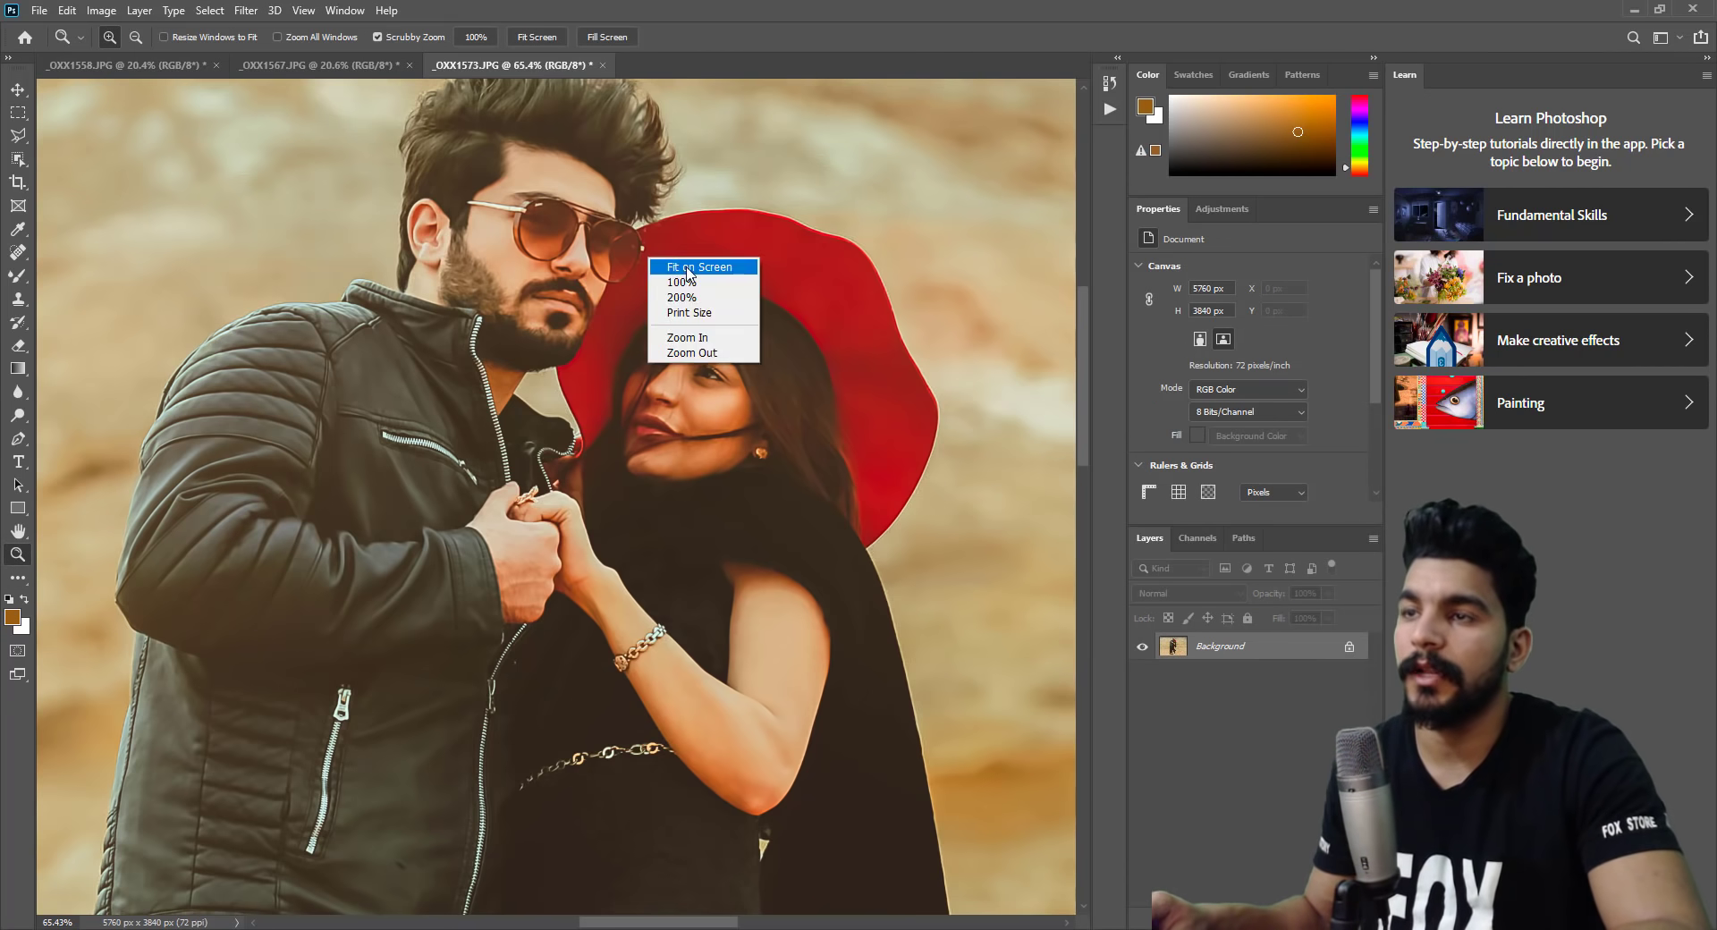
{"action": "left_click", "coordinate": [688, 267]}
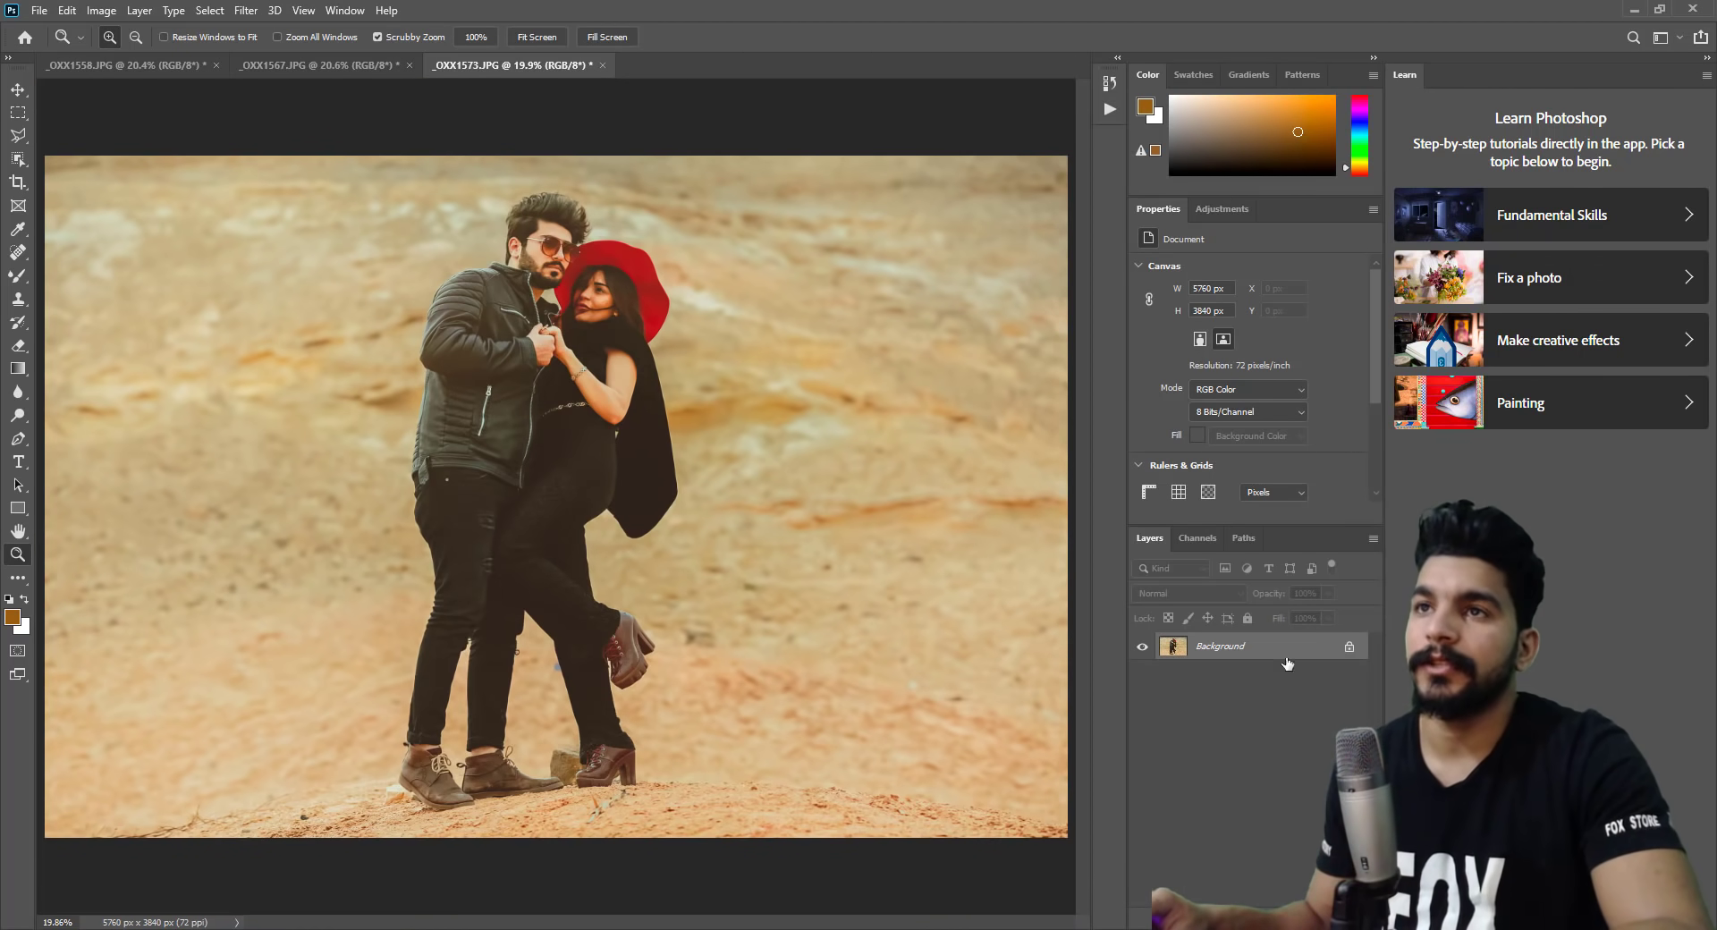
{"action": "left_click", "coordinate": [1114, 111]}
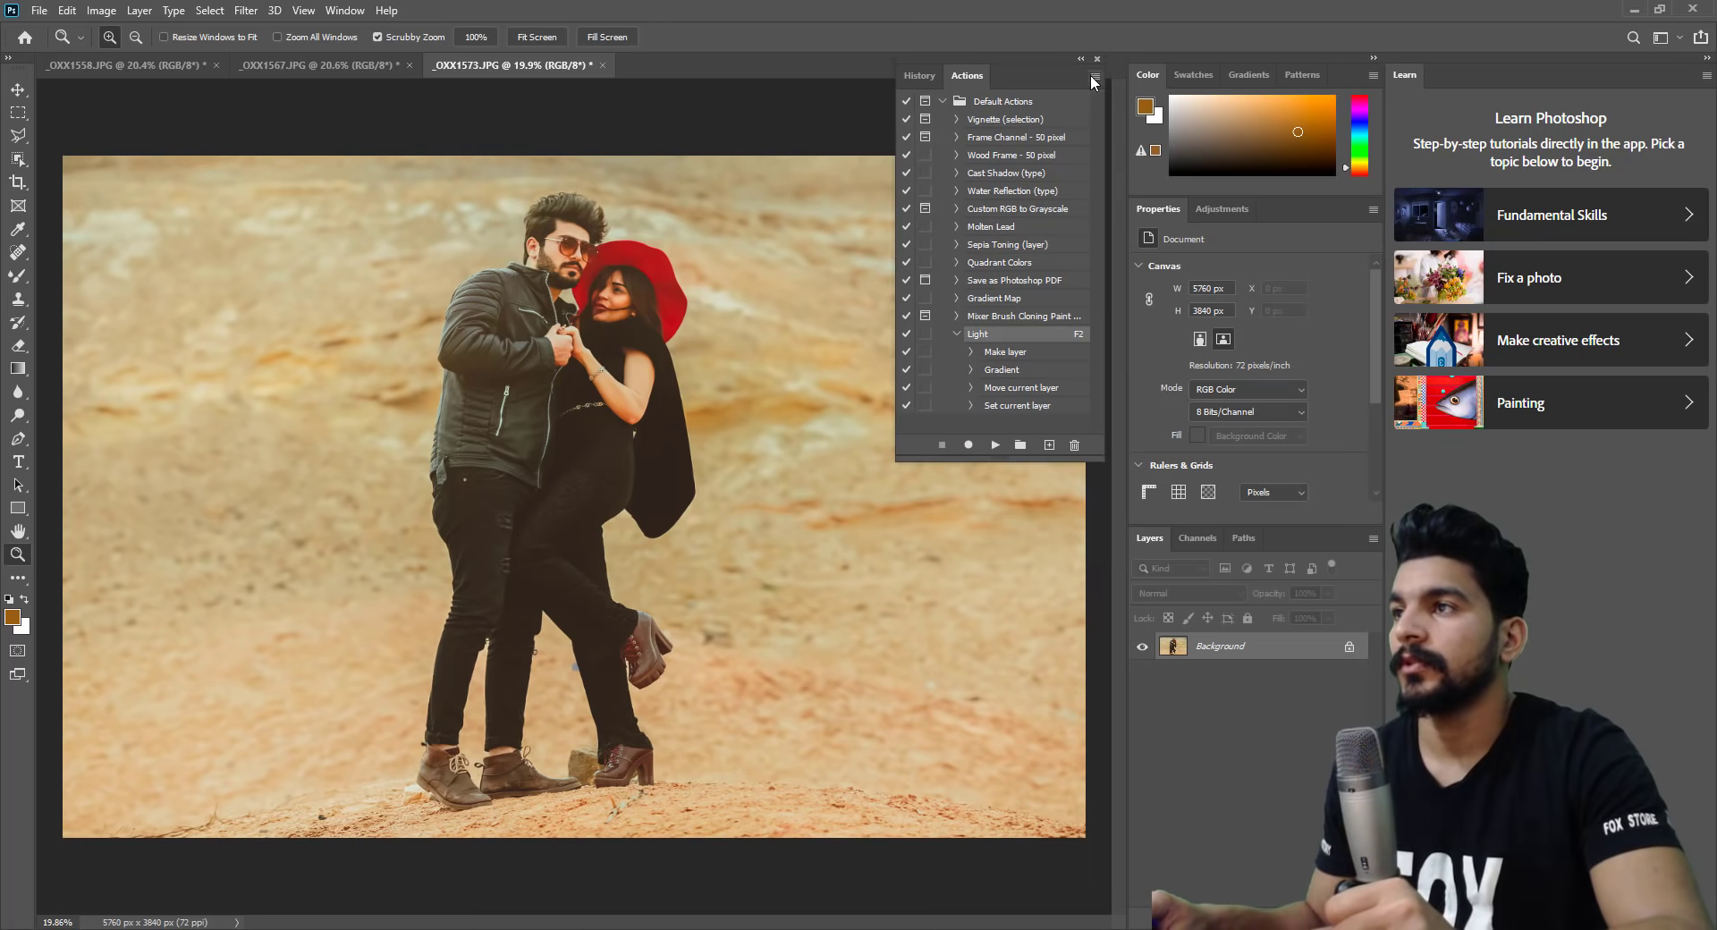
Start a new action in Default Actions with F3 as its shortcut key.
{"action": "left_click", "coordinate": [1093, 79]}
{"action": "left_click", "coordinate": [1144, 109]}
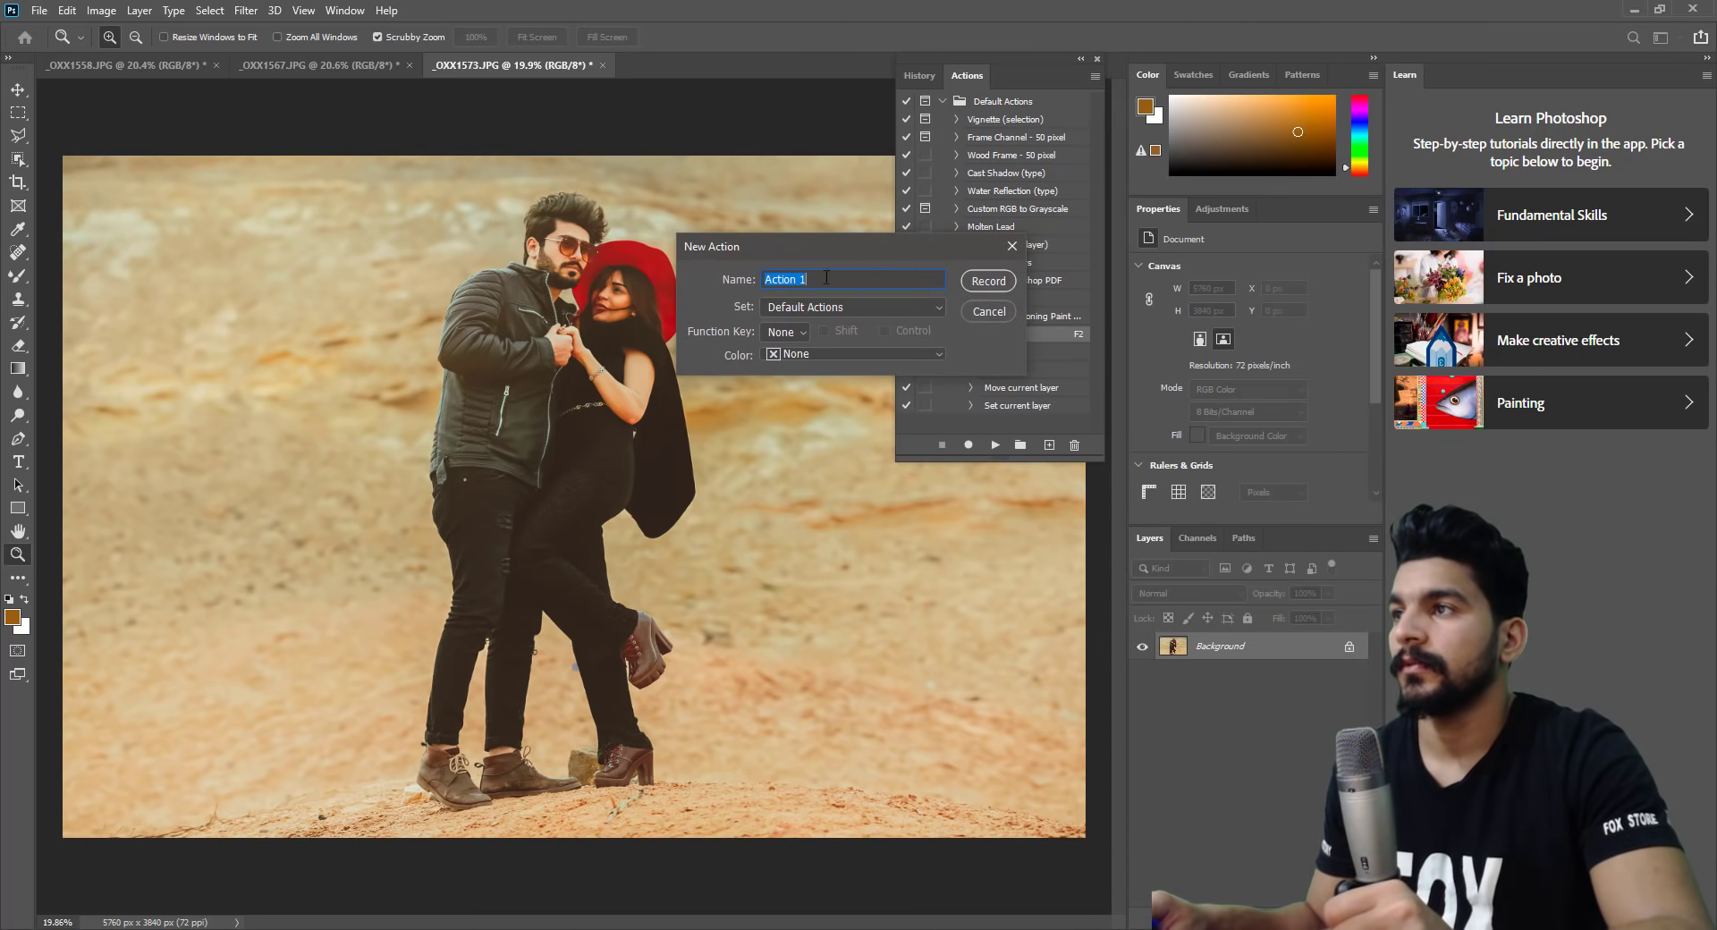
{"action": "left_click", "coordinate": [823, 309]}
{"action": "left_click", "coordinate": [795, 336]}
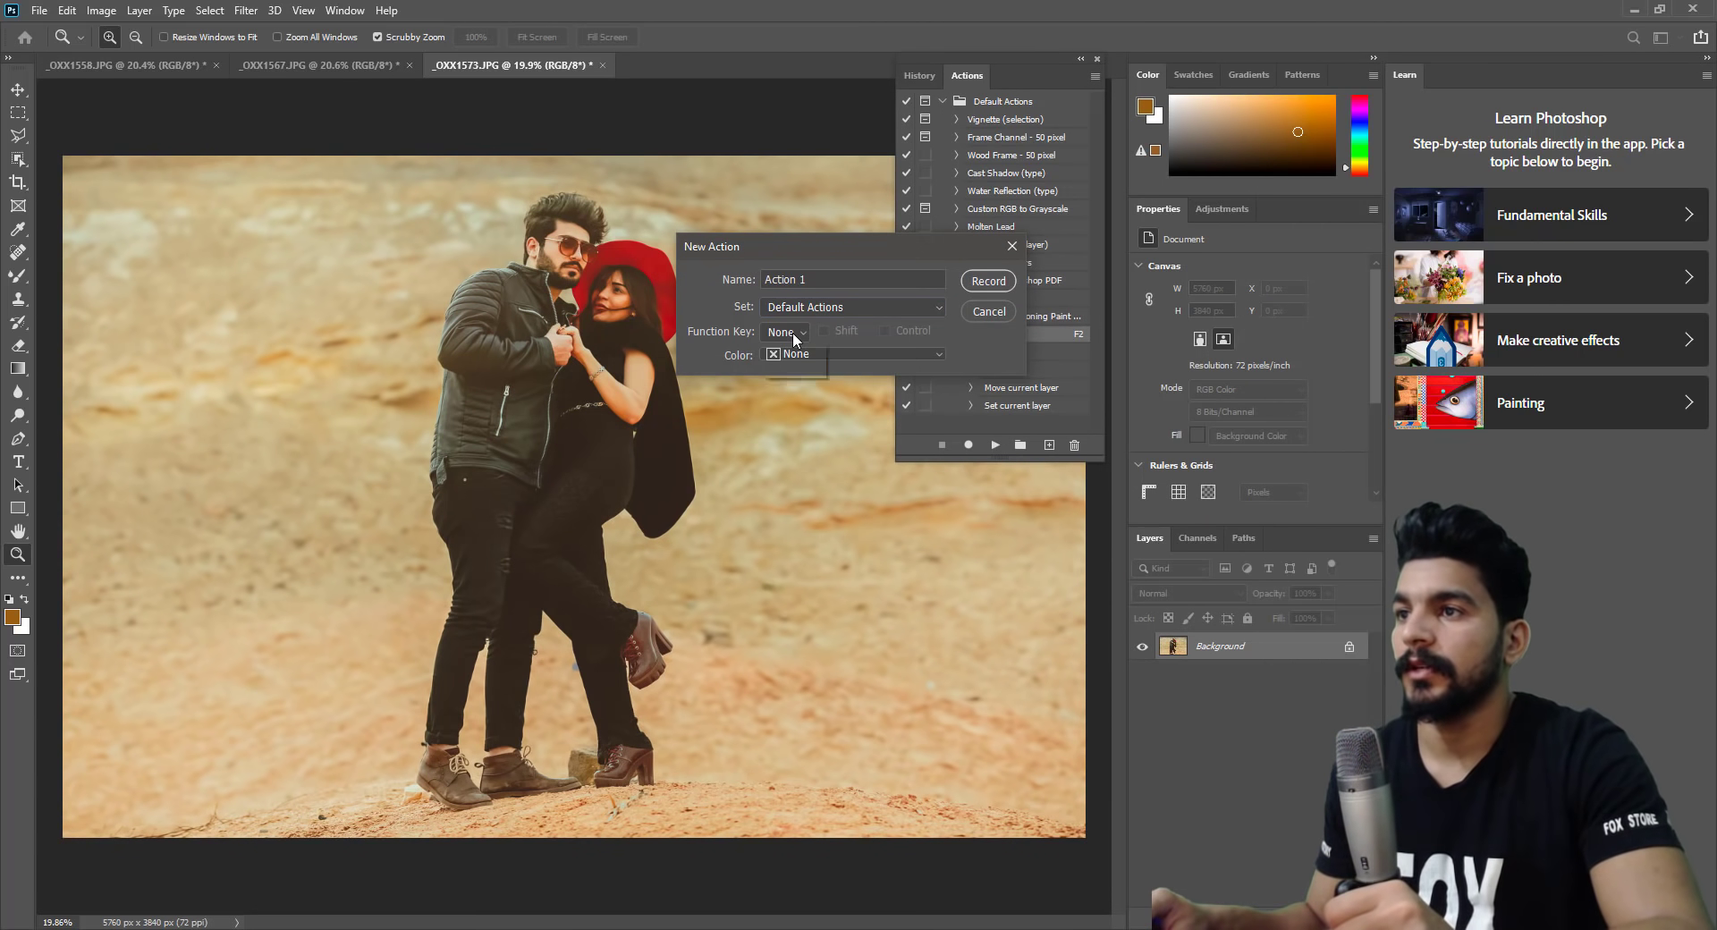
{"action": "left_click", "coordinate": [794, 397]}
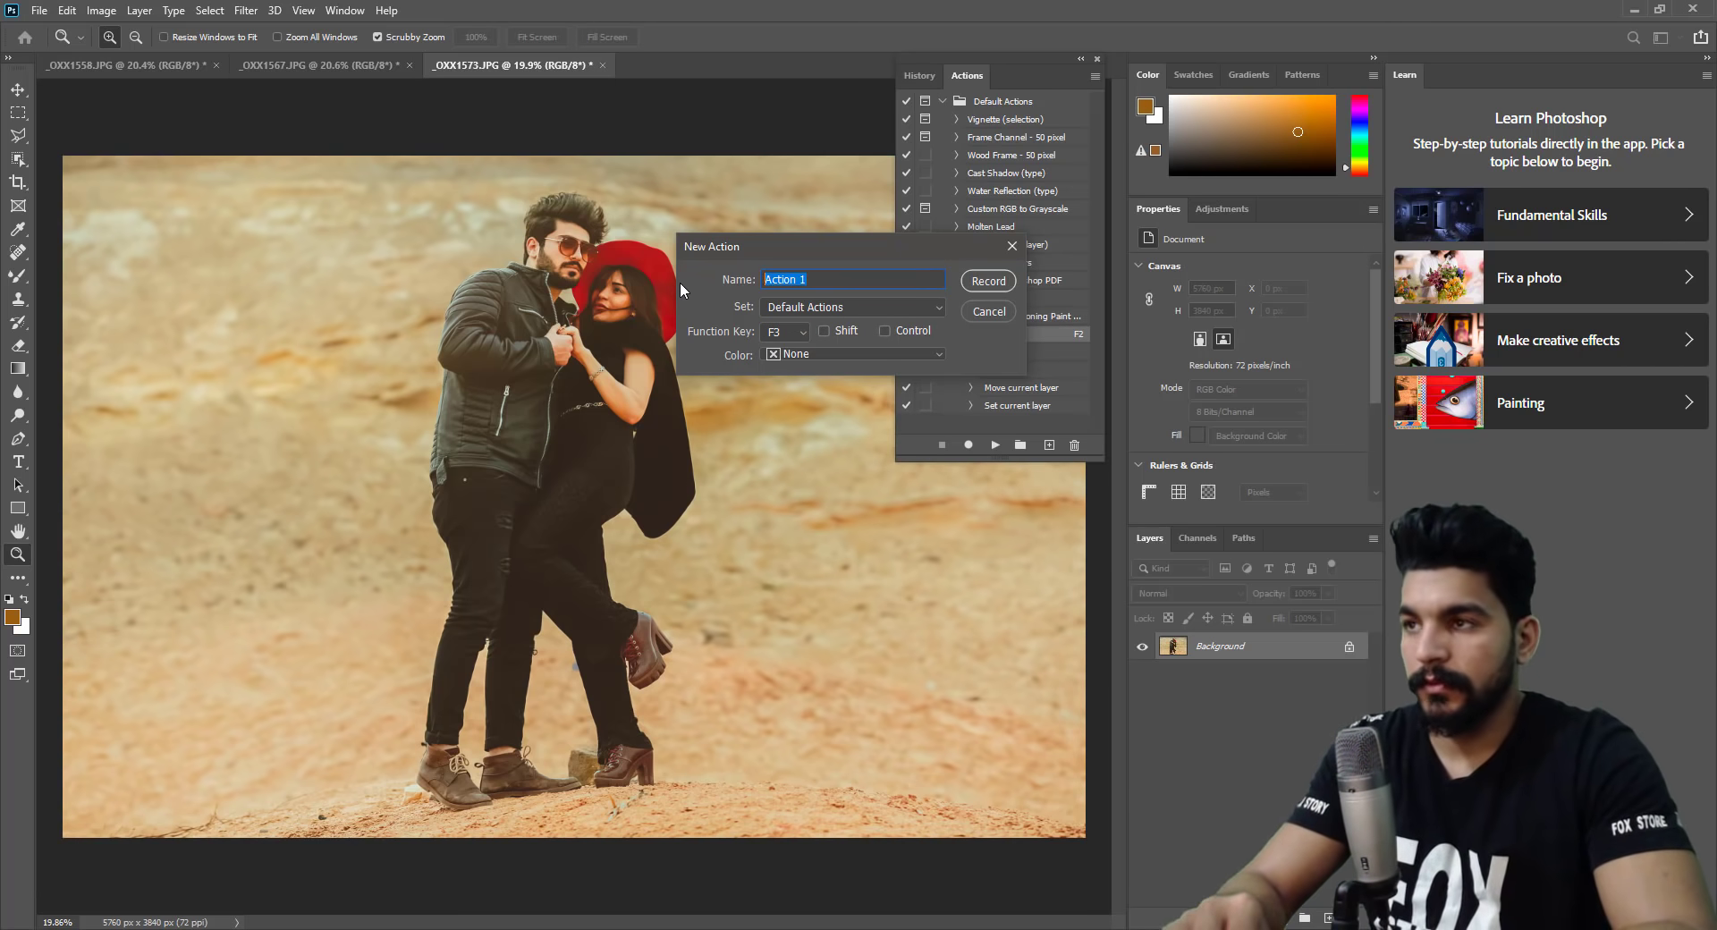
Name the new action 'sherb'.
{"action": "type", "text": "dsd"}
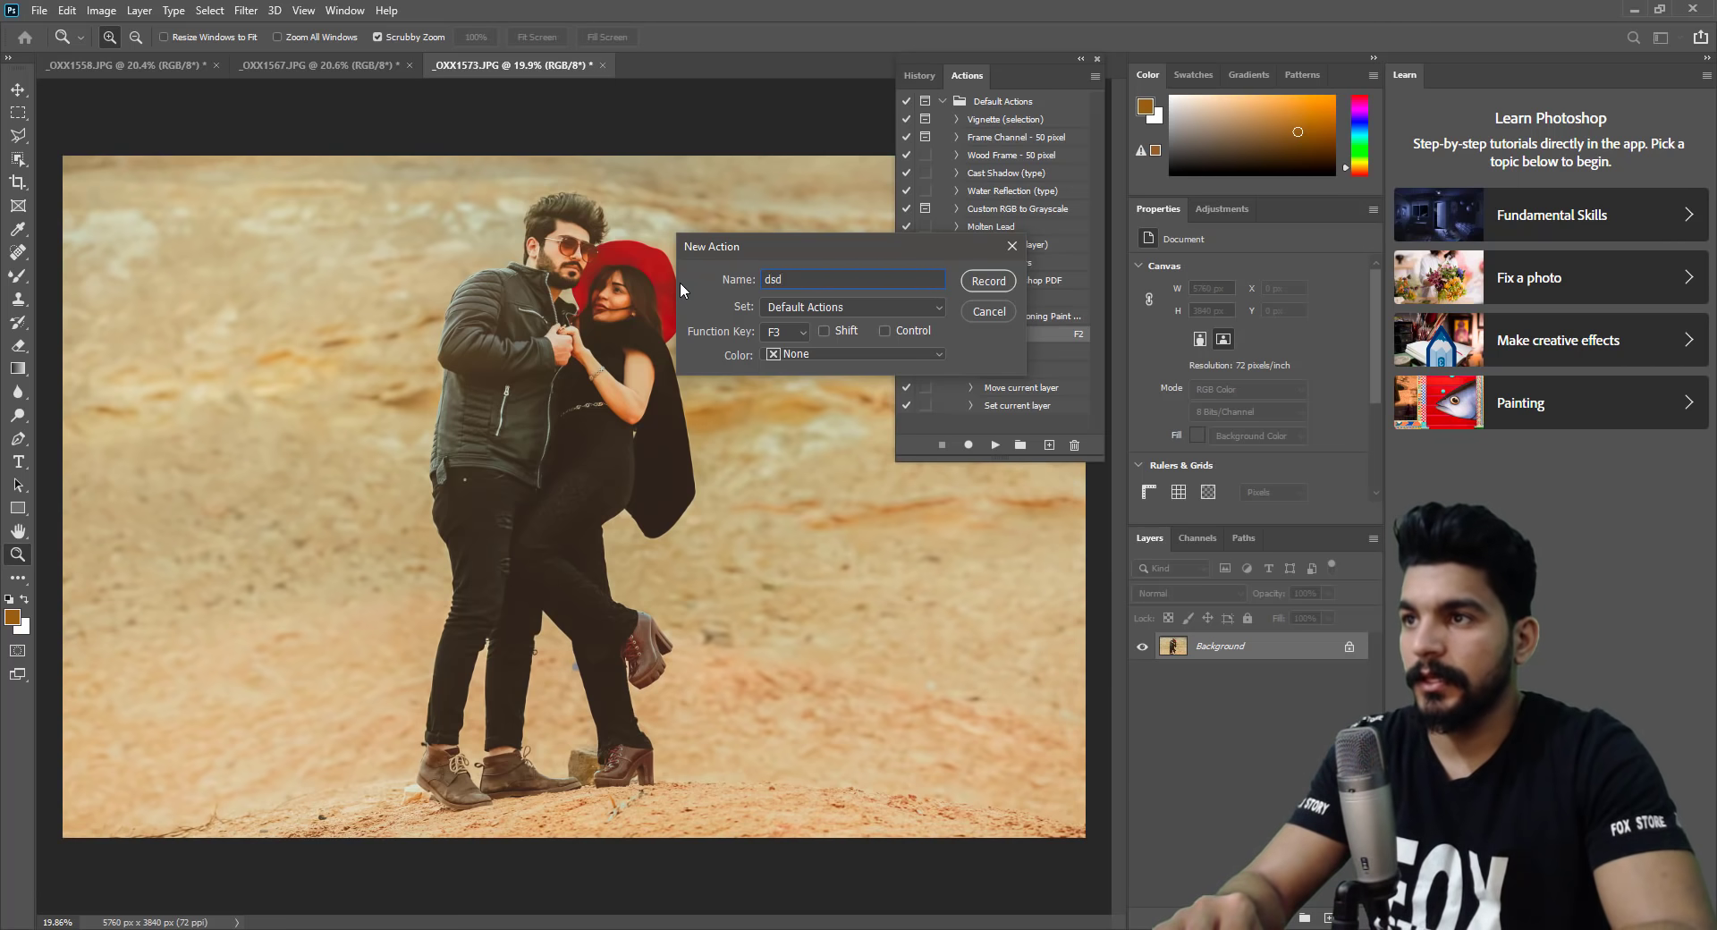
{"action": "key", "text": "BackSpace"}
{"action": "key", "text": "BackSpace"}
{"action": "type", "text": "sh"}
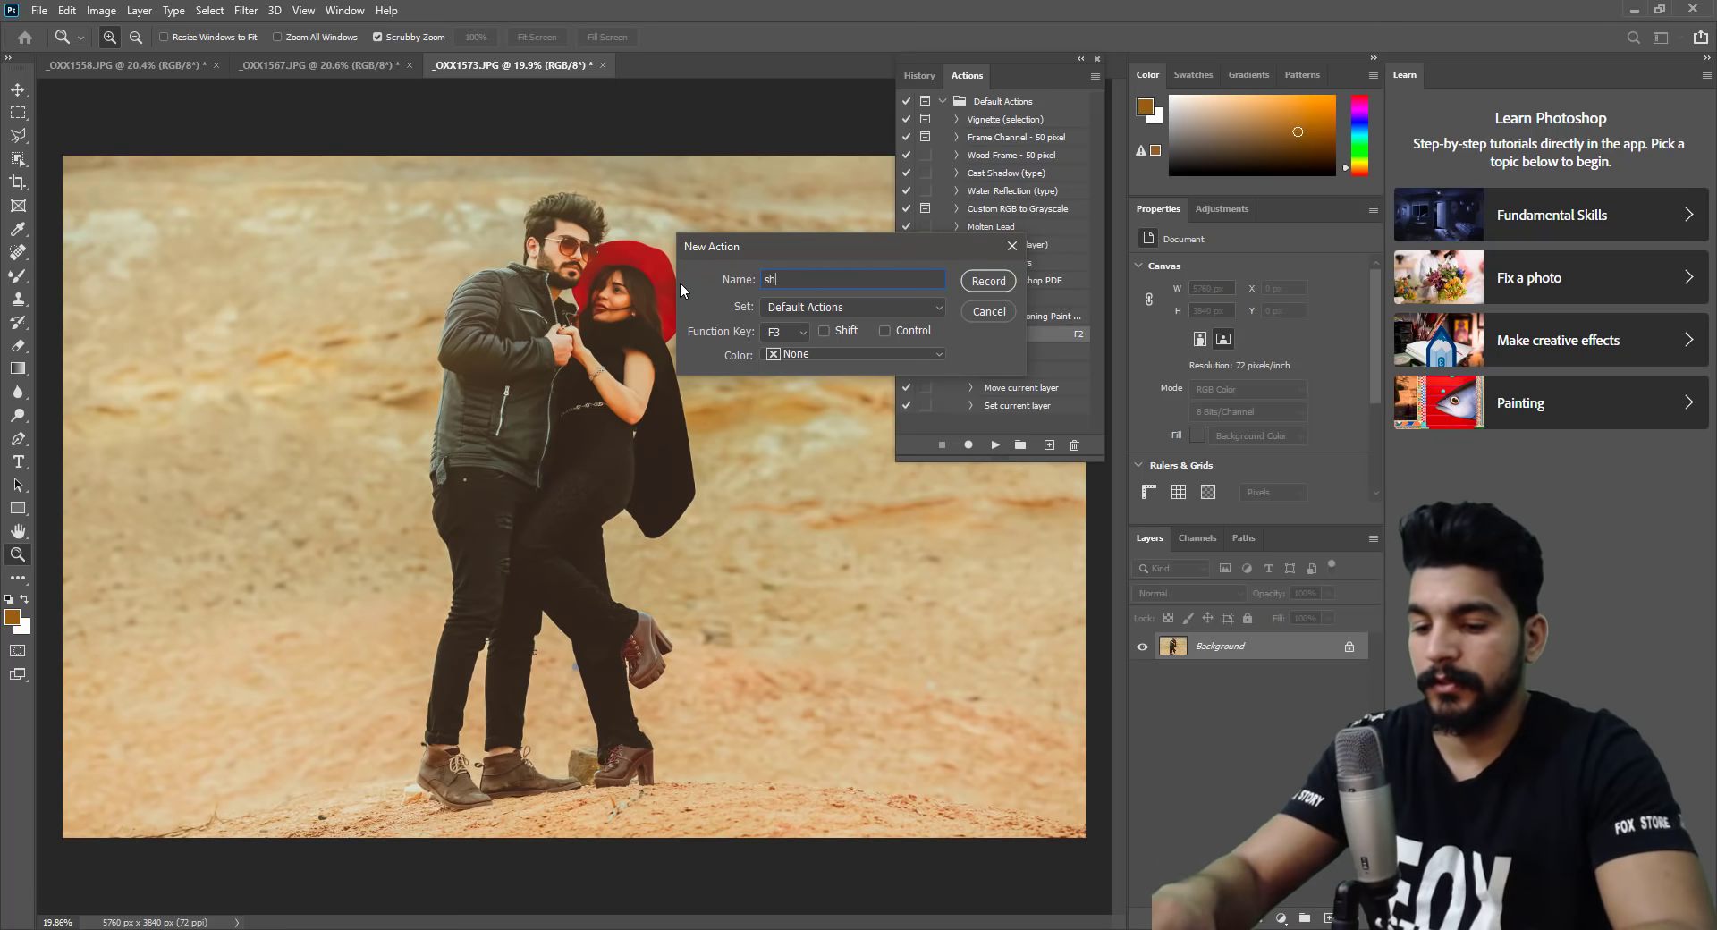
{"action": "type", "text": "er"}
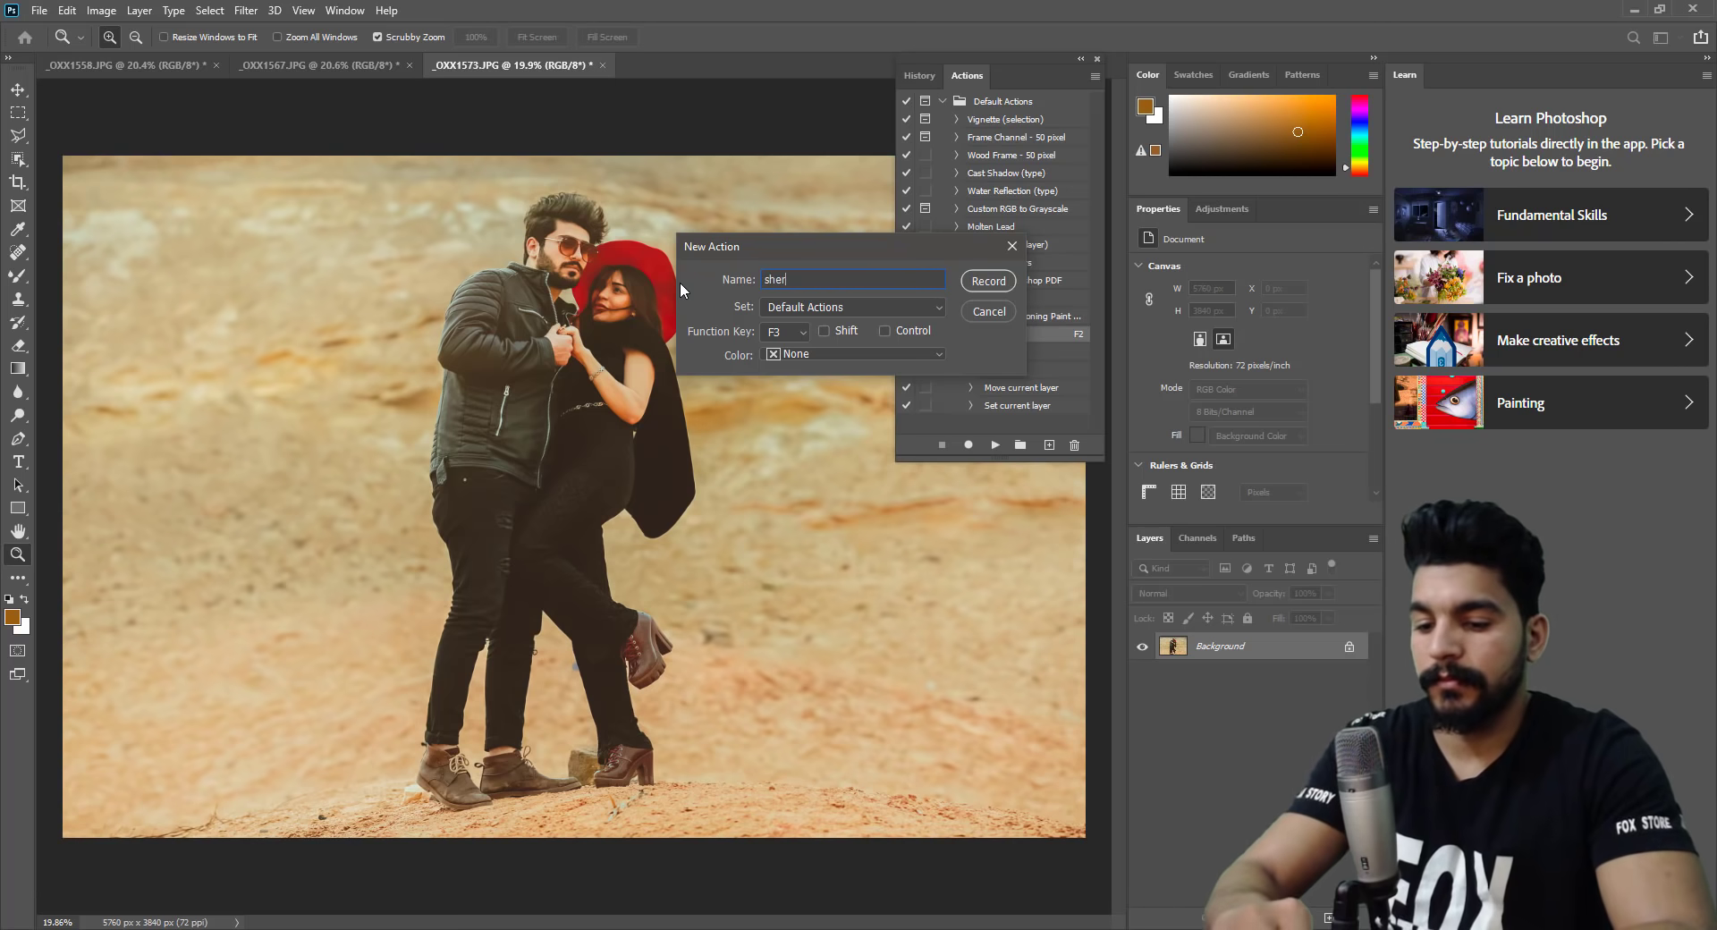
{"action": "type", "text": "b"}
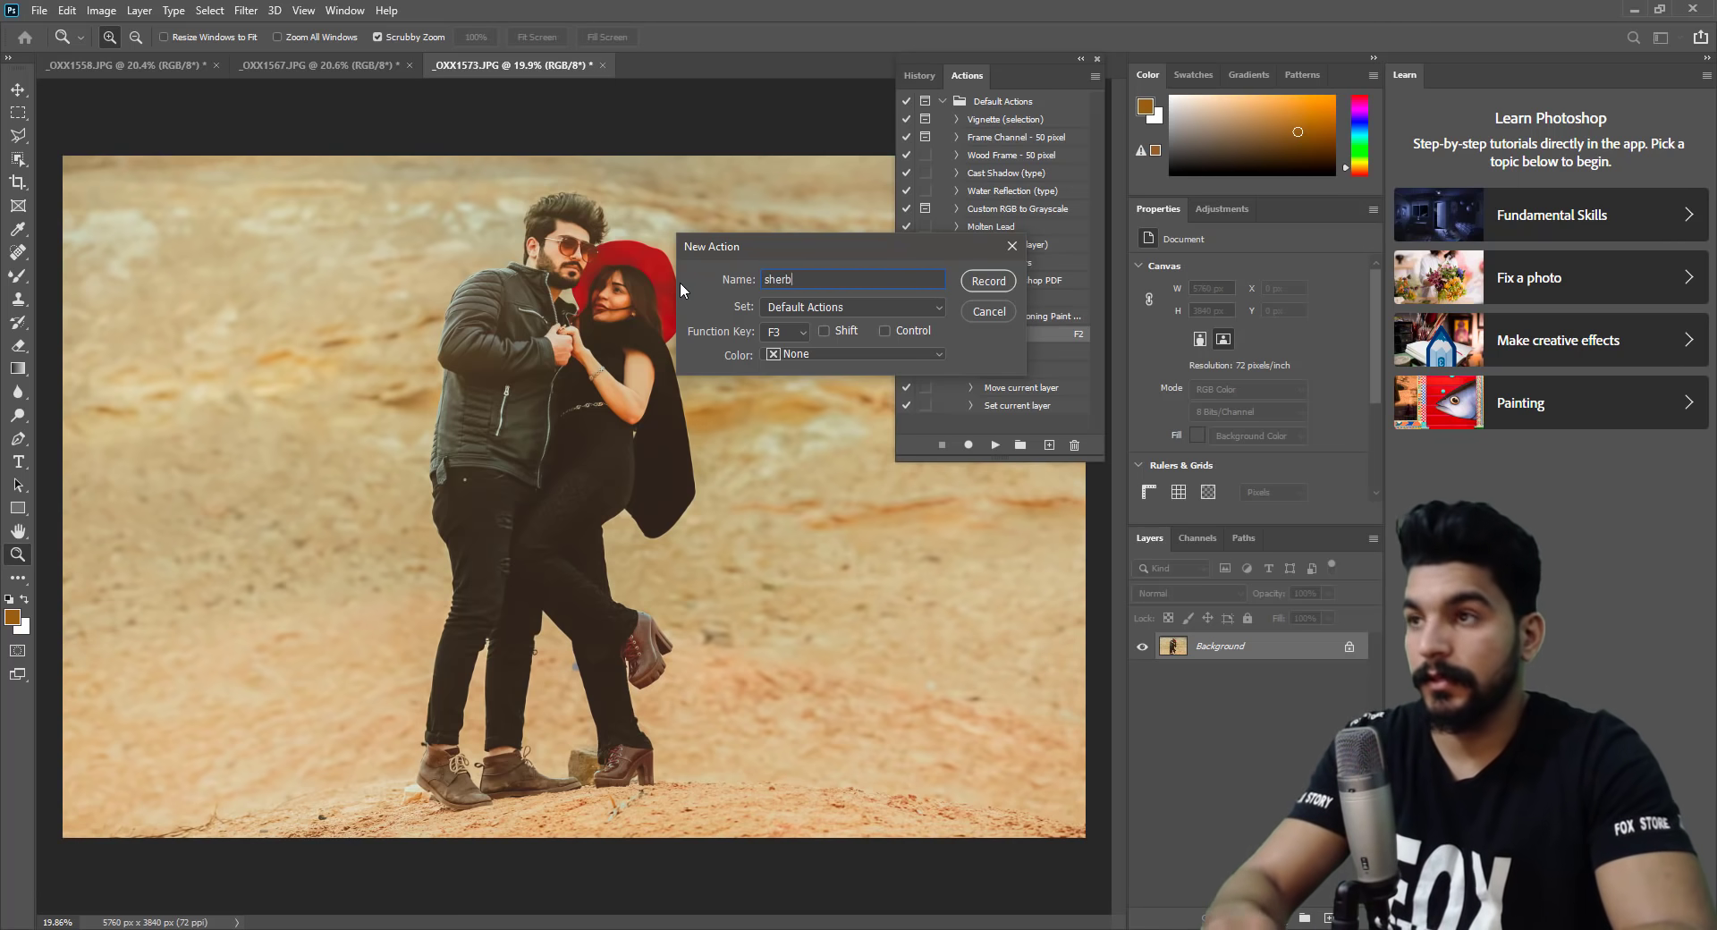
{"action": "key", "text": "BackSpace"}
{"action": "type", "text": "p"}
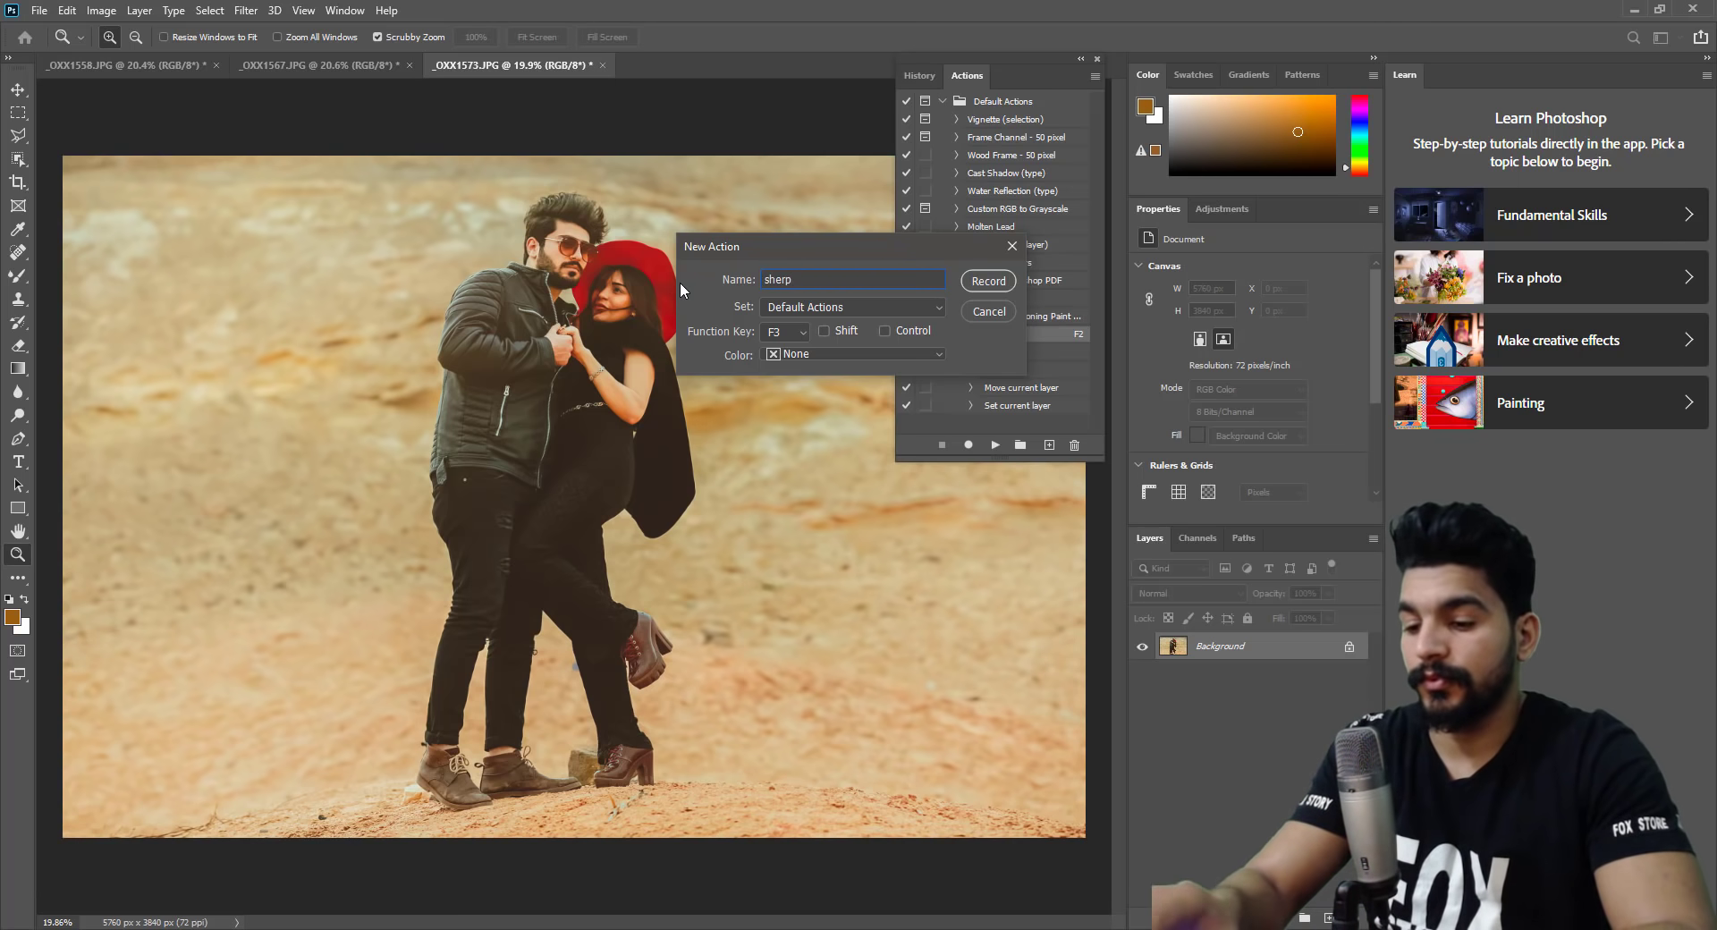
{"action": "key", "text": "BackSpace"}
{"action": "type", "text": "b"}
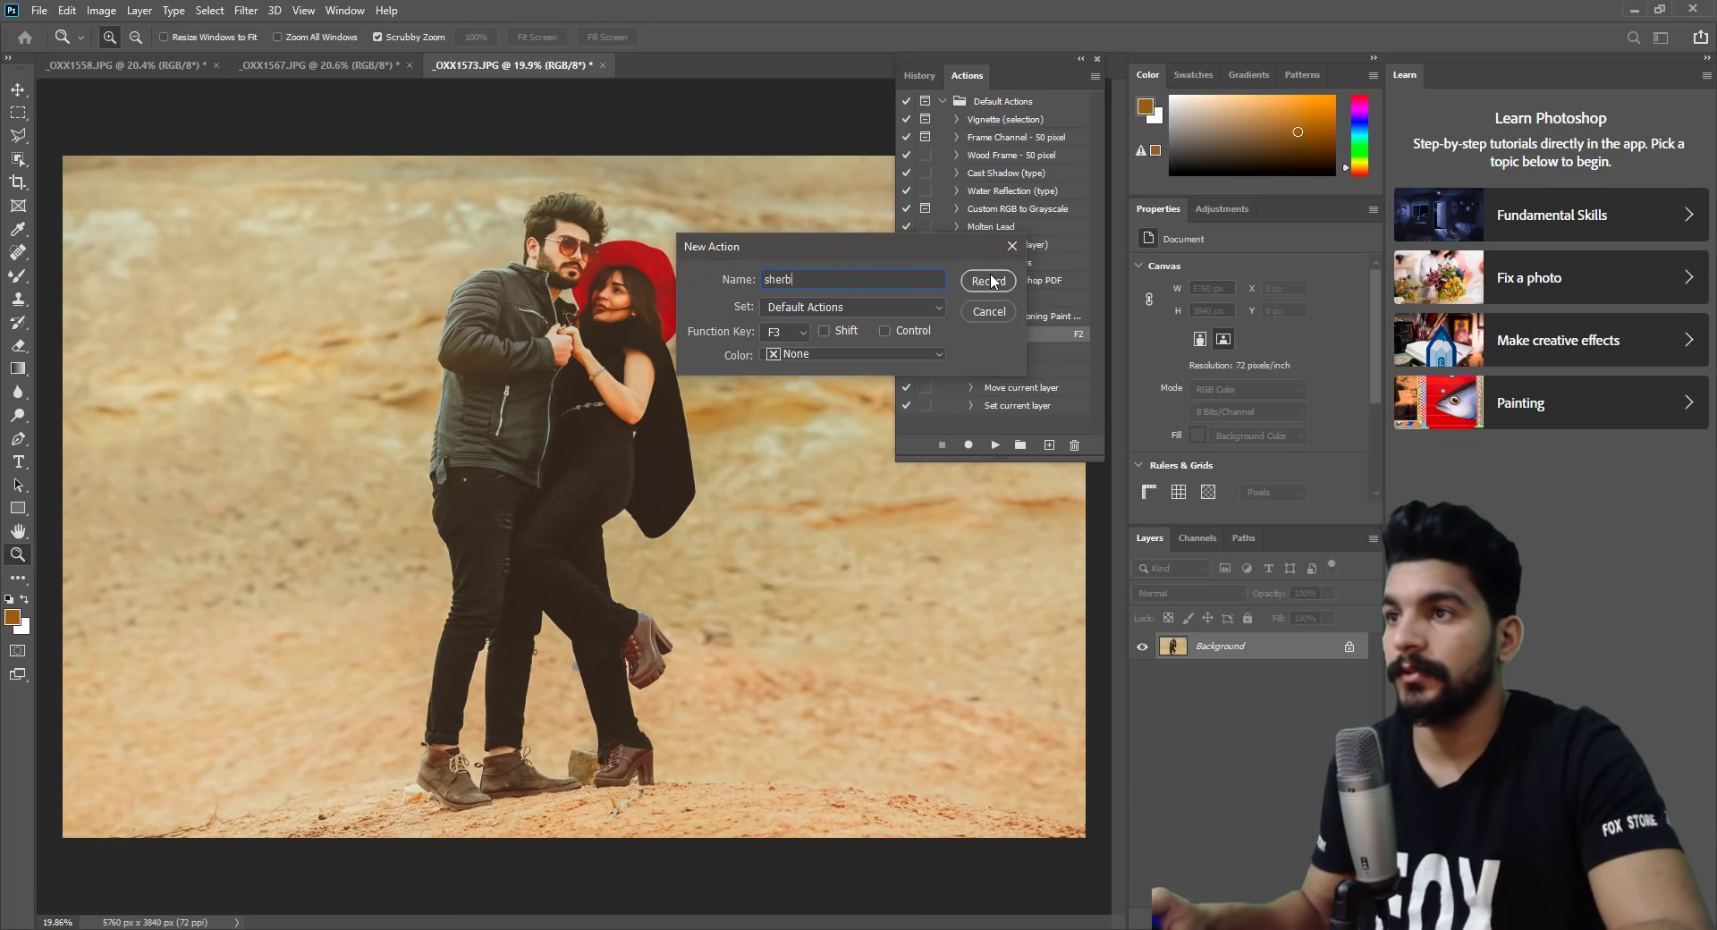
Give the action a Yellow label and start recording, accepting F3 replacing Copy.
{"action": "left_click", "coordinate": [842, 355]}
{"action": "left_click", "coordinate": [809, 437]}
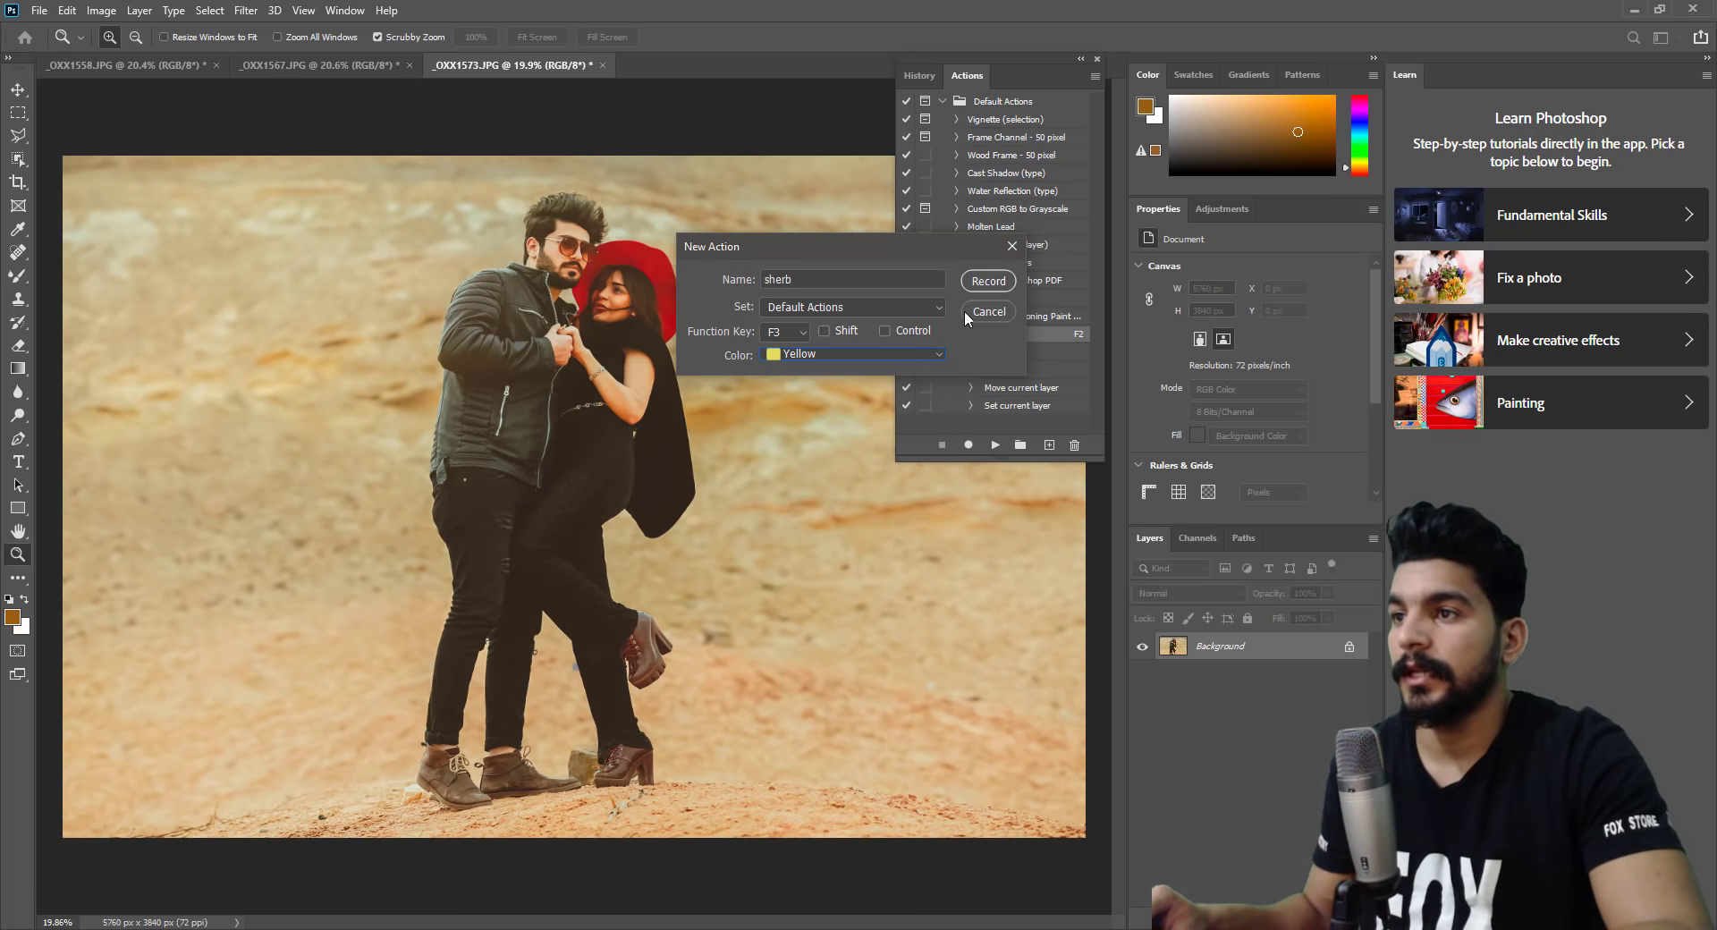
{"action": "left_click", "coordinate": [988, 282]}
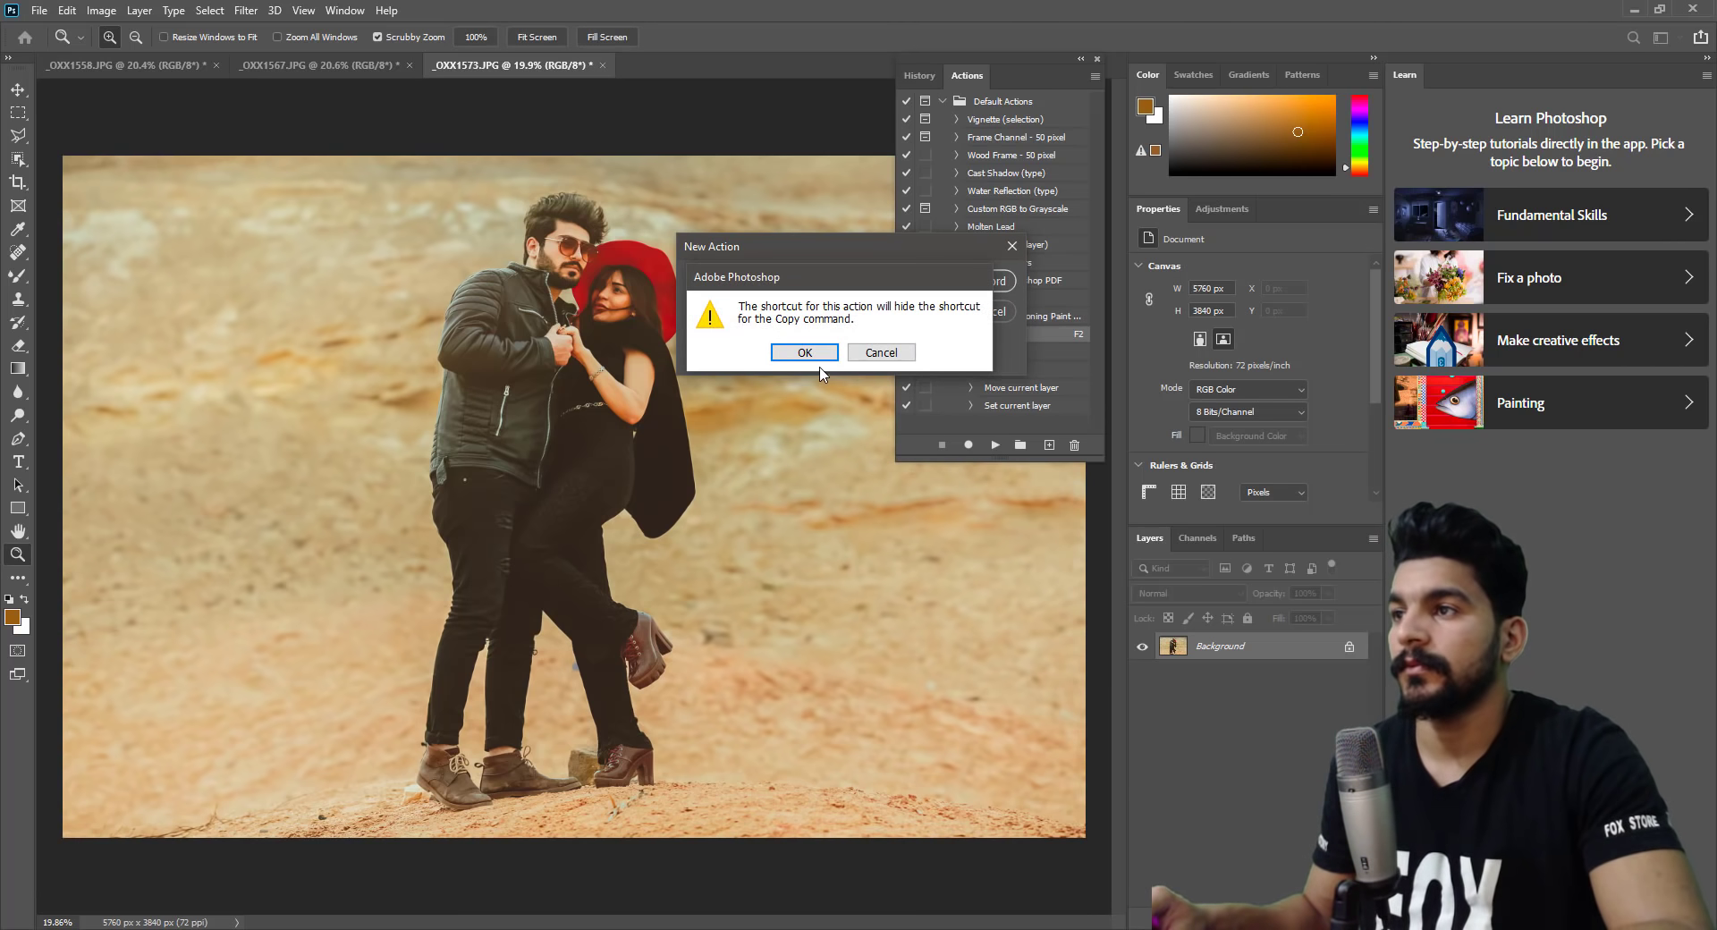
{"action": "left_click", "coordinate": [809, 354]}
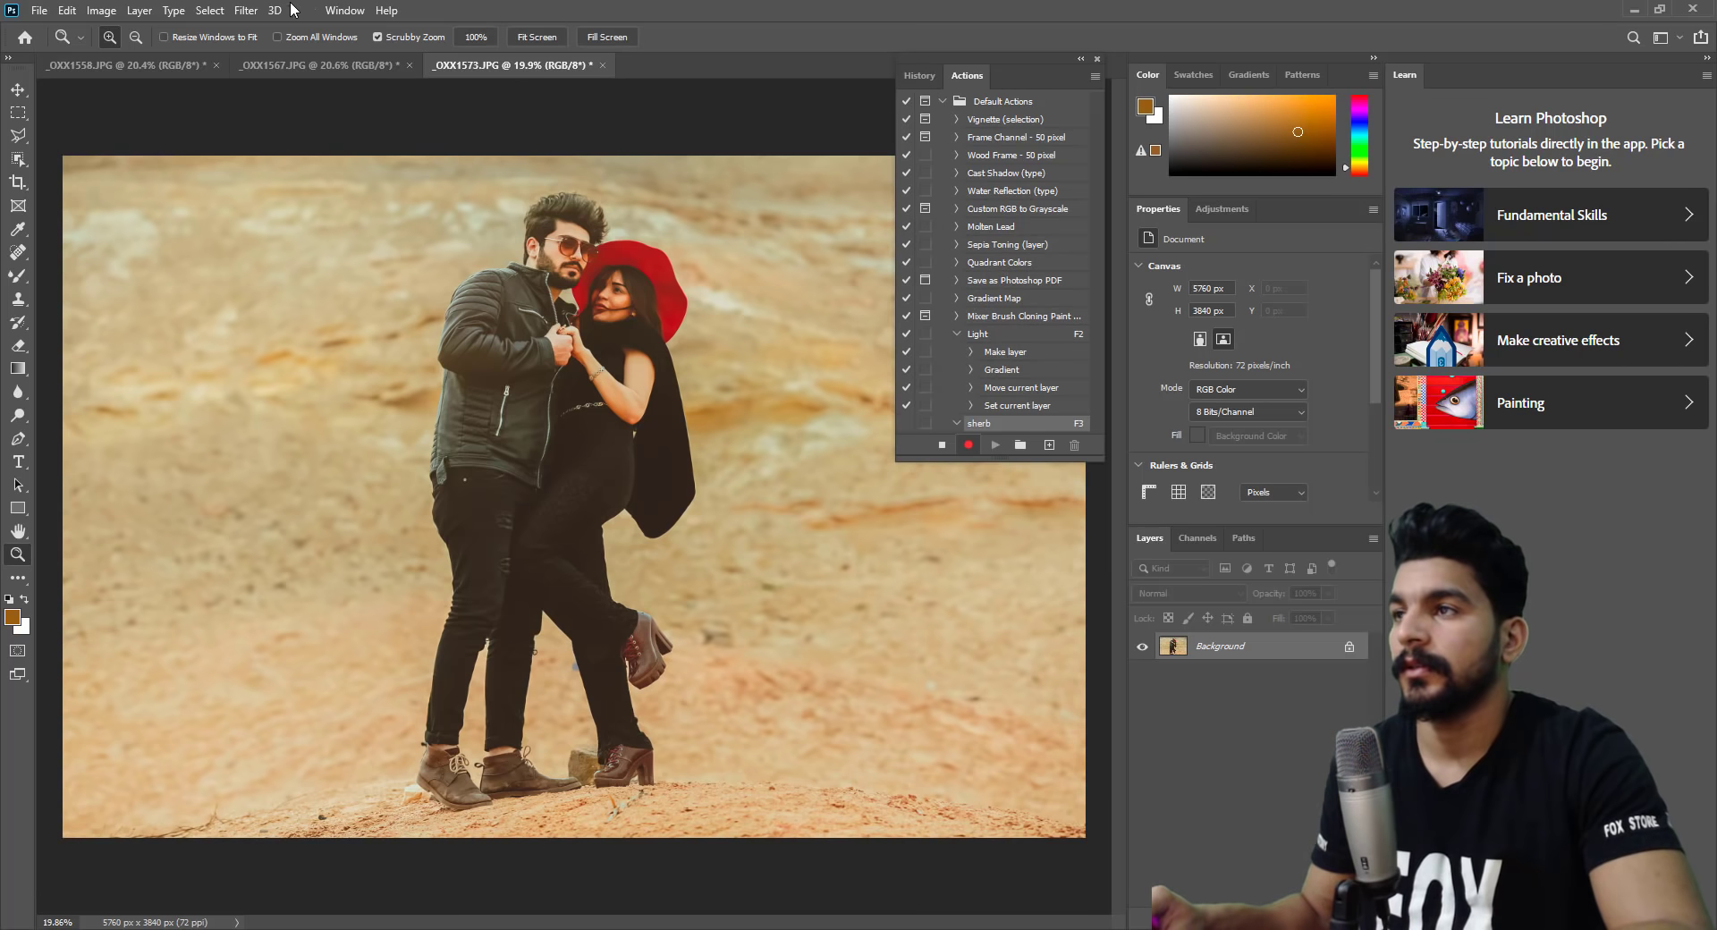
Sharpen the photo with Unsharp Mask (Amount 98%, Radius 2.0) and stop recording sherb.
{"action": "left_click", "coordinate": [246, 10]}
{"action": "mouse_move", "coordinate": [268, 314]}
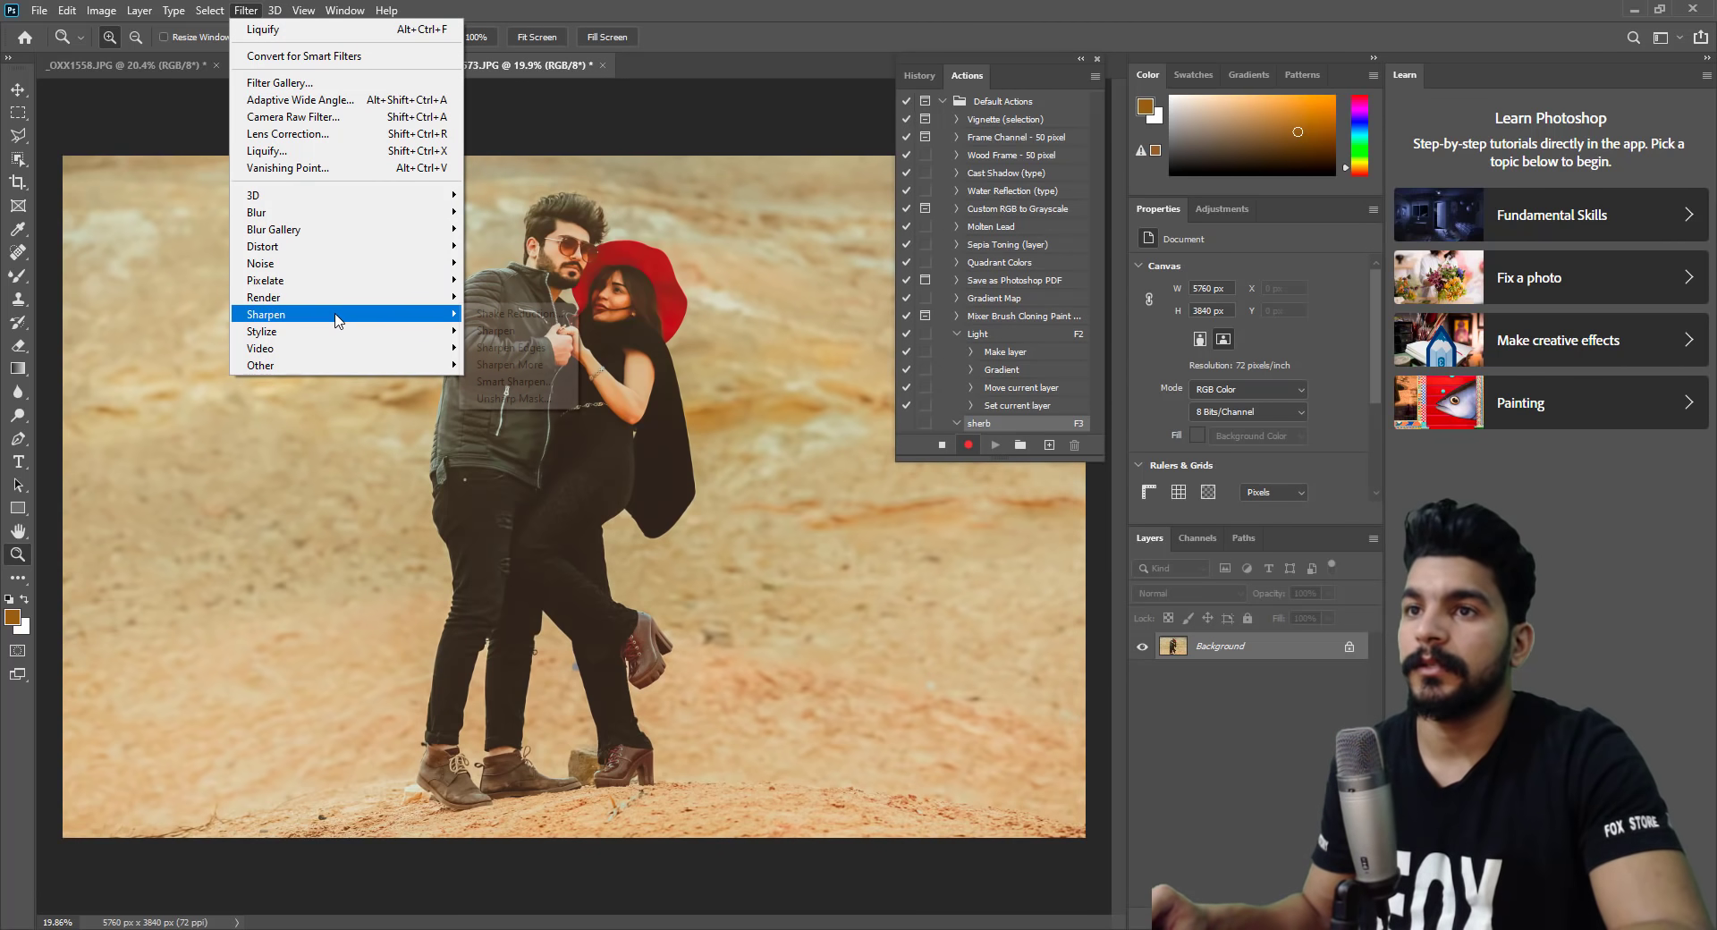
{"action": "left_click", "coordinate": [505, 395]}
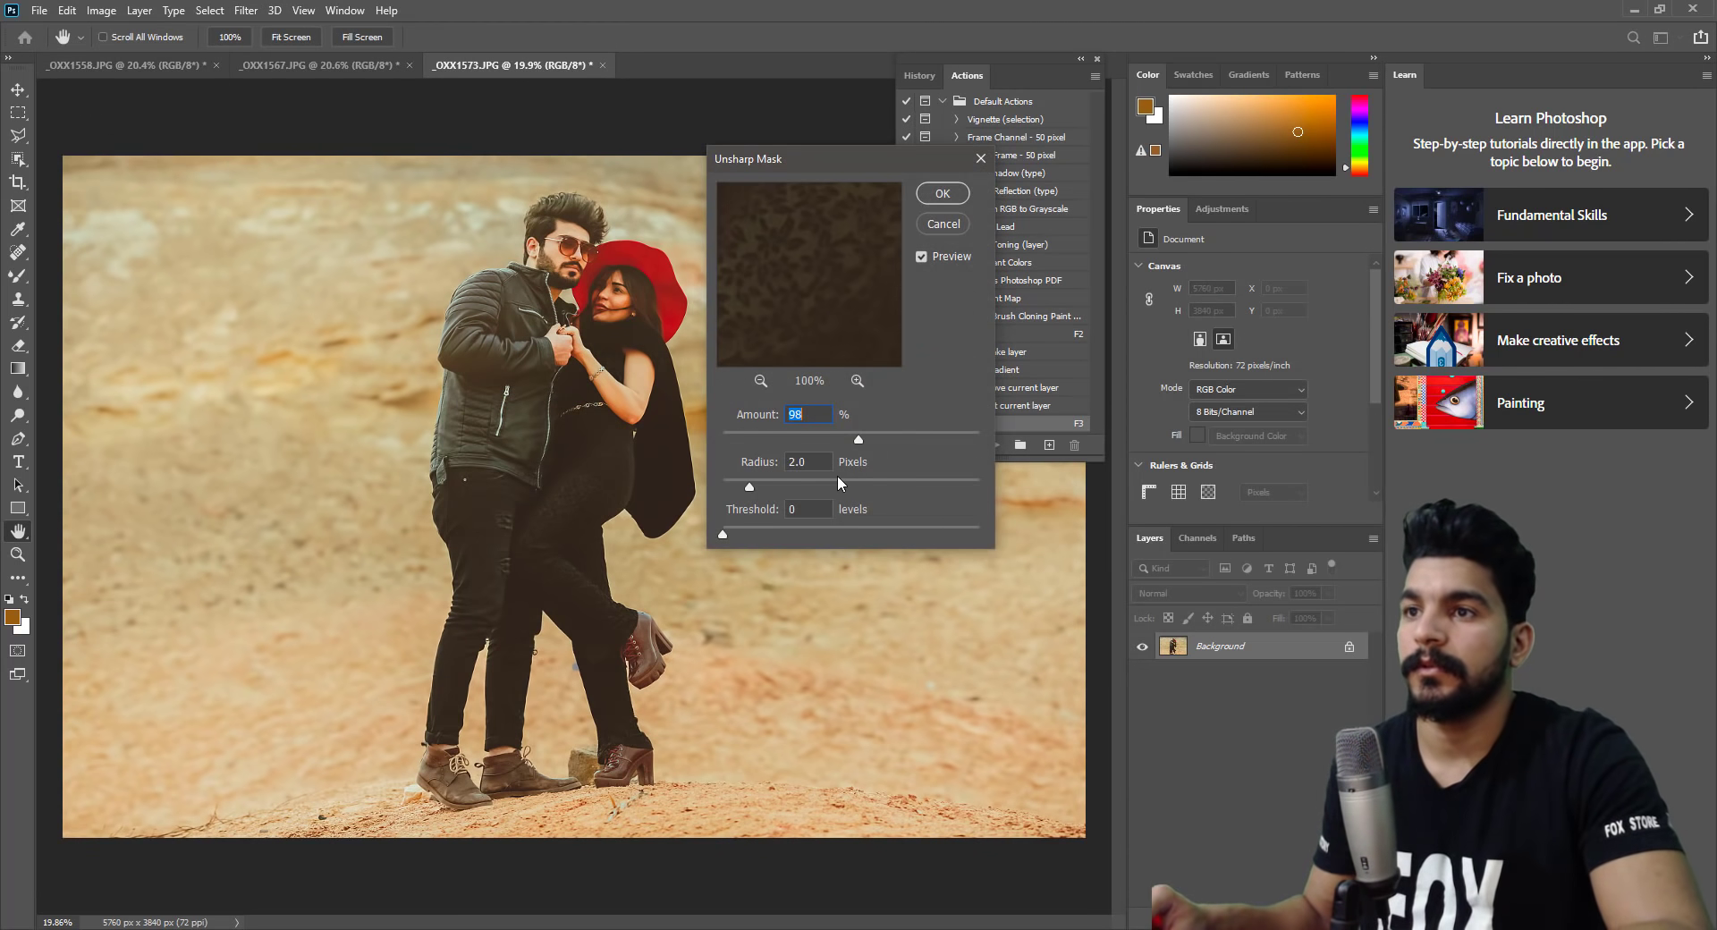
{"action": "left_click", "coordinate": [944, 194]}
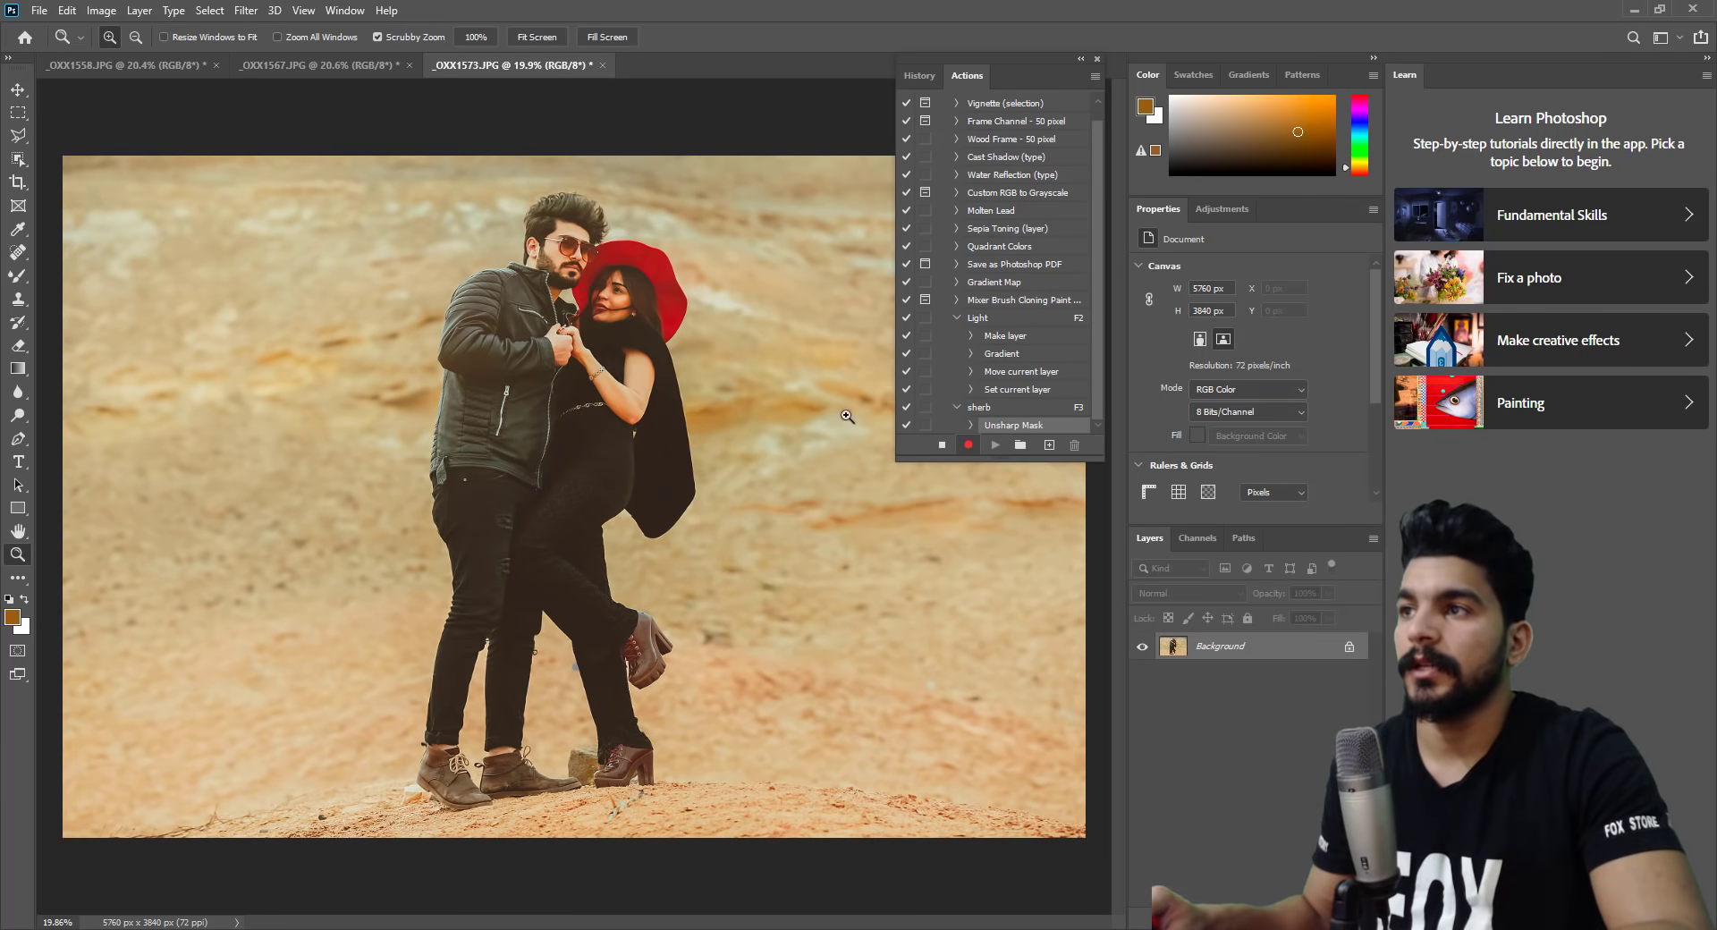
{"action": "left_click", "coordinate": [942, 446]}
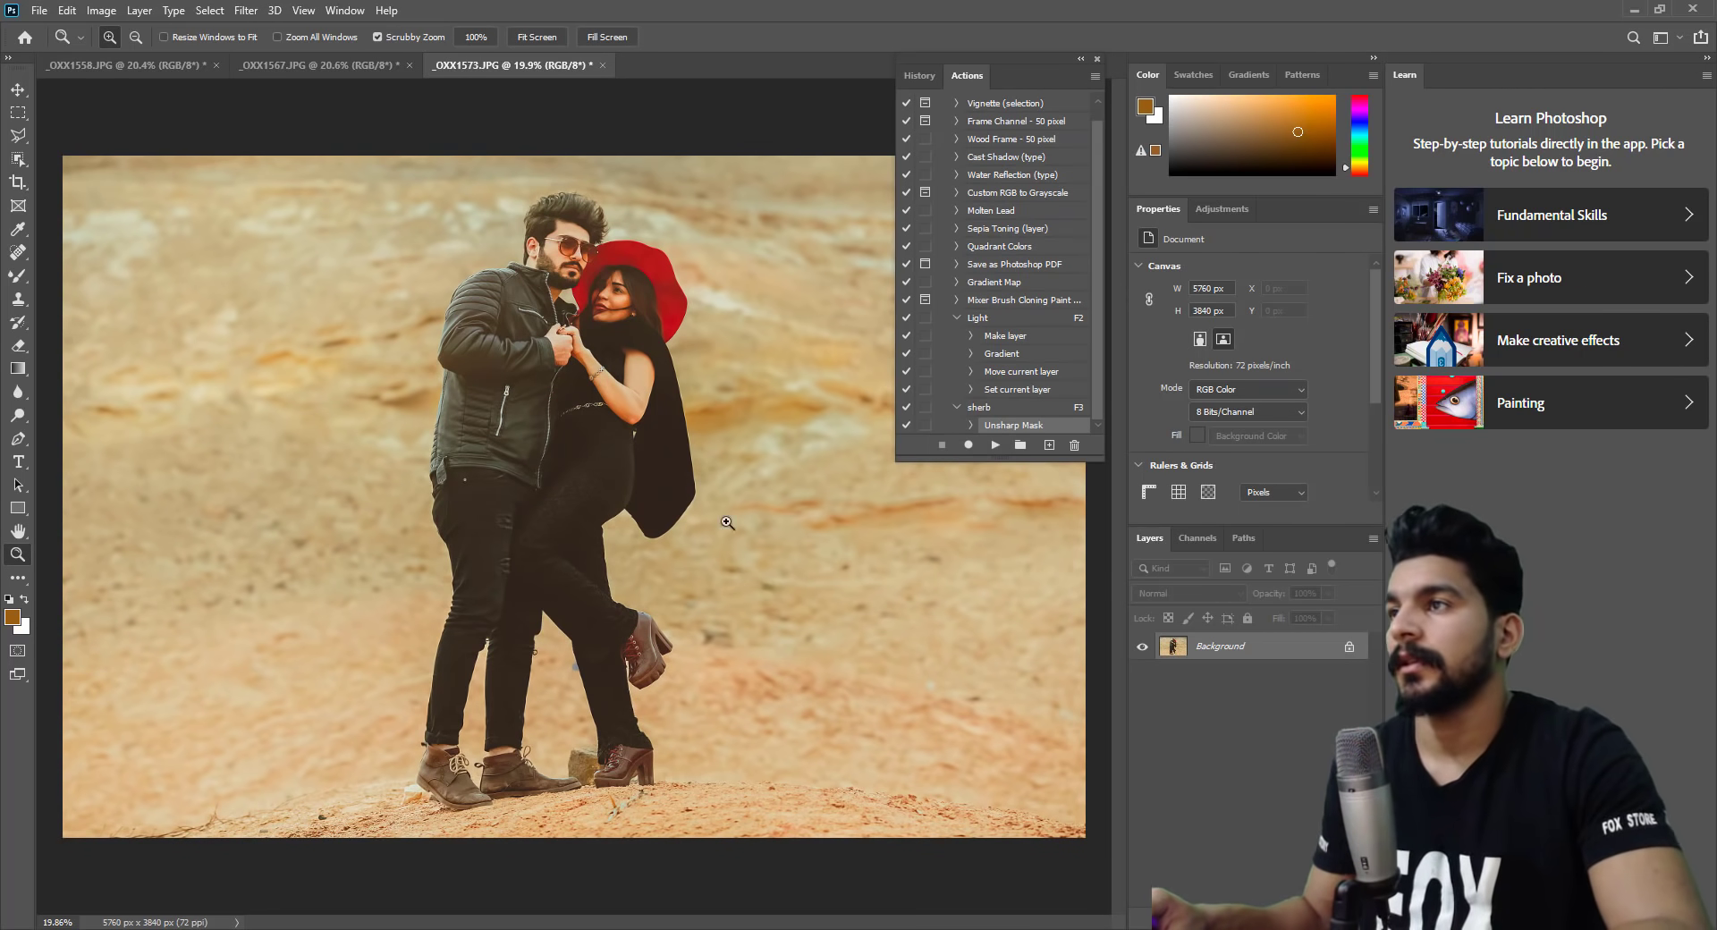
{"action": "left_click_drag", "start_coordinate": [111, 587], "coordinate": [653, 285]}
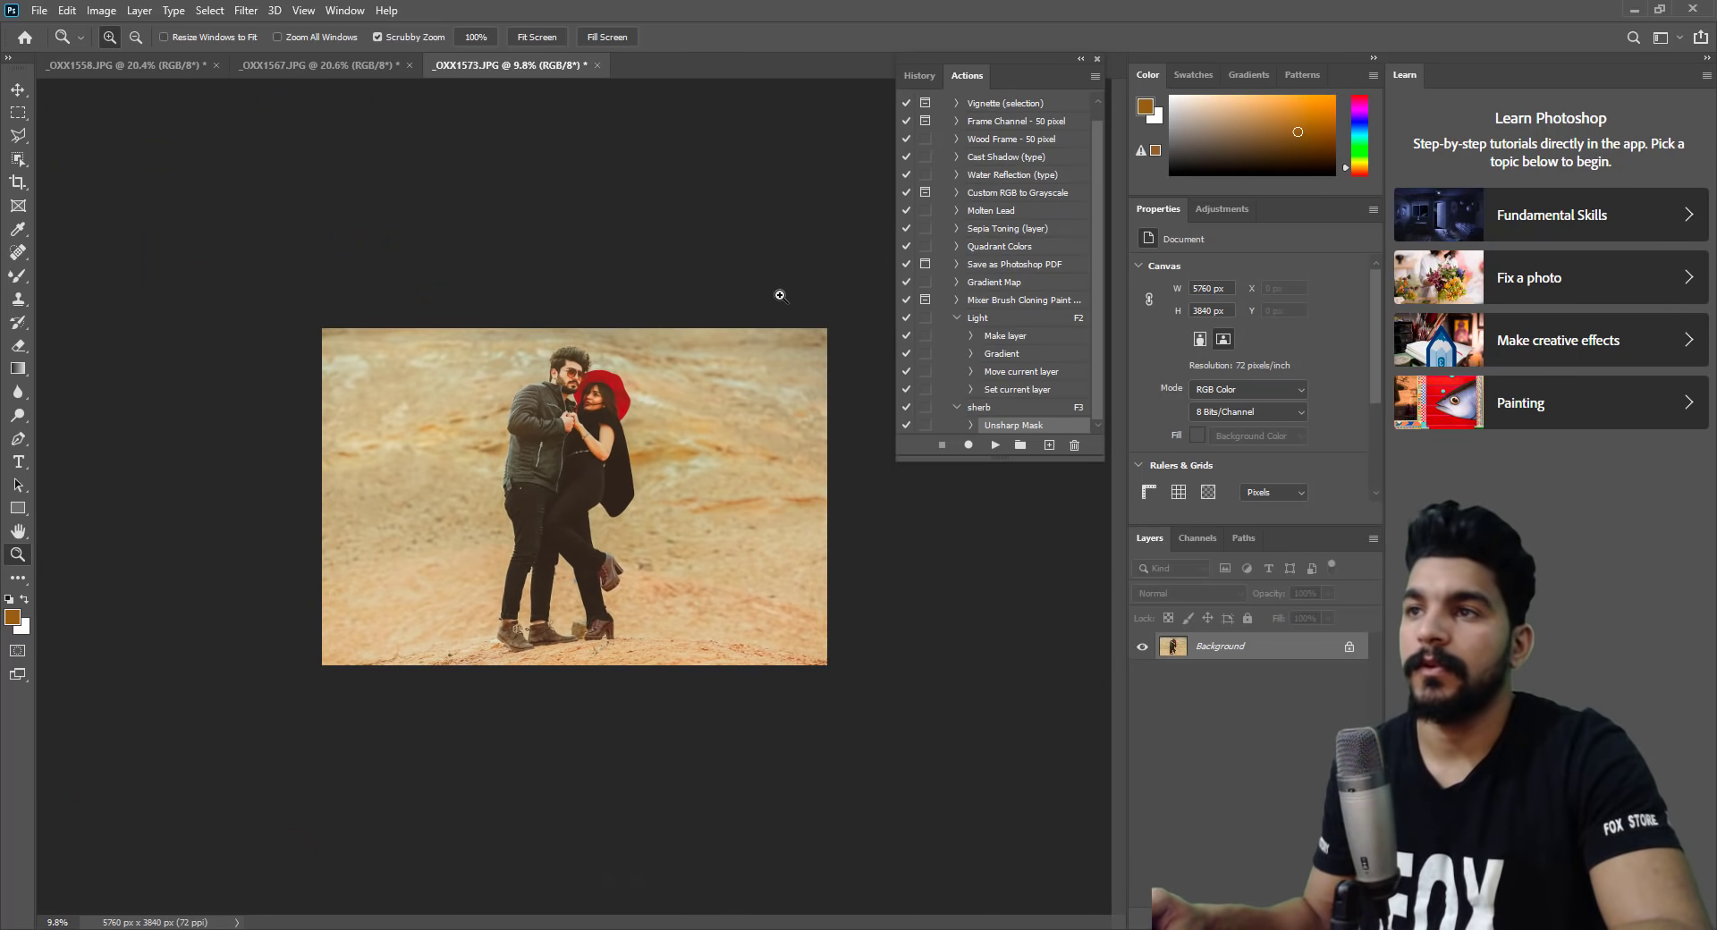
Zoom in on the couple's faces to inspect sharpening, close the Actions panel, and fit on screen.
{"action": "left_click_drag", "start_coordinate": [608, 339], "coordinate": [805, 340]}
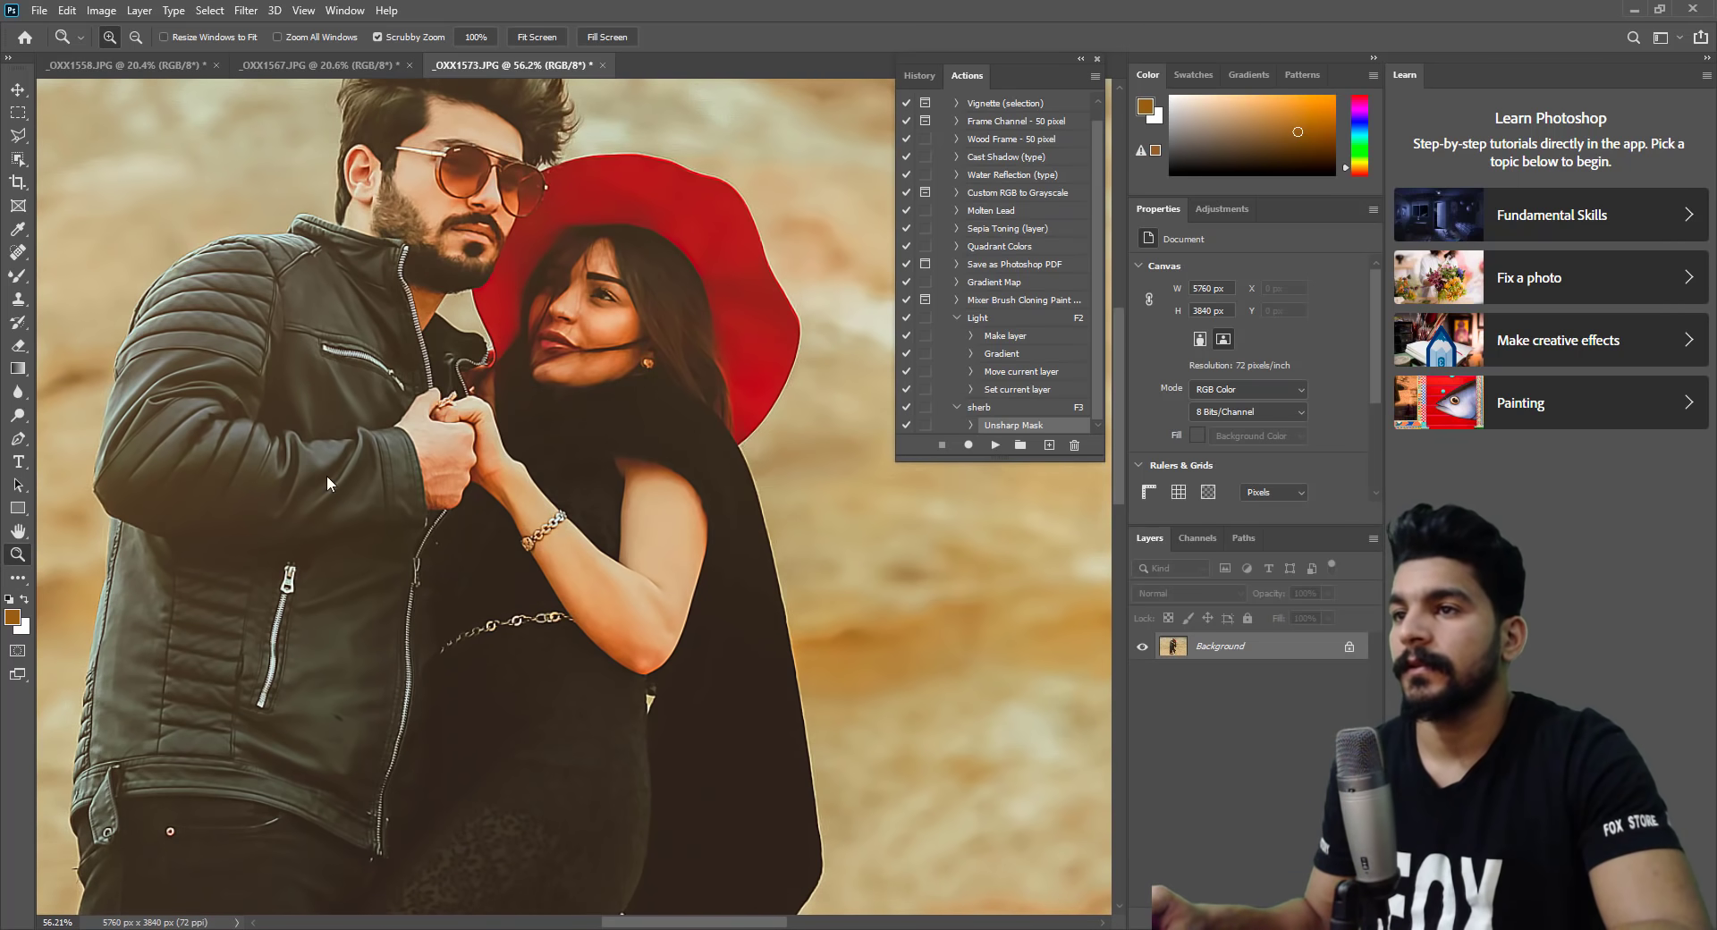
{"action": "key", "text": "ctrl+minus"}
{"action": "key", "text": "ctrl+minus"}
{"action": "key", "text": "ctrl+minus"}
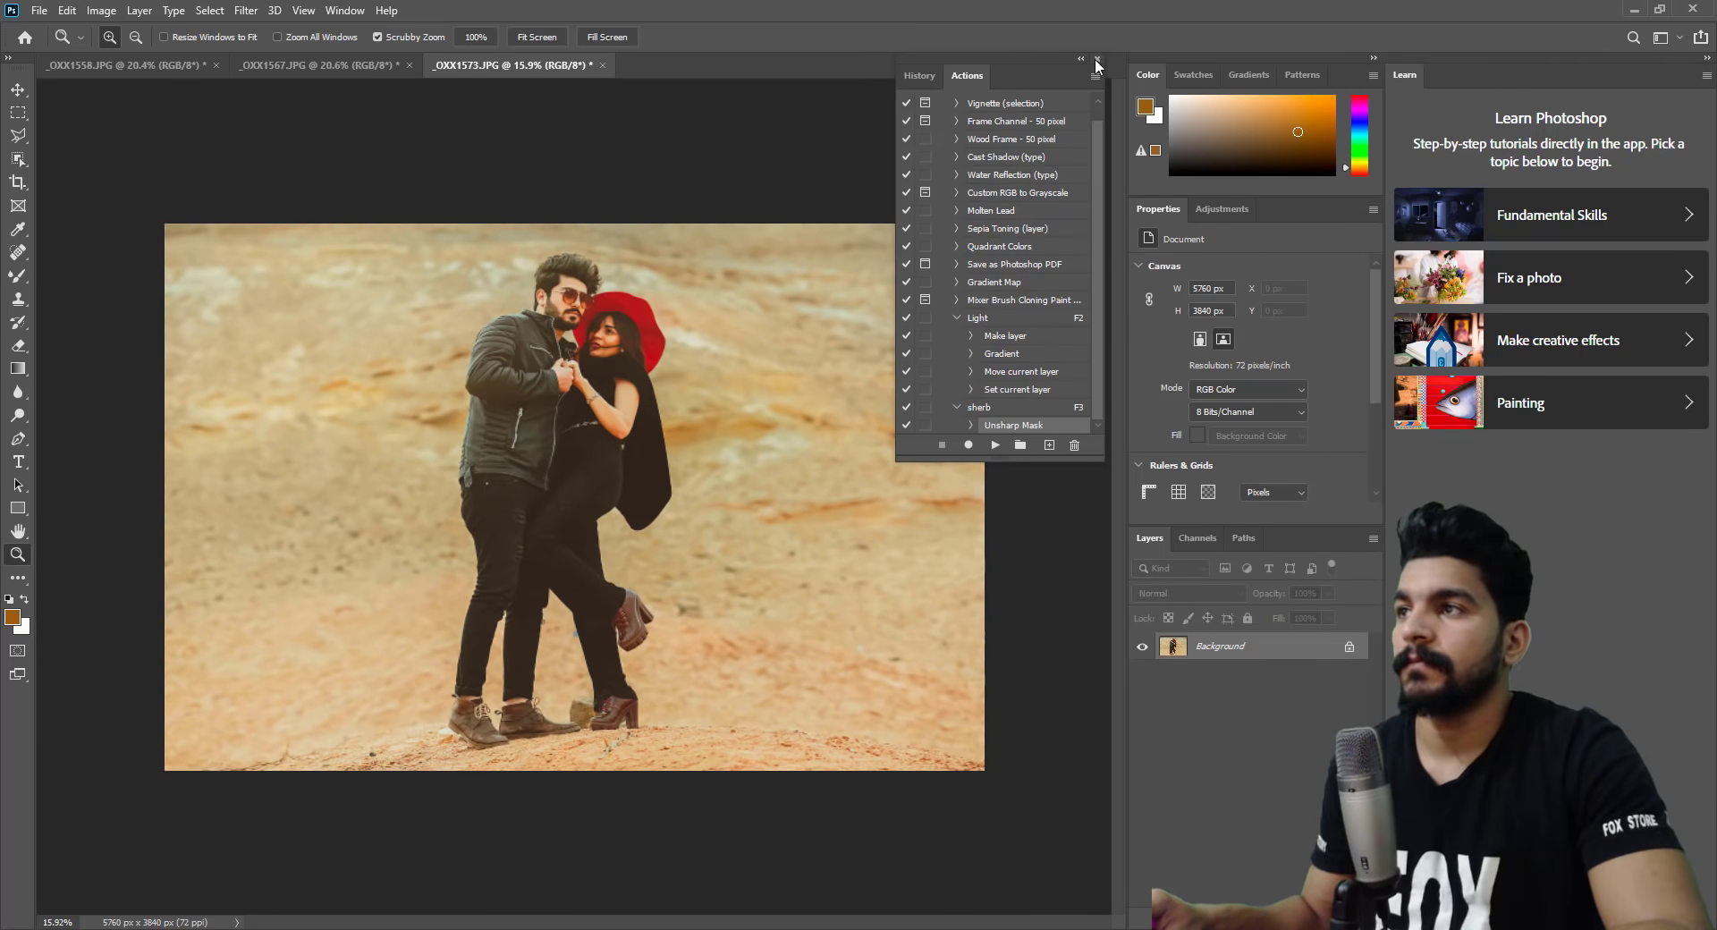
{"action": "left_click", "coordinate": [1096, 59]}
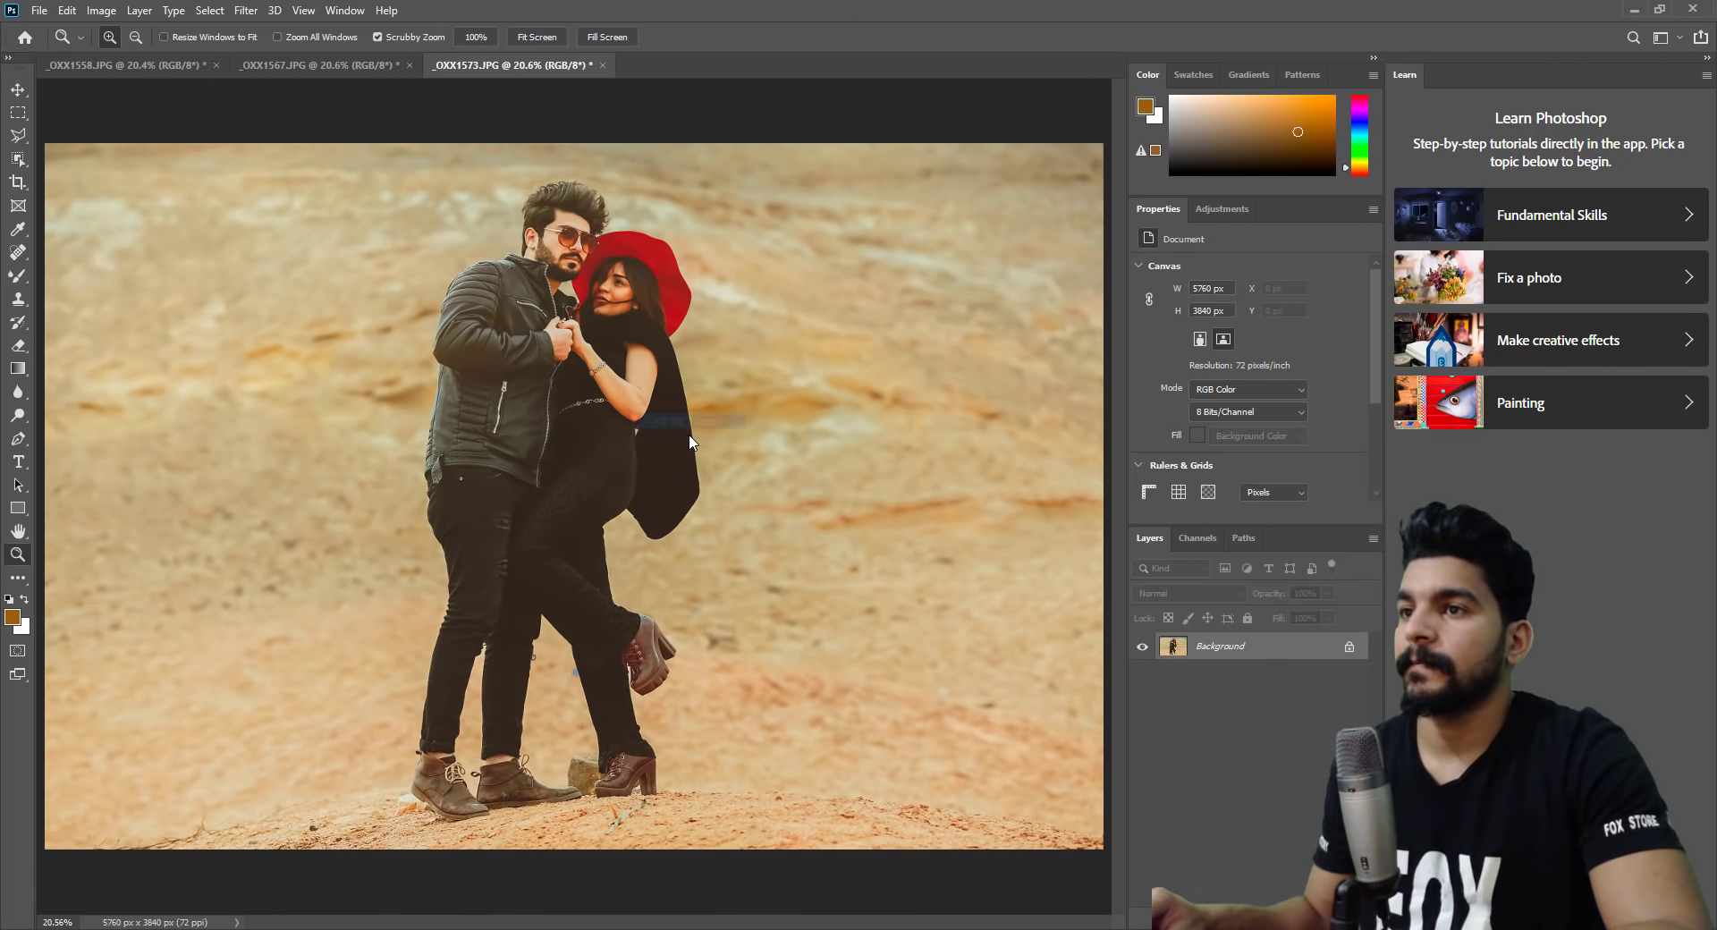
{"action": "left_click_drag", "start_coordinate": [581, 434], "coordinate": [676, 449]}
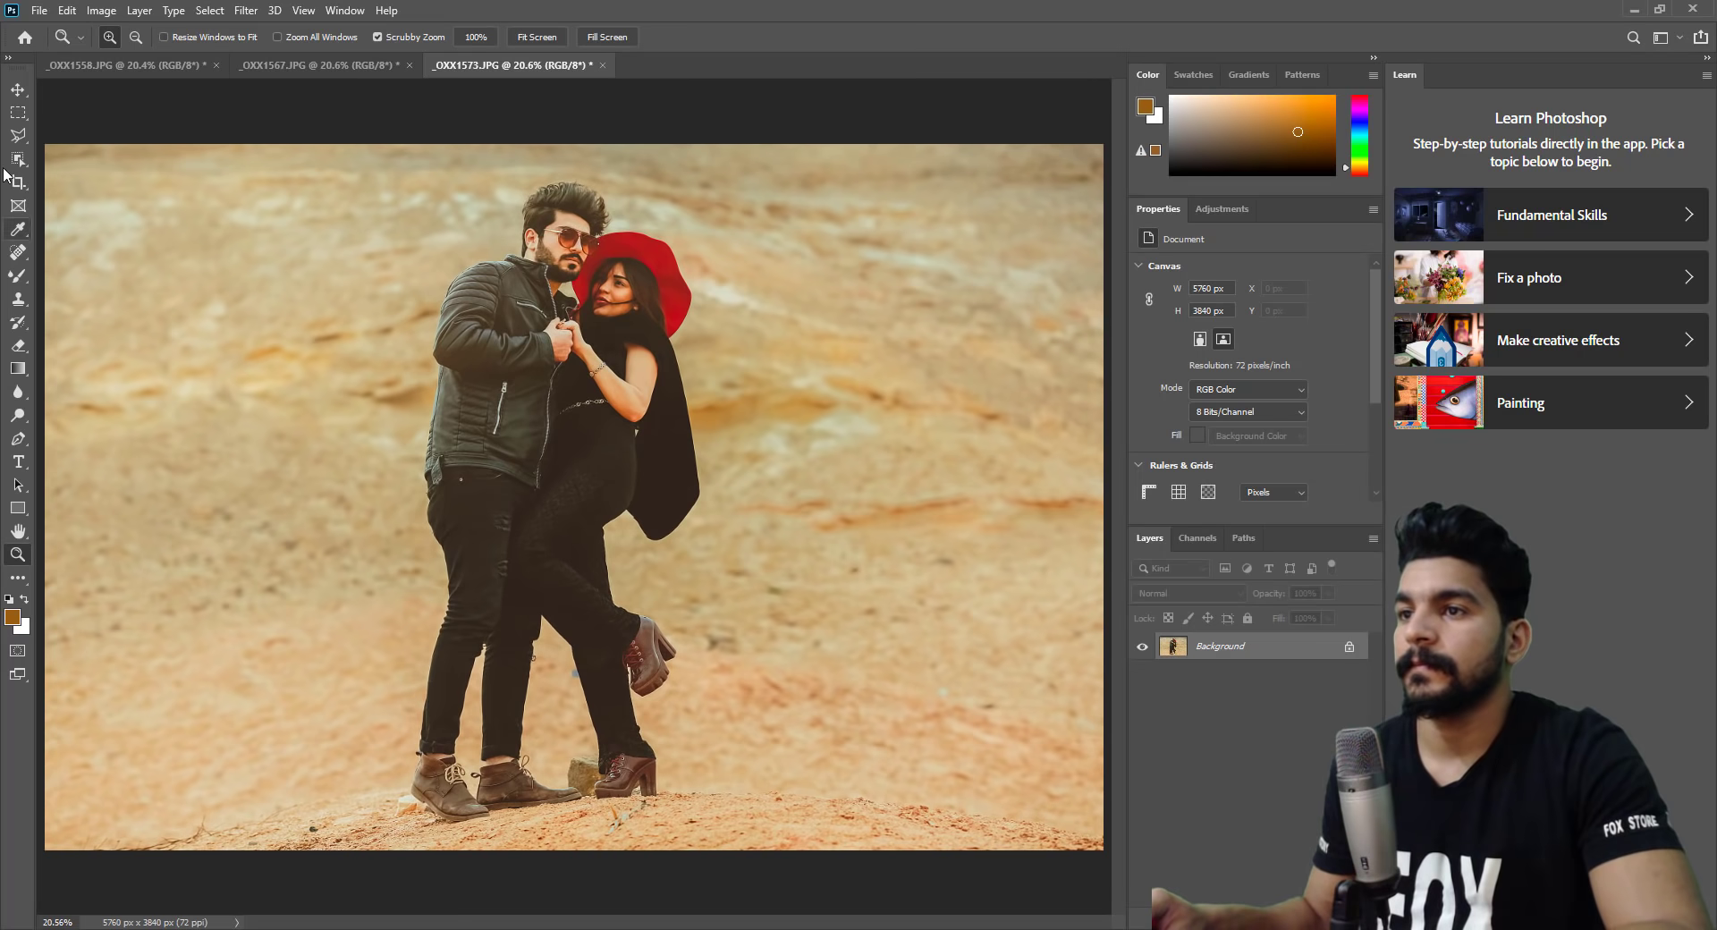
{"action": "left_click", "coordinate": [24, 93]}
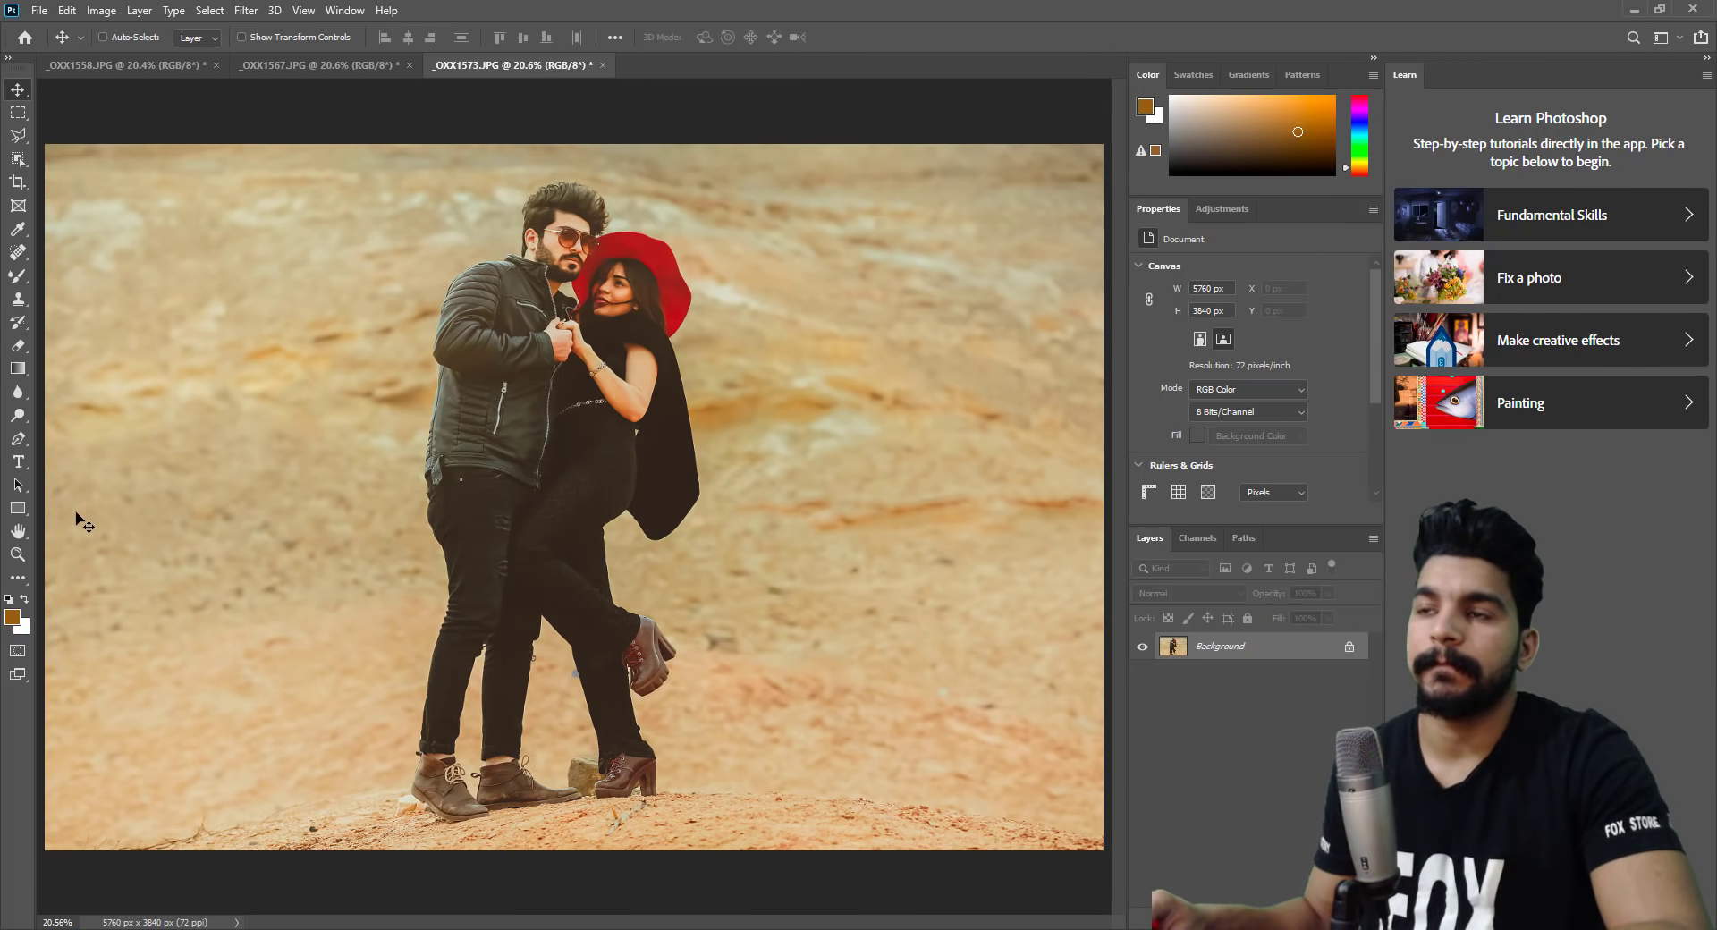
{"action": "left_click", "coordinate": [17, 554]}
{"action": "left_click", "coordinate": [611, 258]}
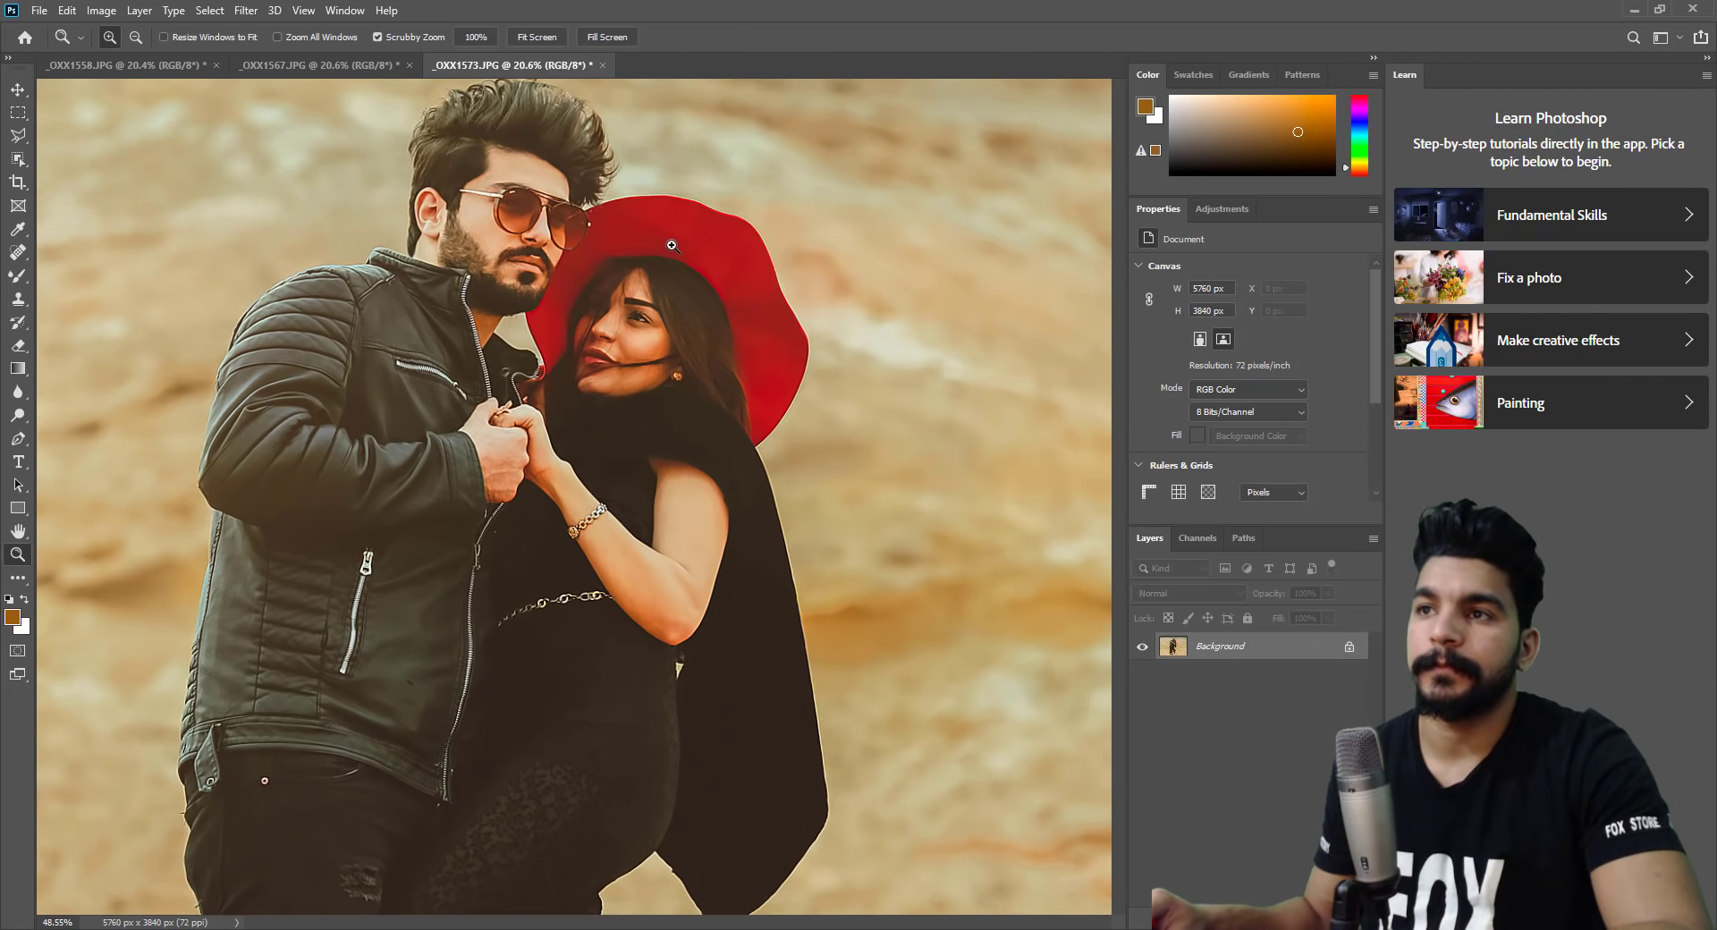
{"action": "right_click", "coordinate": [671, 247]}
{"action": "left_click", "coordinate": [702, 265]}
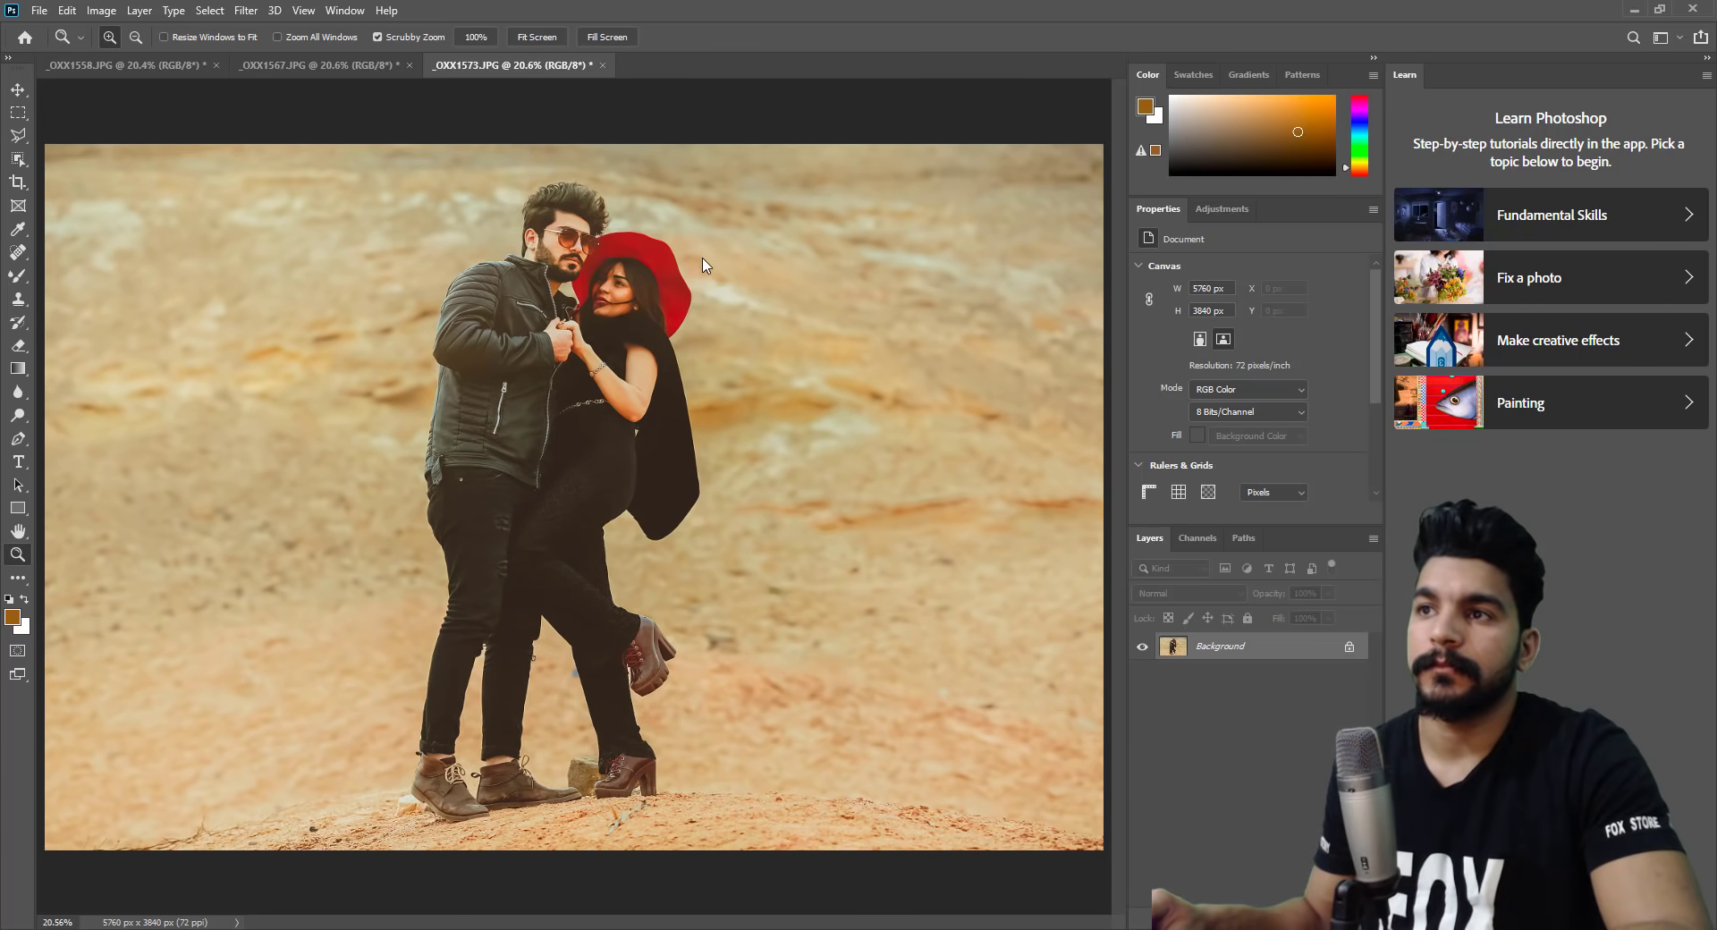
Open File > Export > Save for Web (Legacy) for the sharpened couple photo.
{"action": "left_click", "coordinate": [38, 11]}
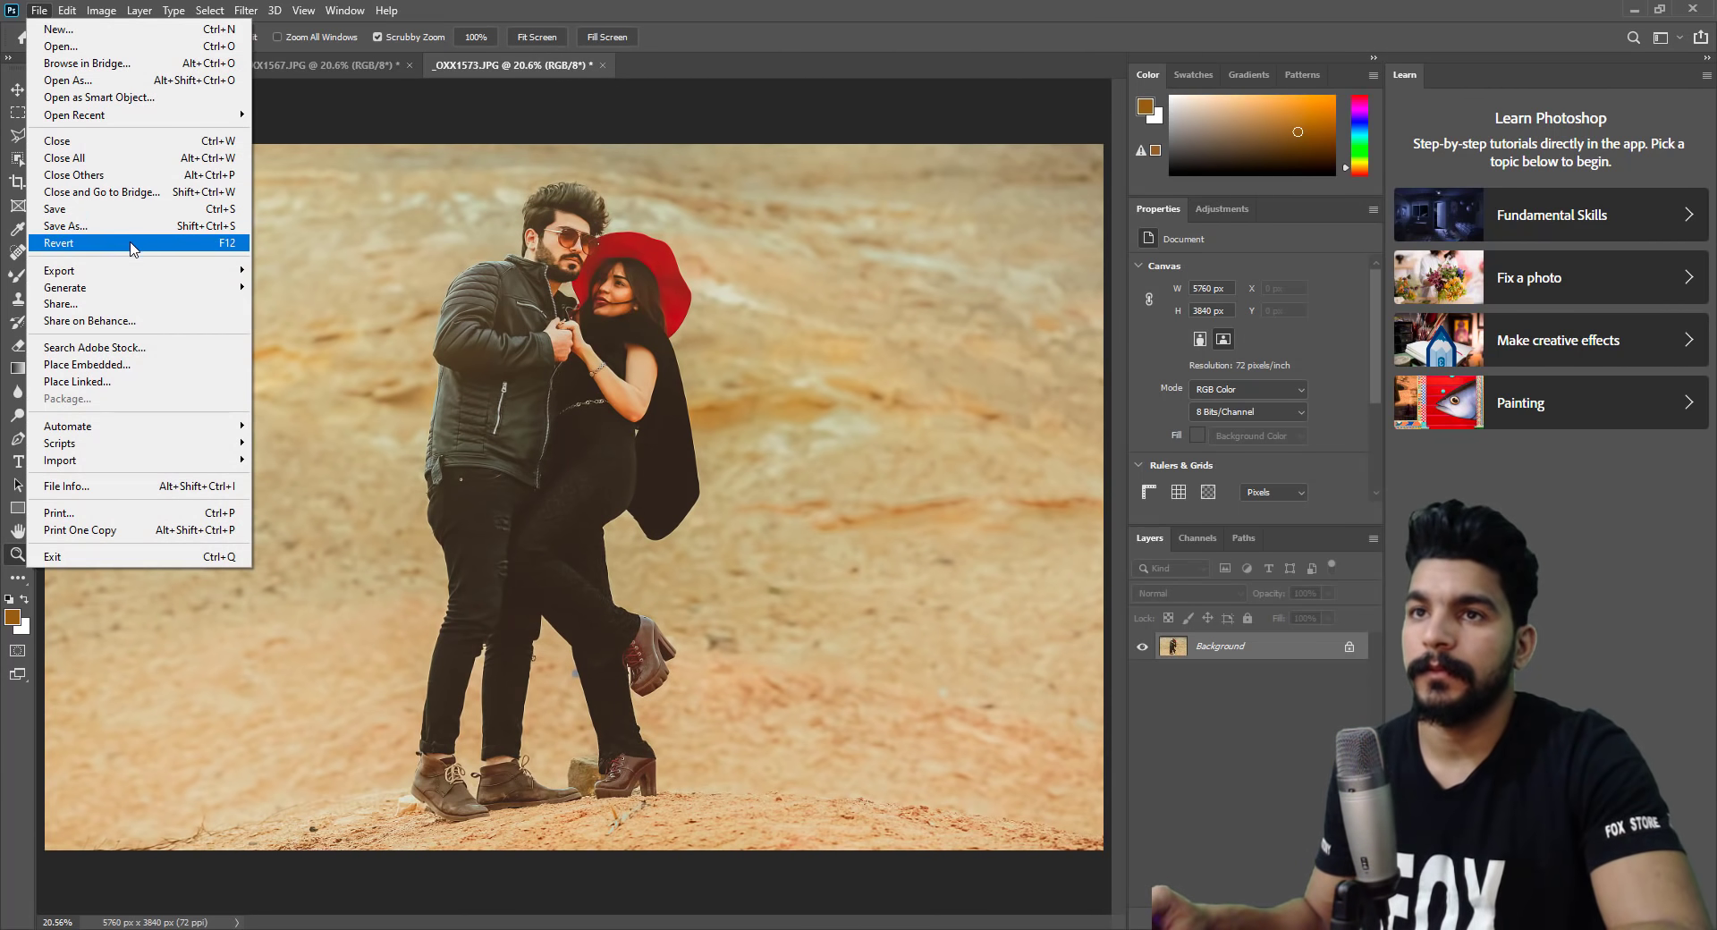
{"action": "mouse_move", "coordinate": [80, 270]}
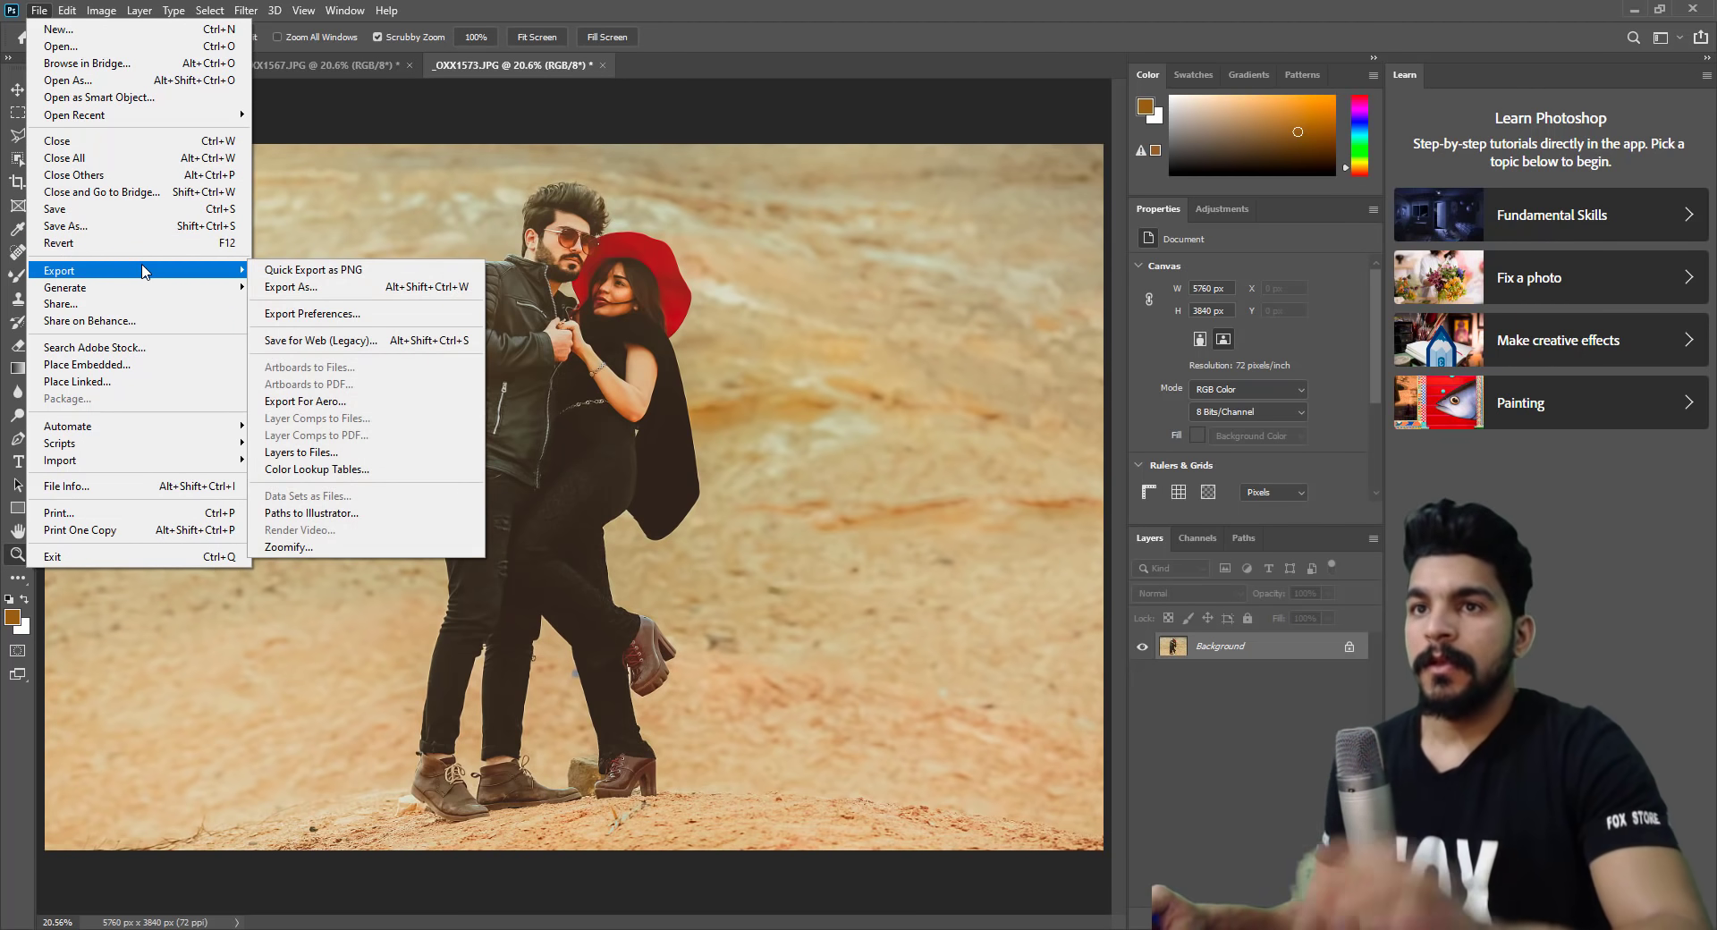
{"action": "left_click", "coordinate": [272, 340]}
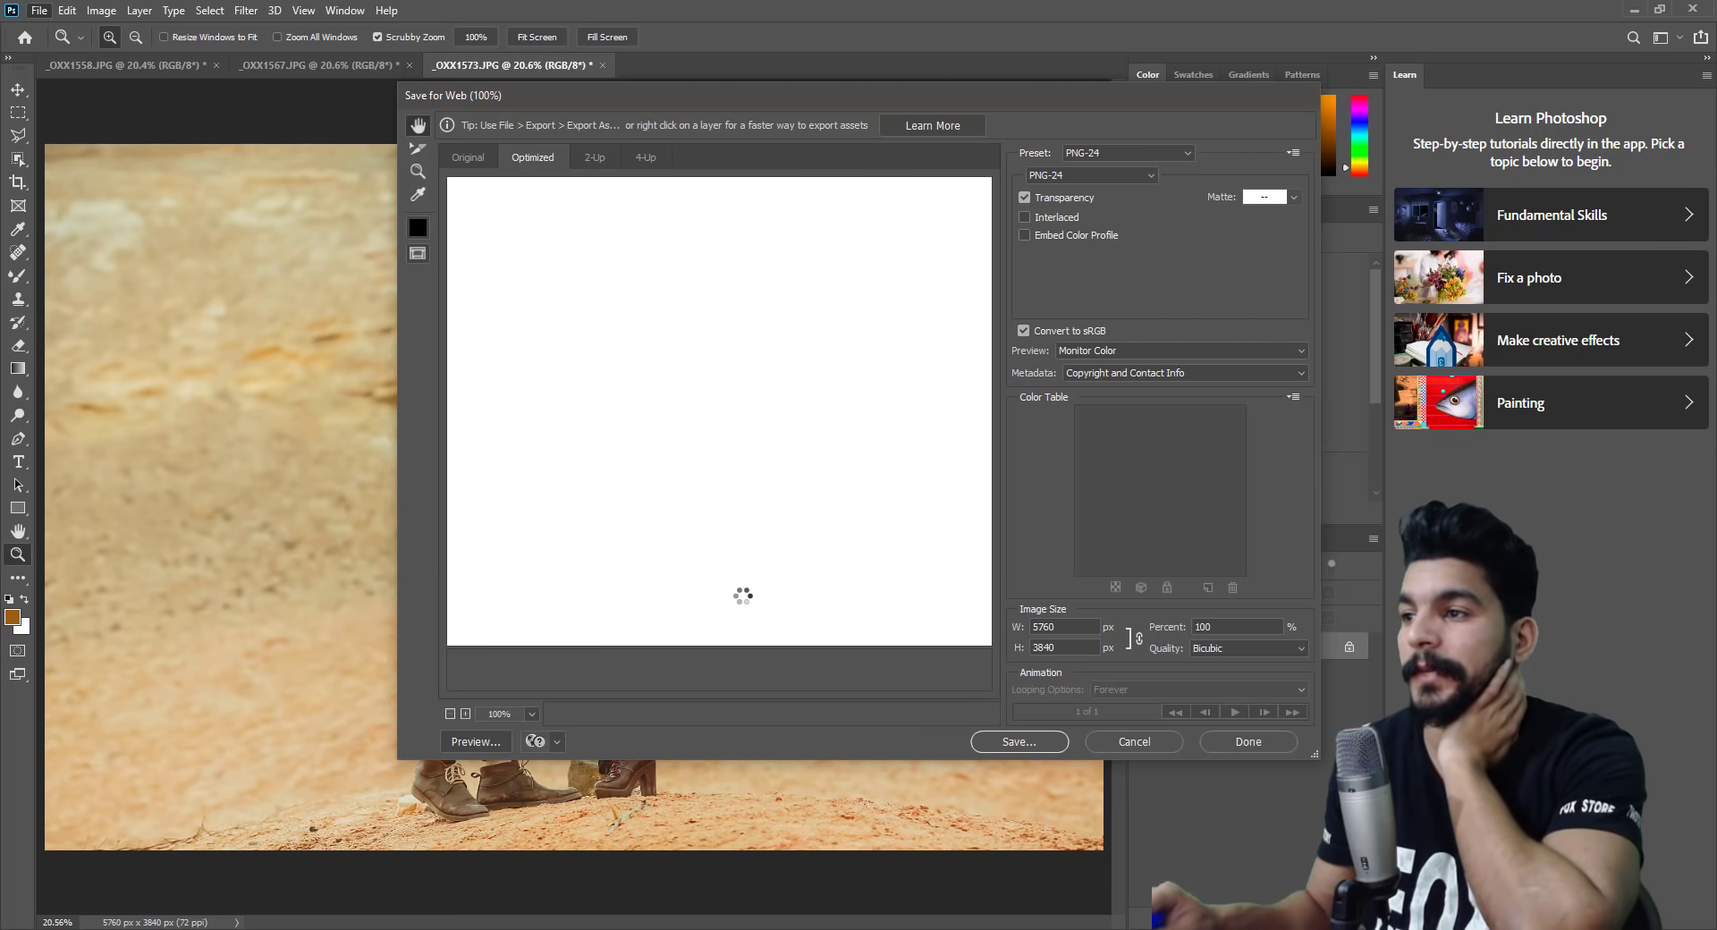
Export the photo as a 2000 px wide PNG-24 named _OXX1573.png in Pictures.
{"action": "double_click", "coordinate": [1079, 626]}
{"action": "type", "text": "2000"}
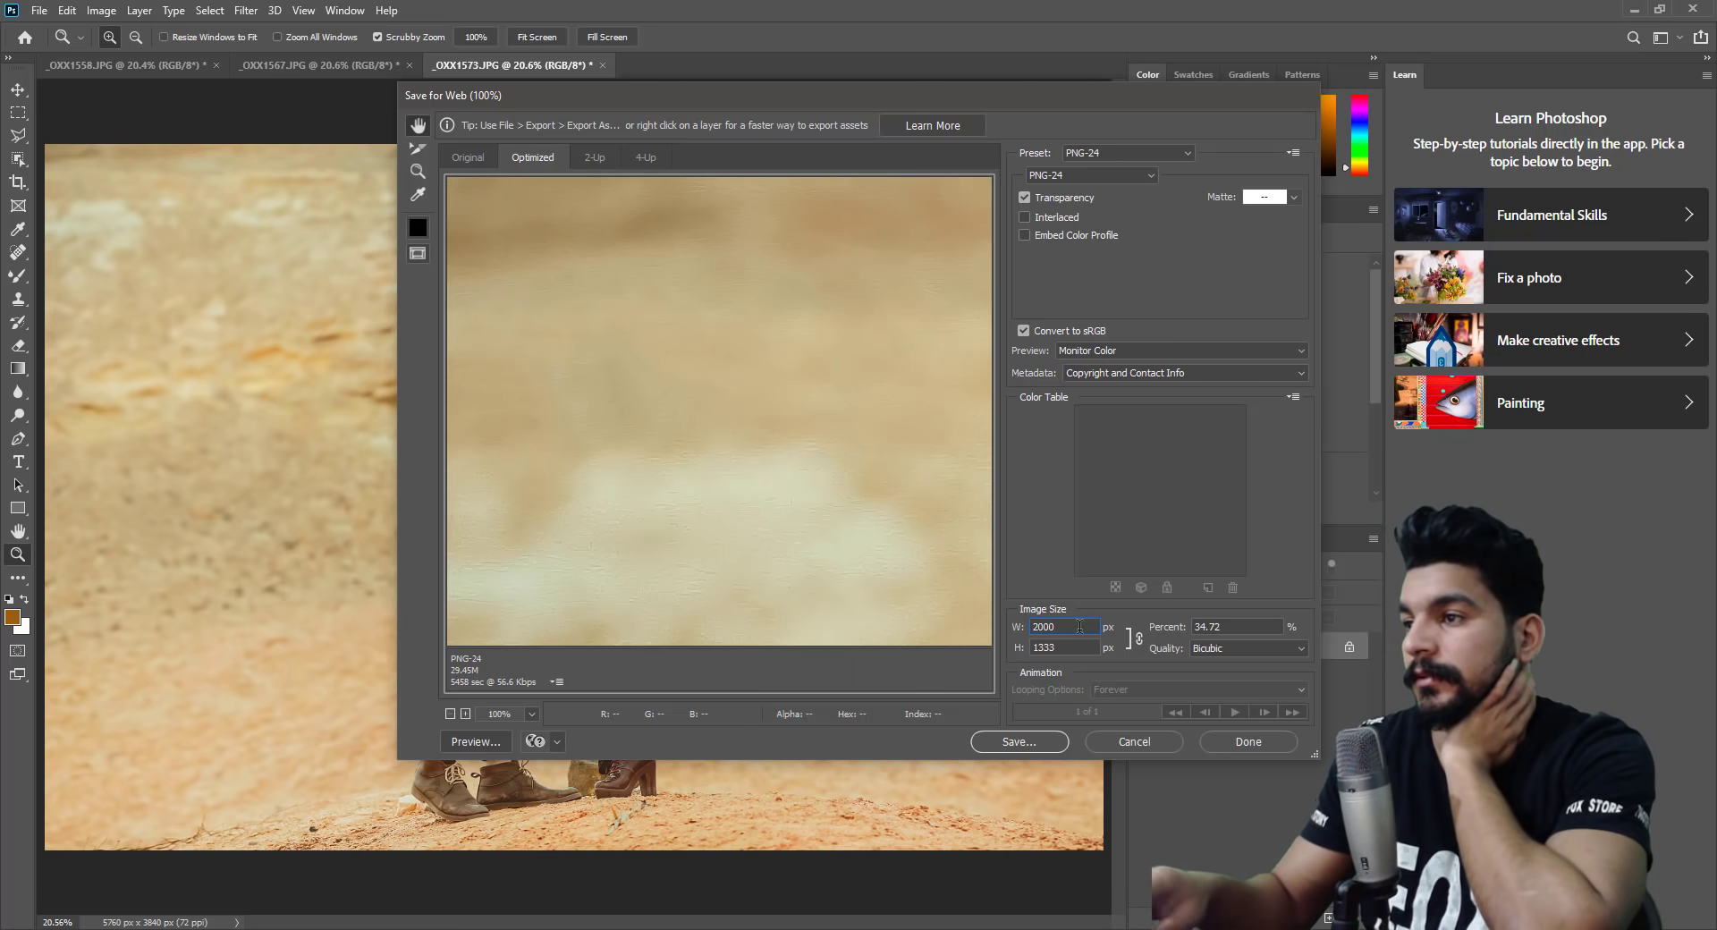
{"action": "key", "text": "Return"}
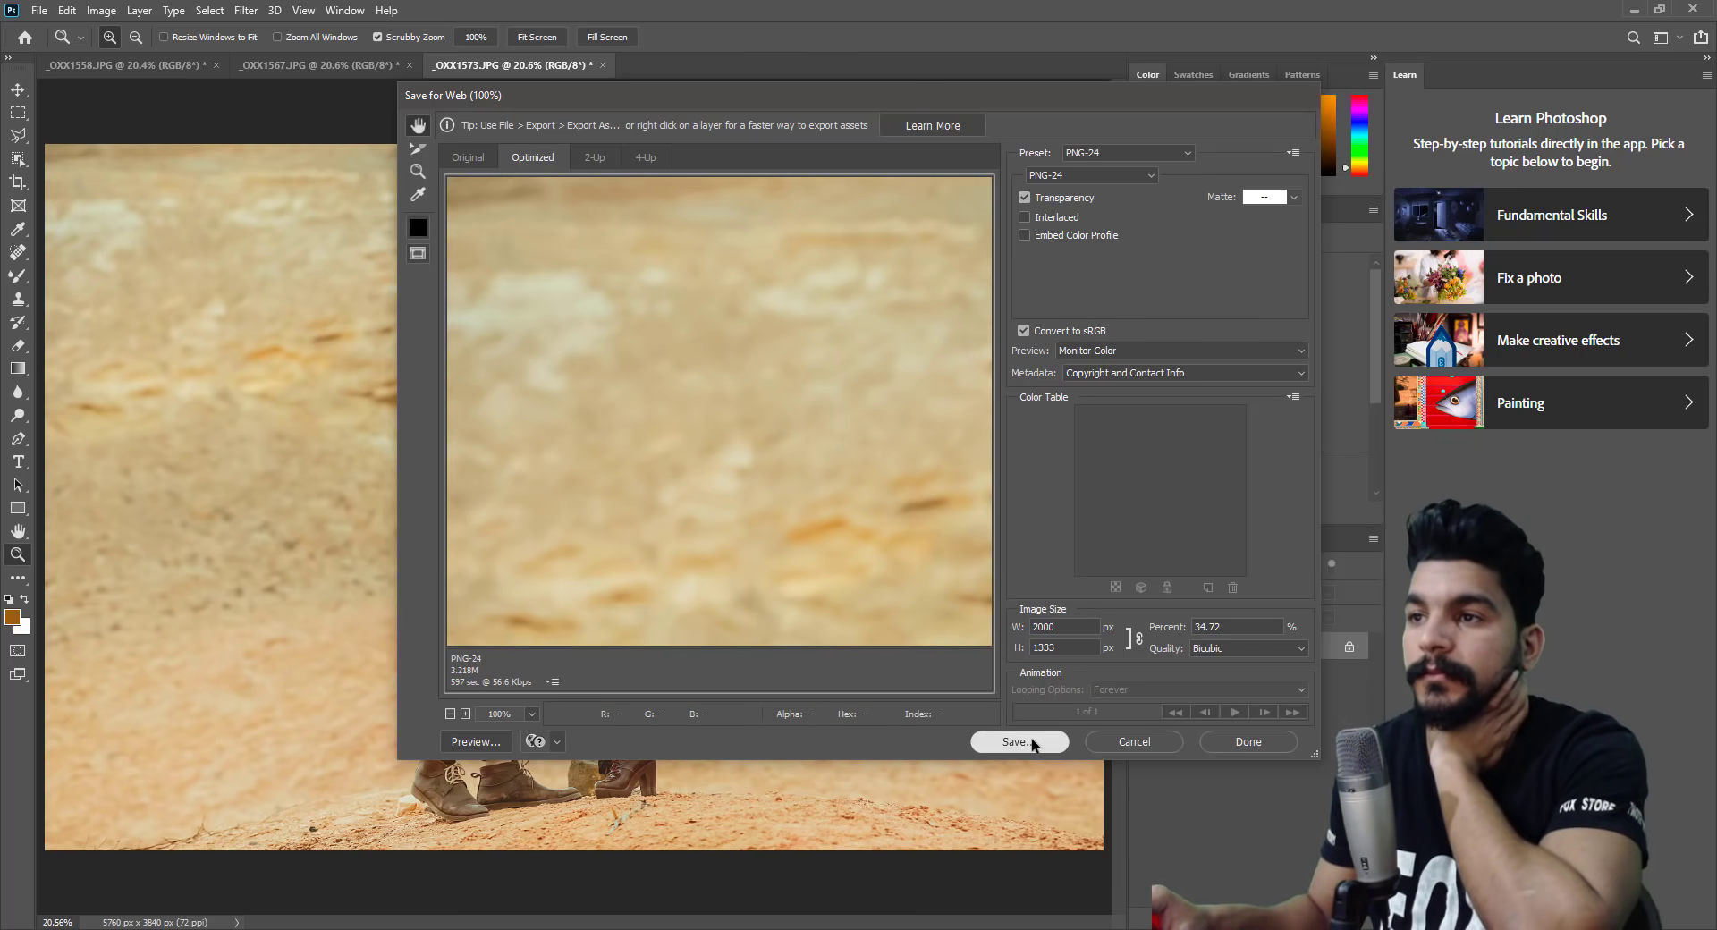
{"action": "left_click", "coordinate": [1028, 742]}
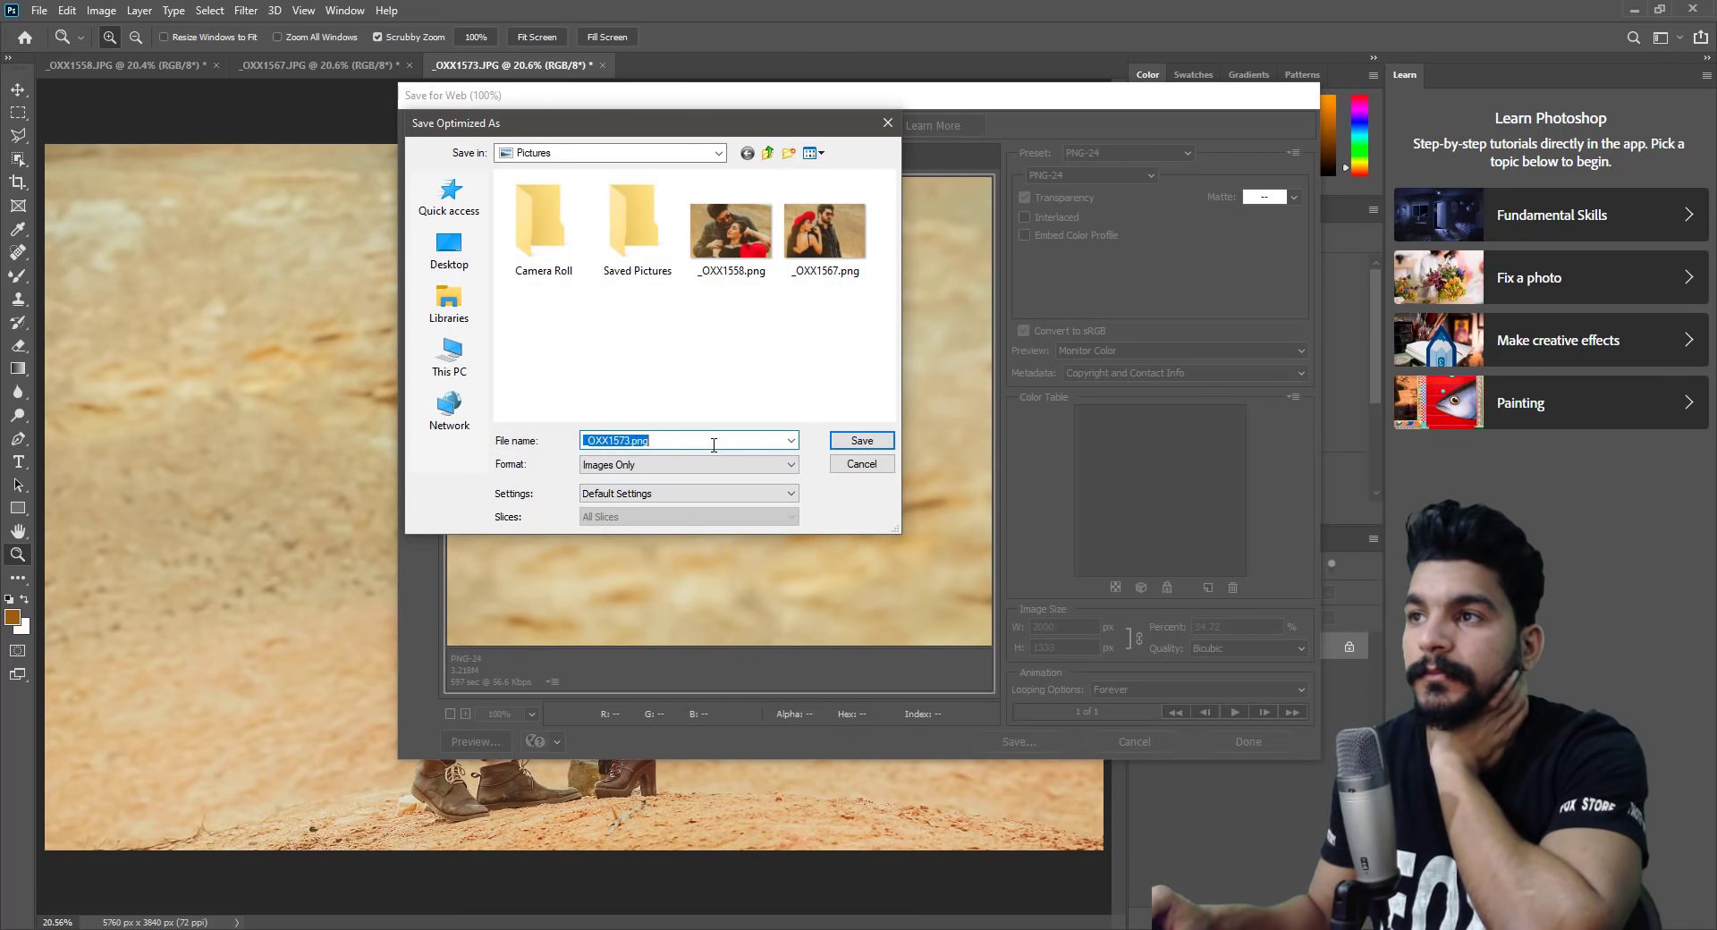
{"action": "key", "text": "Return"}
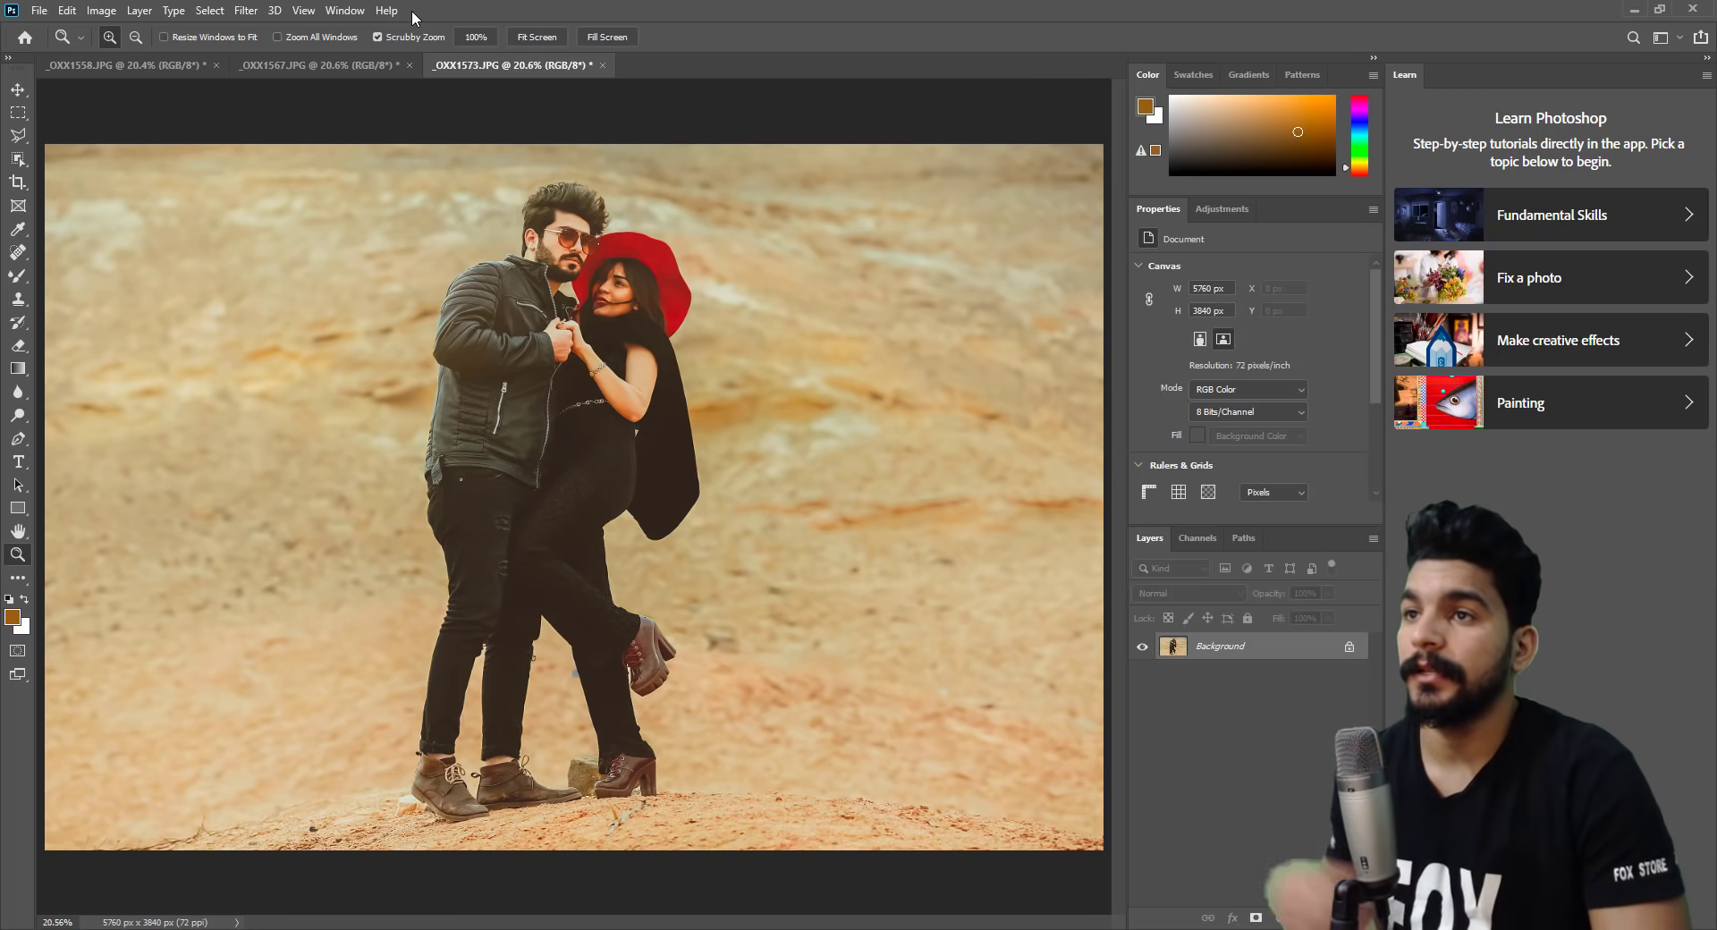
Switch documents via the _OXX1567.JPG tab to _OXX1558.JPG, then bring up the Pictures folder.
{"action": "left_click_drag", "start_coordinate": [611, 209], "coordinate": [638, 273]}
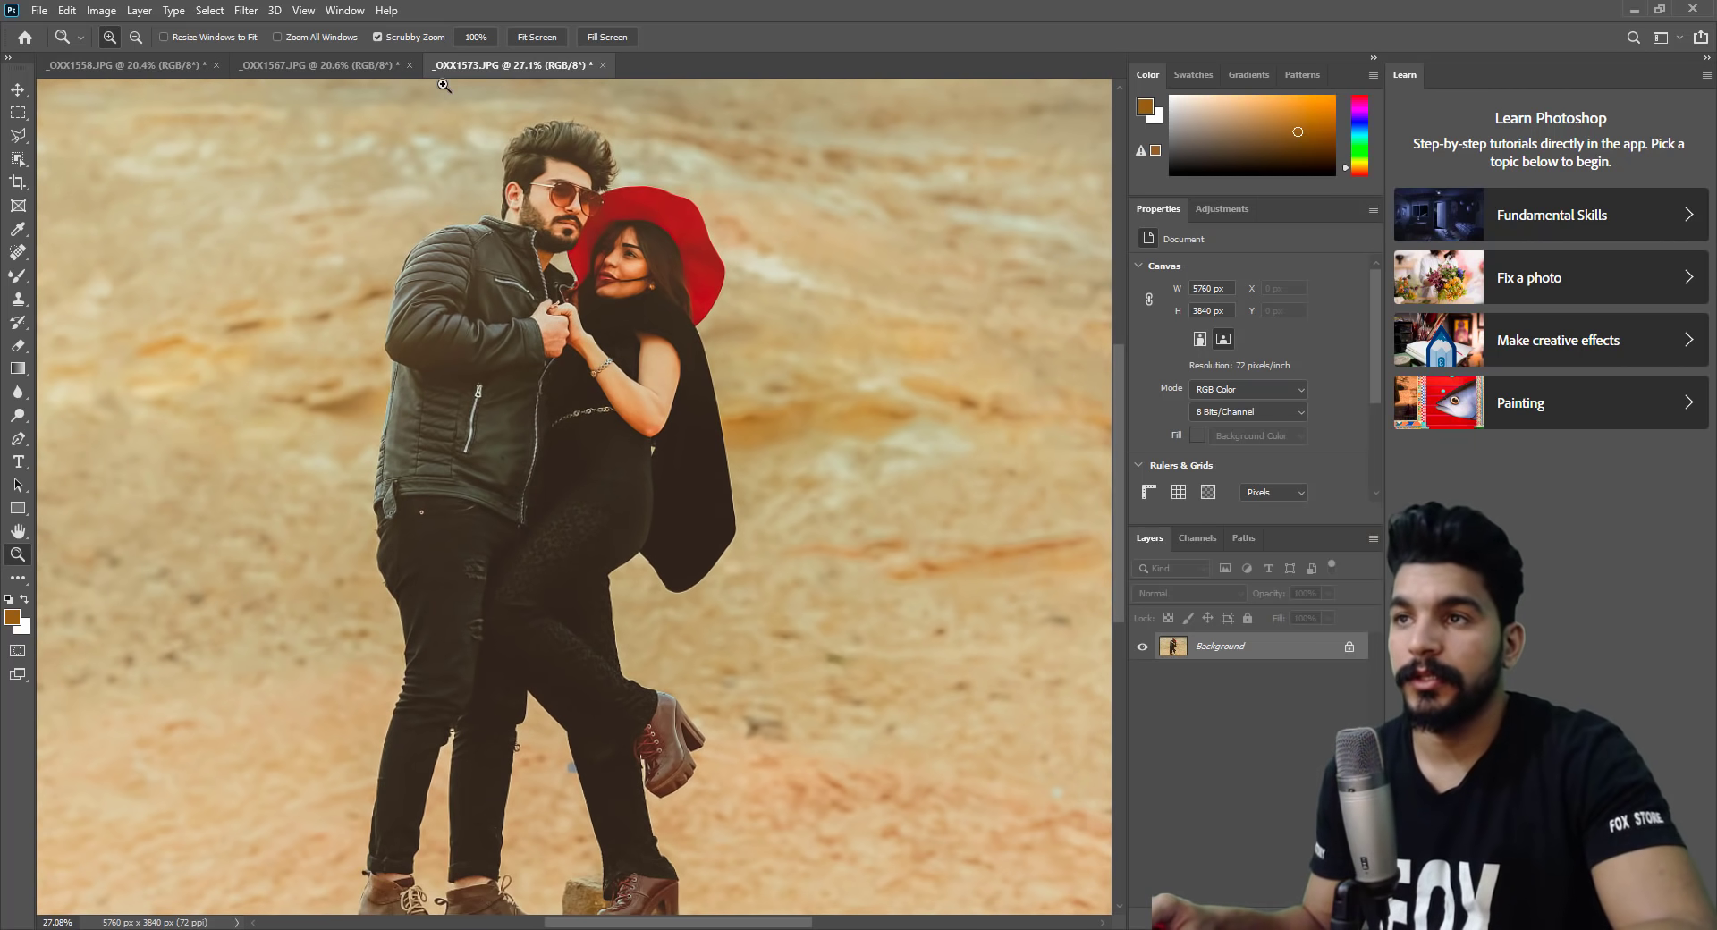
{"action": "left_click", "coordinate": [322, 65]}
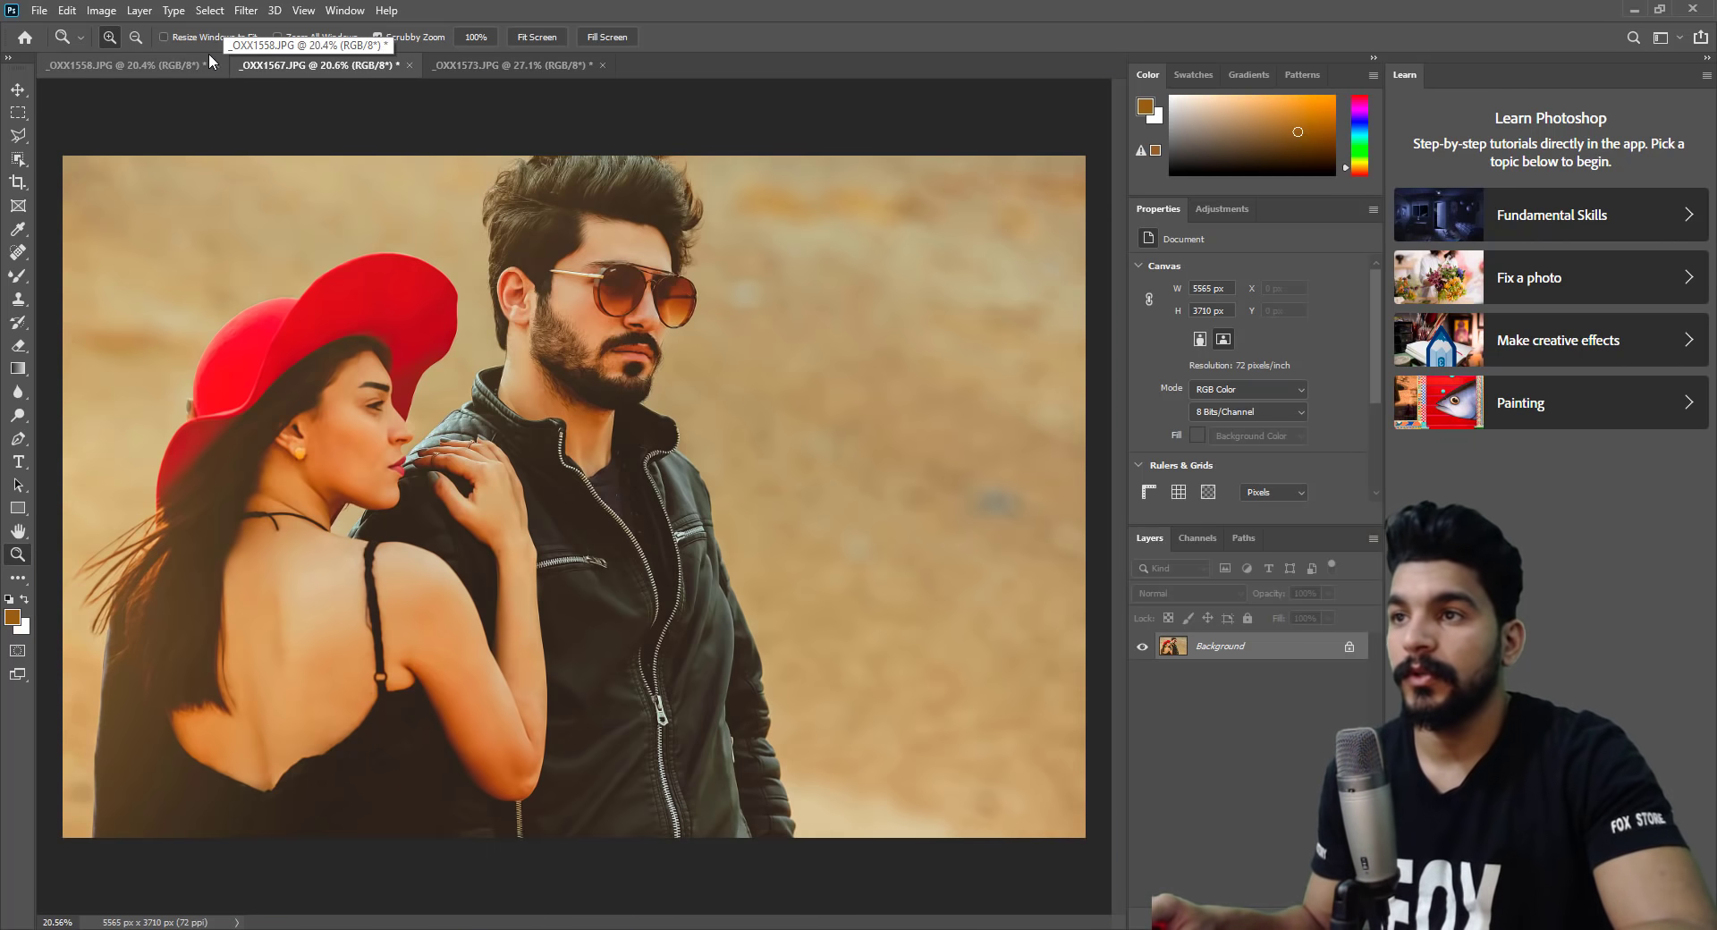
{"action": "left_click", "coordinate": [172, 59]}
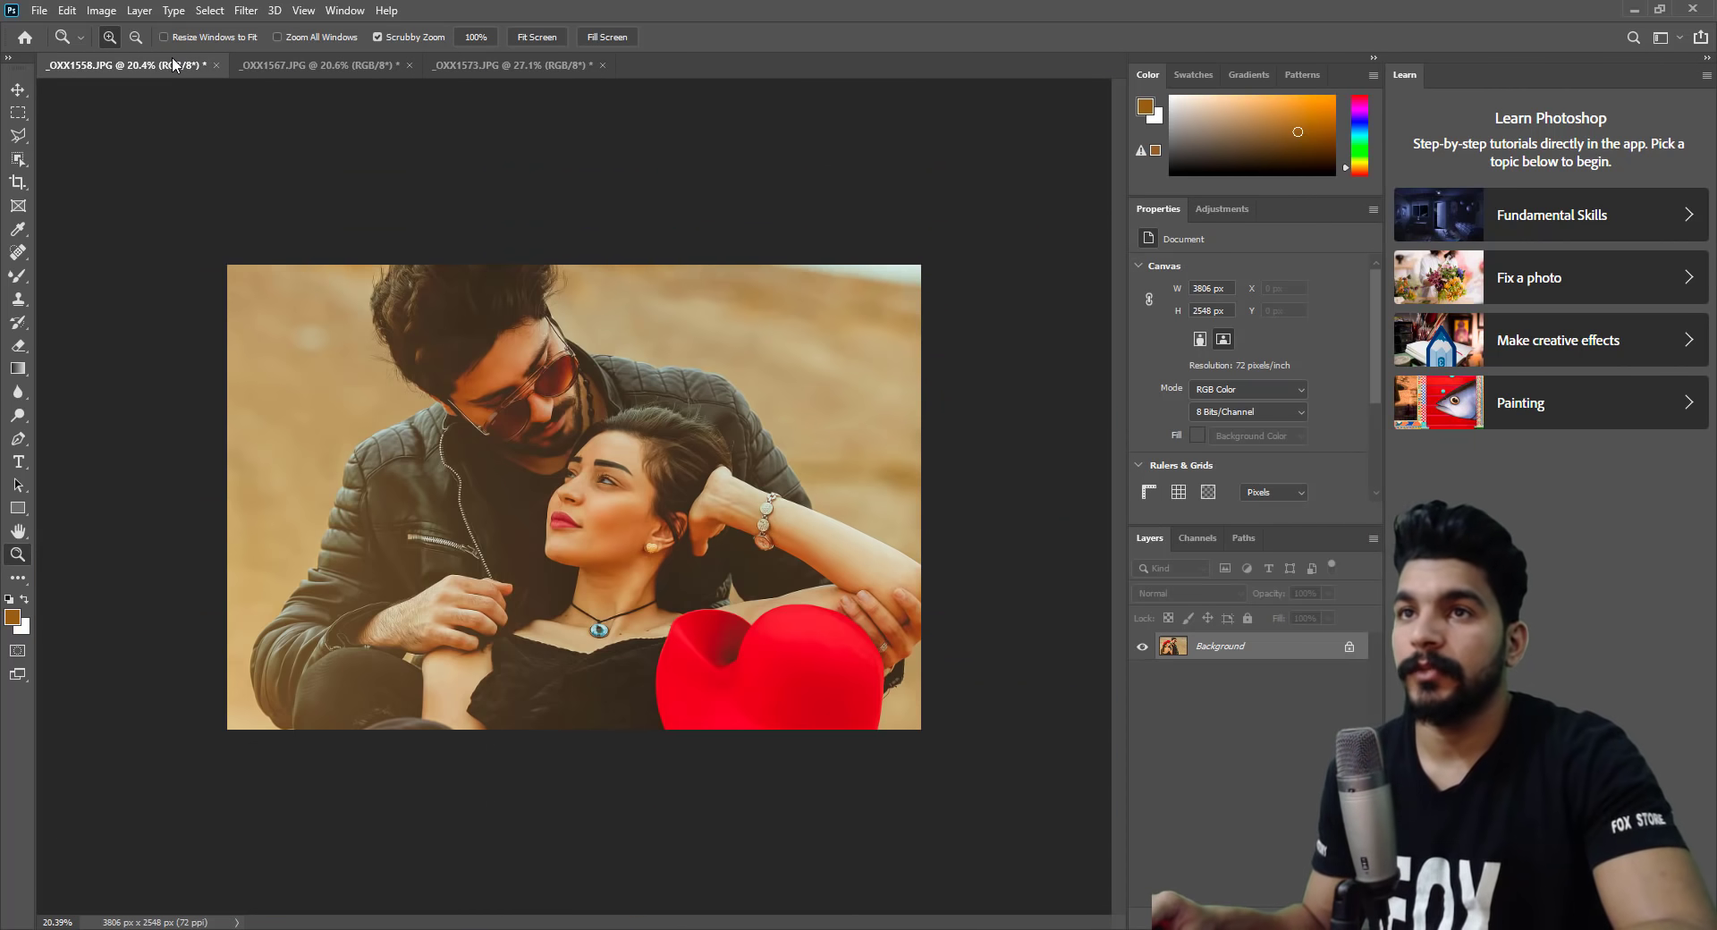
{"action": "left_click", "coordinate": [234, 898]}
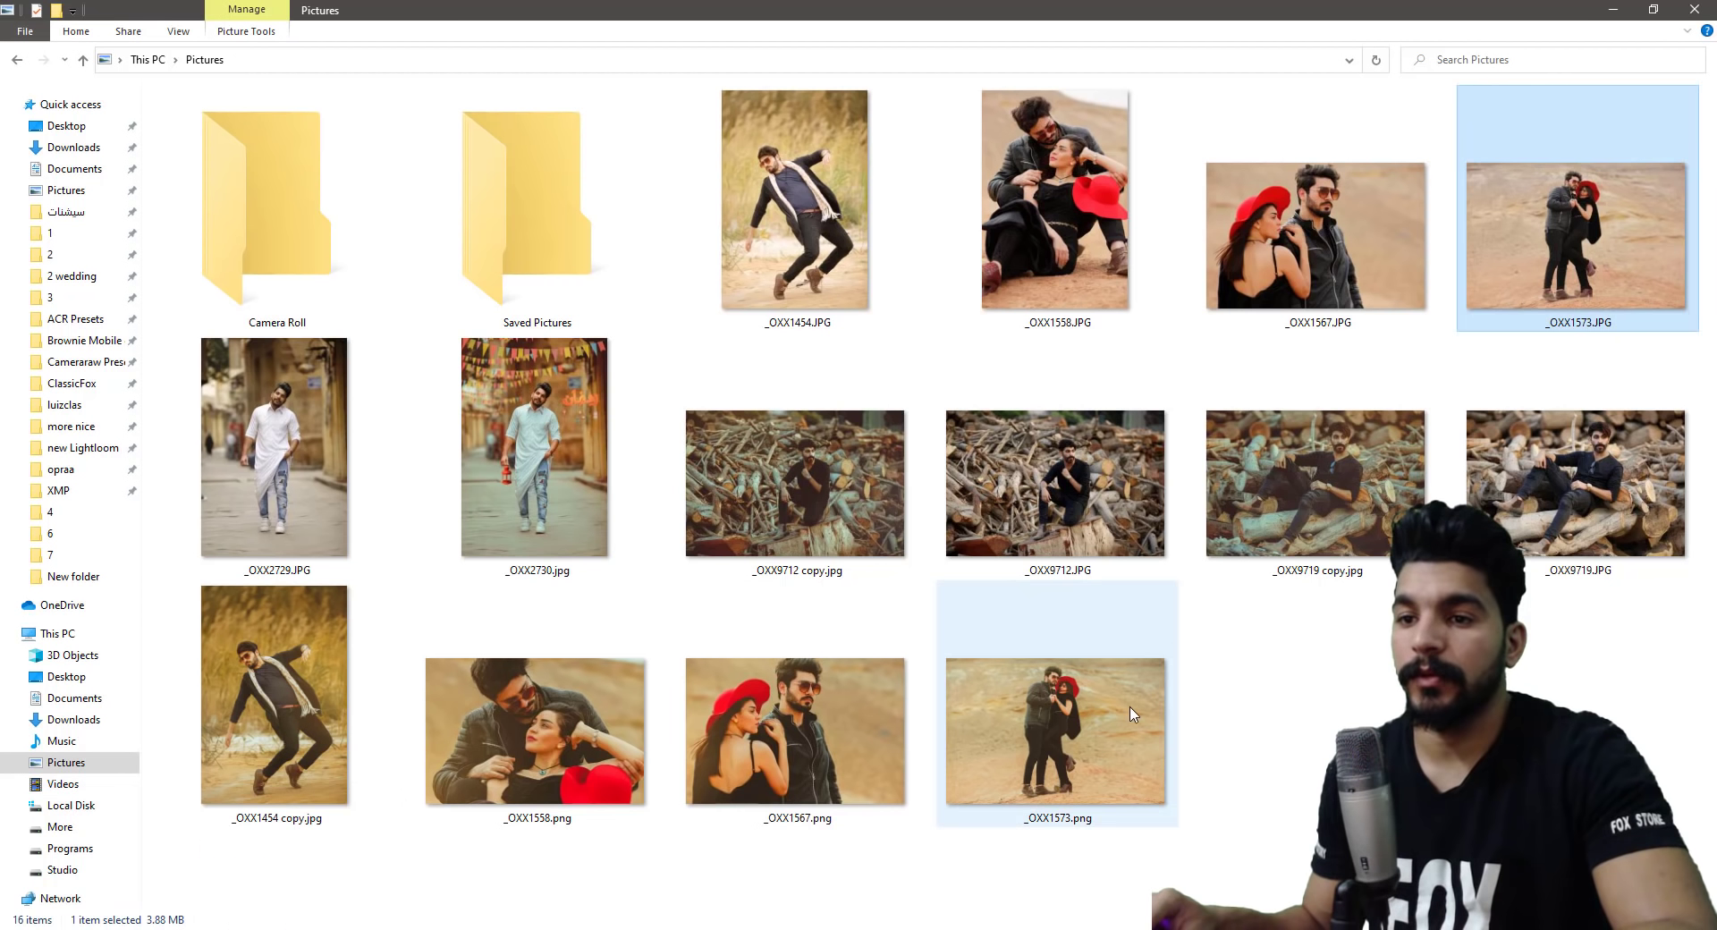
Open the exported _OXX1573.png in the Photos viewer and maximize it.
{"action": "left_click", "coordinate": [1287, 754]}
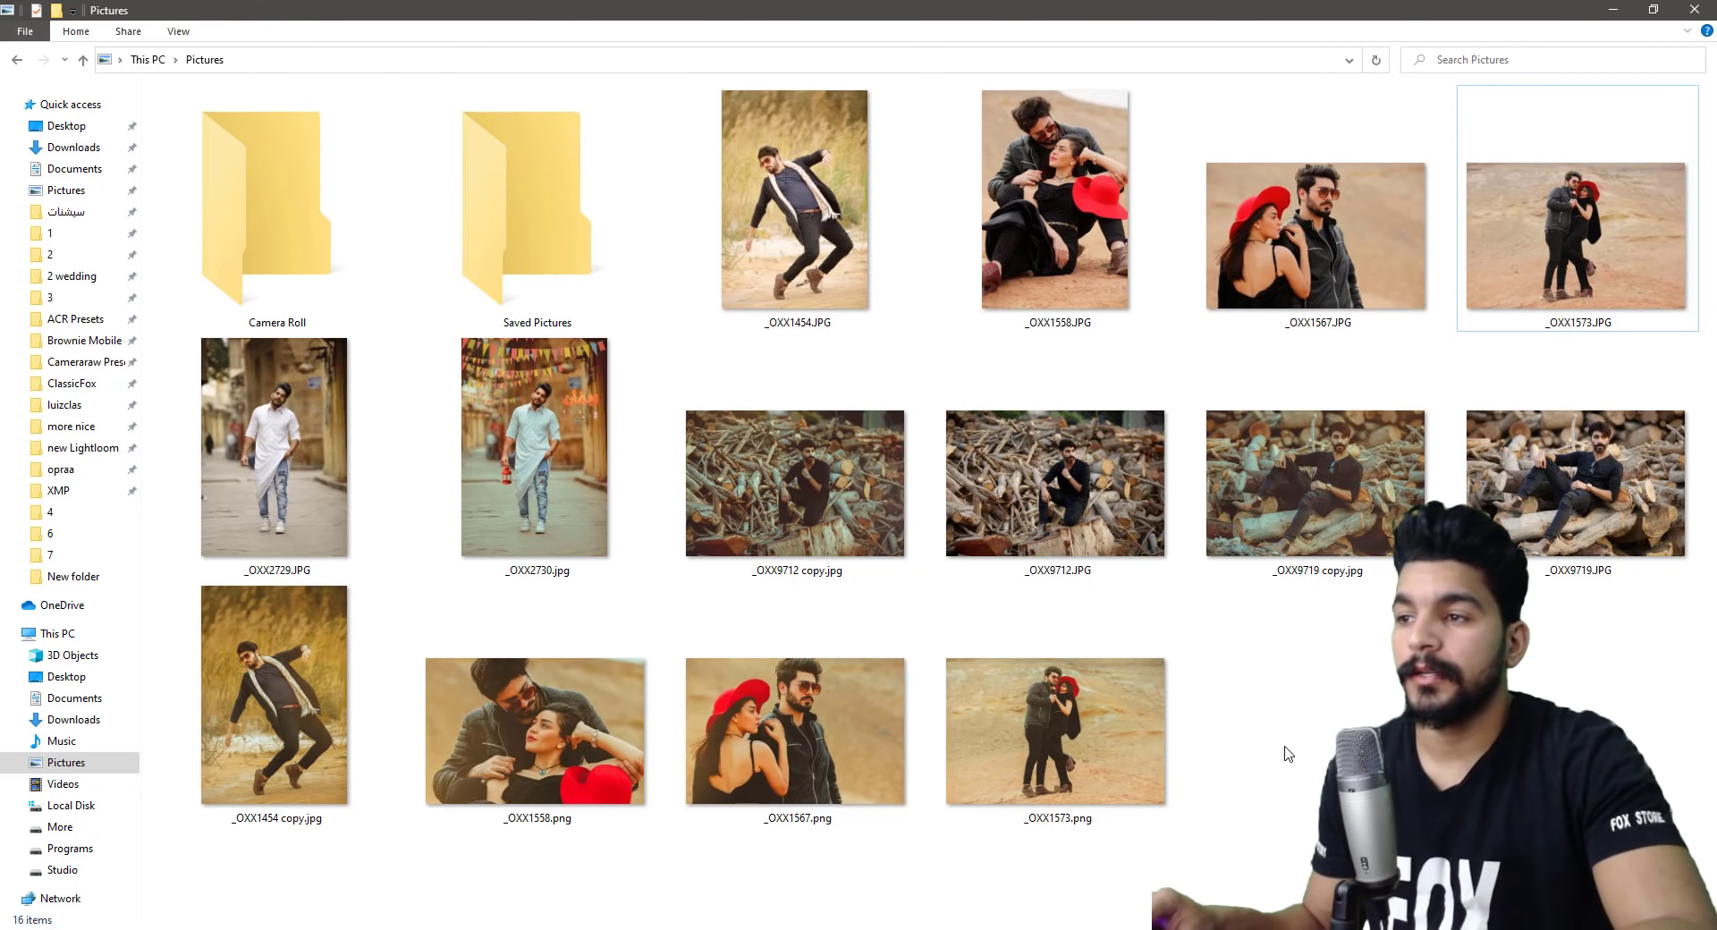
{"action": "double_click", "coordinate": [1075, 751]}
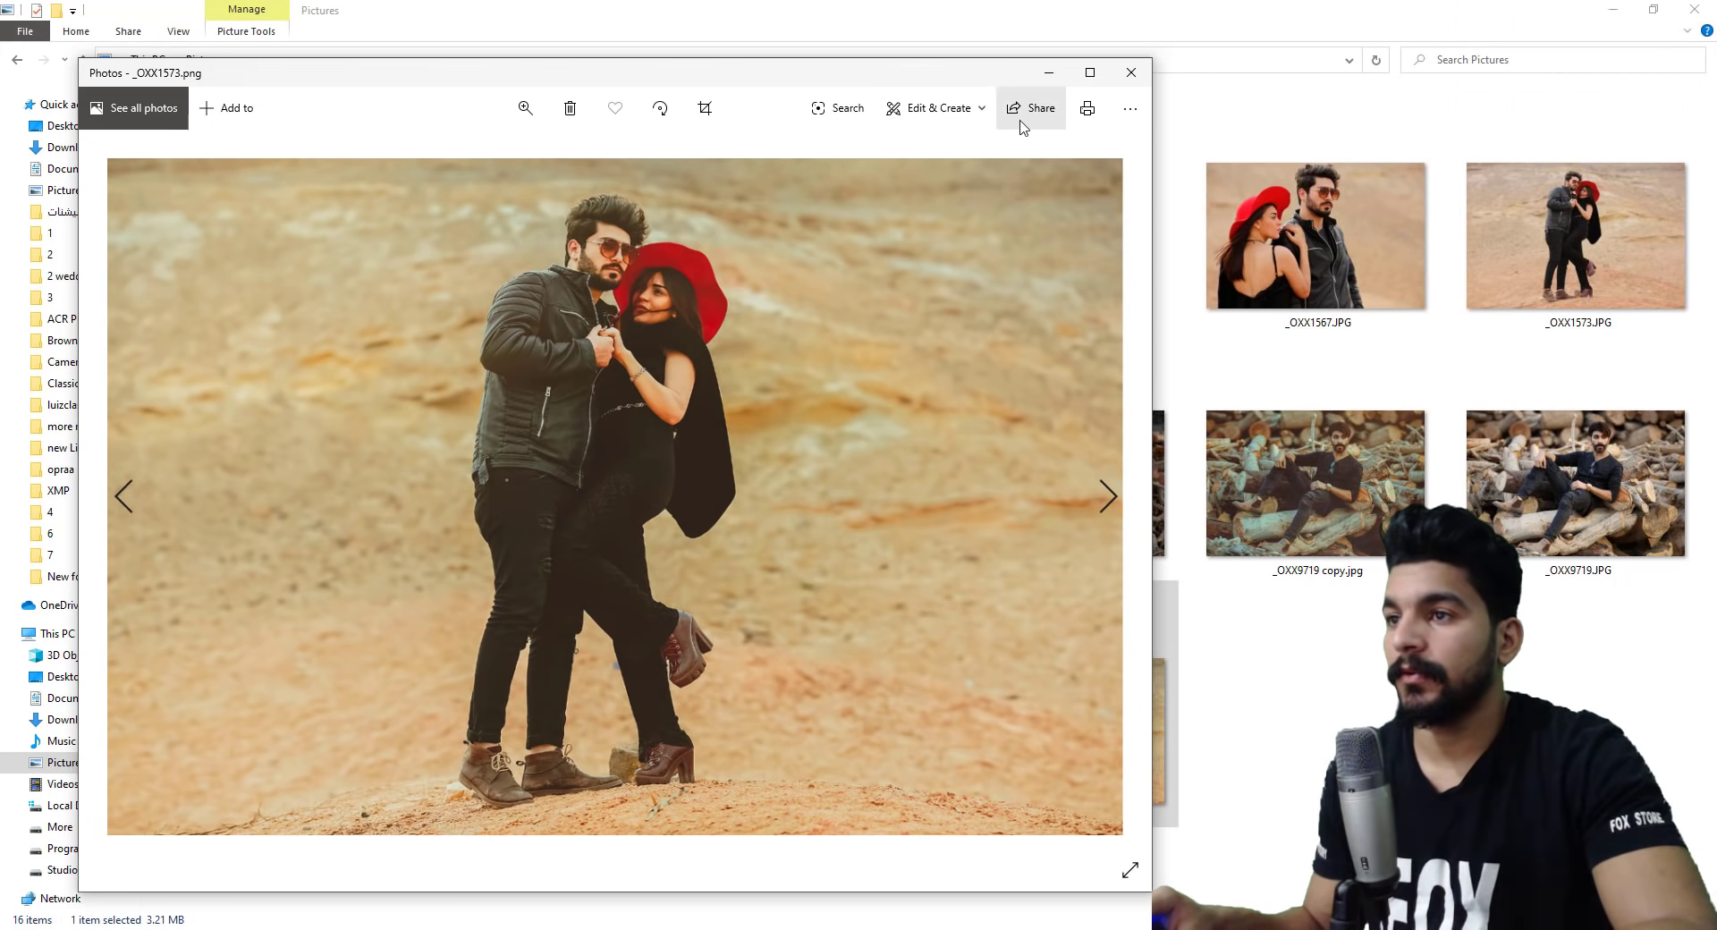
{"action": "left_click", "coordinate": [1085, 71]}
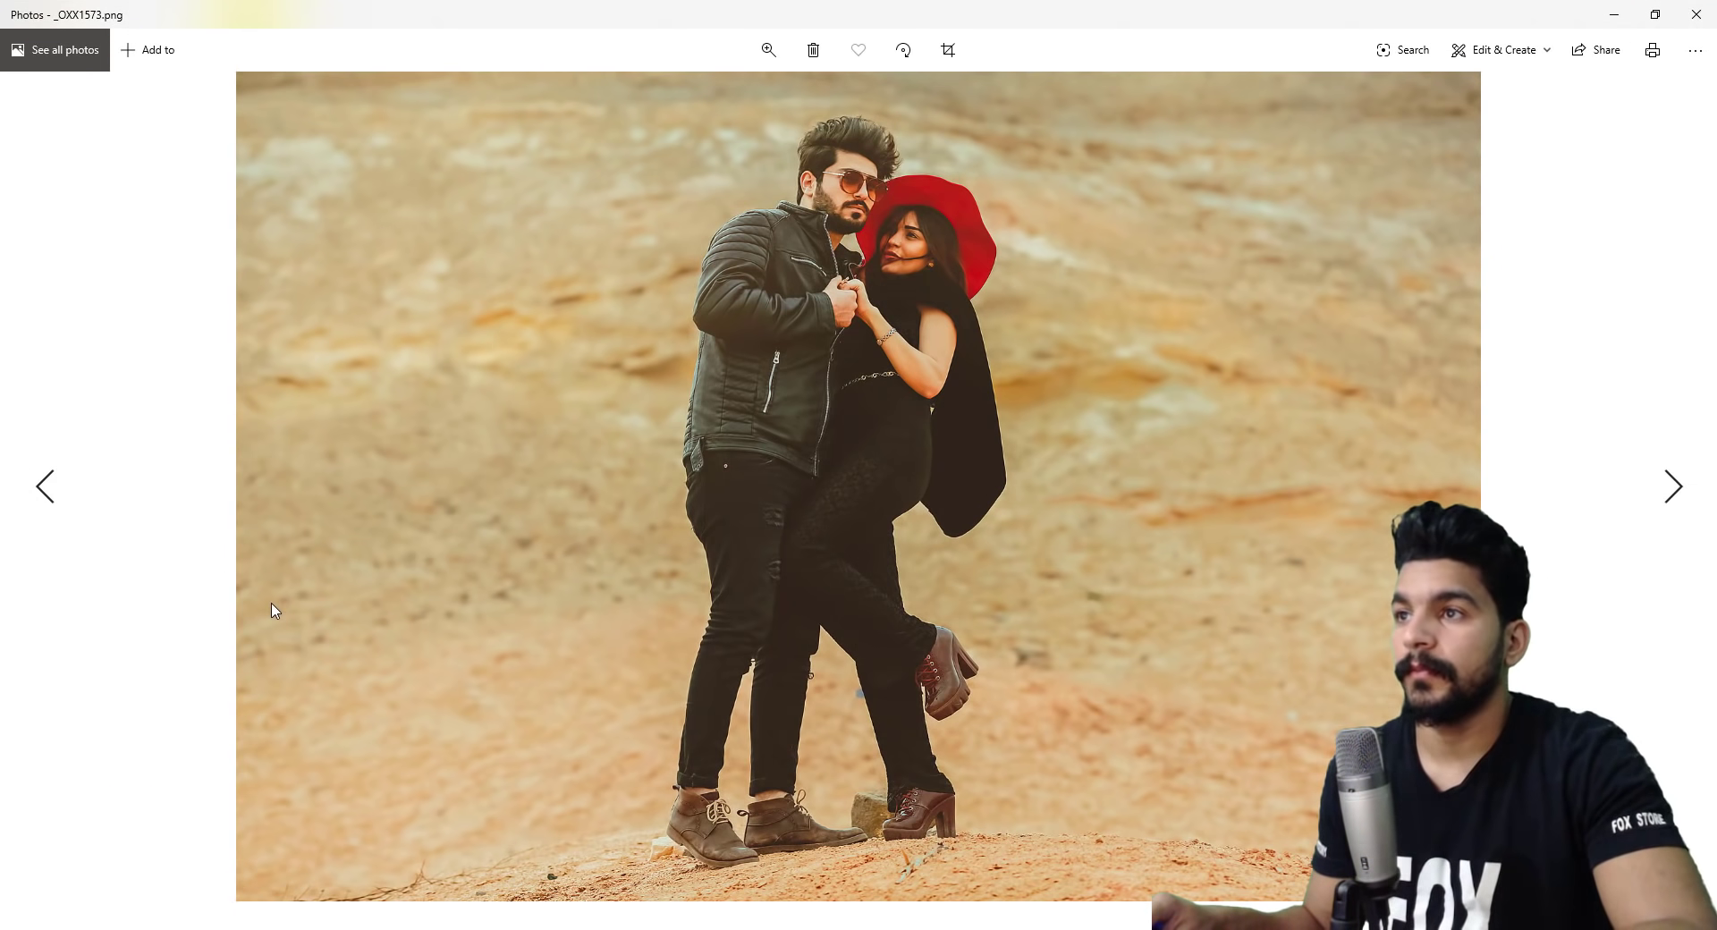
Flip between _OXX1573.png and _OXX1567.png and their original JPGs to compare the edits.
{"action": "left_click", "coordinate": [47, 488]}
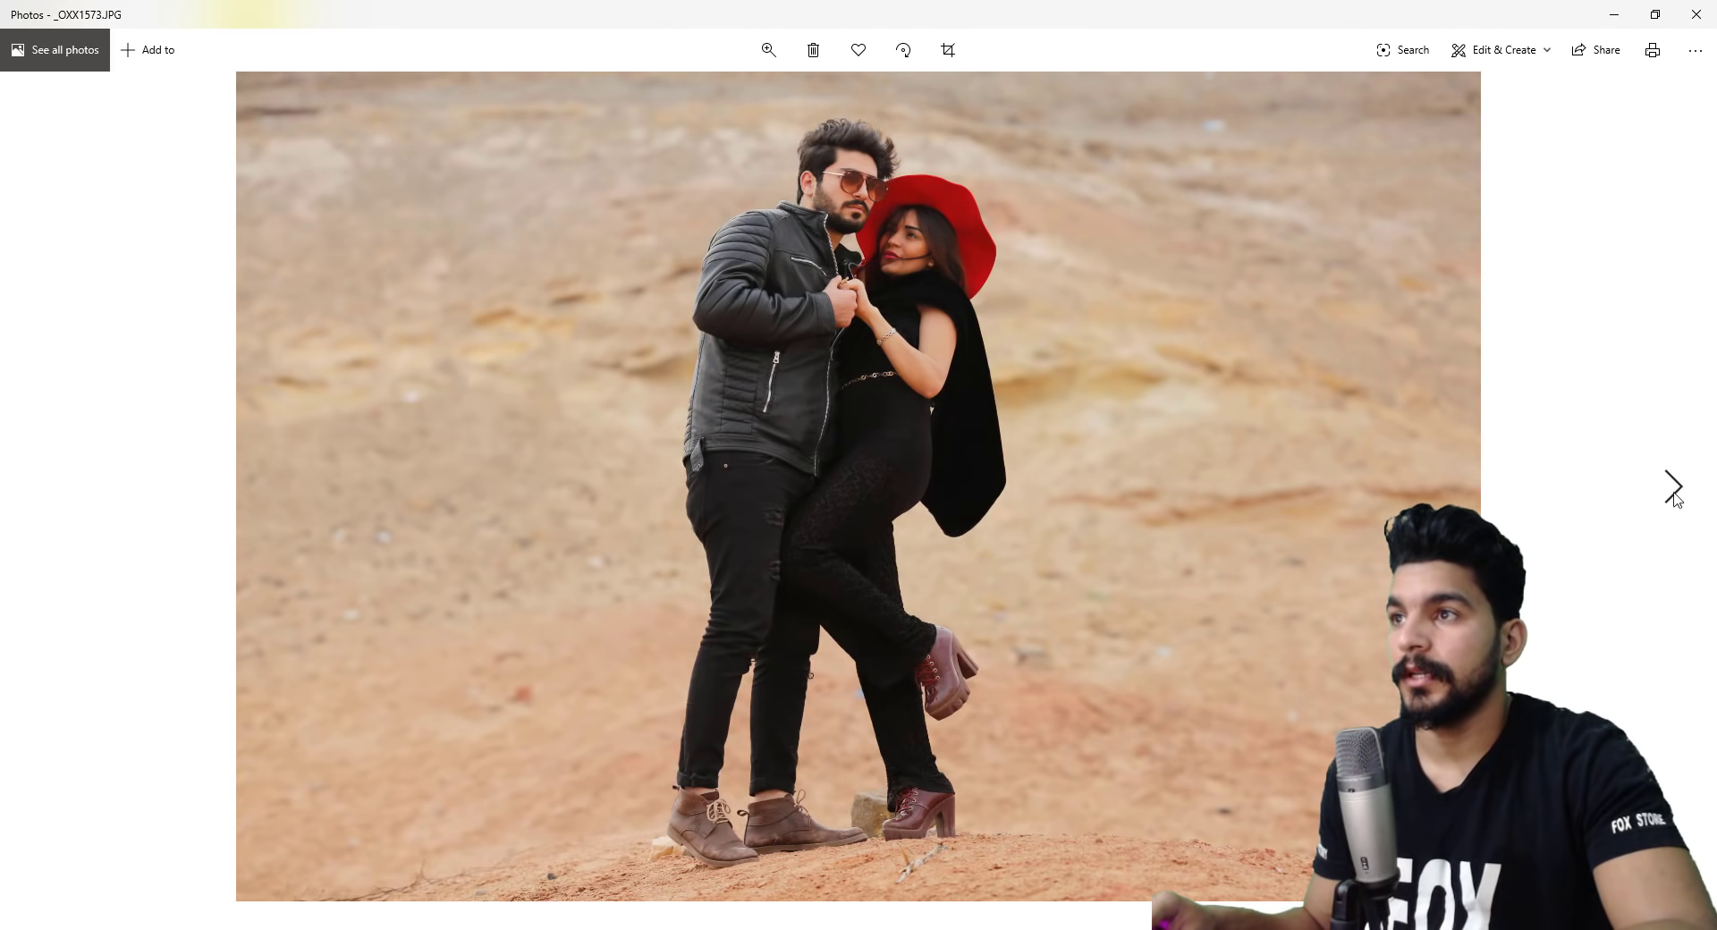
{"action": "left_click", "coordinate": [1671, 490]}
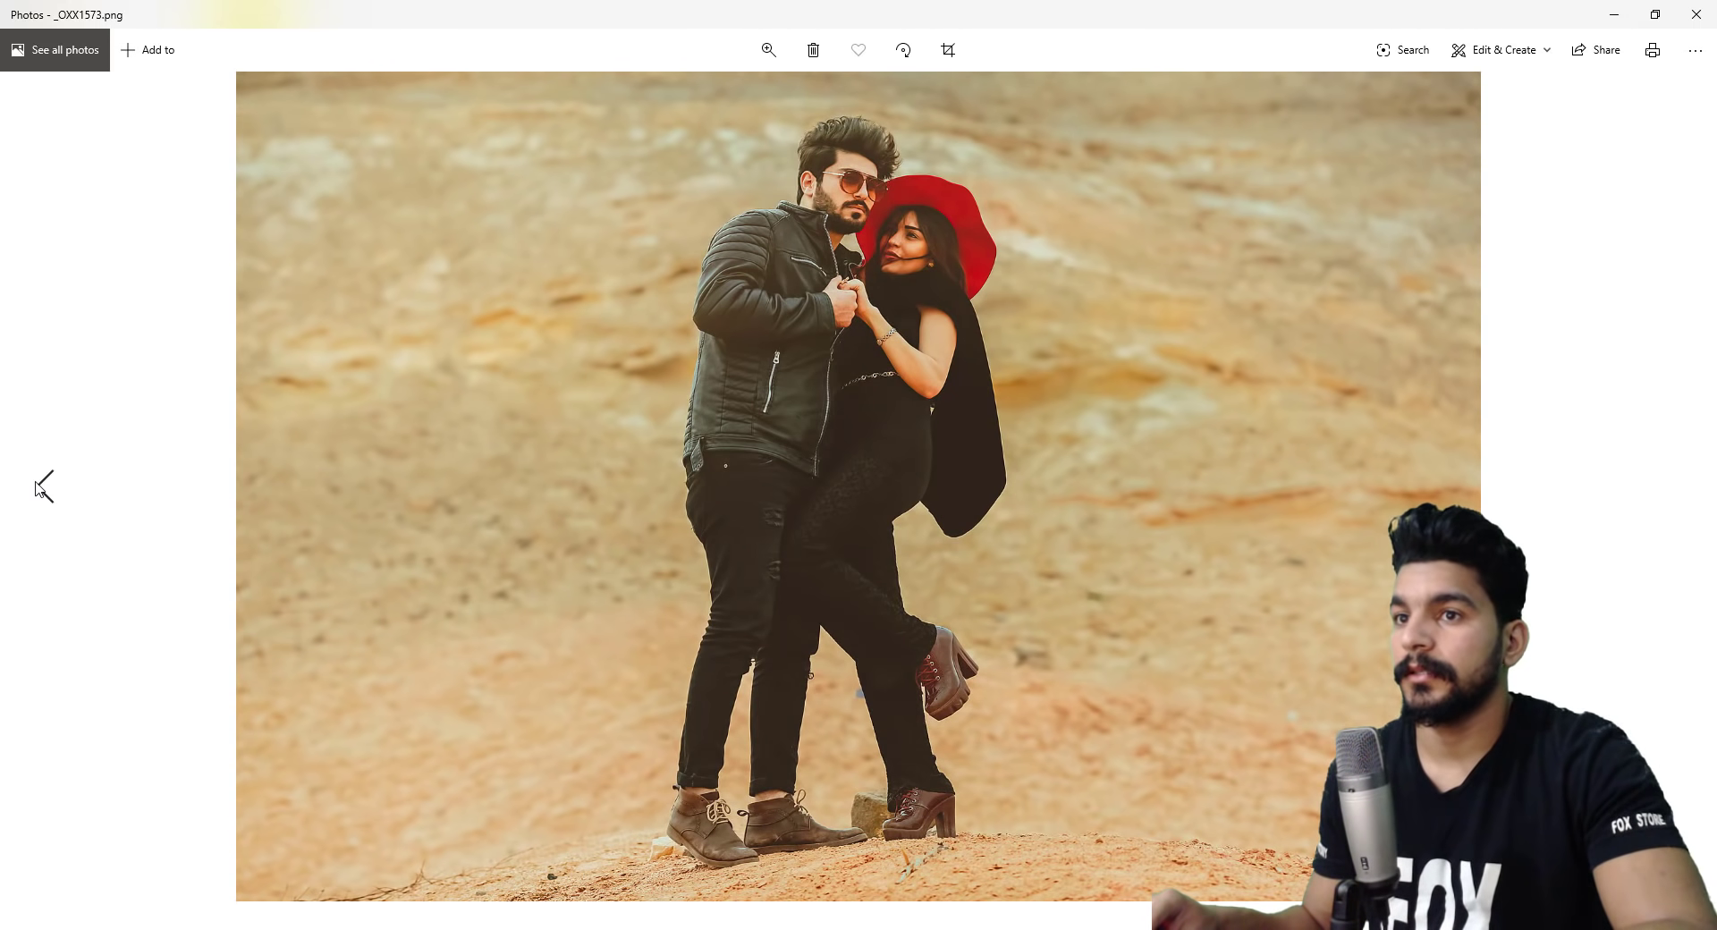
{"action": "left_click", "coordinate": [43, 487]}
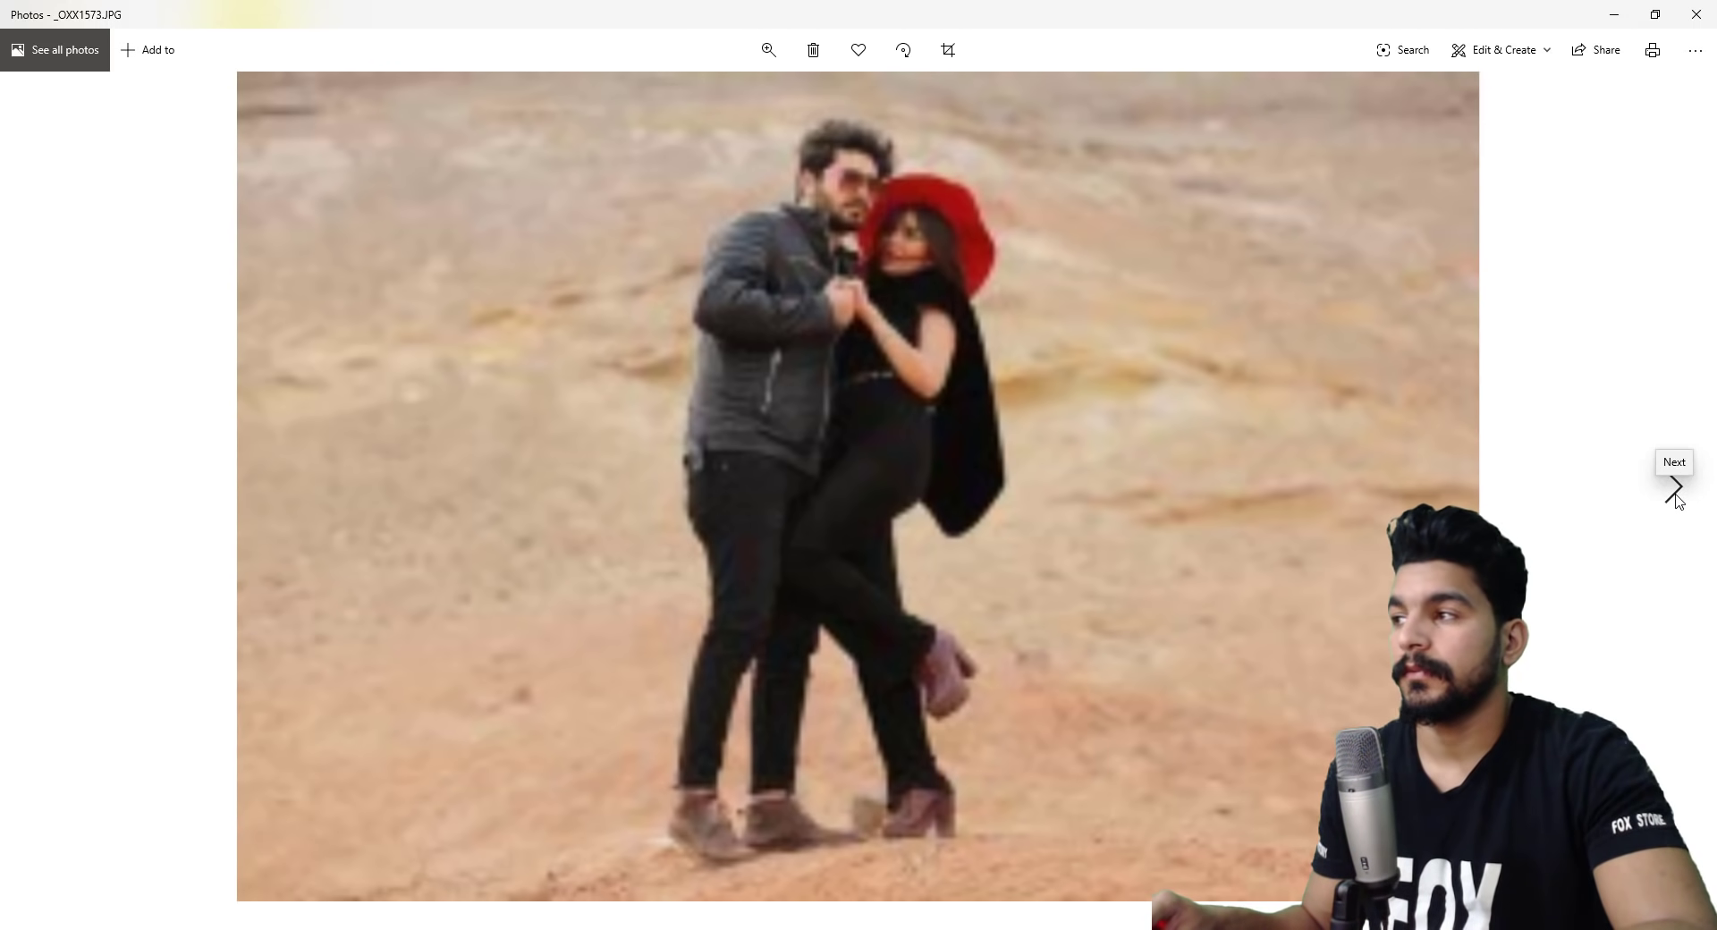
{"action": "left_click", "coordinate": [1675, 487]}
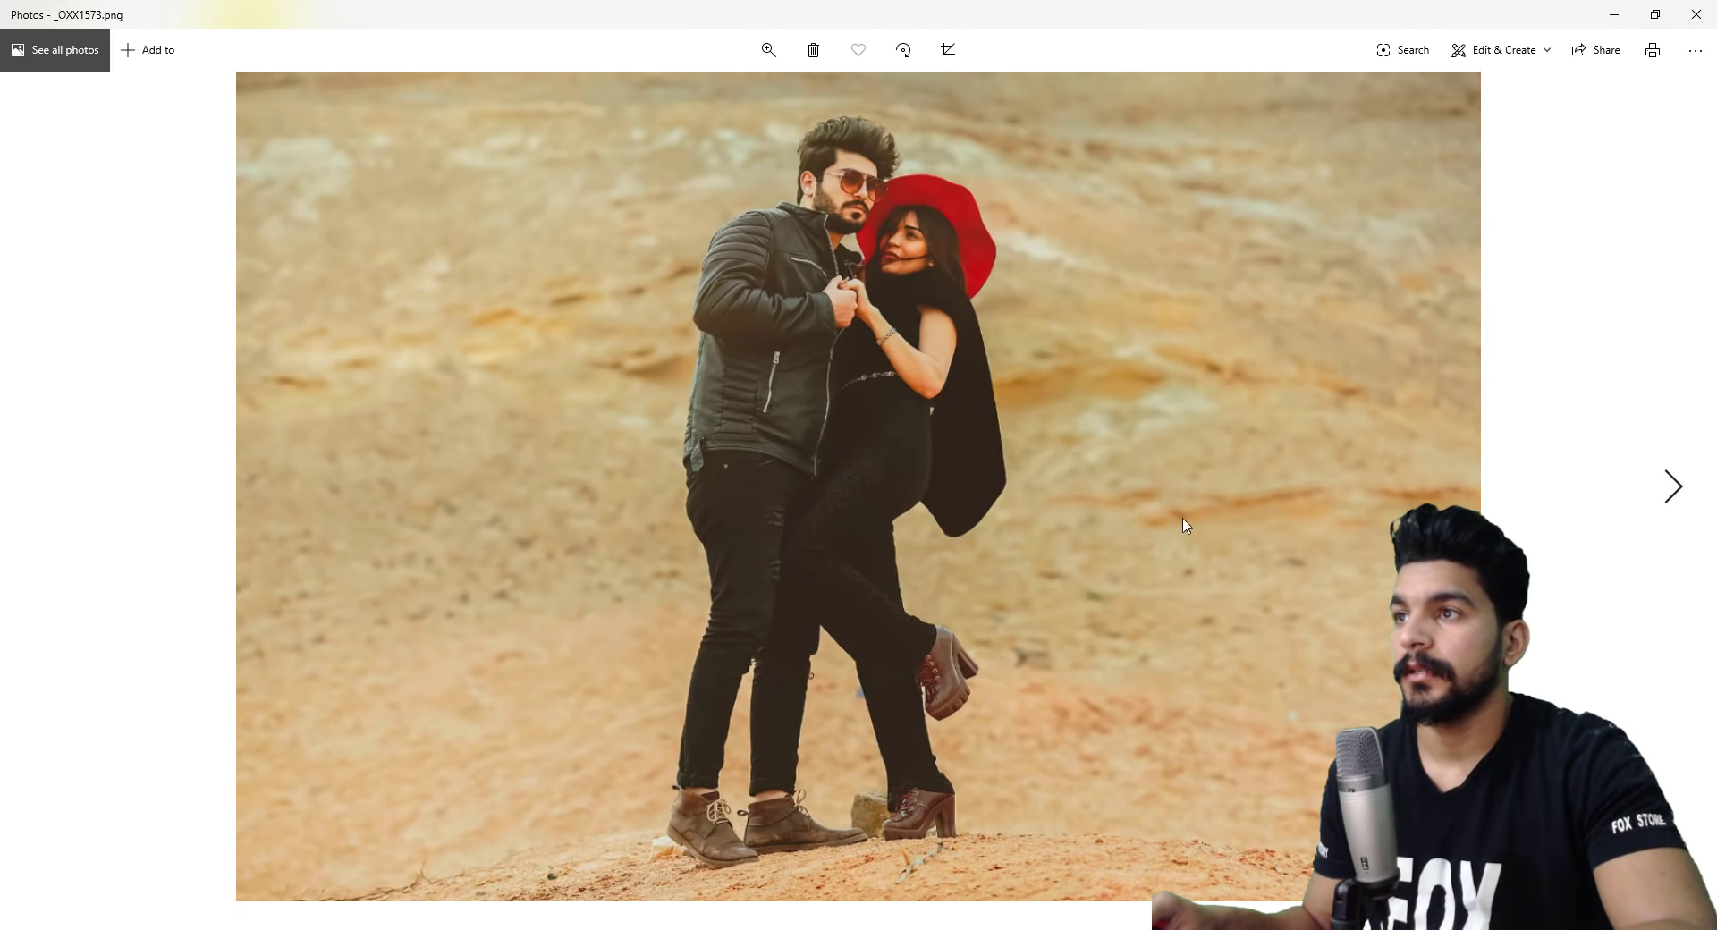
{"action": "left_click", "coordinate": [45, 487]}
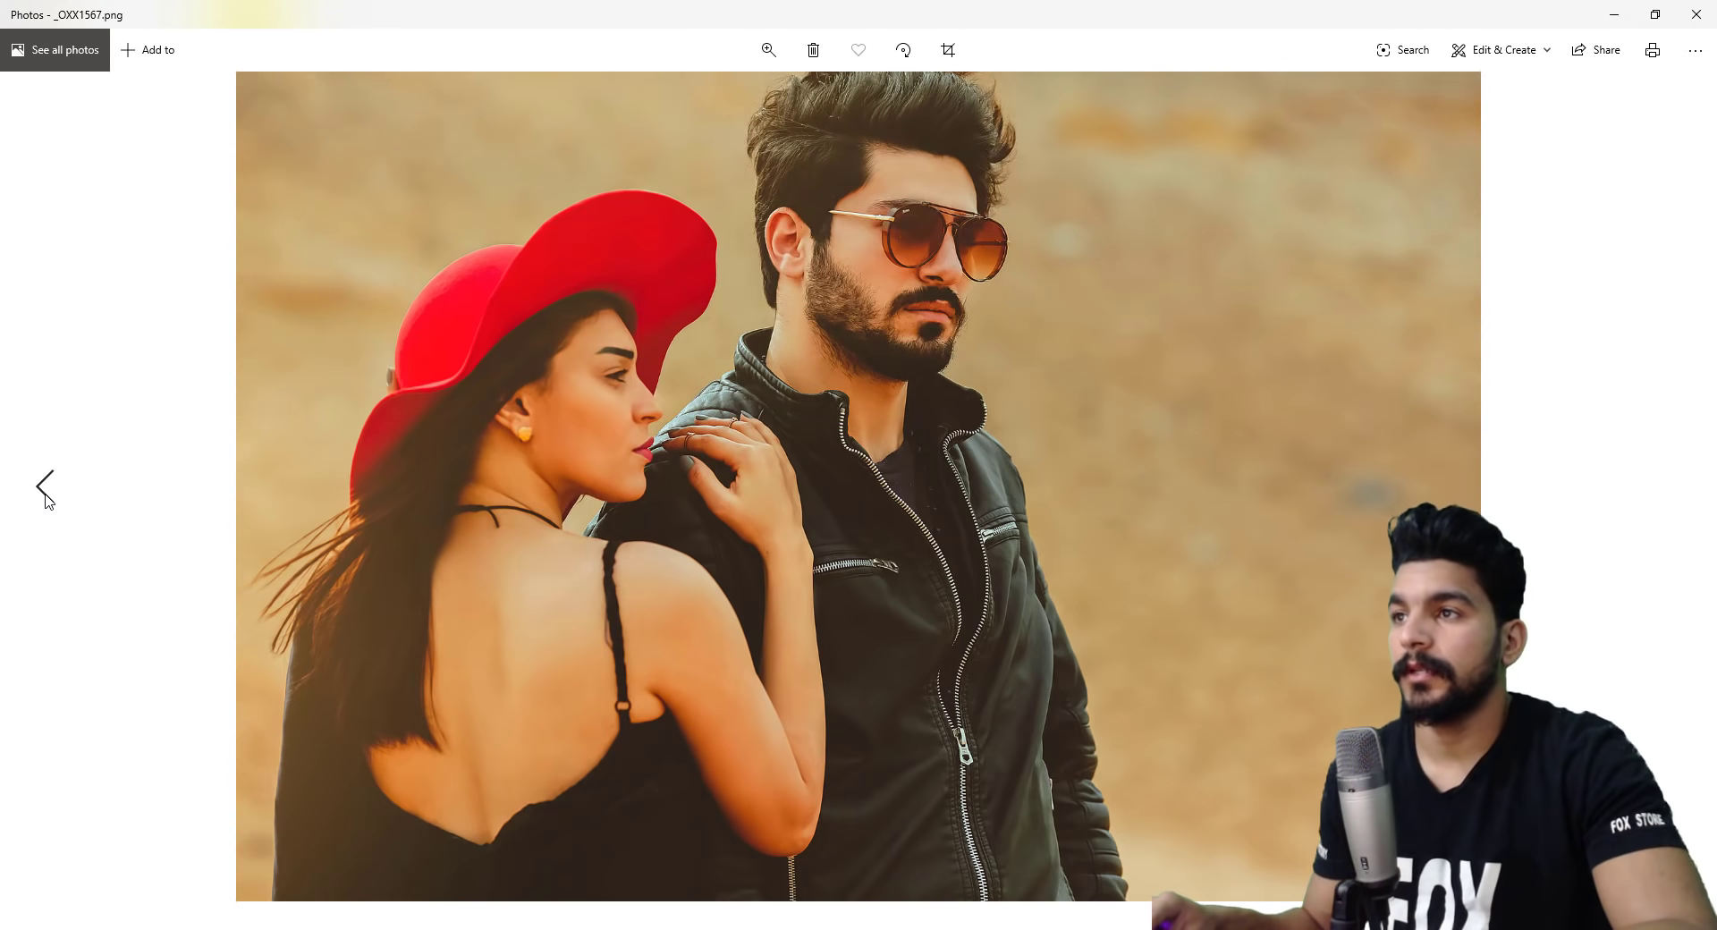
{"action": "left_click", "coordinate": [46, 490]}
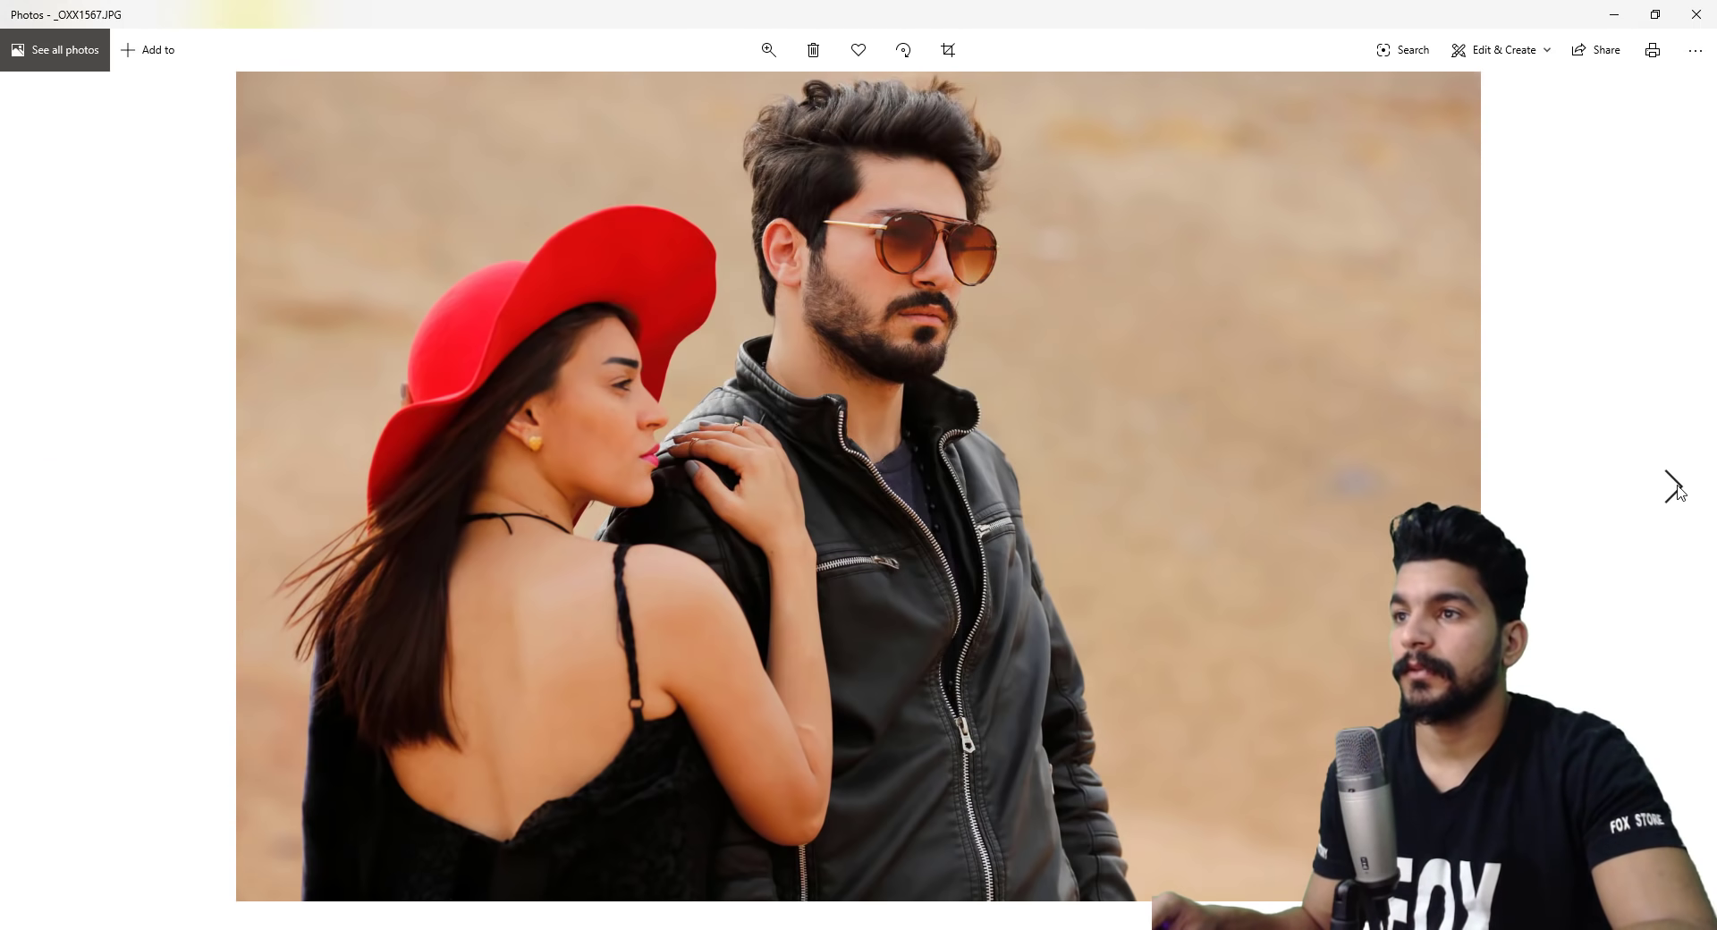
{"action": "left_click", "coordinate": [1675, 487]}
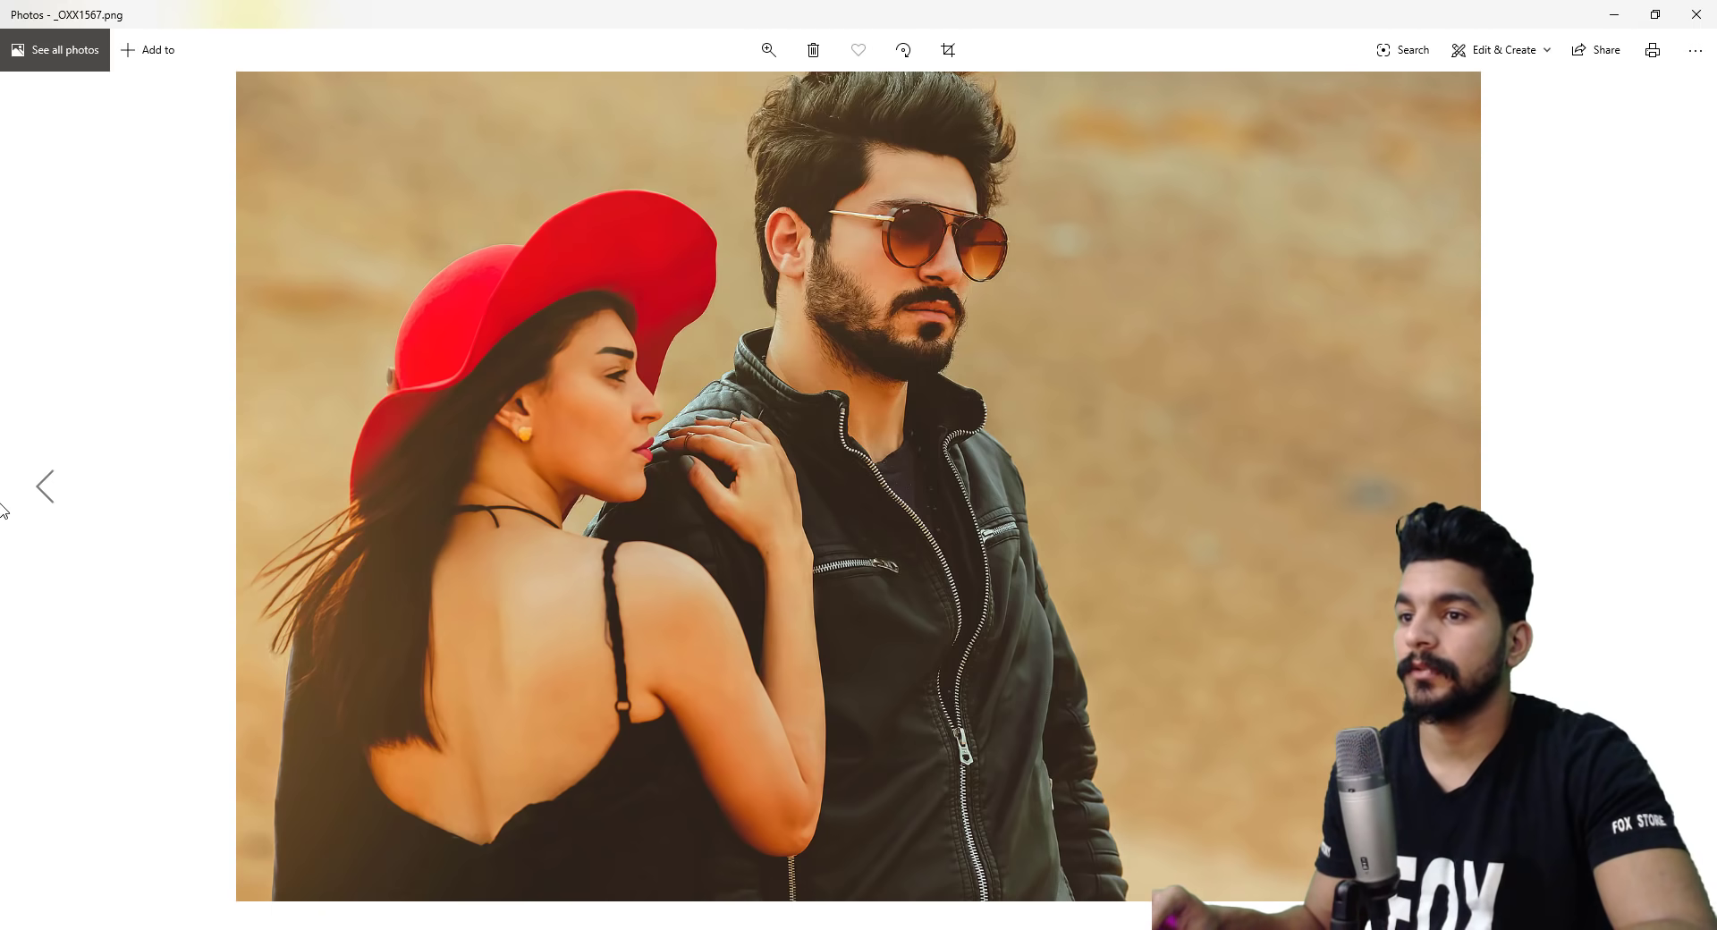
Compare the edited _OXX1558.png against the original _OXX1558.JPG.
{"action": "left_click", "coordinate": [43, 492]}
{"action": "left_click", "coordinate": [49, 495]}
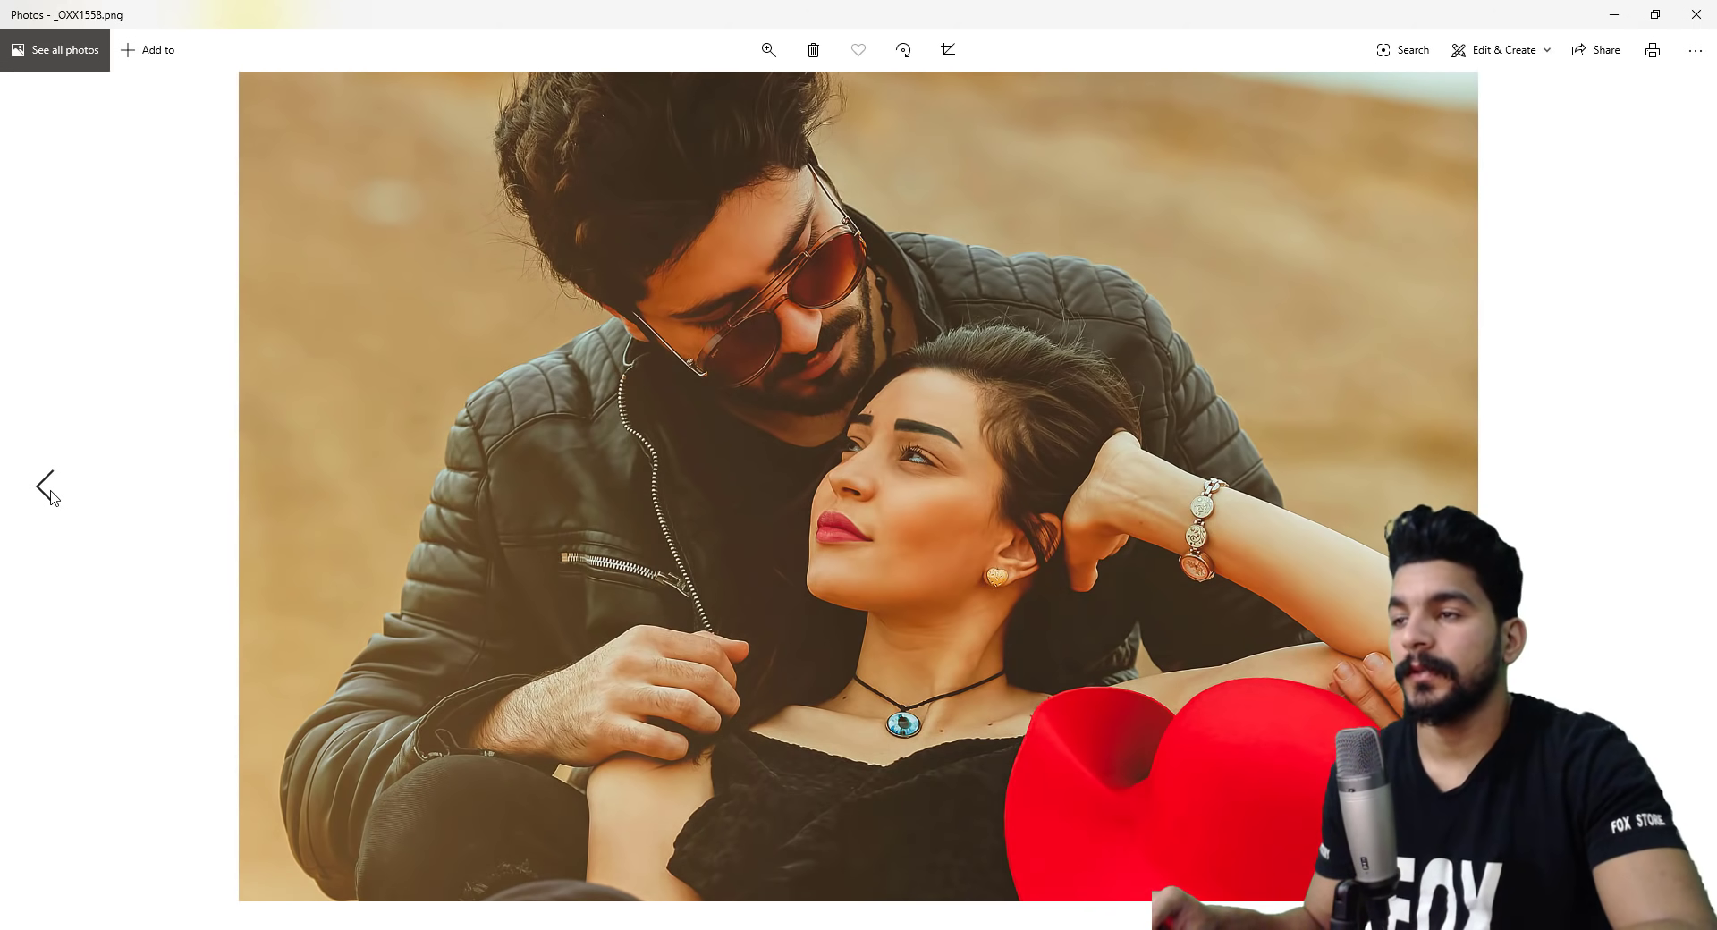
{"action": "left_click", "coordinate": [49, 492]}
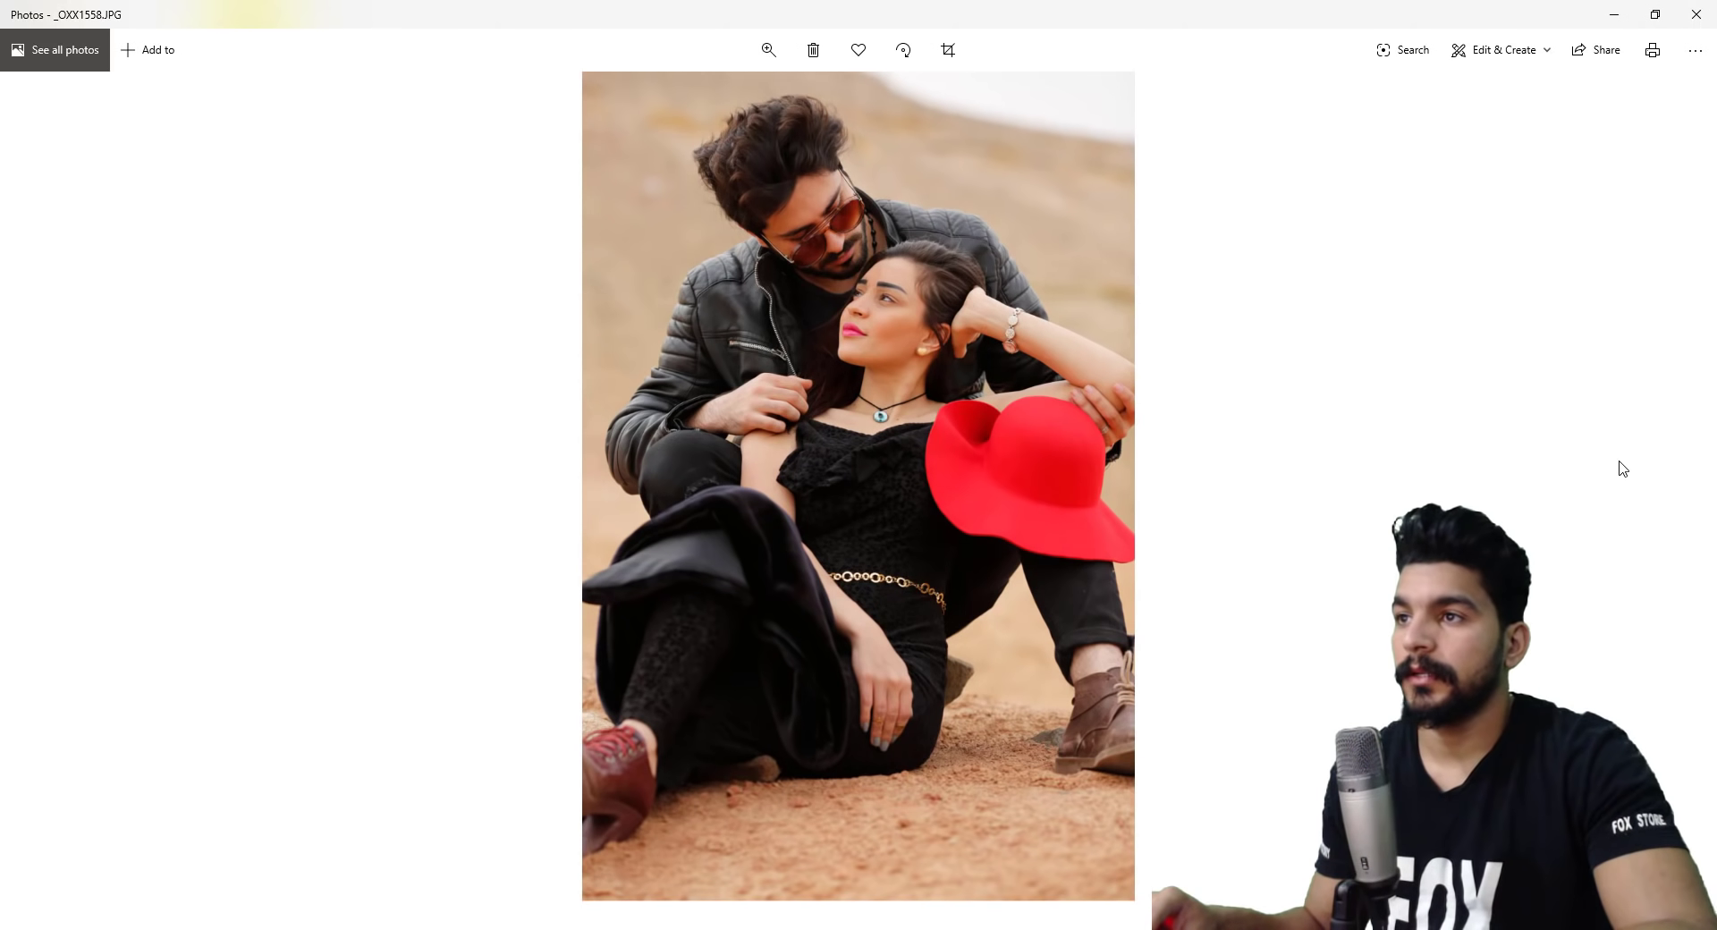
{"action": "mouse_move", "coordinate": [1671, 485]}
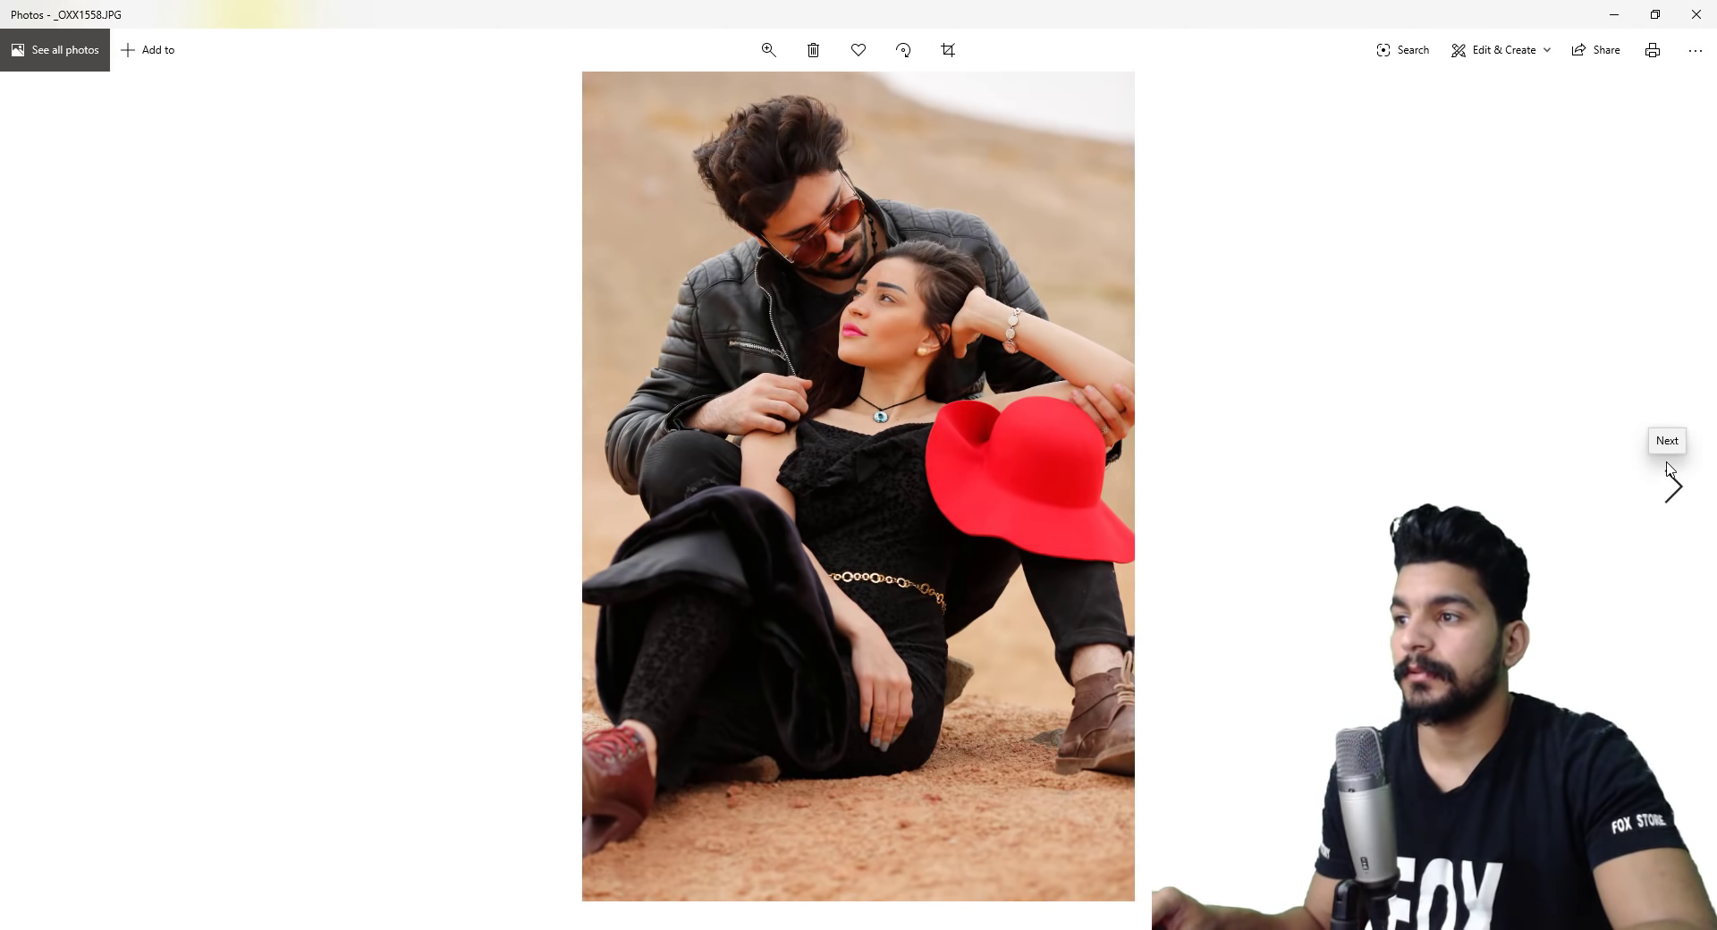
{"action": "left_click", "coordinate": [1668, 474]}
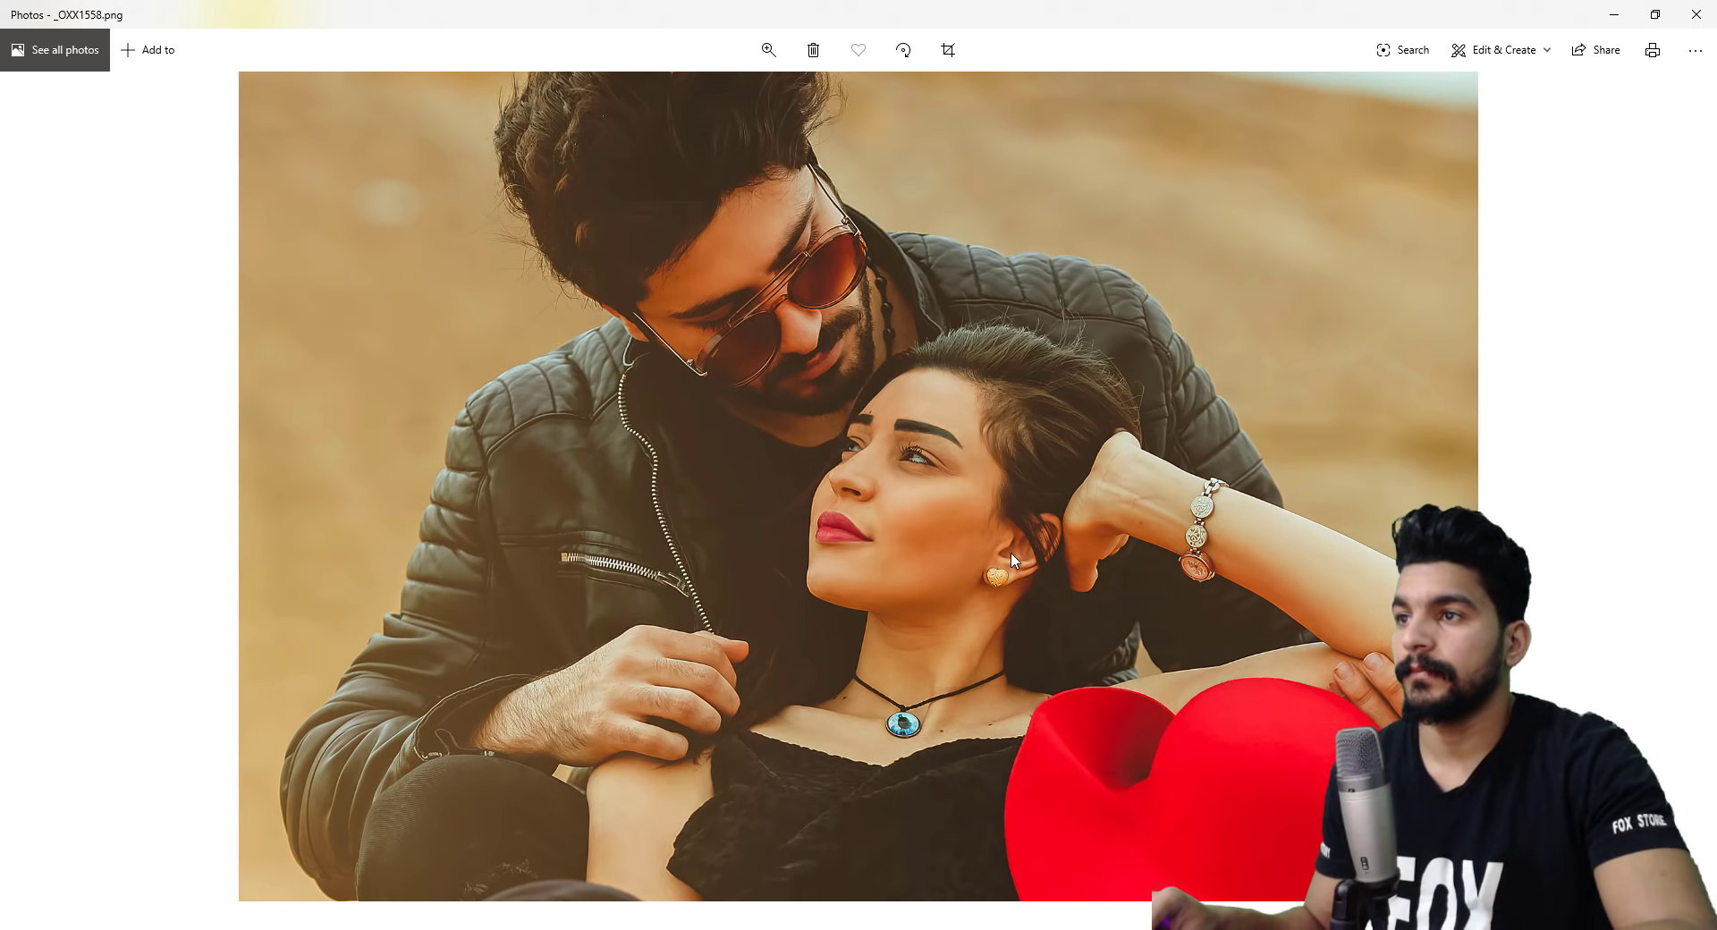
{"action": "left_click", "coordinate": [49, 496]}
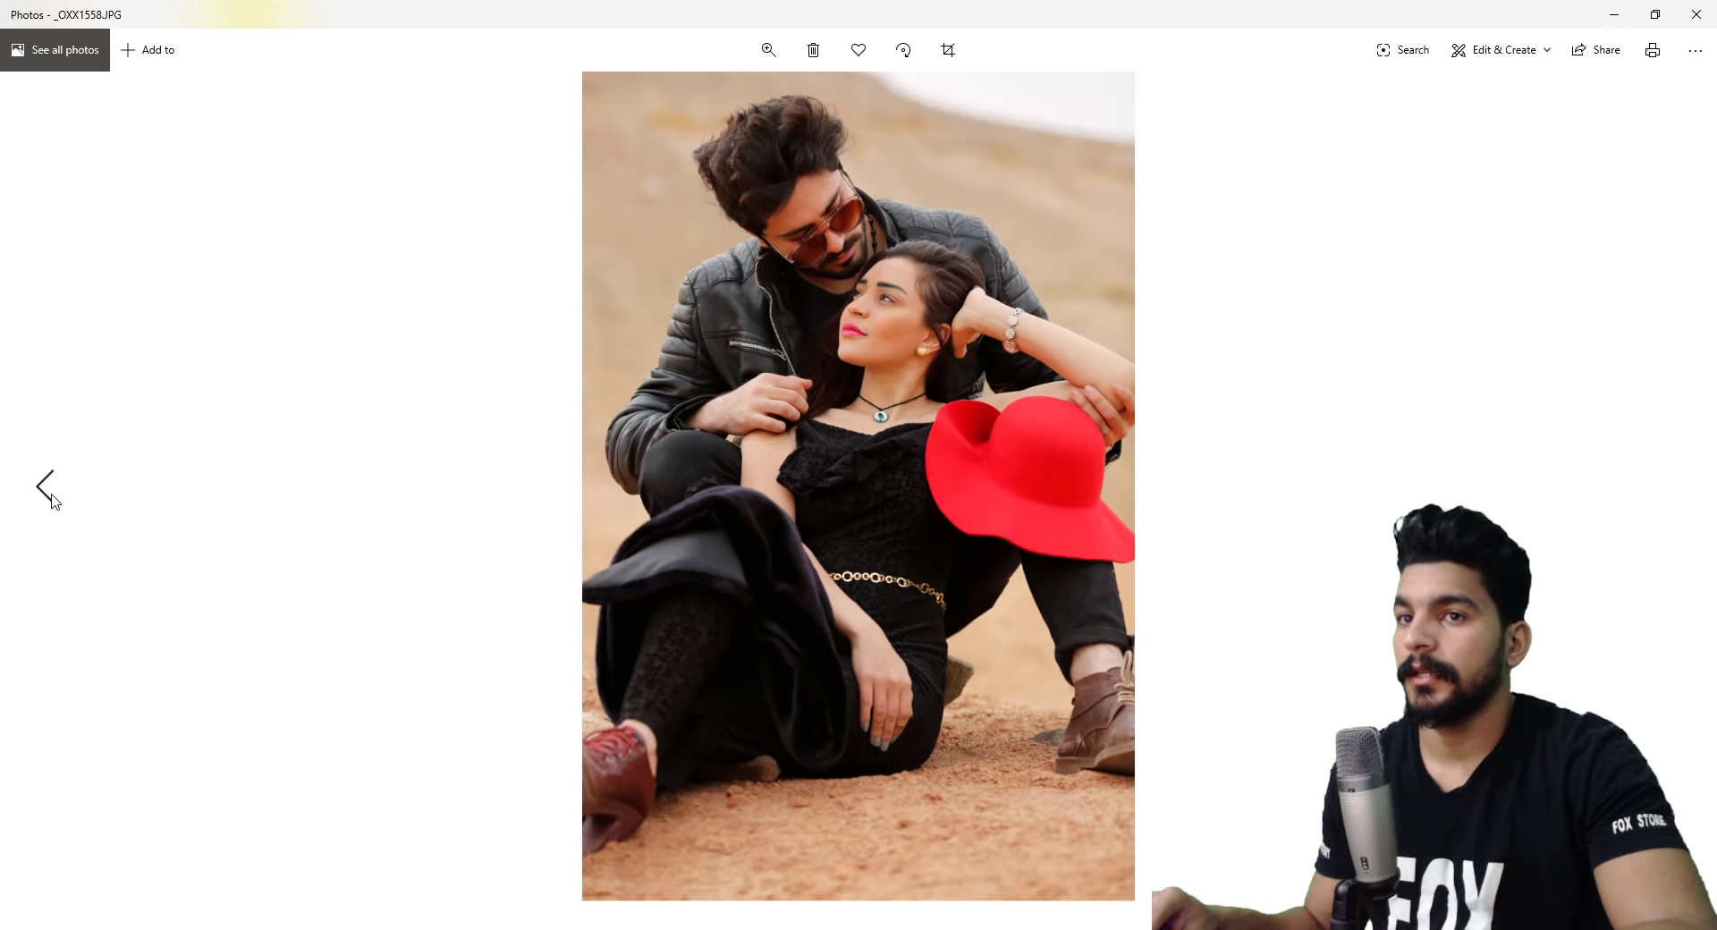
Compare the warmer _OXX1454 copy.jpg with its original, then close Photos and open _OXX9719 copy.jpg.
{"action": "left_click", "coordinate": [47, 490]}
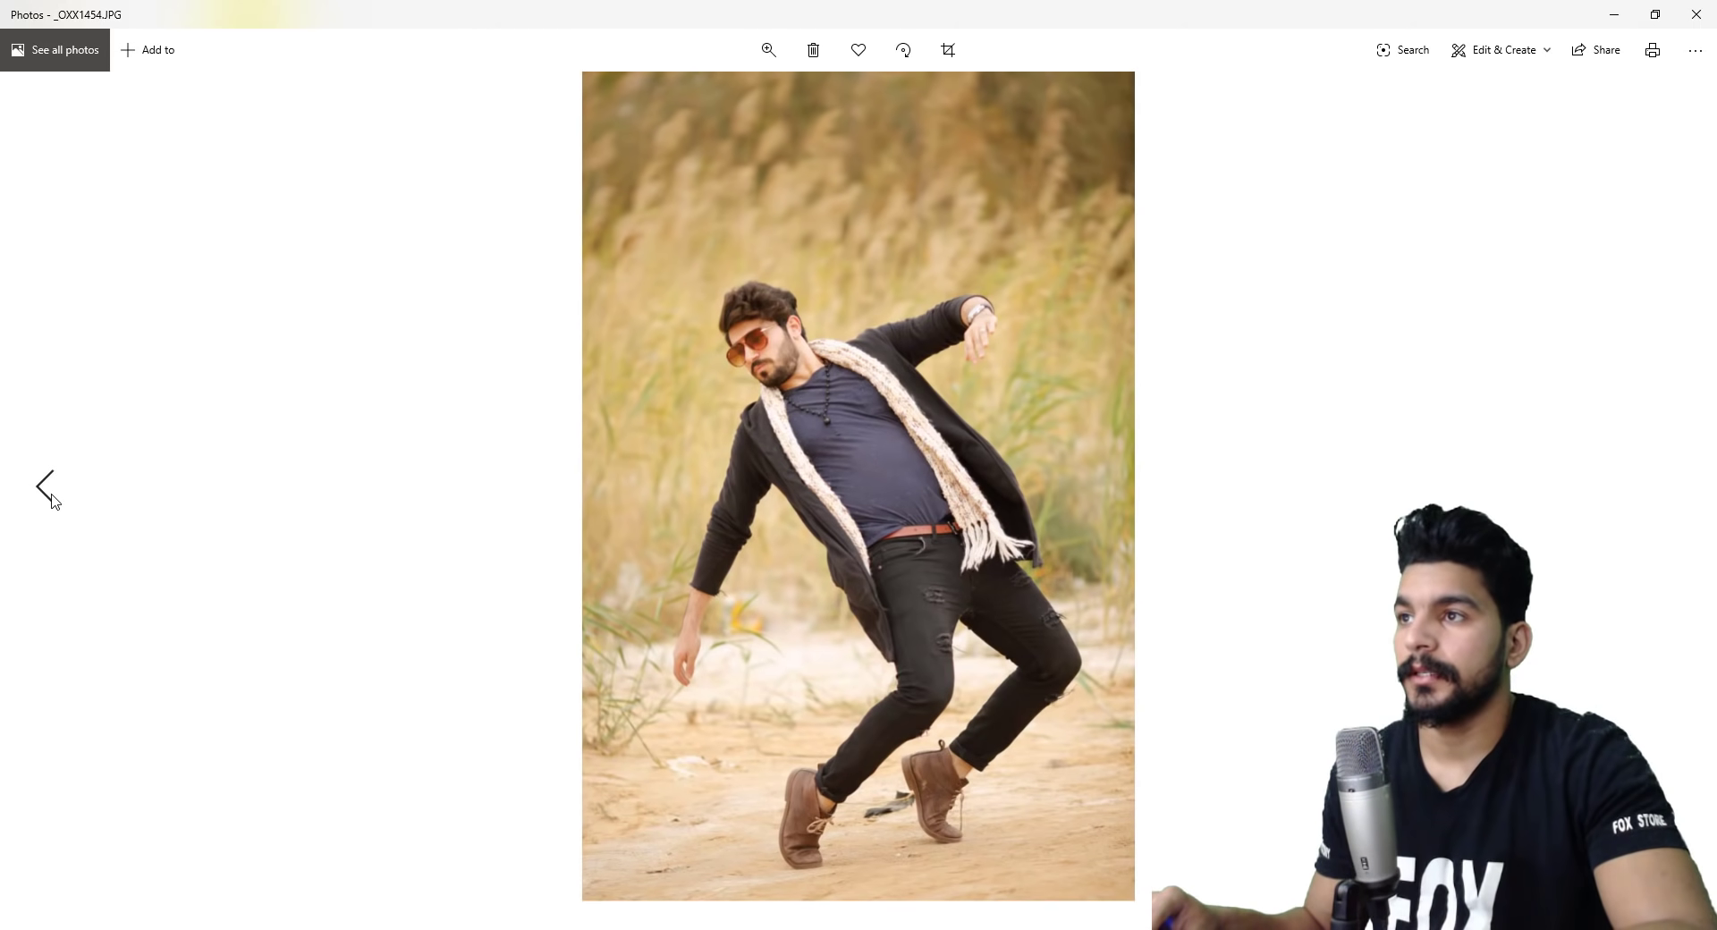
{"action": "left_click", "coordinate": [49, 494]}
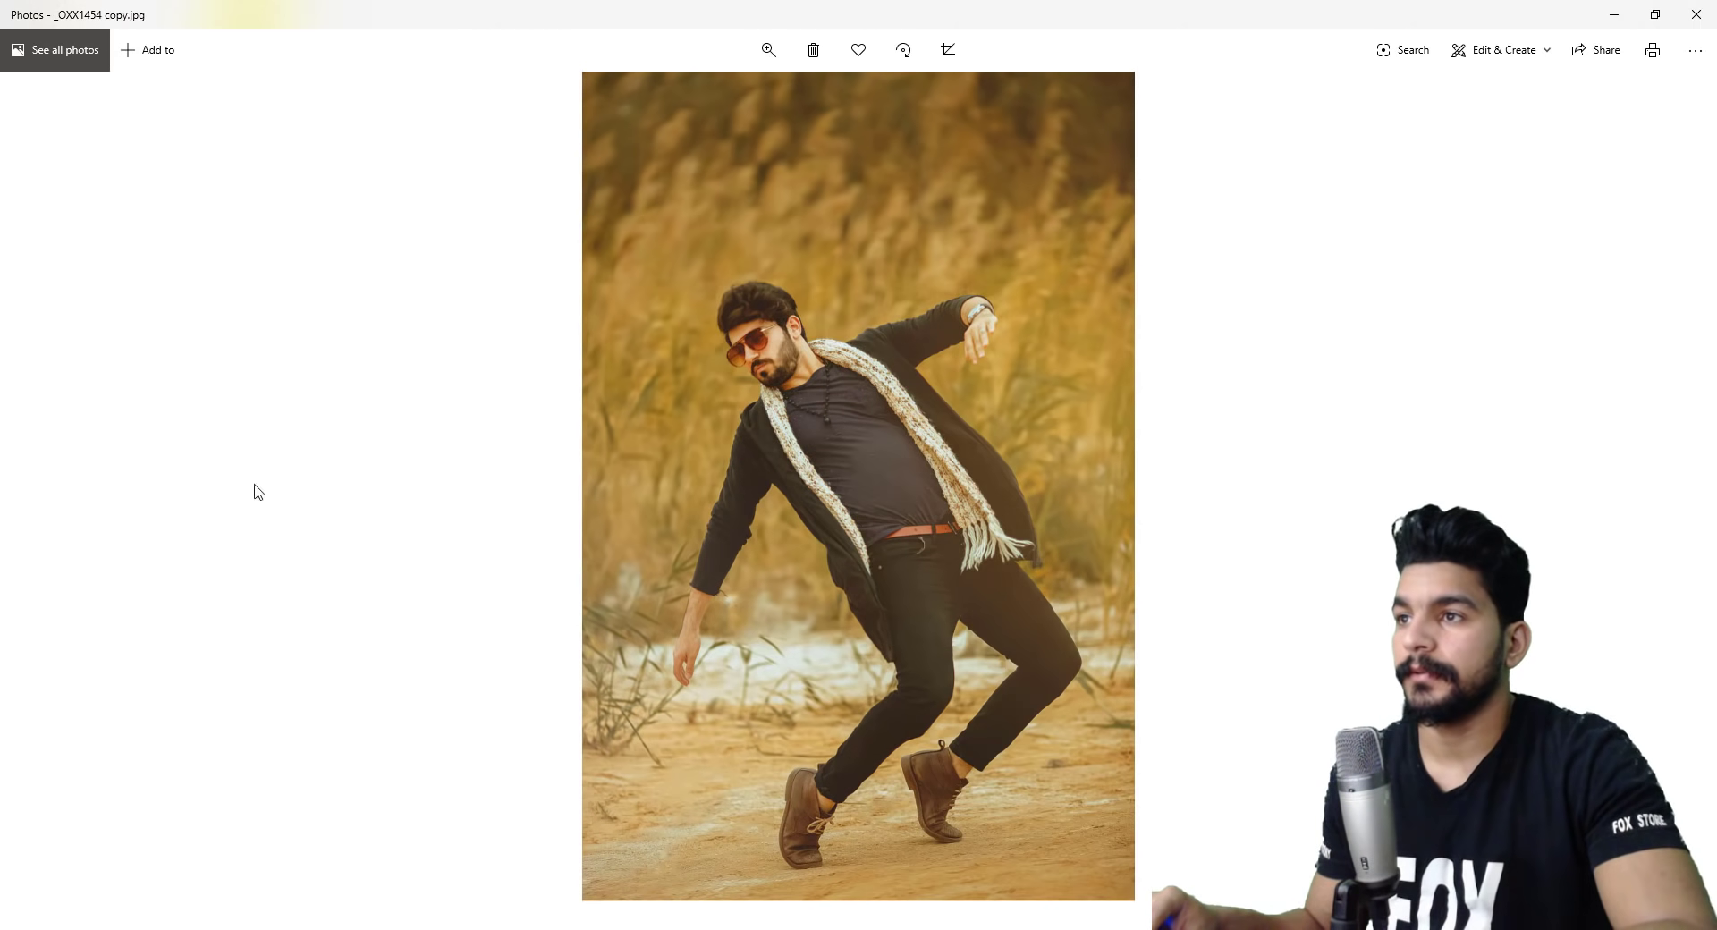
{"action": "left_click", "coordinate": [1677, 486]}
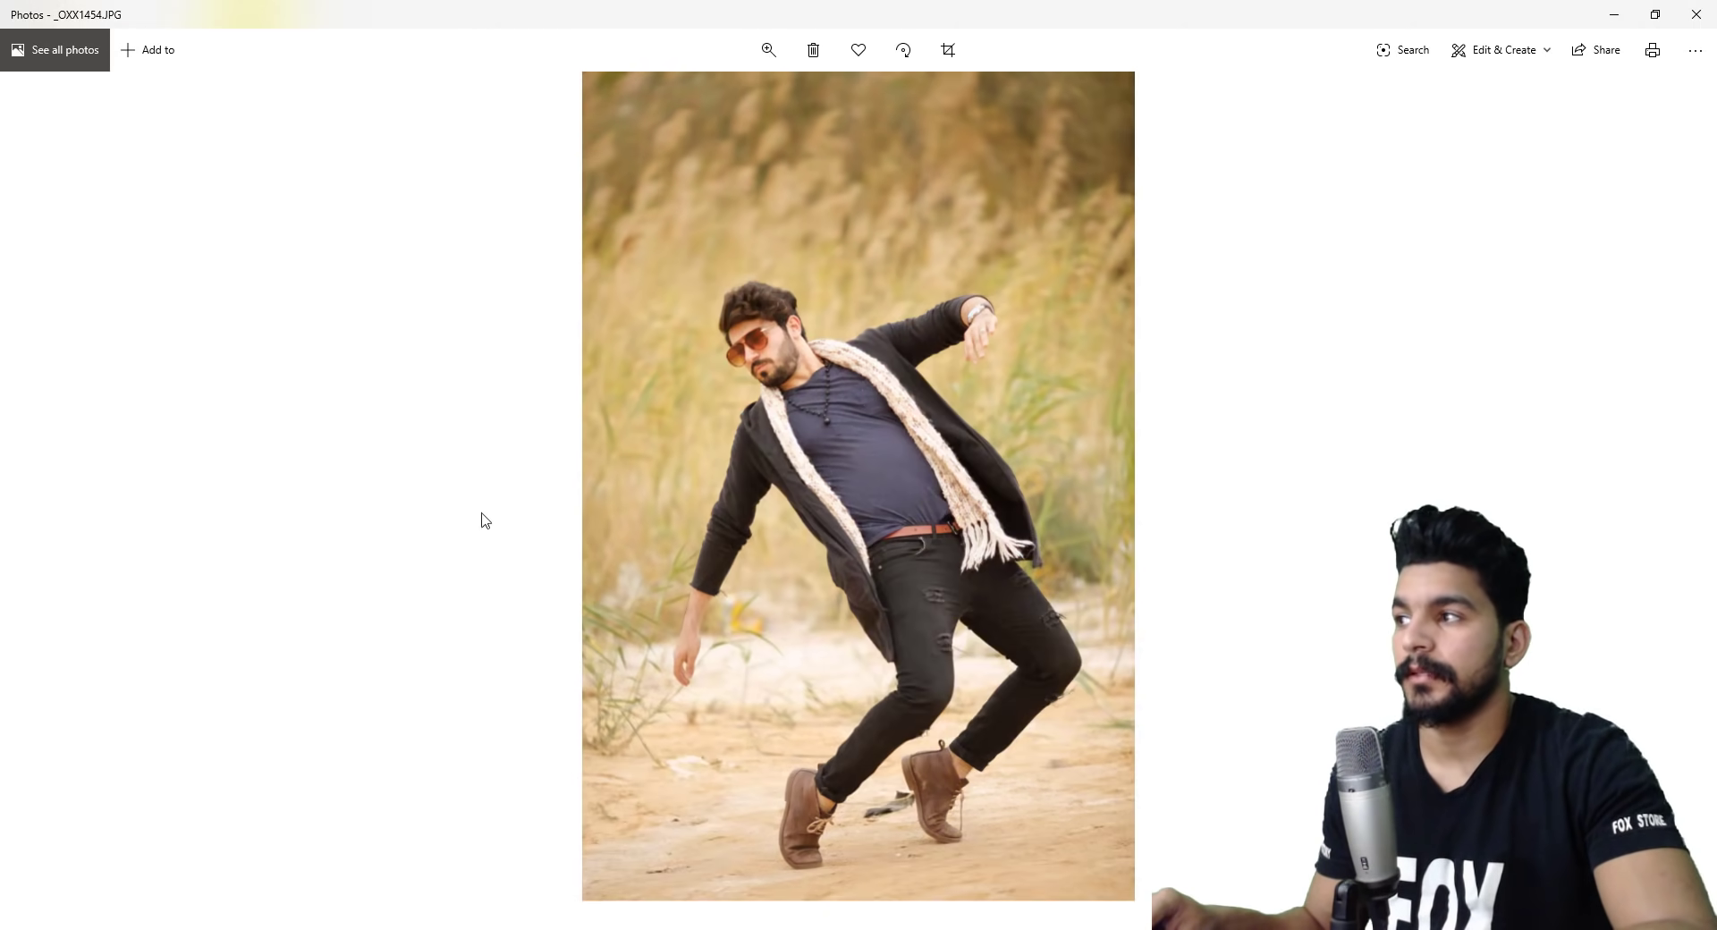
{"action": "left_click", "coordinate": [61, 480]}
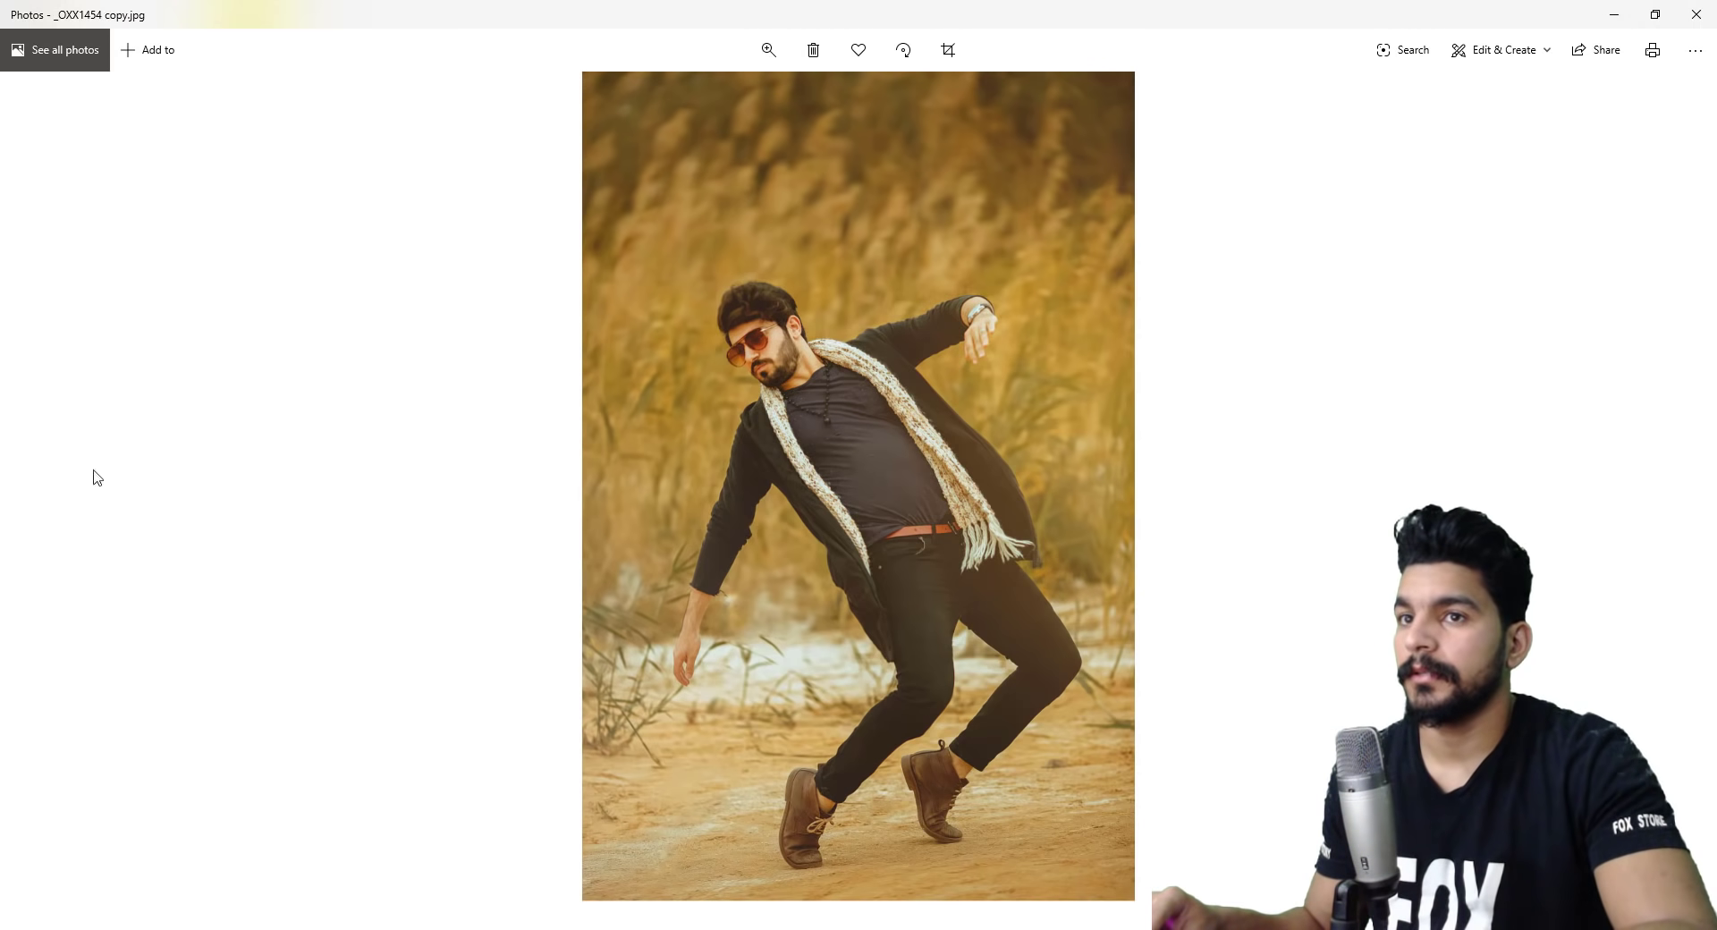
{"action": "left_click", "coordinate": [1668, 487]}
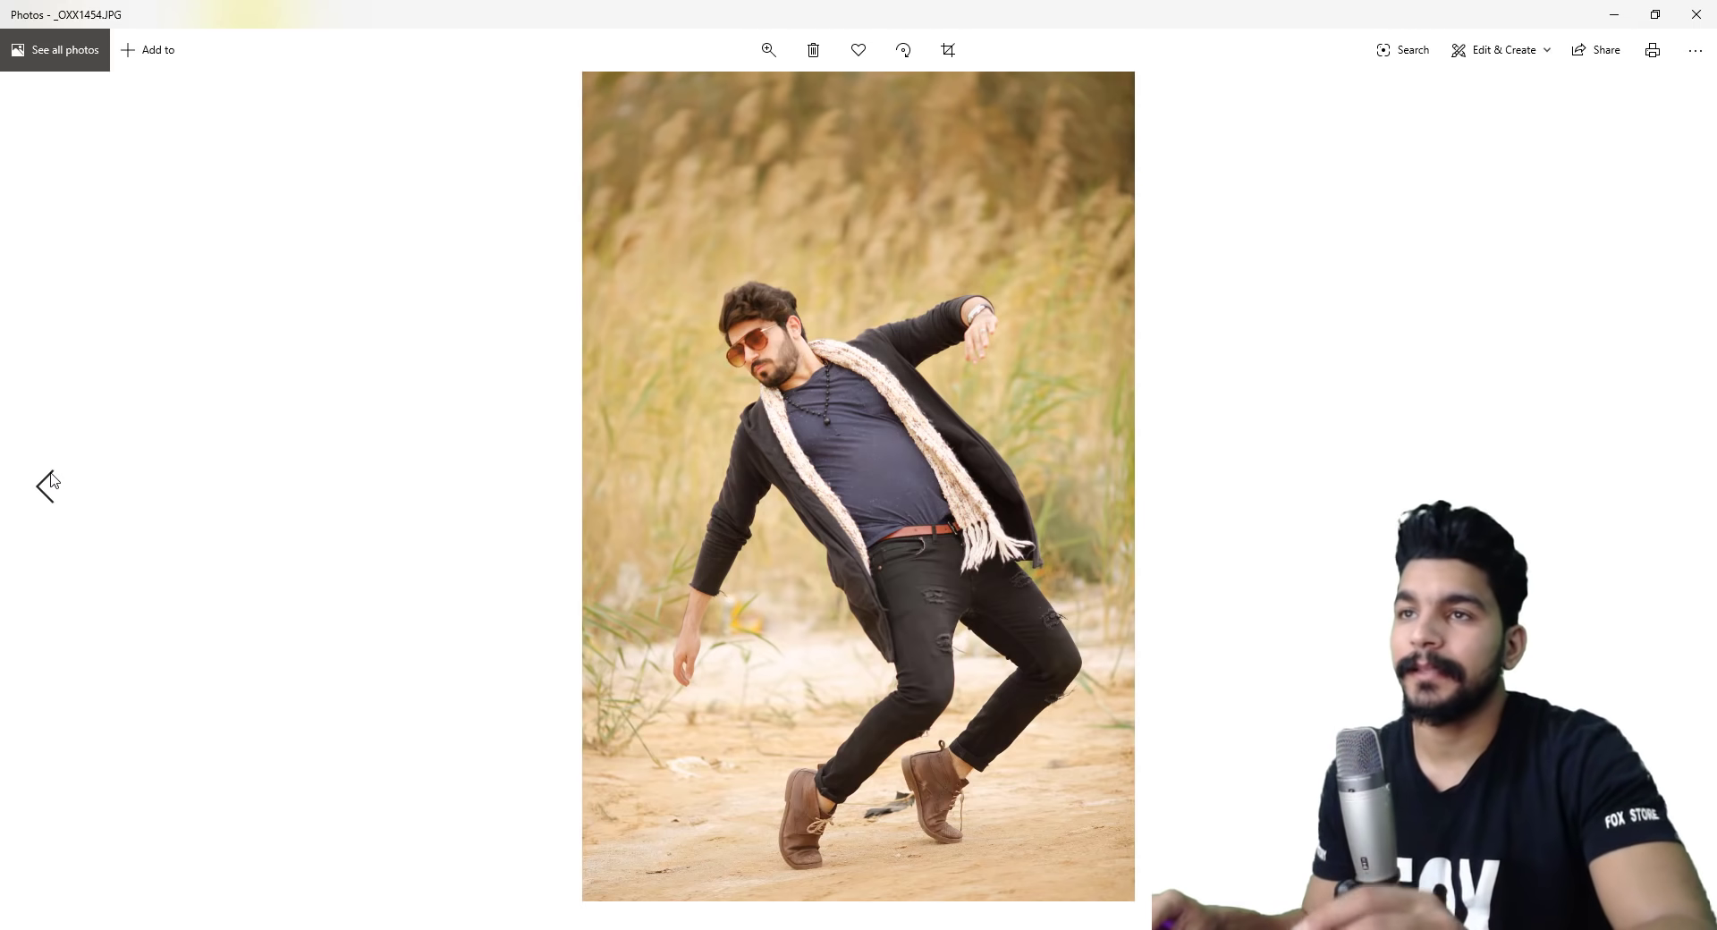
{"action": "left_click", "coordinate": [47, 483]}
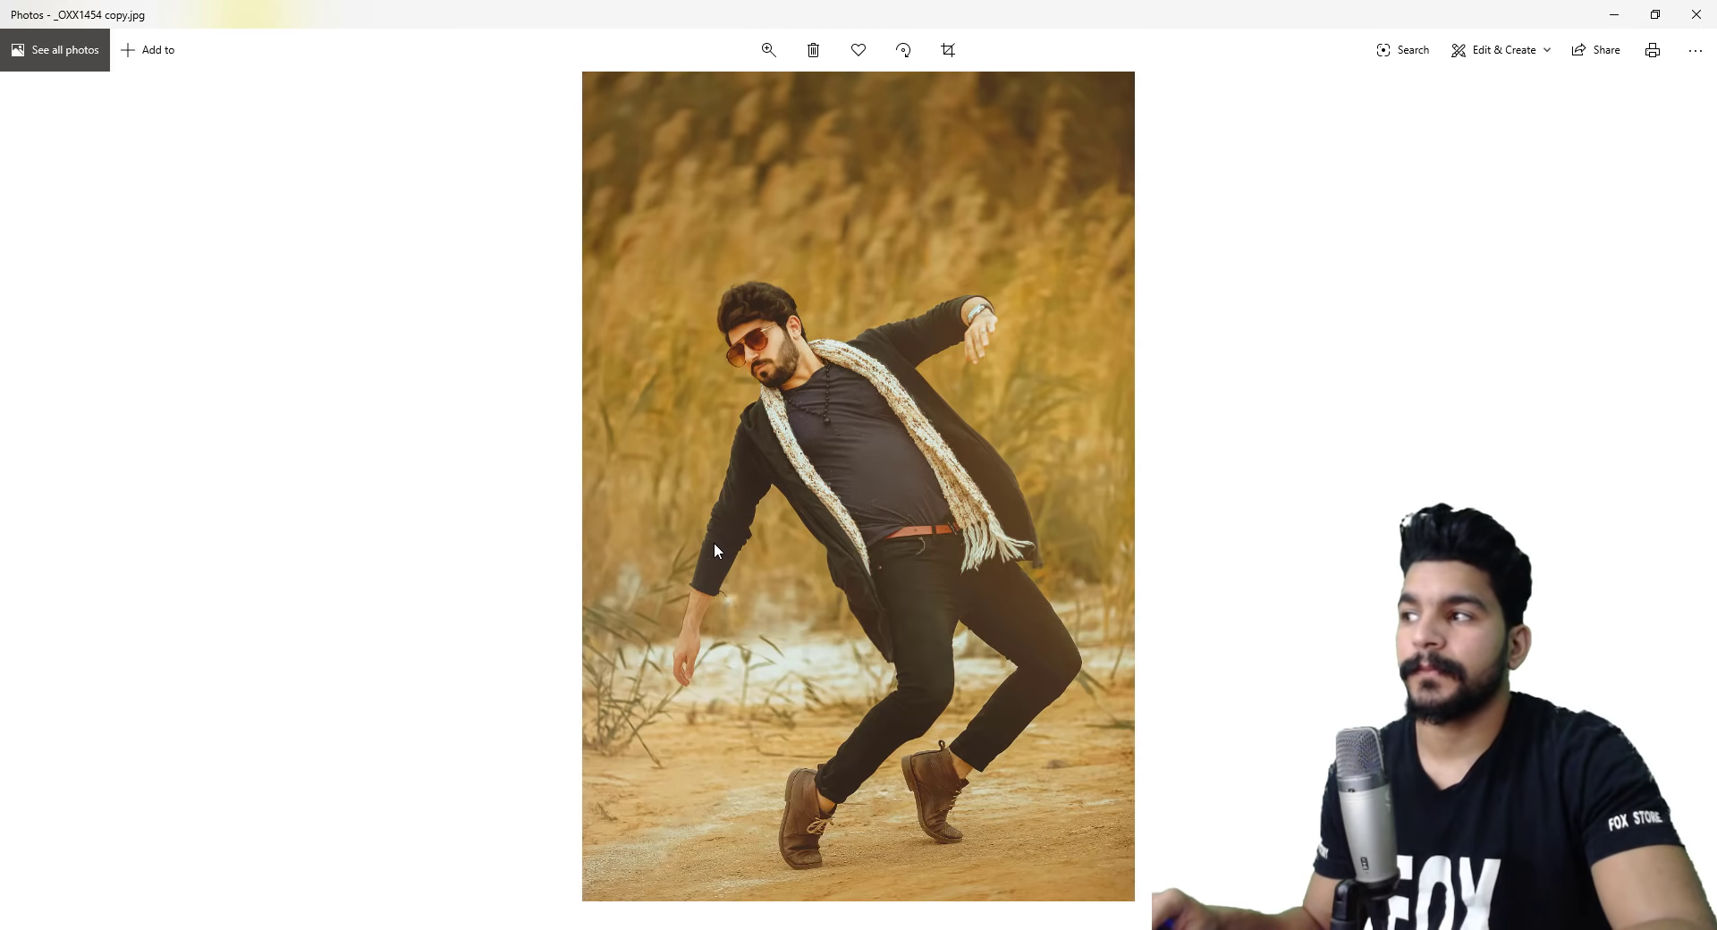
{"action": "key", "text": "alt+F4"}
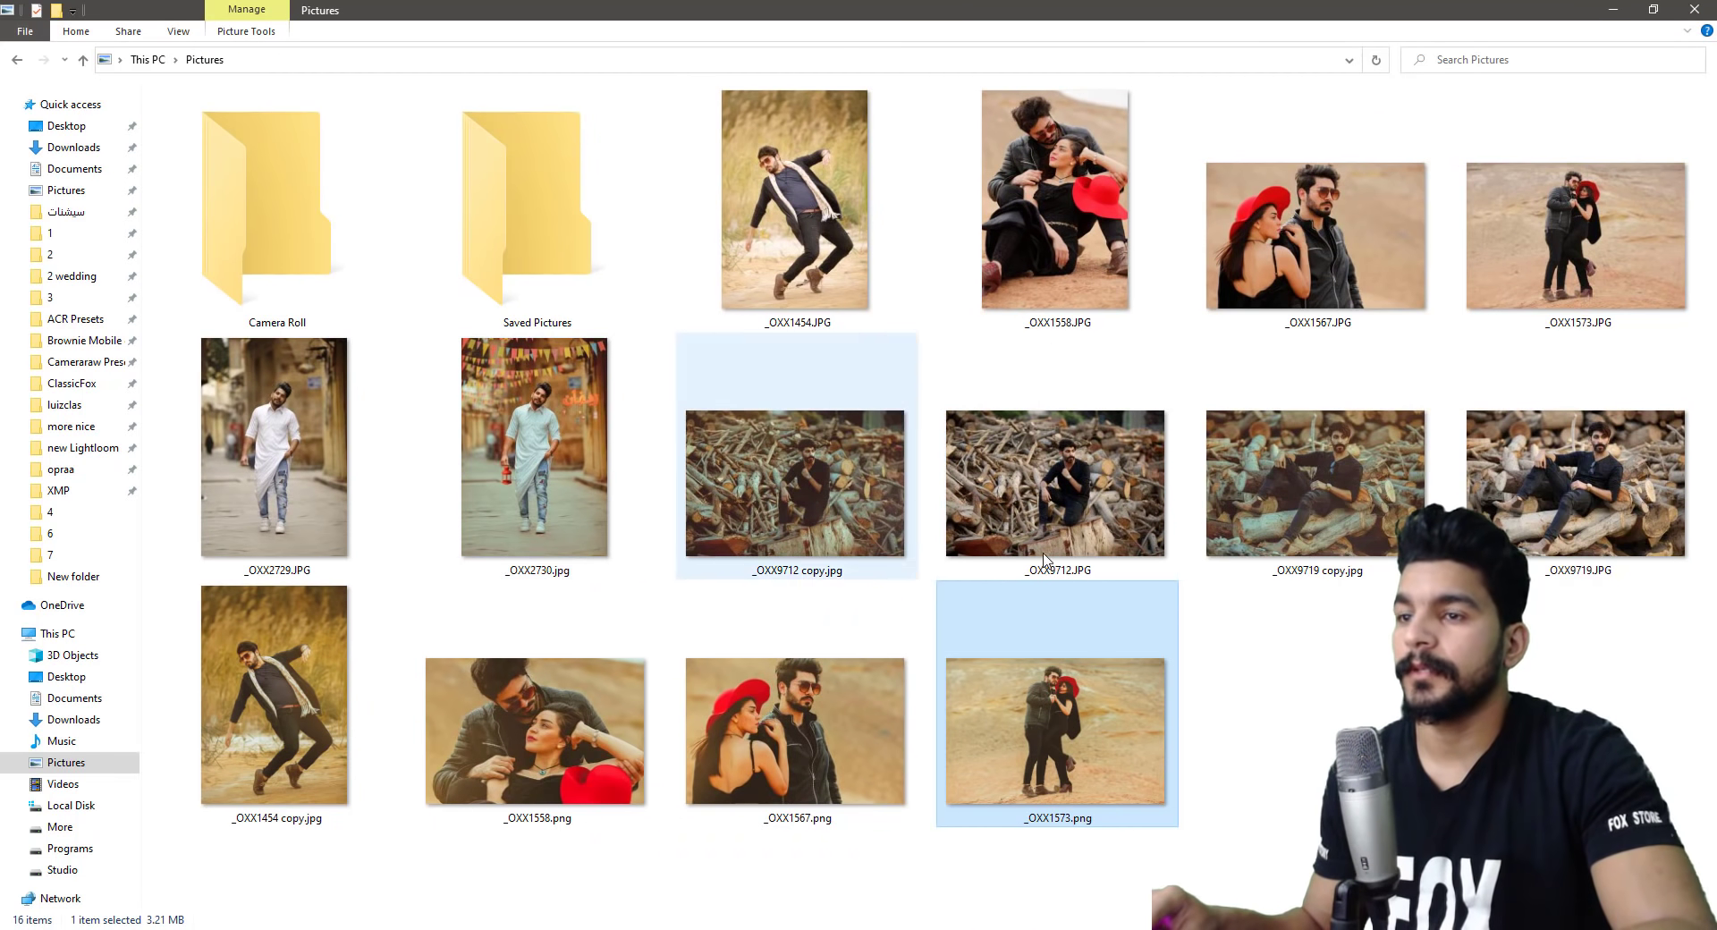
{"action": "double_click", "coordinate": [1333, 559]}
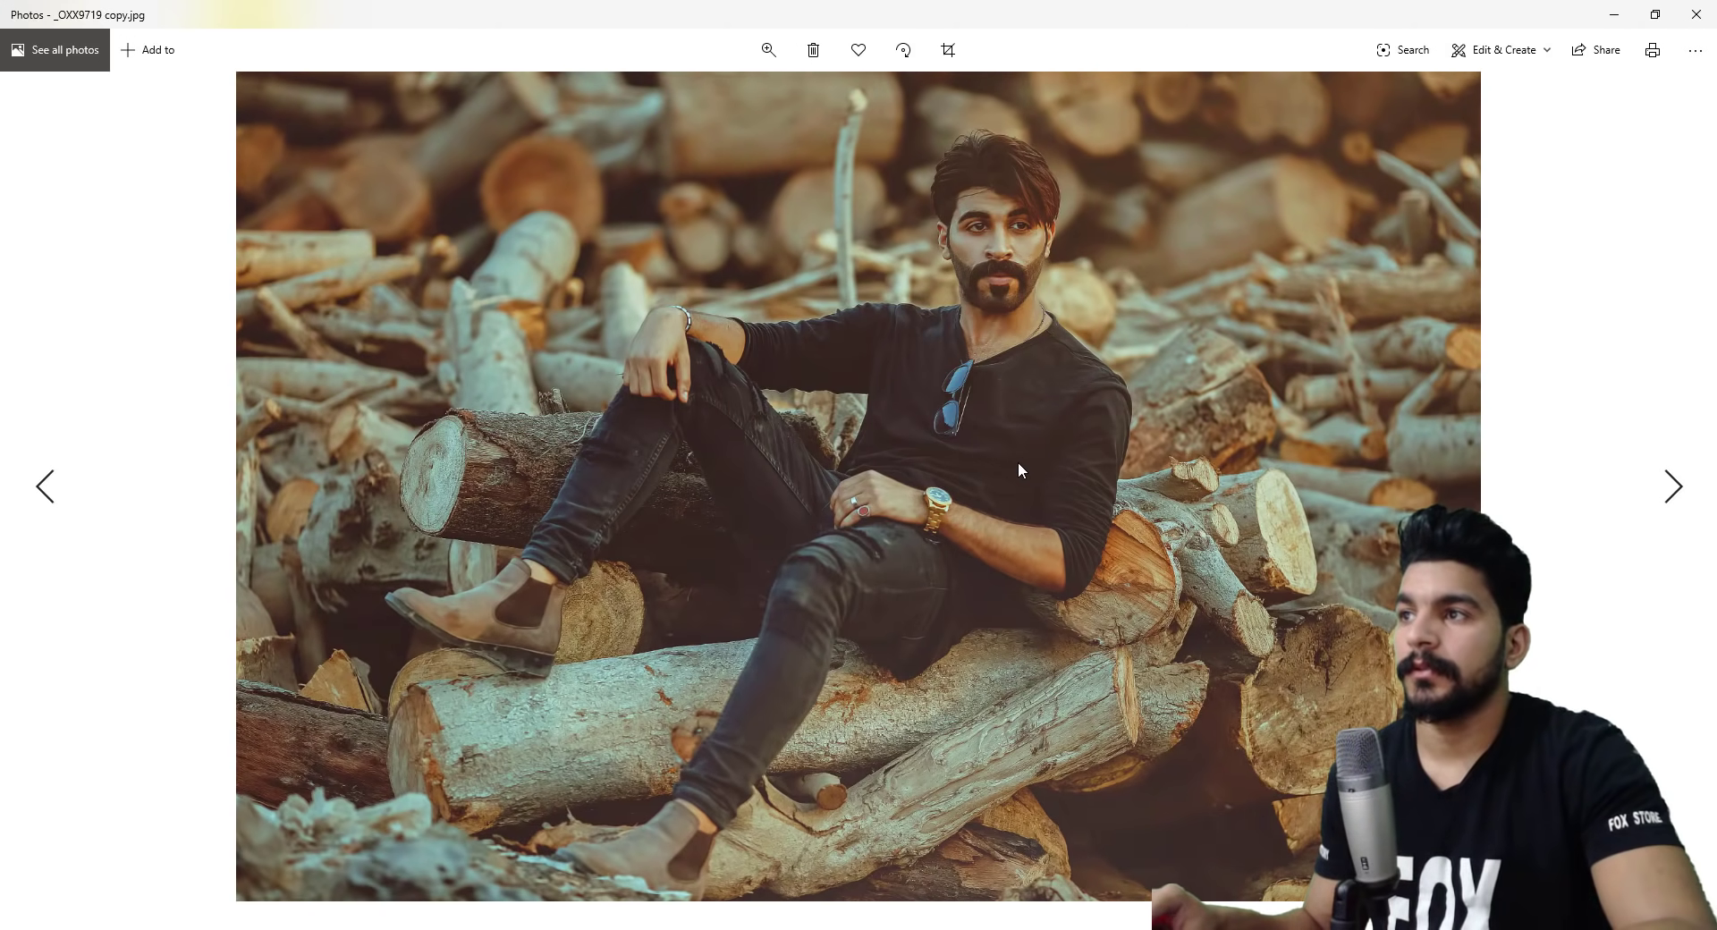
Compare the colour-graded _OXX9719 and _OXX9712 copies against their original JPGs.
{"action": "key", "text": "Left"}
{"action": "key", "text": "Right"}
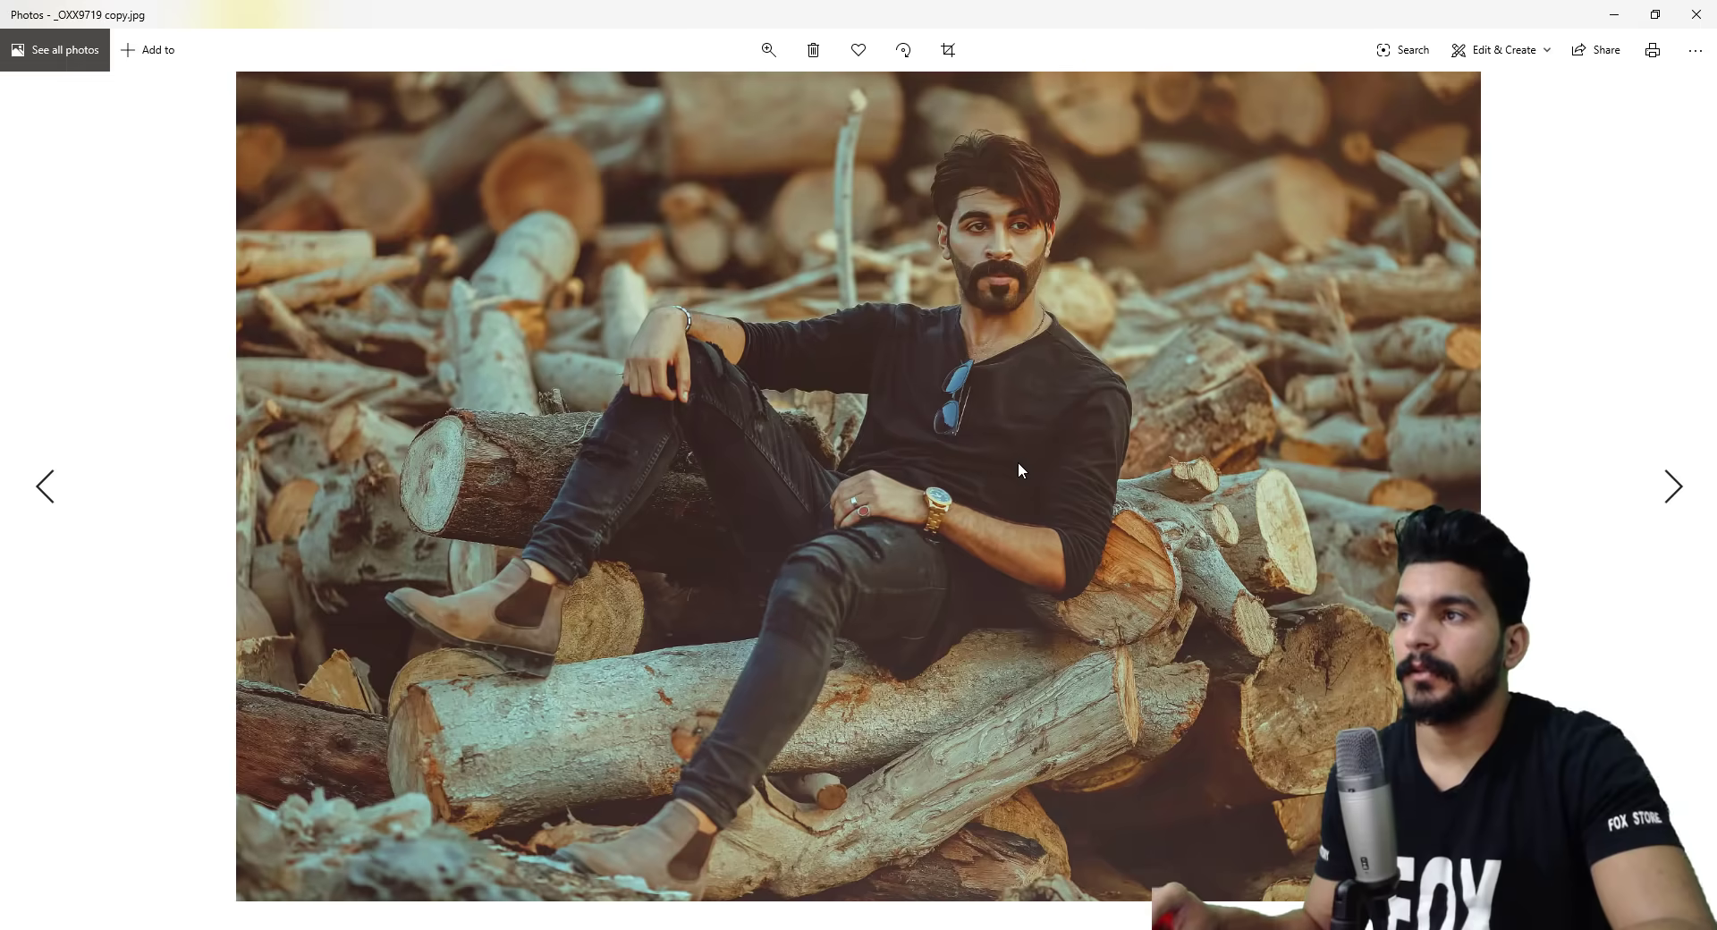
{"action": "key", "text": "Right"}
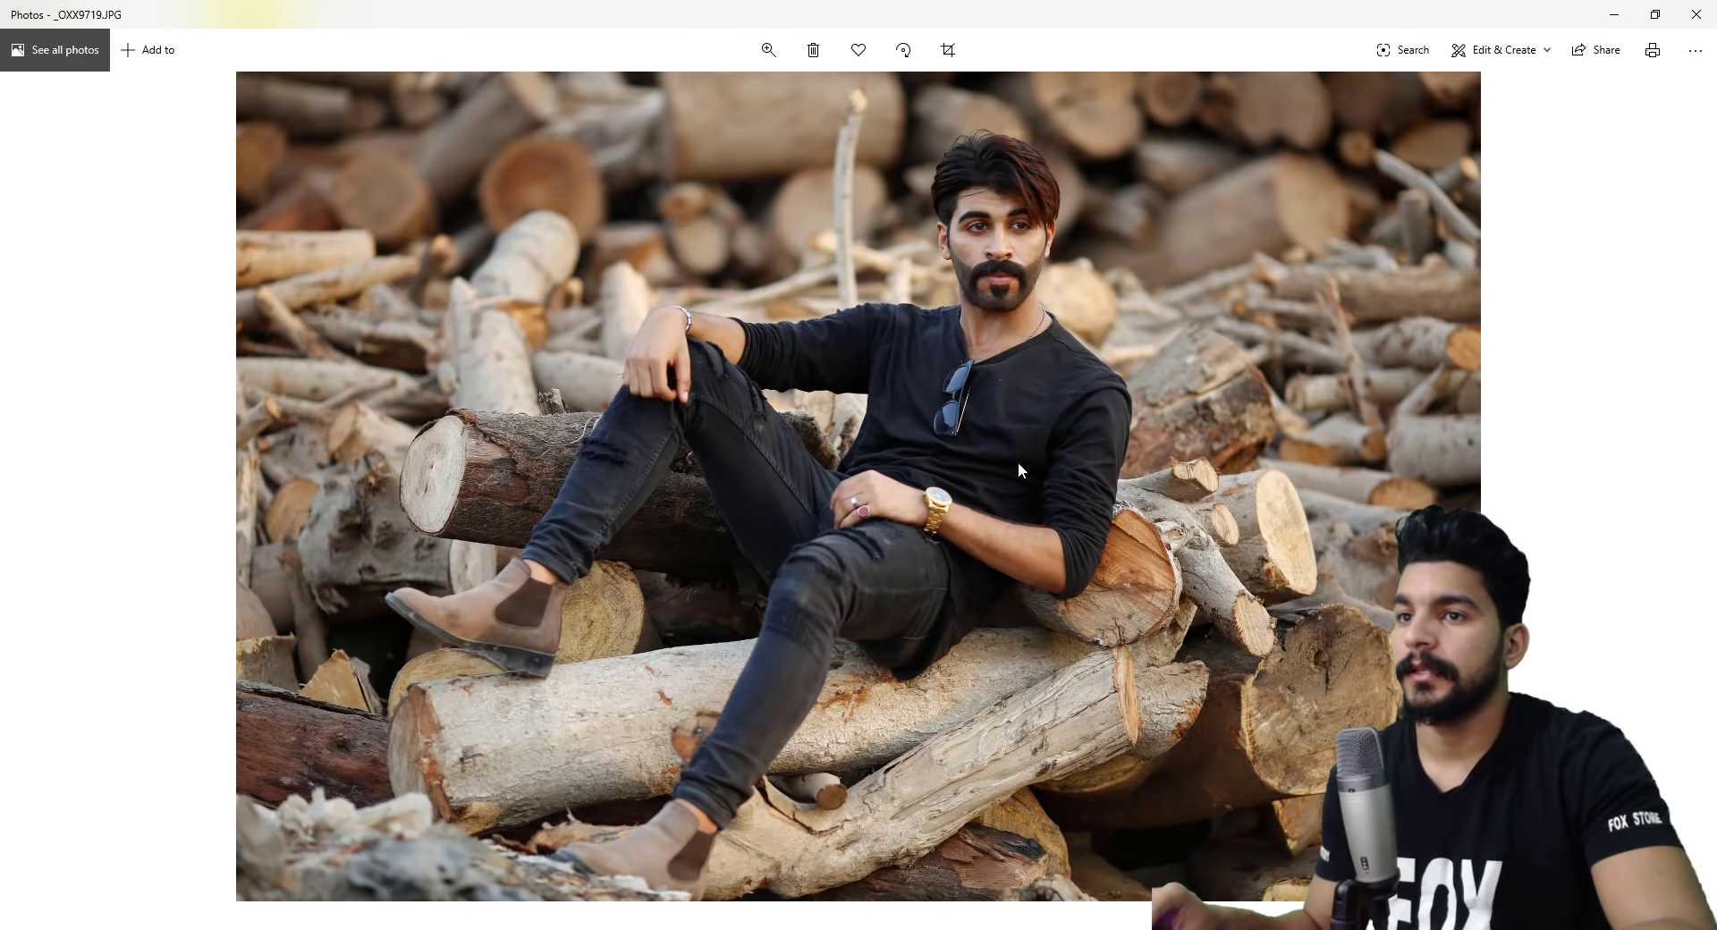
{"action": "key", "text": "Left"}
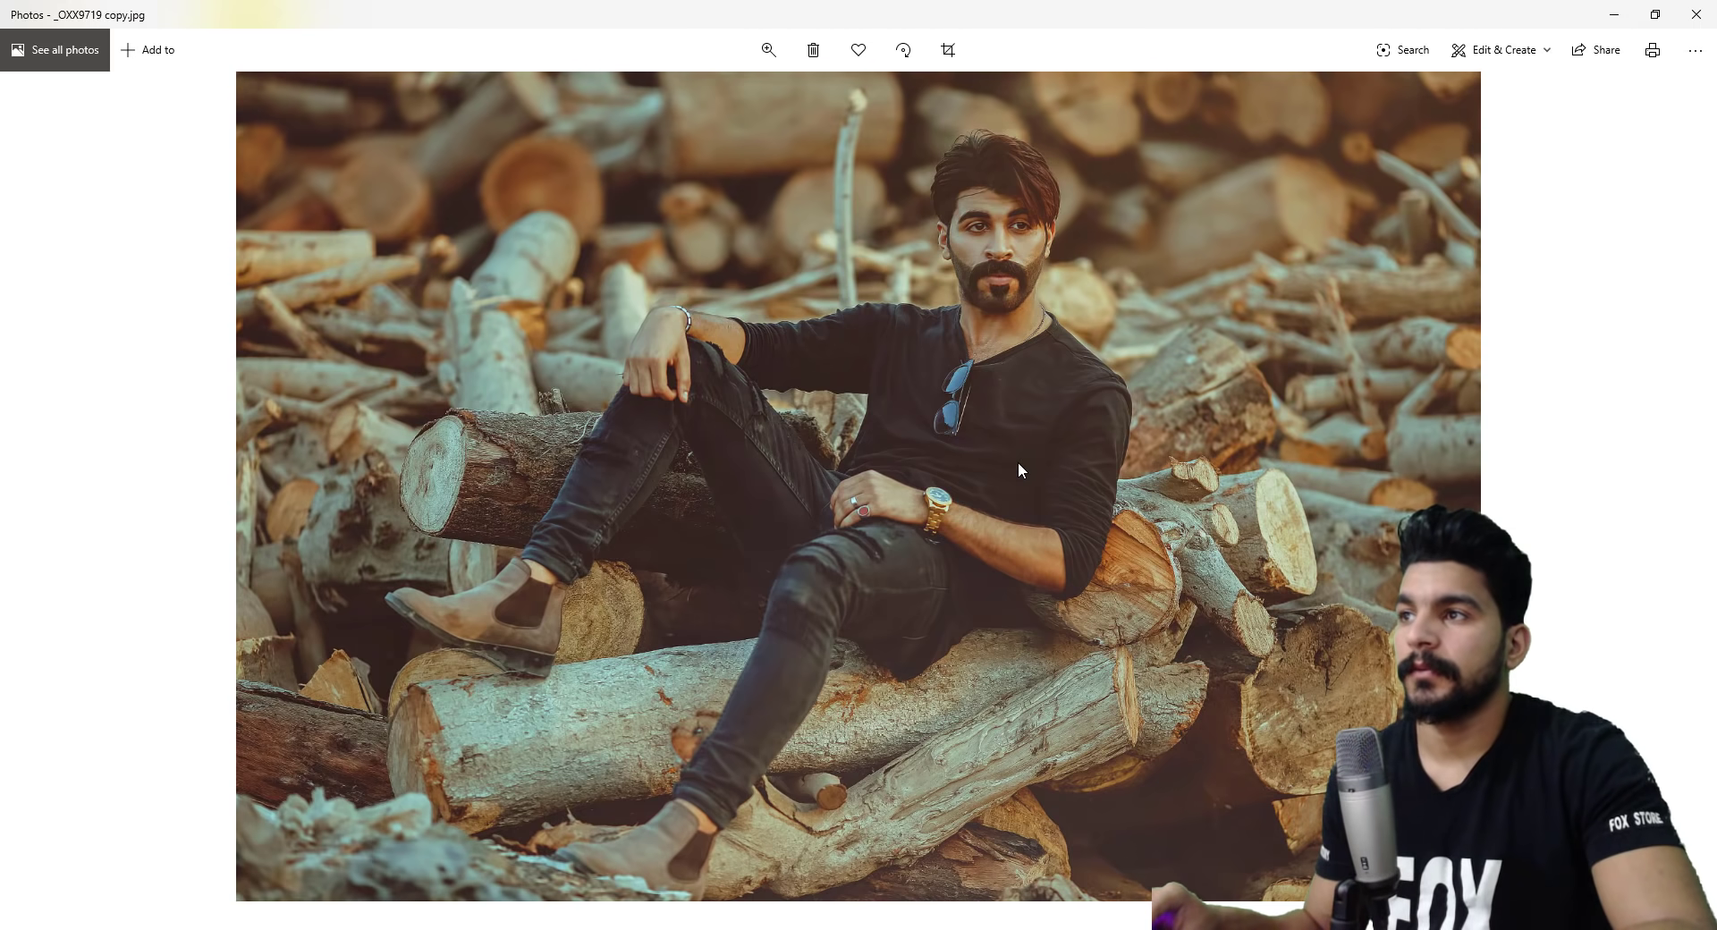
{"action": "key", "text": "Right"}
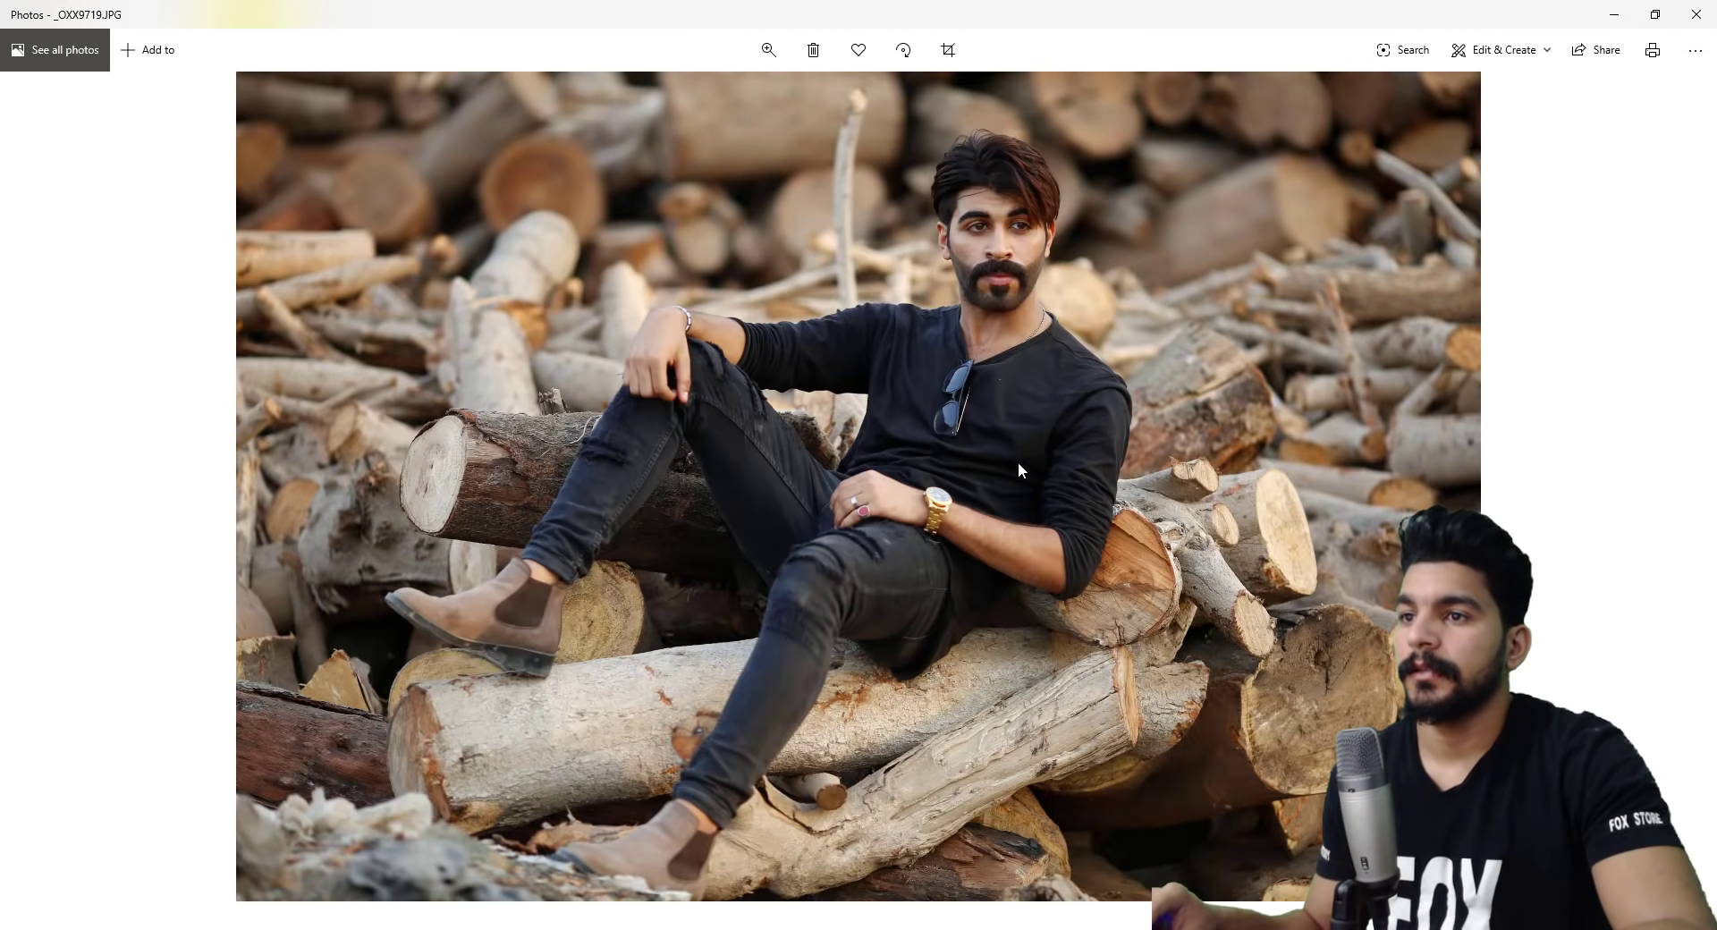
{"action": "key", "text": "Right"}
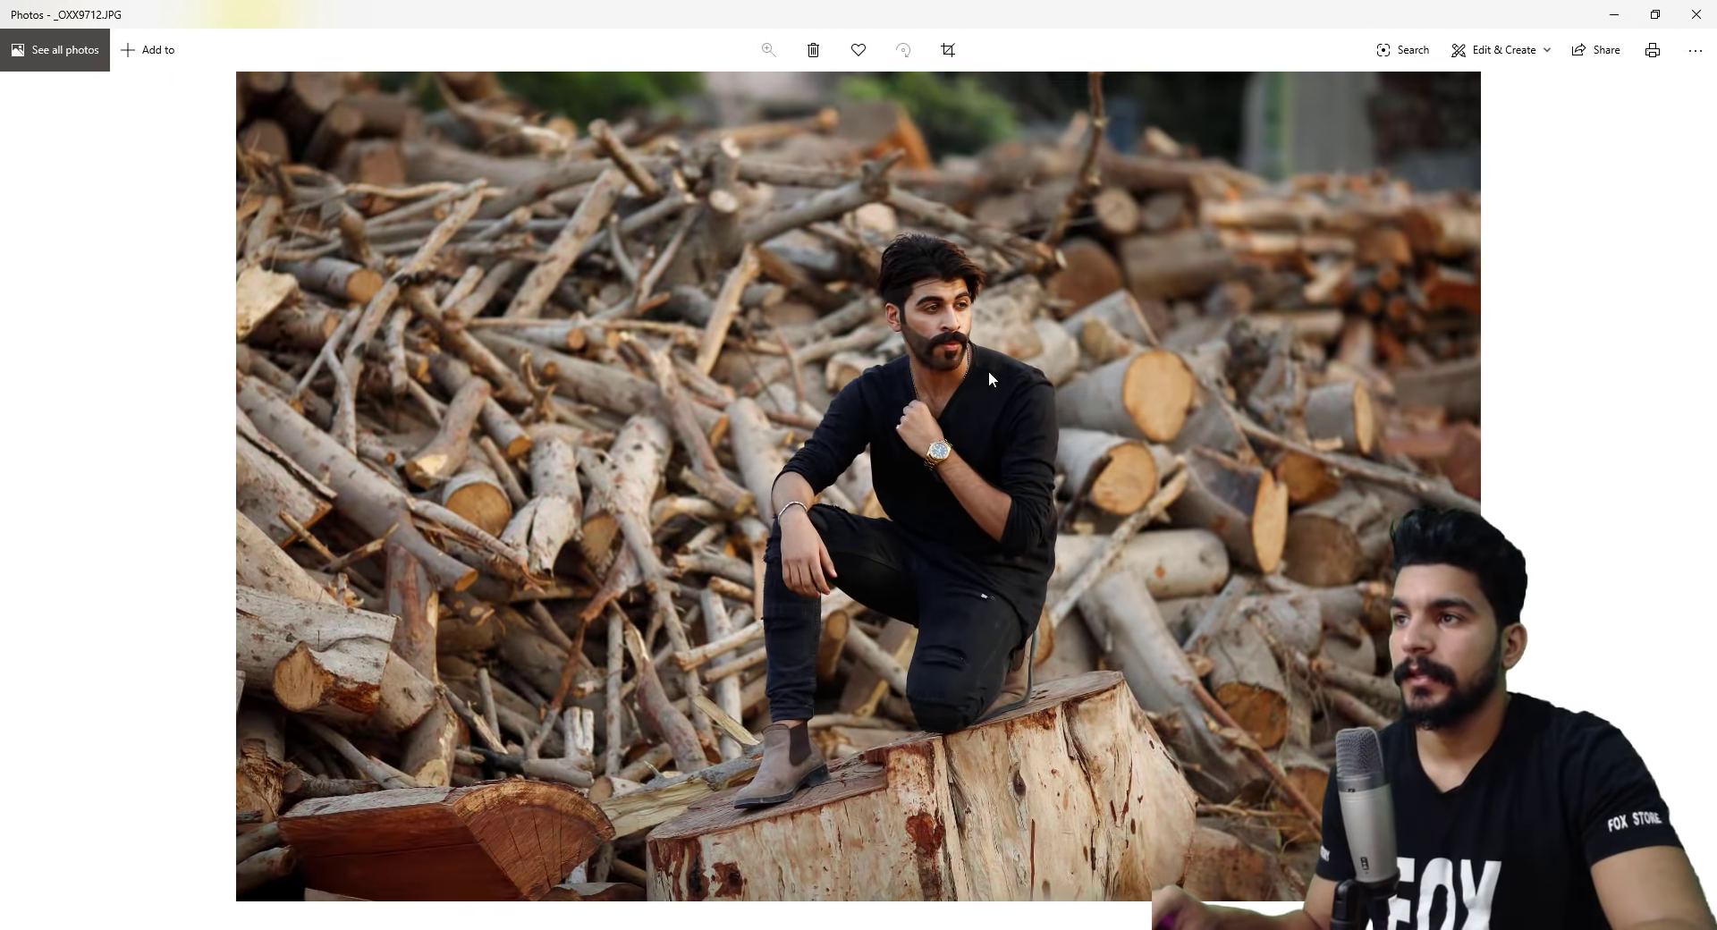
{"action": "key", "text": "Right"}
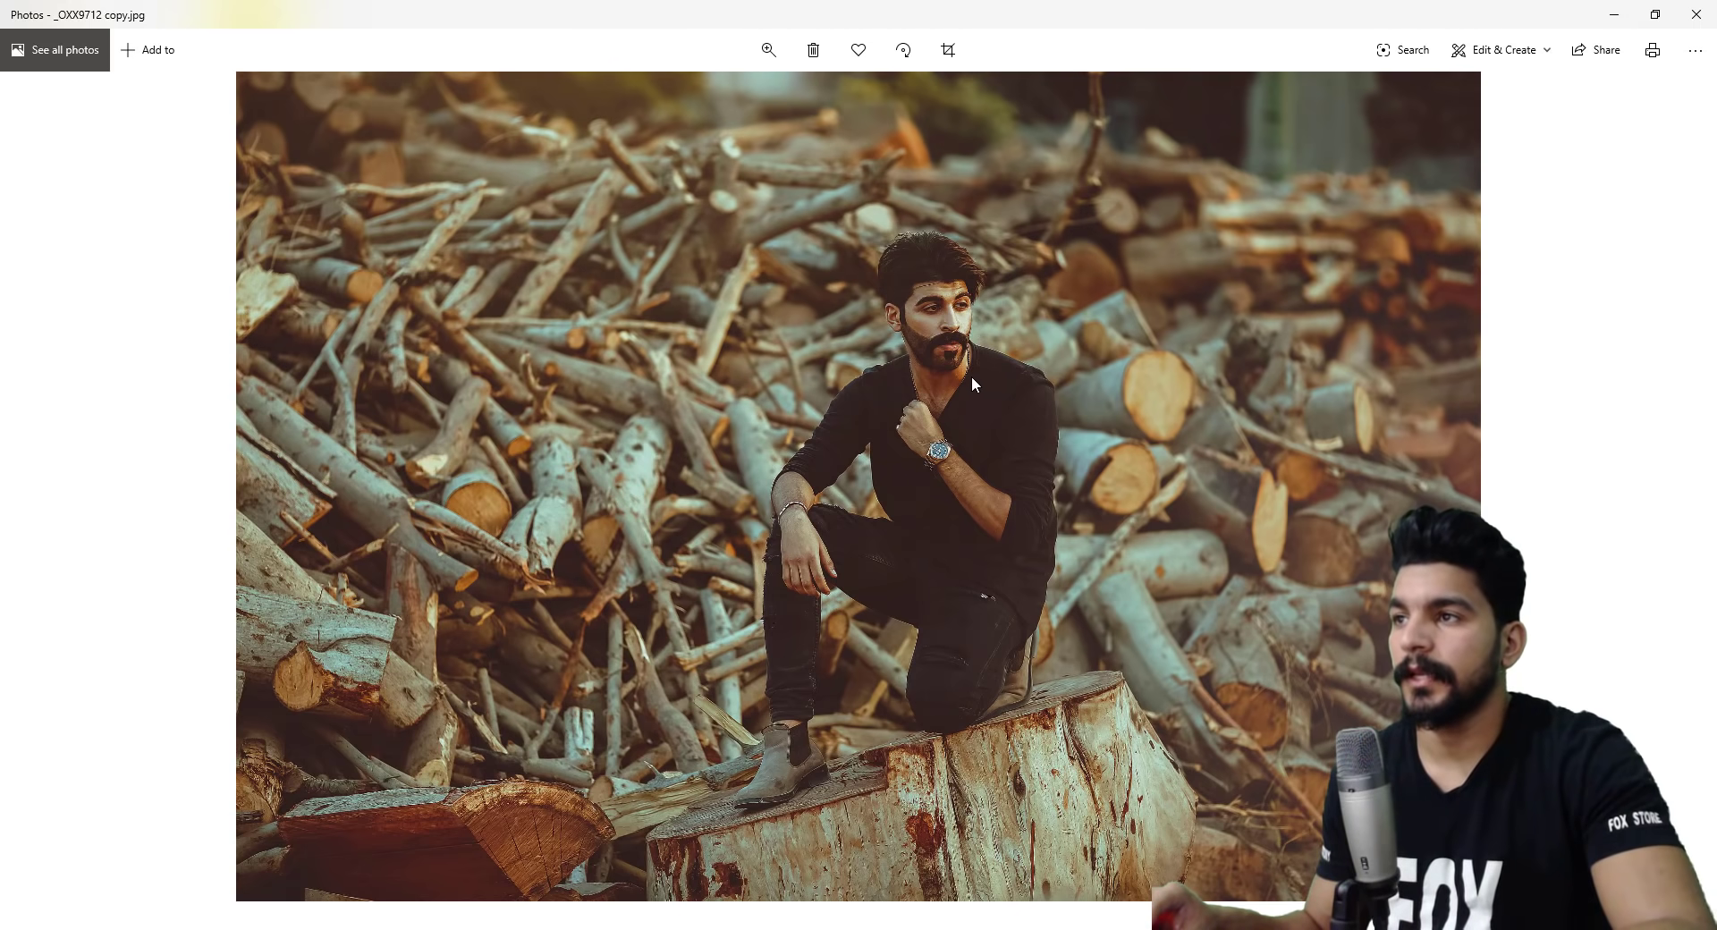
{"action": "scroll", "coordinate": [972, 376], "scroll_direction": "up", "scroll_amount": 2}
{"action": "scroll", "coordinate": [972, 376], "scroll_direction": "down", "scroll_amount": 2}
Flip between the lantern-edited _OXX2730.jpg and plain _OXX2729.JPG, then close Photos.
{"action": "key", "text": "Right"}
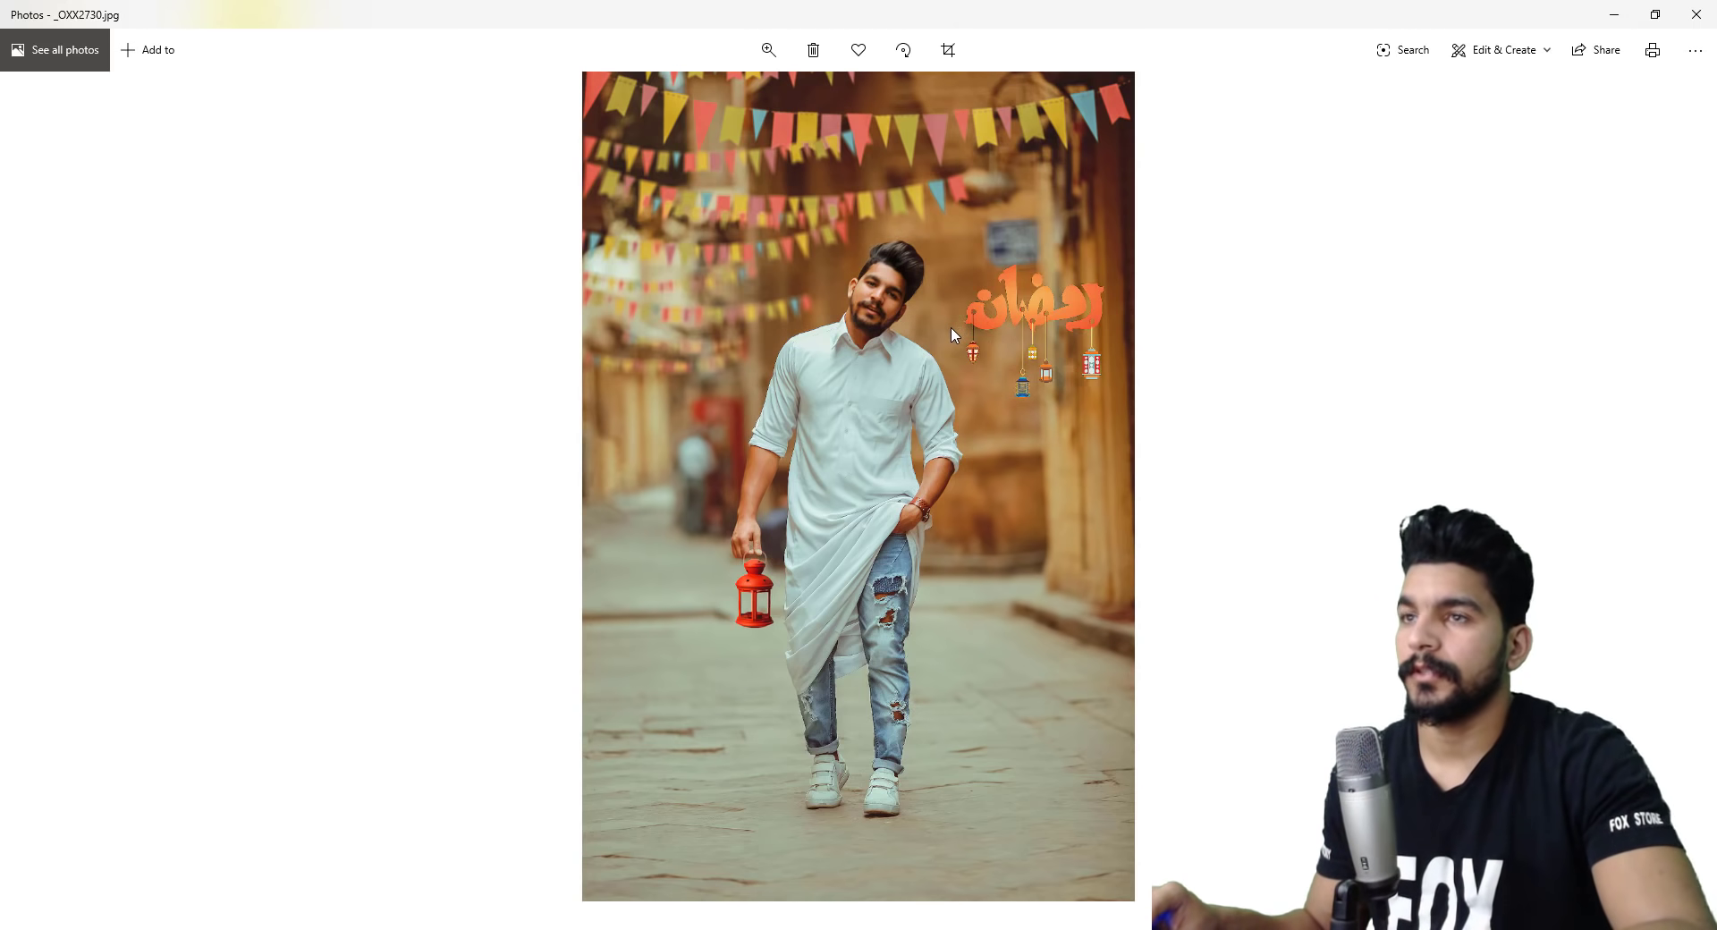
{"action": "key", "text": "Left"}
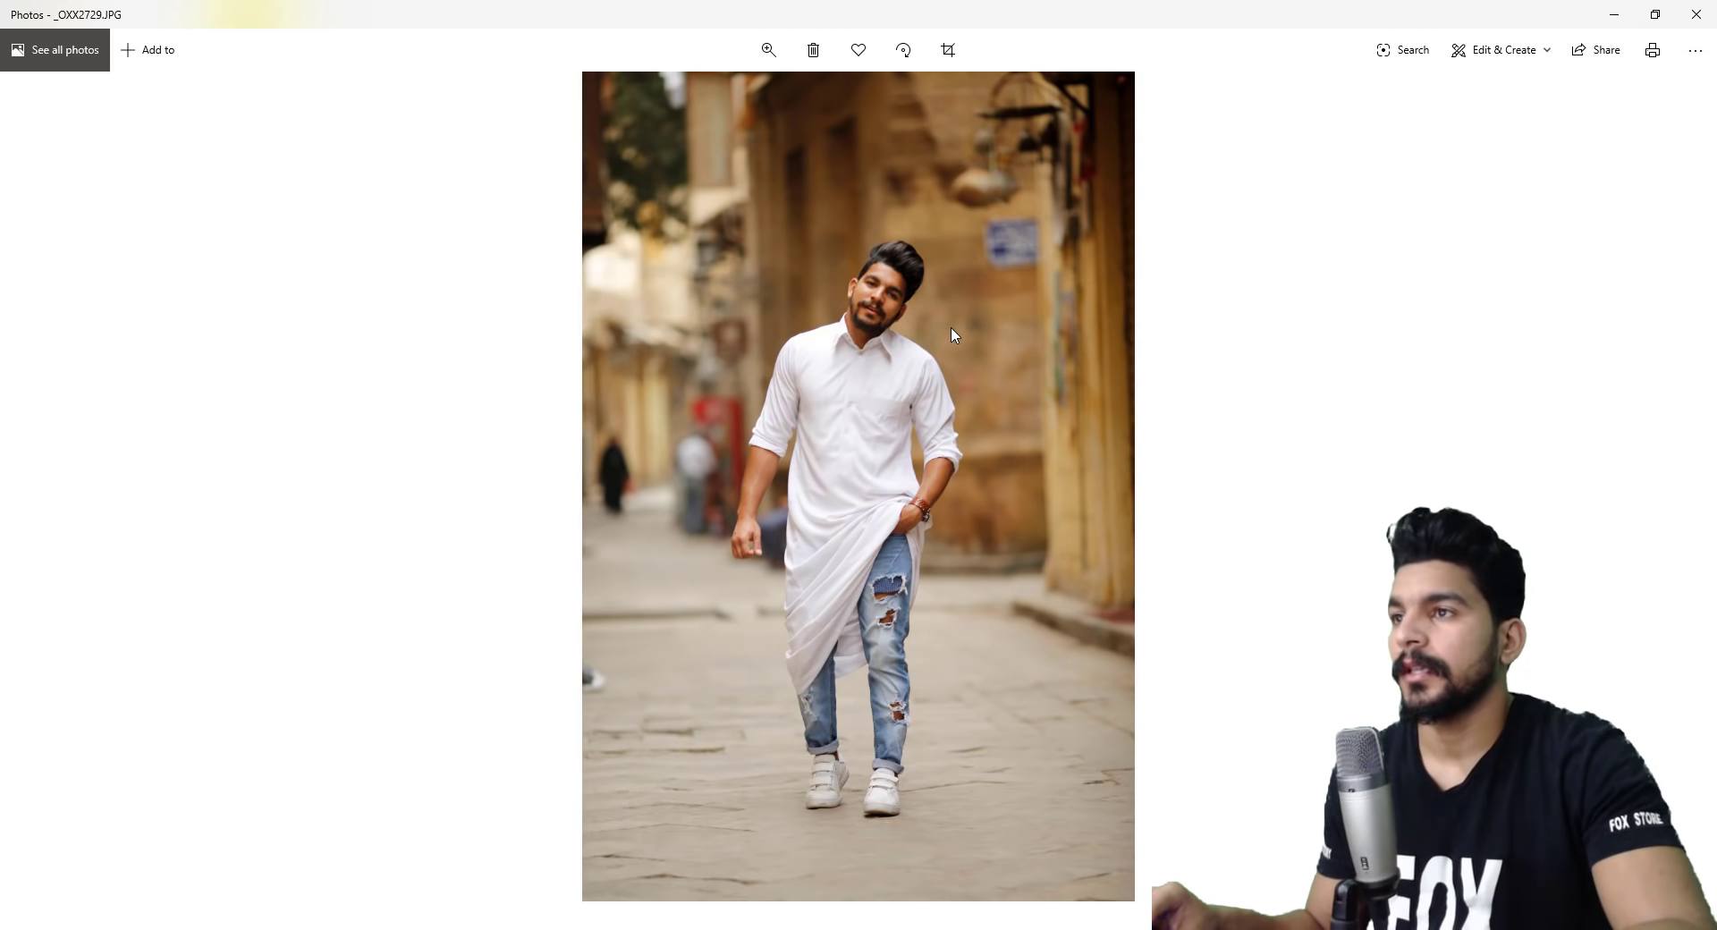
{"action": "key", "text": "Right"}
{"action": "key", "text": "Left"}
{"action": "key", "text": "Right"}
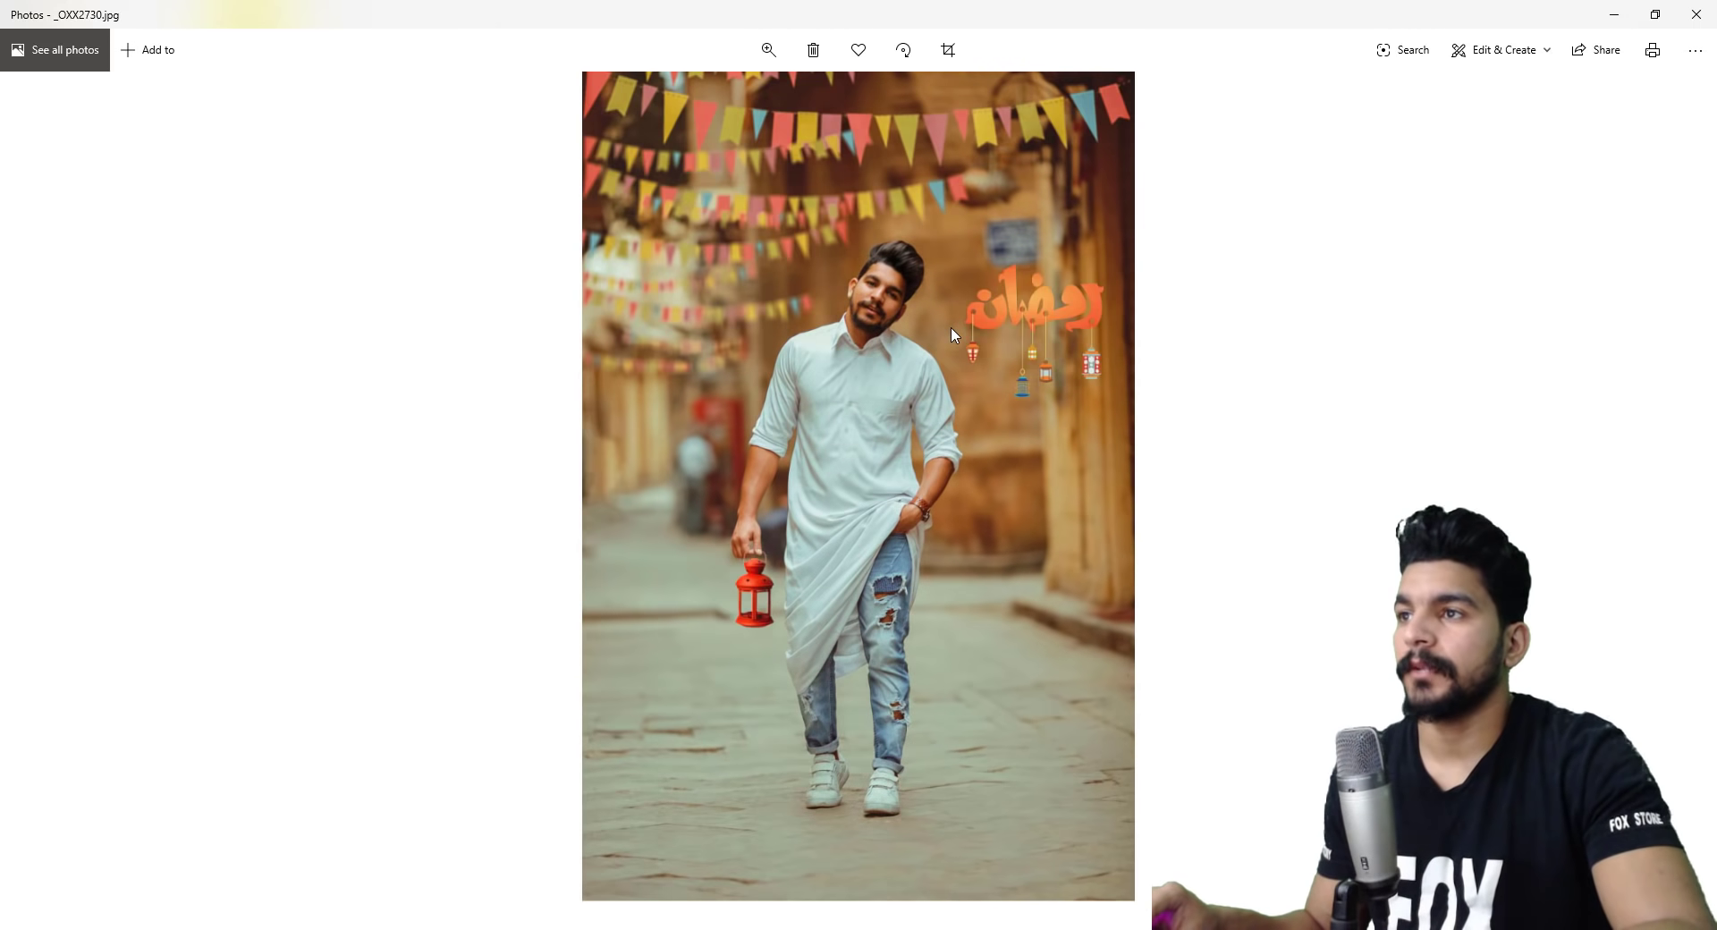
{"action": "key", "text": "Left"}
{"action": "key", "text": "Right"}
{"action": "key", "text": "Left"}
{"action": "key", "text": "Right"}
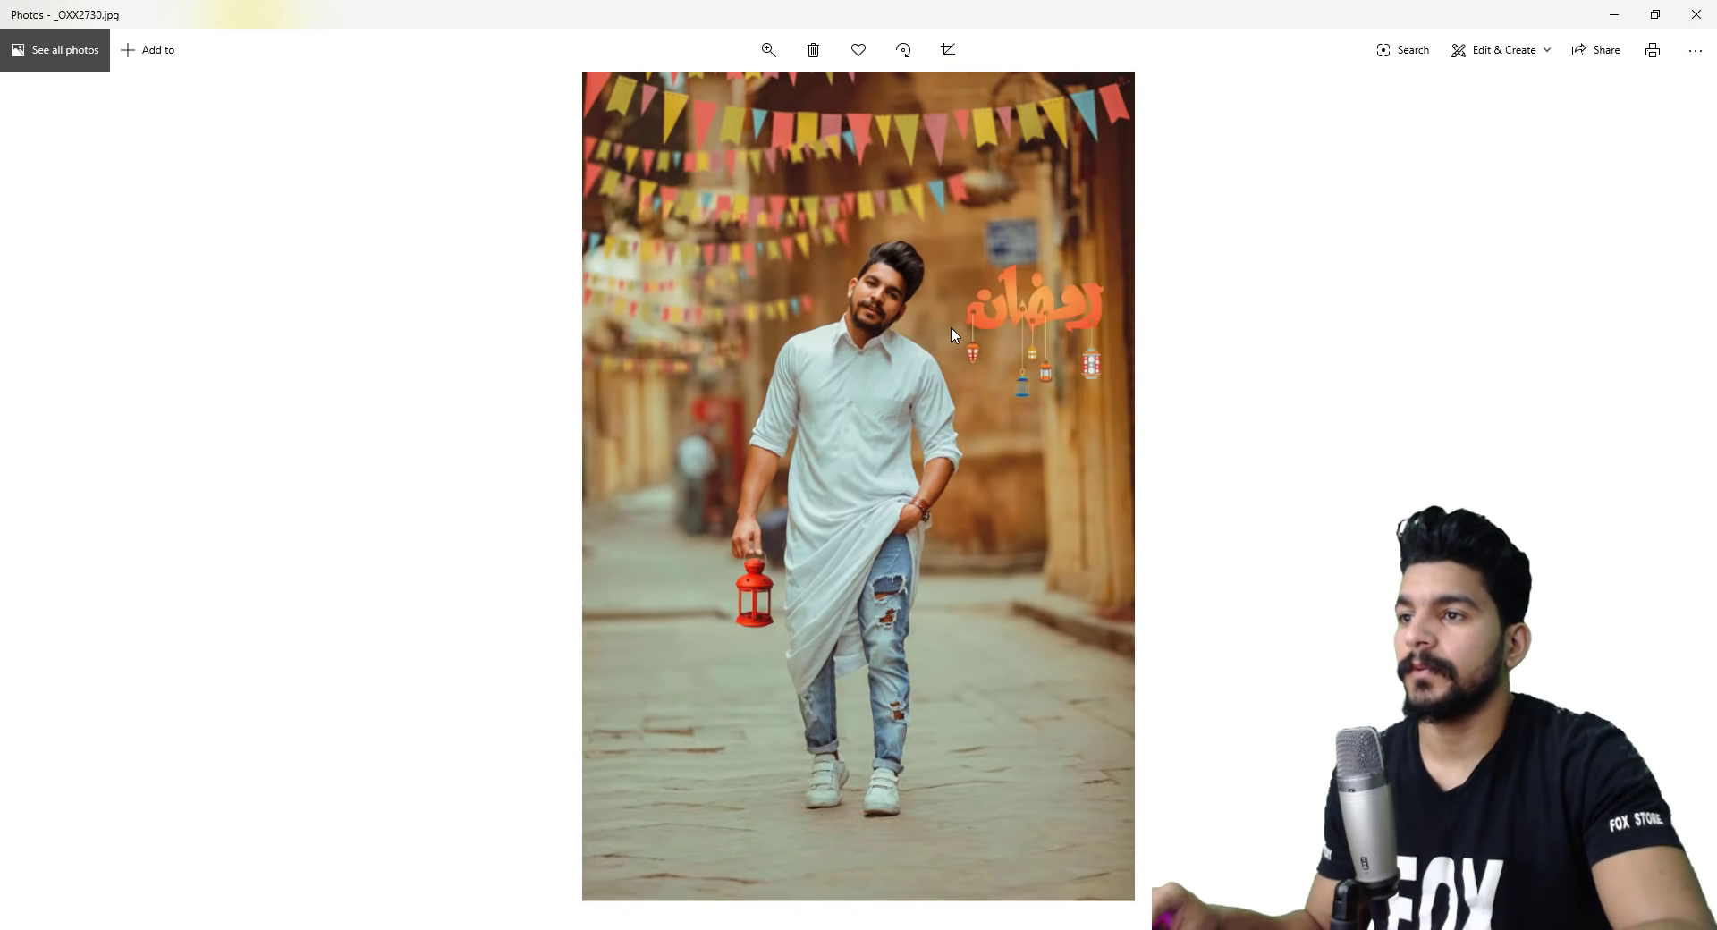
{"action": "key", "text": "Left"}
{"action": "key", "text": "Right"}
{"action": "key", "text": "Left"}
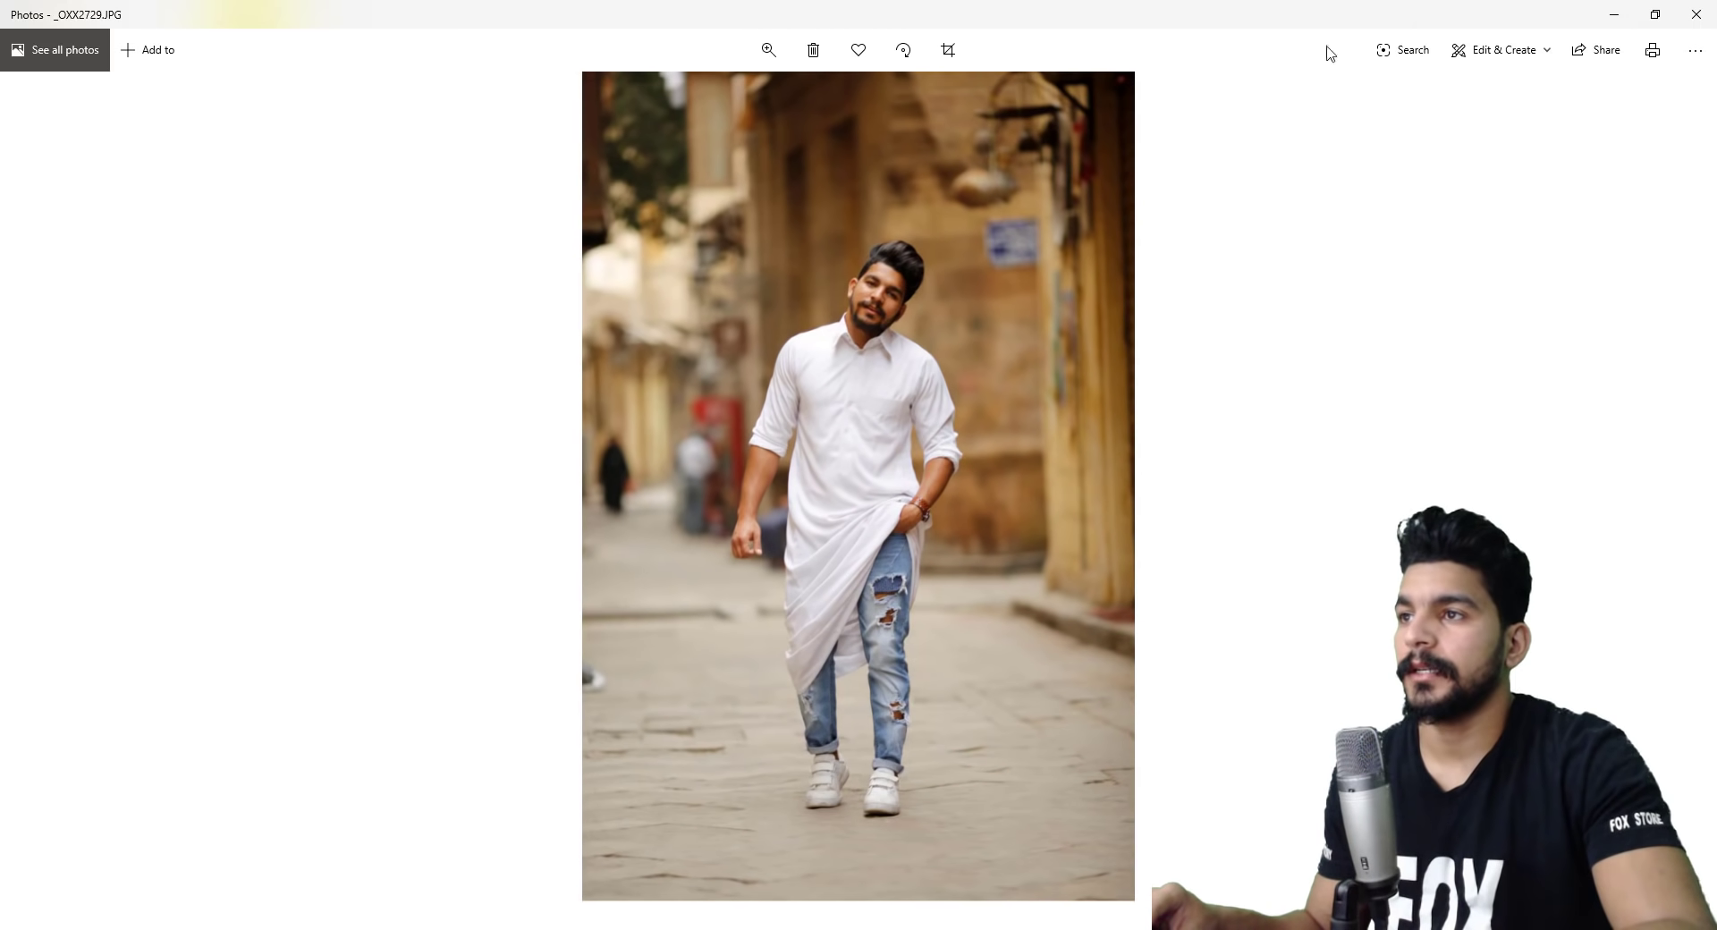
{"action": "left_click", "coordinate": [1695, 15]}
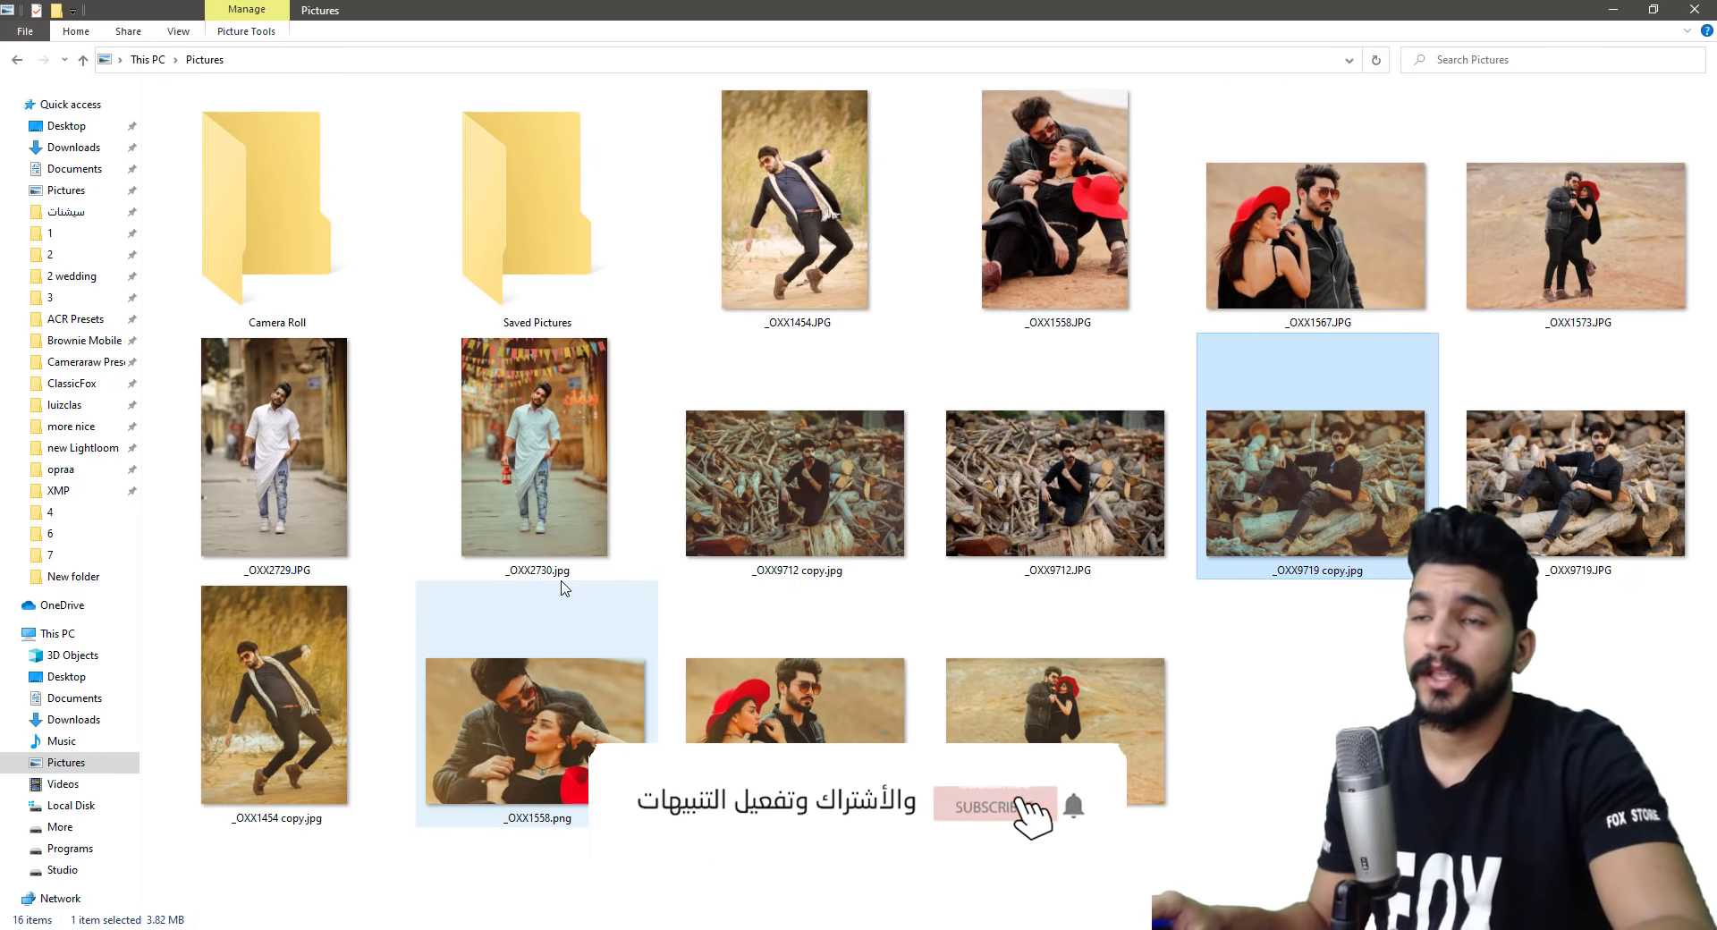
{"action": "left_click", "coordinate": [558, 865]}
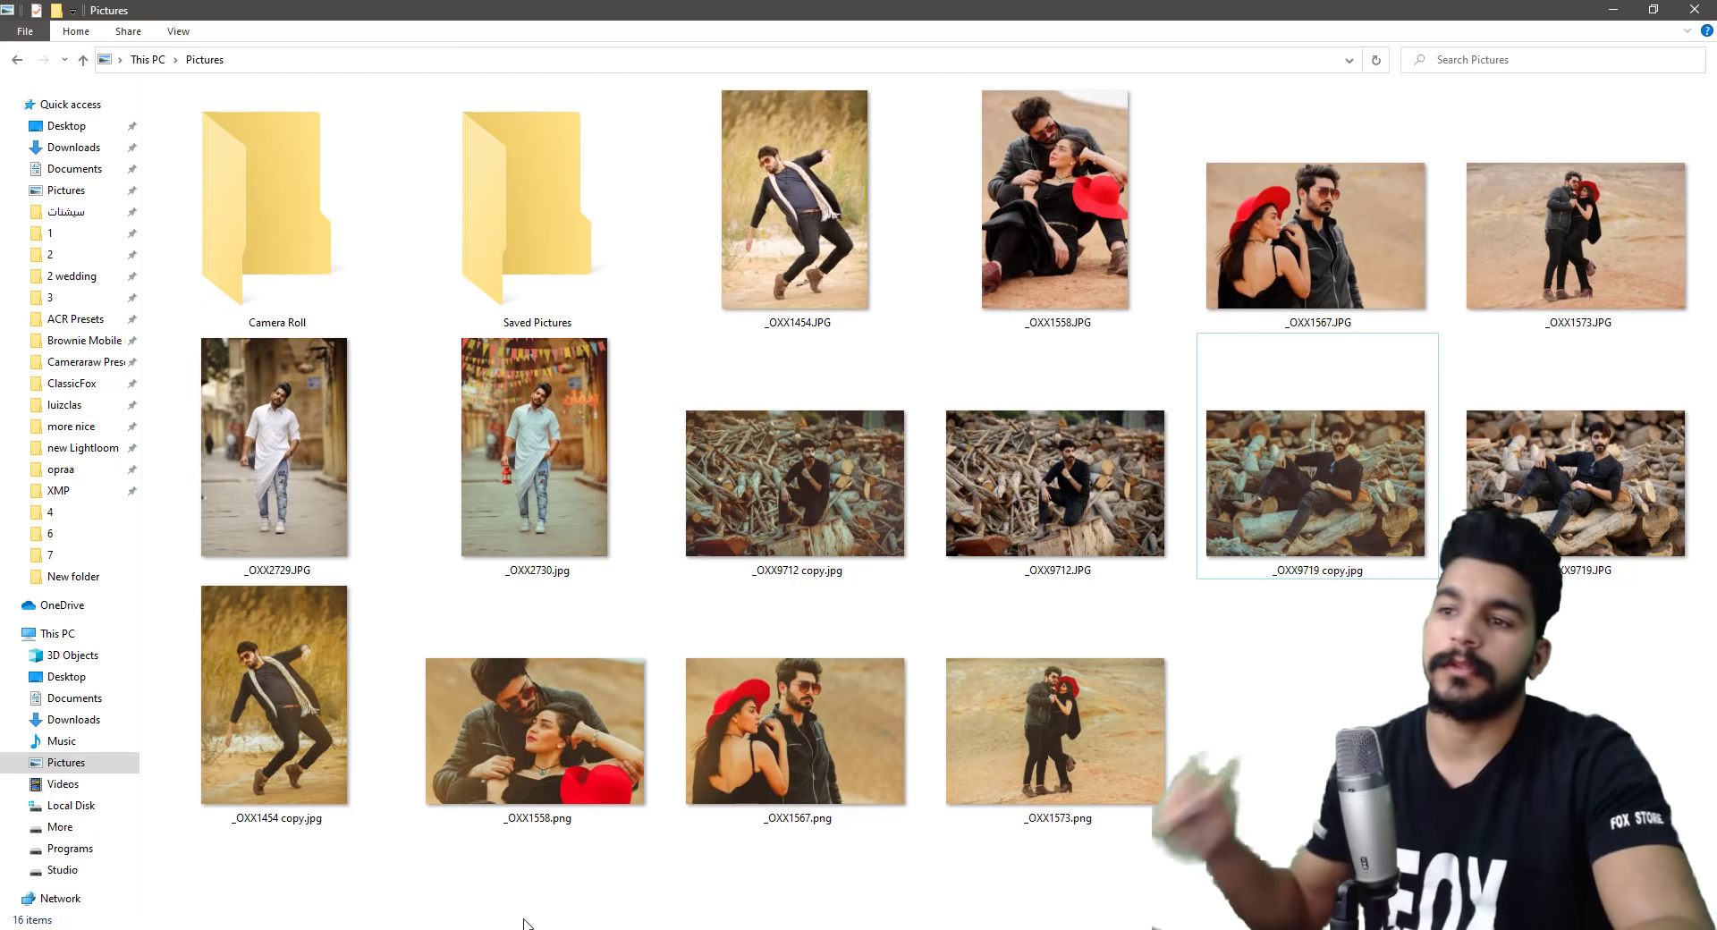
{"action": "key", "text": "F9"}
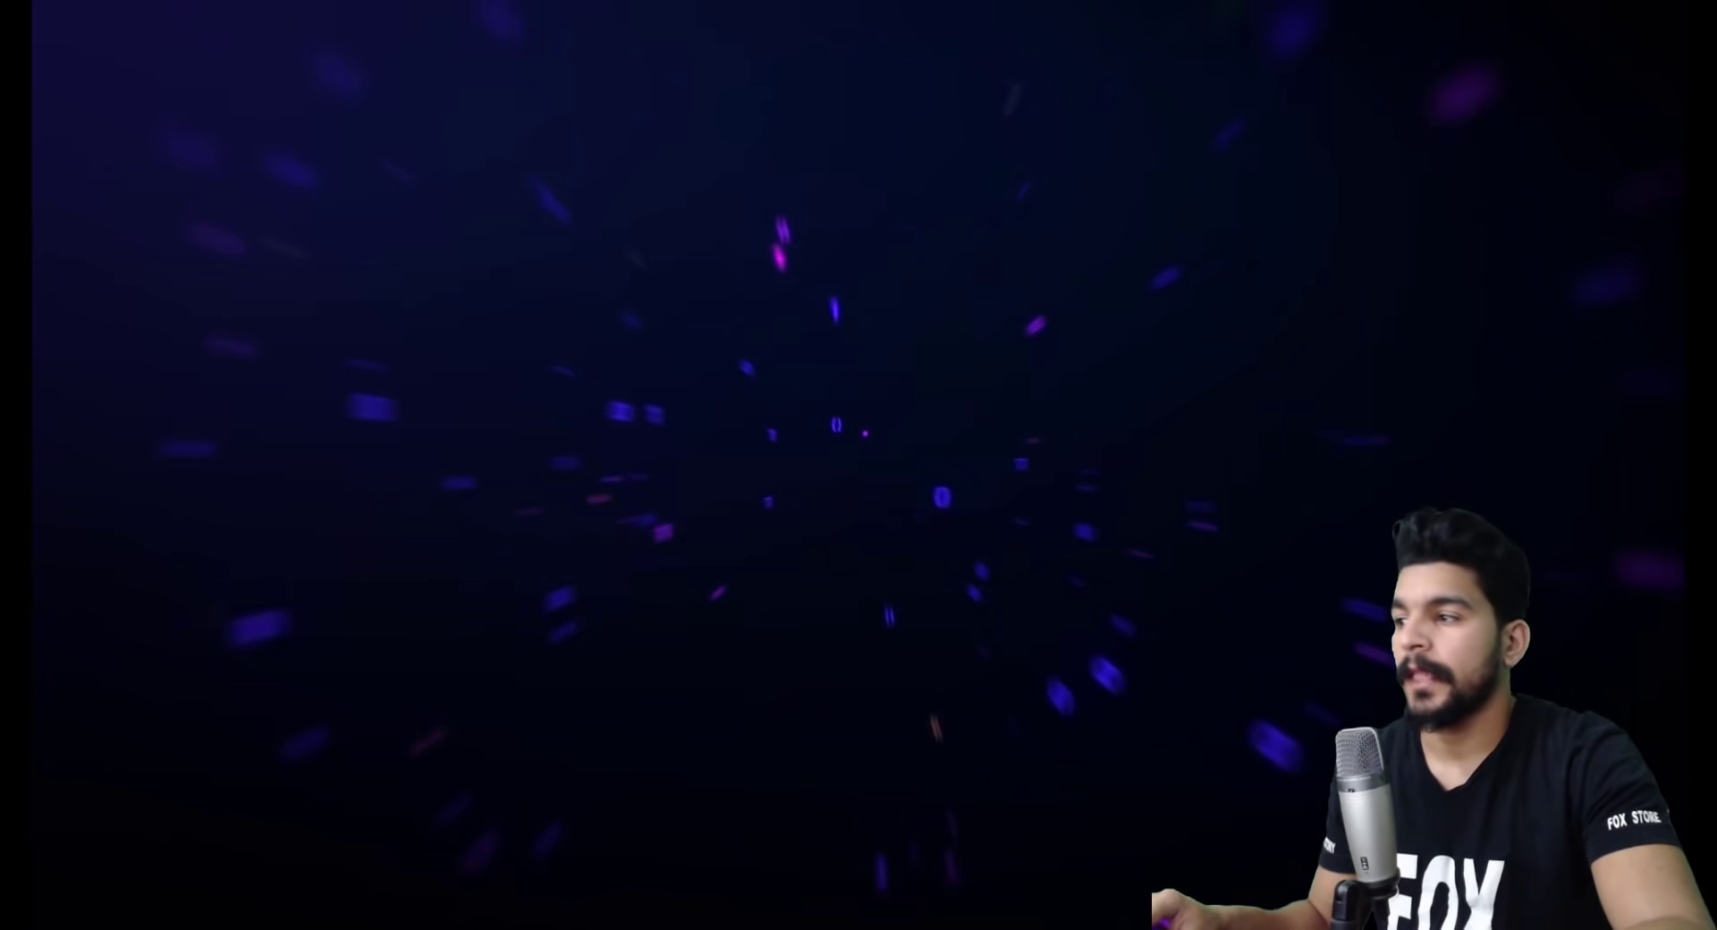